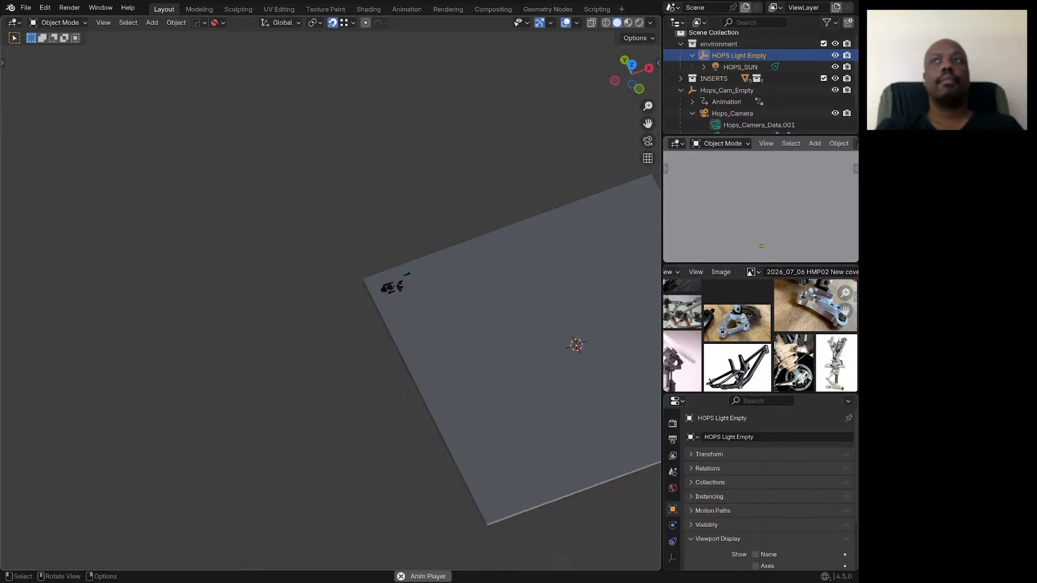
Step: Examine the reference images of mechanical suspension parts and the existing parts near the ground plane's corner
{"action": "scroll", "coordinate": [406, 296], "scroll_direction": "up", "scroll_amount": 2}
{"action": "scroll", "coordinate": [387, 292], "scroll_direction": "up", "scroll_amount": 6}
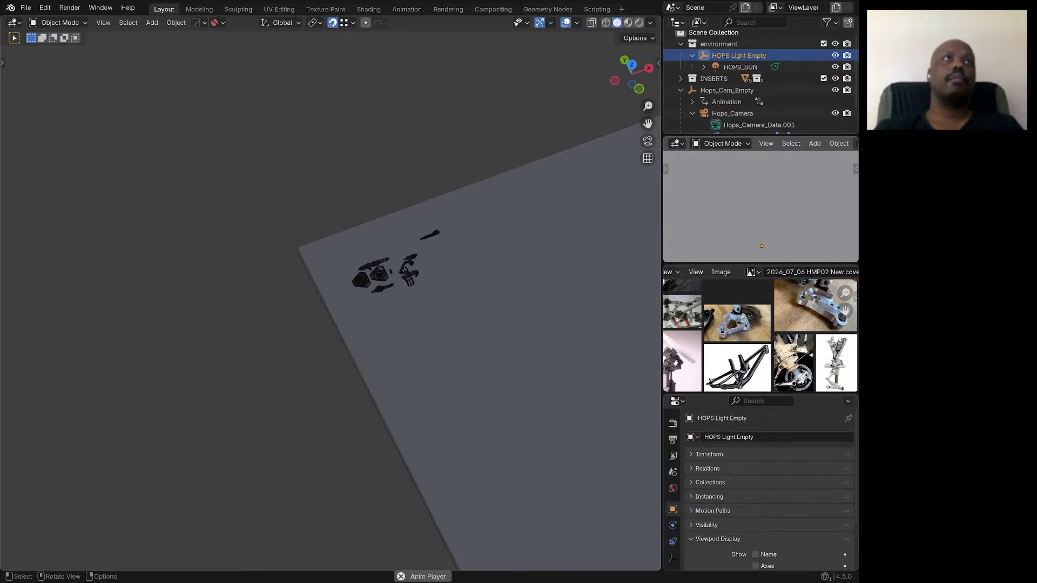
{"action": "middle_click_drag", "start_coordinate": [756, 346], "coordinate": [766, 326]}
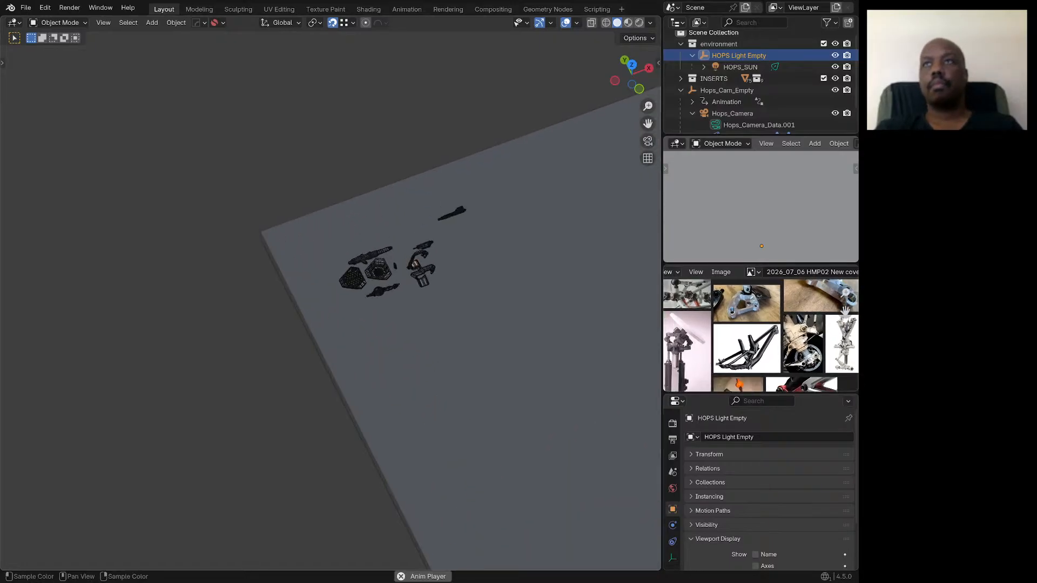
{"action": "scroll", "coordinate": [734, 361], "scroll_direction": "up", "scroll_amount": 2}
{"action": "middle_click_drag", "start_coordinate": [735, 361], "coordinate": [752, 316]}
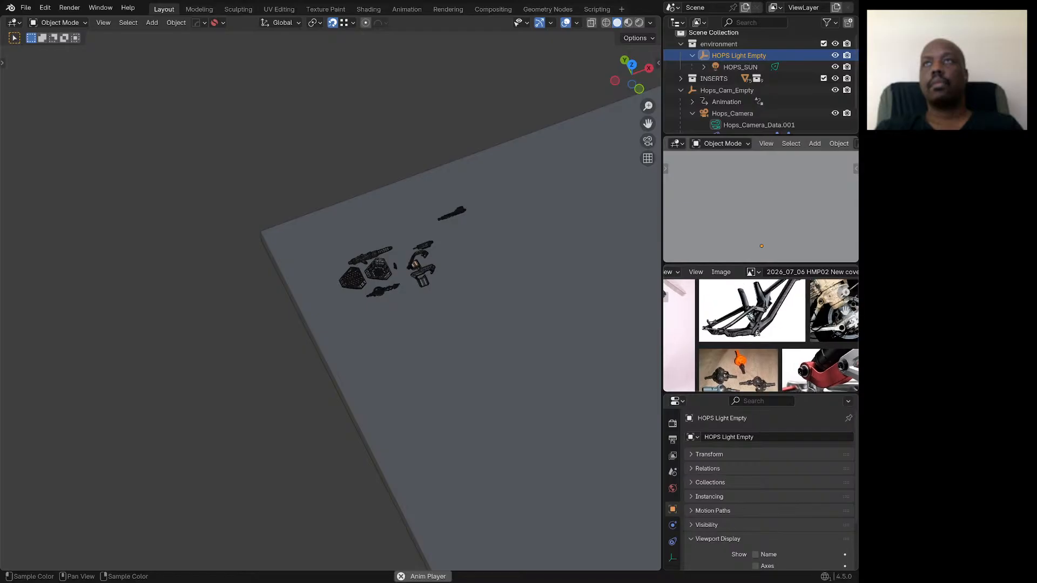
{"action": "scroll", "coordinate": [846, 309], "scroll_direction": "down", "scroll_amount": 3}
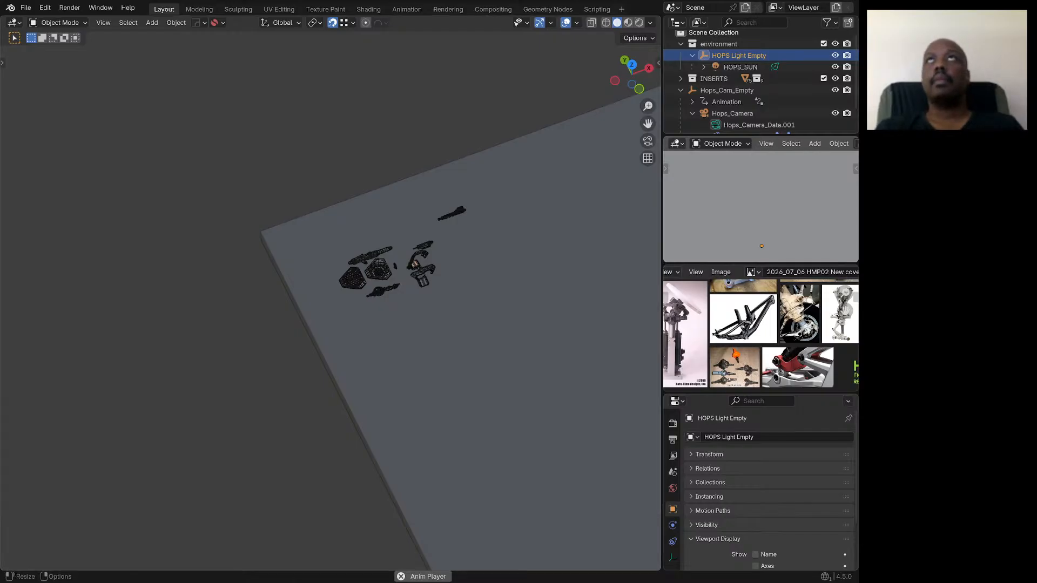
{"action": "middle_click_drag", "start_coordinate": [767, 335], "coordinate": [708, 360]}
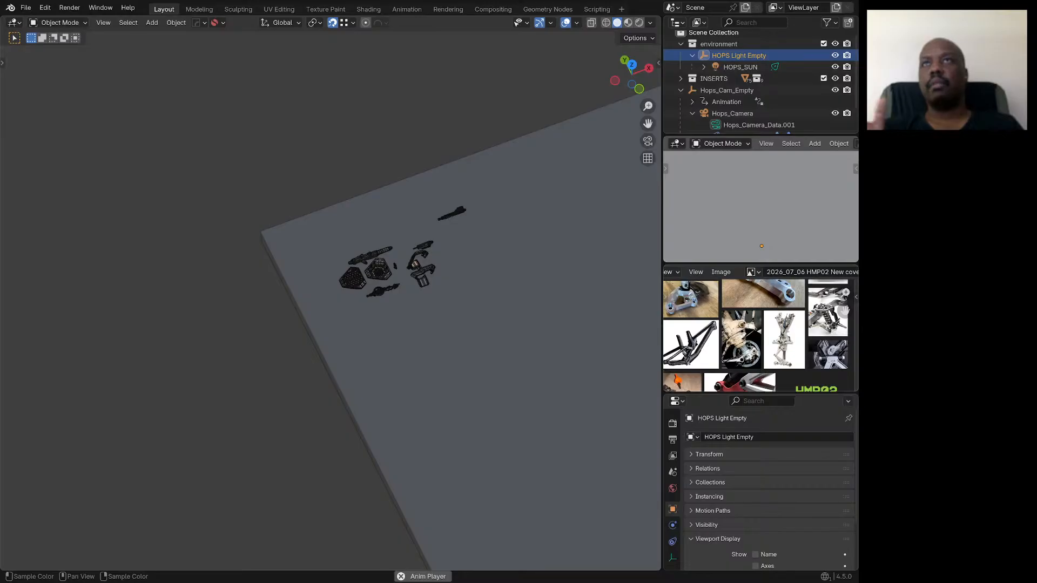
{"action": "scroll", "coordinate": [708, 361], "scroll_direction": "up", "scroll_amount": 3}
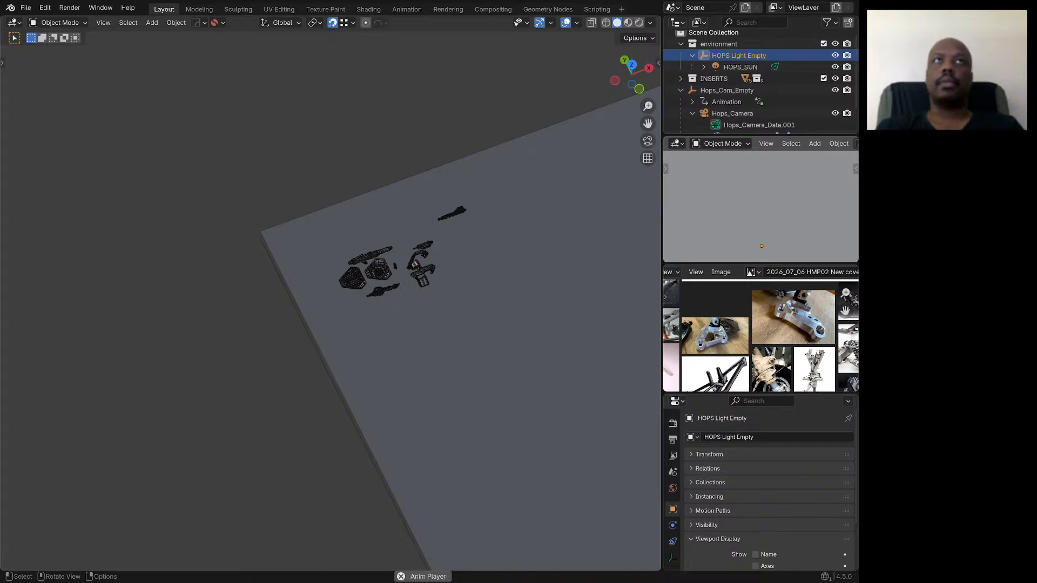
{"action": "scroll", "coordinate": [330, 297], "scroll_direction": "down", "scroll_amount": 1}
{"action": "scroll", "coordinate": [331, 297], "scroll_direction": "down", "scroll_amount": 5}
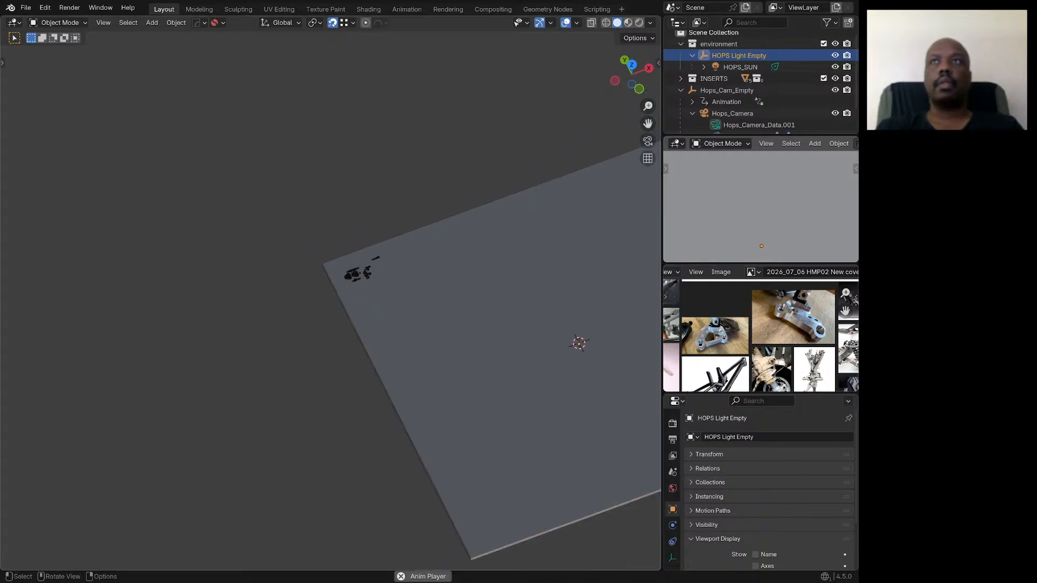
{"action": "scroll", "coordinate": [546, 336], "scroll_direction": "up", "scroll_amount": 10}
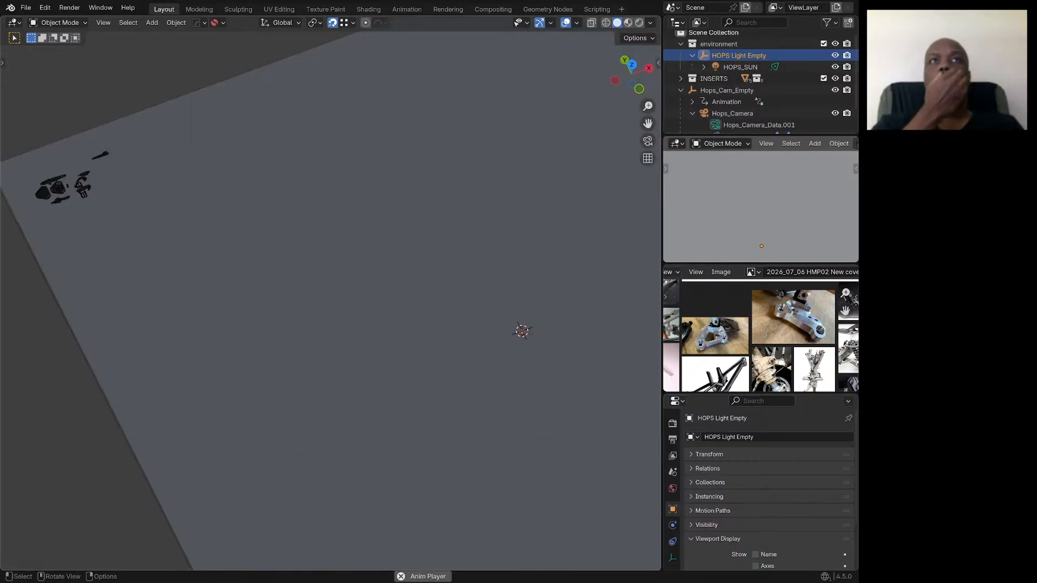
{"action": "middle_click_drag", "start_coordinate": [547, 336], "coordinate": [545, 322]}
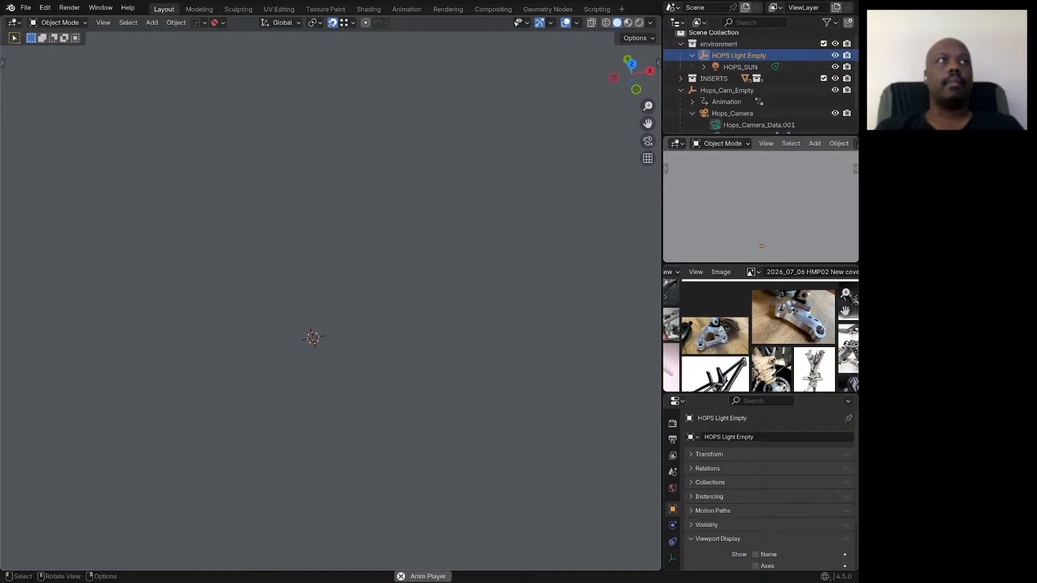
Step: Add a mesh circle with 3 vertices at the 3D cursor to form a triangle
{"action": "scroll", "coordinate": [314, 303], "scroll_direction": "down", "scroll_amount": 1}
{"action": "middle_click_drag", "start_coordinate": [314, 303], "coordinate": [331, 294], "text": "shift"}
{"action": "middle_click_drag", "start_coordinate": [414, 287], "coordinate": [433, 298], "text": "shift"}
{"action": "scroll", "coordinate": [462, 315], "scroll_direction": "up", "scroll_amount": 1}
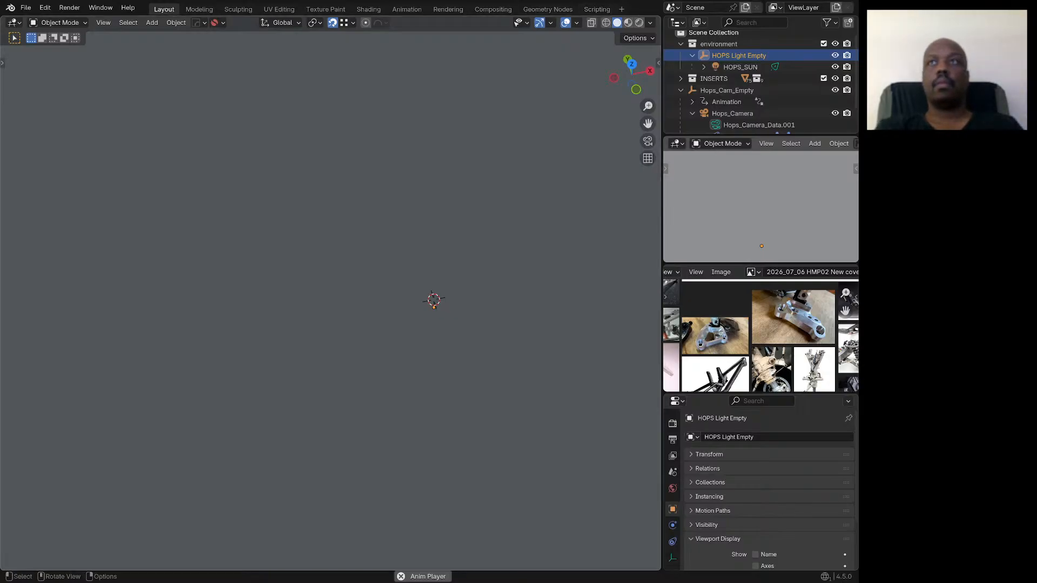
{"action": "key", "text": "shift+a"}
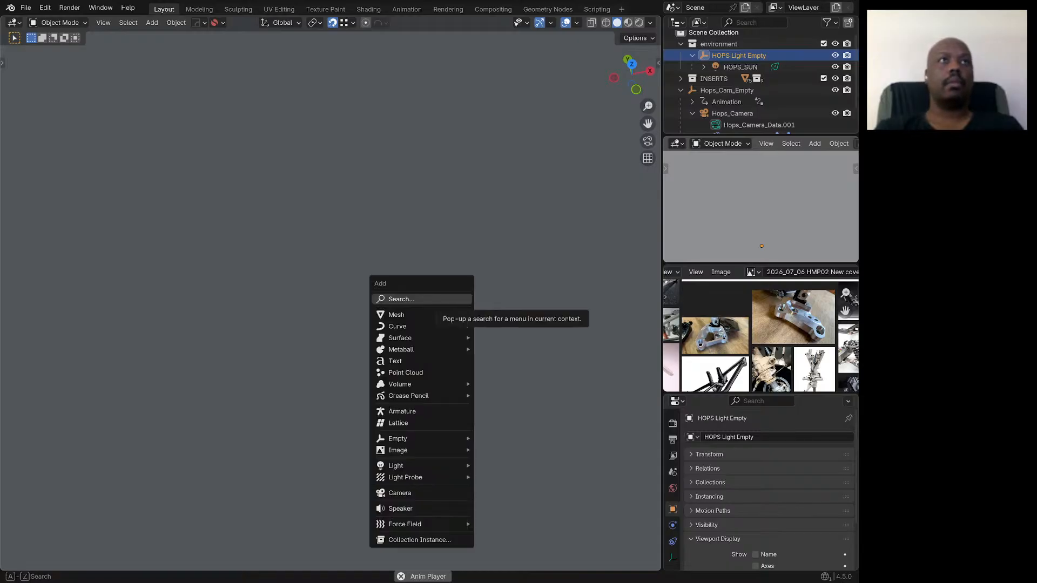
{"action": "key", "text": "Escape"}
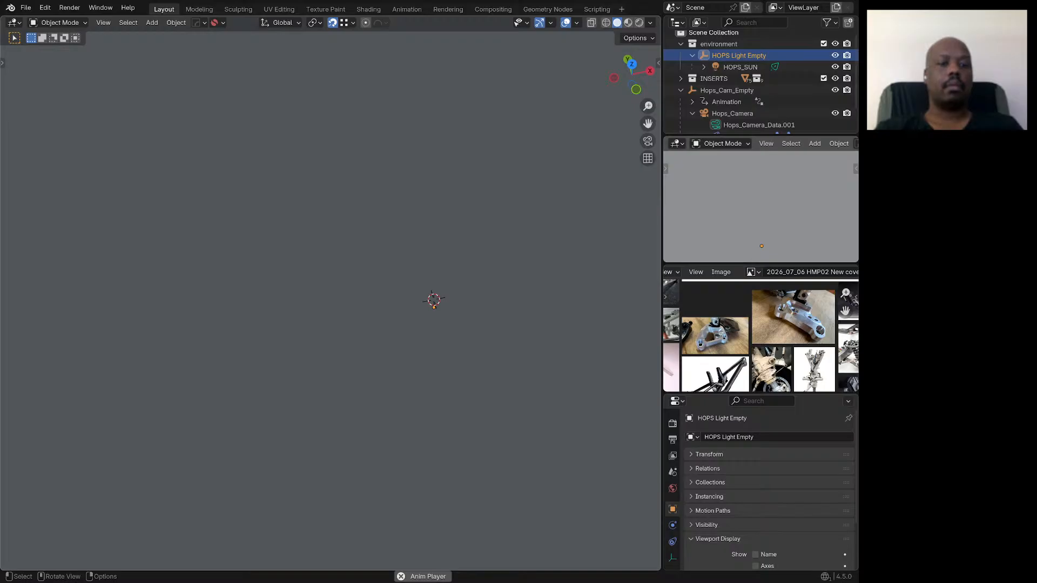
{"action": "key", "text": "shift+a"}
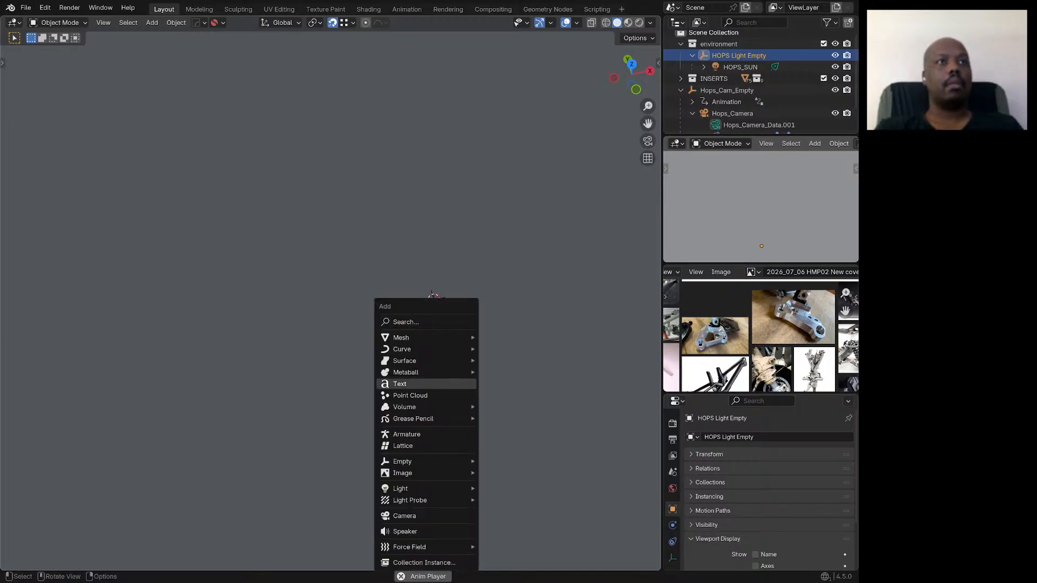
{"action": "mouse_move", "coordinate": [413, 419]}
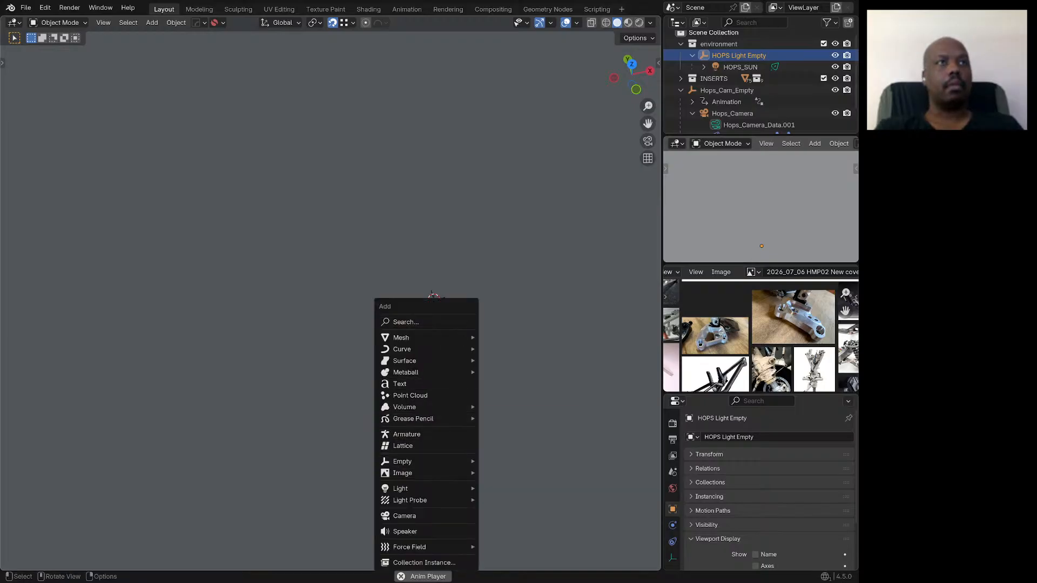
{"action": "mouse_move", "coordinate": [401, 337]}
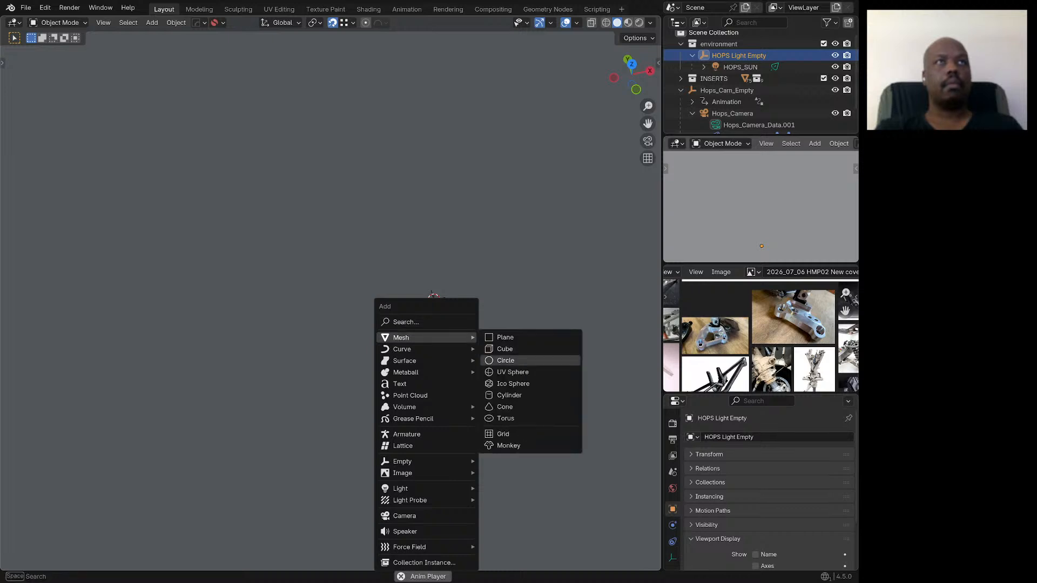
{"action": "left_click", "coordinate": [506, 360]}
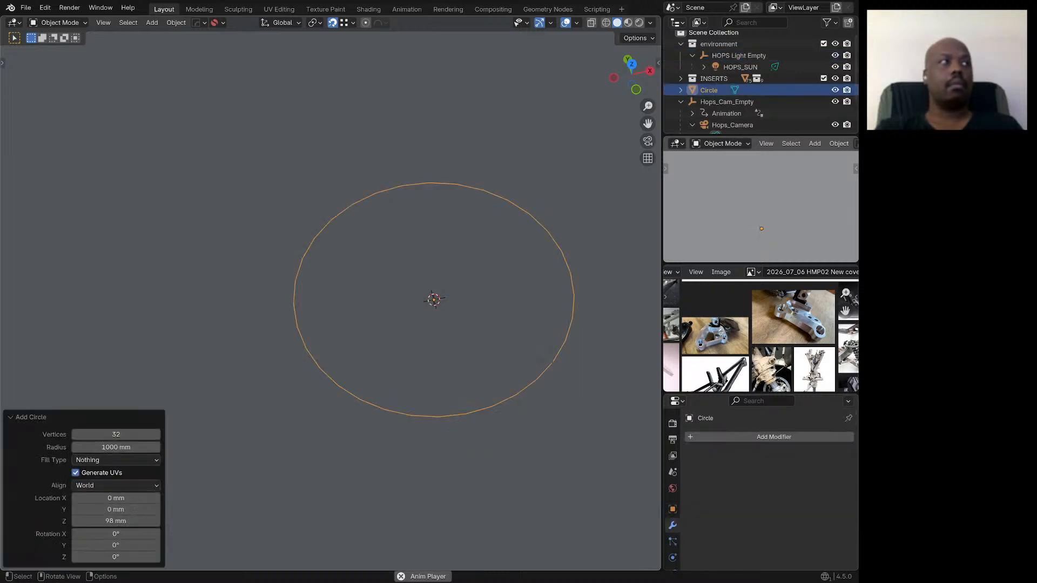
{"action": "left_click", "coordinate": [115, 434]}
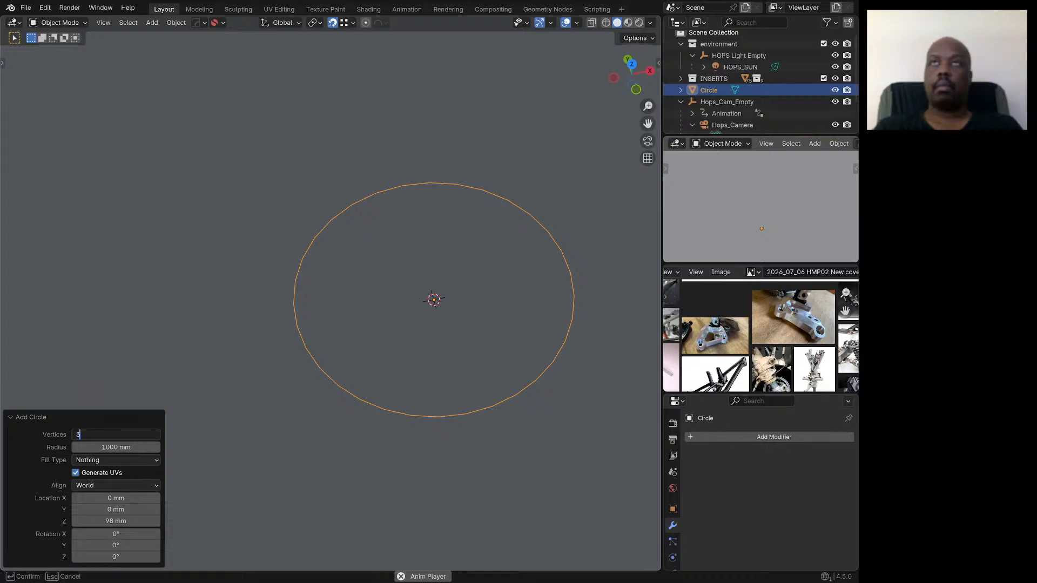
{"action": "type", "text": "3"}
{"action": "key", "text": "Return"}
Step: Scale the triangle uniformly to about 0.325 and raise it about 86 mm along the global Z axis
{"action": "key", "text": "s"}
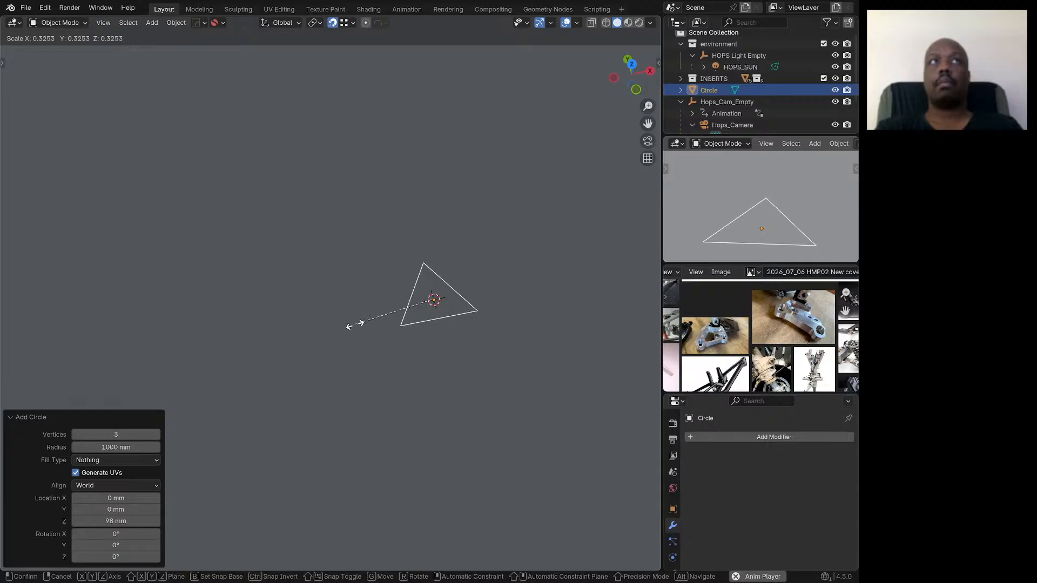
{"action": "left_click", "coordinate": [354, 324]}
{"action": "key", "text": "g"}
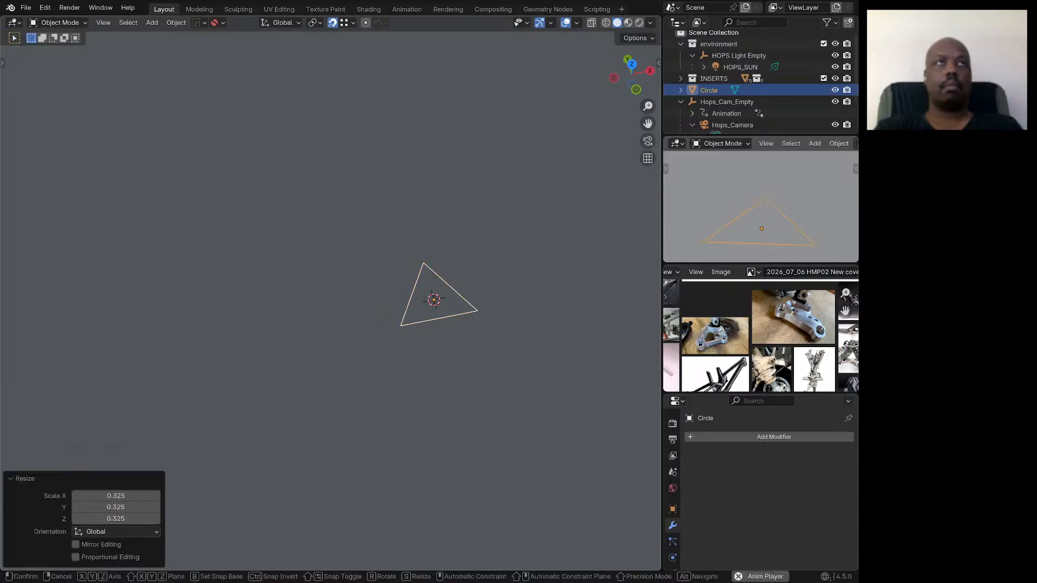
{"action": "key", "text": "z"}
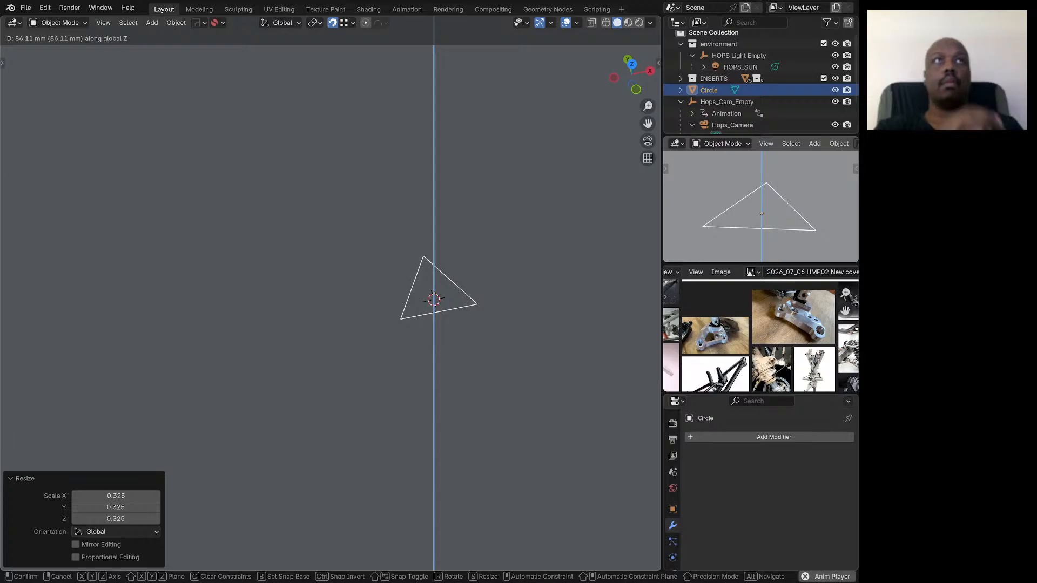
{"action": "key", "text": "Return"}
Step: Fill the triangle outline with a face in Edit Mode and return to Object Mode
{"action": "key", "text": "Tab"}
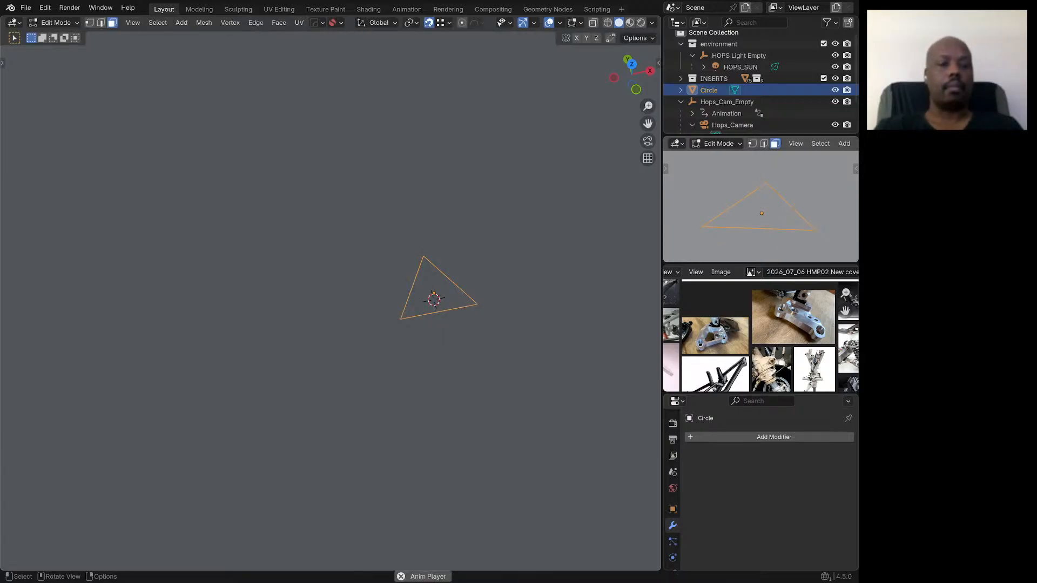
{"action": "key", "text": "f"}
{"action": "key", "text": "Tab"}
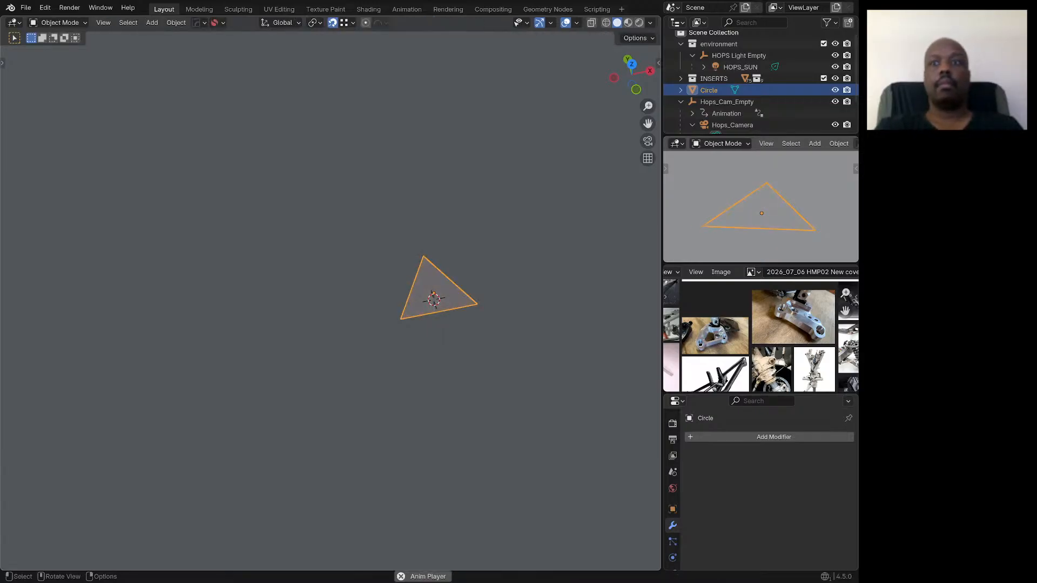
Step: Assign the existing Lighter Green material to the triangle and show its viewport display settings
{"action": "scroll", "coordinate": [673, 541], "scroll_direction": "down", "scroll_amount": 3}
{"action": "left_click", "coordinate": [673, 558]}
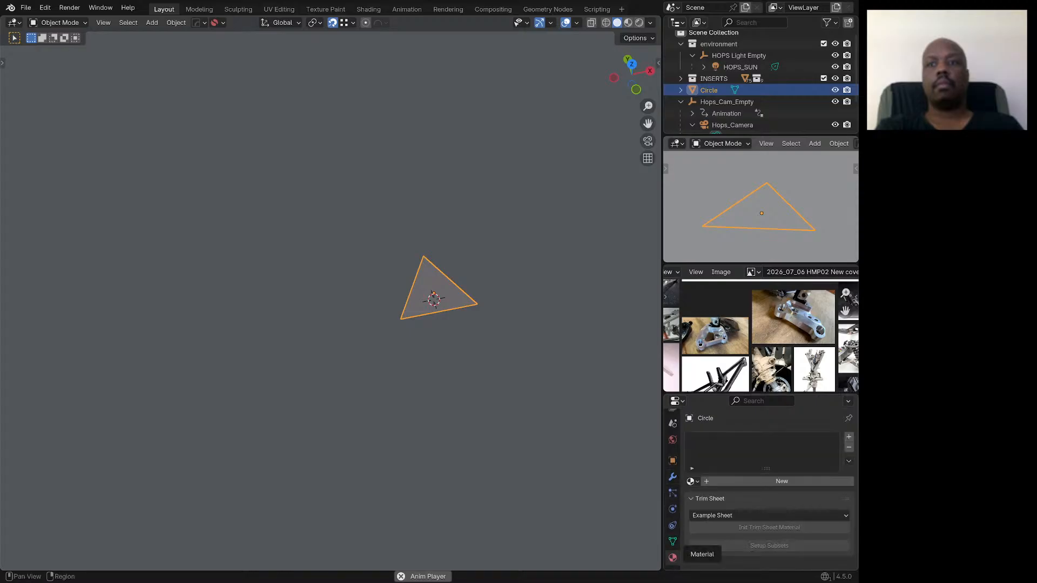
{"action": "left_click", "coordinate": [692, 481]}
{"action": "left_click", "coordinate": [724, 410]}
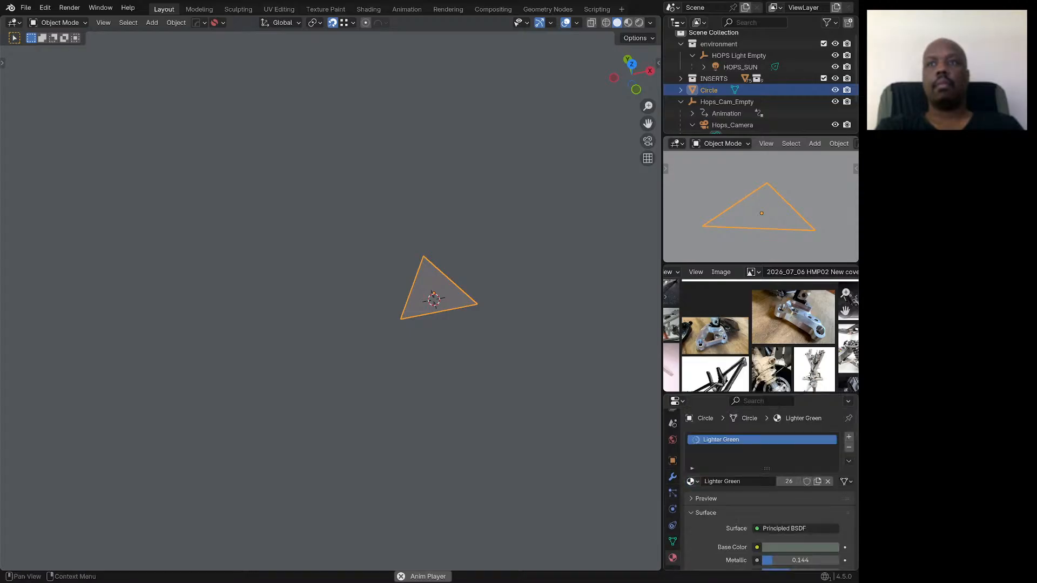
{"action": "left_click", "coordinate": [673, 461]}
{"action": "scroll", "coordinate": [767, 486], "scroll_direction": "down", "scroll_amount": 6}
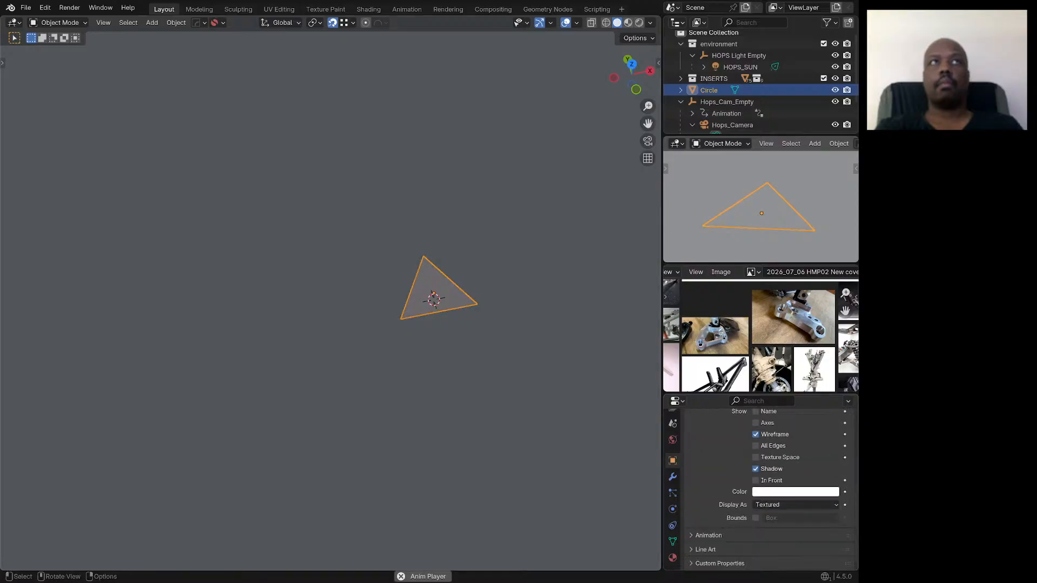
Step: Chamfer the triangle's corners with a HardOps Bevel of 1 segment and a width of about 0.088
{"action": "scroll", "coordinate": [445, 247], "scroll_direction": "up", "scroll_amount": 1}
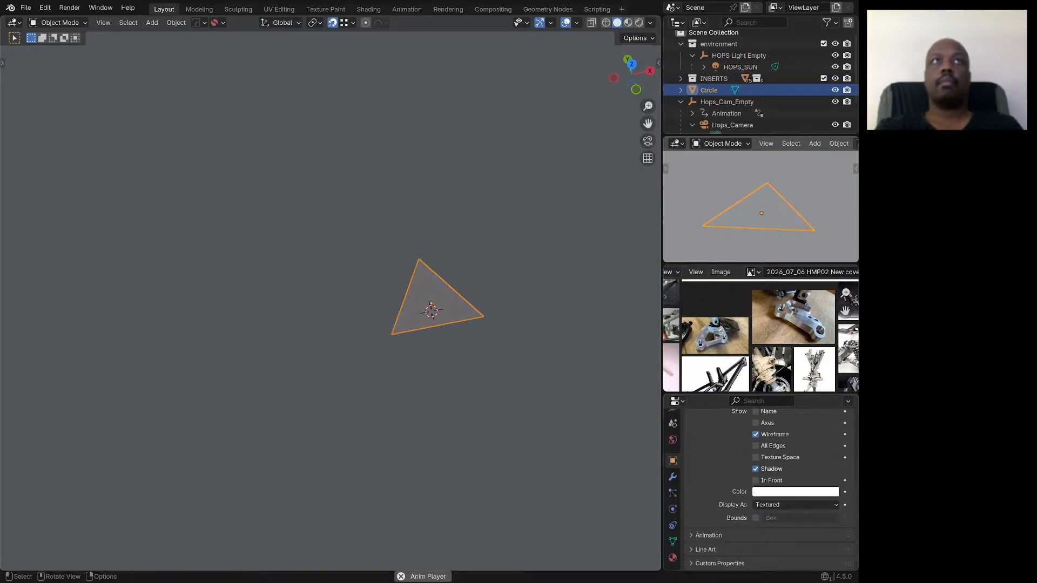
{"action": "scroll", "coordinate": [412, 283], "scroll_direction": "up", "scroll_amount": 6}
{"action": "mouse_move", "coordinate": [409, 294]}
{"action": "middle_mouse_down"}
{"action": "mouse_move", "coordinate": [411, 276]}
{"action": "mouse_move", "coordinate": [413, 295]}
{"action": "middle_mouse_up"}
{"action": "key", "text": "q"}
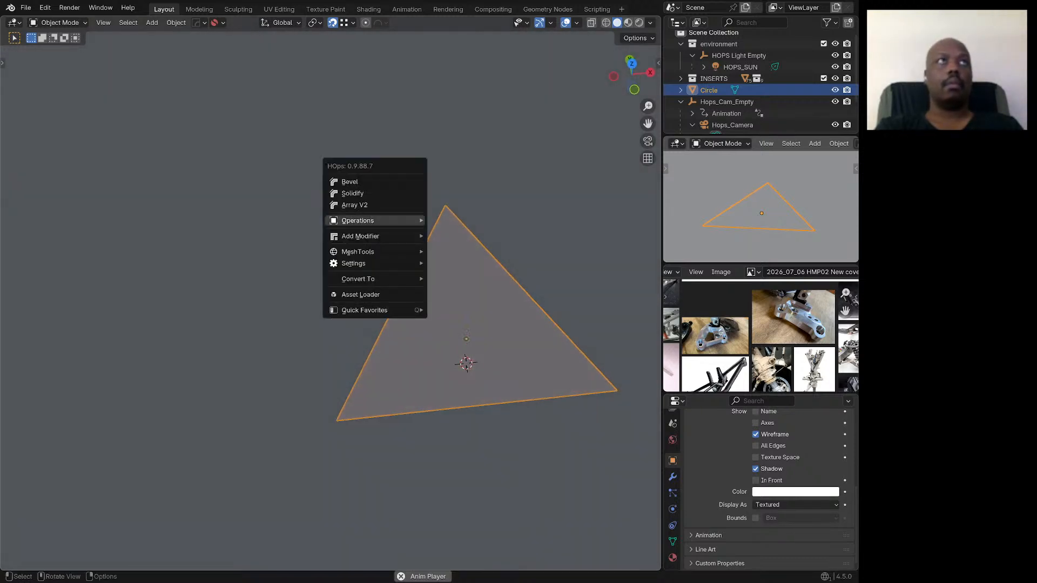
{"action": "left_click", "coordinate": [367, 182]}
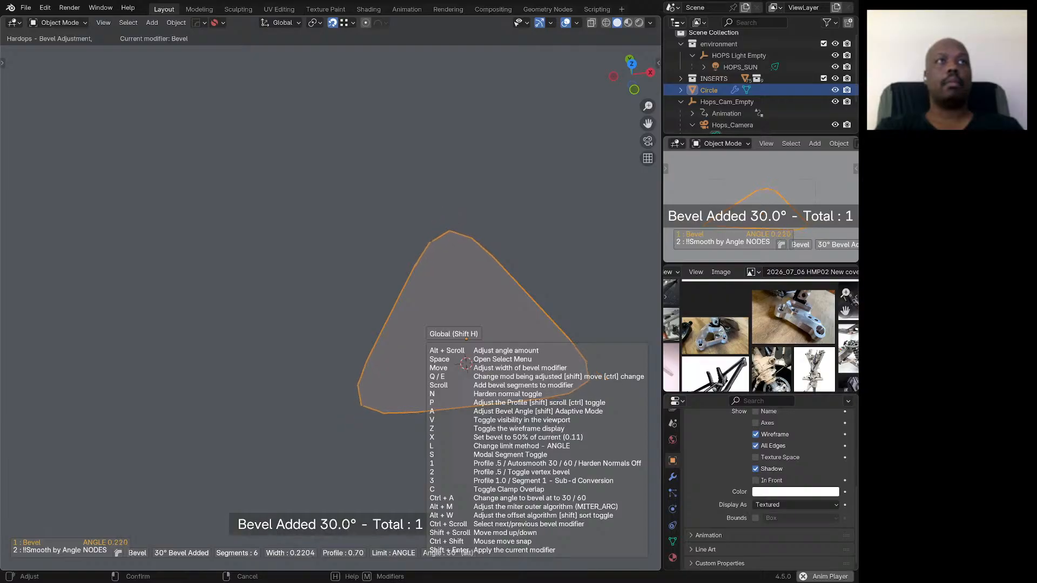
{"action": "scroll", "coordinate": [465, 363], "scroll_direction": "down", "scroll_amount": 4}
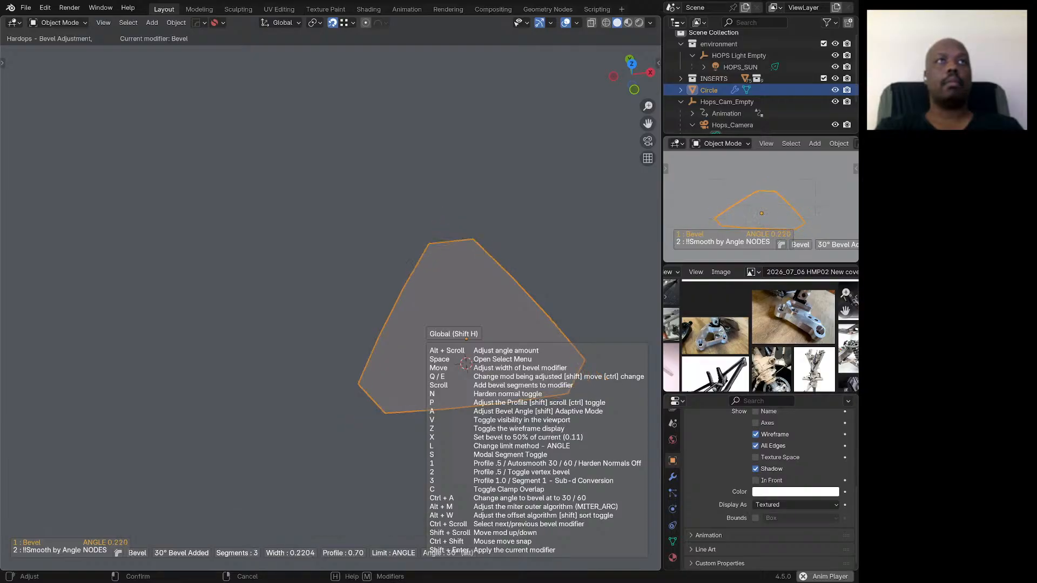
{"action": "scroll", "coordinate": [466, 363], "scroll_direction": "down", "scroll_amount": 1}
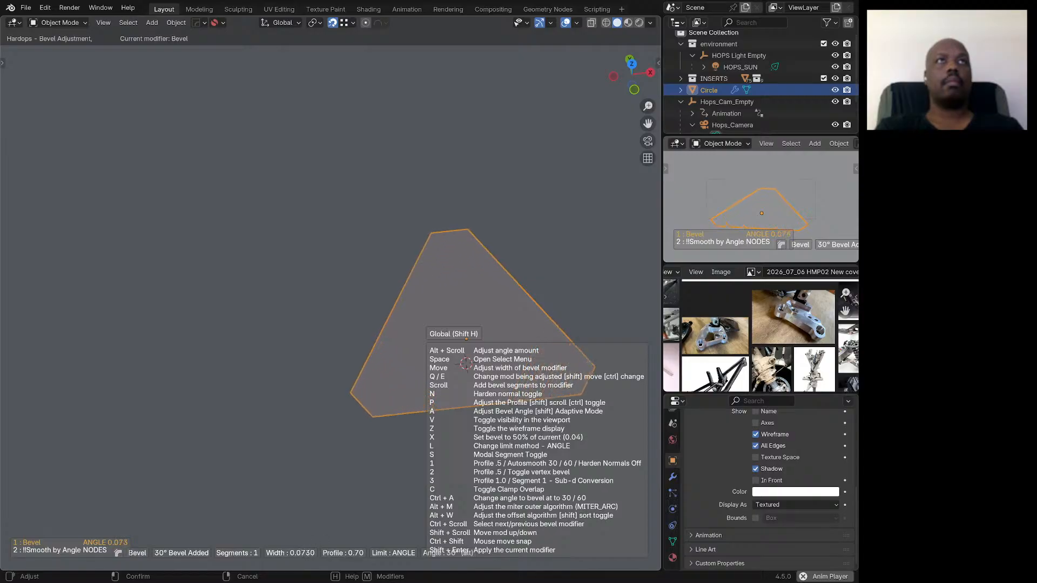
{"action": "left_click", "coordinate": [465, 363]}
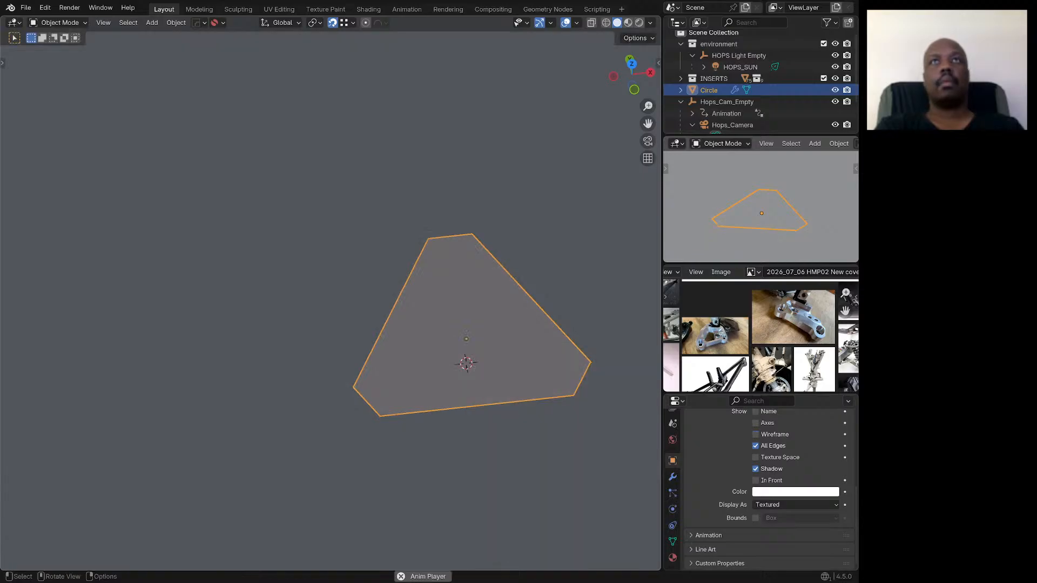
Step: Thicken the chamfered triangle with a HardOps Solidify of about -0.117 and an offset of -1
{"action": "middle_click_drag", "start_coordinate": [466, 363], "coordinate": [429, 319]}
{"action": "key", "text": "q"}
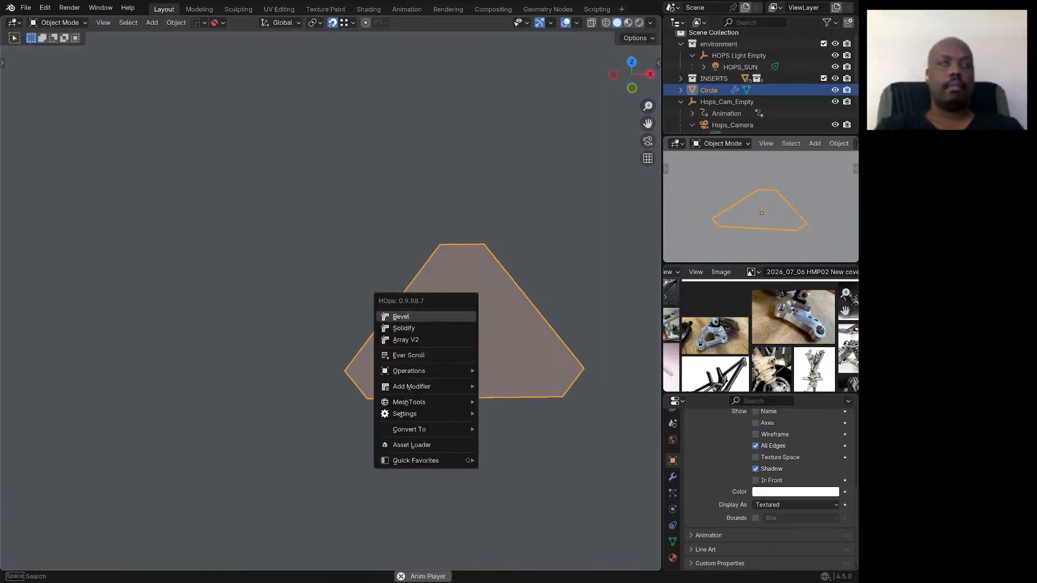
{"action": "left_click", "coordinate": [403, 327]}
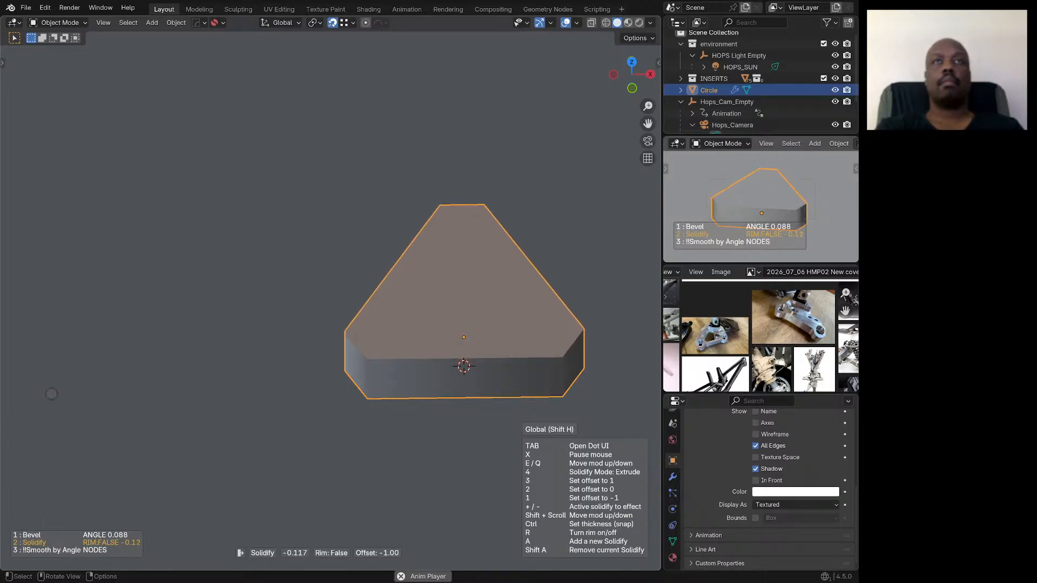
{"action": "left_click", "coordinate": [51, 394]}
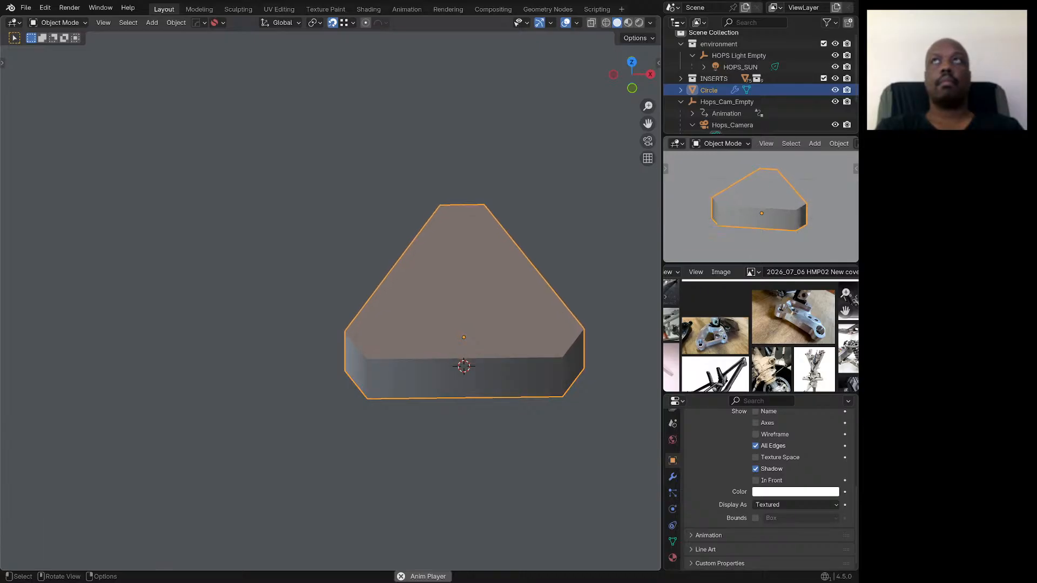
Step: Apply flat shading to the thickened triangular plate, keeping sharp edges
{"action": "middle_click_drag", "start_coordinate": [464, 335], "coordinate": [443, 354]}
{"action": "right_click", "coordinate": [378, 345]}
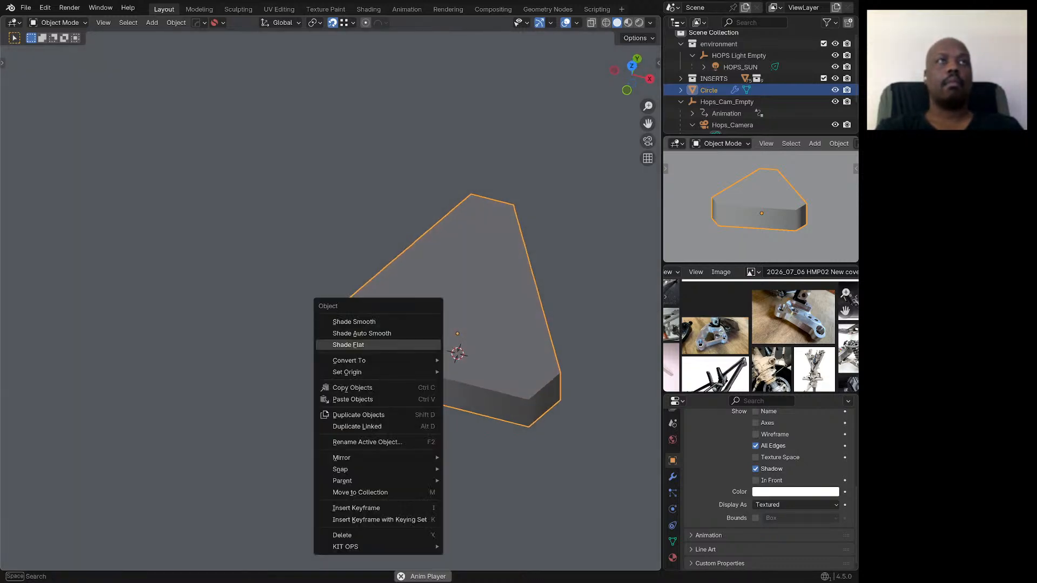
{"action": "left_click", "coordinate": [378, 345]}
{"action": "mouse_move", "coordinate": [379, 346]}
{"action": "middle_mouse_down"}
{"action": "mouse_move", "coordinate": [417, 333]}
{"action": "mouse_move", "coordinate": [399, 317]}
{"action": "mouse_move", "coordinate": [387, 327]}
{"action": "middle_mouse_up"}
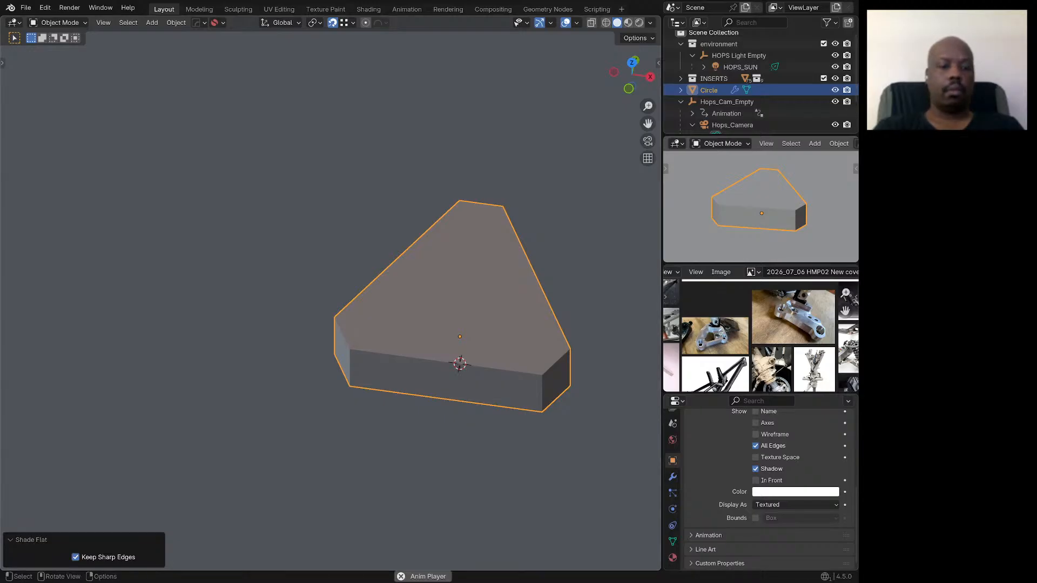
Step: Duplicate the triangular plate in place and scale the copy uniformly to about 0.638
{"action": "key", "text": "shift+d"}
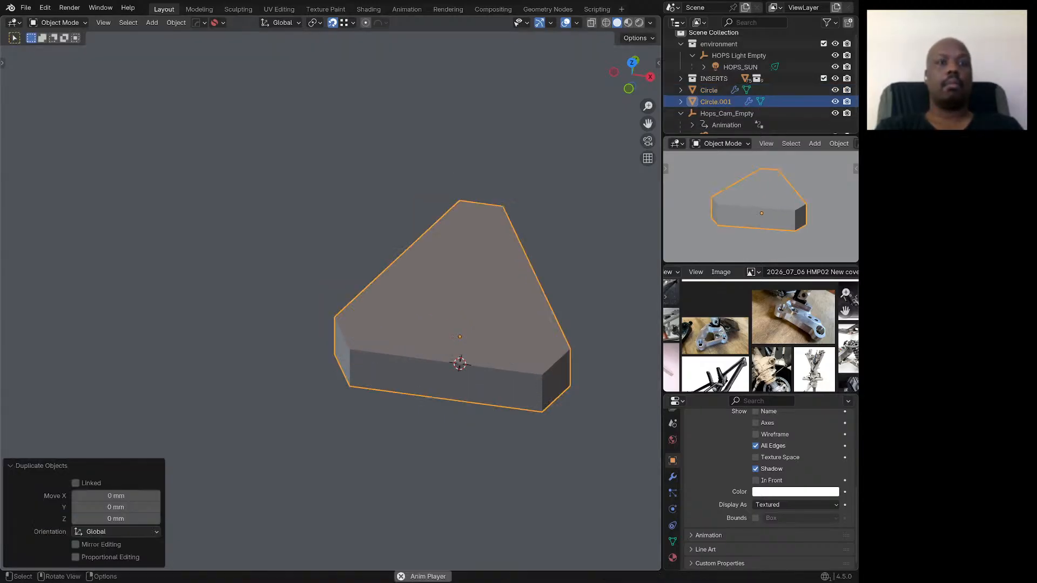
{"action": "key", "text": "Escape"}
{"action": "key", "text": "s"}
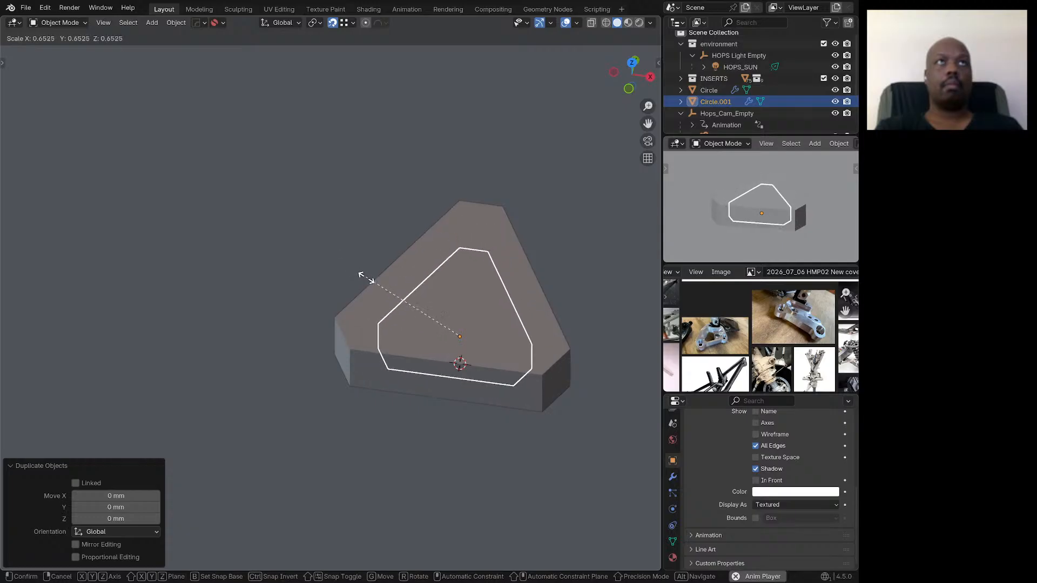
{"action": "left_click", "coordinate": [367, 280]}
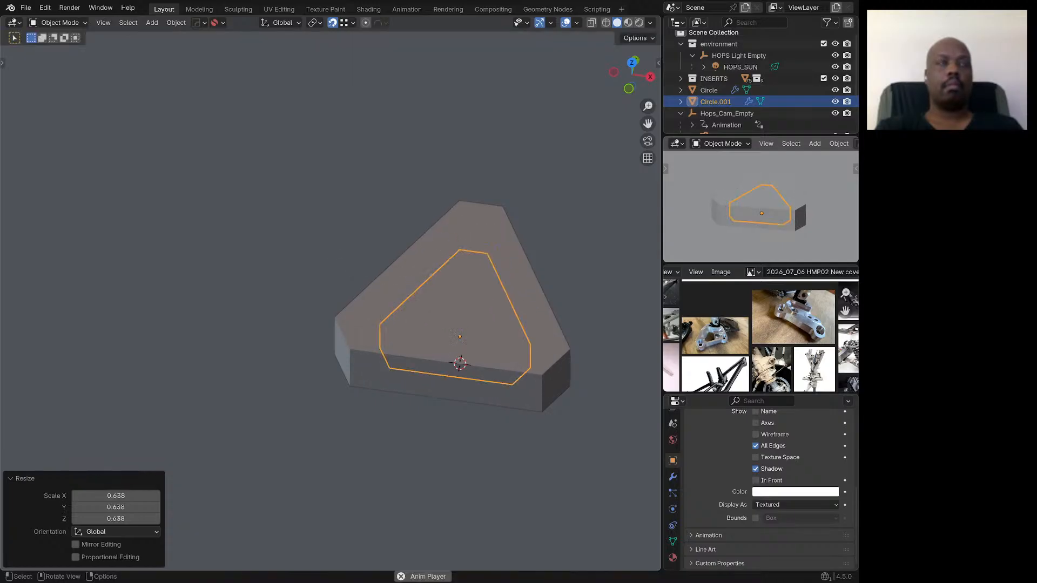
Step: Set the smaller copy's Solidify thickness to about -287.1 mm and lower it about 17 mm along Z so it passes through the plate
{"action": "key", "text": "q"}
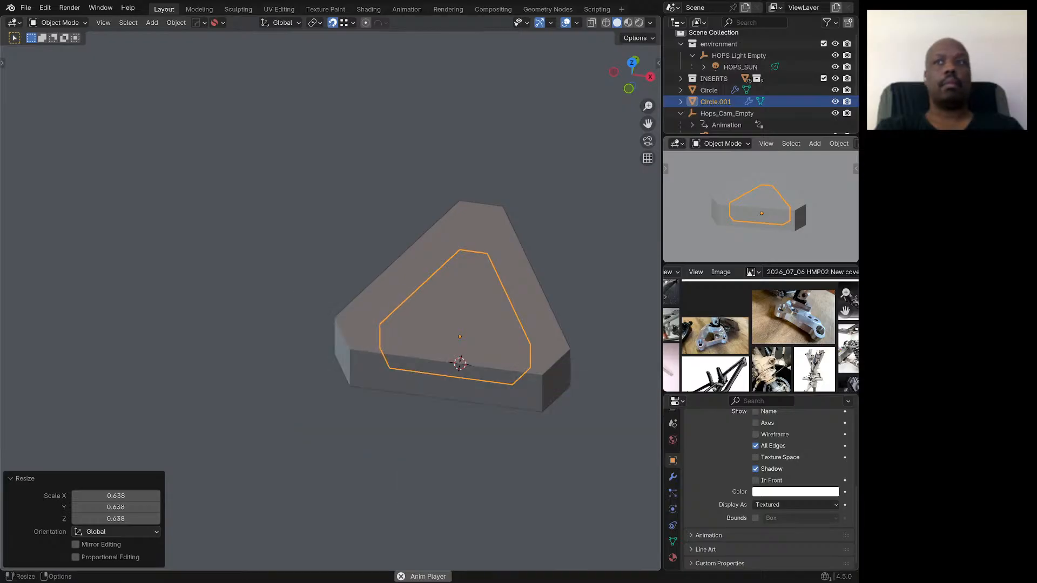
{"action": "left_click", "coordinate": [673, 476]}
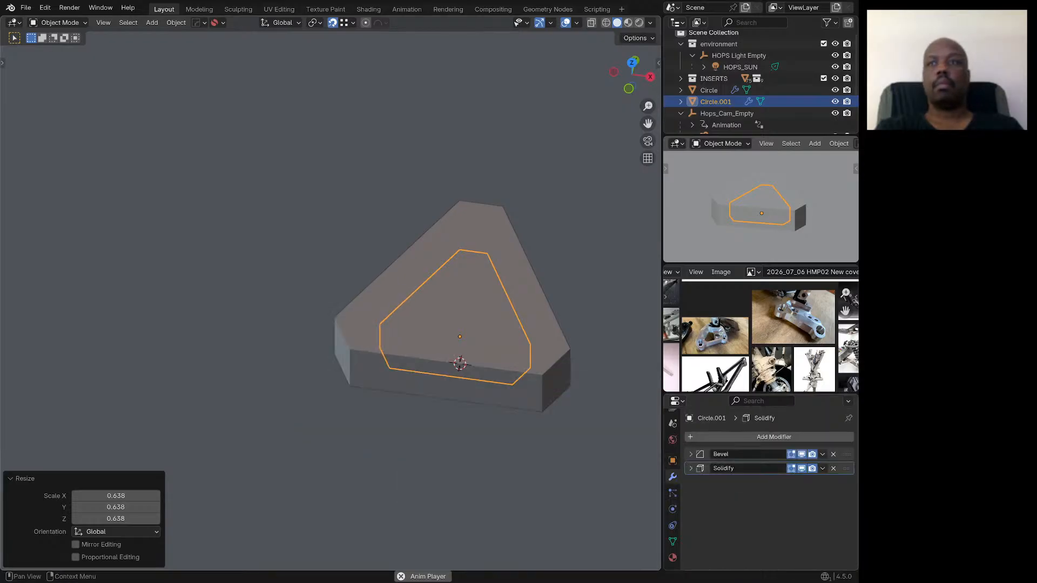
{"action": "left_click", "coordinate": [691, 468]}
{"action": "left_click_drag", "start_coordinate": [796, 497], "coordinate": [775, 496]}
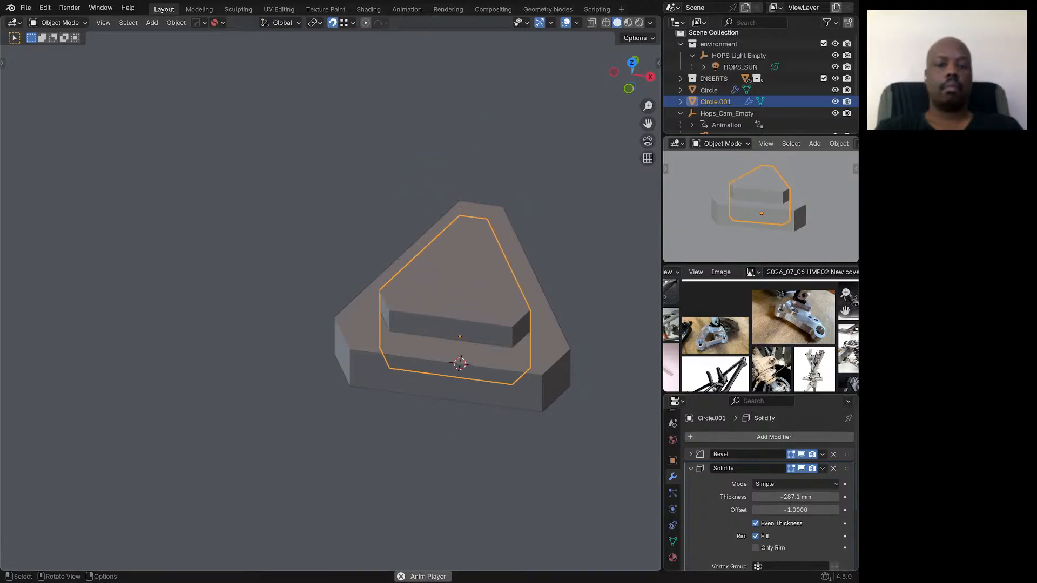
{"action": "key", "text": "g"}
{"action": "key", "text": "z"}
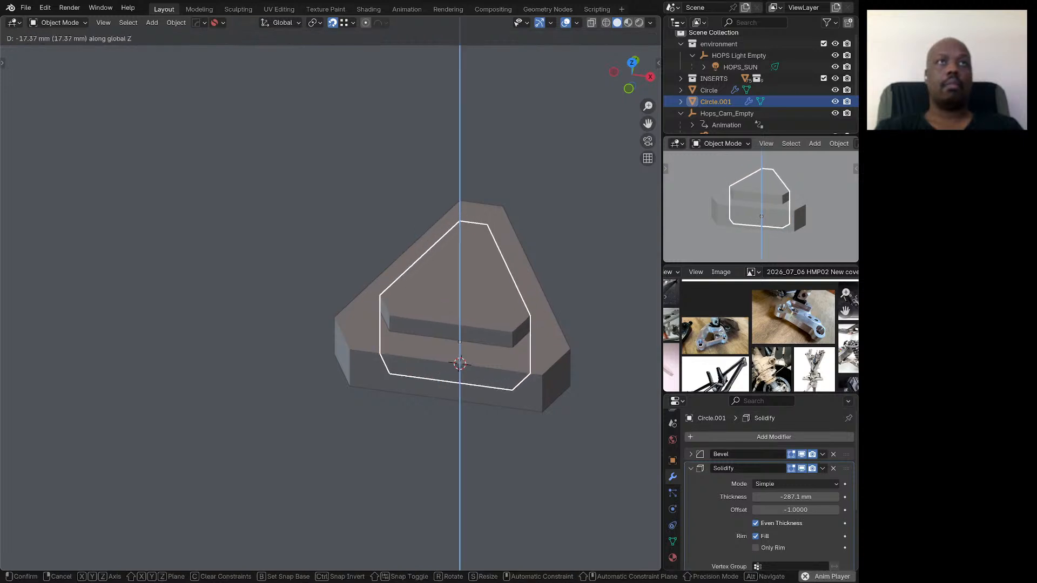
{"action": "key", "text": "Return"}
Step: Cut the smaller triangle out of the plate with a HardOps Difference boolean
{"action": "left_click", "coordinate": [351, 335], "text": "shift"}
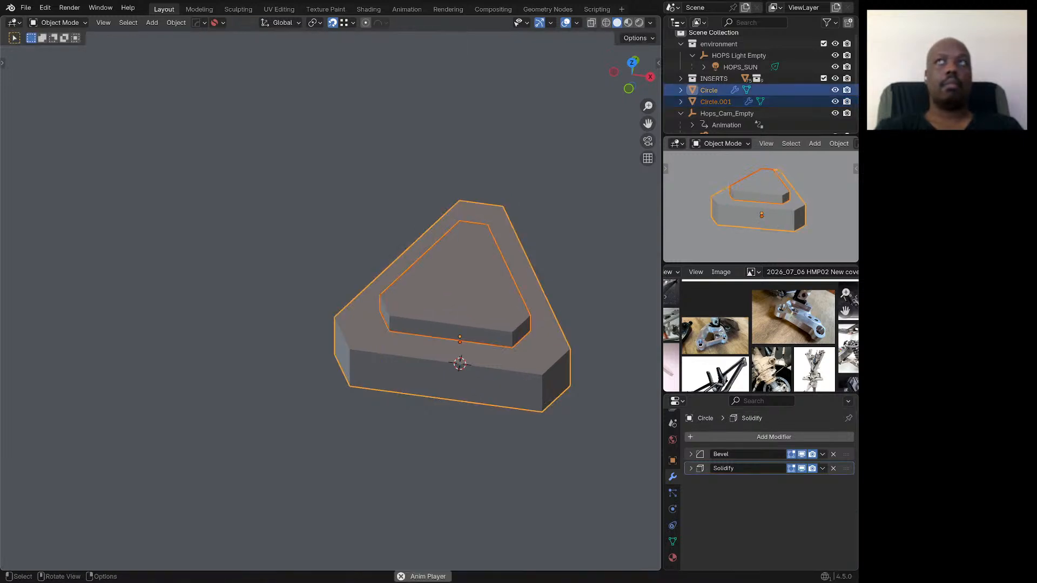
{"action": "key", "text": "q"}
{"action": "left_click", "coordinate": [335, 335]}
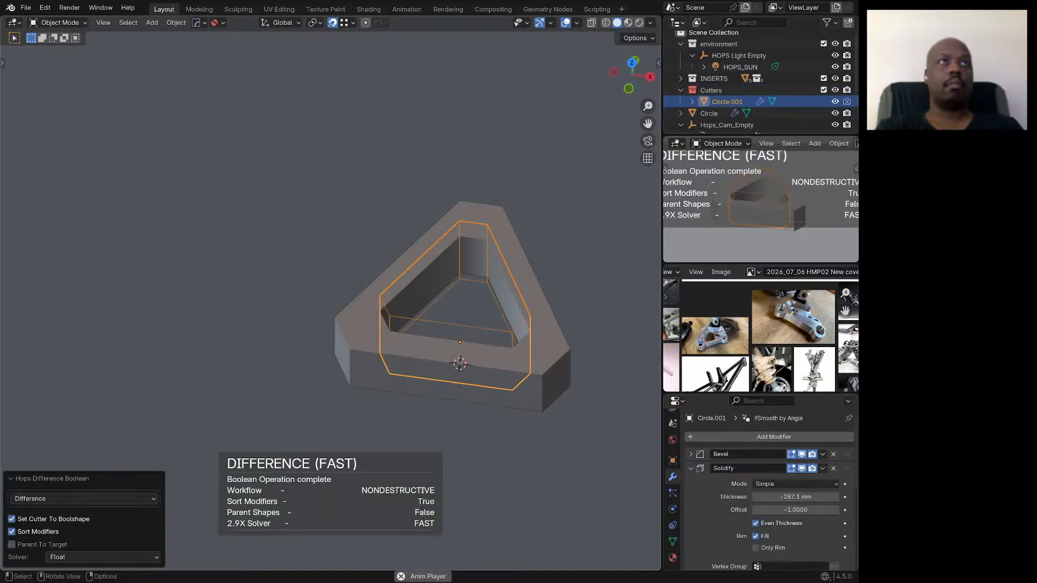
Step: Apply flat shading to the triangular cutter and inspect the opening from several angles
{"action": "middle_click_drag", "start_coordinate": [335, 334], "coordinate": [323, 353]}
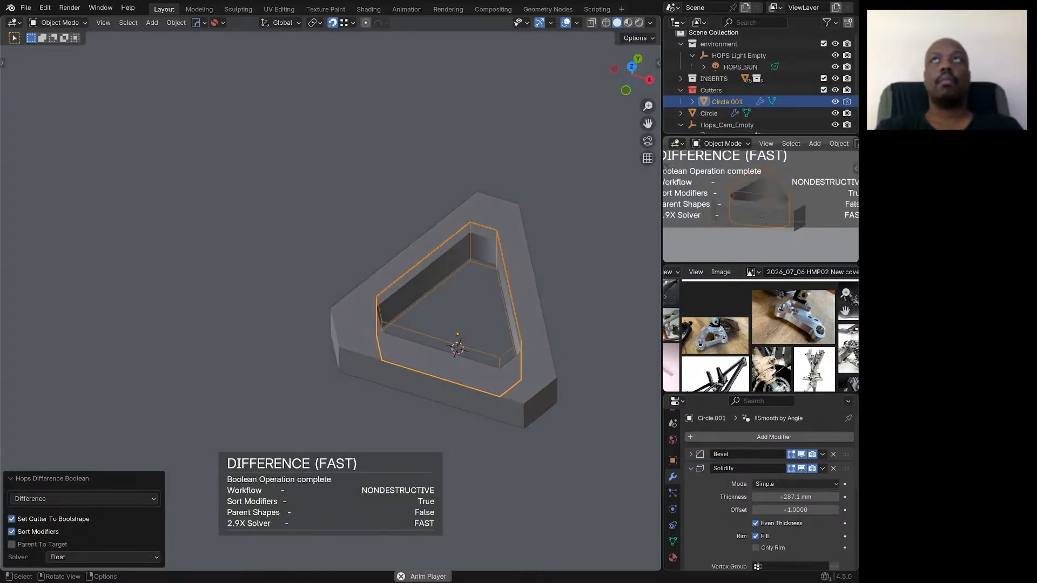
{"action": "scroll", "coordinate": [469, 265], "scroll_direction": "up", "scroll_amount": 3}
{"action": "middle_click_drag", "start_coordinate": [470, 265], "coordinate": [469, 244]}
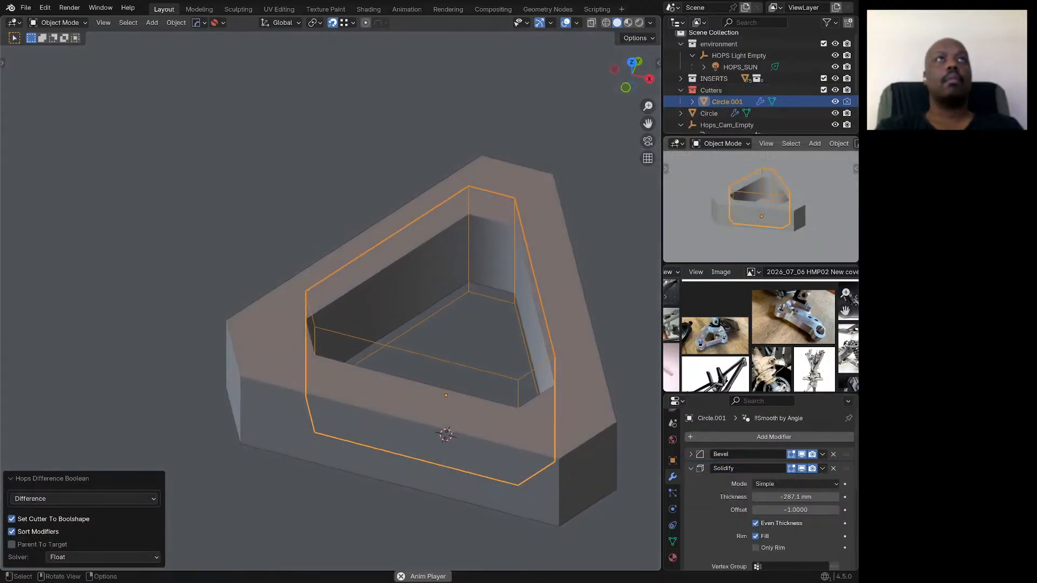
{"action": "right_click", "coordinate": [432, 220]}
{"action": "left_click", "coordinate": [432, 220]}
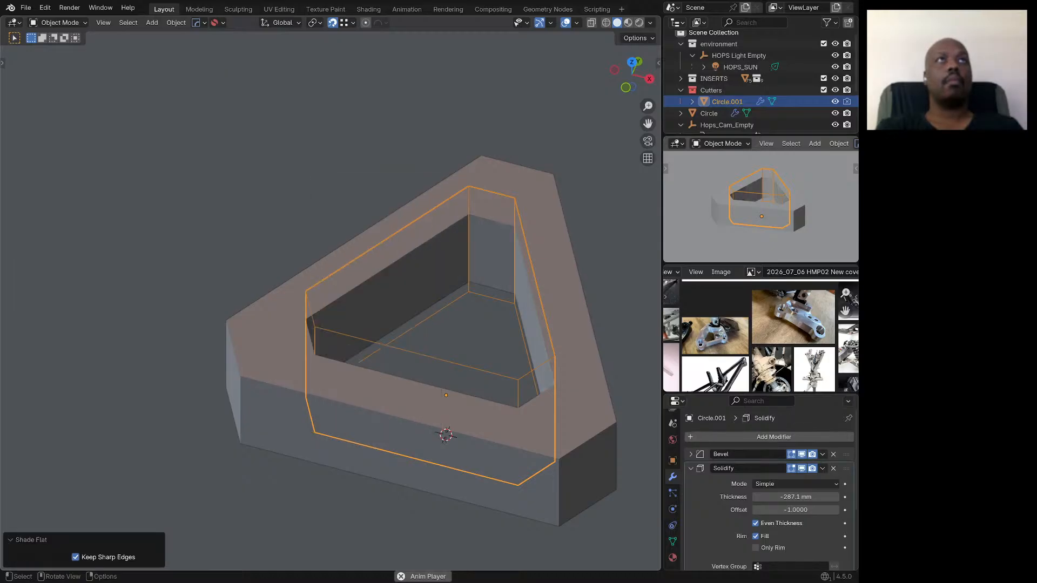
{"action": "scroll", "coordinate": [529, 221], "scroll_direction": "down", "scroll_amount": 2}
{"action": "middle_click_drag", "start_coordinate": [530, 222], "coordinate": [514, 236]}
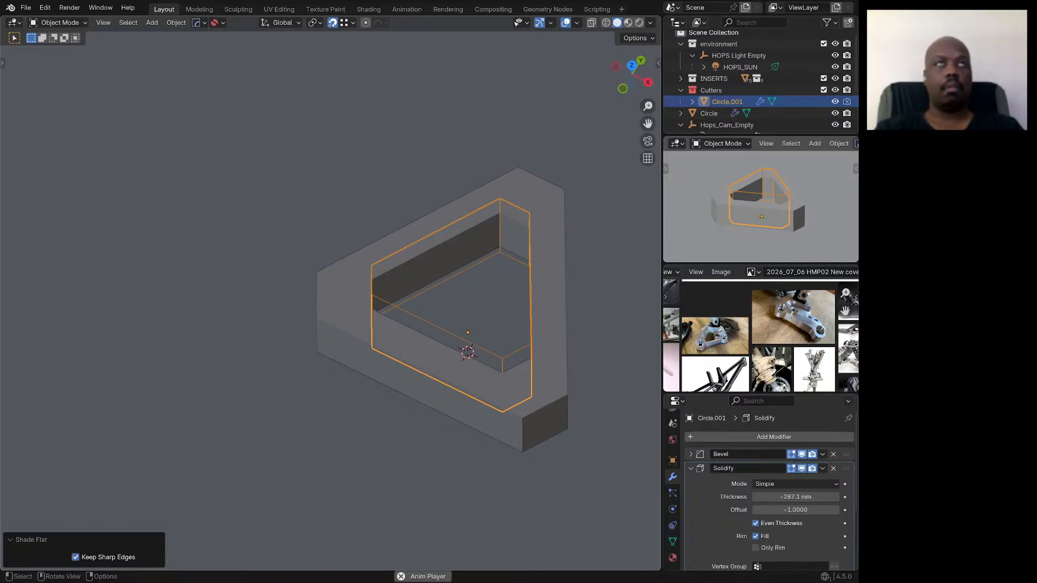
{"action": "middle_click_drag", "start_coordinate": [514, 237], "coordinate": [494, 224]}
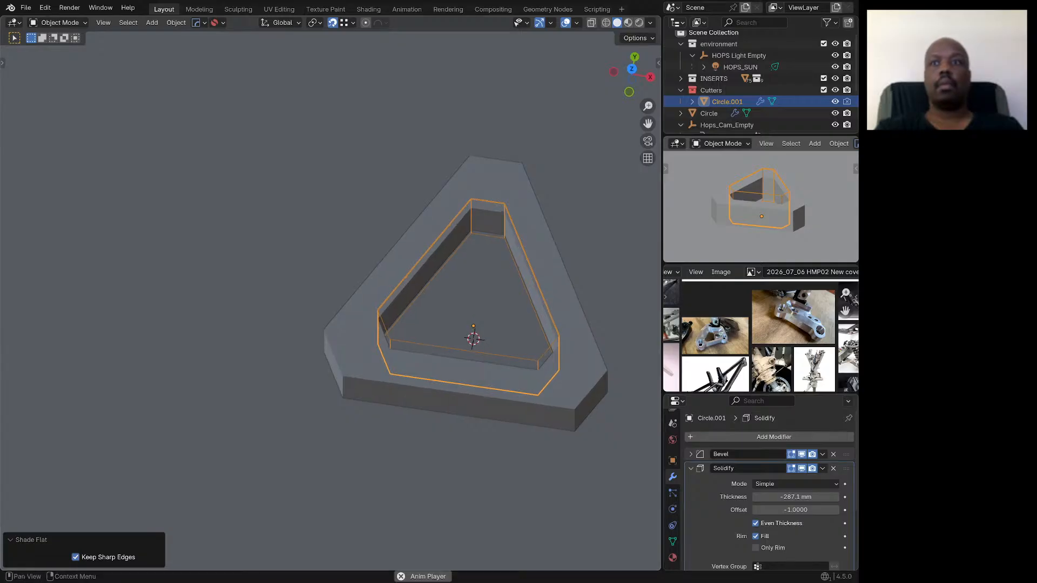
{"action": "middle_click_drag", "start_coordinate": [532, 303], "coordinate": [561, 270]}
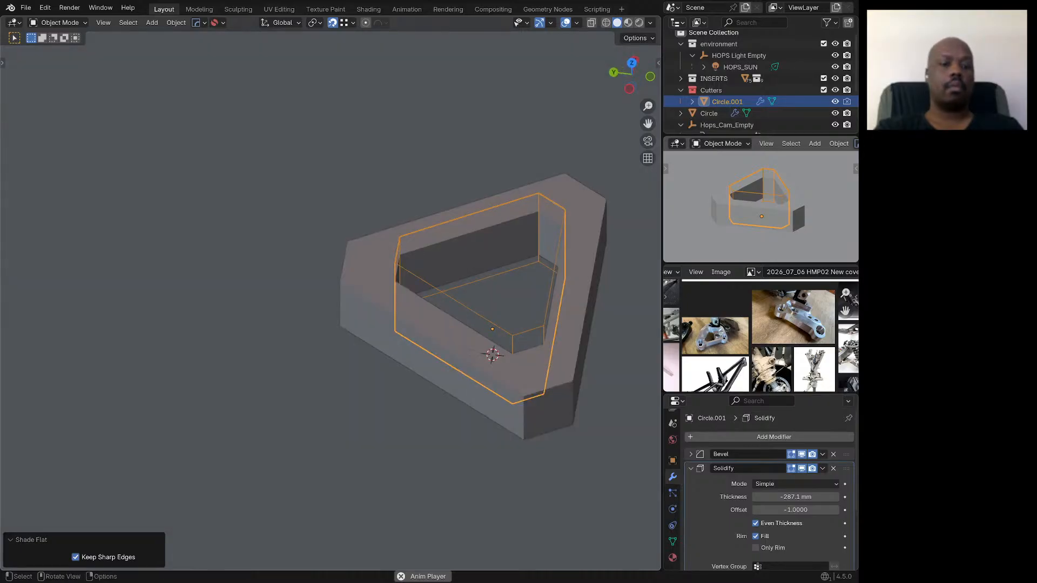
Step: Add a mesh cube at the 3D cursor and scale it uniformly to about 0.277
{"action": "key", "text": "shift+a"}
{"action": "mouse_move", "coordinate": [410, 347]}
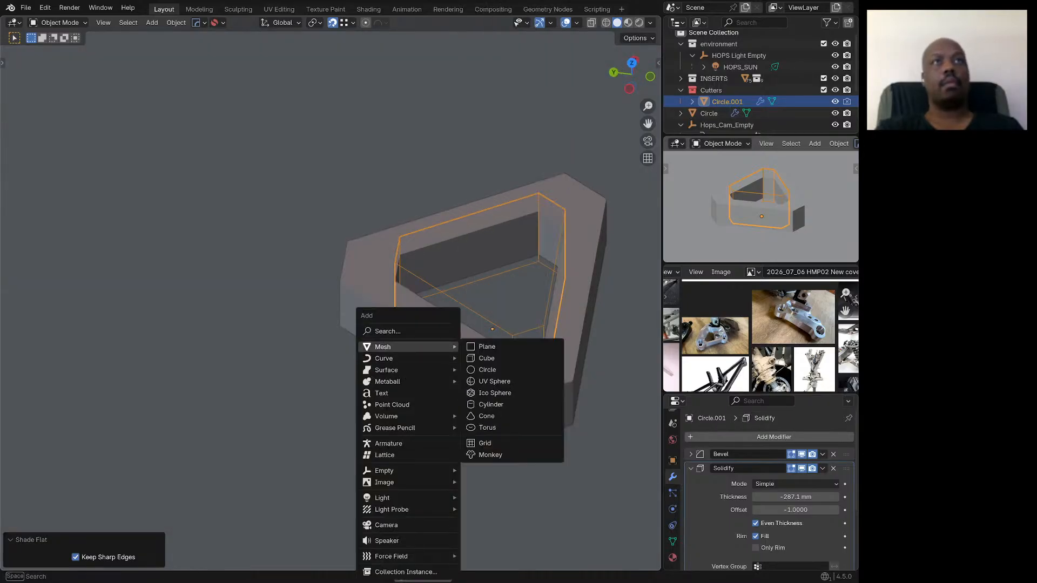
{"action": "left_click", "coordinate": [486, 358]}
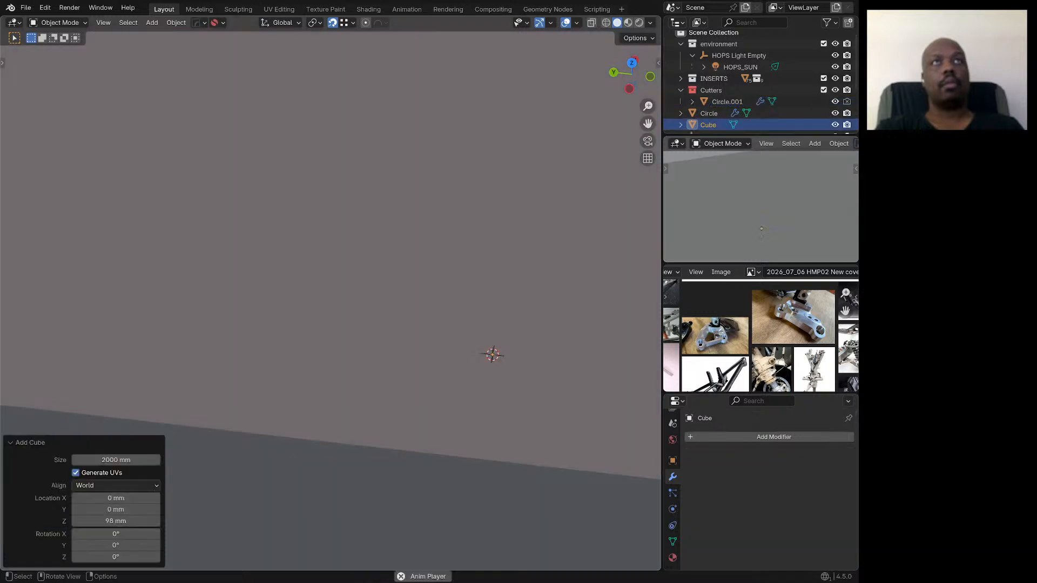
{"action": "key", "text": "s"}
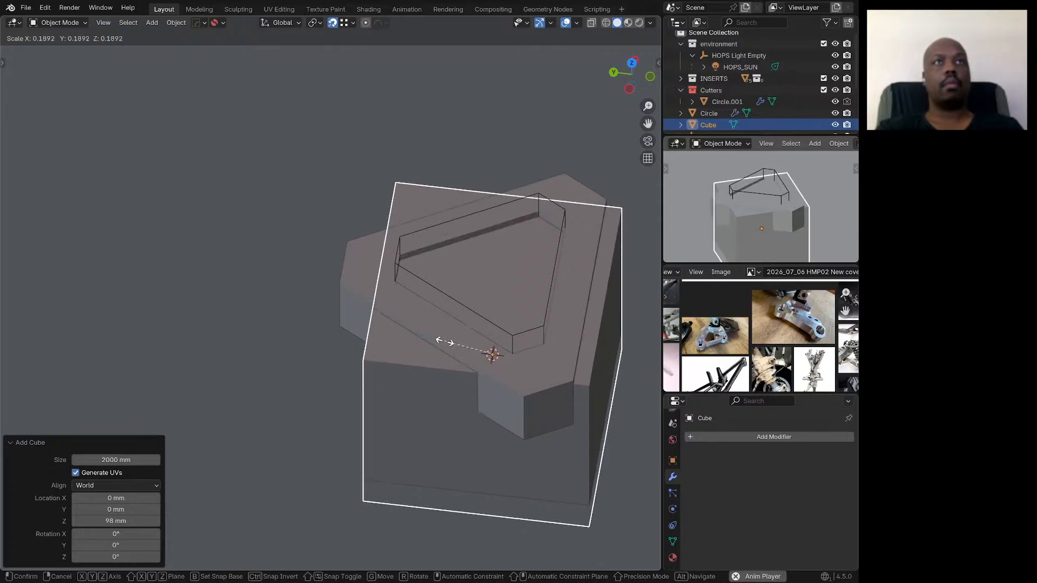
{"action": "left_click", "coordinate": [423, 336]}
{"action": "scroll", "coordinate": [394, 300], "scroll_direction": "down", "scroll_amount": 5}
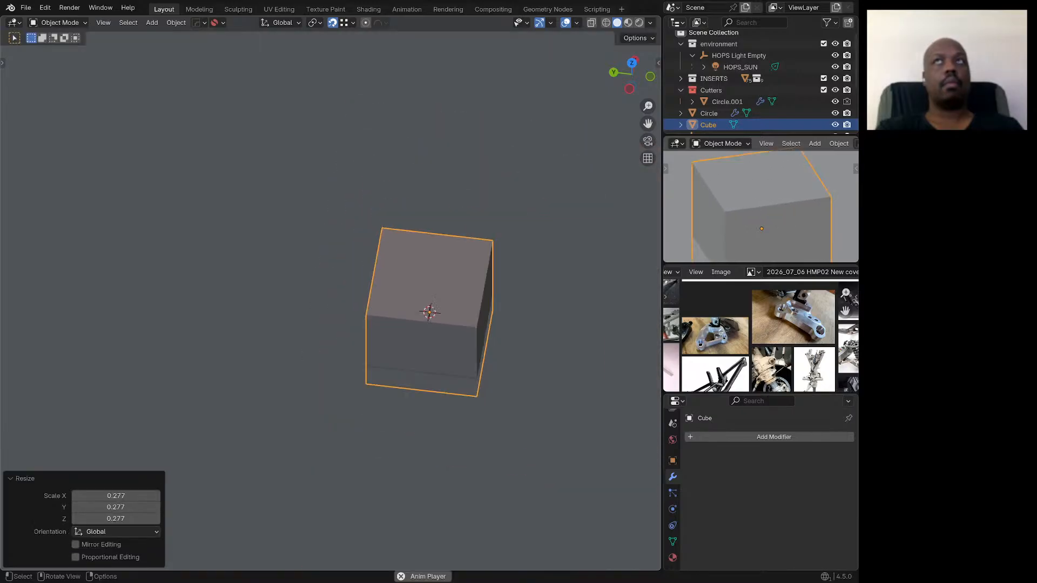
Step: Flatten the cube to about 0.447 along Z and raise it about 167.82 mm
{"action": "middle_click_drag", "start_coordinate": [395, 300], "coordinate": [474, 277]}
{"action": "key", "text": "s"}
{"action": "key", "text": "z"}
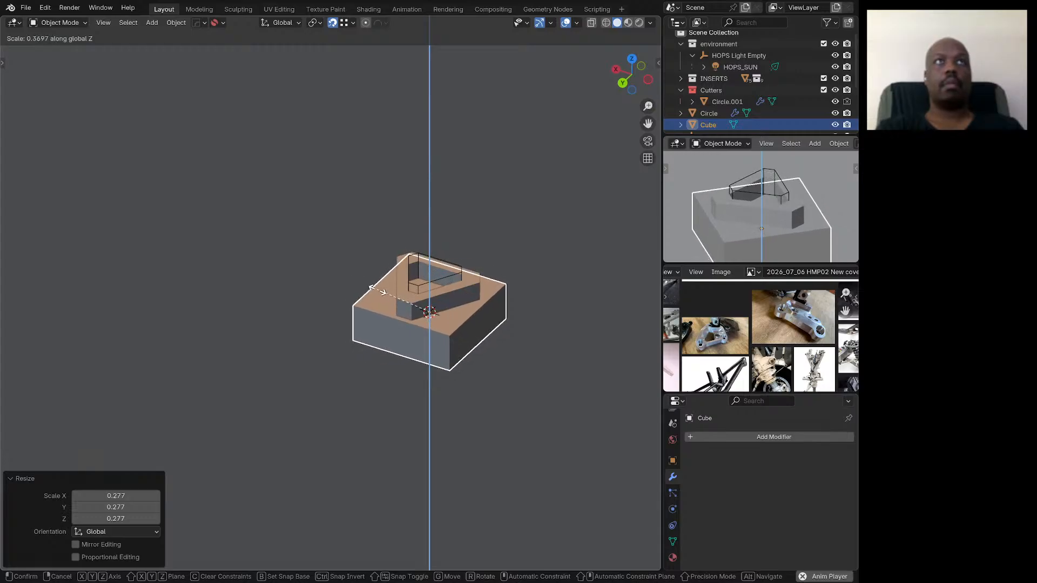
{"action": "left_click", "coordinate": [361, 283]}
{"action": "key", "text": "g"}
{"action": "key", "text": "z"}
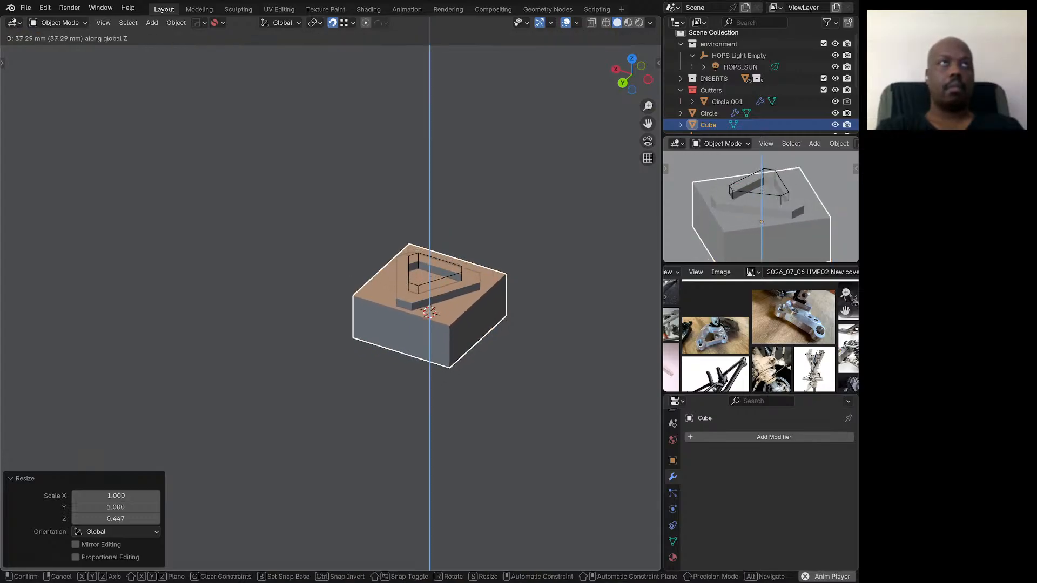
{"action": "left_click", "coordinate": [360, 254]}
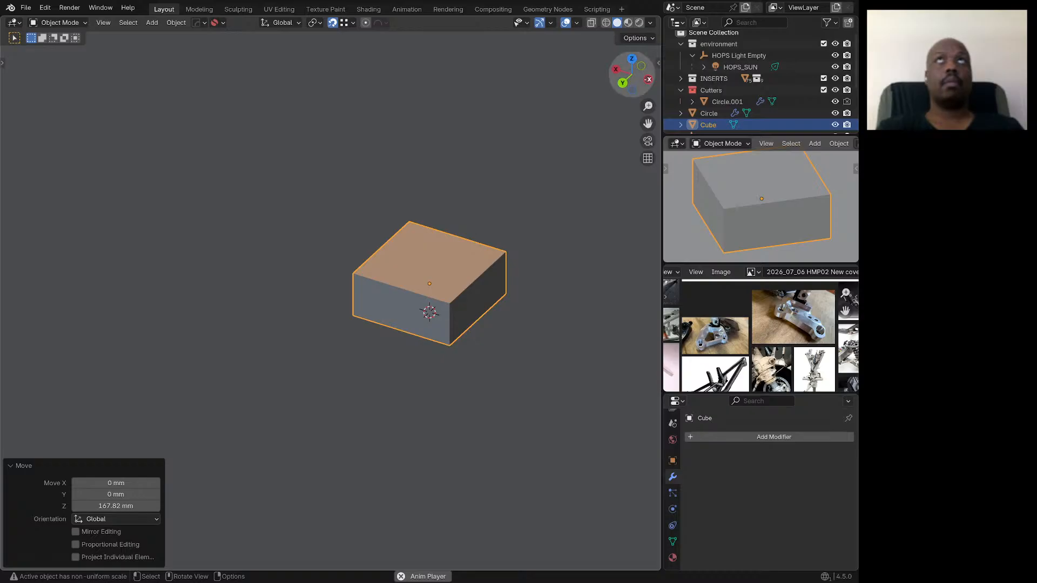
Step: In the side view along X, raise the flattened cube by another 88.352 mm or so along Z
{"action": "left_click", "coordinate": [648, 79]}
{"action": "scroll", "coordinate": [414, 296], "scroll_direction": "up", "scroll_amount": 4}
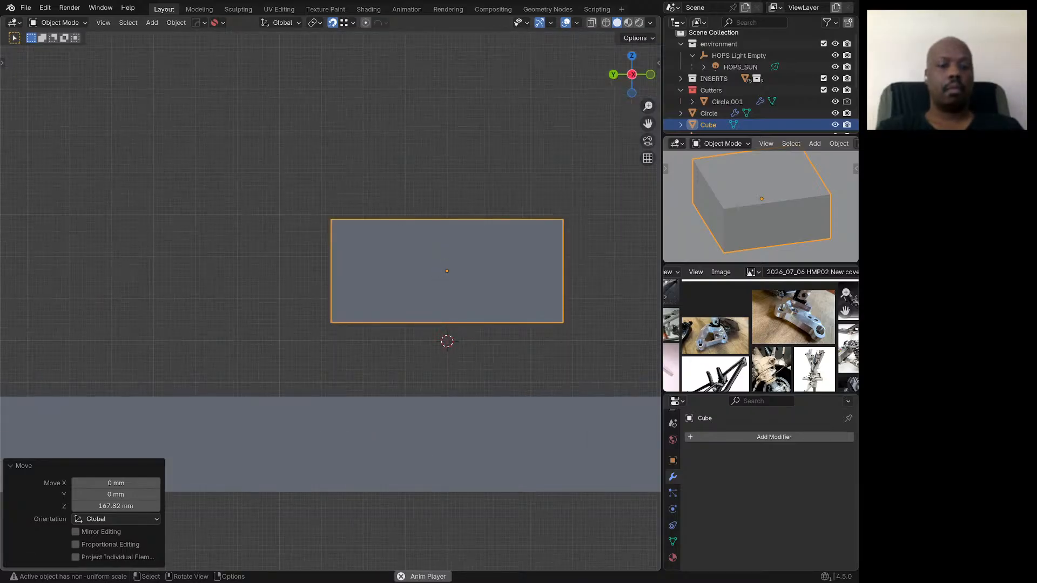
{"action": "key", "text": "g"}
{"action": "key", "text": "z"}
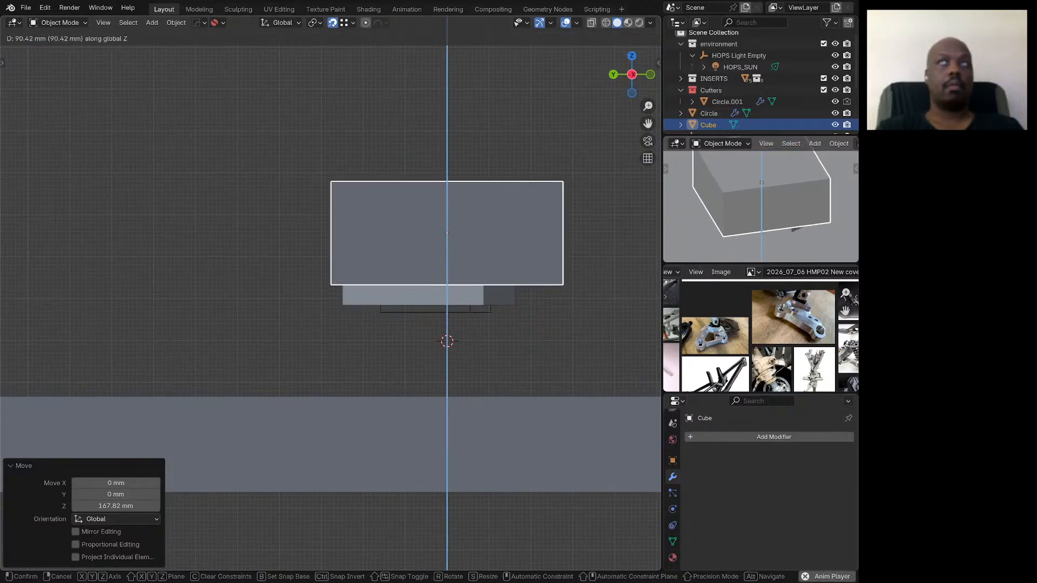
{"action": "key", "text": "Return"}
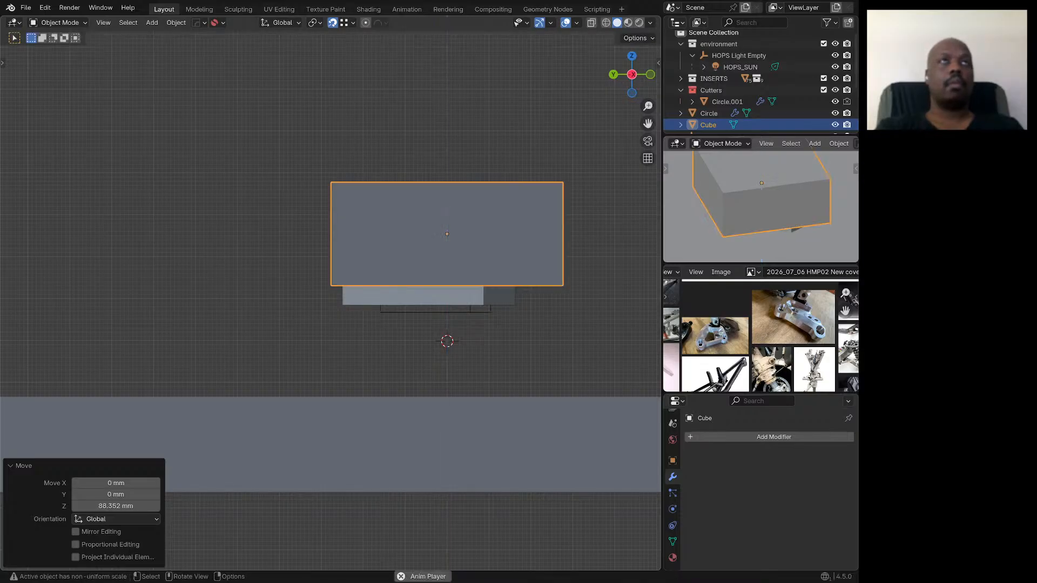
Step: Add two evenly spaced vertical loop cuts across the cube's Y length in Edit Mode
{"action": "key", "text": "Tab"}
{"action": "key", "text": "ctrl+r"}
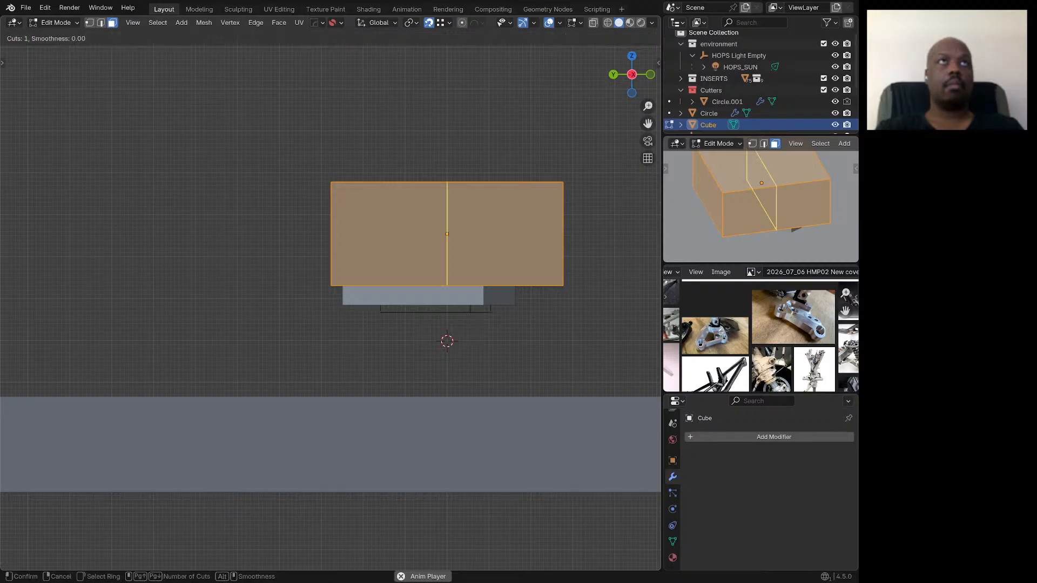
{"action": "scroll", "coordinate": [447, 234], "scroll_direction": "up", "scroll_amount": 1}
{"action": "left_click", "coordinate": [433, 273]}
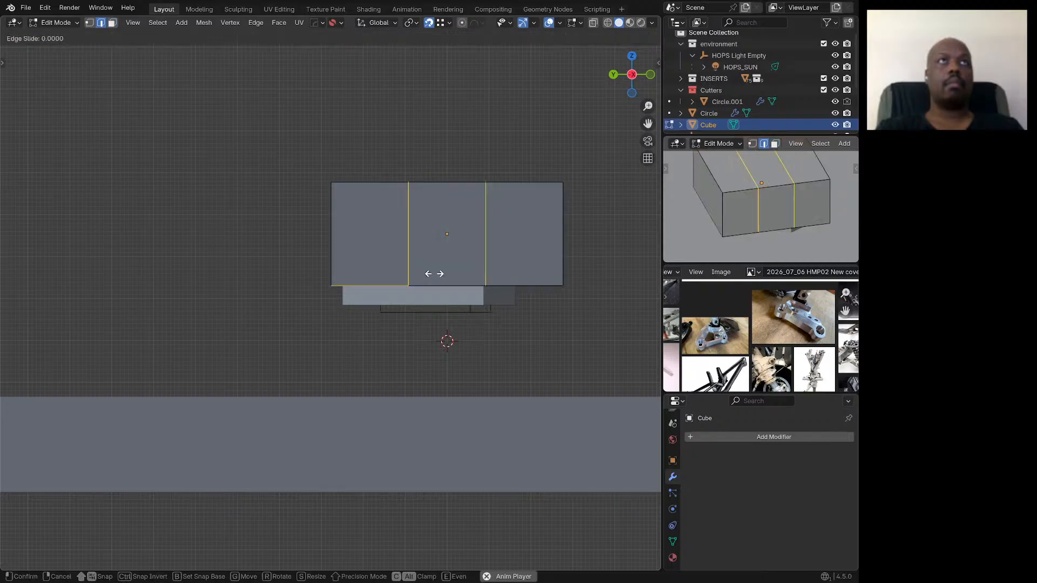
{"action": "right_click", "coordinate": [433, 273]}
Step: Isolate the cube in local view, raise its underside face at the +Y end about 150 mm along Z, and return to Object Mode
{"action": "middle_click_drag", "start_coordinate": [433, 273], "coordinate": [465, 243]}
{"action": "key", "text": "KP_Divide"}
{"action": "key", "text": "3"}
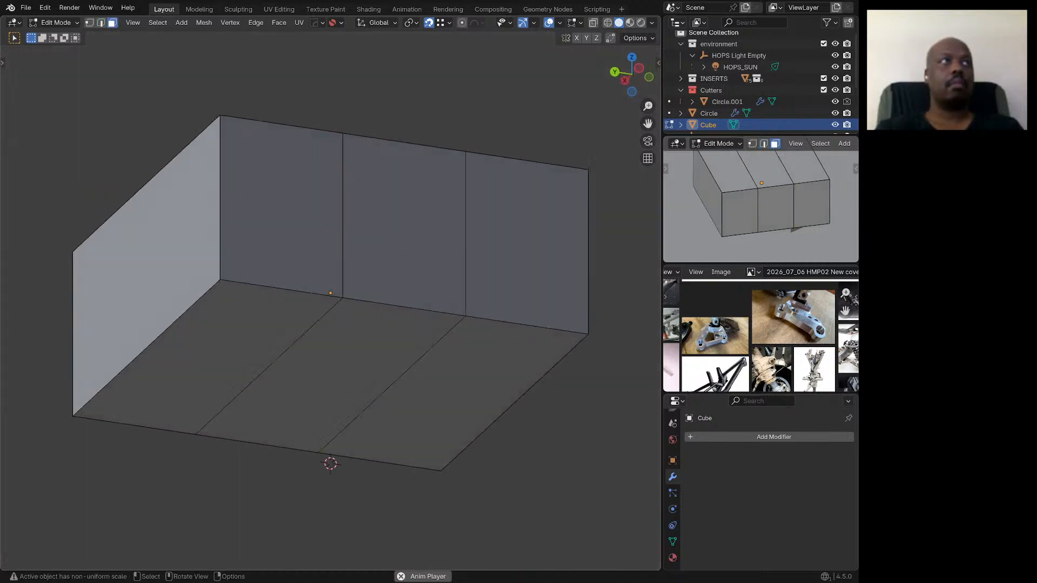
{"action": "left_click", "coordinate": [220, 346]}
{"action": "scroll", "coordinate": [425, 240], "scroll_direction": "down", "scroll_amount": 1}
{"action": "key", "text": "g"}
{"action": "key", "text": "z"}
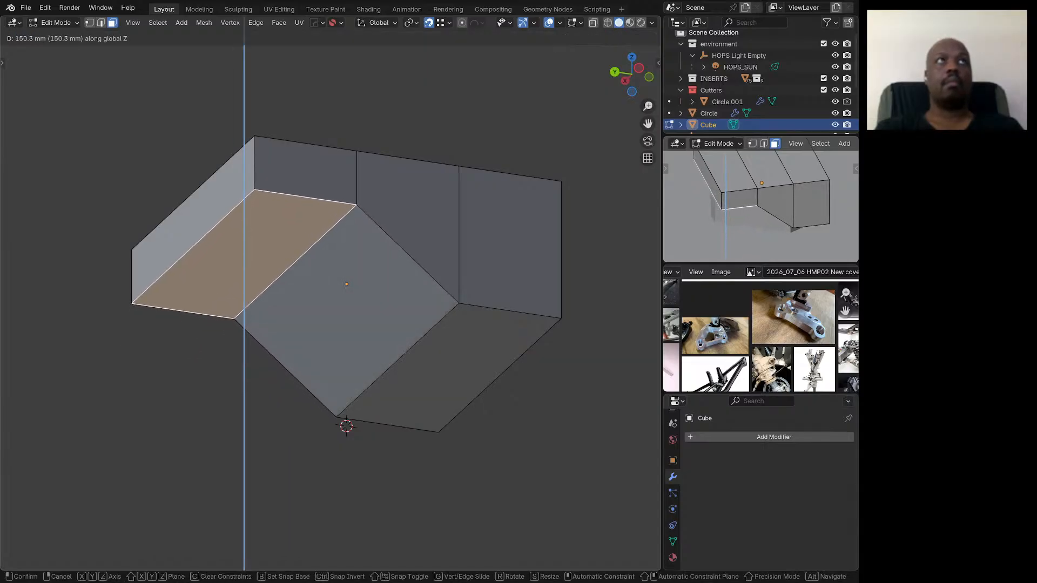
{"action": "key", "text": "Return"}
{"action": "scroll", "coordinate": [439, 286], "scroll_direction": "down", "scroll_amount": 4}
{"action": "key", "text": "Tab"}
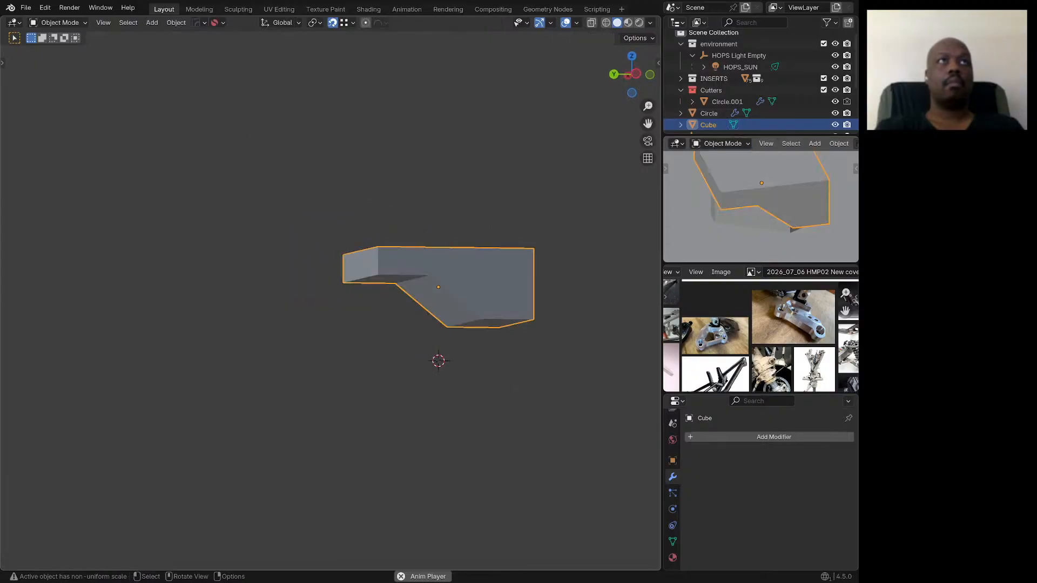
Step: Apply the scale of the stepped block
{"action": "middle_click_drag", "start_coordinate": [419, 278], "coordinate": [420, 319]}
{"action": "key", "text": "q"}
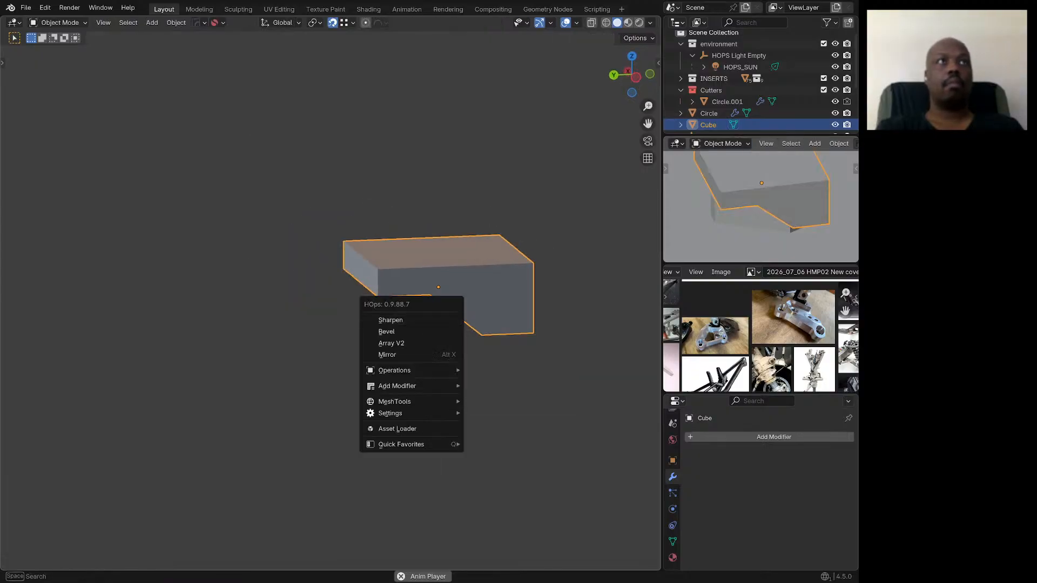
{"action": "mouse_move", "coordinate": [411, 443]}
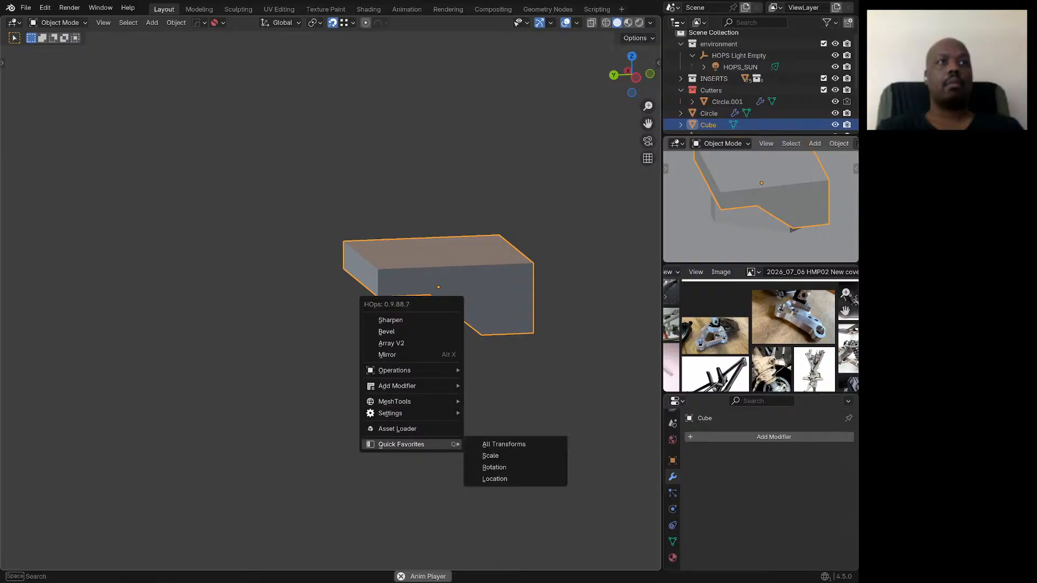
{"action": "left_click", "coordinate": [503, 454]}
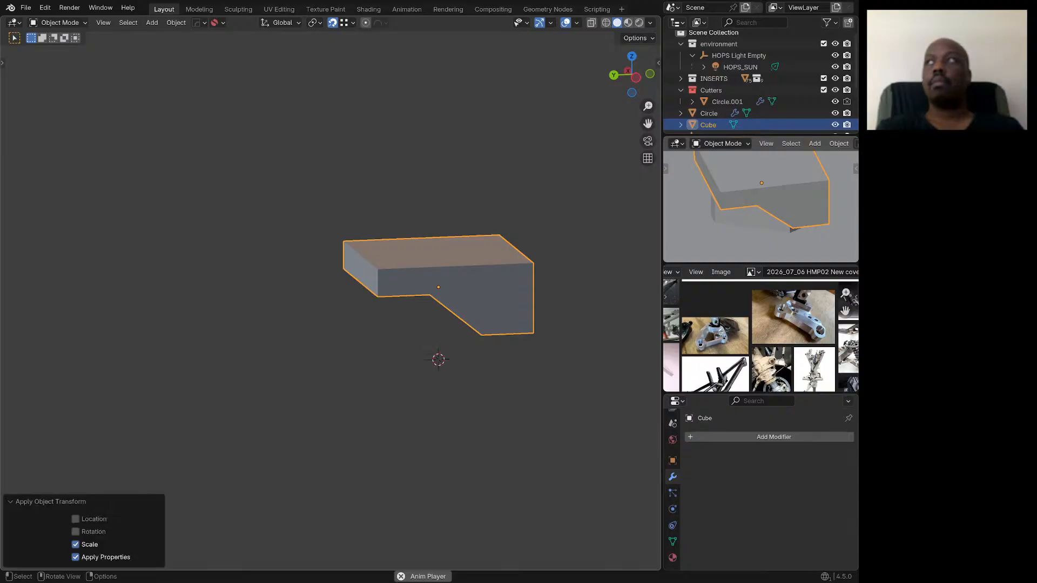
Step: Enter Edit Mode on the stepped block and show its Item transform and edge data properties
{"action": "scroll", "coordinate": [439, 262], "scroll_direction": "up", "scroll_amount": 1}
{"action": "mouse_move", "coordinate": [438, 262]}
{"action": "middle_mouse_down"}
{"action": "mouse_move", "coordinate": [428, 272]}
{"action": "mouse_move", "coordinate": [442, 244]}
{"action": "middle_mouse_up"}
{"action": "key", "text": "Tab"}
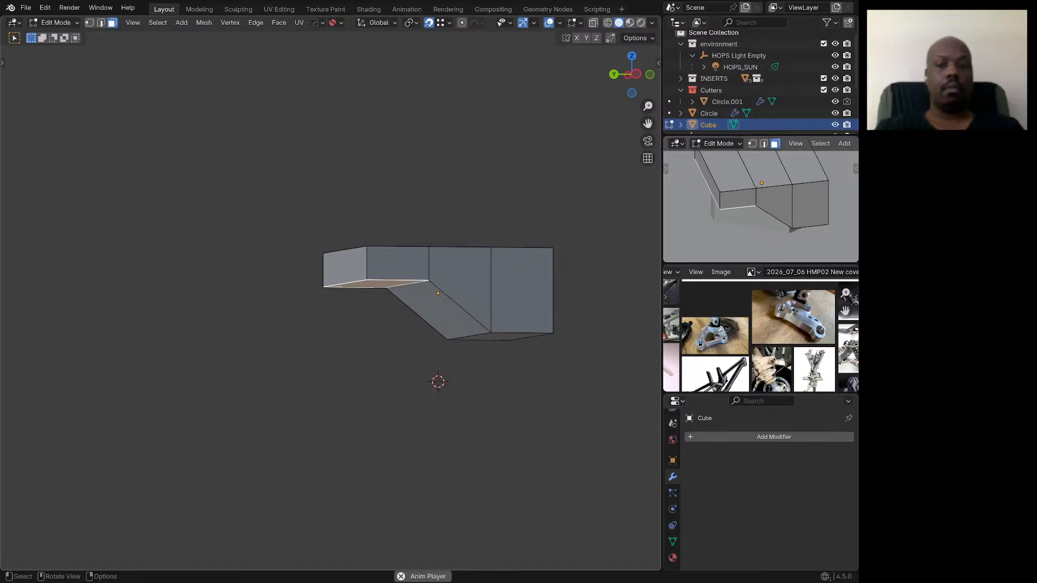
{"action": "key", "text": "n"}
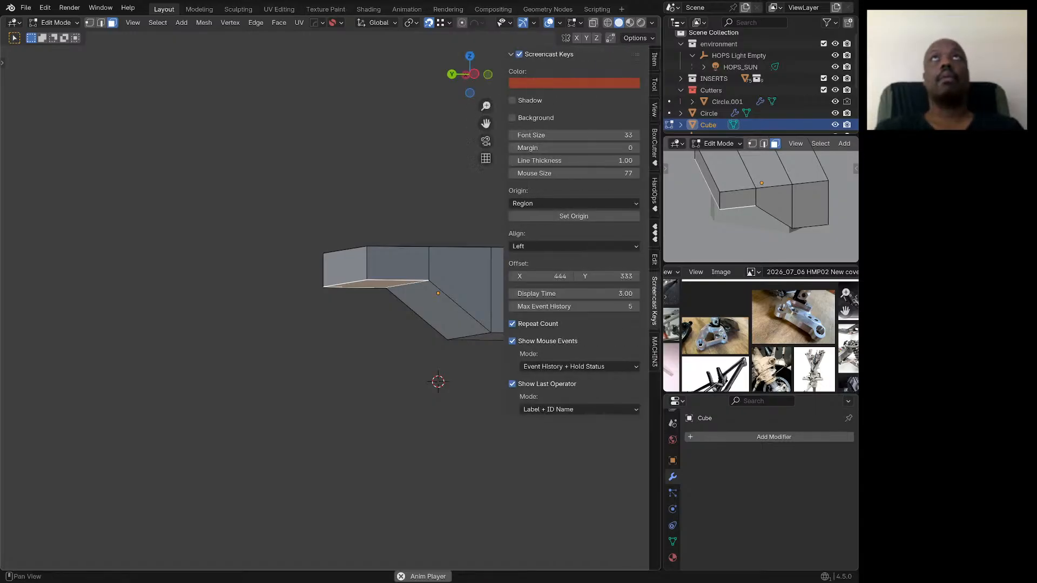
{"action": "left_click", "coordinate": [654, 60]}
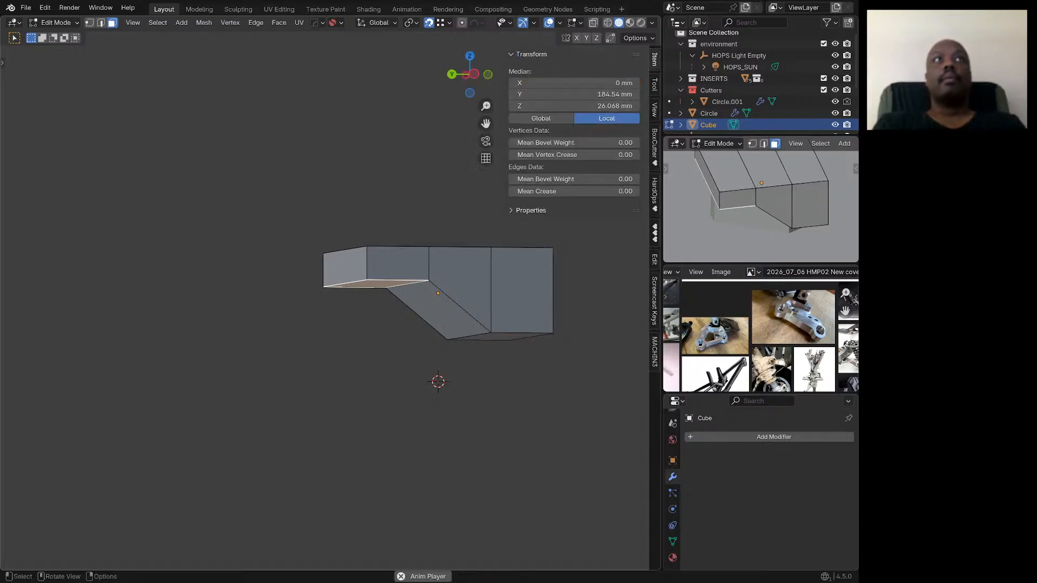
Step: Switch to edge selection and give the stepped block a Subdivision modifier at level 2, ending in Edit Mode
{"action": "key", "text": "2"}
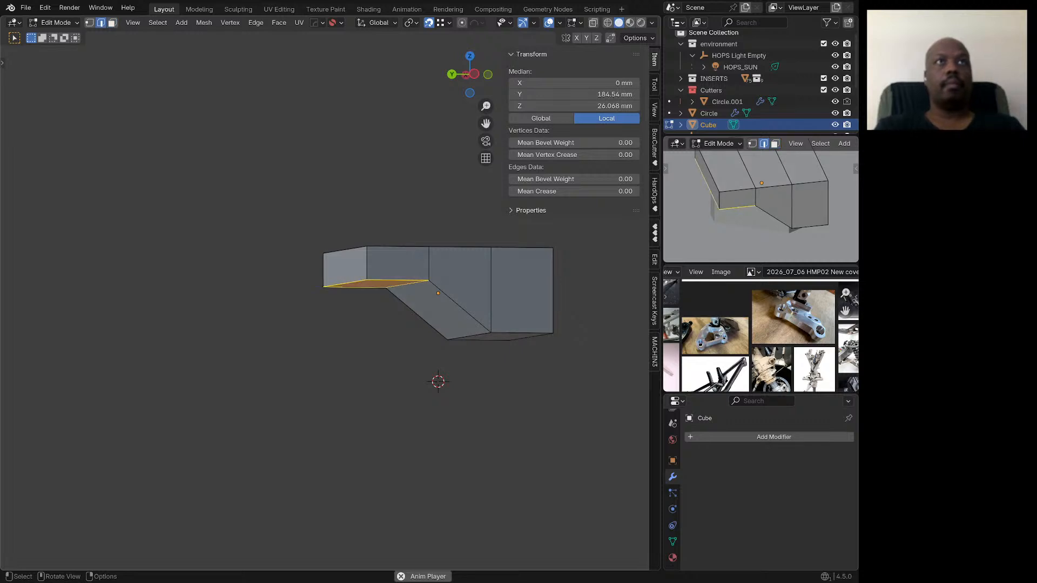
{"action": "left_click", "coordinate": [470, 336]}
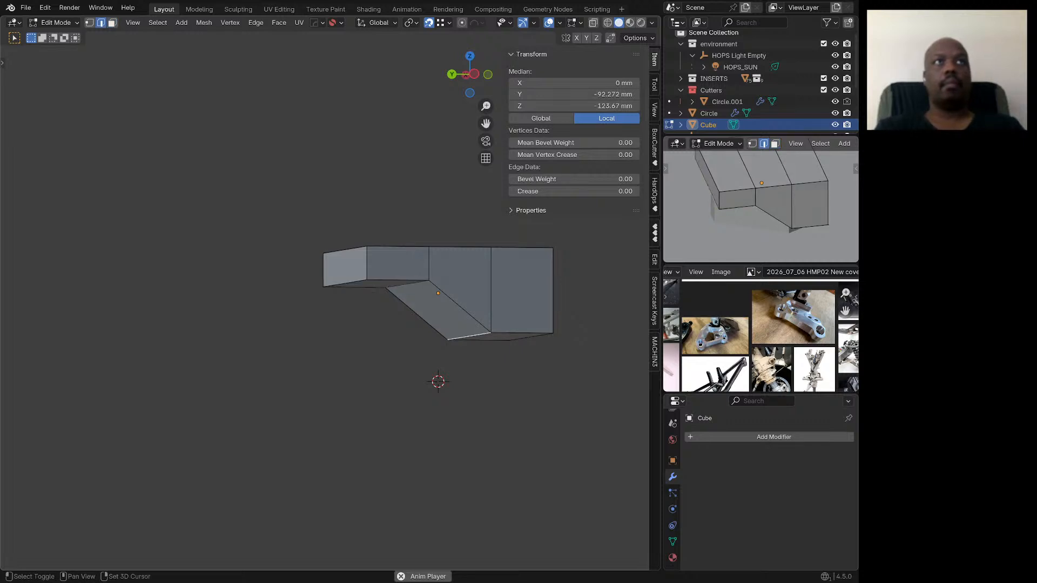
{"action": "left_click", "coordinate": [408, 285], "text": "shift"}
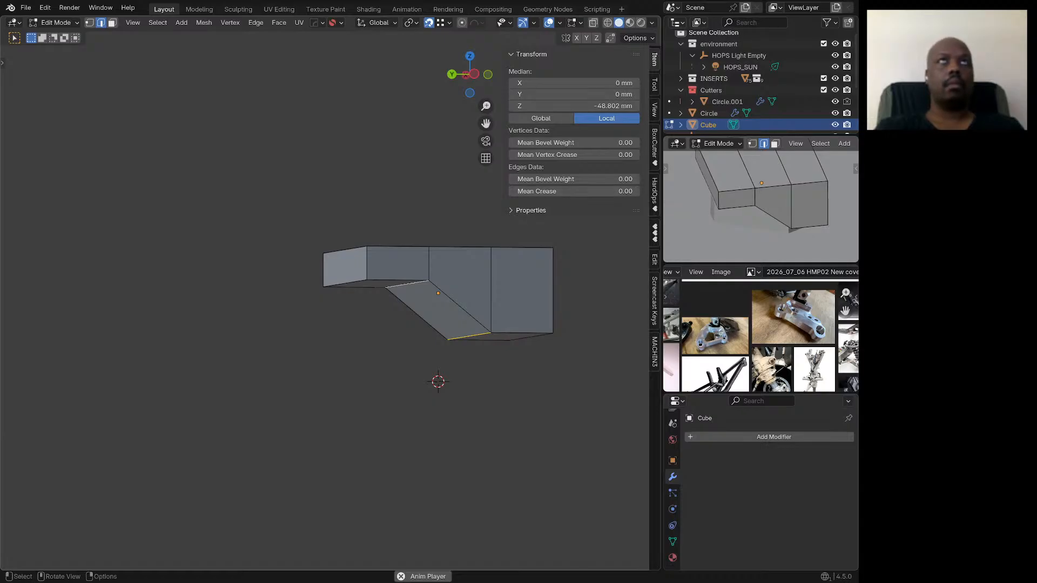
{"action": "key", "text": "Tab"}
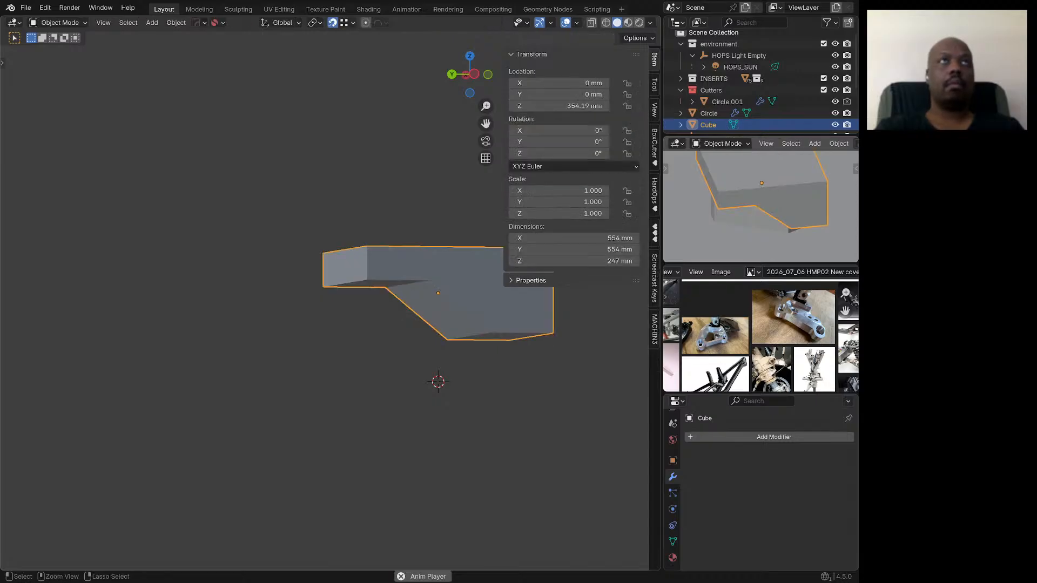
{"action": "key", "text": "ctrl+2"}
{"action": "key", "text": "Tab"}
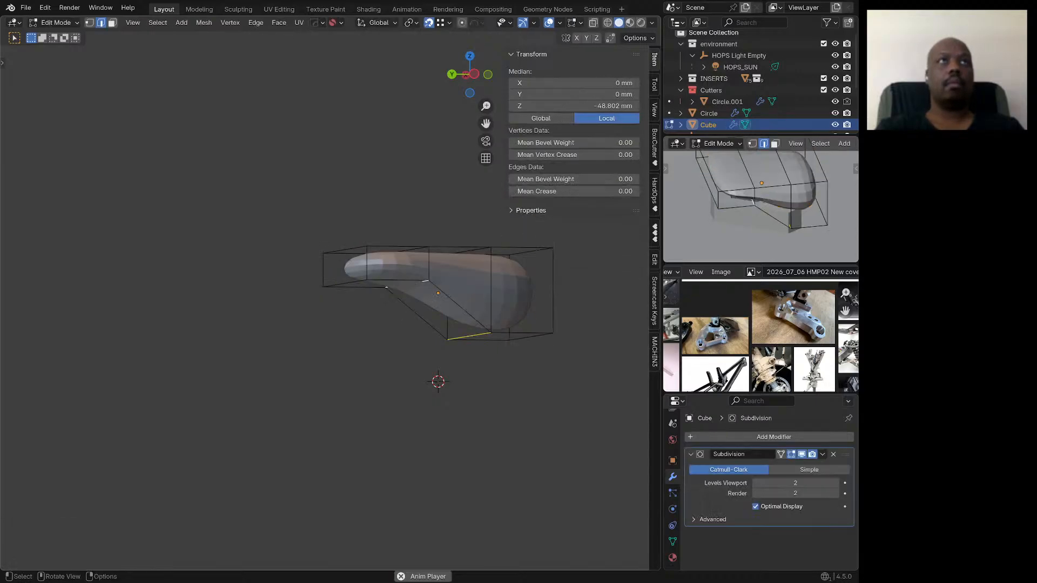
Step: Select the top perimeter edges of the block's cage together with its four vertical corner edges
{"action": "left_click", "coordinate": [398, 247]}
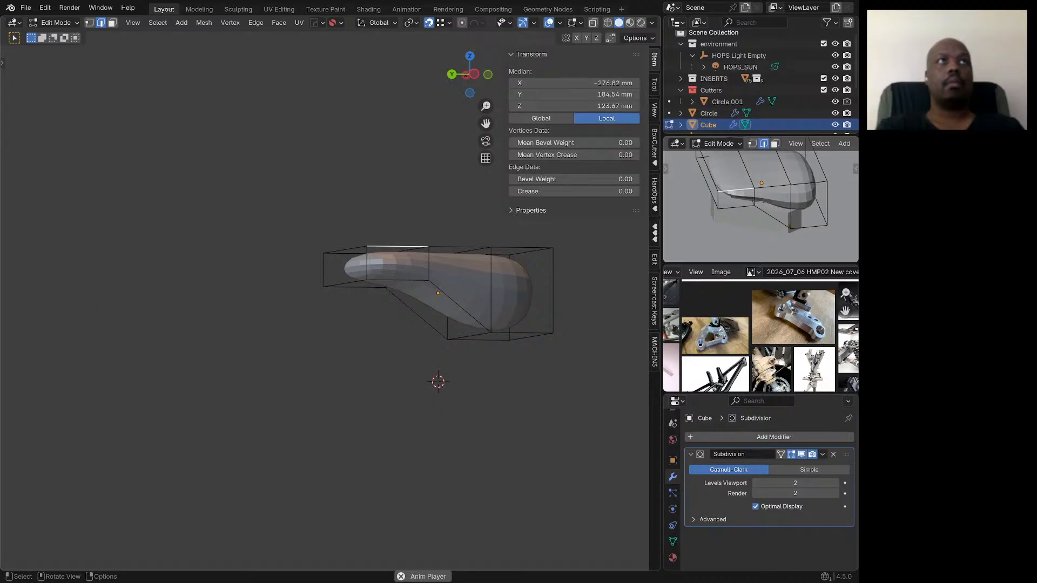
{"action": "middle_click_drag", "start_coordinate": [399, 254], "coordinate": [414, 362]}
{"action": "scroll", "coordinate": [378, 319], "scroll_direction": "down", "scroll_amount": 3}
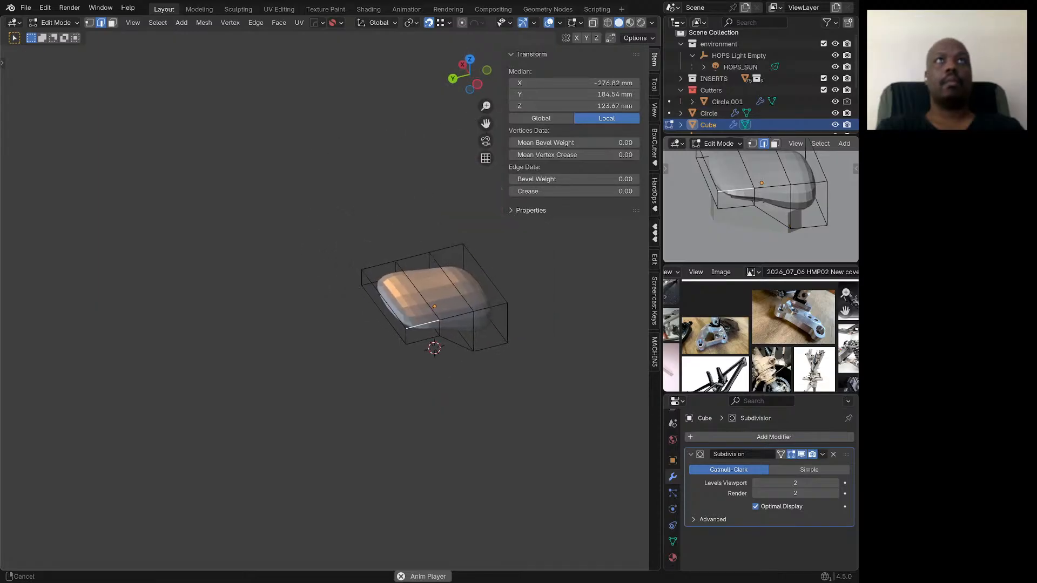
{"action": "left_click", "coordinate": [486, 275], "text": "ctrl"}
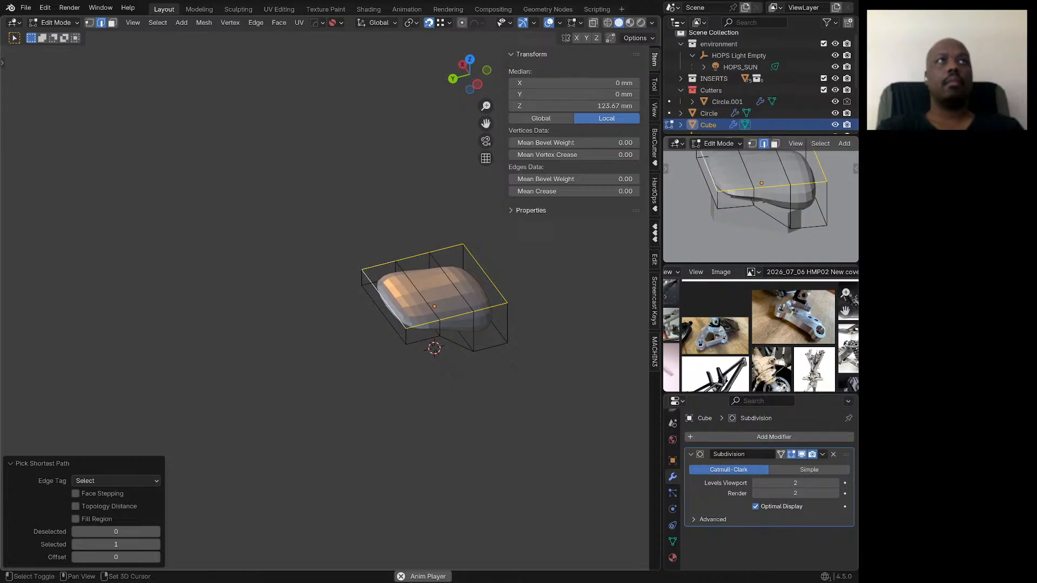
{"action": "left_click", "coordinate": [406, 337], "text": "shift"}
{"action": "left_click", "coordinate": [362, 278], "text": "shift"}
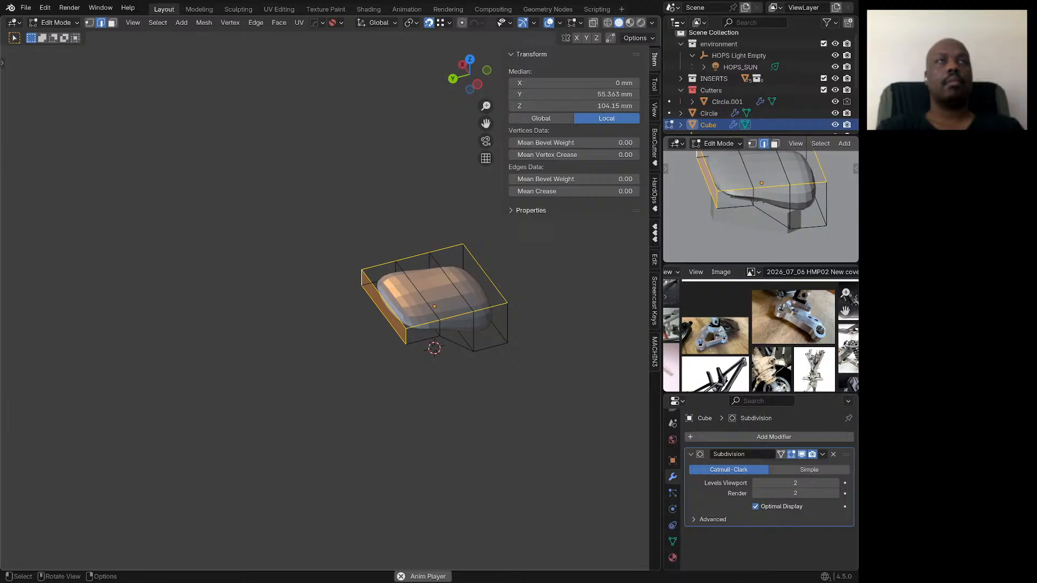
{"action": "left_click", "coordinate": [507, 324], "text": "shift"}
{"action": "middle_click_drag", "start_coordinate": [509, 333], "coordinate": [276, 327]}
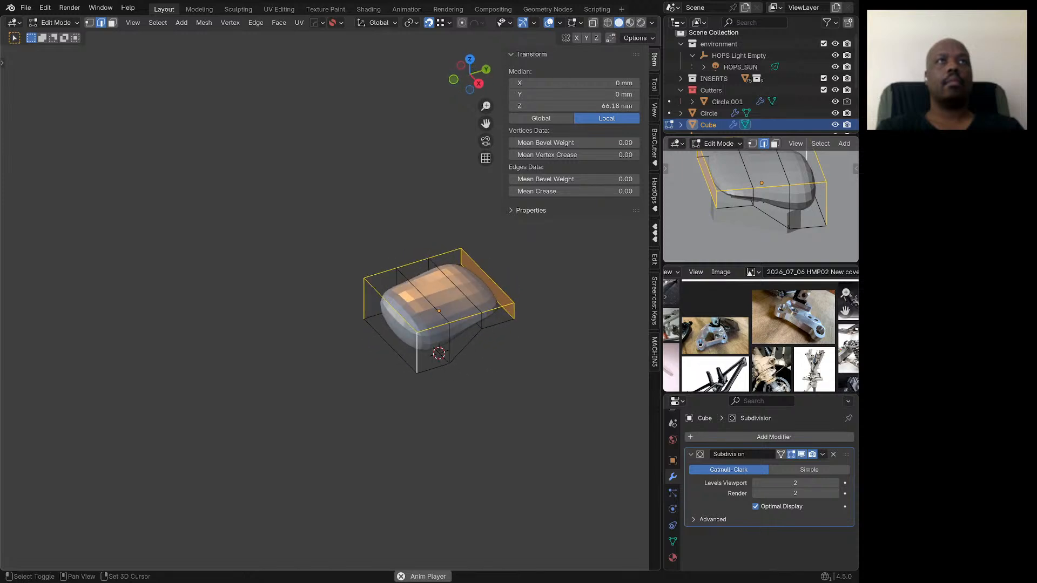
Step: Add the lower profile edges of both sides and the lower -Y end edge to the selection, and raise their Mean Crease to maximum
{"action": "left_click", "coordinate": [503, 322], "text": "shift"}
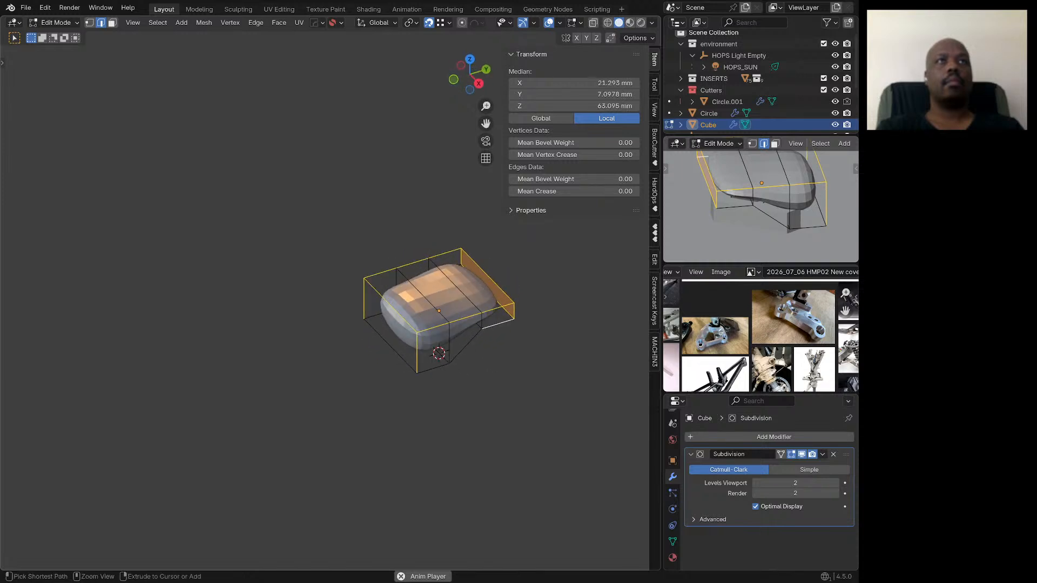
{"action": "left_click", "coordinate": [433, 367], "text": "ctrl"}
{"action": "left_click", "coordinate": [394, 350], "text": "shift"}
{"action": "middle_click_drag", "start_coordinate": [393, 349], "coordinate": [547, 344]}
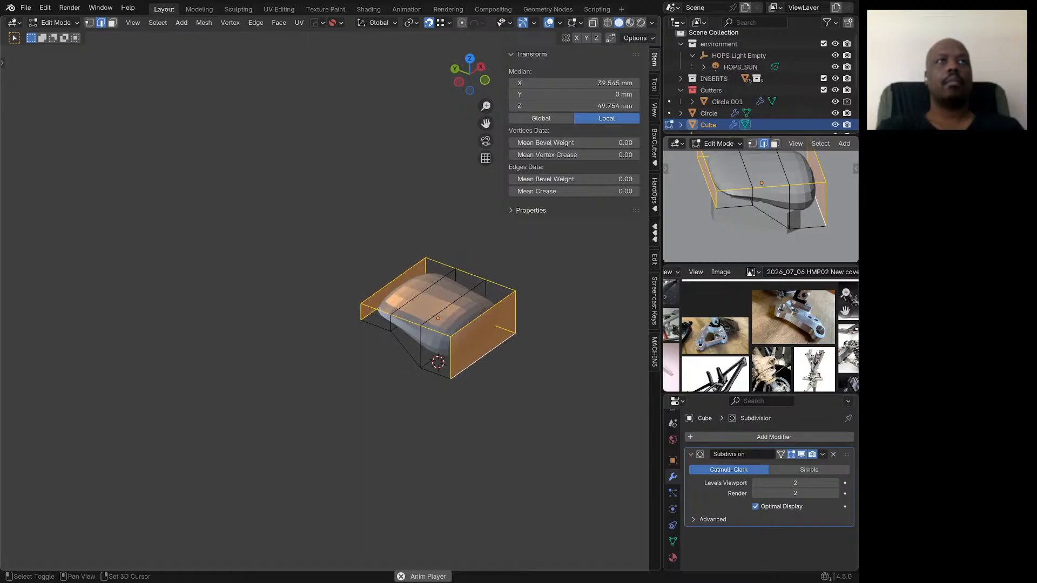
{"action": "left_click", "coordinate": [377, 326], "text": "ctrl"}
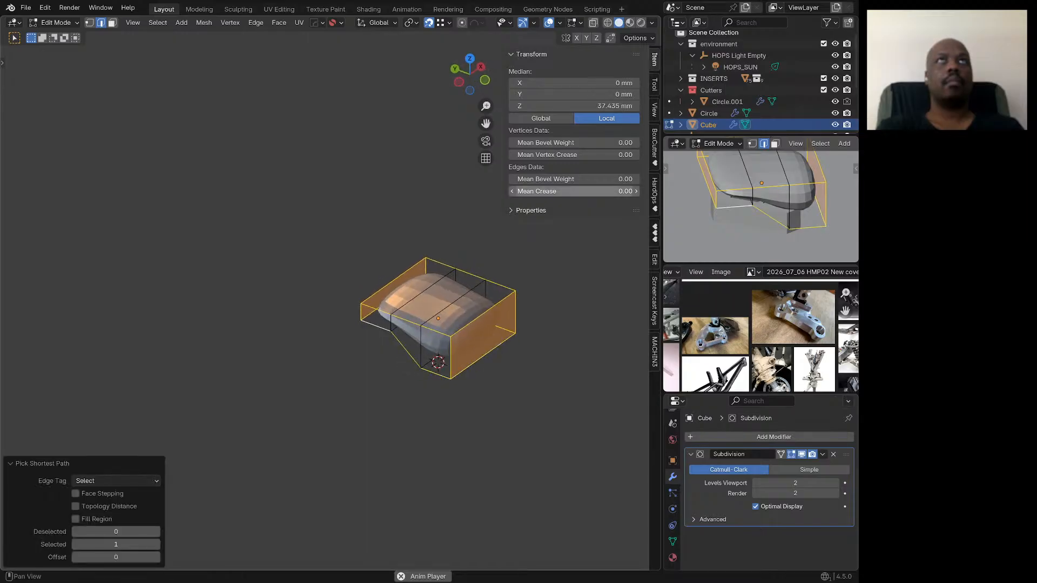
{"action": "left_click_drag", "start_coordinate": [574, 191], "coordinate": [631, 191]}
{"action": "middle_click_drag", "start_coordinate": [448, 324], "coordinate": [546, 259]}
{"action": "scroll", "coordinate": [436, 292], "scroll_direction": "up", "scroll_amount": 6}
{"action": "middle_click_drag", "start_coordinate": [435, 292], "coordinate": [415, 311]}
{"action": "scroll", "coordinate": [415, 310], "scroll_direction": "down", "scroll_amount": 4}
{"action": "scroll", "coordinate": [421, 327], "scroll_direction": "up", "scroll_amount": 1}
{"action": "left_click", "coordinate": [421, 326]}
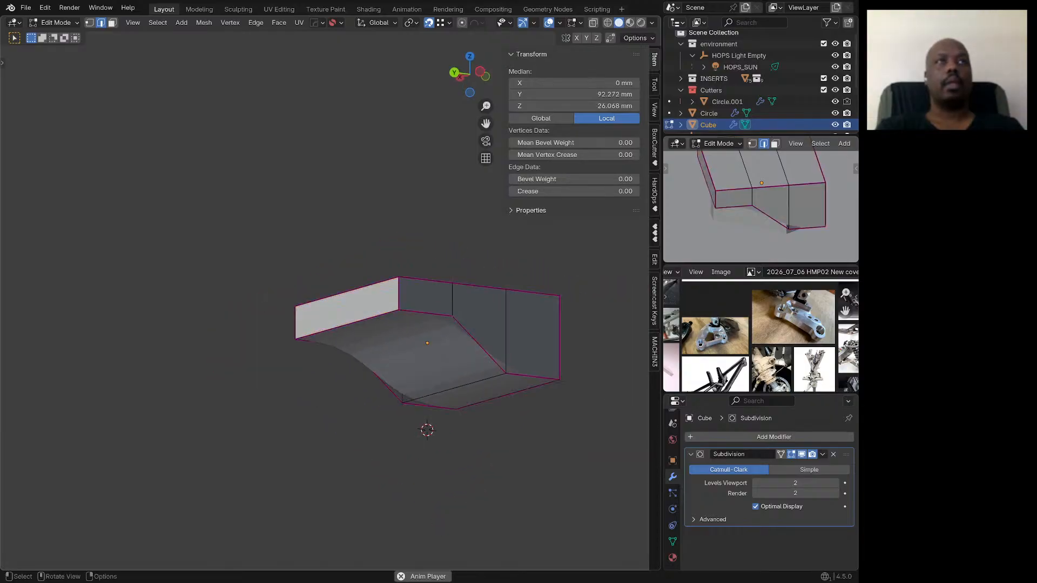
Step: Return to Object Mode, exit local view, and subtract the curved block from the triangular plate with a HardOps Difference boolean
{"action": "key", "text": "Tab"}
{"action": "key", "text": "slash"}
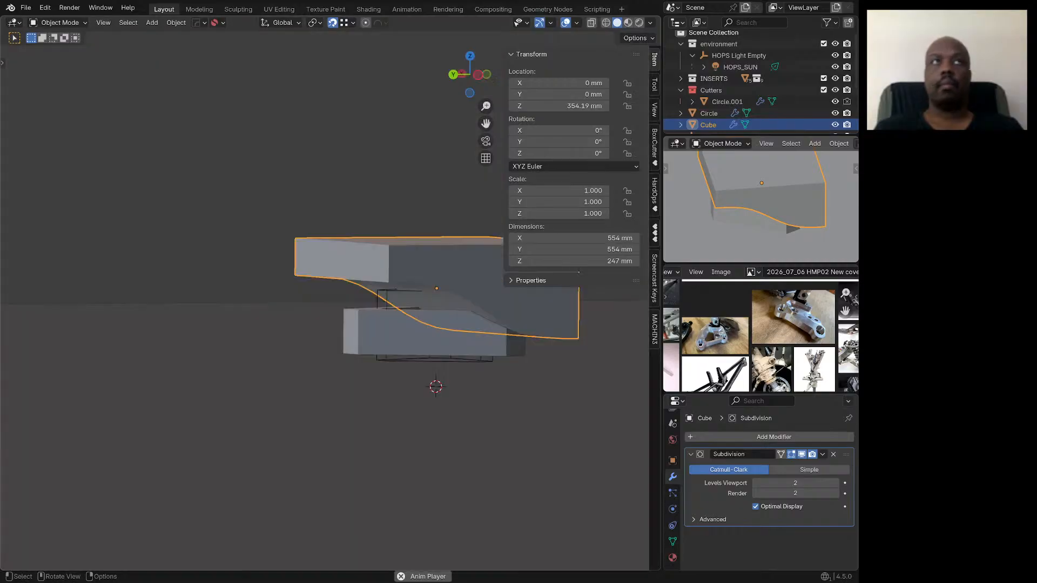
{"action": "middle_click_drag", "start_coordinate": [420, 326], "coordinate": [401, 318]}
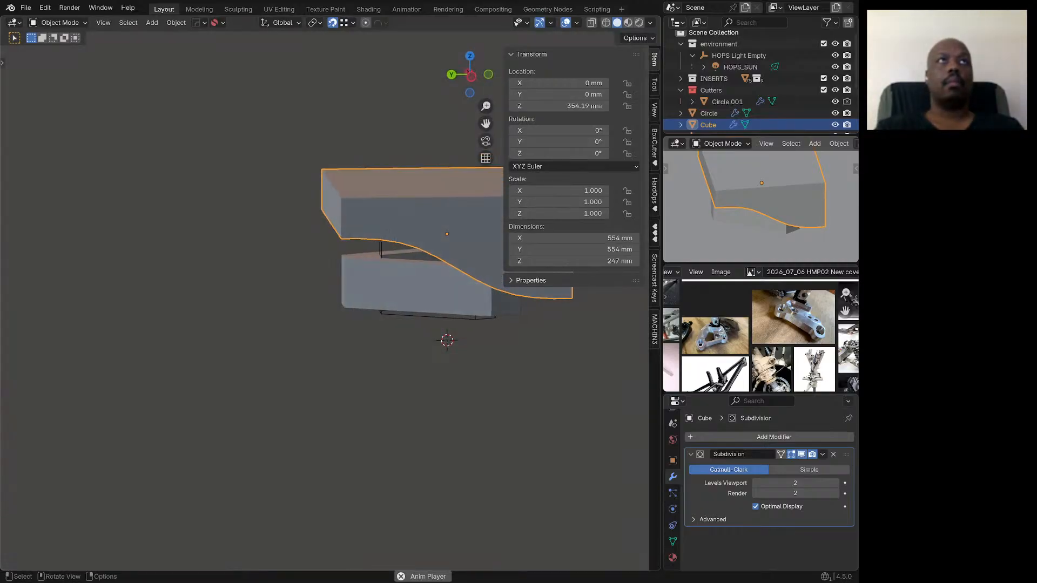
{"action": "left_click", "coordinate": [400, 313], "text": "shift"}
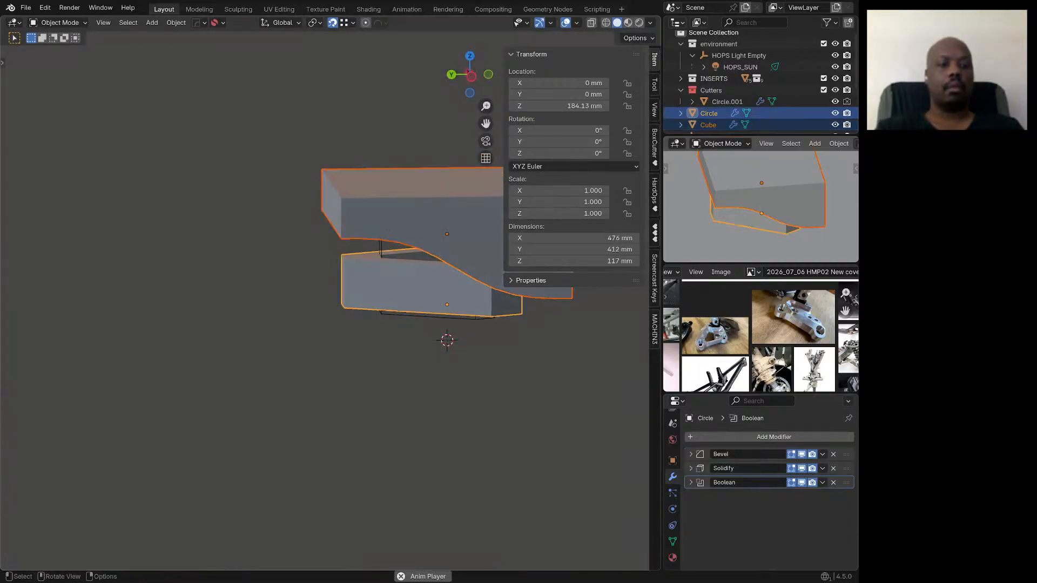
{"action": "key", "text": "q"}
{"action": "left_click", "coordinate": [345, 149]}
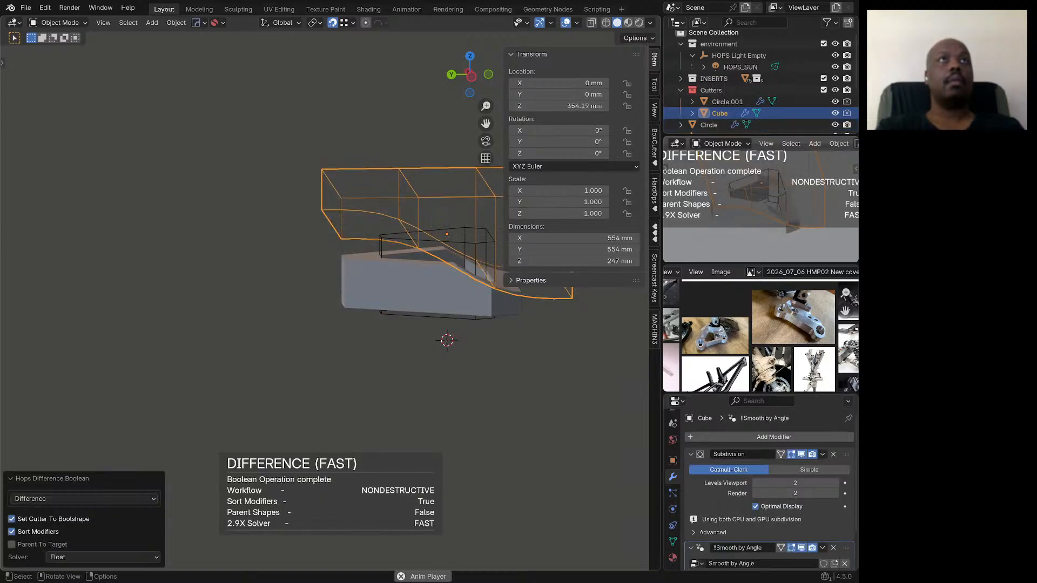
{"action": "scroll", "coordinate": [411, 243], "scroll_direction": "down", "scroll_amount": 1}
{"action": "scroll", "coordinate": [411, 243], "scroll_direction": "down", "scroll_amount": 1}
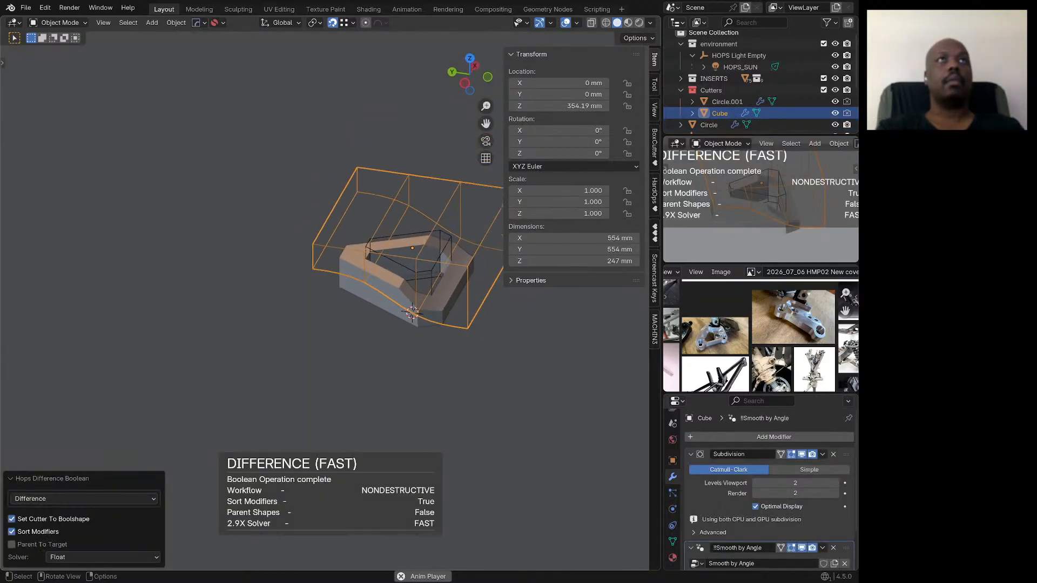
Step: Hide the sidebar, lower the curved cutter 35.794 mm along Z, and scale it to 0.790 along Z
{"action": "key", "text": "n"}
{"action": "scroll", "coordinate": [348, 222], "scroll_direction": "up", "scroll_amount": 3}
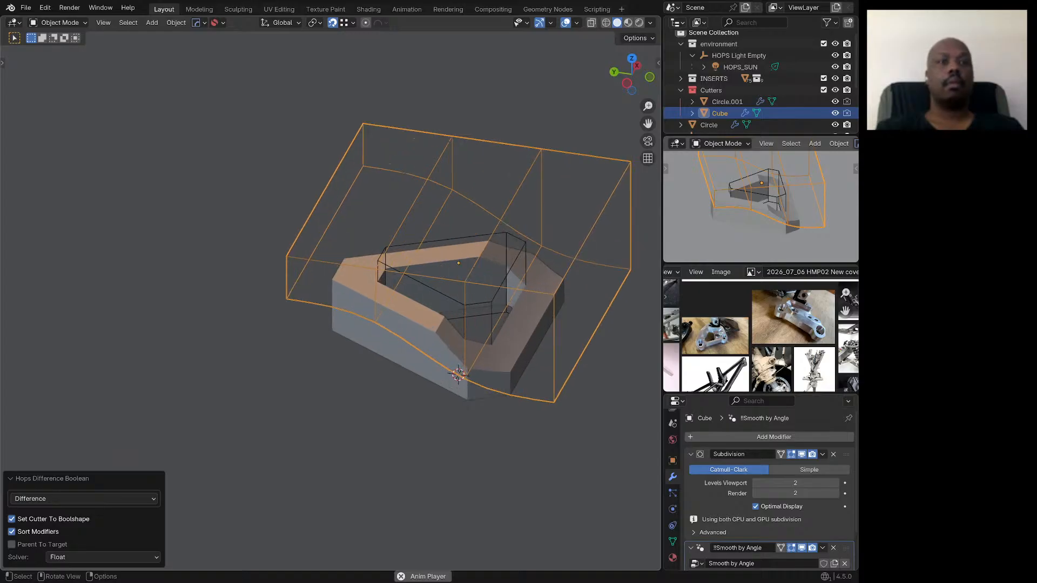
{"action": "key", "text": "g"}
{"action": "key", "text": "z"}
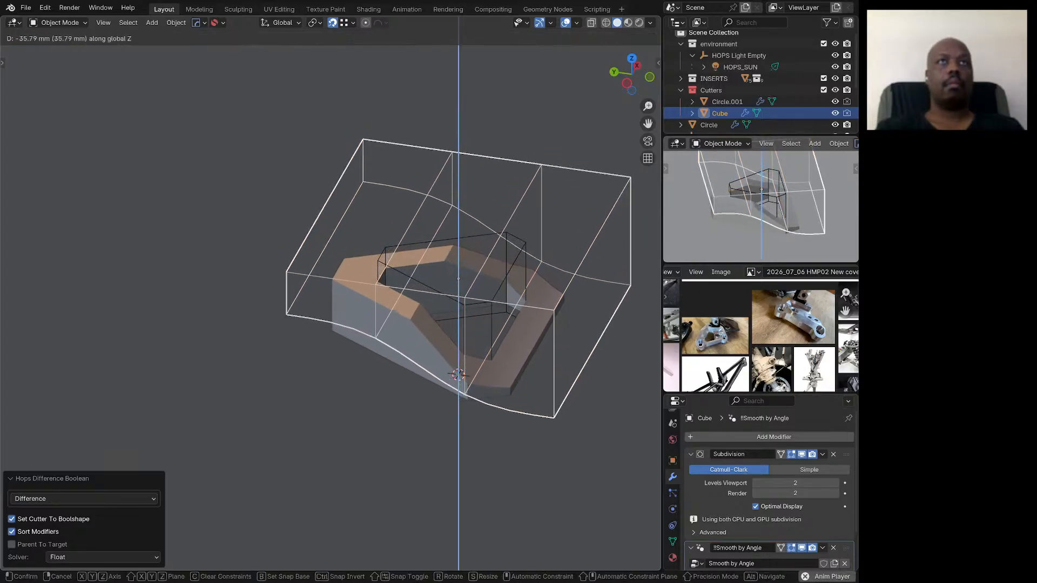
{"action": "key", "text": "Return"}
{"action": "key", "text": "s"}
{"action": "key", "text": "z"}
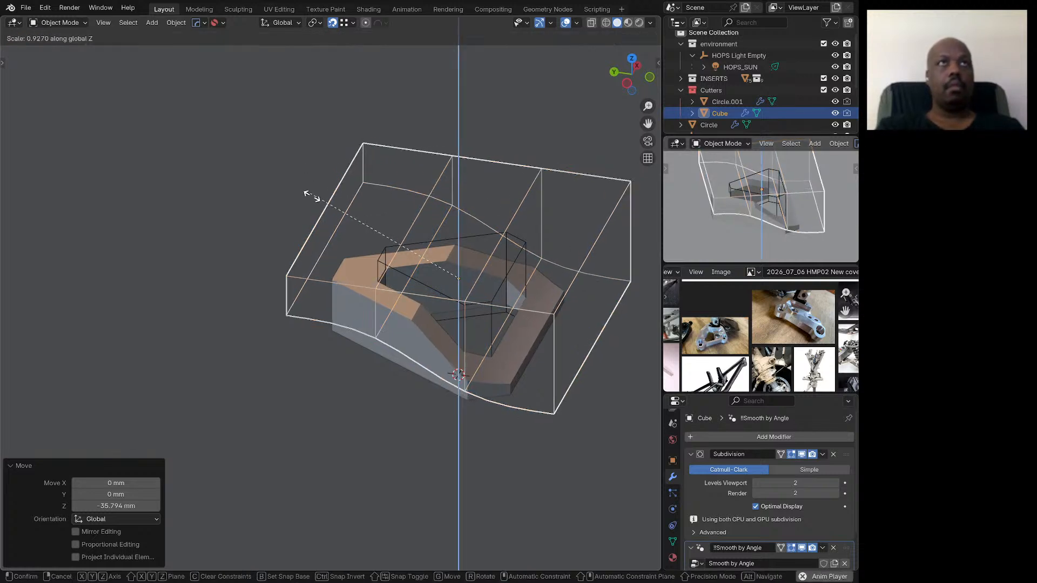
{"action": "key", "text": "Return"}
Step: Lower the curved cutter 23.863 mm along Z and scale it to 0.916 along Z
{"action": "key", "text": "g"}
{"action": "key", "text": "z"}
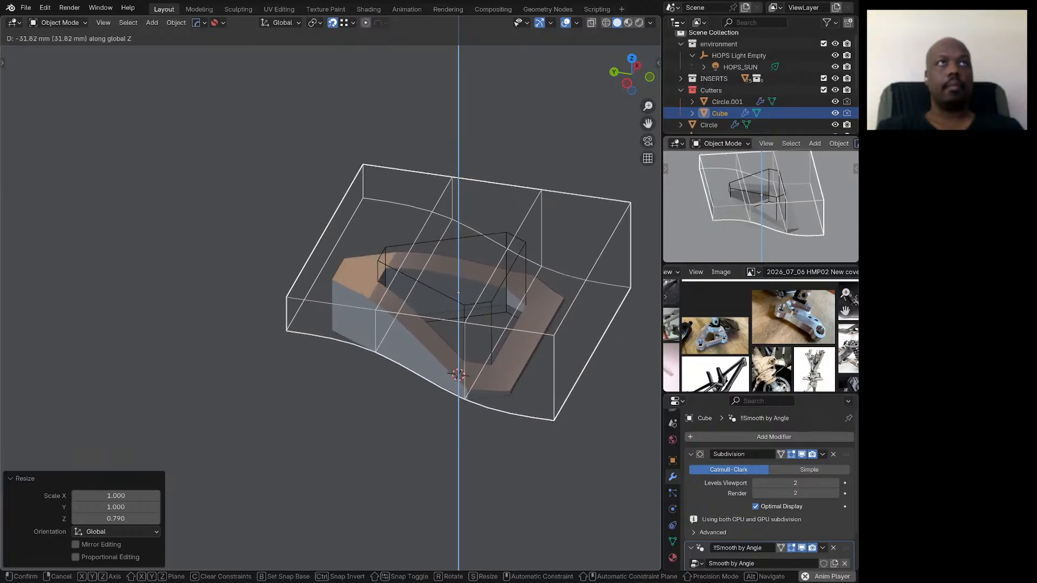
{"action": "key", "text": "Return"}
{"action": "key", "text": "s"}
{"action": "key", "text": "z"}
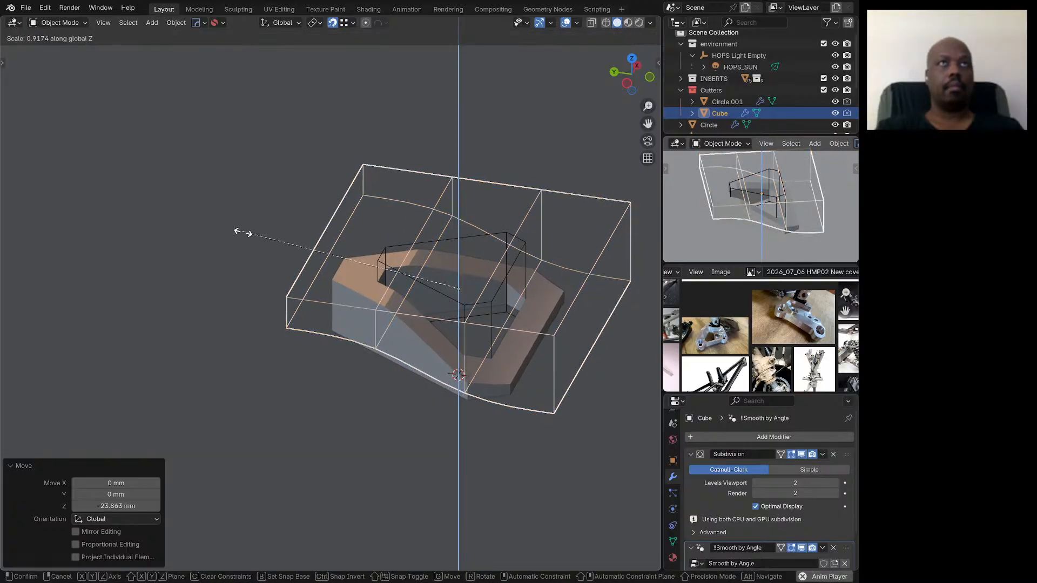
{"action": "key", "text": "Return"}
Step: Lower the curved cutter another 16.571 mm along Z and check the resulting cut from the side
{"action": "key", "text": "g"}
{"action": "key", "text": "z"}
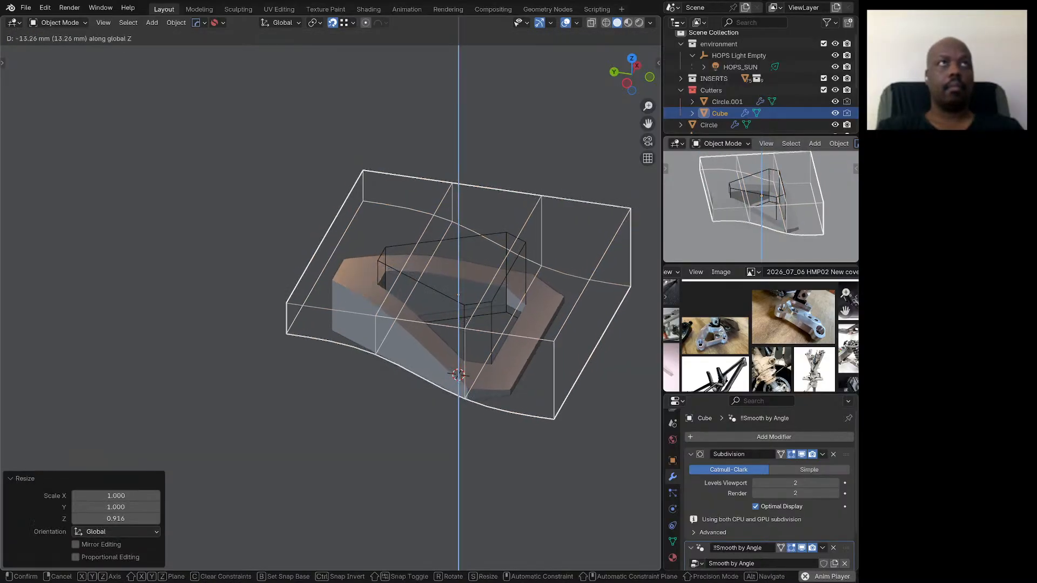
{"action": "key", "text": "Return"}
{"action": "middle_click_drag", "start_coordinate": [459, 324], "coordinate": [346, 313]}
{"action": "middle_click_drag", "start_coordinate": [453, 209], "coordinate": [362, 265]}
{"action": "scroll", "coordinate": [420, 302], "scroll_direction": "down", "scroll_amount": 3}
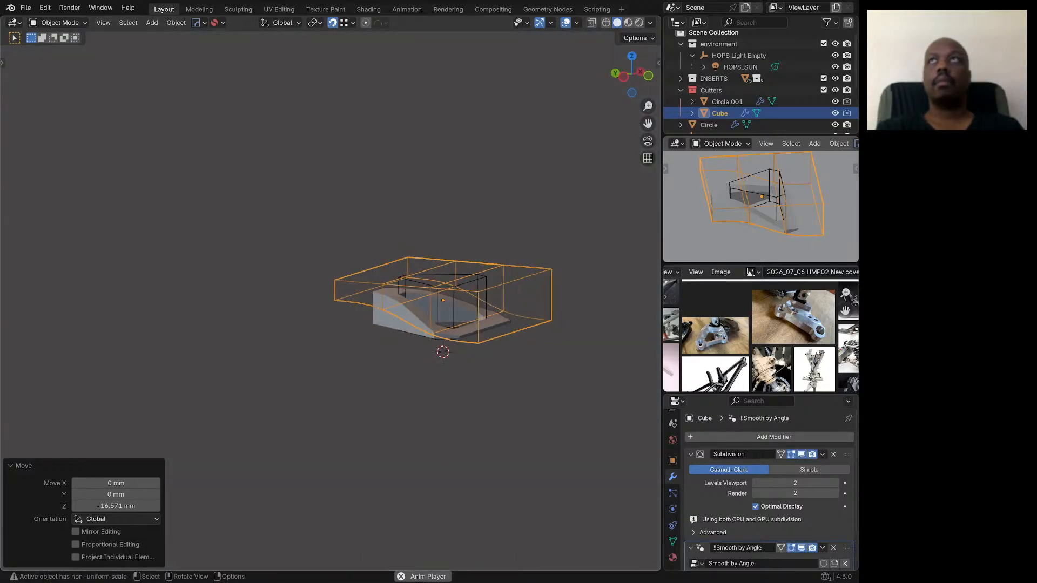
{"action": "scroll", "coordinate": [363, 302], "scroll_direction": "up", "scroll_amount": 4}
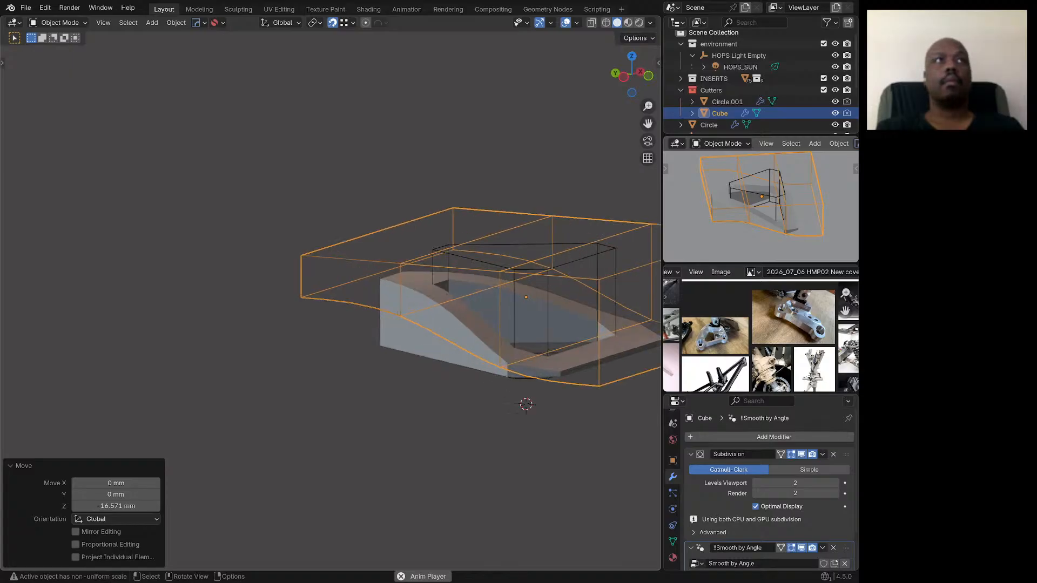
Step: Turn on the Wireframe viewport display for the triangular plate
{"action": "double_click", "coordinate": [413, 324]}
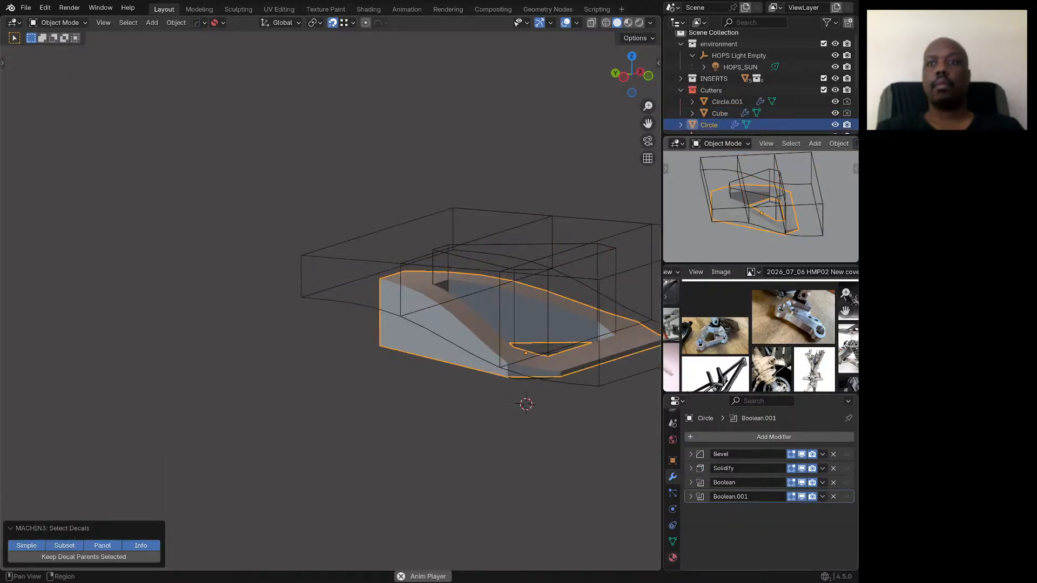
{"action": "left_click", "coordinate": [673, 558]}
{"action": "left_click", "coordinate": [672, 461]}
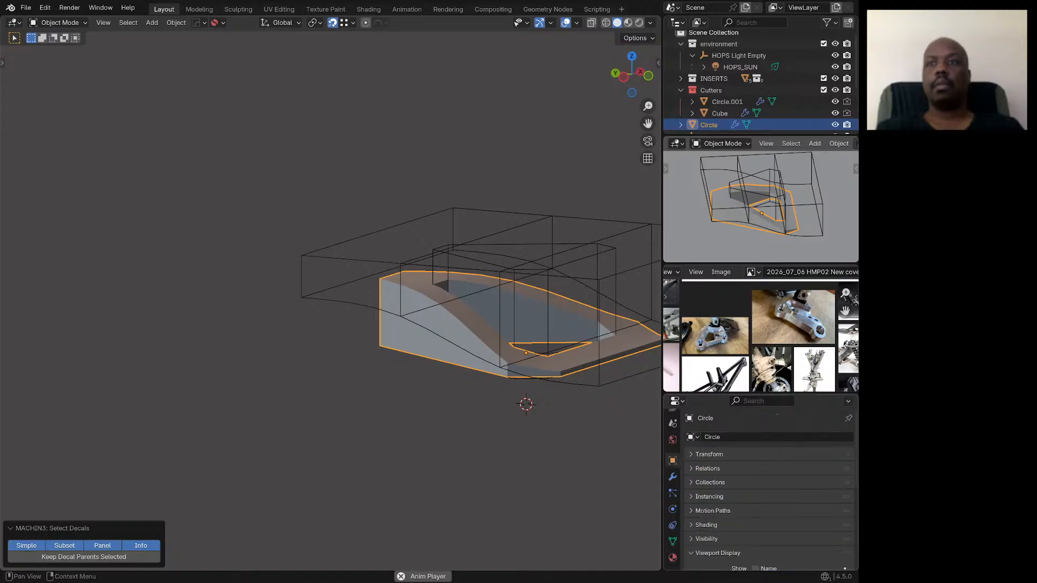
{"action": "scroll", "coordinate": [769, 489], "scroll_direction": "down", "scroll_amount": 6}
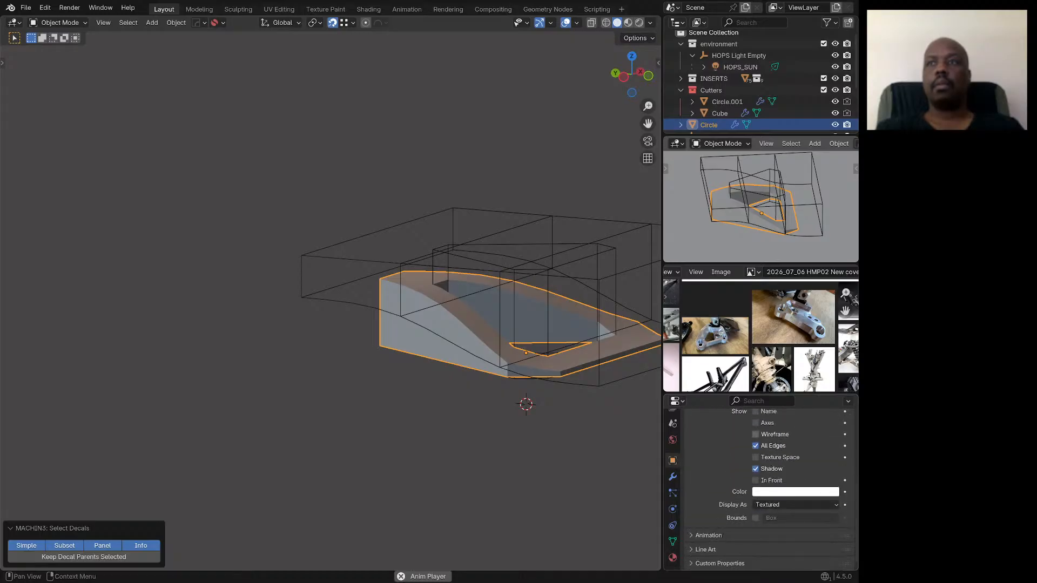
{"action": "left_click", "coordinate": [756, 435]}
Step: Examine the plate's wireframe topology from several angles and compare its shape with the reference photo of the triangular bracket
{"action": "middle_click_drag", "start_coordinate": [475, 259], "coordinate": [448, 298]}
{"action": "scroll", "coordinate": [459, 281], "scroll_direction": "up", "scroll_amount": 3}
{"action": "scroll", "coordinate": [362, 329], "scroll_direction": "down", "scroll_amount": 5}
{"action": "middle_click_drag", "start_coordinate": [368, 324], "coordinate": [380, 337]}
{"action": "scroll", "coordinate": [378, 330], "scroll_direction": "up", "scroll_amount": 3}
{"action": "scroll", "coordinate": [465, 335], "scroll_direction": "down", "scroll_amount": 1}
{"action": "middle_click_drag", "start_coordinate": [464, 336], "coordinate": [484, 330]}
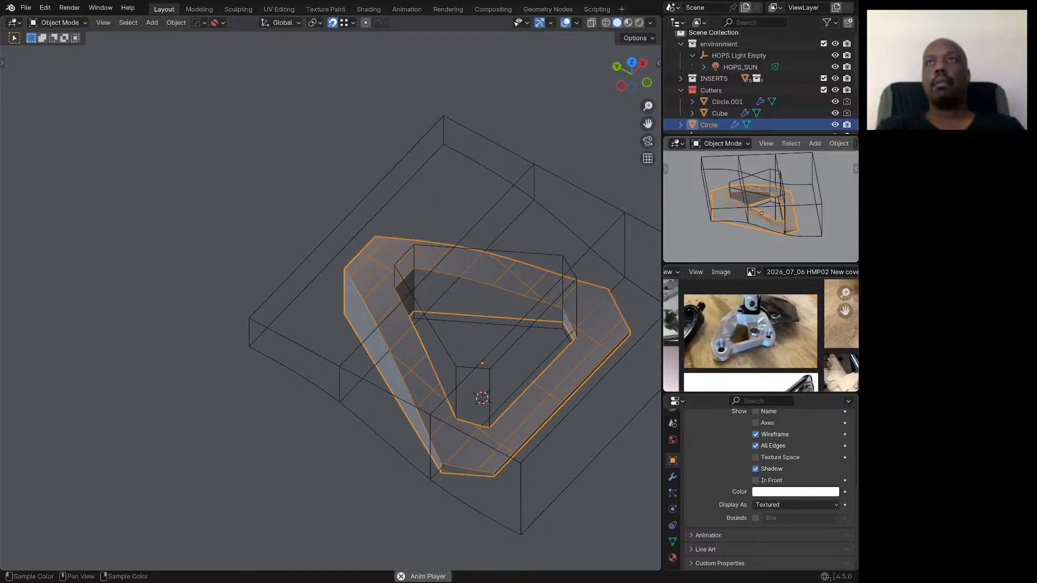
Step: Apply the Solidify modifier on the triangular opening cutter inside the plate
{"action": "middle_click_drag", "start_coordinate": [513, 346], "coordinate": [505, 373]}
{"action": "left_click", "coordinate": [489, 306]}
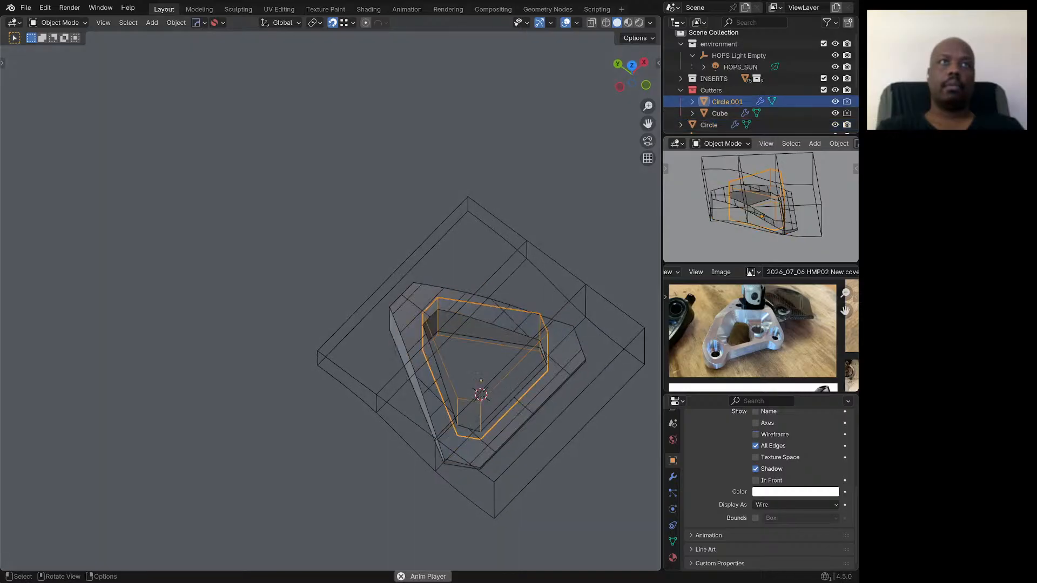
{"action": "middle_click_drag", "start_coordinate": [489, 306], "coordinate": [493, 303]}
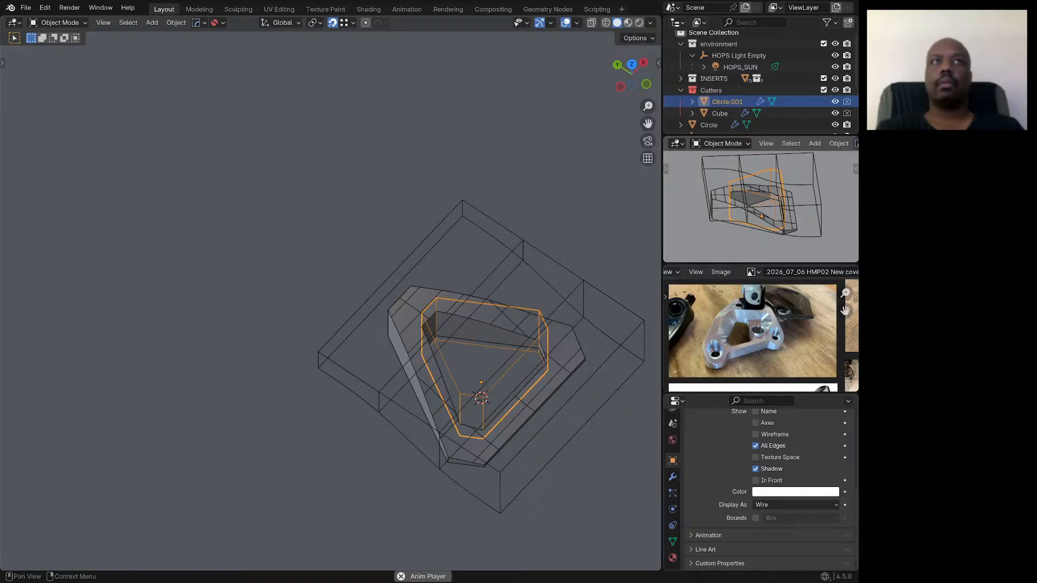
{"action": "left_click", "coordinate": [673, 477]}
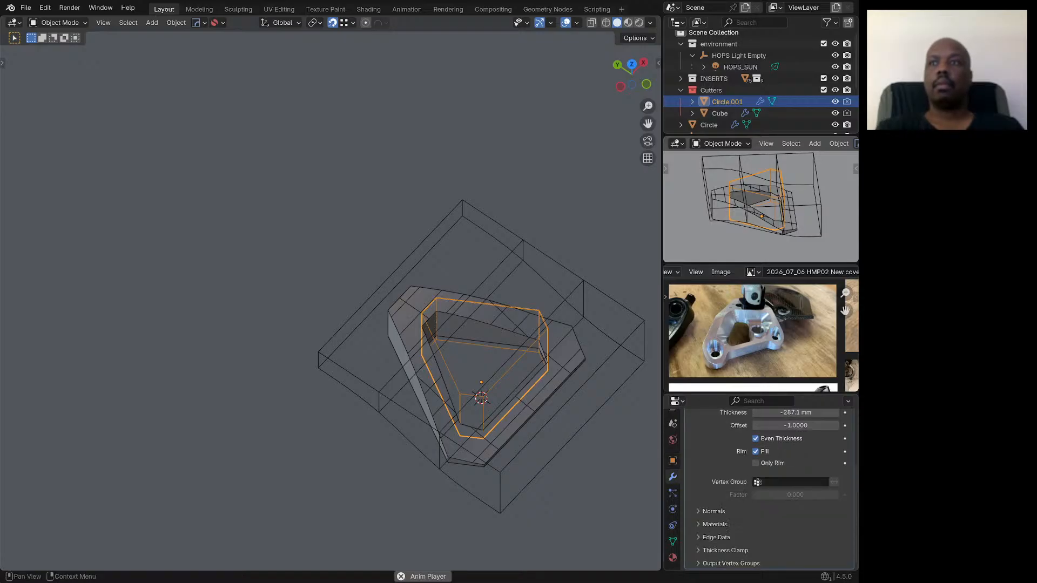
{"action": "scroll", "coordinate": [769, 487], "scroll_direction": "up", "scroll_amount": 4}
{"action": "key", "text": "ctrl+a"}
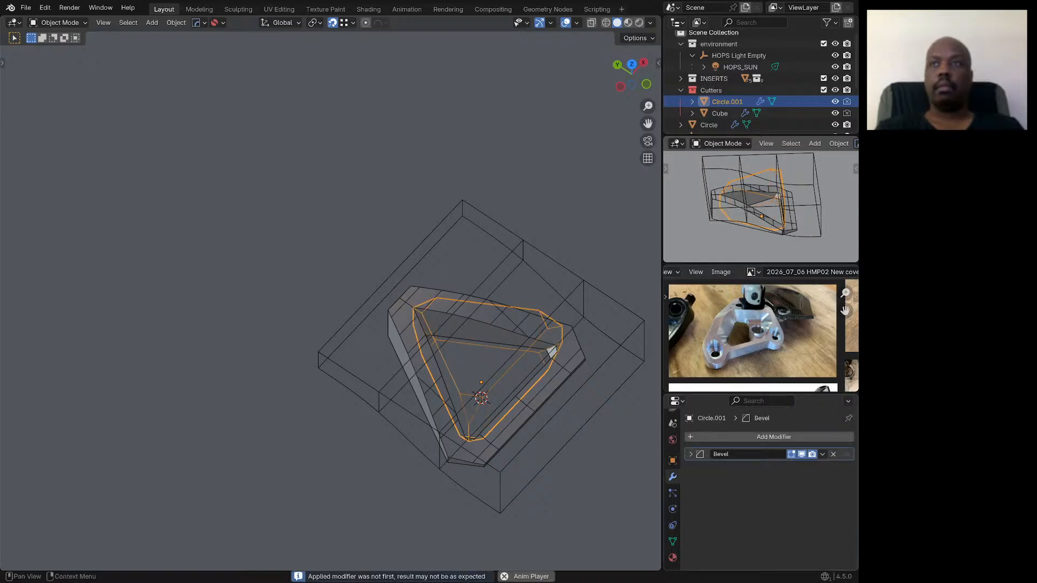
Step: Set the triangular plate's Solidify thickness to -177.1 mm
{"action": "middle_click_drag", "start_coordinate": [481, 345], "coordinate": [496, 233]}
{"action": "mouse_move", "coordinate": [331, 303]}
{"action": "middle_mouse_down"}
{"action": "mouse_move", "coordinate": [340, 278]}
{"action": "mouse_move", "coordinate": [334, 296]}
{"action": "middle_mouse_up"}
{"action": "middle_click_drag", "start_coordinate": [426, 336], "coordinate": [439, 359]}
{"action": "scroll", "coordinate": [431, 338], "scroll_direction": "down", "scroll_amount": 4}
{"action": "left_click", "coordinate": [567, 406]}
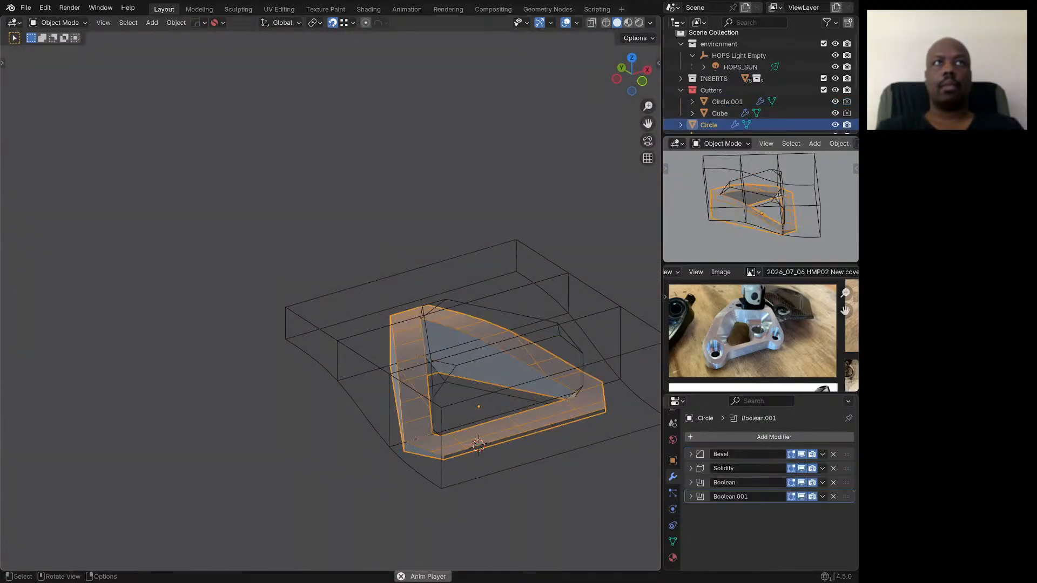
{"action": "double_click", "coordinate": [724, 468]}
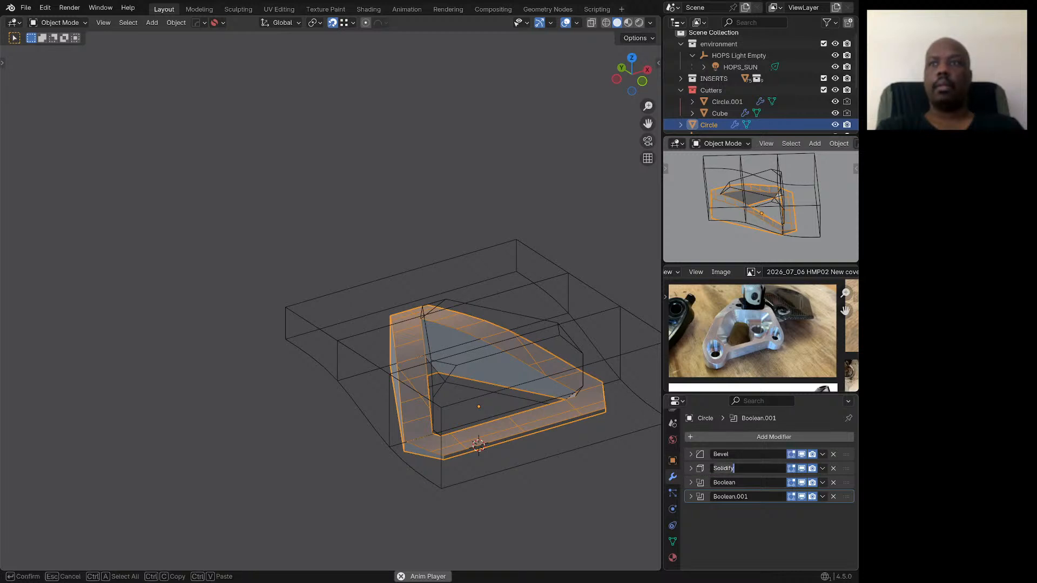
{"action": "left_click", "coordinate": [691, 468]}
{"action": "left_click", "coordinate": [691, 468]}
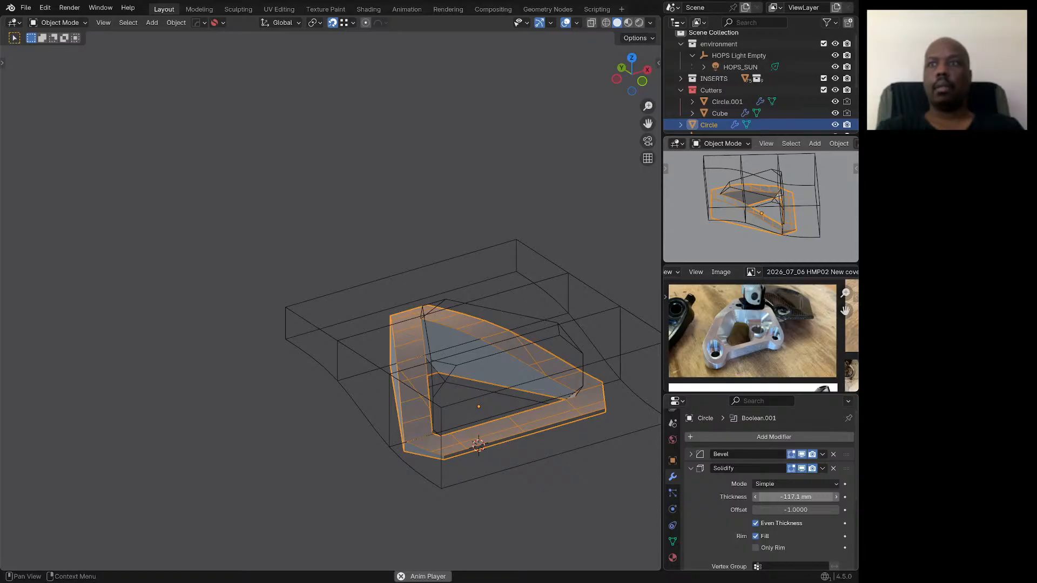
{"action": "left_click_drag", "start_coordinate": [797, 497], "coordinate": [767, 496]}
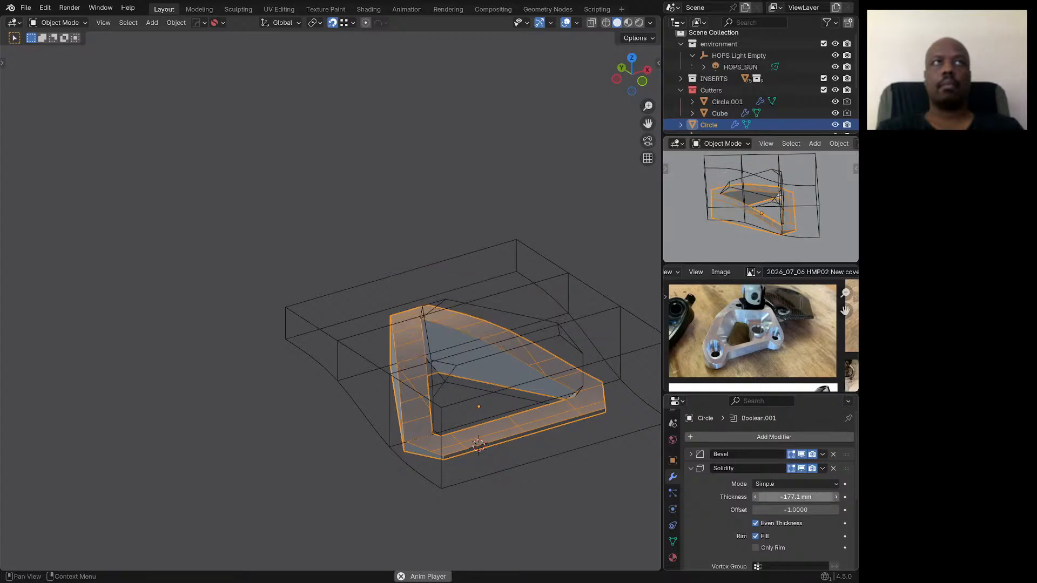
Step: Move the curved cutter about 4.48 mm along X, 6.642 mm along Y and 16.572 mm along Z
{"action": "left_click", "coordinate": [572, 450]}
{"action": "key", "text": "Tab"}
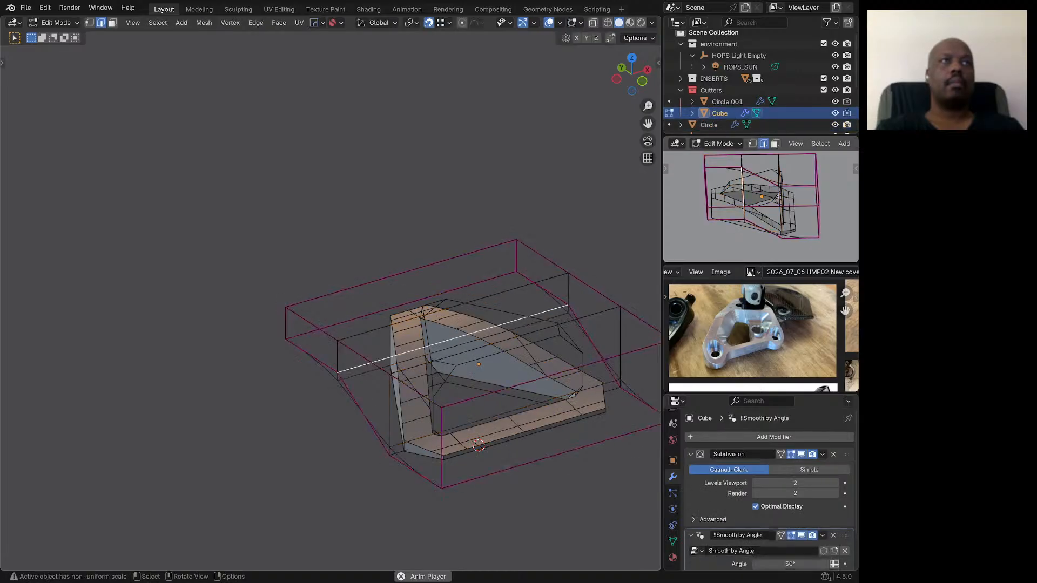
{"action": "key", "text": "Tab"}
{"action": "key", "text": "g"}
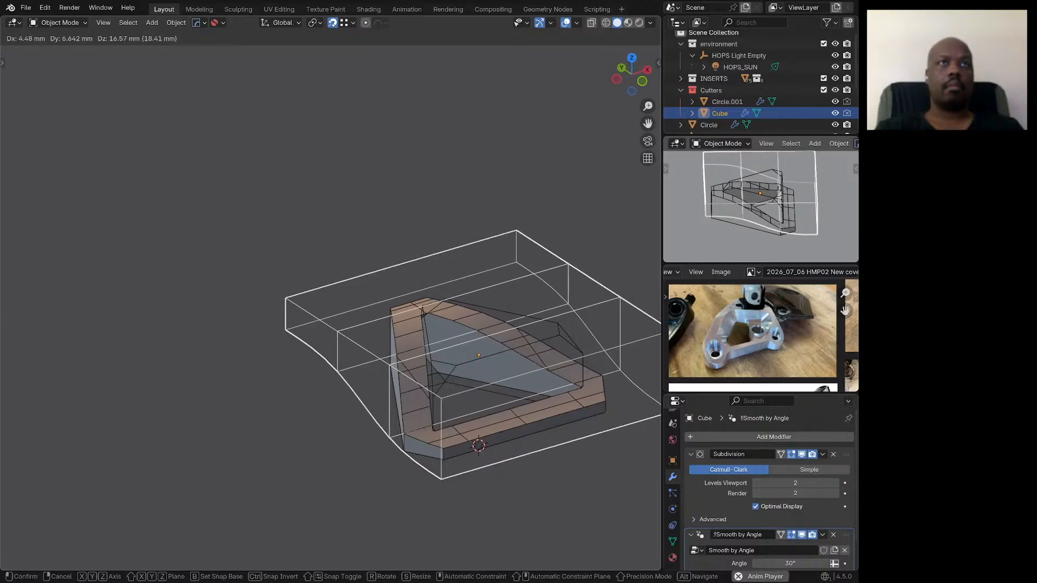
{"action": "left_click", "coordinate": [572, 441]}
{"action": "middle_click_drag", "start_coordinate": [573, 442], "coordinate": [588, 482]}
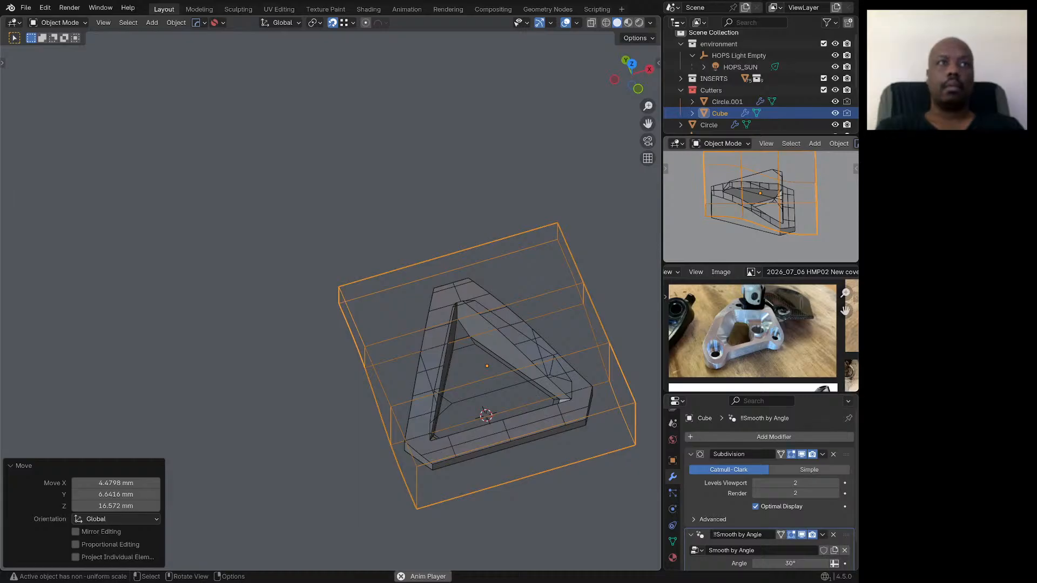
{"action": "scroll", "coordinate": [410, 451], "scroll_direction": "up", "scroll_amount": 3}
{"action": "middle_click_drag", "start_coordinate": [411, 451], "coordinate": [427, 434]}
{"action": "scroll", "coordinate": [429, 434], "scroll_direction": "down", "scroll_amount": 3}
Step: Duplicate the curved cutter and lower the copy 67.778 mm along Z
{"action": "left_click", "coordinate": [431, 431]}
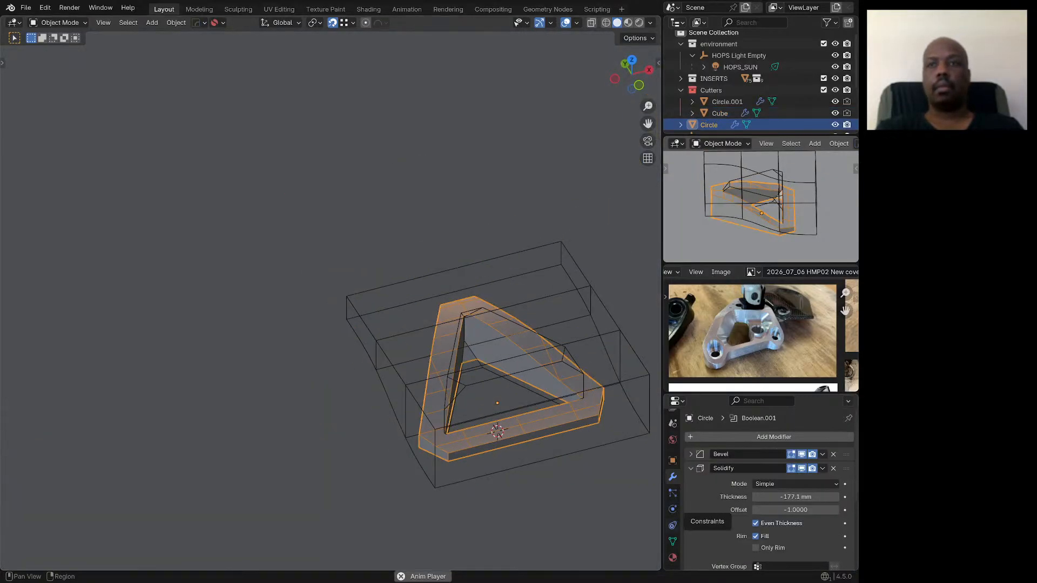
{"action": "middle_click_drag", "start_coordinate": [546, 468], "coordinate": [573, 442]}
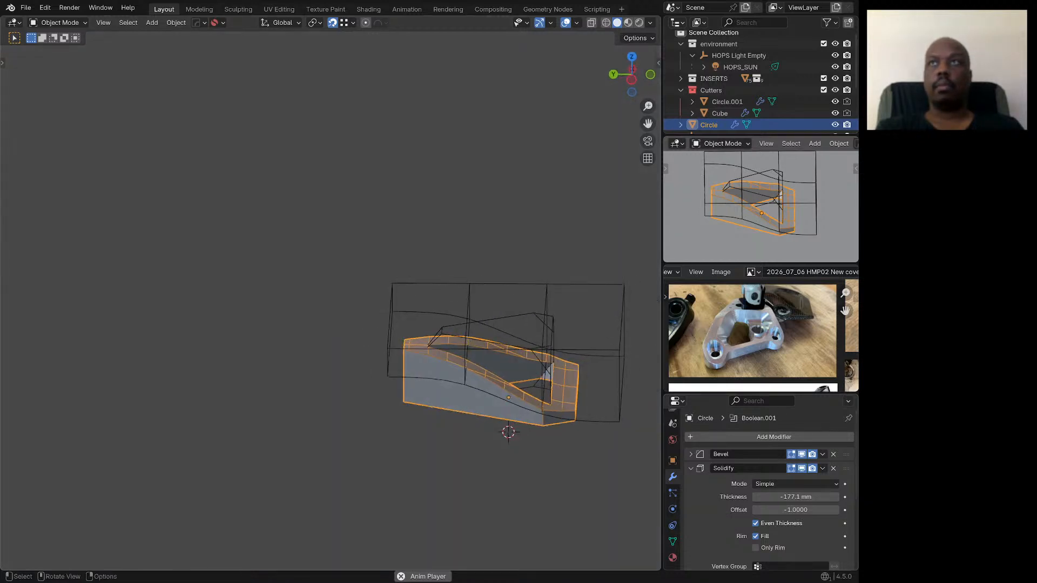
{"action": "middle_click_drag", "start_coordinate": [572, 442], "coordinate": [591, 427]}
{"action": "left_click", "coordinate": [575, 432]}
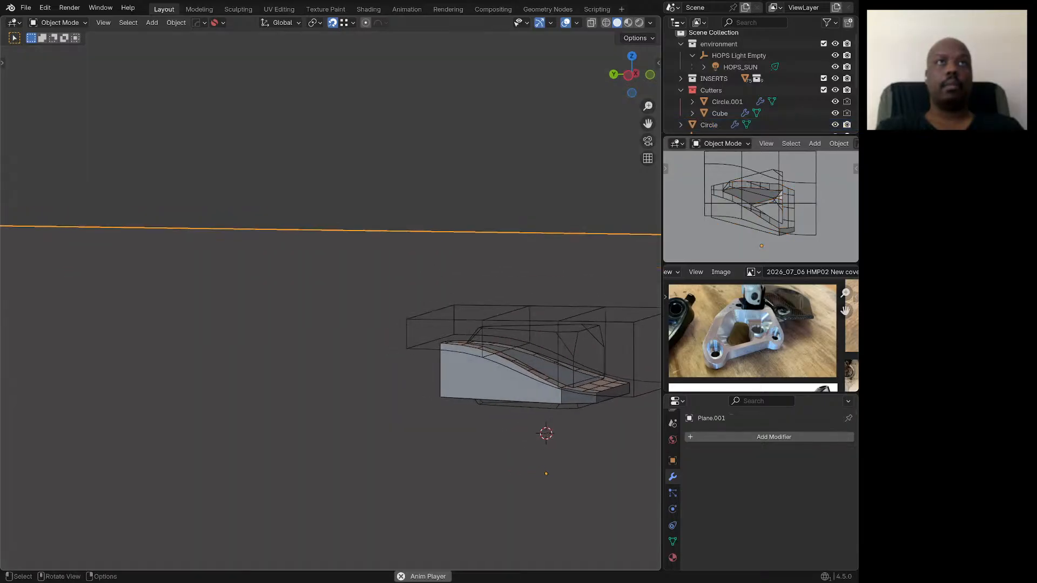
{"action": "left_click", "coordinate": [559, 323]}
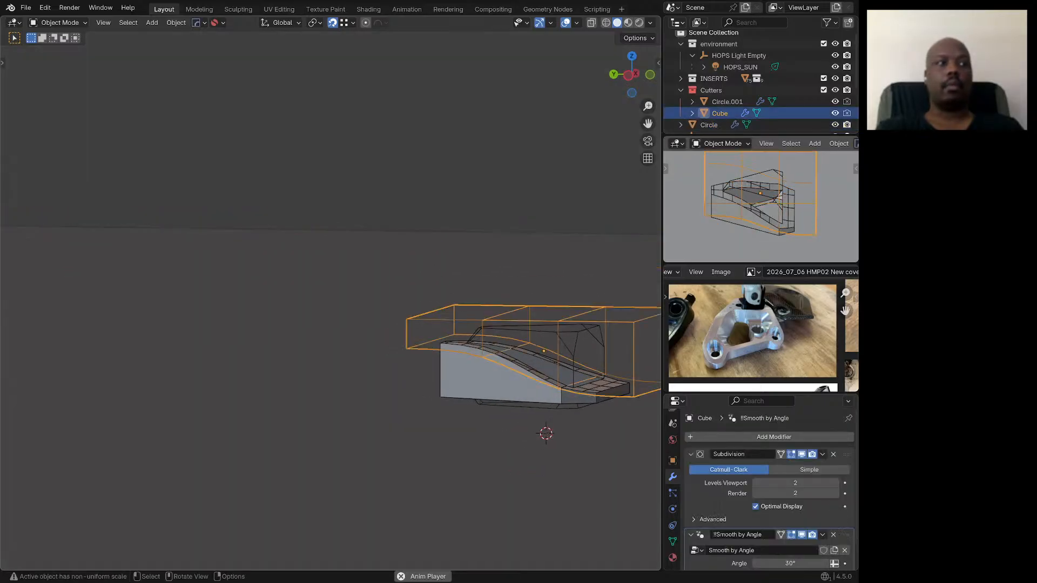
{"action": "key", "text": "shift+d"}
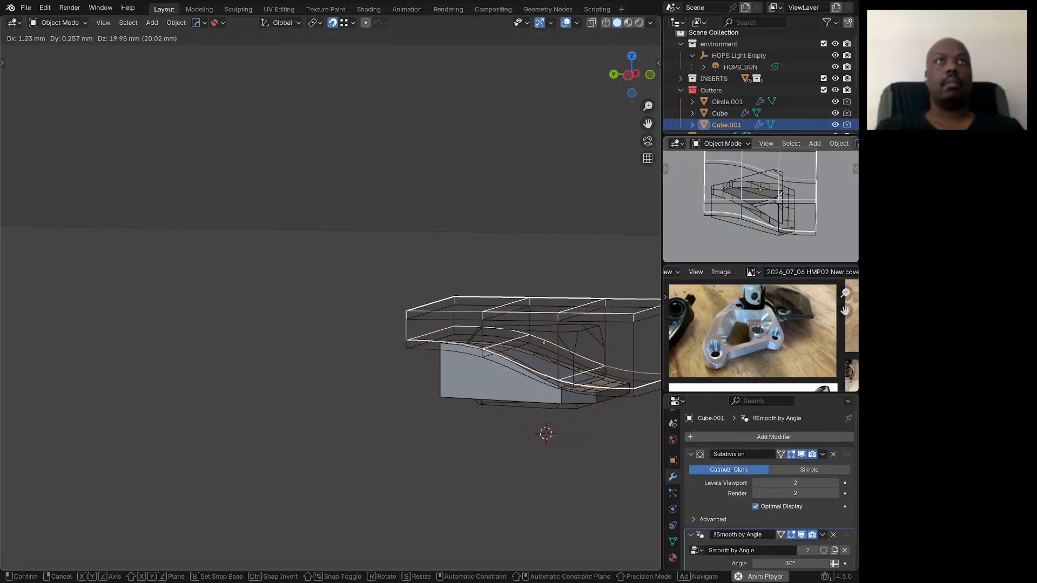
{"action": "key", "text": "z"}
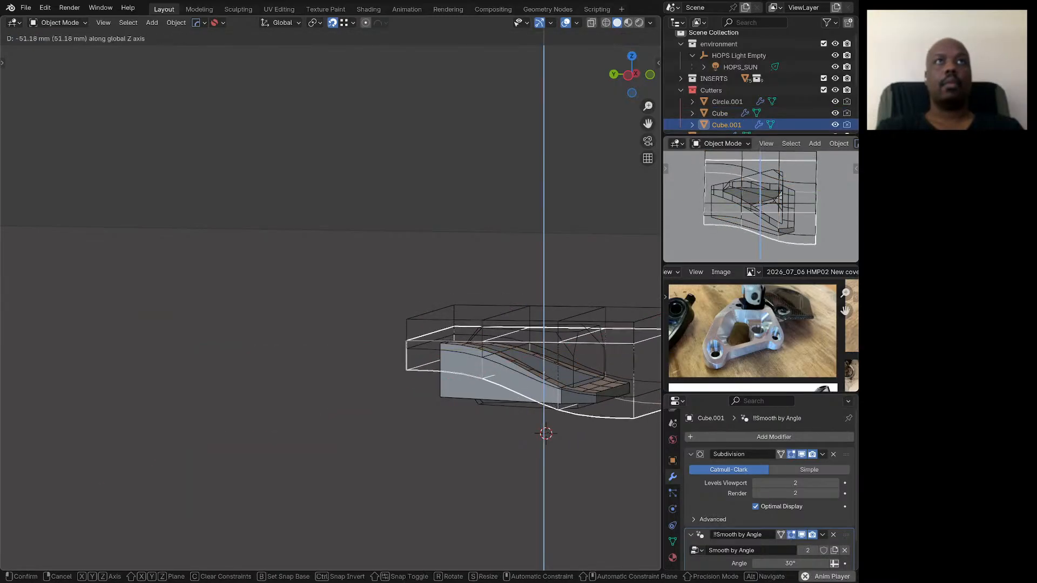
{"action": "key", "text": "Return"}
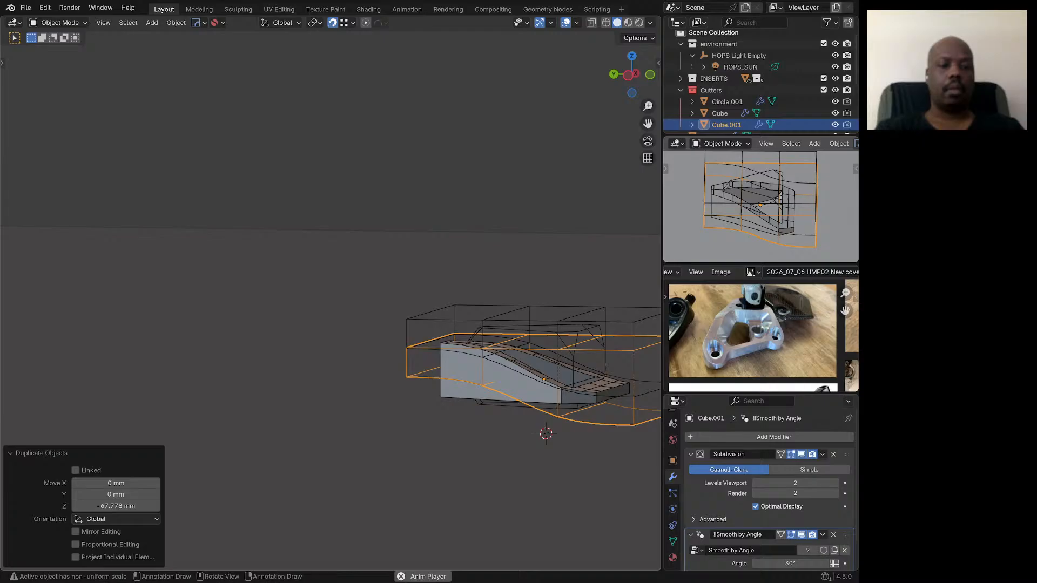
Step: Flip the duplicated cutter with a scale of -1 along Z and rotate it 180° around Z
{"action": "type", "text": "sz"}
{"action": "type", "text": "-1"}
{"action": "key", "text": "Return"}
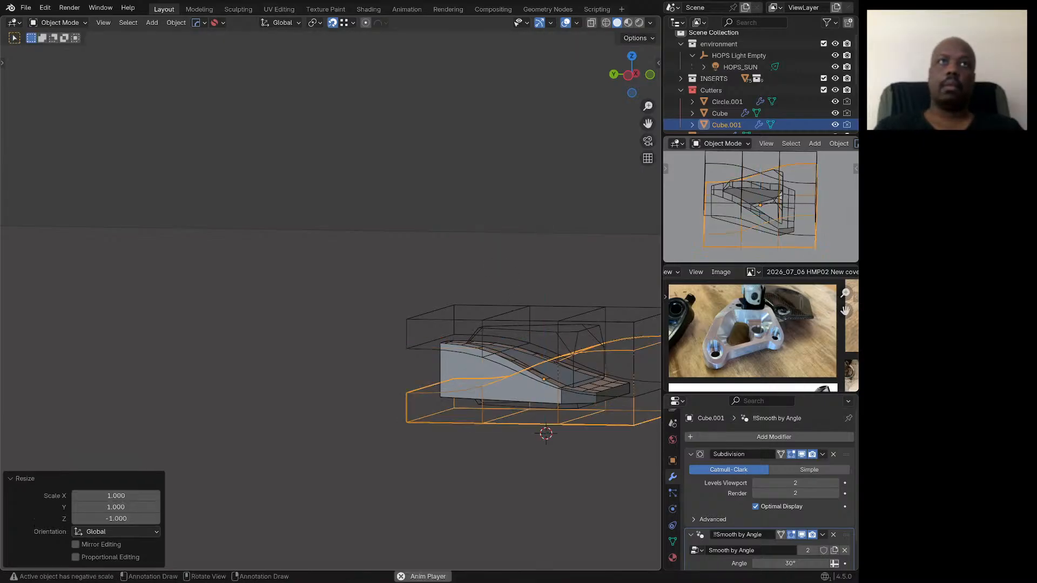
{"action": "type", "text": "rz180"}
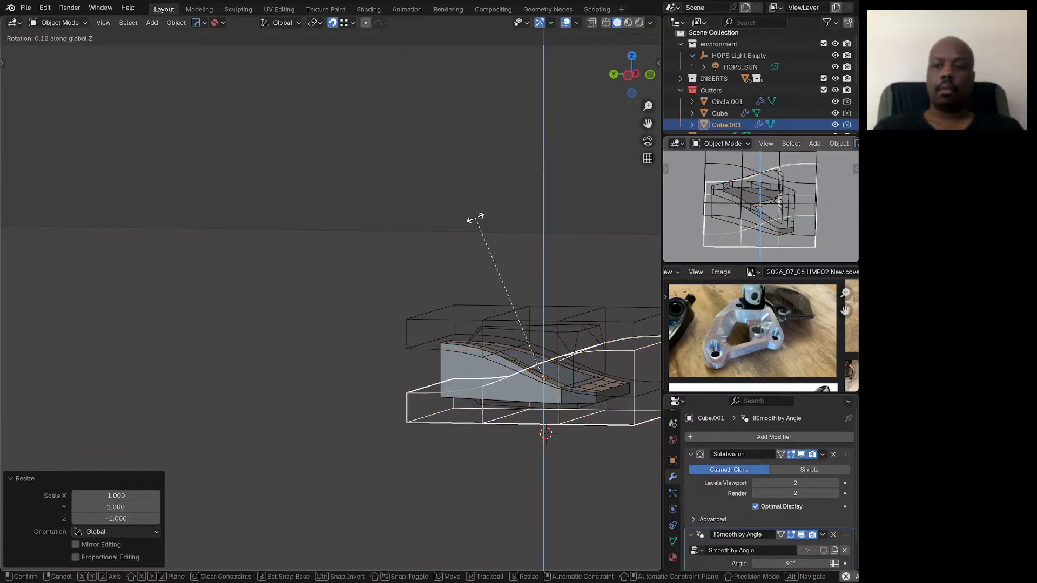
{"action": "key", "text": "Return"}
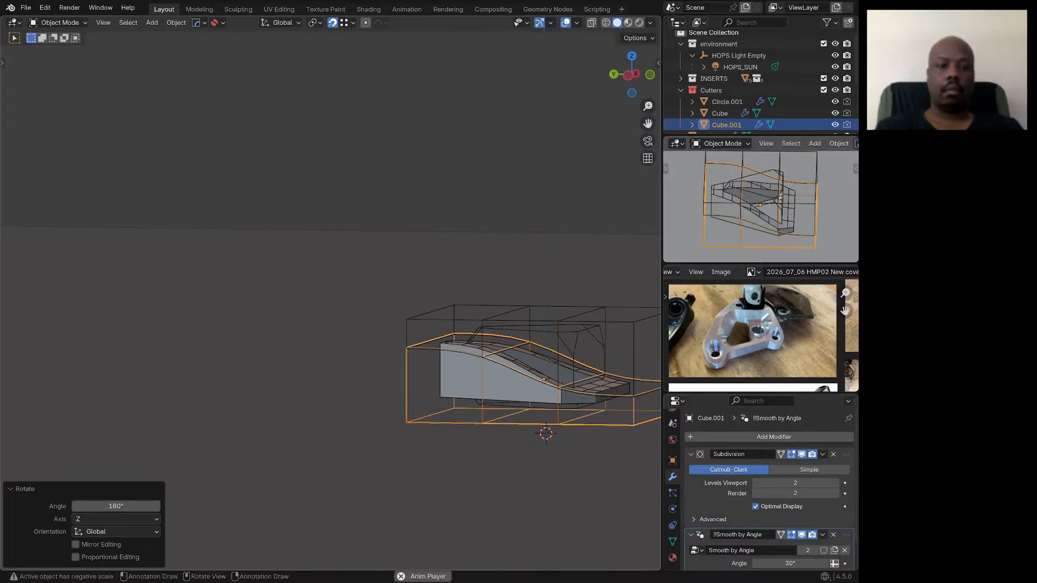
Step: Lower the flipped cutter 49.796 mm along Z and scale it to 0.5 along Z
{"action": "key", "text": "g"}
{"action": "key", "text": "z"}
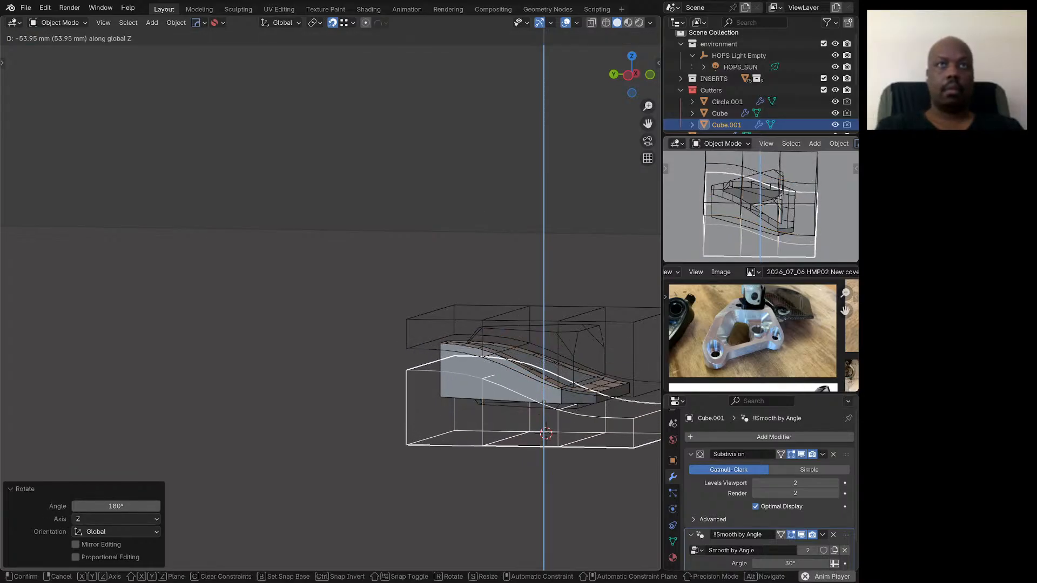
{"action": "key", "text": "Return"}
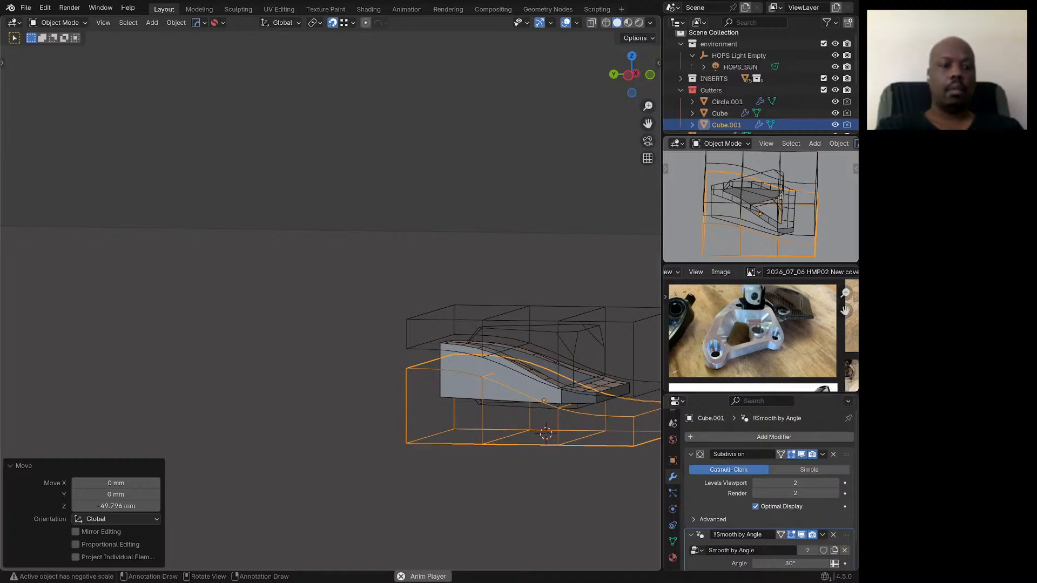
{"action": "type", "text": "sz0.5"}
{"action": "key", "text": "Return"}
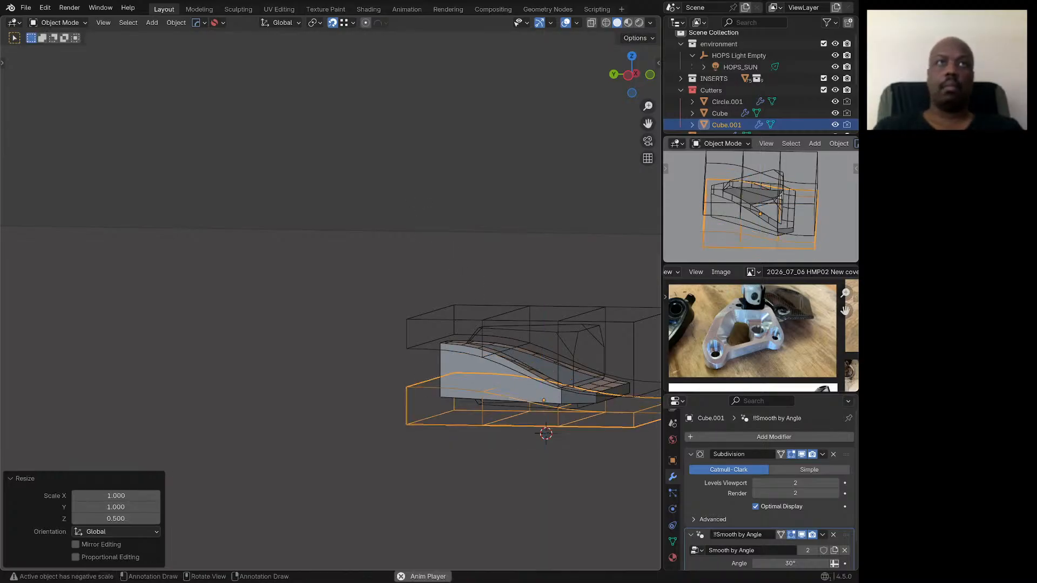
Step: Subtract the flipped cutter from the underside of the triangular plate with a HardOps Difference boolean
{"action": "left_click", "coordinate": [500, 373], "text": "shift"}
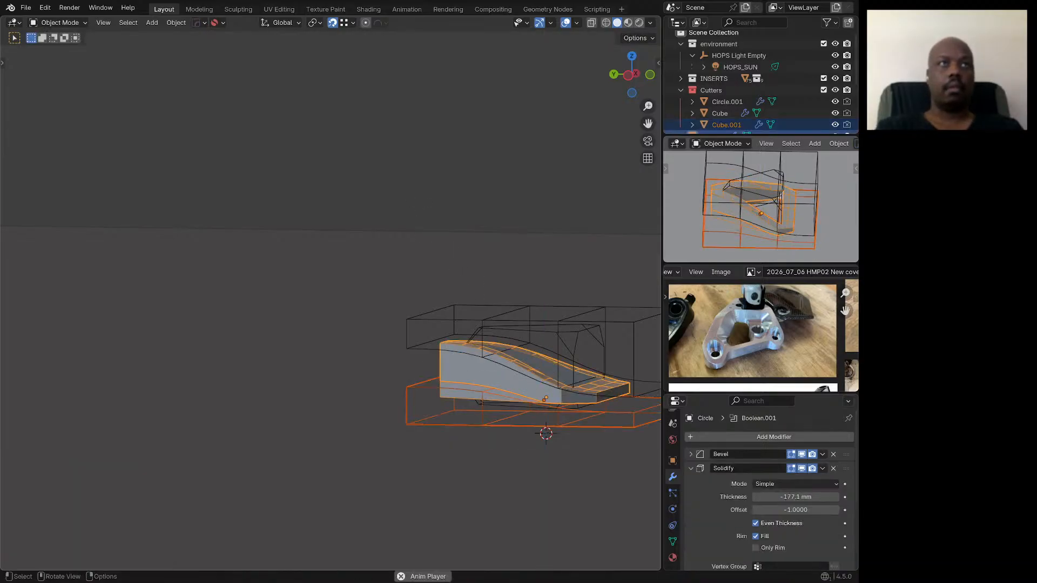
{"action": "key", "text": "q"}
{"action": "left_click", "coordinate": [453, 361]}
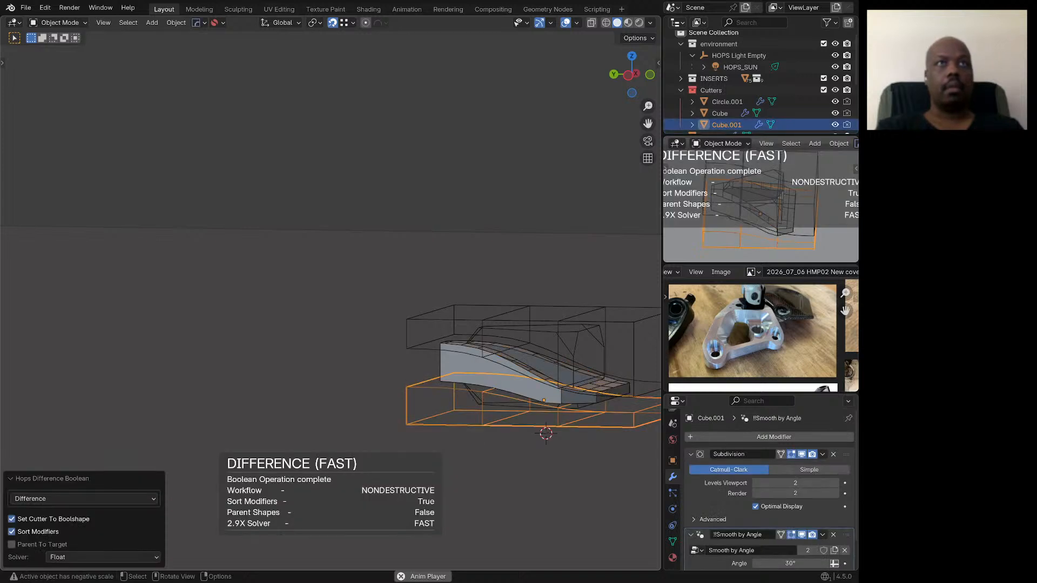
{"action": "middle_click_drag", "start_coordinate": [453, 361], "coordinate": [469, 346]}
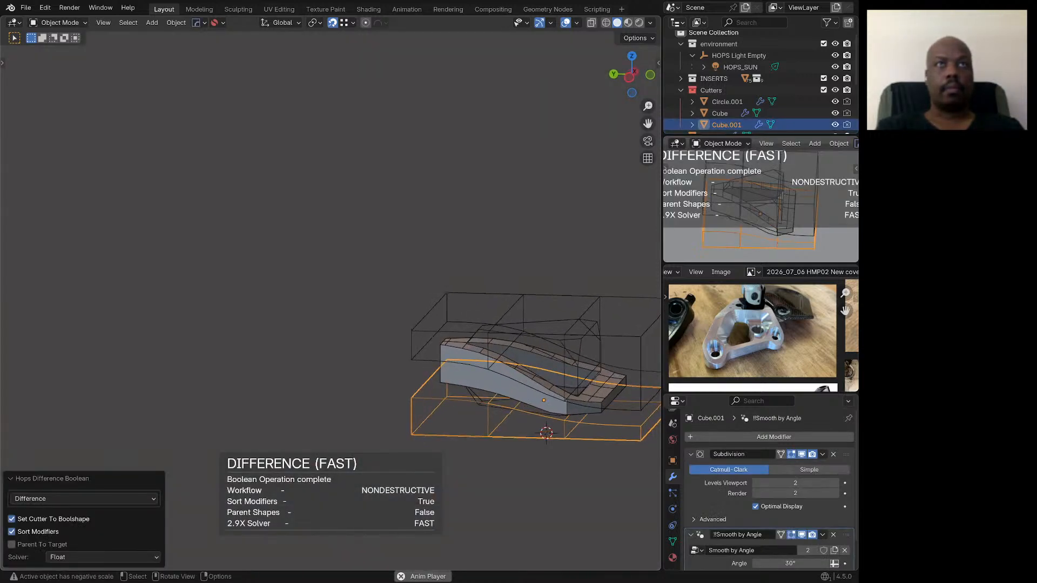
Step: Isolate the triangular plate, examine its curved faces and opening corners from several angles, and restore the full scene view
{"action": "left_click", "coordinate": [491, 373]}
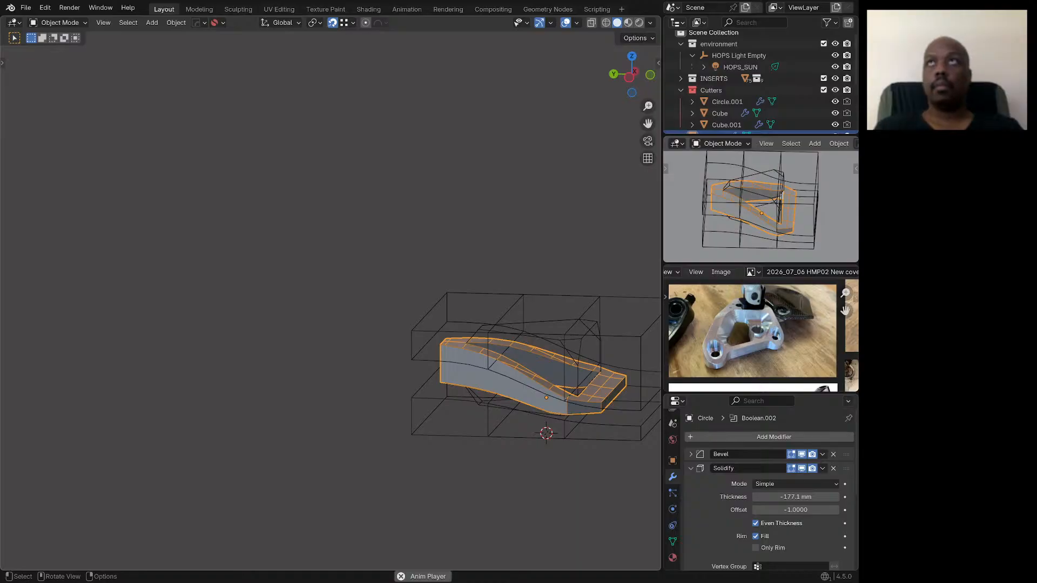
{"action": "key", "text": "slash"}
{"action": "middle_click_drag", "start_coordinate": [530, 363], "coordinate": [556, 351]}
{"action": "scroll", "coordinate": [568, 311], "scroll_direction": "down", "scroll_amount": 4}
{"action": "mouse_move", "coordinate": [404, 294]}
{"action": "middle_mouse_down"}
{"action": "mouse_move", "coordinate": [405, 304]}
{"action": "mouse_move", "coordinate": [411, 289]}
{"action": "mouse_move", "coordinate": [416, 310]}
{"action": "middle_mouse_up"}
{"action": "scroll", "coordinate": [405, 302], "scroll_direction": "up", "scroll_amount": 3}
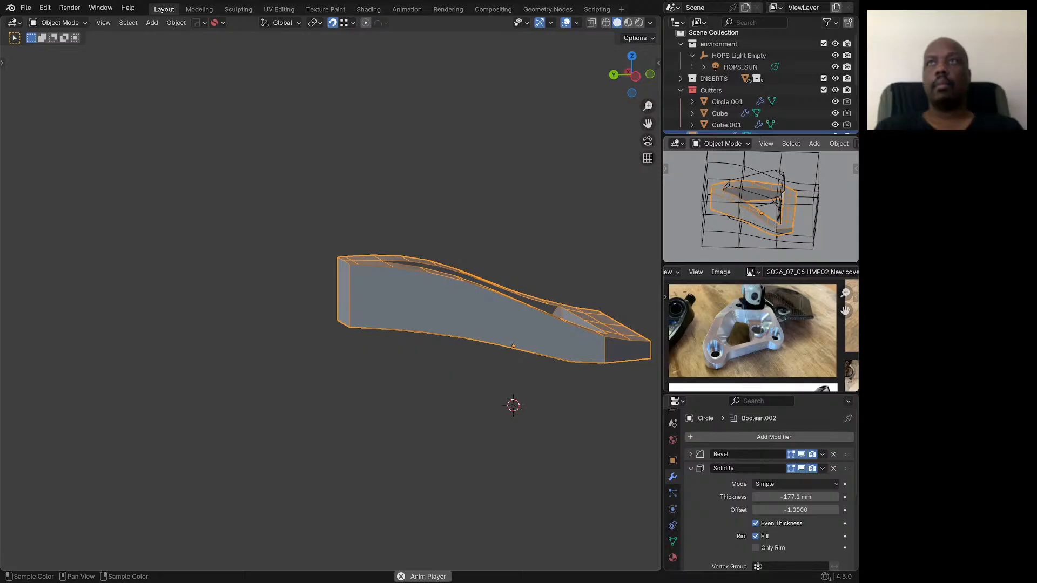
{"action": "mouse_move", "coordinate": [416, 310]}
{"action": "middle_mouse_down"}
{"action": "mouse_move", "coordinate": [416, 335]}
{"action": "mouse_move", "coordinate": [400, 314]}
{"action": "middle_mouse_up"}
{"action": "scroll", "coordinate": [484, 254], "scroll_direction": "up", "scroll_amount": 8}
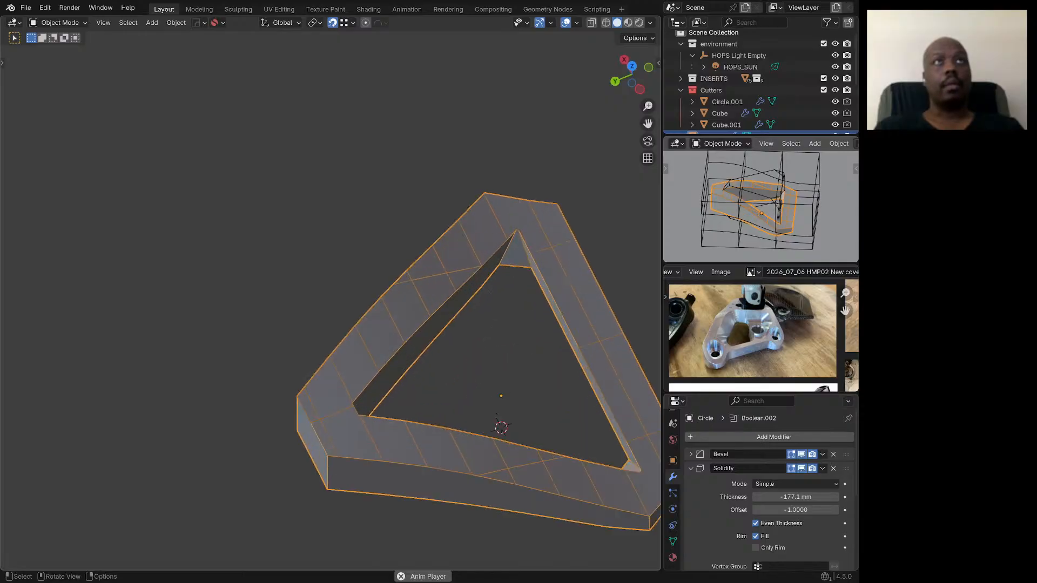
{"action": "scroll", "coordinate": [532, 237], "scroll_direction": "up", "scroll_amount": 4}
{"action": "scroll", "coordinate": [523, 270], "scroll_direction": "down", "scroll_amount": 5}
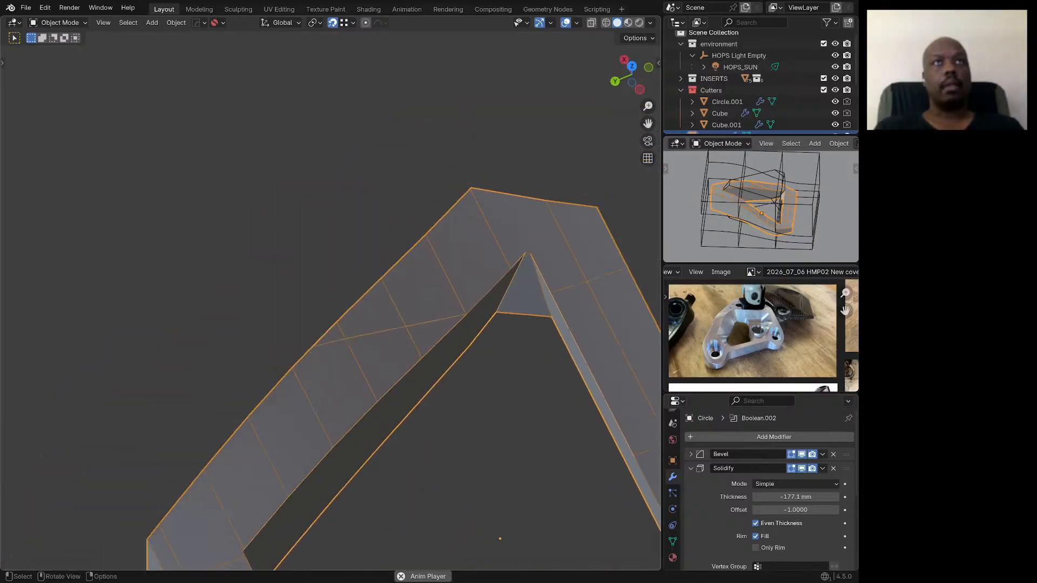
{"action": "middle_click_drag", "start_coordinate": [522, 269], "coordinate": [557, 272]}
{"action": "scroll", "coordinate": [531, 263], "scroll_direction": "down", "scroll_amount": 5}
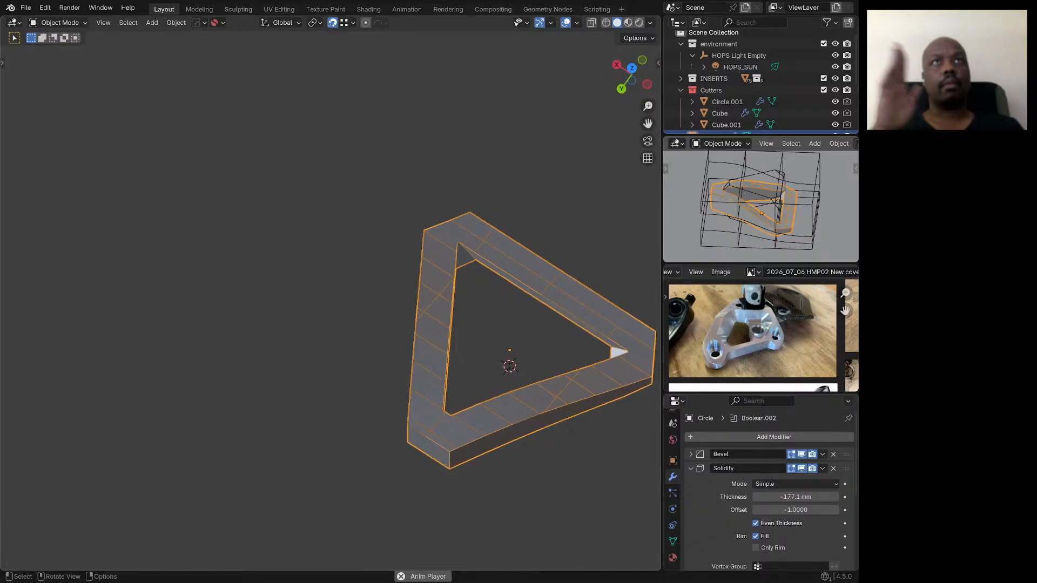
{"action": "key", "text": "KP_Divide"}
{"action": "mouse_move", "coordinate": [471, 371]}
{"action": "middle_mouse_down"}
{"action": "mouse_move", "coordinate": [456, 372]}
{"action": "mouse_move", "coordinate": [463, 349]}
{"action": "mouse_move", "coordinate": [472, 357]}
{"action": "middle_mouse_up"}
{"action": "scroll", "coordinate": [457, 376], "scroll_direction": "up", "scroll_amount": 4}
{"action": "scroll", "coordinate": [463, 349], "scroll_direction": "down", "scroll_amount": 4}
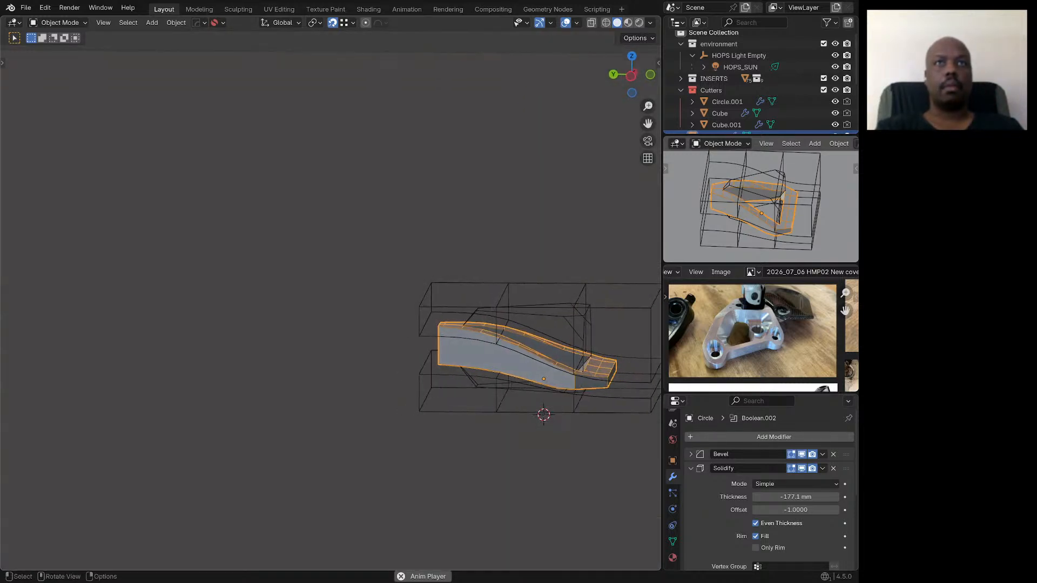
{"action": "left_click", "coordinate": [472, 359]}
{"action": "left_click", "coordinate": [472, 358]}
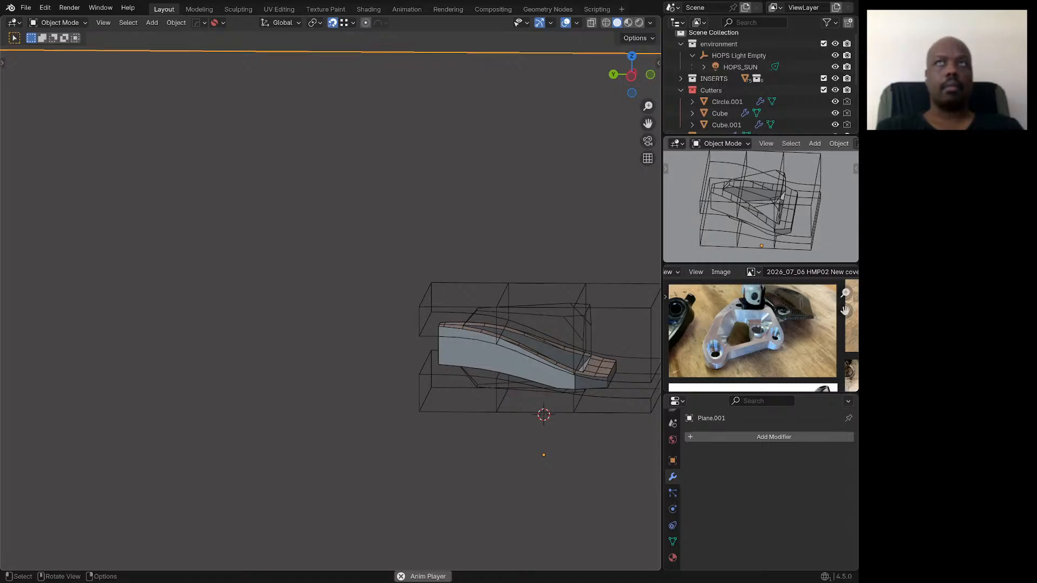
{"action": "scroll", "coordinate": [346, 316], "scroll_direction": "down", "scroll_amount": 6}
{"action": "middle_click_drag", "start_coordinate": [349, 316], "coordinate": [359, 340]}
{"action": "scroll", "coordinate": [370, 335], "scroll_direction": "up", "scroll_amount": 2}
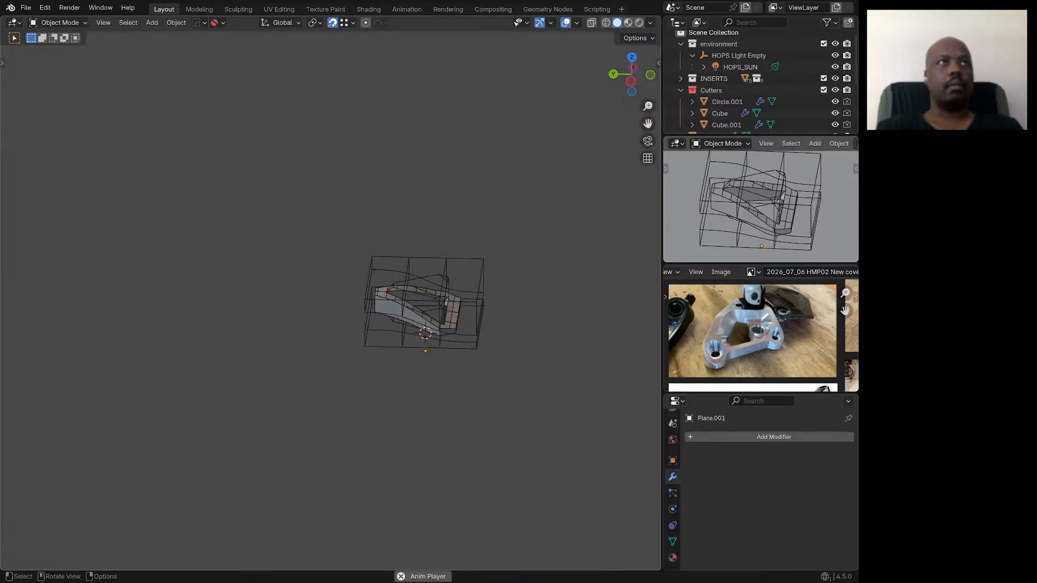
Step: Raise the lower curved cutter 13.953 mm along Z
{"action": "left_click", "coordinate": [403, 347]}
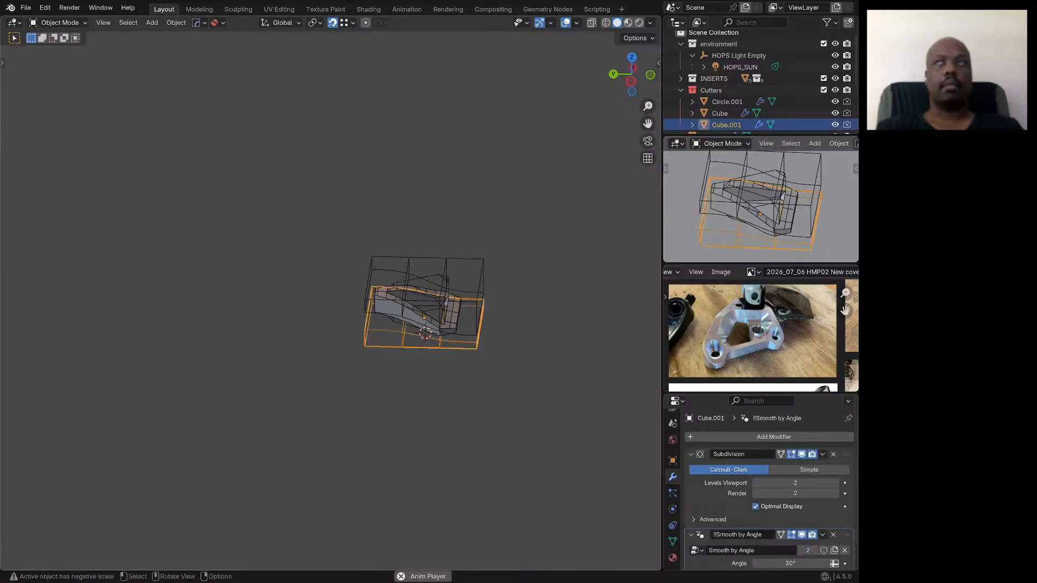
{"action": "key", "text": "g"}
{"action": "key", "text": "z"}
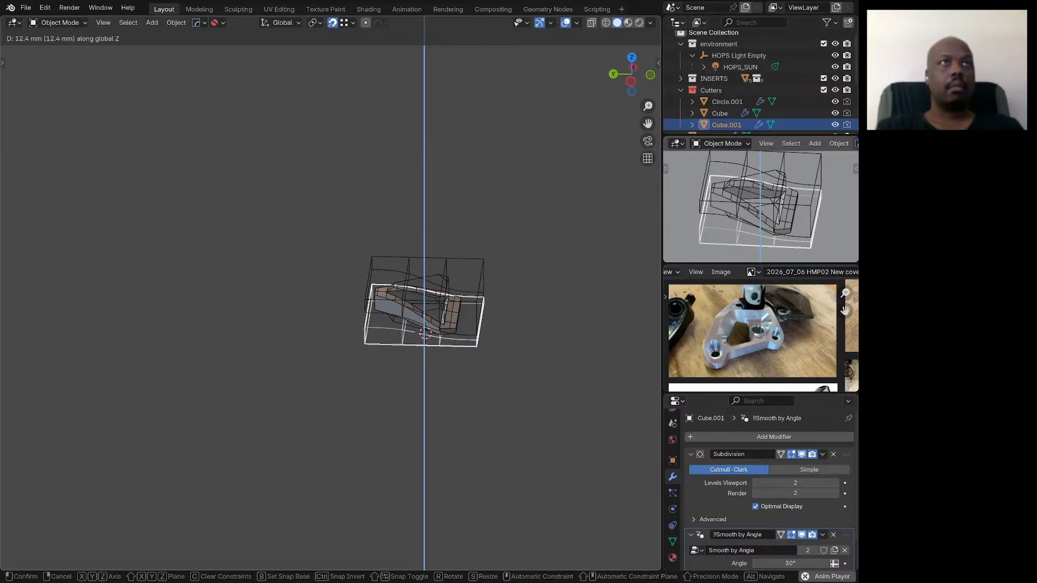
{"action": "key", "text": "Return"}
Step: Apply the triangular plate's Solidify modifier and delete its Bevel modifier
{"action": "scroll", "coordinate": [510, 289], "scroll_direction": "up", "scroll_amount": 5}
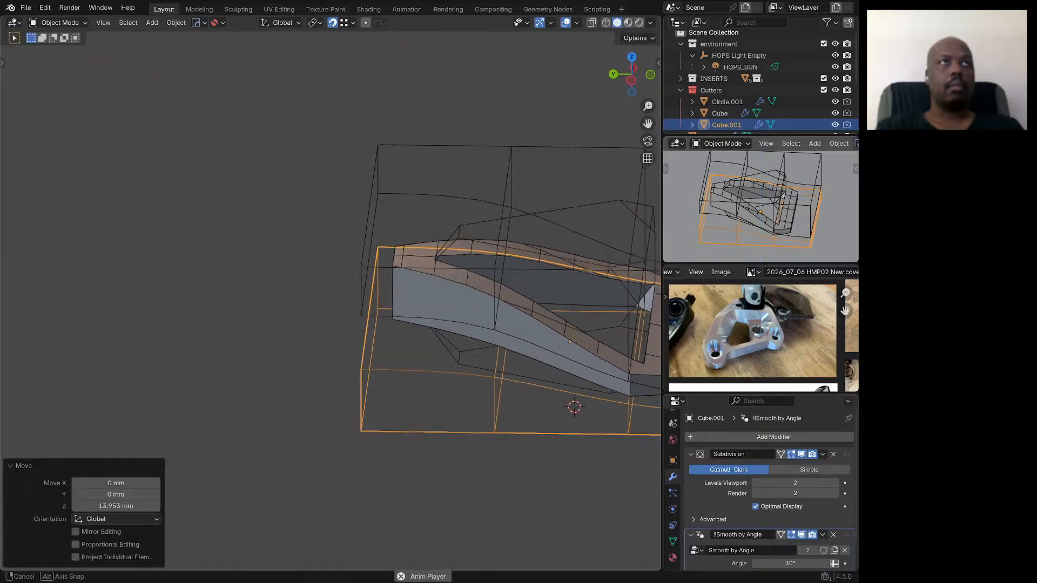
{"action": "middle_click_drag", "start_coordinate": [511, 289], "coordinate": [532, 330]}
{"action": "scroll", "coordinate": [512, 269], "scroll_direction": "down", "scroll_amount": 3}
{"action": "left_click", "coordinate": [533, 331]}
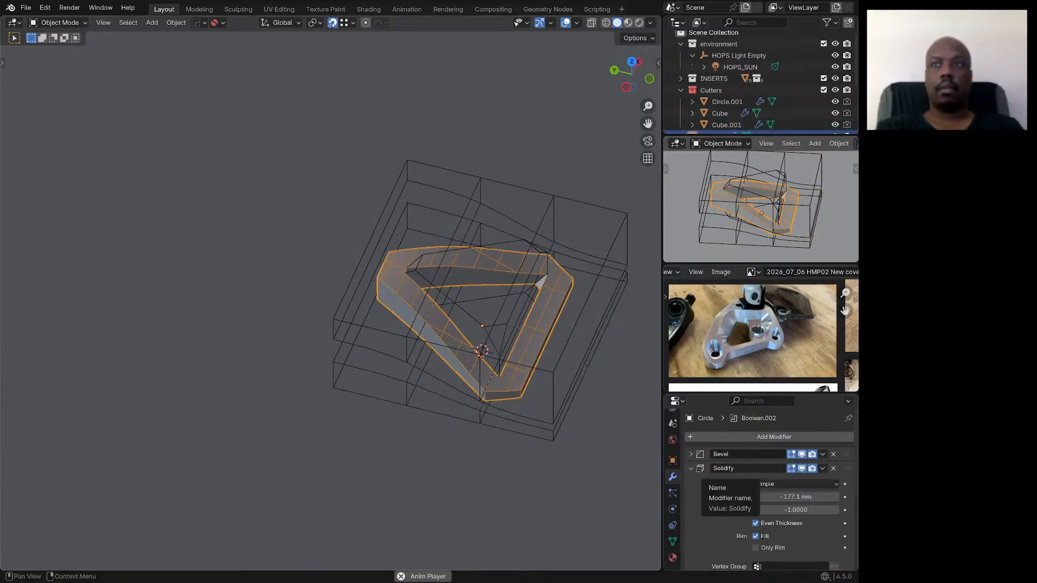
{"action": "key", "text": "ctrl+a"}
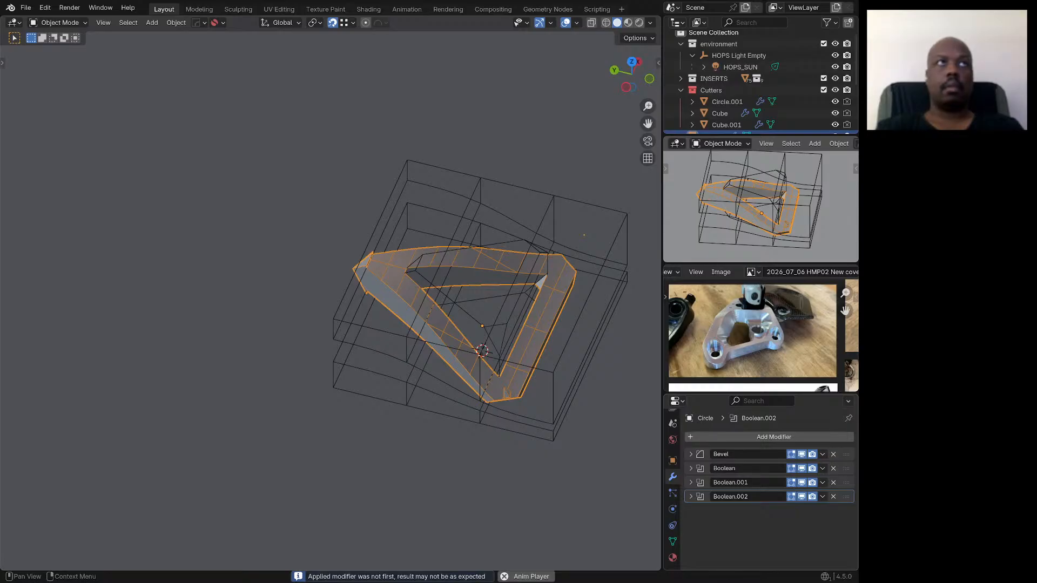
{"action": "mouse_move", "coordinate": [583, 378]}
{"action": "middle_mouse_down"}
{"action": "mouse_move", "coordinate": [569, 381]}
{"action": "mouse_move", "coordinate": [592, 377]}
{"action": "middle_mouse_up"}
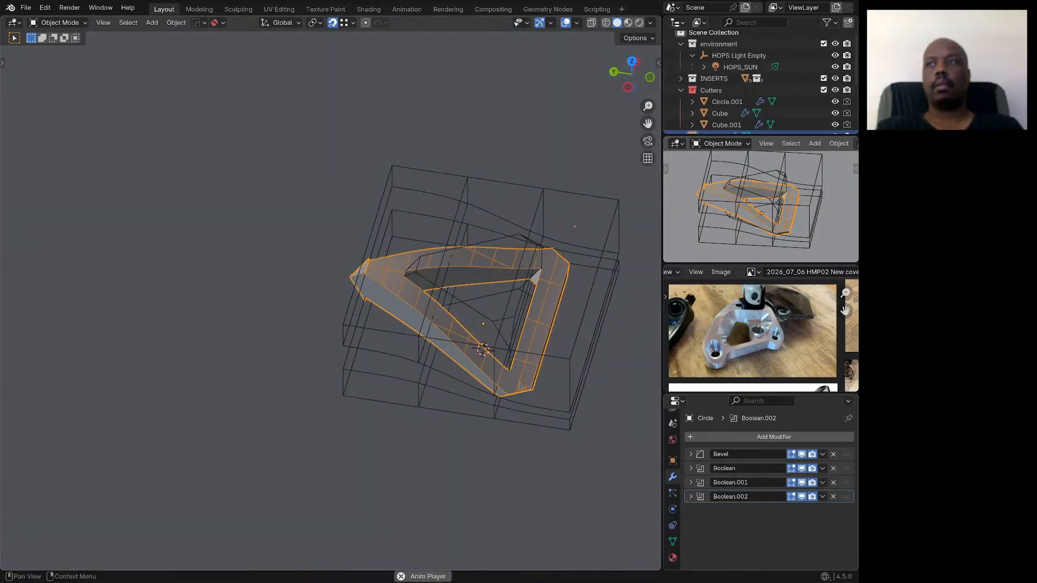
{"action": "left_click_drag", "start_coordinate": [847, 454], "coordinate": [847, 507]}
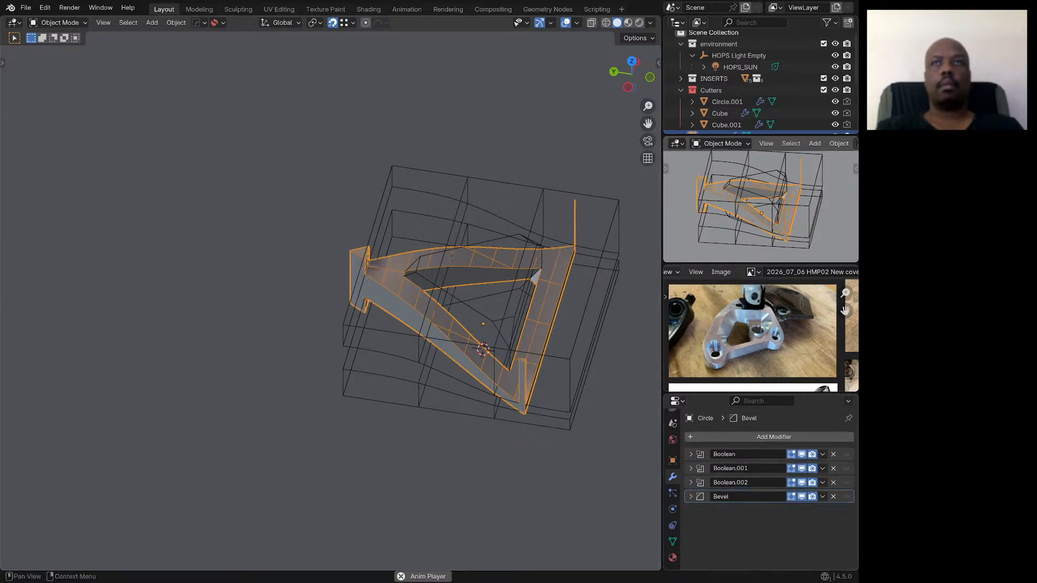
{"action": "left_click", "coordinate": [833, 496]}
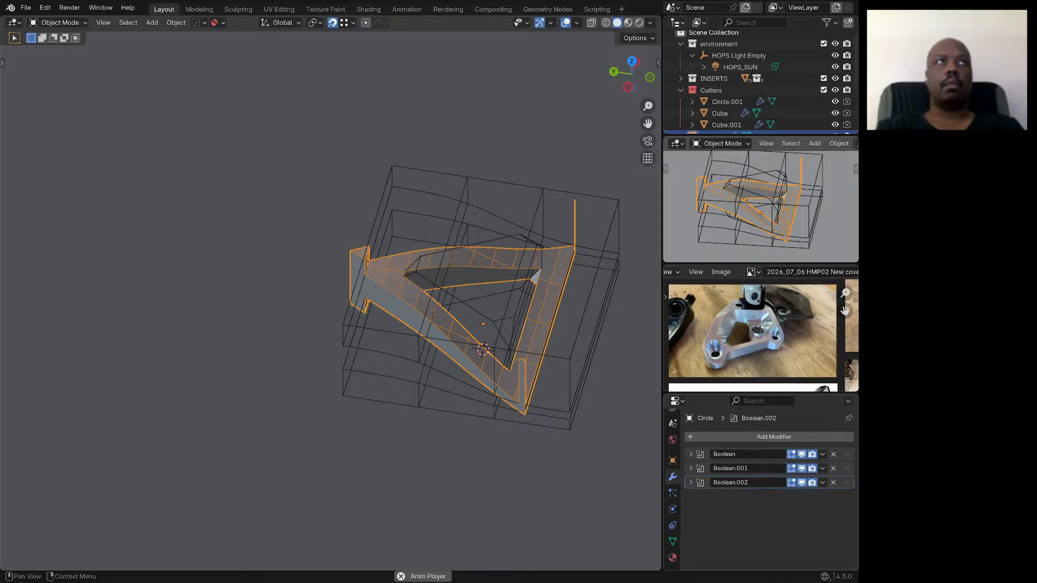
Step: Scale the upper curved cutter uniformly by 1.329 so it extends past the plate's sharp corners
{"action": "middle_click_drag", "start_coordinate": [443, 281], "coordinate": [434, 302]}
{"action": "left_click", "coordinate": [516, 180]}
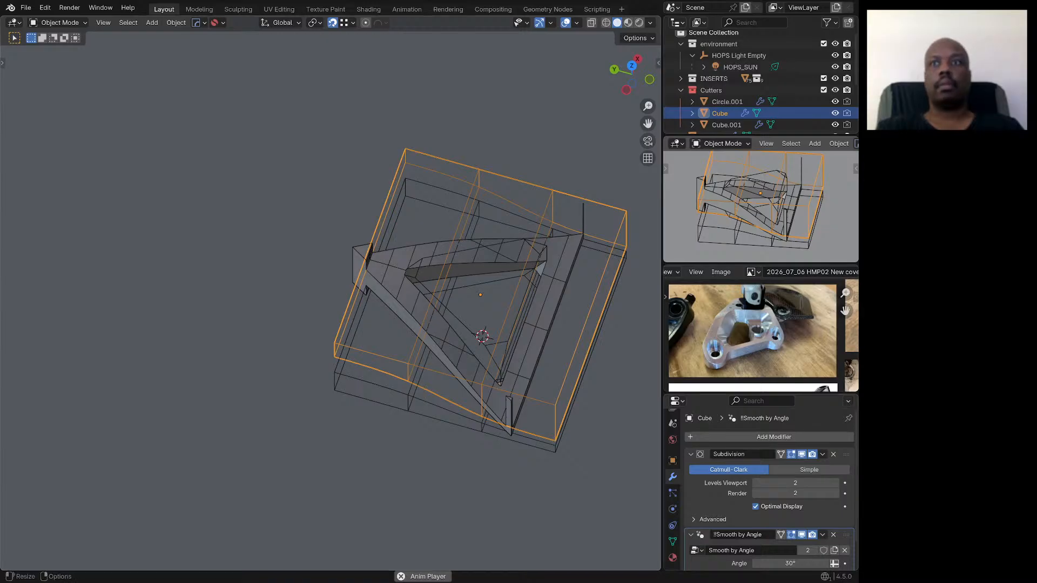
{"action": "scroll", "coordinate": [767, 487], "scroll_direction": "down", "scroll_amount": 2}
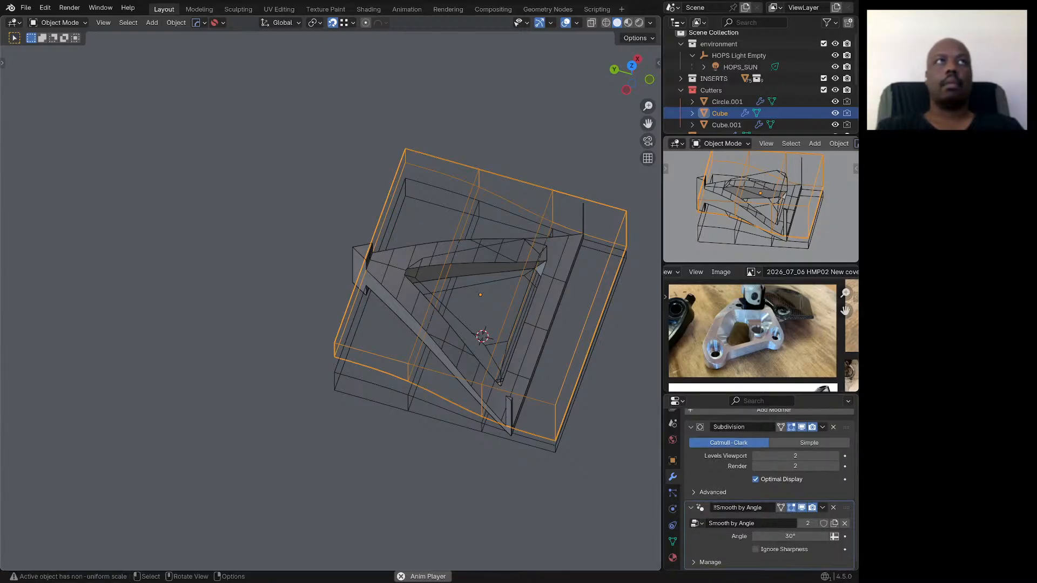
{"action": "left_click", "coordinate": [548, 303]}
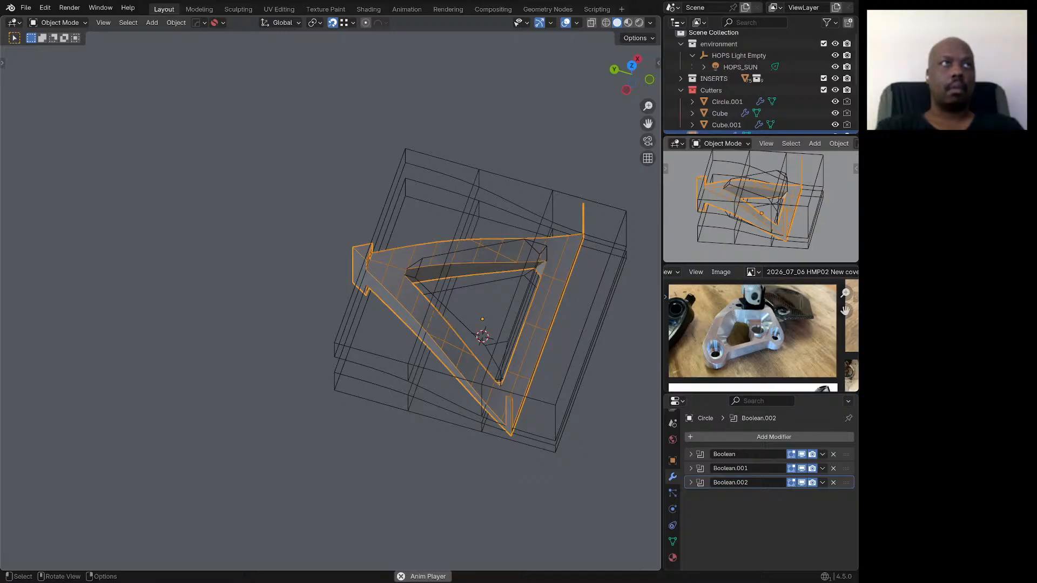
{"action": "left_click", "coordinate": [548, 303]}
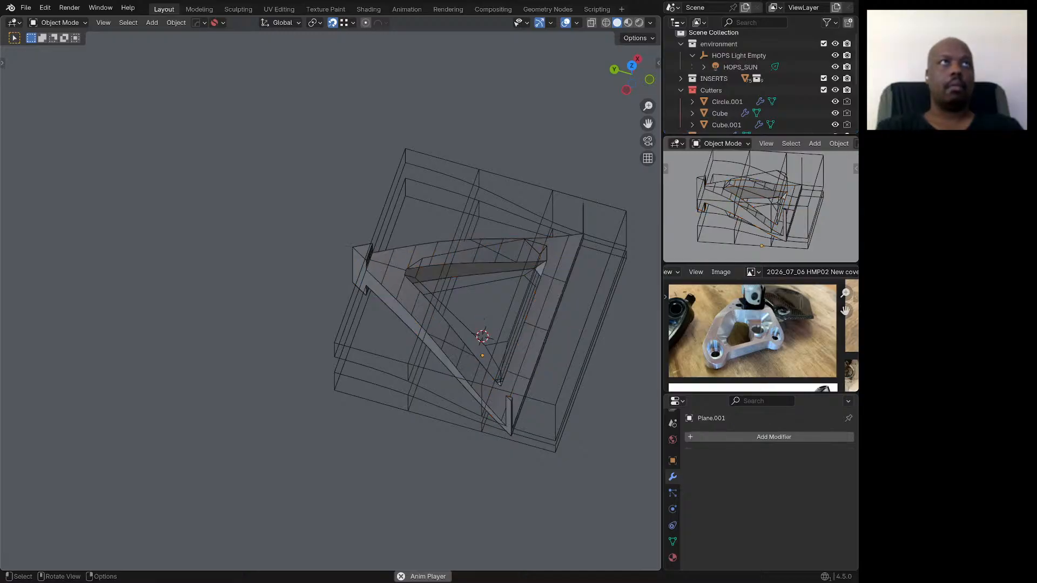
{"action": "left_click", "coordinate": [534, 275]}
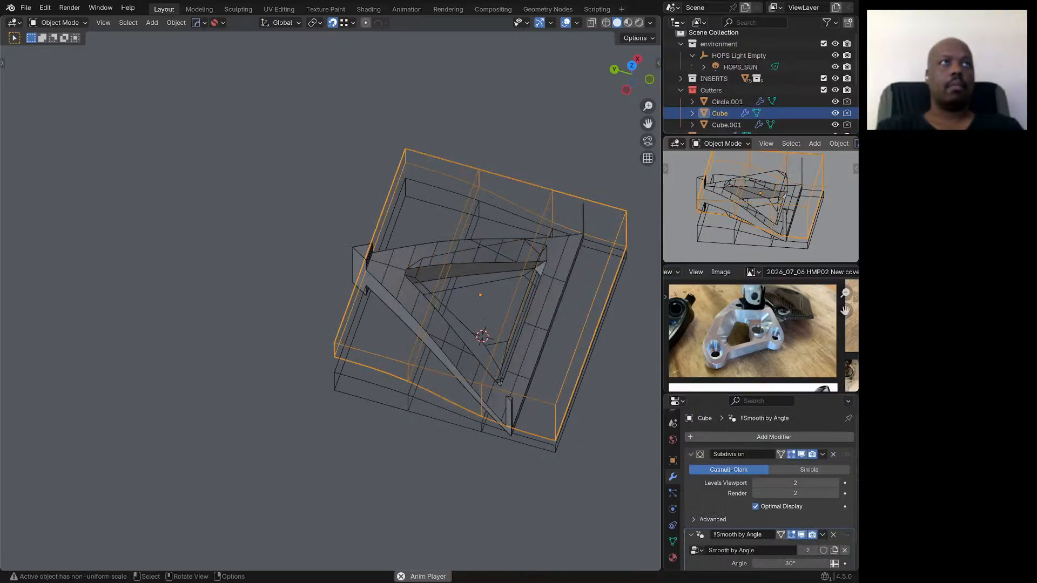
{"action": "key", "text": "s"}
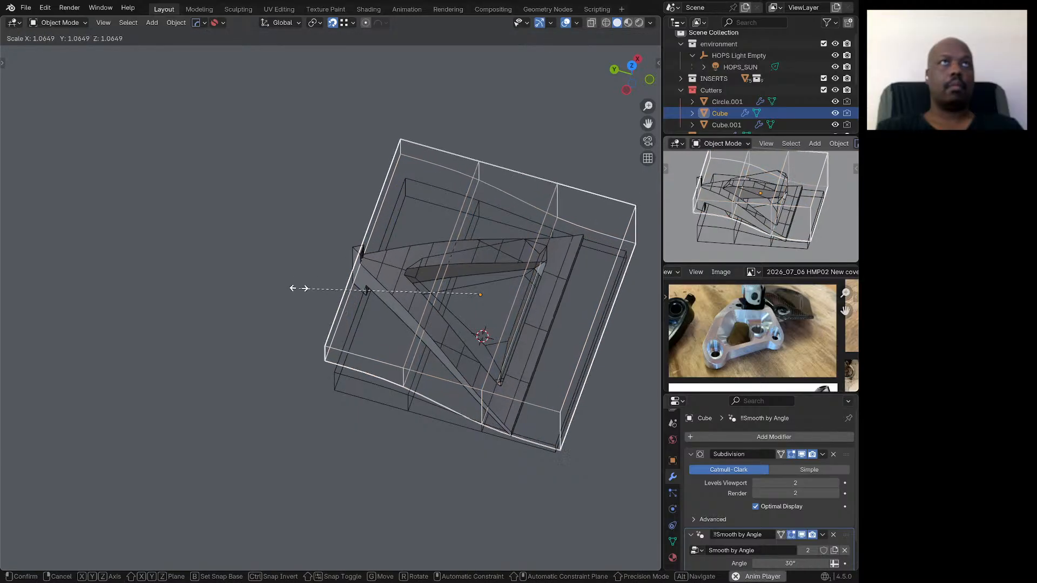
{"action": "left_click", "coordinate": [255, 250]}
Step: Raise the enlarged upper cutter about 23 mm along Z
{"action": "middle_click_drag", "start_coordinate": [357, 427], "coordinate": [363, 368]}
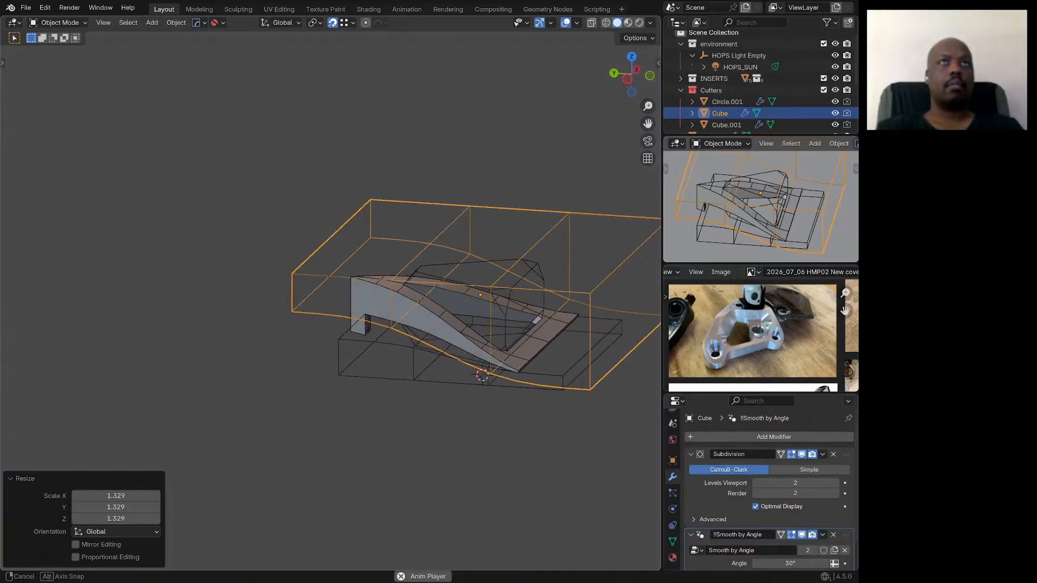
{"action": "scroll", "coordinate": [363, 368], "scroll_direction": "up", "scroll_amount": 2}
{"action": "key", "text": "g"}
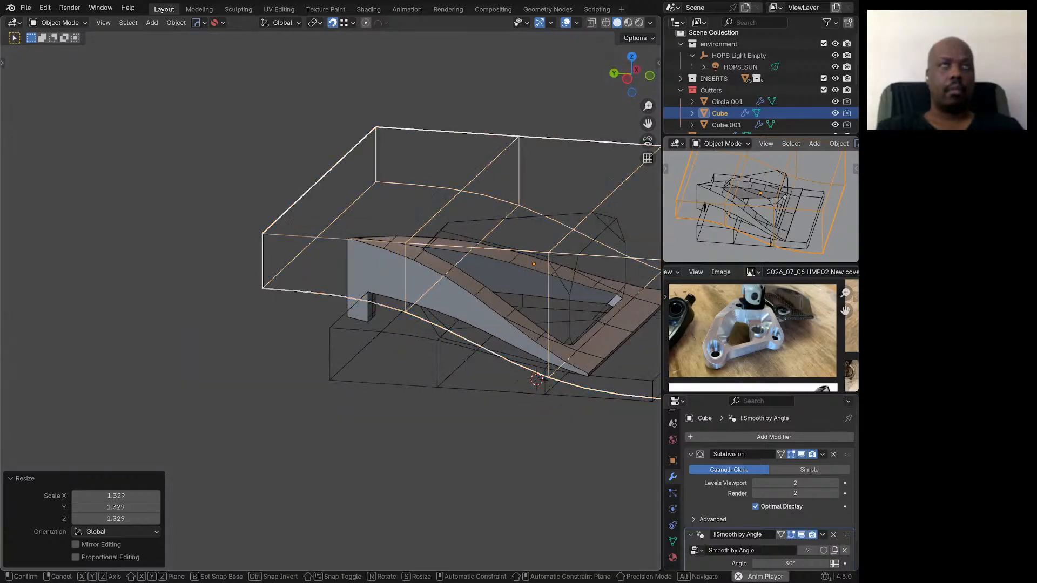
{"action": "key", "text": "z"}
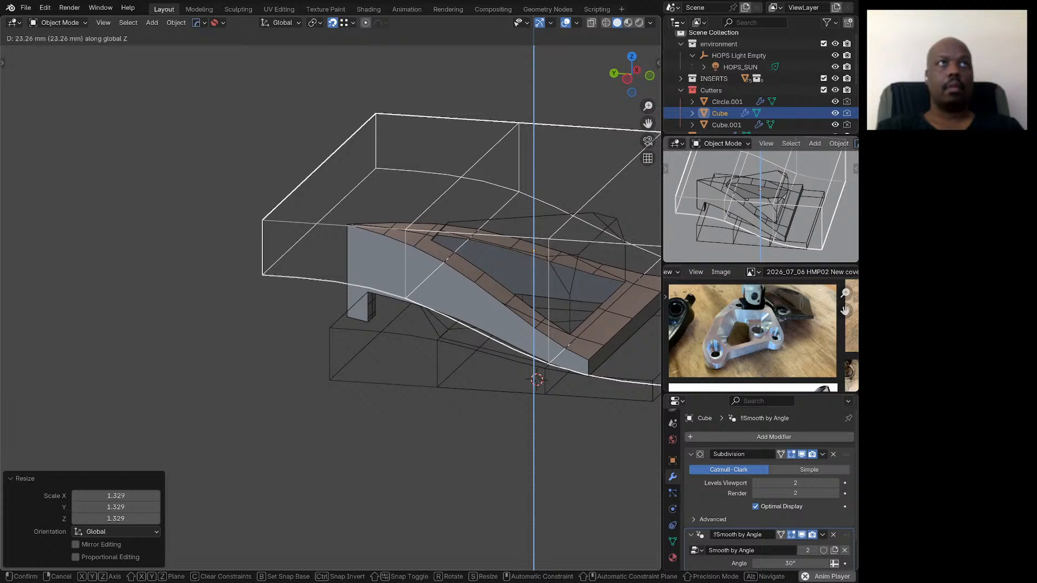
{"action": "left_click", "coordinate": [363, 351]}
Step: Scale the lower curved cutter uniformly by 1.206 so it extends past the plate's corners
{"action": "left_click", "coordinate": [427, 284]}
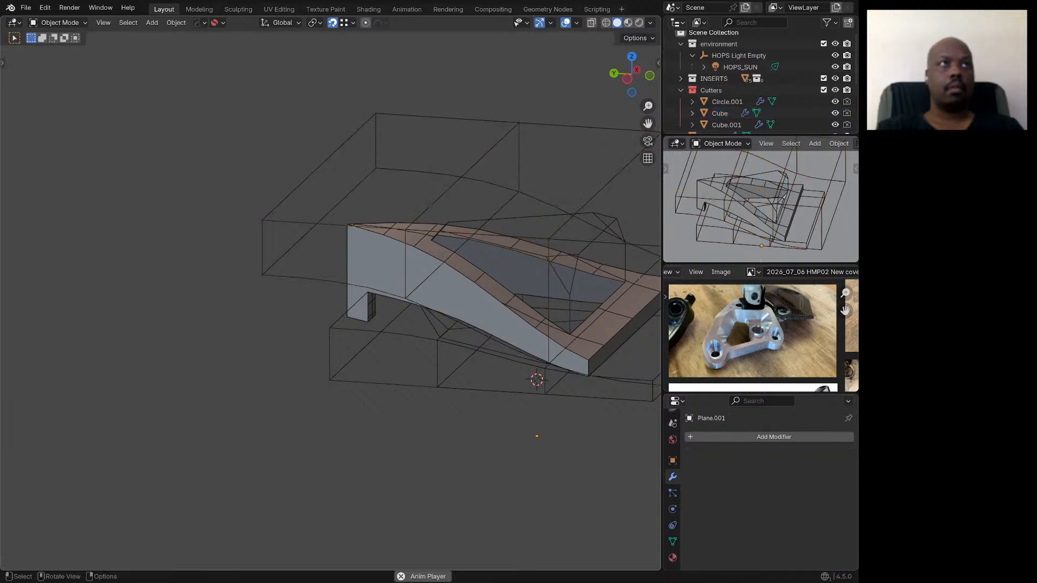
{"action": "left_click_drag", "start_coordinate": [399, 412], "coordinate": [356, 367]}
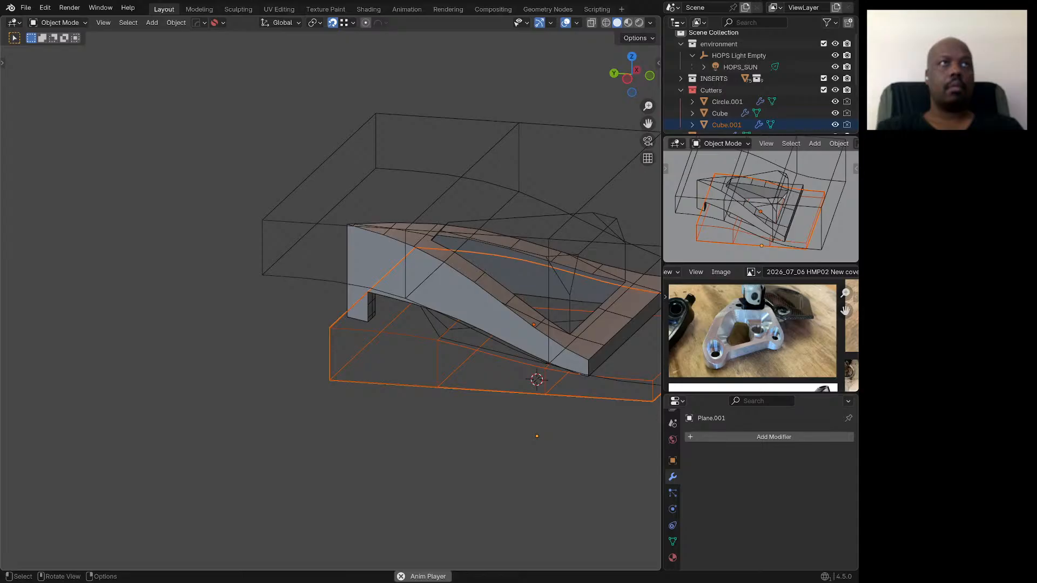
{"action": "key", "text": "alt+a"}
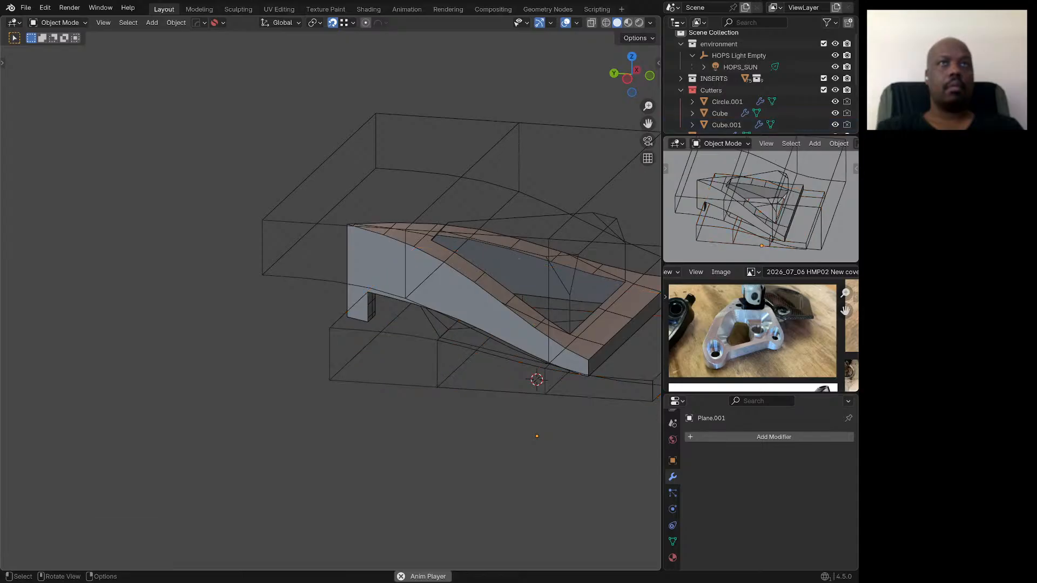
{"action": "left_click", "coordinate": [374, 383]}
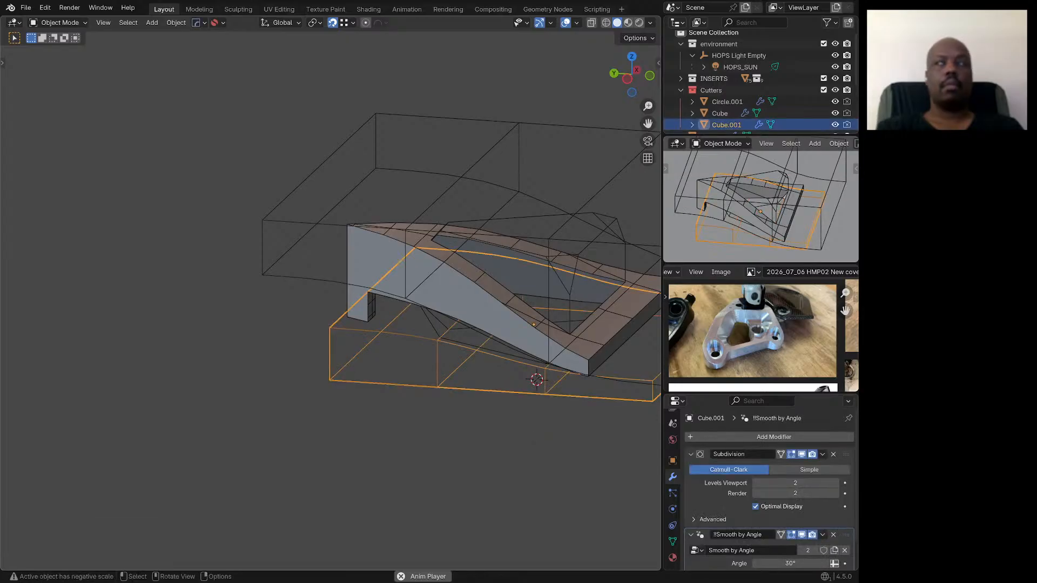
{"action": "key", "text": "s"}
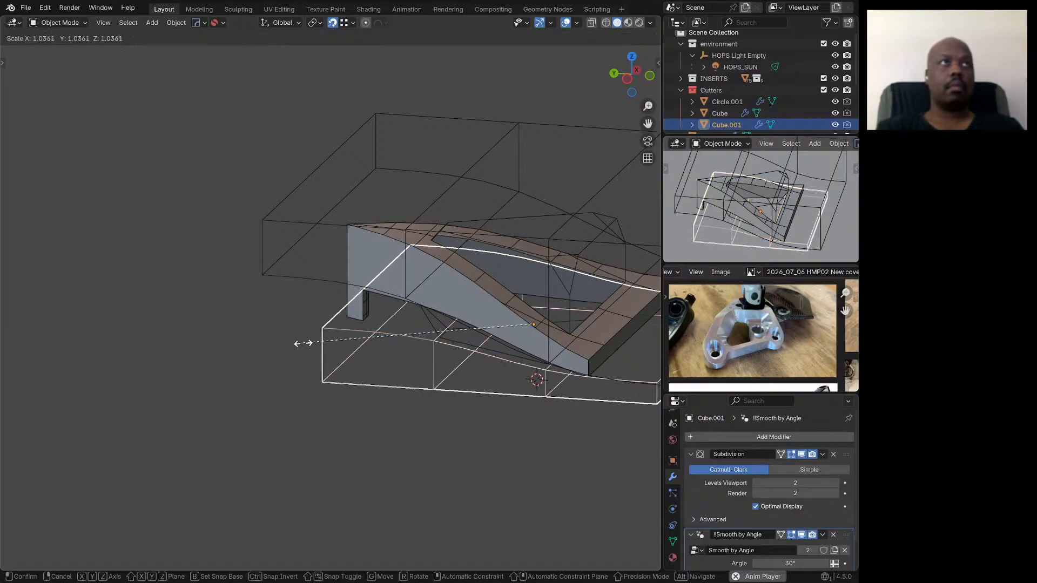
{"action": "left_click", "coordinate": [264, 332]}
Step: Remove the Bevel modifier from the triangular cutter that forms the plate's opening
{"action": "scroll", "coordinate": [305, 314], "scroll_direction": "down", "scroll_amount": 4}
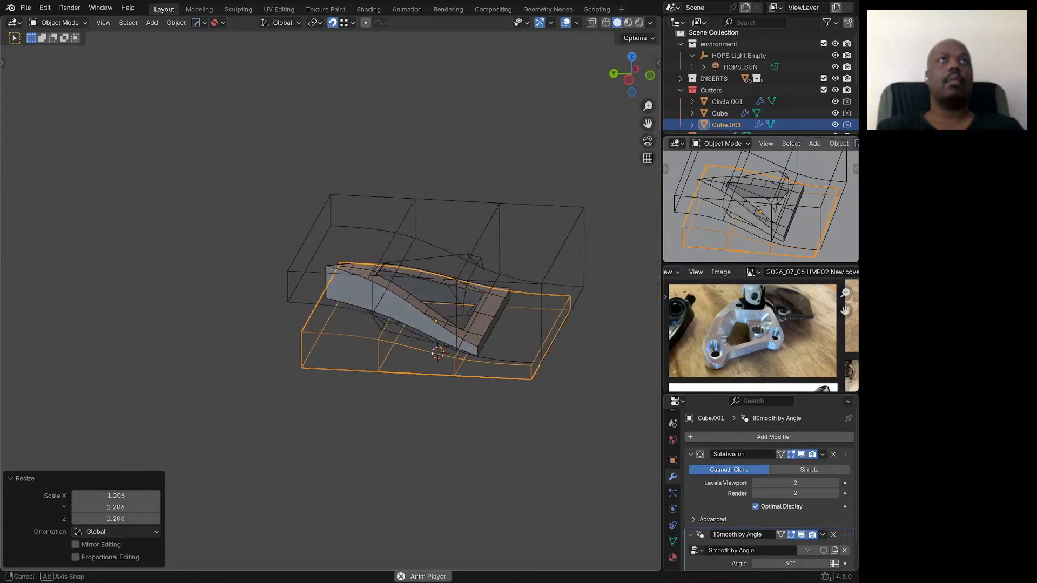
{"action": "middle_click_drag", "start_coordinate": [305, 314], "coordinate": [318, 367]}
{"action": "scroll", "coordinate": [487, 313], "scroll_direction": "down", "scroll_amount": 3}
{"action": "scroll", "coordinate": [421, 308], "scroll_direction": "up", "scroll_amount": 5}
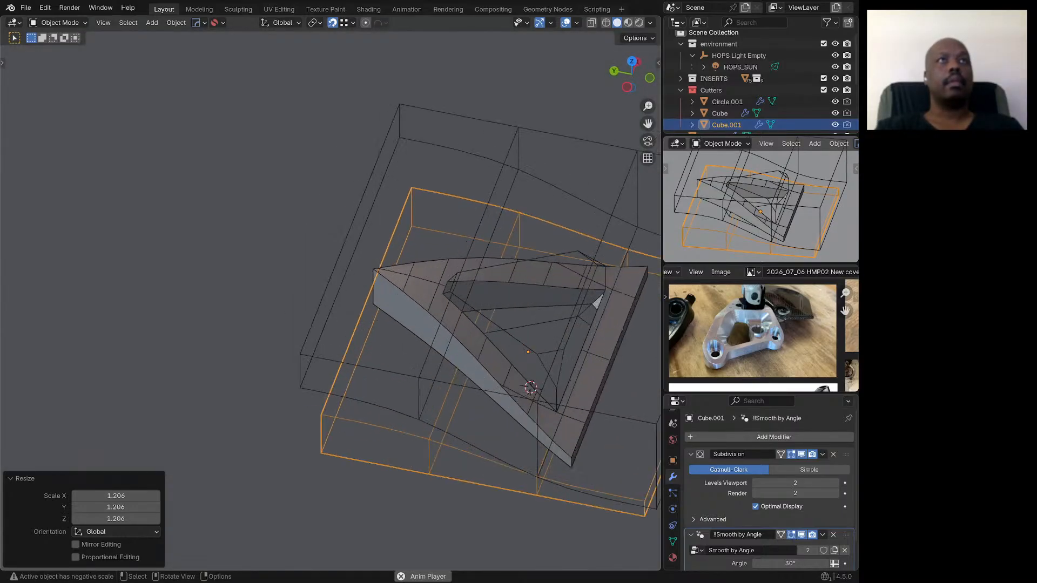
{"action": "left_click", "coordinate": [521, 327]}
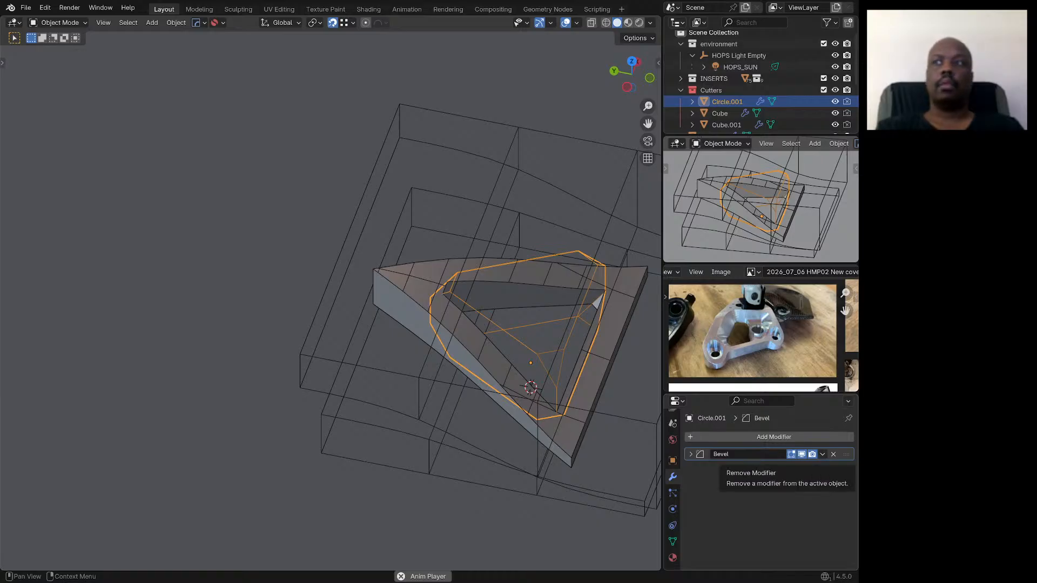
{"action": "left_click", "coordinate": [833, 454]}
Step: Bevel the three vertical corner edges of the opening's triangular cutter with a 115 mm width and 1 segment
{"action": "mouse_move", "coordinate": [518, 335]}
{"action": "middle_mouse_down"}
{"action": "mouse_move", "coordinate": [534, 365]}
{"action": "mouse_move", "coordinate": [528, 343]}
{"action": "middle_mouse_up"}
{"action": "key", "text": "Tab"}
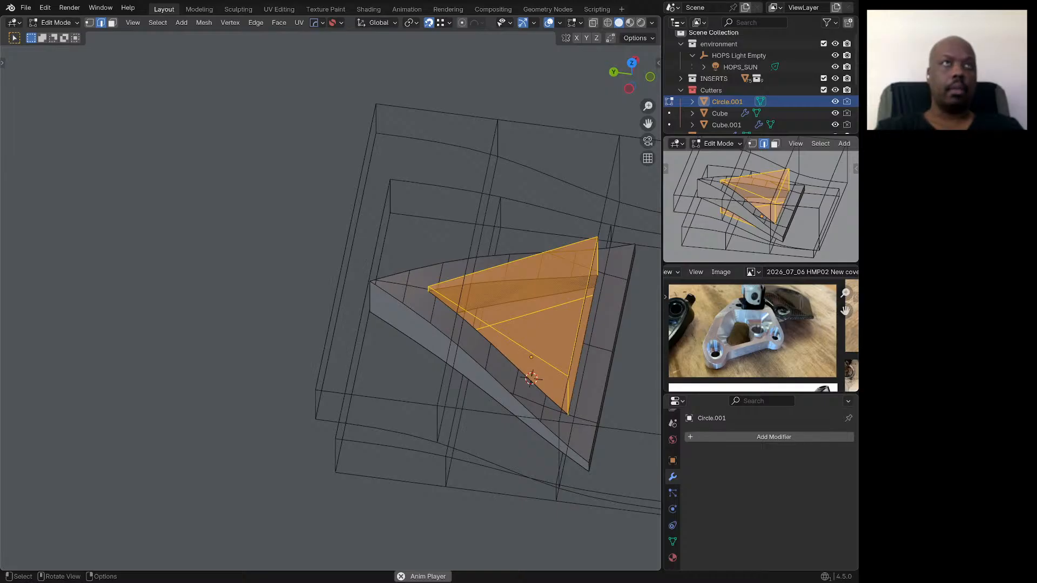
{"action": "key", "text": "alt+a"}
{"action": "key", "text": "shift"}
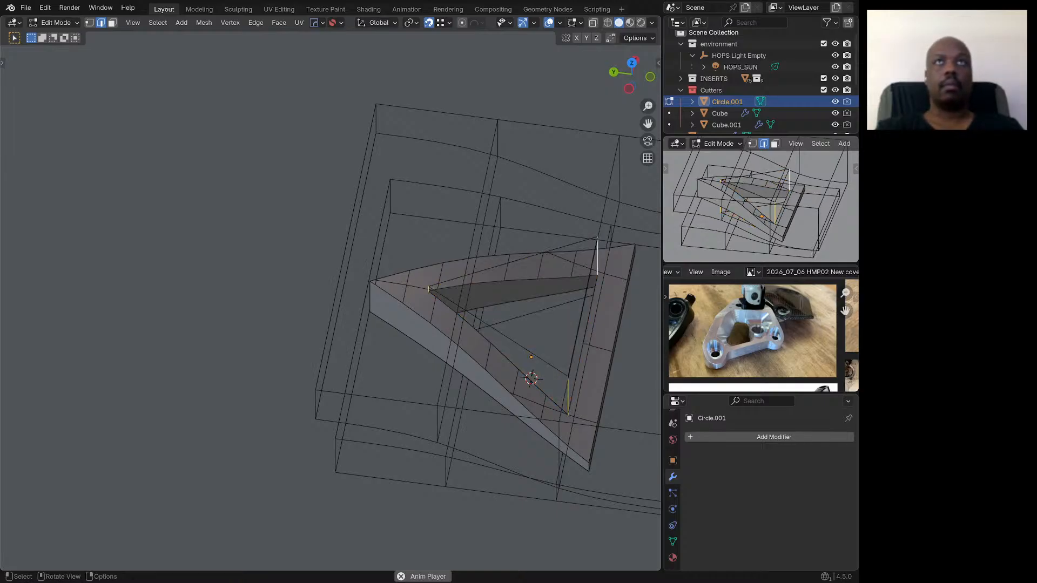
{"action": "key", "text": "ctrl+b"}
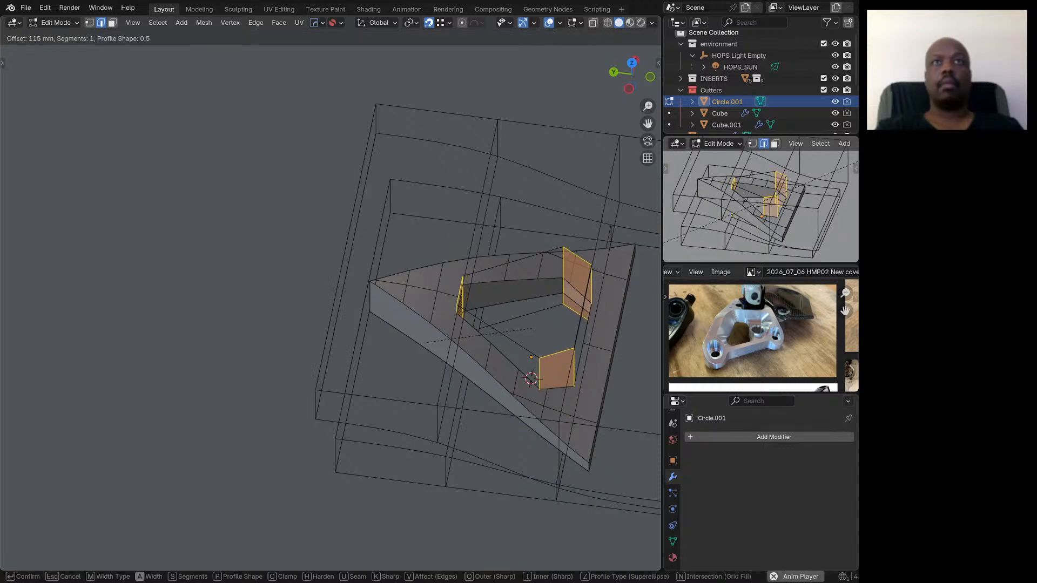
{"action": "key", "text": "Return"}
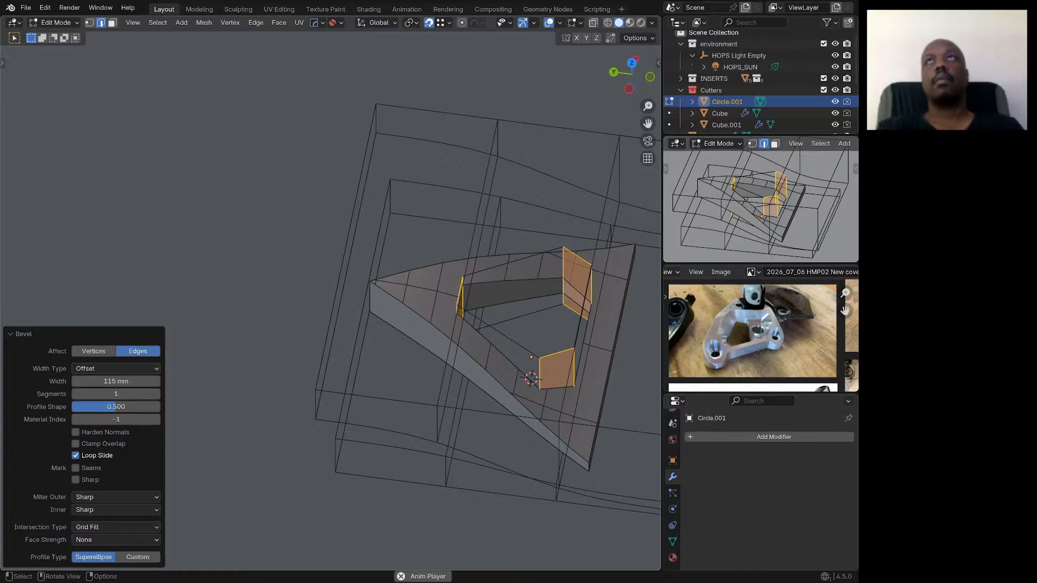
{"action": "scroll", "coordinate": [508, 283], "scroll_direction": "up", "scroll_amount": 1}
{"action": "middle_click_drag", "start_coordinate": [507, 284], "coordinate": [477, 288]}
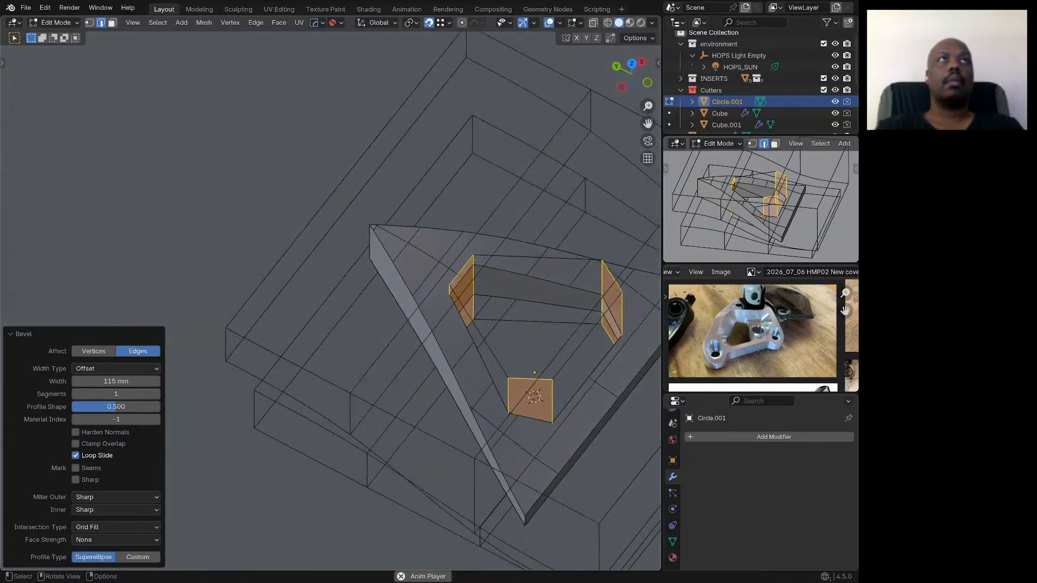
{"action": "key", "text": "Tab"}
Step: Bevel two of the plate's vertical corner edges, excluding the corner on the +X side, with a 60 mm width and 1 segment
{"action": "left_click", "coordinate": [478, 288]}
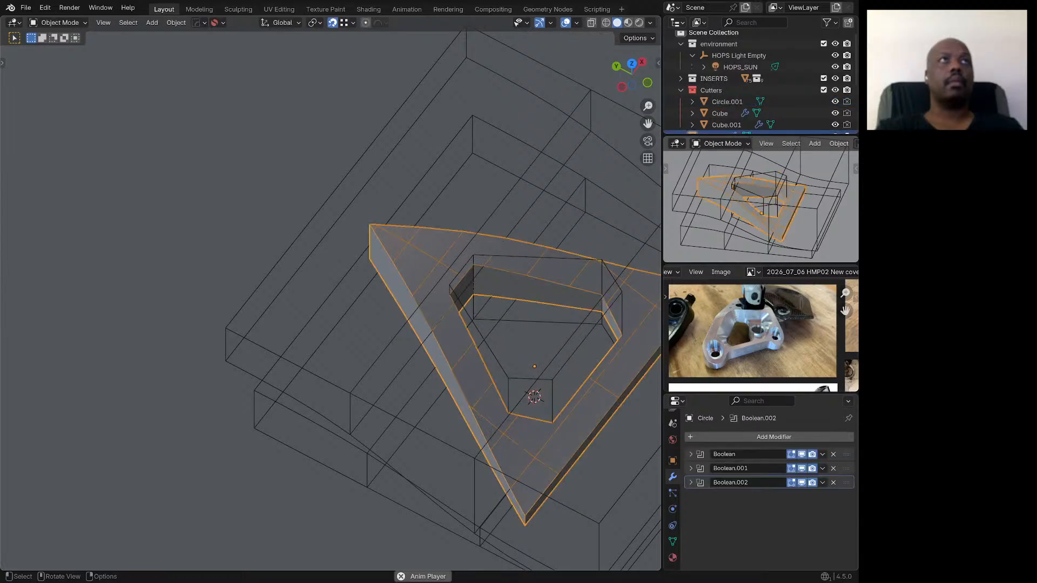
{"action": "key", "text": "Tab"}
{"action": "left_click", "coordinate": [370, 243]}
{"action": "scroll", "coordinate": [370, 243], "scroll_direction": "down", "scroll_amount": 3}
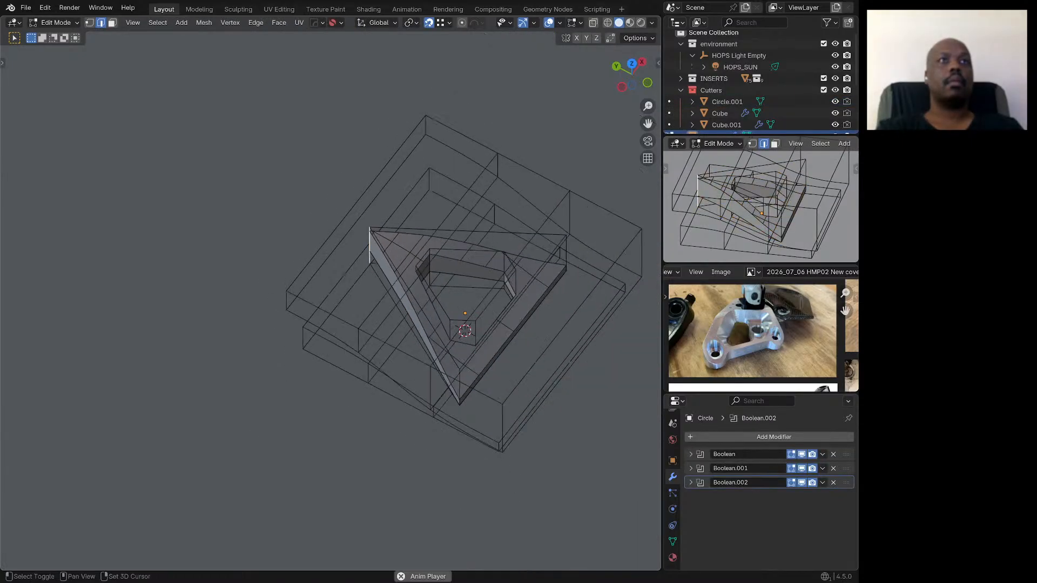
{"action": "left_click", "coordinate": [566, 253], "text": "shift"}
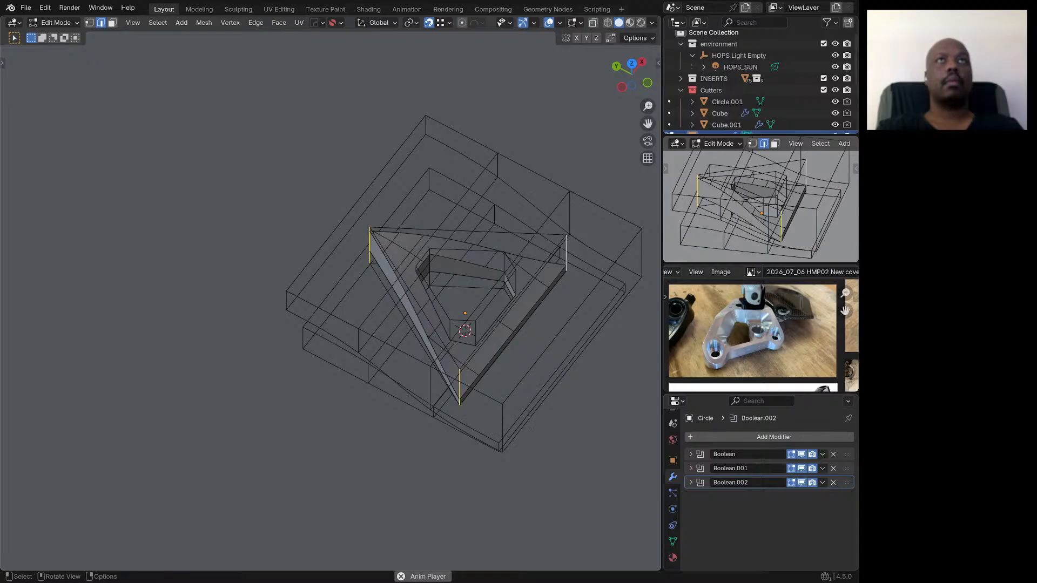
{"action": "key", "text": "ctrl+b"}
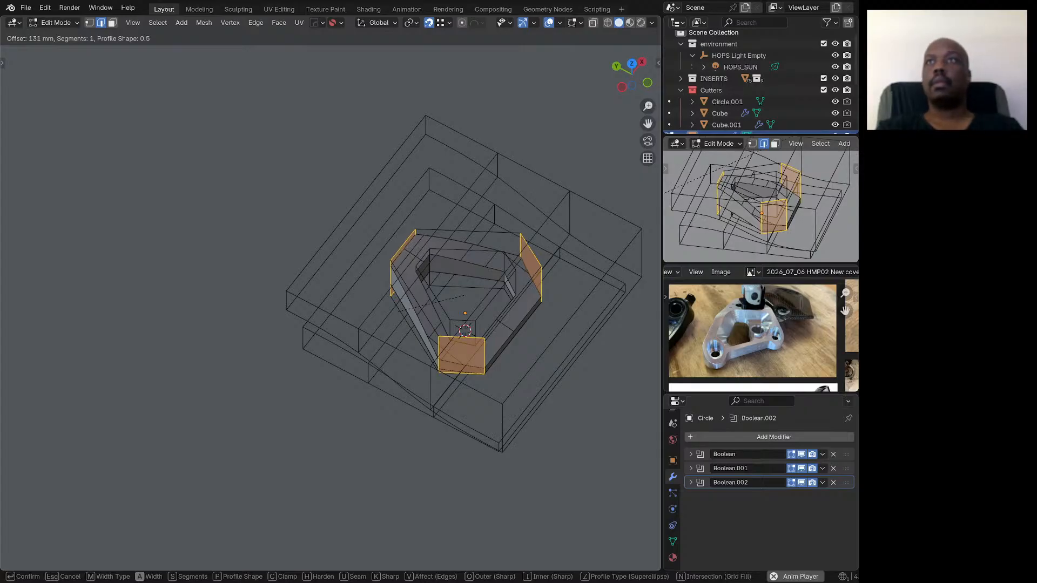
{"action": "key", "text": "Escape"}
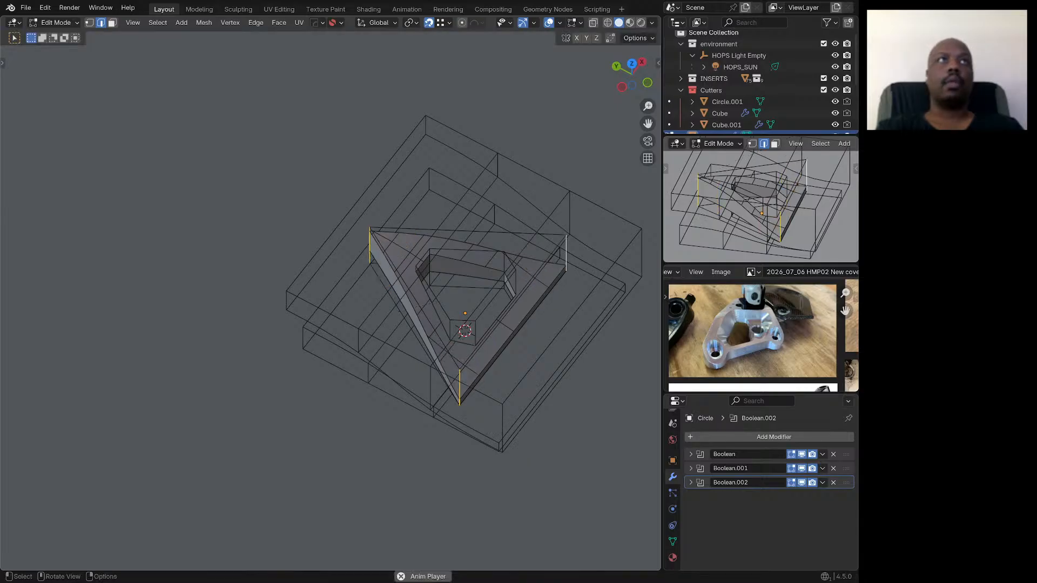
{"action": "middle_click_drag", "start_coordinate": [464, 314], "coordinate": [411, 349]}
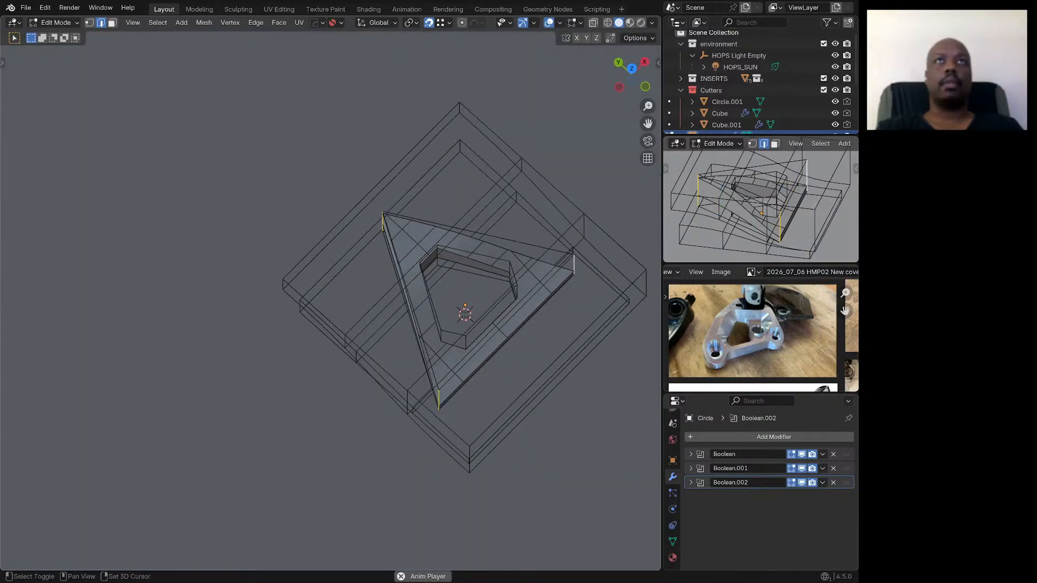
{"action": "left_click", "coordinate": [574, 264], "text": "shift"}
{"action": "scroll", "coordinate": [418, 314], "scroll_direction": "up", "scroll_amount": 1}
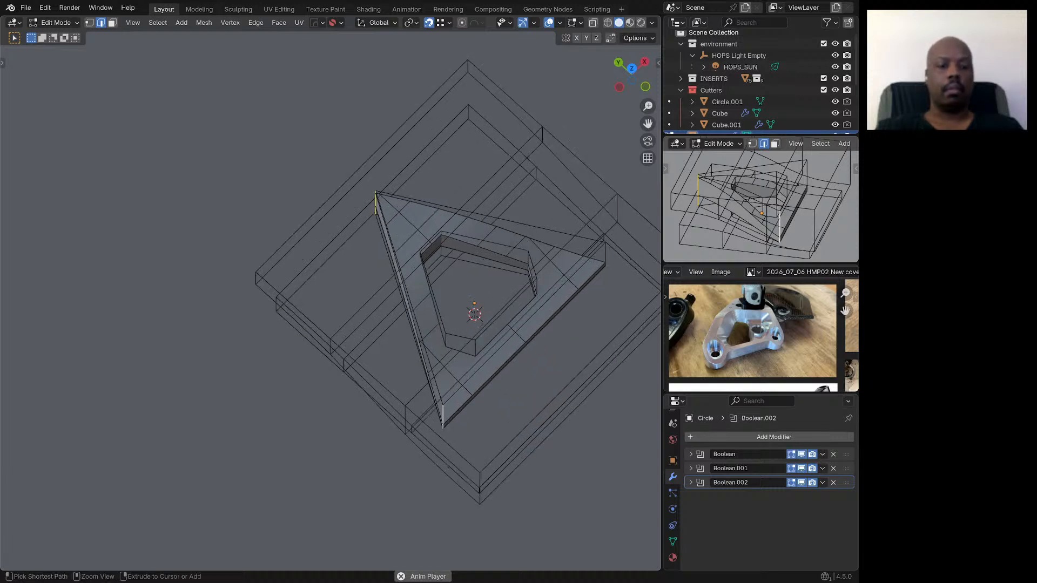
{"action": "key", "text": "ctrl+b"}
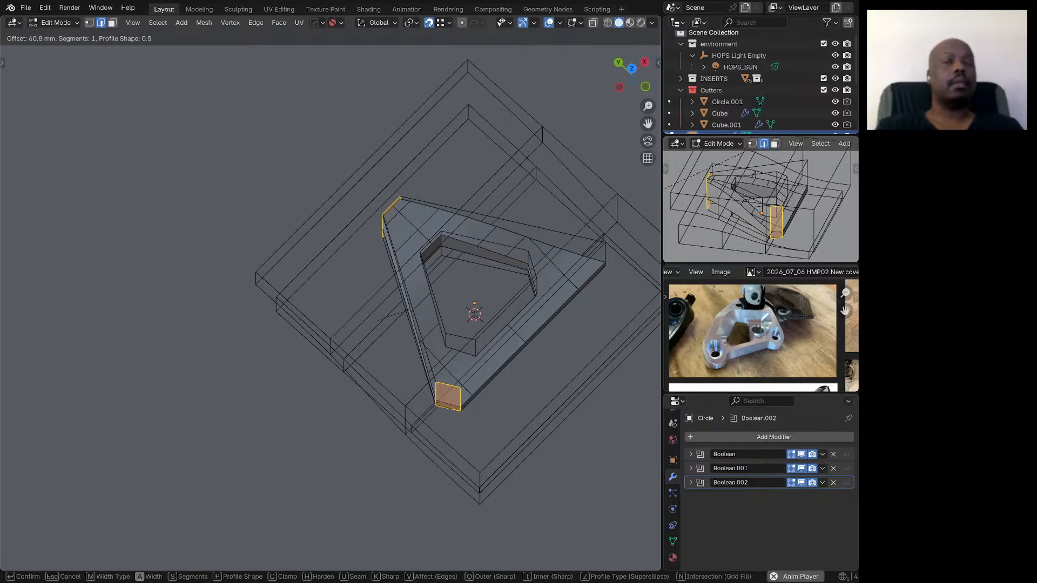
{"action": "type", "text": "60"}
{"action": "key", "text": "Return"}
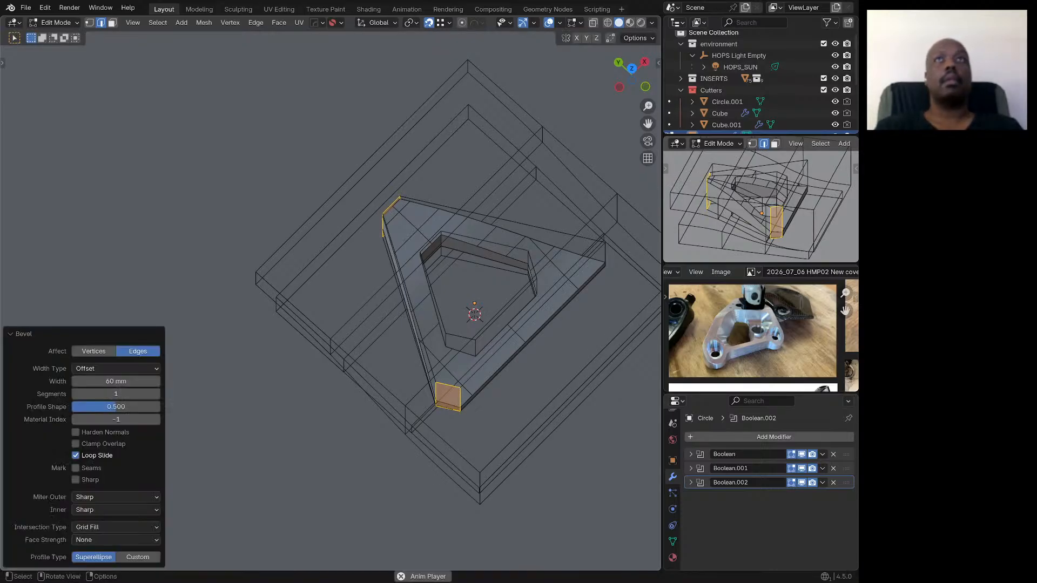
Step: Bevel the plate's remaining sharp vertical corner edge with a 180 mm width and 1 segment
{"action": "key", "text": "alt+a"}
{"action": "key", "text": "ctrl+b"}
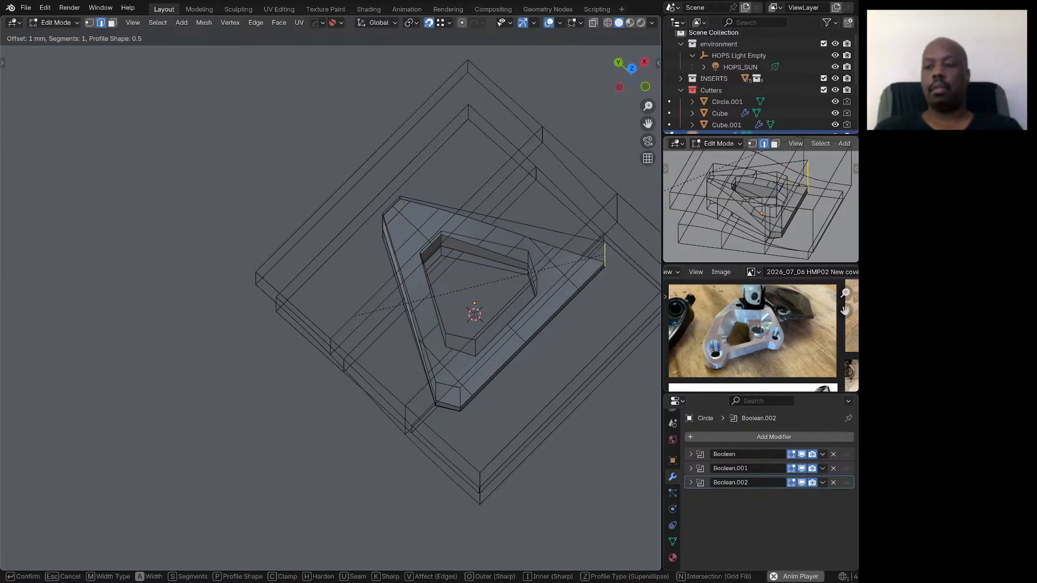
{"action": "left_click", "coordinate": [355, 316]}
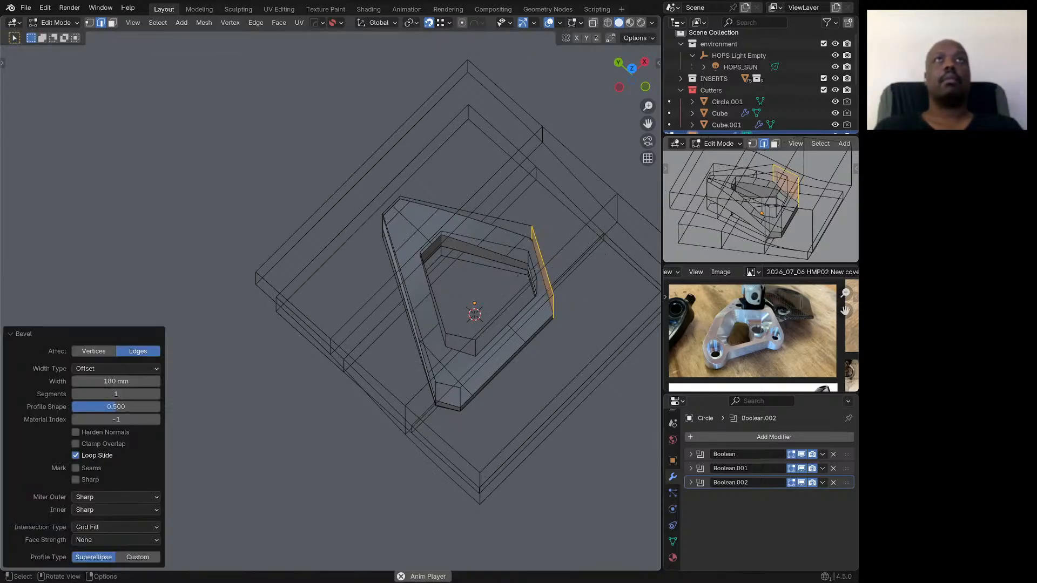
Step: Examine the plate's beveled outline and opening from several angles, and leave mesh editing
{"action": "middle_click_drag", "start_coordinate": [355, 316], "coordinate": [295, 331]}
{"action": "scroll", "coordinate": [532, 270], "scroll_direction": "up", "scroll_amount": 3}
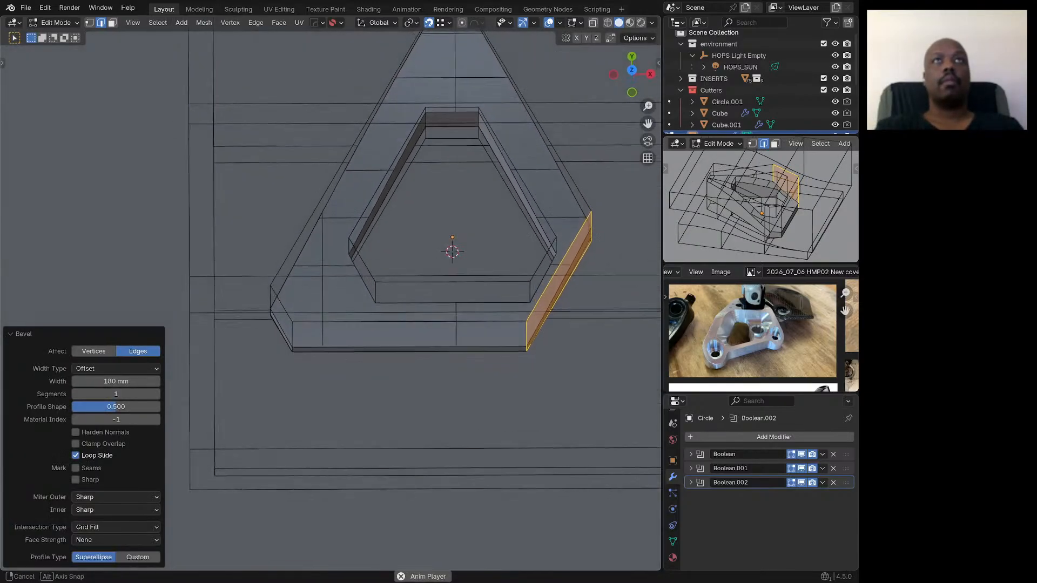
{"action": "middle_click_drag", "start_coordinate": [565, 324], "coordinate": [575, 327]}
{"action": "scroll", "coordinate": [575, 327], "scroll_direction": "down", "scroll_amount": 3}
{"action": "mouse_move", "coordinate": [464, 378]}
{"action": "middle_mouse_down"}
{"action": "mouse_move", "coordinate": [534, 324]}
{"action": "mouse_move", "coordinate": [523, 311]}
{"action": "mouse_move", "coordinate": [523, 352]}
{"action": "mouse_move", "coordinate": [490, 367]}
{"action": "mouse_move", "coordinate": [470, 394]}
{"action": "middle_mouse_up"}
{"action": "scroll", "coordinate": [534, 324], "scroll_direction": "up", "scroll_amount": 4}
{"action": "scroll", "coordinate": [526, 341], "scroll_direction": "down", "scroll_amount": 3}
{"action": "mouse_move", "coordinate": [536, 374]}
{"action": "middle_mouse_down"}
{"action": "mouse_move", "coordinate": [565, 346]}
{"action": "mouse_move", "coordinate": [492, 345]}
{"action": "mouse_move", "coordinate": [537, 361]}
{"action": "middle_mouse_up"}
{"action": "key", "text": "Tab"}
{"action": "scroll", "coordinate": [564, 348], "scroll_direction": "up", "scroll_amount": 1}
{"action": "scroll", "coordinate": [521, 355], "scroll_direction": "down", "scroll_amount": 4}
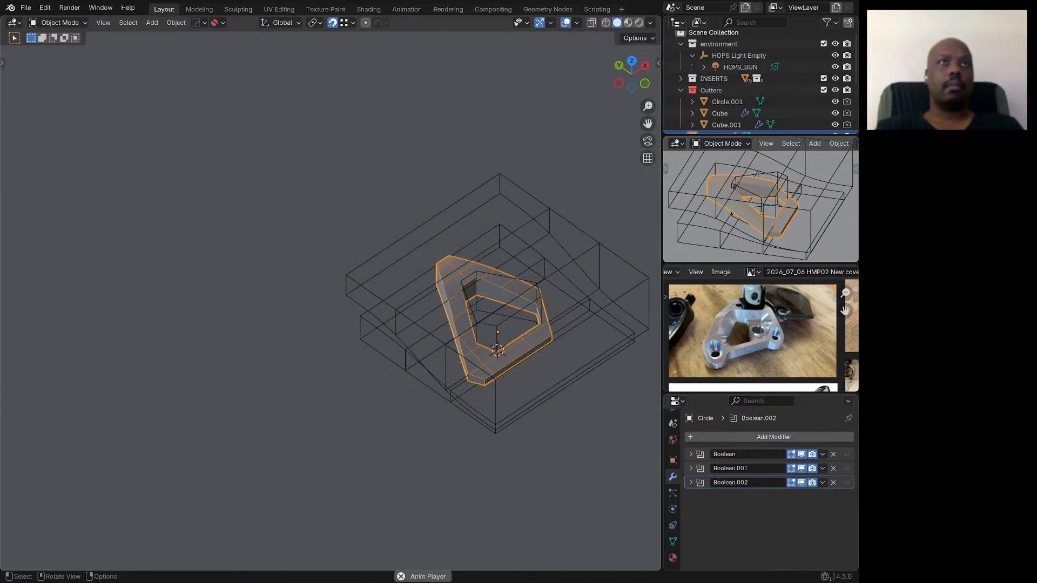
Step: Snap the 3D cursor to the cutter that forms the plate's opening
{"action": "left_click", "coordinate": [537, 294]}
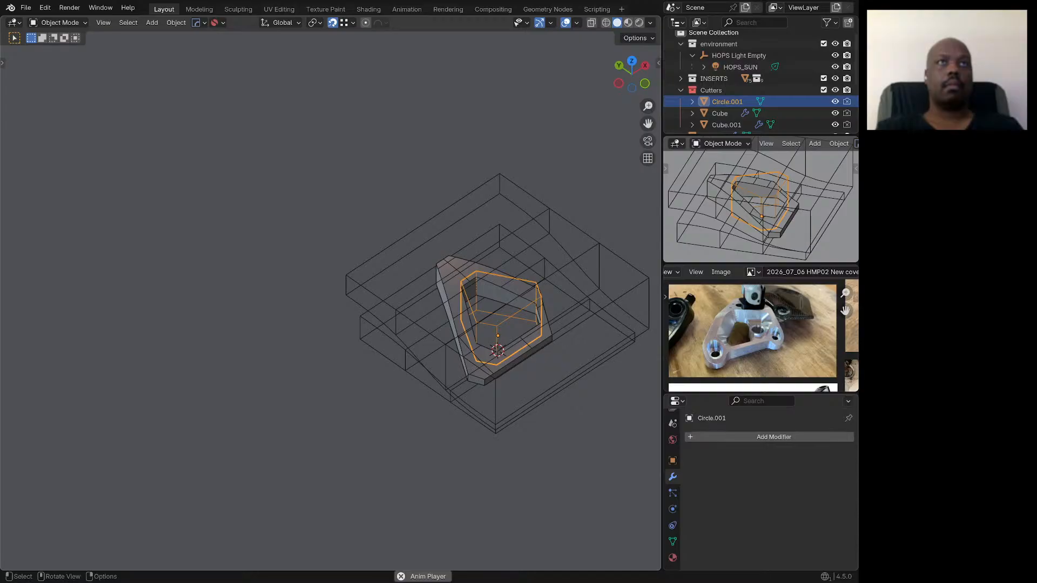
{"action": "key", "text": "shift+s"}
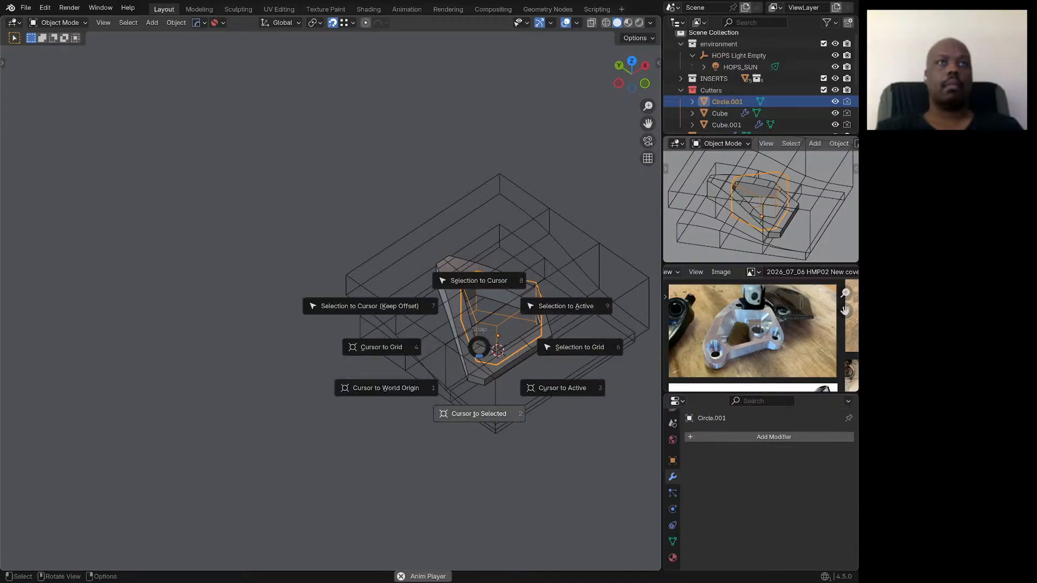
{"action": "key", "text": "2"}
Step: Add a cylinder with 16 vertices at the 3D cursor and scale it uniformly by -0.072
{"action": "key", "text": "shift+a"}
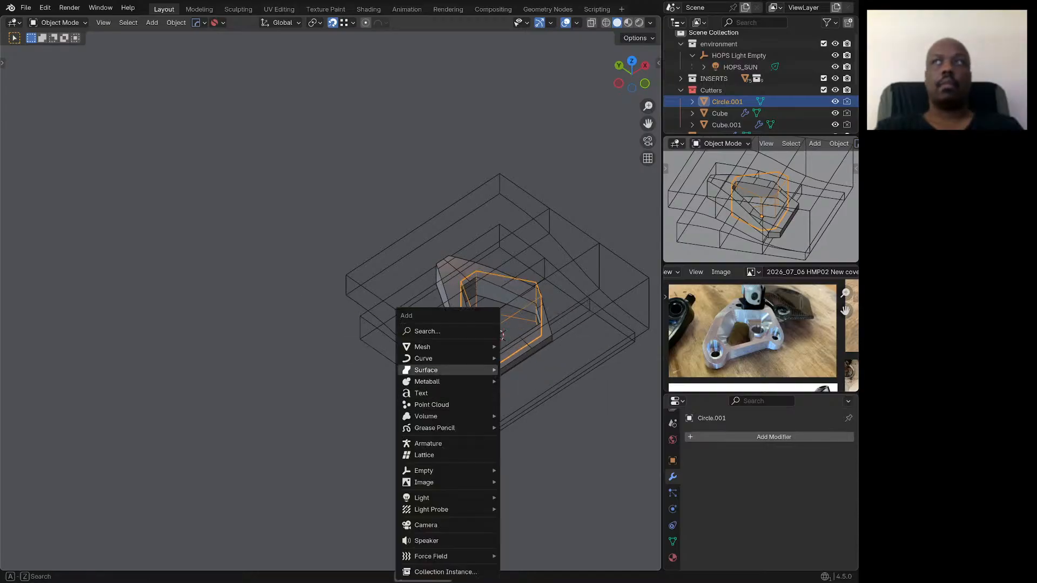
{"action": "mouse_move", "coordinate": [448, 348]}
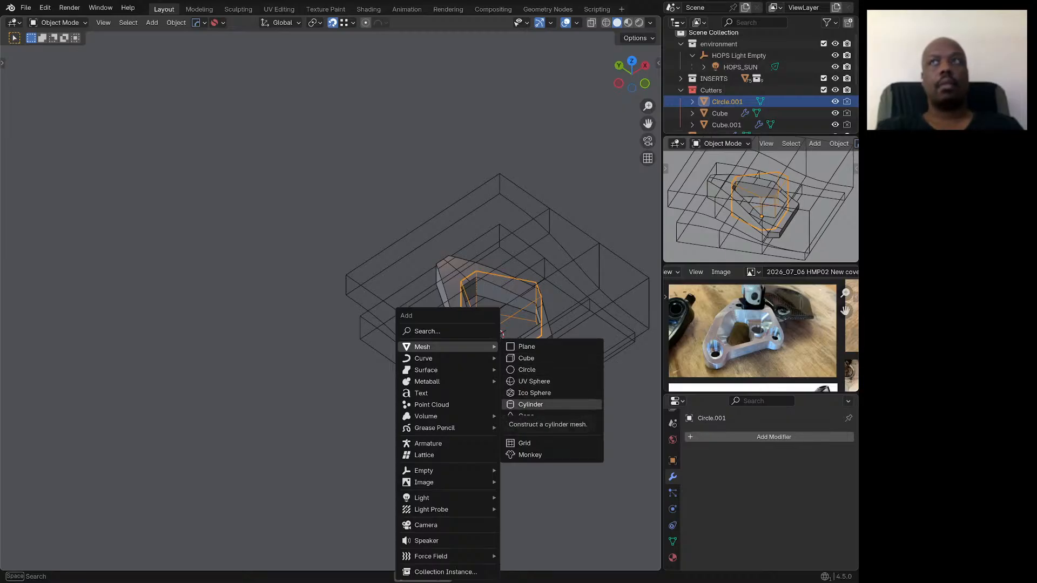
{"action": "left_click", "coordinate": [530, 405]}
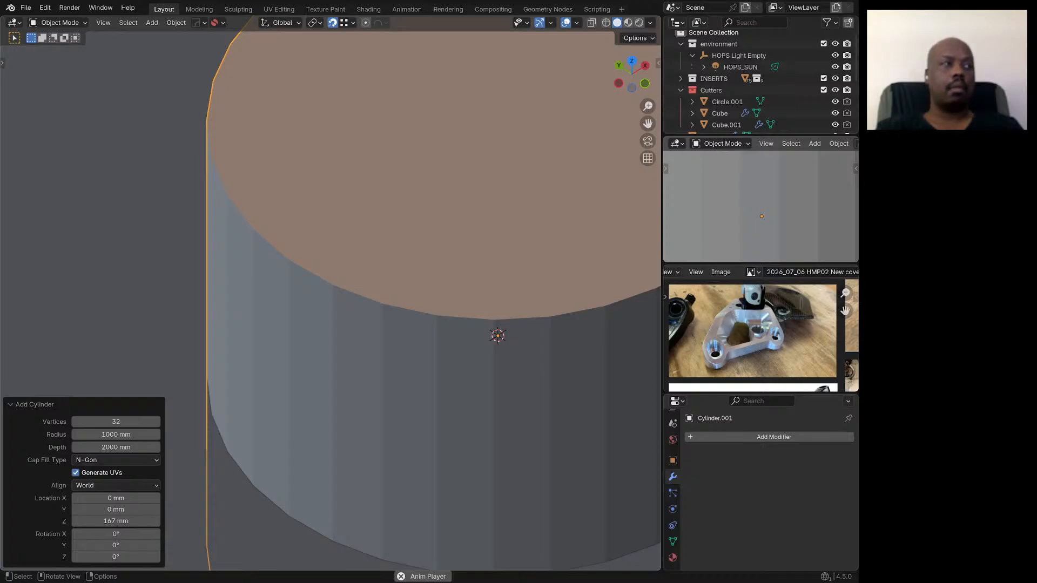
{"action": "left_click", "coordinate": [116, 422]}
{"action": "type", "text": "16"}
{"action": "key", "text": "Return"}
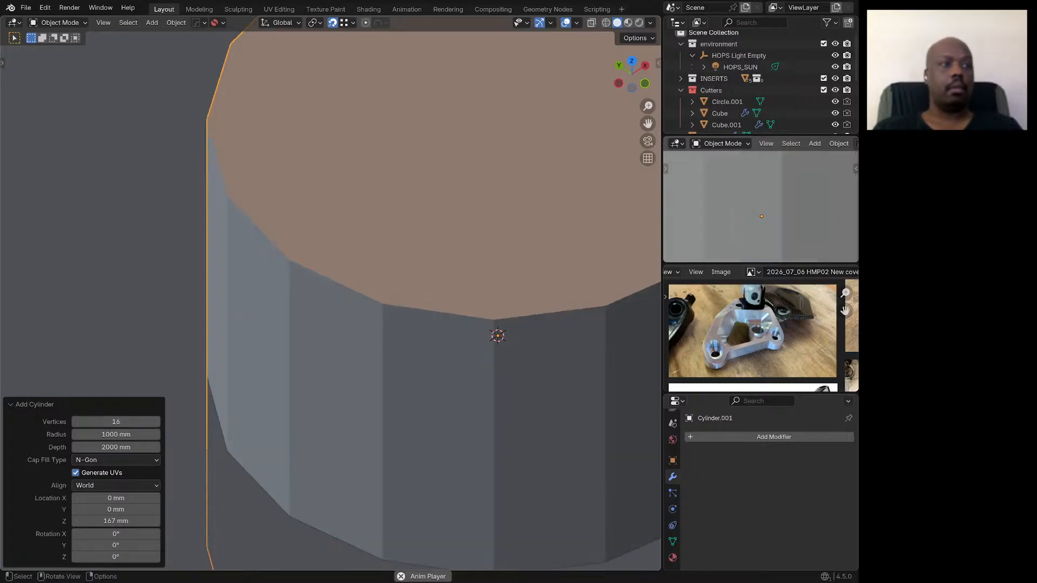
{"action": "key", "text": "s"}
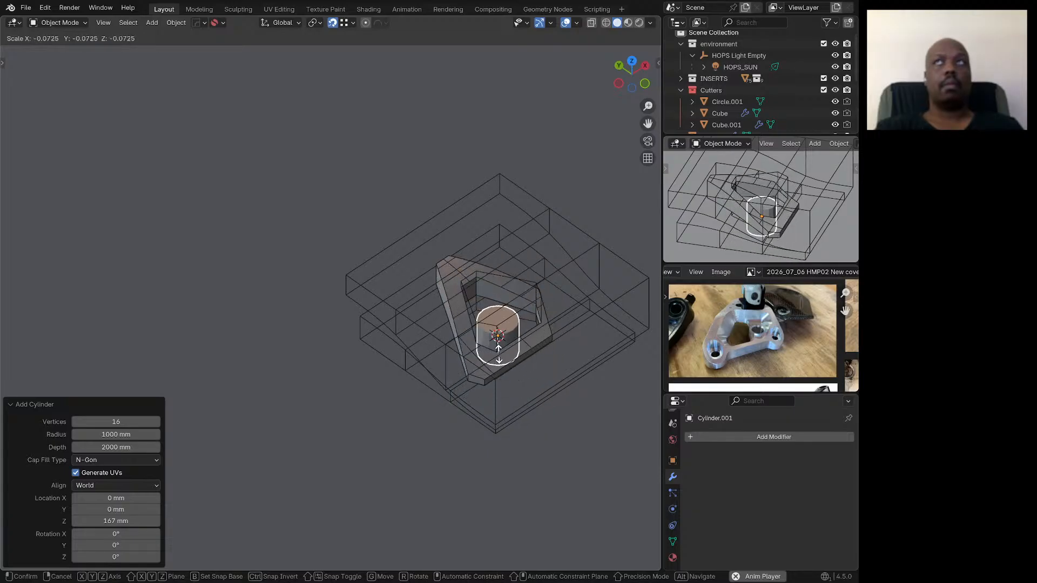
{"action": "left_click", "coordinate": [496, 338]}
Step: Assign the Lighter Green material to the cylinder and enable its Wireframe viewport display
{"action": "left_click", "coordinate": [673, 558]}
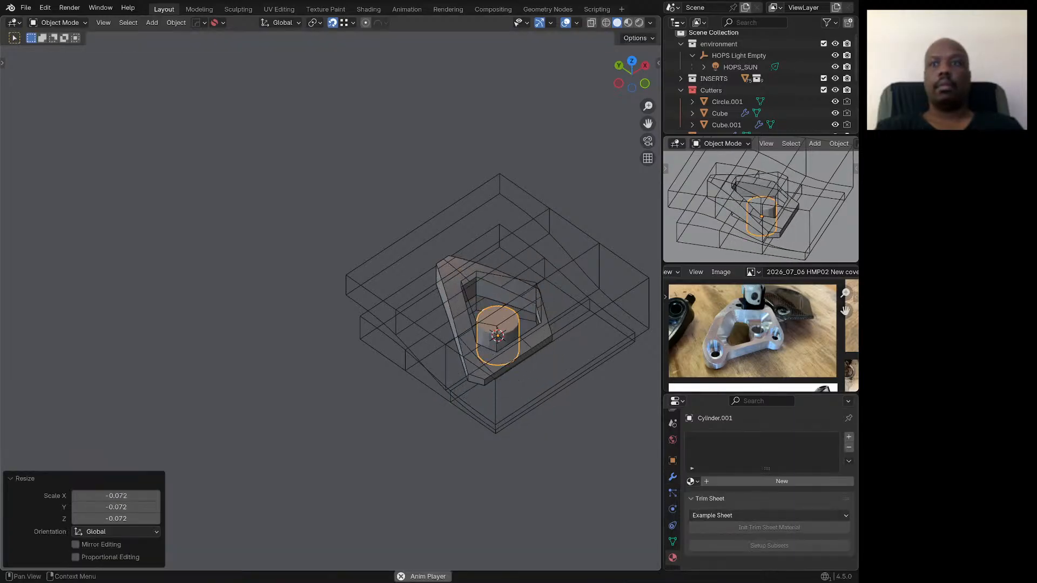
{"action": "left_click", "coordinate": [692, 482]}
{"action": "left_click", "coordinate": [722, 411]}
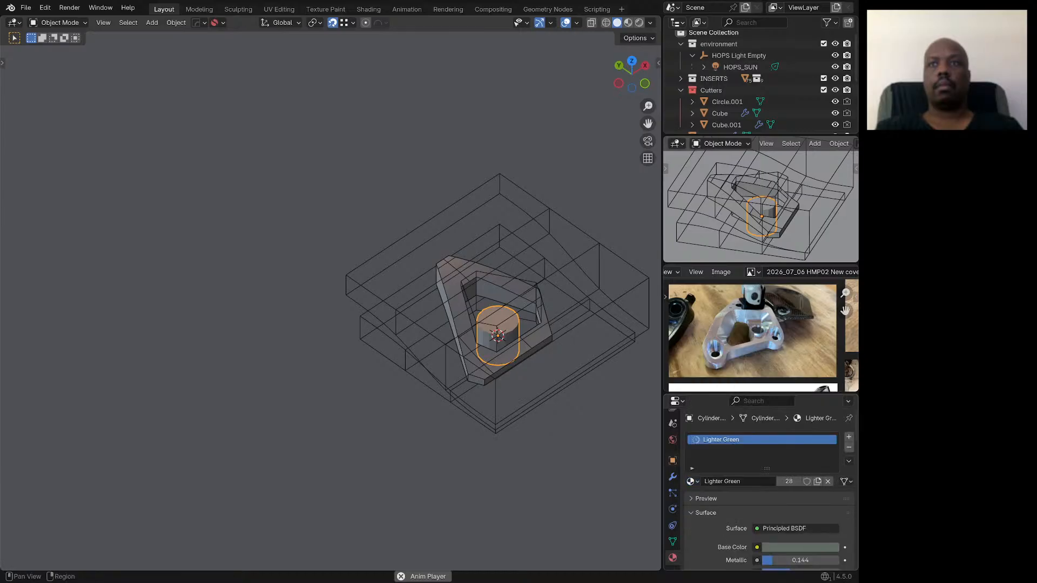
{"action": "left_click", "coordinate": [673, 460]}
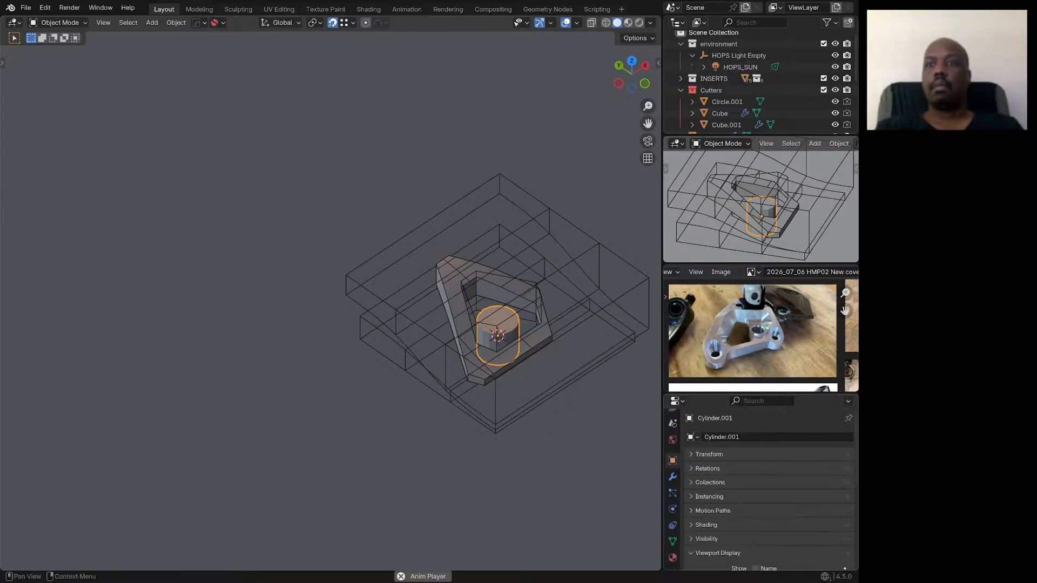
{"action": "scroll", "coordinate": [767, 486], "scroll_direction": "down", "scroll_amount": 5}
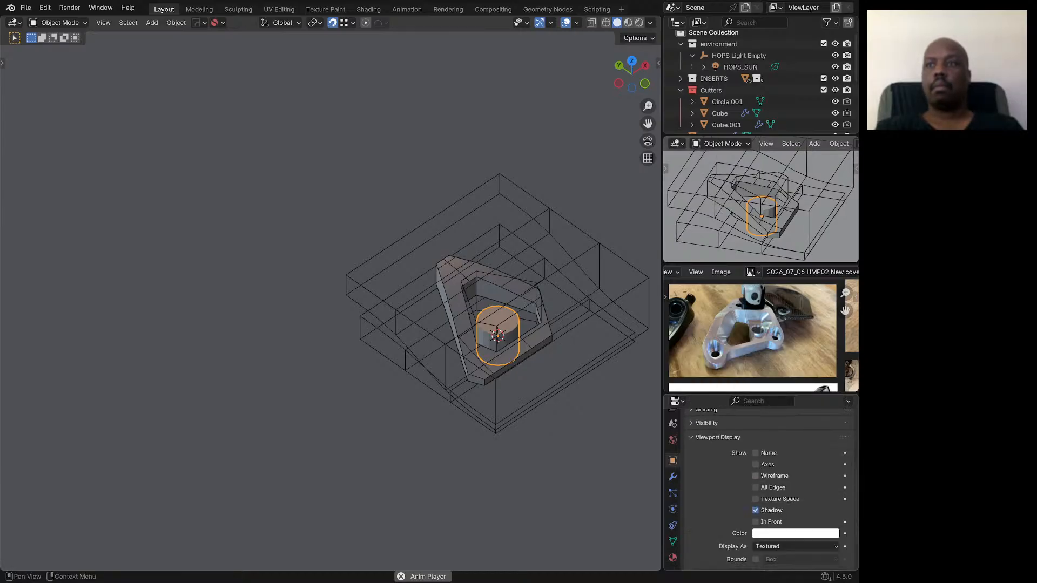
{"action": "middle_click_drag", "start_coordinate": [561, 345], "coordinate": [558, 359]}
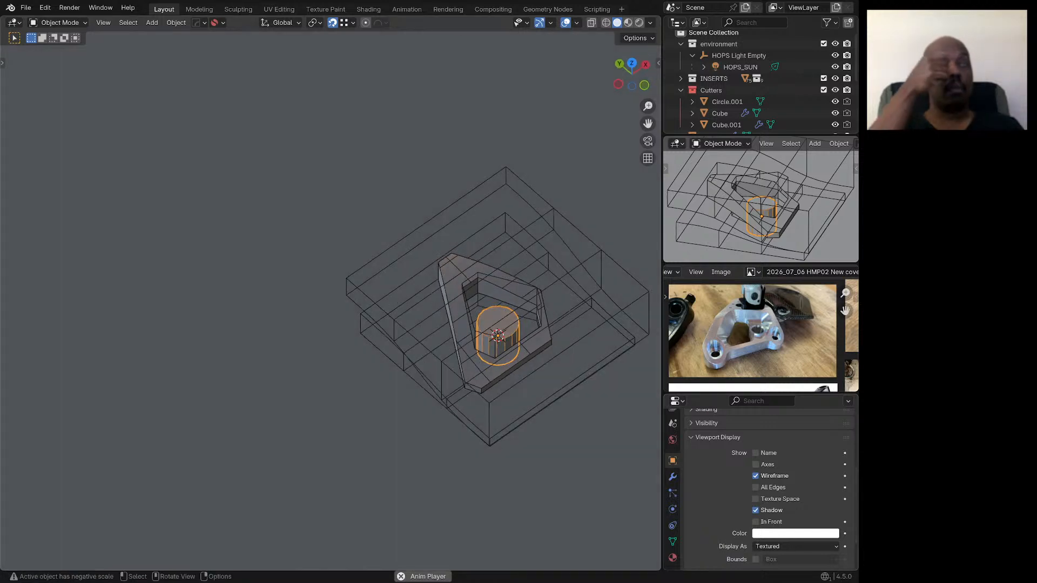
Step: Scale the cylinder uniformly by 0.468 so it is smaller than the plate's opening
{"action": "scroll", "coordinate": [498, 325], "scroll_direction": "up", "scroll_amount": 5}
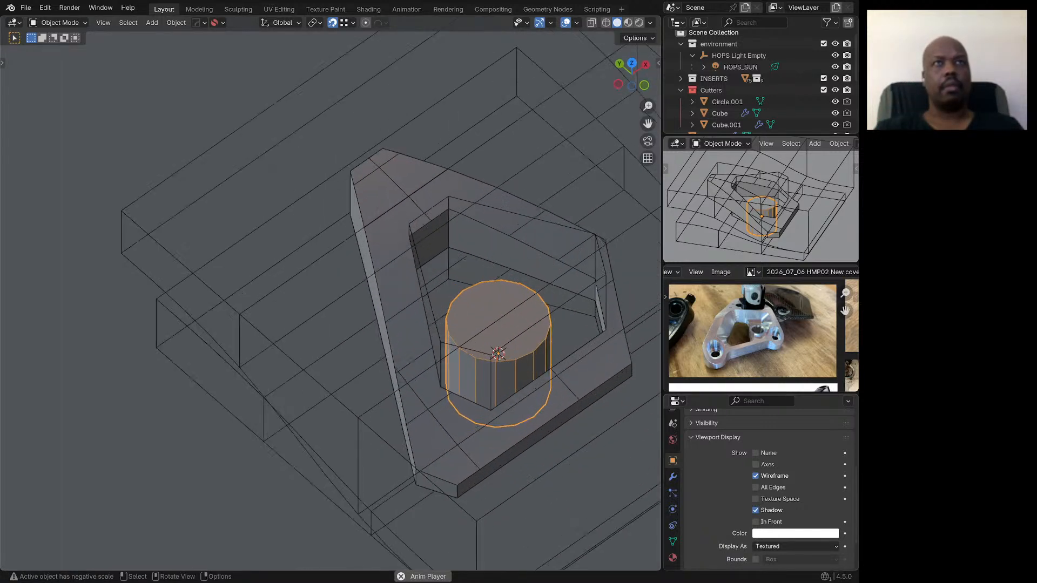
{"action": "middle_click_drag", "start_coordinate": [497, 324], "coordinate": [491, 315]}
{"action": "scroll", "coordinate": [492, 318], "scroll_direction": "down", "scroll_amount": 2}
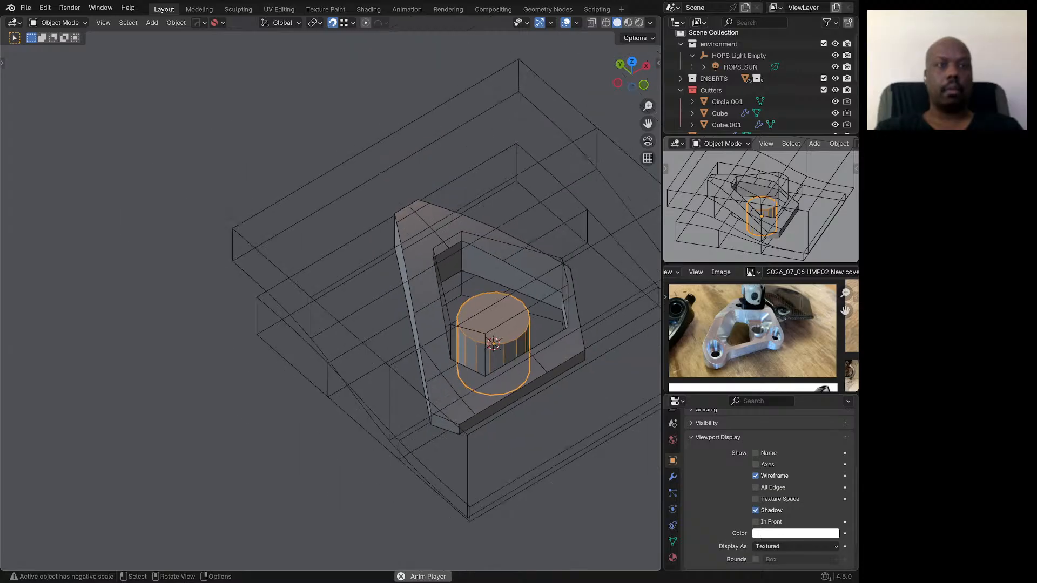
{"action": "key", "text": "s"}
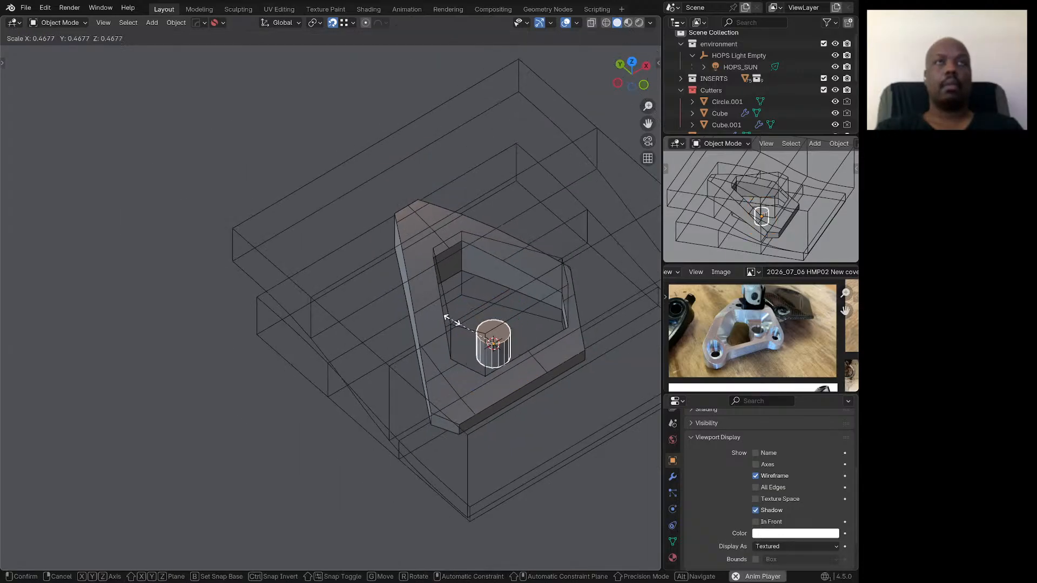
{"action": "left_click", "coordinate": [447, 320]}
Step: Snap the 3D cursor to the front vertical edge of the plate's 180 mm corner bevel, and return to Object Mode
{"action": "middle_click_drag", "start_coordinate": [459, 321], "coordinate": [434, 309]}
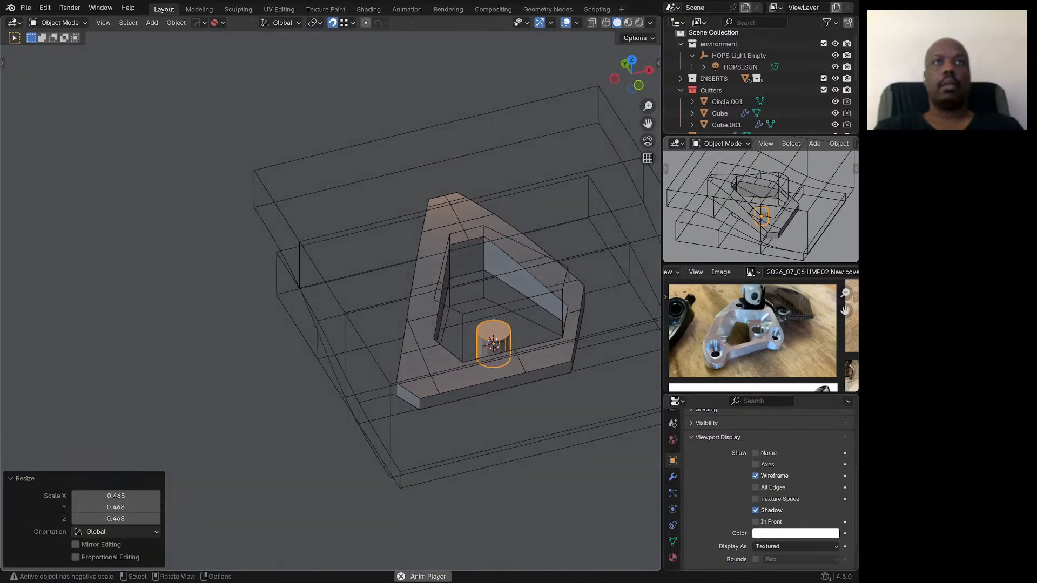
{"action": "left_click", "coordinate": [569, 368]}
{"action": "key", "text": "Tab"}
{"action": "scroll", "coordinate": [568, 367], "scroll_direction": "up", "scroll_amount": 2}
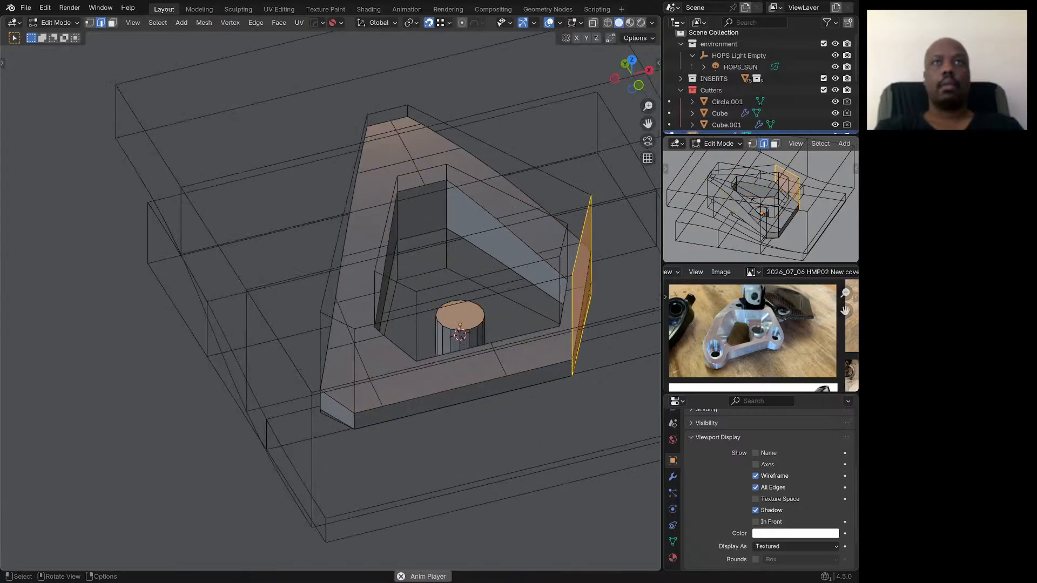
{"action": "left_click", "coordinate": [572, 346]}
{"action": "middle_click_drag", "start_coordinate": [572, 345], "coordinate": [554, 344]}
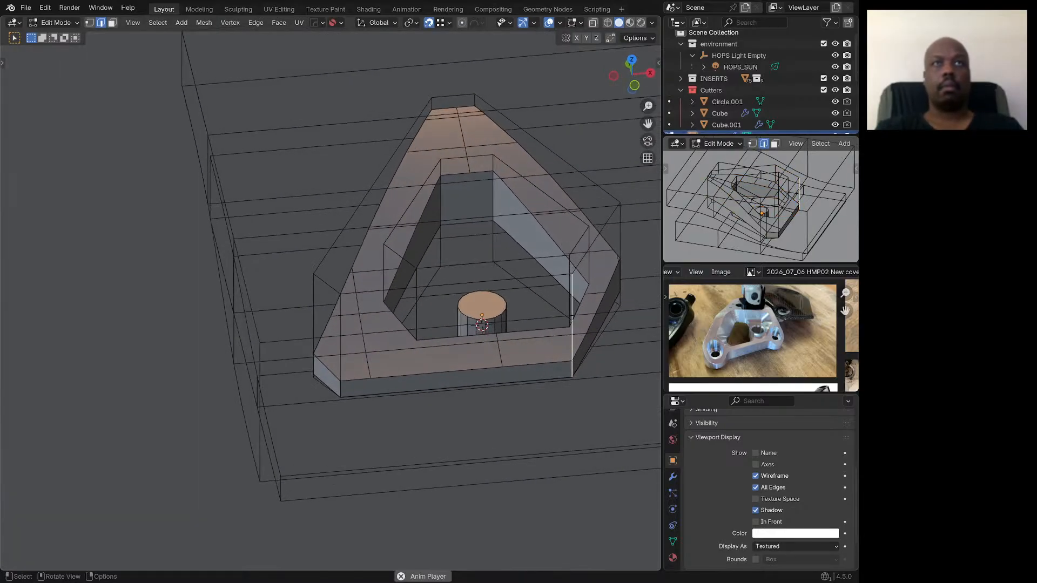
{"action": "key", "text": "shift+s"}
{"action": "left_click", "coordinate": [574, 415]}
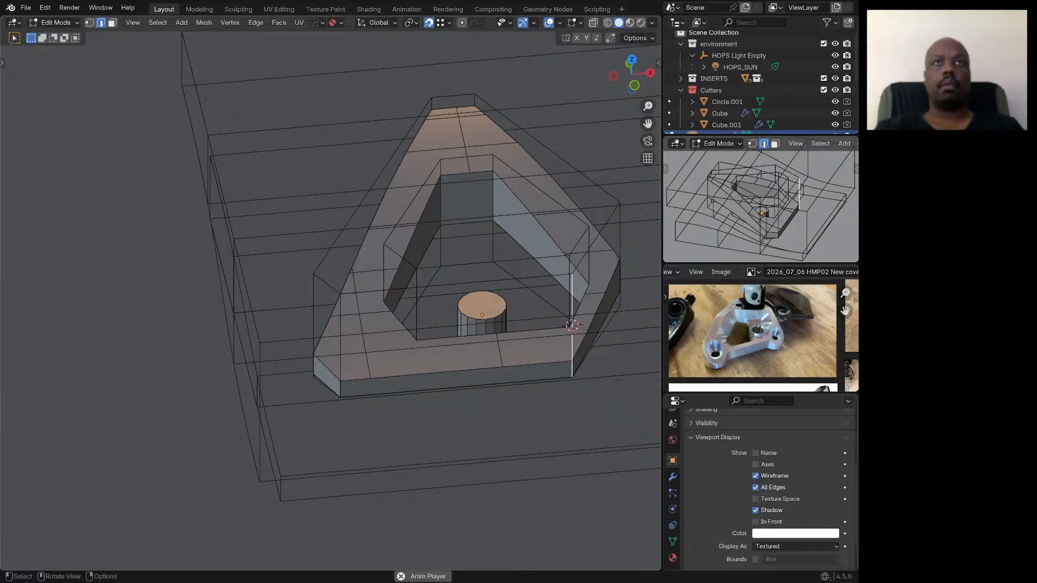
{"action": "key", "text": "Tab"}
Step: Move the cylinder to the 3D cursor at the plate's corner, keeping its offset
{"action": "left_click", "coordinate": [487, 323]}
{"action": "key", "text": "shift+s"}
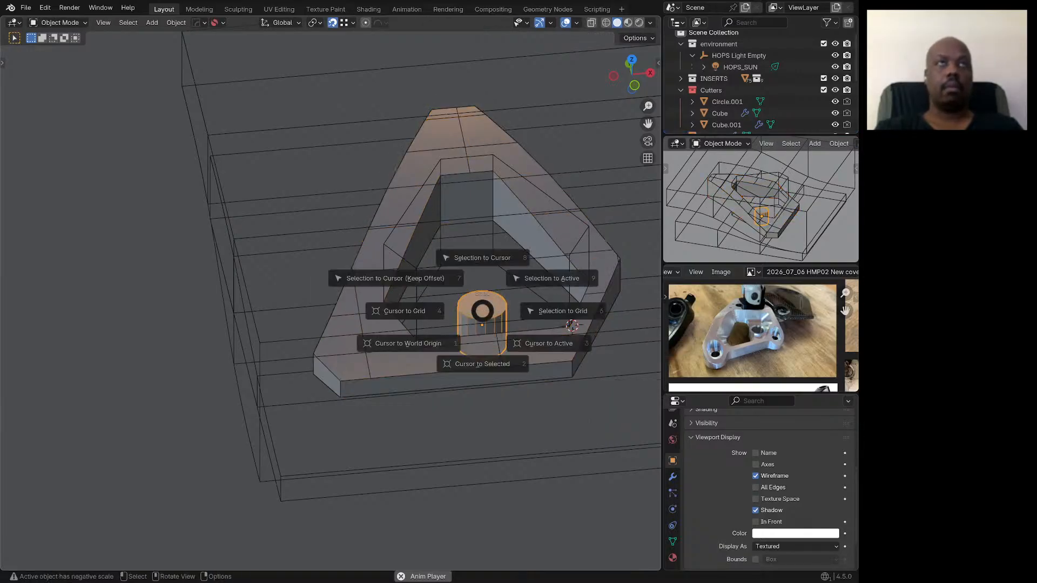
{"action": "key", "text": "7"}
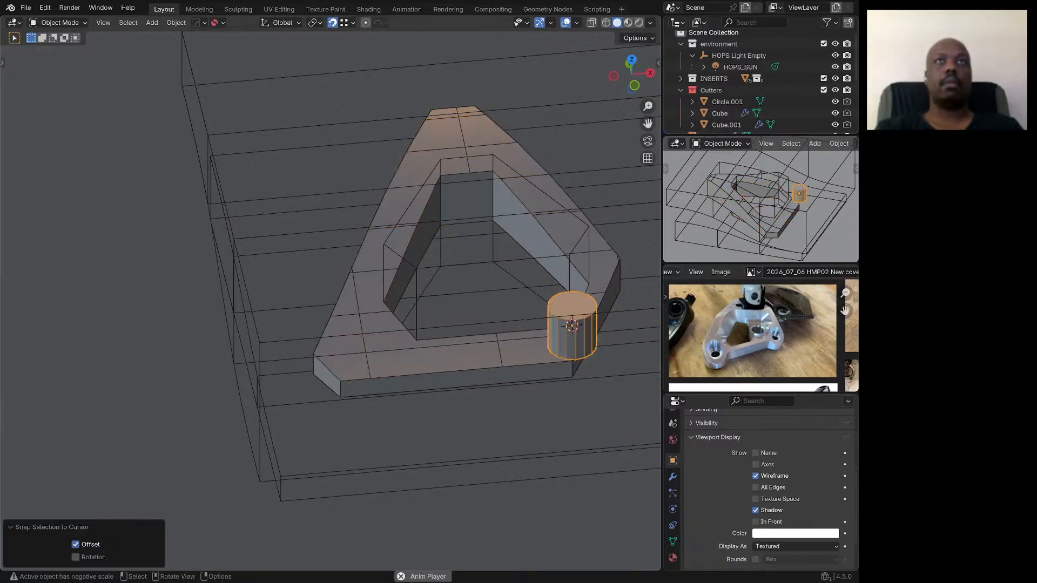
Step: Duplicate the cylinder along the X axis by -281.25 mm, toward the plate's other front corner
{"action": "middle_click_drag", "start_coordinate": [487, 324], "coordinate": [518, 331]}
{"action": "scroll", "coordinate": [540, 334], "scroll_direction": "down", "scroll_amount": 2}
{"action": "key", "text": "shift+d"}
{"action": "key", "text": "x"}
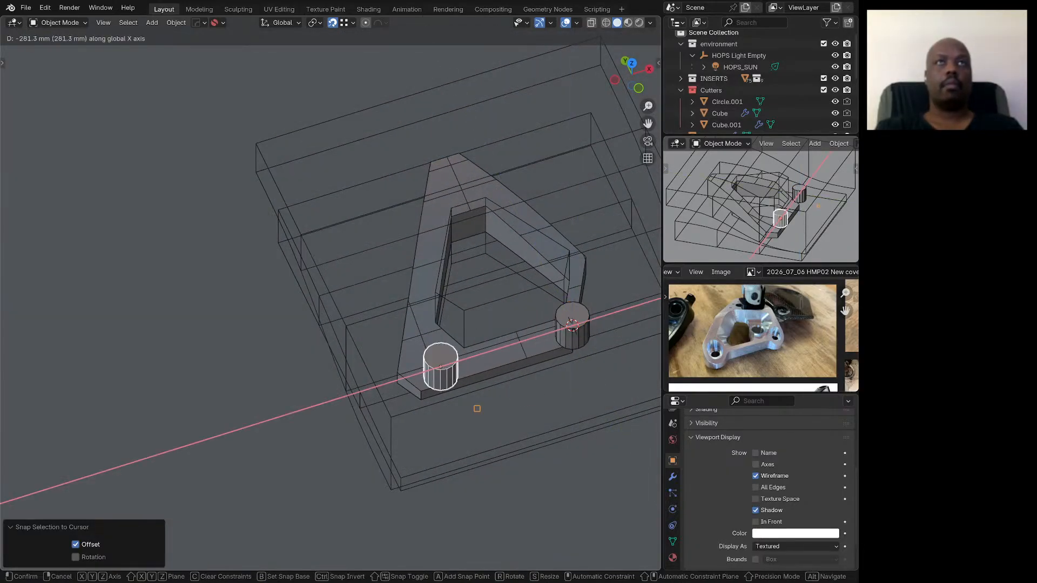
{"action": "left_click", "coordinate": [469, 408]}
{"action": "middle_click_drag", "start_coordinate": [368, 418], "coordinate": [402, 405]}
{"action": "scroll", "coordinate": [402, 406], "scroll_direction": "up", "scroll_amount": 1}
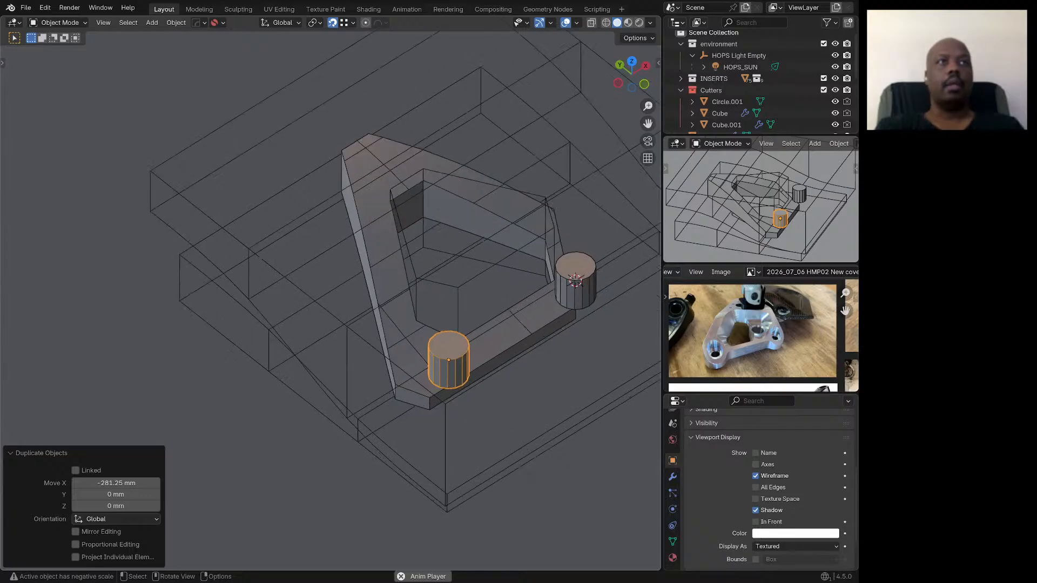
Step: Enter Edit Mode on the plate and select the vertical corner edge beside the duplicated cylinder
{"action": "left_click", "coordinate": [407, 370]}
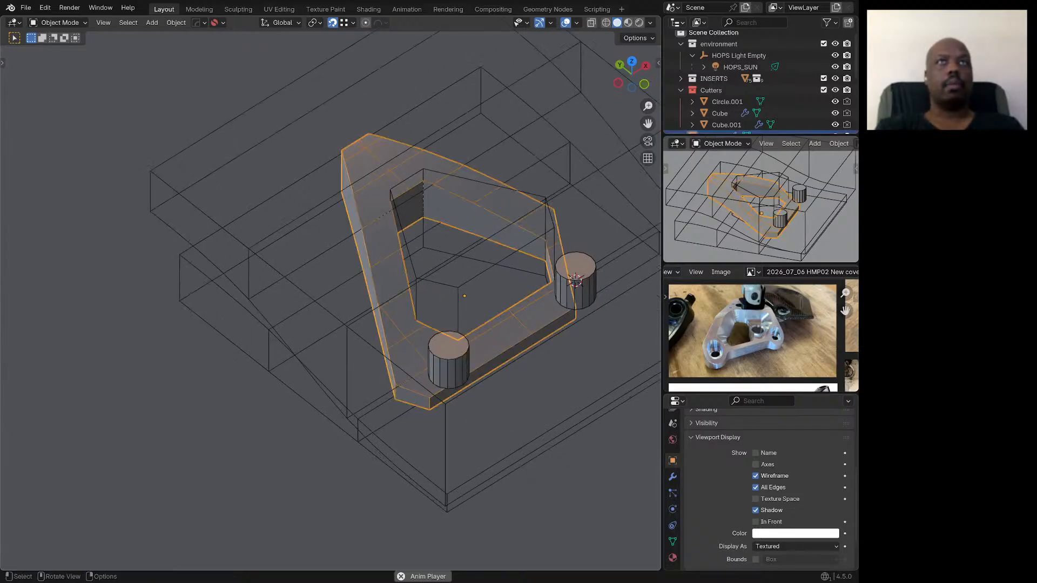
{"action": "key", "text": "Tab"}
{"action": "left_click", "coordinate": [430, 402]}
{"action": "middle_click_drag", "start_coordinate": [431, 401], "coordinate": [435, 417]}
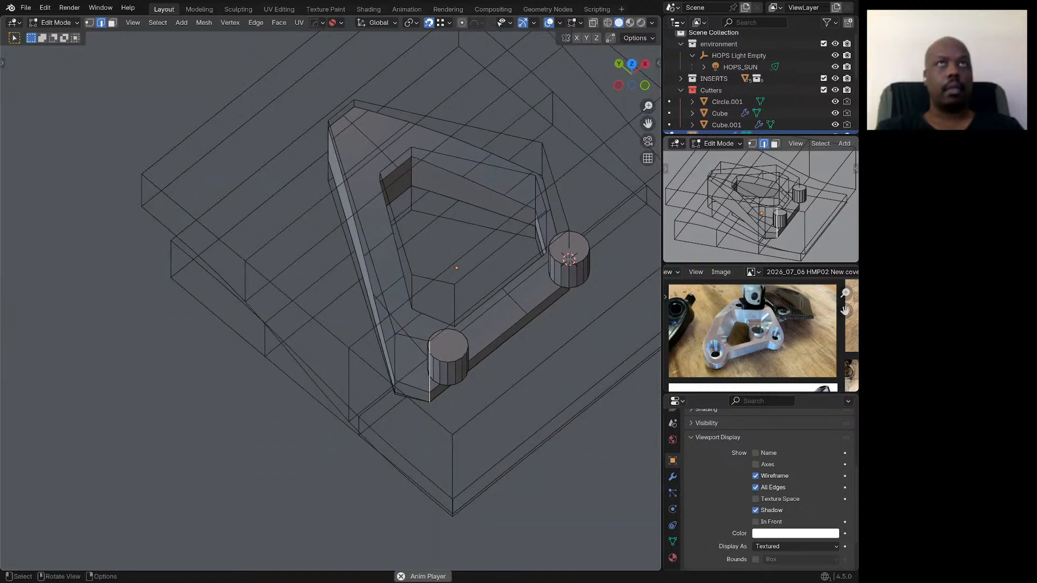
{"action": "key", "text": "g"}
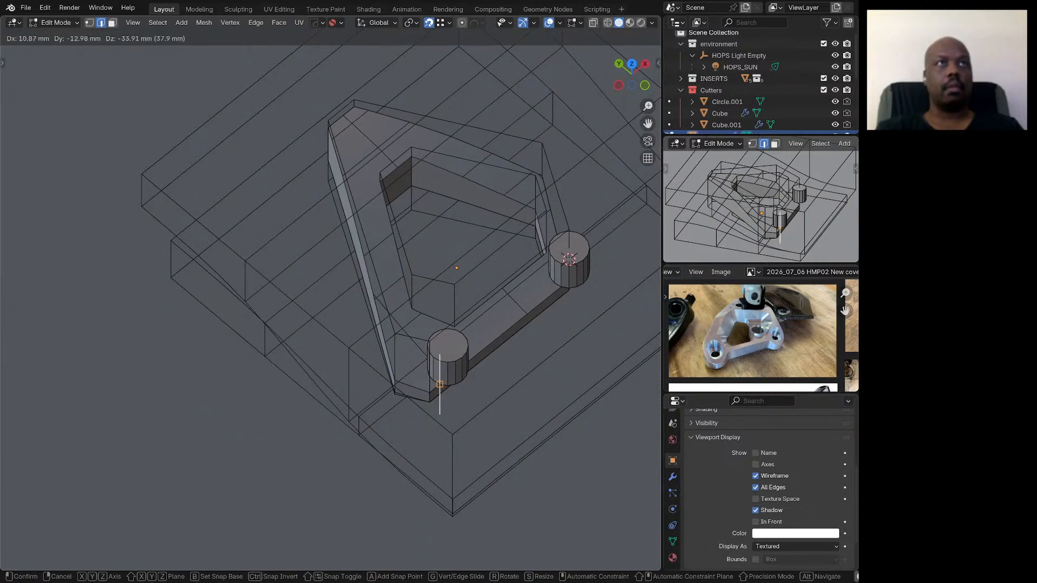
{"action": "left_click", "coordinate": [490, 401]}
{"action": "key", "text": "x"}
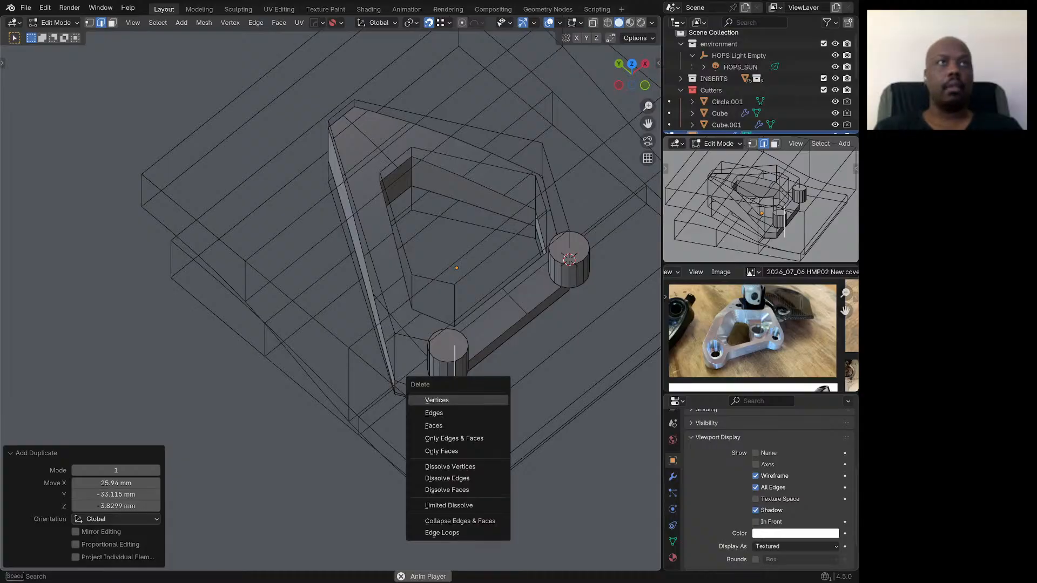
{"action": "key", "text": "Escape"}
{"action": "key", "text": "x"}
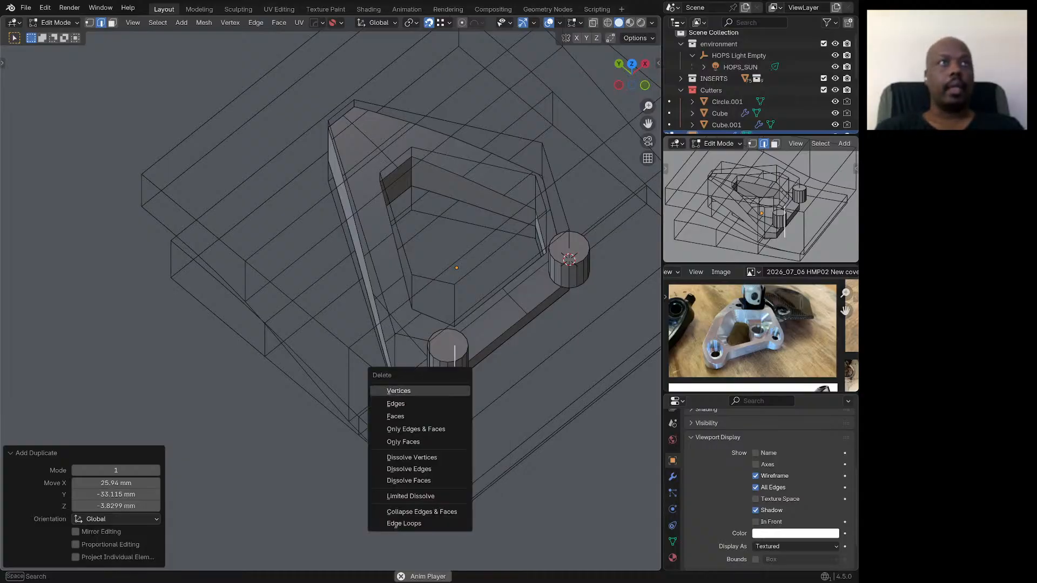
{"action": "left_click", "coordinate": [448, 391]}
{"action": "key", "text": "ctrl+z"}
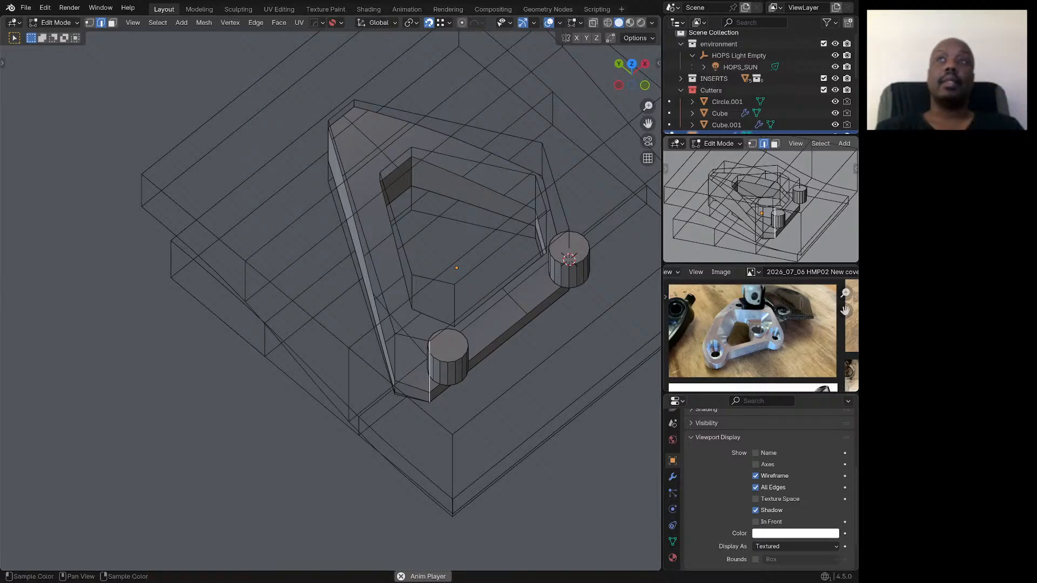
Step: Examine the reference board's mechanical parts and bracket photos for how bosses sit on the corners
{"action": "scroll", "coordinate": [760, 335], "scroll_direction": "down", "scroll_amount": 6}
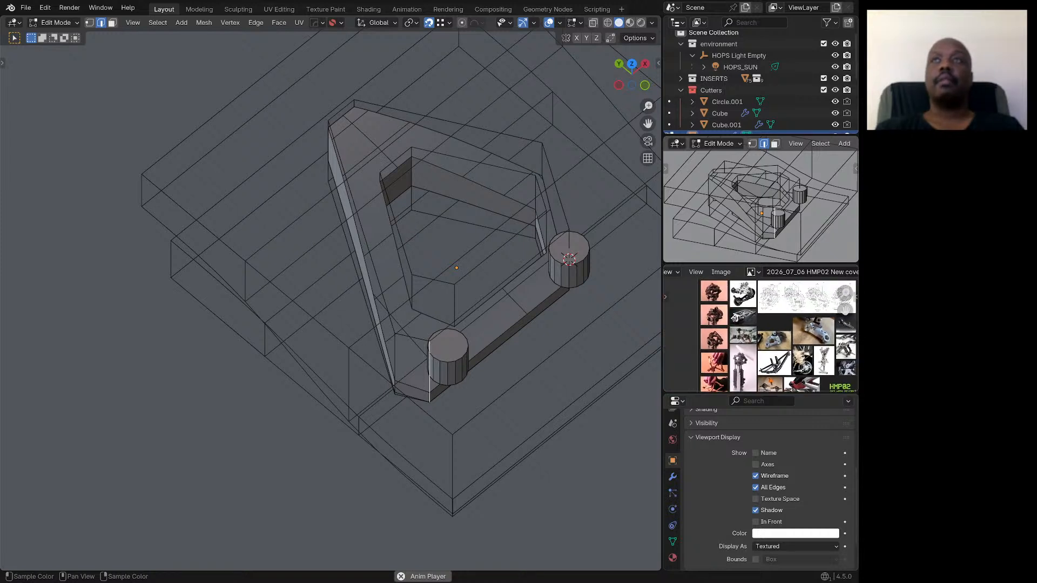
{"action": "scroll", "coordinate": [729, 324], "scroll_direction": "up", "scroll_amount": 5}
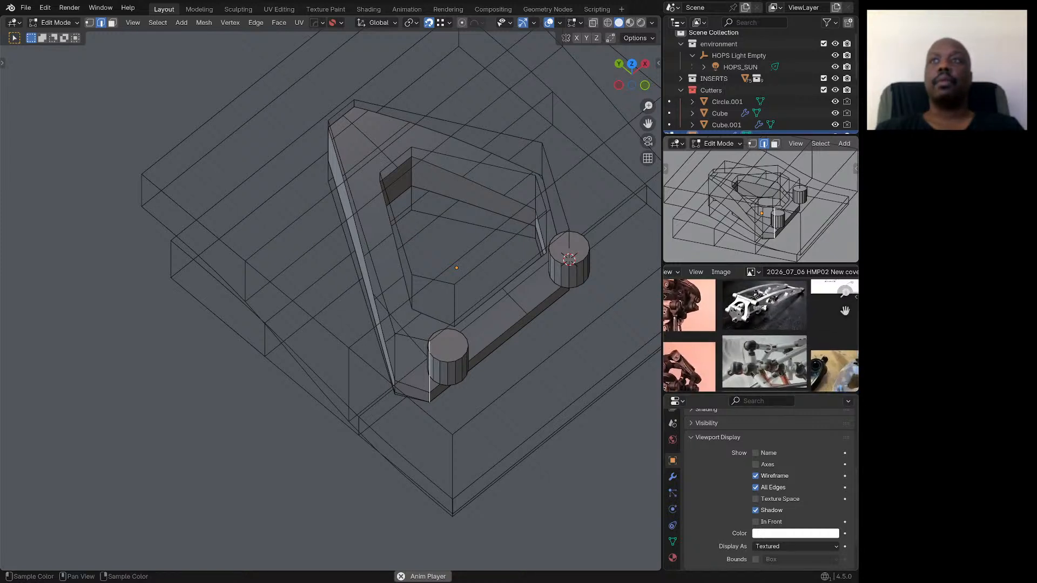
{"action": "middle_click_drag", "start_coordinate": [761, 373], "coordinate": [757, 281]}
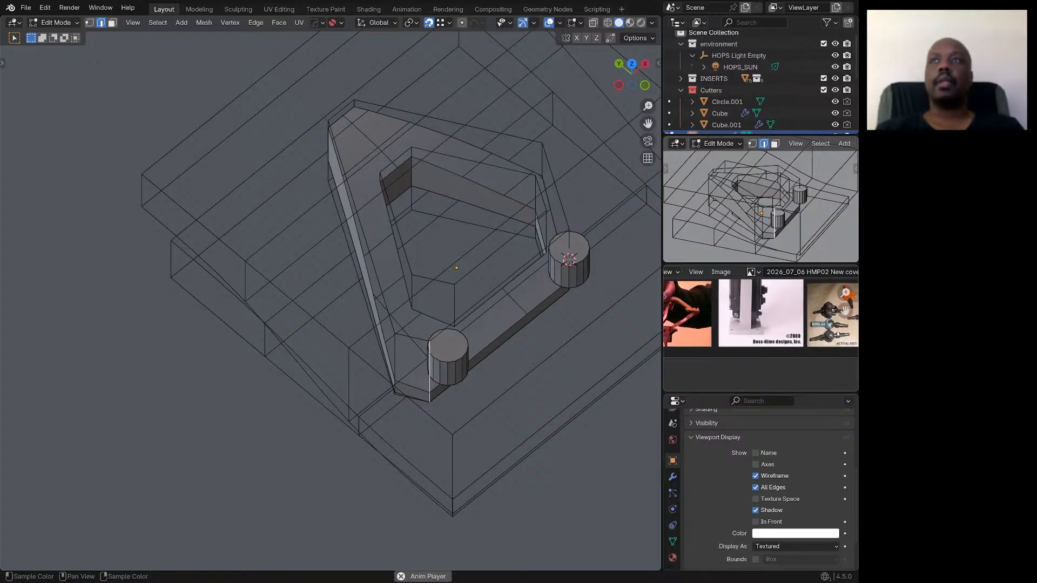
{"action": "scroll", "coordinate": [761, 335], "scroll_direction": "up", "scroll_amount": 4}
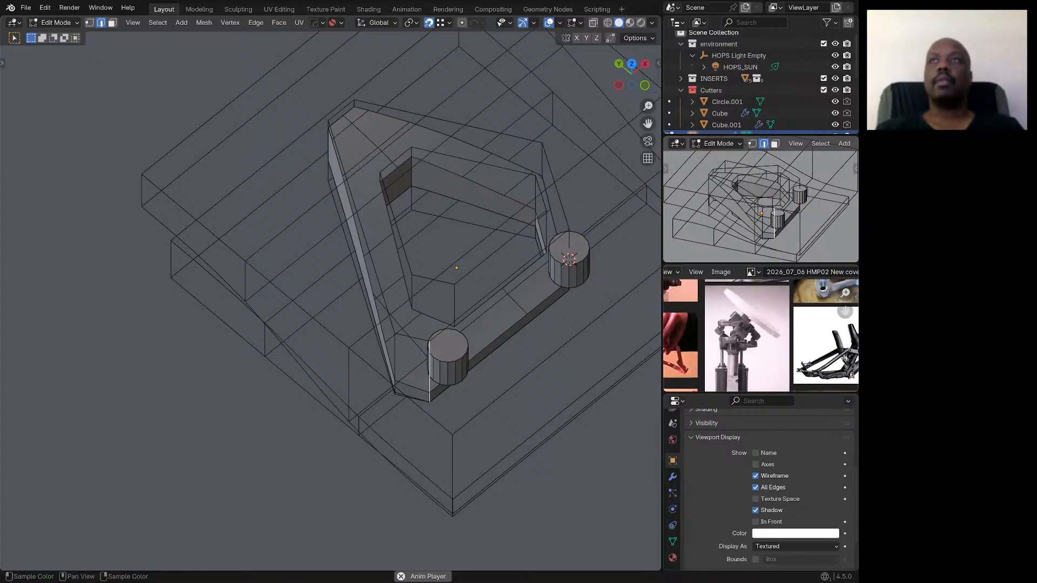
{"action": "middle_click_drag", "start_coordinate": [724, 318], "coordinate": [745, 378]}
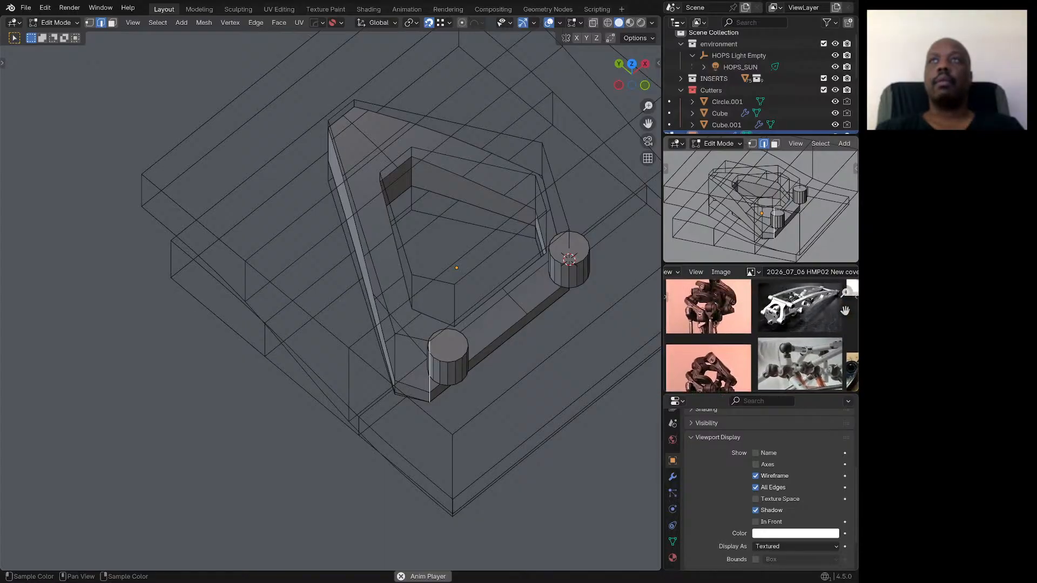
{"action": "middle_click_drag", "start_coordinate": [757, 297], "coordinate": [765, 383]}
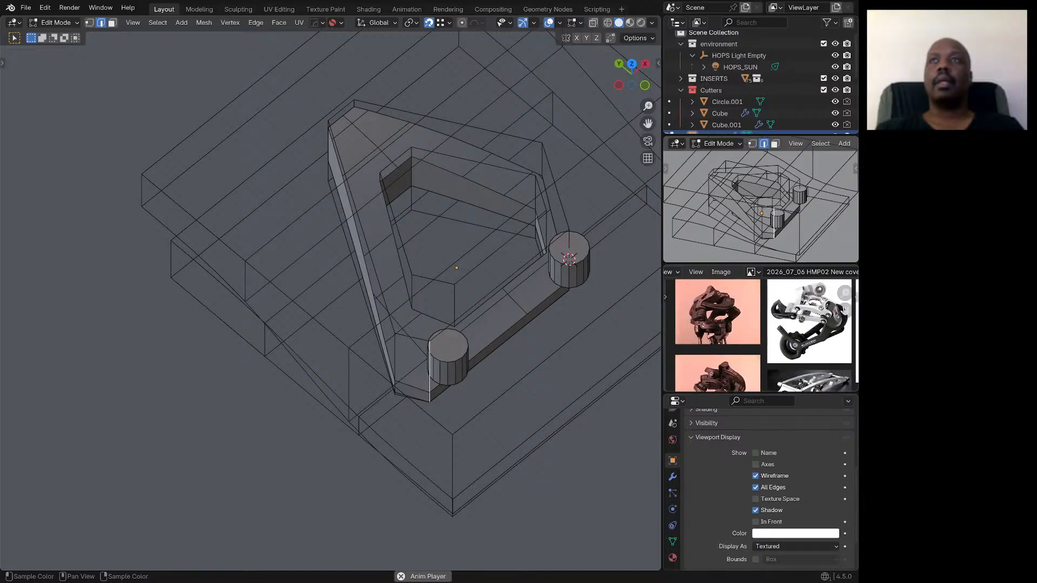
{"action": "middle_click_drag", "start_coordinate": [761, 335], "coordinate": [754, 301]}
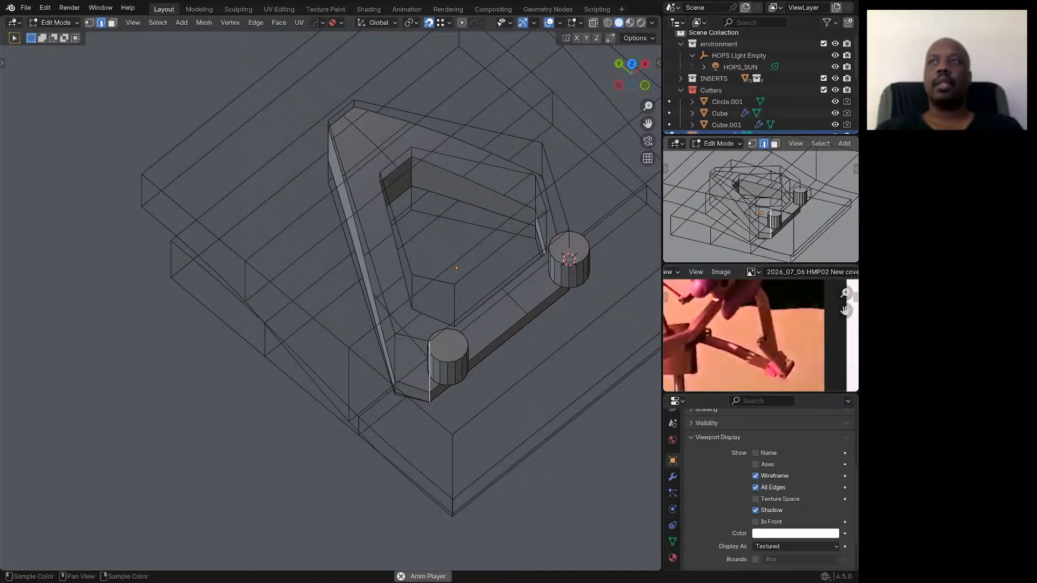
{"action": "scroll", "coordinate": [760, 335], "scroll_direction": "down", "scroll_amount": 6}
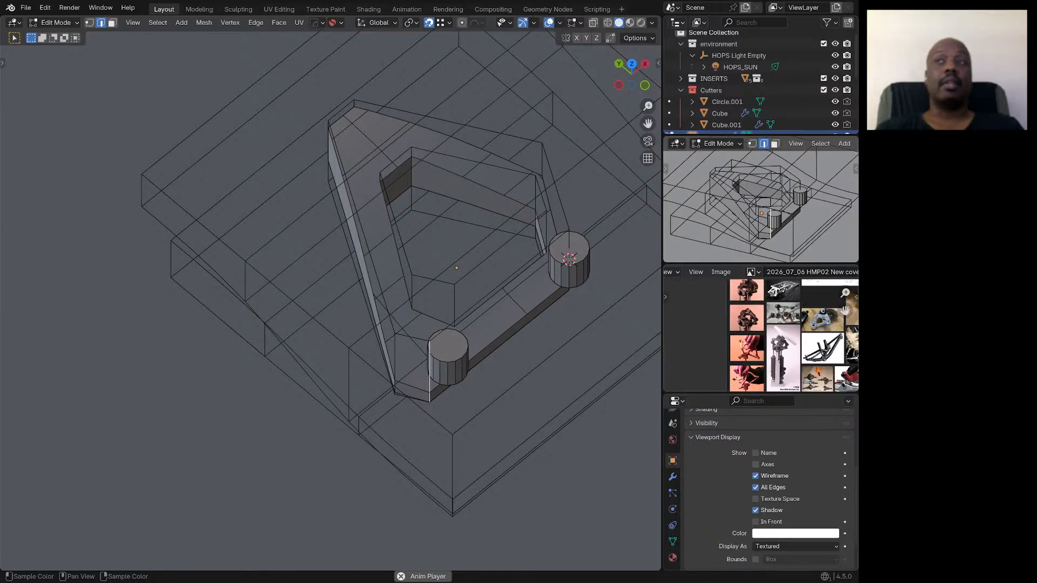
{"action": "scroll", "coordinate": [443, 326], "scroll_direction": "down", "scroll_amount": 1}
{"action": "middle_click_drag", "start_coordinate": [443, 326], "coordinate": [448, 328]}
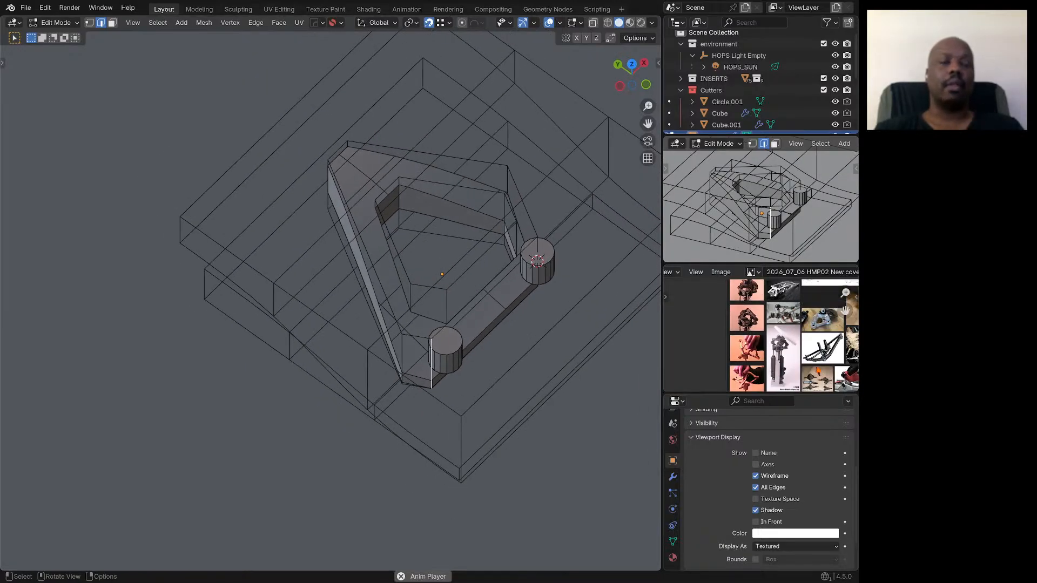
{"action": "scroll", "coordinate": [408, 343], "scroll_direction": "up", "scroll_amount": 2}
{"action": "middle_click_drag", "start_coordinate": [800, 343], "coordinate": [737, 315]}
{"action": "scroll", "coordinate": [759, 303], "scroll_direction": "up", "scroll_amount": 5}
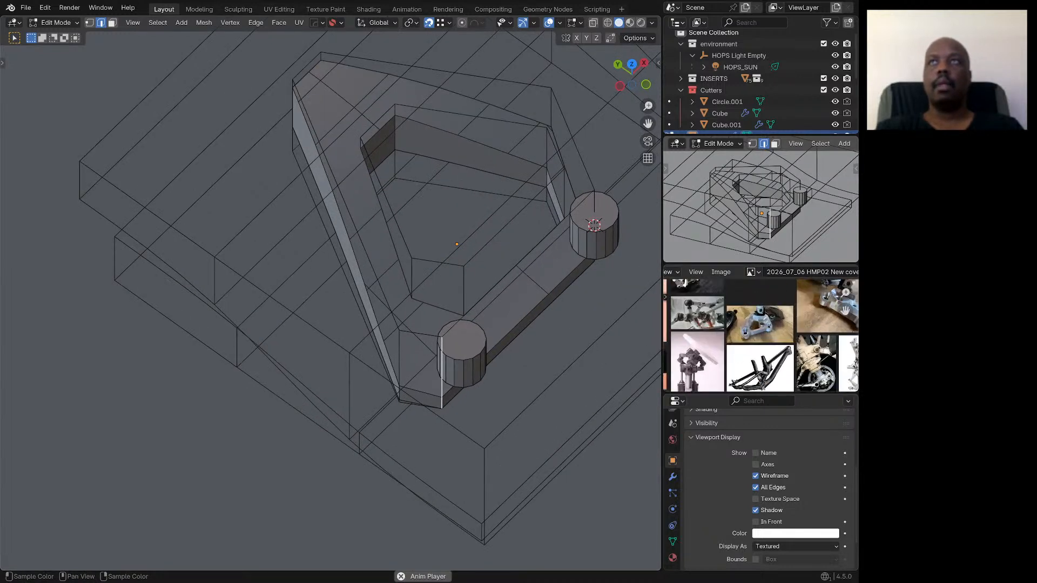
{"action": "scroll", "coordinate": [758, 324], "scroll_direction": "up", "scroll_amount": 1}
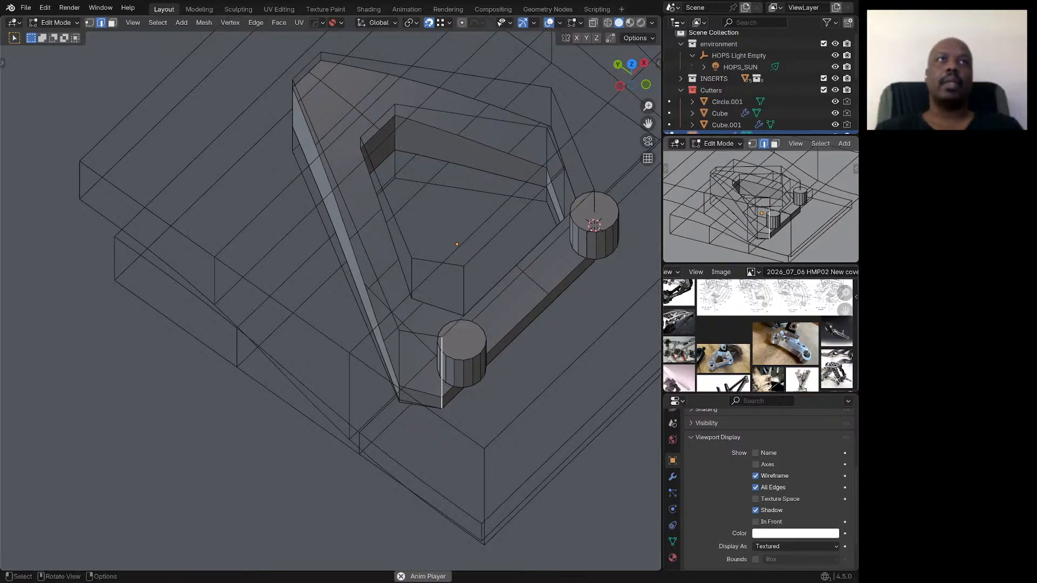
Step: Snap the 3D cursor to the plate's selected vertical corner edge and return to Object Mode
{"action": "middle_click_drag", "start_coordinate": [330, 243], "coordinate": [399, 232], "text": "shift"}
{"action": "scroll", "coordinate": [535, 357], "scroll_direction": "up", "scroll_amount": 3}
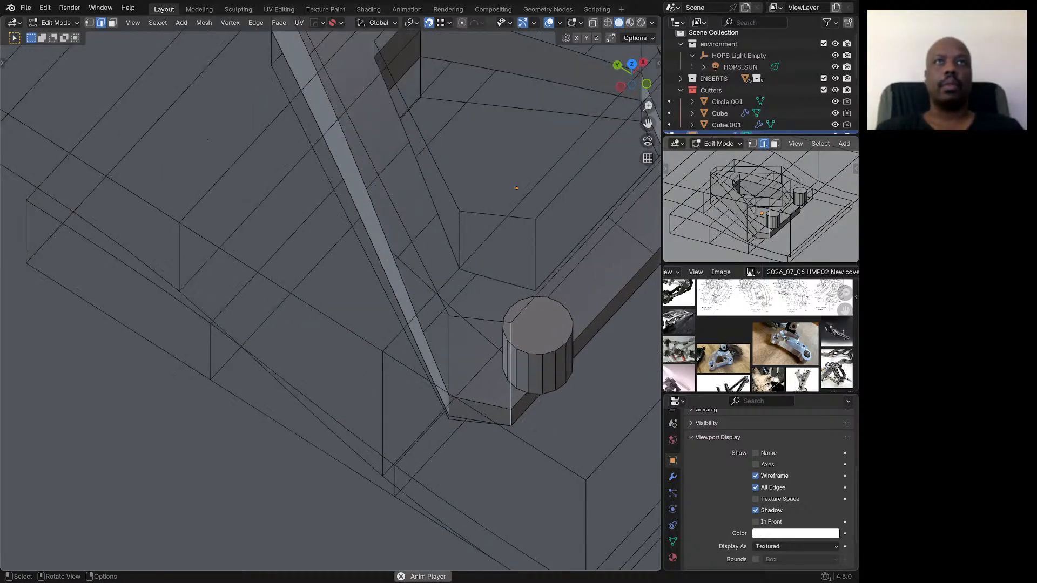
{"action": "key", "text": "shift+s"}
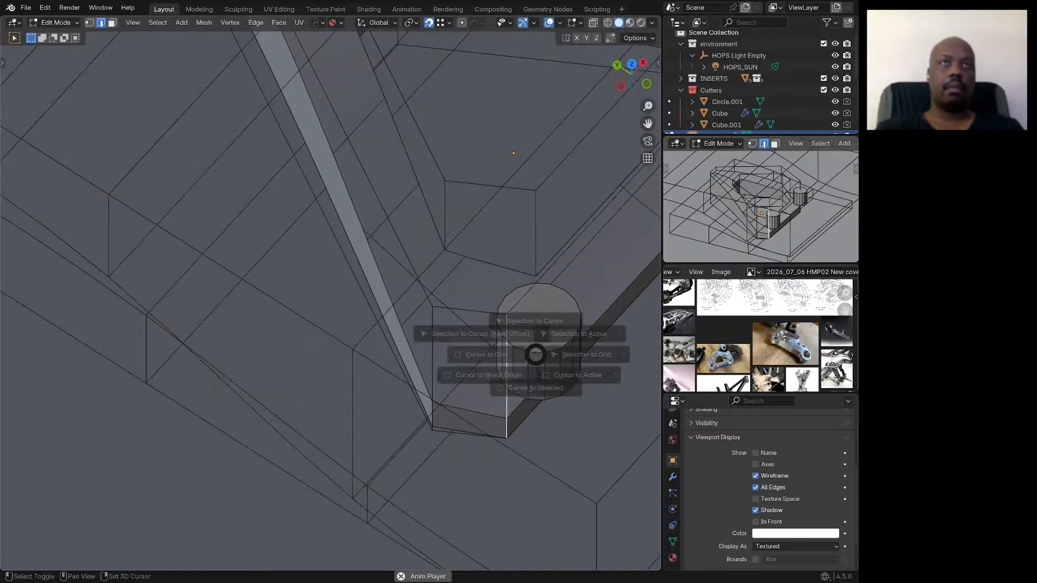
{"action": "left_click", "coordinate": [534, 420]}
{"action": "key", "text": "Tab"}
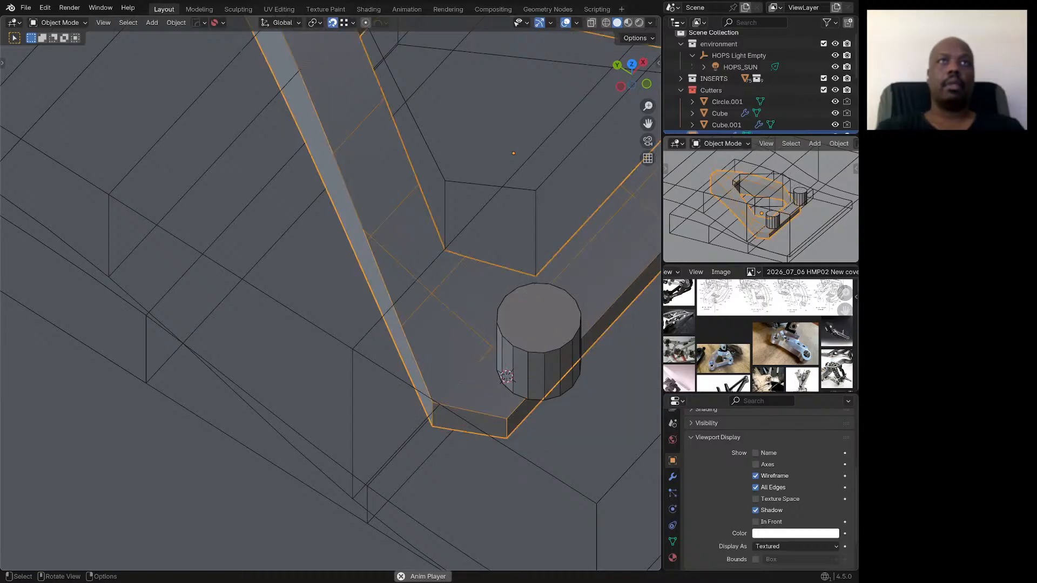
Step: Move the duplicated cylinder to the 3D cursor at the plate's corner, keeping its offset
{"action": "left_click", "coordinate": [537, 373]}
{"action": "key", "text": "shift+s"}
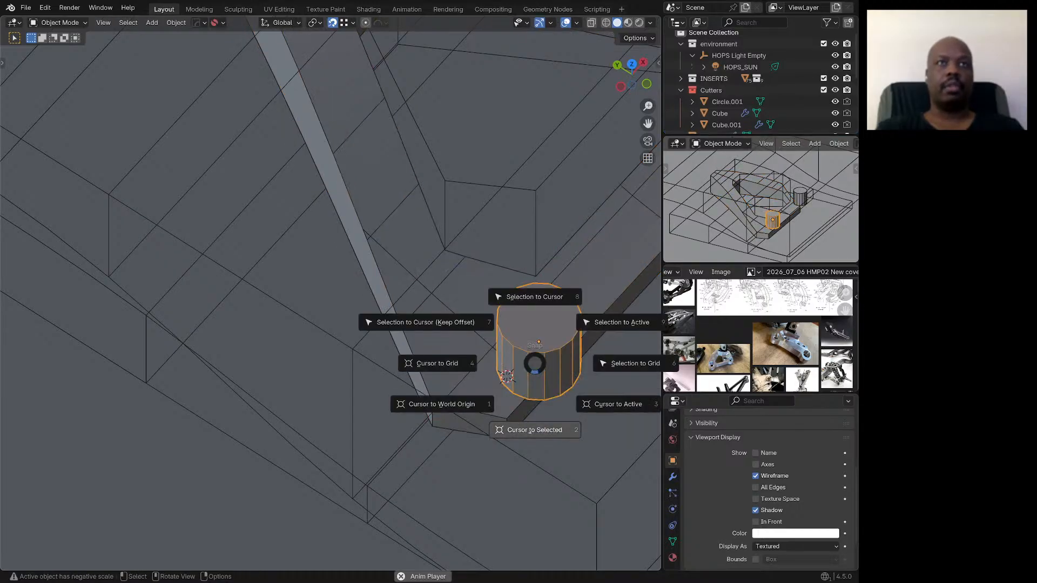
{"action": "left_click", "coordinate": [425, 323]}
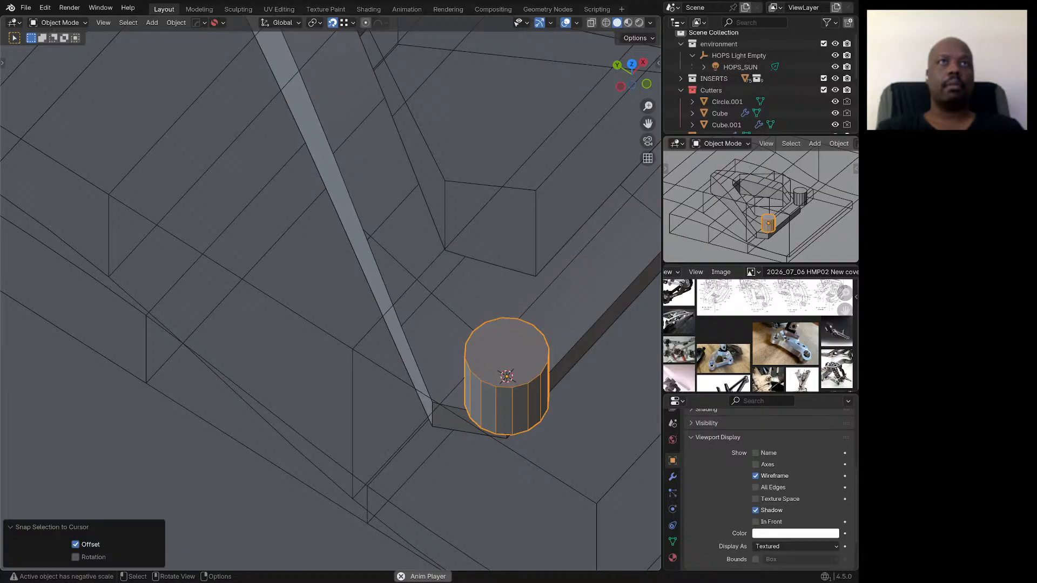
Step: Duplicate the corner cylinder and place the copy freely just outside the plate, beside the same corner
{"action": "scroll", "coordinate": [499, 345], "scroll_direction": "down", "scroll_amount": 3}
{"action": "middle_click_drag", "start_coordinate": [470, 395], "coordinate": [488, 367]}
{"action": "scroll", "coordinate": [479, 378], "scroll_direction": "up", "scroll_amount": 1}
{"action": "left_click", "coordinate": [475, 373]}
{"action": "key", "text": "Tab"}
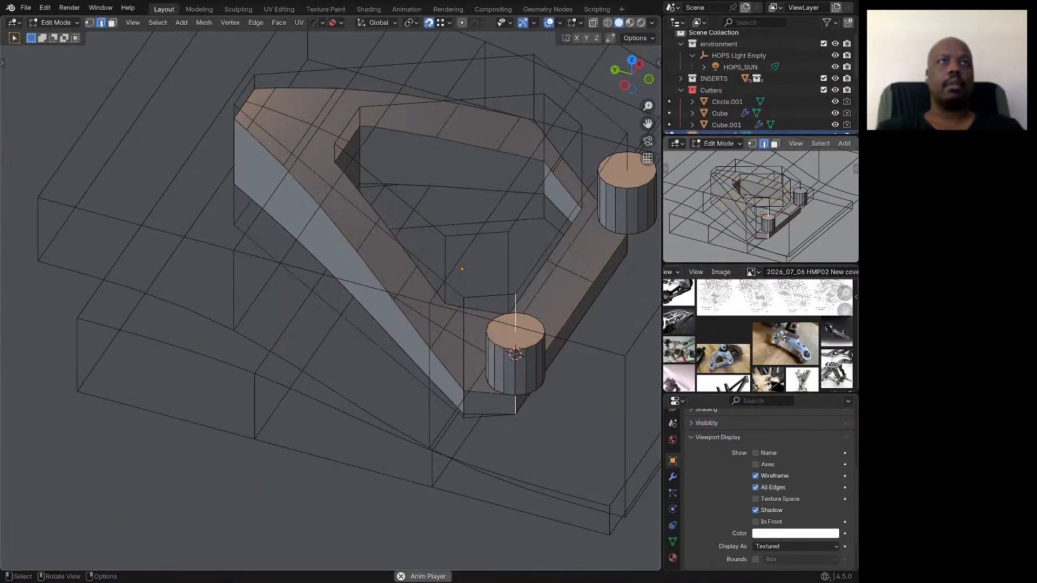
{"action": "key", "text": "Tab"}
{"action": "left_click", "coordinate": [511, 368]}
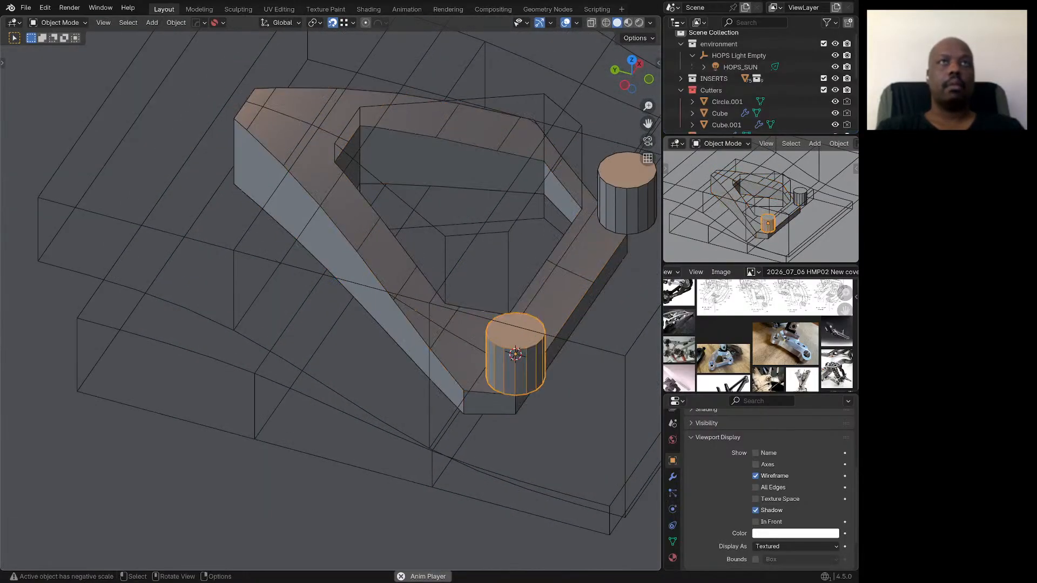
{"action": "middle_click_drag", "start_coordinate": [511, 367], "coordinate": [492, 389]}
{"action": "key", "text": "shift+d"}
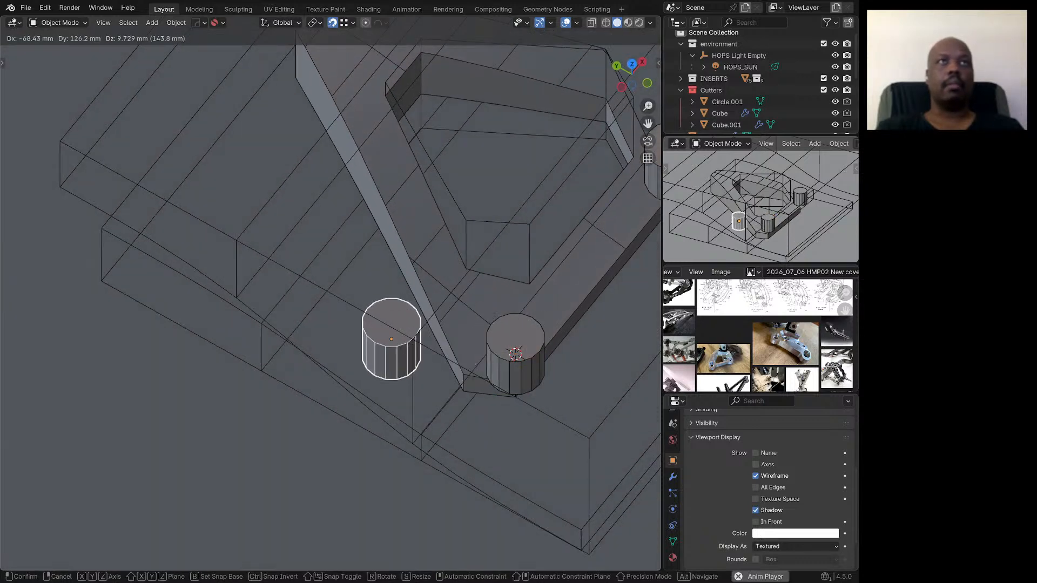
{"action": "key", "text": "Return"}
Step: Snap the 3D cursor to the other vertical edge of the same corner bevel on the plate, and return to Object Mode
{"action": "left_click", "coordinate": [482, 319]}
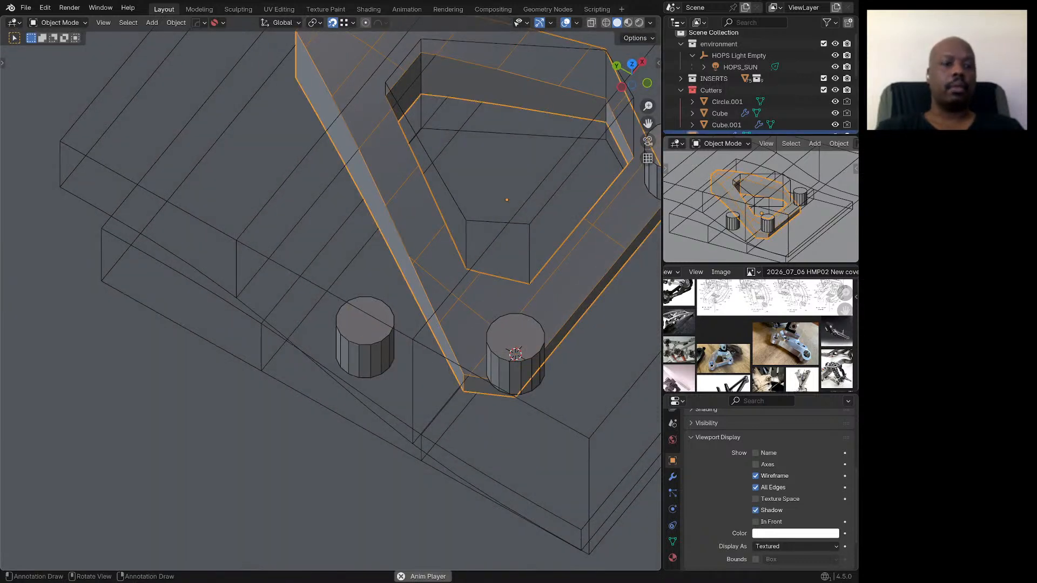
{"action": "key", "text": "Tab"}
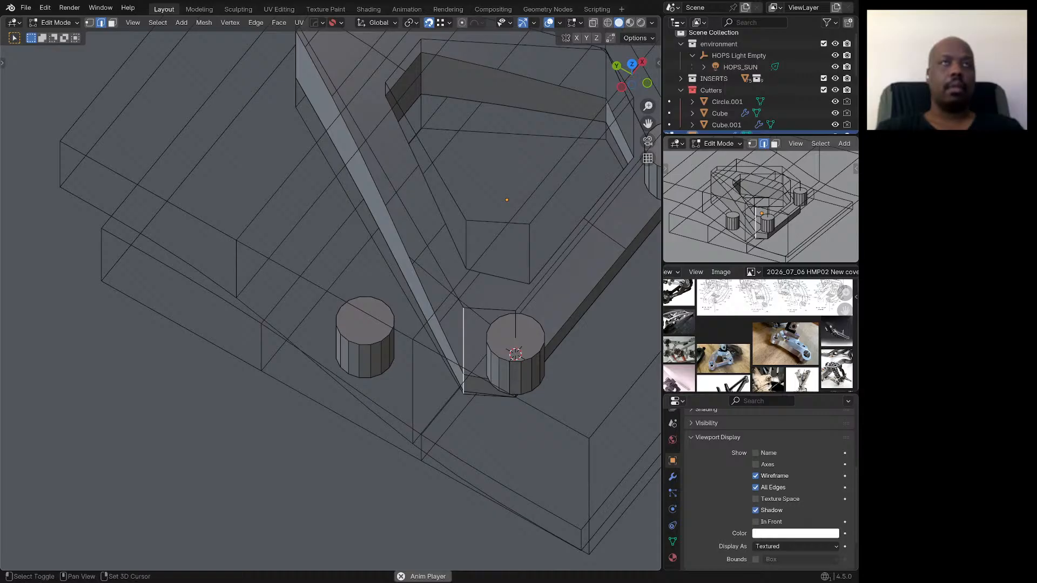
{"action": "key", "text": "shift+s"}
{"action": "left_click", "coordinate": [465, 425]}
{"action": "key", "text": "Tab"}
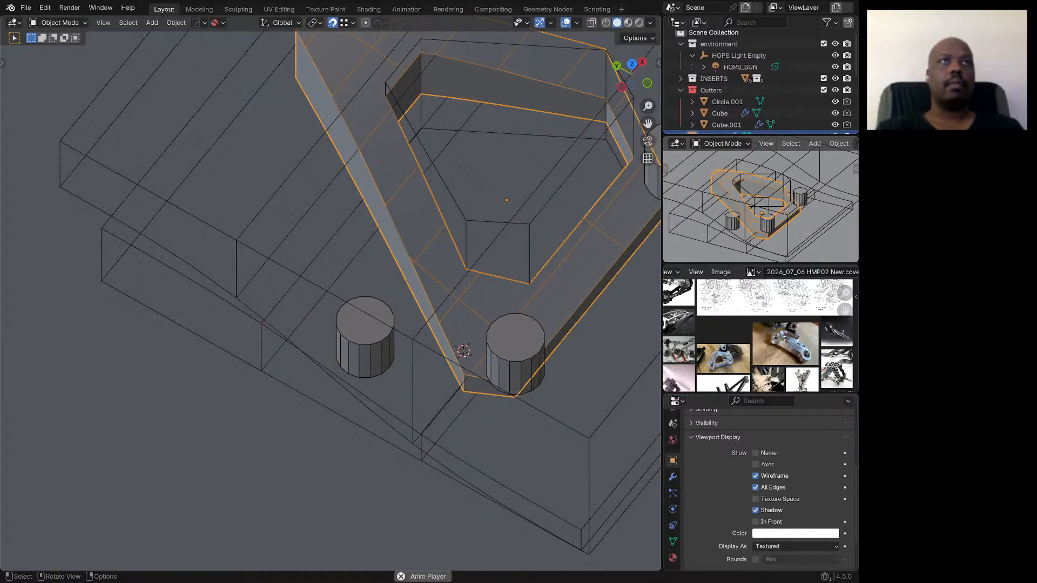
Step: Move the third cylinder to the 3D cursor at the corner bevel's second edge, keeping its offset
{"action": "left_click", "coordinate": [365, 348]}
{"action": "key", "text": "shift+s"}
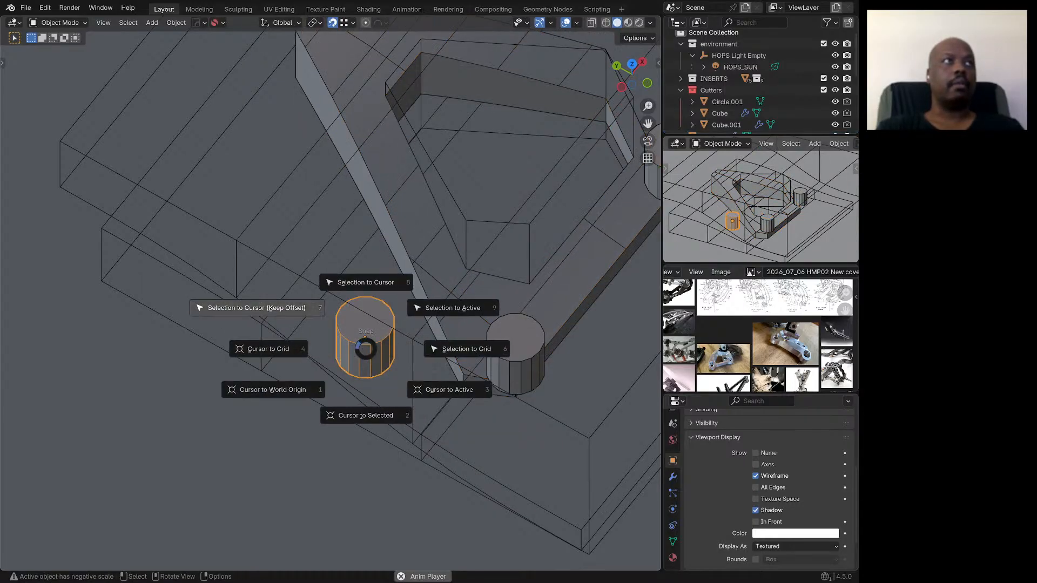
{"action": "left_click", "coordinate": [361, 319]}
Step: Examine the three cylinders' placement on the plate's corners from several angles, and select the plate
{"action": "middle_click_drag", "start_coordinate": [490, 299], "coordinate": [477, 281]}
{"action": "scroll", "coordinate": [498, 346], "scroll_direction": "up", "scroll_amount": 4}
{"action": "middle_click_drag", "start_coordinate": [526, 322], "coordinate": [463, 346]}
{"action": "scroll", "coordinate": [500, 356], "scroll_direction": "down", "scroll_amount": 2}
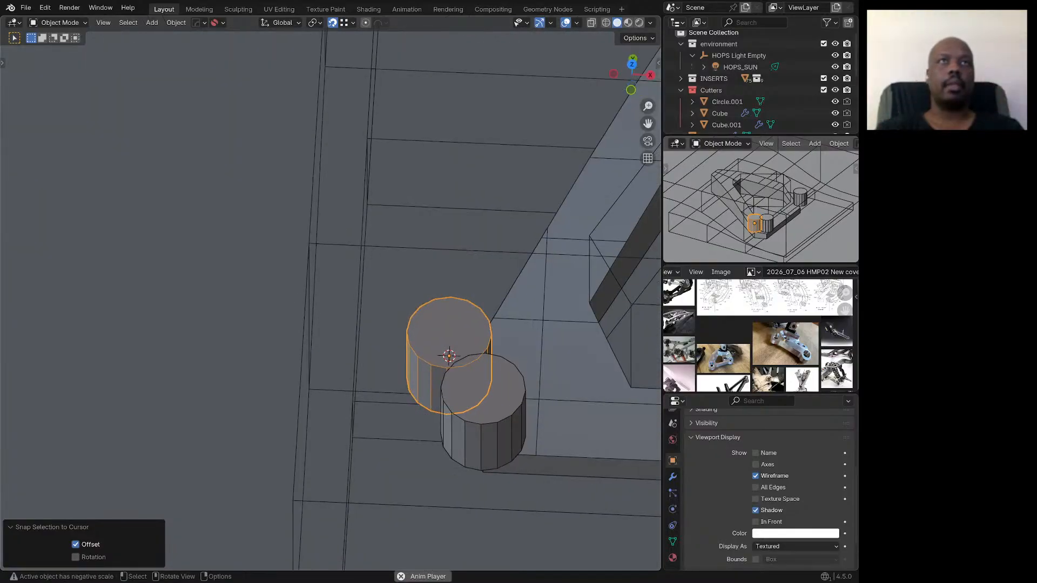
{"action": "scroll", "coordinate": [363, 380], "scroll_direction": "down", "scroll_amount": 8}
{"action": "middle_click_drag", "start_coordinate": [363, 381], "coordinate": [403, 350]}
{"action": "scroll", "coordinate": [351, 382], "scroll_direction": "up", "scroll_amount": 3}
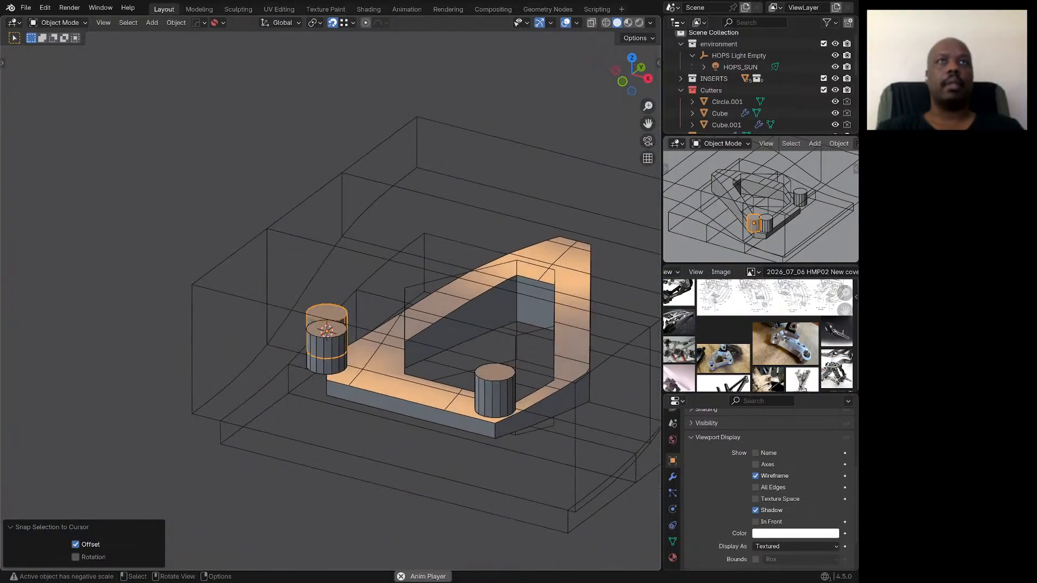
{"action": "left_click", "coordinate": [395, 361]}
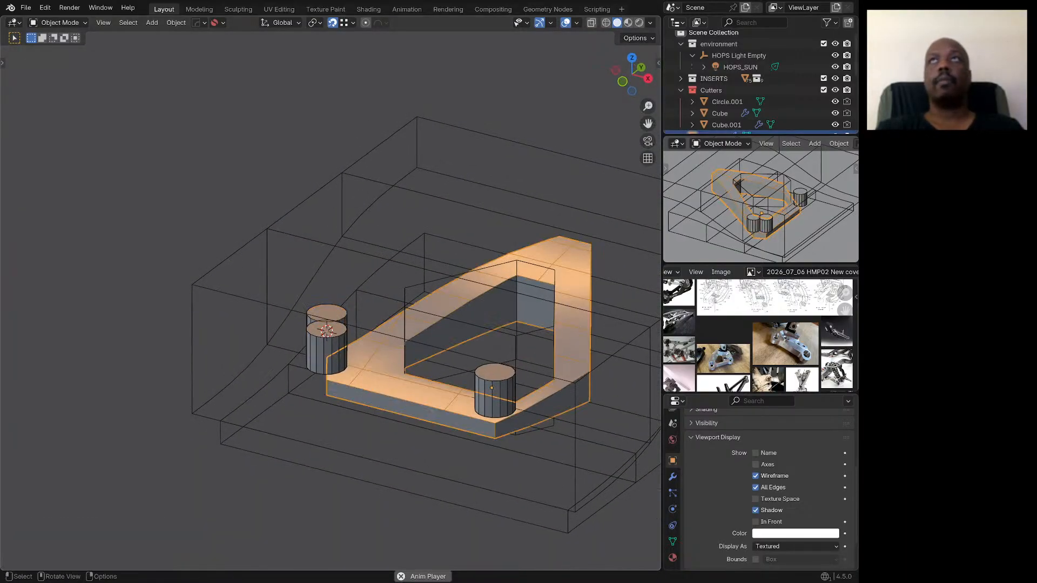
{"action": "scroll", "coordinate": [497, 396], "scroll_direction": "up", "scroll_amount": 2}
{"action": "middle_click_drag", "start_coordinate": [496, 396], "coordinate": [501, 417]}
{"action": "scroll", "coordinate": [429, 330], "scroll_direction": "down", "scroll_amount": 5}
{"action": "middle_click_drag", "start_coordinate": [429, 330], "coordinate": [442, 346]}
{"action": "scroll", "coordinate": [442, 346], "scroll_direction": "up", "scroll_amount": 1}
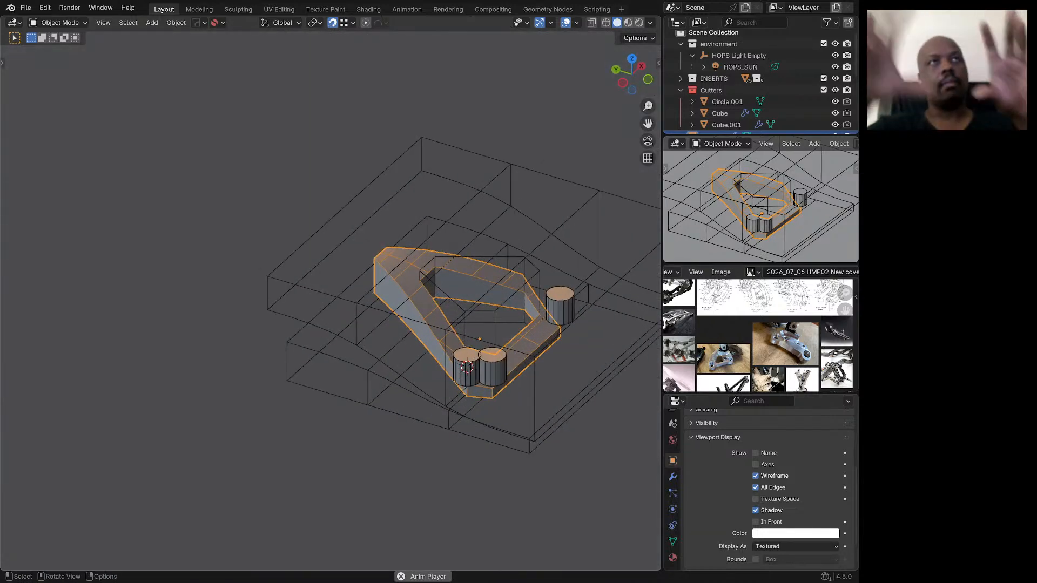
Step: Snap the 3D cursor to the selected vertical edge on the plate's corner that has no cylinder, and return to Object Mode
{"action": "scroll", "coordinate": [471, 367], "scroll_direction": "up", "scroll_amount": 4}
{"action": "middle_click_drag", "start_coordinate": [471, 368], "coordinate": [444, 330]}
{"action": "scroll", "coordinate": [481, 359], "scroll_direction": "down", "scroll_amount": 5}
{"action": "key", "text": "Tab"}
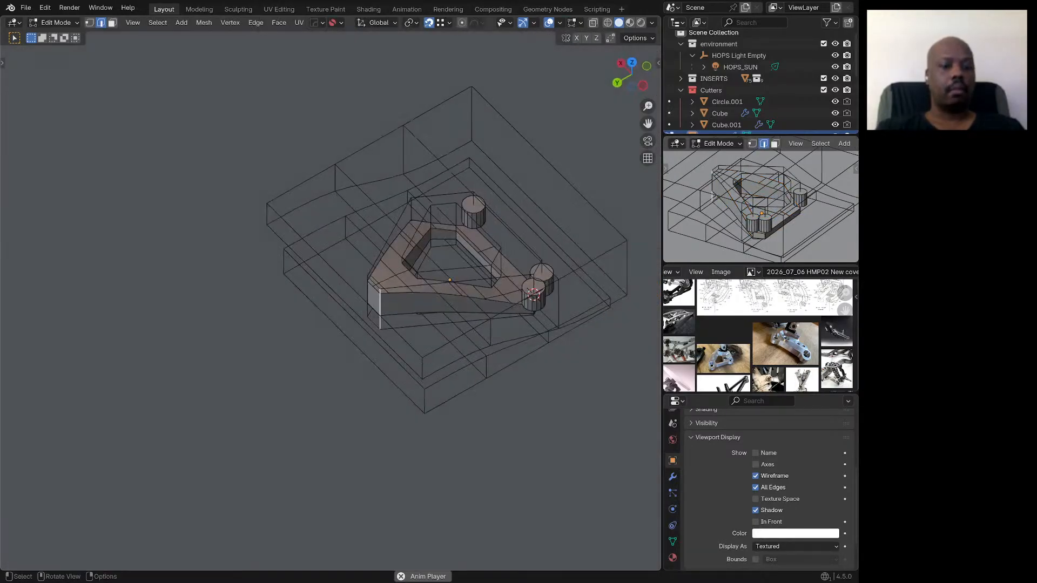
{"action": "key", "text": "shift+s"}
{"action": "left_click", "coordinate": [443, 397]}
{"action": "key", "text": "Tab"}
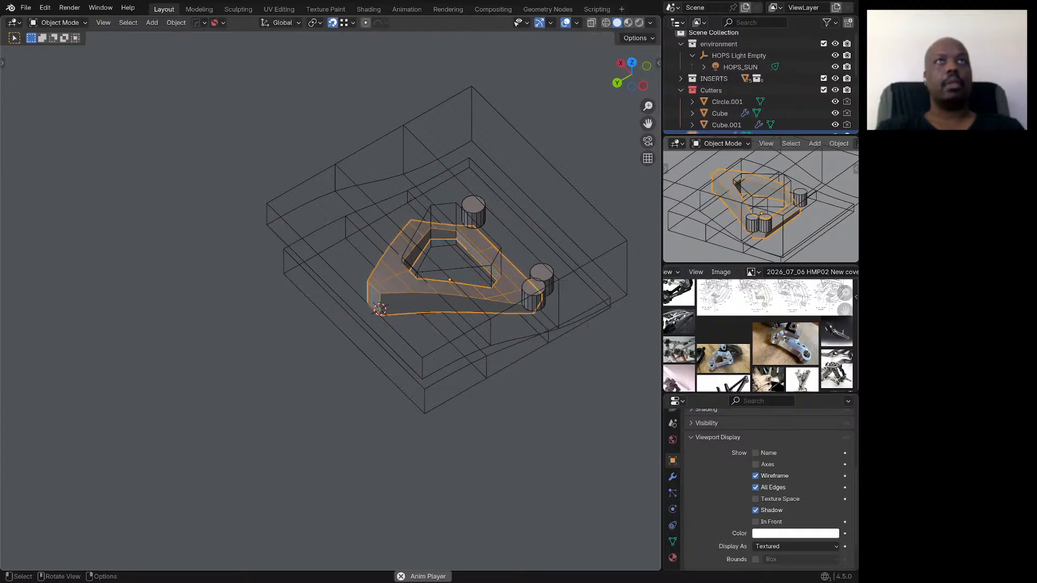
Step: Duplicate one of the paired corner cylinders and move the copy to the 3D cursor at the empty corner, keeping its offset
{"action": "left_click", "coordinate": [534, 295]}
{"action": "key", "text": "shift+d"}
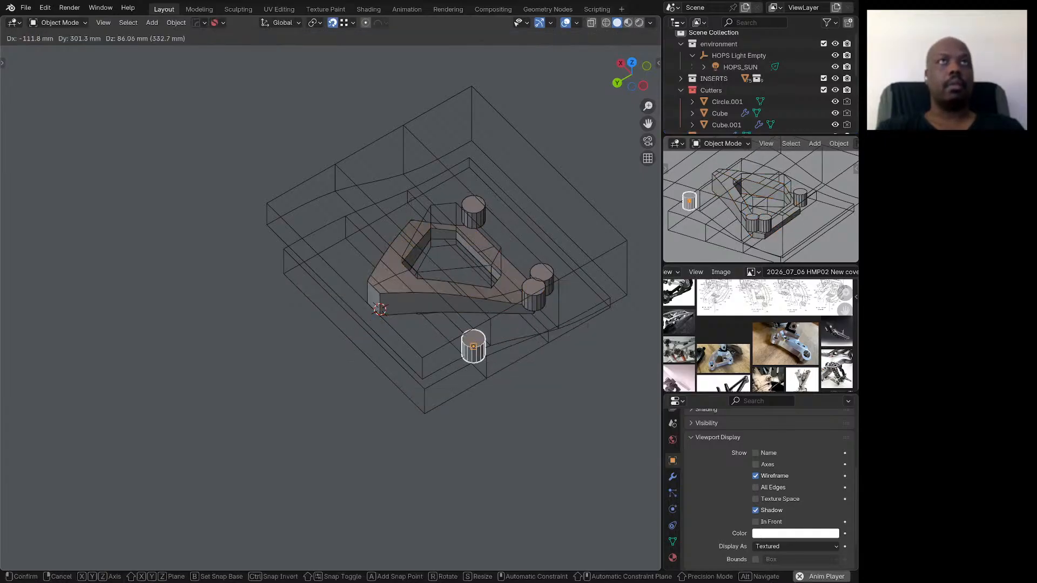
{"action": "left_click", "coordinate": [421, 335]}
{"action": "key", "text": "shift+s"}
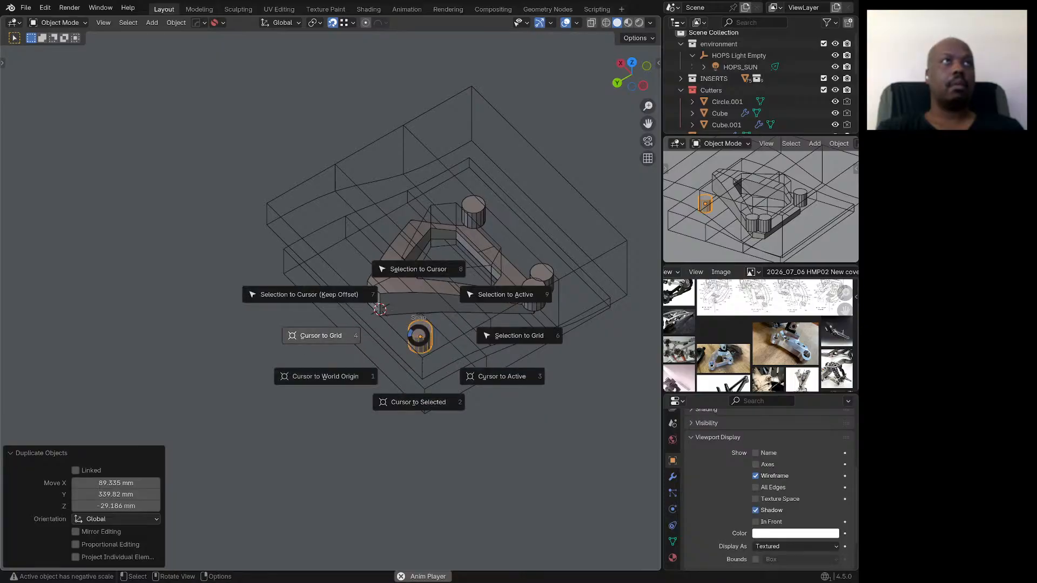
{"action": "left_click", "coordinate": [380, 303]}
Step: Snap the 3D cursor to the other vertical edge of that corner's bevel on the plate, and return to Object Mode
{"action": "middle_click_drag", "start_coordinate": [380, 305], "coordinate": [443, 318]}
{"action": "scroll", "coordinate": [479, 311], "scroll_direction": "up", "scroll_amount": 3}
{"action": "left_click", "coordinate": [442, 318]}
{"action": "key", "text": "Tab"}
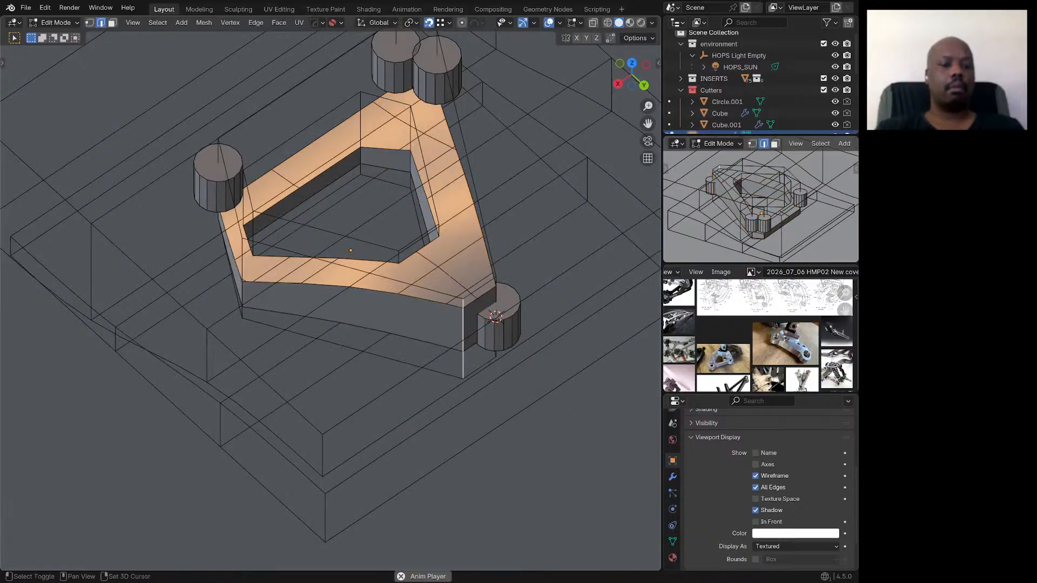
{"action": "key", "text": "shift+s"}
{"action": "left_click", "coordinate": [459, 393]}
{"action": "key", "text": "Tab"}
Step: Duplicate the newest corner cylinder and move the copy to the 3D cursor on the bevel's second edge, keeping its offset
{"action": "left_click", "coordinate": [500, 333]}
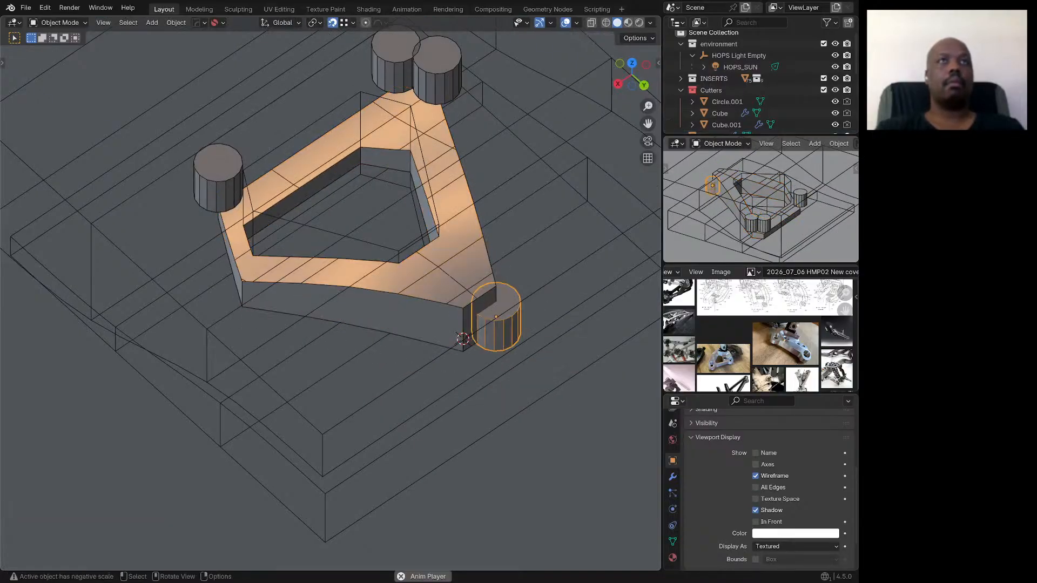
{"action": "middle_click_drag", "start_coordinate": [500, 331], "coordinate": [399, 340]}
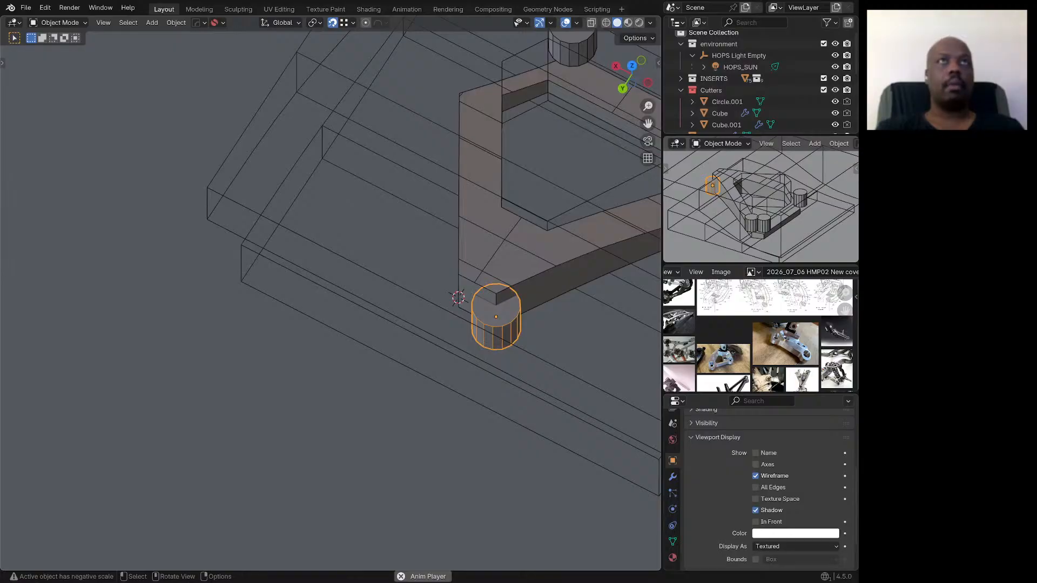
{"action": "key", "text": "shift+d"}
{"action": "key", "text": "Return"}
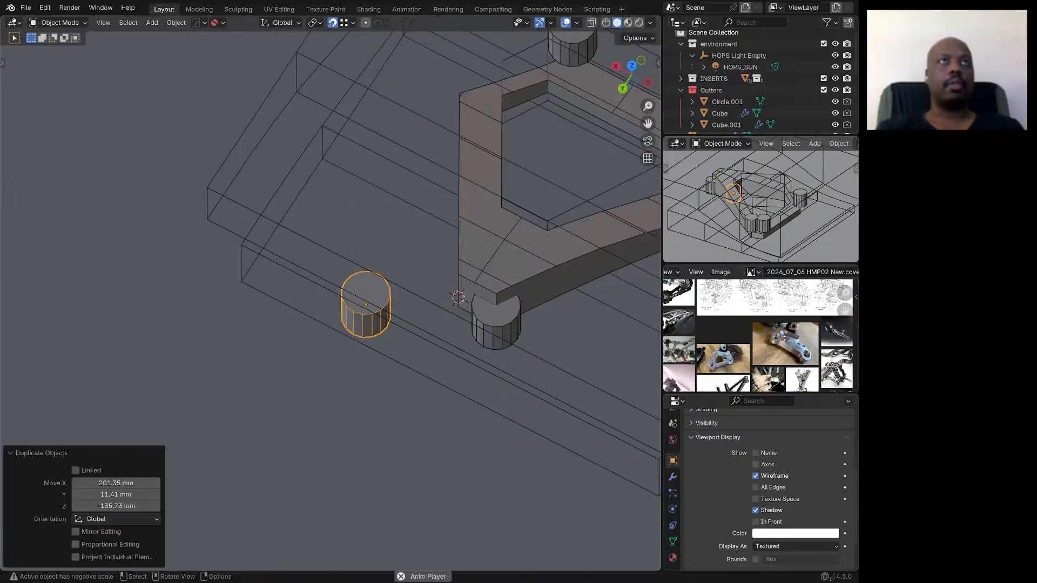
{"action": "key", "text": "shift+s"}
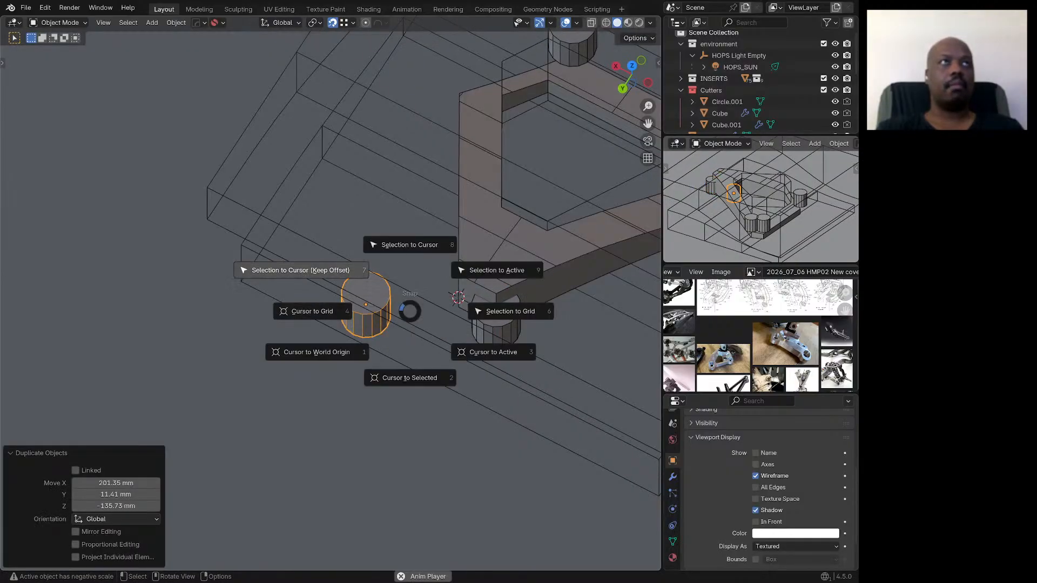
{"action": "left_click", "coordinate": [302, 270]}
Step: Snap the 3D cursor to the free vertical bevel edge at the corner with only one cylinder, and return to Object Mode
{"action": "scroll", "coordinate": [454, 311], "scroll_direction": "down", "scroll_amount": 6}
{"action": "middle_click_drag", "start_coordinate": [454, 311], "coordinate": [590, 292]}
{"action": "middle_click_drag", "start_coordinate": [436, 278], "coordinate": [576, 270], "text": "shift"}
{"action": "scroll", "coordinate": [555, 268], "scroll_direction": "up", "scroll_amount": 3}
{"action": "scroll", "coordinate": [503, 372], "scroll_direction": "up", "scroll_amount": 3}
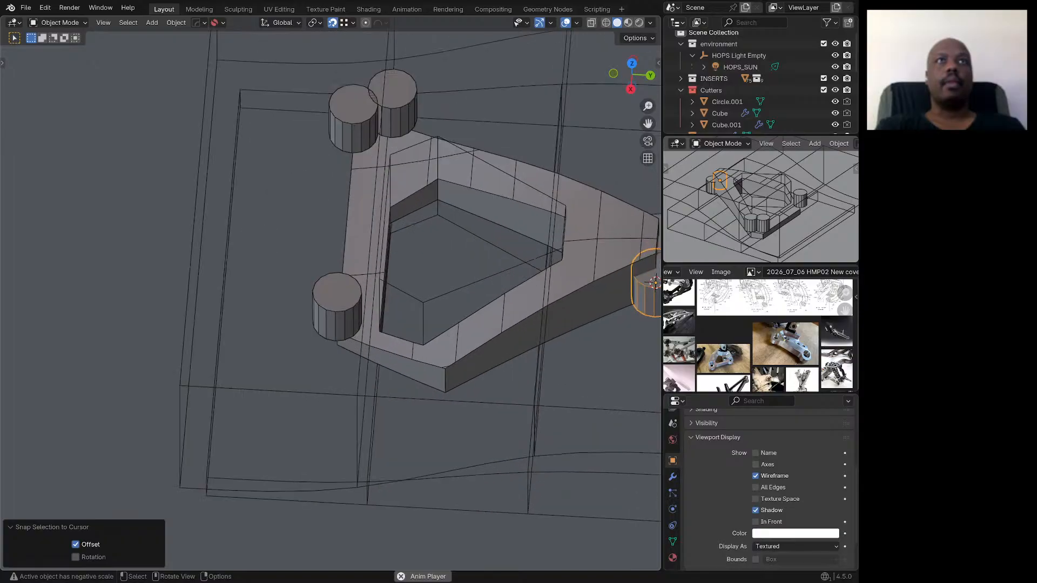
{"action": "middle_click_drag", "start_coordinate": [503, 372], "coordinate": [486, 318]}
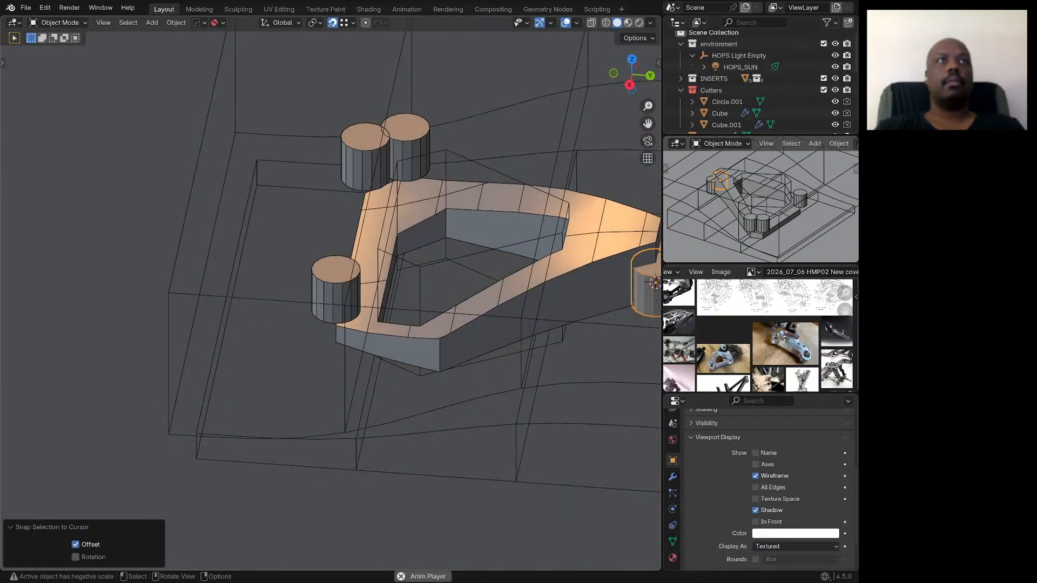
{"action": "left_click", "coordinate": [487, 321]}
{"action": "key", "text": "Tab"}
{"action": "key", "text": "shift+s"}
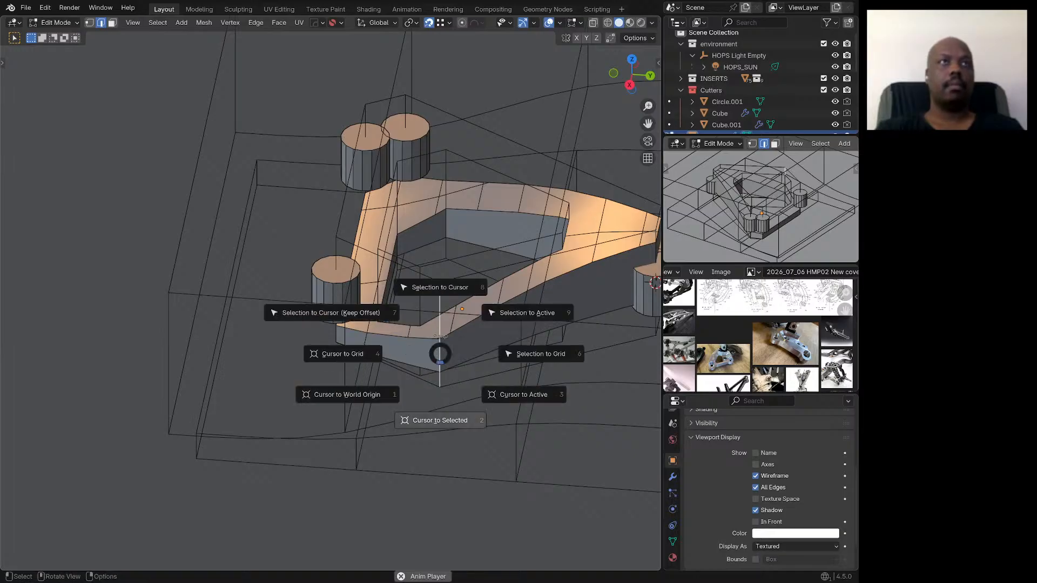
{"action": "left_click", "coordinate": [439, 420]}
{"action": "key", "text": "Tab"}
Step: Duplicate a cylinder from the neighbouring corner and move the copy to the 3D cursor at the single-cylinder corner, keeping its offset
{"action": "scroll", "coordinate": [456, 359], "scroll_direction": "down", "scroll_amount": 2}
{"action": "middle_click_drag", "start_coordinate": [456, 359], "coordinate": [379, 398]}
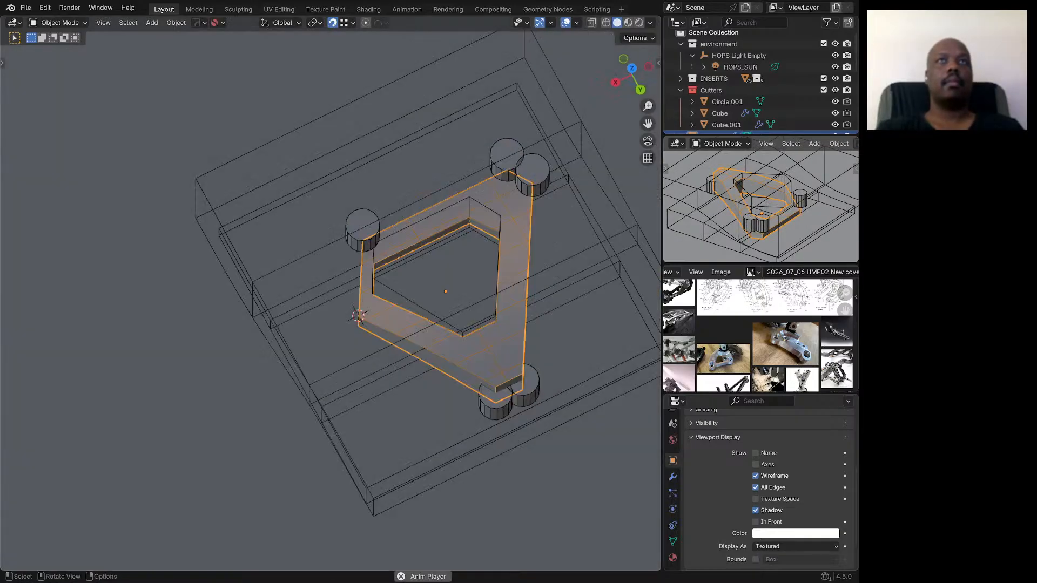
{"action": "left_click", "coordinate": [494, 406]}
{"action": "key", "text": "shift+d"}
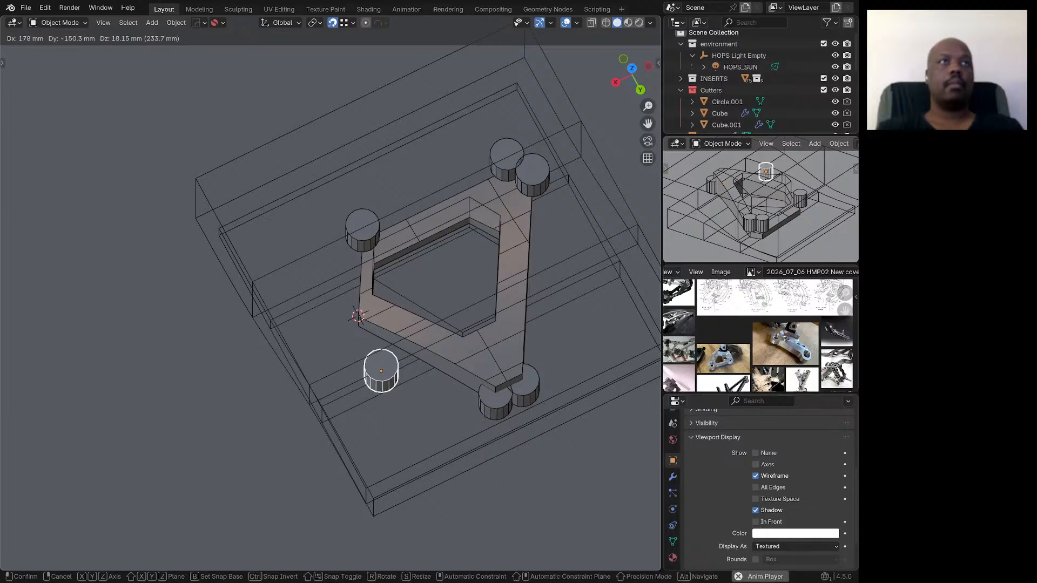
{"action": "left_click", "coordinate": [382, 372]}
{"action": "key", "text": "shift+s"}
{"action": "left_click", "coordinate": [264, 339]}
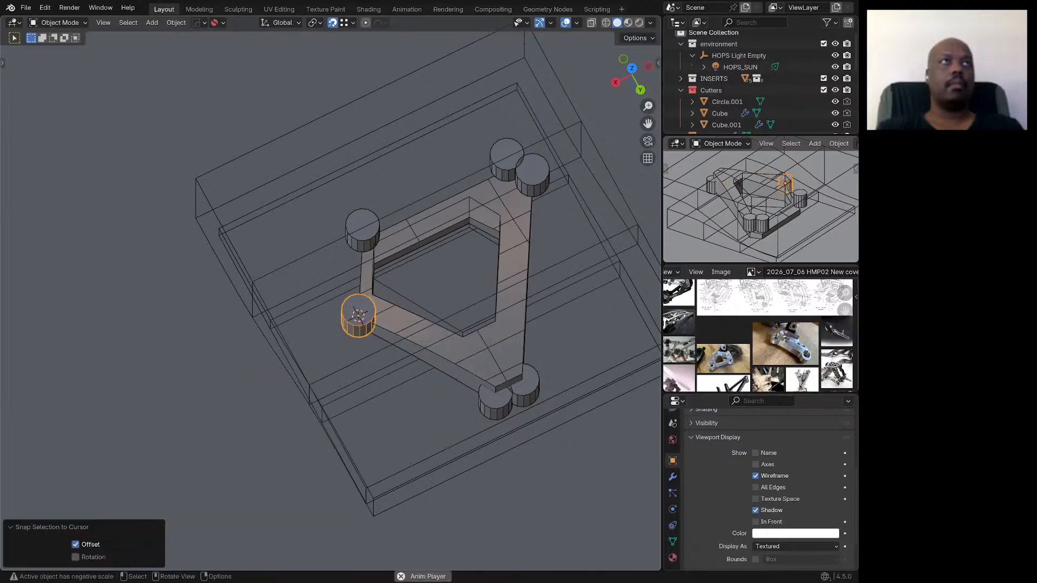
Step: Compare the placement of the six corner cylinders with the enlarged bracket reference photo, viewing the model from several angles
{"action": "middle_click_drag", "start_coordinate": [302, 346], "coordinate": [346, 325]}
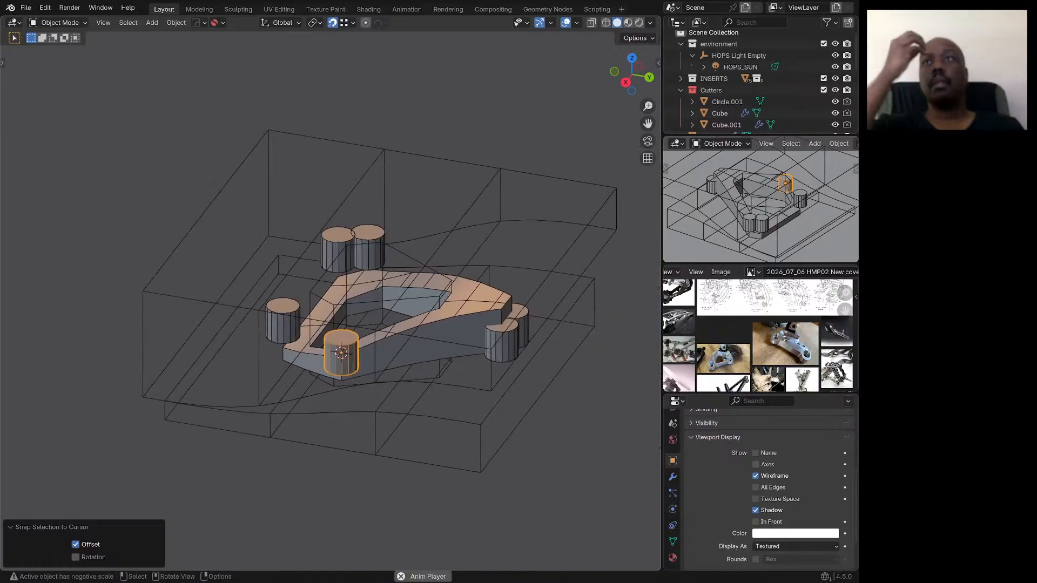
{"action": "scroll", "coordinate": [783, 346], "scroll_direction": "up", "scroll_amount": 4}
{"action": "middle_click_drag", "start_coordinate": [767, 329], "coordinate": [778, 332]}
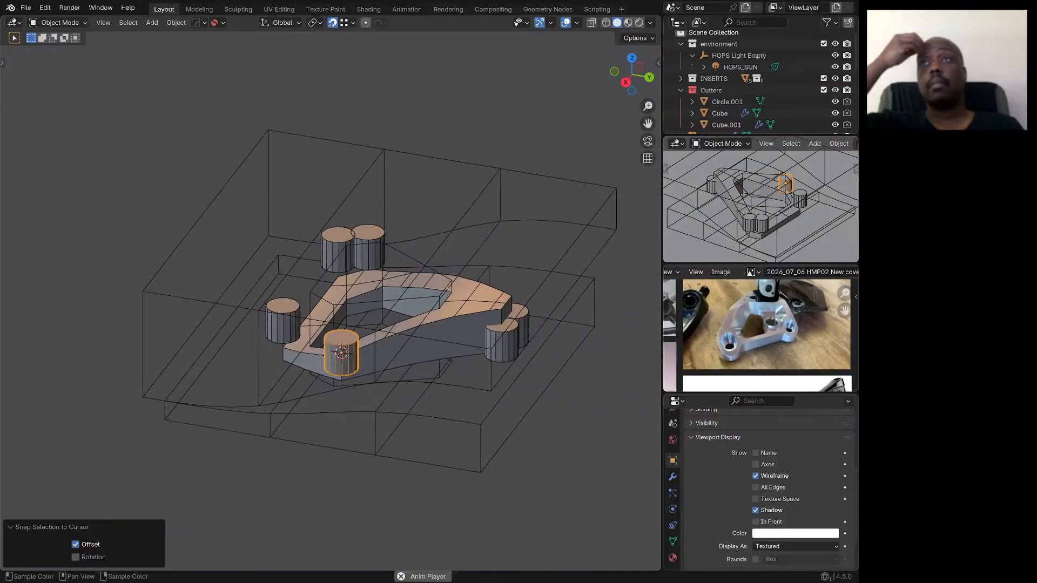
{"action": "middle_click_drag", "start_coordinate": [454, 329], "coordinate": [499, 315]}
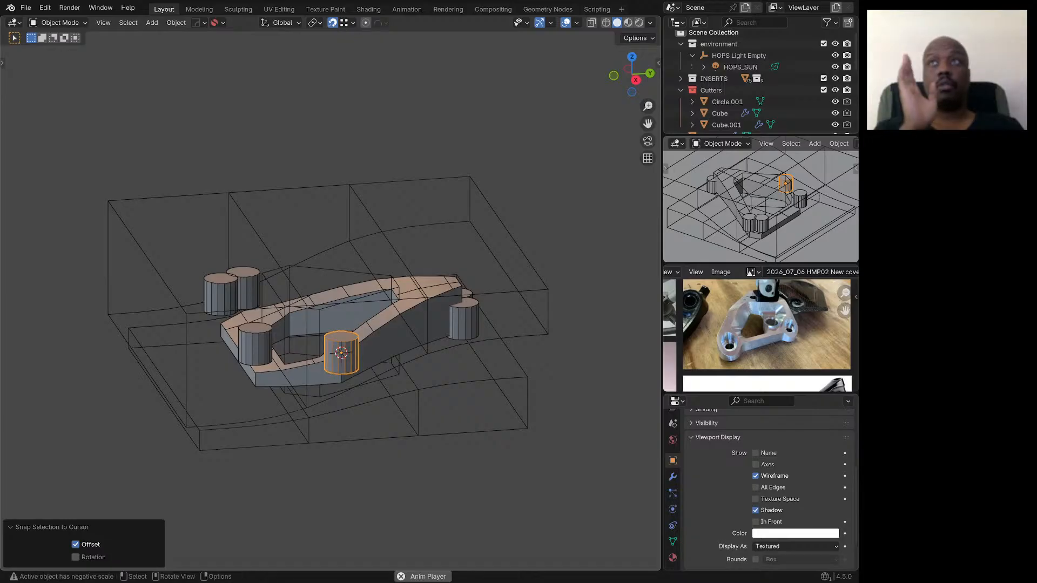
{"action": "middle_click_drag", "start_coordinate": [346, 329], "coordinate": [524, 330]}
{"action": "middle_click_drag", "start_coordinate": [524, 330], "coordinate": [580, 354]}
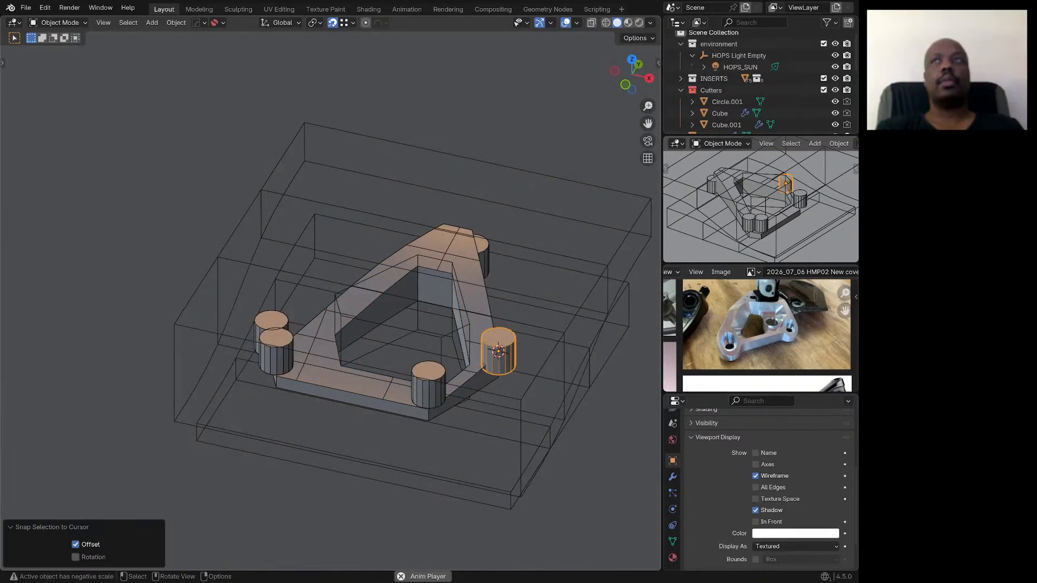
{"action": "middle_click_drag", "start_coordinate": [499, 346], "coordinate": [423, 296]}
{"action": "scroll", "coordinate": [471, 333], "scroll_direction": "up", "scroll_amount": 2}
{"action": "scroll", "coordinate": [289, 356], "scroll_direction": "down", "scroll_amount": 2}
{"action": "middle_click_drag", "start_coordinate": [294, 357], "coordinate": [357, 387]}
{"action": "middle_click_drag", "start_coordinate": [375, 351], "coordinate": [434, 358], "text": "shift"}
{"action": "scroll", "coordinate": [433, 358], "scroll_direction": "up", "scroll_amount": 3}
Step: Duplicate the inner cutout's cutter in place and scale the copy up uniformly to about 1.136
{"action": "left_click", "coordinate": [434, 363]}
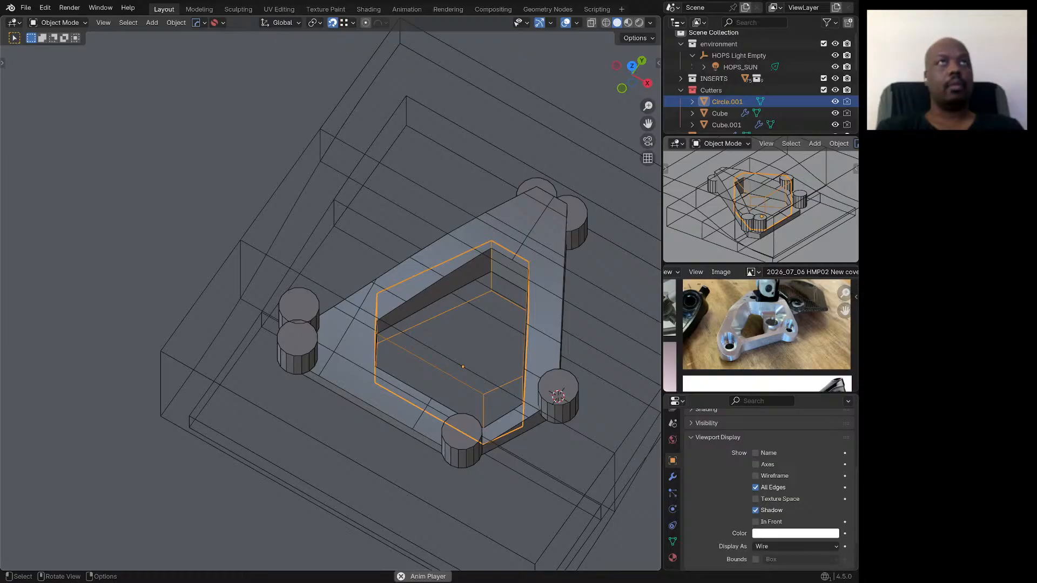
{"action": "key", "text": "shift+d"}
{"action": "key", "text": "Escape"}
{"action": "key", "text": "s"}
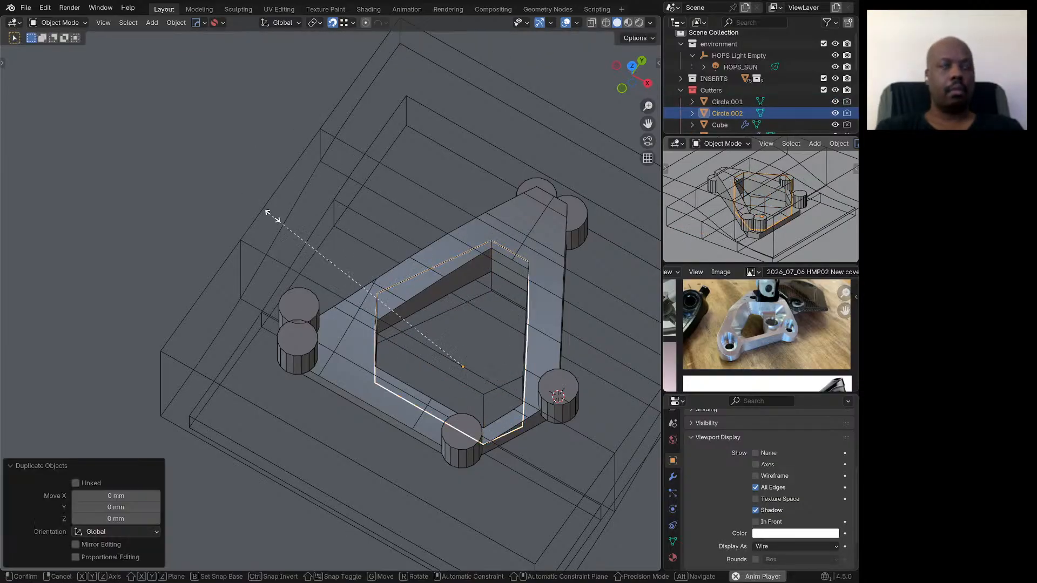
{"action": "left_click", "coordinate": [245, 190]}
Step: Move the enlarged cutter copy up along the global Z axis by about 2.6 mm
{"action": "middle_click_drag", "start_coordinate": [246, 190], "coordinate": [259, 186]}
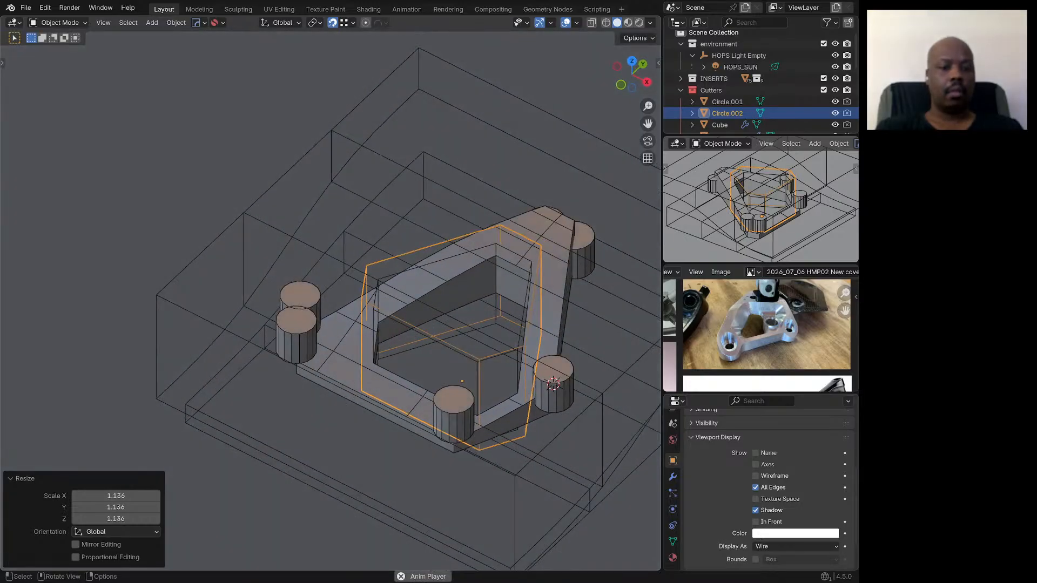
{"action": "key", "text": "g"}
{"action": "key", "text": "z"}
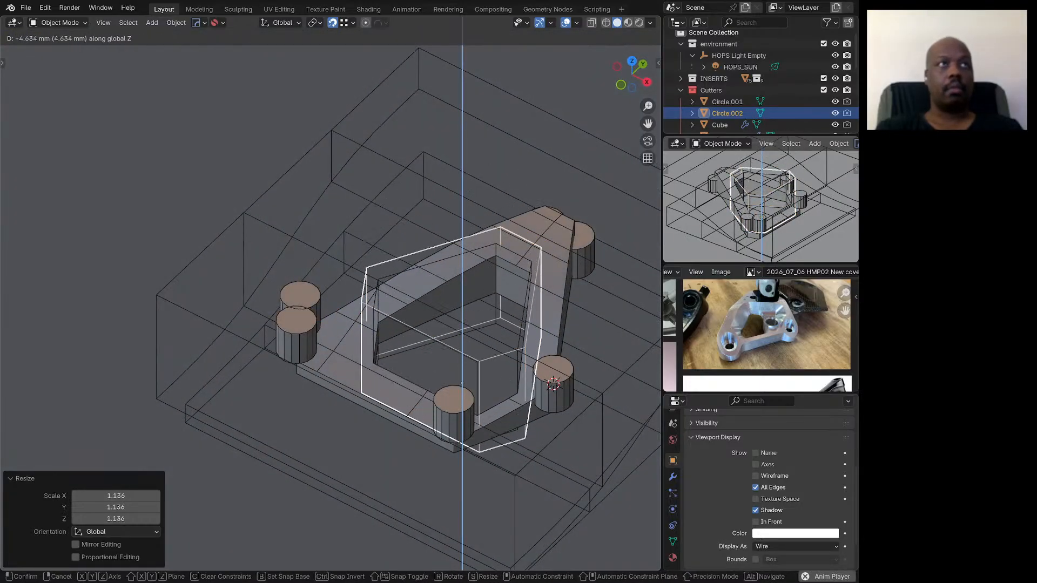
{"action": "left_click", "coordinate": [259, 190]}
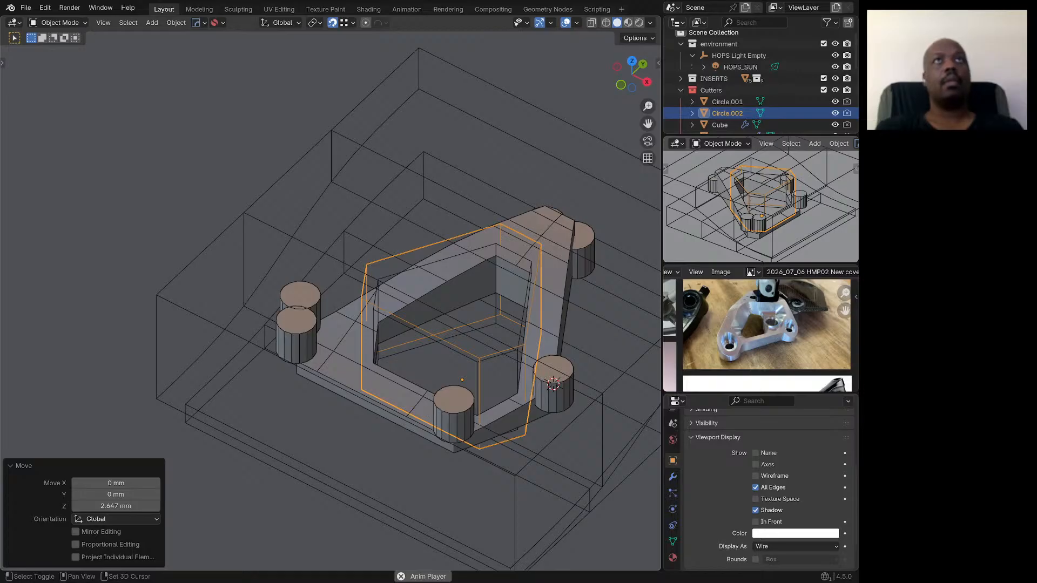
Step: Subtract the enlarged cutter from the plate with a non-destructive Hard Ops Difference boolean
{"action": "left_click", "coordinate": [547, 232], "text": "shift"}
{"action": "key", "text": "q"}
{"action": "left_click", "coordinate": [547, 232]}
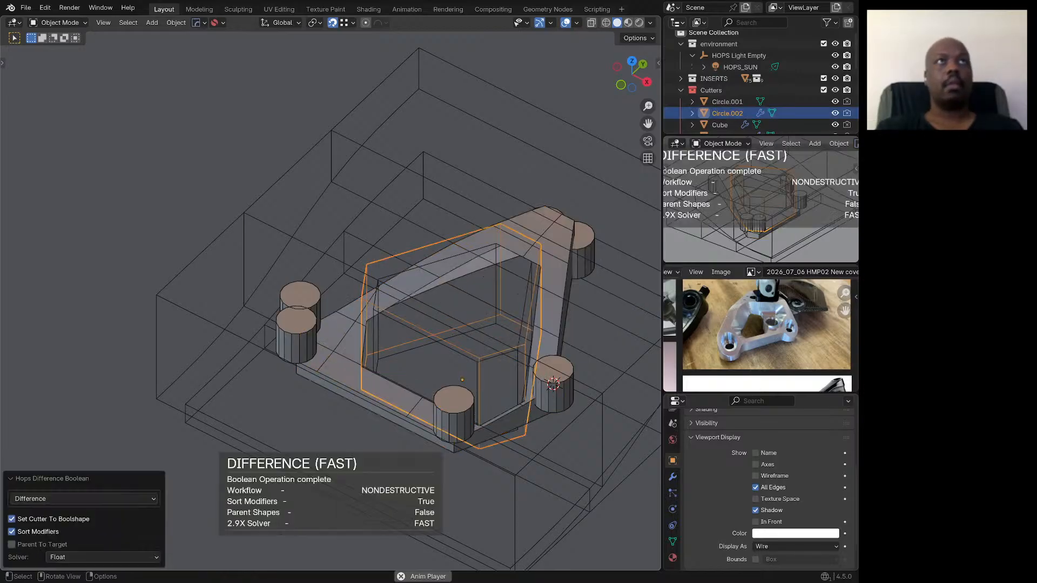
{"action": "middle_click_drag", "start_coordinate": [546, 231], "coordinate": [609, 213]}
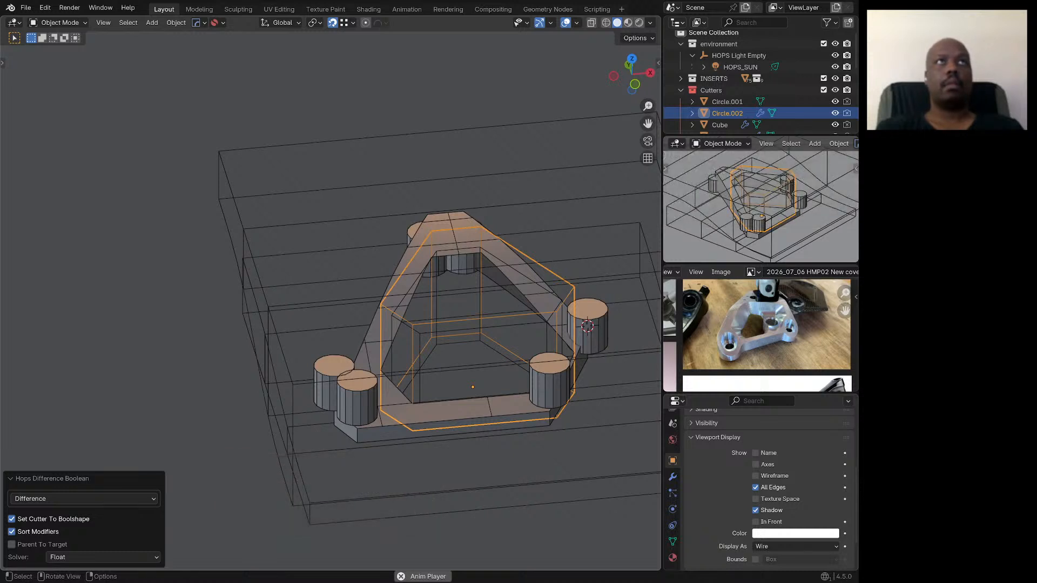
Step: Set the solver of the plate's Boolean.003 modifier to Exact and shade the plate flat
{"action": "left_click", "coordinate": [501, 259]}
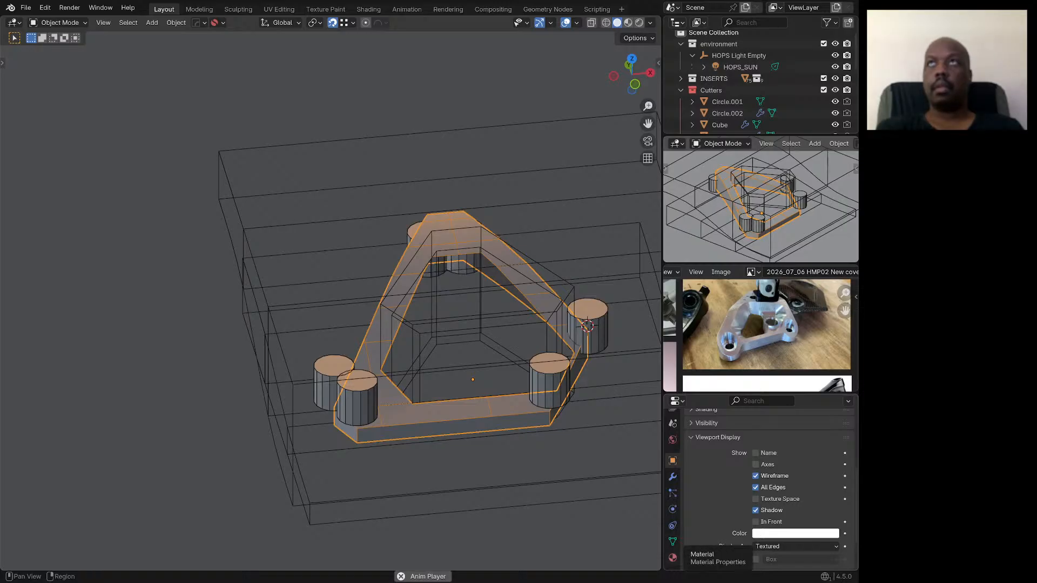
{"action": "left_click", "coordinate": [673, 477]}
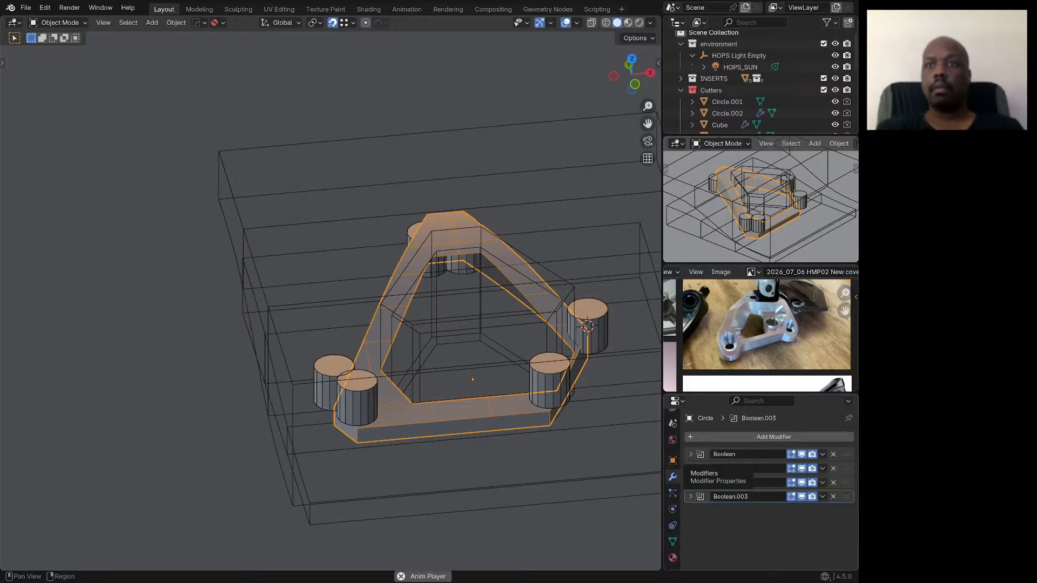
{"action": "left_click", "coordinate": [691, 497]}
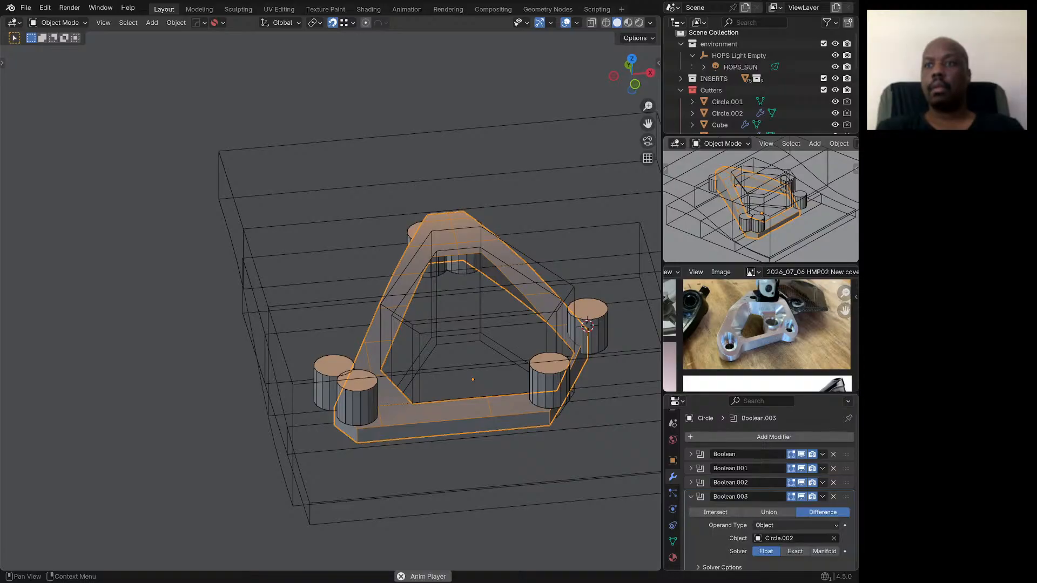
{"action": "left_click", "coordinate": [795, 551]}
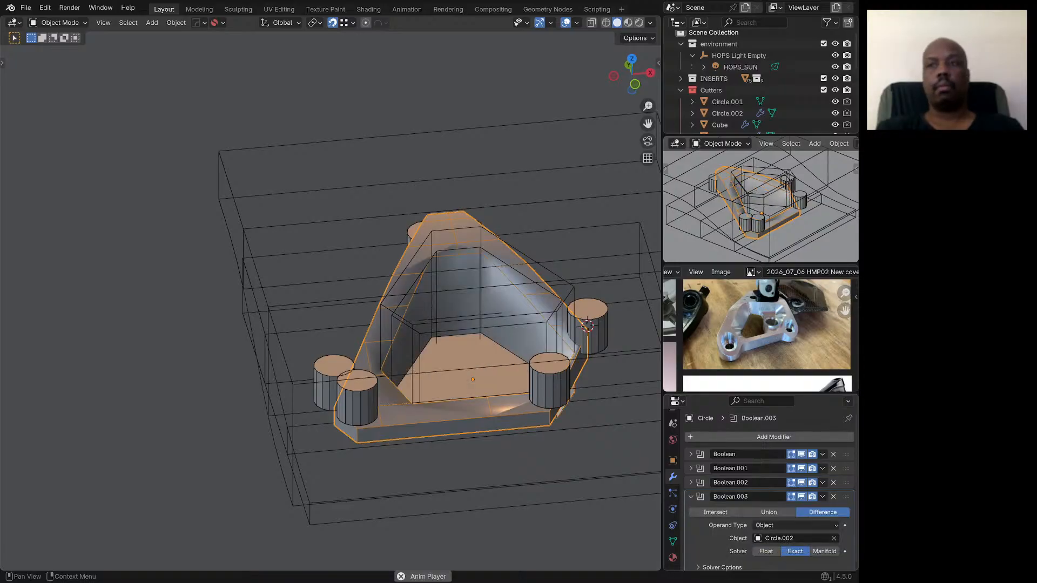
{"action": "right_click", "coordinate": [405, 268]}
{"action": "left_click", "coordinate": [406, 269]}
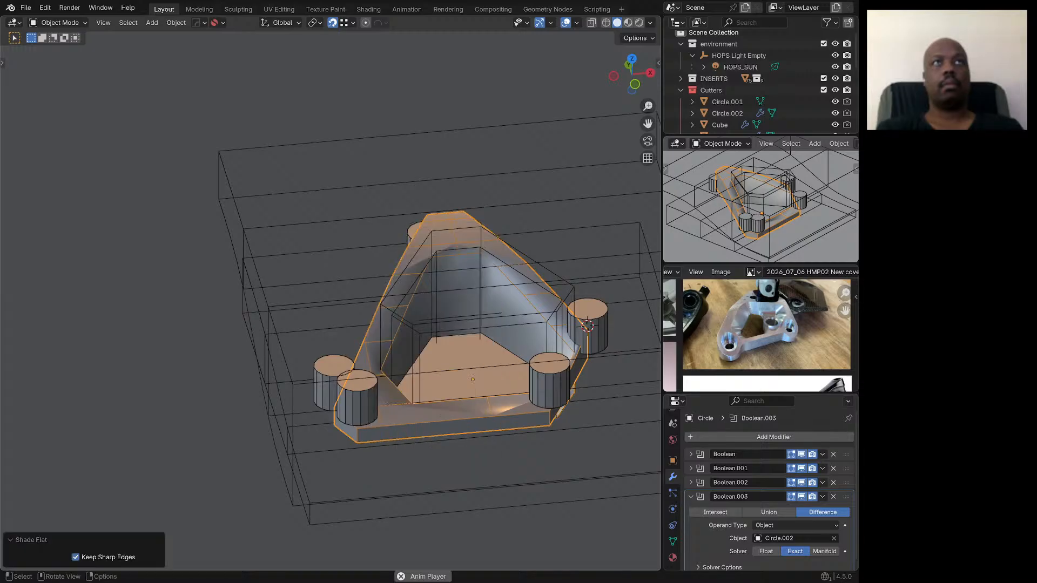
Step: Set the solver of the plate's Boolean.002 modifier to Exact and check the Boolean.001 settings
{"action": "left_click", "coordinate": [691, 496]}
{"action": "left_click", "coordinate": [691, 483]}
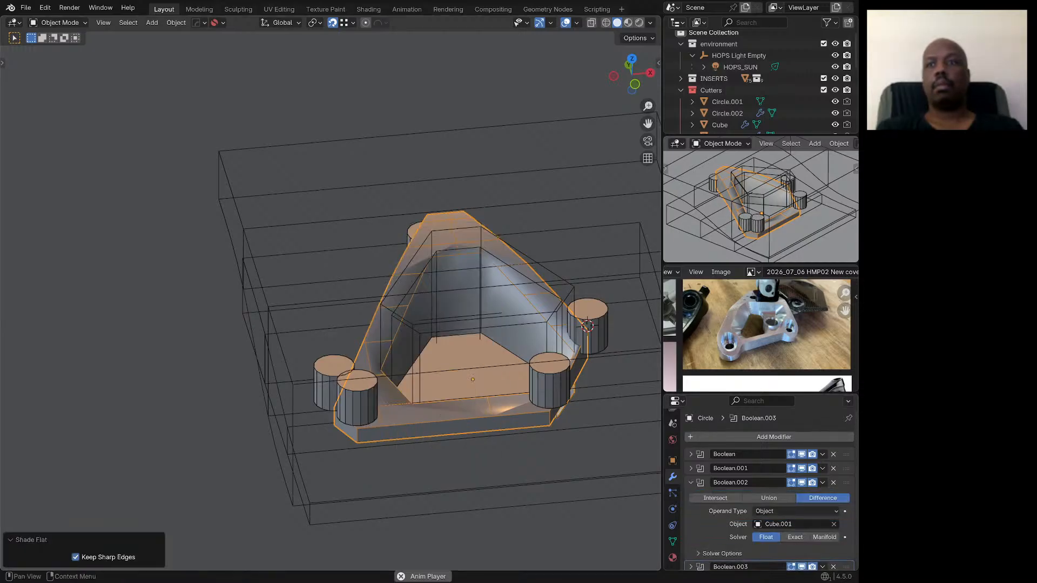
{"action": "left_click", "coordinate": [795, 537]}
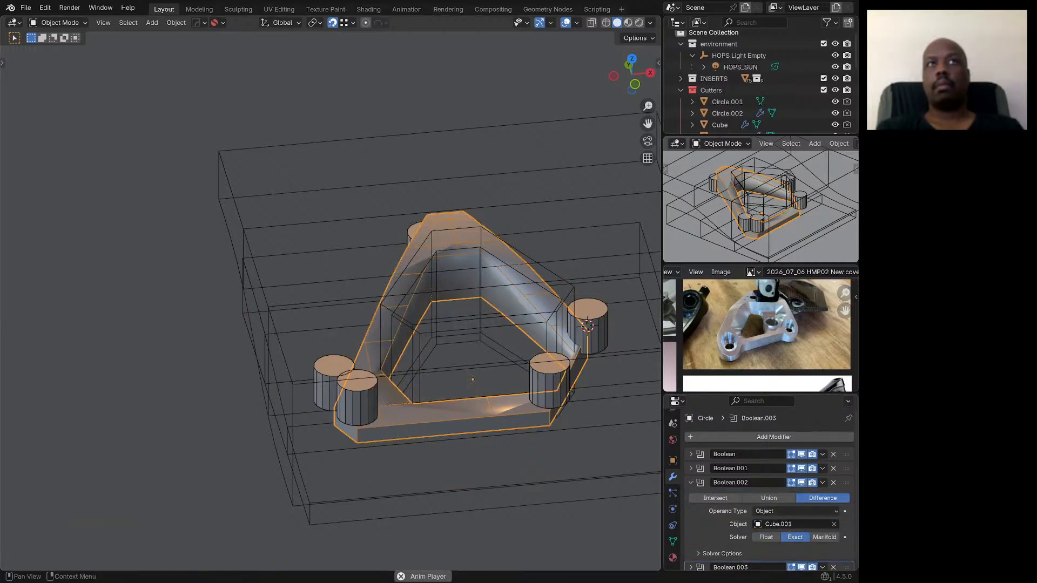
{"action": "left_click", "coordinate": [691, 482]}
{"action": "left_click", "coordinate": [690, 468]}
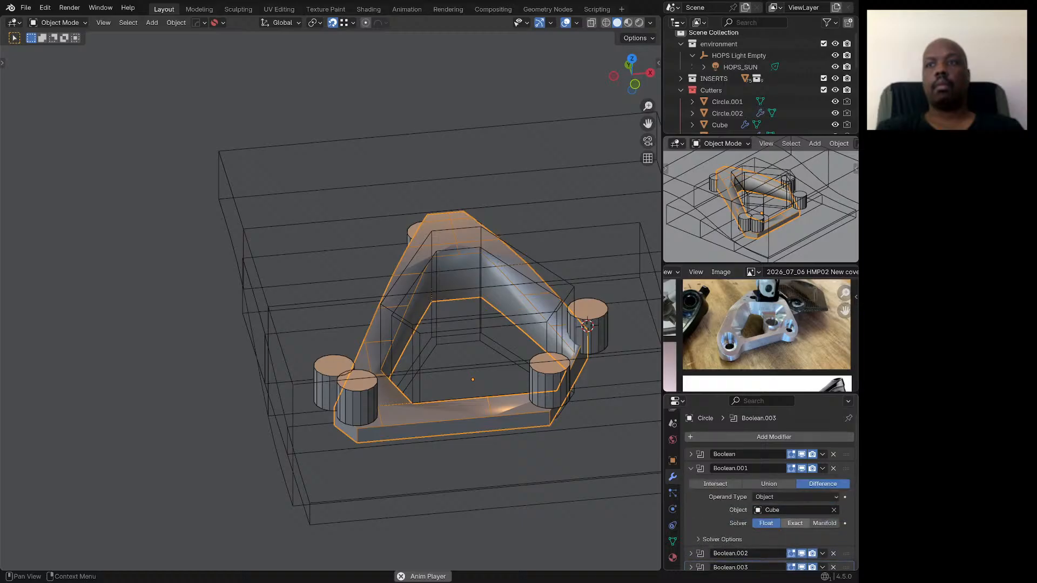
{"action": "left_click", "coordinate": [691, 468]}
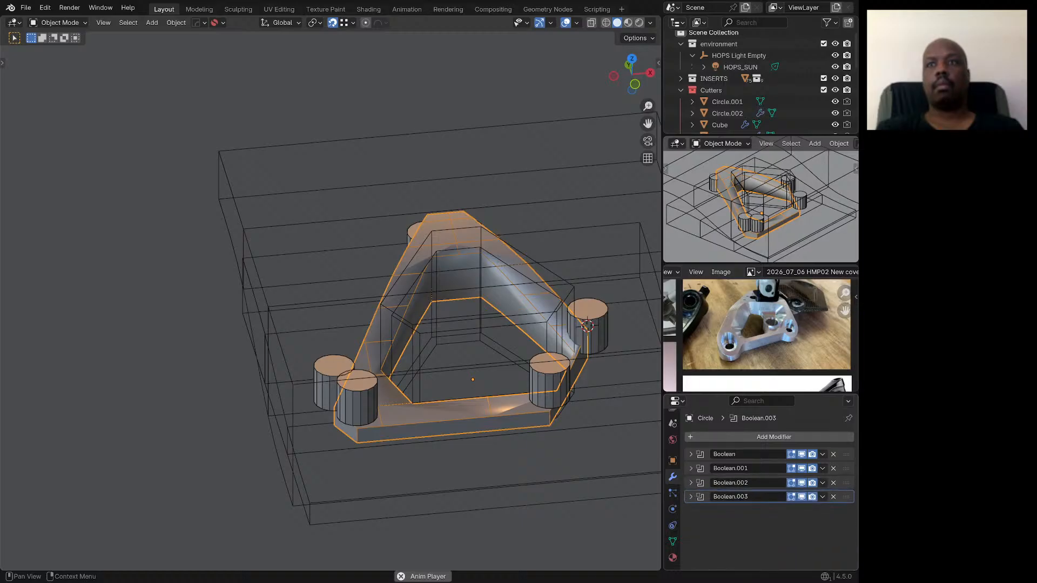
Step: Check the plate's first Boolean settings and raise the larger inner cutter (Circle.002) about 81 mm along the global Z axis
{"action": "left_click", "coordinate": [691, 454]}
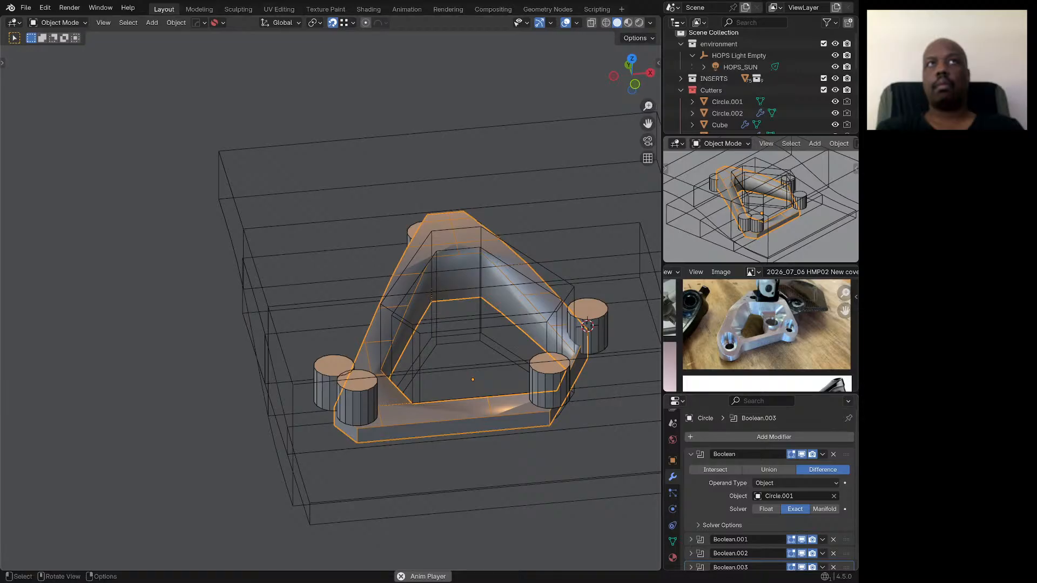
{"action": "middle_click_drag", "start_coordinate": [559, 278], "coordinate": [483, 265]}
{"action": "scroll", "coordinate": [480, 263], "scroll_direction": "up", "scroll_amount": 2}
{"action": "left_click", "coordinate": [494, 235]}
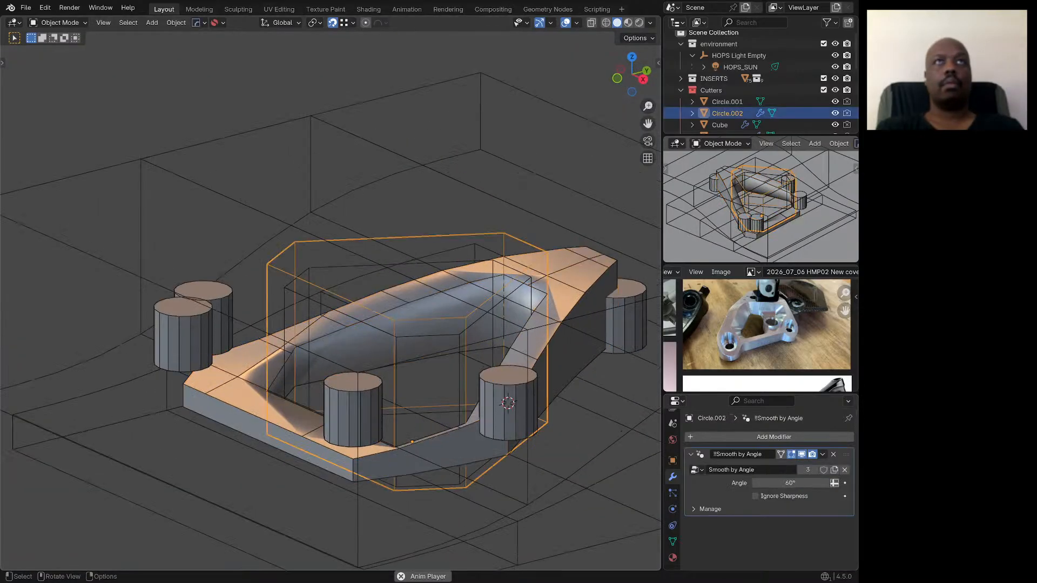
{"action": "key", "text": "g"}
{"action": "key", "text": "z"}
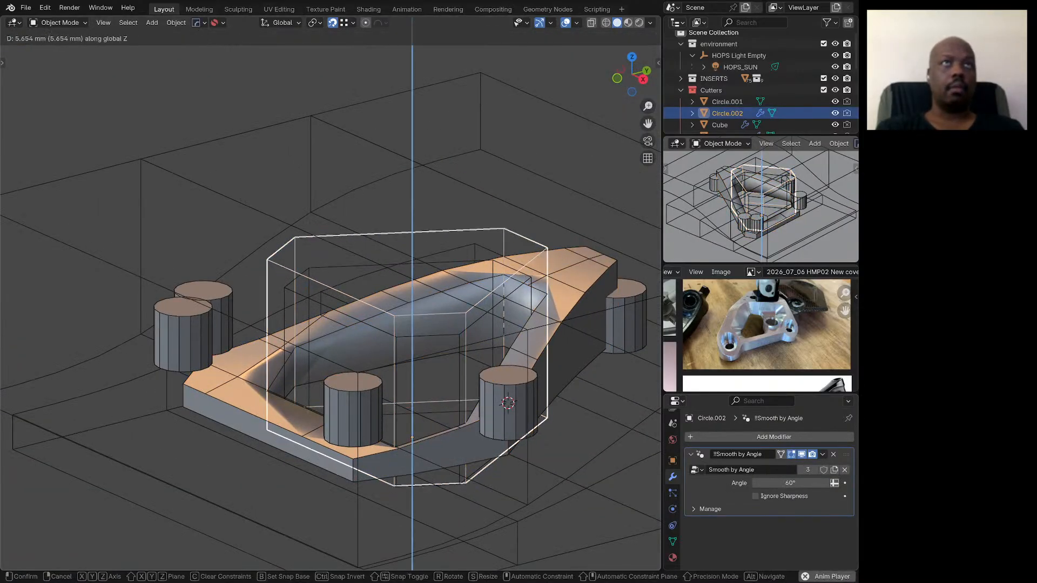
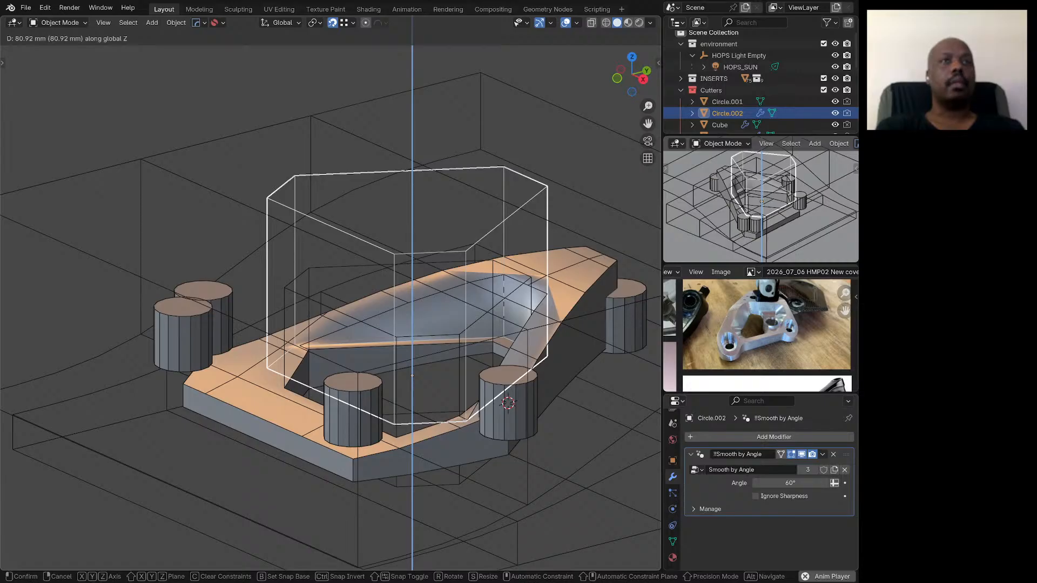
{"action": "left_click", "coordinate": [412, 259]}
Step: Shade the bracket plate flat
{"action": "middle_click_drag", "start_coordinate": [412, 259], "coordinate": [556, 265]}
{"action": "left_click", "coordinate": [232, 272]}
{"action": "right_click", "coordinate": [232, 272]}
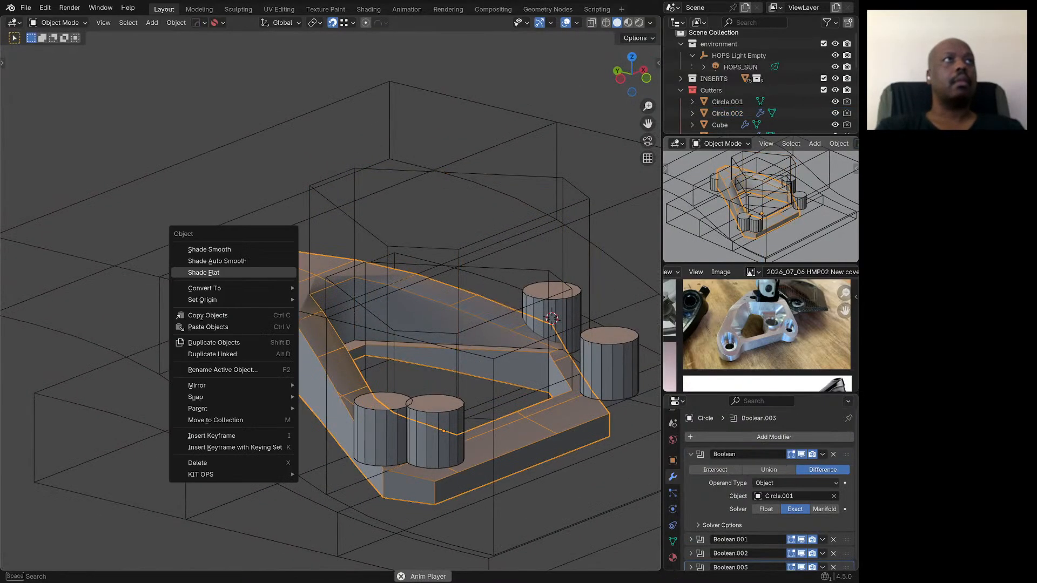
{"action": "left_click", "coordinate": [216, 272]}
Step: Recalculate all of the plate's mesh normals to the outside and reset its custom normal vectors
{"action": "key", "text": "Tab"}
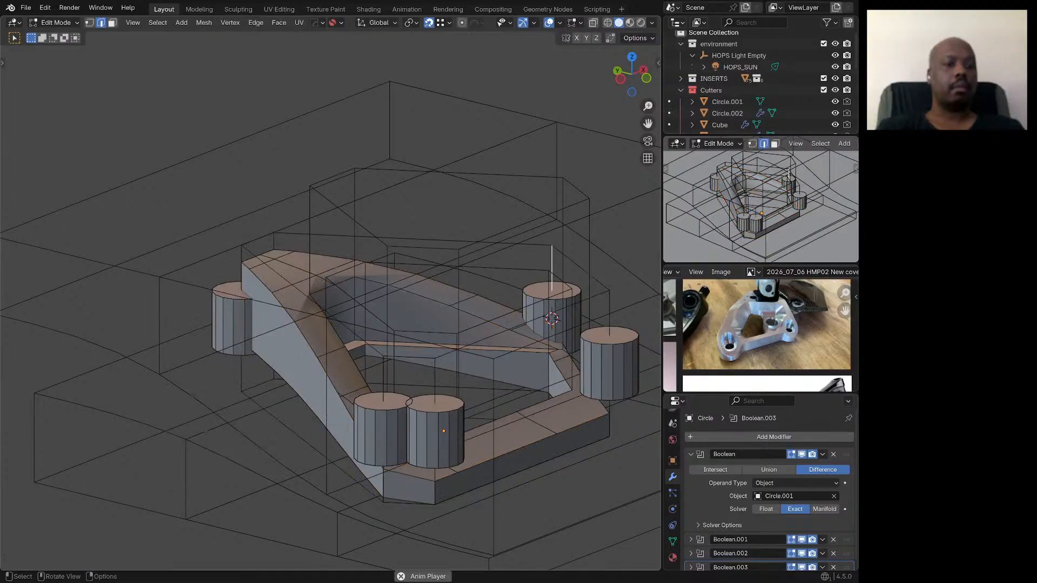
{"action": "key", "text": "a"}
{"action": "key", "text": "q"}
{"action": "mouse_move", "coordinate": [258, 463]}
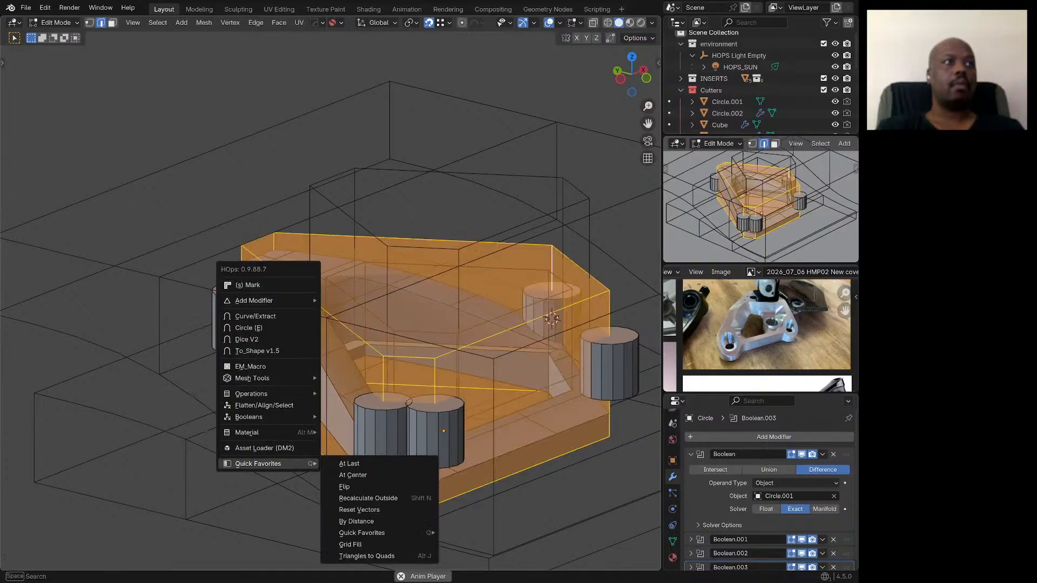
{"action": "left_click", "coordinate": [368, 498]}
{"action": "key", "text": "q"}
{"action": "mouse_move", "coordinate": [340, 439]}
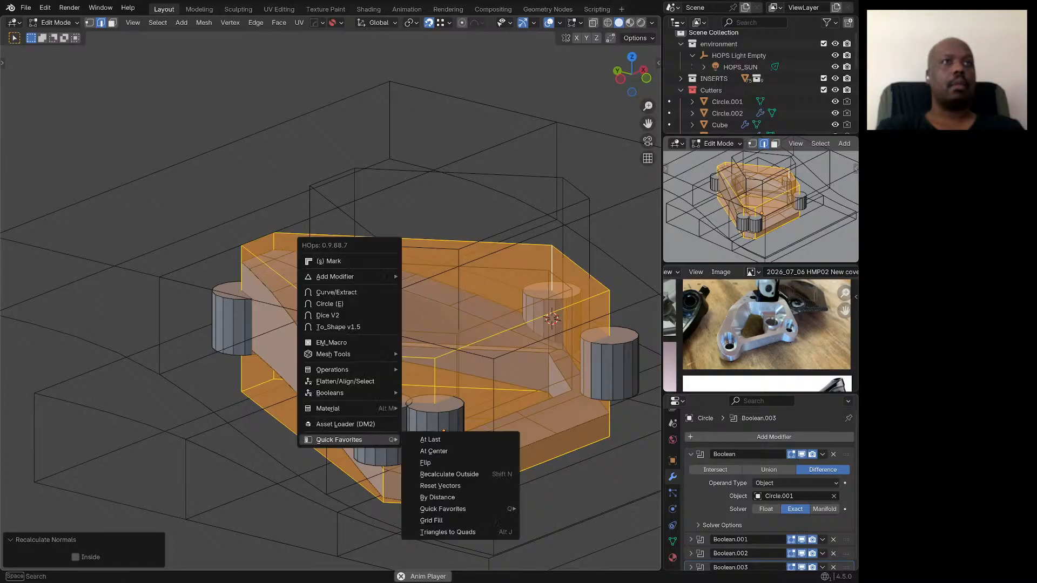
{"action": "left_click", "coordinate": [440, 485]}
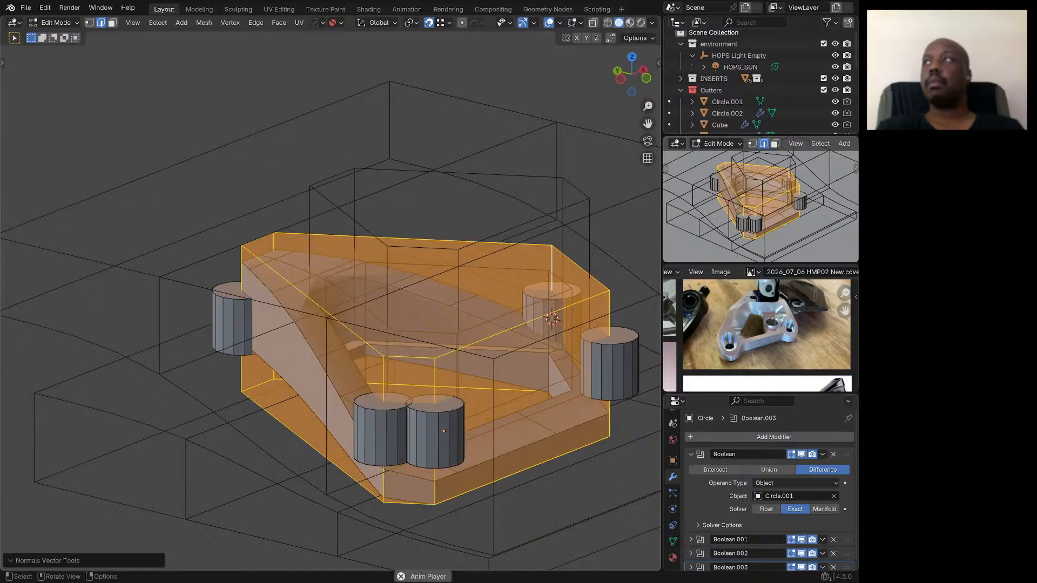
{"action": "middle_click_drag", "start_coordinate": [440, 475], "coordinate": [362, 479]}
{"action": "key", "text": "Tab"}
Step: Recalculate the normals of the larger inner cutter (Circle.002) to the outside and reset its normal vectors
{"action": "left_click", "coordinate": [361, 478]}
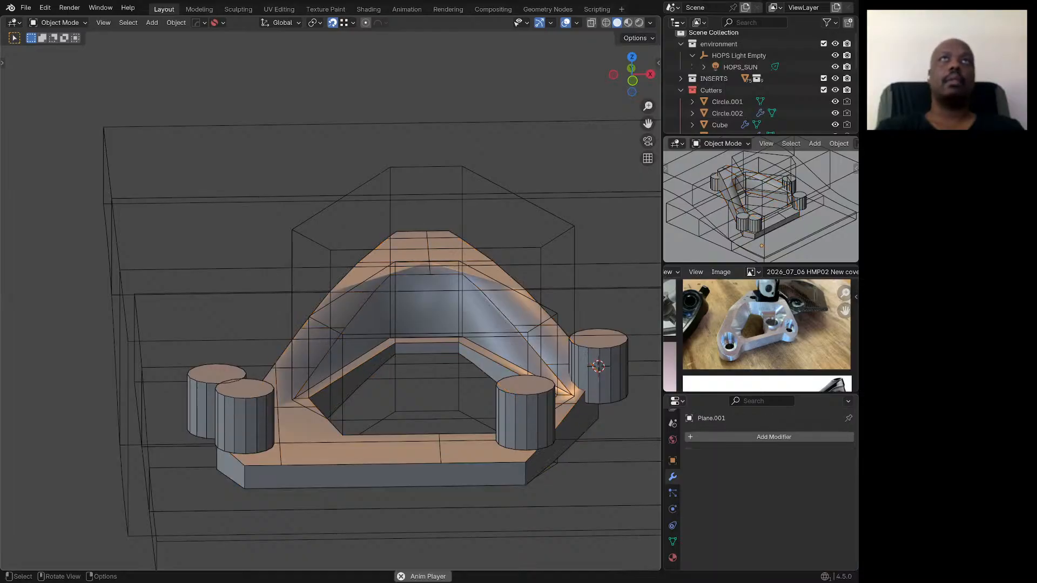
{"action": "left_click", "coordinate": [462, 238]}
{"action": "key", "text": "Tab"}
{"action": "key", "text": "a"}
{"action": "key", "text": "q"}
{"action": "mouse_move", "coordinate": [517, 236]}
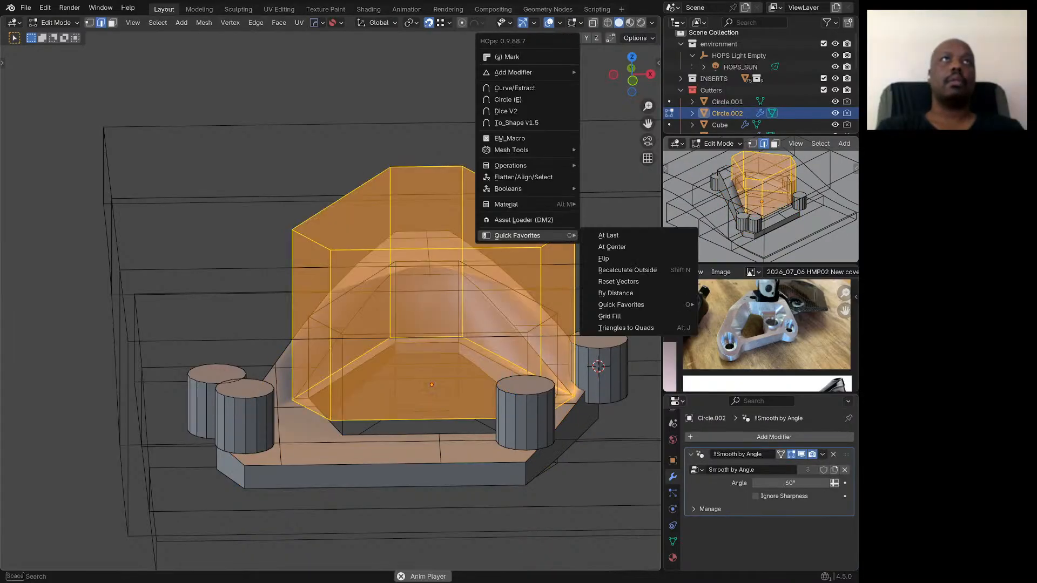
{"action": "left_click", "coordinate": [627, 270]}
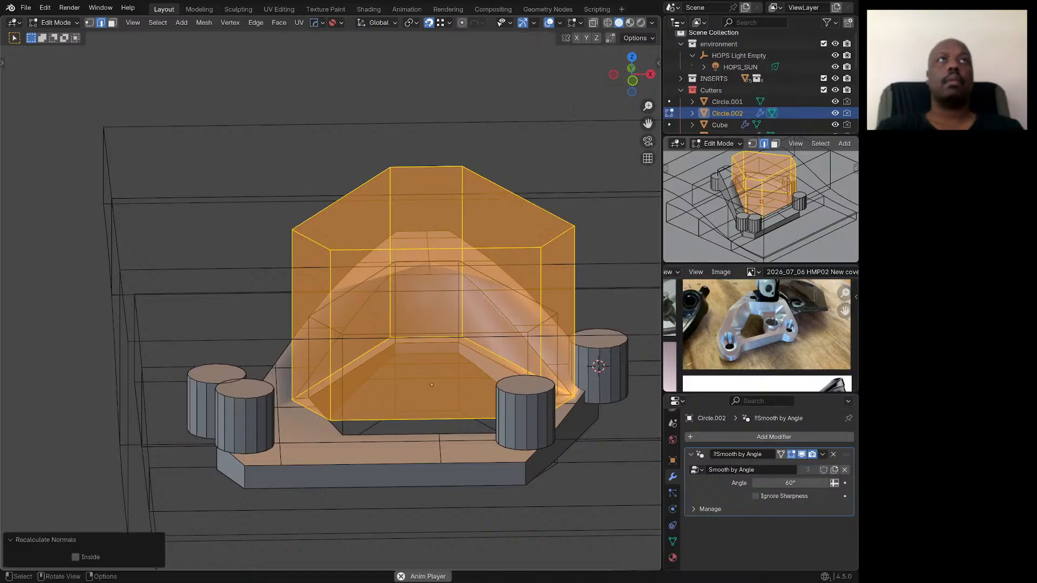
{"action": "key", "text": "q"}
{"action": "left_click", "coordinate": [643, 319]}
{"action": "key", "text": "Tab"}
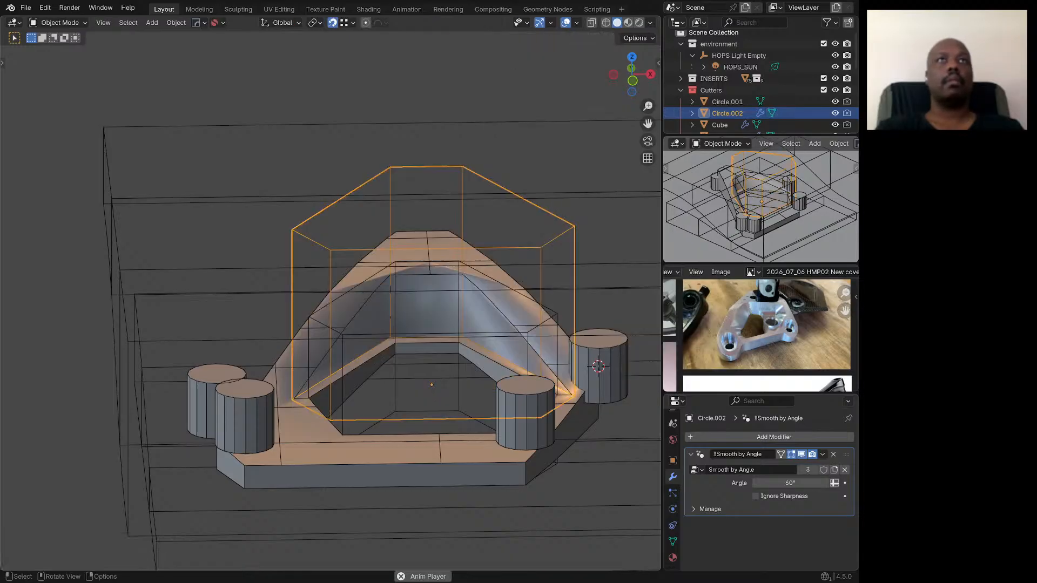
Step: Recalculate the normals of the smaller inner cutter (Circle.001) to the outside and reset its normal vectors
{"action": "left_click", "coordinate": [556, 315]}
{"action": "key", "text": "Tab"}
{"action": "key", "text": "a"}
{"action": "key", "text": "q"}
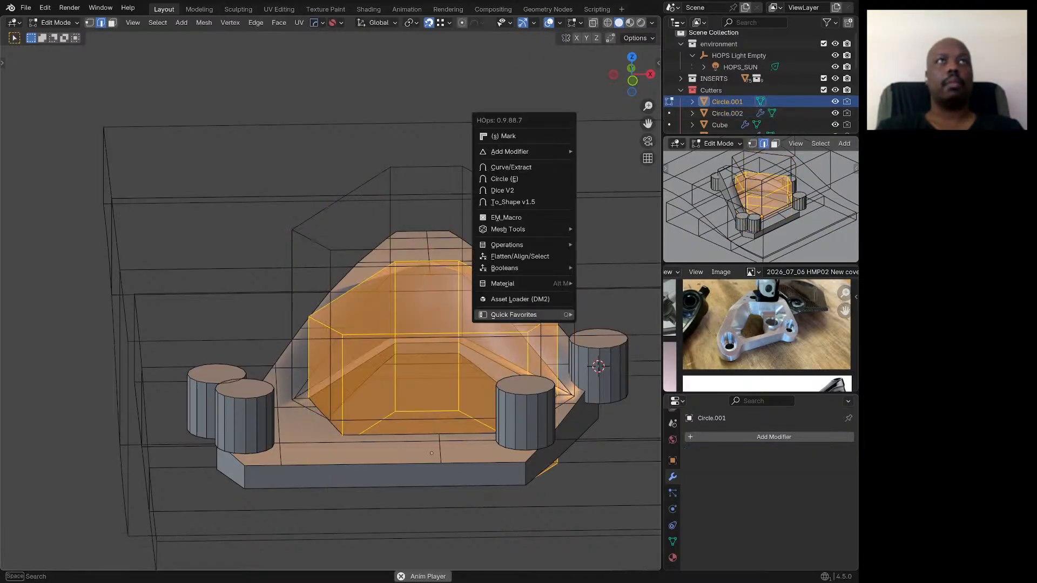
{"action": "mouse_move", "coordinate": [556, 315]}
{"action": "left_click", "coordinate": [624, 349]}
{"action": "key", "text": "q"}
{"action": "mouse_move", "coordinate": [563, 348]}
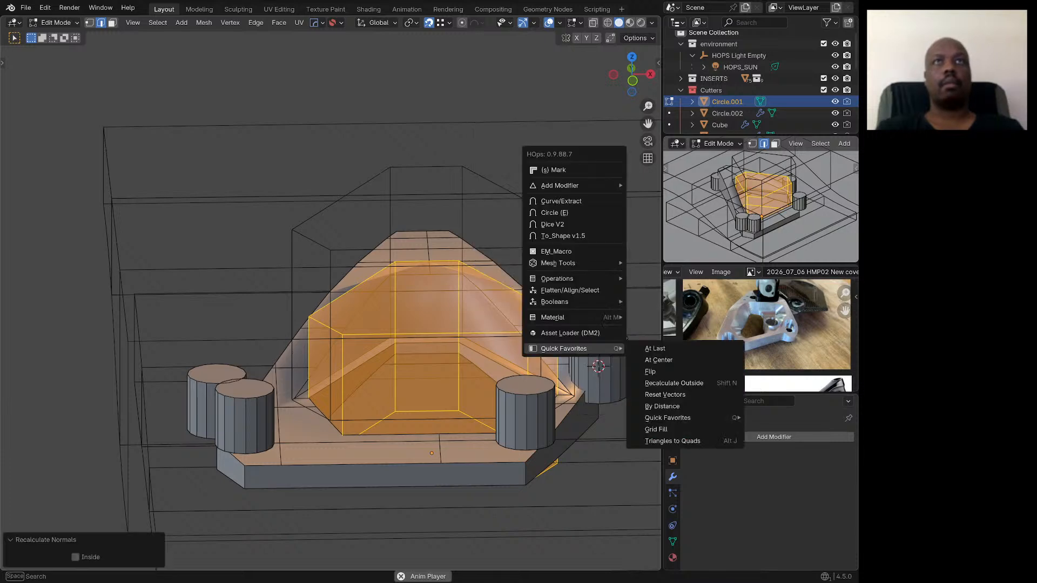
{"action": "left_click", "coordinate": [665, 394]}
{"action": "key", "text": "Tab"}
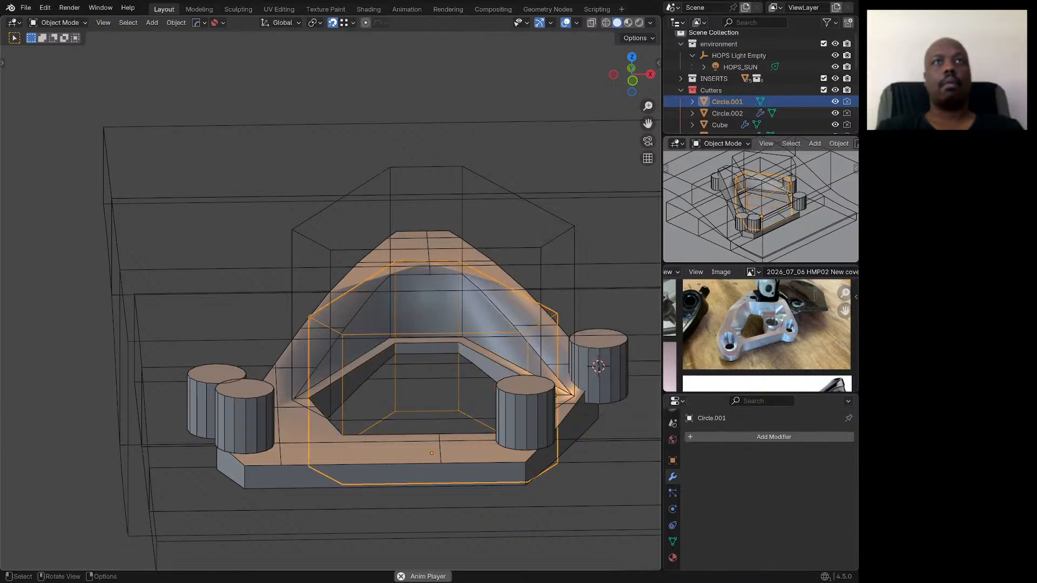
Step: Recalculate the normals of the upper curved block cutter (Cube) to the outside and reset its normal vectors
{"action": "middle_click_drag", "start_coordinate": [598, 366], "coordinate": [595, 375]}
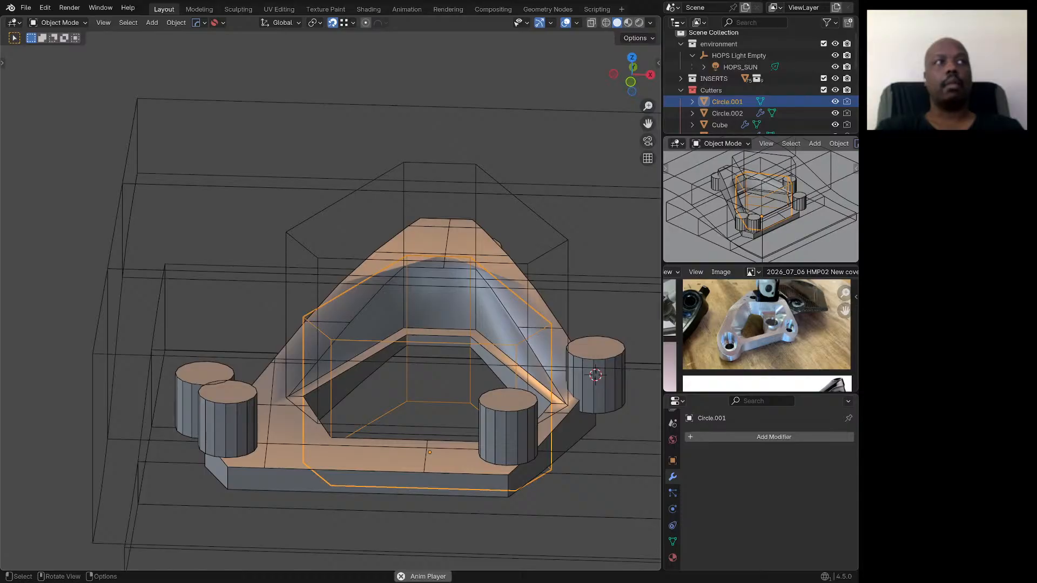
{"action": "left_click", "coordinate": [595, 375]}
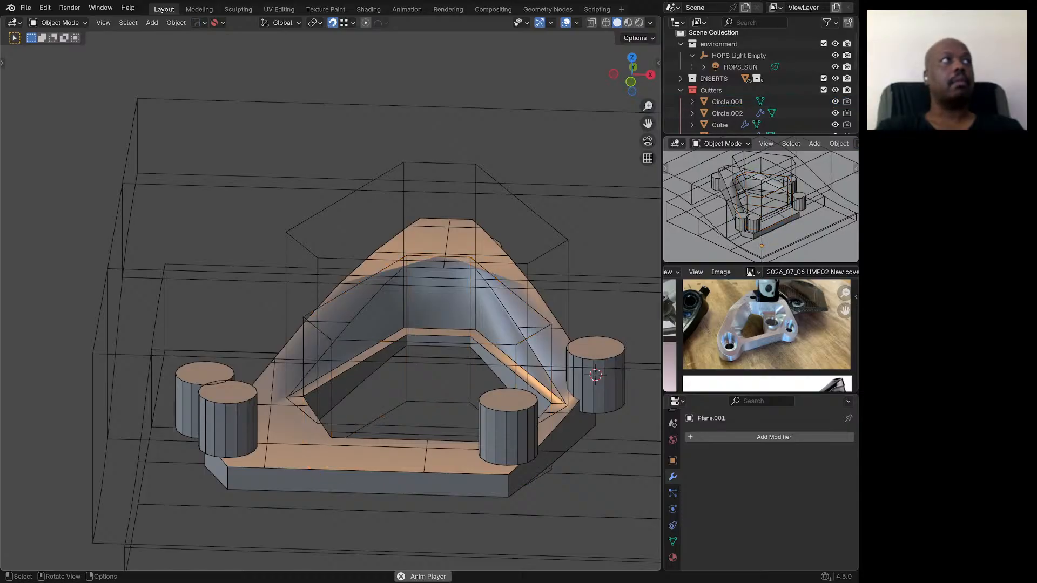
{"action": "left_click", "coordinate": [595, 375]}
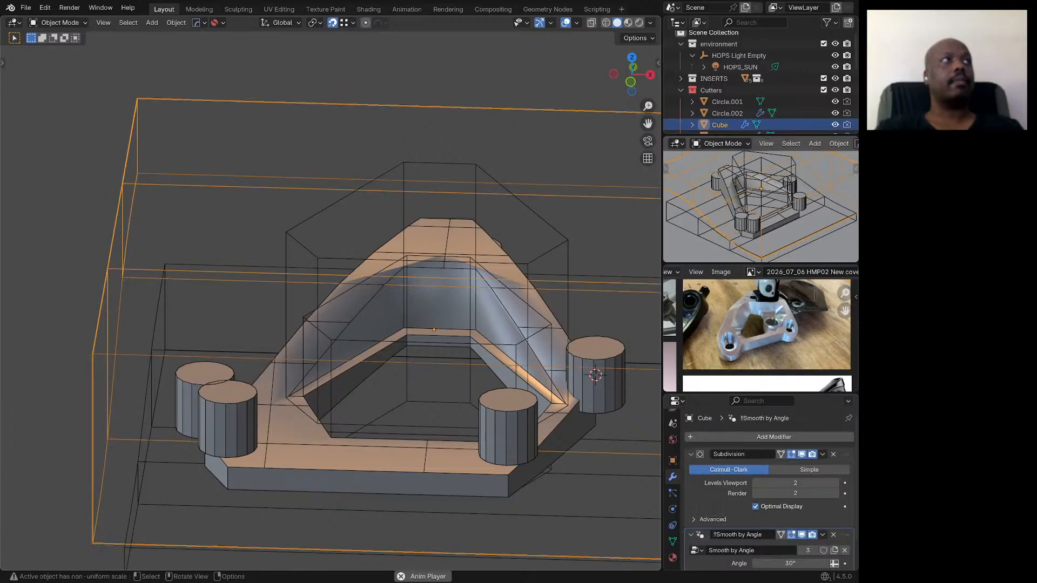
{"action": "key", "text": "Tab"}
{"action": "key", "text": "a"}
{"action": "key", "text": "q"}
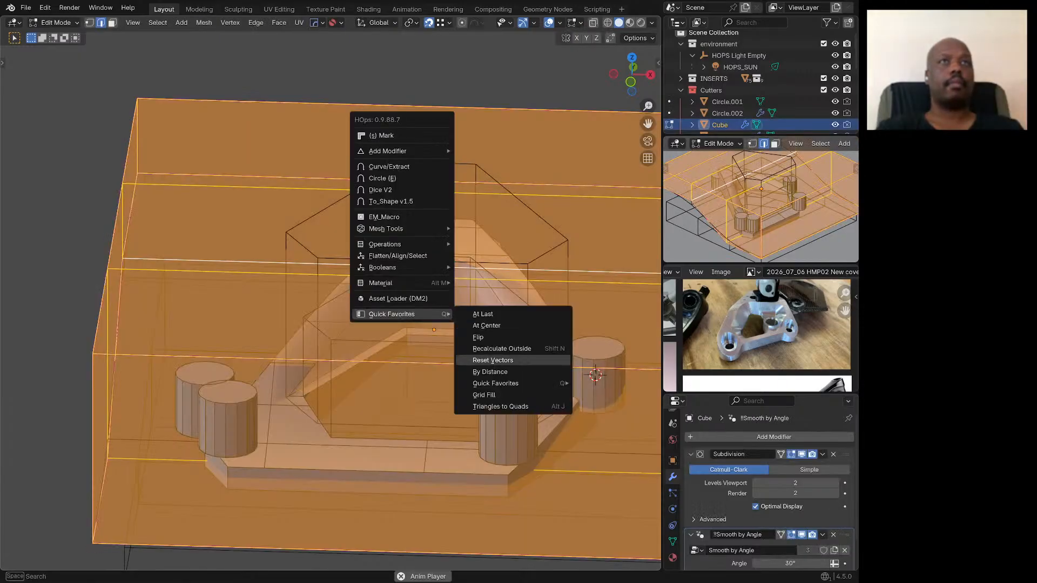
{"action": "key", "text": "Return"}
{"action": "key", "text": "q"}
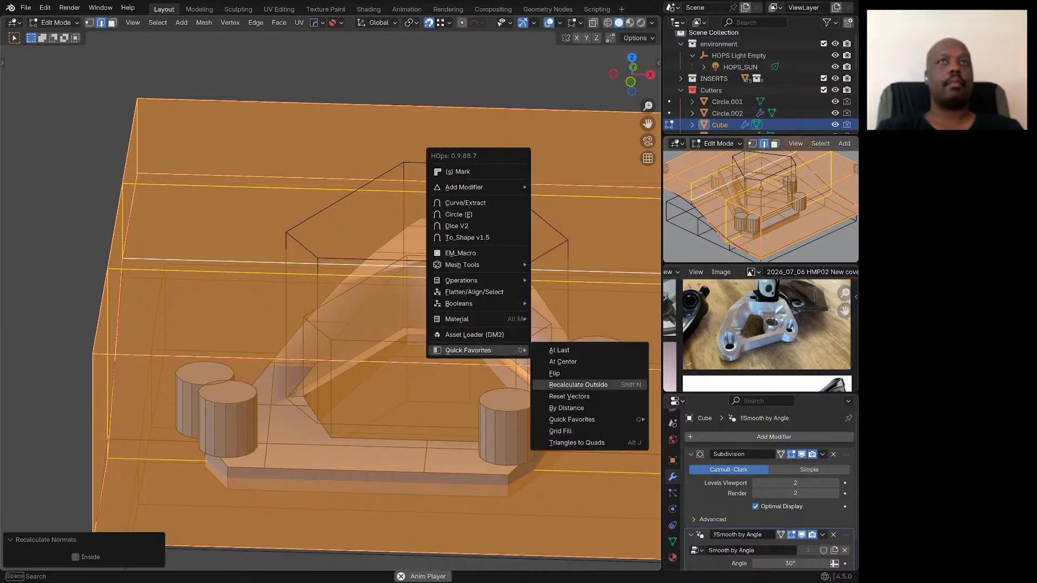
{"action": "key", "text": "Down"}
{"action": "key", "text": "Return"}
{"action": "key", "text": "Tab"}
Step: Recalculate the normals of the lower curved block cutter (Cube.001) to the outside and reset its normal vectors
{"action": "scroll", "coordinate": [330, 302], "scroll_direction": "down", "scroll_amount": 3}
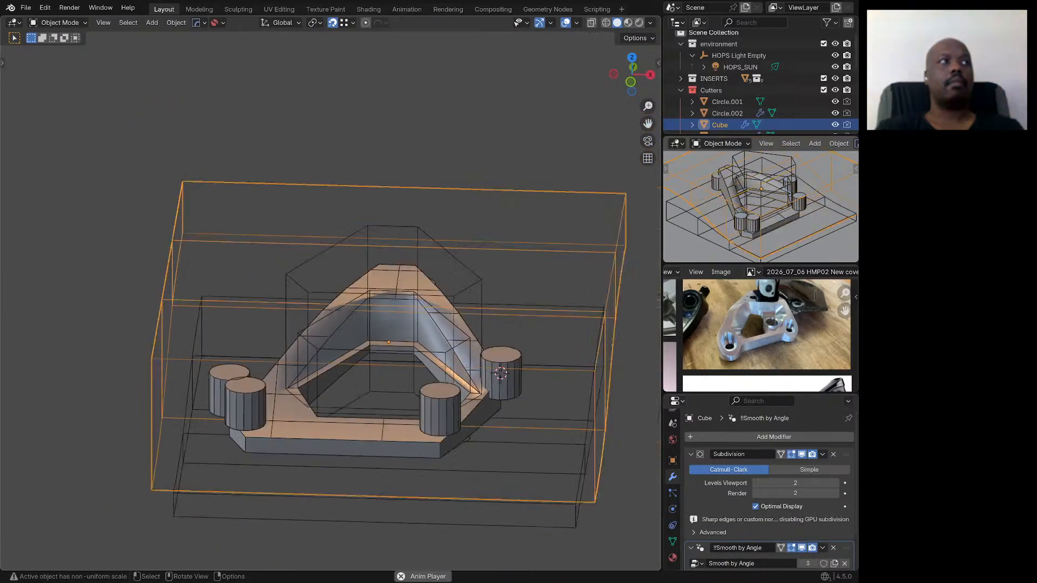
{"action": "middle_click_drag", "start_coordinate": [330, 303], "coordinate": [435, 278]}
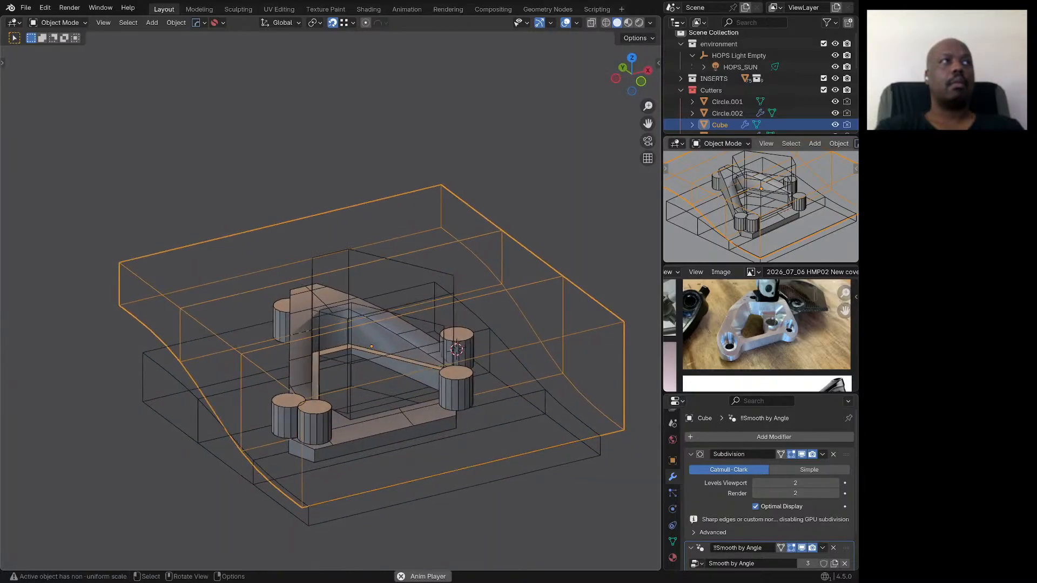
{"action": "left_click", "coordinate": [453, 472]}
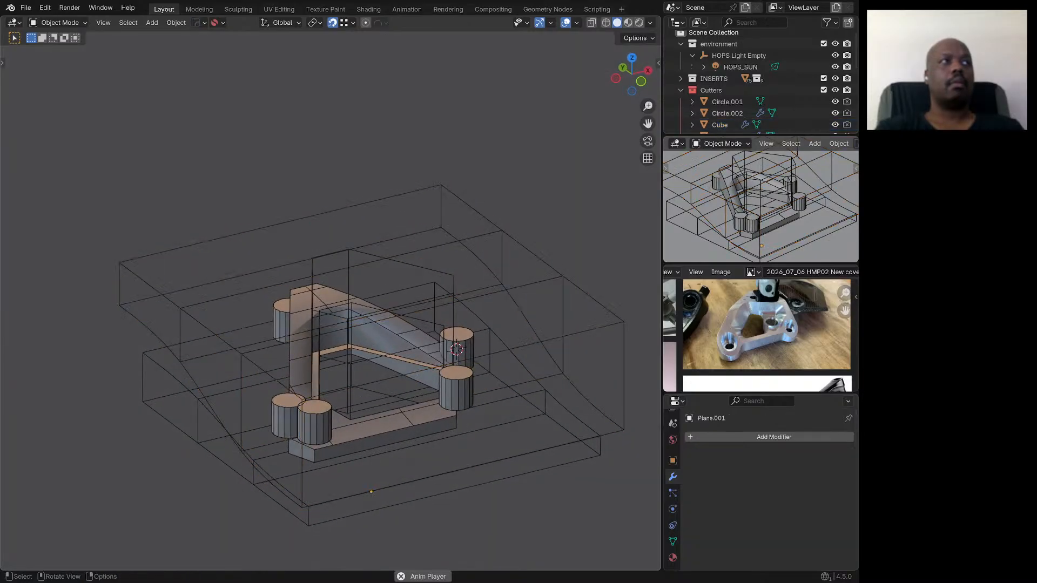
{"action": "left_click", "coordinate": [197, 401]}
{"action": "key", "text": "Tab"}
{"action": "key", "text": "a"}
{"action": "key", "text": "q"}
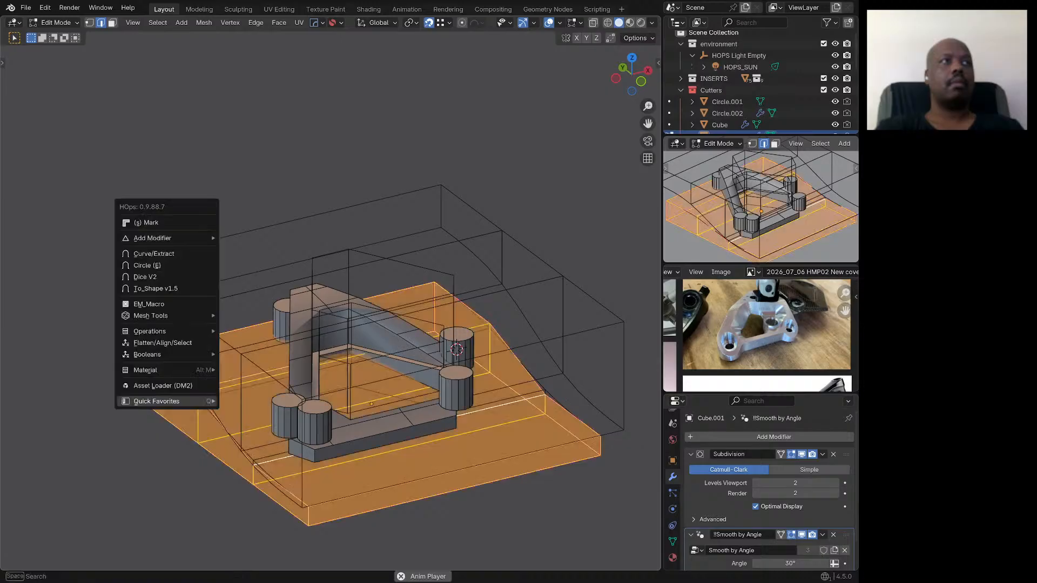
{"action": "mouse_move", "coordinate": [197, 402]}
{"action": "left_click", "coordinate": [267, 436]}
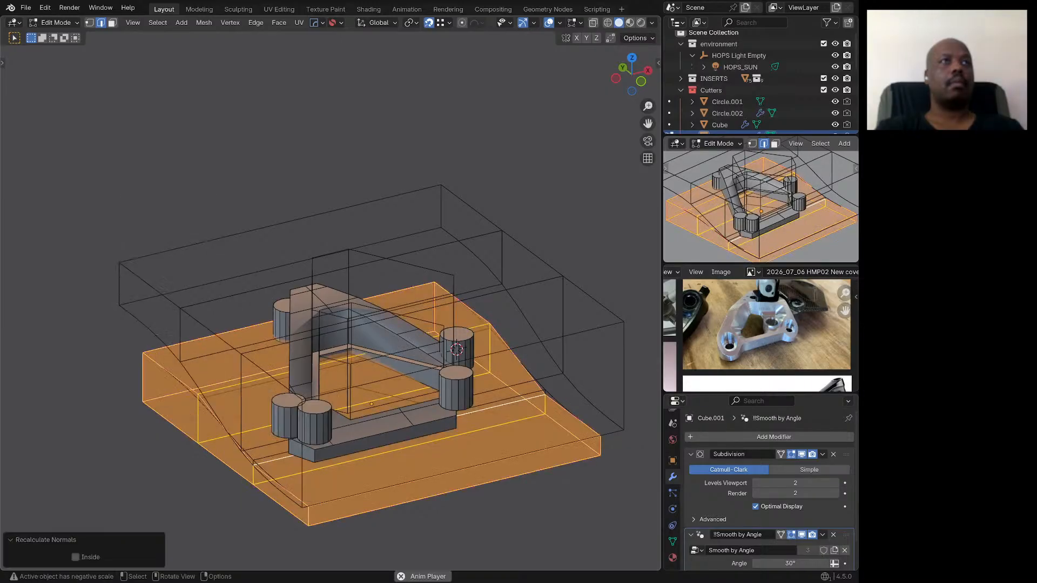
{"action": "key", "text": "q"}
{"action": "mouse_move", "coordinate": [267, 436]}
{"action": "mouse_move", "coordinate": [349, 505]}
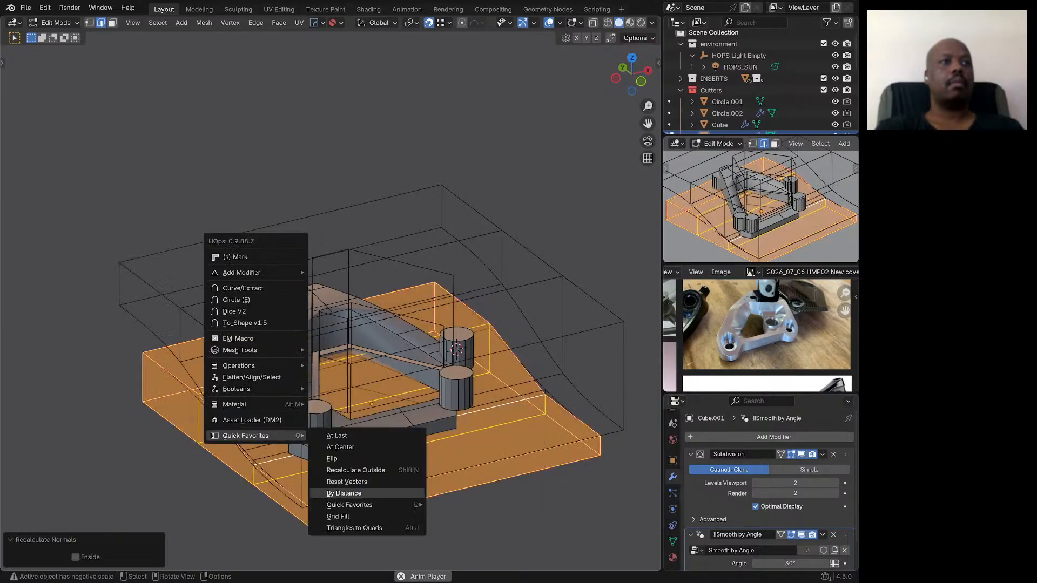
{"action": "left_click", "coordinate": [346, 481]}
{"action": "key", "text": "Tab"}
Step: Move the upper curved block cutter (Cube) up about 8.7 mm along the global Z axis
{"action": "scroll", "coordinate": [340, 340], "scroll_direction": "up", "scroll_amount": 3}
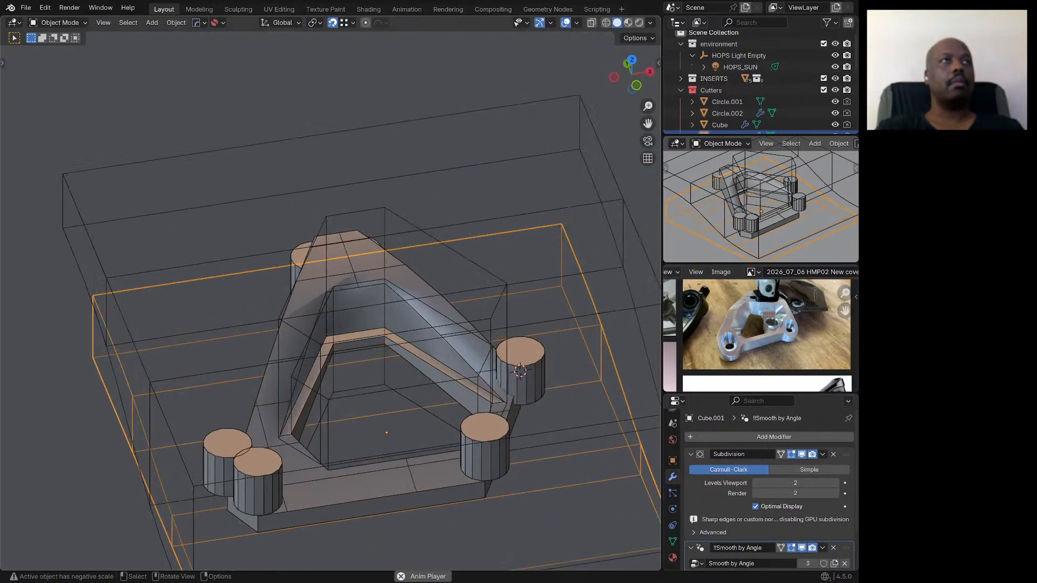
{"action": "middle_click_drag", "start_coordinate": [339, 341], "coordinate": [267, 311]}
{"action": "scroll", "coordinate": [293, 307], "scroll_direction": "down", "scroll_amount": 3}
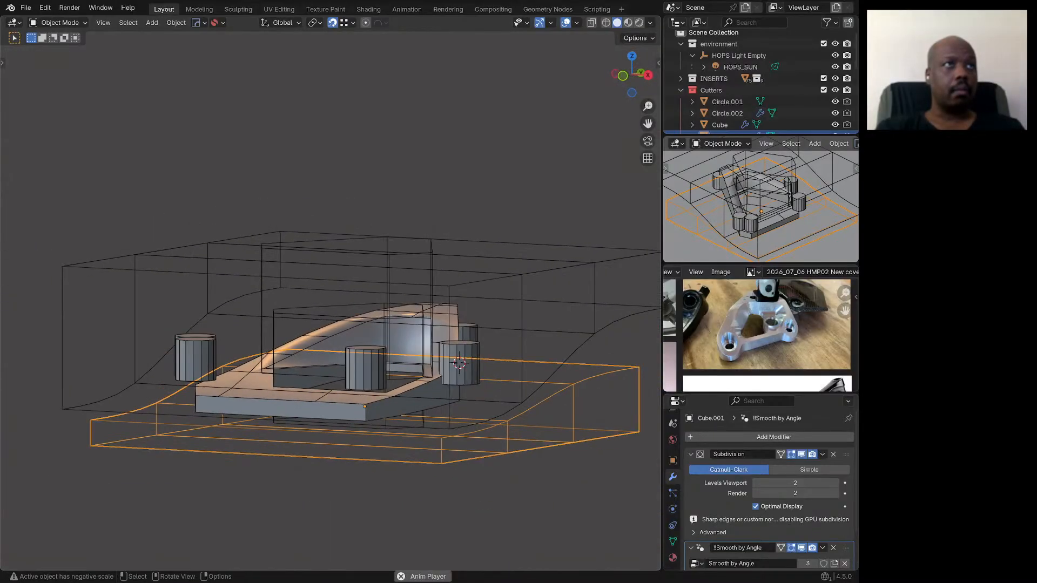
{"action": "left_click", "coordinate": [522, 335]}
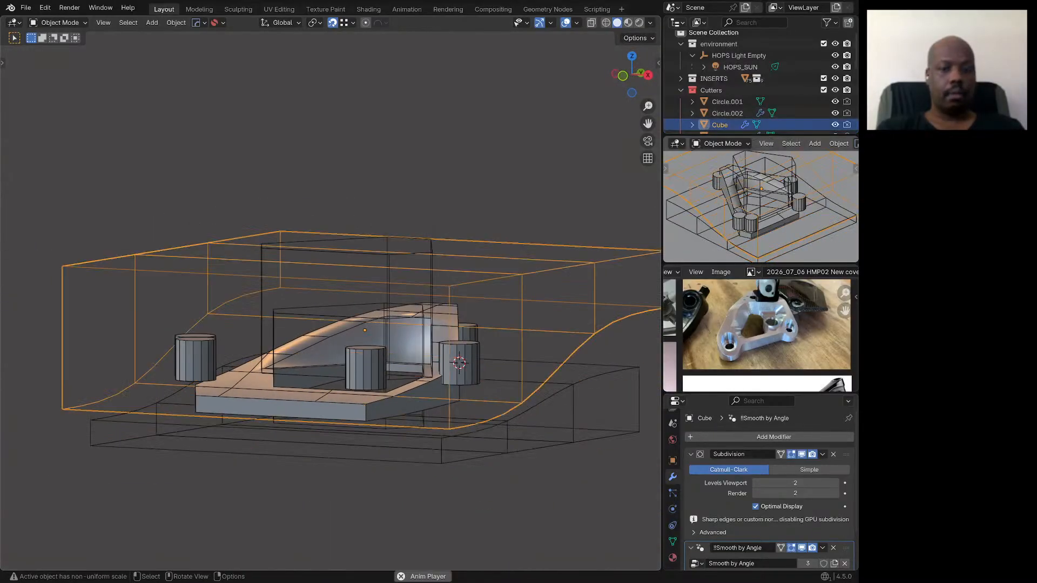
{"action": "key", "text": "g"}
{"action": "key", "text": "z"}
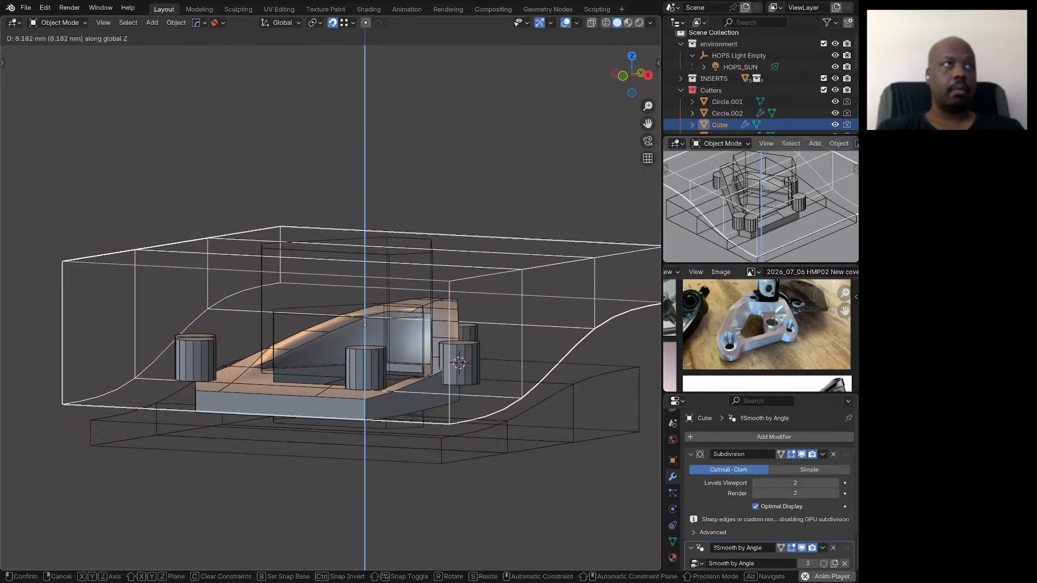
{"action": "key", "text": "Return"}
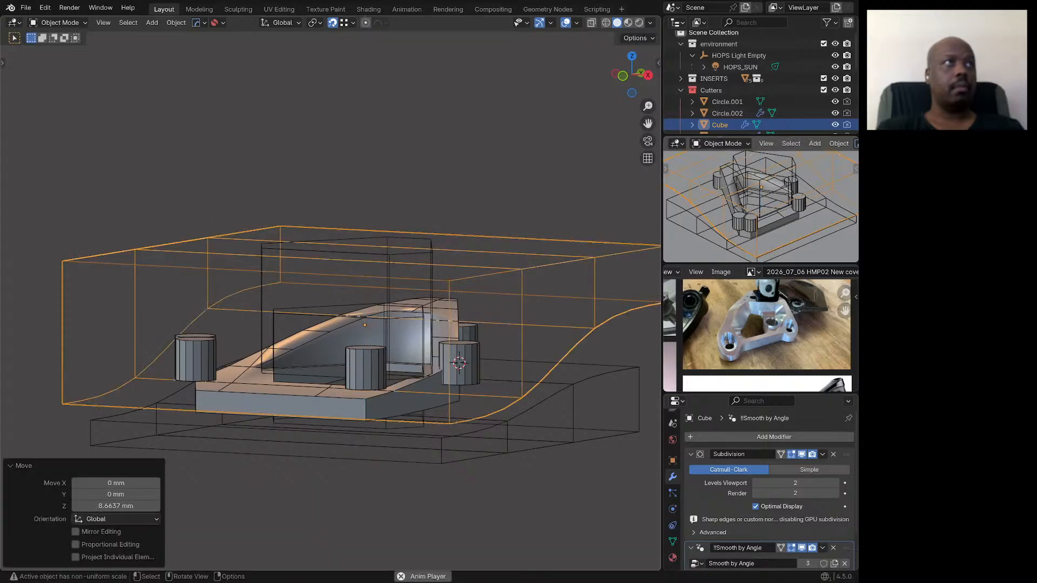
Step: Lower the larger inner cutter (Circle.002) by about 8.2 mm along the global Z axis
{"action": "left_click", "coordinate": [388, 255]}
{"action": "key", "text": "g"}
{"action": "key", "text": "z"}
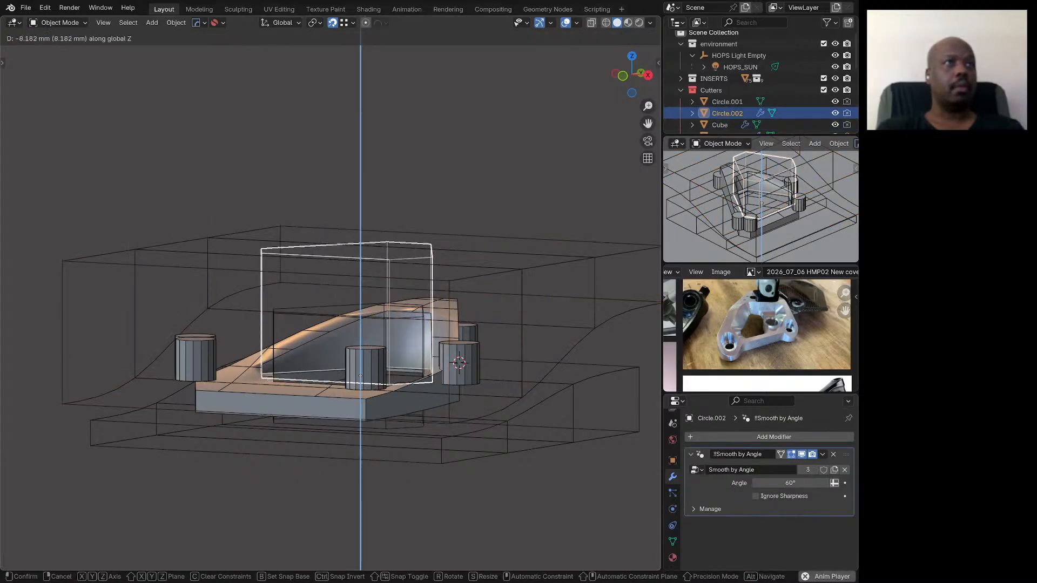
{"action": "key", "text": "Return"}
Step: Lower the whole mesh of the larger inner cutter (Circle.002) about 21.2 mm along global Z, snapping its lower corner vertex to the bracket's corner height
{"action": "middle_click_drag", "start_coordinate": [263, 360], "coordinate": [217, 373]}
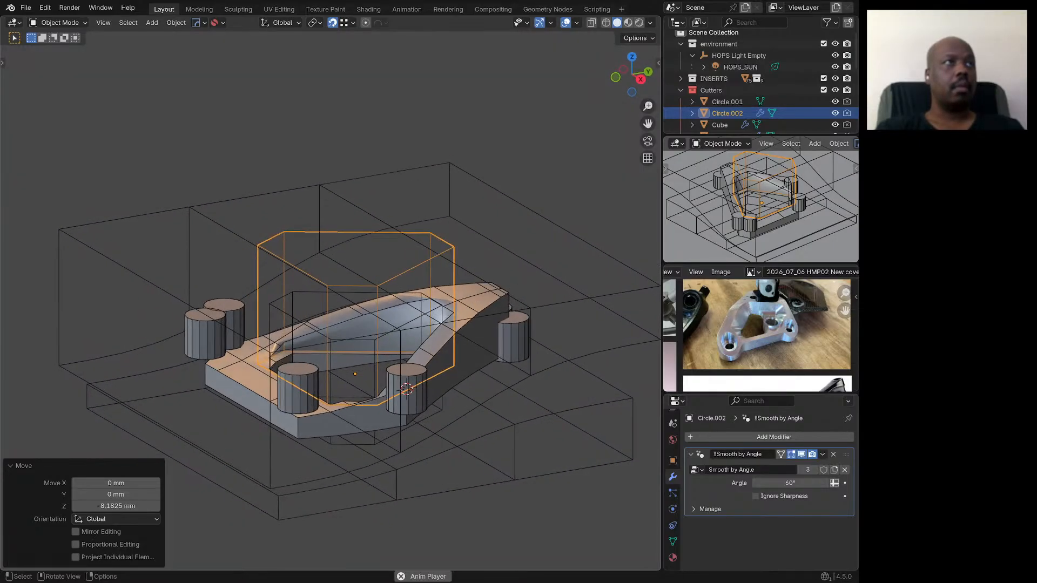
{"action": "scroll", "coordinate": [216, 373], "scroll_direction": "up", "scroll_amount": 3}
{"action": "key", "text": "Tab"}
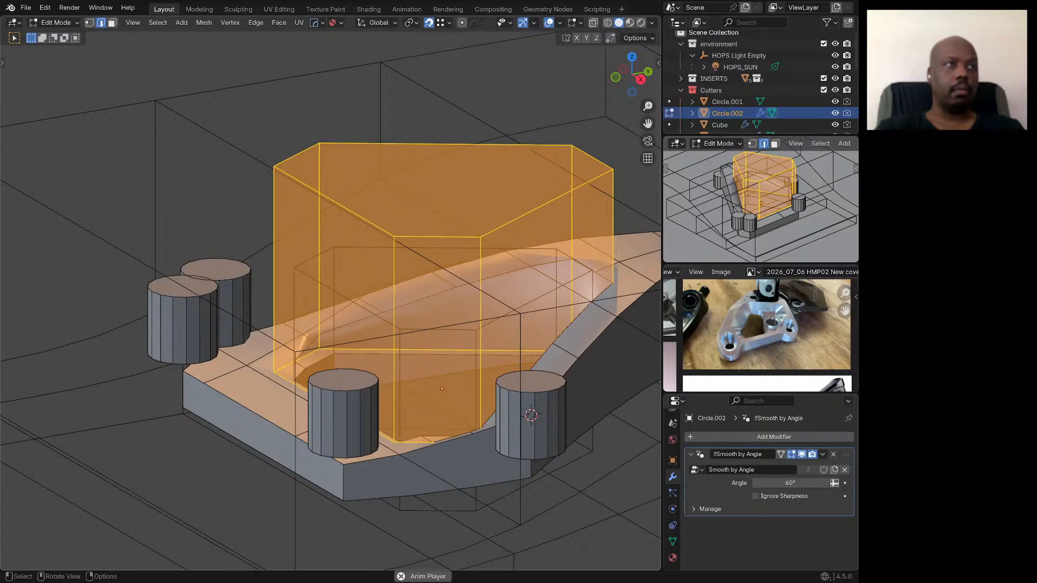
{"action": "key", "text": "1"}
{"action": "left_click", "coordinate": [274, 373], "text": "shift"}
{"action": "left_click", "coordinate": [274, 372], "text": "shift"}
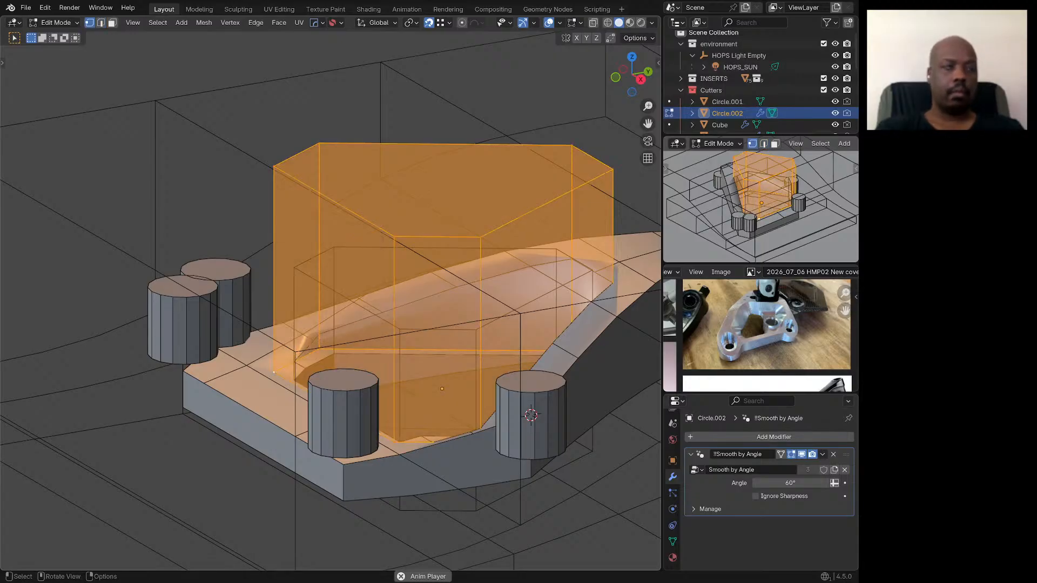
{"action": "key", "text": "g"}
{"action": "key", "text": "z"}
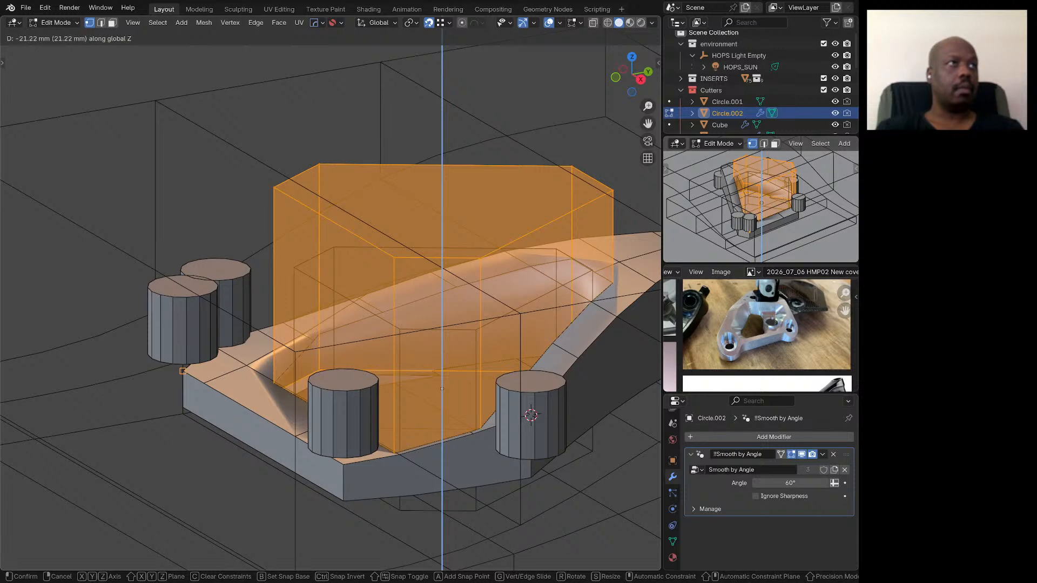
{"action": "left_click", "coordinate": [182, 371]}
{"action": "middle_click_drag", "start_coordinate": [182, 371], "coordinate": [201, 411]}
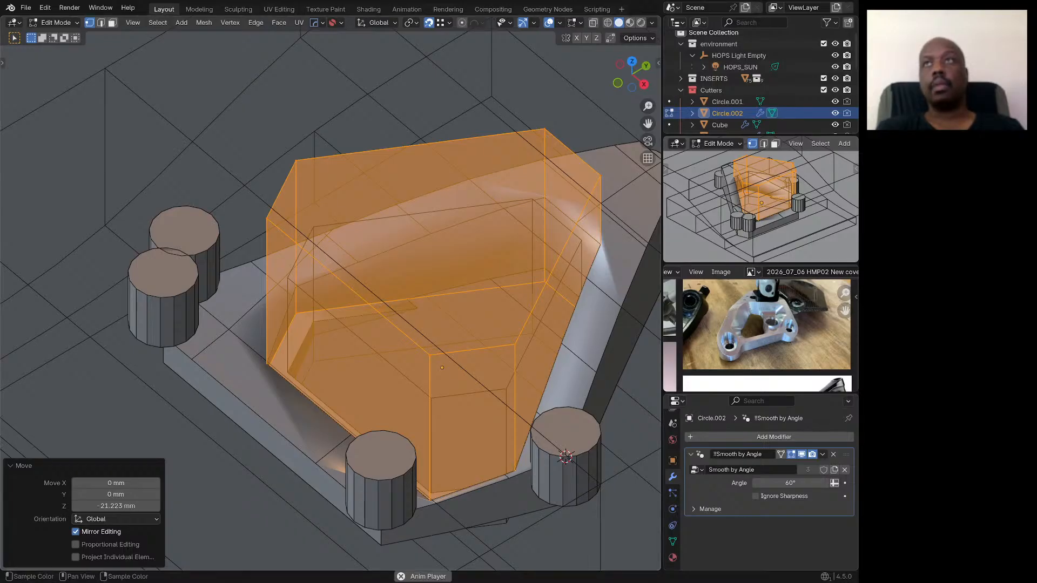
{"action": "middle_click_drag", "start_coordinate": [201, 411], "coordinate": [214, 407]}
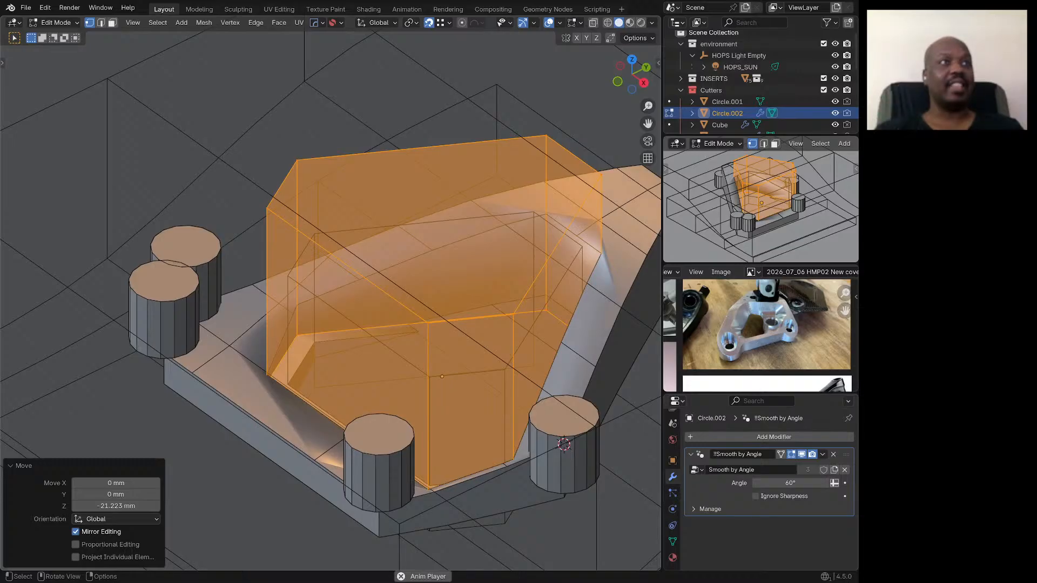
Step: Isolate the larger inner cutter (Circle.002) and inset its bottom face by about 41 mm
{"action": "key", "text": "KP_Divide"}
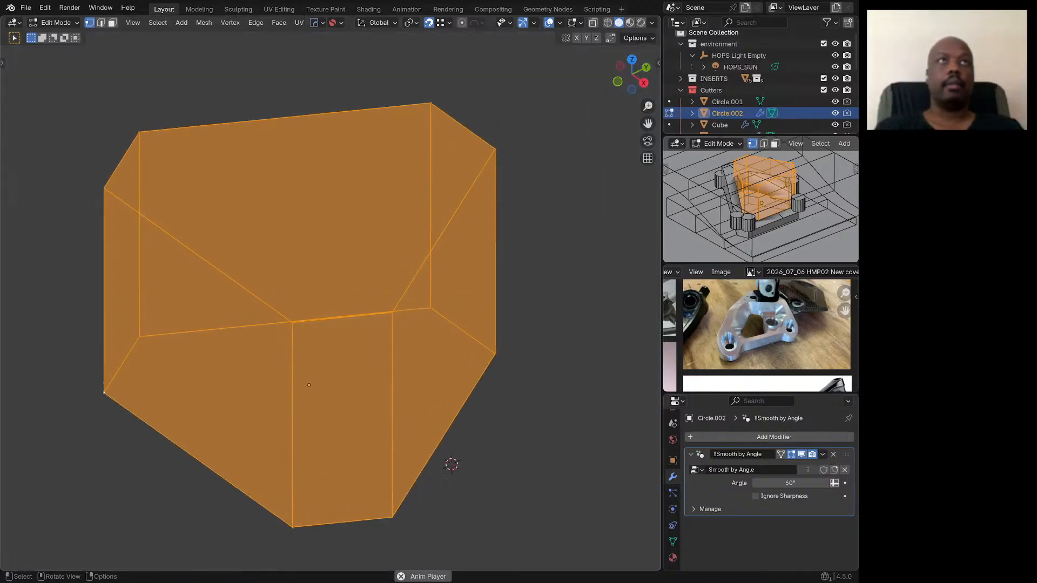
{"action": "middle_click_drag", "start_coordinate": [216, 400], "coordinate": [216, 305]}
{"action": "scroll", "coordinate": [217, 305], "scroll_direction": "down", "scroll_amount": 4}
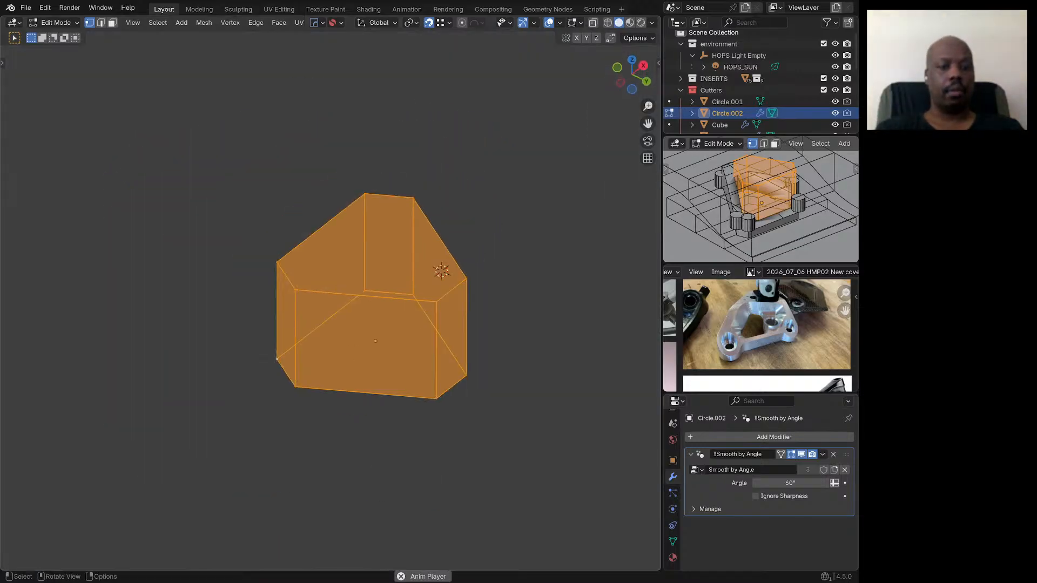
{"action": "key", "text": "3"}
{"action": "left_click", "coordinate": [375, 345]}
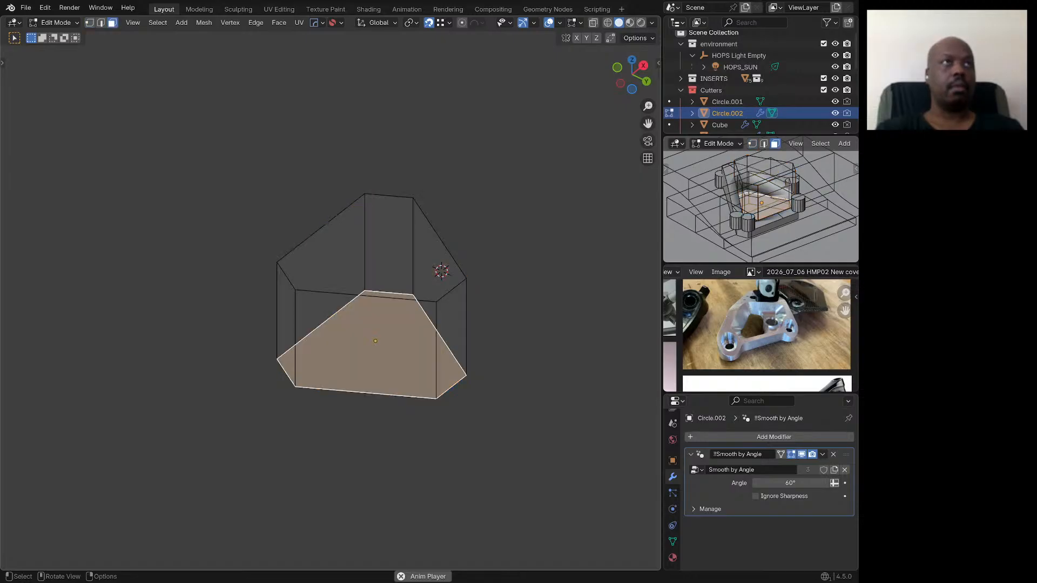
{"action": "key", "text": "i"}
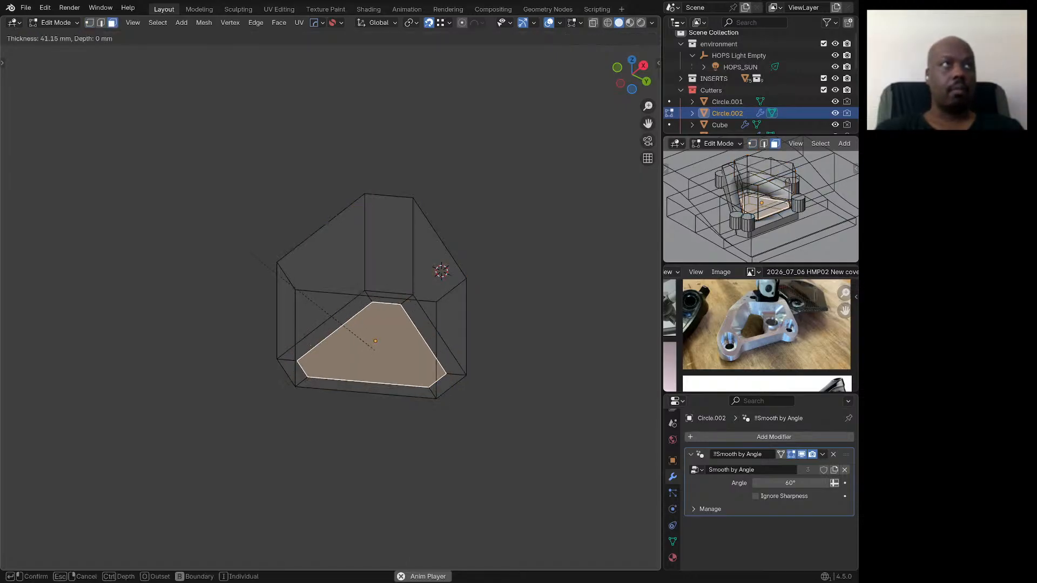
{"action": "left_click", "coordinate": [251, 253]}
Step: Add one horizontal loop cut around the cutter's side walls and slide it near the bottom edge, factor about -0.856
{"action": "middle_click_drag", "start_coordinate": [251, 253], "coordinate": [239, 294]}
{"action": "scroll", "coordinate": [239, 294], "scroll_direction": "up", "scroll_amount": 1}
{"action": "key", "text": "ctrl+r"}
{"action": "left_click", "coordinate": [243, 302]}
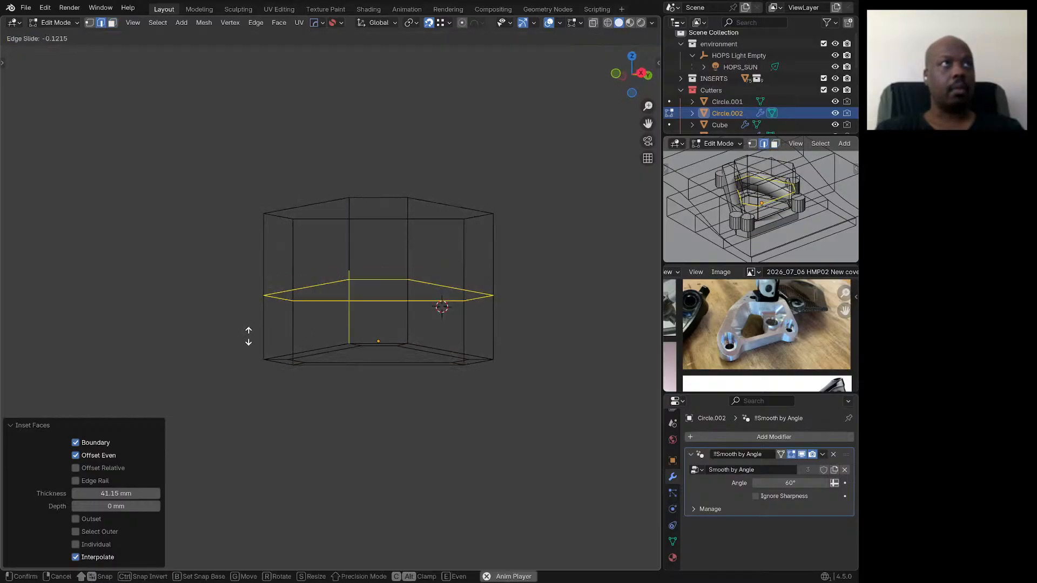
{"action": "left_click", "coordinate": [169, 382]}
Step: Dissolve the cutter's outer bottom edge loop to form a chamfer, then leave isolation and return to Object Mode
{"action": "middle_click_drag", "start_coordinate": [169, 381], "coordinate": [184, 415]}
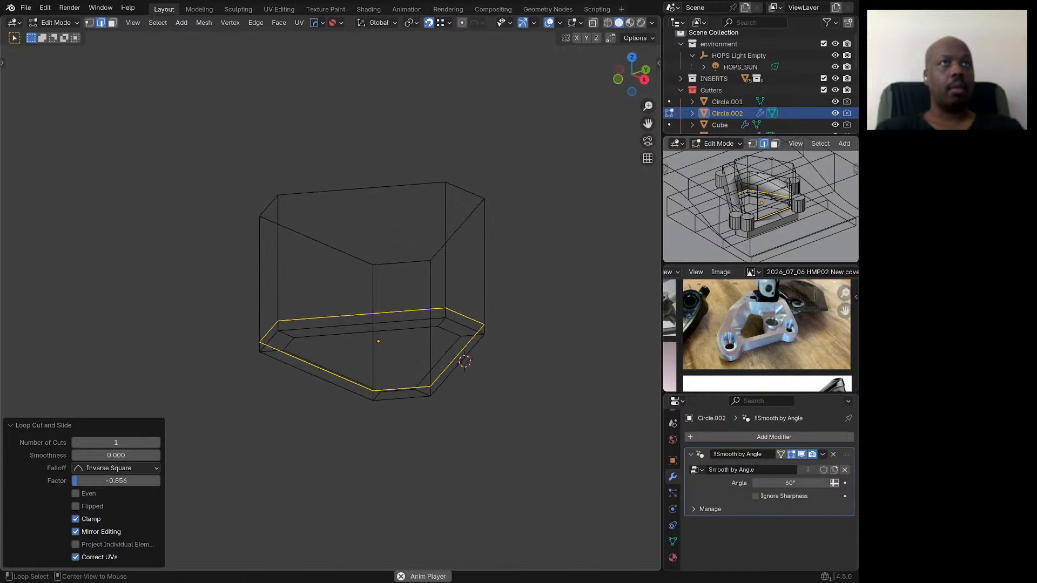
{"action": "left_click", "coordinate": [464, 359], "text": "alt"}
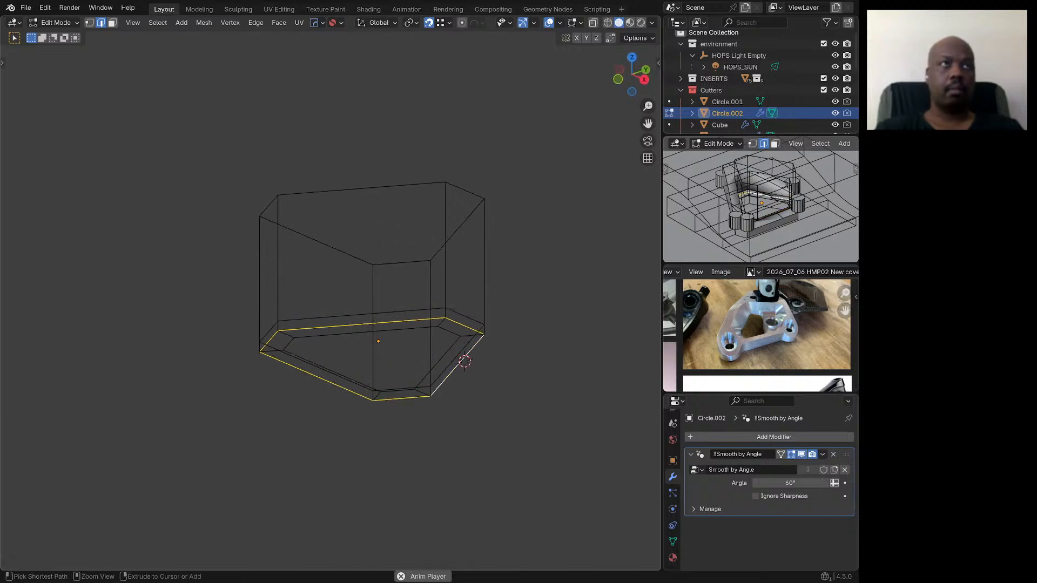
{"action": "key", "text": "ctrl+x"}
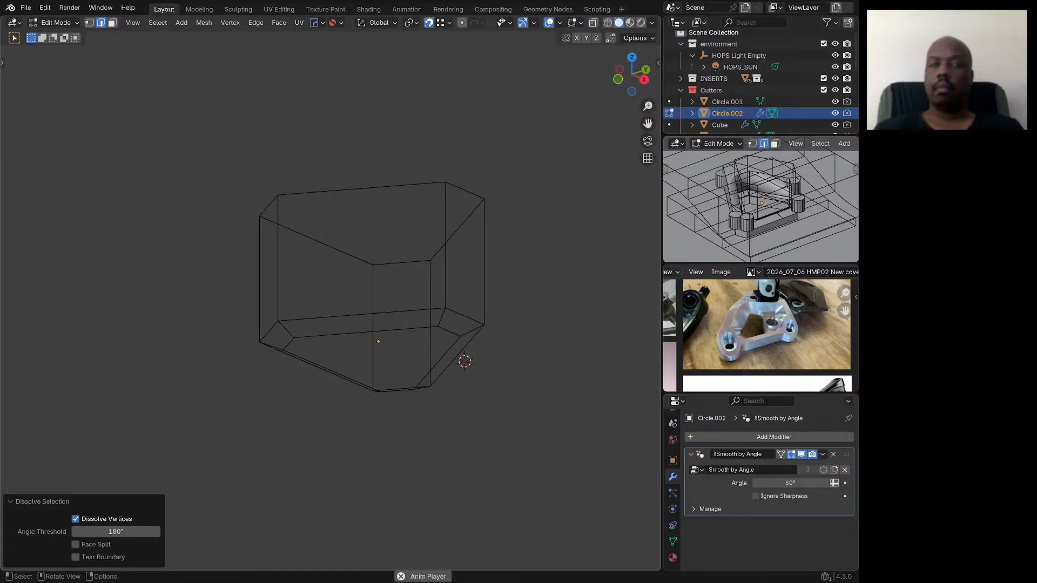
{"action": "key", "text": "KP_Divide"}
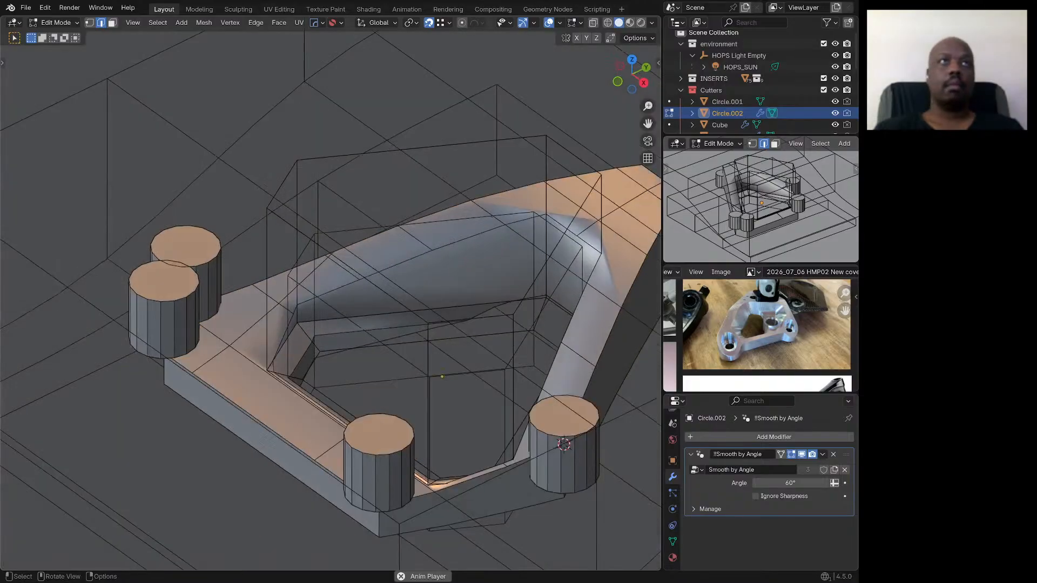
{"action": "scroll", "coordinate": [456, 261], "scroll_direction": "down", "scroll_amount": 5}
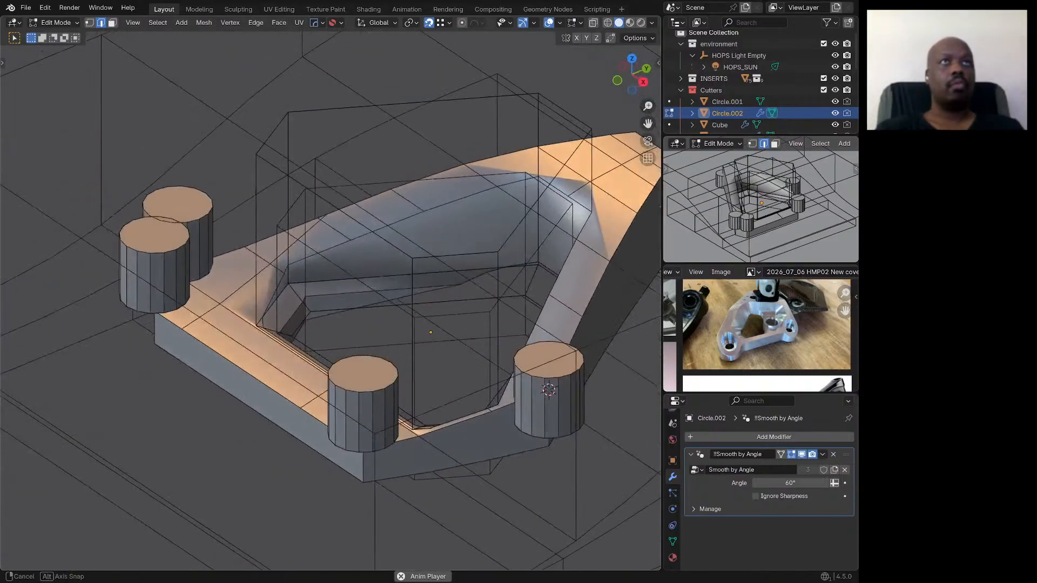
{"action": "scroll", "coordinate": [502, 308], "scroll_direction": "down", "scroll_amount": 1}
{"action": "middle_click_drag", "start_coordinate": [502, 308], "coordinate": [526, 331]}
{"action": "middle_click_drag", "start_coordinate": [526, 332], "coordinate": [564, 363], "text": "shift"}
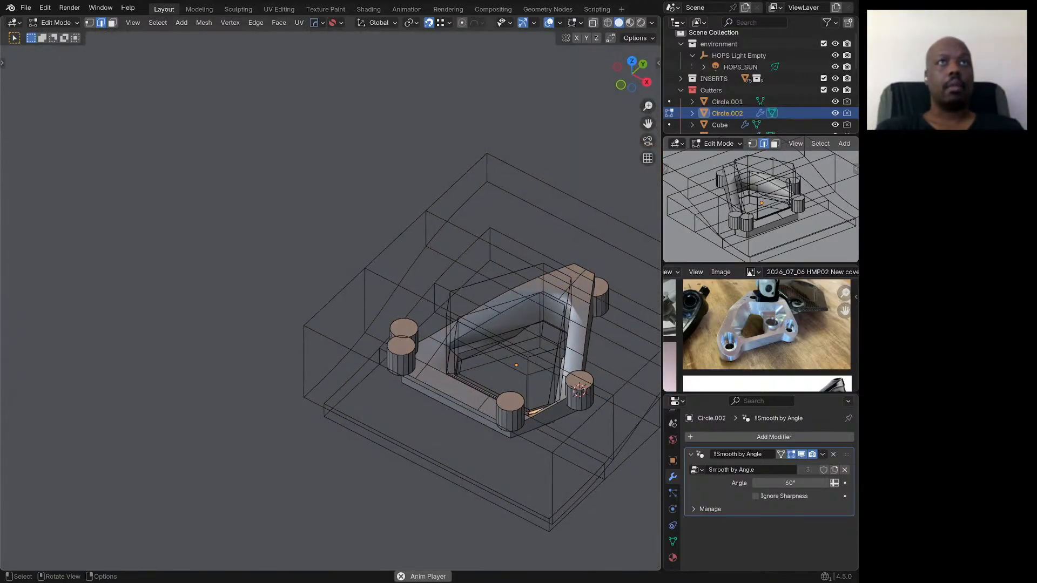
{"action": "key", "text": "Tab"}
Step: Lower the lower curved block cutter (Cube.001) by about 10.7 mm along the global Z axis
{"action": "left_click", "coordinate": [462, 385]}
{"action": "middle_click_drag", "start_coordinate": [462, 385], "coordinate": [345, 368]}
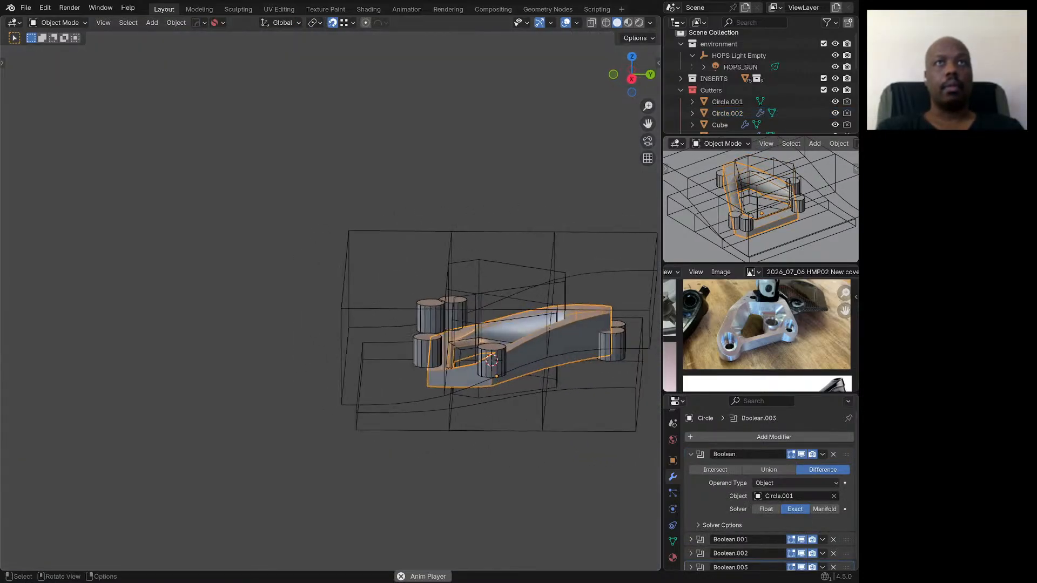
{"action": "scroll", "coordinate": [345, 368], "scroll_direction": "down", "scroll_amount": 2}
{"action": "scroll", "coordinate": [405, 321], "scroll_direction": "up", "scroll_amount": 3}
{"action": "left_click", "coordinate": [432, 331]}
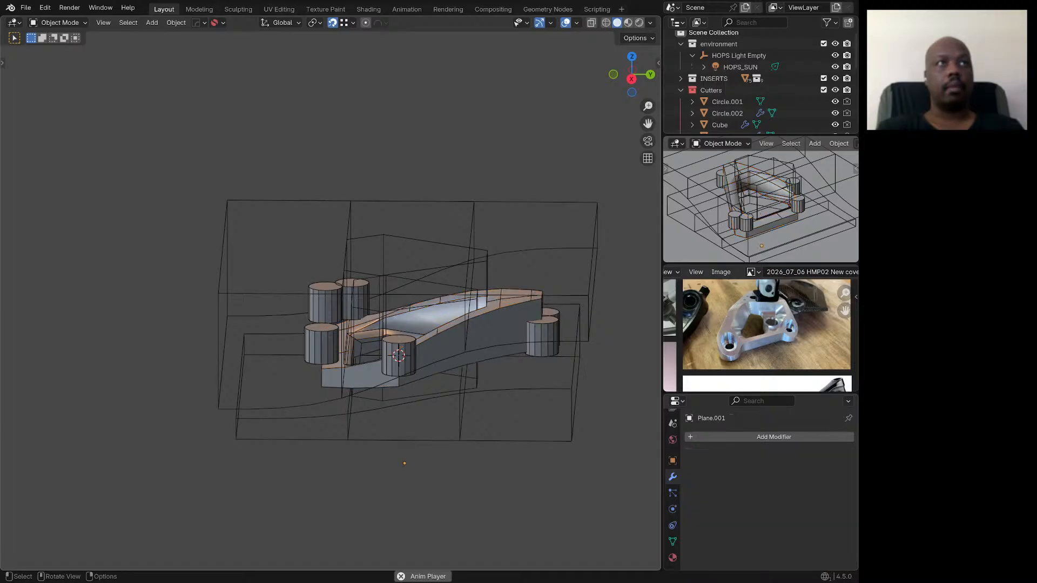
{"action": "left_click", "coordinate": [463, 396]}
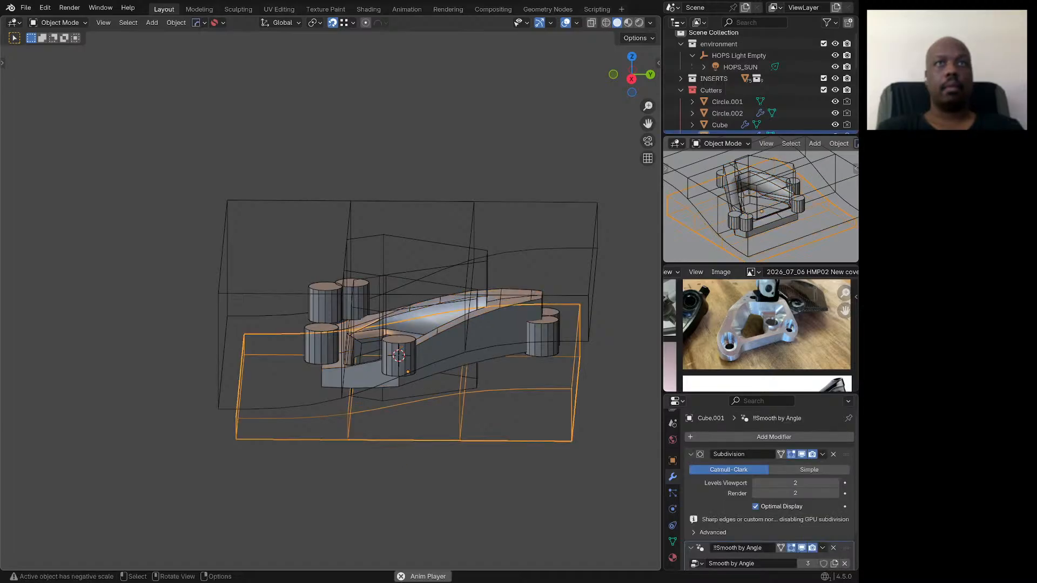
{"action": "key", "text": "g"}
{"action": "key", "text": "z"}
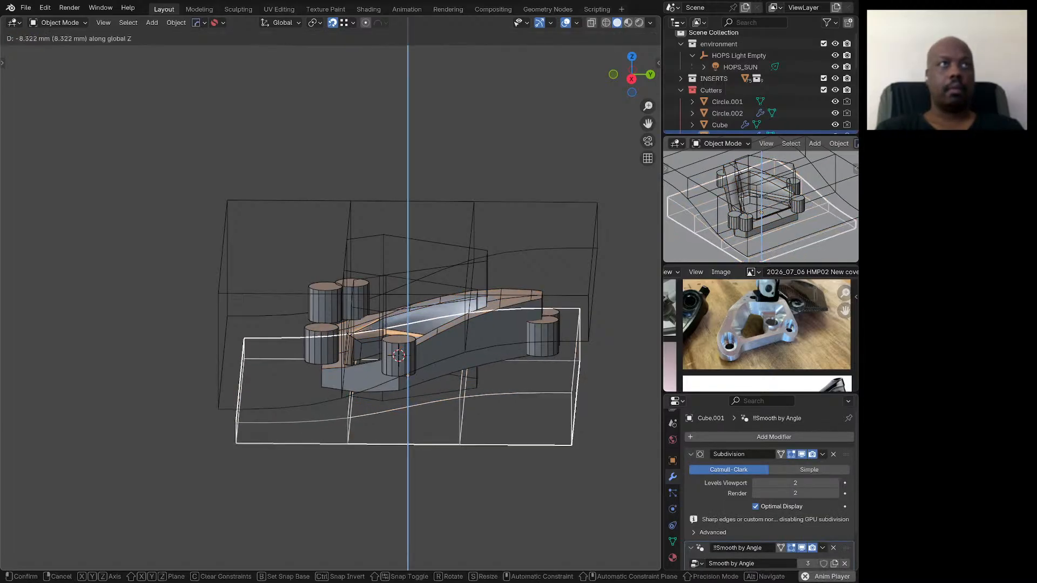
{"action": "left_click", "coordinate": [463, 419]}
Step: Lower the lower curved block cutter (Cube.001) by a further 10 mm or so along the global Z axis
{"action": "middle_click_drag", "start_coordinate": [463, 419], "coordinate": [560, 421]}
{"action": "key", "text": "g"}
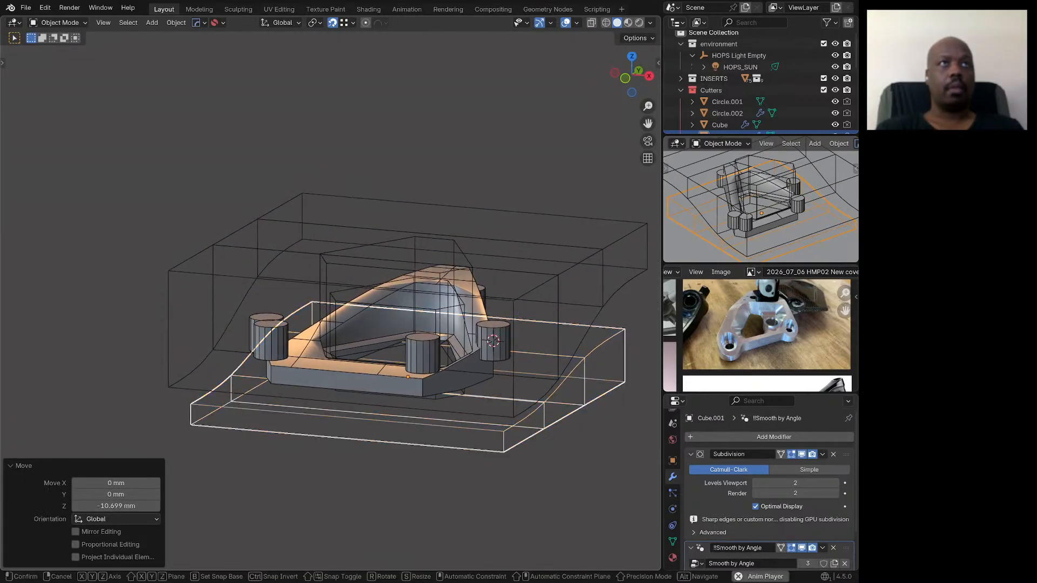
{"action": "key", "text": "z"}
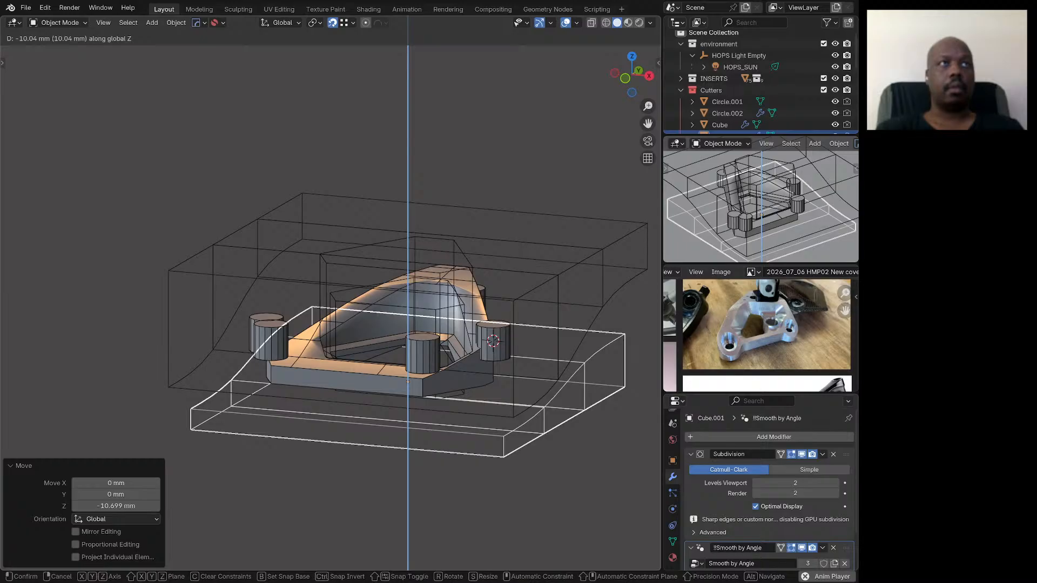
{"action": "left_click", "coordinate": [559, 459]}
{"action": "middle_click_drag", "start_coordinate": [560, 459], "coordinate": [528, 449]}
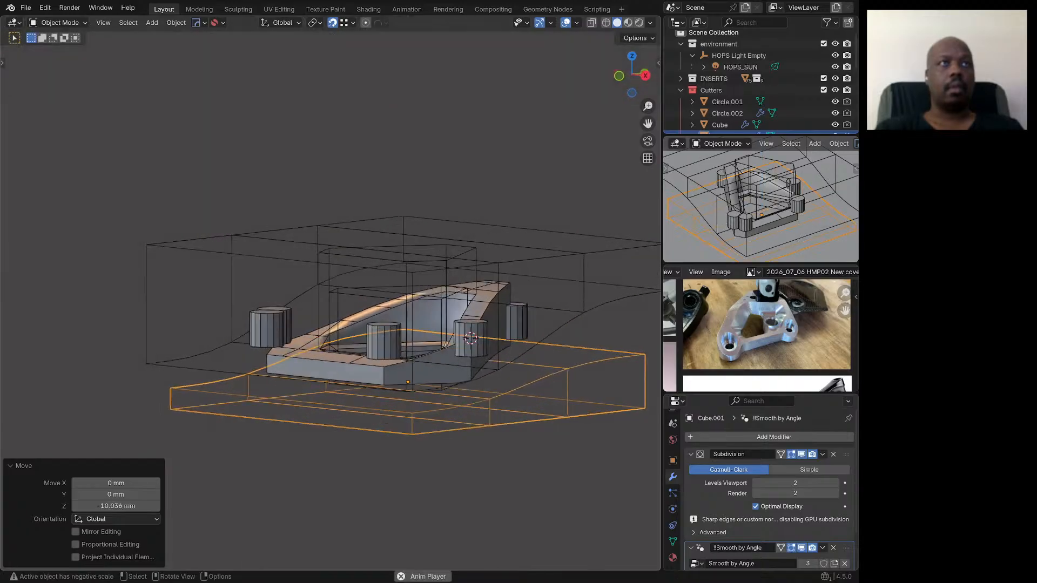
Step: Isolate the bracket body (Circle) in Edit Mode and move its bottom face down about 24.7 mm along global Z
{"action": "left_click", "coordinate": [439, 373]}
{"action": "key", "text": "Tab"}
{"action": "mouse_move", "coordinate": [438, 373]}
{"action": "middle_mouse_down"}
{"action": "mouse_move", "coordinate": [435, 343]}
{"action": "mouse_move", "coordinate": [436, 361]}
{"action": "middle_mouse_up"}
{"action": "key", "text": "KP_Divide"}
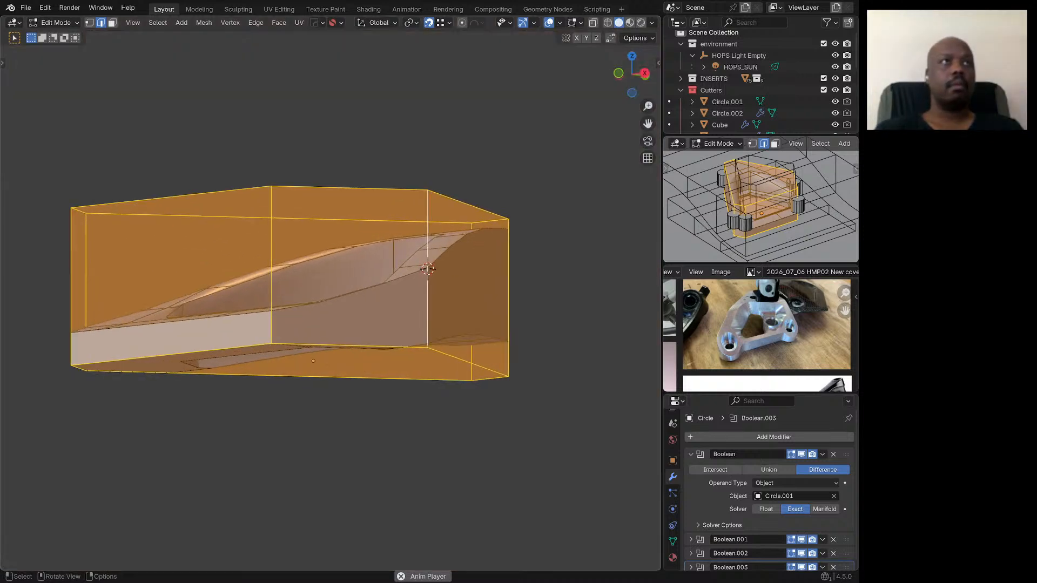
{"action": "key", "text": "alt+a"}
{"action": "key", "text": "3"}
{"action": "left_click", "coordinate": [357, 367]}
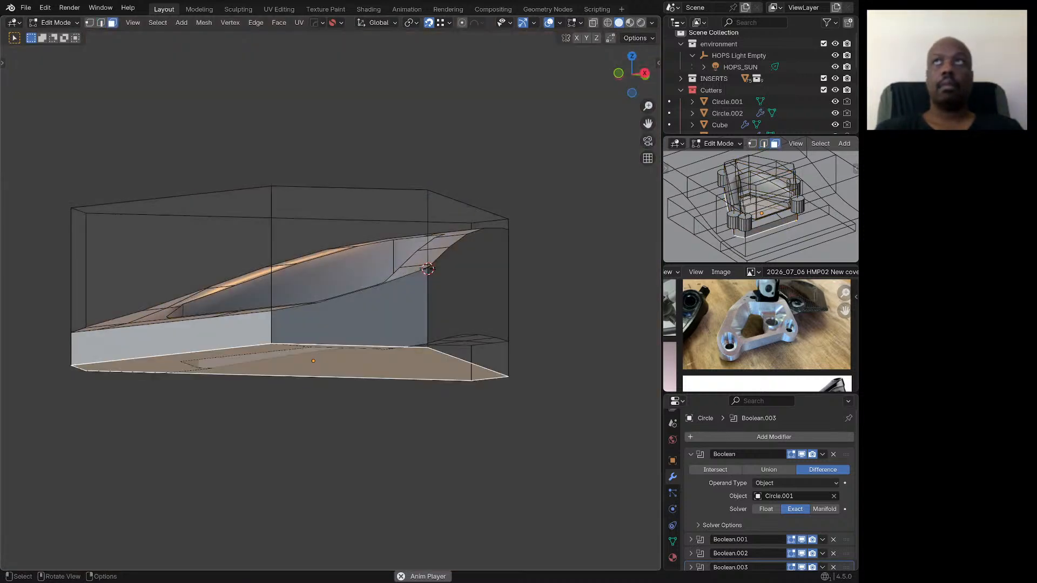
{"action": "key", "text": "g"}
{"action": "key", "text": "z"}
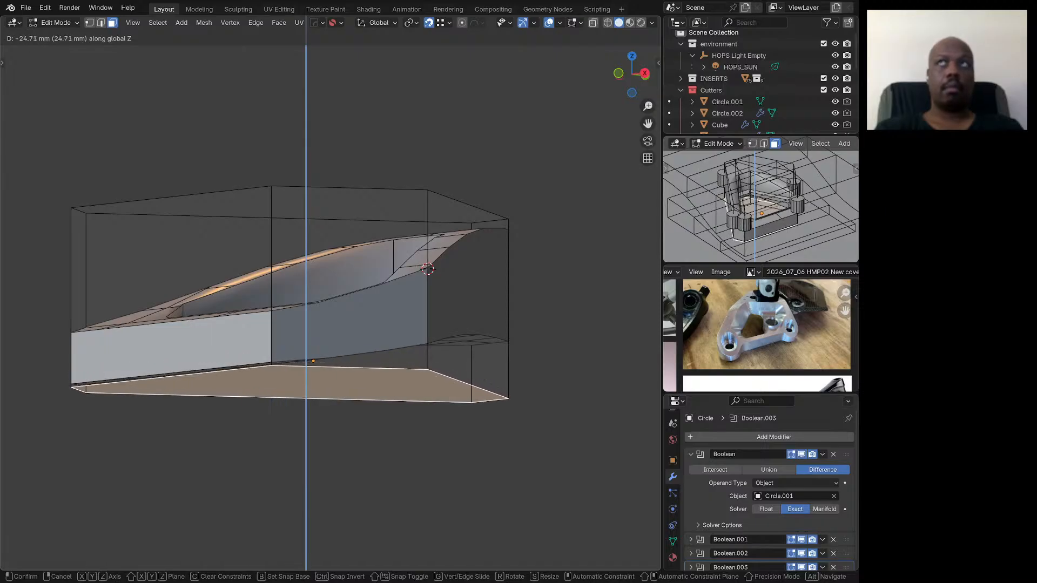
{"action": "key", "text": "Return"}
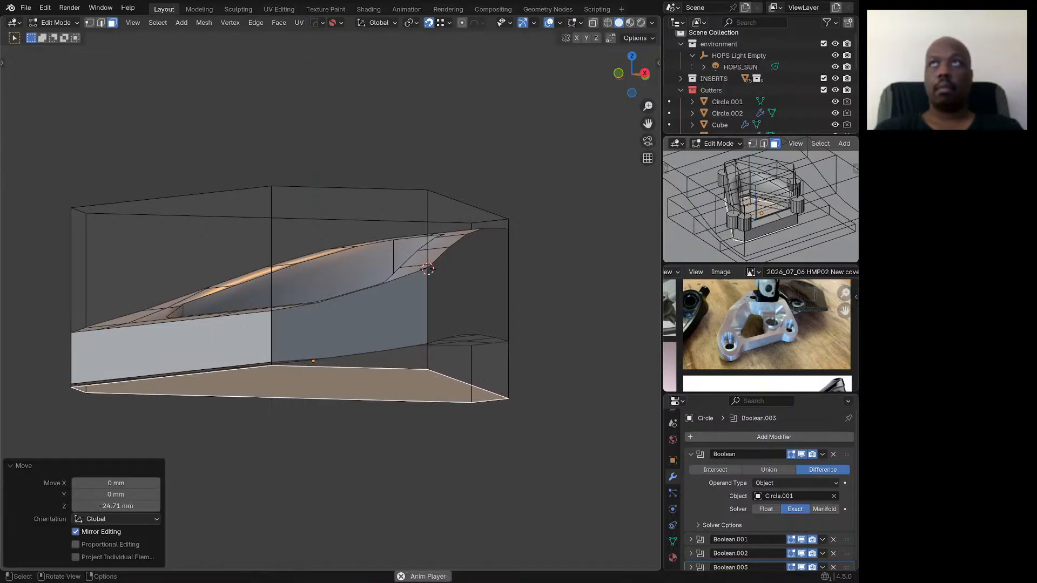
Step: Leave isolation, move the bracket's bottom face down about another 29 mm along global Z, and return to Object Mode
{"action": "key", "text": "KP_Divide"}
{"action": "scroll", "coordinate": [459, 354], "scroll_direction": "down", "scroll_amount": 8}
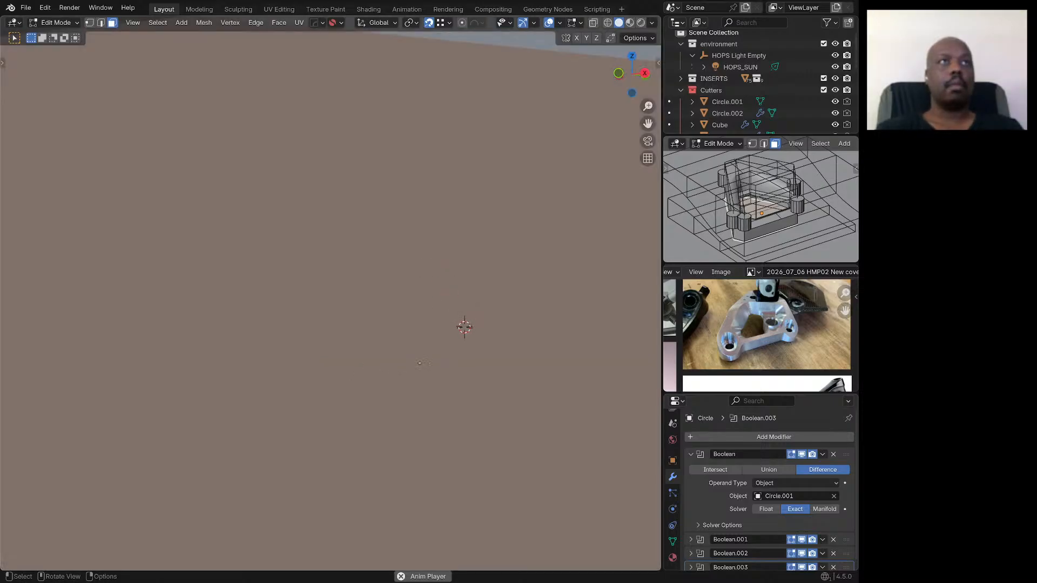
{"action": "middle_click_drag", "start_coordinate": [459, 354], "coordinate": [351, 378]}
{"action": "left_click", "coordinate": [628, 75]}
{"action": "scroll", "coordinate": [351, 378], "scroll_direction": "up", "scroll_amount": 2}
{"action": "scroll", "coordinate": [351, 378], "scroll_direction": "up", "scroll_amount": 1}
{"action": "key", "text": "g"}
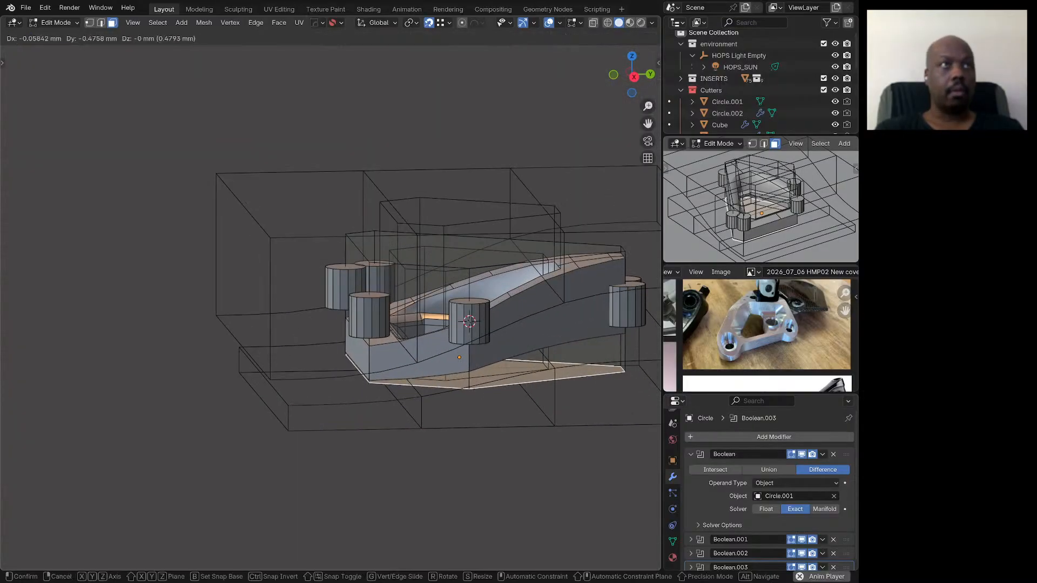
{"action": "key", "text": "z"}
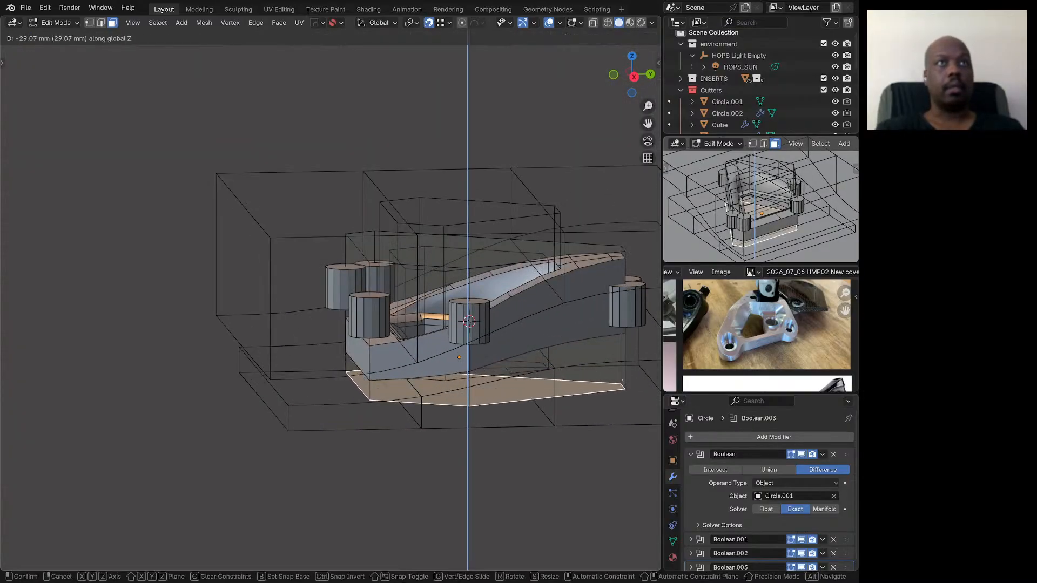
{"action": "left_click", "coordinate": [351, 398]}
{"action": "scroll", "coordinate": [351, 398], "scroll_direction": "down", "scroll_amount": 3}
{"action": "middle_click_drag", "start_coordinate": [351, 398], "coordinate": [329, 429]}
{"action": "key", "text": "Tab"}
{"action": "scroll", "coordinate": [486, 378], "scroll_direction": "up", "scroll_amount": 5}
{"action": "scroll", "coordinate": [653, 403], "scroll_direction": "down", "scroll_amount": 4}
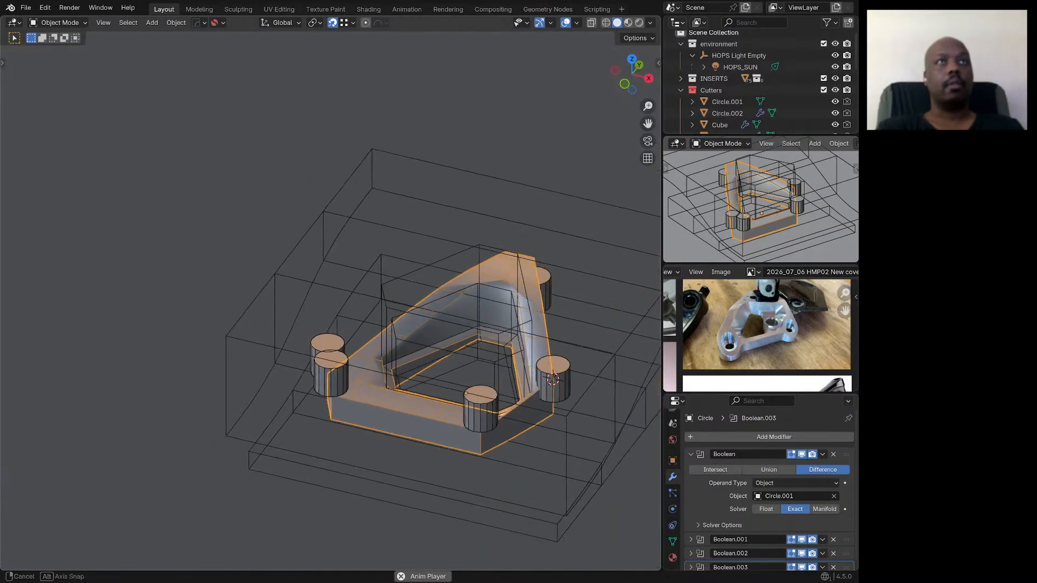
Step: Scale the lower curved block cutter (Cube.001) by a factor of 2 along the global Z axis
{"action": "middle_click_drag", "start_coordinate": [653, 403], "coordinate": [549, 328]}
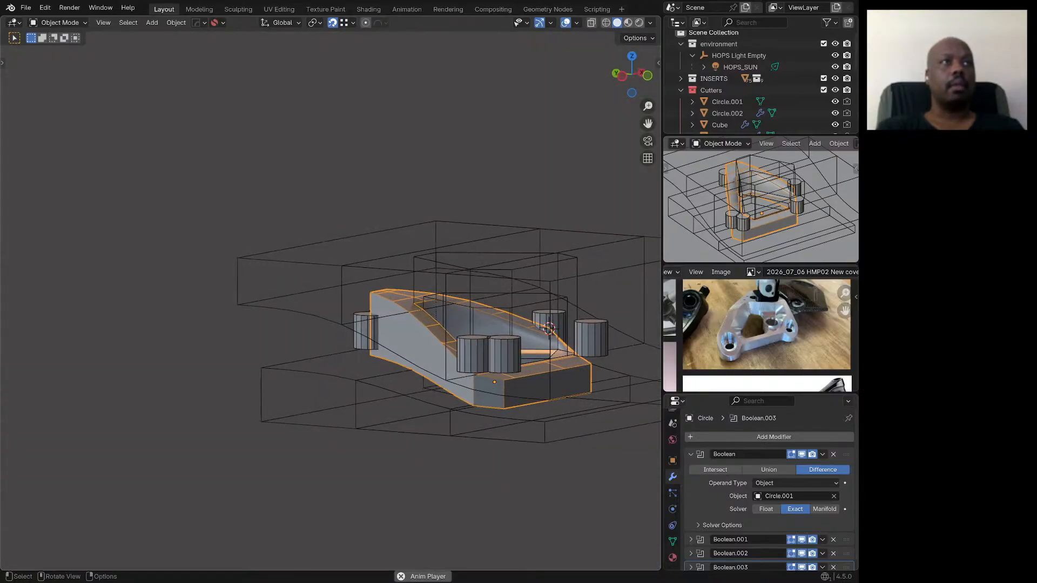
{"action": "left_click", "coordinate": [548, 328]}
{"action": "left_click", "coordinate": [549, 329]}
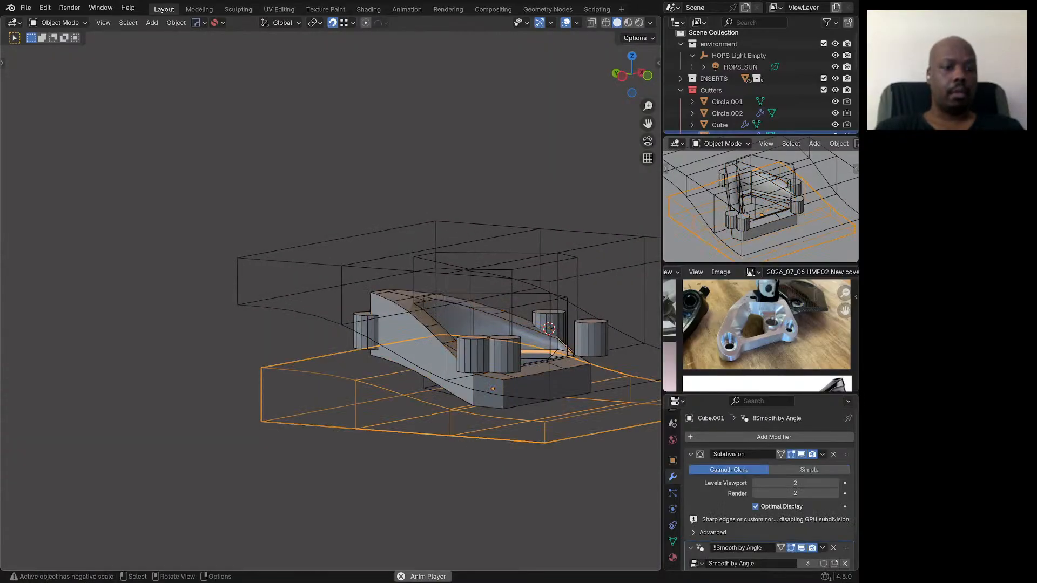
{"action": "key", "text": "s"}
{"action": "key", "text": "z"}
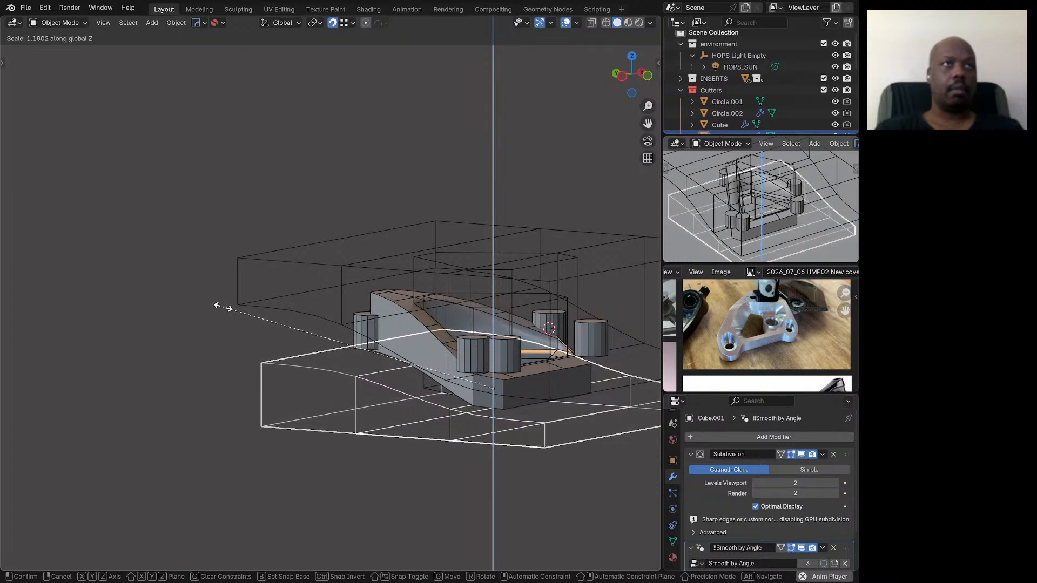
{"action": "type", "text": "2"}
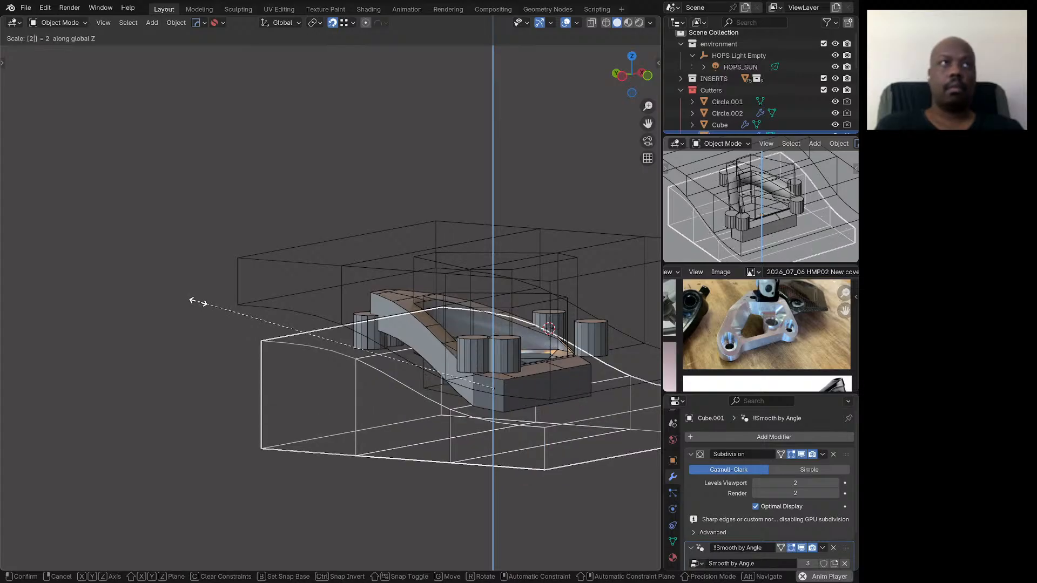
{"action": "key", "text": "Return"}
Step: Lower the stretched curved block cutter (Cube.001) by about 34.3 mm along the global Z axis
{"action": "middle_click_drag", "start_coordinate": [487, 334], "coordinate": [448, 357]}
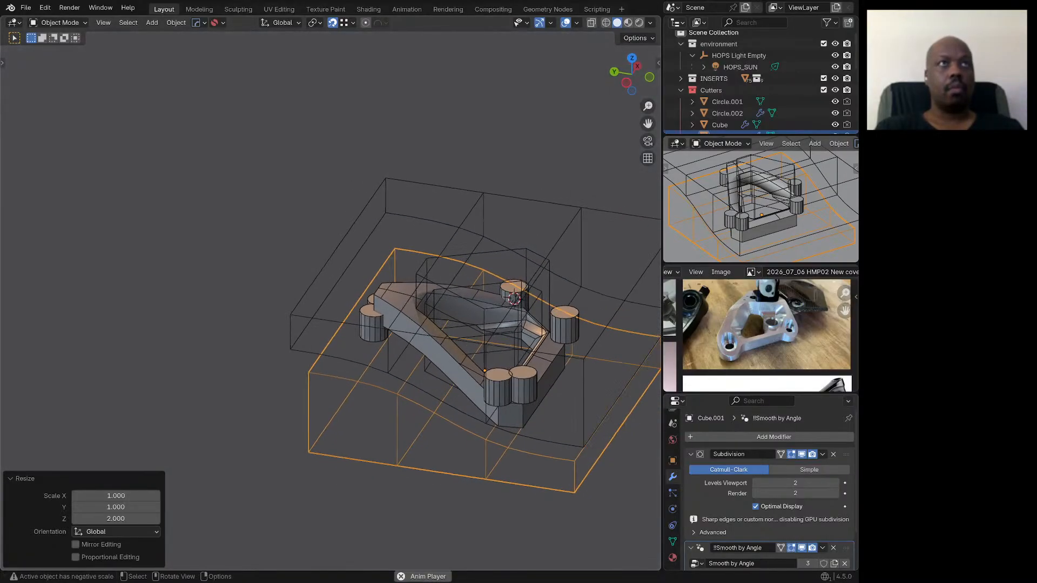
{"action": "key", "text": "g"}
{"action": "key", "text": "z"}
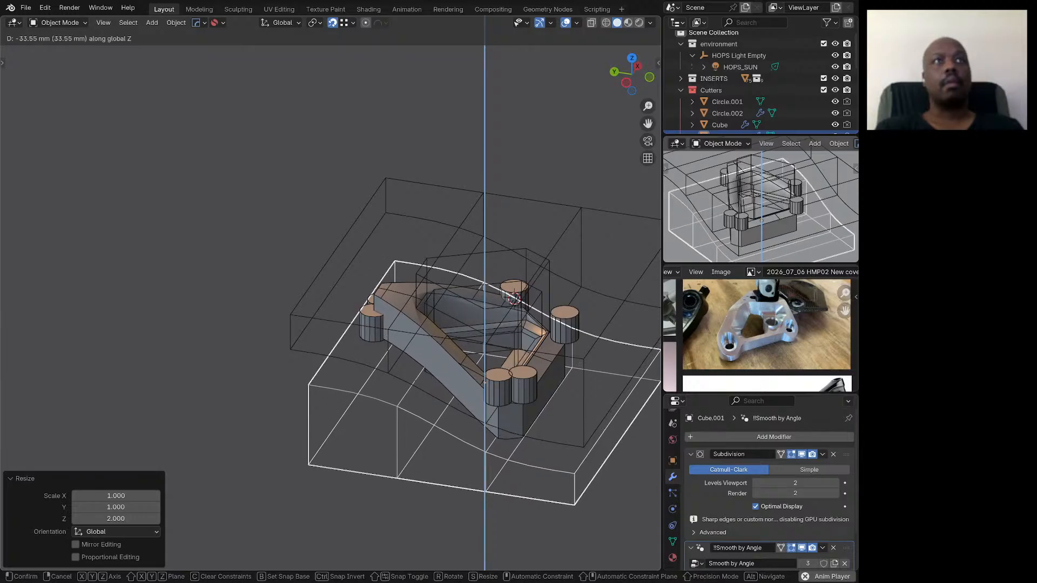
{"action": "key", "text": "Return"}
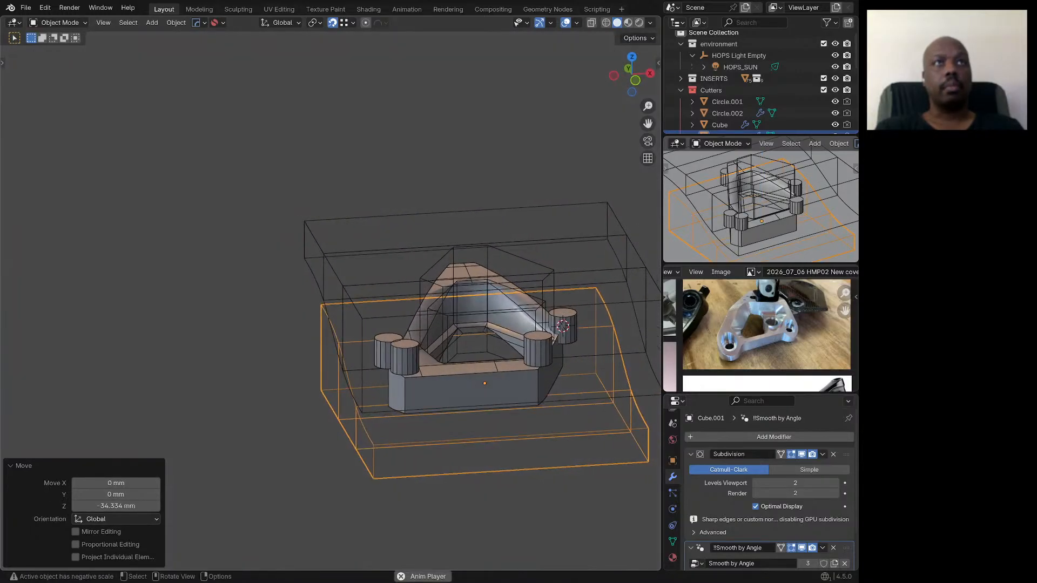
Step: Lower the curved block cutter (Cube.001) by a further 8.2 mm or so along the global Z axis
{"action": "scroll", "coordinate": [486, 324], "scroll_direction": "up", "scroll_amount": 4}
{"action": "key", "text": "g"}
{"action": "key", "text": "z"}
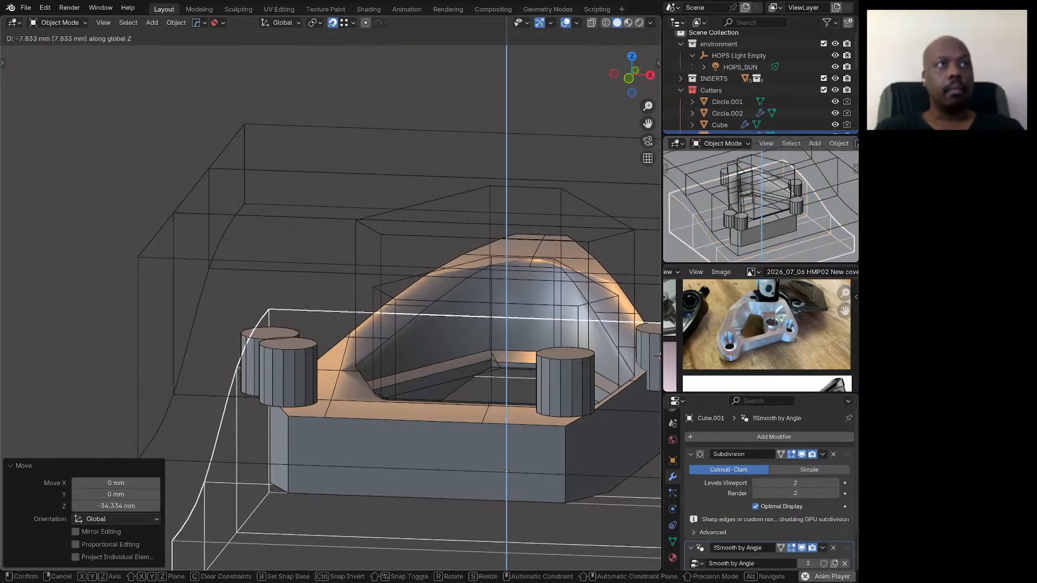
{"action": "key", "text": "Return"}
Step: Examine the bracket's curved underside against the lower cutter from above and from the side
{"action": "middle_click_drag", "start_coordinate": [658, 356], "coordinate": [604, 291]}
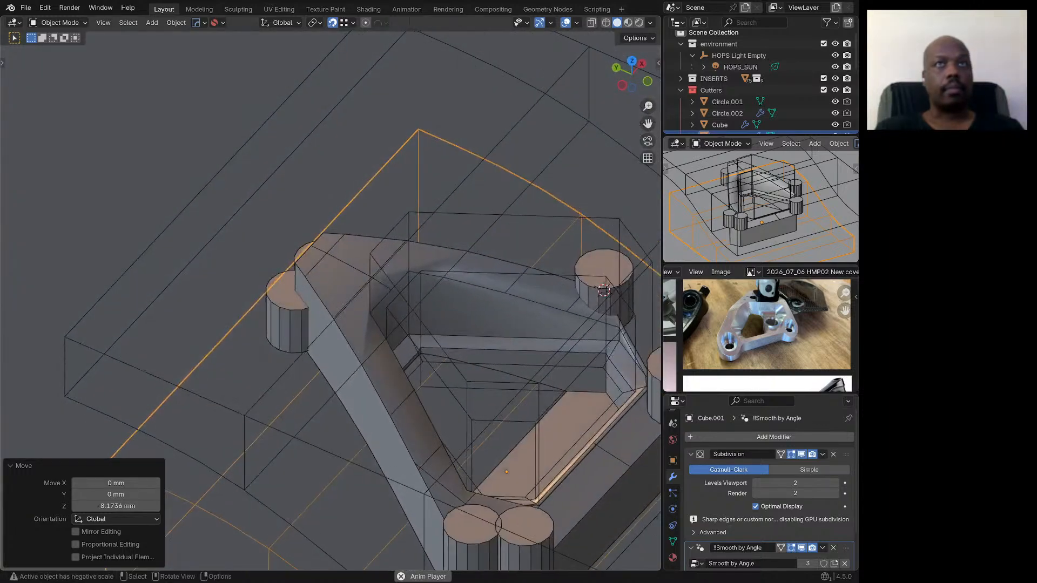
{"action": "scroll", "coordinate": [494, 276], "scroll_direction": "down", "scroll_amount": 1}
{"action": "middle_click_drag", "start_coordinate": [494, 275], "coordinate": [362, 288]}
{"action": "scroll", "coordinate": [445, 287], "scroll_direction": "down", "scroll_amount": 3}
{"action": "middle_click_drag", "start_coordinate": [433, 287], "coordinate": [367, 288]}
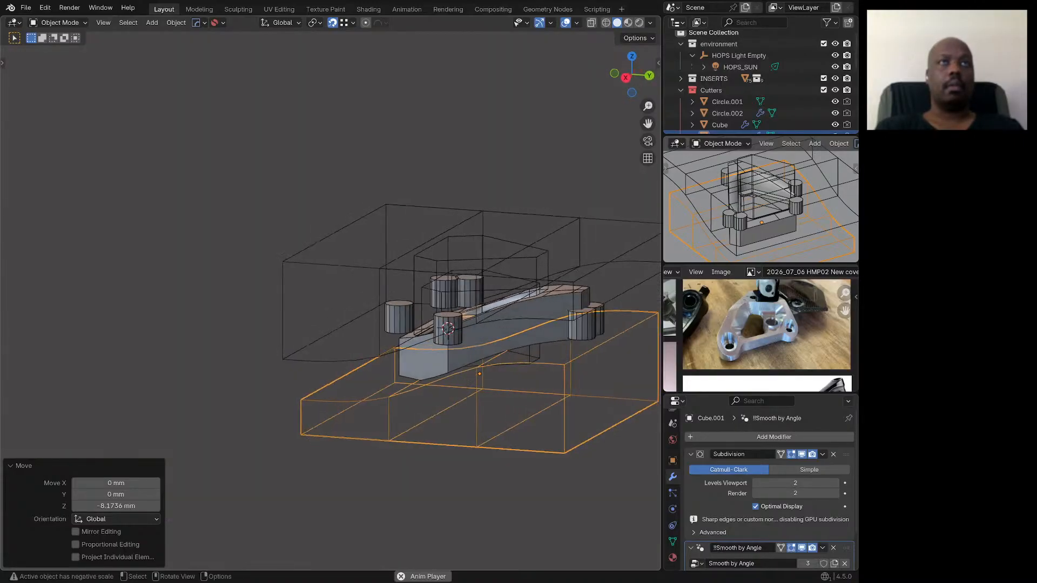
{"action": "scroll", "coordinate": [528, 322], "scroll_direction": "up", "scroll_amount": 1}
{"action": "middle_click_drag", "start_coordinate": [528, 323], "coordinate": [557, 313]}
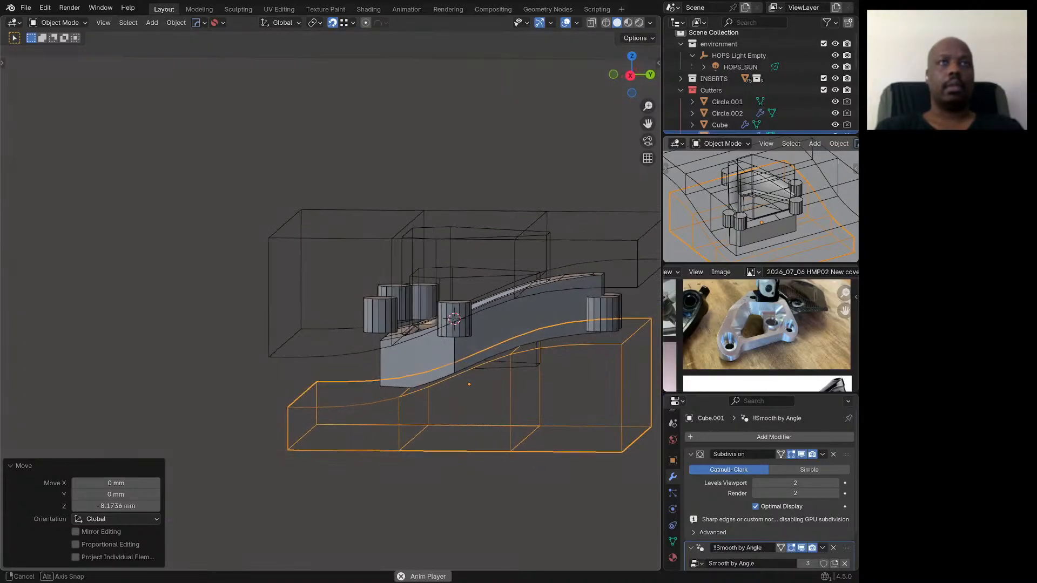
{"action": "left_click", "coordinate": [540, 281]}
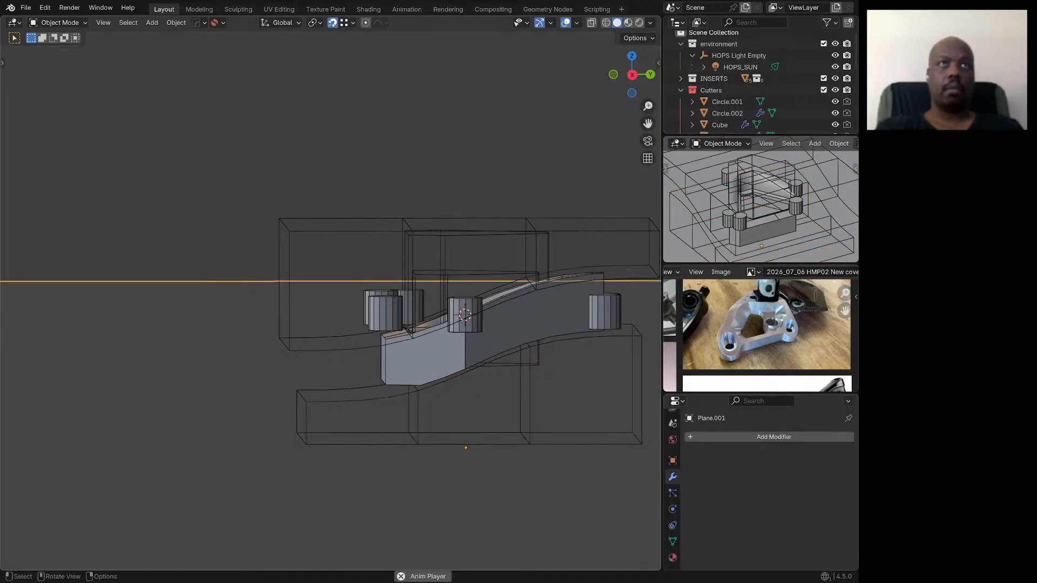
{"action": "key", "text": "ctrl+z"}
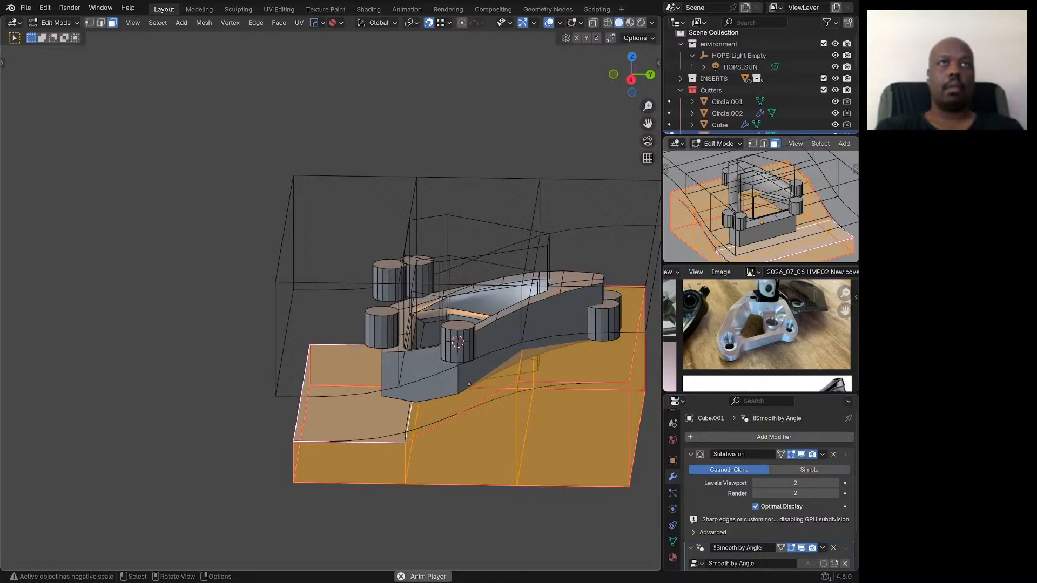
Step: Set a crease of 0.5 on the lower cutter's edge at the upper end of its slope, and return to Object Mode
{"action": "key", "text": "2"}
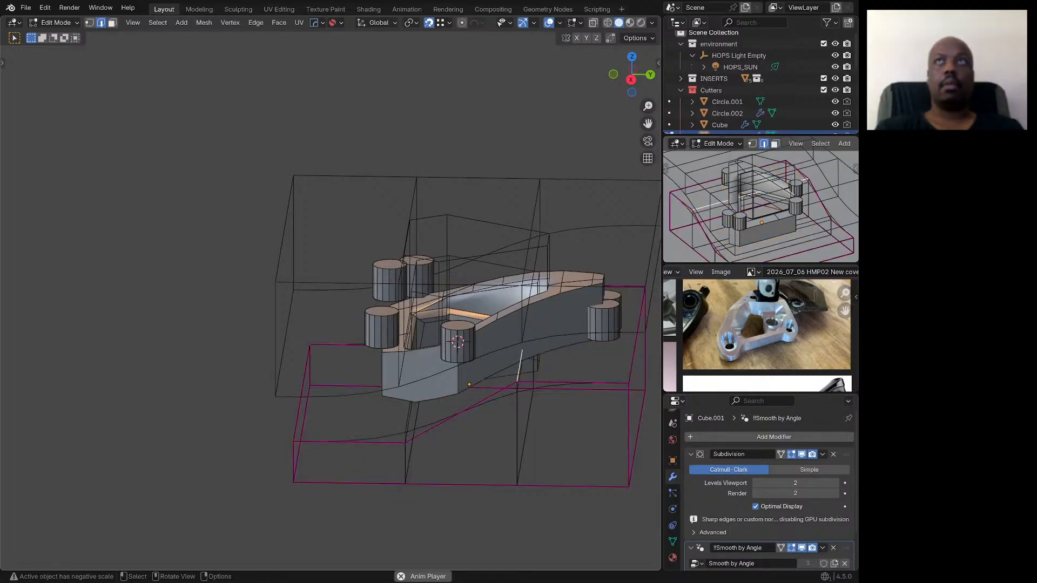
{"action": "key", "text": "n"}
{"action": "double_click", "coordinate": [574, 191]}
{"action": "type", "text": "0.5"}
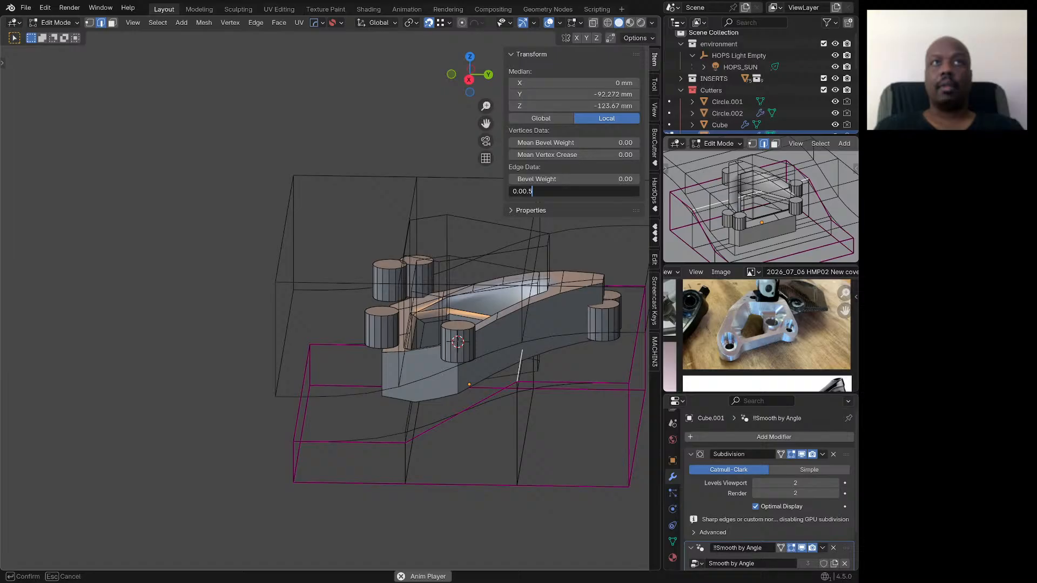
{"action": "key", "text": "Return"}
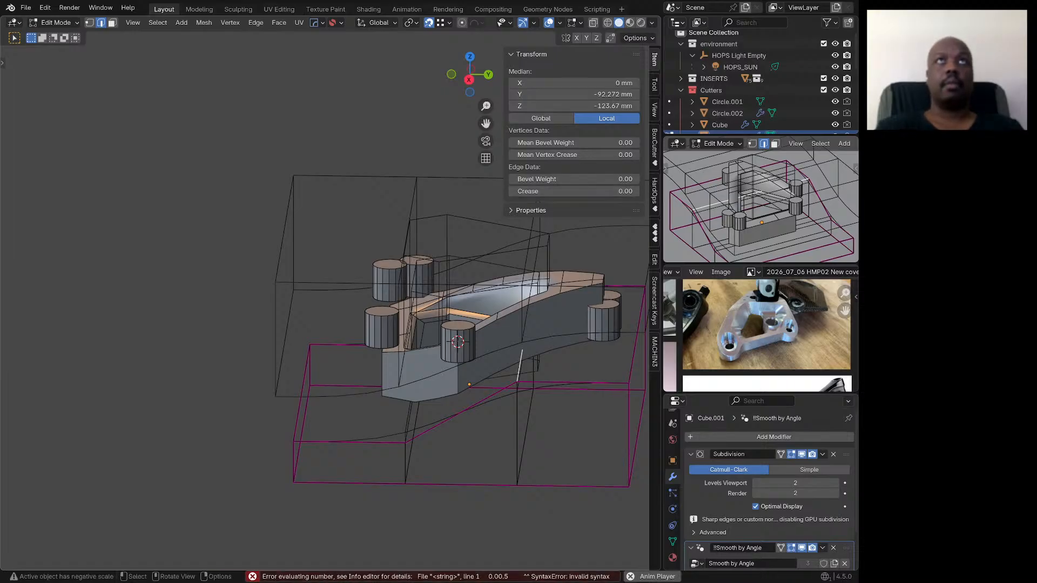
{"action": "left_click", "coordinate": [574, 192]}
{"action": "type", "text": "0.5"}
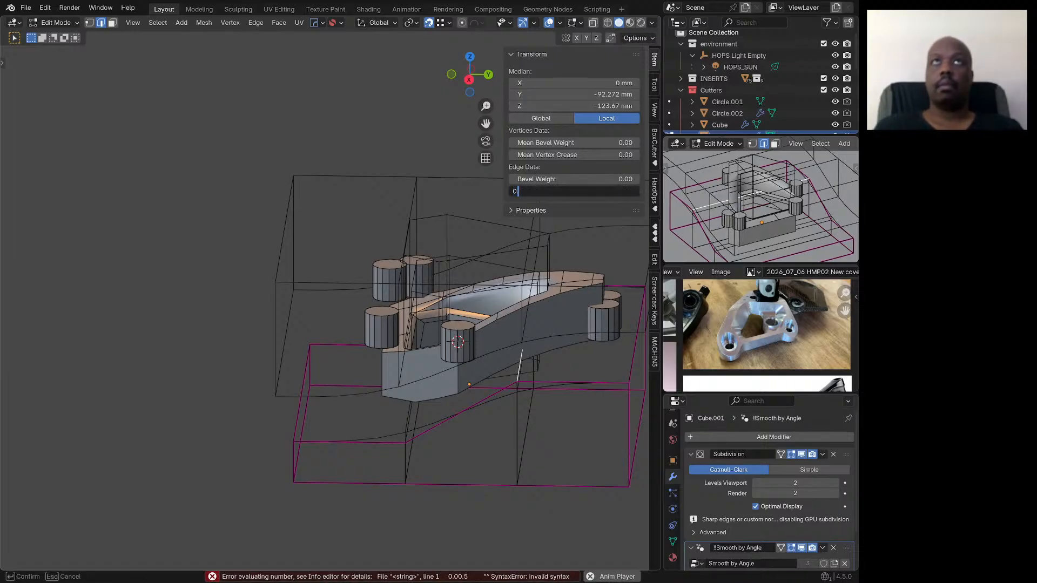
{"action": "key", "text": "Return"}
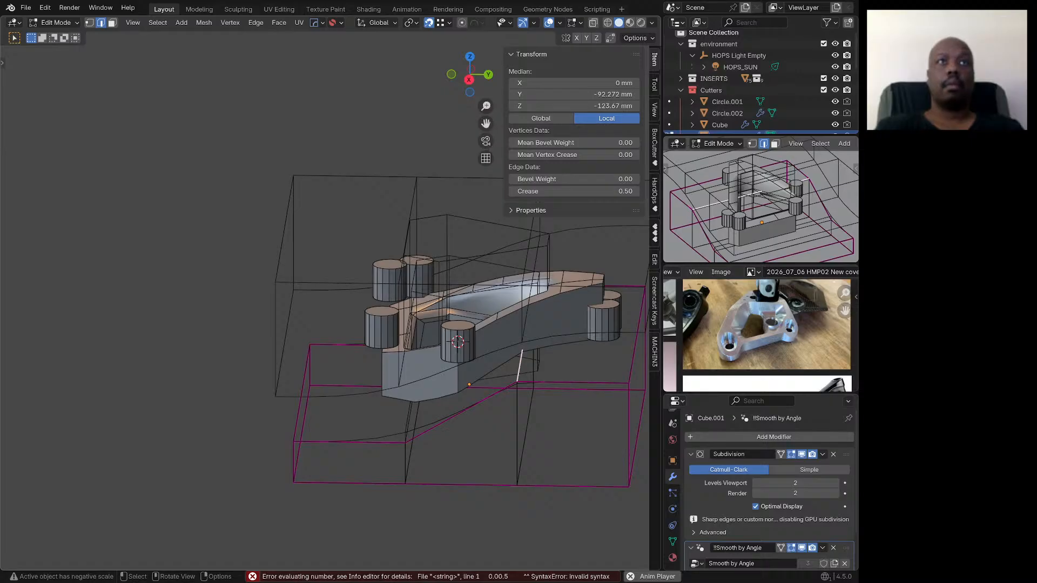
{"action": "key", "text": "Tab"}
{"action": "middle_click_drag", "start_coordinate": [465, 302], "coordinate": [511, 340]}
{"action": "key", "text": "n"}
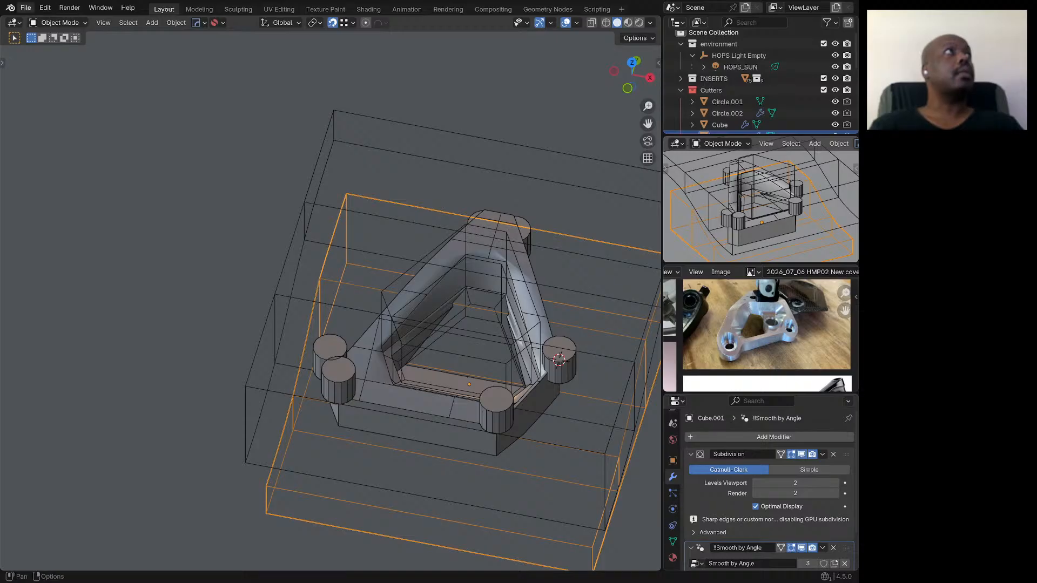
Step: Save the current file, and start saving it under another name with Save As
{"action": "left_click", "coordinate": [25, 8]}
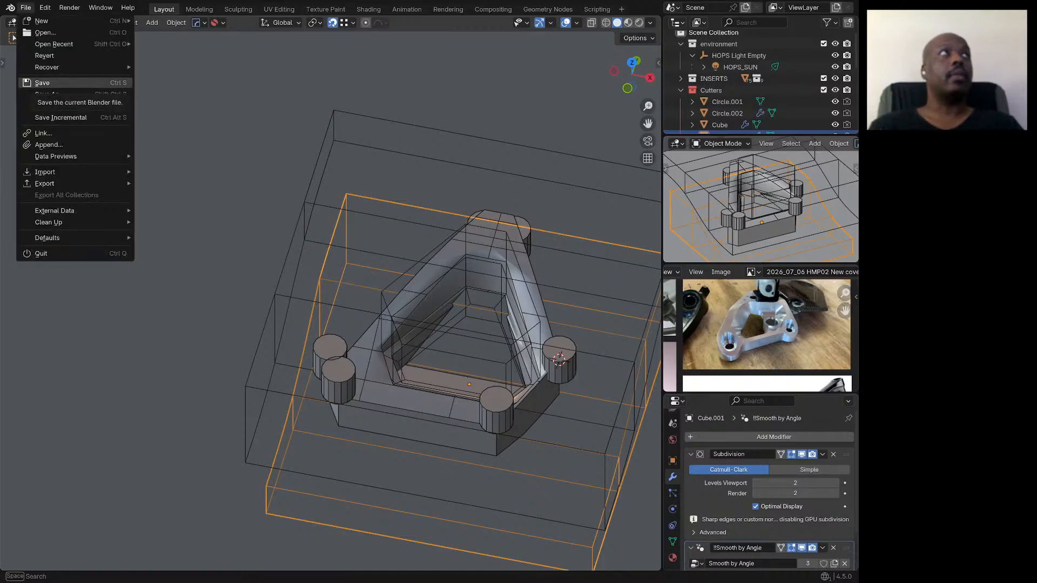
{"action": "left_click", "coordinate": [42, 82]}
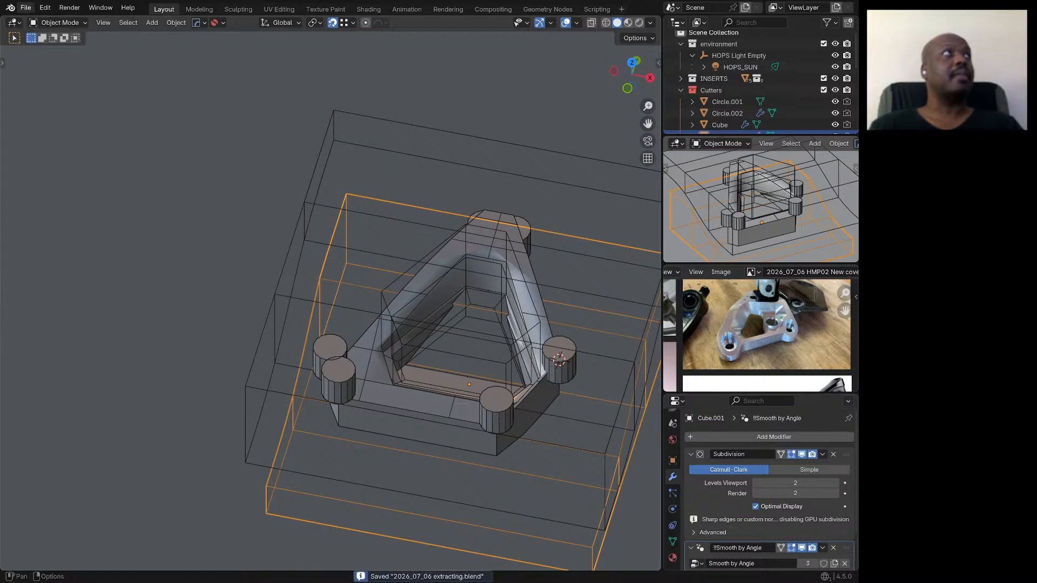
{"action": "left_click", "coordinate": [25, 8]}
{"action": "left_click", "coordinate": [49, 94]}
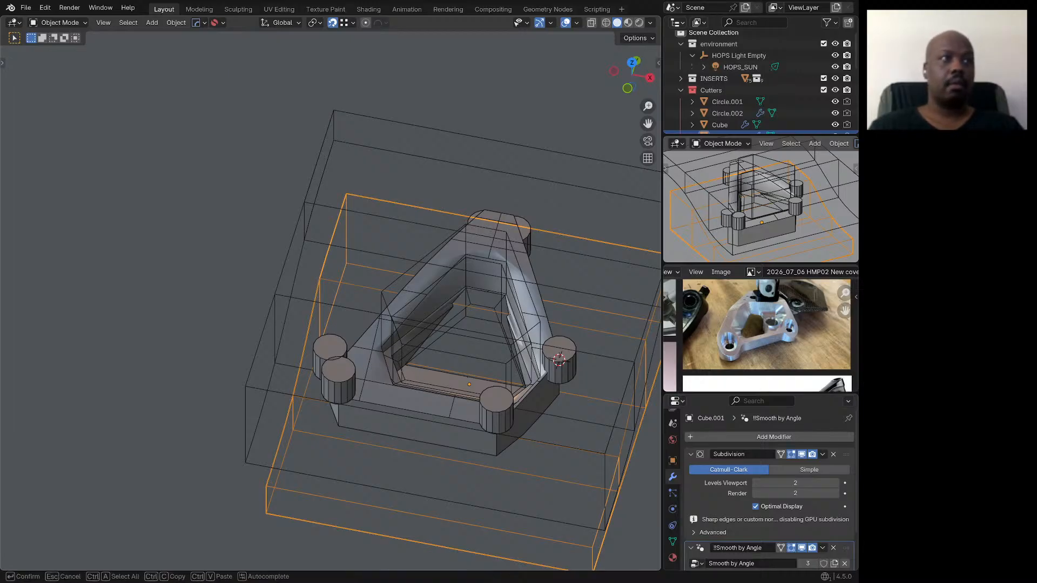
Step: Snap the 3D cursor to the centre of the triangular inner cutter Circle.001
{"action": "key", "text": "Return"}
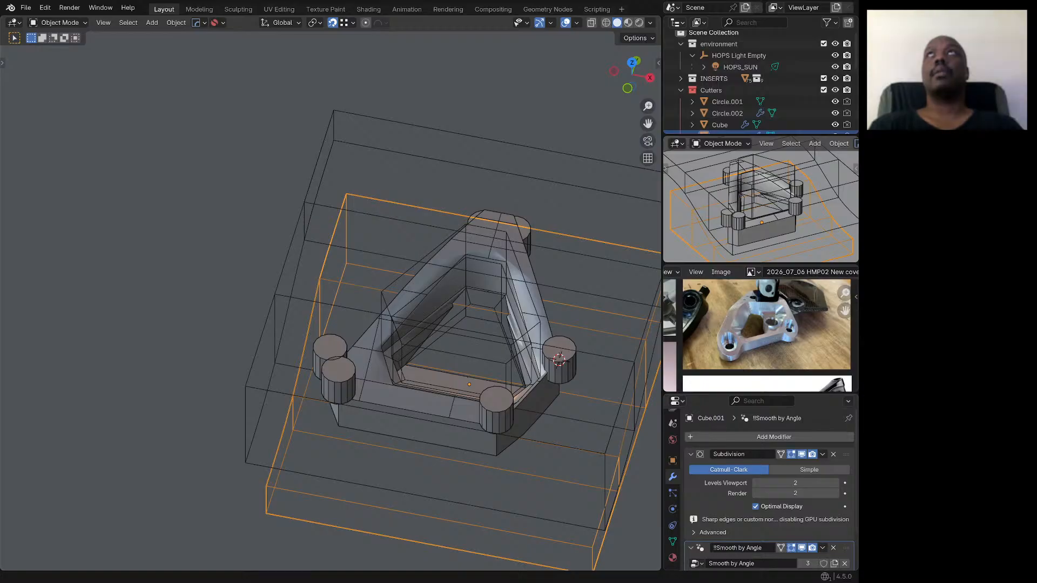
{"action": "scroll", "coordinate": [330, 301], "scroll_direction": "down", "scroll_amount": 1}
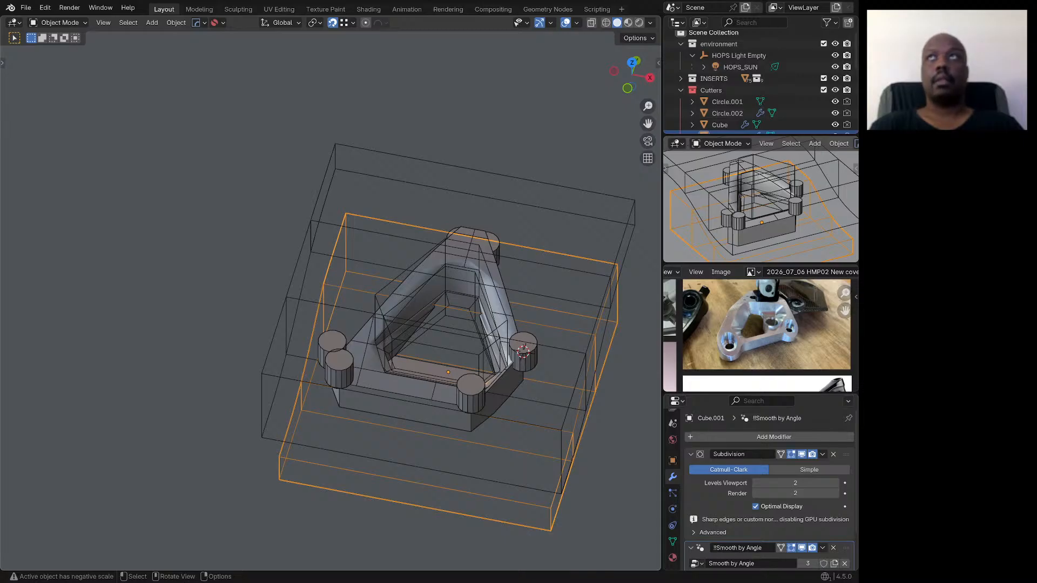
{"action": "left_click", "coordinate": [471, 394]}
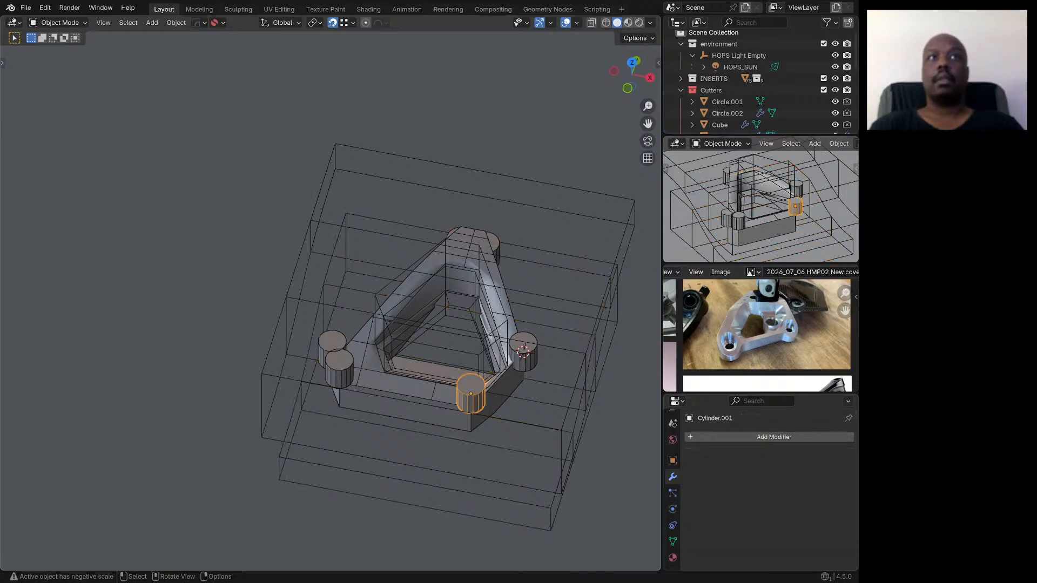
{"action": "key", "text": "shift"}
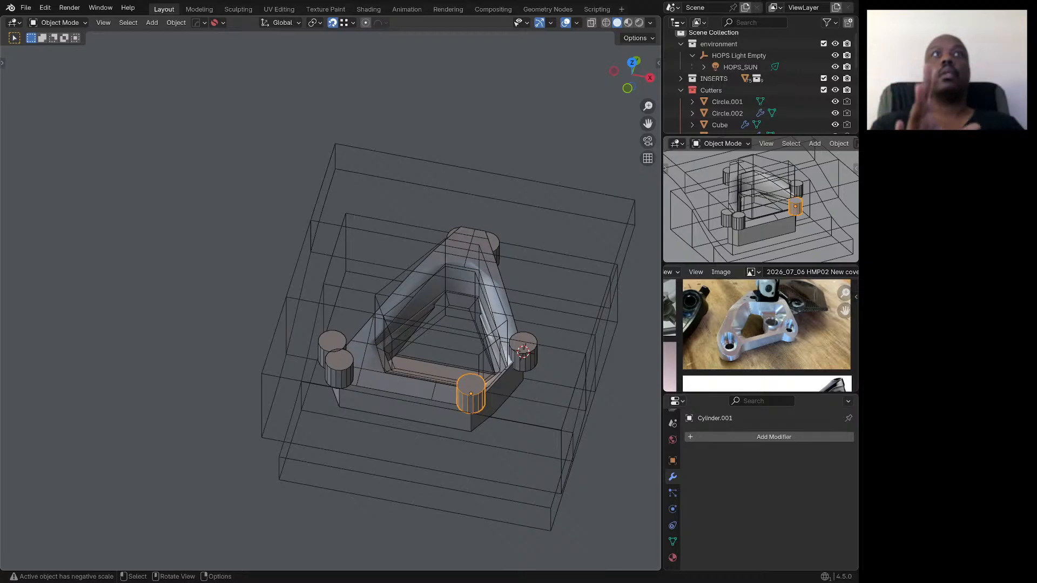
{"action": "left_click", "coordinate": [393, 341]}
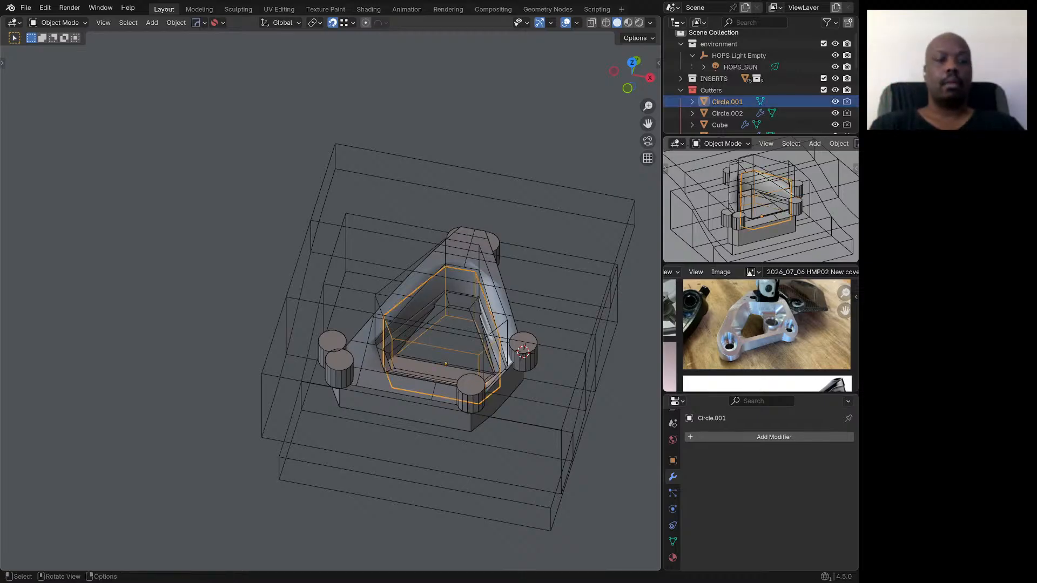
{"action": "key", "text": "shift+s"}
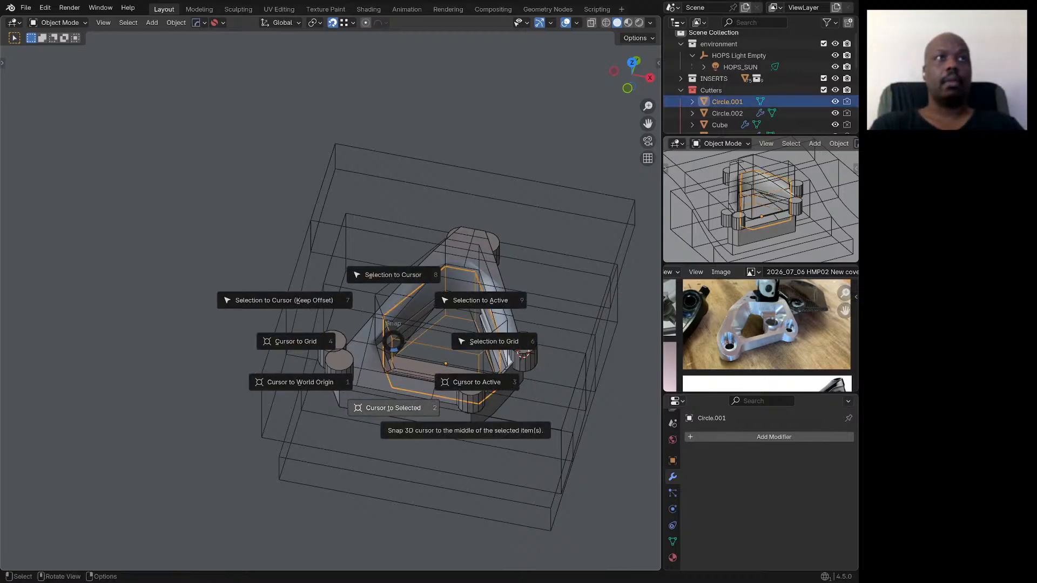
{"action": "left_click", "coordinate": [393, 407]}
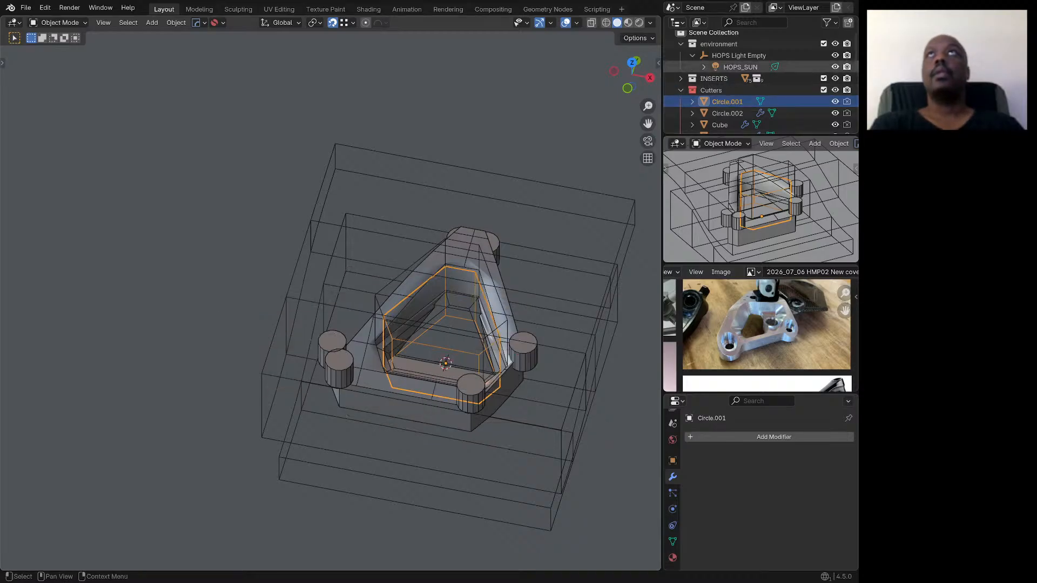
Step: Select Hops_Cam_Empty and snap it to the 3D cursor with the offset kept
{"action": "left_click", "coordinate": [739, 55]}
{"action": "scroll", "coordinate": [740, 76], "scroll_direction": "down", "scroll_amount": 6}
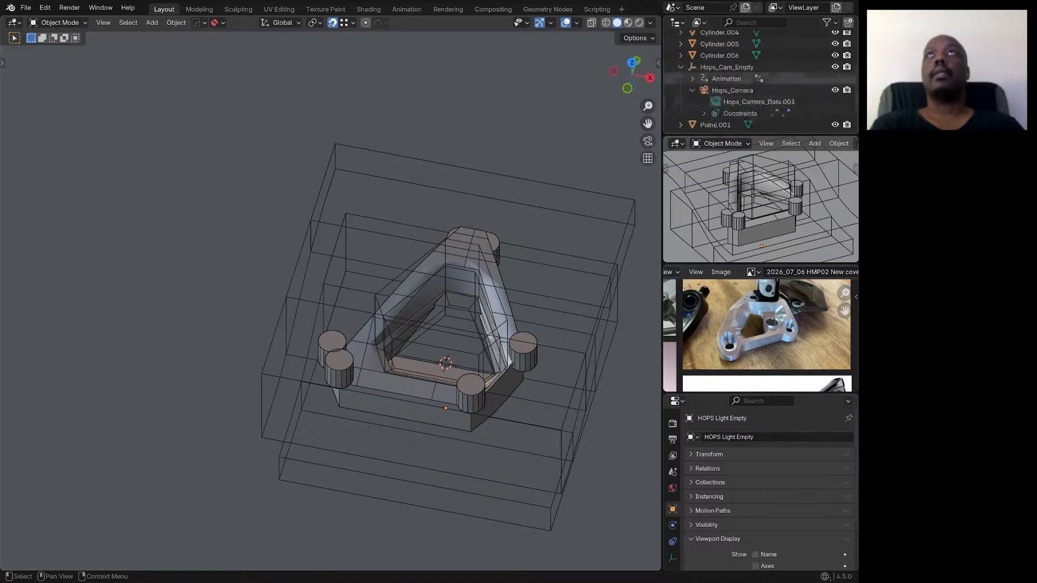
{"action": "scroll", "coordinate": [740, 101], "scroll_direction": "down", "scroll_amount": 1}
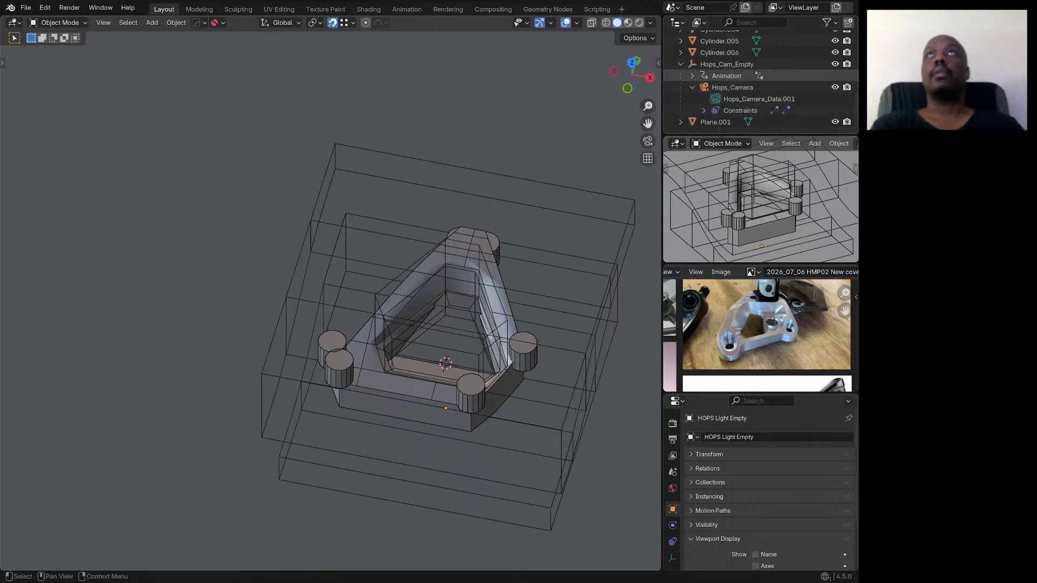
{"action": "left_click", "coordinate": [727, 64]}
{"action": "key", "text": "shift+s"}
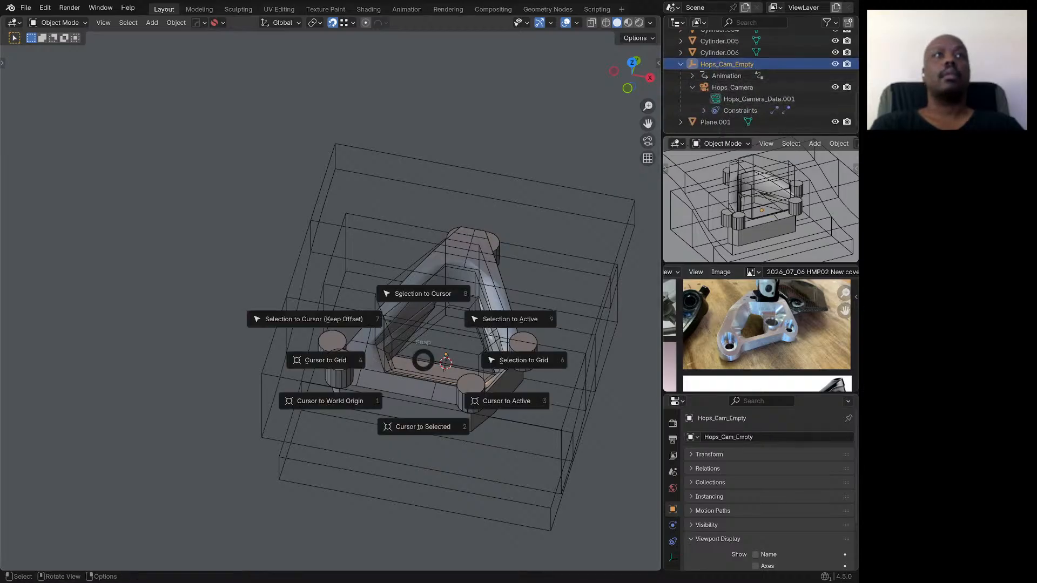
{"action": "key", "text": "7"}
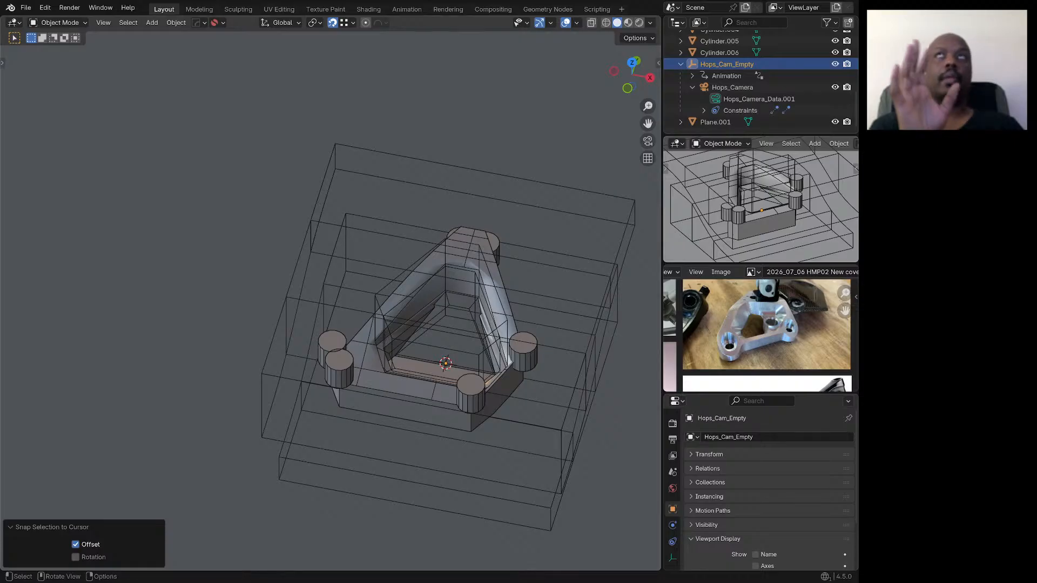
{"action": "left_click", "coordinate": [732, 87]}
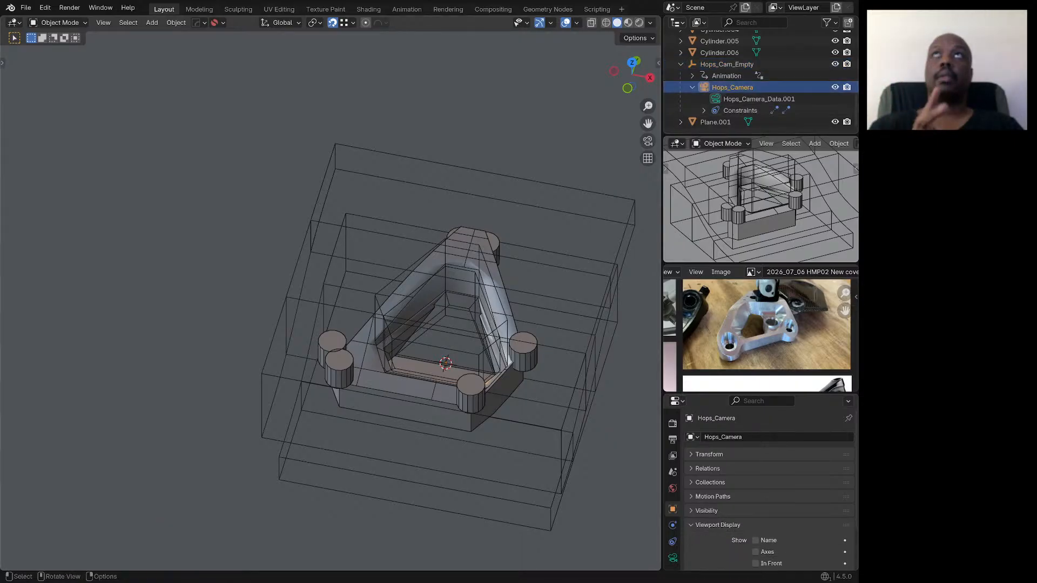
{"action": "key", "text": "g"}
{"action": "key", "text": "z"}
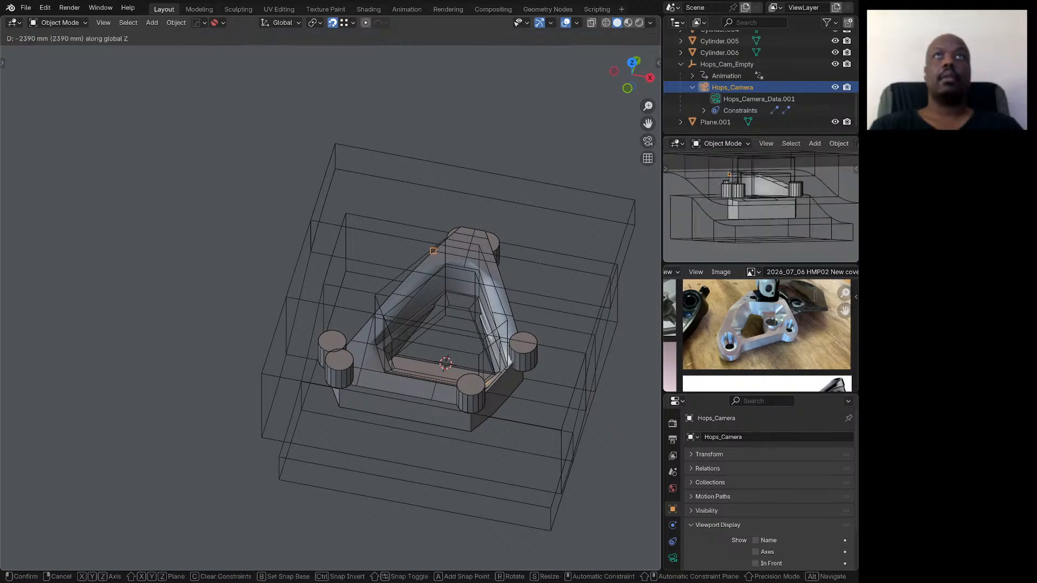
{"action": "key", "text": "Escape"}
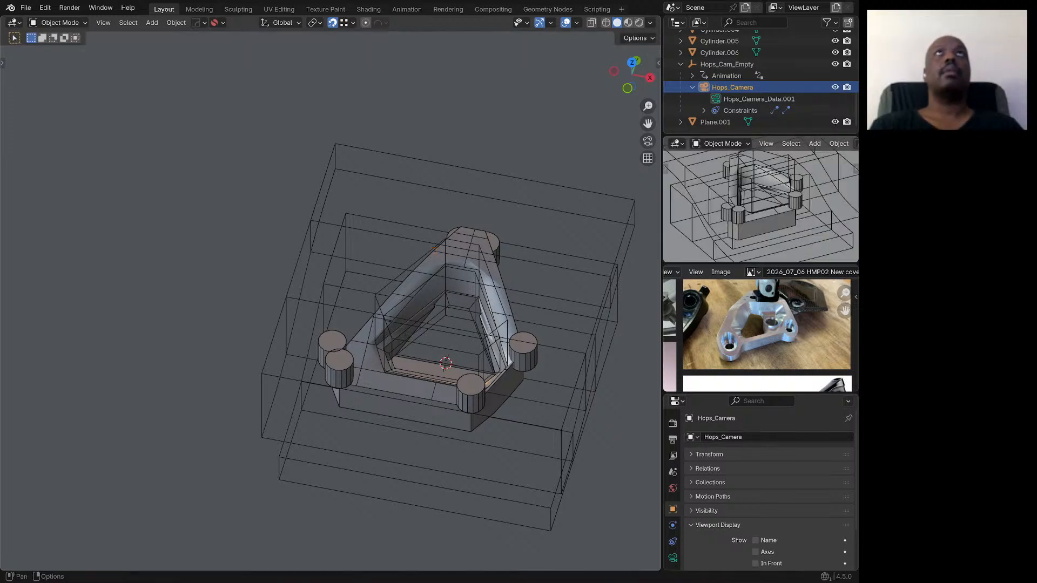
Step: Turn off snapping and move Hops_Camera up about 1389 mm along the global Z axis
{"action": "key", "text": "shift+Tab"}
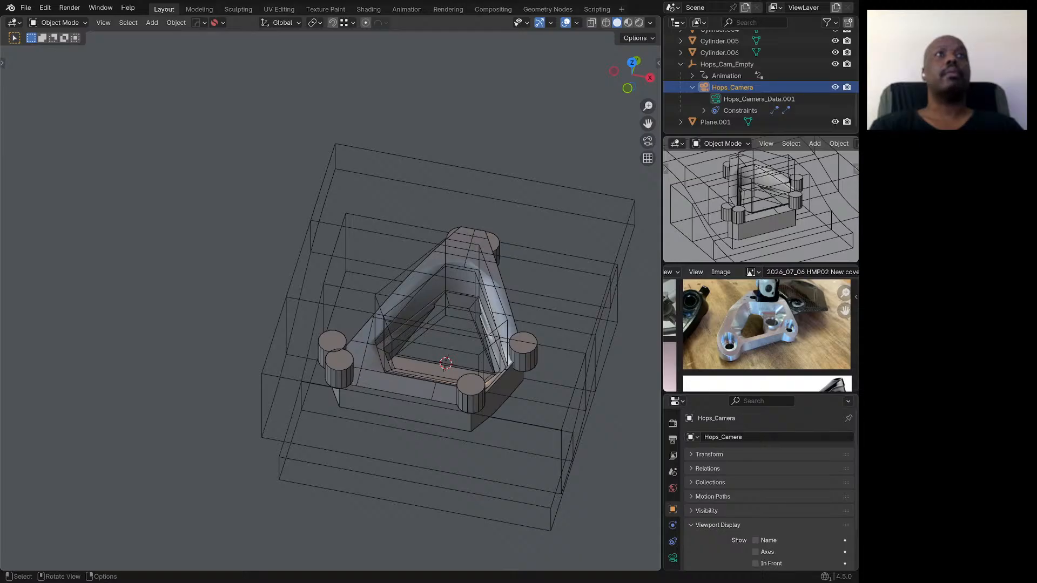
{"action": "key", "text": "g"}
{"action": "key", "text": "z"}
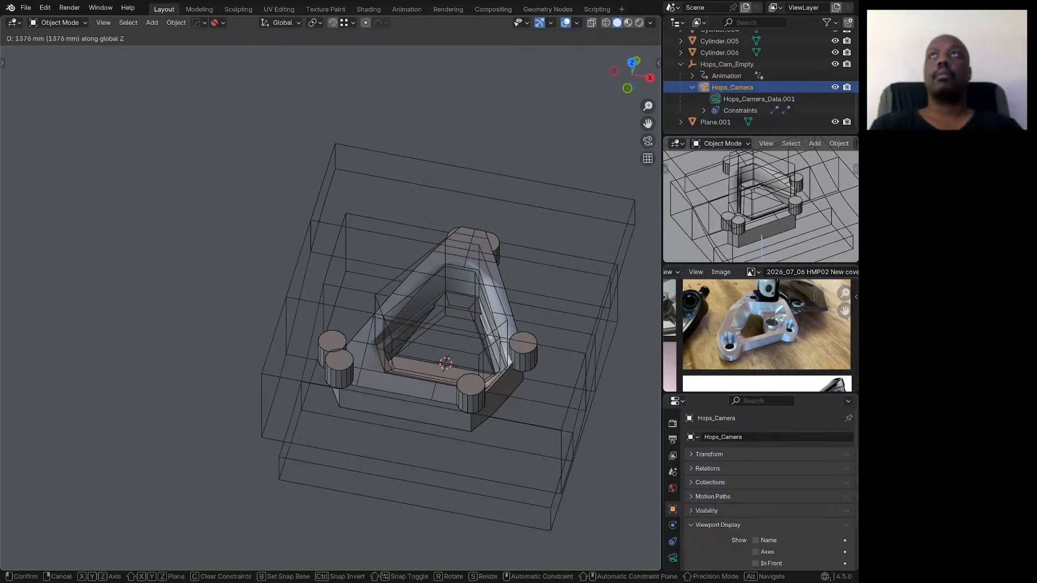
{"action": "key", "text": "Return"}
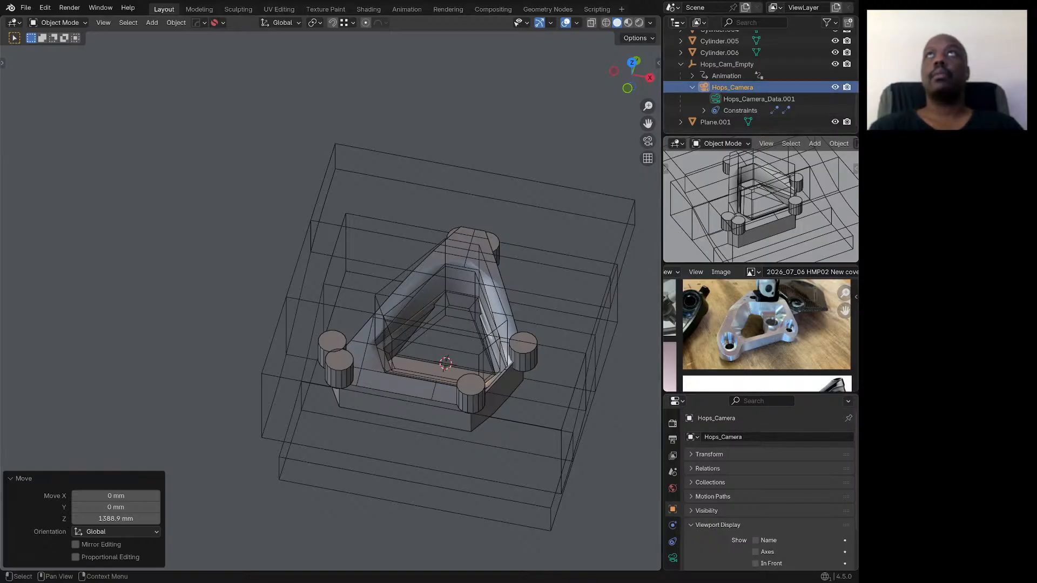
Step: Try an orthographic scale of 1.9 for Hops_Camera, and settle on 0.9
{"action": "left_click", "coordinate": [673, 558]}
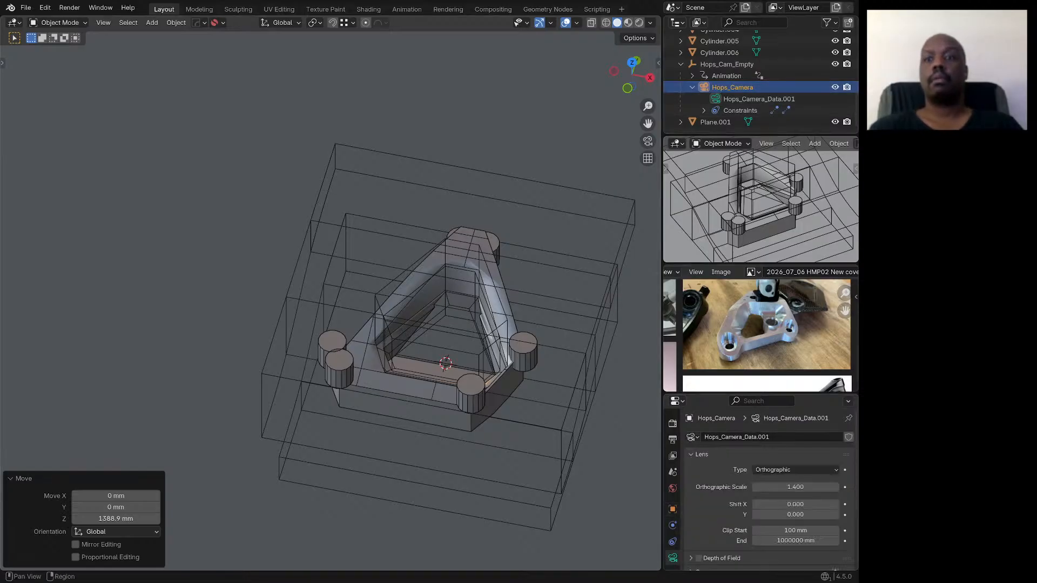
{"action": "double_click", "coordinate": [795, 487]}
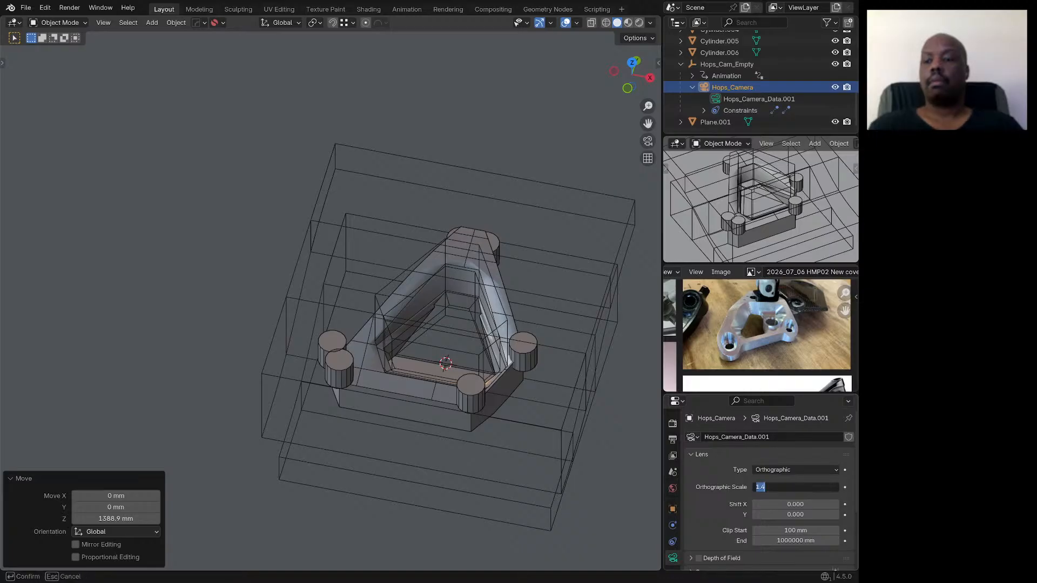
{"action": "type", "text": "1.9"}
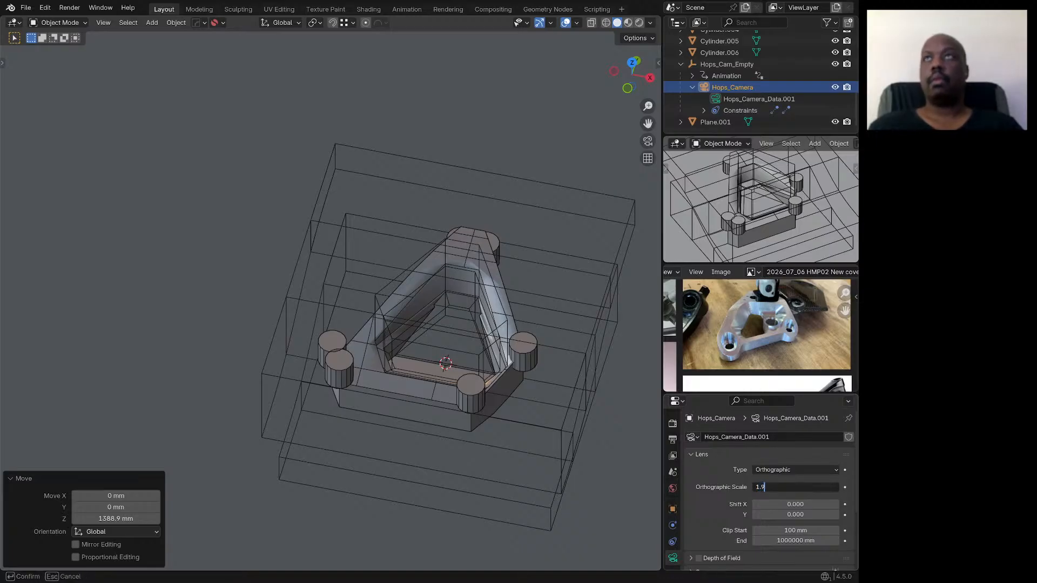
{"action": "key", "text": "Return"}
{"action": "double_click", "coordinate": [795, 487]}
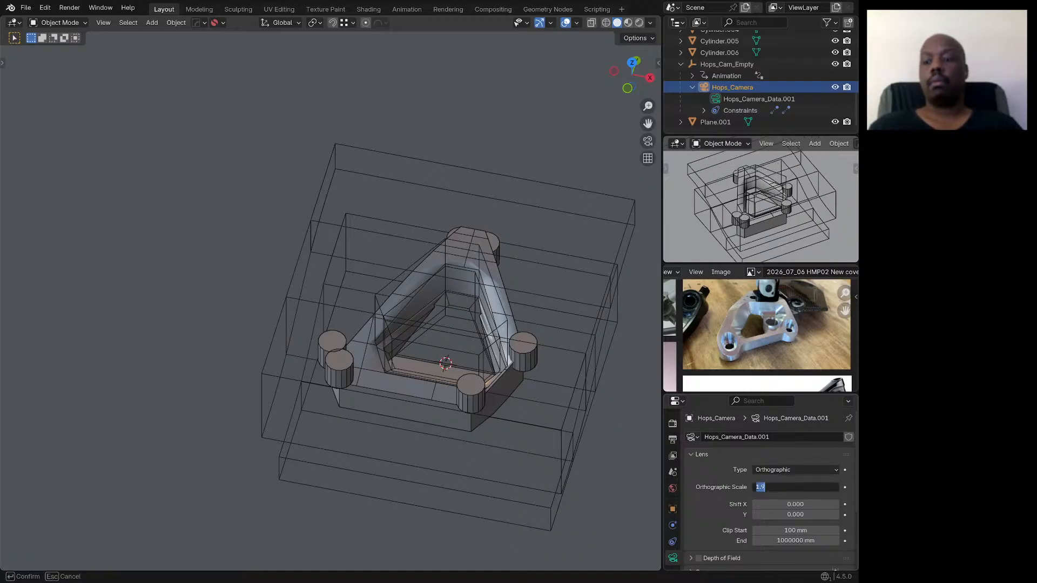
{"action": "type", "text": "0.9"}
{"action": "key", "text": "Return"}
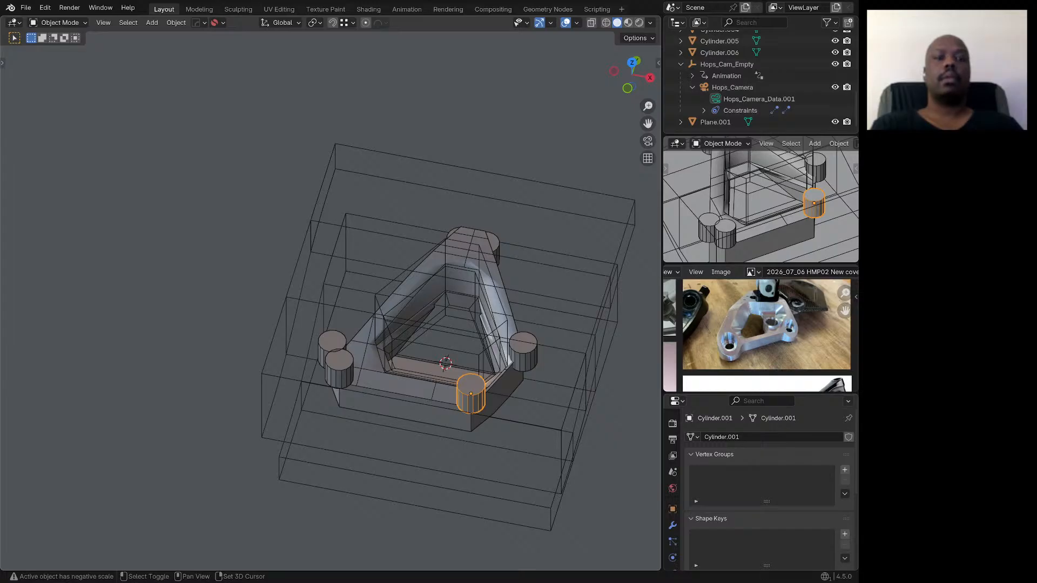
Step: Snap the 3D cursor midway between Cylinder.001 and Cylinder.006, and move Hops_Cam_Empty to it with the offset kept
{"action": "left_click", "coordinate": [523, 354], "text": "shift"}
{"action": "key", "text": "shift+s"}
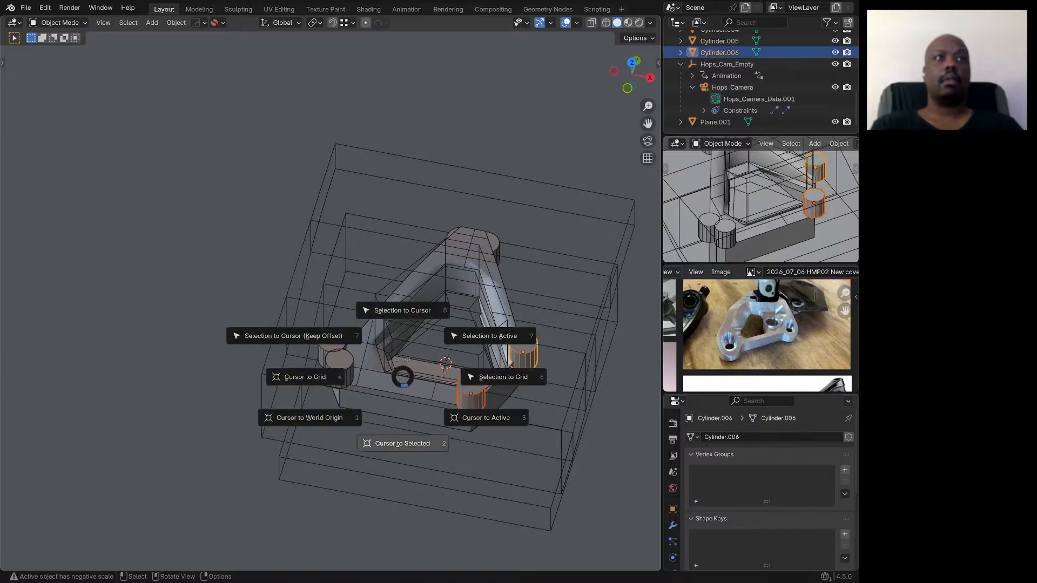
{"action": "key", "text": "2"}
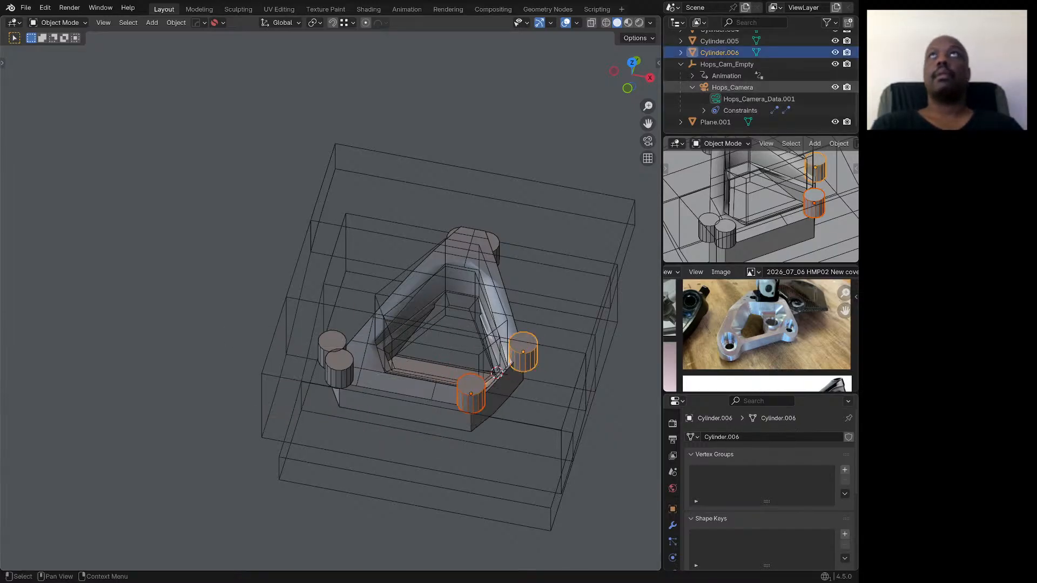
{"action": "left_click", "coordinate": [727, 65]}
{"action": "key", "text": "shift+s"}
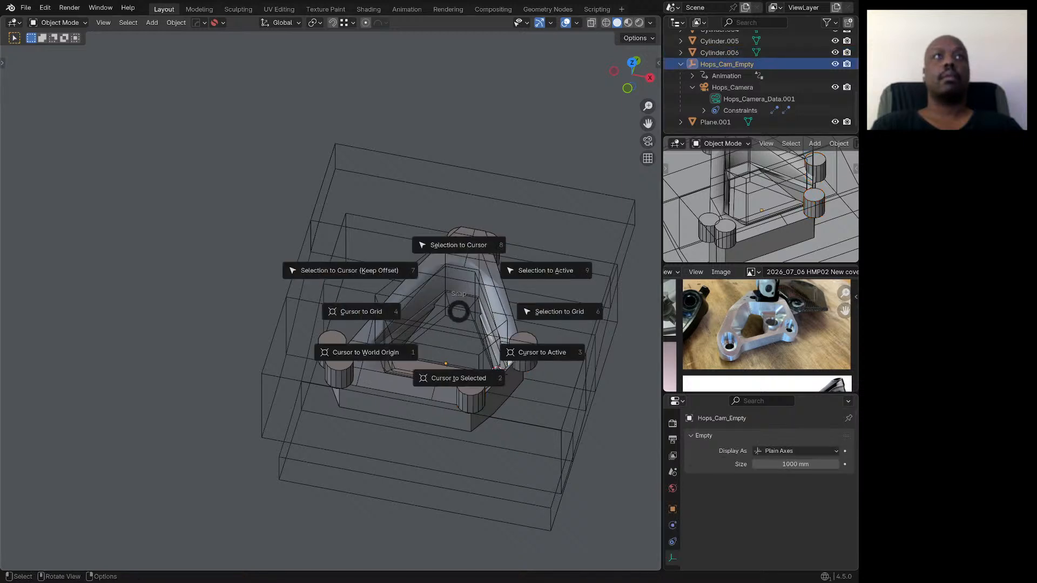
{"action": "key", "text": "7"}
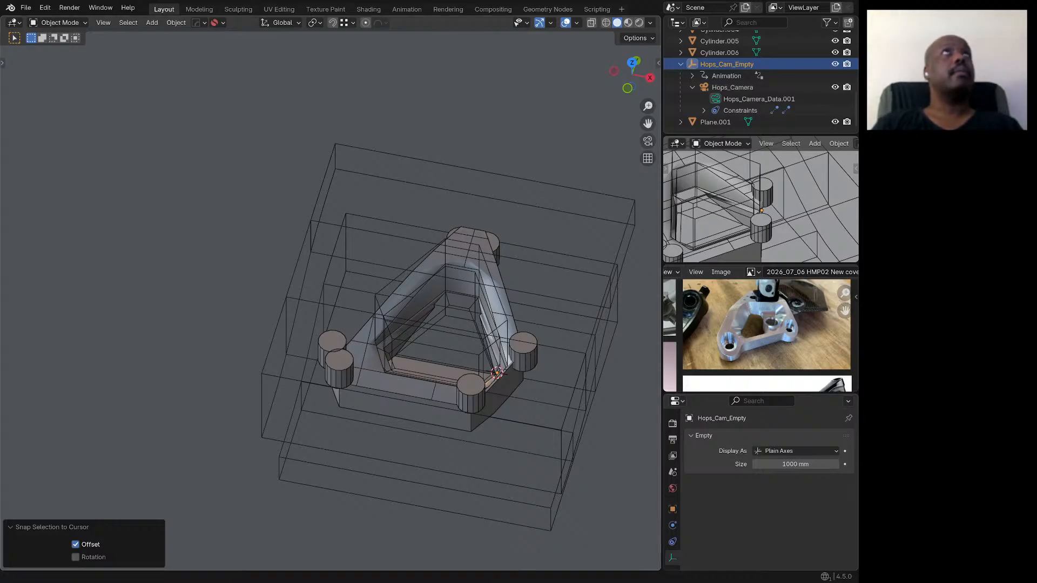
Step: Save the current blend file and save it again with Save As
{"action": "left_click", "coordinate": [26, 7]}
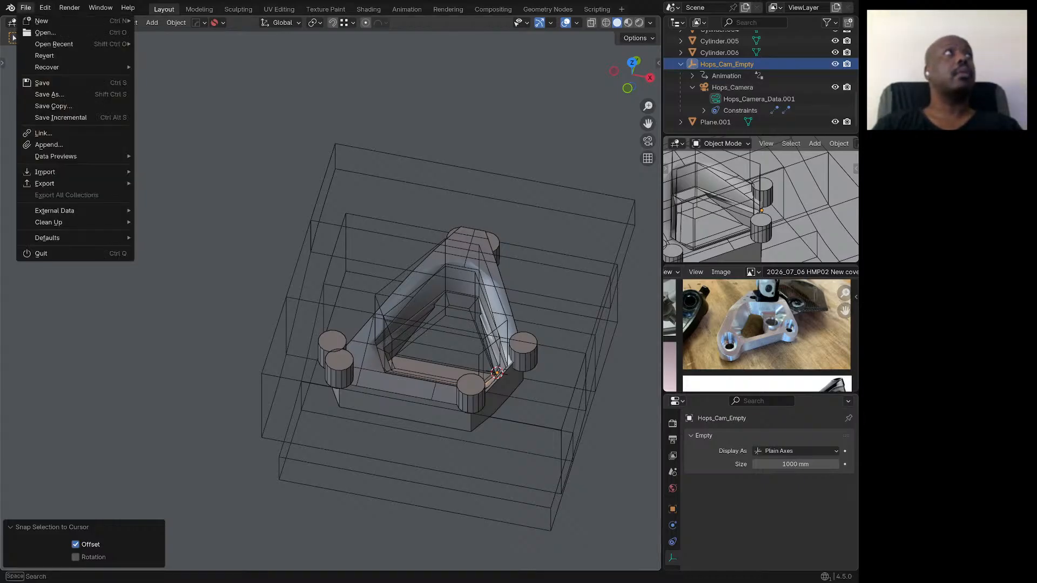
{"action": "left_click", "coordinate": [42, 83]}
{"action": "left_click", "coordinate": [26, 8]}
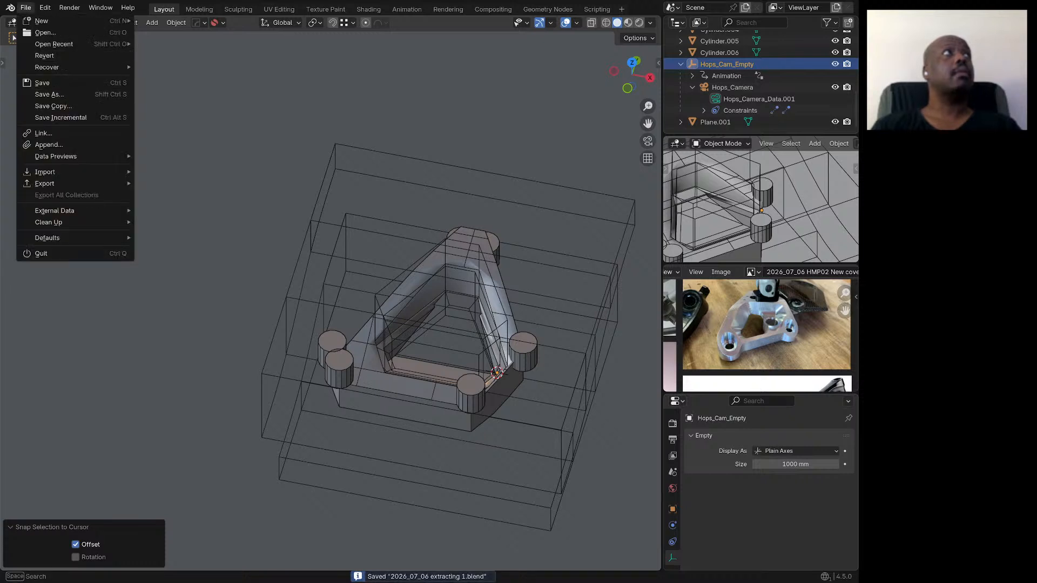
{"action": "left_click", "coordinate": [50, 95]}
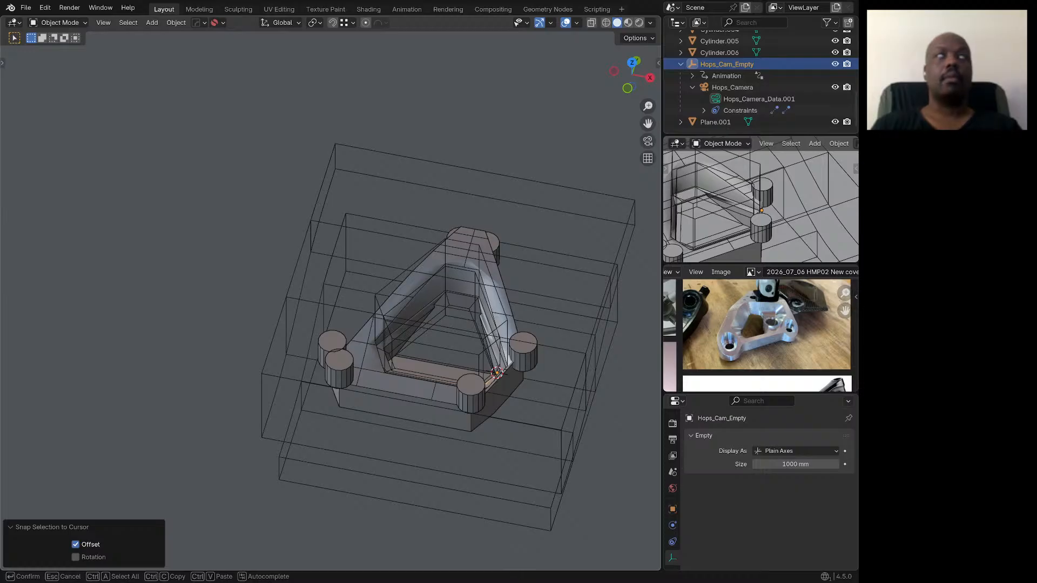
{"action": "key", "text": "Return"}
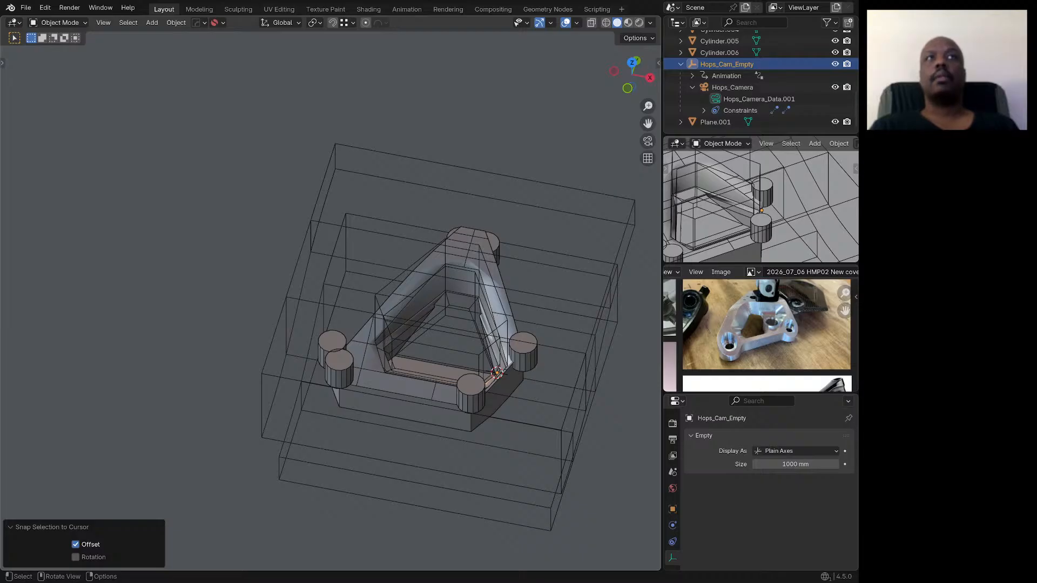
Step: Examine the triangular bracket from directly above, looking closely at the two overlapping cylinders at its apex
{"action": "middle_click_drag", "start_coordinate": [410, 280], "coordinate": [412, 348]}
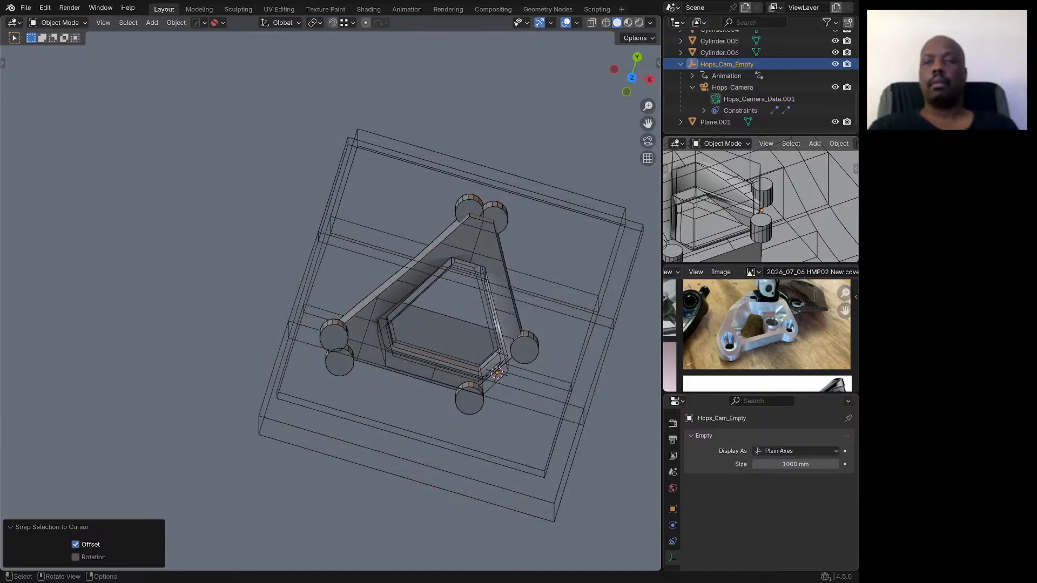
{"action": "key", "text": "KP_7"}
{"action": "scroll", "coordinate": [469, 324], "scroll_direction": "down", "scroll_amount": 2}
{"action": "scroll", "coordinate": [469, 324], "scroll_direction": "up", "scroll_amount": 2}
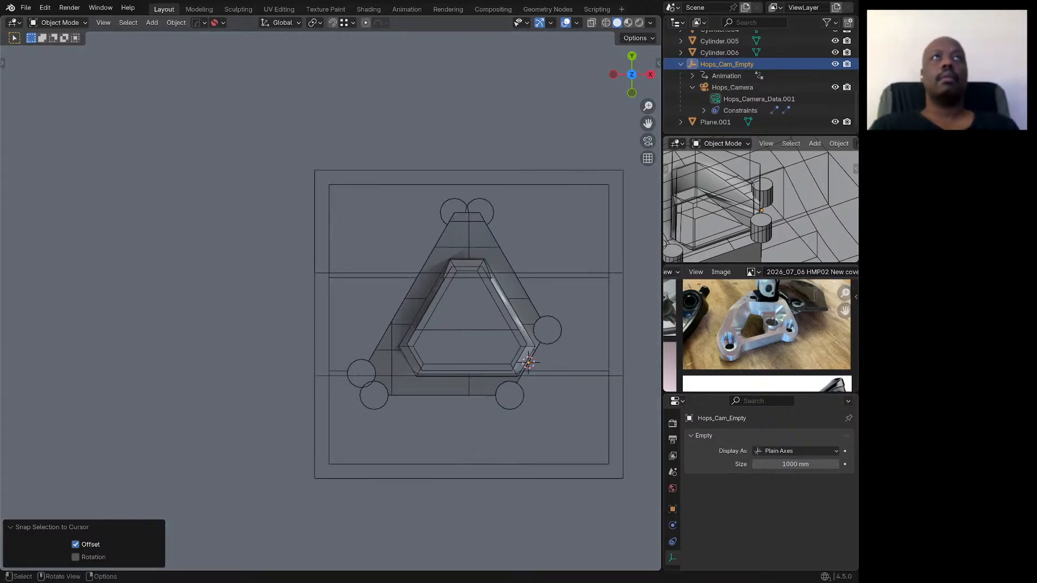
{"action": "scroll", "coordinate": [418, 277], "scroll_direction": "up", "scroll_amount": 1}
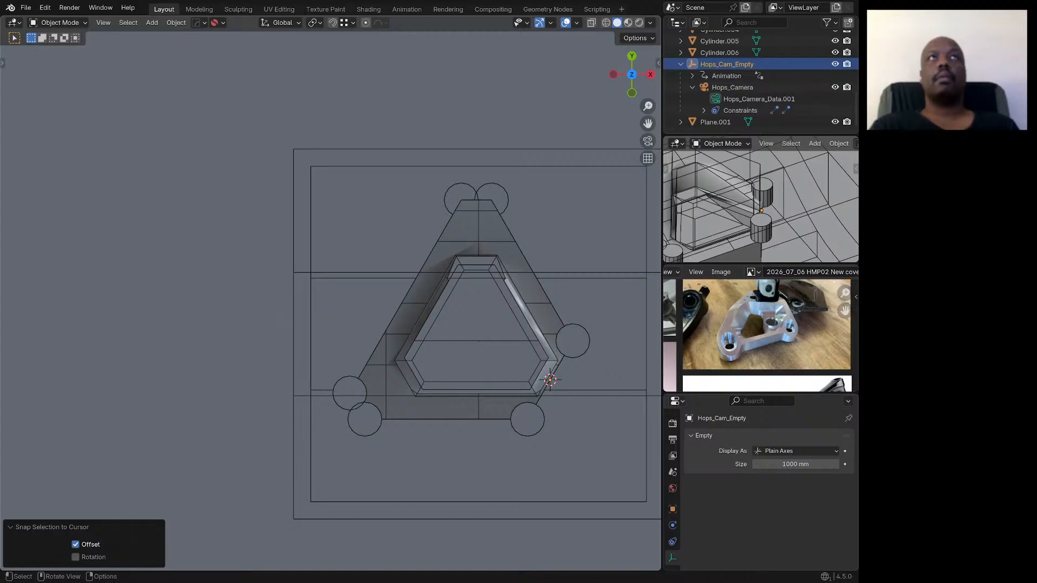
{"action": "scroll", "coordinate": [443, 210], "scroll_direction": "up", "scroll_amount": 5}
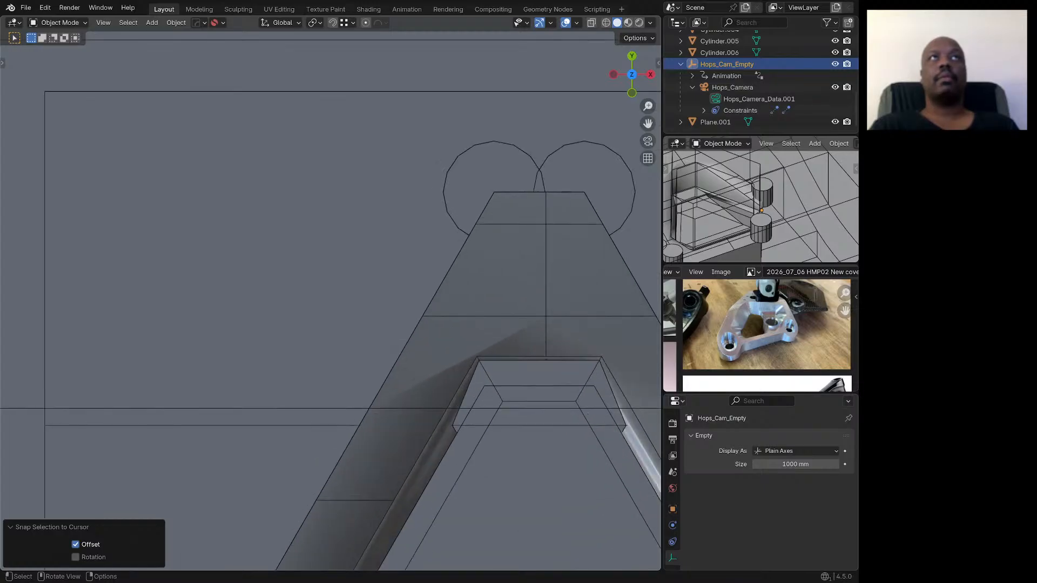
{"action": "scroll", "coordinate": [409, 271], "scroll_direction": "down", "scroll_amount": 3}
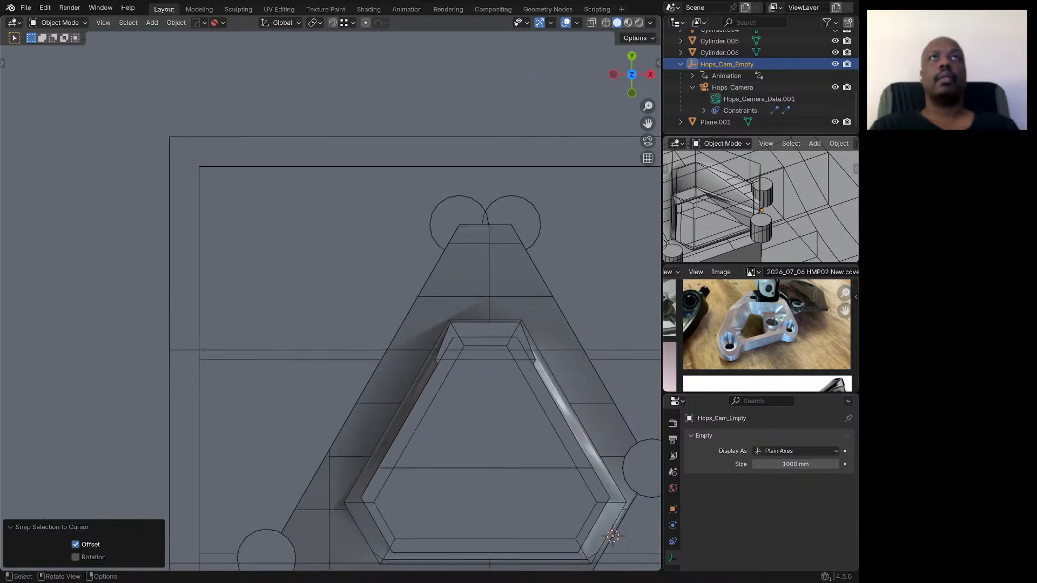
Step: Examine the whole bracket from directly above, including the inner opening's angled edge and the corner cylinder beside it
{"action": "scroll", "coordinate": [505, 179], "scroll_direction": "down", "scroll_amount": 3}
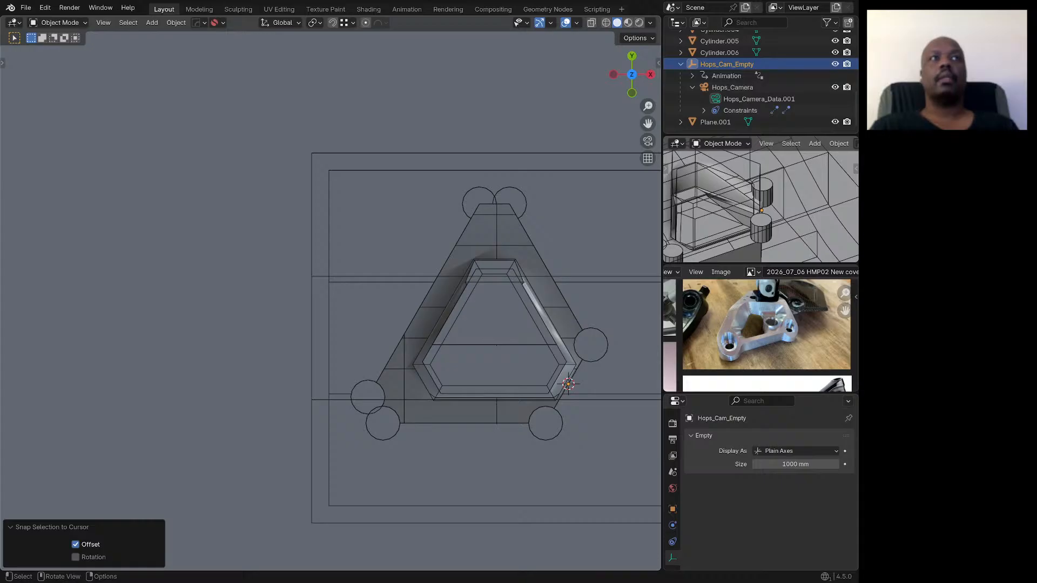
{"action": "scroll", "coordinate": [365, 435], "scroll_direction": "up", "scroll_amount": 1}
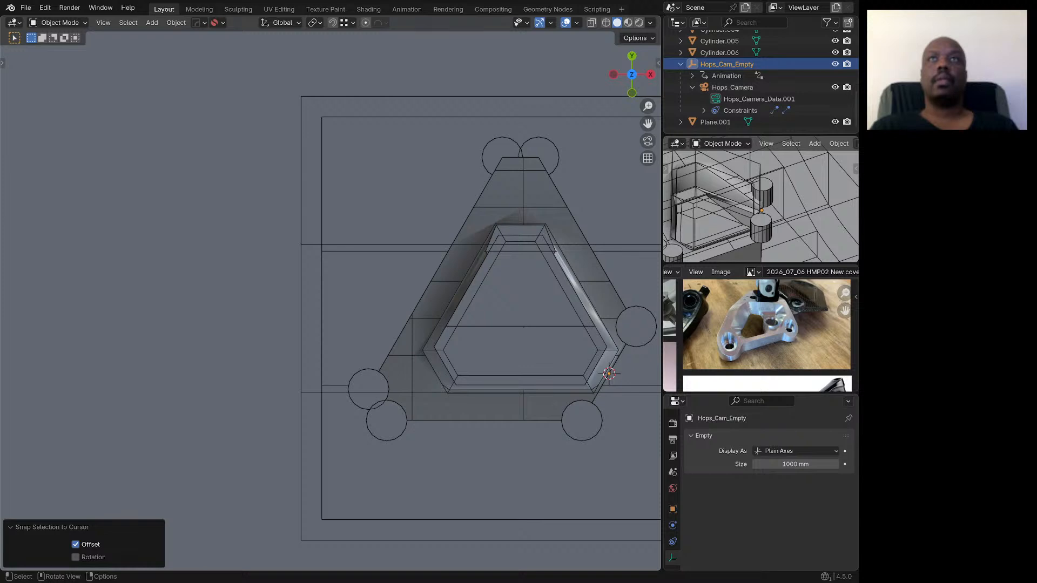
{"action": "scroll", "coordinate": [647, 299], "scroll_direction": "up", "scroll_amount": 6}
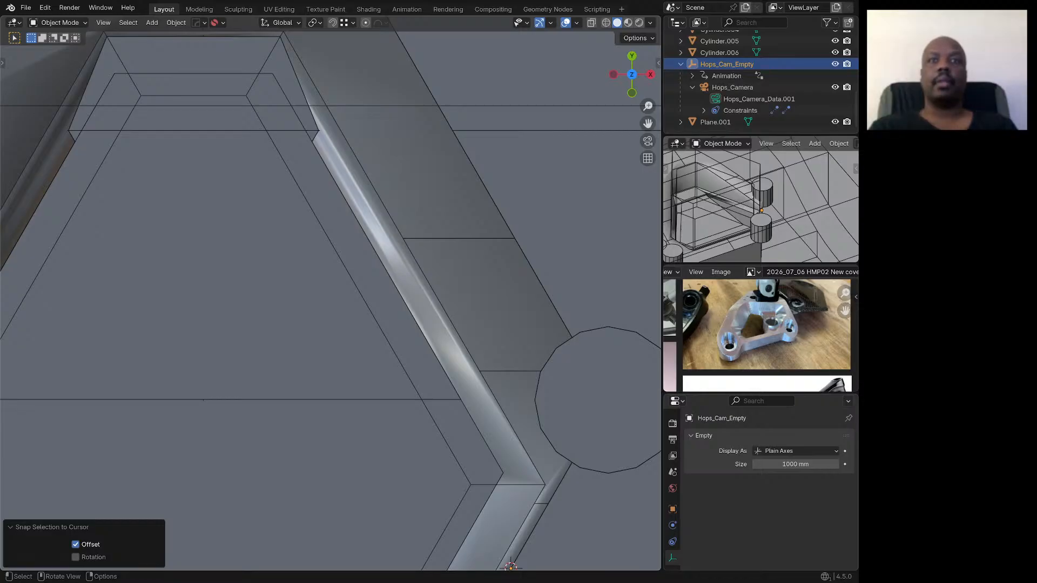
{"action": "scroll", "coordinate": [527, 262], "scroll_direction": "down", "scroll_amount": 10}
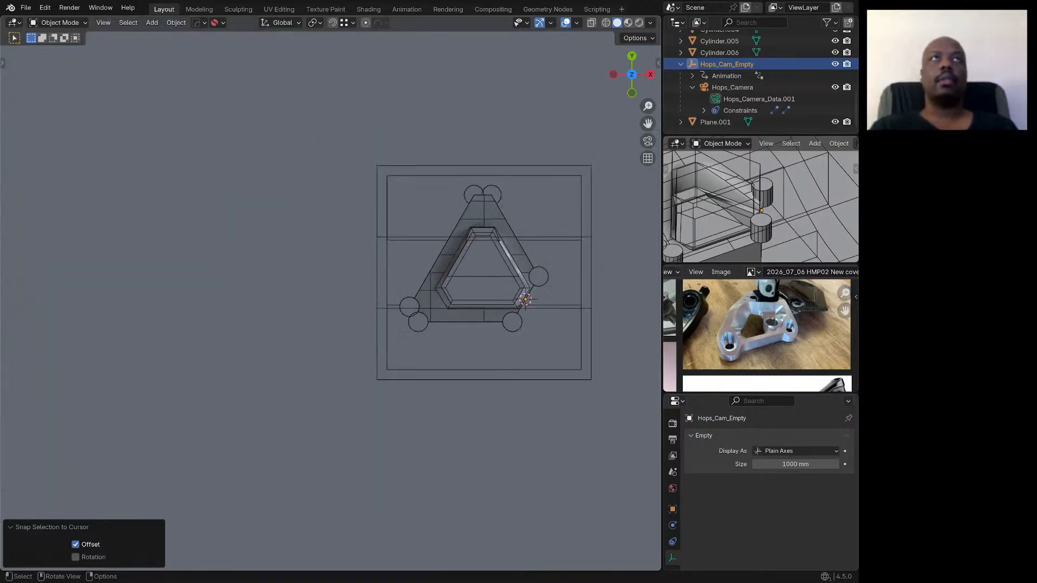
{"action": "scroll", "coordinate": [427, 237], "scroll_direction": "up", "scroll_amount": 5}
{"action": "scroll", "coordinate": [437, 324], "scroll_direction": "down", "scroll_amount": 4}
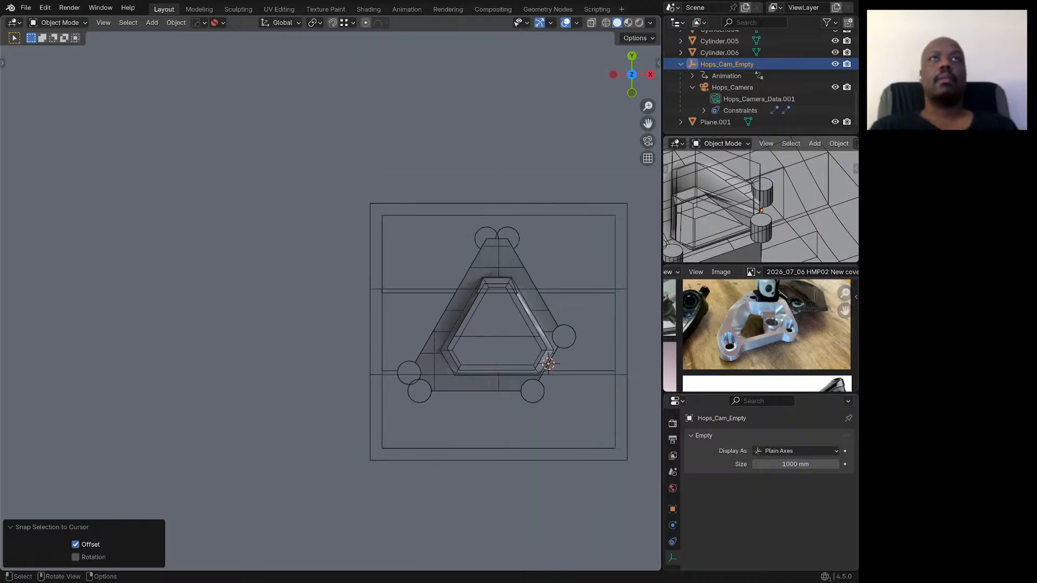
Step: Select the triangular bracket together with its six corner cylinders and isolate them in local view
{"action": "middle_click_drag", "start_coordinate": [437, 324], "coordinate": [418, 254]}
{"action": "scroll", "coordinate": [418, 278], "scroll_direction": "up", "scroll_amount": 5}
{"action": "scroll", "coordinate": [388, 312], "scroll_direction": "down", "scroll_amount": 2}
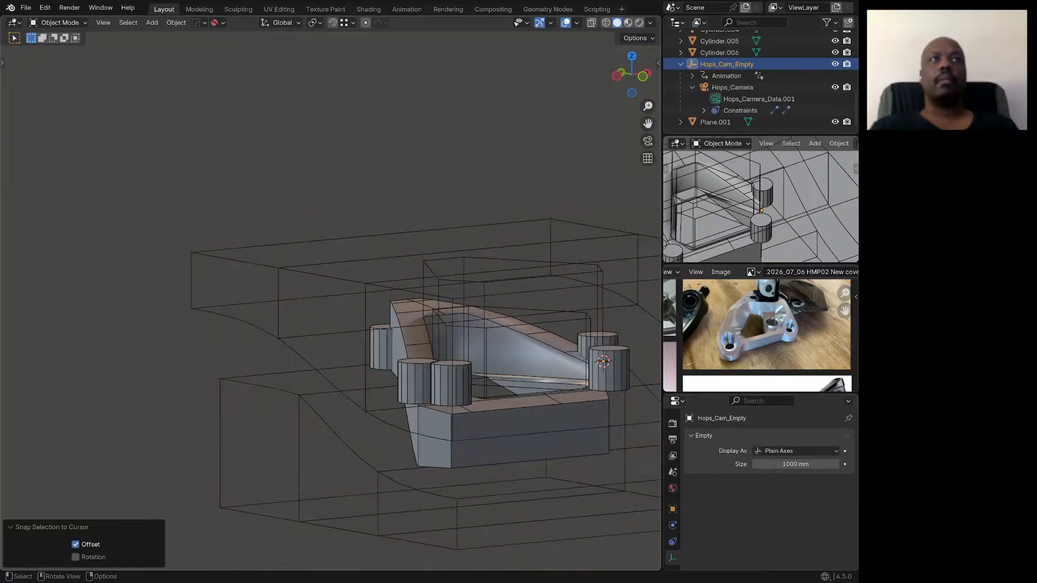
{"action": "left_click", "coordinate": [399, 319]}
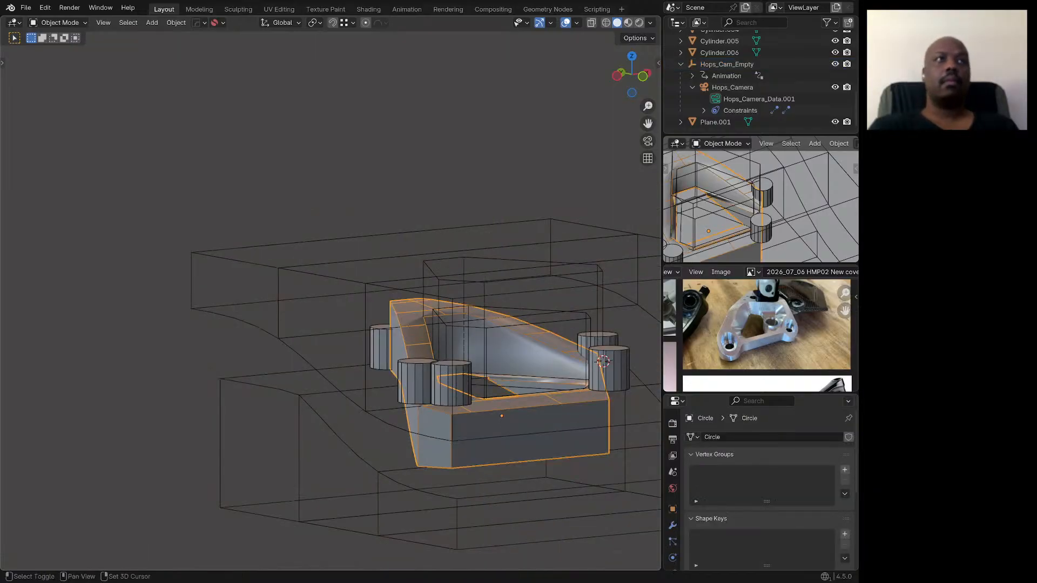
{"action": "left_click", "coordinate": [380, 346], "text": "shift"}
{"action": "left_click", "coordinate": [417, 381], "text": "shift"}
{"action": "left_click", "coordinate": [452, 382], "text": "shift"}
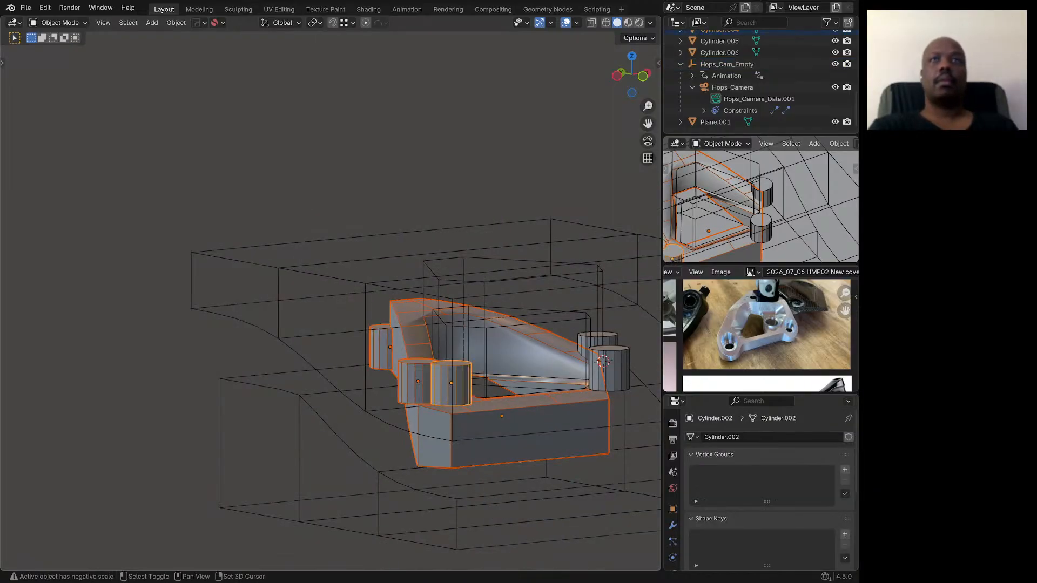
{"action": "left_click", "coordinate": [610, 373], "text": "shift"}
{"action": "left_click", "coordinate": [595, 340], "text": "shift"}
{"action": "middle_click_drag", "start_coordinate": [595, 341], "coordinate": [590, 429]}
{"action": "left_click", "coordinate": [404, 197], "text": "shift"}
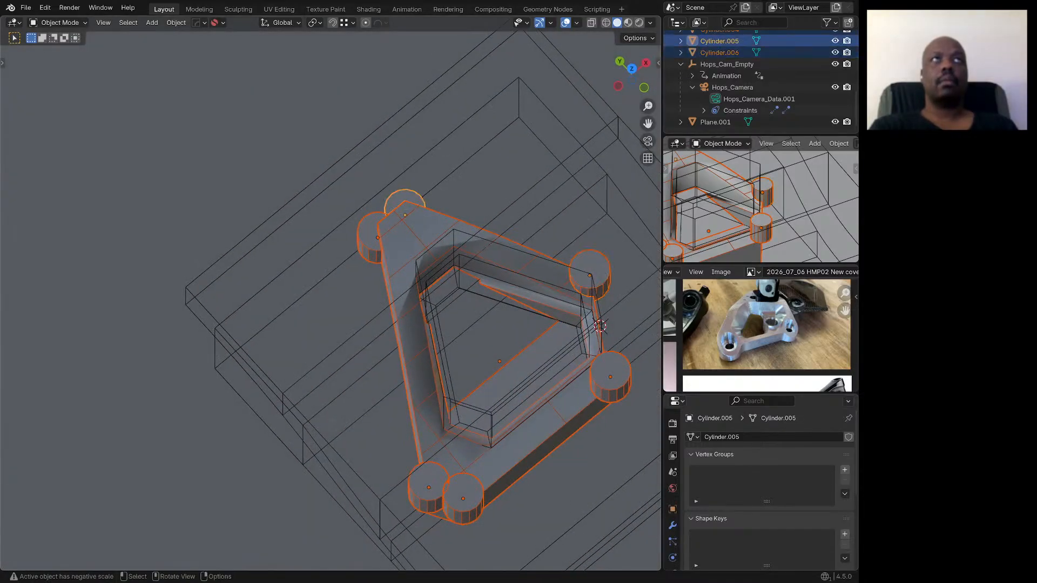
{"action": "key", "text": "KP_Divide"}
Step: Examine the isolated bracket and its paired corner cylinders from all around, including the walls of the inner opening
{"action": "middle_click_drag", "start_coordinate": [404, 197], "coordinate": [563, 78]}
{"action": "scroll", "coordinate": [492, 150], "scroll_direction": "down", "scroll_amount": 4}
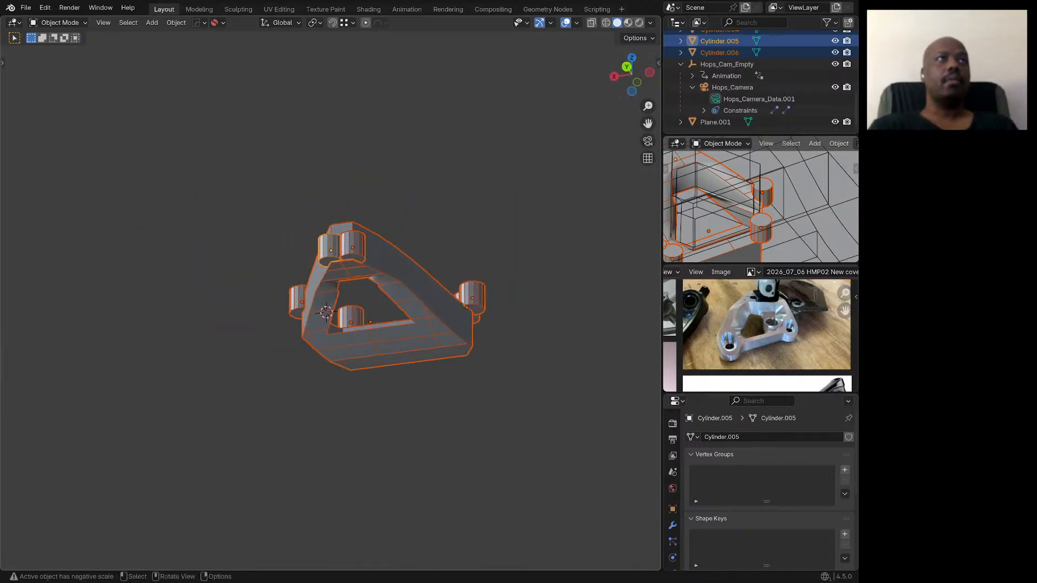
{"action": "scroll", "coordinate": [432, 172], "scroll_direction": "up", "scroll_amount": 4}
{"action": "middle_click_drag", "start_coordinate": [432, 173], "coordinate": [558, 196]}
{"action": "scroll", "coordinate": [351, 335], "scroll_direction": "down", "scroll_amount": 3}
{"action": "middle_click_drag", "start_coordinate": [324, 264], "coordinate": [603, 319]}
{"action": "scroll", "coordinate": [438, 316], "scroll_direction": "up", "scroll_amount": 3}
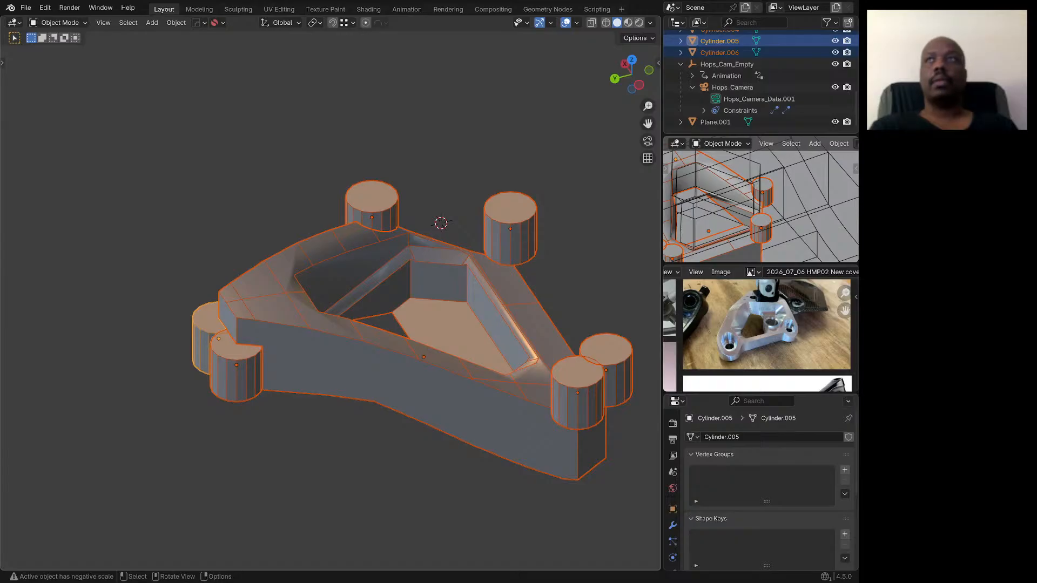
{"action": "scroll", "coordinate": [441, 275], "scroll_direction": "up", "scroll_amount": 3}
{"action": "middle_click_drag", "start_coordinate": [441, 275], "coordinate": [439, 318]}
{"action": "scroll", "coordinate": [430, 308], "scroll_direction": "down", "scroll_amount": 5}
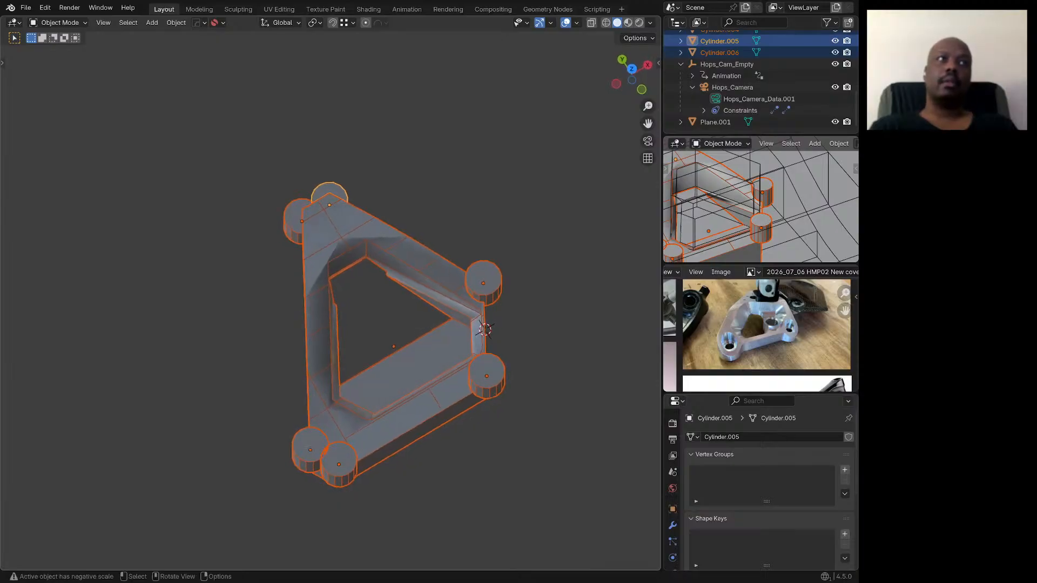
{"action": "middle_click_drag", "start_coordinate": [440, 318], "coordinate": [432, 301]}
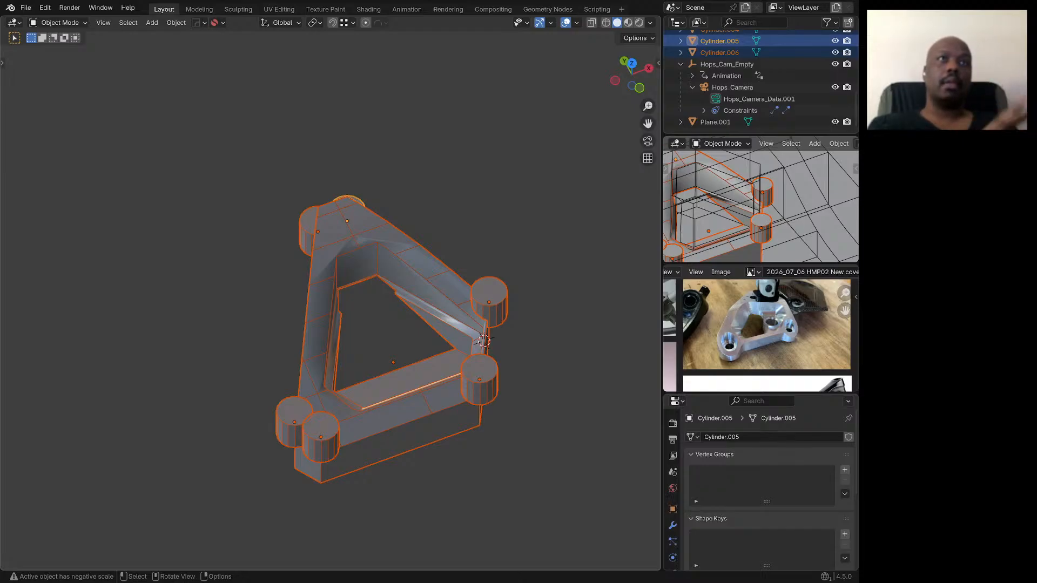
{"action": "middle_click_drag", "start_coordinate": [97, 418], "coordinate": [254, 422]}
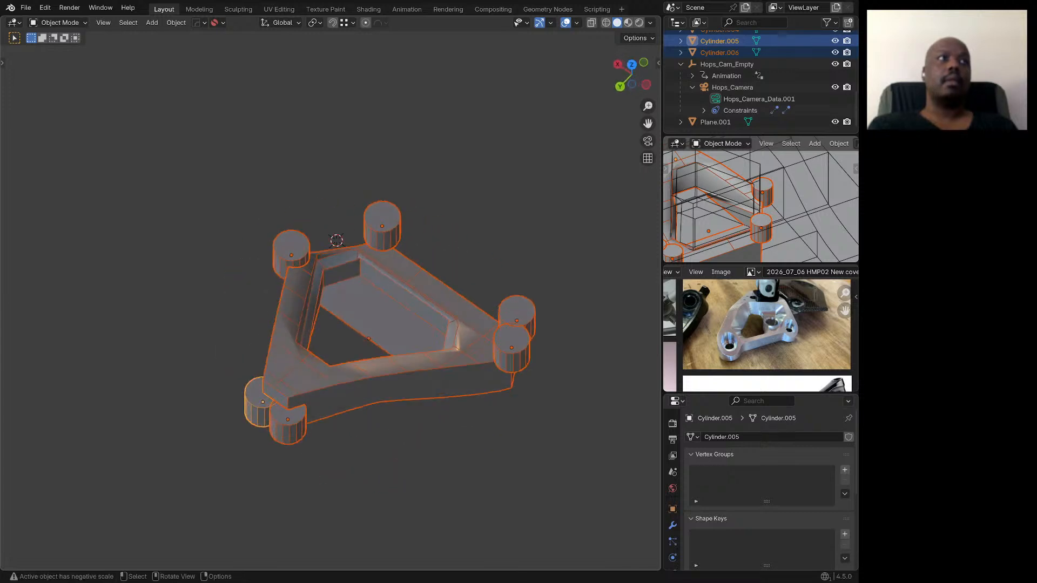
{"action": "scroll", "coordinate": [254, 422], "scroll_direction": "up", "scroll_amount": 3}
{"action": "scroll", "coordinate": [254, 422], "scroll_direction": "down", "scroll_amount": 2}
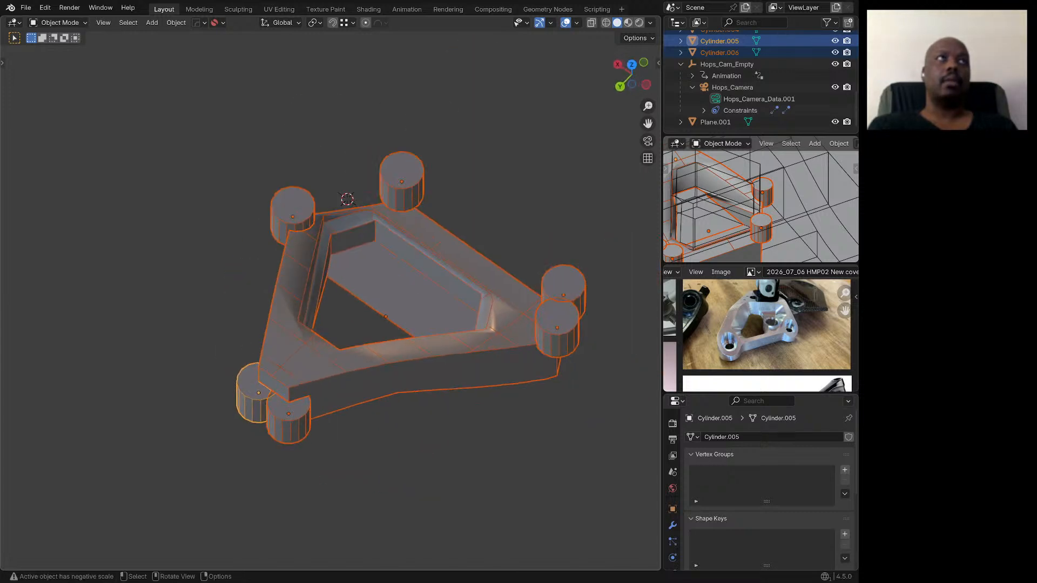
{"action": "scroll", "coordinate": [336, 404], "scroll_direction": "down", "scroll_amount": 3}
{"action": "middle_click_drag", "start_coordinate": [336, 403], "coordinate": [146, 390]}
{"action": "scroll", "coordinate": [361, 411], "scroll_direction": "up", "scroll_amount": 3}
{"action": "middle_click_drag", "start_coordinate": [359, 405], "coordinate": [359, 350]}
{"action": "scroll", "coordinate": [359, 350], "scroll_direction": "up", "scroll_amount": 1}
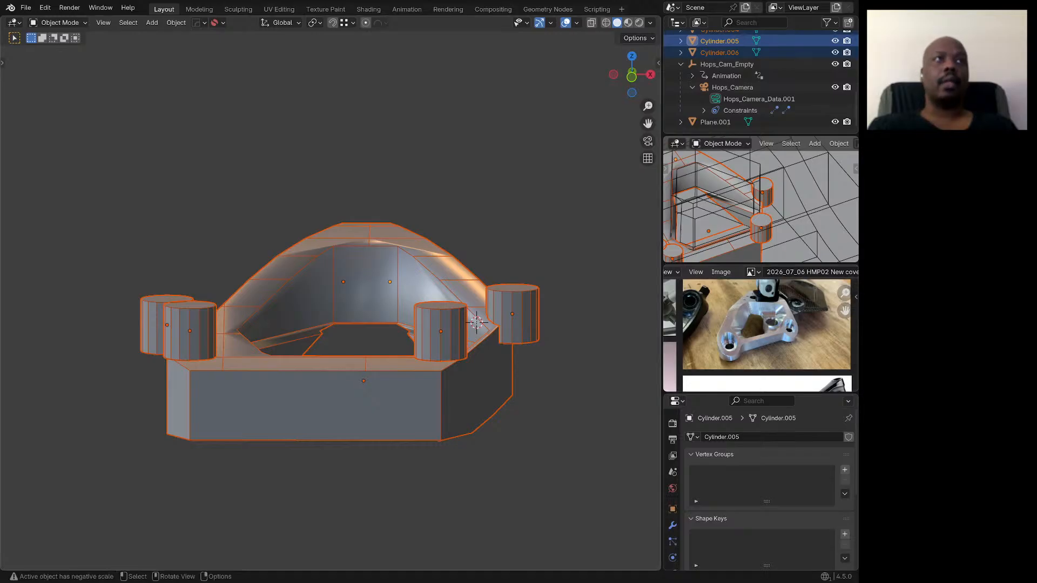
Step: Examine how the cylinders sit in height against the bracket's curved upper surface, from raised angles and in side profile
{"action": "middle_click_drag", "start_coordinate": [346, 324], "coordinate": [486, 373]}
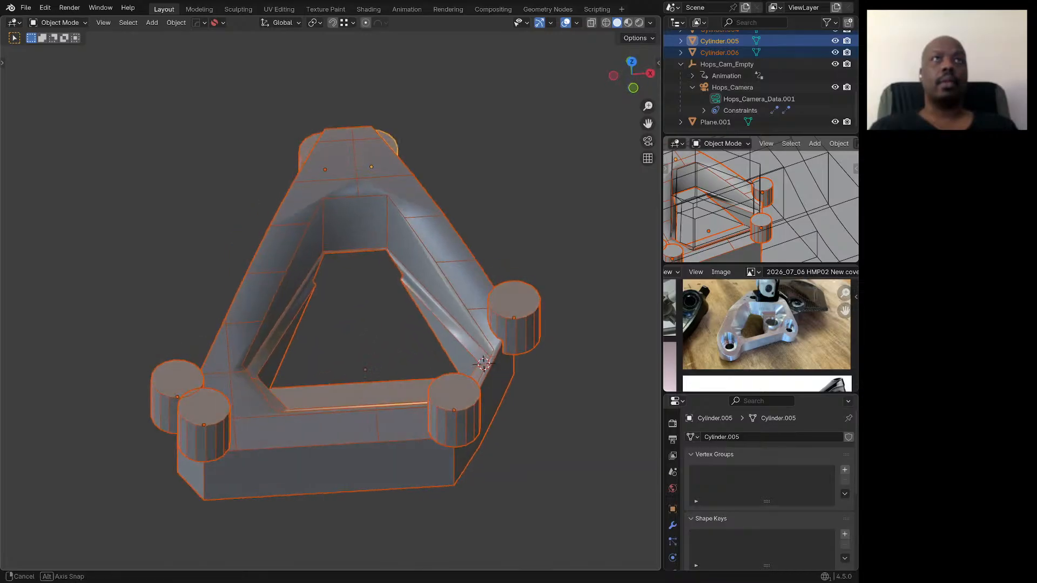
{"action": "middle_click_drag", "start_coordinate": [346, 335], "coordinate": [465, 281]}
{"action": "scroll", "coordinate": [402, 315], "scroll_direction": "down", "scroll_amount": 4}
{"action": "scroll", "coordinate": [464, 281], "scroll_direction": "up", "scroll_amount": 1}
{"action": "middle_click_drag", "start_coordinate": [367, 324], "coordinate": [422, 355]}
{"action": "scroll", "coordinate": [423, 354], "scroll_direction": "down", "scroll_amount": 3}
{"action": "middle_click_drag", "start_coordinate": [405, 270], "coordinate": [389, 290]}
{"action": "scroll", "coordinate": [390, 331], "scroll_direction": "up", "scroll_amount": 4}
{"action": "scroll", "coordinate": [444, 344], "scroll_direction": "up", "scroll_amount": 1}
{"action": "middle_click_drag", "start_coordinate": [444, 344], "coordinate": [425, 310]}
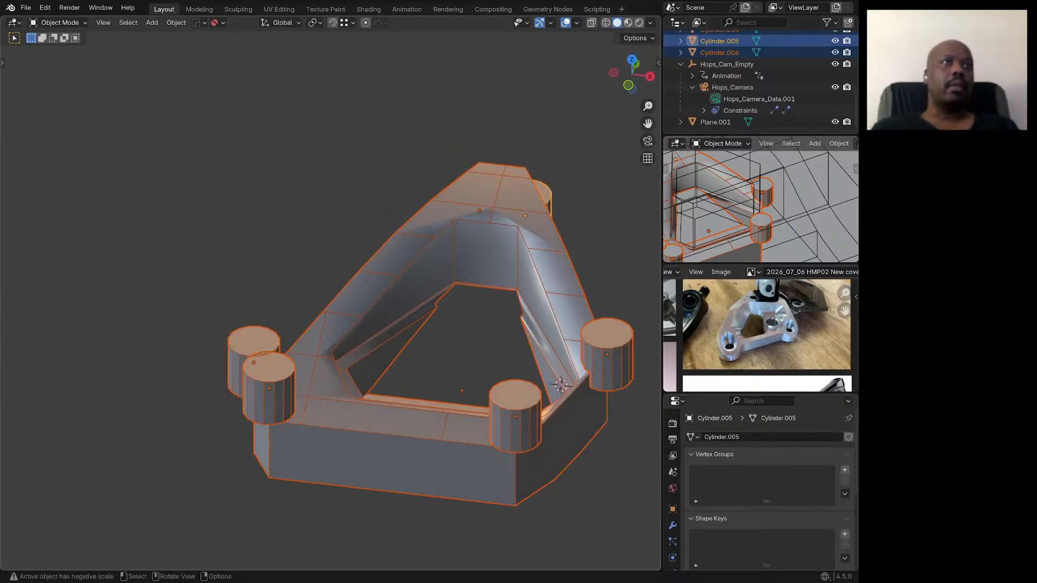
{"action": "middle_click_drag", "start_coordinate": [425, 310], "coordinate": [329, 327]}
{"action": "scroll", "coordinate": [351, 297], "scroll_direction": "down", "scroll_amount": 4}
{"action": "scroll", "coordinate": [454, 325], "scroll_direction": "up", "scroll_amount": 5}
{"action": "middle_click_drag", "start_coordinate": [454, 324], "coordinate": [442, 305]}
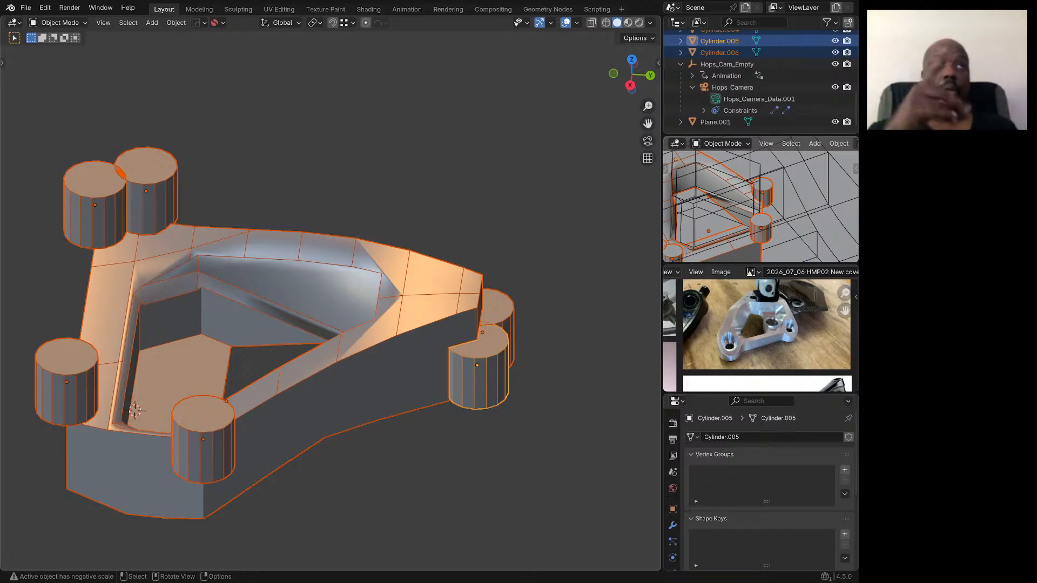
{"action": "scroll", "coordinate": [488, 310], "scroll_direction": "down", "scroll_amount": 5}
{"action": "middle_click_drag", "start_coordinate": [488, 310], "coordinate": [595, 328]}
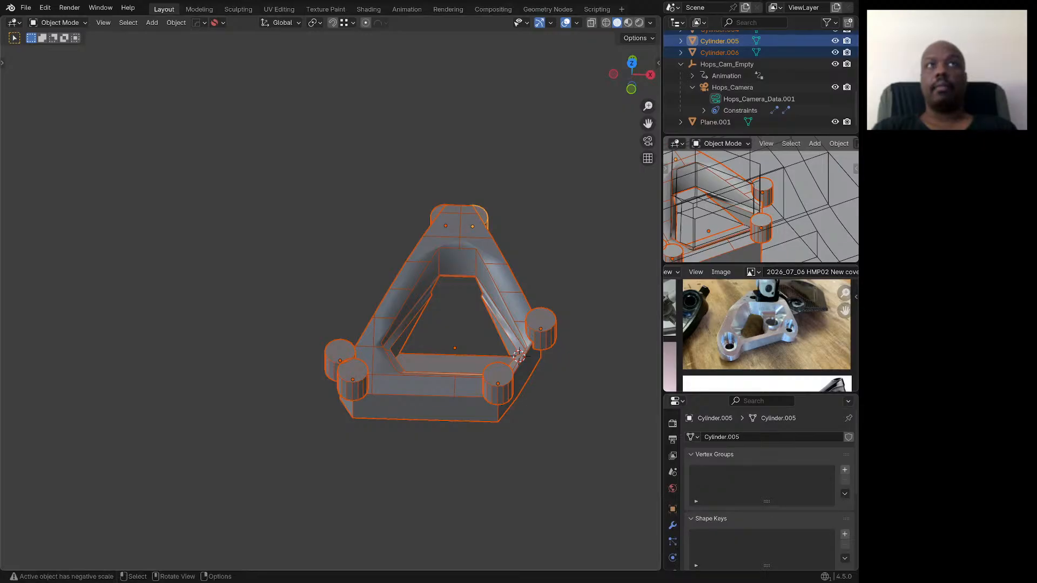
{"action": "scroll", "coordinate": [513, 297], "scroll_direction": "up", "scroll_amount": 2}
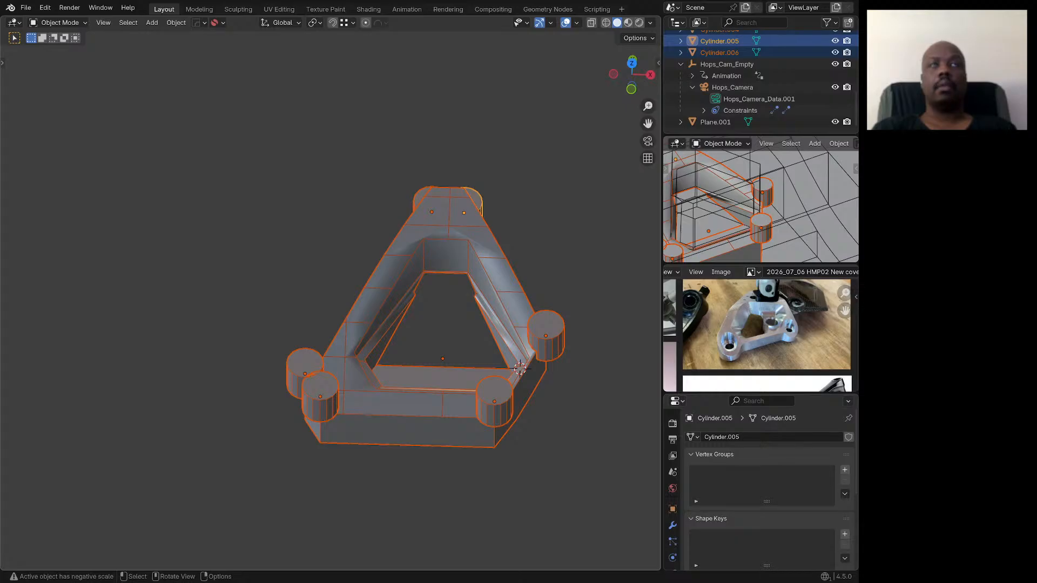
{"action": "middle_click_drag", "start_coordinate": [465, 302], "coordinate": [287, 241]}
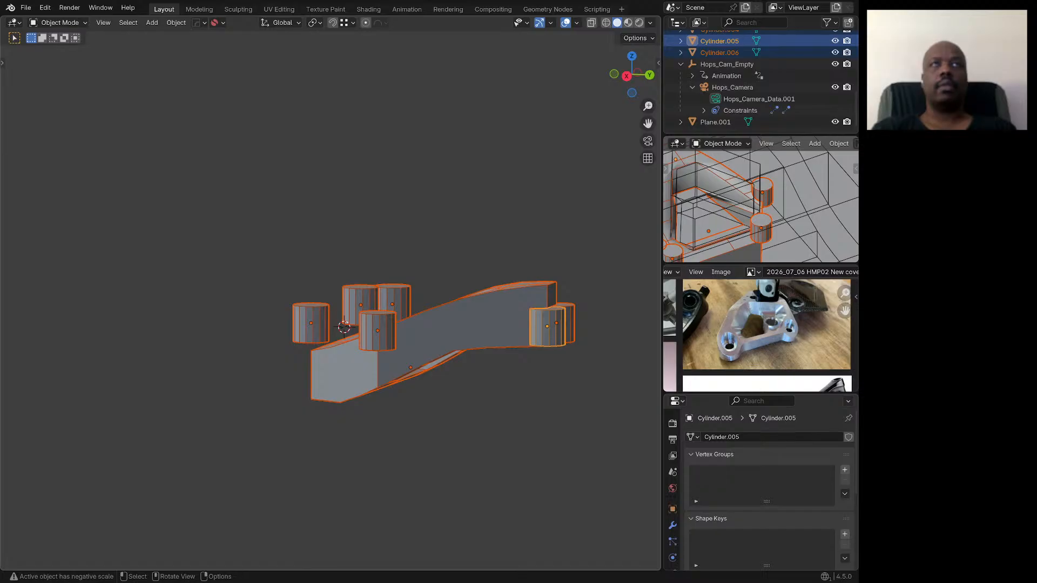
{"action": "middle_click_drag", "start_coordinate": [286, 240], "coordinate": [448, 319]}
Step: Exit local view and select the inner cutter outline Circle.001 inside the bracket's opening
{"action": "key", "text": "KP_7"}
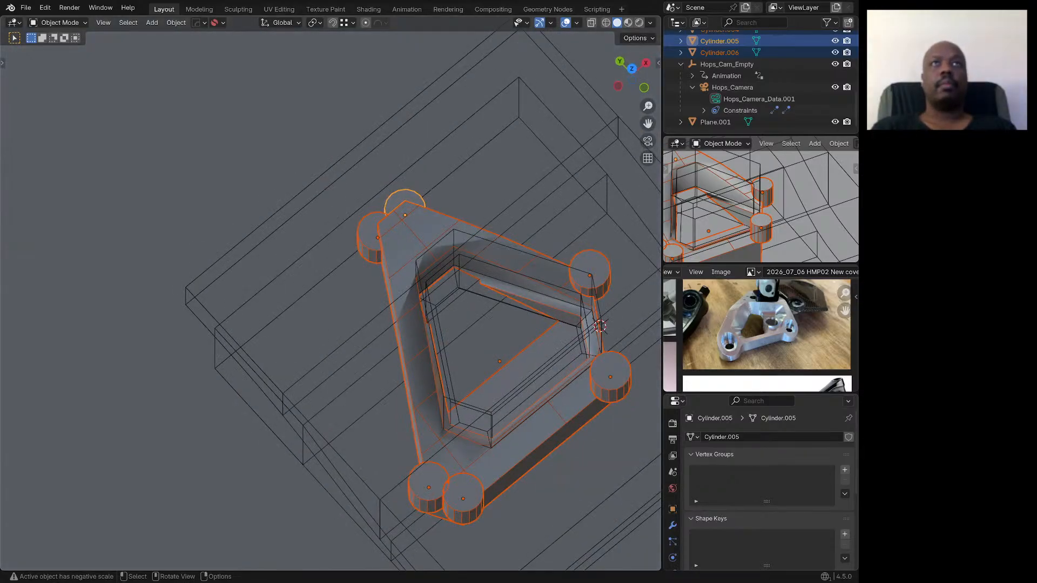
{"action": "left_click", "coordinate": [447, 365]}
{"action": "middle_click_drag", "start_coordinate": [448, 365], "coordinate": [435, 314]}
{"action": "left_click", "coordinate": [434, 315]}
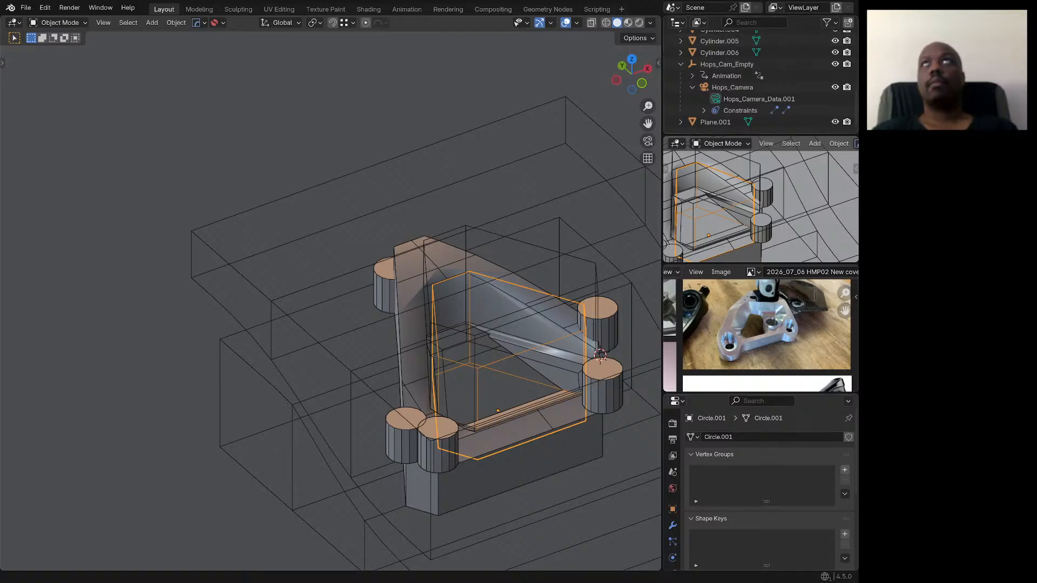
Step: Compare the machined part and its bolt holes in the reference photo with the bracket model and its inner cutter
{"action": "middle_click_drag", "start_coordinate": [486, 345], "coordinate": [474, 339]}
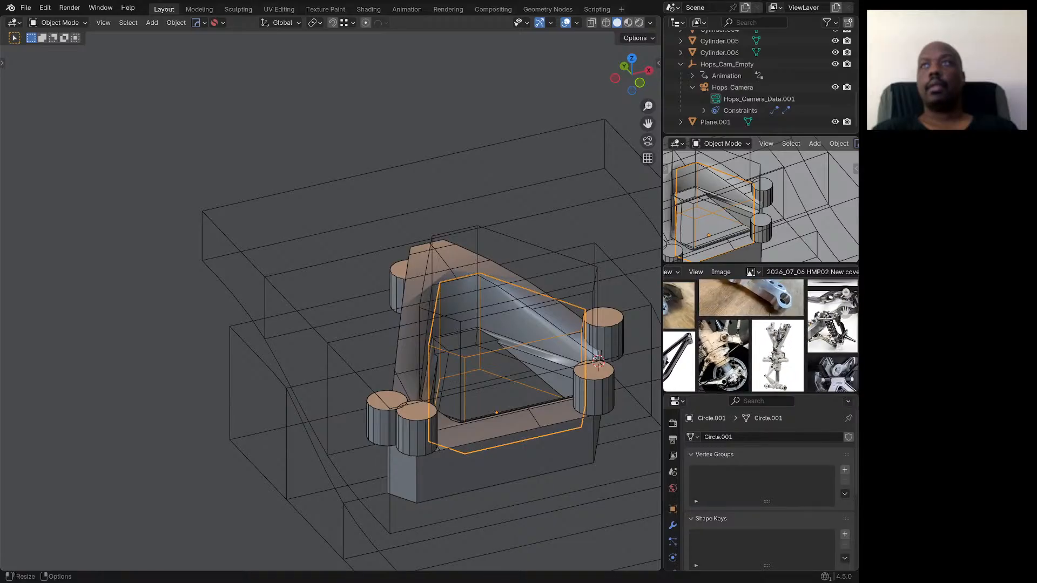
{"action": "middle_click_drag", "start_coordinate": [770, 295], "coordinate": [767, 328]}
{"action": "scroll", "coordinate": [766, 326], "scroll_direction": "up", "scroll_amount": 2}
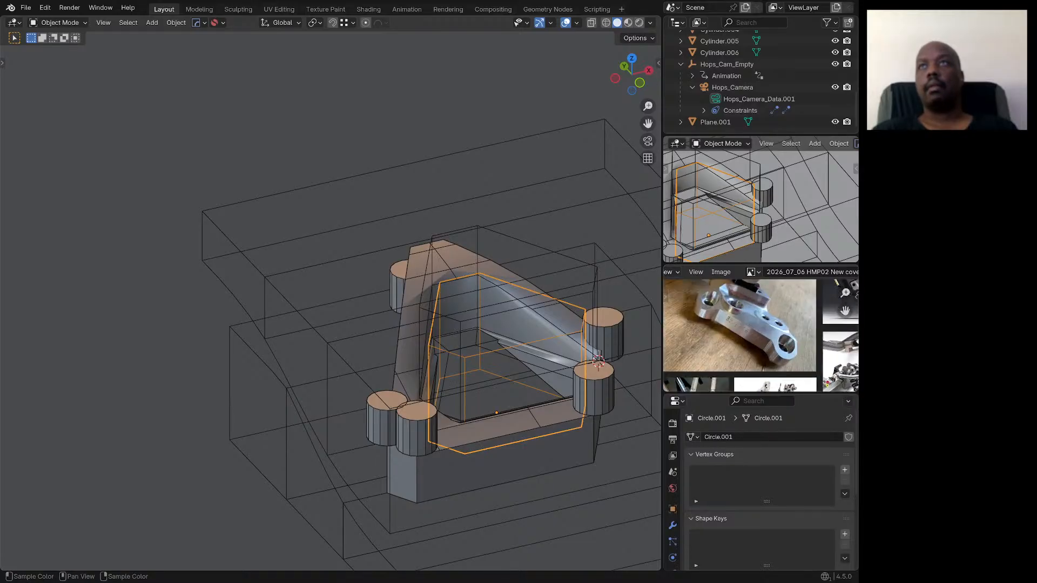
{"action": "scroll", "coordinate": [762, 332], "scroll_direction": "up", "scroll_amount": 4}
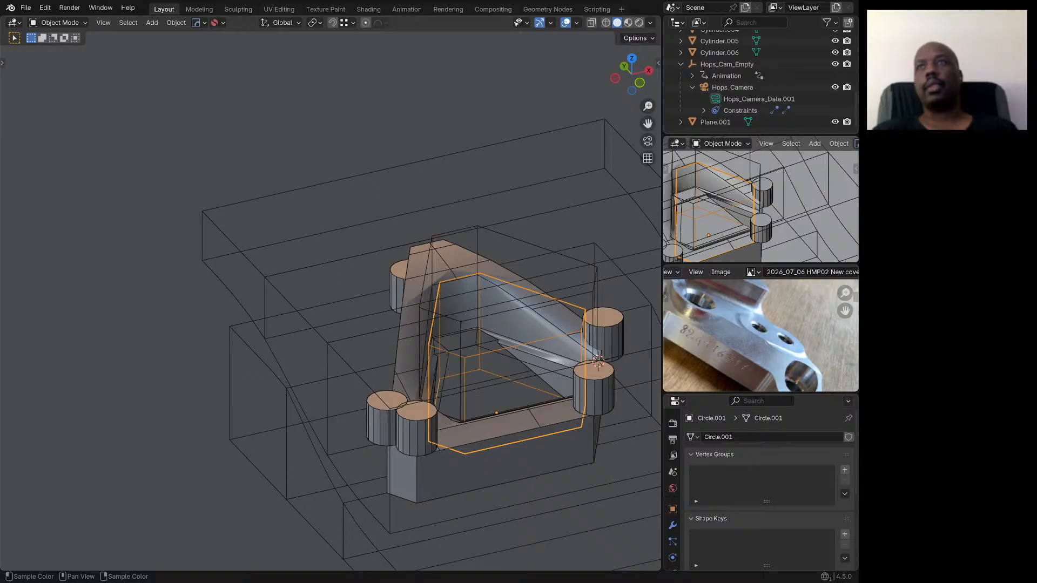
{"action": "scroll", "coordinate": [762, 332], "scroll_direction": "down", "scroll_amount": 3}
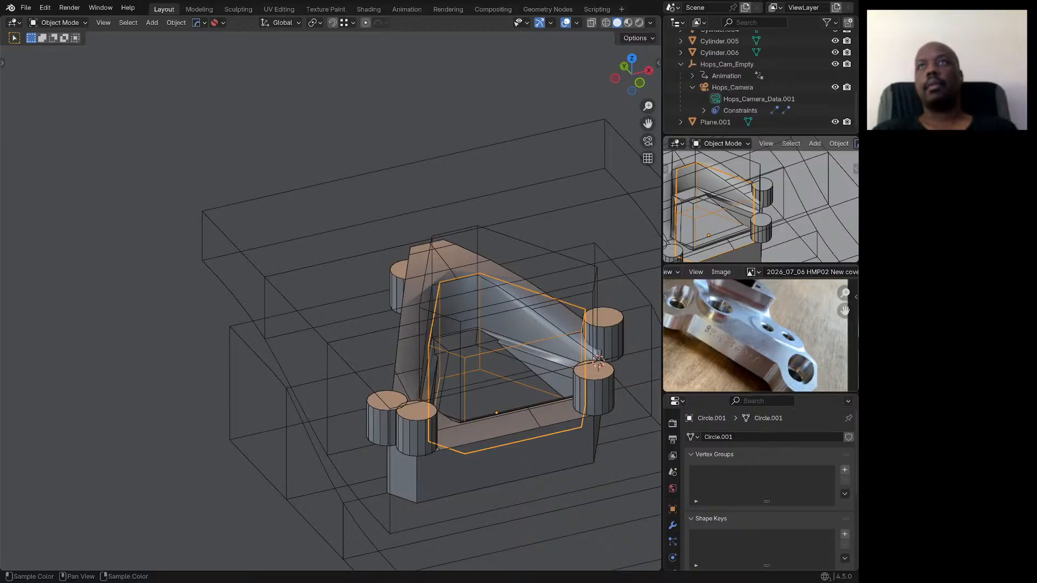
{"action": "middle_click_drag", "start_coordinate": [762, 332], "coordinate": [787, 351]}
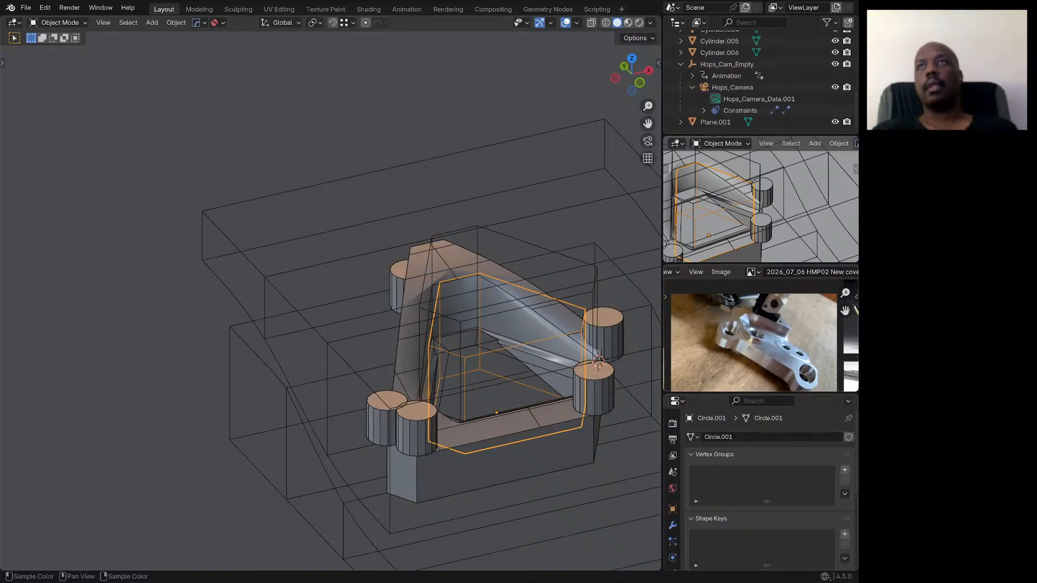
{"action": "scroll", "coordinate": [761, 335], "scroll_direction": "up", "scroll_amount": 3}
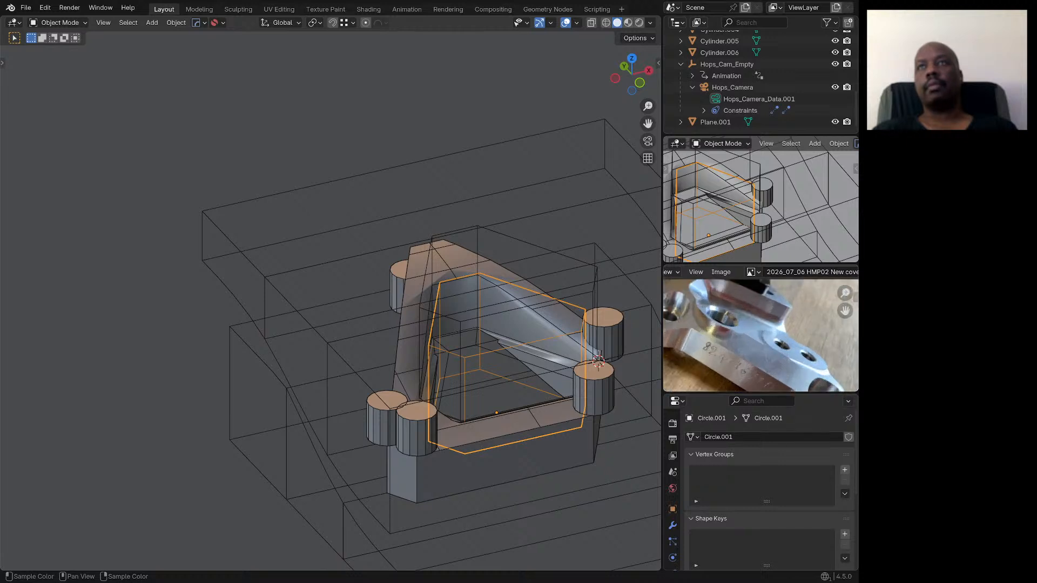
{"action": "scroll", "coordinate": [761, 335], "scroll_direction": "down", "scroll_amount": 2}
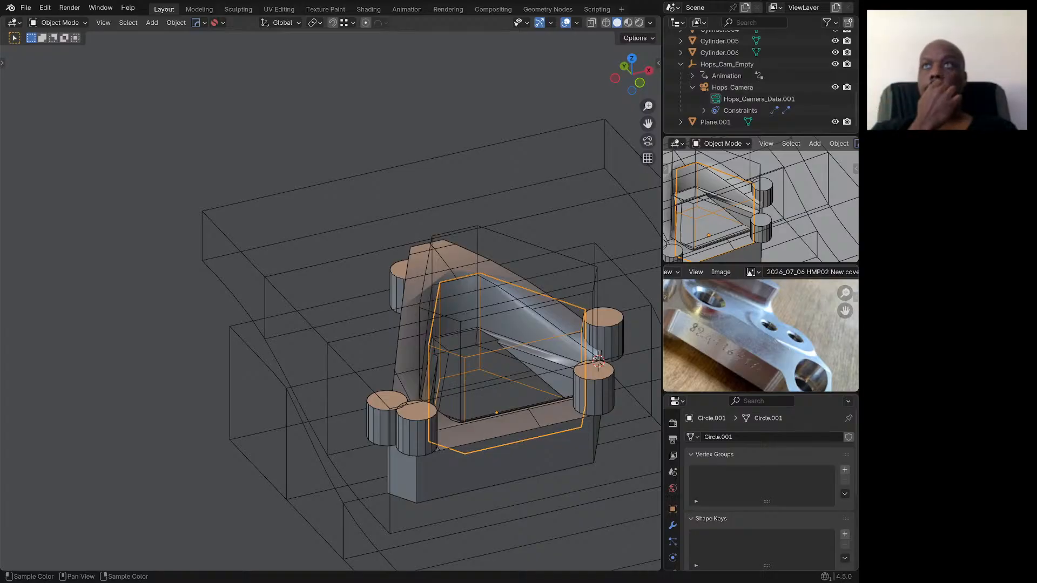
{"action": "scroll", "coordinate": [519, 378], "scroll_direction": "down", "scroll_amount": 3}
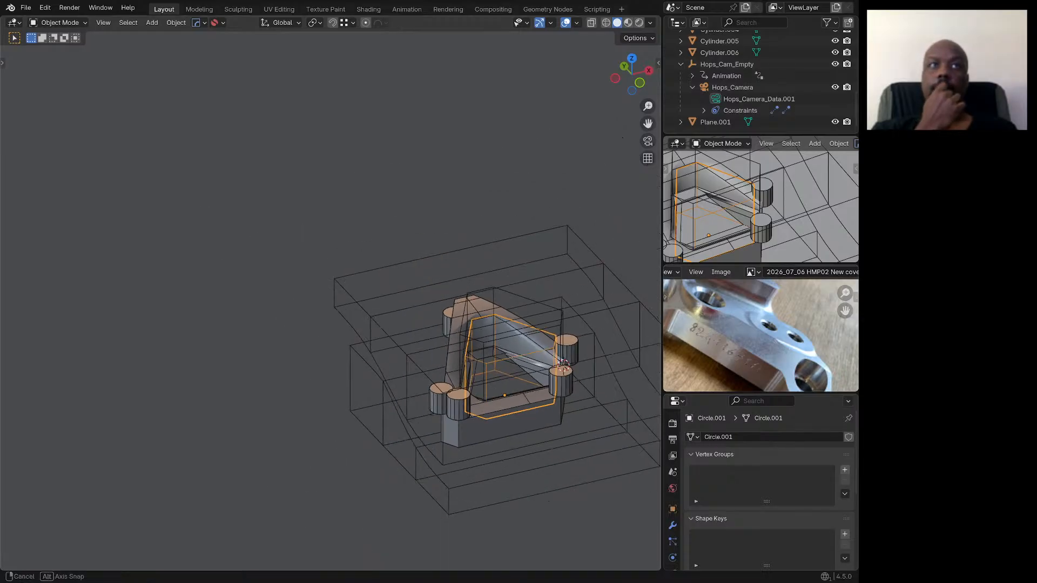
{"action": "middle_click_drag", "start_coordinate": [518, 378], "coordinate": [647, 373]}
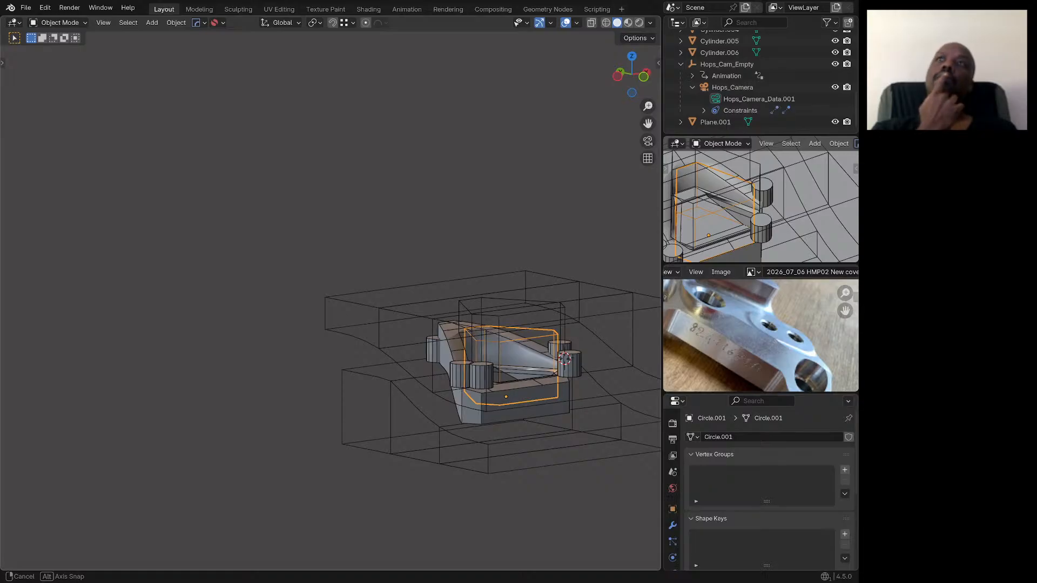
{"action": "middle_click_drag", "start_coordinate": [647, 373], "coordinate": [655, 389]}
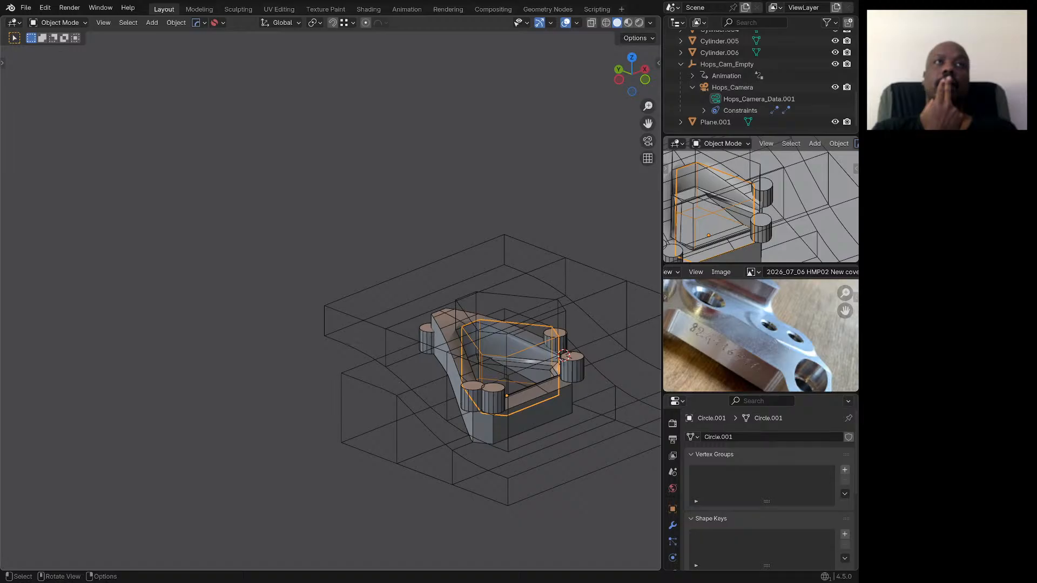
{"action": "middle_click_drag", "start_coordinate": [655, 389], "coordinate": [655, 400]}
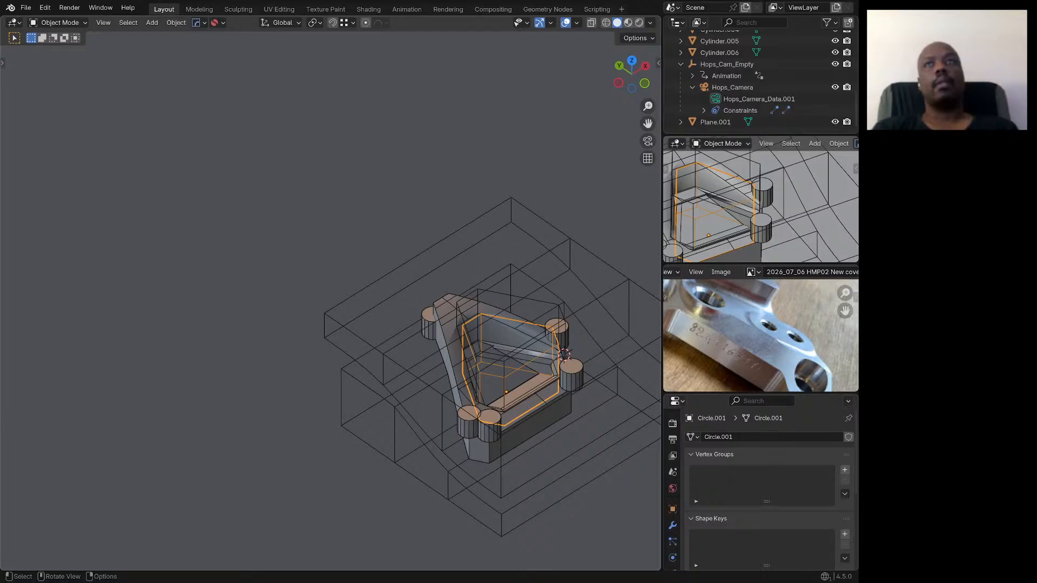
Step: Select the bracket, the paired cylinders Cylinder.002 and Cylinder.003 at its corner, and the inner cutter outline Circle.001
{"action": "scroll", "coordinate": [530, 313], "scroll_direction": "down", "scroll_amount": 2}
{"action": "middle_click_drag", "start_coordinate": [530, 314], "coordinate": [513, 330]}
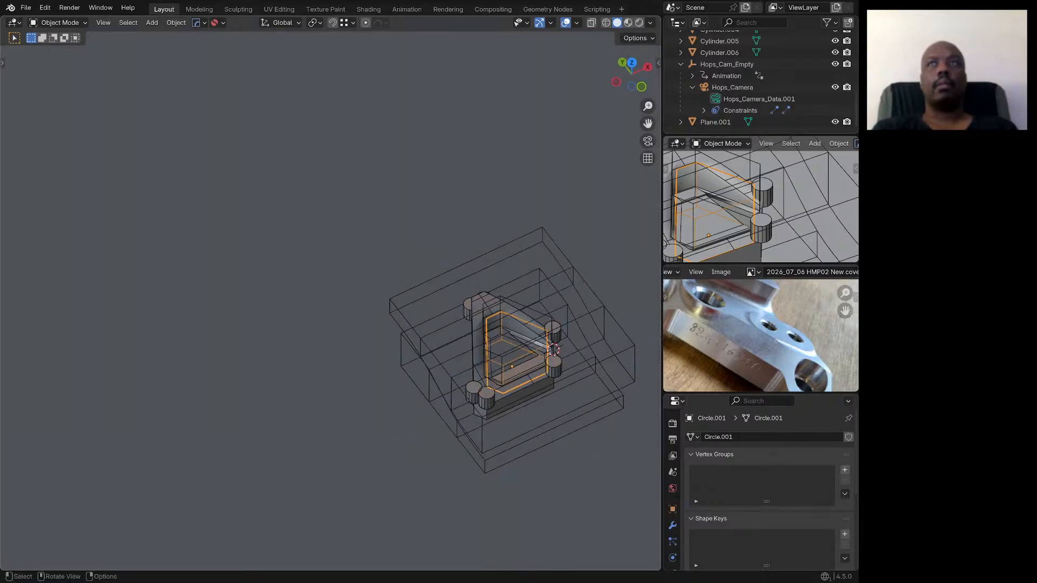
{"action": "scroll", "coordinate": [508, 397], "scroll_direction": "up", "scroll_amount": 5}
{"action": "middle_click_drag", "start_coordinate": [508, 397], "coordinate": [409, 300]}
{"action": "scroll", "coordinate": [425, 327], "scroll_direction": "down", "scroll_amount": 13}
{"action": "scroll", "coordinate": [406, 326], "scroll_direction": "up", "scroll_amount": 13}
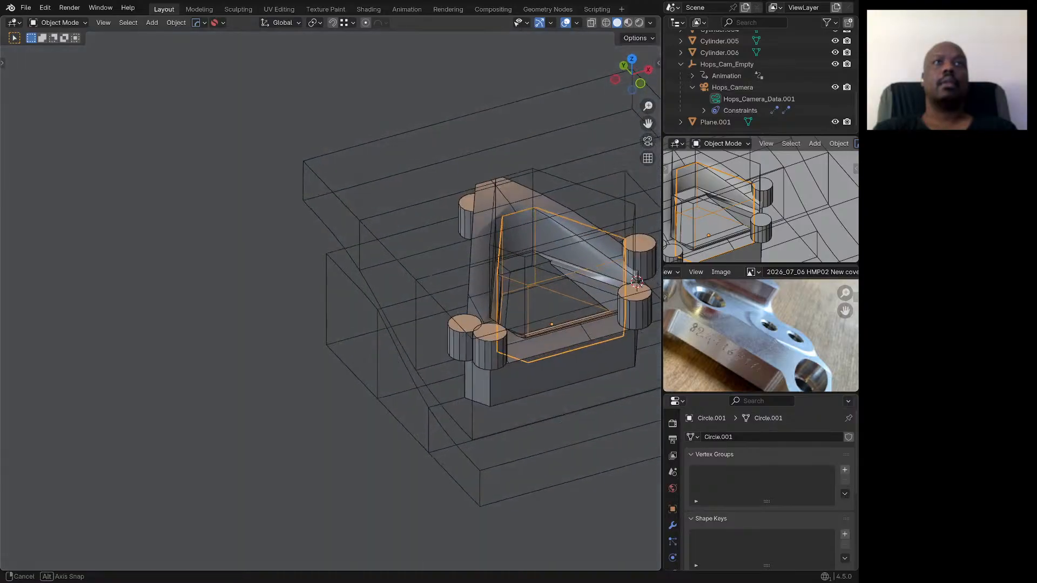
{"action": "left_click", "coordinate": [480, 297]}
{"action": "left_click", "coordinate": [489, 351], "text": "shift"}
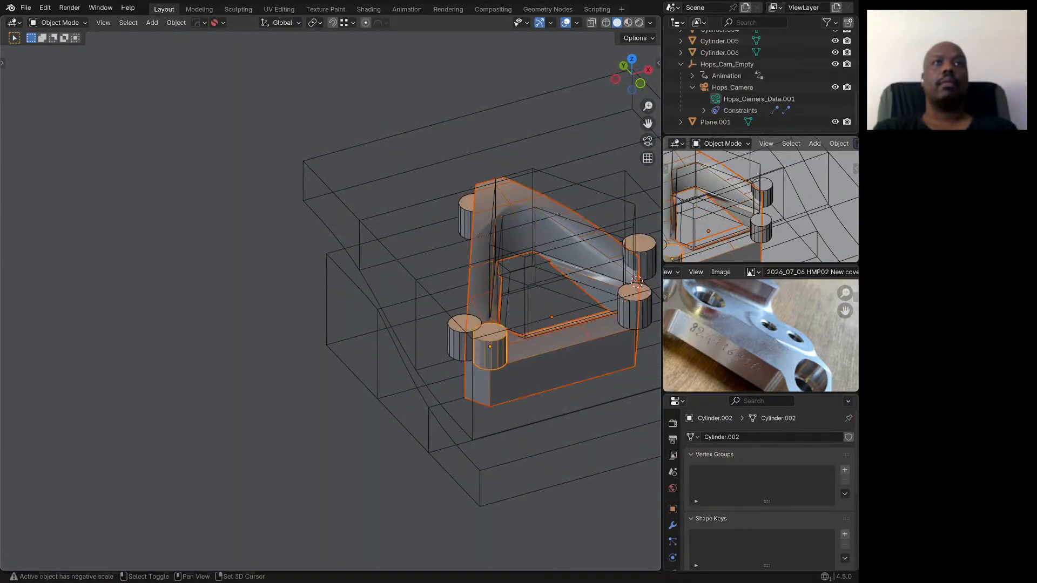
{"action": "left_click", "coordinate": [463, 339], "text": "shift"}
{"action": "left_click", "coordinate": [528, 310], "text": "shift"}
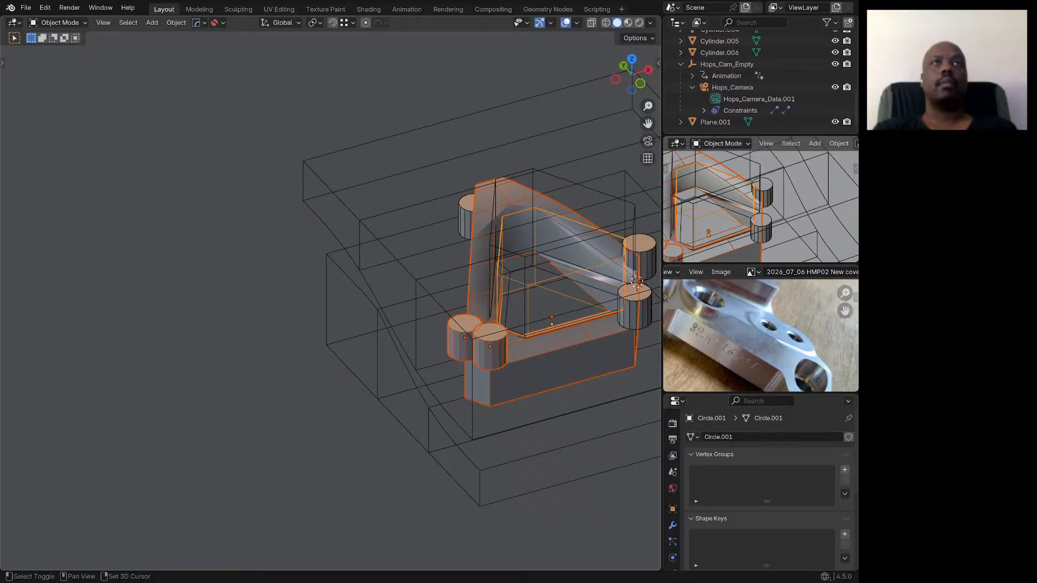
Step: Add the remaining inner cutter, the other corner cylinders and the outer wireframe cutter Plane.001 to the selection
{"action": "left_click", "coordinate": [637, 281], "text": "shift"}
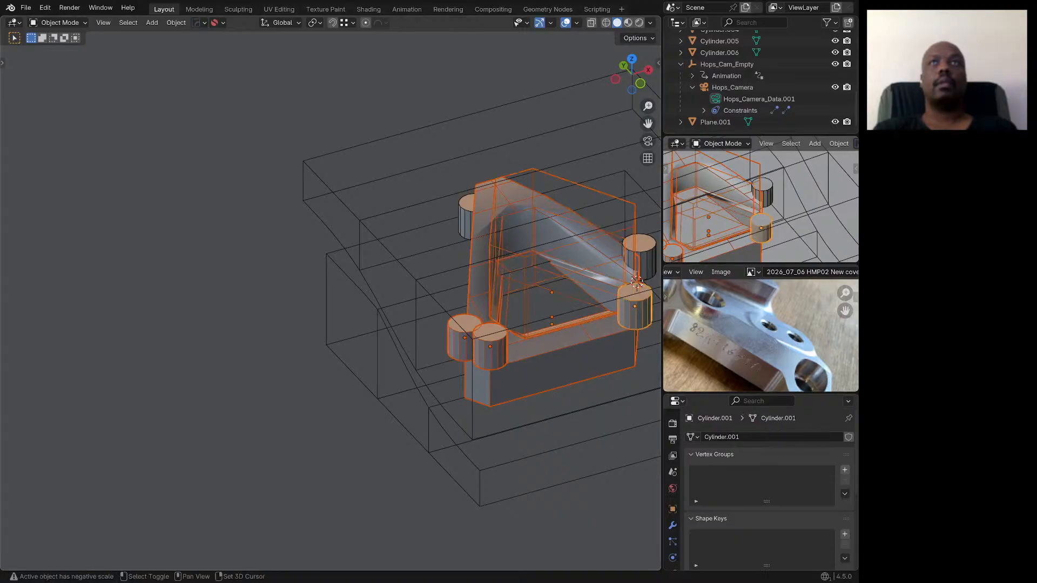
{"action": "left_click", "coordinate": [640, 256], "text": "shift"}
{"action": "left_click", "coordinate": [466, 218], "text": "shift"}
{"action": "middle_click_drag", "start_coordinate": [465, 219], "coordinate": [457, 289]}
{"action": "left_click", "coordinate": [520, 141], "text": "shift"}
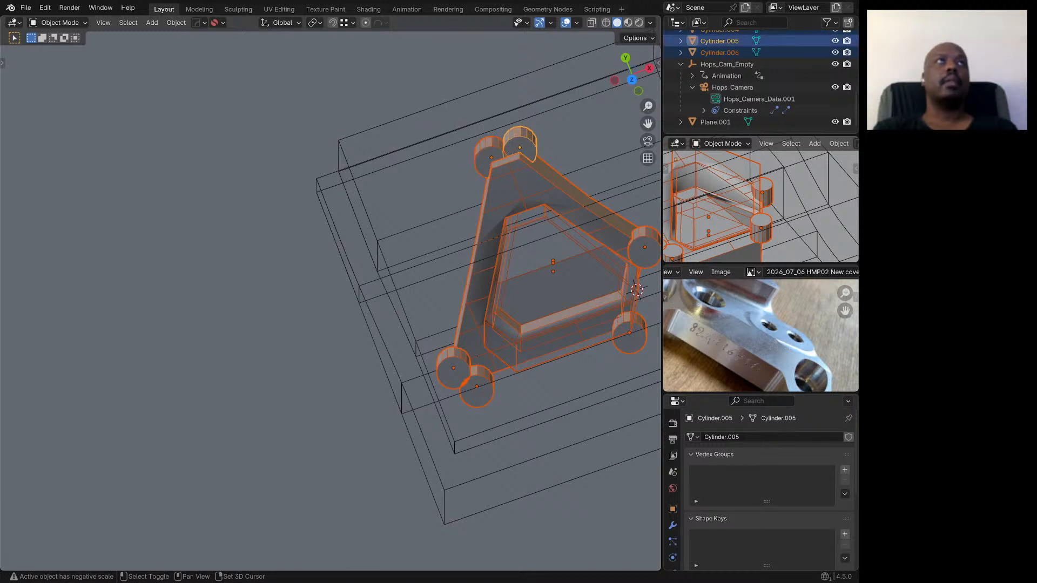
{"action": "left_click", "coordinate": [443, 189], "text": "shift"}
{"action": "key", "text": "KP_Decimal"}
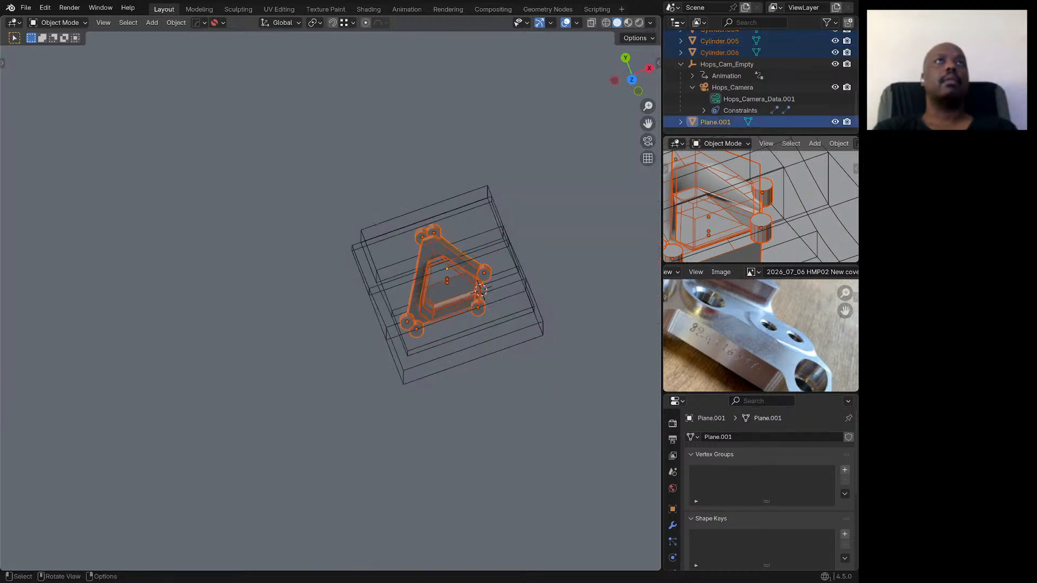
Step: Duplicate the selected bracket, cylinders and cutters and move the copy about -11693 mm along the global X axis, beyond the floor plane
{"action": "left_click_drag", "start_coordinate": [508, 297], "coordinate": [458, 374], "text": "ctrl"}
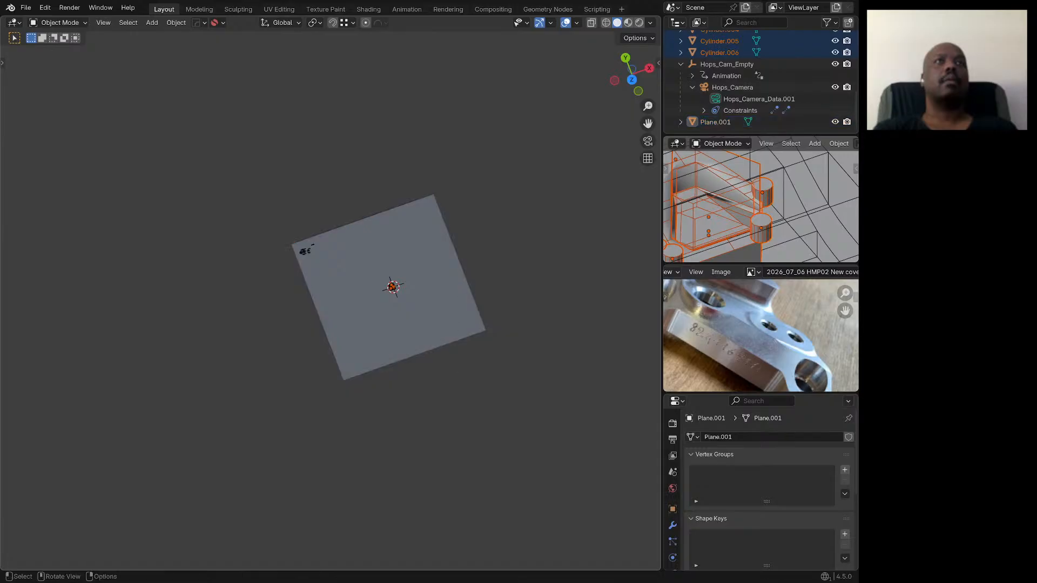
{"action": "scroll", "coordinate": [351, 256], "scroll_direction": "up", "scroll_amount": 7}
{"action": "scroll", "coordinate": [430, 327], "scroll_direction": "up", "scroll_amount": 5}
{"action": "scroll", "coordinate": [602, 416], "scroll_direction": "up", "scroll_amount": 6}
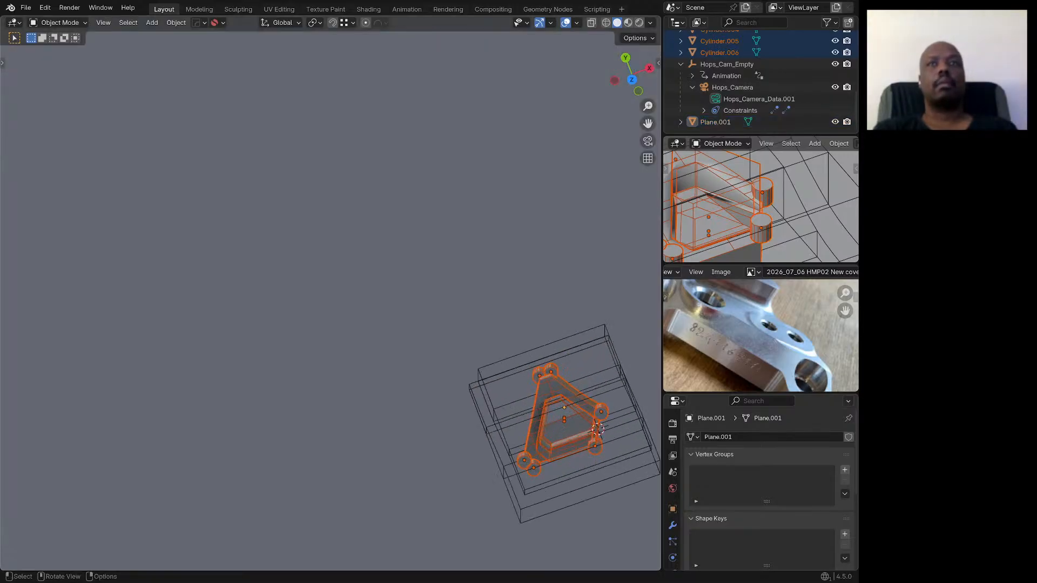
{"action": "left_click", "coordinate": [607, 335], "text": "shift"}
{"action": "left_click_drag", "start_coordinate": [617, 321], "coordinate": [561, 374], "text": "shift"}
{"action": "scroll", "coordinate": [393, 297], "scroll_direction": "down", "scroll_amount": 10}
{"action": "scroll", "coordinate": [424, 318], "scroll_direction": "down", "scroll_amount": 5}
{"action": "key", "text": "shift+d"}
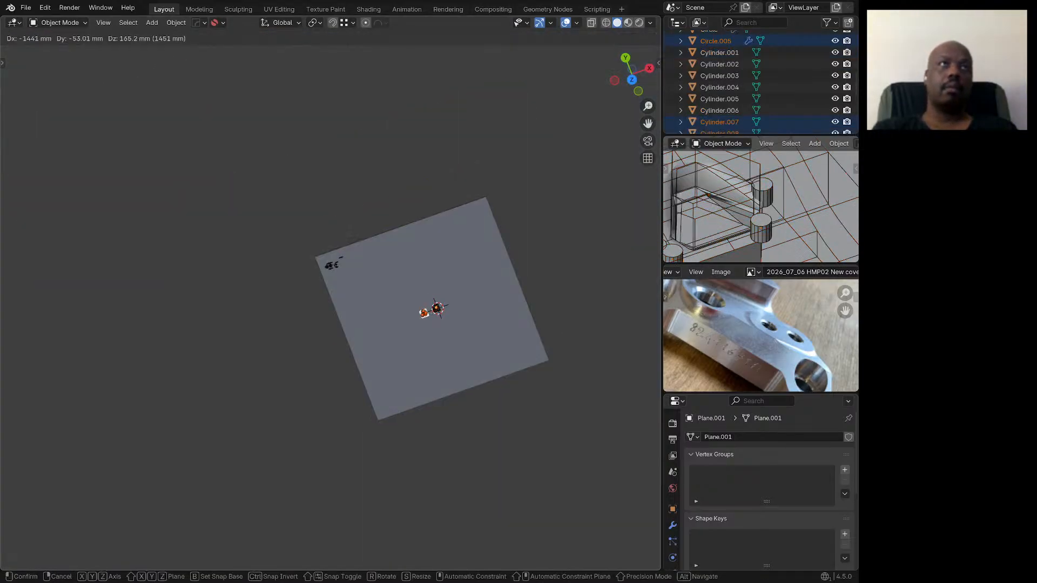
{"action": "key", "text": "x"}
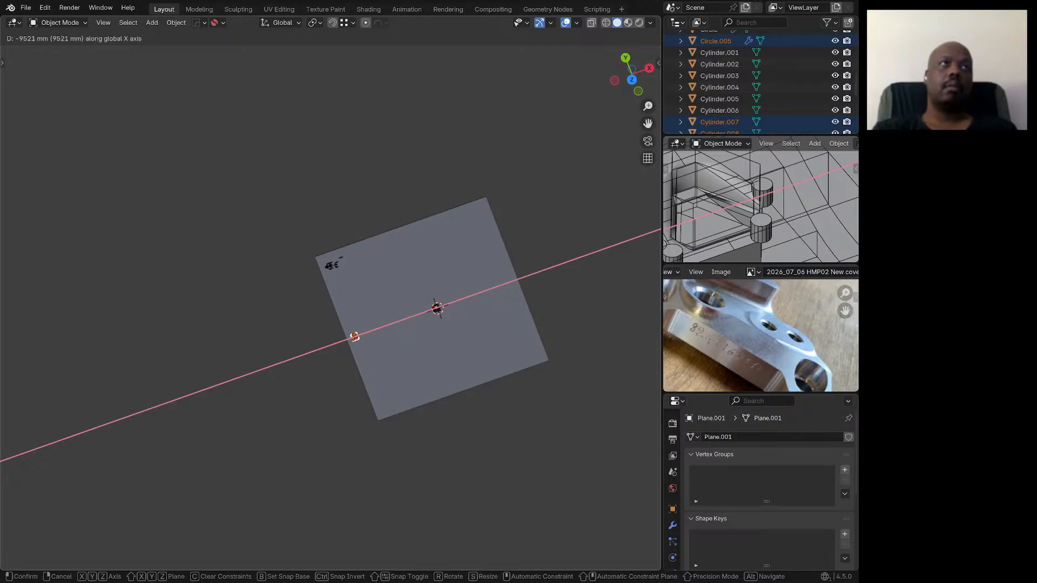
{"action": "key", "text": "Return"}
{"action": "scroll", "coordinate": [438, 259], "scroll_direction": "up", "scroll_amount": 1}
{"action": "scroll", "coordinate": [392, 279], "scroll_direction": "up", "scroll_amount": 2}
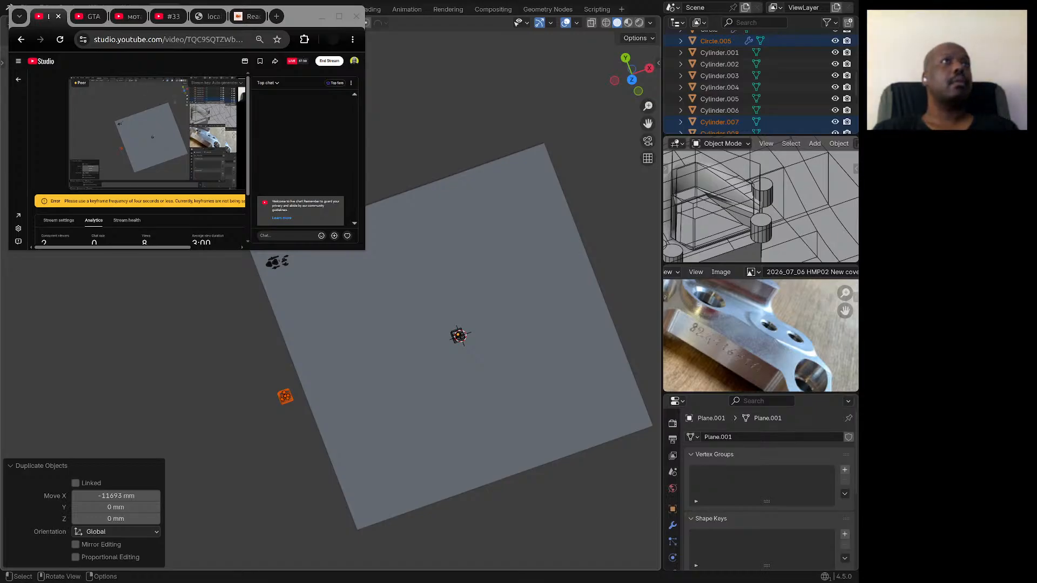
Step: Switch to the video player, play the clip hmp02_01.mp4 to review the modelling so far, and return to Blender
{"action": "key", "text": "alt+Tab"}
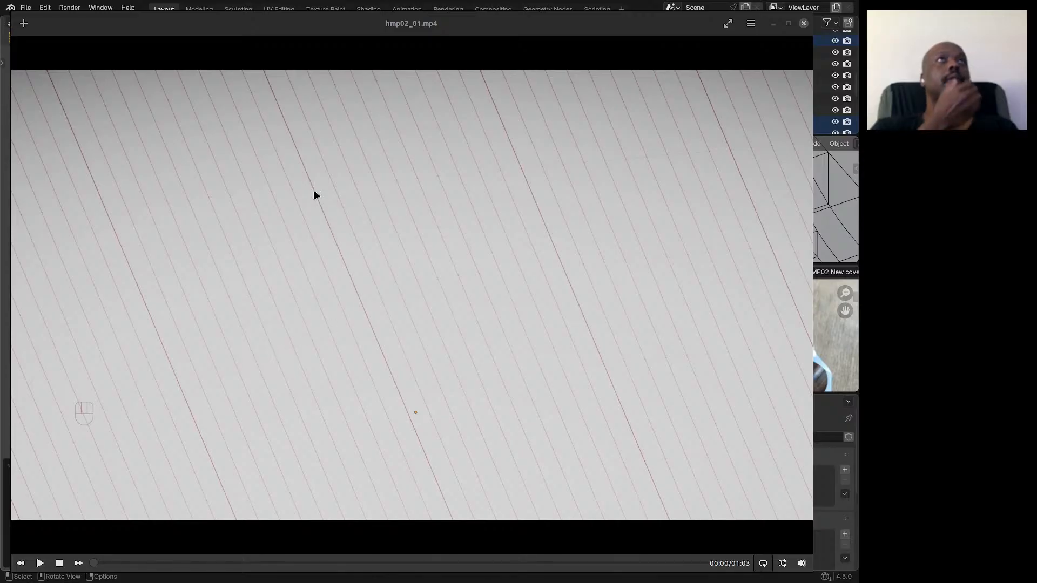
{"action": "left_click", "coordinate": [766, 200]}
{"action": "key", "text": "space"}
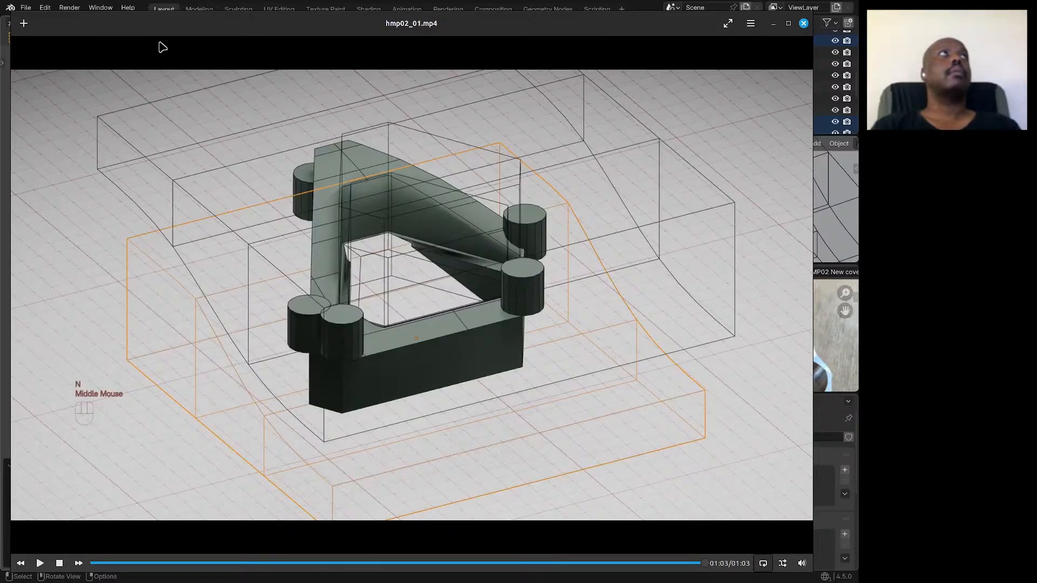
{"action": "key", "text": "alt+Tab"}
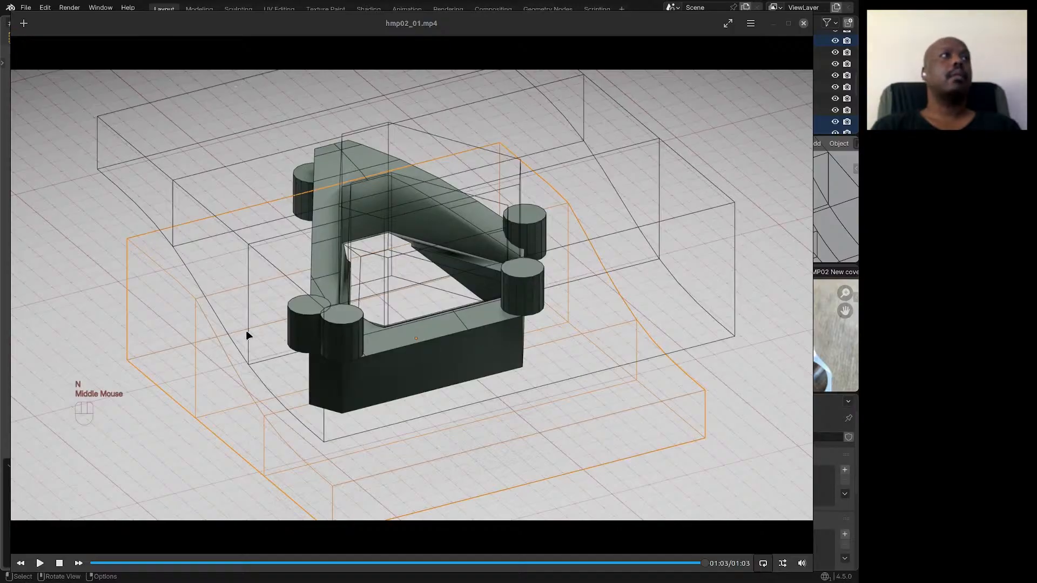
{"action": "key", "text": "alt+Tab"}
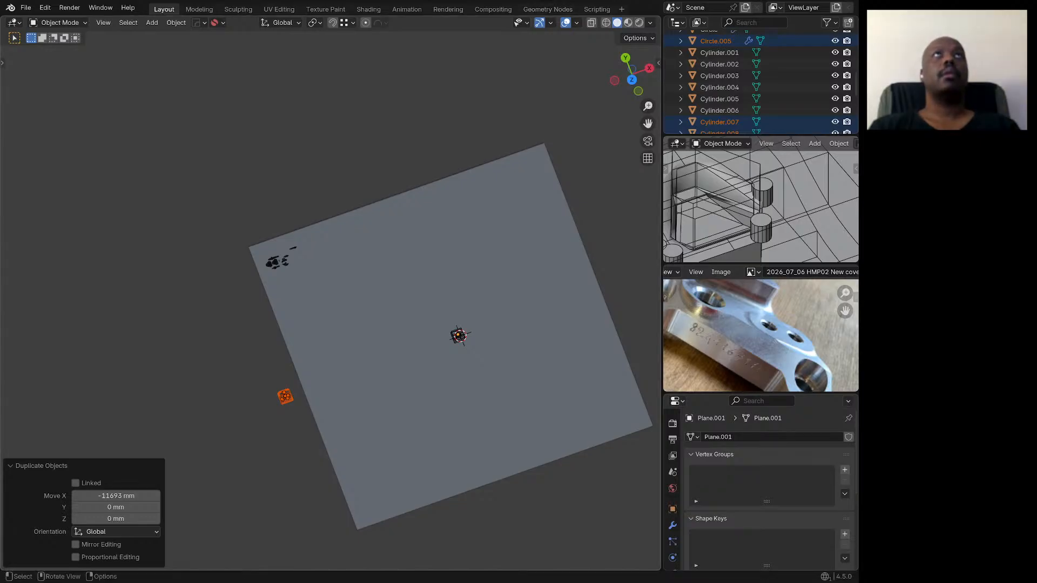
Step: Select the six corner cylinders, Cylinder.001 to Cylinder.006, around the original bracket
{"action": "scroll", "coordinate": [455, 336], "scroll_direction": "up", "scroll_amount": 15}
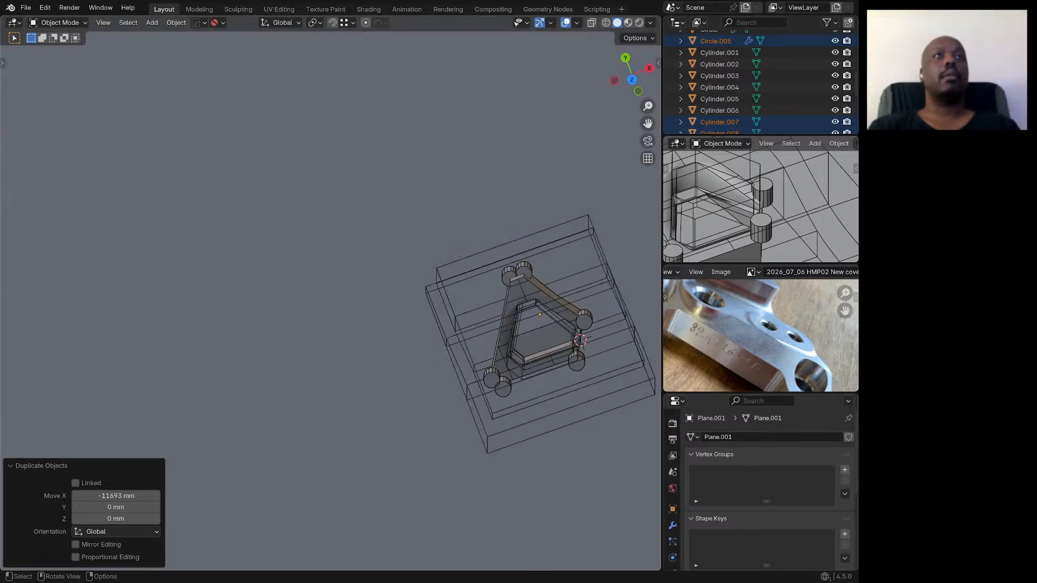
{"action": "left_click", "coordinate": [581, 346]}
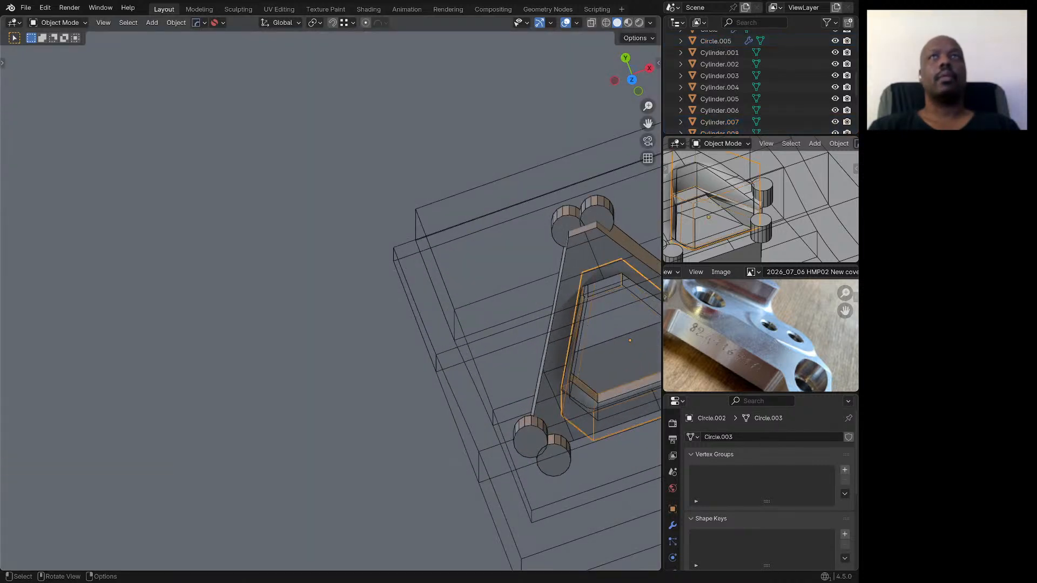
{"action": "scroll", "coordinate": [453, 287], "scroll_direction": "down", "scroll_amount": 8}
{"action": "middle_click_drag", "start_coordinate": [453, 297], "coordinate": [447, 217]}
{"action": "scroll", "coordinate": [465, 262], "scroll_direction": "up", "scroll_amount": 4}
{"action": "scroll", "coordinate": [465, 313], "scroll_direction": "down", "scroll_amount": 2}
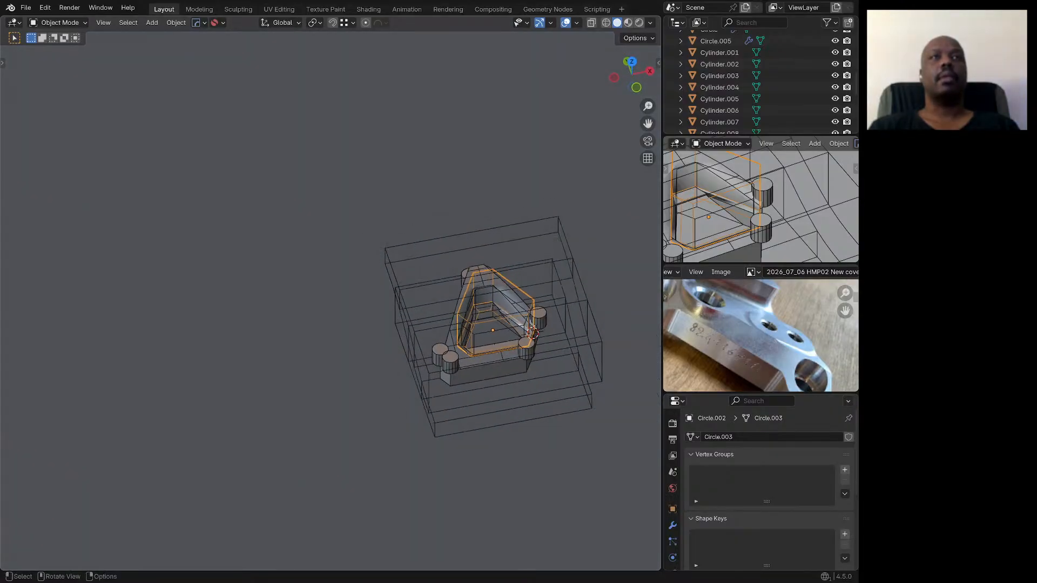
{"action": "scroll", "coordinate": [501, 355], "scroll_direction": "up", "scroll_amount": 2}
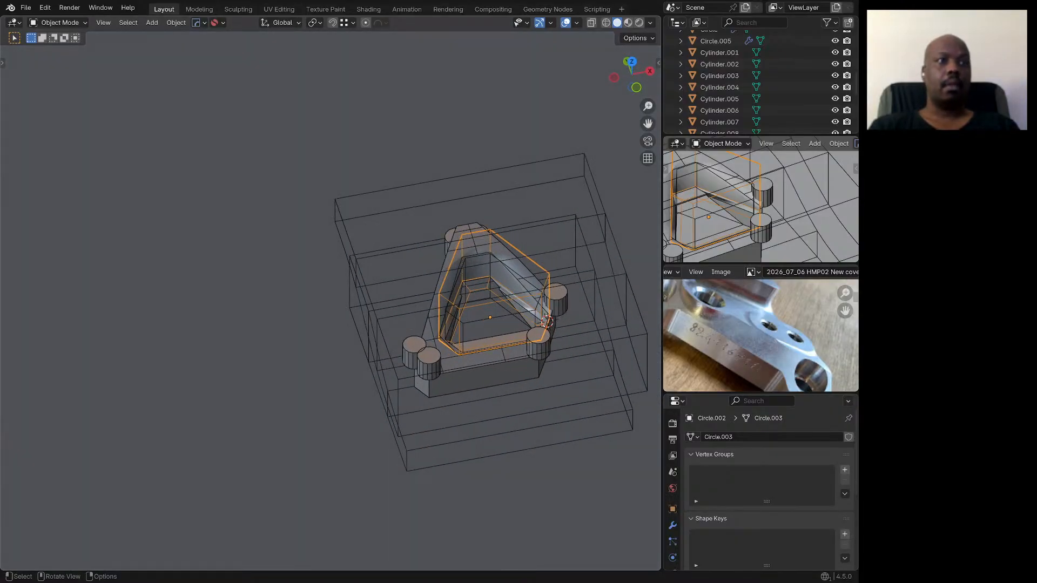
{"action": "key", "text": "space"}
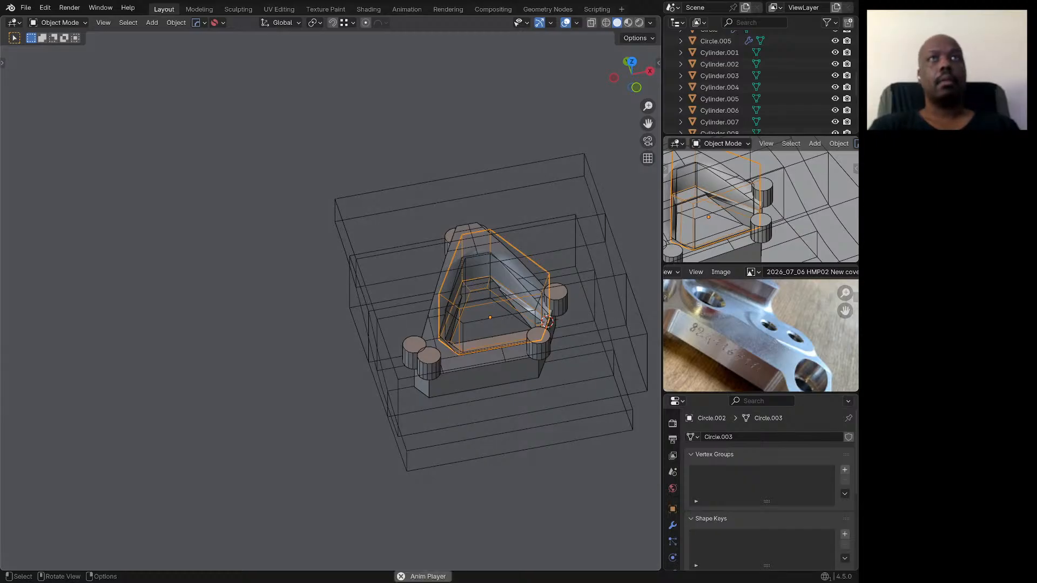
{"action": "left_click", "coordinate": [555, 298], "text": "shift"}
{"action": "left_click", "coordinate": [538, 344], "text": "shift"}
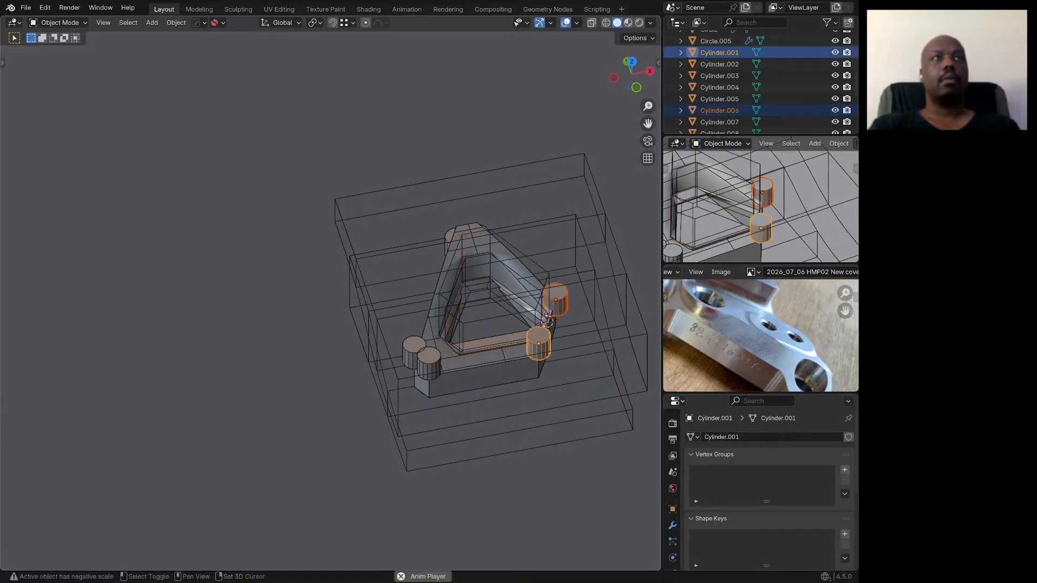
{"action": "left_click", "coordinate": [429, 363], "text": "shift"}
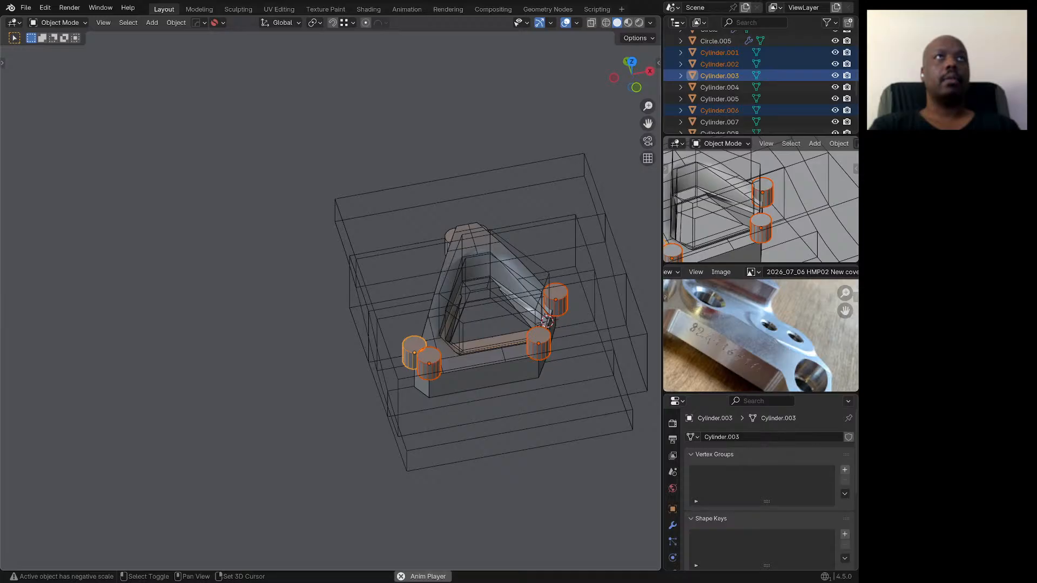
{"action": "middle_click_drag", "start_coordinate": [465, 291], "coordinate": [466, 351]}
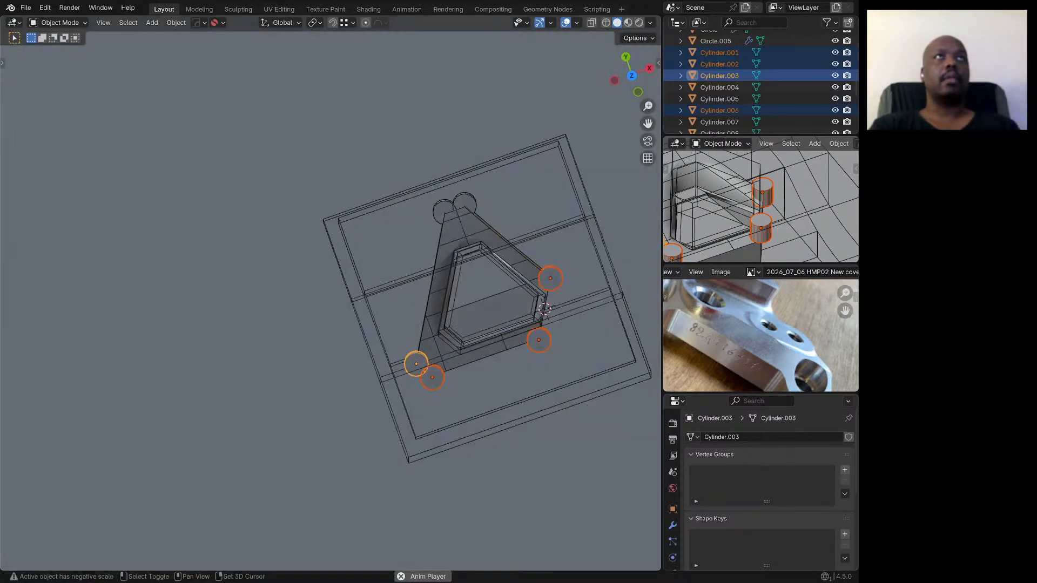
{"action": "left_click", "coordinate": [441, 210], "text": "shift"}
{"action": "left_click", "coordinate": [463, 204], "text": "shift"}
{"action": "scroll", "coordinate": [481, 292], "scroll_direction": "down", "scroll_amount": 10}
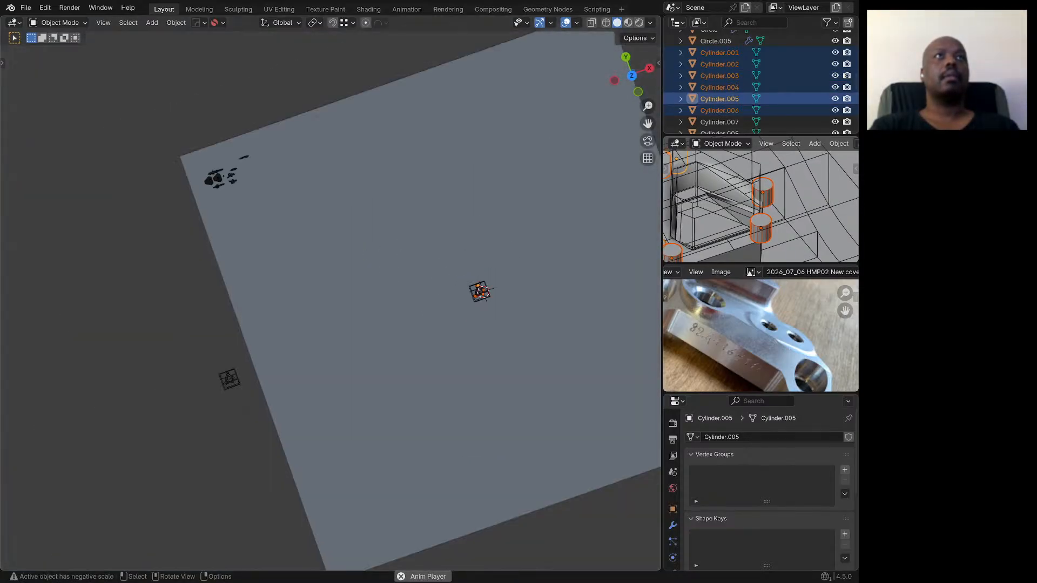
{"action": "scroll", "coordinate": [482, 292], "scroll_direction": "up", "scroll_amount": 8}
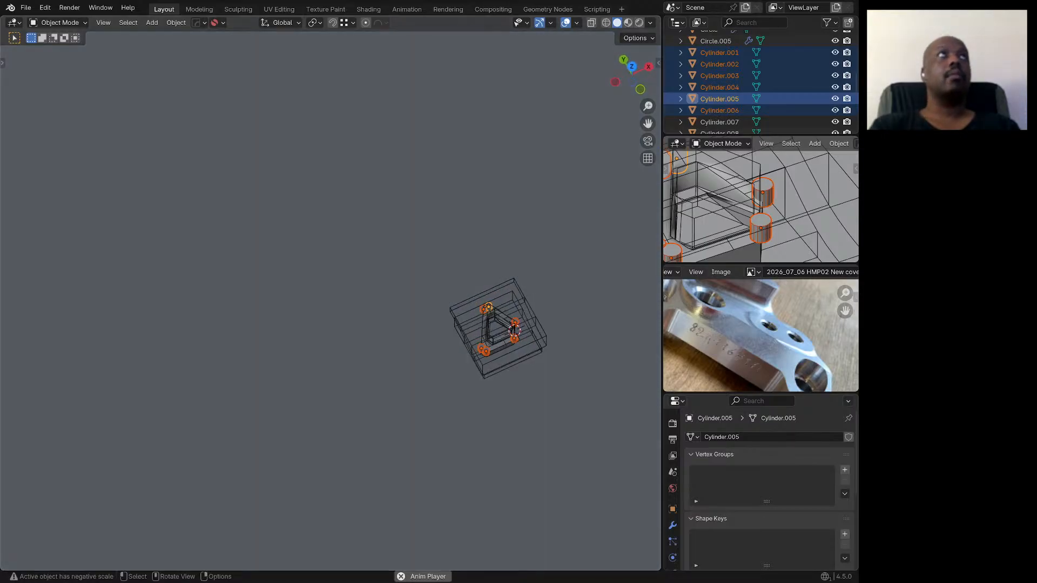
Step: Set the transform pivot point to Individual Origins and scale the six selected cylinders by a factor of 2
{"action": "left_click", "coordinate": [313, 22]}
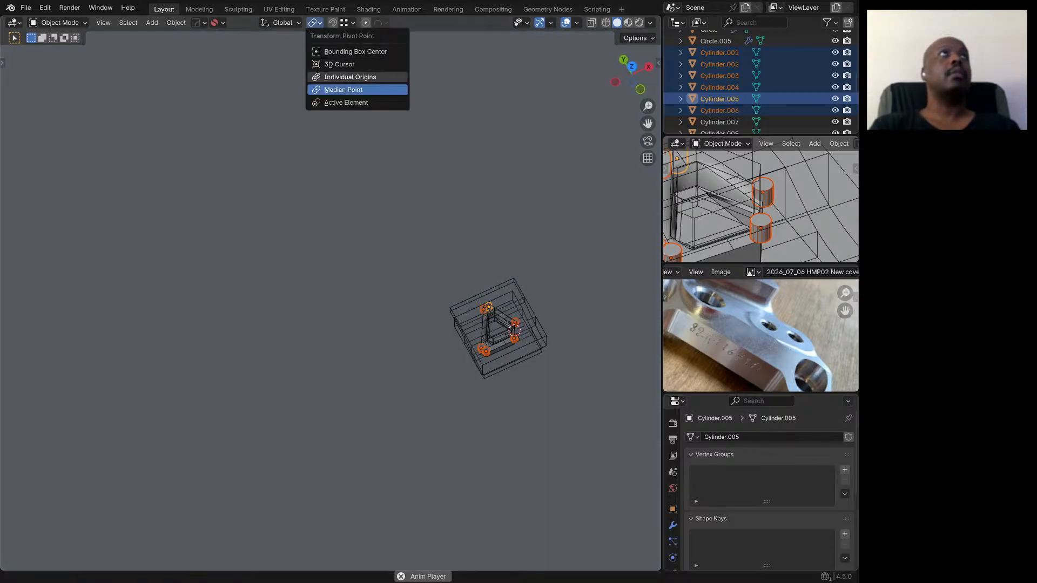
{"action": "left_click", "coordinate": [350, 77]}
{"action": "type", "text": "s"}
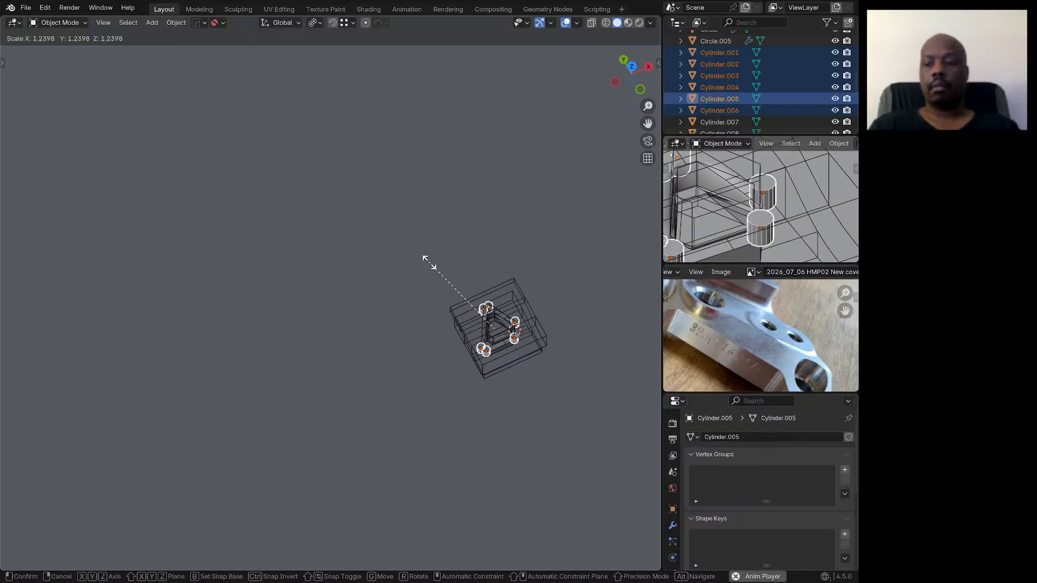
{"action": "type", "text": "2"}
{"action": "key", "text": "Return"}
{"action": "scroll", "coordinate": [470, 303], "scroll_direction": "up", "scroll_amount": 6}
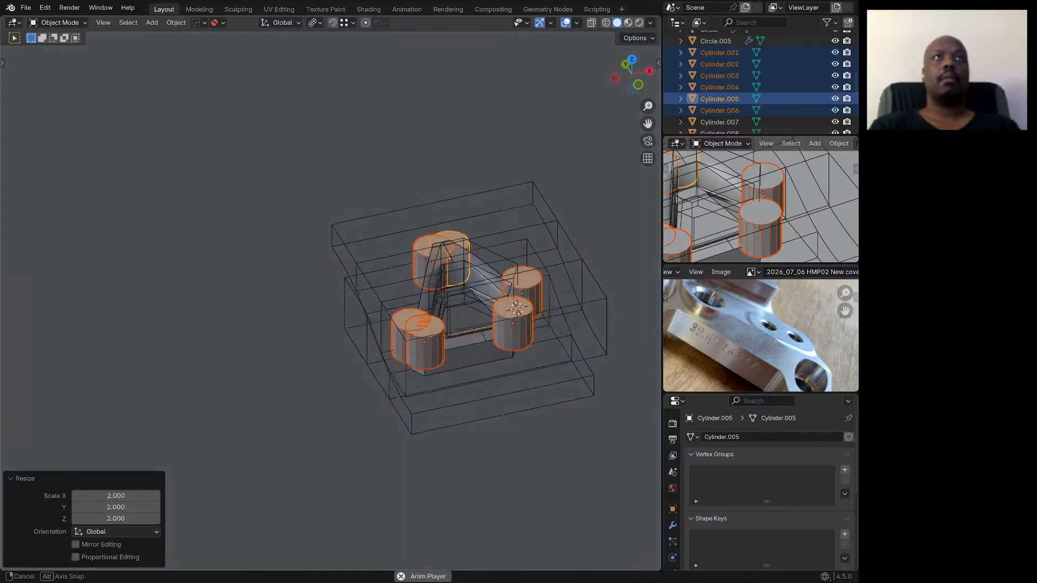
{"action": "middle_click_drag", "start_coordinate": [470, 302], "coordinate": [449, 318]}
{"action": "scroll", "coordinate": [444, 266], "scroll_direction": "up", "scroll_amount": 2}
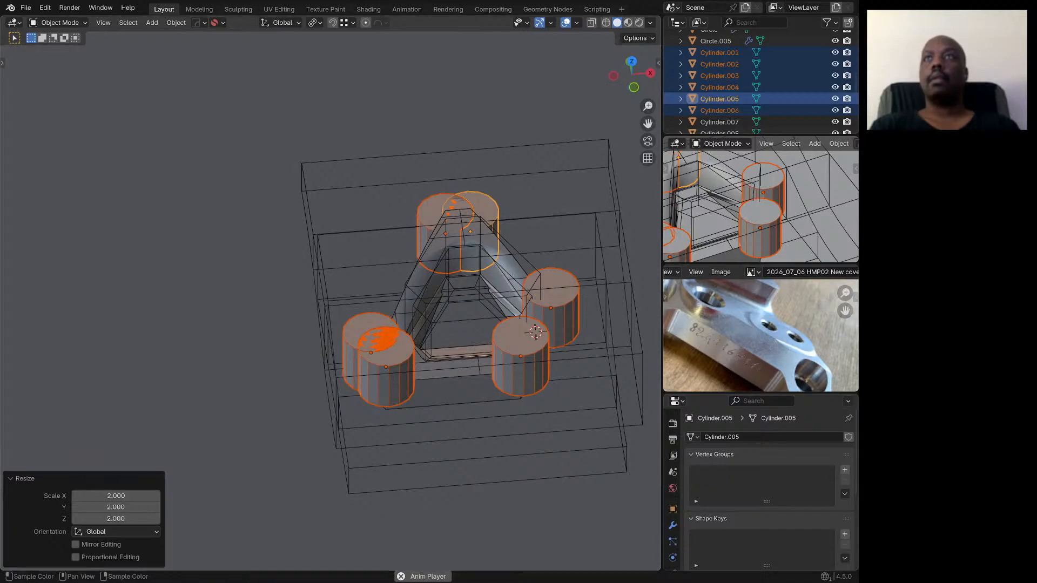
Step: Compare the enlarged cylinders with the reference image board and set their resize factor to 1.4 on X, Y and Z
{"action": "scroll", "coordinate": [761, 335], "scroll_direction": "down", "scroll_amount": 5}
{"action": "scroll", "coordinate": [760, 334], "scroll_direction": "up", "scroll_amount": 3}
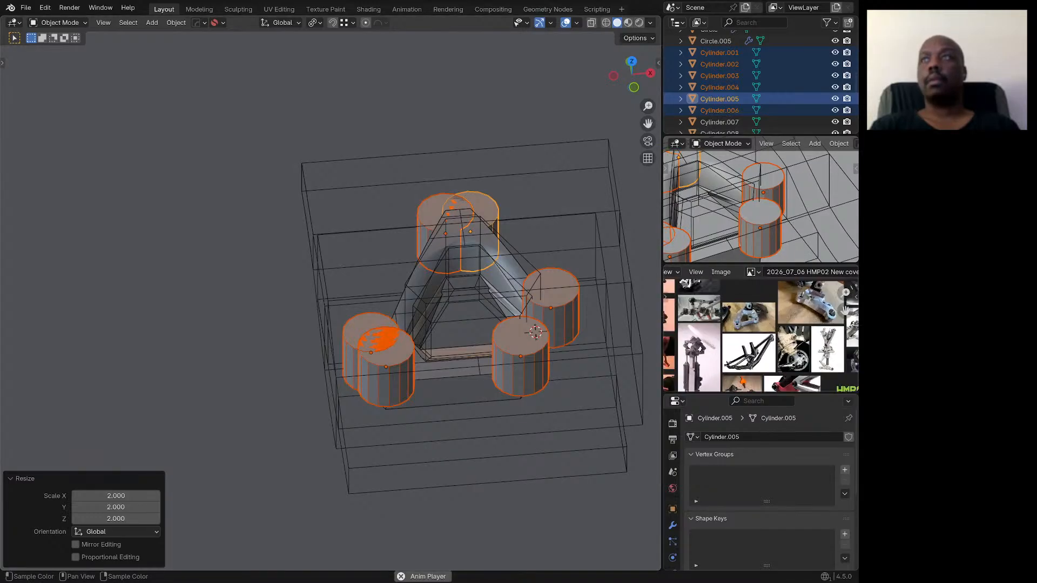
{"action": "scroll", "coordinate": [760, 335], "scroll_direction": "up", "scroll_amount": 2}
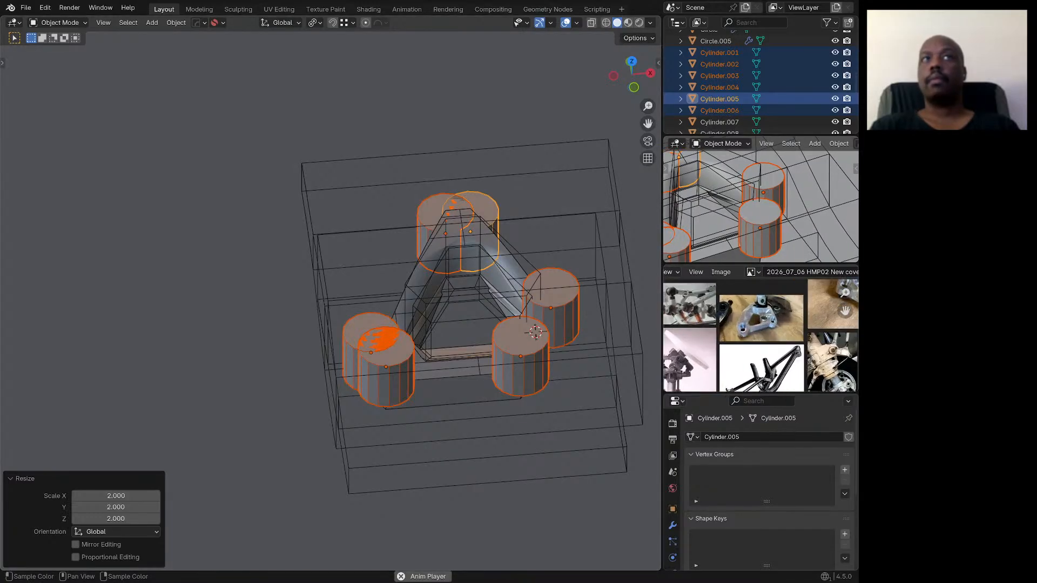
{"action": "left_click_drag", "start_coordinate": [115, 495], "coordinate": [116, 519]}
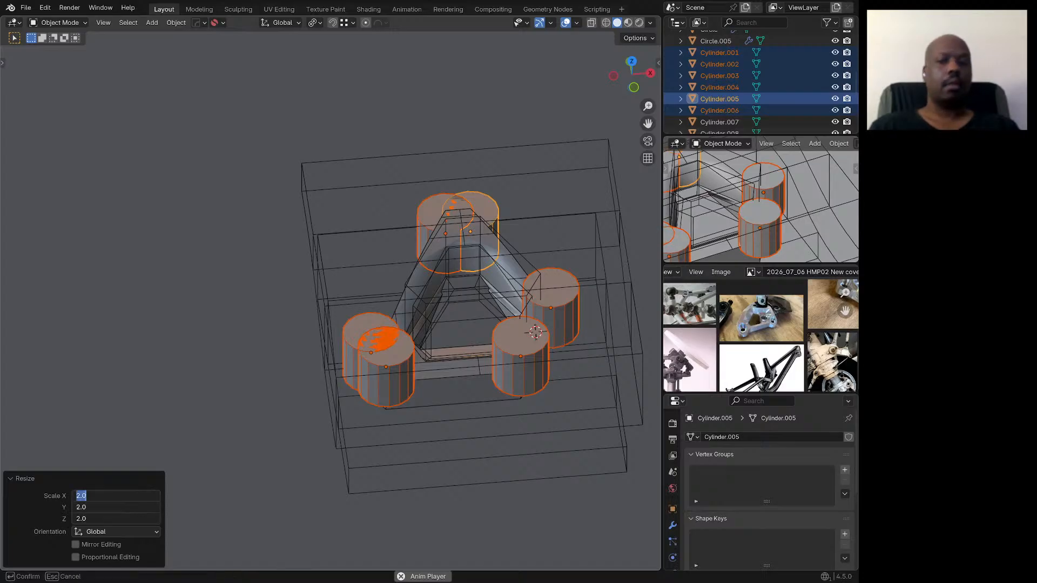
{"action": "key", "text": "Return"}
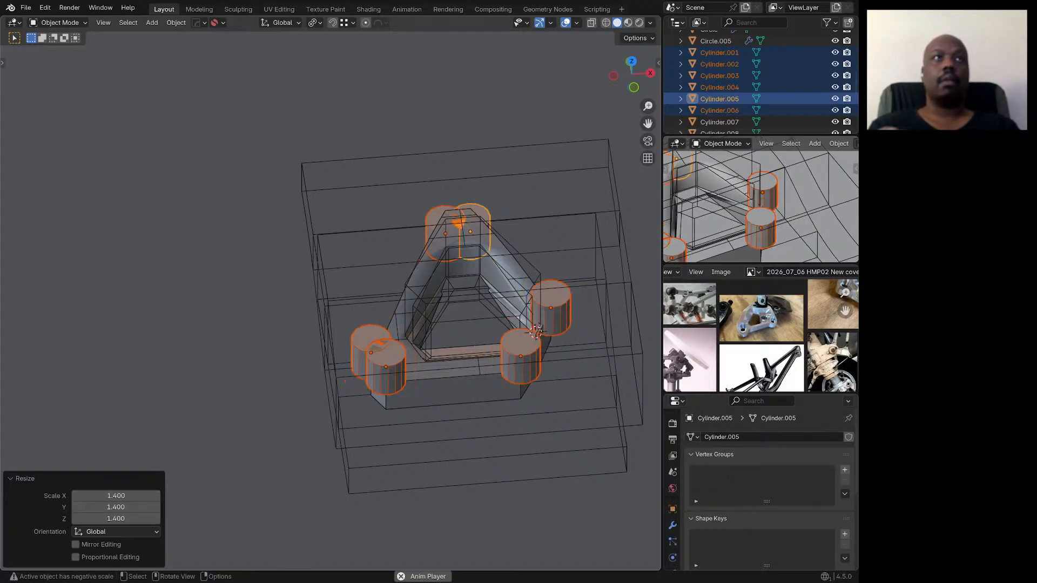
{"action": "scroll", "coordinate": [415, 351], "scroll_direction": "up", "scroll_amount": 4}
{"action": "middle_click_drag", "start_coordinate": [414, 351], "coordinate": [415, 381]}
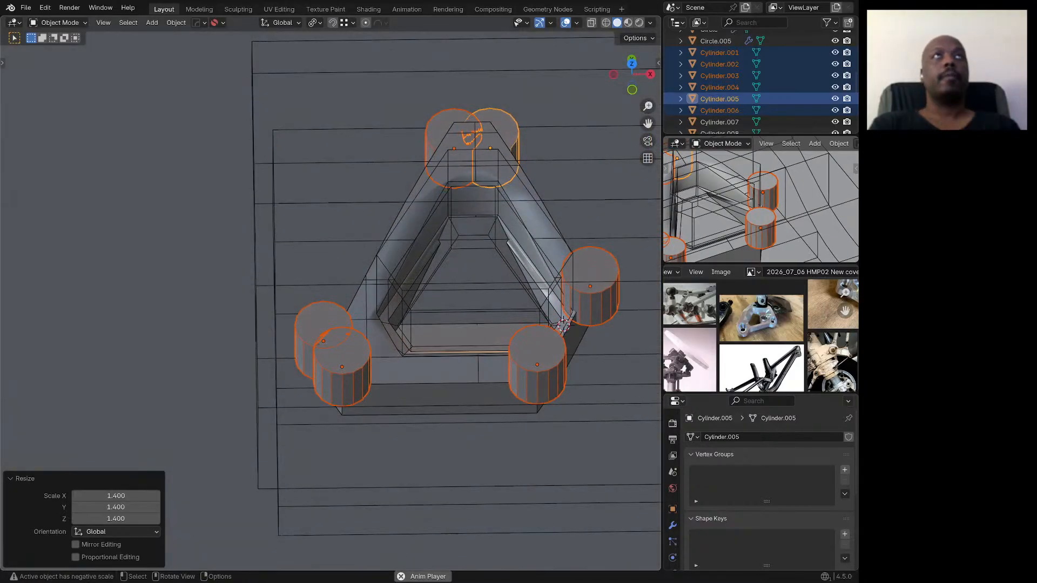
Step: Select only the four cylinders at the bracket's two base corners, Cylinder.001, Cylinder.006, Cylinder.002 and Cylinder.003
{"action": "scroll", "coordinate": [405, 306], "scroll_direction": "down", "scroll_amount": 3}
{"action": "scroll", "coordinate": [446, 195], "scroll_direction": "up", "scroll_amount": 3}
{"action": "middle_click_drag", "start_coordinate": [446, 195], "coordinate": [446, 205]}
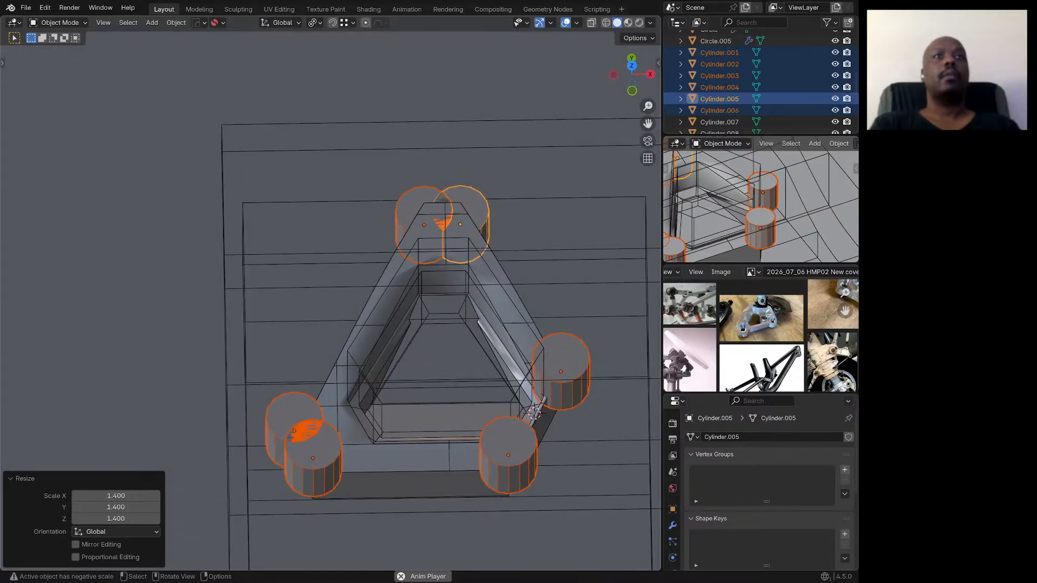
{"action": "scroll", "coordinate": [461, 224], "scroll_direction": "down", "scroll_amount": 2}
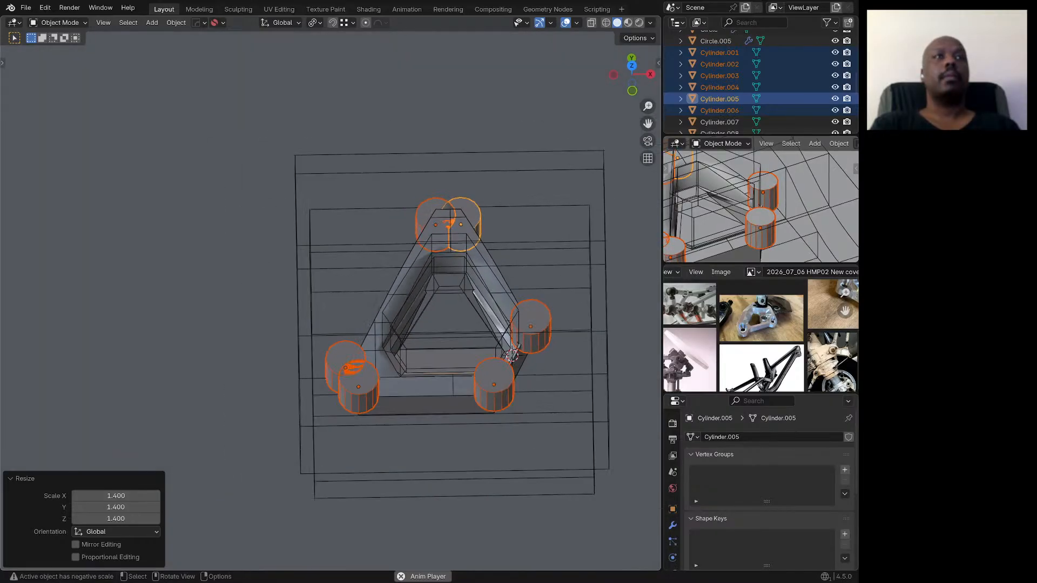
{"action": "middle_click_drag", "start_coordinate": [459, 381], "coordinate": [502, 323]}
{"action": "scroll", "coordinate": [453, 323], "scroll_direction": "up", "scroll_amount": 2}
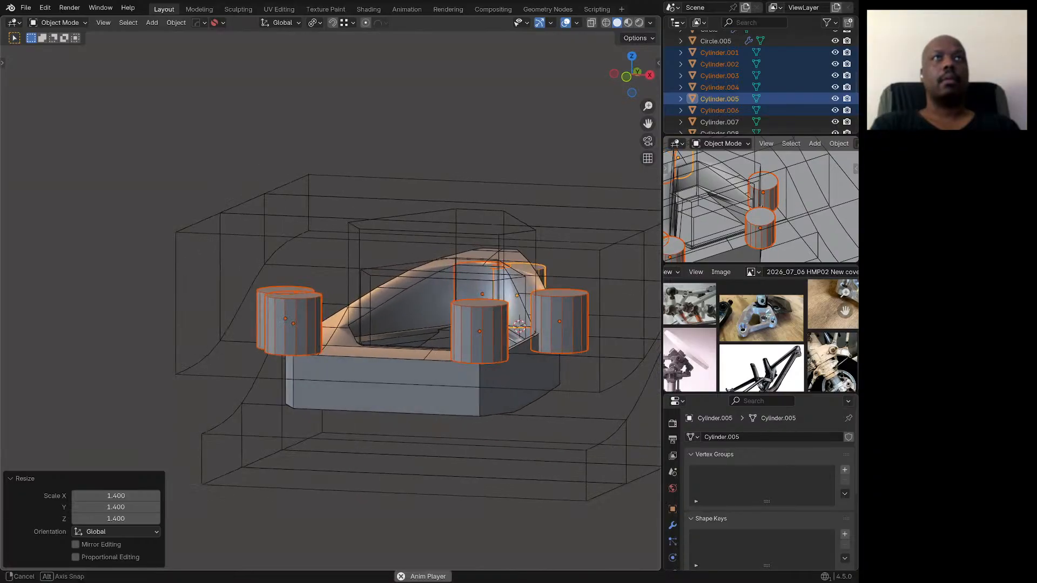
{"action": "left_click", "coordinate": [480, 333]}
{"action": "left_click", "coordinate": [559, 323], "text": "shift"}
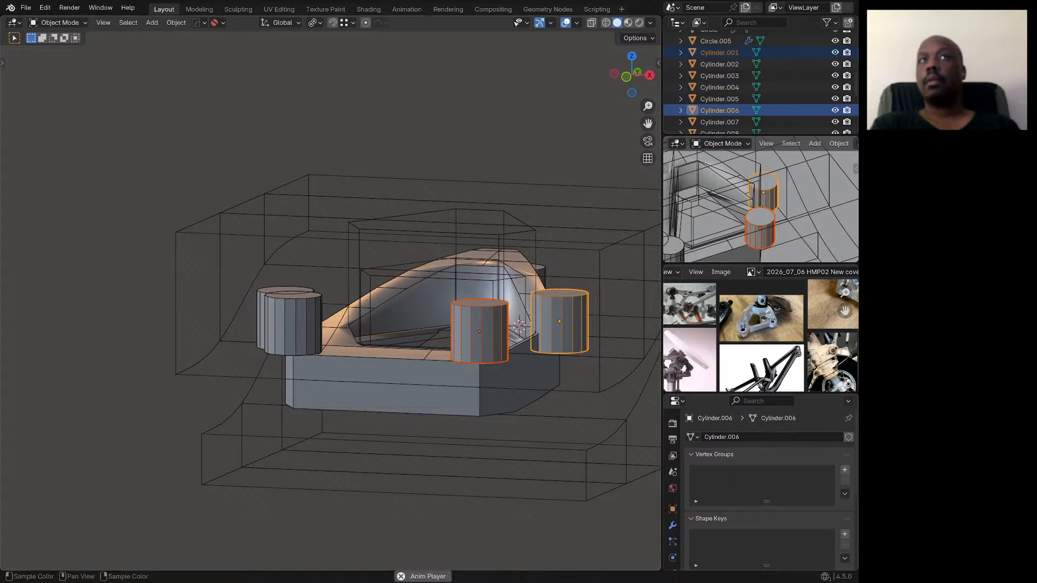
{"action": "scroll", "coordinate": [450, 340], "scroll_direction": "up", "scroll_amount": 2}
{"action": "scroll", "coordinate": [492, 341], "scroll_direction": "down", "scroll_amount": 2}
{"action": "middle_click_drag", "start_coordinate": [492, 342], "coordinate": [497, 389]}
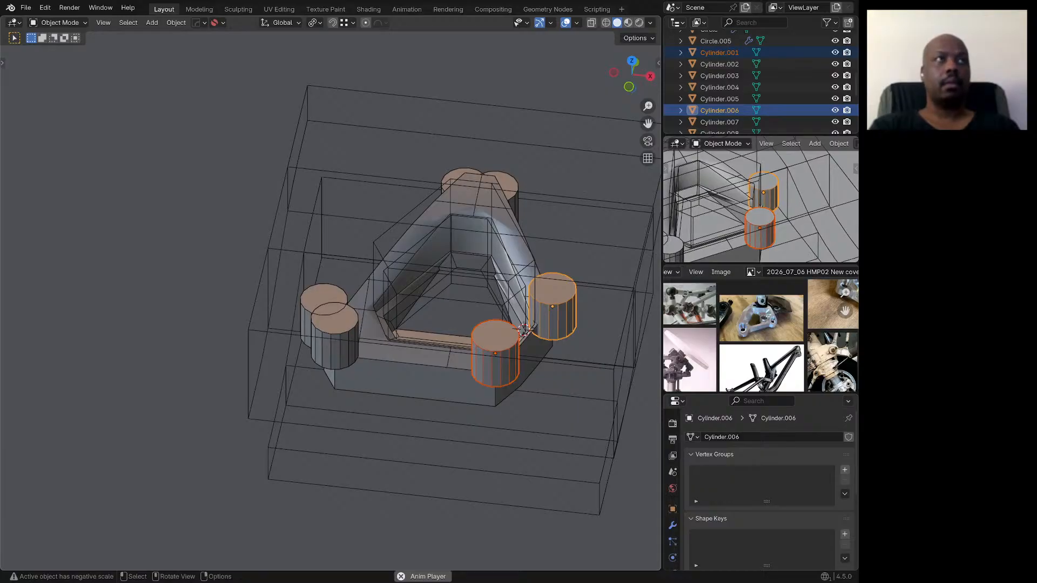
{"action": "middle_click_drag", "start_coordinate": [498, 389], "coordinate": [522, 346]}
{"action": "left_click", "coordinate": [361, 372], "text": "shift"}
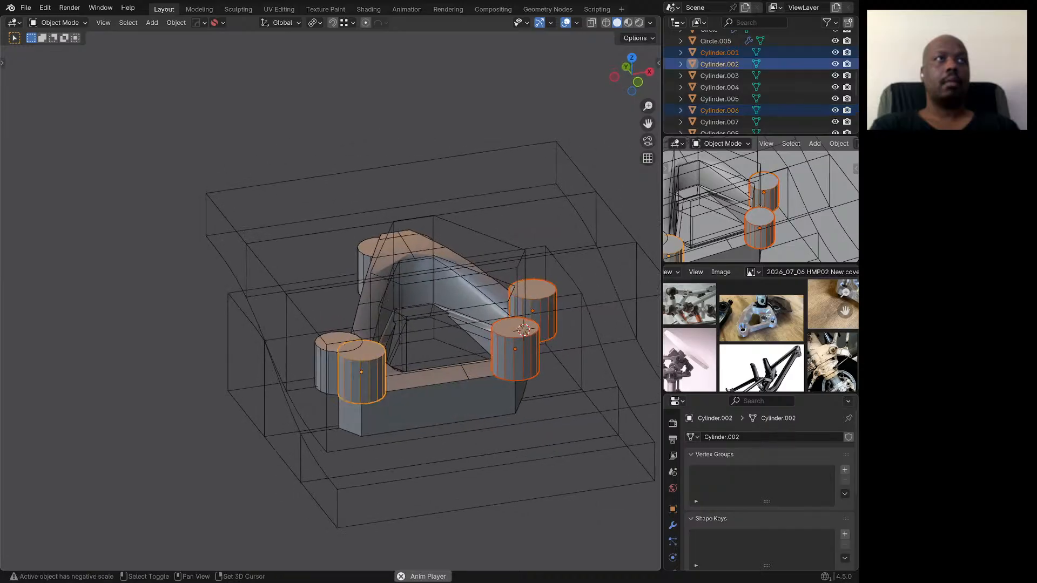
{"action": "left_click", "coordinate": [327, 364], "text": "shift"}
{"action": "middle_click_drag", "start_coordinate": [378, 372], "coordinate": [355, 339]}
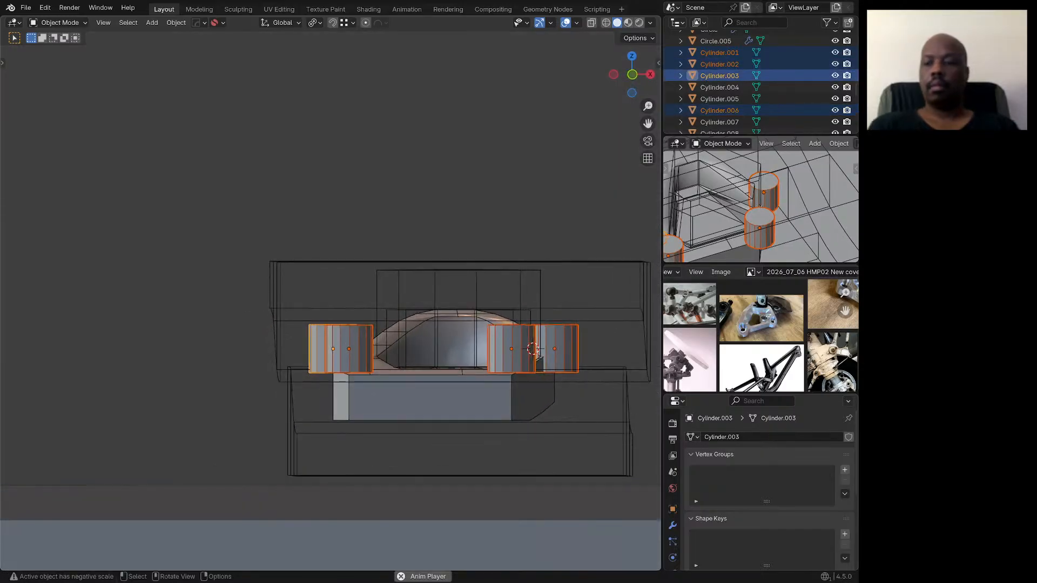
Step: Isolate the four cylinders, select their bottom faces in Edit Mode, and bring the rest of the scene back into front view
{"action": "key", "text": "KP_Divide"}
{"action": "middle_click_drag", "start_coordinate": [537, 356], "coordinate": [457, 323]}
{"action": "key", "text": "Tab"}
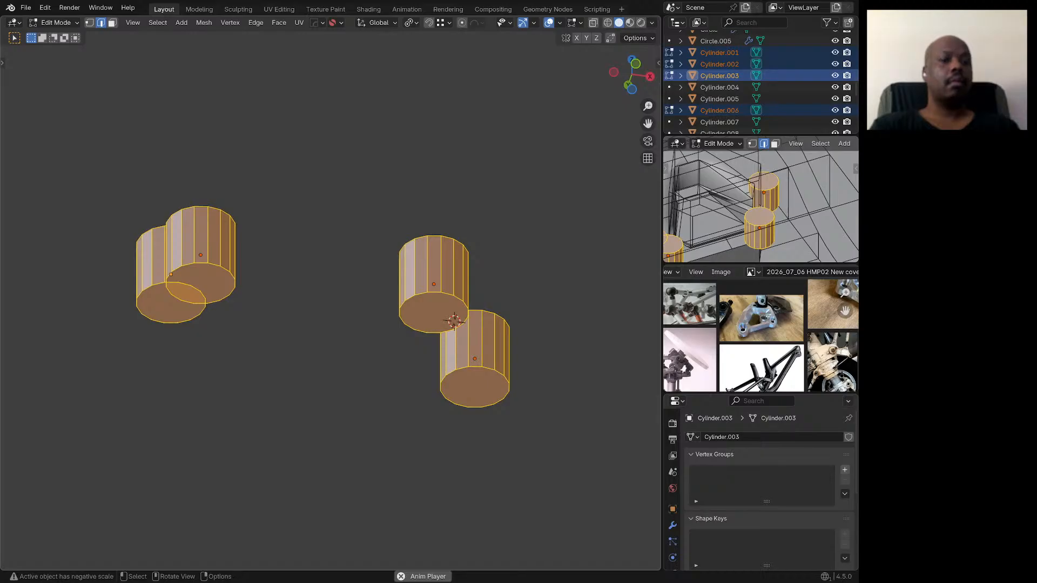
{"action": "key", "text": "3"}
{"action": "left_click", "coordinate": [169, 307]}
{"action": "left_click", "coordinate": [208, 282], "text": "shift"}
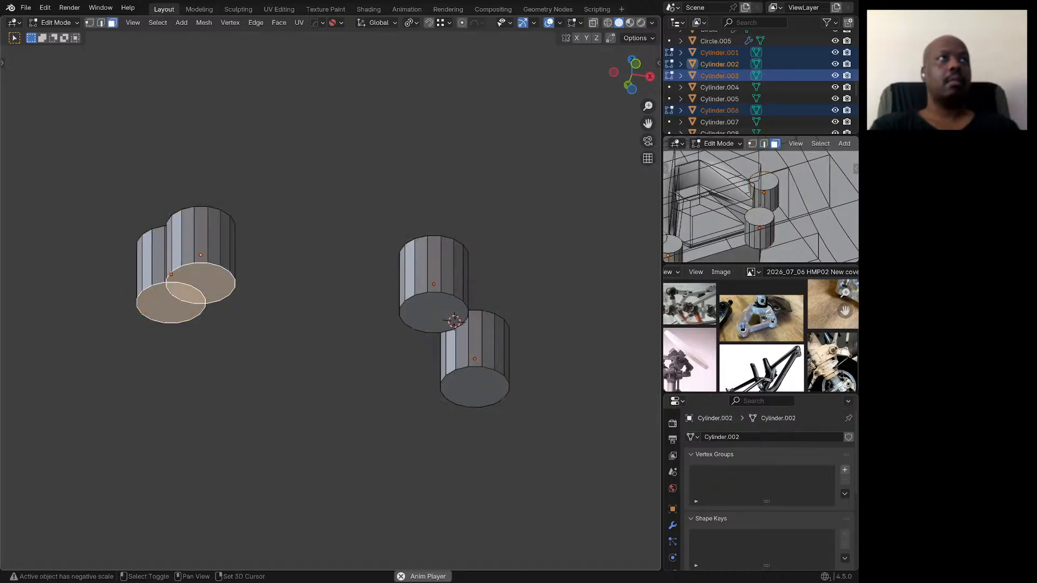
{"action": "left_click", "coordinate": [430, 313], "text": "shift"}
{"action": "left_click", "coordinate": [474, 388], "text": "shift"}
{"action": "key", "text": "KP_Divide"}
{"action": "key", "text": "KP_1"}
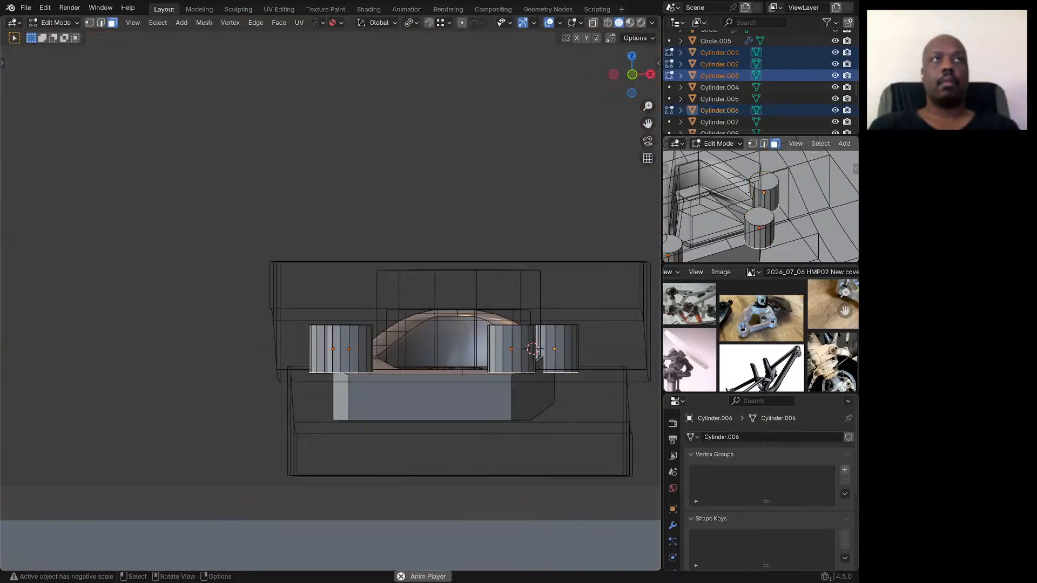
Step: Move the four selected bottom faces down along Z by about 37.6 mm
{"action": "middle_click_drag", "start_coordinate": [474, 388], "coordinate": [475, 409]}
{"action": "key", "text": "g"}
{"action": "key", "text": "z"}
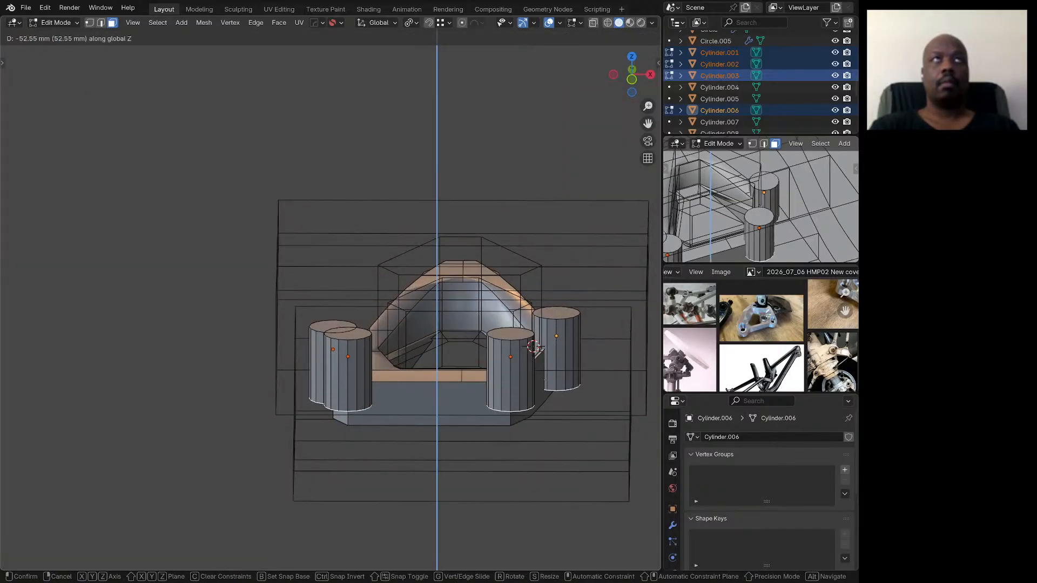
{"action": "left_click", "coordinate": [534, 347]}
Step: Turn on snapping and move the four bottom faces down along Z by 57.251 mm to the bracket's lower edge
{"action": "key", "text": "shift+Tab"}
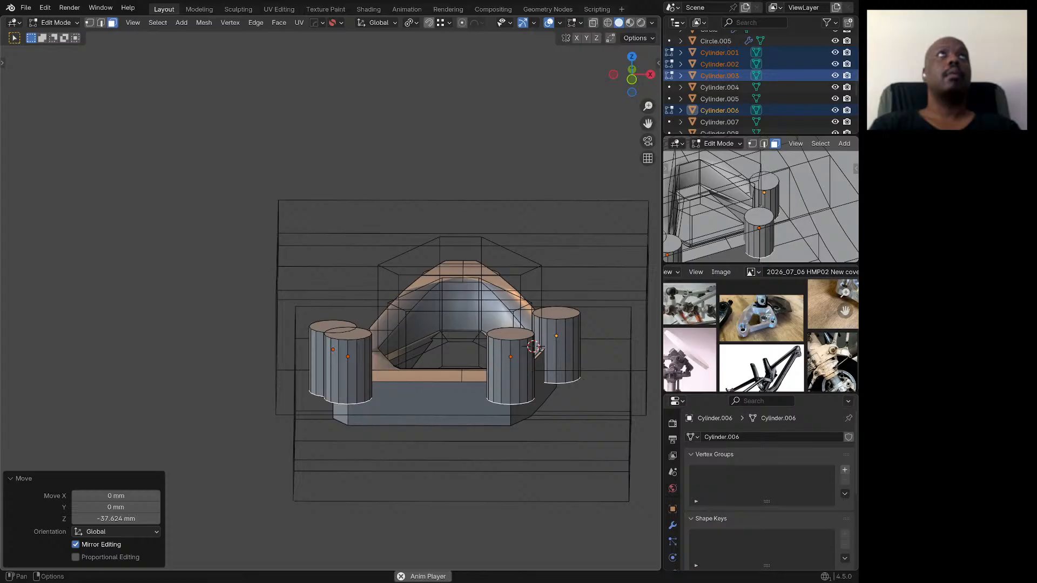
{"action": "key", "text": "g"}
{"action": "key", "text": "z"}
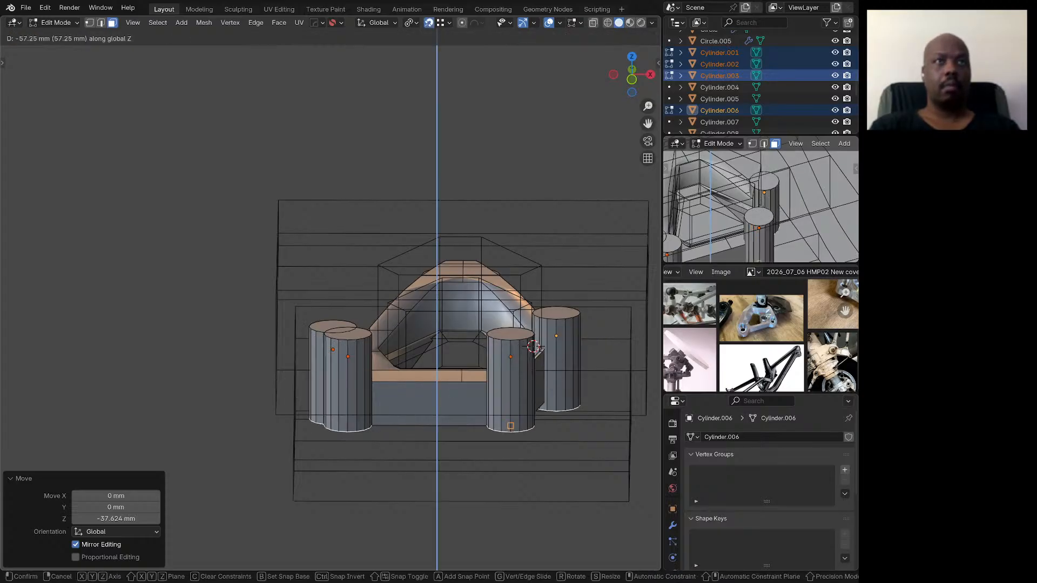
{"action": "left_click", "coordinate": [510, 426]}
{"action": "middle_click_drag", "start_coordinate": [510, 425], "coordinate": [530, 397]}
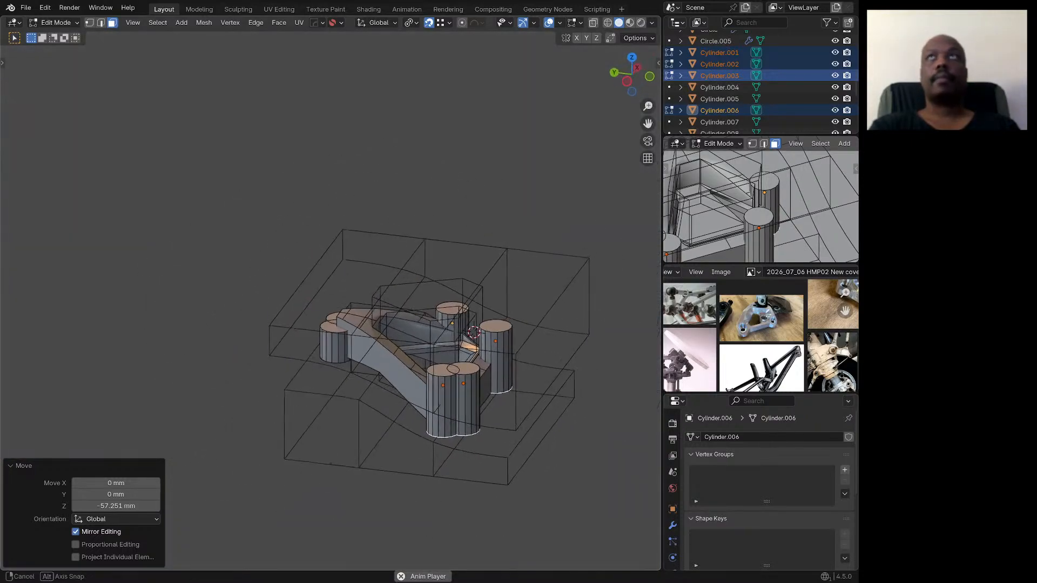
Step: Return to Object Mode, select Cylinder.004 and Cylinder.005 at the bracket's apex, and open both in Edit Mode
{"action": "middle_click_drag", "start_coordinate": [338, 330], "coordinate": [401, 339], "text": "shift"}
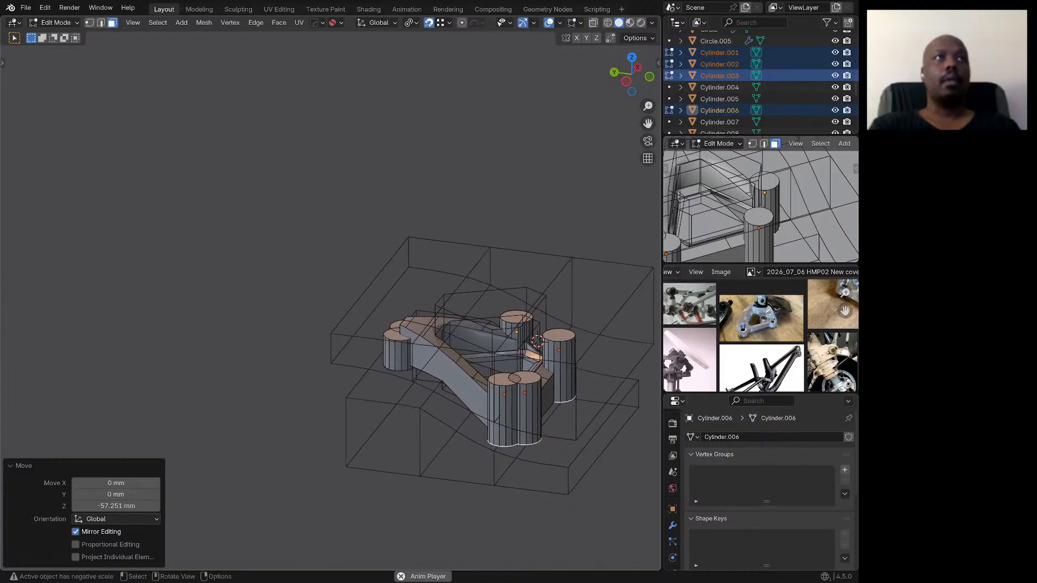
{"action": "scroll", "coordinate": [401, 339], "scroll_direction": "up", "scroll_amount": 3}
{"action": "key", "text": "Tab"}
{"action": "left_click", "coordinate": [401, 346]}
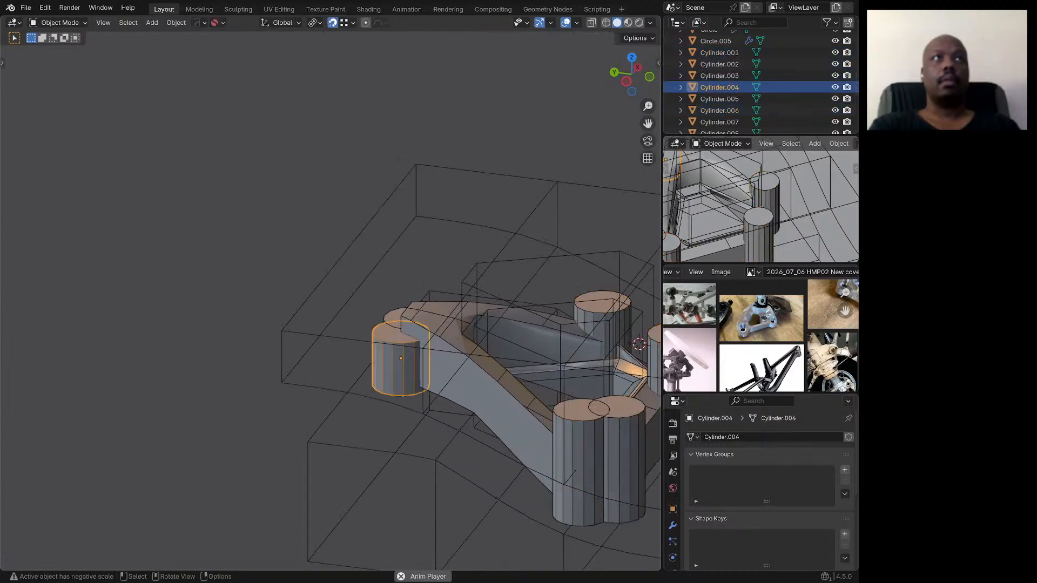
{"action": "left_click", "coordinate": [404, 318], "text": "shift"}
{"action": "key", "text": "Tab"}
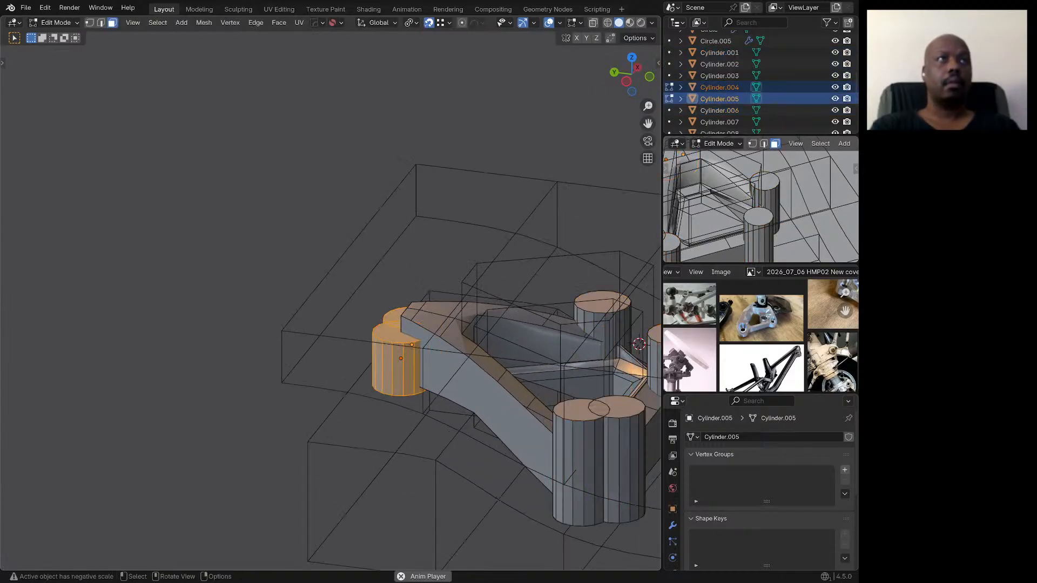
Step: Select the top faces of the two apex cylinders and raise them 29.291 mm along Z
{"action": "left_click", "coordinate": [389, 333]}
{"action": "left_click", "coordinate": [396, 316], "text": "shift"}
{"action": "key", "text": "g"}
{"action": "key", "text": "z"}
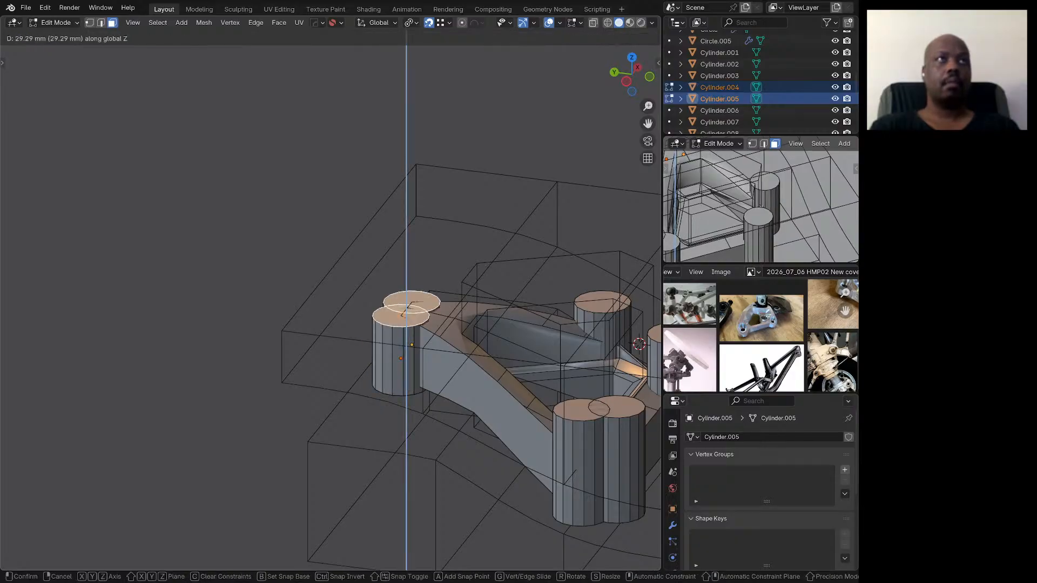
{"action": "left_click", "coordinate": [468, 328]}
{"action": "scroll", "coordinate": [468, 328], "scroll_direction": "down", "scroll_amount": 5}
{"action": "middle_click_drag", "start_coordinate": [487, 340], "coordinate": [432, 347]}
{"action": "scroll", "coordinate": [462, 391], "scroll_direction": "up", "scroll_amount": 3}
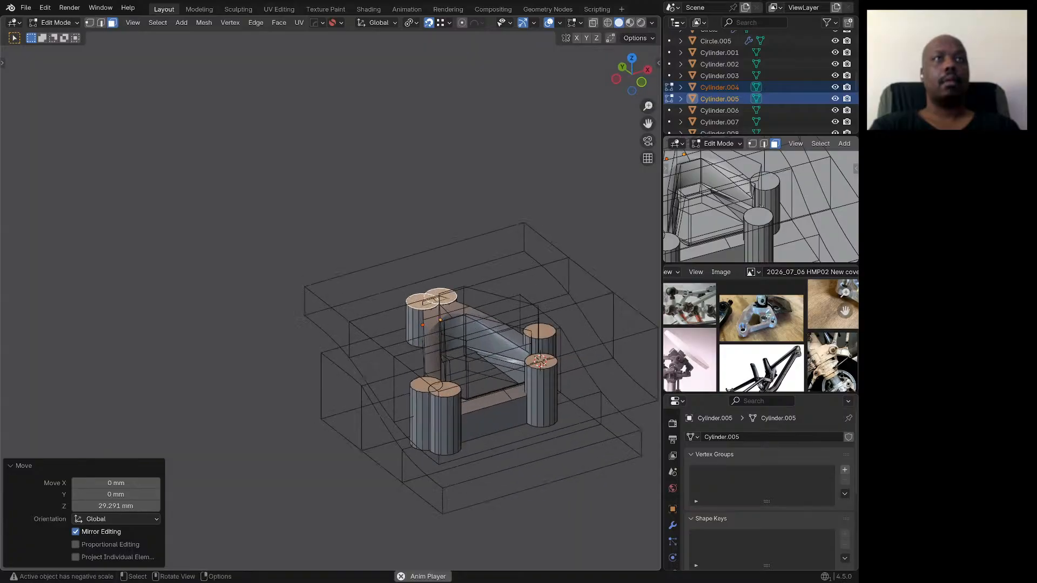
Step: Return to Object Mode and select the overlapping base-corner cylinders, Cylinder.002 and Cylinder.003
{"action": "key", "text": "Tab"}
{"action": "left_click", "coordinate": [445, 417]}
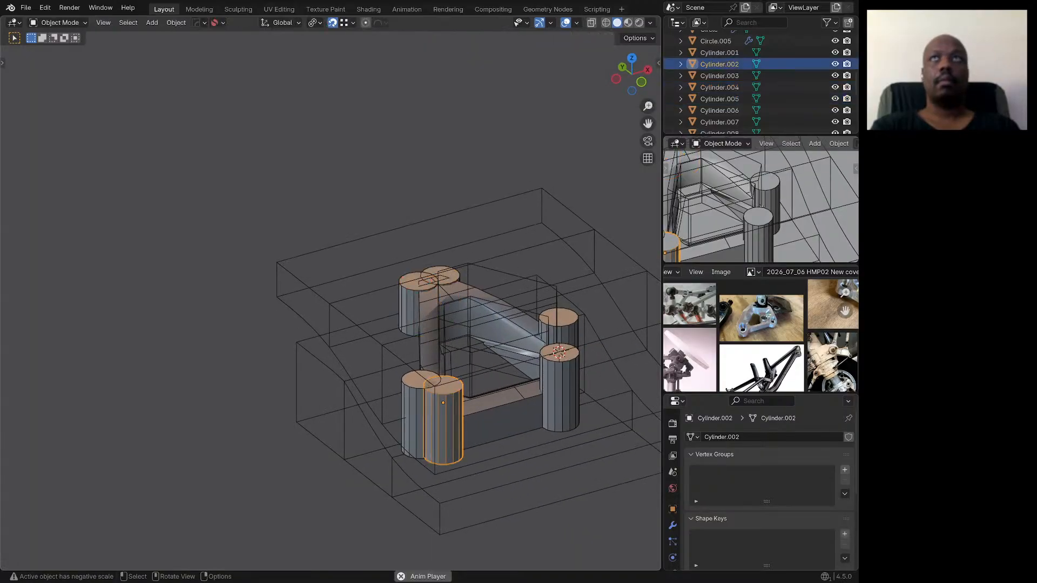
{"action": "left_click", "coordinate": [417, 402], "text": "shift"}
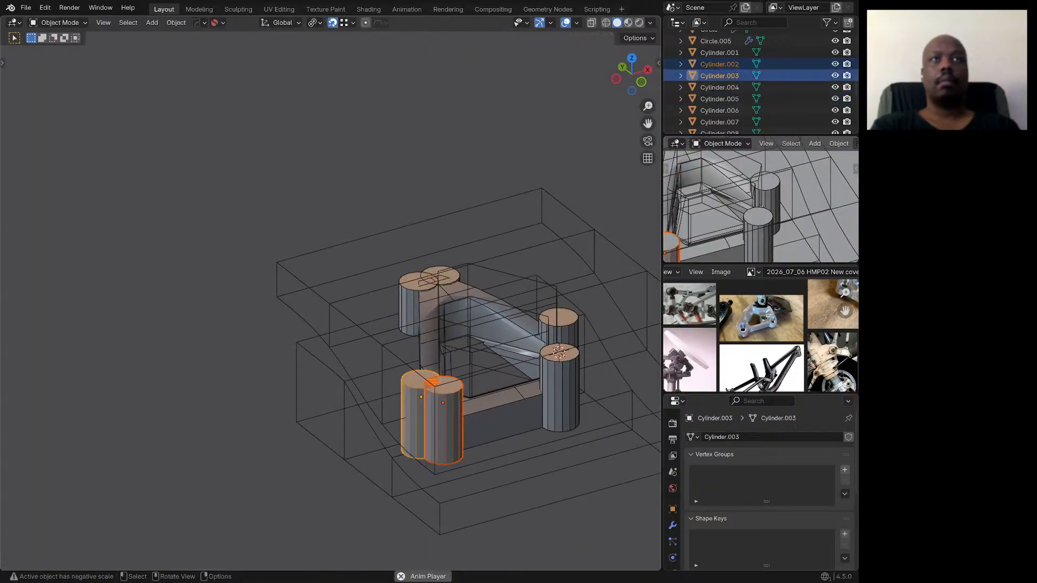
Step: Try to lower the two whole cylinders 36.74 mm along Z, and undo the moves
{"action": "scroll", "coordinate": [429, 392], "scroll_direction": "up", "scroll_amount": 3}
{"action": "key", "text": "g"}
{"action": "key", "text": "z"}
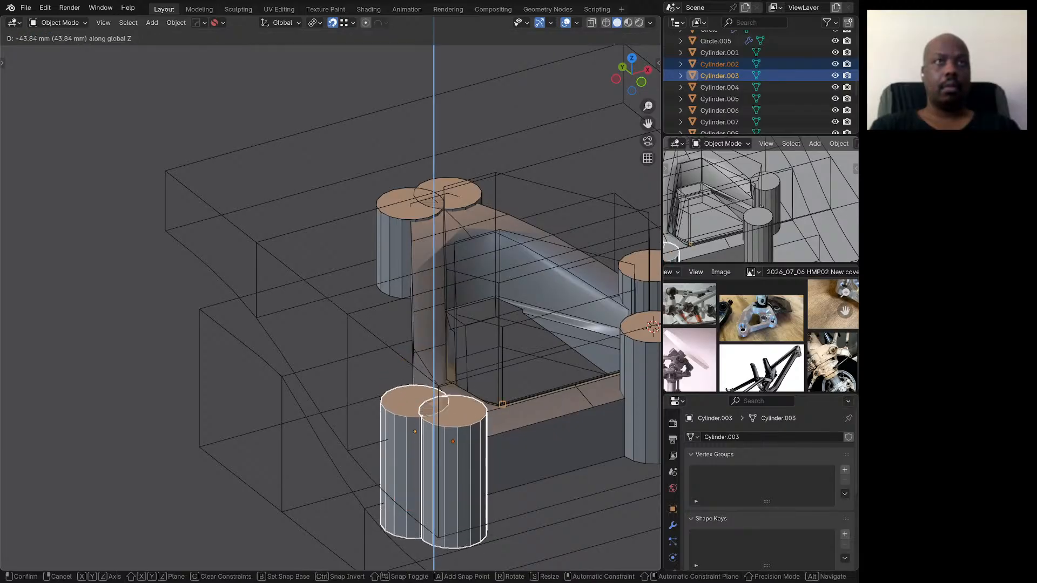
{"action": "key", "text": "Return"}
{"action": "middle_click_drag", "start_coordinate": [432, 399], "coordinate": [319, 394]}
{"action": "key", "text": "g"}
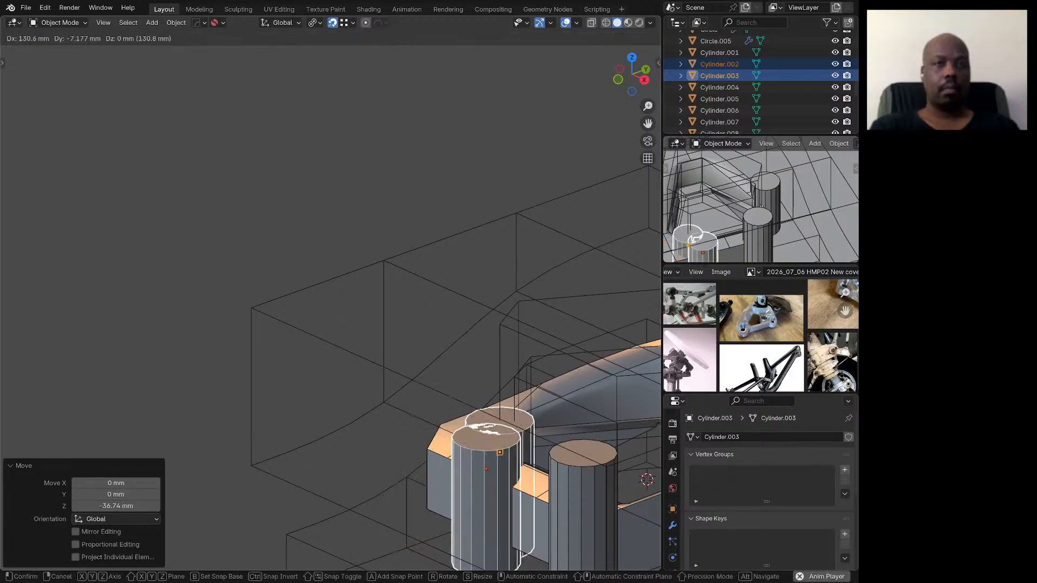
{"action": "key", "text": "z"}
{"action": "key", "text": "Return"}
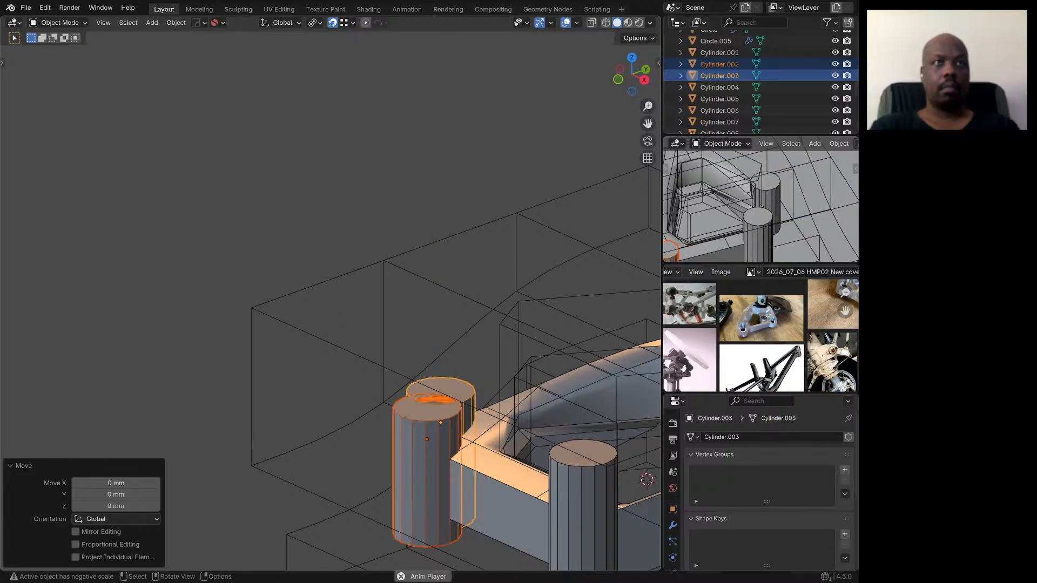
{"action": "key", "text": "ctrl+z"}
{"action": "key", "text": "ctrl+z"}
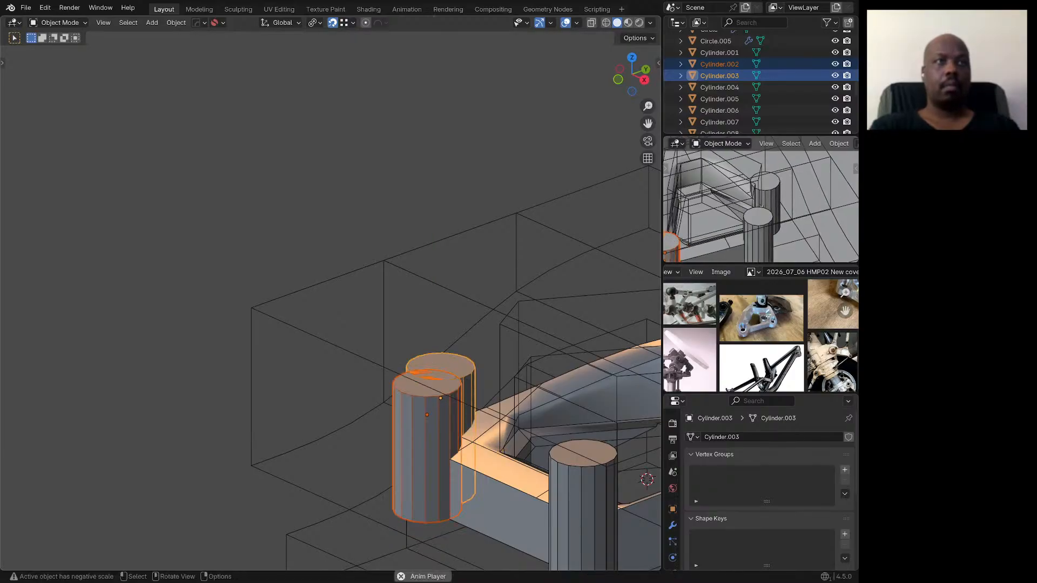
Step: In Edit Mode, lower the top faces of Cylinder.002 and Cylinder.003 by about 63.19 mm along Z, and return to Object Mode
{"action": "key", "text": "Tab"}
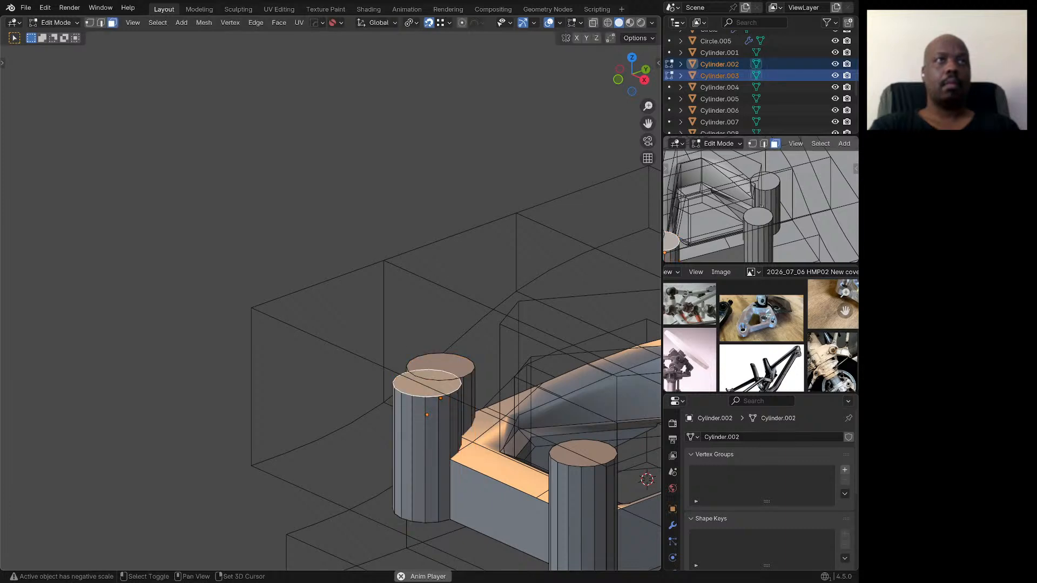
{"action": "key", "text": "g"}
{"action": "key", "text": "z"}
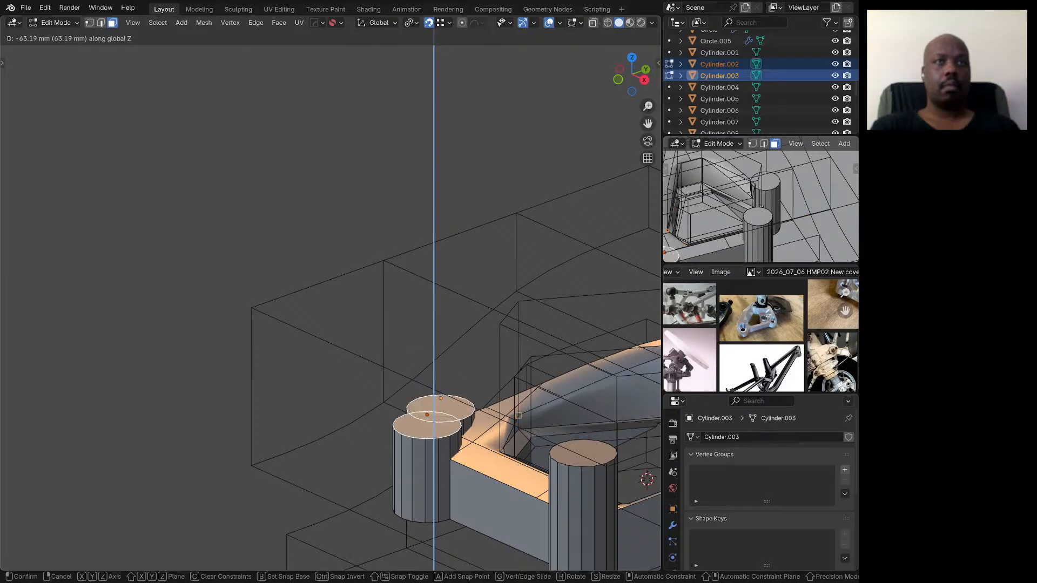
{"action": "left_click", "coordinate": [518, 416]}
{"action": "scroll", "coordinate": [408, 366], "scroll_direction": "down", "scroll_amount": 8}
{"action": "middle_click_drag", "start_coordinate": [359, 354], "coordinate": [388, 336]}
{"action": "scroll", "coordinate": [412, 336], "scroll_direction": "up", "scroll_amount": 5}
{"action": "key", "text": "Tab"}
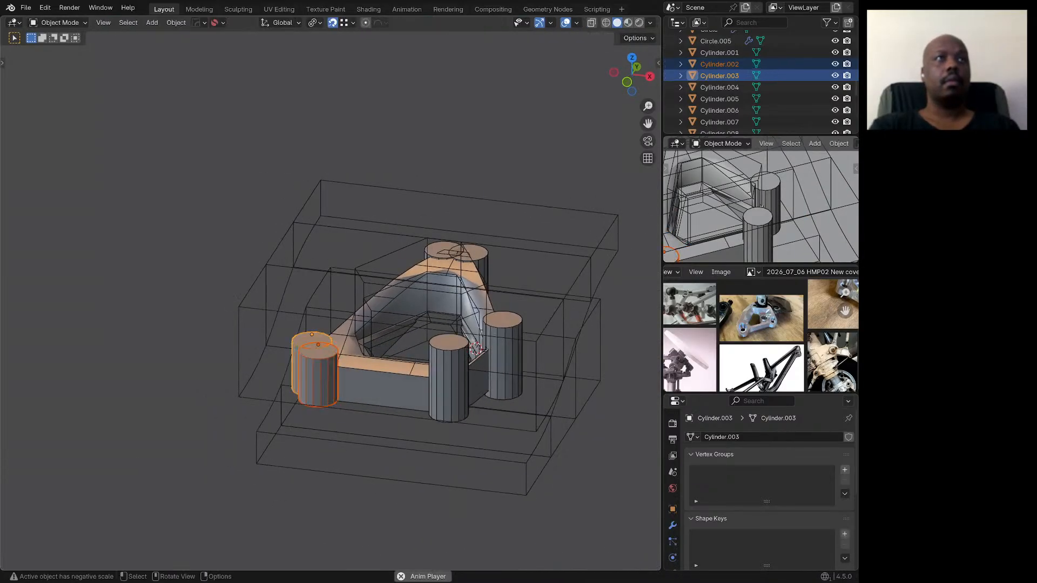
Step: Select the top face of Cylinder.001 in Edit Mode and move it up 6.2954 mm along Z
{"action": "left_click", "coordinate": [449, 372]}
{"action": "key", "text": "Tab"}
{"action": "left_click", "coordinate": [449, 343]}
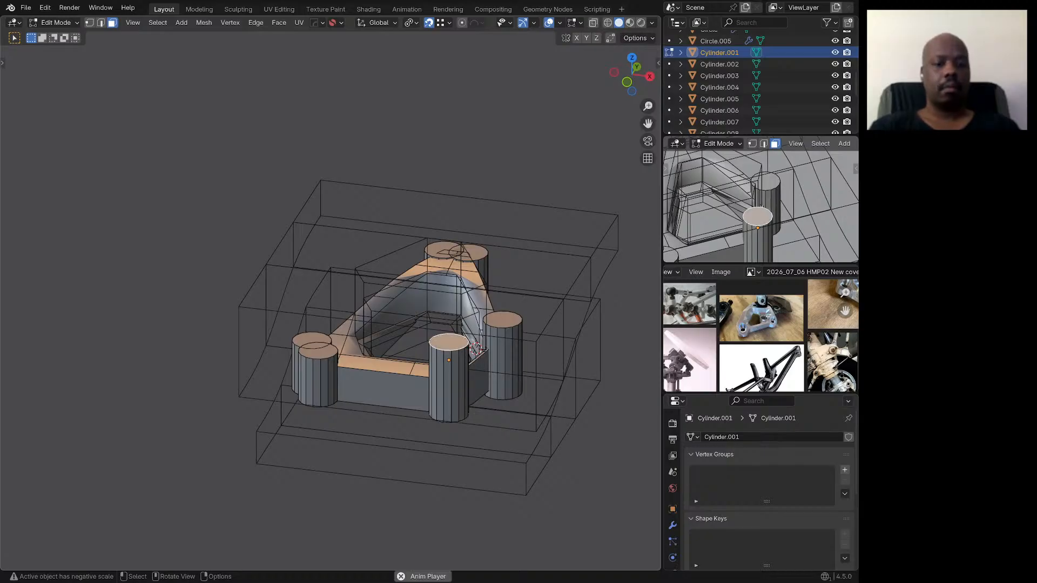
{"action": "key", "text": "g"}
{"action": "key", "text": "z"}
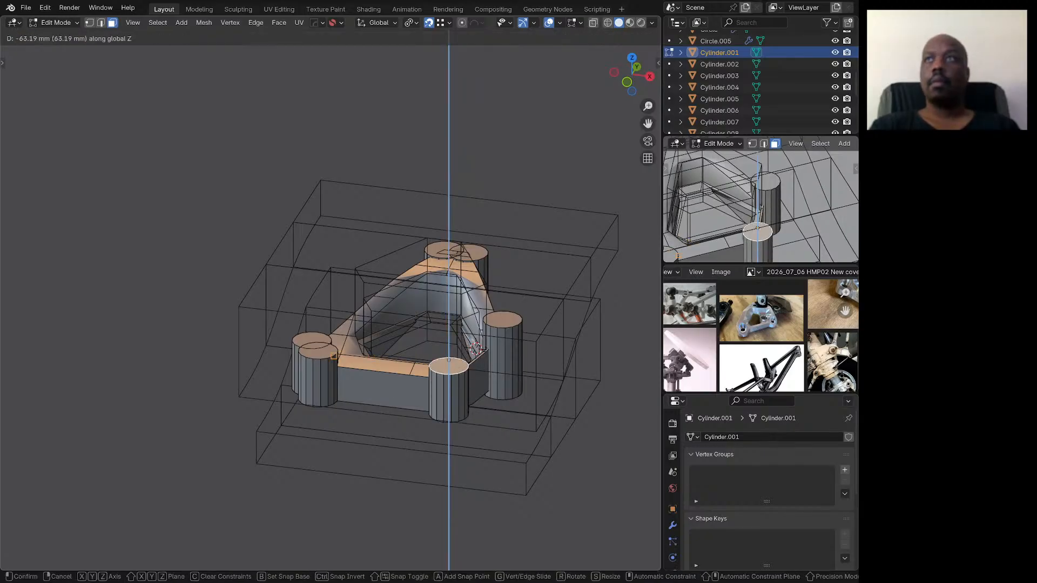
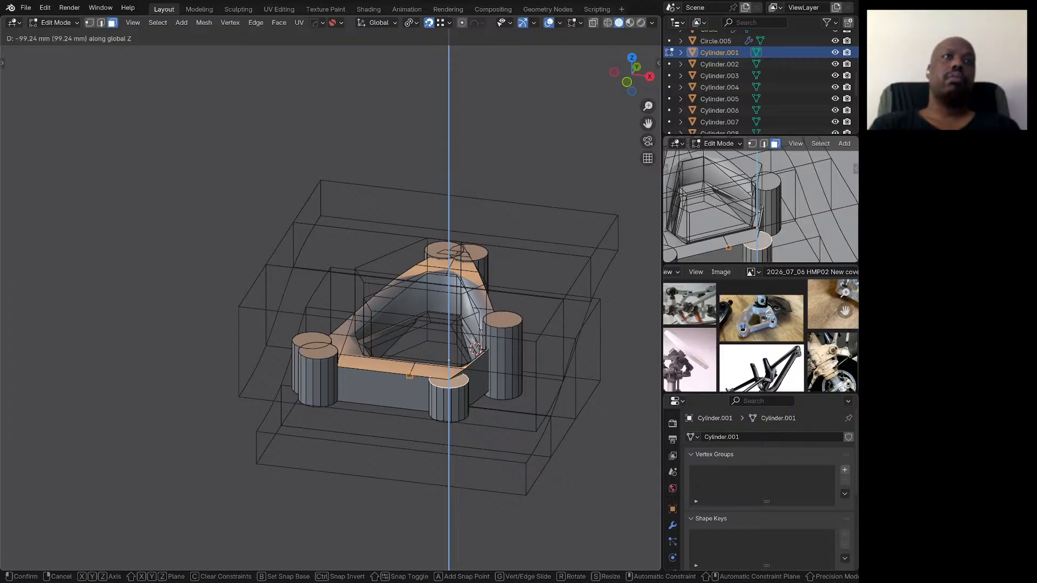
{"action": "key", "text": "Return"}
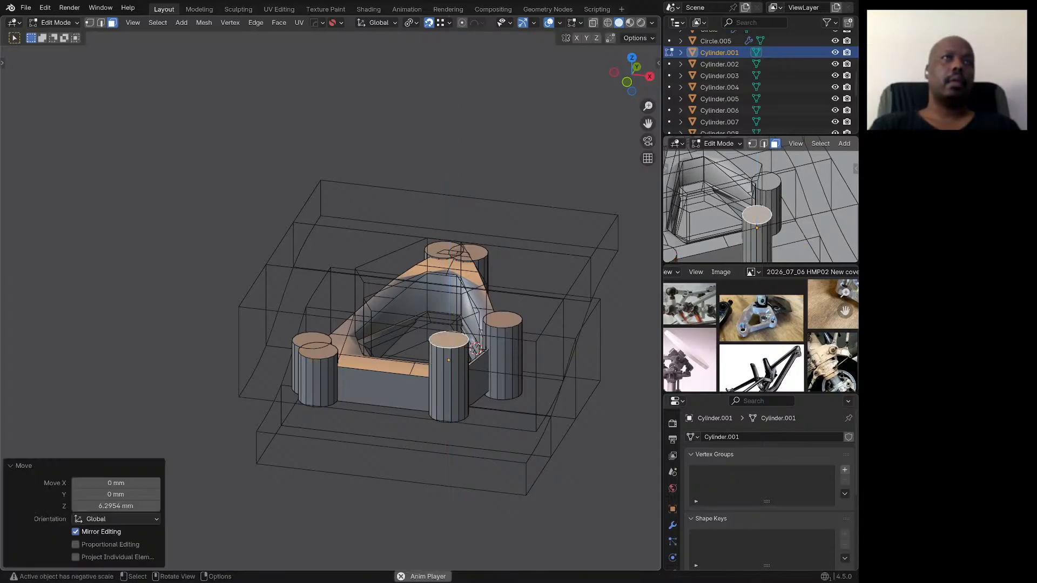
Step: Lower the top face of Cylinder.001 by 69.483 mm along Z
{"action": "key", "text": "g"}
{"action": "key", "text": "z"}
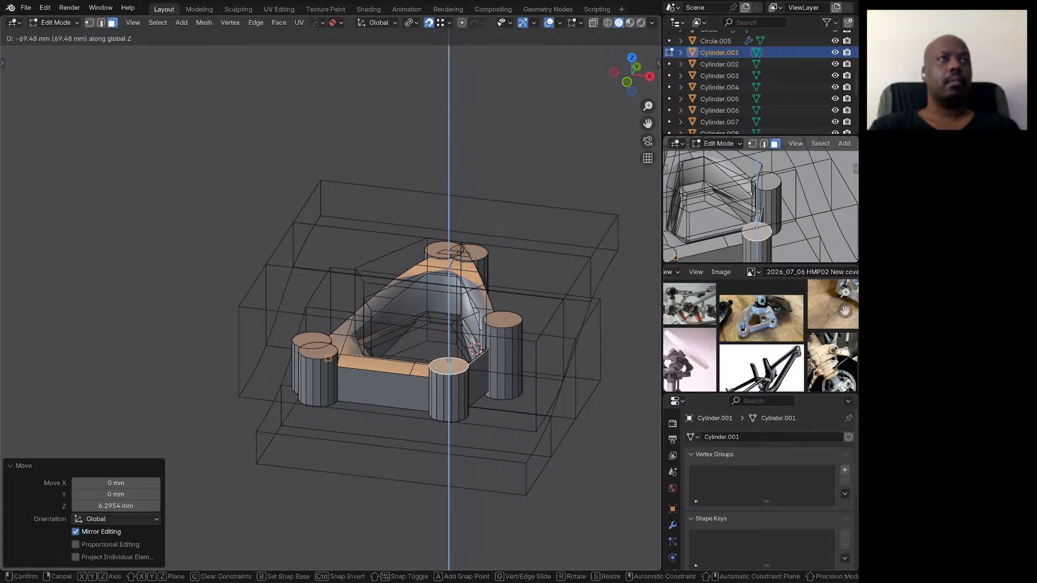
{"action": "key", "text": "Return"}
{"action": "scroll", "coordinate": [473, 332], "scroll_direction": "up", "scroll_amount": 3}
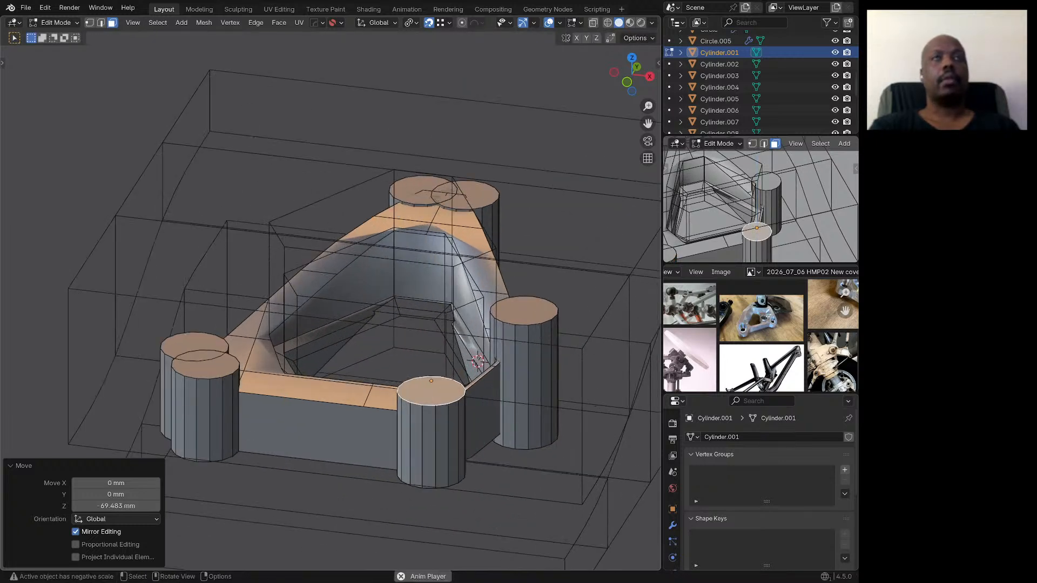
Step: In Edit Mode, lower the top face of Cylinder.006 by about 14.4 mm along Z, and return to Object Mode
{"action": "key", "text": "Tab"}
{"action": "left_click", "coordinate": [524, 360]}
{"action": "key", "text": "Tab"}
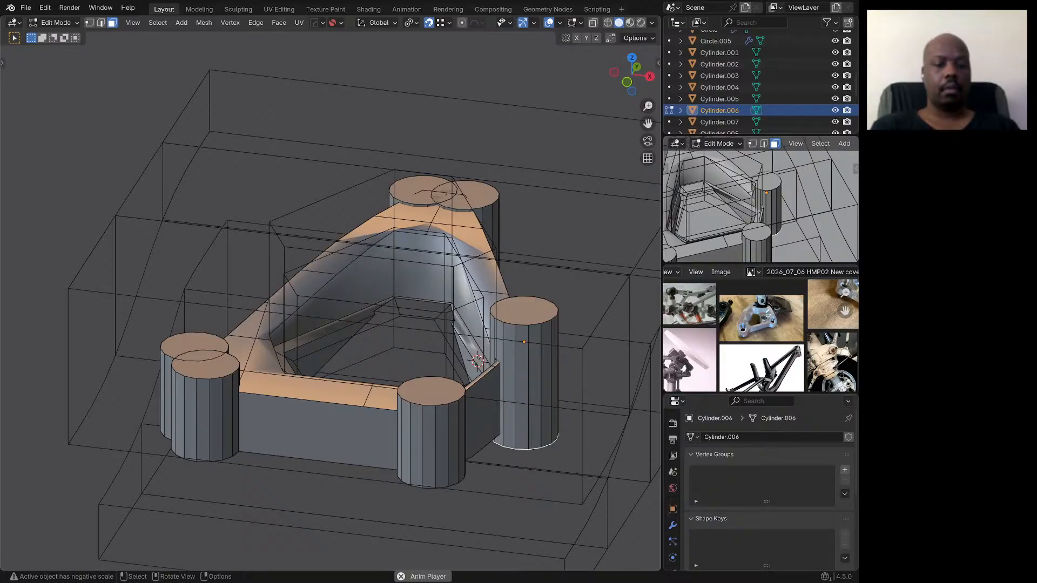
{"action": "left_click", "coordinate": [524, 311]}
{"action": "key", "text": "g"}
{"action": "key", "text": "z"}
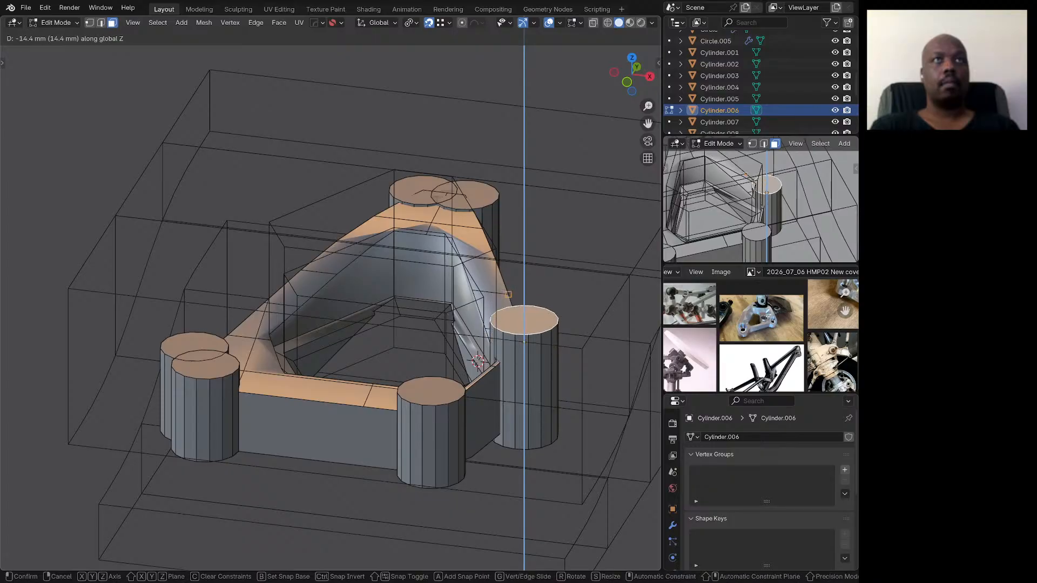
{"action": "left_click", "coordinate": [523, 320]}
{"action": "middle_click_drag", "start_coordinate": [522, 321], "coordinate": [502, 336]}
{"action": "scroll", "coordinate": [556, 367], "scroll_direction": "down", "scroll_amount": 5}
{"action": "scroll", "coordinate": [500, 363], "scroll_direction": "up", "scroll_amount": 4}
{"action": "key", "text": "Tab"}
{"action": "scroll", "coordinate": [365, 327], "scroll_direction": "up", "scroll_amount": 2}
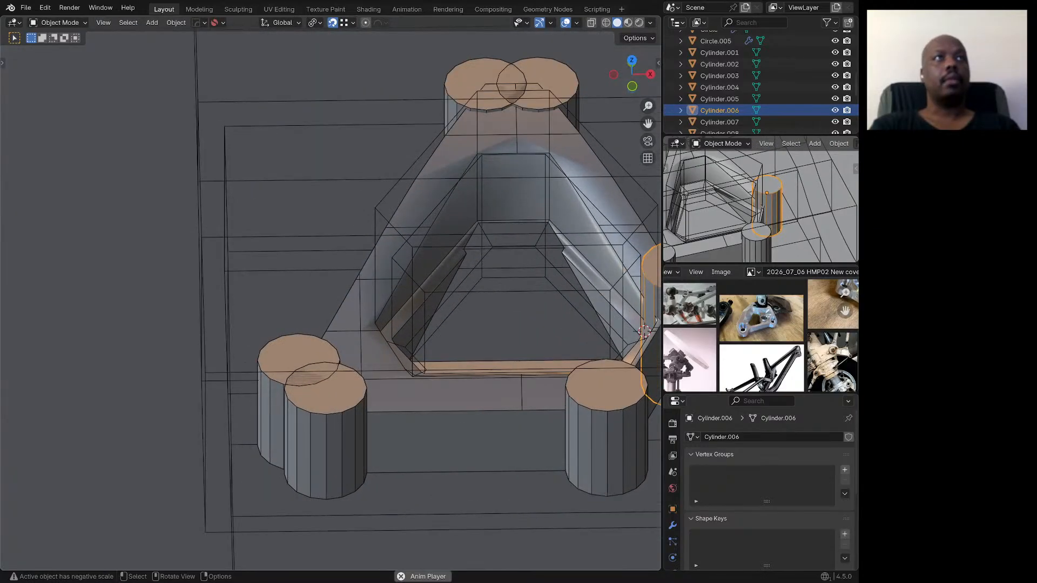
Step: Isolate the inner cutter Circle.002 in Edit Mode and scale its bottom face to 0.825
{"action": "left_click", "coordinate": [567, 371]}
{"action": "scroll", "coordinate": [603, 361], "scroll_direction": "down", "scroll_amount": 2}
{"action": "middle_click_drag", "start_coordinate": [603, 360], "coordinate": [603, 335]}
{"action": "left_click", "coordinate": [633, 316]}
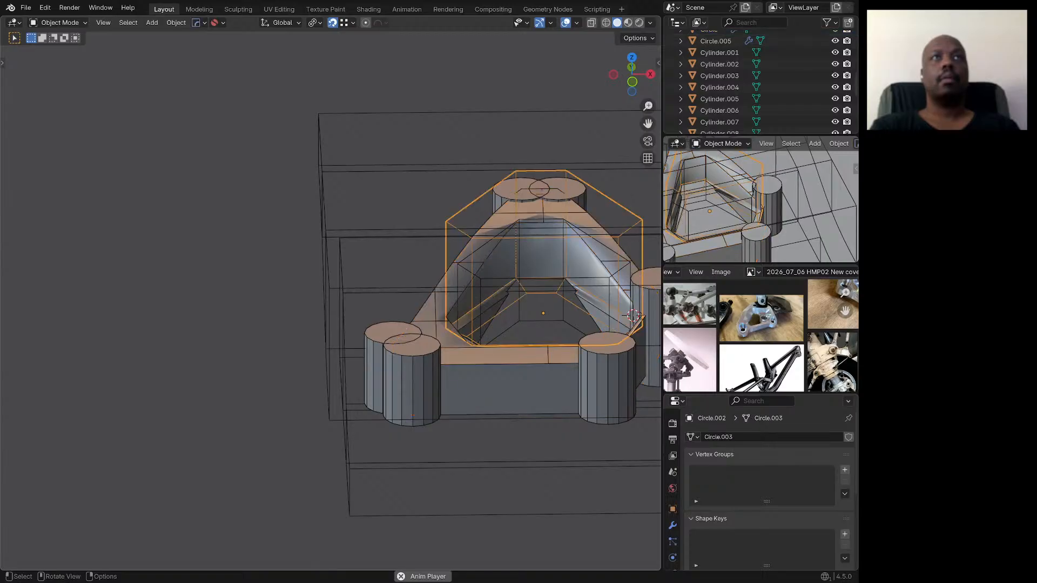
{"action": "key", "text": "Tab"}
{"action": "key", "text": "KP_Divide"}
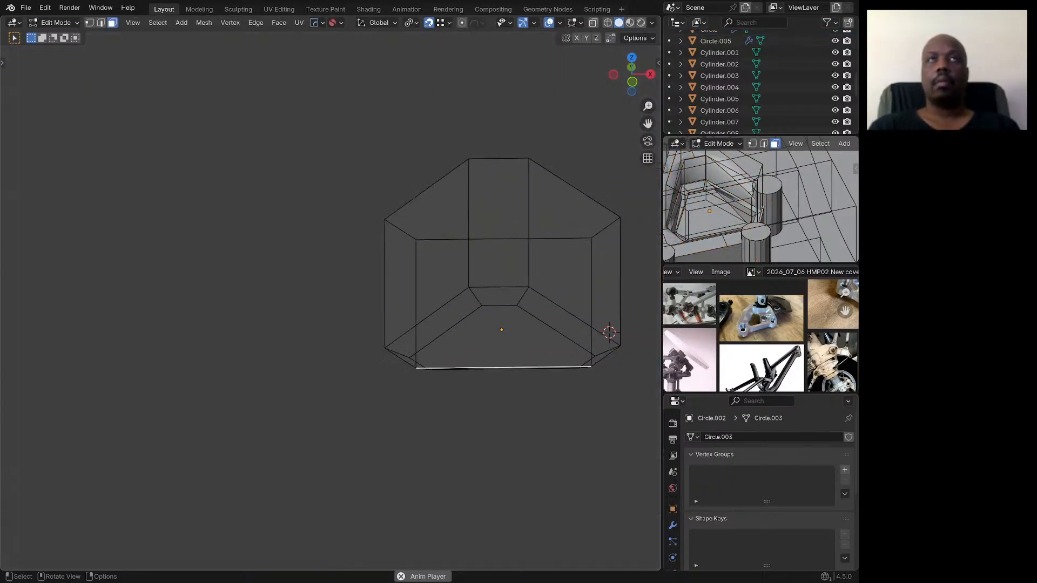
{"action": "middle_click_drag", "start_coordinate": [603, 335], "coordinate": [614, 260]}
{"action": "scroll", "coordinate": [477, 289], "scroll_direction": "down", "scroll_amount": 4}
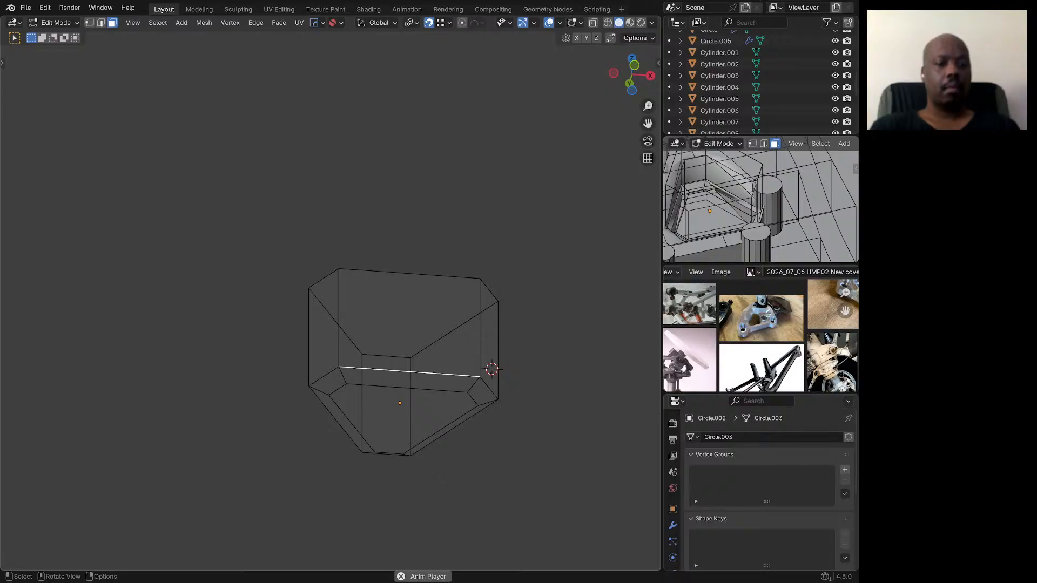
{"action": "left_click", "coordinate": [407, 415]}
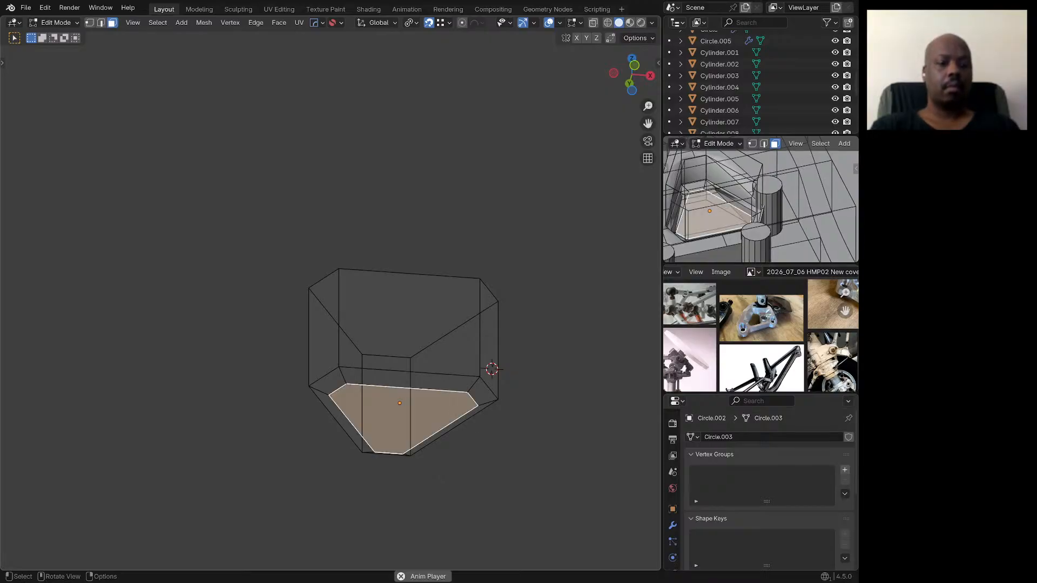
{"action": "key", "text": "s"}
{"action": "left_click", "coordinate": [288, 373]}
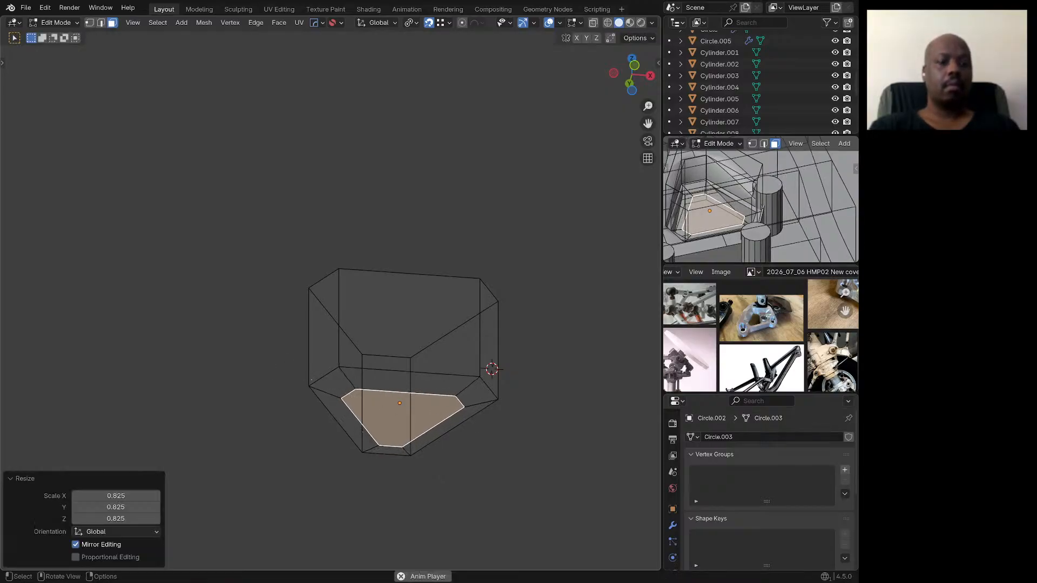
Step: Select the edge loop above the cutter's tapered bottom and raise it 57.366 mm along Z with the whole bracket in view
{"action": "key", "text": "2"}
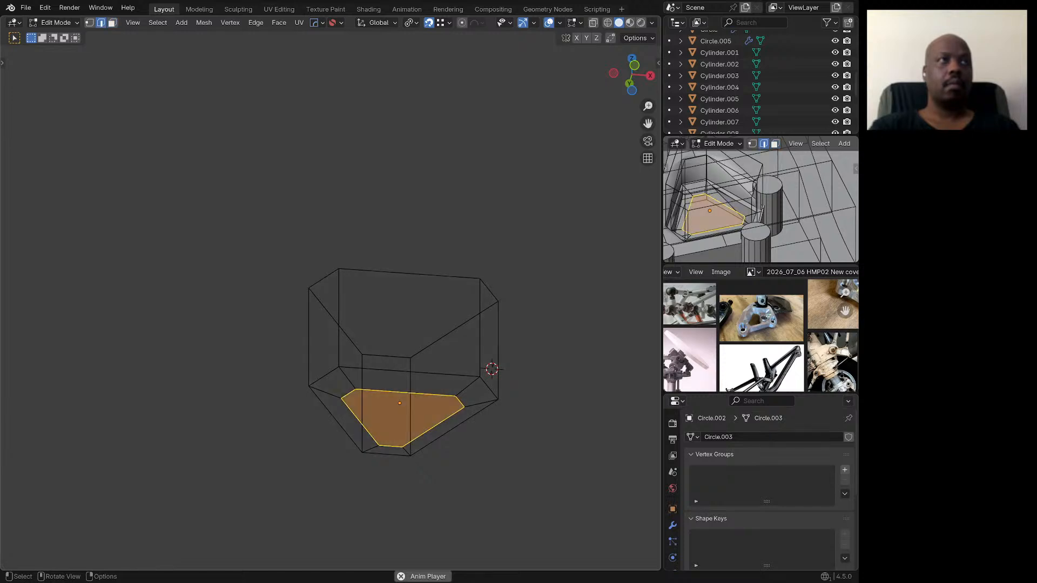
{"action": "left_click", "coordinate": [325, 376]}
{"action": "left_click", "coordinate": [347, 378], "text": "alt"}
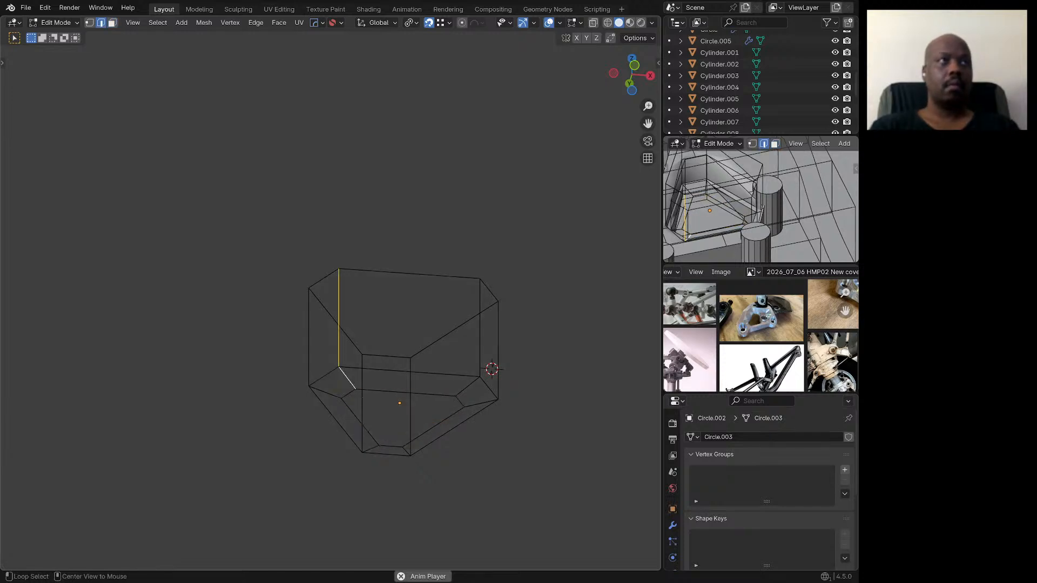
{"action": "left_click", "coordinate": [326, 376], "text": "alt"}
{"action": "key", "text": "slash"}
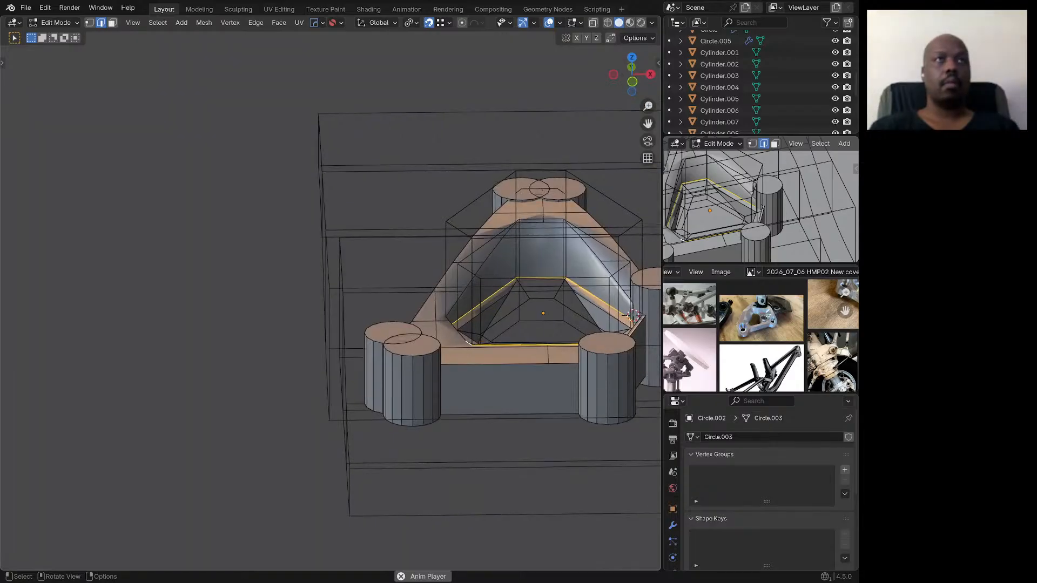
{"action": "key", "text": "g"}
{"action": "key", "text": "z"}
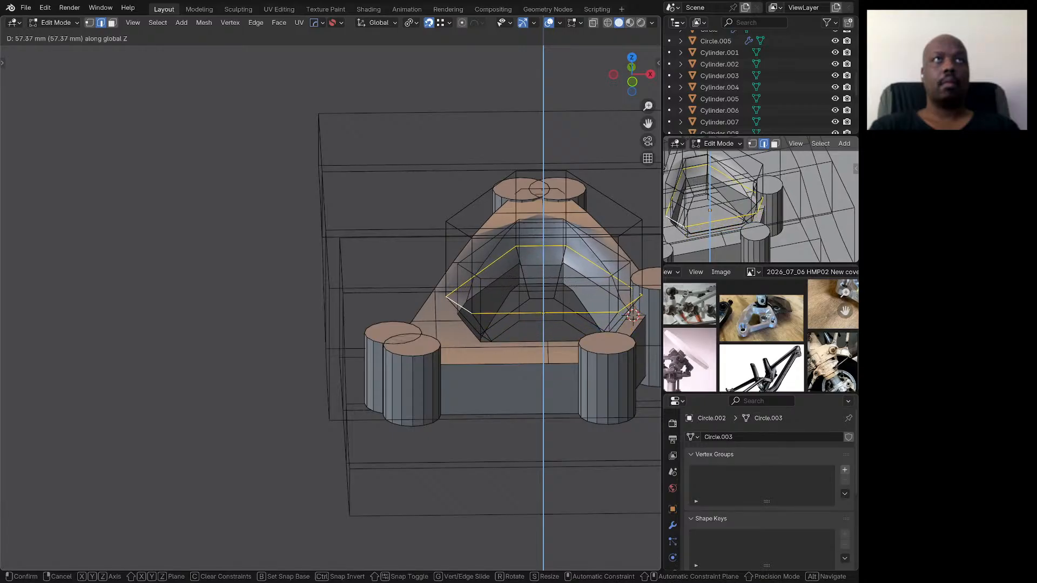
{"action": "left_click", "coordinate": [543, 270]}
{"action": "middle_click_drag", "start_coordinate": [543, 270], "coordinate": [482, 277]}
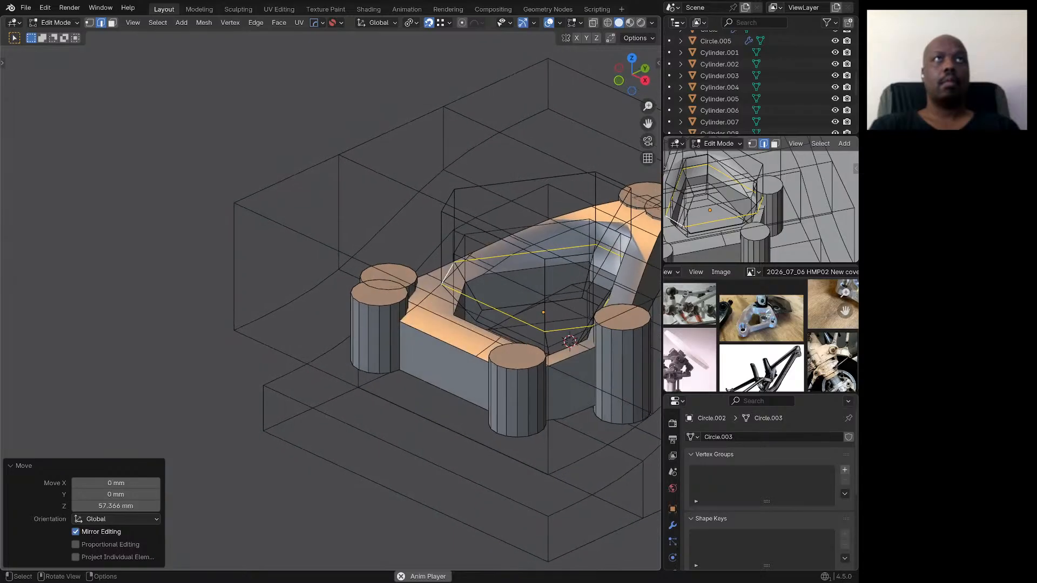
Step: Scale the entire cutter mesh uniformly to 1.21
{"action": "key", "text": "3"}
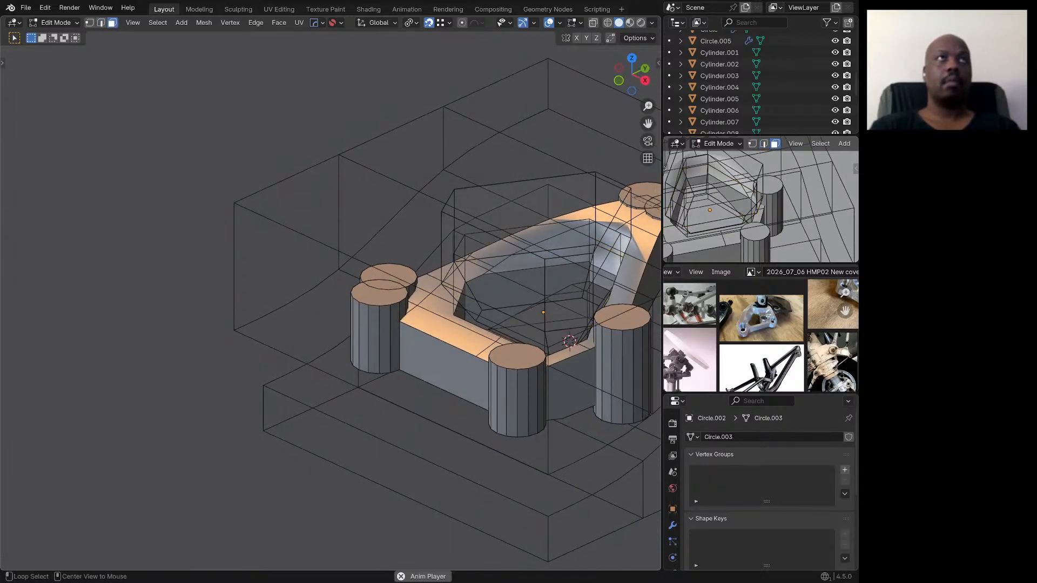
{"action": "key", "text": "a"}
{"action": "key", "text": "s"}
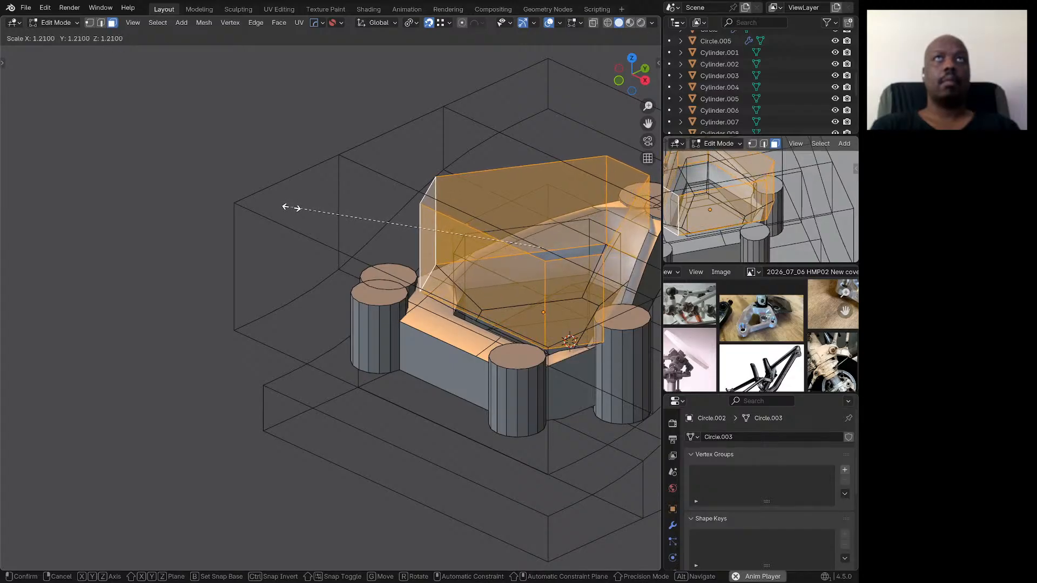
{"action": "left_click", "coordinate": [285, 207]}
{"action": "middle_click_drag", "start_coordinate": [285, 207], "coordinate": [319, 208]}
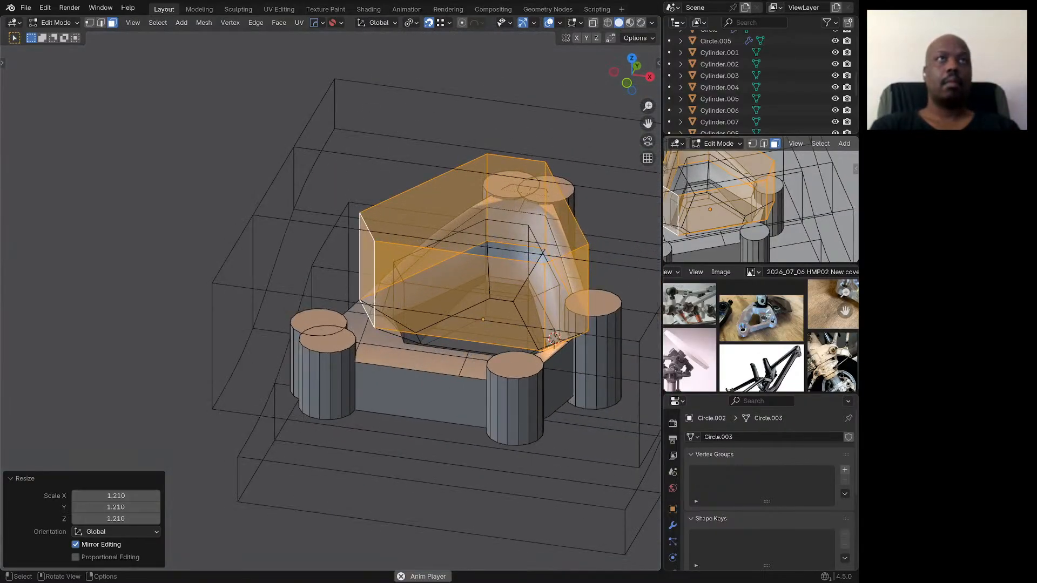
Step: Isolate the cutter to select its bottom face, exit Local View, and lower the face 40.277 mm along Z
{"action": "key", "text": "KP_Divide"}
{"action": "middle_click_drag", "start_coordinate": [324, 243], "coordinate": [309, 151]}
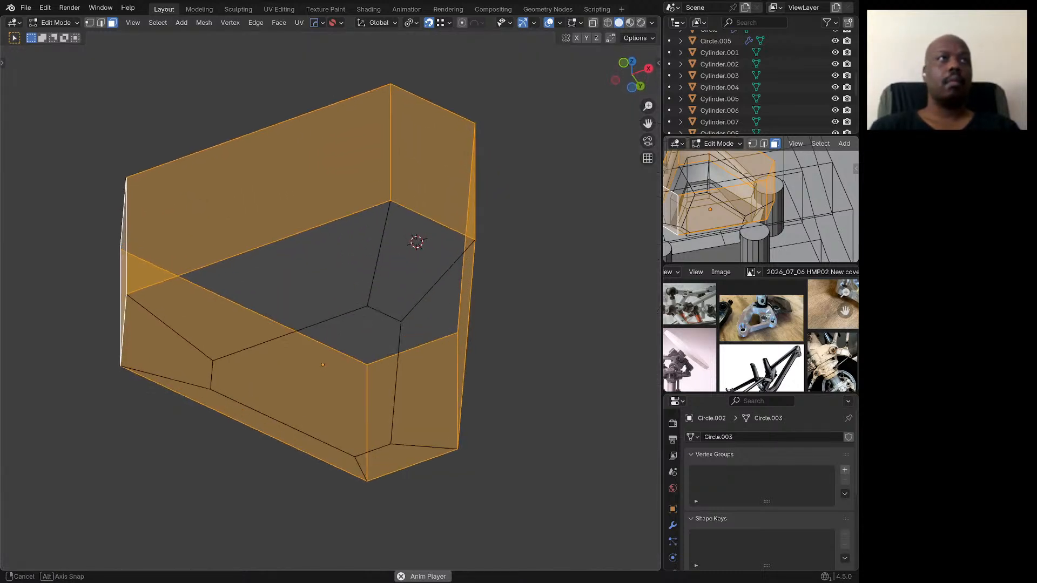
{"action": "left_click", "coordinate": [305, 378]}
{"action": "key", "text": "KP_Divide"}
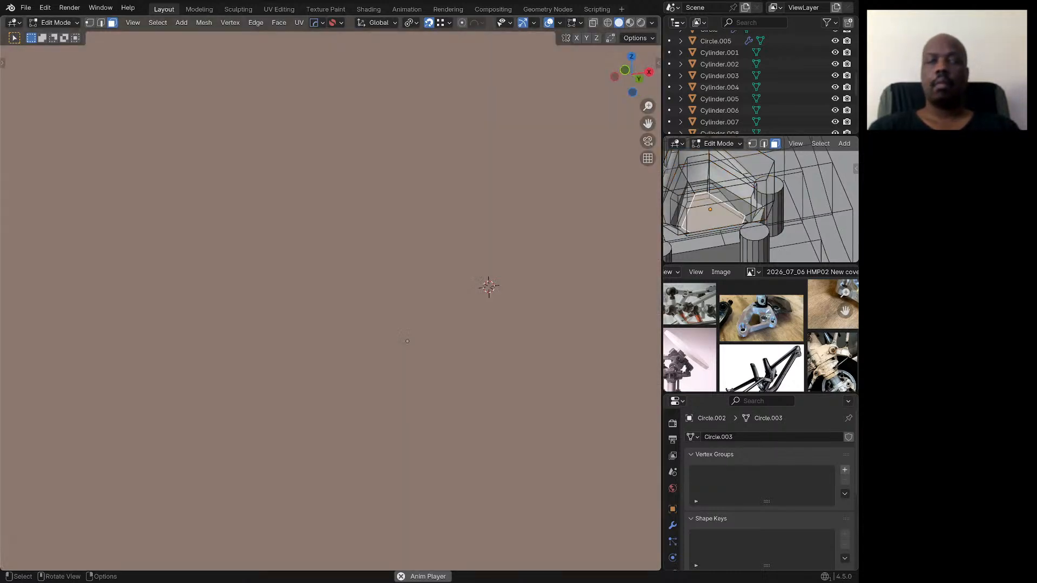
{"action": "middle_click_drag", "start_coordinate": [486, 335], "coordinate": [478, 320]}
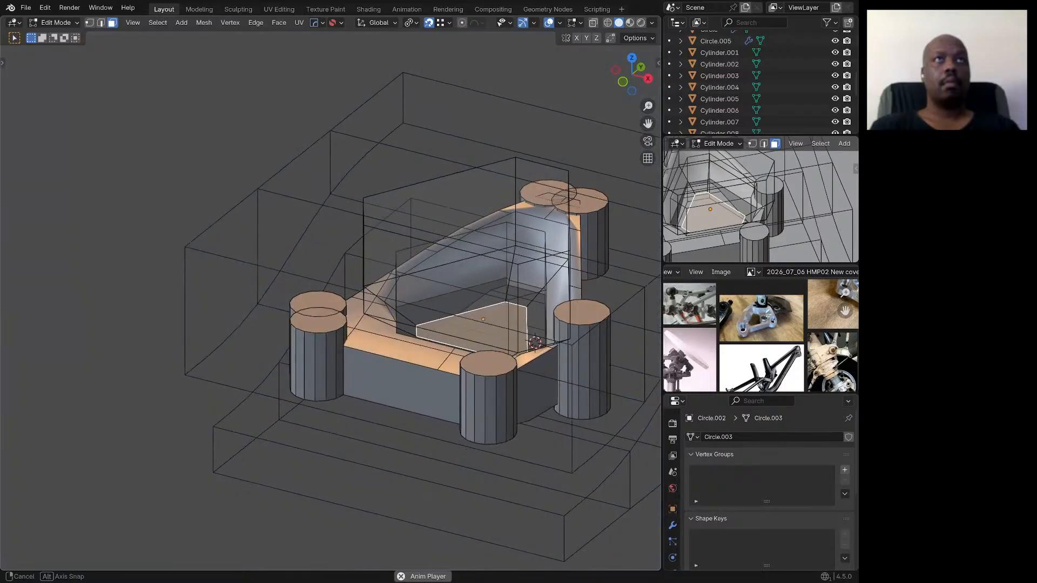
{"action": "key", "text": "g"}
{"action": "key", "text": "z"}
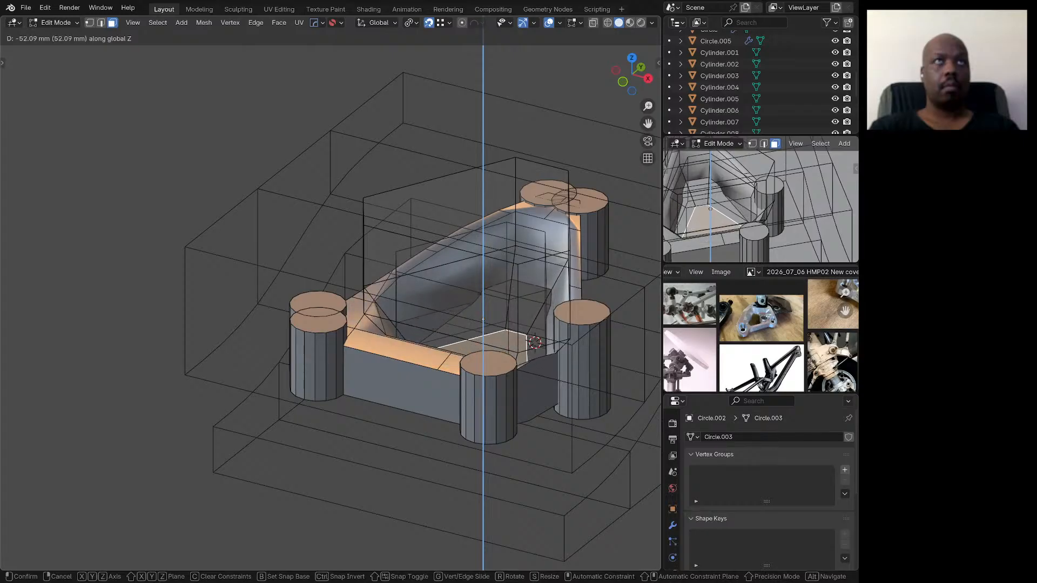
{"action": "left_click", "coordinate": [480, 346]}
{"action": "middle_click_drag", "start_coordinate": [481, 345], "coordinate": [646, 342]}
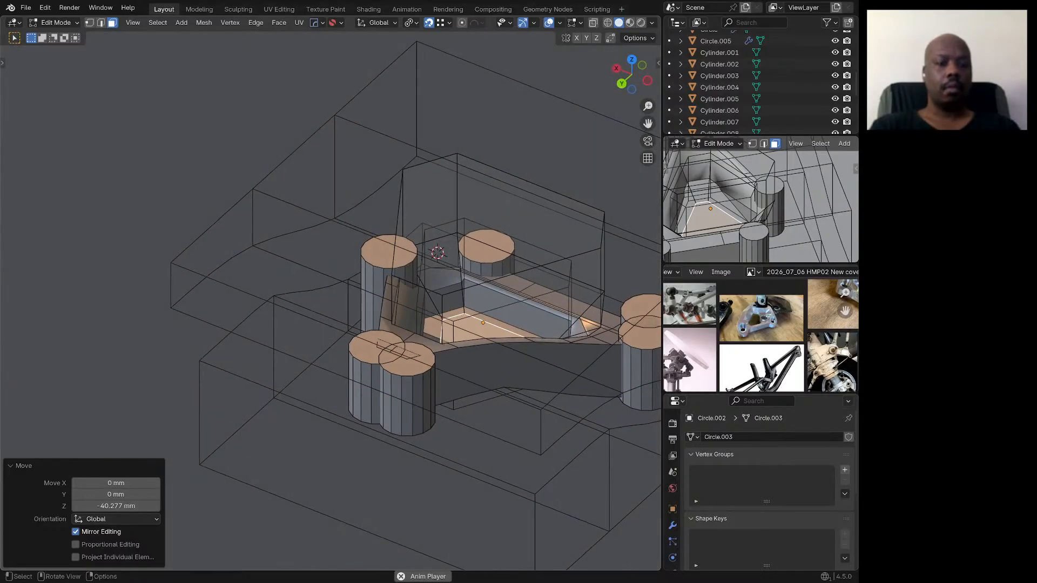
Step: Raise the cutter's bottom face 49.686 mm along Z and lower it back by 15.693 mm
{"action": "key", "text": "g"}
{"action": "key", "text": "z"}
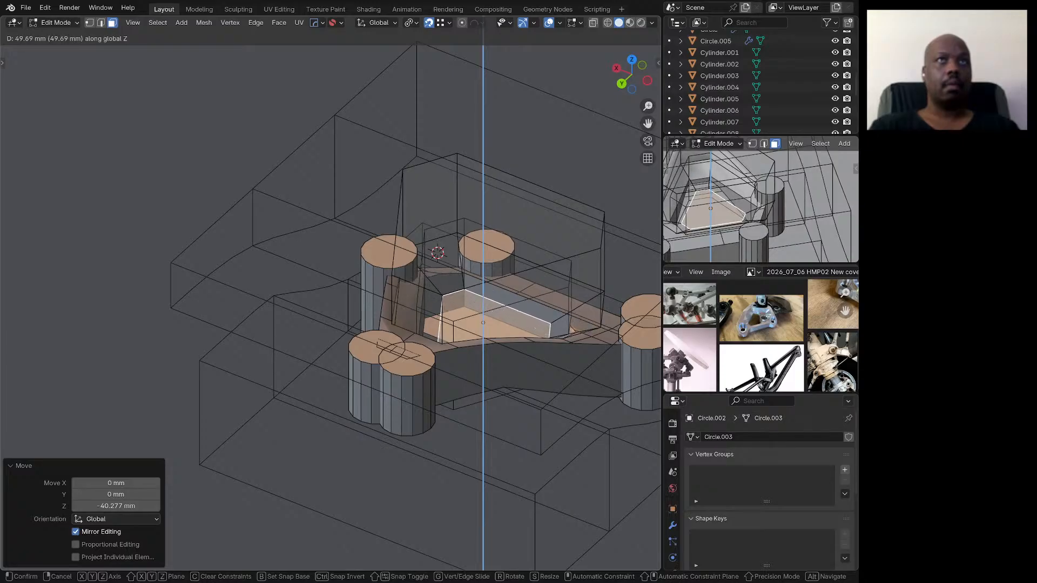
{"action": "left_click", "coordinate": [534, 328]}
{"action": "middle_click_drag", "start_coordinate": [535, 328], "coordinate": [359, 291]}
{"action": "key", "text": "g"}
{"action": "key", "text": "z"}
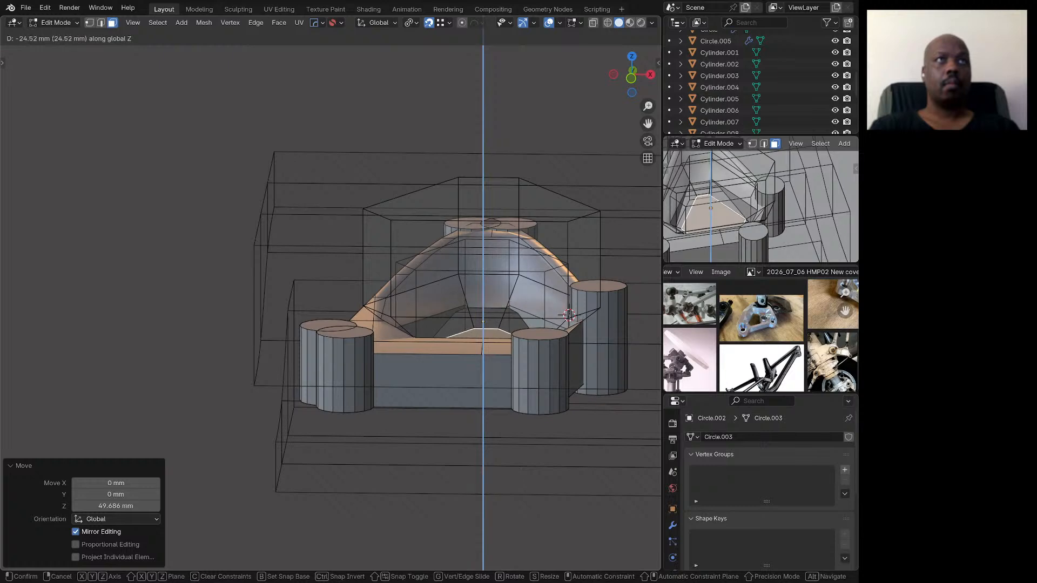
{"action": "left_click", "coordinate": [359, 302]}
{"action": "middle_click_drag", "start_coordinate": [359, 303], "coordinate": [246, 367]}
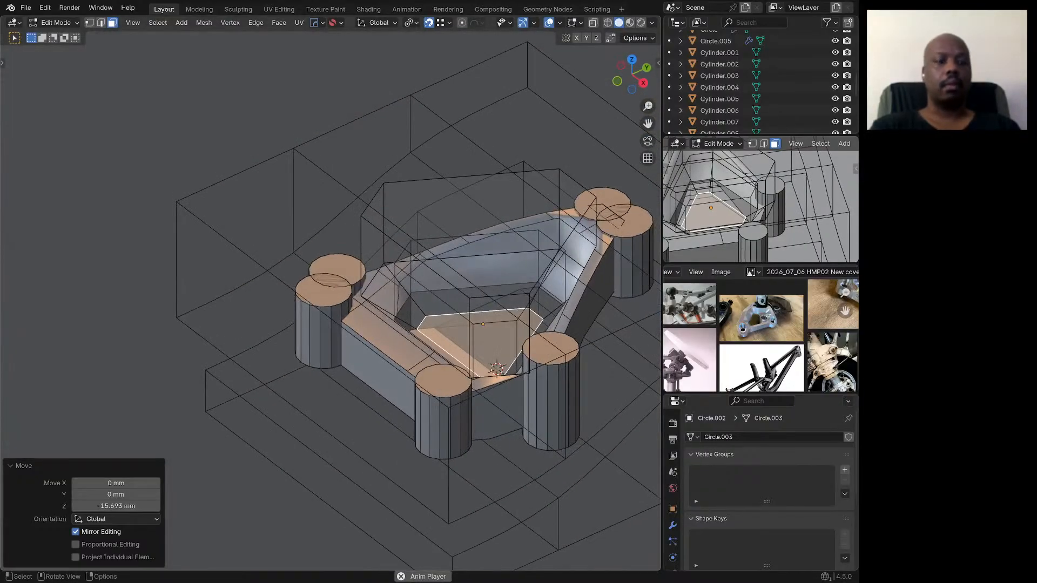
Step: Recalculate the normals of the whole cutter mesh to the outside and reset their vectors
{"action": "key", "text": "q"}
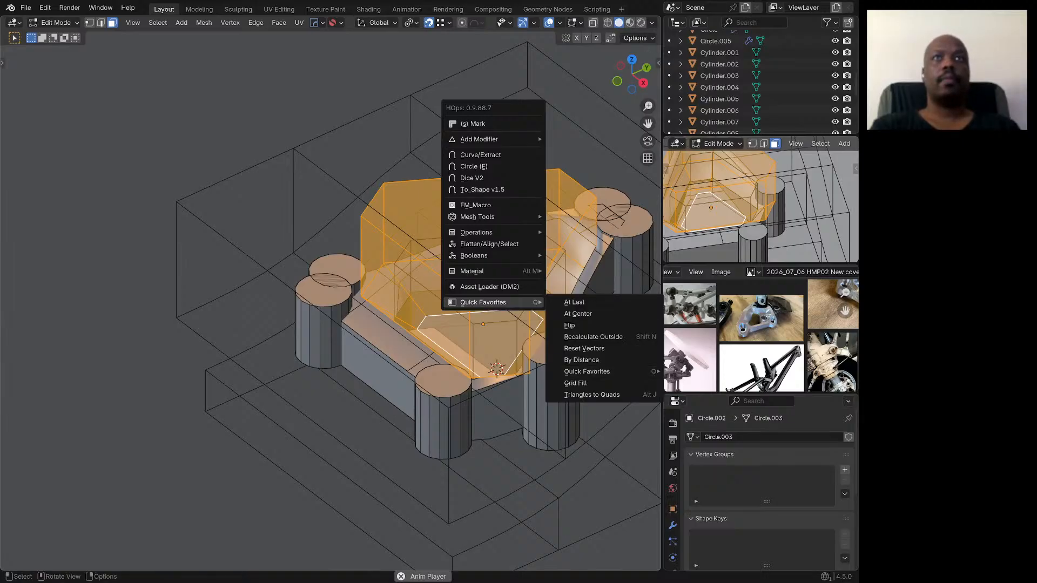
{"action": "left_click", "coordinate": [593, 337]}
{"action": "key", "text": "q"}
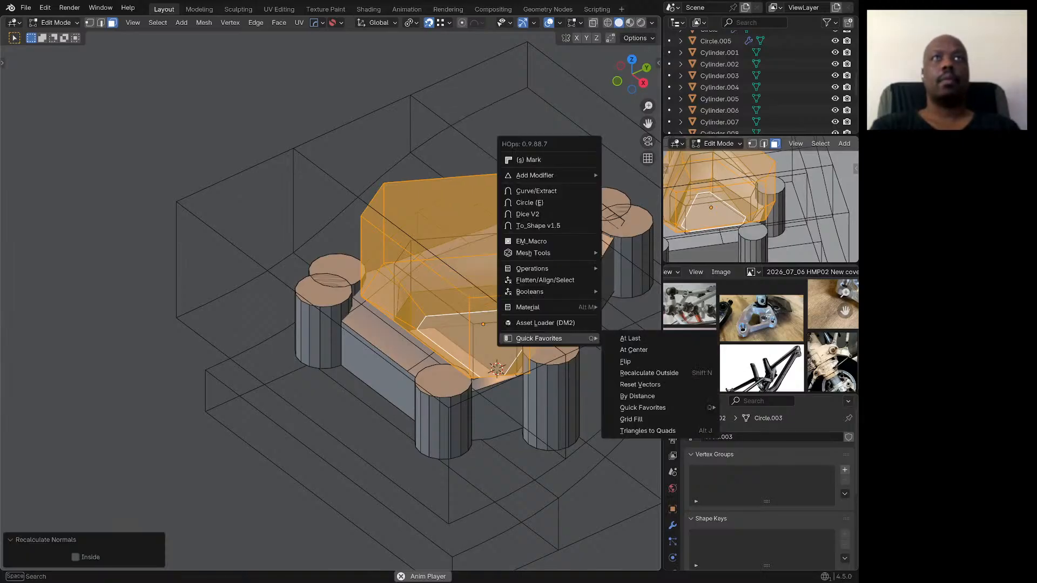
{"action": "left_click", "coordinate": [640, 384]}
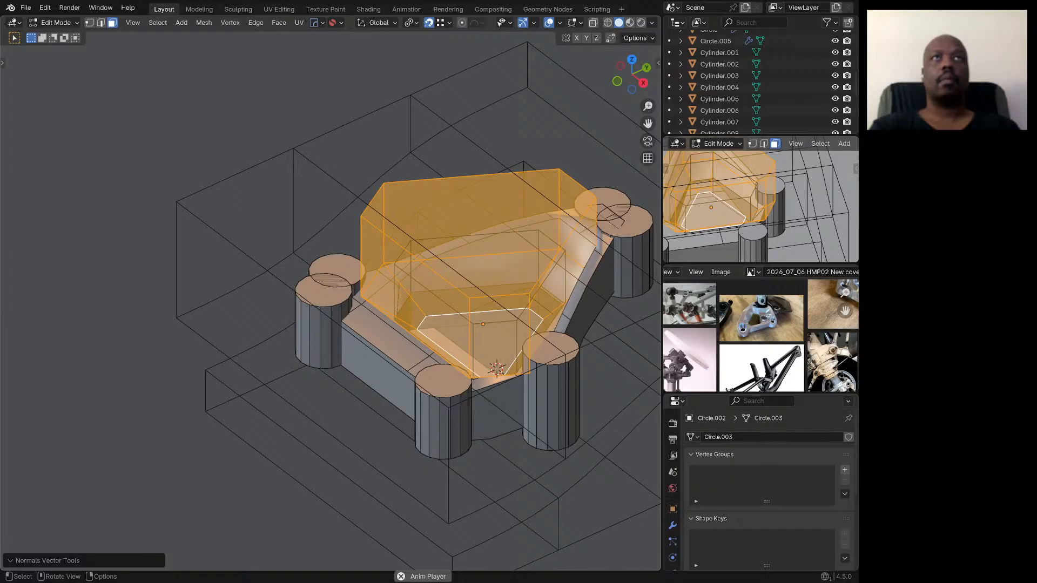
Step: Return to Object Mode, shade the cutter flat with sharp edges kept, and inspect the tapered pocket in the bracket
{"action": "key", "text": "Tab"}
{"action": "right_click", "coordinate": [432, 307]}
{"action": "left_click", "coordinate": [432, 307]}
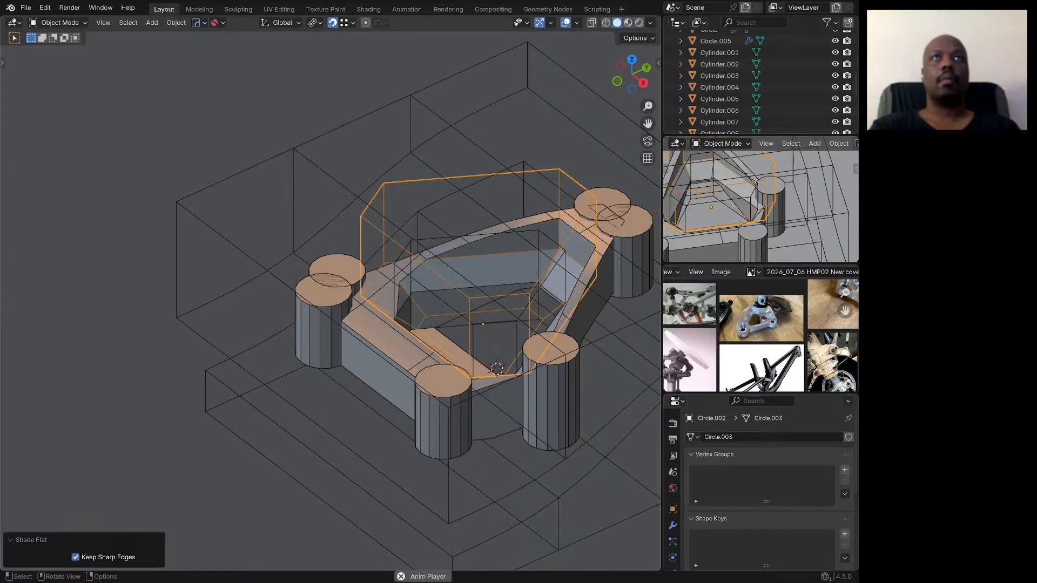
{"action": "middle_click_drag", "start_coordinate": [433, 307], "coordinate": [574, 356]}
{"action": "middle_click_drag", "start_coordinate": [514, 219], "coordinate": [510, 236]}
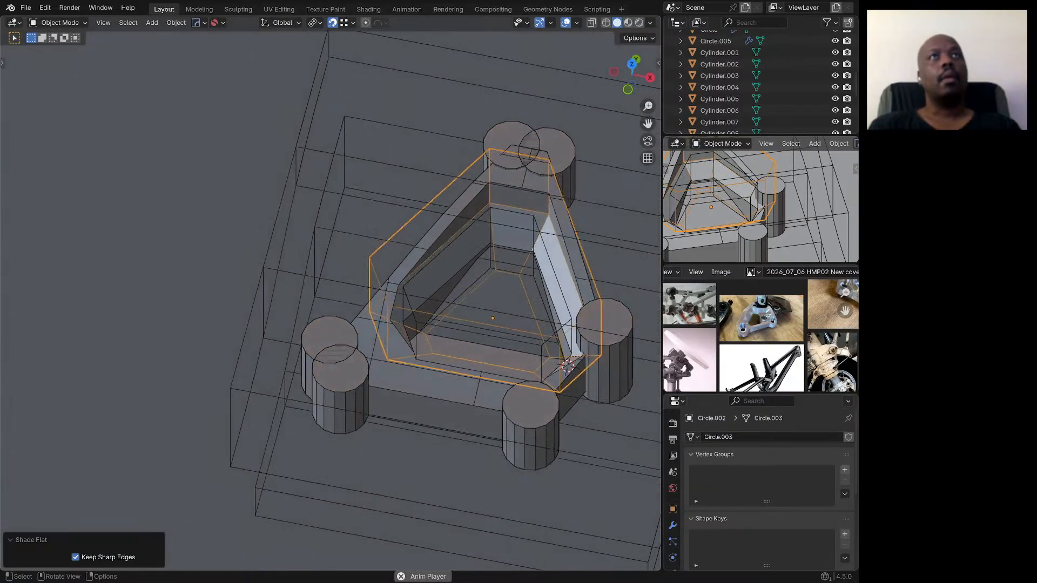
{"action": "scroll", "coordinate": [510, 236], "scroll_direction": "up", "scroll_amount": 2}
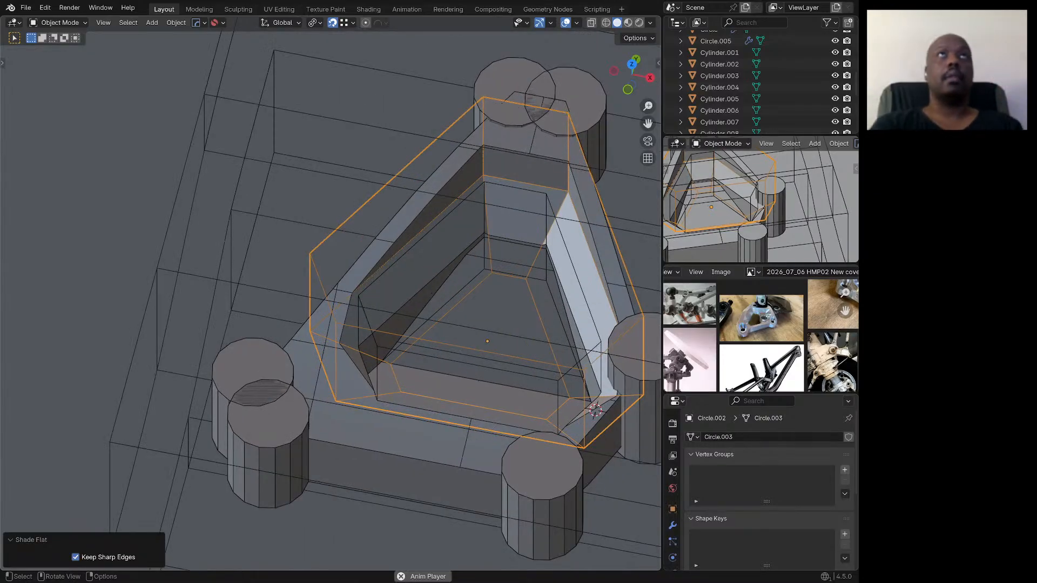
{"action": "mouse_move", "coordinate": [510, 236]}
{"action": "middle_mouse_down"}
{"action": "mouse_move", "coordinate": [502, 229]}
{"action": "mouse_move", "coordinate": [510, 299]}
{"action": "mouse_move", "coordinate": [513, 232]}
{"action": "mouse_move", "coordinate": [535, 246]}
{"action": "mouse_move", "coordinate": [508, 255]}
{"action": "middle_mouse_up"}
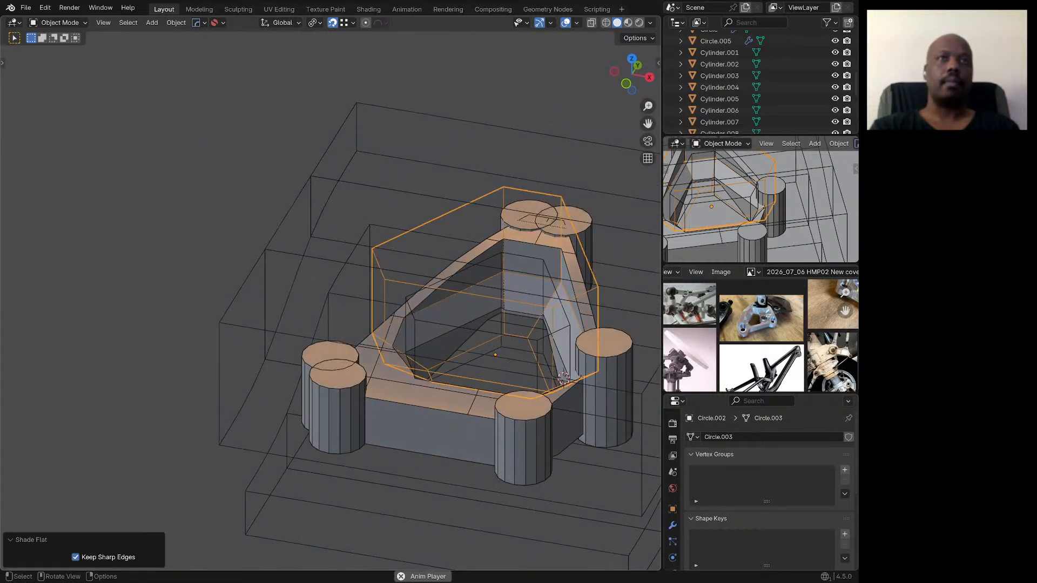
{"action": "key", "text": "Tab"}
{"action": "key", "text": "Tab"}
Step: Select the six corner cylinders, Cylinder.001 to Cylinder.006, and isolate them in Local View
{"action": "left_click", "coordinate": [522, 440]}
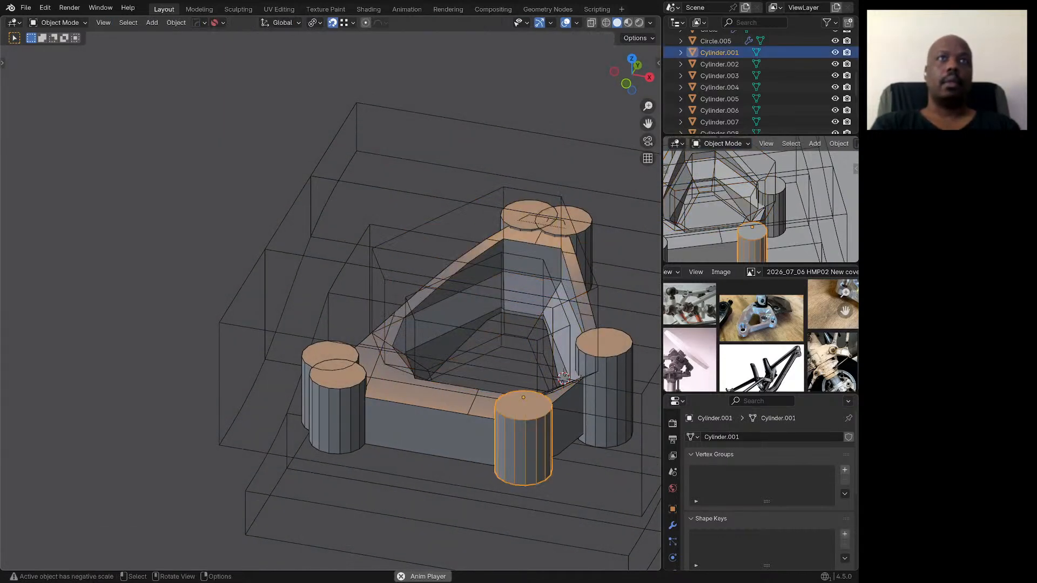
{"action": "left_click", "coordinate": [338, 411], "text": "shift"}
{"action": "left_click", "coordinate": [330, 353], "text": "shift"}
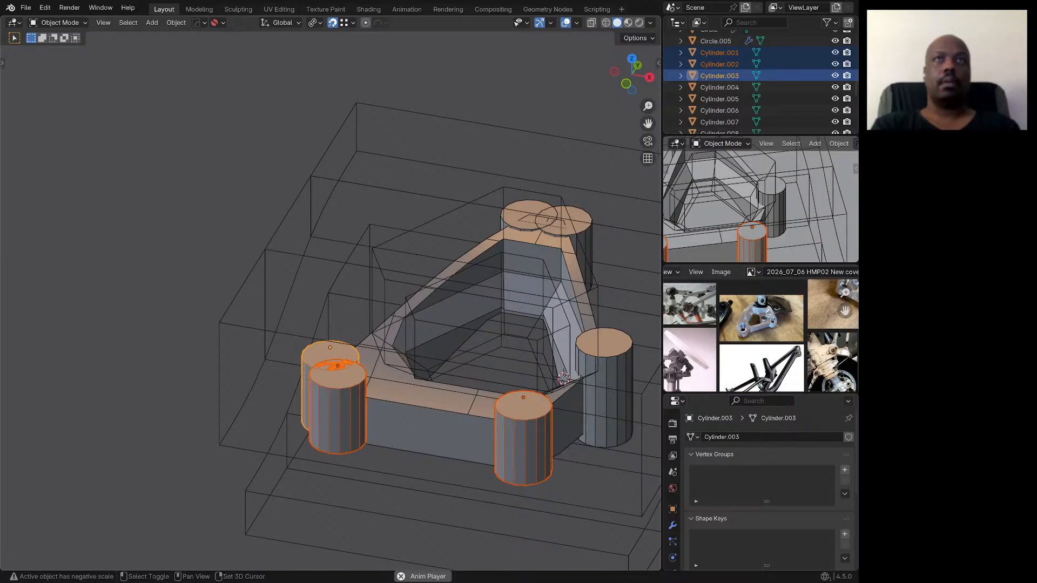
{"action": "left_click", "coordinate": [604, 392], "text": "shift"}
{"action": "left_click", "coordinate": [576, 223], "text": "shift"}
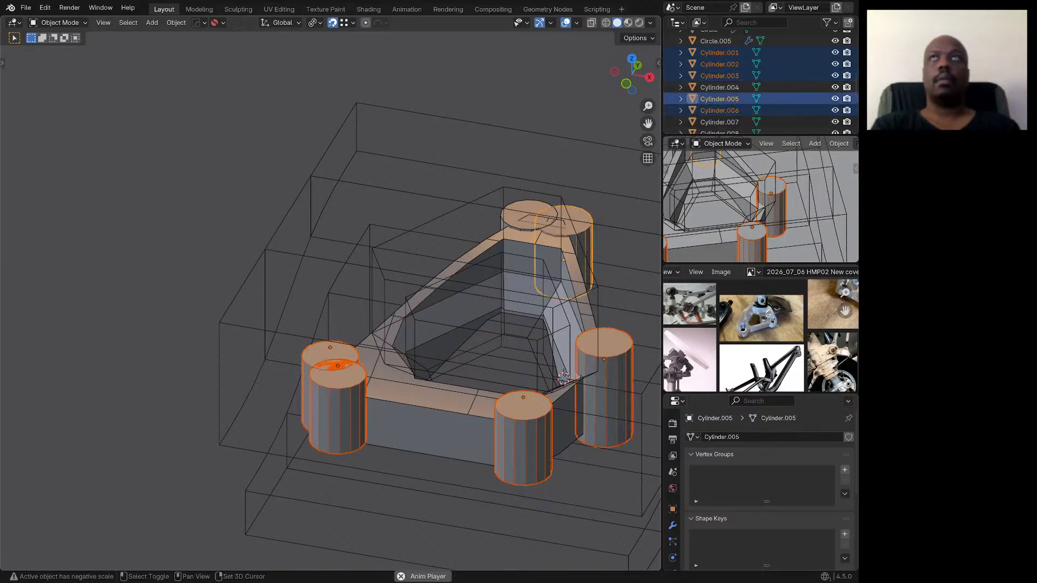
{"action": "left_click", "coordinate": [521, 253], "text": "shift"}
{"action": "key", "text": "KP_Divide"}
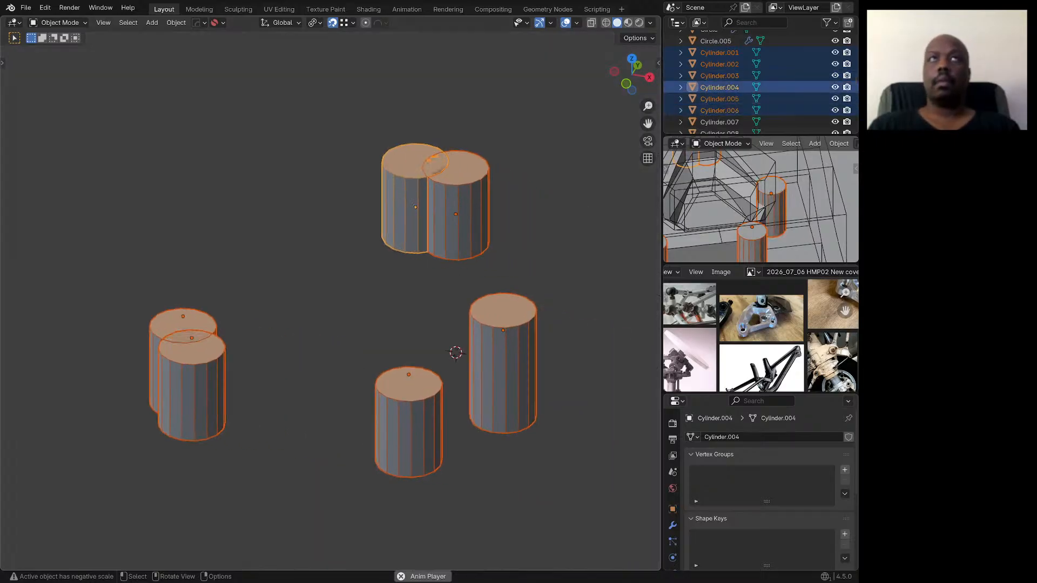
Step: Enter Edit Mode on the six isolated cylinders and select the end faces at both ends of each one
{"action": "scroll", "coordinate": [331, 301], "scroll_direction": "down", "scroll_amount": 4}
{"action": "key", "text": "Tab"}
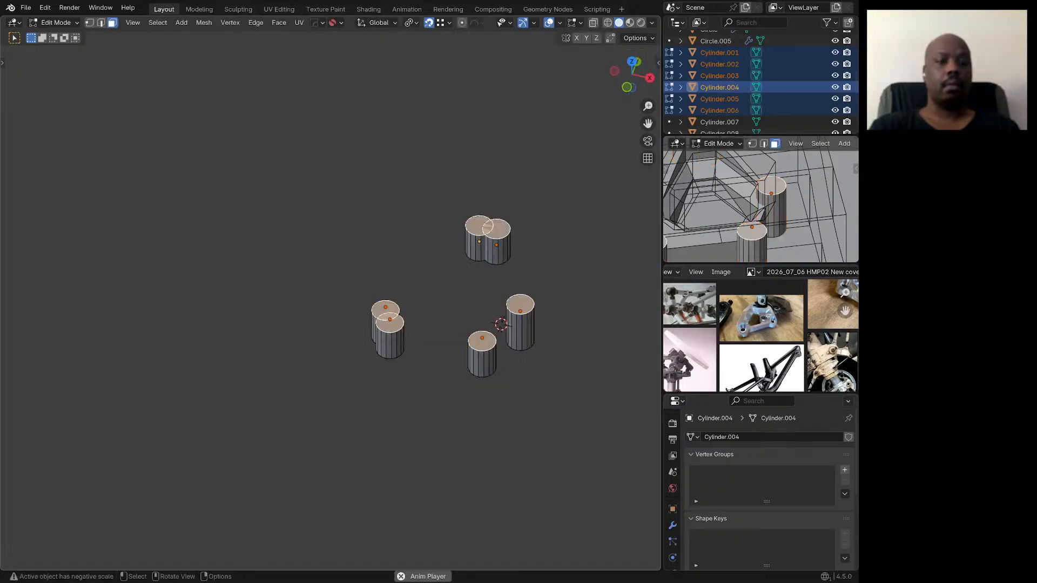
{"action": "left_click", "coordinate": [473, 248]}
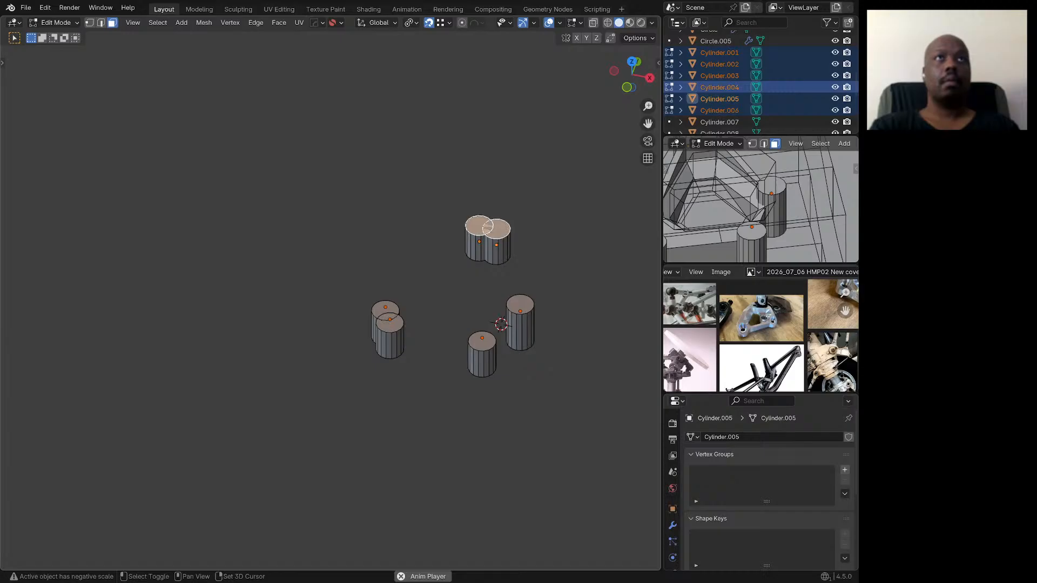
{"action": "left_click", "coordinate": [481, 342], "text": "shift"}
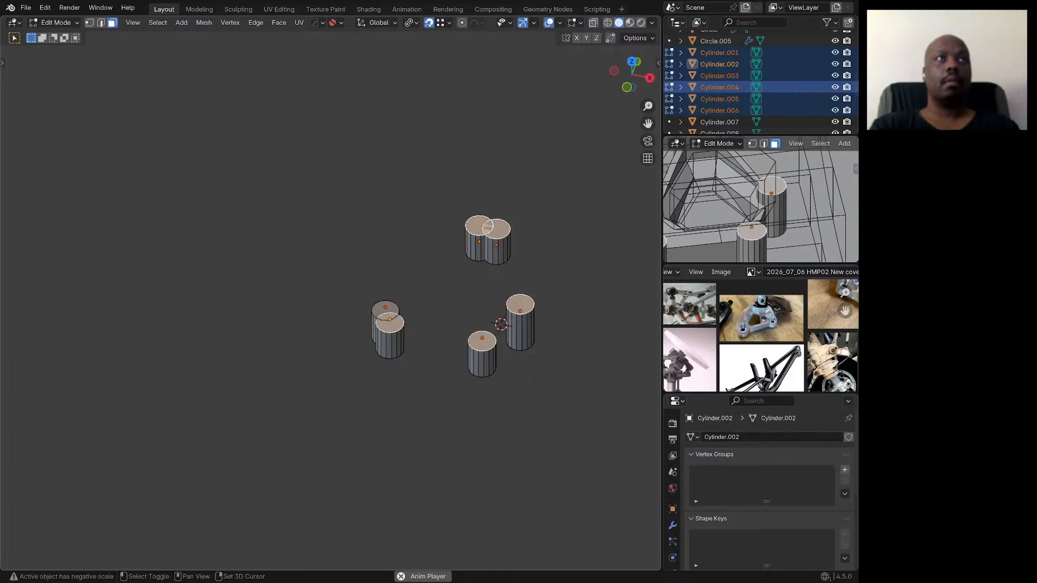
{"action": "left_click", "coordinate": [385, 309], "text": "shift"}
{"action": "middle_click_drag", "start_coordinate": [386, 309], "coordinate": [408, 523]}
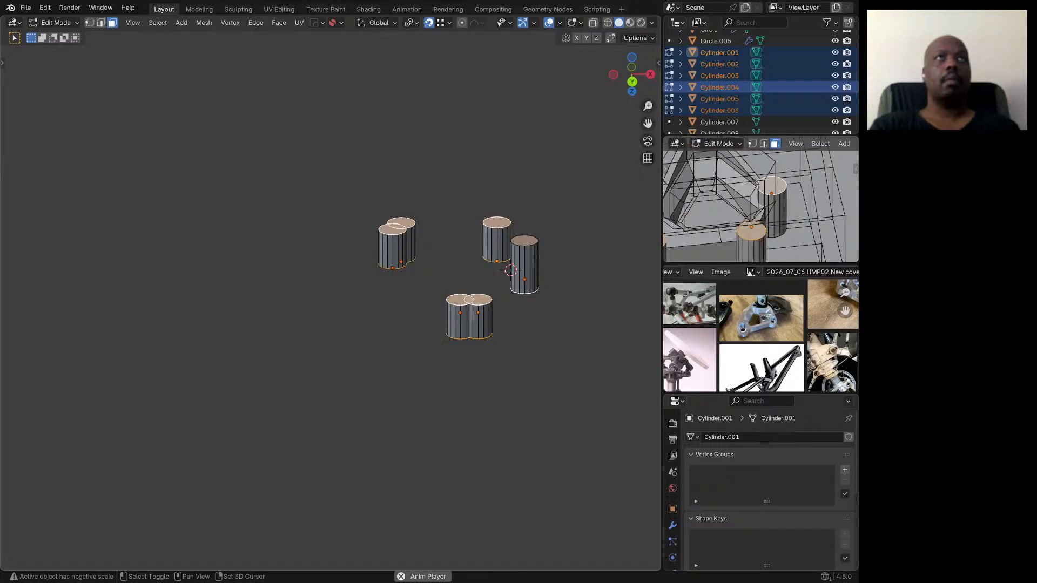
{"action": "left_click", "coordinate": [524, 241], "text": "shift"}
{"action": "middle_click_drag", "start_coordinate": [524, 242], "coordinate": [536, 287]}
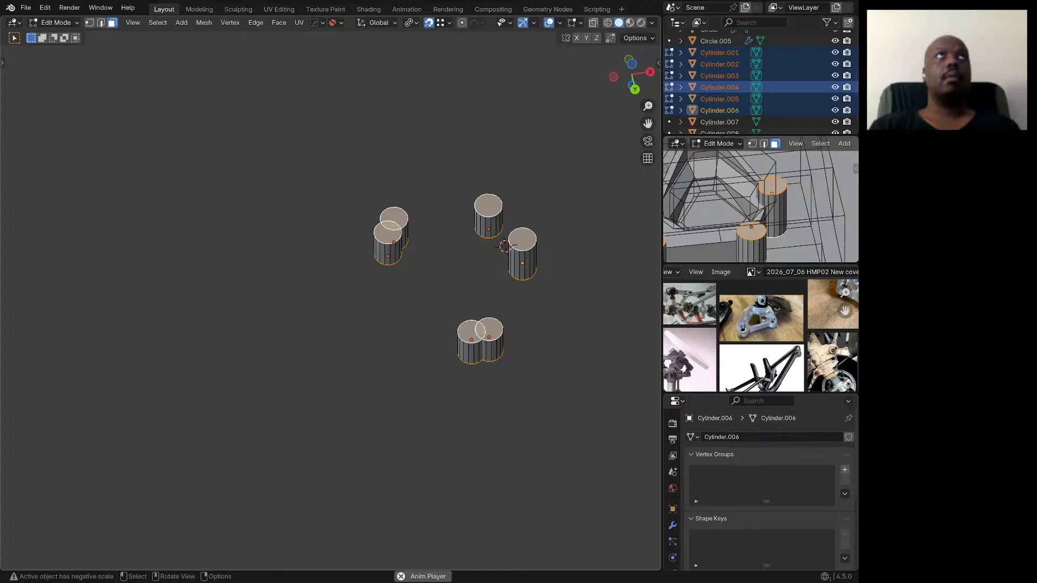
Step: Inset the selected cylinder end faces by 558.9 mm and bridge the inner faces into through-holes
{"action": "key", "text": "i"}
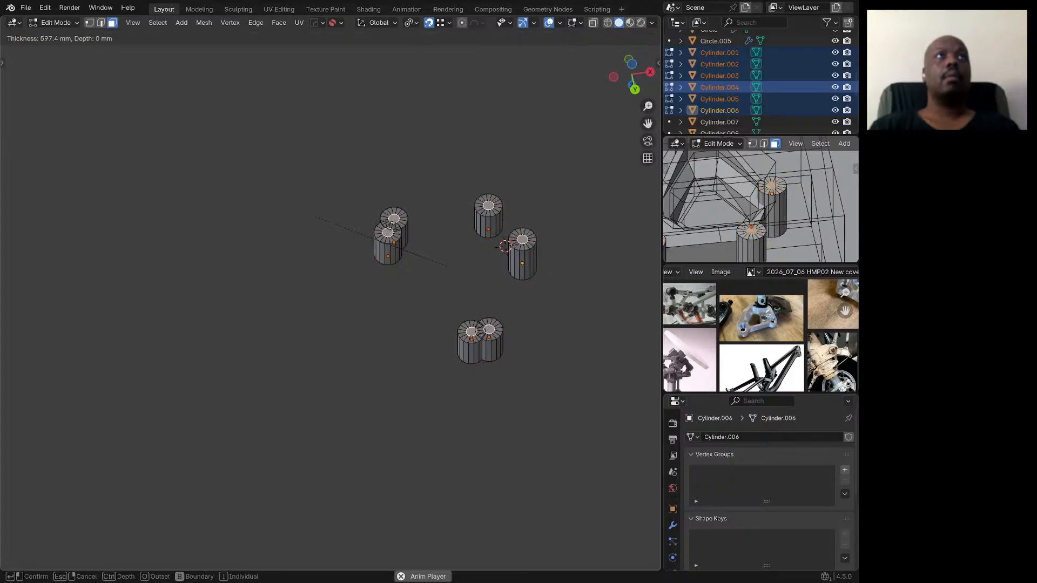
{"action": "left_click", "coordinate": [315, 218]}
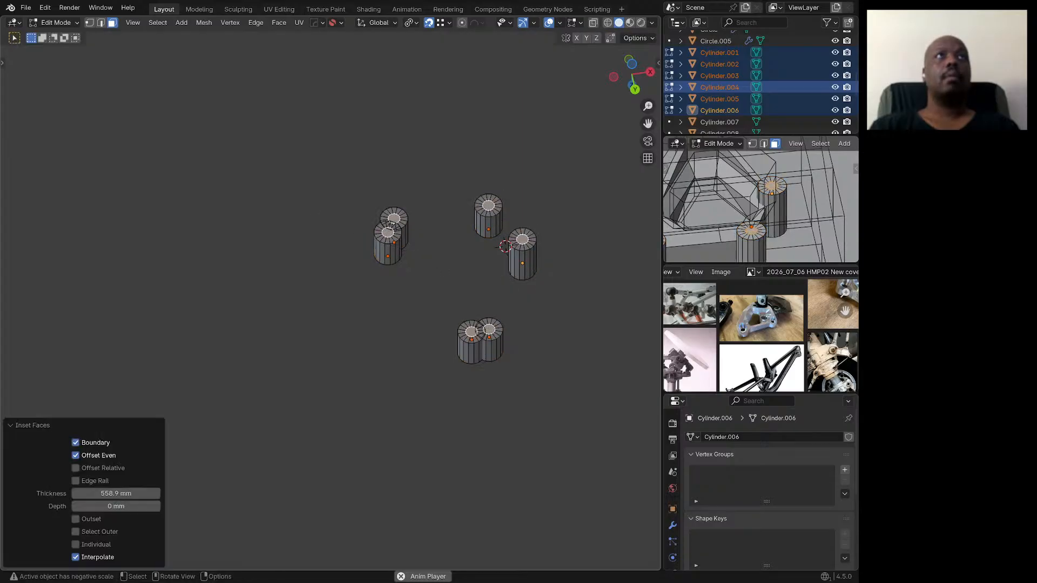
{"action": "right_click", "coordinate": [316, 218]}
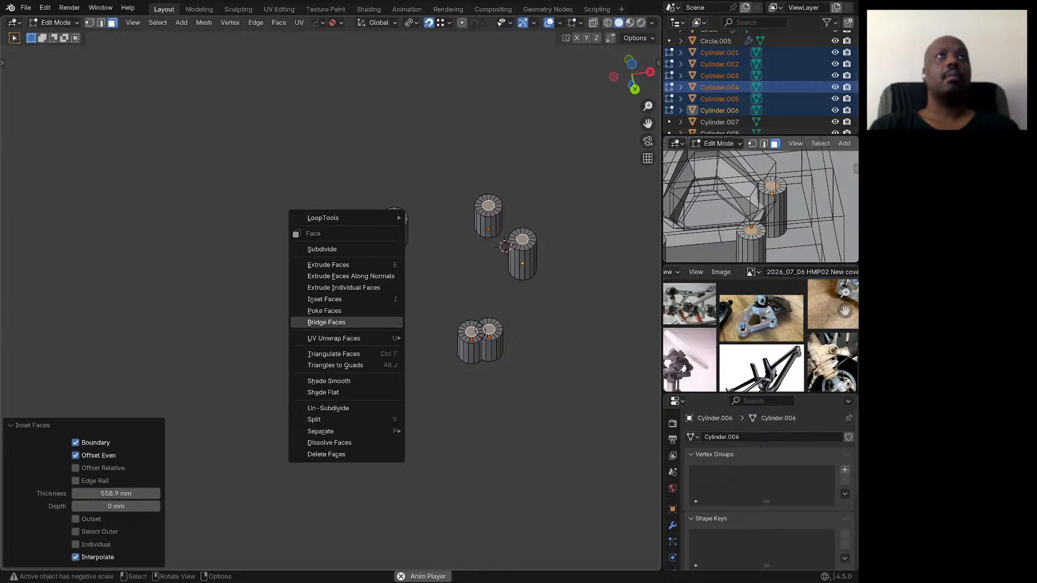
{"action": "left_click", "coordinate": [326, 322]}
{"action": "middle_click_drag", "start_coordinate": [326, 322], "coordinate": [336, 532]}
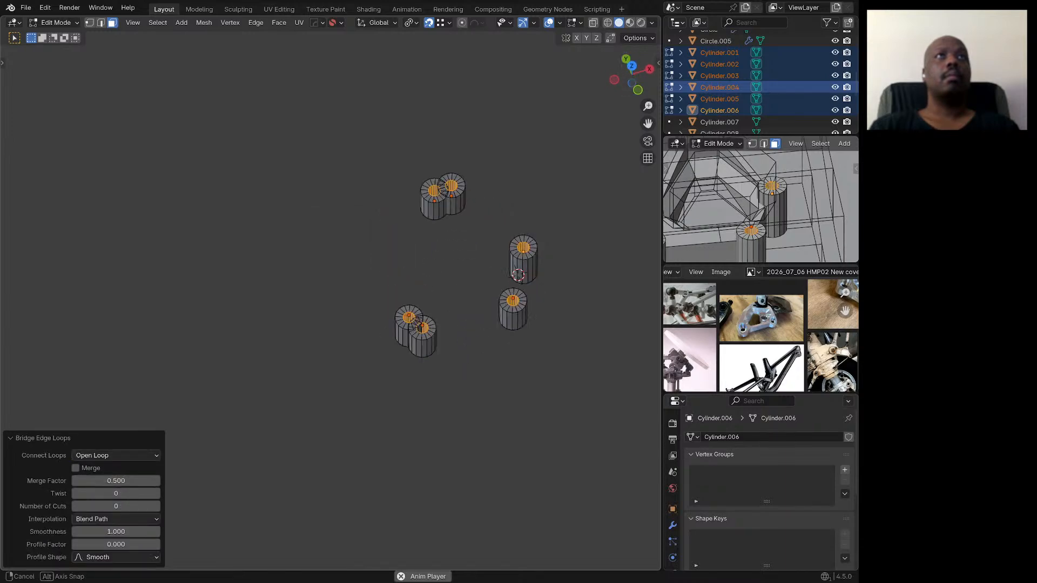
Step: Leave Local View, check the bored cylinders against the bracket, and return to Object Mode
{"action": "key", "text": "KP_Divide"}
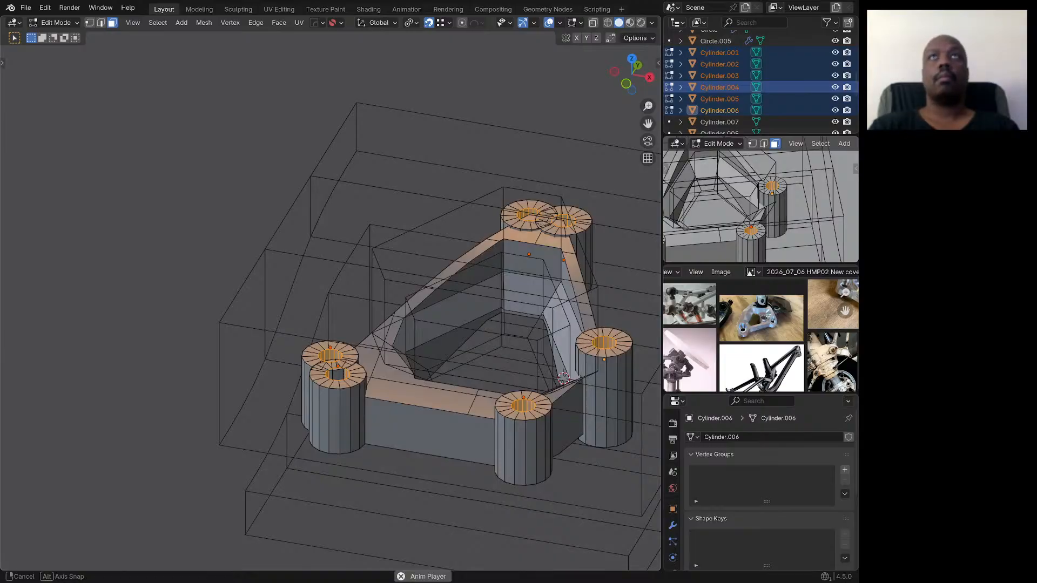
{"action": "middle_click_drag", "start_coordinate": [401, 316], "coordinate": [443, 264]}
{"action": "scroll", "coordinate": [425, 311], "scroll_direction": "down", "scroll_amount": 4}
{"action": "scroll", "coordinate": [458, 338], "scroll_direction": "up", "scroll_amount": 2}
{"action": "scroll", "coordinate": [459, 346], "scroll_direction": "up", "scroll_amount": 2}
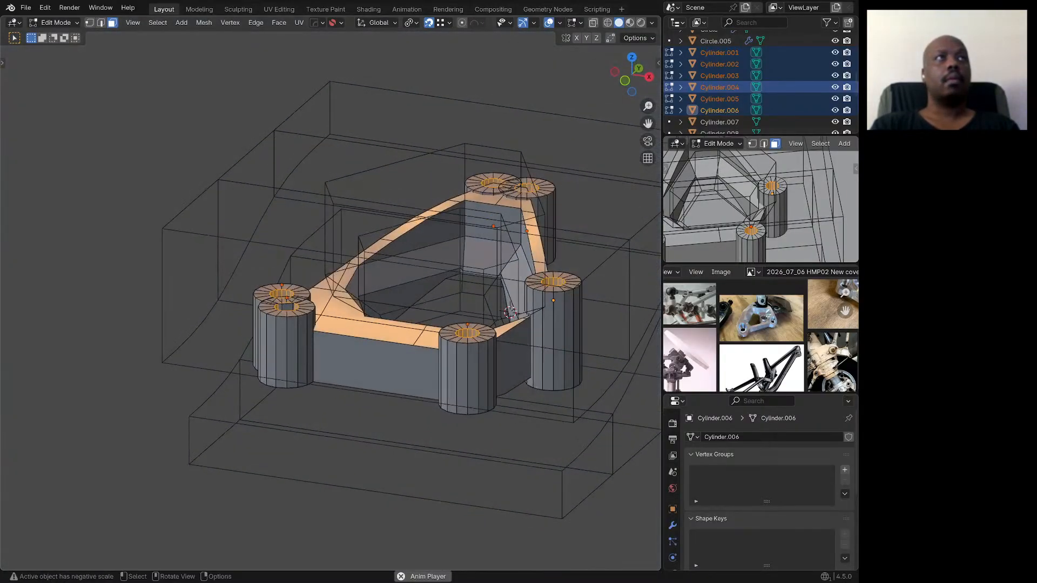
{"action": "key", "text": "Tab"}
Step: Select the inner cutter Circle.001 and scale it up uniformly by 1.054
{"action": "left_click", "coordinate": [443, 263]}
{"action": "middle_click_drag", "start_coordinate": [443, 264], "coordinate": [463, 312]}
{"action": "key", "text": "s"}
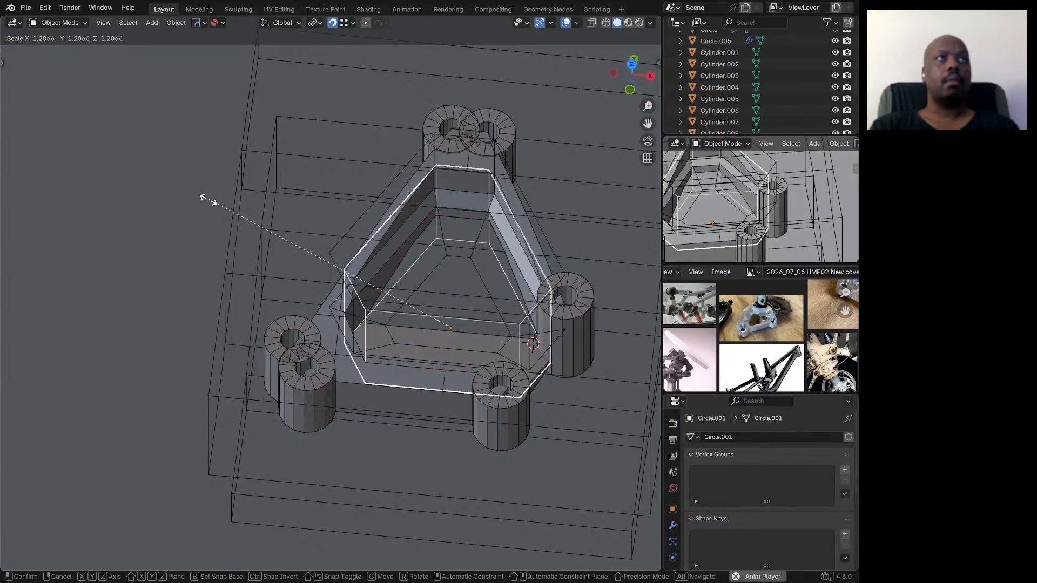
{"action": "left_click", "coordinate": [239, 215]}
Step: Scale the inner cutter up uniformly by another 1.035, judging its edge against the pocket corner from above
{"action": "key", "text": "KP_7"}
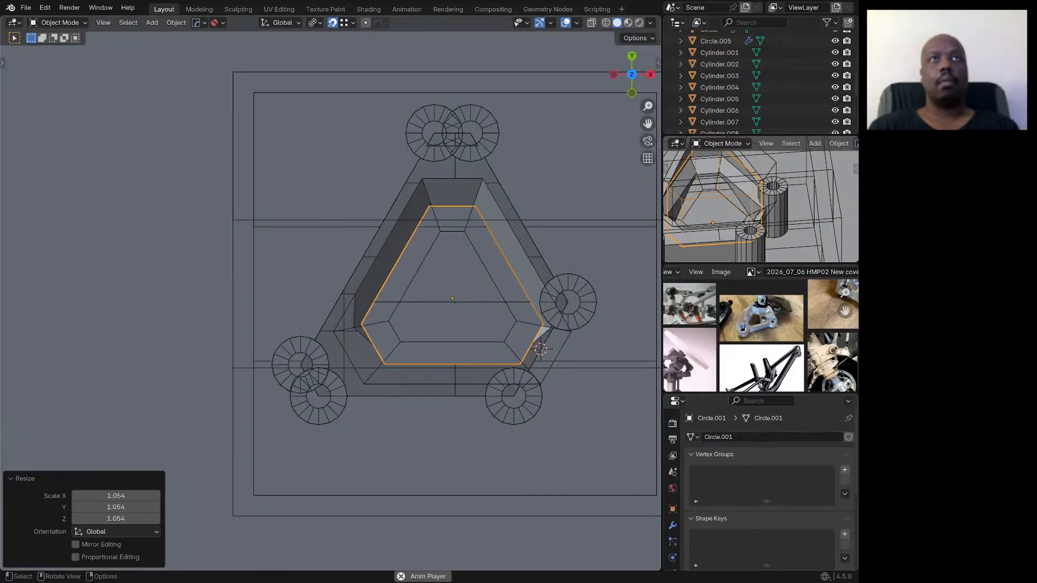
{"action": "scroll", "coordinate": [567, 346], "scroll_direction": "up", "scroll_amount": 9}
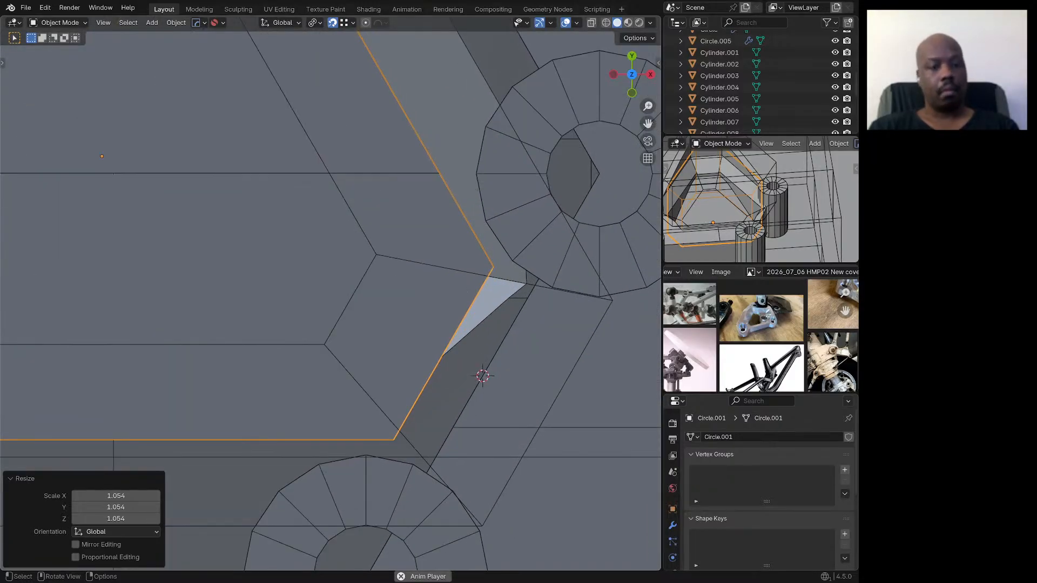
{"action": "key", "text": "s"}
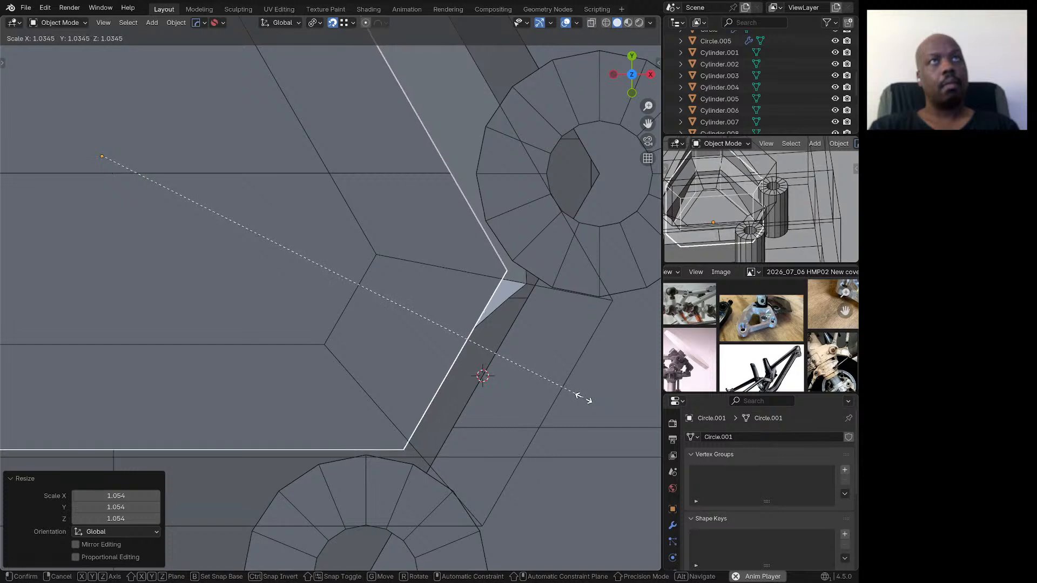
{"action": "left_click", "coordinate": [583, 399]}
{"action": "scroll", "coordinate": [507, 277], "scroll_direction": "down", "scroll_amount": 10}
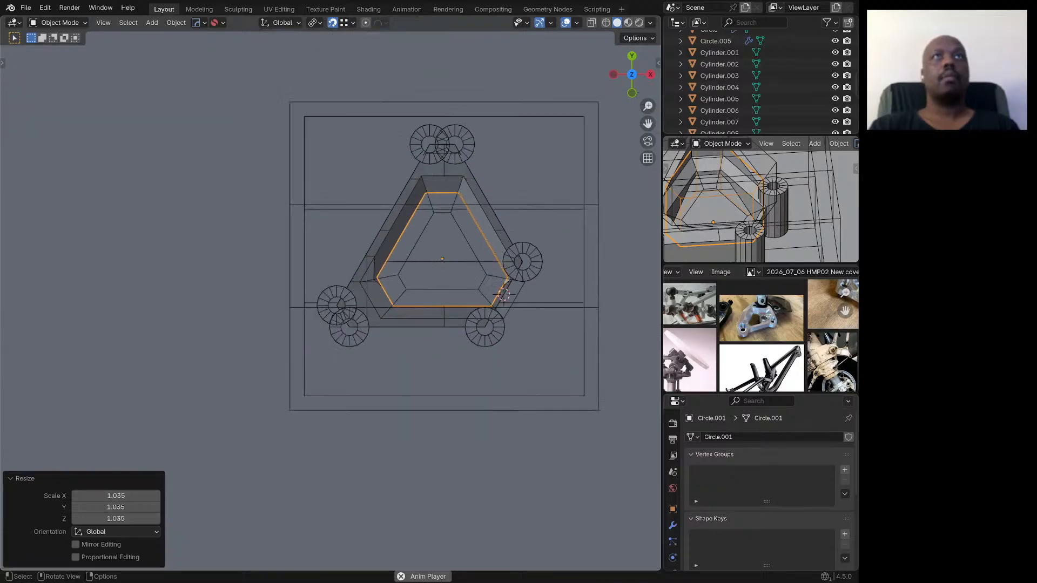
Step: Inspect the pocket after scaling and examine the selected part in Local View from several sides
{"action": "middle_click_drag", "start_coordinate": [506, 277], "coordinate": [496, 251]}
{"action": "middle_click_drag", "start_coordinate": [497, 297], "coordinate": [535, 246]}
{"action": "left_click", "coordinate": [487, 331]}
{"action": "left_click", "coordinate": [480, 319]}
{"action": "key", "text": "KP_Divide"}
{"action": "scroll", "coordinate": [428, 276], "scroll_direction": "down", "scroll_amount": 2}
{"action": "middle_click_drag", "start_coordinate": [428, 275], "coordinate": [641, 372]}
{"action": "middle_click_drag", "start_coordinate": [433, 302], "coordinate": [561, 329]}
{"action": "key", "text": "KP_Divide"}
{"action": "scroll", "coordinate": [626, 319], "scroll_direction": "down", "scroll_amount": 3}
{"action": "middle_click_drag", "start_coordinate": [626, 318], "coordinate": [453, 330]}
Step: Select the pocket cutter Circle.002 and duplicate it -458.2 mm along the Y axis
{"action": "left_click", "coordinate": [494, 351]}
{"action": "scroll", "coordinate": [453, 324], "scroll_direction": "down", "scroll_amount": 1}
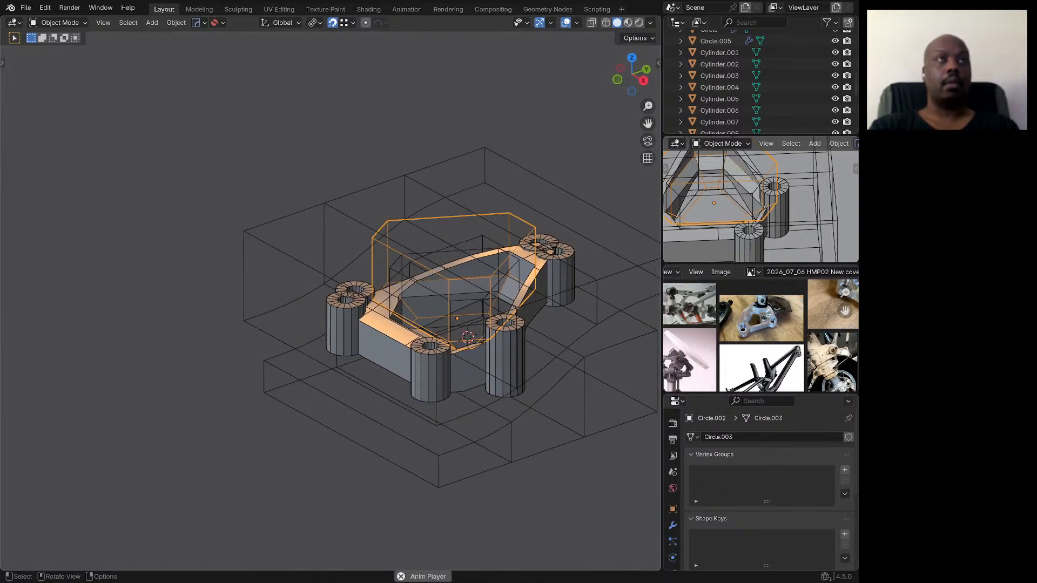
{"action": "key", "text": "shift+d"}
{"action": "key", "text": "y"}
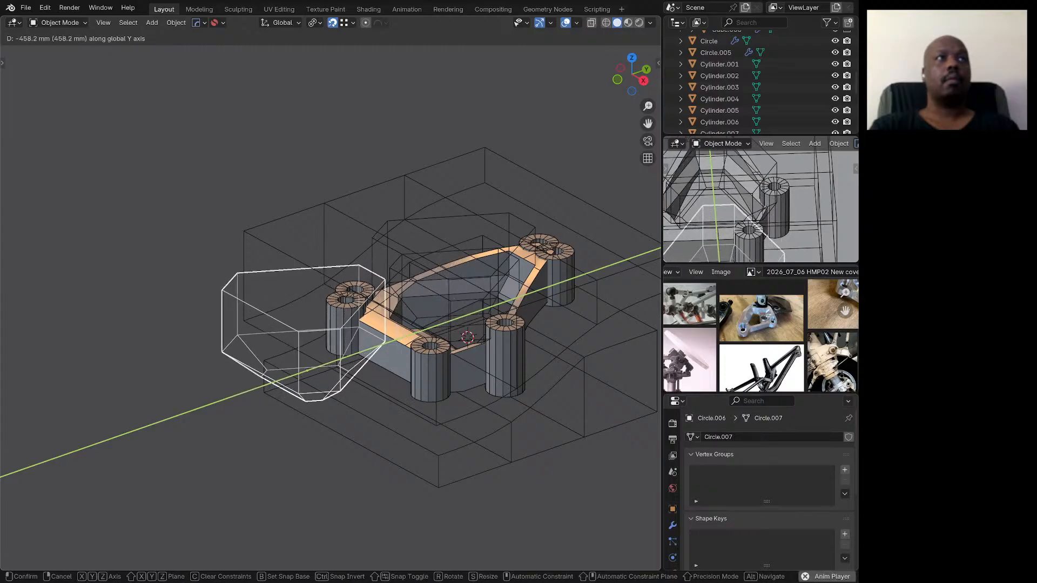
{"action": "key", "text": "Return"}
Step: Rotate the duplicated cutter 90° in the right-side view
{"action": "key", "text": "KP_3"}
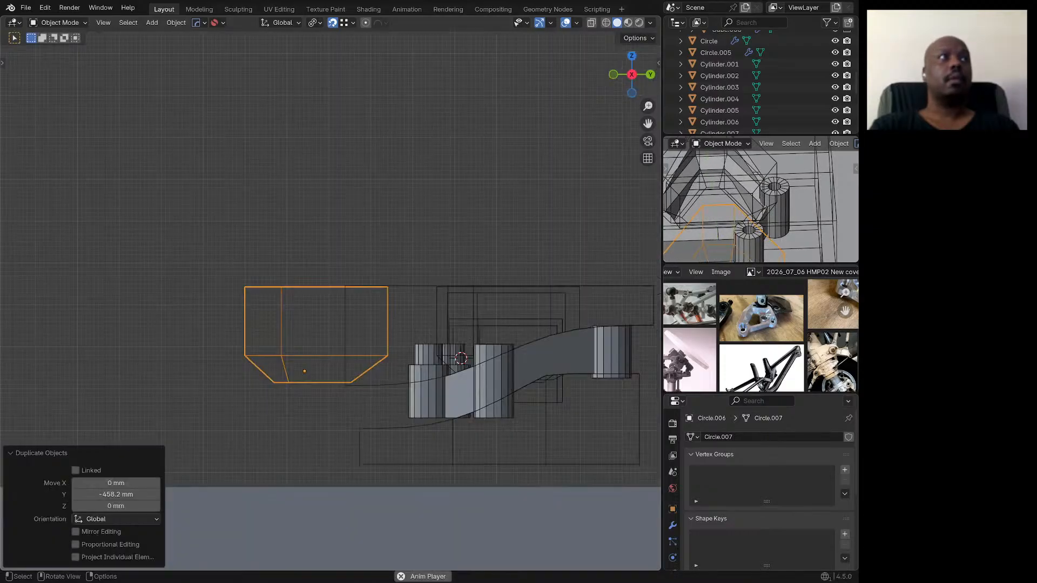
{"action": "key", "text": "r"}
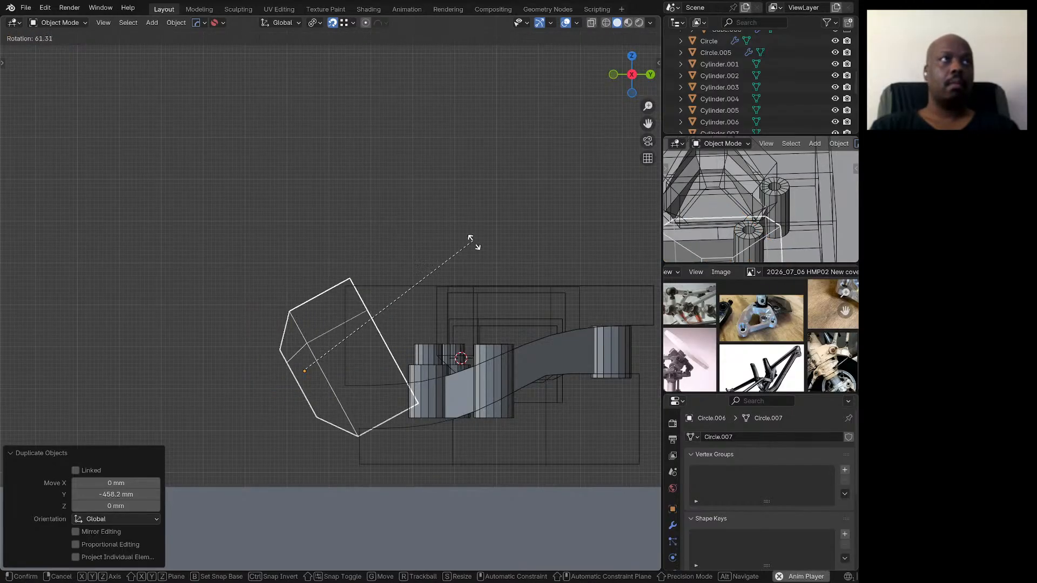
{"action": "type", "text": "90"}
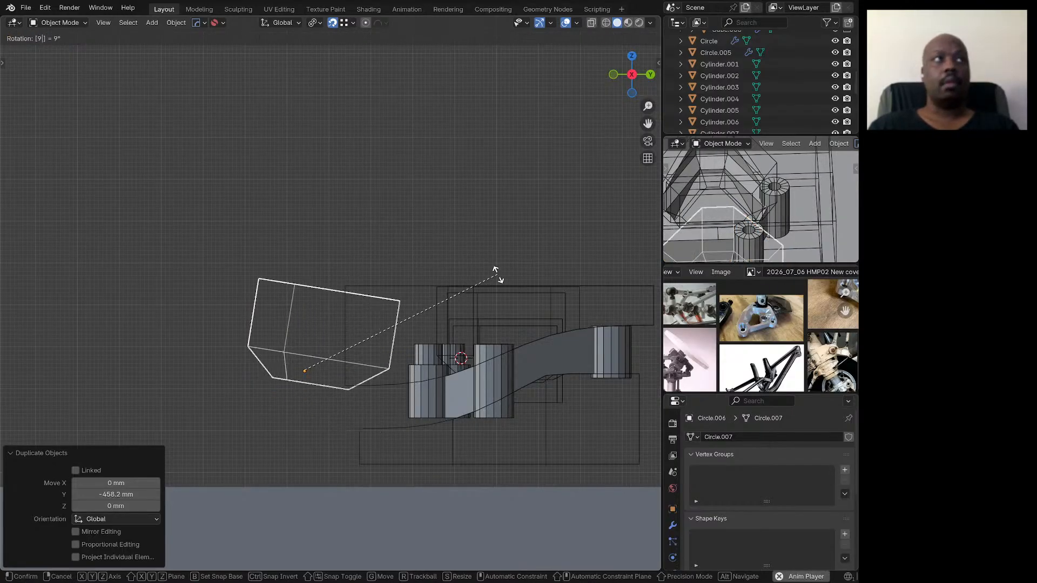
{"action": "key", "text": "Return"}
Step: Rotate the duplicated cutter 180° about the global Z axis so its tapered end faces the bracket
{"action": "middle_click_drag", "start_coordinate": [497, 274], "coordinate": [526, 346]}
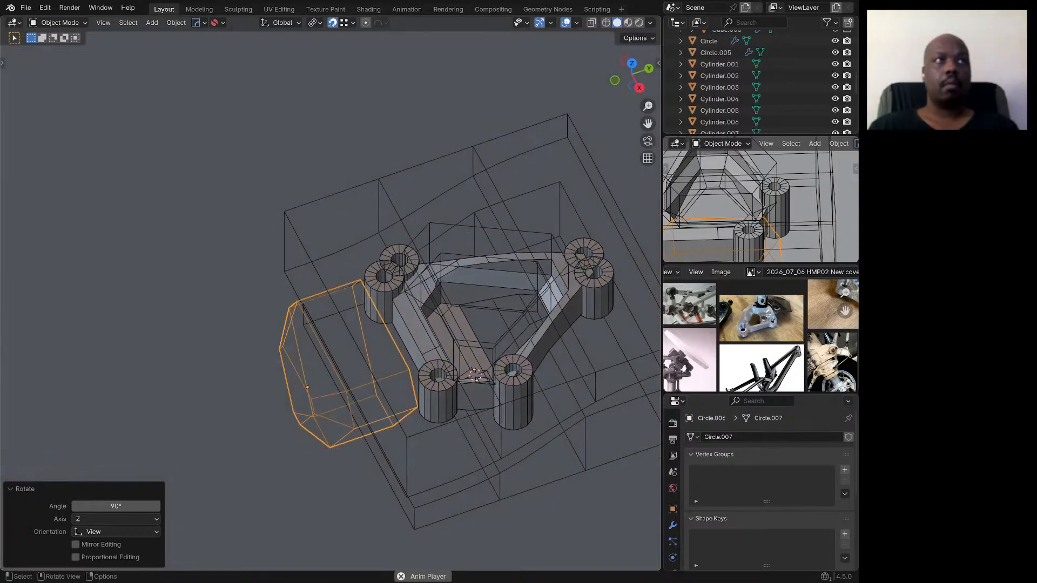
{"action": "key", "text": "r"}
{"action": "key", "text": "z"}
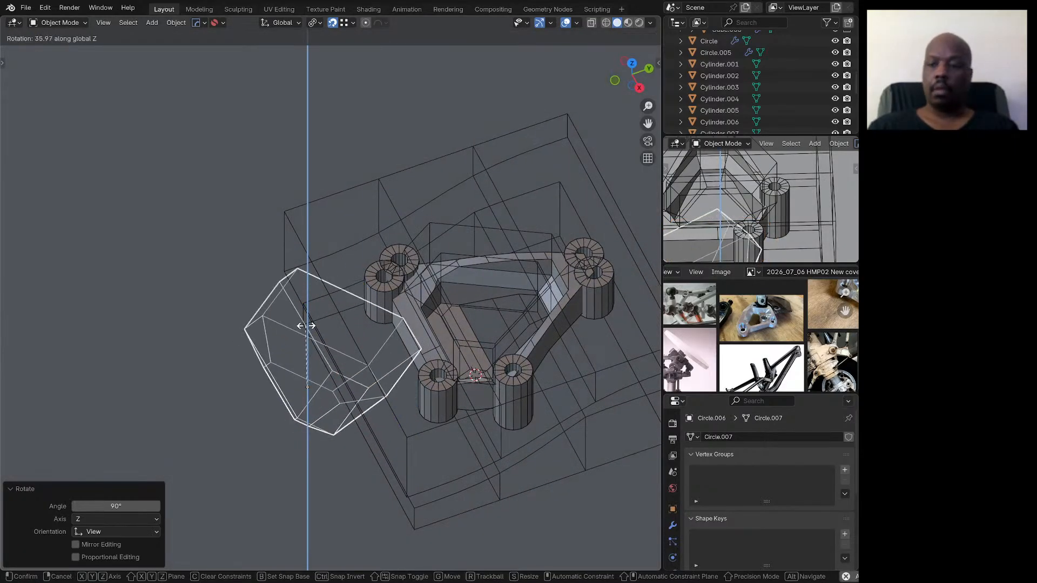
{"action": "type", "text": "180"}
{"action": "key", "text": "Return"}
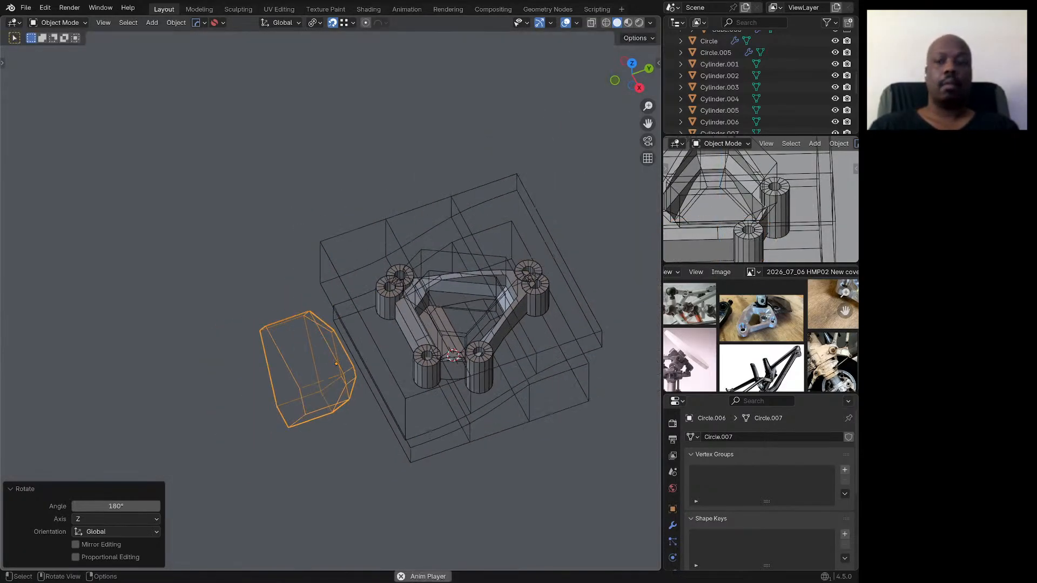
Step: Rotate the duplicated cutter by -60° in the top view to align with the bracket's short side
{"action": "key", "text": "KP_7"}
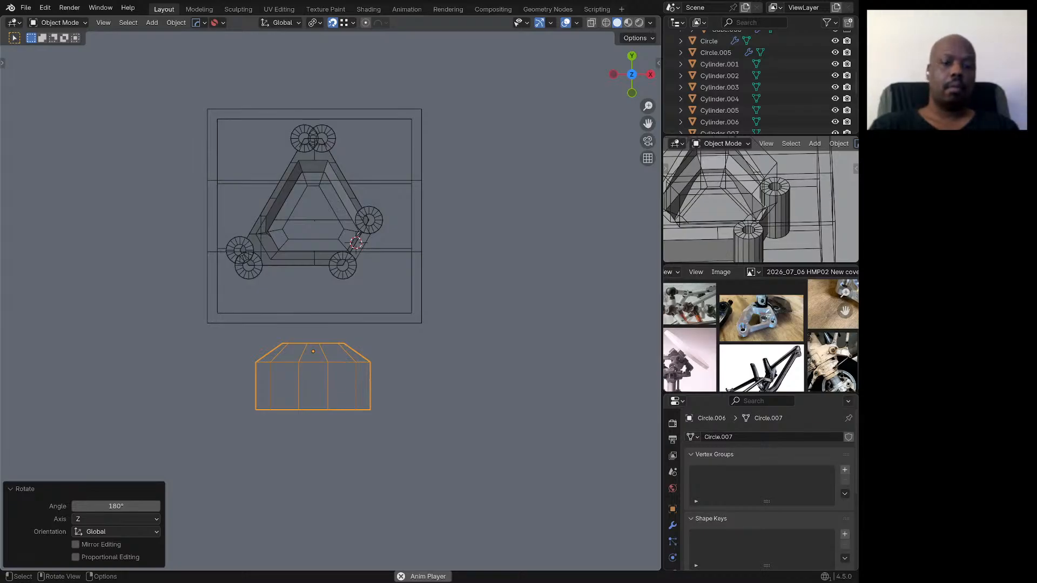
{"action": "key", "text": "r"}
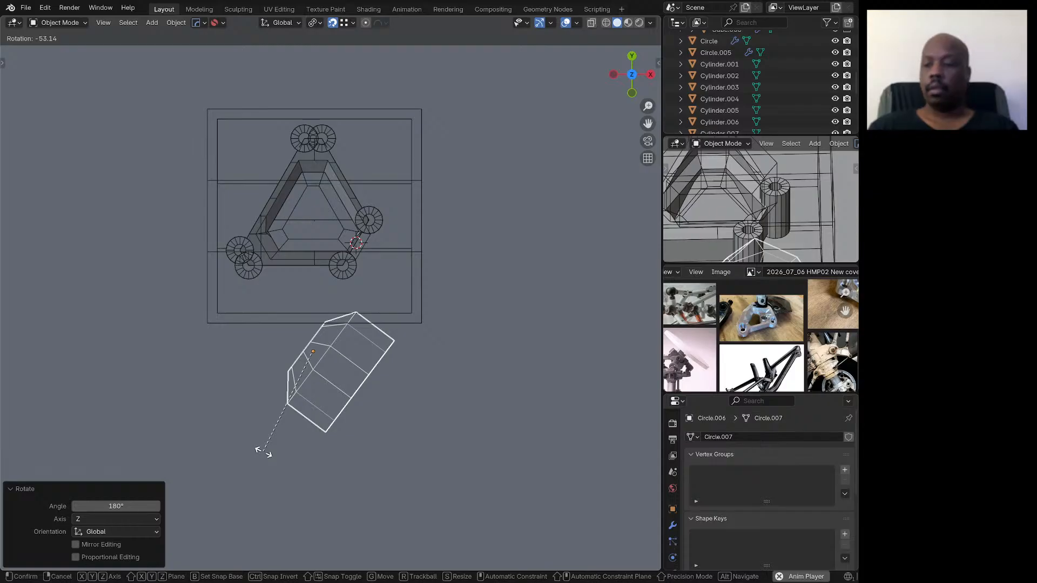
{"action": "type", "text": "-60"}
{"action": "key", "text": "Return"}
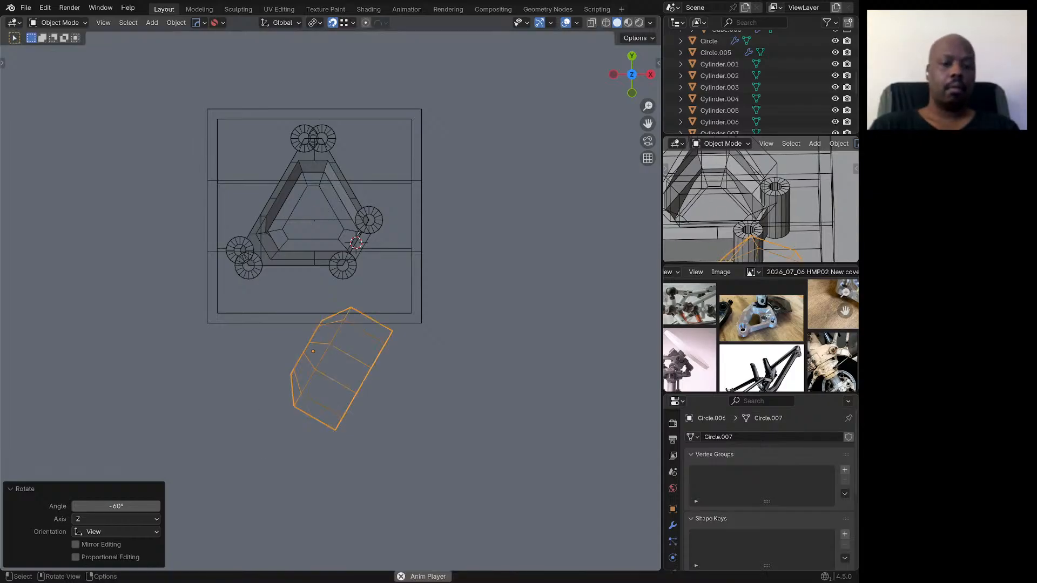
Step: Move the duplicated cutter 177.92 mm in X and 365.78 mm in Y, and snap it to the 3D cursor with offset kept
{"action": "key", "text": "g"}
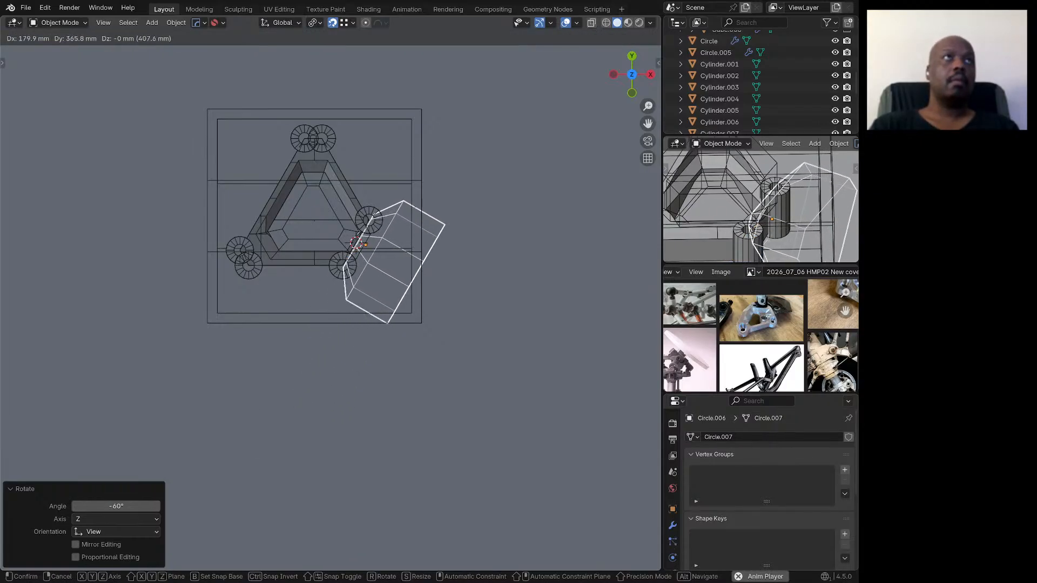
{"action": "key", "text": "Return"}
{"action": "key", "text": "shift+s"}
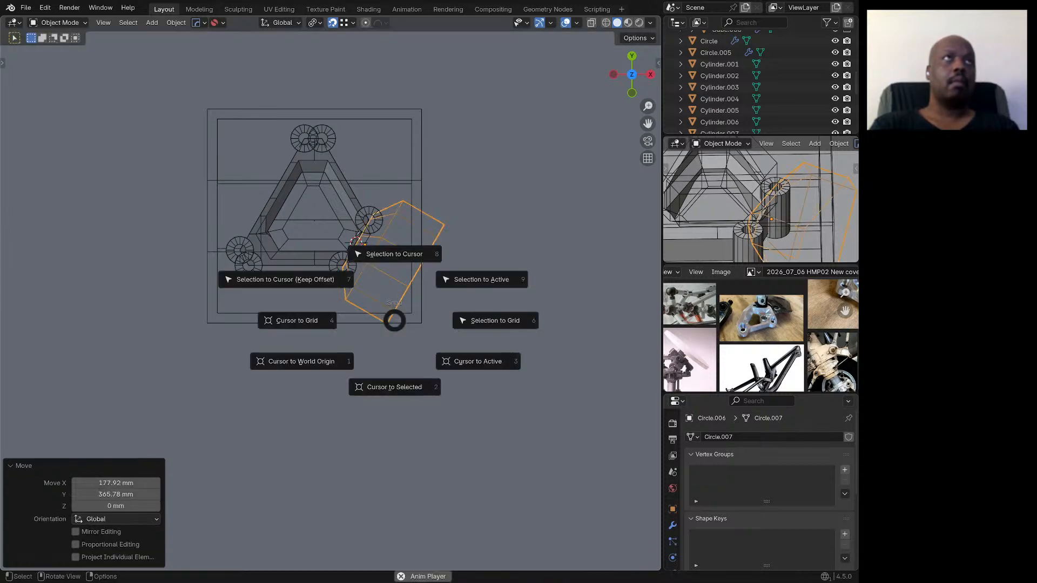
{"action": "left_click", "coordinate": [300, 281]}
{"action": "middle_click_drag", "start_coordinate": [300, 281], "coordinate": [310, 208]}
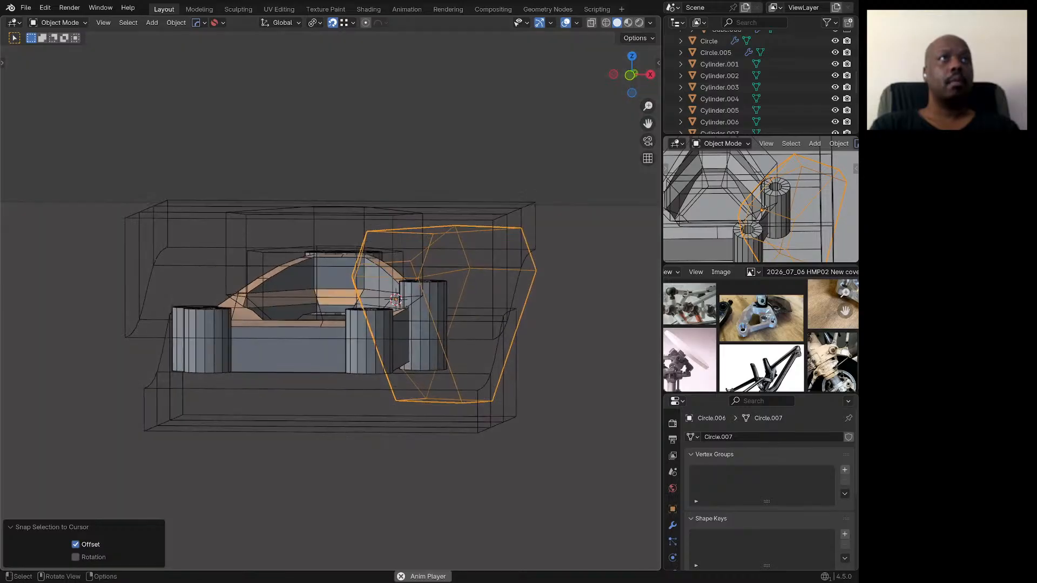
Step: Lower the duplicated cutter along the global Z axis by about 165 mm beside the bracket's short side
{"action": "key", "text": "g"}
{"action": "key", "text": "z"}
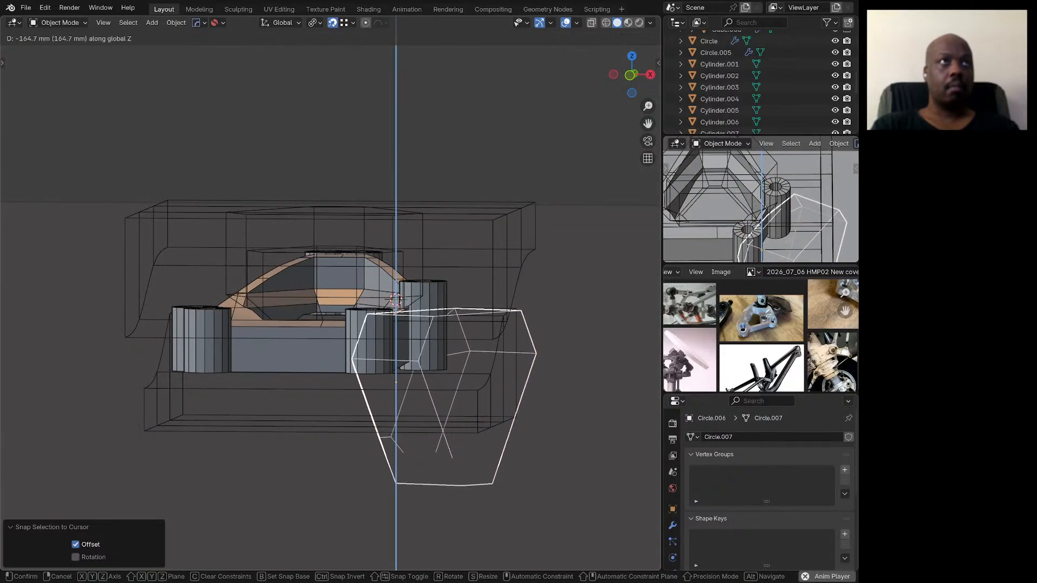
{"action": "left_click", "coordinate": [310, 303]}
{"action": "middle_click_drag", "start_coordinate": [310, 303], "coordinate": [233, 376]}
Step: Subtract the duplicated cutter from the bracket body Circle with a HardOps Difference boolean and inspect the cut
{"action": "left_click", "coordinate": [551, 423], "text": "shift"}
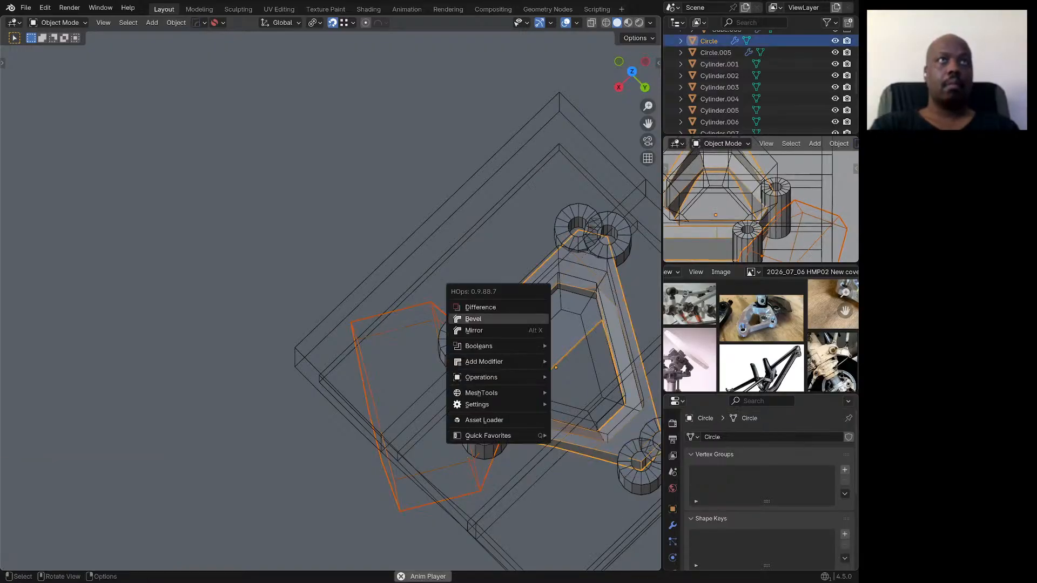
{"action": "left_click", "coordinate": [499, 308]}
{"action": "middle_click_drag", "start_coordinate": [499, 307], "coordinate": [481, 217]}
{"action": "scroll", "coordinate": [330, 302], "scroll_direction": "up", "scroll_amount": 7}
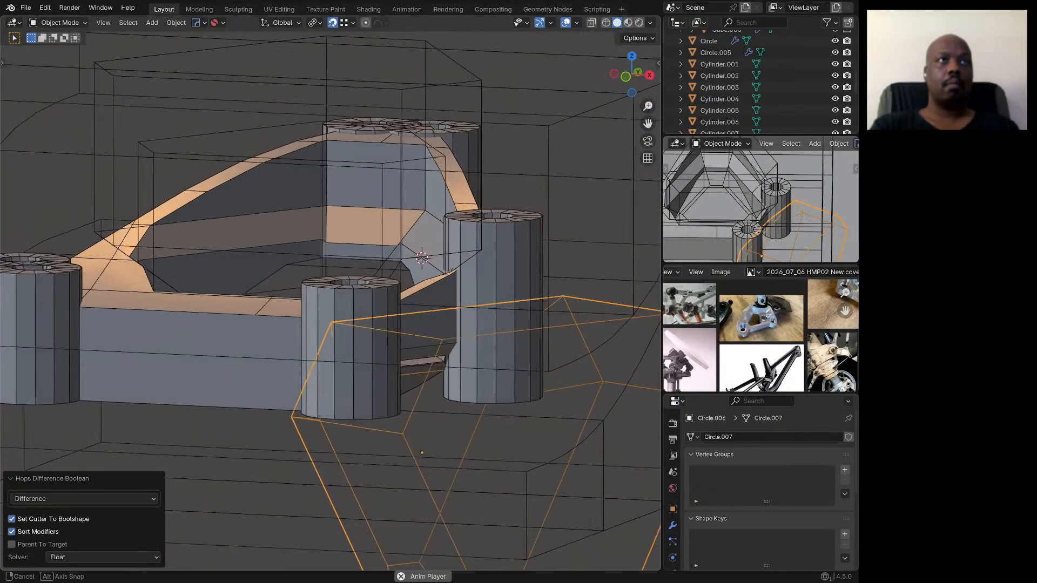
Step: Shift the short-side cutter about 32 mm in negative X and 1.7 mm in Y in the top view
{"action": "key", "text": "KP_7"}
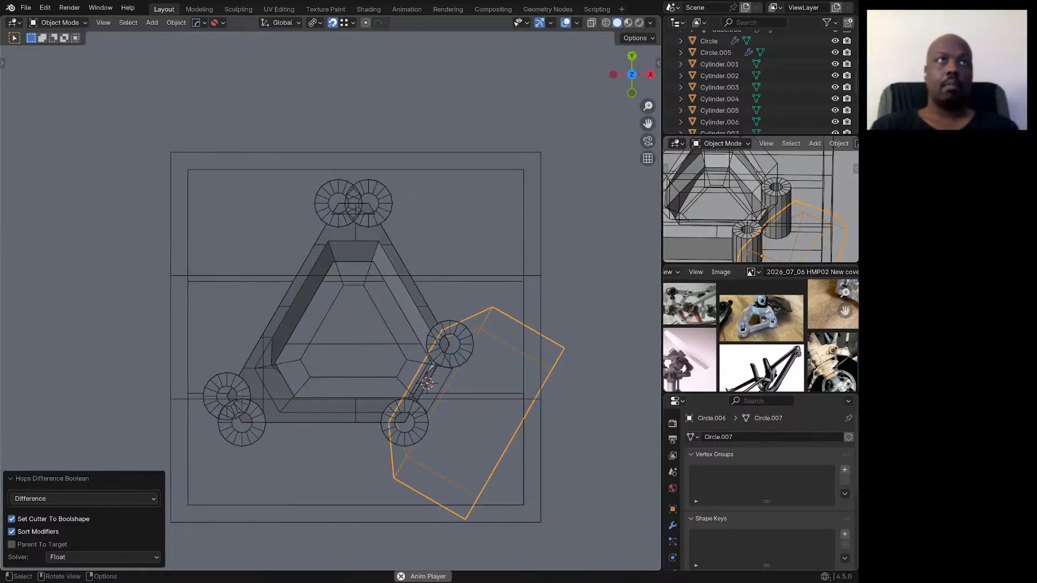
{"action": "key", "text": "g"}
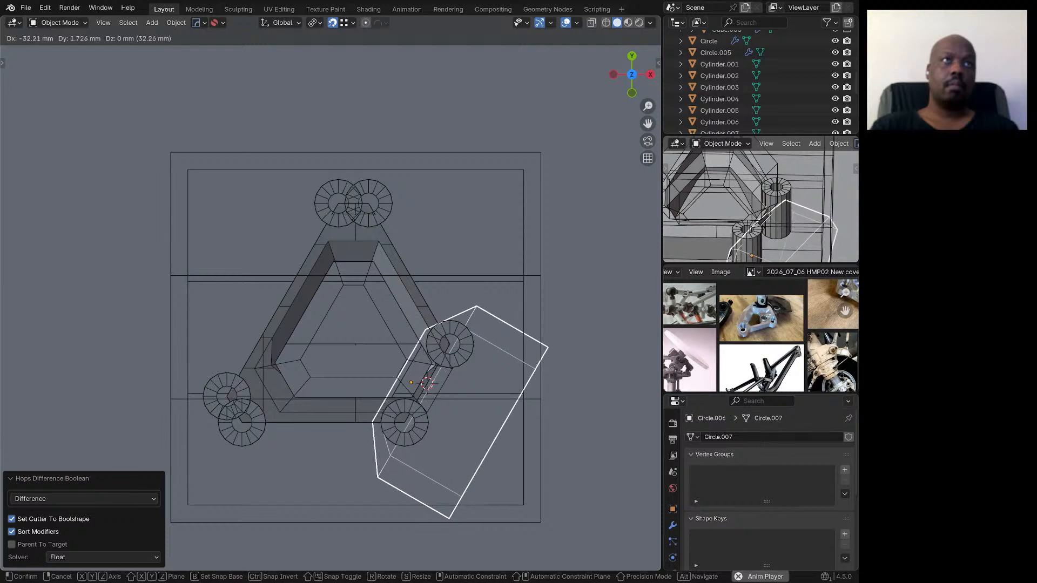
{"action": "left_click", "coordinate": [476, 378]}
Step: Isolate the bracket body and the short-side cutter in local view and examine their overlap
{"action": "middle_click_drag", "start_coordinate": [475, 379], "coordinate": [594, 268]}
{"action": "scroll", "coordinate": [418, 308], "scroll_direction": "up", "scroll_amount": 3}
{"action": "left_click", "coordinate": [318, 311], "text": "shift"}
{"action": "key", "text": "slash"}
{"action": "left_click", "coordinate": [474, 346]}
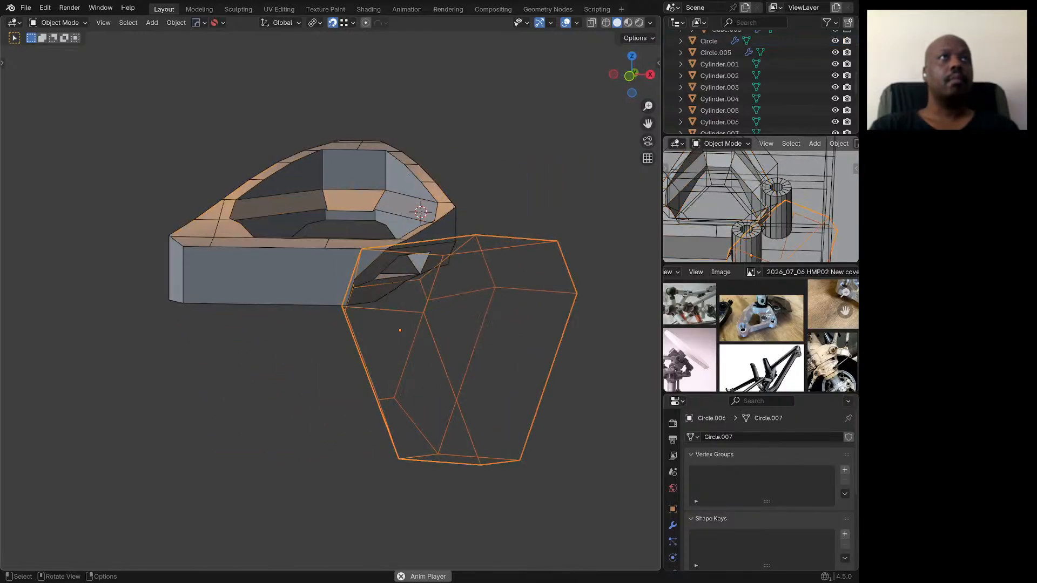
{"action": "middle_click_drag", "start_coordinate": [475, 345], "coordinate": [508, 373]}
Step: Move the cutter -94.227 mm in X and 46.199 mm in Y, further into the bracket's short side
{"action": "key", "text": "KP_7"}
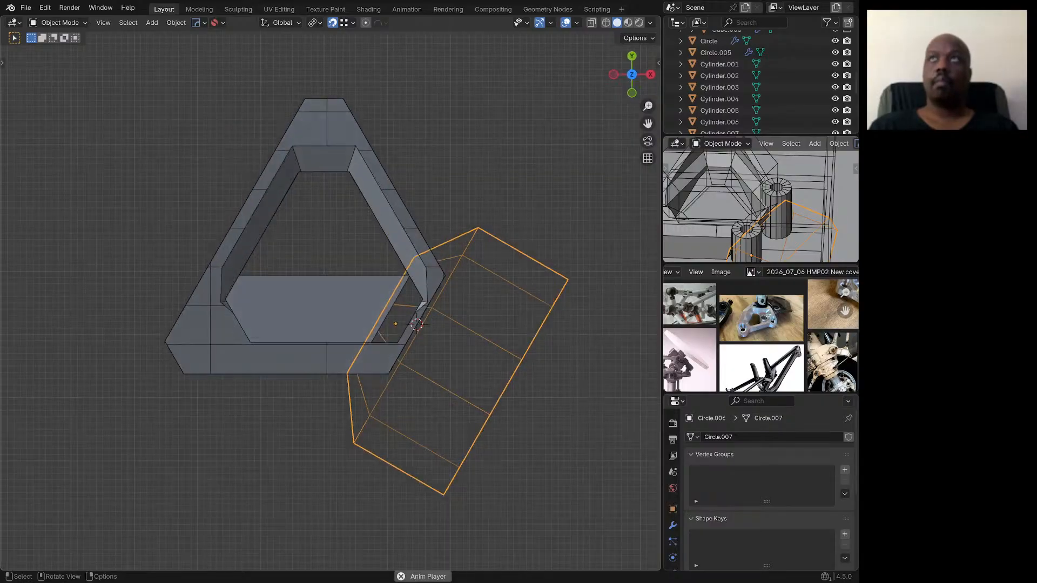
{"action": "key", "text": "g"}
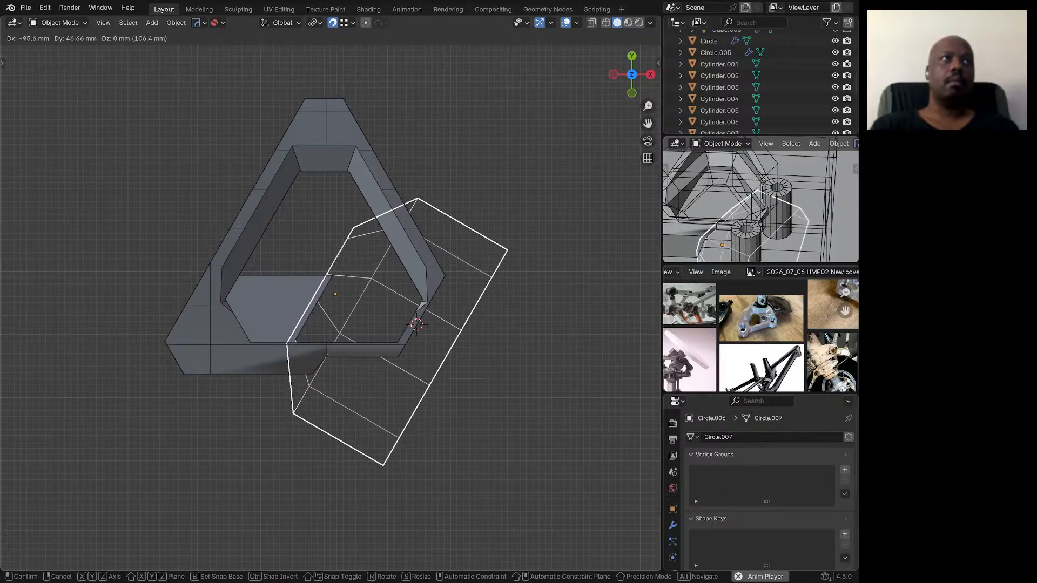
{"action": "left_click", "coordinate": [399, 324]}
{"action": "middle_click_drag", "start_coordinate": [400, 324], "coordinate": [403, 202]}
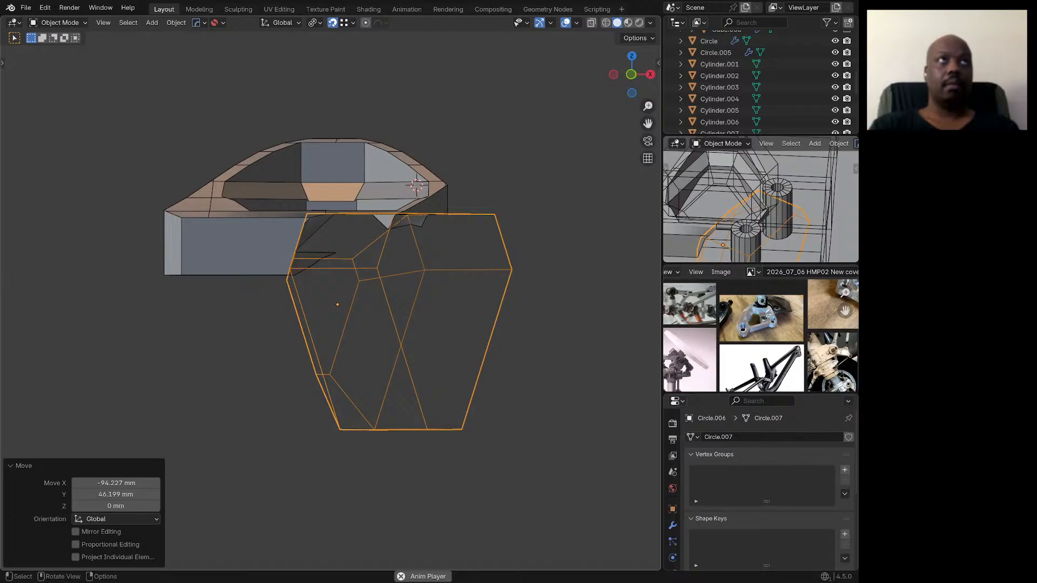
Step: Lower the short-side cutter 30.647 mm along the global Z axis
{"action": "key", "text": "g"}
{"action": "key", "text": "z"}
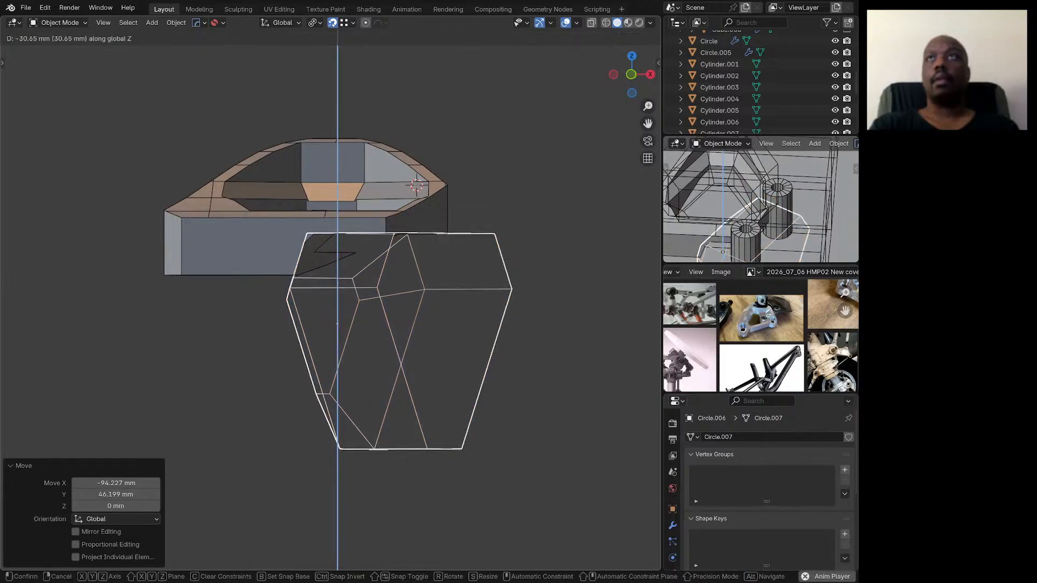
{"action": "left_click", "coordinate": [378, 292]}
{"action": "mouse_move", "coordinate": [378, 292]}
{"action": "middle_mouse_down"}
{"action": "mouse_move", "coordinate": [378, 251]}
{"action": "mouse_move", "coordinate": [402, 282]}
{"action": "mouse_move", "coordinate": [348, 280]}
{"action": "mouse_move", "coordinate": [354, 297]}
{"action": "mouse_move", "coordinate": [378, 306]}
{"action": "middle_mouse_up"}
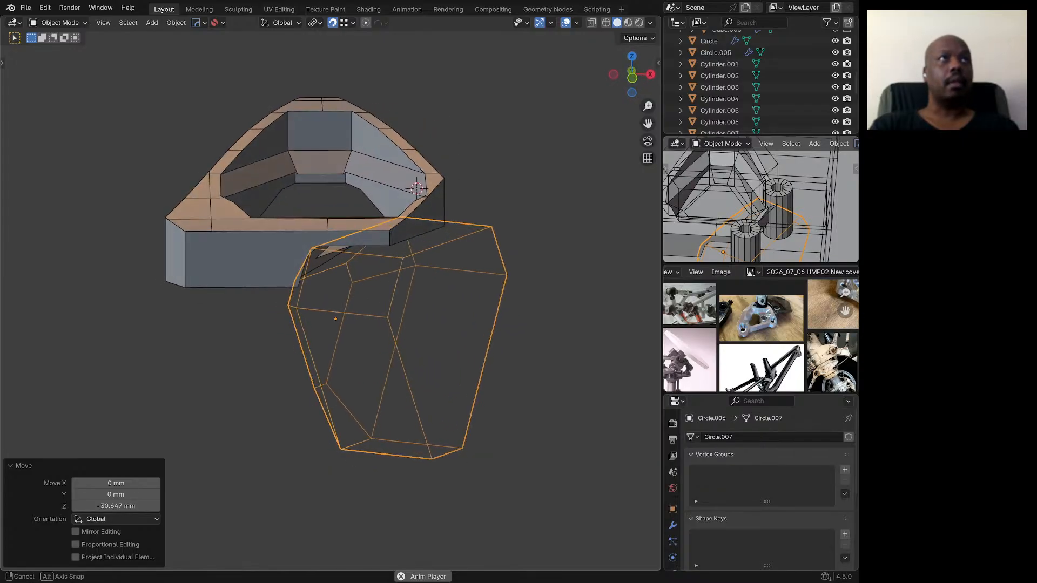
Step: Scale the short-side cutter uniformly by 2 and lower it 138.96 mm along the global Z axis
{"action": "key", "text": "s"}
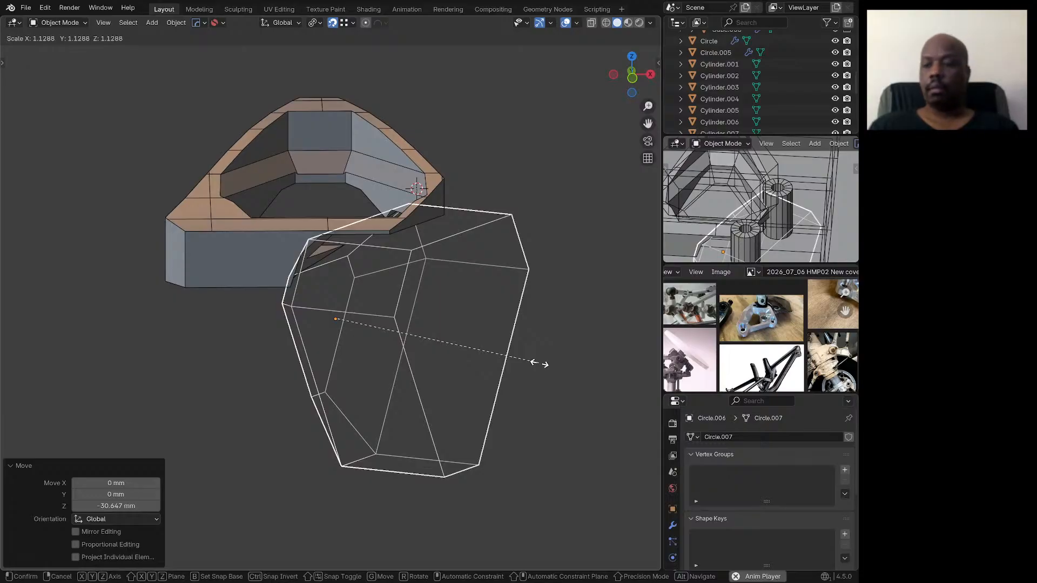
{"action": "key", "text": "2"}
{"action": "key", "text": "Return"}
{"action": "key", "text": "g"}
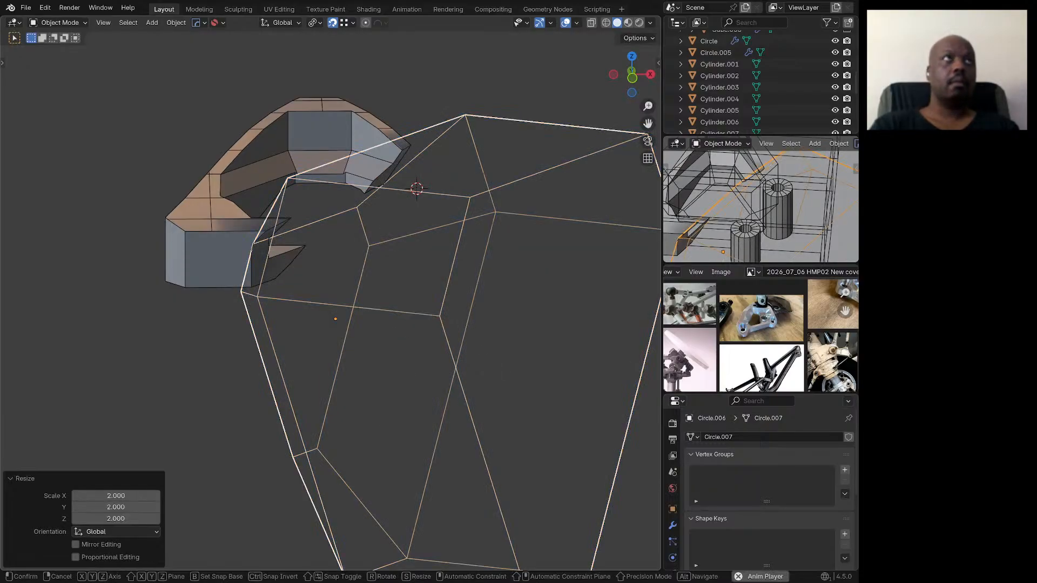
{"action": "key", "text": "z"}
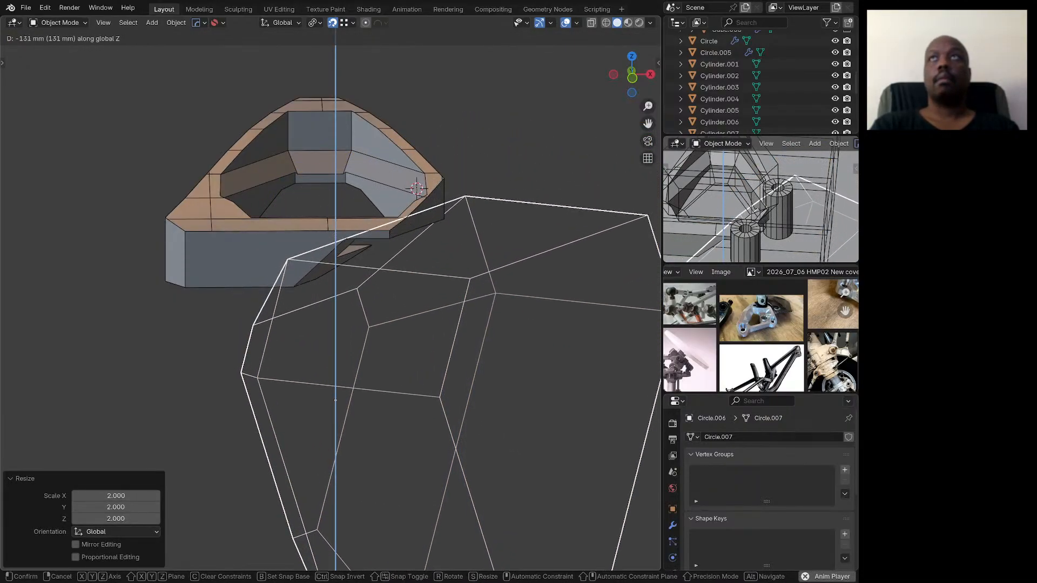
{"action": "left_click", "coordinate": [379, 324]}
{"action": "middle_click_drag", "start_coordinate": [378, 324], "coordinate": [304, 315]}
Step: Rotate the cutter -12.8° in the right side view and move it about 41 mm in Y and 27 mm in Z
{"action": "key", "text": "KP_3"}
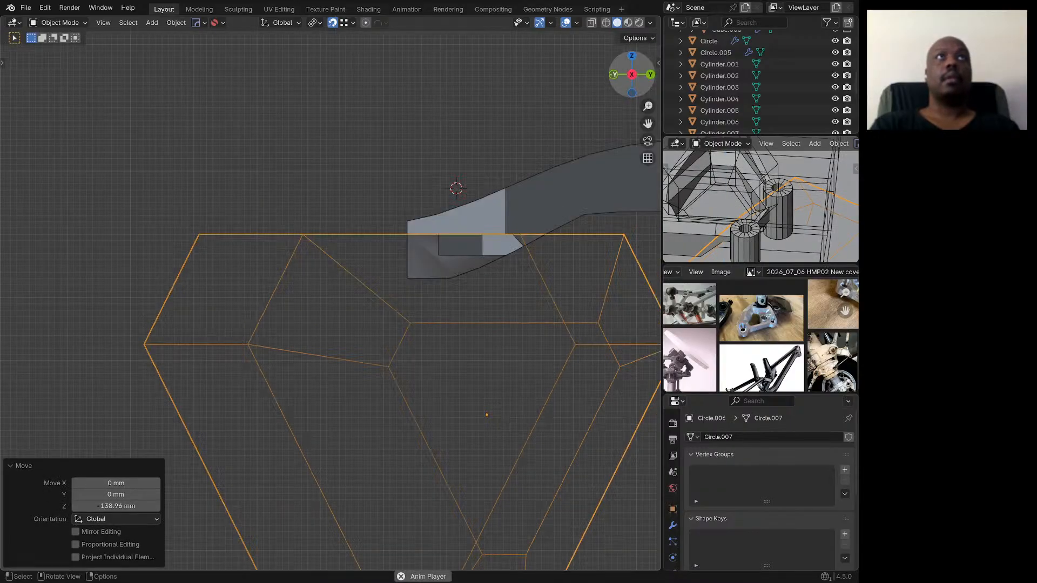
{"action": "key", "text": "r"}
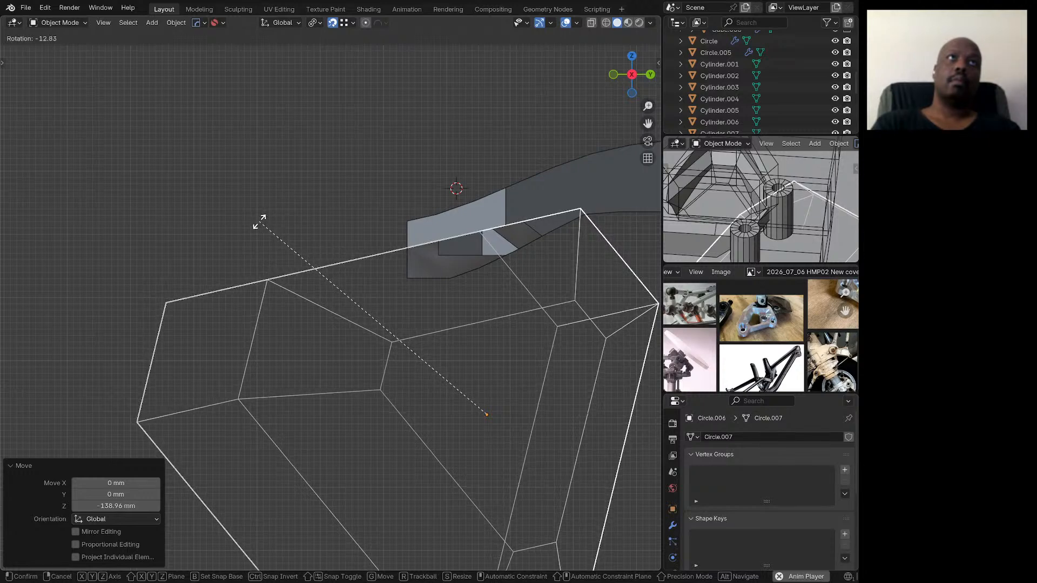
{"action": "left_click", "coordinate": [260, 222]}
{"action": "key", "text": "g"}
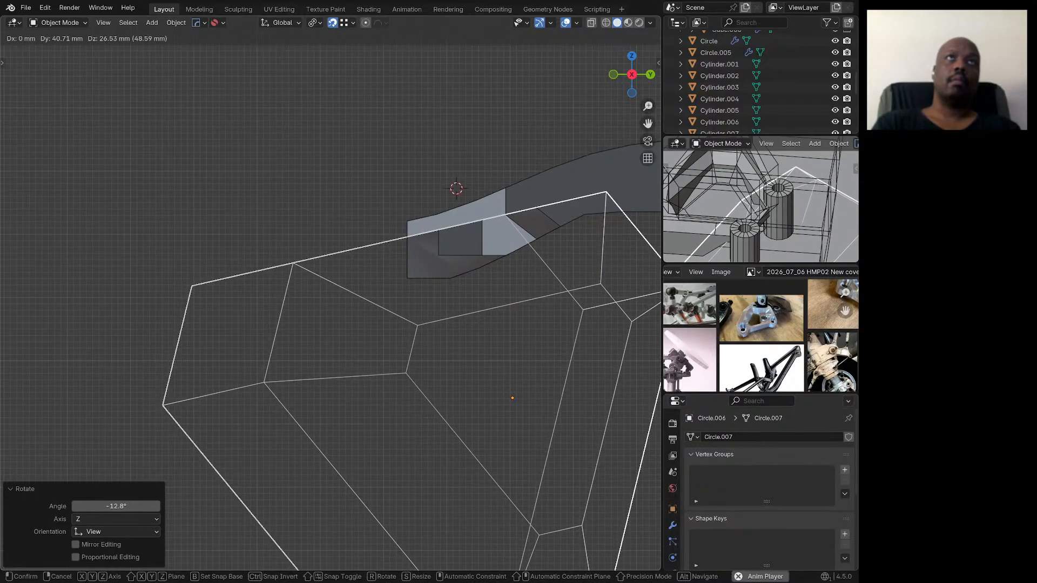
{"action": "key", "text": "Return"}
Step: Isolate the bracket body with its two short-side corner cylinders and examine the new cut, then restore the full scene
{"action": "scroll", "coordinate": [336, 222], "scroll_direction": "down", "scroll_amount": 1}
{"action": "middle_click_drag", "start_coordinate": [336, 222], "coordinate": [330, 243]}
{"action": "left_click", "coordinate": [429, 326]}
{"action": "left_click", "coordinate": [373, 303], "text": "shift"}
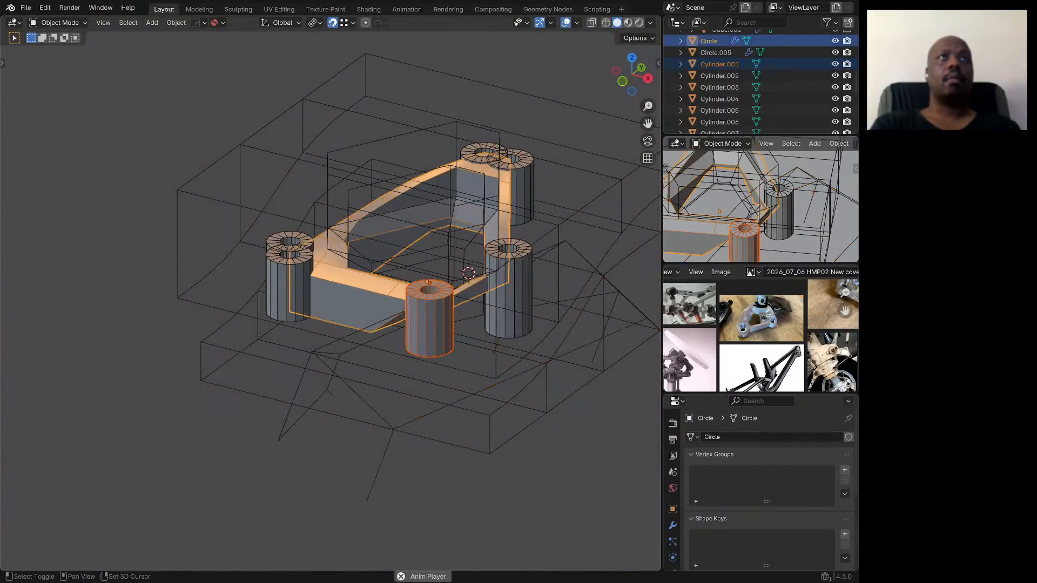
{"action": "left_click", "coordinate": [508, 297], "text": "shift"}
{"action": "key", "text": "KP_Divide"}
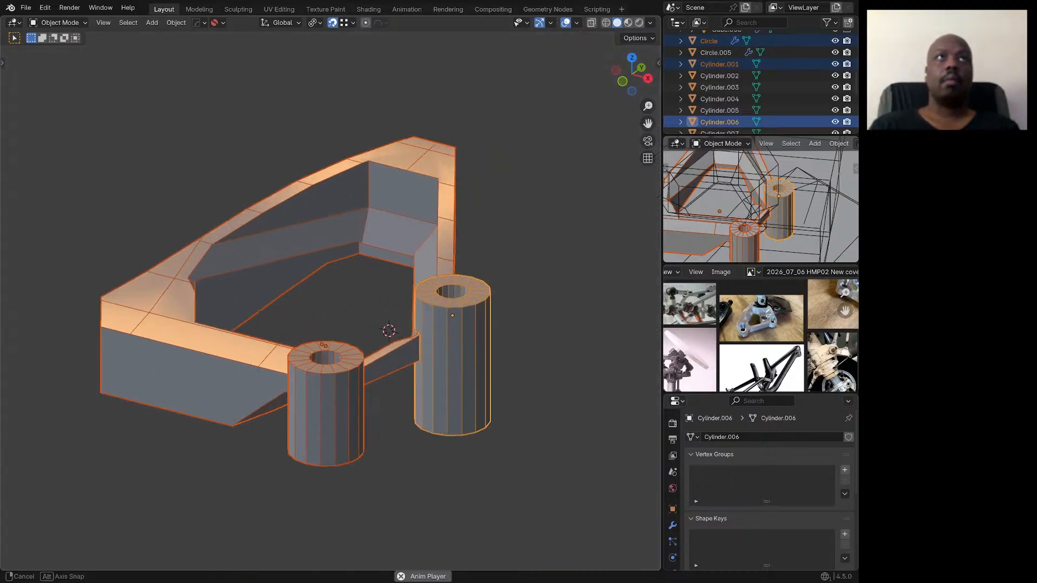
{"action": "middle_click_drag", "start_coordinate": [508, 297], "coordinate": [299, 270]}
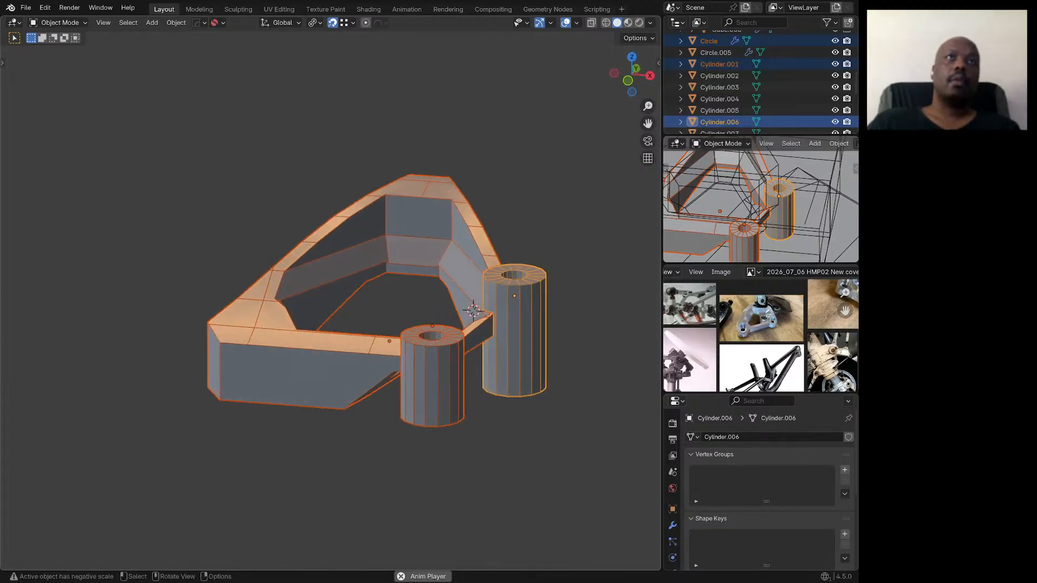
{"action": "middle_click_drag", "start_coordinate": [299, 270], "coordinate": [299, 310]}
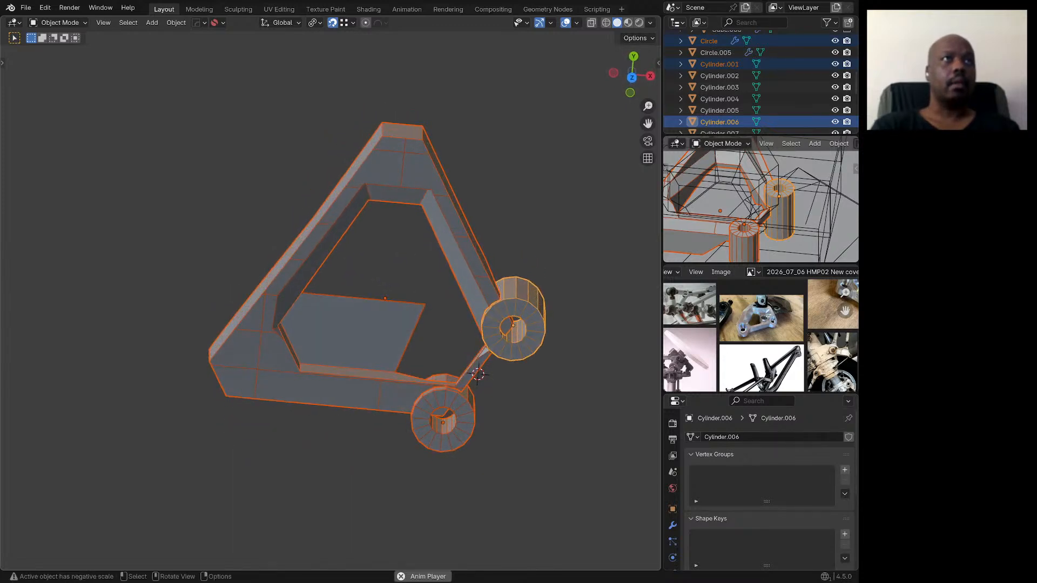
{"action": "key", "text": "slash"}
{"action": "scroll", "coordinate": [440, 301], "scroll_direction": "down", "scroll_amount": 1}
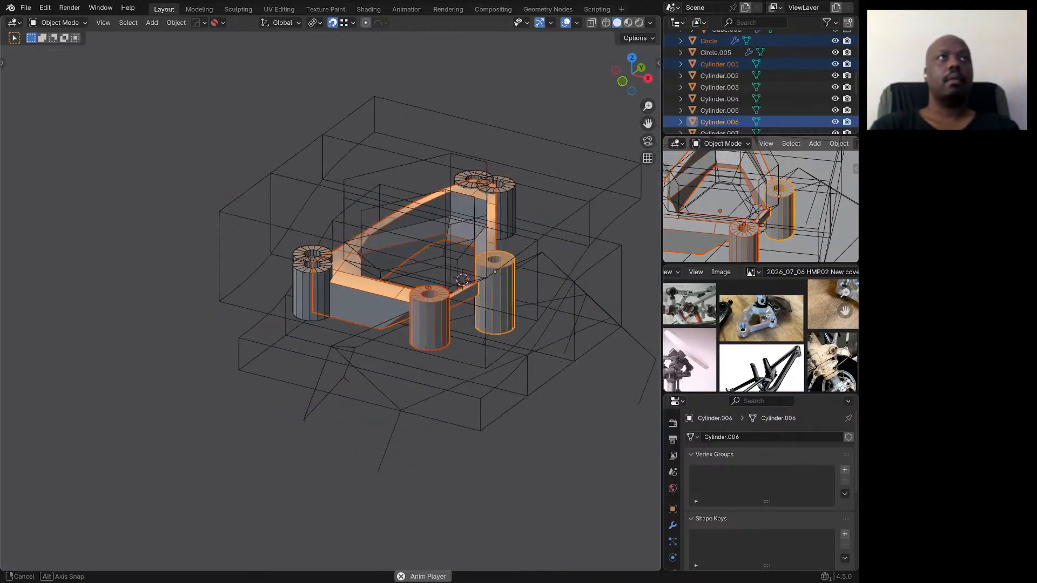
{"action": "middle_click_drag", "start_coordinate": [440, 301], "coordinate": [478, 311]}
Step: Raise the inner pocket cutter Circle.001 by 32.727 mm along the global Z axis
{"action": "left_click", "coordinate": [358, 238]}
{"action": "left_click", "coordinate": [358, 238]}
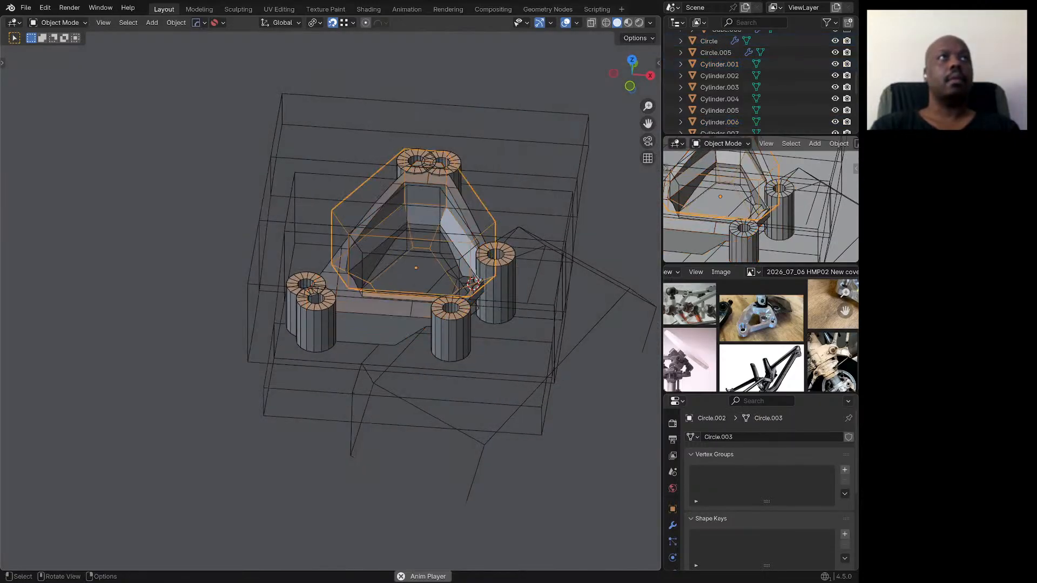
{"action": "scroll", "coordinate": [360, 237], "scroll_direction": "up", "scroll_amount": 3}
{"action": "middle_click_drag", "start_coordinate": [359, 237], "coordinate": [269, 209]}
{"action": "left_click", "coordinate": [358, 246]}
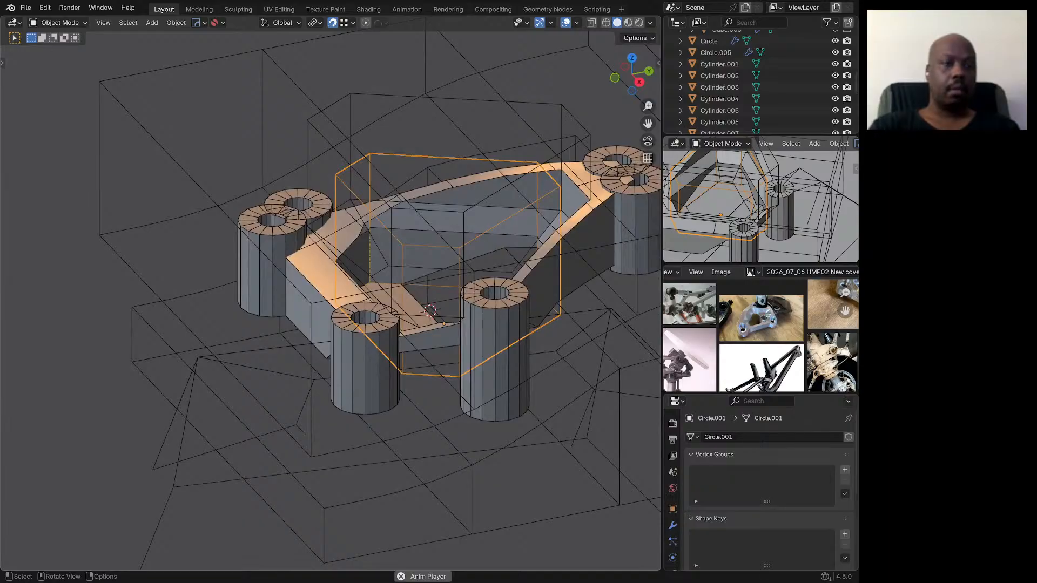
{"action": "key", "text": "g"}
{"action": "key", "text": "z"}
{"action": "key", "text": "Escape"}
{"action": "key", "text": "g"}
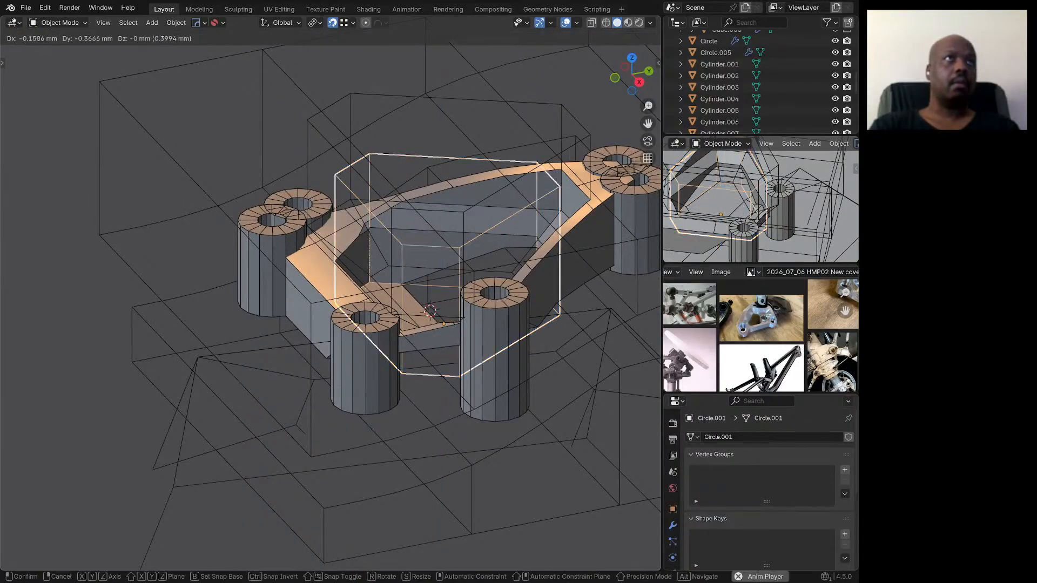
{"action": "key", "text": "z"}
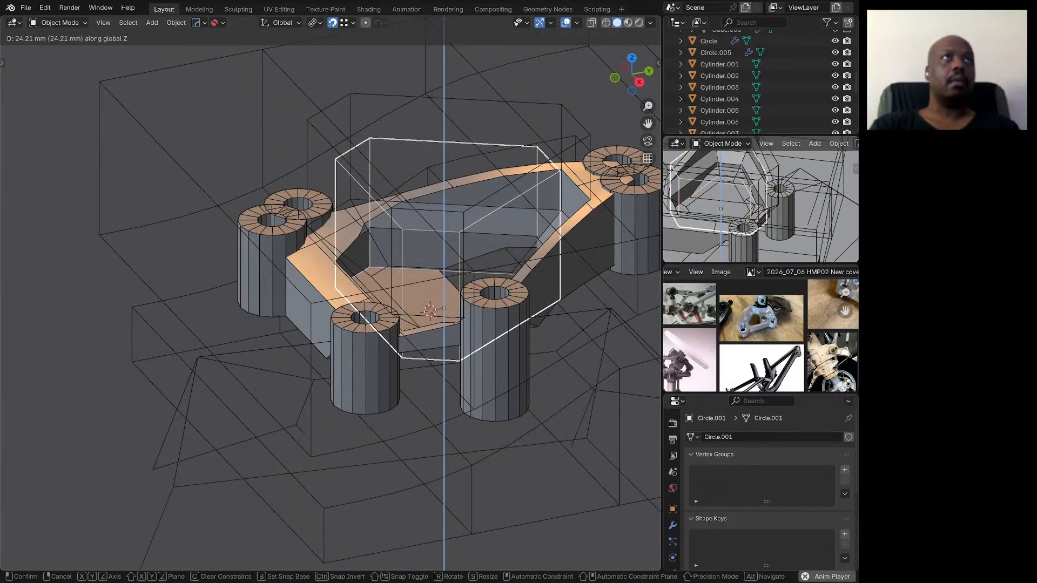
{"action": "left_click", "coordinate": [345, 226]}
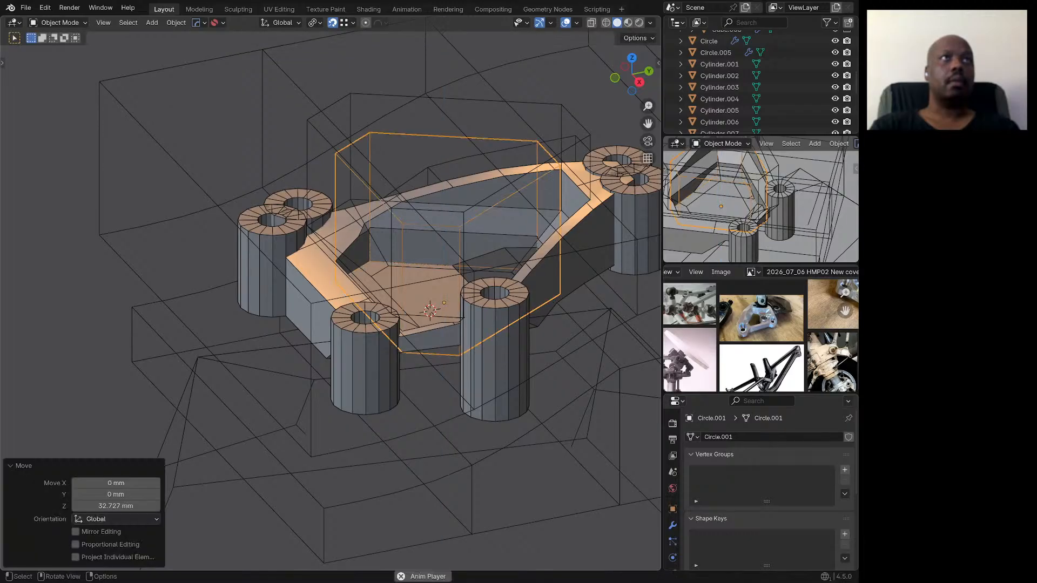
Step: Lower the inner pocket cutter Circle.001 by 99.244 mm along the global Z axis
{"action": "middle_click_drag", "start_coordinate": [345, 227], "coordinate": [308, 222]}
{"action": "key", "text": "g"}
{"action": "key", "text": "z"}
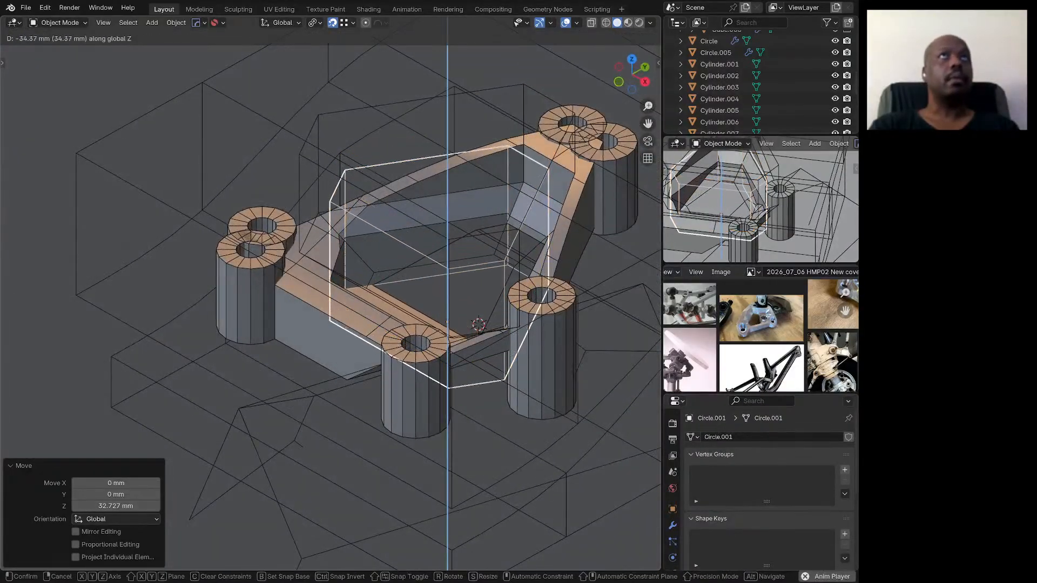
{"action": "left_click", "coordinate": [319, 281]}
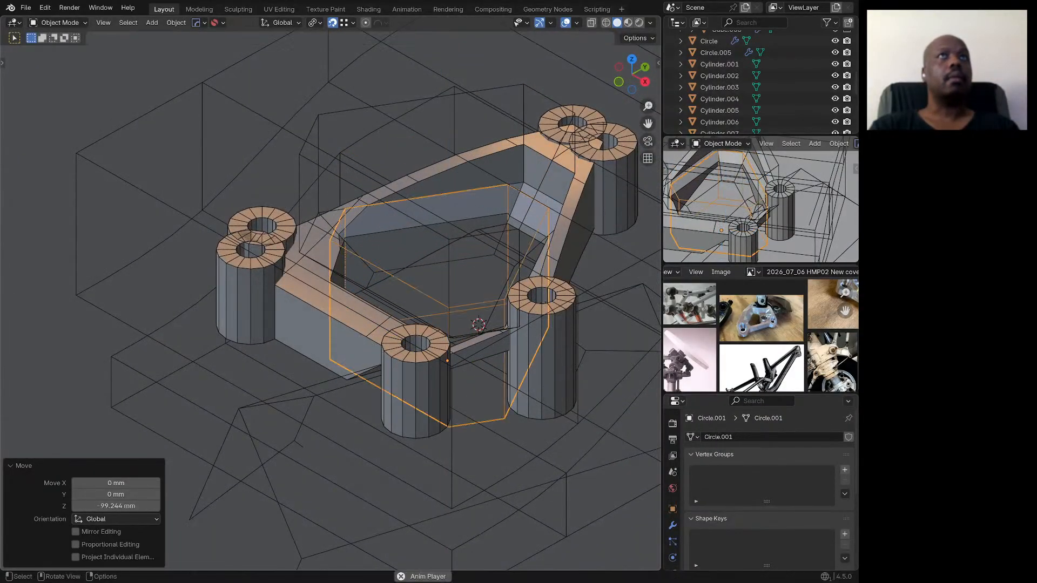
Step: Open the front short-side corner cylinder Cylinder.001 in Edit Mode and isolate it with its underside in view
{"action": "middle_click_drag", "start_coordinate": [319, 281], "coordinate": [352, 302]}
{"action": "scroll", "coordinate": [752, 319], "scroll_direction": "up", "scroll_amount": 7}
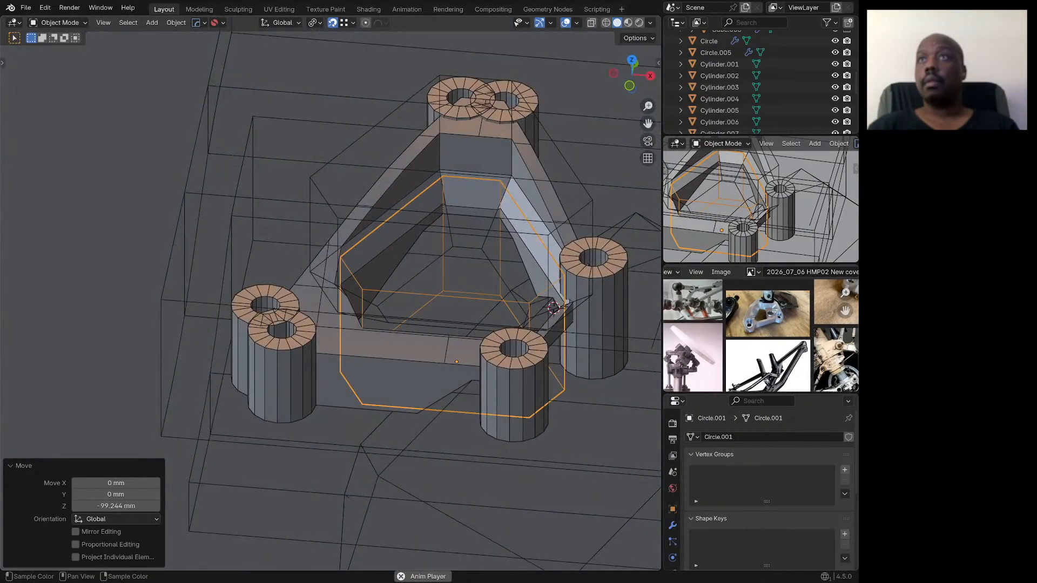
{"action": "scroll", "coordinate": [761, 335], "scroll_direction": "down", "scroll_amount": 5}
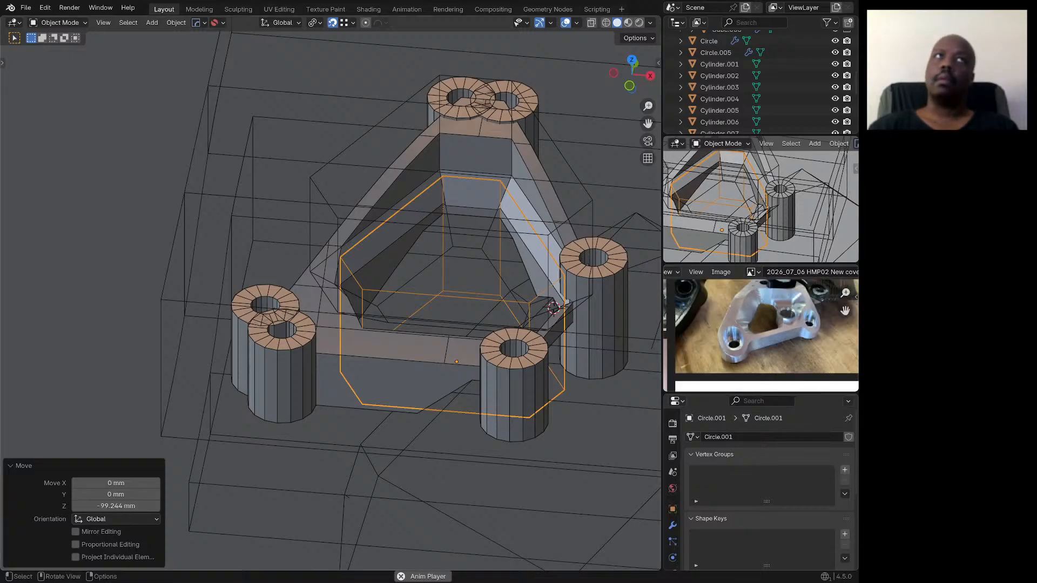
{"action": "middle_click_drag", "start_coordinate": [346, 324], "coordinate": [366, 281]}
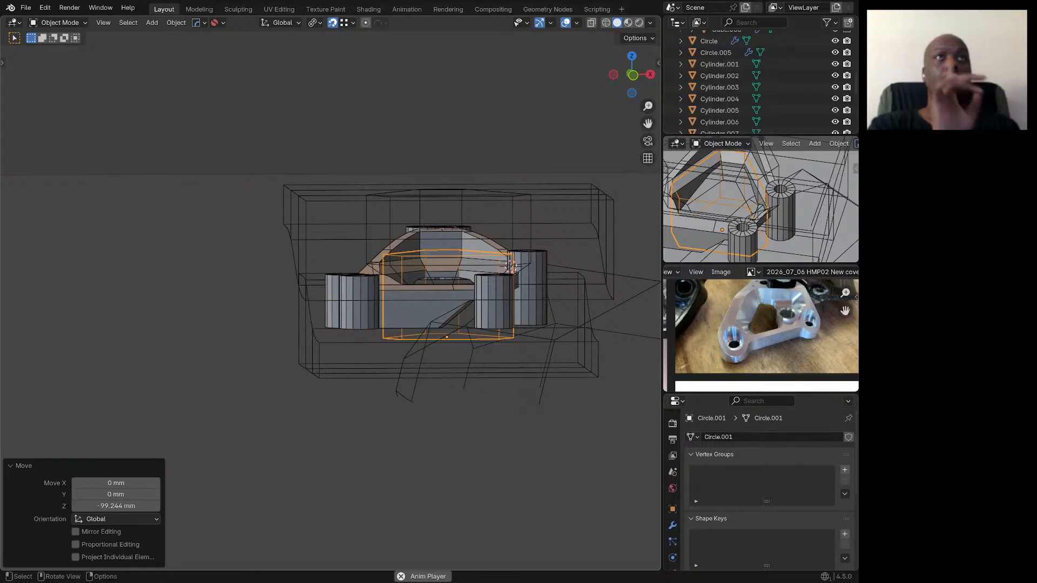
{"action": "scroll", "coordinate": [511, 290], "scroll_direction": "up", "scroll_amount": 3}
{"action": "left_click", "coordinate": [481, 313]}
{"action": "key", "text": "Tab"}
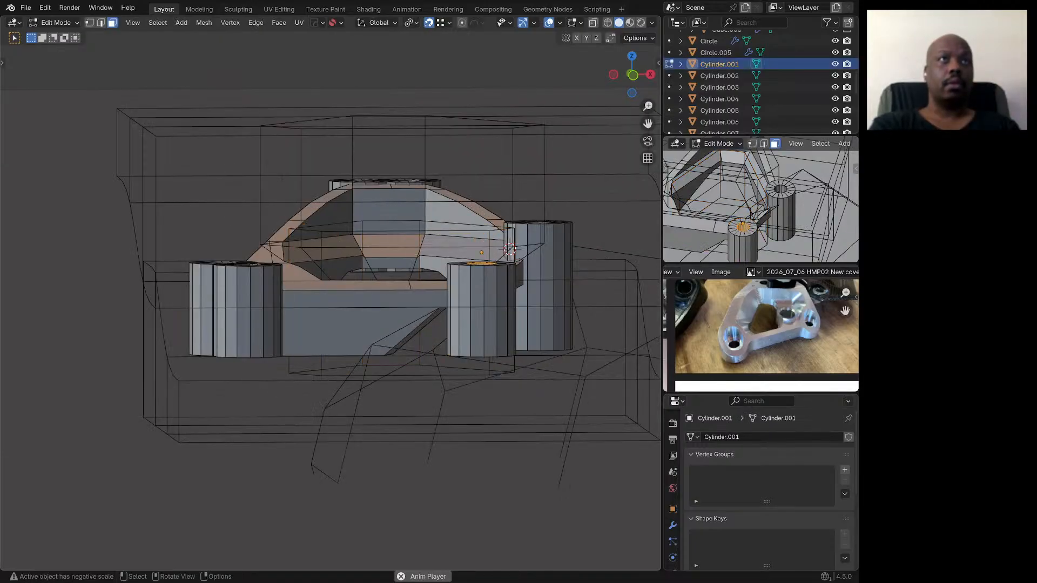
{"action": "key", "text": "KP_Divide"}
{"action": "middle_click_drag", "start_coordinate": [481, 324], "coordinate": [478, 285]}
{"action": "scroll", "coordinate": [478, 285], "scroll_direction": "down", "scroll_amount": 4}
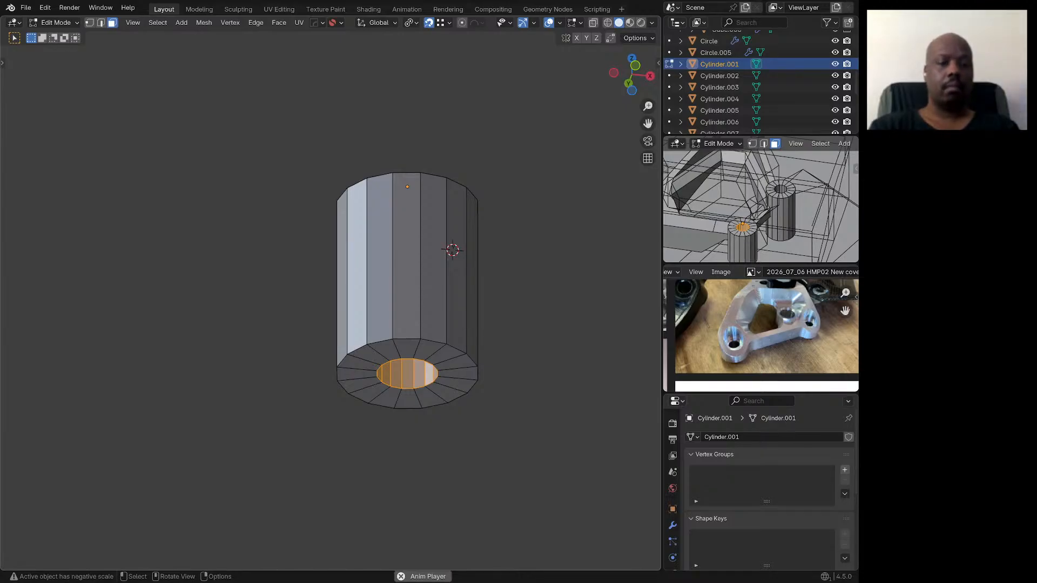
Step: Raise the bottom ring of faces on Cylinder.001 by 65.574 mm along global Z to shorten the cylinder
{"action": "left_click", "coordinate": [431, 351], "text": "alt"}
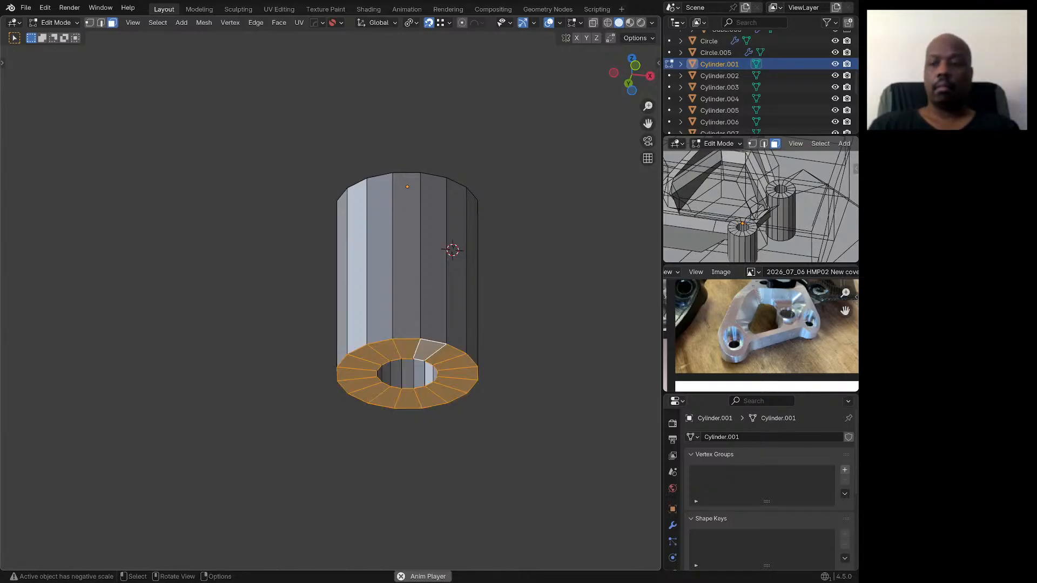
{"action": "key", "text": "KP_Divide"}
{"action": "middle_click_drag", "start_coordinate": [479, 285], "coordinate": [478, 313]}
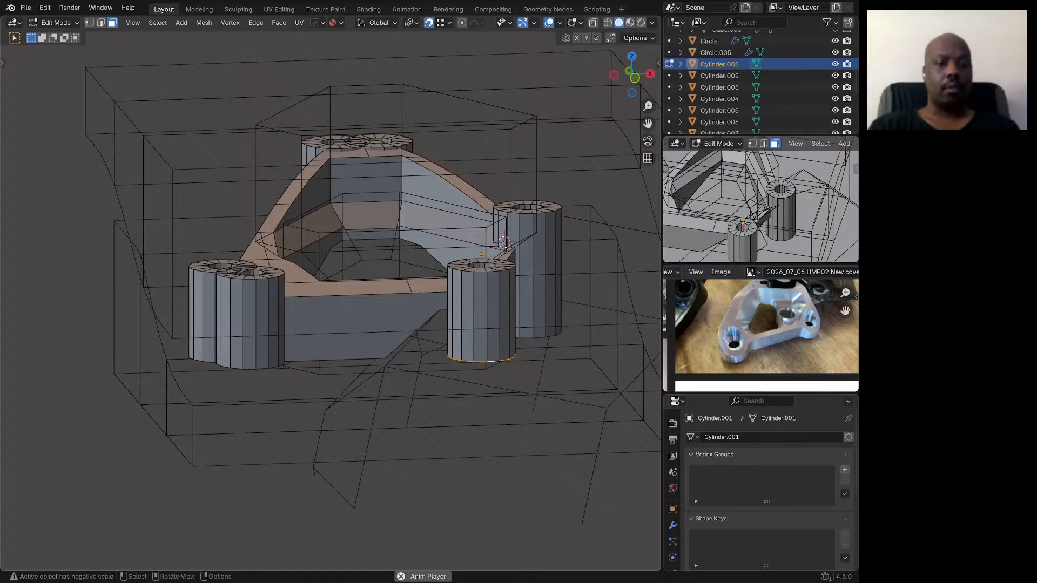
{"action": "key", "text": "g"}
{"action": "key", "text": "z"}
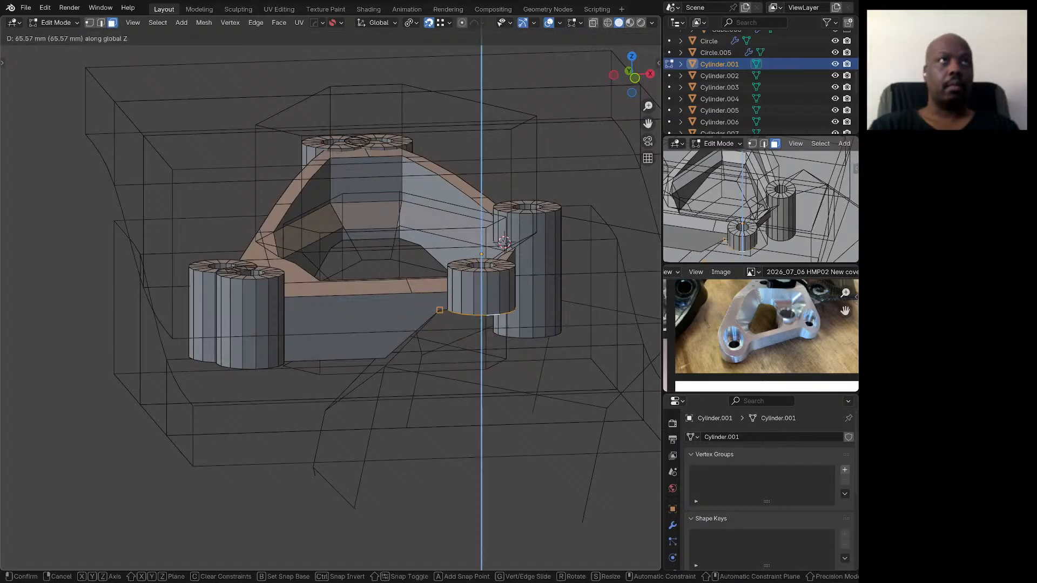
{"action": "left_click", "coordinate": [439, 310]}
{"action": "mouse_move", "coordinate": [440, 311]}
{"action": "middle_mouse_down"}
{"action": "mouse_move", "coordinate": [407, 298]}
{"action": "mouse_move", "coordinate": [401, 310]}
{"action": "mouse_move", "coordinate": [308, 302]}
{"action": "mouse_move", "coordinate": [334, 307]}
{"action": "mouse_move", "coordinate": [324, 303]}
{"action": "mouse_move", "coordinate": [329, 281]}
{"action": "mouse_move", "coordinate": [335, 311]}
{"action": "mouse_move", "coordinate": [324, 308]}
{"action": "mouse_move", "coordinate": [440, 313]}
{"action": "mouse_move", "coordinate": [421, 305]}
{"action": "middle_mouse_up"}
{"action": "scroll", "coordinate": [442, 313], "scroll_direction": "down", "scroll_amount": 3}
{"action": "scroll", "coordinate": [530, 301], "scroll_direction": "up", "scroll_amount": 5}
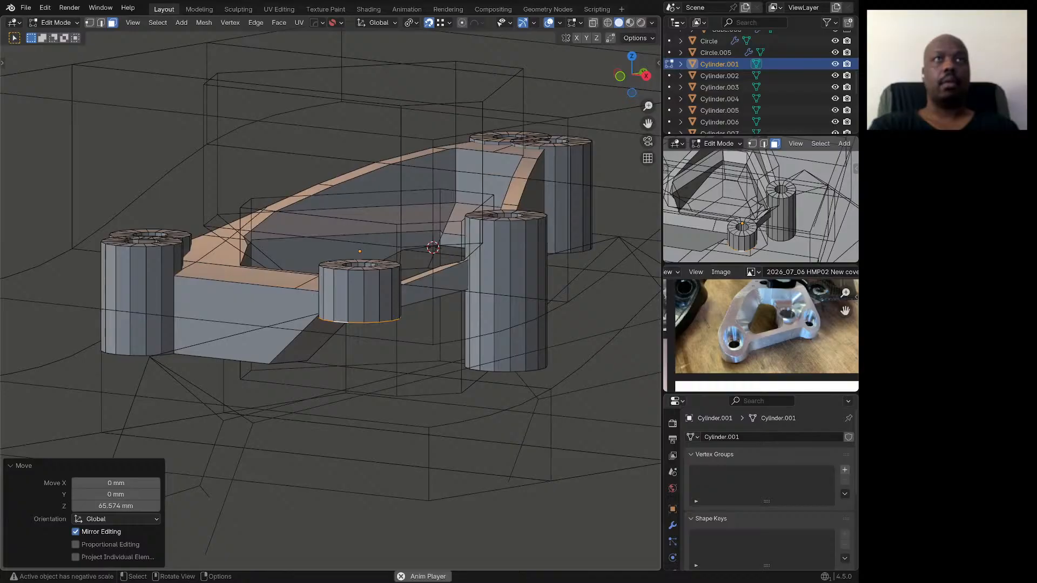
Step: Raise the bottom ring of faces on the short-side corner cylinder Cylinder.006 by 65.574 mm along global Z
{"action": "key", "text": "Tab"}
{"action": "left_click", "coordinate": [505, 300]}
{"action": "key", "text": "slash"}
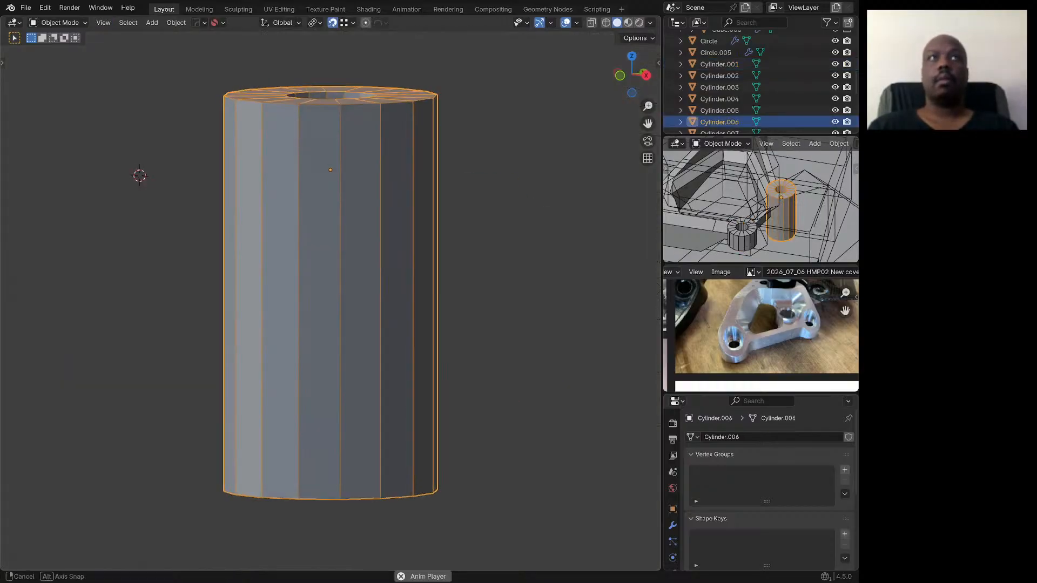
{"action": "middle_click_drag", "start_coordinate": [505, 302], "coordinate": [503, 249]}
{"action": "scroll", "coordinate": [503, 249], "scroll_direction": "down", "scroll_amount": 3}
{"action": "key", "text": "Tab"}
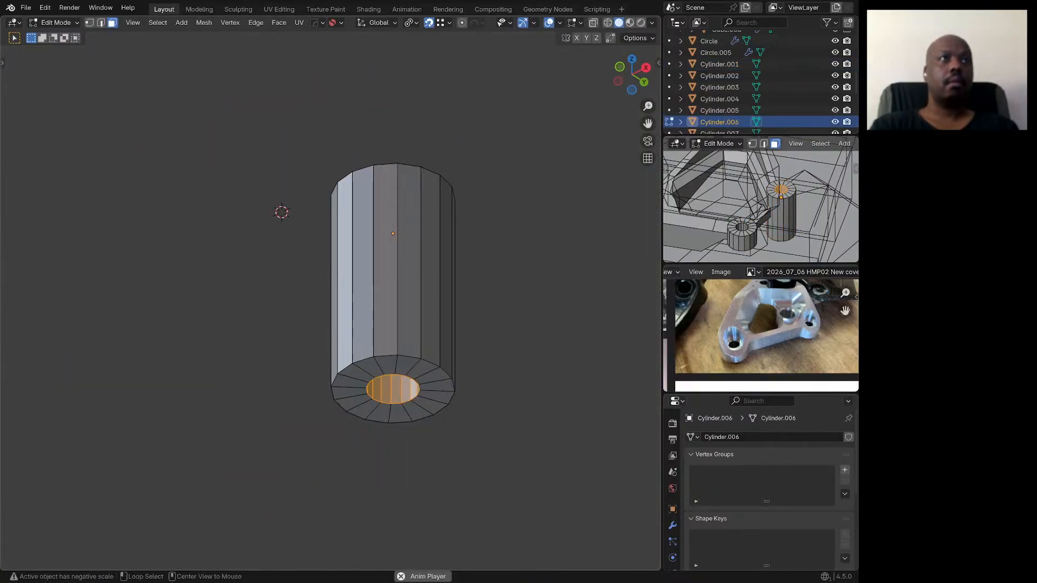
{"action": "left_click", "coordinate": [386, 366], "text": "alt"}
{"action": "key", "text": "slash"}
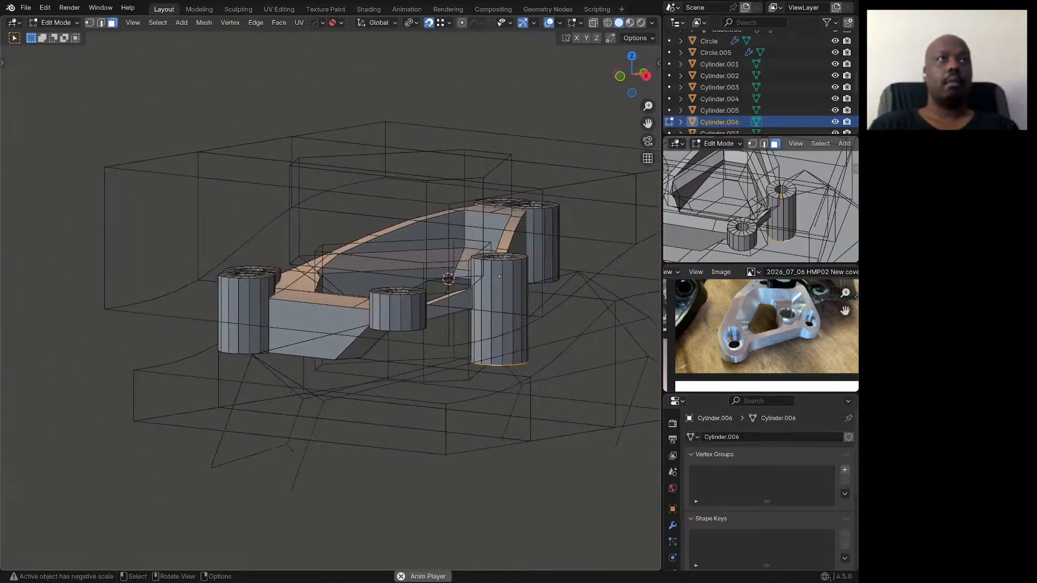
{"action": "key", "text": "g"}
{"action": "key", "text": "z"}
{"action": "left_click", "coordinate": [500, 325]}
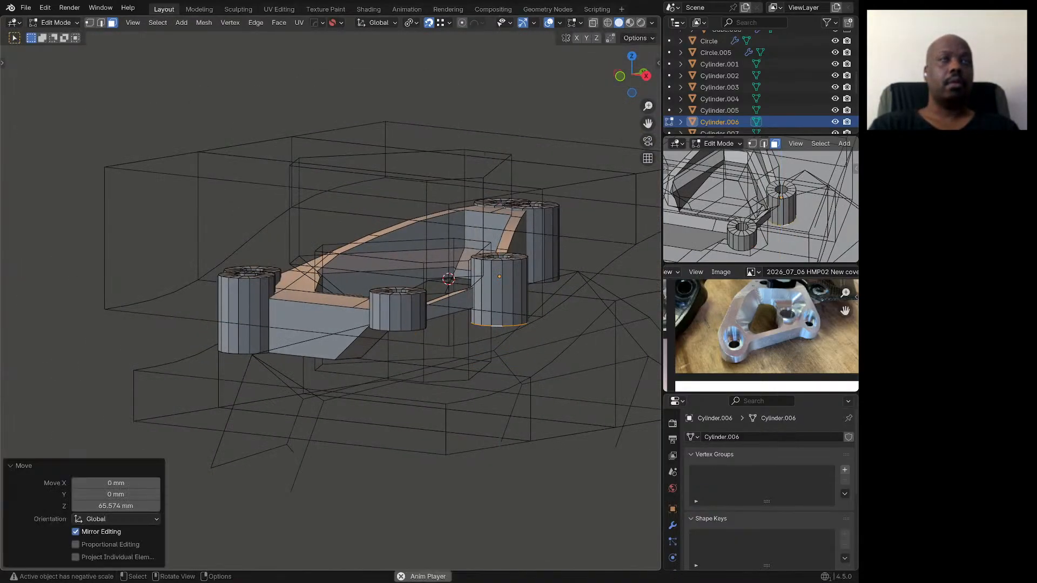
{"action": "middle_click_drag", "start_coordinate": [500, 326], "coordinate": [537, 336]}
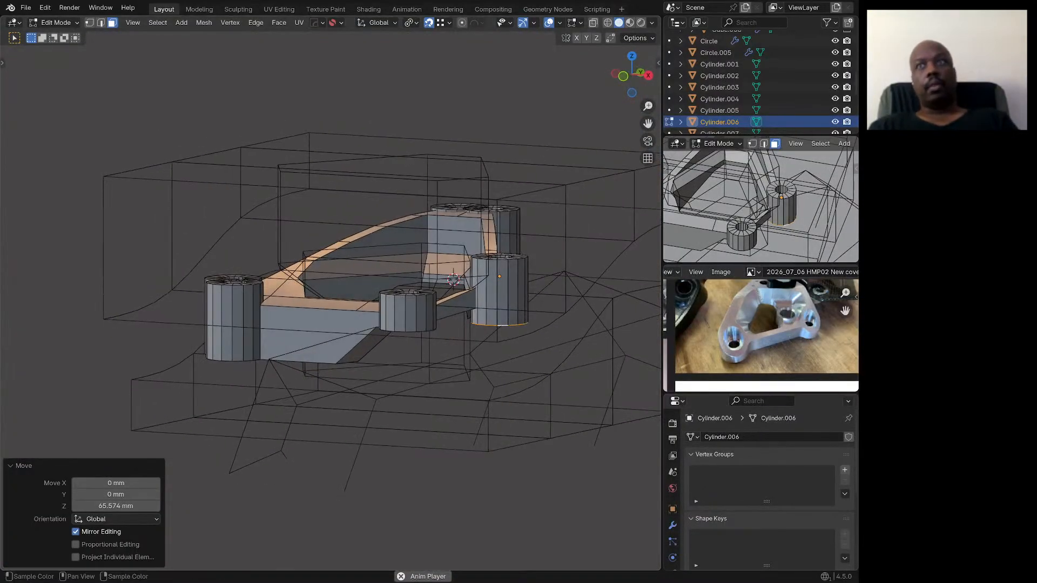
Step: Check the bracket photo reference, and isolate the two short-side corner cylinders Cylinder.001 and Cylinder.006 in Object Mode
{"action": "scroll", "coordinate": [727, 308], "scroll_direction": "down", "scroll_amount": 5}
{"action": "scroll", "coordinate": [739, 311], "scroll_direction": "up", "scroll_amount": 5}
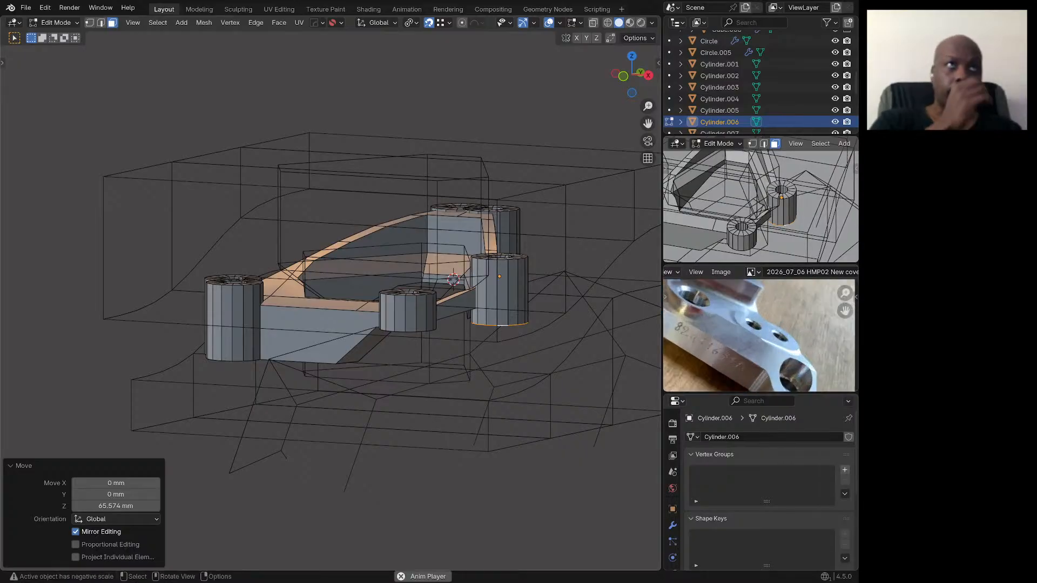
{"action": "middle_click_drag", "start_coordinate": [486, 324], "coordinate": [429, 368]}
{"action": "scroll", "coordinate": [476, 293], "scroll_direction": "up", "scroll_amount": 3}
{"action": "scroll", "coordinate": [429, 369], "scroll_direction": "down", "scroll_amount": 3}
{"action": "key", "text": "Tab"}
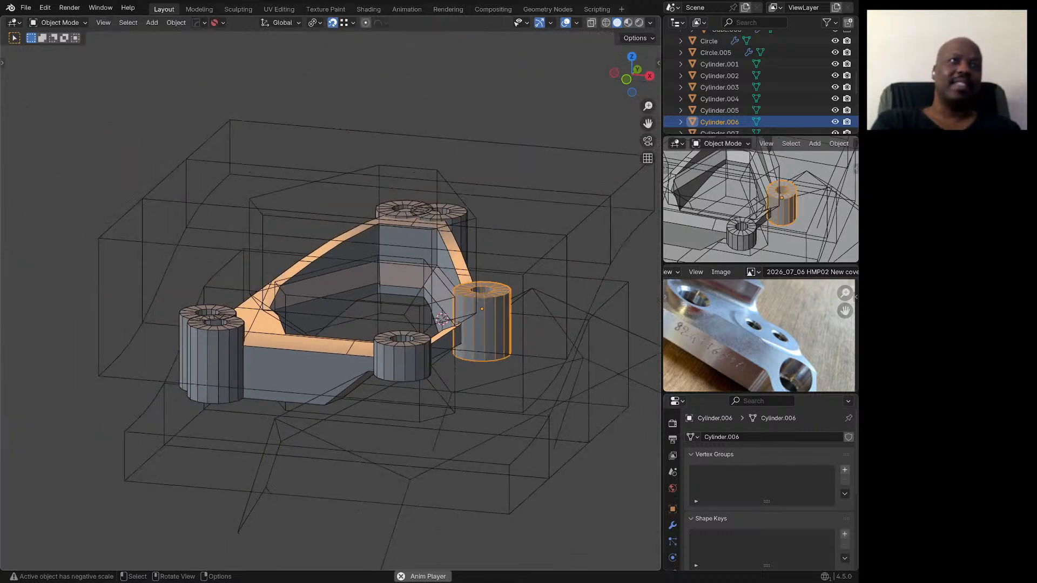
{"action": "left_click", "coordinate": [403, 359], "text": "shift"}
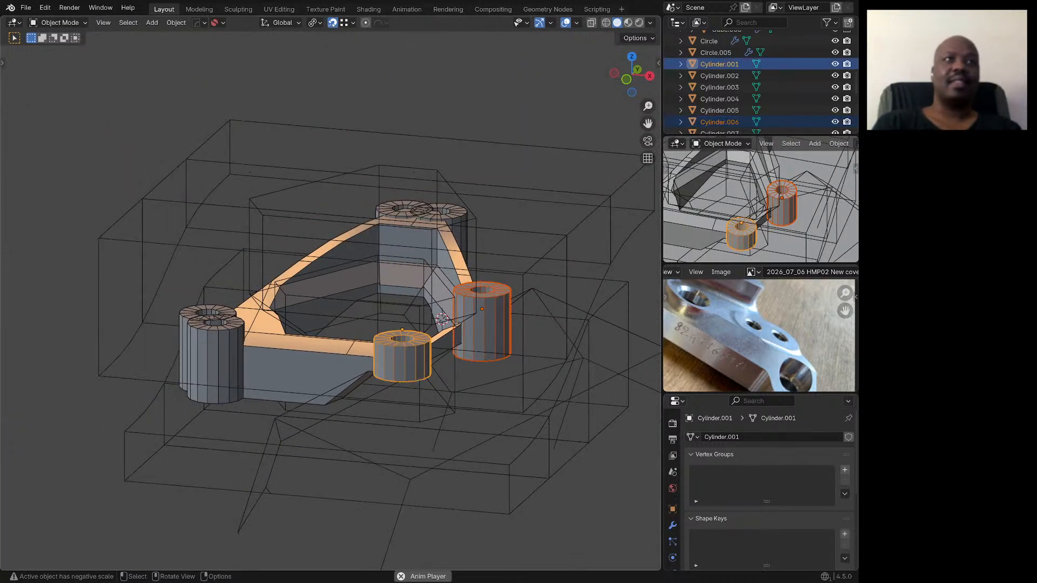
{"action": "key", "text": "KP_Divide"}
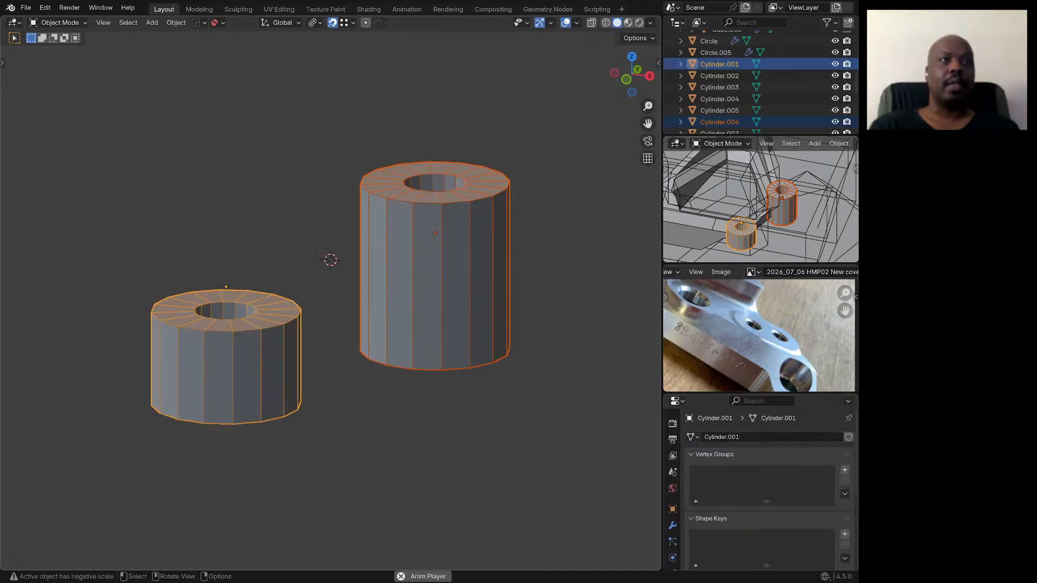
Step: Extrude the bottom face rings of both isolated cylinders downward together by about 17 mm
{"action": "key", "text": "KP_1"}
{"action": "key", "text": "Tab"}
{"action": "key", "text": "KP_8"}
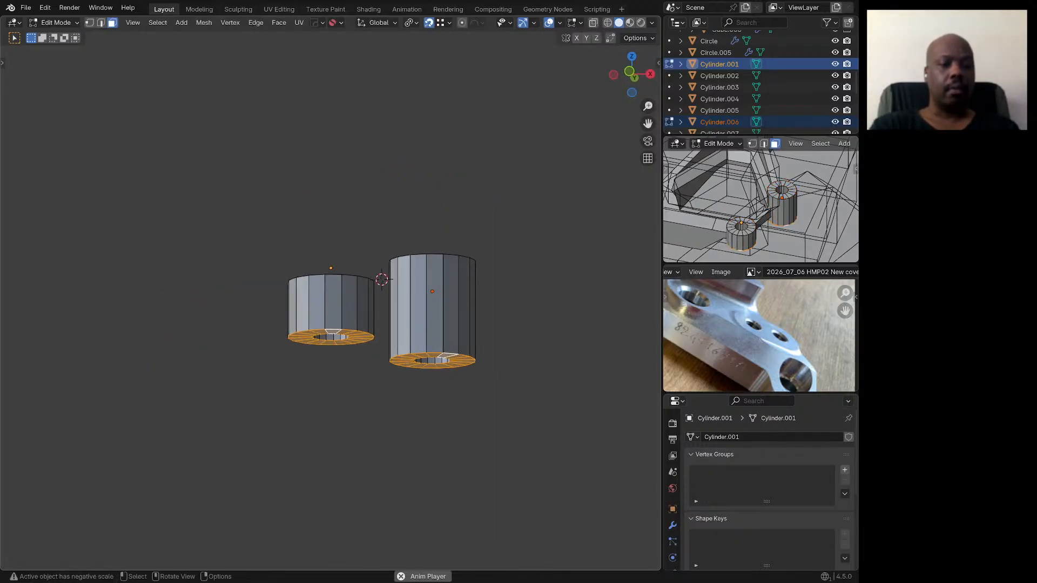
{"action": "key", "text": "e"}
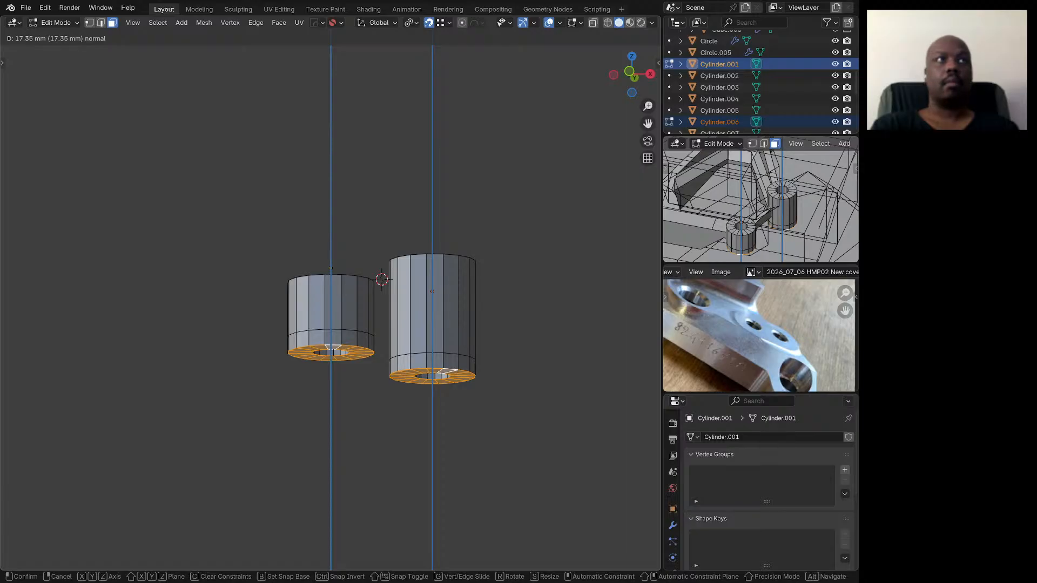
{"action": "left_click", "coordinate": [378, 324]}
Step: Select a facing-side vertical edge on each cylinder's extruded bottom band and join Cylinder.001 into Cylinder.006
{"action": "middle_click_drag", "start_coordinate": [378, 324], "coordinate": [315, 429]}
{"action": "key", "text": "2"}
{"action": "left_click", "coordinate": [401, 426]}
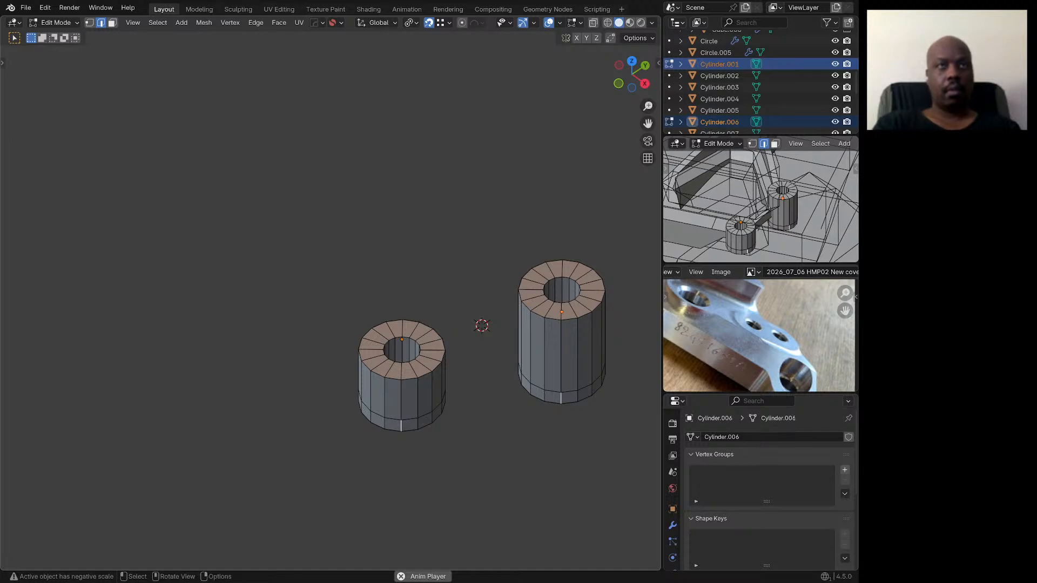
{"action": "middle_click_drag", "start_coordinate": [561, 398], "coordinate": [563, 401]}
{"action": "key", "text": "Tab"}
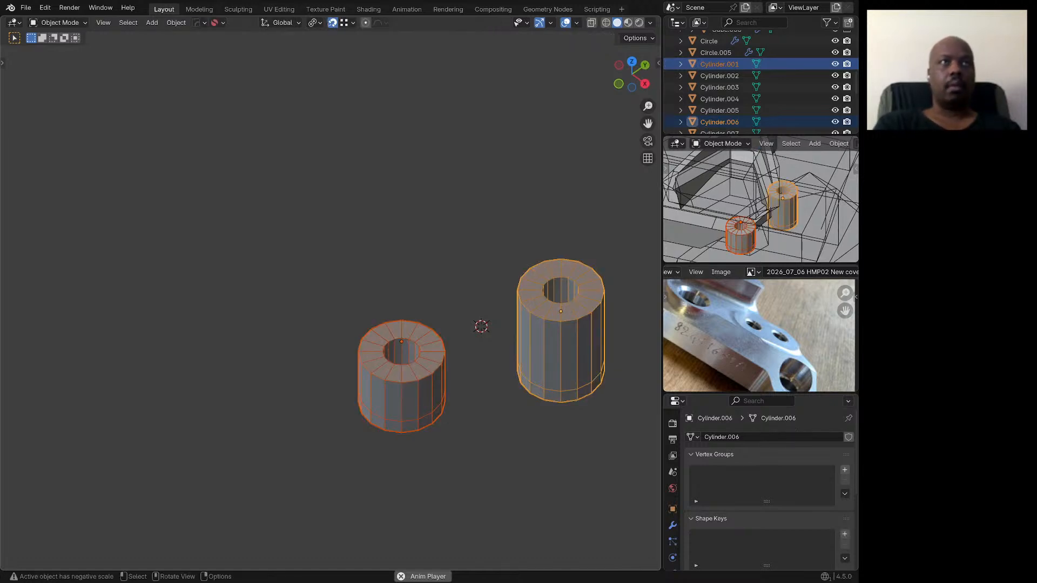
{"action": "right_click", "coordinate": [365, 373]}
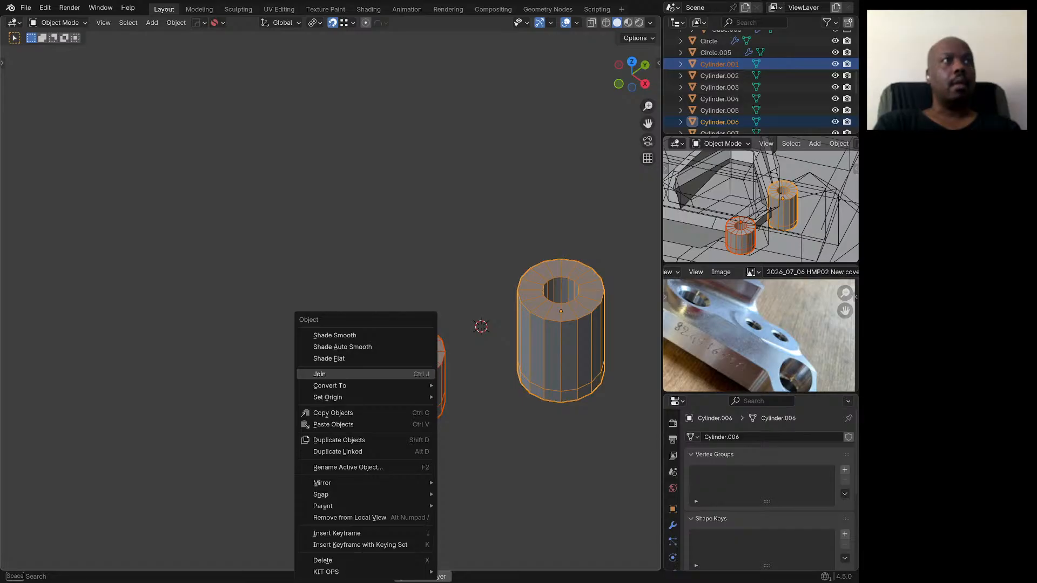
{"action": "left_click", "coordinate": [366, 374]}
Step: Try to fill a face between the selected vertical edges on the two cylinders' bottom bands
{"action": "key", "text": "Tab"}
{"action": "key", "text": "f"}
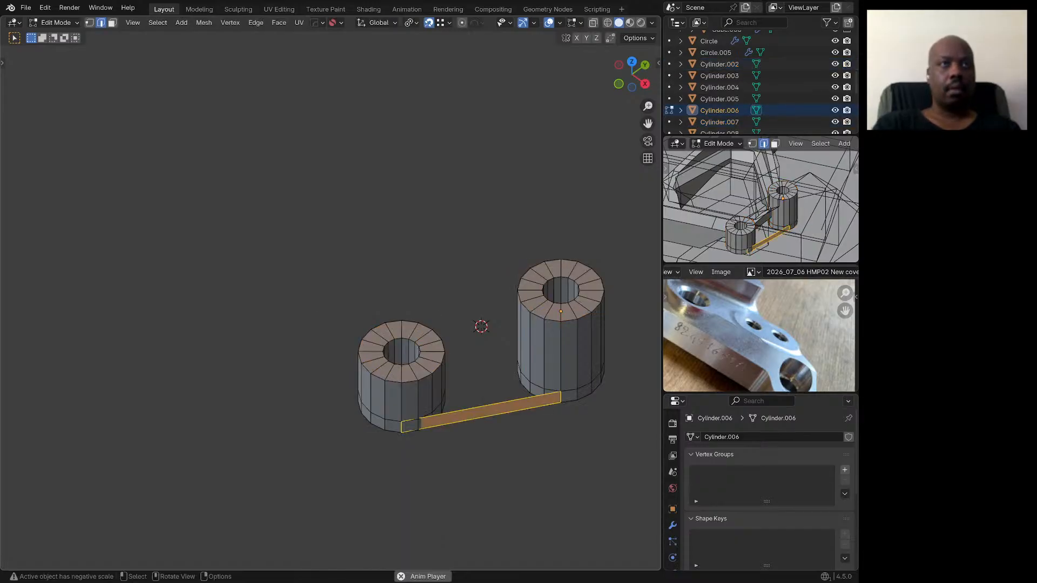
{"action": "middle_click_drag", "start_coordinate": [366, 373], "coordinate": [370, 398]}
{"action": "key", "text": "ctrl+z"}
Step: Fill a face between outer-side vertical edges of the two cylinders' bottom bands, choosing a neighbouring edge on the short cylinder
{"action": "scroll", "coordinate": [412, 434], "scroll_direction": "up", "scroll_amount": 3}
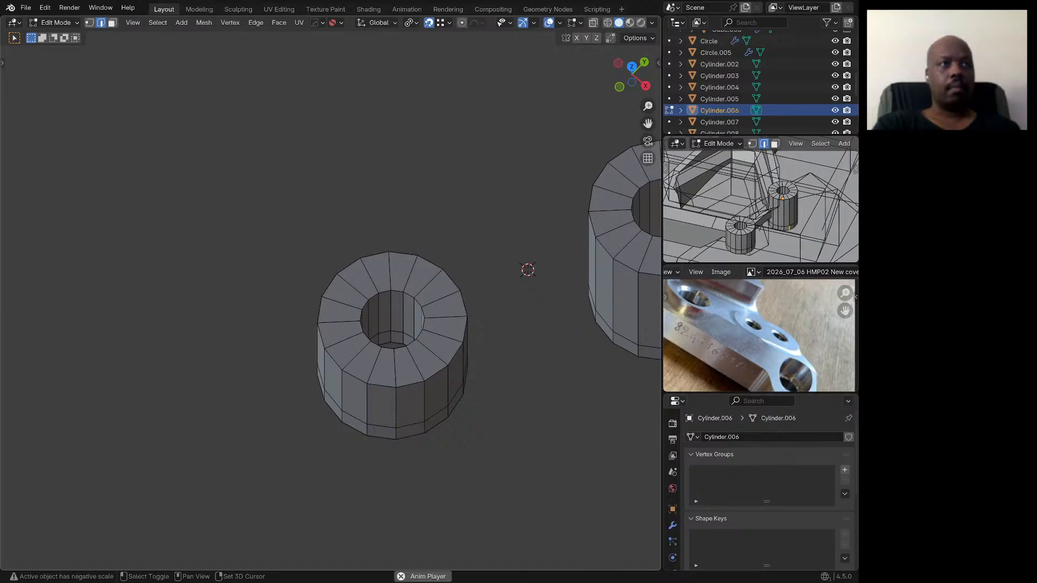
{"action": "left_click", "coordinate": [424, 428], "text": "shift"}
{"action": "key", "text": "f"}
{"action": "scroll", "coordinate": [403, 432], "scroll_direction": "down", "scroll_amount": 4}
{"action": "middle_click_drag", "start_coordinate": [403, 432], "coordinate": [534, 376]}
{"action": "scroll", "coordinate": [503, 359], "scroll_direction": "down", "scroll_amount": 2}
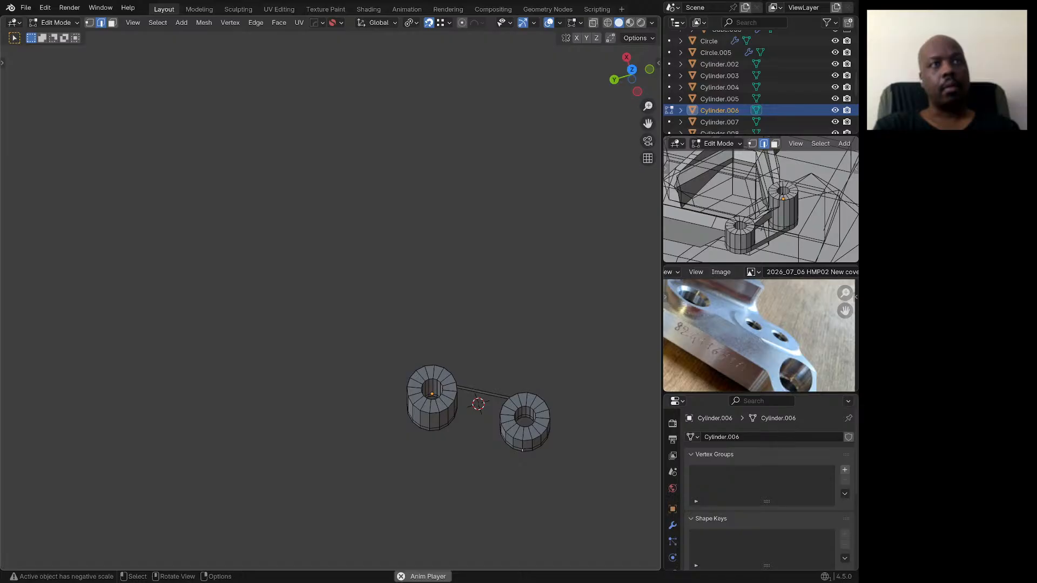
Step: Fill a second connecting face between the vertical bottom-band edges on the opposite side of the two cylinders
{"action": "mouse_move", "coordinate": [523, 450]}
{"action": "middle_mouse_down"}
{"action": "mouse_move", "coordinate": [524, 466]}
{"action": "mouse_move", "coordinate": [522, 450]}
{"action": "middle_mouse_up"}
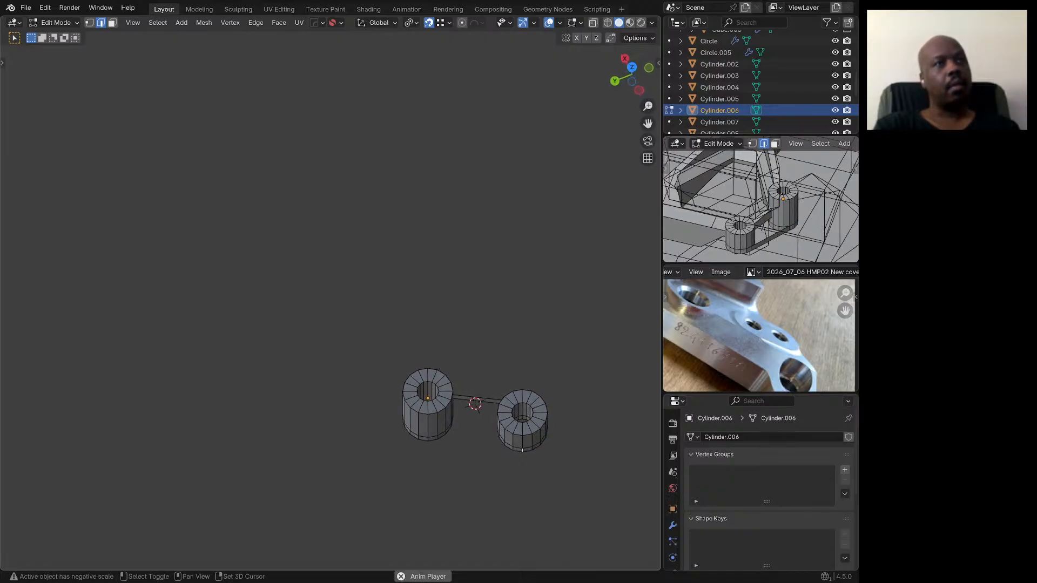
{"action": "key", "text": "f"}
{"action": "middle_click_drag", "start_coordinate": [418, 438], "coordinate": [431, 459]}
{"action": "scroll", "coordinate": [430, 455], "scroll_direction": "up", "scroll_amount": 4}
{"action": "scroll", "coordinate": [431, 459], "scroll_direction": "up", "scroll_amount": 3}
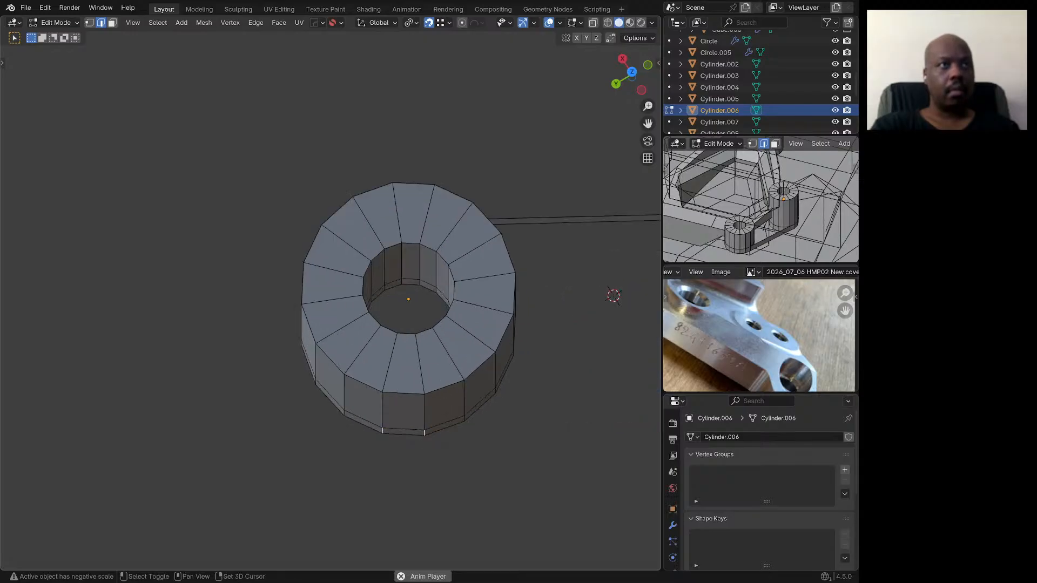
{"action": "scroll", "coordinate": [390, 417], "scroll_direction": "down", "scroll_amount": 3}
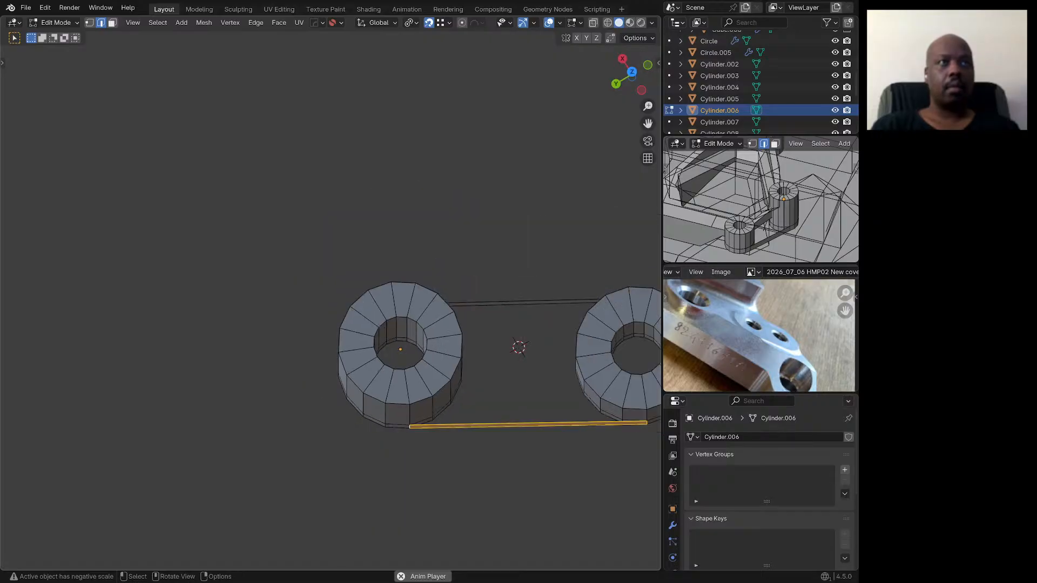
Step: Return to the full scene and examine how the two connecting faces sit against the bracket body, leaving Edit Mode
{"action": "middle_click_drag", "start_coordinate": [390, 417], "coordinate": [384, 431]}
{"action": "key", "text": "KP_Divide"}
{"action": "scroll", "coordinate": [475, 411], "scroll_direction": "down", "scroll_amount": 1}
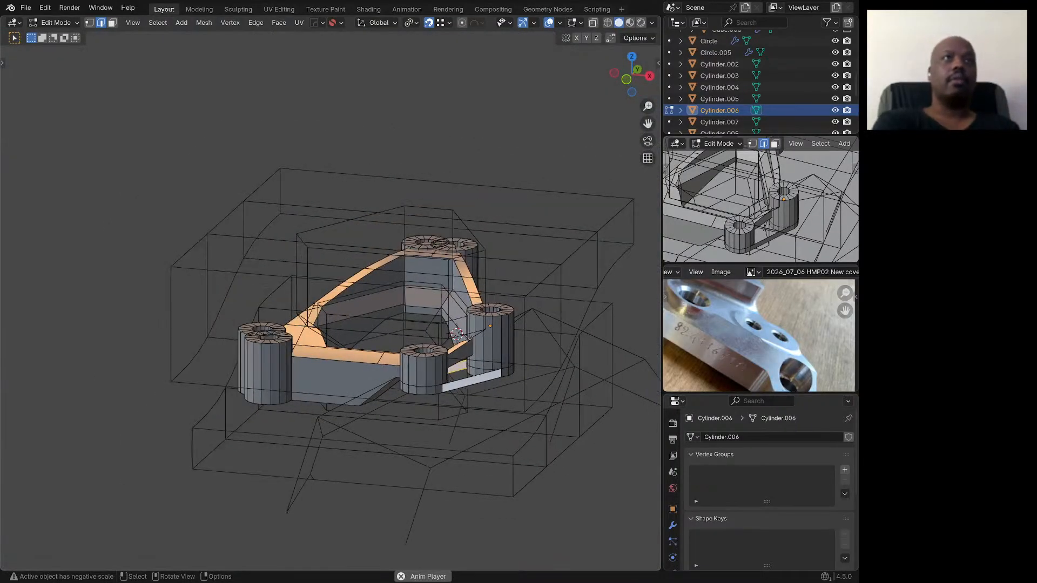
{"action": "middle_click_drag", "start_coordinate": [459, 346], "coordinate": [495, 326]}
{"action": "scroll", "coordinate": [438, 386], "scroll_direction": "up", "scroll_amount": 2}
{"action": "scroll", "coordinate": [528, 364], "scroll_direction": "down", "scroll_amount": 1}
{"action": "scroll", "coordinate": [485, 365], "scroll_direction": "down", "scroll_amount": 2}
{"action": "scroll", "coordinate": [512, 327], "scroll_direction": "up", "scroll_amount": 3}
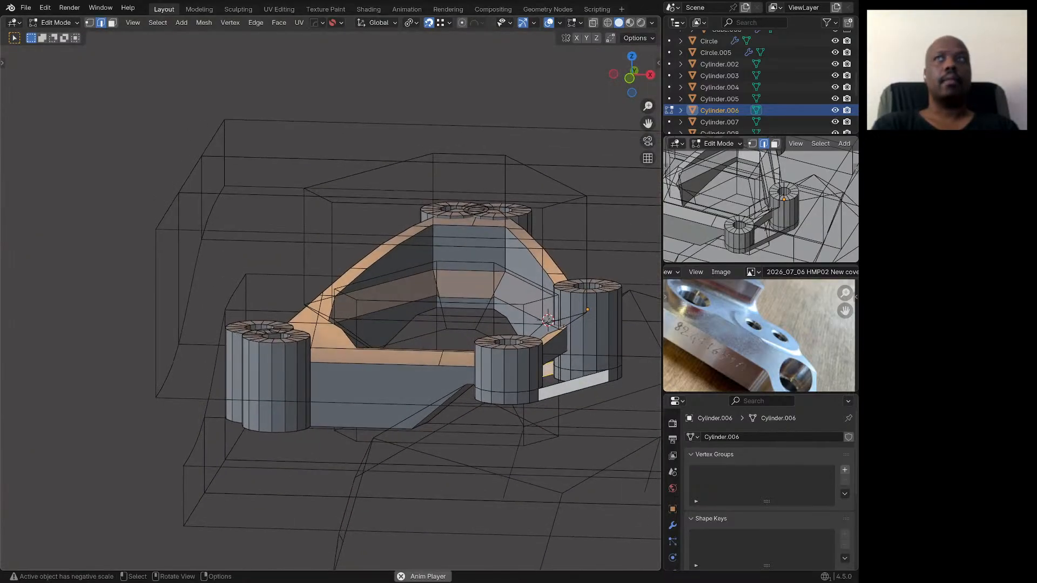
{"action": "scroll", "coordinate": [385, 397], "scroll_direction": "down", "scroll_amount": 3}
{"action": "middle_click_drag", "start_coordinate": [385, 397], "coordinate": [363, 386]}
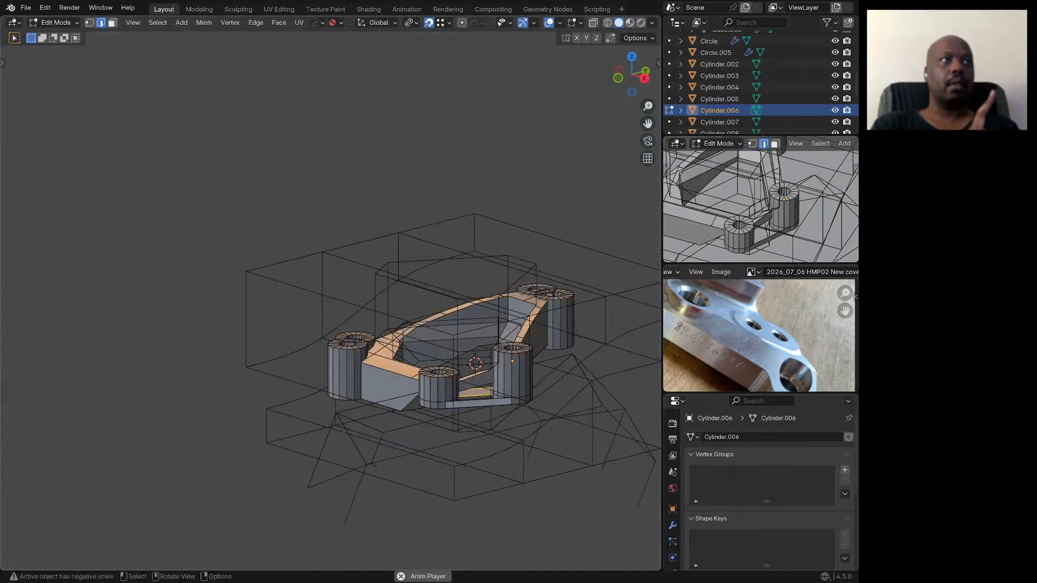
{"action": "key", "text": "Tab"}
Step: Try to raise the large upper cutter Cube by about 8 mm along the global Z axis
{"action": "left_click", "coordinate": [389, 383]}
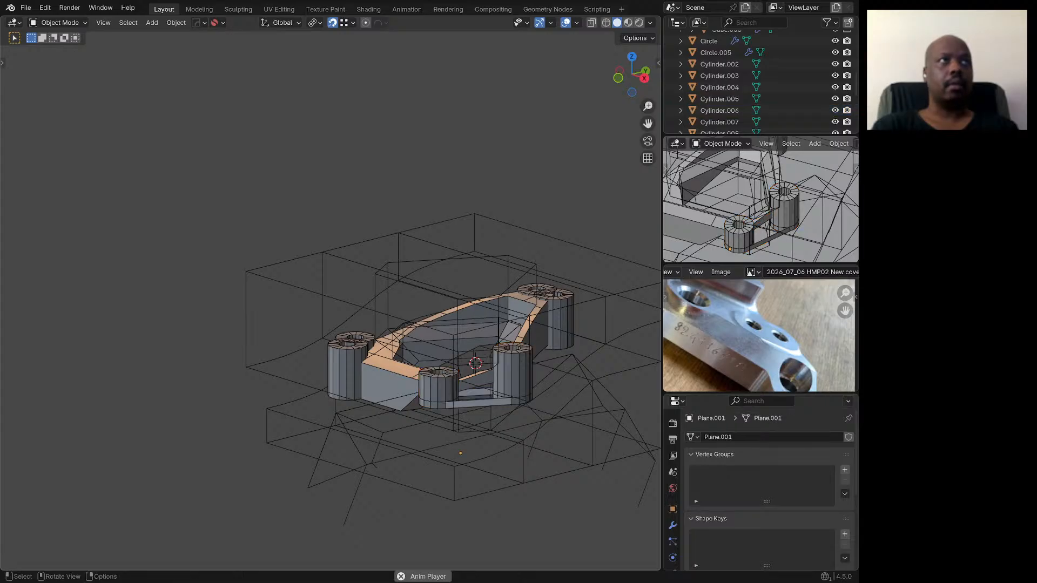
{"action": "left_click", "coordinate": [376, 304]}
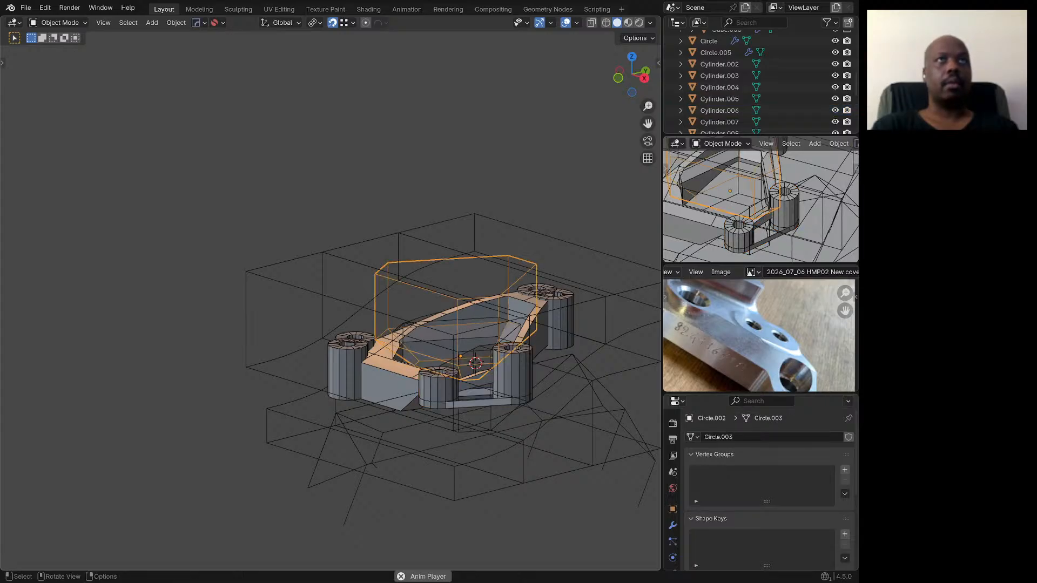
{"action": "key", "text": "ctrl+z"}
{"action": "scroll", "coordinate": [465, 346], "scroll_direction": "down", "scroll_amount": 3}
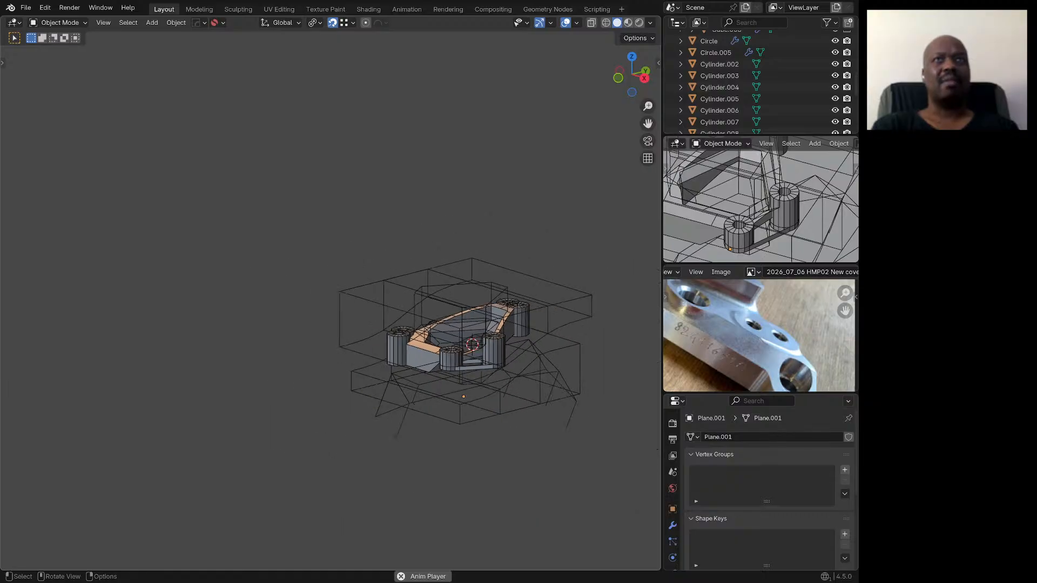
{"action": "left_click", "coordinate": [397, 277]}
{"action": "scroll", "coordinate": [464, 335], "scroll_direction": "up", "scroll_amount": 3}
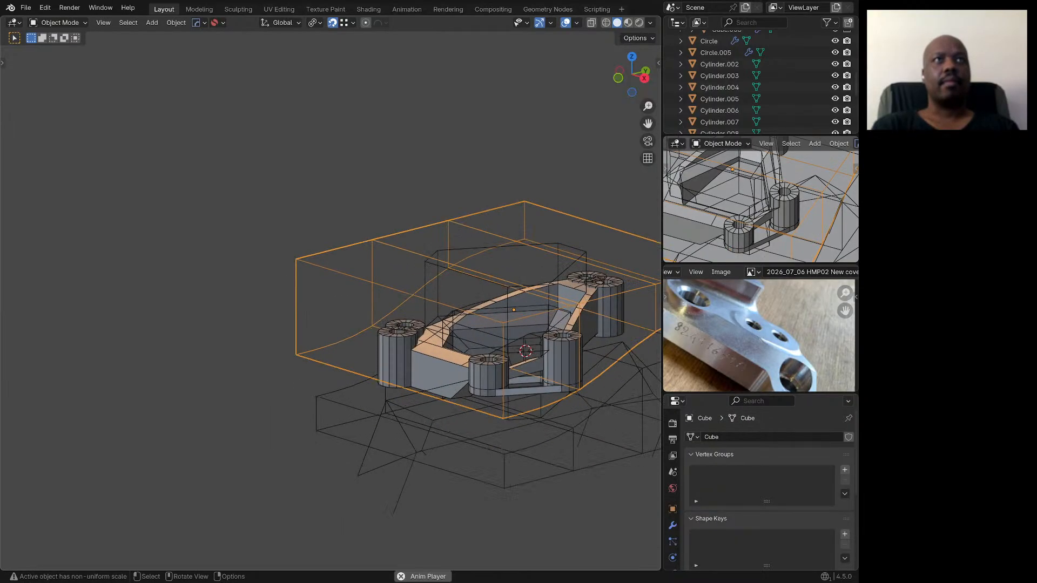
{"action": "key", "text": "g"}
{"action": "key", "text": "z"}
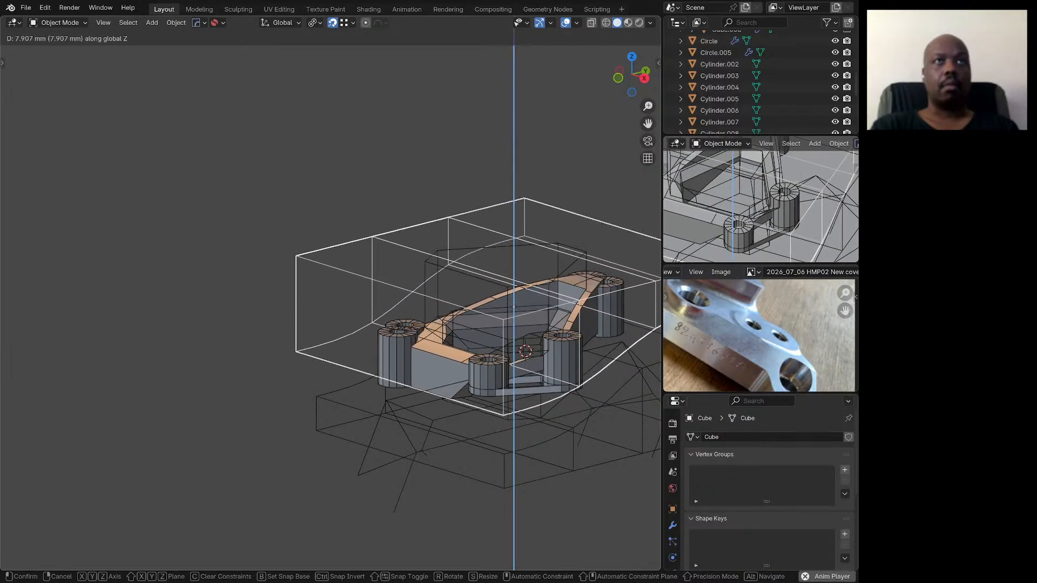
{"action": "key", "text": "Return"}
Step: Try to scale the outer pocket cutter Circle.002 down to about 0.95 in top view
{"action": "middle_click_drag", "start_coordinate": [520, 268], "coordinate": [570, 326]}
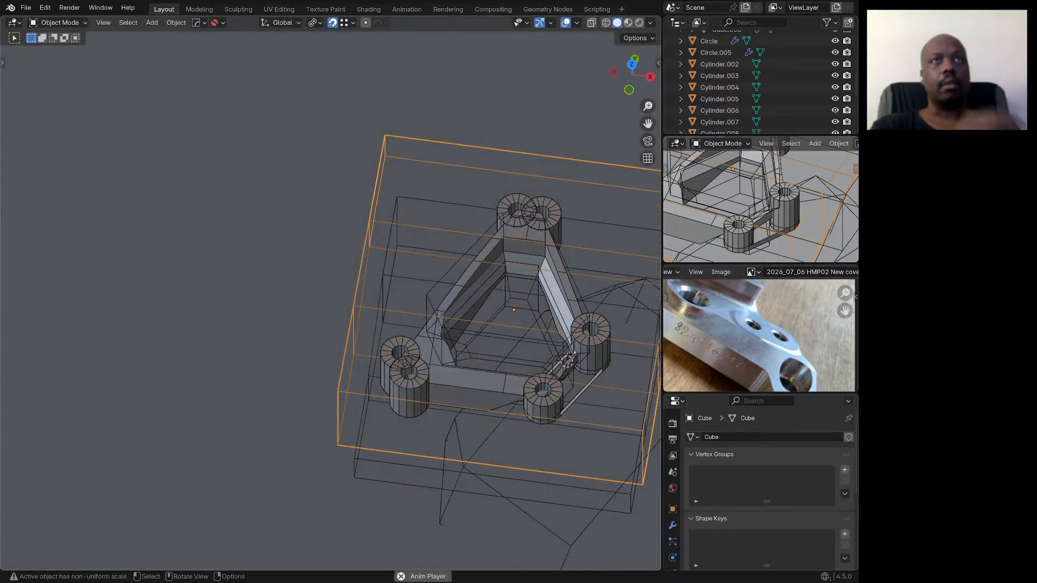
{"action": "scroll", "coordinate": [570, 326], "scroll_direction": "up", "scroll_amount": 2}
{"action": "left_click", "coordinate": [576, 363]}
{"action": "middle_click_drag", "start_coordinate": [577, 363], "coordinate": [579, 346]}
{"action": "key", "text": "KP_7"}
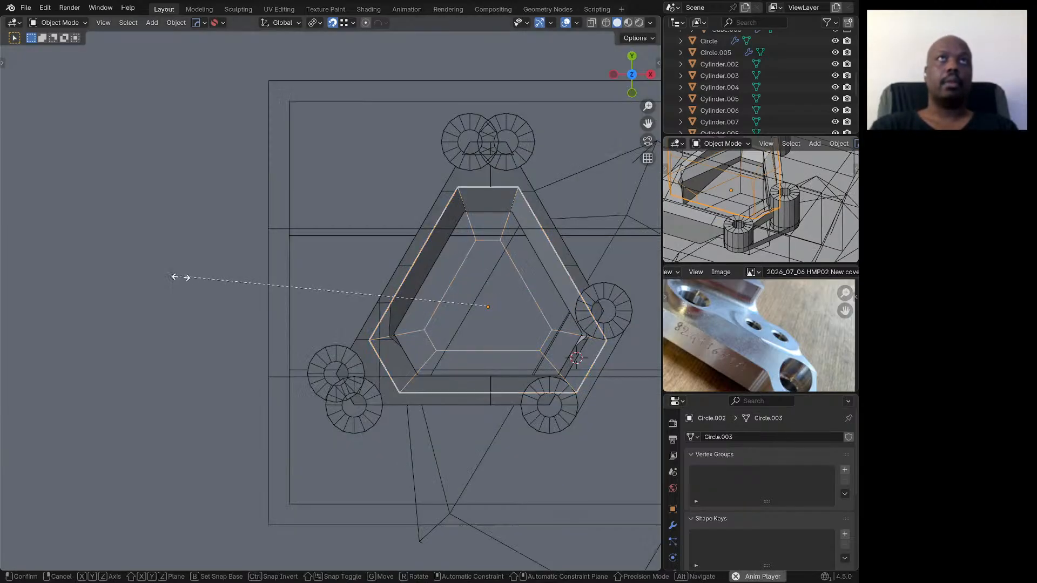
{"action": "key", "text": "s"}
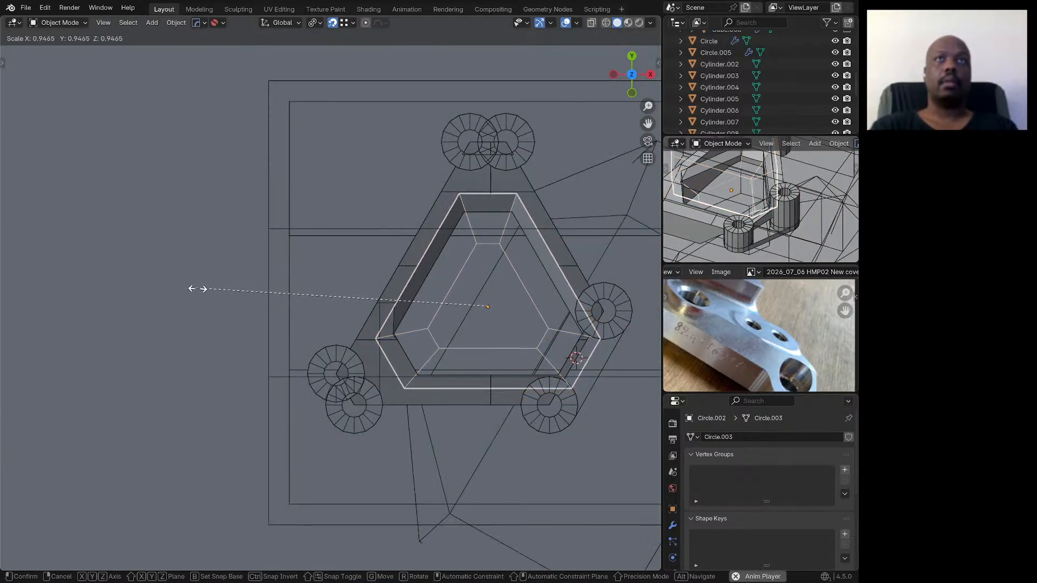
{"action": "right_click", "coordinate": [214, 294]}
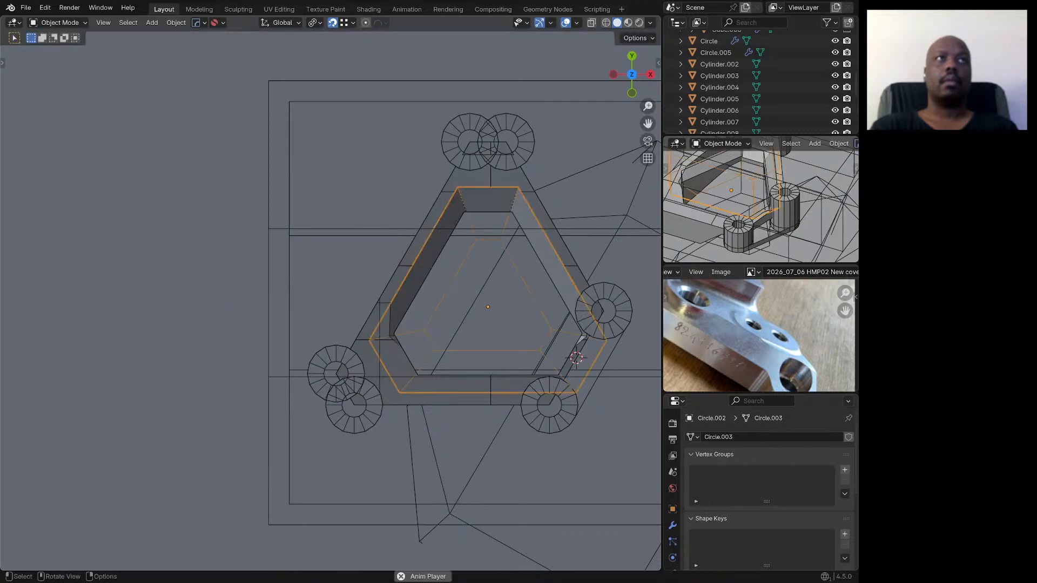
Step: Scale the inner pocket cutter Circle.001 down to about 0.91 in top view
{"action": "middle_click_drag", "start_coordinate": [214, 294], "coordinate": [204, 242]}
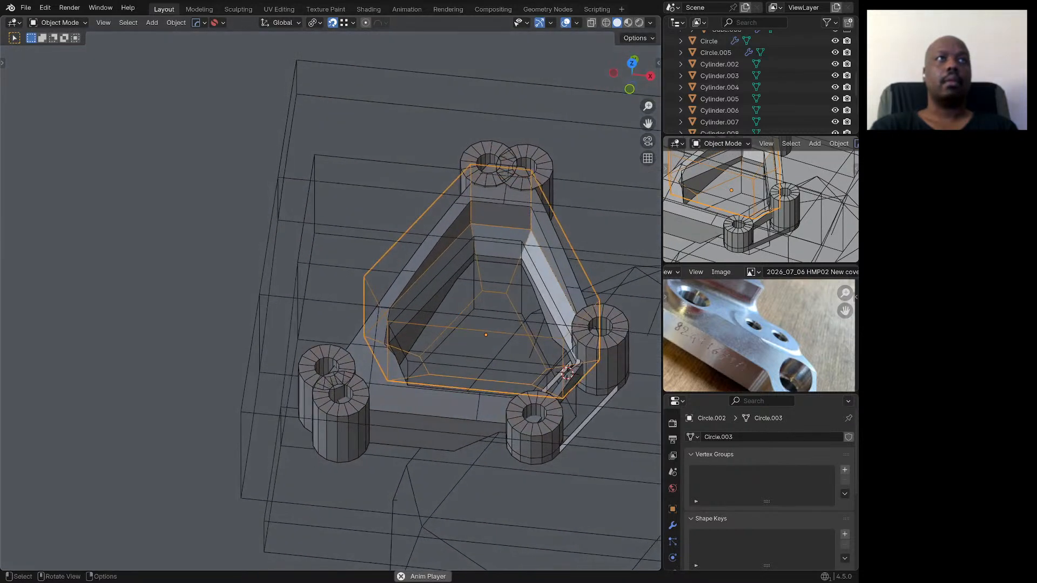
{"action": "left_click", "coordinate": [390, 346]}
{"action": "key", "text": "KP_7"}
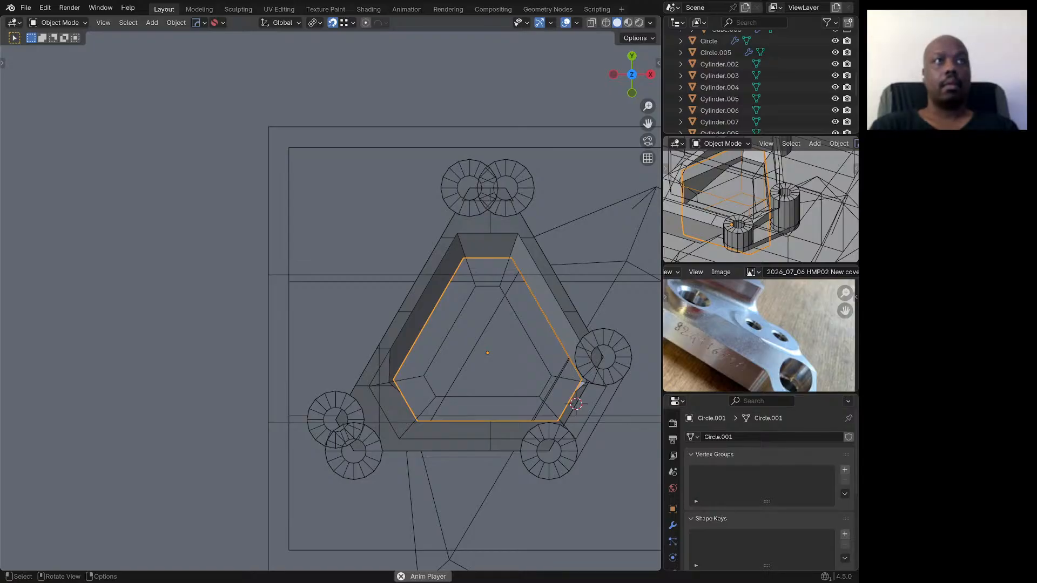
{"action": "key", "text": "s"}
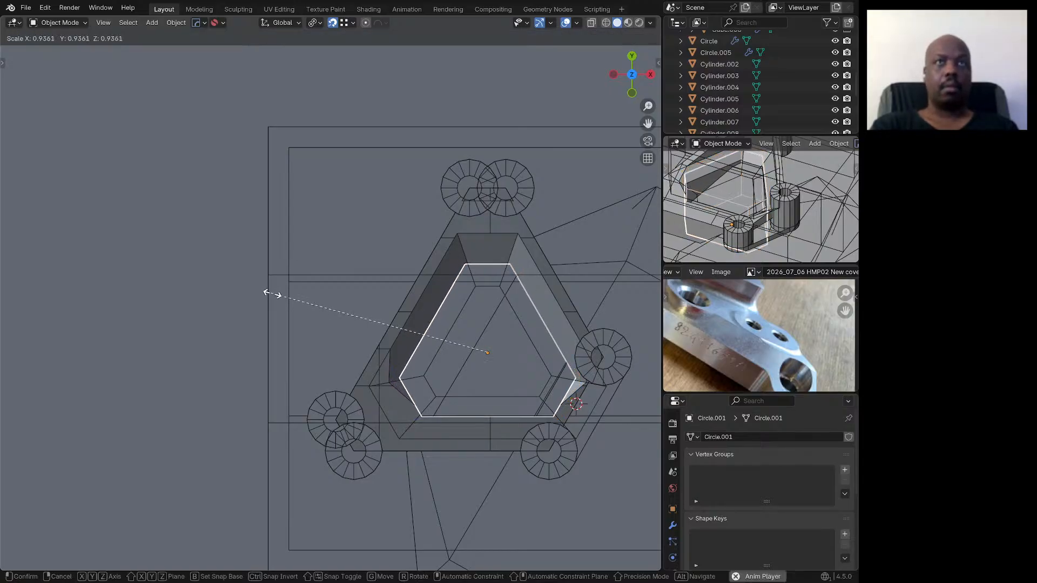
{"action": "left_click", "coordinate": [277, 297]}
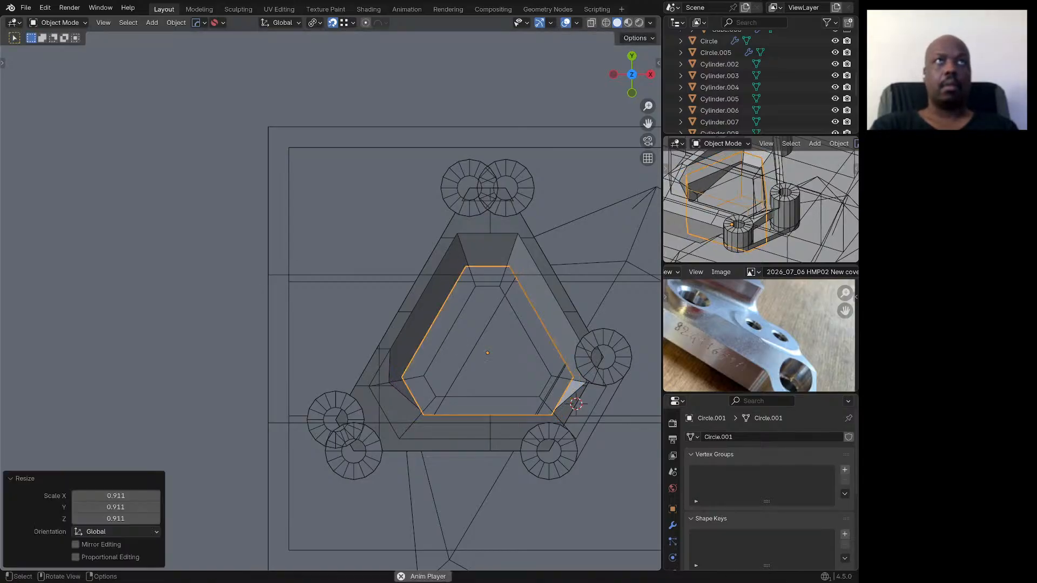
{"action": "middle_click_drag", "start_coordinate": [277, 296], "coordinate": [247, 208]}
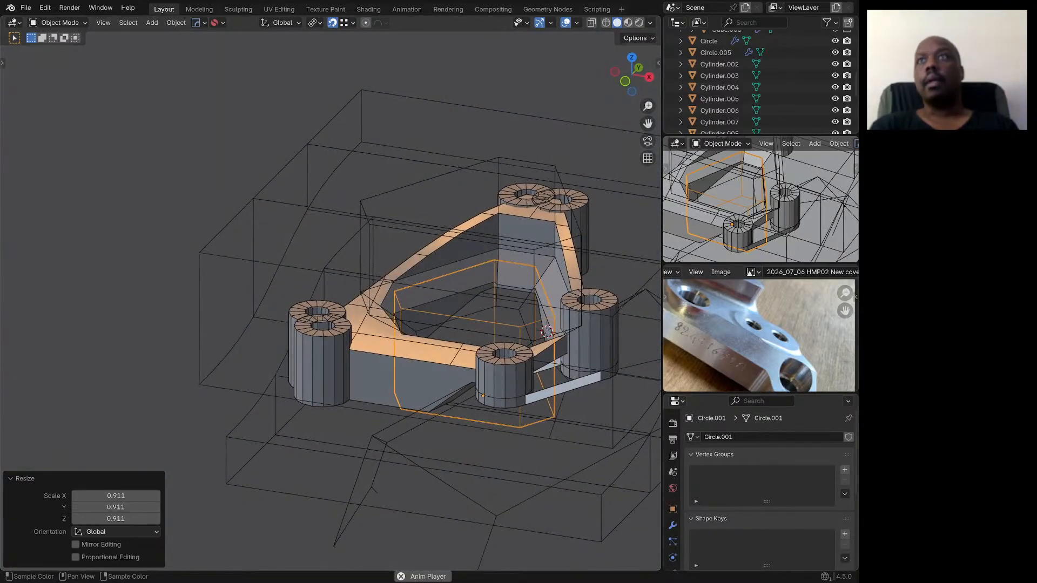
Step: Browse the reference photo board and examine the close-up of the machined bracket's pocket interior
{"action": "scroll", "coordinate": [787, 354], "scroll_direction": "down", "scroll_amount": 2}
{"action": "scroll", "coordinate": [761, 335], "scroll_direction": "down", "scroll_amount": 3}
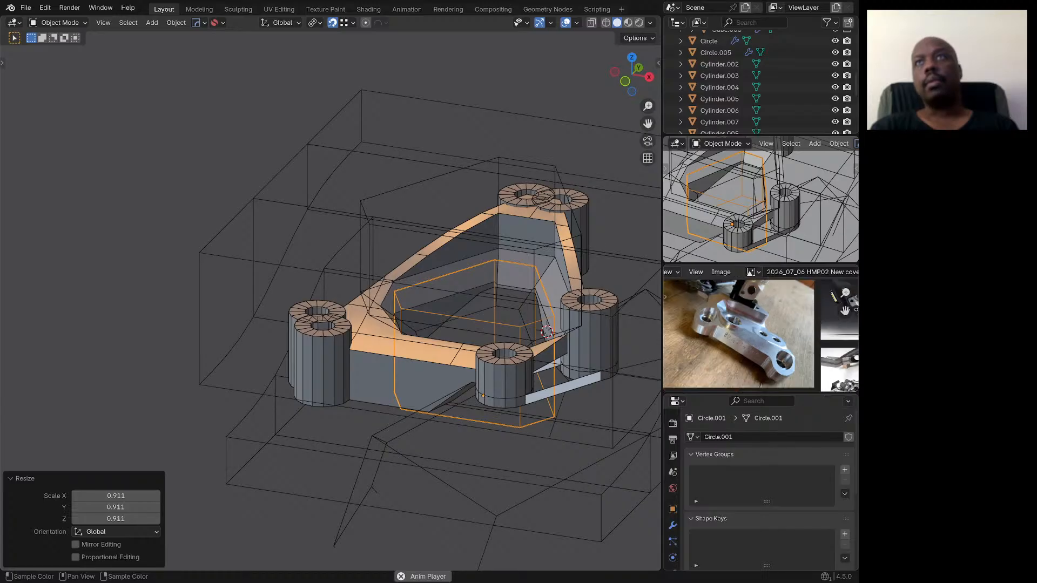
{"action": "middle_click_drag", "start_coordinate": [753, 367], "coordinate": [796, 313]}
{"action": "scroll", "coordinate": [767, 464], "scroll_direction": "down", "scroll_amount": 2}
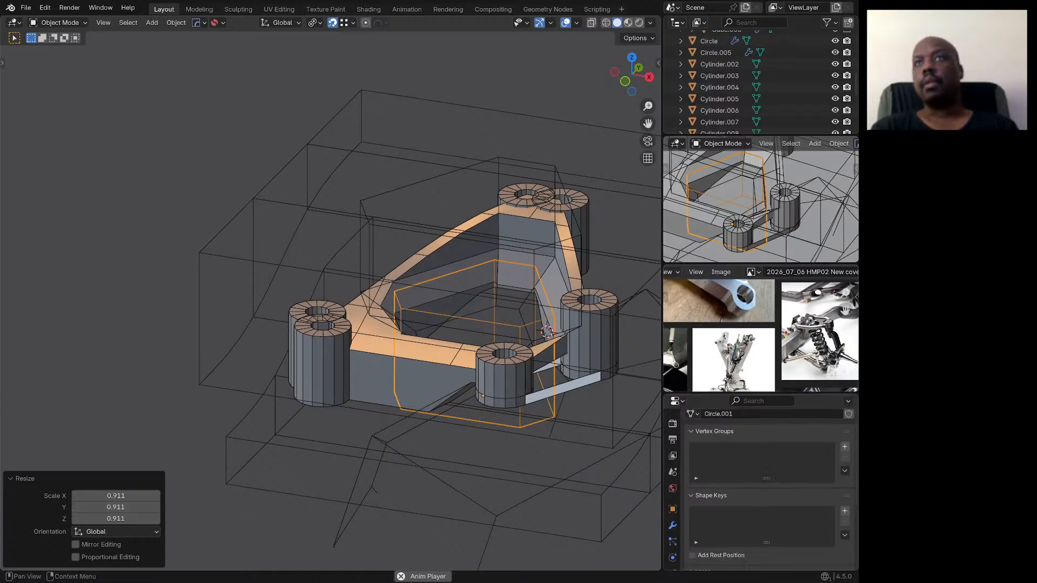
{"action": "scroll", "coordinate": [760, 327], "scroll_direction": "up", "scroll_amount": 2}
{"action": "scroll", "coordinate": [845, 309], "scroll_direction": "down", "scroll_amount": 4}
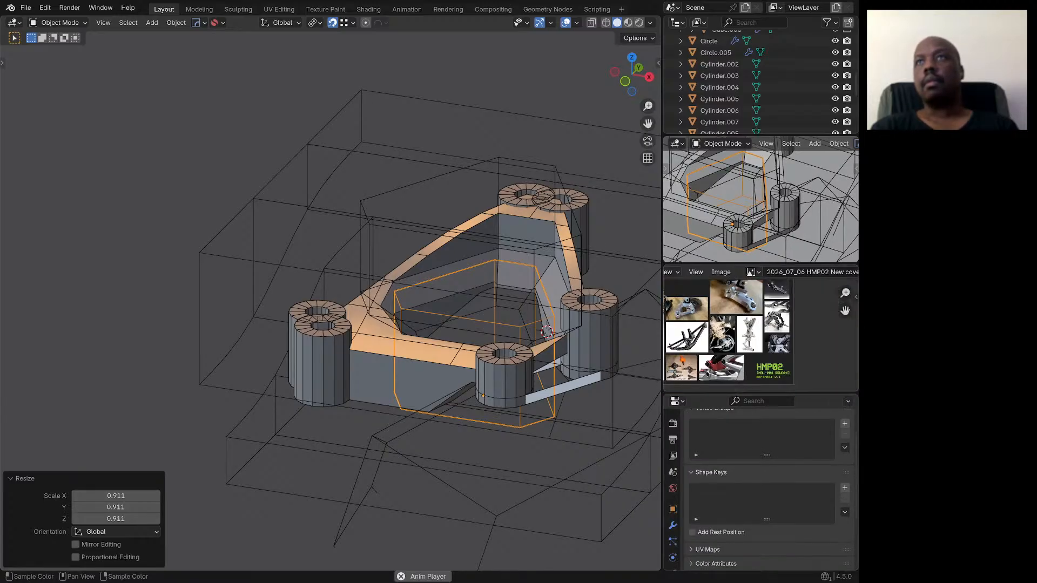
{"action": "scroll", "coordinate": [845, 311], "scroll_direction": "up", "scroll_amount": 4}
{"action": "scroll", "coordinate": [845, 310], "scroll_direction": "up", "scroll_amount": 4}
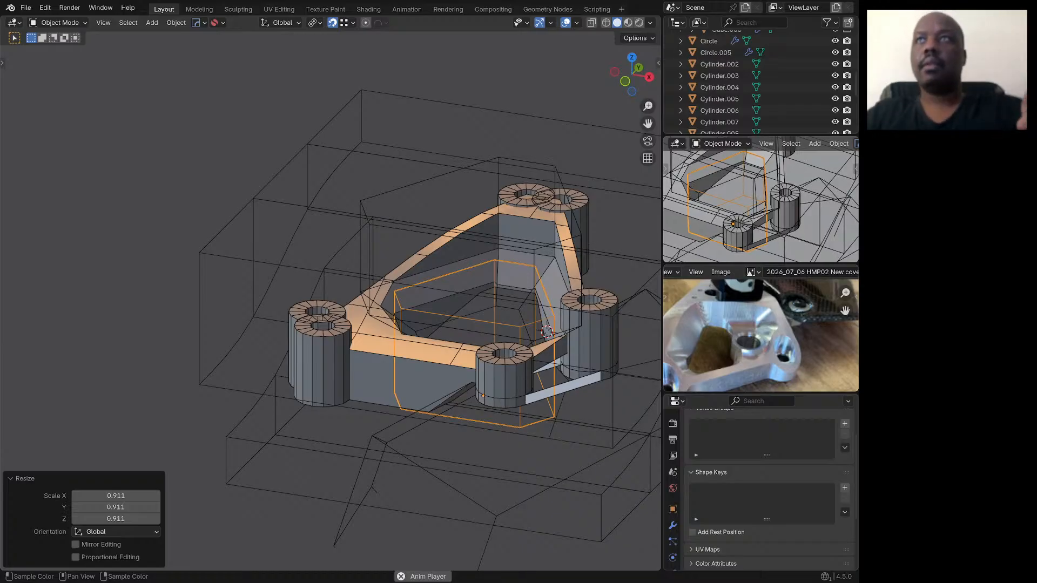
Step: Examine the resized inner cutter against the bracket's pocket walls and corner cylinders from several angles
{"action": "scroll", "coordinate": [452, 300], "scroll_direction": "down", "scroll_amount": 3}
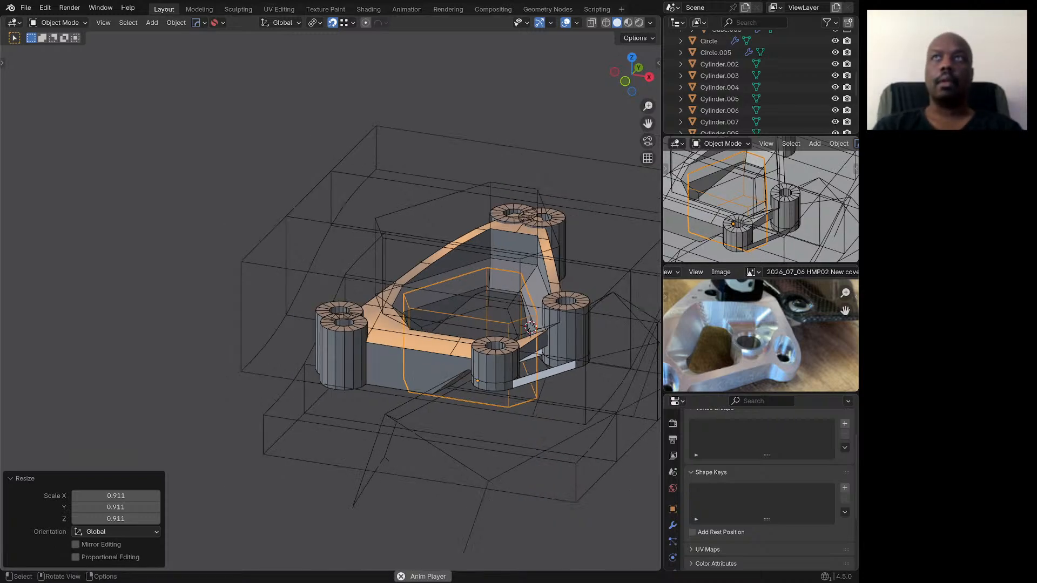
{"action": "middle_click_drag", "start_coordinate": [453, 300], "coordinate": [383, 289]}
{"action": "scroll", "coordinate": [478, 373], "scroll_direction": "down", "scroll_amount": 1}
{"action": "scroll", "coordinate": [468, 345], "scroll_direction": "up", "scroll_amount": 3}
{"action": "scroll", "coordinate": [475, 367], "scroll_direction": "up", "scroll_amount": 3}
{"action": "middle_click_drag", "start_coordinate": [475, 367], "coordinate": [573, 391]}
{"action": "scroll", "coordinate": [525, 357], "scroll_direction": "down", "scroll_amount": 3}
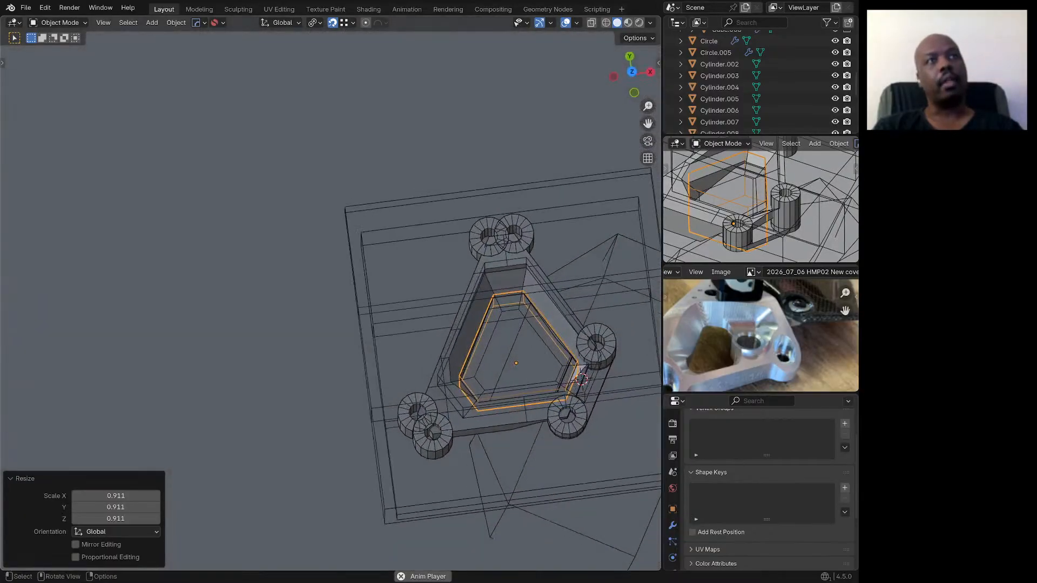
{"action": "scroll", "coordinate": [540, 351], "scroll_direction": "up", "scroll_amount": 2}
{"action": "middle_click_drag", "start_coordinate": [540, 351], "coordinate": [566, 268]}
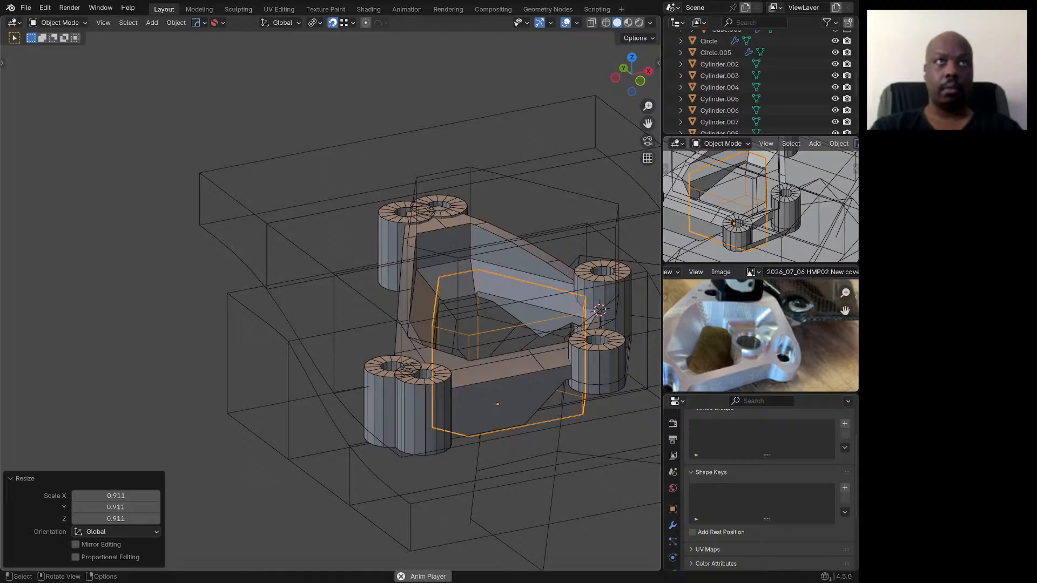
Step: Add one horizontal loop cut around the side walls of the inner pocket cutter, slid up to a factor of about 0.72
{"action": "key", "text": "Tab"}
{"action": "key", "text": "ctrl+r"}
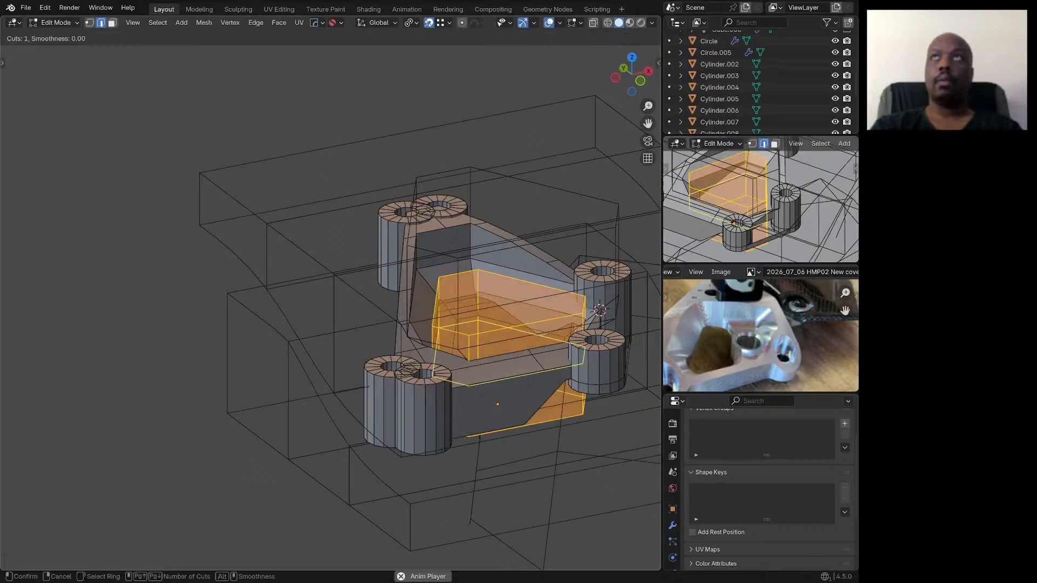
{"action": "left_click", "coordinate": [587, 331]}
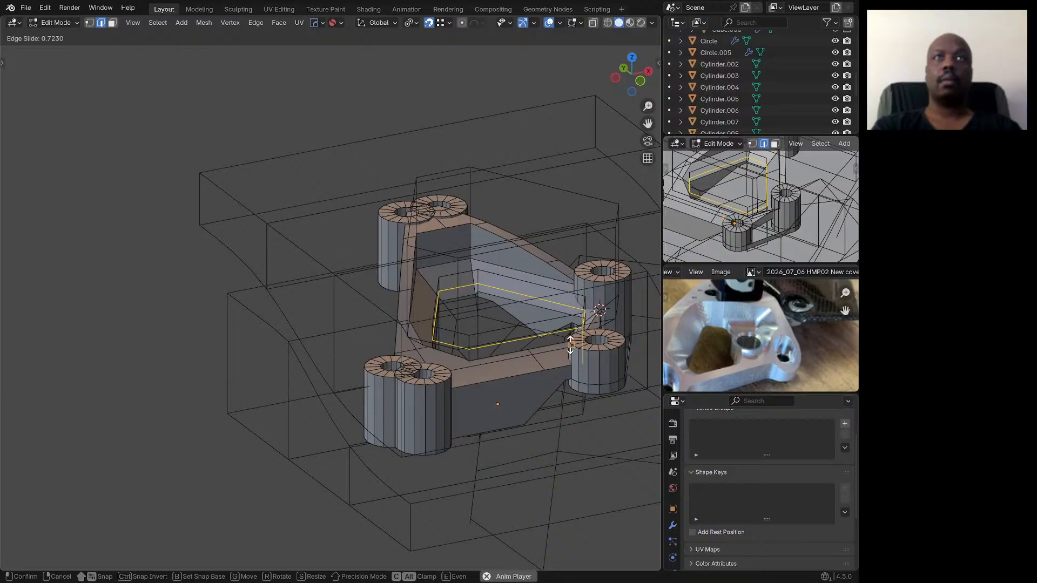
{"action": "left_click", "coordinate": [572, 344]}
{"action": "middle_click_drag", "start_coordinate": [572, 344], "coordinate": [642, 339]}
{"action": "scroll", "coordinate": [641, 339], "scroll_direction": "up", "scroll_amount": 2}
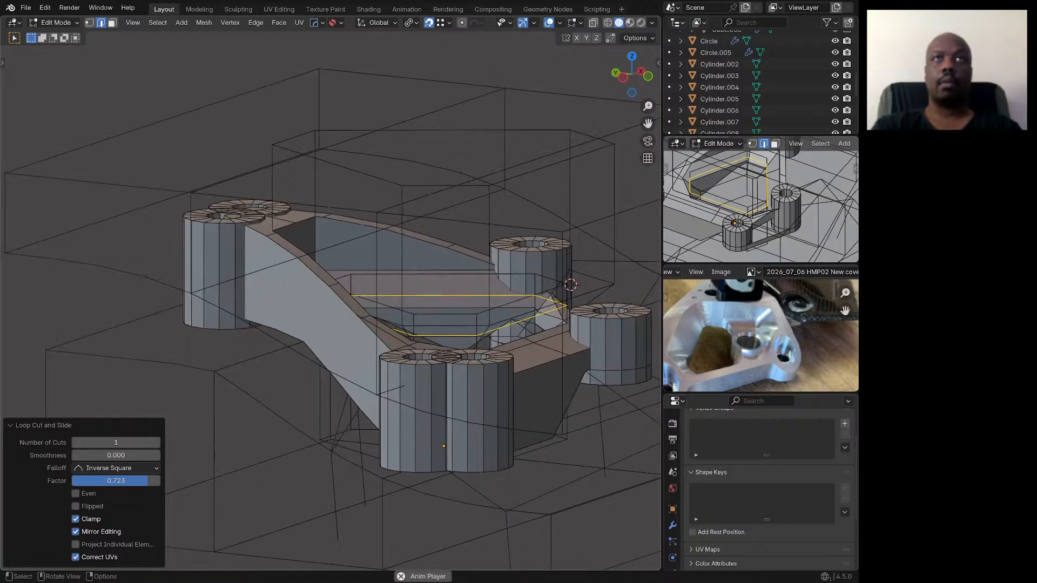
{"action": "scroll", "coordinate": [641, 339], "scroll_direction": "down", "scroll_amount": 2}
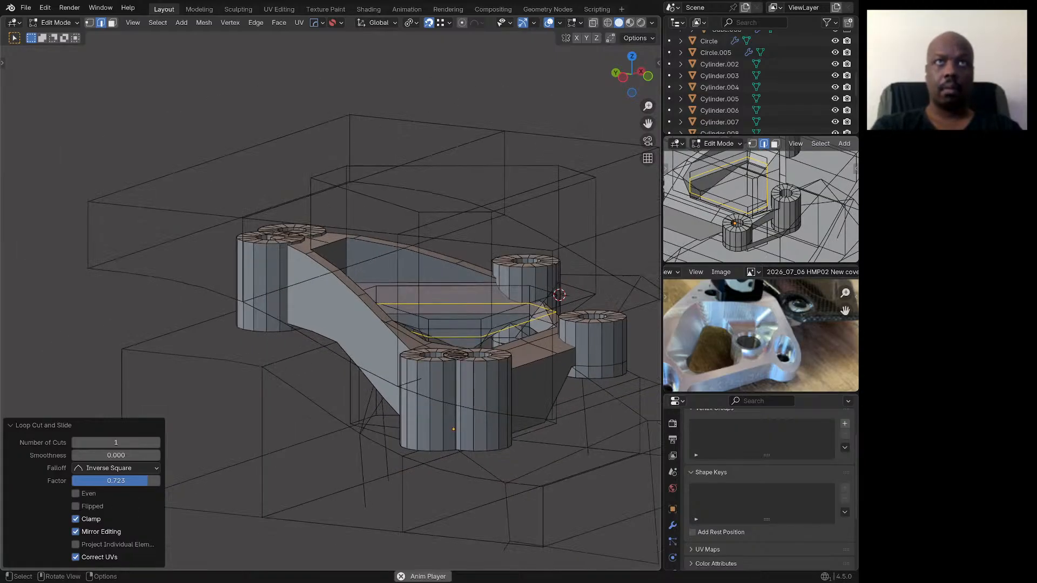
Step: Add a horizontal loop cut around the outer wall of the shorter corner cylinder in Cylinder.006, above its bottom band
{"action": "key", "text": "Tab"}
{"action": "left_click", "coordinate": [594, 346]}
{"action": "key", "text": "Tab"}
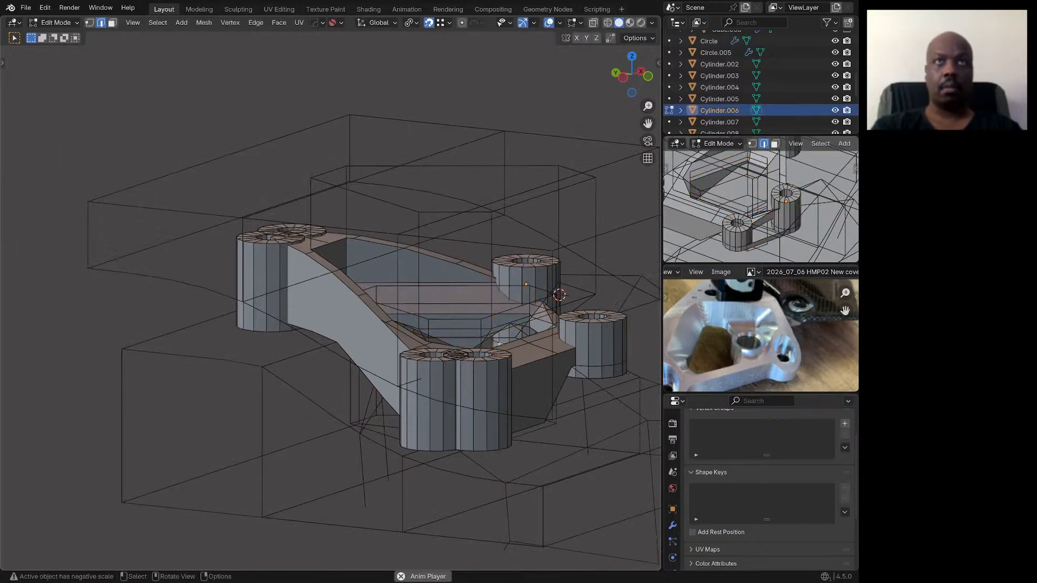
{"action": "key", "text": "ctrl+r"}
{"action": "left_click", "coordinate": [591, 342]}
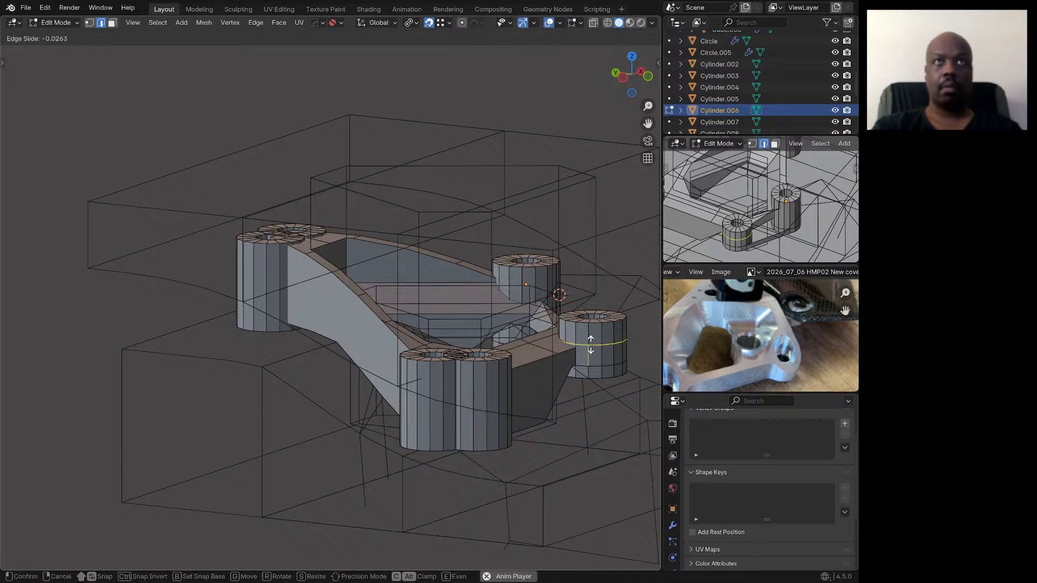
{"action": "left_click", "coordinate": [555, 351]}
{"action": "middle_click_drag", "start_coordinate": [555, 351], "coordinate": [511, 331]}
Step: Lower the inner pocket cutter's new edge loop by about 36.05 mm along the global Z axis
{"action": "key", "text": "Tab"}
{"action": "left_click", "coordinate": [489, 334]}
{"action": "key", "text": "Tab"}
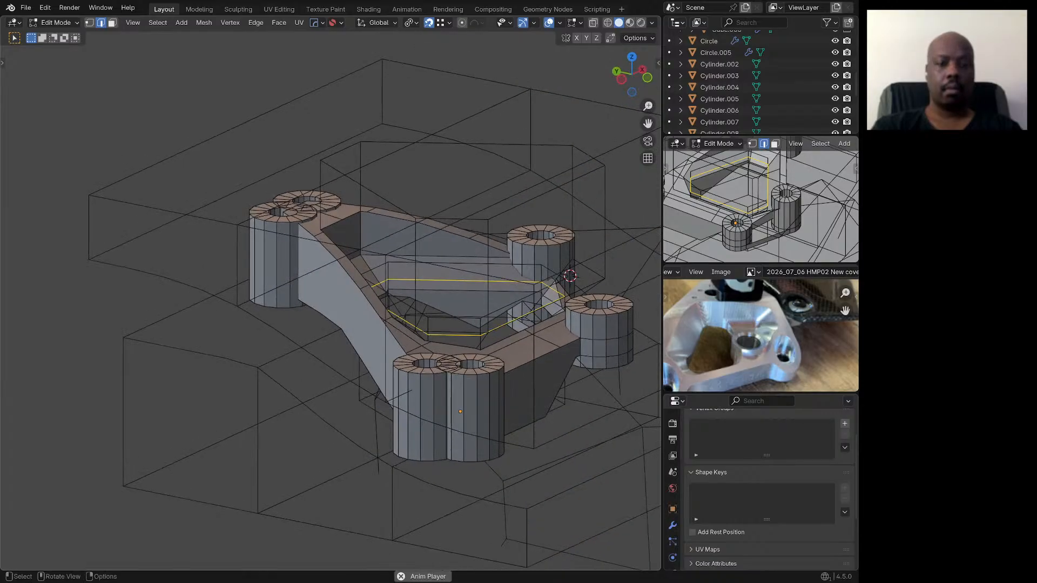
{"action": "key", "text": "g"}
{"action": "key", "text": "z"}
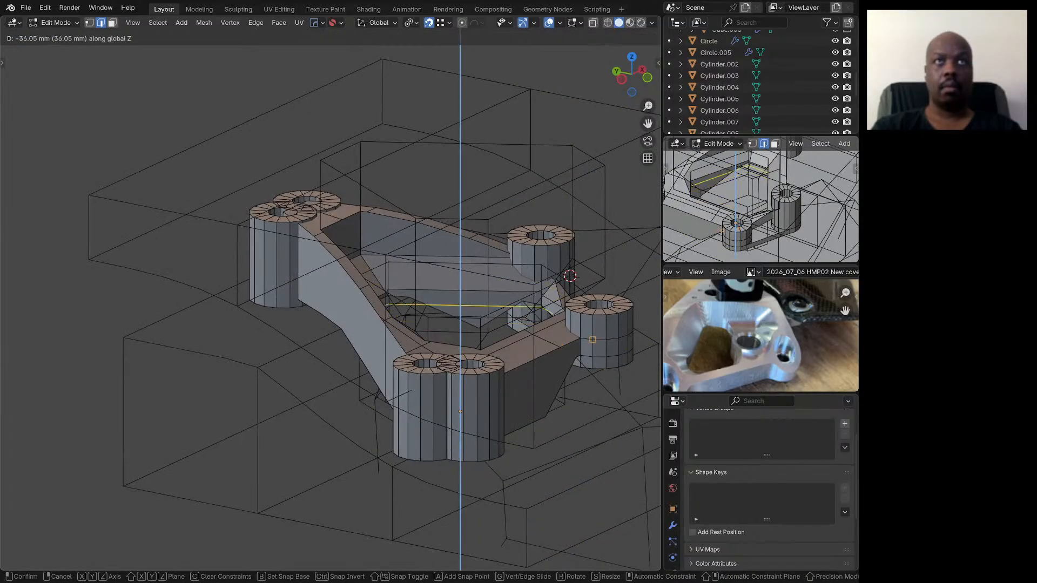
{"action": "left_click", "coordinate": [592, 340]}
{"action": "mouse_move", "coordinate": [592, 340]}
{"action": "middle_mouse_down"}
{"action": "mouse_move", "coordinate": [638, 328]}
{"action": "mouse_move", "coordinate": [599, 360]}
{"action": "mouse_move", "coordinate": [601, 340]}
{"action": "middle_mouse_up"}
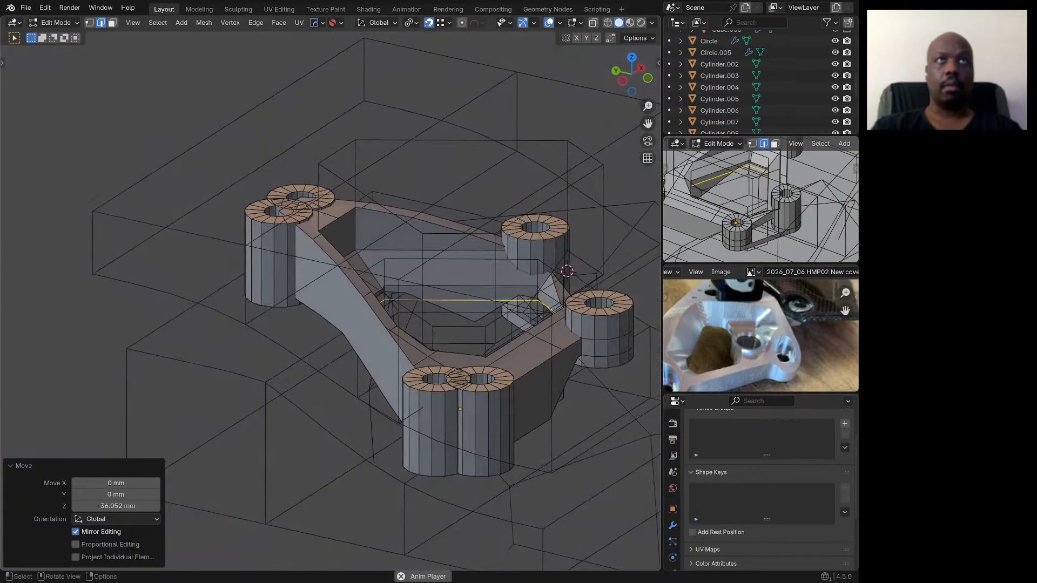
Step: Raise the same cutter loop by about 2.89 mm along Z, aligning it with the nearby corner of the pocket wall
{"action": "scroll", "coordinate": [529, 305], "scroll_direction": "up", "scroll_amount": 8}
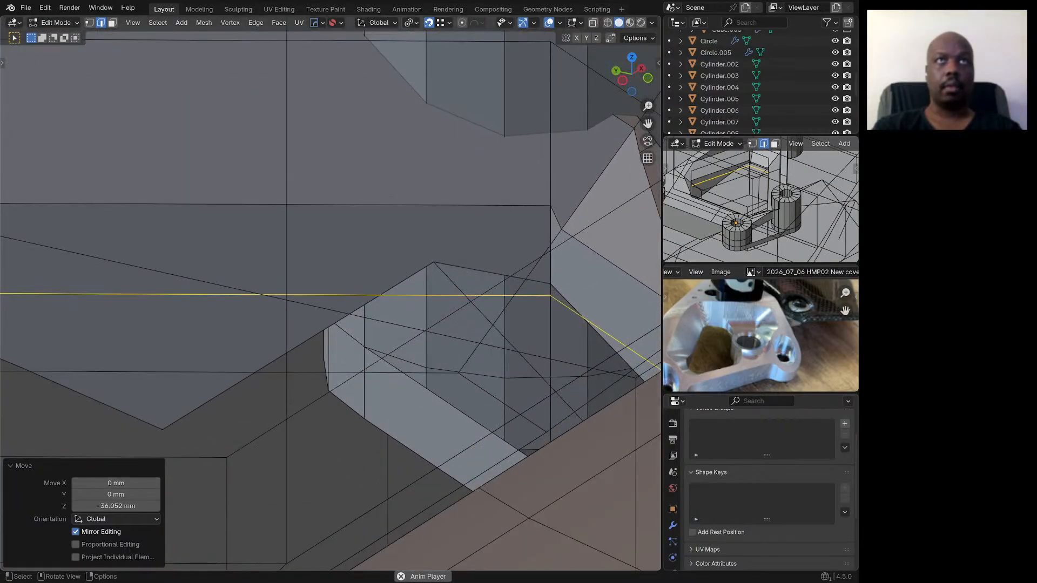
{"action": "key", "text": "g"}
{"action": "key", "text": "z"}
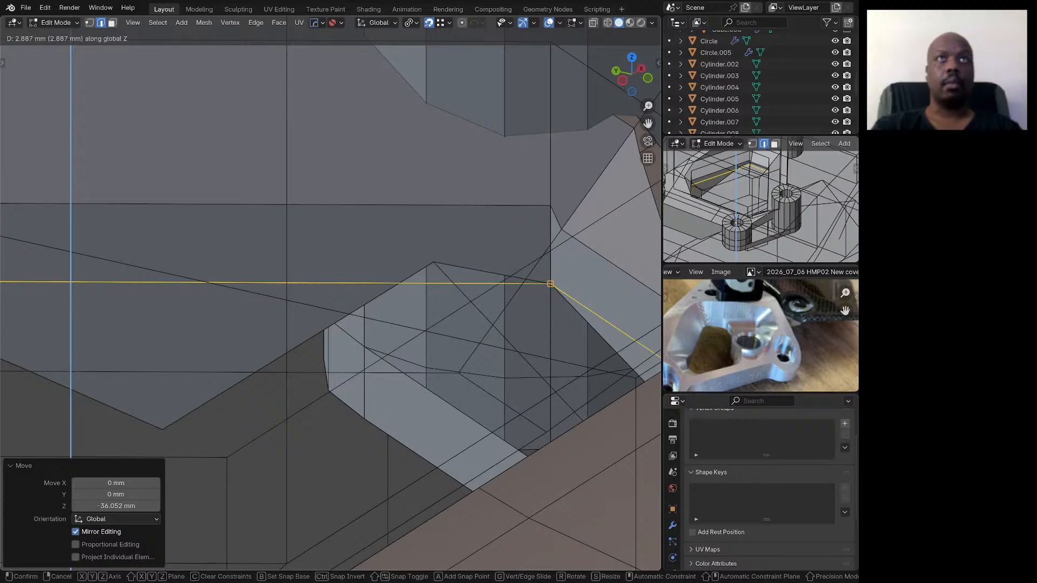
{"action": "key", "text": "Return"}
{"action": "scroll", "coordinate": [330, 295], "scroll_direction": "down", "scroll_amount": 8}
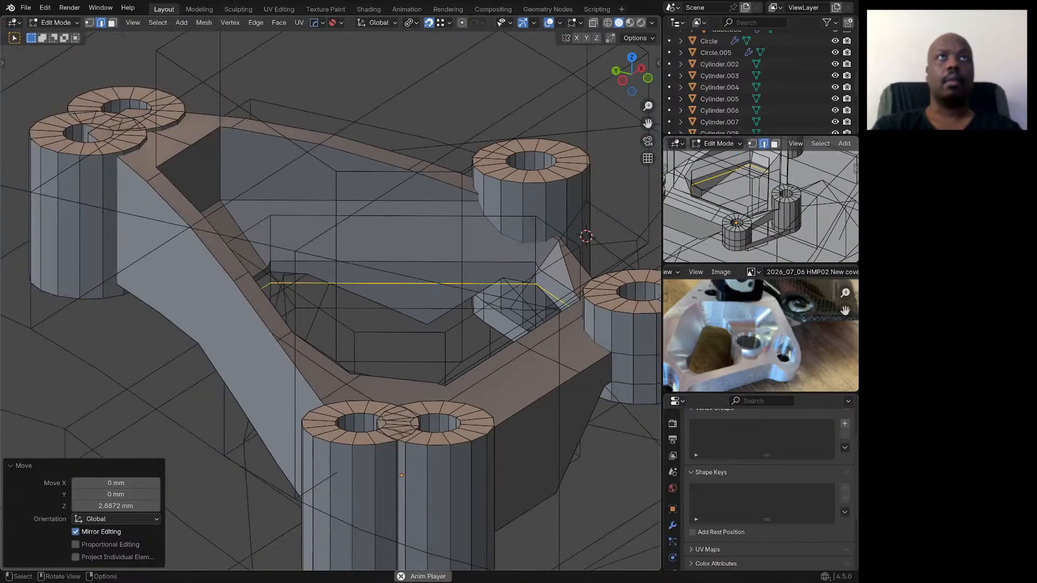
{"action": "scroll", "coordinate": [546, 289], "scroll_direction": "down", "scroll_amount": 2}
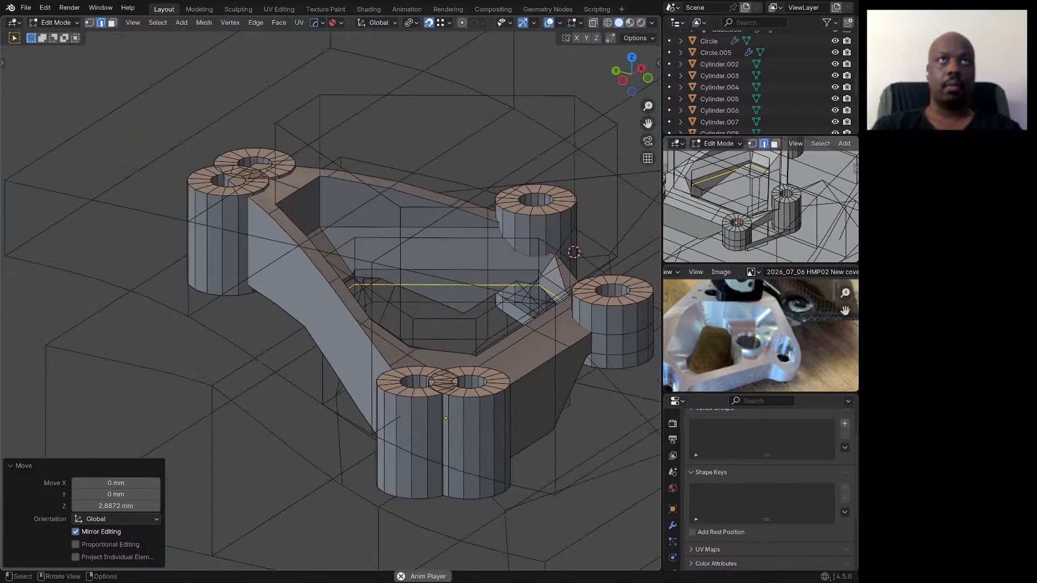
{"action": "scroll", "coordinate": [476, 318], "scroll_direction": "down", "scroll_amount": 2}
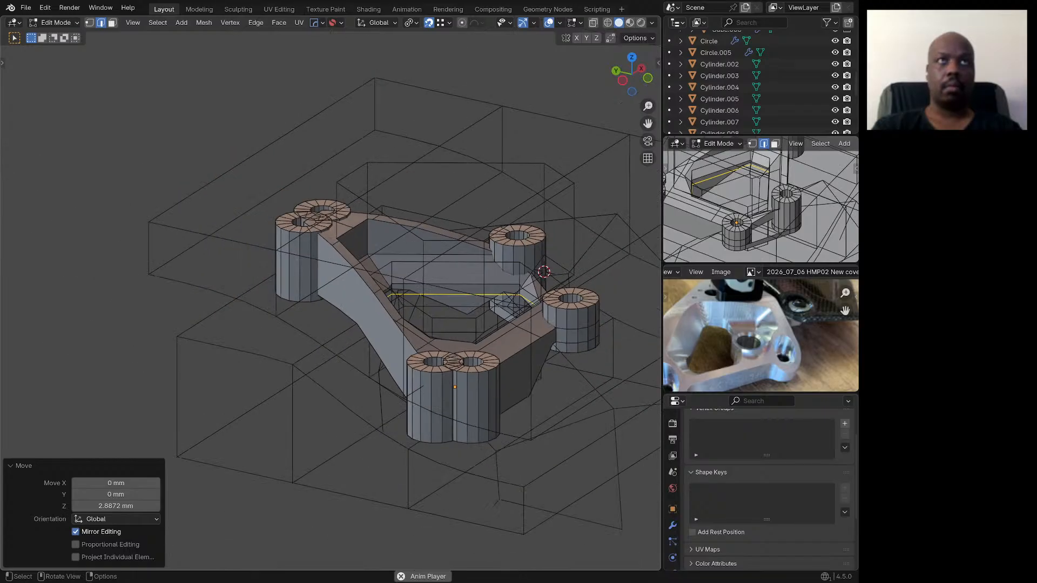
Step: Add a second horizontal loop cut in the cutter's upper wall band and lower it about 23.72 mm along Z
{"action": "scroll", "coordinate": [529, 302], "scroll_direction": "up", "scroll_amount": 4}
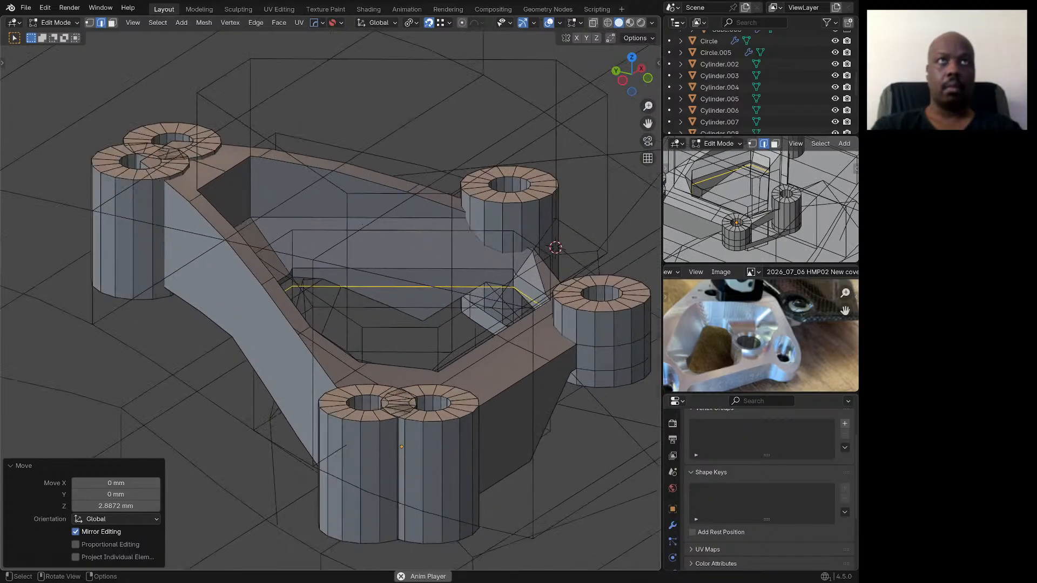
{"action": "key", "text": "ctrl+r"}
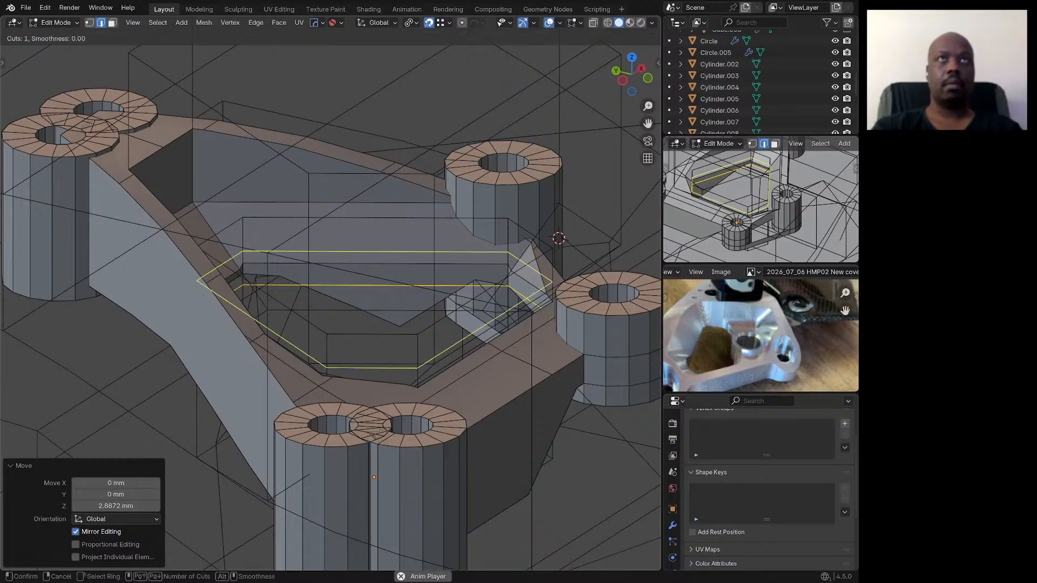
{"action": "left_click", "coordinate": [544, 273]}
{"action": "right_click", "coordinate": [572, 270]}
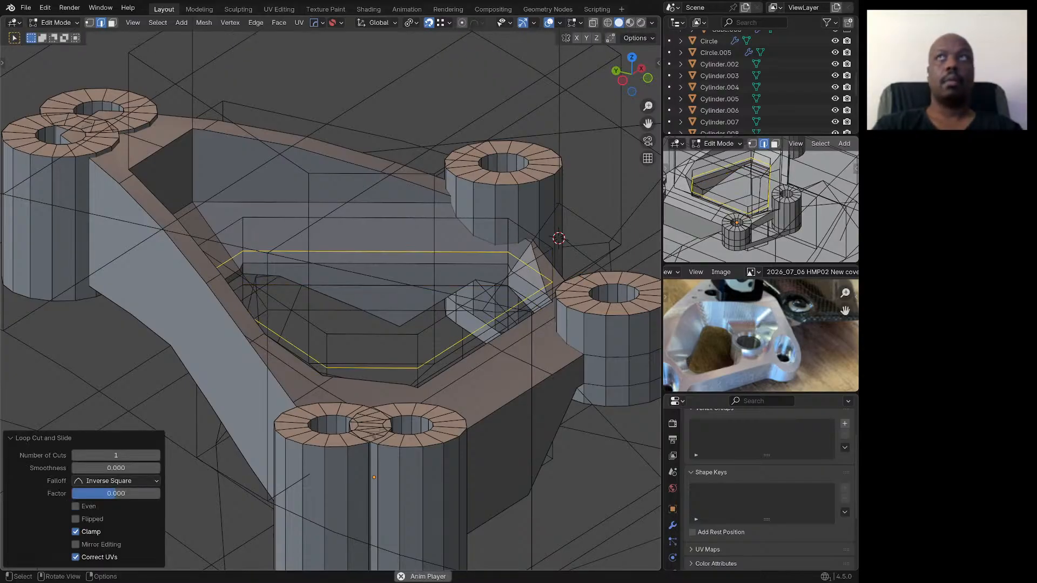
{"action": "key", "text": "g"}
{"action": "key", "text": "z"}
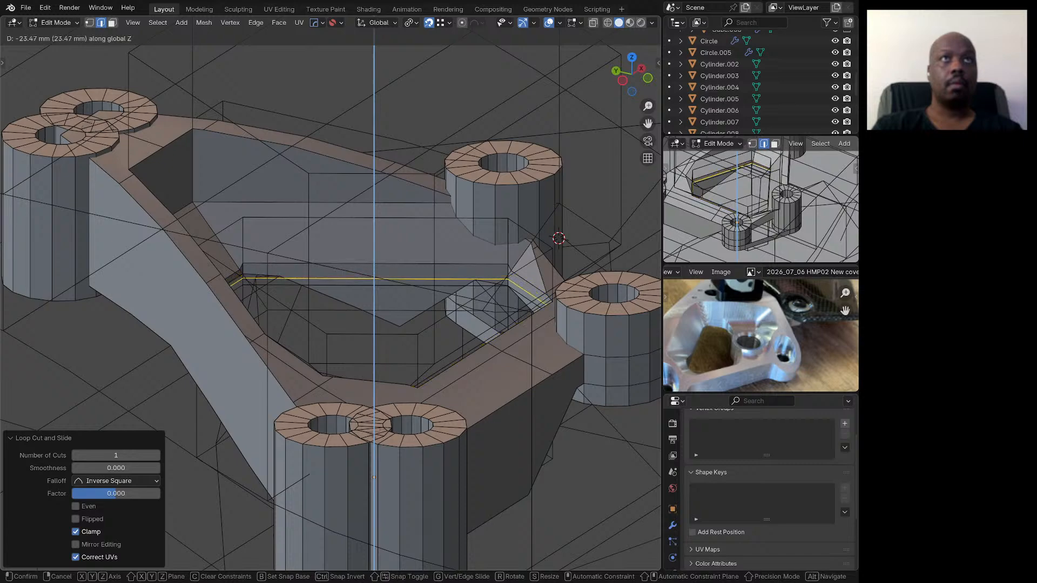
{"action": "key", "text": "Return"}
{"action": "middle_click_drag", "start_coordinate": [324, 292], "coordinate": [389, 298]}
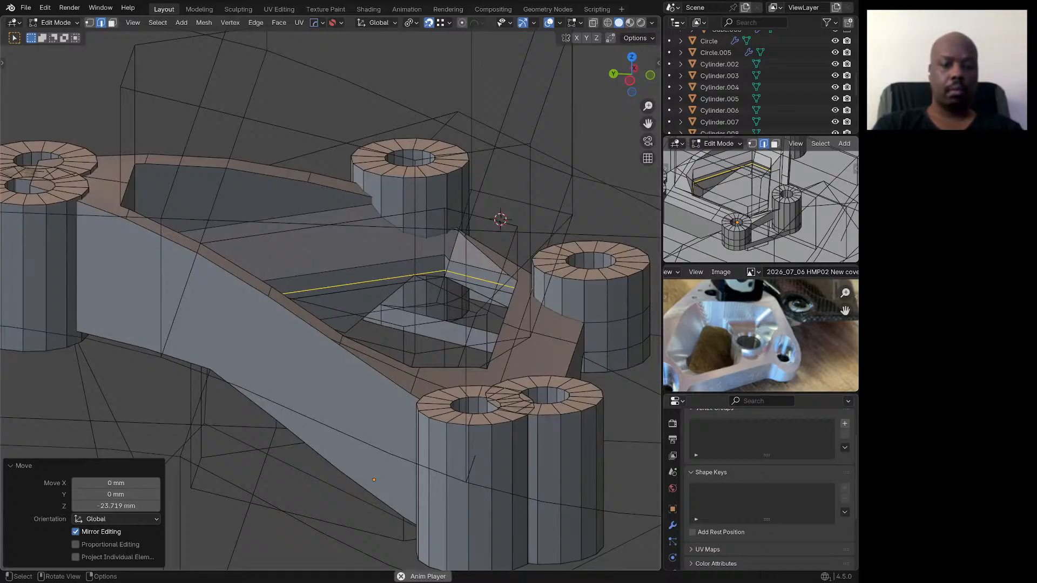
Step: Raise the second cutter loop by about 3.68 mm along the global Z axis
{"action": "key", "text": "g"}
{"action": "key", "text": "z"}
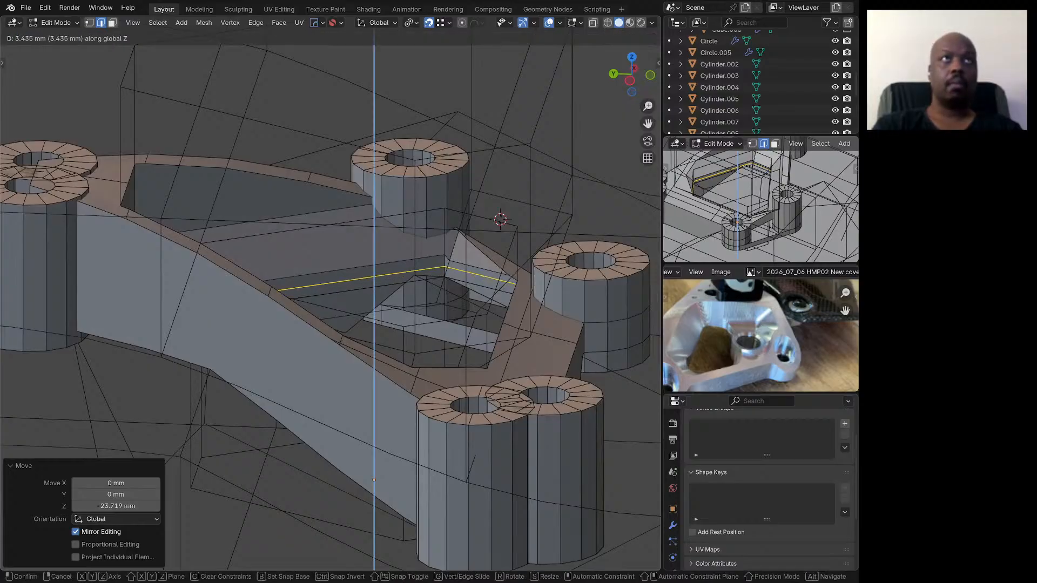
{"action": "left_click", "coordinate": [378, 281]}
{"action": "middle_click_drag", "start_coordinate": [378, 281], "coordinate": [335, 332]}
Step: Add centred vertical edge cuts to two long walls of the inner pocket cutter, and isolate it in local view
{"action": "scroll", "coordinate": [322, 320], "scroll_direction": "down", "scroll_amount": 3}
{"action": "key", "text": "ctrl+r"}
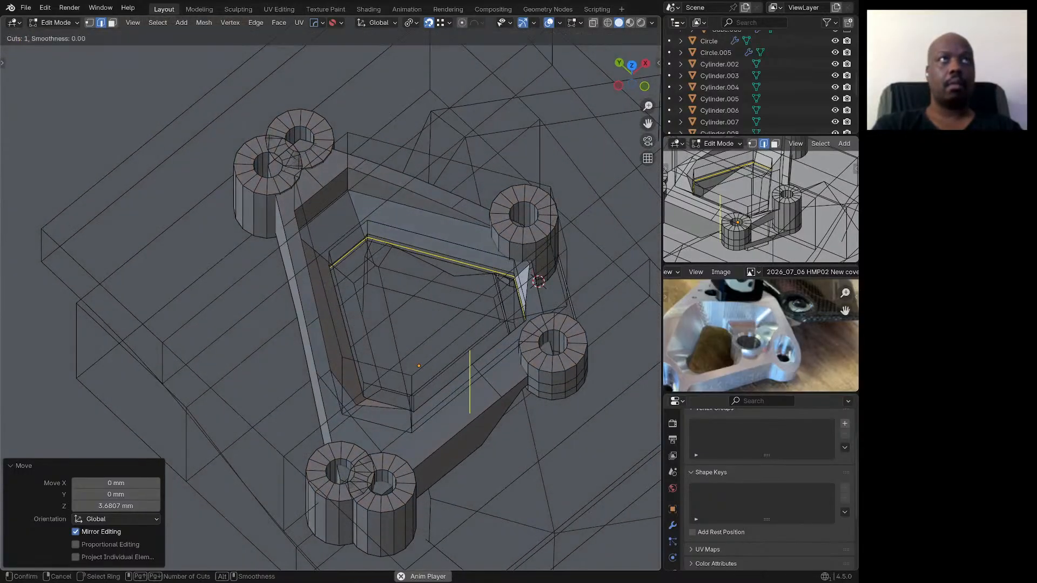
{"action": "left_click", "coordinate": [371, 265]}
{"action": "right_click", "coordinate": [371, 265]}
{"action": "key", "text": "ctrl+r"}
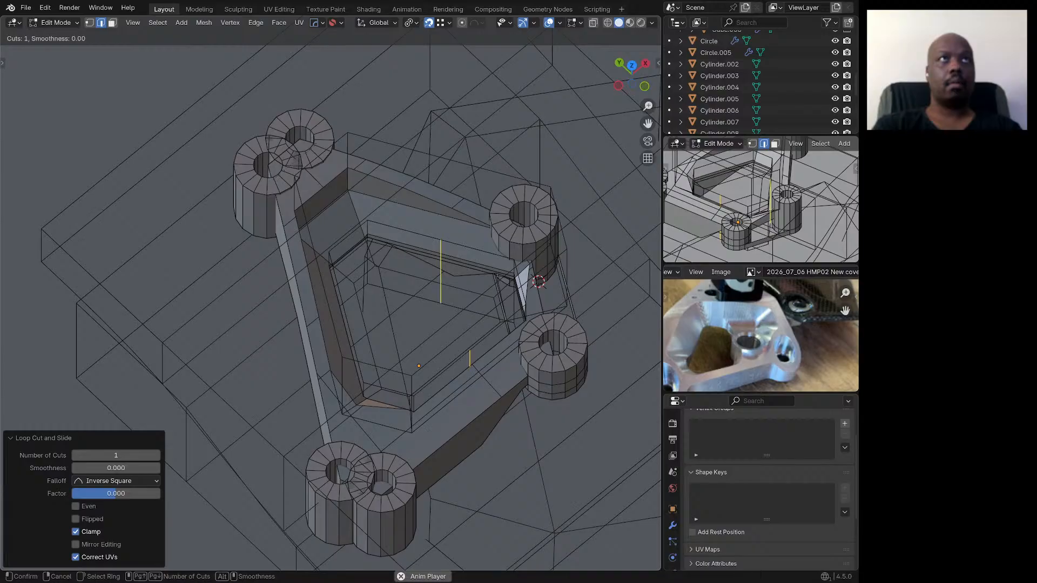
{"action": "key", "text": "Escape"}
{"action": "key", "text": "KP_Divide"}
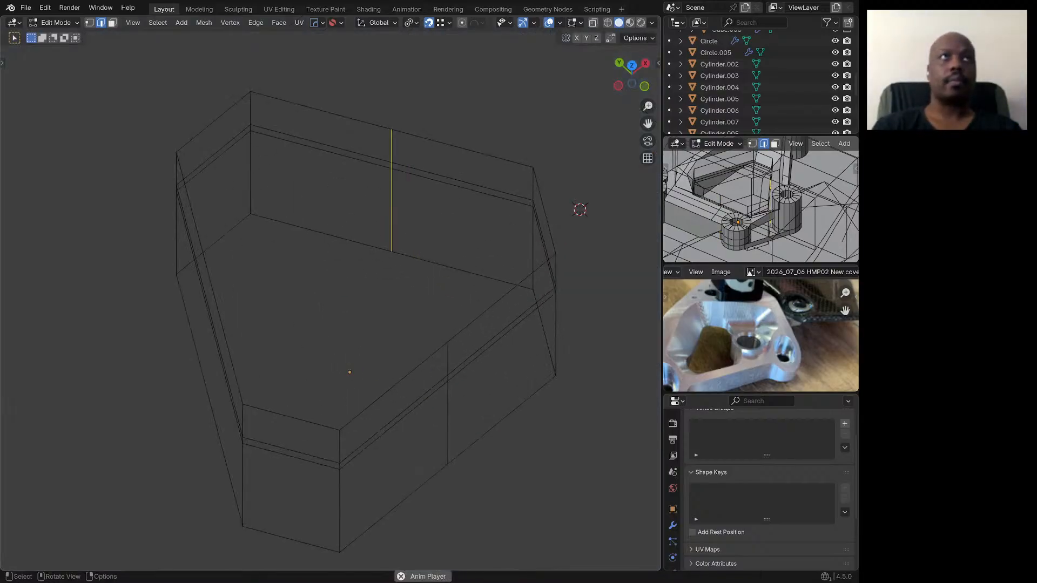
Step: Connect the midpoints of the two long walls with straight edges across the cutter's top and bottom faces
{"action": "middle_click_drag", "start_coordinate": [372, 270], "coordinate": [378, 261]}
{"action": "key", "text": "1"}
{"action": "left_click", "coordinate": [392, 123]}
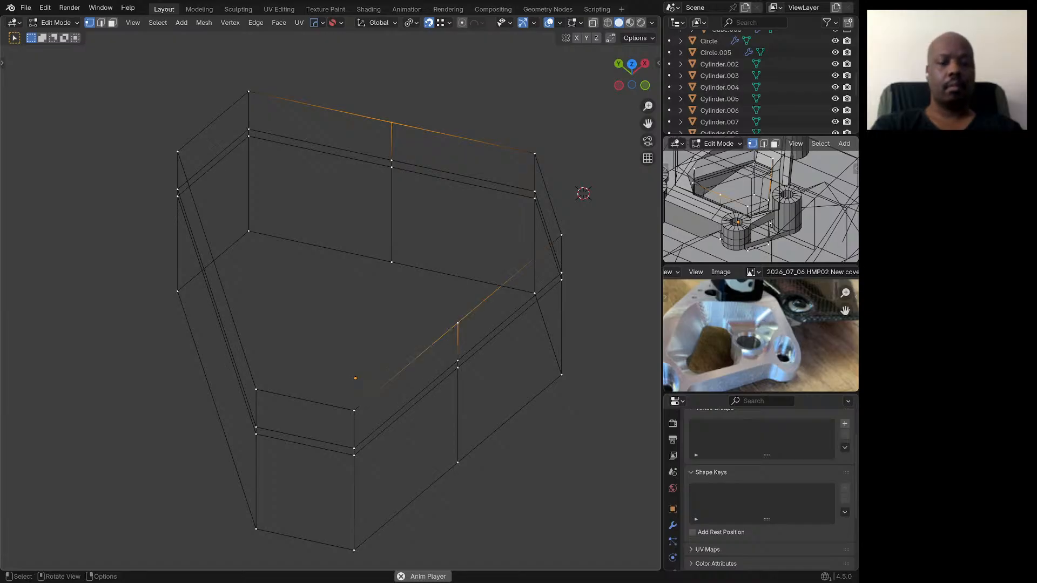
{"action": "left_click", "coordinate": [458, 463]}
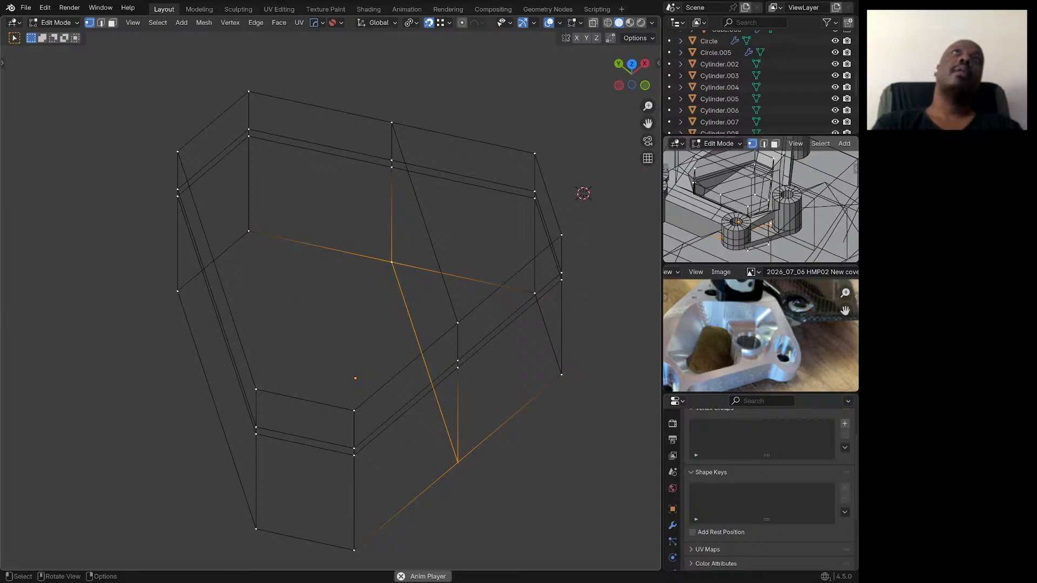
{"action": "middle_click_drag", "start_coordinate": [458, 462], "coordinate": [458, 440]}
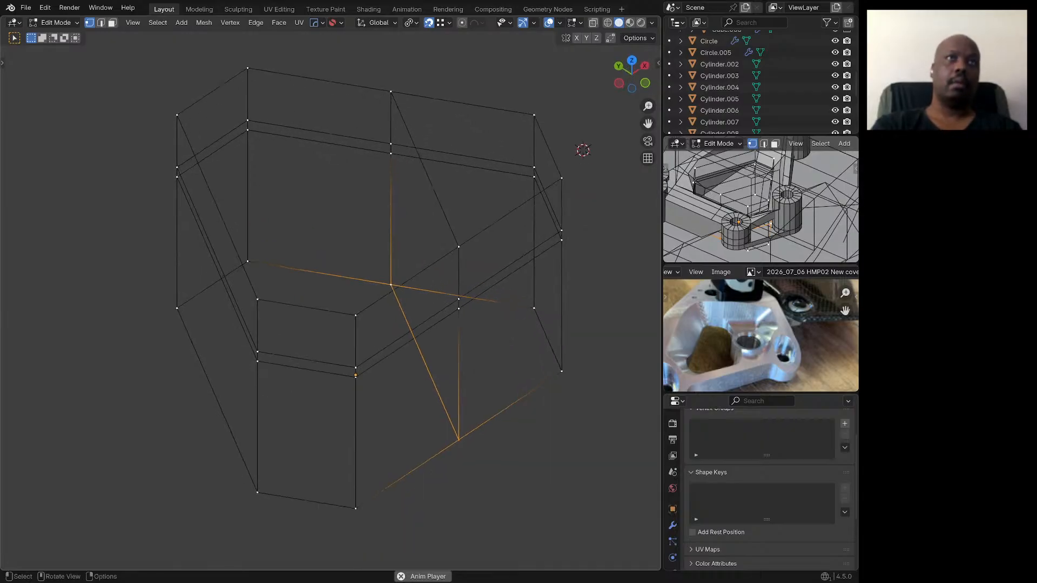
{"action": "scroll", "coordinate": [444, 274], "scroll_direction": "down", "scroll_amount": 3}
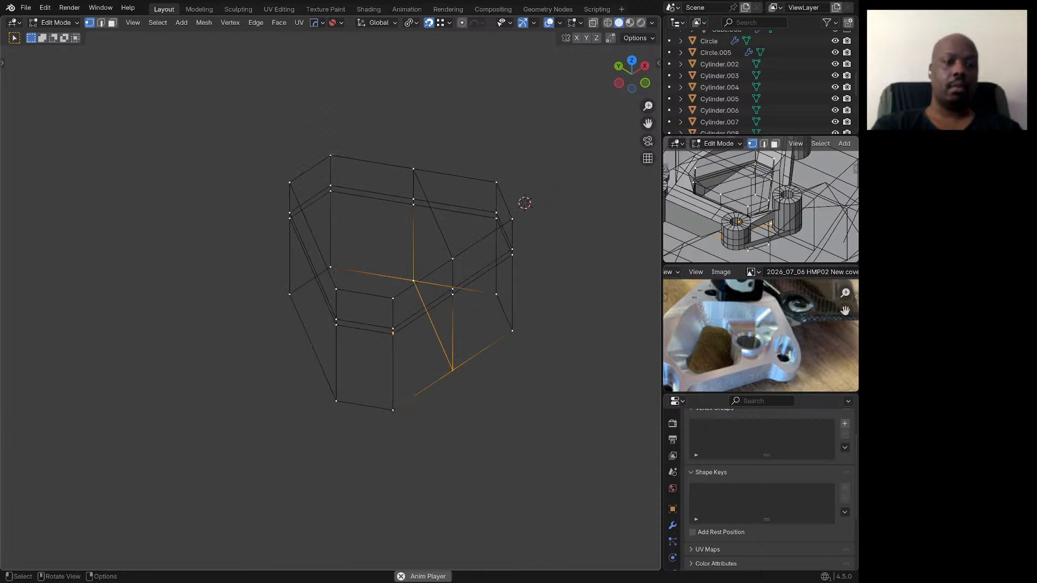
Step: Delete the lower wall faces and thin band faces around the narrow end of the cutter, up to the vertical cuts
{"action": "key", "text": "3"}
{"action": "left_click", "coordinate": [482, 312]}
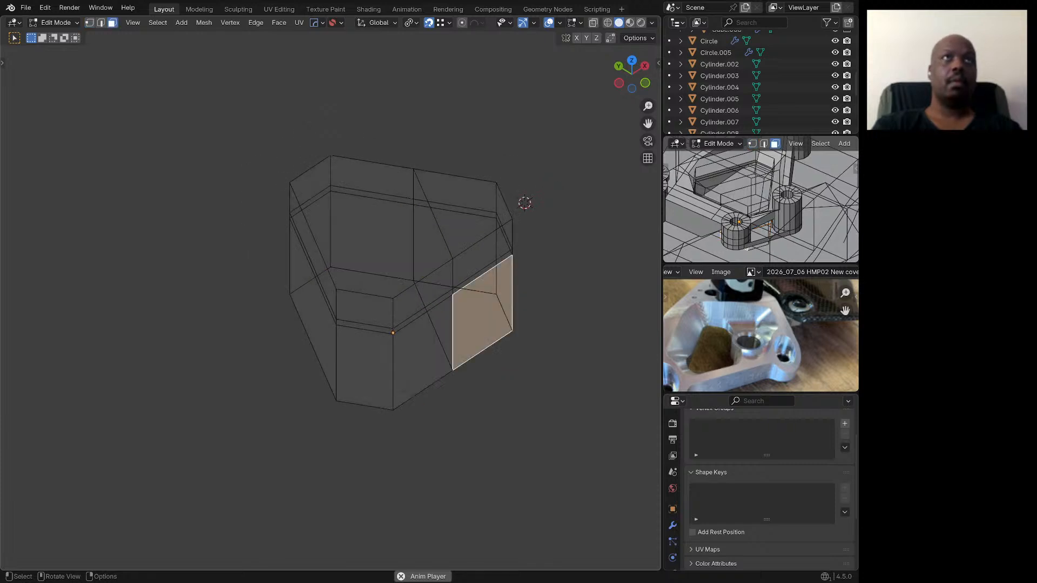
{"action": "middle_click_drag", "start_coordinate": [483, 313], "coordinate": [321, 294]}
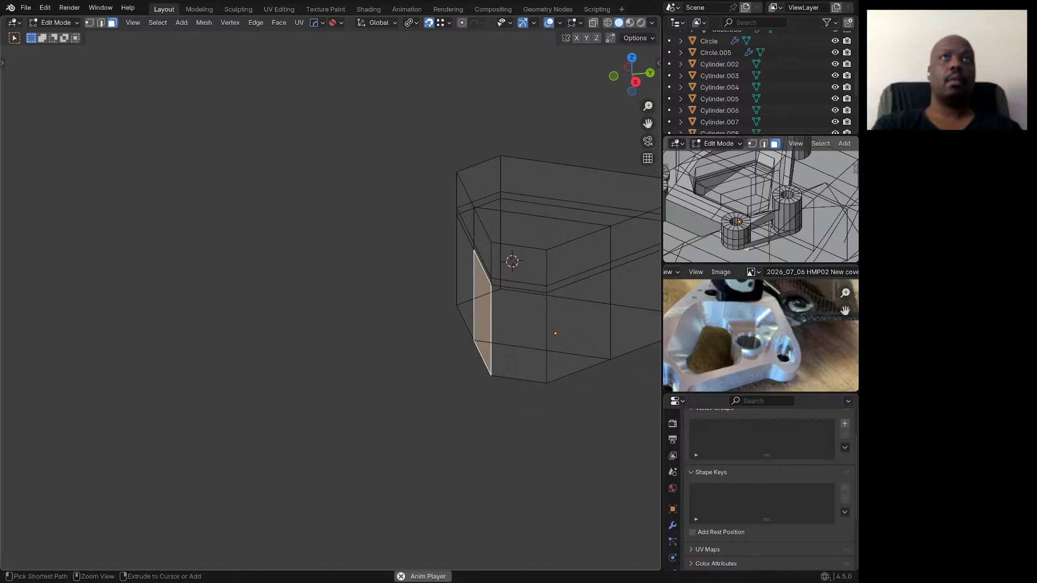
{"action": "left_click", "coordinate": [578, 324], "text": "ctrl"}
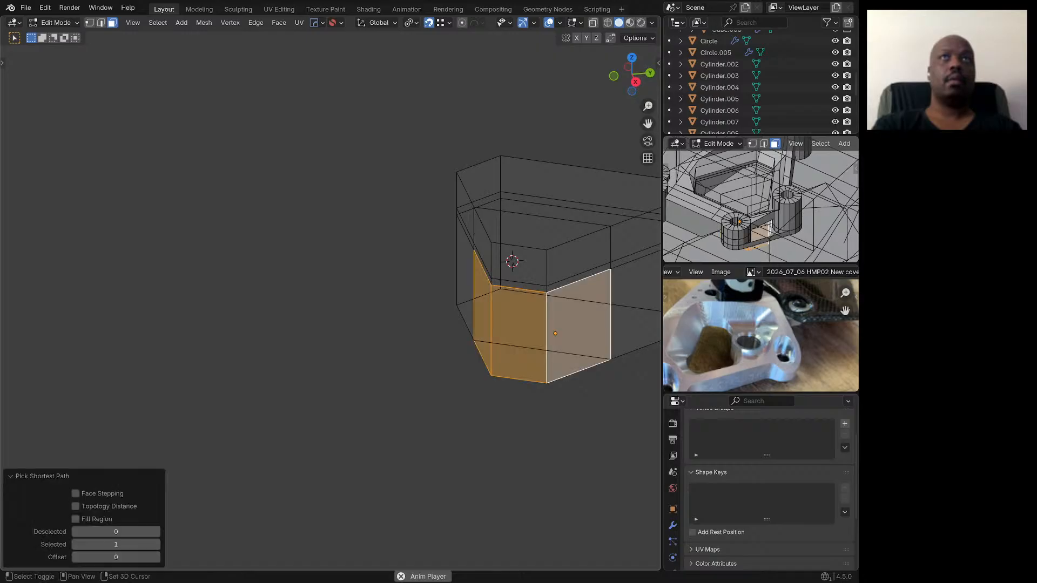
{"action": "left_click", "coordinate": [578, 278], "text": "shift"}
{"action": "left_click", "coordinate": [518, 287], "text": "ctrl"}
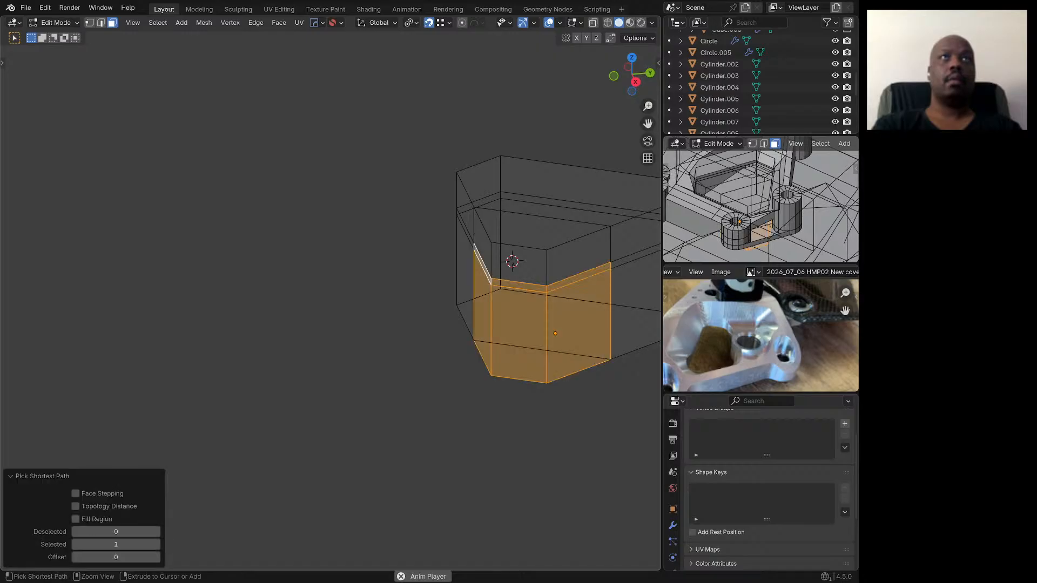
{"action": "key", "text": "x"}
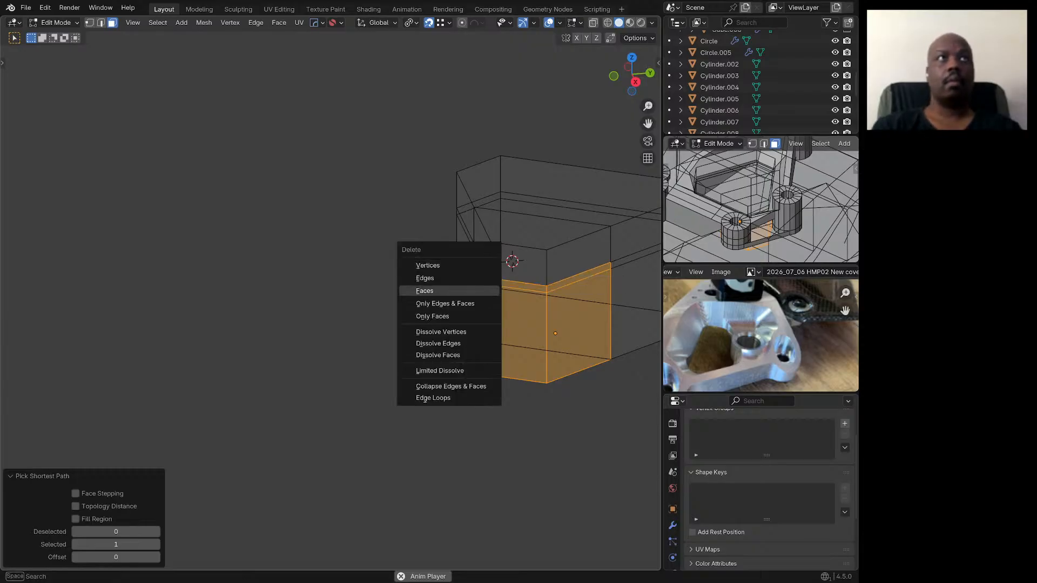
{"action": "left_click", "coordinate": [459, 291]}
Step: Delete the remaining bottom face beneath the removed end walls of the cutter
{"action": "middle_click_drag", "start_coordinate": [465, 302], "coordinate": [514, 304]}
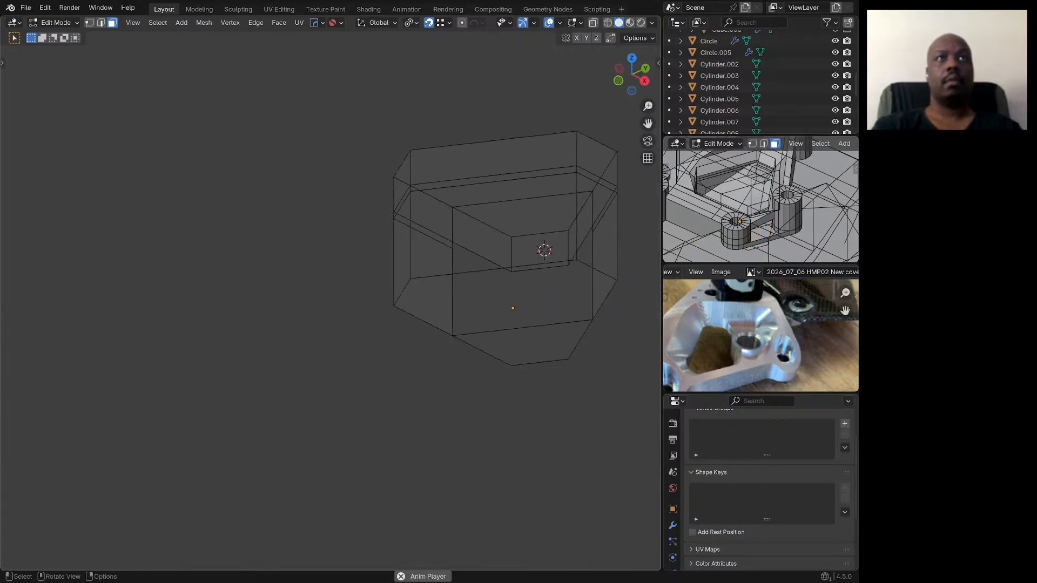
{"action": "left_click", "coordinate": [519, 345]}
{"action": "key", "text": "x"}
{"action": "left_click", "coordinate": [475, 341]}
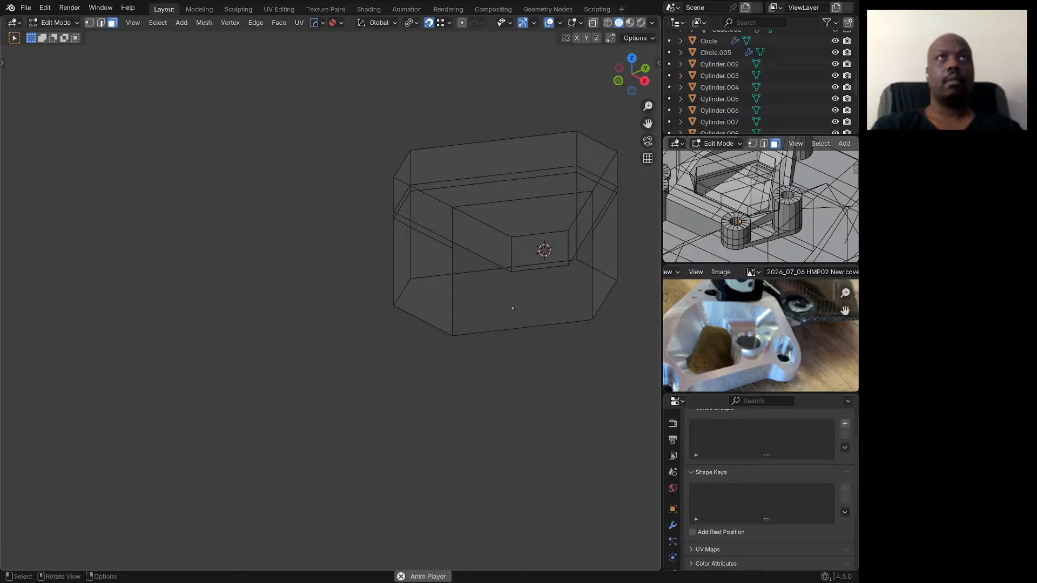
Step: Fill the open underside of the cutter's raised end with a horizontal face to form a ledge
{"action": "middle_click_drag", "start_coordinate": [475, 341], "coordinate": [430, 338]}
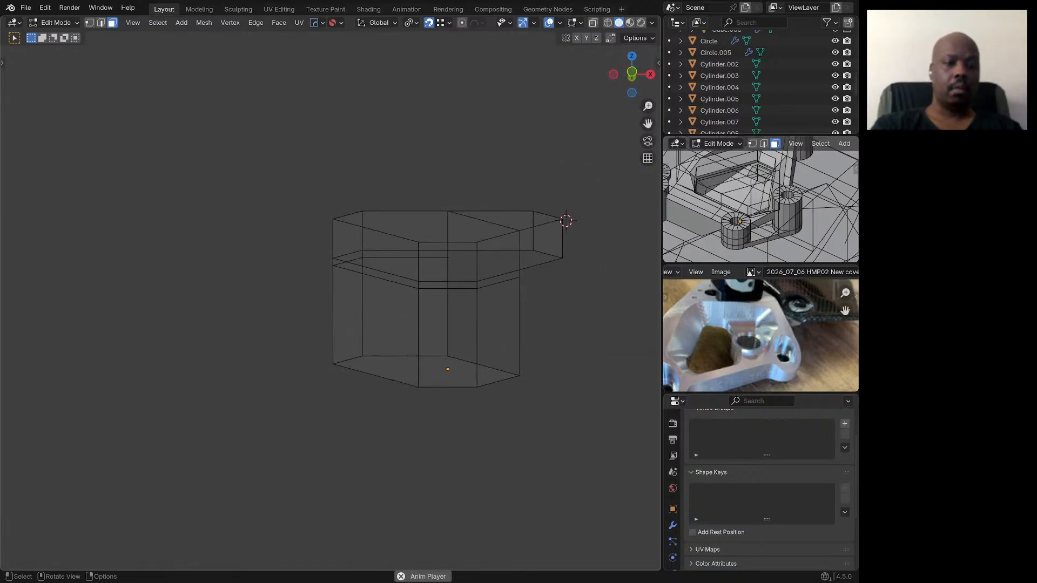
{"action": "key", "text": "2"}
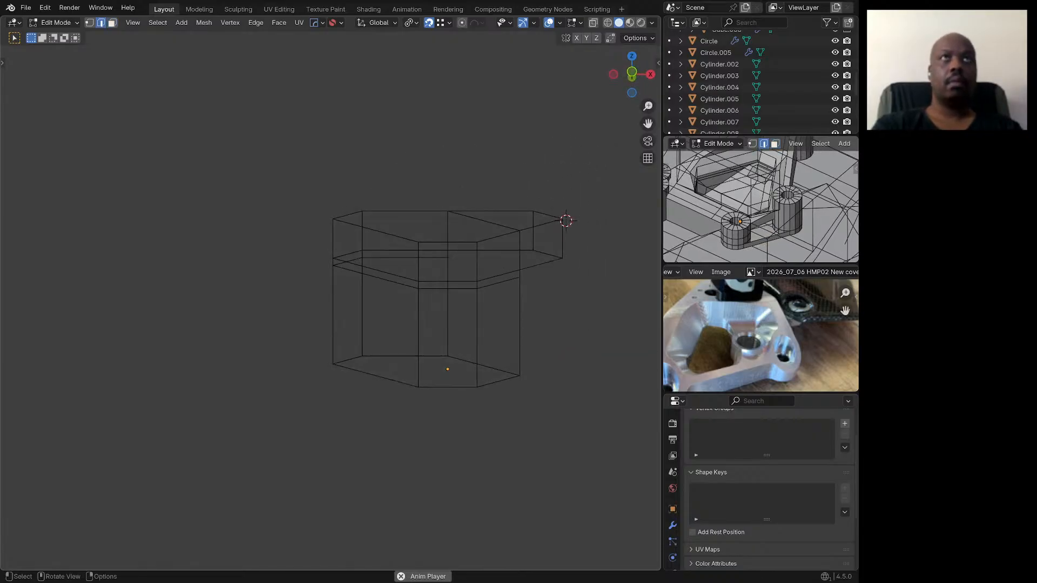
{"action": "left_click", "coordinate": [492, 250], "text": "ctrl"}
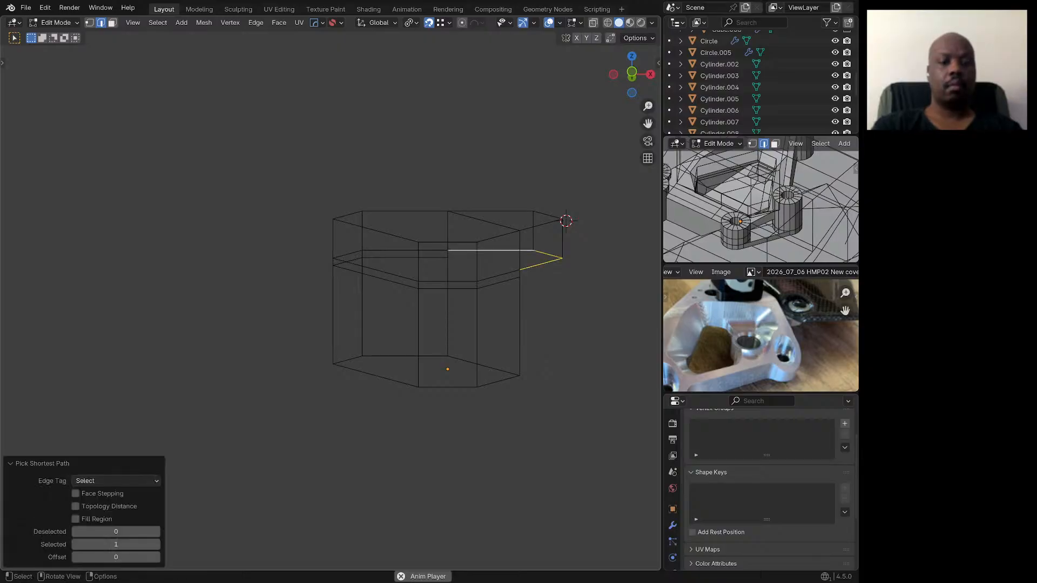
{"action": "key", "text": "f"}
{"action": "middle_click_drag", "start_coordinate": [448, 335], "coordinate": [416, 335]}
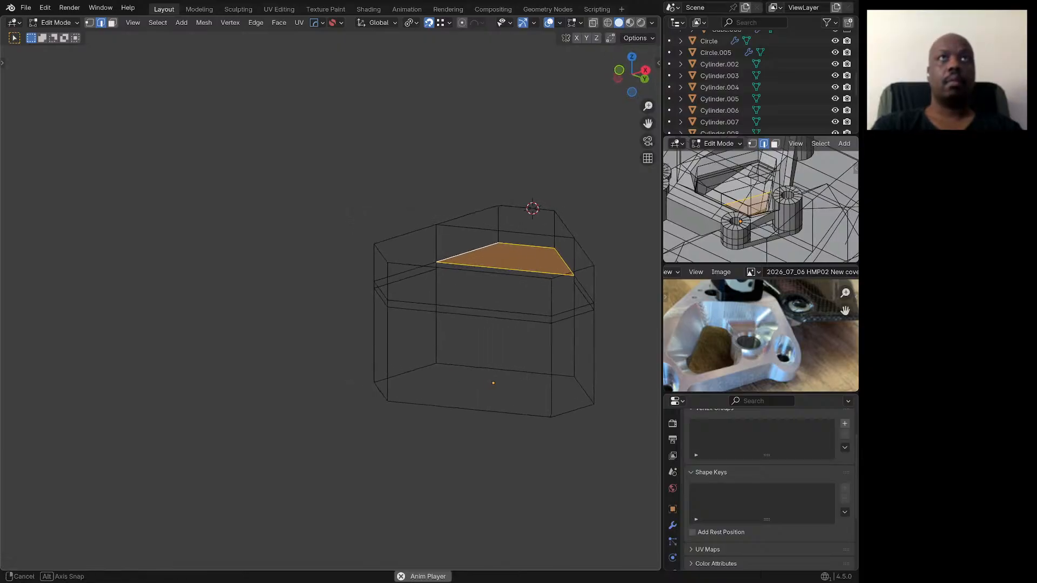
Step: Close the vertical opening below the ledge with a thin strip face and a larger wall face
{"action": "left_click", "coordinate": [574, 279]}
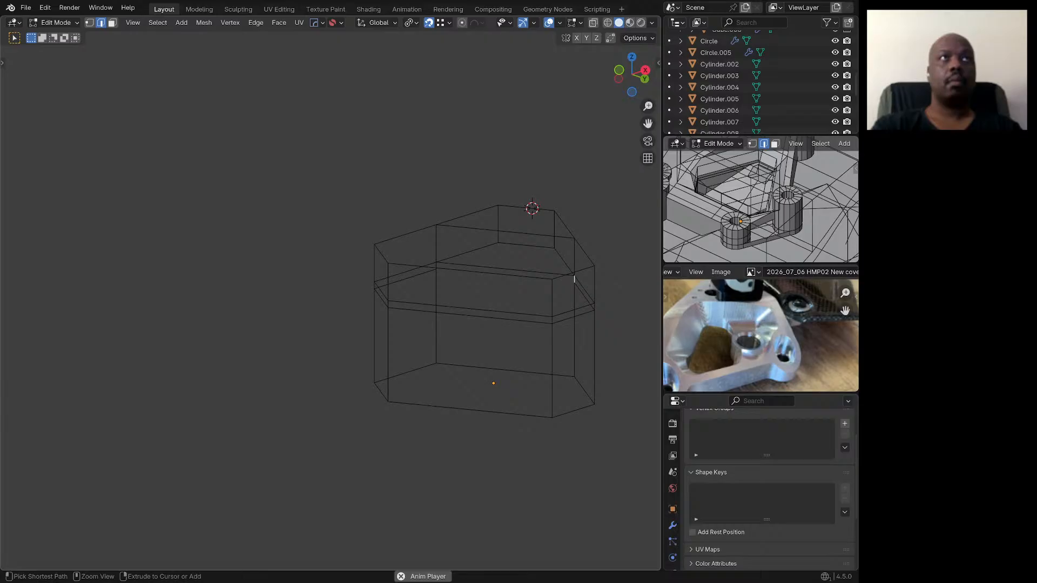
{"action": "left_click", "coordinate": [436, 266], "text": "ctrl"}
{"action": "key", "text": "f"}
{"action": "left_click", "coordinate": [437, 308]}
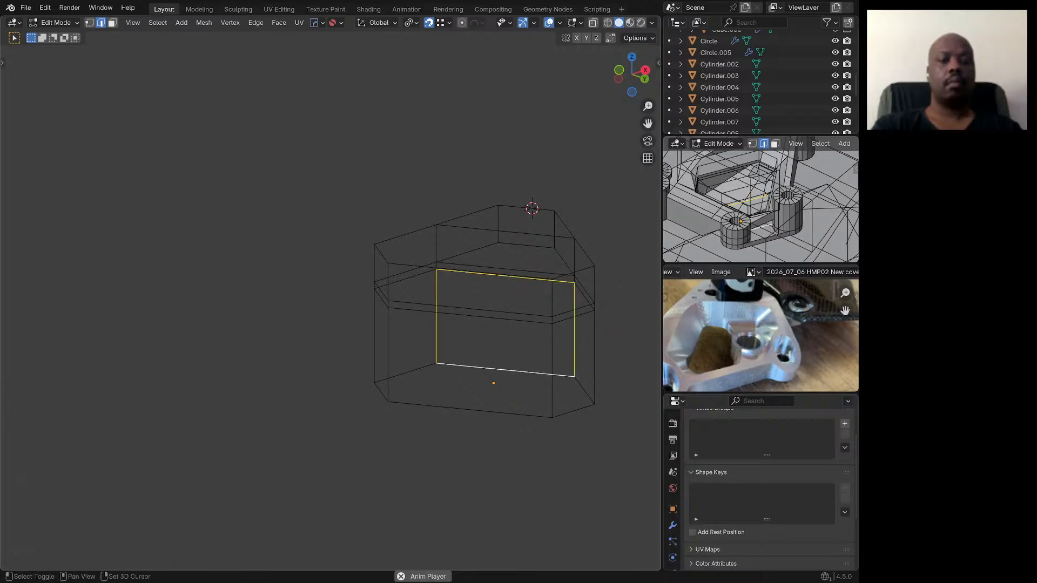
{"action": "key", "text": "f"}
Step: Recalculate all of the cutter's normals outward and reset their vectors, then return to the full bracket in Object Mode
{"action": "key", "text": "a"}
{"action": "key", "text": "shift+q"}
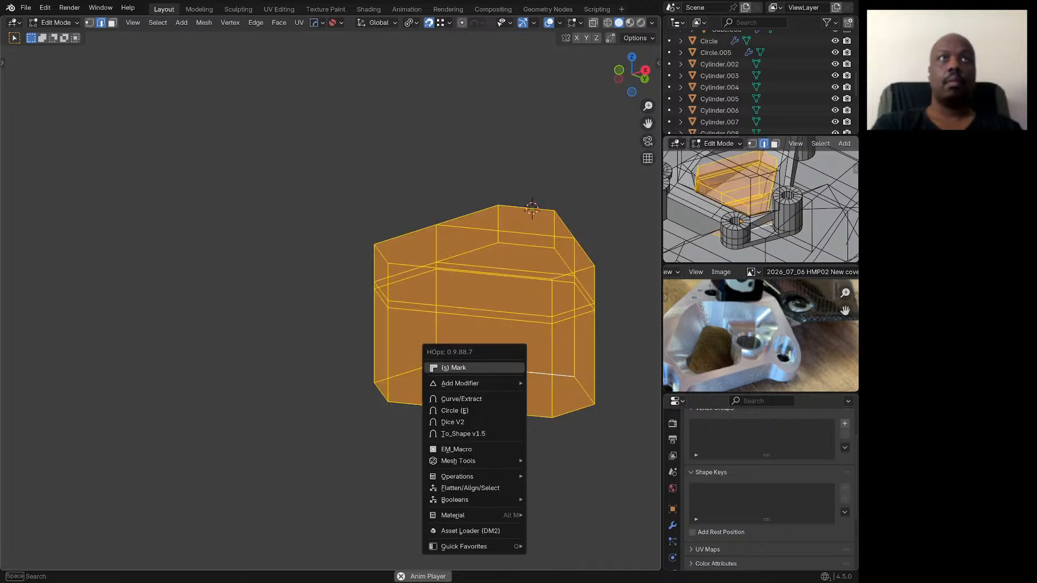
{"action": "mouse_move", "coordinate": [476, 546]}
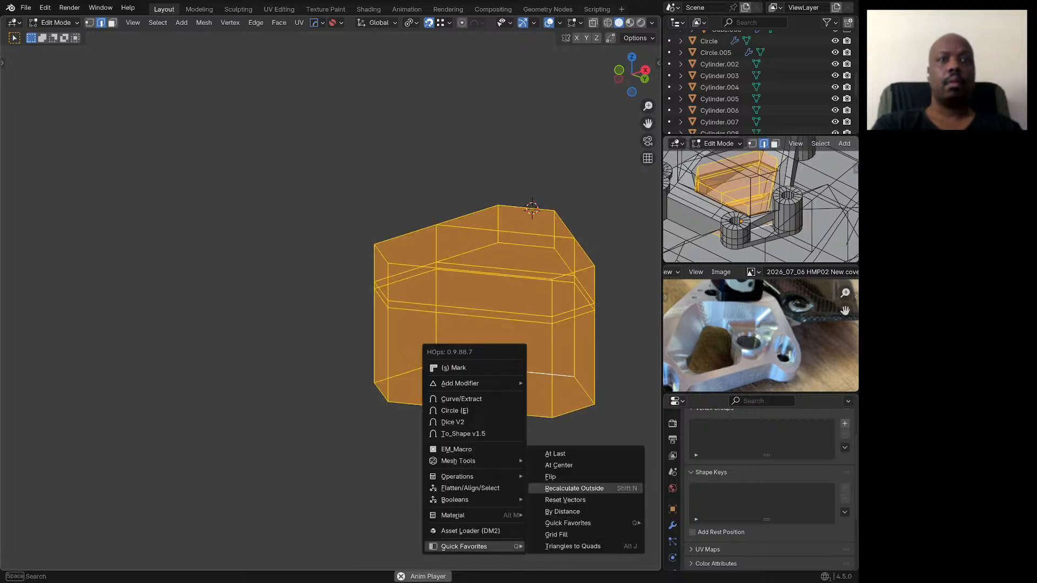
{"action": "left_click", "coordinate": [567, 488]}
{"action": "key", "text": "shift+q"}
{"action": "mouse_move", "coordinate": [510, 396]}
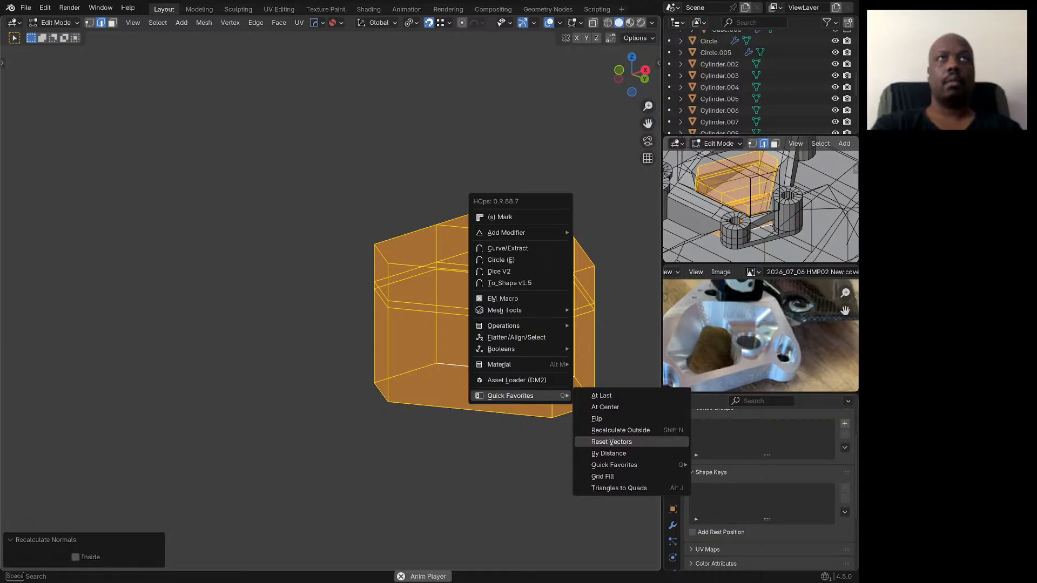
{"action": "left_click", "coordinate": [612, 442]}
{"action": "key", "text": "Tab"}
{"action": "key", "text": "KP_Divide"}
Step: Raise the stepped inner cutter by about 12.71 mm along the global Z axis
{"action": "middle_click_drag", "start_coordinate": [605, 421], "coordinate": [586, 303]}
{"action": "scroll", "coordinate": [511, 359], "scroll_direction": "up", "scroll_amount": 1}
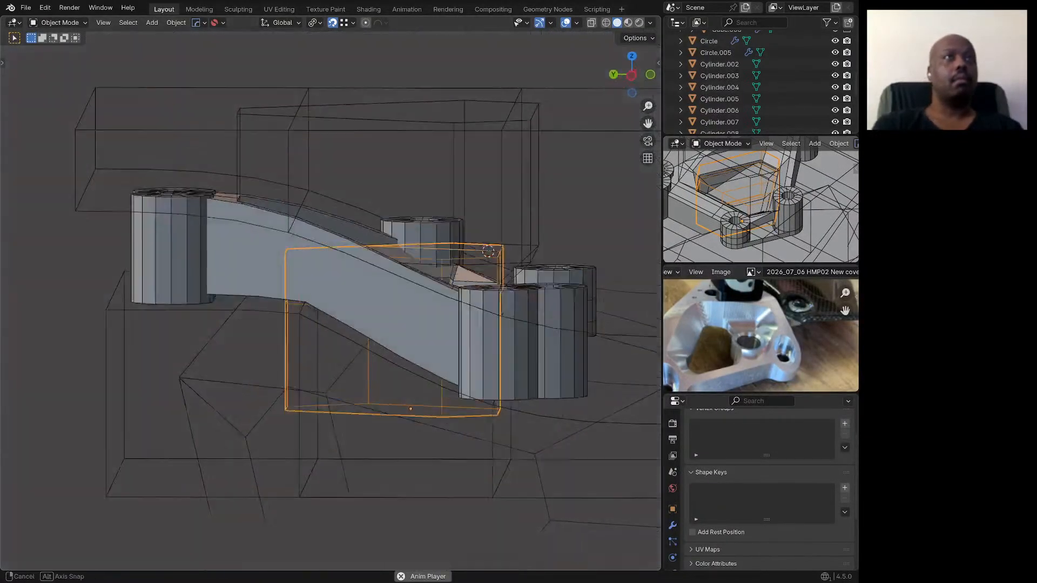
{"action": "middle_click_drag", "start_coordinate": [488, 251], "coordinate": [521, 227]}
{"action": "scroll", "coordinate": [520, 228], "scroll_direction": "up", "scroll_amount": 3}
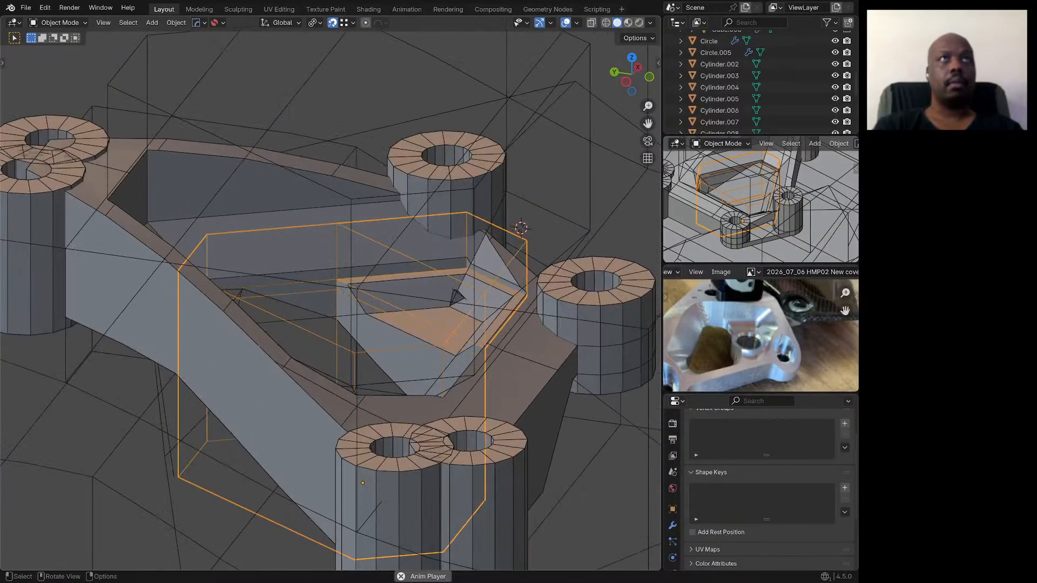
{"action": "key", "text": "g"}
{"action": "key", "text": "z"}
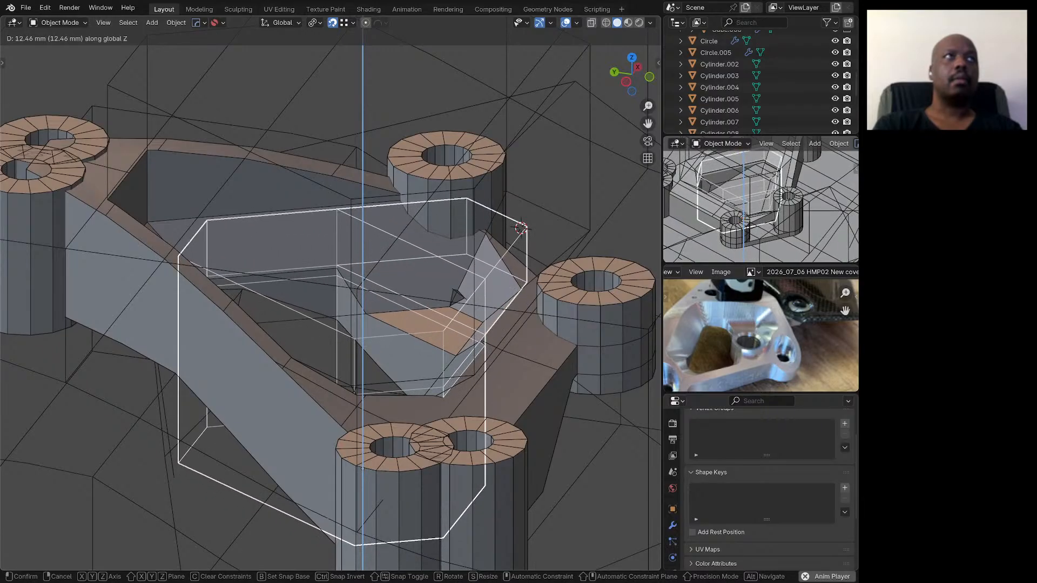
{"action": "left_click", "coordinate": [521, 228]}
{"action": "middle_click_drag", "start_coordinate": [521, 227], "coordinate": [546, 324]}
{"action": "scroll", "coordinate": [353, 305], "scroll_direction": "down", "scroll_amount": 3}
{"action": "middle_click_drag", "start_coordinate": [356, 324], "coordinate": [325, 326]}
{"action": "scroll", "coordinate": [413, 245], "scroll_direction": "up", "scroll_amount": 1}
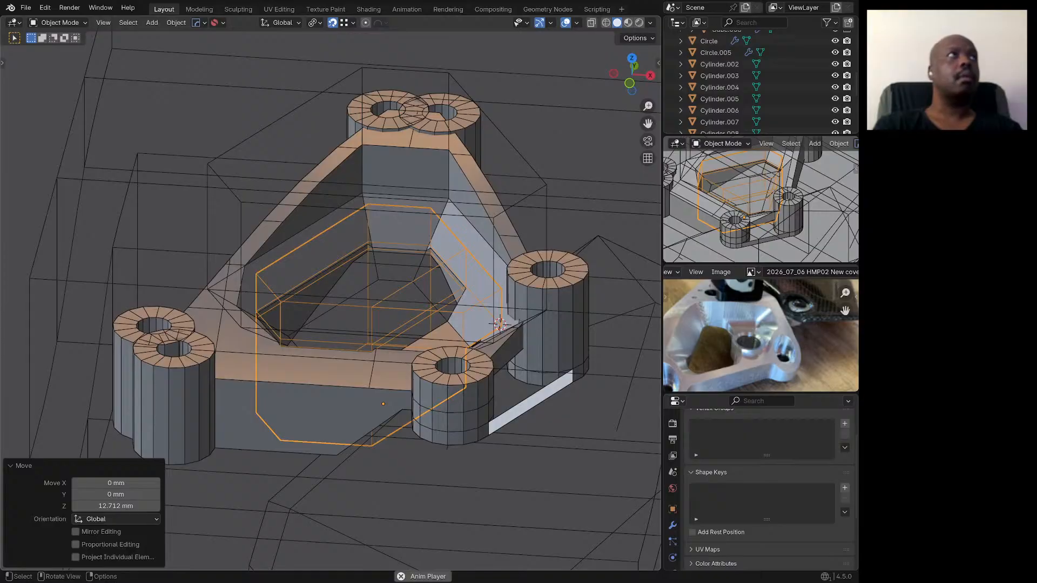
{"action": "key", "text": "g"}
{"action": "key", "text": "z"}
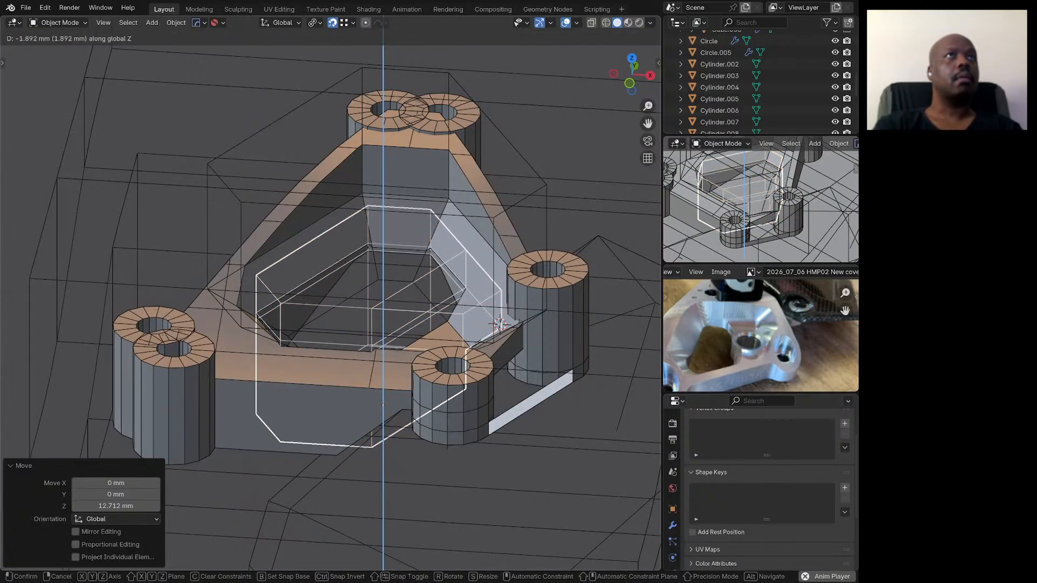
{"action": "key", "text": "Escape"}
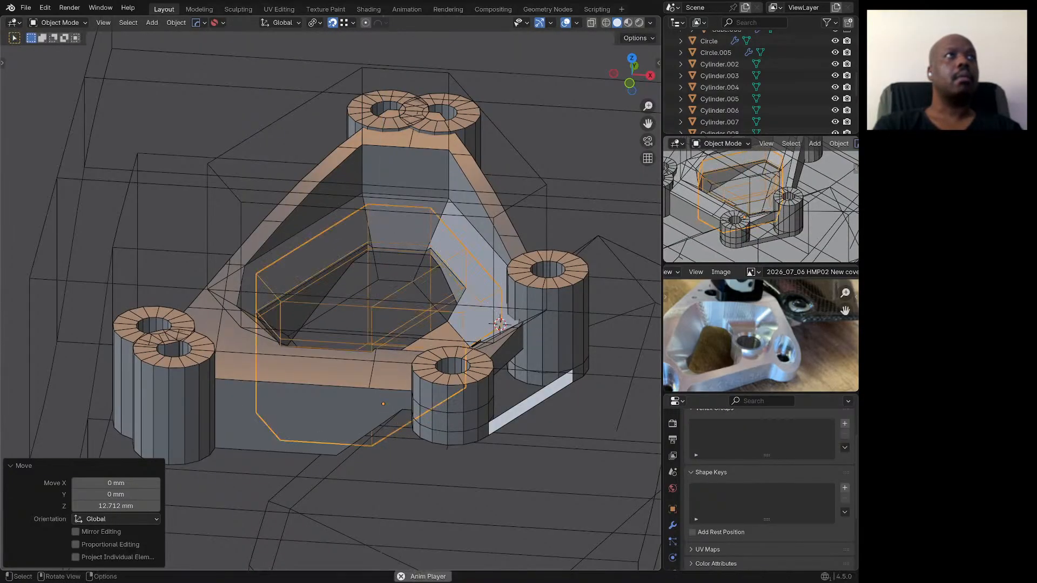
Step: Lower the larger outer pocket cutter by about 4.16 mm along the global Z axis
{"action": "left_click", "coordinate": [519, 323]}
{"action": "key", "text": "g"}
{"action": "key", "text": "z"}
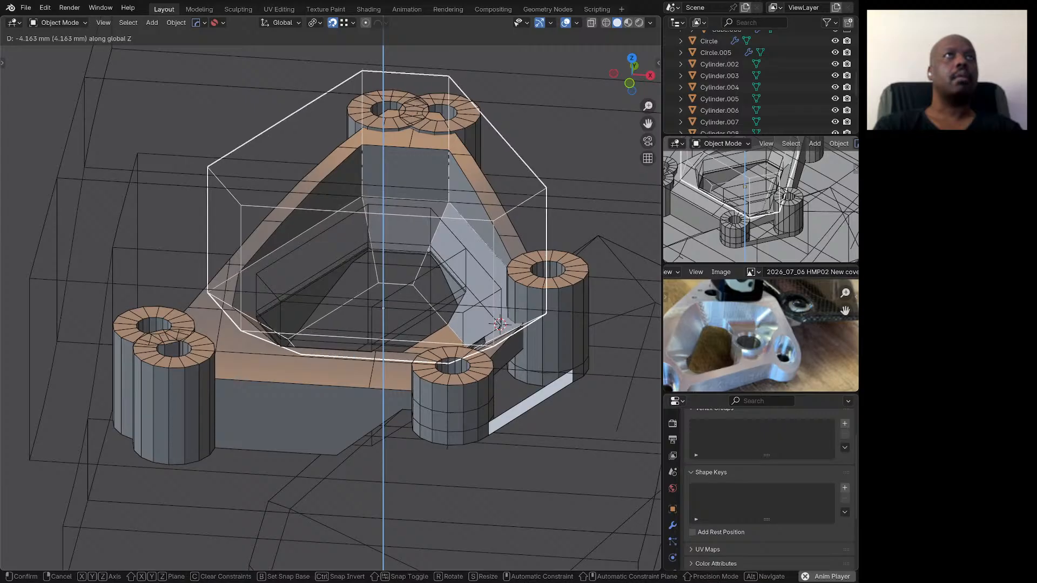
{"action": "left_click", "coordinate": [508, 324]}
{"action": "middle_click_drag", "start_coordinate": [508, 324], "coordinate": [621, 351]}
{"action": "scroll", "coordinate": [621, 351], "scroll_direction": "up", "scroll_amount": 1}
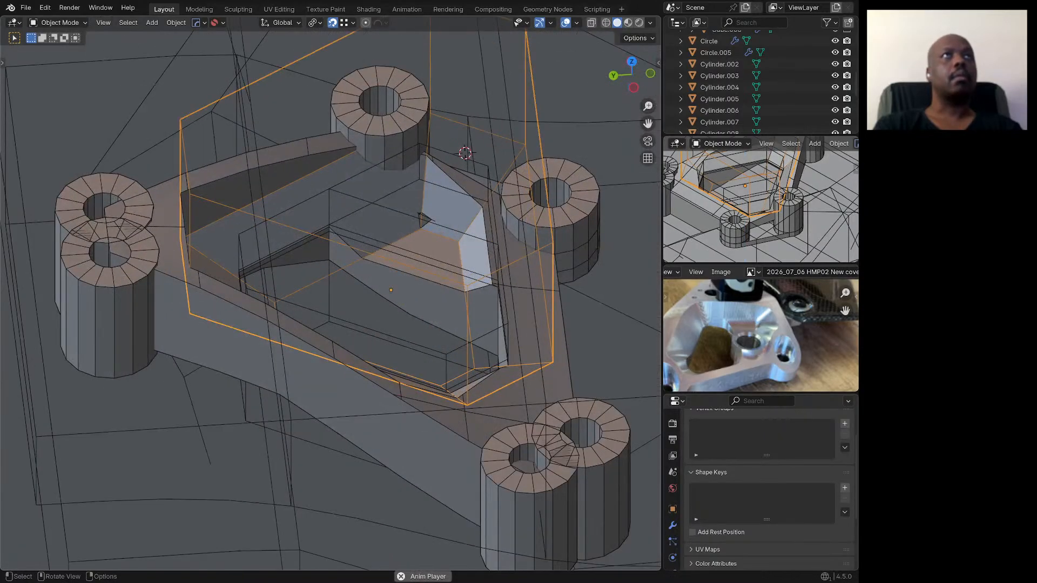
Step: Raise the large angular cutter beneath the bracket by about 15.99 mm along the global Z axis
{"action": "left_click", "coordinate": [609, 306]}
{"action": "scroll", "coordinate": [610, 307], "scroll_direction": "down", "scroll_amount": 5}
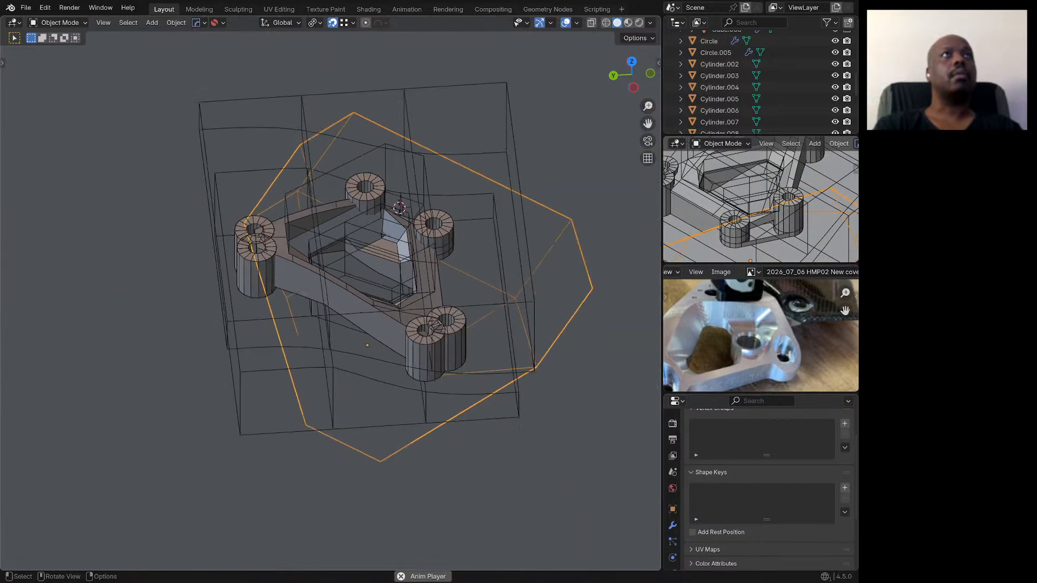
{"action": "middle_click_drag", "start_coordinate": [609, 306], "coordinate": [654, 281]}
{"action": "scroll", "coordinate": [613, 297], "scroll_direction": "up", "scroll_amount": 3}
{"action": "middle_click_drag", "start_coordinate": [567, 303], "coordinate": [646, 274]}
{"action": "scroll", "coordinate": [609, 296], "scroll_direction": "down", "scroll_amount": 2}
{"action": "scroll", "coordinate": [459, 178], "scroll_direction": "up", "scroll_amount": 2}
{"action": "middle_click_drag", "start_coordinate": [459, 179], "coordinate": [549, 221]}
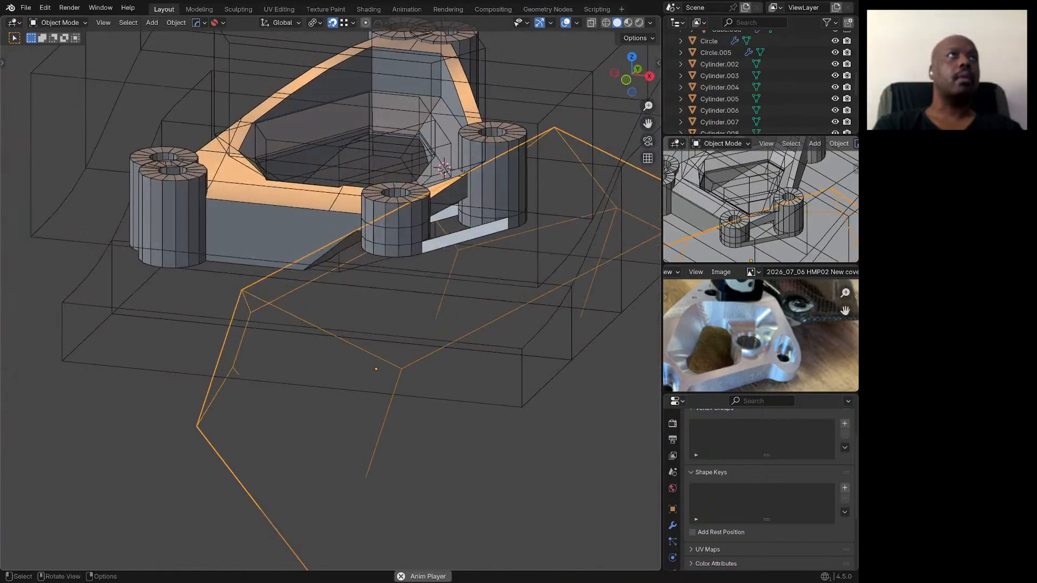
{"action": "middle_click_drag", "start_coordinate": [459, 227], "coordinate": [515, 210]}
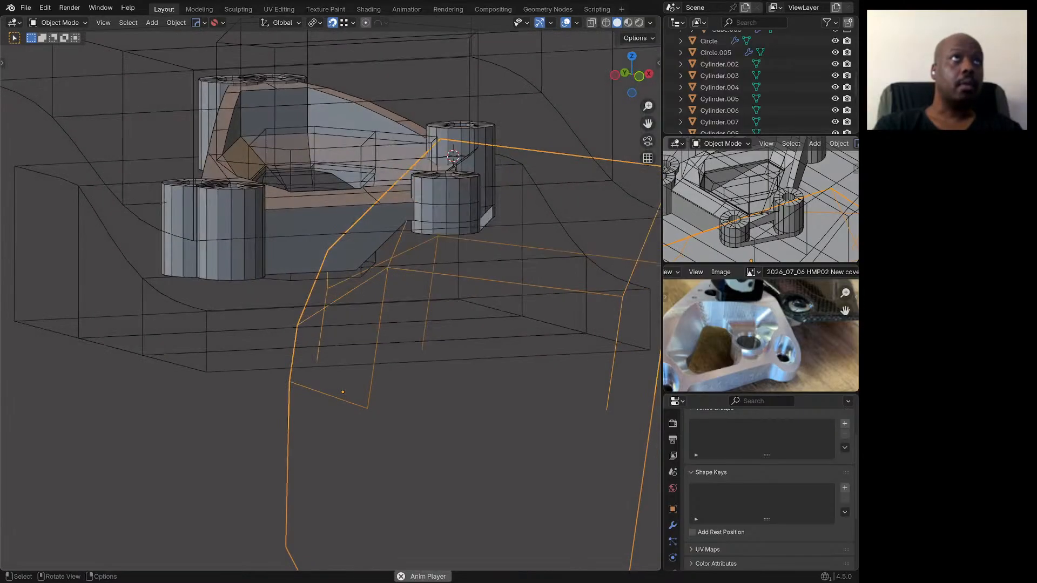
{"action": "scroll", "coordinate": [421, 175], "scroll_direction": "up", "scroll_amount": 3}
{"action": "middle_click_drag", "start_coordinate": [421, 175], "coordinate": [489, 200]}
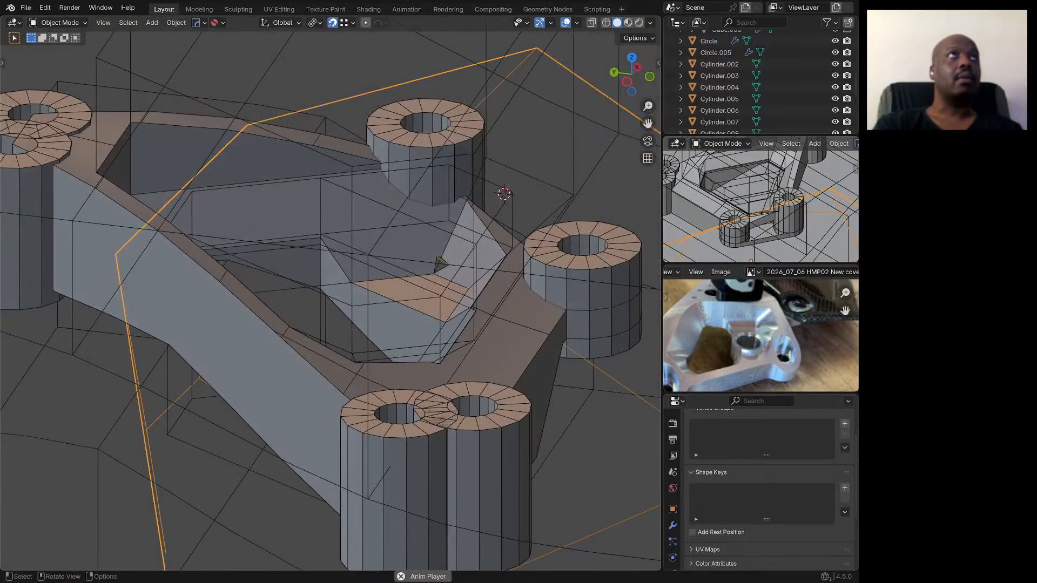
{"action": "key", "text": "g"}
{"action": "key", "text": "z"}
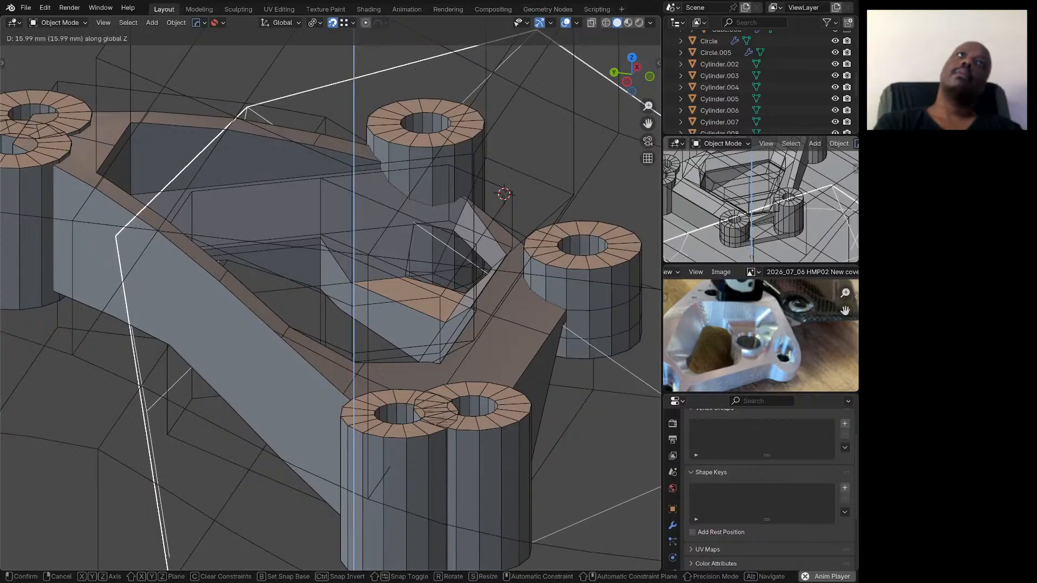
{"action": "left_click", "coordinate": [486, 195]}
{"action": "mouse_move", "coordinate": [486, 195]}
{"action": "middle_mouse_down"}
{"action": "mouse_move", "coordinate": [417, 159]}
{"action": "mouse_move", "coordinate": [332, 225]}
{"action": "mouse_move", "coordinate": [378, 238]}
{"action": "mouse_move", "coordinate": [378, 277]}
{"action": "mouse_move", "coordinate": [450, 274]}
{"action": "mouse_move", "coordinate": [477, 207]}
{"action": "middle_mouse_up"}
{"action": "key", "text": "z"}
{"action": "scroll", "coordinate": [378, 278], "scroll_direction": "down", "scroll_amount": 4}
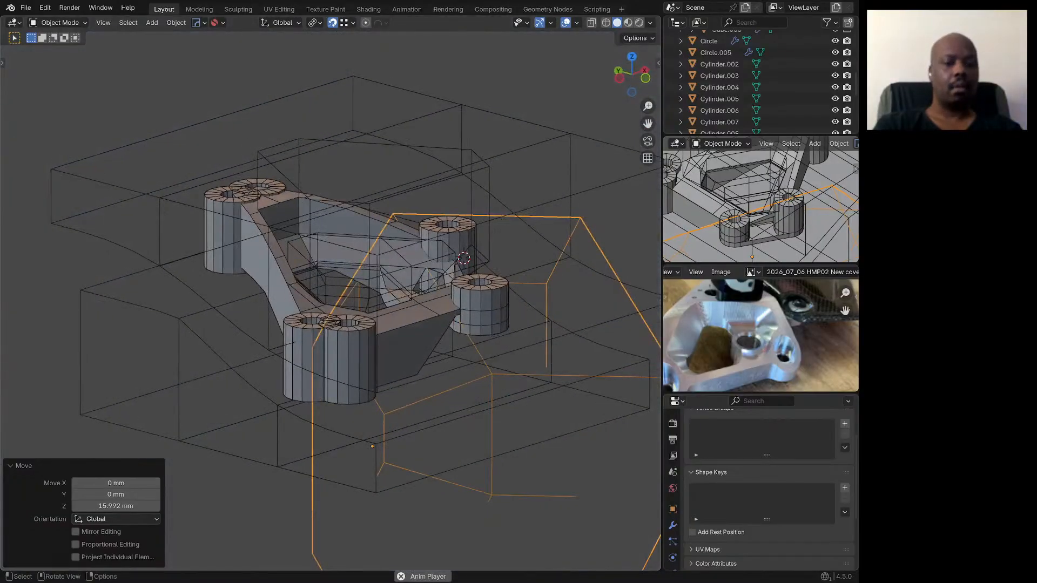
{"action": "key", "text": "g"}
{"action": "key", "text": "z"}
{"action": "key", "text": "Escape"}
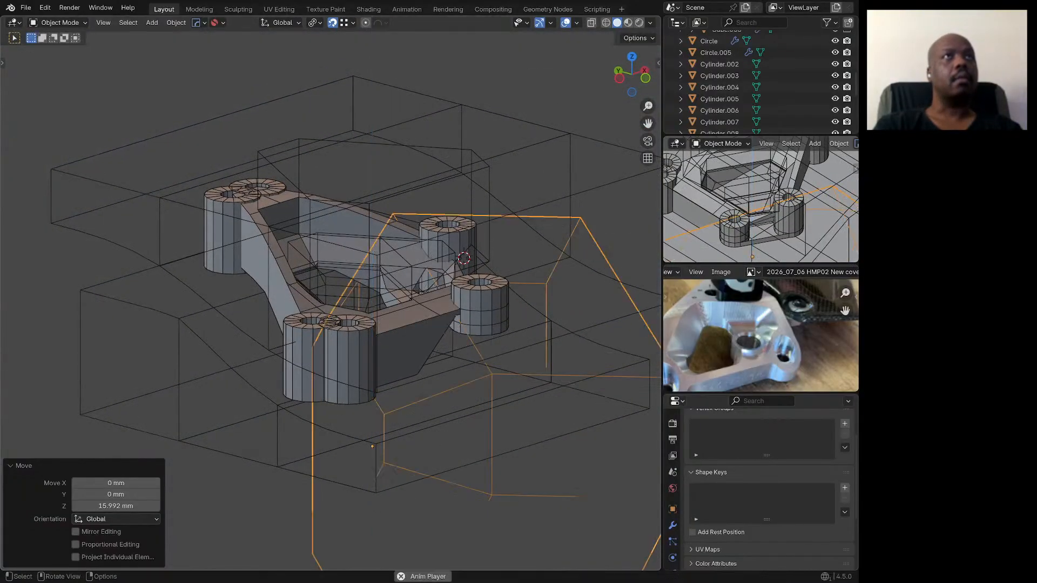
Step: Lower the large angular cutter beneath the bracket by about 17 mm along the global Z axis
{"action": "key", "text": "g"}
{"action": "key", "text": "z"}
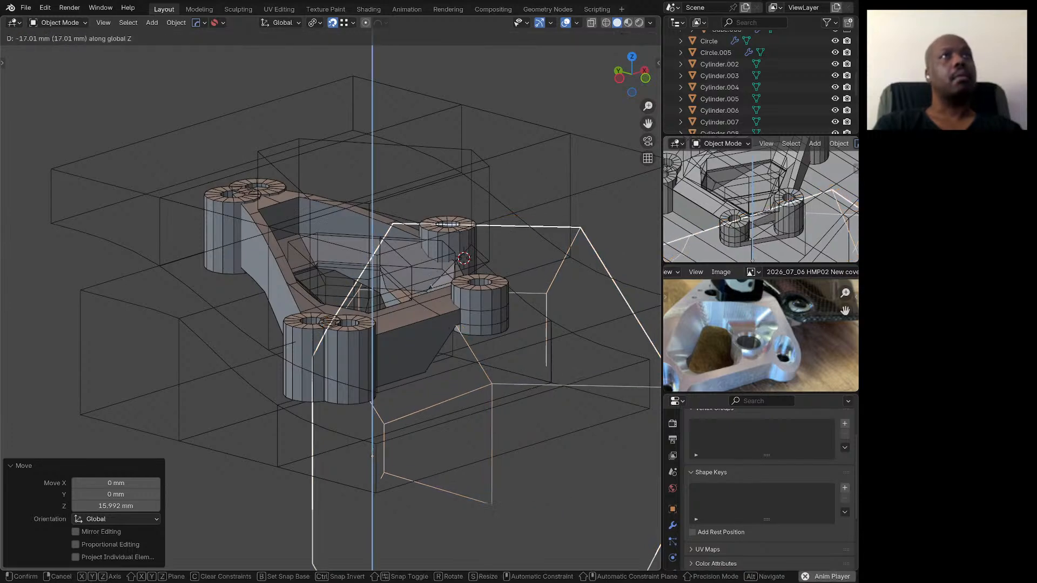
{"action": "key", "text": "Return"}
Step: Isolate the triangular bracket body and all of its cylindrical bosses in local view, leaving out the cutters
{"action": "middle_click_drag", "start_coordinate": [465, 259], "coordinate": [432, 237]}
{"action": "left_click", "coordinate": [259, 275]}
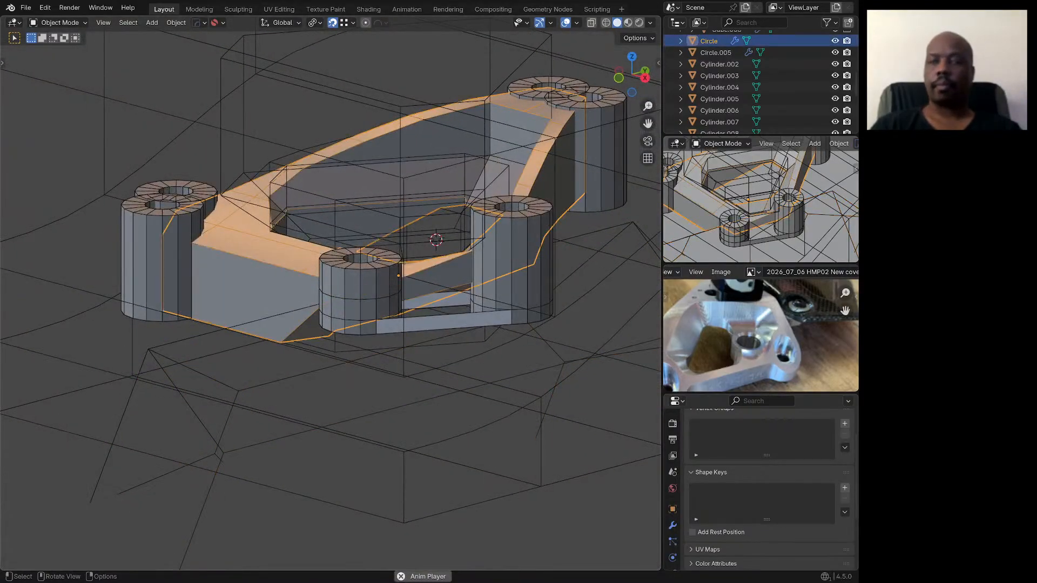
{"action": "left_click", "coordinate": [361, 297], "text": "shift"}
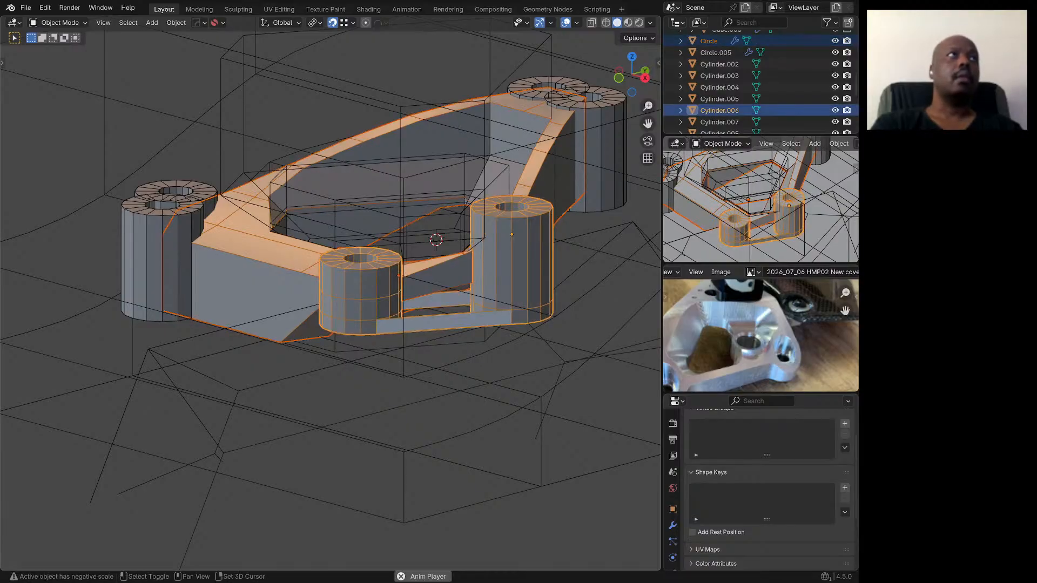
{"action": "left_click", "coordinate": [162, 238], "text": "shift"}
{"action": "left_click", "coordinate": [199, 187], "text": "shift"}
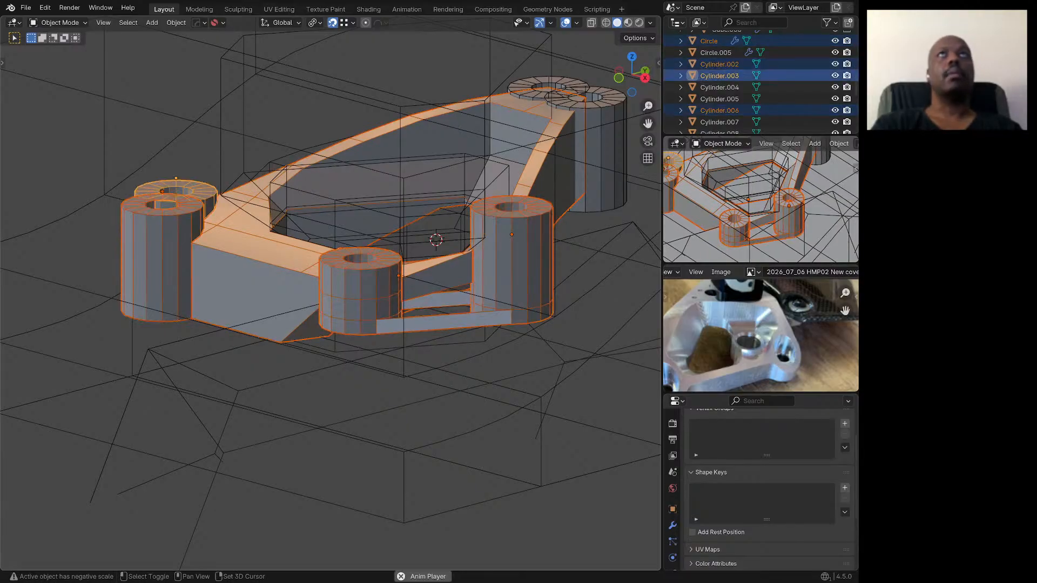
{"action": "left_click", "coordinate": [601, 145], "text": "shift"}
{"action": "left_click", "coordinate": [532, 88], "text": "shift"}
{"action": "key", "text": "slash"}
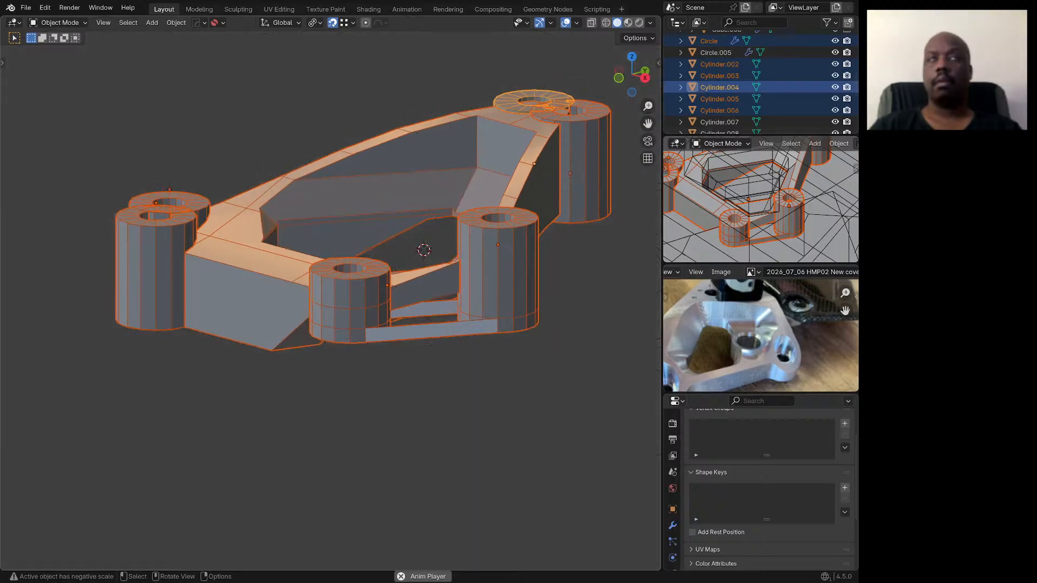
Step: Examine the isolated bracket's pocket, stepped ledge, bosses and underside from several angles
{"action": "middle_click_drag", "start_coordinate": [432, 189], "coordinate": [653, 241]}
{"action": "scroll", "coordinate": [573, 246], "scroll_direction": "down", "scroll_amount": 2}
{"action": "middle_click_drag", "start_coordinate": [480, 216], "coordinate": [464, 280], "text": "shift"}
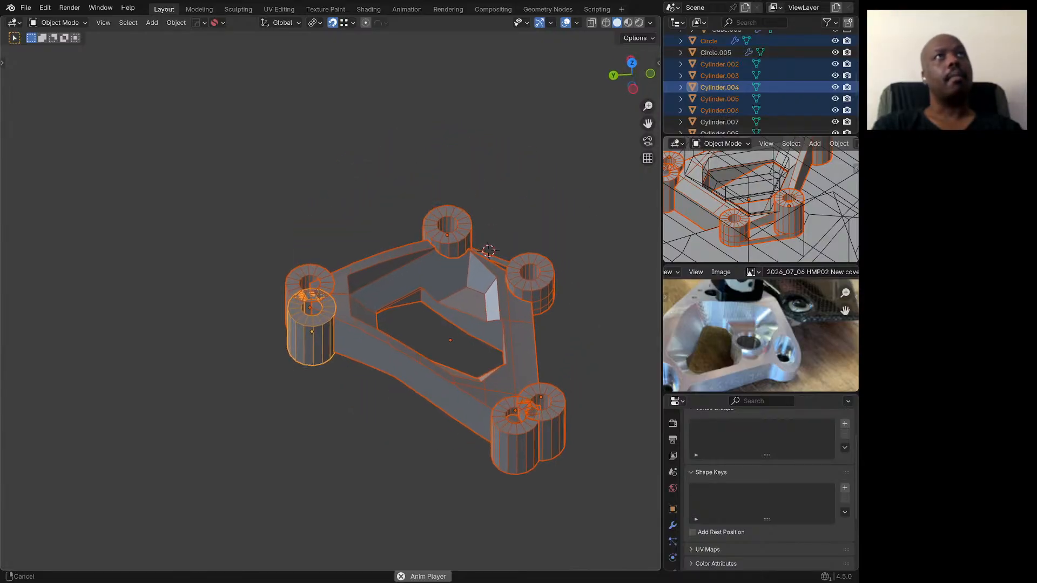
{"action": "scroll", "coordinate": [463, 280], "scroll_direction": "up", "scroll_amount": 1}
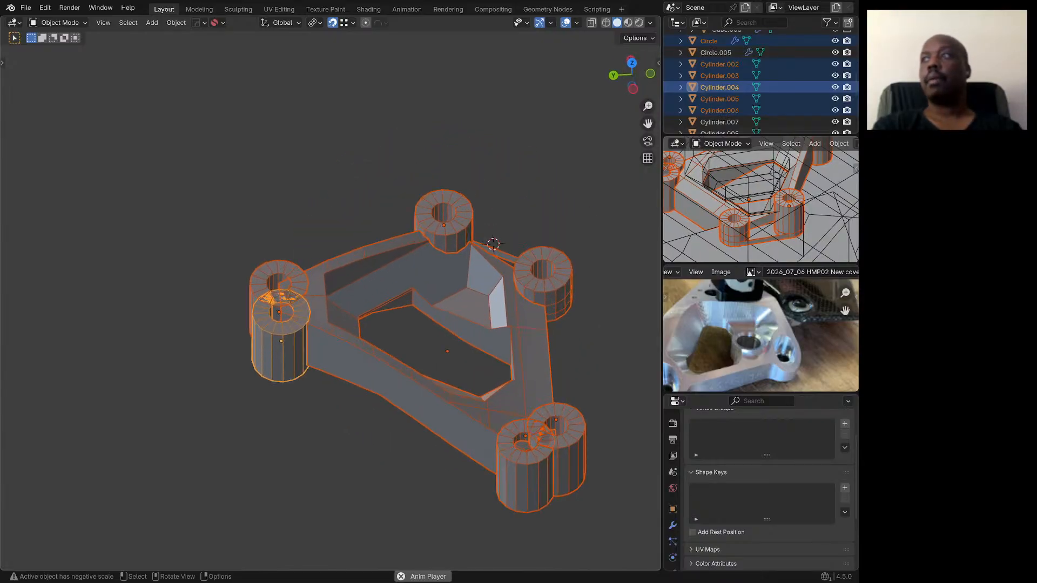
{"action": "scroll", "coordinate": [448, 297], "scroll_direction": "up", "scroll_amount": 2}
{"action": "middle_click_drag", "start_coordinate": [447, 297], "coordinate": [471, 262]}
{"action": "scroll", "coordinate": [422, 183], "scroll_direction": "up", "scroll_amount": 6}
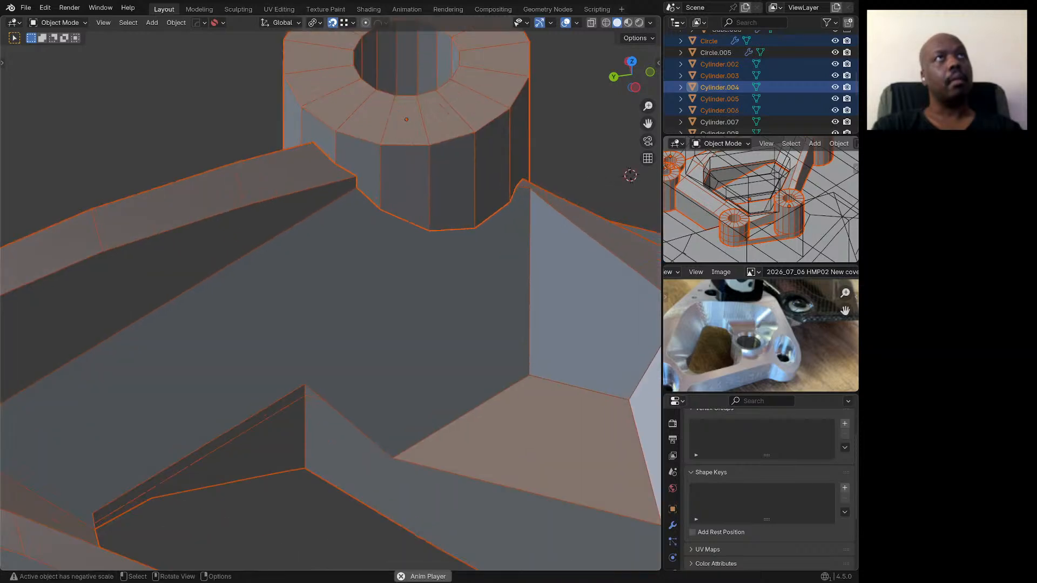
{"action": "scroll", "coordinate": [475, 199], "scroll_direction": "down", "scroll_amount": 3}
{"action": "middle_click_drag", "start_coordinate": [470, 203], "coordinate": [367, 208]}
{"action": "scroll", "coordinate": [394, 243], "scroll_direction": "down", "scroll_amount": 4}
{"action": "scroll", "coordinate": [537, 275], "scroll_direction": "up", "scroll_amount": 1}
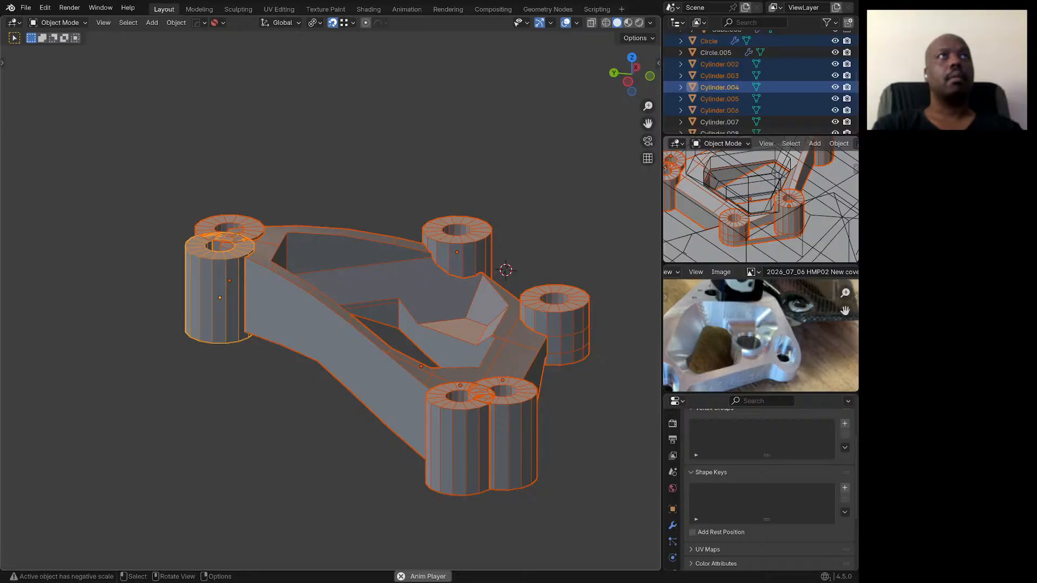
{"action": "middle_click_drag", "start_coordinate": [535, 275], "coordinate": [401, 257]}
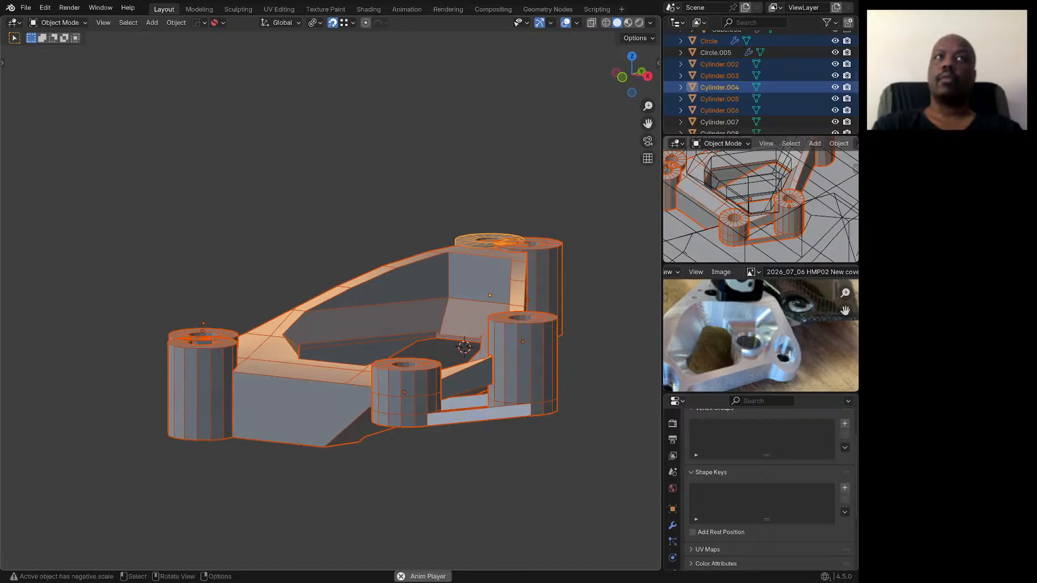
{"action": "middle_click_drag", "start_coordinate": [401, 258], "coordinate": [440, 270]}
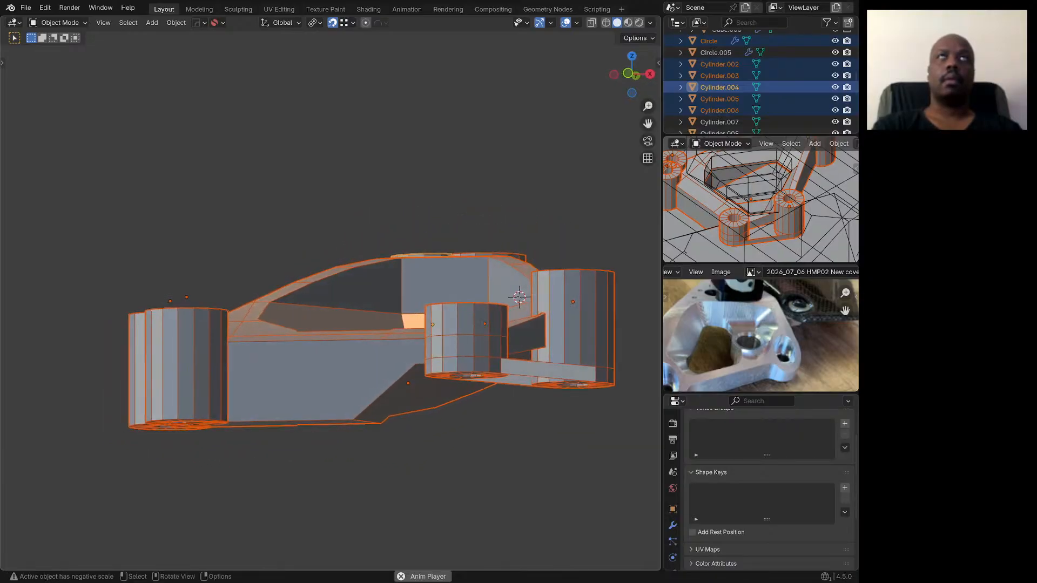
Step: Select the joined piece with the short and tall bosses in the front orthographic view
{"action": "key", "text": "KP_1"}
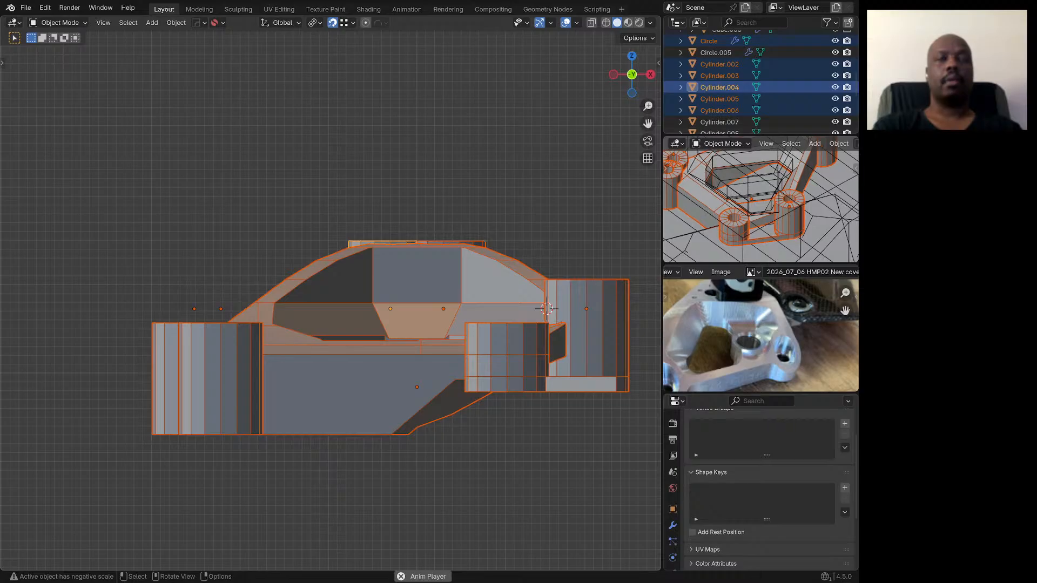
{"action": "scroll", "coordinate": [456, 376], "scroll_direction": "up", "scroll_amount": 5}
{"action": "scroll", "coordinate": [397, 371], "scroll_direction": "down", "scroll_amount": 5}
{"action": "scroll", "coordinate": [443, 368], "scroll_direction": "up", "scroll_amount": 1}
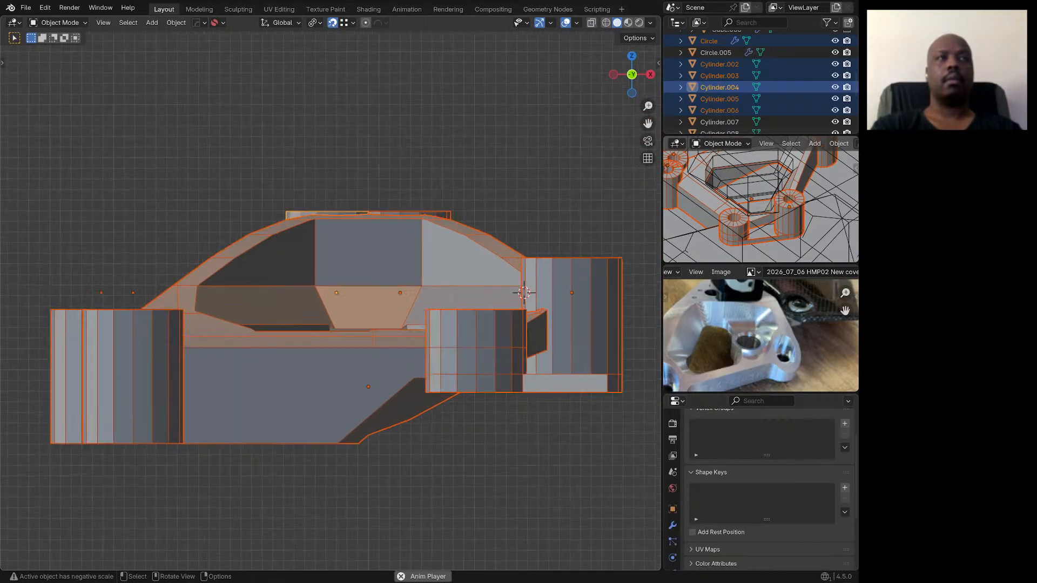
{"action": "scroll", "coordinate": [442, 377], "scroll_direction": "up", "scroll_amount": 1}
{"action": "left_click", "coordinate": [443, 378]}
{"action": "scroll", "coordinate": [424, 385], "scroll_direction": "down", "scroll_amount": 2}
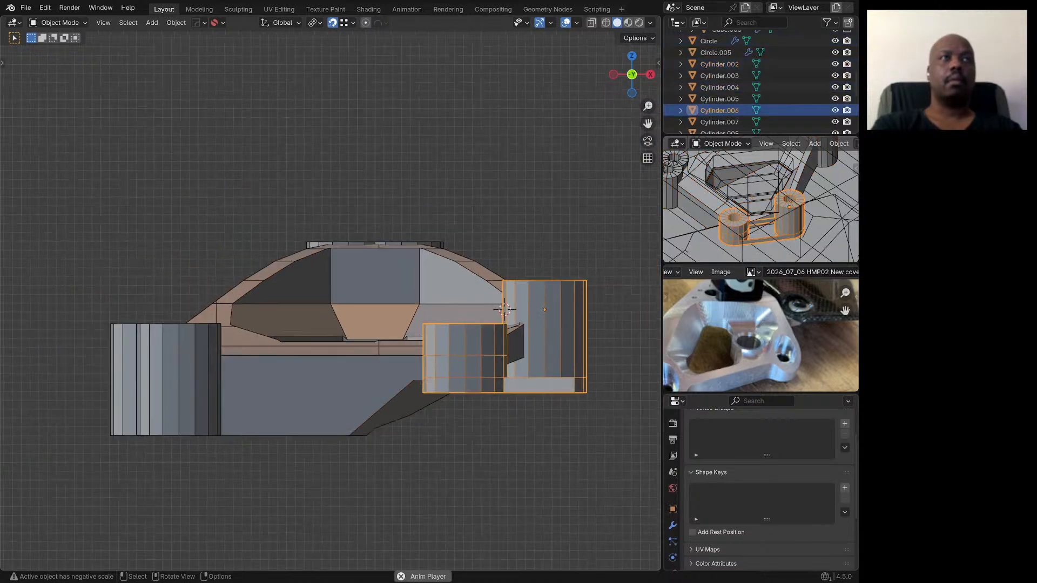
Step: Examine the isolated triangular frame and its cylinder bosses from above, the side and below
{"action": "scroll", "coordinate": [507, 371], "scroll_direction": "down", "scroll_amount": 2}
{"action": "middle_click_drag", "start_coordinate": [507, 372], "coordinate": [445, 415]}
{"action": "scroll", "coordinate": [448, 402], "scroll_direction": "down", "scroll_amount": 3}
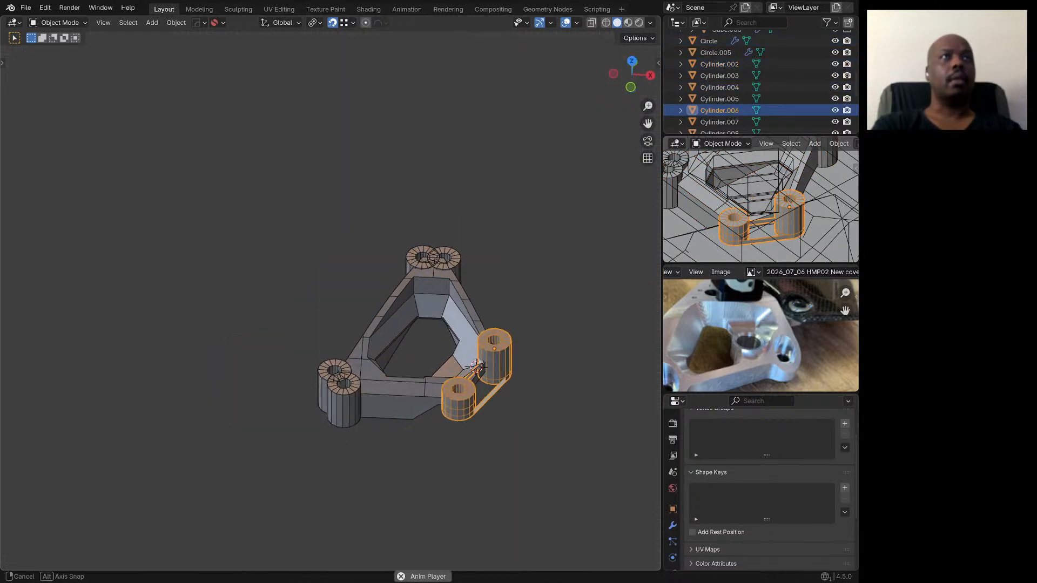
{"action": "middle_click_drag", "start_coordinate": [444, 327], "coordinate": [613, 256]}
{"action": "scroll", "coordinate": [443, 329], "scroll_direction": "up", "scroll_amount": 2}
{"action": "scroll", "coordinate": [452, 360], "scroll_direction": "down", "scroll_amount": 1}
{"action": "scroll", "coordinate": [506, 305], "scroll_direction": "down", "scroll_amount": 1}
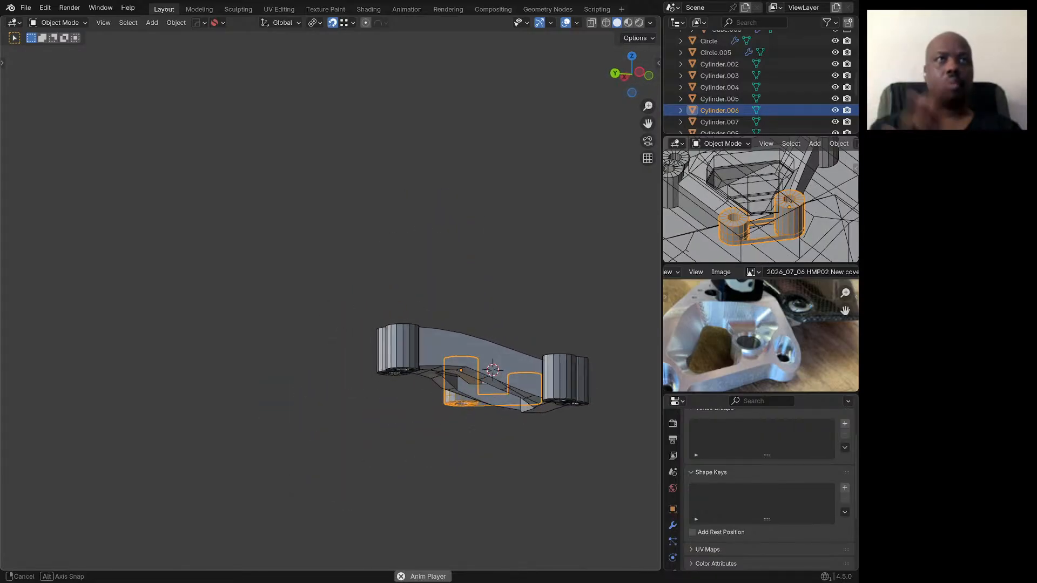
{"action": "mouse_move", "coordinate": [496, 378]}
{"action": "middle_mouse_down"}
{"action": "mouse_move", "coordinate": [517, 346]}
{"action": "mouse_move", "coordinate": [481, 371]}
{"action": "middle_mouse_up"}
{"action": "scroll", "coordinate": [513, 351], "scroll_direction": "up", "scroll_amount": 3}
Step: Leave local view, add the triangular frame and the four remaining cylinder bosses to the selection, and isolate them together
{"action": "key", "text": "slash"}
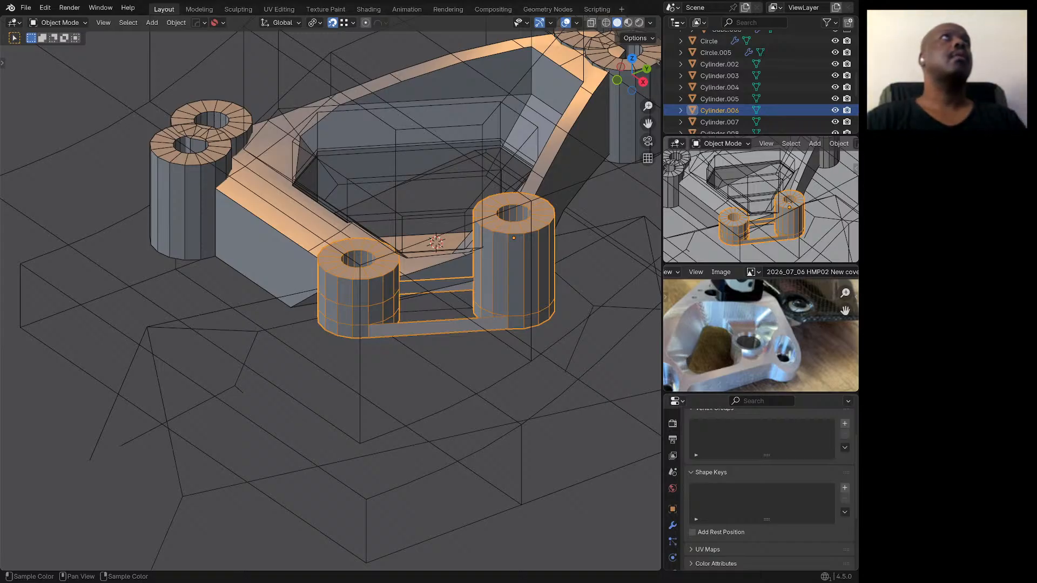
{"action": "middle_click_drag", "start_coordinate": [335, 270], "coordinate": [409, 301]}
{"action": "scroll", "coordinate": [419, 318], "scroll_direction": "down", "scroll_amount": 3}
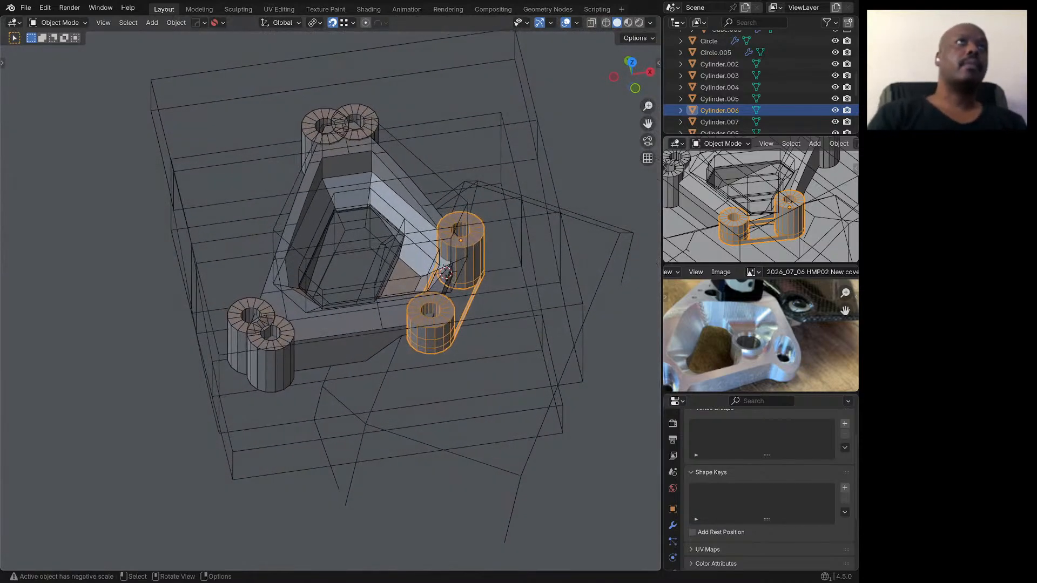
{"action": "middle_click_drag", "start_coordinate": [475, 292], "coordinate": [591, 281]}
{"action": "scroll", "coordinate": [501, 257], "scroll_direction": "down", "scroll_amount": 4}
{"action": "scroll", "coordinate": [442, 255], "scroll_direction": "up", "scroll_amount": 2}
{"action": "scroll", "coordinate": [438, 243], "scroll_direction": "up", "scroll_amount": 1}
{"action": "left_click", "coordinate": [420, 325], "text": "shift"}
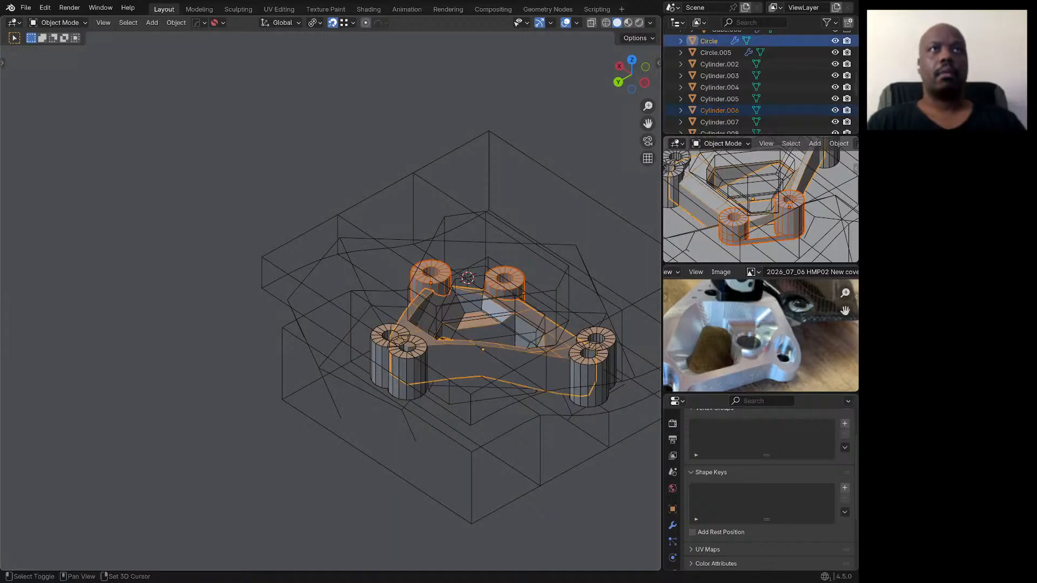
{"action": "left_click", "coordinate": [589, 377], "text": "shift"}
{"action": "left_click", "coordinate": [612, 353], "text": "shift"}
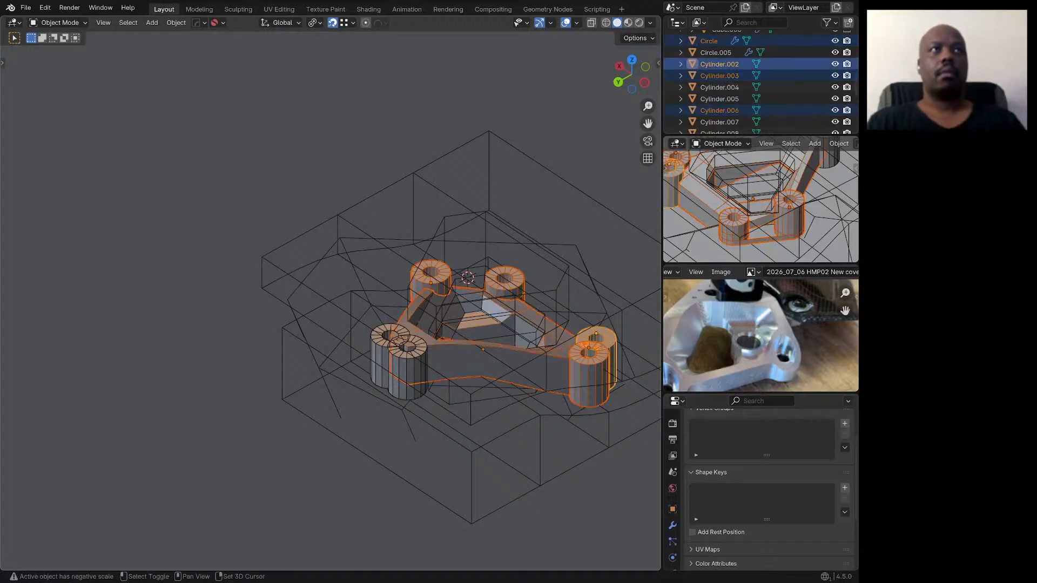
{"action": "left_click", "coordinate": [408, 373], "text": "shift"}
{"action": "left_click", "coordinate": [380, 359], "text": "shift"}
{"action": "key", "text": "KP_Divide"}
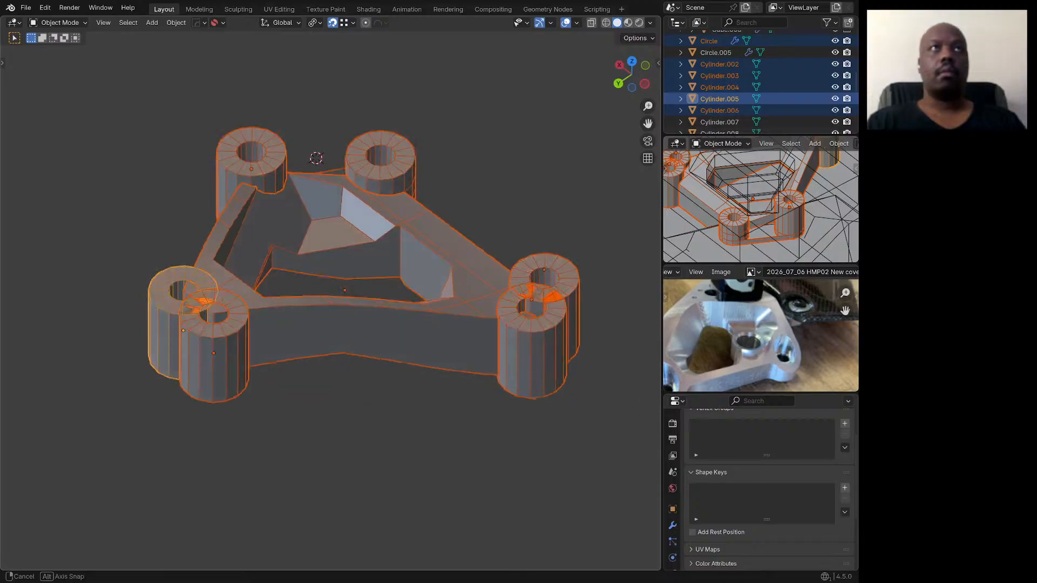
Step: Examine the isolated frame and bosses from several angles, including the underside
{"action": "middle_click_drag", "start_coordinate": [384, 173], "coordinate": [534, 362]}
{"action": "scroll", "coordinate": [384, 328], "scroll_direction": "down", "scroll_amount": 3}
{"action": "scroll", "coordinate": [478, 403], "scroll_direction": "up", "scroll_amount": 2}
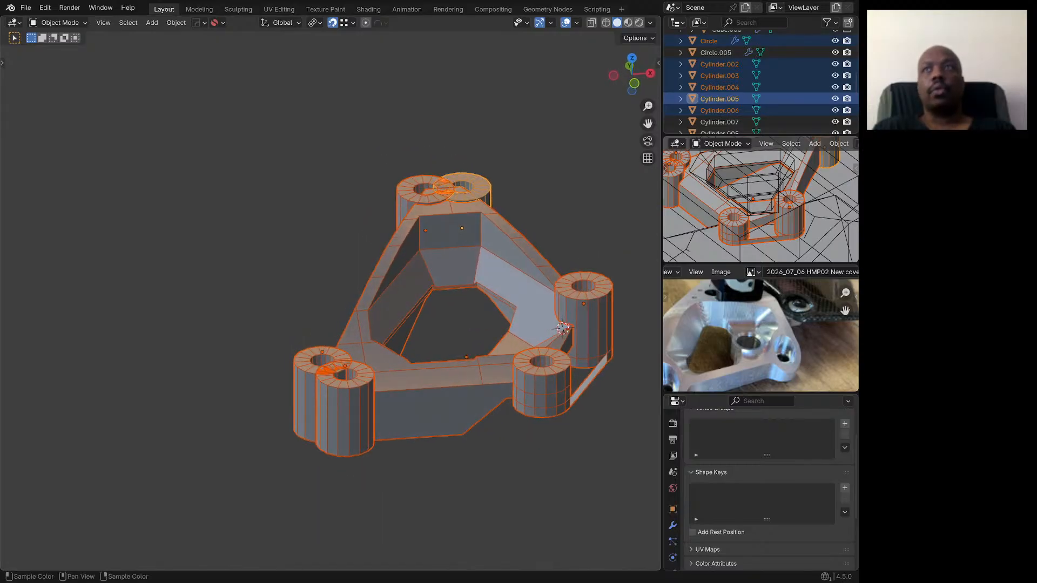
{"action": "middle_click_drag", "start_coordinate": [464, 367], "coordinate": [586, 414]}
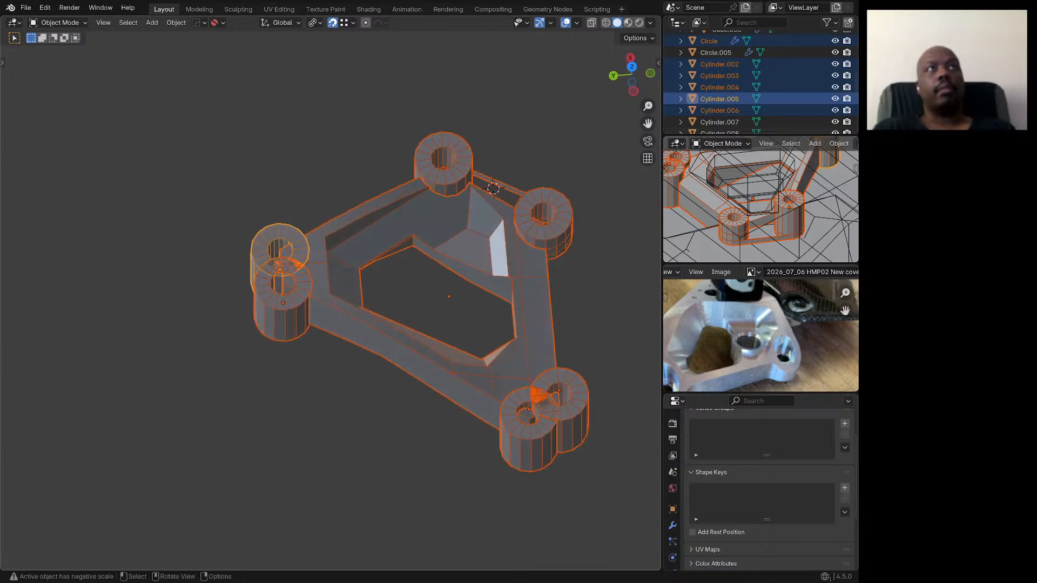
{"action": "middle_click_drag", "start_coordinate": [486, 200], "coordinate": [445, 459]}
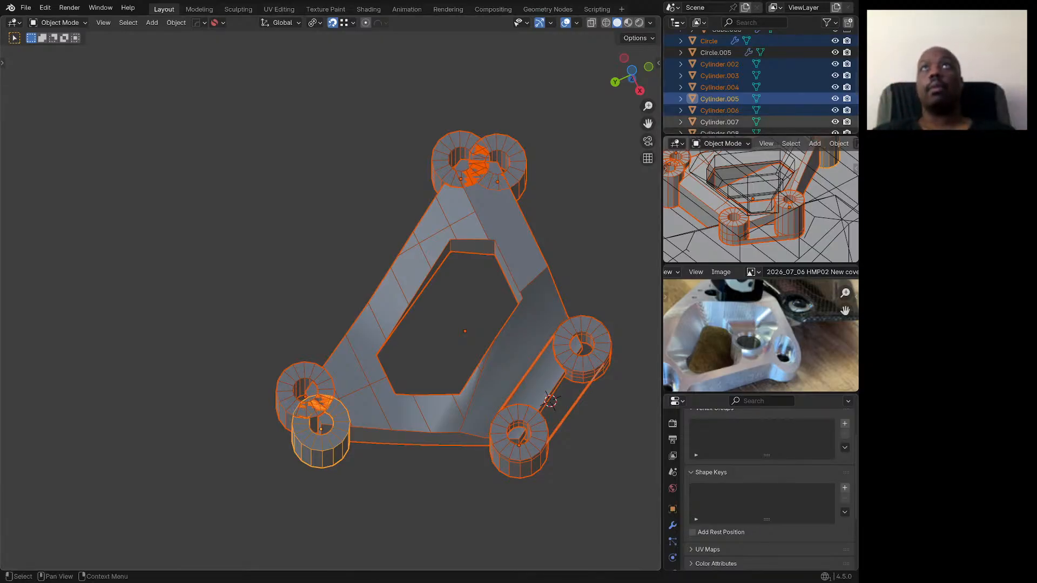
Step: Select only the triangular frame, leave local view, and snap the 3D cursor to the frame's origin
{"action": "left_click", "coordinate": [518, 335]}
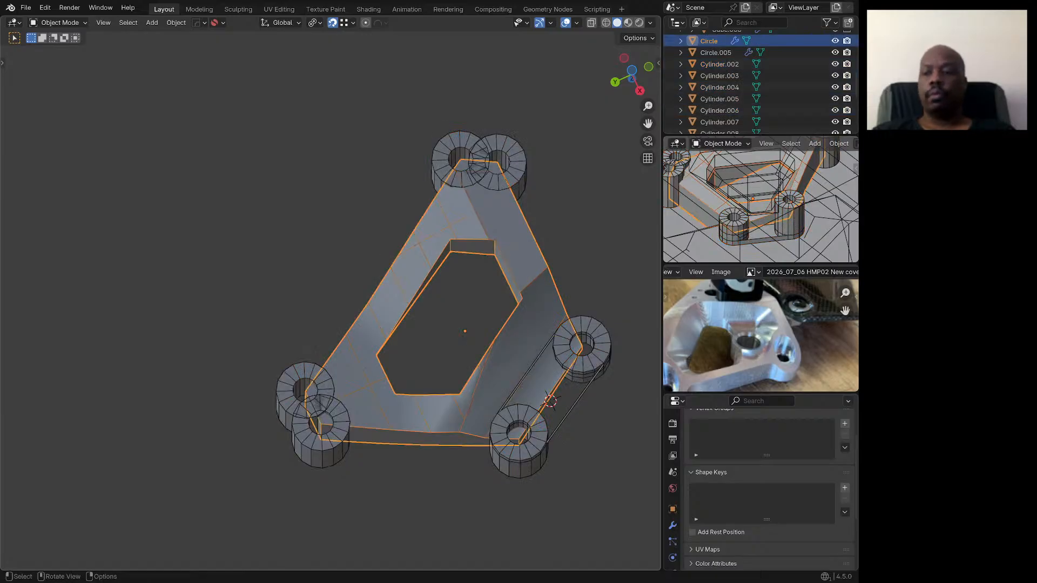
{"action": "key", "text": "KP_Divide"}
{"action": "middle_click_drag", "start_coordinate": [486, 319], "coordinate": [491, 344]}
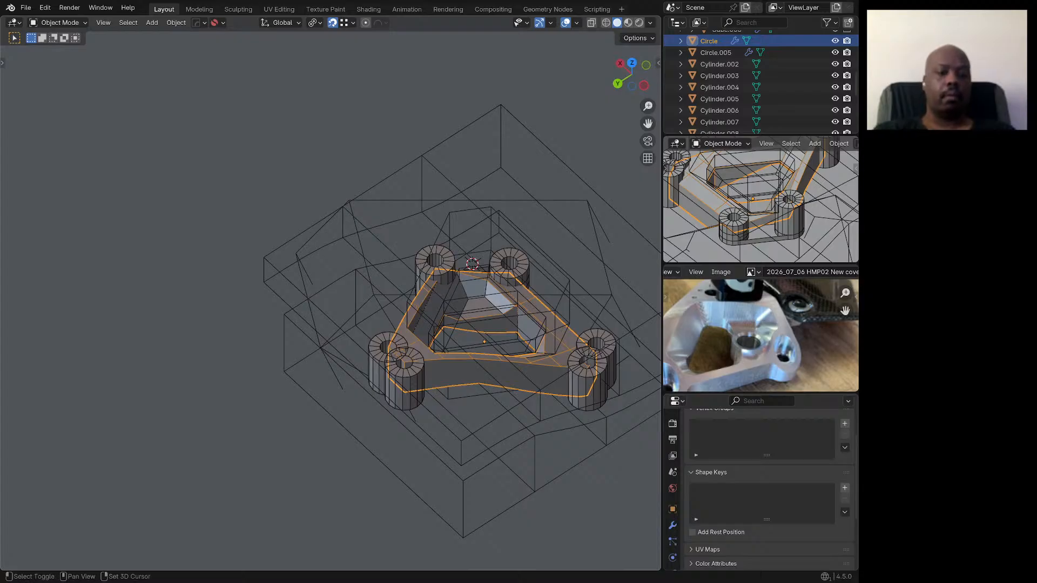
{"action": "key", "text": "shift+s"}
{"action": "left_click", "coordinate": [457, 345]}
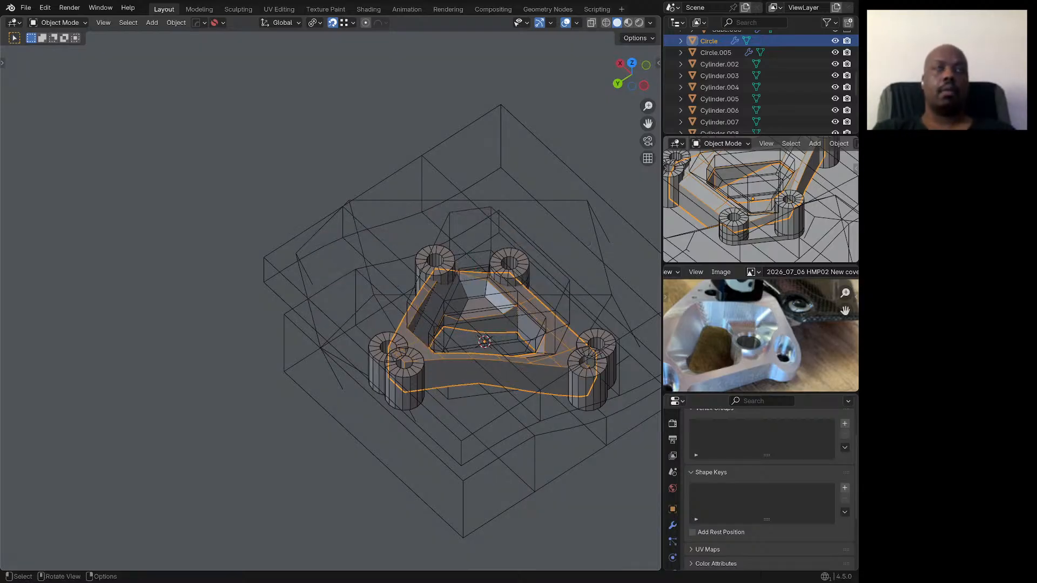
Step: Select Hops_Cam_Empty and snap it to the 3D cursor with the offset kept
{"action": "scroll", "coordinate": [757, 84], "scroll_direction": "up", "scroll_amount": 10}
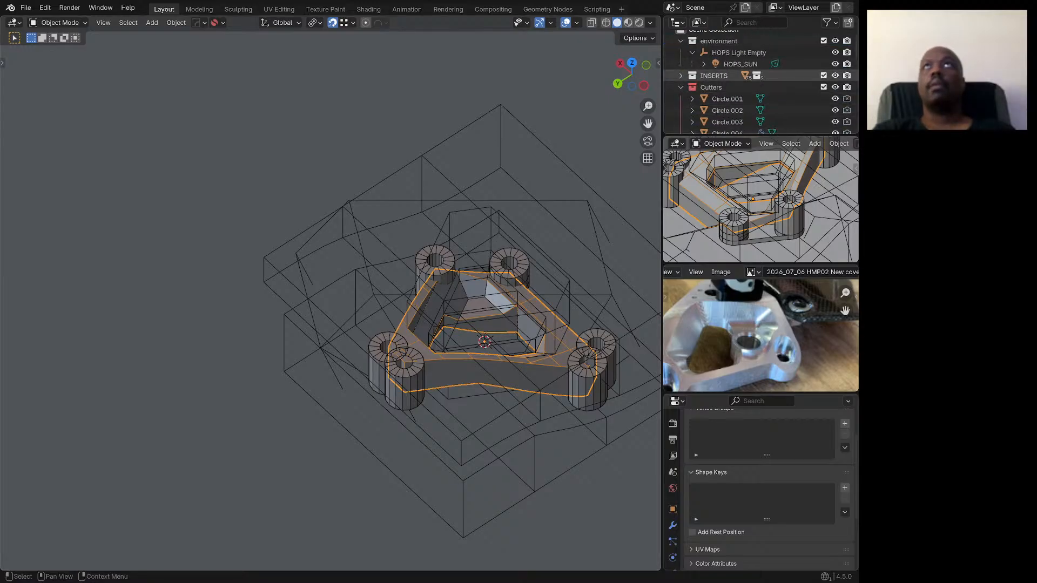
{"action": "scroll", "coordinate": [756, 78], "scroll_direction": "down", "scroll_amount": 10}
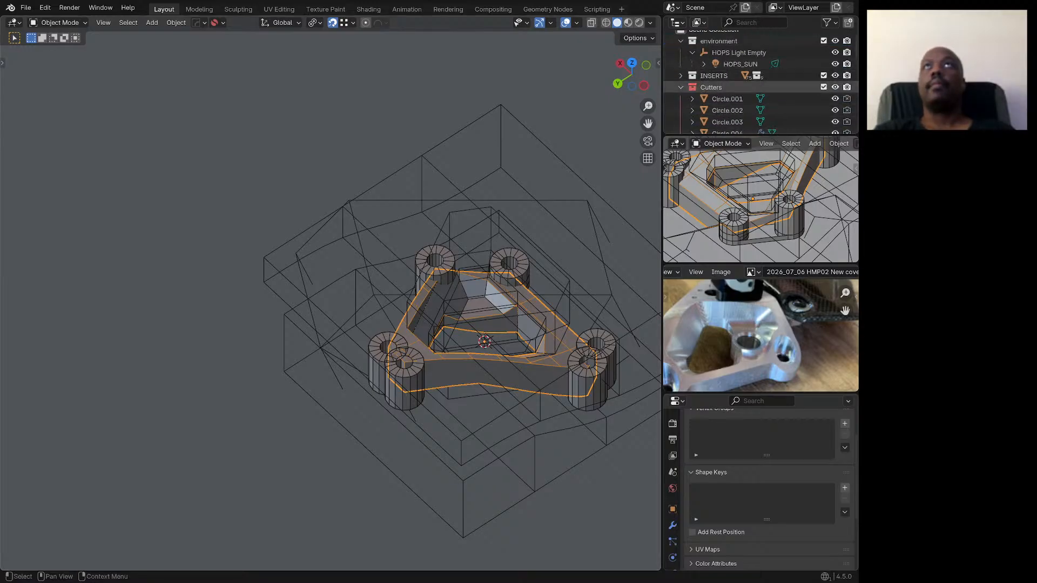
{"action": "scroll", "coordinate": [757, 76], "scroll_direction": "down", "scroll_amount": 5}
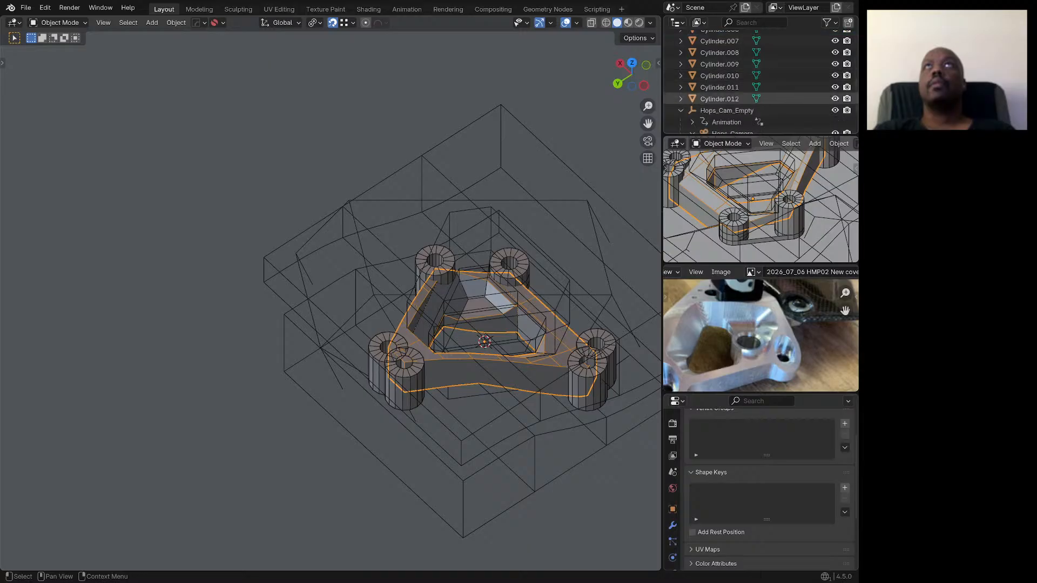
{"action": "left_click", "coordinate": [727, 63]}
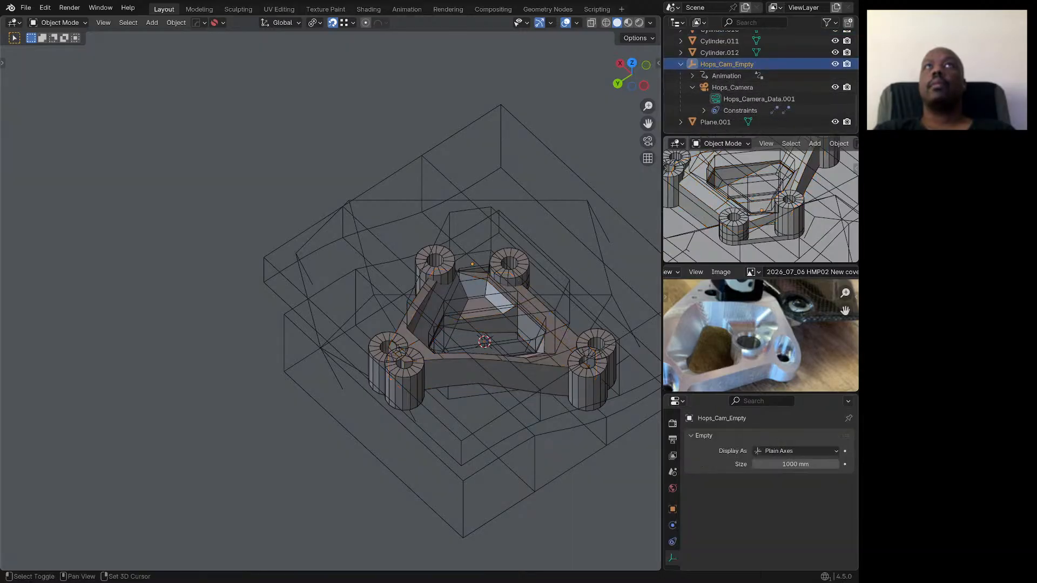
{"action": "key", "text": "shift+s"}
{"action": "left_click", "coordinate": [375, 161]}
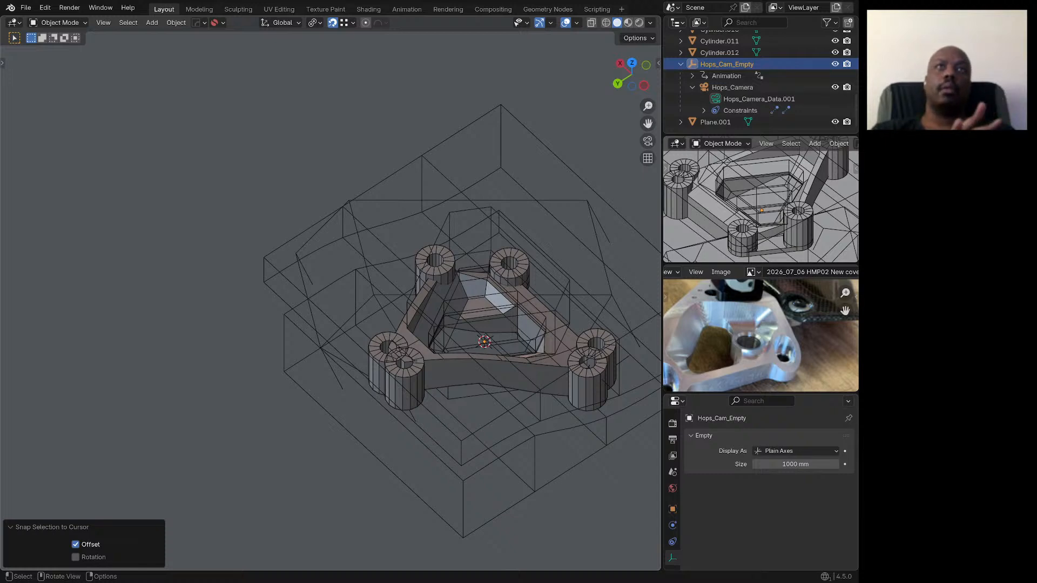
Step: Set the orthographic scale of Hops_Camera to 1.4
{"action": "left_click", "coordinate": [732, 88]}
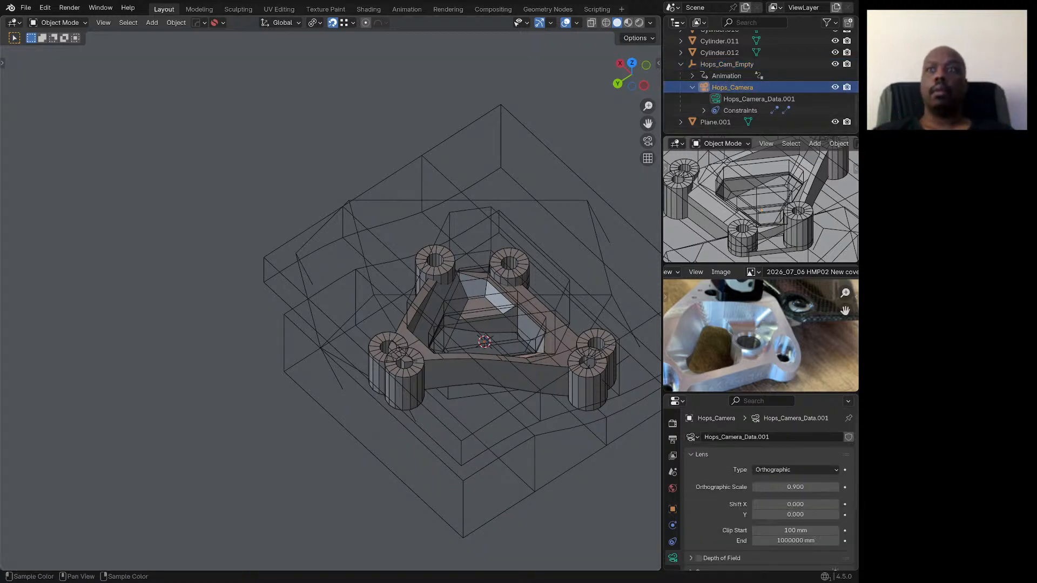
{"action": "left_click", "coordinate": [795, 487]}
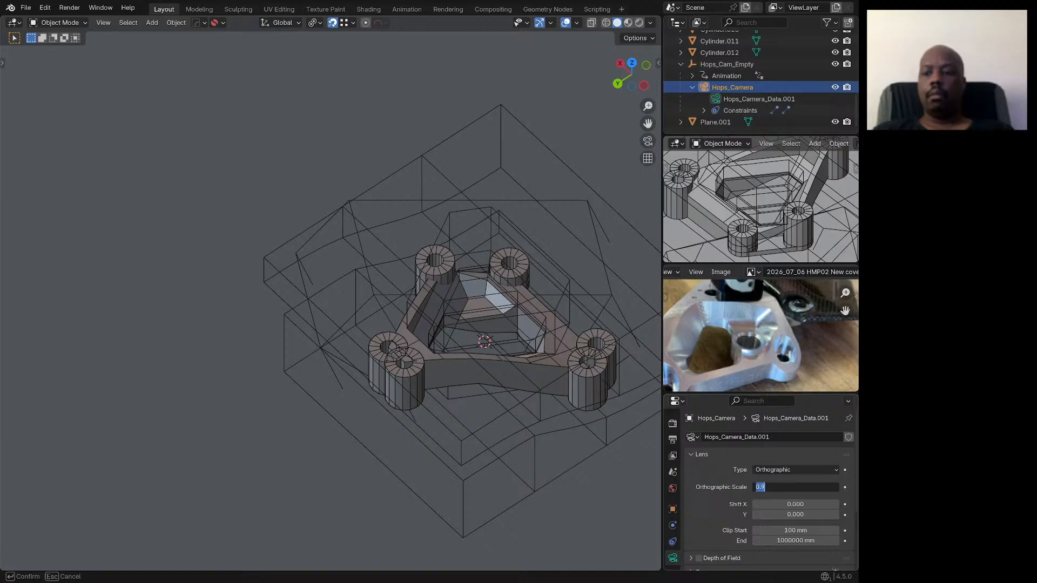
{"action": "type", "text": "1.4"}
{"action": "key", "text": "Return"}
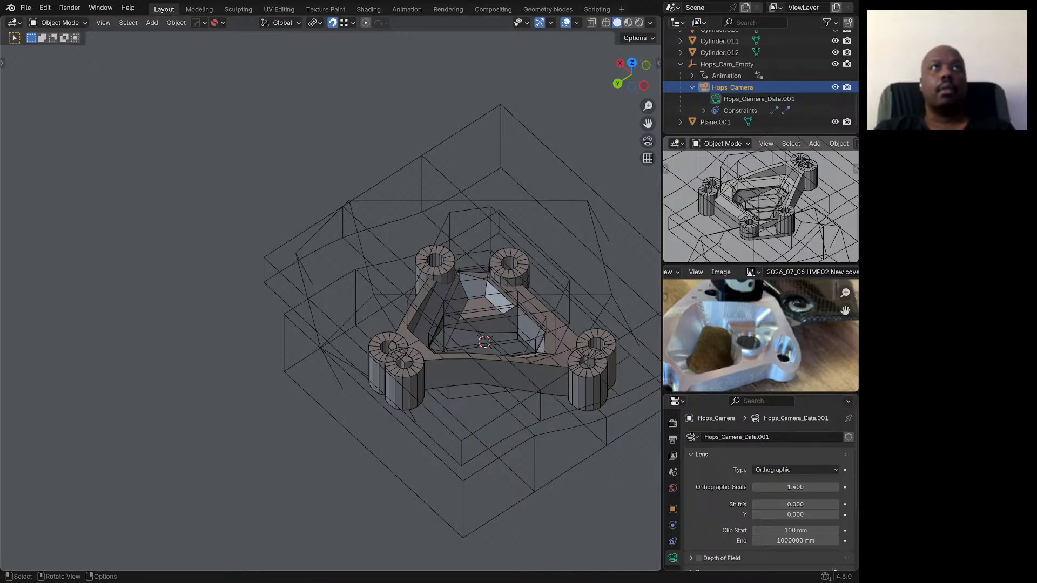
Step: Select the linked pair of cylinder bosses and examine its placement on the frame from directly above
{"action": "left_click", "coordinate": [507, 273]}
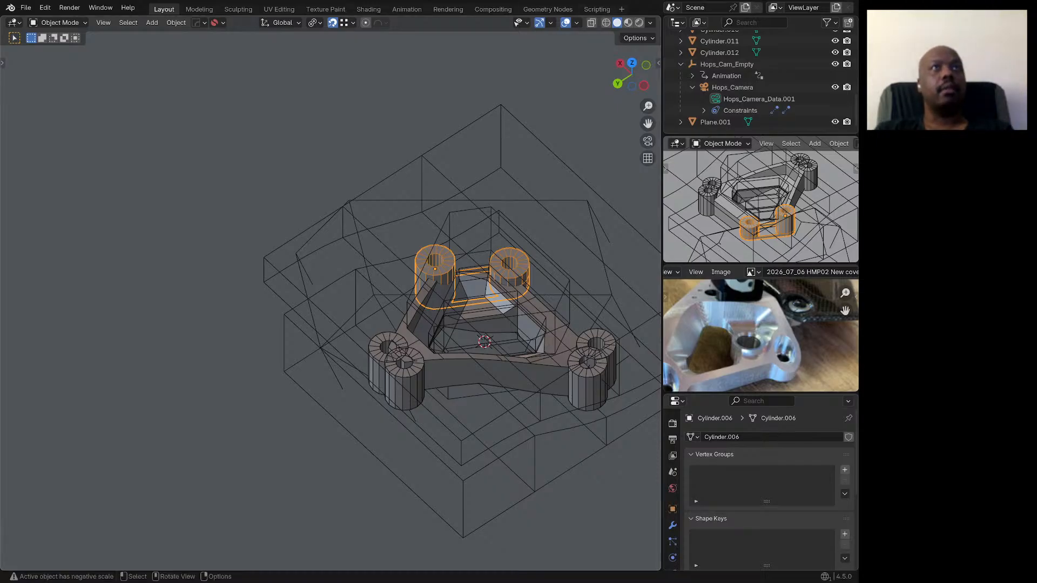
{"action": "middle_click_drag", "start_coordinate": [378, 303], "coordinate": [478, 327]}
{"action": "scroll", "coordinate": [415, 311], "scroll_direction": "down", "scroll_amount": 3}
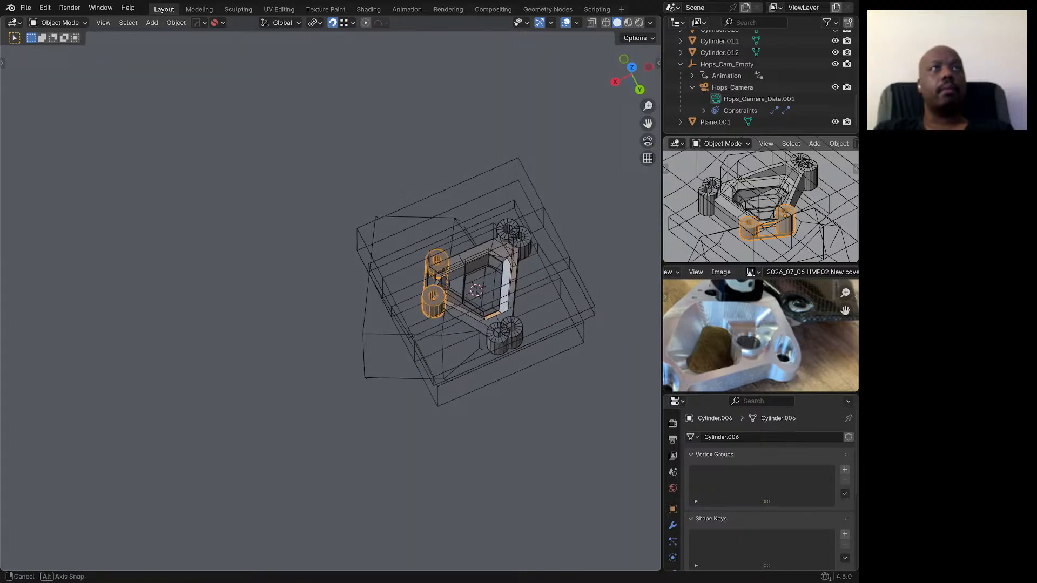
{"action": "scroll", "coordinate": [511, 266], "scroll_direction": "up", "scroll_amount": 3}
{"action": "middle_click_drag", "start_coordinate": [503, 266], "coordinate": [633, 275]}
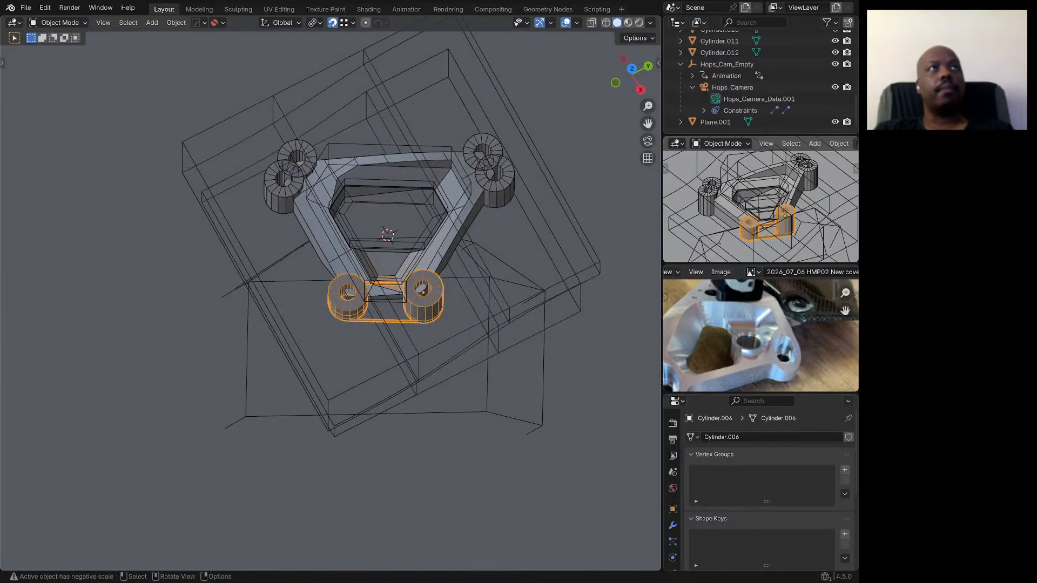
{"action": "key", "text": "KP_7"}
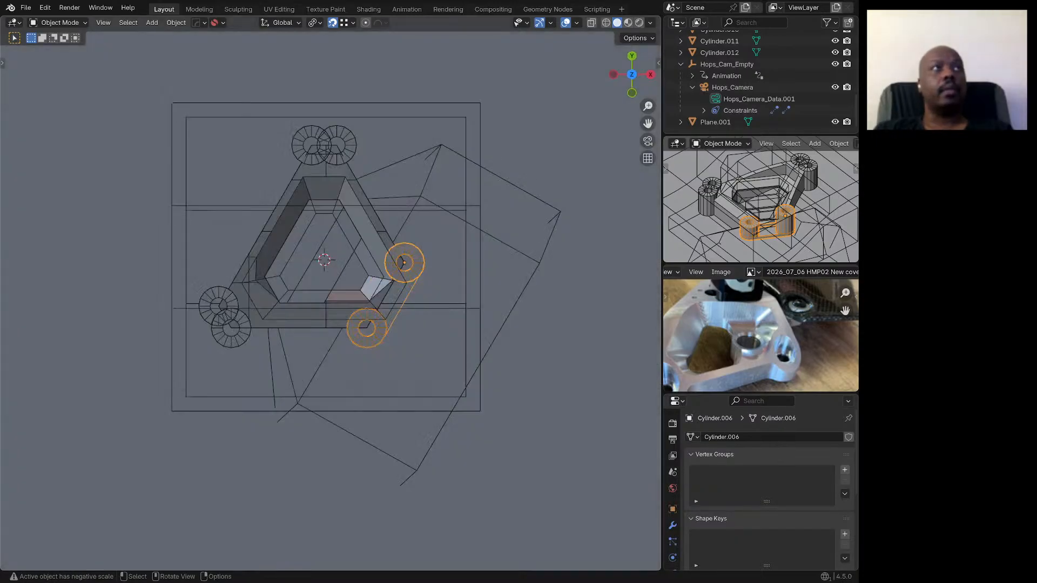
{"action": "scroll", "coordinate": [268, 312], "scroll_direction": "up", "scroll_amount": 3}
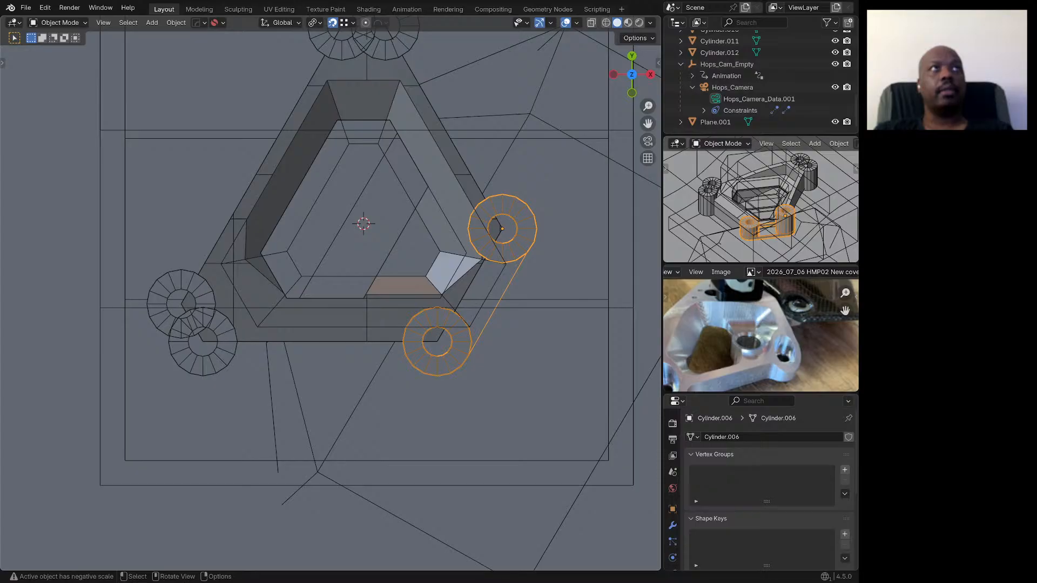
Step: Examine how the linked boss pair and the overlapping corner bosses meet the frame, up close and from different sides
{"action": "middle_click_drag", "start_coordinate": [305, 362], "coordinate": [335, 323]}
{"action": "scroll", "coordinate": [319, 318], "scroll_direction": "up", "scroll_amount": 1}
{"action": "scroll", "coordinate": [330, 291], "scroll_direction": "up", "scroll_amount": 3}
{"action": "scroll", "coordinate": [330, 292], "scroll_direction": "down", "scroll_amount": 5}
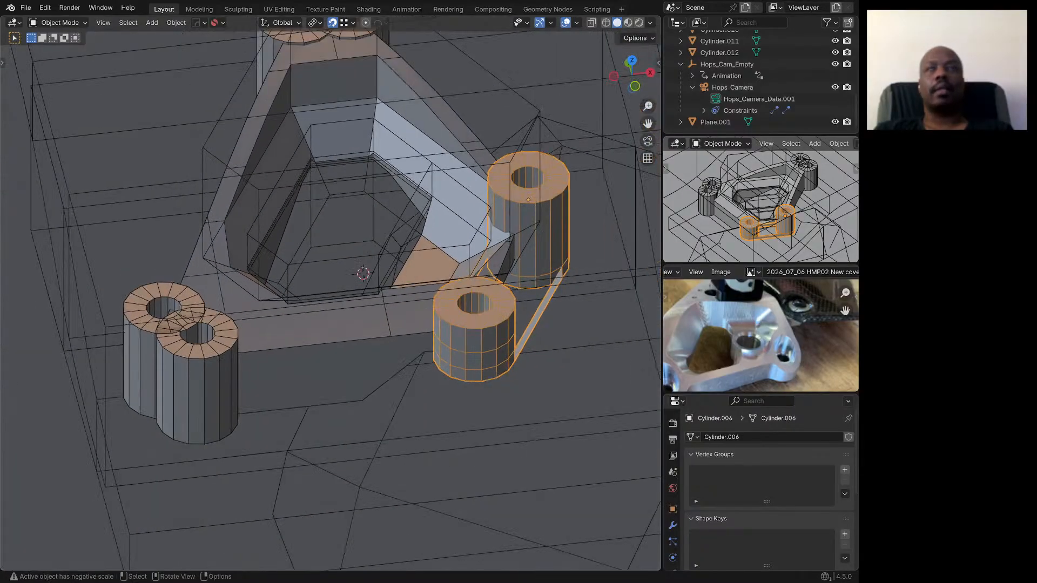
{"action": "scroll", "coordinate": [331, 292], "scroll_direction": "up", "scroll_amount": 6}
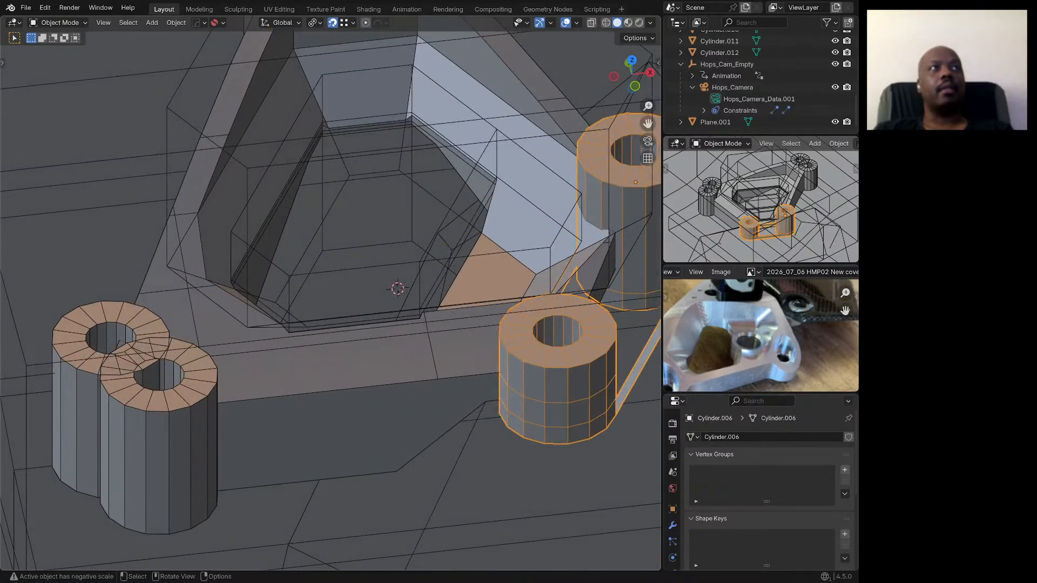
{"action": "scroll", "coordinate": [330, 292], "scroll_direction": "down", "scroll_amount": 5}
{"action": "scroll", "coordinate": [330, 292], "scroll_direction": "up", "scroll_amount": 3}
{"action": "middle_click_drag", "start_coordinate": [345, 402], "coordinate": [464, 382]}
{"action": "scroll", "coordinate": [468, 383], "scroll_direction": "up", "scroll_amount": 1}
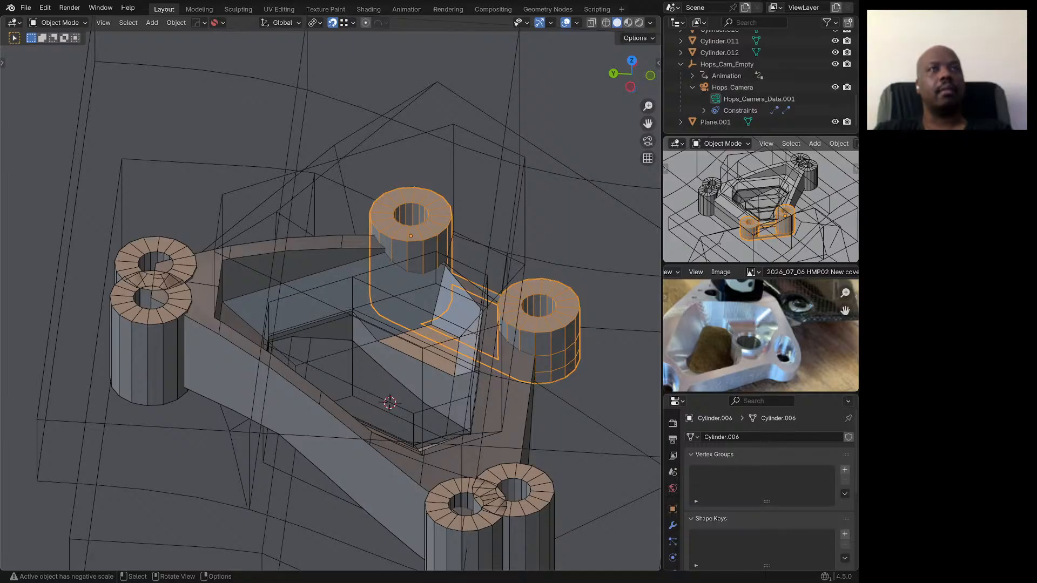
{"action": "middle_click_drag", "start_coordinate": [467, 382], "coordinate": [352, 324]}
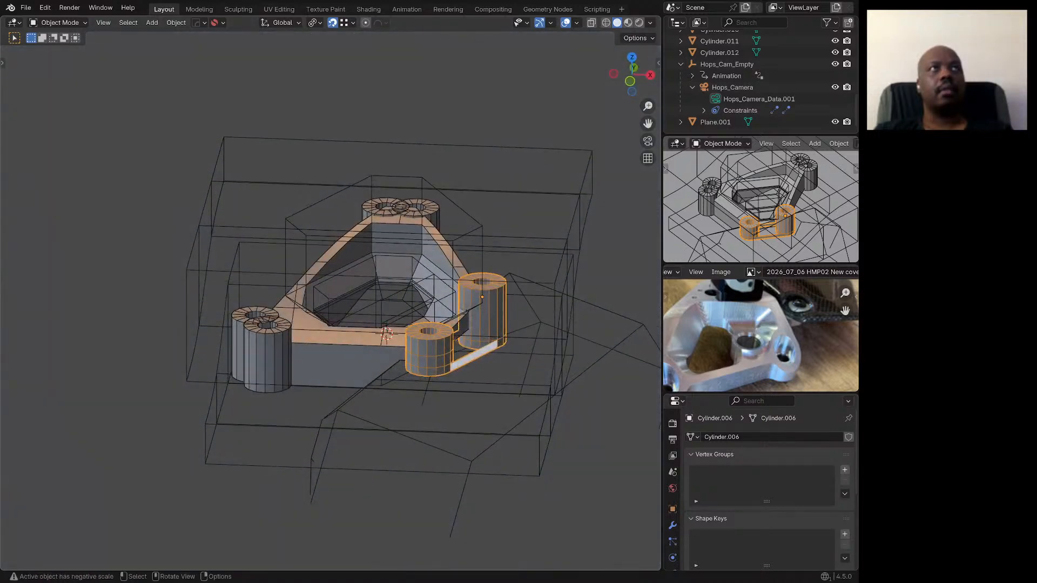
Step: Compare the frame and its bosses with the reference photo of the machined aluminium part
{"action": "scroll", "coordinate": [760, 335], "scroll_direction": "down", "scroll_amount": 4}
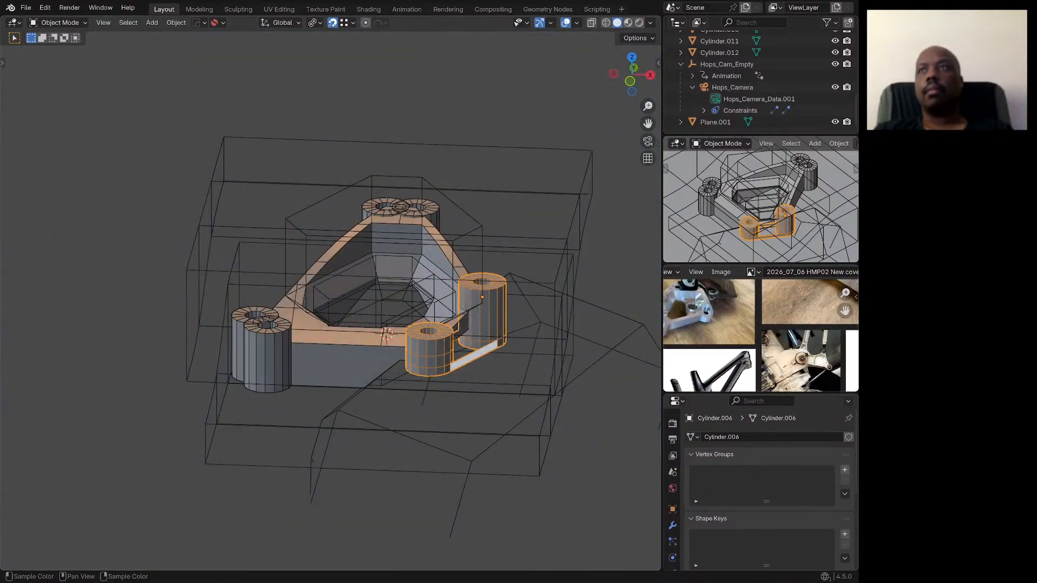
{"action": "scroll", "coordinate": [756, 334], "scroll_direction": "up", "scroll_amount": 4}
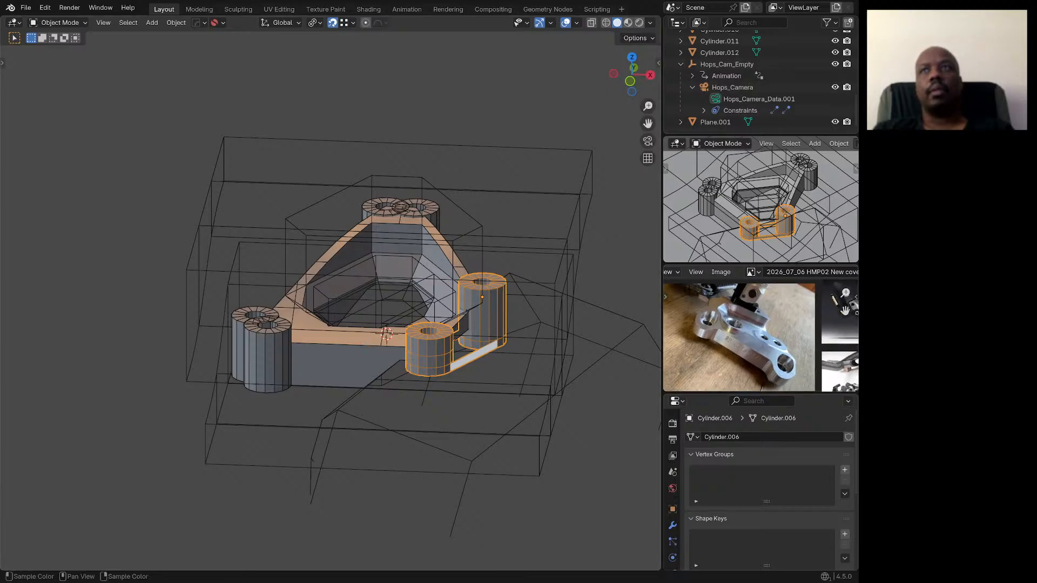
{"action": "middle_click_drag", "start_coordinate": [378, 302], "coordinate": [444, 339]}
{"action": "scroll", "coordinate": [444, 340], "scroll_direction": "up", "scroll_amount": 3}
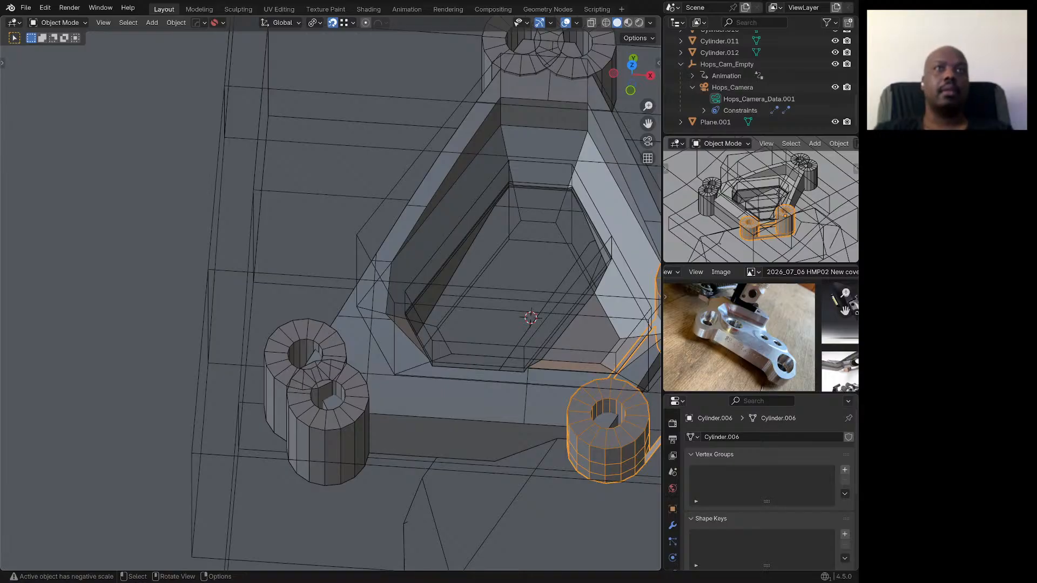
{"action": "middle_click_drag", "start_coordinate": [444, 339], "coordinate": [471, 286]}
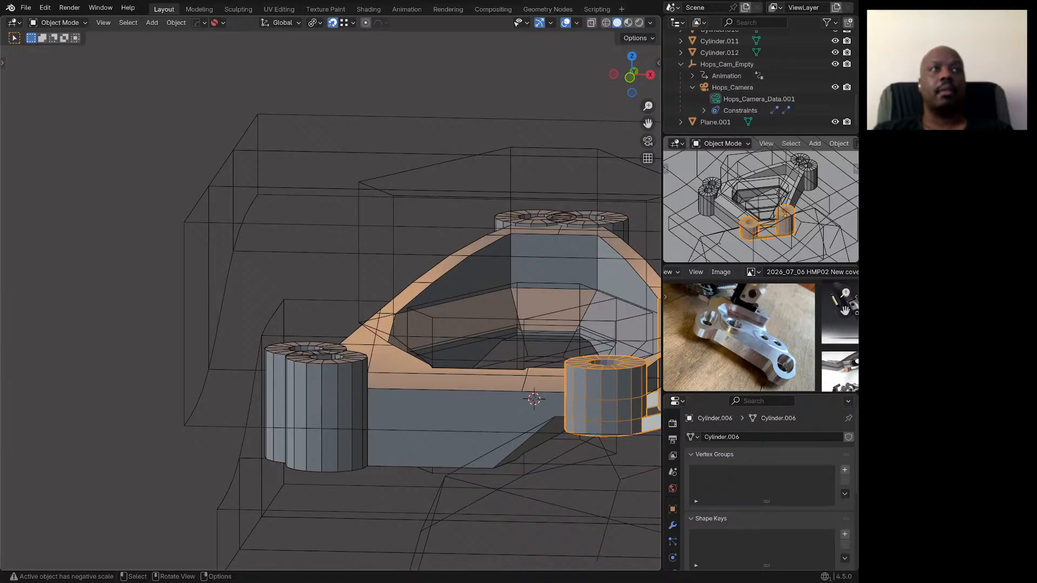
{"action": "middle_click_drag", "start_coordinate": [471, 286], "coordinate": [519, 281]}
{"action": "scroll", "coordinate": [532, 292], "scroll_direction": "down", "scroll_amount": 3}
{"action": "scroll", "coordinate": [518, 281], "scroll_direction": "up", "scroll_amount": 5}
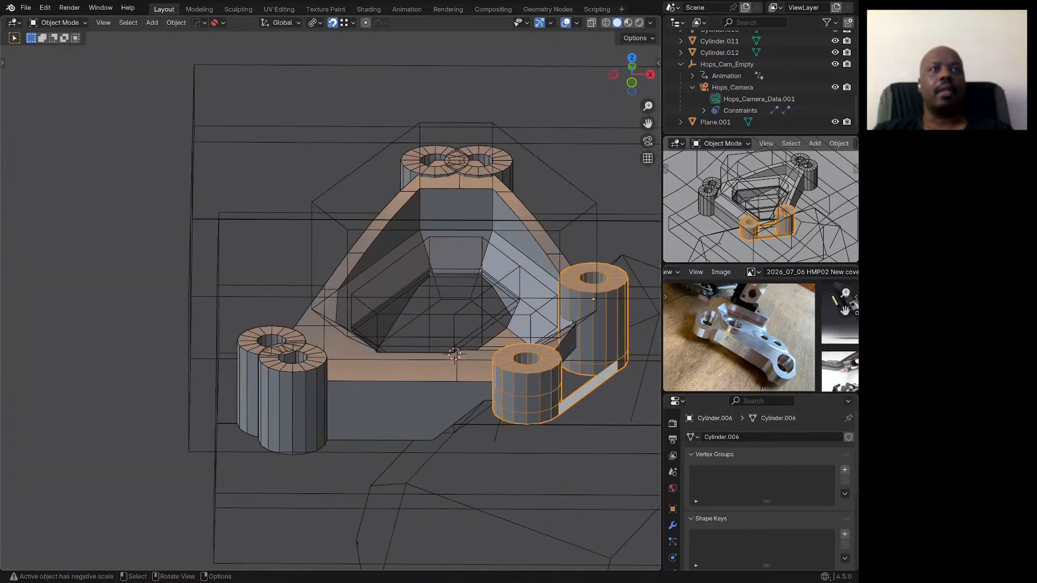
Step: Examine the triangular frame, its inner pocket and its cylinder bosses from the front, from above and from the side
{"action": "scroll", "coordinate": [395, 316], "scroll_direction": "down", "scroll_amount": 6}
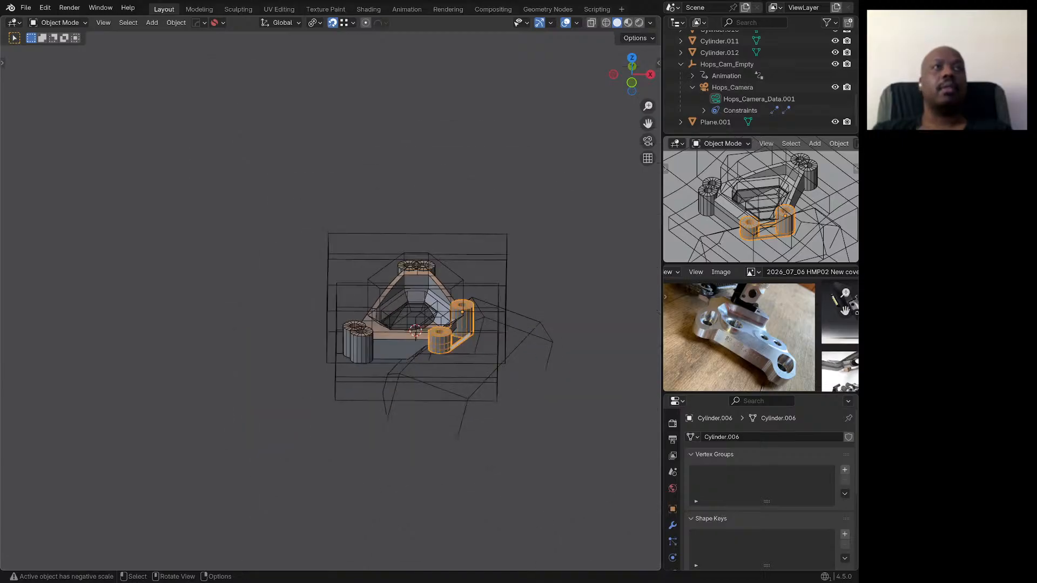
{"action": "middle_click_drag", "start_coordinate": [395, 317], "coordinate": [401, 328]}
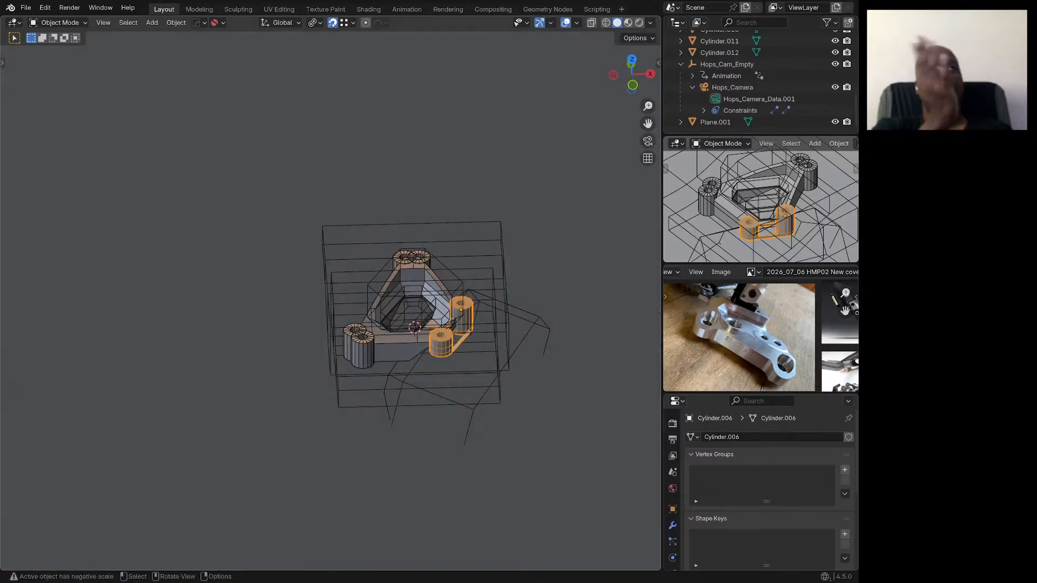
{"action": "scroll", "coordinate": [394, 314], "scroll_direction": "up", "scroll_amount": 4}
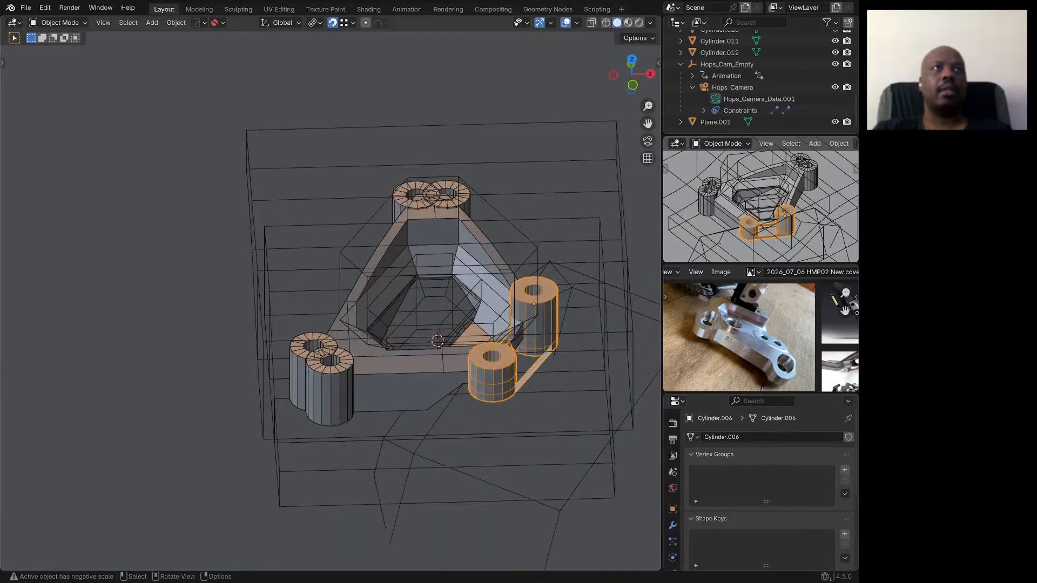
{"action": "scroll", "coordinate": [410, 378], "scroll_direction": "up", "scroll_amount": 4}
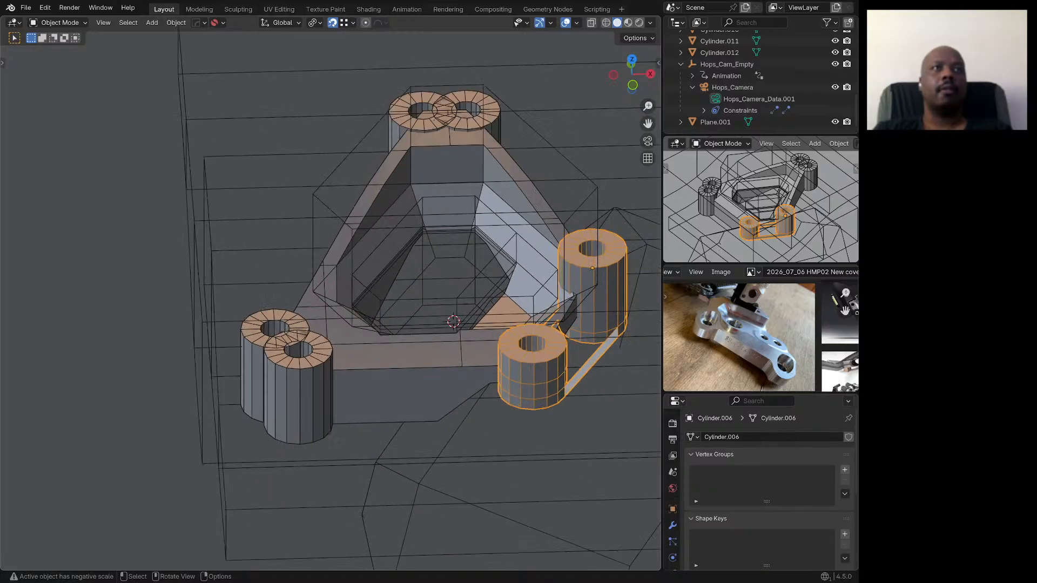
{"action": "middle_click_drag", "start_coordinate": [410, 379], "coordinate": [405, 347]}
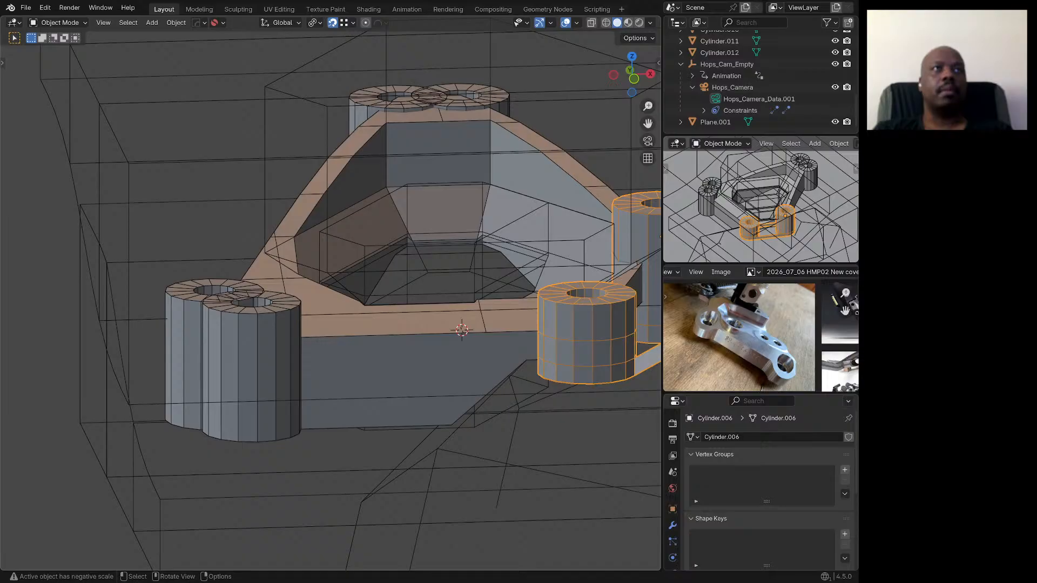
{"action": "middle_click_drag", "start_coordinate": [405, 346], "coordinate": [415, 440]}
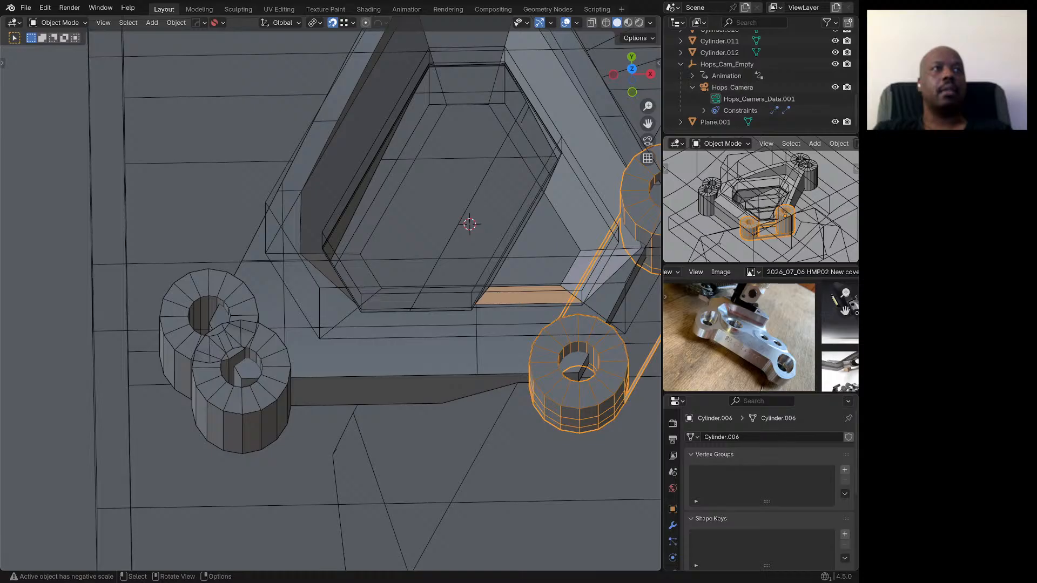
{"action": "middle_click_drag", "start_coordinate": [415, 440], "coordinate": [432, 398]}
{"action": "scroll", "coordinate": [462, 238], "scroll_direction": "down", "scroll_amount": 1}
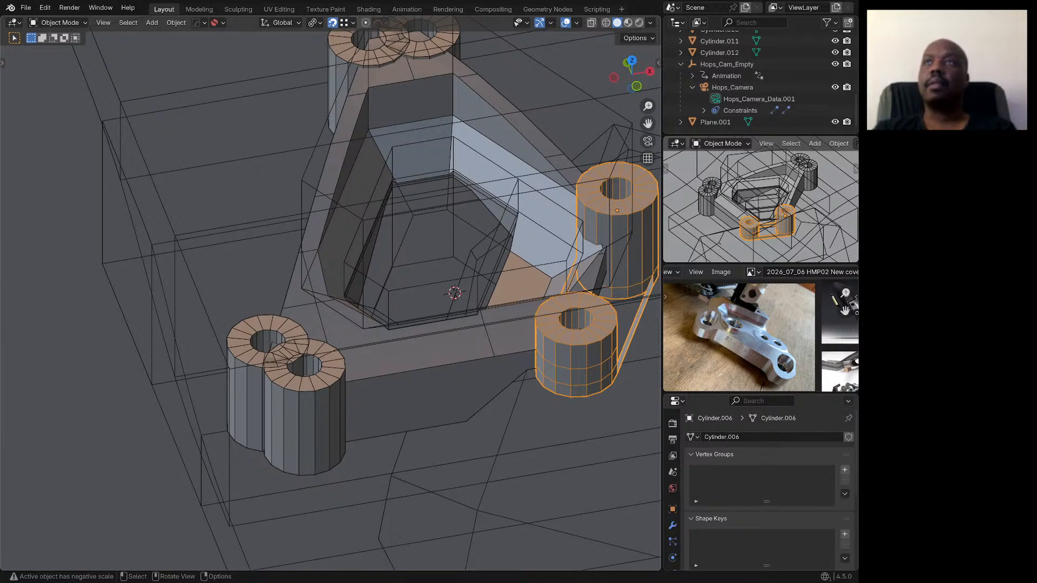
{"action": "scroll", "coordinate": [443, 304], "scroll_direction": "down", "scroll_amount": 2}
{"action": "middle_click_drag", "start_coordinate": [442, 304], "coordinate": [465, 276]}
{"action": "scroll", "coordinate": [462, 311], "scroll_direction": "down", "scroll_amount": 3}
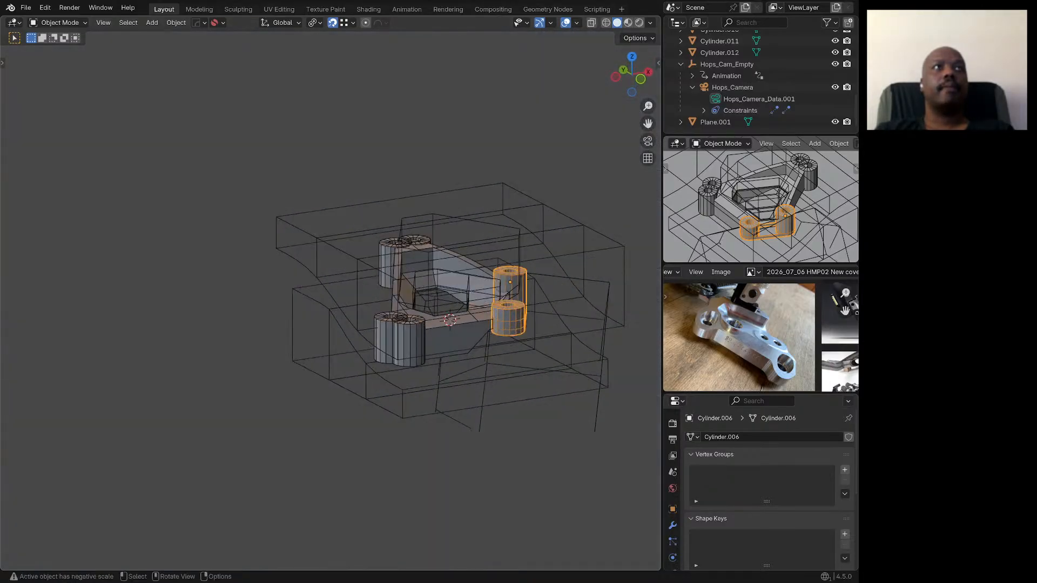
{"action": "scroll", "coordinate": [379, 349], "scroll_direction": "up", "scroll_amount": 6}
{"action": "middle_click_drag", "start_coordinate": [380, 349], "coordinate": [428, 340]}
{"action": "scroll", "coordinate": [362, 297], "scroll_direction": "down", "scroll_amount": 5}
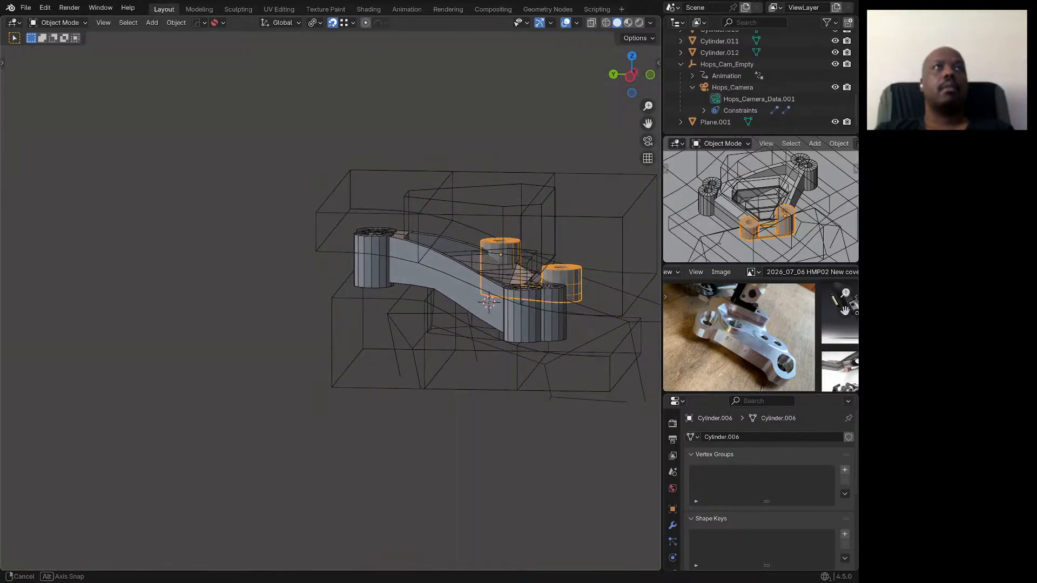
{"action": "middle_click_drag", "start_coordinate": [428, 340], "coordinate": [429, 345]}
Step: Save the current file, and save a new version as 2026_07_06 extracting 3.blend
{"action": "left_click", "coordinate": [25, 7]}
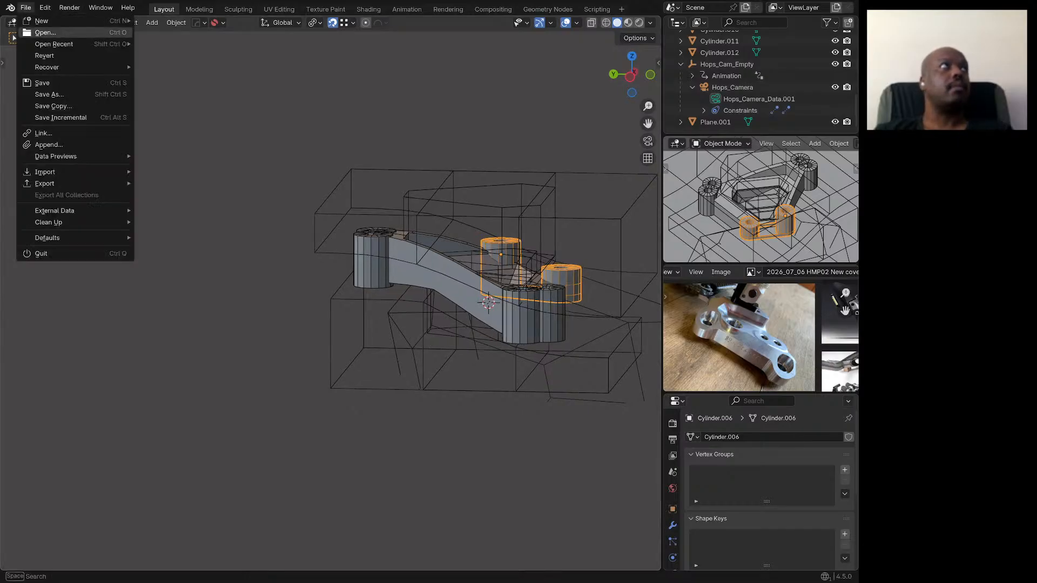
{"action": "left_click", "coordinate": [38, 83]}
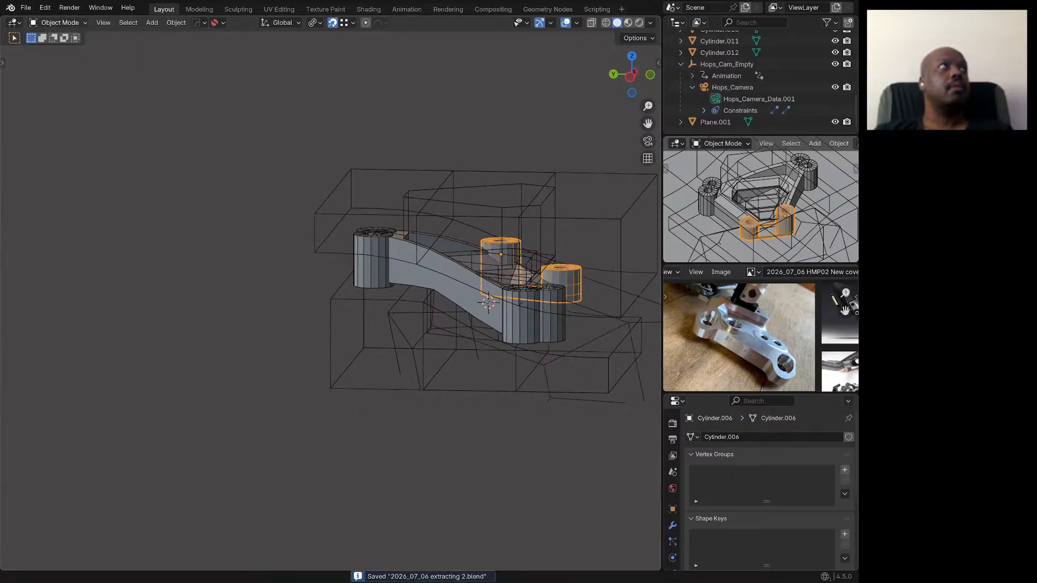
{"action": "left_click", "coordinate": [26, 7]}
{"action": "left_click", "coordinate": [38, 95]}
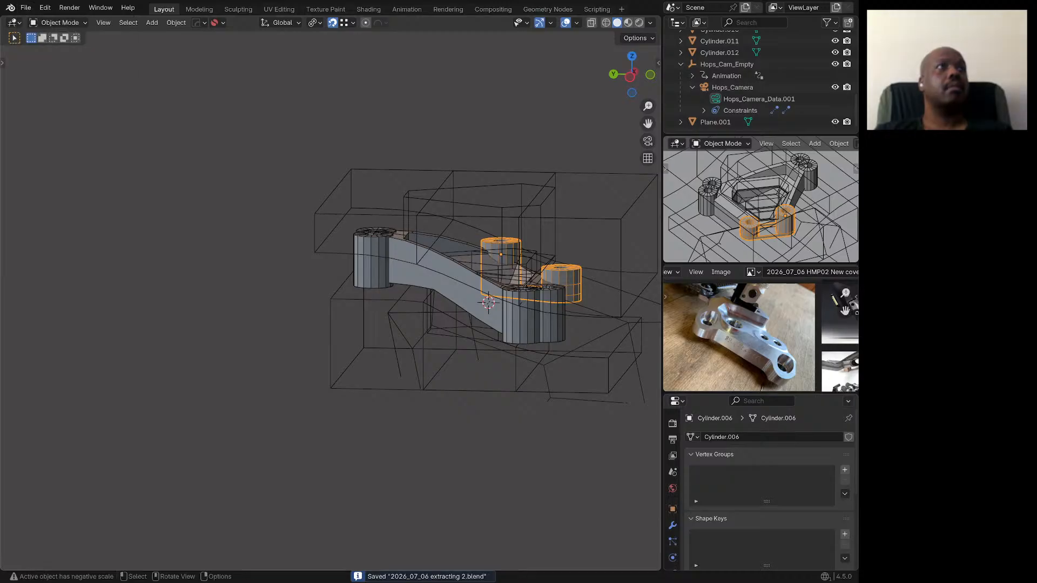
{"action": "key", "text": "ctrl+shift+s"}
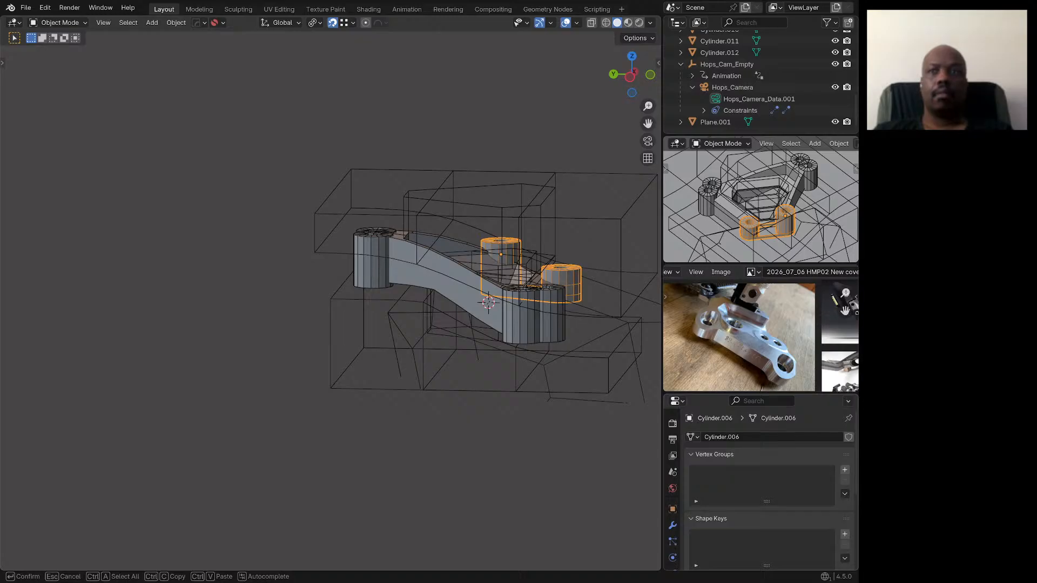
{"action": "key", "text": "Return"}
{"action": "key", "text": "Return"}
{"action": "mouse_move", "coordinate": [465, 281]}
{"action": "middle_mouse_down"}
{"action": "mouse_move", "coordinate": [351, 314]}
{"action": "mouse_move", "coordinate": [479, 278]}
{"action": "middle_mouse_up"}
{"action": "scroll", "coordinate": [479, 278], "scroll_direction": "up", "scroll_amount": 3}
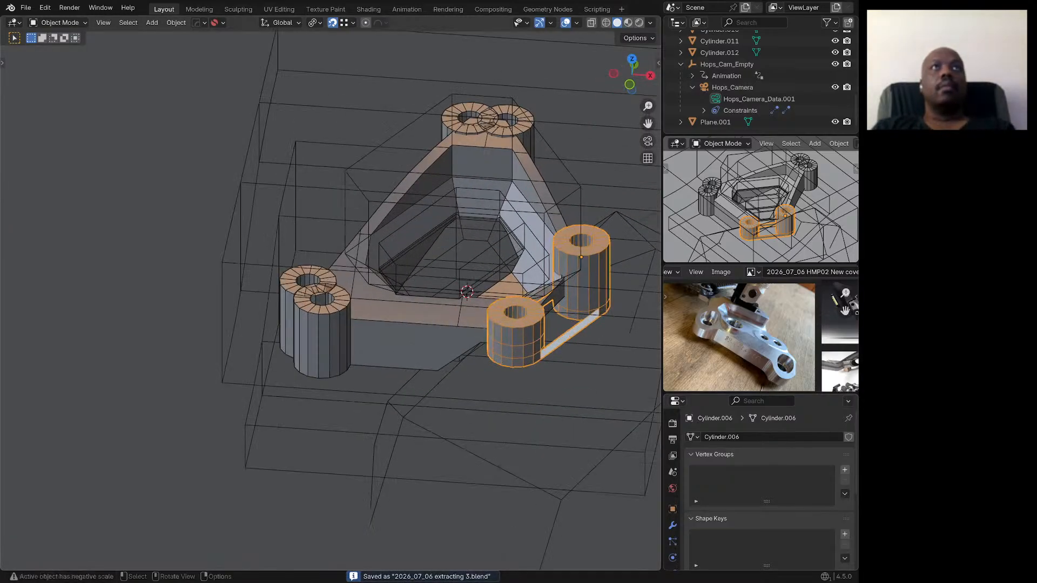
{"action": "middle_click_drag", "start_coordinate": [480, 277], "coordinate": [349, 296], "text": "shift"}
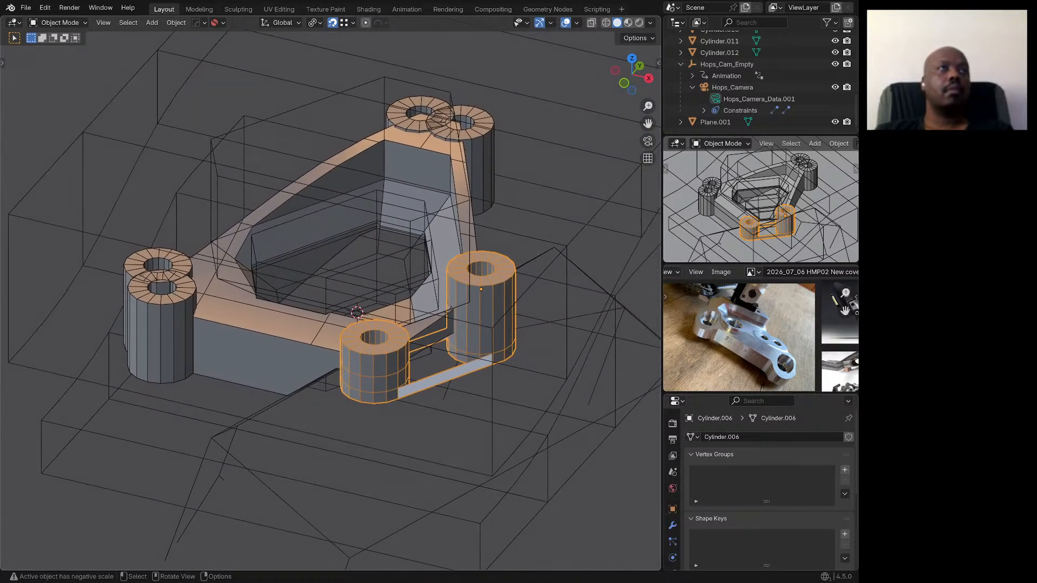
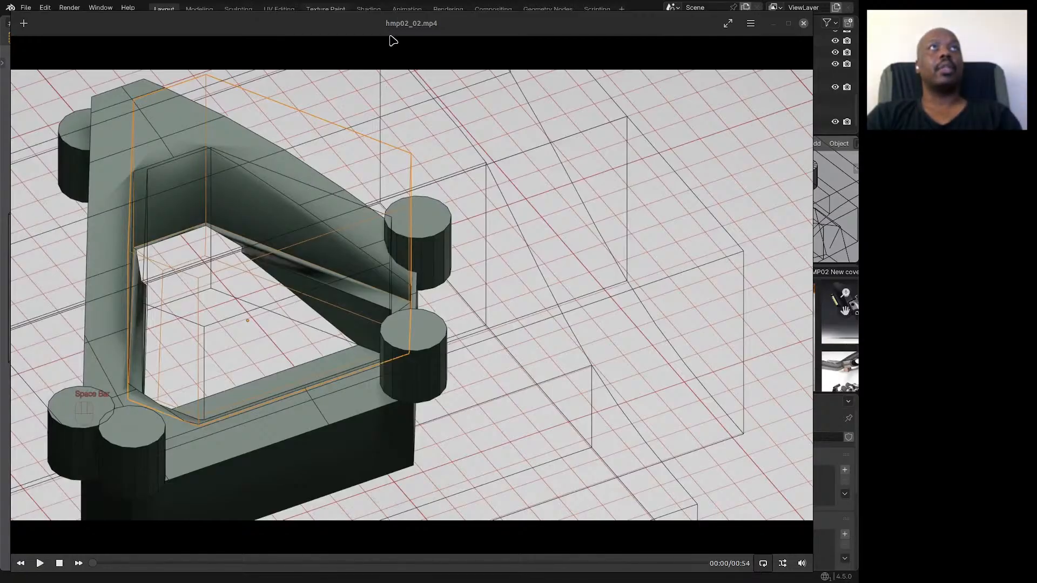
Step: Review the hmp02_02.mp4 recording of the earlier boss modelling, pausing at 00:20 and 00:01, and close the video player
{"action": "key", "text": "space"}
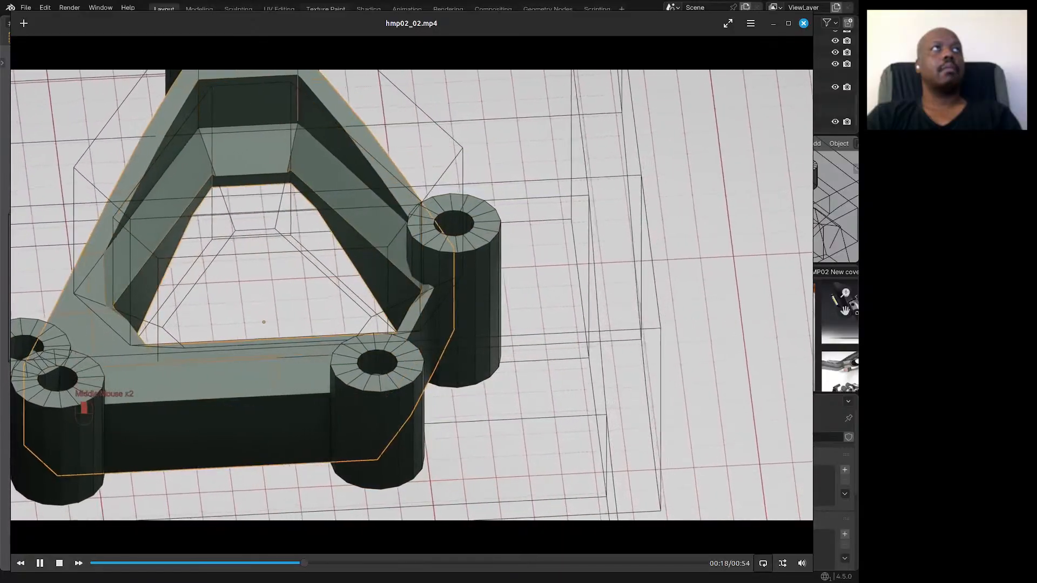
{"action": "key", "text": "space"}
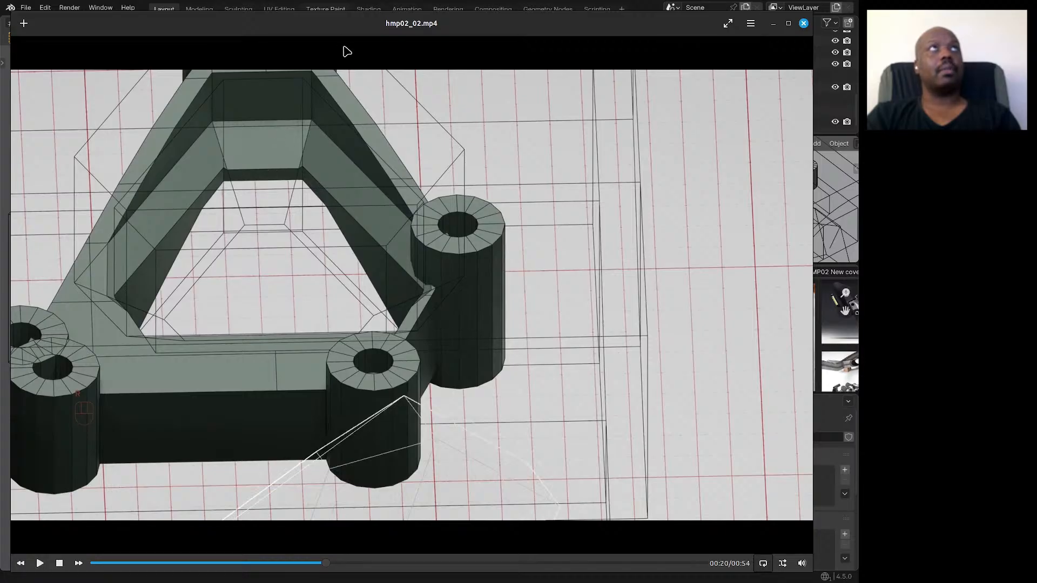
{"action": "key", "text": "space"}
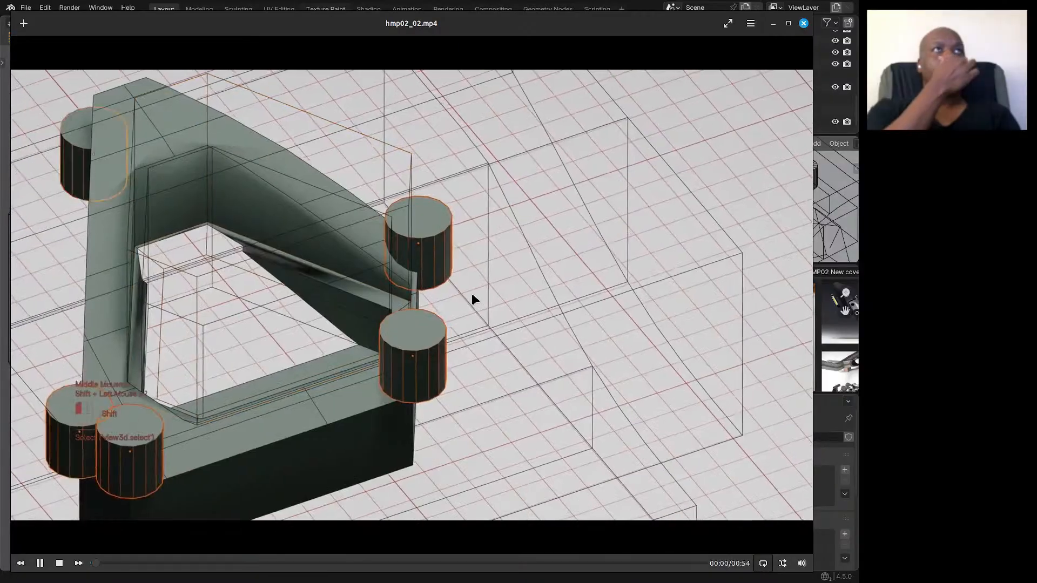
{"action": "key", "text": "space"}
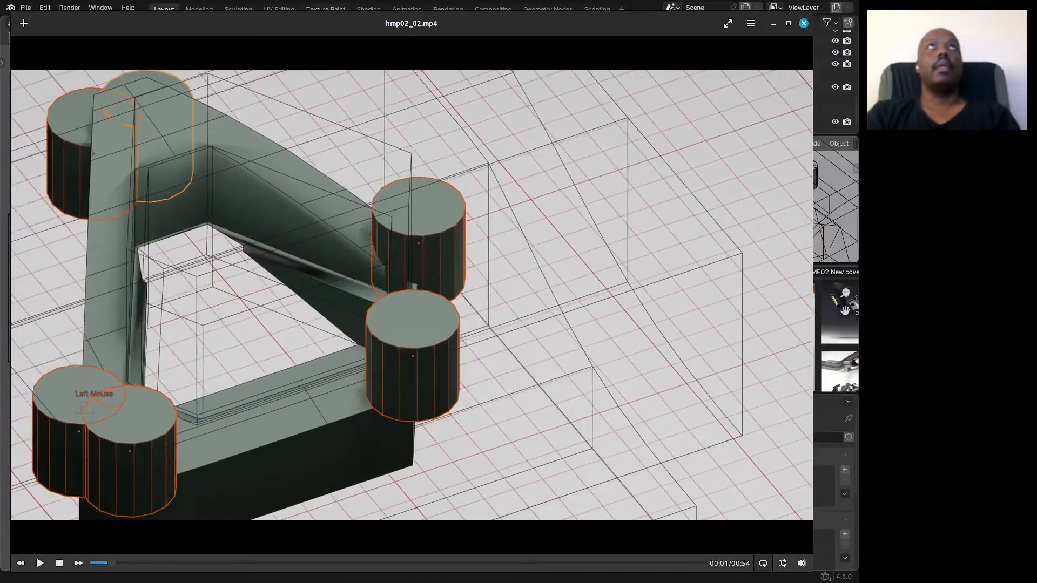
{"action": "double_click", "coordinate": [513, 26]}
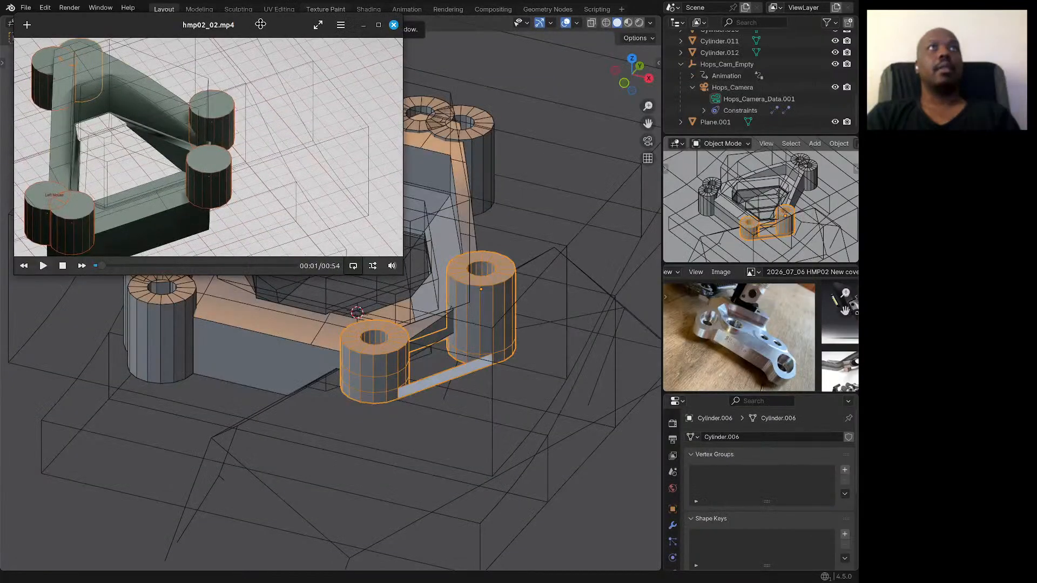
{"action": "left_click", "coordinate": [394, 26]}
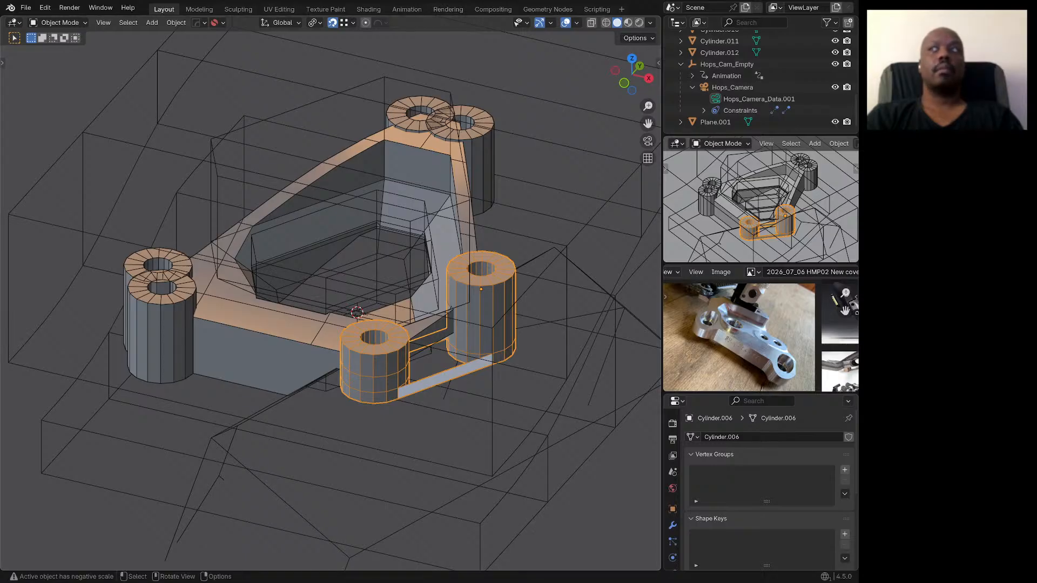
Step: Start animation playback and add the triangular frame, the front corner boss and the surrounding wireframe cutters to the selected boss pair
{"action": "key", "text": "space"}
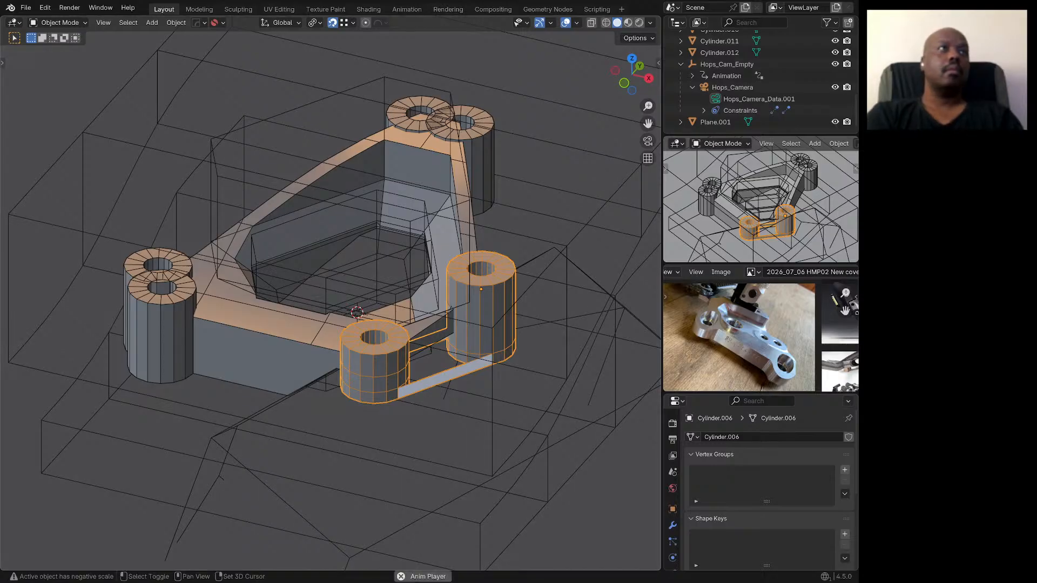
{"action": "left_click", "coordinate": [270, 340], "text": "shift"}
{"action": "left_click", "coordinate": [162, 330], "text": "shift"}
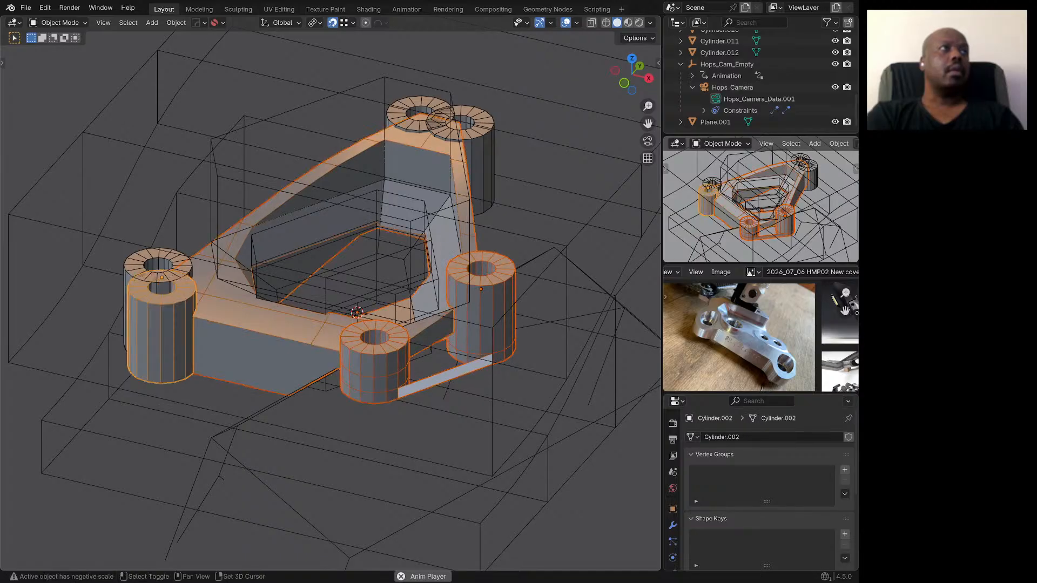
{"action": "left_click", "coordinate": [326, 293], "text": "shift"}
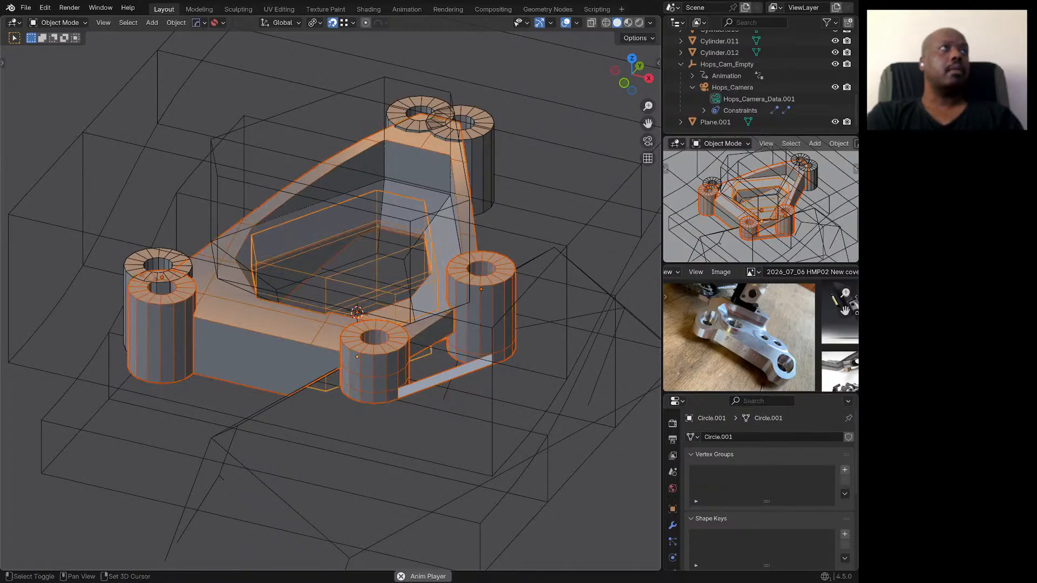
{"action": "left_click", "coordinate": [270, 474], "text": "shift"}
{"action": "left_click", "coordinate": [292, 111], "text": "shift"}
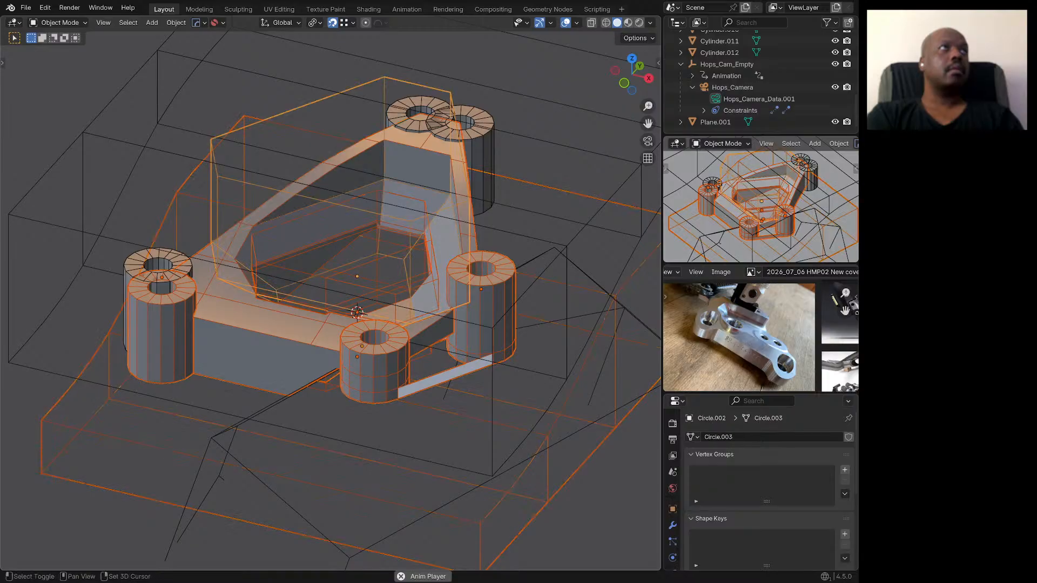
{"action": "left_click", "coordinate": [265, 354], "text": "shift"}
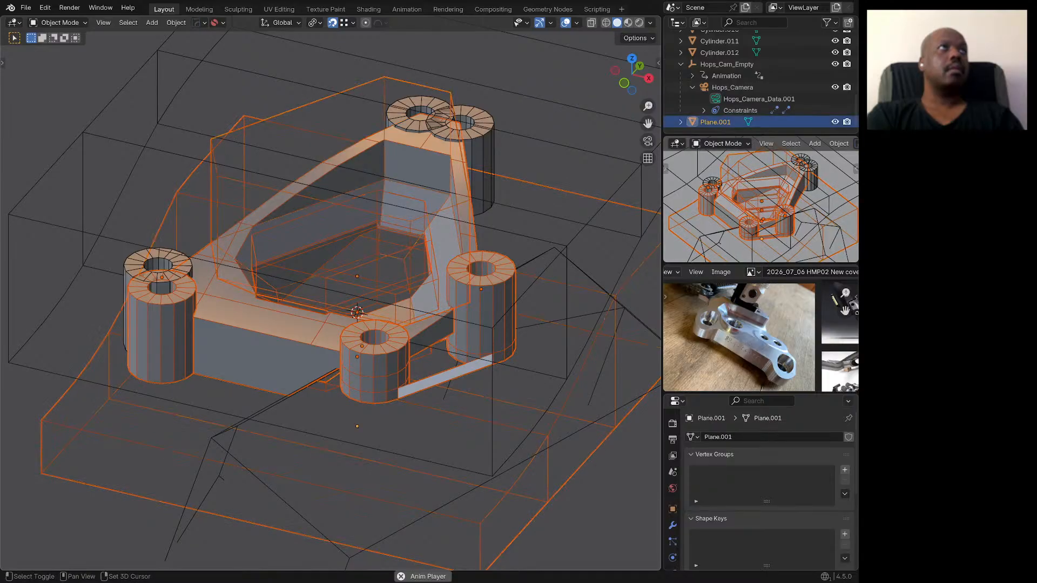
{"action": "left_click", "coordinate": [335, 192], "text": "shift"}
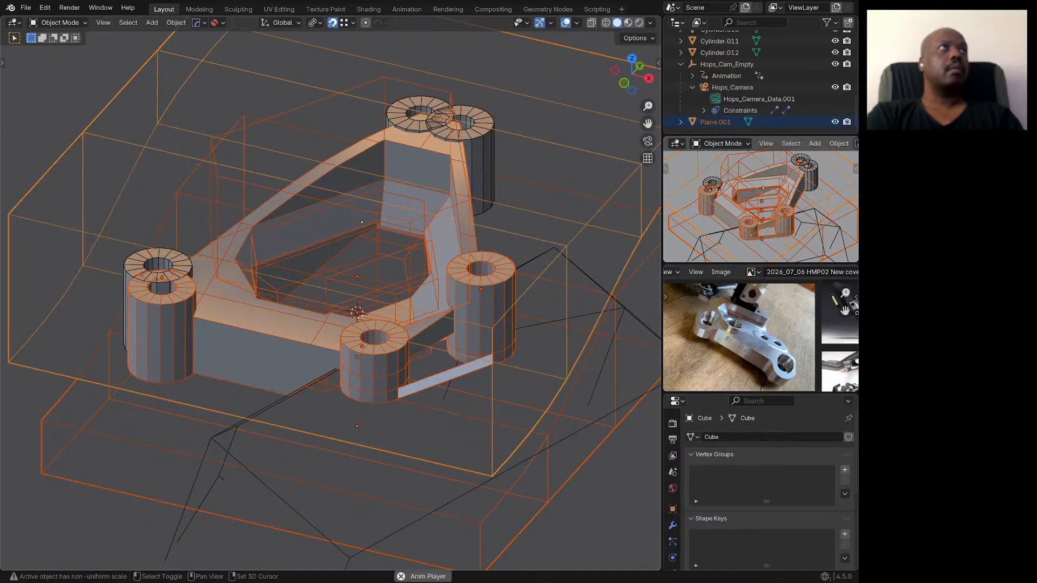
Step: Add the angled wireframe cutter below the frame to the selection and exclude the large ground plane from it
{"action": "scroll", "coordinate": [363, 246], "scroll_direction": "down", "scroll_amount": 7}
{"action": "scroll", "coordinate": [373, 253], "scroll_direction": "down", "scroll_amount": 4}
{"action": "scroll", "coordinate": [392, 271], "scroll_direction": "up", "scroll_amount": 4}
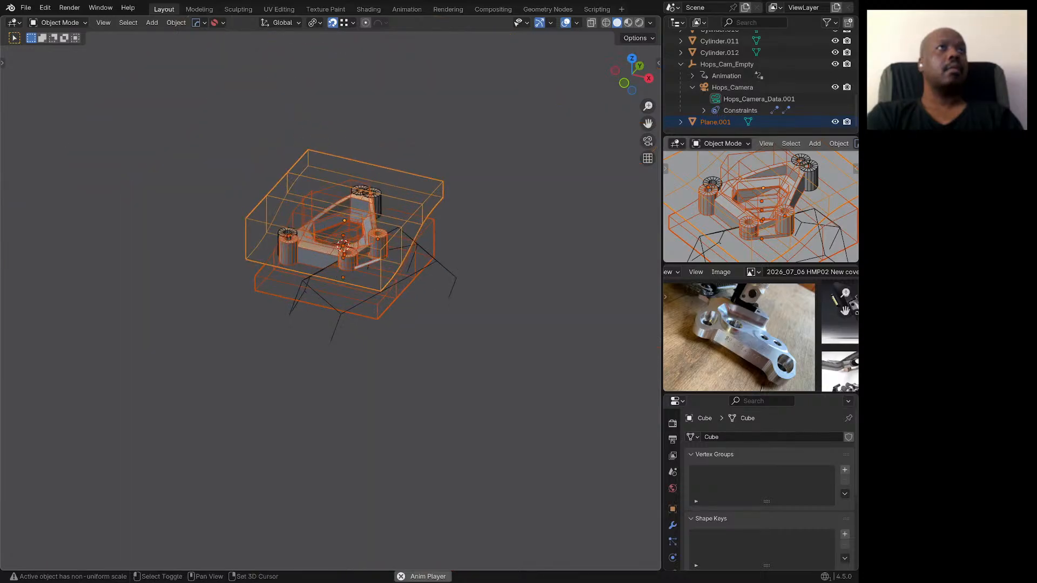
{"action": "left_click", "coordinate": [357, 306], "text": "shift"}
{"action": "scroll", "coordinate": [358, 310], "scroll_direction": "down", "scroll_amount": 12}
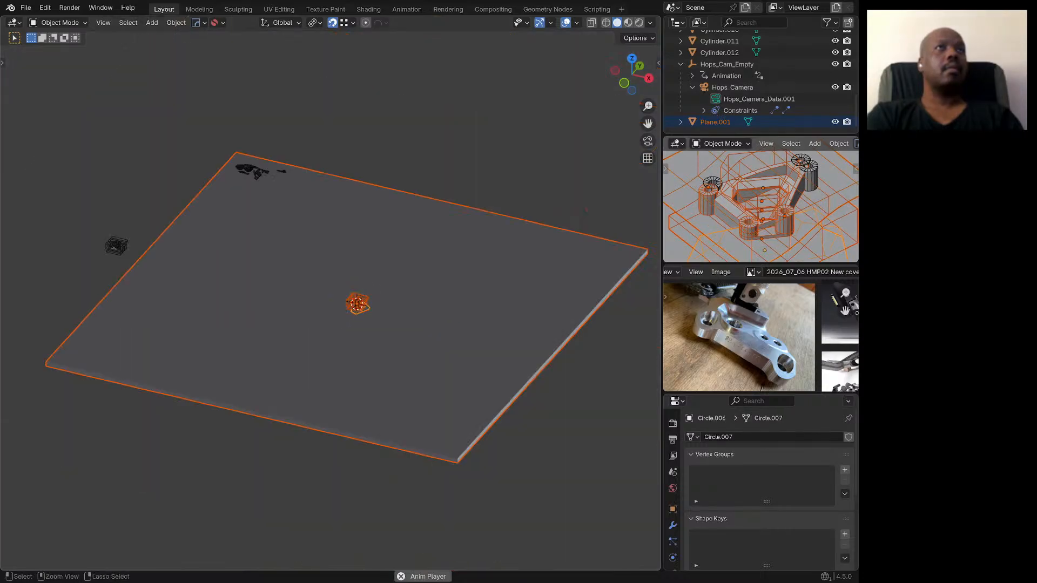
{"action": "left_click_drag", "start_coordinate": [280, 270], "coordinate": [319, 302], "text": "ctrl"}
{"action": "scroll", "coordinate": [341, 305], "scroll_direction": "up", "scroll_amount": 9}
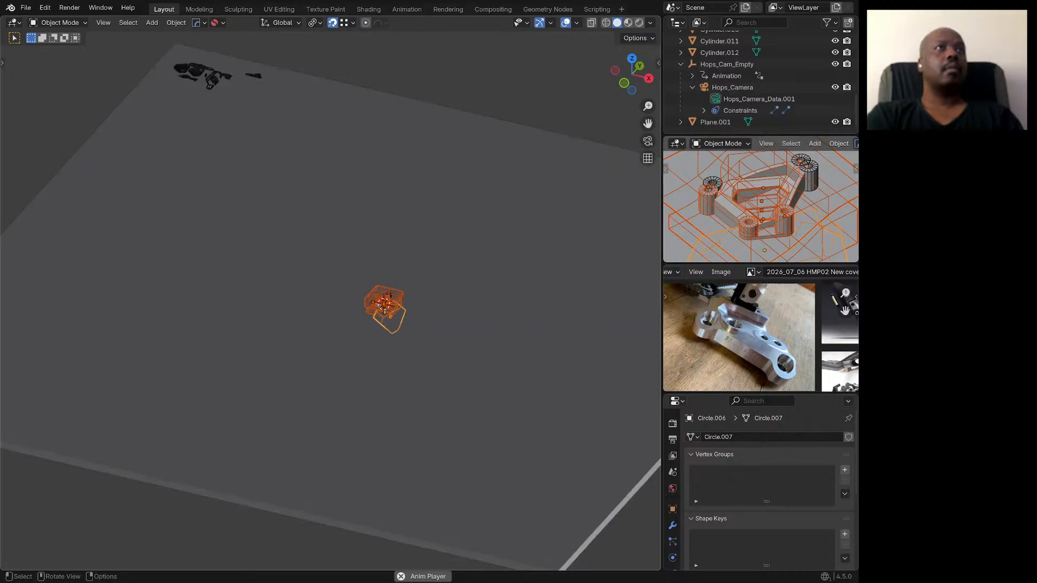
{"action": "scroll", "coordinate": [437, 259], "scroll_direction": "up", "scroll_amount": 7}
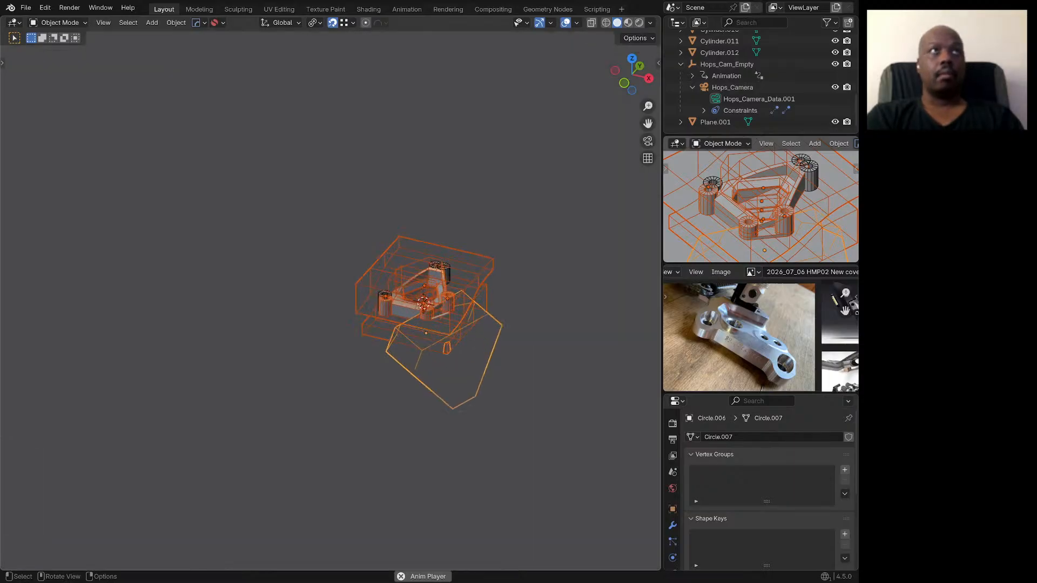
Step: Add the remaining unselected corner bosses to the selection and raise the whole assembly 84.529 mm along global Z
{"action": "left_click", "coordinate": [463, 278], "text": "shift"}
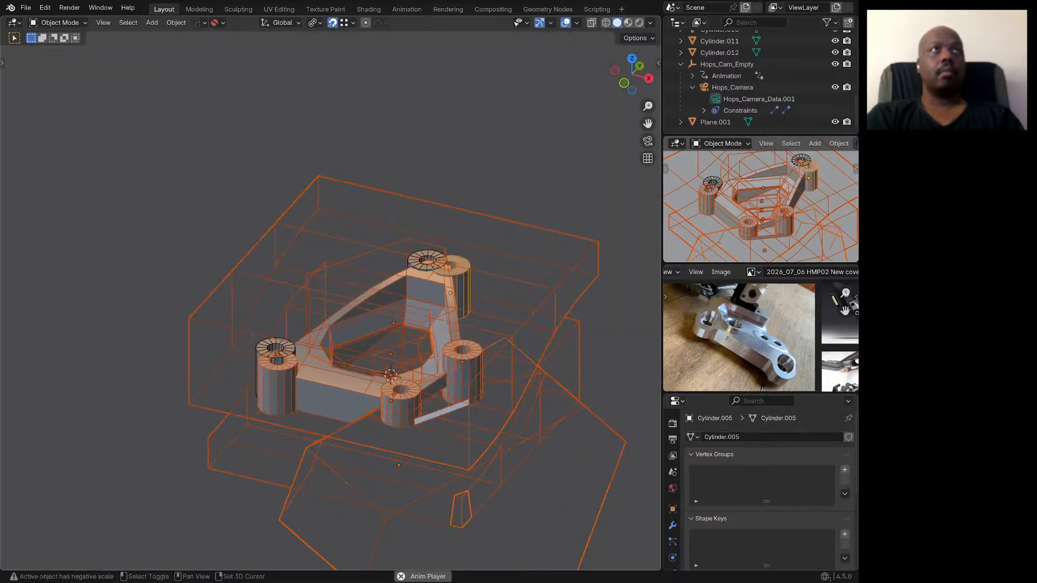
{"action": "left_click", "coordinate": [421, 264], "text": "shift"}
{"action": "left_click", "coordinate": [270, 347], "text": "shift"}
{"action": "scroll", "coordinate": [419, 316], "scroll_direction": "down", "scroll_amount": 3}
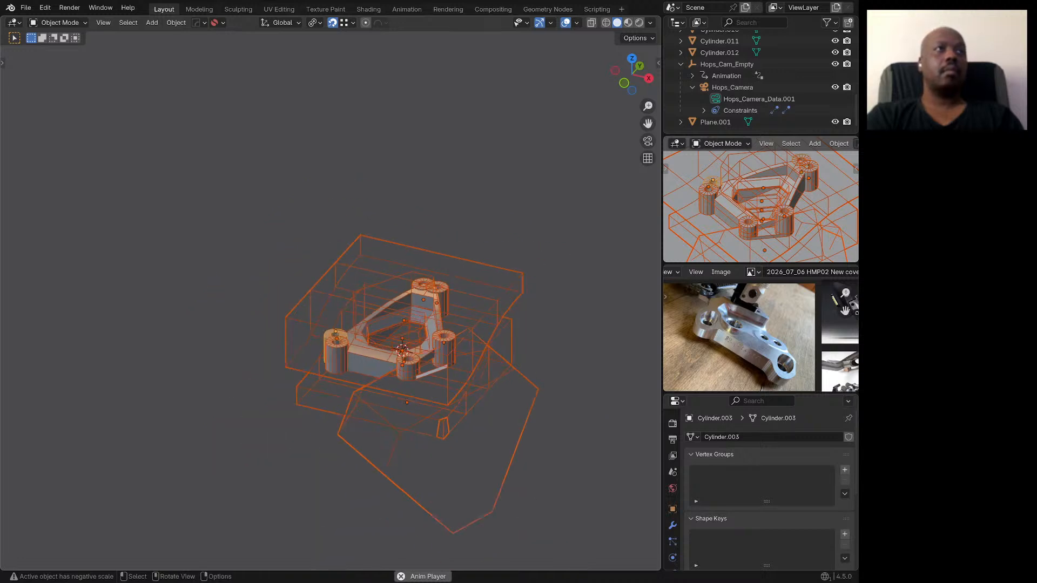
{"action": "key", "text": "g"}
{"action": "key", "text": "z"}
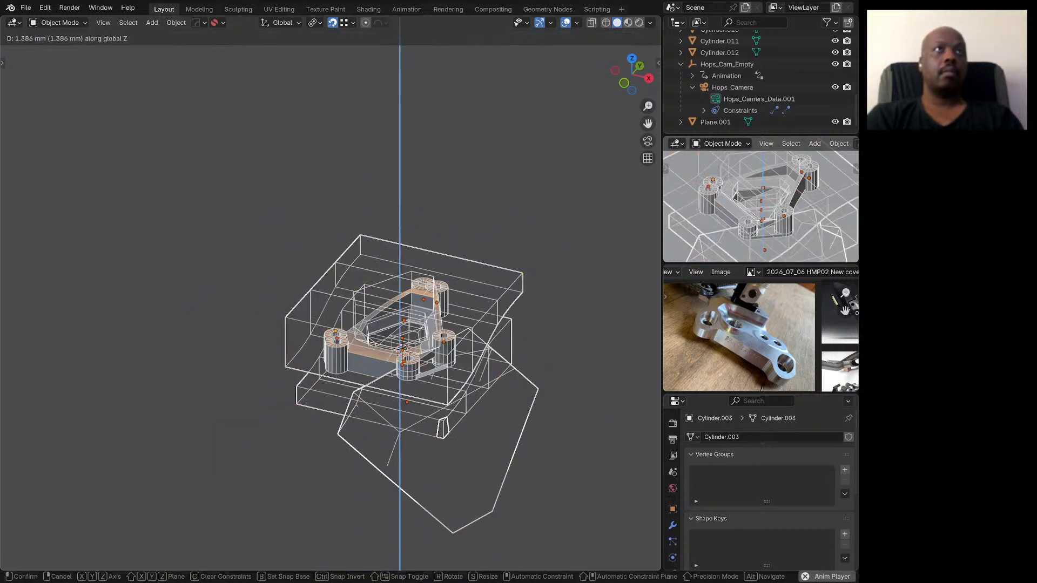
{"action": "key", "text": "Return"}
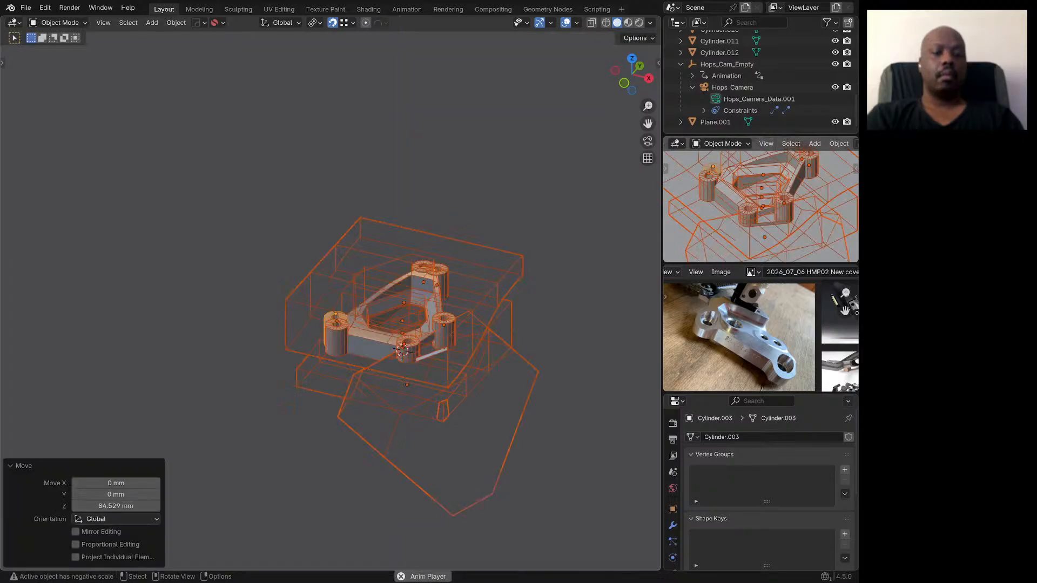
Step: Set the transform pivot to Median Point and rotate the selected assembly 180° about global Y
{"action": "left_click", "coordinate": [314, 23]}
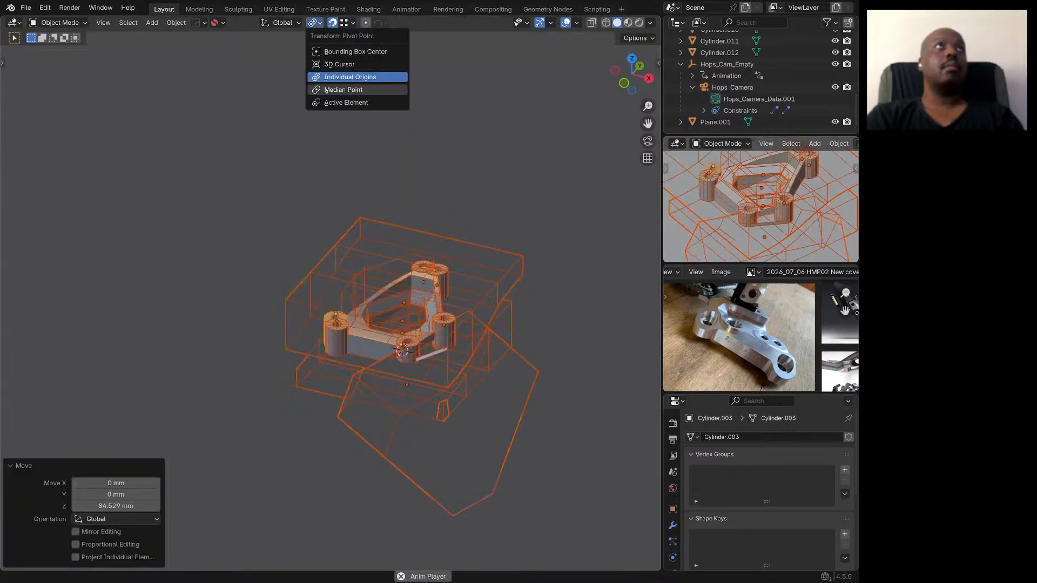
{"action": "left_click", "coordinate": [343, 90]}
{"action": "type", "text": "ry"}
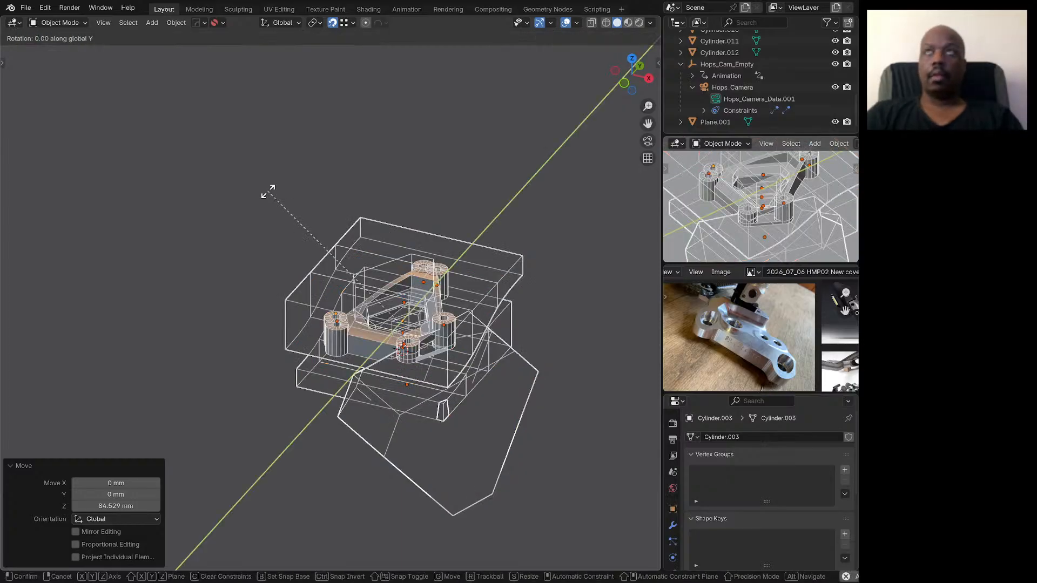
{"action": "type", "text": "180"}
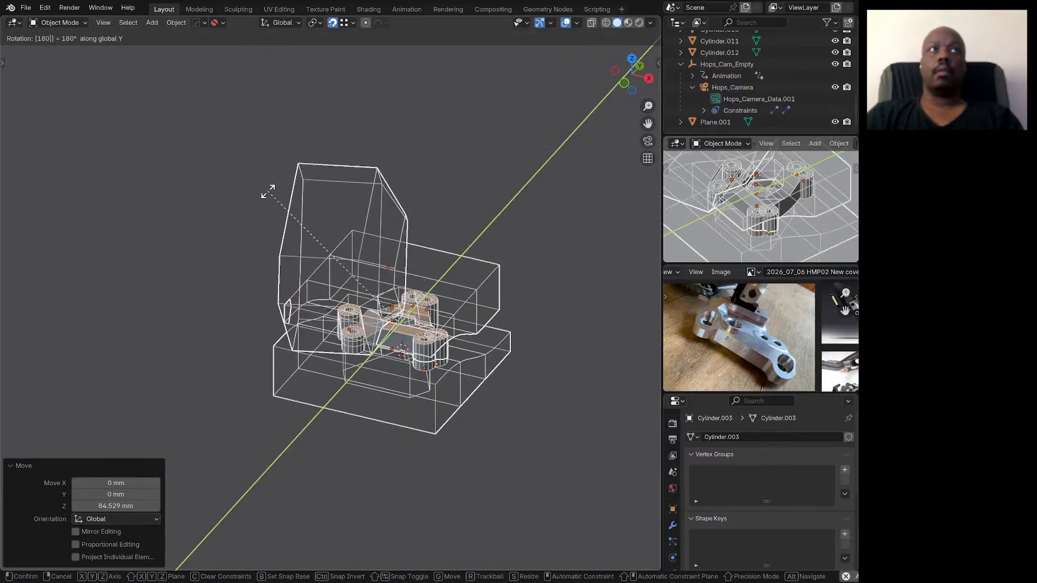
{"action": "key", "text": "Return"}
Step: Lower the flipped assembly along global Z by 52.975 mm, plus a further 7.6565 mm
{"action": "scroll", "coordinate": [409, 373], "scroll_direction": "up", "scroll_amount": 3}
{"action": "middle_click_drag", "start_coordinate": [409, 373], "coordinate": [387, 343]}
{"action": "key", "text": "g"}
{"action": "key", "text": "z"}
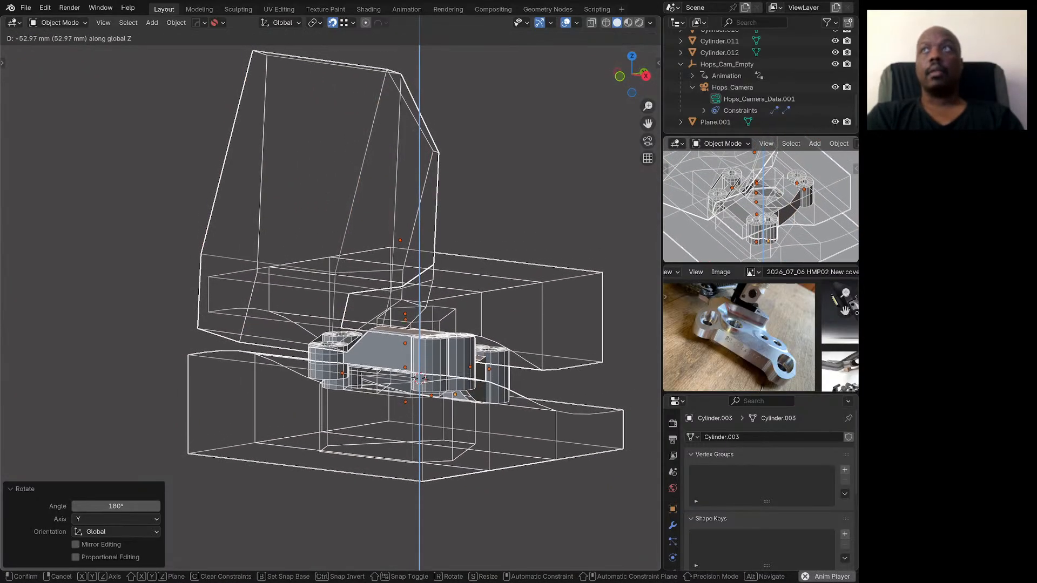
{"action": "key", "text": "Return"}
{"action": "middle_click_drag", "start_coordinate": [420, 302], "coordinate": [359, 331]}
{"action": "key", "text": "g"}
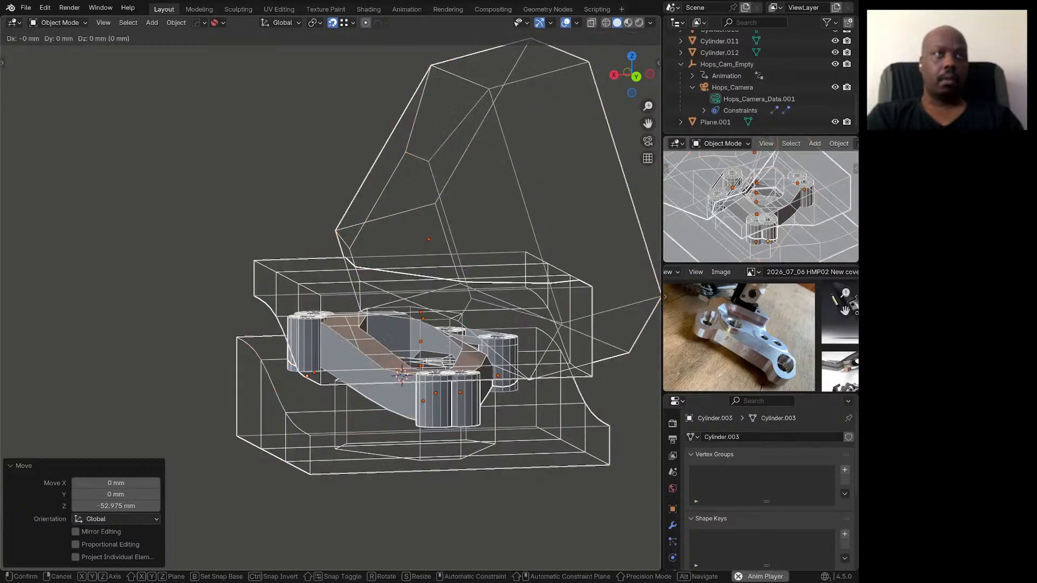
{"action": "key", "text": "z"}
{"action": "key", "text": "Return"}
{"action": "scroll", "coordinate": [381, 402], "scroll_direction": "up", "scroll_amount": 2}
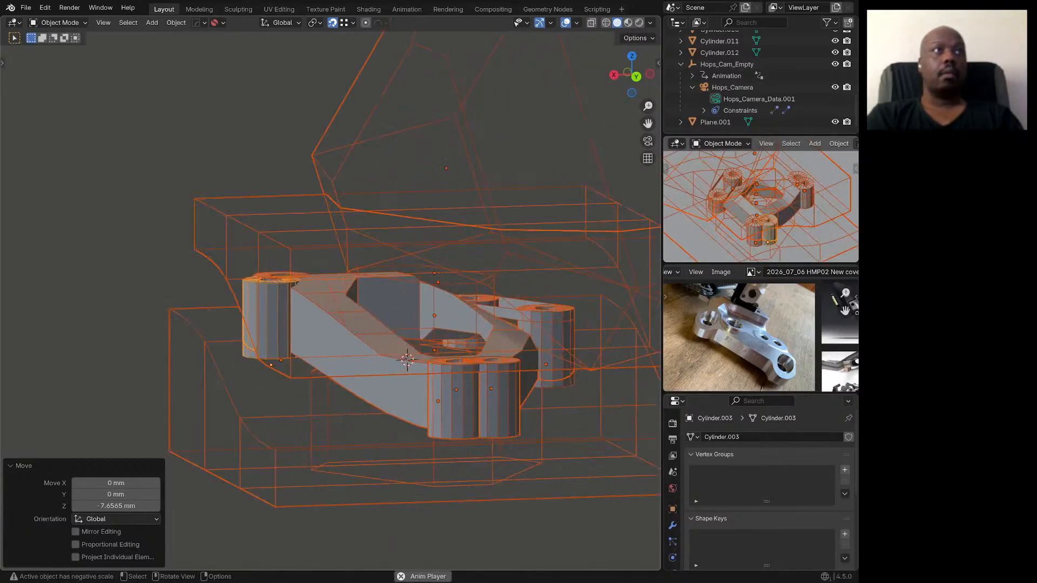
Step: Duplicate the two polygonal cutters at the frame's central opening and place the copies 429.42 mm higher along global Z
{"action": "scroll", "coordinate": [372, 403], "scroll_direction": "down", "scroll_amount": 3}
{"action": "middle_click_drag", "start_coordinate": [373, 403], "coordinate": [355, 407]}
{"action": "left_click", "coordinate": [352, 372]}
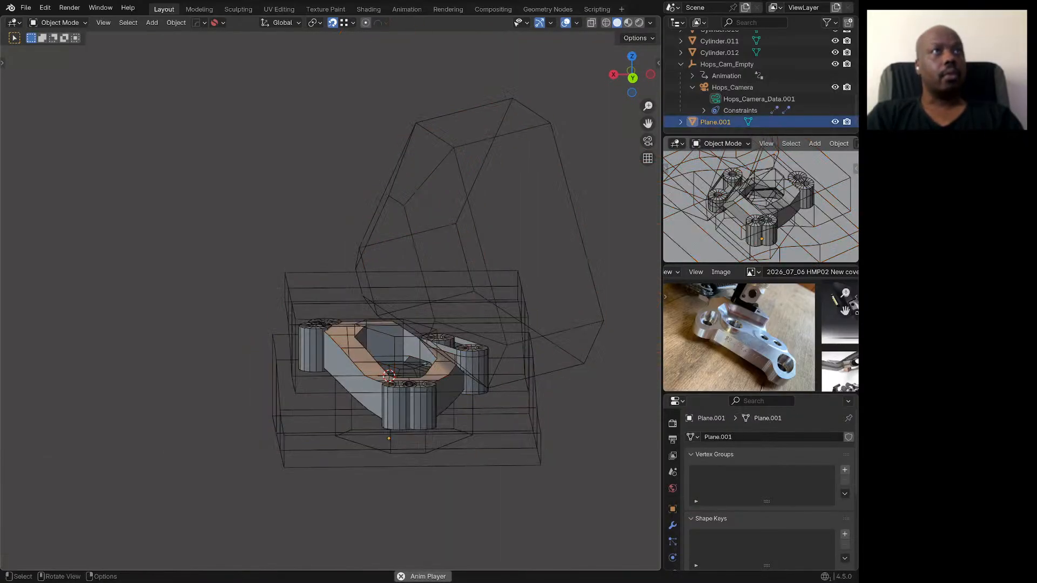
{"action": "middle_click_drag", "start_coordinate": [352, 372], "coordinate": [394, 357]}
{"action": "middle_click_drag", "start_coordinate": [441, 325], "coordinate": [429, 361]}
{"action": "scroll", "coordinate": [424, 347], "scroll_direction": "up", "scroll_amount": 2}
{"action": "left_click", "coordinate": [438, 417]}
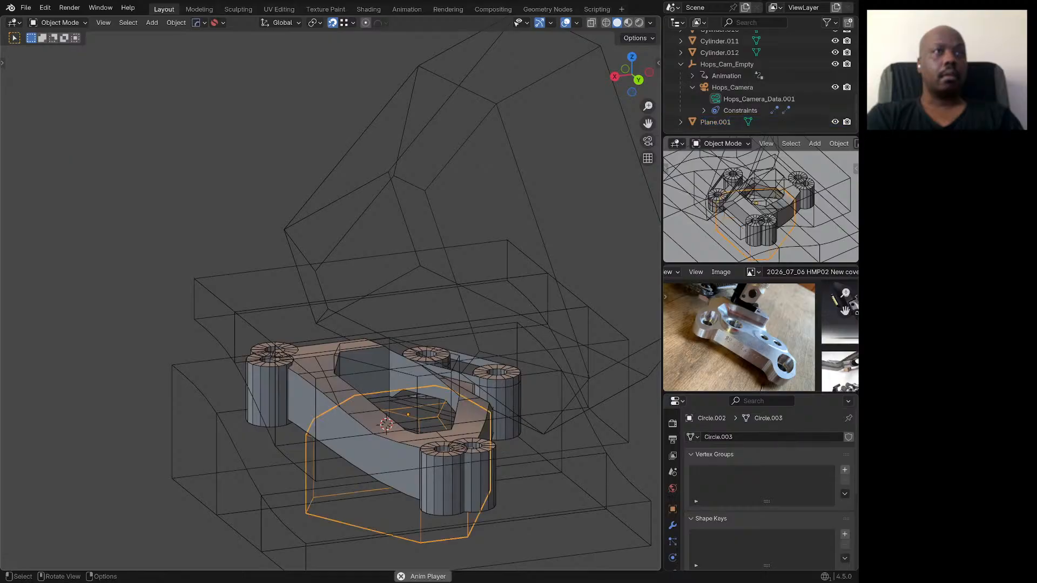
{"action": "mouse_move", "coordinate": [430, 361]}
{"action": "middle_mouse_down"}
{"action": "mouse_move", "coordinate": [449, 351]}
{"action": "mouse_move", "coordinate": [421, 379]}
{"action": "middle_mouse_up"}
{"action": "scroll", "coordinate": [438, 403], "scroll_direction": "up", "scroll_amount": 2}
{"action": "left_click", "coordinate": [435, 390], "text": "shift"}
{"action": "scroll", "coordinate": [434, 385], "scroll_direction": "down", "scroll_amount": 5}
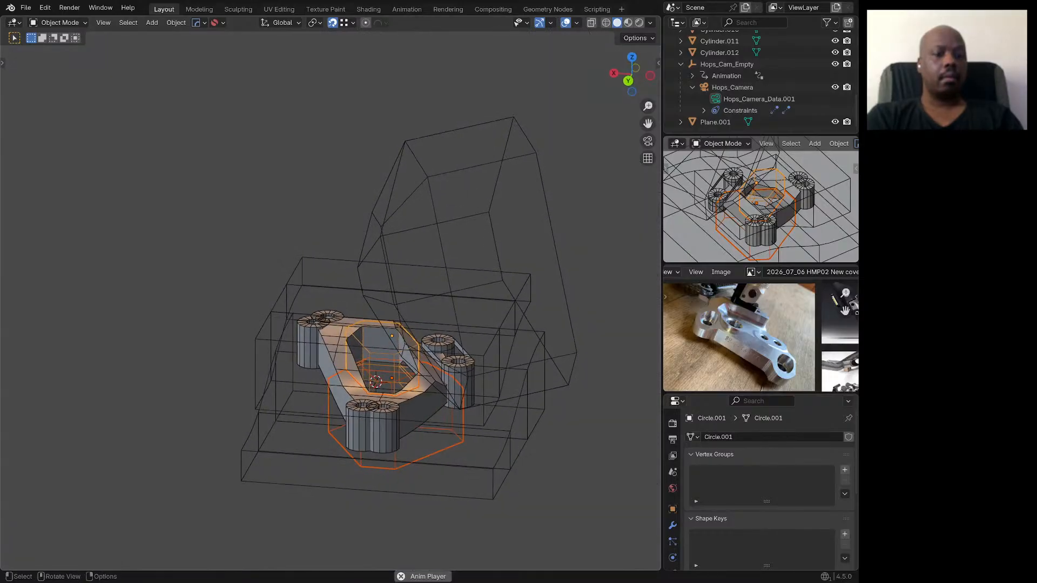
{"action": "key", "text": "shift+d"}
{"action": "key", "text": "z"}
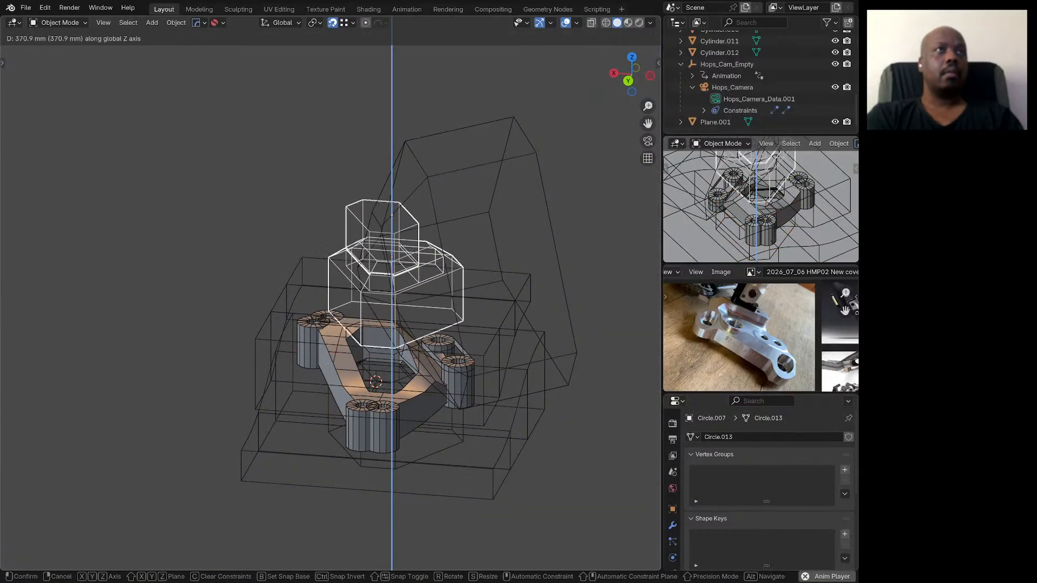
{"action": "key", "text": "Return"}
Step: Rotate the two cutter copies 180° about global Z and flip them vertically with a Z scale of -1
{"action": "type", "text": "rz"}
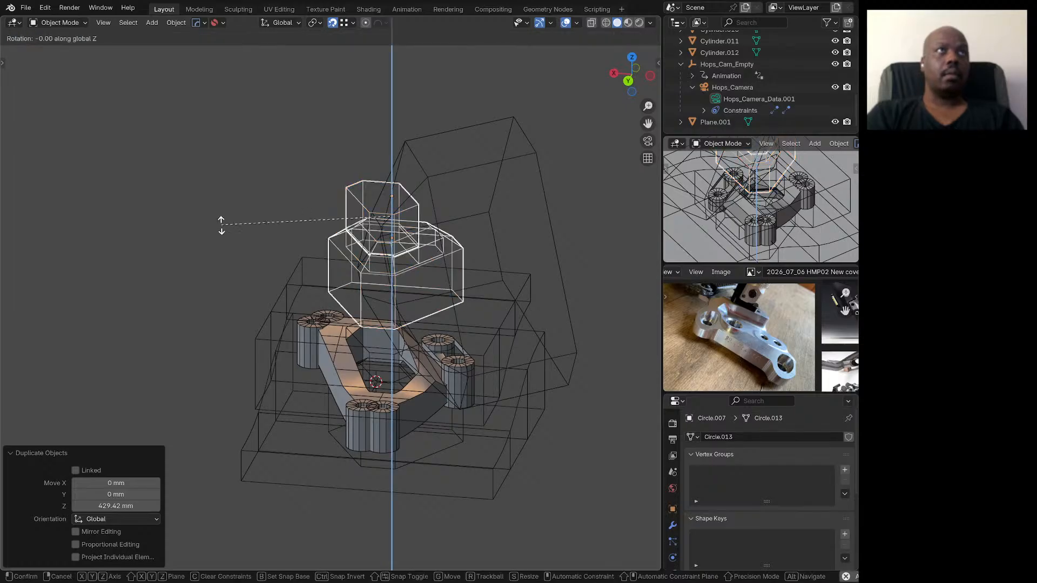
{"action": "type", "text": "180"}
{"action": "key", "text": "Return"}
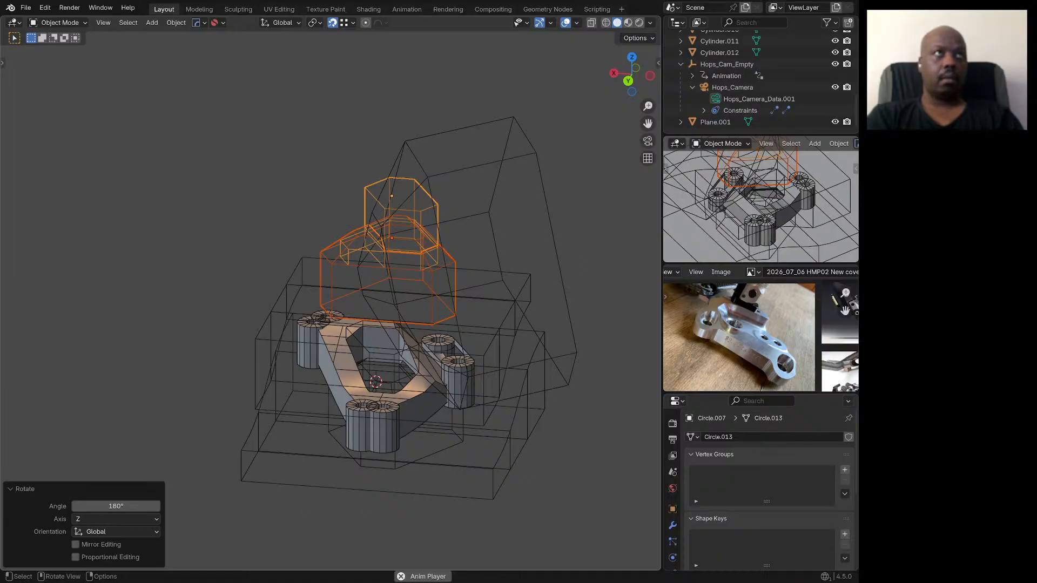
{"action": "type", "text": "sz"}
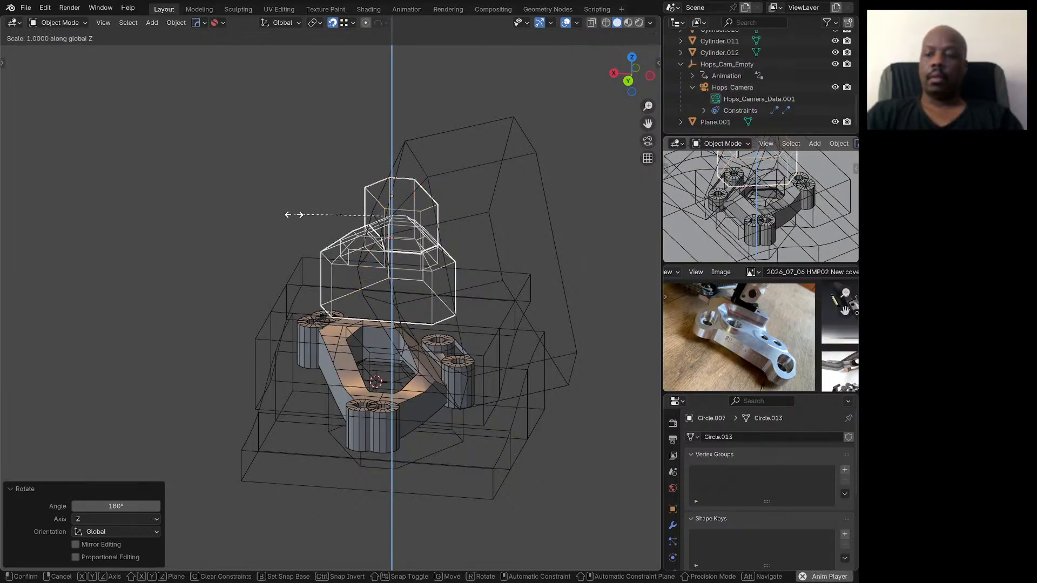
{"action": "type", "text": "-1"}
{"action": "key", "text": "Return"}
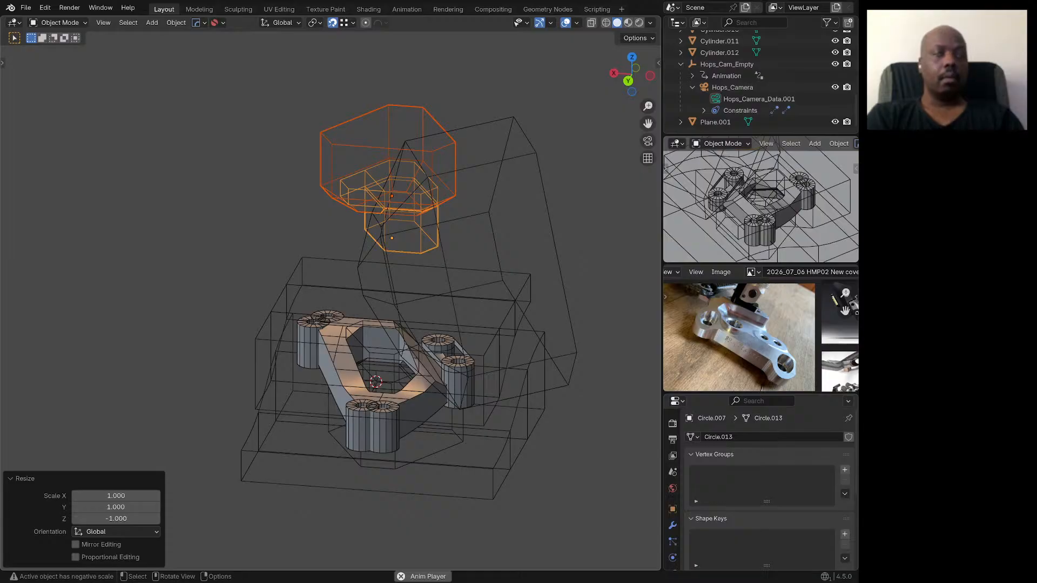
Step: Lower the two flipped cutter copies 401.92 mm along global Z toward the frame opening
{"action": "key", "text": "g"}
{"action": "key", "text": "z"}
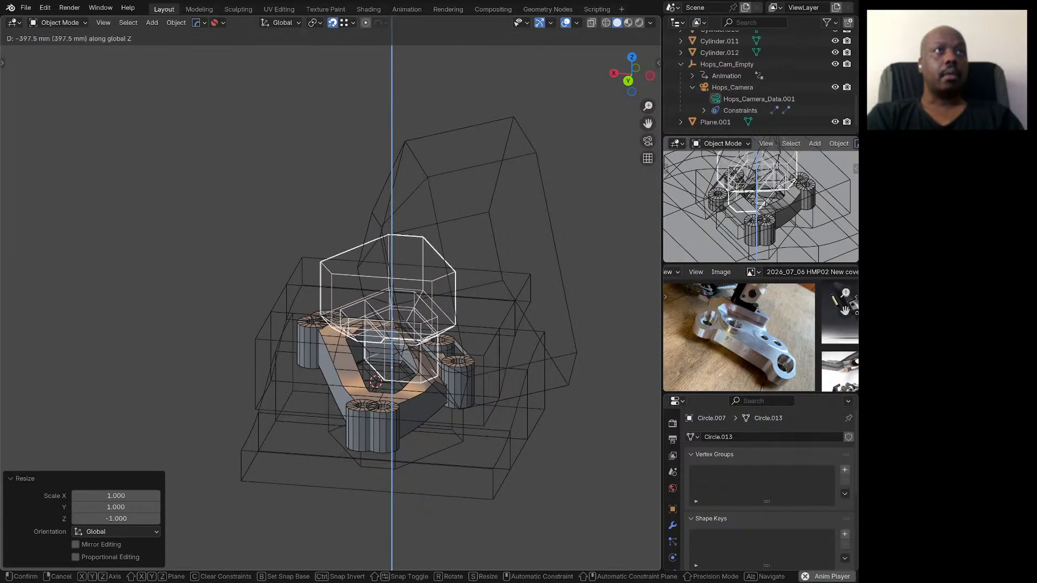
{"action": "key", "text": "Return"}
Step: Cut the triangular frame with the smaller flipped cutter using a HOps Difference boolean
{"action": "scroll", "coordinate": [331, 302], "scroll_direction": "up", "scroll_amount": 4}
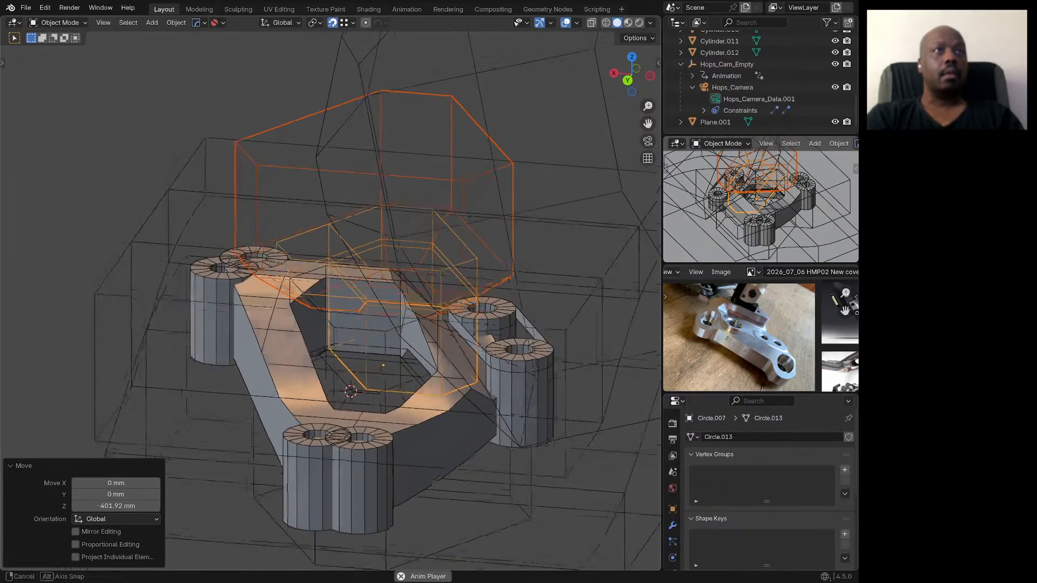
{"action": "middle_click_drag", "start_coordinate": [331, 302], "coordinate": [346, 300]}
{"action": "left_click", "coordinate": [466, 345]}
{"action": "left_click", "coordinate": [446, 410], "text": "shift"}
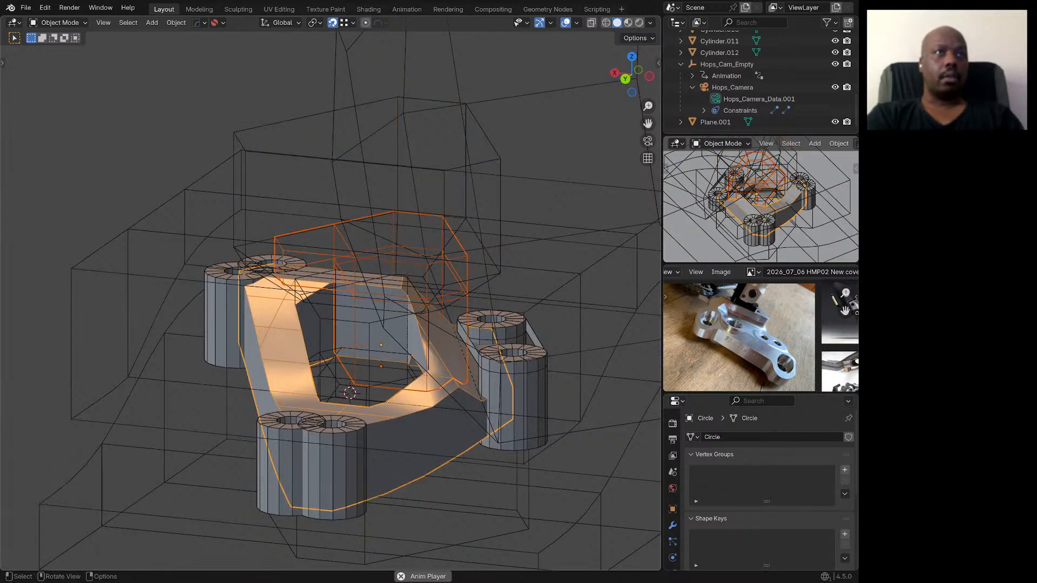
{"action": "key", "text": "q"}
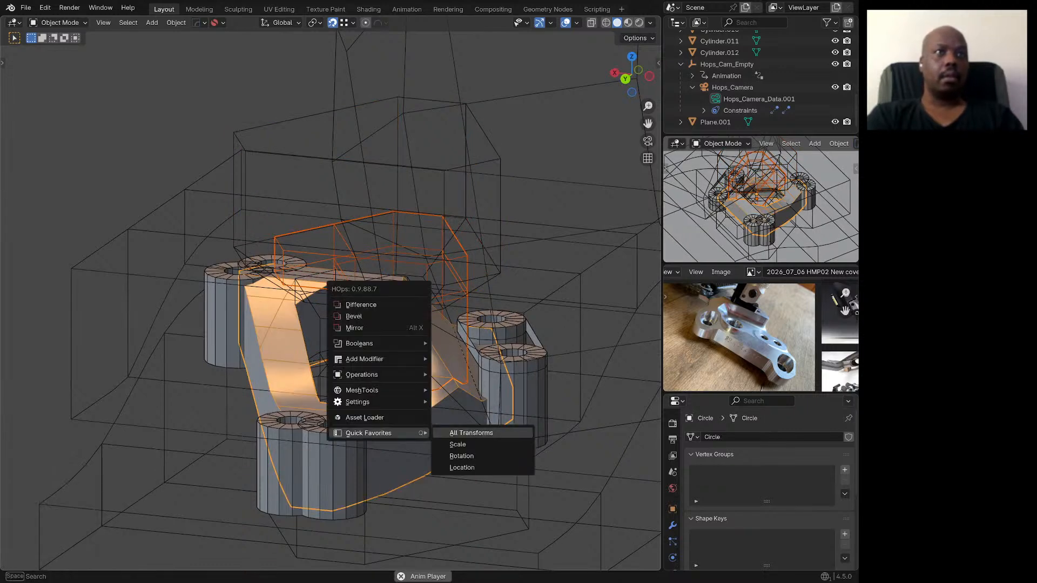
{"action": "left_click", "coordinate": [471, 433]}
{"action": "left_click", "coordinate": [361, 304]}
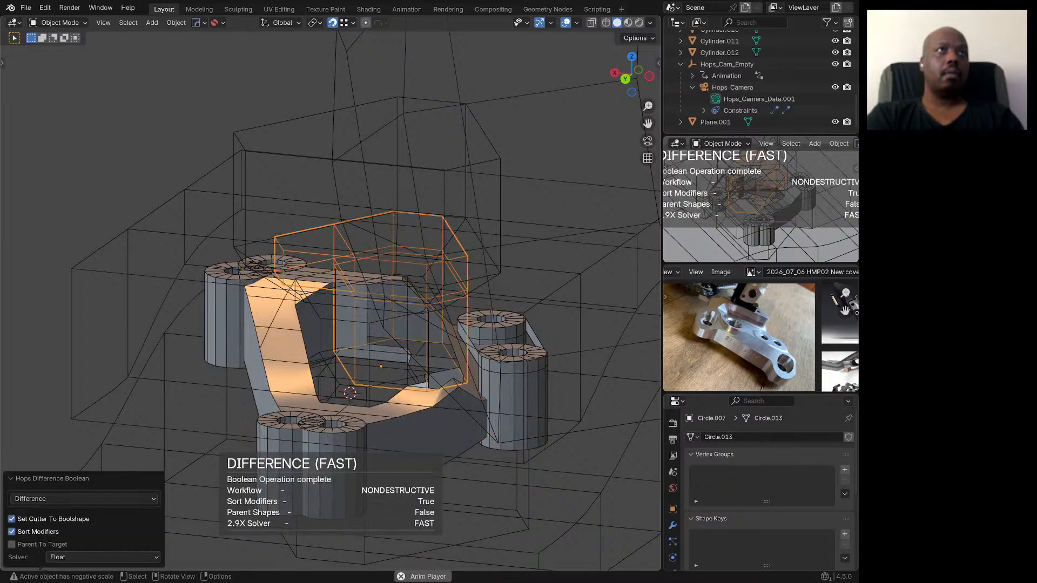
Step: Select the larger flipped cutter above the frame and lower it 119.44 mm along global Z
{"action": "middle_click_drag", "start_coordinate": [360, 305], "coordinate": [350, 396]}
{"action": "left_click", "coordinate": [419, 184]}
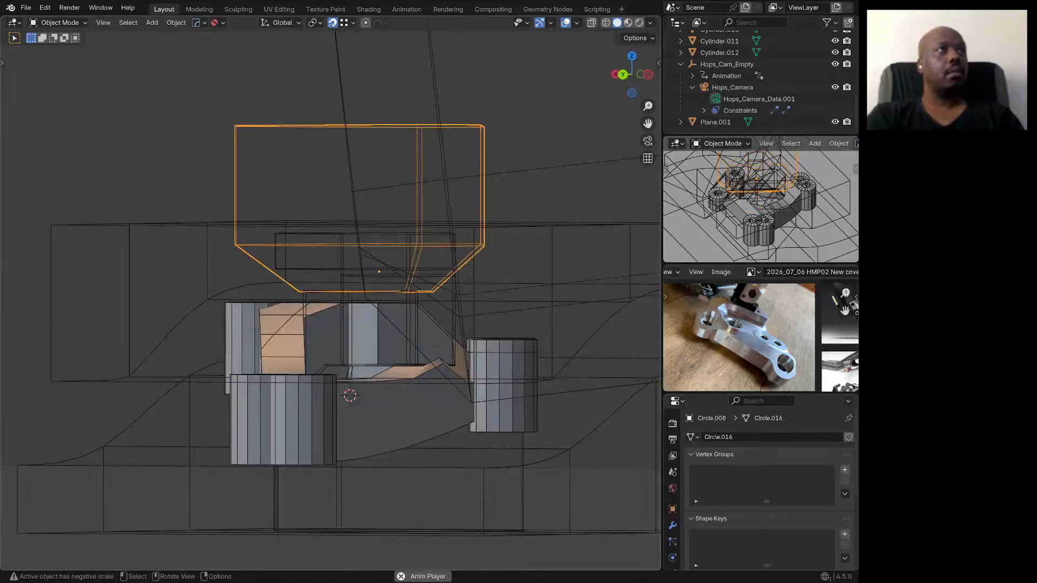
{"action": "key", "text": "g"}
{"action": "key", "text": "z"}
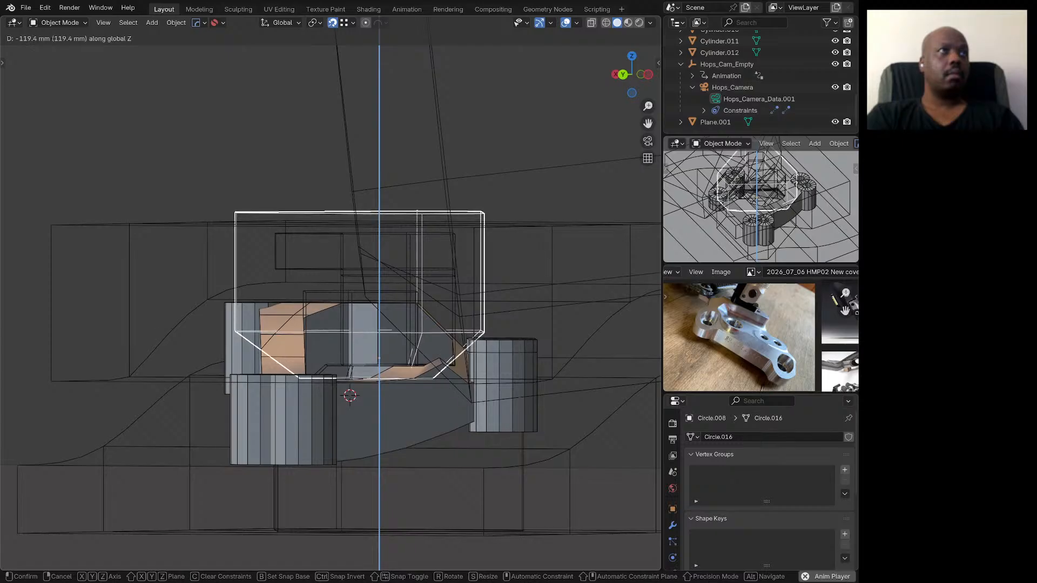
{"action": "left_click", "coordinate": [418, 291]}
Step: Rotate the larger cutter 180° about global Z to match the frame's triangular outline
{"action": "middle_click_drag", "start_coordinate": [418, 291], "coordinate": [447, 398]}
{"action": "key", "text": "r"}
{"action": "type", "text": "z"}
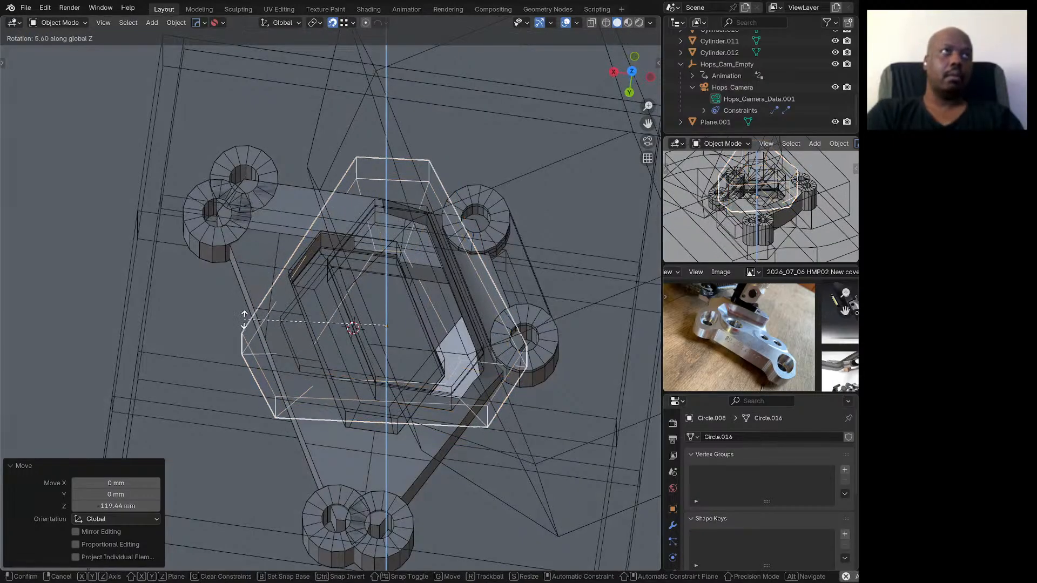
{"action": "type", "text": "180"}
{"action": "key", "text": "Return"}
{"action": "middle_click_drag", "start_coordinate": [244, 320], "coordinate": [249, 289]}
Step: Cut the frame with the larger cutter using a HOps Difference boolean, and raise the cutter 29.403 mm along global Z
{"action": "left_click", "coordinate": [265, 325], "text": "shift"}
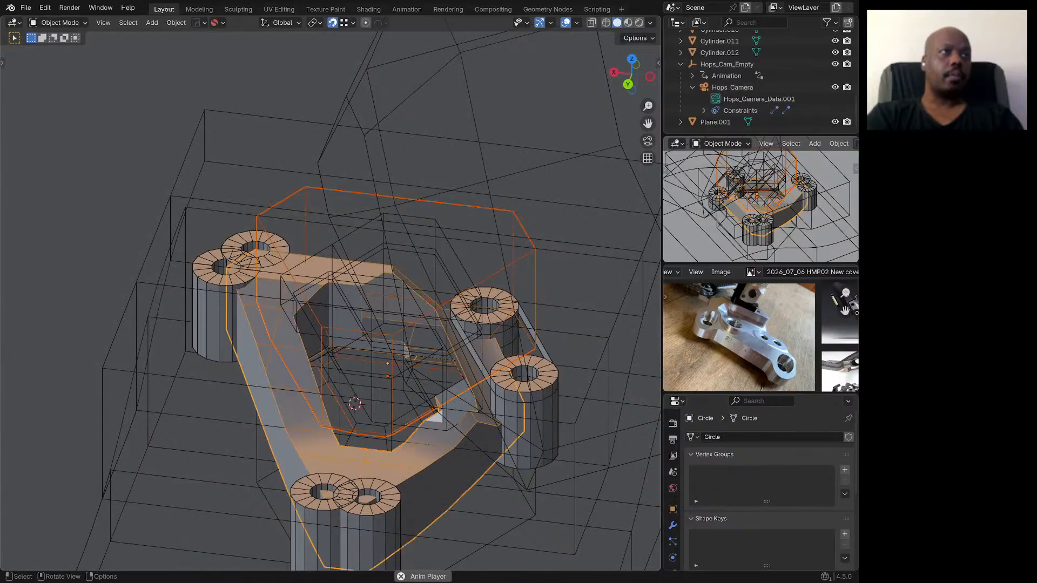
{"action": "key", "text": "q"}
{"action": "left_click", "coordinate": [276, 392]}
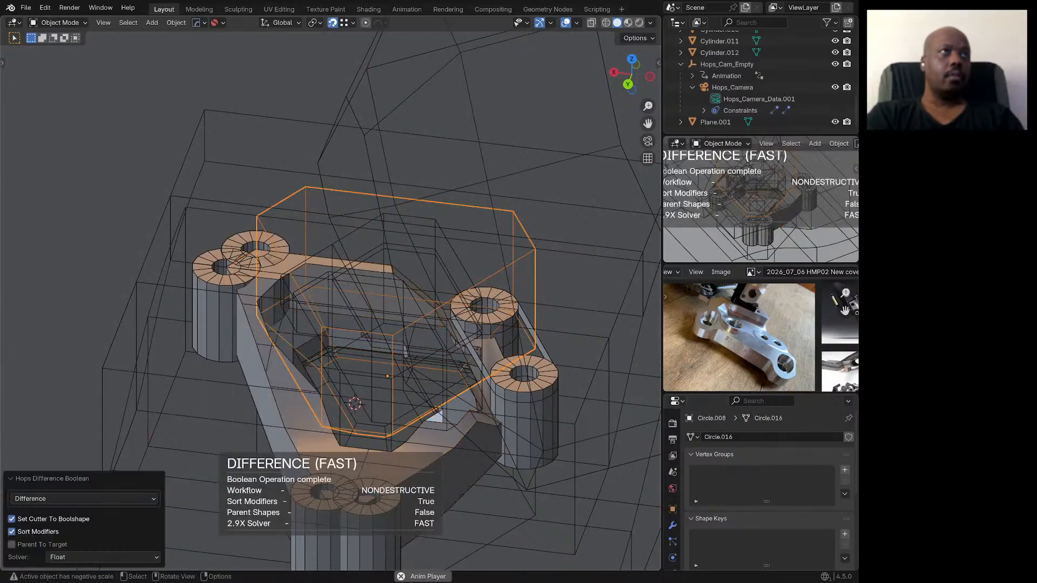
{"action": "middle_click_drag", "start_coordinate": [276, 391], "coordinate": [324, 427]}
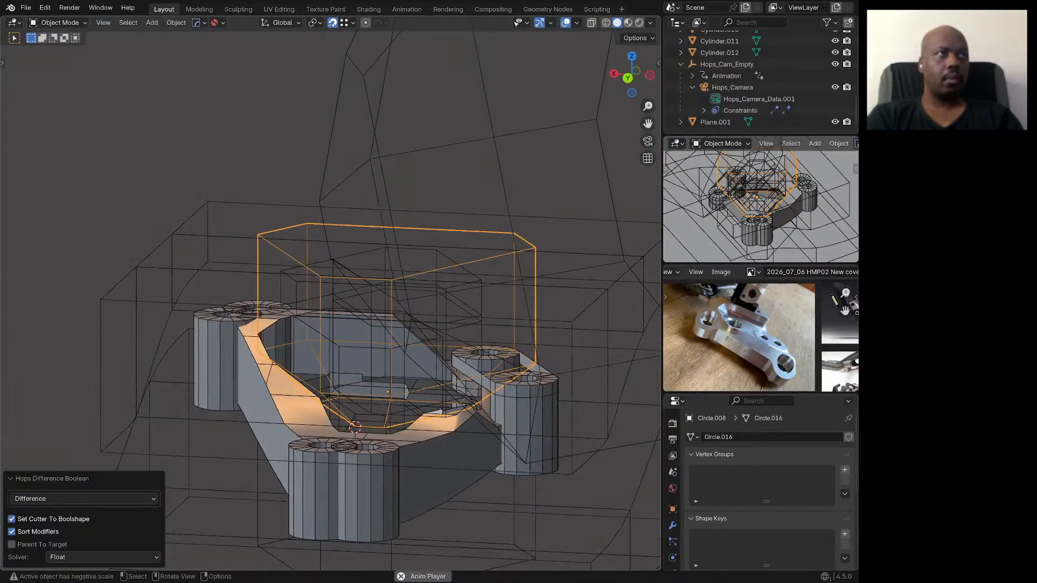
{"action": "key", "text": "g"}
{"action": "key", "text": "z"}
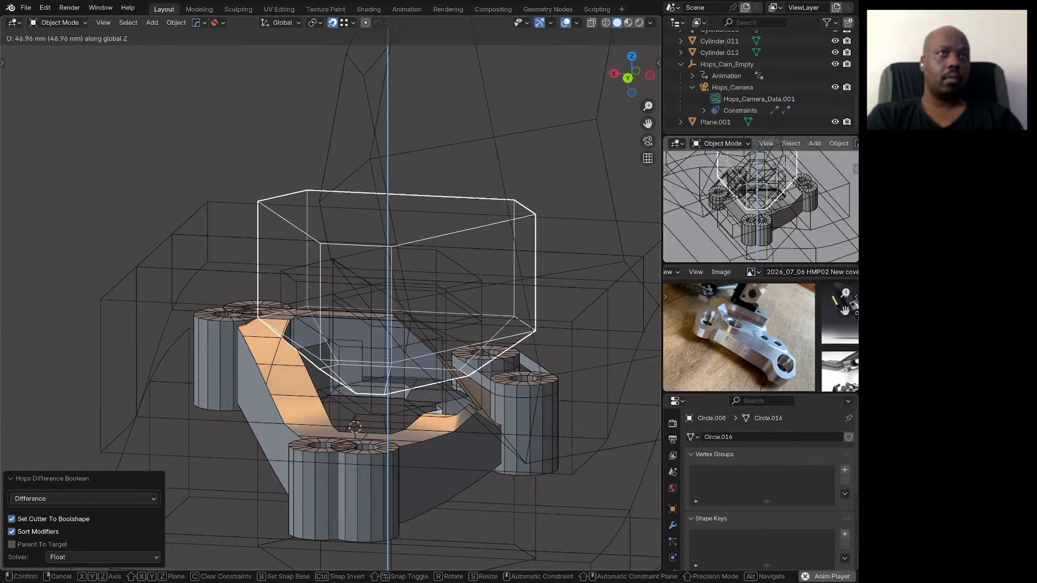
{"action": "key", "text": "Return"}
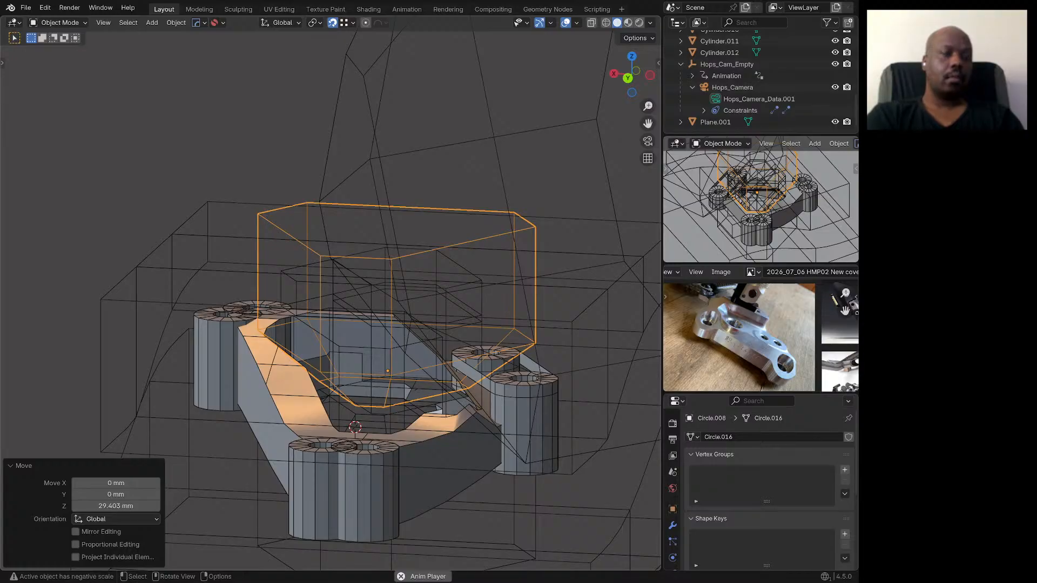
Step: Recalculate the larger cutter's normals outside in Edit Mode and reset its normal vectors
{"action": "key", "text": "Tab"}
{"action": "key", "text": "shift+q"}
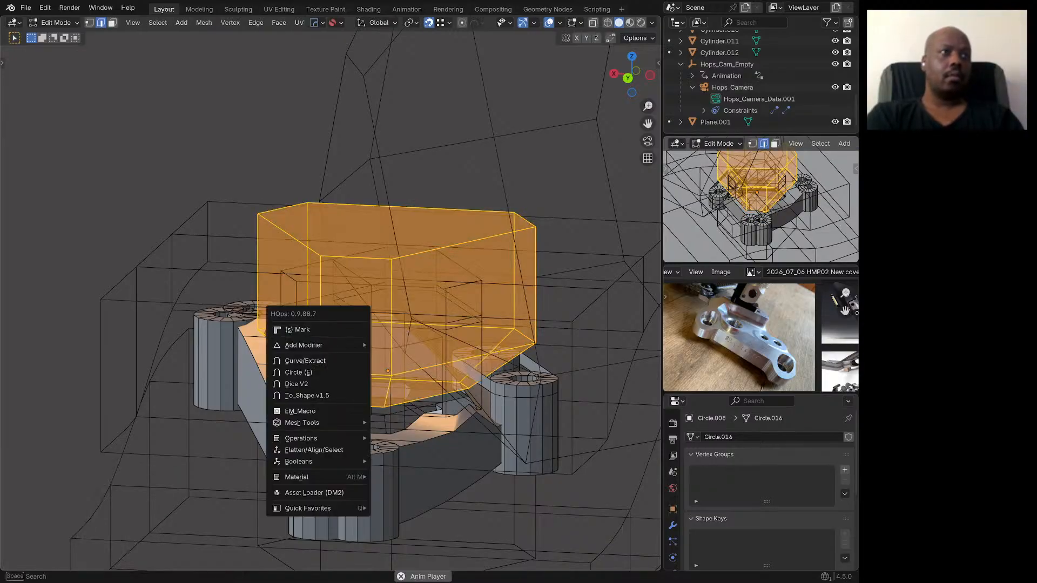
{"action": "mouse_move", "coordinate": [324, 508]}
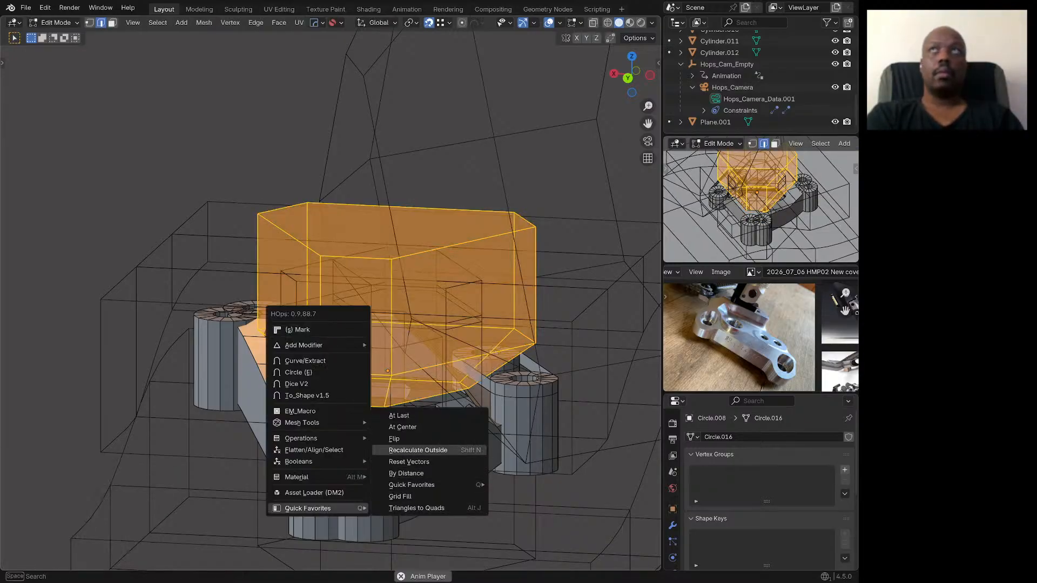
{"action": "left_click", "coordinate": [418, 450]}
{"action": "key", "text": "shift+q"}
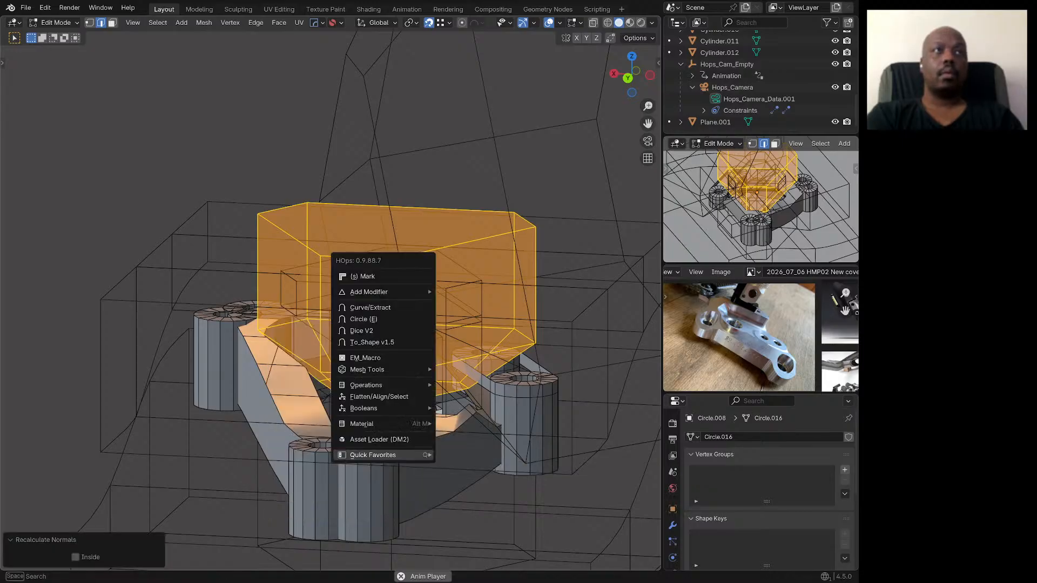
{"action": "mouse_move", "coordinate": [378, 455]}
{"action": "left_click", "coordinate": [473, 501]}
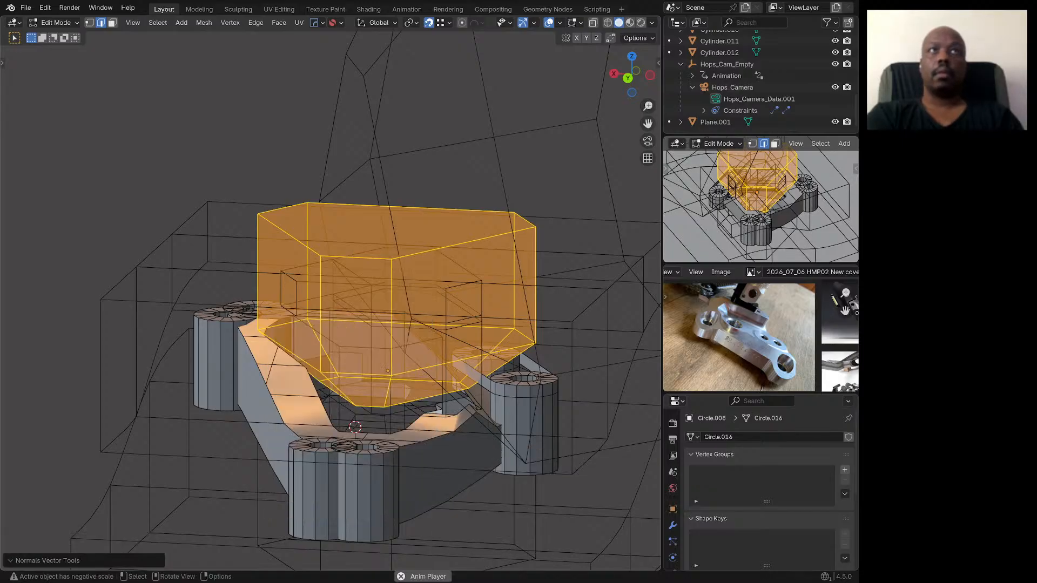
Step: Return to Object Mode, select the frame, and set the solver of its Boolean.005 modifier to Exact
{"action": "key", "text": "Tab"}
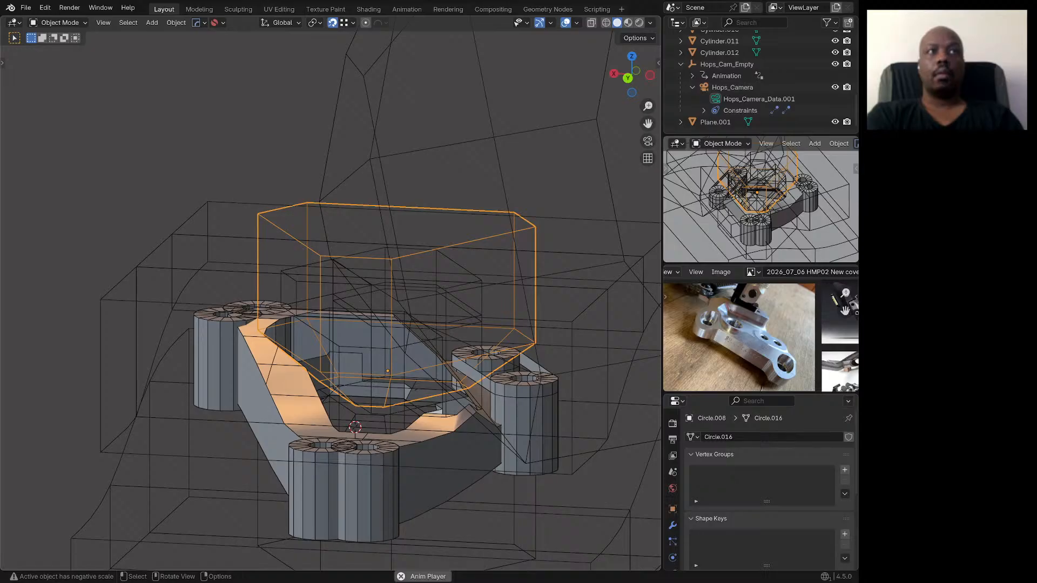
{"action": "left_click", "coordinate": [455, 463]}
{"action": "left_click", "coordinate": [672, 525]}
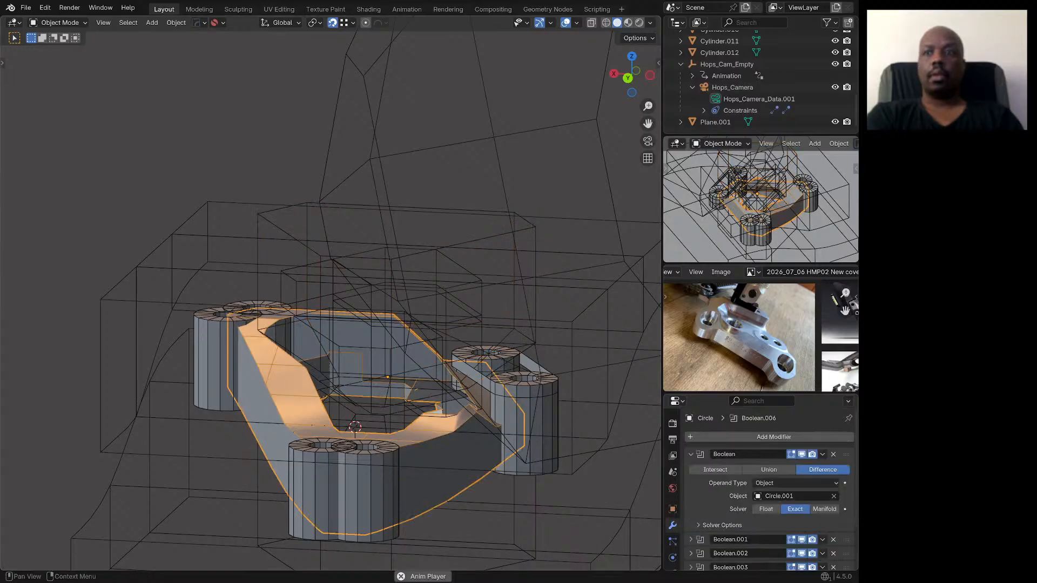
{"action": "scroll", "coordinate": [770, 486], "scroll_direction": "down", "scroll_amount": 2}
{"action": "scroll", "coordinate": [770, 486], "scroll_direction": "up", "scroll_amount": 2}
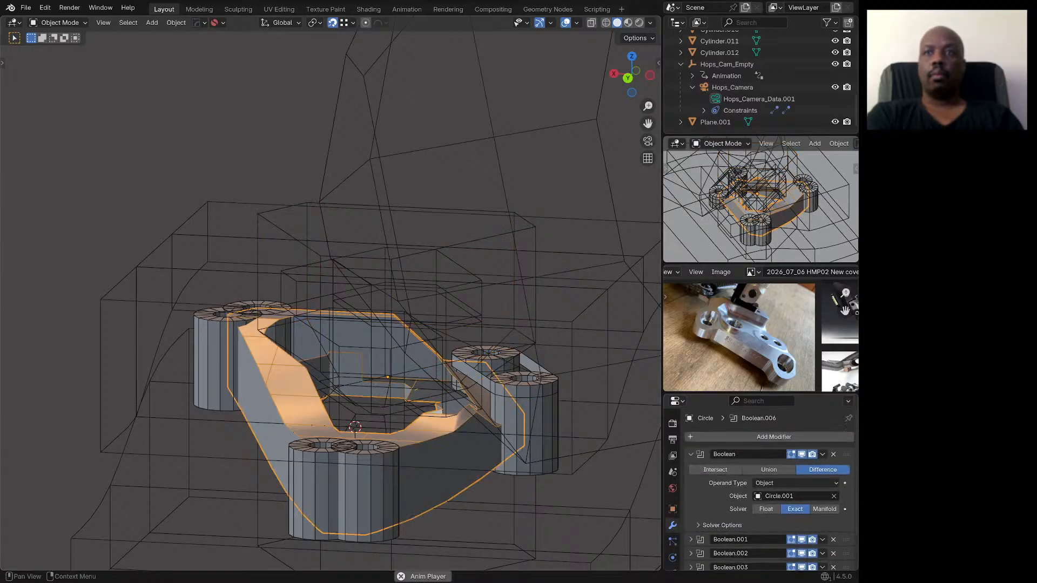
{"action": "left_click", "coordinate": [691, 454]}
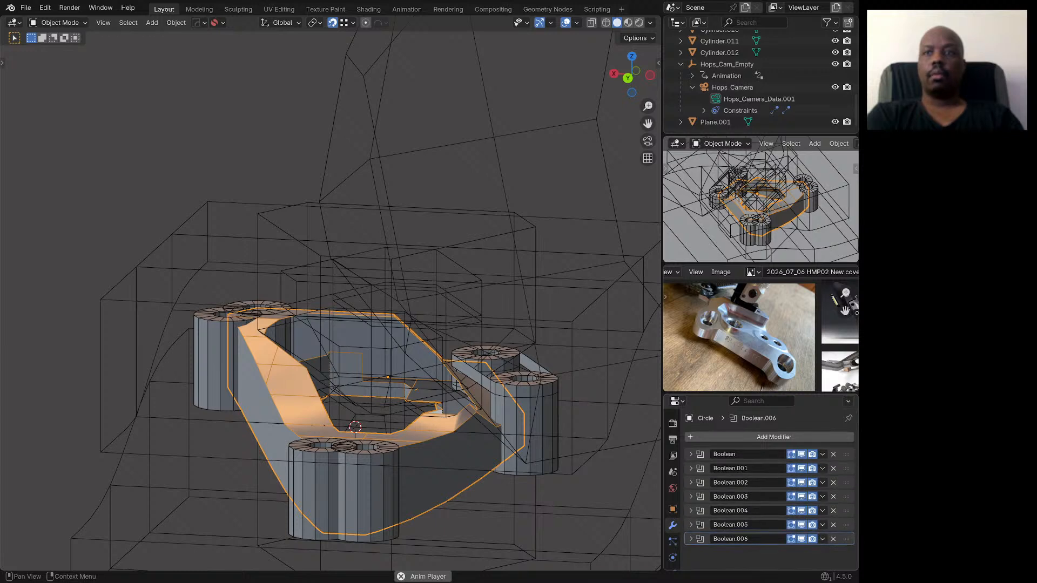
{"action": "left_click", "coordinate": [691, 539]}
{"action": "scroll", "coordinate": [770, 486], "scroll_direction": "down", "scroll_amount": 2}
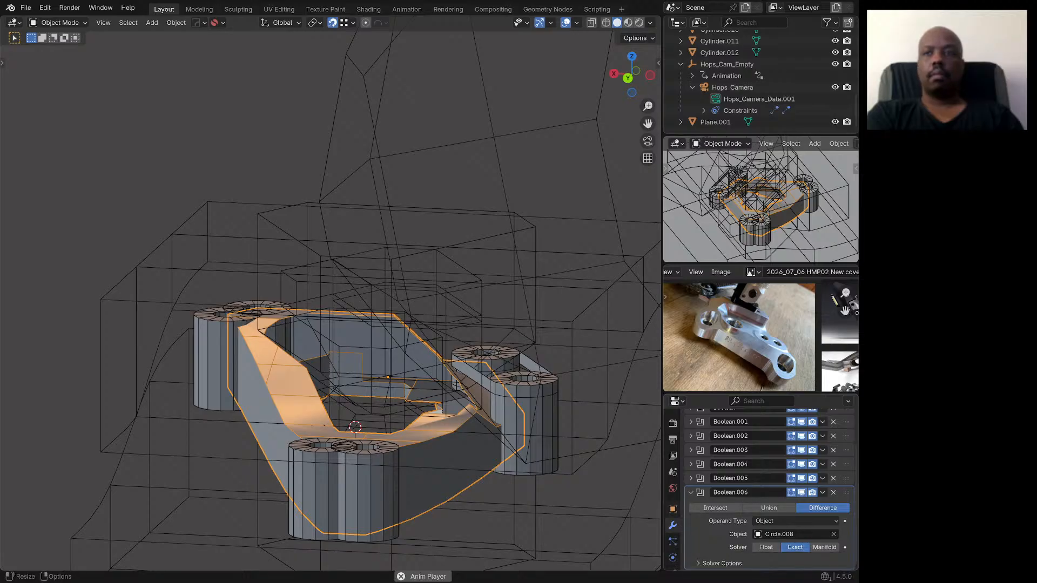
{"action": "left_click", "coordinate": [690, 492]}
{"action": "left_click", "coordinate": [690, 525]}
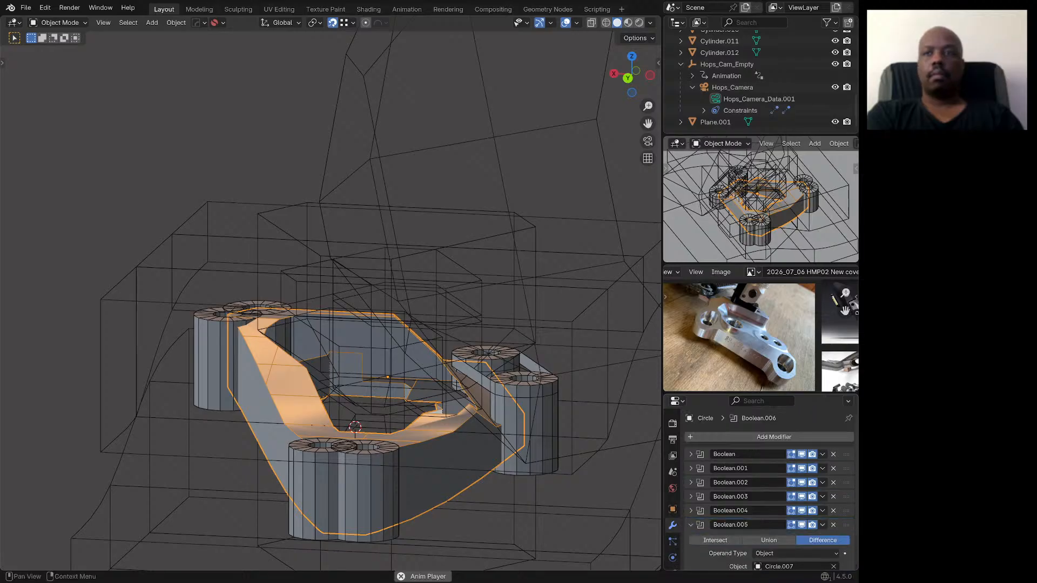
{"action": "scroll", "coordinate": [769, 489], "scroll_direction": "down", "scroll_amount": 2}
{"action": "left_click", "coordinate": [795, 533]}
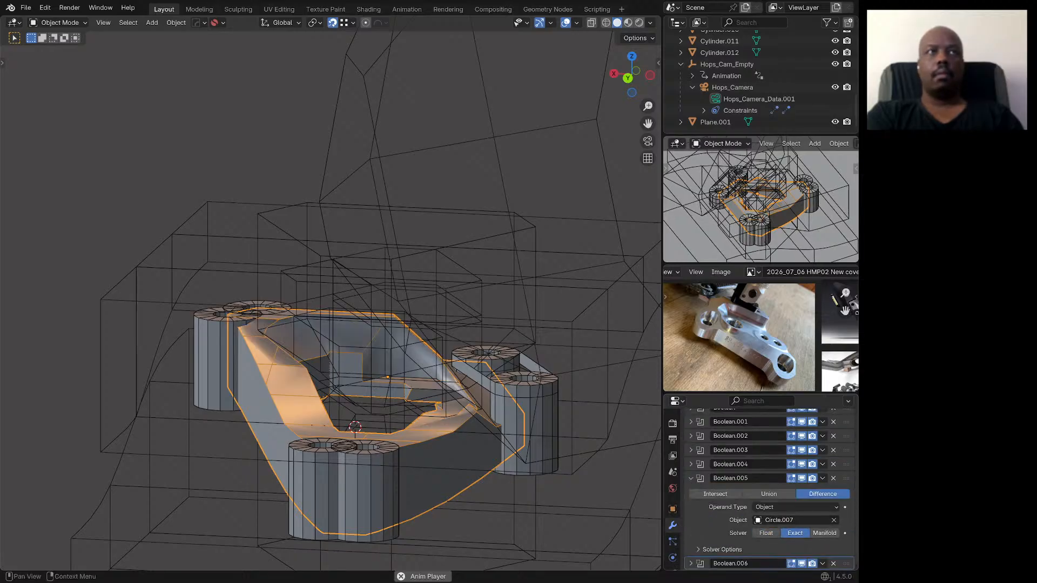
Step: Select the smaller flipped pocket cutter, Circle.007, isolate it in local view, and enter Edit Mode
{"action": "middle_click_drag", "start_coordinate": [432, 324], "coordinate": [359, 350]}
{"action": "left_click", "coordinate": [406, 281]}
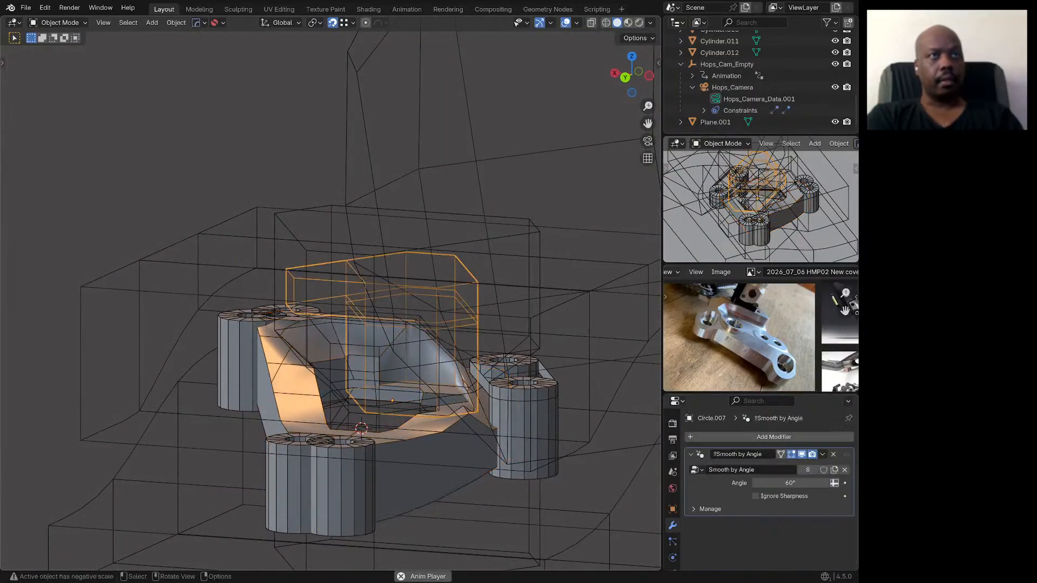
{"action": "middle_click_drag", "start_coordinate": [406, 280], "coordinate": [391, 313]}
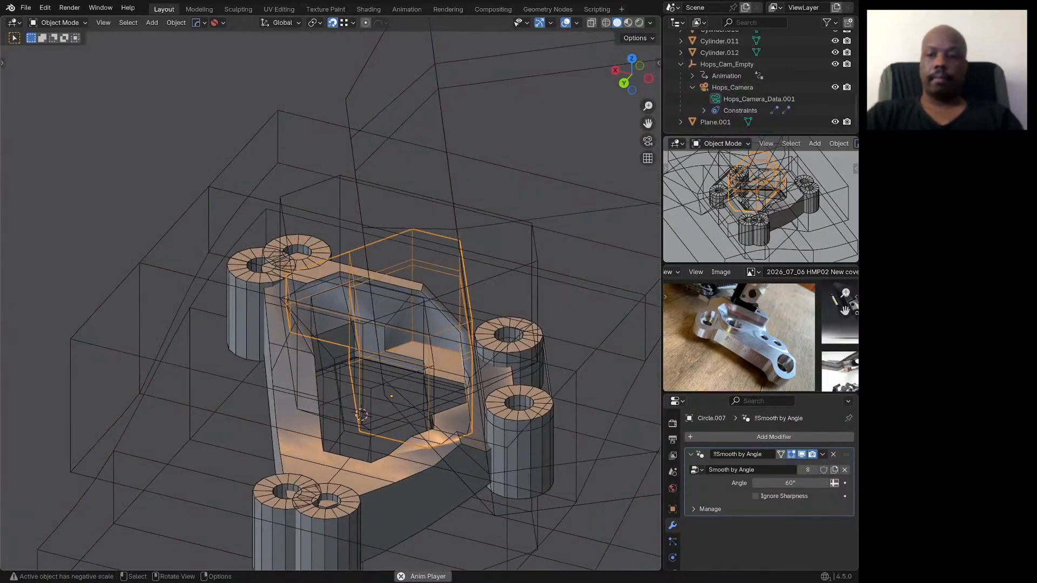
{"action": "key", "text": "slash"}
{"action": "key", "text": "Tab"}
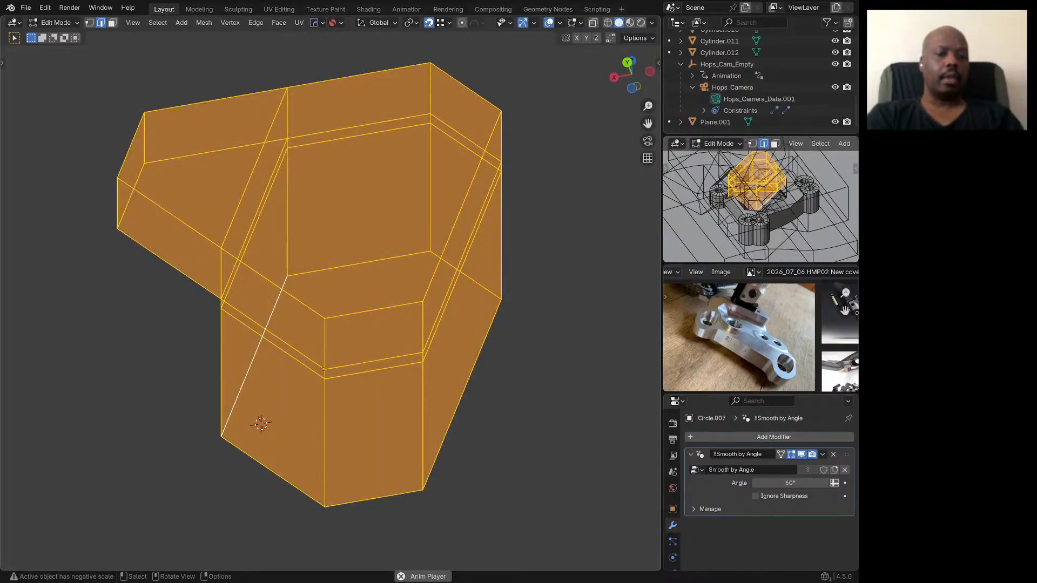
Step: Inset the cutter's bottom face with a thickness of 34.18 mm
{"action": "key", "text": "3"}
{"action": "left_click", "coordinate": [361, 373]}
{"action": "scroll", "coordinate": [358, 367], "scroll_direction": "down", "scroll_amount": 5}
{"action": "middle_click_drag", "start_coordinate": [358, 368], "coordinate": [344, 423]}
{"action": "scroll", "coordinate": [325, 369], "scroll_direction": "up", "scroll_amount": 4}
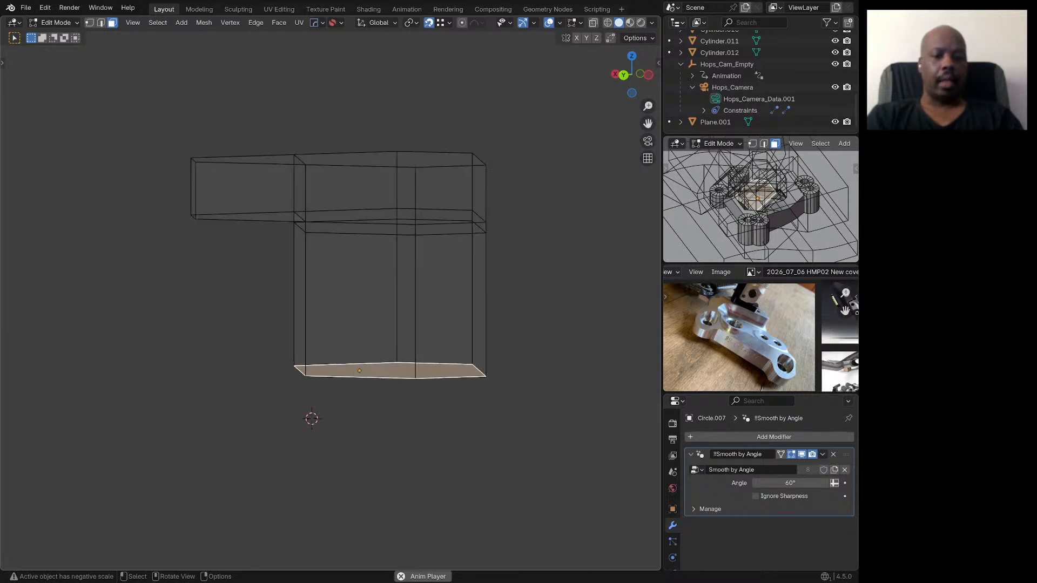
{"action": "key", "text": "i"}
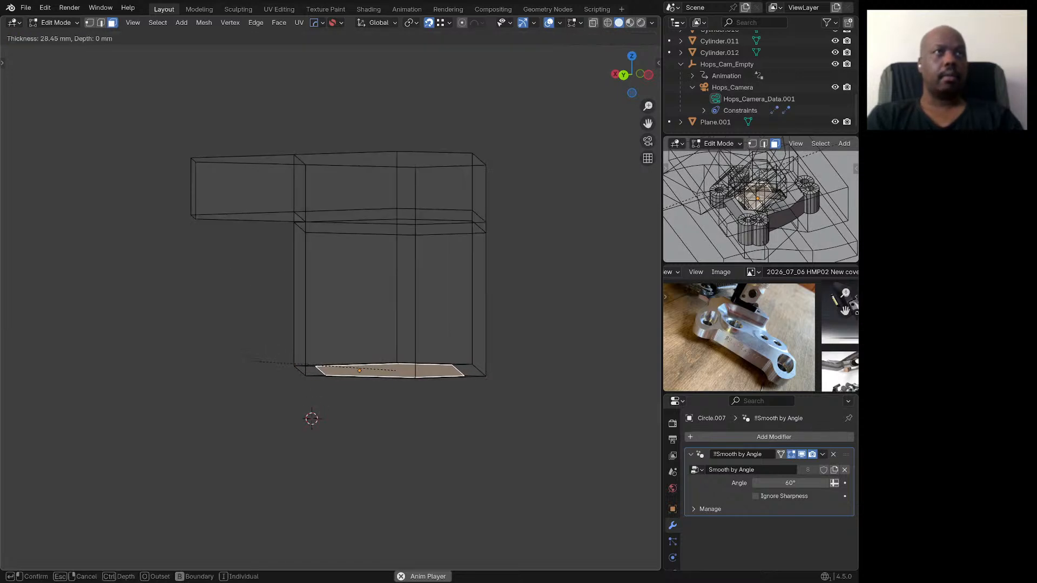
{"action": "left_click", "coordinate": [247, 357]}
Step: Add one loop cut around the cutter's lower walls, slid towards the bottom face with a factor of -0.798
{"action": "key", "text": "ctrl+r"}
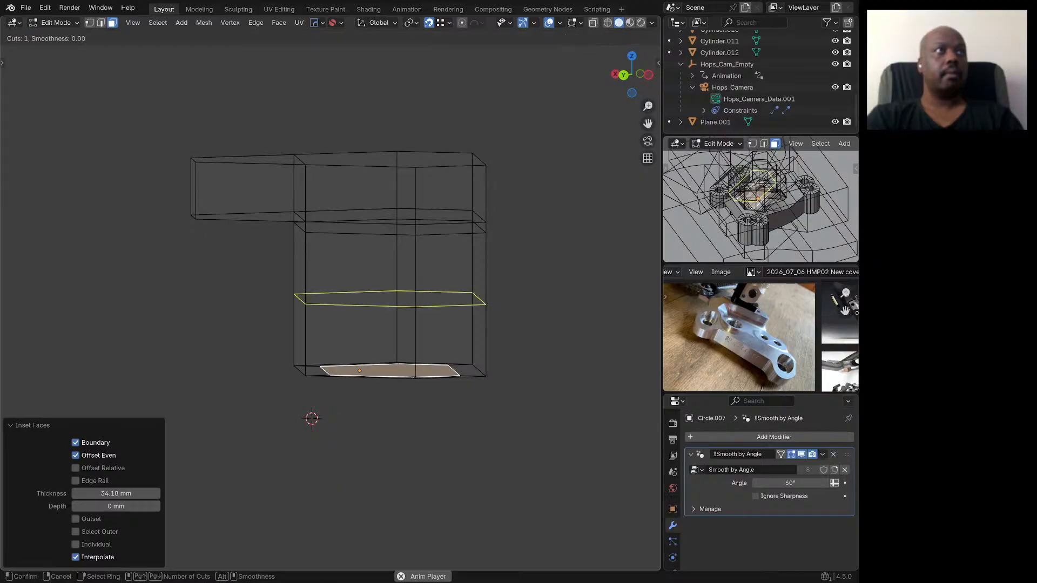
{"action": "left_click", "coordinate": [229, 324]}
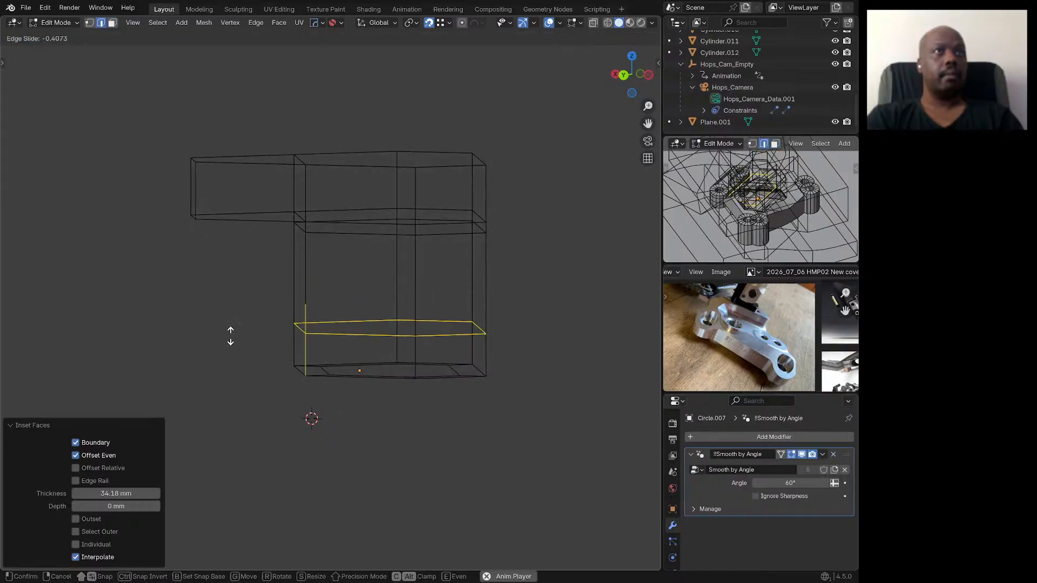
{"action": "left_click", "coordinate": [217, 361]}
{"action": "scroll", "coordinate": [378, 362], "scroll_direction": "up", "scroll_amount": 5}
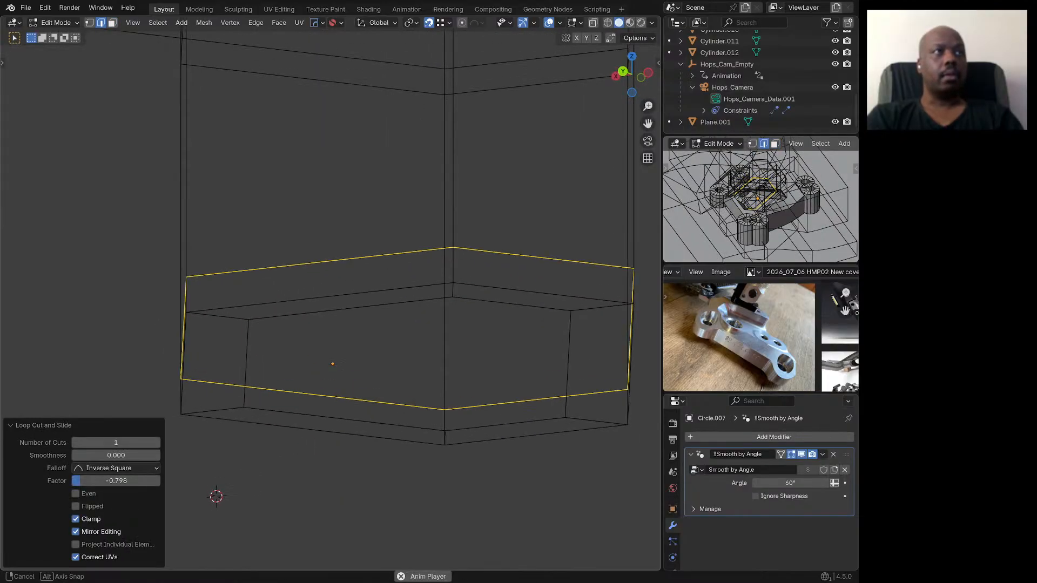
Step: Dissolve the outer edge loop of the cutter's bottom face to chamfer its lower rim, and leave local view
{"action": "middle_click_drag", "start_coordinate": [378, 362], "coordinate": [381, 378]}
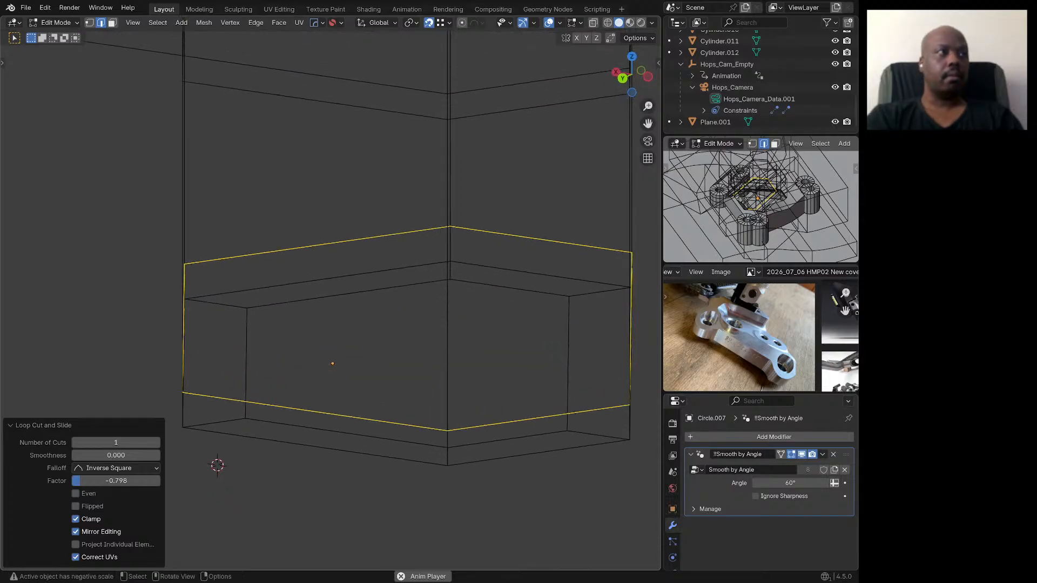
{"action": "left_click", "coordinate": [324, 449], "text": "alt"}
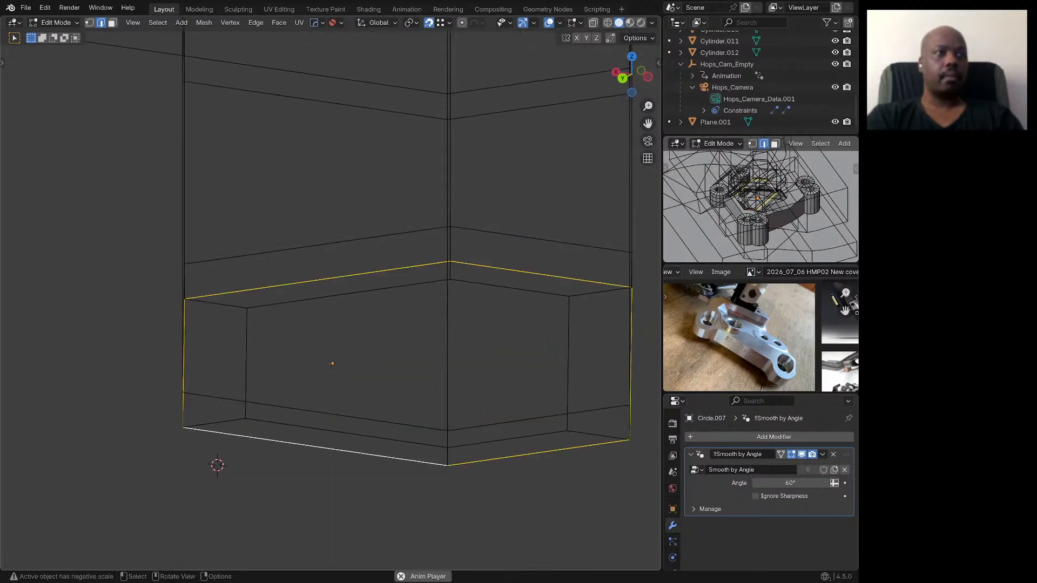
{"action": "middle_click_drag", "start_coordinate": [380, 378], "coordinate": [351, 367]}
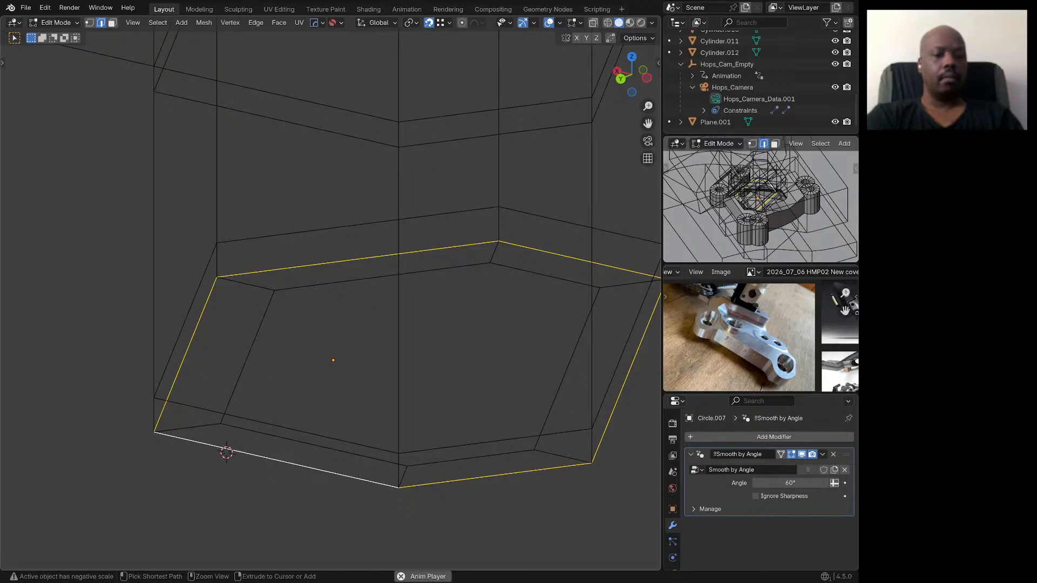
{"action": "key", "text": "ctrl+x"}
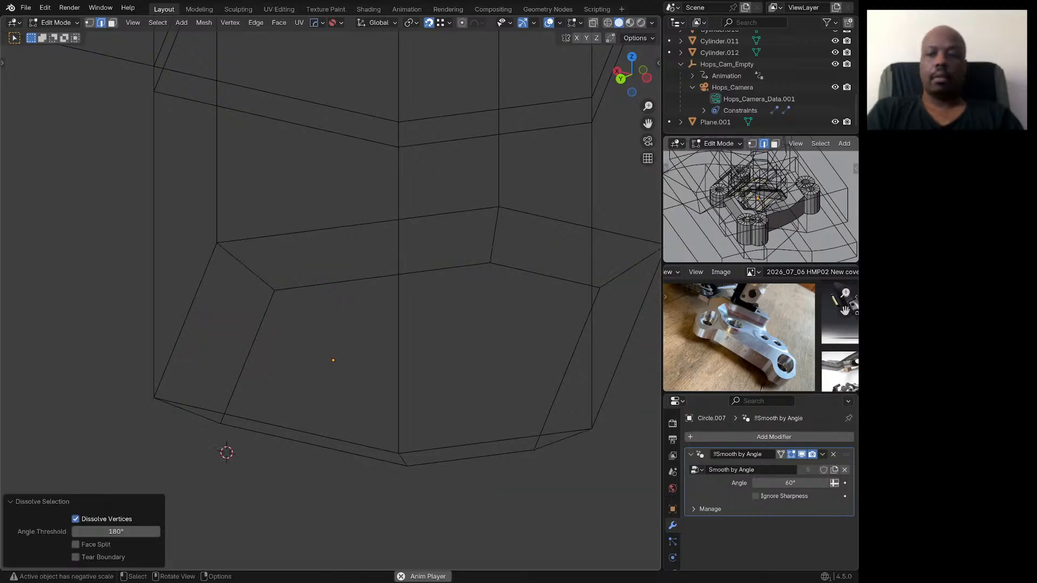
{"action": "key", "text": "slash"}
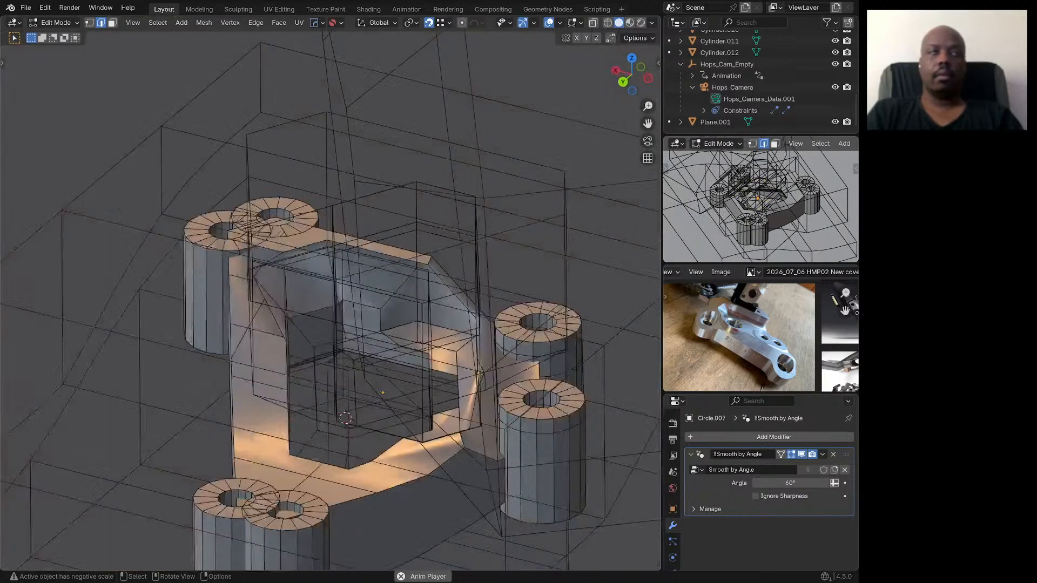
Step: Return to Object Mode and examine the pocket cut in the frame from above and from several sides
{"action": "middle_click_drag", "start_coordinate": [351, 346], "coordinate": [389, 318]}
{"action": "scroll", "coordinate": [413, 320], "scroll_direction": "down", "scroll_amount": 3}
{"action": "middle_click_drag", "start_coordinate": [388, 319], "coordinate": [368, 332], "text": "shift"}
{"action": "scroll", "coordinate": [307, 314], "scroll_direction": "up", "scroll_amount": 5}
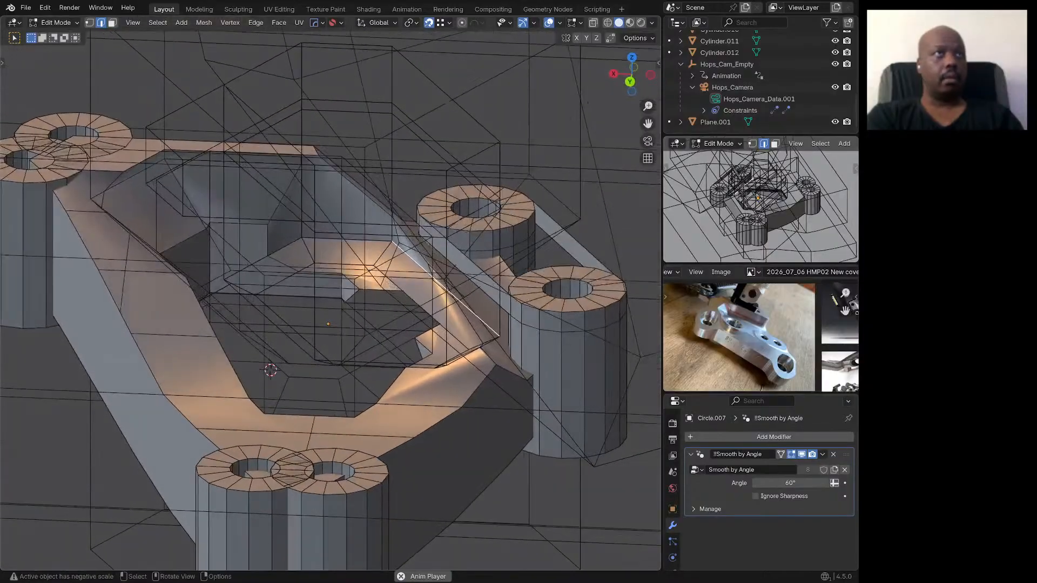
{"action": "middle_click_drag", "start_coordinate": [534, 464], "coordinate": [527, 535]}
{"action": "key", "text": "Tab"}
{"action": "scroll", "coordinate": [534, 487], "scroll_direction": "down", "scroll_amount": 1}
{"action": "key", "text": "KP_7"}
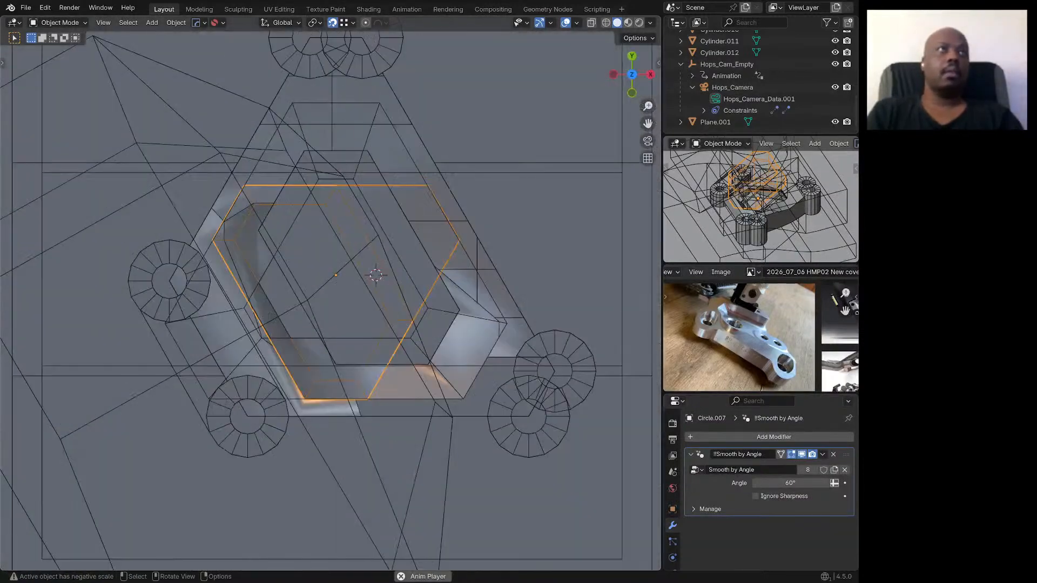
{"action": "scroll", "coordinate": [420, 356], "scroll_direction": "down", "scroll_amount": 3}
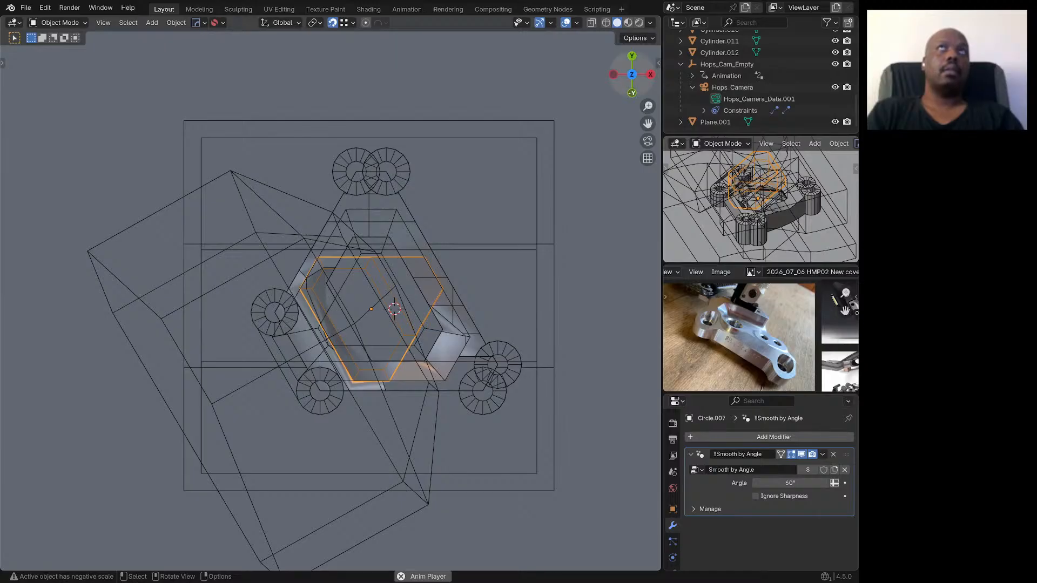
{"action": "scroll", "coordinate": [275, 289], "scroll_direction": "up", "scroll_amount": 2}
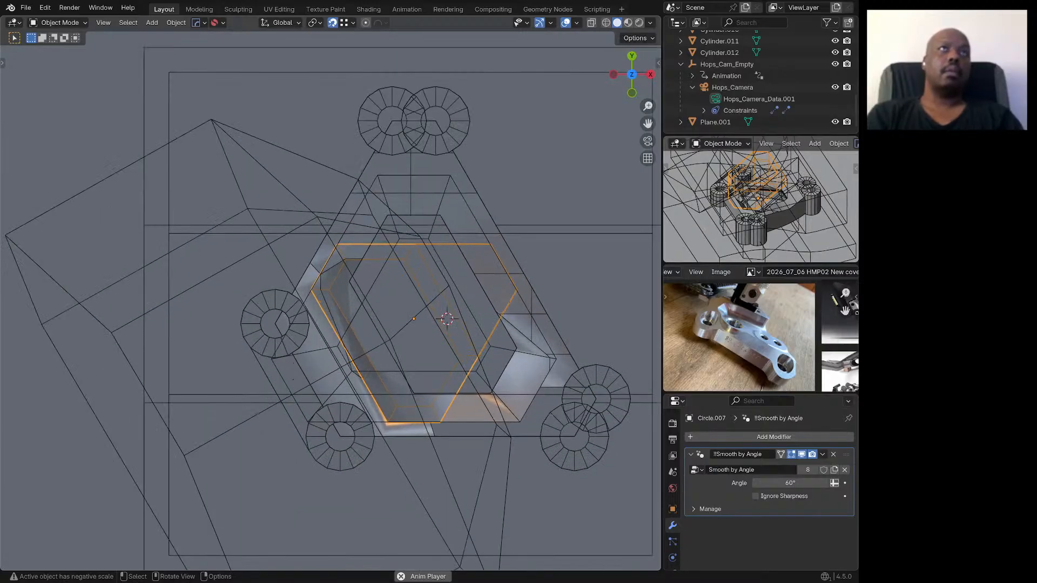
{"action": "middle_click_drag", "start_coordinate": [294, 373], "coordinate": [293, 271]}
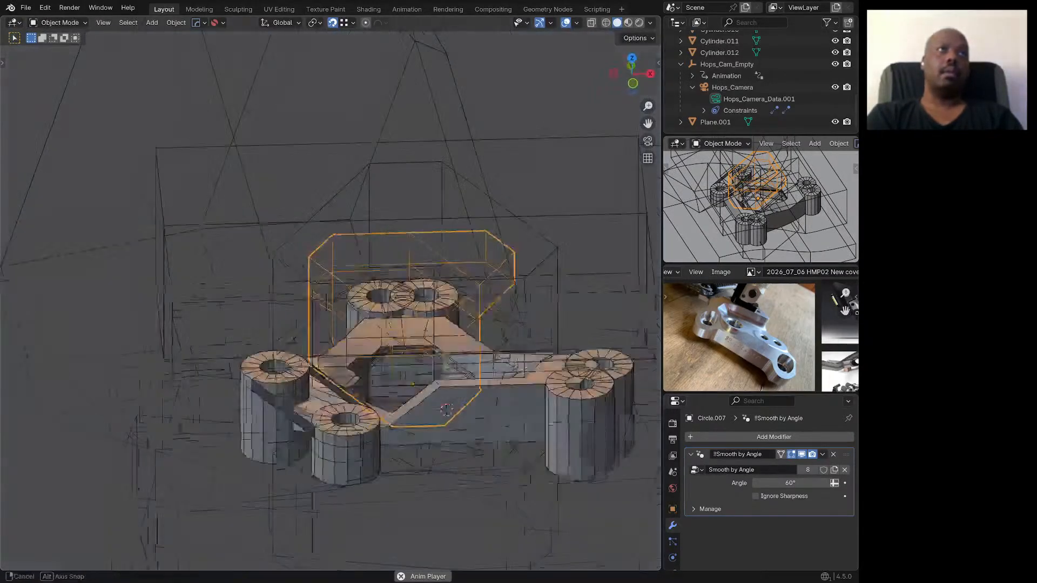
{"action": "middle_click_drag", "start_coordinate": [427, 282], "coordinate": [448, 273]}
{"action": "scroll", "coordinate": [449, 274], "scroll_direction": "down", "scroll_amount": 4}
{"action": "scroll", "coordinate": [427, 343], "scroll_direction": "up", "scroll_amount": 4}
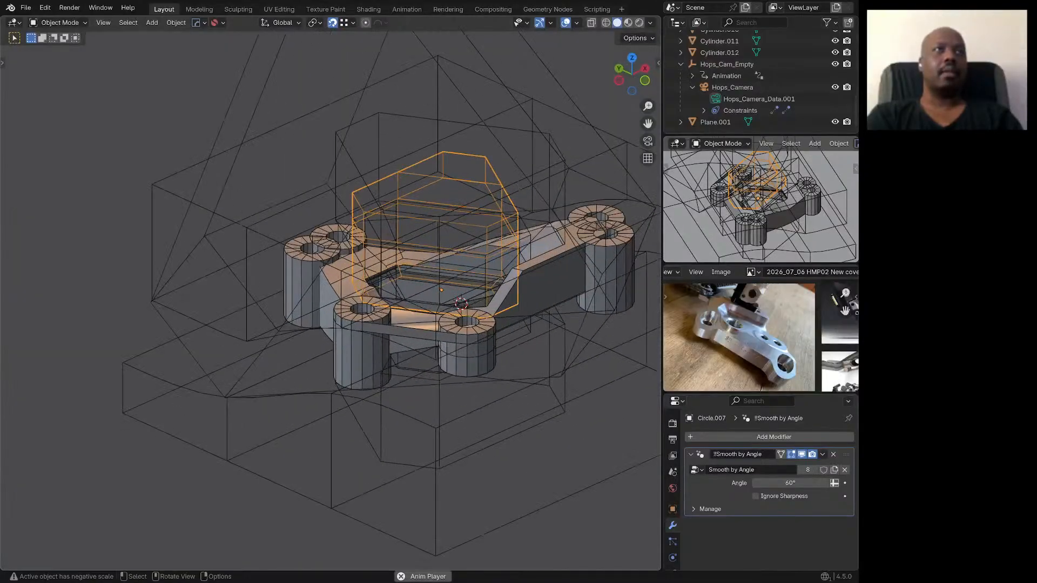
{"action": "middle_click_drag", "start_coordinate": [426, 343], "coordinate": [432, 339]}
Step: Select the large Cube cutter block beneath the frame and hide it
{"action": "left_click", "coordinate": [381, 252]}
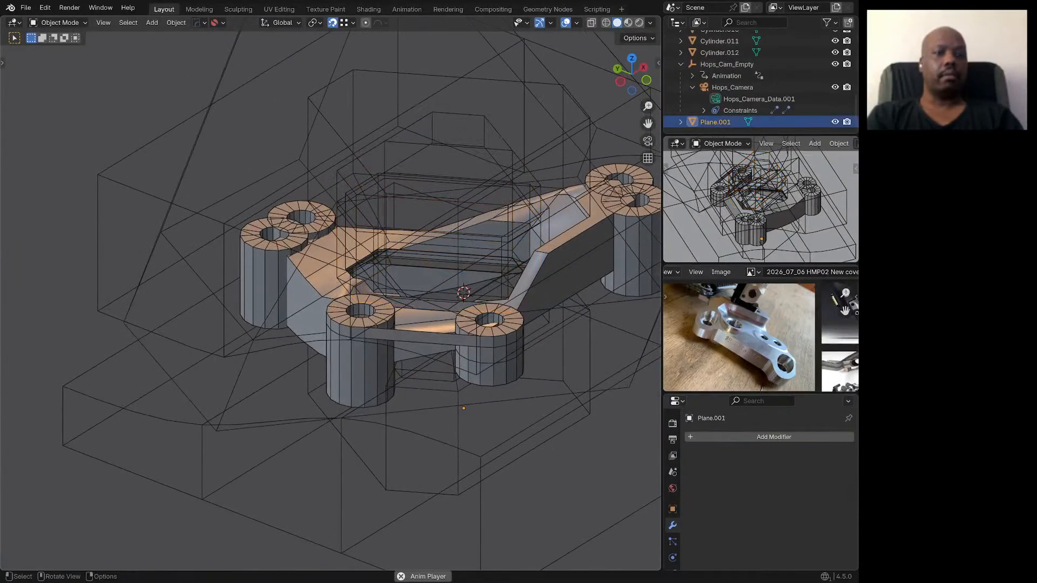
{"action": "left_click", "coordinate": [381, 252]}
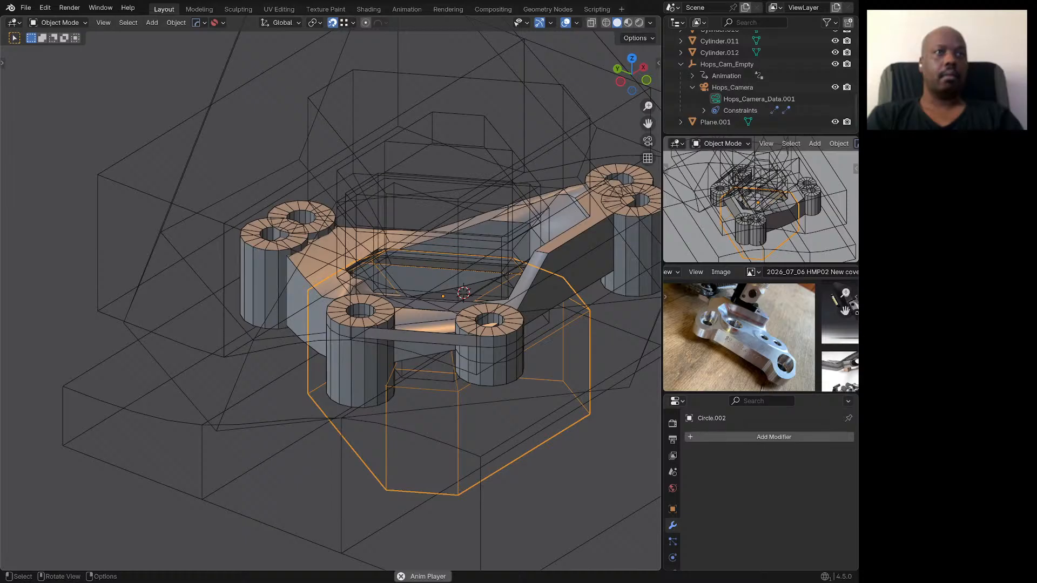
{"action": "left_click", "coordinate": [405, 432]}
{"action": "key", "text": "h"}
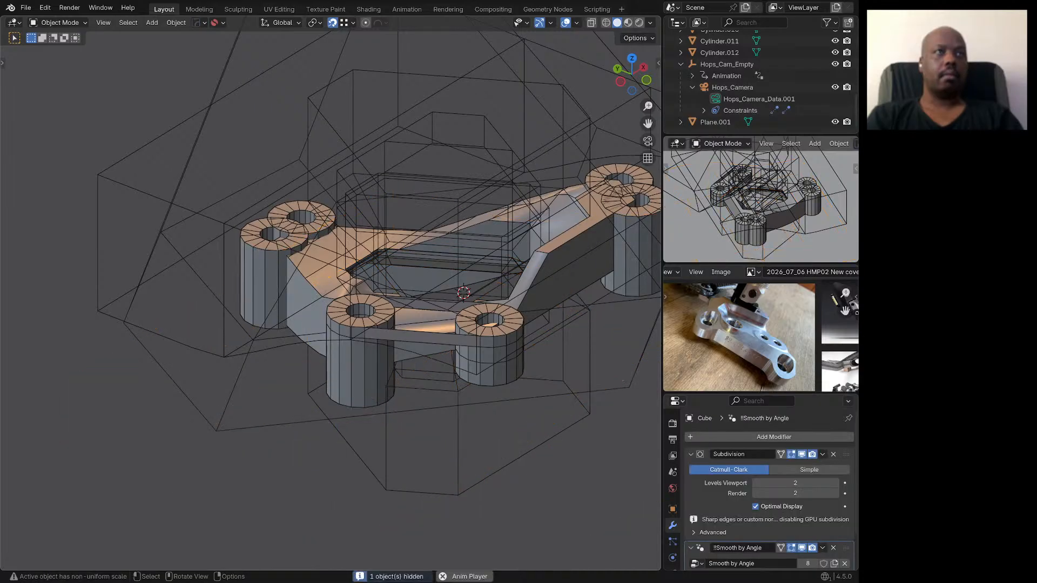
Step: Select the flipped Cube.001 cutter block over the frame and examine how it intersects the frame and bosses
{"action": "scroll", "coordinate": [406, 430], "scroll_direction": "down", "scroll_amount": 3}
{"action": "middle_click_drag", "start_coordinate": [406, 429], "coordinate": [308, 432]}
{"action": "middle_click_drag", "start_coordinate": [408, 194], "coordinate": [417, 189]}
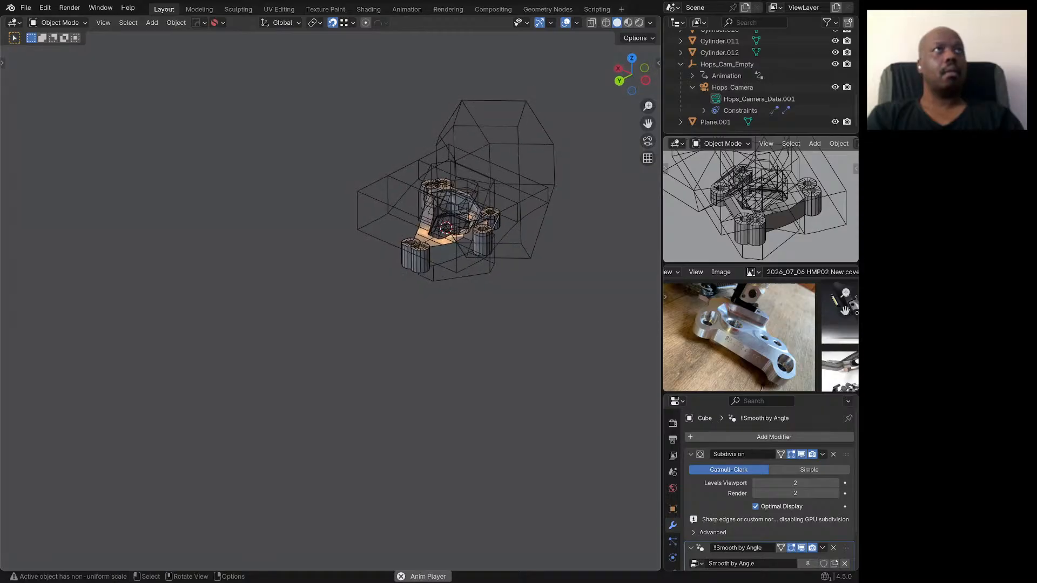
{"action": "scroll", "coordinate": [417, 189], "scroll_direction": "up", "scroll_amount": 6}
{"action": "left_click", "coordinate": [432, 303]}
{"action": "scroll", "coordinate": [278, 276], "scroll_direction": "down", "scroll_amount": 5}
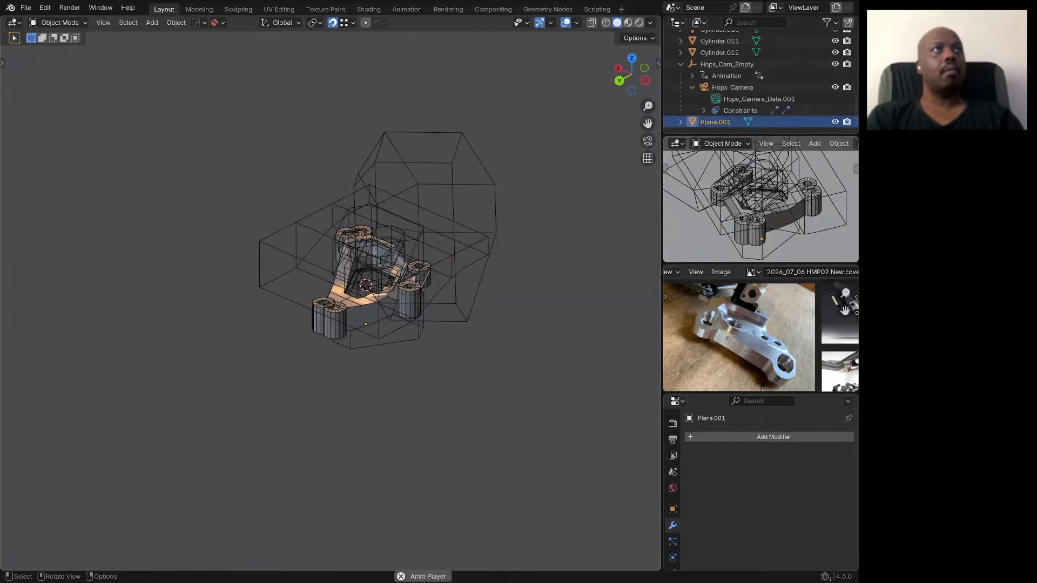
{"action": "middle_click_drag", "start_coordinate": [278, 275], "coordinate": [284, 278]}
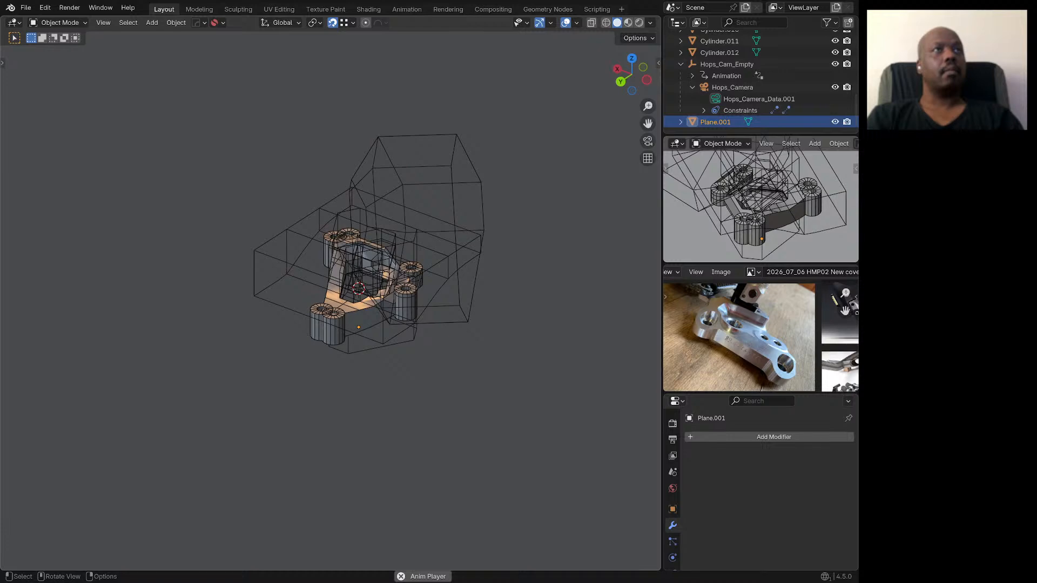
{"action": "left_click", "coordinate": [287, 273]}
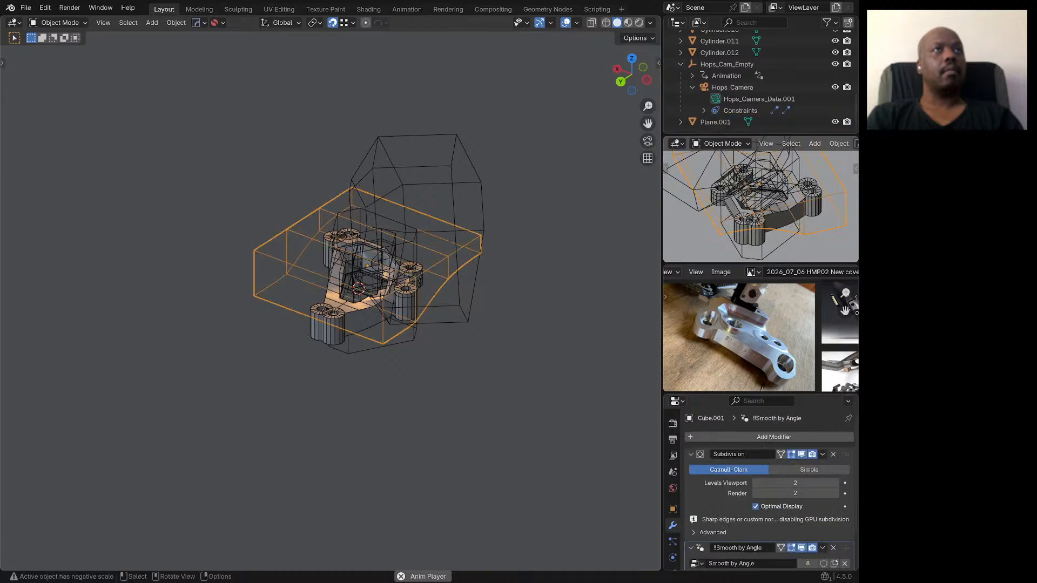
{"action": "scroll", "coordinate": [391, 222], "scroll_direction": "up", "scroll_amount": 4}
{"action": "middle_click_drag", "start_coordinate": [390, 221], "coordinate": [467, 190]}
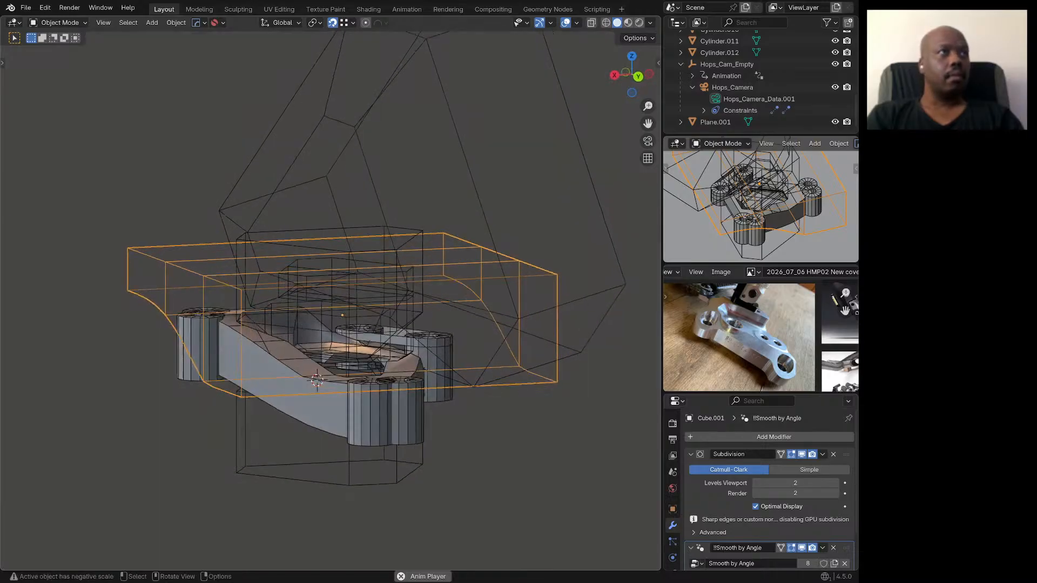
{"action": "scroll", "coordinate": [178, 322], "scroll_direction": "up", "scroll_amount": 2}
{"action": "middle_click_drag", "start_coordinate": [346, 303], "coordinate": [327, 307]}
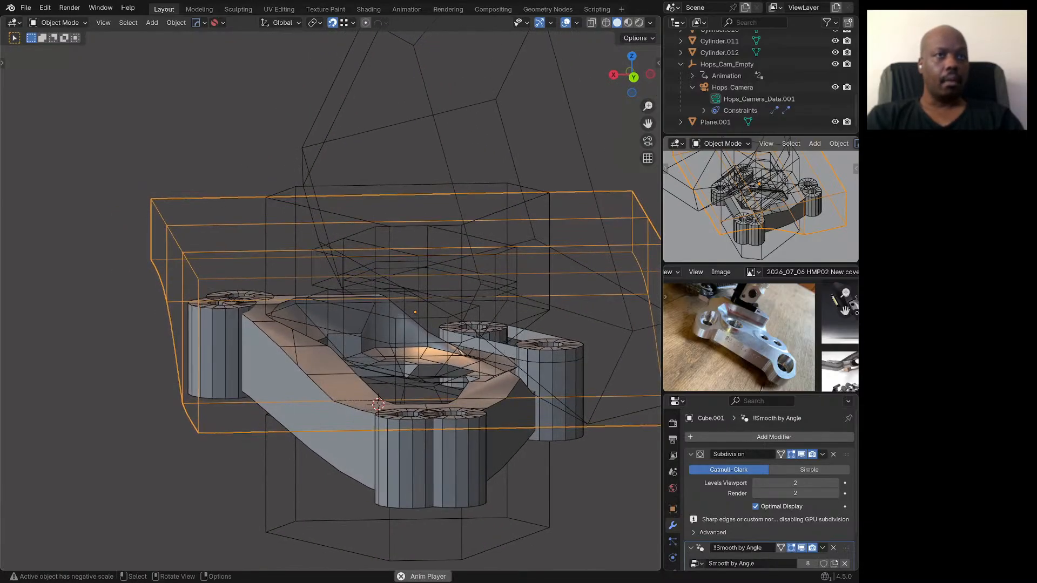
{"action": "key", "text": "g"}
{"action": "key", "text": "z"}
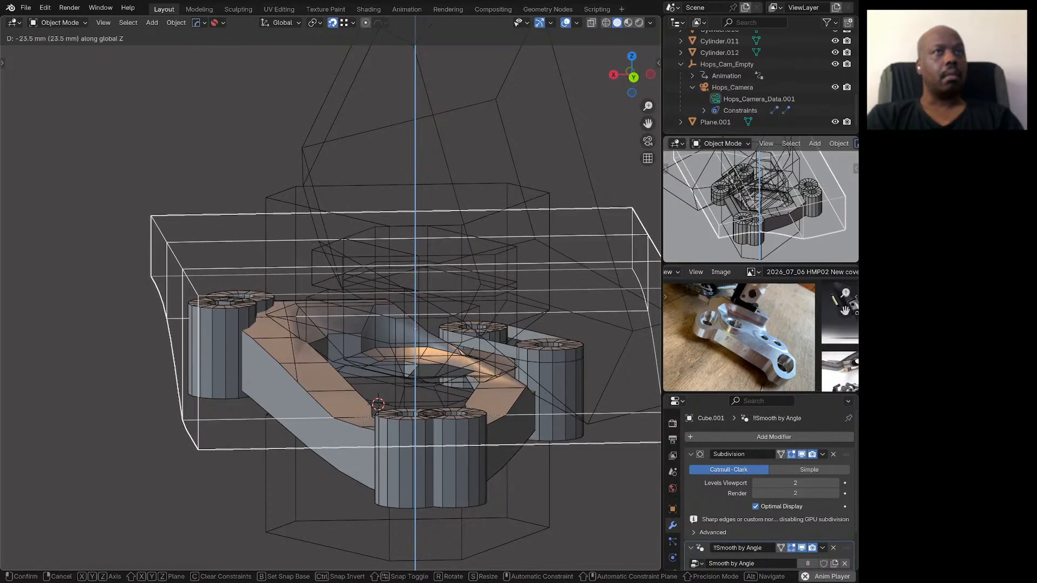
{"action": "left_click", "coordinate": [415, 320]}
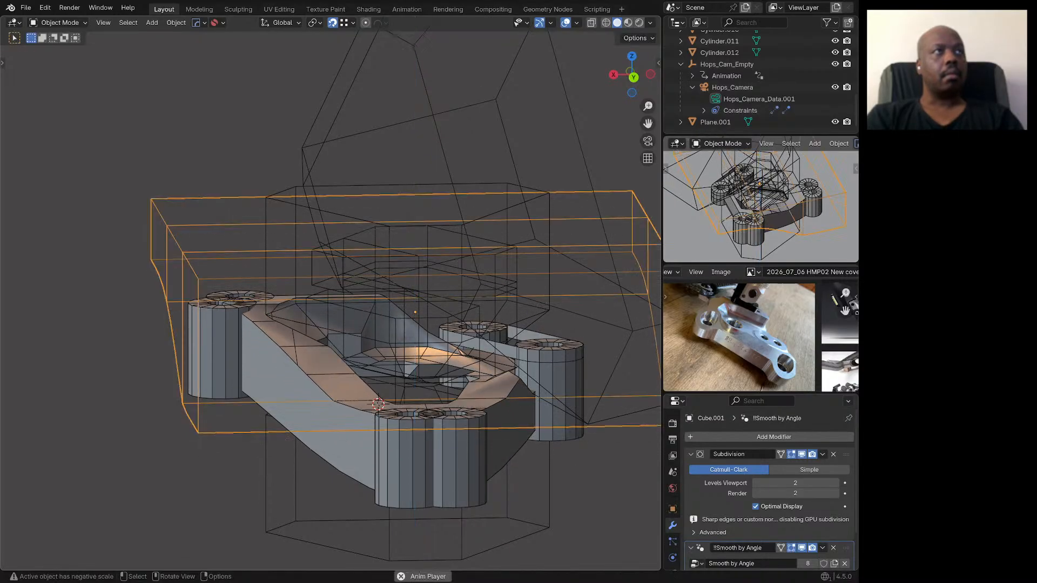
Step: Select the Circle.007 cutter over the frame's central pocket
{"action": "middle_click_drag", "start_coordinate": [414, 320], "coordinate": [387, 364]}
{"action": "scroll", "coordinate": [408, 332], "scroll_direction": "up", "scroll_amount": 3}
{"action": "left_click", "coordinate": [414, 352]}
{"action": "left_click", "coordinate": [415, 352]}
{"action": "scroll", "coordinate": [415, 352], "scroll_direction": "down", "scroll_amount": 3}
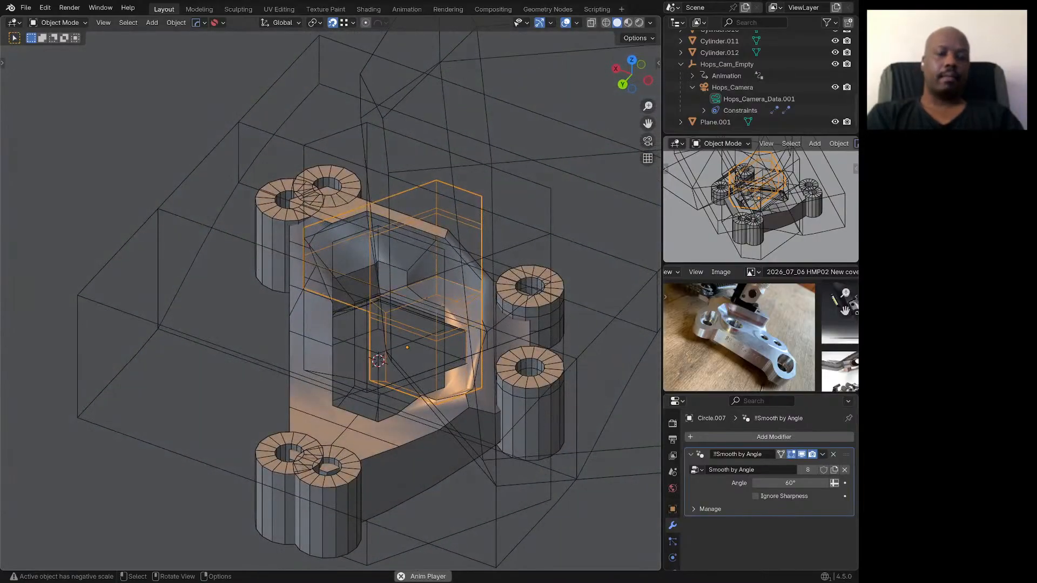
Step: Try to rotate the Circle.007 cutter 180° about the global Z axis
{"action": "type", "text": "rz"}
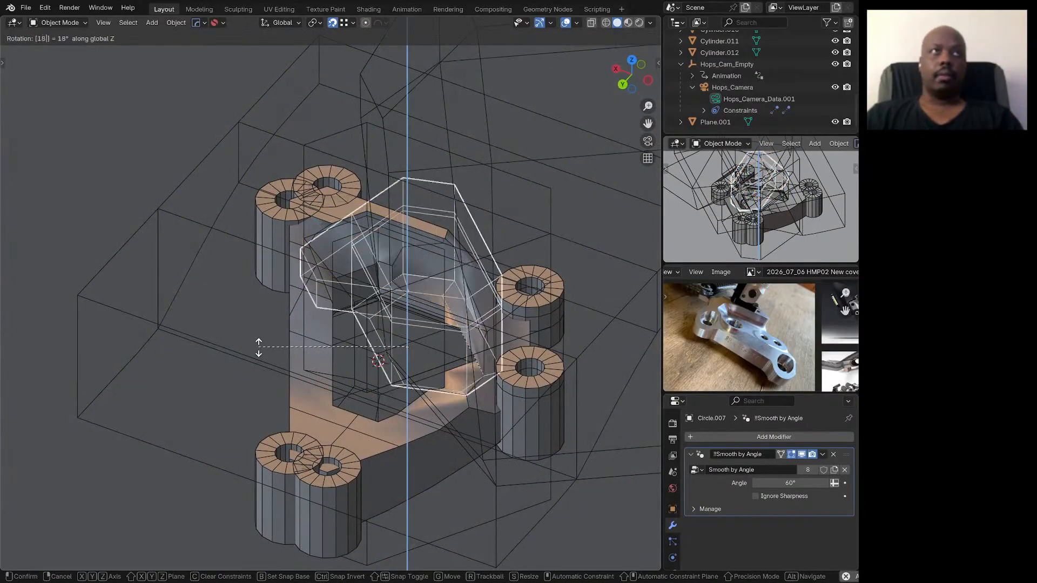
{"action": "type", "text": "0"}
{"action": "key", "text": "Return"}
{"action": "middle_click_drag", "start_coordinate": [259, 347], "coordinate": [373, 473]}
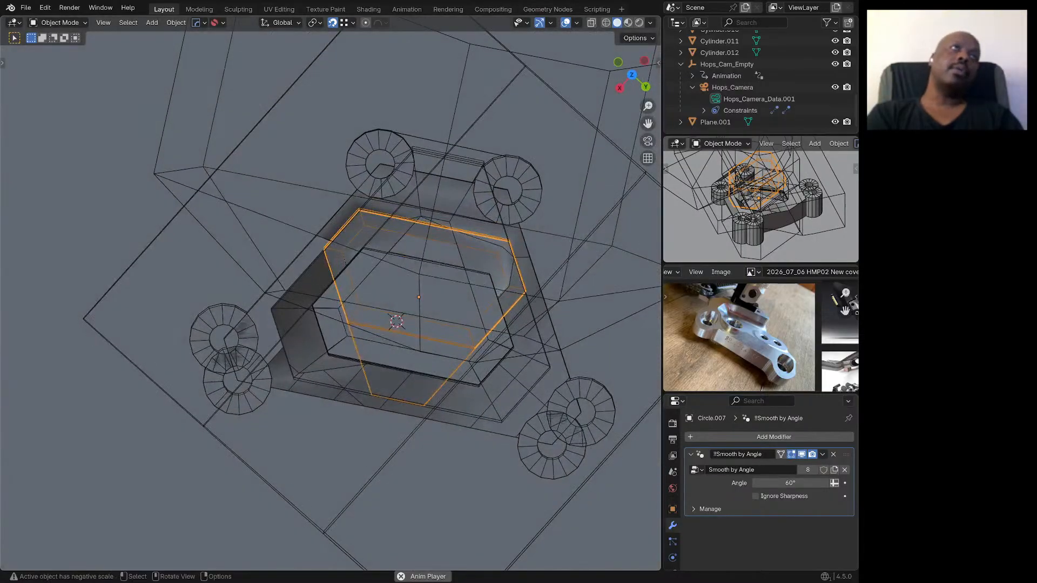
Step: Raise the Circle.007 cutter 21.148 mm along the global Z axis
{"action": "middle_click_drag", "start_coordinate": [344, 262], "coordinate": [318, 205]}
{"action": "scroll", "coordinate": [345, 236], "scroll_direction": "up", "scroll_amount": 1}
{"action": "scroll", "coordinate": [341, 232], "scroll_direction": "up", "scroll_amount": 3}
{"action": "scroll", "coordinate": [341, 224], "scroll_direction": "up", "scroll_amount": 2}
{"action": "scroll", "coordinate": [341, 224], "scroll_direction": "down", "scroll_amount": 2}
{"action": "scroll", "coordinate": [318, 205], "scroll_direction": "down", "scroll_amount": 3}
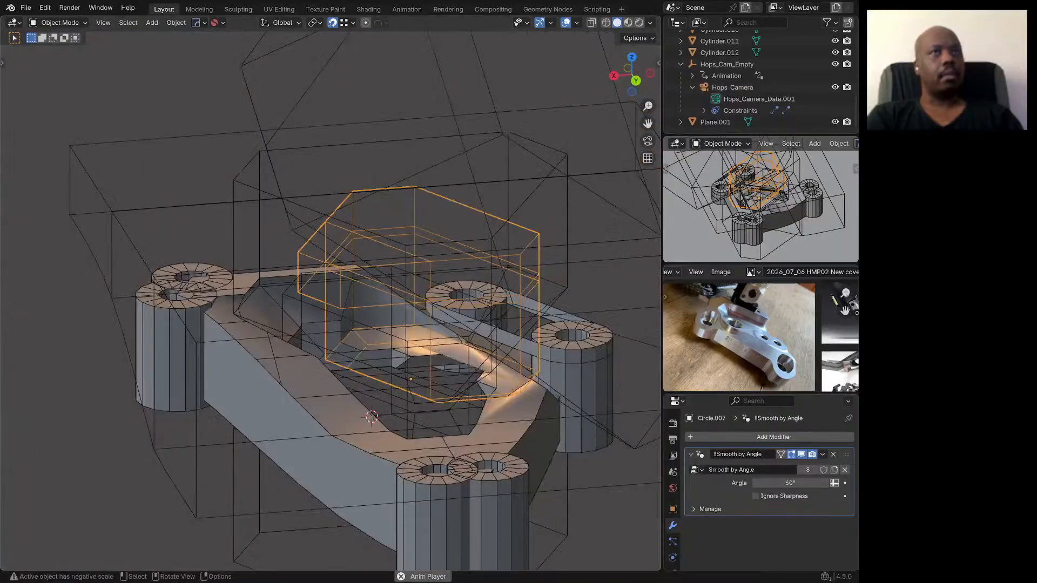
{"action": "key", "text": "g"}
{"action": "key", "text": "z"}
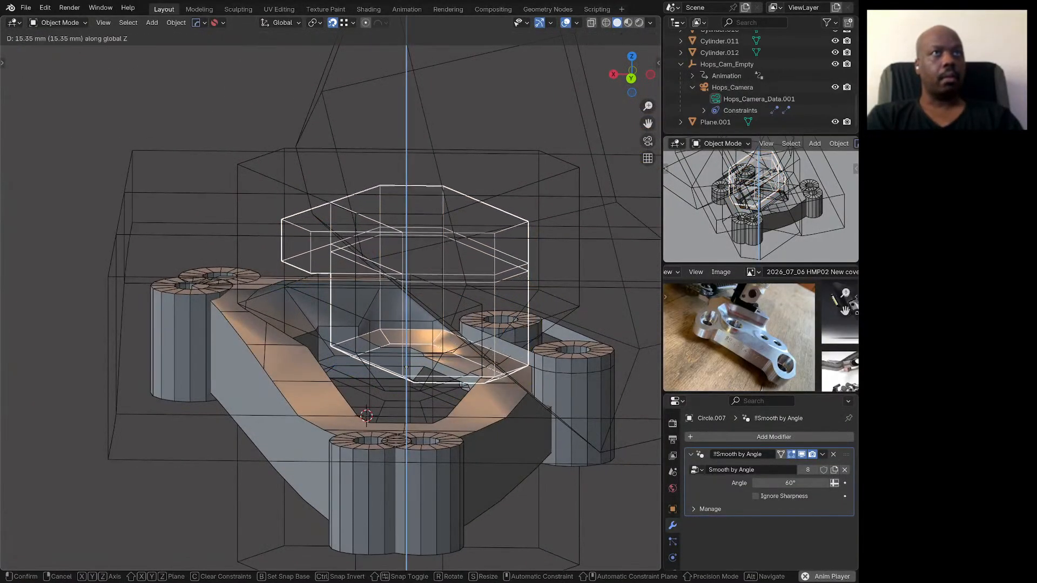
{"action": "key", "text": "Return"}
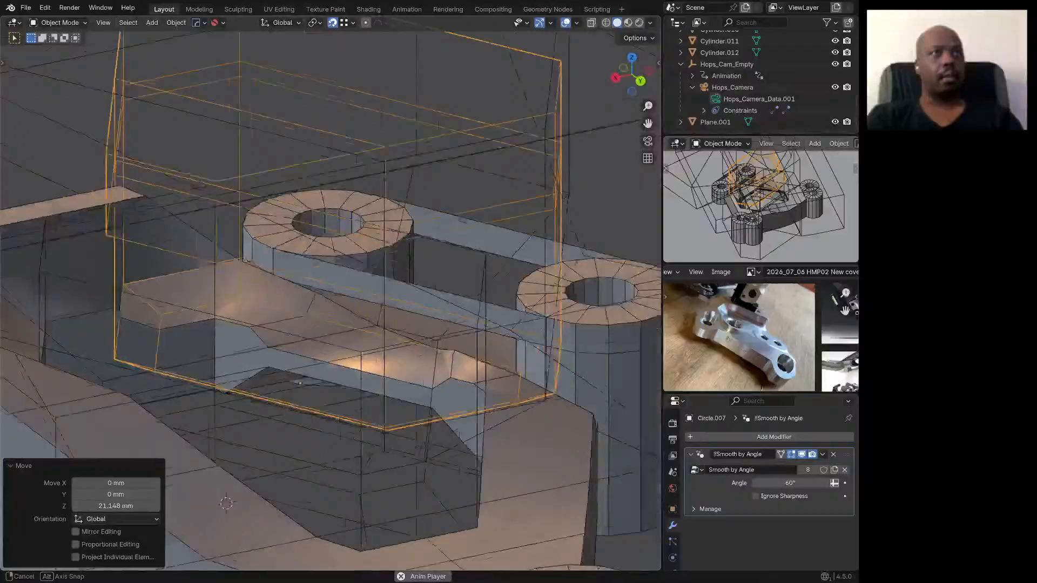
Step: Compare the pocket cut and its inner ledge with the close-up reference photo of the machined frame
{"action": "middle_click_drag", "start_coordinate": [300, 383], "coordinate": [211, 335]}
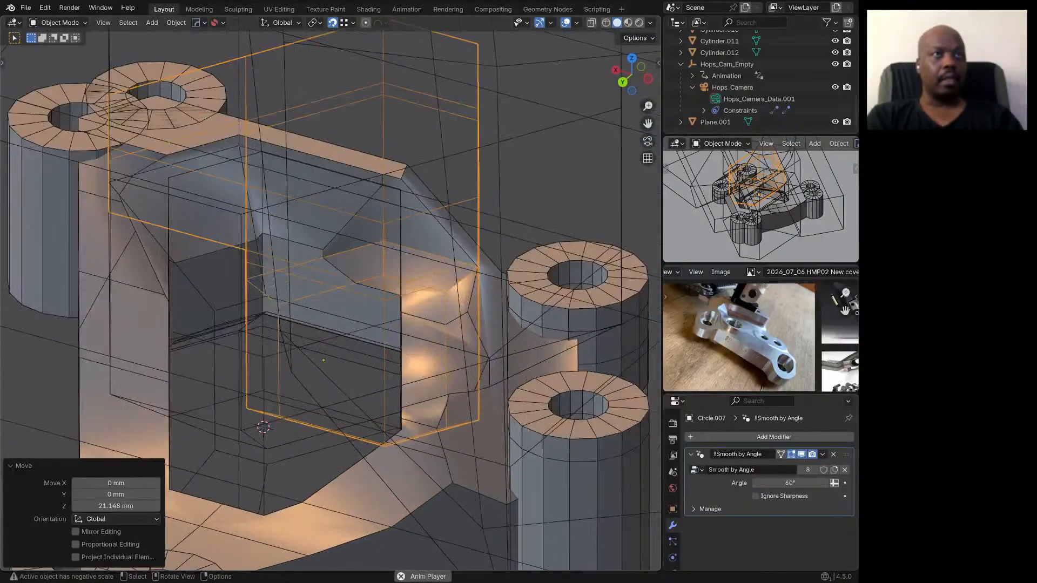
{"action": "scroll", "coordinate": [401, 395], "scroll_direction": "down", "scroll_amount": 1}
{"action": "scroll", "coordinate": [782, 311], "scroll_direction": "down", "scroll_amount": 5}
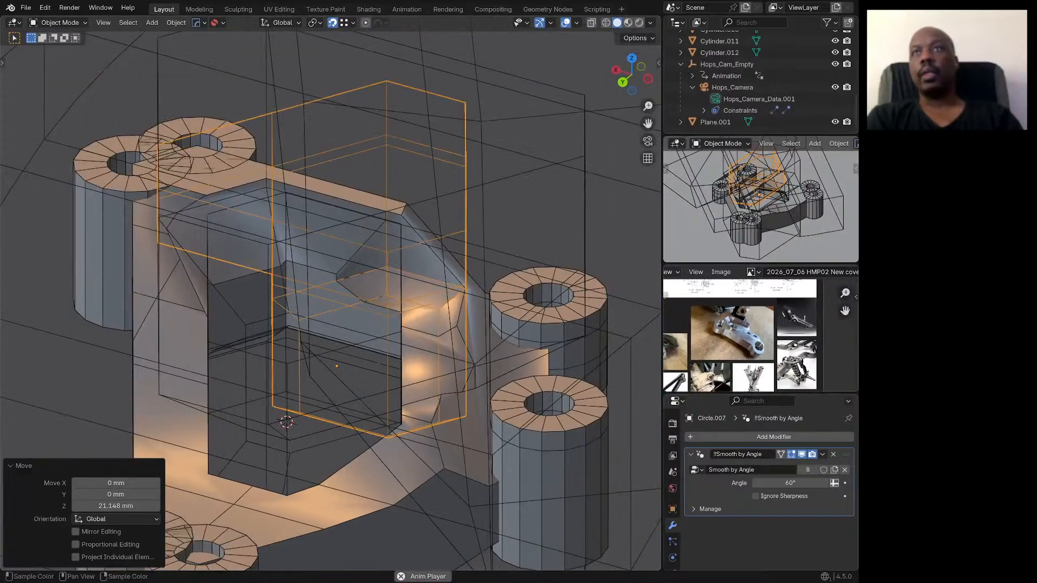
{"action": "scroll", "coordinate": [708, 351], "scroll_direction": "up", "scroll_amount": 2}
{"action": "middle_click_drag", "start_coordinate": [723, 324], "coordinate": [765, 335]}
{"action": "scroll", "coordinate": [751, 325], "scroll_direction": "up", "scroll_amount": 7}
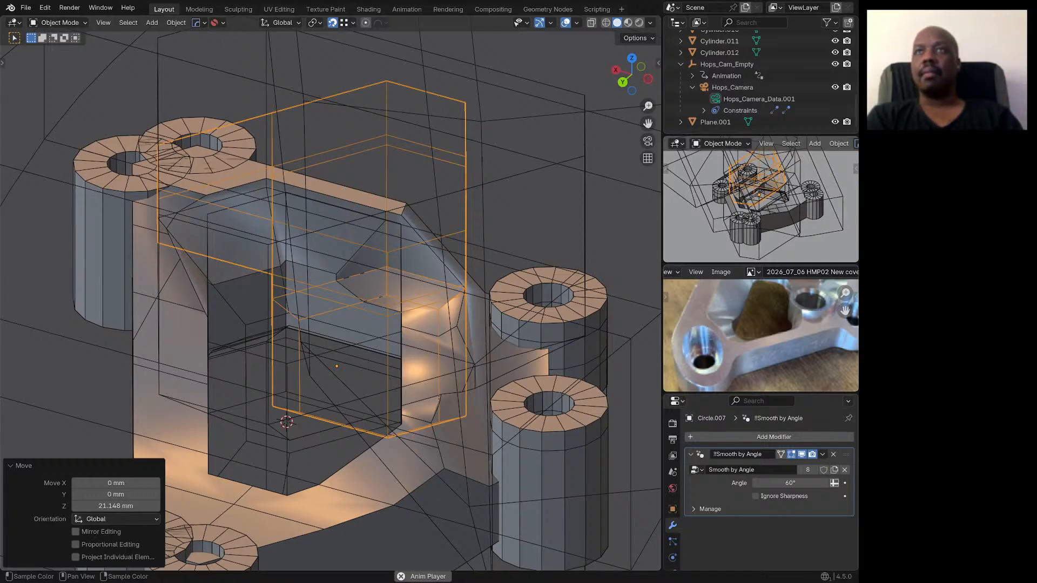
{"action": "middle_click_drag", "start_coordinate": [346, 292], "coordinate": [366, 267]}
{"action": "scroll", "coordinate": [347, 329], "scroll_direction": "down", "scroll_amount": 3}
{"action": "middle_click_drag", "start_coordinate": [490, 388], "coordinate": [554, 388]}
{"action": "scroll", "coordinate": [471, 373], "scroll_direction": "up", "scroll_amount": 4}
{"action": "scroll", "coordinate": [478, 427], "scroll_direction": "down", "scroll_amount": 2}
{"action": "scroll", "coordinate": [506, 423], "scroll_direction": "down", "scroll_amount": 1}
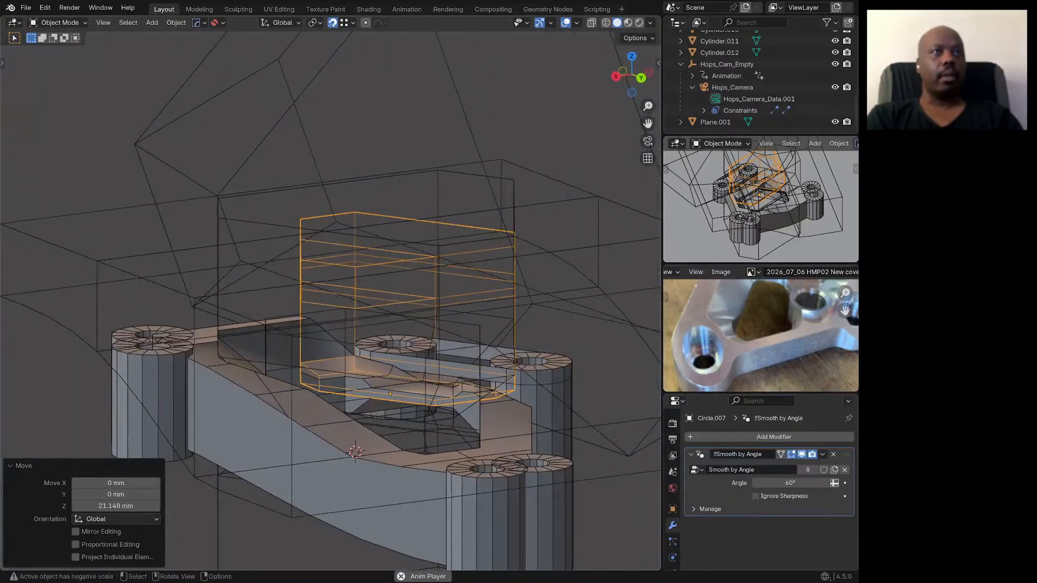
Step: Select the Circle.001 and Circle.002 cutters in turn and examine how each one intersects the frame
{"action": "middle_click_drag", "start_coordinate": [438, 393], "coordinate": [388, 410]}
{"action": "scroll", "coordinate": [483, 408], "scroll_direction": "up", "scroll_amount": 1}
{"action": "scroll", "coordinate": [483, 407], "scroll_direction": "up", "scroll_amount": 1}
{"action": "scroll", "coordinate": [409, 403], "scroll_direction": "down", "scroll_amount": 3}
{"action": "left_click", "coordinate": [429, 440]}
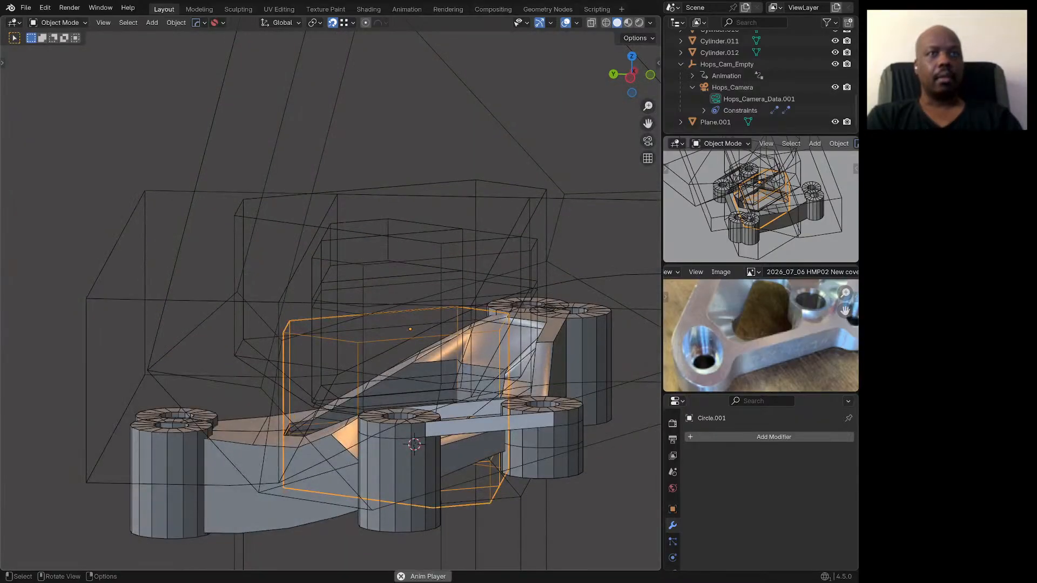
{"action": "left_click", "coordinate": [504, 431]}
{"action": "scroll", "coordinate": [504, 430], "scroll_direction": "down", "scroll_amount": 5}
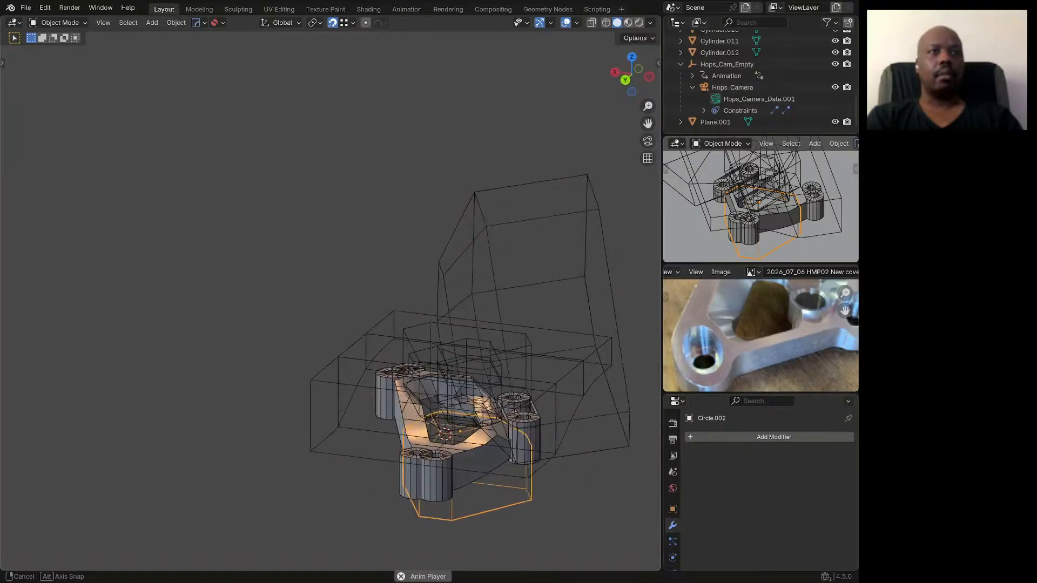
{"action": "mouse_move", "coordinate": [504, 430]}
{"action": "middle_mouse_down"}
{"action": "mouse_move", "coordinate": [504, 406]}
{"action": "mouse_move", "coordinate": [510, 442]}
{"action": "middle_mouse_up"}
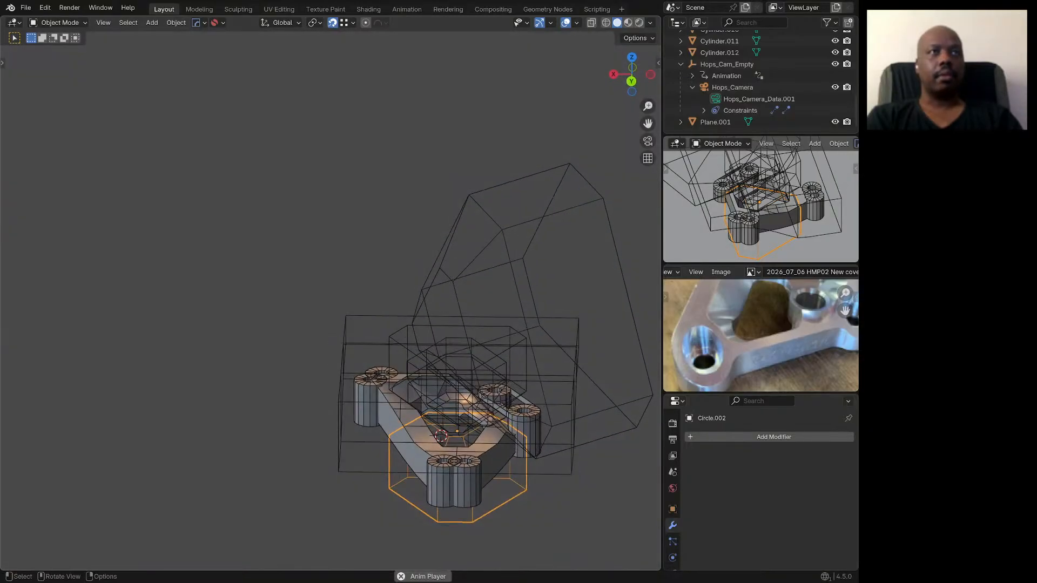
Step: Duplicate the large tilted Circle.006 cutter in top view, offsetting the copy 348.28 mm in X and 223.04 mm in Y
{"action": "left_click", "coordinate": [526, 356]}
{"action": "middle_click_drag", "start_coordinate": [526, 357], "coordinate": [502, 351]}
{"action": "middle_click_drag", "start_coordinate": [407, 351], "coordinate": [432, 333]}
{"action": "scroll", "coordinate": [432, 333], "scroll_direction": "down", "scroll_amount": 2}
{"action": "left_click", "coordinate": [430, 330]}
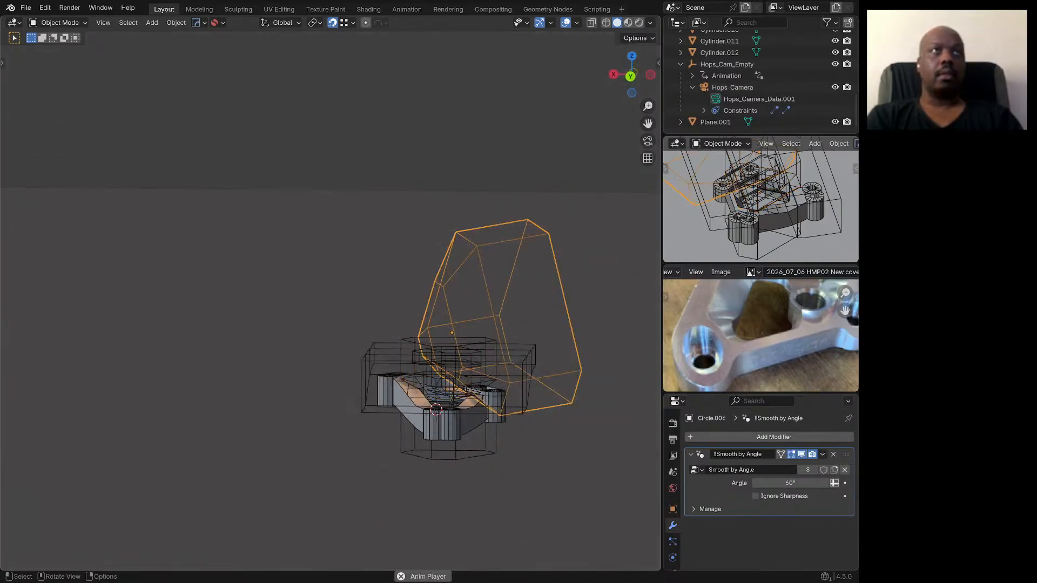
{"action": "key", "text": "KP_1"}
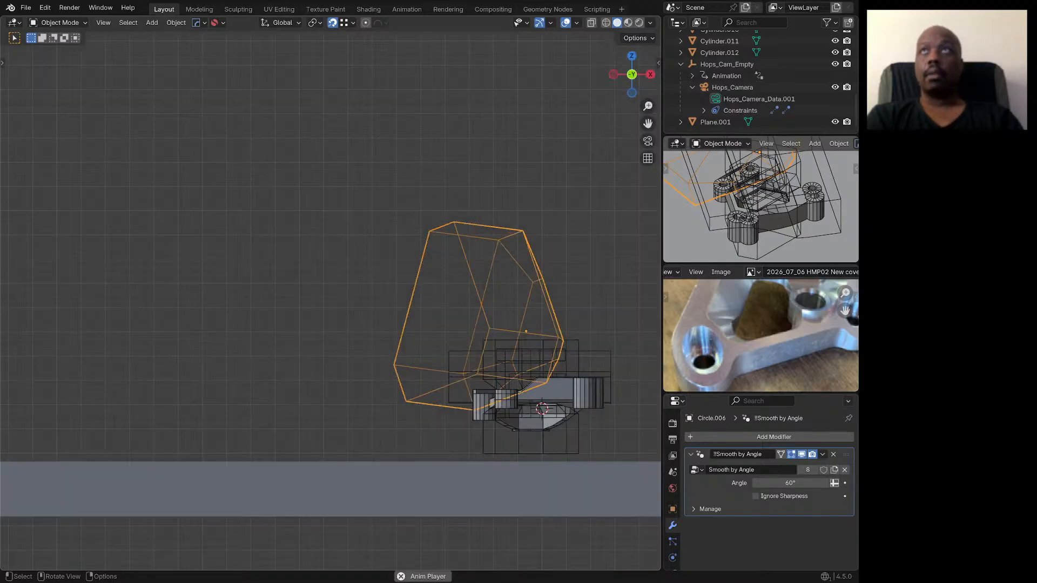
{"action": "middle_click_drag", "start_coordinate": [431, 330], "coordinate": [408, 403]}
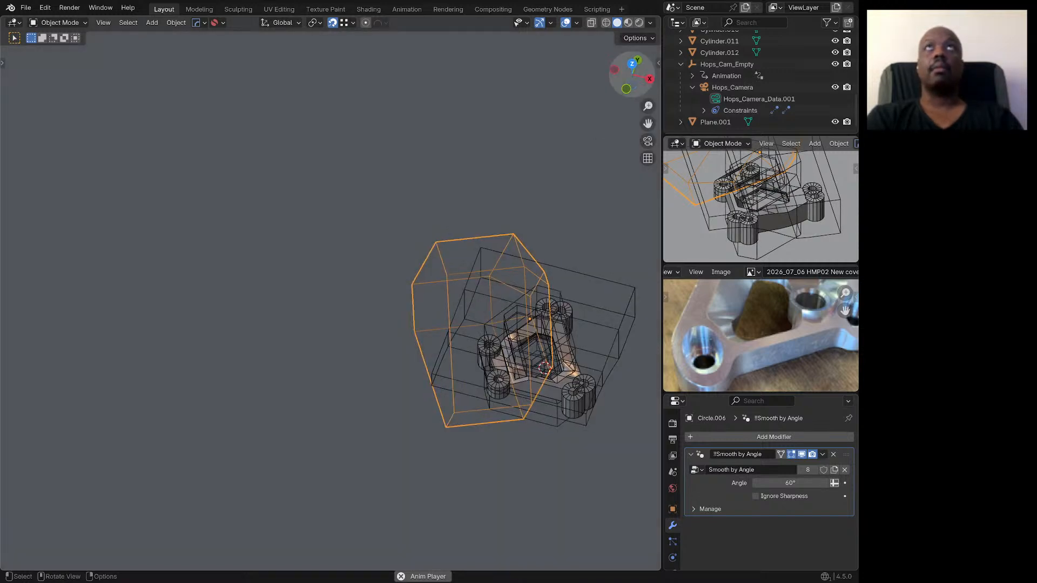
{"action": "key", "text": "KP_7"}
{"action": "key", "text": "shift+d"}
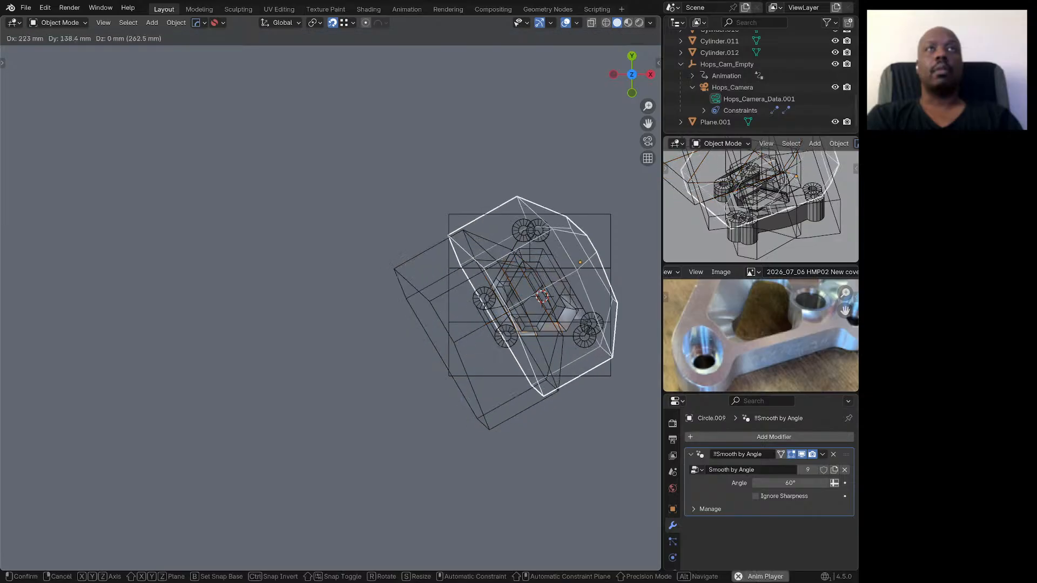
{"action": "key", "text": "Return"}
Step: Rotate the duplicated cutter 180° about the global Z axis
{"action": "type", "text": "r"}
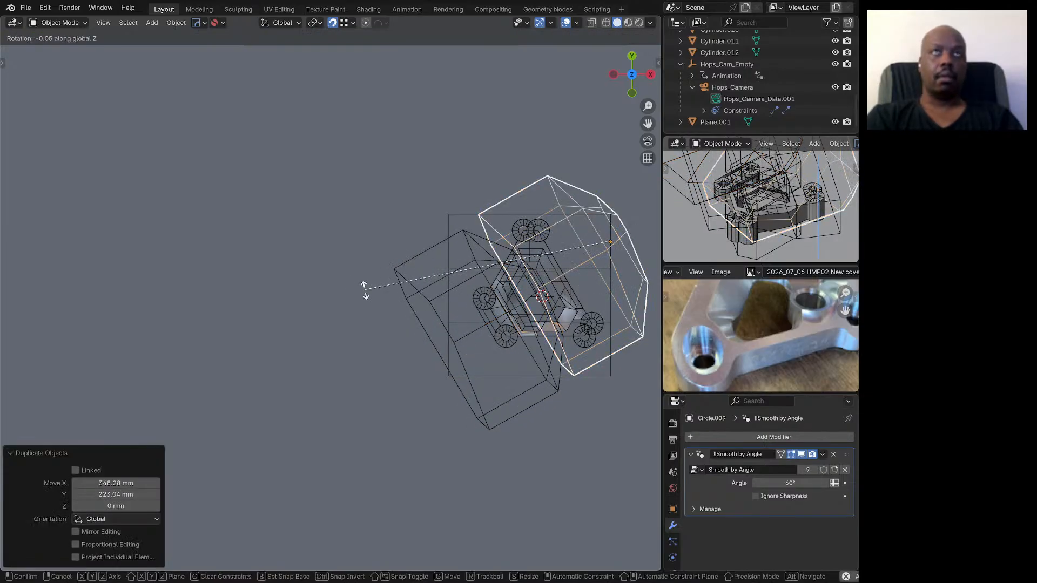
{"action": "type", "text": "180"}
{"action": "key", "text": "Return"}
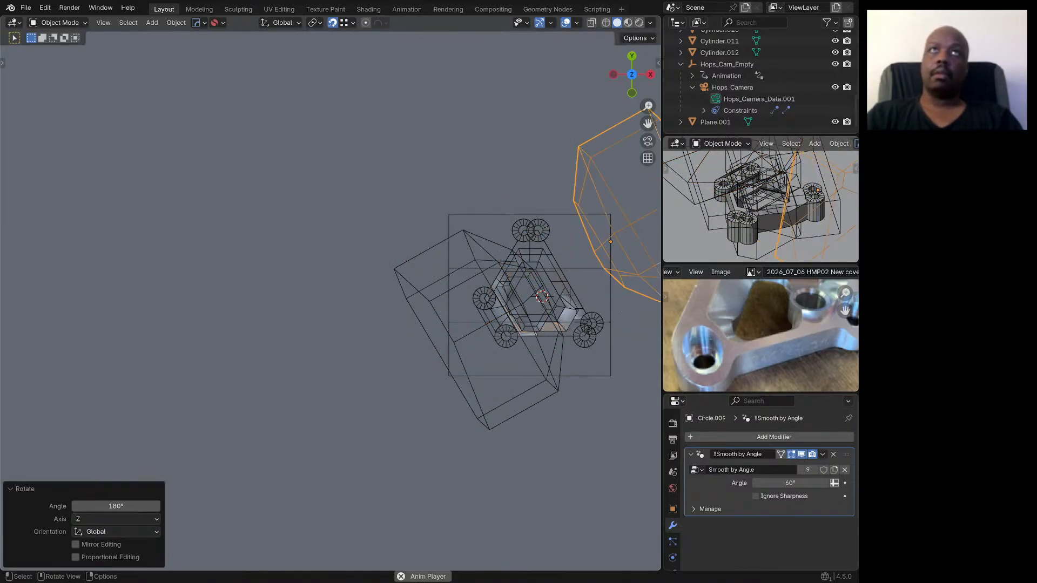
{"action": "middle_click_drag", "start_coordinate": [486, 351], "coordinate": [378, 254]}
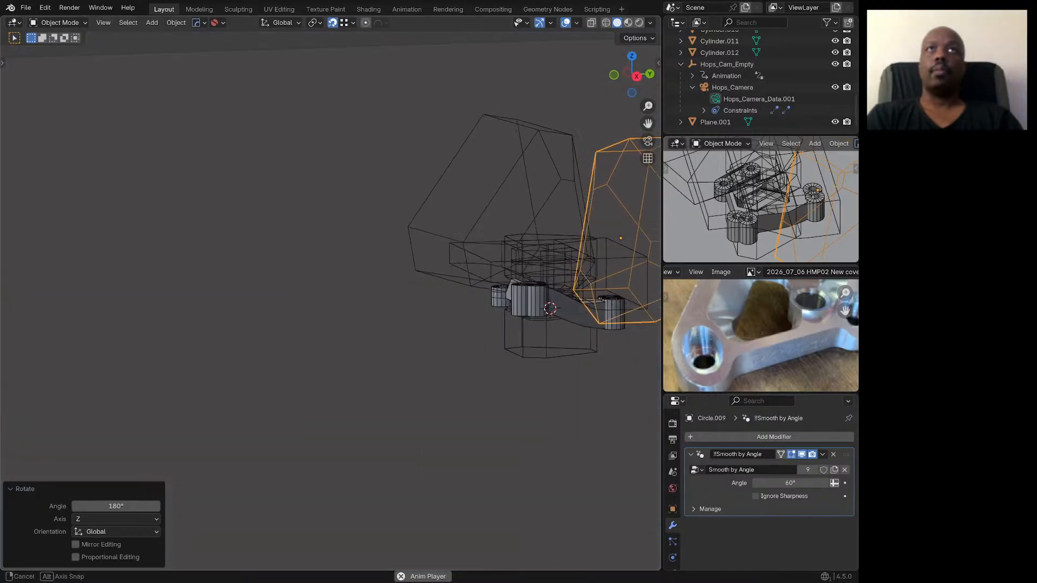
Step: Flip the duplicated cutter vertically by scaling it by -1 along the global Z axis
{"action": "middle_click_drag", "start_coordinate": [494, 259], "coordinate": [546, 257]}
{"action": "scroll", "coordinate": [523, 256], "scroll_direction": "down", "scroll_amount": 2}
{"action": "type", "text": "sz"}
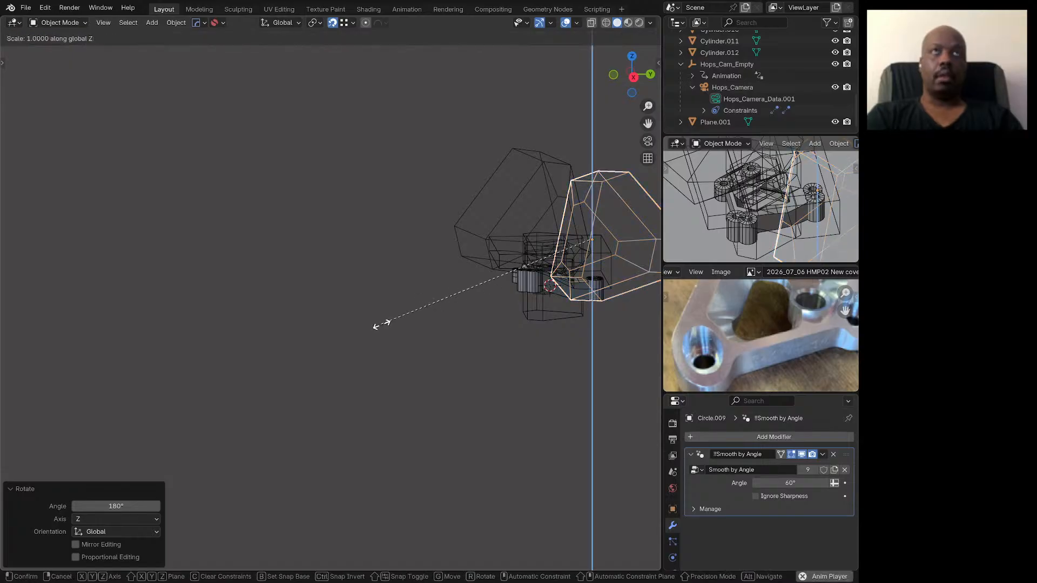
{"action": "type", "text": "-1"}
{"action": "key", "text": "Return"}
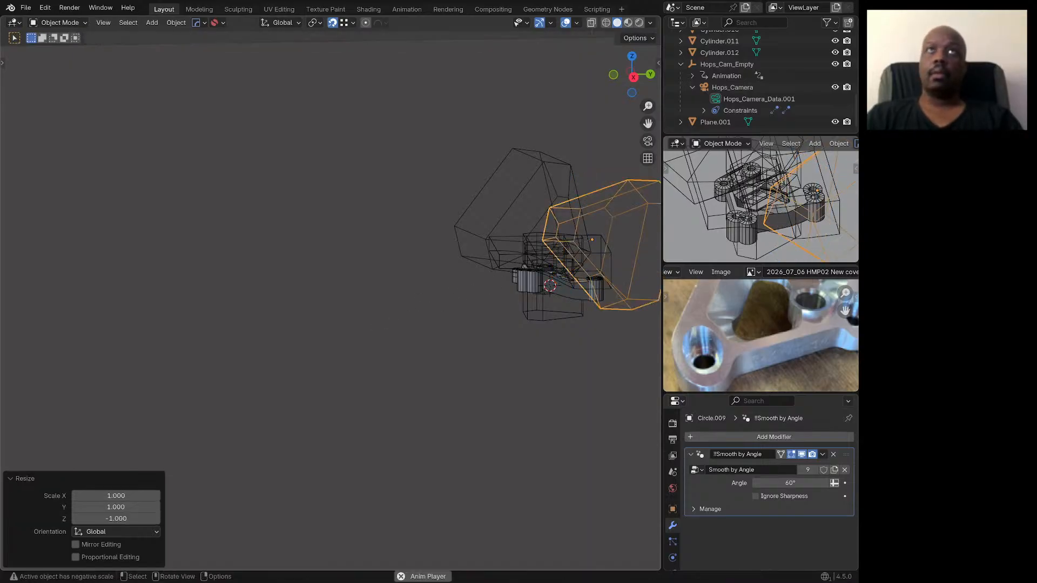
{"action": "scroll", "coordinate": [589, 245], "scroll_direction": "up", "scroll_amount": 2}
{"action": "scroll", "coordinate": [386, 284], "scroll_direction": "down", "scroll_amount": 3}
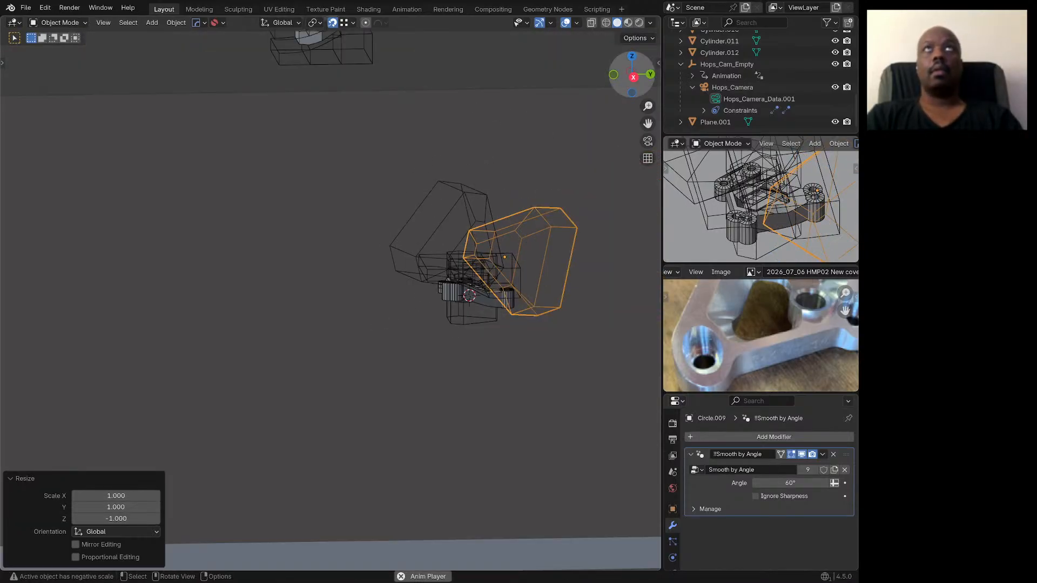
Step: Switch the transform orientation from Global to Local
{"action": "left_click", "coordinate": [633, 77]}
{"action": "scroll", "coordinate": [558, 206], "scroll_direction": "up", "scroll_amount": 2}
{"action": "middle_click_drag", "start_coordinate": [557, 205], "coordinate": [532, 215]}
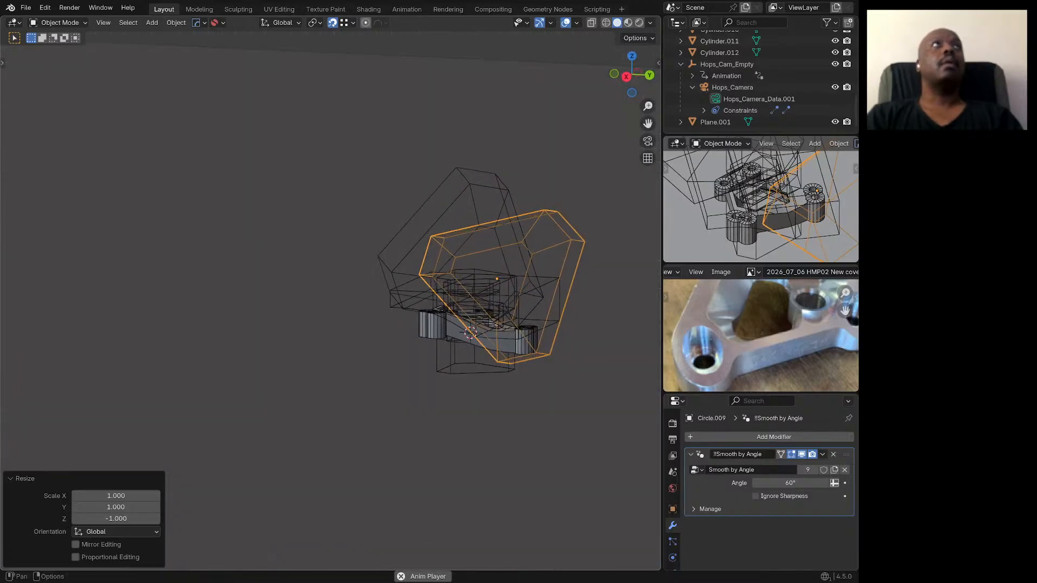
{"action": "left_click", "coordinate": [280, 23]}
{"action": "left_click", "coordinate": [270, 71]}
{"action": "middle_click_drag", "start_coordinate": [372, 167], "coordinate": [350, 226]}
{"action": "key", "text": "r"}
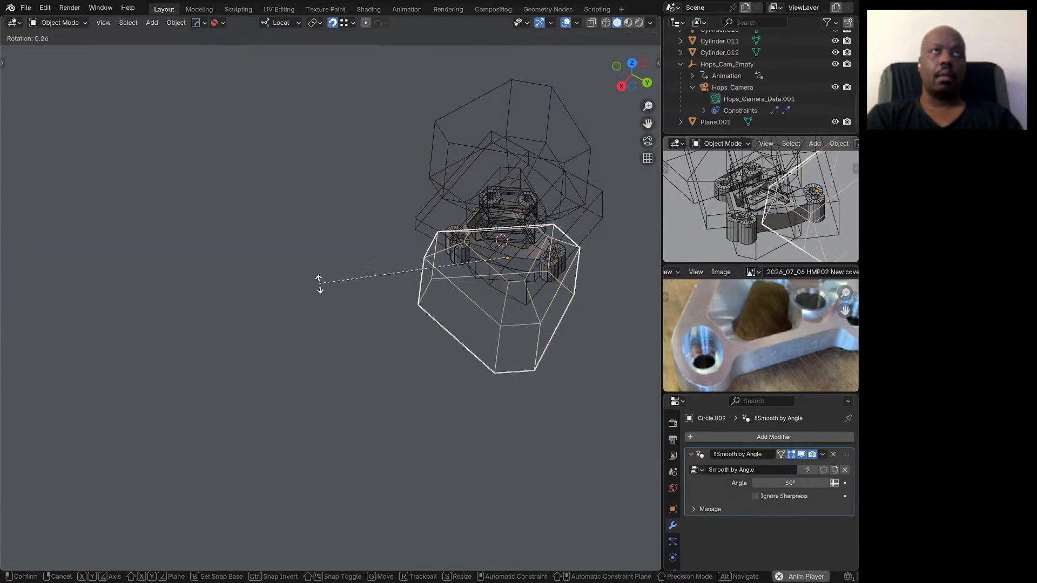
{"action": "key", "text": "y"}
{"action": "key", "text": "x"}
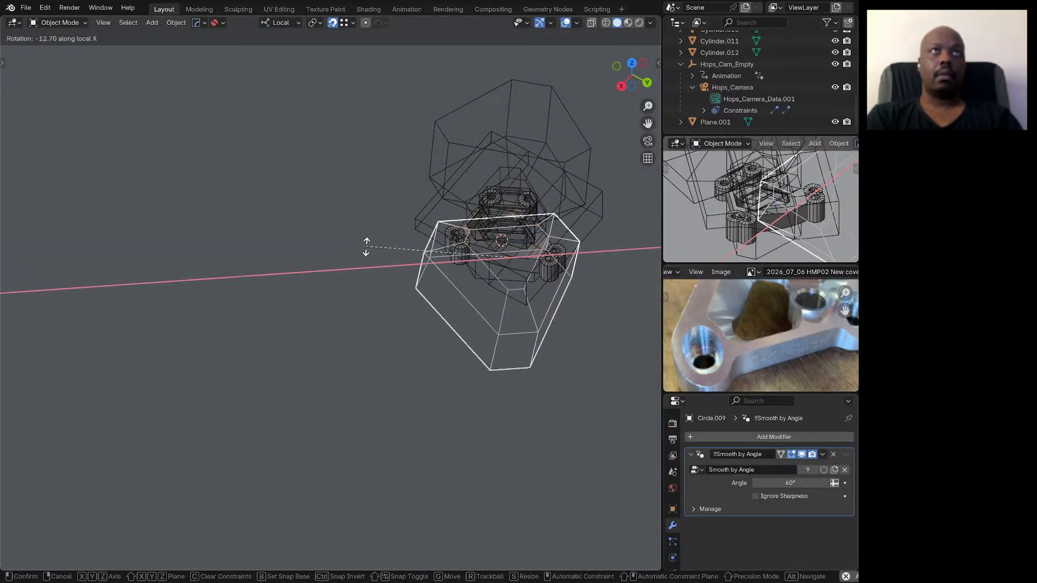
{"action": "key", "text": "z"}
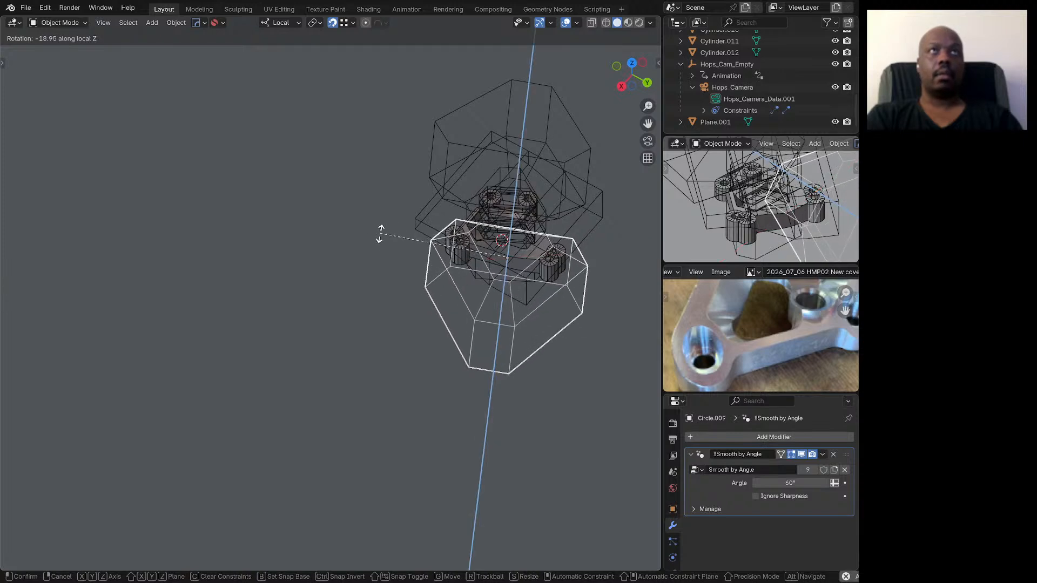
{"action": "right_click", "coordinate": [380, 234]}
Step: Rotate the duplicated cutter -30° about its local Z axis, working from the side view
{"action": "left_click", "coordinate": [622, 86]}
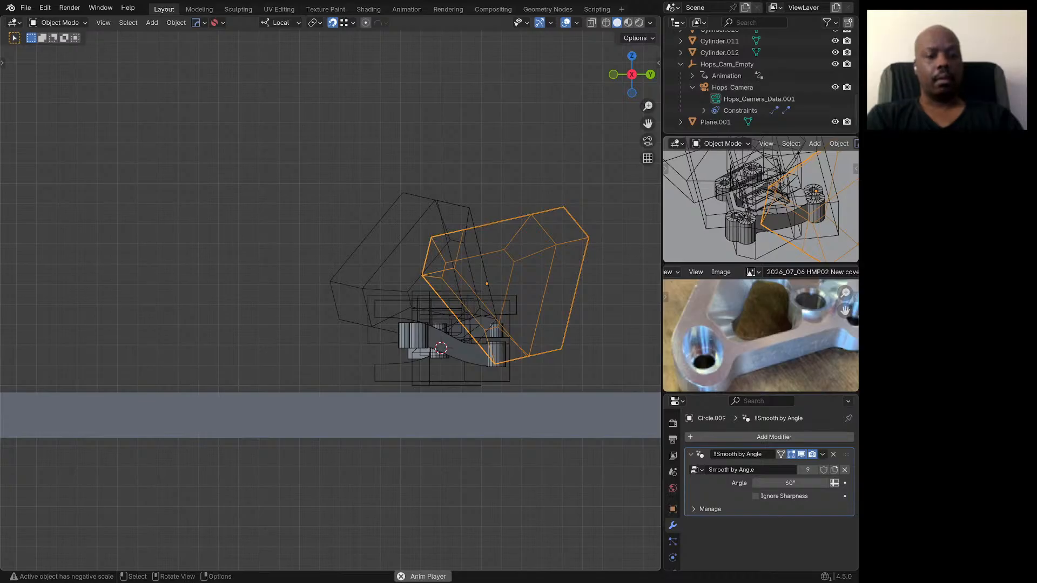
{"action": "key", "text": "r"}
{"action": "key", "text": "z"}
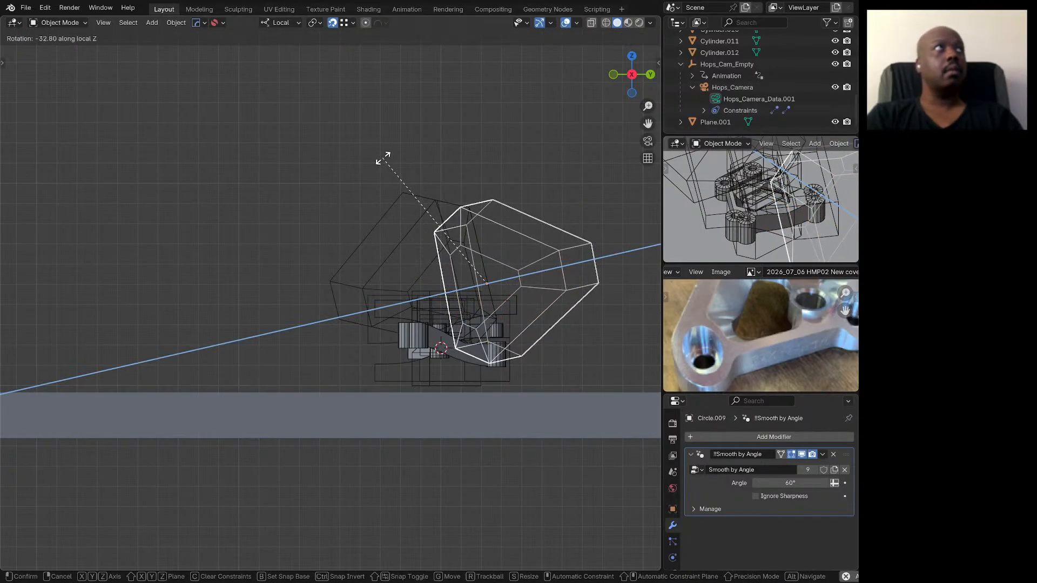
{"action": "type", "text": "-30"}
{"action": "key", "text": "Return"}
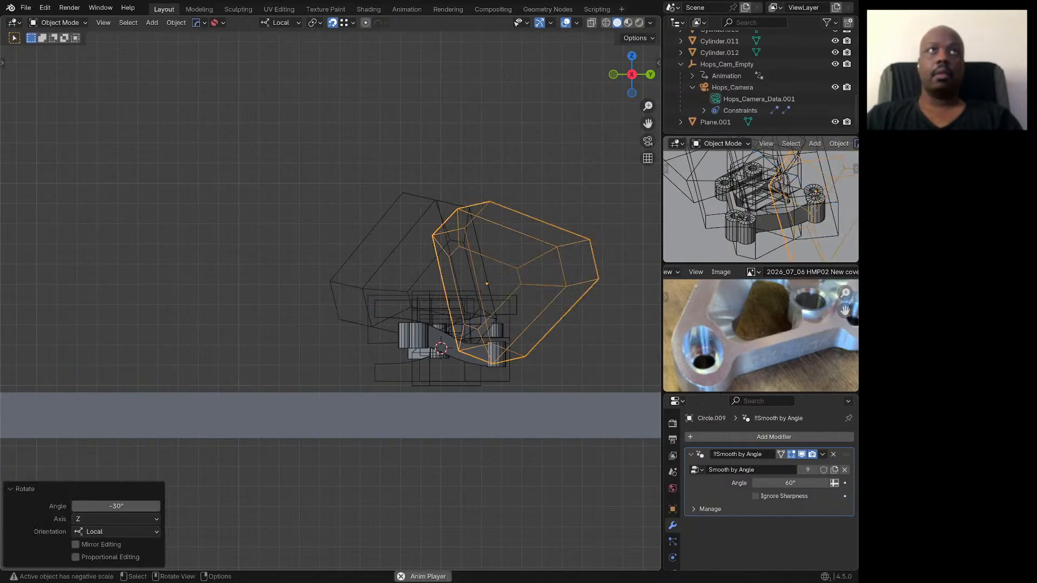
Step: Move the duplicated cutter by about -40, -373, -344 mm, and again by about -74, 121, -121 mm, against the frame's lower outer side
{"action": "middle_click_drag", "start_coordinate": [382, 158], "coordinate": [489, 248]}
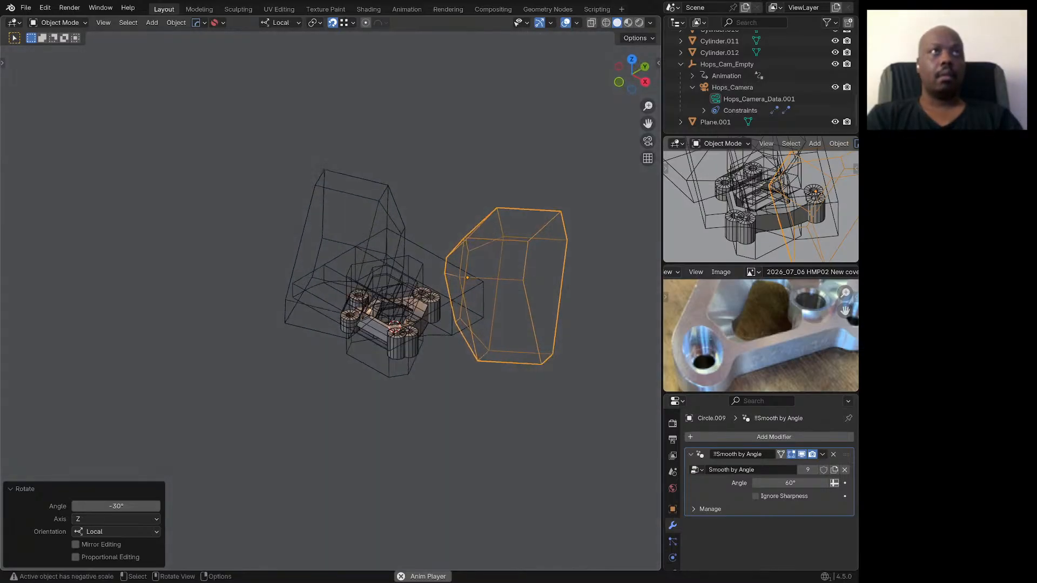
{"action": "key", "text": "g"}
{"action": "left_click", "coordinate": [464, 324]}
{"action": "middle_click_drag", "start_coordinate": [464, 324], "coordinate": [327, 311]}
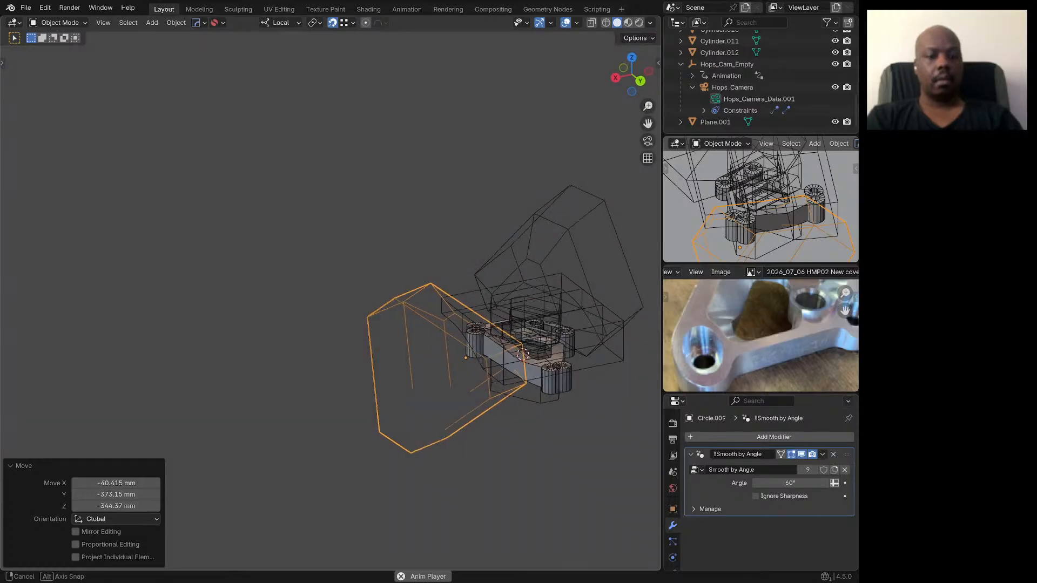
{"action": "key", "text": "g"}
{"action": "key", "text": "Return"}
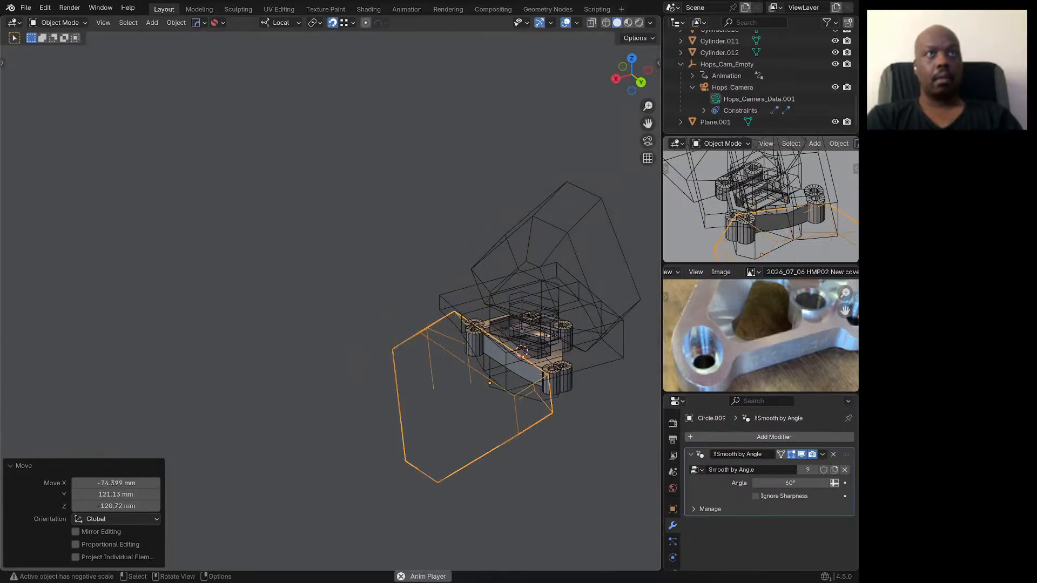
Step: Cut the triangular frame with the duplicated lower side cutter using a HardOps Difference boolean
{"action": "scroll", "coordinate": [459, 324], "scroll_direction": "up", "scroll_amount": 3}
{"action": "left_click", "coordinate": [460, 333], "text": "shift"}
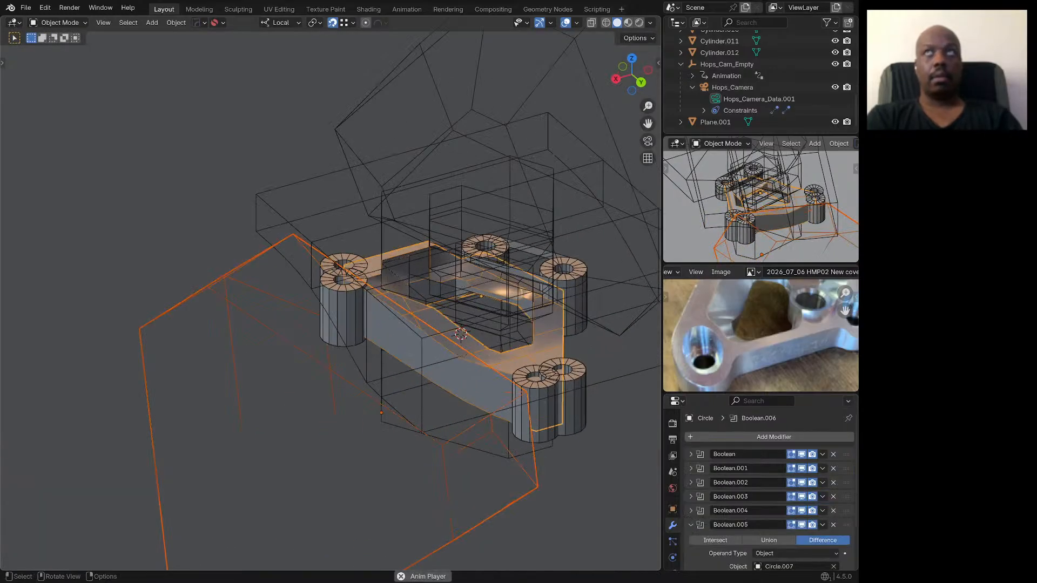
{"action": "key", "text": "q"}
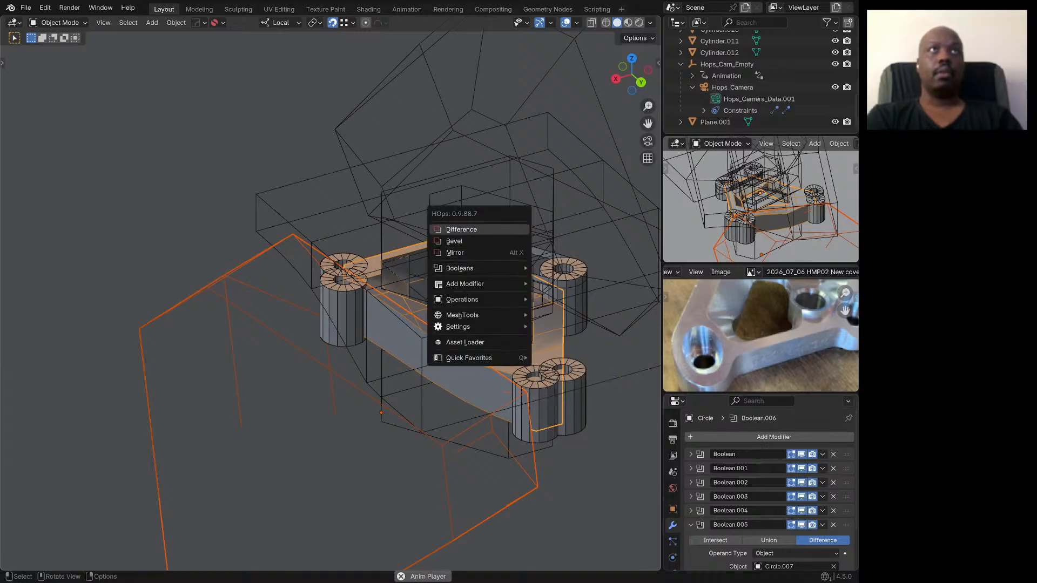
{"action": "left_click", "coordinate": [461, 230]}
{"action": "middle_click_drag", "start_coordinate": [461, 232], "coordinate": [343, 282]}
{"action": "scroll", "coordinate": [343, 282], "scroll_direction": "down", "scroll_amount": 2}
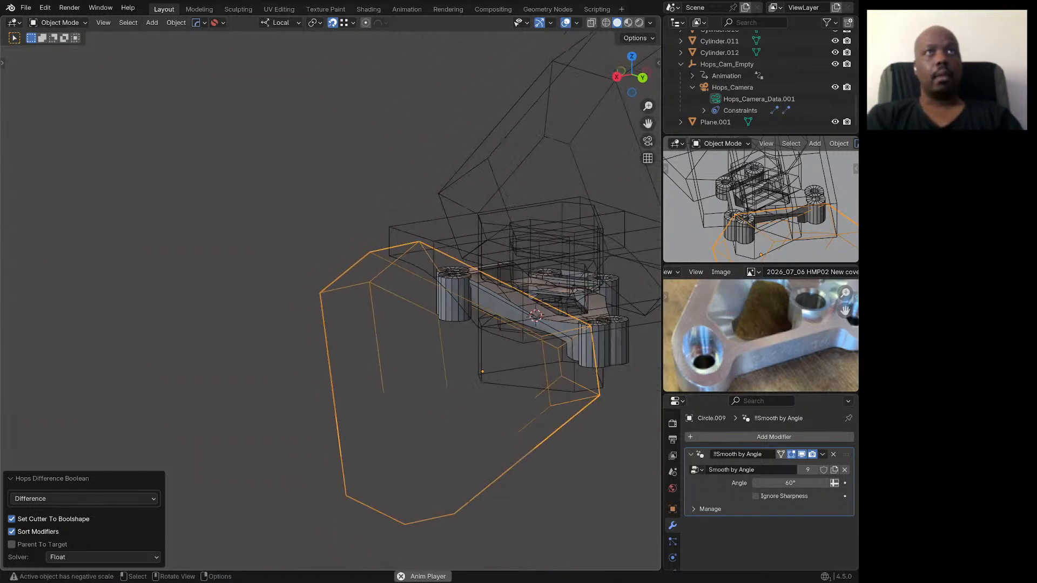
{"action": "scroll", "coordinate": [400, 303], "scroll_direction": "up", "scroll_amount": 2}
{"action": "middle_click_drag", "start_coordinate": [405, 309], "coordinate": [412, 302]}
{"action": "scroll", "coordinate": [412, 303], "scroll_direction": "down", "scroll_amount": 1}
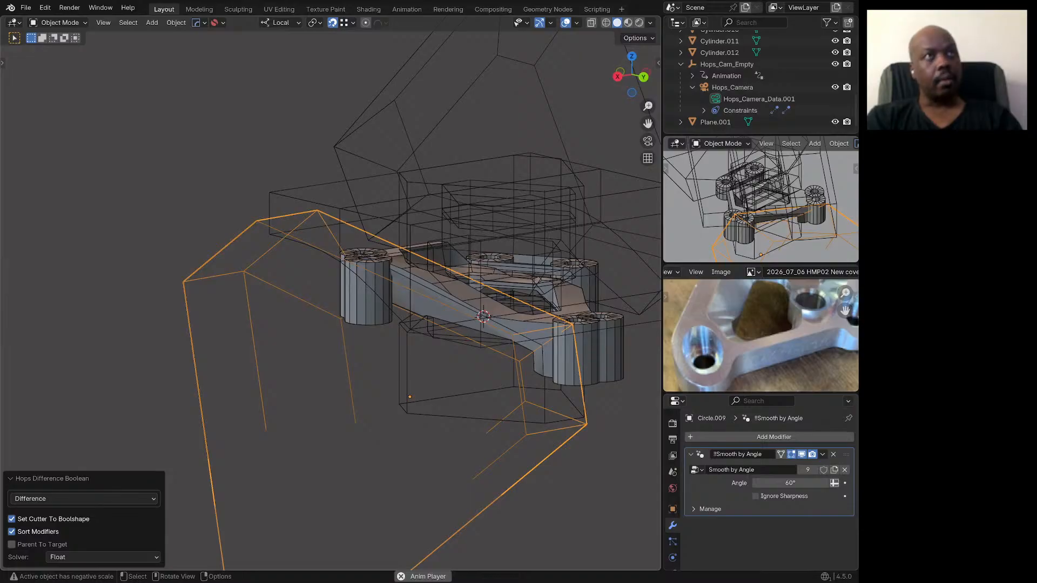
Step: Move the duplicated cutter by about -52, 59, -69 mm relative to the frame's outer side
{"action": "key", "text": "g"}
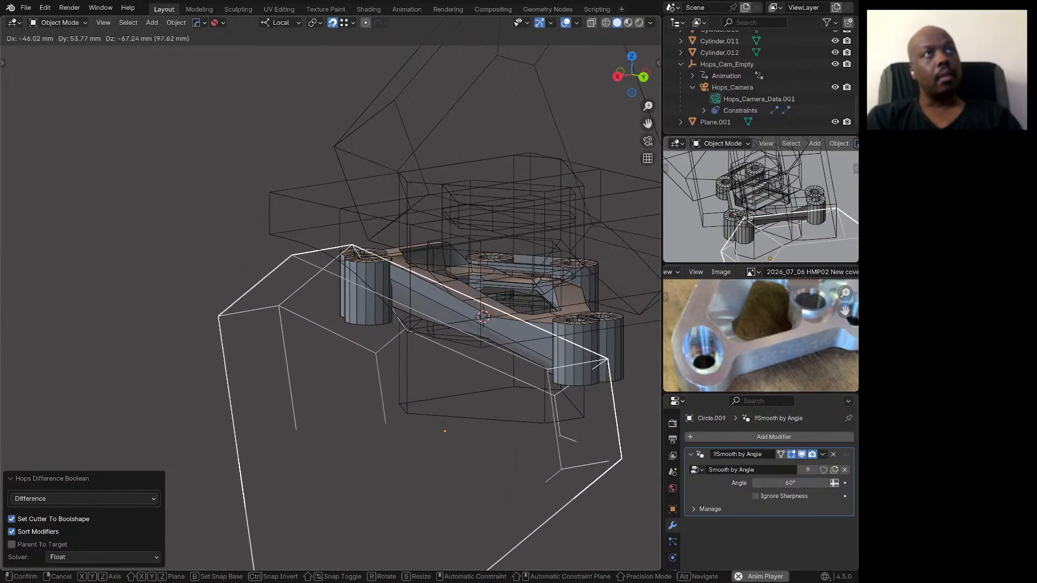
{"action": "key", "text": "Return"}
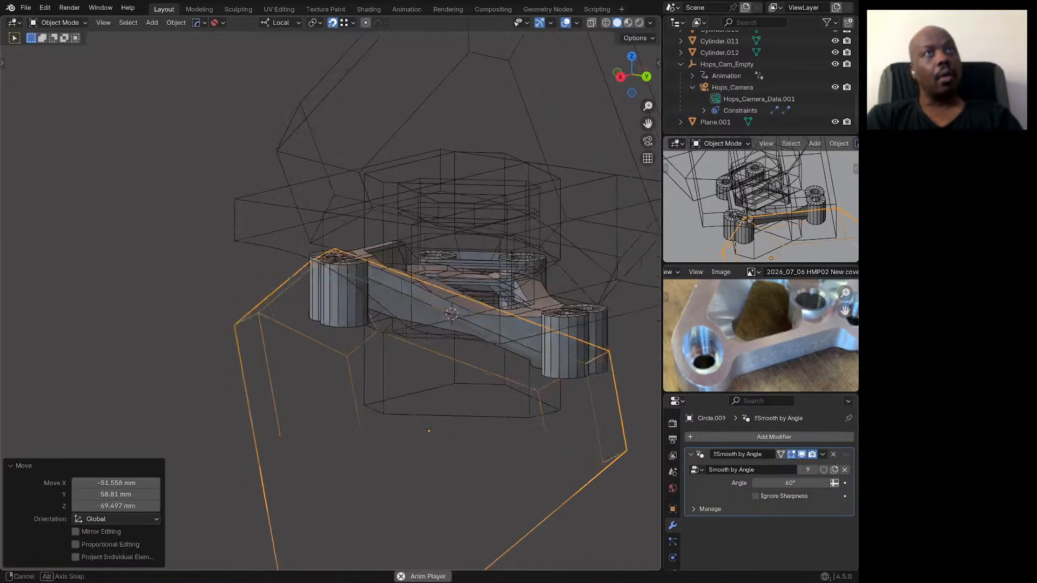
{"action": "middle_click_drag", "start_coordinate": [395, 411], "coordinate": [429, 416]}
{"action": "scroll", "coordinate": [373, 302], "scroll_direction": "up", "scroll_amount": 2}
{"action": "middle_click_drag", "start_coordinate": [373, 302], "coordinate": [270, 322]}
{"action": "scroll", "coordinate": [270, 322], "scroll_direction": "down", "scroll_amount": 3}
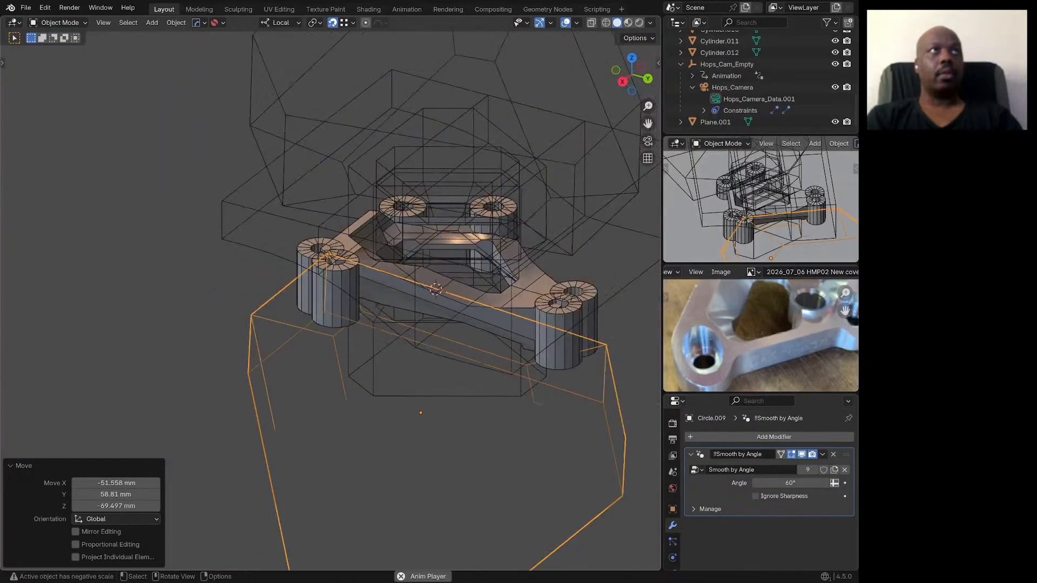
Step: Set the crease of the already selected bottom edge on the large box cutter above the frame to 0.50 in Edit Mode
{"action": "left_click", "coordinate": [454, 303]}
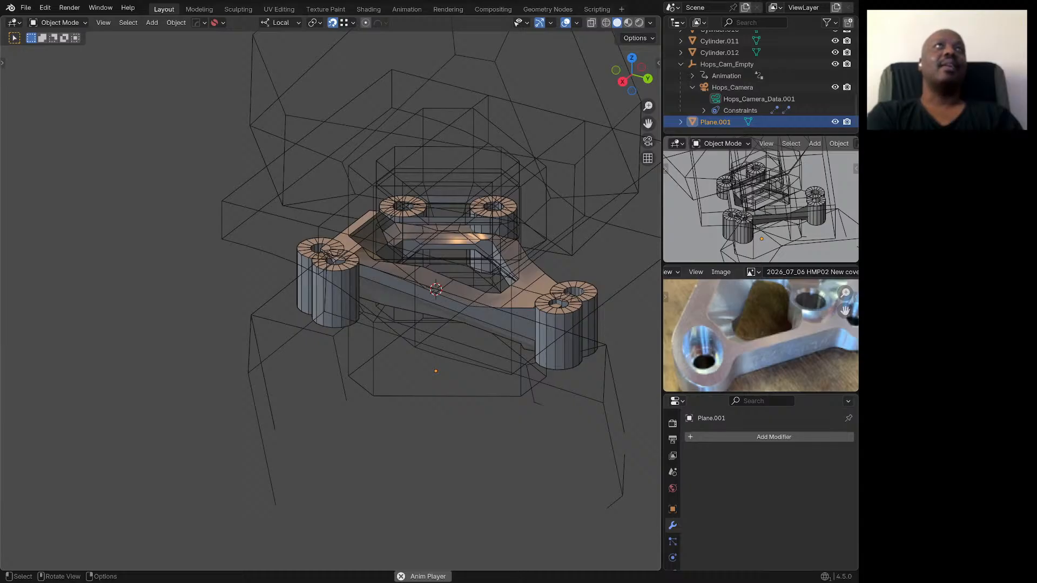
{"action": "left_click", "coordinate": [345, 293]}
{"action": "scroll", "coordinate": [344, 288], "scroll_direction": "down", "scroll_amount": 1}
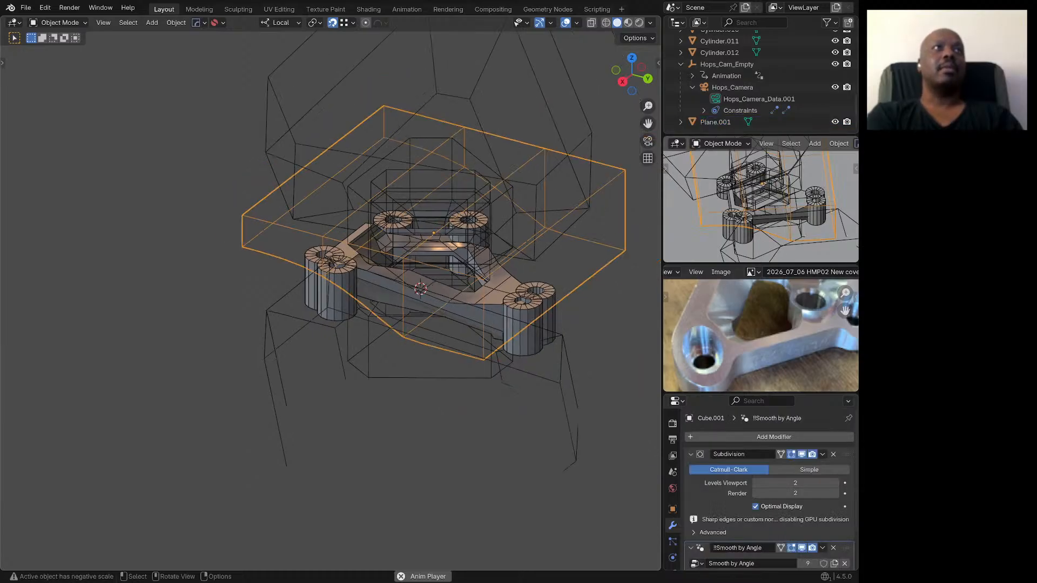
{"action": "key", "text": "Tab"}
{"action": "middle_click_drag", "start_coordinate": [345, 294], "coordinate": [384, 287]}
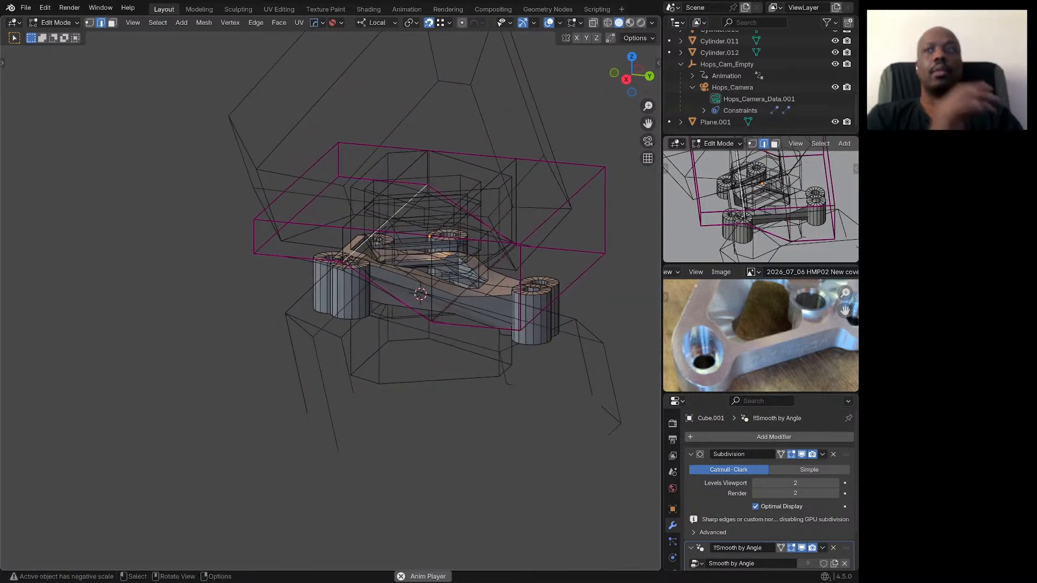
{"action": "key", "text": "n"}
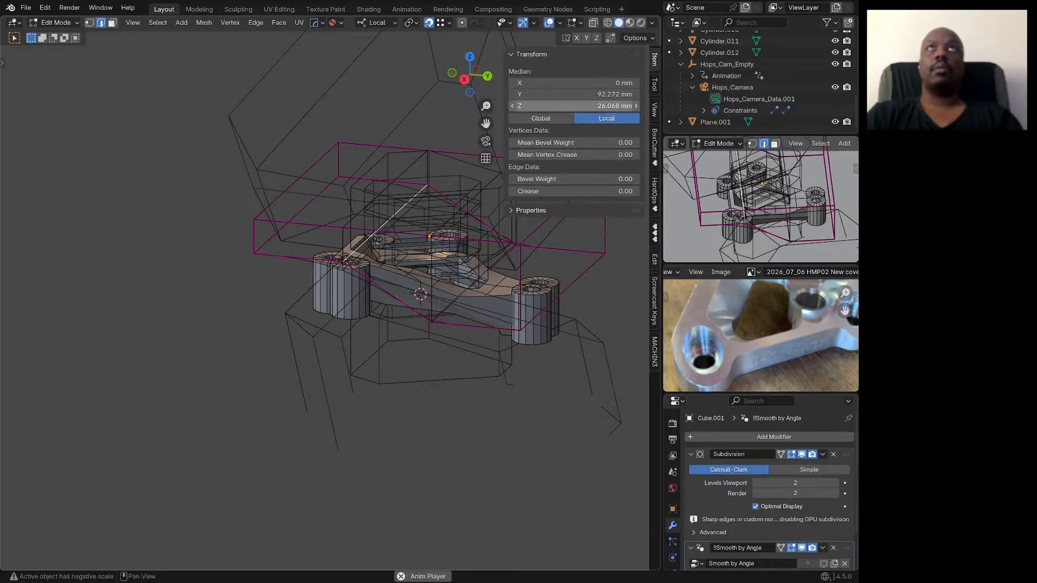
{"action": "left_click_drag", "start_coordinate": [573, 191], "coordinate": [573, 191]}
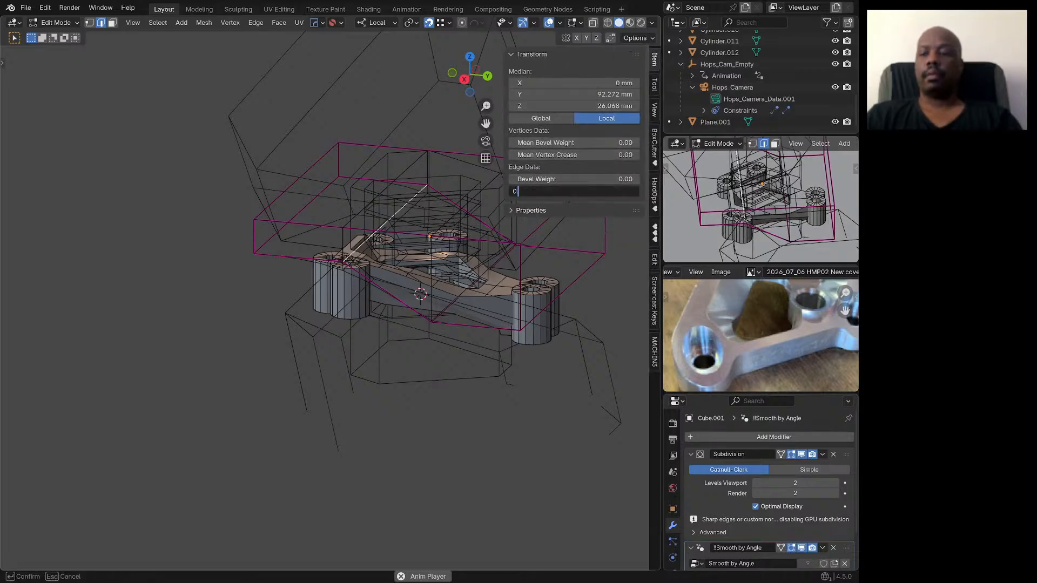
{"action": "type", "text": ".5"}
{"action": "key", "text": "Return"}
{"action": "mouse_move", "coordinate": [432, 270]}
{"action": "middle_mouse_down"}
{"action": "mouse_move", "coordinate": [423, 293]}
{"action": "mouse_move", "coordinate": [424, 281]}
{"action": "middle_mouse_up"}
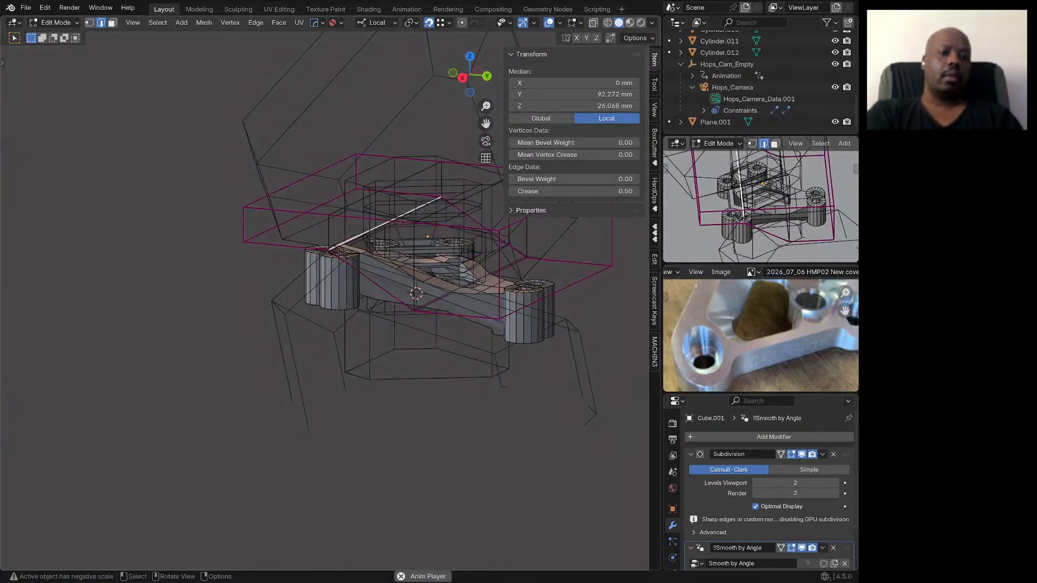
{"action": "key", "text": "Tab"}
{"action": "key", "text": "n"}
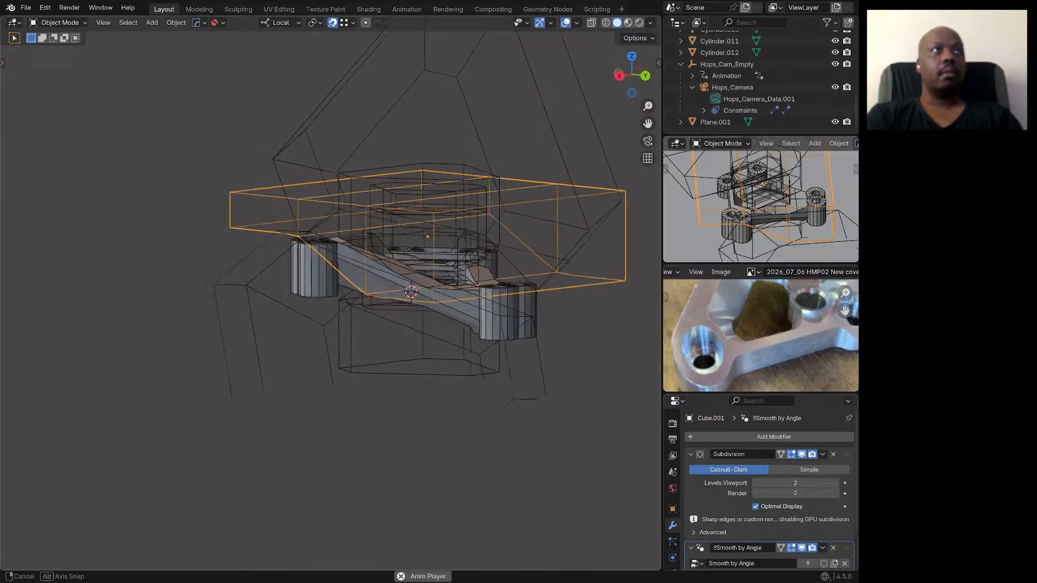
Step: Select the lower side cutter and try to move it along the frame's outer side
{"action": "scroll", "coordinate": [373, 275], "scroll_direction": "up", "scroll_amount": 3}
{"action": "middle_click_drag", "start_coordinate": [372, 276], "coordinate": [254, 292]}
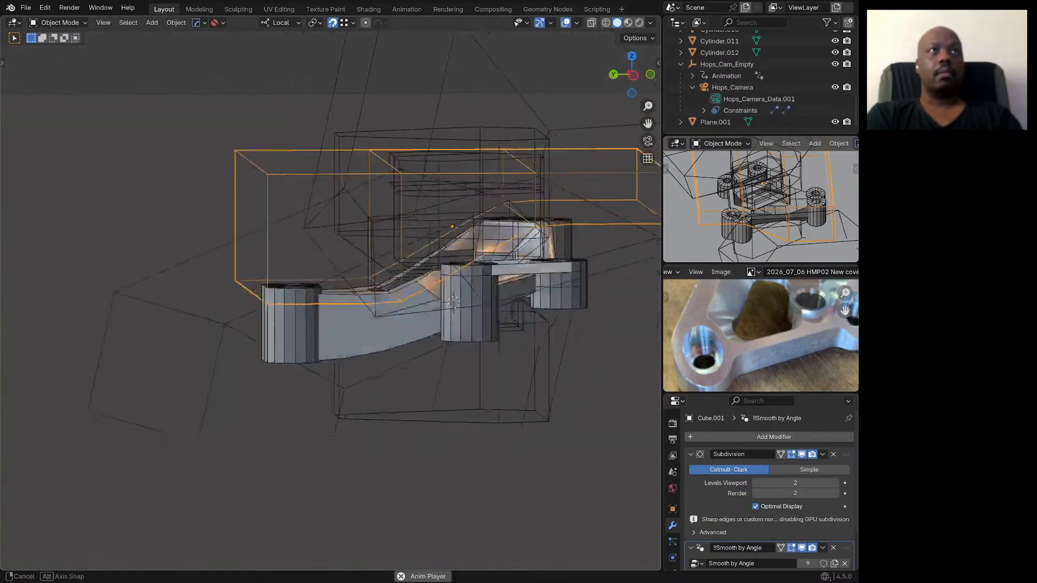
{"action": "middle_click_drag", "start_coordinate": [254, 291], "coordinate": [281, 389]}
{"action": "middle_click_drag", "start_coordinate": [335, 346], "coordinate": [372, 427]}
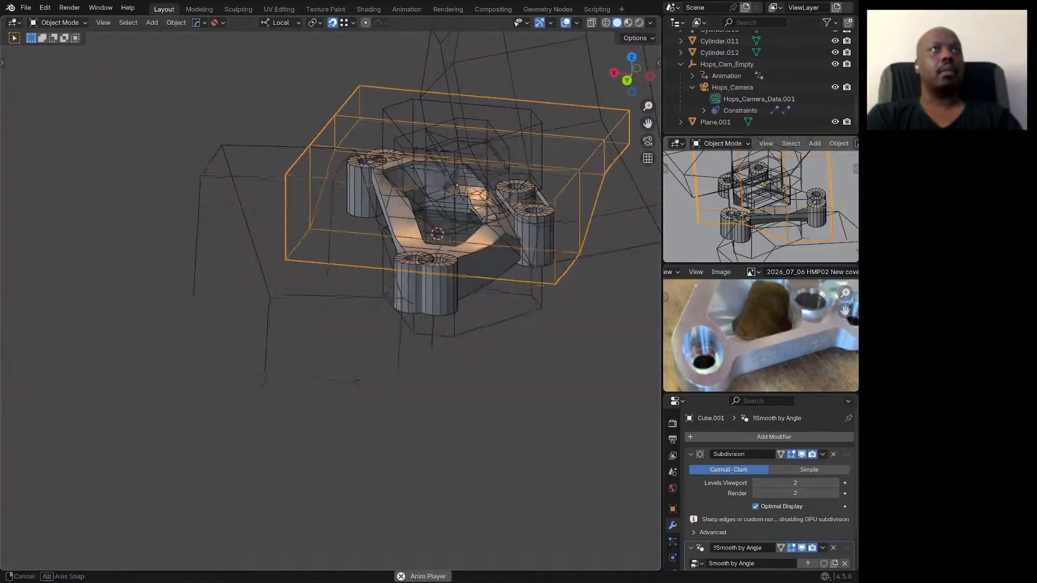
{"action": "middle_click_drag", "start_coordinate": [372, 373], "coordinate": [308, 379]}
{"action": "scroll", "coordinate": [371, 351], "scroll_direction": "down", "scroll_amount": 3}
{"action": "left_click", "coordinate": [372, 354]}
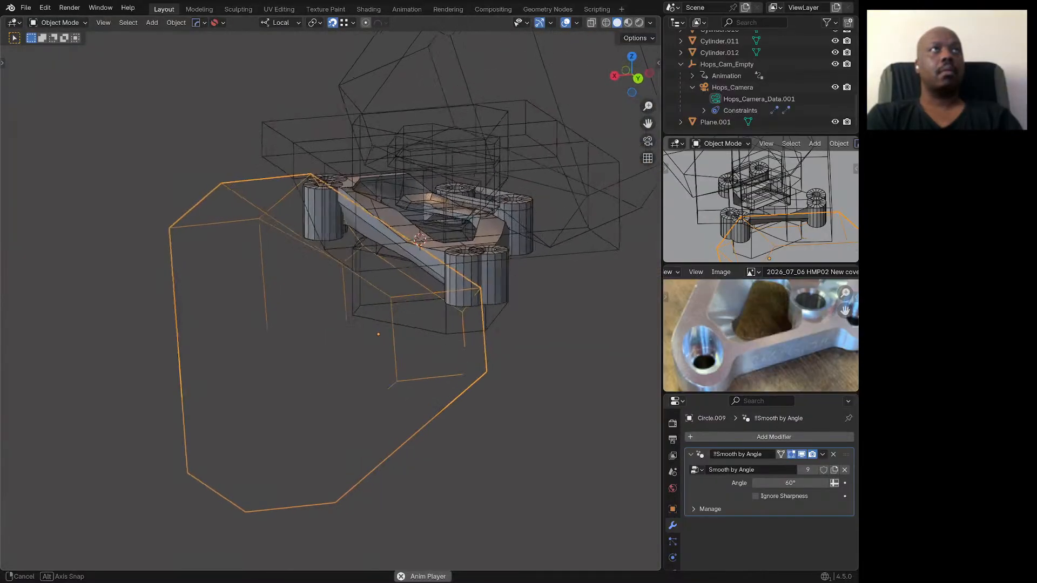
{"action": "scroll", "coordinate": [297, 222], "scroll_direction": "up", "scroll_amount": 1}
{"action": "middle_click_drag", "start_coordinate": [297, 221], "coordinate": [261, 222]}
{"action": "key", "text": "g"}
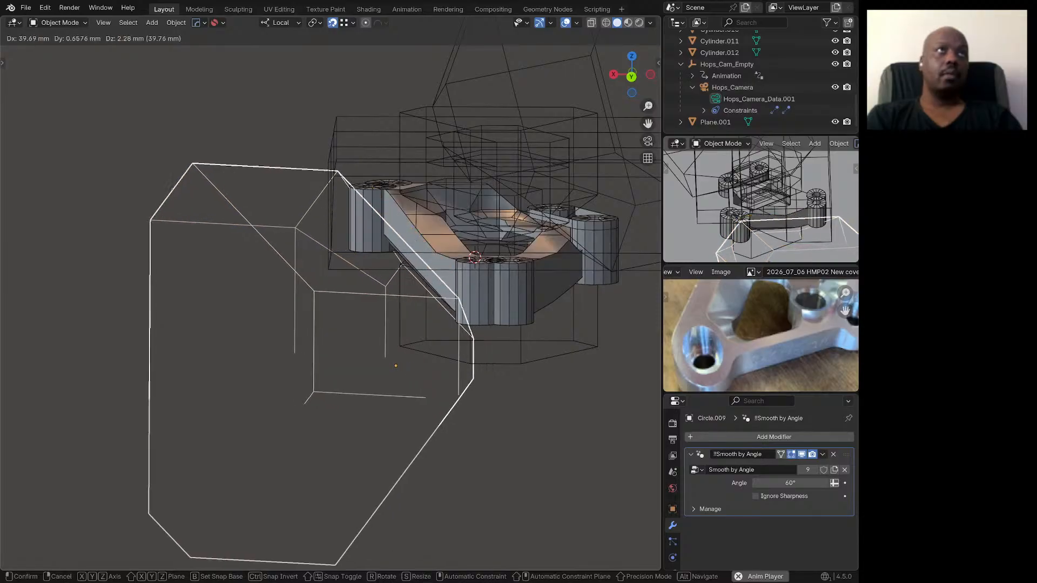
{"action": "right_click", "coordinate": [181, 135]}
{"action": "middle_click_drag", "start_coordinate": [181, 135], "coordinate": [240, 309]}
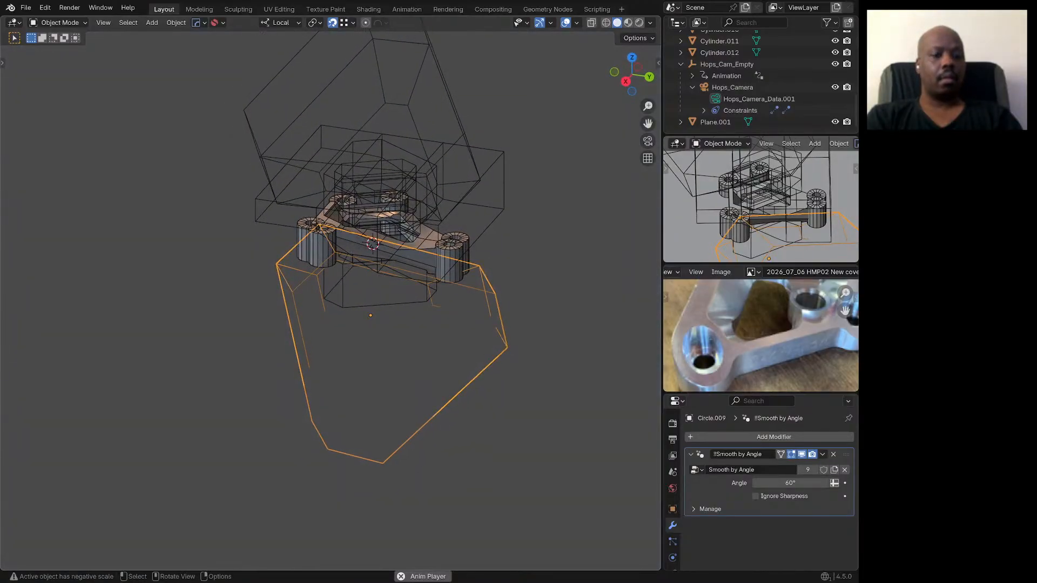
Step: Rotate the lower side cutter -60° about its local Z axis
{"action": "key", "text": "r"}
{"action": "key", "text": "y"}
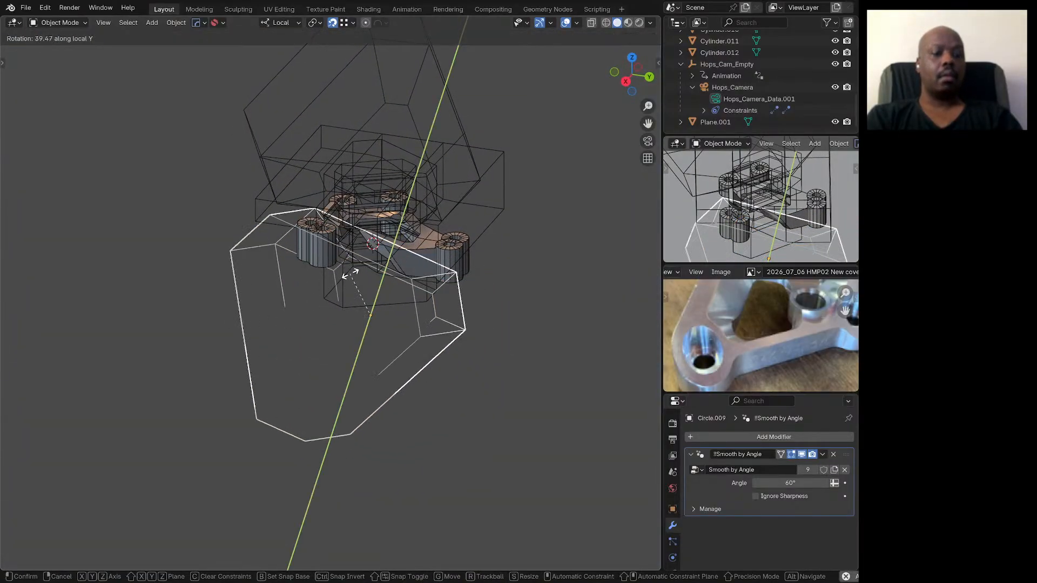
{"action": "key", "text": "z"}
{"action": "key", "text": "x"}
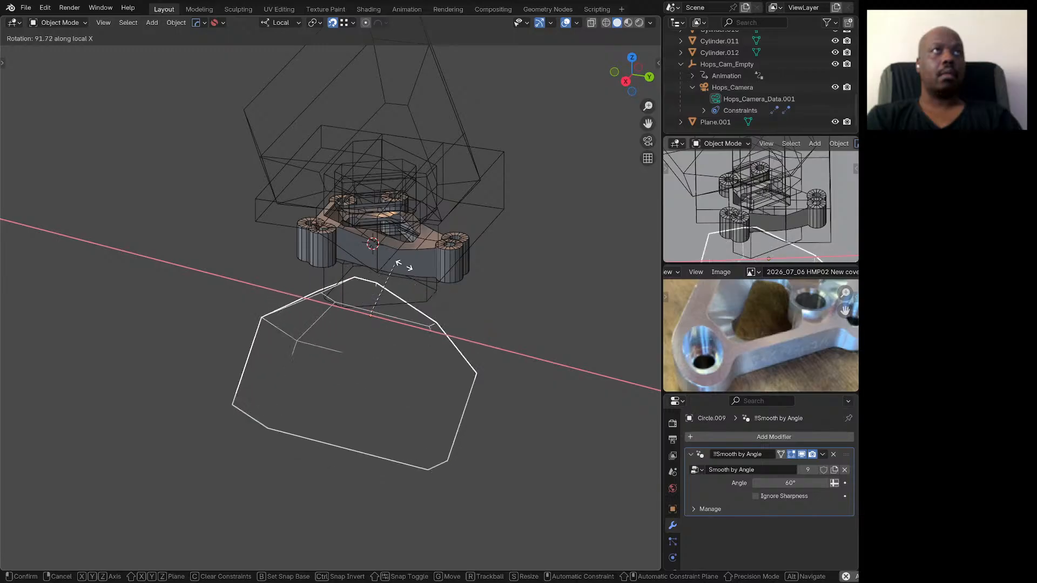
{"action": "key", "text": "z"}
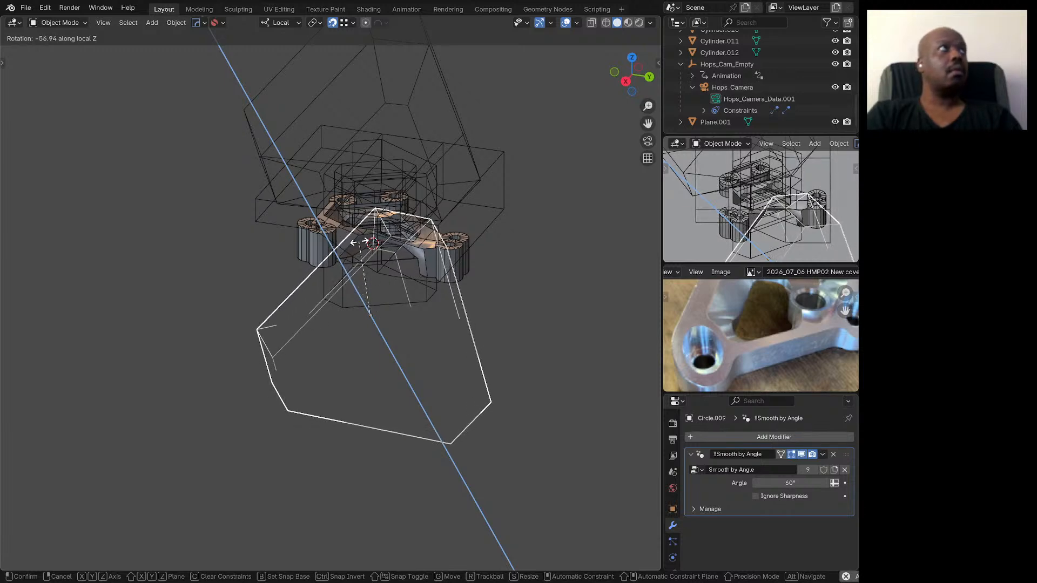
{"action": "type", "text": "-65"}
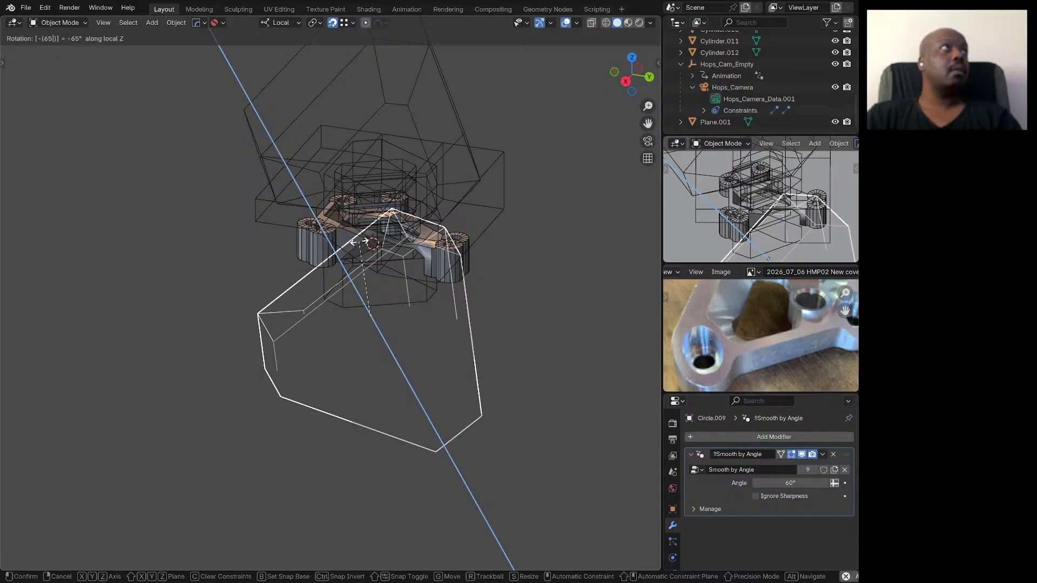
{"action": "key", "text": "BackSpace"}
{"action": "type", "text": "0"}
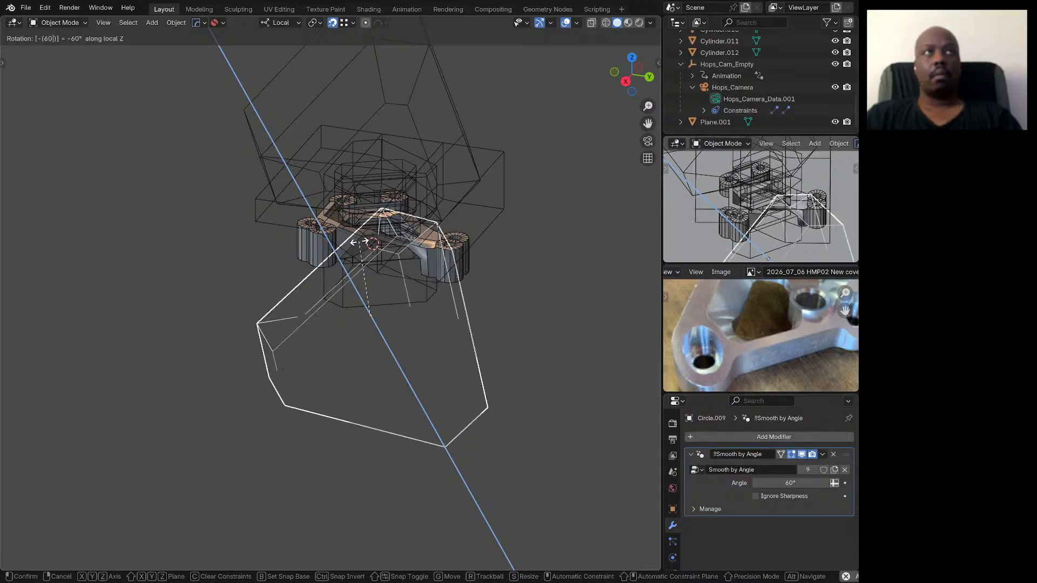
{"action": "key", "text": "Return"}
{"action": "scroll", "coordinate": [367, 232], "scroll_direction": "up", "scroll_amount": 4}
{"action": "middle_click_drag", "start_coordinate": [367, 232], "coordinate": [397, 216]}
{"action": "scroll", "coordinate": [397, 216], "scroll_direction": "down", "scroll_amount": 2}
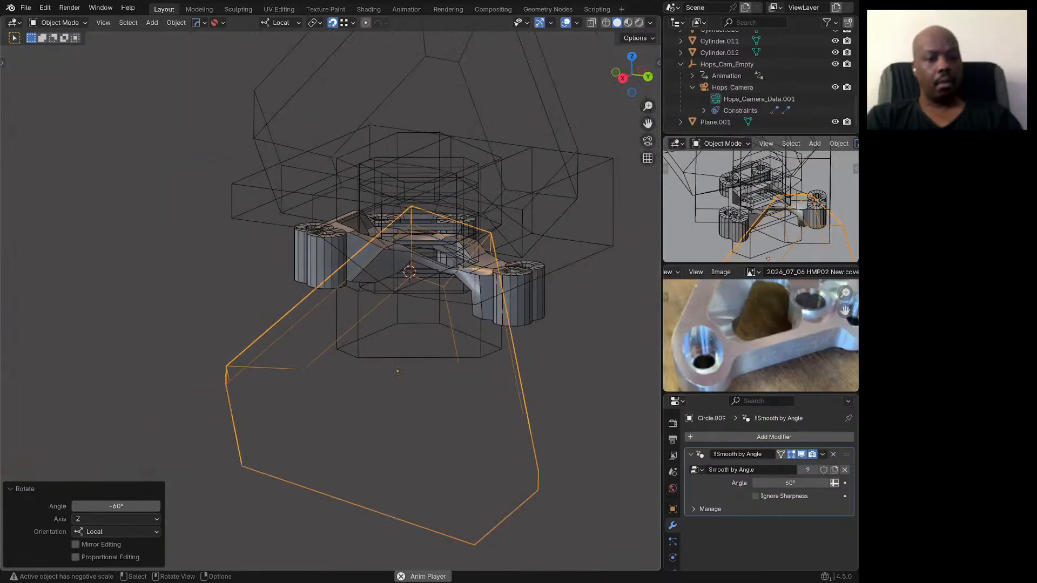
Step: Move the rotated cutter by about 47, -45, -74 mm, and again by about -64, -27, -11 mm, under the frame's outer side
{"action": "key", "text": "g"}
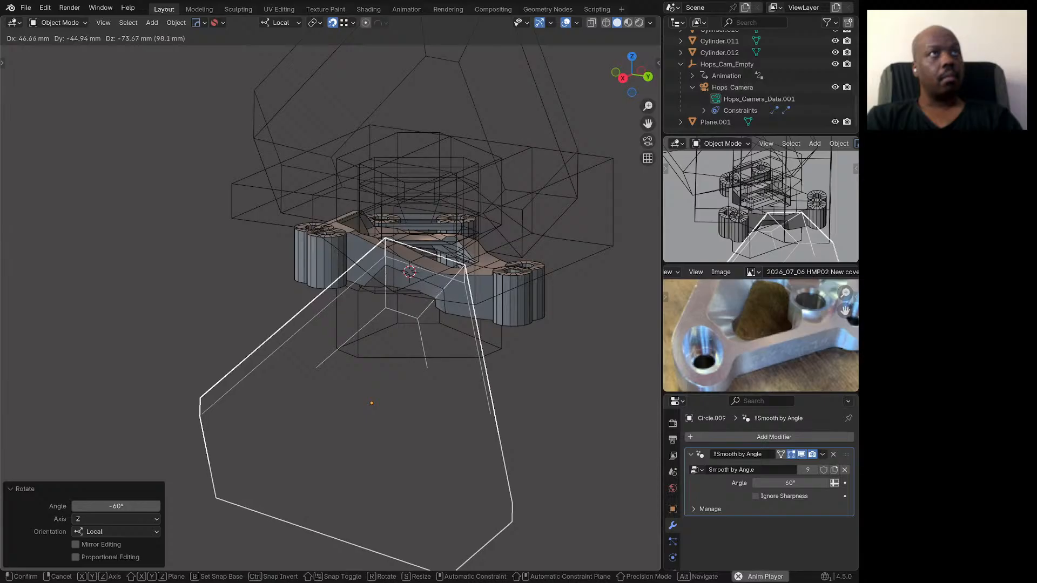
{"action": "left_click", "coordinate": [465, 266]}
{"action": "middle_click_drag", "start_coordinate": [465, 266], "coordinate": [341, 306]}
{"action": "key", "text": "g"}
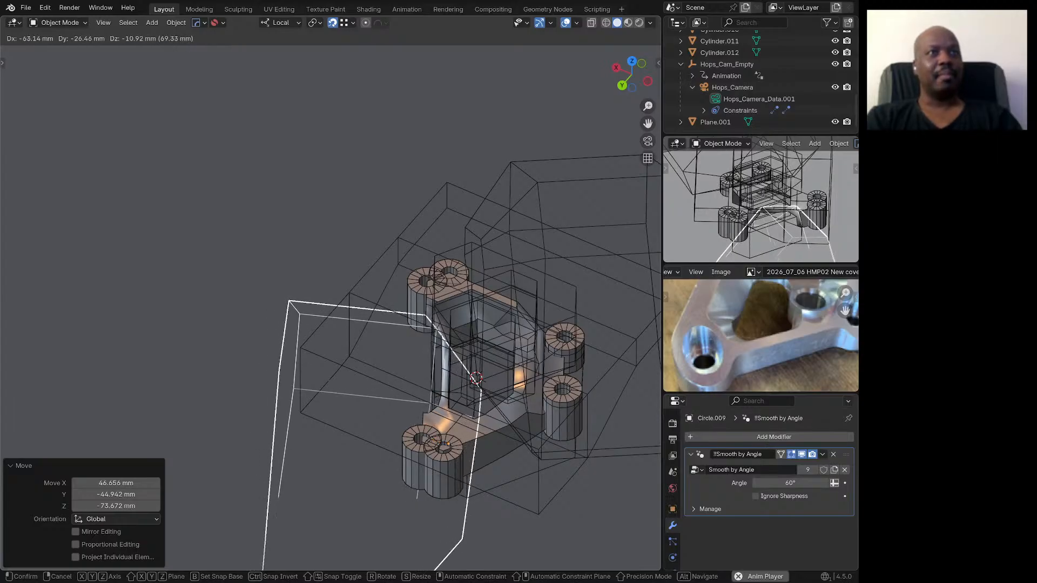
{"action": "left_click", "coordinate": [477, 383]}
{"action": "middle_click_drag", "start_coordinate": [477, 383], "coordinate": [592, 375]}
{"action": "middle_click_drag", "start_coordinate": [486, 281], "coordinate": [473, 313]}
{"action": "scroll", "coordinate": [489, 256], "scroll_direction": "up", "scroll_amount": 3}
{"action": "scroll", "coordinate": [472, 324], "scroll_direction": "down", "scroll_amount": 2}
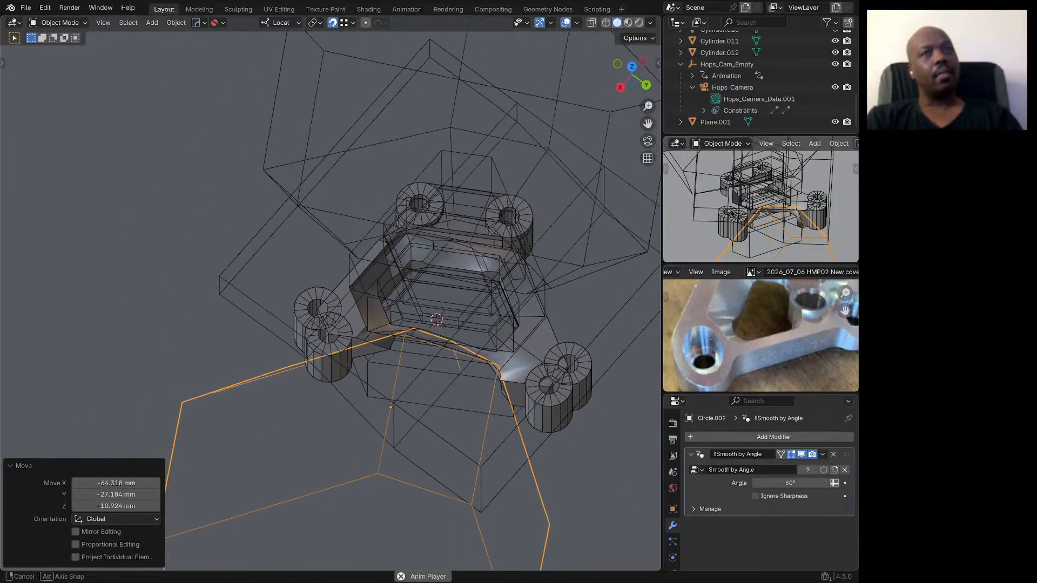
{"action": "key", "text": "KP_7"}
{"action": "scroll", "coordinate": [515, 278], "scroll_direction": "down", "scroll_amount": 5}
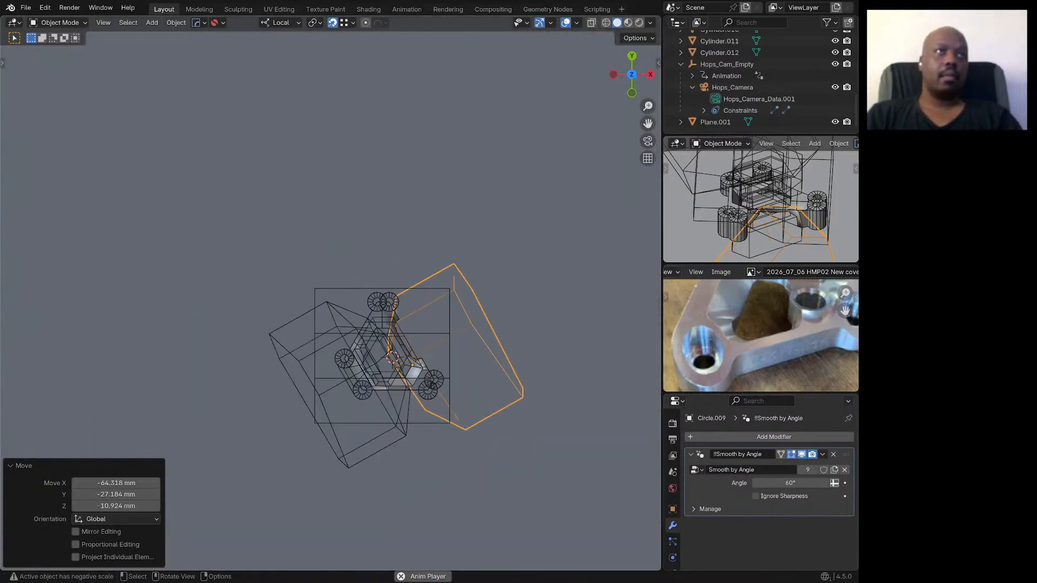
{"action": "scroll", "coordinate": [343, 283], "scroll_direction": "up", "scroll_amount": 4}
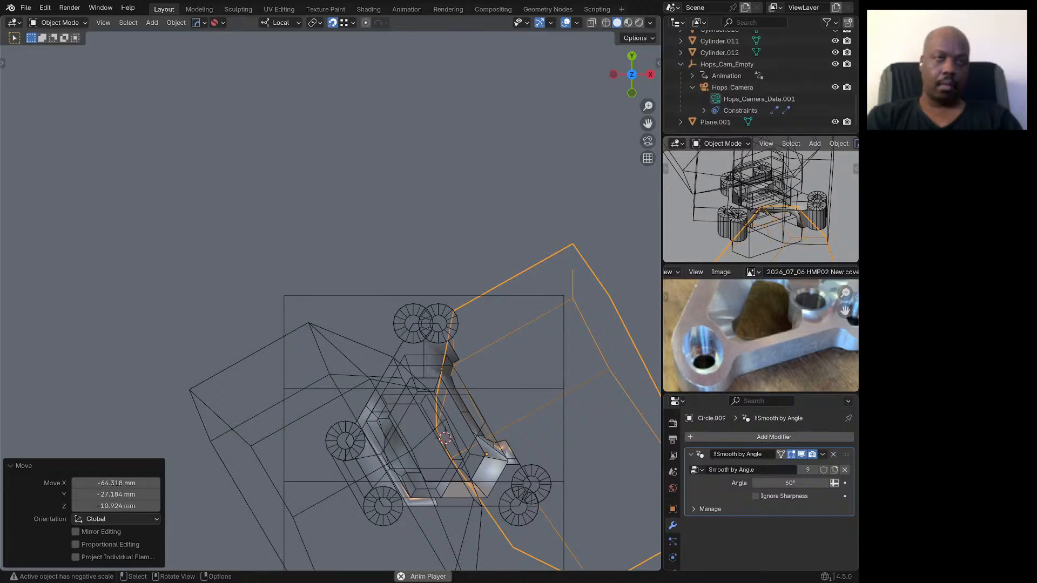
{"action": "key", "text": "g"}
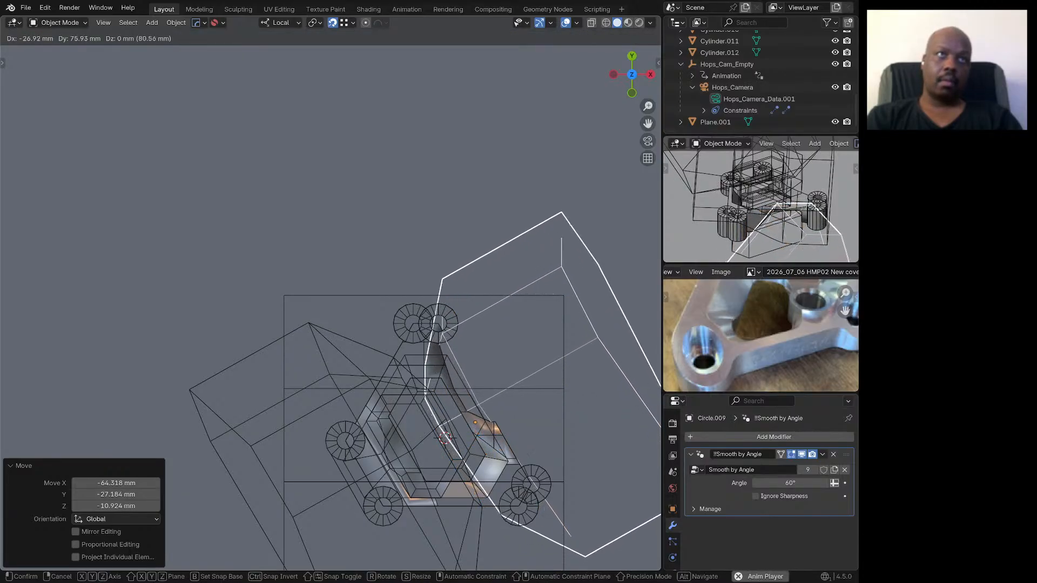
{"action": "key", "text": "Escape"}
Step: Isolate the lower side cutter, the triangular frame and its cylinder bosses in local view
{"action": "middle_click_drag", "start_coordinate": [378, 303], "coordinate": [218, 222]}
{"action": "scroll", "coordinate": [208, 190], "scroll_direction": "up", "scroll_amount": 5}
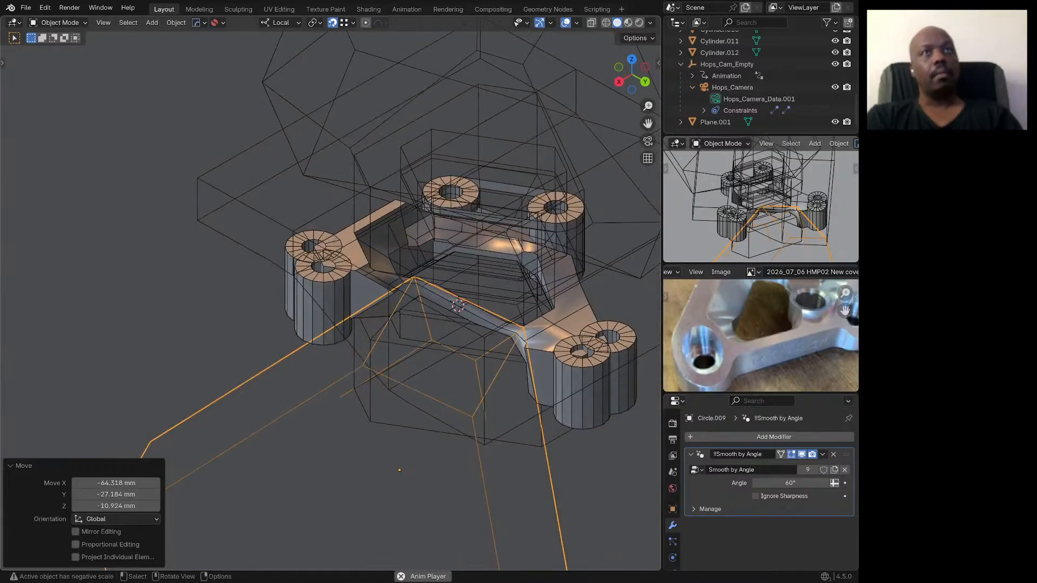
{"action": "left_click", "coordinate": [583, 394], "text": "shift"}
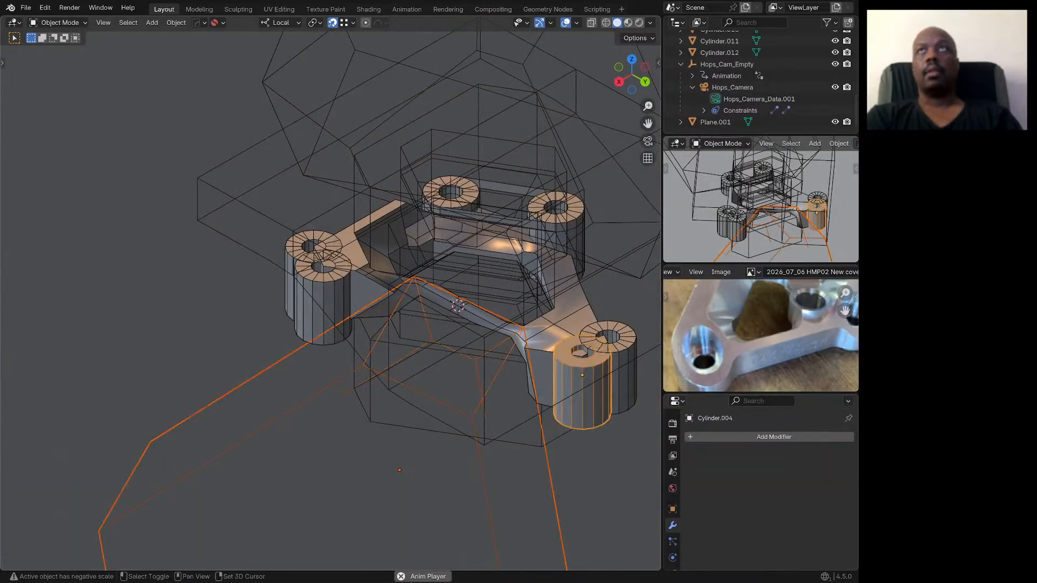
{"action": "left_click", "coordinate": [565, 307], "text": "shift"}
{"action": "left_click", "coordinate": [622, 372], "text": "shift"}
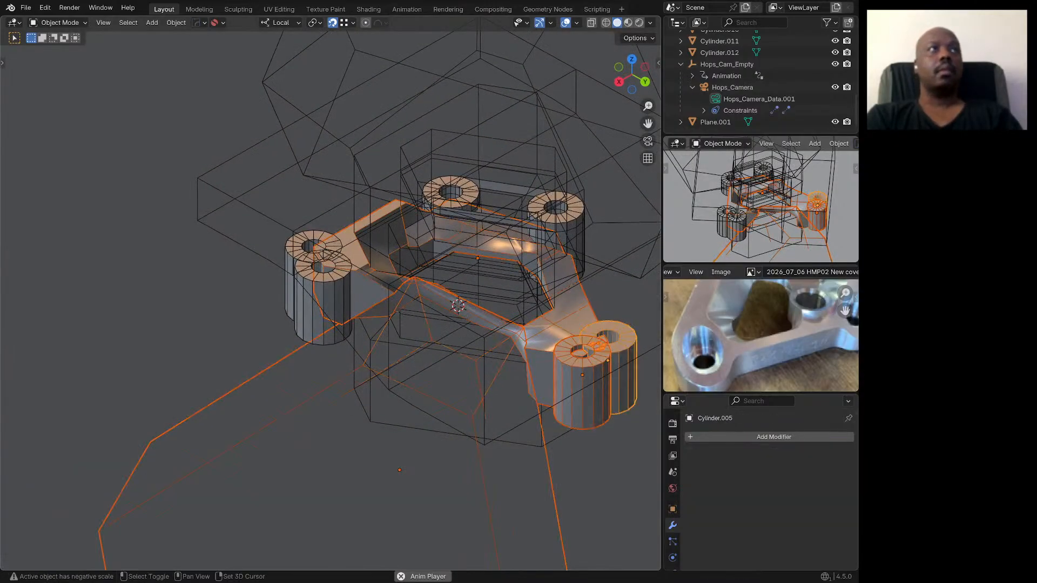
{"action": "left_click", "coordinate": [324, 305], "text": "shift"}
{"action": "left_click", "coordinate": [291, 281], "text": "shift"}
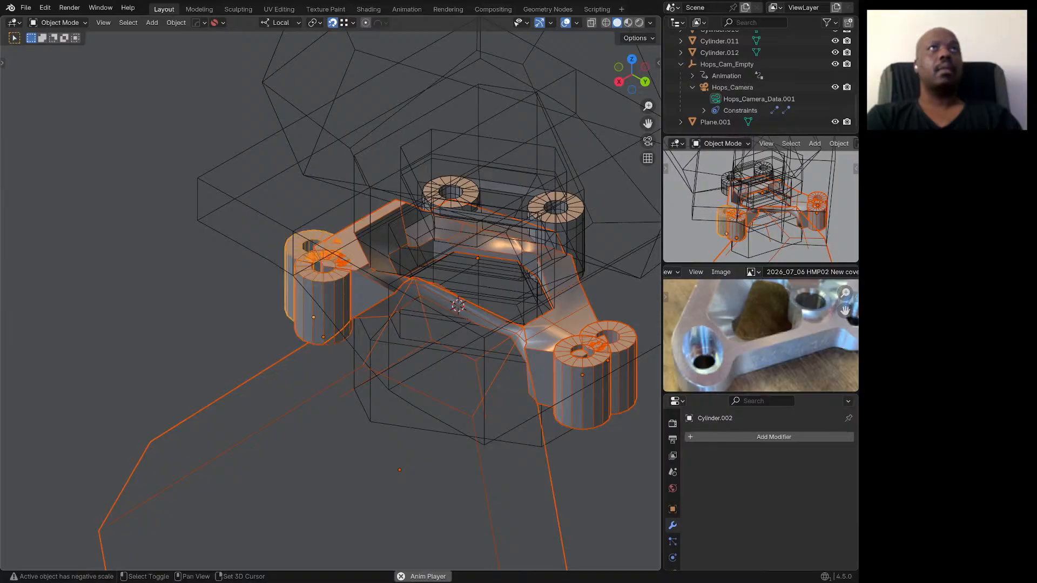
{"action": "left_click", "coordinate": [446, 203], "text": "shift"}
{"action": "middle_click_drag", "start_coordinate": [447, 203], "coordinate": [391, 180]}
{"action": "key", "text": "KP_Divide"}
Step: Select the lower side cutter and scale it uniformly to 0.5
{"action": "left_click", "coordinate": [475, 304]}
{"action": "left_click", "coordinate": [476, 302]}
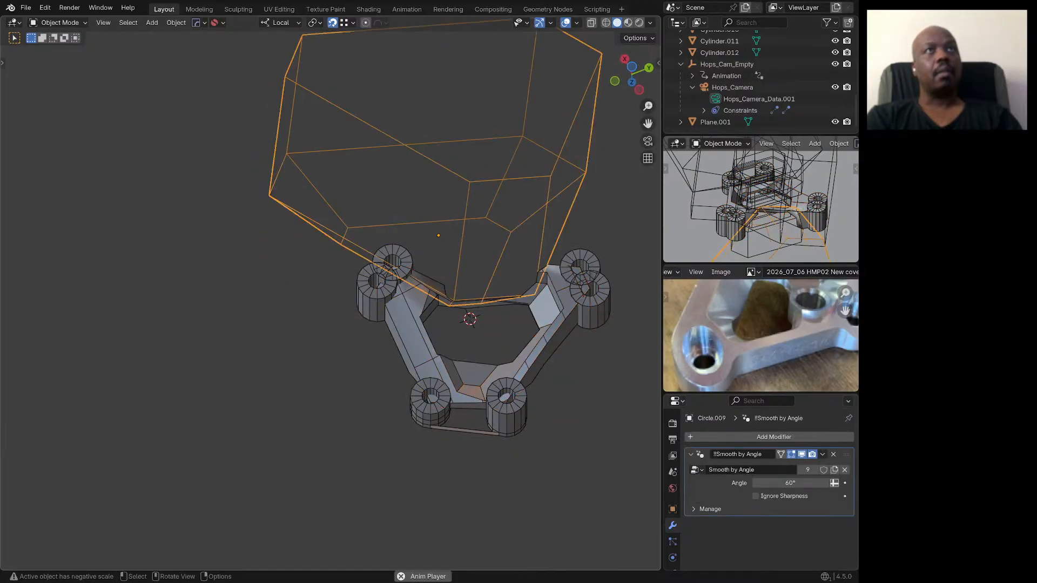
{"action": "middle_click_drag", "start_coordinate": [475, 303], "coordinate": [459, 362]}
{"action": "key", "text": "s"}
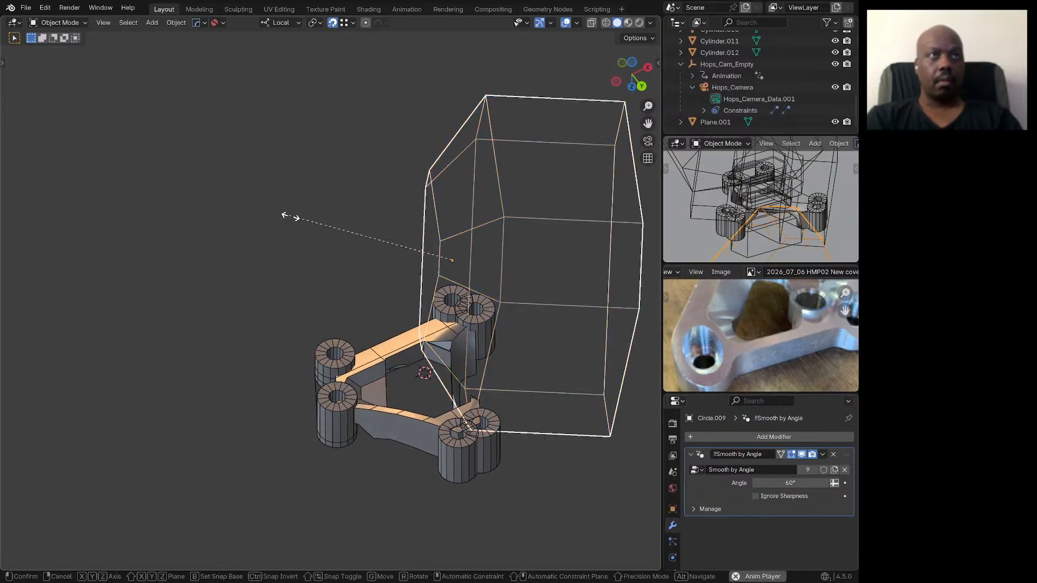
{"action": "type", "text": ".5"}
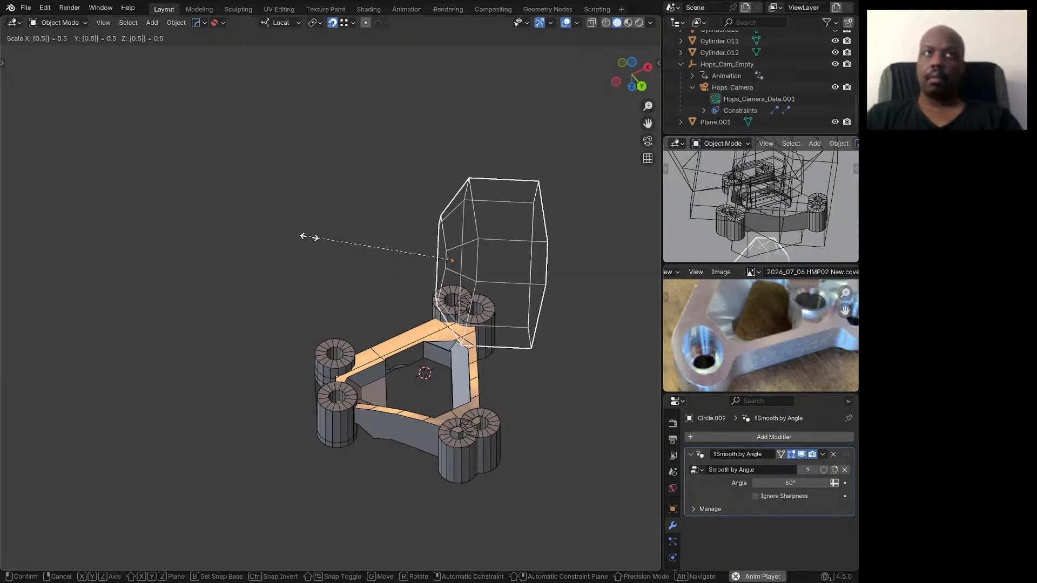
{"action": "key", "text": "Return"}
{"action": "key", "text": "g"}
{"action": "key", "text": "z"}
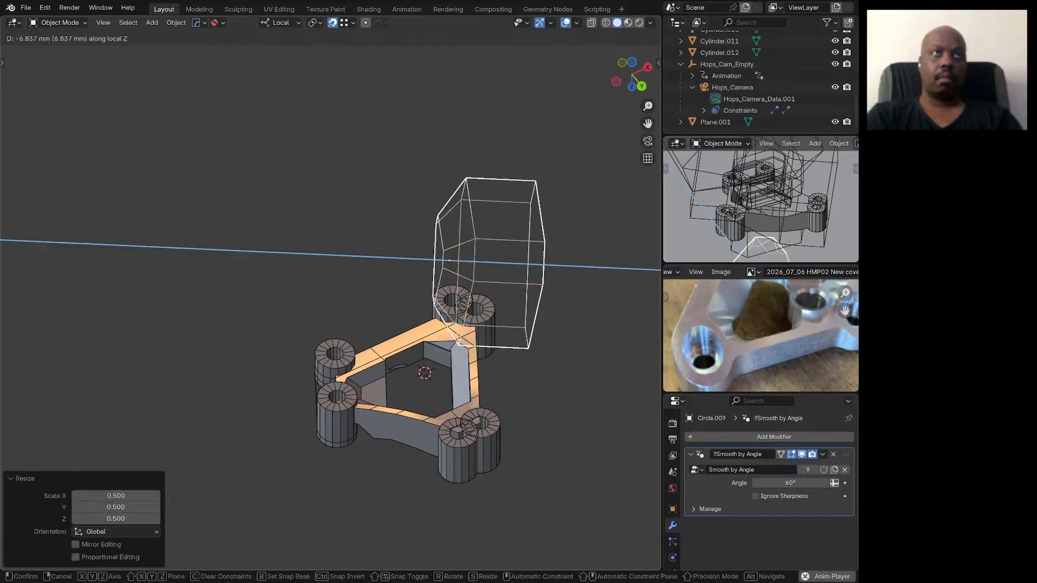
{"action": "key", "text": "Escape"}
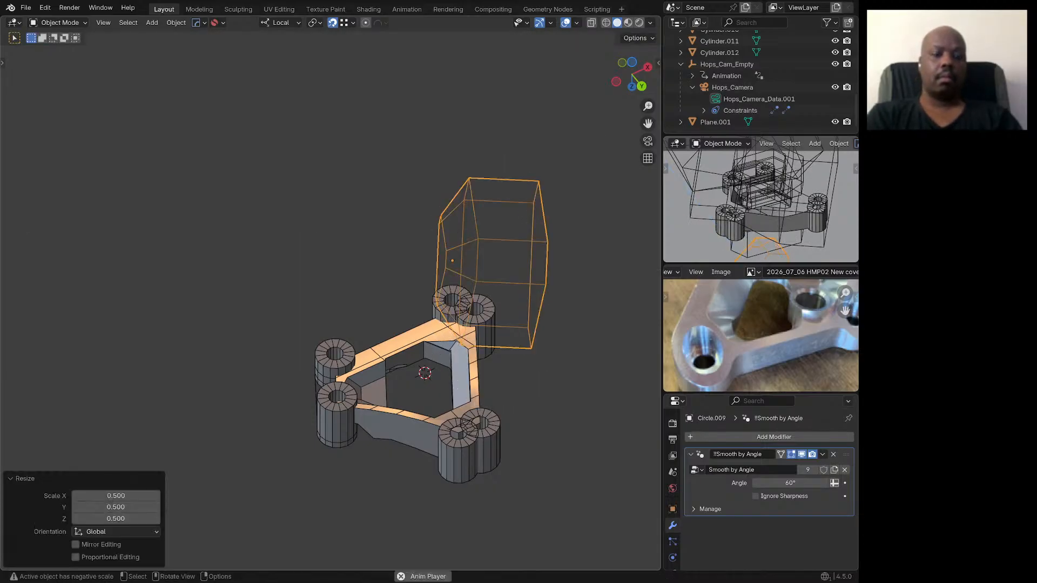
{"action": "key", "text": "g"}
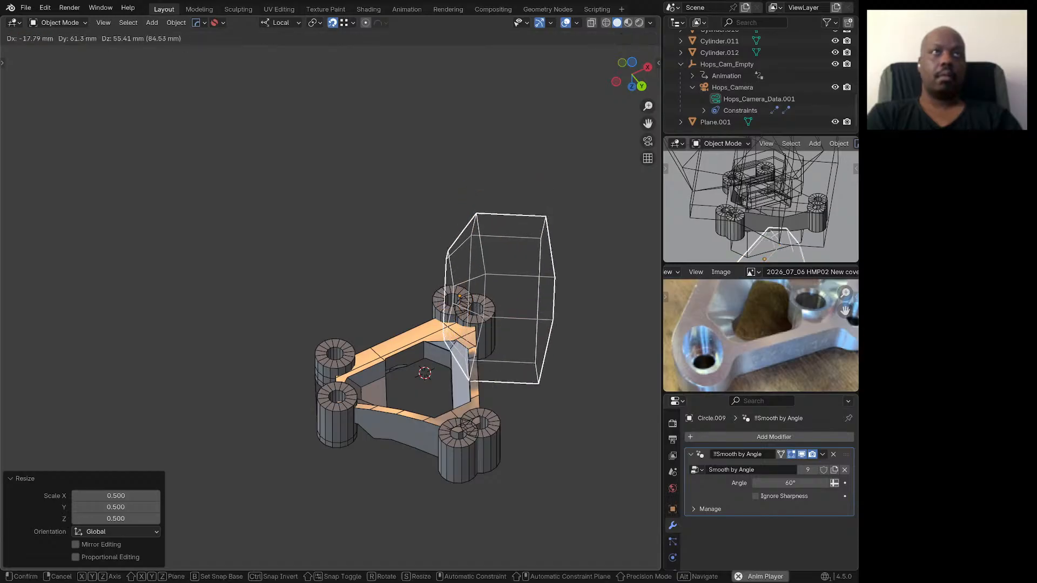
{"action": "key", "text": "Escape"}
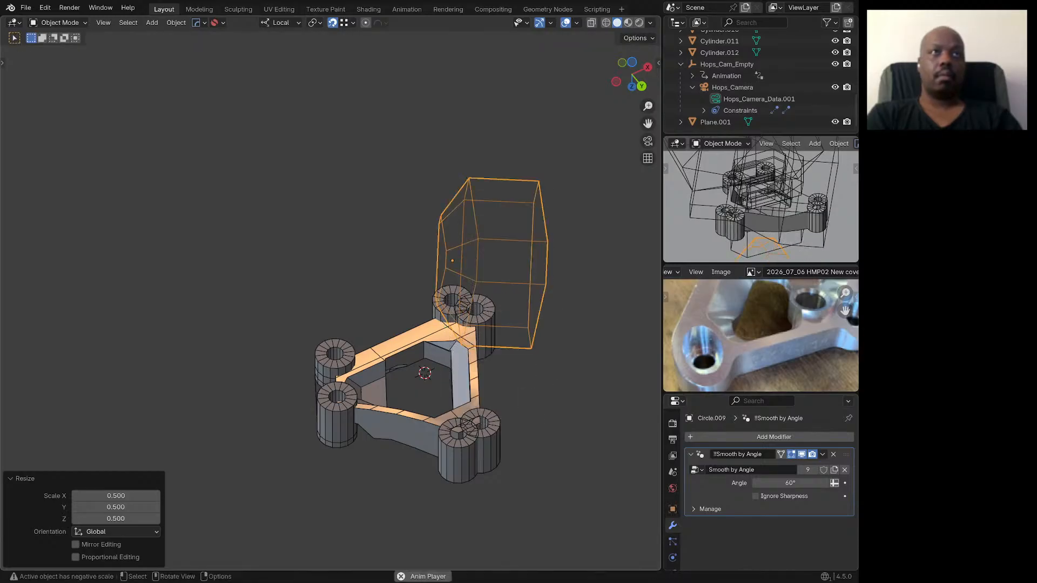
Step: Move the scaled cutter by about -44, 105, 264 mm so it overlaps the frame's outer side
{"action": "middle_click_drag", "start_coordinate": [486, 302], "coordinate": [421, 260]}
{"action": "key", "text": "g"}
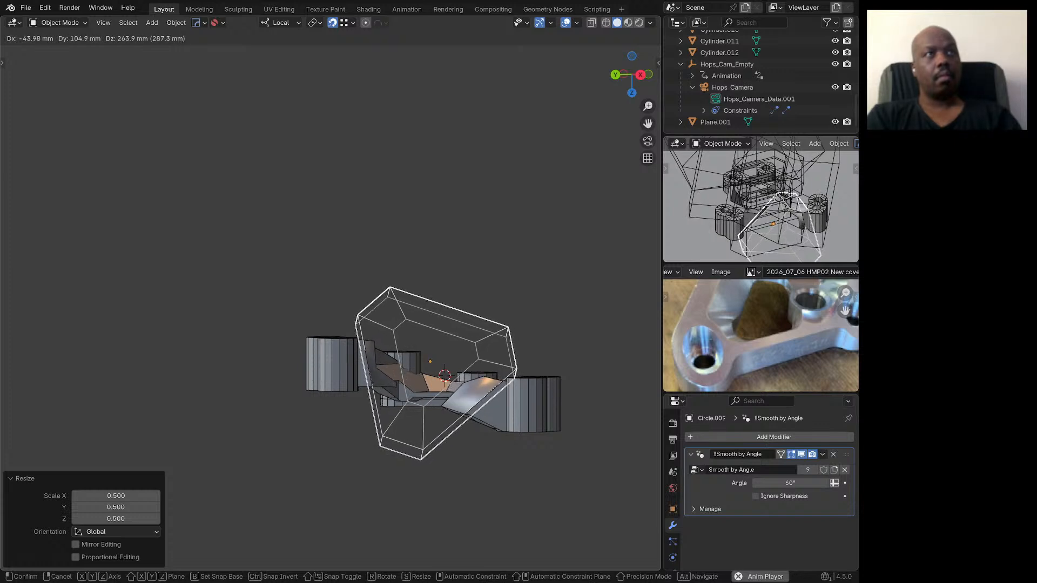
{"action": "left_click", "coordinate": [380, 22]}
{"action": "key", "text": "ctrl+q"}
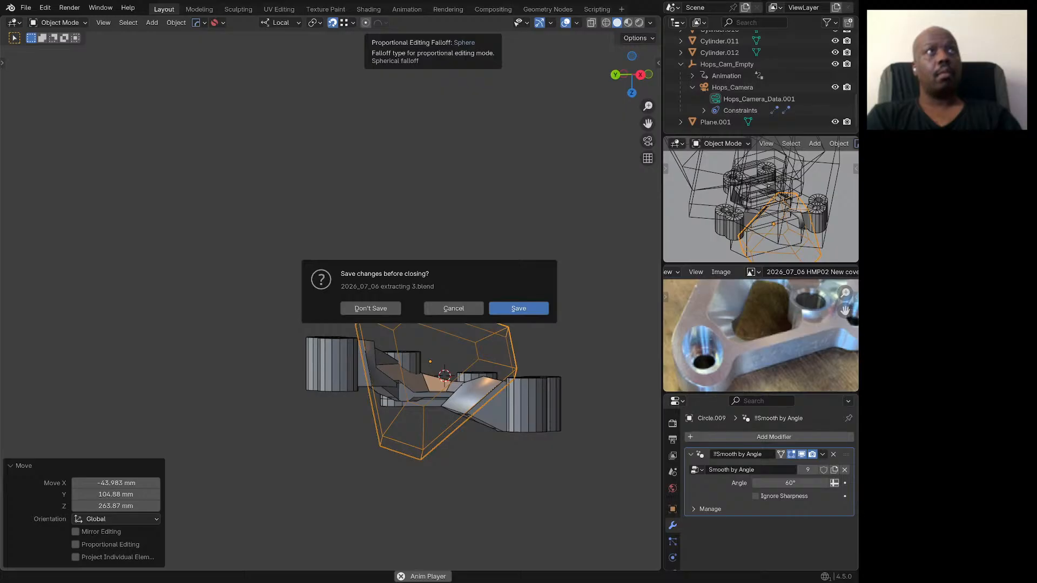
{"action": "key", "text": "Escape"}
Step: Shift the cutter outward from the frame's opening by about 37, 3, 0 mm in X, Y, Z
{"action": "middle_click_drag", "start_coordinate": [346, 270], "coordinate": [399, 360]}
{"action": "middle_click_drag", "start_coordinate": [378, 313], "coordinate": [415, 356]}
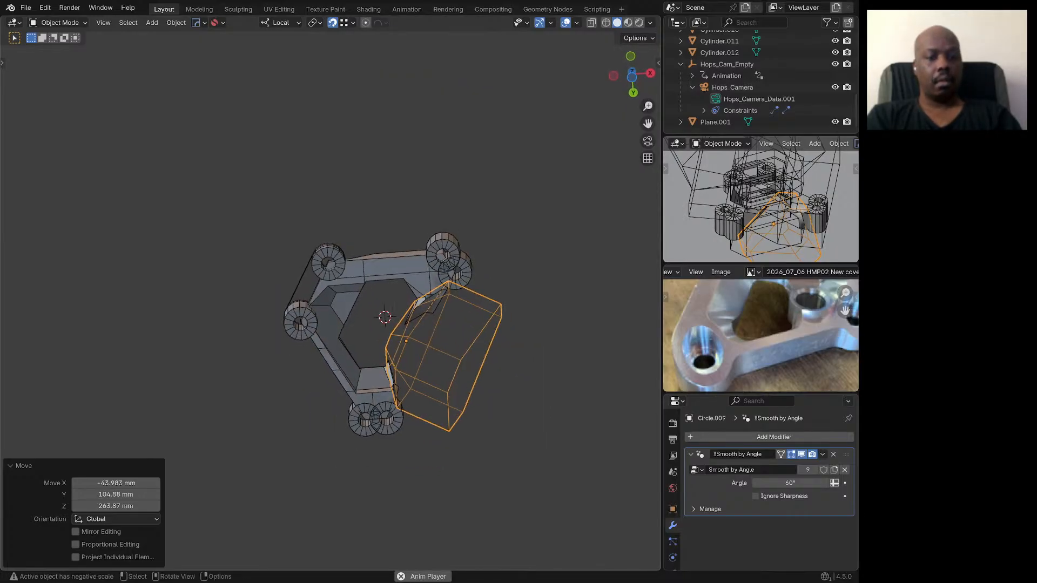
{"action": "key", "text": "g"}
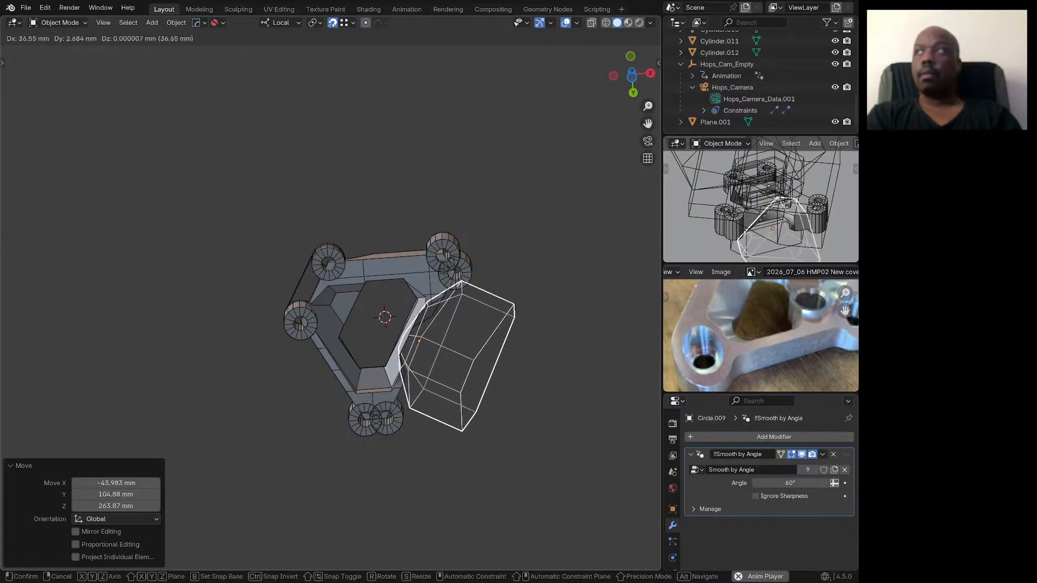
{"action": "key", "text": "Return"}
Step: Fine-tune the cutter's position against the frame's side with a move of about -6, -1.5, 3 mm
{"action": "middle_click_drag", "start_coordinate": [378, 324], "coordinate": [489, 263]}
{"action": "scroll", "coordinate": [489, 325], "scroll_direction": "up", "scroll_amount": 4}
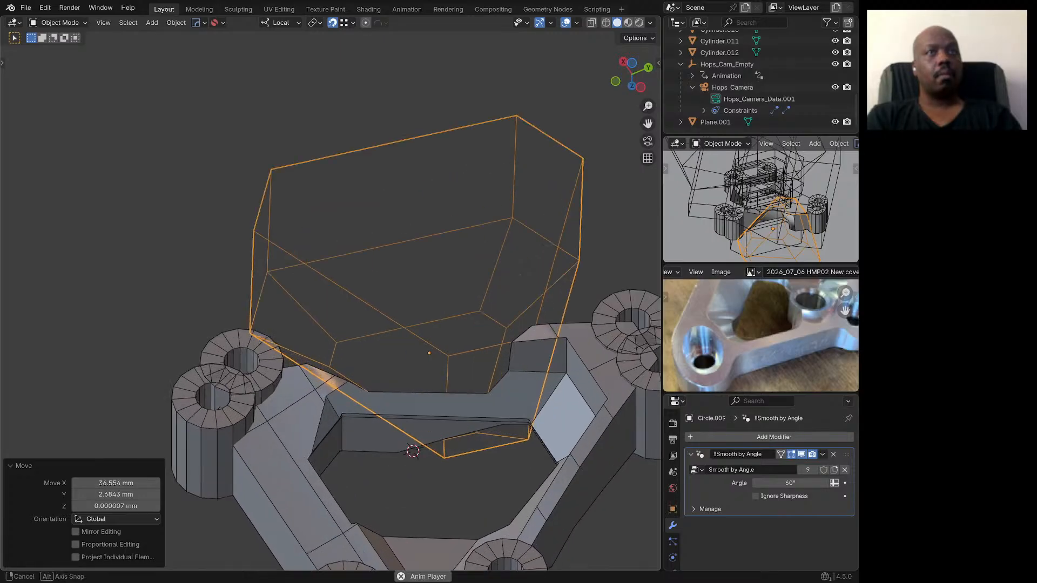
{"action": "middle_click_drag", "start_coordinate": [489, 324], "coordinate": [448, 313]}
{"action": "middle_click_drag", "start_coordinate": [391, 386], "coordinate": [406, 343]}
{"action": "scroll", "coordinate": [401, 341], "scroll_direction": "down", "scroll_amount": 3}
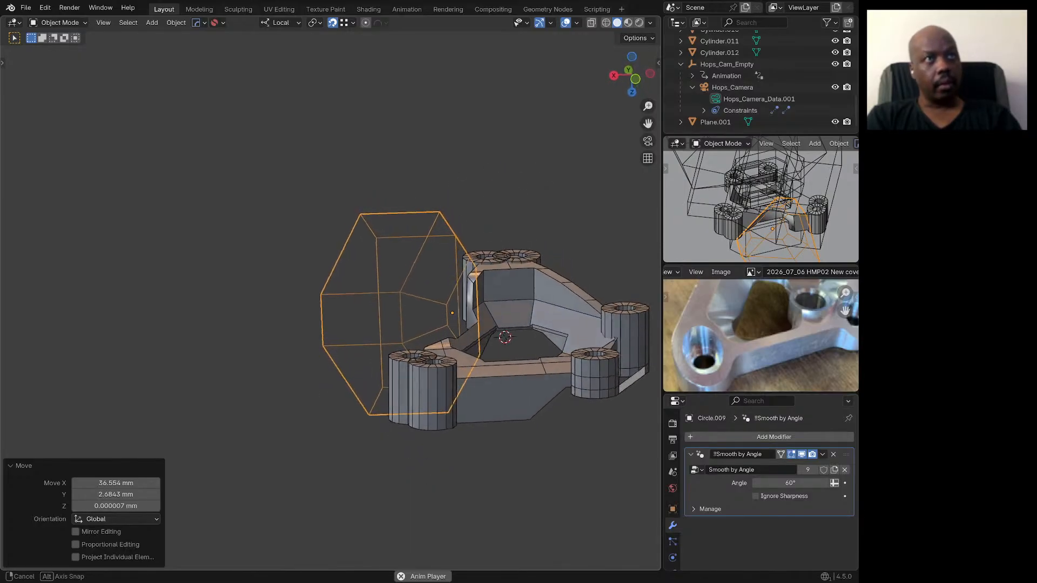
{"action": "scroll", "coordinate": [511, 338], "scroll_direction": "up", "scroll_amount": 4}
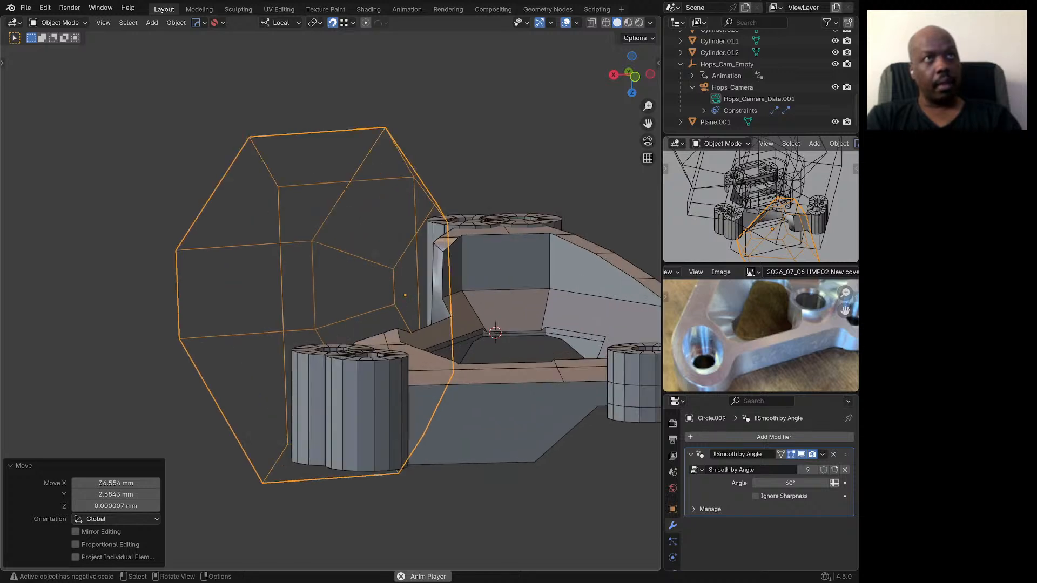
{"action": "key", "text": "g"}
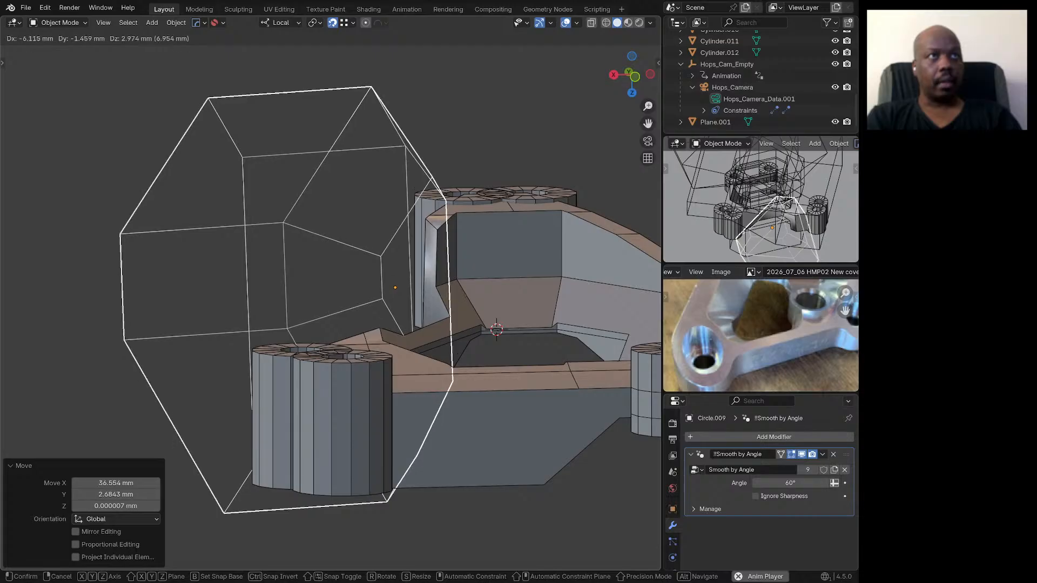
{"action": "key", "text": "Return"}
Step: Examine the frame's cut side and the neighbouring paired bosses from several angles against the reference photo
{"action": "middle_click_drag", "start_coordinate": [400, 259], "coordinate": [398, 236]}
{"action": "scroll", "coordinate": [436, 274], "scroll_direction": "down", "scroll_amount": 4}
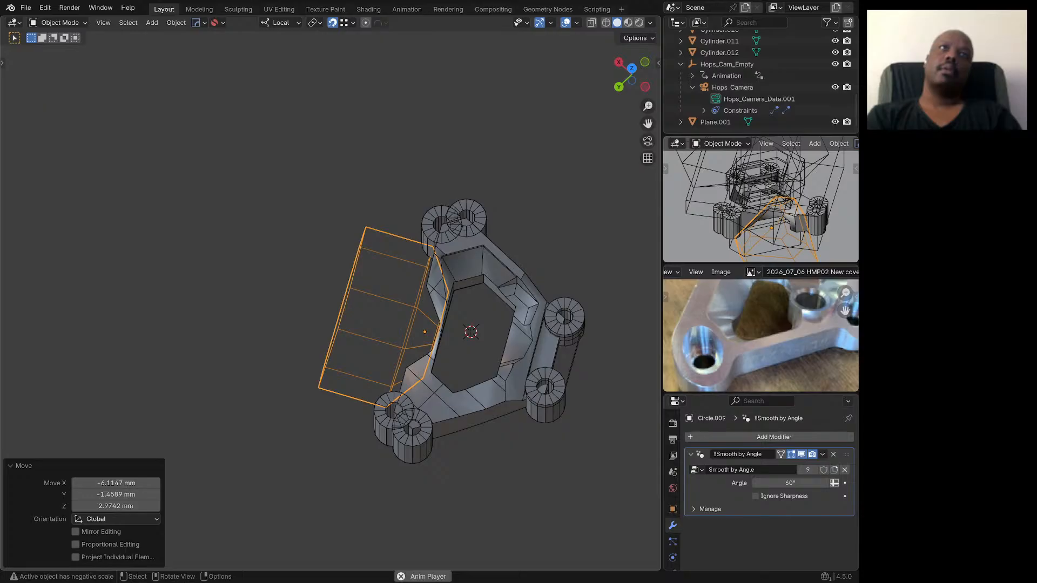
{"action": "scroll", "coordinate": [413, 452], "scroll_direction": "down", "scroll_amount": 2}
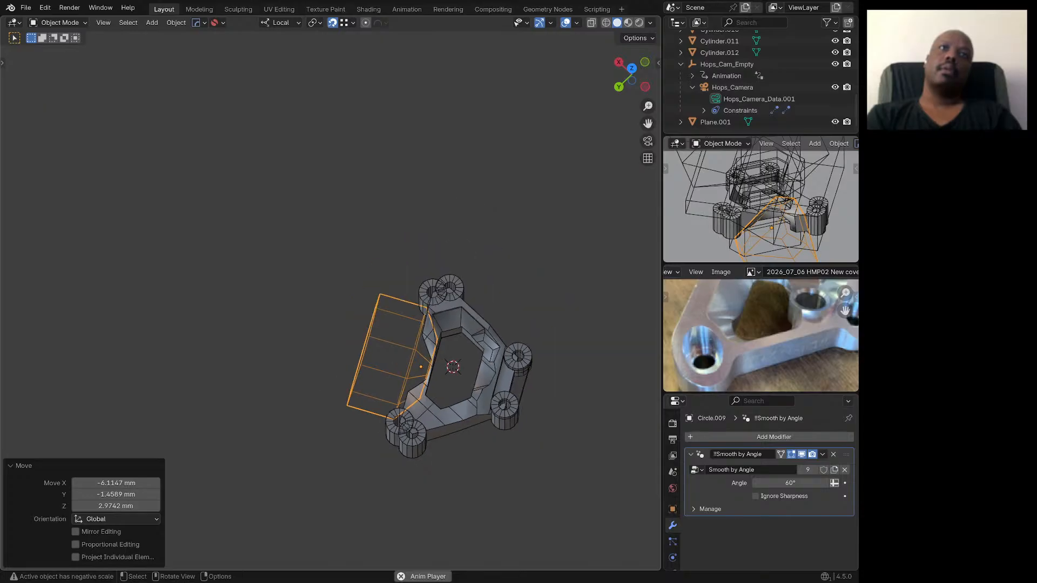
{"action": "middle_click_drag", "start_coordinate": [413, 451], "coordinate": [402, 463]}
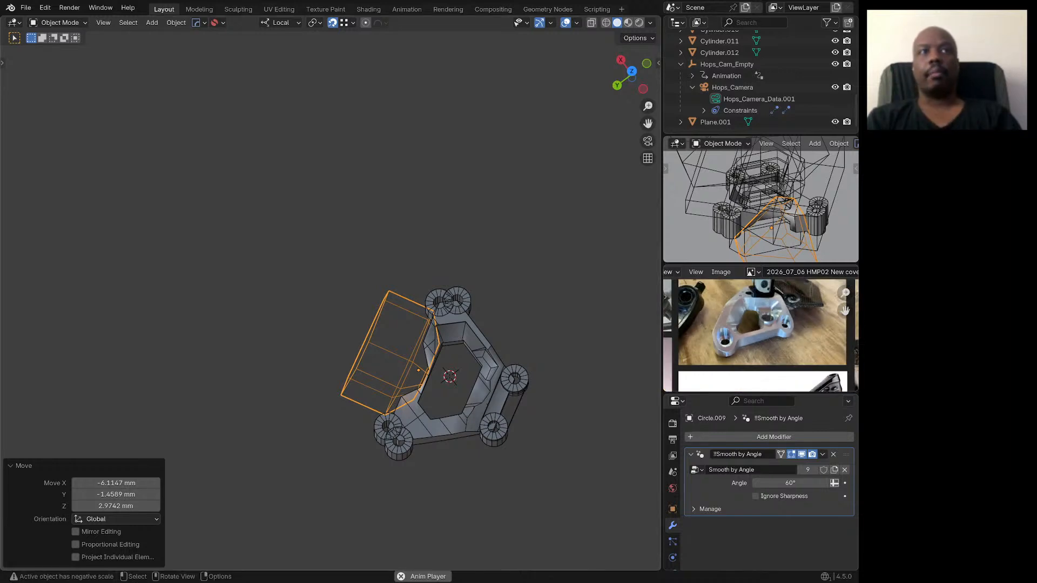
{"action": "mouse_move", "coordinate": [402, 464]}
{"action": "middle_mouse_down"}
{"action": "mouse_move", "coordinate": [426, 418]}
{"action": "mouse_move", "coordinate": [401, 457]}
{"action": "middle_mouse_up"}
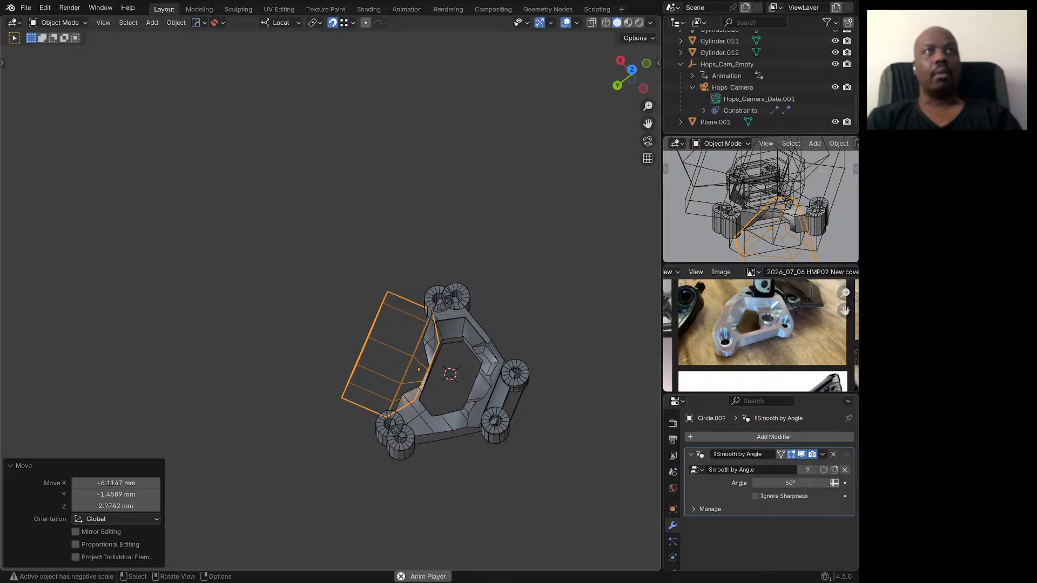
{"action": "left_click", "coordinate": [400, 439]}
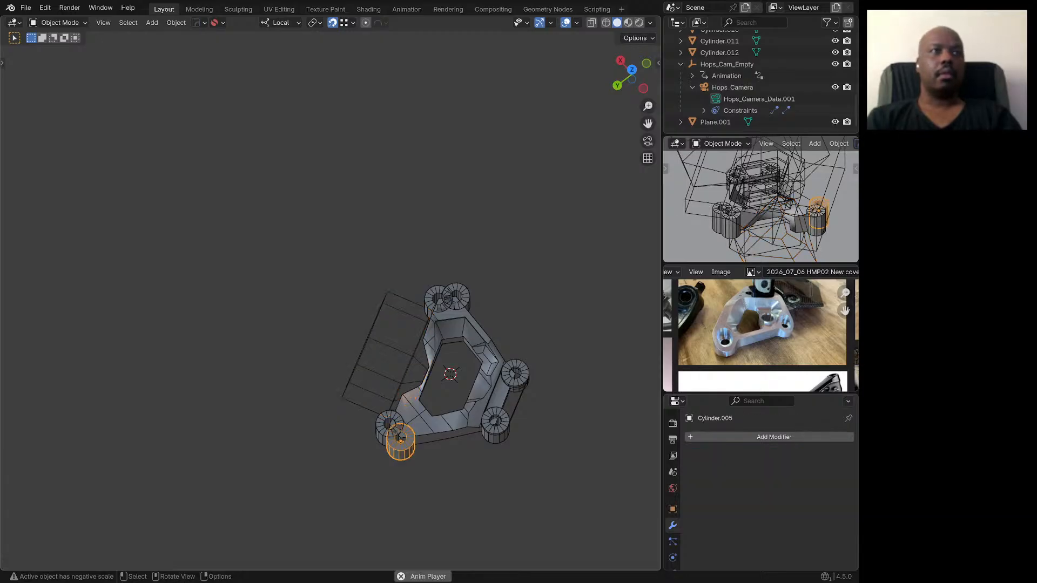
{"action": "scroll", "coordinate": [384, 447], "scroll_direction": "up", "scroll_amount": 3}
{"action": "middle_click_drag", "start_coordinate": [385, 447], "coordinate": [390, 424]}
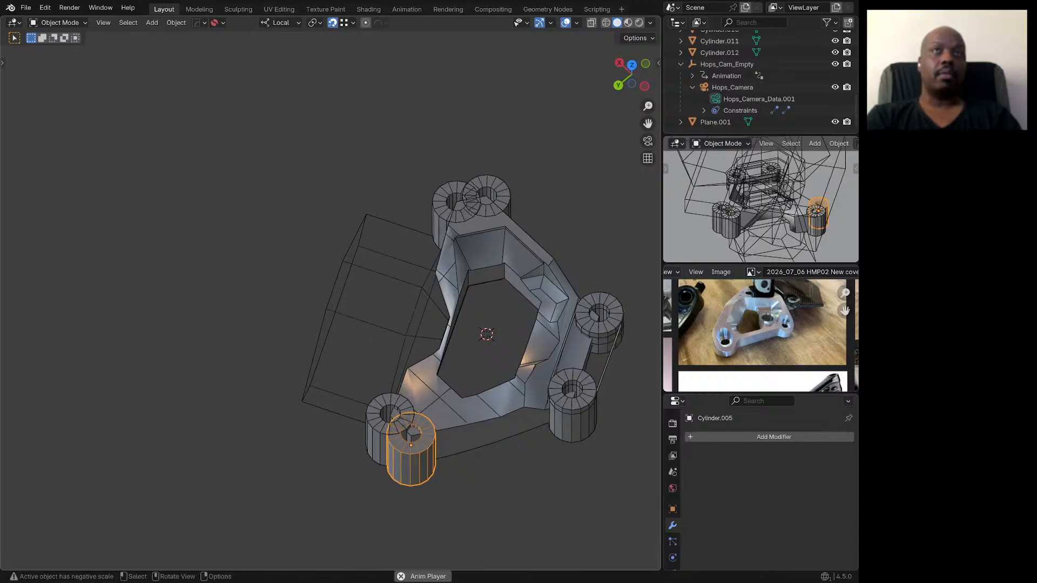
{"action": "middle_click_drag", "start_coordinate": [397, 432], "coordinate": [358, 373]}
{"action": "scroll", "coordinate": [358, 371], "scroll_direction": "down", "scroll_amount": 3}
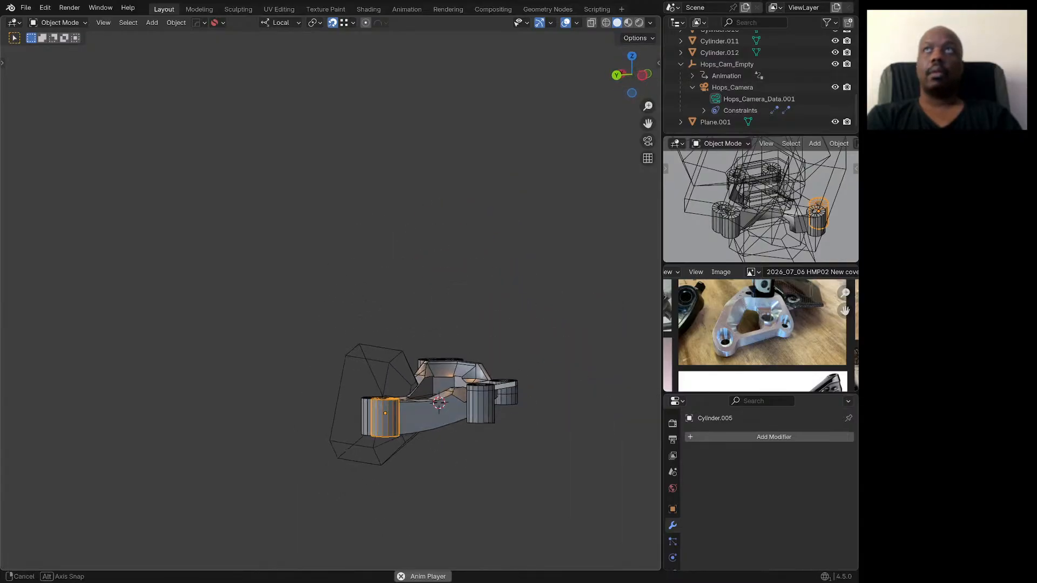
{"action": "middle_click_drag", "start_coordinate": [281, 379], "coordinate": [559, 359]}
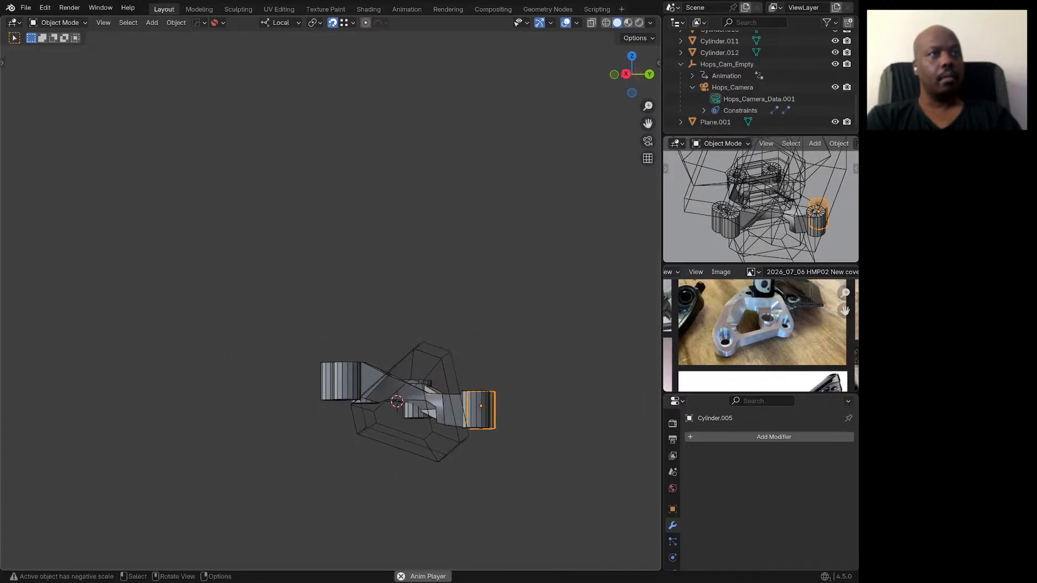
{"action": "middle_click_drag", "start_coordinate": [469, 432], "coordinate": [410, 453]}
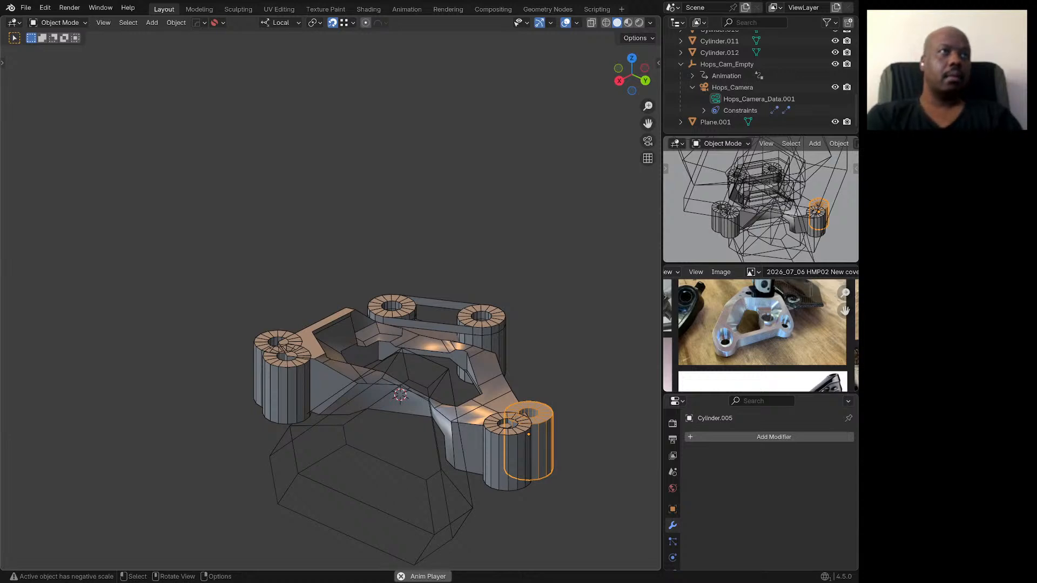
{"action": "middle_click_drag", "start_coordinate": [411, 454], "coordinate": [626, 459]}
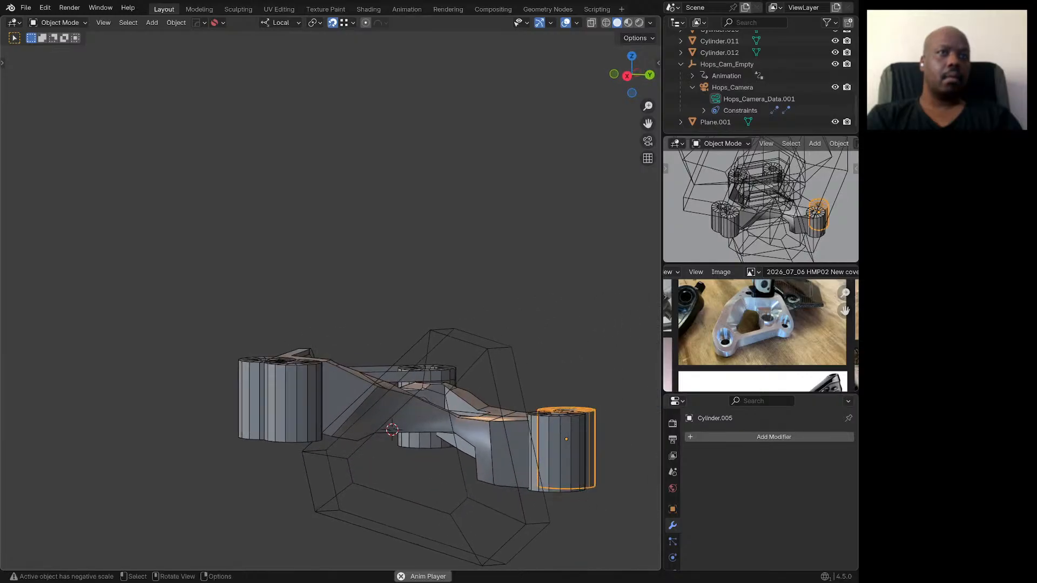
{"action": "middle_click_drag", "start_coordinate": [421, 378], "coordinate": [418, 344]}
{"action": "middle_click_drag", "start_coordinate": [418, 345], "coordinate": [468, 376], "text": "shift"}
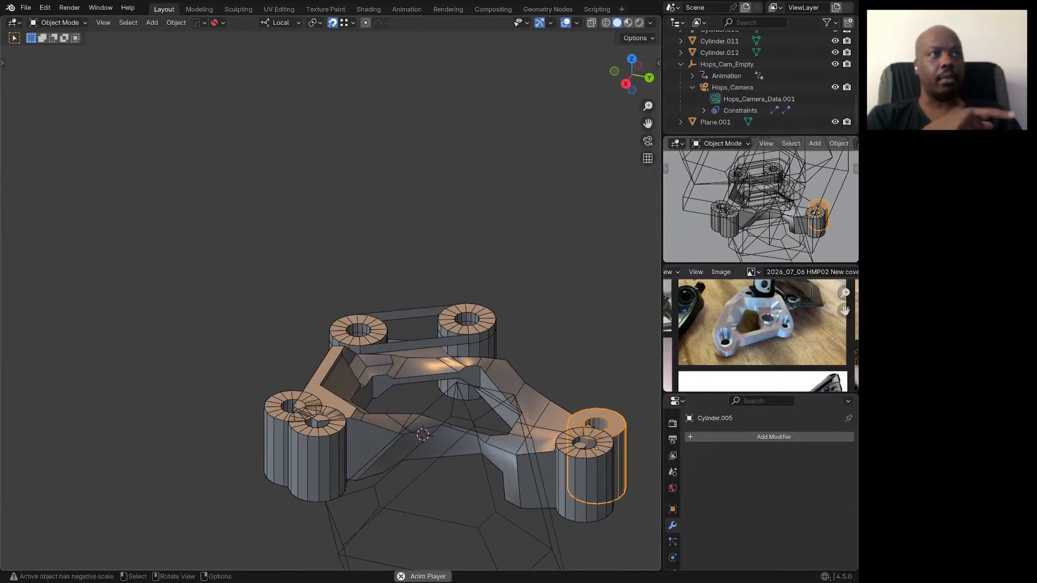
{"action": "scroll", "coordinate": [416, 403], "scroll_direction": "down", "scroll_amount": 3}
{"action": "middle_click_drag", "start_coordinate": [416, 402], "coordinate": [359, 425]}
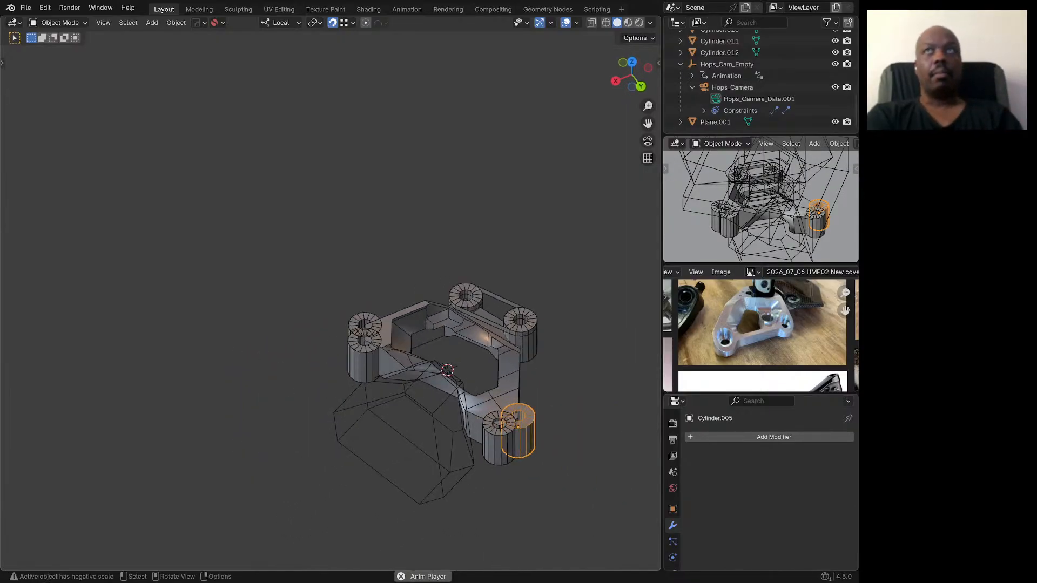
{"action": "scroll", "coordinate": [529, 406], "scroll_direction": "up", "scroll_amount": 5}
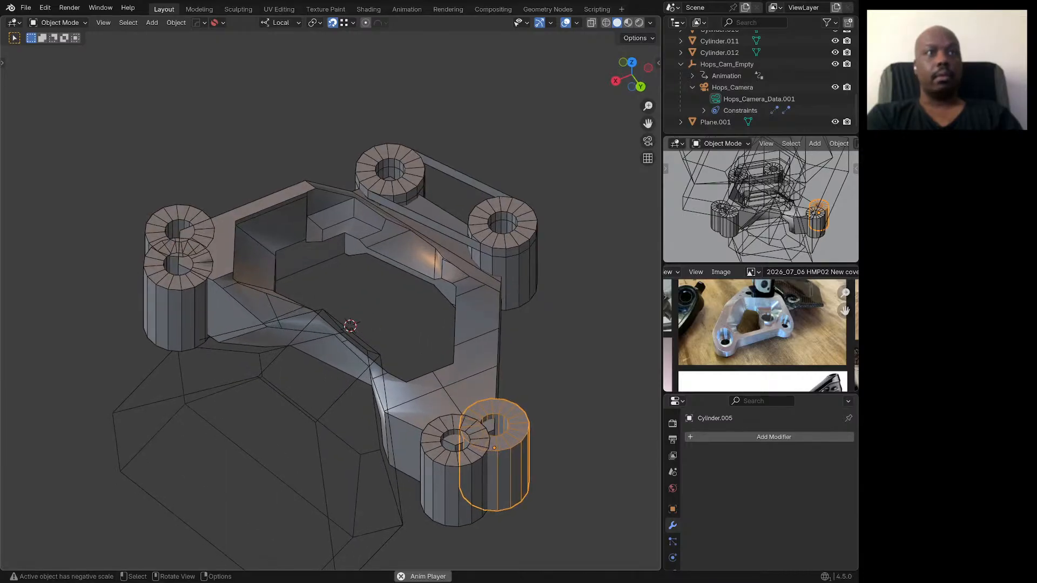
Step: Snap the 3D cursor to the centre of the frame's end face between the paired cylinders at the corner
{"action": "left_click", "coordinate": [451, 397]}
{"action": "key", "text": "Tab"}
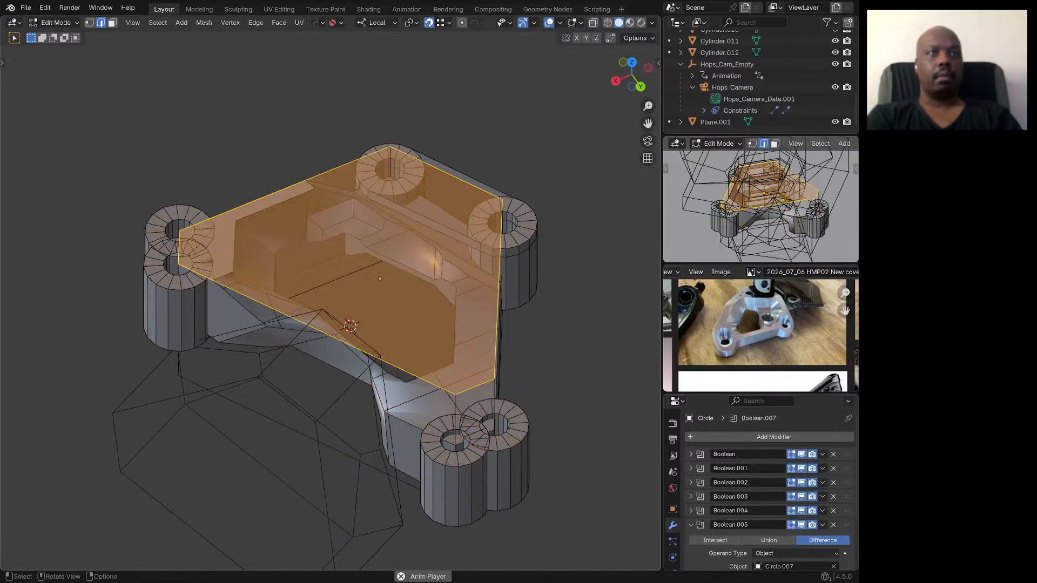
{"action": "key", "text": "alt+a"}
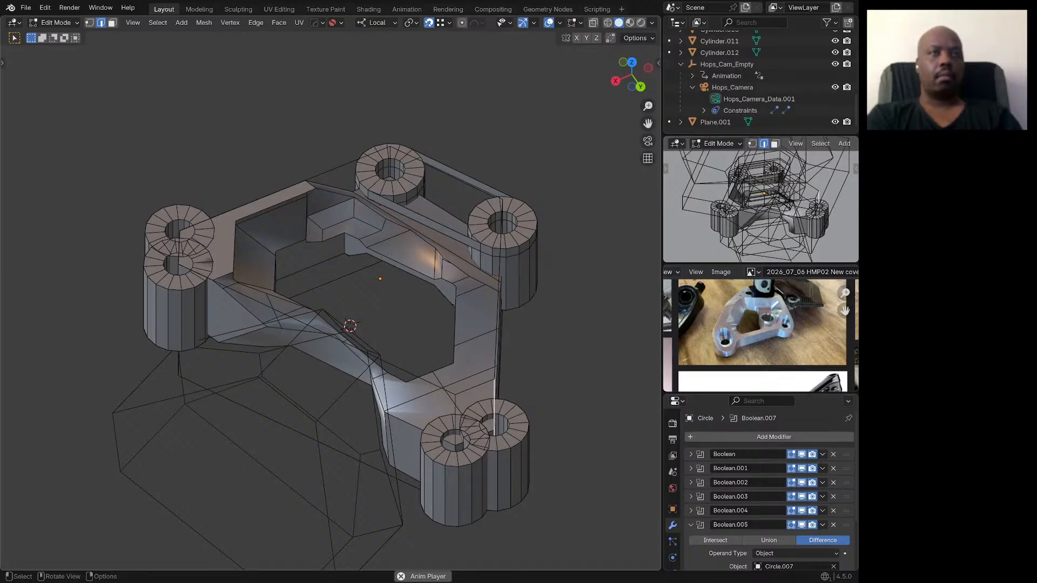
{"action": "key", "text": "3"}
{"action": "left_click", "coordinate": [477, 408]}
{"action": "key", "text": "shift+s"}
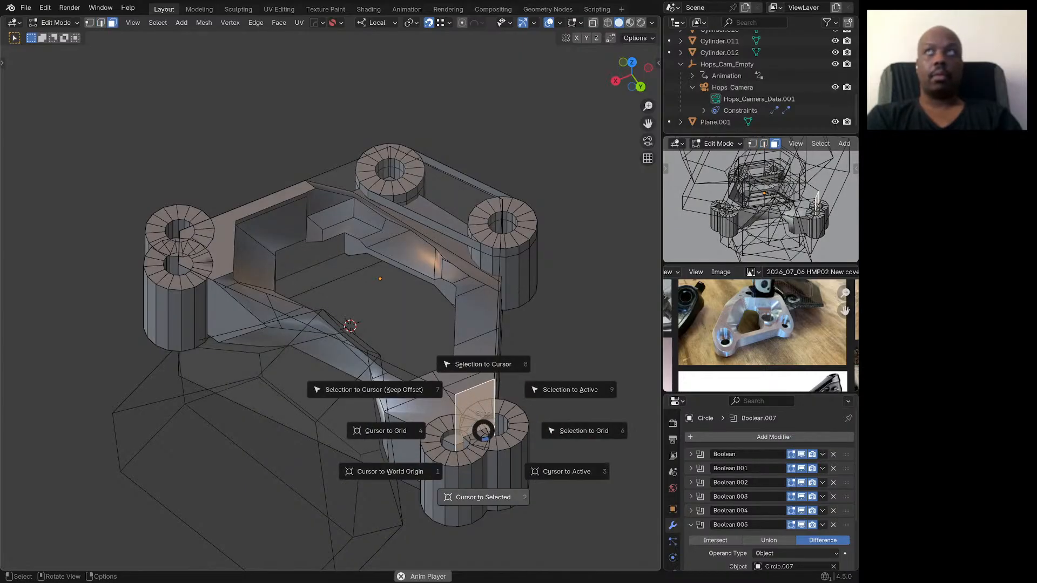
{"action": "key", "text": "2"}
{"action": "key", "text": "Tab"}
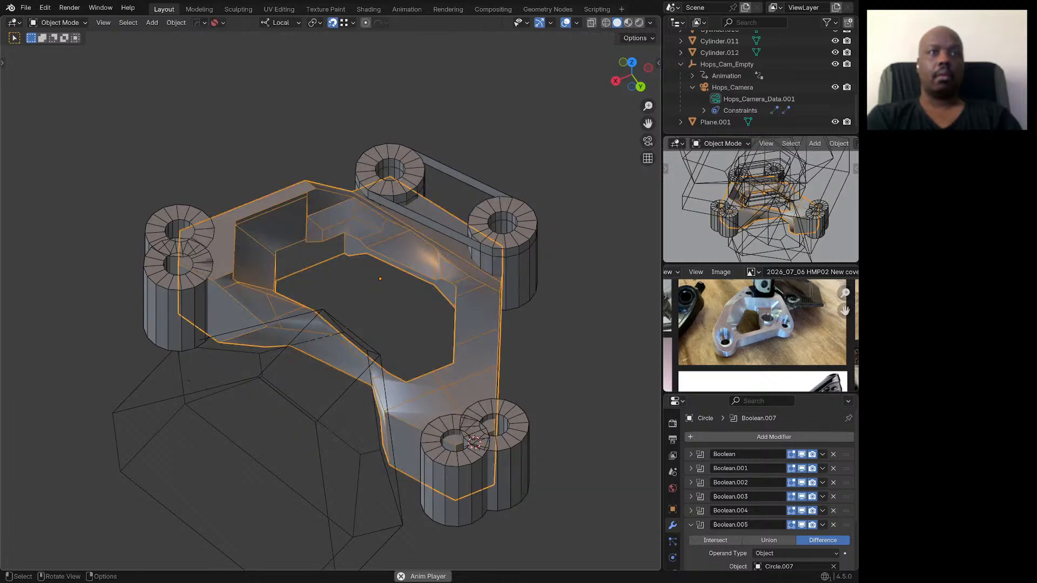
Step: Snap the outer cylinder of the pair to the 3D cursor with its offset kept and scale it by 1.5
{"action": "left_click", "coordinate": [509, 464]}
{"action": "key", "text": "shift+s"}
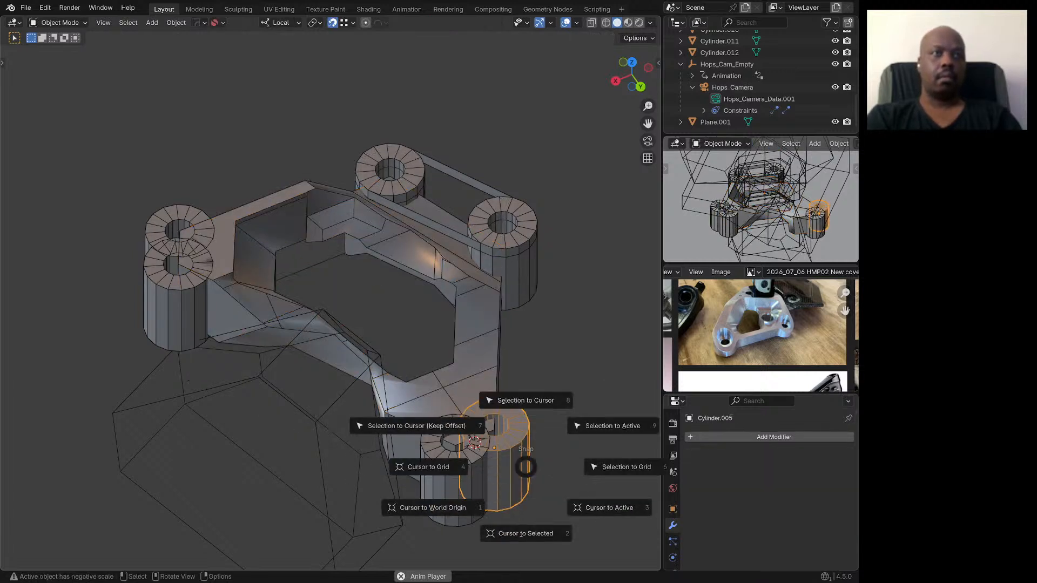
{"action": "left_click", "coordinate": [466, 425]}
{"action": "type", "text": "s"}
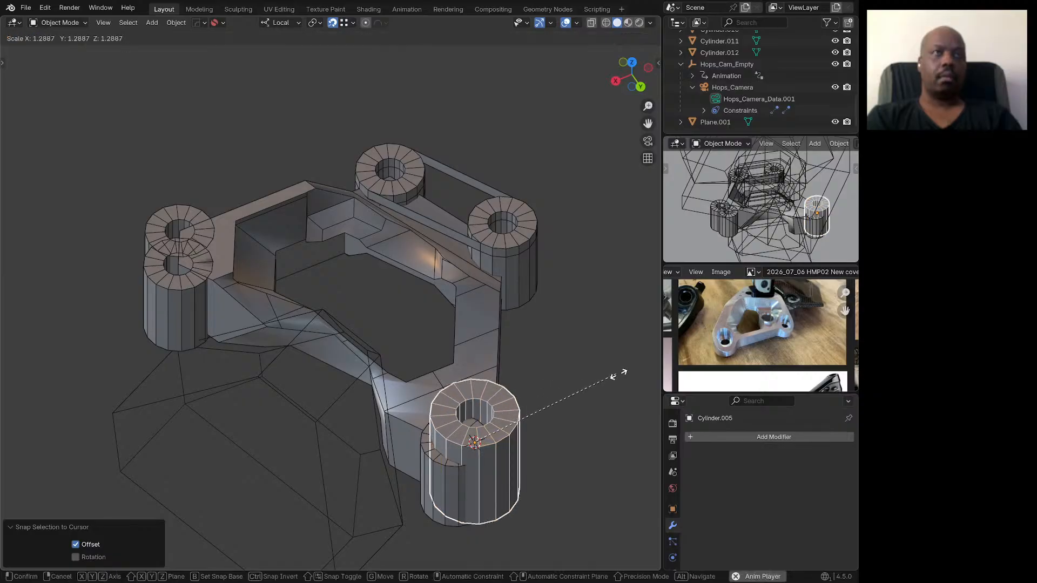
{"action": "type", "text": "2"}
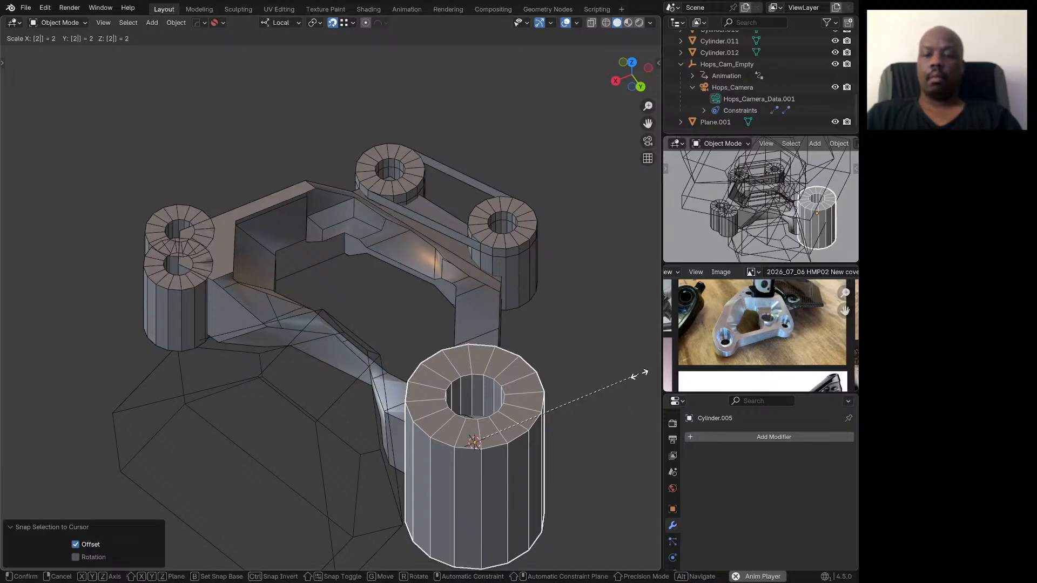
{"action": "key", "text": "BackSpace"}
{"action": "type", "text": "1"}
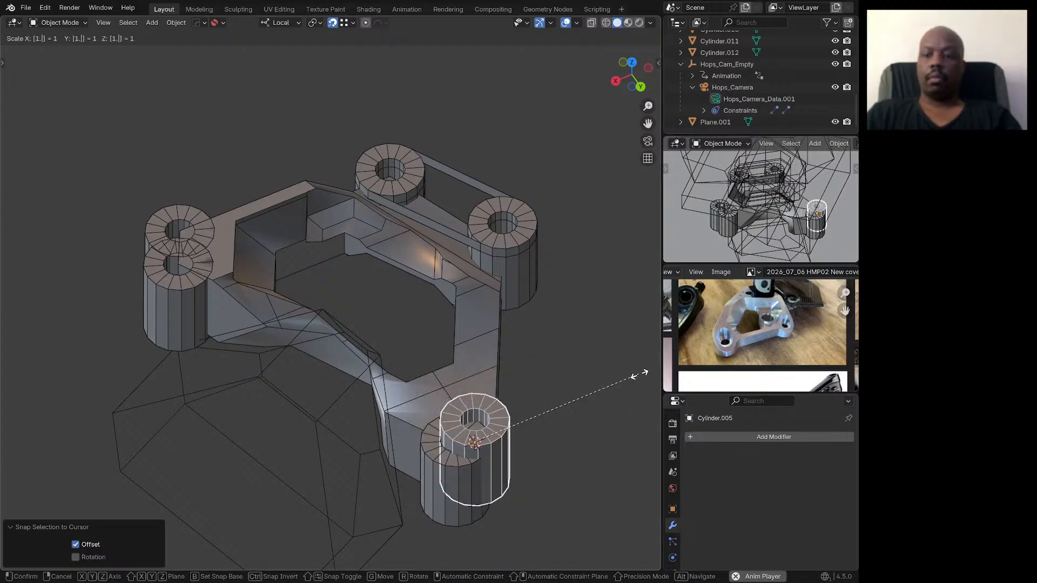
{"action": "type", "text": ".5"}
{"action": "key", "text": "Return"}
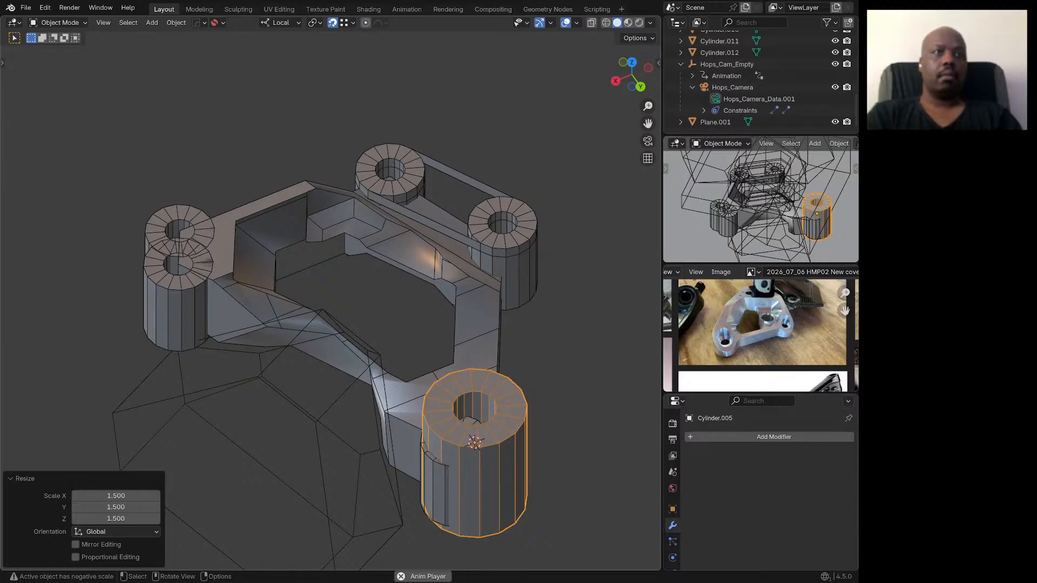
Step: Delete the smaller leftover cylinder overlapping the enlarged boss at the frame's corner
{"action": "left_click", "coordinate": [436, 489]}
{"action": "middle_click_drag", "start_coordinate": [436, 475], "coordinate": [445, 514]}
{"action": "key", "text": "Delete"}
{"action": "scroll", "coordinate": [486, 400], "scroll_direction": "down", "scroll_amount": 1}
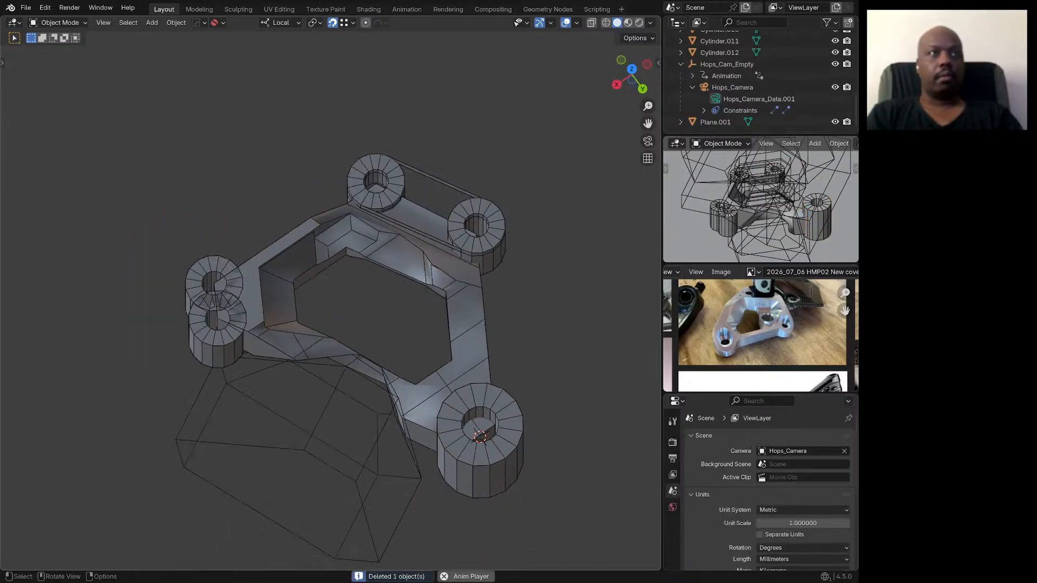
Step: Delete the outer cylinder of the overlapping pair at the frame's opposite lower corner
{"action": "scroll", "coordinate": [389, 345], "scroll_direction": "down", "scroll_amount": 4}
{"action": "middle_click_drag", "start_coordinate": [389, 346], "coordinate": [480, 302]}
{"action": "scroll", "coordinate": [448, 324], "scroll_direction": "down", "scroll_amount": 2}
{"action": "middle_click_drag", "start_coordinate": [346, 329], "coordinate": [369, 323], "text": "shift"}
{"action": "scroll", "coordinate": [368, 323], "scroll_direction": "up", "scroll_amount": 4}
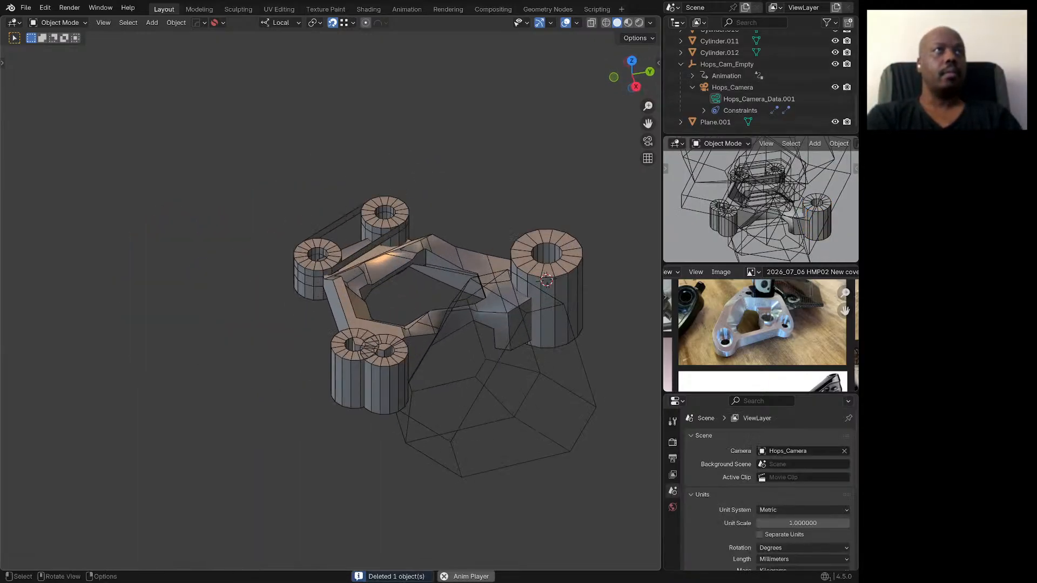
{"action": "scroll", "coordinate": [356, 347], "scroll_direction": "up", "scroll_amount": 4}
{"action": "left_click", "coordinate": [342, 381]}
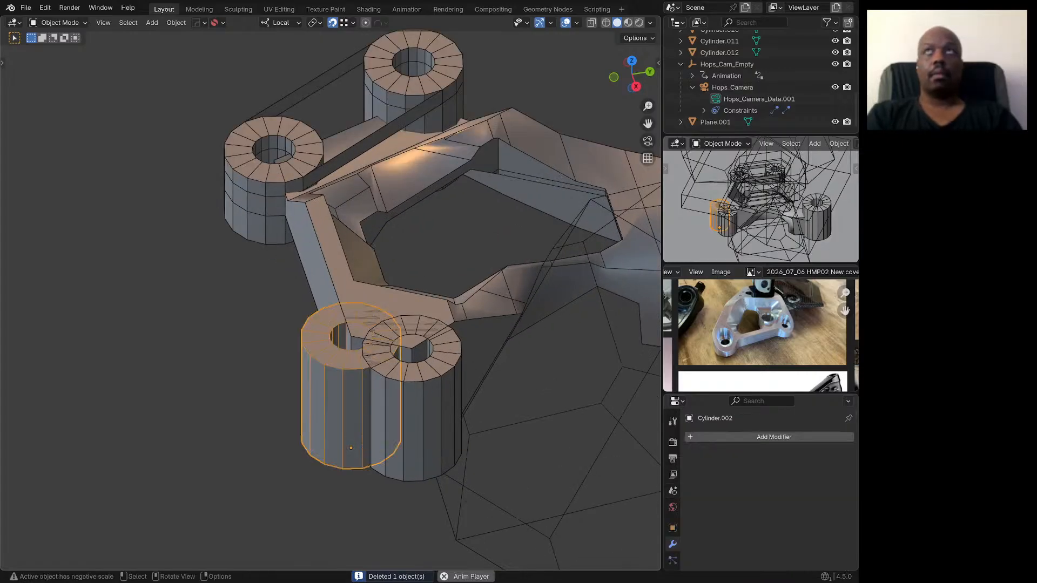
{"action": "key", "text": "Delete"}
Step: Snap the 3D cursor to the centre of the frame's end face beside the remaining corner cylinder
{"action": "left_click", "coordinate": [350, 356]}
{"action": "key", "text": "Tab"}
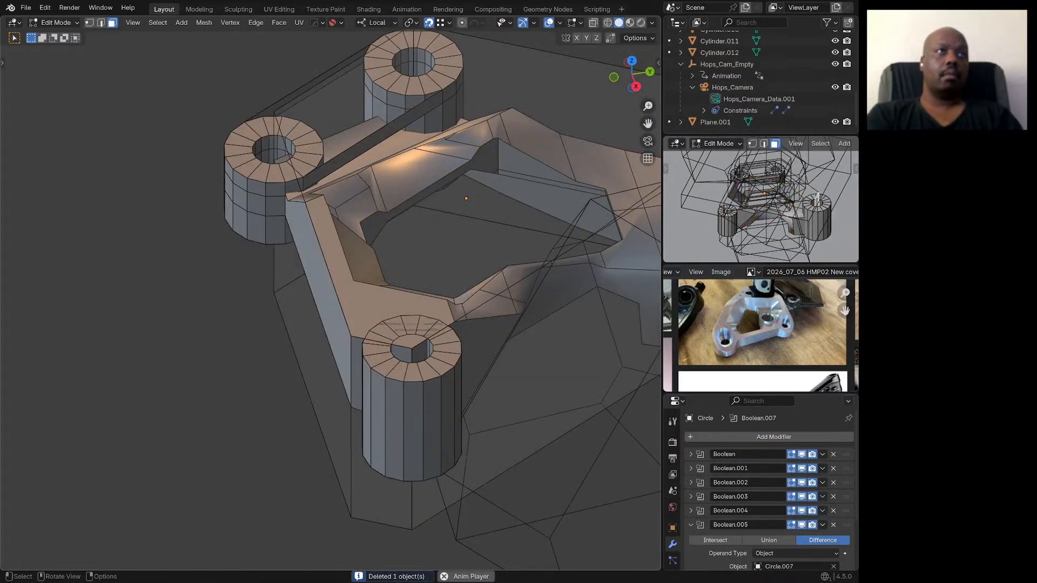
{"action": "left_click", "coordinate": [357, 375]}
{"action": "key", "text": "shift+s"}
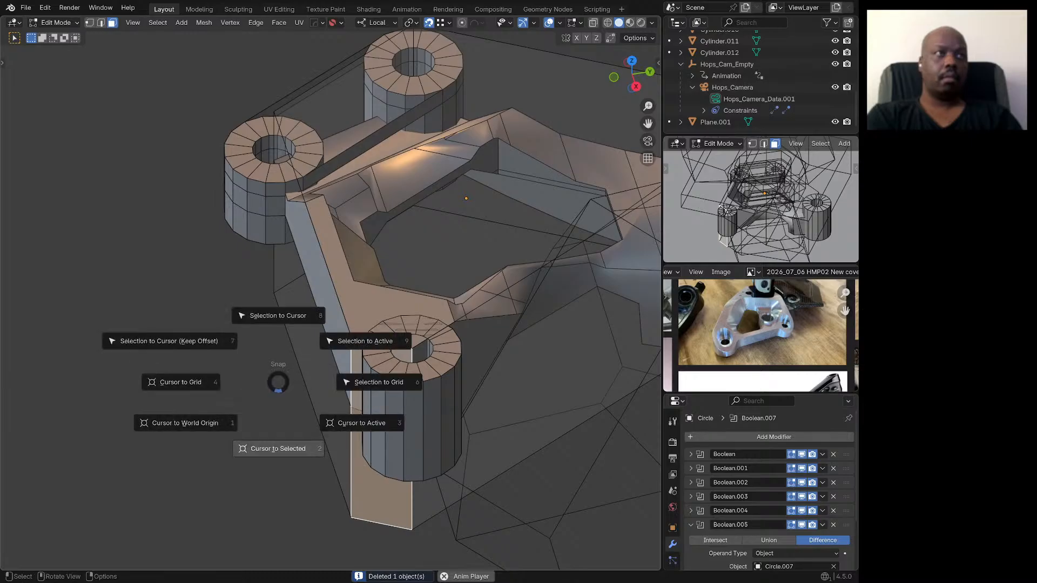
{"action": "left_click", "coordinate": [278, 447]}
{"action": "key", "text": "Tab"}
Step: Snap the remaining corner cylinder to the 3D cursor and scale it by 1.5
{"action": "left_click", "coordinate": [398, 394]}
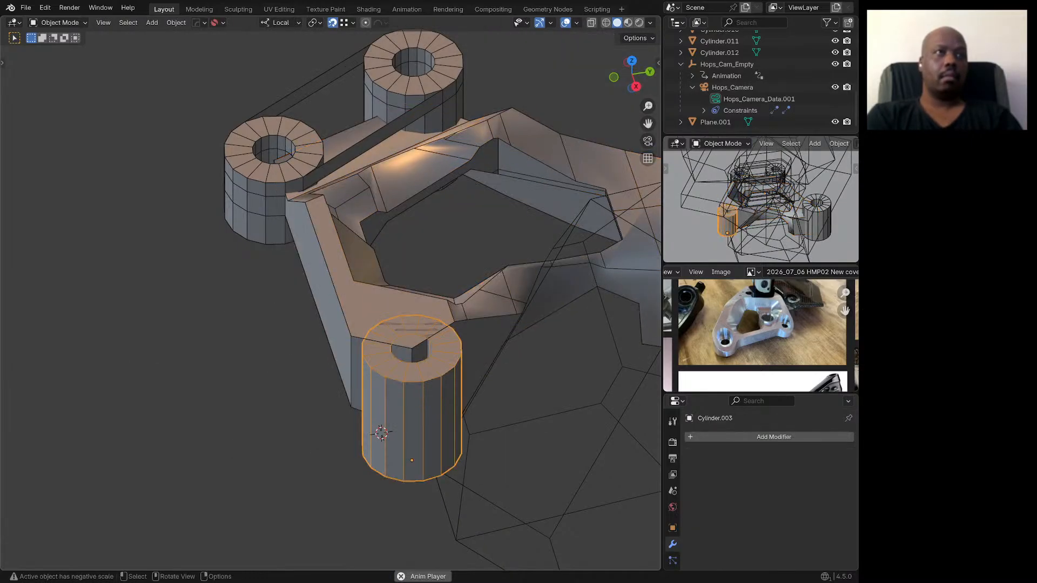
{"action": "key", "text": "shift+s"}
{"action": "left_click", "coordinate": [274, 355]}
{"action": "type", "text": "s"}
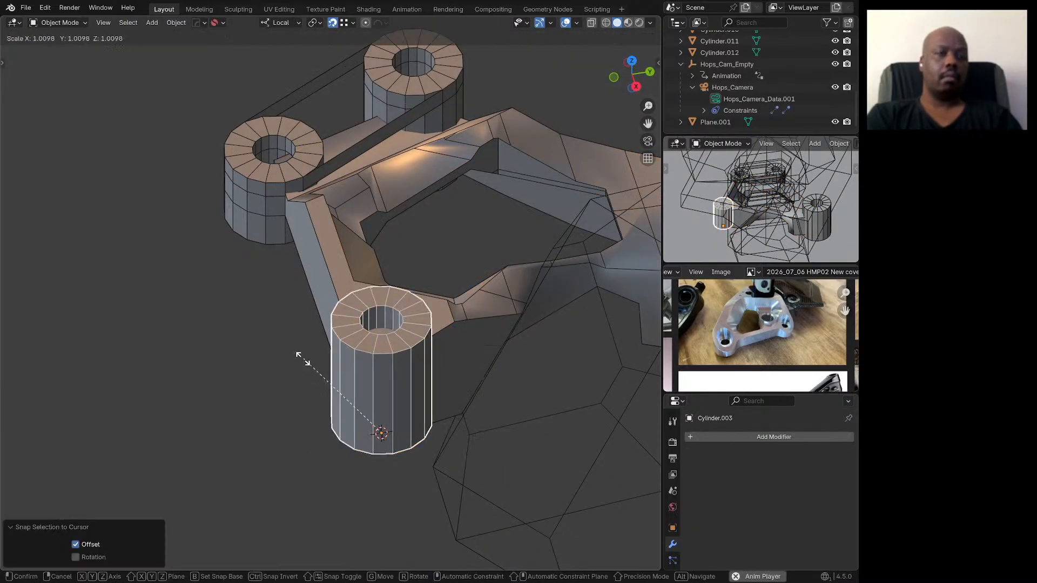
{"action": "type", "text": "1.5"}
{"action": "key", "text": "Return"}
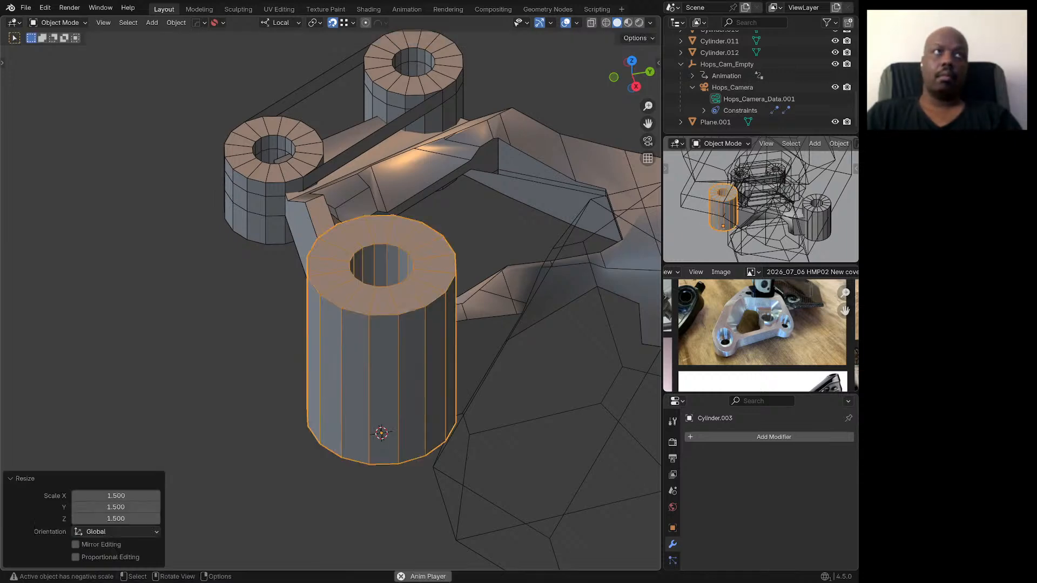
Step: Cycle through the frame's booleans with Ever Scroll and reveal the Boolean.001 cutter beneath the frame
{"action": "scroll", "coordinate": [290, 364], "scroll_direction": "down", "scroll_amount": 2}
{"action": "middle_click_drag", "start_coordinate": [289, 365], "coordinate": [262, 317]}
{"action": "scroll", "coordinate": [269, 327], "scroll_direction": "down", "scroll_amount": 2}
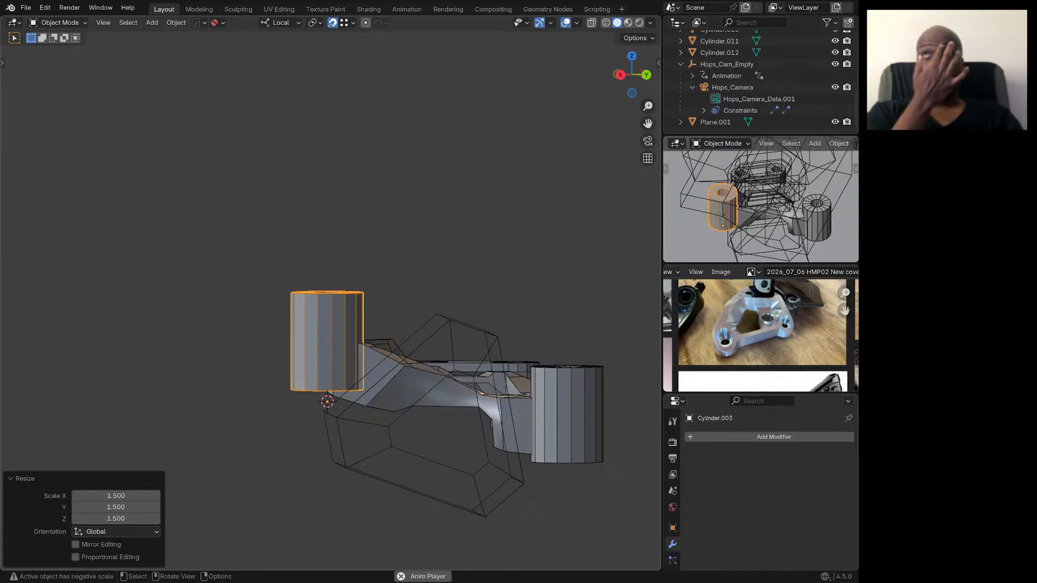
{"action": "mouse_move", "coordinate": [261, 317]}
{"action": "middle_mouse_down"}
{"action": "mouse_move", "coordinate": [265, 378]}
{"action": "mouse_move", "coordinate": [264, 325]}
{"action": "middle_mouse_up"}
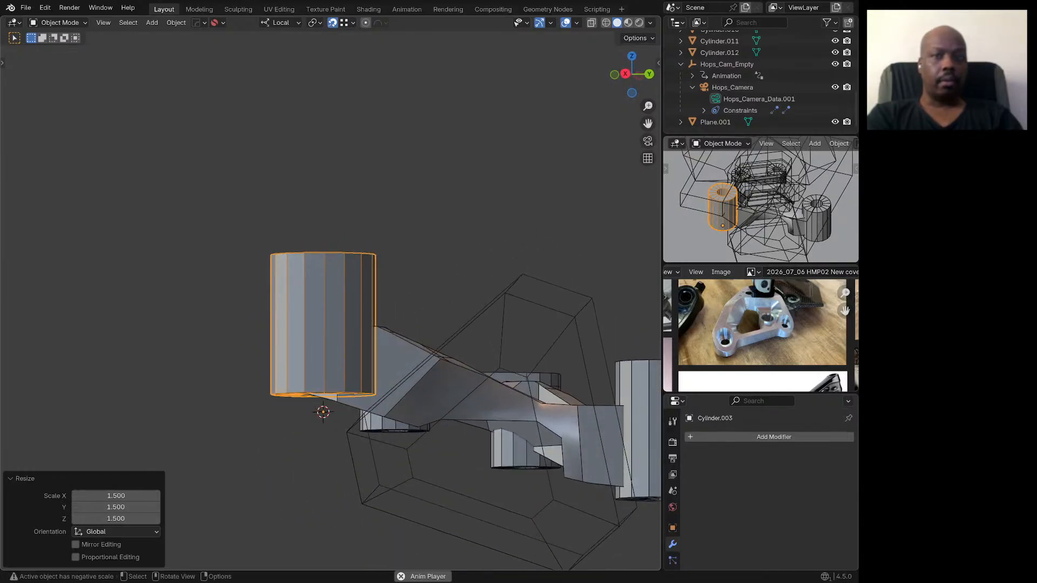
{"action": "left_click", "coordinate": [392, 351]}
{"action": "key", "text": "q"}
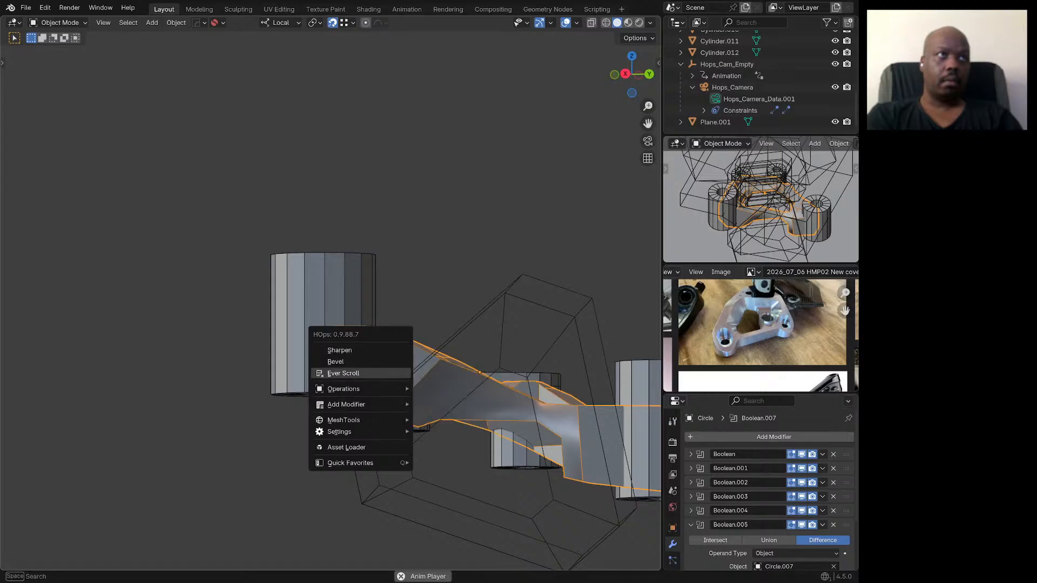
{"action": "left_click", "coordinate": [373, 373]}
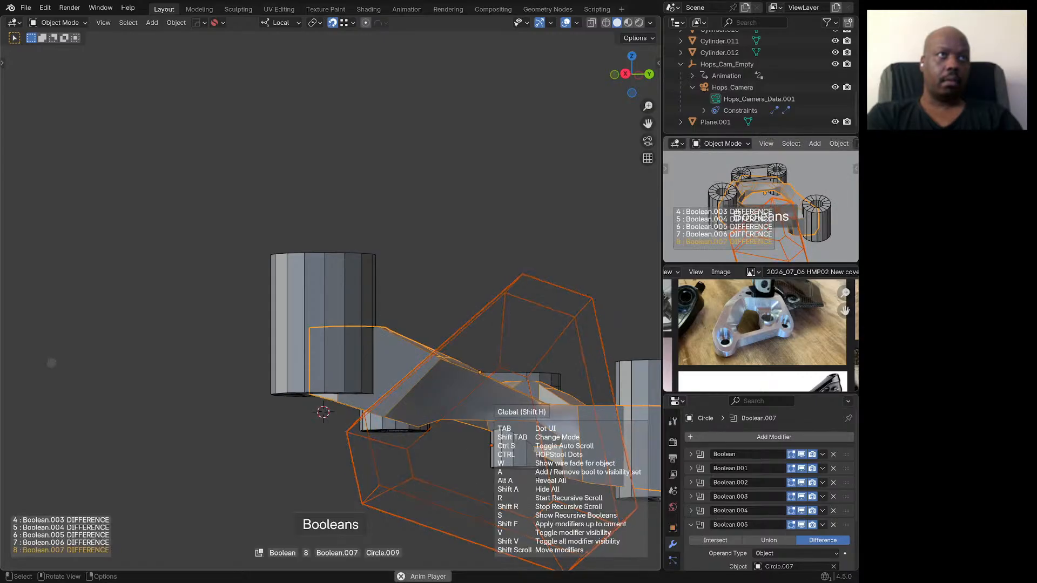
{"action": "scroll", "coordinate": [372, 374], "scroll_direction": "up", "scroll_amount": 2}
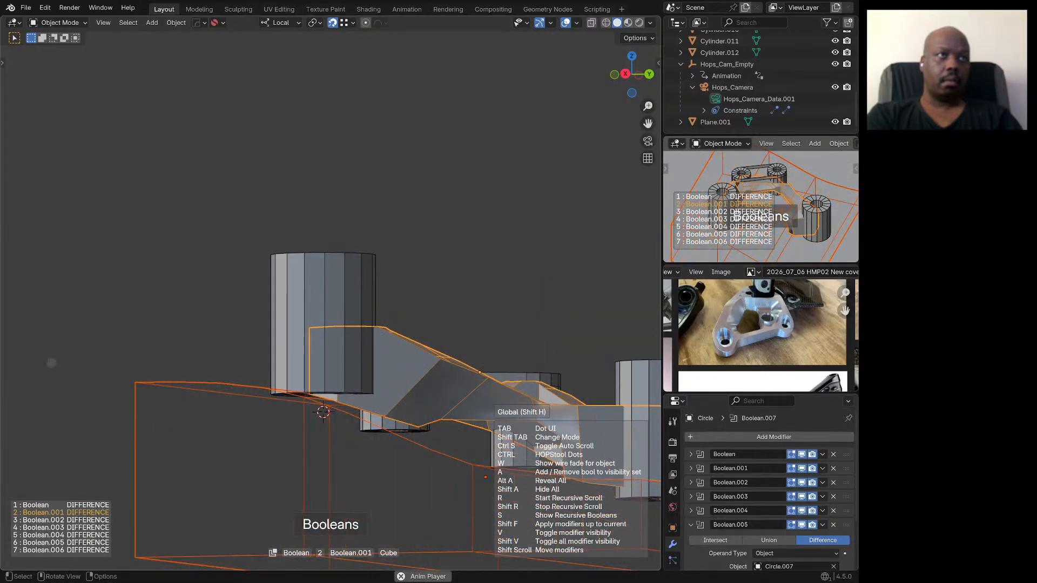
{"action": "left_click", "coordinate": [373, 374]}
{"action": "key", "text": "alt+a"}
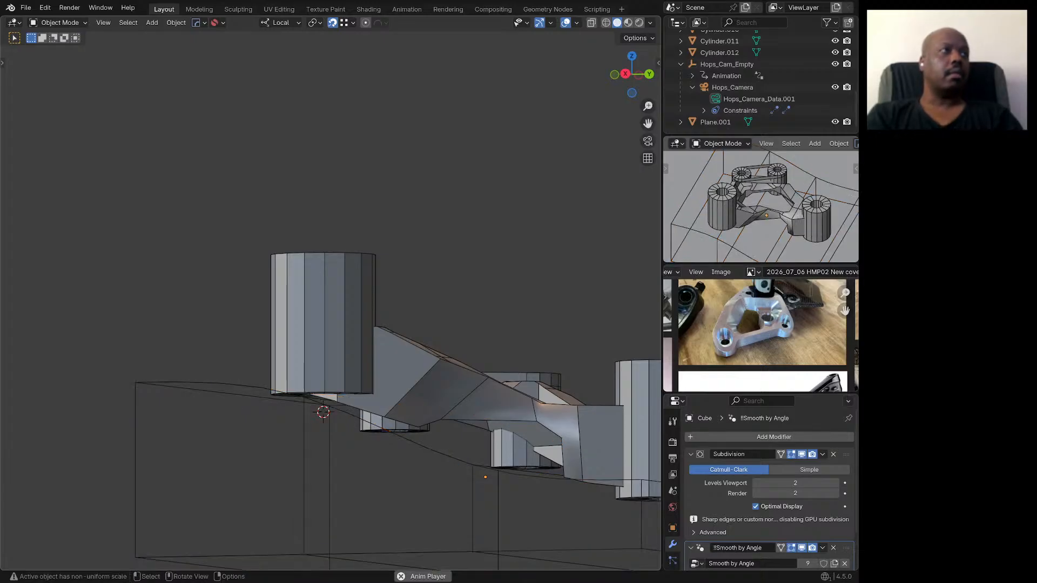
Step: Move the wavy block cutter beneath the frame about -27.4 mm along its local Z axis
{"action": "scroll", "coordinate": [243, 367], "scroll_direction": "up", "scroll_amount": 1}
{"action": "middle_click_drag", "start_coordinate": [311, 297], "coordinate": [323, 346]}
{"action": "scroll", "coordinate": [323, 345], "scroll_direction": "down", "scroll_amount": 3}
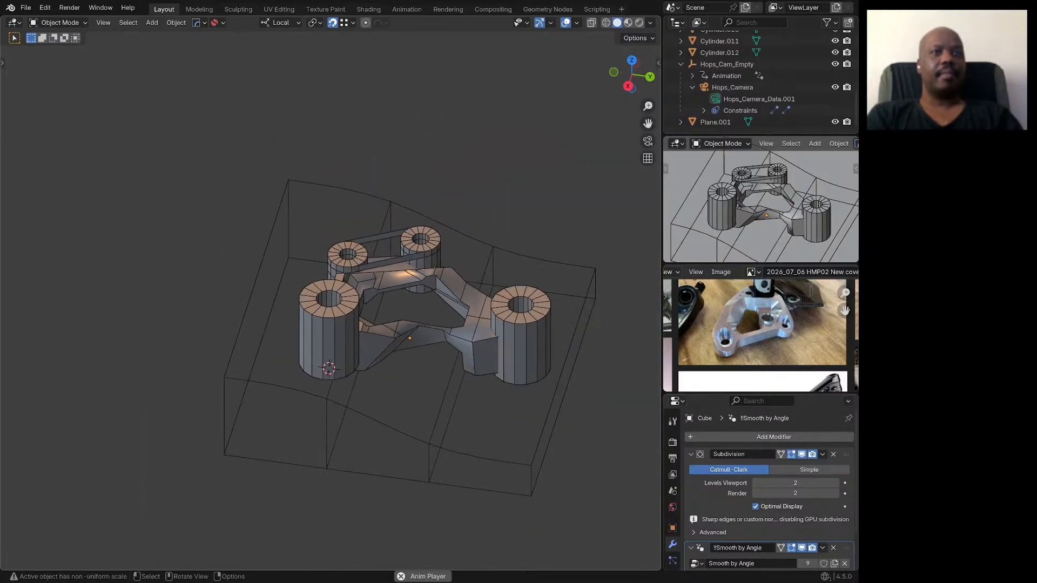
{"action": "left_click", "coordinate": [345, 404]}
{"action": "middle_click_drag", "start_coordinate": [354, 337], "coordinate": [360, 291]}
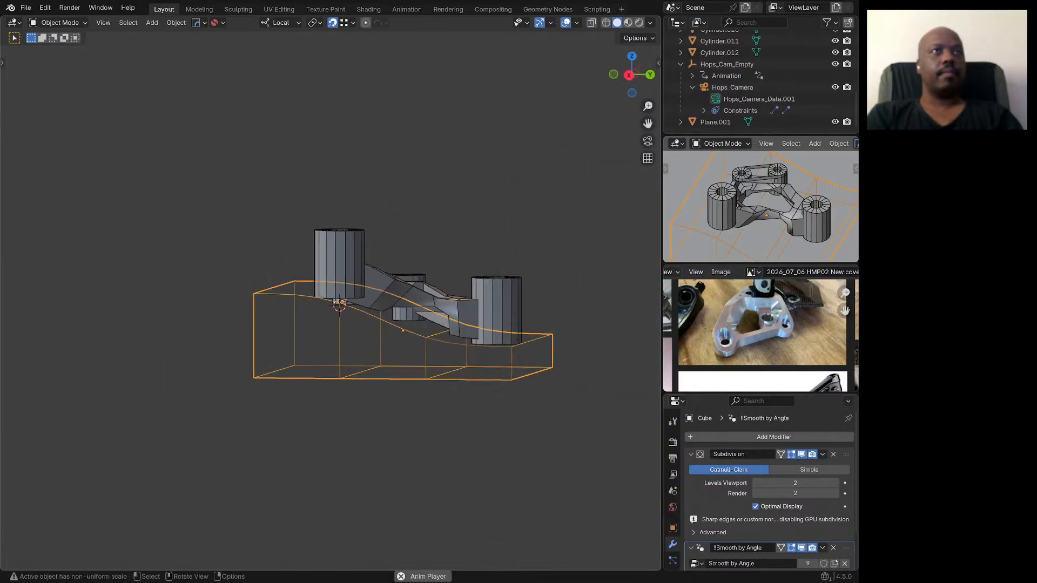
{"action": "scroll", "coordinate": [361, 287], "scroll_direction": "up", "scroll_amount": 2}
{"action": "scroll", "coordinate": [413, 284], "scroll_direction": "up", "scroll_amount": 1}
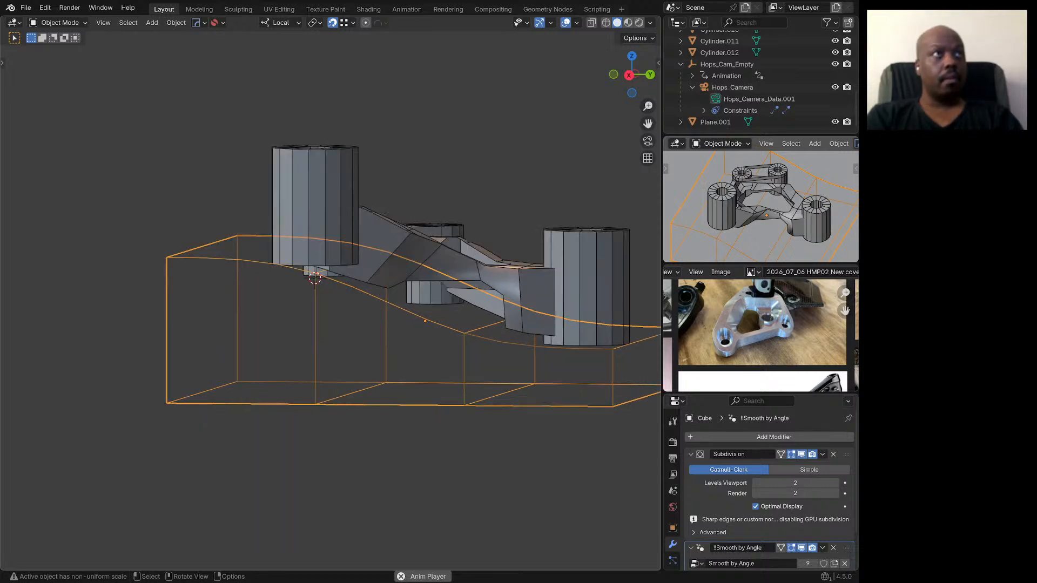
{"action": "key", "text": "g"}
{"action": "key", "text": "z"}
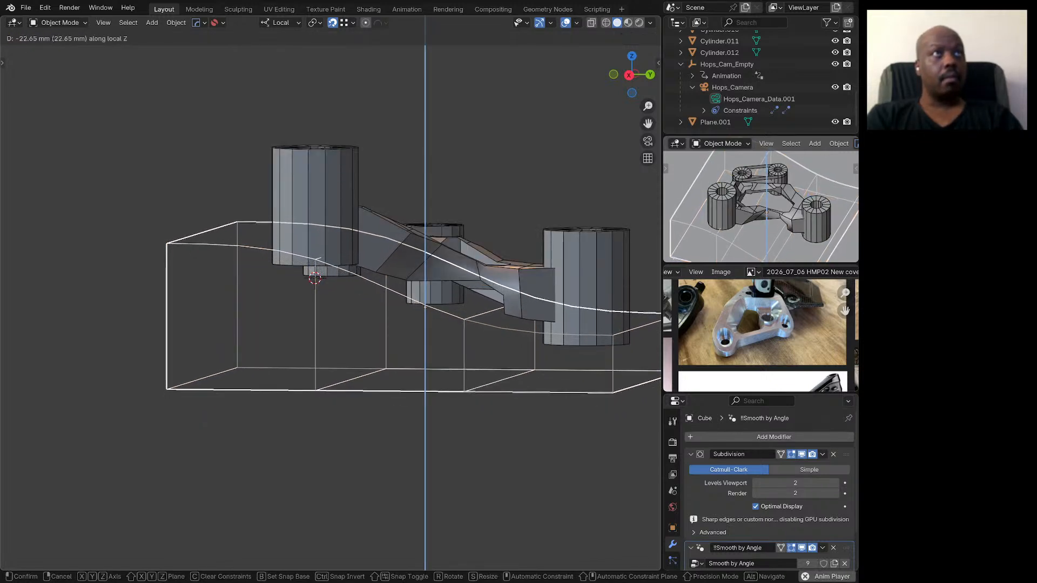
{"action": "left_click", "coordinate": [416, 303]}
Step: Shorten the first enlarged cylinder by moving its ring-shaped end face about -61 mm along local Z
{"action": "middle_click_drag", "start_coordinate": [416, 303], "coordinate": [432, 162]}
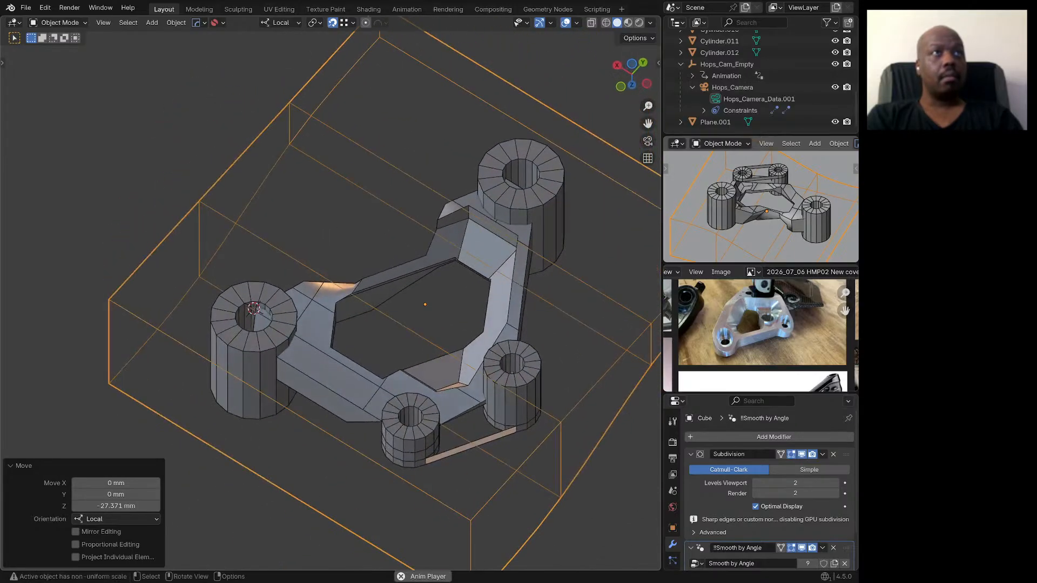
{"action": "middle_click_drag", "start_coordinate": [432, 227], "coordinate": [651, 168]}
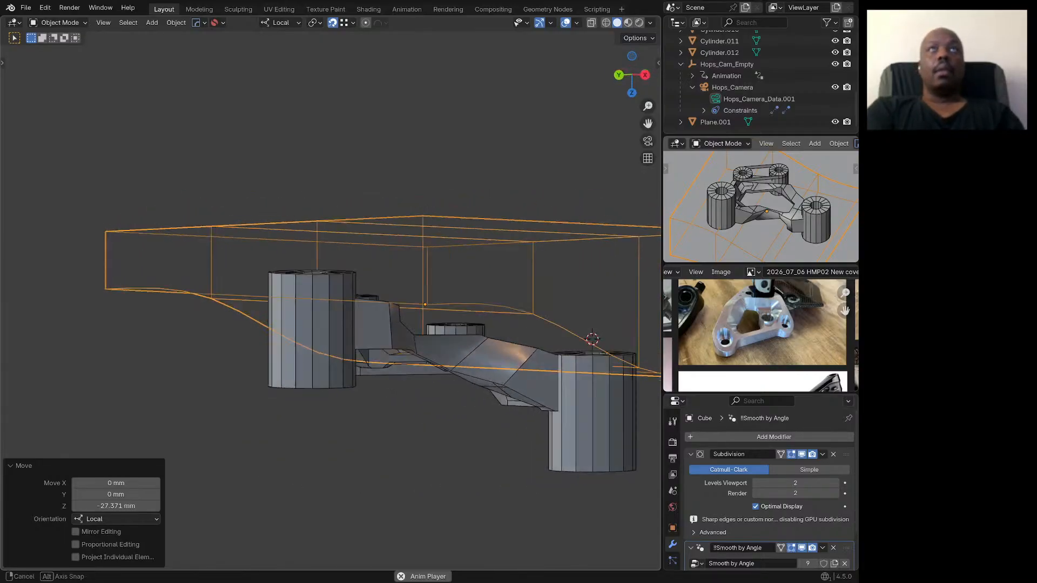
{"action": "scroll", "coordinate": [314, 346], "scroll_direction": "up", "scroll_amount": 2}
{"action": "left_click", "coordinate": [327, 330]}
{"action": "key", "text": "Tab"}
{"action": "middle_click_drag", "start_coordinate": [327, 329], "coordinate": [332, 300]}
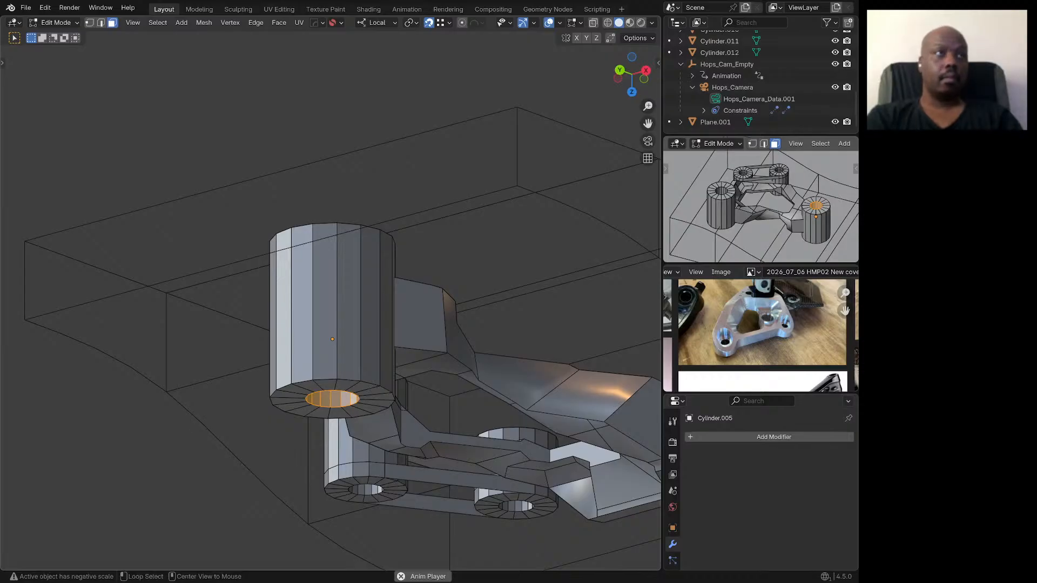
{"action": "middle_click_drag", "start_coordinate": [327, 385], "coordinate": [305, 408]}
{"action": "key", "text": "g"}
{"action": "key", "text": "z"}
{"action": "key", "text": "z"}
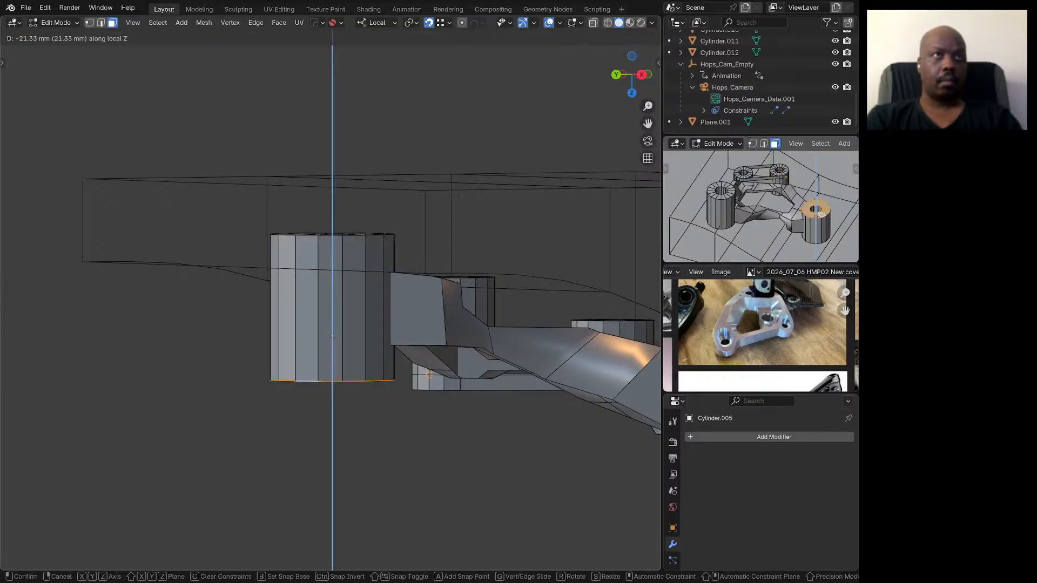
{"action": "left_click", "coordinate": [444, 348]}
{"action": "scroll", "coordinate": [377, 354], "scroll_direction": "down", "scroll_amount": 3}
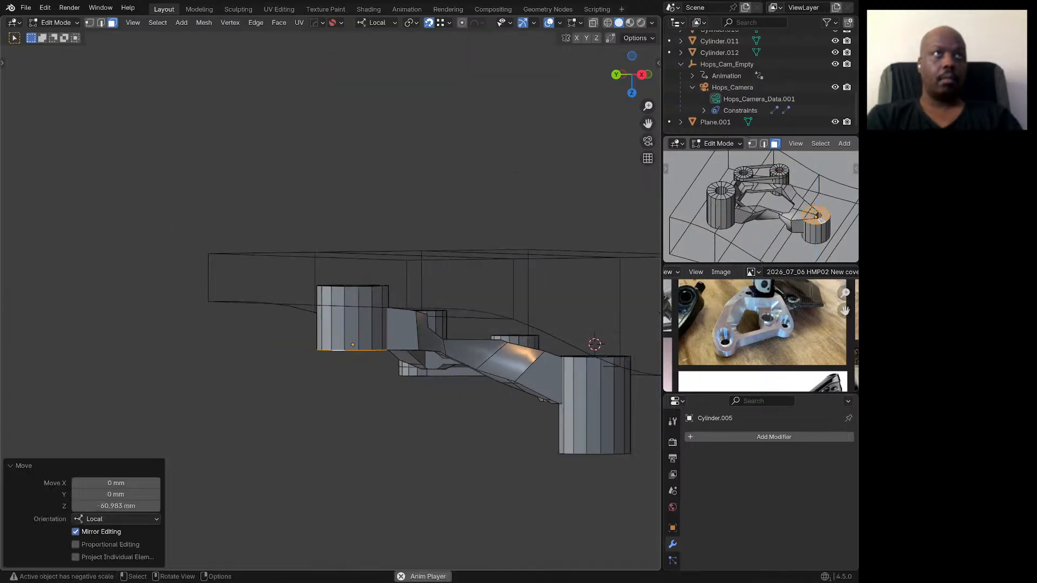
{"action": "middle_click_drag", "start_coordinate": [377, 355], "coordinate": [338, 349]}
{"action": "scroll", "coordinate": [338, 361], "scroll_direction": "down", "scroll_amount": 2}
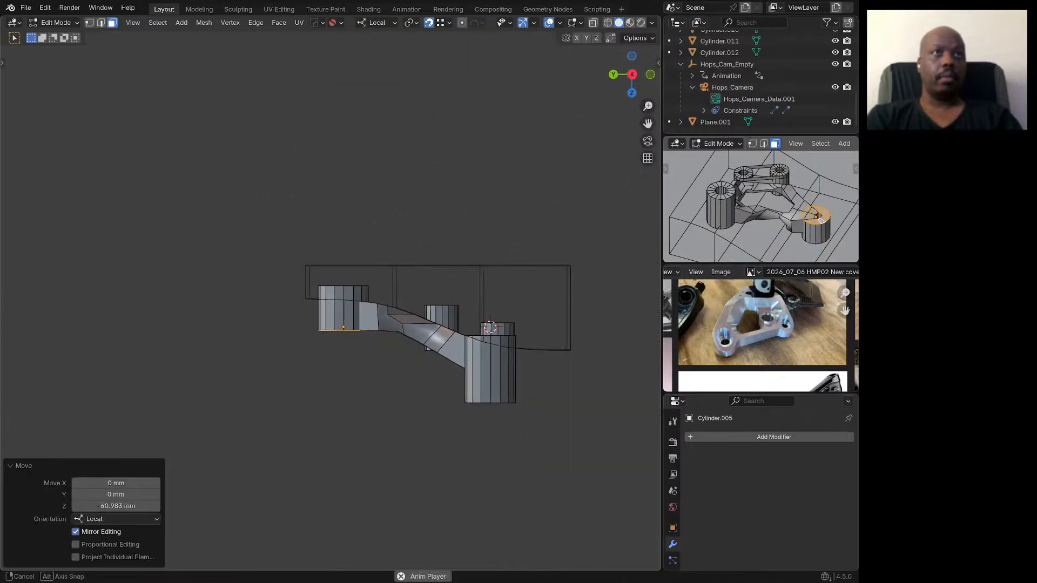
{"action": "scroll", "coordinate": [513, 377], "scroll_direction": "up", "scroll_amount": 4}
{"action": "key", "text": "Tab"}
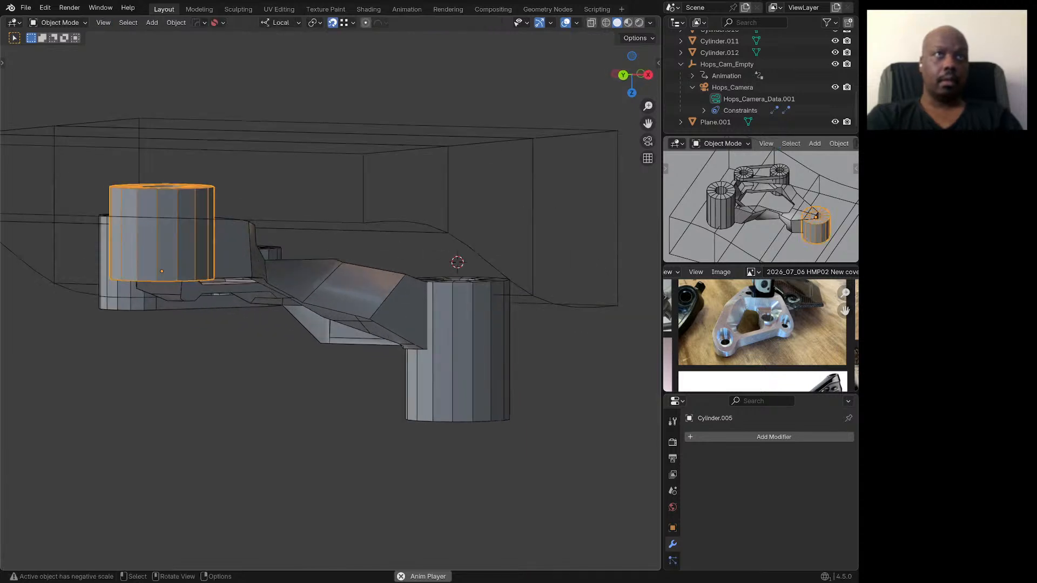
Step: Shorten the second enlarged cylinder by moving its ring-shaped end face about -98 mm along local Z
{"action": "left_click", "coordinate": [477, 369]}
{"action": "key", "text": "Tab"}
{"action": "middle_click_drag", "start_coordinate": [477, 368], "coordinate": [459, 302]}
{"action": "key", "text": "g"}
{"action": "key", "text": "z"}
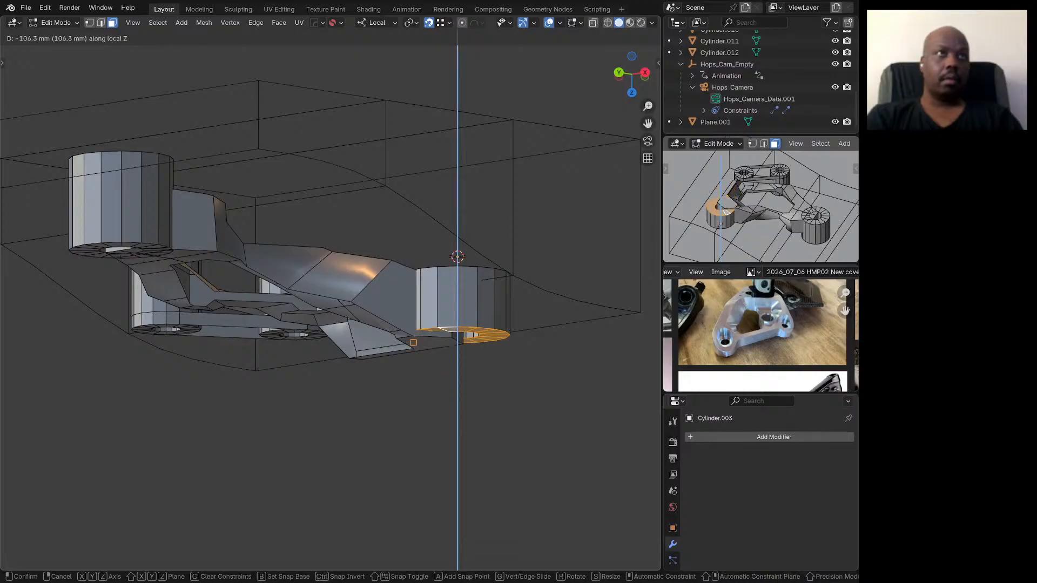
{"action": "left_click", "coordinate": [413, 336]}
Step: Examine the frame and its shortened corner cylinders from several angles and leave mesh editing
{"action": "middle_click_drag", "start_coordinate": [412, 336], "coordinate": [393, 378]}
{"action": "scroll", "coordinate": [393, 378], "scroll_direction": "down", "scroll_amount": 4}
{"action": "middle_click_drag", "start_coordinate": [395, 270], "coordinate": [388, 265]}
{"action": "scroll", "coordinate": [388, 265], "scroll_direction": "up", "scroll_amount": 3}
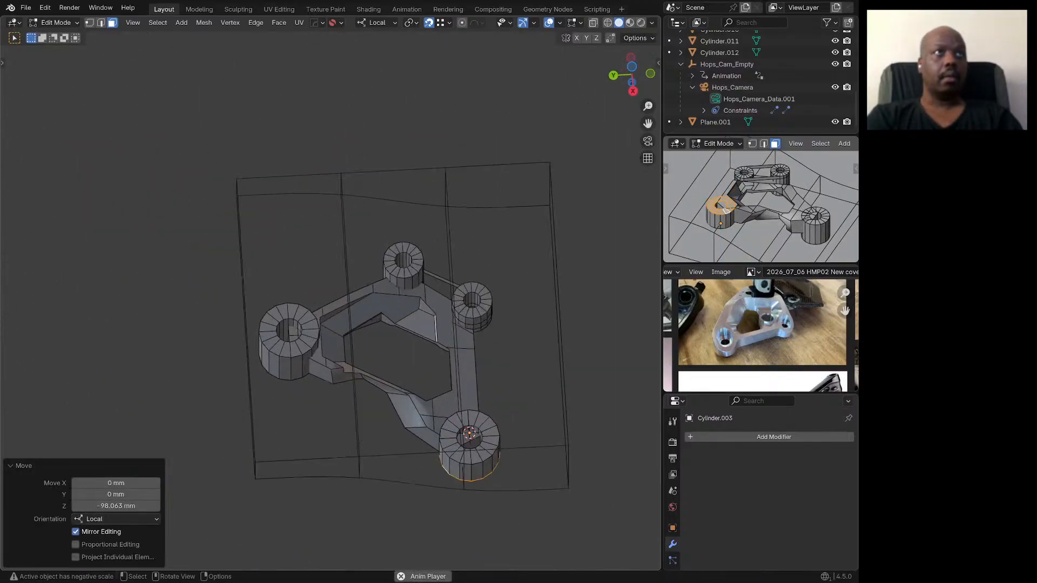
{"action": "middle_click_drag", "start_coordinate": [392, 319], "coordinate": [320, 316]}
{"action": "scroll", "coordinate": [324, 324], "scroll_direction": "down", "scroll_amount": 3}
{"action": "scroll", "coordinate": [426, 323], "scroll_direction": "up", "scroll_amount": 4}
{"action": "middle_click_drag", "start_coordinate": [427, 323], "coordinate": [489, 256]}
{"action": "middle_click_drag", "start_coordinate": [489, 256], "coordinate": [576, 234], "text": "shift"}
{"action": "middle_click_drag", "start_coordinate": [576, 234], "coordinate": [555, 272]}
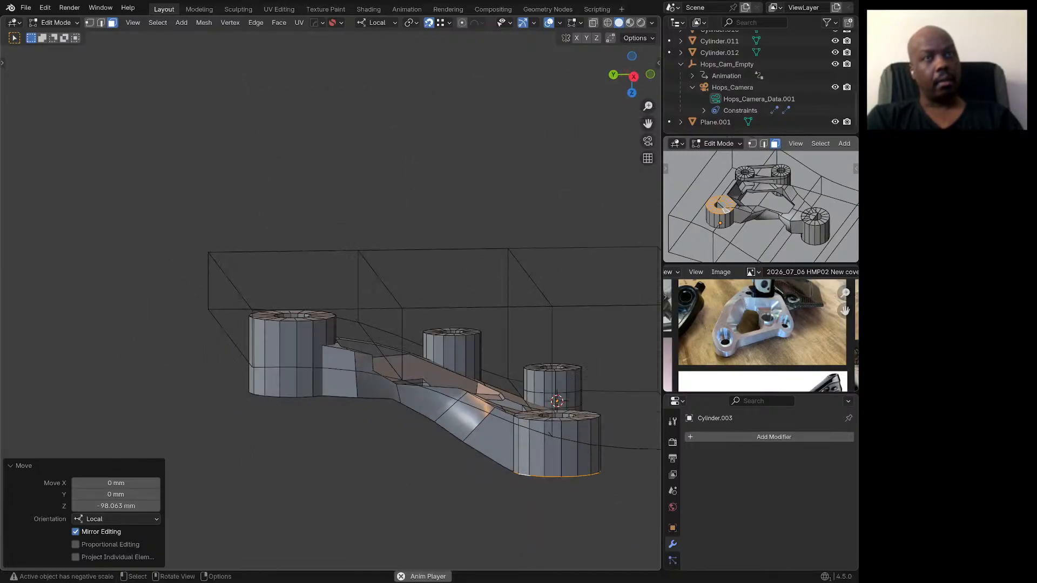
{"action": "middle_click_drag", "start_coordinate": [530, 415], "coordinate": [649, 548]}
{"action": "scroll", "coordinate": [458, 400], "scroll_direction": "up", "scroll_amount": 2}
{"action": "scroll", "coordinate": [383, 494], "scroll_direction": "up", "scroll_amount": 1}
{"action": "left_click", "coordinate": [604, 446]}
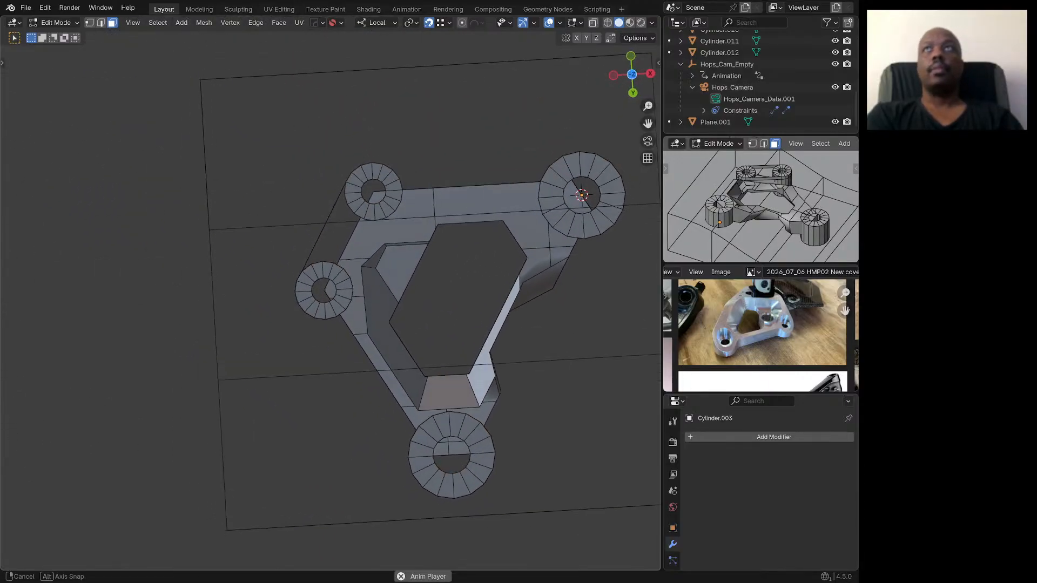
{"action": "middle_click_drag", "start_coordinate": [378, 273], "coordinate": [379, 271]}
{"action": "mouse_move", "coordinate": [378, 411]}
{"action": "middle_mouse_down"}
{"action": "mouse_move", "coordinate": [382, 273]}
{"action": "mouse_move", "coordinate": [384, 311]}
{"action": "middle_mouse_up"}
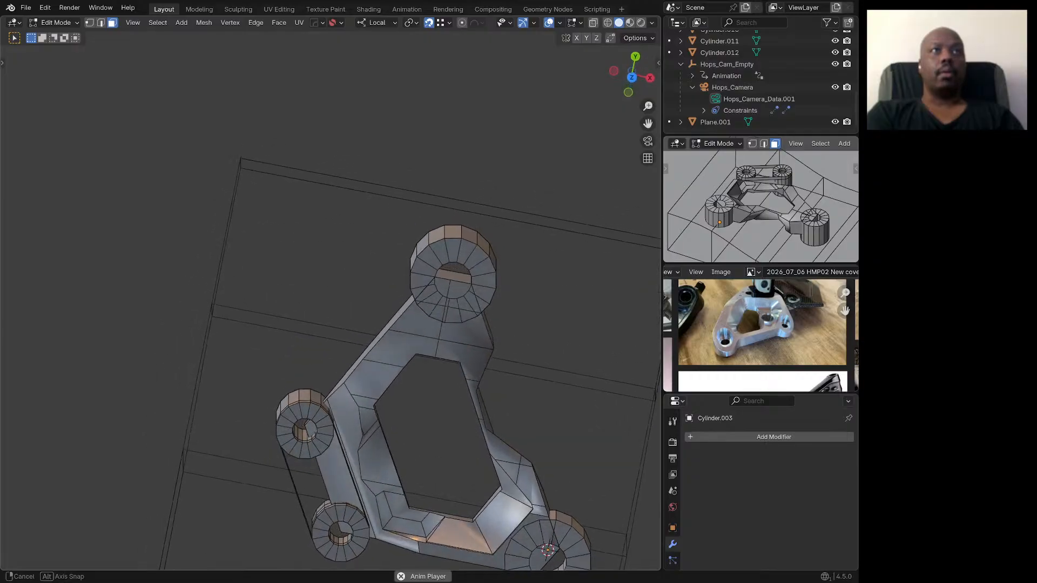
{"action": "scroll", "coordinate": [404, 265], "scroll_direction": "down", "scroll_amount": 3}
{"action": "middle_click_drag", "start_coordinate": [391, 451], "coordinate": [162, 359]}
{"action": "scroll", "coordinate": [353, 343], "scroll_direction": "up", "scroll_amount": 1}
{"action": "scroll", "coordinate": [352, 343], "scroll_direction": "up", "scroll_amount": 2}
{"action": "scroll", "coordinate": [319, 356], "scroll_direction": "down", "scroll_amount": 2}
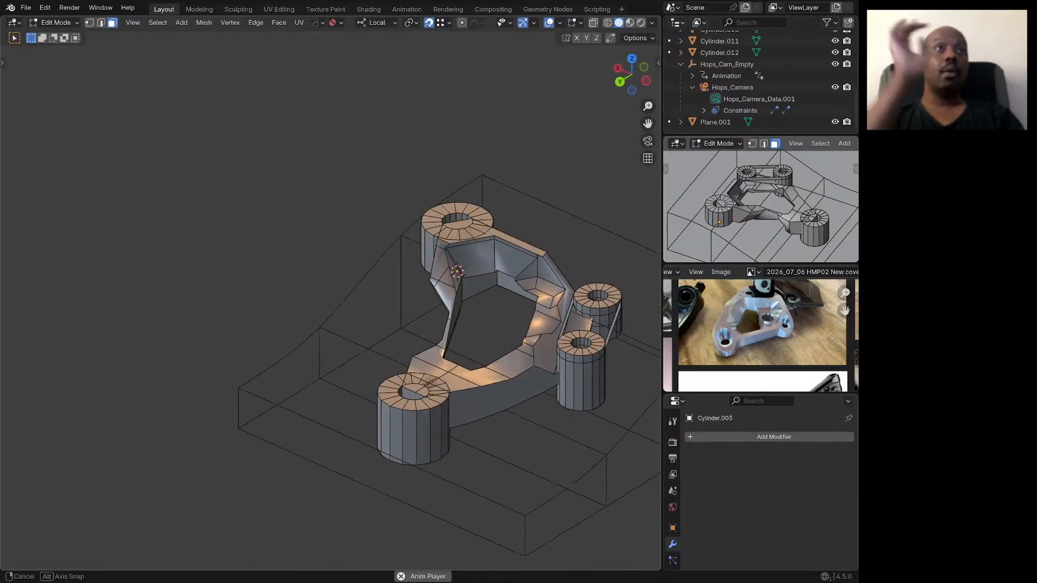
{"action": "middle_click_drag", "start_coordinate": [427, 335], "coordinate": [450, 352]}
{"action": "scroll", "coordinate": [435, 341], "scroll_direction": "down", "scroll_amount": 2}
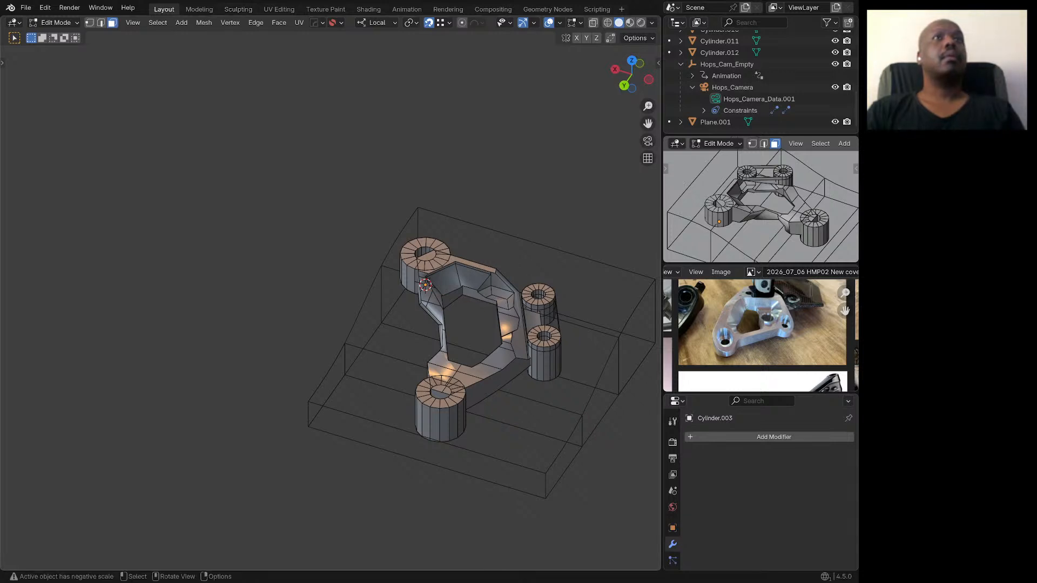
{"action": "middle_click_drag", "start_coordinate": [355, 425], "coordinate": [328, 392]}
{"action": "scroll", "coordinate": [328, 392], "scroll_direction": "down", "scroll_amount": 3}
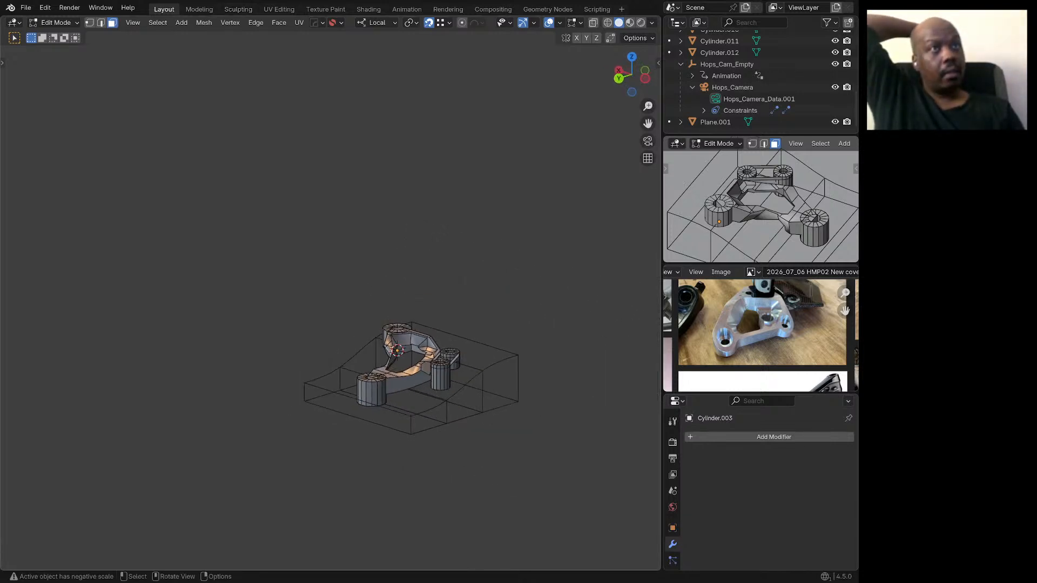
{"action": "scroll", "coordinate": [344, 303], "scroll_direction": "up", "scroll_amount": 5}
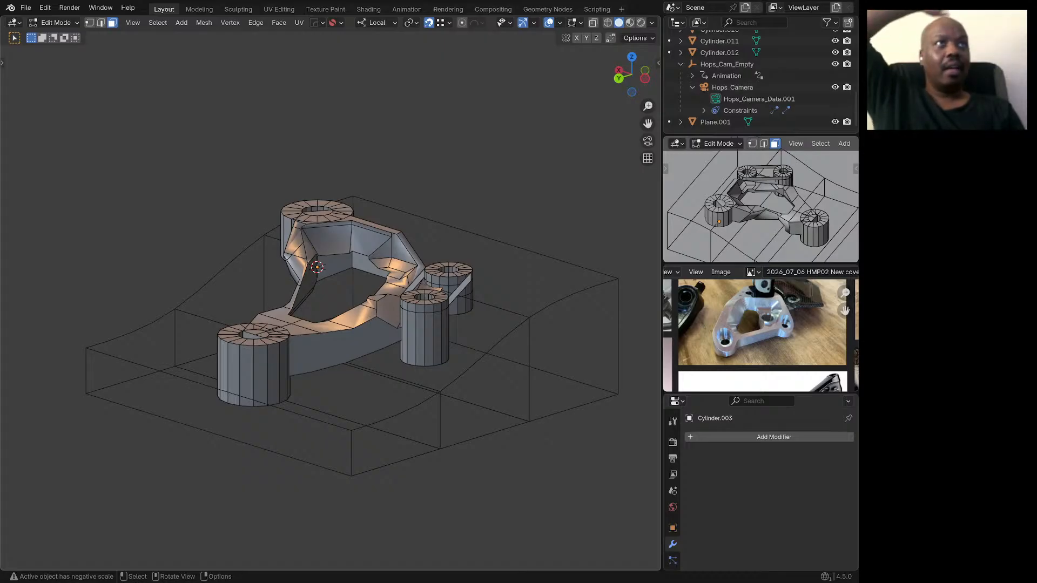
{"action": "scroll", "coordinate": [500, 310], "scroll_direction": "up", "scroll_amount": 1}
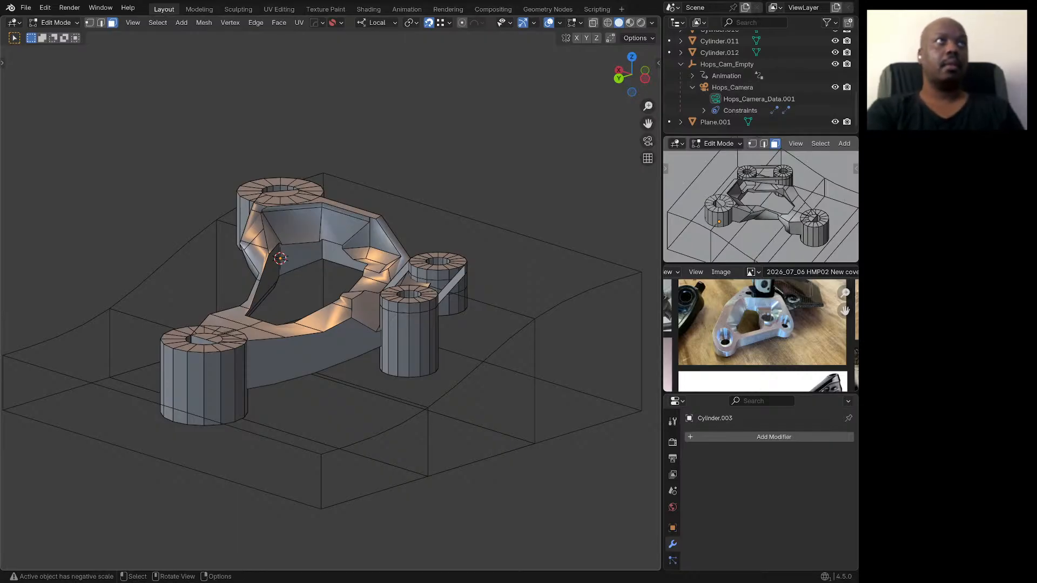
{"action": "key", "text": "Tab"}
Step: Remove the Subdivision modifier from the wavy block cutter and add it back with 2 viewport levels
{"action": "left_click", "coordinate": [477, 366]}
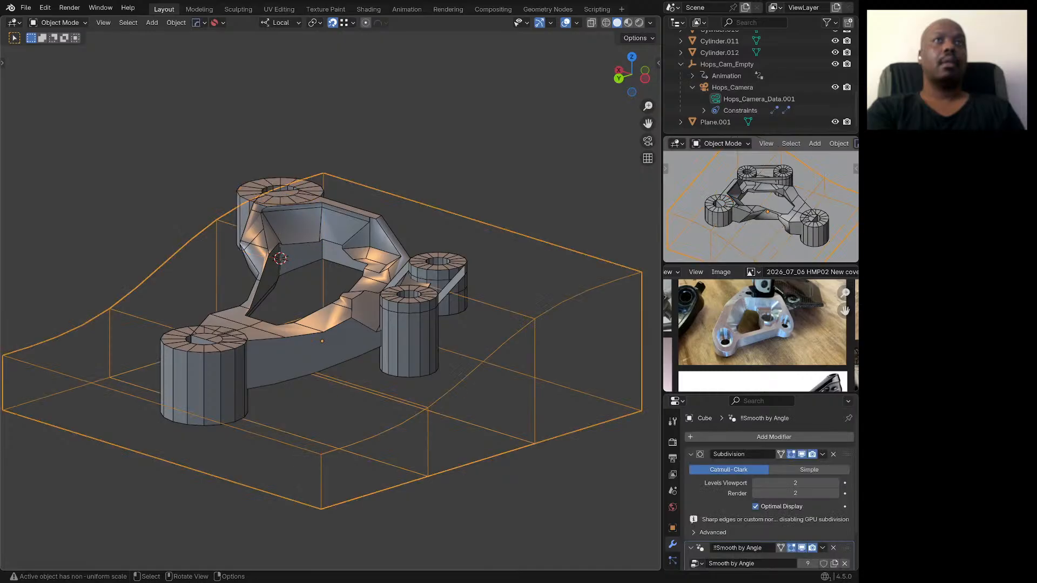
{"action": "key", "text": "ctrl+x"}
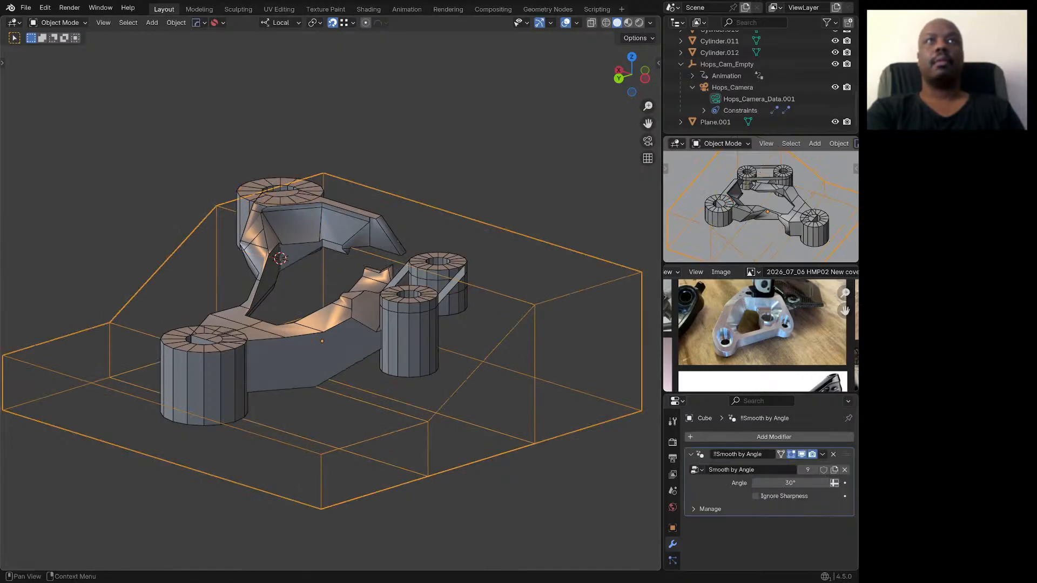
{"action": "middle_click_drag", "start_coordinate": [345, 313], "coordinate": [536, 306]}
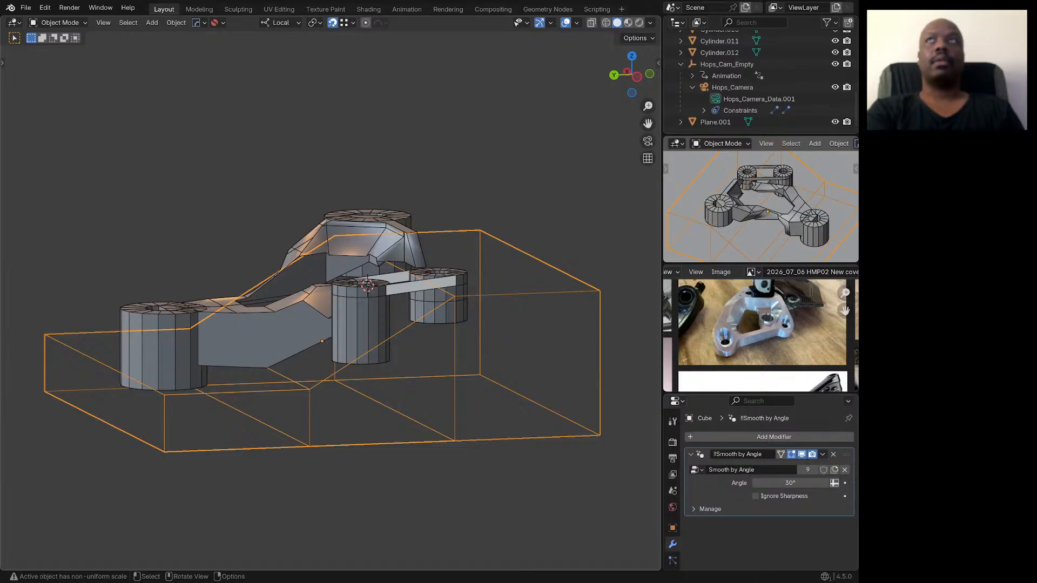
{"action": "key", "text": "ctrl+2"}
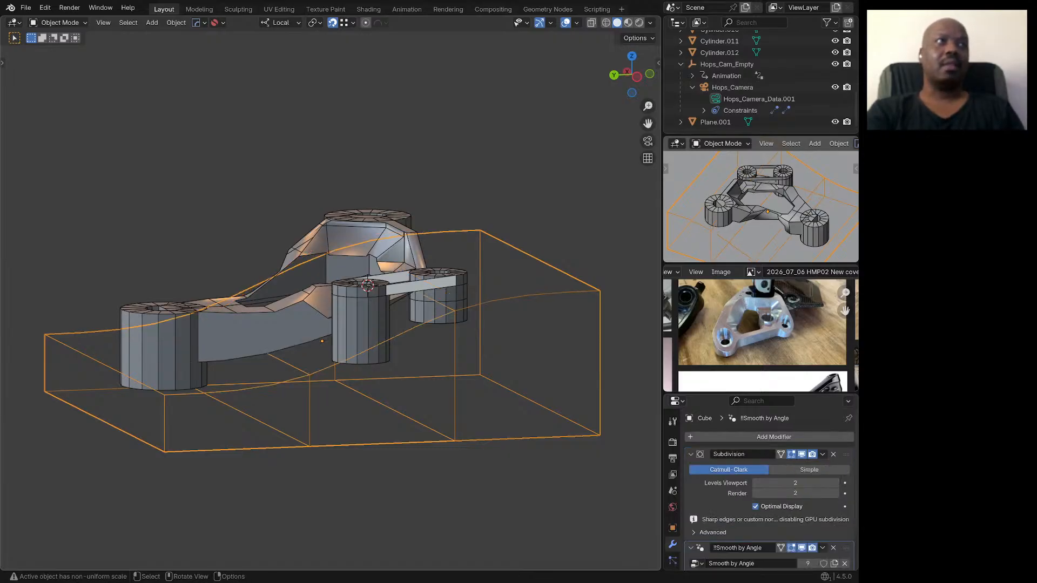
Step: Leave local view and inspect the frame with the wavy cutter from several angles
{"action": "middle_click_drag", "start_coordinate": [378, 303], "coordinate": [498, 309]}
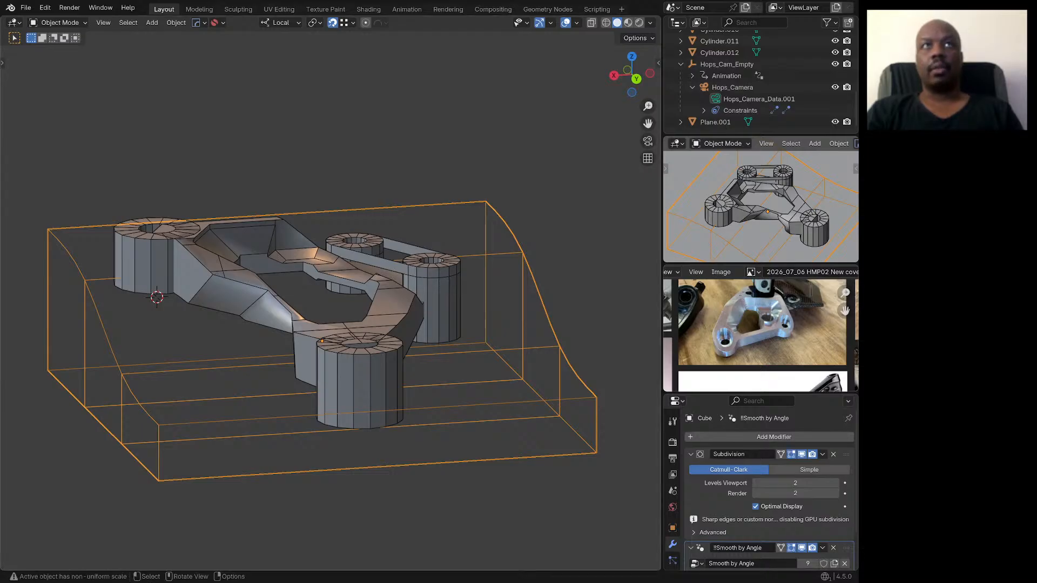
{"action": "middle_click_drag", "start_coordinate": [487, 314], "coordinate": [297, 328]}
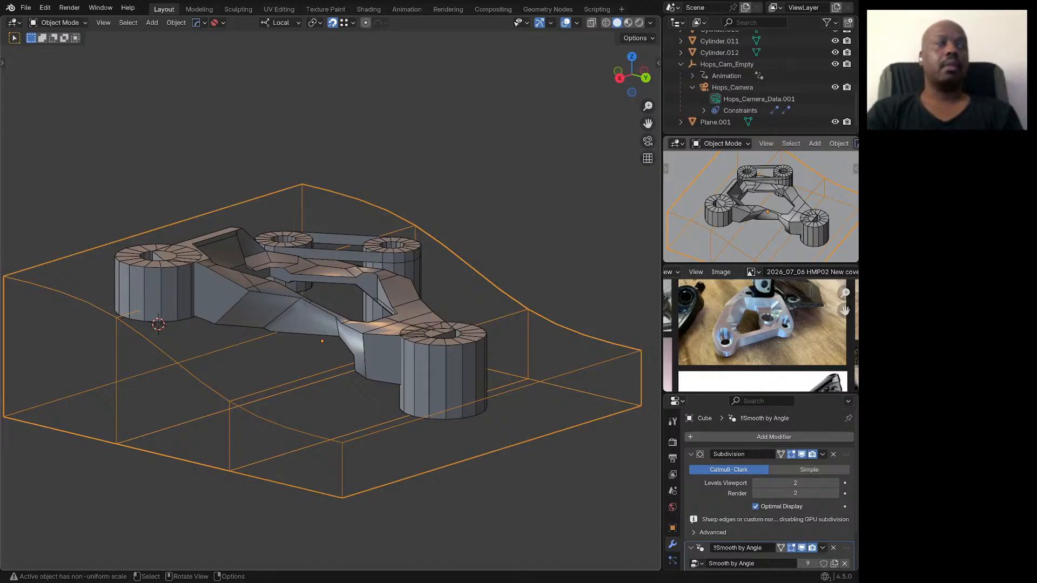
{"action": "middle_click_drag", "start_coordinate": [455, 262], "coordinate": [283, 345]}
{"action": "scroll", "coordinate": [482, 311], "scroll_direction": "down", "scroll_amount": 3}
{"action": "key", "text": "KP_Divide"}
{"action": "scroll", "coordinate": [451, 314], "scroll_direction": "down", "scroll_amount": 4}
{"action": "scroll", "coordinate": [413, 356], "scroll_direction": "down", "scroll_amount": 3}
{"action": "scroll", "coordinate": [257, 415], "scroll_direction": "up", "scroll_amount": 2}
{"action": "middle_click_drag", "start_coordinate": [466, 364], "coordinate": [469, 357]}
{"action": "scroll", "coordinate": [468, 357], "scroll_direction": "up", "scroll_amount": 4}
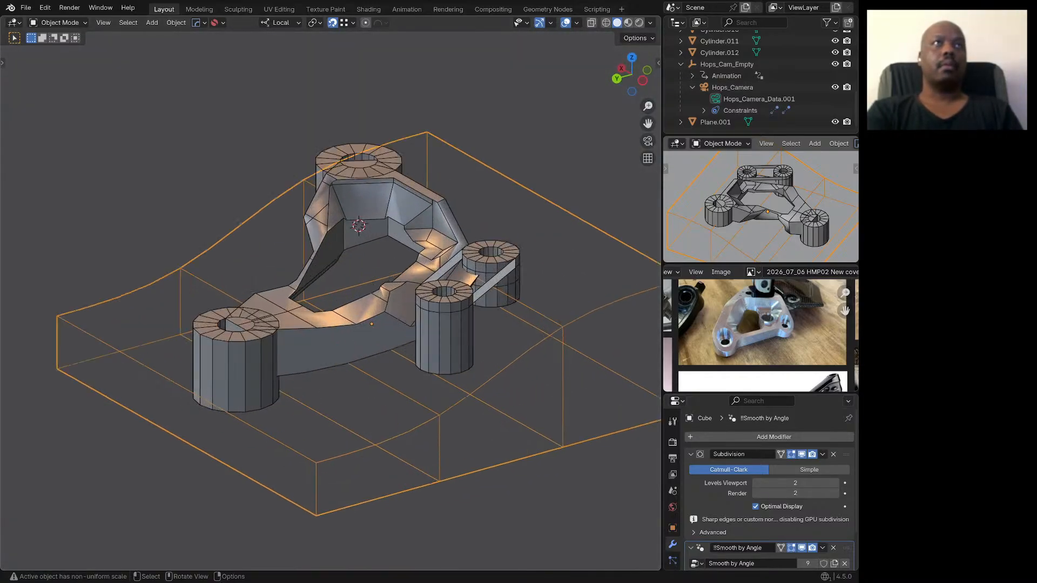
{"action": "scroll", "coordinate": [470, 313], "scroll_direction": "down", "scroll_amount": 3}
{"action": "middle_click_drag", "start_coordinate": [471, 313], "coordinate": [496, 328]}
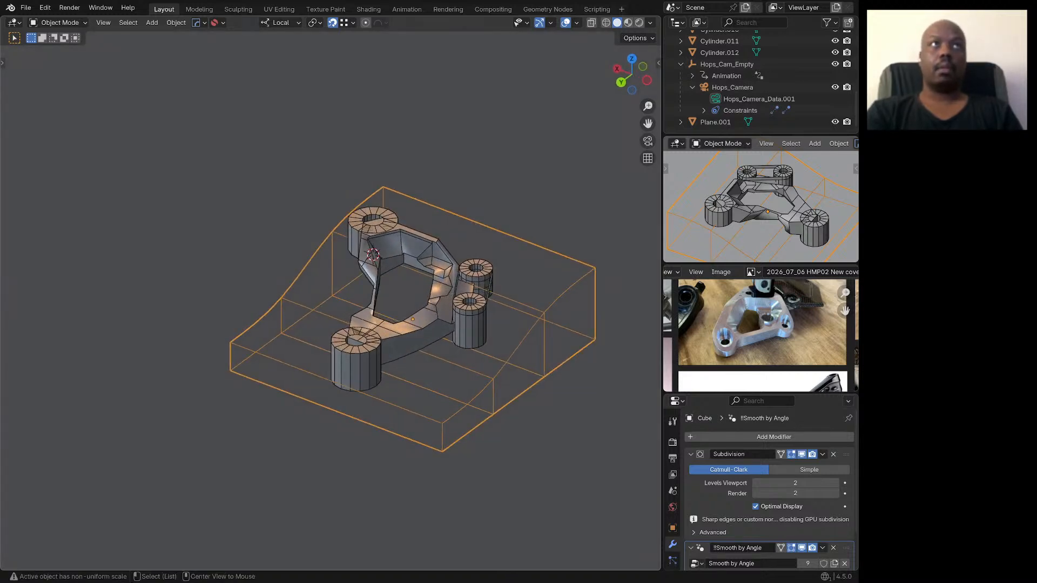
Step: Reveal and select all hidden boolean cutters, and add the frame and its corner cylinders to the selection
{"action": "key", "text": "alt+h"}
{"action": "middle_click_drag", "start_coordinate": [378, 288], "coordinate": [404, 265]}
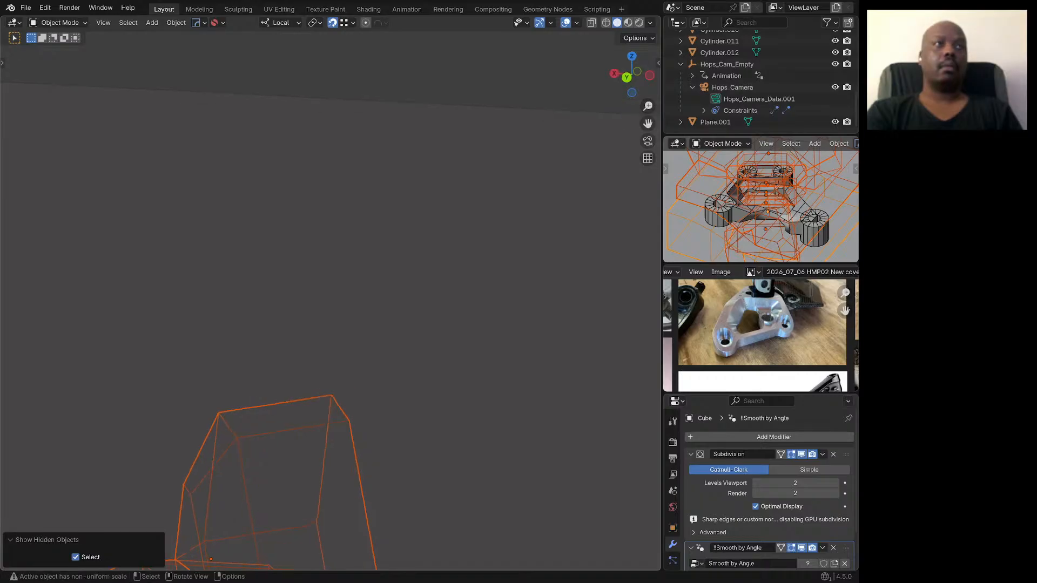
{"action": "scroll", "coordinate": [404, 265], "scroll_direction": "down", "scroll_amount": 8}
{"action": "key", "text": "KP_Decimal"}
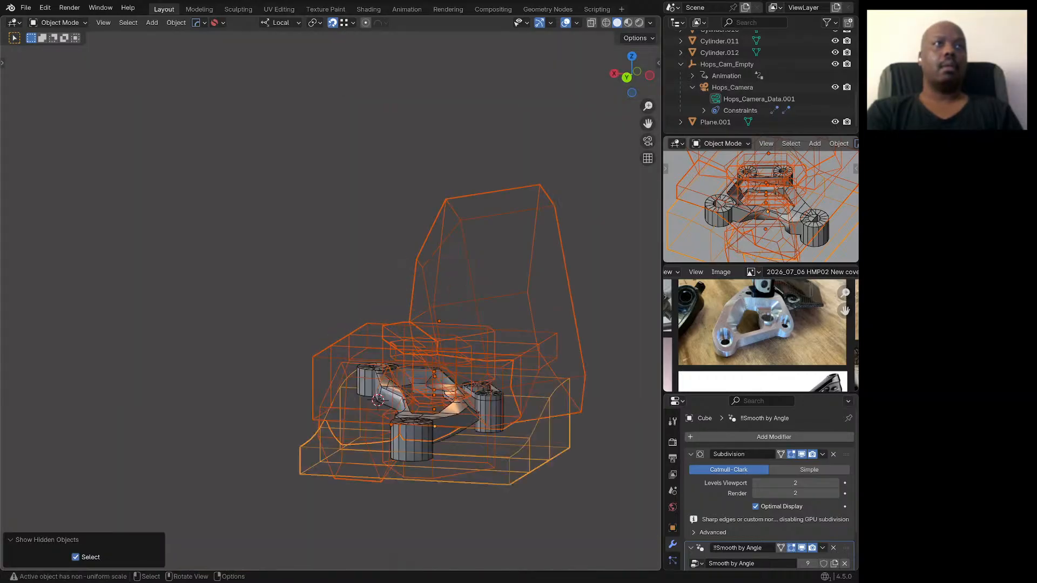
{"action": "scroll", "coordinate": [432, 449], "scroll_direction": "up", "scroll_amount": 3}
{"action": "left_click", "coordinate": [409, 441], "text": "shift"}
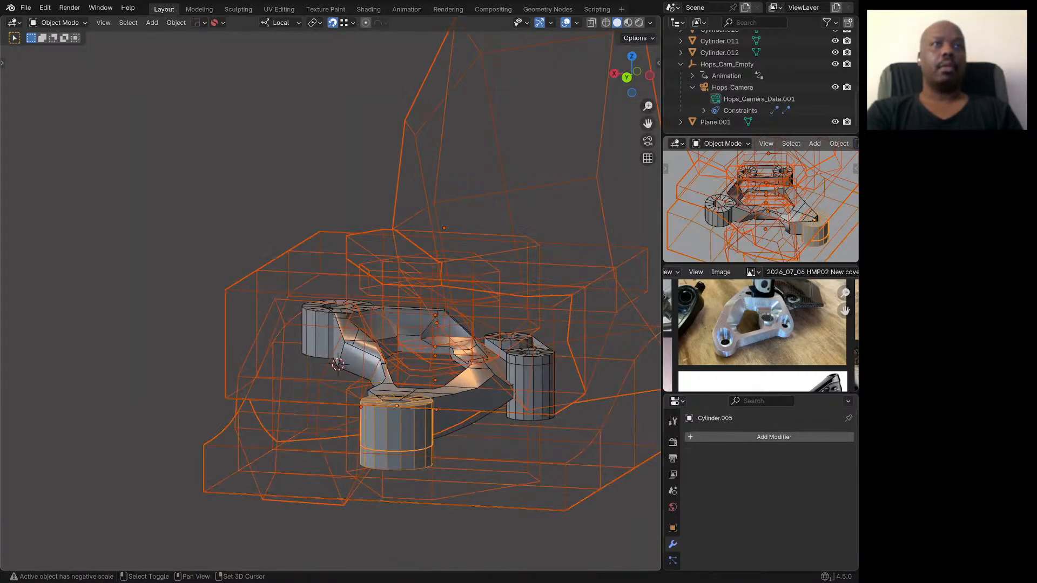
{"action": "left_click", "coordinate": [464, 404], "text": "shift"}
{"action": "left_click", "coordinate": [527, 387], "text": "shift"}
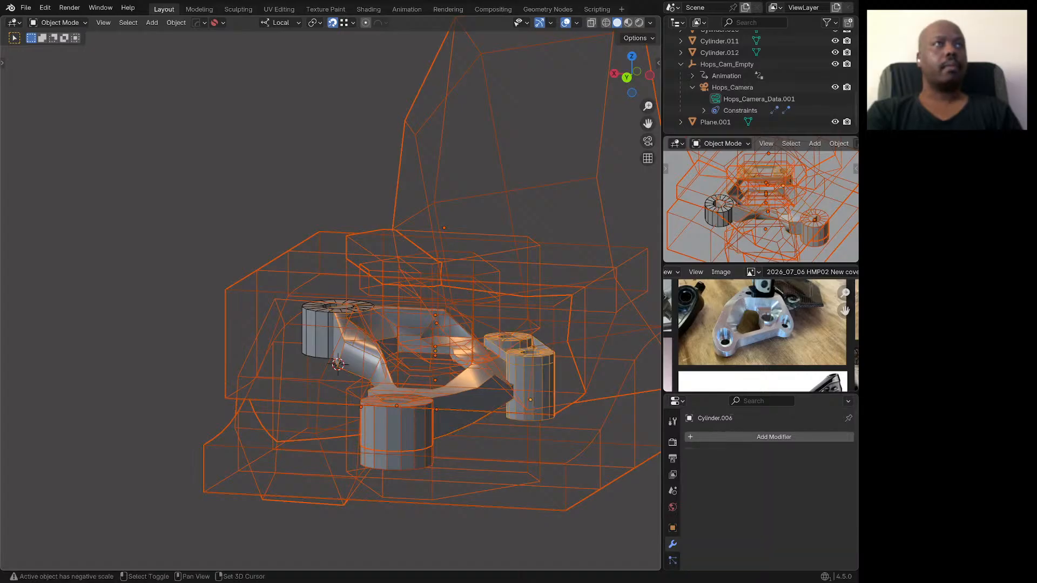
{"action": "left_click", "coordinate": [320, 333], "text": "shift"}
Step: Deselect the separate frame assembly lying beyond the edge of the large plane, keeping the current frame and cutters selected
{"action": "middle_click_drag", "start_coordinate": [320, 333], "coordinate": [334, 418]}
{"action": "scroll", "coordinate": [337, 367], "scroll_direction": "down", "scroll_amount": 4}
{"action": "middle_click_drag", "start_coordinate": [337, 367], "coordinate": [409, 299]}
{"action": "scroll", "coordinate": [410, 297], "scroll_direction": "down", "scroll_amount": 10}
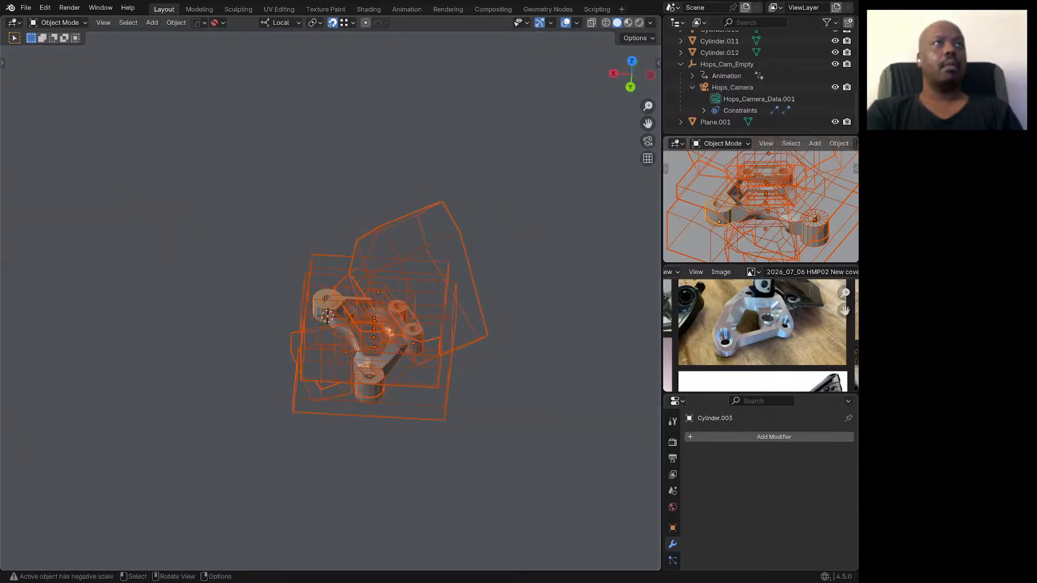
{"action": "scroll", "coordinate": [410, 296], "scroll_direction": "down", "scroll_amount": 5}
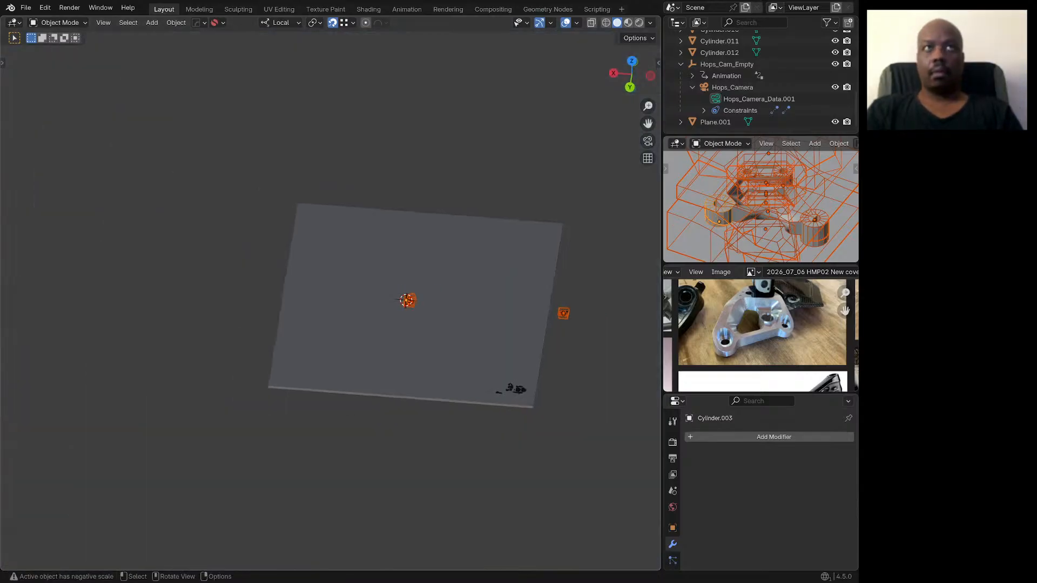
{"action": "scroll", "coordinate": [564, 314], "scroll_direction": "up", "scroll_amount": 10}
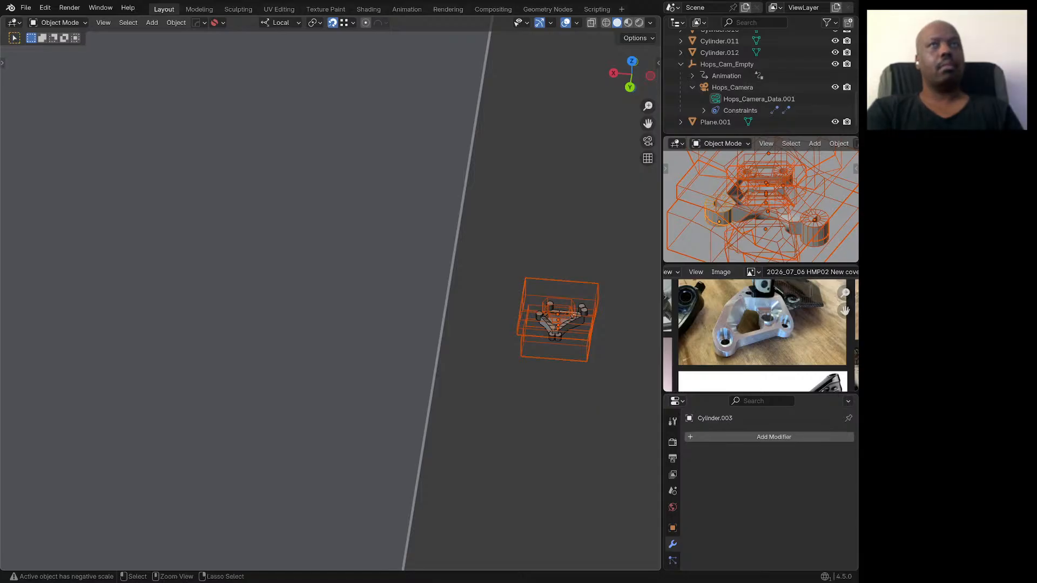
{"action": "left_click_drag", "start_coordinate": [513, 253], "coordinate": [616, 405], "text": "ctrl"}
{"action": "scroll", "coordinate": [432, 305], "scroll_direction": "down", "scroll_amount": 10}
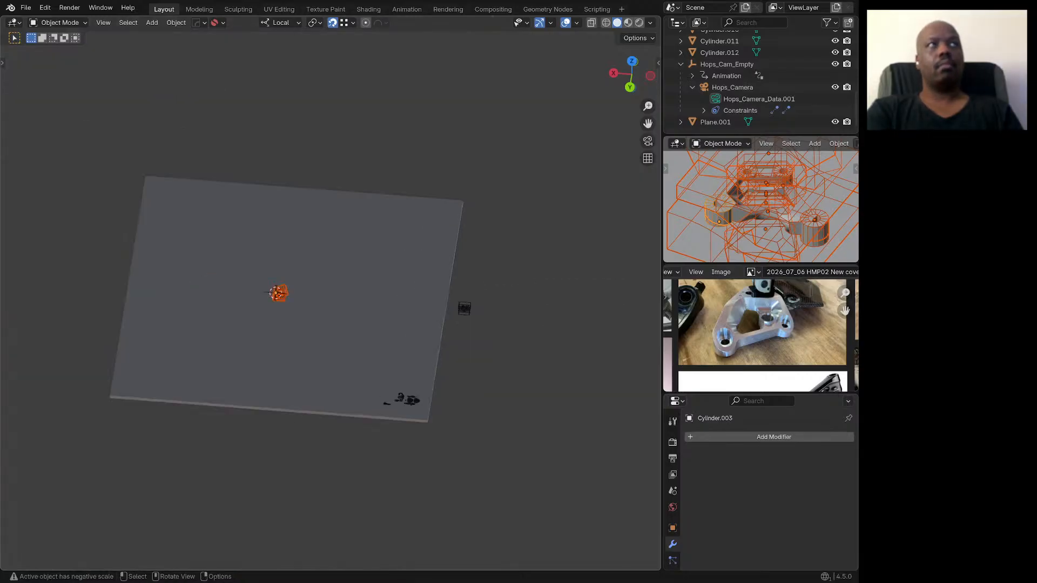
{"action": "scroll", "coordinate": [300, 300], "scroll_direction": "up", "scroll_amount": 11}
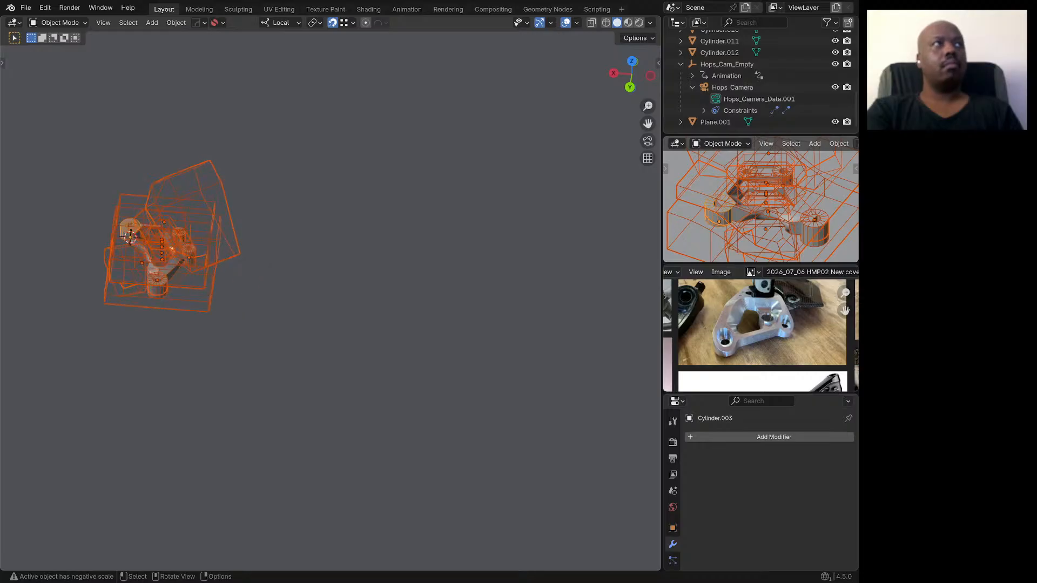
{"action": "scroll", "coordinate": [208, 279], "scroll_direction": "down", "scroll_amount": 5}
{"action": "scroll", "coordinate": [179, 282], "scroll_direction": "down", "scroll_amount": 6}
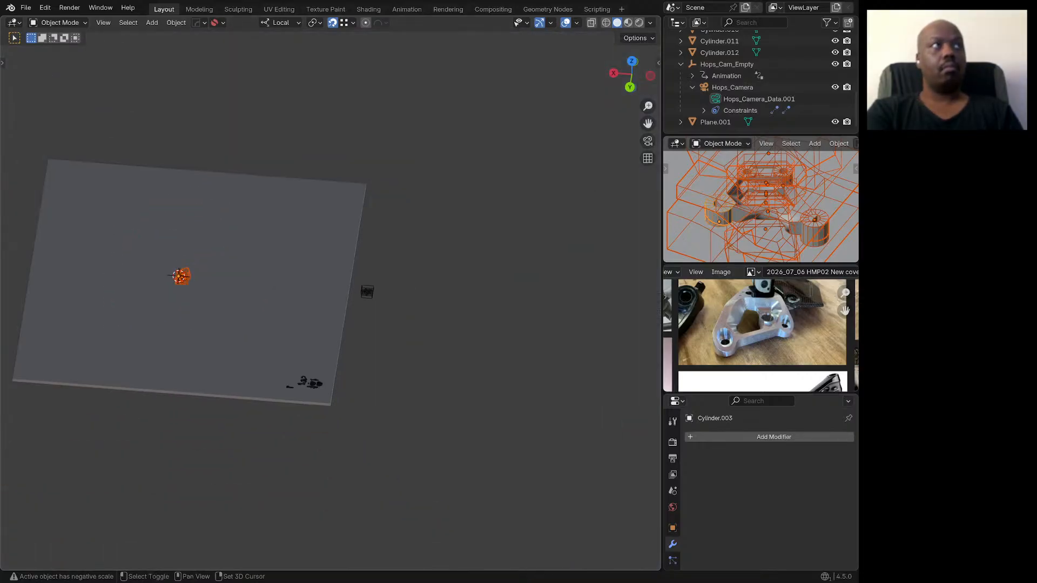
Step: Duplicate the selected frame and cutters and move the copy -12977 mm along the global X axis
{"action": "key", "text": "shift+d"}
{"action": "key", "text": "x"}
{"action": "key", "text": "Escape"}
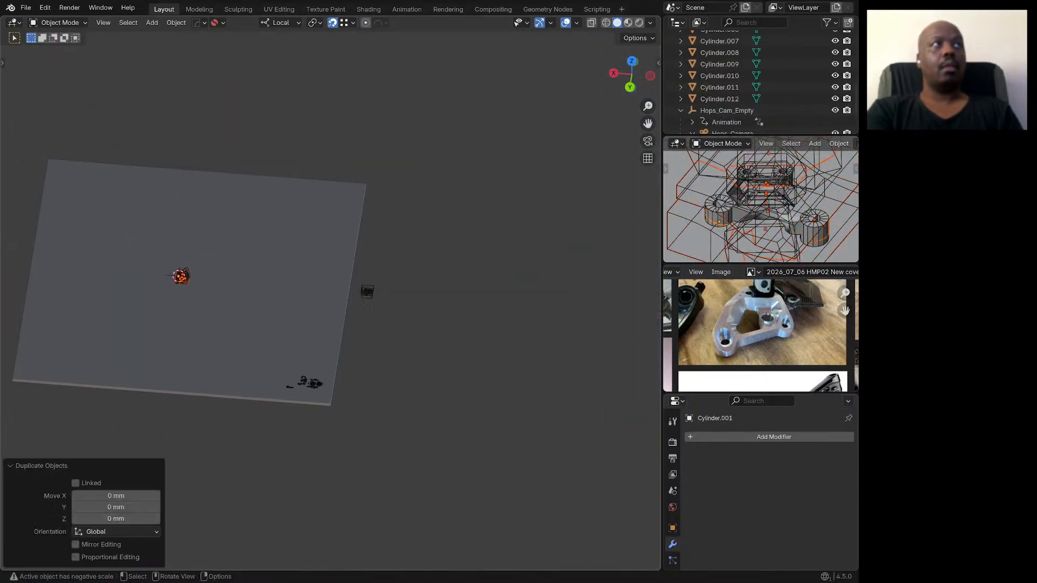
{"action": "left_click", "coordinate": [281, 22]}
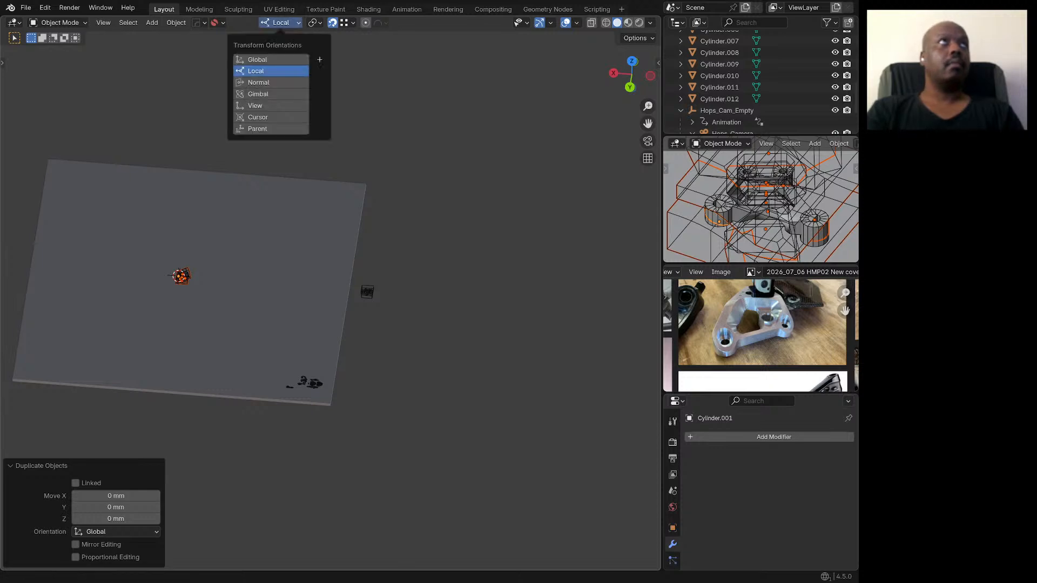
{"action": "left_click", "coordinate": [257, 59]}
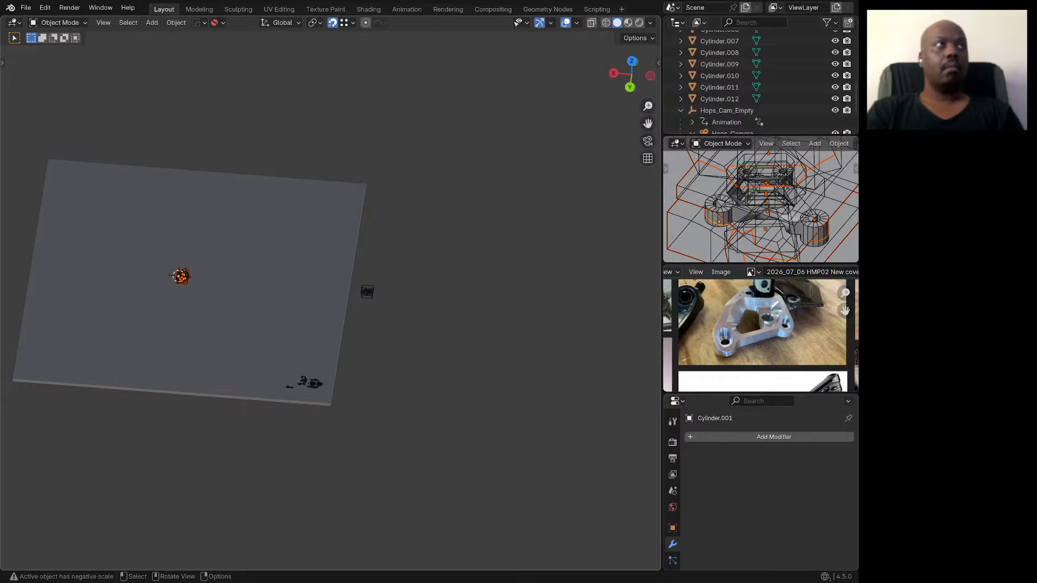
{"action": "key", "text": "g"}
{"action": "key", "text": "x"}
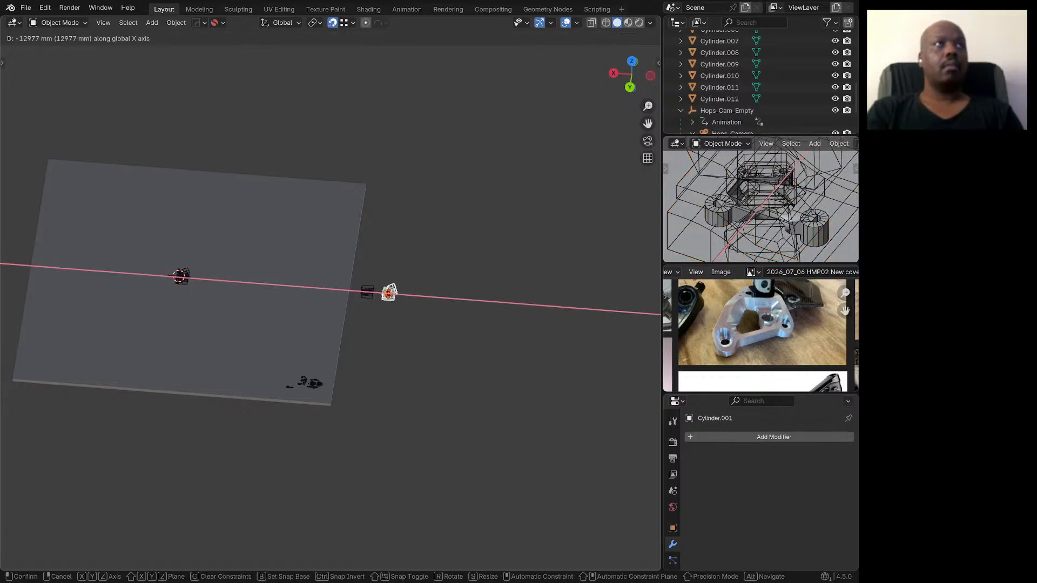
{"action": "key", "text": "Return"}
Step: Return to the original frame assembly over the large plane and examine it
{"action": "key", "text": "KP_Decimal"}
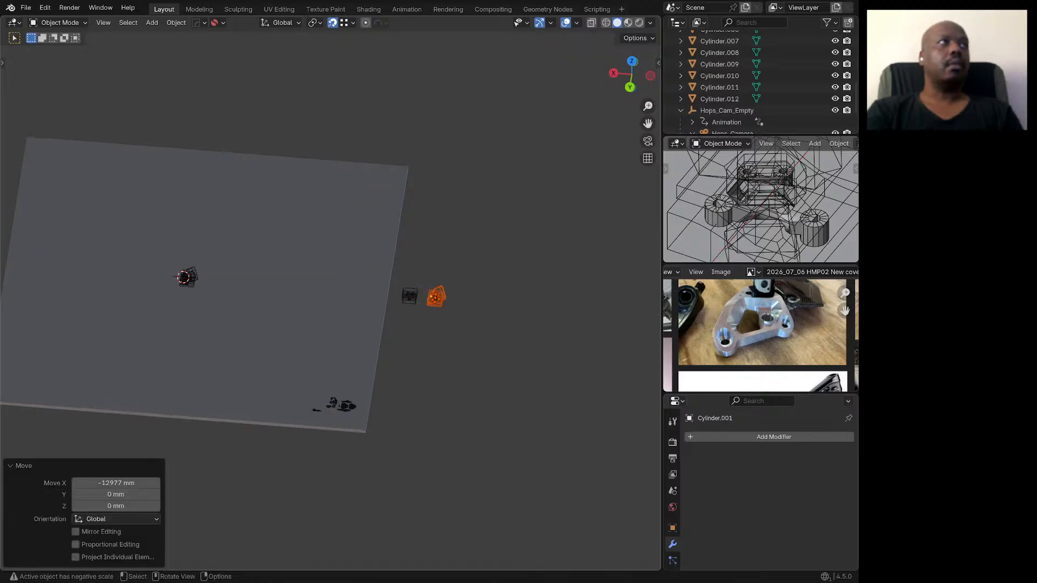
{"action": "middle_click_drag", "start_coordinate": [331, 261], "coordinate": [457, 269], "text": "shift"}
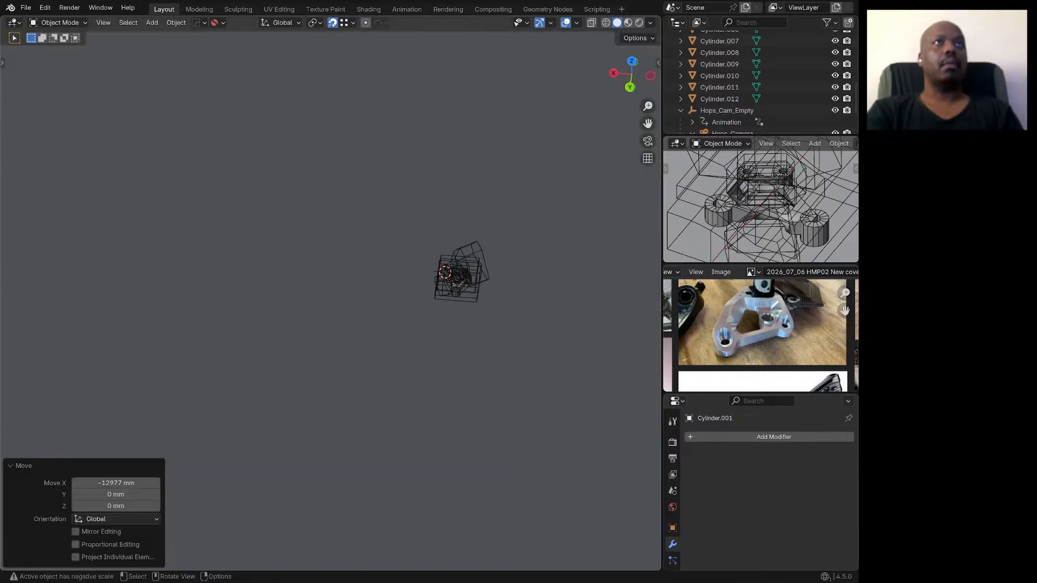
{"action": "scroll", "coordinate": [457, 269], "scroll_direction": "up", "scroll_amount": 7}
{"action": "scroll", "coordinate": [435, 307], "scroll_direction": "up", "scroll_amount": 1}
{"action": "middle_click_drag", "start_coordinate": [434, 307], "coordinate": [419, 303]}
{"action": "scroll", "coordinate": [418, 303], "scroll_direction": "down", "scroll_amount": 3}
{"action": "scroll", "coordinate": [402, 330], "scroll_direction": "down", "scroll_amount": 3}
{"action": "scroll", "coordinate": [446, 203], "scroll_direction": "up", "scroll_amount": 10}
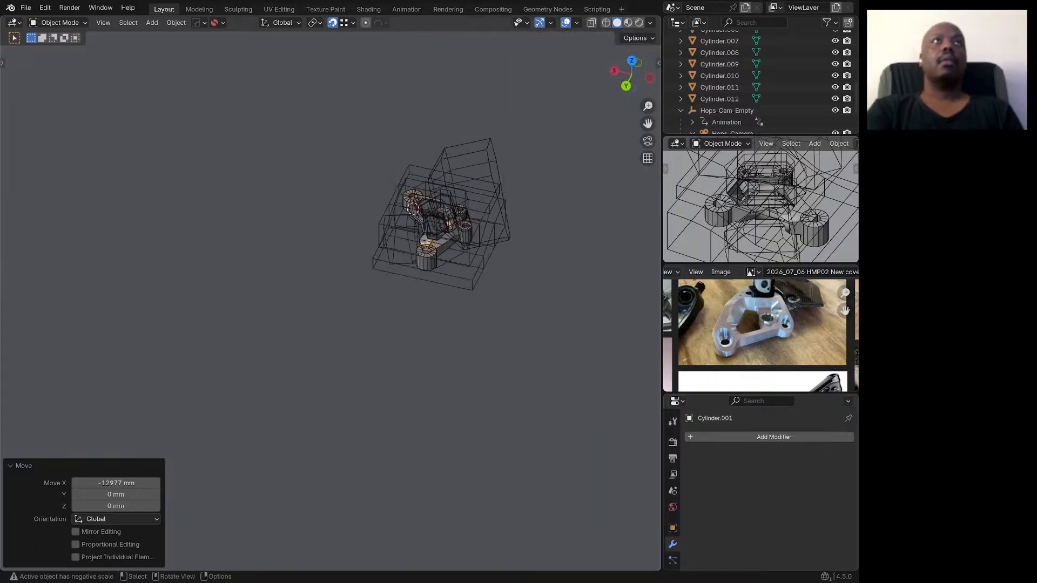
Step: Hide the large tilted polygonal cutter that rises above the original frame assembly
{"action": "scroll", "coordinate": [443, 245], "scroll_direction": "up", "scroll_amount": 1}
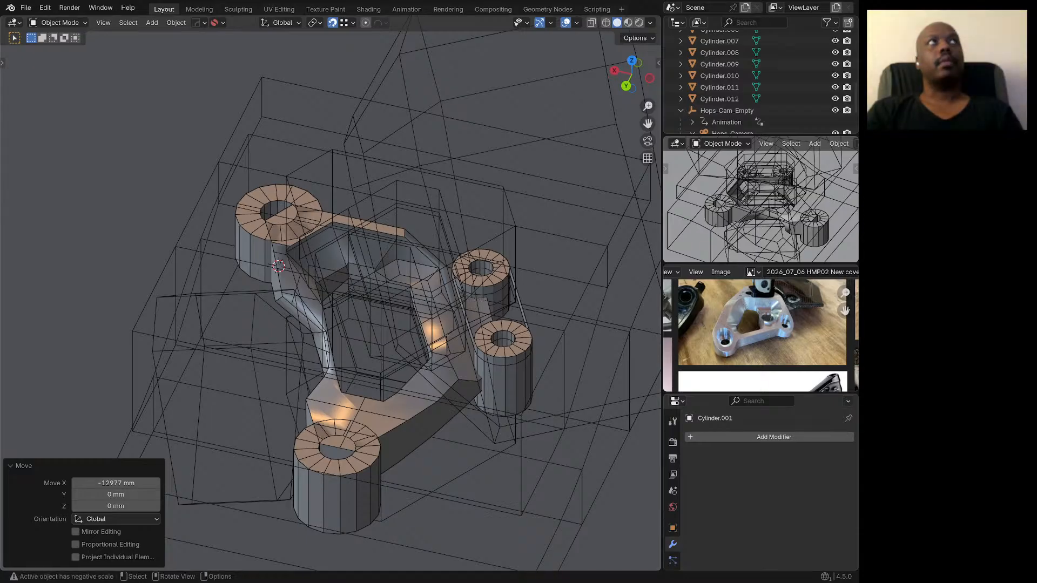
{"action": "scroll", "coordinate": [327, 152], "scroll_direction": "down", "scroll_amount": 5}
{"action": "middle_click_drag", "start_coordinate": [327, 151], "coordinate": [348, 116]}
{"action": "middle_click_drag", "start_coordinate": [354, 164], "coordinate": [349, 207]}
{"action": "scroll", "coordinate": [349, 209], "scroll_direction": "down", "scroll_amount": 4}
{"action": "left_click", "coordinate": [345, 278]}
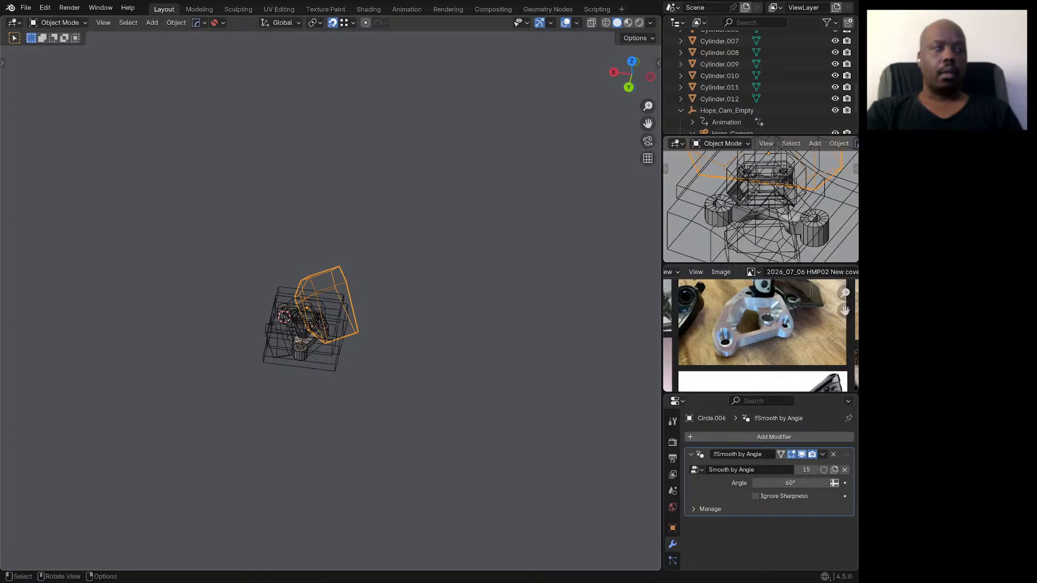
{"action": "key", "text": "h"}
{"action": "scroll", "coordinate": [292, 338], "scroll_direction": "up", "scroll_amount": 7}
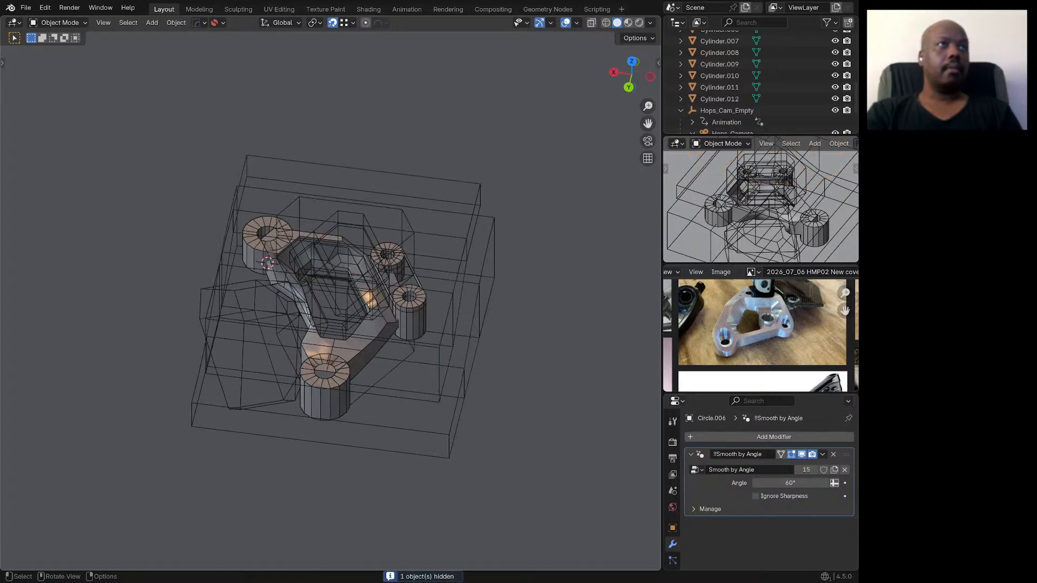
Step: Hide the two nested polygonal cutters standing above the frame's central opening
{"action": "left_click", "coordinate": [328, 356]}
{"action": "middle_click_drag", "start_coordinate": [329, 357], "coordinate": [310, 310]}
{"action": "left_click", "coordinate": [365, 180]}
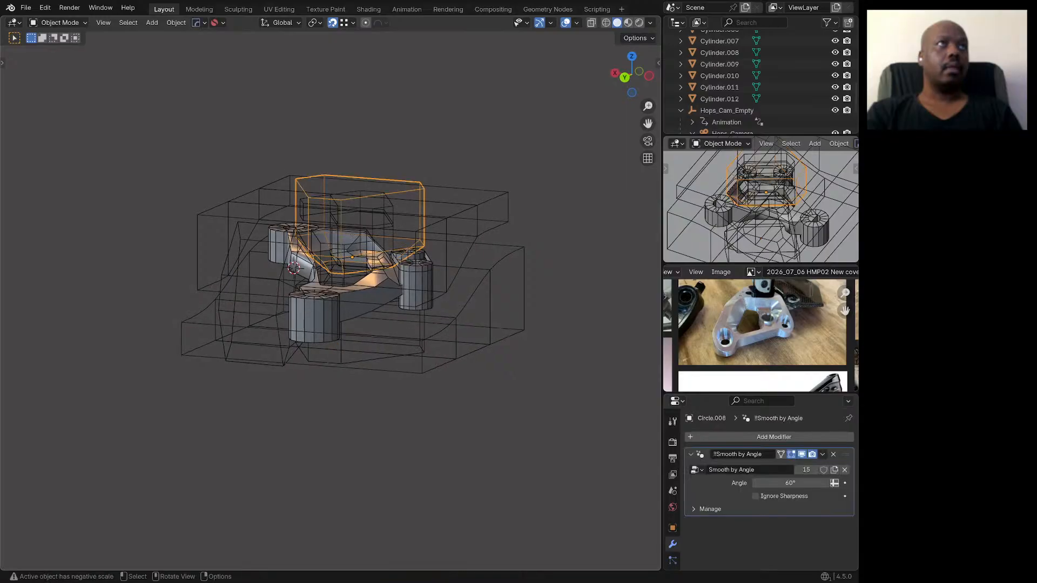
{"action": "key", "text": "h"}
{"action": "left_click", "coordinate": [366, 192]}
{"action": "key", "text": "h"}
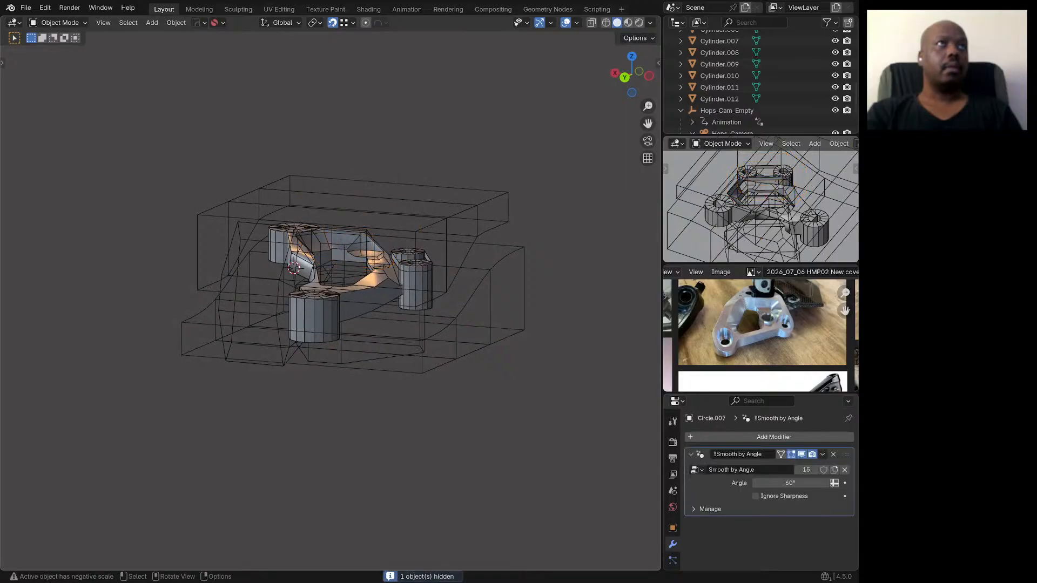
Step: Hide the large block cutter covering the top of the frame
{"action": "left_click", "coordinate": [364, 236]}
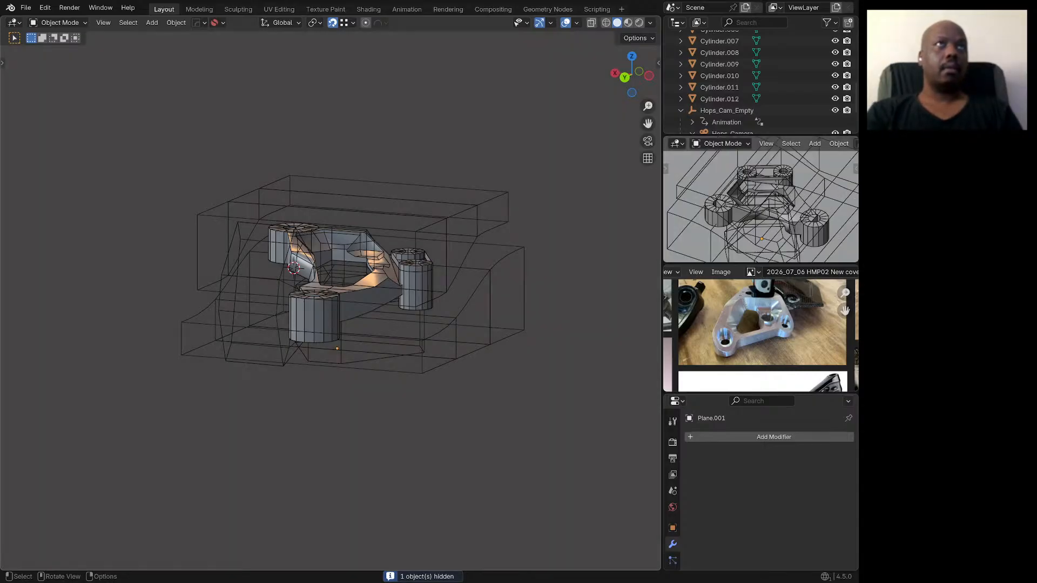
{"action": "left_click", "coordinate": [352, 212]}
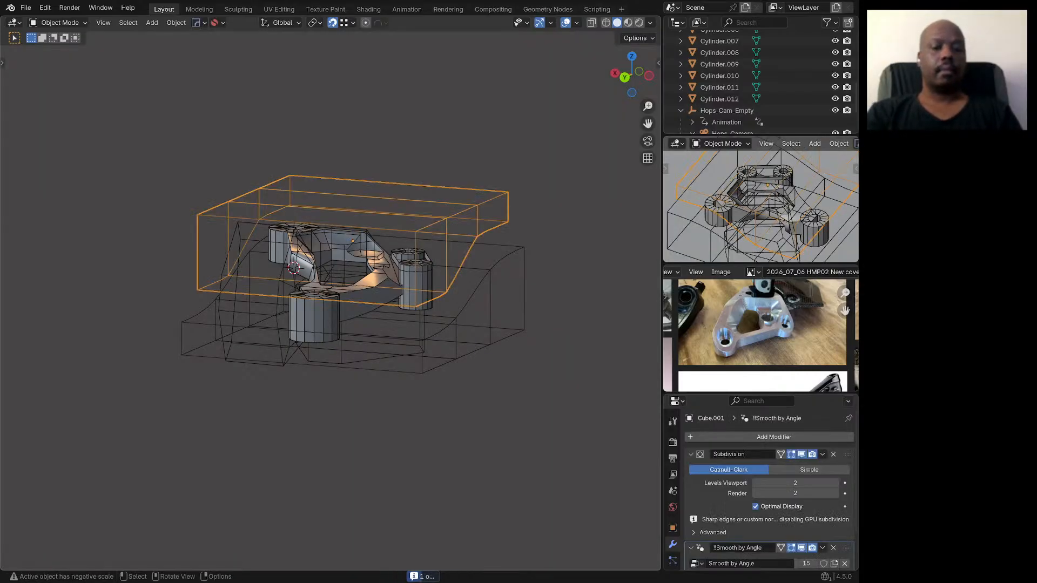
{"action": "key", "text": "h"}
{"action": "scroll", "coordinate": [348, 254], "scroll_direction": "up", "scroll_amount": 2}
{"action": "middle_click_drag", "start_coordinate": [349, 255], "coordinate": [331, 255]}
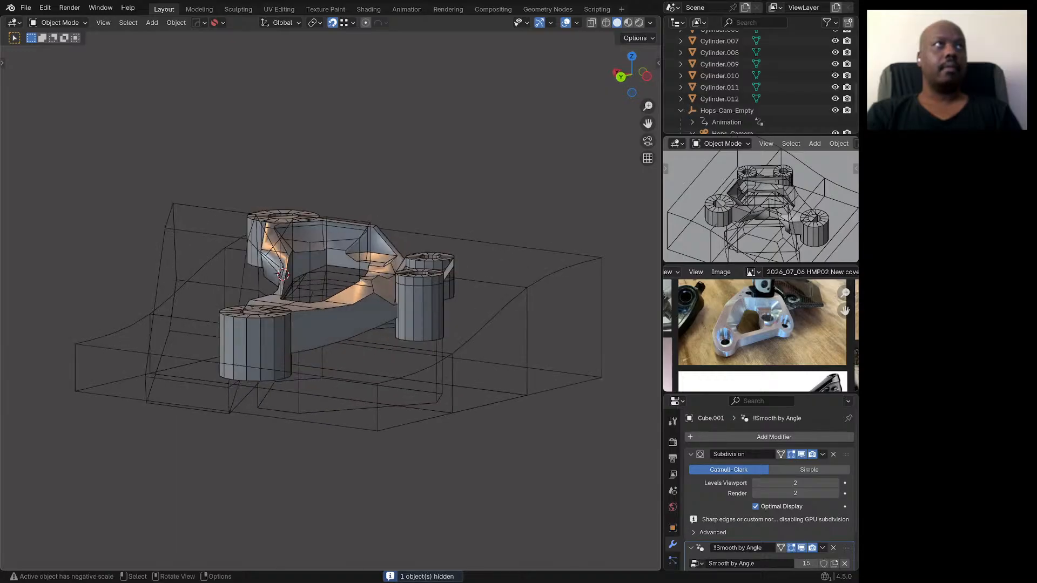
Step: Hide the two polygonal cutters passing down through the frame's central opening
{"action": "left_click", "coordinate": [335, 285]}
{"action": "key", "text": "h"}
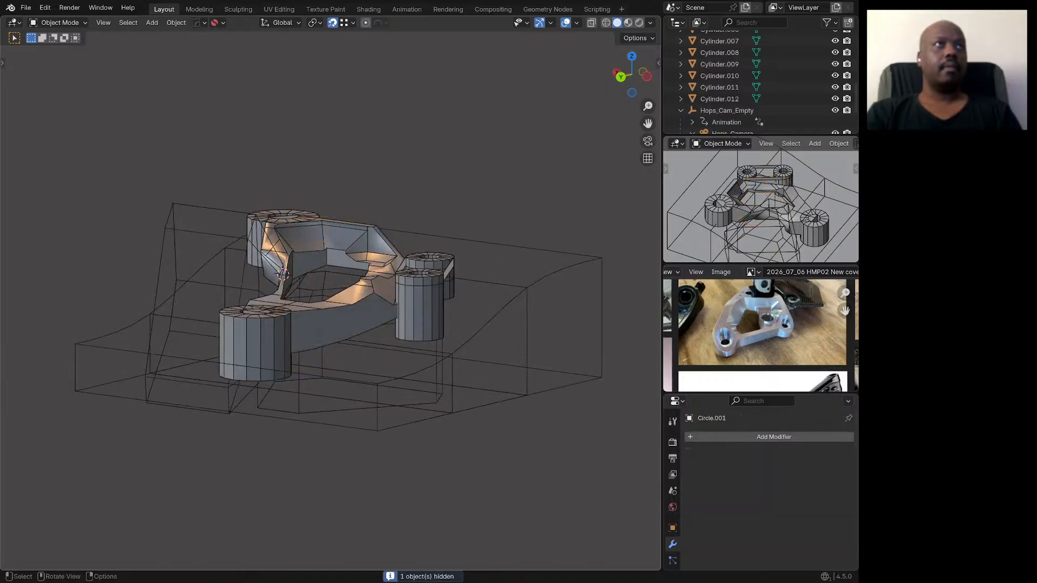
{"action": "left_click", "coordinate": [335, 286]}
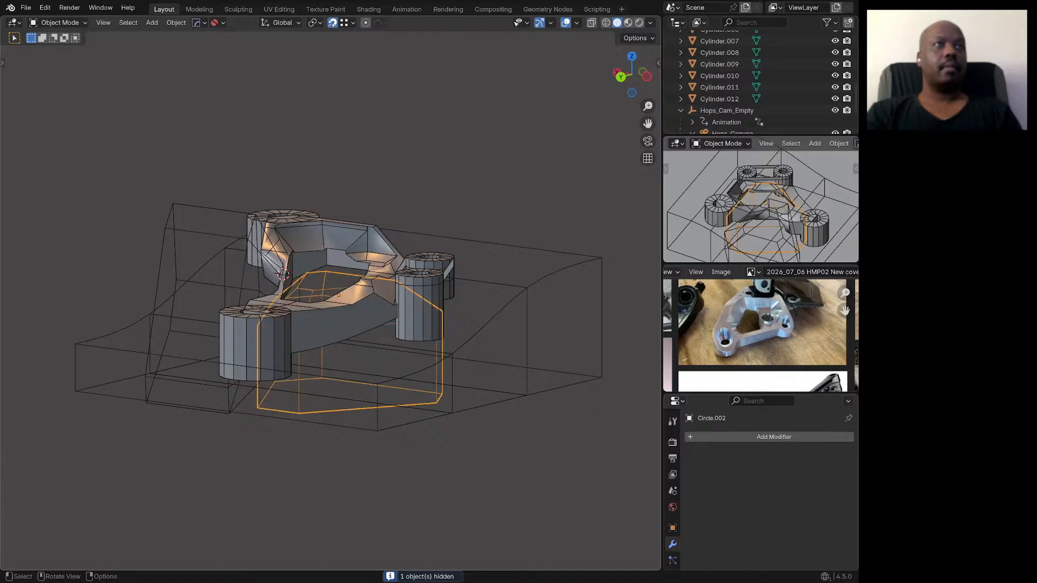
{"action": "key", "text": "h"}
{"action": "middle_click_drag", "start_coordinate": [335, 286], "coordinate": [341, 313]}
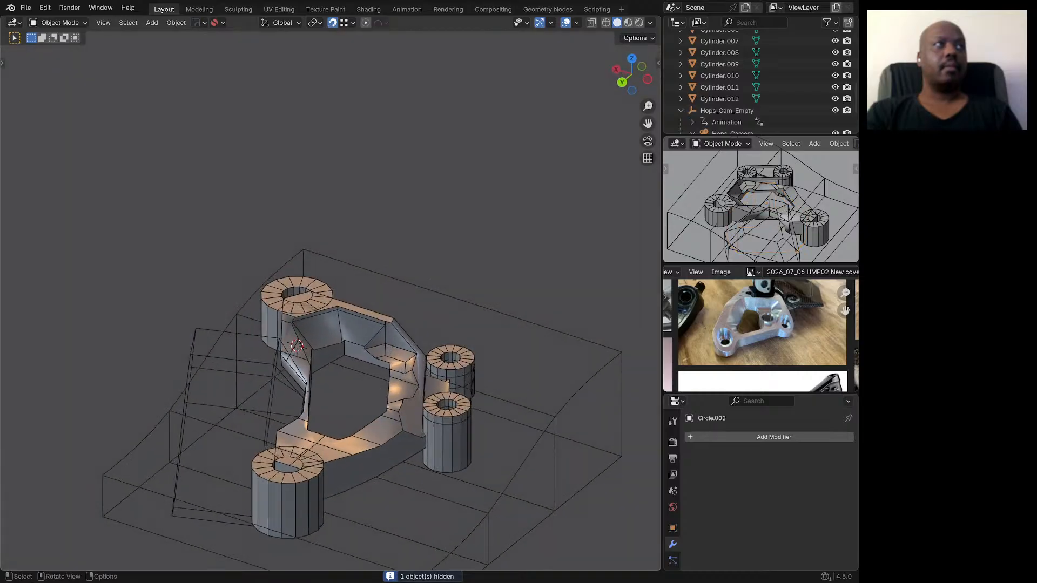
Step: Hide the slanted cutter along the frame's narrow outer arm, leaving the lower curved block cutter shown
{"action": "left_click", "coordinate": [272, 370]}
{"action": "key", "text": "h"}
{"action": "middle_click_drag", "start_coordinate": [273, 370], "coordinate": [249, 354]}
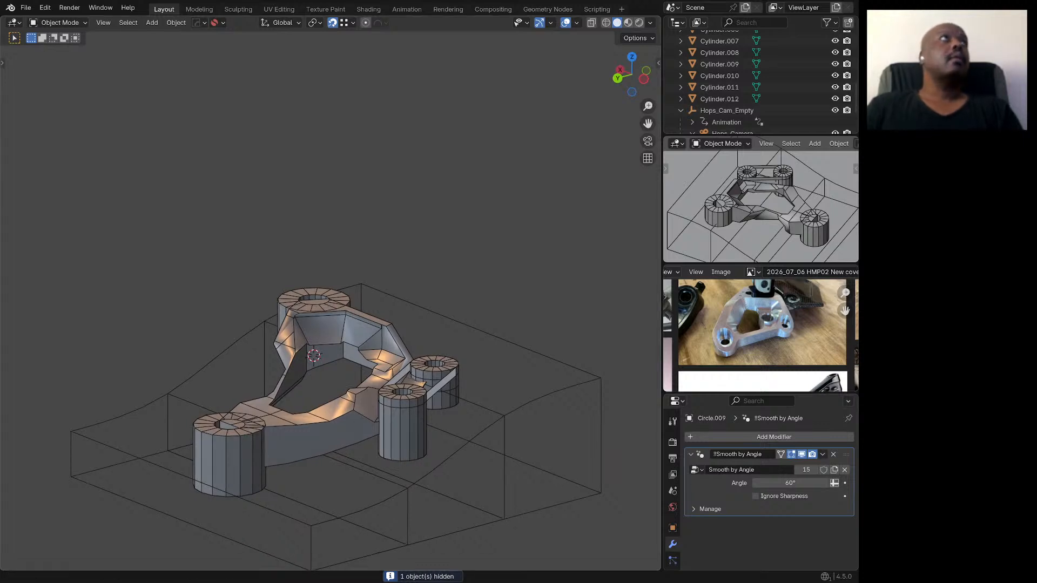
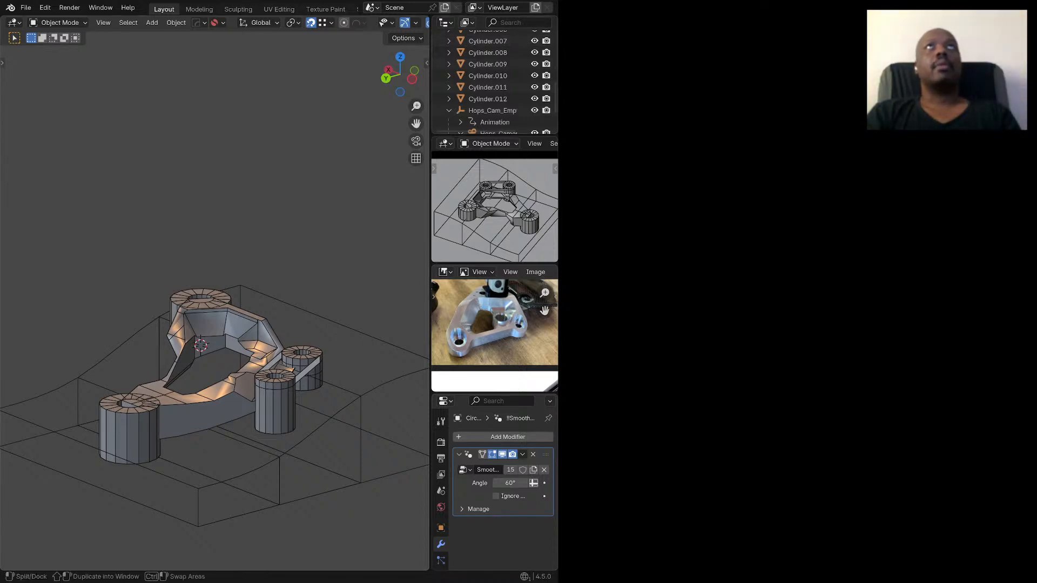
Step: Widen the program window, save the current file, and save a new version as "2026_07_06 extracting 4.blend"
{"action": "left_click_drag", "start_coordinate": [559, 135], "coordinate": [858, 168]}
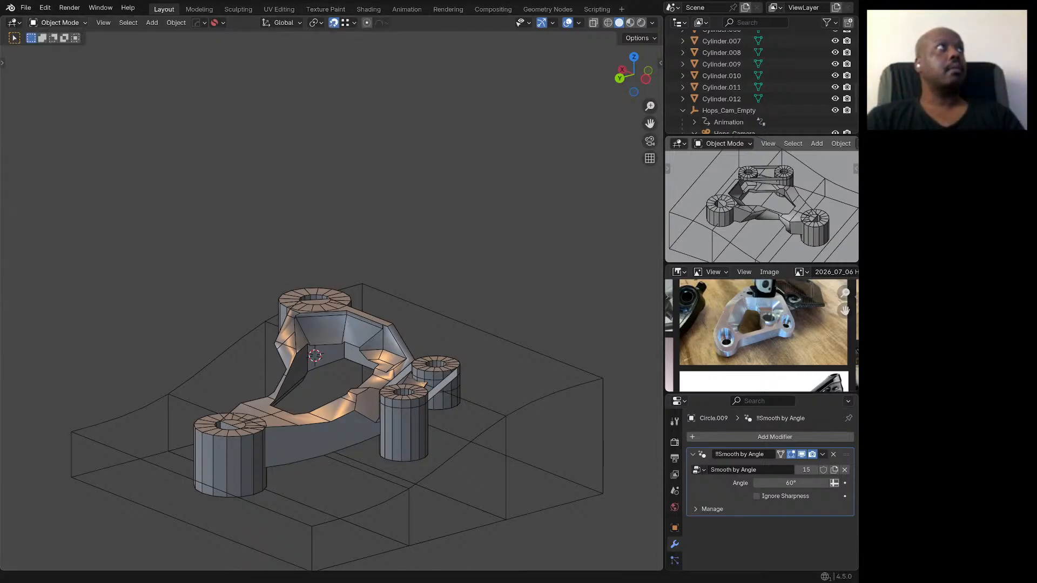
{"action": "left_click", "coordinate": [25, 7]}
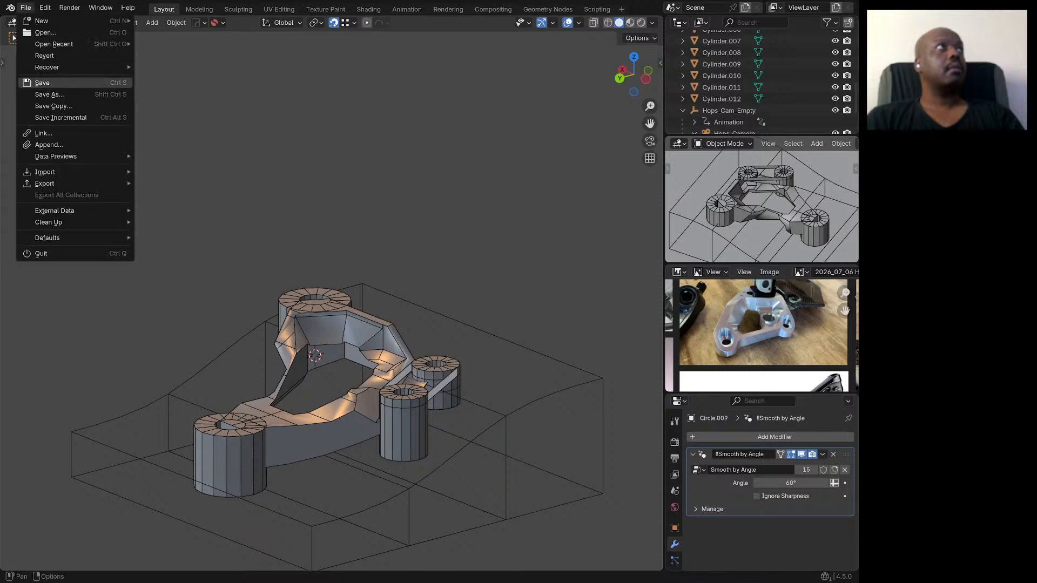
{"action": "left_click", "coordinate": [42, 83]}
{"action": "left_click", "coordinate": [25, 7]}
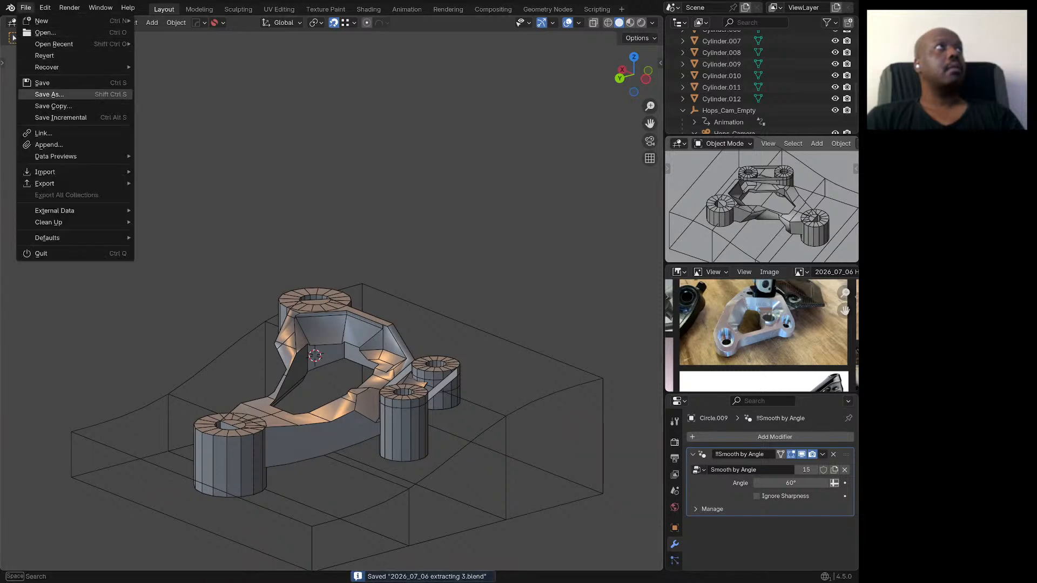
{"action": "left_click", "coordinate": [49, 95]}
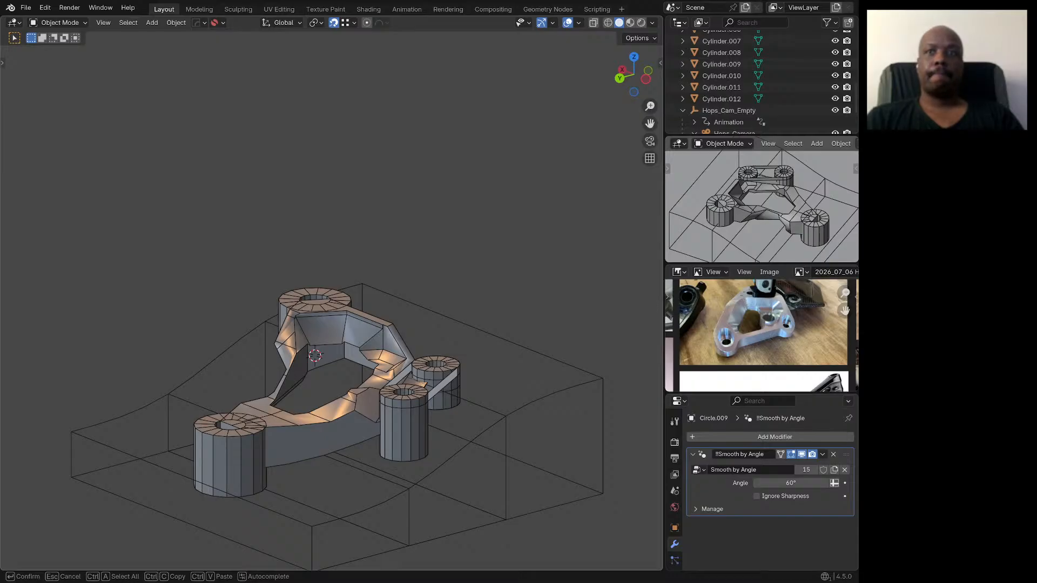
{"action": "key", "text": "Return"}
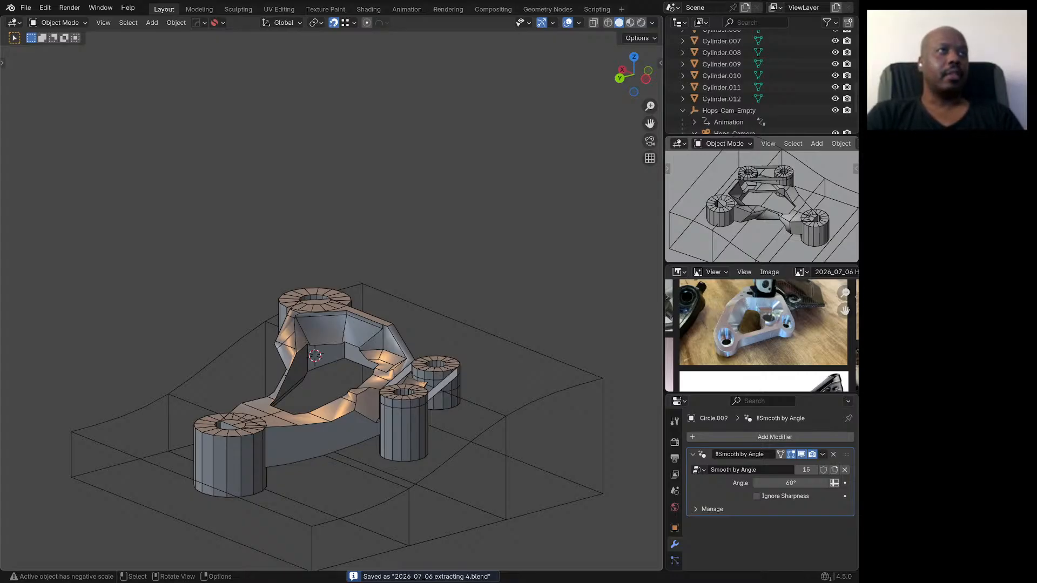
Step: Examine the frame's inner walls, stepped pocket and corner cylinders from several angles
{"action": "scroll", "coordinate": [318, 341], "scroll_direction": "up", "scroll_amount": 9}
{"action": "scroll", "coordinate": [355, 331], "scroll_direction": "up", "scroll_amount": 4}
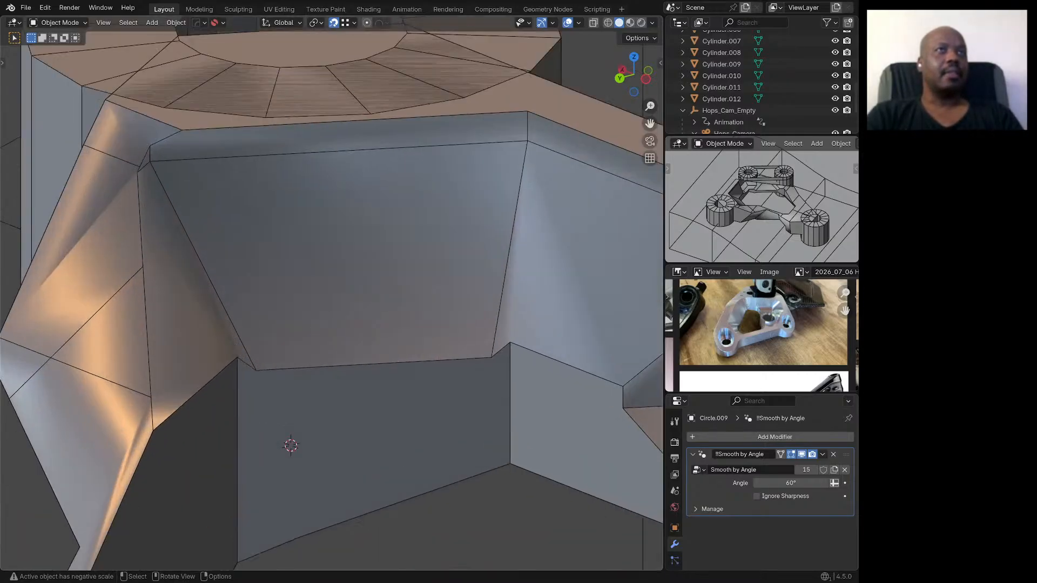
{"action": "scroll", "coordinate": [372, 323], "scroll_direction": "down", "scroll_amount": 4}
{"action": "middle_click_drag", "start_coordinate": [372, 323], "coordinate": [377, 374]}
{"action": "scroll", "coordinate": [394, 324], "scroll_direction": "down", "scroll_amount": 4}
{"action": "middle_click_drag", "start_coordinate": [394, 324], "coordinate": [396, 346]}
{"action": "scroll", "coordinate": [396, 346], "scroll_direction": "down", "scroll_amount": 6}
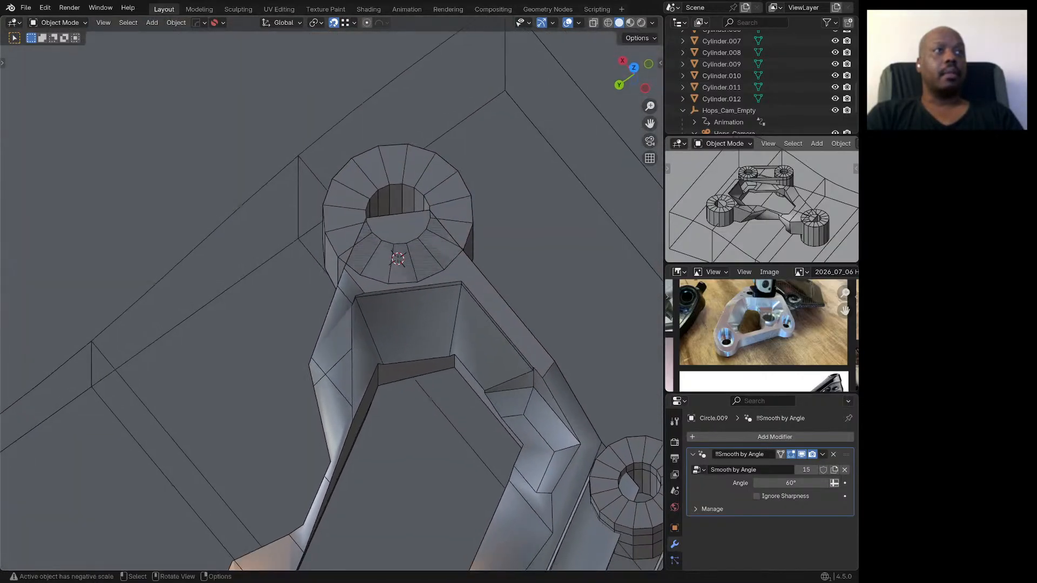
{"action": "scroll", "coordinate": [444, 342], "scroll_direction": "up", "scroll_amount": 8}
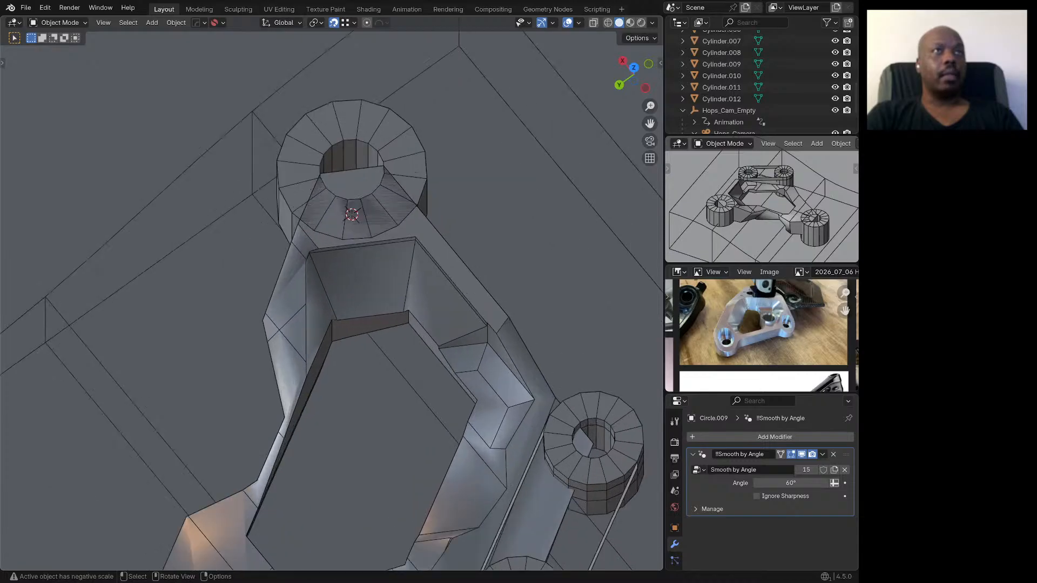
{"action": "mouse_move", "coordinate": [446, 343]}
{"action": "middle_mouse_down"}
{"action": "mouse_move", "coordinate": [446, 321]}
{"action": "mouse_move", "coordinate": [448, 356]}
{"action": "middle_mouse_up"}
{"action": "scroll", "coordinate": [423, 332], "scroll_direction": "down", "scroll_amount": 1}
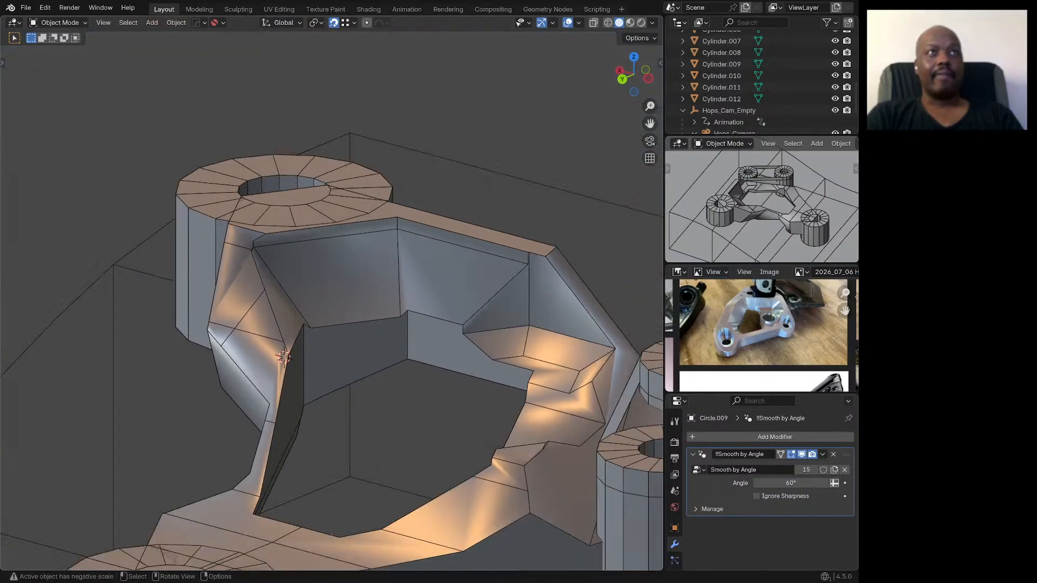
{"action": "scroll", "coordinate": [413, 315], "scroll_direction": "up", "scroll_amount": 1}
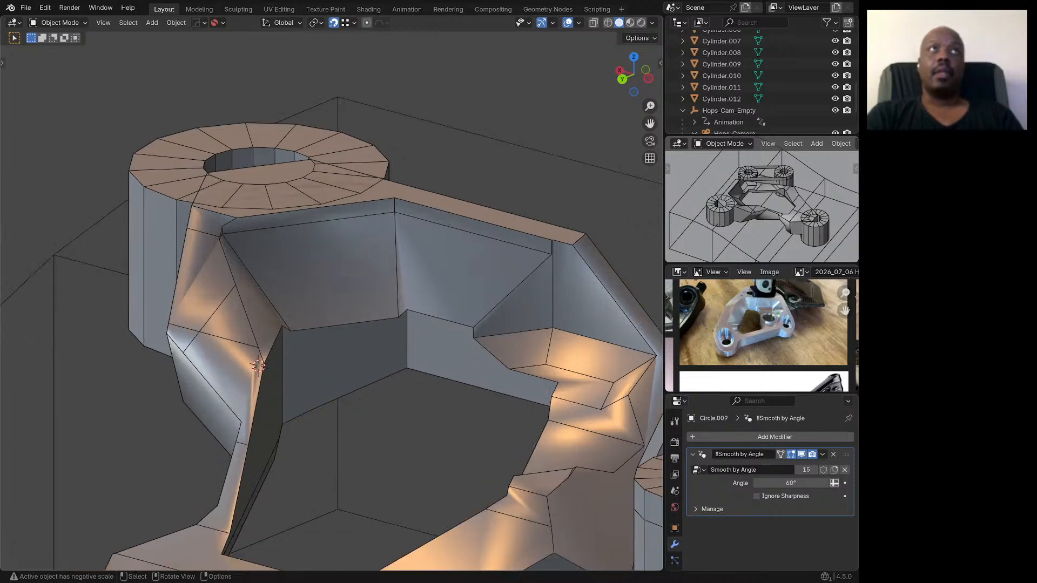
{"action": "scroll", "coordinate": [332, 319], "scroll_direction": "down", "scroll_amount": 3}
{"action": "middle_click_drag", "start_coordinate": [331, 319], "coordinate": [340, 357]}
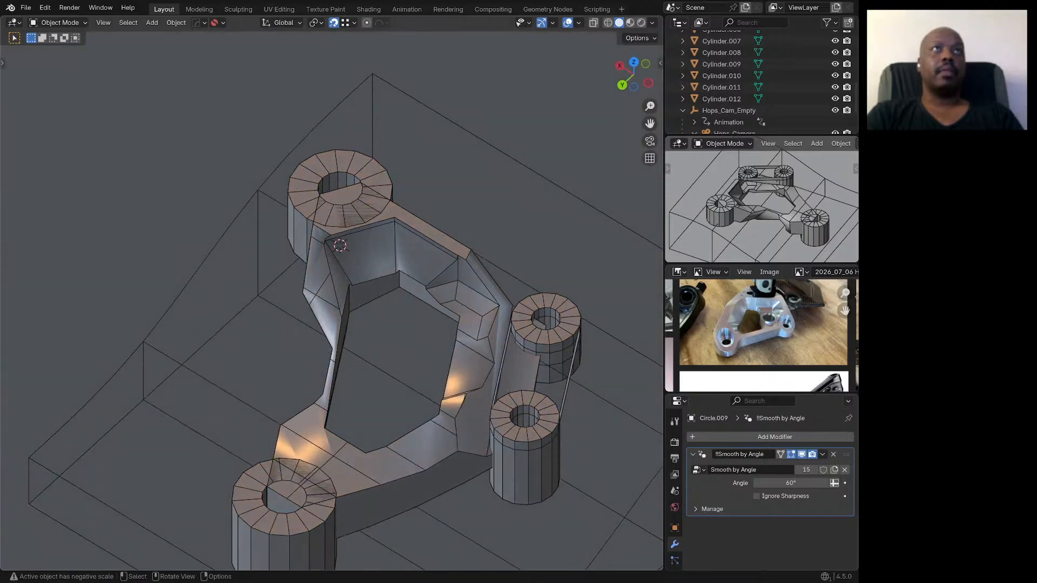
{"action": "middle_click_drag", "start_coordinate": [331, 318], "coordinate": [328, 262]}
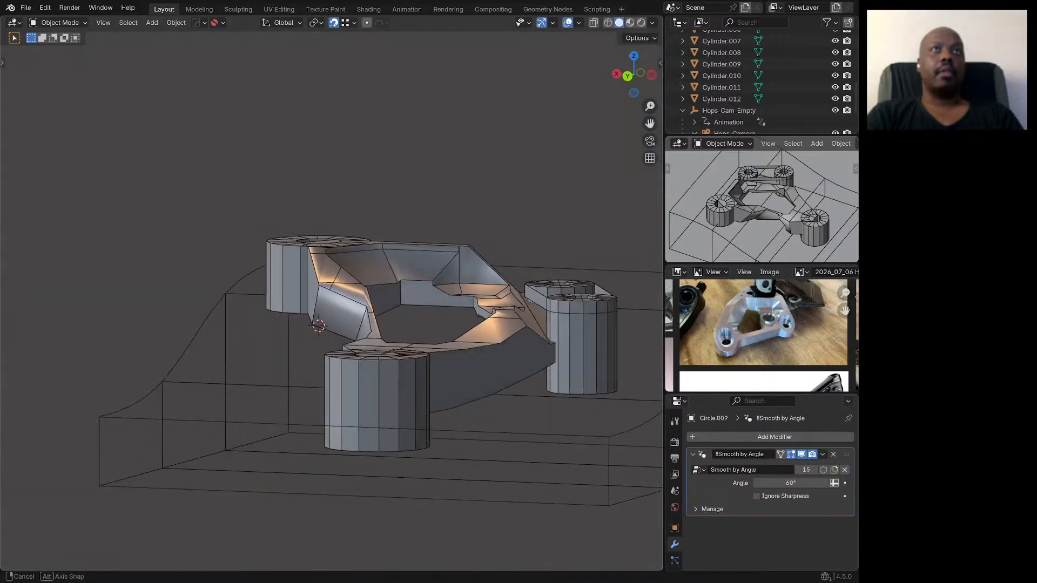
{"action": "middle_click_drag", "start_coordinate": [524, 318], "coordinate": [497, 359]}
{"action": "scroll", "coordinate": [511, 318], "scroll_direction": "up", "scroll_amount": 4}
{"action": "scroll", "coordinate": [505, 297], "scroll_direction": "up", "scroll_amount": 4}
{"action": "scroll", "coordinate": [505, 305], "scroll_direction": "down", "scroll_amount": 4}
{"action": "scroll", "coordinate": [504, 319], "scroll_direction": "down", "scroll_amount": 5}
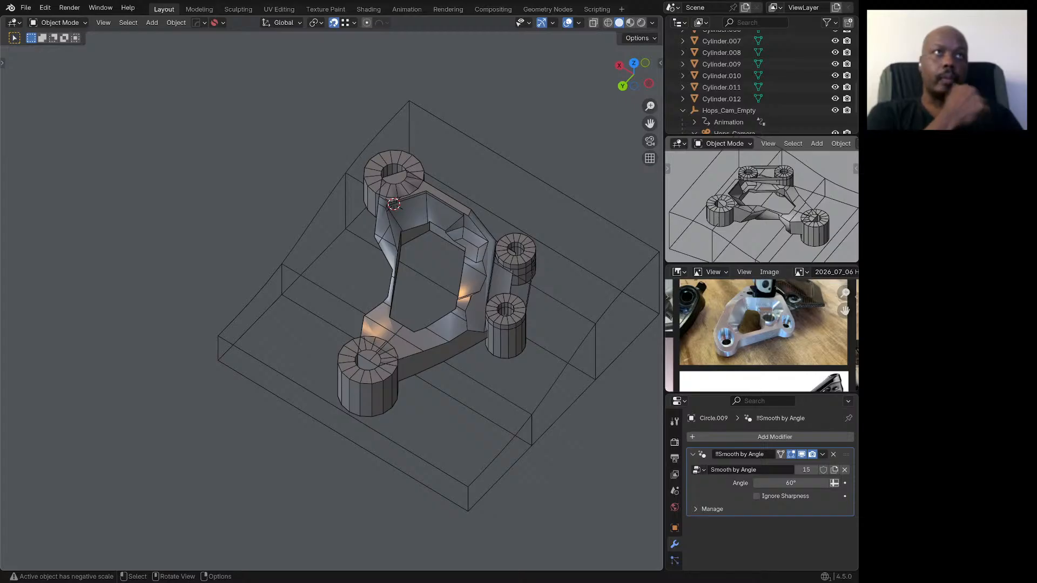
Step: Select the frame, its corner cylinders and the lower curved block cutter together
{"action": "left_click", "coordinate": [369, 385]}
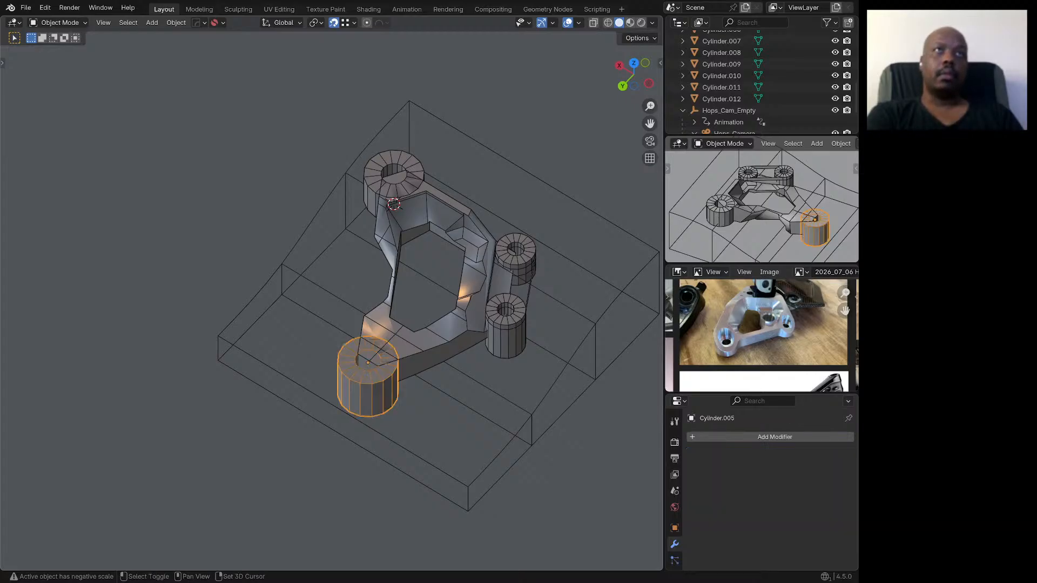
{"action": "left_click", "coordinate": [427, 346], "text": "shift"}
{"action": "left_click", "coordinate": [505, 334], "text": "shift"}
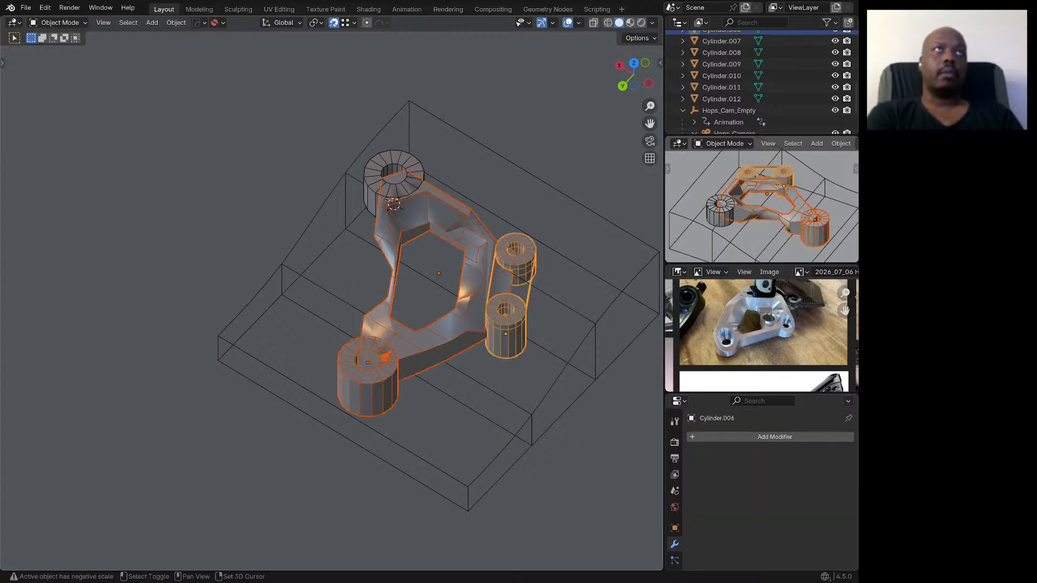
{"action": "left_click", "coordinate": [395, 204], "text": "shift"}
{"action": "left_click", "coordinate": [395, 205], "text": "shift"}
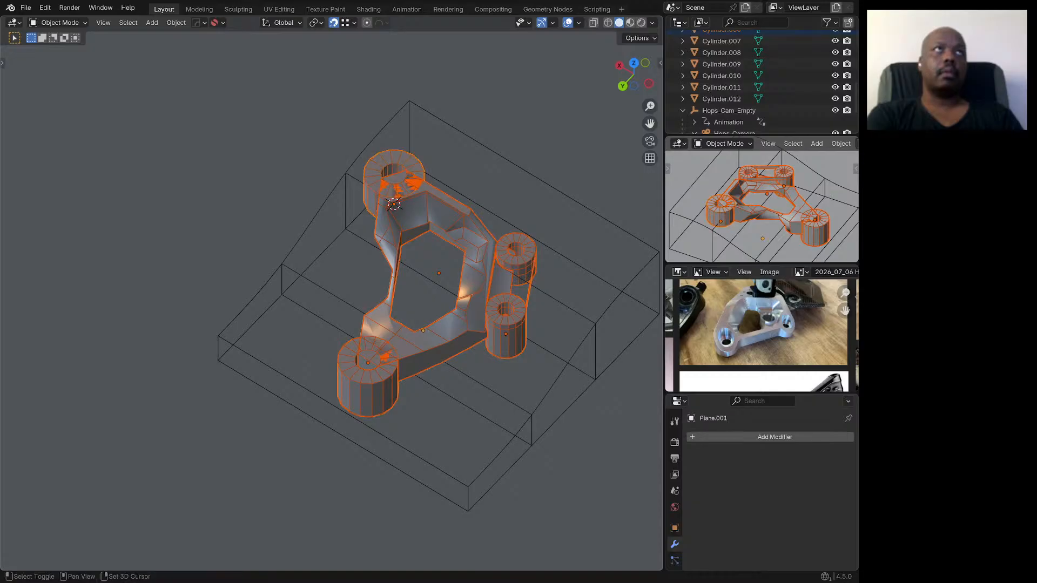
{"action": "scroll", "coordinate": [384, 269], "scroll_direction": "down", "scroll_amount": 4}
{"action": "left_click_drag", "start_coordinate": [535, 222], "coordinate": [501, 276], "text": "shift"}
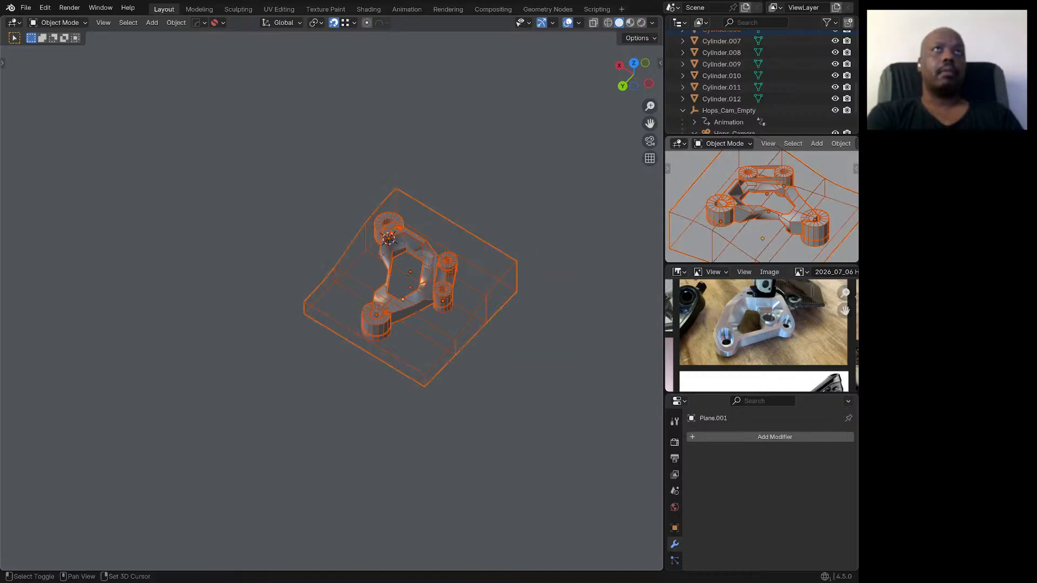
Step: Remove the large plane from the selection and isolate the selected frame, cylinders and cutter in local view
{"action": "scroll", "coordinate": [332, 300], "scroll_direction": "down", "scroll_amount": 5}
{"action": "scroll", "coordinate": [332, 301], "scroll_direction": "down", "scroll_amount": 6}
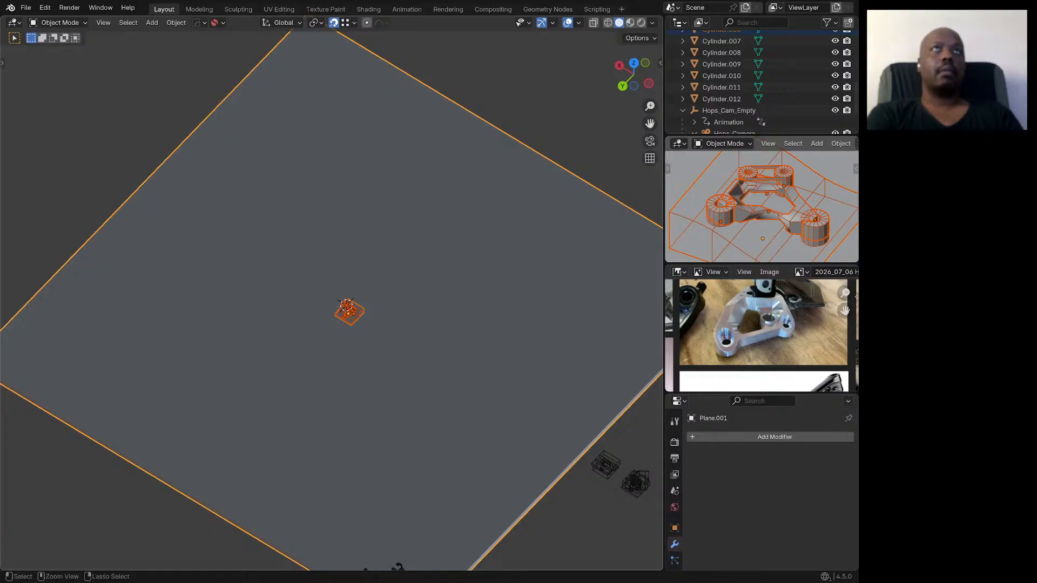
{"action": "left_click", "coordinate": [432, 265], "text": "shift"}
{"action": "key", "text": "slash"}
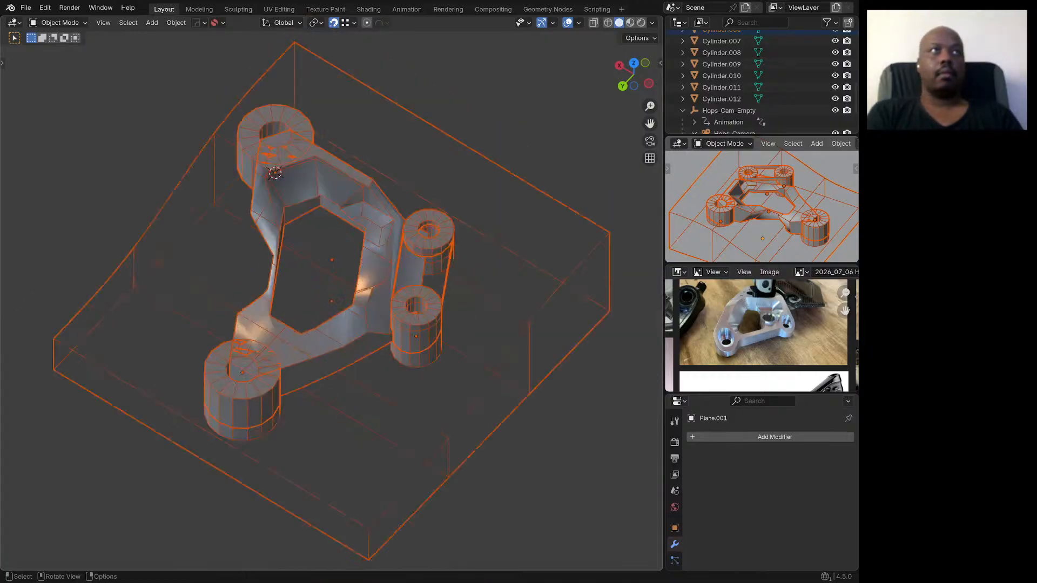
Step: Clear the selection and examine the isolated frame from above, below and the side
{"action": "scroll", "coordinate": [332, 300], "scroll_direction": "down", "scroll_amount": 3}
{"action": "middle_click_drag", "start_coordinate": [378, 281], "coordinate": [430, 280]}
{"action": "key", "text": "alt+a"}
{"action": "scroll", "coordinate": [436, 285], "scroll_direction": "up", "scroll_amount": 2}
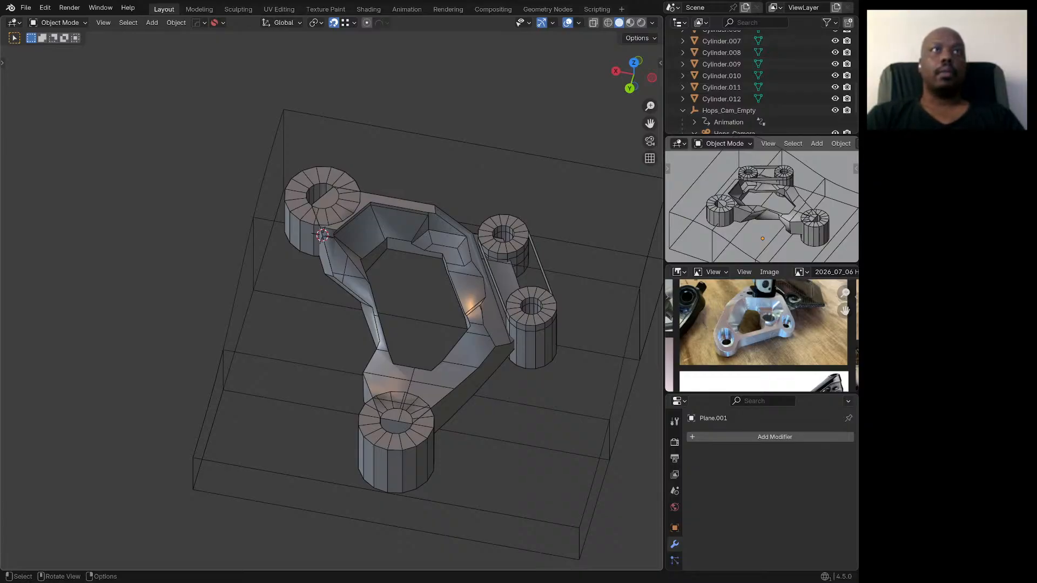
{"action": "middle_click_drag", "start_coordinate": [378, 324], "coordinate": [455, 343]}
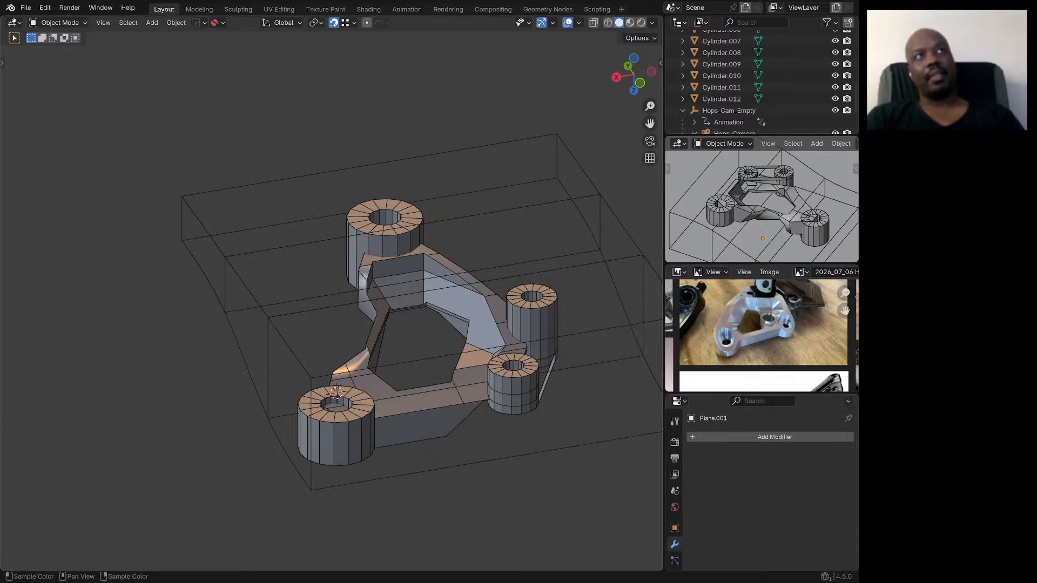
{"action": "middle_click_drag", "start_coordinate": [329, 402], "coordinate": [415, 396]}
{"action": "scroll", "coordinate": [464, 367], "scroll_direction": "down", "scroll_amount": 3}
{"action": "scroll", "coordinate": [216, 339], "scroll_direction": "up", "scroll_amount": 2}
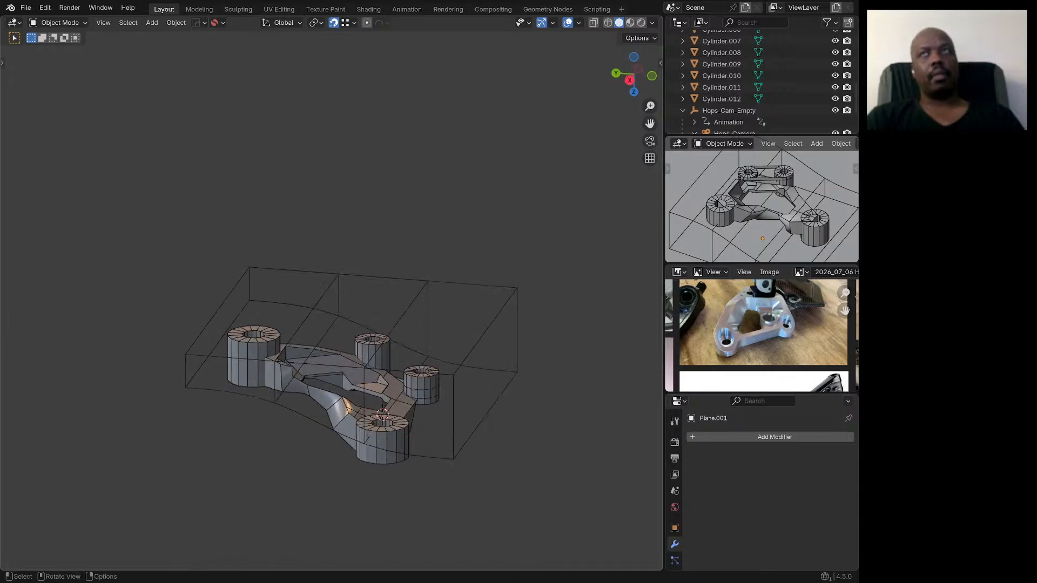
Step: Examine the isolated frame, its corner cylinders and the curved block cutter from above and from low side angles
{"action": "middle_click_drag", "start_coordinate": [216, 339], "coordinate": [222, 381]}
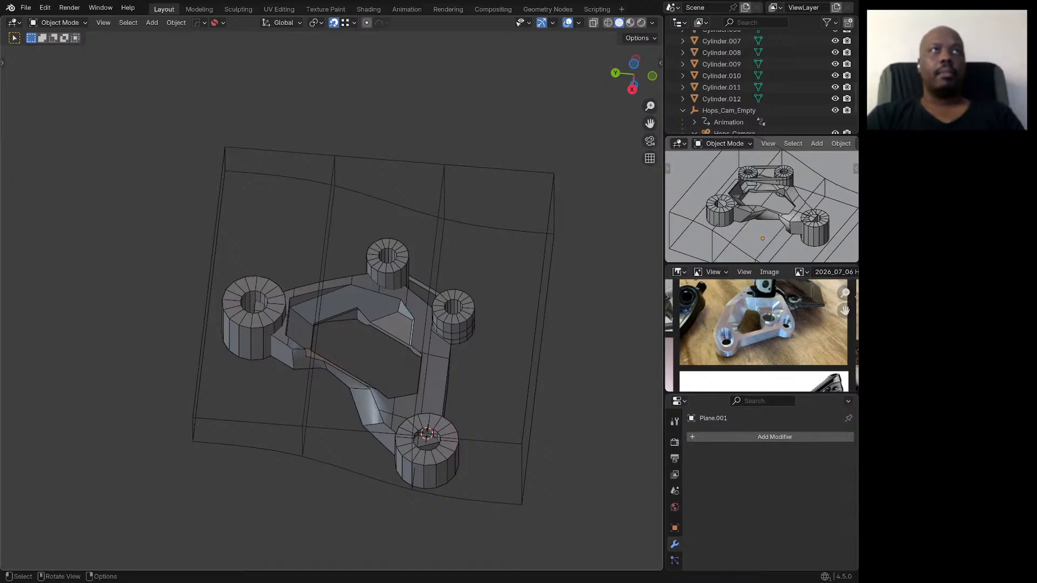
{"action": "scroll", "coordinate": [346, 402], "scroll_direction": "up", "scroll_amount": 1}
{"action": "scroll", "coordinate": [356, 421], "scroll_direction": "down", "scroll_amount": 4}
{"action": "middle_click_drag", "start_coordinate": [356, 421], "coordinate": [365, 393]}
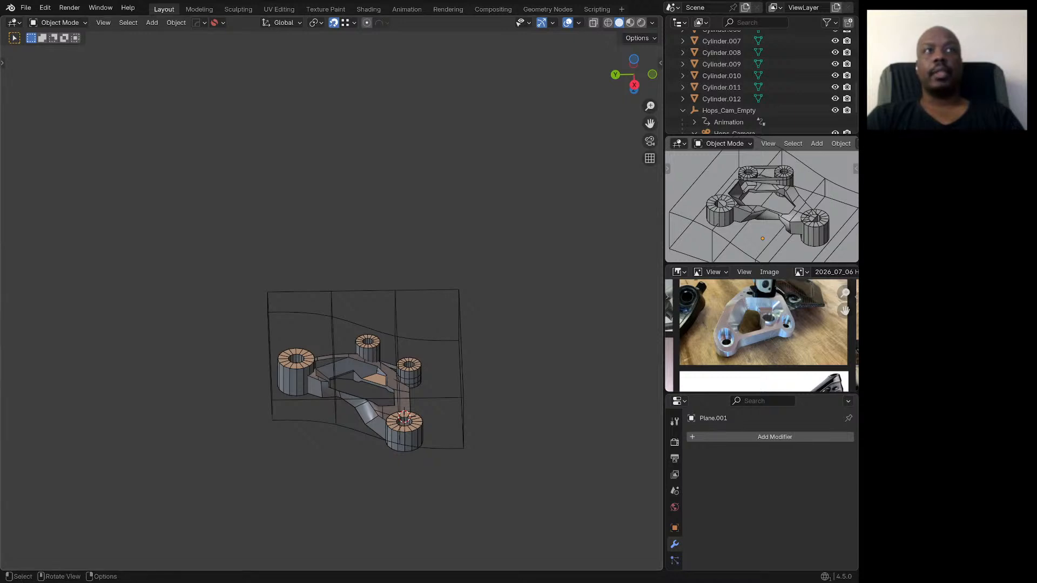
{"action": "middle_click_drag", "start_coordinate": [365, 393], "coordinate": [366, 418]}
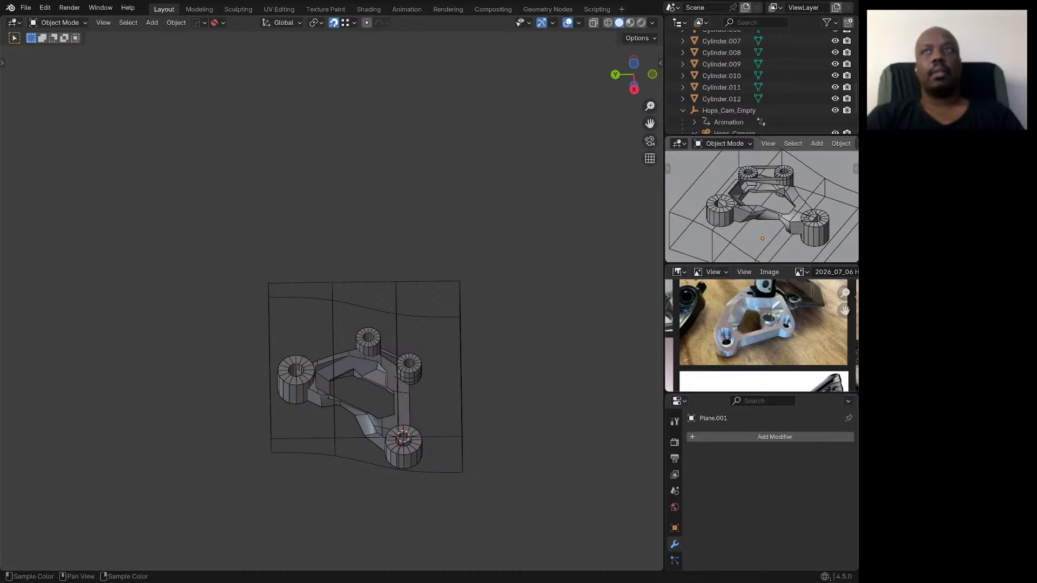
{"action": "scroll", "coordinate": [457, 377], "scroll_direction": "up", "scroll_amount": 2}
{"action": "middle_click_drag", "start_coordinate": [457, 377], "coordinate": [477, 340]}
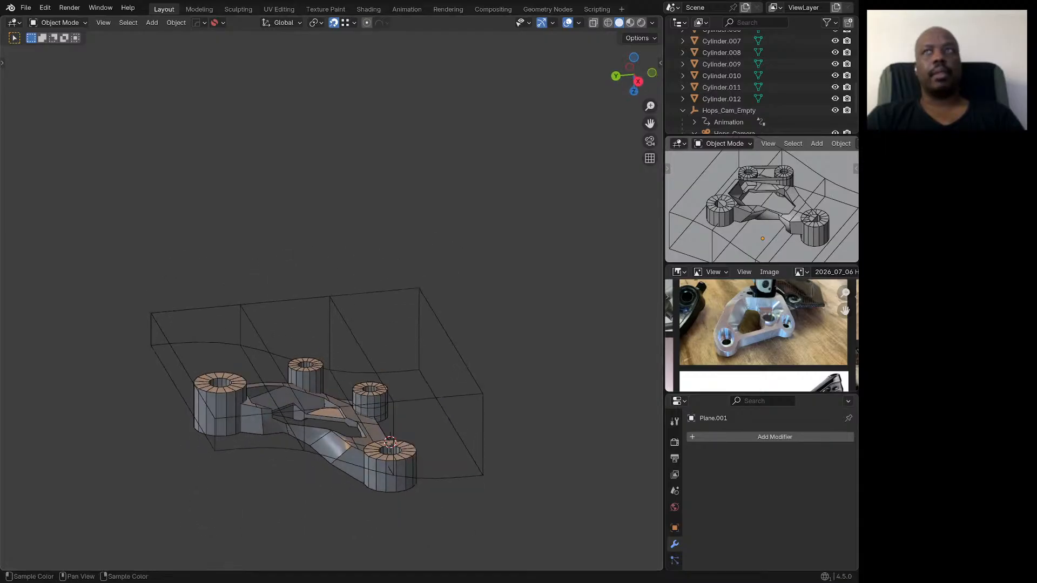
Step: Study the corner boss in the reference photo and compare it with the matching cylinder on the modelled frame
{"action": "scroll", "coordinate": [761, 333], "scroll_direction": "up", "scroll_amount": 4}
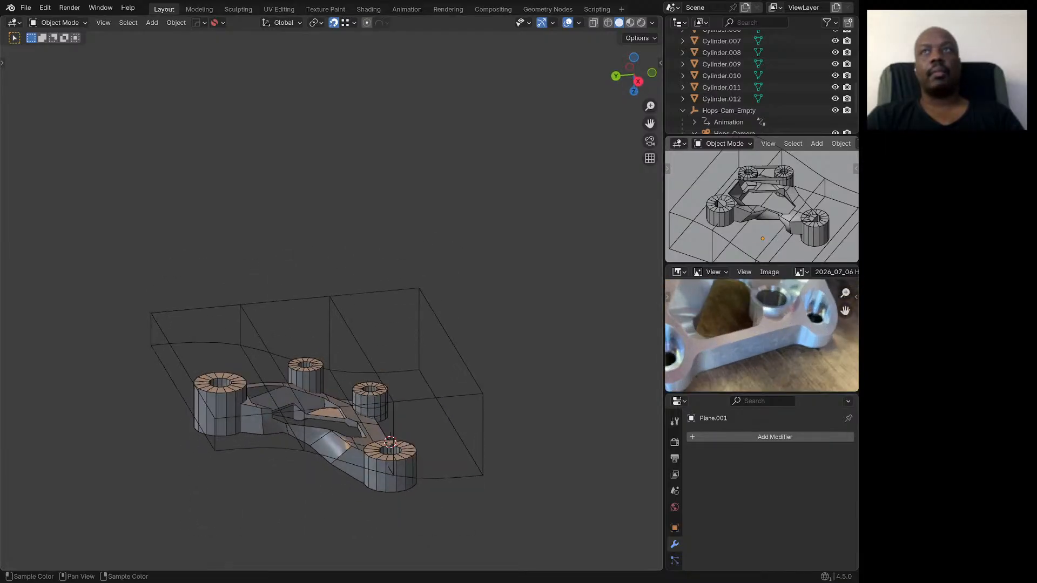
{"action": "scroll", "coordinate": [760, 332], "scroll_direction": "down", "scroll_amount": 2}
{"action": "middle_click_drag", "start_coordinate": [760, 333], "coordinate": [795, 325]}
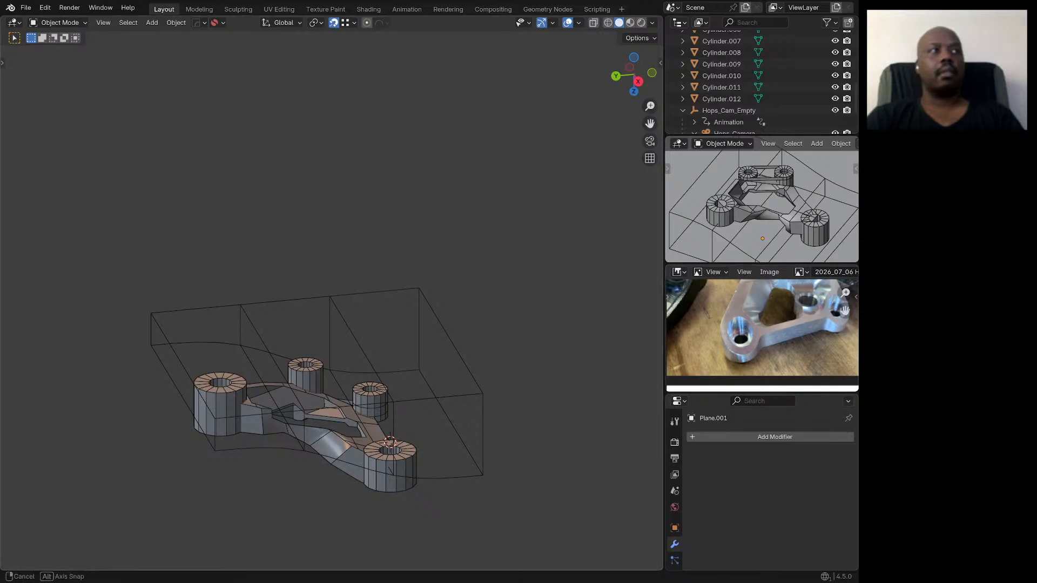
{"action": "middle_click_drag", "start_coordinate": [465, 401], "coordinate": [463, 394]}
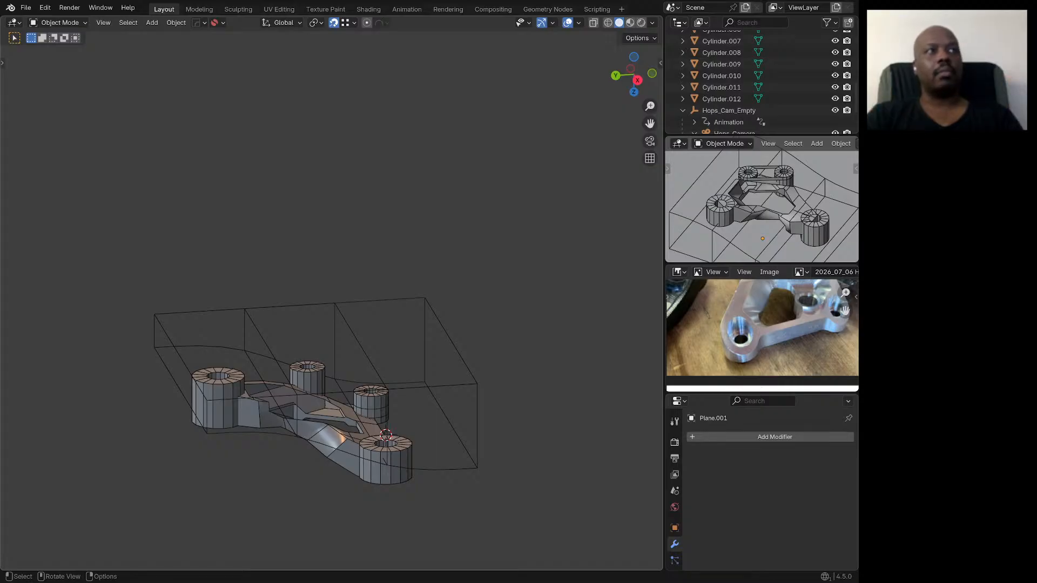
{"action": "scroll", "coordinate": [390, 372], "scroll_direction": "down", "scroll_amount": 1}
{"action": "mouse_move", "coordinate": [390, 371]}
{"action": "middle_mouse_down"}
{"action": "mouse_move", "coordinate": [331, 368]}
{"action": "mouse_move", "coordinate": [327, 387]}
{"action": "mouse_move", "coordinate": [308, 356]}
{"action": "mouse_move", "coordinate": [378, 360]}
{"action": "mouse_move", "coordinate": [396, 381]}
{"action": "middle_mouse_up"}
{"action": "scroll", "coordinate": [378, 362], "scroll_direction": "down", "scroll_amount": 2}
{"action": "scroll", "coordinate": [331, 368], "scroll_direction": "up", "scroll_amount": 6}
Step: Try to cut the solo corner cylinder beside the 3D cursor with the curved block cutter using a HOps Difference boolean
{"action": "left_click", "coordinate": [332, 397]}
{"action": "key", "text": "alt+a"}
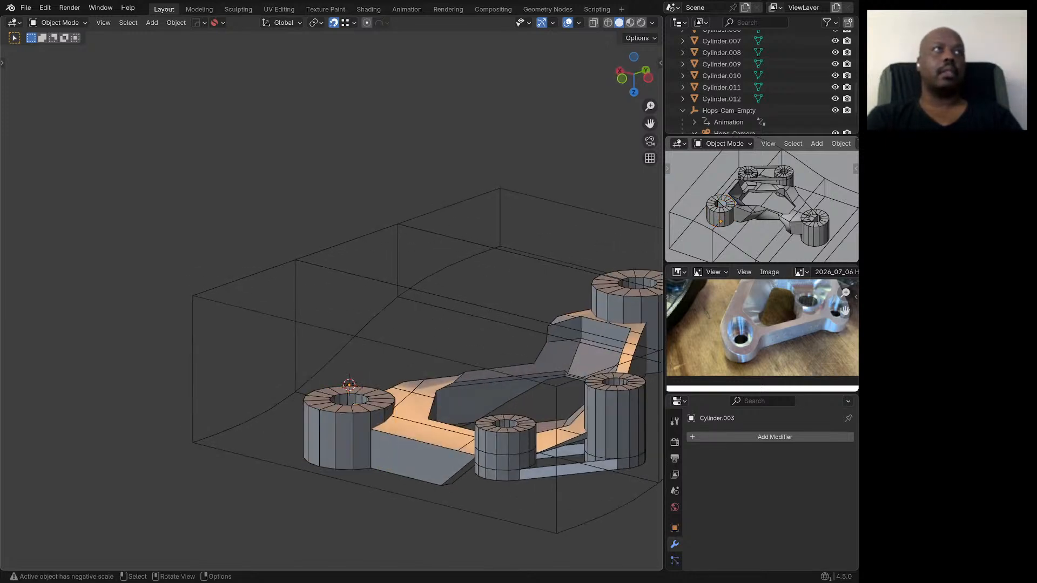
{"action": "left_click_drag", "start_coordinate": [259, 260], "coordinate": [312, 320]}
{"action": "left_click", "coordinate": [331, 430], "text": "shift"}
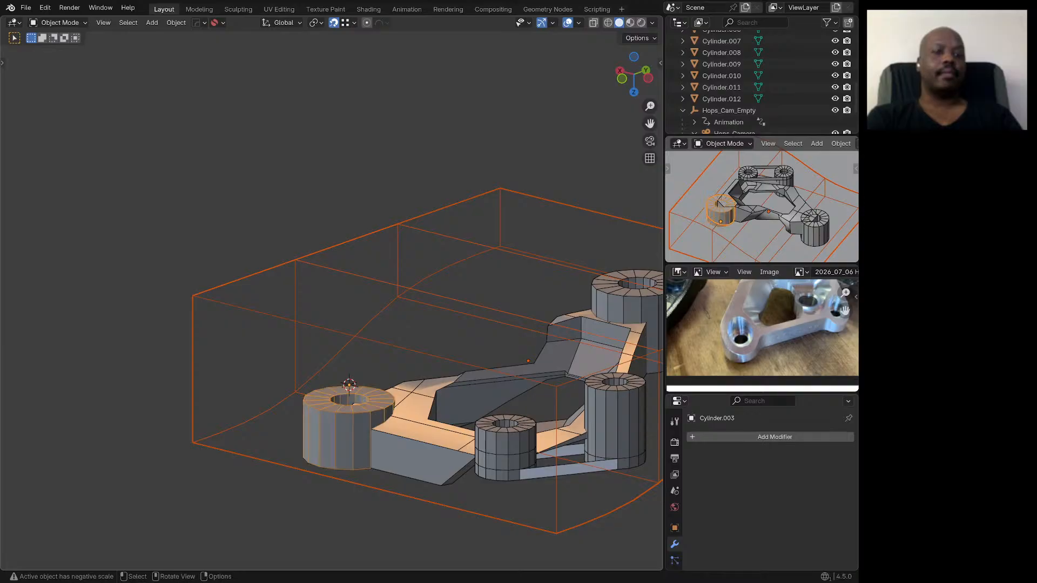
{"action": "key", "text": "q"}
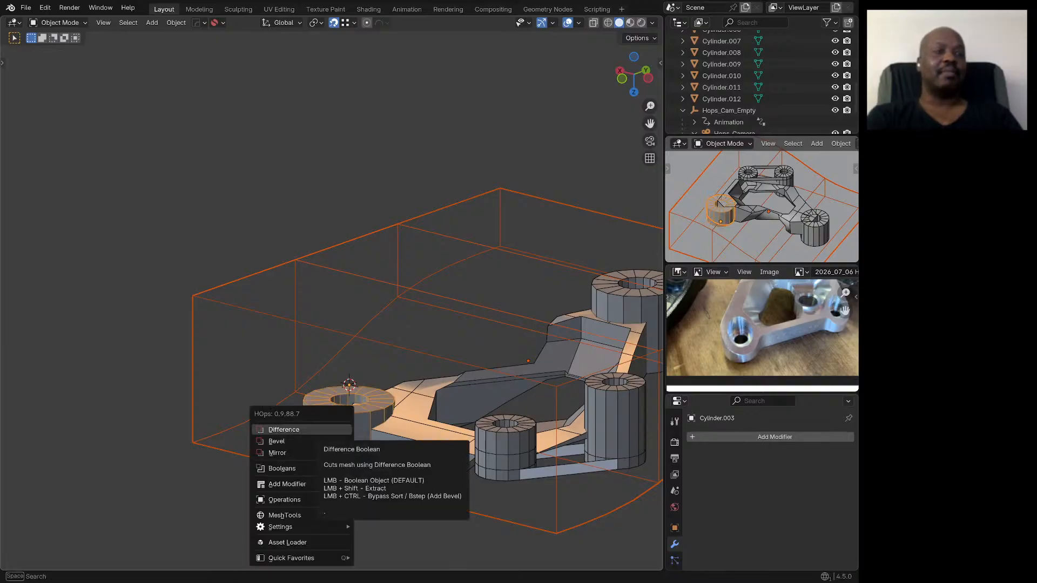
{"action": "left_click", "coordinate": [323, 431]}
{"action": "middle_click_drag", "start_coordinate": [323, 431], "coordinate": [359, 348]}
{"action": "scroll", "coordinate": [393, 411], "scroll_direction": "down", "scroll_amount": 3}
{"action": "scroll", "coordinate": [360, 348], "scroll_direction": "up", "scroll_amount": 8}
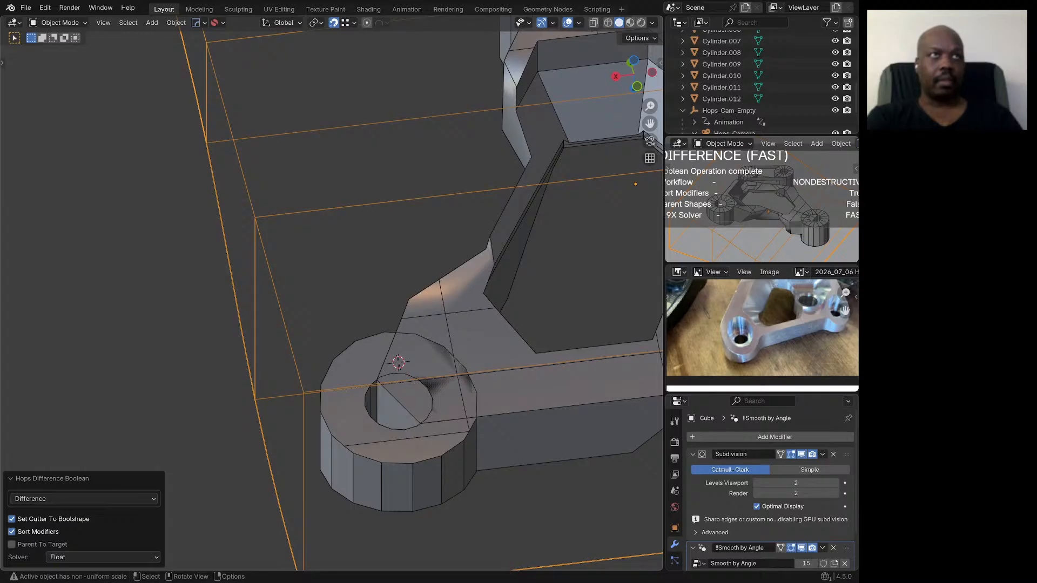
Step: Inspect the cut corner cylinder, undo the Difference boolean and clear the selection
{"action": "middle_click_drag", "start_coordinate": [360, 349], "coordinate": [304, 335]}
{"action": "scroll", "coordinate": [389, 341], "scroll_direction": "down", "scroll_amount": 4}
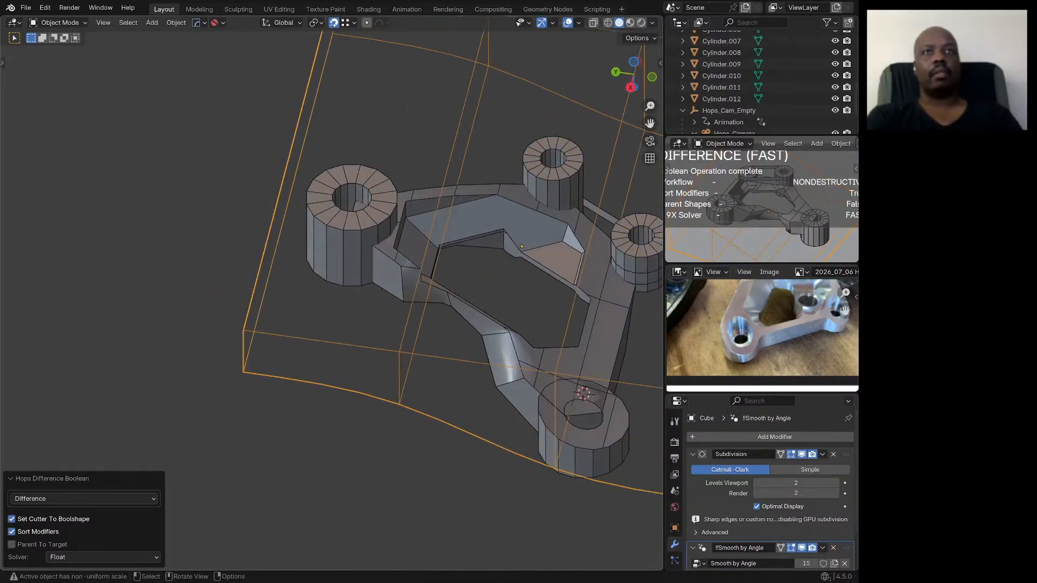
{"action": "mouse_move", "coordinate": [304, 334]}
{"action": "middle_mouse_down"}
{"action": "mouse_move", "coordinate": [300, 281]}
{"action": "mouse_move", "coordinate": [303, 324]}
{"action": "middle_mouse_up"}
{"action": "key", "text": "ctrl+z"}
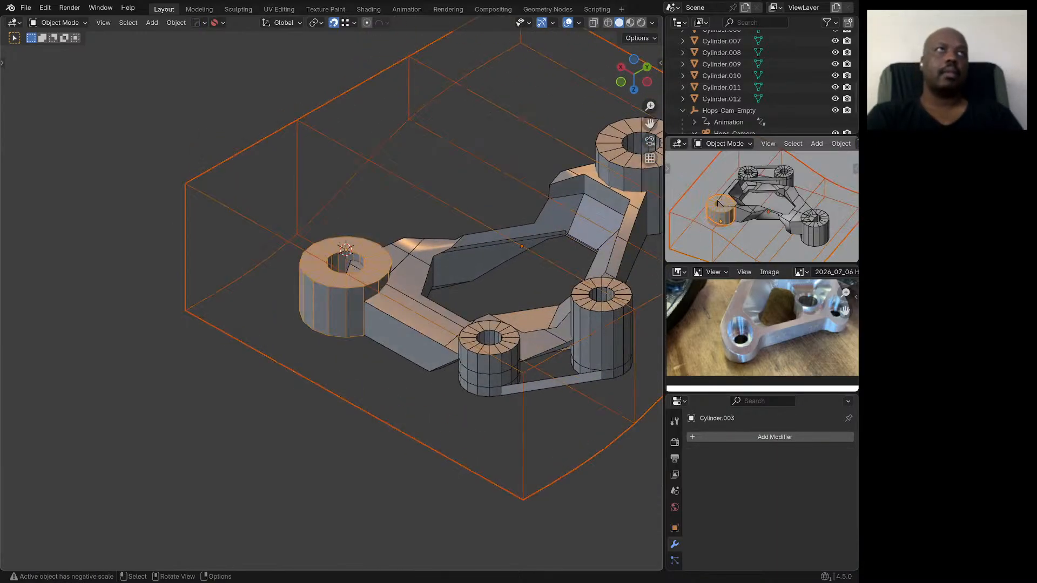
{"action": "key", "text": "alt+a"}
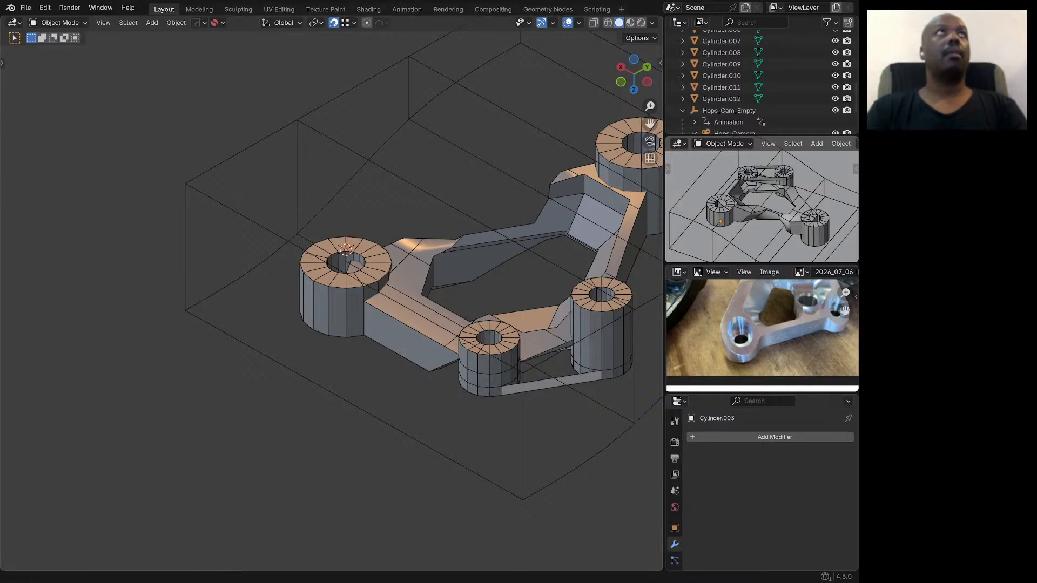
Step: Examine how the corner cylinders join the frame's arms and central opening from several angles
{"action": "scroll", "coordinate": [302, 243], "scroll_direction": "down", "scroll_amount": 3}
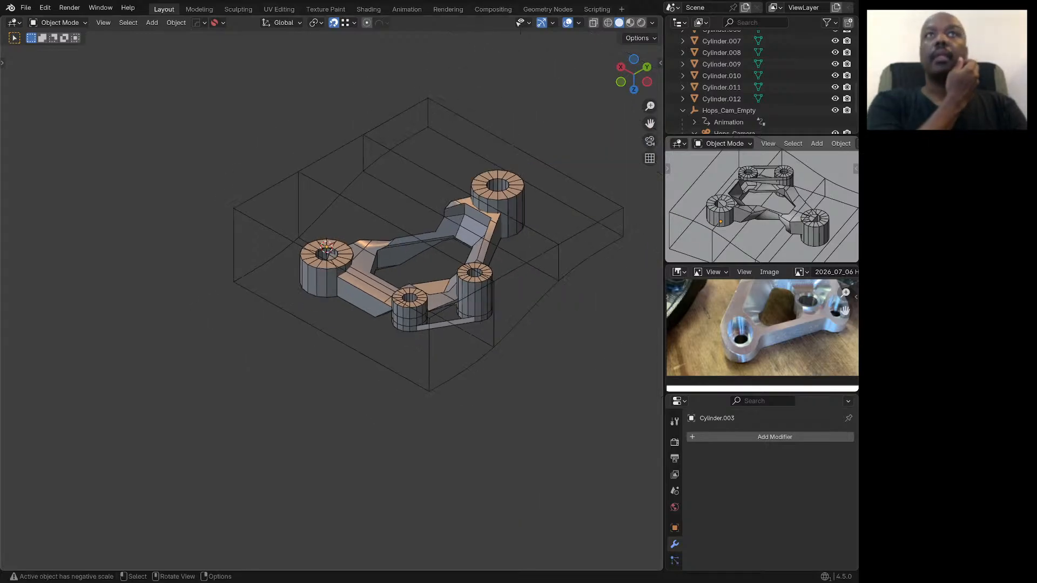
{"action": "mouse_move", "coordinate": [303, 243]}
{"action": "middle_mouse_down"}
{"action": "mouse_move", "coordinate": [304, 268]}
{"action": "mouse_move", "coordinate": [315, 247]}
{"action": "middle_mouse_up"}
{"action": "scroll", "coordinate": [310, 259], "scroll_direction": "up", "scroll_amount": 3}
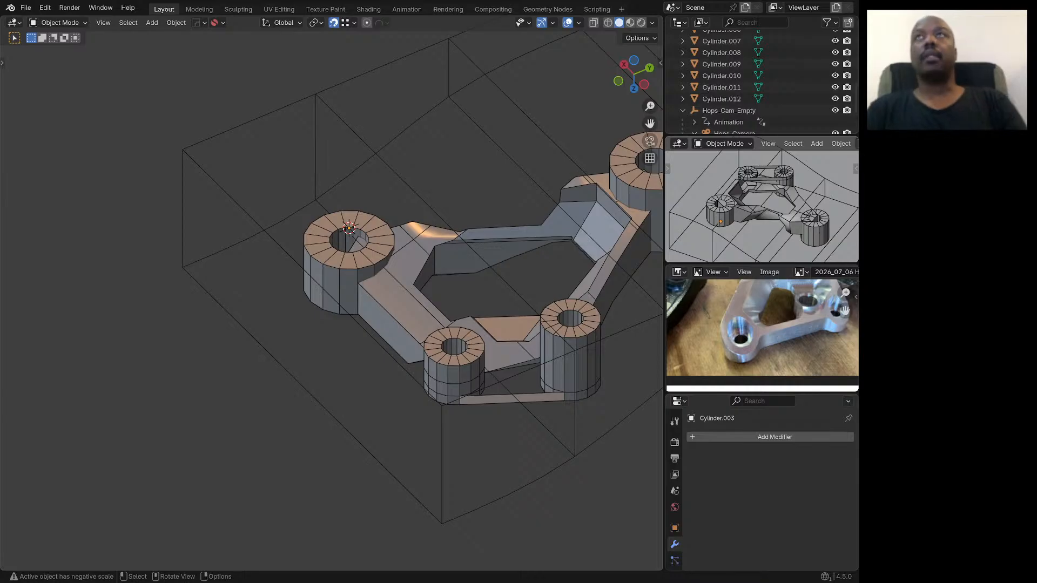
{"action": "middle_click_drag", "start_coordinate": [378, 270], "coordinate": [410, 254]}
{"action": "middle_click_drag", "start_coordinate": [373, 356], "coordinate": [374, 348]}
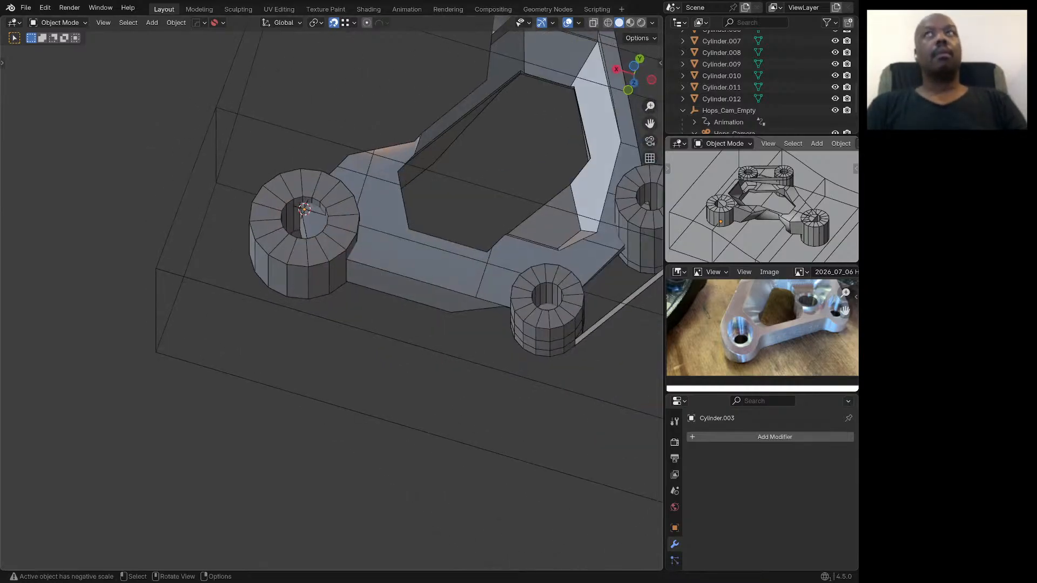
{"action": "scroll", "coordinate": [374, 348], "scroll_direction": "down", "scroll_amount": 3}
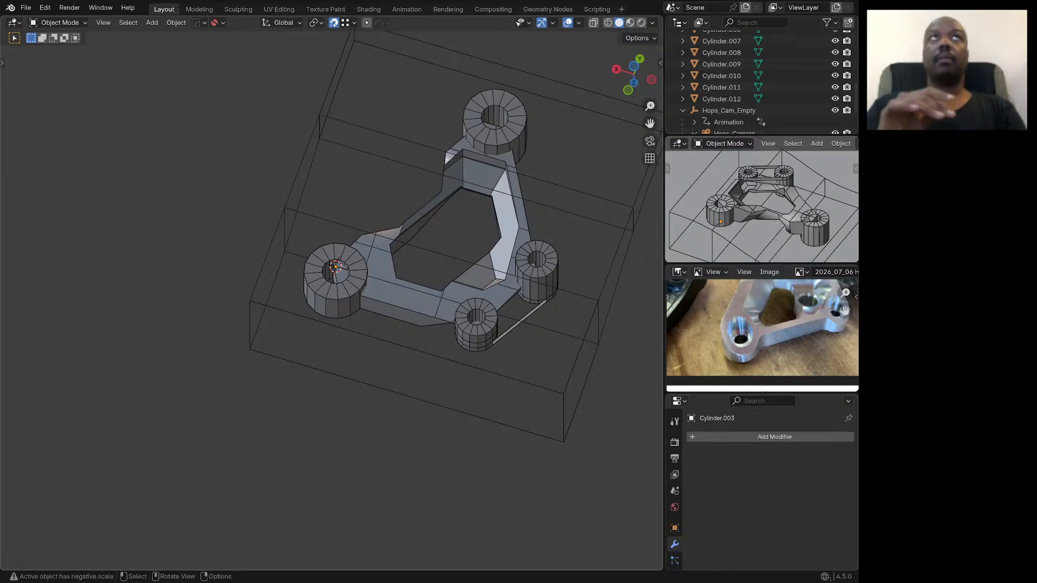
Step: Select the Hops_Camera object under Hops_Cam_Empty in the scene's object list
{"action": "scroll", "coordinate": [754, 112], "scroll_direction": "down", "scroll_amount": 4}
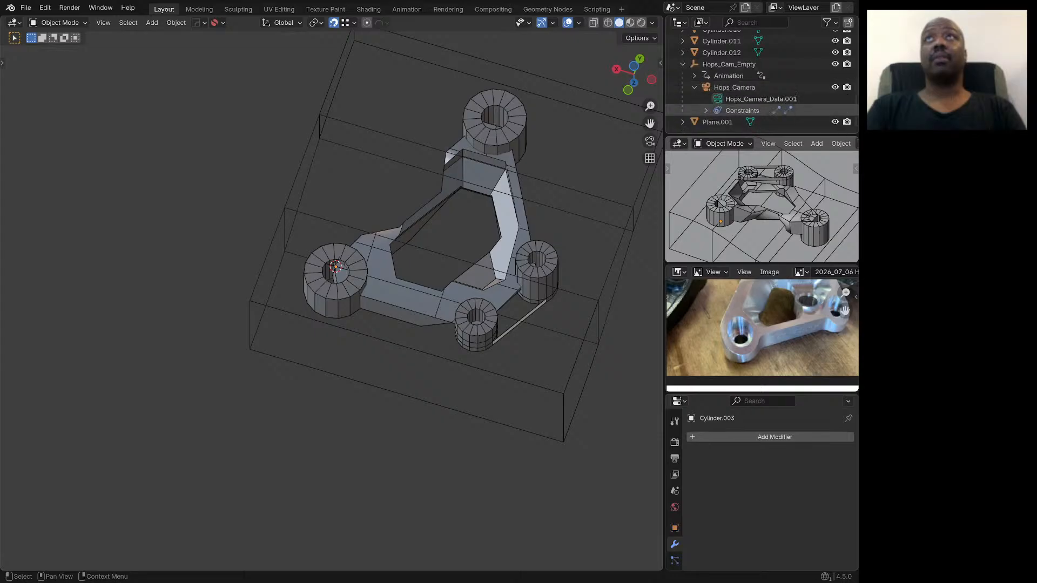
{"action": "left_click", "coordinate": [734, 87]}
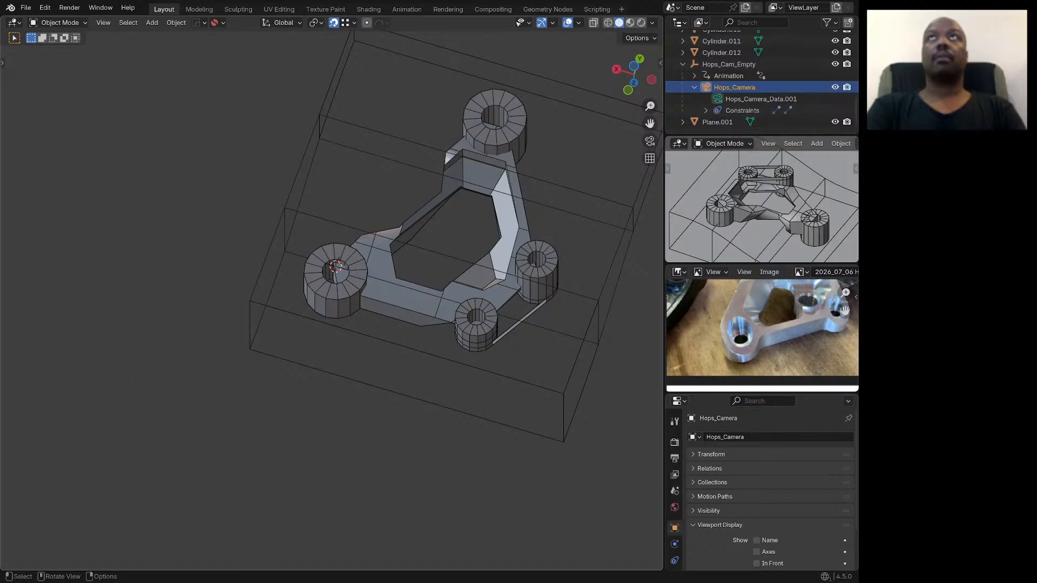
Step: Move Hops_Camera up about 9393 mm along the global Z axis for a steeper view of the bracket
{"action": "scroll", "coordinate": [332, 300], "scroll_direction": "down", "scroll_amount": 12}
{"action": "middle_click_drag", "start_coordinate": [302, 216], "coordinate": [373, 421]}
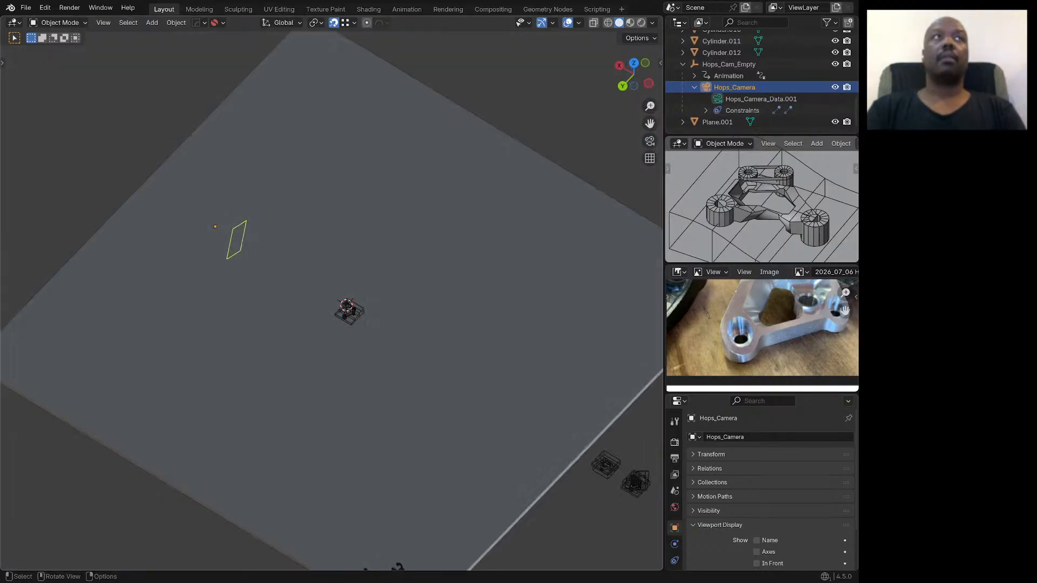
{"action": "scroll", "coordinate": [383, 259], "scroll_direction": "down", "scroll_amount": 1}
{"action": "scroll", "coordinate": [383, 259], "scroll_direction": "up", "scroll_amount": 5}
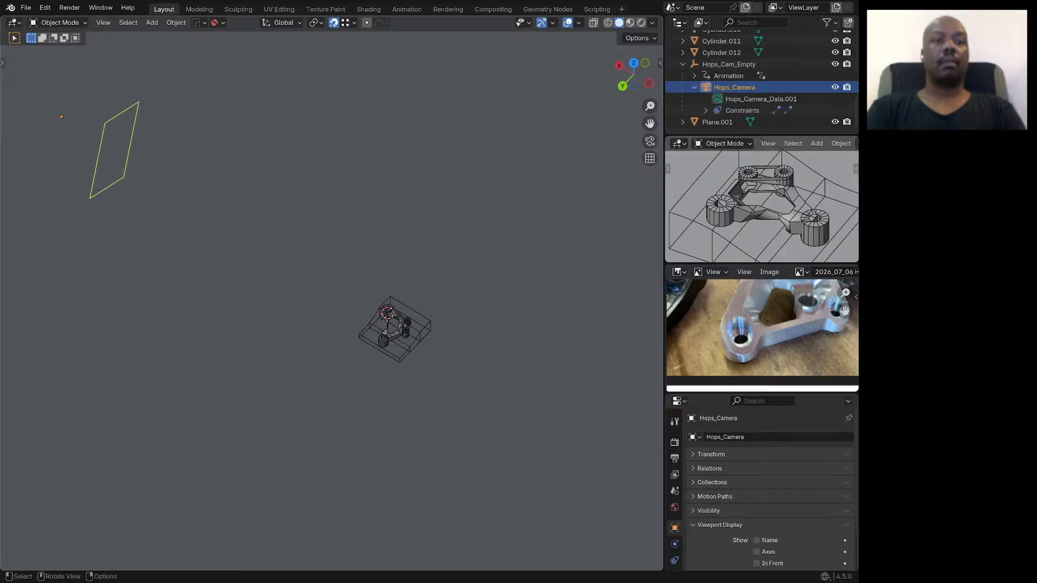
{"action": "key", "text": "g"}
{"action": "key", "text": "z"}
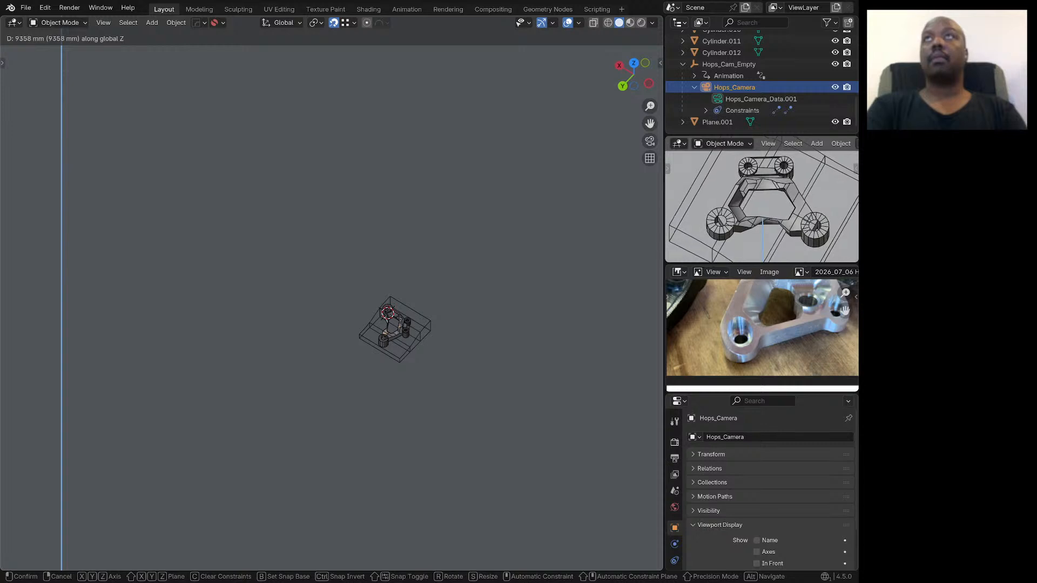
{"action": "key", "text": "Return"}
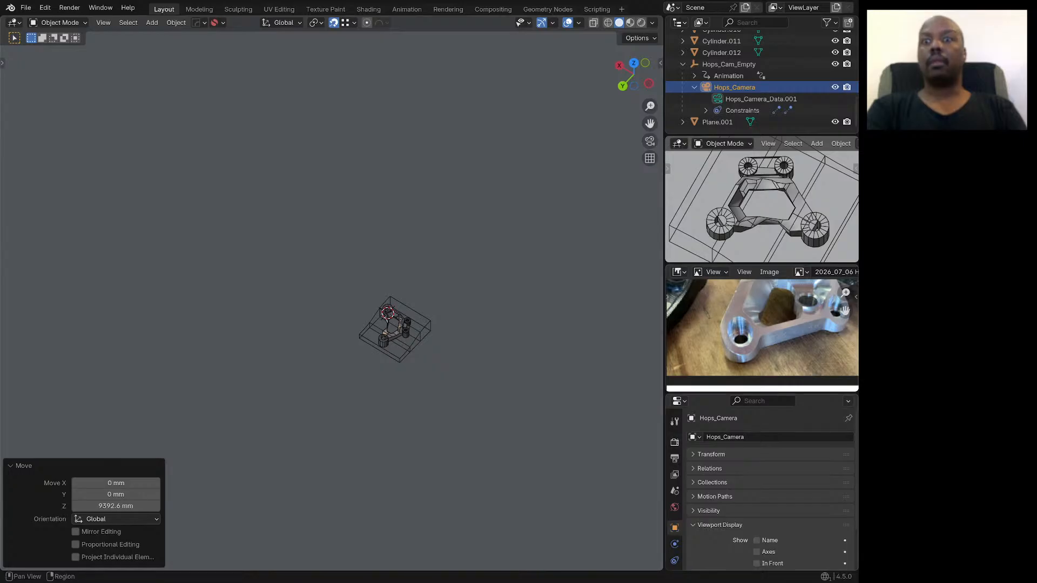
Step: Try an orthographic scale of 1.2 for Hops_Camera and undo the change
{"action": "scroll", "coordinate": [675, 519], "scroll_direction": "down", "scroll_amount": 1}
{"action": "left_click", "coordinate": [674, 558]}
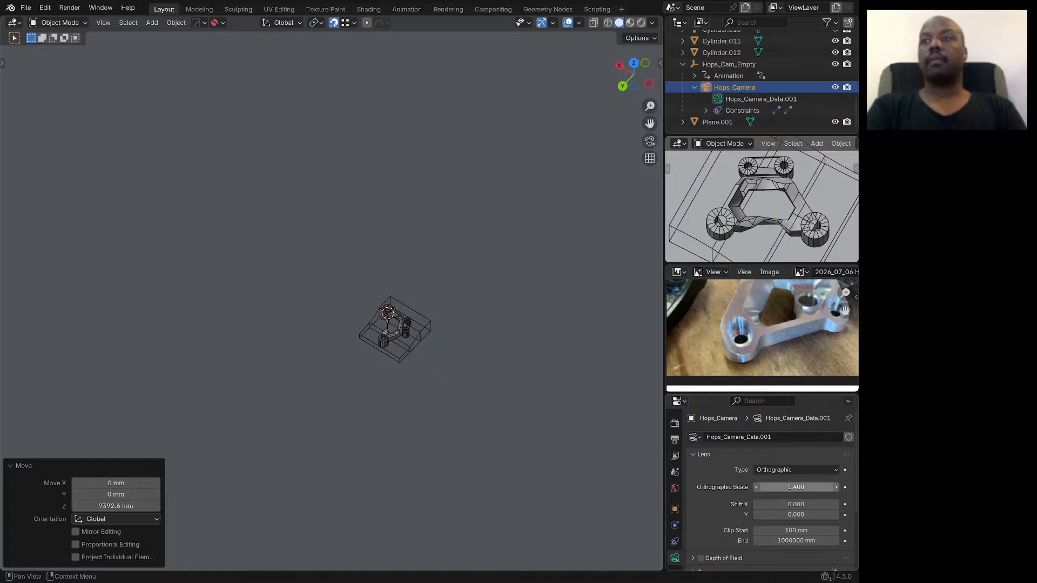
{"action": "left_click", "coordinate": [796, 487]}
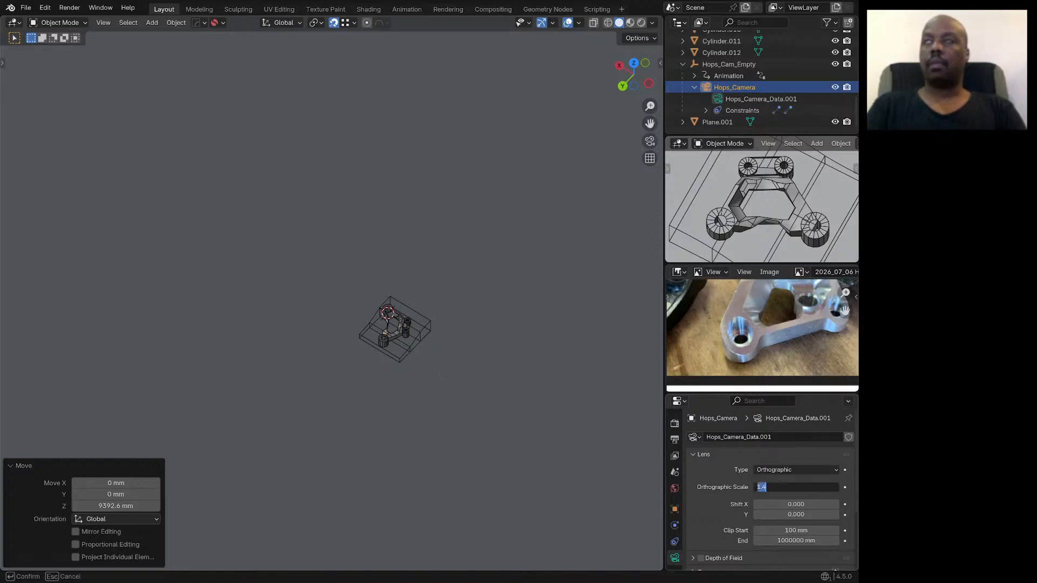
{"action": "type", "text": "1.2"}
{"action": "key", "text": "Return"}
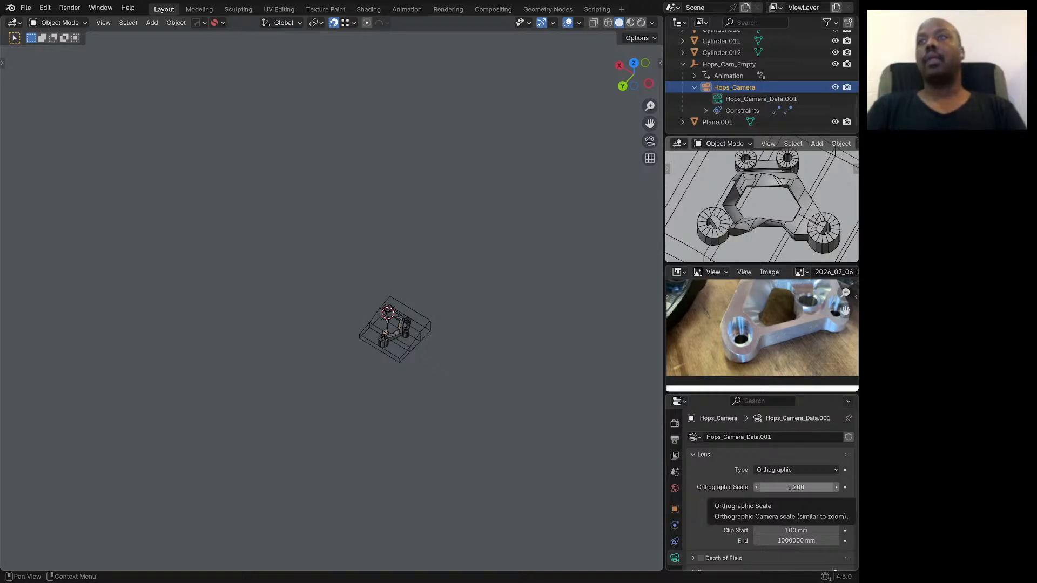
{"action": "key", "text": "ctrl+z"}
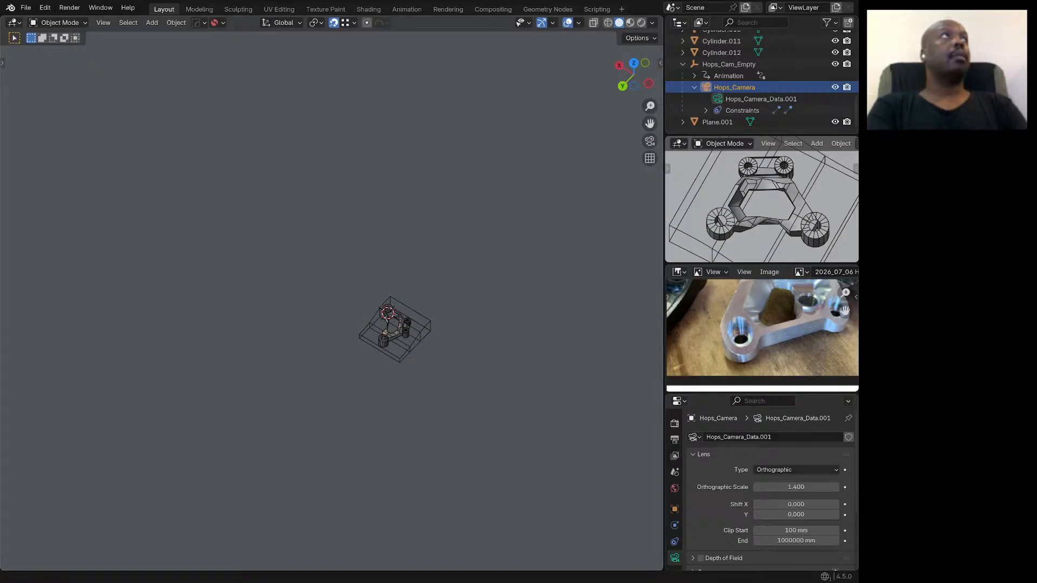
Step: Save the current file and save a new version as "2026_07_06 extracting 5.blend"
{"action": "left_click", "coordinate": [26, 7]}
{"action": "left_click", "coordinate": [42, 83]}
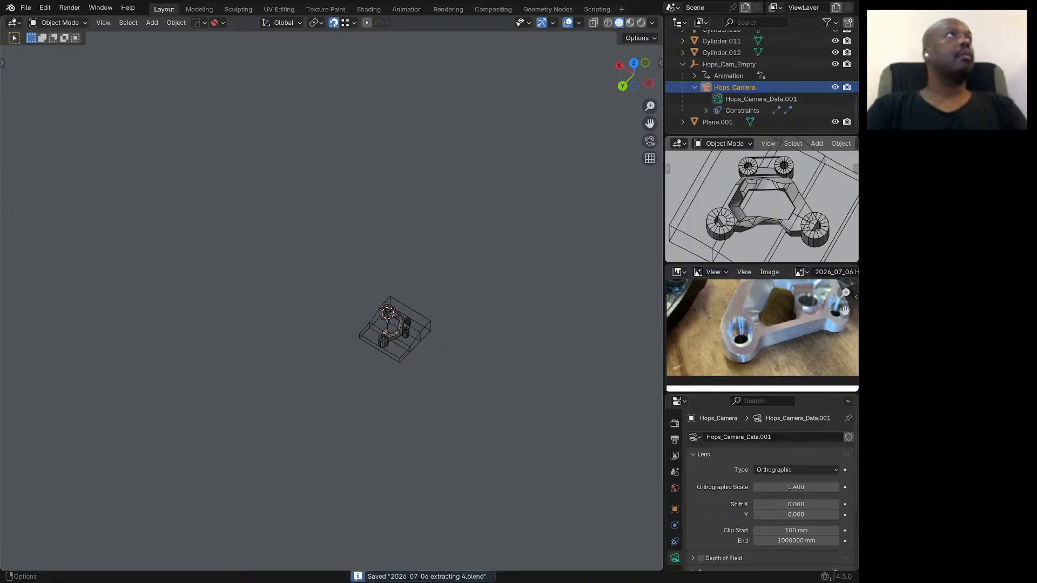
{"action": "left_click", "coordinate": [25, 7]}
{"action": "left_click", "coordinate": [49, 95]}
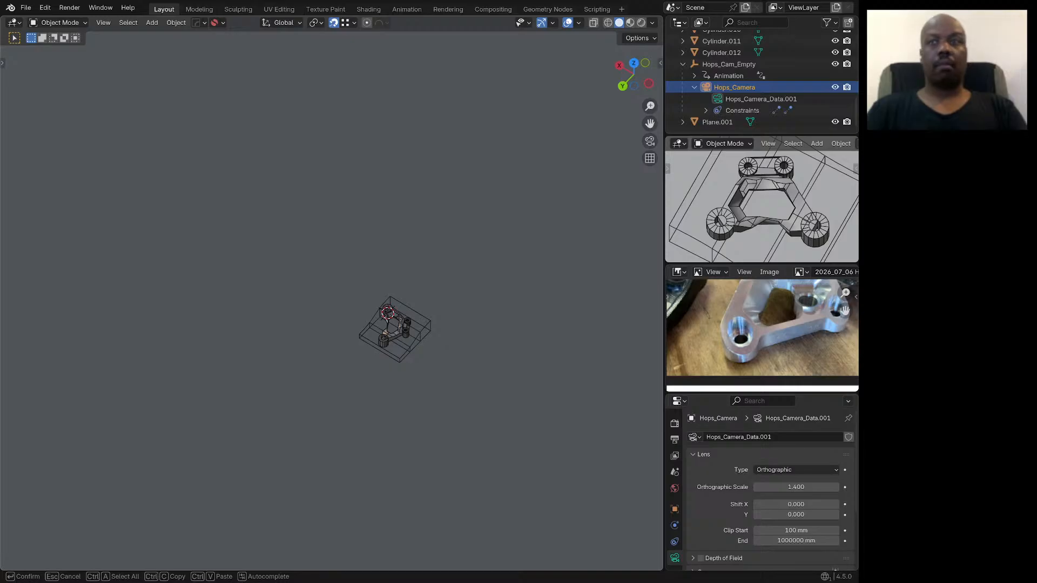
{"action": "key", "text": "Return"}
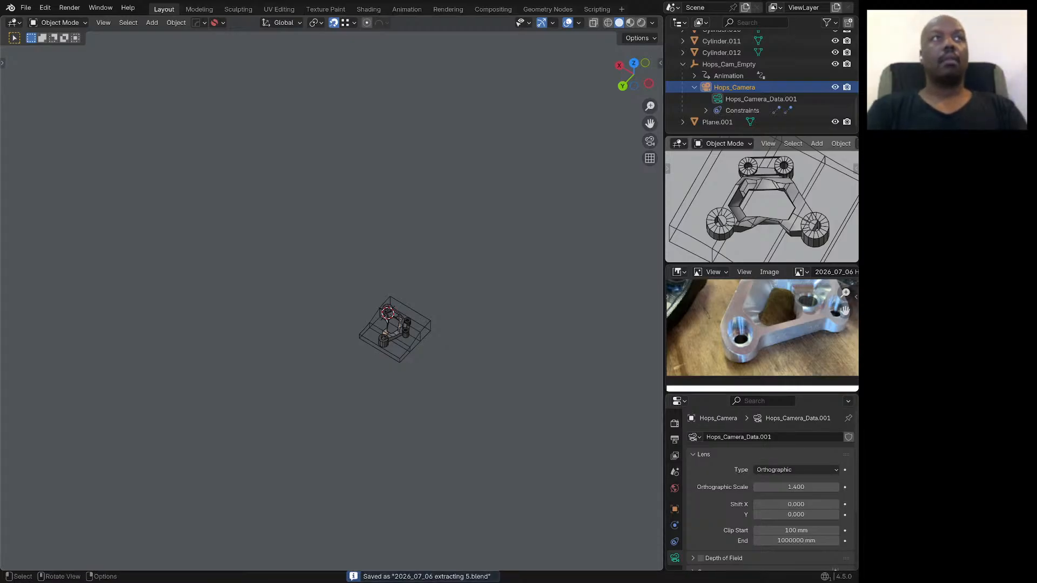
Step: Examine the bracket and its four cylindrical bosses up close and from farther away
{"action": "scroll", "coordinate": [398, 330], "scroll_direction": "up", "scroll_amount": 10}
{"action": "scroll", "coordinate": [426, 367], "scroll_direction": "down", "scroll_amount": 3}
{"action": "middle_click_drag", "start_coordinate": [421, 394], "coordinate": [406, 386]}
{"action": "scroll", "coordinate": [469, 292], "scroll_direction": "down", "scroll_amount": 8}
{"action": "scroll", "coordinate": [439, 371], "scroll_direction": "up", "scroll_amount": 7}
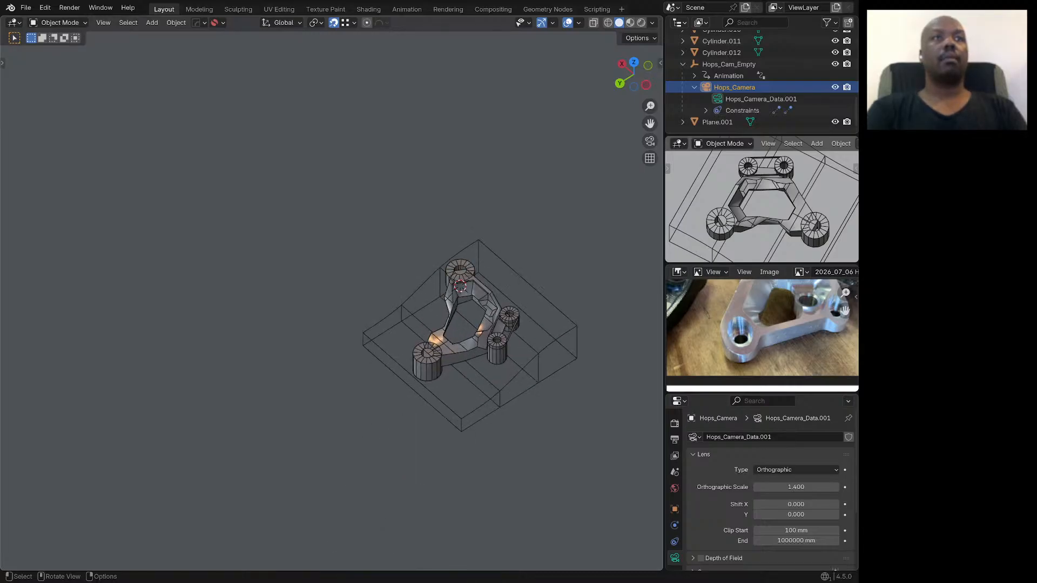
{"action": "scroll", "coordinate": [438, 369], "scroll_direction": "up", "scroll_amount": 4}
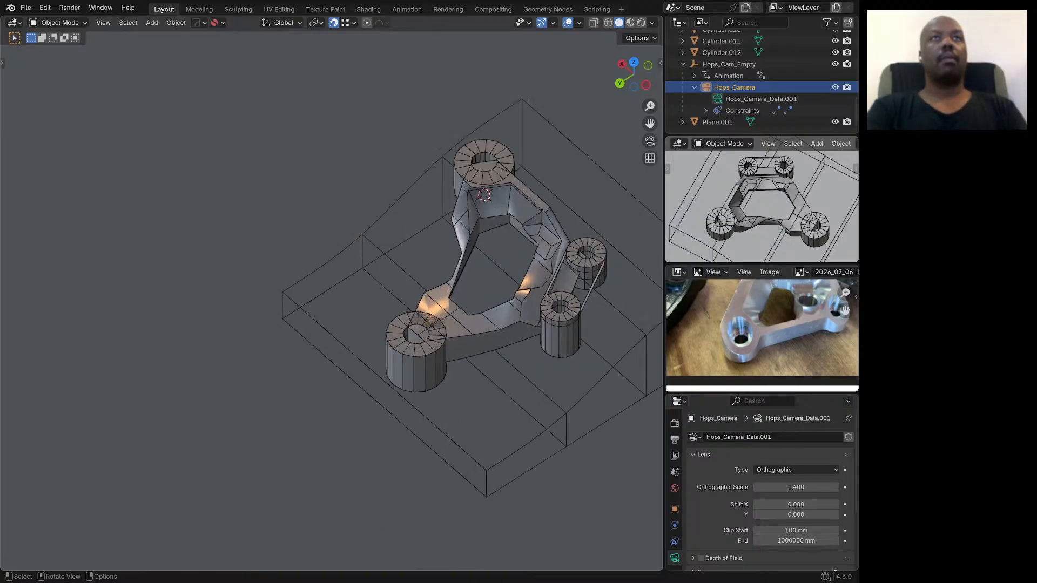
{"action": "scroll", "coordinate": [428, 359], "scroll_direction": "down", "scroll_amount": 2}
{"action": "scroll", "coordinate": [427, 360], "scroll_direction": "down", "scroll_amount": 4}
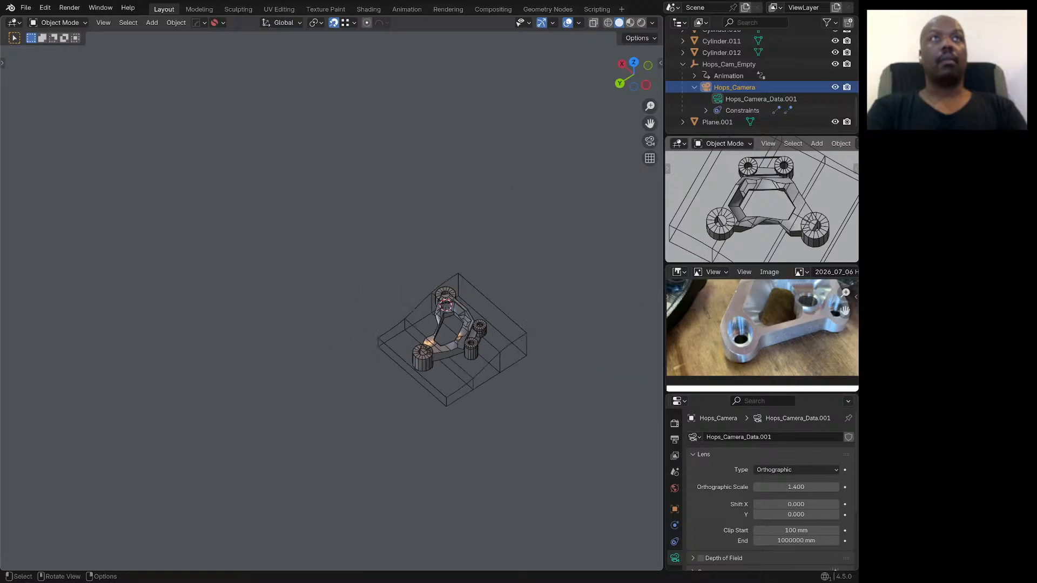
Step: Select all objects, frame the bracket assembly in the main viewport, and clear the selection
{"action": "left_click", "coordinate": [423, 358]}
{"action": "scroll", "coordinate": [418, 358], "scroll_direction": "up", "scroll_amount": 3}
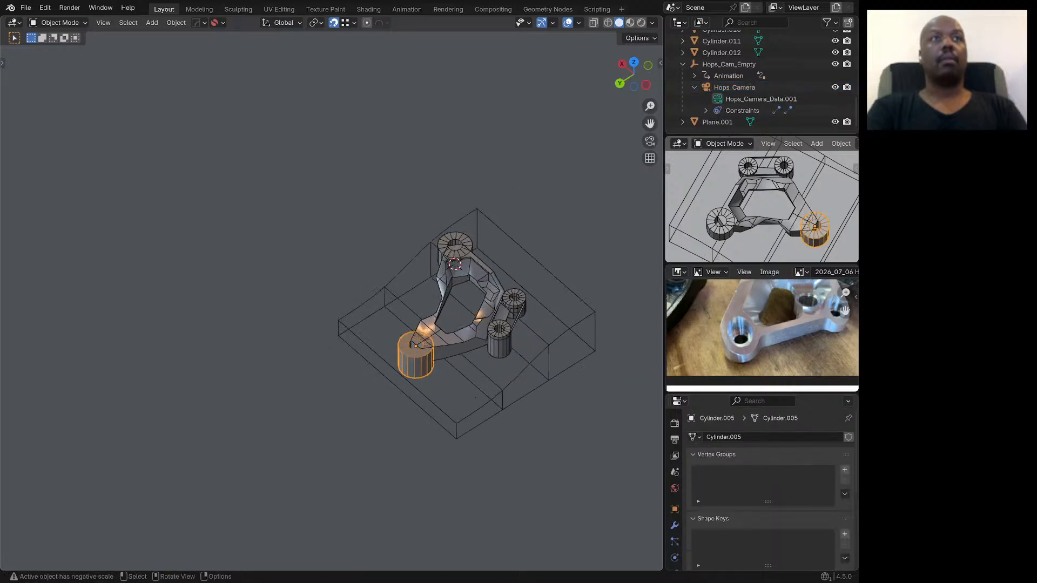
{"action": "left_click", "coordinate": [443, 341], "text": "shift"}
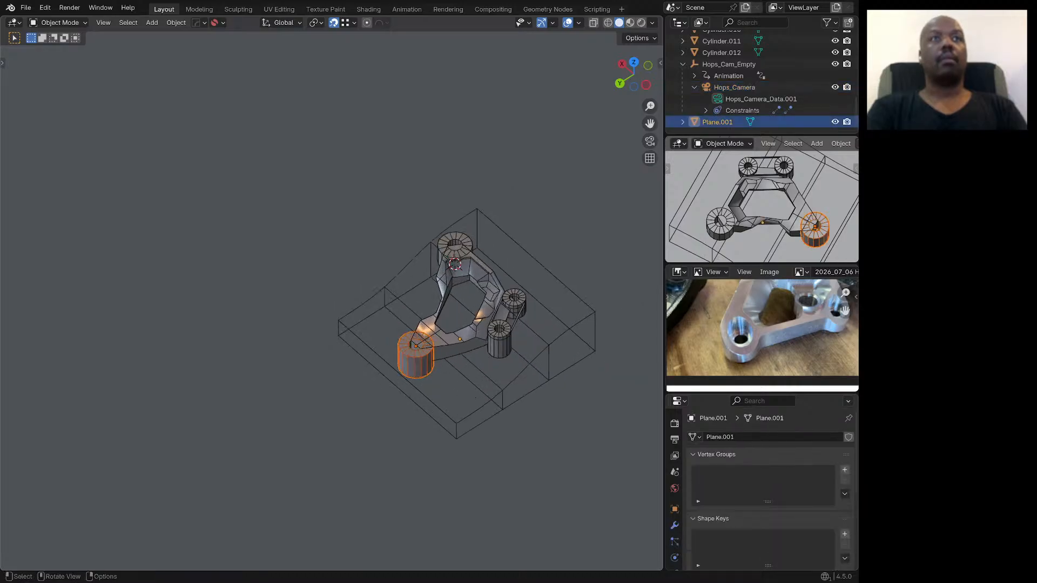
{"action": "scroll", "coordinate": [367, 300], "scroll_direction": "down", "scroll_amount": 6}
{"action": "key", "text": "a"}
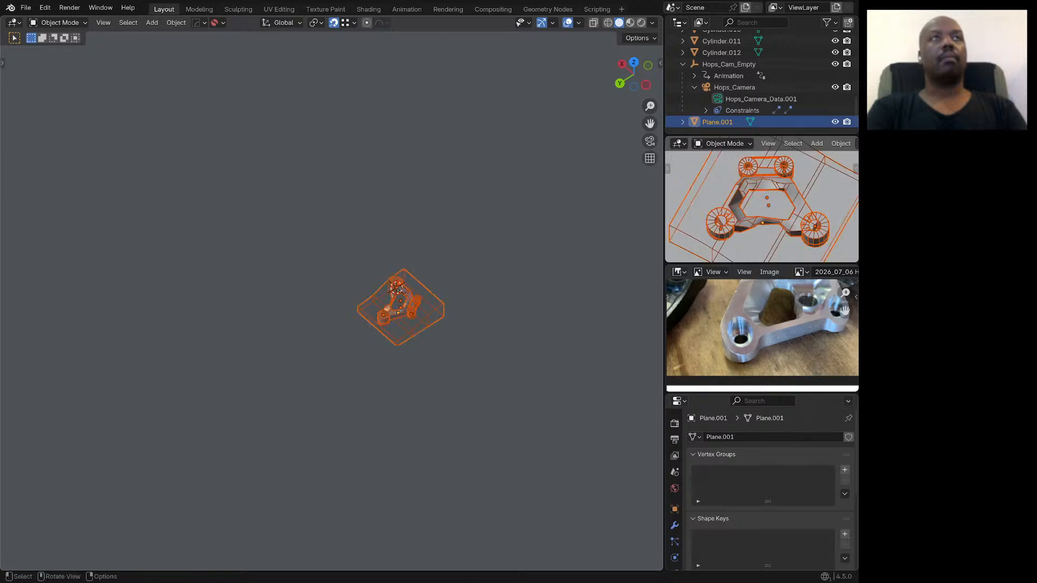
{"action": "left_click", "coordinate": [348, 315], "text": "shift"}
{"action": "scroll", "coordinate": [358, 320], "scroll_direction": "down", "scroll_amount": 10}
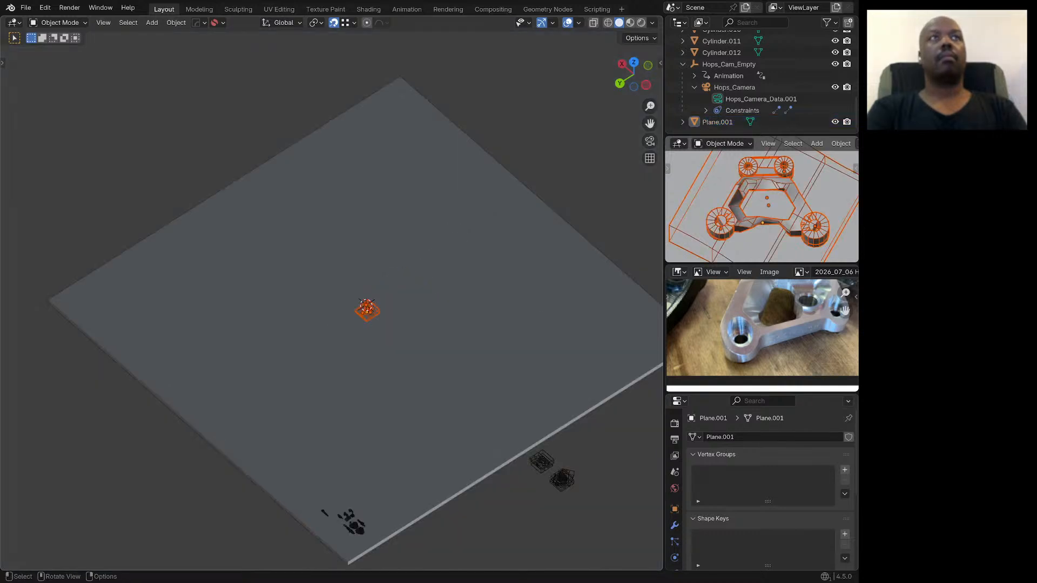
{"action": "key", "text": "KP_Decimal"}
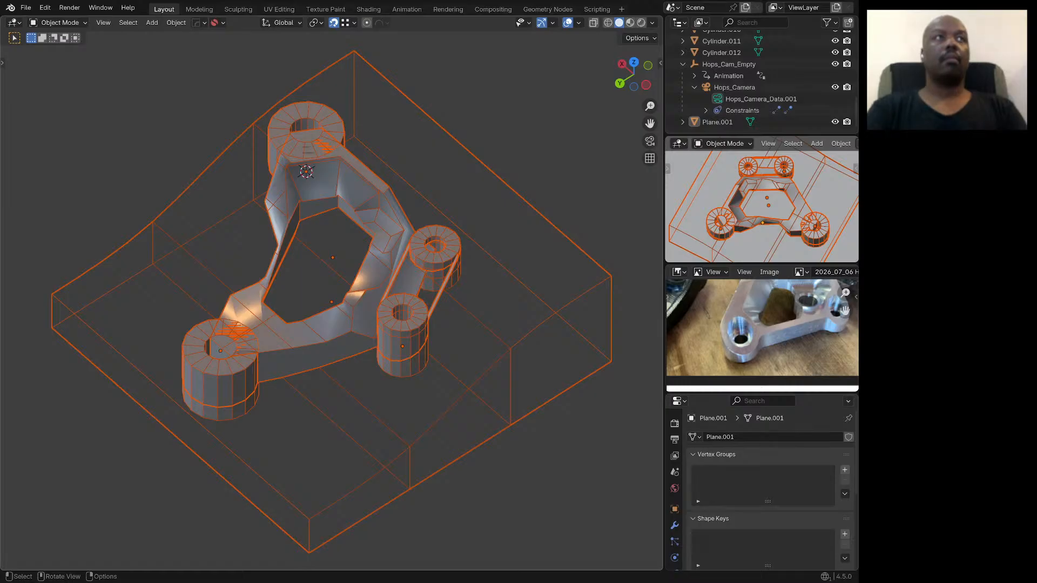
{"action": "scroll", "coordinate": [378, 303], "scroll_direction": "up", "scroll_amount": 2}
{"action": "scroll", "coordinate": [526, 378], "scroll_direction": "down", "scroll_amount": 2}
{"action": "scroll", "coordinate": [300, 318], "scroll_direction": "up", "scroll_amount": 1}
{"action": "key", "text": "alt+a"}
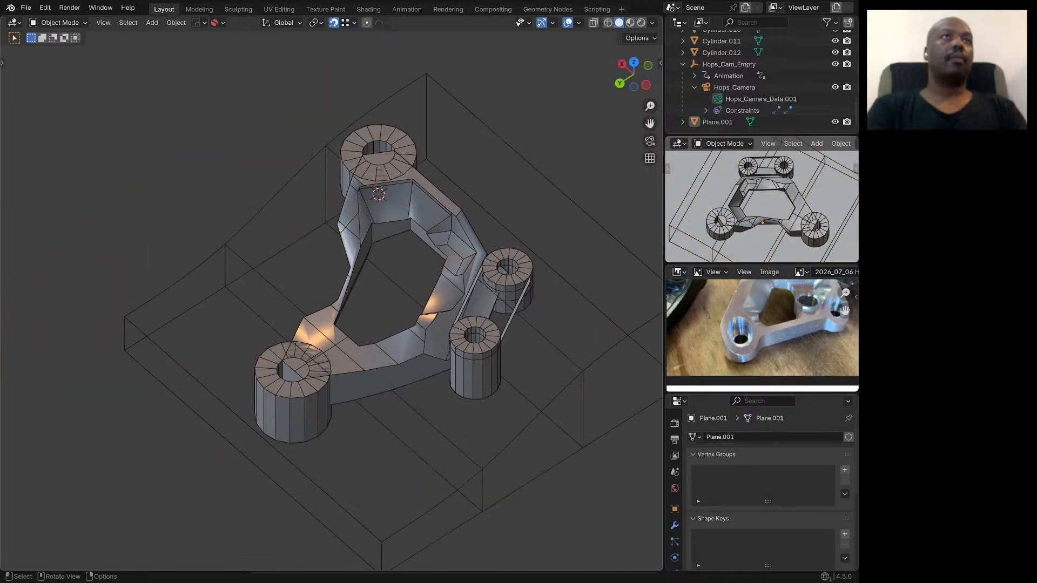
{"action": "middle_click_drag", "start_coordinate": [303, 319], "coordinate": [275, 299], "text": "shift"}
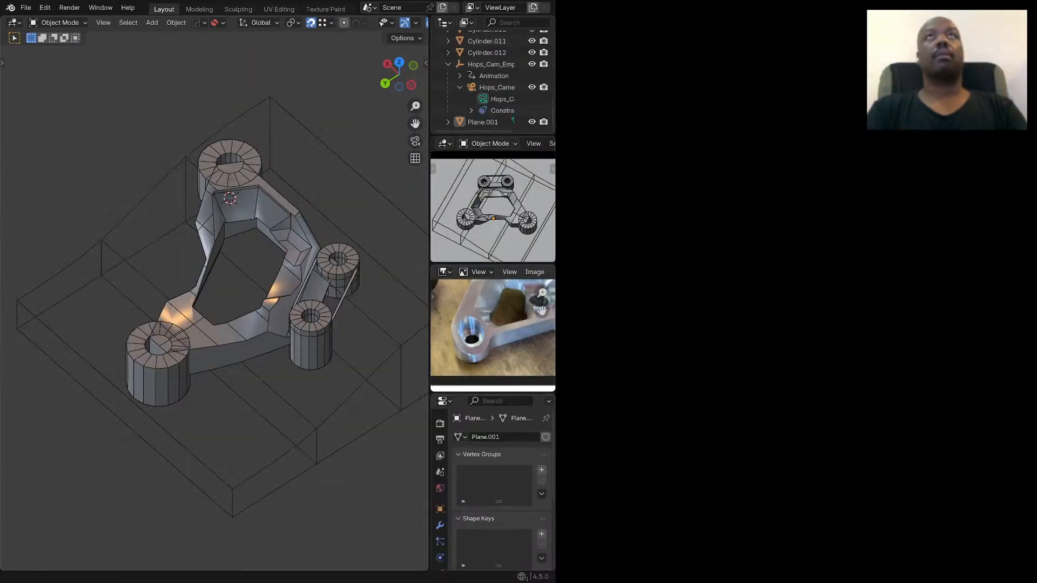
Step: Widen the window to its earlier width and start animation playback
{"action": "left_click_drag", "start_coordinate": [555, 292], "coordinate": [859, 292]}
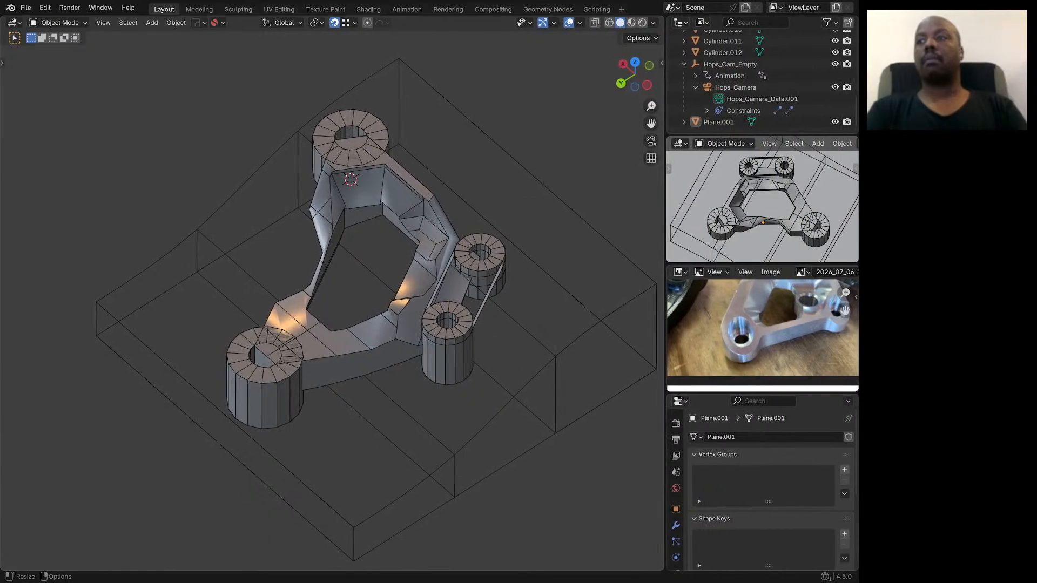
{"action": "key", "text": "space"}
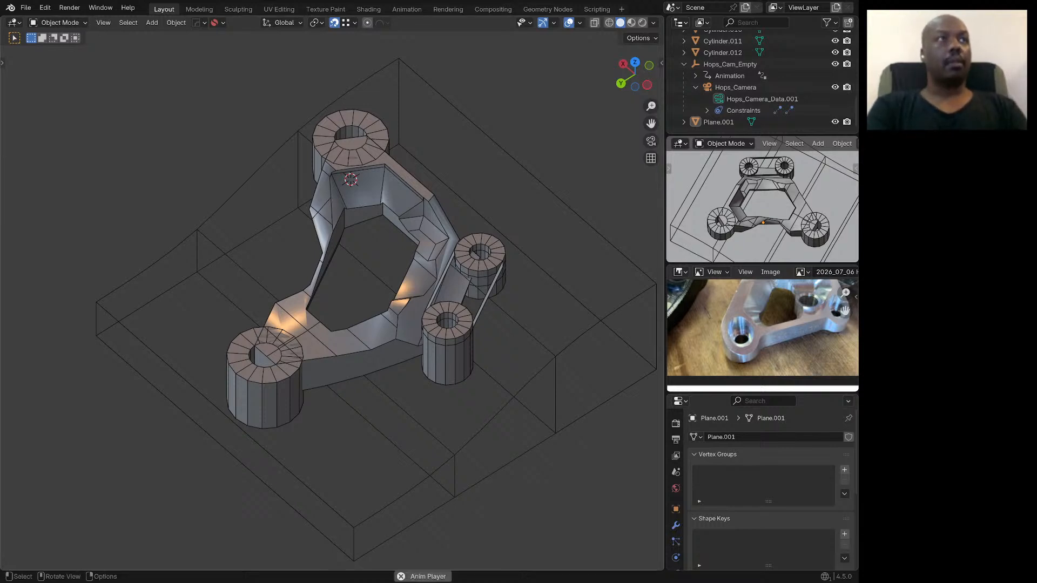
Step: Remove the Subdivision modifier from the wireframe cube surrounding the bracket
{"action": "left_click", "coordinate": [513, 397]}
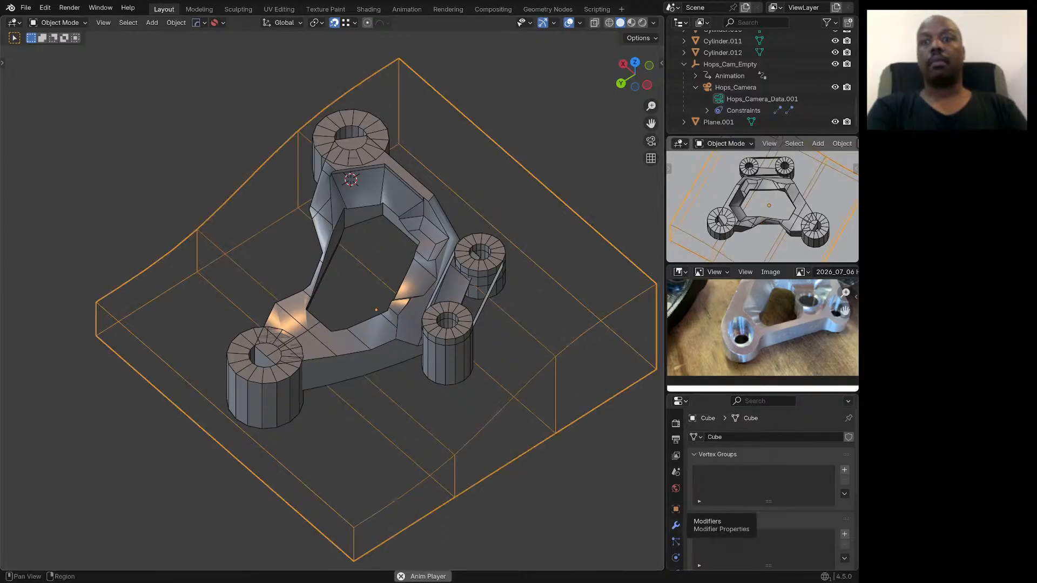
{"action": "left_click", "coordinate": [676, 526]}
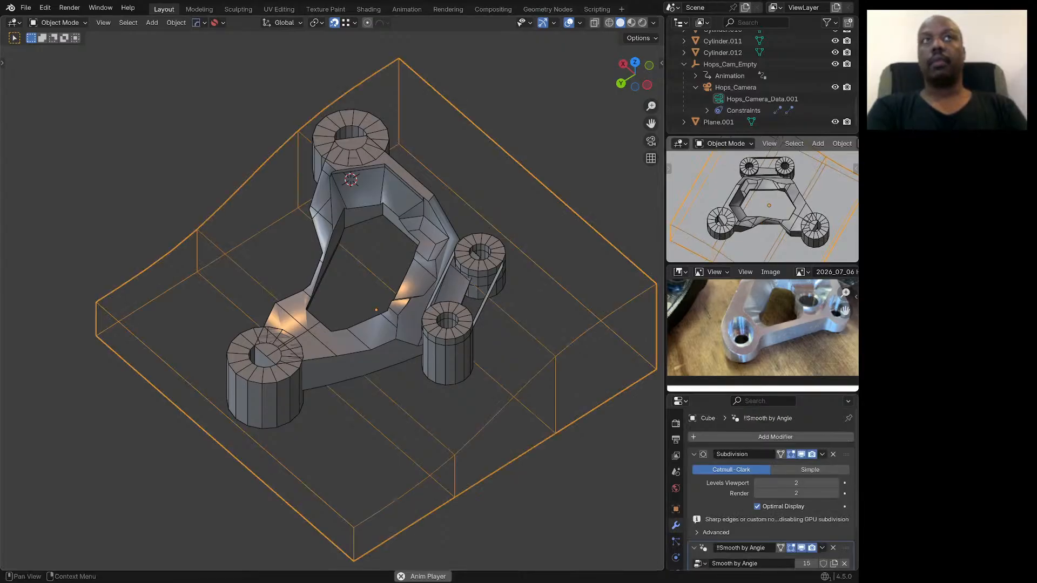
{"action": "left_click", "coordinate": [832, 454]}
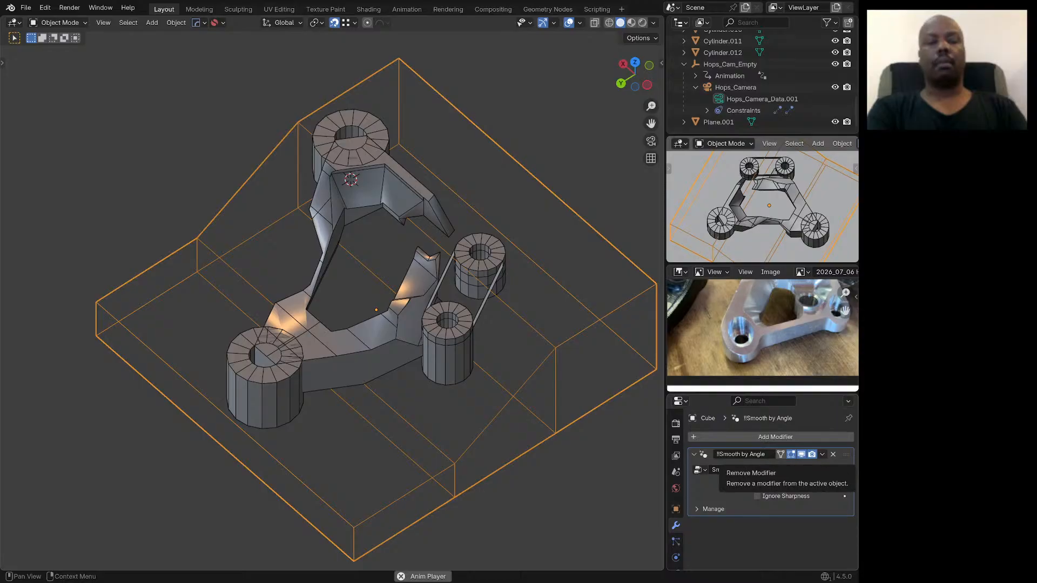
{"action": "key", "text": "ctrl+z"}
{"action": "middle_click_drag", "start_coordinate": [519, 345], "coordinate": [502, 303]}
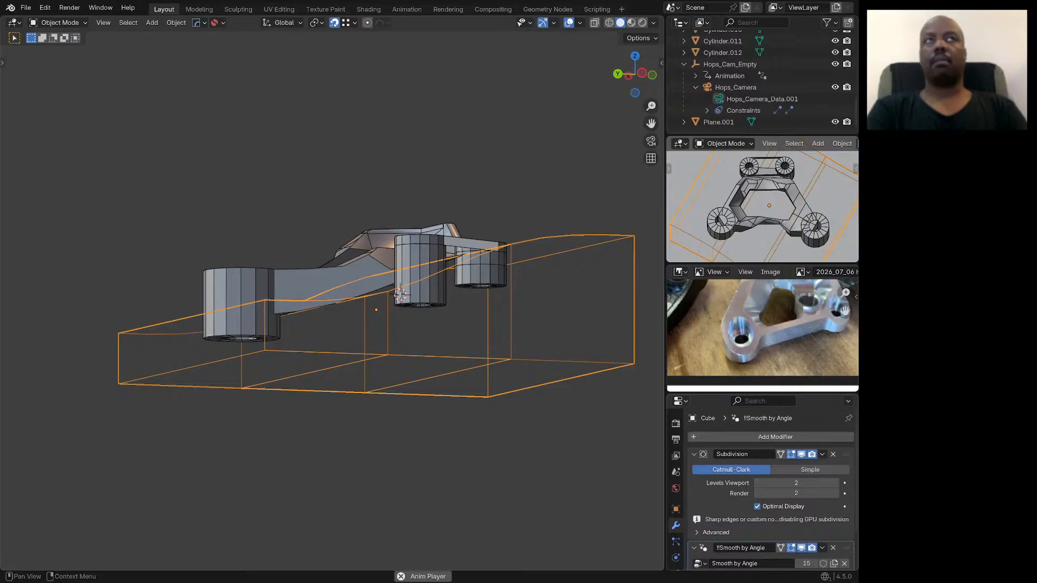
{"action": "left_click", "coordinate": [833, 455]}
Step: In Edit Mode, lower the cube's highest top face about 20 mm along the global Z axis
{"action": "mouse_move", "coordinate": [502, 303]}
{"action": "middle_mouse_down"}
{"action": "mouse_move", "coordinate": [512, 346]}
{"action": "mouse_move", "coordinate": [511, 302]}
{"action": "middle_mouse_up"}
{"action": "key", "text": "Tab"}
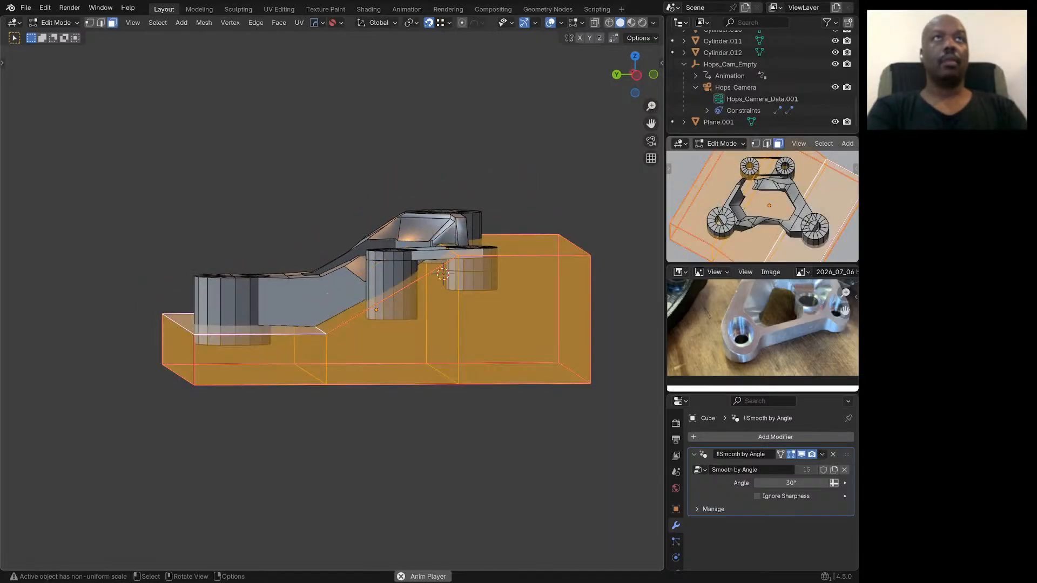
{"action": "left_click", "coordinate": [527, 245]}
{"action": "scroll", "coordinate": [466, 193], "scroll_direction": "up", "scroll_amount": 2}
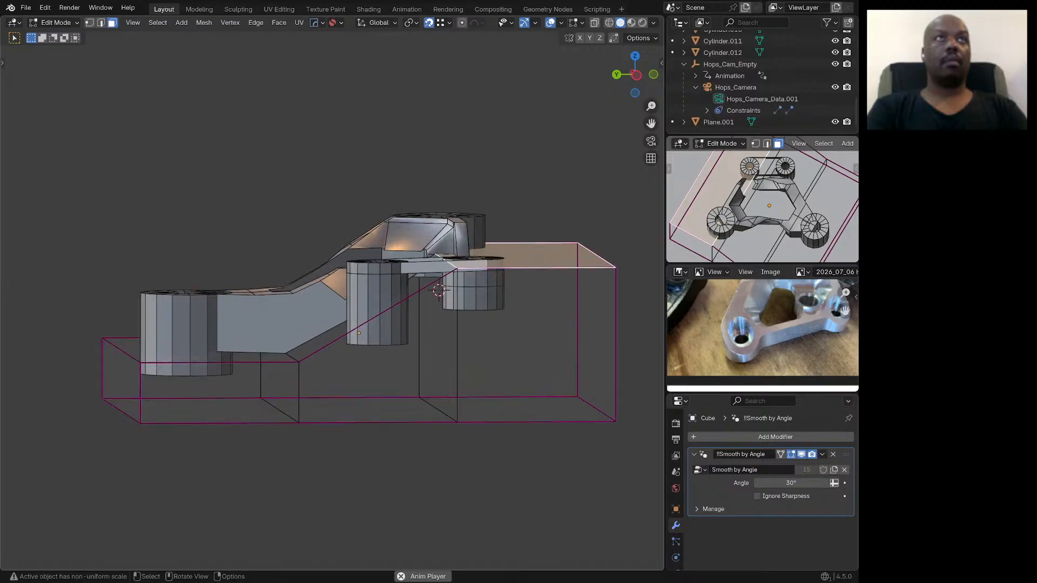
{"action": "middle_click_drag", "start_coordinate": [467, 193], "coordinate": [378, 196]}
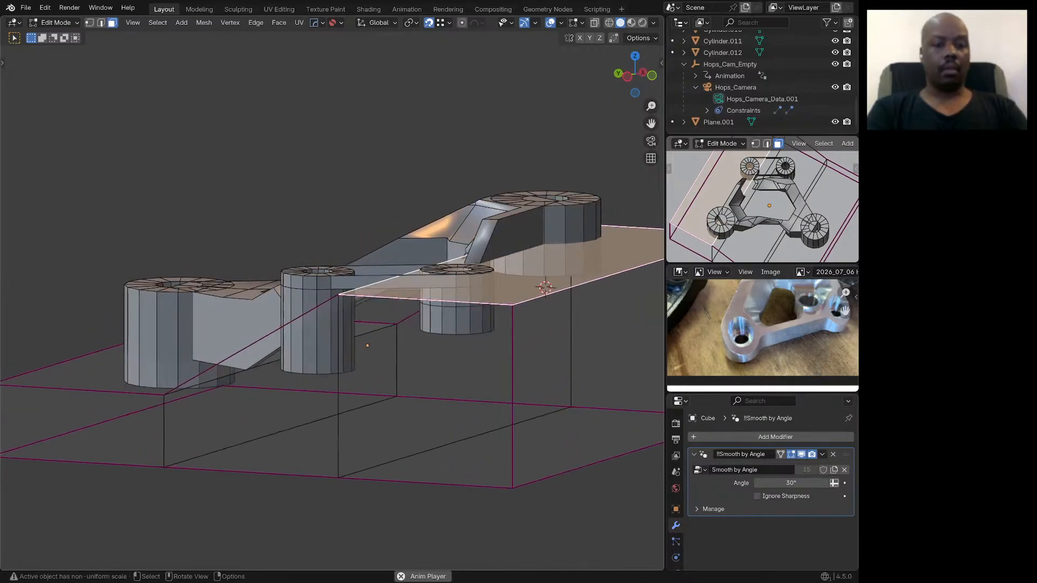
{"action": "key", "text": "g"}
{"action": "key", "text": "z"}
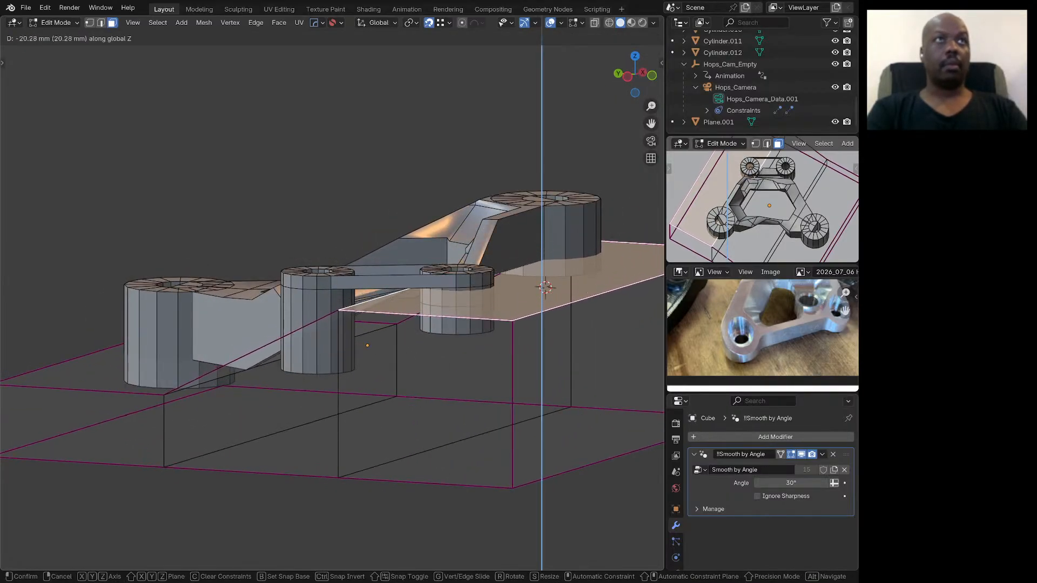
{"action": "left_click", "coordinate": [378, 270]}
Step: Lower the cube's same top face by about another 12.9 mm and 0.8 mm along the global Z axis
{"action": "middle_click_drag", "start_coordinate": [378, 270], "coordinate": [560, 302]}
{"action": "key", "text": "g"}
{"action": "key", "text": "z"}
{"action": "left_click", "coordinate": [484, 300]}
{"action": "key", "text": "g"}
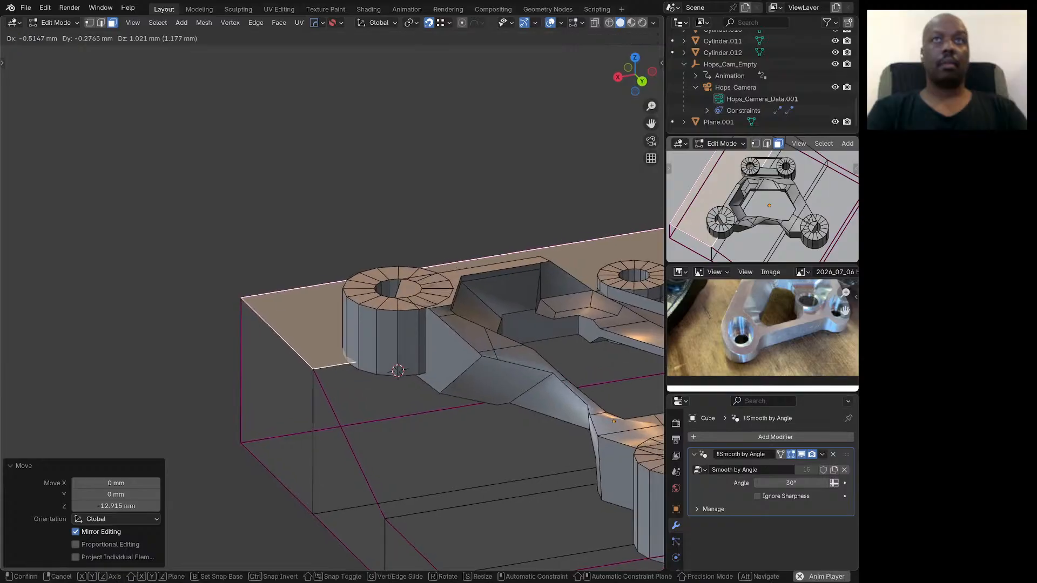
{"action": "key", "text": "z"}
{"action": "left_click", "coordinate": [560, 303]}
{"action": "scroll", "coordinate": [560, 303], "scroll_direction": "down", "scroll_amount": 3}
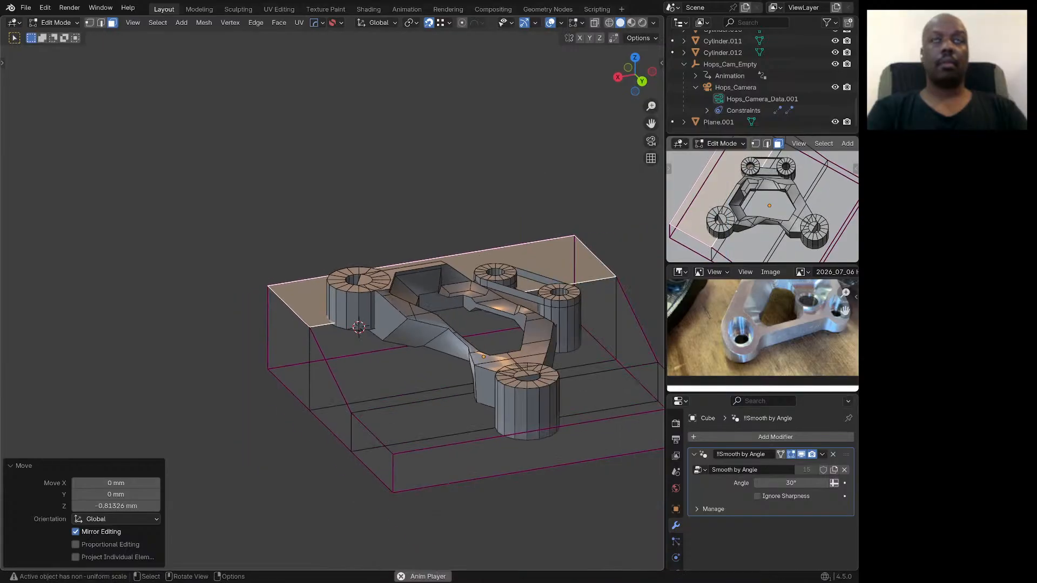
Step: Examine the bracket and the reshaped cube from several angles and return to Object Mode
{"action": "middle_click_drag", "start_coordinate": [560, 303], "coordinate": [594, 303]}
{"action": "middle_click_drag", "start_coordinate": [494, 300], "coordinate": [260, 282]}
{"action": "scroll", "coordinate": [503, 298], "scroll_direction": "up", "scroll_amount": 3}
{"action": "scroll", "coordinate": [540, 305], "scroll_direction": "up", "scroll_amount": 2}
{"action": "scroll", "coordinate": [540, 305], "scroll_direction": "down", "scroll_amount": 4}
{"action": "middle_click_drag", "start_coordinate": [406, 253], "coordinate": [480, 279]}
{"action": "key", "text": "Tab"}
{"action": "scroll", "coordinate": [442, 292], "scroll_direction": "down", "scroll_amount": 3}
{"action": "scroll", "coordinate": [416, 375], "scroll_direction": "up", "scroll_amount": 4}
{"action": "middle_click_drag", "start_coordinate": [416, 375], "coordinate": [374, 396]}
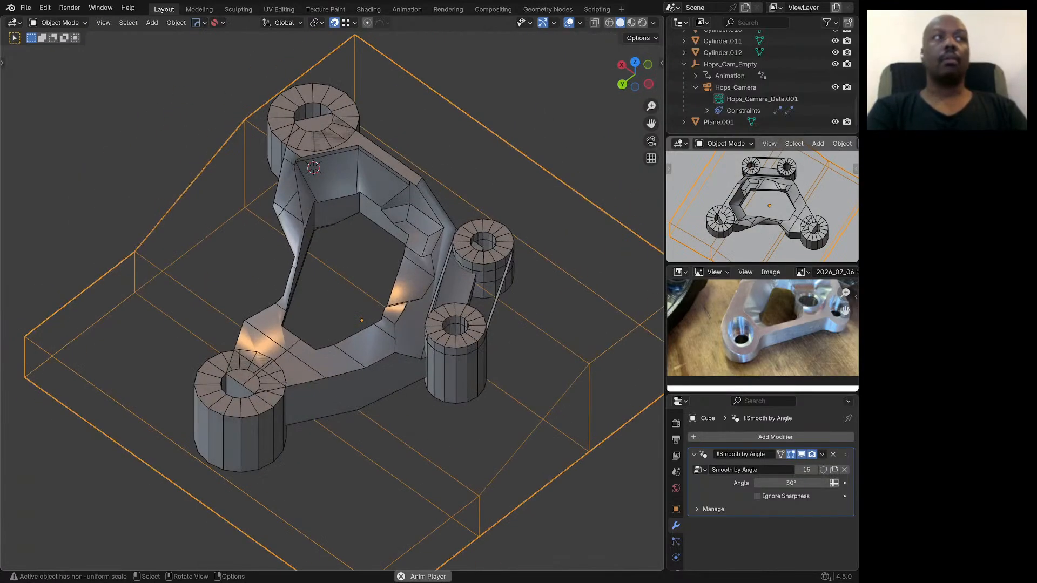
{"action": "scroll", "coordinate": [479, 339], "scroll_direction": "down", "scroll_amount": 1}
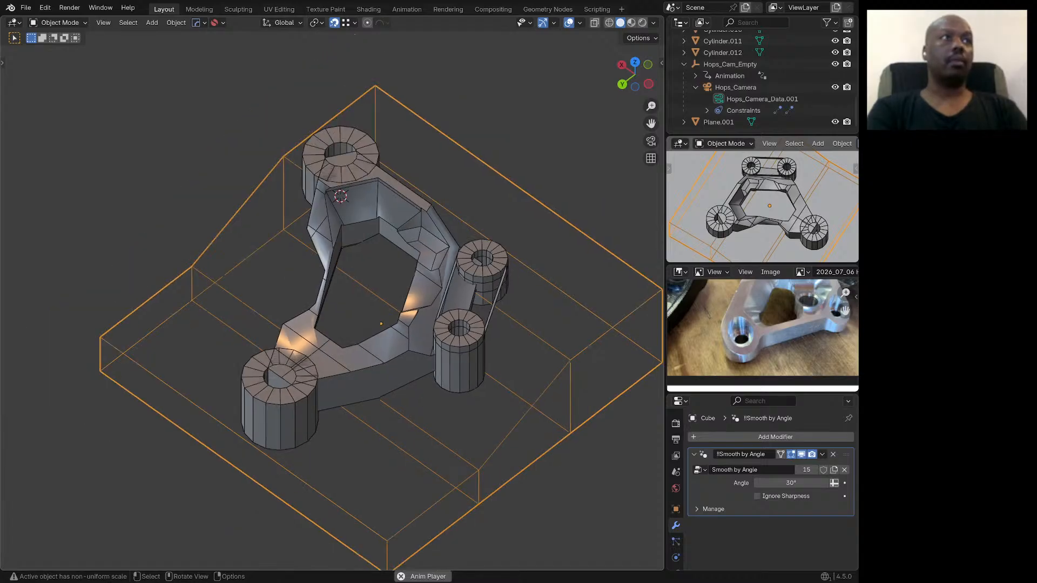
Step: In Edit Mode, delete the top rim and bore faces of the front large boss cylinder, leaving its outer wall
{"action": "left_click", "coordinate": [264, 376]}
{"action": "key", "text": "Tab"}
{"action": "scroll", "coordinate": [264, 376], "scroll_direction": "up", "scroll_amount": 1}
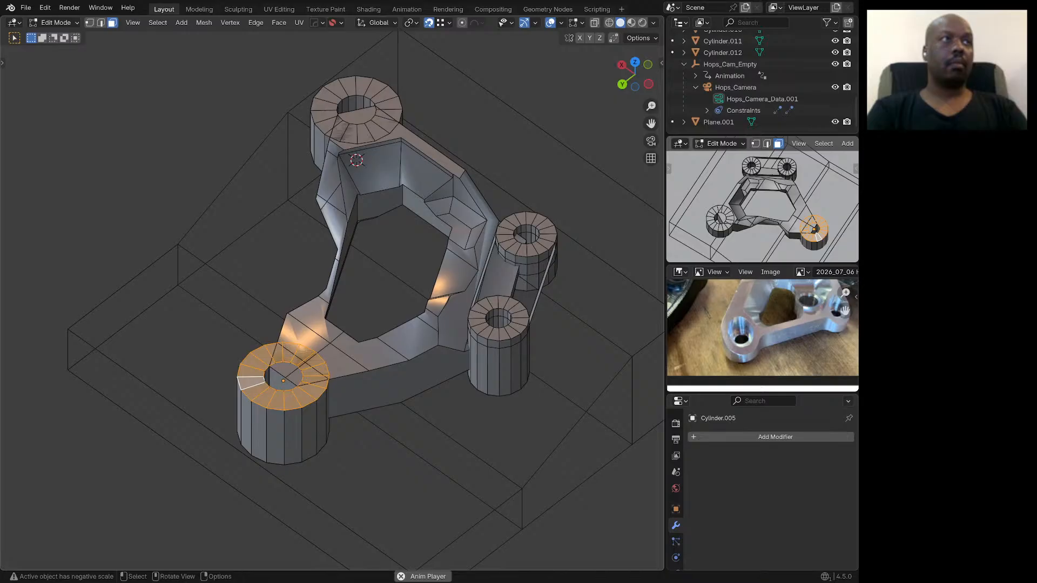
{"action": "left_click", "coordinate": [276, 369], "text": "alt"}
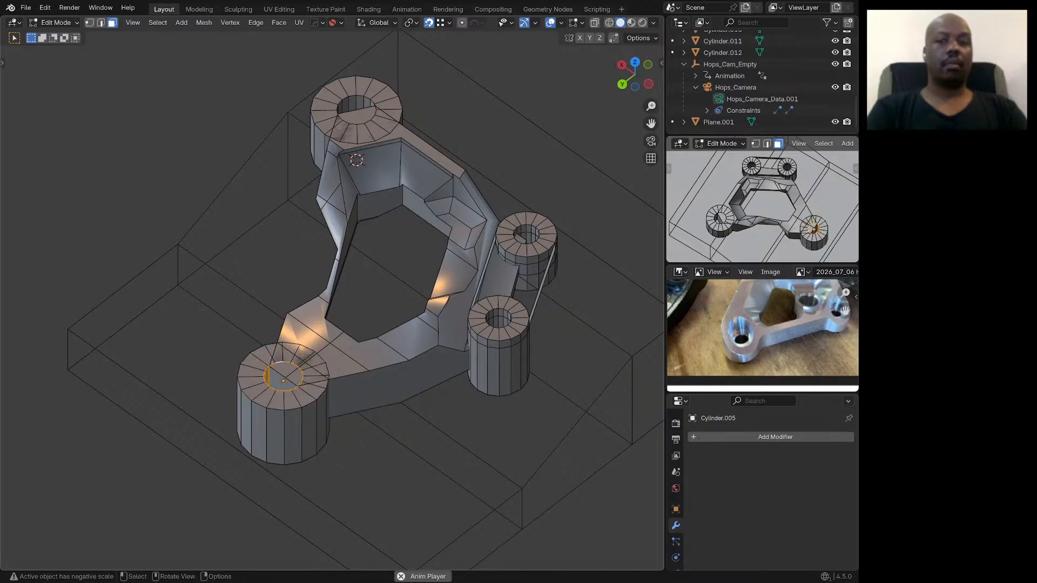
{"action": "key", "text": "x"}
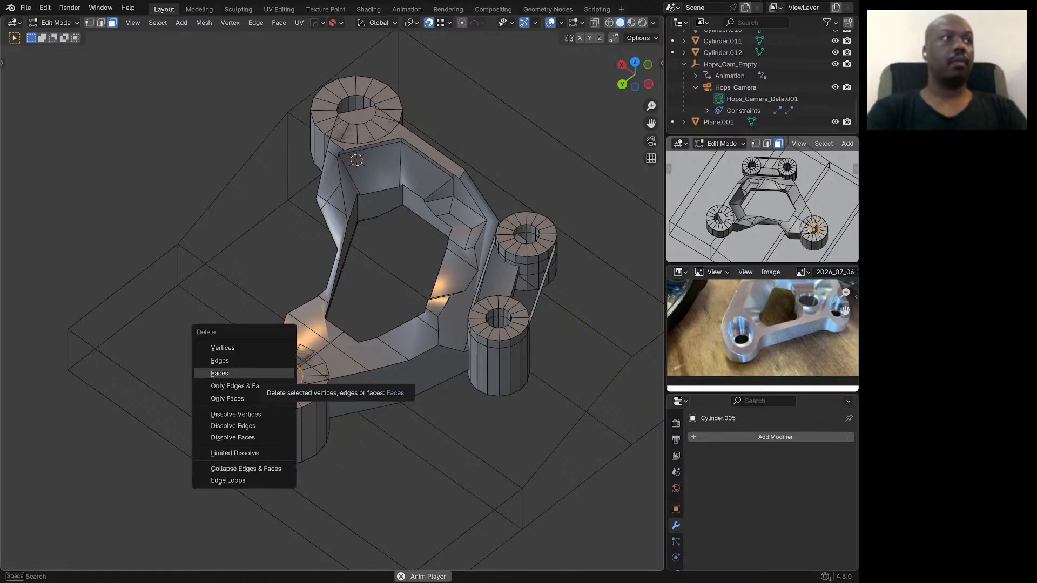
{"action": "left_click", "coordinate": [221, 373]}
{"action": "key", "text": "ctrl+z"}
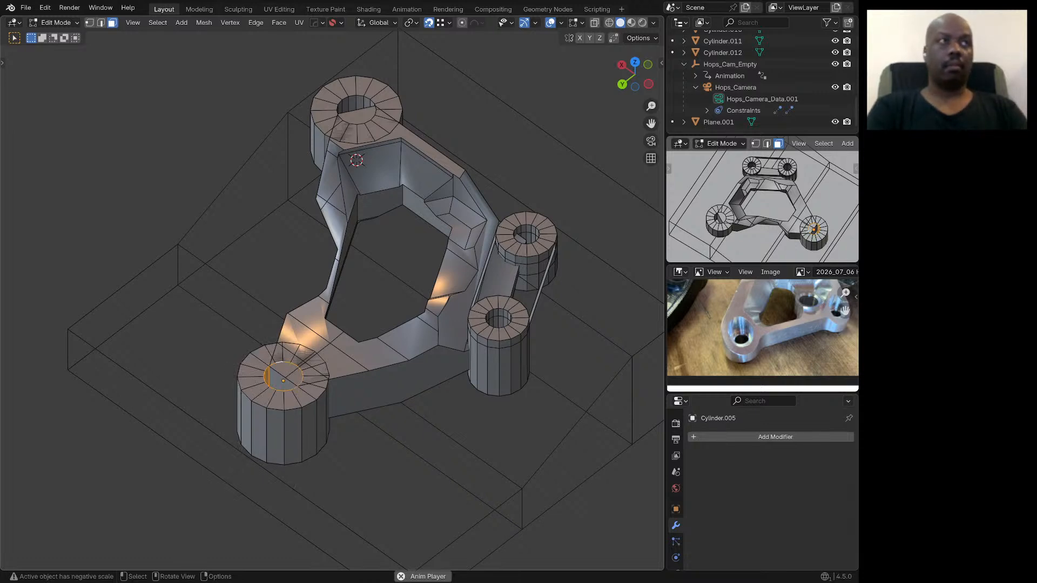
{"action": "key", "text": "x"}
{"action": "left_click", "coordinate": [221, 373]}
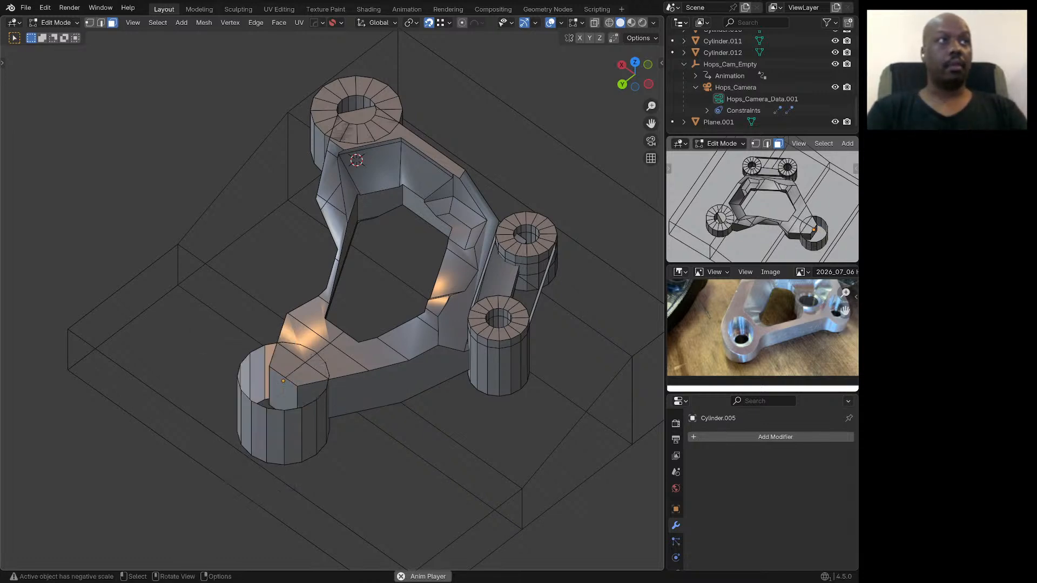
{"action": "middle_click_drag", "start_coordinate": [221, 373], "coordinate": [184, 373]}
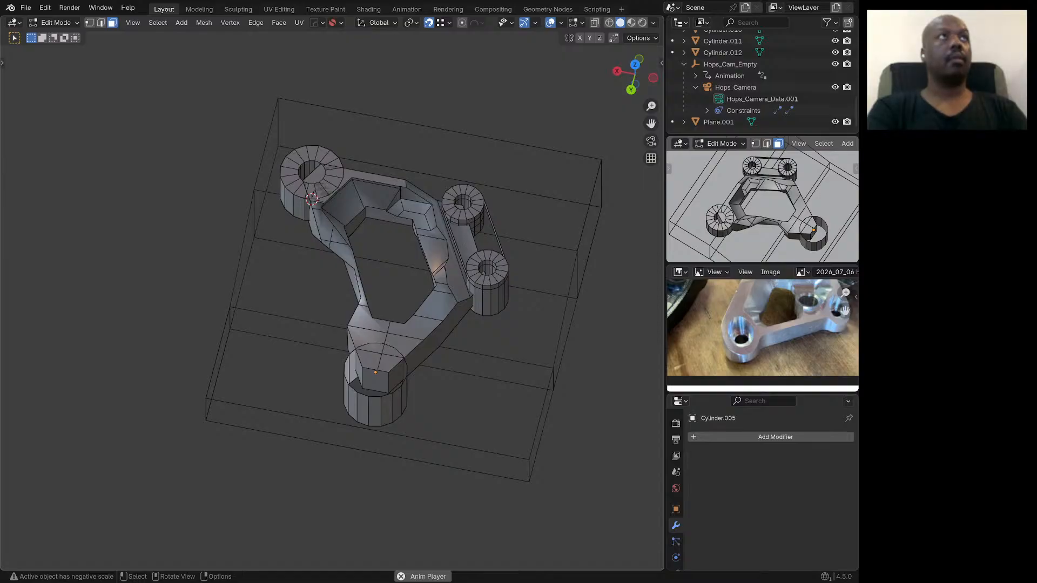
Step: Delete the rim and bore faces of the other large boss cylinder, at the opposite end of the bracket
{"action": "key", "text": "Tab"}
{"action": "left_click", "coordinate": [302, 189]}
{"action": "middle_click_drag", "start_coordinate": [303, 189], "coordinate": [357, 298], "text": "shift"}
{"action": "key", "text": "Tab"}
{"action": "scroll", "coordinate": [357, 298], "scroll_direction": "up", "scroll_amount": 1}
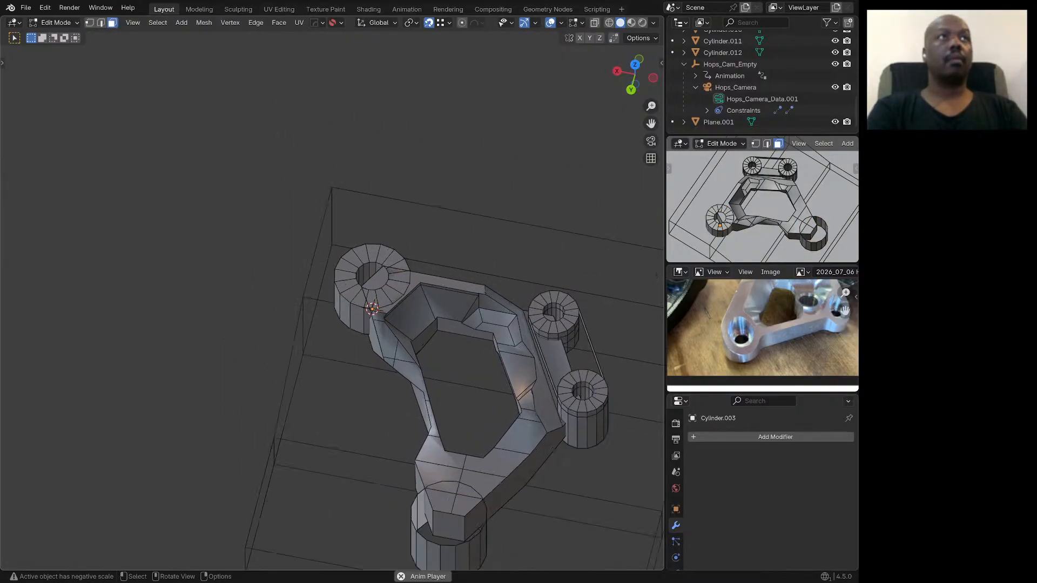
{"action": "scroll", "coordinate": [366, 275], "scroll_direction": "up", "scroll_amount": 1}
{"action": "key", "text": "x"}
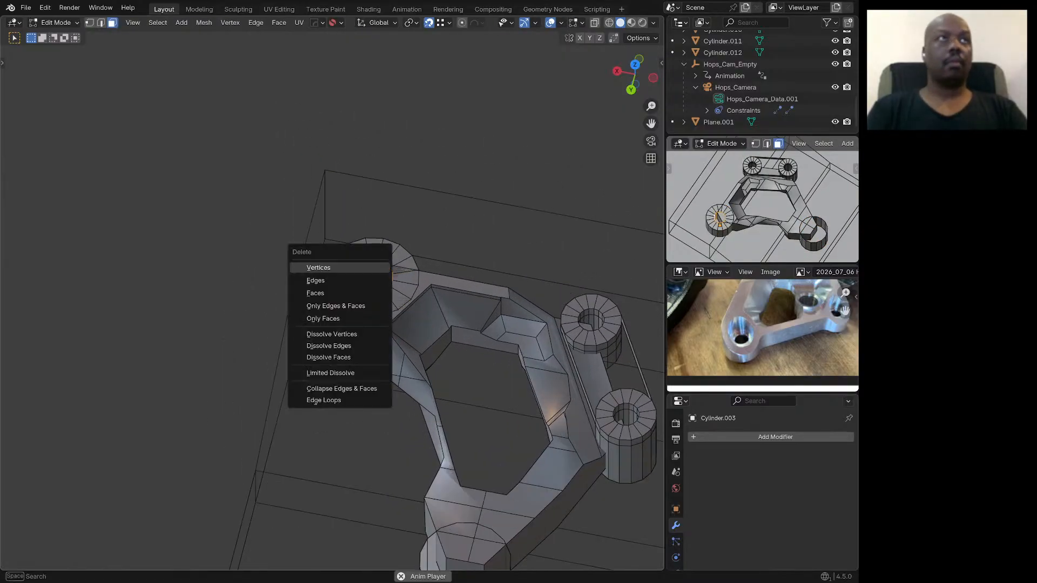
{"action": "left_click", "coordinate": [365, 266]}
{"action": "scroll", "coordinate": [360, 270], "scroll_direction": "down", "scroll_amount": 4}
{"action": "middle_click_drag", "start_coordinate": [359, 271], "coordinate": [326, 253]}
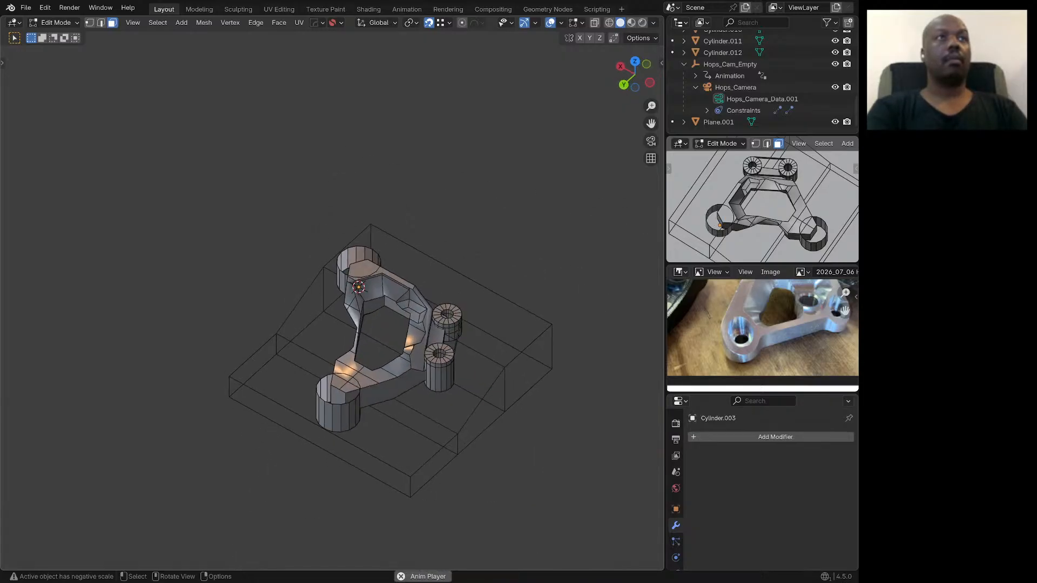
Step: Duplicate the bore face ring of the nearer small boss, place it in the bracket's opening, and separate it into its own object
{"action": "key", "text": "Tab"}
{"action": "scroll", "coordinate": [442, 359], "scroll_direction": "up", "scroll_amount": 3}
{"action": "left_click", "coordinate": [435, 361]}
{"action": "key", "text": "Tab"}
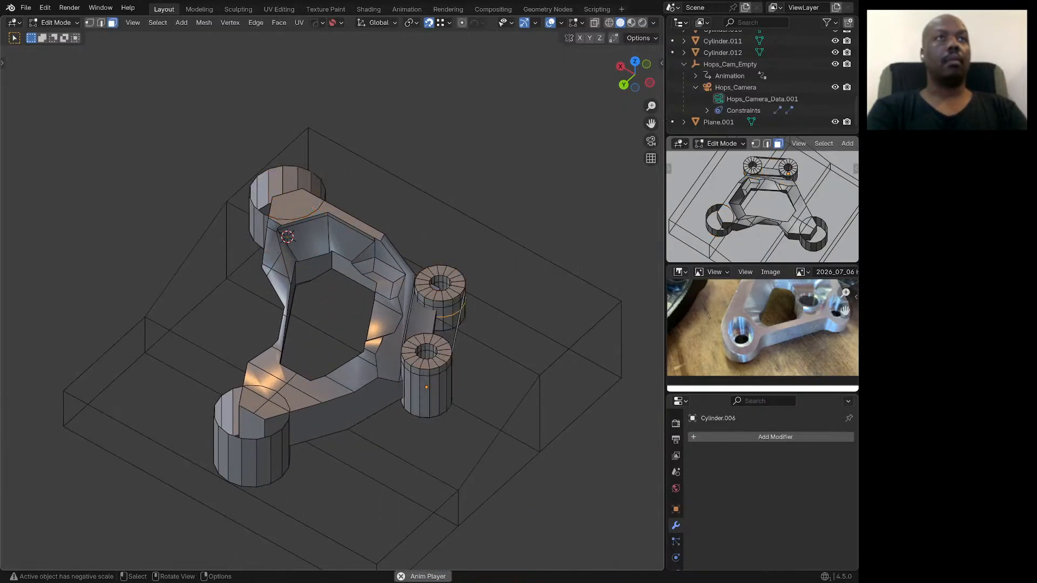
{"action": "scroll", "coordinate": [427, 354], "scroll_direction": "up", "scroll_amount": 4}
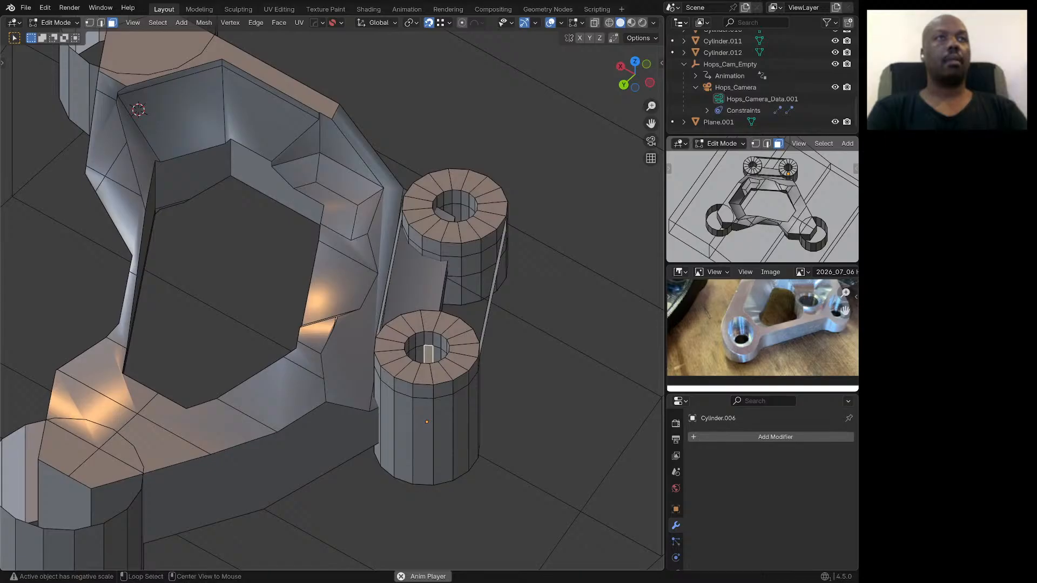
{"action": "scroll", "coordinate": [470, 340], "scroll_direction": "down", "scroll_amount": 2}
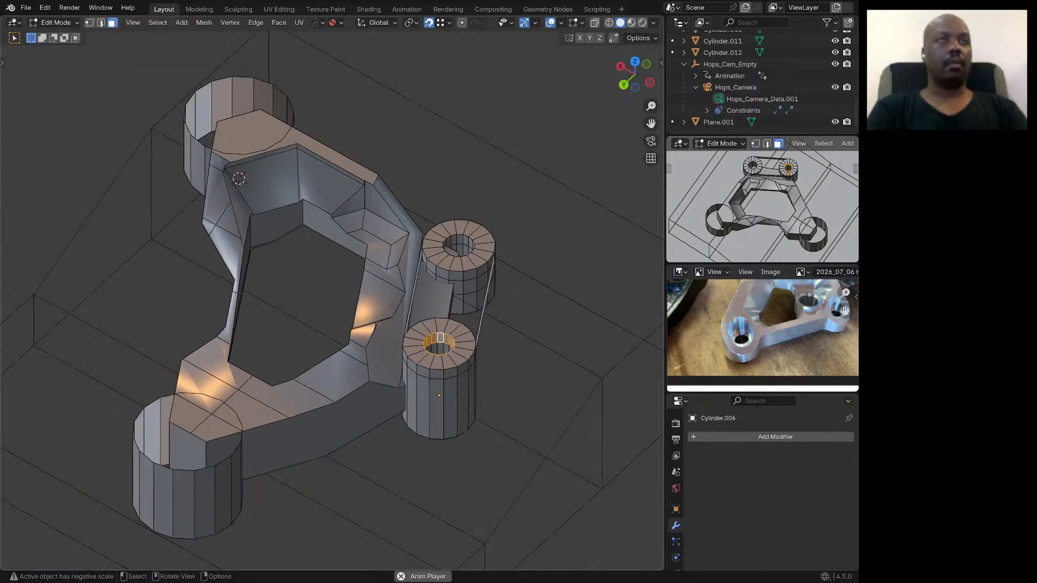
{"action": "key", "text": "shift+d"}
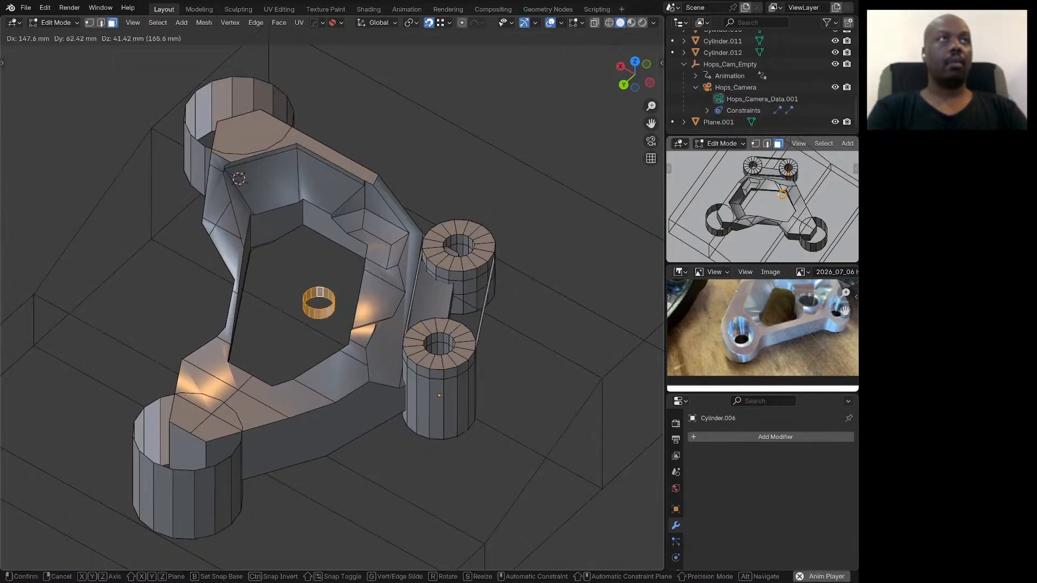
{"action": "left_click", "coordinate": [317, 311]}
{"action": "key", "text": "p"}
{"action": "left_click", "coordinate": [317, 305]}
{"action": "key", "text": "Tab"}
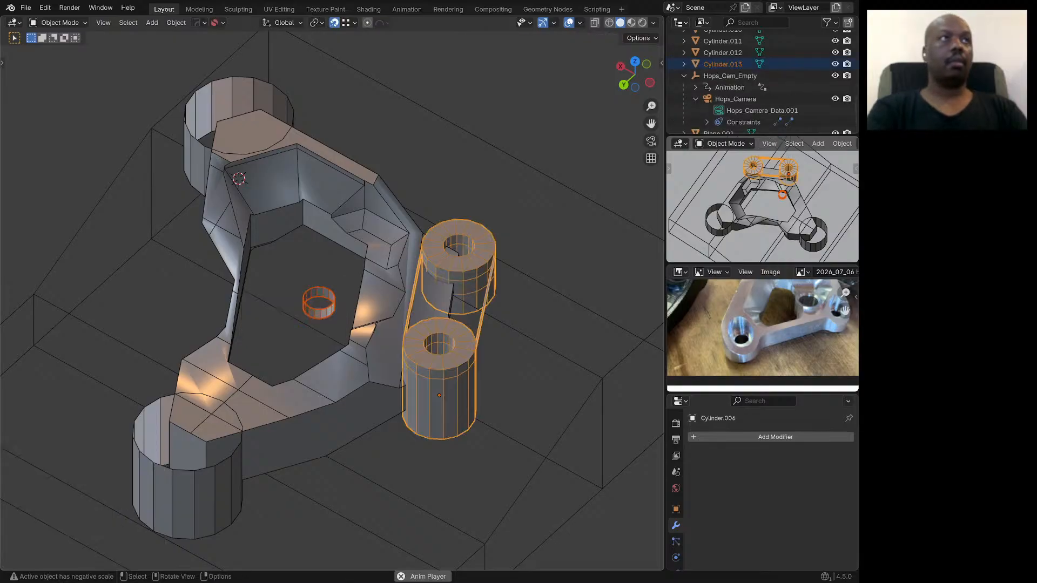
Step: Set the separated ring's origin to its geometry
{"action": "left_click", "coordinate": [318, 302]}
{"action": "right_click", "coordinate": [318, 307]}
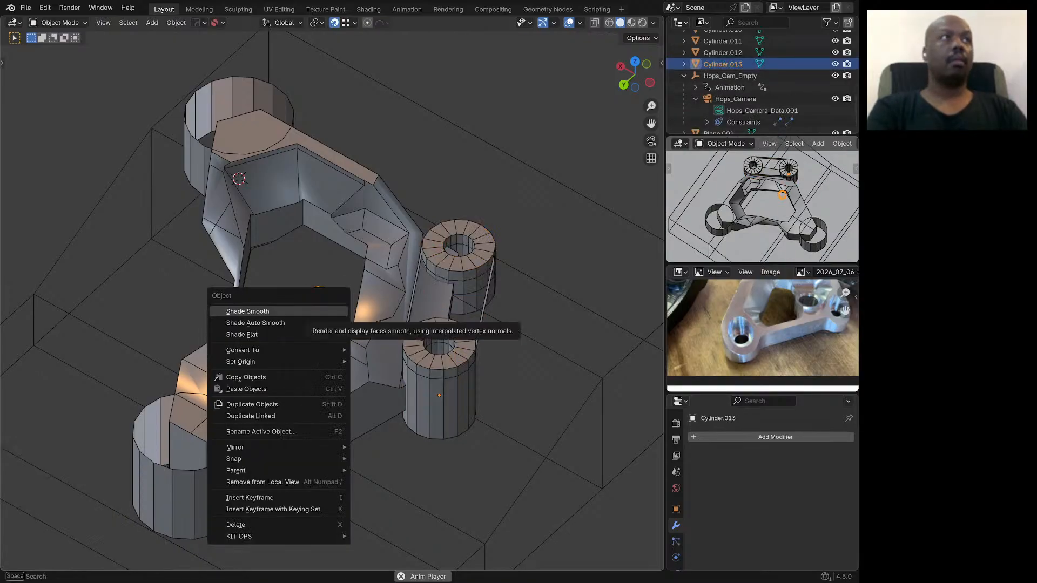
{"action": "mouse_move", "coordinate": [259, 362]}
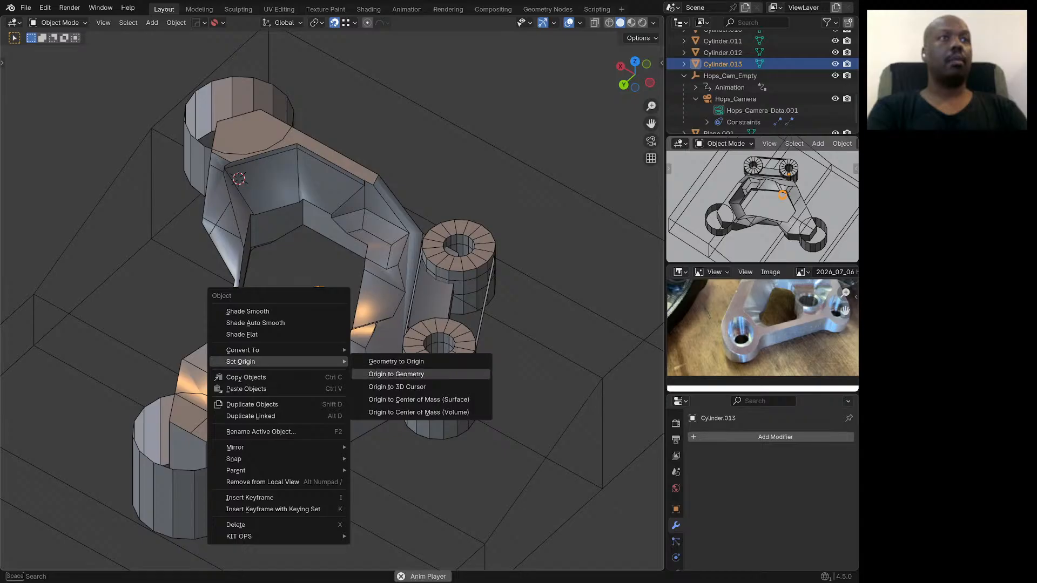
{"action": "left_click", "coordinate": [400, 373]}
{"action": "middle_click_drag", "start_coordinate": [388, 362], "coordinate": [518, 328], "text": "shift"}
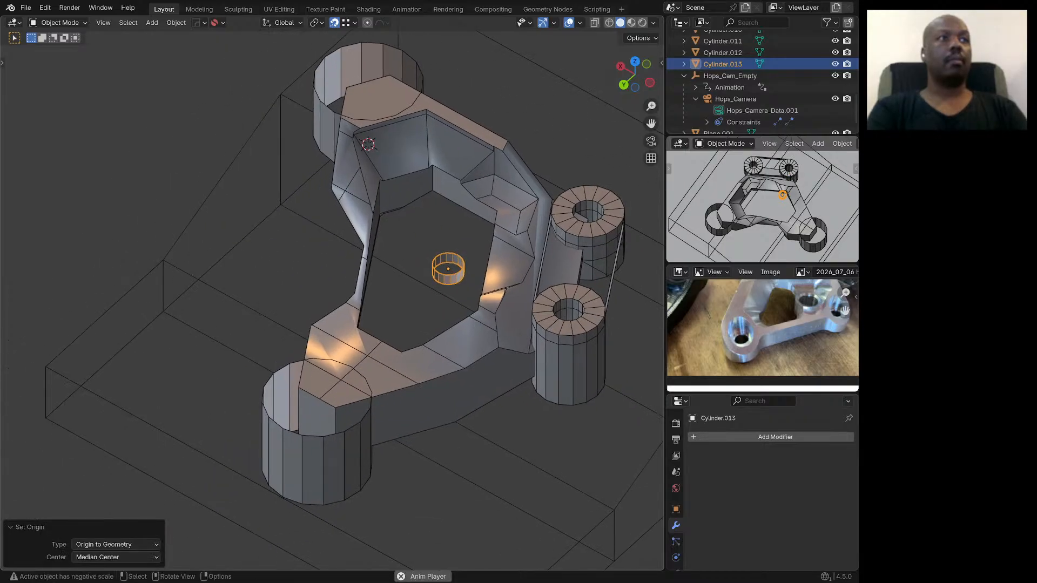
Step: Snap the 3D cursor to the origin of the front large boss cylinder
{"action": "left_click", "coordinate": [330, 456]}
{"action": "key", "text": "shift+s"}
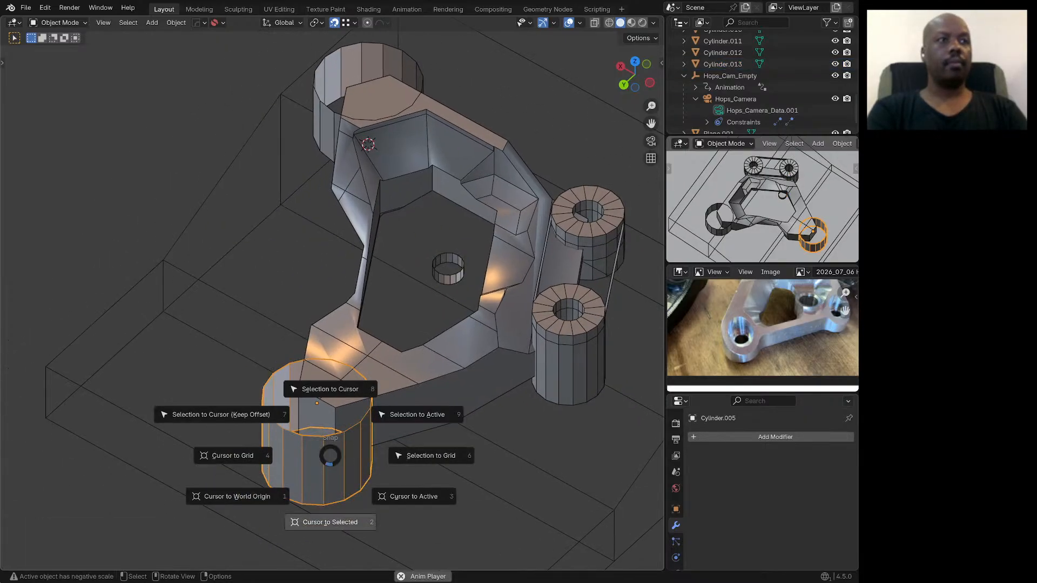
{"action": "left_click", "coordinate": [330, 522]}
{"action": "key", "text": "Tab"}
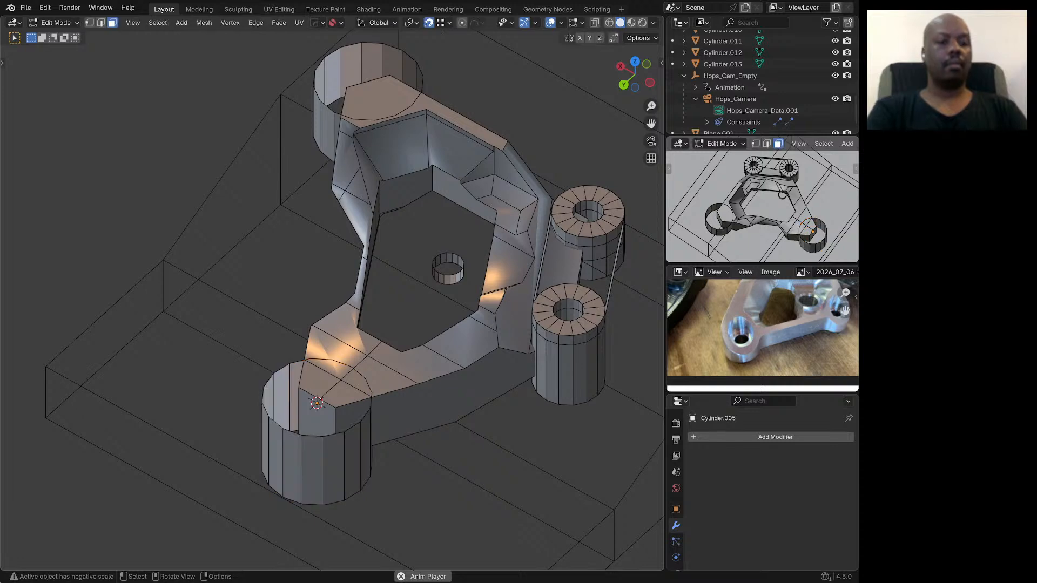
{"action": "key", "text": "Tab"}
Step: Duplicate the small ring and snap the copy to the 3D cursor inside the front large boss, using Keep Offset
{"action": "left_click", "coordinate": [449, 279]}
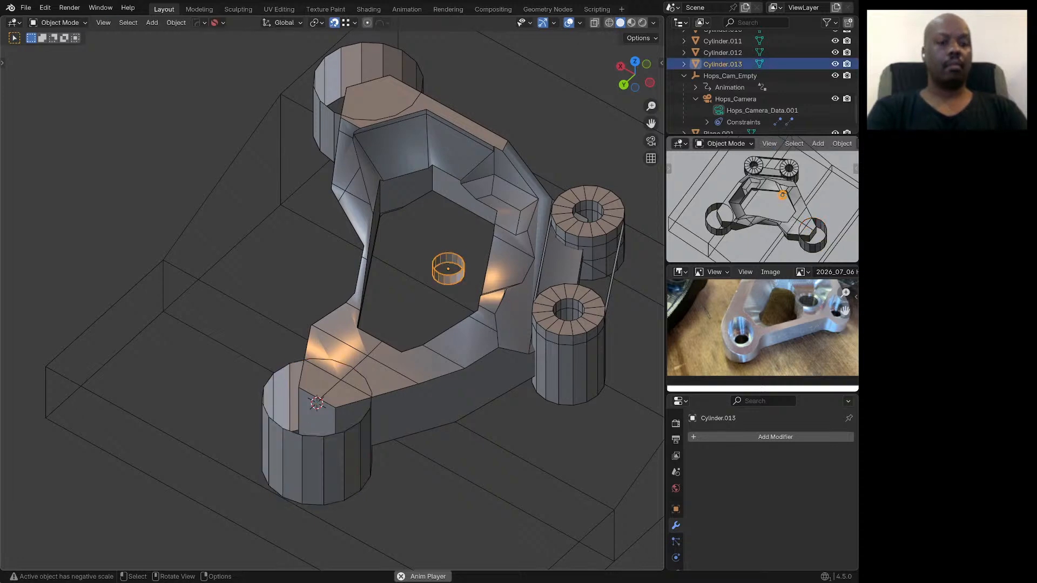
{"action": "key", "text": "shift+d"}
{"action": "left_click", "coordinate": [400, 286]}
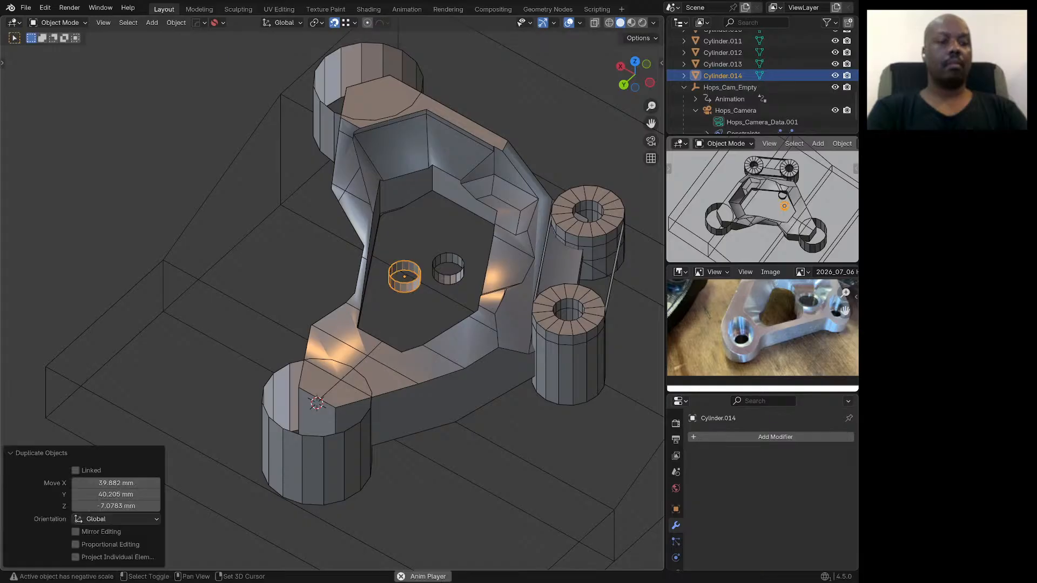
{"action": "key", "text": "shift+s"}
{"action": "left_click", "coordinate": [292, 246]}
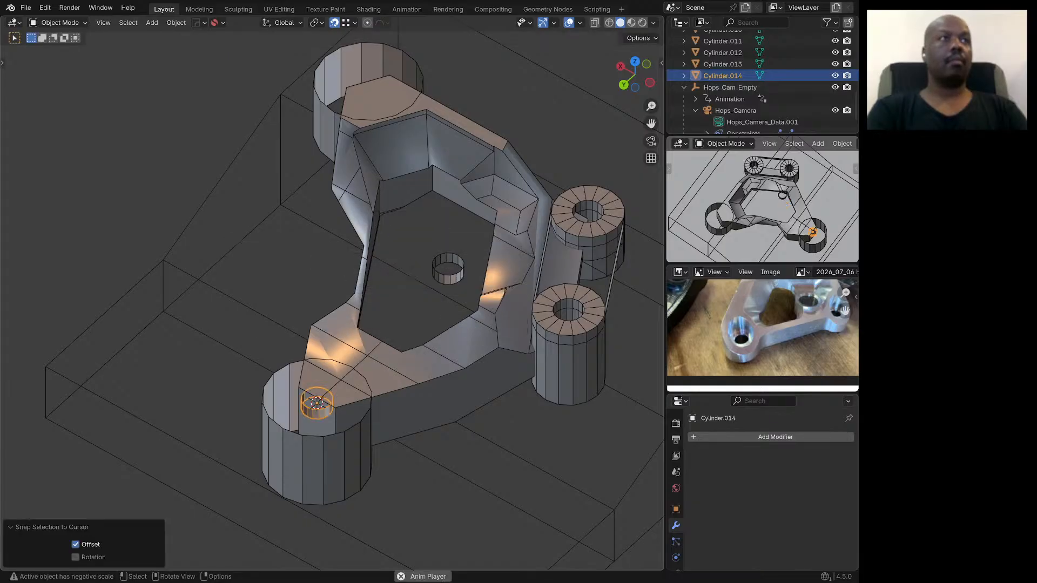
Step: Snap the 3D cursor to the other large boss and move the original small ring onto it with Keep Offset
{"action": "scroll", "coordinate": [362, 331], "scroll_direction": "down", "scroll_amount": 3}
{"action": "left_click", "coordinate": [352, 190]}
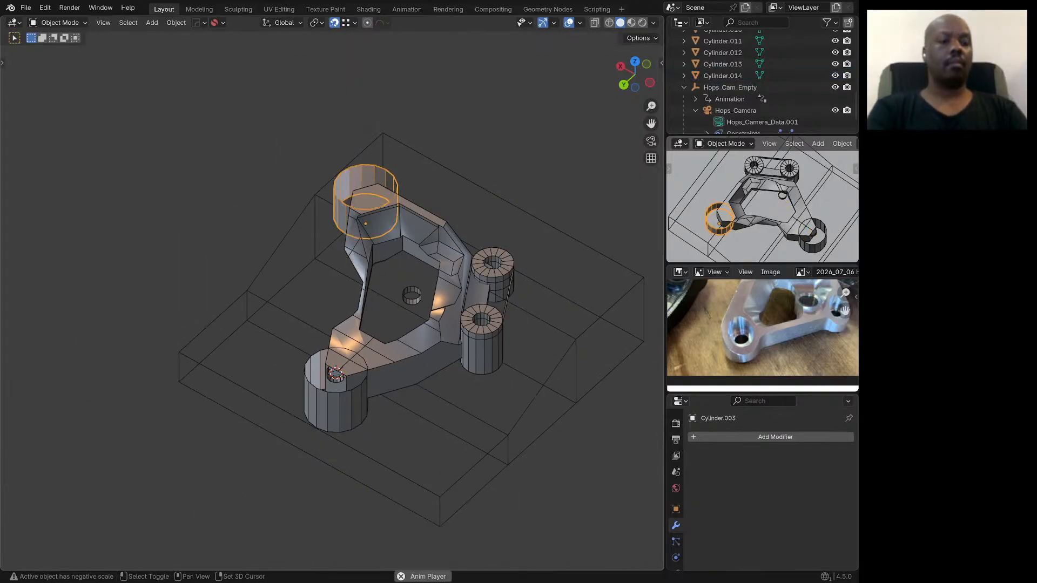
{"action": "key", "text": "shift+s"}
{"action": "left_click", "coordinate": [352, 215]}
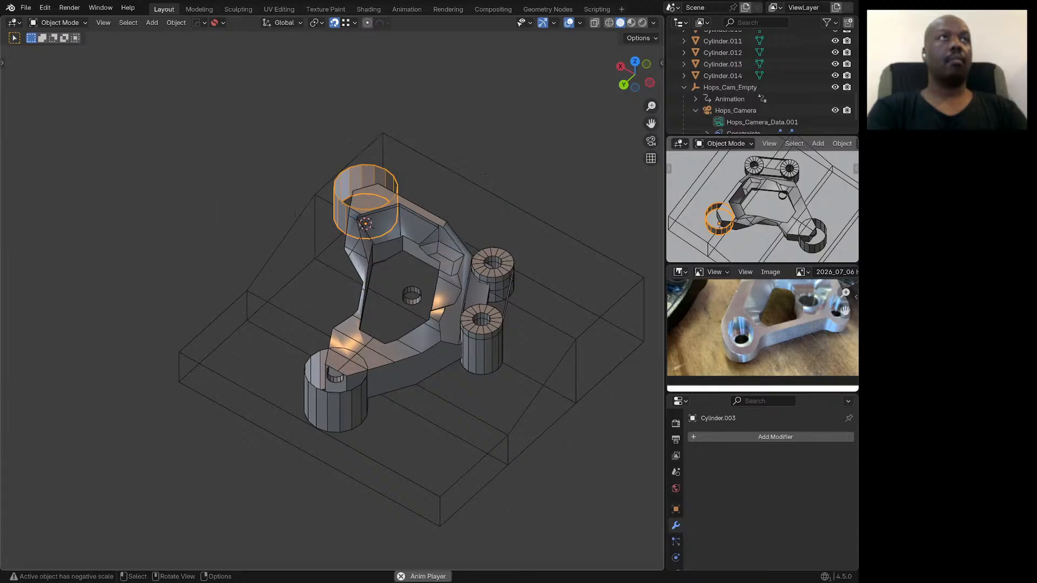
{"action": "left_click", "coordinate": [411, 294]}
{"action": "key", "text": "shift+s"}
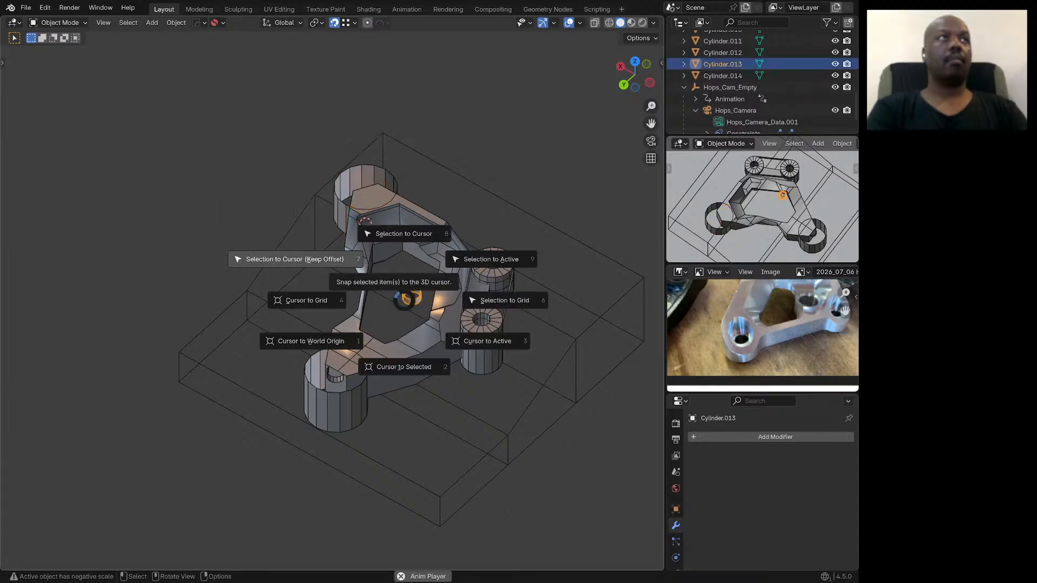
{"action": "left_click", "coordinate": [319, 259]}
{"action": "middle_click_drag", "start_coordinate": [319, 260], "coordinate": [334, 262]}
{"action": "scroll", "coordinate": [336, 270], "scroll_direction": "down", "scroll_amount": 1}
{"action": "scroll", "coordinate": [364, 362], "scroll_direction": "up", "scroll_amount": 3}
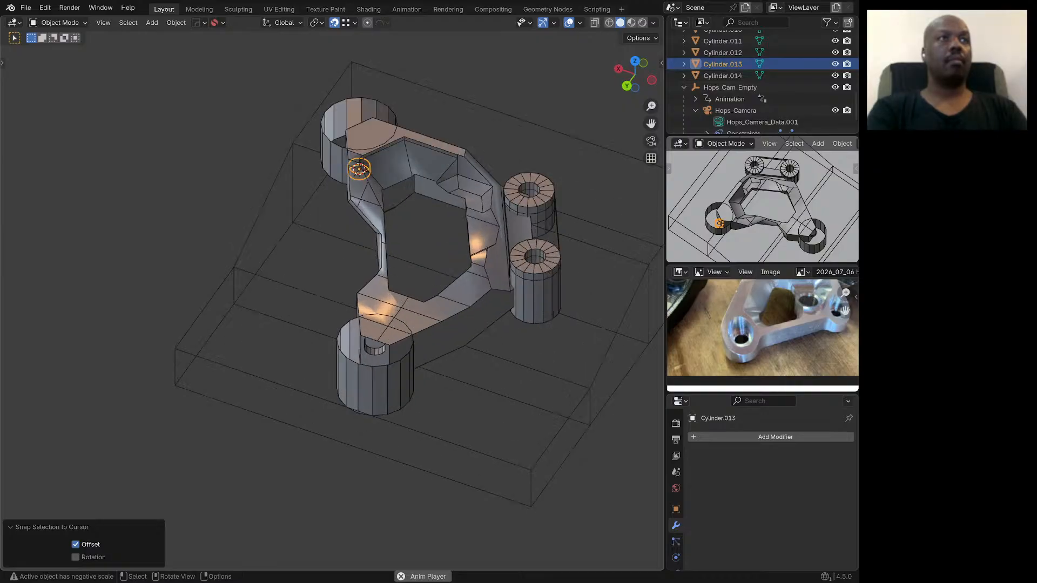
Step: Join the duplicated small ring with the front large boss cylinder, keeping the boss as the active object
{"action": "left_click", "coordinate": [381, 297]}
{"action": "left_click", "coordinate": [376, 346]}
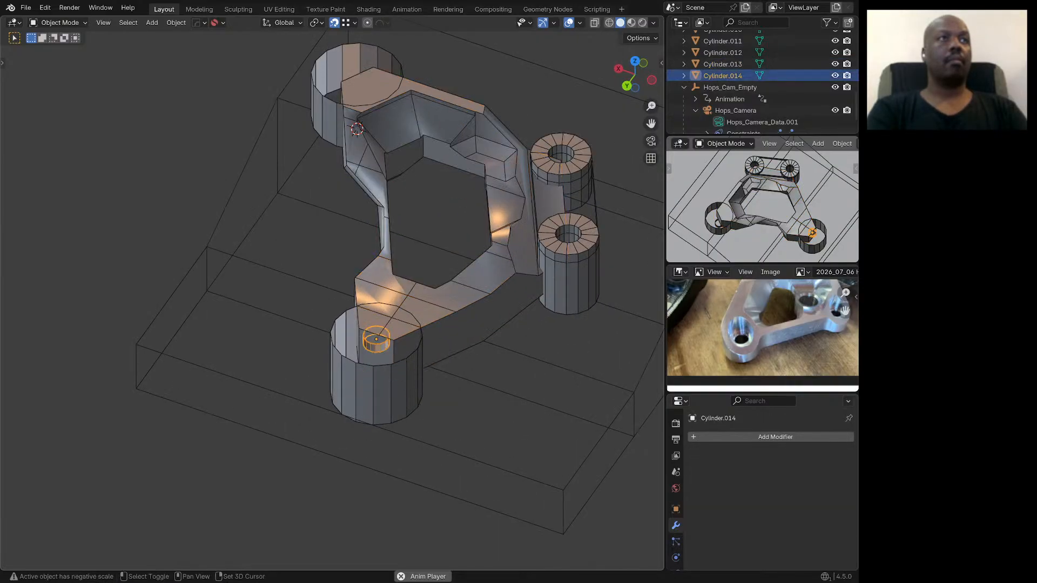
{"action": "left_click", "coordinate": [373, 381], "text": "shift"}
{"action": "right_click", "coordinate": [330, 387]}
{"action": "left_click", "coordinate": [303, 351]}
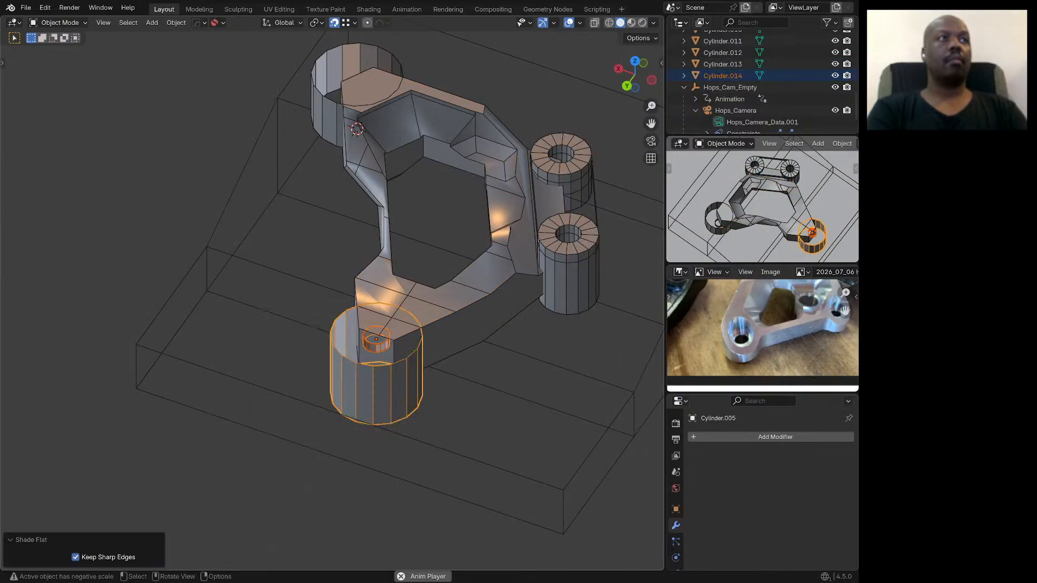
{"action": "right_click", "coordinate": [259, 359]}
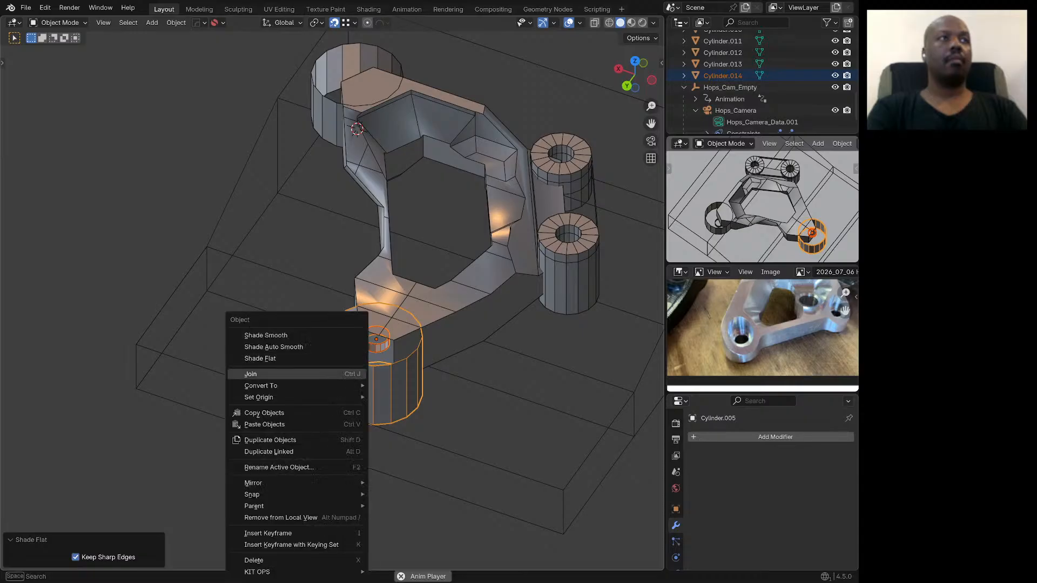
{"action": "left_click", "coordinate": [259, 374]}
Step: Join the remaining small ring with the other large boss cylinder, keeping the boss as the active object
{"action": "middle_click_drag", "start_coordinate": [260, 367], "coordinate": [361, 376]}
{"action": "middle_click_drag", "start_coordinate": [67, 290], "coordinate": [302, 322], "text": "shift"}
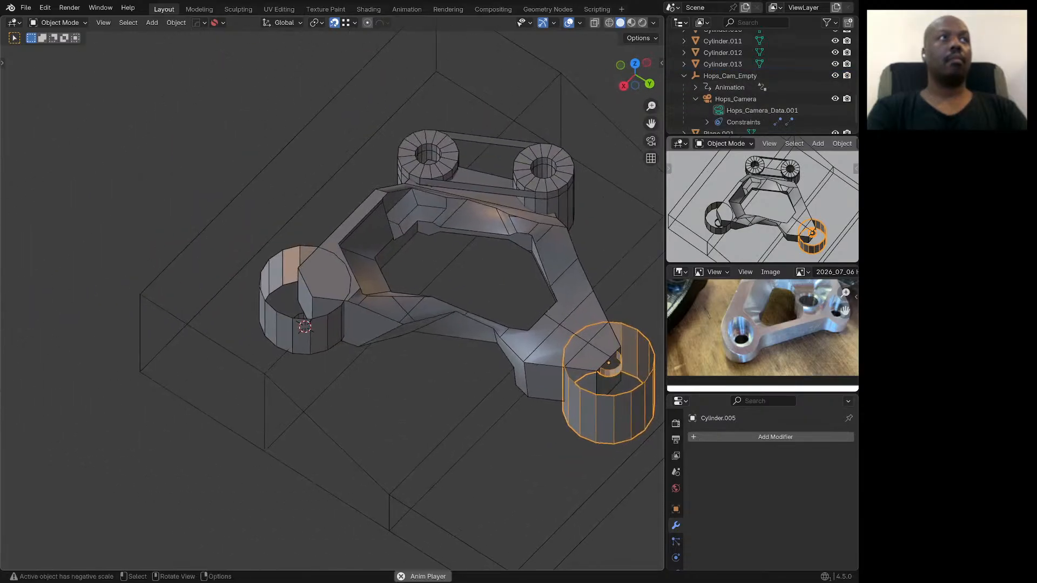
{"action": "scroll", "coordinate": [295, 322], "scroll_direction": "up", "scroll_amount": 4}
{"action": "left_click", "coordinate": [312, 338]}
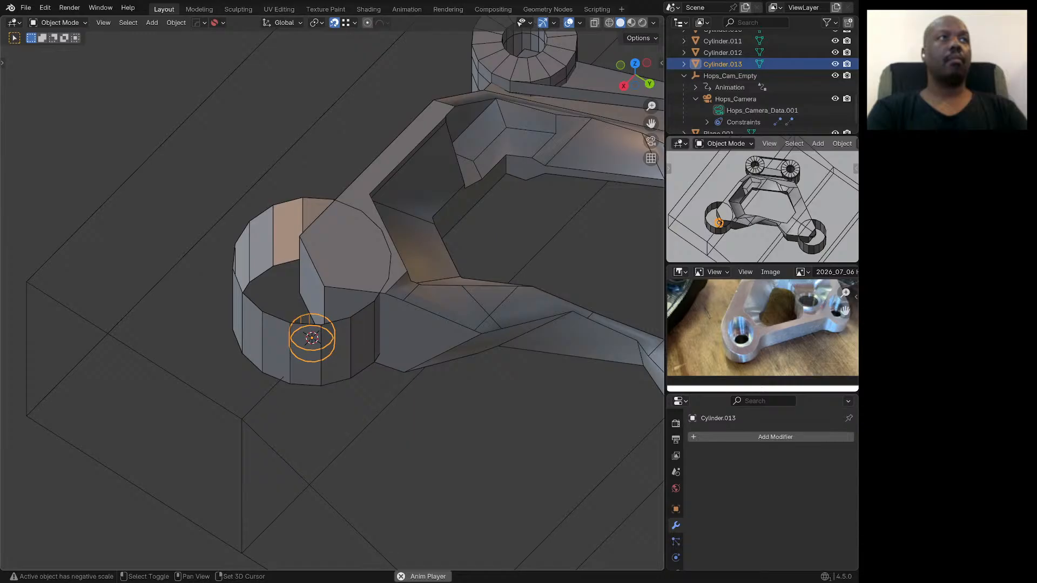
{"action": "left_click", "coordinate": [268, 325], "text": "shift"}
{"action": "right_click", "coordinate": [269, 324]}
{"action": "left_click", "coordinate": [269, 324]}
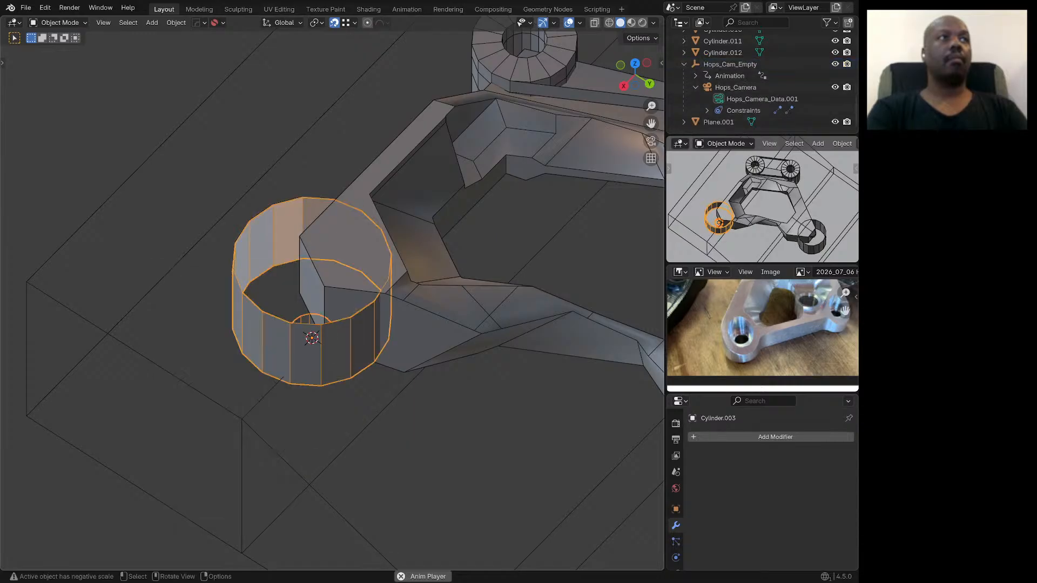
Step: In Edit Mode, raise the small ring's upper edge loop about 15.2 mm along the global Z axis, and adjust its height once more
{"action": "key", "text": "Tab"}
{"action": "key", "text": "Tab"}
{"action": "key", "text": "Tab"}
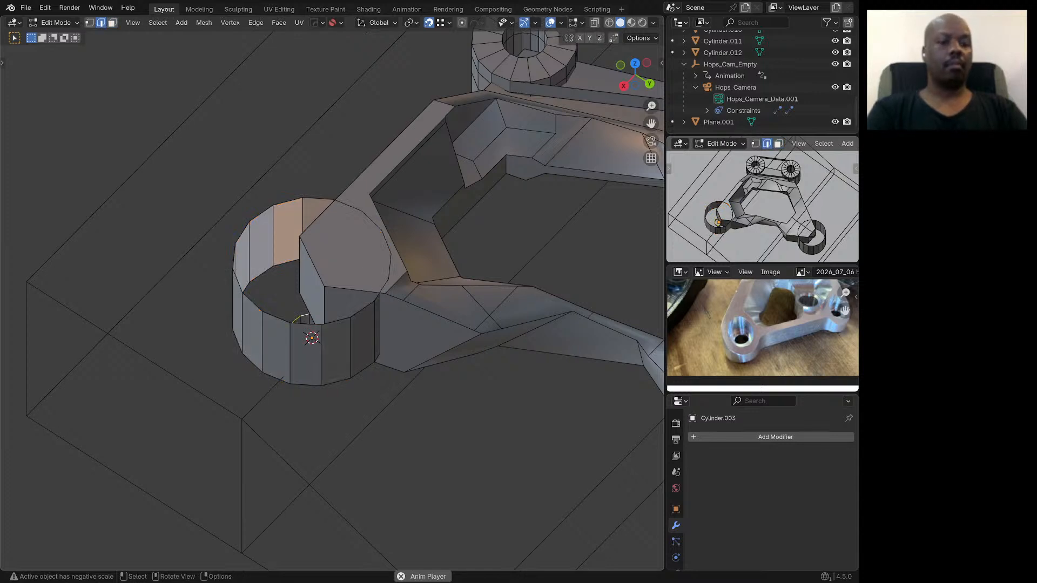
{"action": "key", "text": "g"}
{"action": "key", "text": "z"}
{"action": "left_click", "coordinate": [312, 321]}
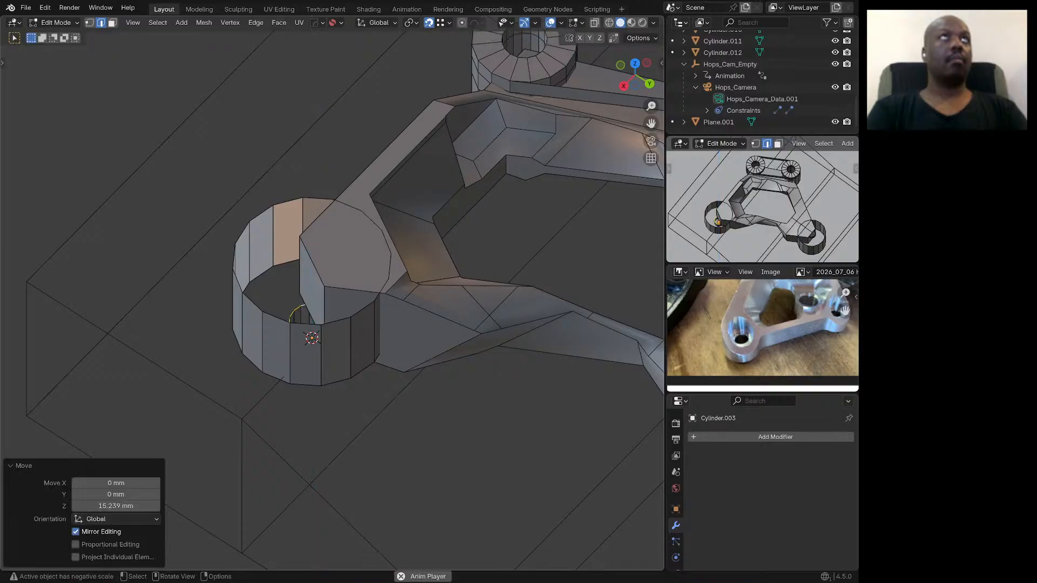
{"action": "key", "text": "g"}
{"action": "key", "text": "z"}
{"action": "left_click", "coordinate": [262, 312]}
Step: Raise the lower edge loop of the small ring in the front large boss about 23 mm along the global Z axis
{"action": "middle_click_drag", "start_coordinate": [262, 312], "coordinate": [280, 237]}
{"action": "left_click", "coordinate": [316, 401], "text": "alt"}
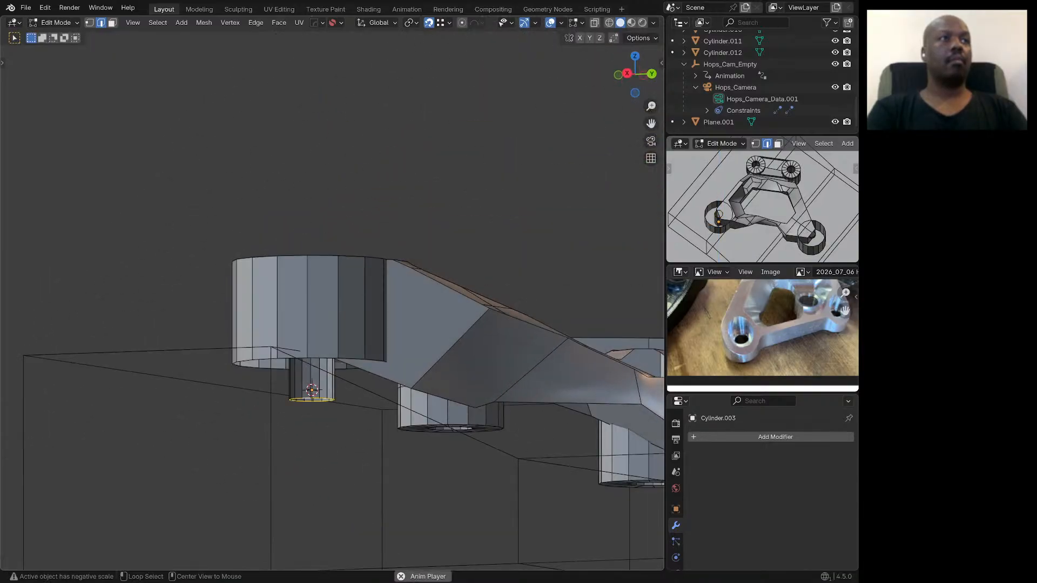
{"action": "key", "text": "g"}
{"action": "key", "text": "z"}
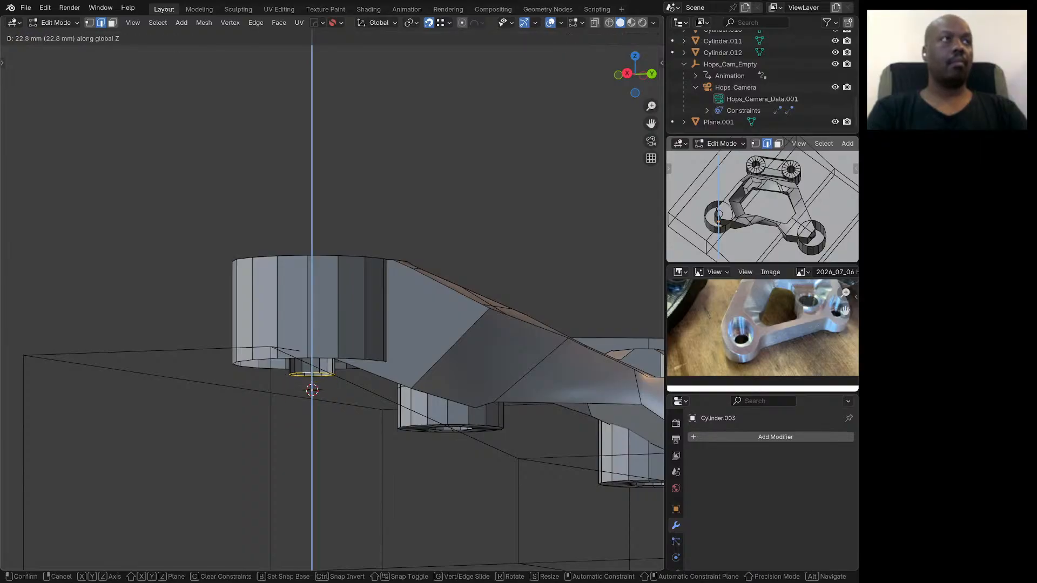
{"action": "left_click", "coordinate": [312, 390]}
Step: Bridge the raised lower ring loop with the boss's lower outer rim to close its underside
{"action": "middle_click_drag", "start_coordinate": [312, 390], "coordinate": [316, 324]}
{"action": "left_click", "coordinate": [314, 347], "text": "alt+shift"}
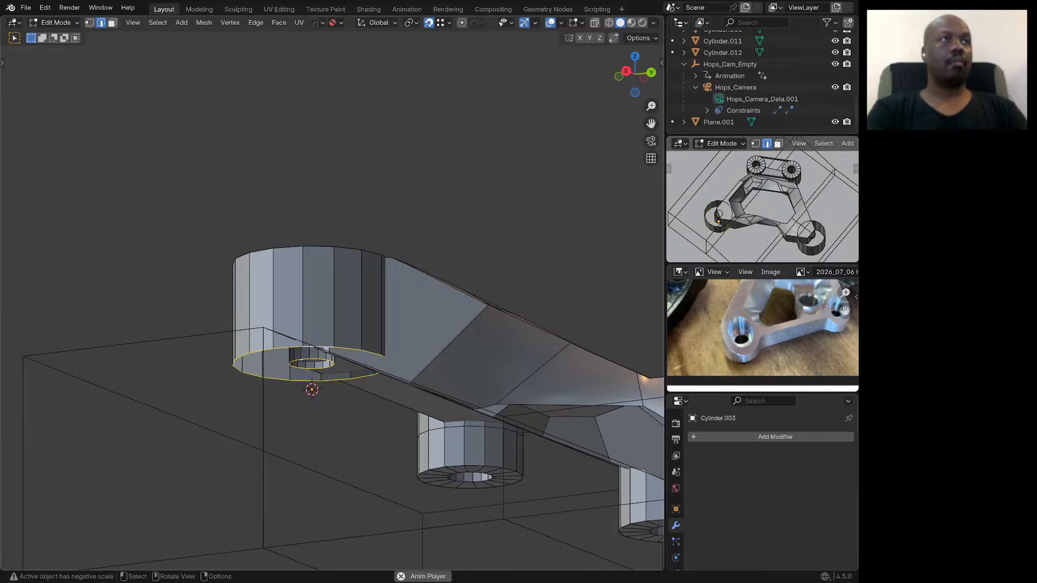
{"action": "right_click", "coordinate": [313, 346]}
{"action": "left_click", "coordinate": [269, 273]}
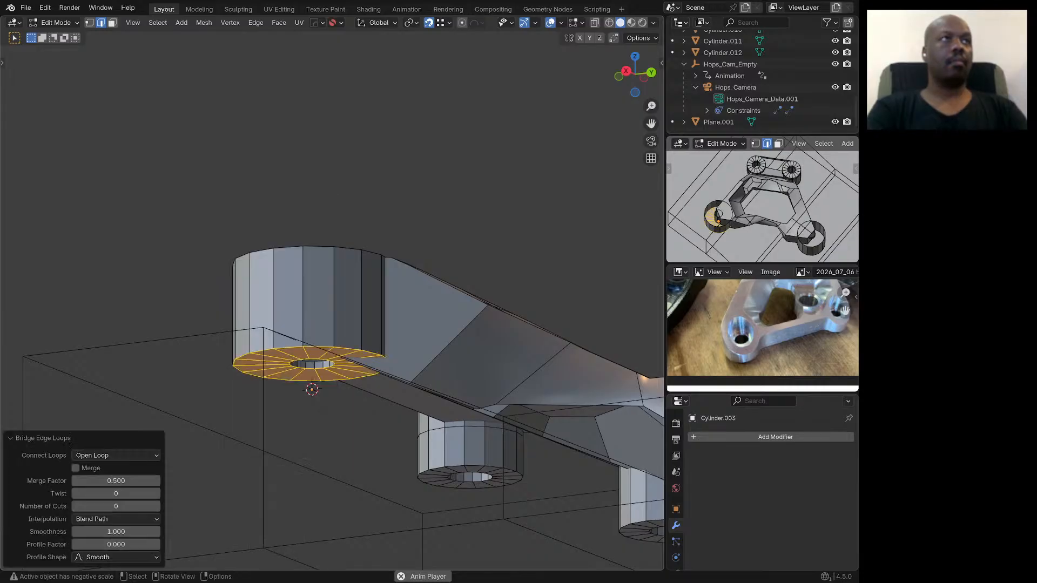
Step: Bridge the small ring's upper edge loop with the same boss's upper outer rim
{"action": "middle_click_drag", "start_coordinate": [269, 273], "coordinate": [272, 348]}
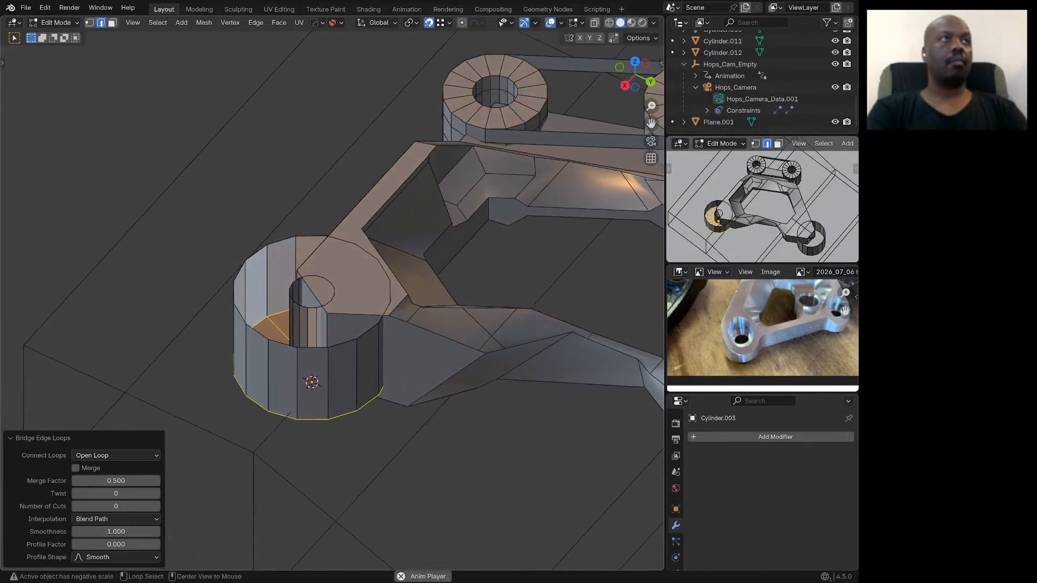
{"action": "left_click", "coordinate": [300, 306], "text": "alt"}
{"action": "left_click", "coordinate": [282, 344], "text": "alt+shift"}
{"action": "right_click", "coordinate": [283, 347]}
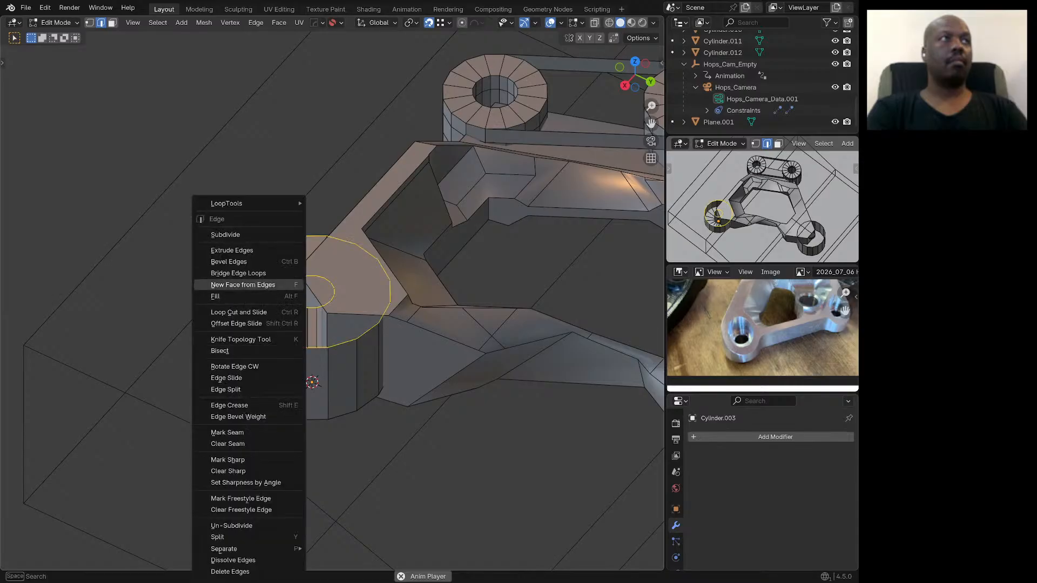
{"action": "left_click", "coordinate": [269, 274]}
Step: In Edit Mode on the other large boss, lower its ring's bottom loop about 106.5 mm along global Z and bridge it to the lower outer rim
{"action": "scroll", "coordinate": [270, 295], "scroll_direction": "down", "scroll_amount": 5}
{"action": "middle_click_drag", "start_coordinate": [354, 316], "coordinate": [343, 351]}
{"action": "middle_click_drag", "start_coordinate": [535, 367], "coordinate": [466, 329], "text": "shift"}
{"action": "scroll", "coordinate": [471, 347], "scroll_direction": "up", "scroll_amount": 8}
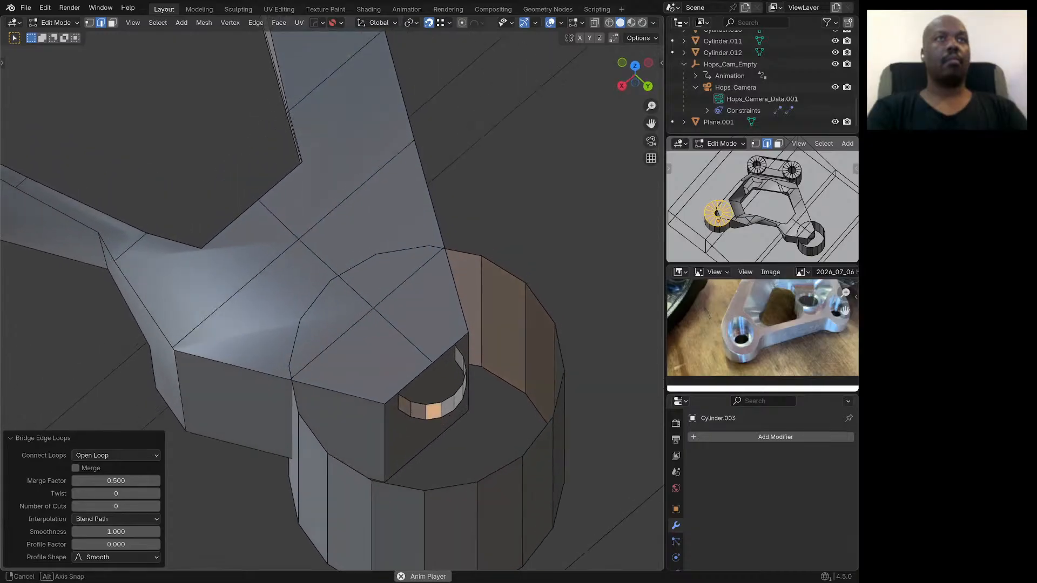
{"action": "key", "text": "Tab"}
{"action": "left_click", "coordinate": [498, 339]}
{"action": "key", "text": "Tab"}
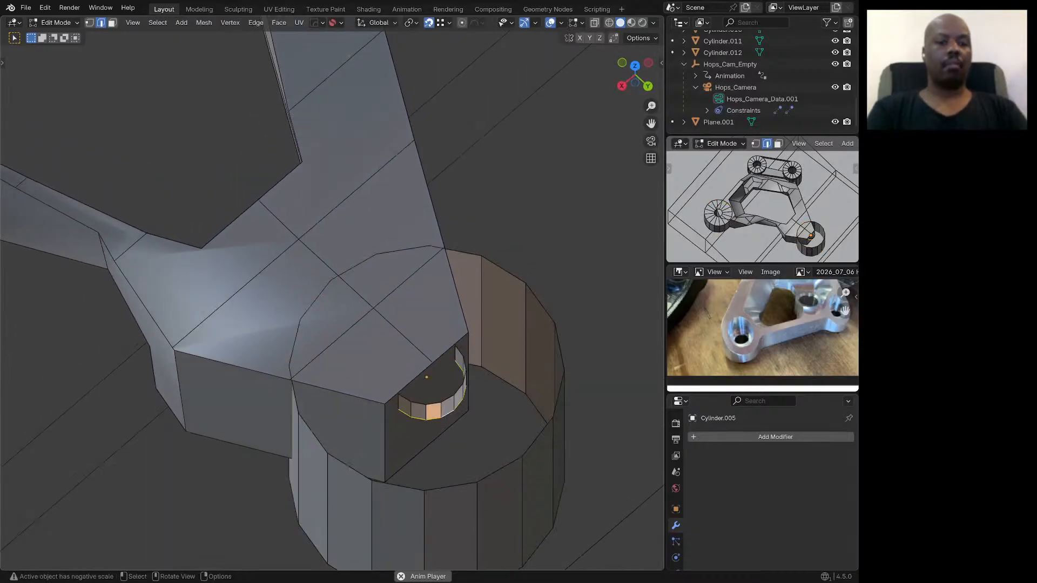
{"action": "key", "text": "g"}
{"action": "key", "text": "z"}
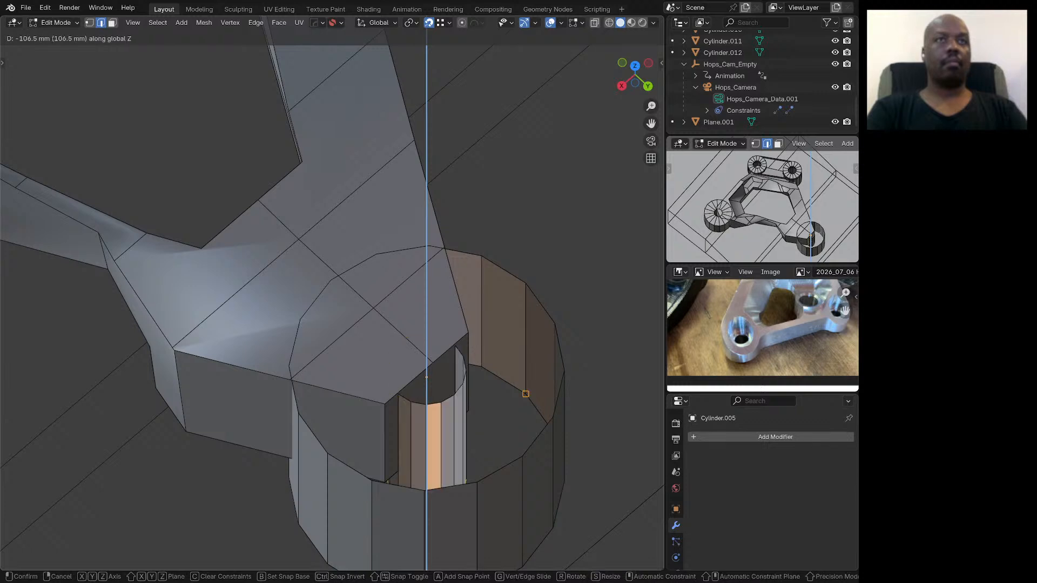
{"action": "key", "text": "Return"}
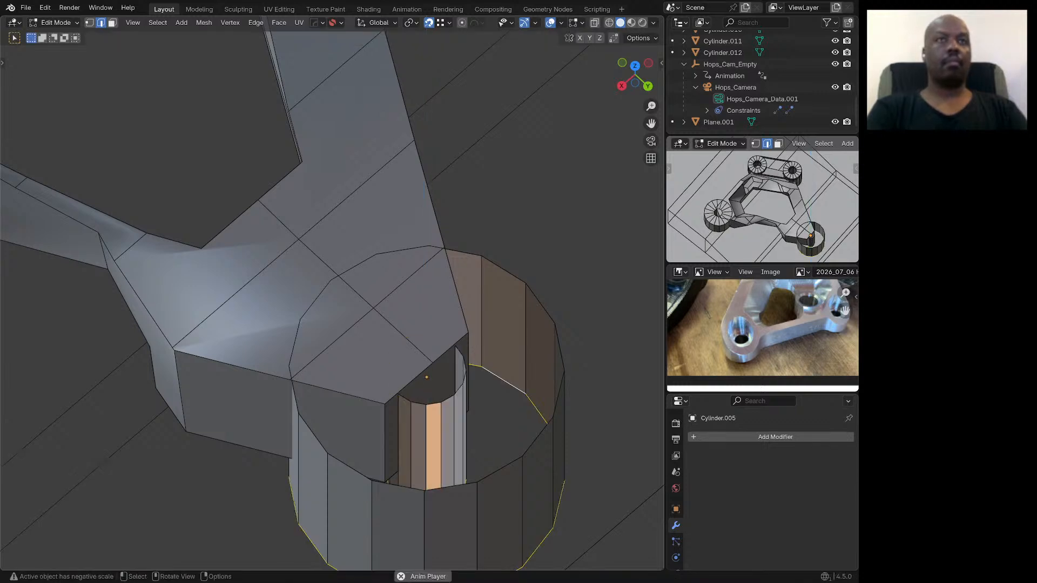
{"action": "key", "text": "ctrl+e"}
{"action": "left_click", "coordinate": [465, 285]}
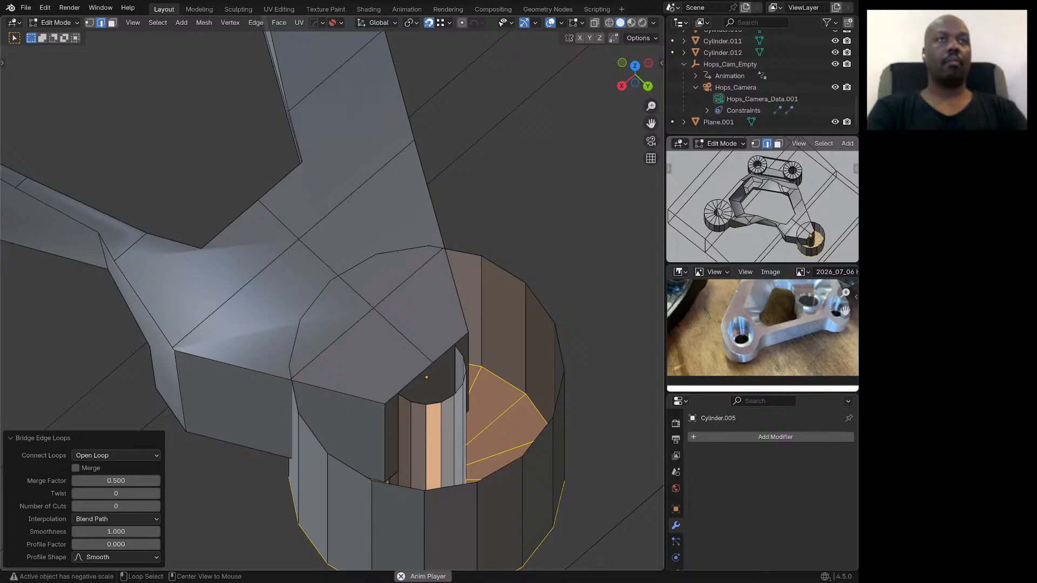
Step: Raise this ring's upper loop about 1.5 mm along global Z and bridge it with the boss's upper outer rim
{"action": "left_click", "coordinate": [448, 399], "text": "alt"}
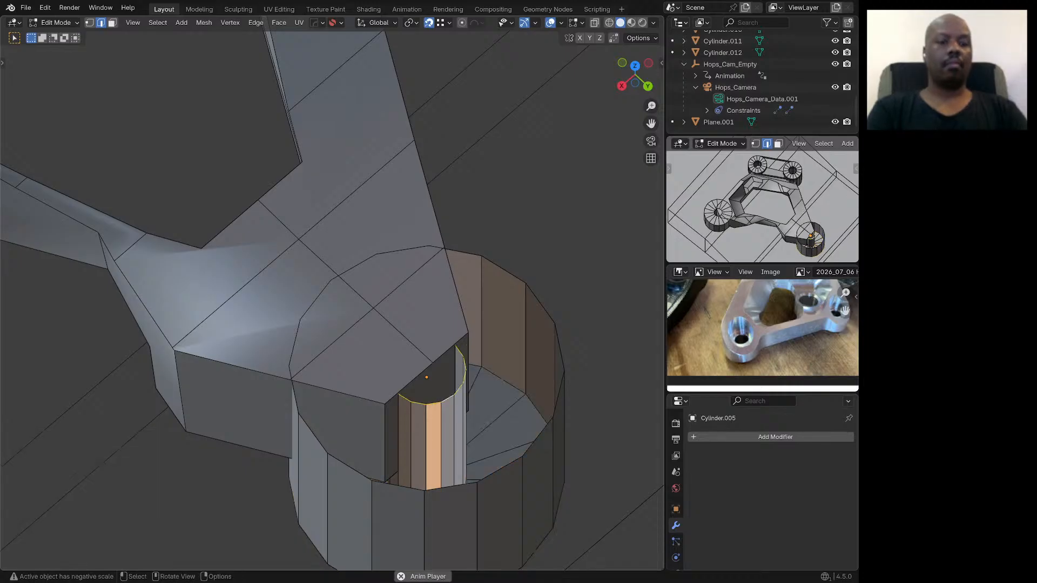
{"action": "key", "text": "g"}
{"action": "key", "text": "z"}
{"action": "key", "text": "Return"}
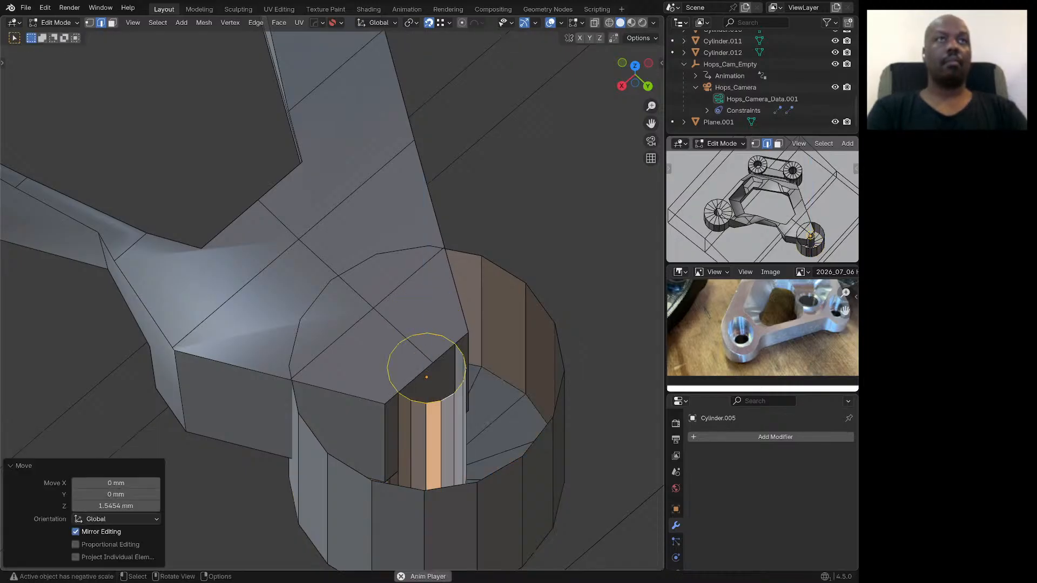
{"action": "left_click", "coordinate": [502, 269], "text": "alt+shift"}
{"action": "right_click", "coordinate": [503, 273]}
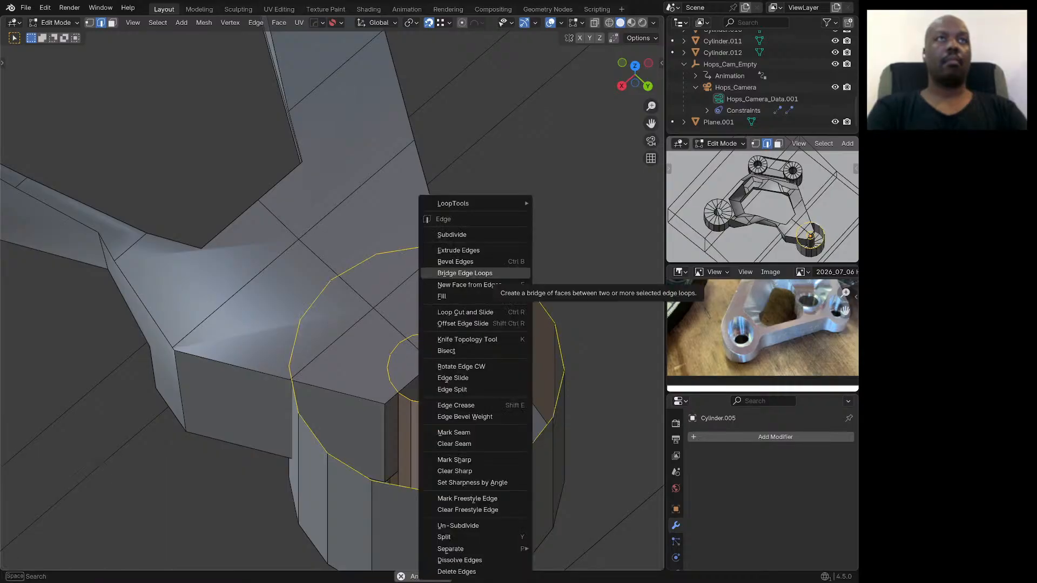
{"action": "left_click", "coordinate": [503, 274]}
Step: Return to Object Mode, select the bracket body, and use Ever Scroll to reveal and select the Boolean.007 cutter, Circle.009
{"action": "scroll", "coordinate": [456, 330], "scroll_direction": "down", "scroll_amount": 7}
{"action": "middle_click_drag", "start_coordinate": [456, 330], "coordinate": [337, 292]}
{"action": "scroll", "coordinate": [404, 316], "scroll_direction": "down", "scroll_amount": 3}
{"action": "scroll", "coordinate": [462, 320], "scroll_direction": "up", "scroll_amount": 3}
{"action": "middle_click_drag", "start_coordinate": [462, 320], "coordinate": [406, 328]}
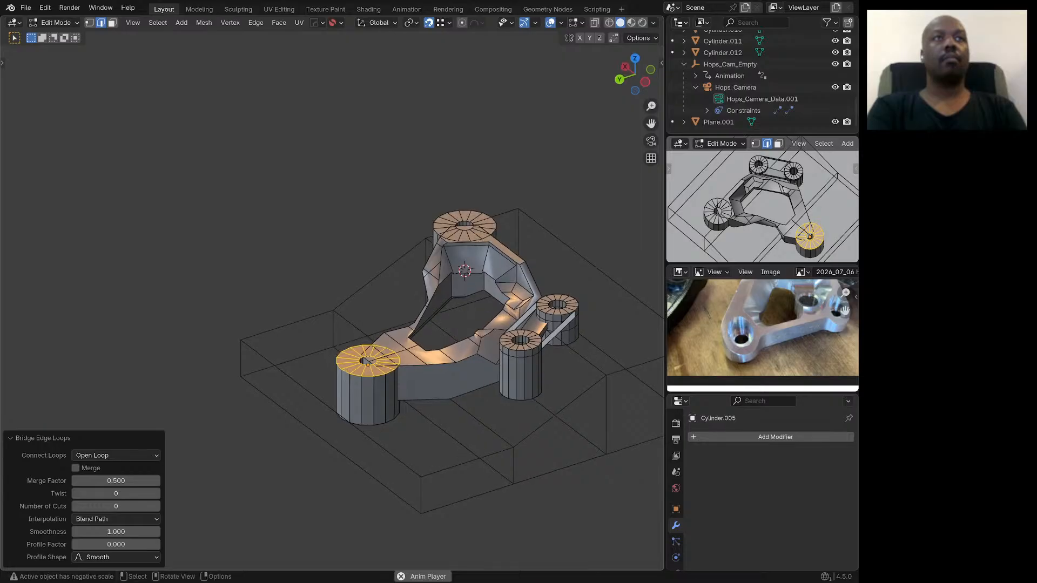
{"action": "key", "text": "Tab"}
{"action": "left_click", "coordinate": [438, 357]}
{"action": "middle_click_drag", "start_coordinate": [439, 358], "coordinate": [430, 394]}
{"action": "scroll", "coordinate": [432, 373], "scroll_direction": "up", "scroll_amount": 2}
{"action": "middle_click_drag", "start_coordinate": [511, 213], "coordinate": [497, 209]}
{"action": "scroll", "coordinate": [497, 209], "scroll_direction": "up", "scroll_amount": 1}
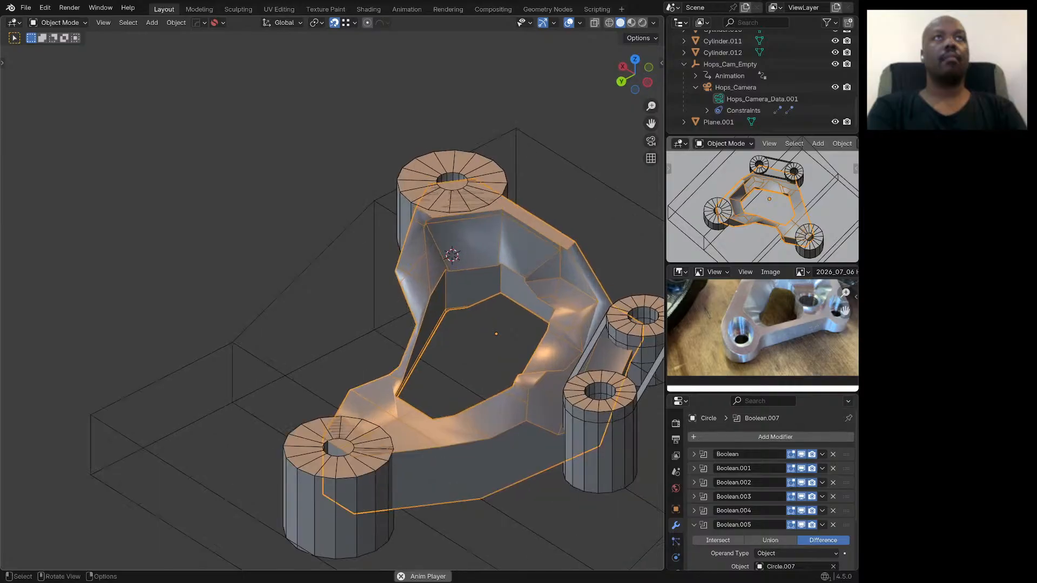
{"action": "scroll", "coordinate": [465, 269], "scroll_direction": "down", "scroll_amount": 2}
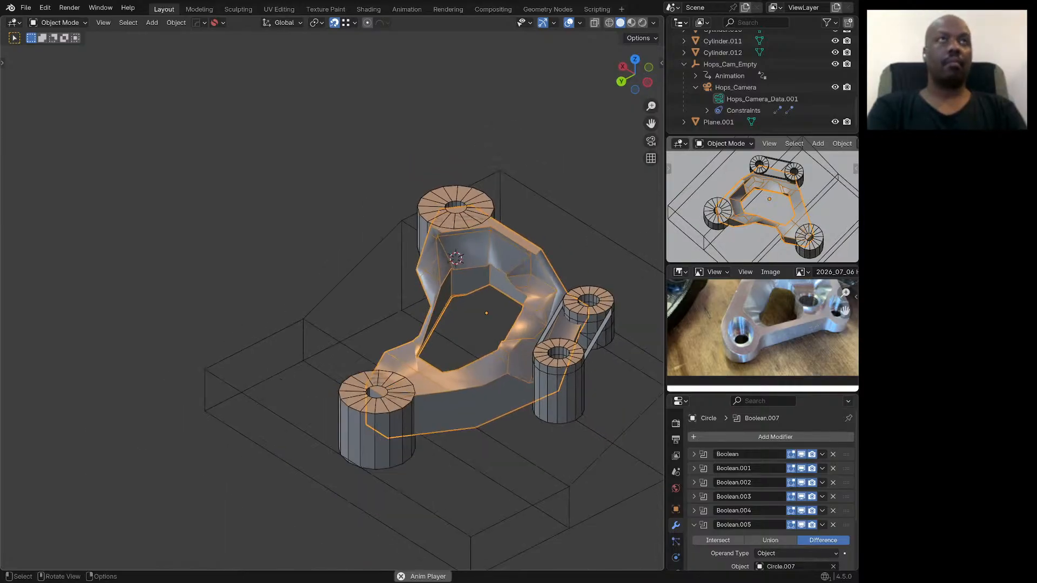
{"action": "key", "text": "q"}
{"action": "left_click", "coordinate": [465, 292]}
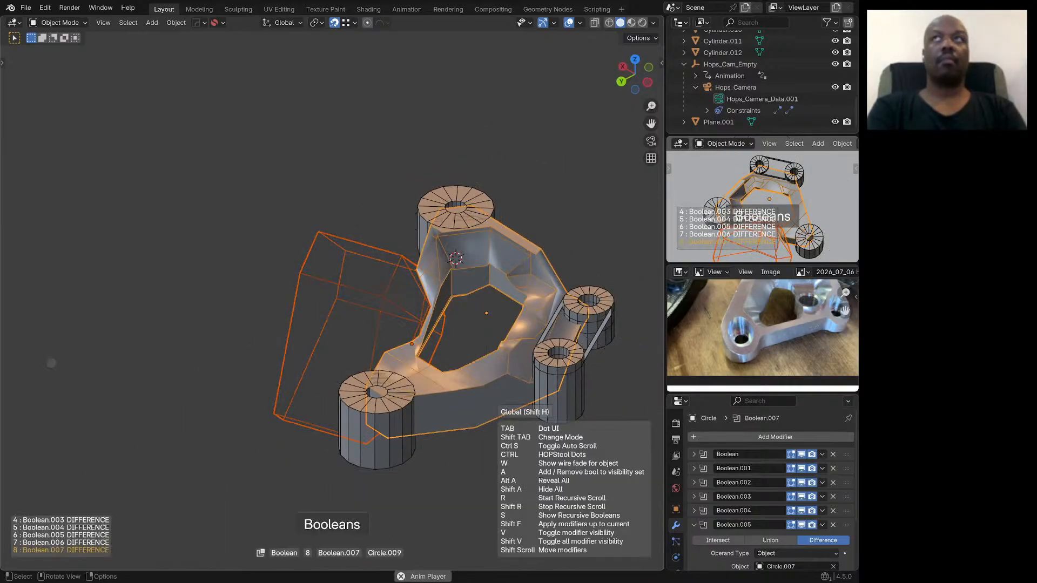
{"action": "left_click", "coordinate": [465, 292]}
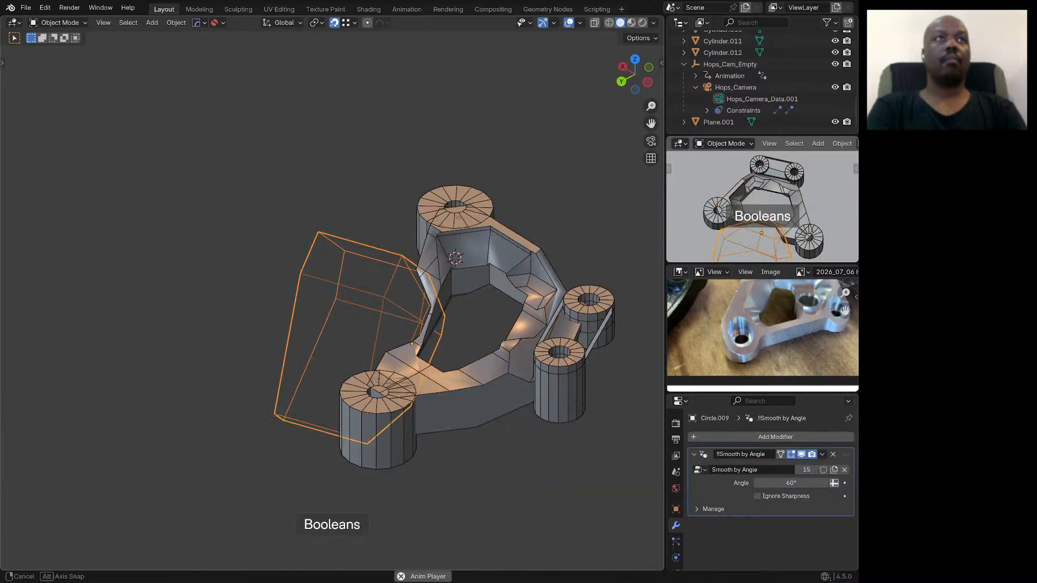
Step: In Edit Mode, bevel the cutter's two converging edges nearest the bracket's opening by 21 mm with 4 segments
{"action": "middle_click_drag", "start_coordinate": [465, 292], "coordinate": [586, 265]}
{"action": "scroll", "coordinate": [401, 254], "scroll_direction": "up", "scroll_amount": 4}
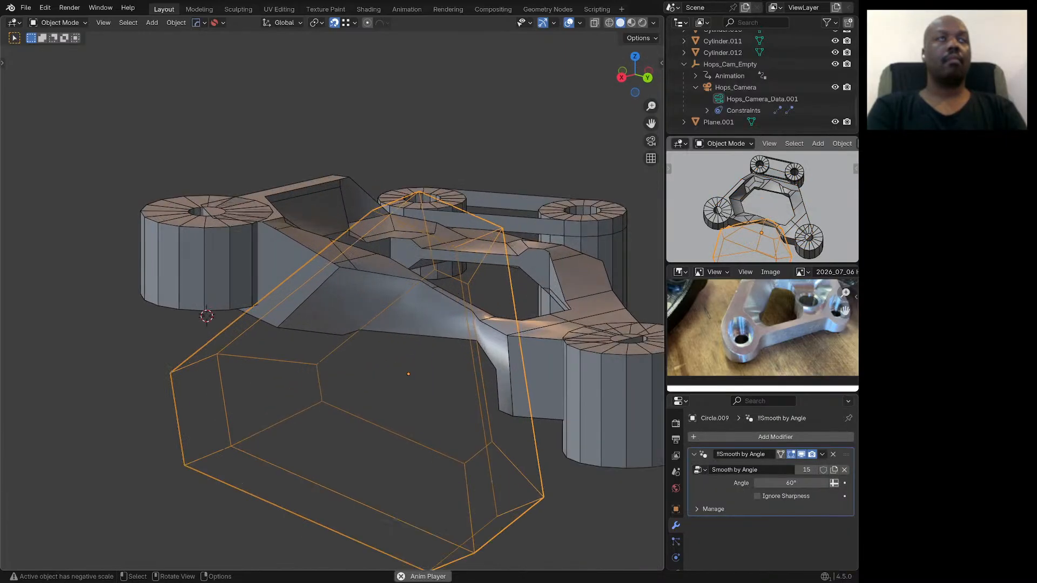
{"action": "middle_click_drag", "start_coordinate": [401, 254], "coordinate": [417, 338]}
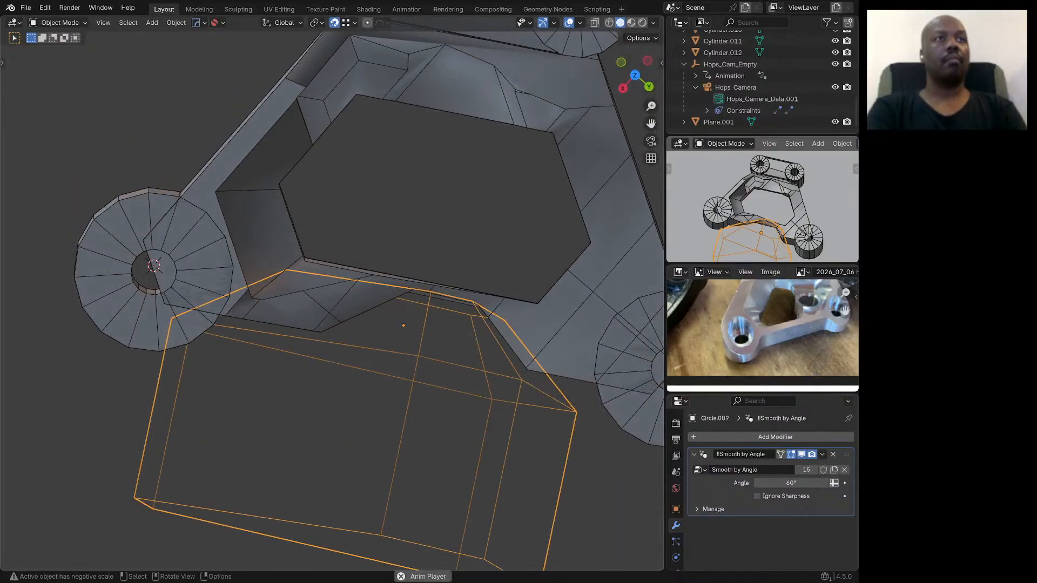
{"action": "key", "text": "Tab"}
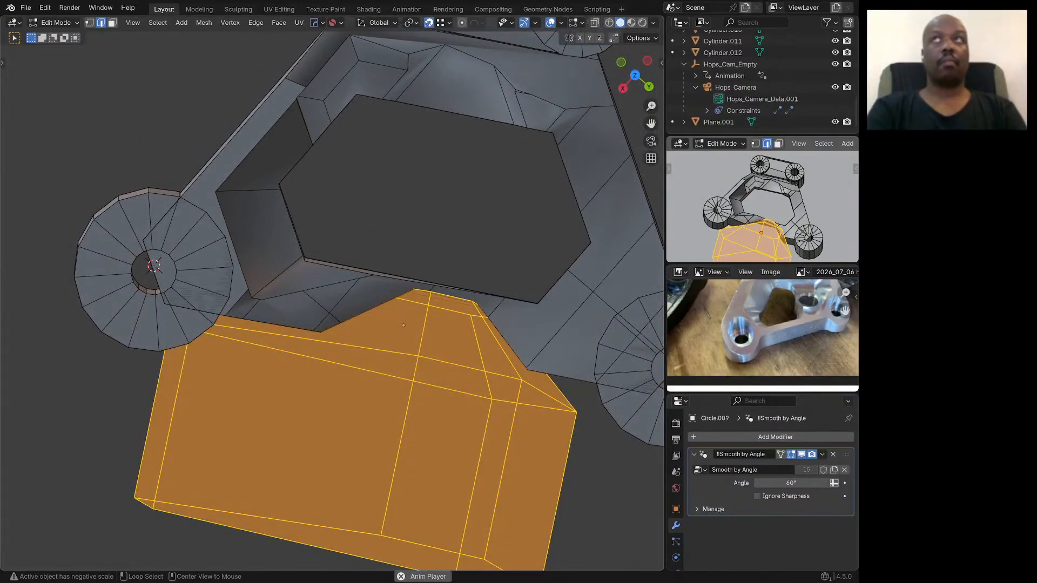
{"action": "left_click", "coordinate": [411, 389], "text": "alt"}
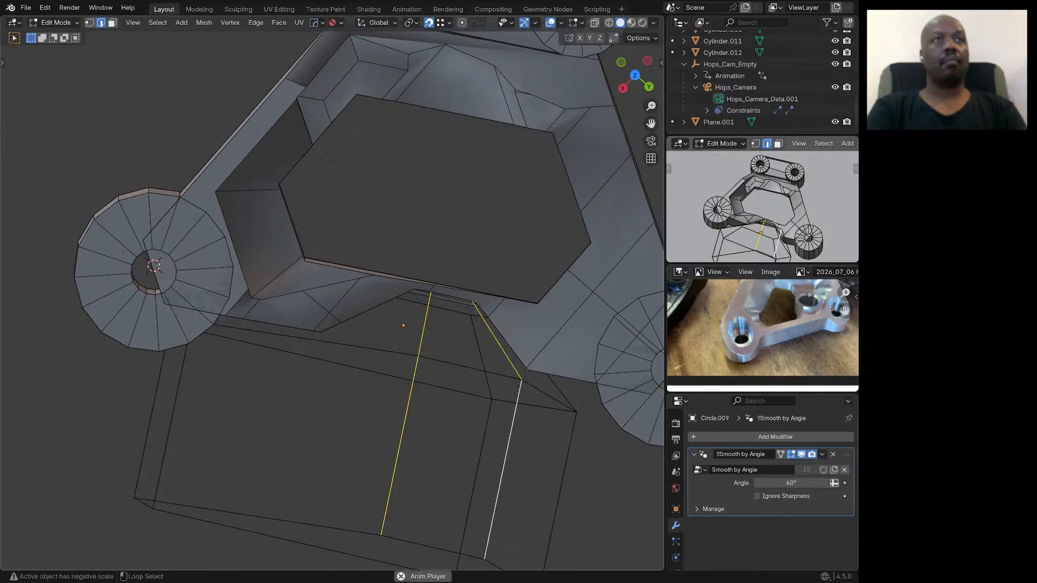
{"action": "middle_click_drag", "start_coordinate": [416, 335], "coordinate": [380, 311]}
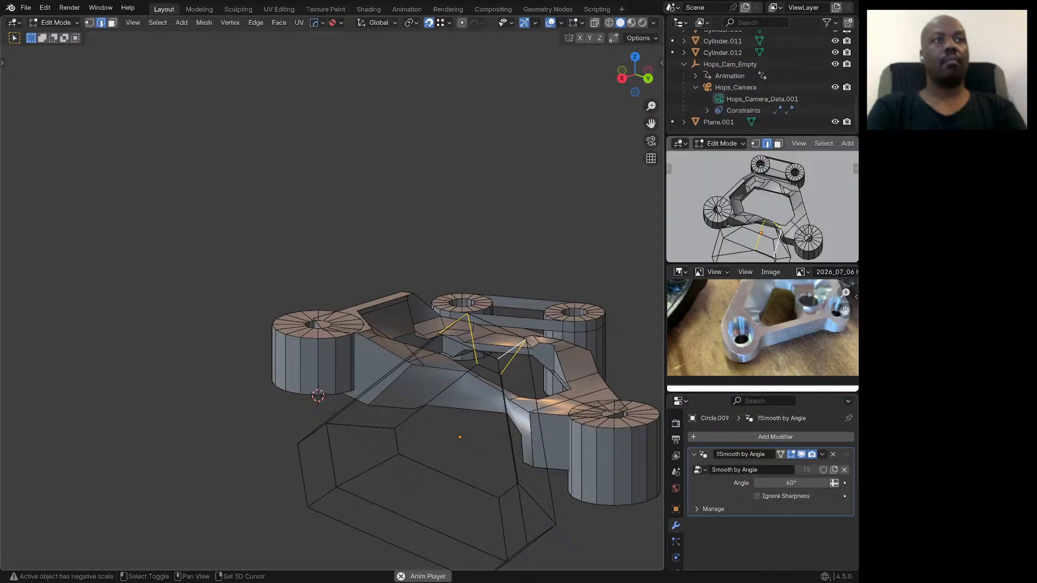
{"action": "middle_click_drag", "start_coordinate": [459, 378], "coordinate": [485, 377]}
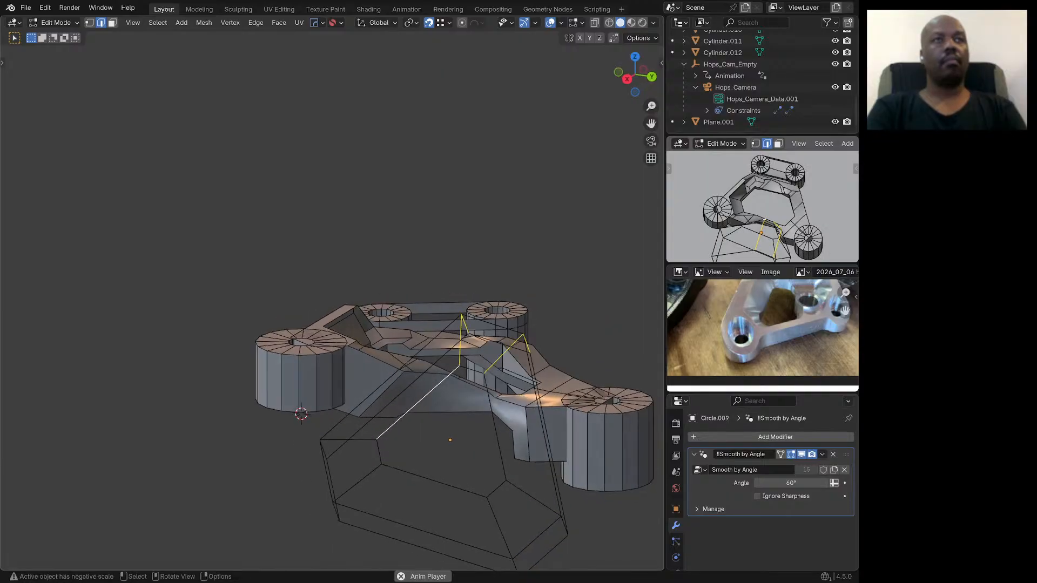
{"action": "left_click", "coordinate": [418, 403]}
{"action": "scroll", "coordinate": [470, 435], "scroll_direction": "up", "scroll_amount": 3}
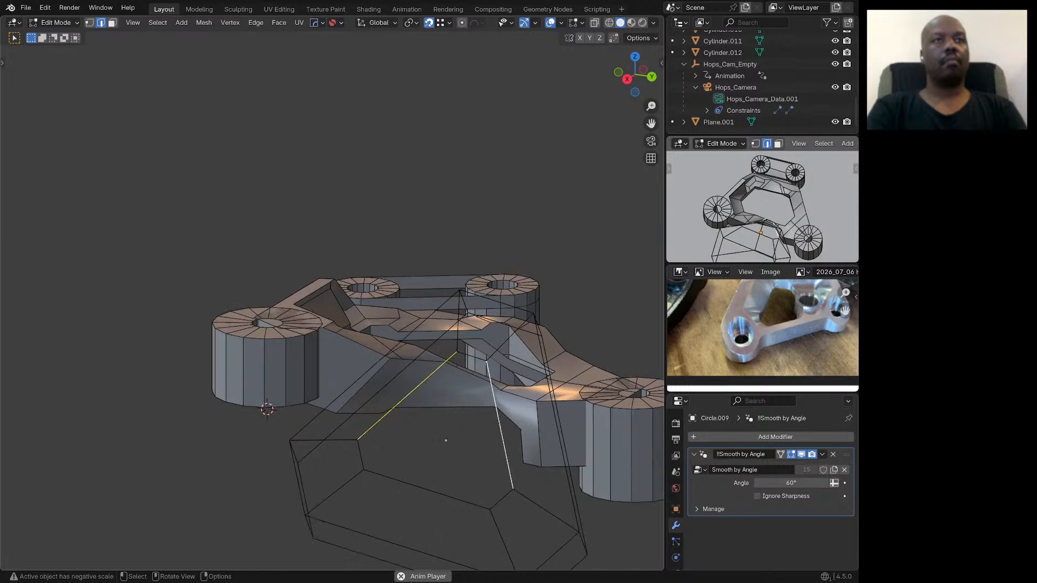
{"action": "key", "text": "ctrl+b"}
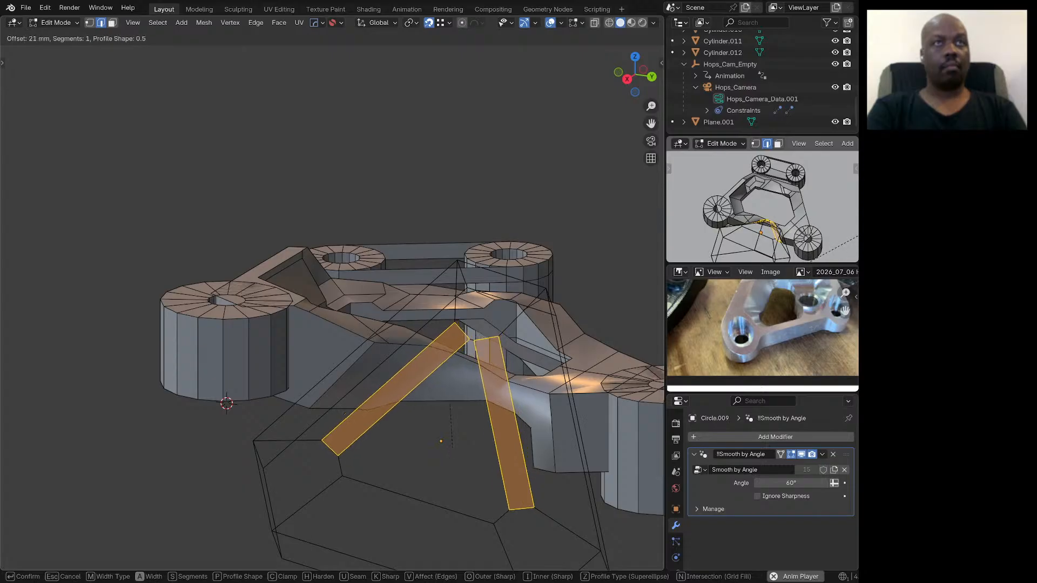
{"action": "scroll", "coordinate": [451, 406], "scroll_direction": "up", "scroll_amount": 1}
{"action": "scroll", "coordinate": [451, 406], "scroll_direction": "up", "scroll_amount": 2}
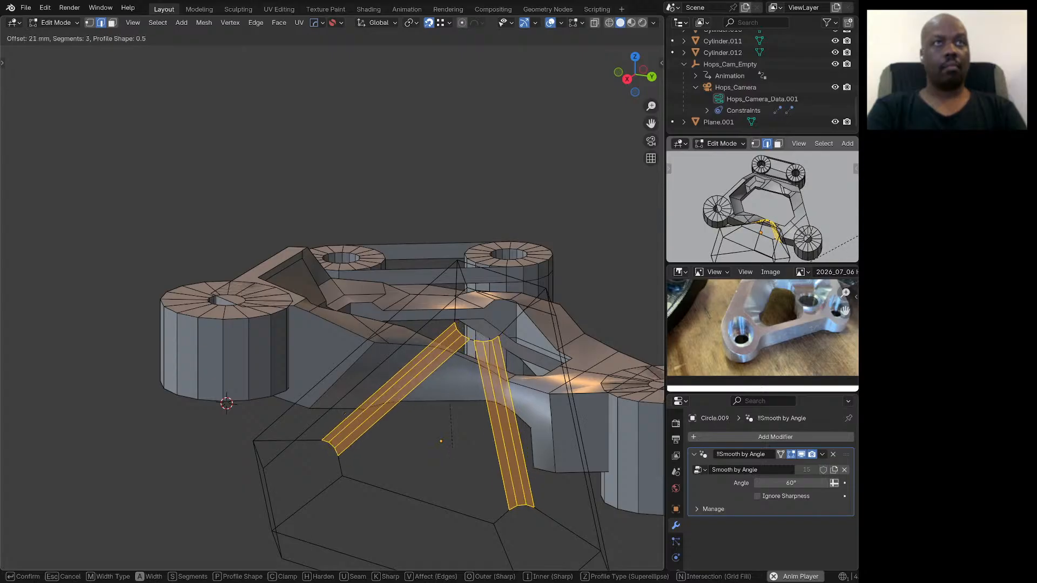
{"action": "left_click", "coordinate": [451, 406]}
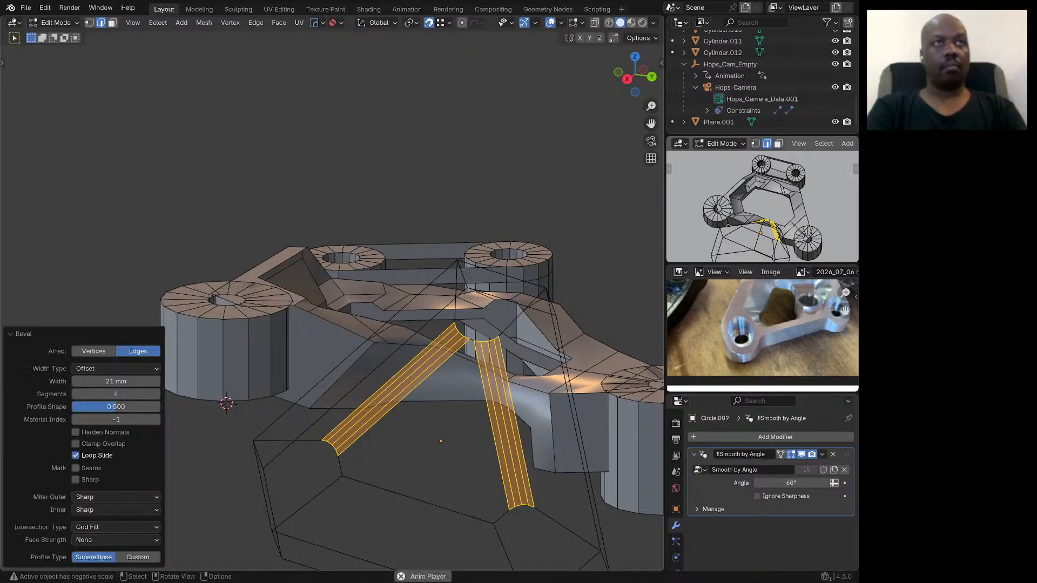
Step: Set the bevel width to 25 mm and return to Object Mode
{"action": "middle_click_drag", "start_coordinate": [451, 406], "coordinate": [367, 417]}
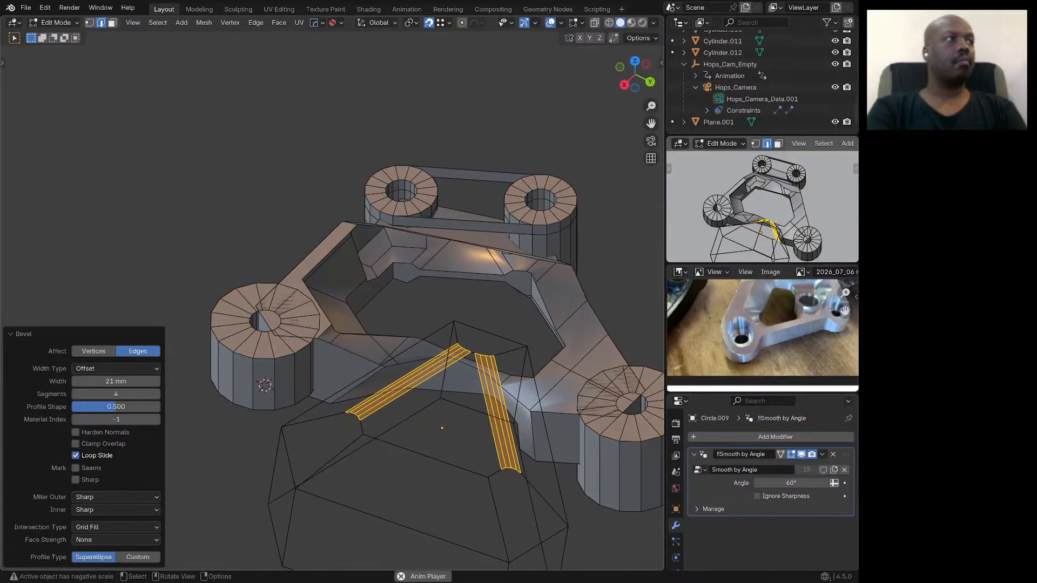
{"action": "left_click", "coordinate": [115, 381]}
{"action": "type", "text": "25"}
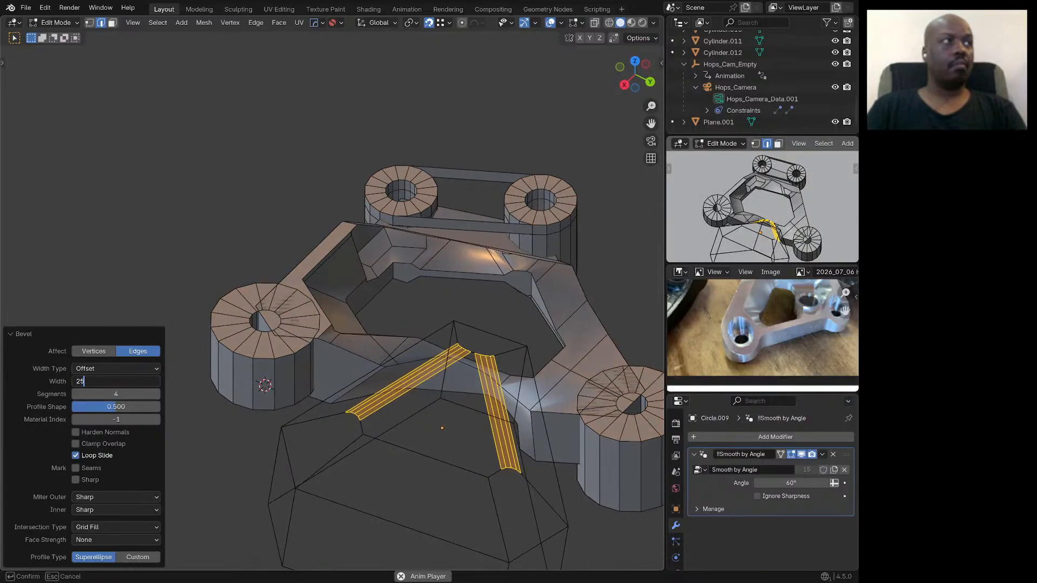
{"action": "key", "text": "Return"}
{"action": "middle_click_drag", "start_coordinate": [532, 373], "coordinate": [513, 339]}
{"action": "key", "text": "Tab"}
Step: Select the bracket body and use Ever Scroll to reveal and select the central opening's Boolean cutter, Circle.001
{"action": "scroll", "coordinate": [517, 347], "scroll_direction": "down", "scroll_amount": 2}
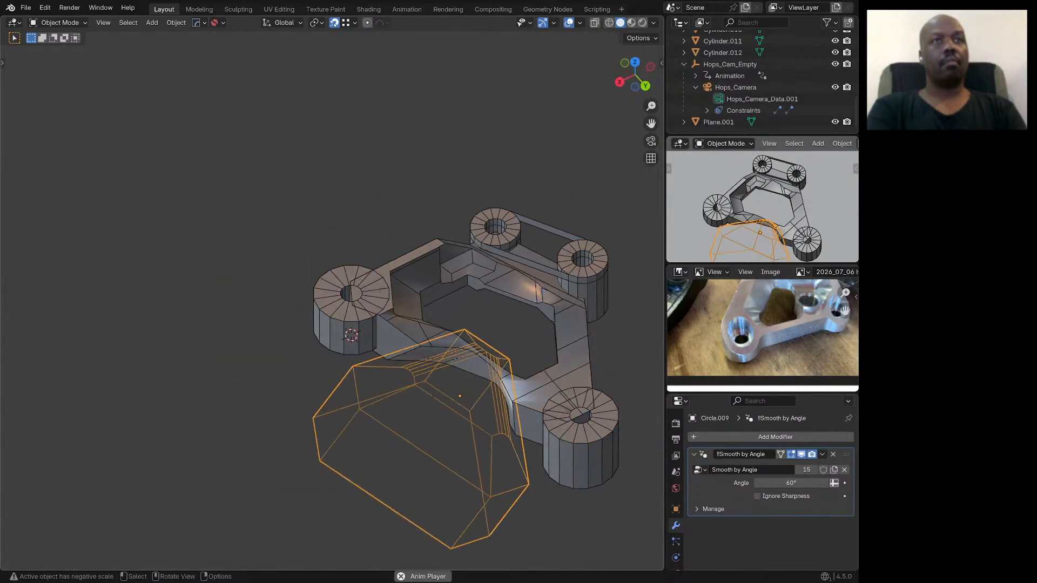
{"action": "middle_click_drag", "start_coordinate": [512, 416], "coordinate": [513, 388]}
{"action": "scroll", "coordinate": [521, 380], "scroll_direction": "up", "scroll_amount": 1}
{"action": "left_click", "coordinate": [482, 272]}
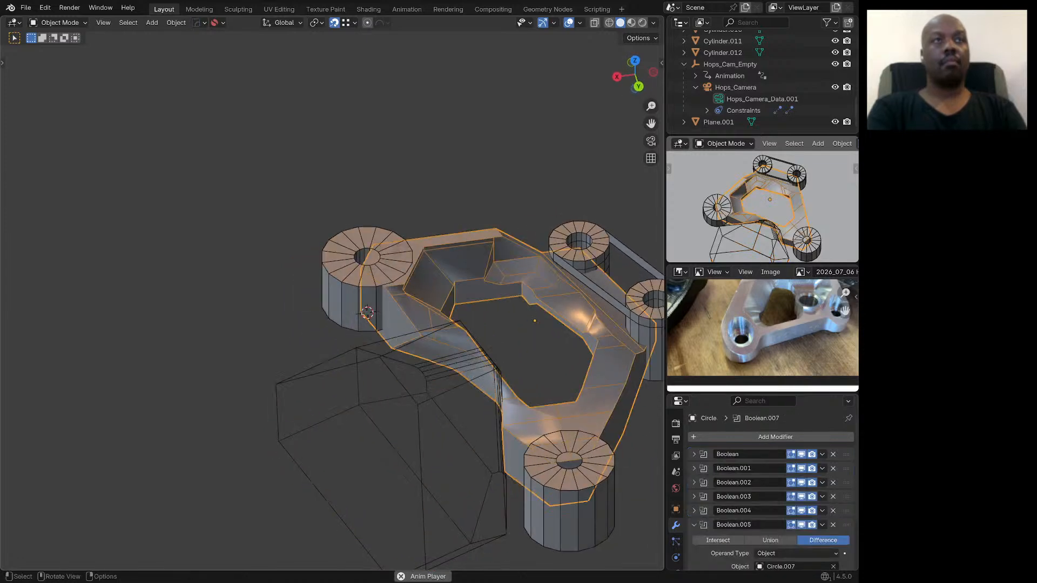
{"action": "key", "text": "q"}
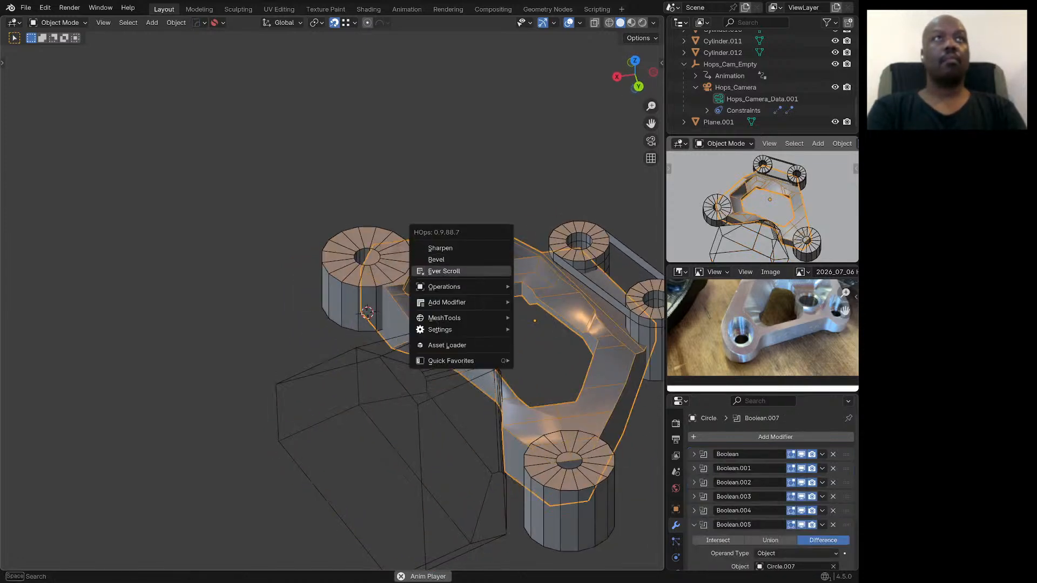
{"action": "left_click", "coordinate": [444, 271]}
{"action": "left_click", "coordinate": [444, 271]}
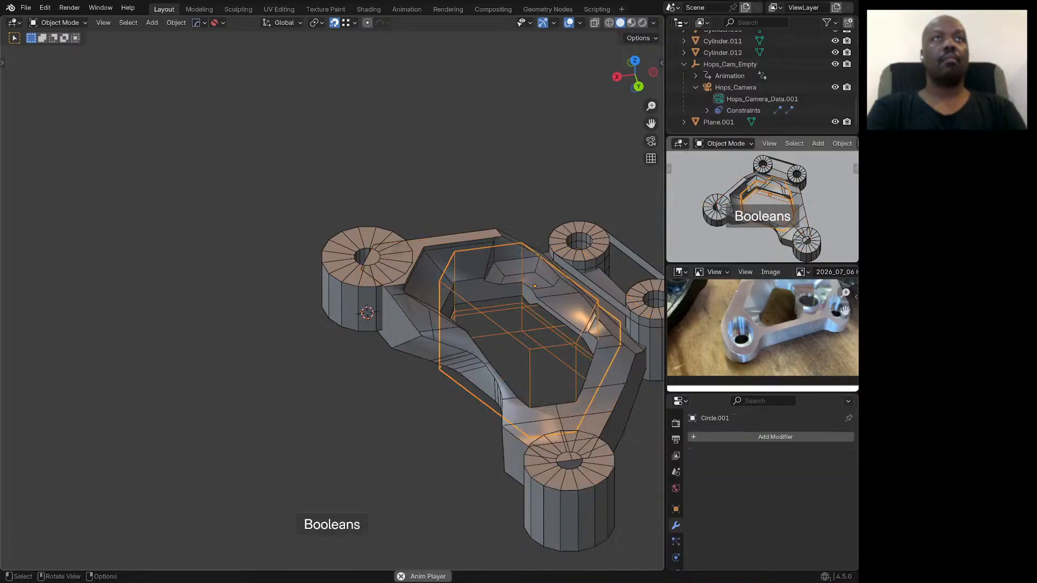
{"action": "middle_click_drag", "start_coordinate": [444, 271], "coordinate": [406, 299]}
{"action": "key", "text": "Tab"}
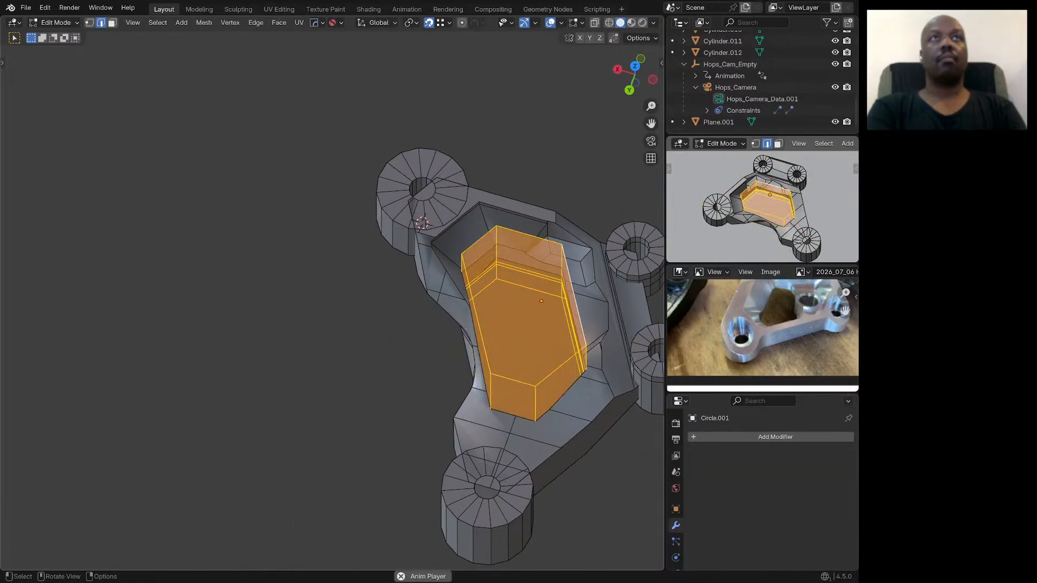
{"action": "scroll", "coordinate": [493, 279], "scroll_direction": "up", "scroll_amount": 1}
{"action": "middle_click_drag", "start_coordinate": [492, 280], "coordinate": [490, 278]}
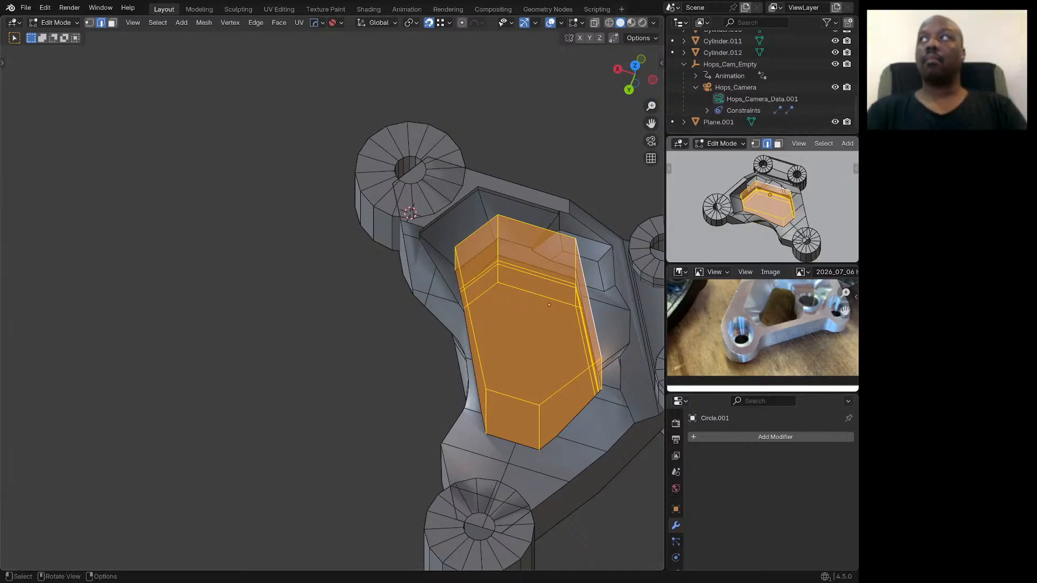
{"action": "key", "text": "Tab"}
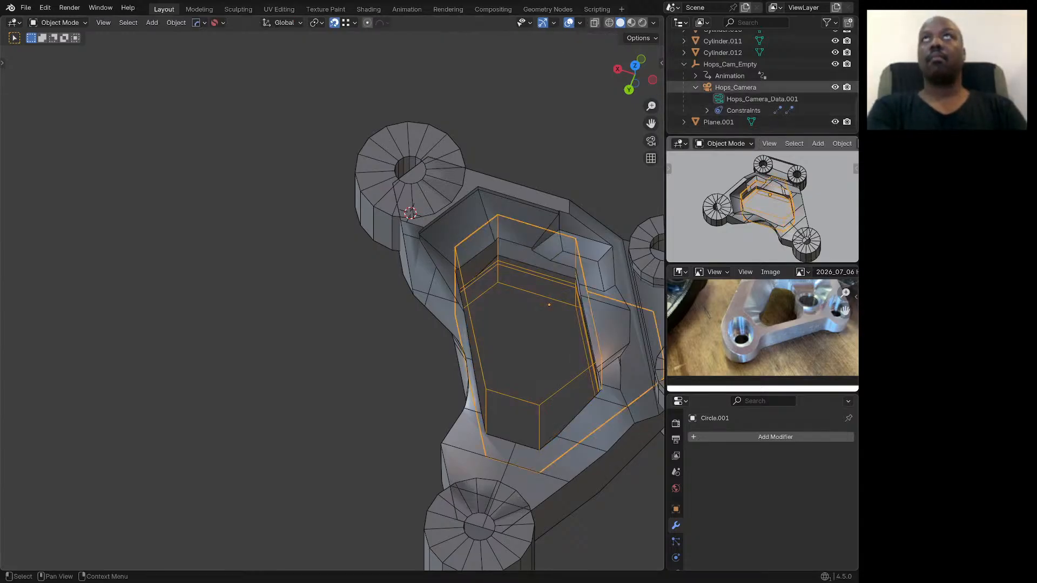
Step: Select Hops_Camera and set its orthographic scale to 0.9
{"action": "left_click", "coordinate": [735, 87]}
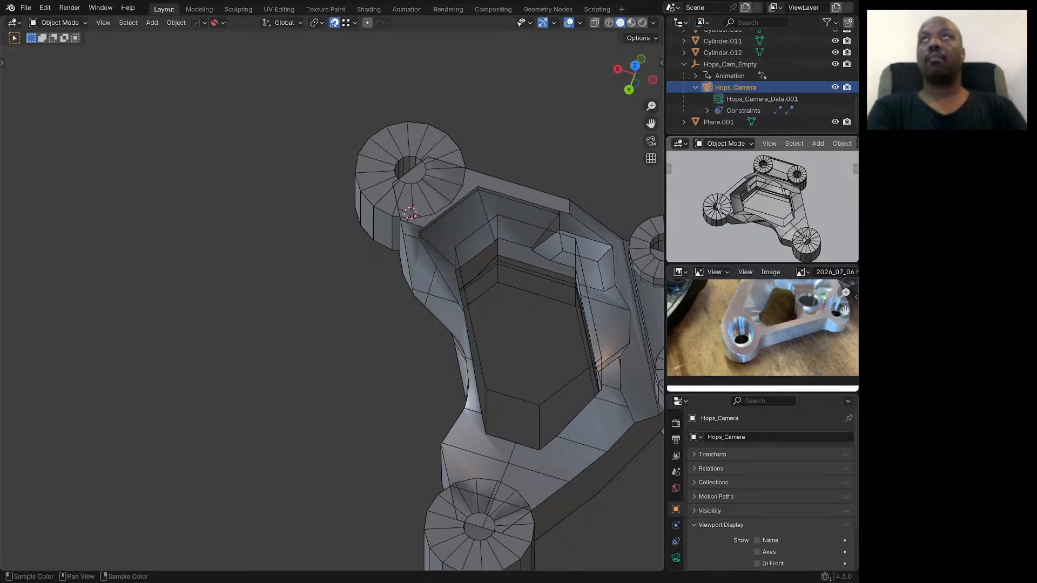
{"action": "left_click", "coordinate": [536, 346]}
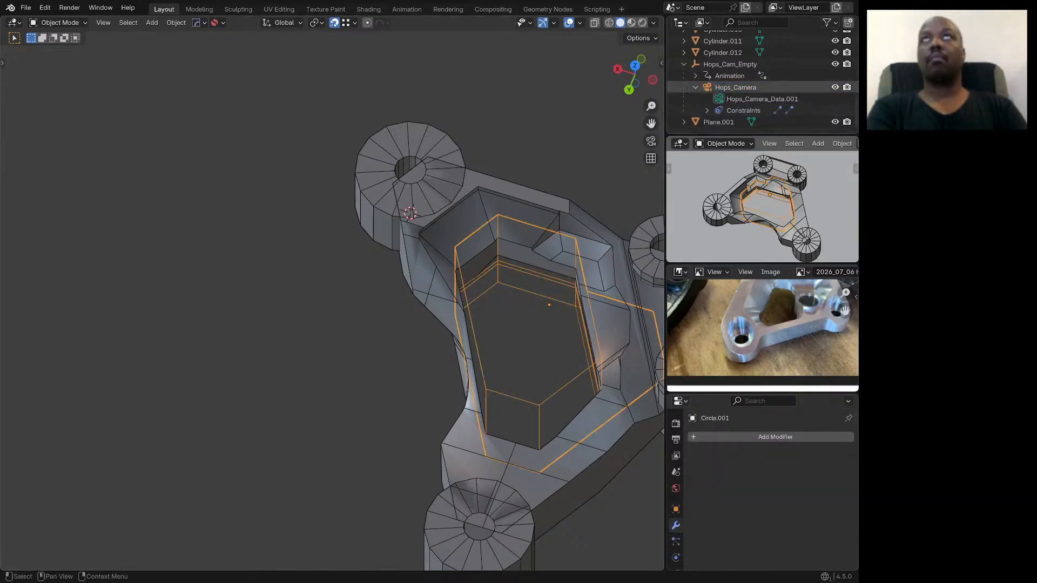
{"action": "left_click", "coordinate": [736, 87]}
{"action": "left_click", "coordinate": [676, 558]}
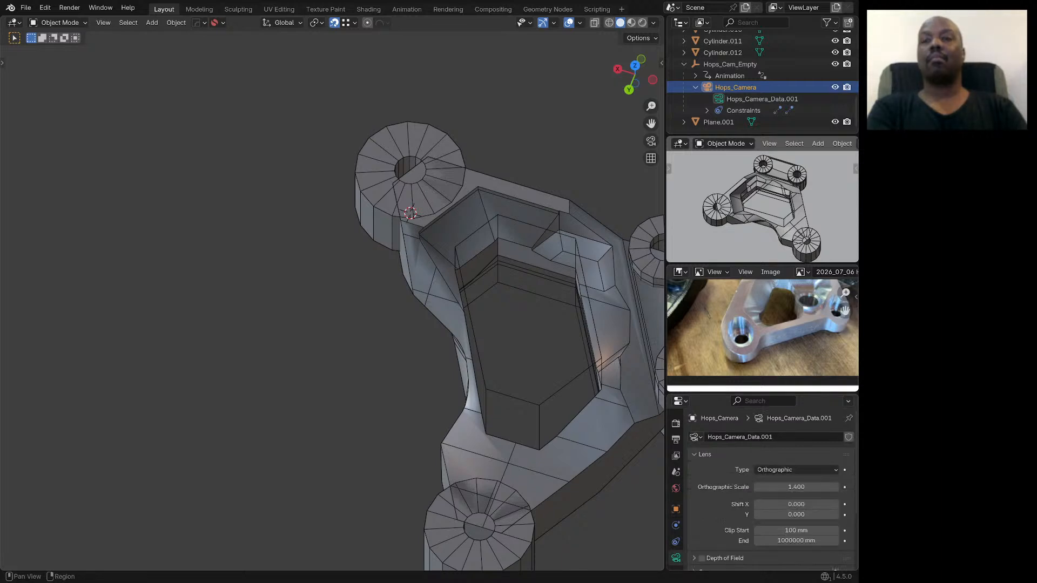
{"action": "left_click", "coordinate": [796, 487]}
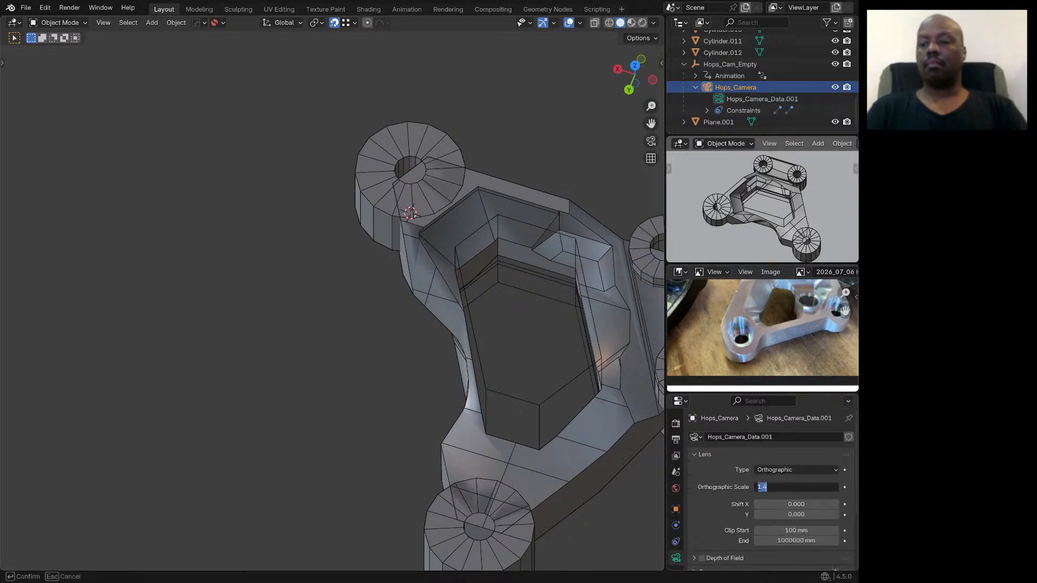
{"action": "type", "text": "0.9"}
{"action": "key", "text": "Return"}
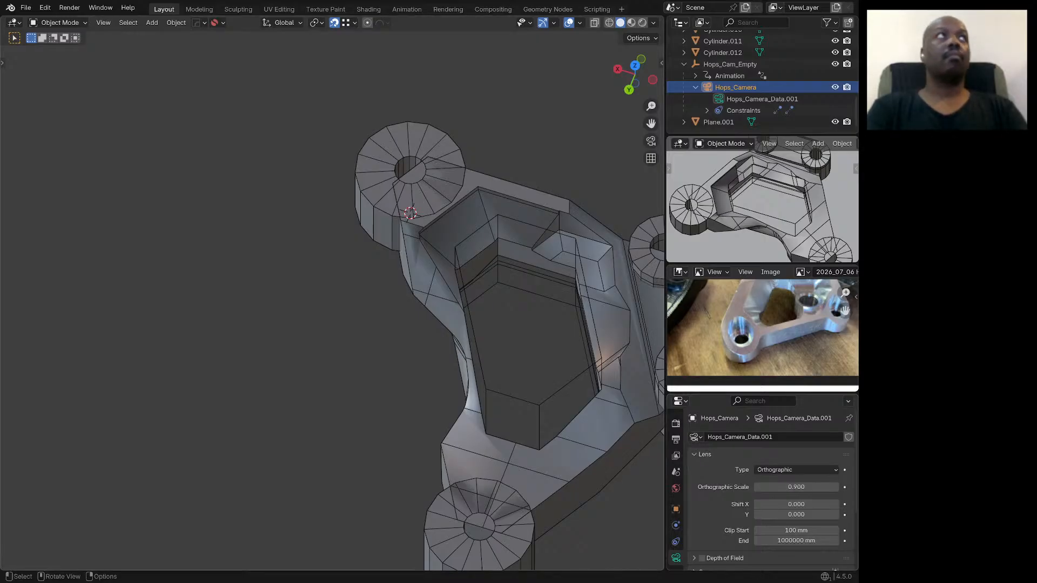
{"action": "key", "text": "z"}
{"action": "key", "text": "Escape"}
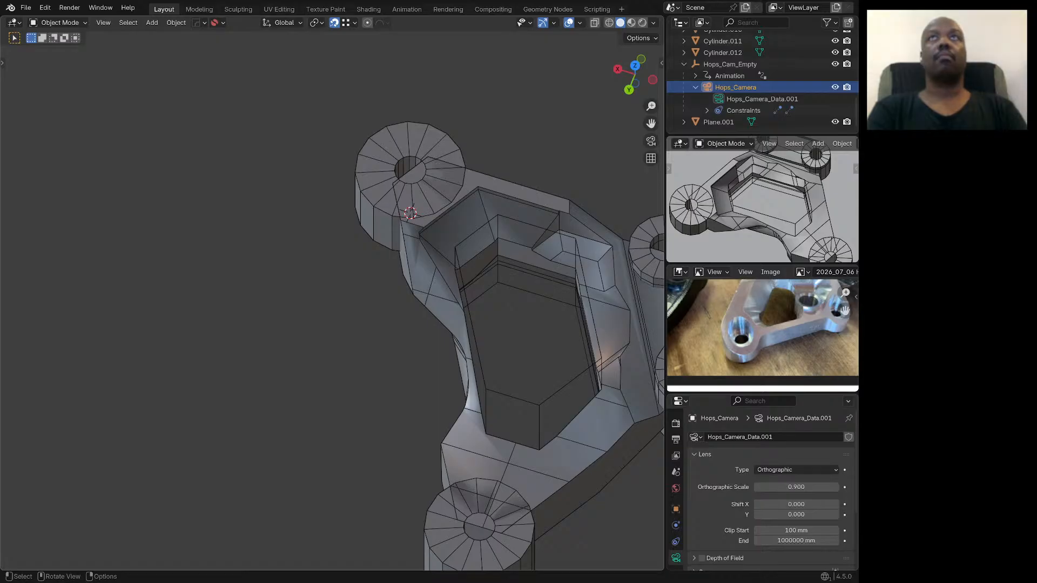
Step: Reselect the central opening's cutter, Circle.001, and enter Edit Mode on it
{"action": "scroll", "coordinate": [421, 213], "scroll_direction": "down", "scroll_amount": 2}
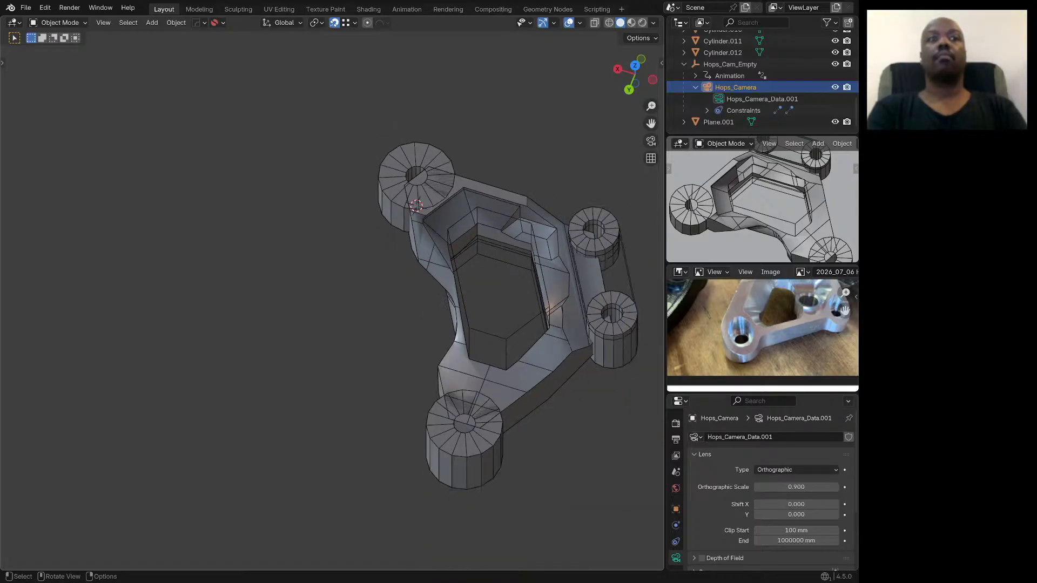
{"action": "middle_click_drag", "start_coordinate": [421, 213], "coordinate": [448, 198]}
{"action": "left_click", "coordinate": [494, 290]}
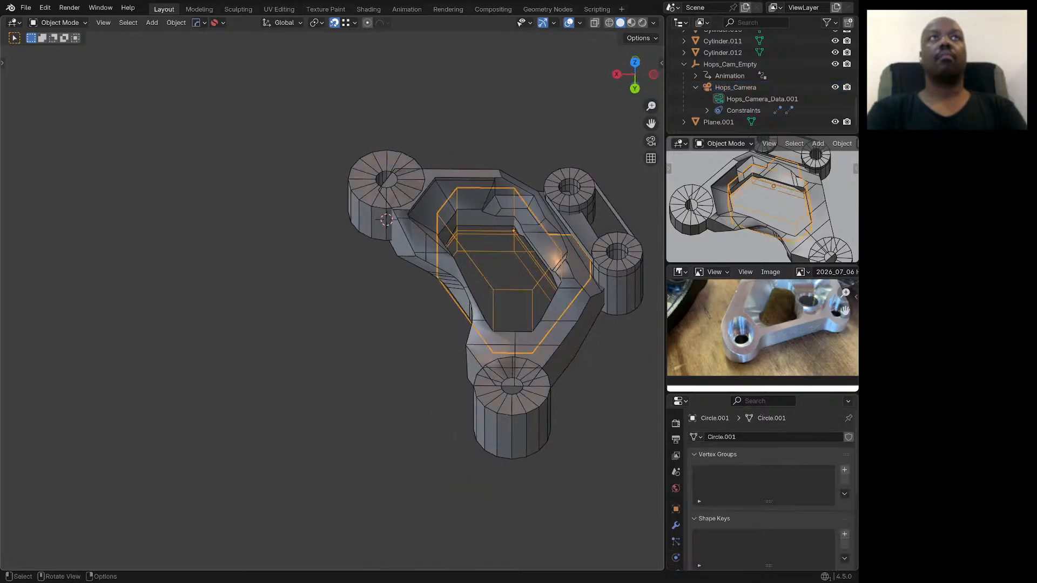
{"action": "key", "text": "Tab"}
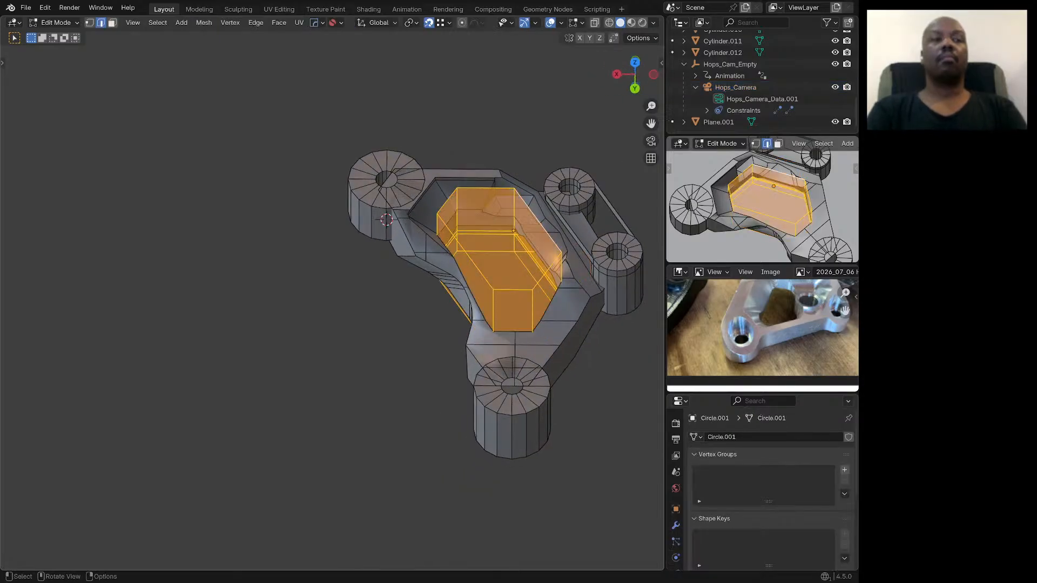
{"action": "key", "text": "space"}
{"action": "middle_click_drag", "start_coordinate": [494, 291], "coordinate": [493, 306]}
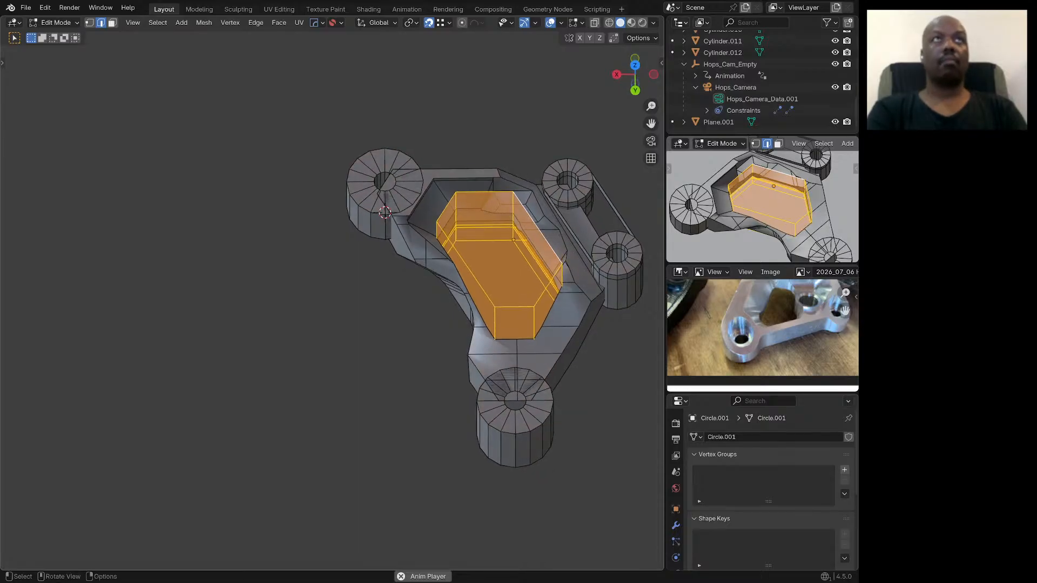
Step: Clear the full selection and select five of the central cutter's vertical corner edges
{"action": "key", "text": "alt+a"}
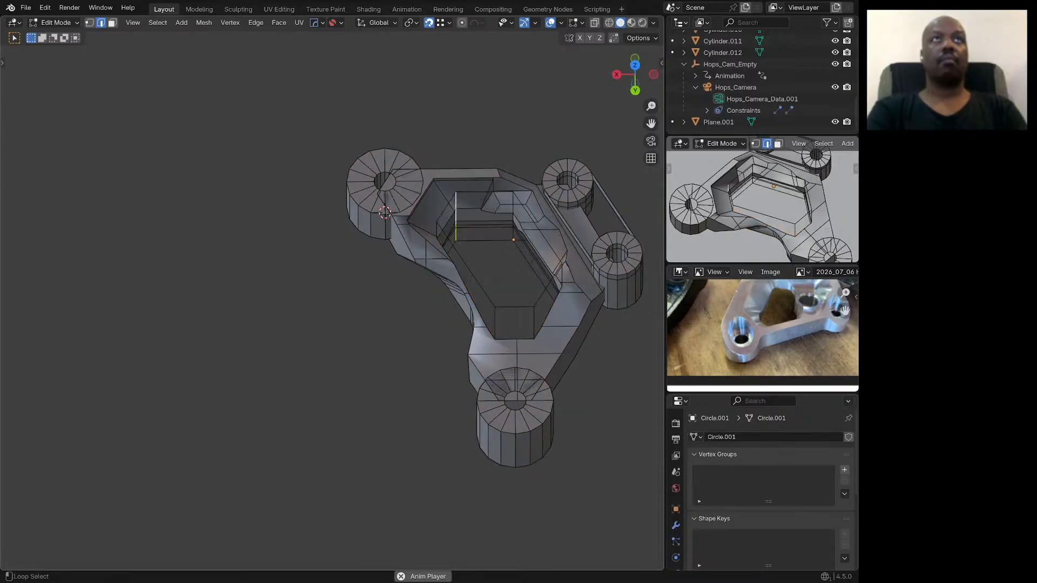
{"action": "middle_click_drag", "start_coordinate": [513, 213], "coordinate": [573, 204]}
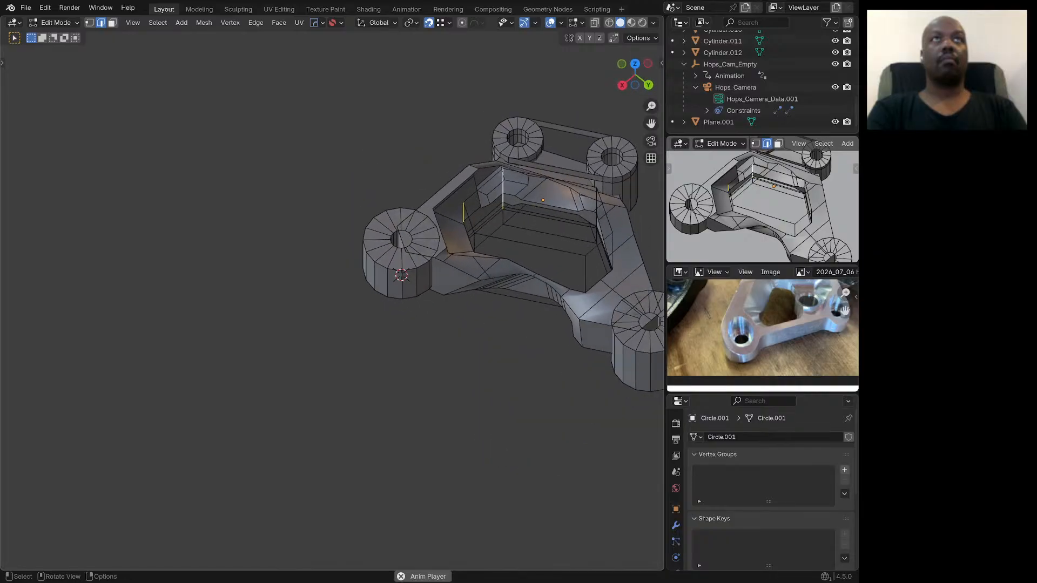
{"action": "scroll", "coordinate": [532, 216], "scroll_direction": "up", "scroll_amount": 1}
{"action": "scroll", "coordinate": [522, 197], "scroll_direction": "up", "scroll_amount": 2}
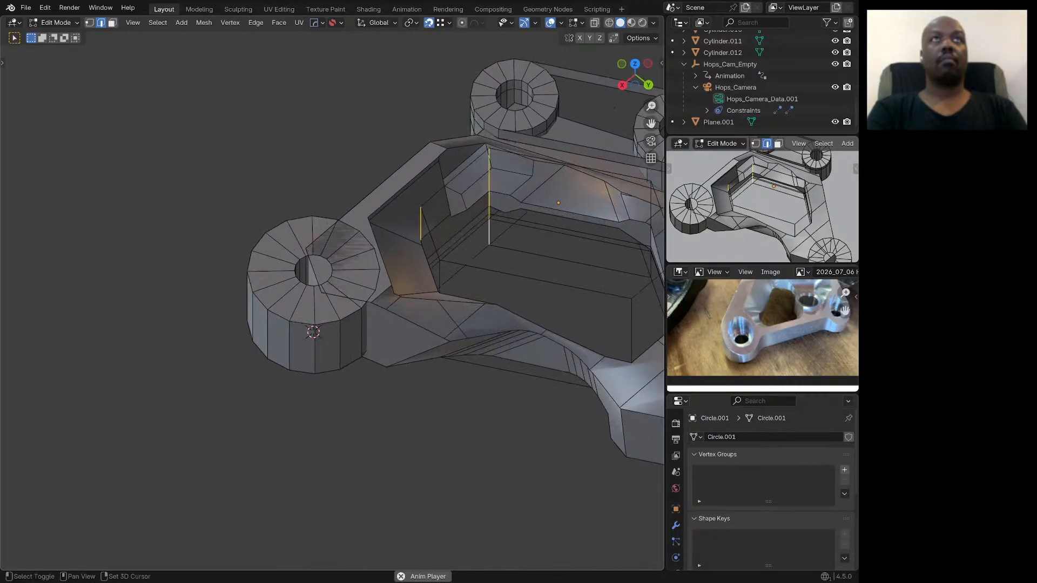
{"action": "middle_click_drag", "start_coordinate": [394, 270], "coordinate": [427, 273]}
{"action": "scroll", "coordinate": [428, 274], "scroll_direction": "down", "scroll_amount": 3}
{"action": "scroll", "coordinate": [524, 219], "scroll_direction": "up", "scroll_amount": 2}
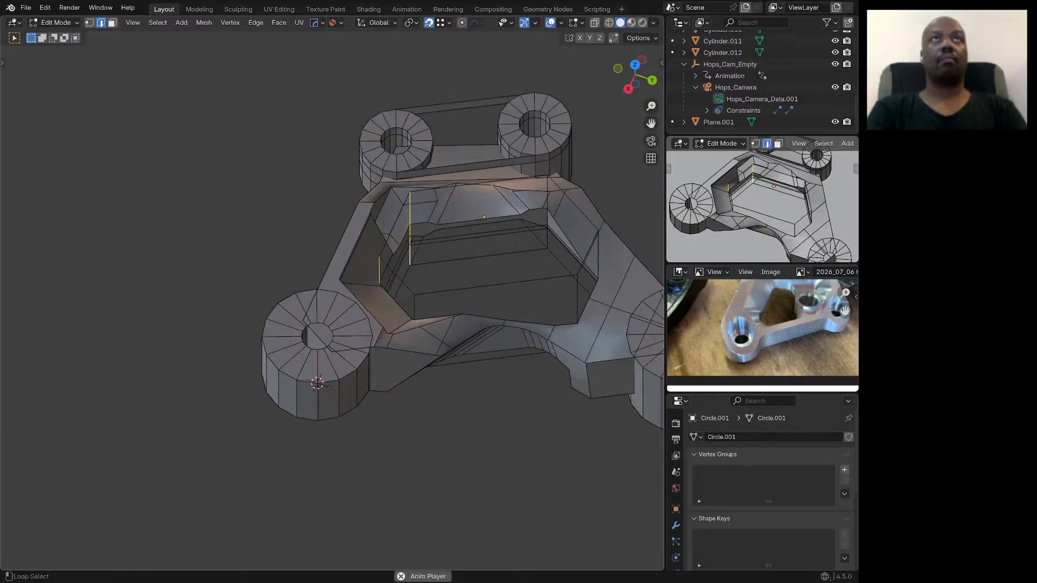
{"action": "left_click", "coordinate": [547, 238], "text": "shift"}
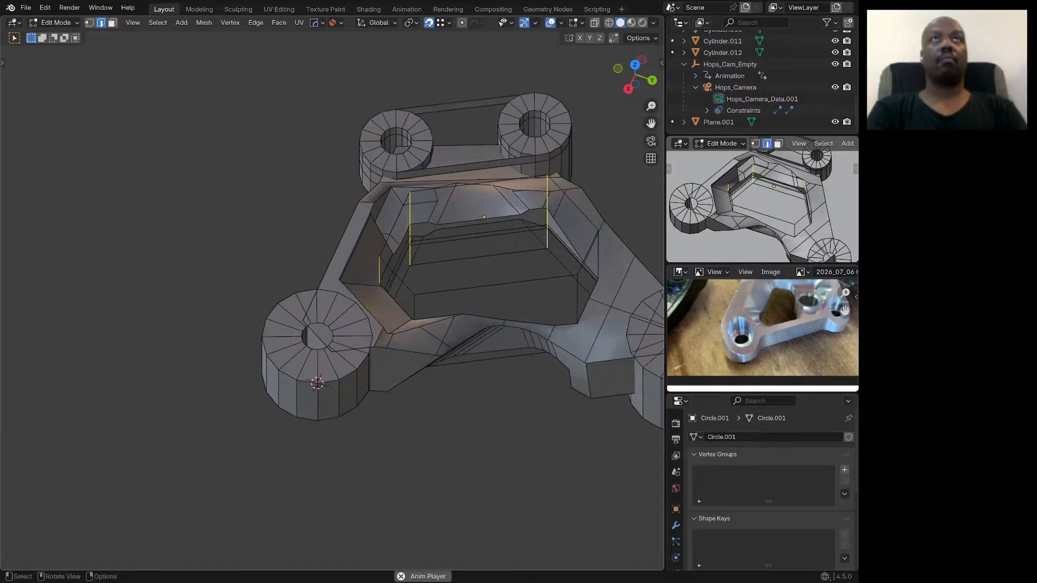
{"action": "middle_click_drag", "start_coordinate": [508, 243], "coordinate": [612, 235]}
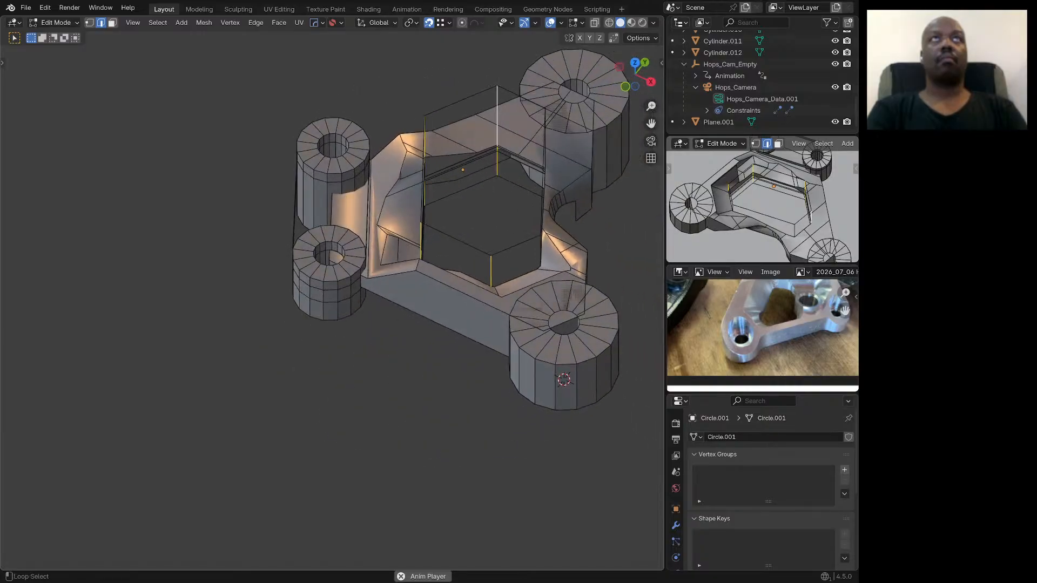
{"action": "middle_click_drag", "start_coordinate": [459, 243], "coordinate": [518, 248]}
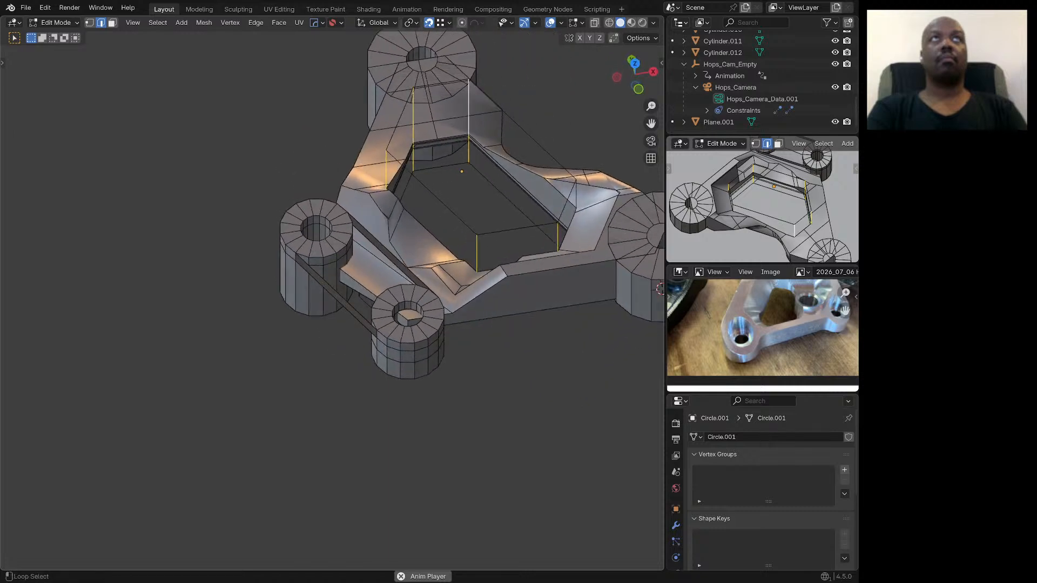
{"action": "middle_click_drag", "start_coordinate": [331, 161], "coordinate": [352, 248], "text": "shift"}
Step: Bevel the selected corner edges by 25 mm with 4 segments and return to Object Mode
{"action": "key", "text": "ctrl+b"}
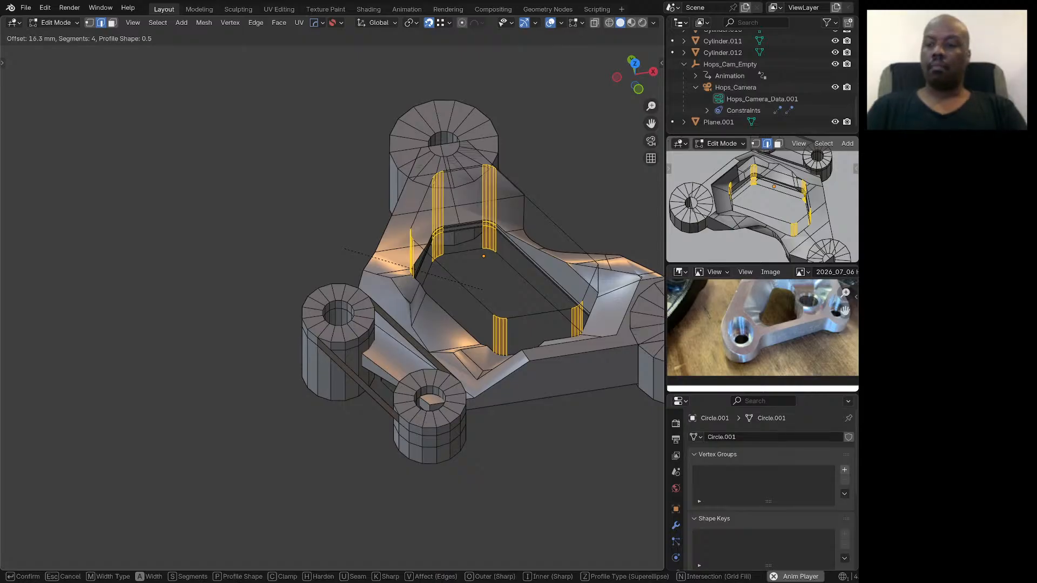
{"action": "type", "text": "25"}
{"action": "key", "text": "Return"}
{"action": "middle_click_drag", "start_coordinate": [345, 249], "coordinate": [97, 217]}
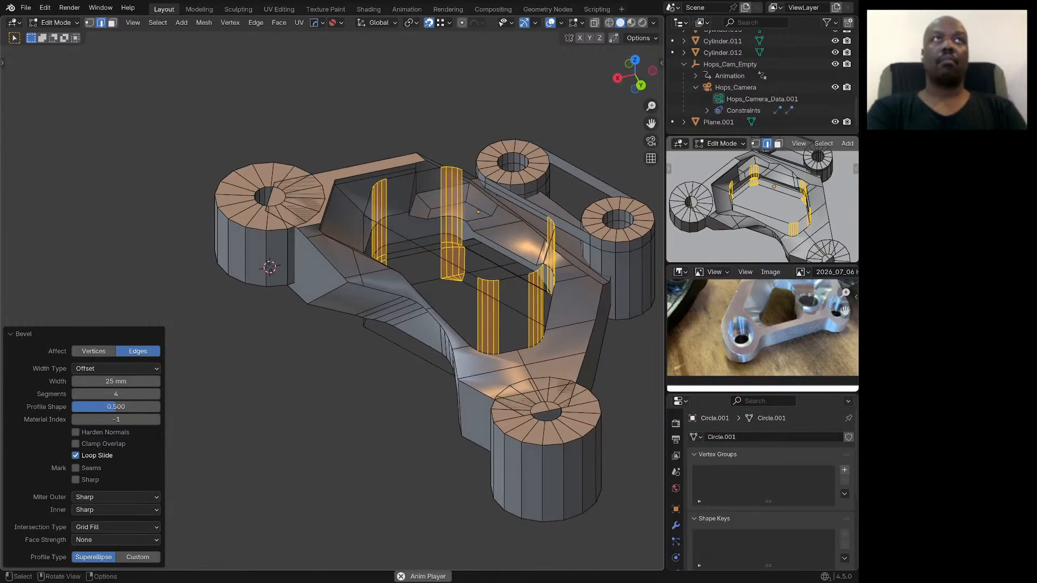
{"action": "middle_click_drag", "start_coordinate": [367, 303], "coordinate": [312, 312]}
{"action": "key", "text": "Tab"}
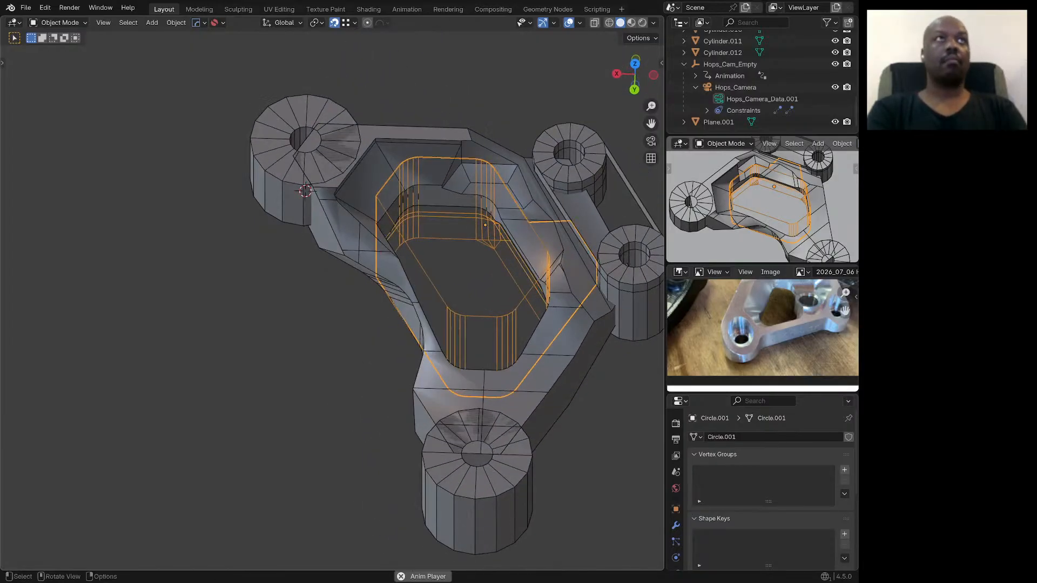
Step: Select the bracket body and use Ever Scroll to reveal and select the Boolean.001 cutter, Cube
{"action": "left_click", "coordinate": [386, 286]}
{"action": "key", "text": "q"}
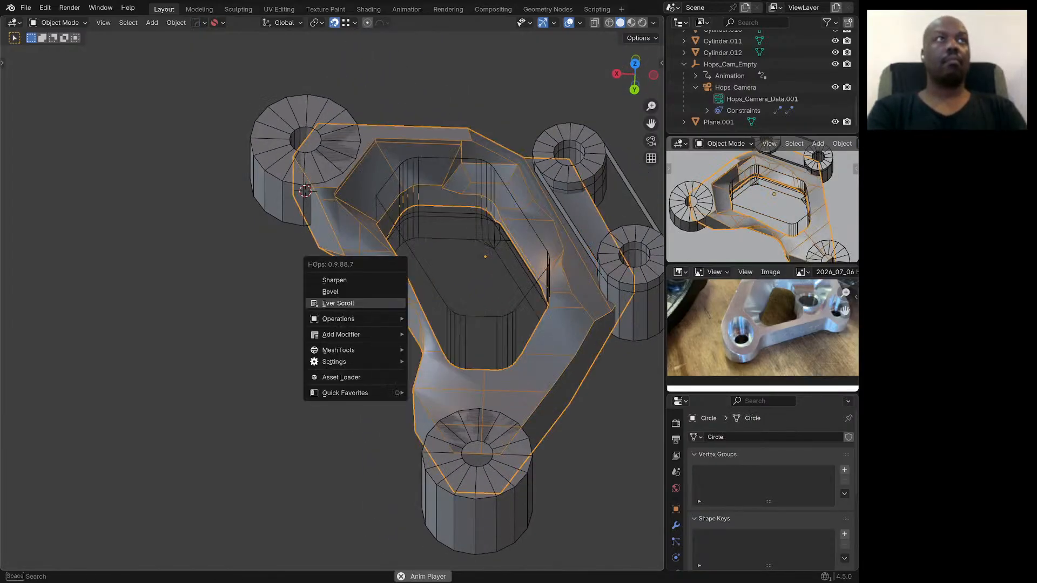
{"action": "left_click", "coordinate": [385, 303]}
{"action": "scroll", "coordinate": [384, 303], "scroll_direction": "up", "scroll_amount": 1}
{"action": "scroll", "coordinate": [385, 303], "scroll_direction": "down", "scroll_amount": 1}
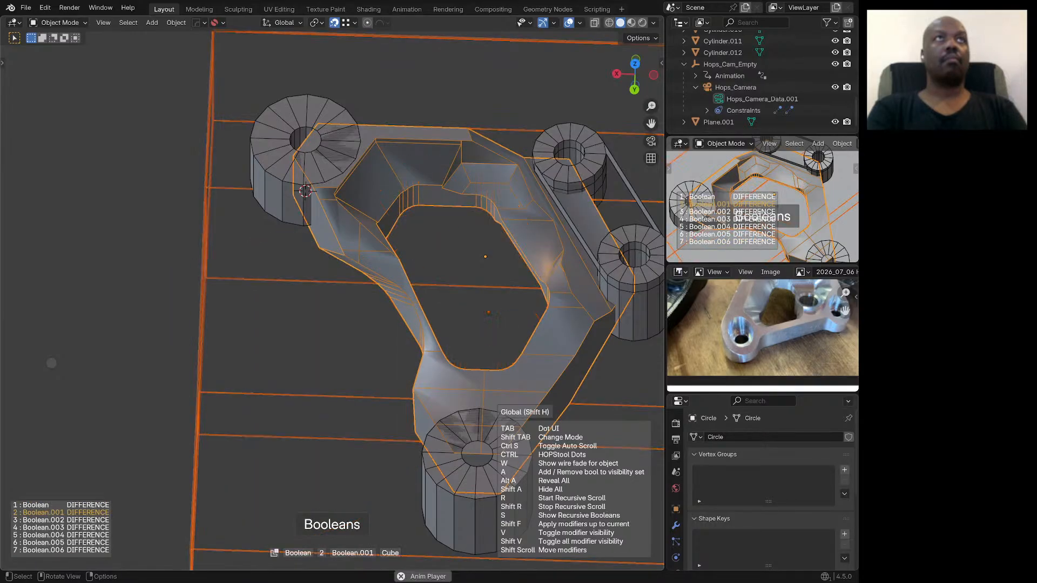
{"action": "left_click", "coordinate": [384, 303]}
{"action": "scroll", "coordinate": [384, 303], "scroll_direction": "down", "scroll_amount": 5}
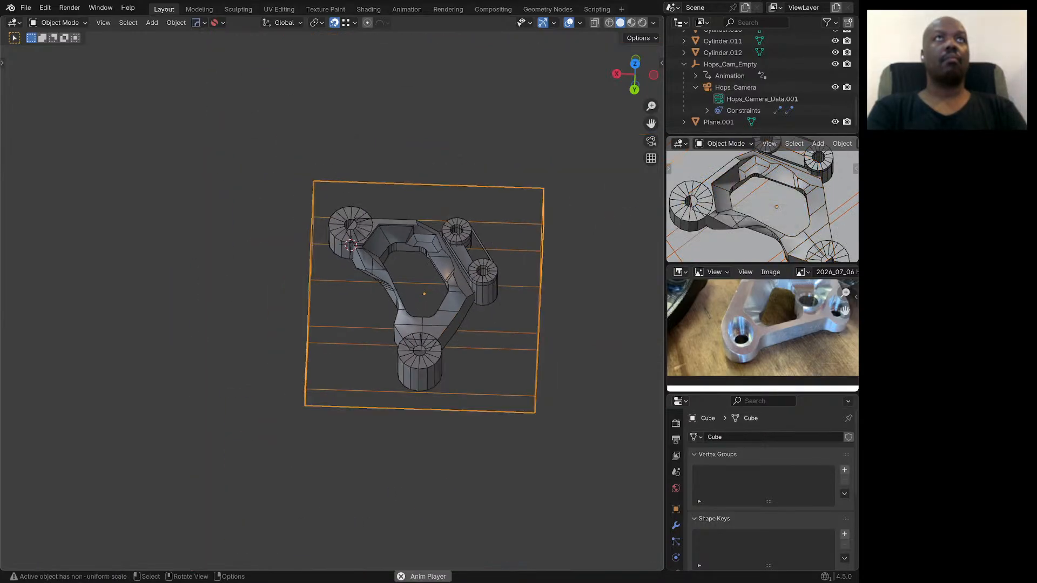
{"action": "middle_click_drag", "start_coordinate": [385, 303], "coordinate": [357, 307]}
Step: Select the bracket body again and use Ever Scroll to reveal and select the Boolean.004 cutter, Circle.006
{"action": "left_click", "coordinate": [365, 260]}
{"action": "key", "text": "q"}
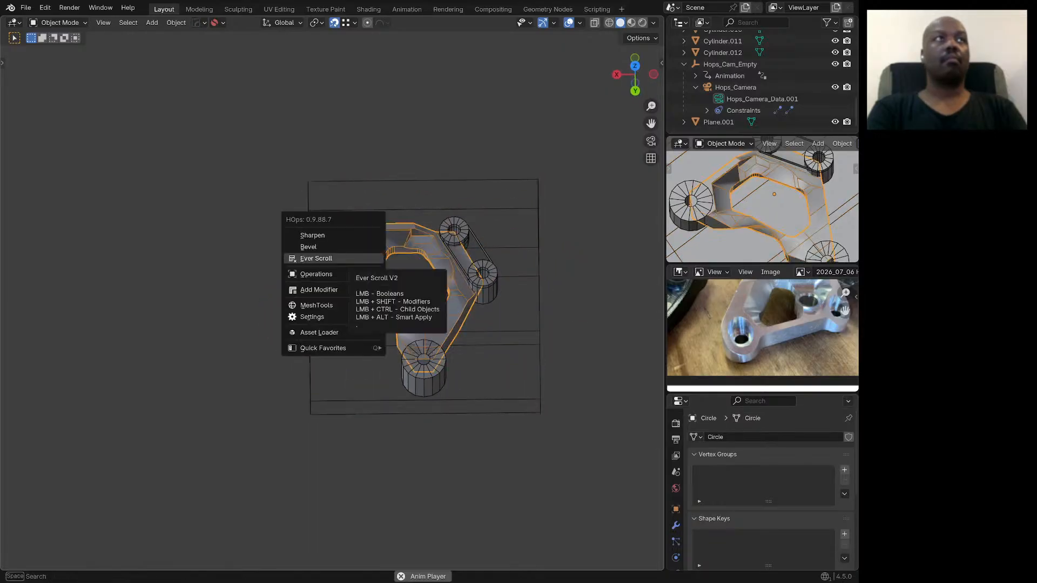
{"action": "left_click", "coordinate": [319, 258]}
{"action": "scroll", "coordinate": [51, 363], "scroll_direction": "down", "scroll_amount": 3}
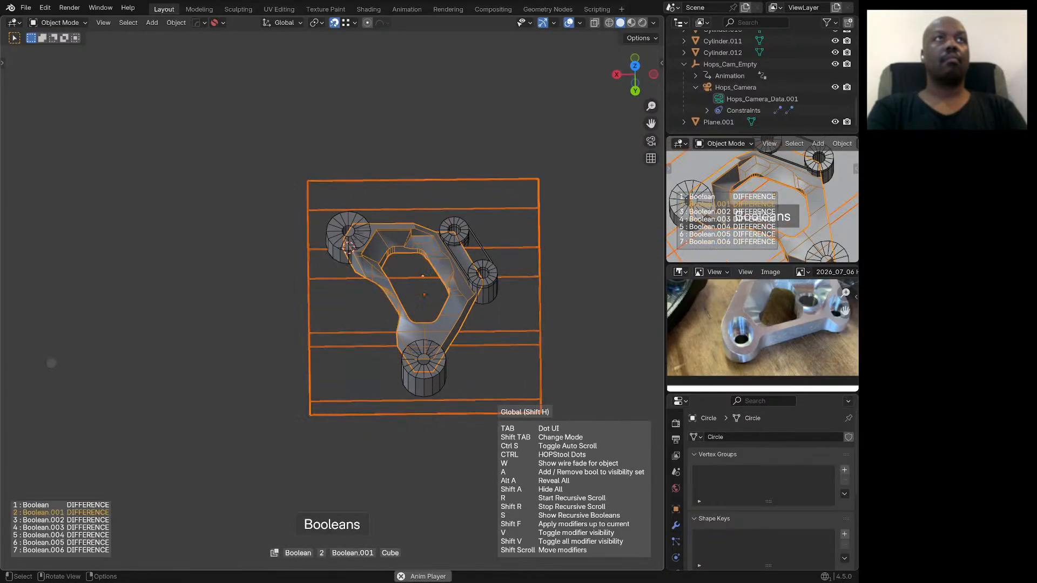
{"action": "scroll", "coordinate": [51, 363], "scroll_direction": "down", "scroll_amount": 1}
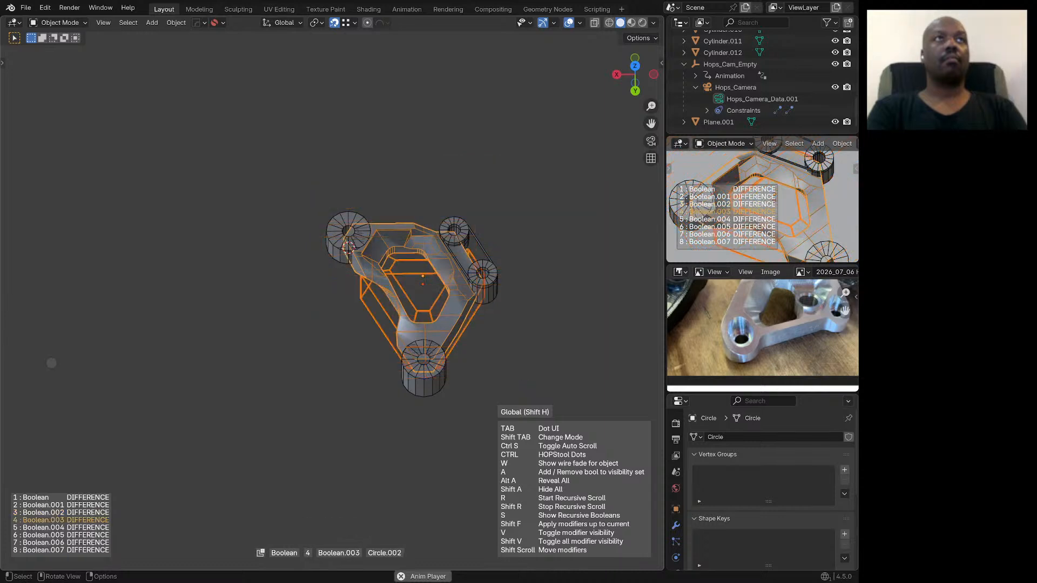
{"action": "scroll", "coordinate": [51, 363], "scroll_direction": "down", "scroll_amount": 1}
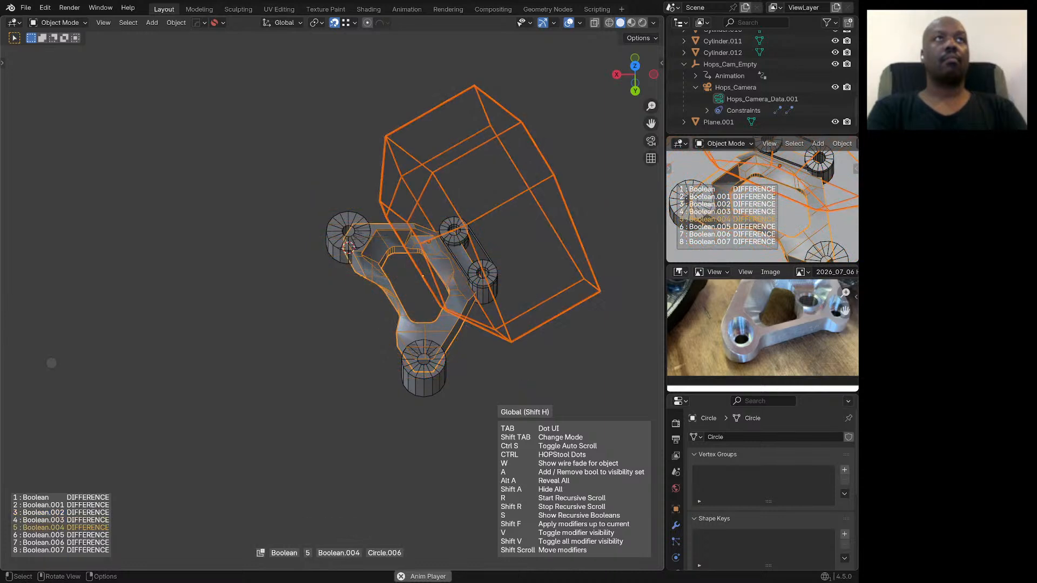
{"action": "left_click", "coordinate": [51, 363]}
Step: In Edit Mode, bevel the cutter's two edge loops beside the small bosses by 25 mm with 4 segments, and return to Object Mode
{"action": "middle_click_drag", "start_coordinate": [346, 302], "coordinate": [342, 193]}
{"action": "scroll", "coordinate": [407, 266], "scroll_direction": "up", "scroll_amount": 4}
{"action": "key", "text": "Tab"}
{"action": "middle_click_drag", "start_coordinate": [475, 386], "coordinate": [488, 392]}
{"action": "left_click", "coordinate": [493, 399], "text": "alt"}
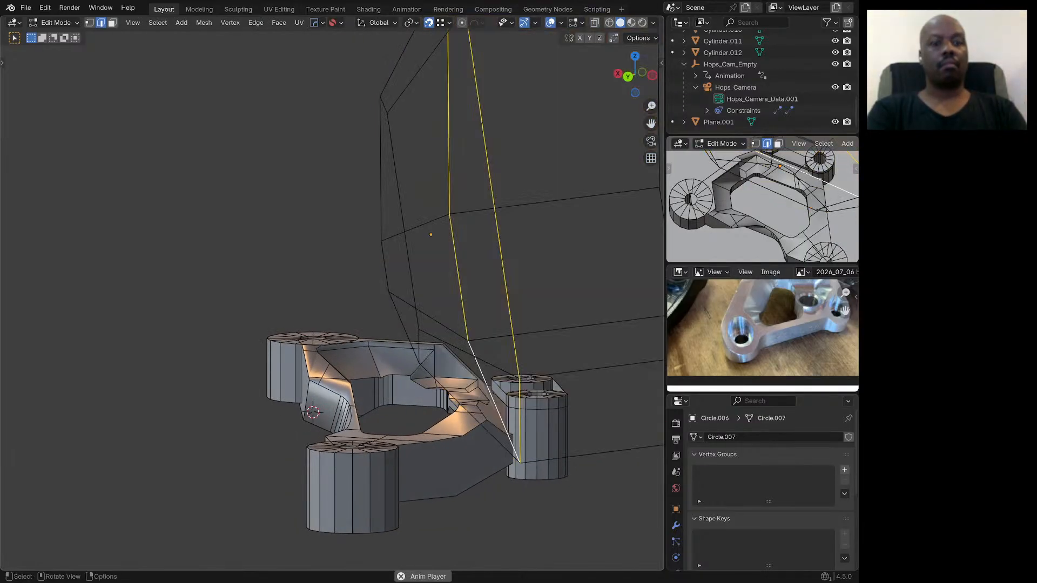
{"action": "key", "text": "ctrl+b"}
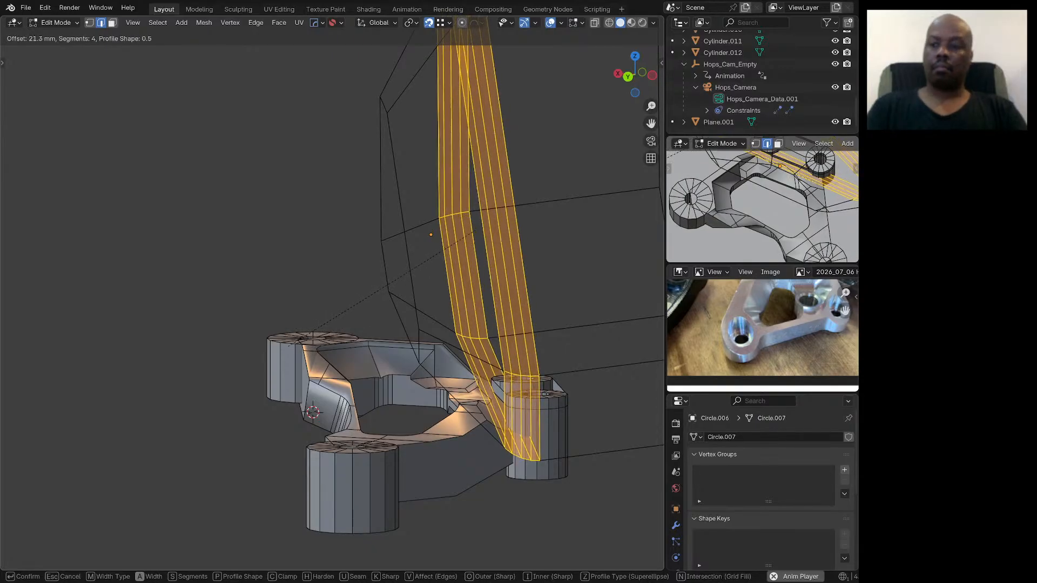
{"action": "key", "text": "Return"}
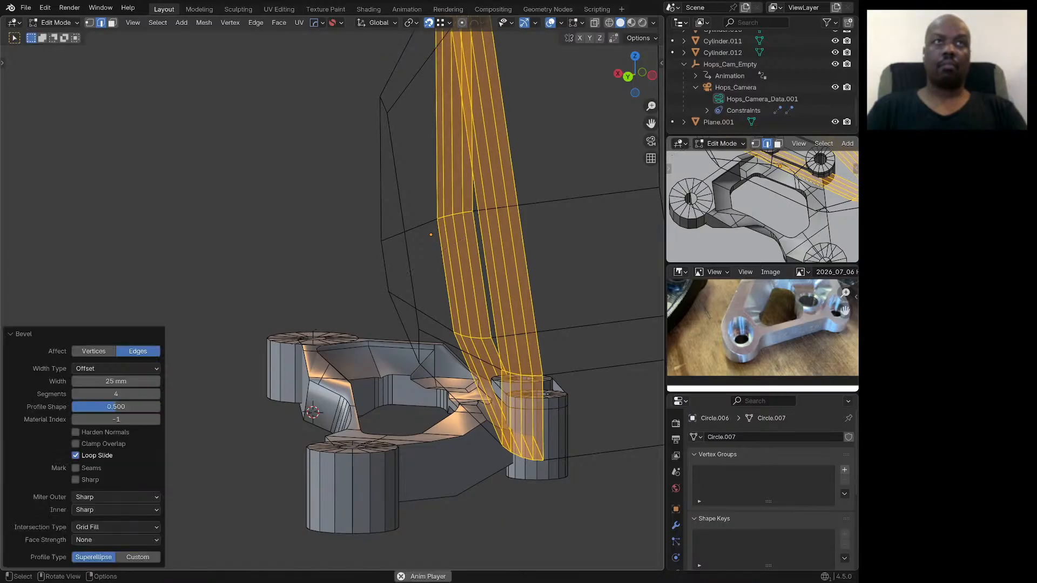
{"action": "middle_click_drag", "start_coordinate": [409, 273], "coordinate": [463, 304]}
{"action": "key", "text": "Tab"}
{"action": "key", "text": "Tab"}
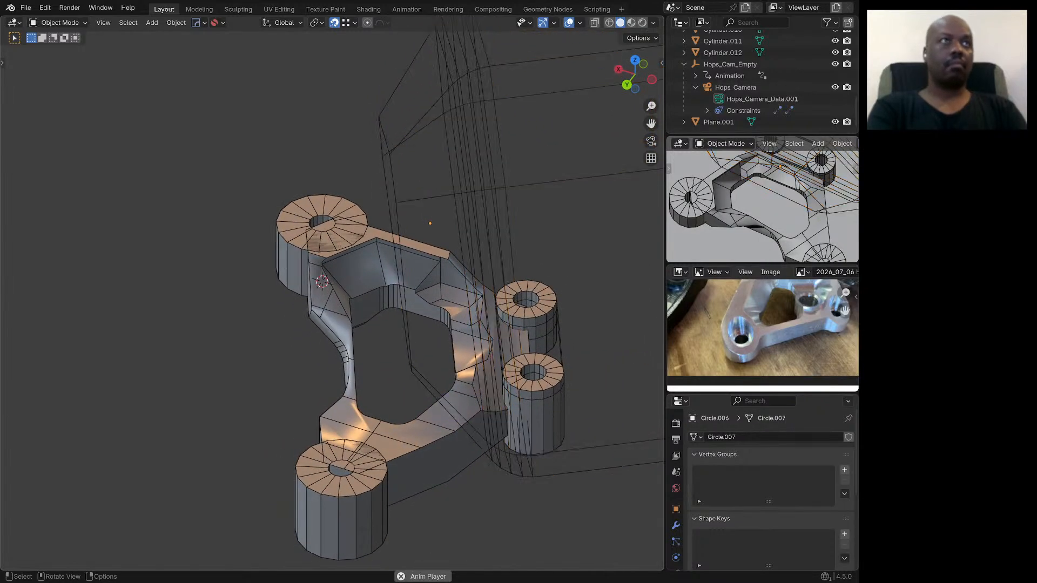
Step: Select the bracket body and use Ever Scroll to reveal and select the Boolean.005 cutter, Circle.007
{"action": "left_click", "coordinate": [353, 290]}
{"action": "key", "text": "q"}
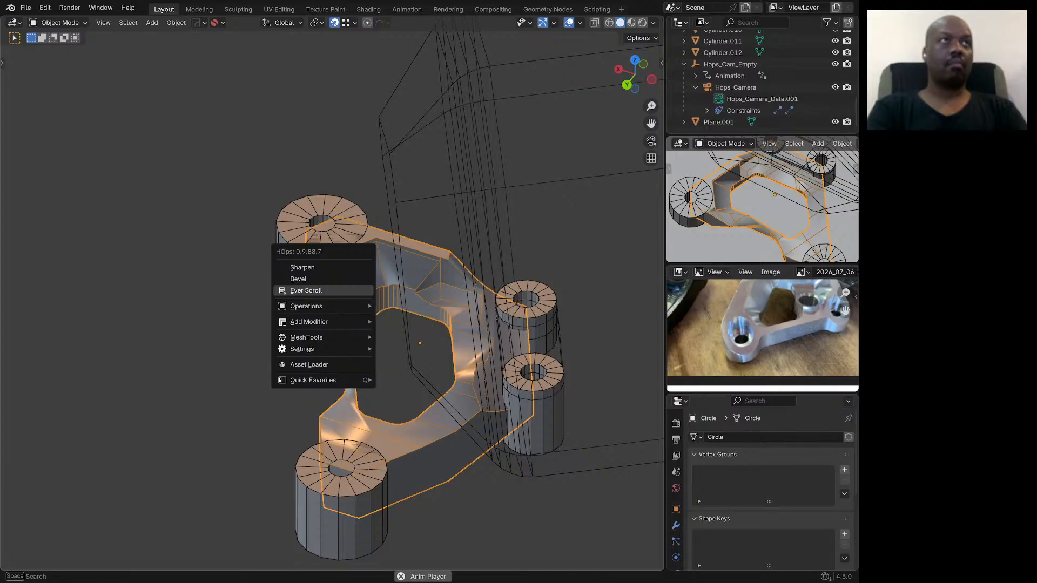
{"action": "left_click", "coordinate": [354, 291]}
{"action": "scroll", "coordinate": [353, 290], "scroll_direction": "up", "scroll_amount": 2}
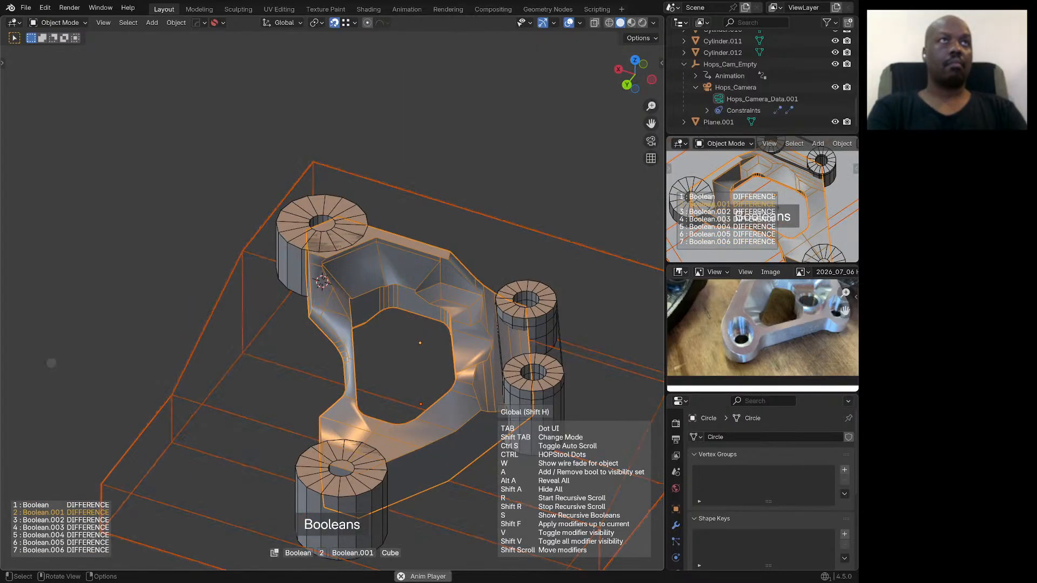
{"action": "scroll", "coordinate": [354, 290], "scroll_direction": "up", "scroll_amount": 2}
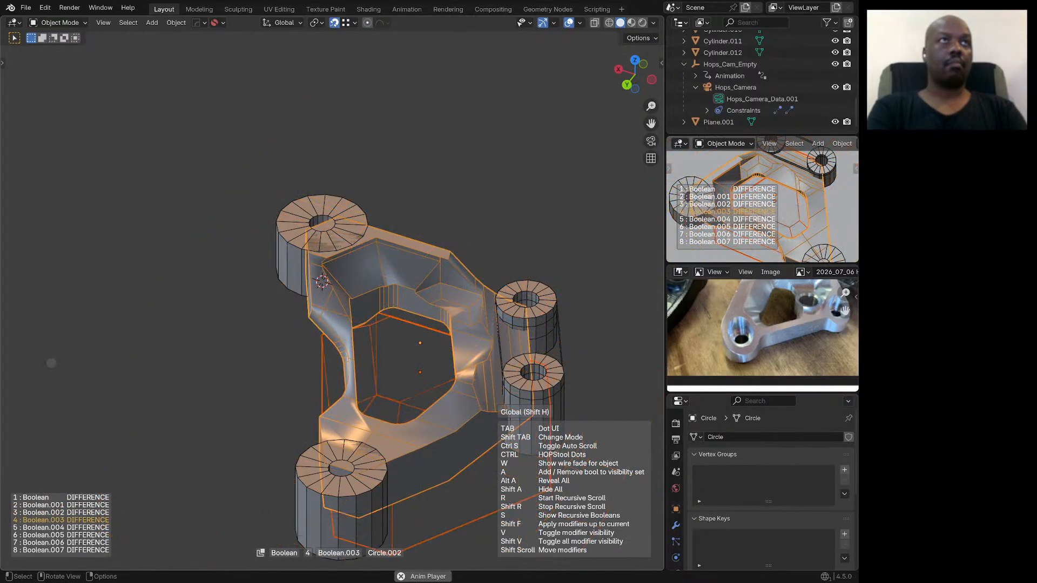
{"action": "scroll", "coordinate": [353, 291], "scroll_direction": "up", "scroll_amount": 2}
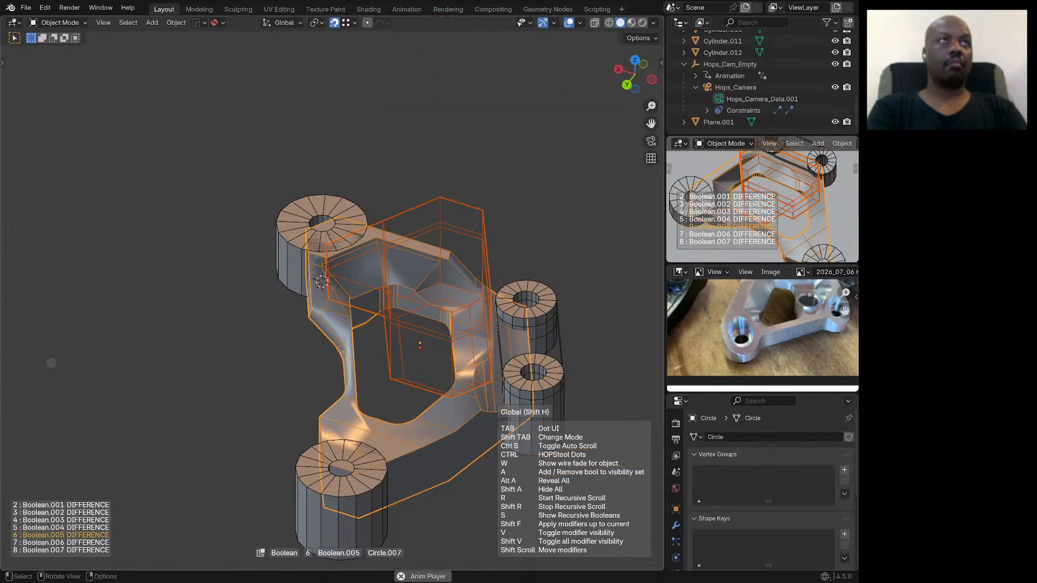
{"action": "left_click", "coordinate": [353, 290]}
Step: In Edit Mode, select the cutter's two adjacent vertical edges and the edge loops around its lower faces
{"action": "middle_click_drag", "start_coordinate": [353, 290], "coordinate": [311, 330]}
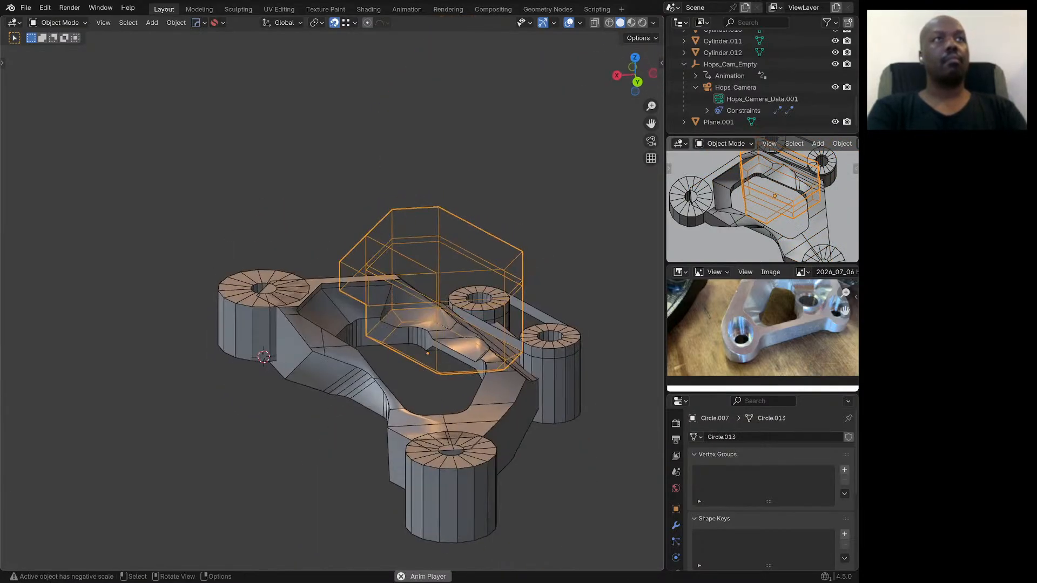
{"action": "scroll", "coordinate": [371, 351], "scroll_direction": "up", "scroll_amount": 3}
{"action": "key", "text": "Tab"}
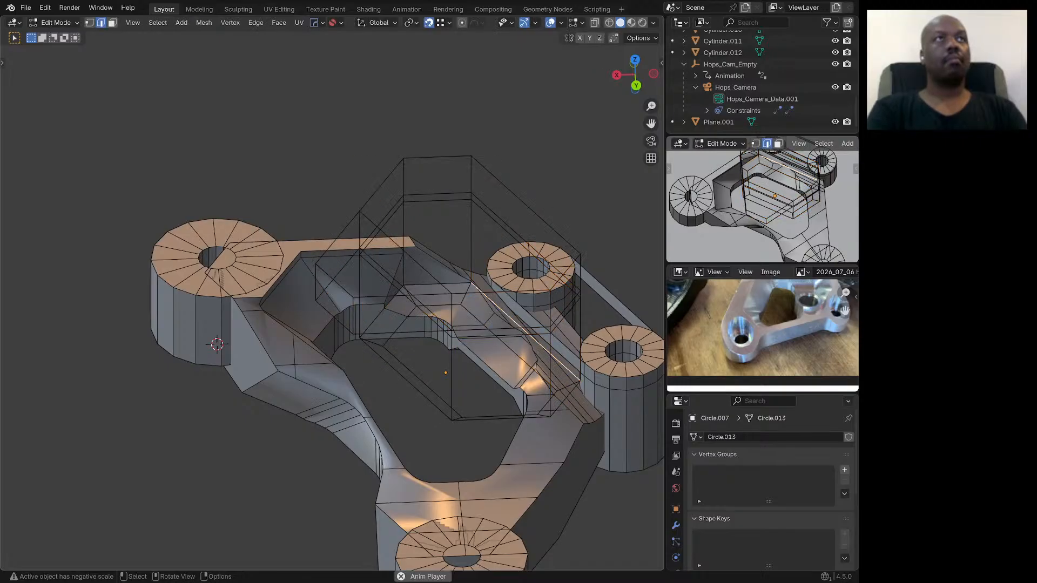
{"action": "middle_click_drag", "start_coordinate": [345, 303], "coordinate": [319, 292]}
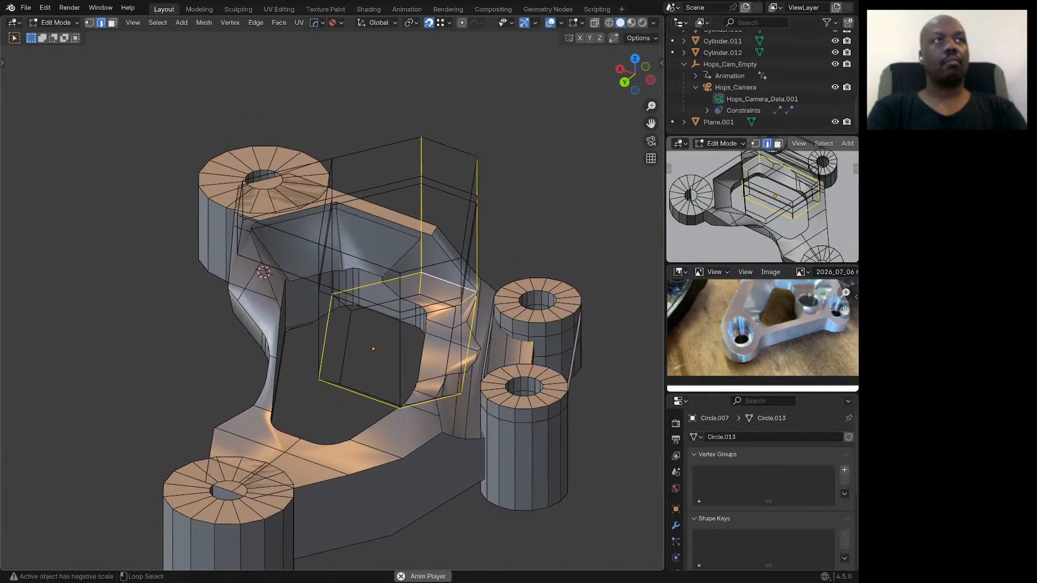
{"action": "left_click", "coordinate": [345, 348], "text": "alt+shift"}
{"action": "middle_click_drag", "start_coordinate": [345, 349], "coordinate": [365, 349]}
{"action": "scroll", "coordinate": [365, 348], "scroll_direction": "up", "scroll_amount": 2}
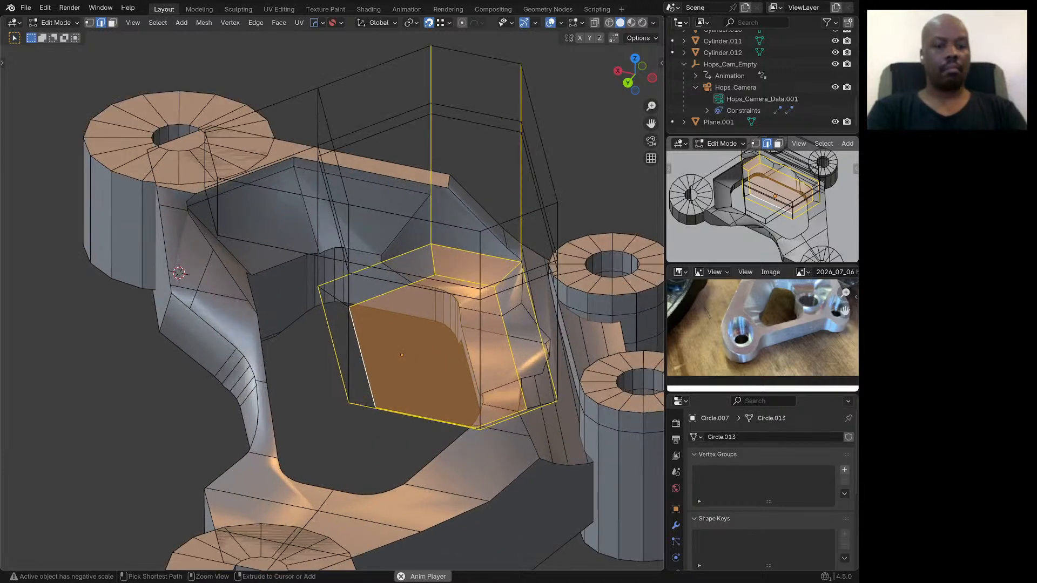
Step: Try bevelling the selected cutter edges by about 16 mm with 4 segments, check the resulting cut, and undo the bevel
{"action": "key", "text": "ctrl+b"}
{"action": "scroll", "coordinate": [365, 349], "scroll_direction": "up", "scroll_amount": 3}
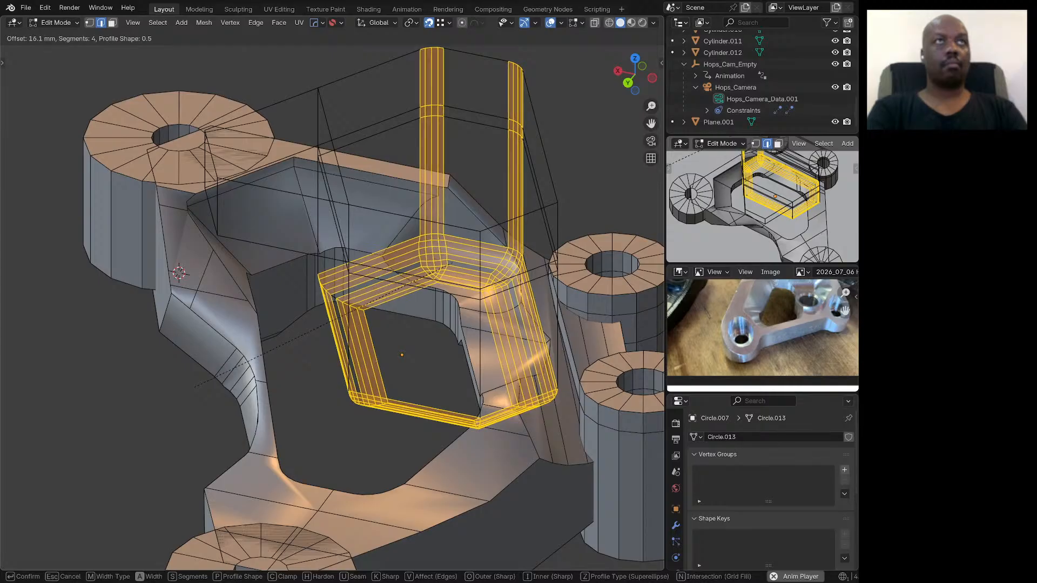
{"action": "left_click", "coordinate": [195, 387]}
{"action": "mouse_move", "coordinate": [194, 388]}
{"action": "middle_mouse_down"}
{"action": "mouse_move", "coordinate": [179, 384]}
{"action": "mouse_move", "coordinate": [186, 400]}
{"action": "middle_mouse_up"}
{"action": "key", "text": "Tab"}
{"action": "mouse_move", "coordinate": [452, 311]}
{"action": "middle_mouse_down"}
{"action": "mouse_move", "coordinate": [456, 370]}
{"action": "mouse_move", "coordinate": [460, 299]}
{"action": "mouse_move", "coordinate": [445, 298]}
{"action": "middle_mouse_up"}
{"action": "scroll", "coordinate": [455, 370], "scroll_direction": "down", "scroll_amount": 3}
{"action": "scroll", "coordinate": [470, 351], "scroll_direction": "up", "scroll_amount": 4}
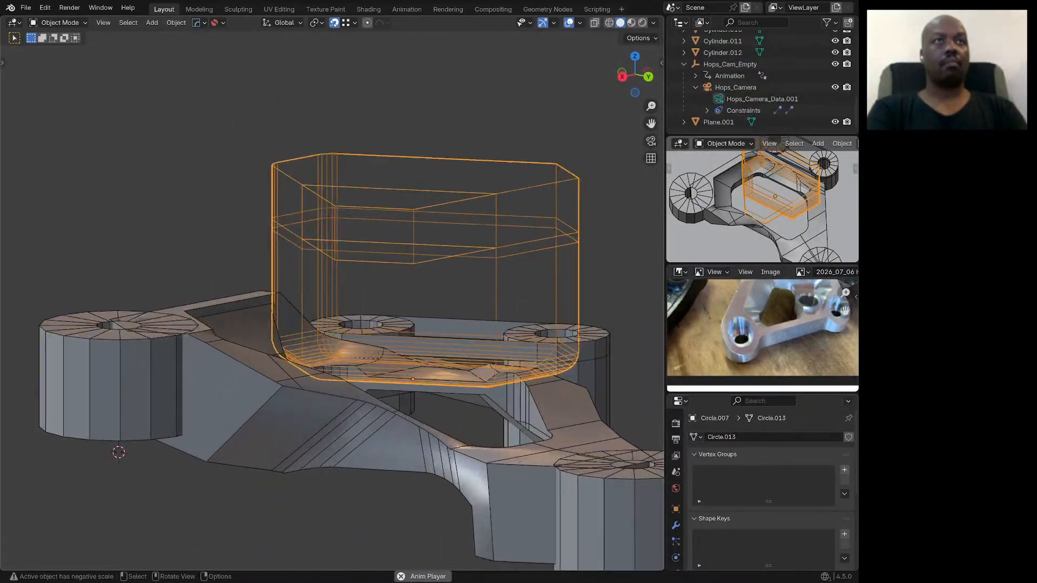
{"action": "middle_click_drag", "start_coordinate": [470, 351], "coordinate": [429, 360]}
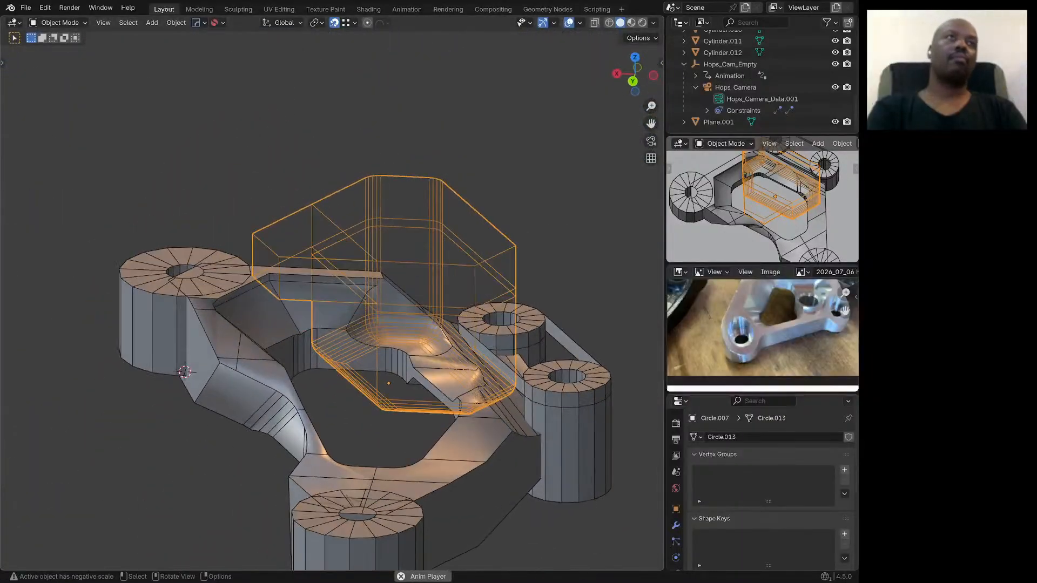
{"action": "key", "text": "Tab"}
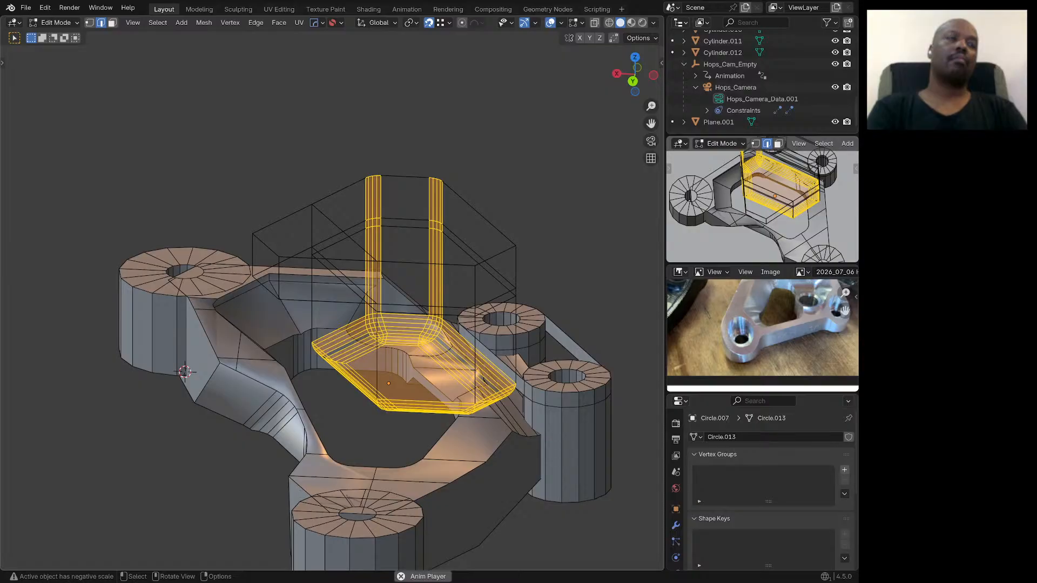
{"action": "key", "text": "ctrl+z"}
Step: Bevel the selected cutter edges by 14.4 mm with 2 segments and return to Object Mode
{"action": "scroll", "coordinate": [410, 378], "scroll_direction": "up", "scroll_amount": 3}
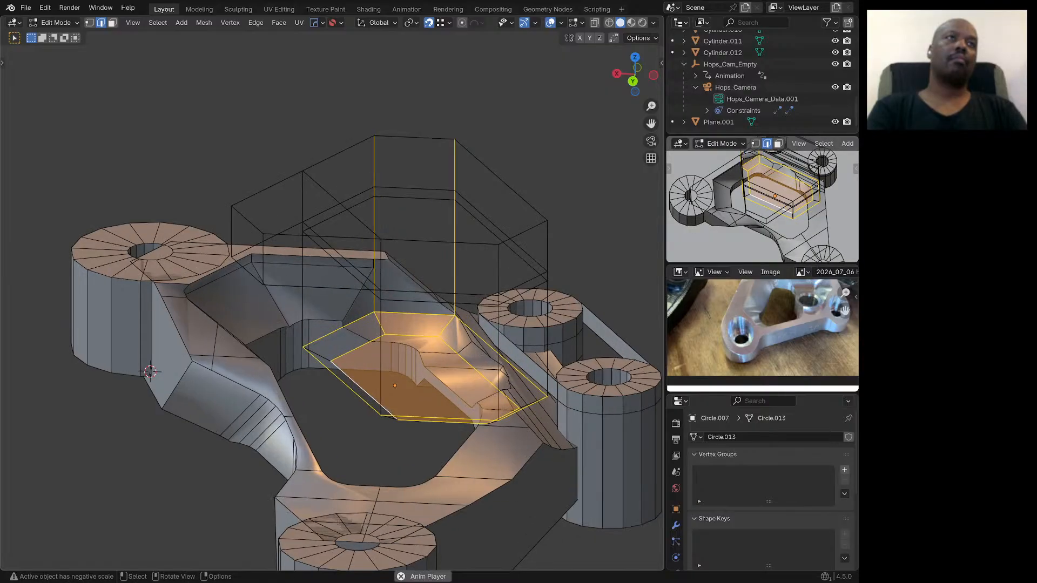
{"action": "middle_click_drag", "start_coordinate": [410, 378], "coordinate": [434, 379]}
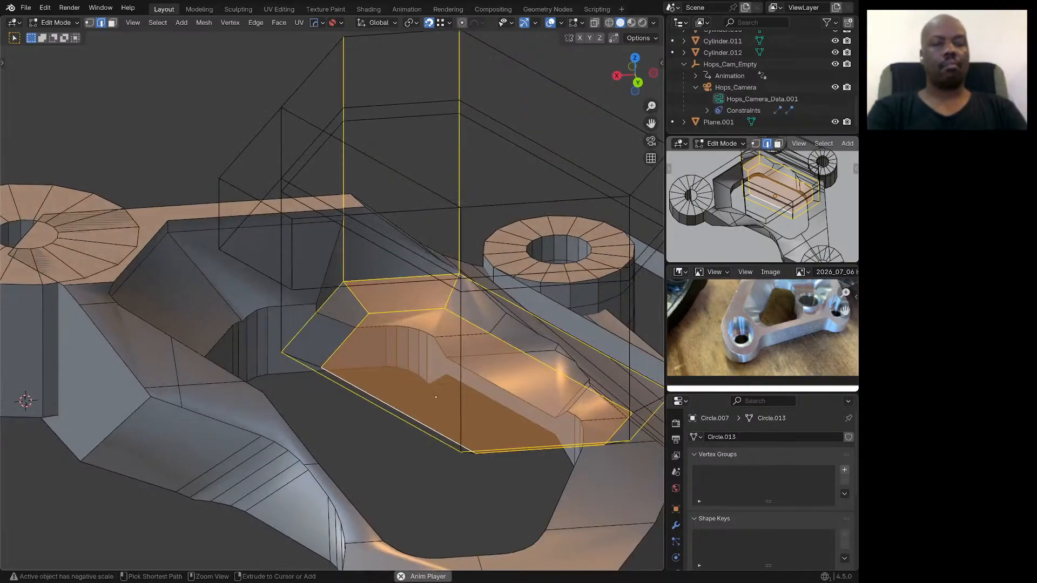
{"action": "key", "text": "ctrl+b"}
{"action": "scroll", "coordinate": [435, 378], "scroll_direction": "up", "scroll_amount": 3}
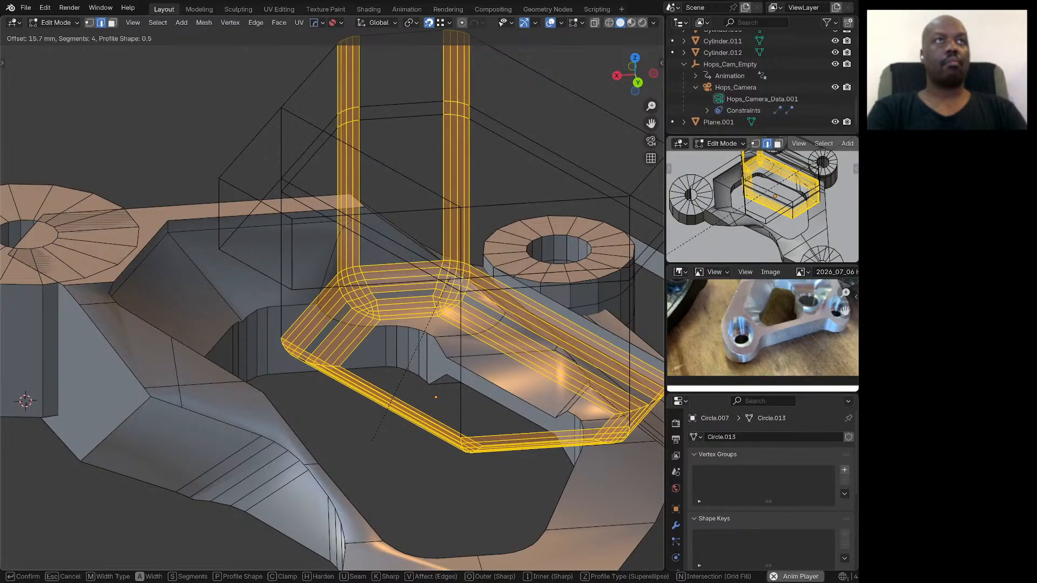
{"action": "scroll", "coordinate": [378, 270], "scroll_direction": "down", "scroll_amount": 2}
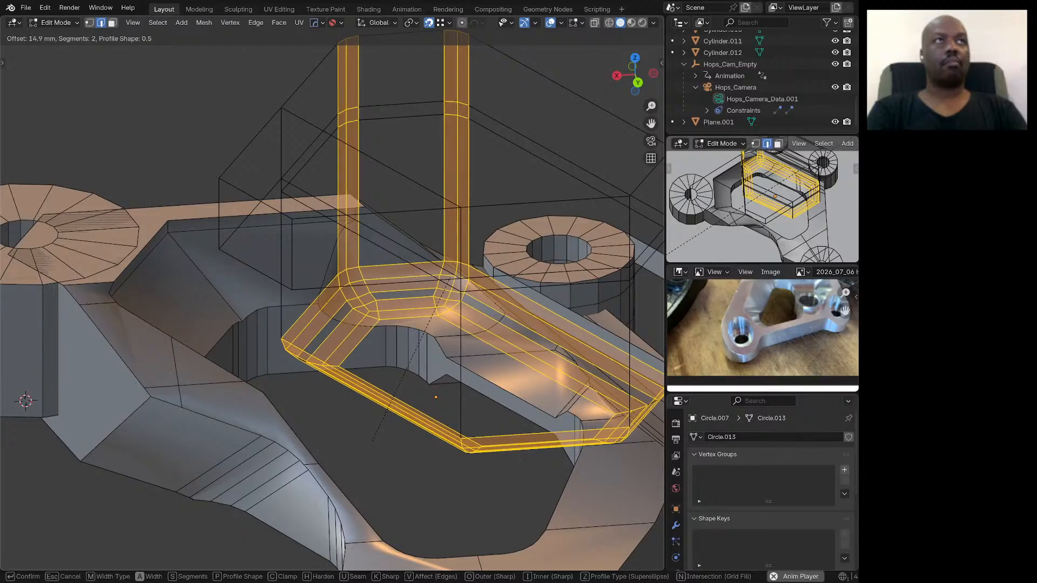
{"action": "left_click", "coordinate": [372, 442]}
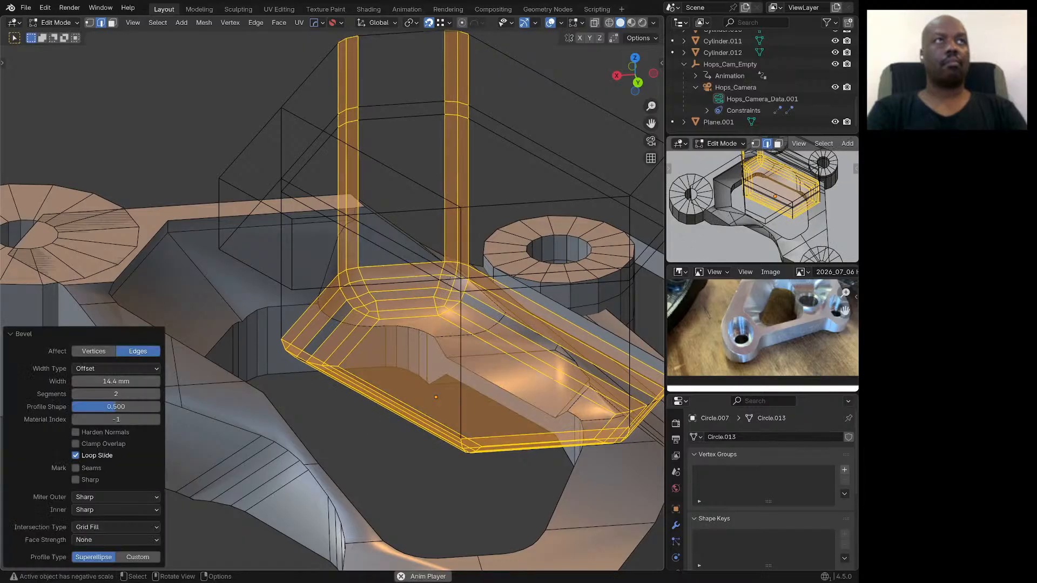
{"action": "middle_click_drag", "start_coordinate": [373, 442], "coordinate": [170, 404]}
{"action": "middle_click_drag", "start_coordinate": [357, 422], "coordinate": [357, 499]}
{"action": "scroll", "coordinate": [365, 475], "scroll_direction": "down", "scroll_amount": 3}
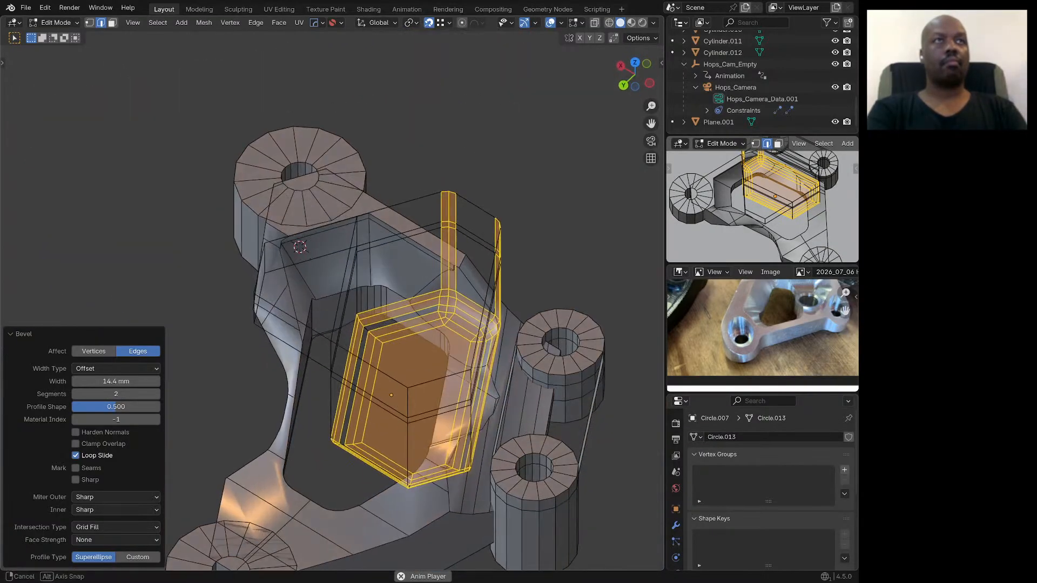
{"action": "key", "text": "Tab"}
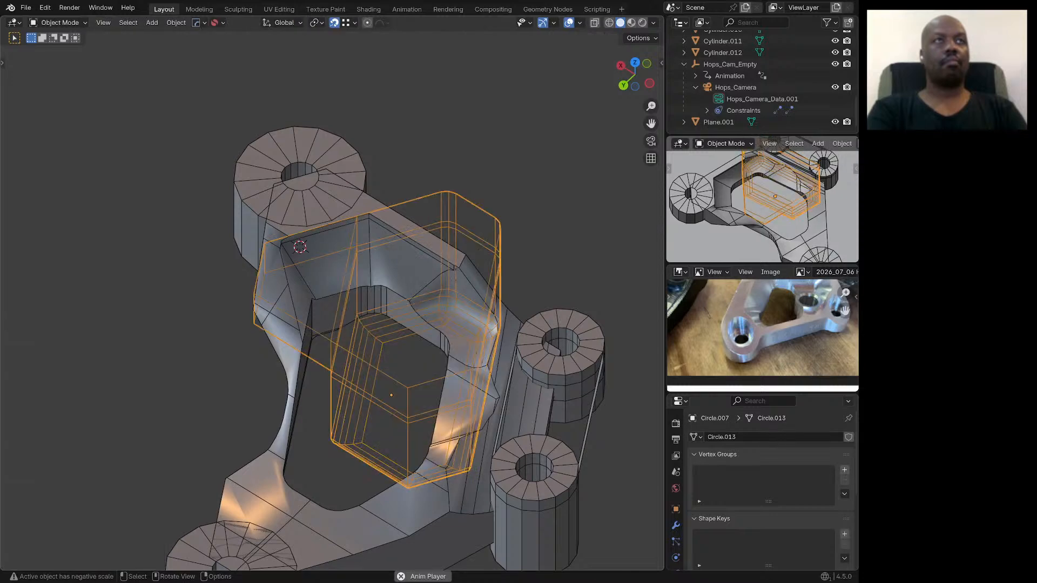
{"action": "middle_click_drag", "start_coordinate": [357, 475], "coordinate": [393, 455]}
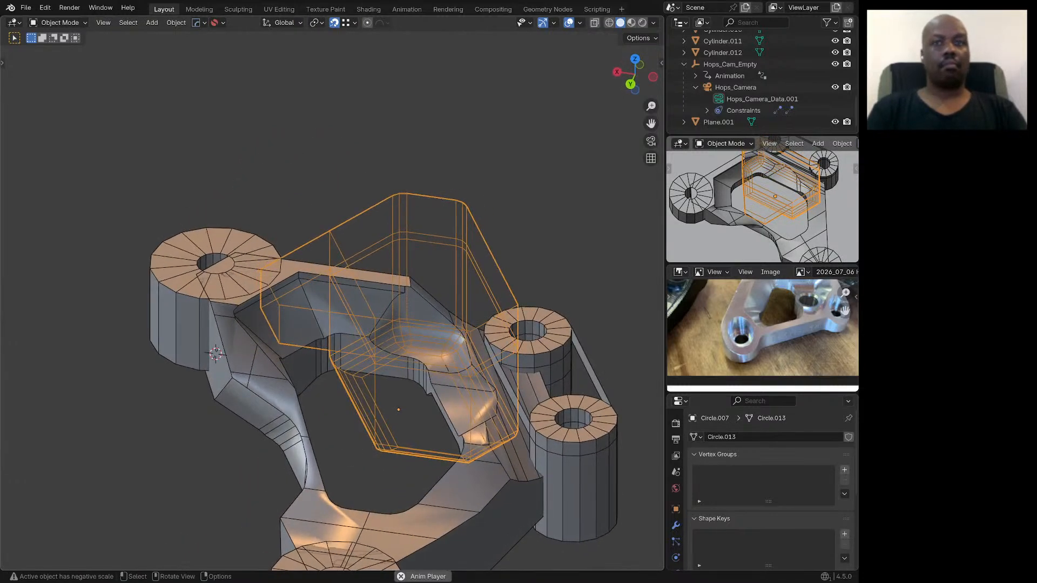
Step: Select the bracket body and use Ever Scroll to reveal and select the cutter Circle.008
{"action": "left_click", "coordinate": [452, 485]}
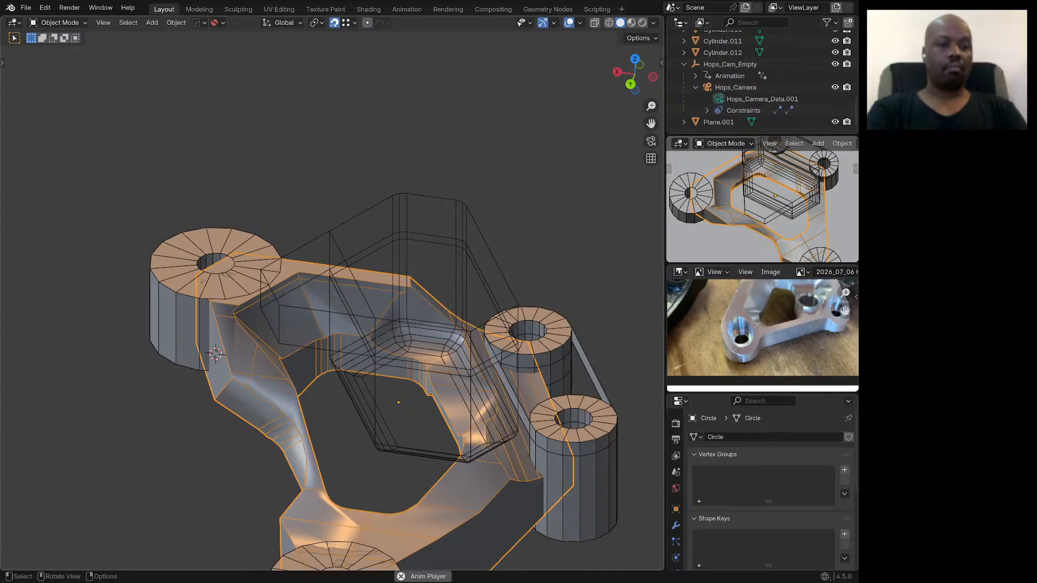
{"action": "key", "text": "q"}
{"action": "left_click", "coordinate": [314, 375]}
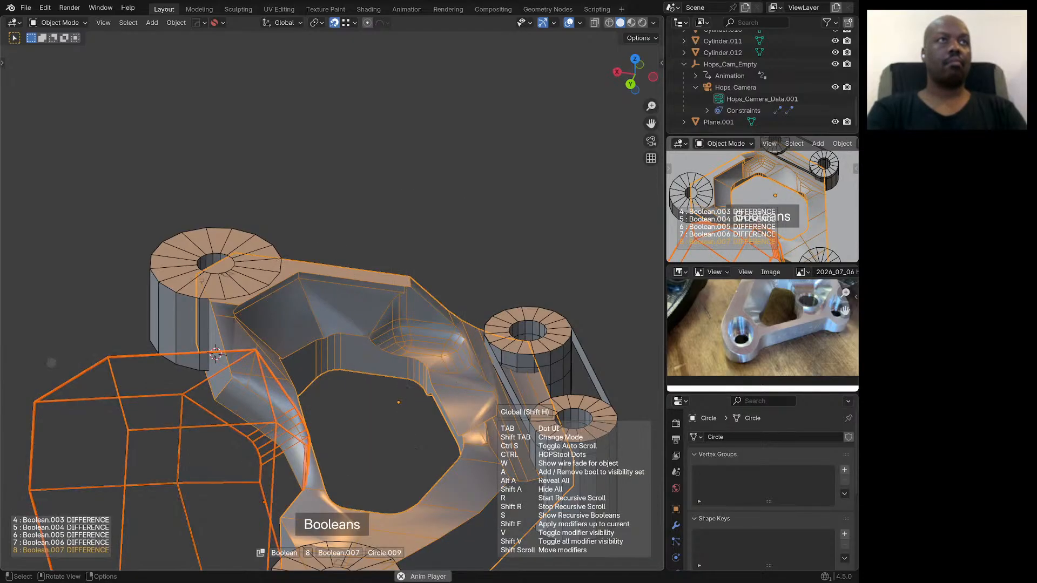
{"action": "scroll", "coordinate": [216, 354], "scroll_direction": "up", "scroll_amount": 4}
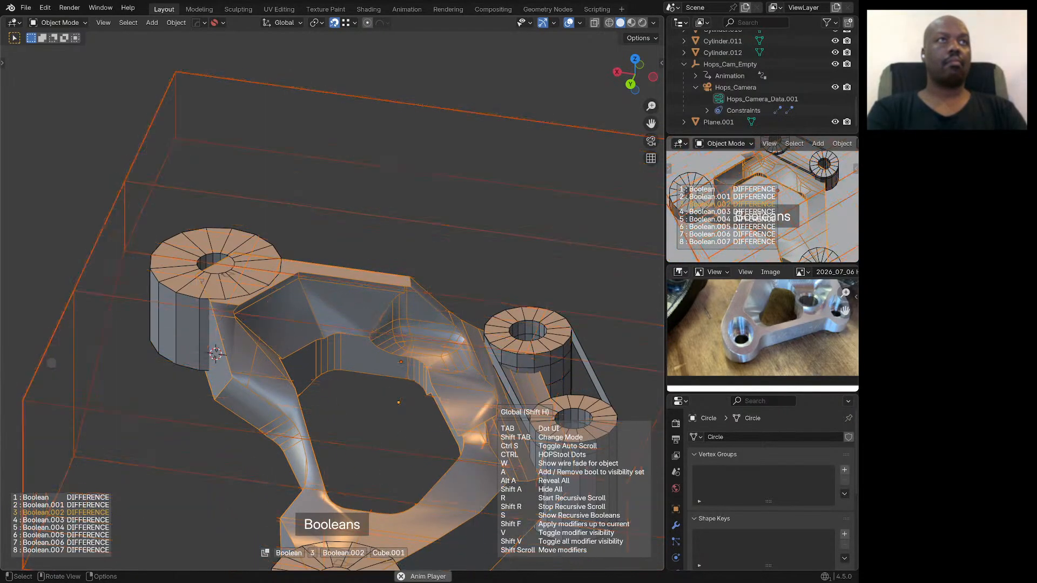
{"action": "scroll", "coordinate": [215, 353], "scroll_direction": "down", "scroll_amount": 1}
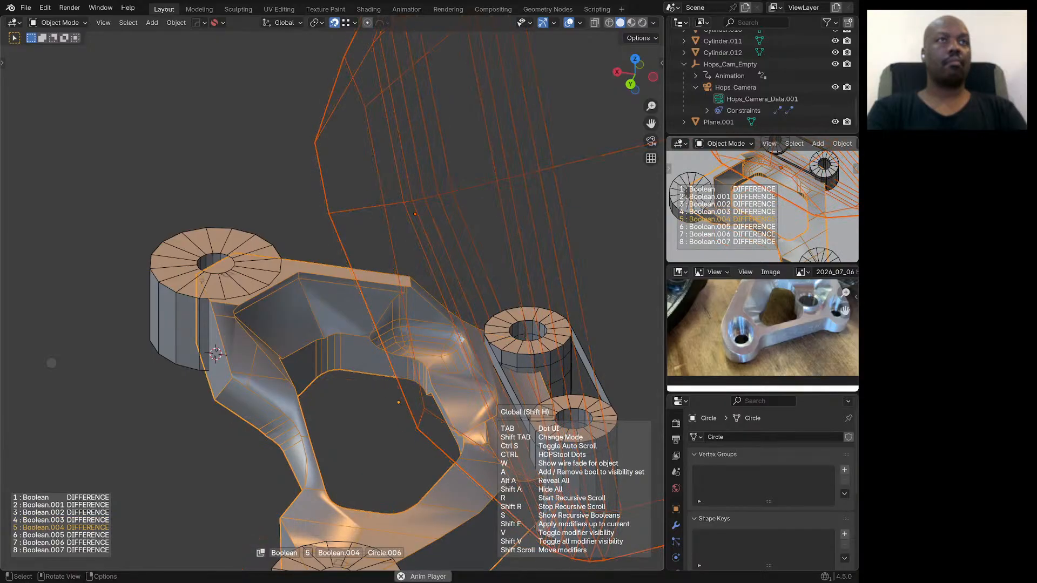
{"action": "scroll", "coordinate": [215, 354], "scroll_direction": "down", "scroll_amount": 1}
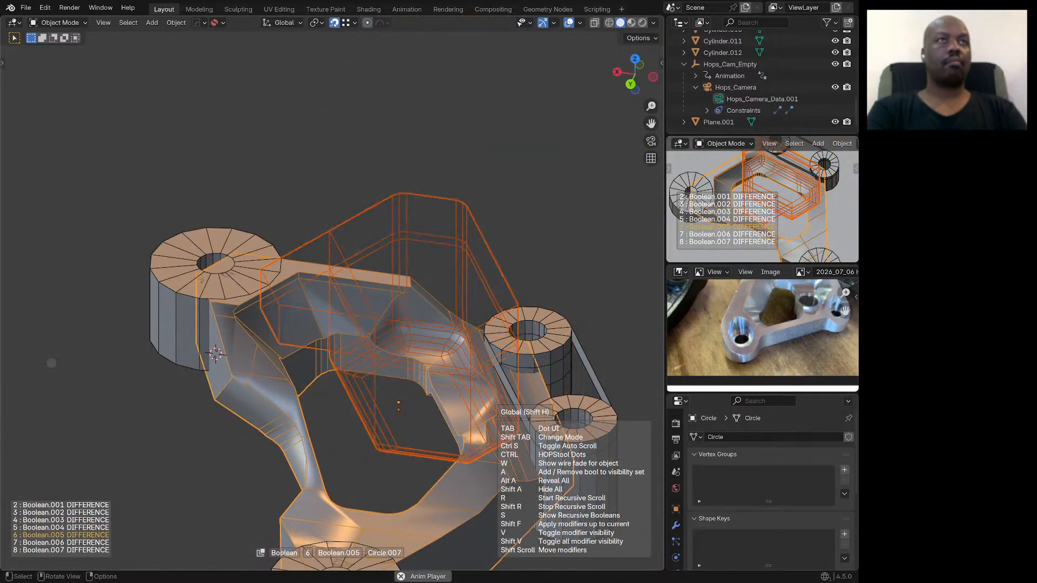
{"action": "scroll", "coordinate": [386, 335], "scroll_direction": "down", "scroll_amount": 1}
{"action": "left_click", "coordinate": [386, 335]}
Step: In Edit Mode, select the cutter's two edge runs on the side facing the small bosses and its bottom face loop
{"action": "scroll", "coordinate": [386, 335], "scroll_direction": "down", "scroll_amount": 4}
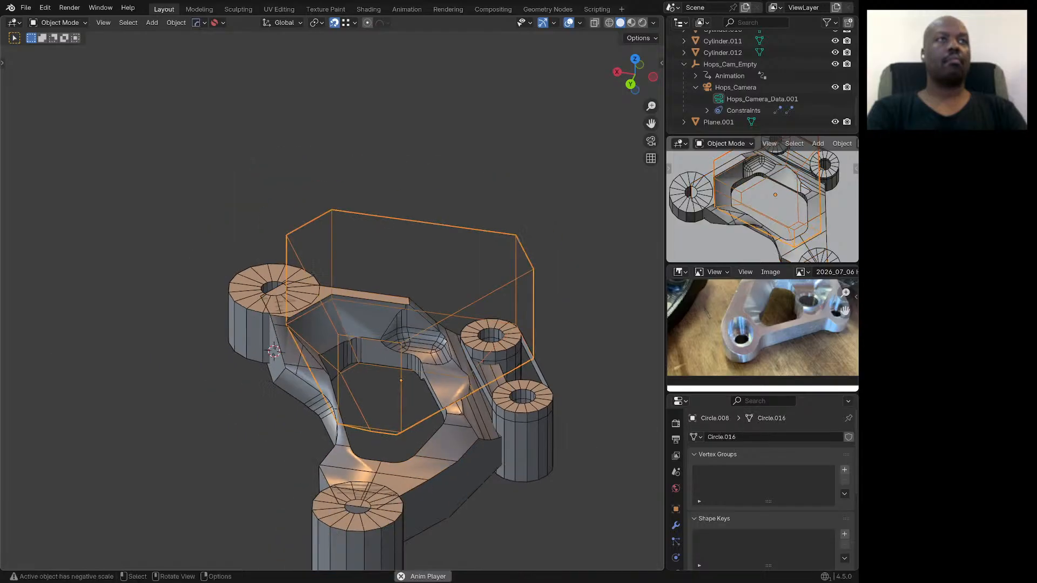
{"action": "middle_click_drag", "start_coordinate": [386, 335], "coordinate": [463, 319]}
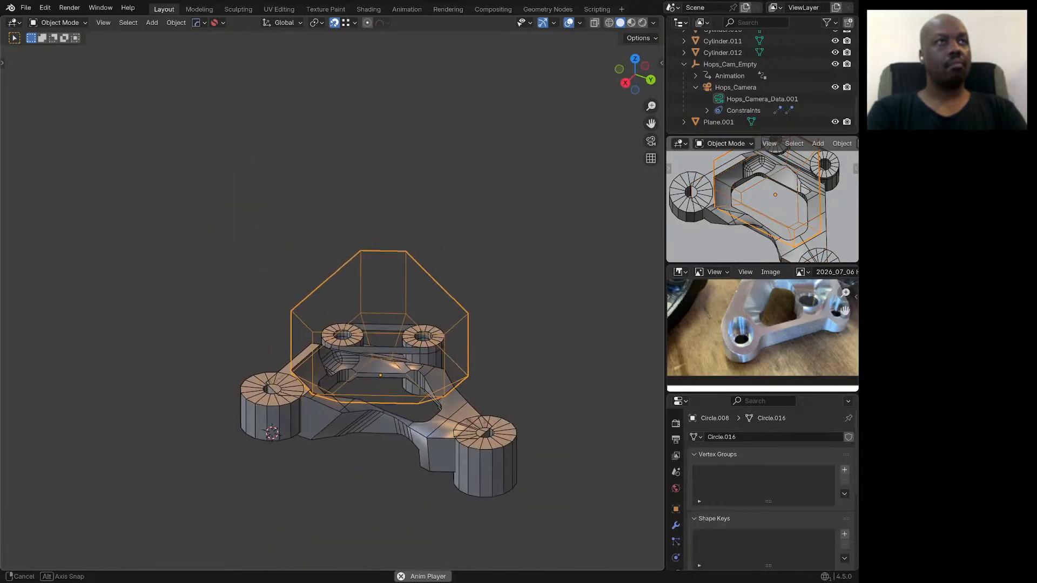
{"action": "scroll", "coordinate": [463, 318], "scroll_direction": "up", "scroll_amount": 3}
{"action": "key", "text": "Tab"}
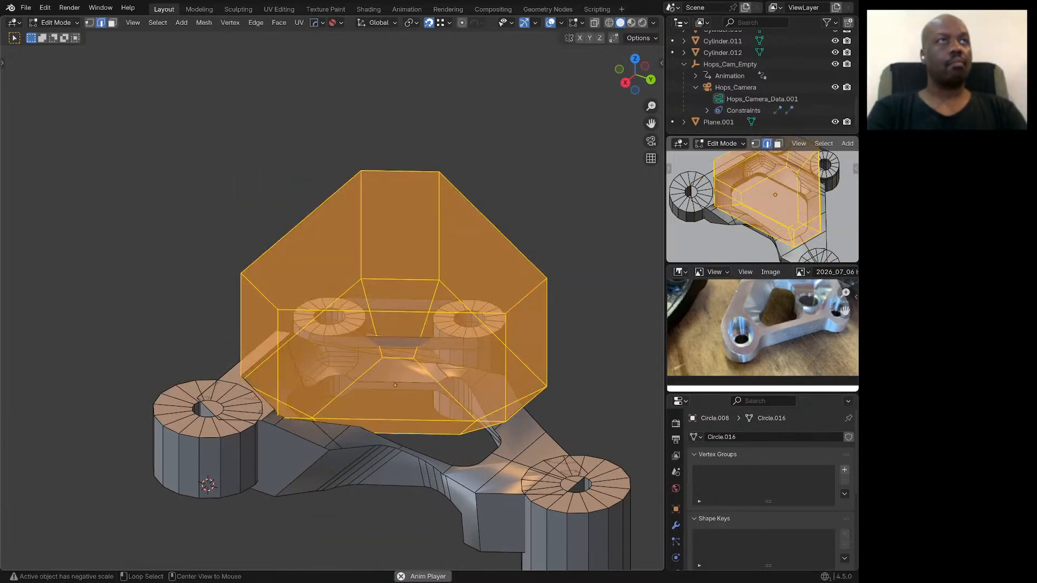
{"action": "left_click", "coordinate": [370, 311], "text": "alt"}
{"action": "left_click", "coordinate": [429, 309], "text": "alt+shift"}
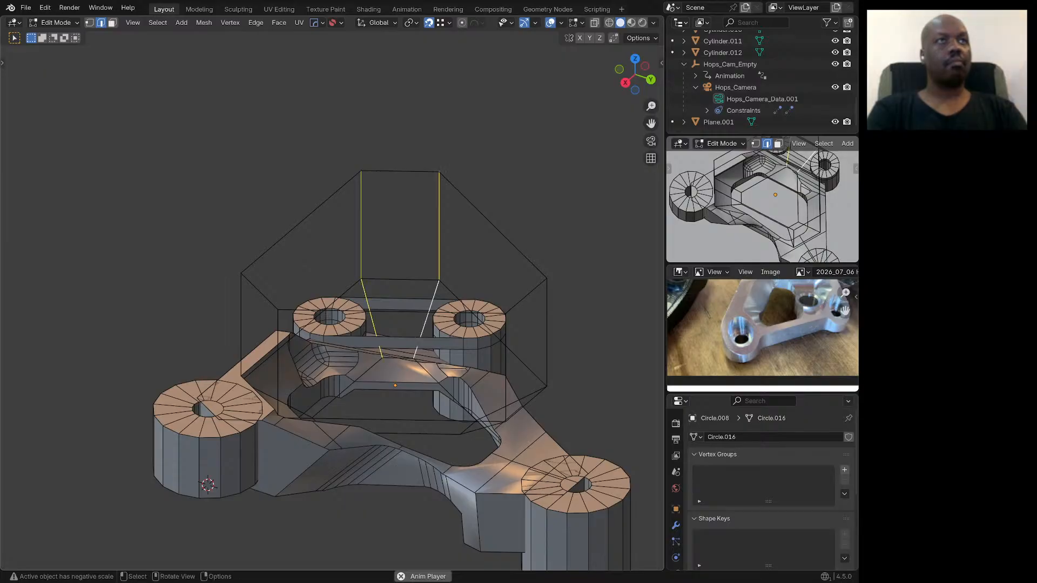
{"action": "left_click", "coordinate": [442, 386], "text": "alt+shift"}
{"action": "middle_click_drag", "start_coordinate": [332, 292], "coordinate": [446, 299]}
{"action": "scroll", "coordinate": [446, 311], "scroll_direction": "up", "scroll_amount": 2}
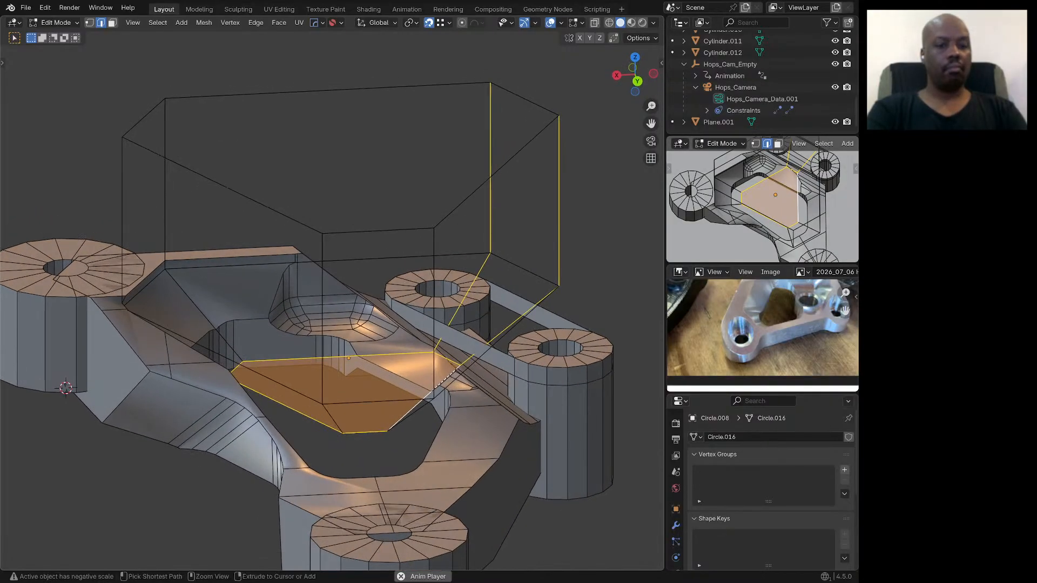
Step: Bevel the selected edges of Circle.008 by 13.2 mm with 2 segments and return to Object Mode
{"action": "key", "text": "ctrl+b"}
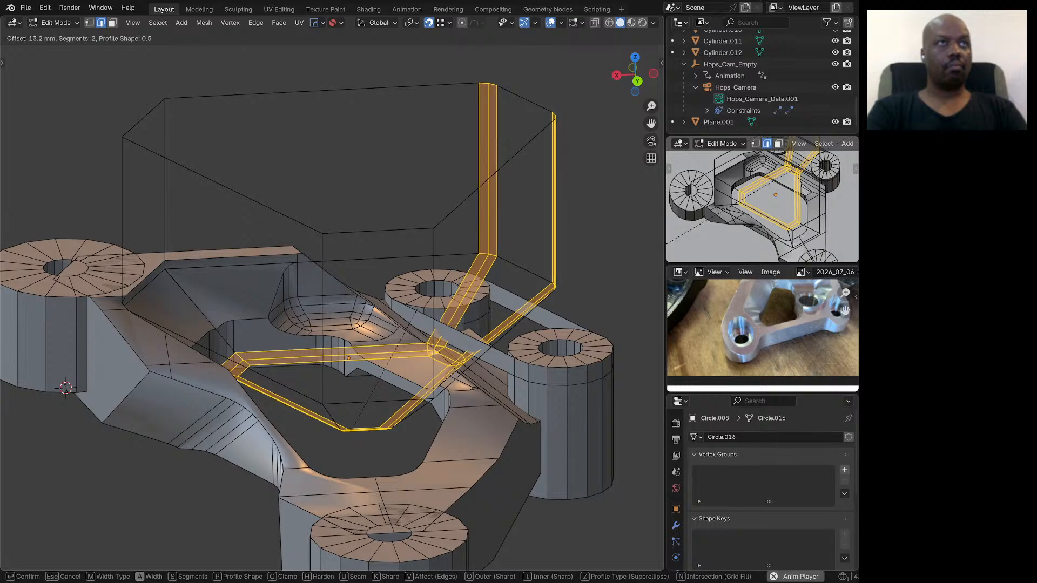
{"action": "left_click", "coordinate": [355, 427]}
{"action": "middle_click_drag", "start_coordinate": [354, 427], "coordinate": [315, 446]}
{"action": "scroll", "coordinate": [407, 421], "scroll_direction": "up", "scroll_amount": 1}
{"action": "scroll", "coordinate": [406, 420], "scroll_direction": "up", "scroll_amount": 2}
{"action": "scroll", "coordinate": [314, 446], "scroll_direction": "down", "scroll_amount": 3}
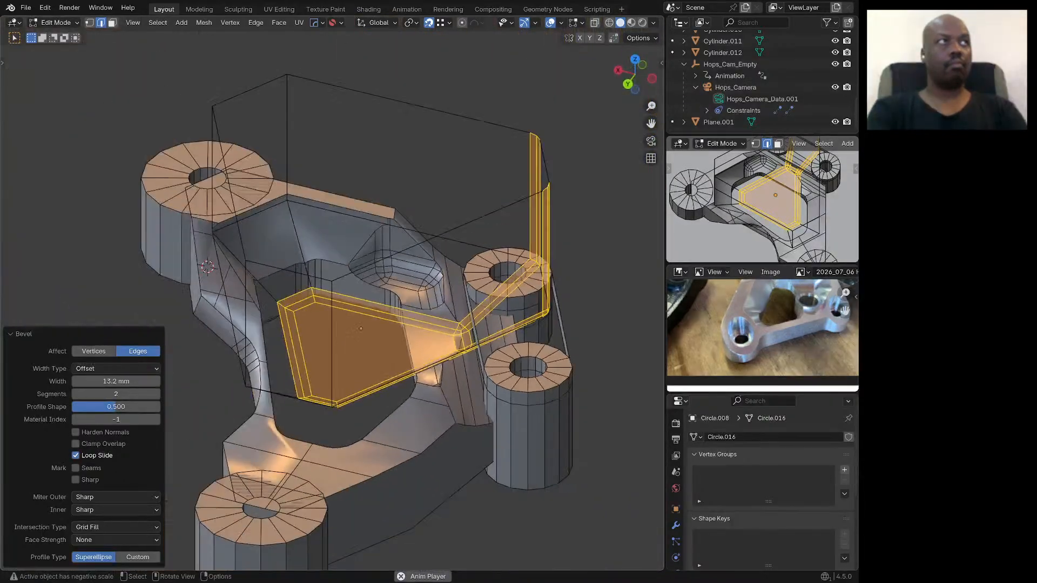
{"action": "scroll", "coordinate": [291, 319], "scroll_direction": "up", "scroll_amount": 2}
{"action": "middle_click_drag", "start_coordinate": [292, 319], "coordinate": [327, 329]}
{"action": "key", "text": "Tab"}
Step: Select the bracket body and cycle through its Boolean cutters with Ever Scroll, ending with the central opening's cutter Circle.001 selected
{"action": "scroll", "coordinate": [384, 263], "scroll_direction": "down", "scroll_amount": 3}
{"action": "left_click", "coordinate": [320, 350]}
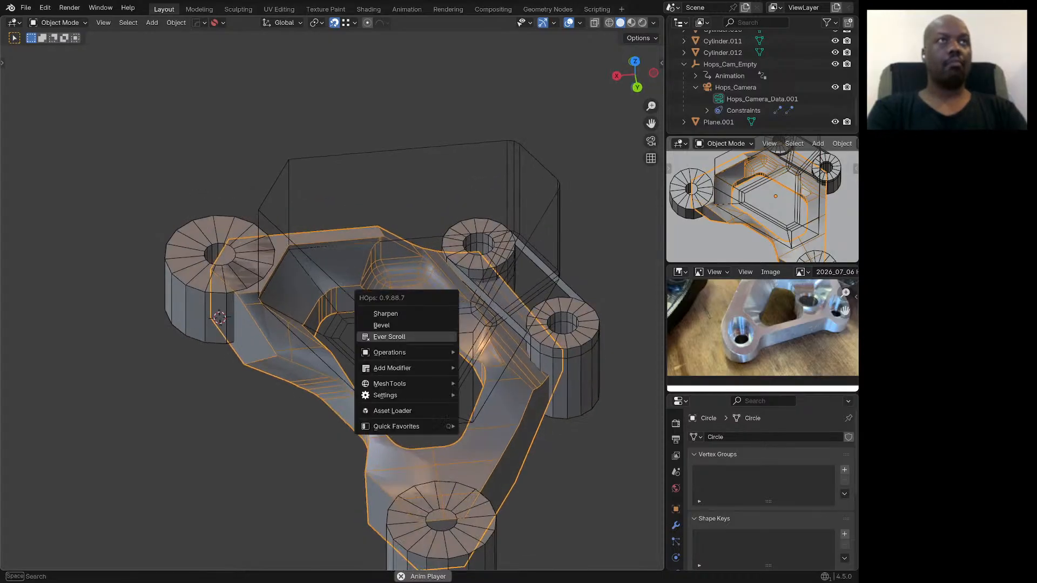
{"action": "left_click", "coordinate": [389, 336]}
{"action": "scroll", "coordinate": [389, 337], "scroll_direction": "up", "scroll_amount": 5}
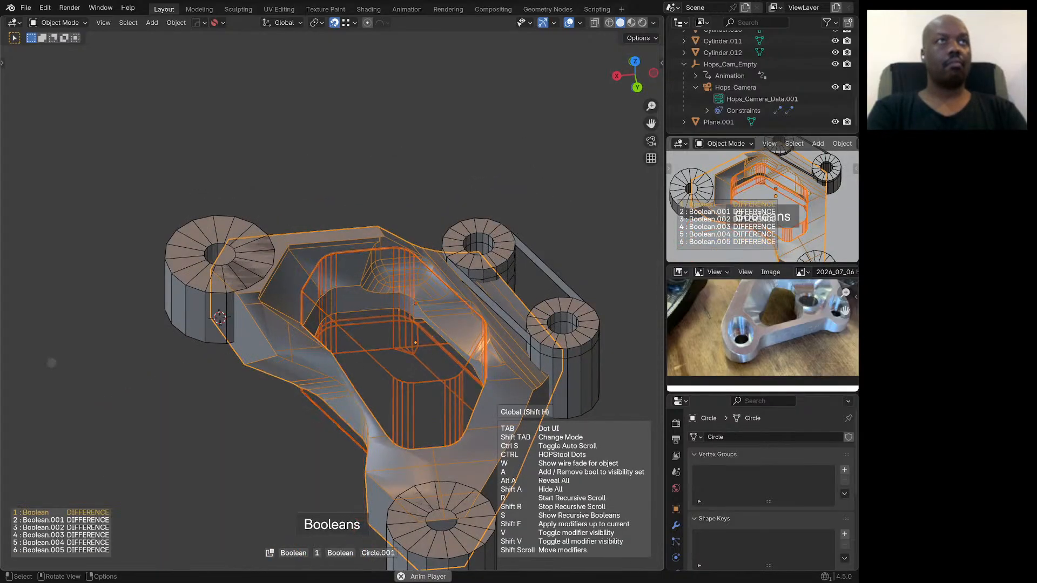
{"action": "scroll", "coordinate": [389, 336], "scroll_direction": "down", "scroll_amount": 2}
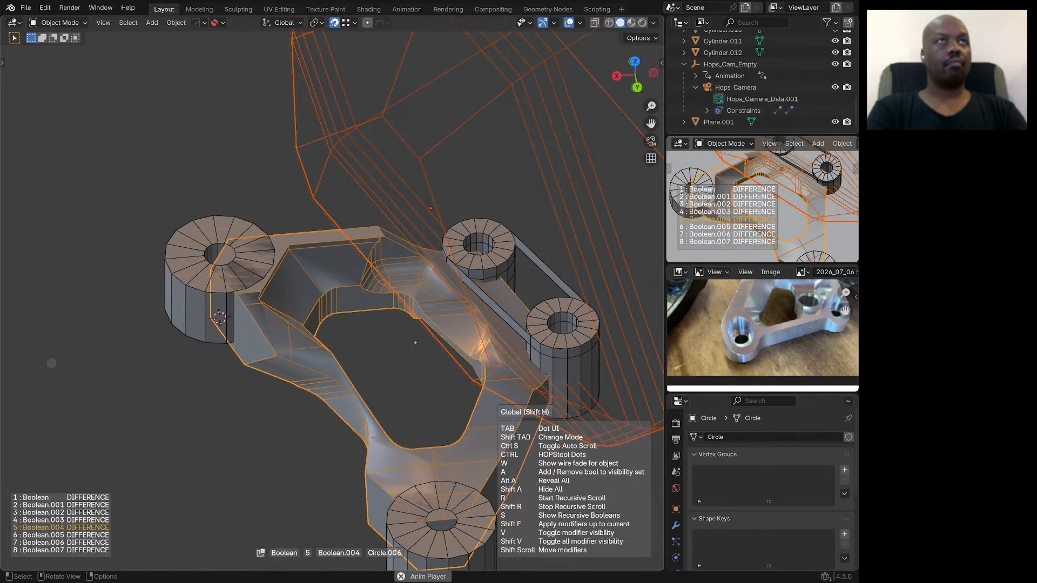
{"action": "scroll", "coordinate": [389, 337], "scroll_direction": "down", "scroll_amount": 1}
{"action": "scroll", "coordinate": [389, 337], "scroll_direction": "down", "scroll_amount": 1}
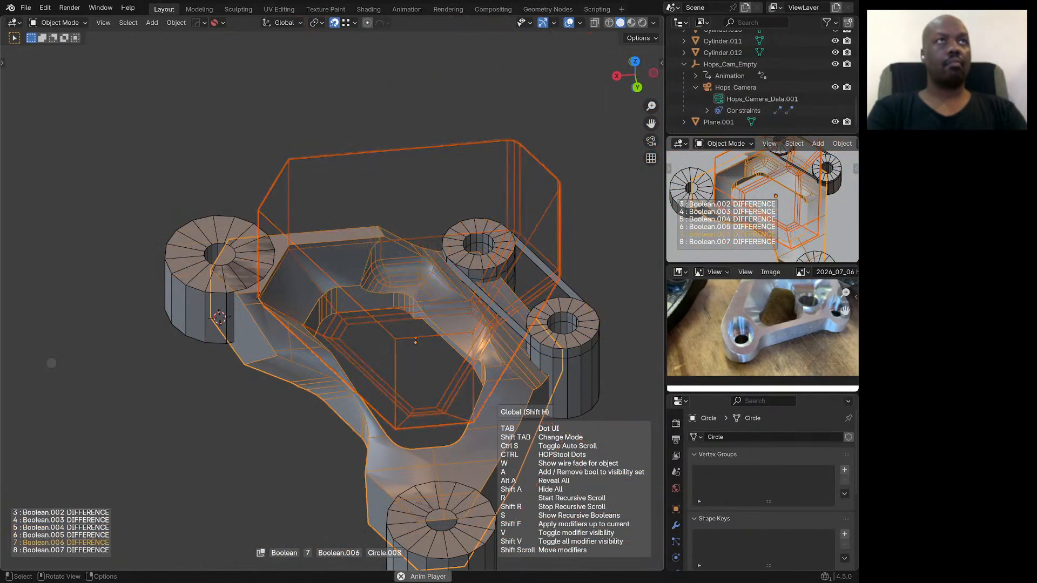
{"action": "scroll", "coordinate": [389, 336], "scroll_direction": "down", "scroll_amount": 1}
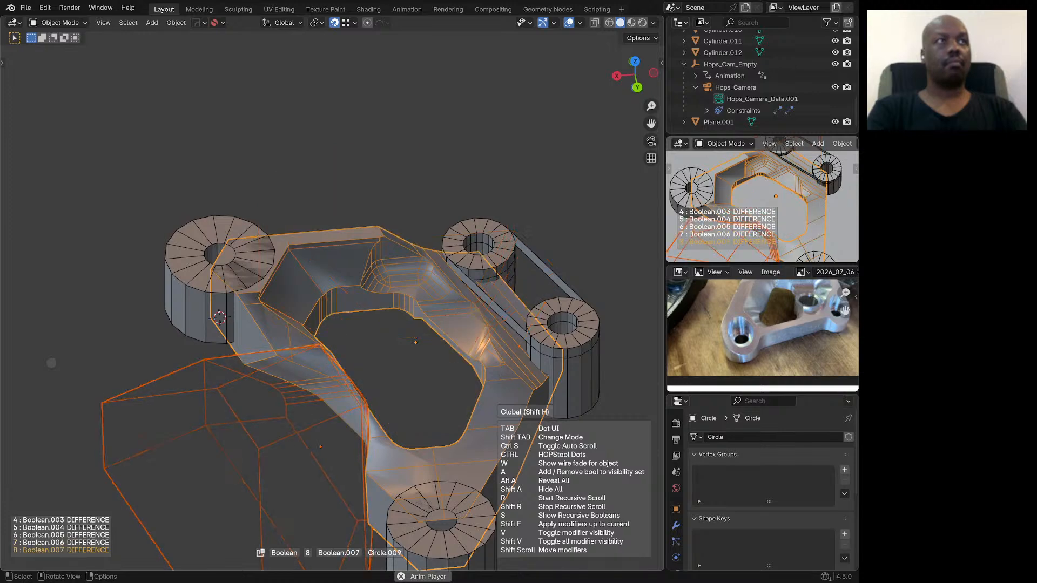
{"action": "scroll", "coordinate": [389, 337], "scroll_direction": "down", "scroll_amount": 1}
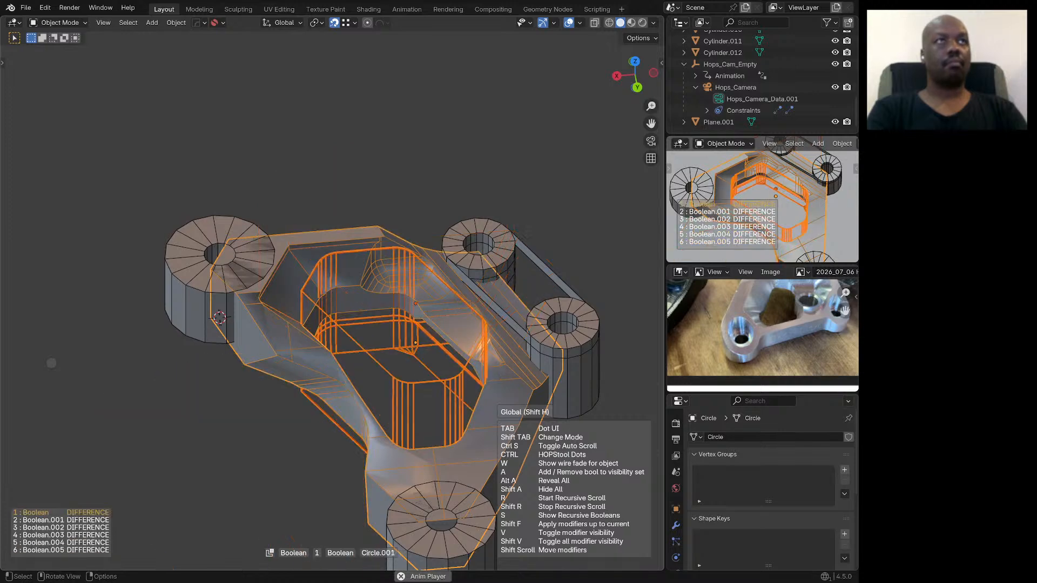
{"action": "left_click", "coordinate": [389, 336]}
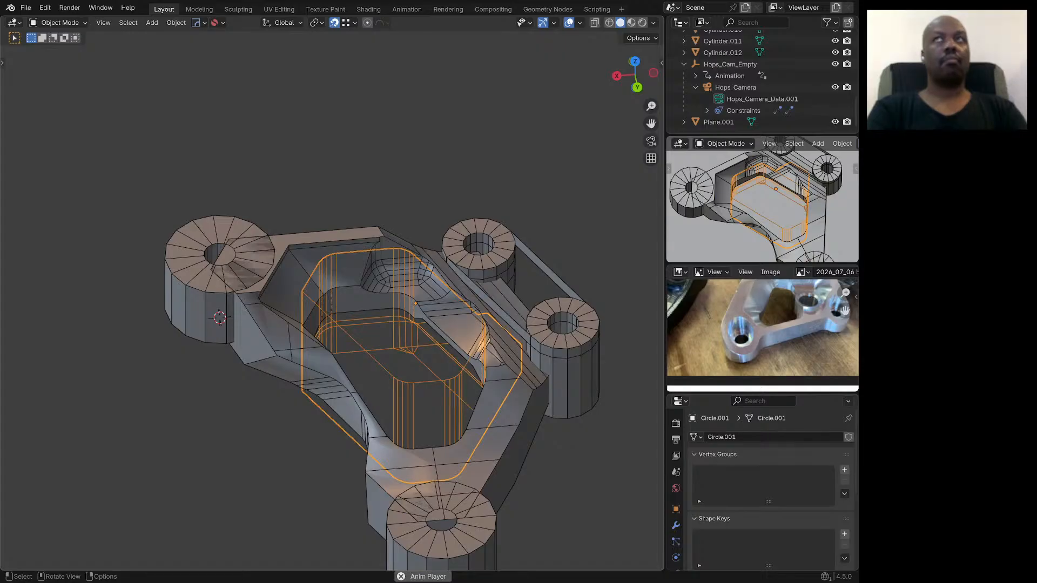
Step: Select the Hops_Camera object and bring the area around the bracket into view
{"action": "scroll", "coordinate": [426, 349], "scroll_direction": "down", "scroll_amount": 2}
{"action": "middle_click_drag", "start_coordinate": [427, 349], "coordinate": [443, 344]}
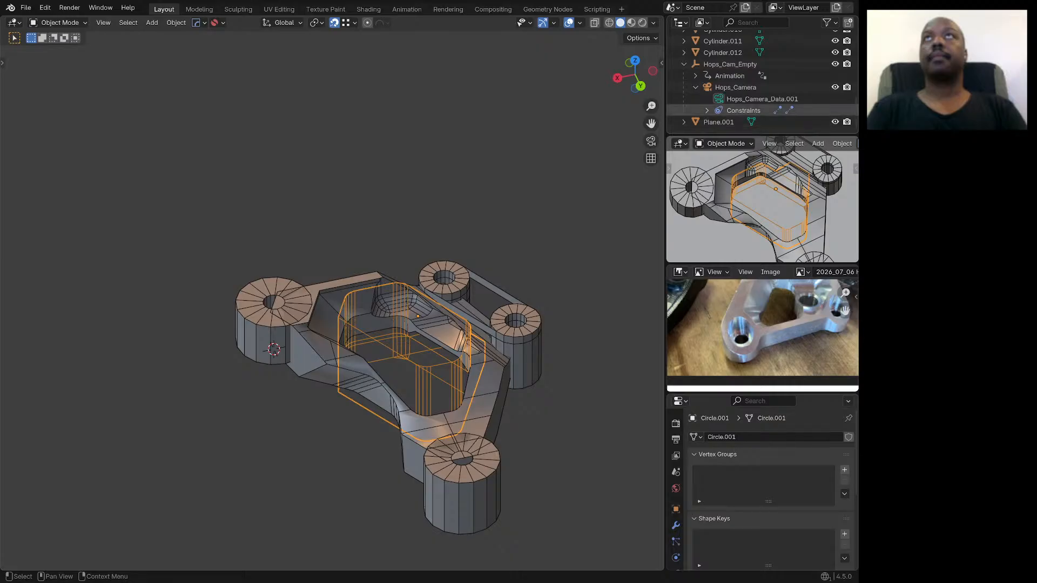
{"action": "left_click", "coordinate": [735, 87]}
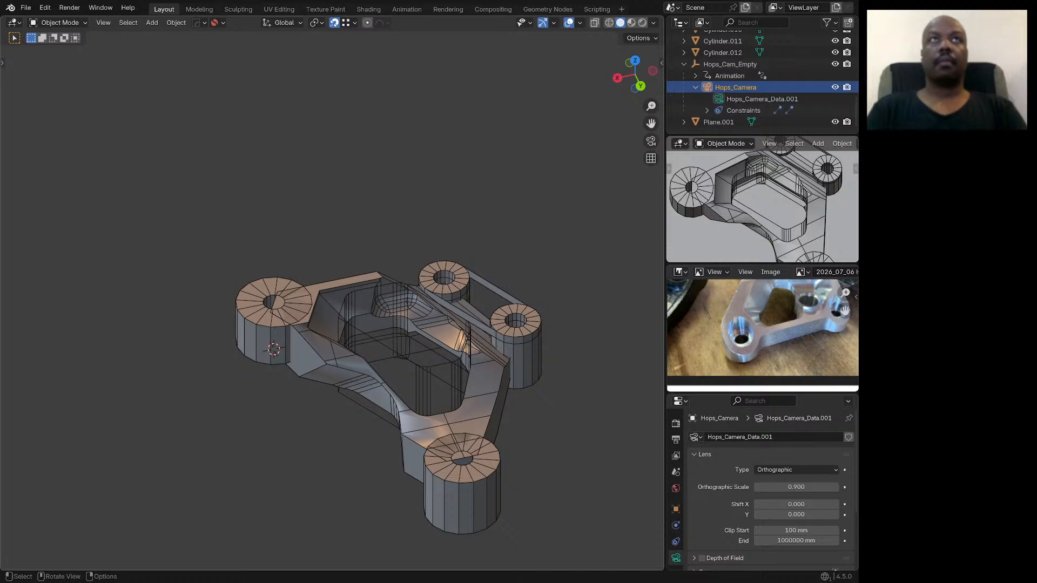
{"action": "mouse_move", "coordinate": [378, 303]}
{"action": "middle_mouse_down"}
{"action": "mouse_move", "coordinate": [364, 317]}
{"action": "mouse_move", "coordinate": [364, 309]}
{"action": "middle_mouse_up"}
{"action": "scroll", "coordinate": [364, 309], "scroll_direction": "down", "scroll_amount": 4}
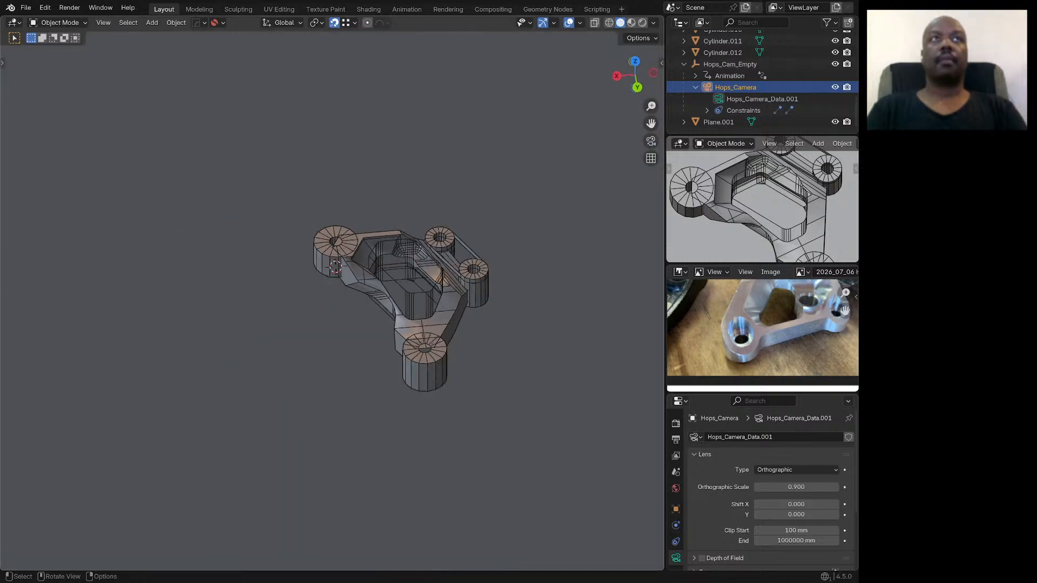
{"action": "scroll", "coordinate": [371, 257], "scroll_direction": "down", "scroll_amount": 4}
{"action": "middle_click_drag", "start_coordinate": [370, 257], "coordinate": [280, 105], "text": "shift"}
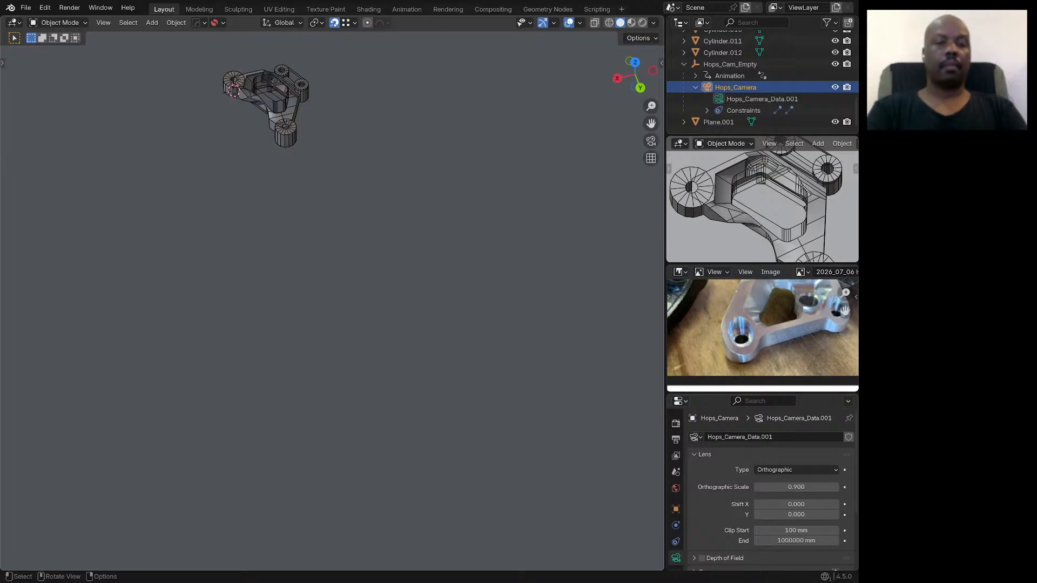
{"action": "key", "text": "g"}
{"action": "key", "text": "z"}
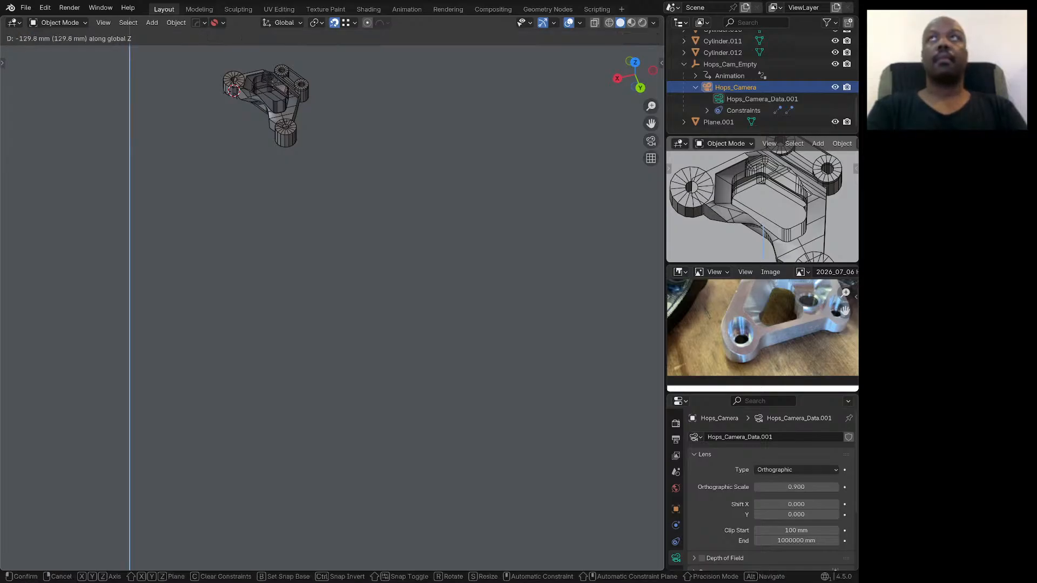
{"action": "key", "text": "Escape"}
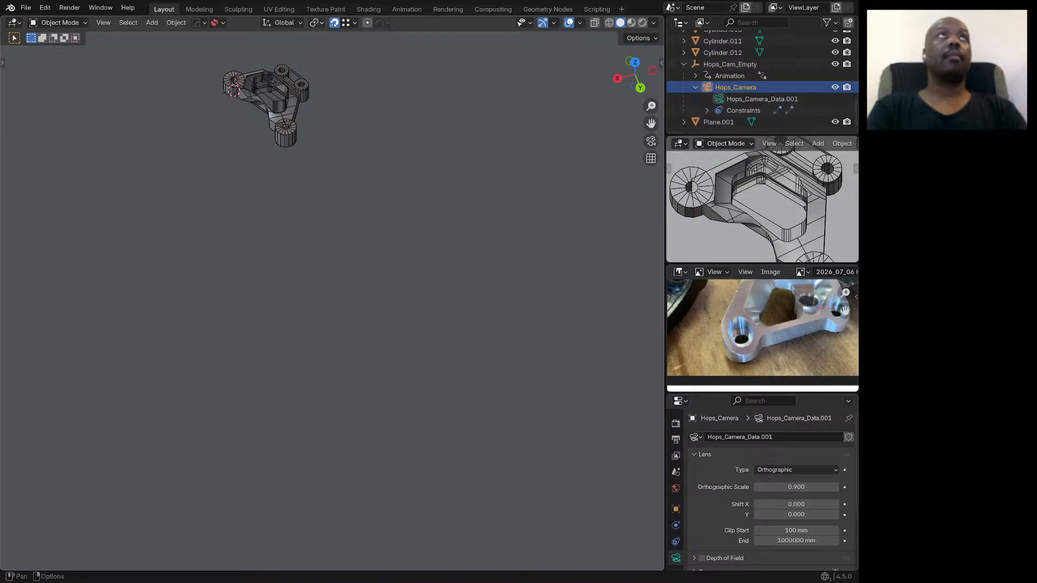
Step: Turn off snapping and move Hops_Camera down along the global Z axis by about 11086 mm
{"action": "key", "text": "shift+Tab"}
{"action": "key", "text": "g"}
{"action": "key", "text": "z"}
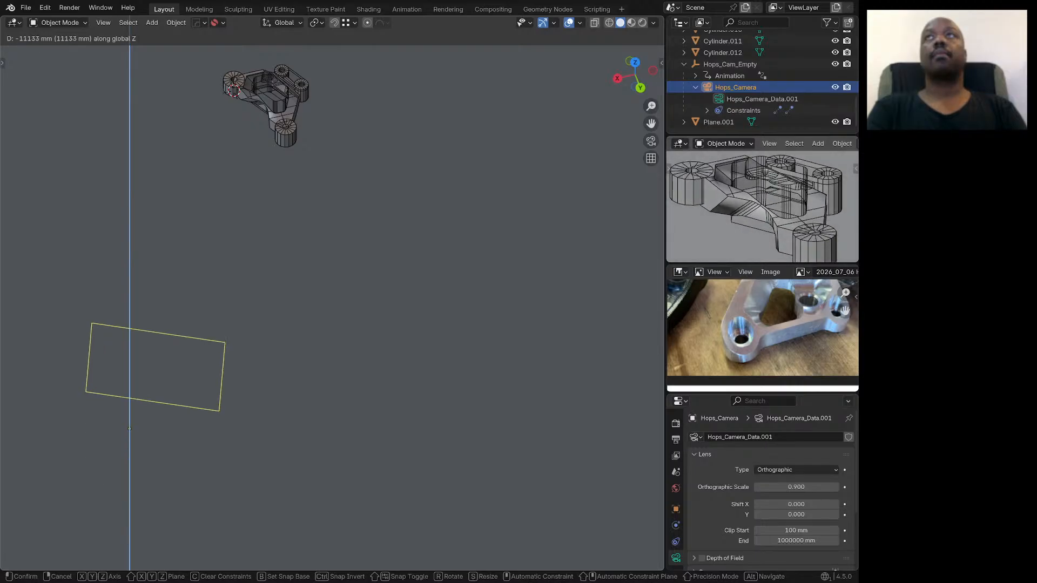
{"action": "key", "text": "Return"}
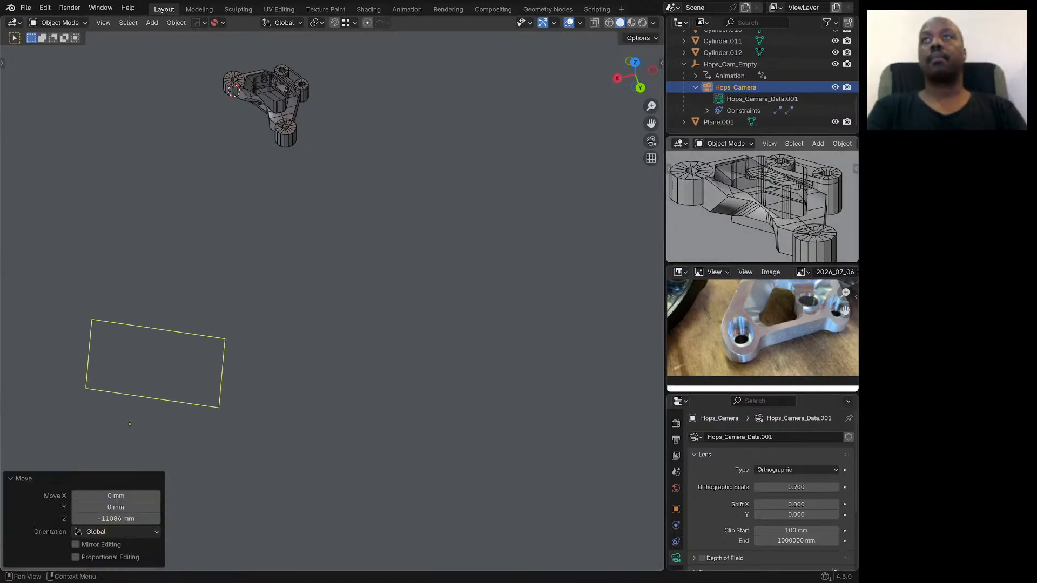
Step: Set the Orthographic Scale of Hops_Camera to 1.4
{"action": "left_click", "coordinate": [796, 487]}
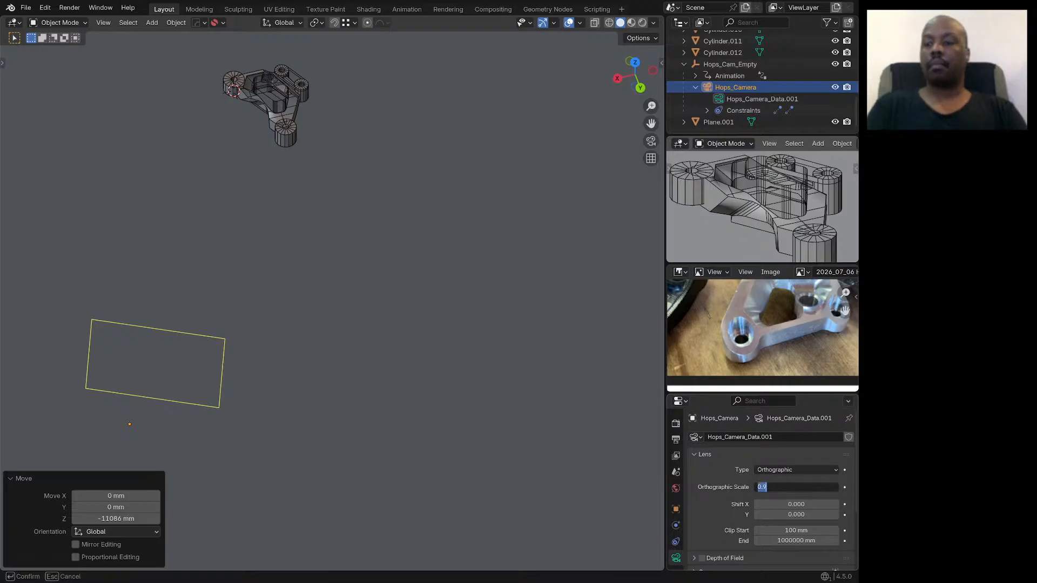
{"action": "type", "text": "1.4"}
{"action": "key", "text": "Return"}
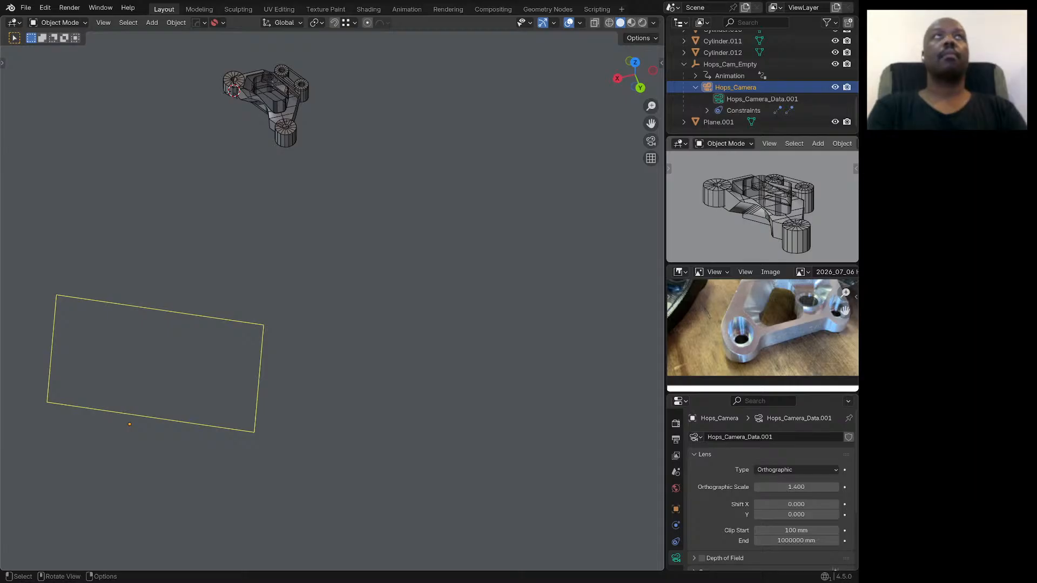
Step: Save the file, and save it again as a new version named "2026_07_06 extracting 6.blend"
{"action": "scroll", "coordinate": [235, 75], "scroll_direction": "up", "scroll_amount": 8}
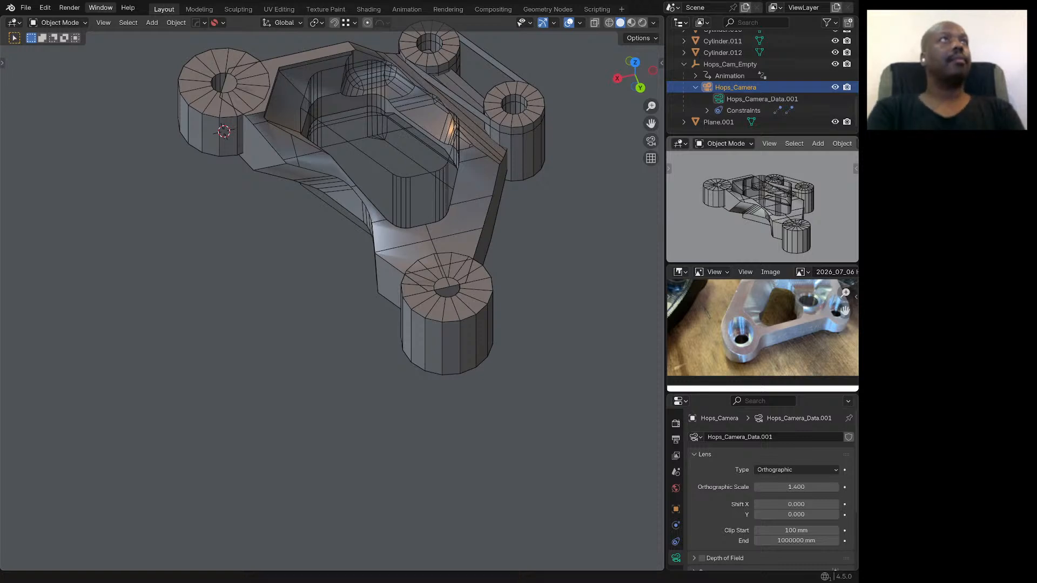
{"action": "left_click", "coordinate": [26, 7]}
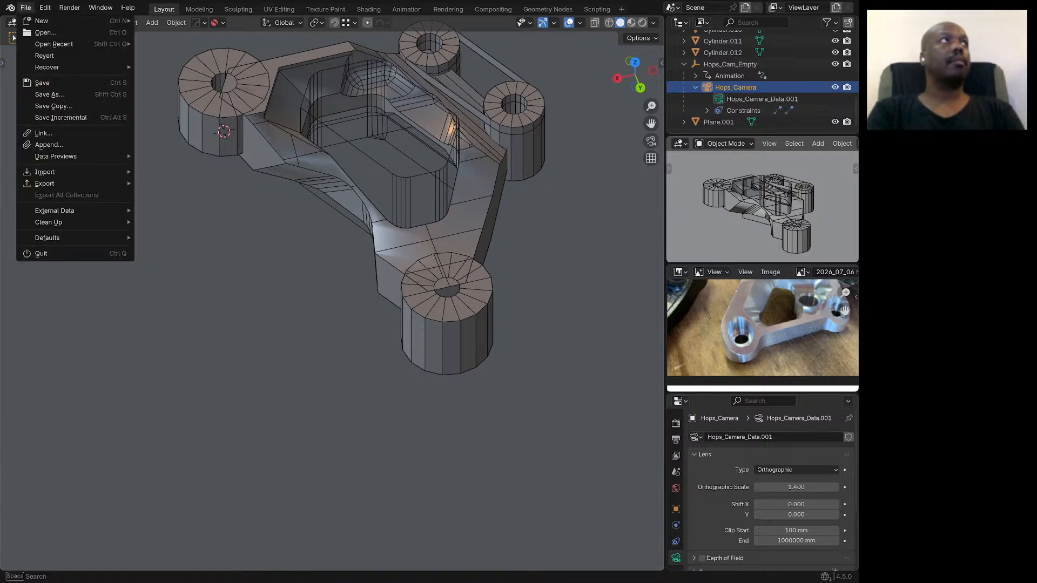
{"action": "left_click", "coordinate": [42, 83]}
{"action": "left_click", "coordinate": [26, 7]}
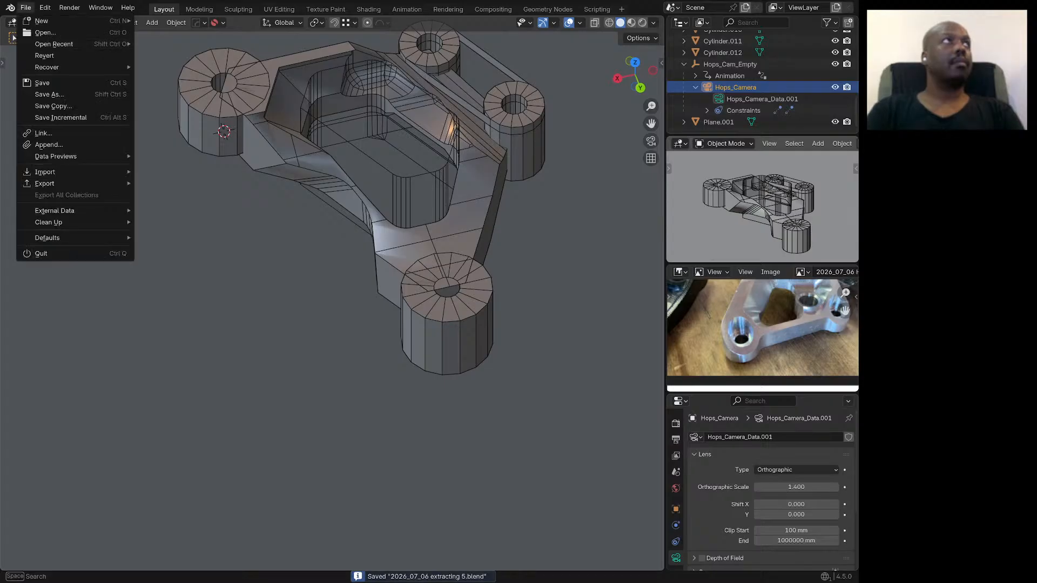
{"action": "left_click", "coordinate": [49, 94]}
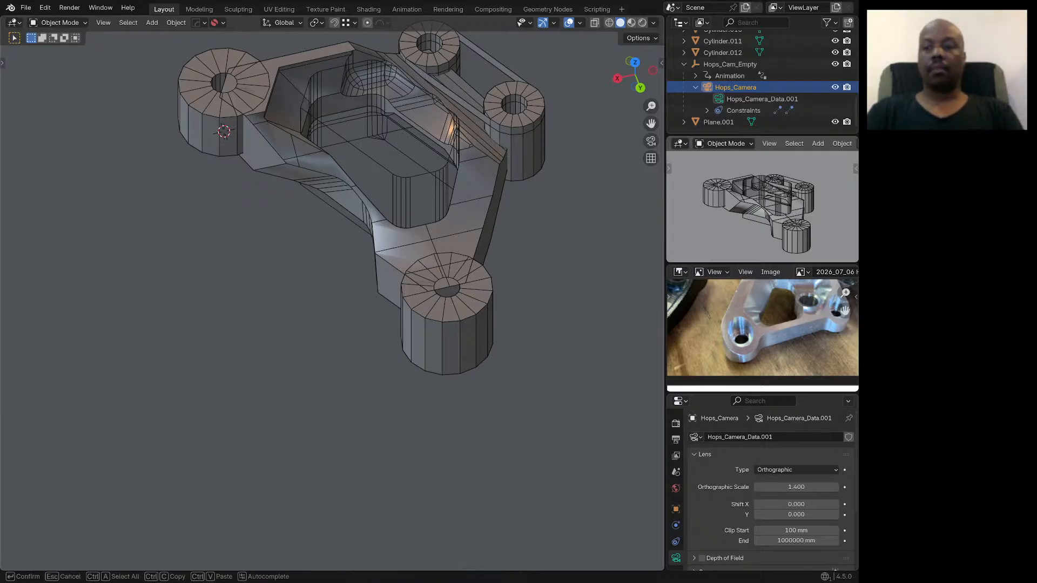
{"action": "key", "text": "Return"}
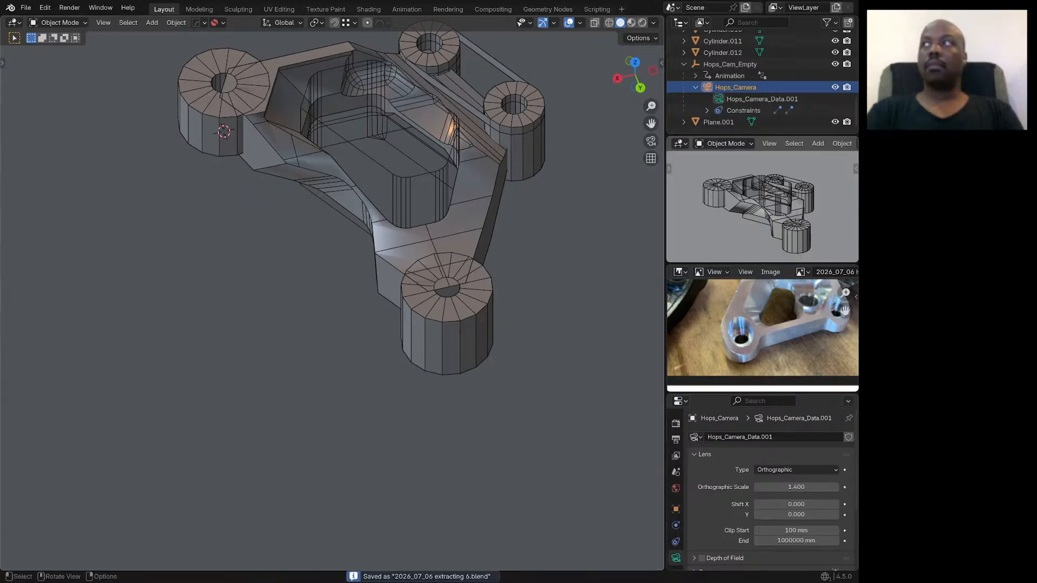
{"action": "middle_click_drag", "start_coordinate": [424, 227], "coordinate": [451, 216]}
{"action": "scroll", "coordinate": [451, 216], "scroll_direction": "down", "scroll_amount": 11}
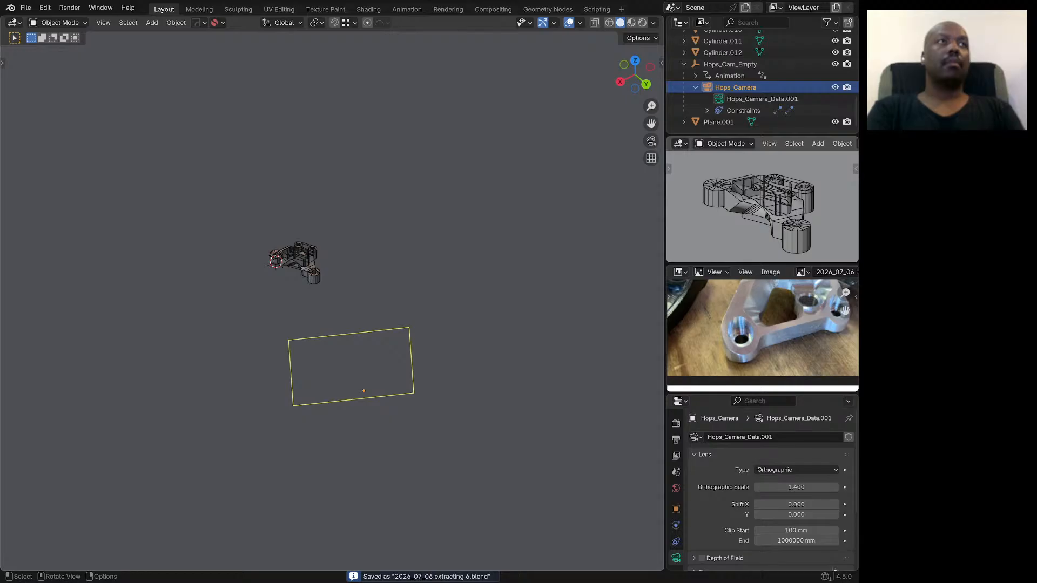
{"action": "scroll", "coordinate": [268, 255], "scroll_direction": "up", "scroll_amount": 5}
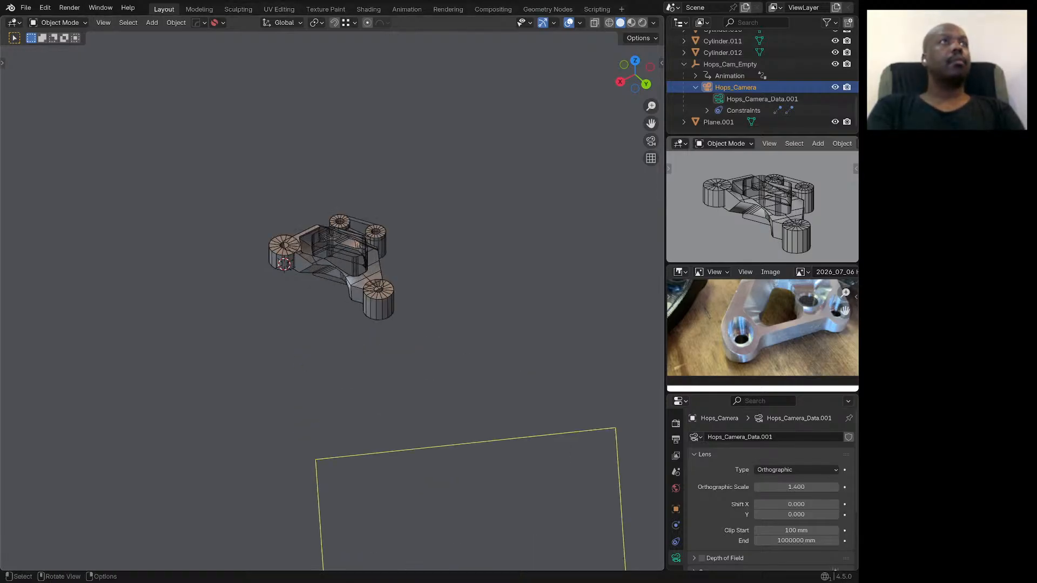
{"action": "scroll", "coordinate": [342, 235], "scroll_direction": "up", "scroll_amount": 5}
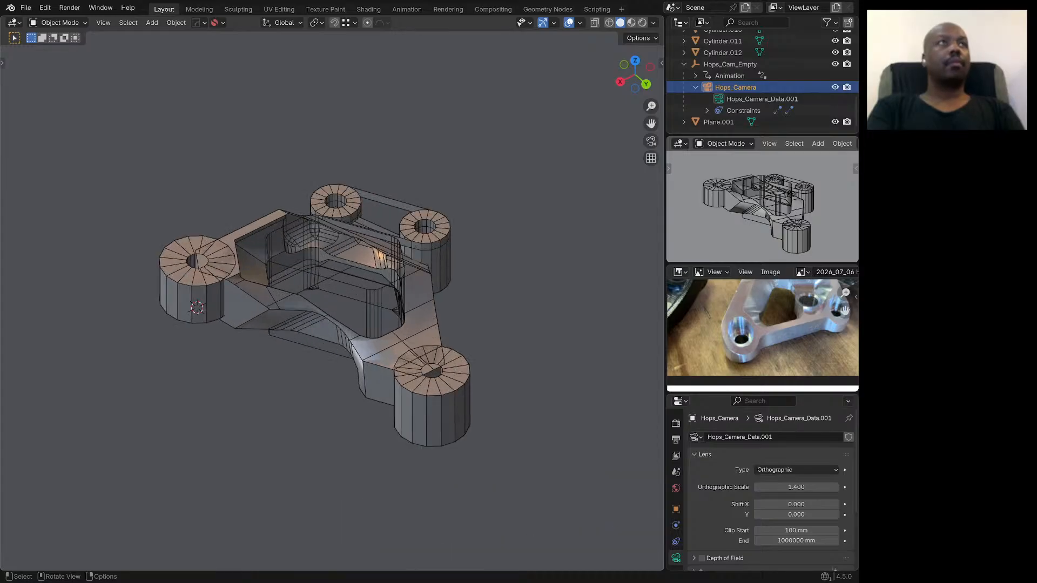
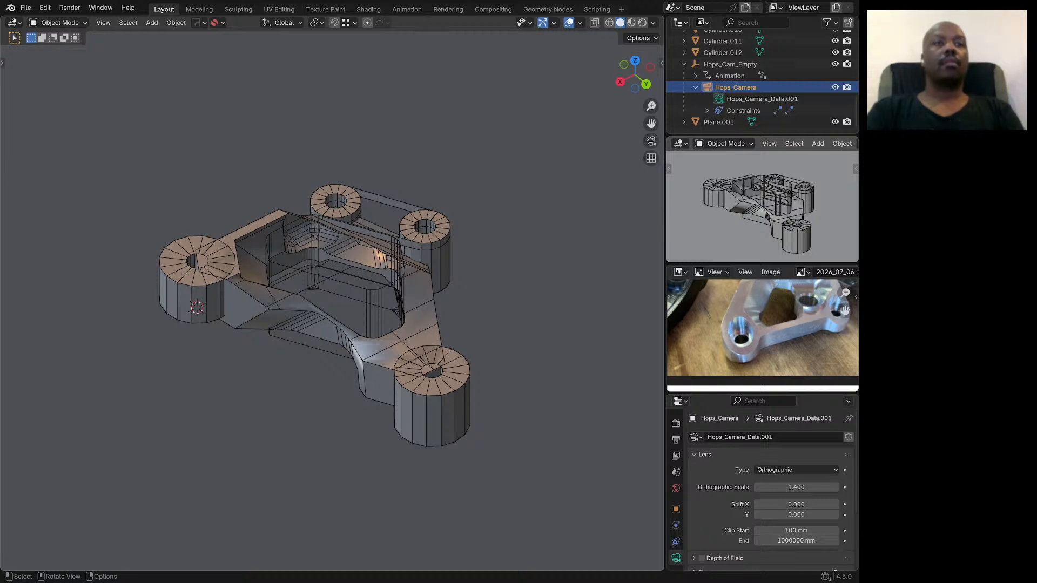
Step: Start the animation playback and reveal all hidden objects in the scene
{"action": "key", "text": "space"}
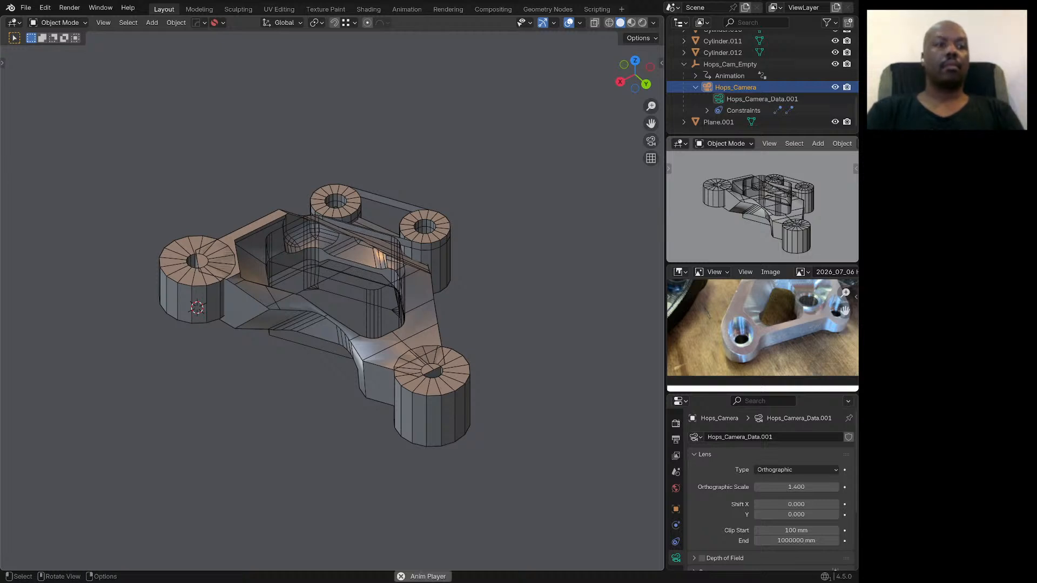
{"action": "middle_click_drag", "start_coordinate": [345, 300], "coordinate": [329, 304]}
{"action": "scroll", "coordinate": [329, 304], "scroll_direction": "down", "scroll_amount": 6}
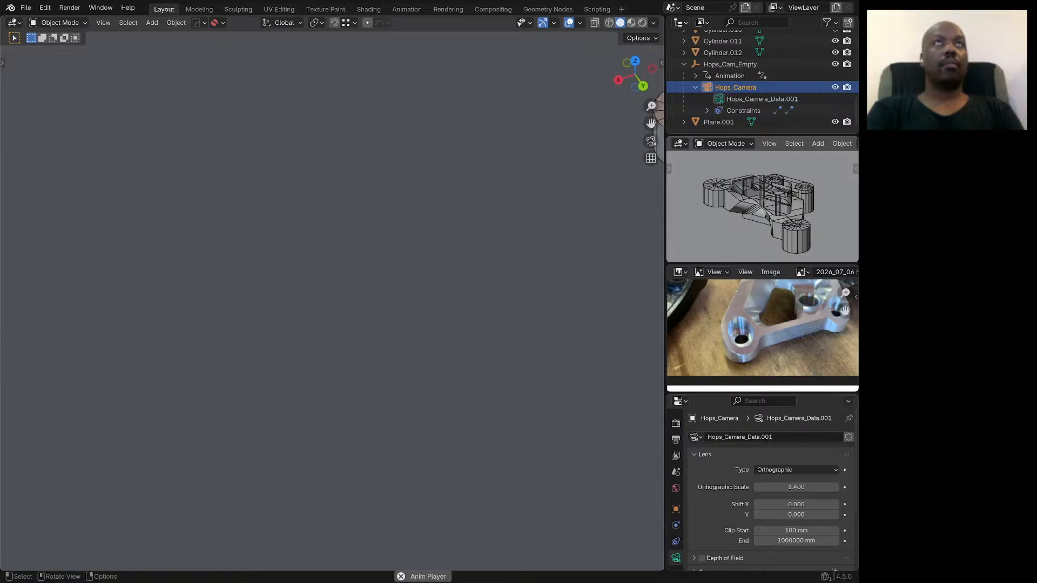
{"action": "scroll", "coordinate": [477, 226], "scroll_direction": "down", "scroll_amount": 2}
{"action": "scroll", "coordinate": [575, 209], "scroll_direction": "up", "scroll_amount": 2}
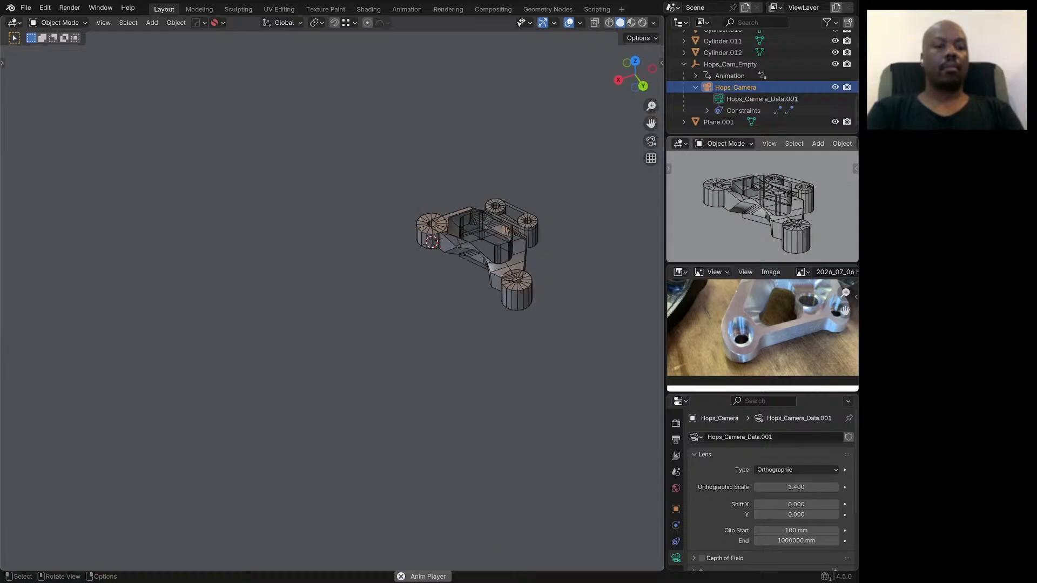
{"action": "key", "text": "alt+h"}
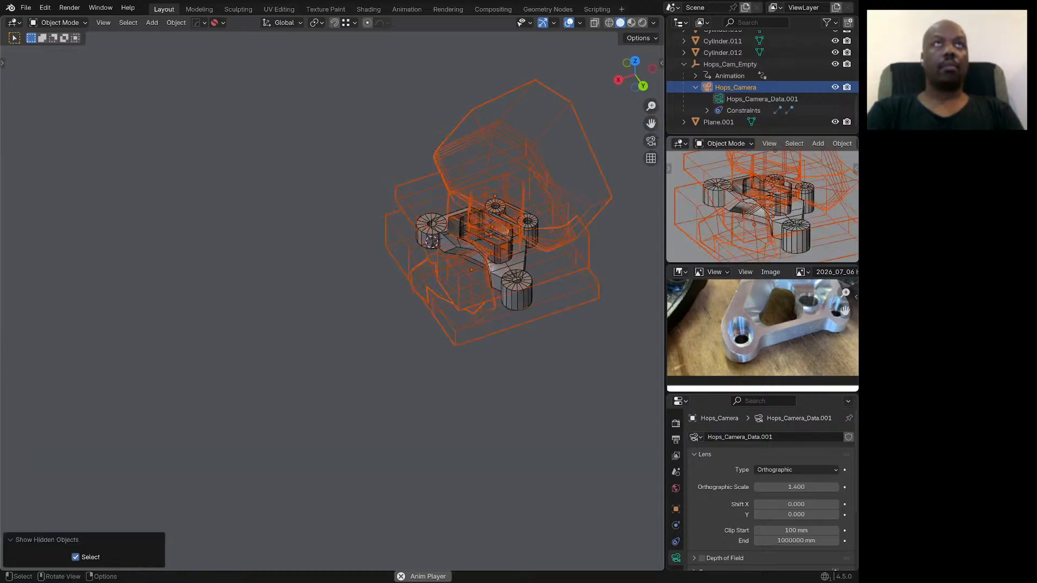
Step: From the back view, try to box-select the bracket with its cutters above the ground plane, and clear the selection
{"action": "left_click", "coordinate": [642, 86]}
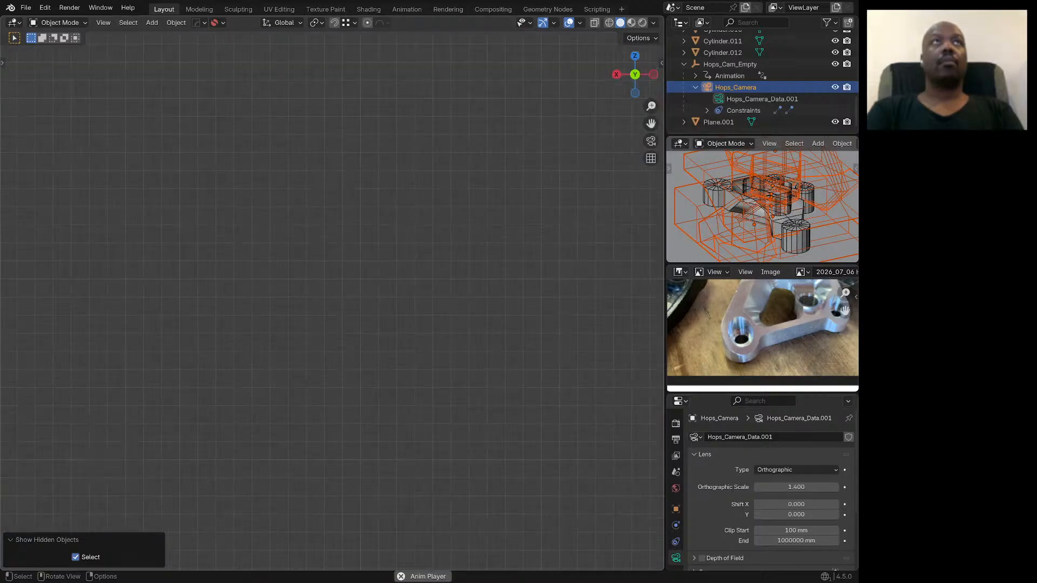
{"action": "scroll", "coordinate": [386, 216], "scroll_direction": "down", "scroll_amount": 10}
{"action": "scroll", "coordinate": [386, 216], "scroll_direction": "up", "scroll_amount": 2}
{"action": "scroll", "coordinate": [378, 198], "scroll_direction": "up", "scroll_amount": 5}
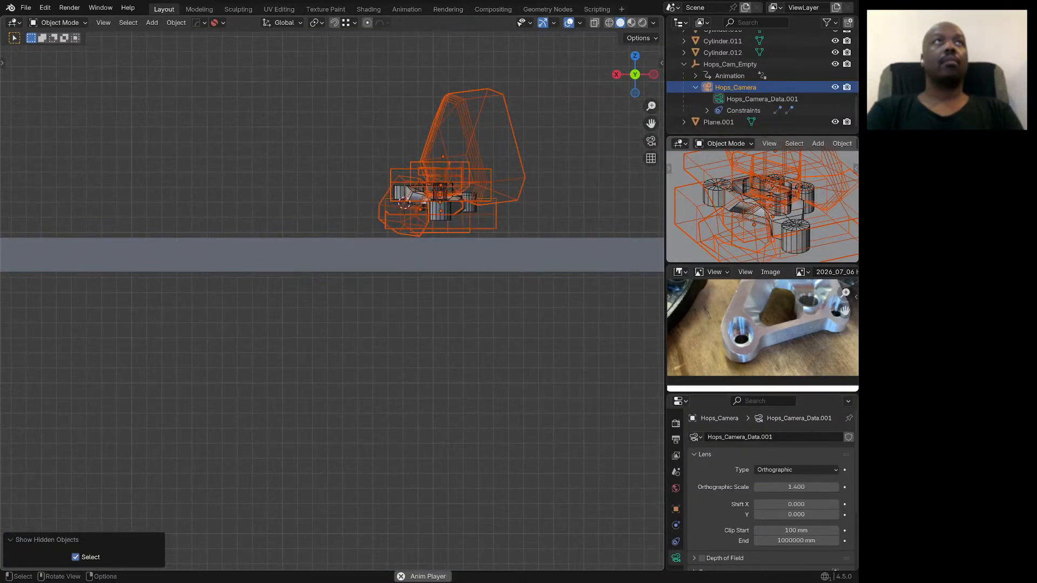
{"action": "key", "text": "alt+a"}
{"action": "key", "text": "b"}
{"action": "left_click_drag", "start_coordinate": [540, 141], "coordinate": [397, 206]}
{"action": "key", "text": "alt+a"}
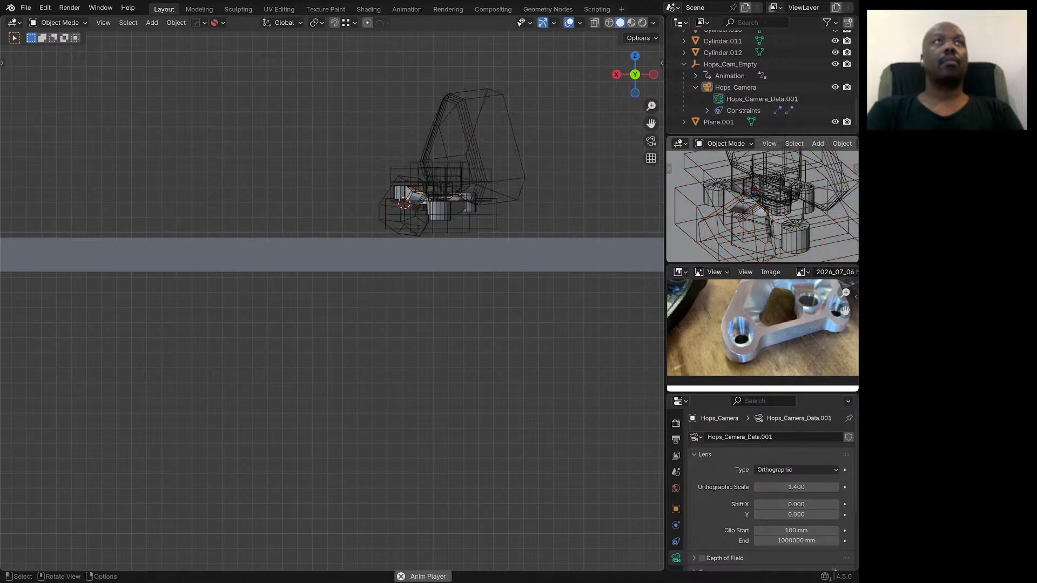
Step: Turn on X-ray display, try to box-select the bracket with its cutters, and clear the selection
{"action": "key", "text": "alt+z"}
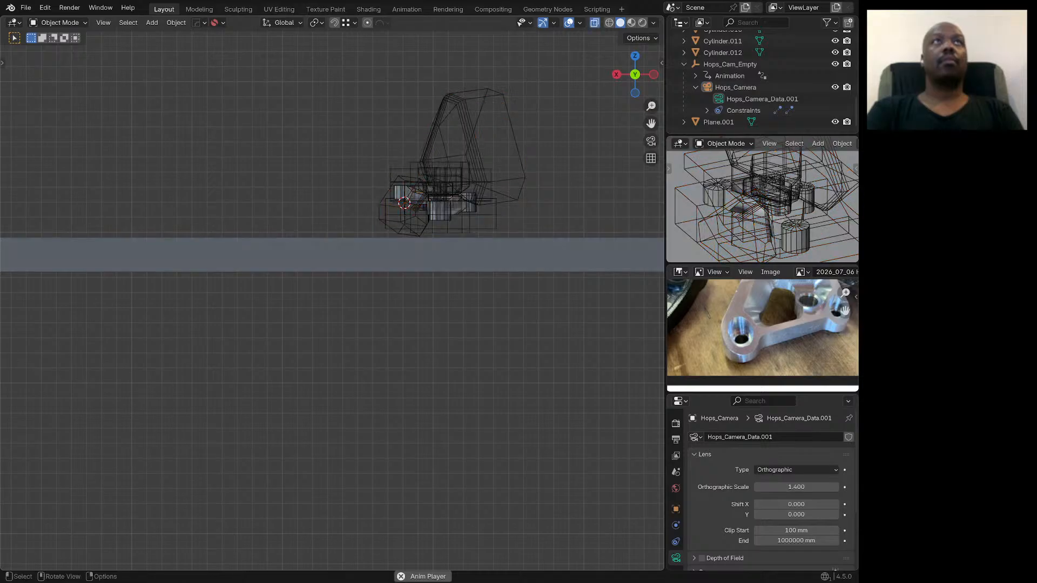
{"action": "key", "text": "b"}
{"action": "left_click_drag", "start_coordinate": [560, 133], "coordinate": [347, 246]}
{"action": "key", "text": "alt+a"}
{"action": "middle_click_drag", "start_coordinate": [345, 246], "coordinate": [342, 274]}
{"action": "scroll", "coordinate": [346, 252], "scroll_direction": "down", "scroll_amount": 1}
{"action": "scroll", "coordinate": [346, 252], "scroll_direction": "down", "scroll_amount": 8}
{"action": "scroll", "coordinate": [342, 273], "scroll_direction": "down", "scroll_amount": 4}
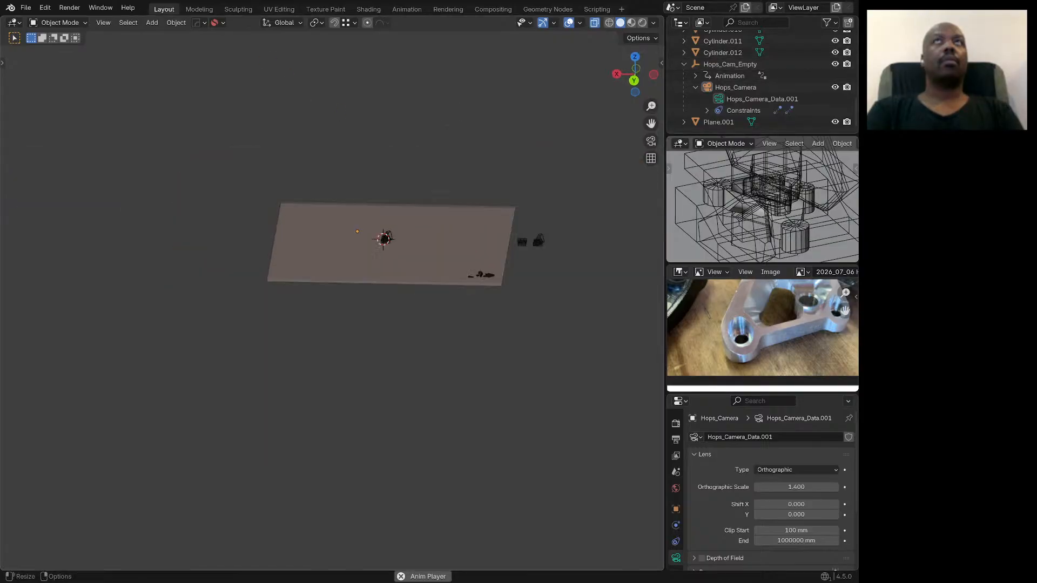
Step: From the back view, box-select the bracket with all its cutters and raise them about 96 mm along the global Z axis
{"action": "left_click", "coordinate": [634, 81]}
{"action": "scroll", "coordinate": [358, 252], "scroll_direction": "up", "scroll_amount": 7}
{"action": "scroll", "coordinate": [505, 213], "scroll_direction": "up", "scroll_amount": 4}
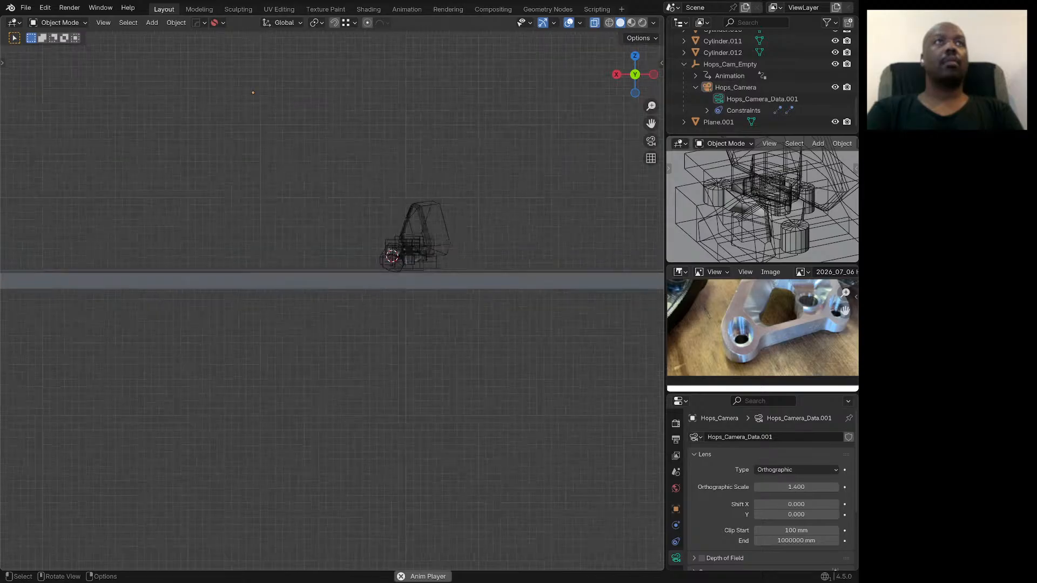
{"action": "left_click_drag", "start_coordinate": [447, 225], "coordinate": [351, 273]}
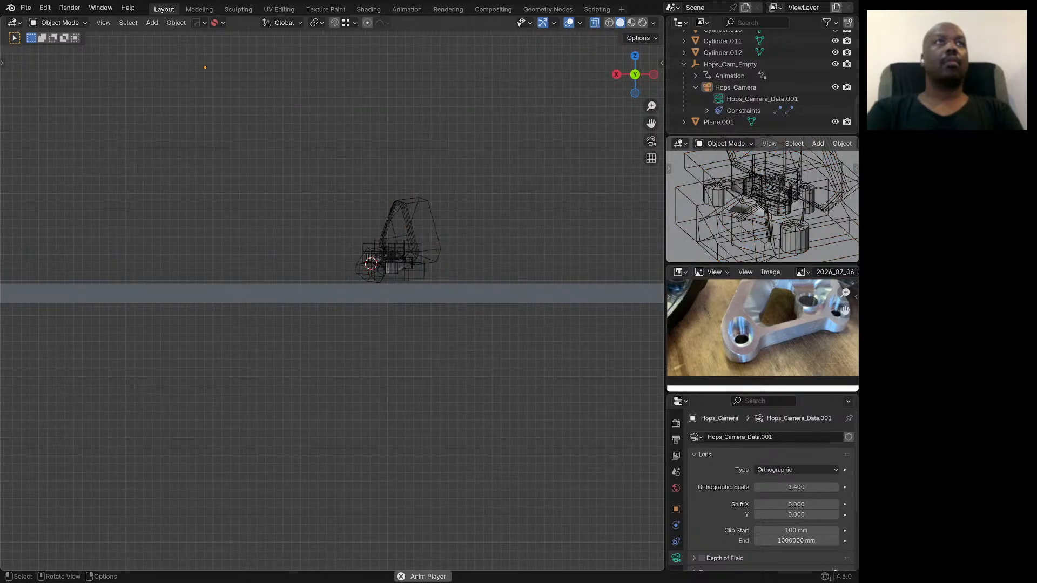
{"action": "left_click_drag", "start_coordinate": [457, 223], "coordinate": [363, 267]}
{"action": "scroll", "coordinate": [366, 253], "scroll_direction": "up", "scroll_amount": 5}
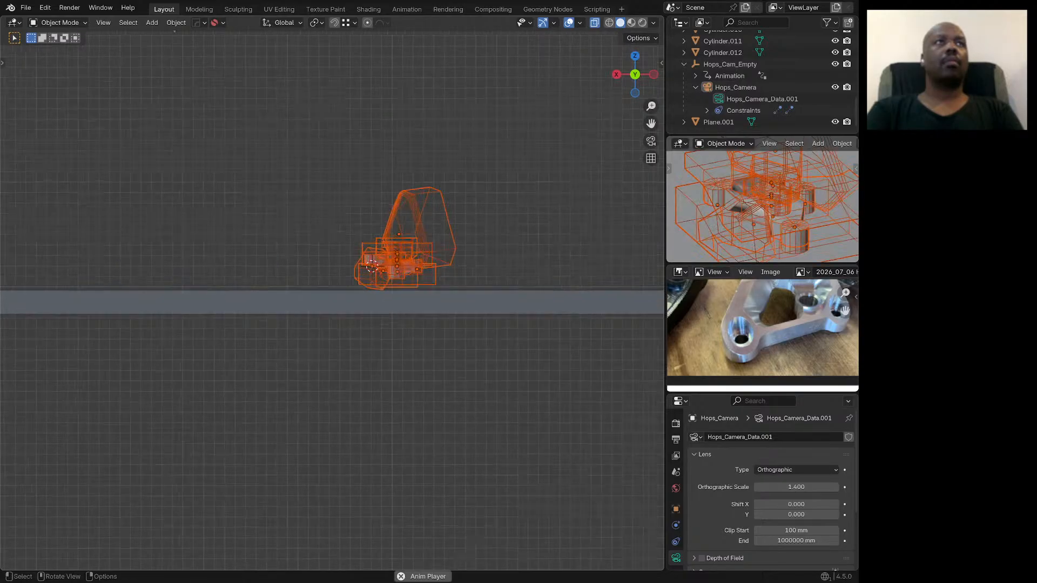
{"action": "key", "text": "g"}
{"action": "key", "text": "z"}
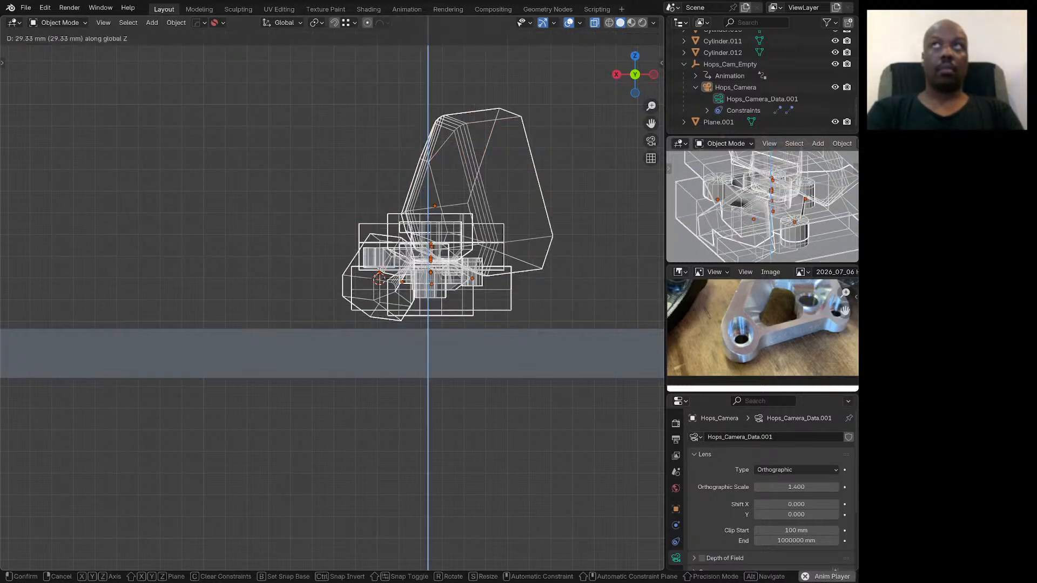
{"action": "key", "text": "Return"}
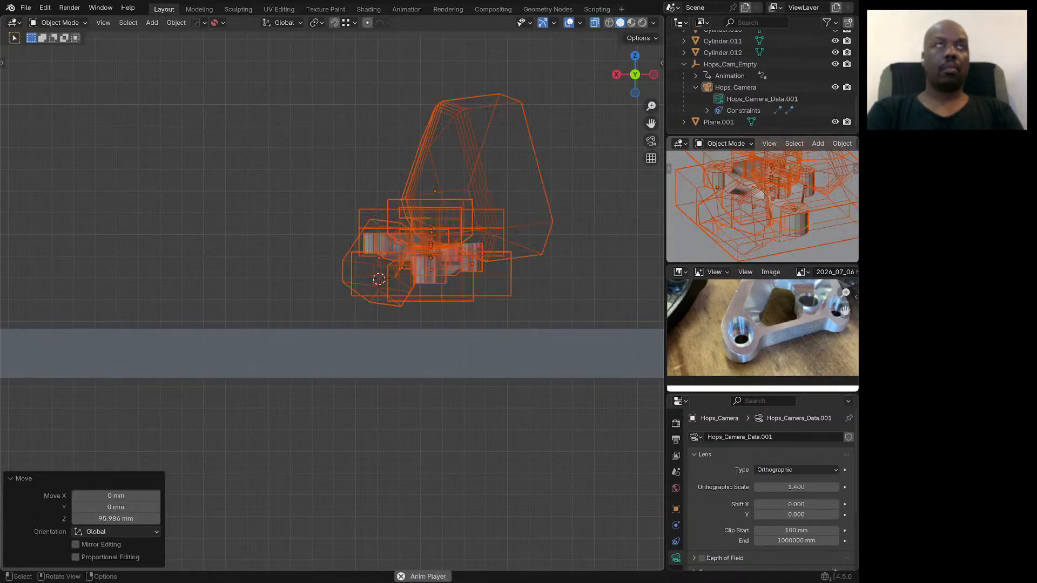
Step: Rotate the selected bracket and cutters by 180° in the back view
{"action": "key", "text": "r"}
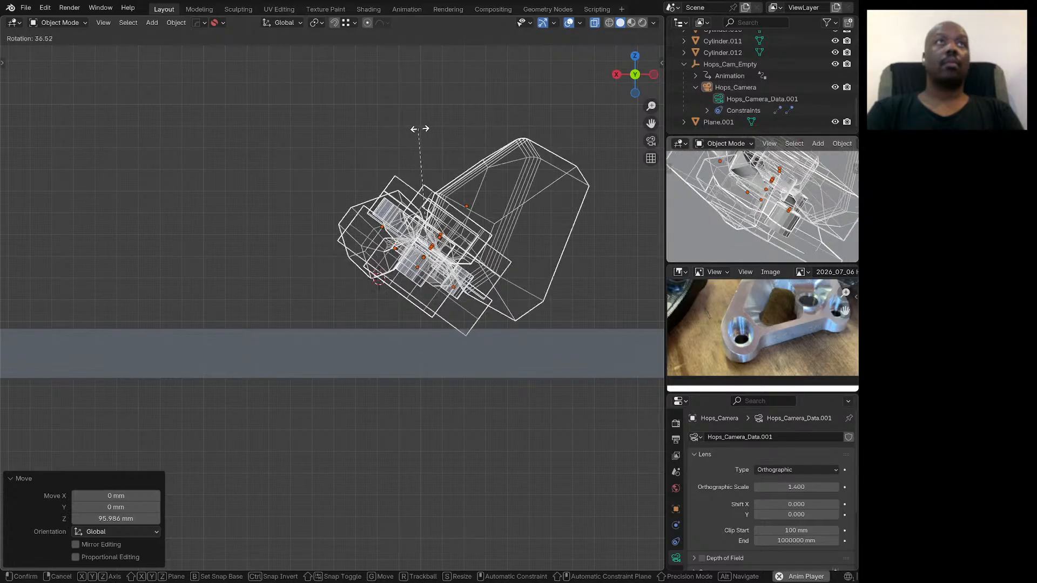
{"action": "type", "text": "180"}
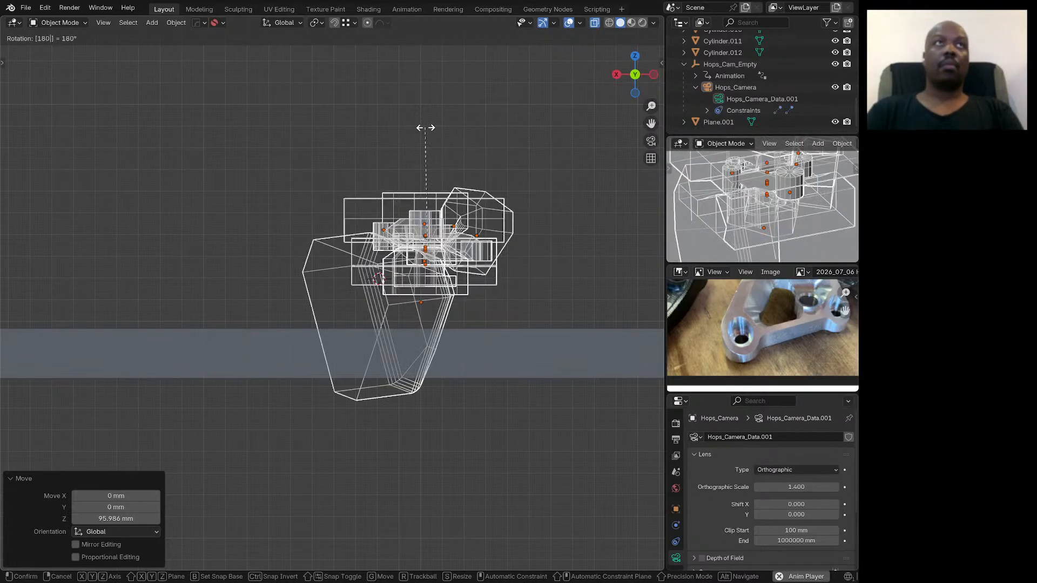
{"action": "key", "text": "Return"}
Step: Lower the flipped bracket and cutters along the global Z axis by about 177.3 mm, and by about 22.2 mm more
{"action": "key", "text": "g"}
{"action": "key", "text": "z"}
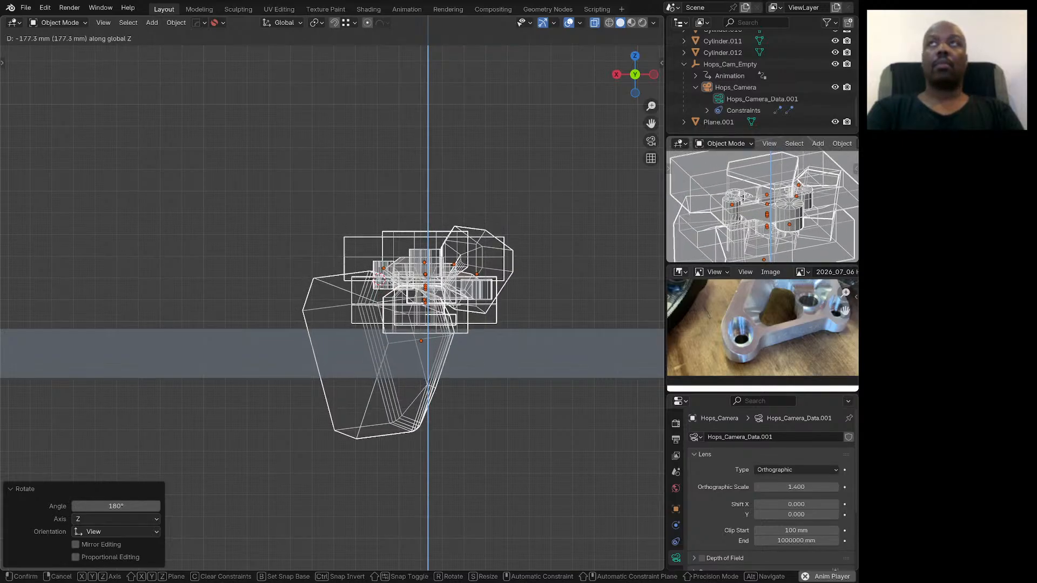
{"action": "key", "text": "Return"}
{"action": "scroll", "coordinate": [386, 227], "scroll_direction": "up", "scroll_amount": 1}
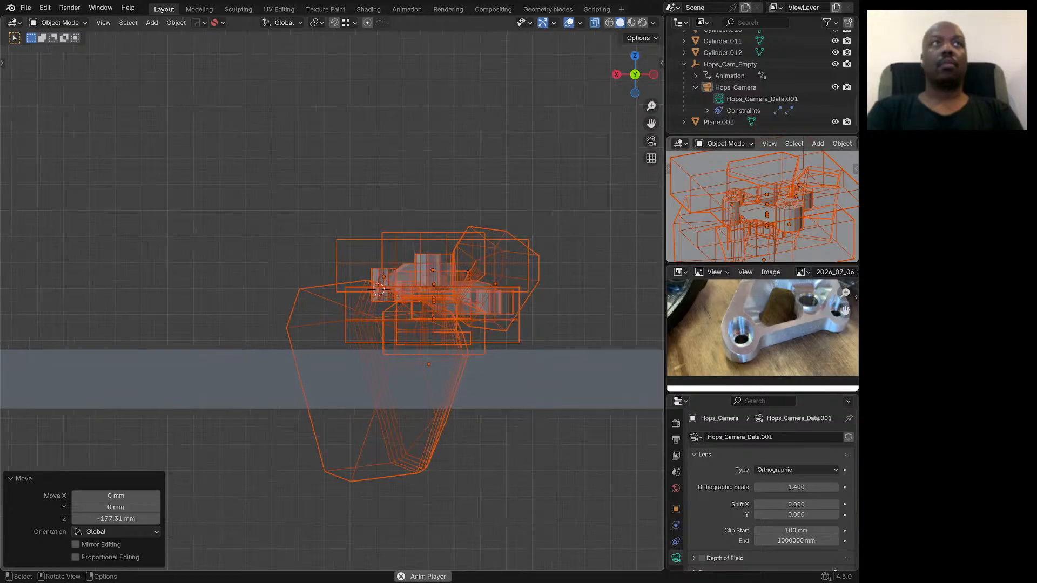
{"action": "key", "text": "g"}
{"action": "key", "text": "z"}
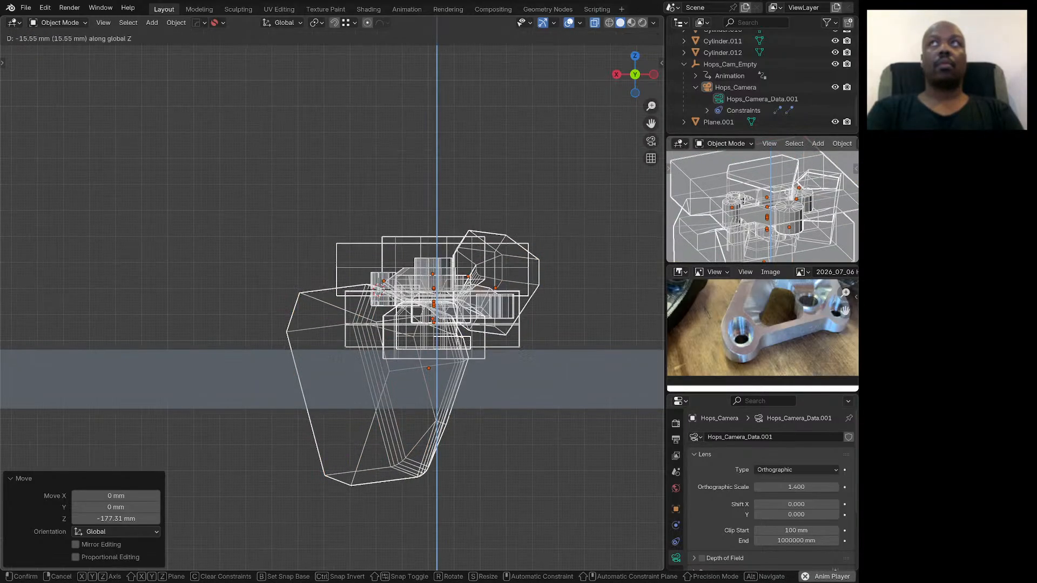
{"action": "key", "text": "Return"}
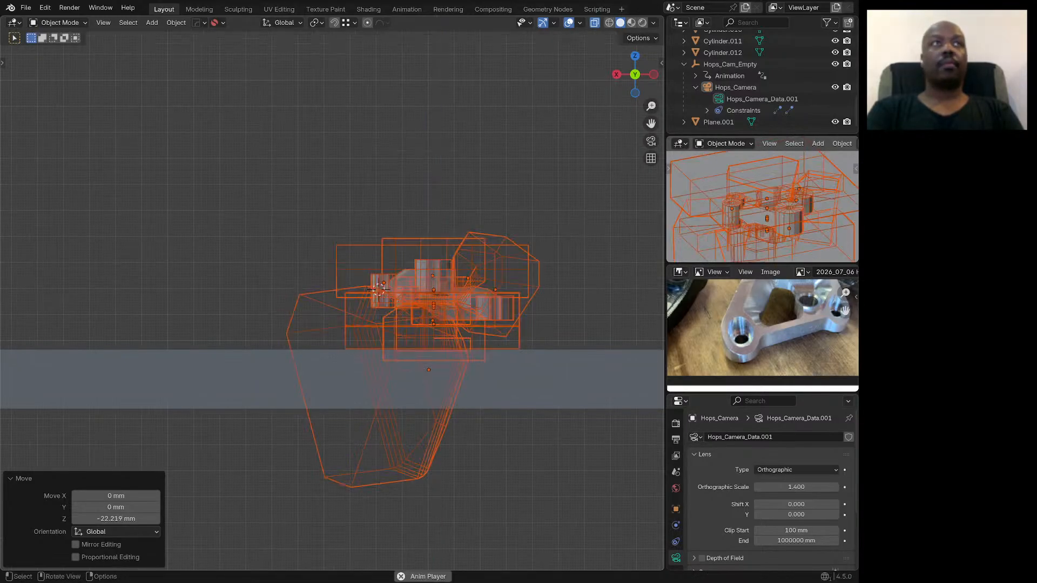
Step: Clear the selection of the bracket and cutters and turn off X-ray display
{"action": "left_click", "coordinate": [357, 216]}
{"action": "middle_click_drag", "start_coordinate": [413, 263], "coordinate": [427, 297]}
{"action": "scroll", "coordinate": [427, 297], "scroll_direction": "up", "scroll_amount": 3}
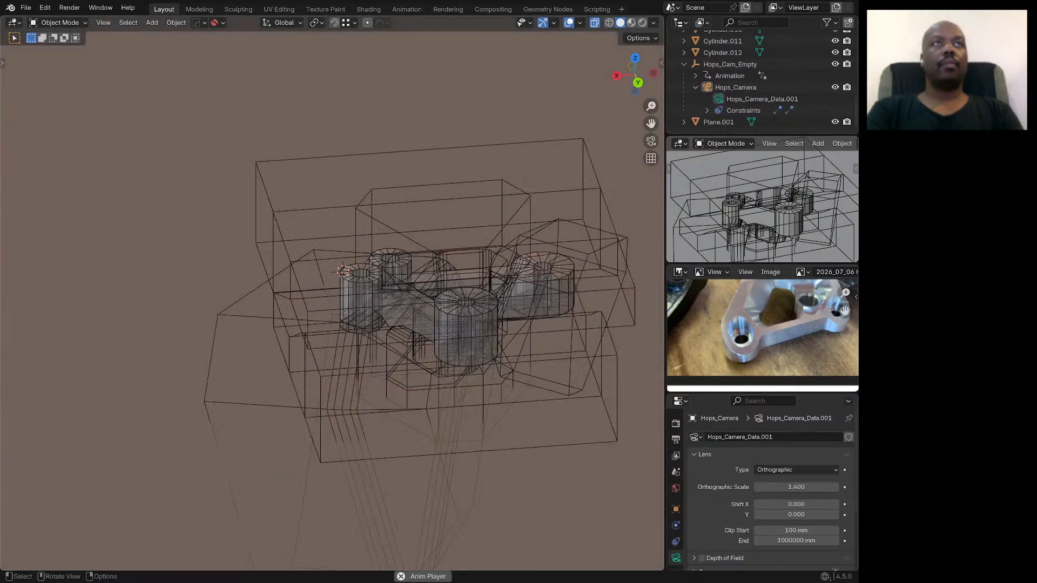
{"action": "left_click", "coordinate": [594, 23]}
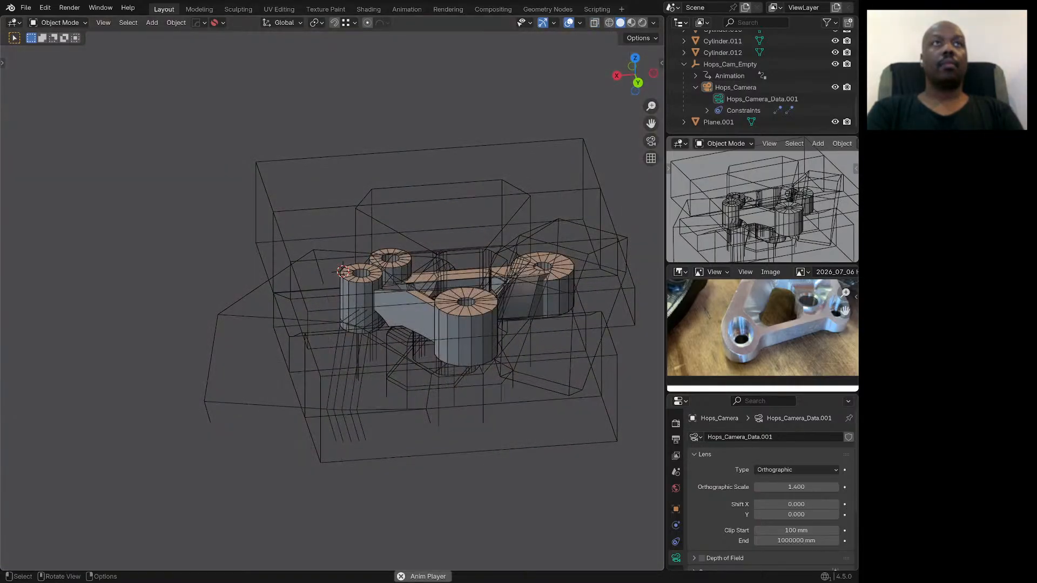
Step: Isolate the bracket body and its cylindrical bosses in local view to inspect the flipped part, and return to the full scene
{"action": "left_click", "coordinate": [466, 332]}
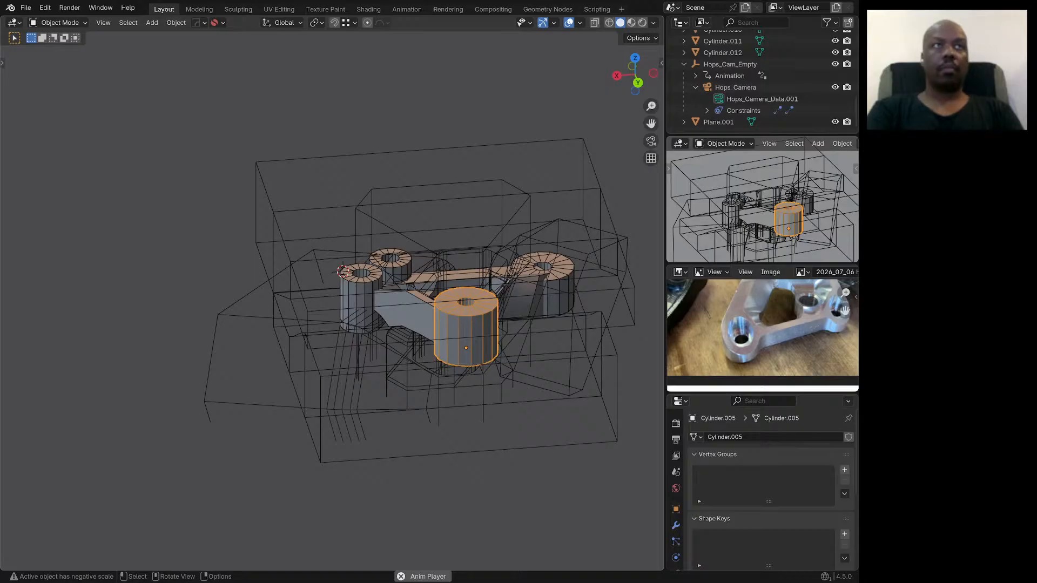
{"action": "middle_click_drag", "start_coordinate": [466, 332], "coordinate": [481, 342]}
{"action": "left_click", "coordinate": [404, 314], "text": "shift"}
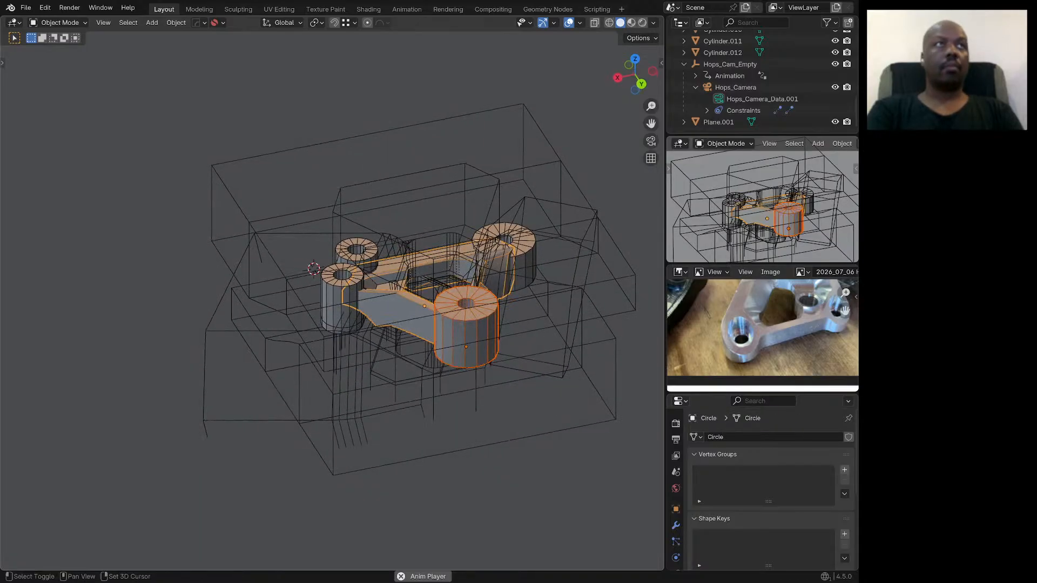
{"action": "left_click", "coordinate": [341, 308], "text": "shift"}
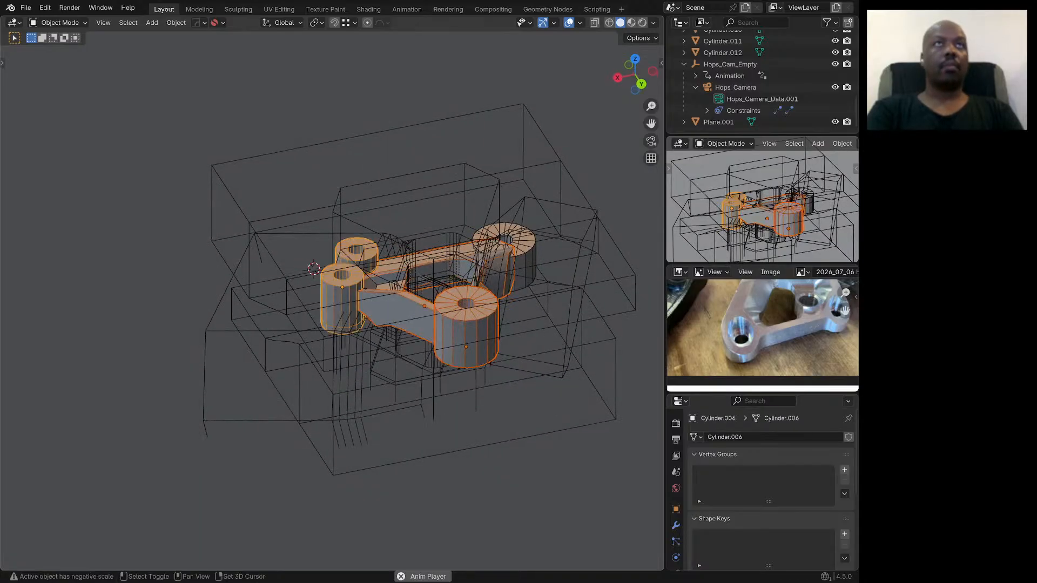
{"action": "left_click", "coordinate": [519, 259], "text": "shift"}
{"action": "middle_click_drag", "start_coordinate": [520, 260], "coordinate": [573, 309]}
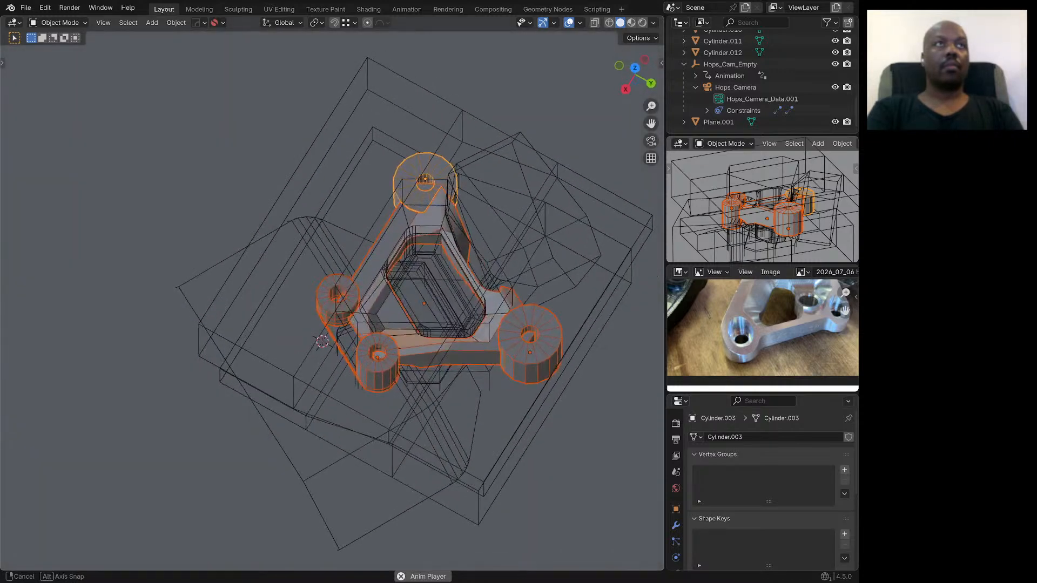
{"action": "key", "text": "KP_Divide"}
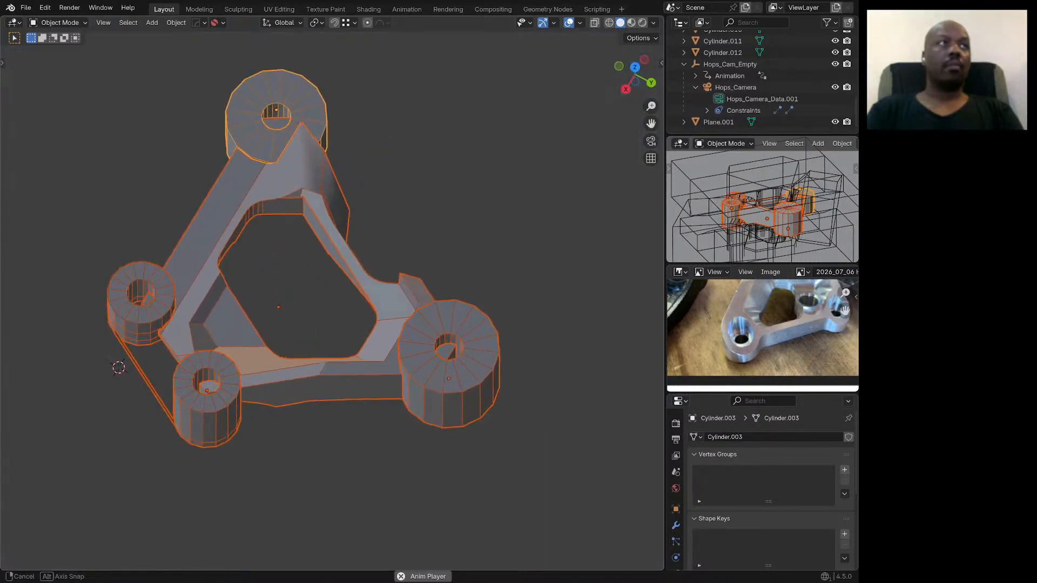
{"action": "scroll", "coordinate": [473, 286], "scroll_direction": "down", "scroll_amount": 3}
{"action": "middle_click_drag", "start_coordinate": [475, 303], "coordinate": [426, 284]}
{"action": "scroll", "coordinate": [389, 281], "scroll_direction": "up", "scroll_amount": 2}
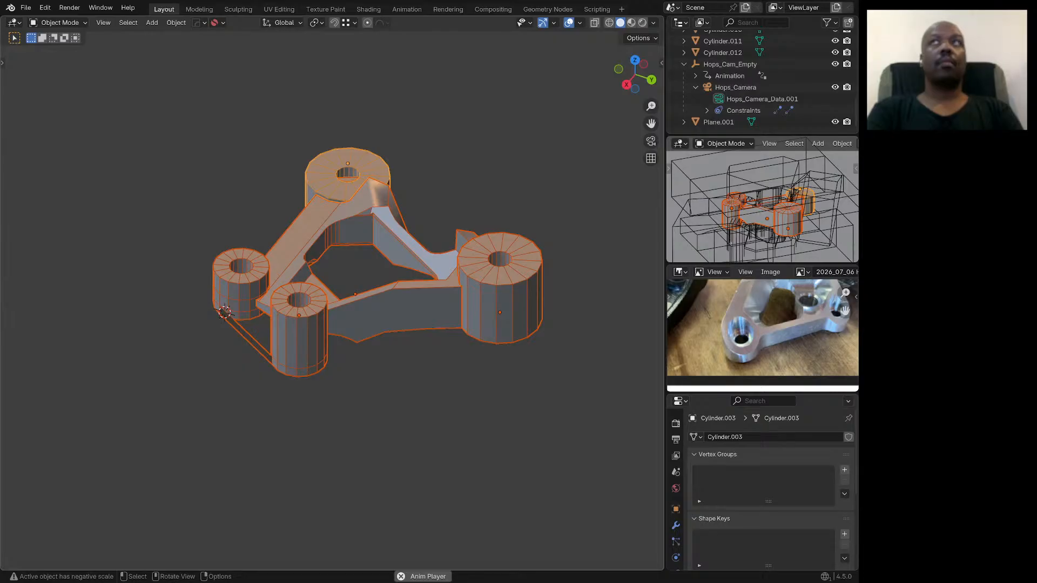
{"action": "key", "text": "alt+a"}
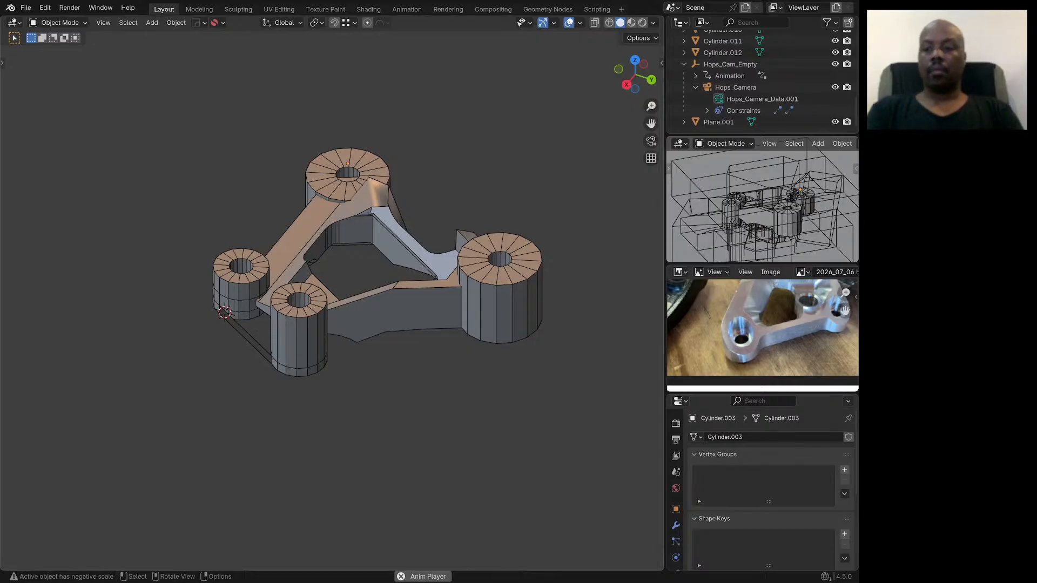
{"action": "key", "text": "KP_Divide"}
Step: Hide the large box-shaped and outer wireframe cutters surrounding the bracket one by one
{"action": "left_click", "coordinate": [427, 342]}
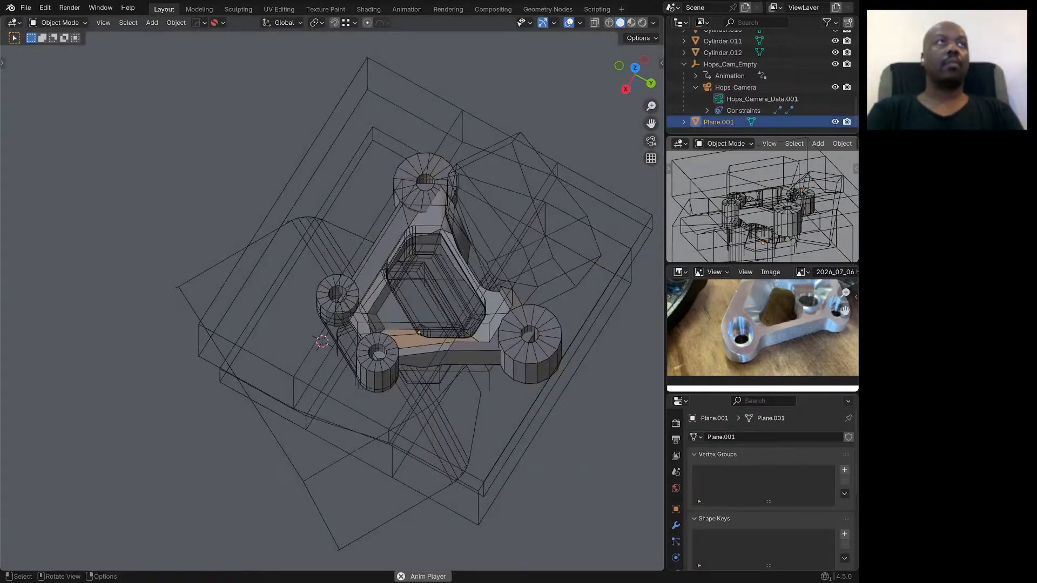
{"action": "left_click", "coordinate": [424, 378]}
{"action": "middle_click_drag", "start_coordinate": [424, 378], "coordinate": [426, 346]}
{"action": "key", "text": "h"}
{"action": "left_click", "coordinate": [556, 120]}
{"action": "key", "text": "h"}
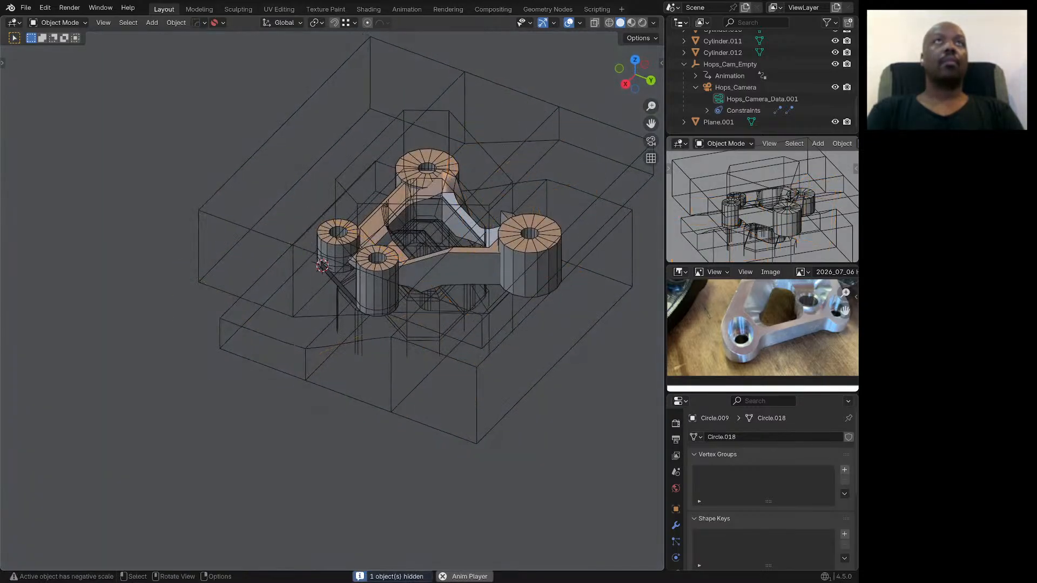
{"action": "left_click", "coordinate": [426, 111]}
{"action": "key", "text": "h"}
{"action": "left_click", "coordinate": [432, 105]}
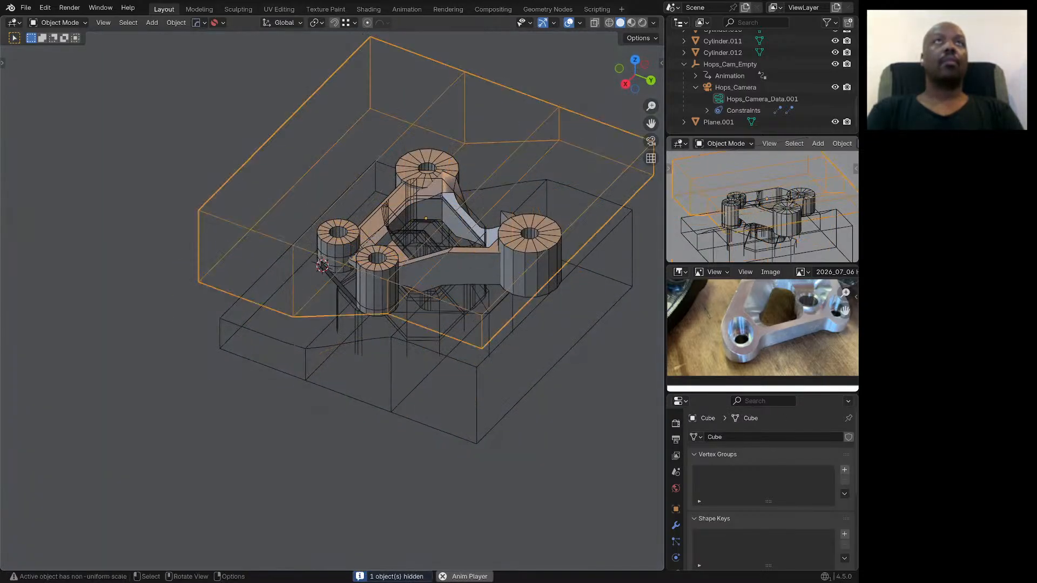
{"action": "key", "text": "h"}
{"action": "left_click", "coordinate": [312, 226]}
{"action": "key", "text": "h"}
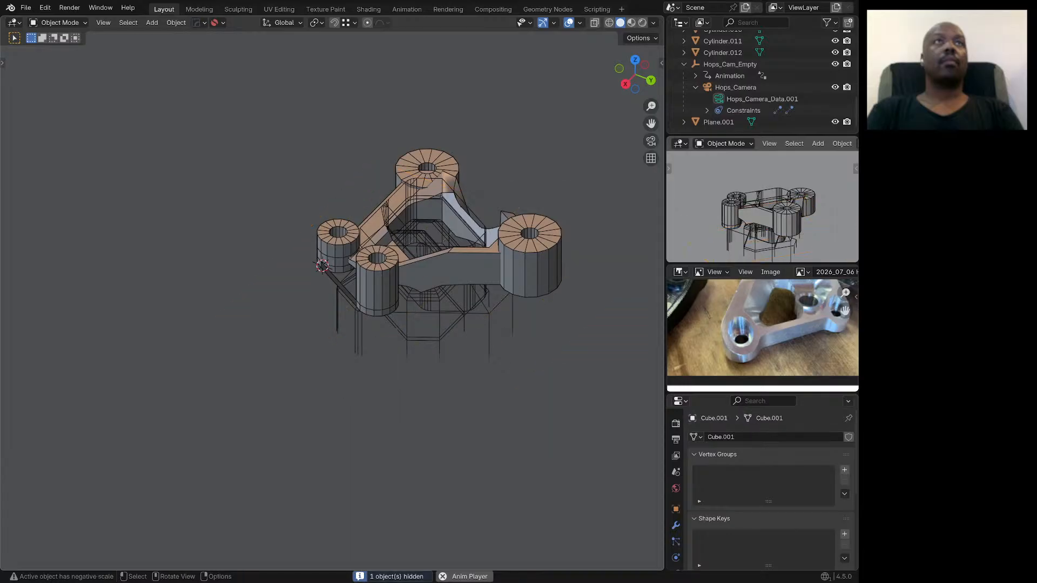
Step: Hide the remaining wireframe cutters inside the bracket's central opening and beneath its arms, leaving only the bracket parts
{"action": "left_click", "coordinate": [387, 208]}
{"action": "key", "text": "h"}
{"action": "left_click", "coordinate": [424, 338]}
{"action": "key", "text": "h"}
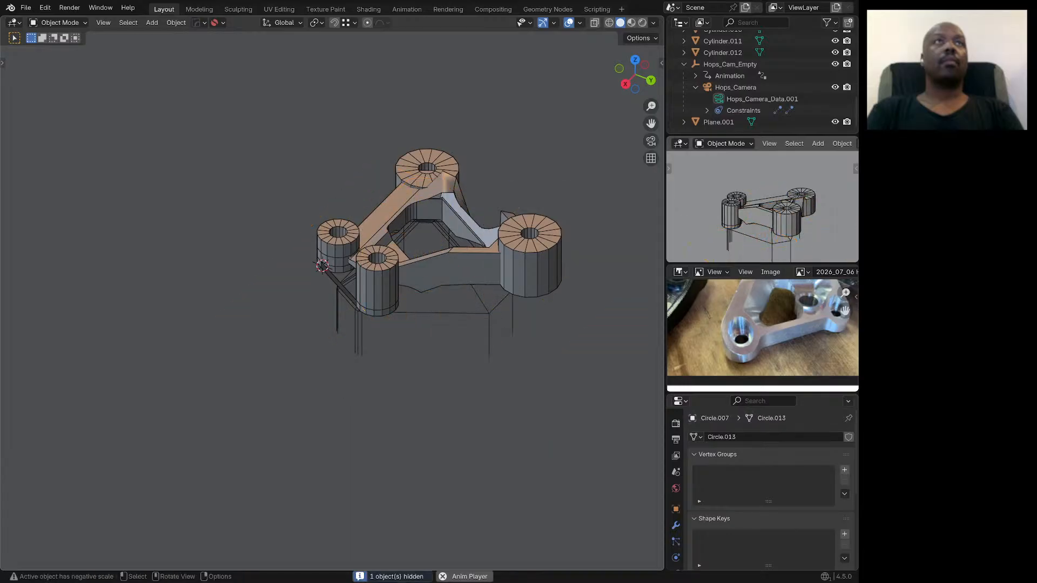
{"action": "left_click", "coordinate": [459, 313]}
{"action": "key", "text": "h"}
{"action": "middle_click_drag", "start_coordinate": [459, 313], "coordinate": [448, 314]}
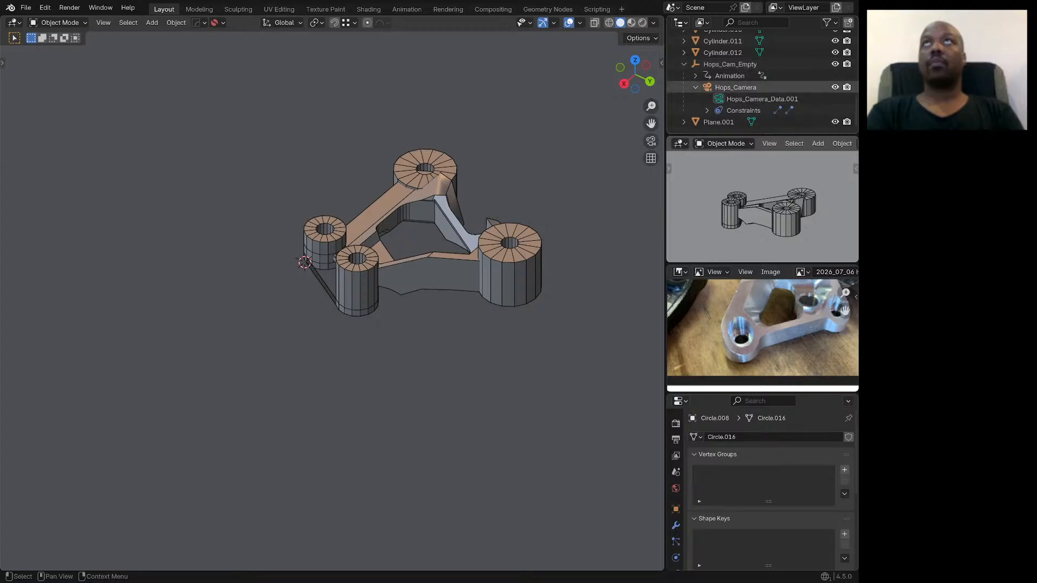
Step: Raise Hops_Camera about 3045.7 mm along the global Z axis so it looks down on the bracket
{"action": "left_click", "coordinate": [736, 87]}
{"action": "key", "text": "g"}
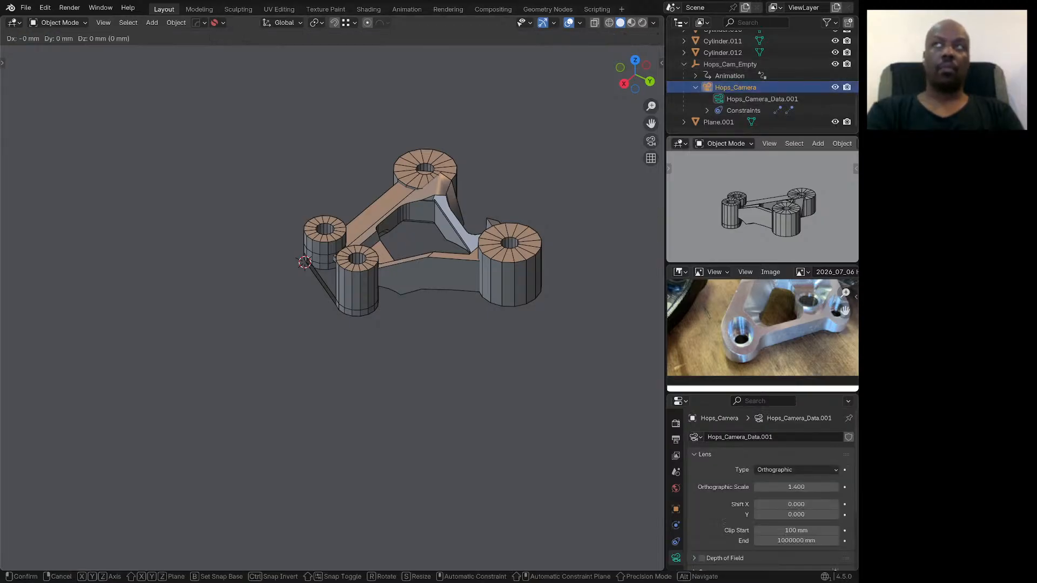
{"action": "key", "text": "z"}
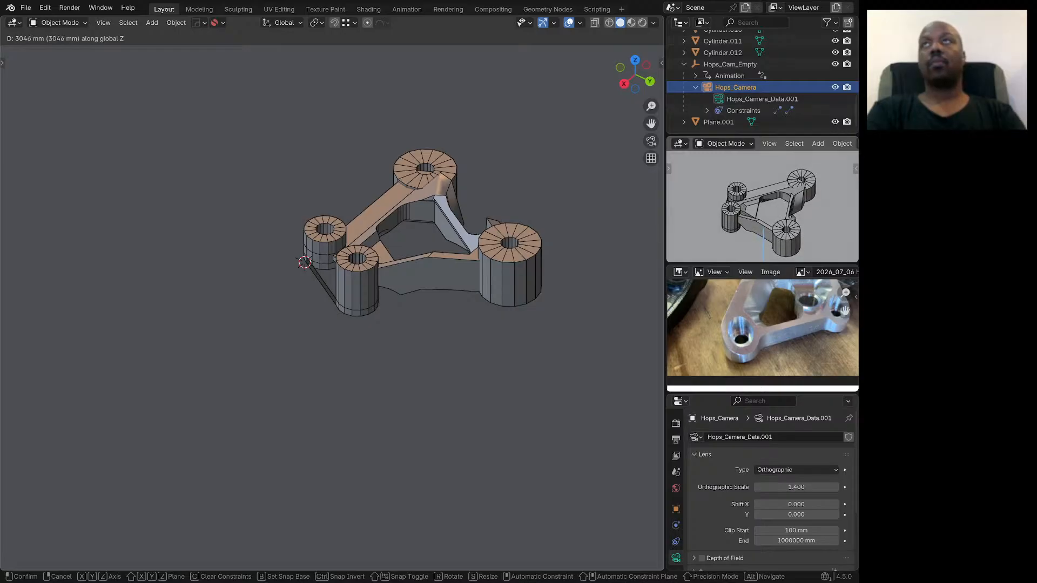
{"action": "key", "text": "Return"}
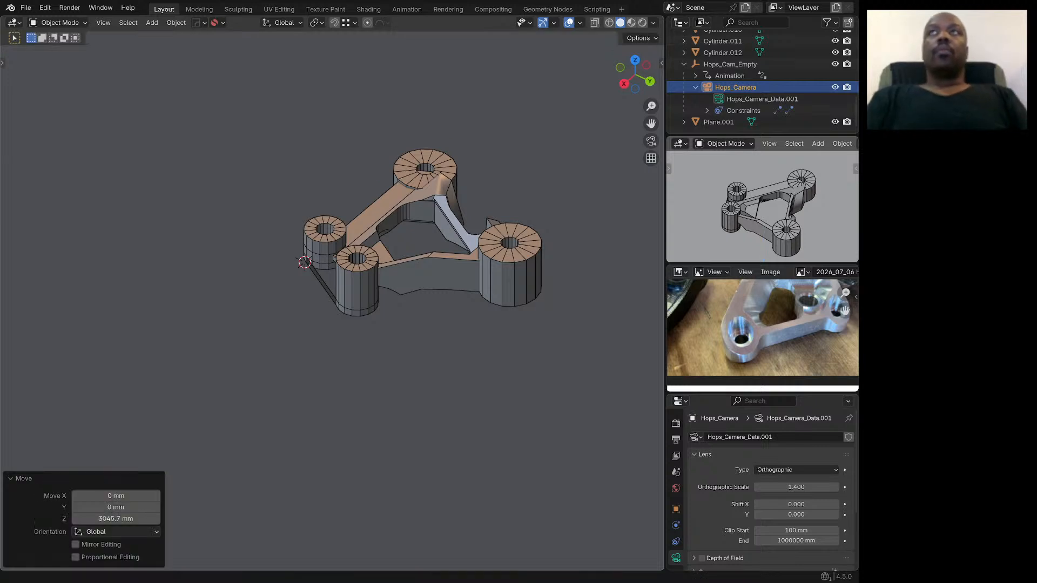
Step: Save the file, and save it again as a new version named "2026_07_06 extracting 7.blend"
{"action": "left_click", "coordinate": [26, 7]}
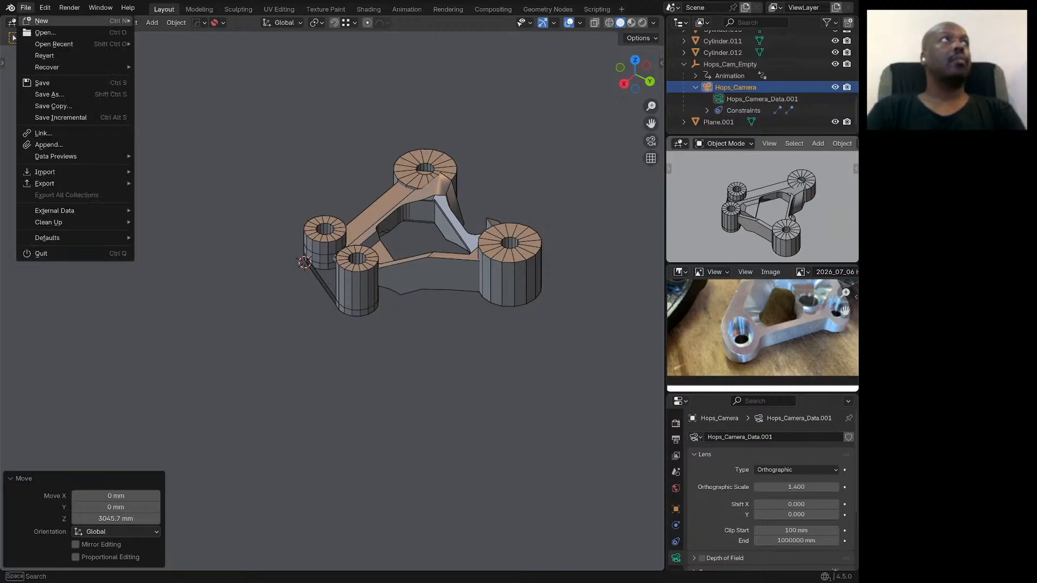
{"action": "left_click", "coordinate": [43, 82]}
{"action": "left_click", "coordinate": [25, 7]}
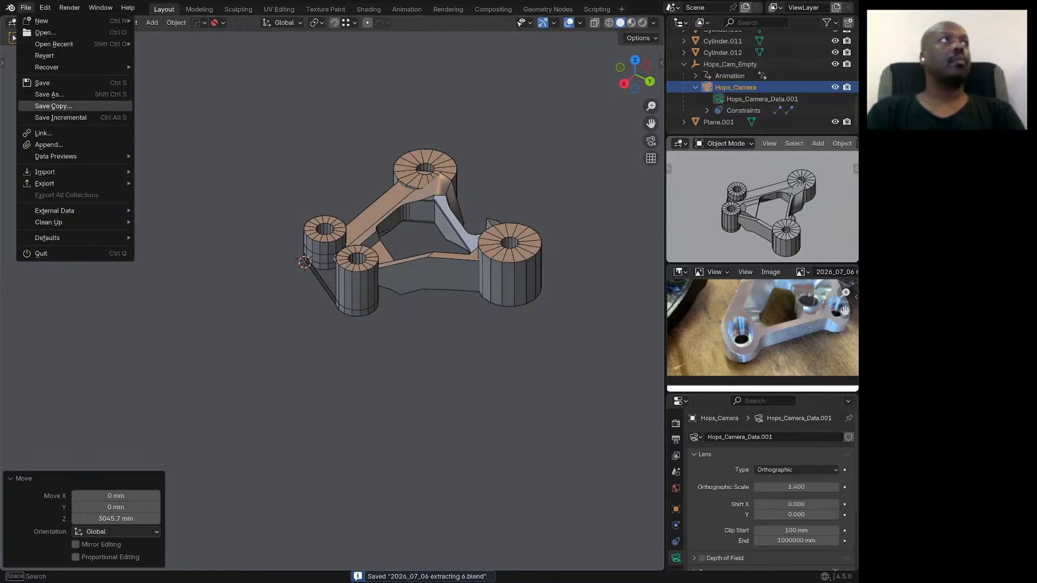
{"action": "left_click", "coordinate": [49, 95]}
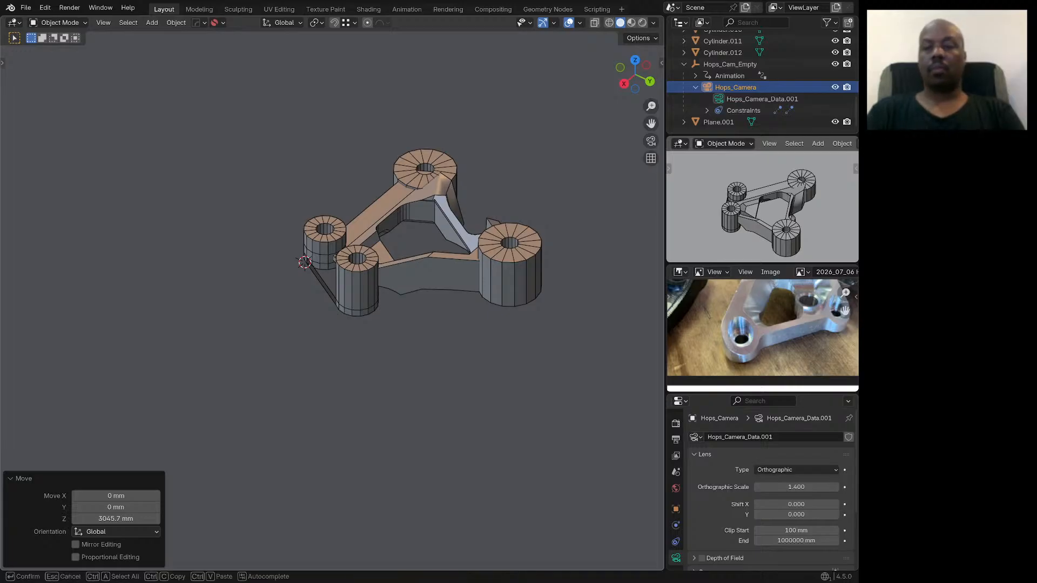
{"action": "key", "text": "Return"}
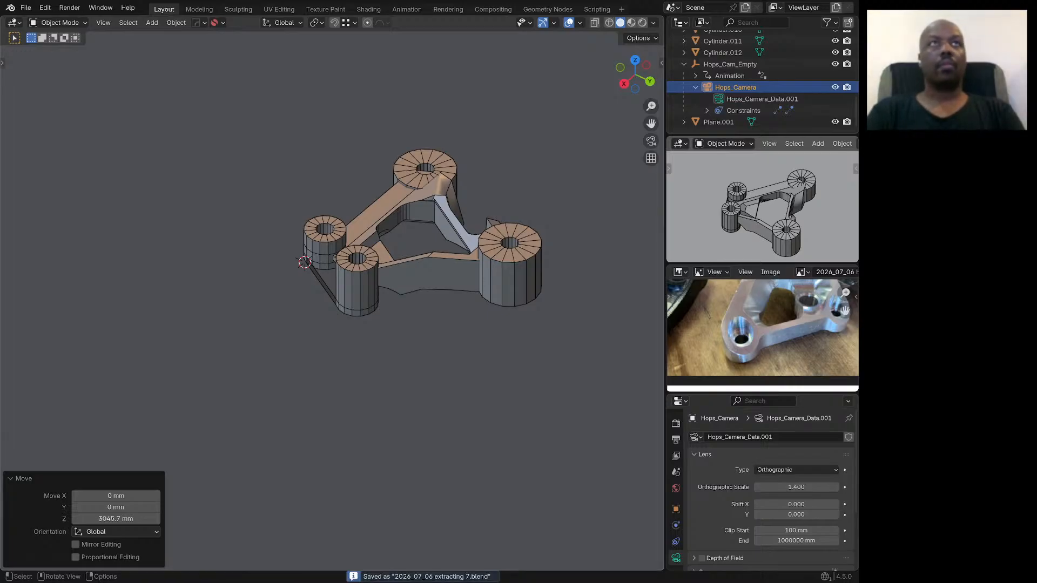
Step: Isolate the bracket body and all its cylindrical bosses in local view, with everything deselected
{"action": "scroll", "coordinate": [445, 221], "scroll_direction": "up", "scroll_amount": 3}
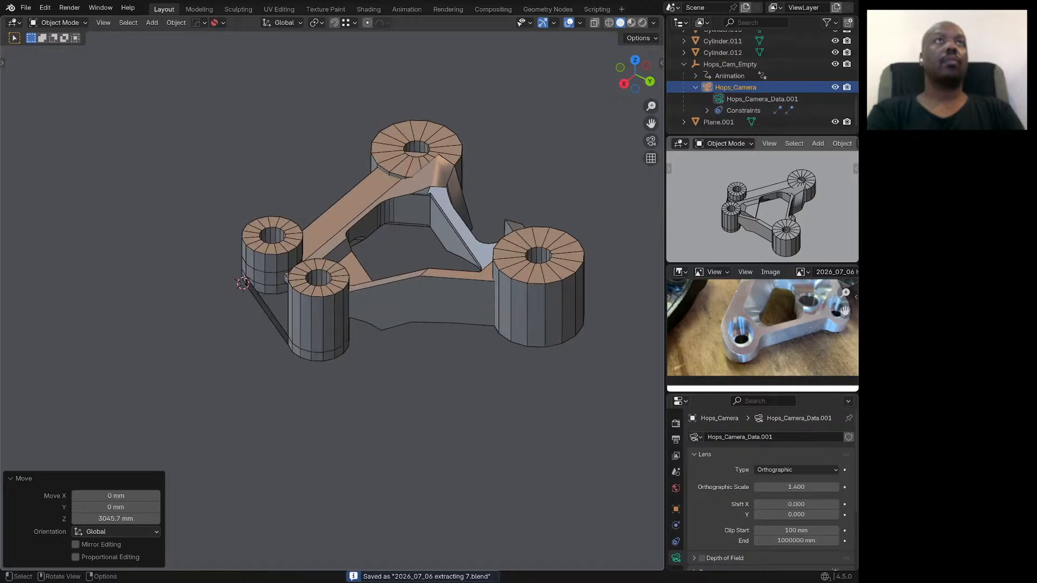
{"action": "left_click", "coordinate": [445, 221]}
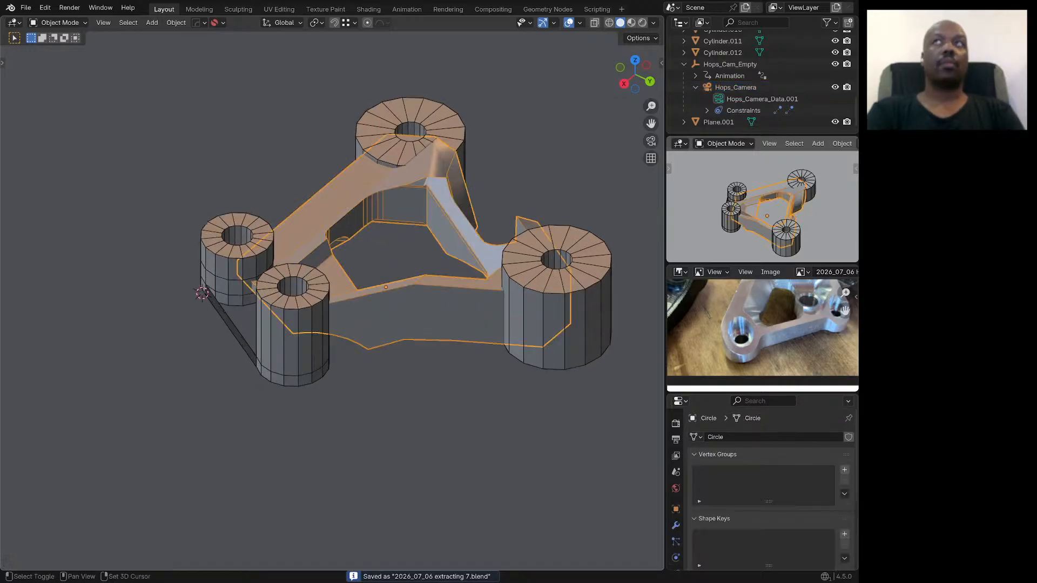
{"action": "left_click", "coordinate": [545, 302], "text": "shift"}
{"action": "left_click", "coordinate": [295, 330], "text": "shift"}
{"action": "left_click", "coordinate": [294, 329], "text": "shift"}
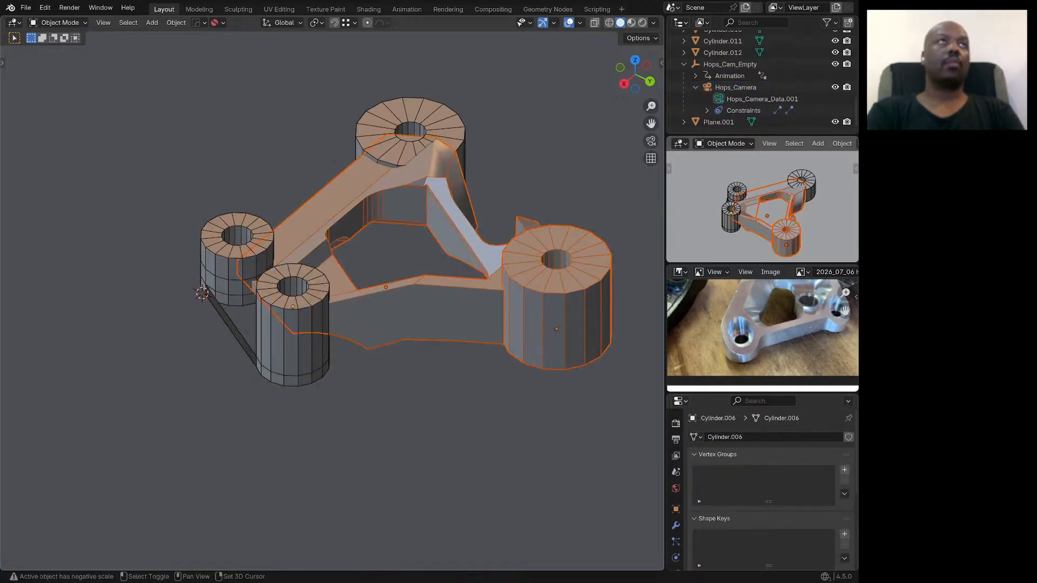
{"action": "left_click", "coordinate": [294, 329], "text": "shift"}
{"action": "left_click", "coordinate": [402, 117], "text": "shift"}
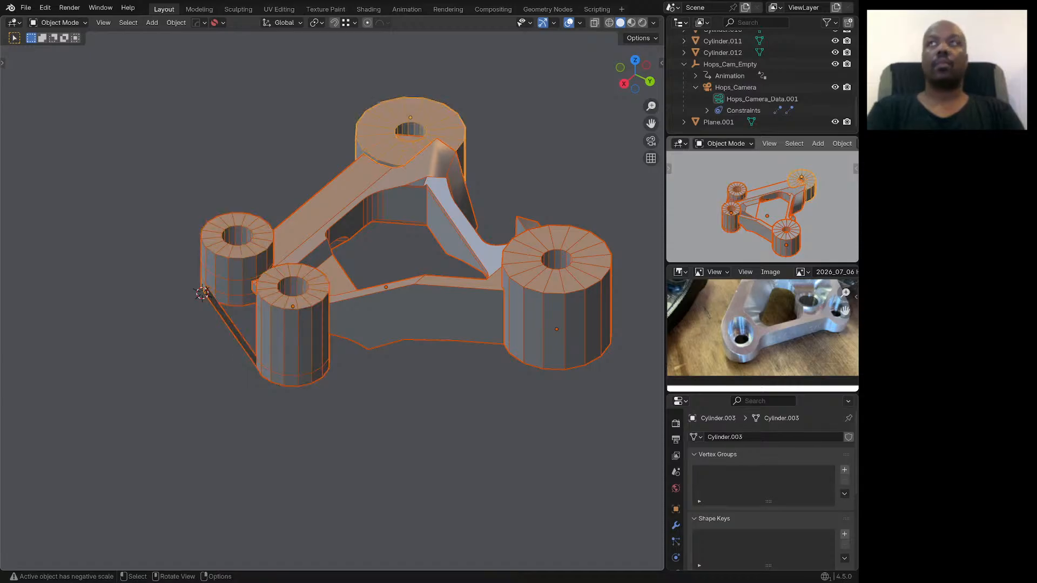
{"action": "key", "text": "KP_Divide"}
{"action": "key", "text": "alt+a"}
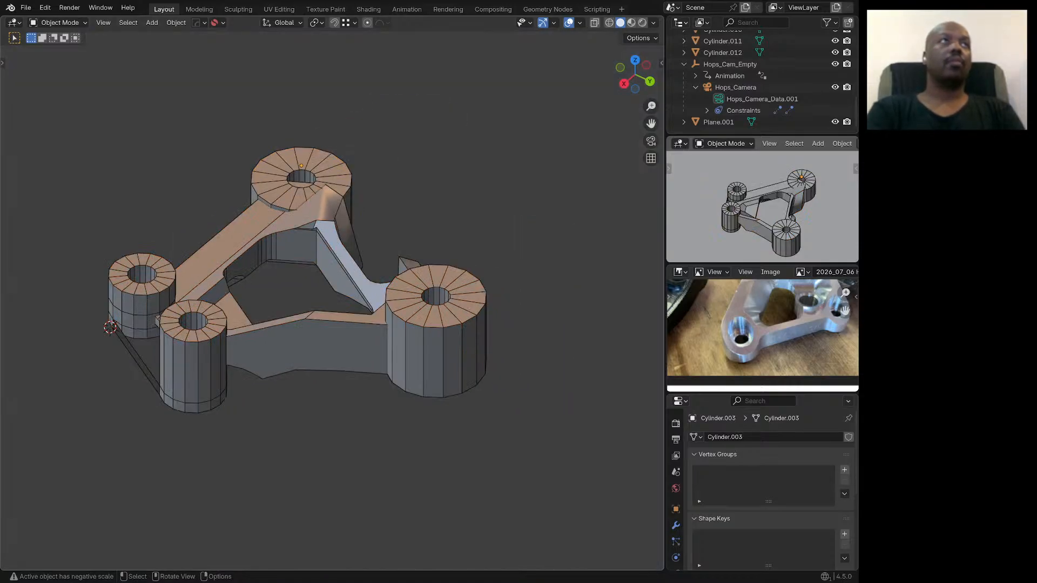
{"action": "middle_click_drag", "start_coordinate": [324, 303], "coordinate": [423, 296], "text": "shift"}
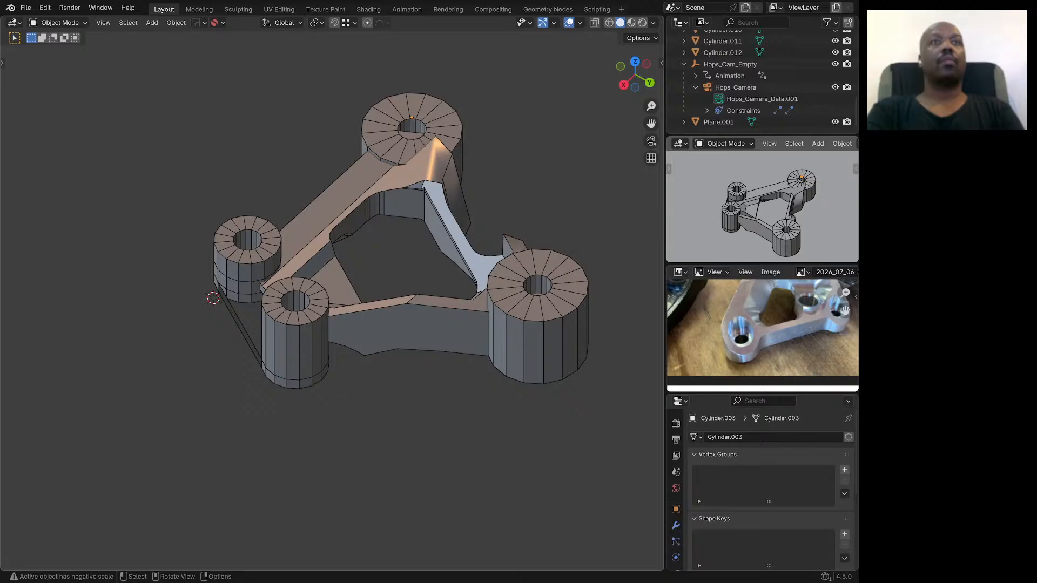
Step: Cycle through the bracket body's Booleans with Ever Scroll and reveal the Boolean.001 cutter, the box above the arms
{"action": "key", "text": "space"}
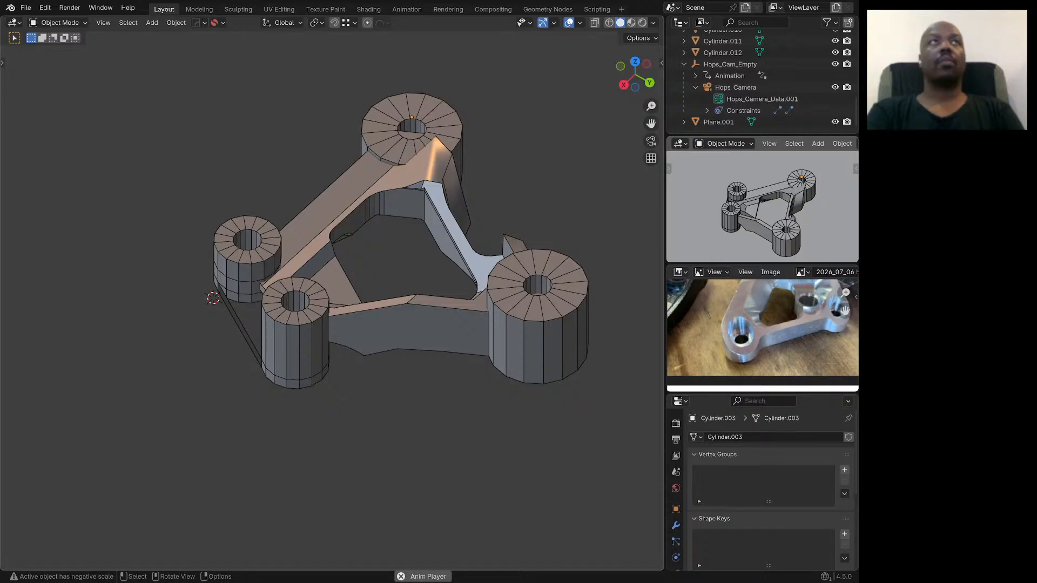
{"action": "left_click", "coordinate": [404, 327]}
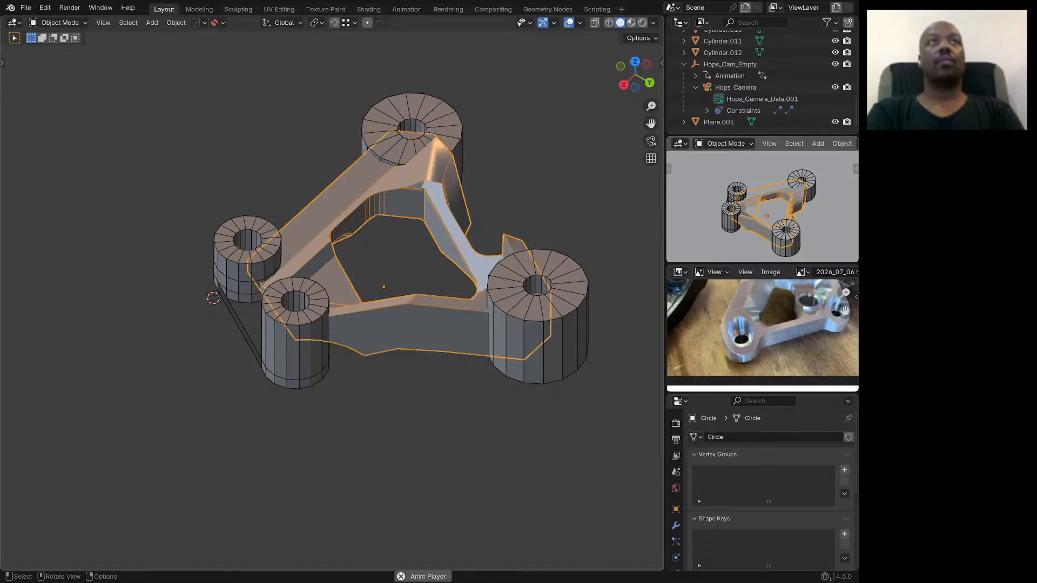
{"action": "scroll", "coordinate": [404, 328], "scroll_direction": "up", "scroll_amount": 1}
{"action": "middle_click_drag", "start_coordinate": [404, 328], "coordinate": [420, 317]}
{"action": "key", "text": "q"}
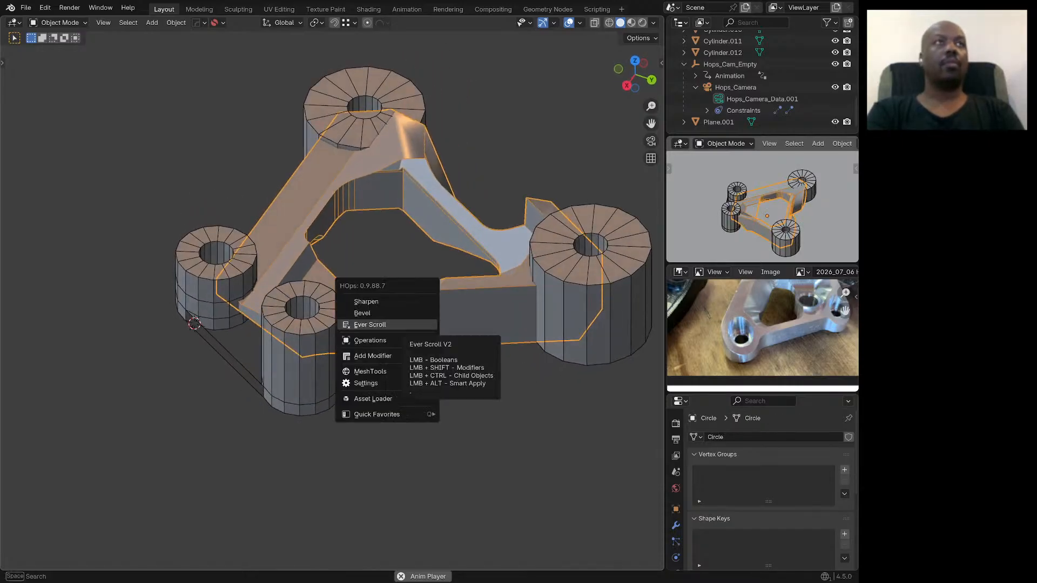
{"action": "left_click", "coordinate": [415, 324]}
{"action": "scroll", "coordinate": [415, 324], "scroll_direction": "up", "scroll_amount": 7}
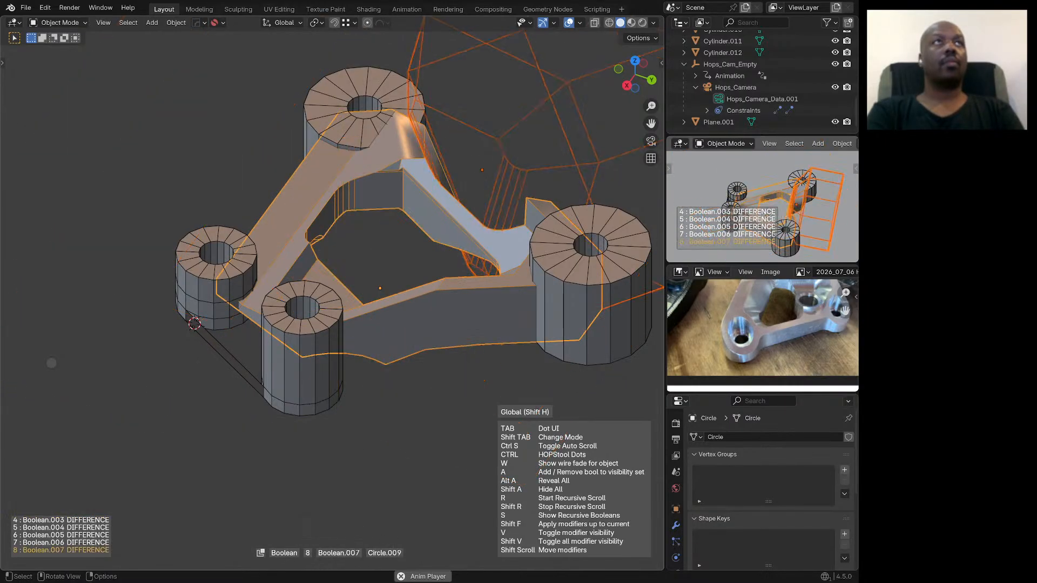
{"action": "scroll", "coordinate": [414, 324], "scroll_direction": "down", "scroll_amount": 1}
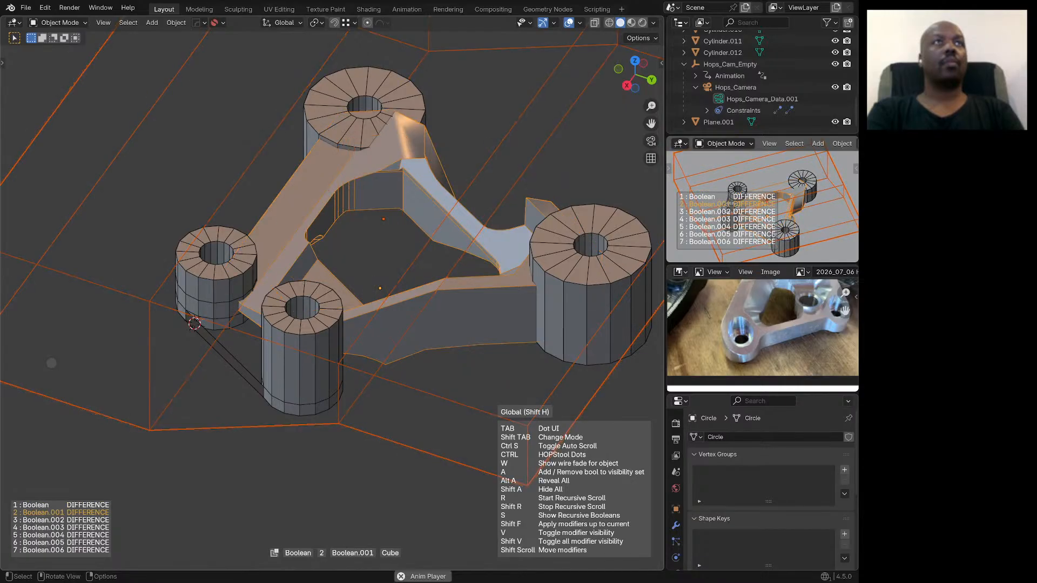
{"action": "left_click", "coordinate": [408, 316]}
{"action": "scroll", "coordinate": [407, 316], "scroll_direction": "down", "scroll_amount": 4}
{"action": "middle_click_drag", "start_coordinate": [407, 316], "coordinate": [437, 295]}
Step: Remove the Smooth by Angle modifier from the upper box cutter
{"action": "key", "text": "Tab"}
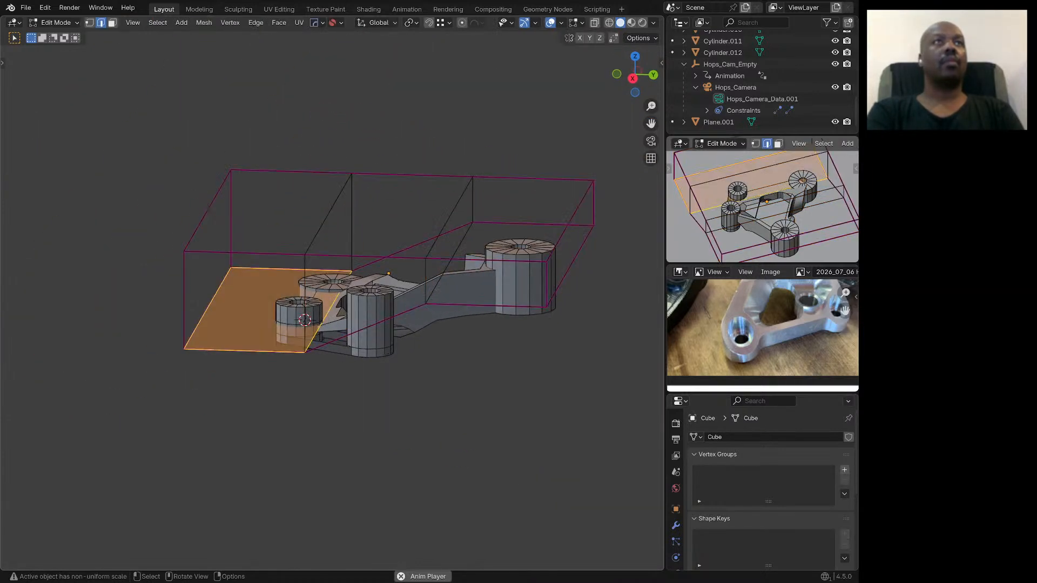
{"action": "key", "text": "Tab"}
{"action": "left_click", "coordinate": [675, 526]}
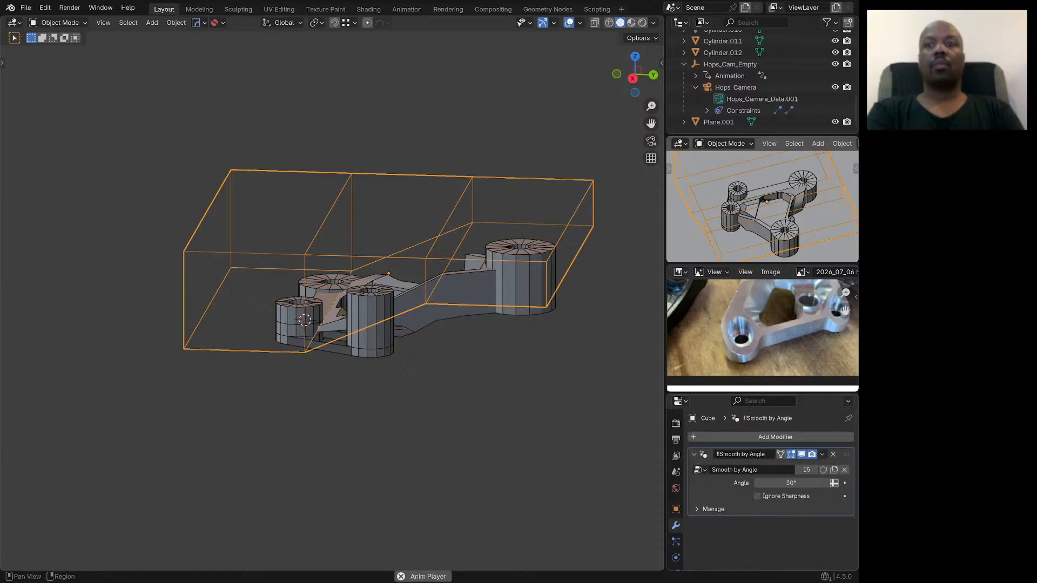
{"action": "left_click", "coordinate": [833, 454]}
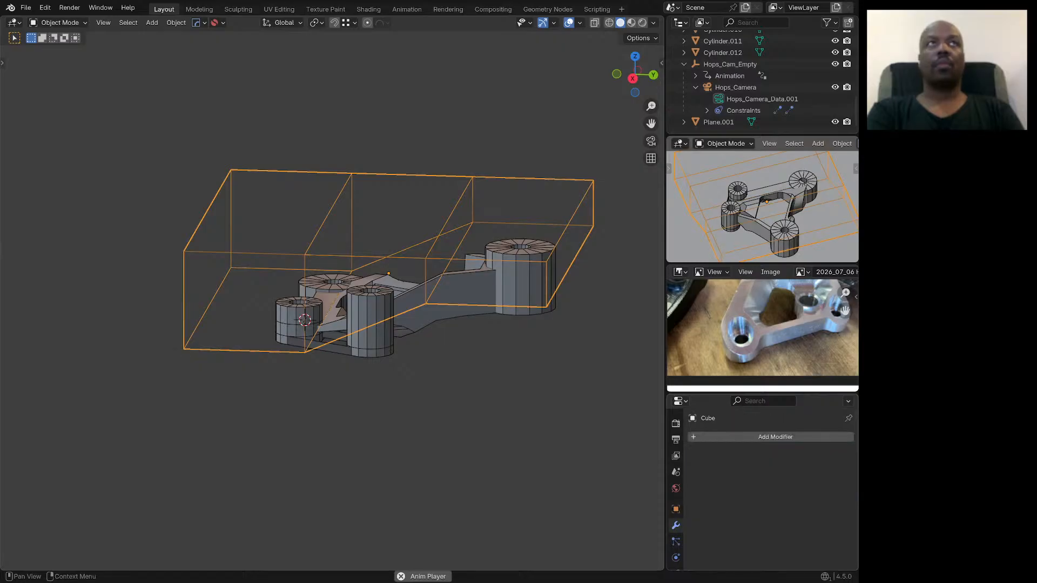
Step: Bevel the two bend edges on the upper box cutter's underside with a 25 mm offset and 4 segments
{"action": "scroll", "coordinate": [440, 292], "scroll_direction": "up", "scroll_amount": 4}
{"action": "key", "text": "Tab"}
{"action": "left_click", "coordinate": [453, 246]}
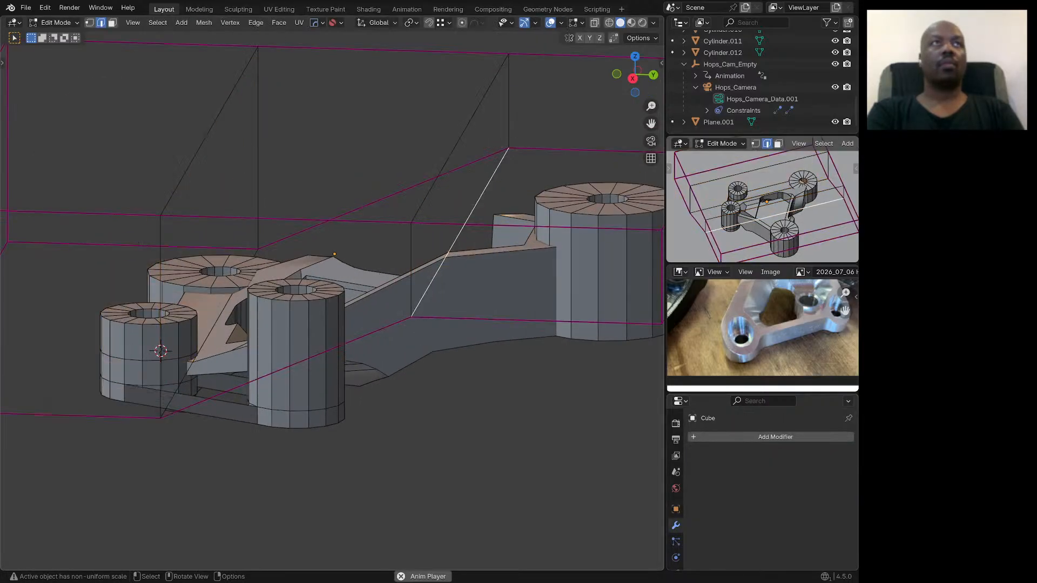
{"action": "scroll", "coordinate": [513, 249], "scroll_direction": "down", "scroll_amount": 2}
{"action": "mouse_move", "coordinate": [513, 250]}
{"action": "middle_mouse_down"}
{"action": "mouse_move", "coordinate": [528, 246]}
{"action": "mouse_move", "coordinate": [519, 248]}
{"action": "middle_mouse_up"}
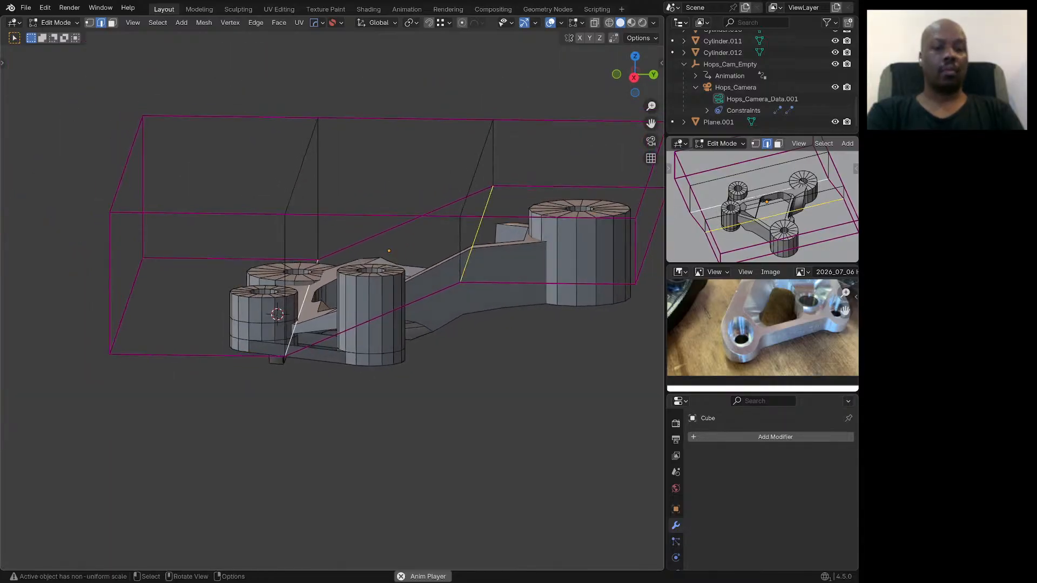
{"action": "key", "text": "ctrl+b"}
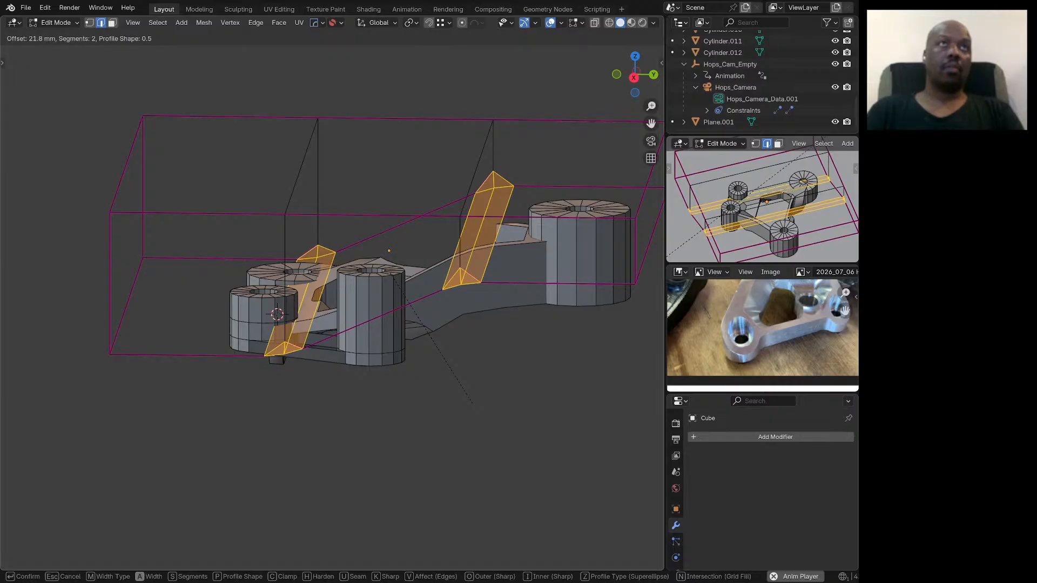
{"action": "scroll", "coordinate": [473, 404], "scroll_direction": "up", "scroll_amount": 2}
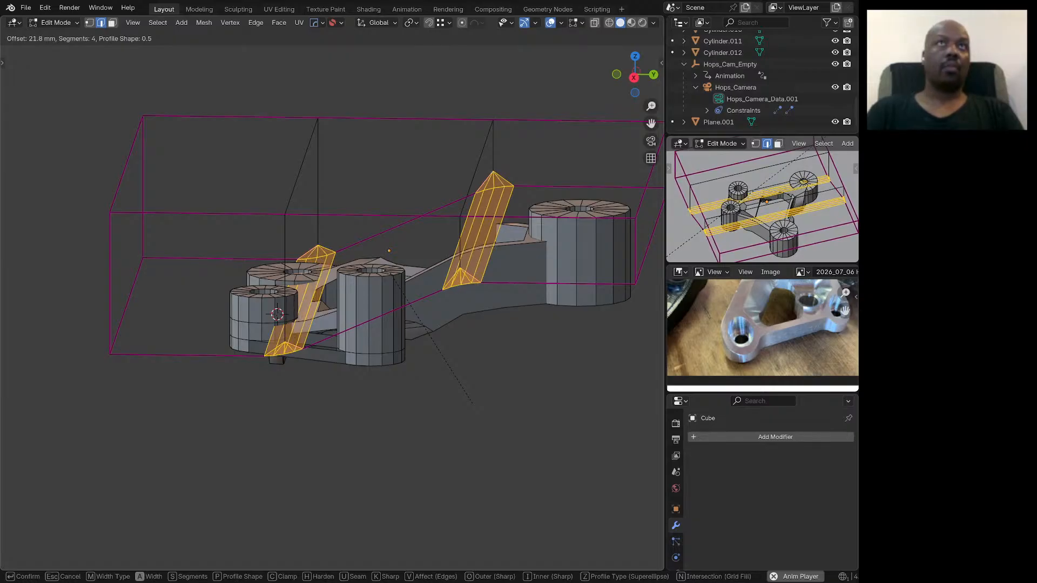
{"action": "type", "text": "25"}
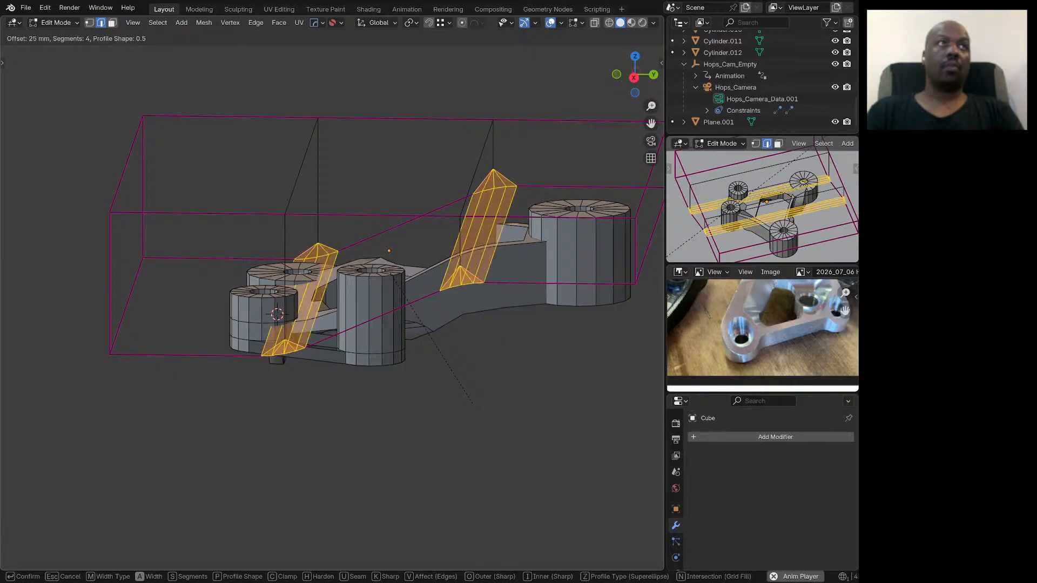
{"action": "key", "text": "Return"}
{"action": "middle_click_drag", "start_coordinate": [473, 404], "coordinate": [456, 460]}
{"action": "key", "text": "Tab"}
Step: Reveal the bracket body's Boolean.002 cutter with Ever Scroll and remove its Subdivision and Smooth by Angle modifiers
{"action": "left_click", "coordinate": [379, 334]}
{"action": "key", "text": "q"}
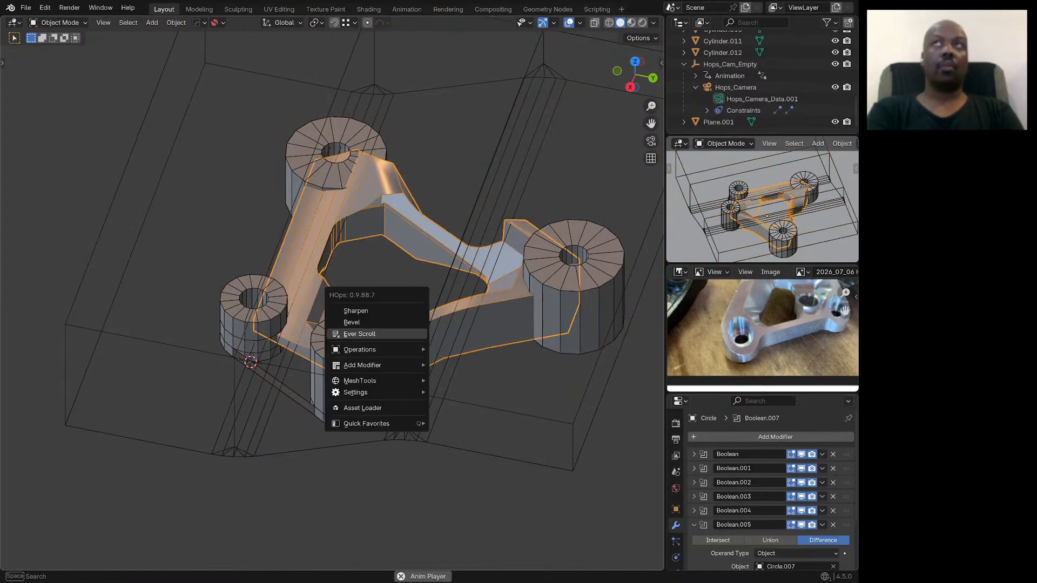
{"action": "left_click", "coordinate": [367, 333]}
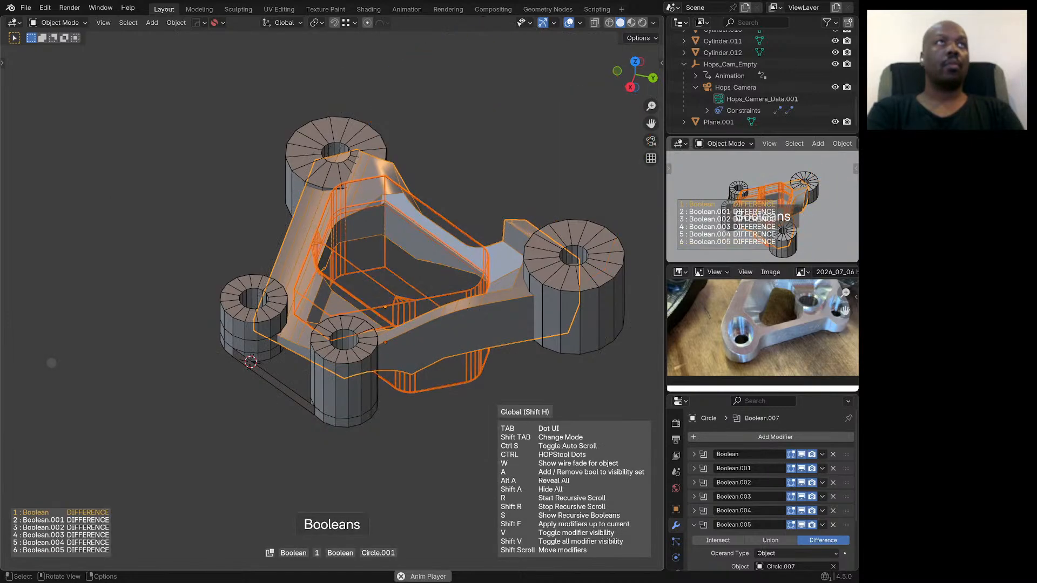
{"action": "scroll", "coordinate": [51, 363], "scroll_direction": "down", "scroll_amount": 3}
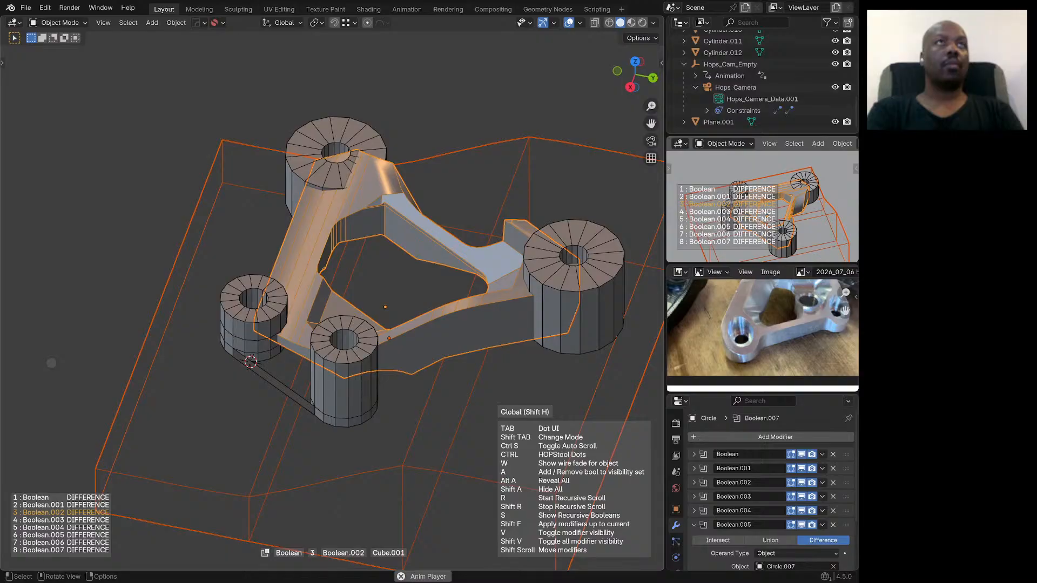
{"action": "left_click", "coordinate": [52, 363]}
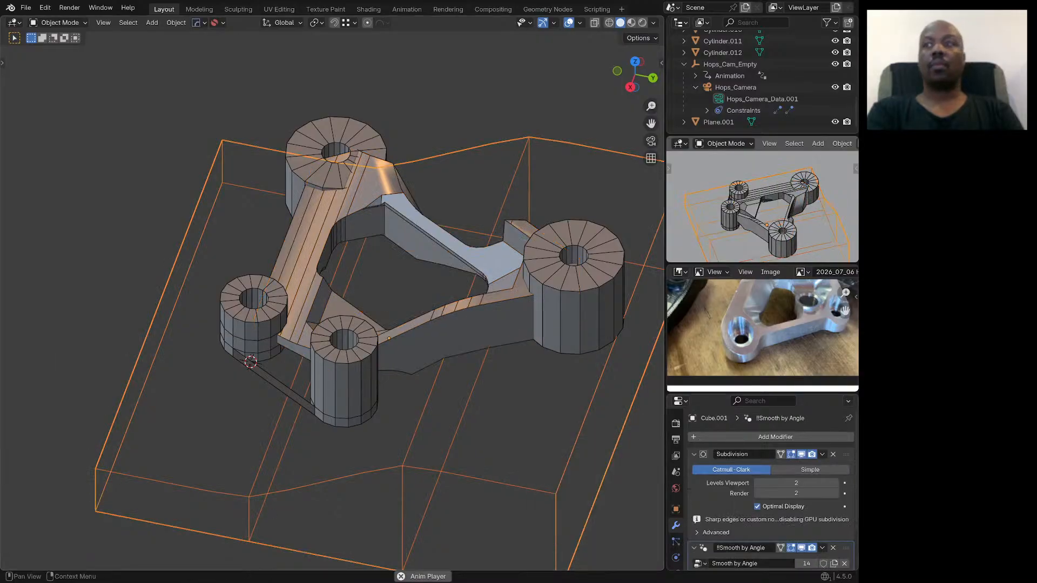
{"action": "left_click", "coordinate": [833, 454]}
{"action": "left_click", "coordinate": [833, 455]}
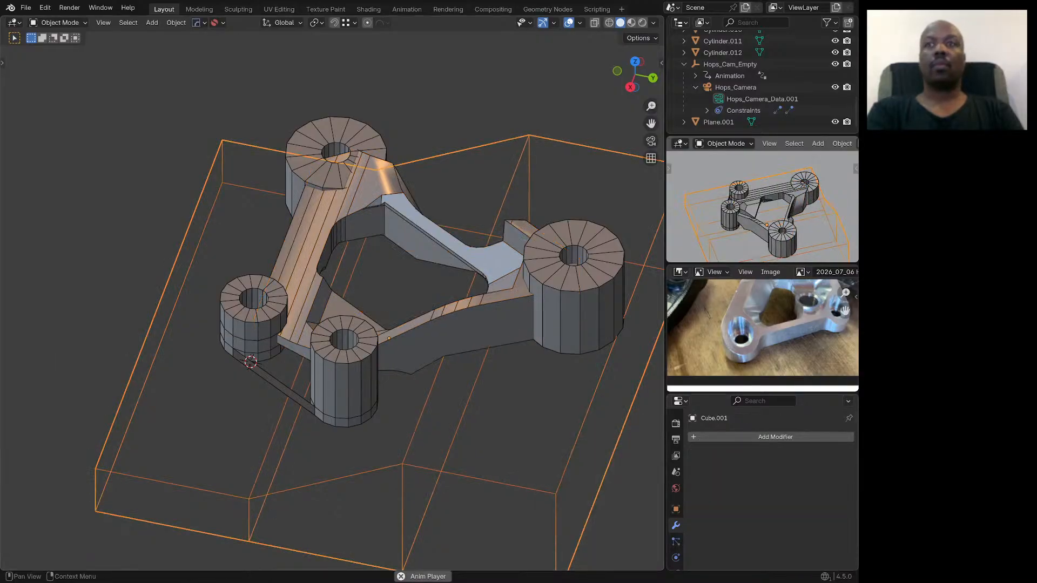
Step: Bevel the higher bend edge on top of the lower box cutter with a 25 mm offset and 4 segments
{"action": "middle_click_drag", "start_coordinate": [378, 324], "coordinate": [354, 211]}
{"action": "key", "text": "Tab"}
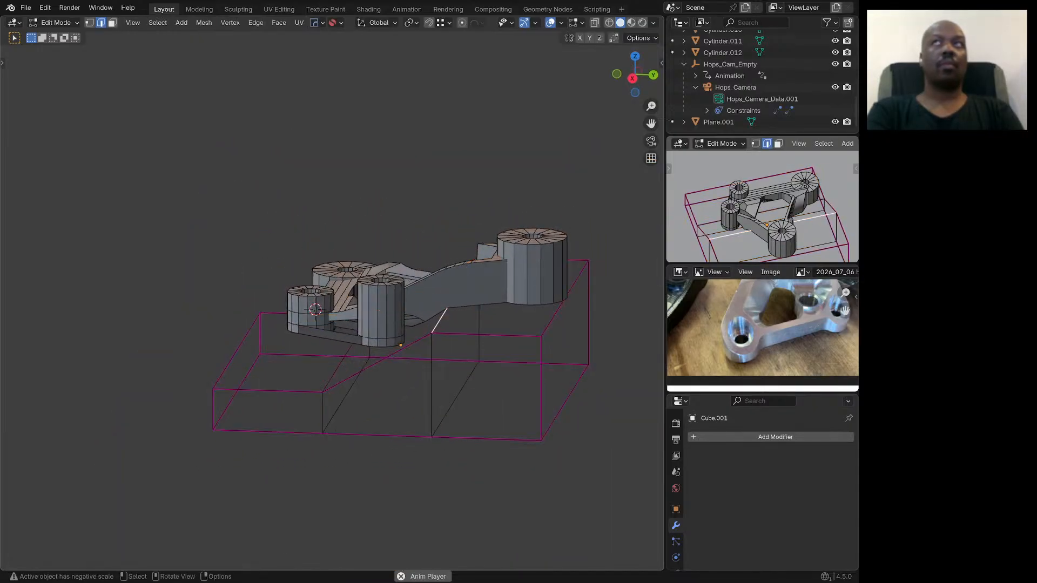
{"action": "scroll", "coordinate": [447, 298], "scroll_direction": "up", "scroll_amount": 2}
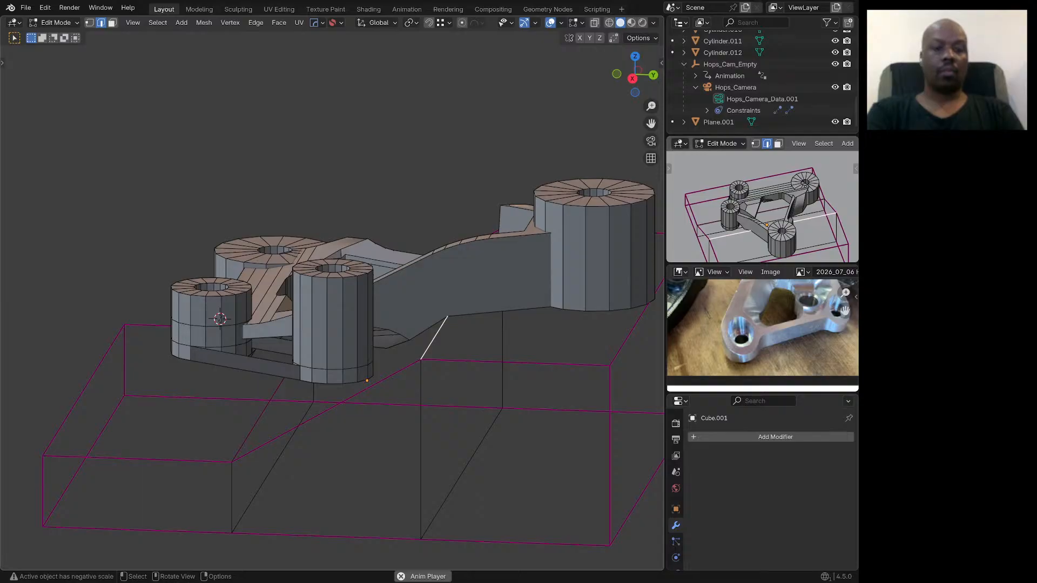
{"action": "key", "text": "ctrl+b"}
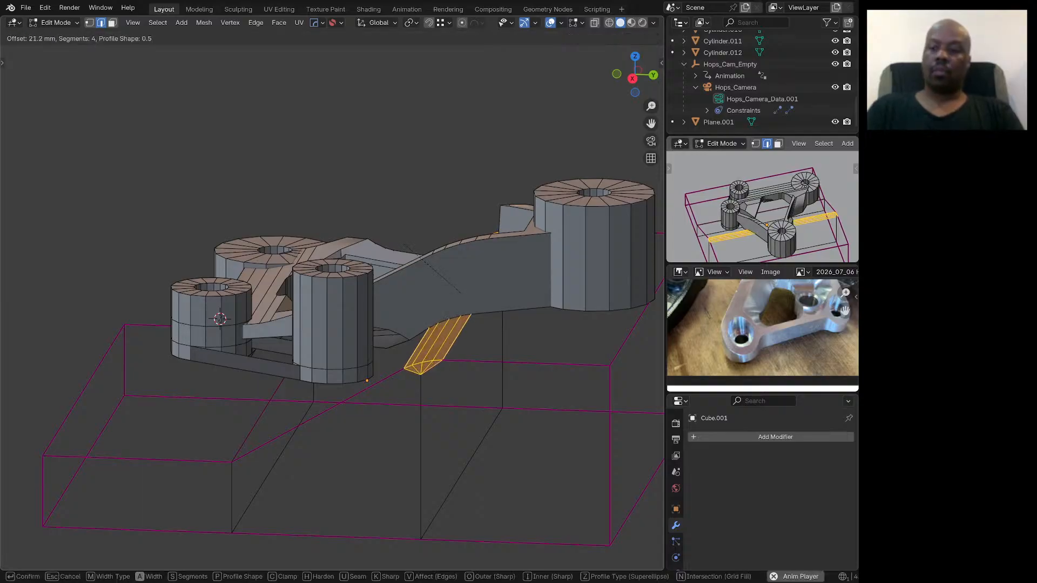
{"action": "type", "text": "25"}
{"action": "key", "text": "Return"}
{"action": "middle_click_drag", "start_coordinate": [404, 243], "coordinate": [401, 285]}
{"action": "key", "text": "Tab"}
Step: Cycle through the bracket body's Booleans with Ever Scroll and reveal the Boolean.003 pocket cutter, Circle.002
{"action": "left_click", "coordinate": [443, 328]}
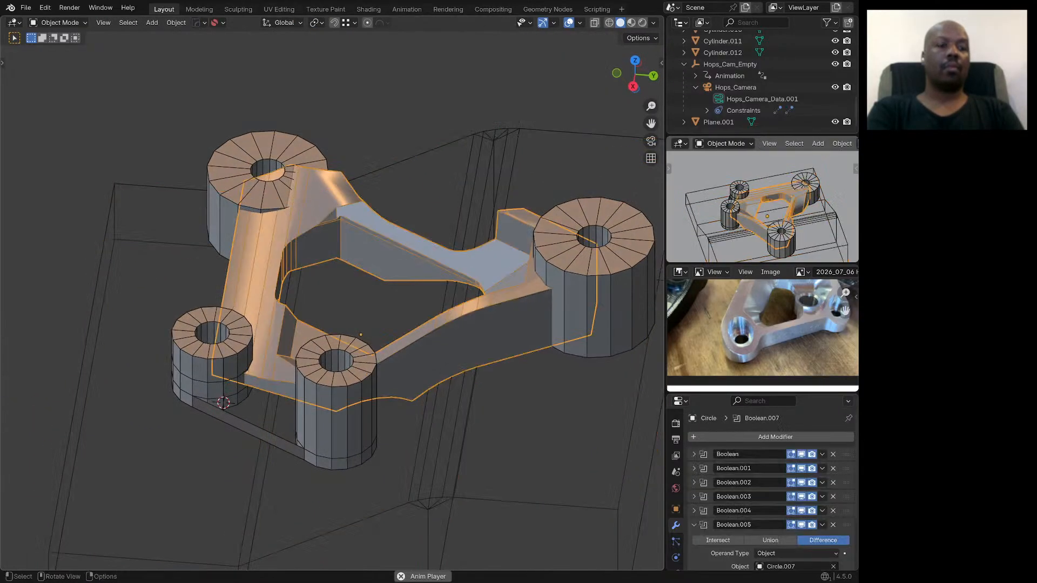
{"action": "key", "text": "q"}
{"action": "left_click", "coordinate": [444, 328]}
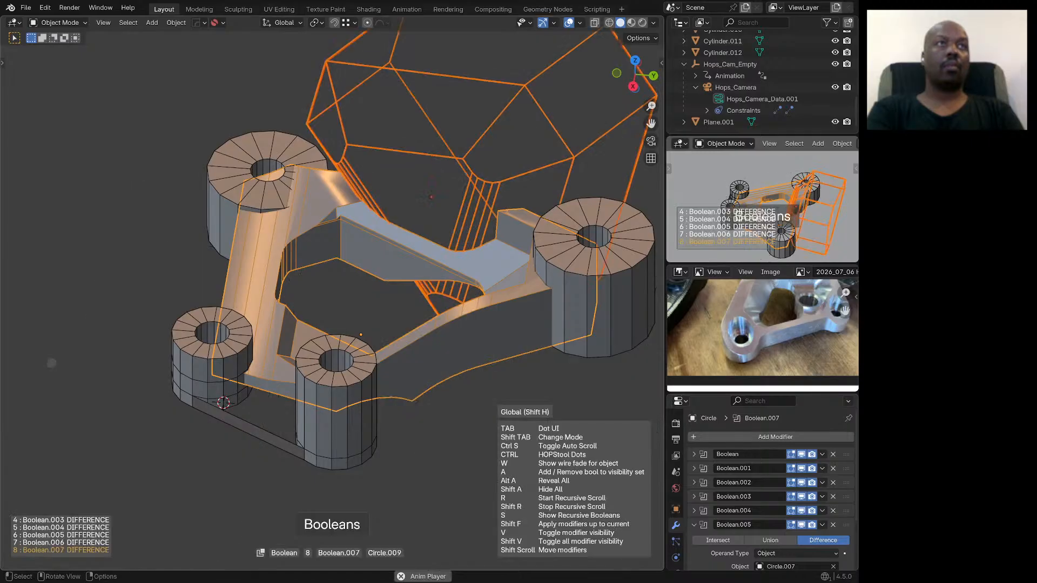
{"action": "scroll", "coordinate": [444, 328], "scroll_direction": "up", "scroll_amount": 3}
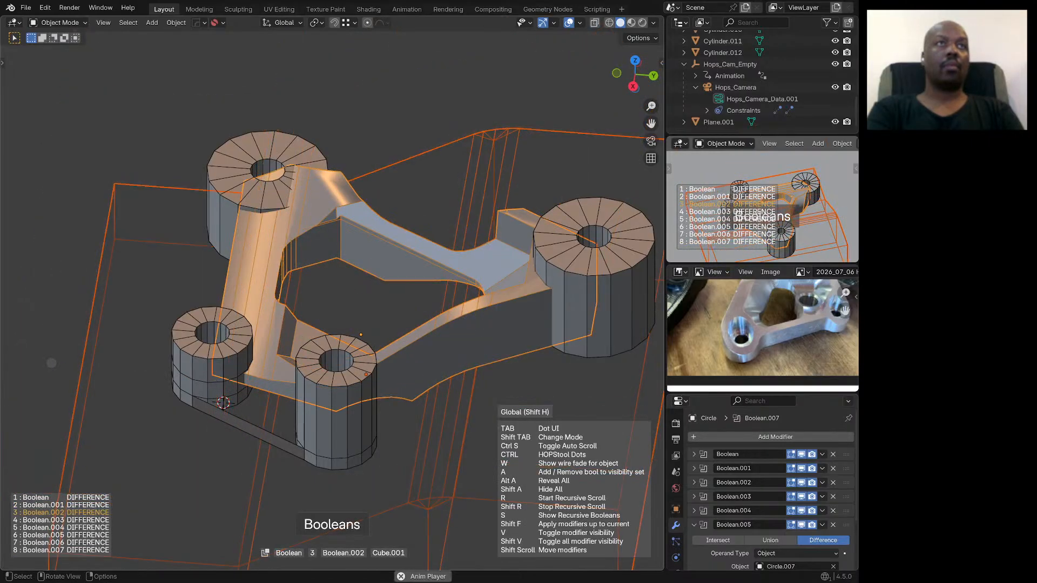
{"action": "scroll", "coordinate": [444, 328], "scroll_direction": "up", "scroll_amount": 1}
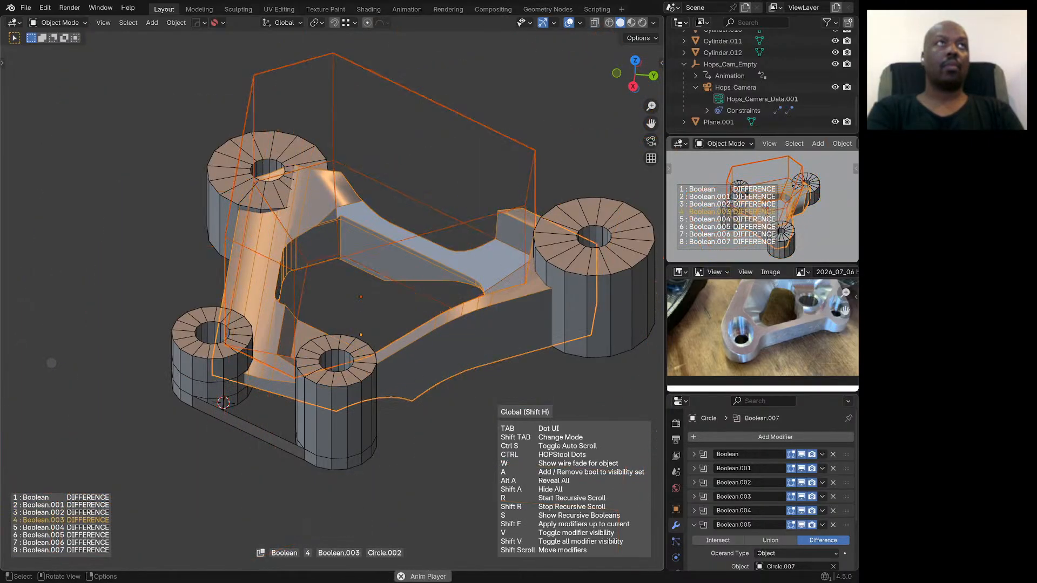
{"action": "left_click", "coordinate": [443, 327]}
{"action": "scroll", "coordinate": [389, 187], "scroll_direction": "down", "scroll_amount": 1}
{"action": "middle_click_drag", "start_coordinate": [389, 186], "coordinate": [516, 229]}
{"action": "scroll", "coordinate": [519, 231], "scroll_direction": "down", "scroll_amount": 1}
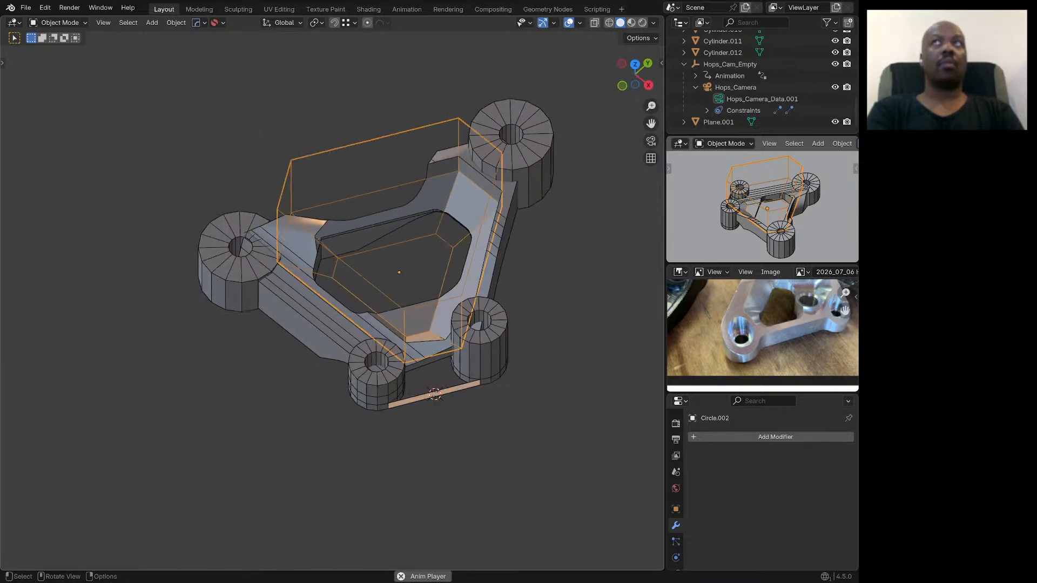
Step: Select the bottom face outline and the adjoining slanted and vertical corner edges of the Circle.002 pocket cutter
{"action": "key", "text": "Tab"}
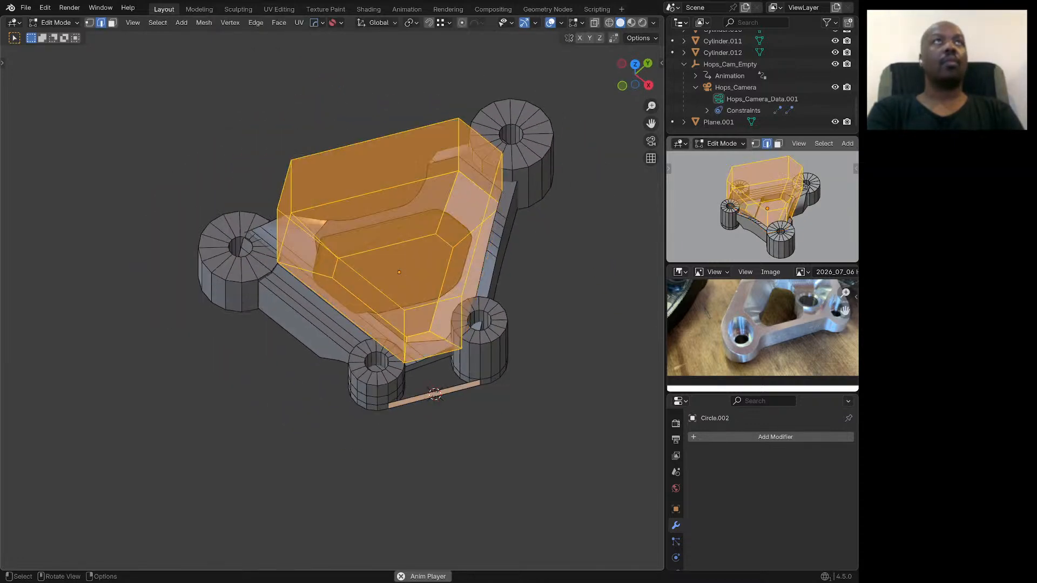
{"action": "middle_click_drag", "start_coordinate": [518, 231], "coordinate": [541, 234]}
{"action": "left_click", "coordinate": [424, 190], "text": "alt"}
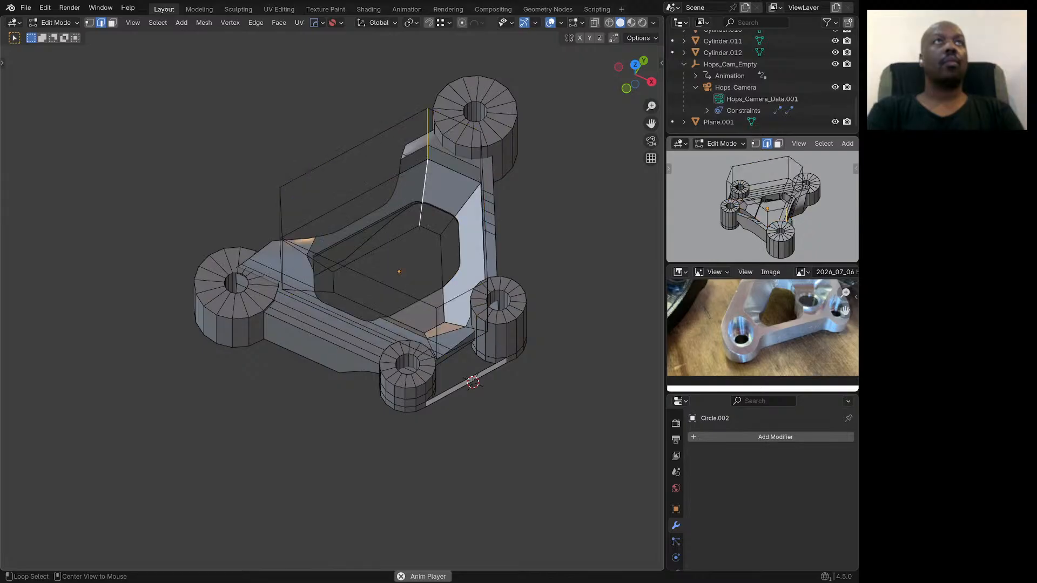
{"action": "left_click", "coordinate": [464, 204], "text": "alt+shift"}
{"action": "middle_click_drag", "start_coordinate": [465, 205], "coordinate": [614, 327]}
{"action": "key", "text": "f"}
{"action": "key", "text": "ctrl+z"}
{"action": "left_click", "coordinate": [491, 169], "text": "alt+shift"}
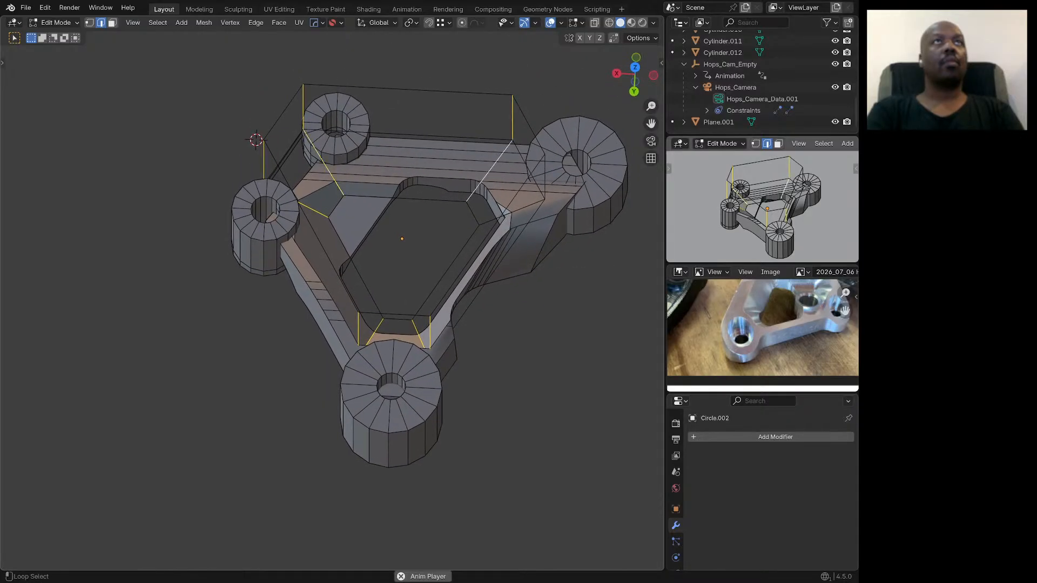
{"action": "left_click", "coordinate": [406, 199], "text": "alt+shift"}
{"action": "scroll", "coordinate": [291, 205], "scroll_direction": "up", "scroll_amount": 1}
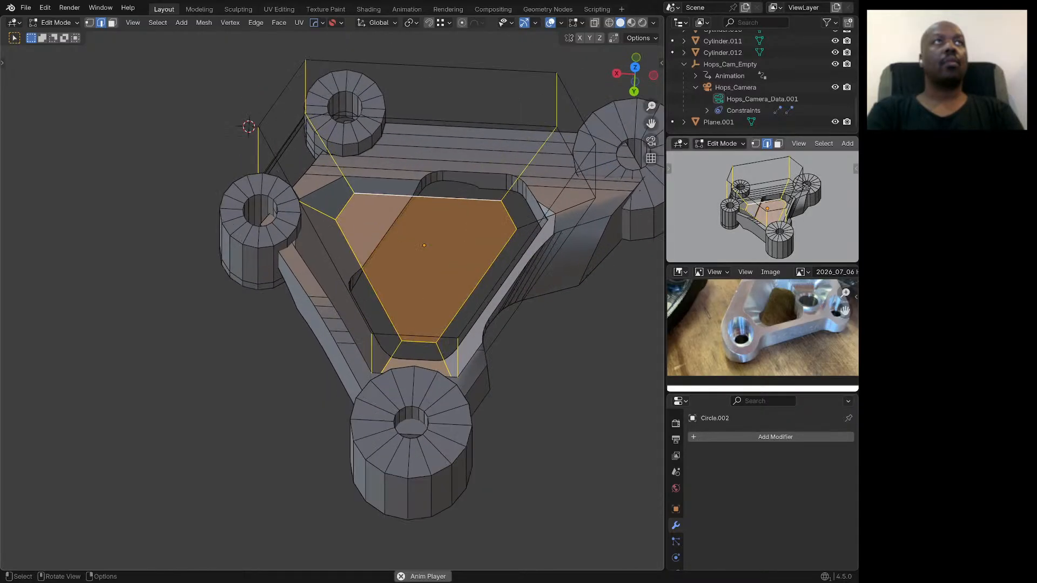
Step: Bevel the selected edges of the Circle.002 pocket cutter with a 25 mm offset and 4 segments
{"action": "key", "text": "ctrl+b"}
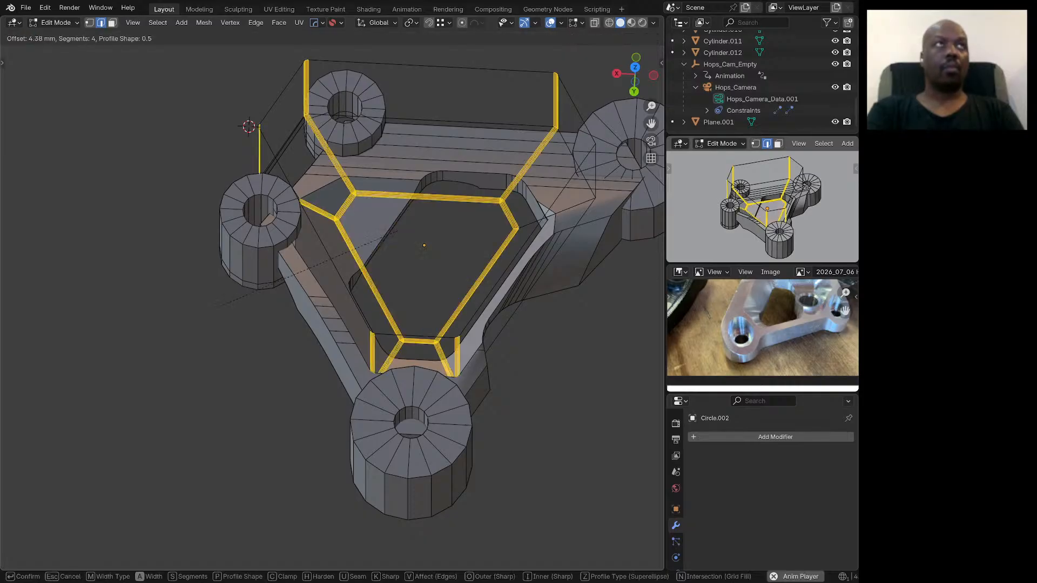
{"action": "scroll", "coordinate": [213, 309], "scroll_direction": "up", "scroll_amount": 3}
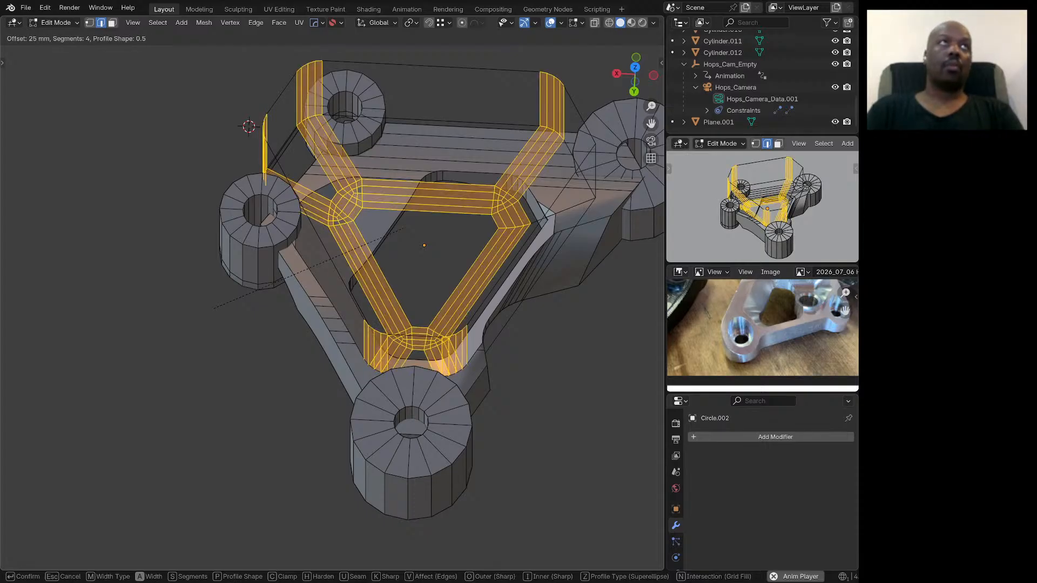
{"action": "left_click", "coordinate": [213, 309]}
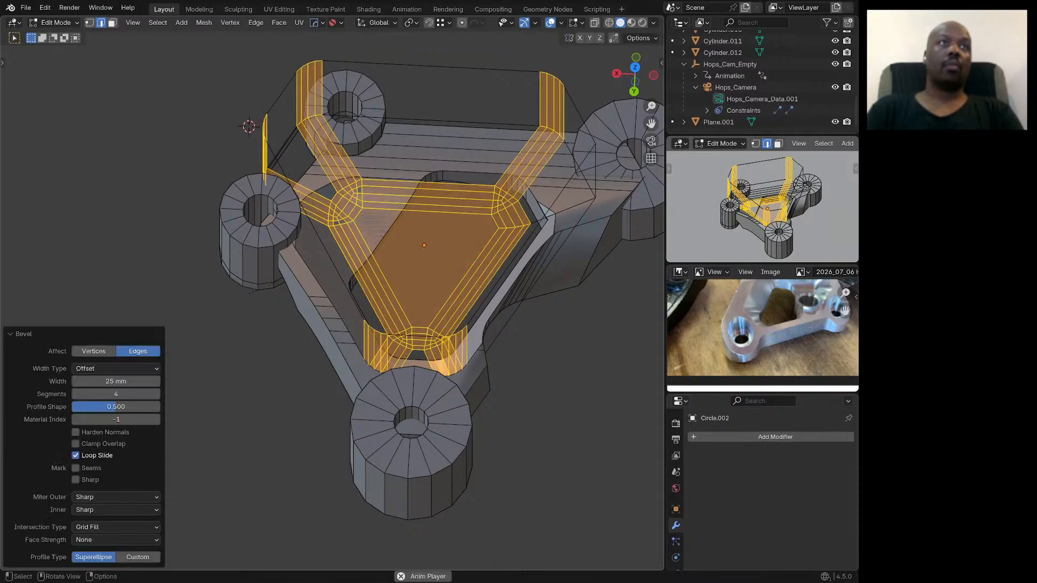
Step: Examine the beveled pocket cutter and the resulting pocket corners of the bracket from several sides
{"action": "middle_click_drag", "start_coordinate": [260, 302], "coordinate": [46, 314]}
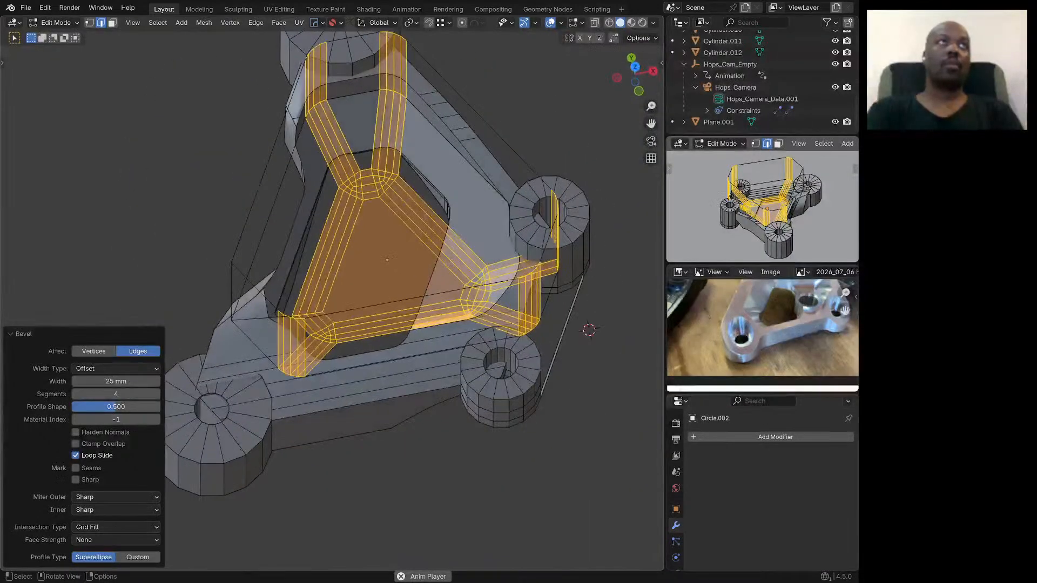
{"action": "middle_click_drag", "start_coordinate": [237, 319], "coordinate": [219, 295]}
{"action": "middle_click_drag", "start_coordinate": [492, 100], "coordinate": [386, 108]}
{"action": "scroll", "coordinate": [470, 74], "scroll_direction": "up", "scroll_amount": 1}
{"action": "scroll", "coordinate": [413, 84], "scroll_direction": "down", "scroll_amount": 2}
{"action": "scroll", "coordinate": [388, 237], "scroll_direction": "down", "scroll_amount": 1}
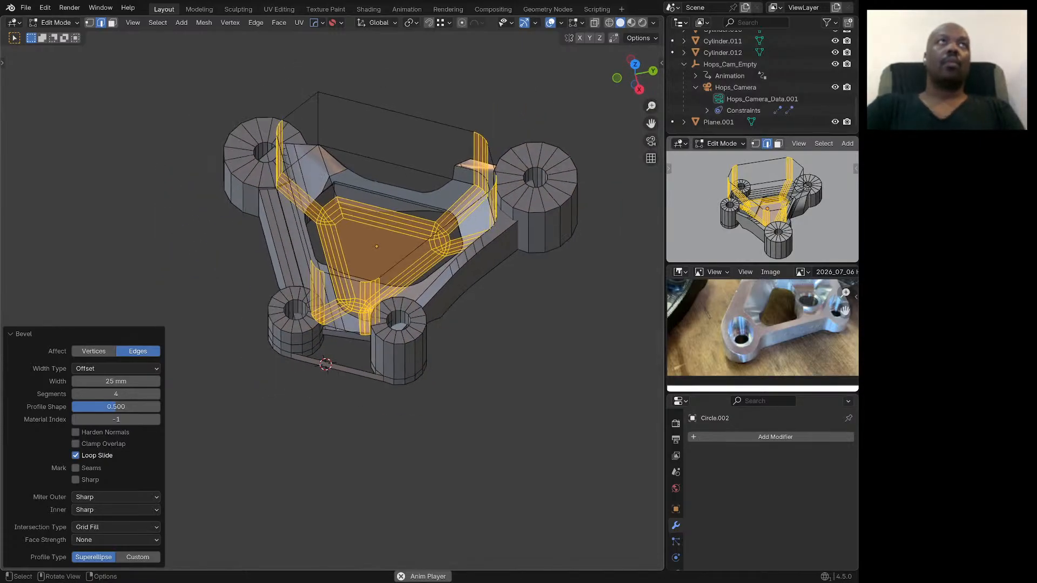
{"action": "middle_click_drag", "start_coordinate": [387, 237], "coordinate": [351, 211]}
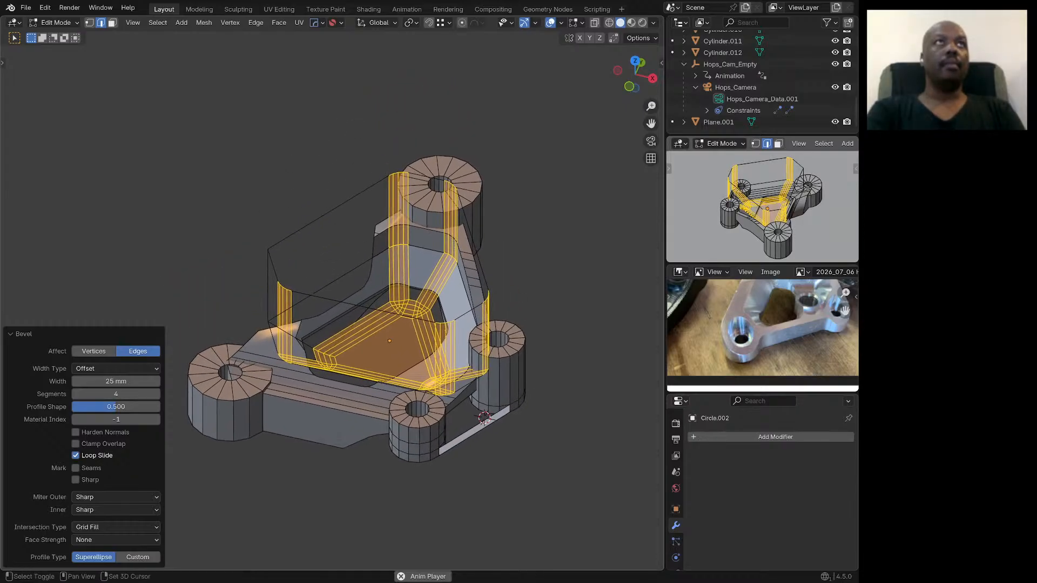
{"action": "scroll", "coordinate": [435, 228], "scroll_direction": "up", "scroll_amount": 5}
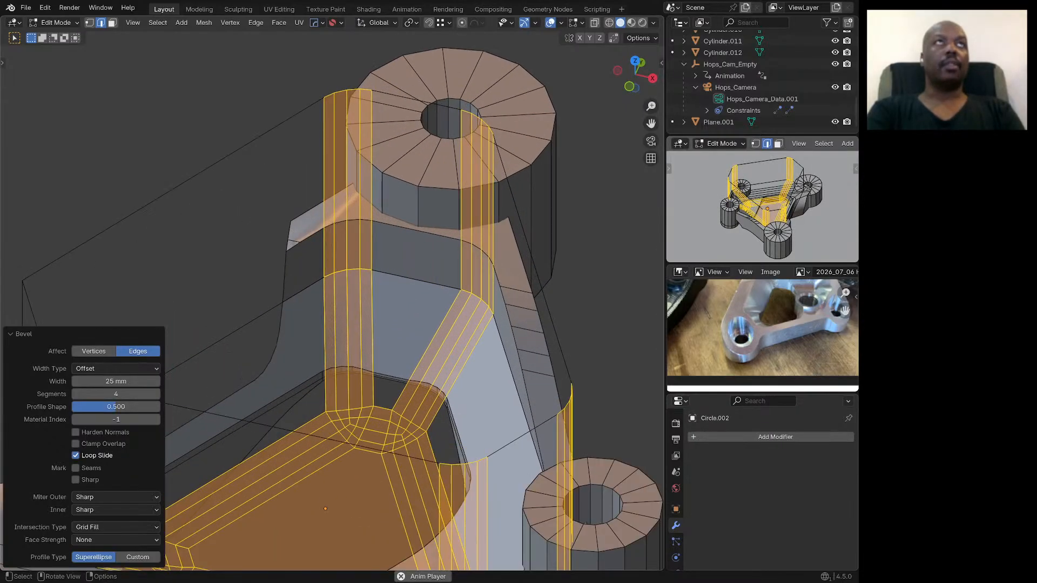
{"action": "key", "text": "Tab"}
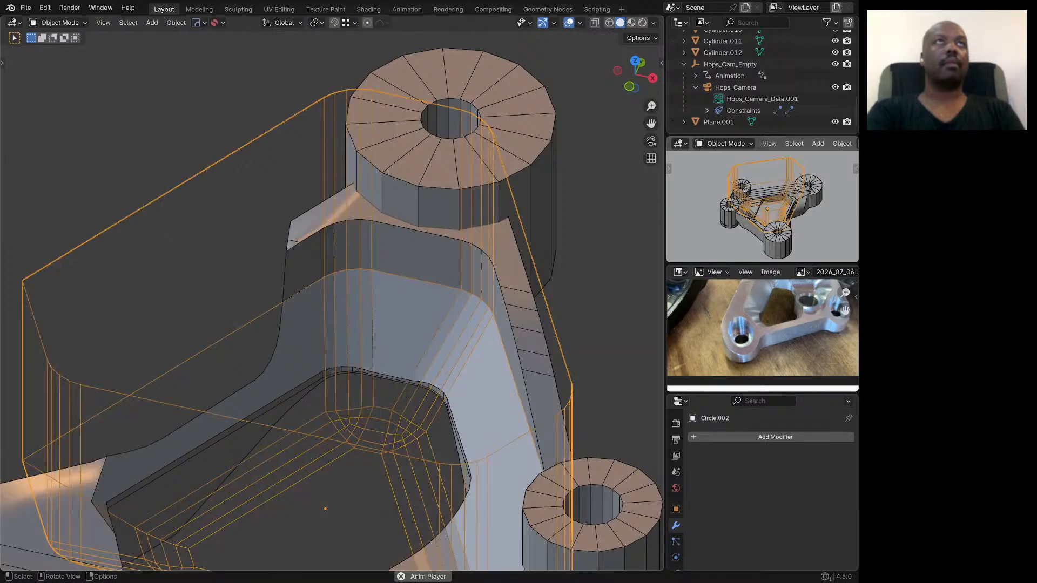
{"action": "scroll", "coordinate": [452, 190], "scroll_direction": "down", "scroll_amount": 3}
{"action": "middle_click_drag", "start_coordinate": [453, 190], "coordinate": [416, 183]}
{"action": "left_click", "coordinate": [541, 230]}
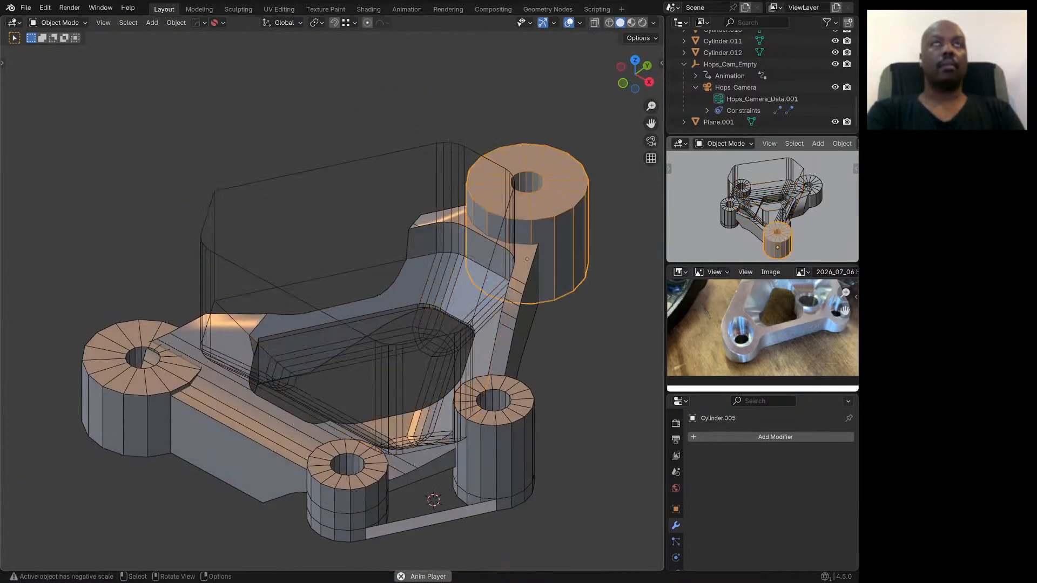
{"action": "key", "text": "Tab"}
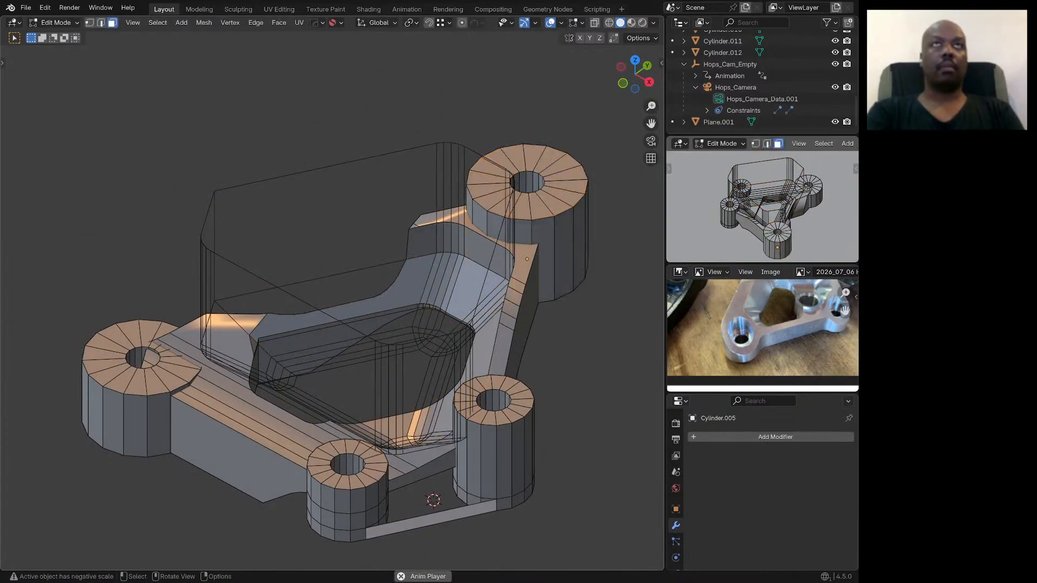
{"action": "left_click", "coordinate": [563, 254], "text": "alt"}
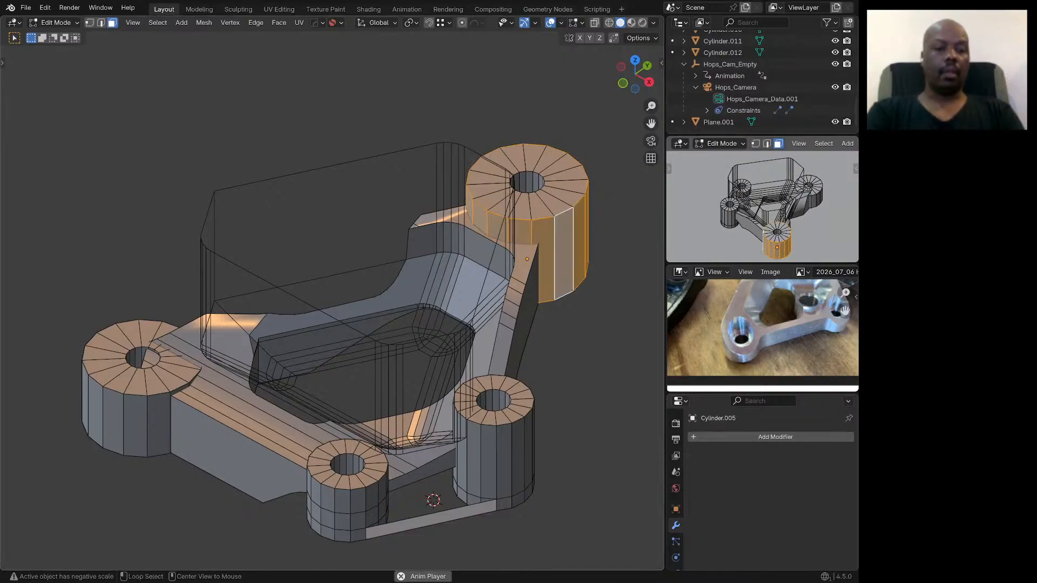
{"action": "key", "text": "alt+s"}
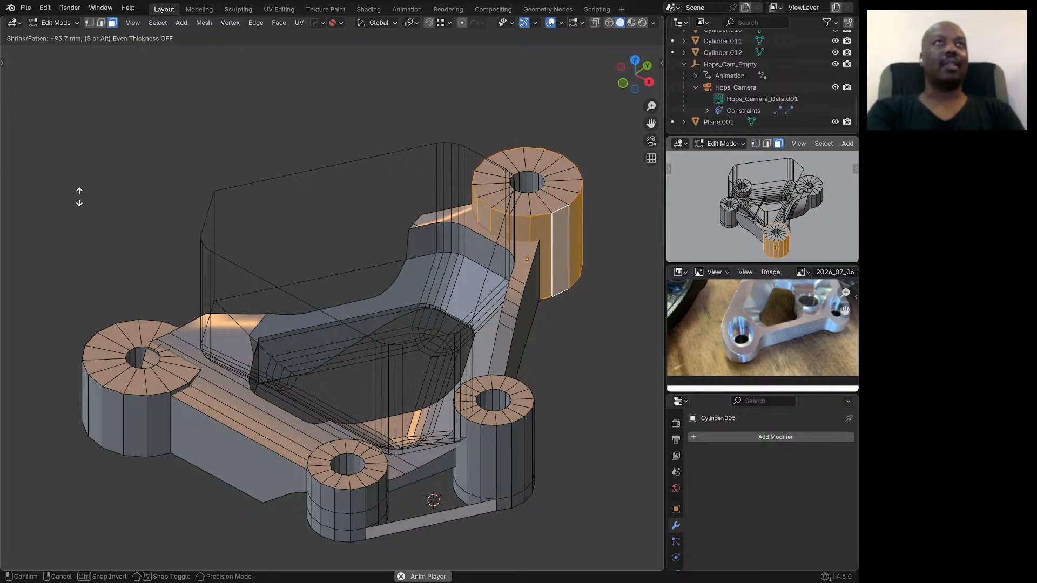
{"action": "left_click", "coordinate": [79, 194]}
{"action": "scroll", "coordinate": [334, 303], "scroll_direction": "down", "scroll_amount": 1}
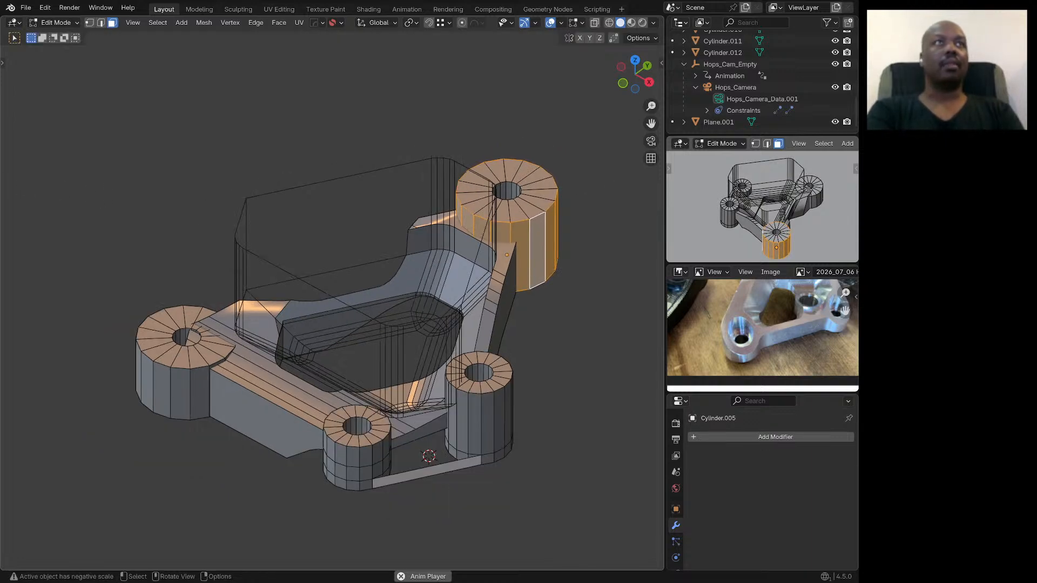
{"action": "key", "text": "Tab"}
{"action": "mouse_move", "coordinate": [334, 302]}
{"action": "middle_mouse_down"}
{"action": "mouse_move", "coordinate": [328, 347]}
{"action": "mouse_move", "coordinate": [325, 278]}
{"action": "mouse_move", "coordinate": [297, 275]}
{"action": "mouse_move", "coordinate": [341, 300]}
{"action": "middle_mouse_up"}
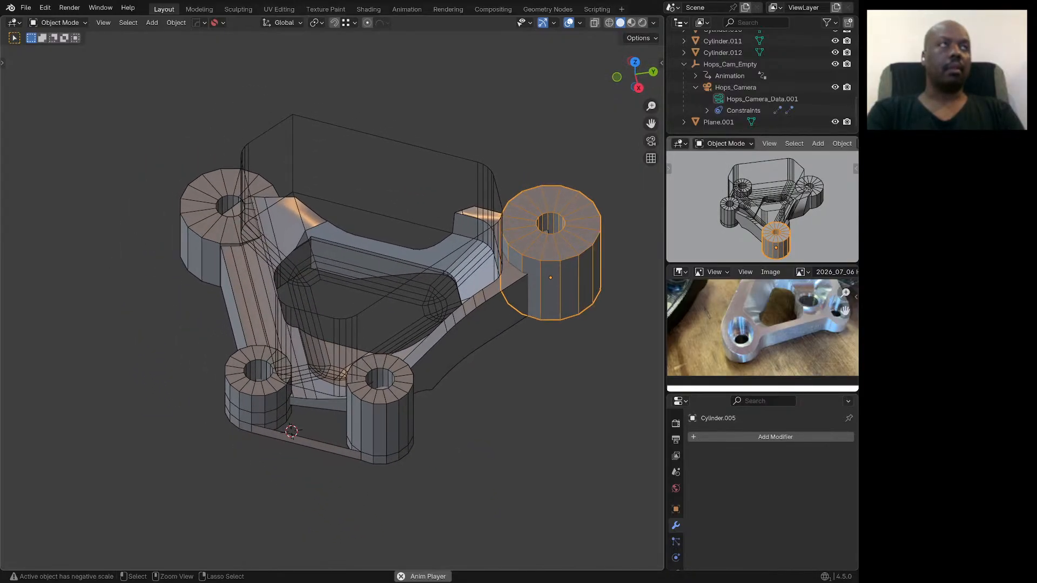
Step: Reopen the Circle.002 pocket cutter for edge editing and undo its last bevel
{"action": "key", "text": "Tab"}
{"action": "key", "text": "2"}
{"action": "key", "text": "Tab"}
{"action": "left_click", "coordinate": [481, 165]}
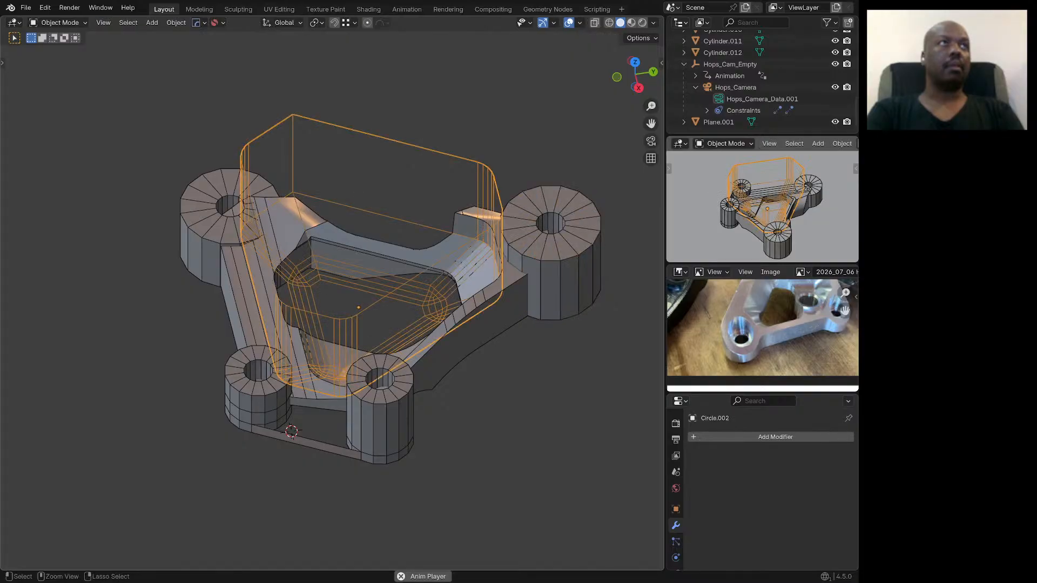
{"action": "key", "text": "Tab"}
{"action": "key", "text": "ctrl+z"}
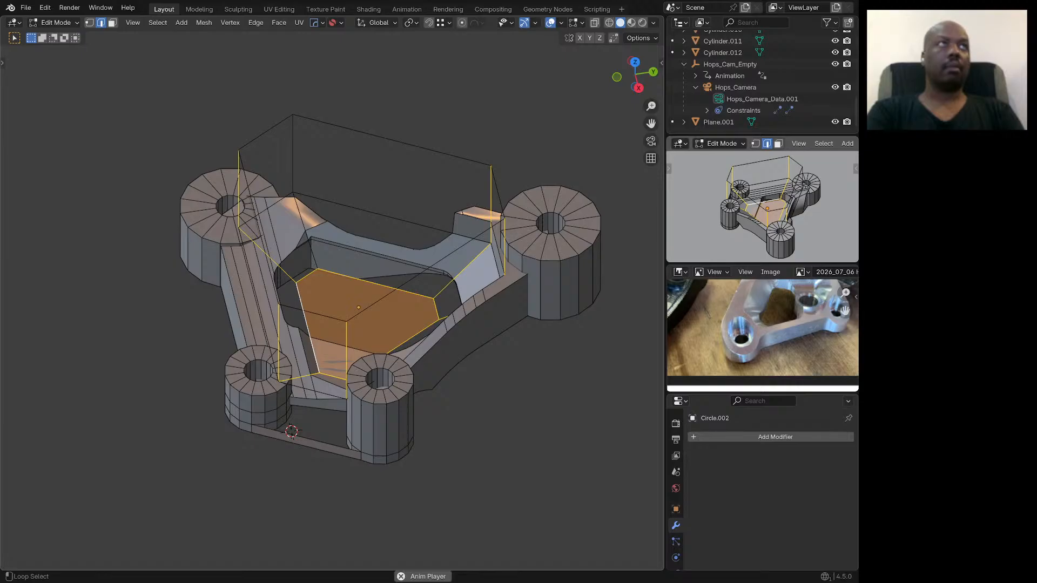
Step: Add the remaining vertical corner edge to the Circle.002 cutter's selection and bevel all selected edges with a 25 mm offset and 4 segments
{"action": "left_click", "coordinate": [293, 156], "text": "alt+shift"}
{"action": "middle_click_drag", "start_coordinate": [292, 431], "coordinate": [380, 452]}
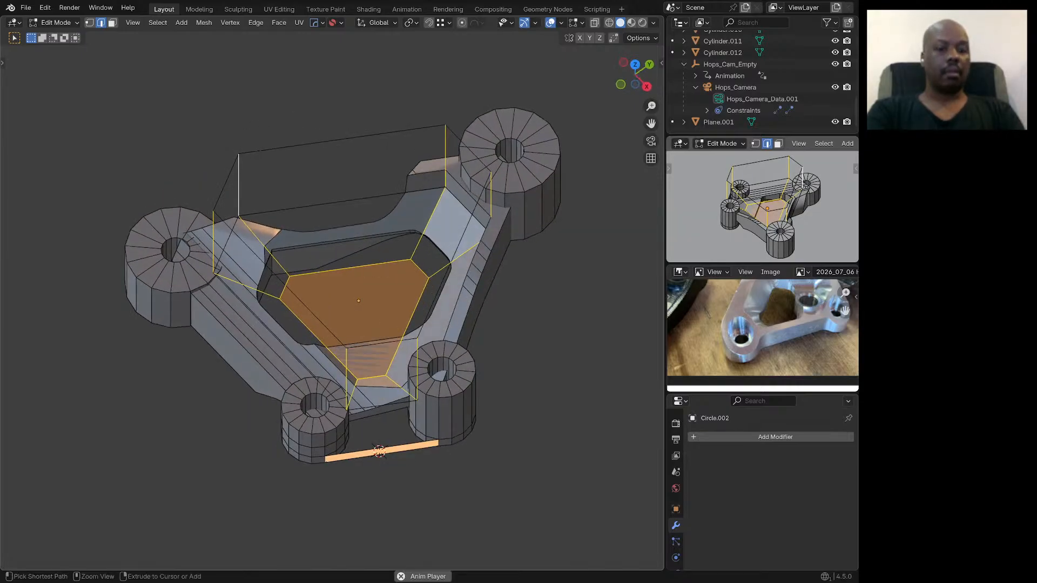
{"action": "key", "text": "ctrl+b"}
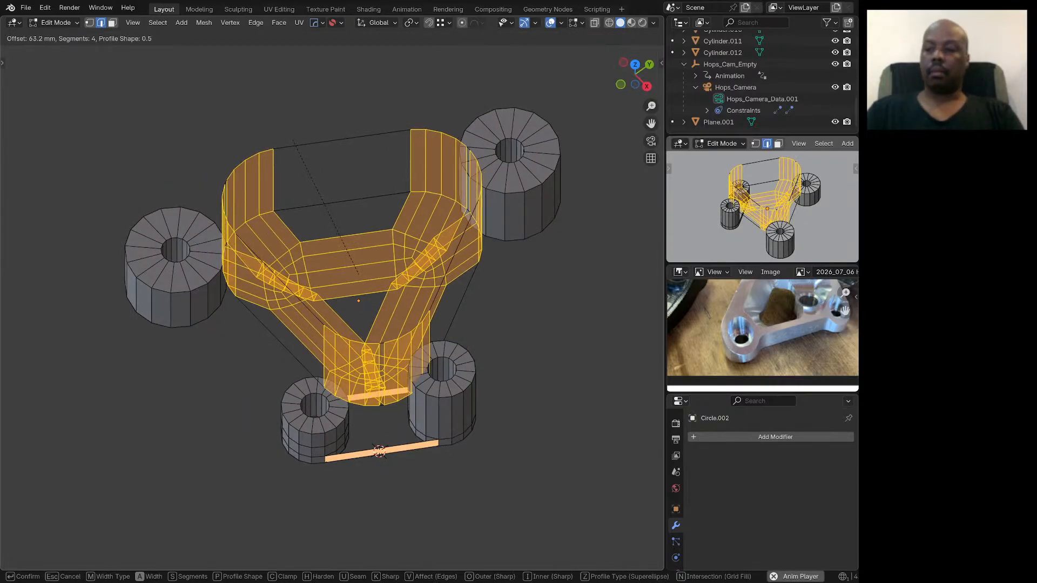
{"action": "type", "text": "25"}
{"action": "key", "text": "Return"}
{"action": "middle_click_drag", "start_coordinate": [380, 452], "coordinate": [340, 440]}
{"action": "key", "text": "Tab"}
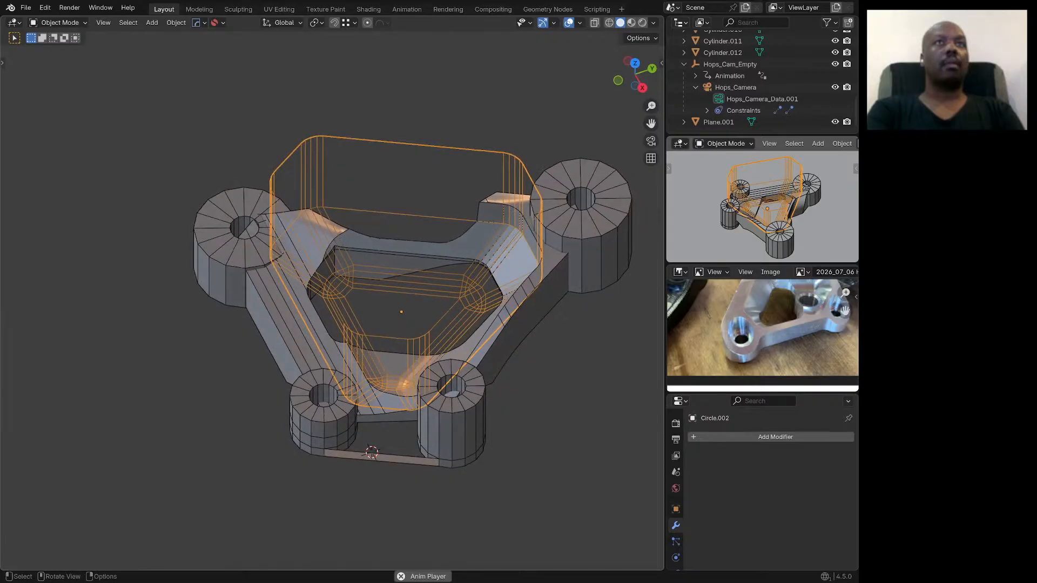
Step: Cycle through the bracket body's Booleans with Ever Scroll and reveal the first Boolean's cutter, Circle.001
{"action": "left_click", "coordinate": [490, 336]}
{"action": "key", "text": "q"}
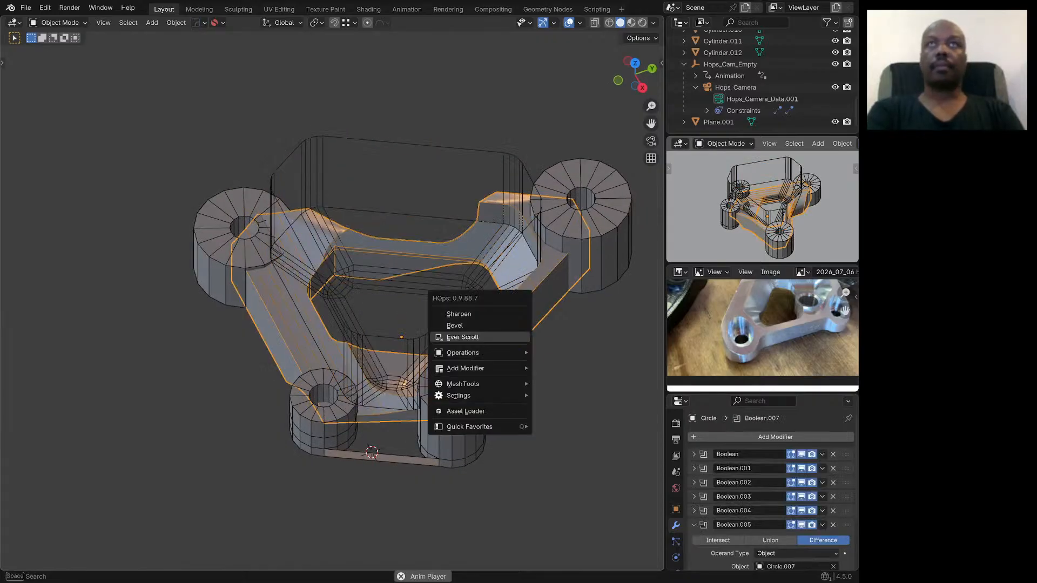
{"action": "left_click", "coordinate": [463, 338]}
{"action": "scroll", "coordinate": [52, 363], "scroll_direction": "down", "scroll_amount": 1}
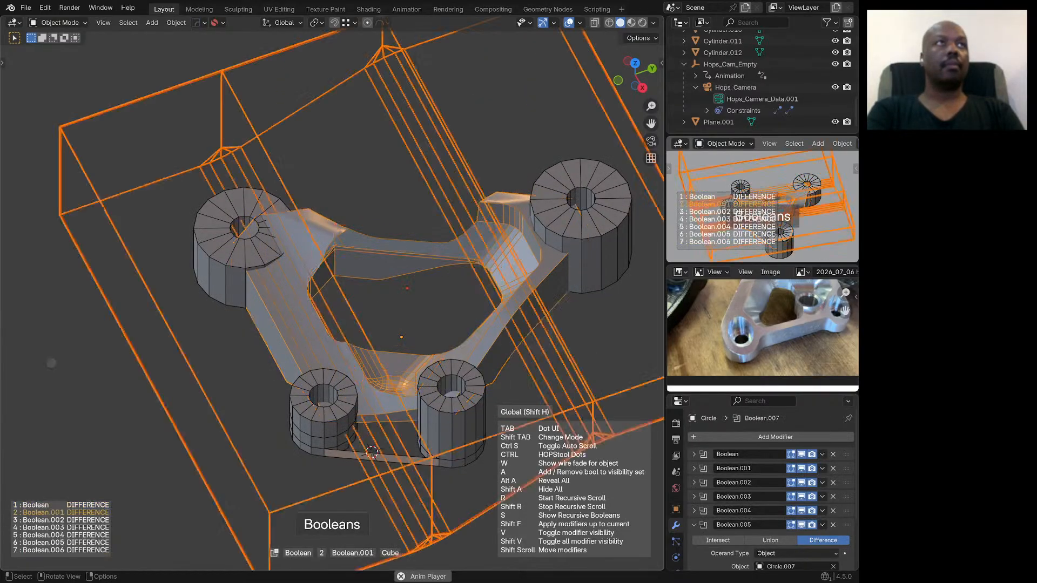
{"action": "scroll", "coordinate": [52, 363], "scroll_direction": "down", "scroll_amount": 3}
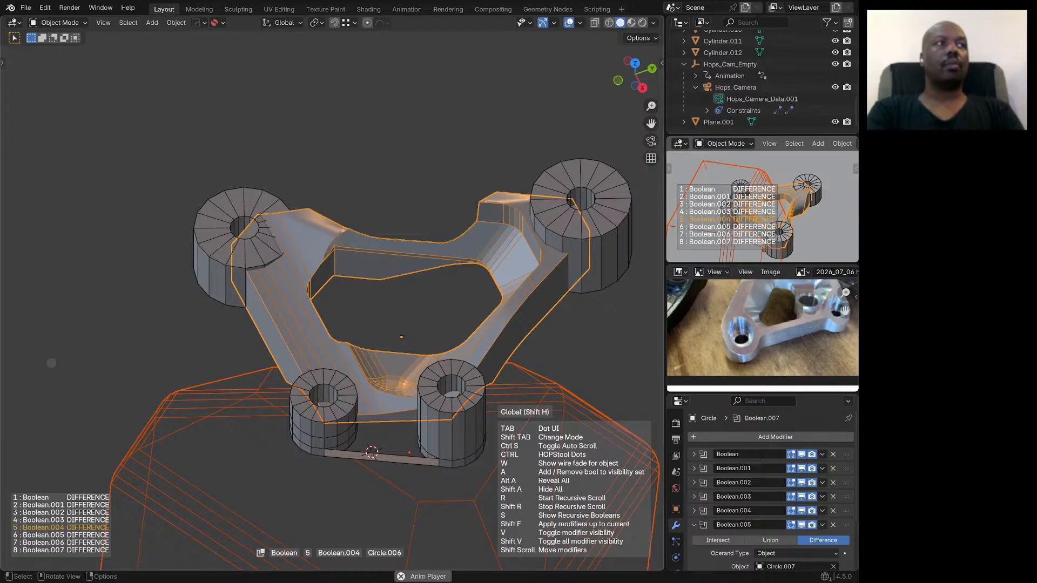
{"action": "scroll", "coordinate": [51, 363], "scroll_direction": "down", "scroll_amount": 1}
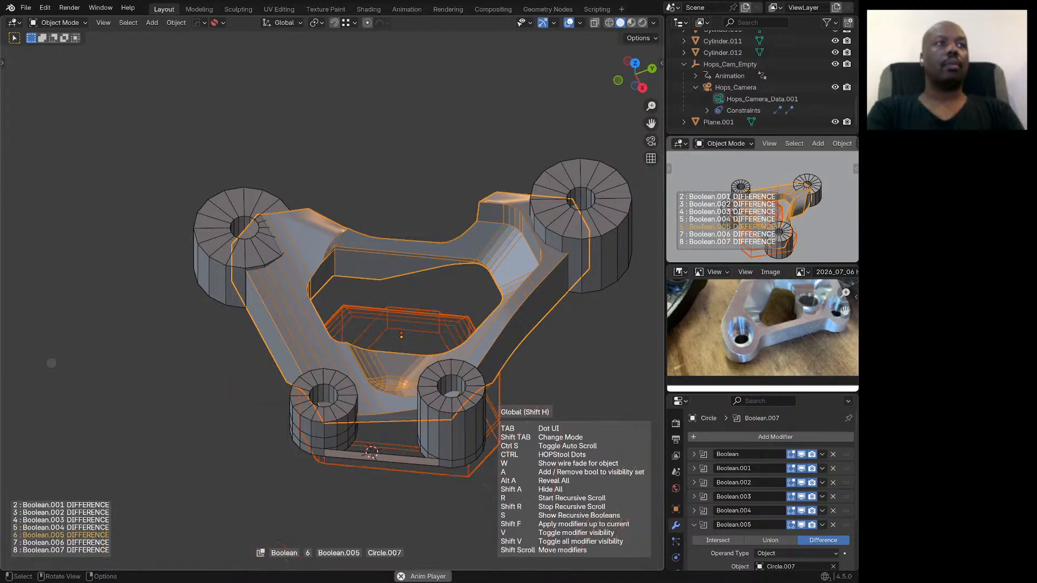
{"action": "scroll", "coordinate": [51, 363], "scroll_direction": "down", "scroll_amount": 1}
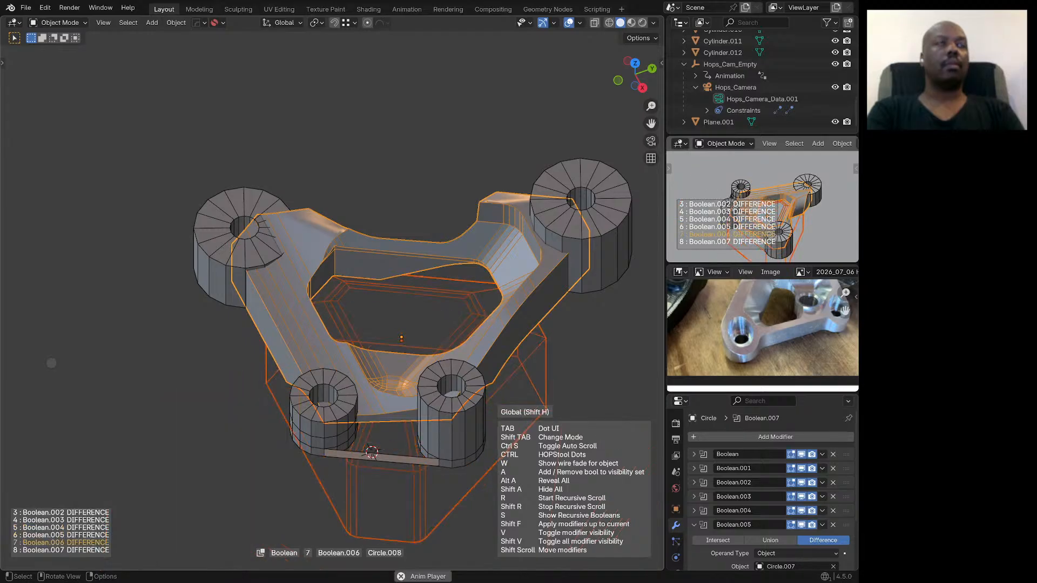
{"action": "scroll", "coordinate": [51, 363], "scroll_direction": "down", "scroll_amount": 1}
{"action": "scroll", "coordinate": [51, 363], "scroll_direction": "down", "scroll_amount": 1}
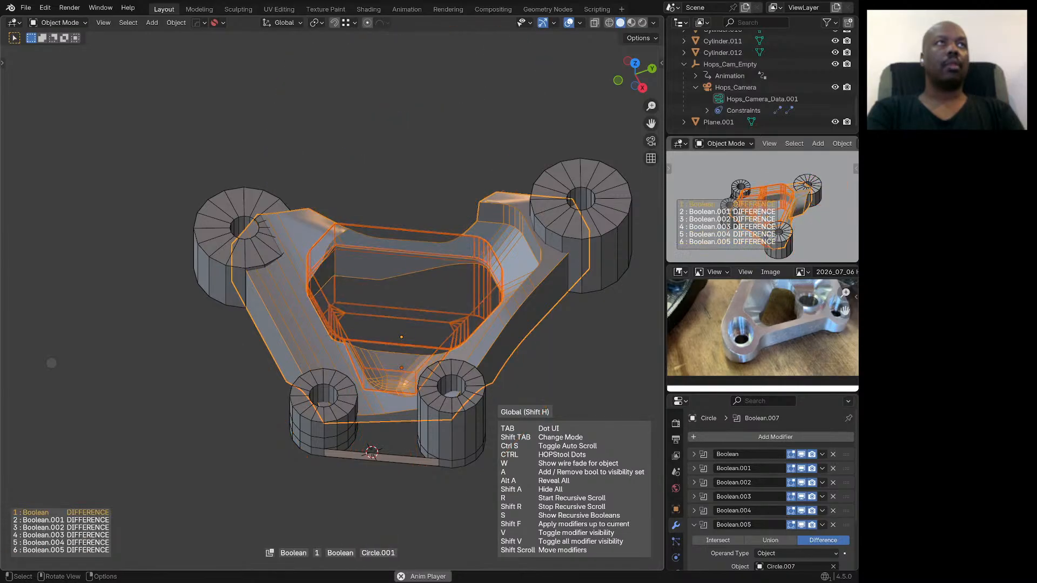
{"action": "left_click", "coordinate": [52, 363]}
Step: Bevel the sharp vertical corner edge of the Circle.001 central opening cutter with 4 segments
{"action": "middle_click_drag", "start_coordinate": [51, 363], "coordinate": [21, 375]}
{"action": "middle_click_drag", "start_coordinate": [361, 243], "coordinate": [359, 237]}
{"action": "scroll", "coordinate": [360, 237], "scroll_direction": "up", "scroll_amount": 1}
{"action": "key", "text": "Tab"}
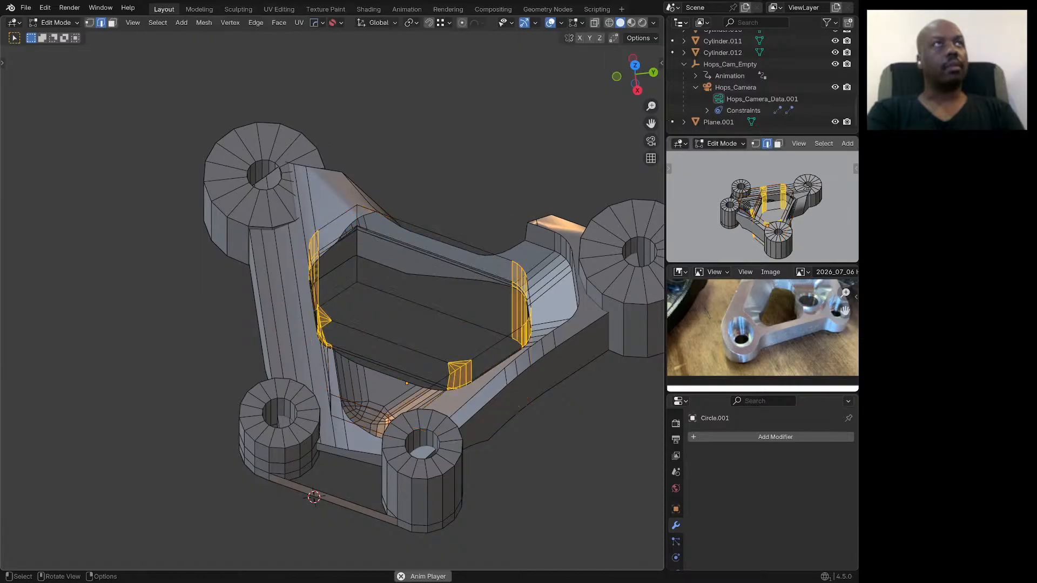
{"action": "left_click", "coordinate": [357, 254], "text": "alt"}
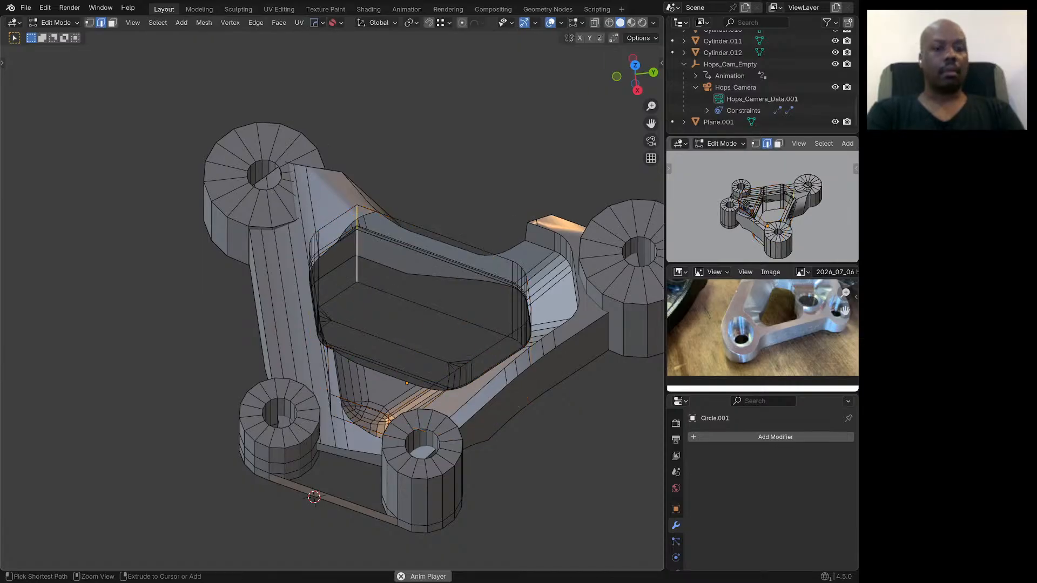
{"action": "key", "text": "ctrl+b"}
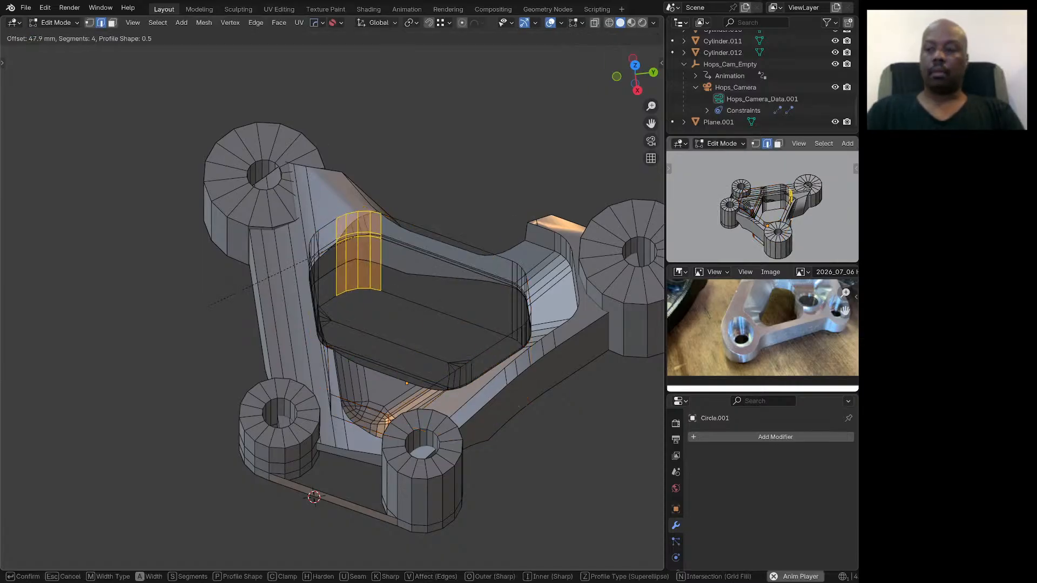
{"action": "left_click", "coordinate": [198, 311]}
{"action": "key", "text": "Tab"}
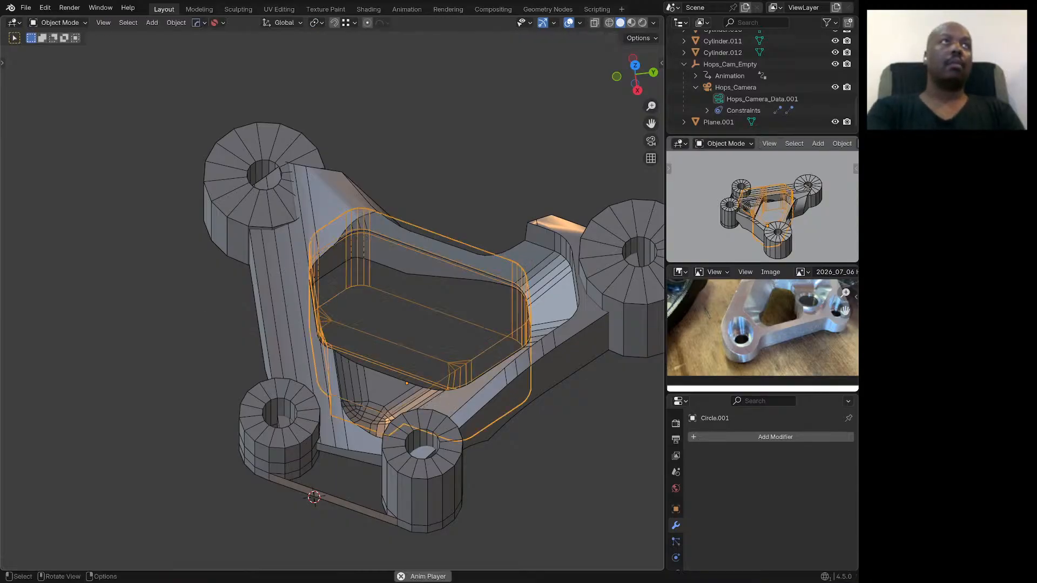
Step: Cycle through the bracket body's Boolean modifiers with Ever Scroll to examine which cut each cutter makes
{"action": "middle_click_drag", "start_coordinate": [199, 310], "coordinate": [392, 332]}
{"action": "key", "text": "alt+a"}
{"action": "left_click", "coordinate": [489, 168]}
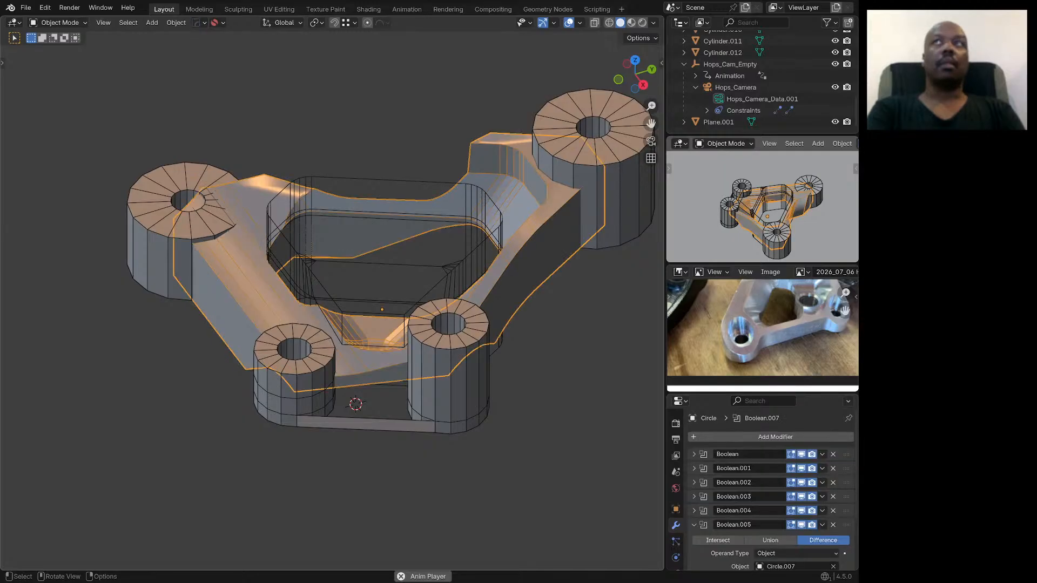
{"action": "key", "text": "q"}
{"action": "left_click", "coordinate": [489, 169]}
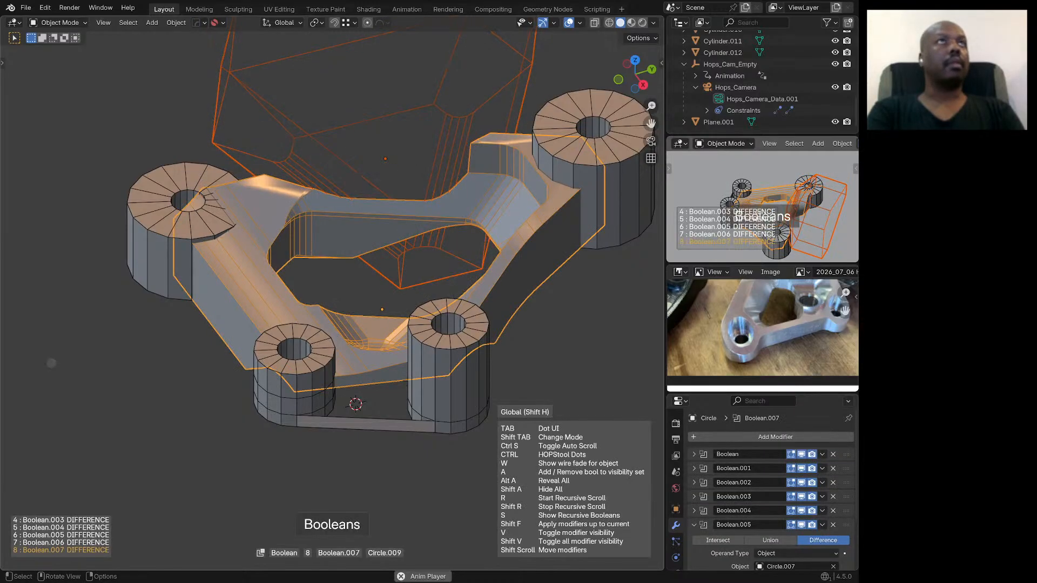
{"action": "scroll", "coordinate": [489, 170], "scroll_direction": "up", "scroll_amount": 1}
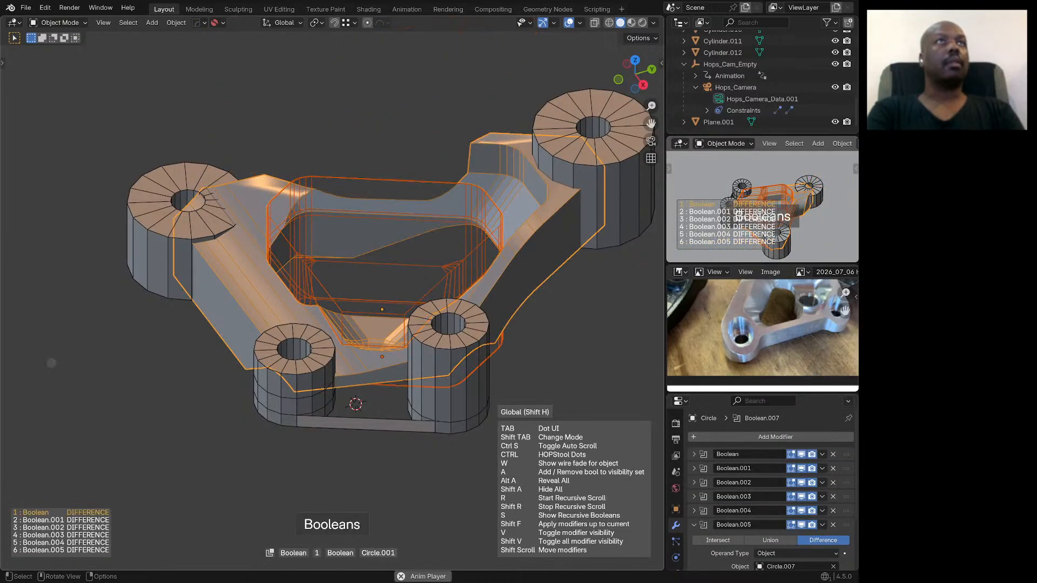
{"action": "scroll", "coordinate": [488, 169], "scroll_direction": "up", "scroll_amount": 1}
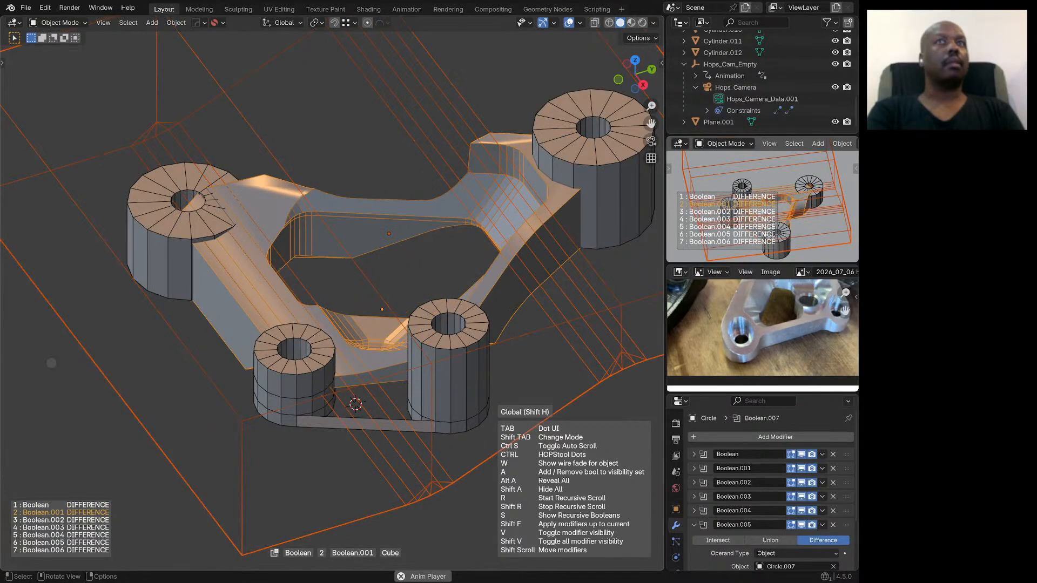
{"action": "scroll", "coordinate": [489, 169], "scroll_direction": "up", "scroll_amount": 1}
{"action": "scroll", "coordinate": [489, 169], "scroll_direction": "up", "scroll_amount": 1}
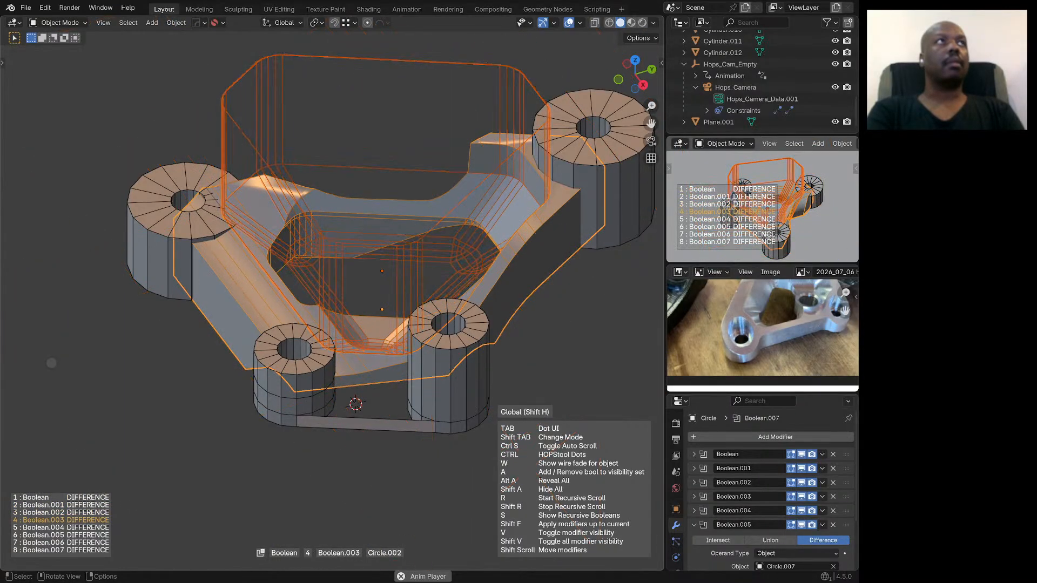
{"action": "scroll", "coordinate": [489, 169], "scroll_direction": "up", "scroll_amount": 1}
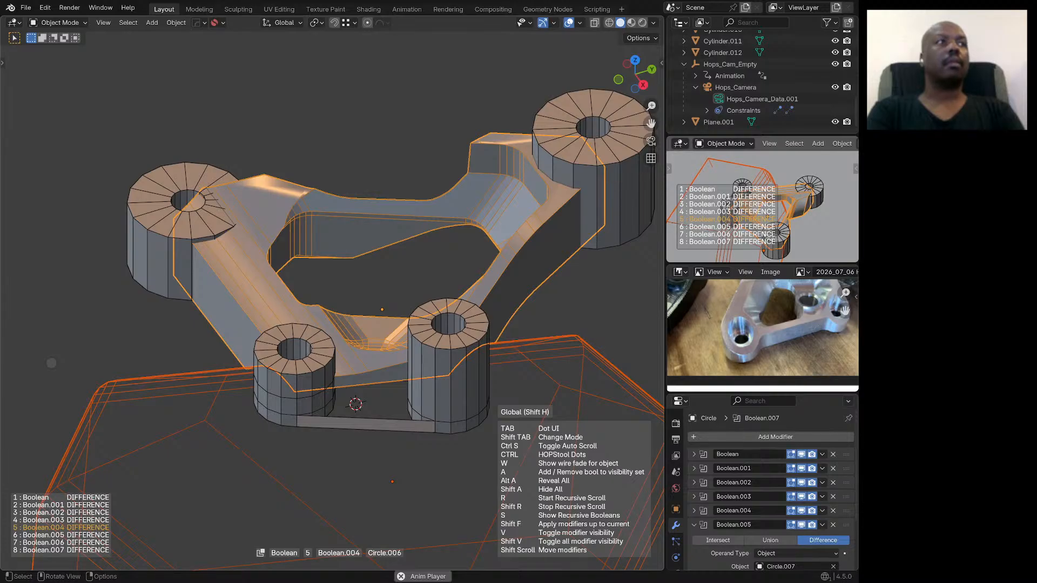
{"action": "scroll", "coordinate": [52, 363], "scroll_direction": "up", "scroll_amount": 1}
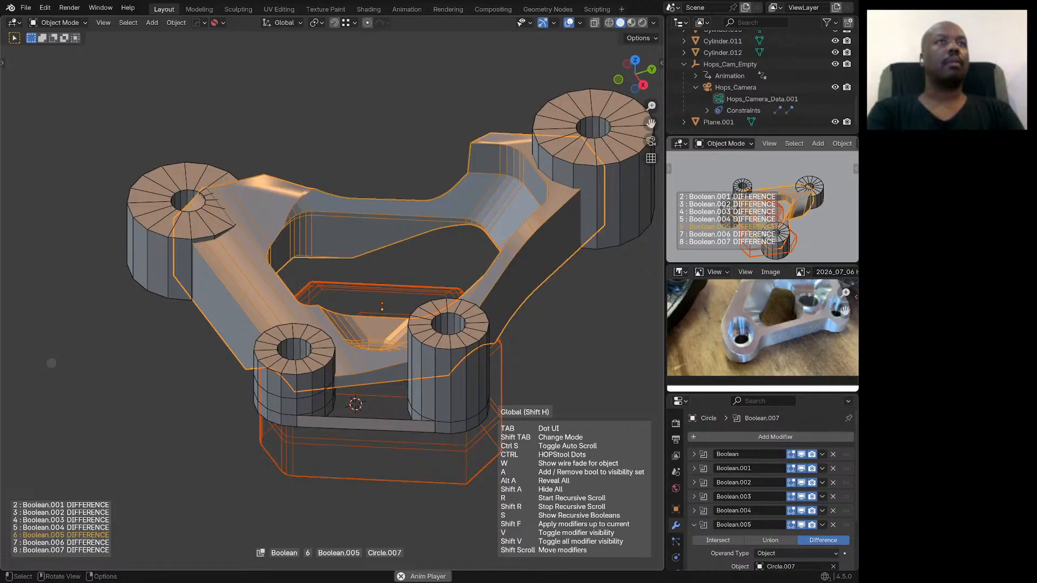
{"action": "scroll", "coordinate": [51, 363], "scroll_direction": "up", "scroll_amount": 1}
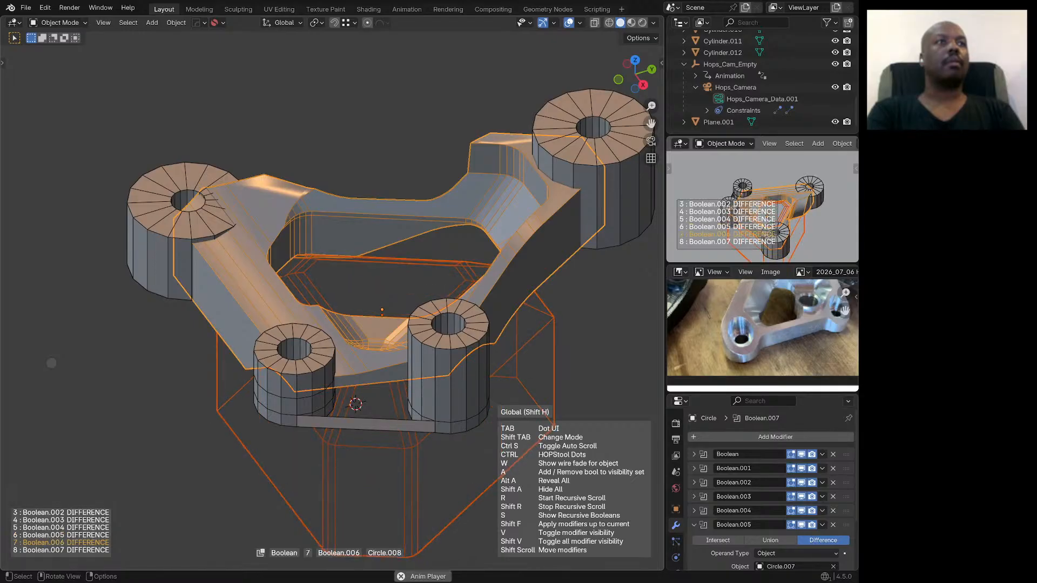
{"action": "scroll", "coordinate": [52, 363], "scroll_direction": "up", "scroll_amount": 1}
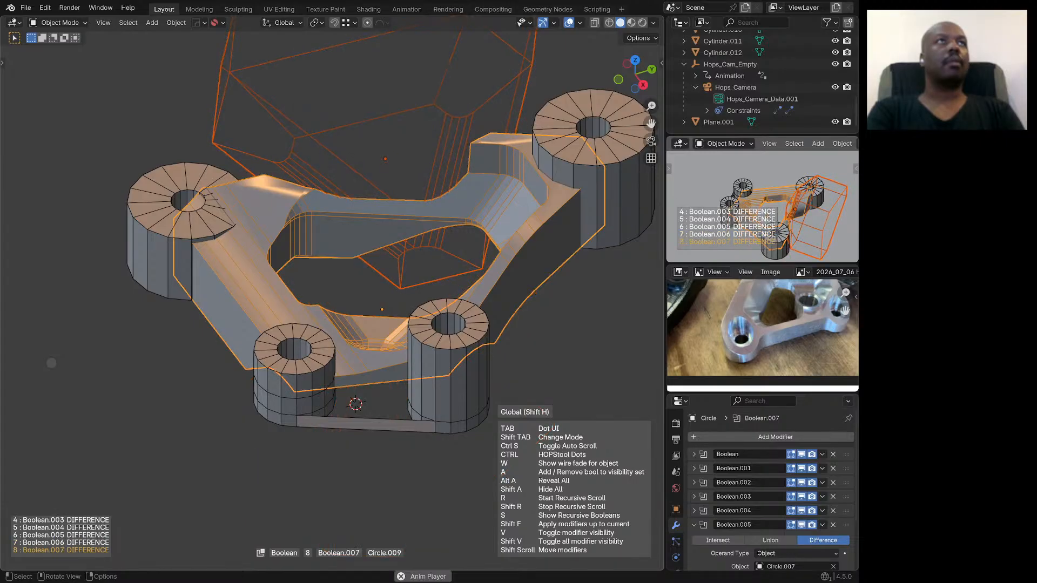
{"action": "scroll", "coordinate": [51, 363], "scroll_direction": "up", "scroll_amount": 1}
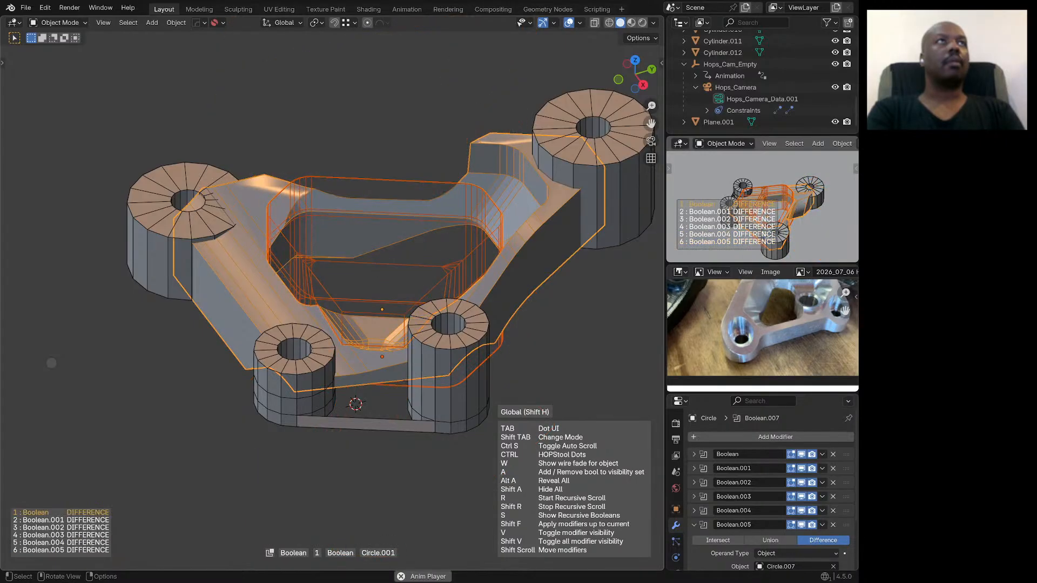
{"action": "scroll", "coordinate": [52, 363], "scroll_direction": "up", "scroll_amount": 1}
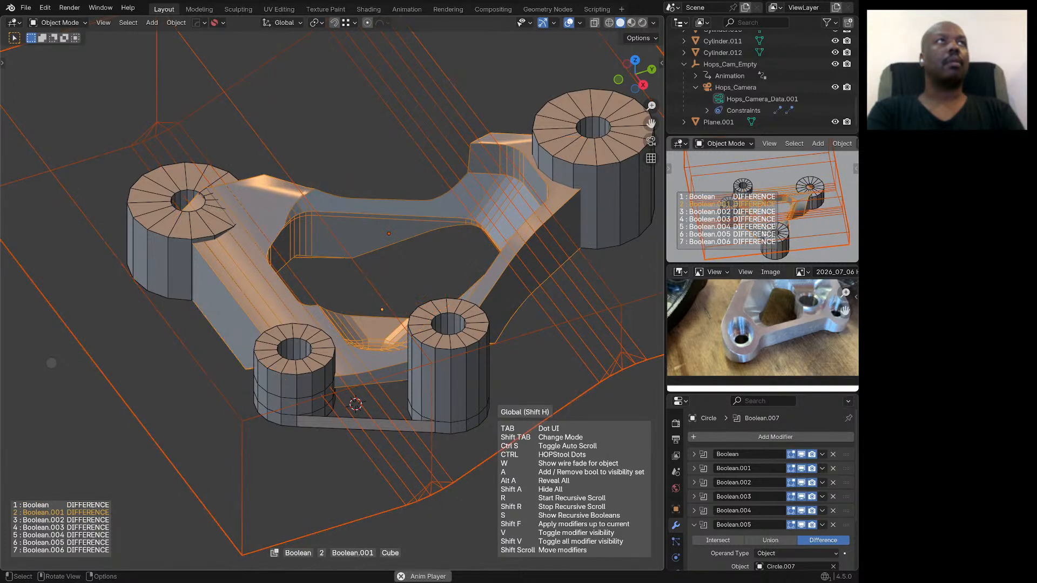
{"action": "scroll", "coordinate": [51, 363], "scroll_direction": "up", "scroll_amount": 1}
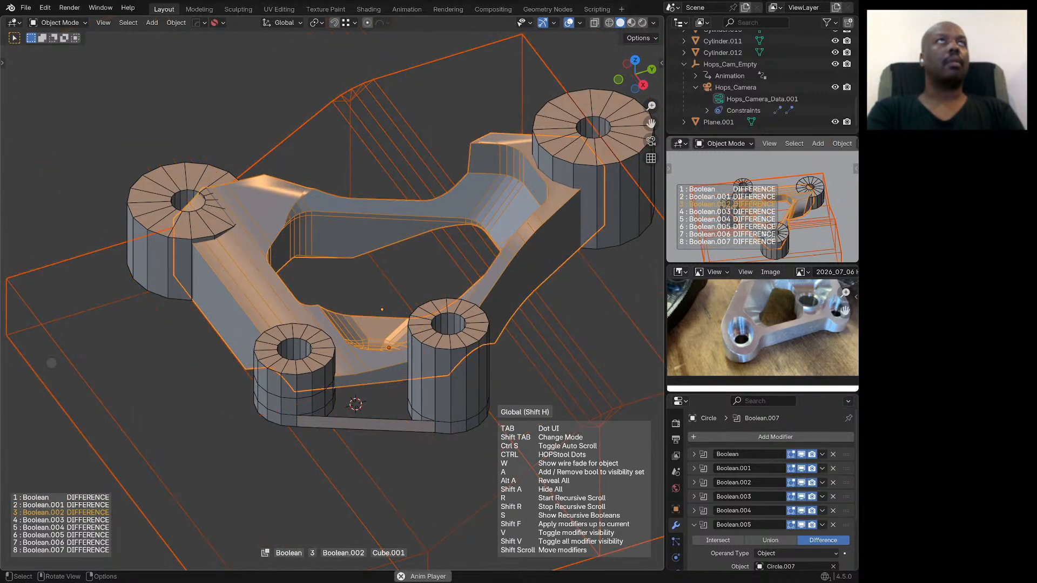
{"action": "scroll", "coordinate": [51, 363], "scroll_direction": "up", "scroll_amount": 1}
{"action": "scroll", "coordinate": [51, 363], "scroll_direction": "up", "scroll_amount": 1}
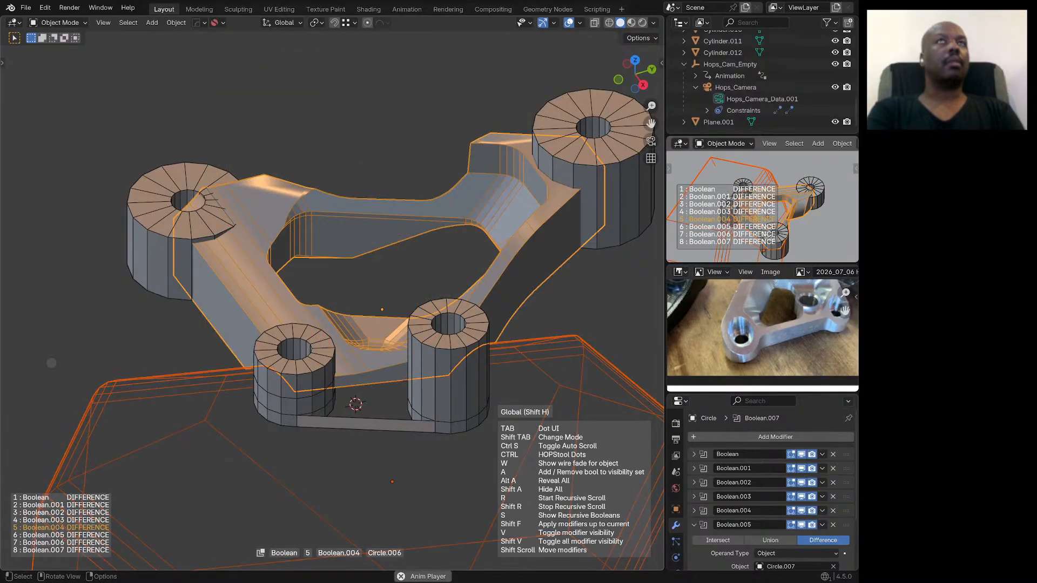
{"action": "right_click", "coordinate": [51, 363]}
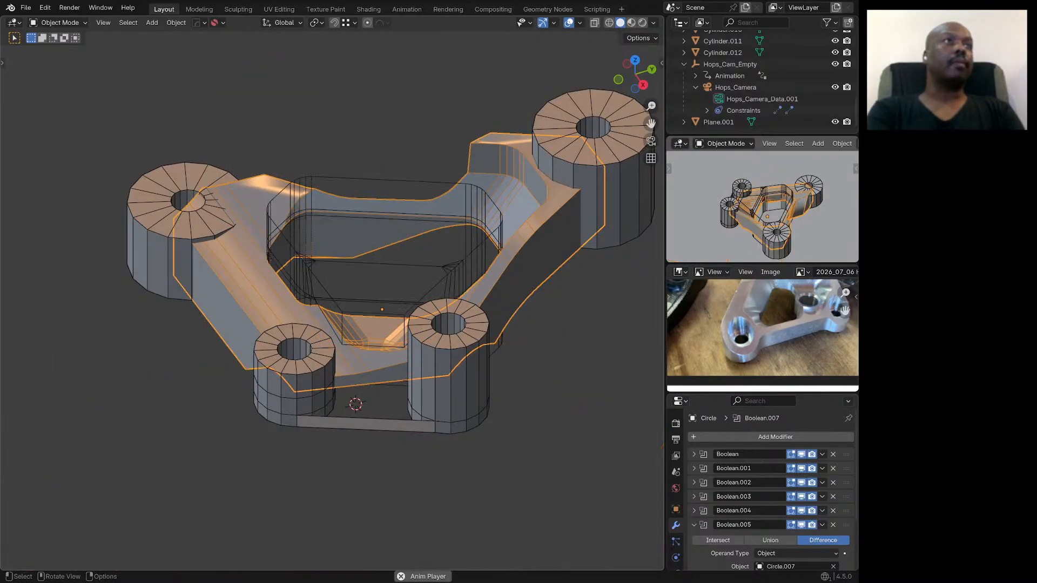
Step: Select the Circle.001 central opening cutter and hide it
{"action": "scroll", "coordinate": [332, 292], "scroll_direction": "down", "scroll_amount": 1}
{"action": "middle_click_drag", "start_coordinate": [332, 291], "coordinate": [526, 297]}
{"action": "scroll", "coordinate": [413, 291], "scroll_direction": "down", "scroll_amount": 2}
{"action": "key", "text": "alt+a"}
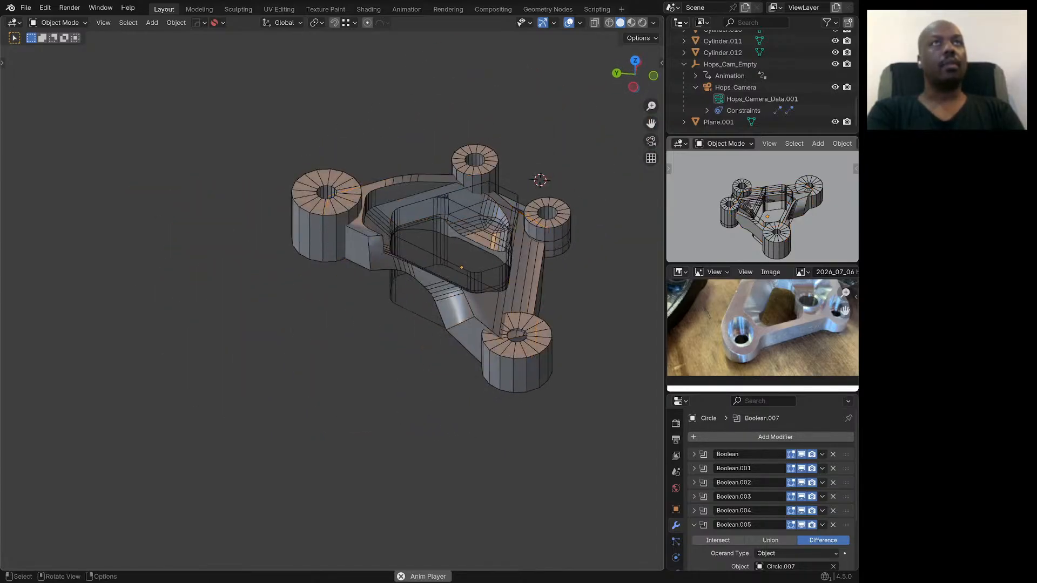
{"action": "left_click", "coordinate": [392, 296]}
{"action": "key", "text": "h"}
{"action": "middle_click_drag", "start_coordinate": [392, 296], "coordinate": [367, 291]}
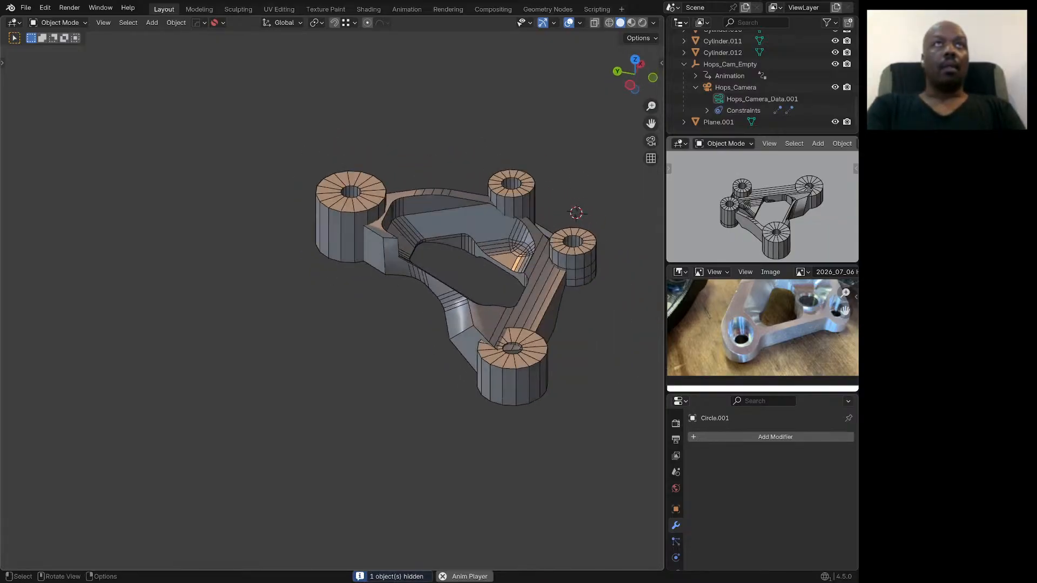
Step: Scroll through the bracket body's Booleans with Ever Scroll and reveal the Boolean.003 cutter, Circle.002
{"action": "scroll", "coordinate": [492, 208], "scroll_direction": "up", "scroll_amount": 4}
{"action": "middle_click_drag", "start_coordinate": [492, 208], "coordinate": [397, 185]}
{"action": "left_click", "coordinate": [352, 171]}
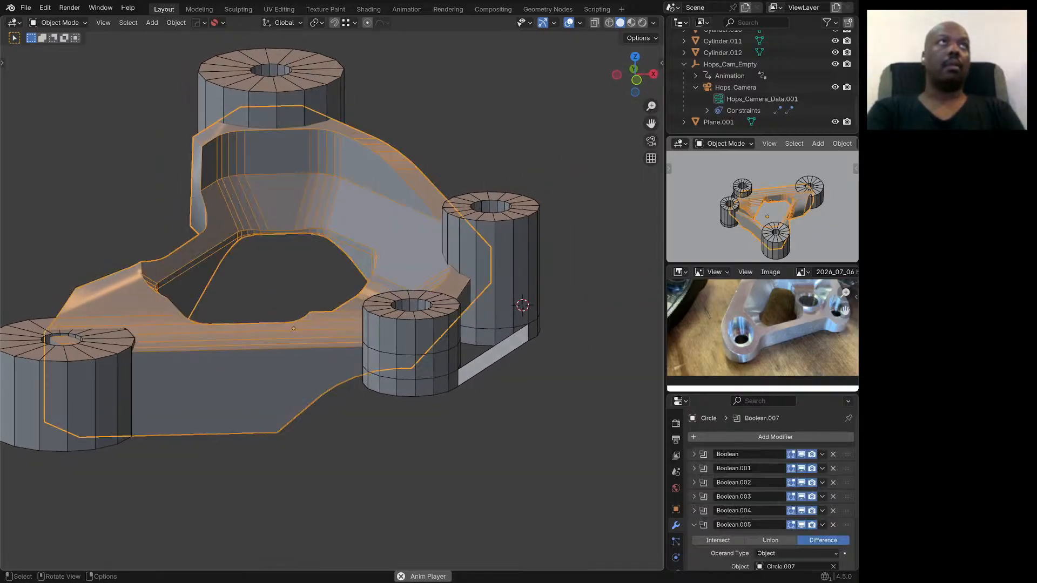
{"action": "key", "text": "q"}
{"action": "left_click", "coordinate": [352, 170]}
{"action": "scroll", "coordinate": [352, 171], "scroll_direction": "up", "scroll_amount": 5}
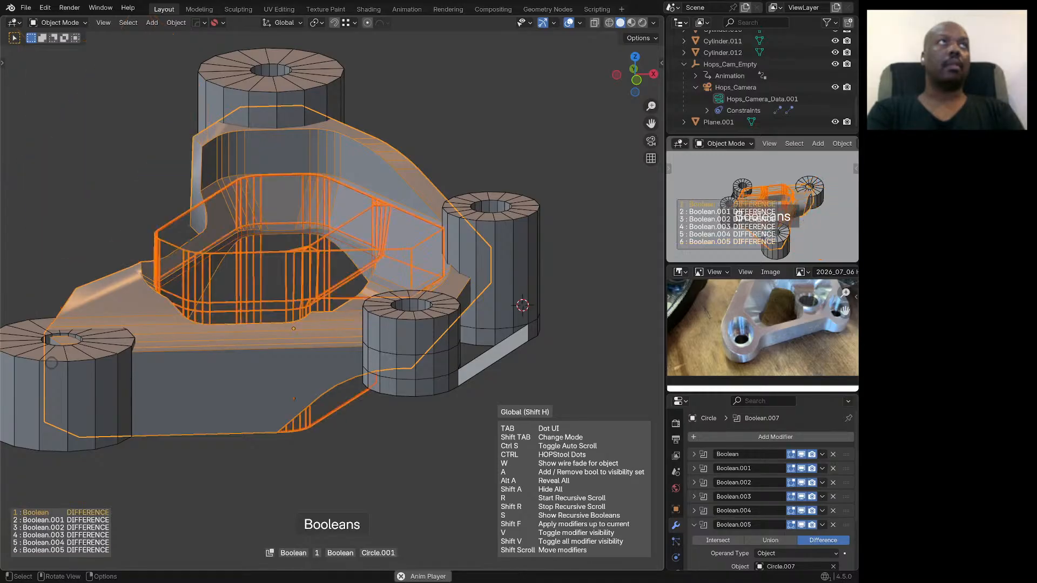
{"action": "scroll", "coordinate": [352, 171], "scroll_direction": "up", "scroll_amount": 1}
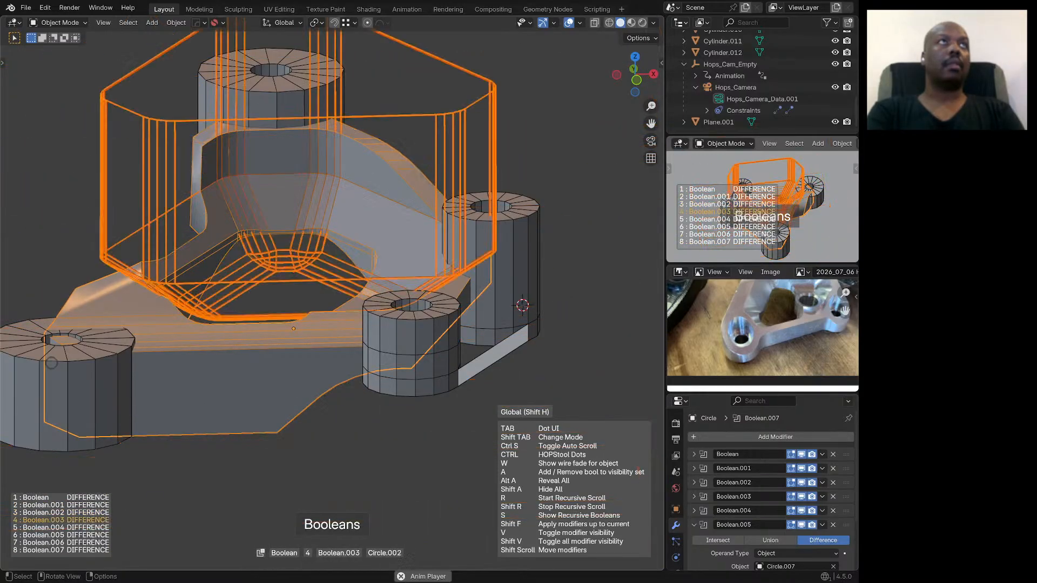
{"action": "left_click", "coordinate": [352, 170]}
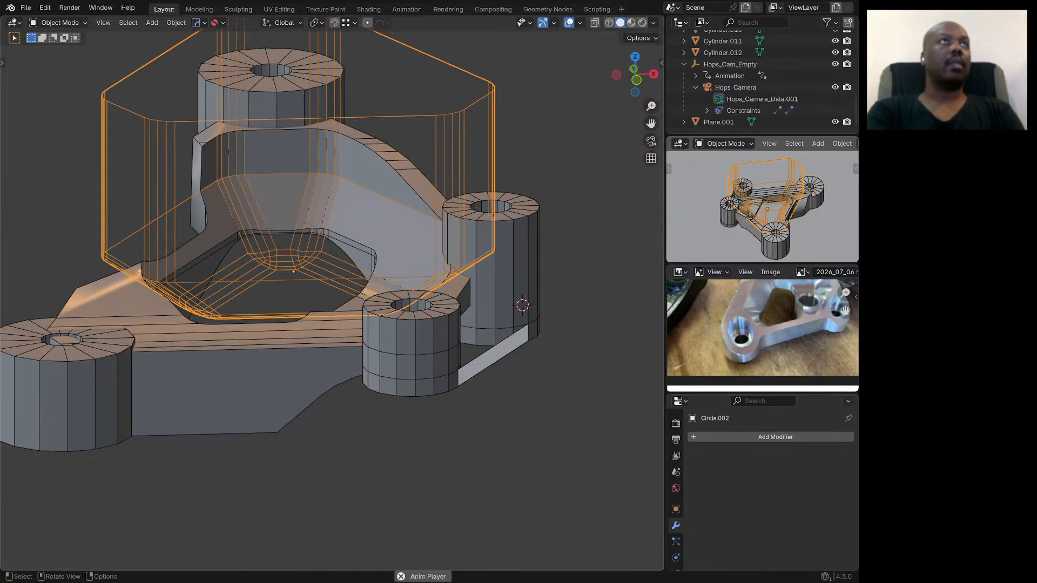
Step: Bevel the horizontal edge loop around the Circle.002 pocket cutter with an offset of about 34 mm and 4 segments
{"action": "key", "text": "Tab"}
{"action": "left_click", "coordinate": [359, 185], "text": "alt"}
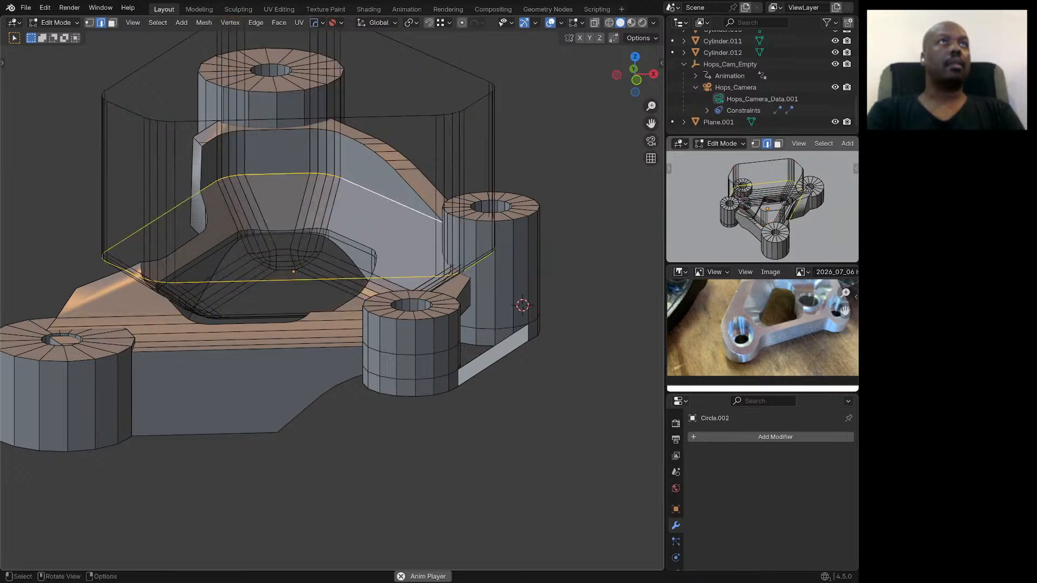
{"action": "key", "text": "ctrl+b"}
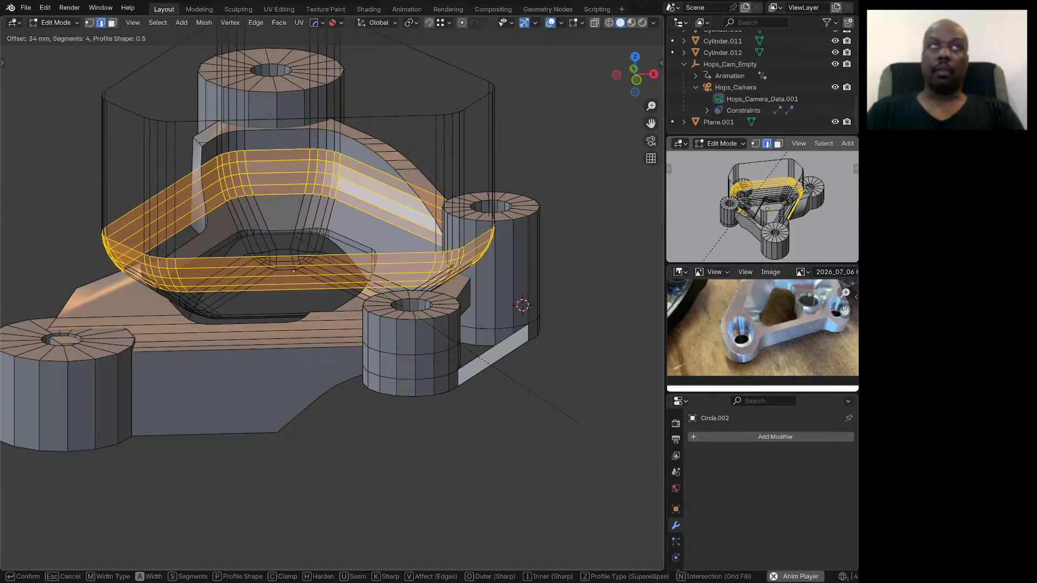
{"action": "left_click", "coordinate": [567, 416]}
{"action": "middle_click_drag", "start_coordinate": [562, 414], "coordinate": [652, 409]}
{"action": "key", "text": "Tab"}
Step: Inspect the rounded pocket transition up close and hide the Circle.002 cutter
{"action": "scroll", "coordinate": [600, 432], "scroll_direction": "down", "scroll_amount": 3}
{"action": "scroll", "coordinate": [255, 264], "scroll_direction": "up", "scroll_amount": 7}
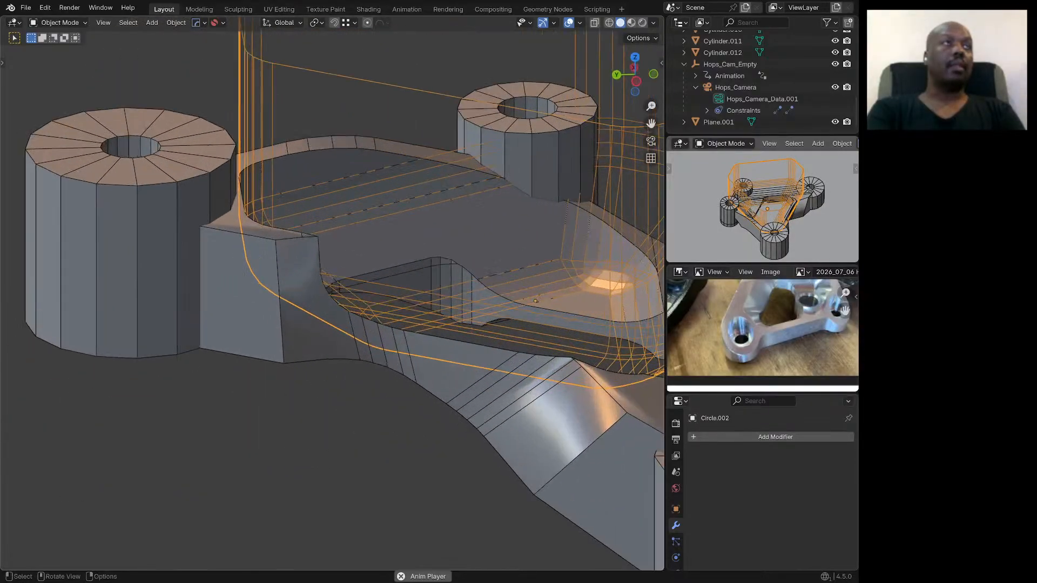
{"action": "middle_click_drag", "start_coordinate": [346, 245], "coordinate": [250, 265]}
{"action": "scroll", "coordinate": [351, 248], "scroll_direction": "down", "scroll_amount": 5}
{"action": "scroll", "coordinate": [351, 248], "scroll_direction": "down", "scroll_amount": 1}
{"action": "scroll", "coordinate": [349, 251], "scroll_direction": "up", "scroll_amount": 1}
{"action": "key", "text": "h"}
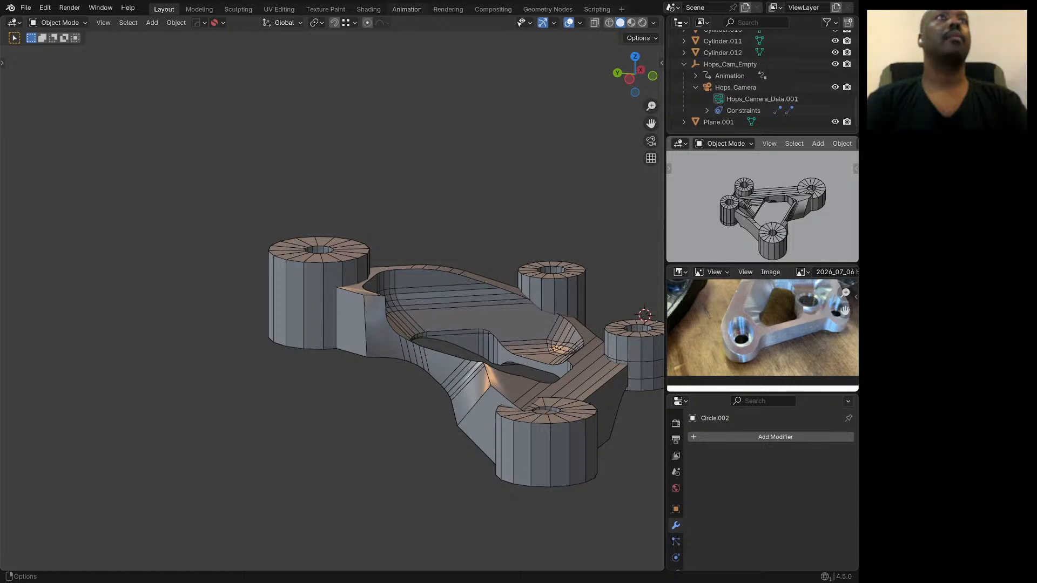
Step: Set the origin of the Cylinder.005 boss to its geometry and snap the 3D cursor to the boss
{"action": "left_click", "coordinate": [295, 270]}
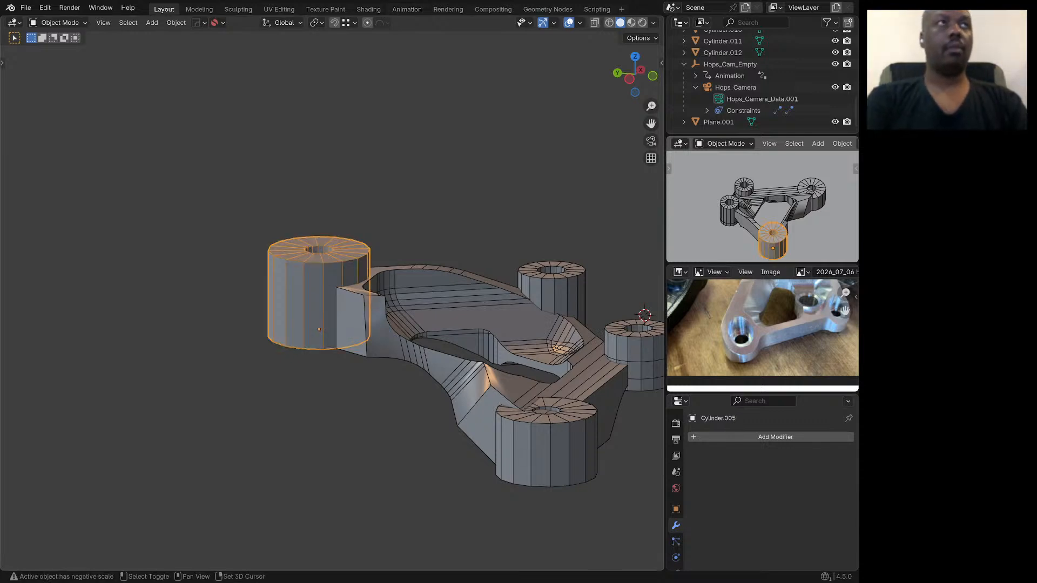
{"action": "key", "text": "shift+s"}
{"action": "key", "text": "Escape"}
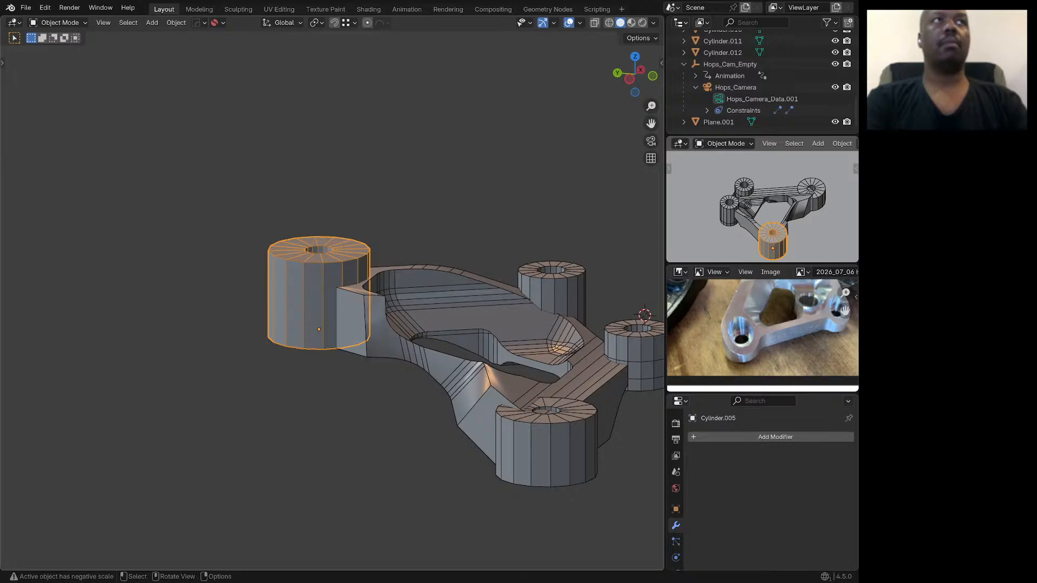
{"action": "right_click", "coordinate": [256, 273]}
{"action": "mouse_move", "coordinate": [243, 323]}
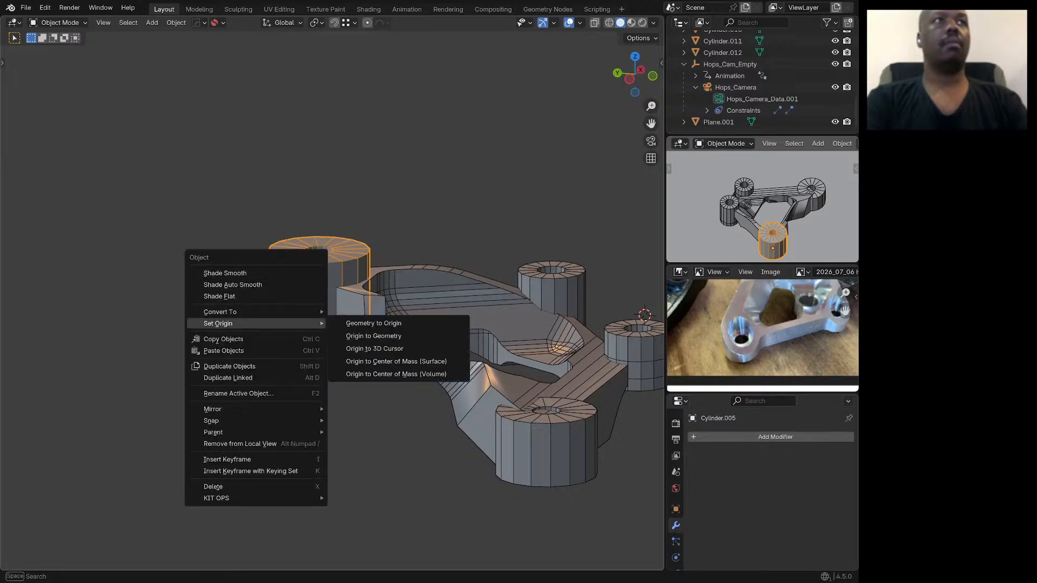
{"action": "left_click", "coordinate": [364, 336]}
{"action": "key", "text": "shift+s"}
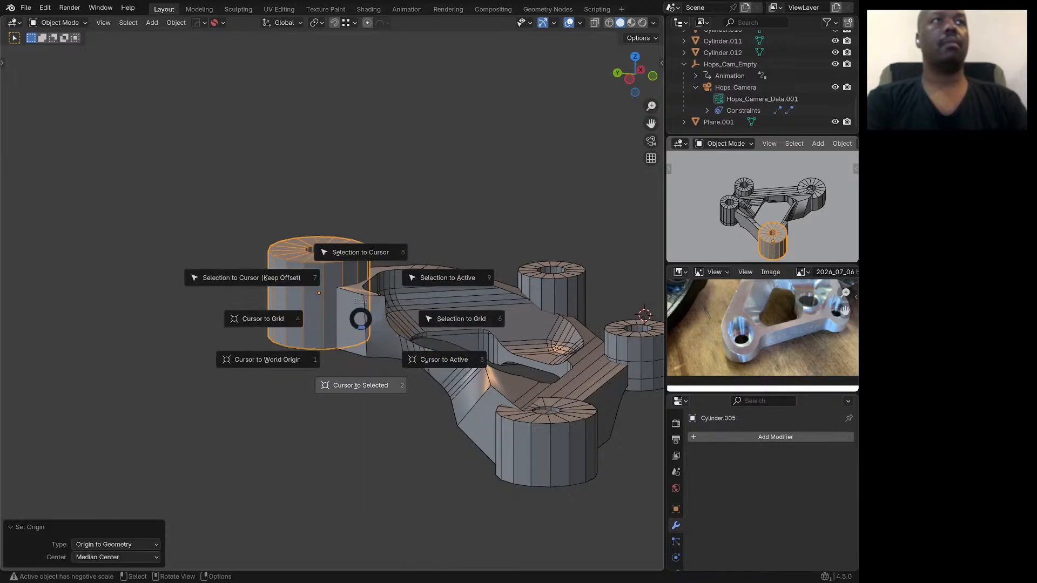
{"action": "key", "text": "2"}
Step: Open the Cylinder.005 boss for mesh editing, select Hops_Cam_Empty and try to snap it to the 3D cursor with its offset kept
{"action": "key", "text": "Tab"}
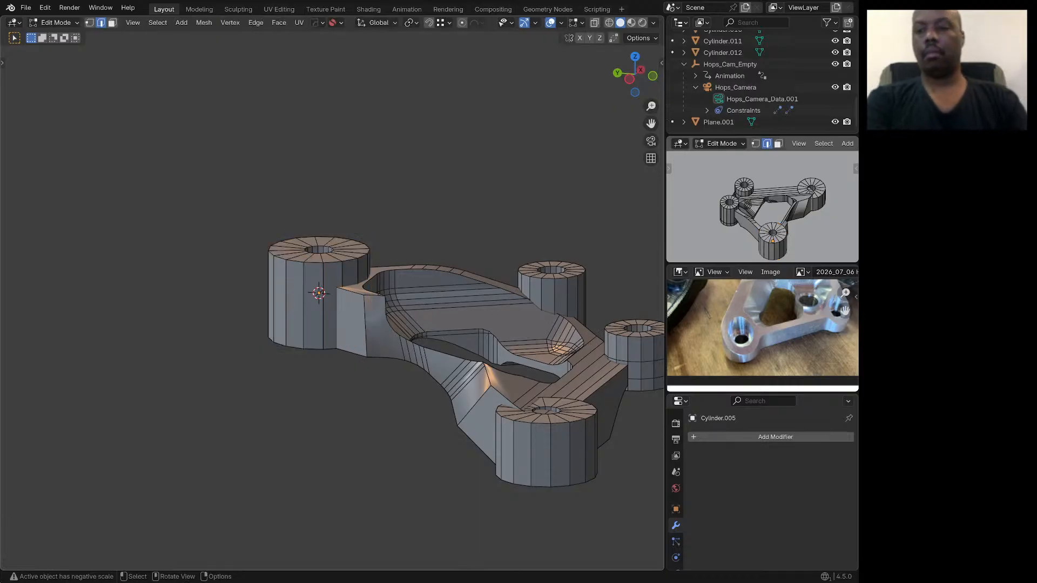
{"action": "middle_click_drag", "start_coordinate": [464, 319], "coordinate": [376, 322]}
{"action": "scroll", "coordinate": [375, 322], "scroll_direction": "up", "scroll_amount": 2}
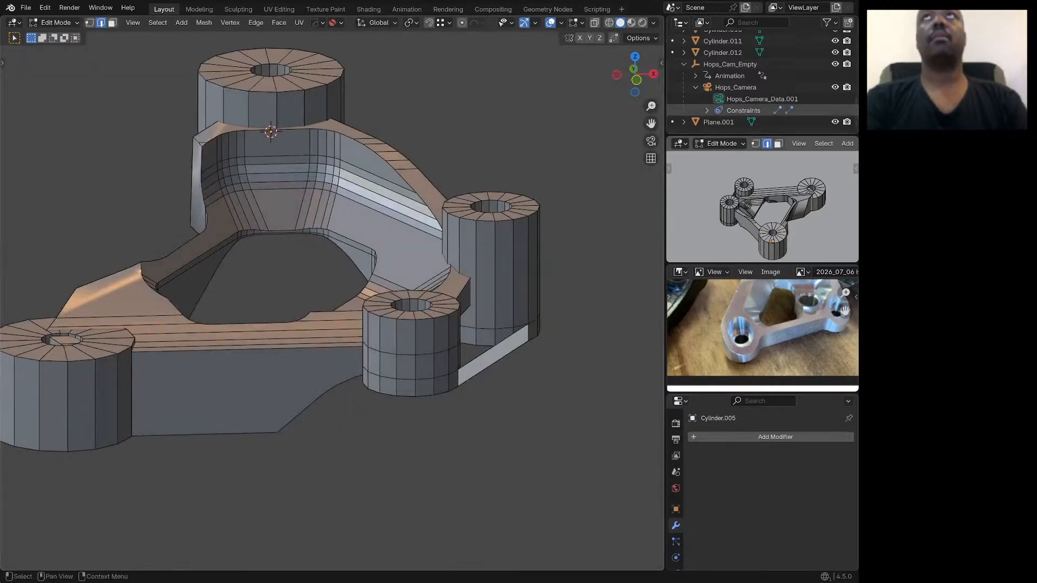
{"action": "left_click", "coordinate": [729, 64]}
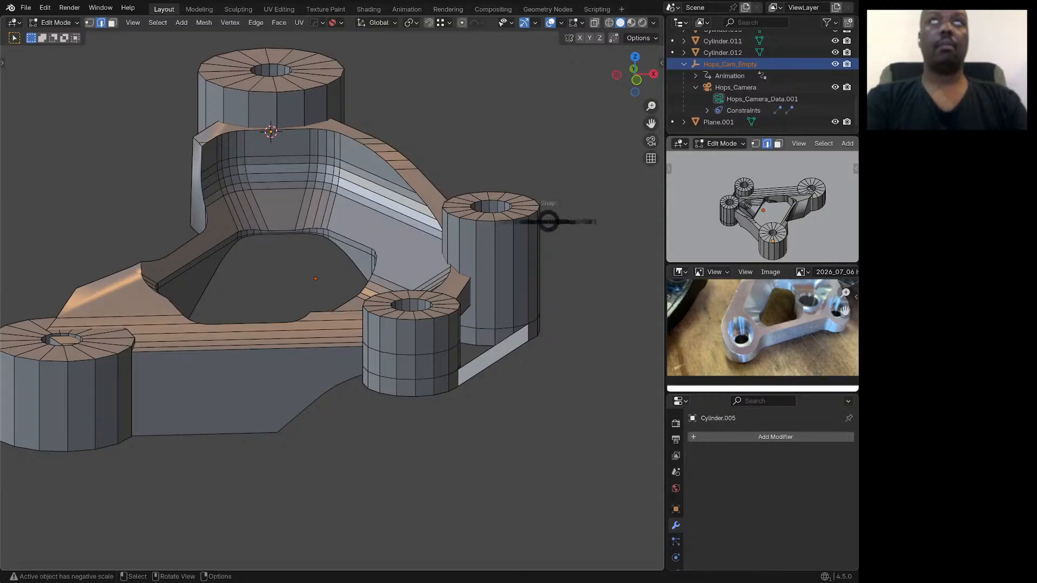
{"action": "key", "text": "shift+s"}
{"action": "left_click", "coordinate": [439, 180]}
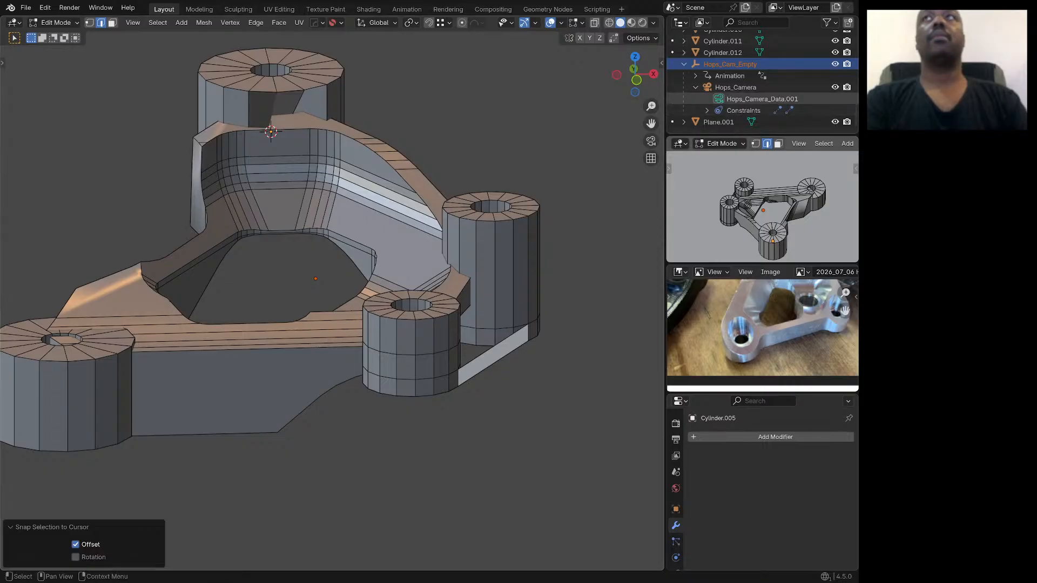
{"action": "scroll", "coordinate": [389, 227], "scroll_direction": "down", "scroll_amount": 5}
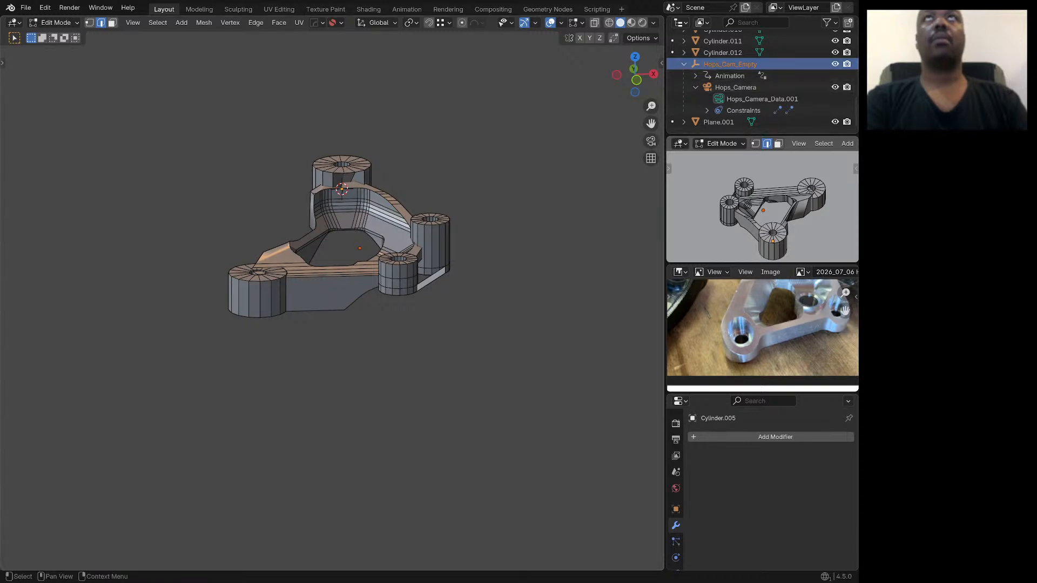
{"action": "left_click", "coordinate": [730, 76]}
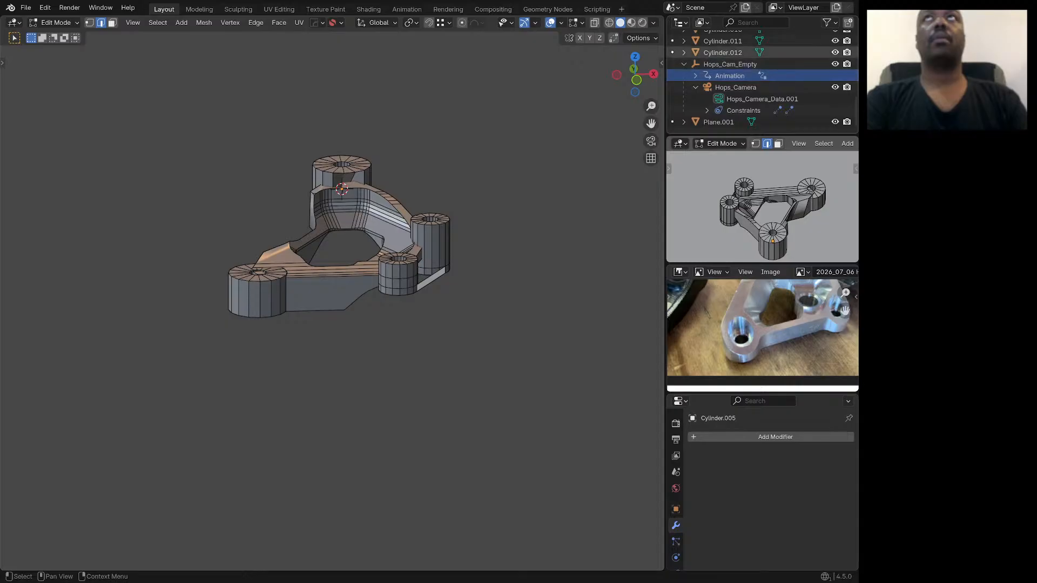
{"action": "left_click", "coordinate": [723, 53]}
{"action": "left_click", "coordinate": [722, 41]}
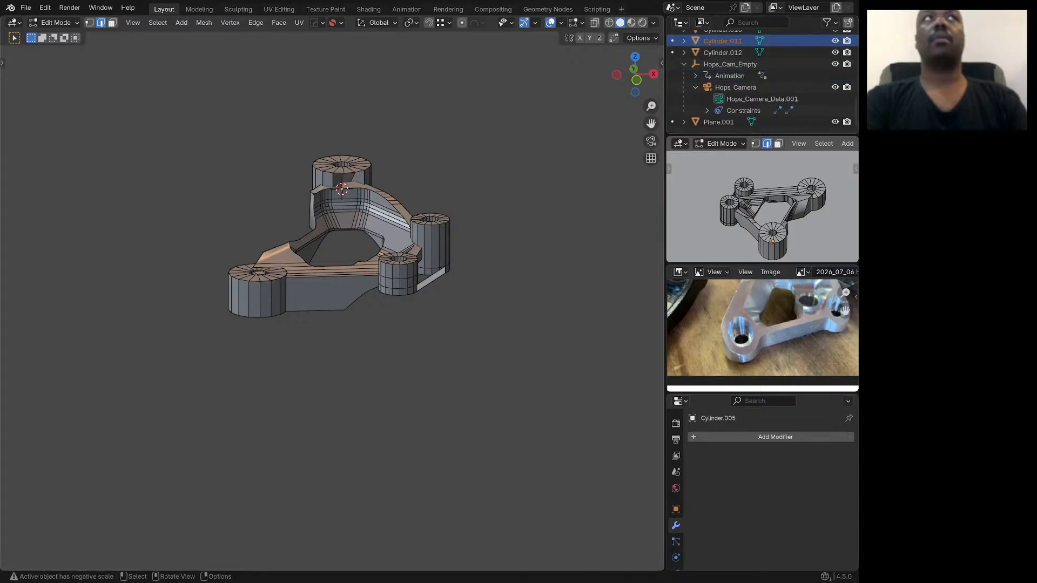
{"action": "key", "text": "Tab"}
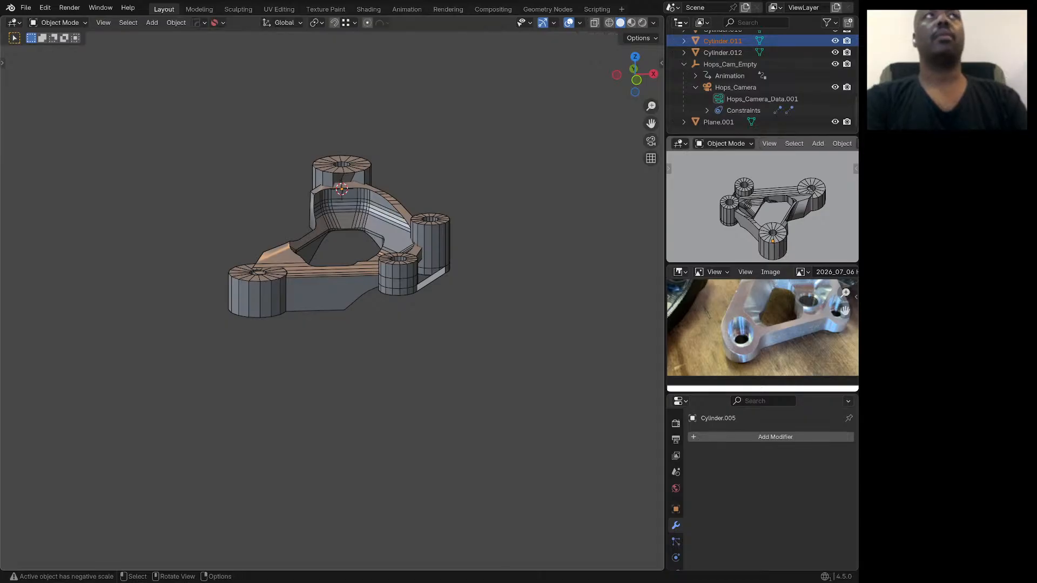
{"action": "key", "text": "Tab"}
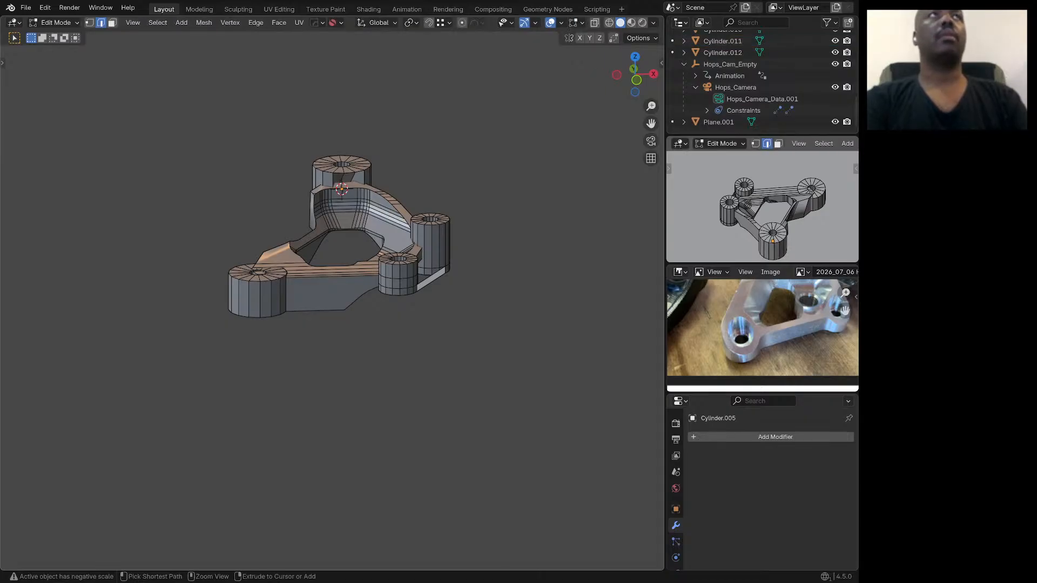
{"action": "middle_click_drag", "start_coordinate": [326, 202], "coordinate": [332, 232]}
{"action": "scroll", "coordinate": [332, 232], "scroll_direction": "up", "scroll_amount": 5}
{"action": "scroll", "coordinate": [334, 181], "scroll_direction": "up", "scroll_amount": 2}
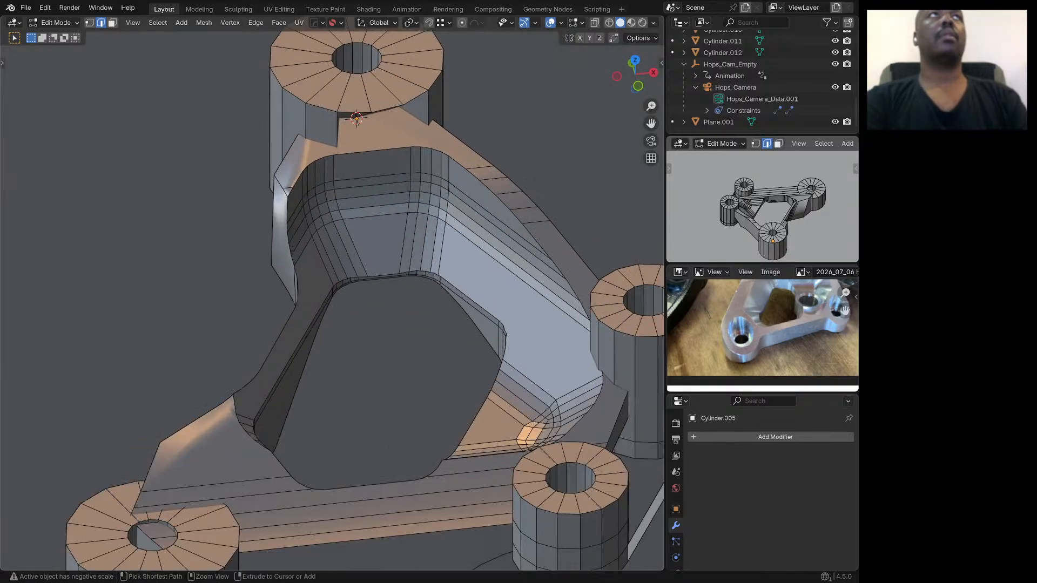
Step: Leave mesh editing of the Cylinder.005 boss and snap Hops_Cam_Empty to the 3D cursor with its offset kept
{"action": "key", "text": "Tab"}
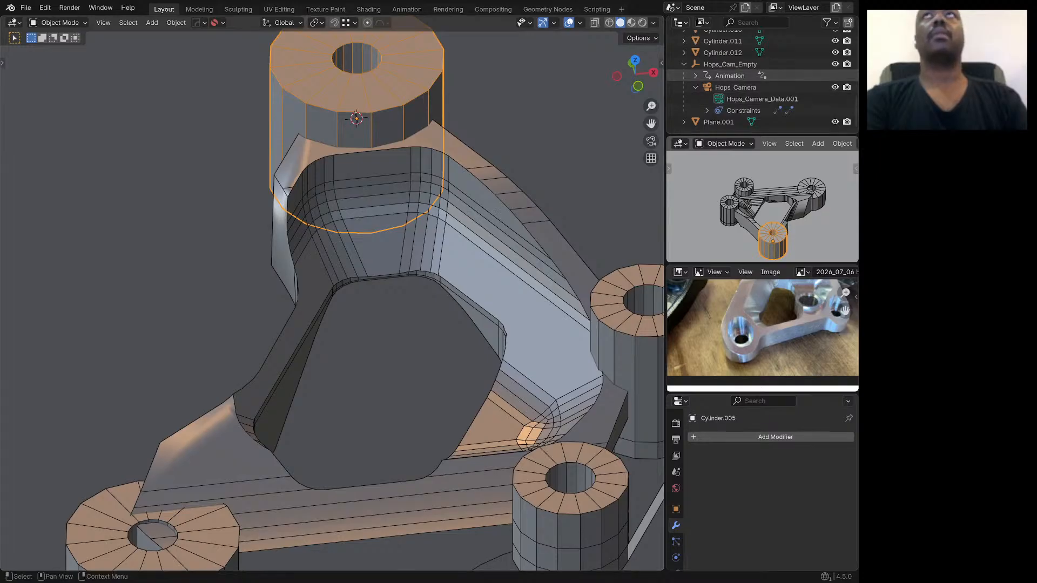
{"action": "left_click", "coordinate": [729, 64]}
{"action": "key", "text": "shift+s"}
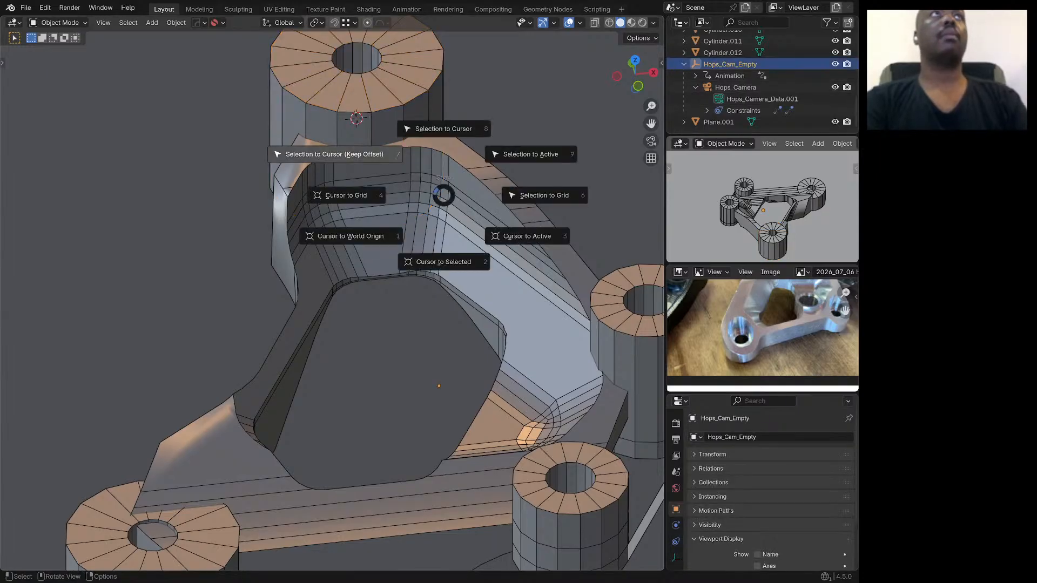
{"action": "key", "text": "7"}
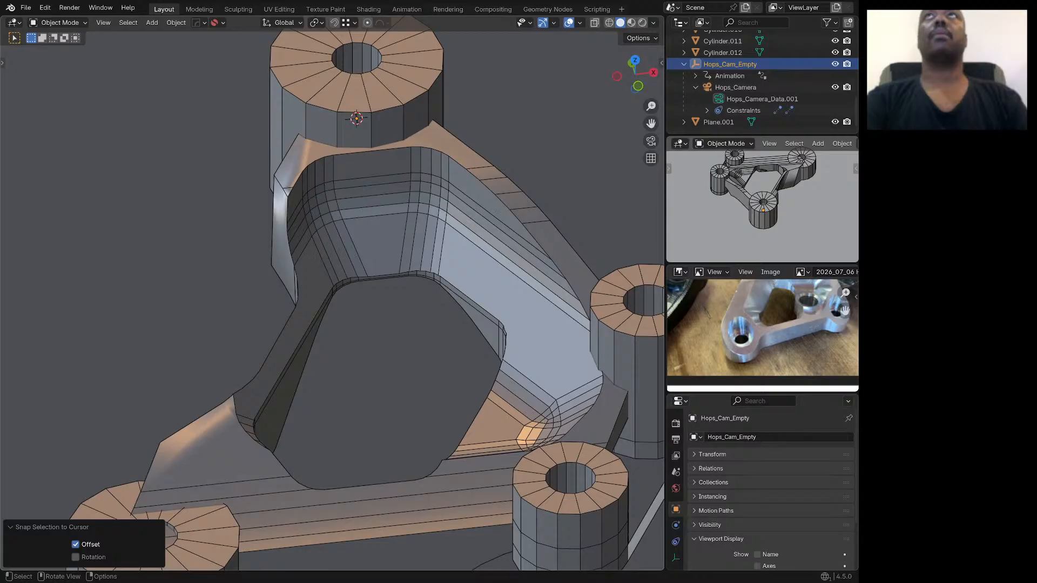
Step: Set the orthographic scale of Hops_Camera to 0.9
{"action": "left_click", "coordinate": [735, 87]}
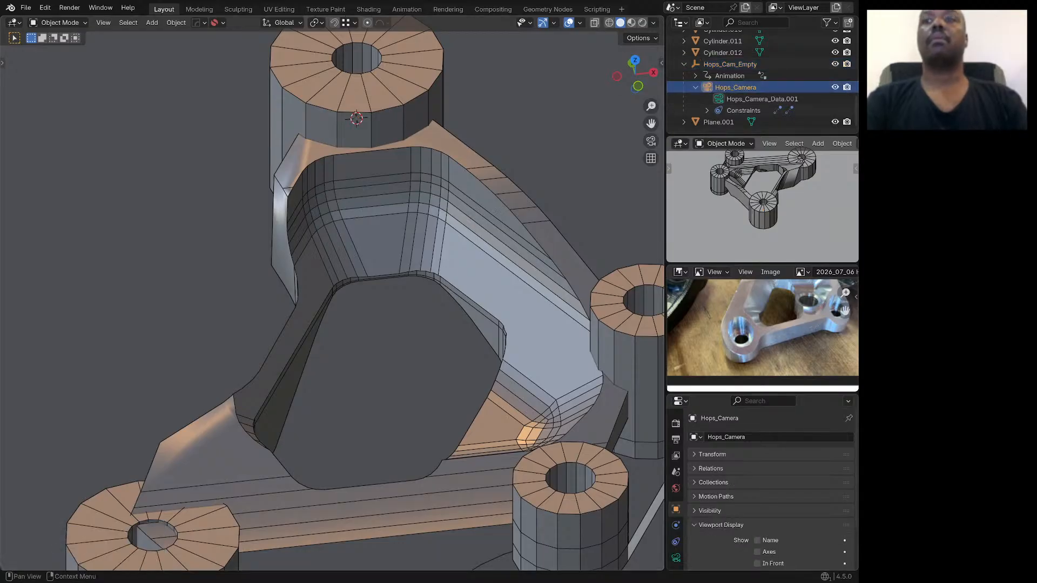
{"action": "scroll", "coordinate": [765, 492], "scroll_direction": "down", "scroll_amount": 3}
{"action": "left_click", "coordinate": [676, 558]}
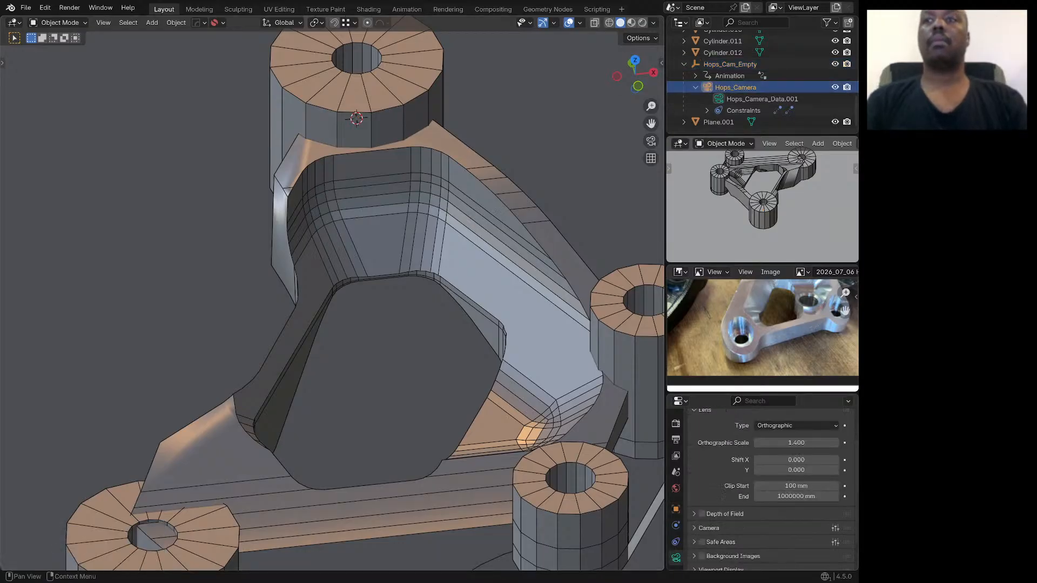
{"action": "double_click", "coordinate": [796, 443]}
{"action": "type", "text": "0.9"}
{"action": "key", "text": "Return"}
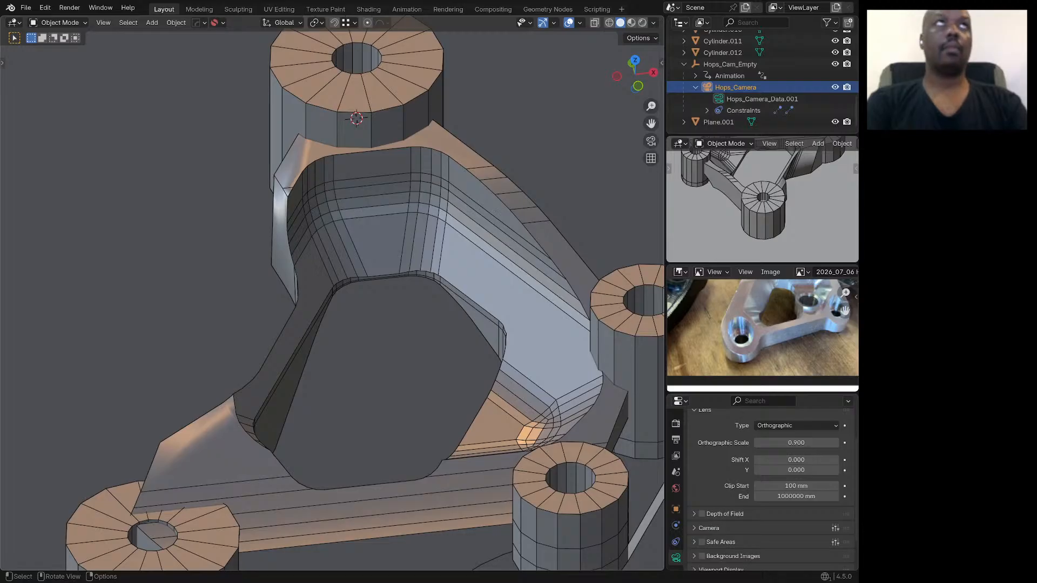
Step: Lower Hops_Camera by about 2793 mm along the global Z axis for a flatter view of the bracket
{"action": "key", "text": "g"}
{"action": "key", "text": "z"}
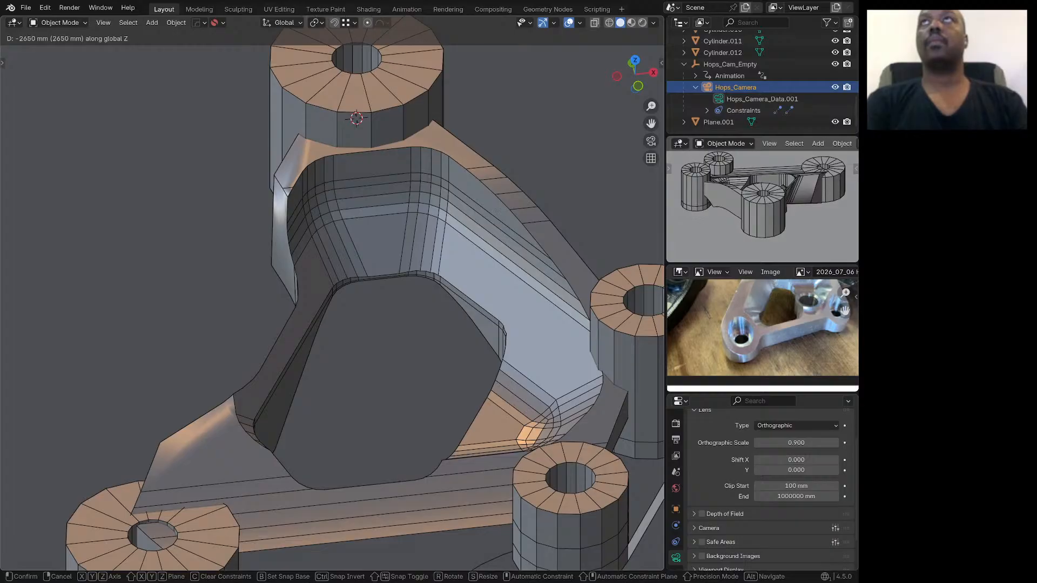
{"action": "key", "text": "Return"}
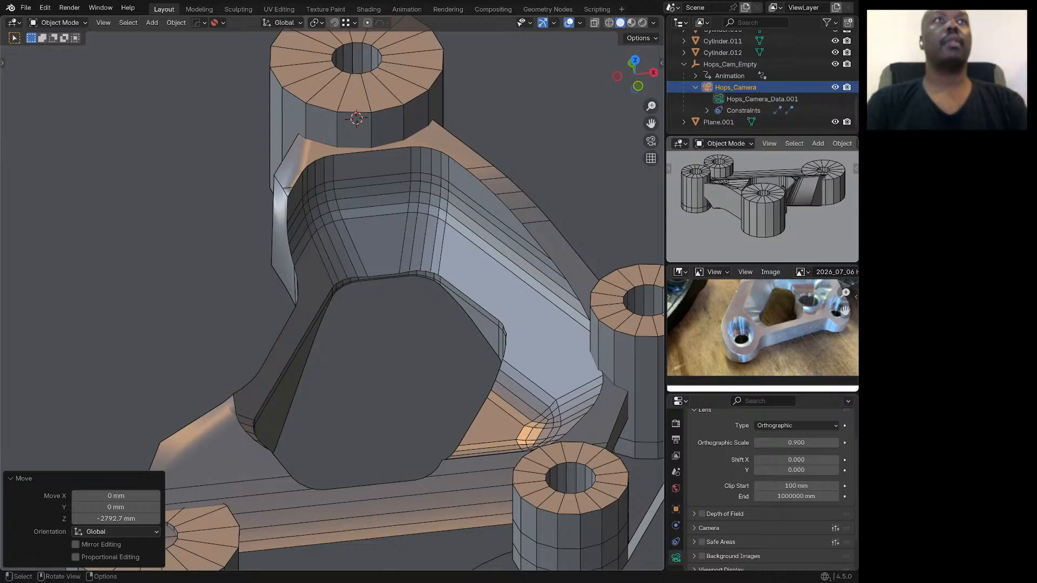
Step: Show the Extras overlay and move Hops_Camera by about -2546 mm in X, -574 mm in Y and -336 mm in Z
{"action": "scroll", "coordinate": [403, 178], "scroll_direction": "down", "scroll_amount": 8}
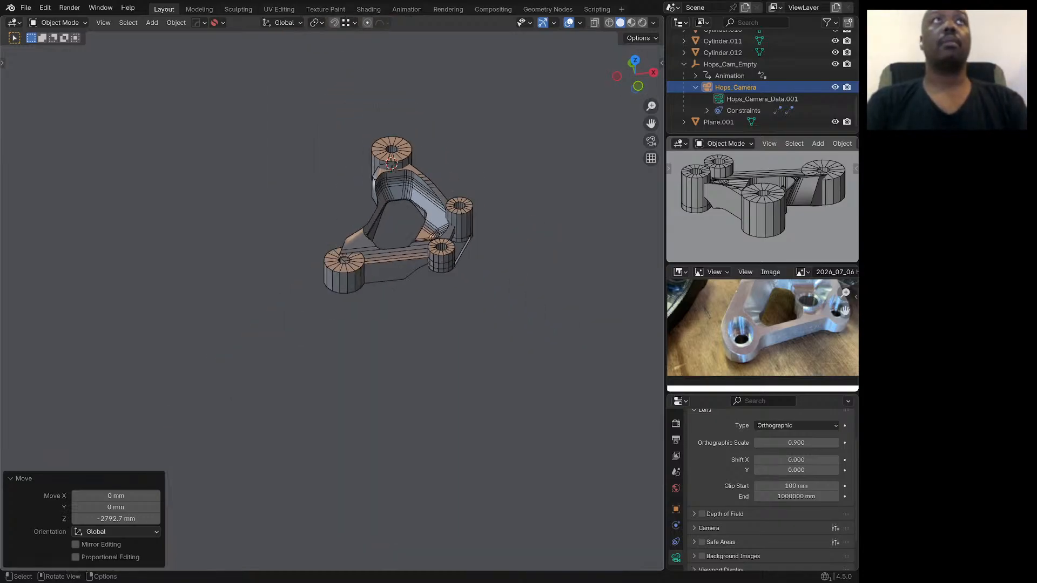
{"action": "left_click", "coordinate": [580, 22]}
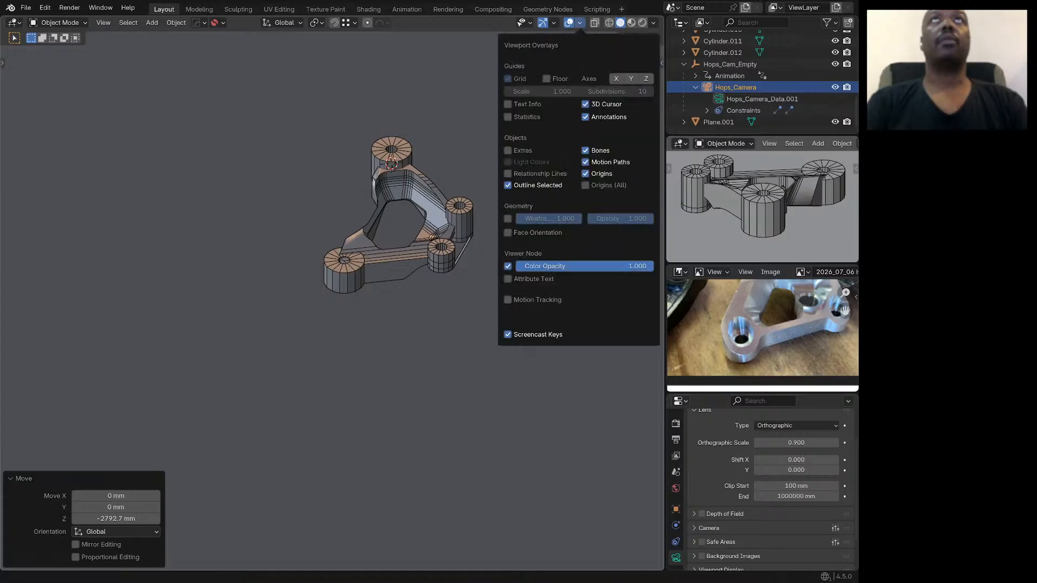
{"action": "left_click", "coordinate": [509, 150]}
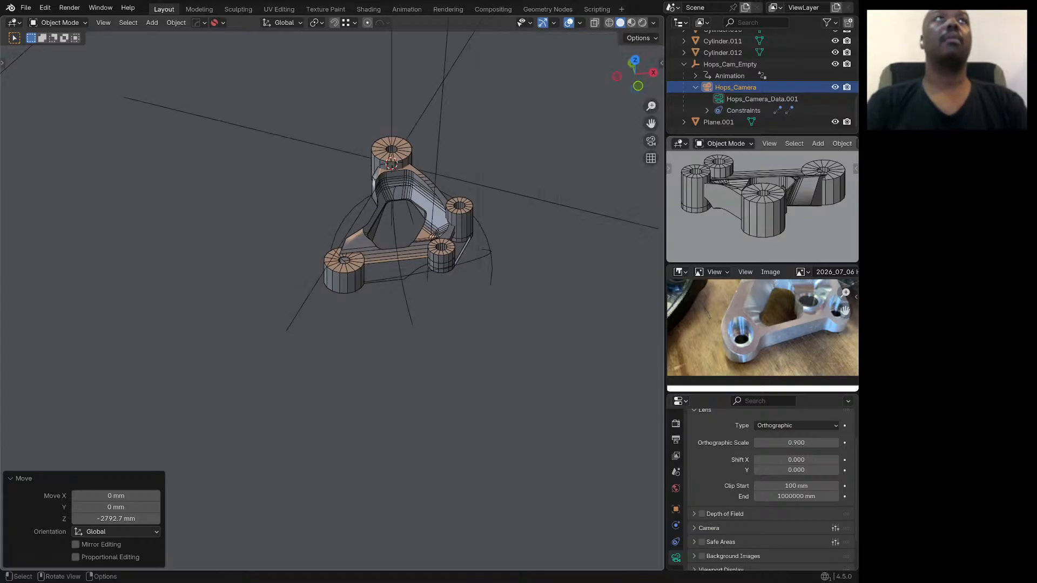
{"action": "scroll", "coordinate": [411, 270], "scroll_direction": "down", "scroll_amount": 8}
{"action": "middle_click_drag", "start_coordinate": [410, 270], "coordinate": [381, 277]}
{"action": "scroll", "coordinate": [380, 277], "scroll_direction": "down", "scroll_amount": 3}
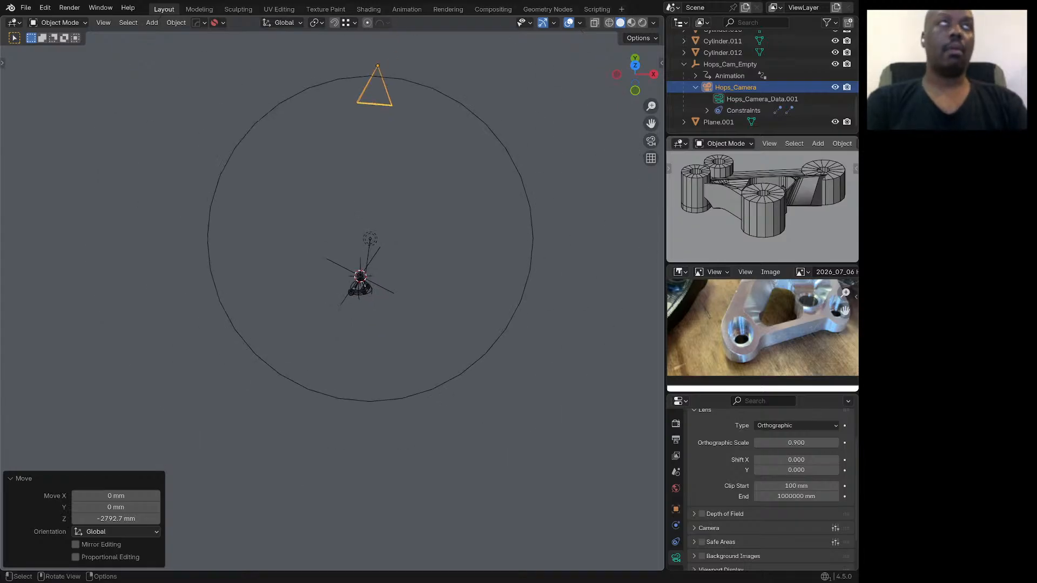
{"action": "key", "text": "g"}
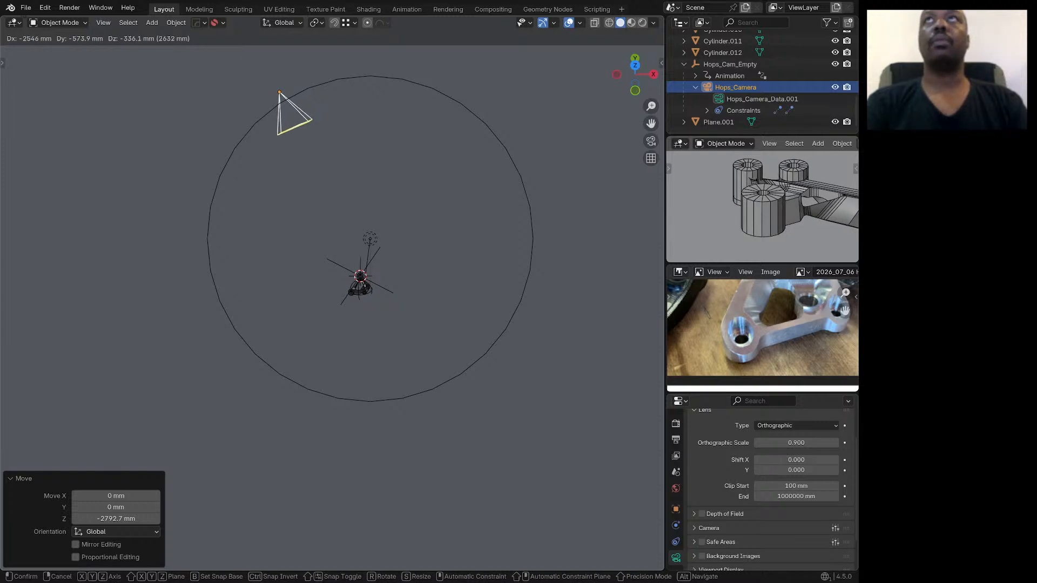
{"action": "key", "text": "Return"}
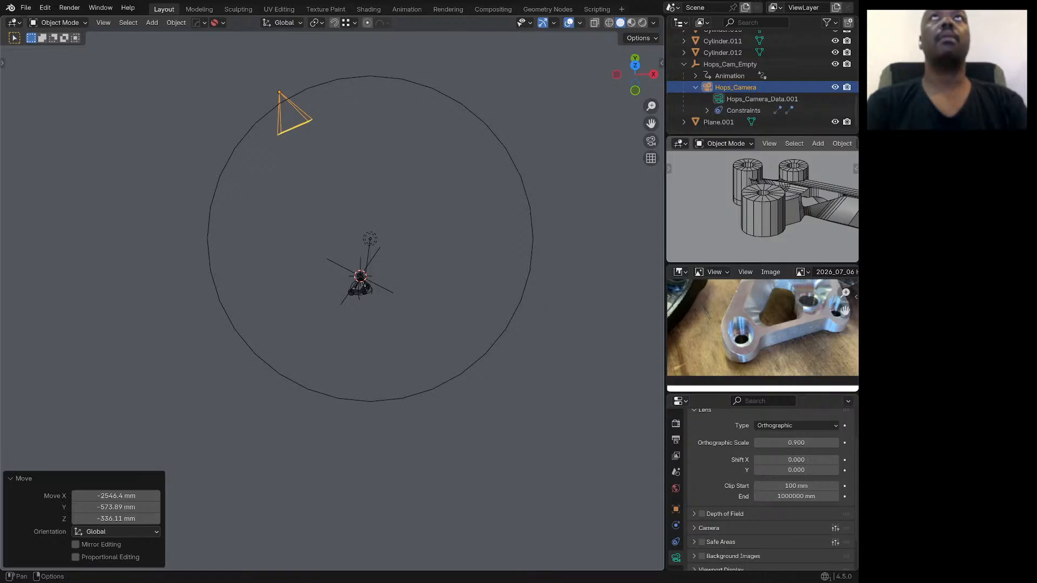
Step: Hide the Extras overlay in the main viewport
{"action": "left_click", "coordinate": [579, 23]}
{"action": "left_click", "coordinate": [508, 150]}
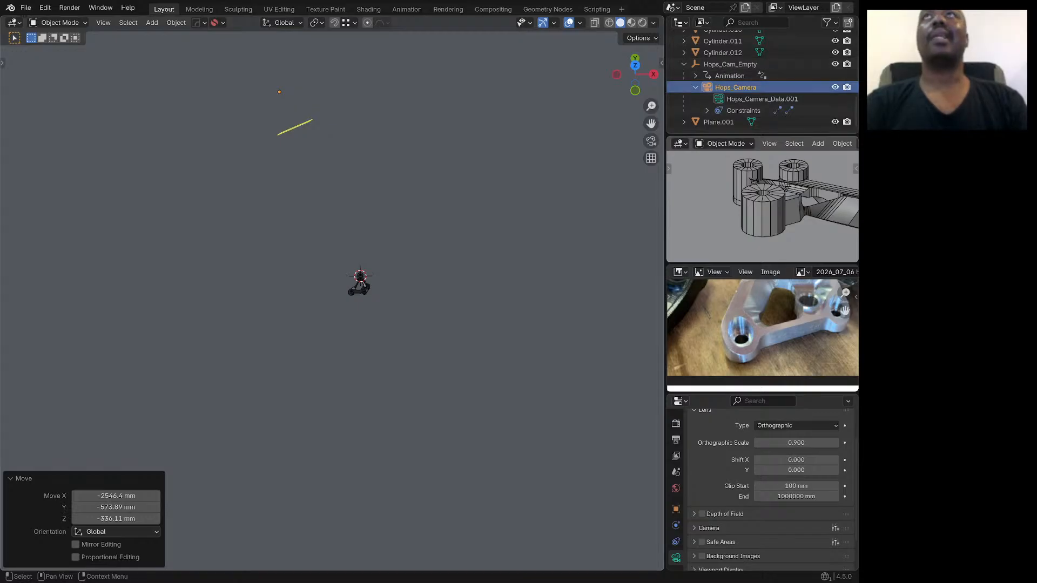
{"action": "scroll", "coordinate": [761, 99], "scroll_direction": "up", "scroll_amount": 10}
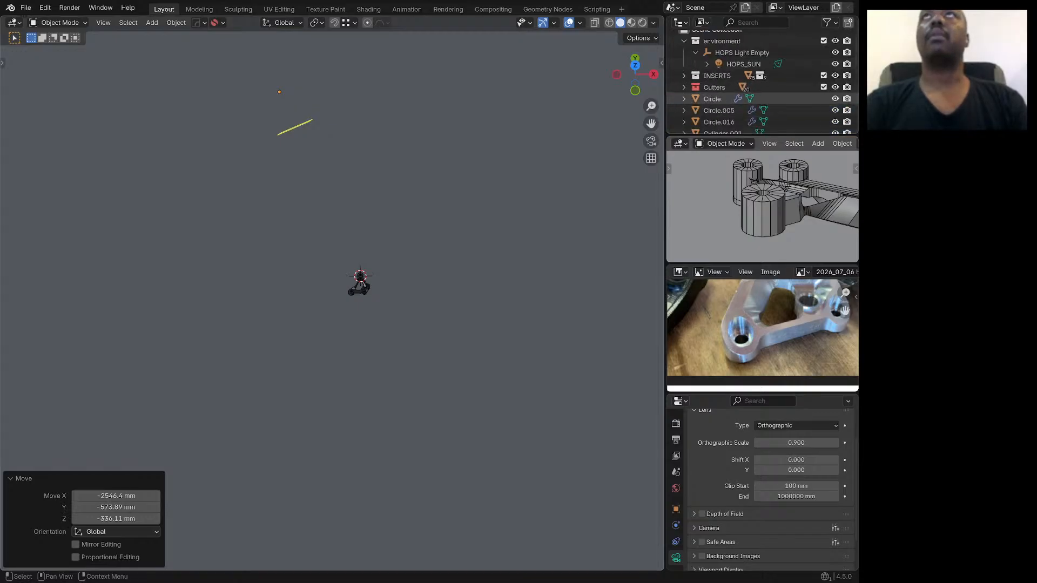
{"action": "scroll", "coordinate": [762, 86], "scroll_direction": "up", "scroll_amount": 1}
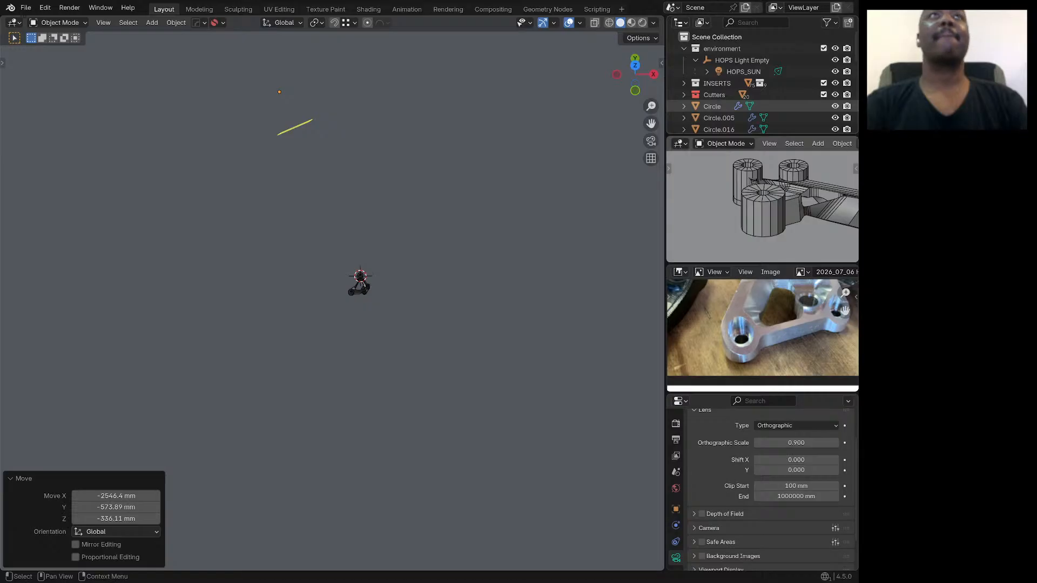
Step: Turn on the Extras overlay so that the scene's lights, camera and empties are drawn in the viewport
{"action": "scroll", "coordinate": [425, 176], "scroll_direction": "down", "scroll_amount": 1}
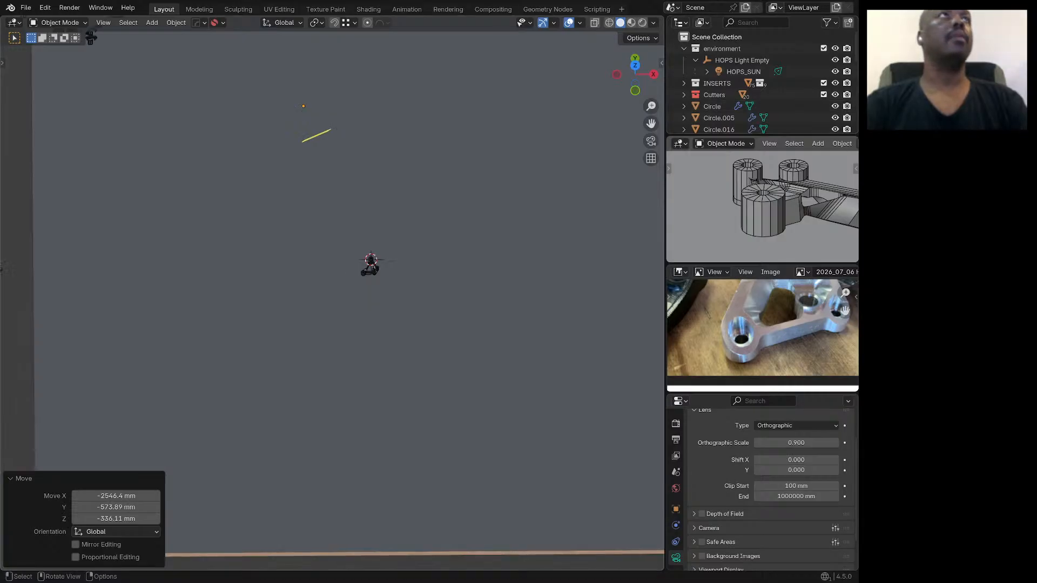
{"action": "scroll", "coordinate": [445, 195], "scroll_direction": "down", "scroll_amount": 8}
{"action": "middle_click_drag", "start_coordinate": [445, 196], "coordinate": [457, 180]}
{"action": "left_click", "coordinate": [580, 23]}
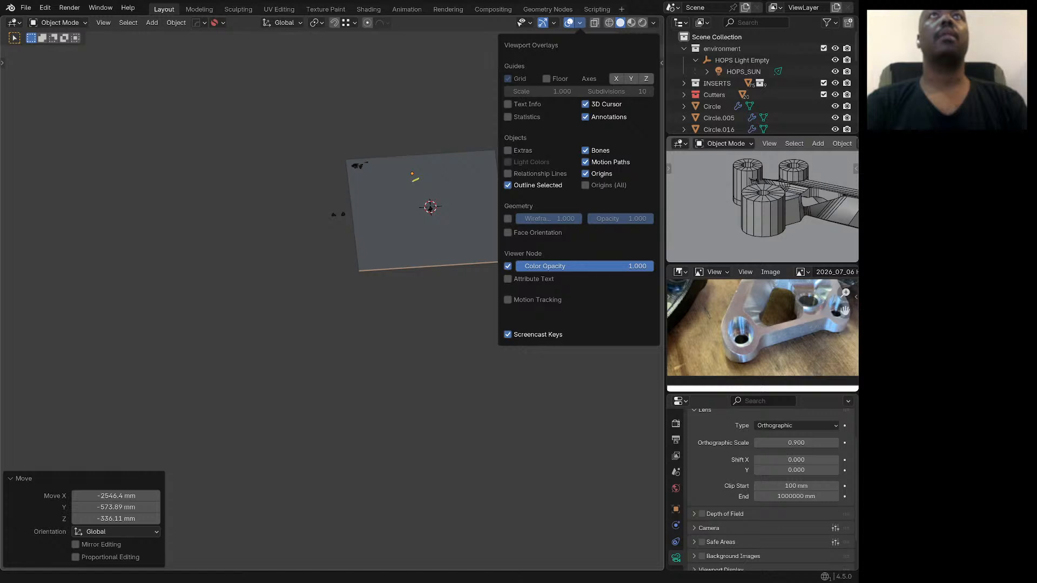
{"action": "left_click", "coordinate": [508, 150]}
Step: Select the HOPS_SUN spot light above the bracket and look at it from the side
{"action": "scroll", "coordinate": [415, 178], "scroll_direction": "up", "scroll_amount": 6}
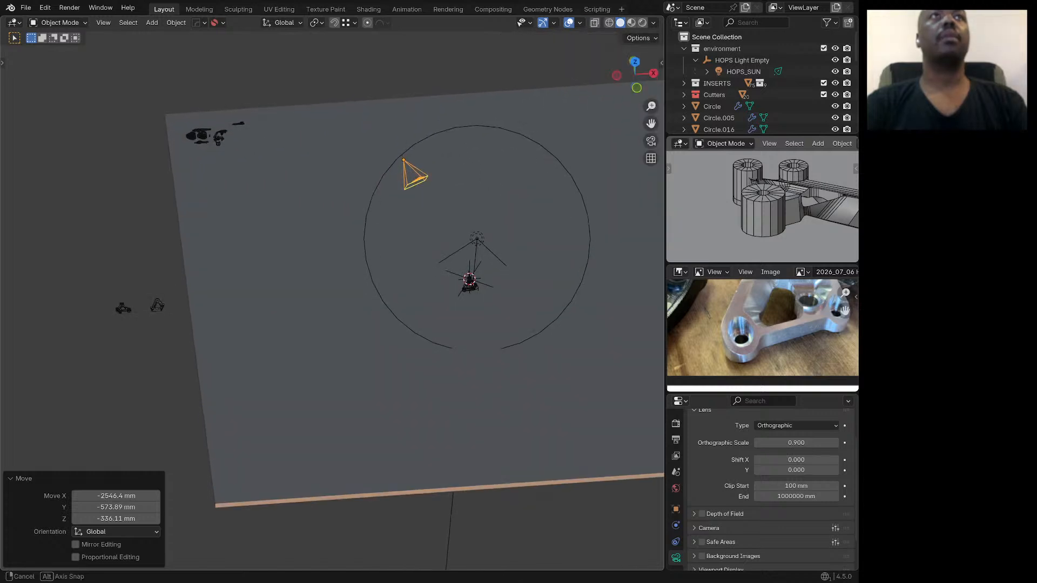
{"action": "middle_click_drag", "start_coordinate": [424, 262], "coordinate": [373, 258]}
{"action": "scroll", "coordinate": [372, 258], "scroll_direction": "up", "scroll_amount": 8}
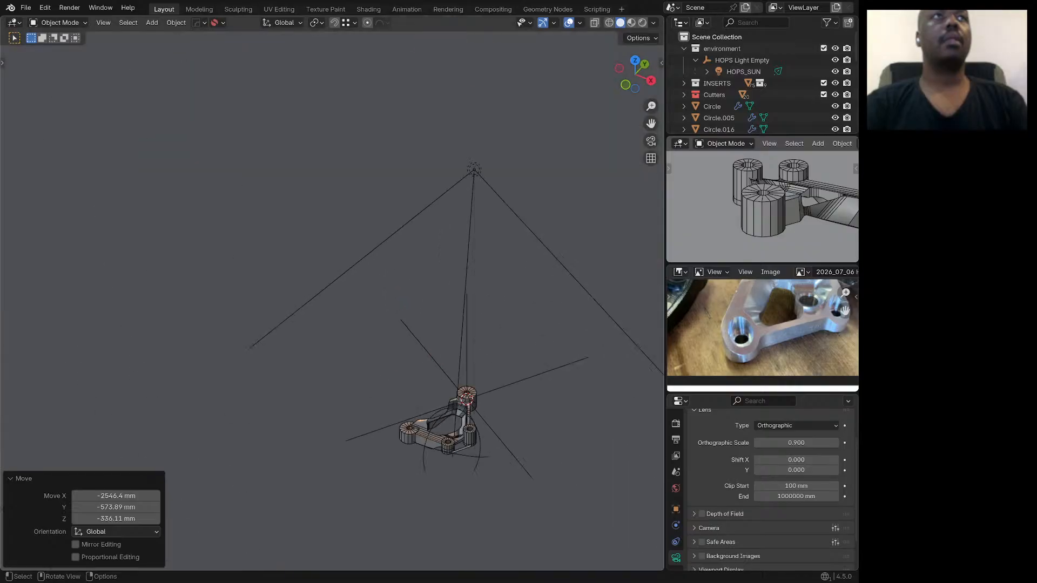
{"action": "left_click", "coordinate": [474, 169]}
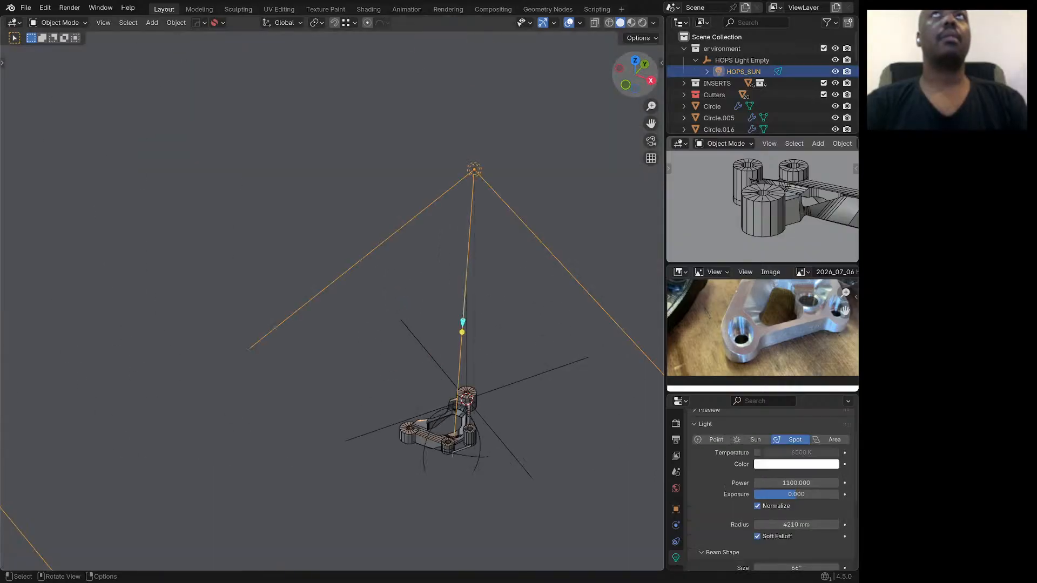
{"action": "left_click", "coordinate": [651, 80]}
{"action": "scroll", "coordinate": [474, 176], "scroll_direction": "down", "scroll_amount": 3}
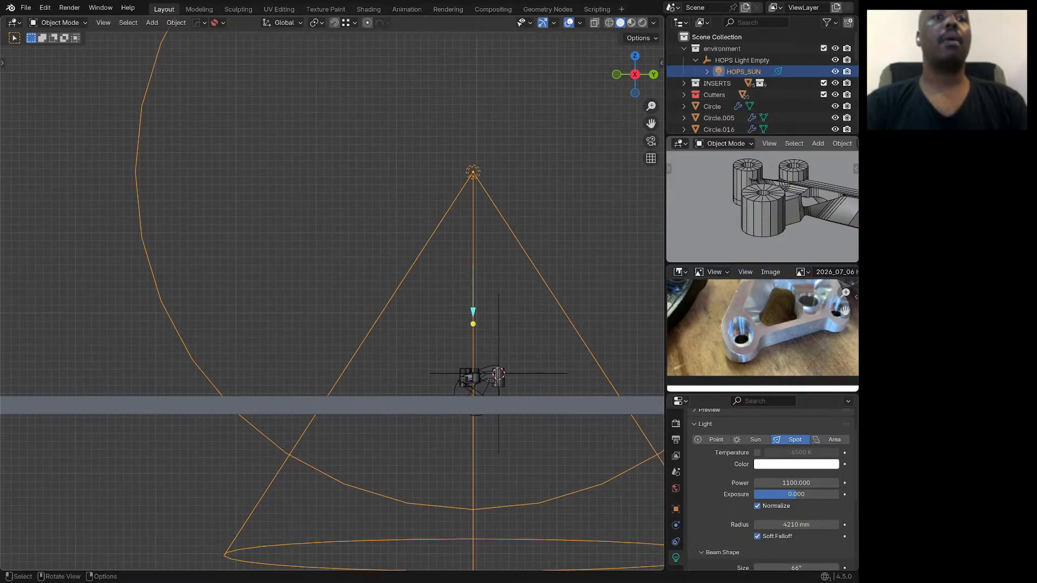
Step: Examine the spot light's position and beam over the bracket and ground plane from several angles and distances
{"action": "middle_click_drag", "start_coordinate": [471, 177], "coordinate": [465, 280]}
{"action": "scroll", "coordinate": [484, 256], "scroll_direction": "up", "scroll_amount": 1}
{"action": "scroll", "coordinate": [478, 259], "scroll_direction": "up", "scroll_amount": 5}
{"action": "scroll", "coordinate": [458, 280], "scroll_direction": "down", "scroll_amount": 6}
{"action": "scroll", "coordinate": [484, 277], "scroll_direction": "down", "scroll_amount": 9}
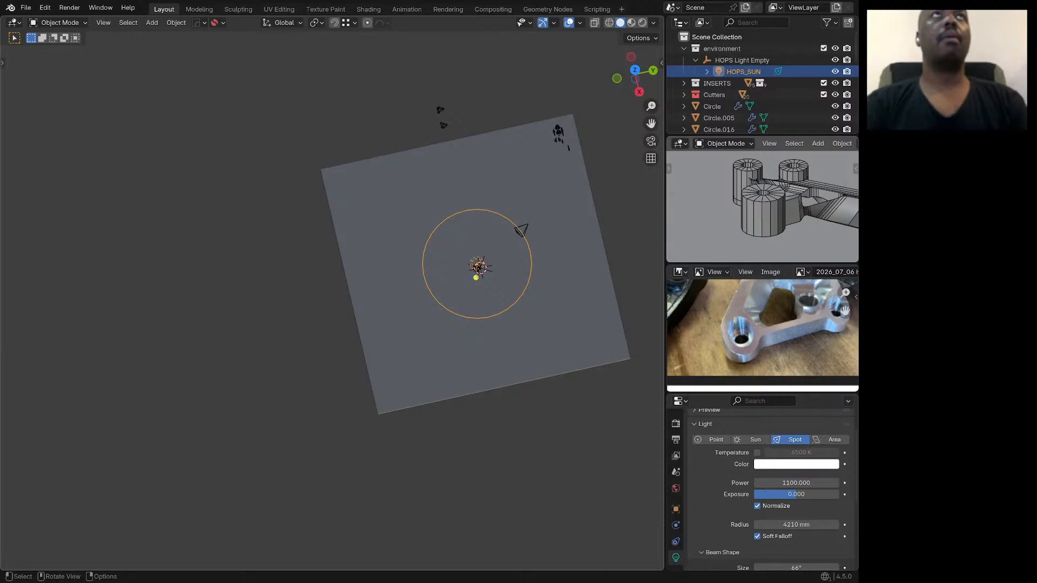
{"action": "scroll", "coordinate": [477, 270], "scroll_direction": "up", "scroll_amount": 7}
{"action": "middle_click_drag", "start_coordinate": [462, 273], "coordinate": [450, 351]}
{"action": "scroll", "coordinate": [433, 334], "scroll_direction": "up", "scroll_amount": 7}
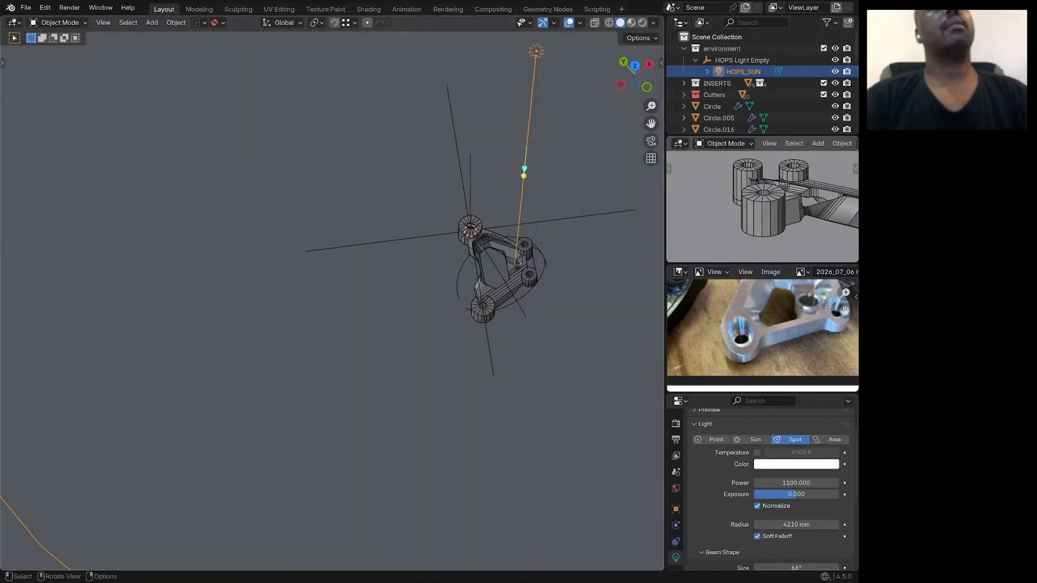
{"action": "scroll", "coordinate": [494, 324], "scroll_direction": "down", "scroll_amount": 4}
{"action": "middle_click_drag", "start_coordinate": [494, 324], "coordinate": [508, 282]}
{"action": "scroll", "coordinate": [508, 282], "scroll_direction": "up", "scroll_amount": 6}
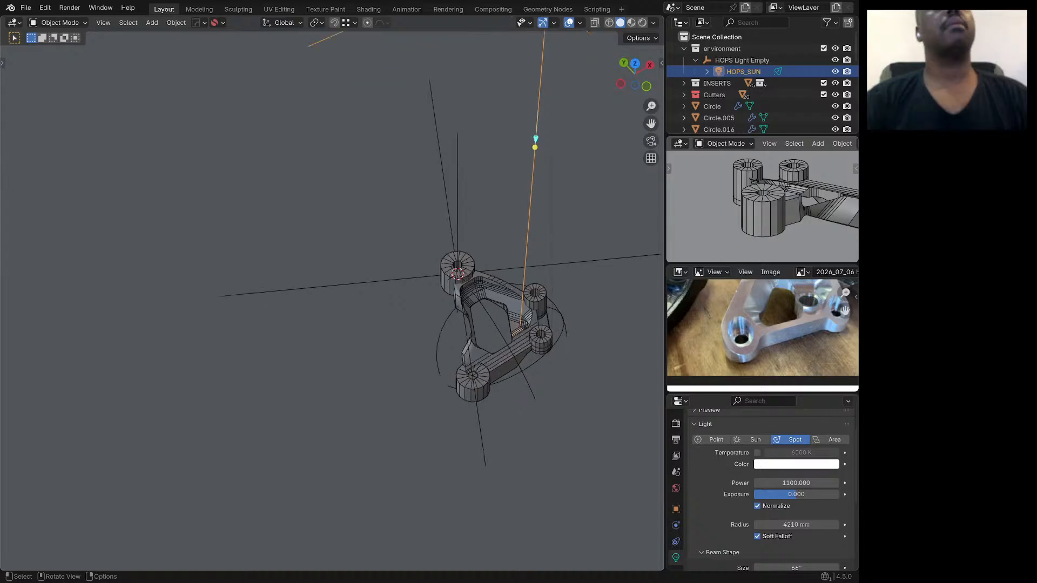
{"action": "middle_click_drag", "start_coordinate": [447, 336], "coordinate": [455, 373]}
{"action": "scroll", "coordinate": [456, 373], "scroll_direction": "down", "scroll_amount": 4}
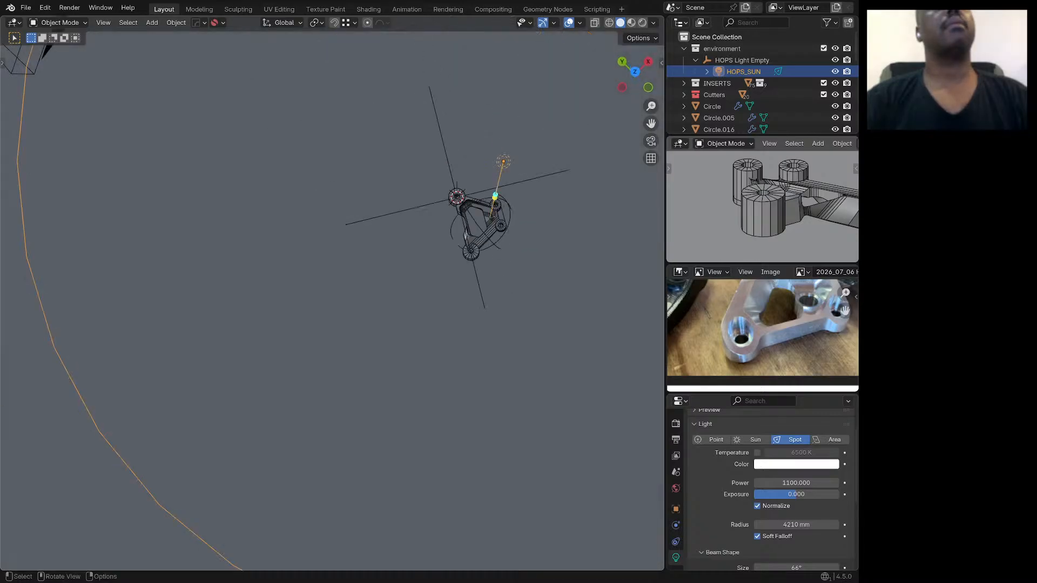
{"action": "scroll", "coordinate": [466, 260], "scroll_direction": "up", "scroll_amount": 4}
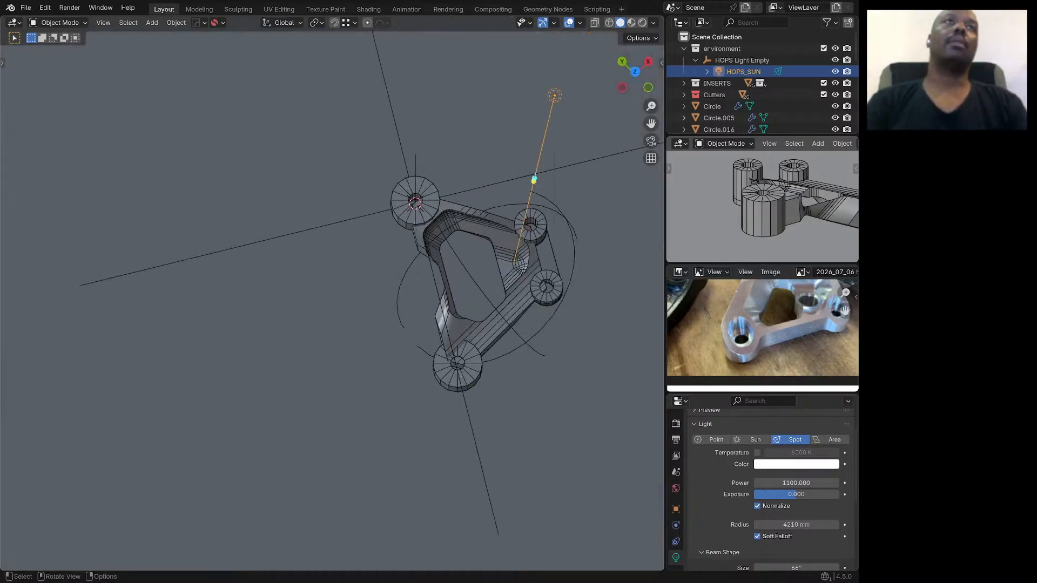
{"action": "scroll", "coordinate": [424, 240], "scroll_direction": "up", "scroll_amount": 2}
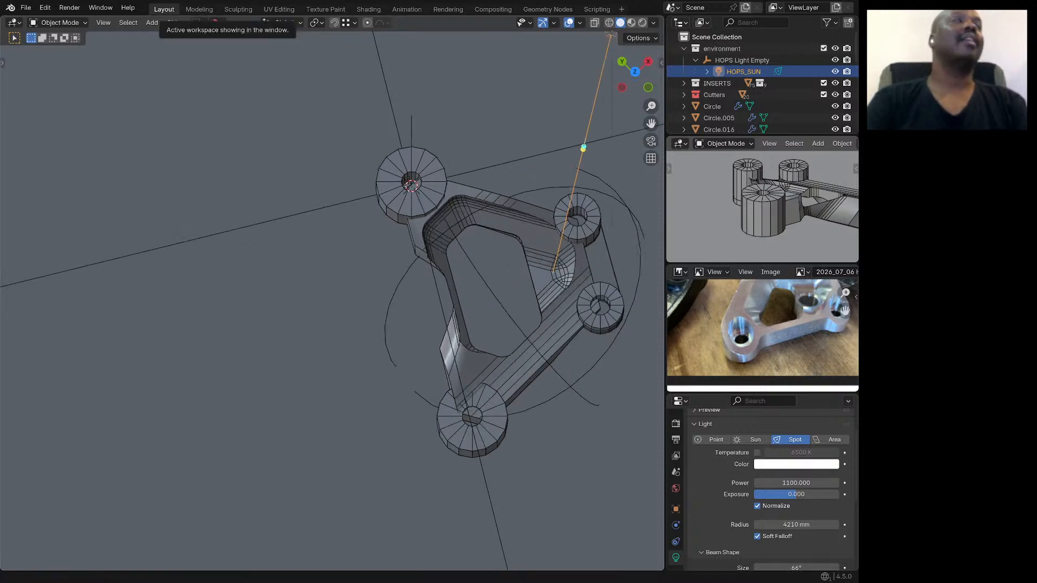
{"action": "scroll", "coordinate": [400, 219], "scroll_direction": "down", "scroll_amount": 5}
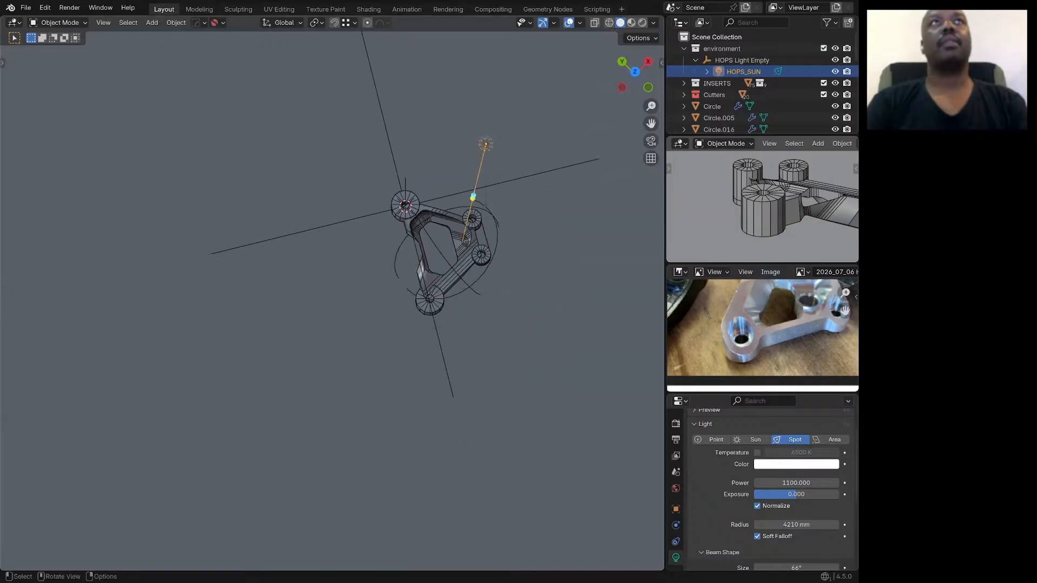
{"action": "scroll", "coordinate": [436, 262], "scroll_direction": "down", "scroll_amount": 1}
{"action": "middle_click_drag", "start_coordinate": [436, 262], "coordinate": [434, 225]}
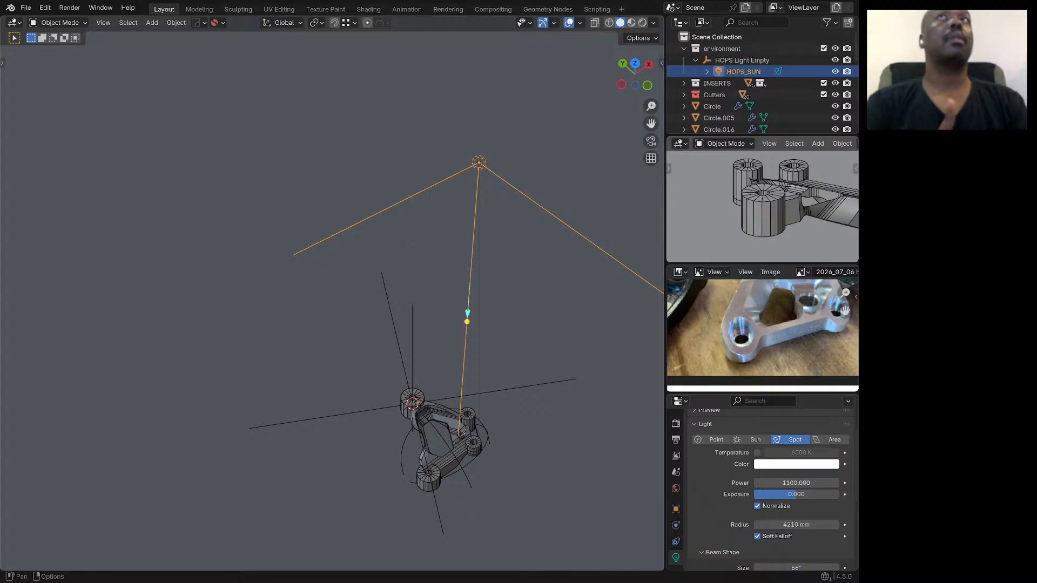
{"action": "middle_click_drag", "start_coordinate": [378, 324], "coordinate": [401, 288]}
{"action": "scroll", "coordinate": [400, 305], "scroll_direction": "down", "scroll_amount": 5}
{"action": "middle_click_drag", "start_coordinate": [401, 378], "coordinate": [383, 265], "text": "shift"}
{"action": "scroll", "coordinate": [383, 265], "scroll_direction": "up", "scroll_amount": 9}
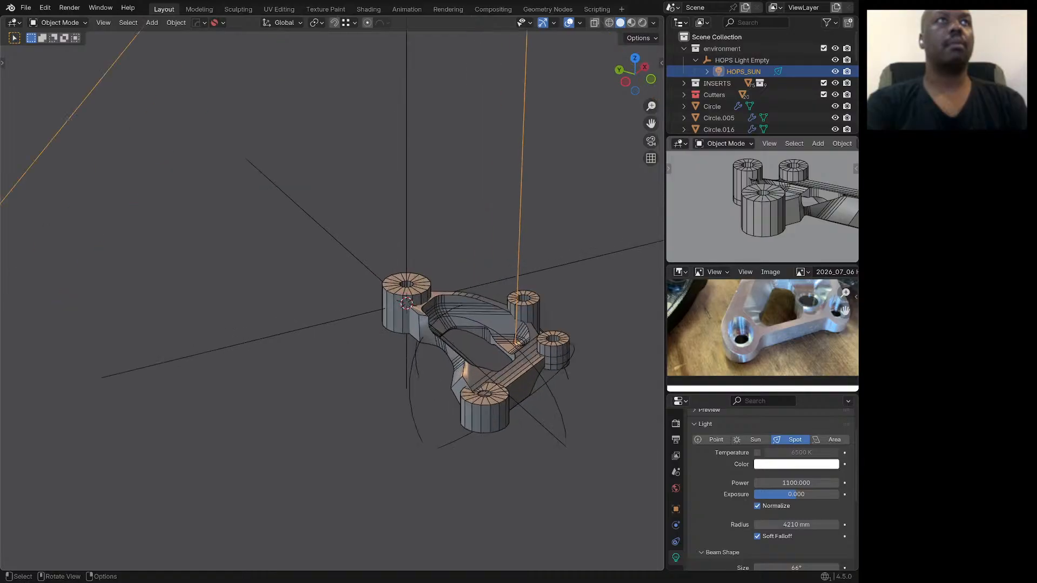
Step: Select a run of adjacent side faces on the tall boss at the 3D cursor in Edit Mode, and return to Object Mode
{"action": "left_click", "coordinate": [406, 303]}
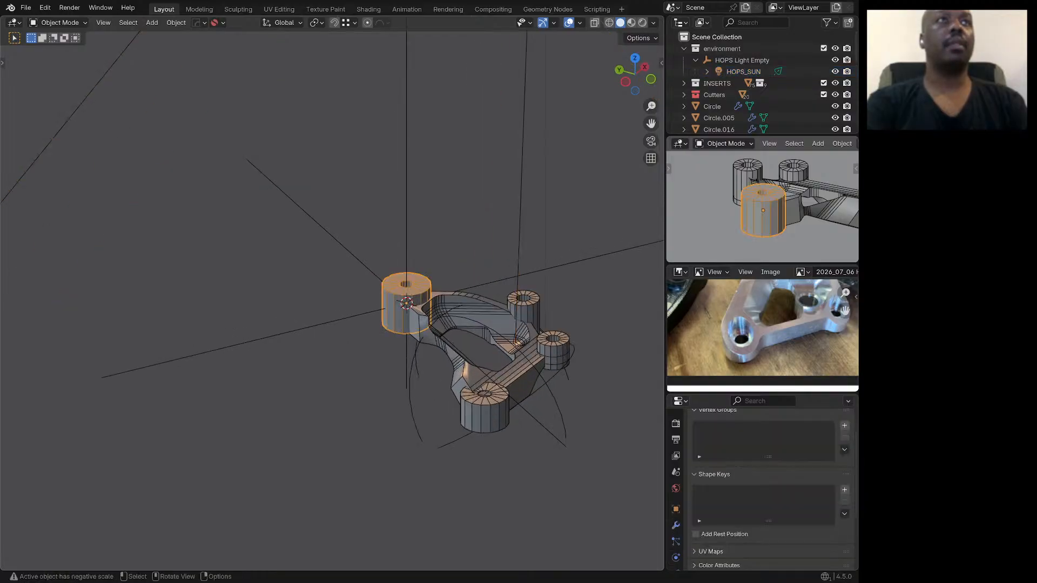
{"action": "key", "text": "Tab"}
{"action": "middle_click_drag", "start_coordinate": [406, 303], "coordinate": [467, 297]}
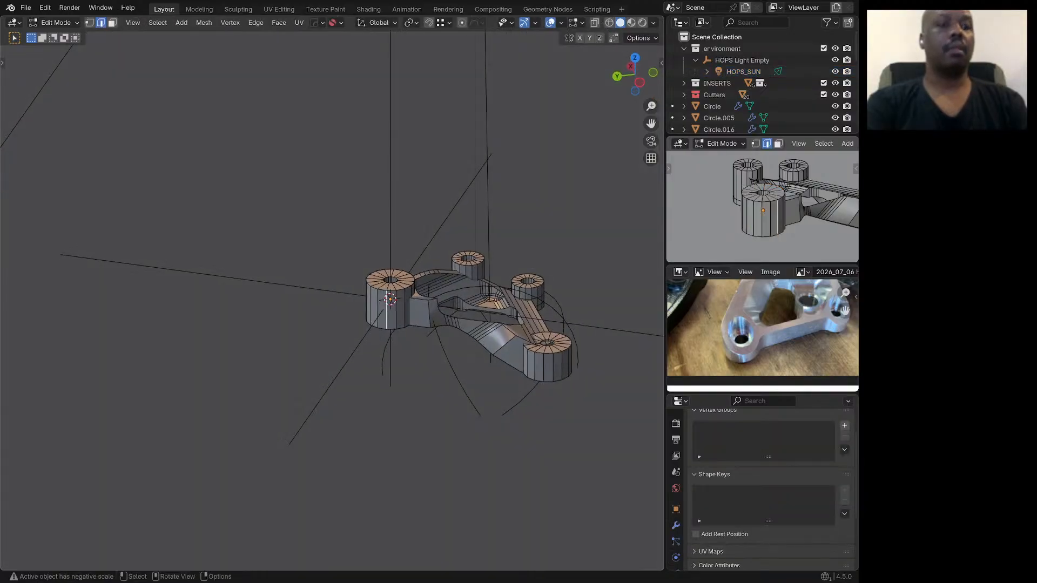
{"action": "key", "text": "3"}
{"action": "left_click", "coordinate": [382, 308]}
{"action": "left_click", "coordinate": [372, 308], "text": "ctrl"}
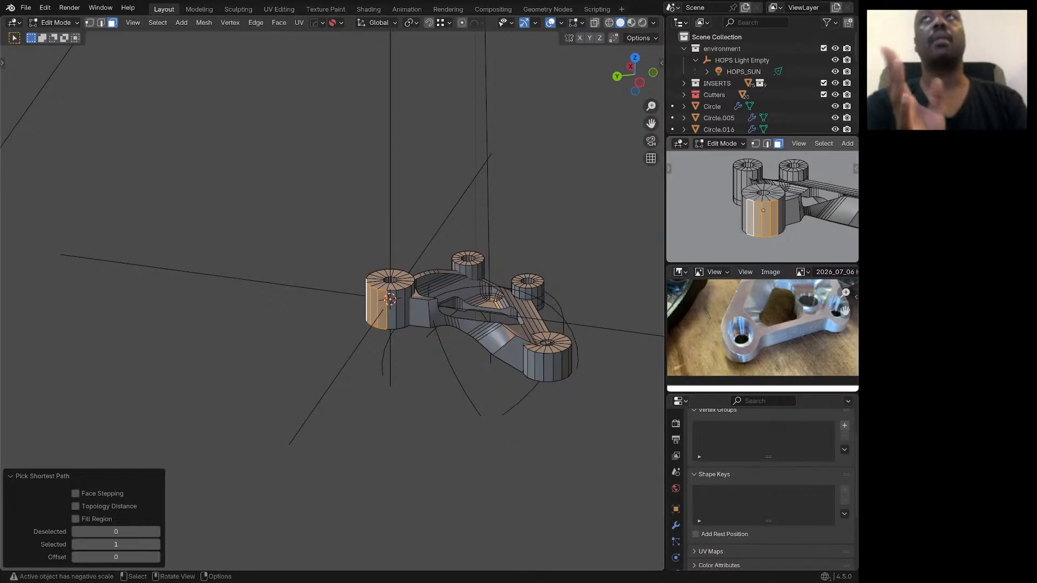
{"action": "middle_click_drag", "start_coordinate": [400, 325], "coordinate": [420, 355]}
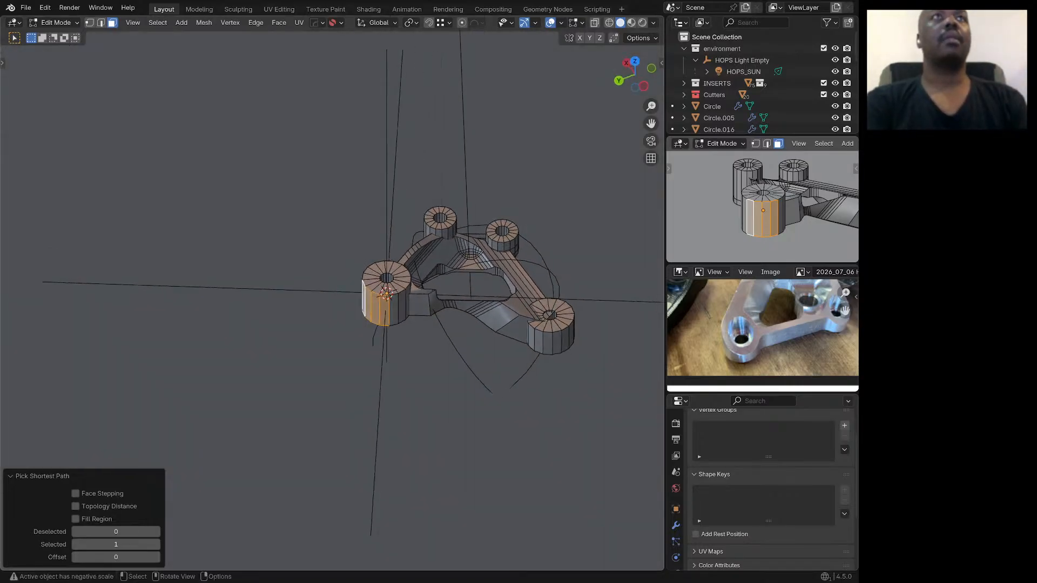
{"action": "scroll", "coordinate": [440, 275], "scroll_direction": "up", "scroll_amount": 3}
{"action": "middle_click_drag", "start_coordinate": [440, 275], "coordinate": [439, 286]}
{"action": "key", "text": "Tab"}
{"action": "left_click", "coordinate": [414, 321]}
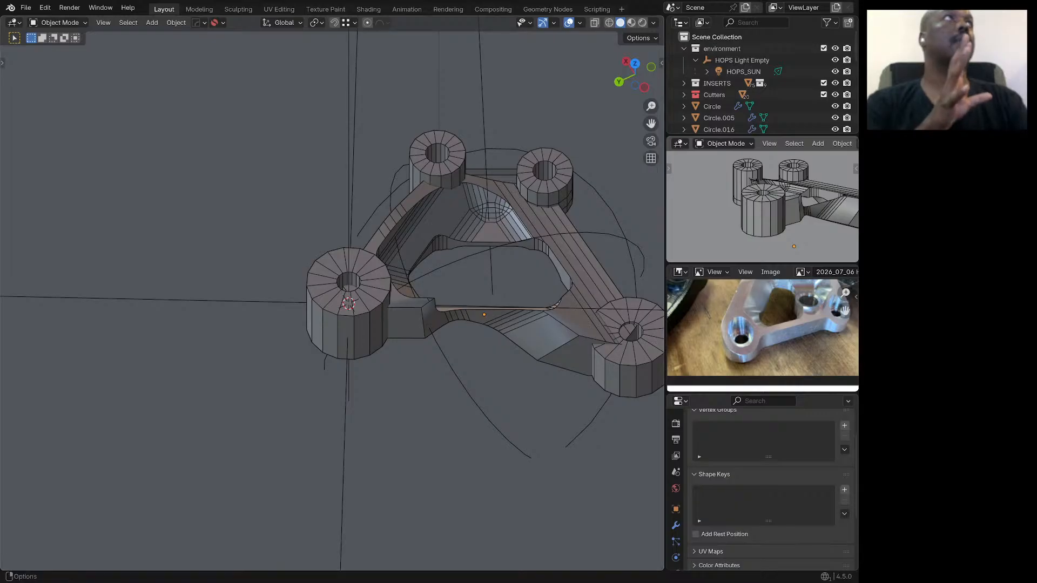
Step: Save the current blend file, and save it again with Save As
{"action": "left_click", "coordinate": [25, 8]}
{"action": "left_click", "coordinate": [42, 83]}
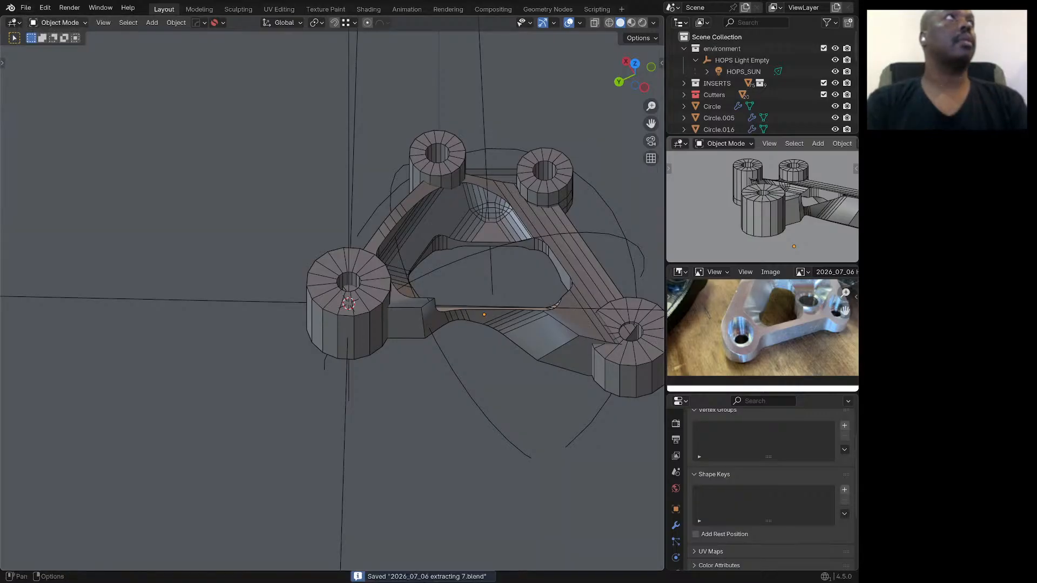
{"action": "left_click", "coordinate": [25, 7]}
{"action": "left_click", "coordinate": [50, 95]}
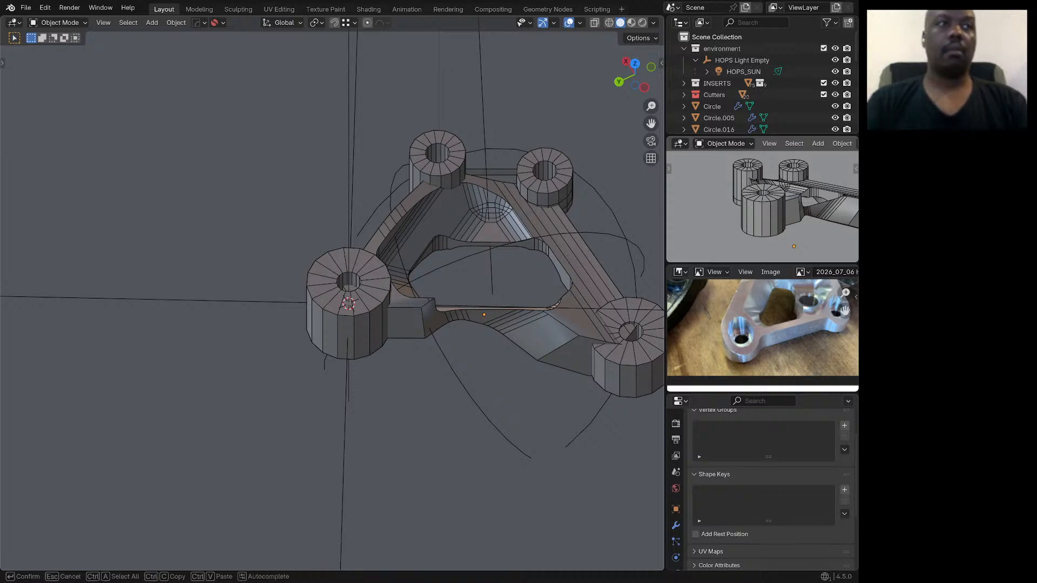
{"action": "key", "text": "Return"}
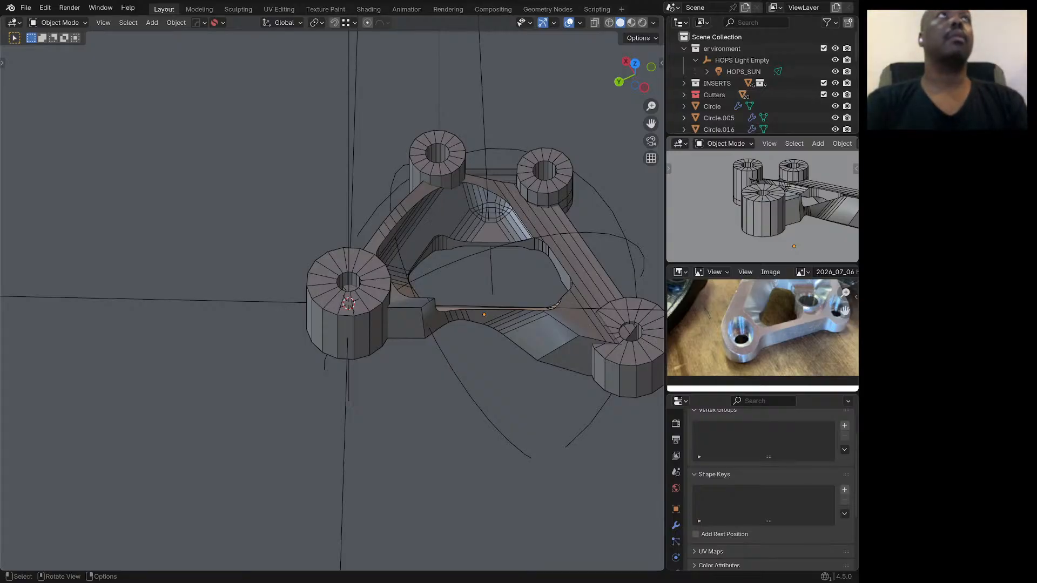
Step: Isolate the bracket arm and its four cylindrical bosses in the viewport without the ground plane, and clear the selection
{"action": "scroll", "coordinate": [437, 289], "scroll_direction": "down", "scroll_amount": 2}
{"action": "middle_click_drag", "start_coordinate": [438, 289], "coordinate": [443, 262]}
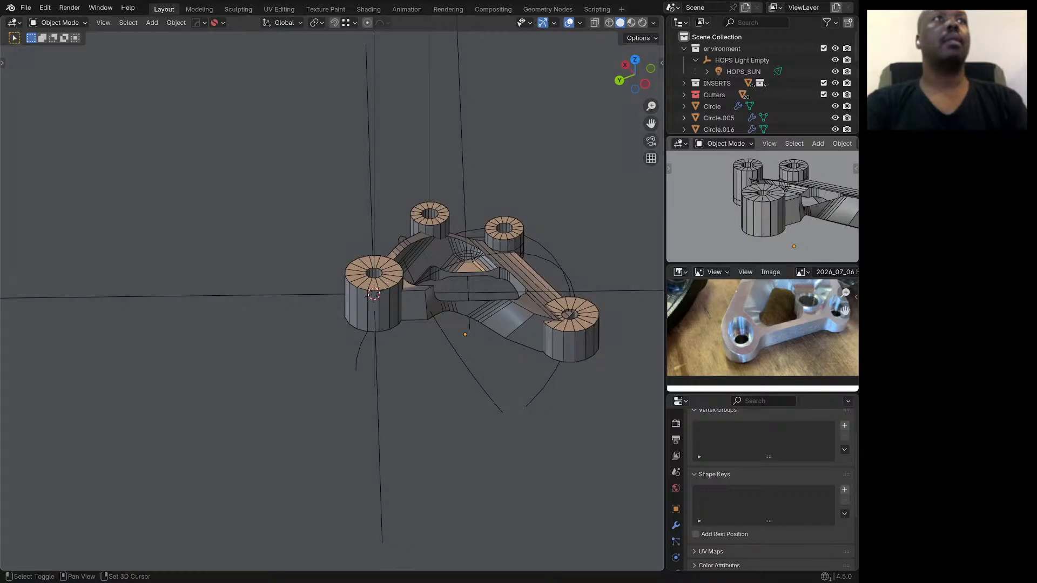
{"action": "left_click", "coordinate": [374, 295], "text": "shift"}
{"action": "left_click", "coordinate": [526, 290], "text": "shift"}
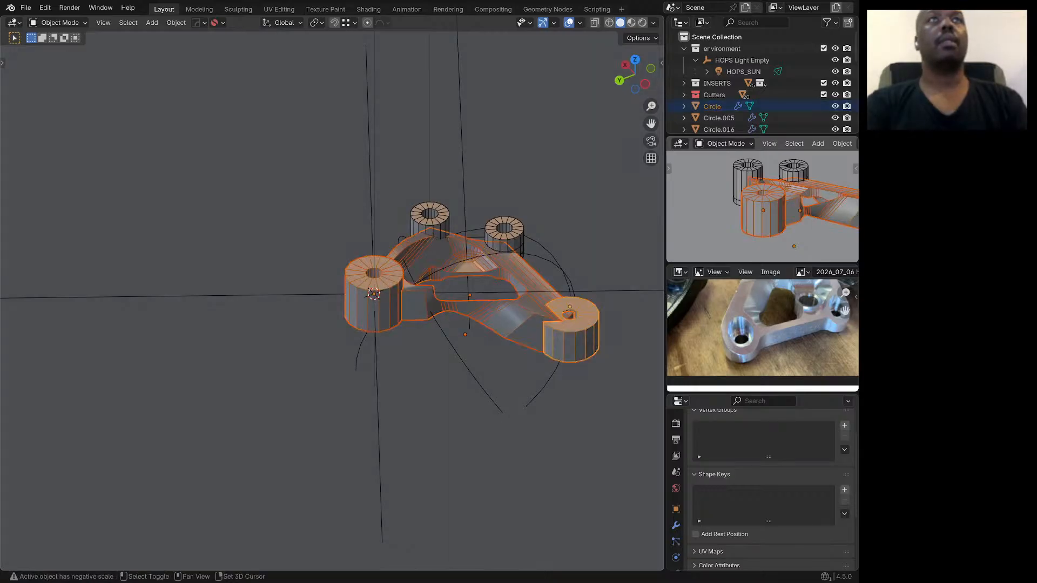
{"action": "left_click", "coordinate": [504, 238], "text": "shift"}
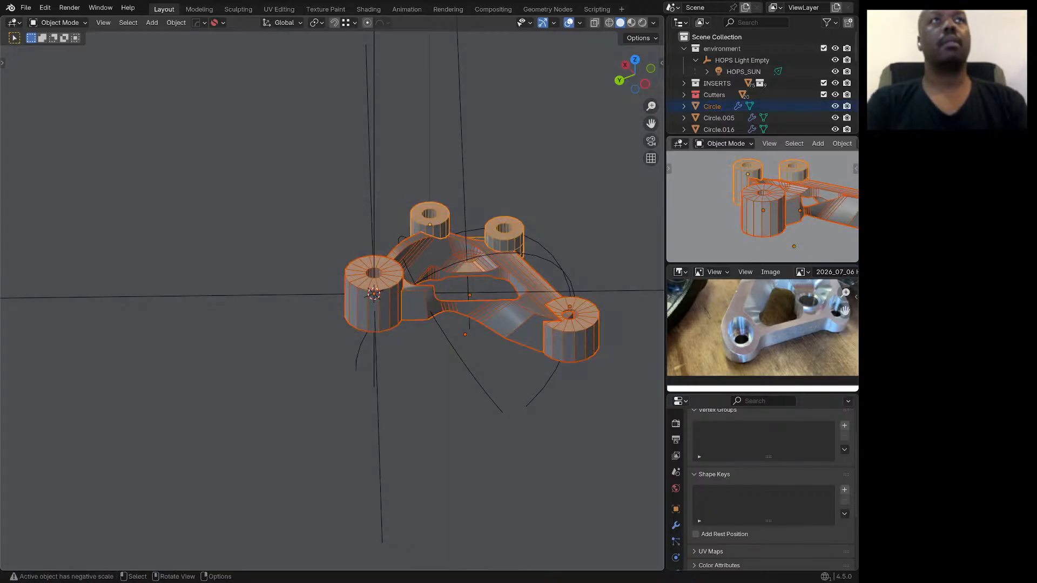
{"action": "key", "text": "KP_Decimal"}
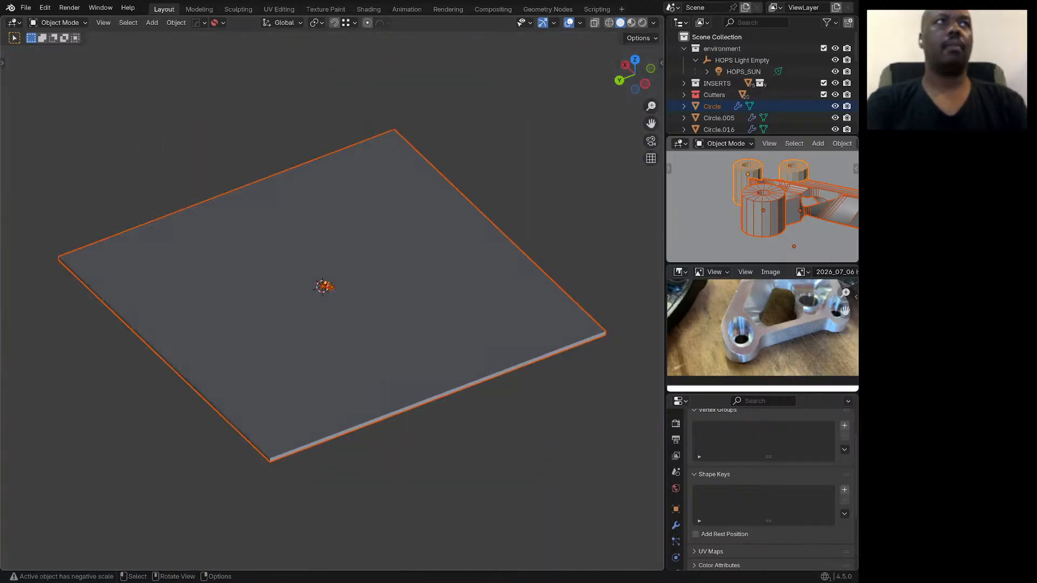
{"action": "left_click_drag", "start_coordinate": [88, 221], "coordinate": [106, 244], "text": "ctrl"}
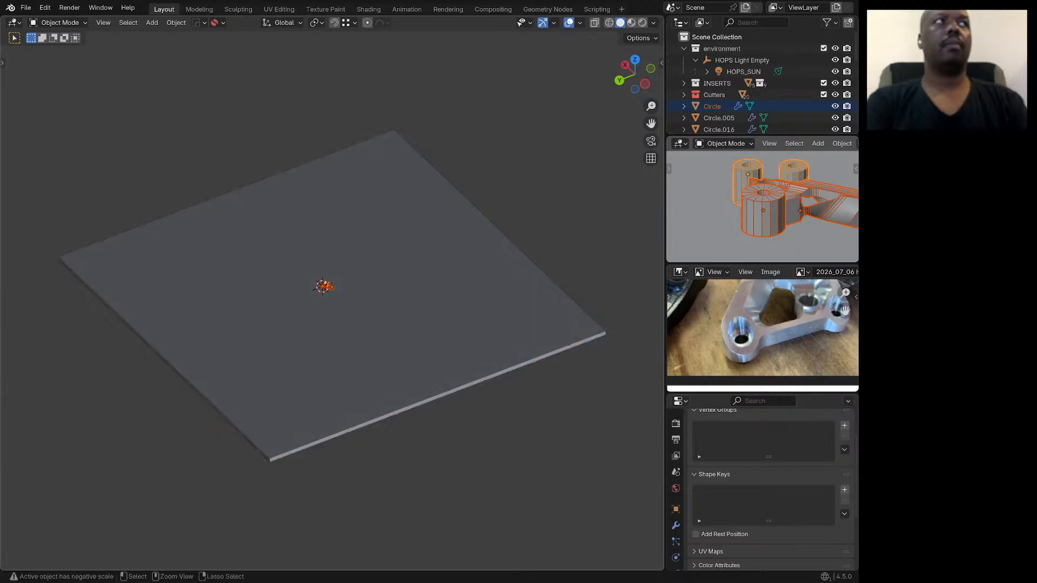
{"action": "key", "text": "KP_Decimal"}
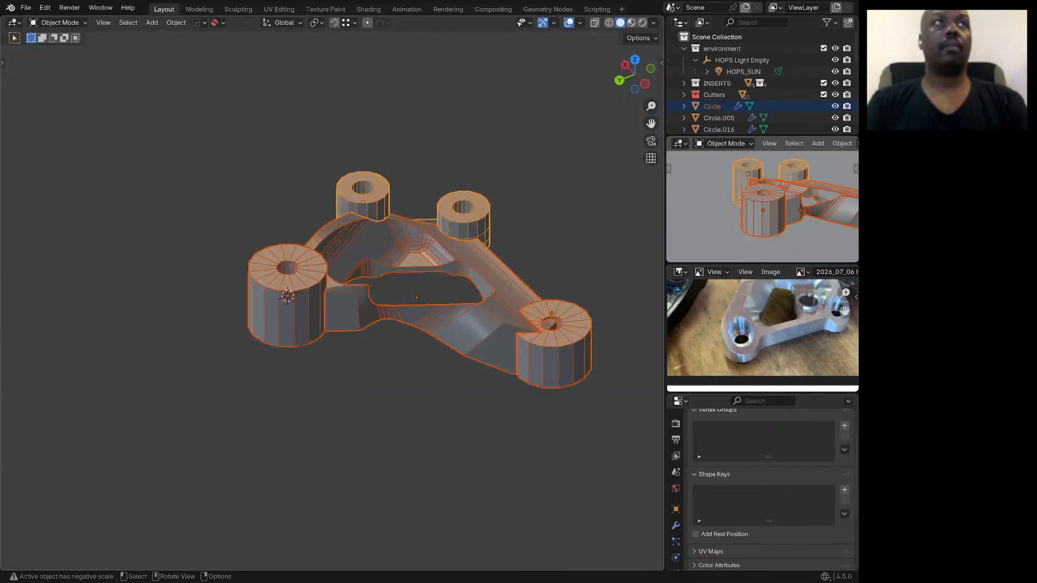
{"action": "scroll", "coordinate": [506, 316], "scroll_direction": "down", "scroll_amount": 1}
{"action": "key", "text": "alt+a"}
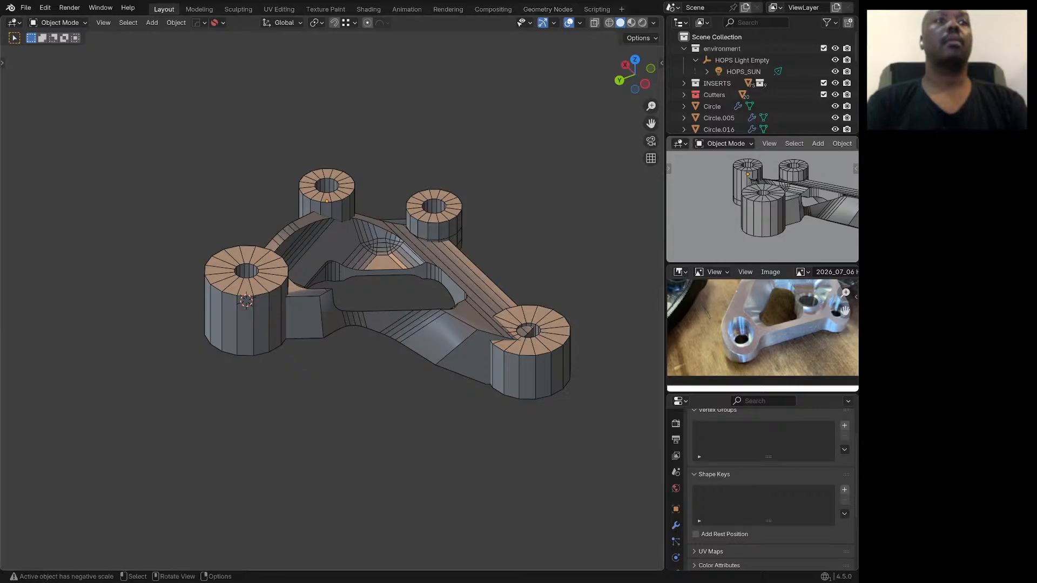
Step: Select the tall boss at the 3D cursor and enter Edit Mode on it
{"action": "key", "text": "space"}
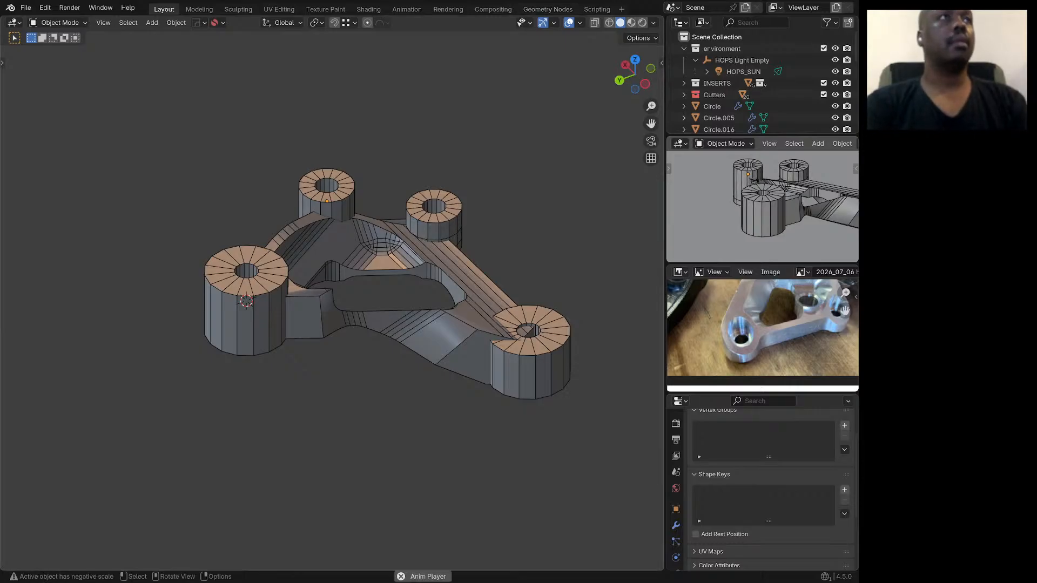
{"action": "left_click", "coordinate": [251, 314]}
{"action": "scroll", "coordinate": [443, 313], "scroll_direction": "down", "scroll_amount": 3}
{"action": "middle_click_drag", "start_coordinate": [443, 313], "coordinate": [443, 296]}
{"action": "scroll", "coordinate": [310, 281], "scroll_direction": "up", "scroll_amount": 2}
{"action": "scroll", "coordinate": [306, 276], "scroll_direction": "up", "scroll_amount": 1}
{"action": "key", "text": "Tab"}
{"action": "middle_click_drag", "start_coordinate": [307, 276], "coordinate": [298, 259]}
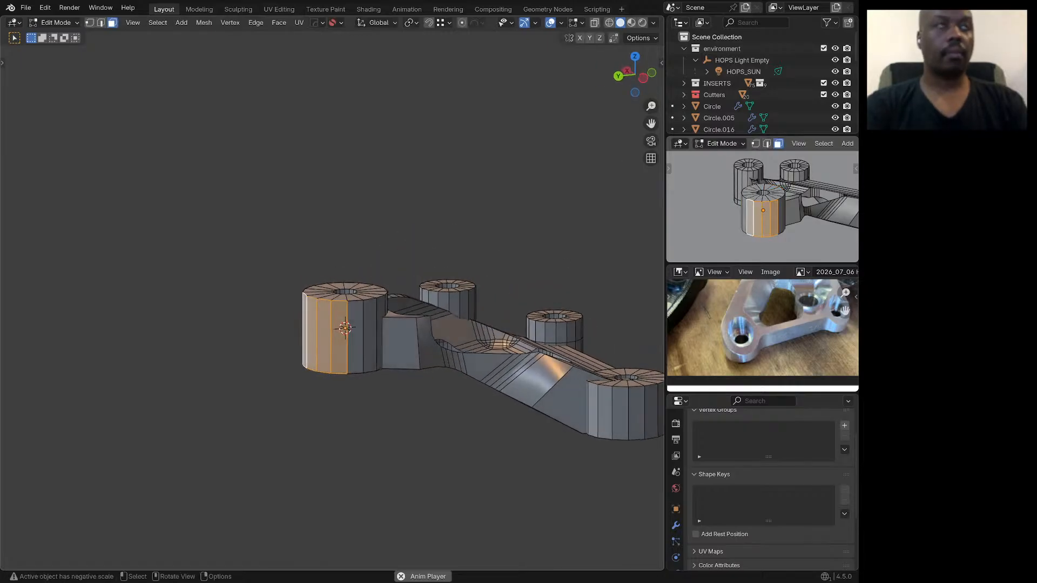
Step: Add one horizontal loop cut around the tall boss, slid slightly above the middle with a factor of 0.213
{"action": "key", "text": "ctrl+t"}
{"action": "key", "text": "ctrl+z"}
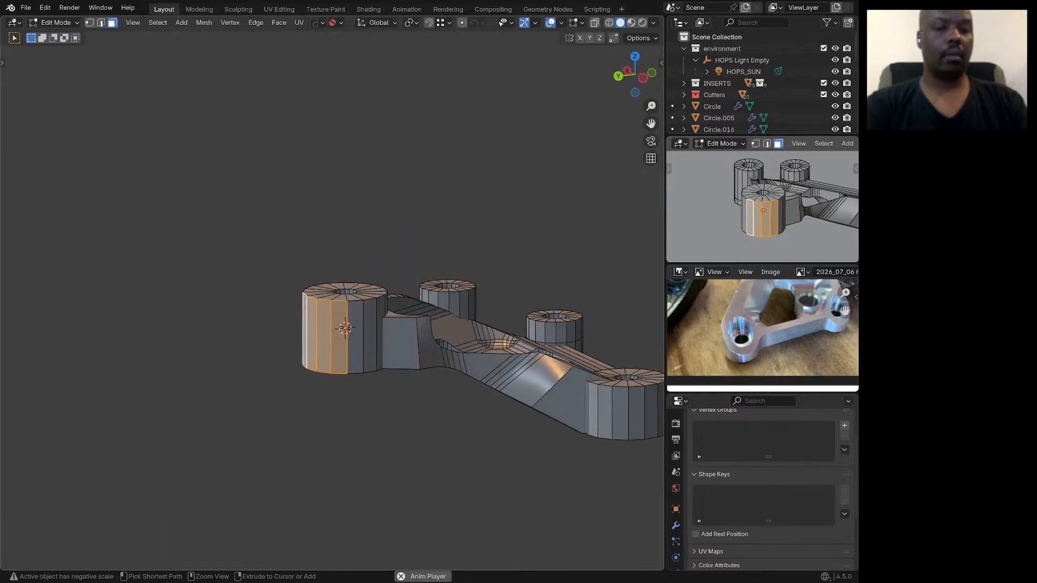
{"action": "key", "text": "ctrl+r"}
{"action": "left_click", "coordinate": [403, 325]}
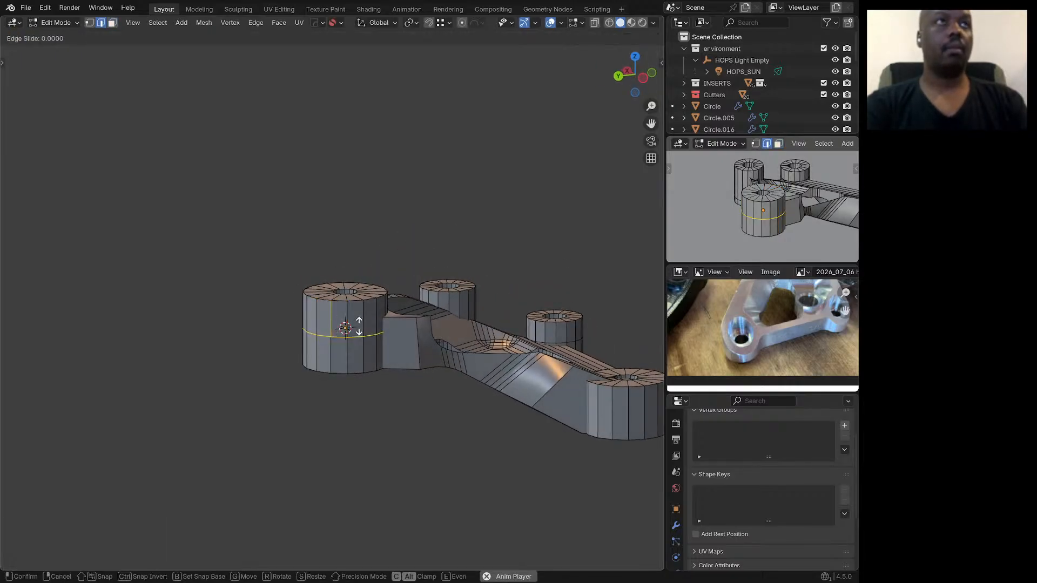
{"action": "left_click", "coordinate": [414, 319]}
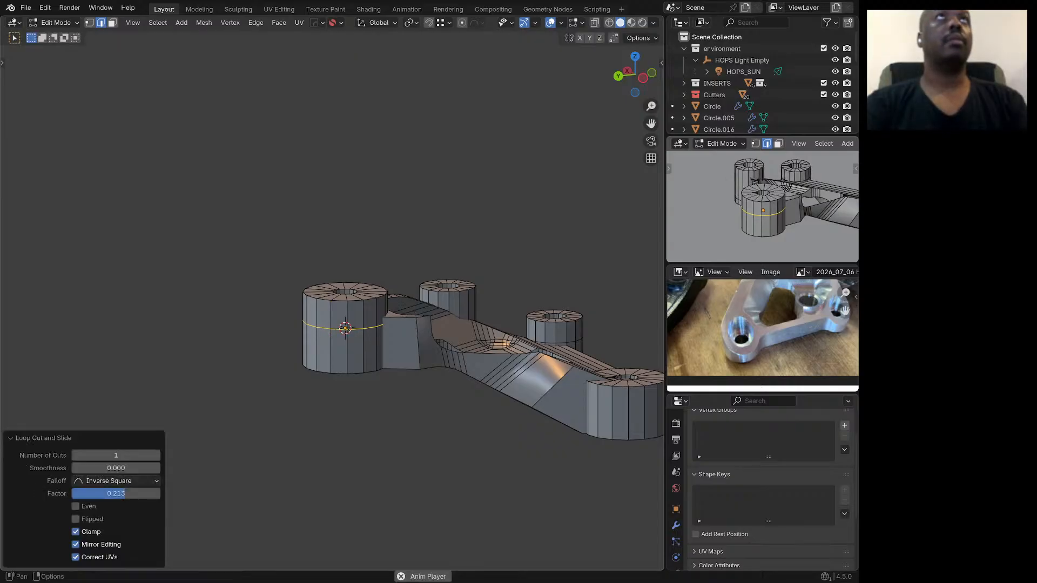
Step: Raise the selected edge loop on the tall boss about 12.6 mm along the Z axis
{"action": "scroll", "coordinate": [382, 313], "scroll_direction": "up", "scroll_amount": 2}
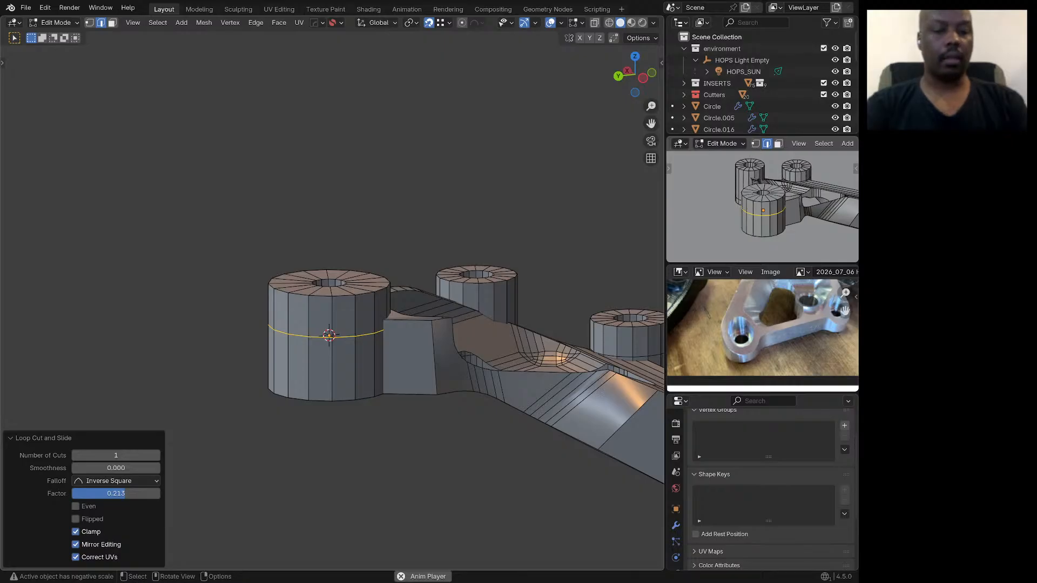
{"action": "key", "text": "g"}
{"action": "key", "text": "z"}
{"action": "key", "text": "Return"}
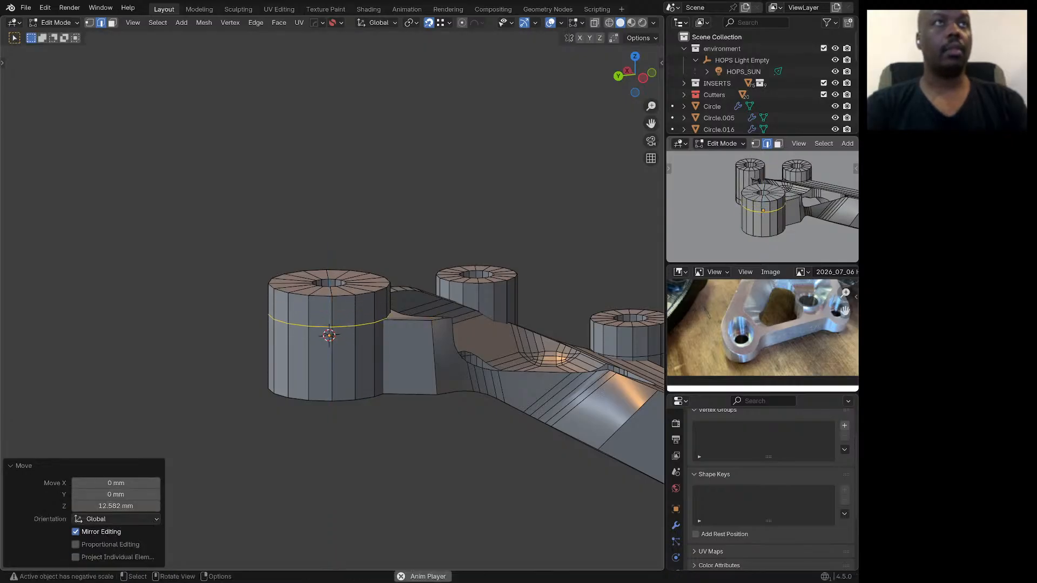
{"action": "middle_click_drag", "start_coordinate": [329, 336], "coordinate": [312, 355]}
{"action": "scroll", "coordinate": [312, 354], "scroll_direction": "down", "scroll_amount": 5}
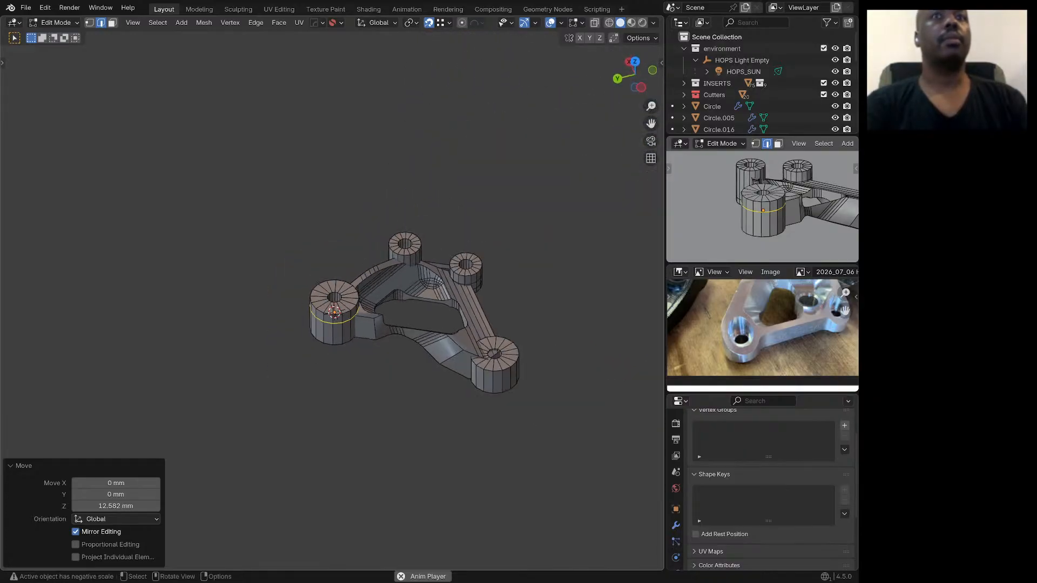
{"action": "scroll", "coordinate": [407, 265], "scroll_direction": "up", "scroll_amount": 4}
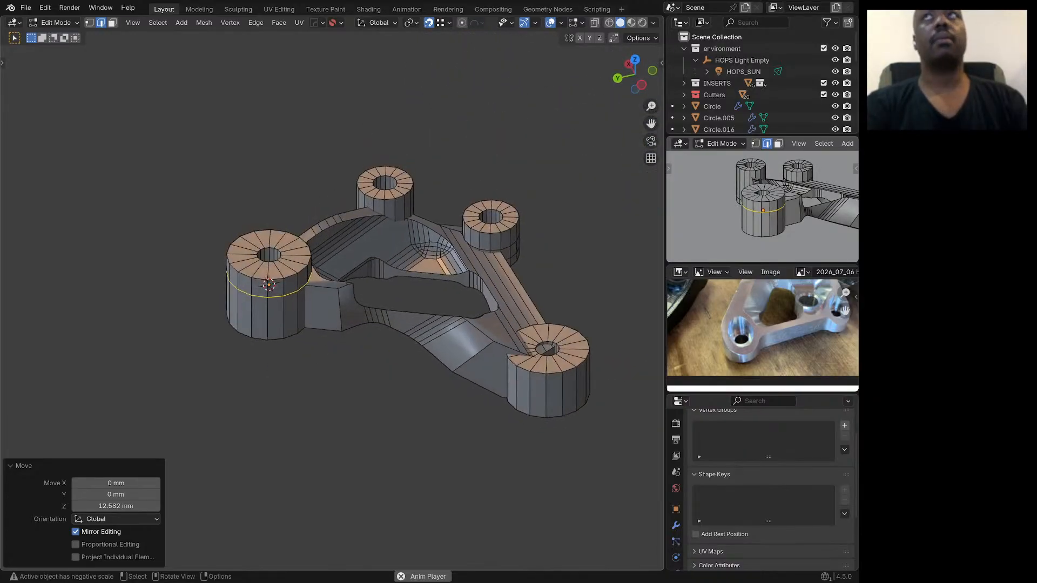
Step: Select the bracket arm, check its base mesh in Edit Mode, and return to Object Mode
{"action": "key", "text": "Tab"}
{"action": "left_click", "coordinate": [329, 306]}
{"action": "key", "text": "Tab"}
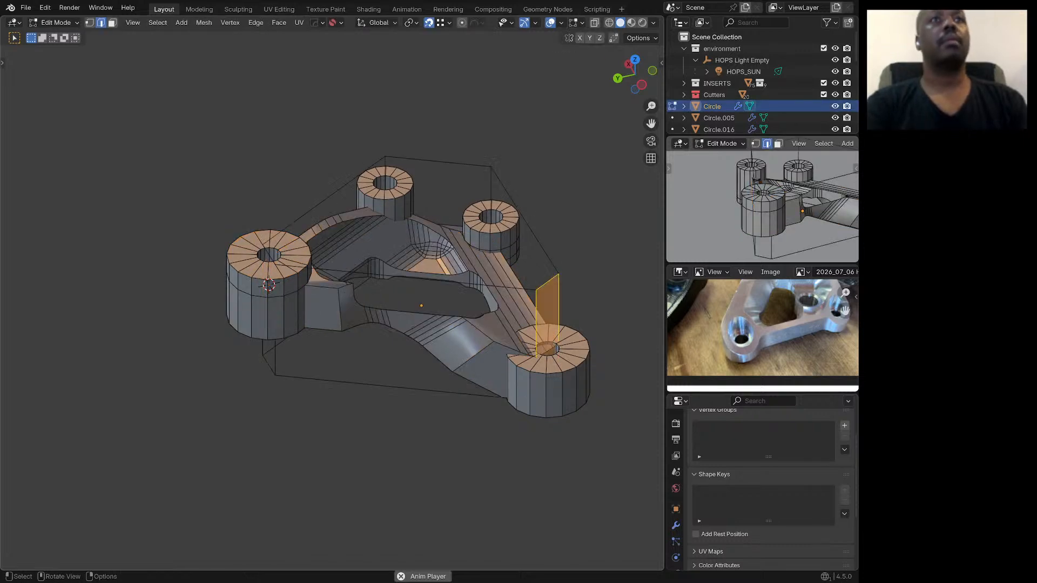
{"action": "left_click", "coordinate": [390, 387]}
{"action": "mouse_move", "coordinate": [390, 387]}
{"action": "middle_mouse_down"}
{"action": "mouse_move", "coordinate": [390, 428]}
{"action": "mouse_move", "coordinate": [390, 401]}
{"action": "middle_mouse_up"}
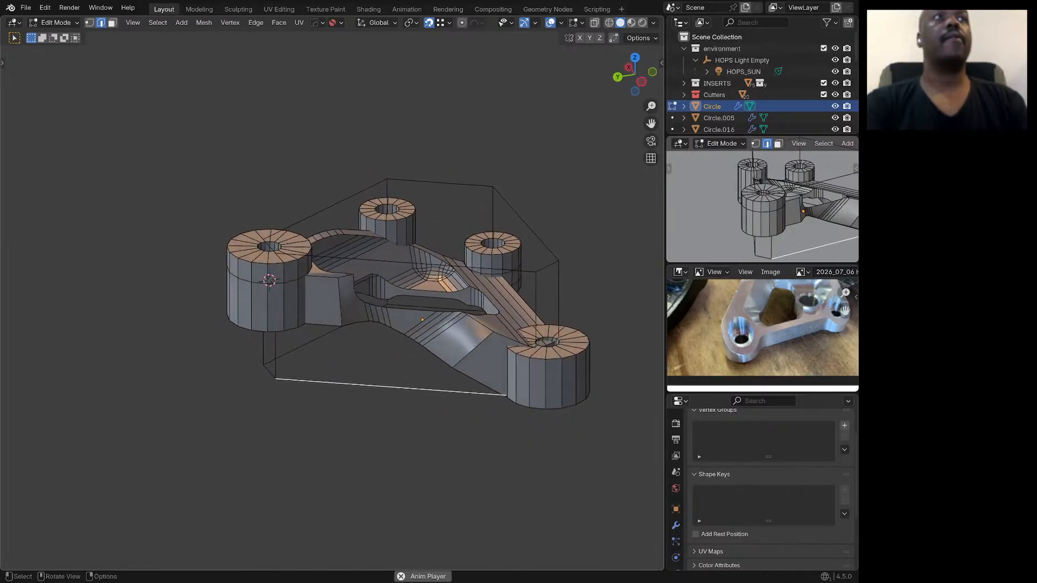
{"action": "key", "text": "Tab"}
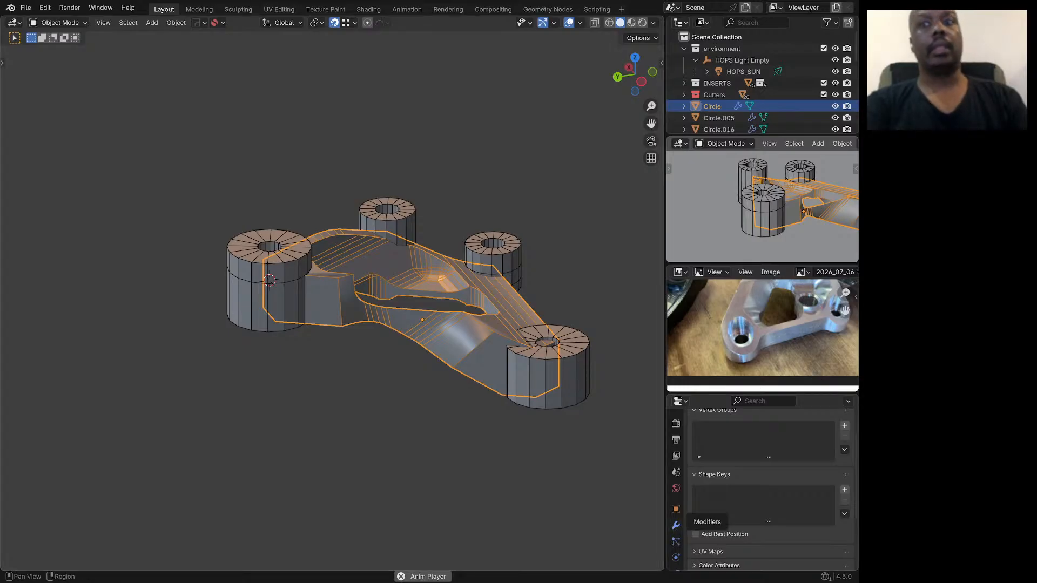
Step: Apply all the bracket arm's Boolean modifiers in order, from Boolean through Boolean.007
{"action": "left_click", "coordinate": [676, 525]}
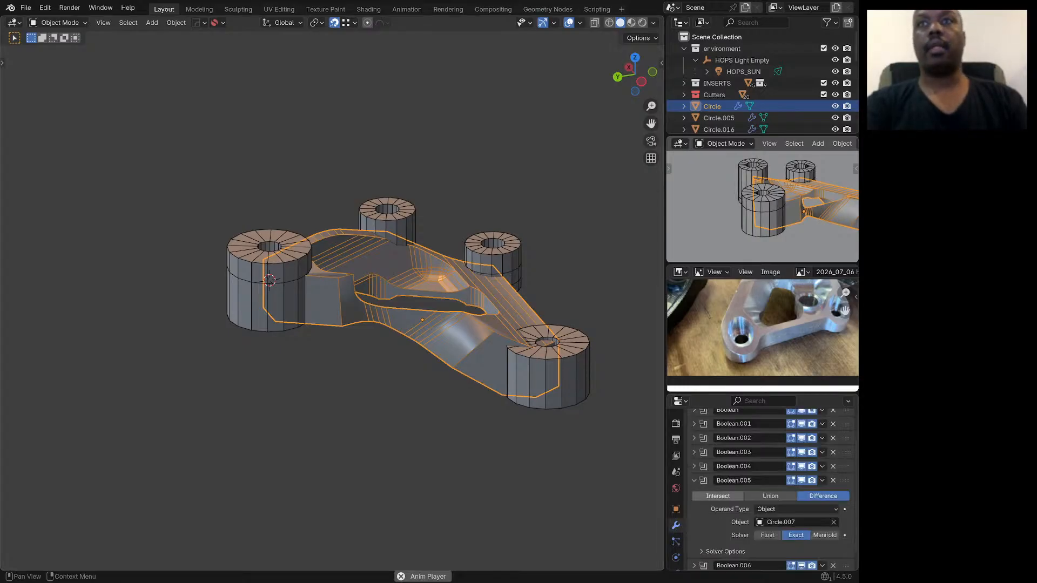
{"action": "scroll", "coordinate": [719, 496], "scroll_direction": "up", "scroll_amount": 2}
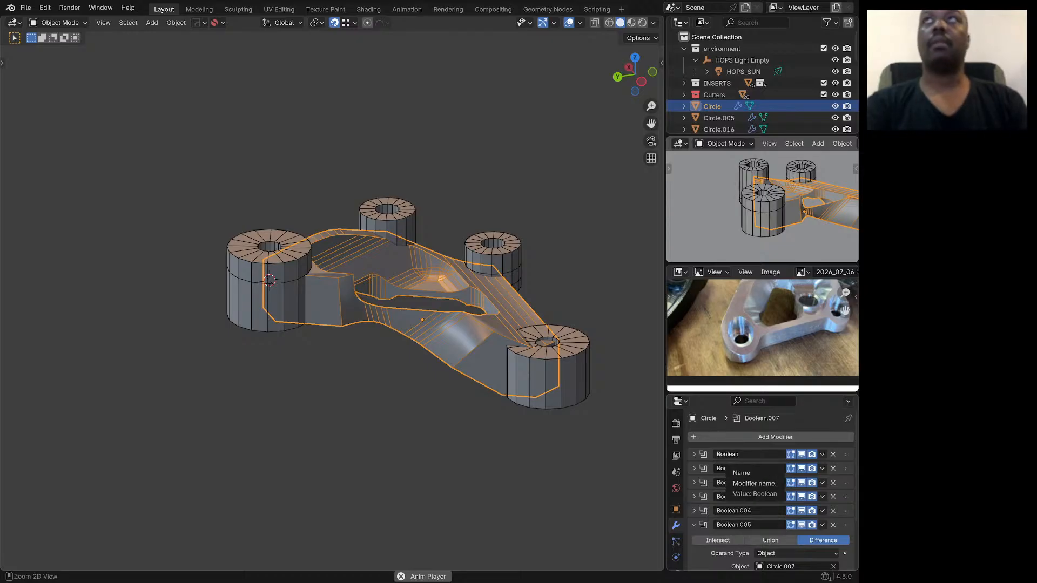
{"action": "key", "text": "ctrl+a"}
{"action": "key", "text": "ctrl+a"}
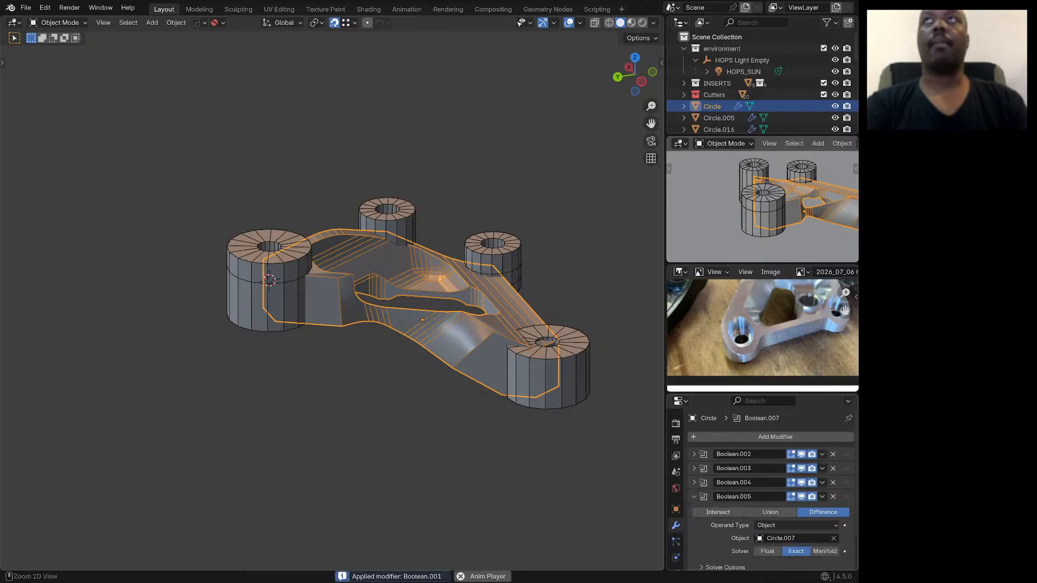
{"action": "key", "text": "ctrl+a"}
{"action": "key", "text": "ctrl+a"}
{"action": "key", "text": "ctrl+a"}
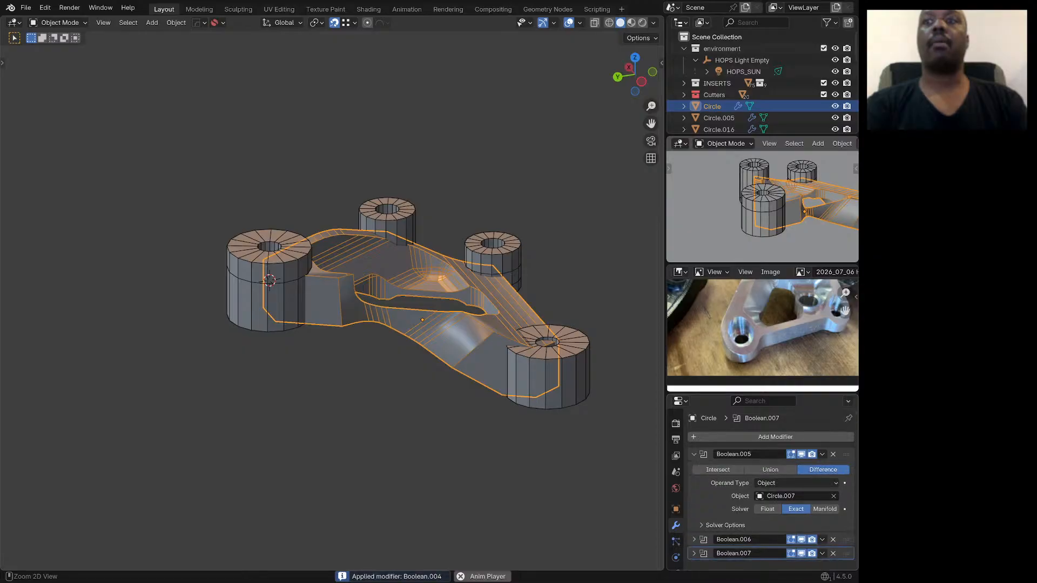
{"action": "key", "text": "ctrl+a"}
{"action": "key", "text": "ctrl+a"}
{"action": "key", "text": "ctrl+a"}
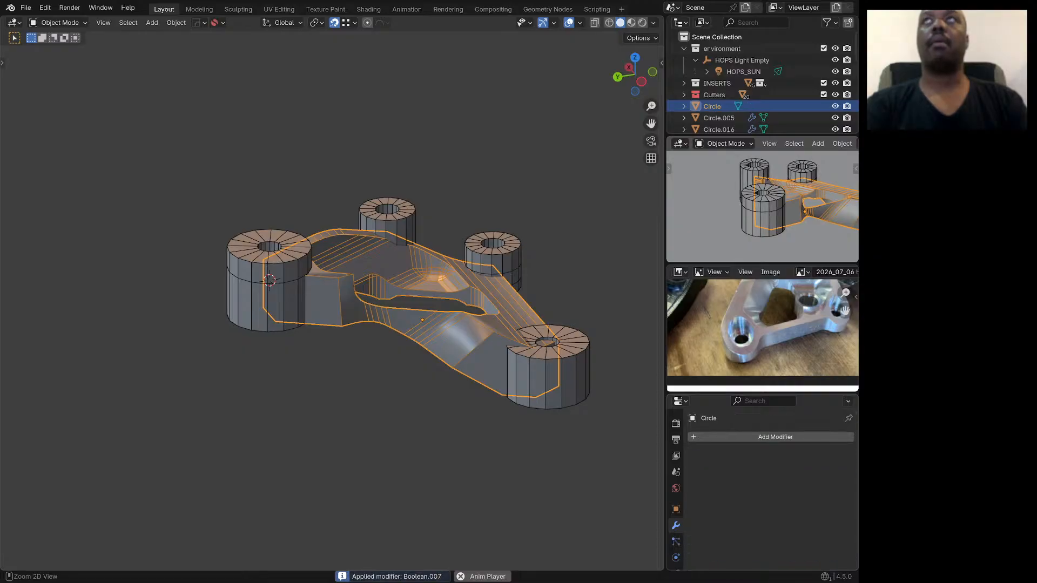
Step: Bevel the two outer corner edges of the bracket arm's long side by 25 mm with 4 segments
{"action": "key", "text": "Tab"}
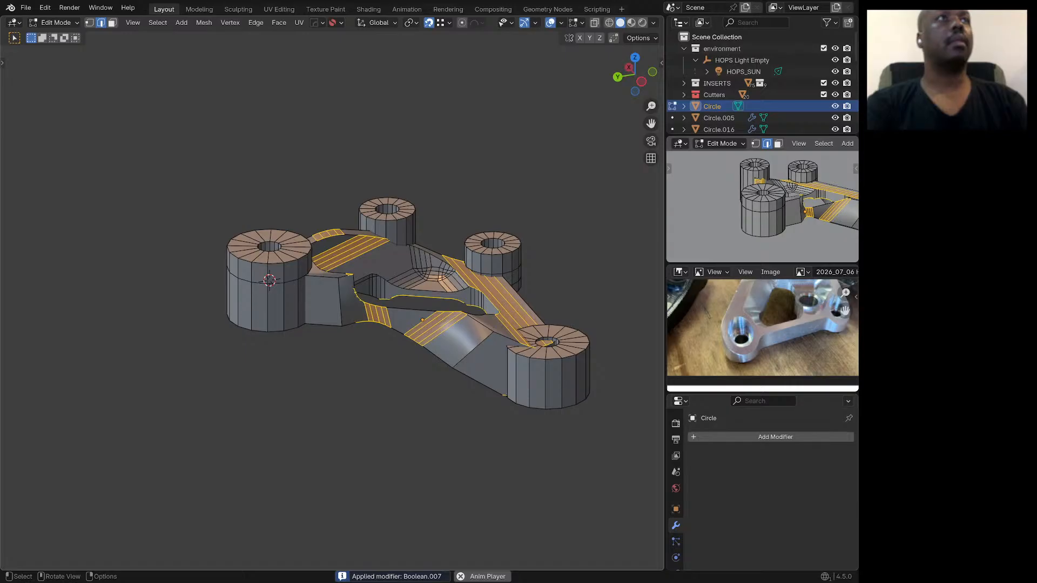
{"action": "key", "text": "alt+a"}
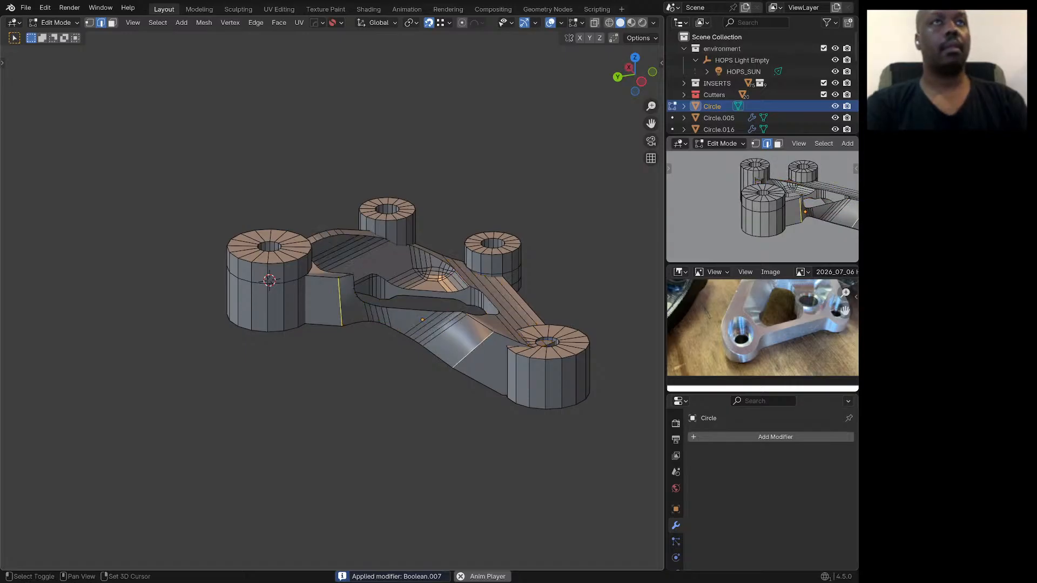
{"action": "key", "text": "ctrl+b"}
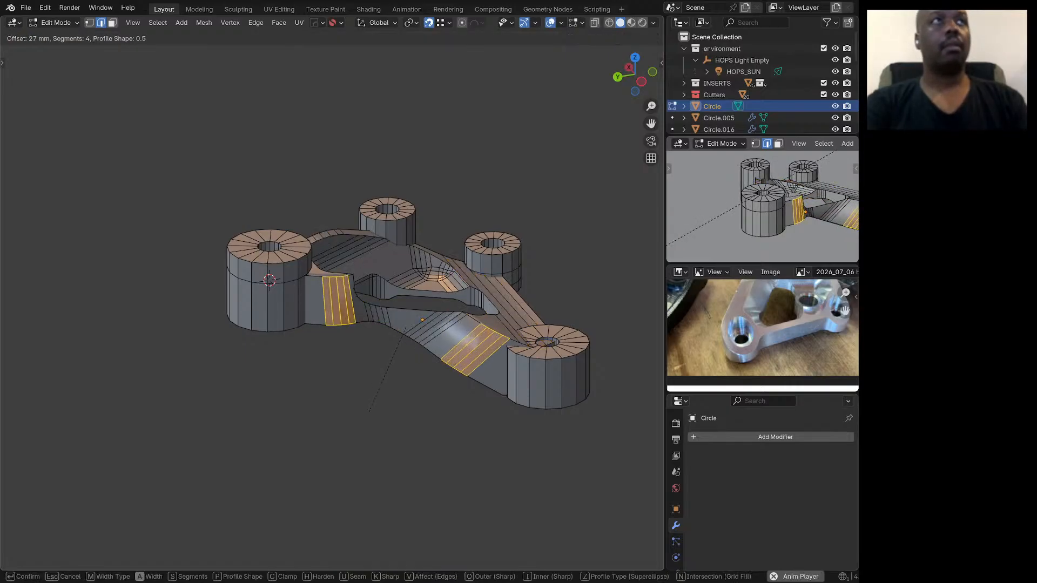
{"action": "type", "text": "25"}
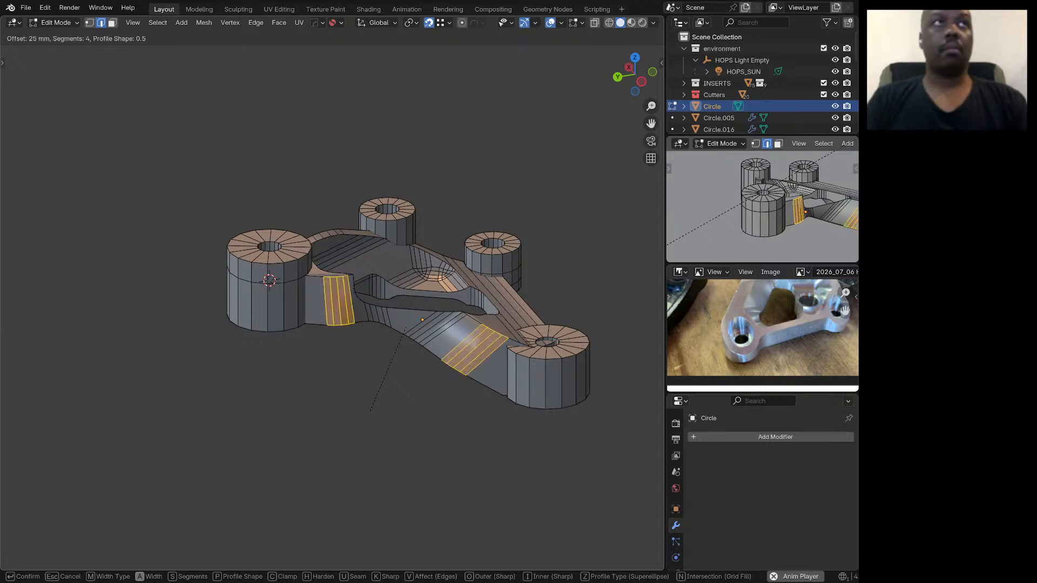
{"action": "key", "text": "Return"}
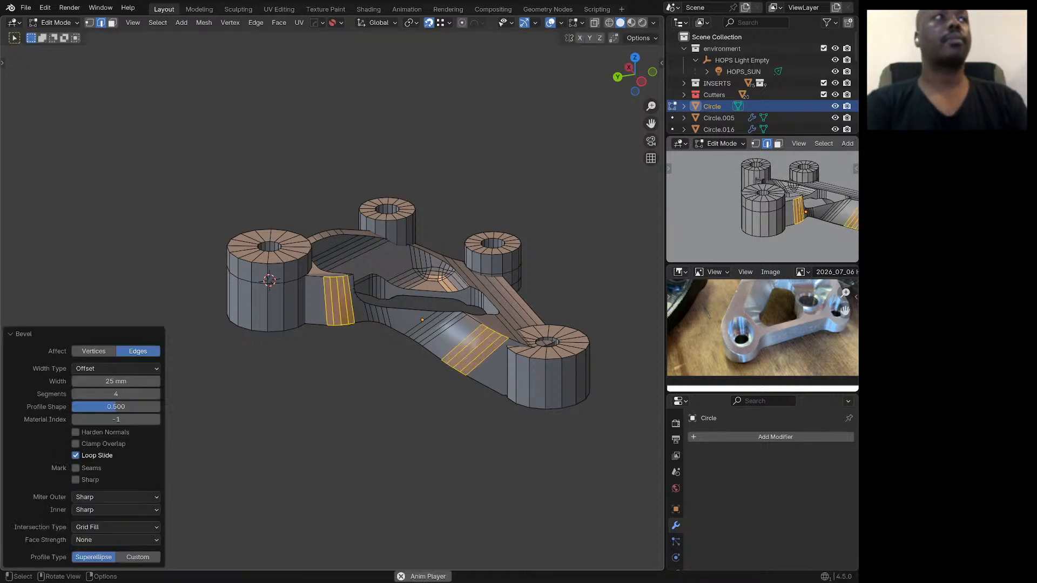
Step: Examine the bevelled arm corner beside the tall boss from the side, above and below
{"action": "middle_click_drag", "start_coordinate": [411, 243], "coordinate": [438, 237]}
{"action": "scroll", "coordinate": [439, 238], "scroll_direction": "up", "scroll_amount": 1}
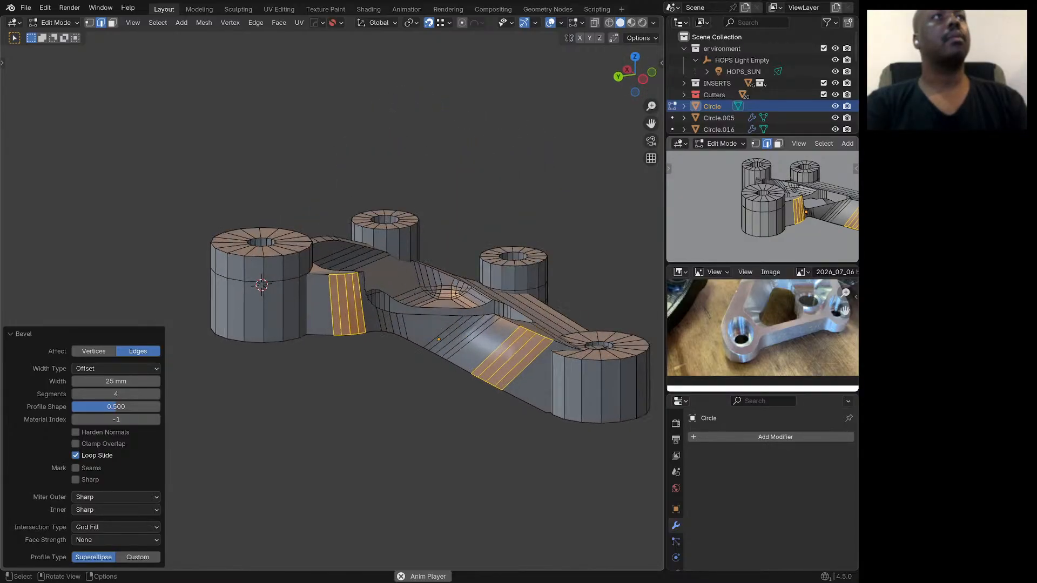
{"action": "scroll", "coordinate": [292, 298], "scroll_direction": "up", "scroll_amount": 2}
{"action": "middle_click_drag", "start_coordinate": [292, 297], "coordinate": [379, 257]}
{"action": "middle_click_drag", "start_coordinate": [379, 257], "coordinate": [386, 315]}
{"action": "scroll", "coordinate": [338, 344], "scroll_direction": "down", "scroll_amount": 2}
{"action": "scroll", "coordinate": [387, 315], "scroll_direction": "up", "scroll_amount": 4}
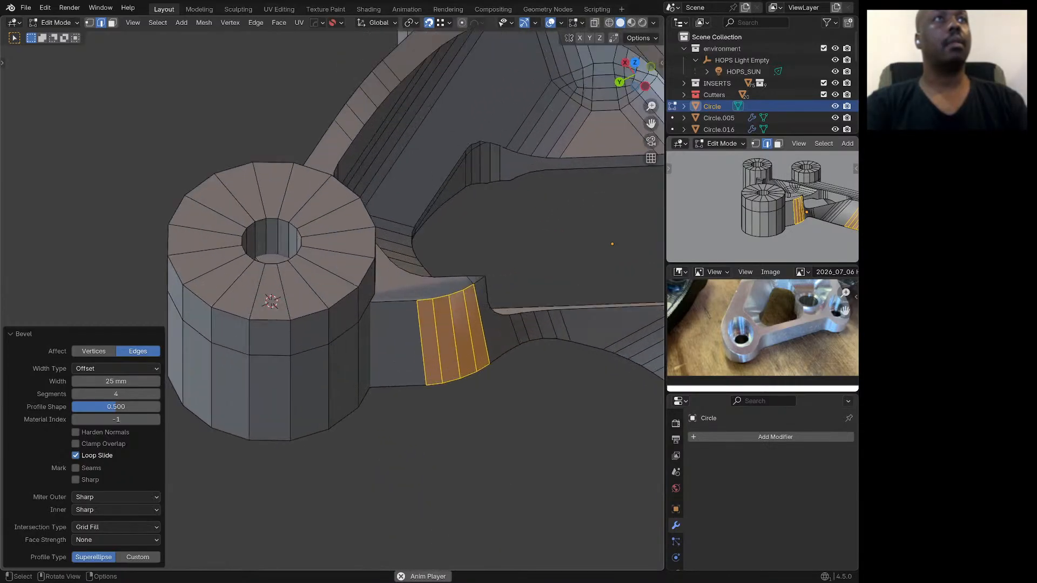
{"action": "left_click", "coordinate": [421, 345]}
{"action": "middle_click_drag", "start_coordinate": [421, 345], "coordinate": [218, 363]}
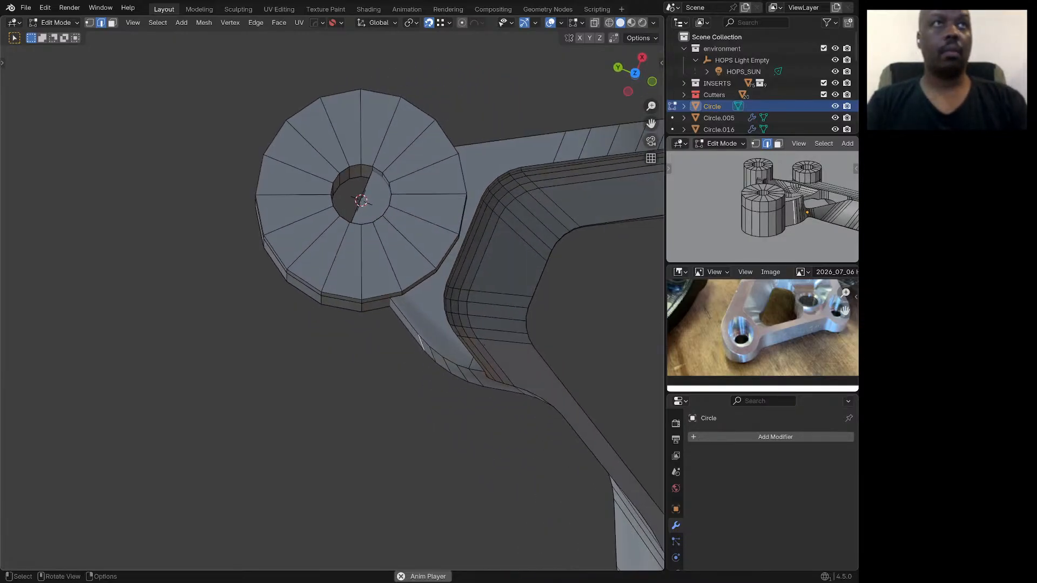
{"action": "key", "text": "KP_7"}
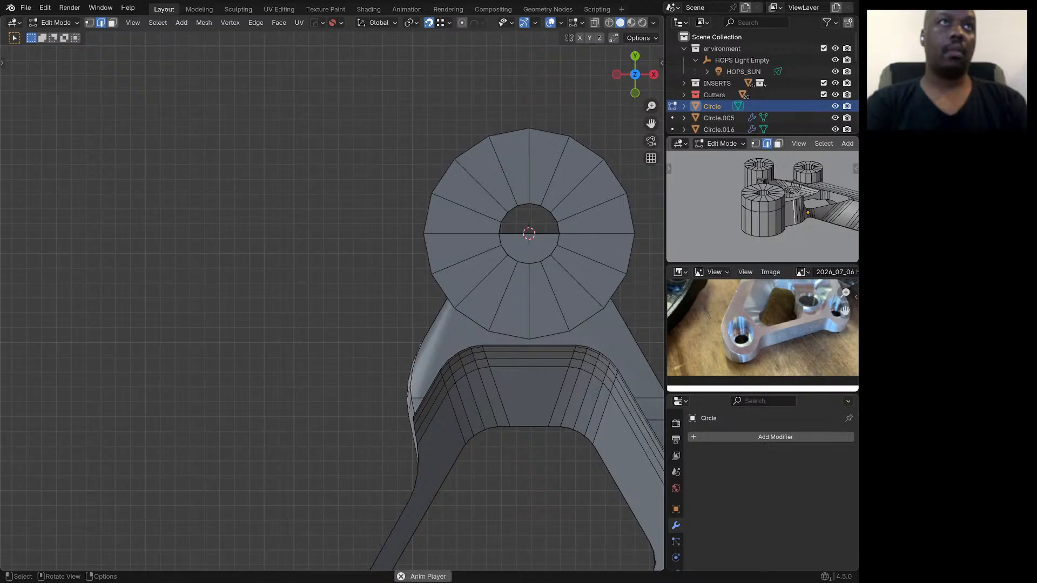
{"action": "middle_click_drag", "start_coordinate": [259, 357], "coordinate": [262, 248]}
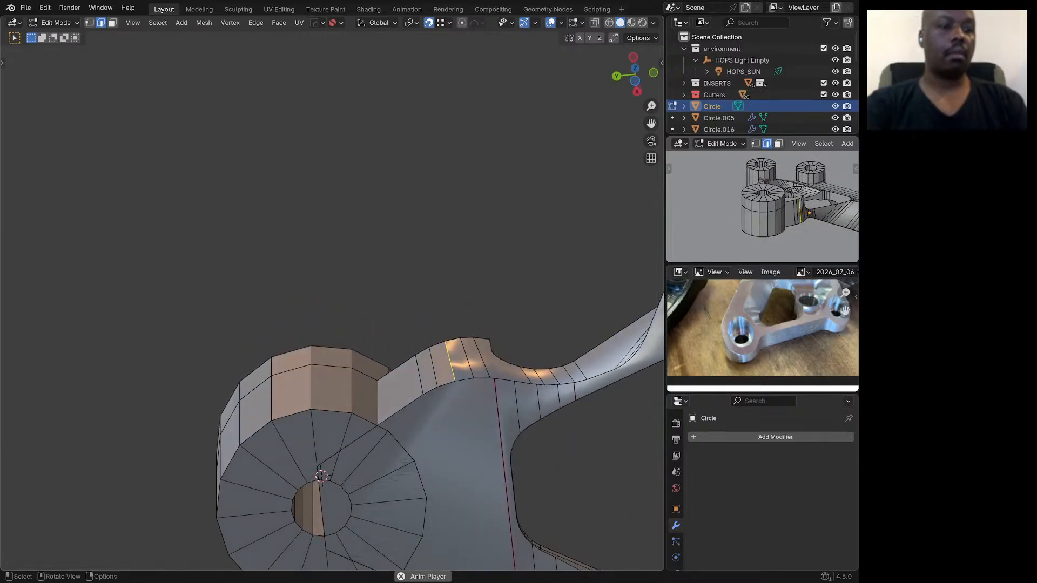
{"action": "middle_click_drag", "start_coordinate": [262, 249], "coordinate": [262, 283]}
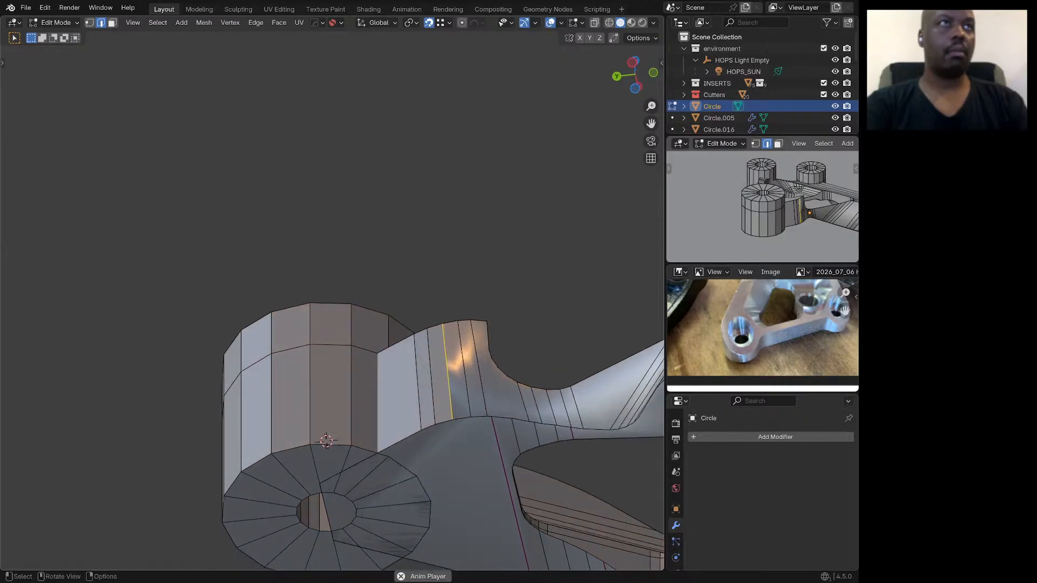
Step: Join the four cylindrical bosses into the bracket arm object in Object Mode
{"action": "key", "text": "Tab"}
{"action": "scroll", "coordinate": [367, 324], "scroll_direction": "down", "scroll_amount": 4}
{"action": "middle_click_drag", "start_coordinate": [370, 323], "coordinate": [375, 368]}
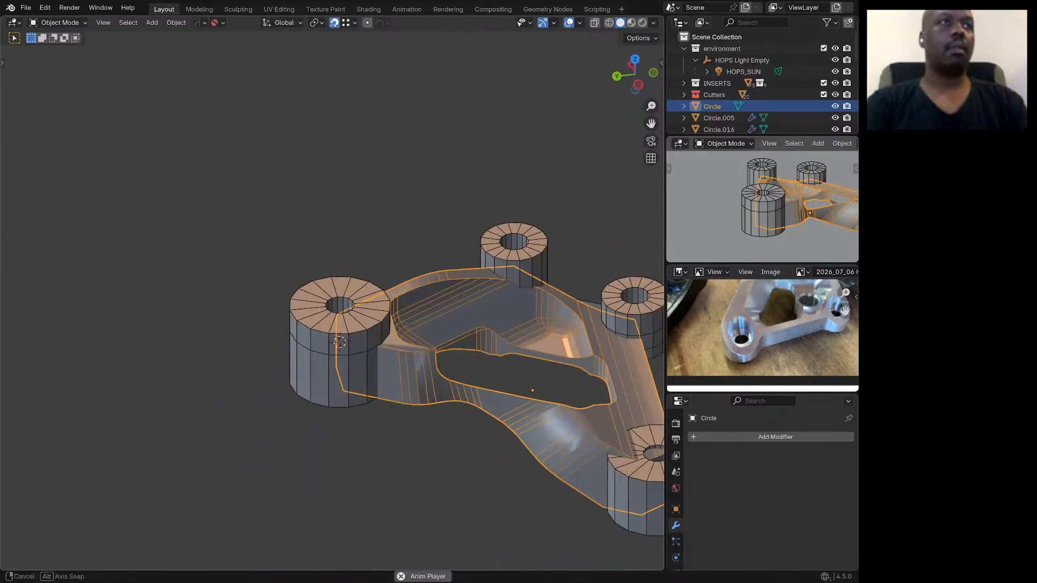
{"action": "scroll", "coordinate": [381, 369], "scroll_direction": "down", "scroll_amount": 4}
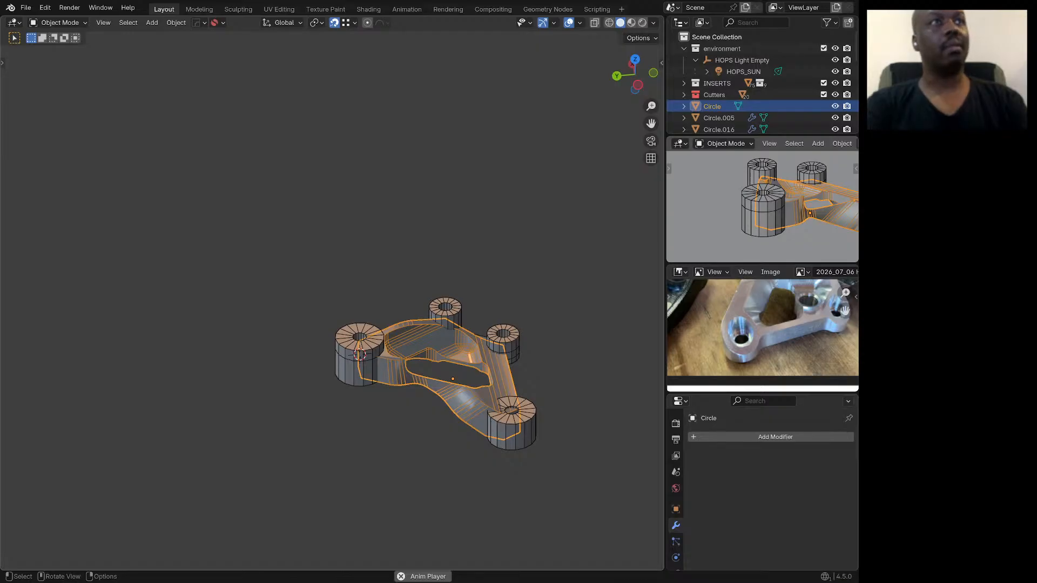
{"action": "left_click", "coordinate": [360, 353]}
{"action": "left_click", "coordinate": [511, 424], "text": "shift"}
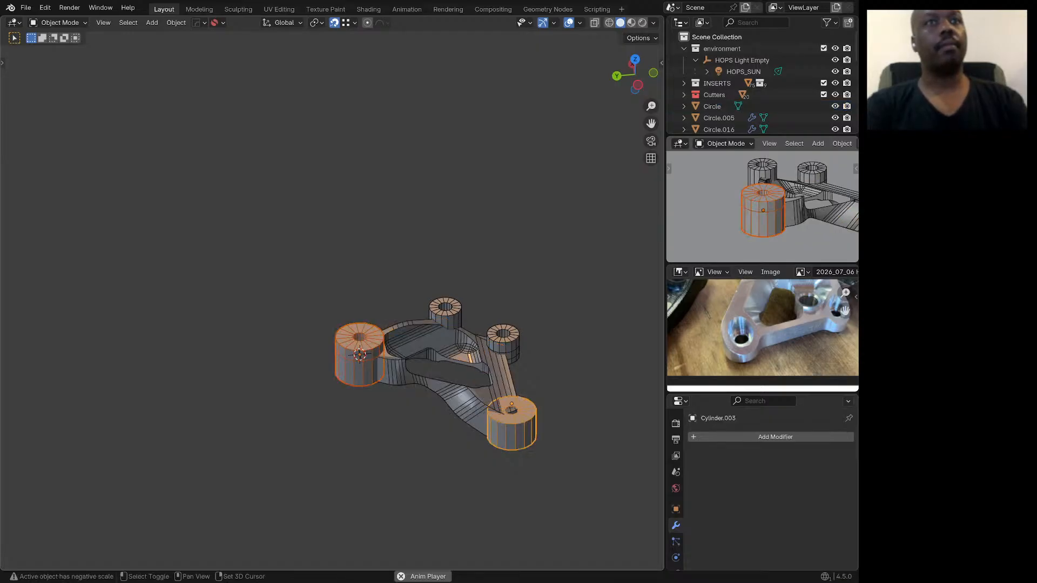
{"action": "left_click", "coordinate": [502, 344], "text": "shift"}
{"action": "left_click", "coordinate": [413, 332], "text": "shift"}
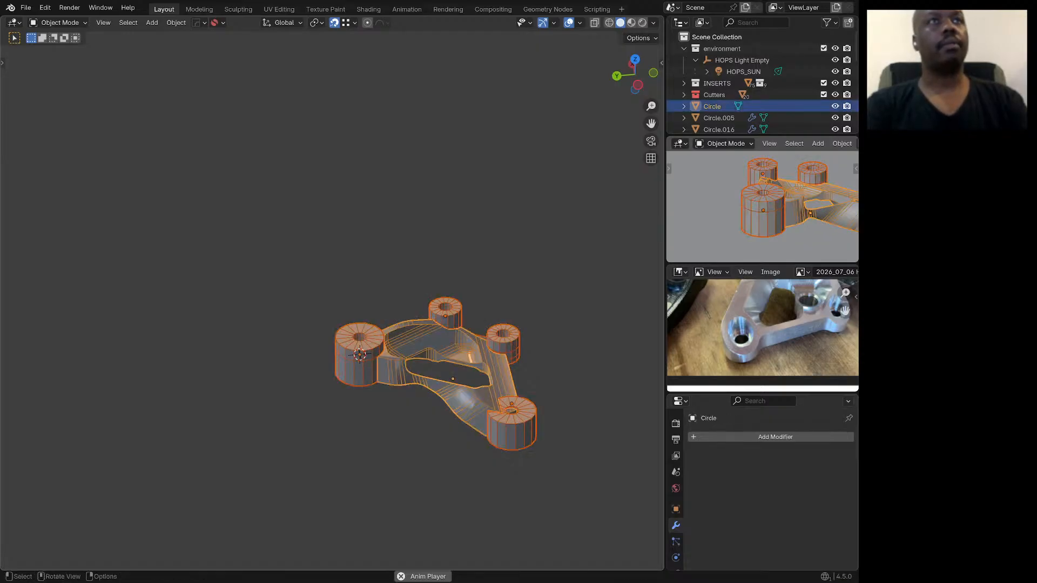
{"action": "right_click", "coordinate": [413, 331]}
{"action": "mouse_move", "coordinate": [413, 331]}
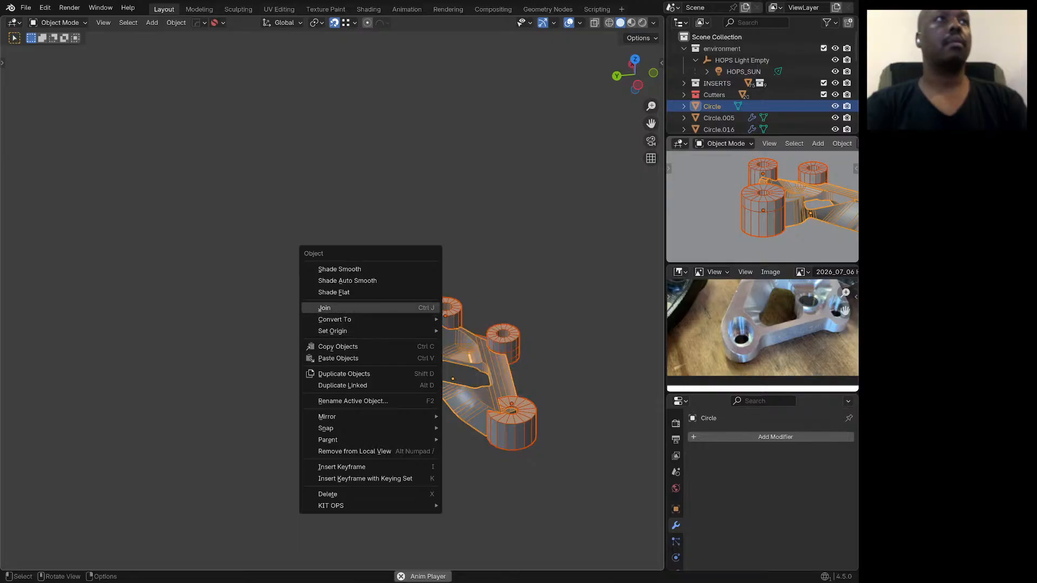
{"action": "left_click", "coordinate": [378, 308]}
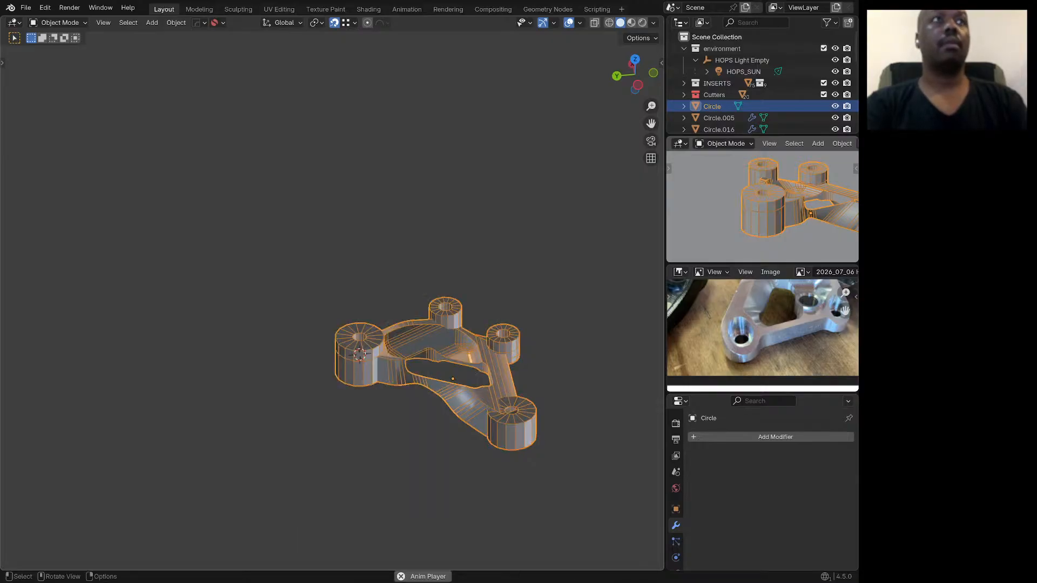
Step: Enter Edit Mode on the joined bracket and select one vertical edge on the tall boss and one on the bevelled arm corner
{"action": "scroll", "coordinate": [360, 355], "scroll_direction": "up", "scroll_amount": 6}
{"action": "scroll", "coordinate": [413, 376], "scroll_direction": "down", "scroll_amount": 5}
{"action": "middle_click_drag", "start_coordinate": [419, 378], "coordinate": [404, 365]}
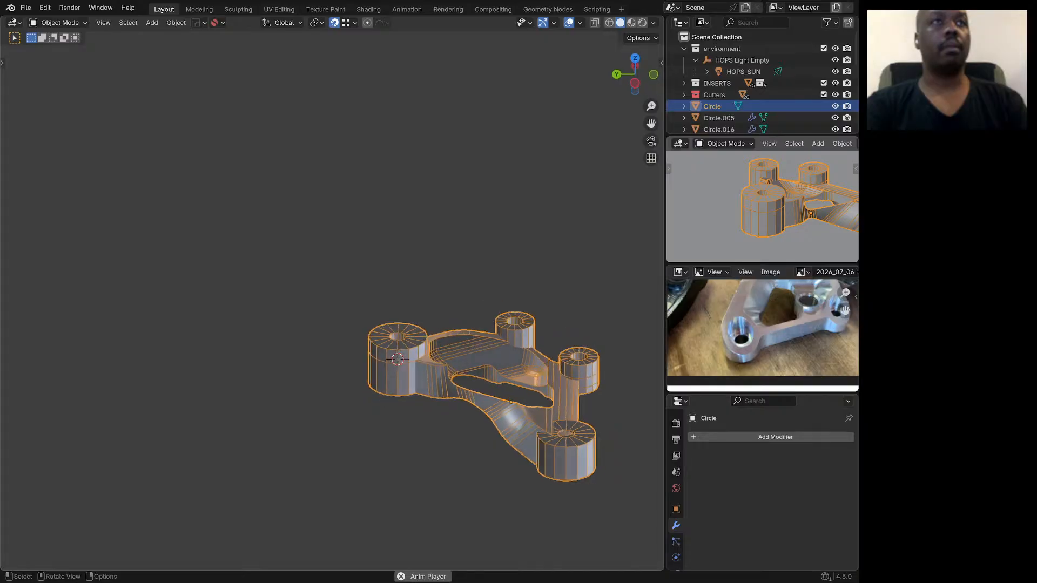
{"action": "scroll", "coordinate": [394, 351], "scroll_direction": "up", "scroll_amount": 5}
{"action": "key", "text": "Tab"}
{"action": "left_click", "coordinate": [466, 402]}
{"action": "left_click", "coordinate": [489, 404]}
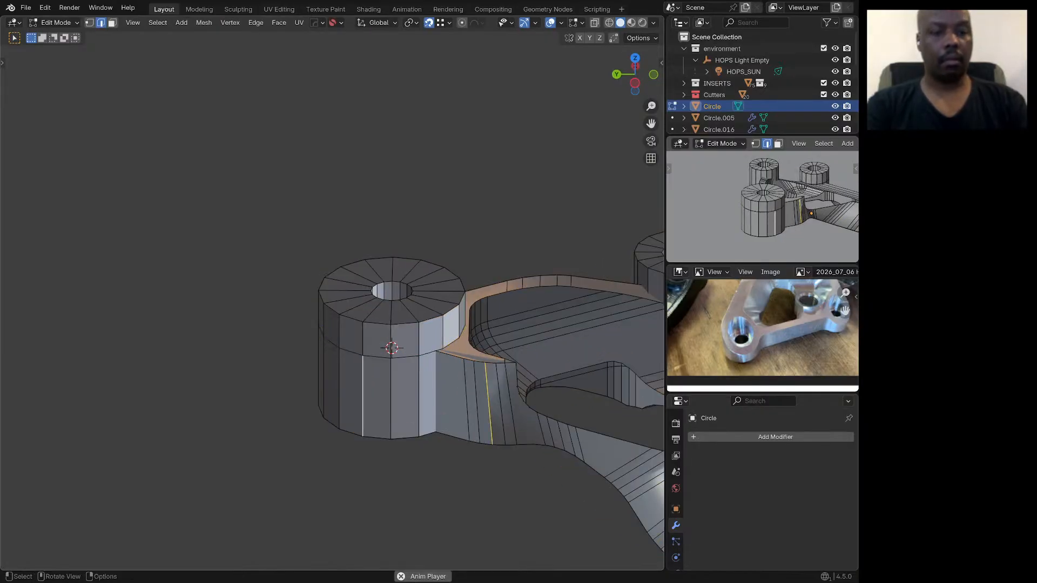
Step: Try to fill a face between the tall boss's vertical edge and the bevelled arm corner's edge, and undo it
{"action": "key", "text": "f"}
{"action": "mouse_move", "coordinate": [489, 404]}
{"action": "middle_mouse_down"}
{"action": "mouse_move", "coordinate": [478, 378]}
{"action": "mouse_move", "coordinate": [422, 374]}
{"action": "mouse_move", "coordinate": [404, 388]}
{"action": "mouse_move", "coordinate": [427, 399]}
{"action": "mouse_move", "coordinate": [447, 387]}
{"action": "mouse_move", "coordinate": [444, 370]}
{"action": "mouse_move", "coordinate": [434, 416]}
{"action": "mouse_move", "coordinate": [484, 386]}
{"action": "middle_mouse_up"}
{"action": "key", "text": "ctrl+z"}
{"action": "left_click", "coordinate": [410, 391], "text": "shift"}
{"action": "left_click", "coordinate": [401, 390], "text": "shift"}
{"action": "key", "text": "f"}
{"action": "scroll", "coordinate": [484, 386], "scroll_direction": "up", "scroll_amount": 2}
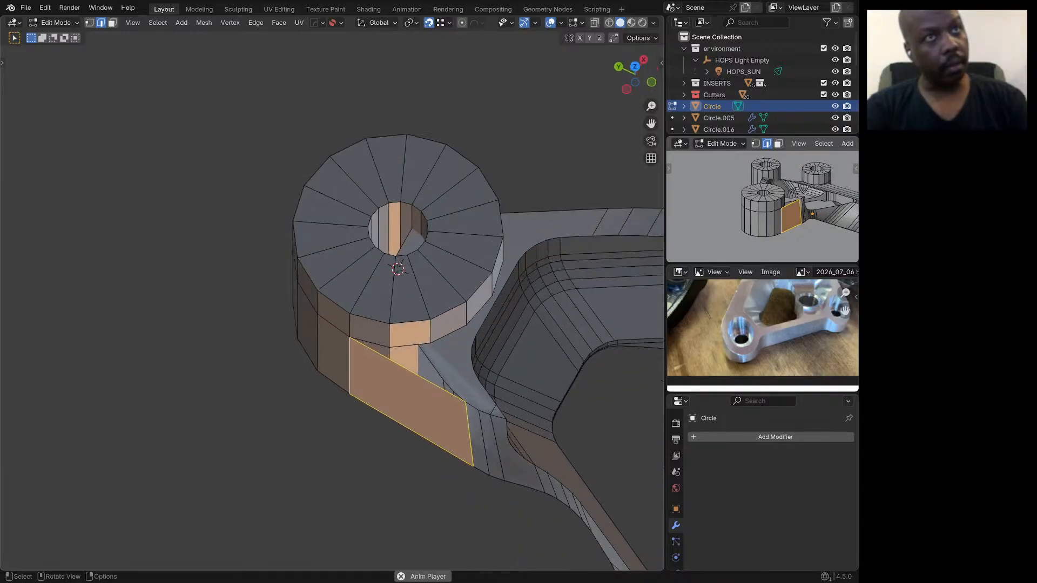
{"action": "scroll", "coordinate": [473, 422], "scroll_direction": "up", "scroll_amount": 1}
{"action": "key", "text": "ctrl+x"}
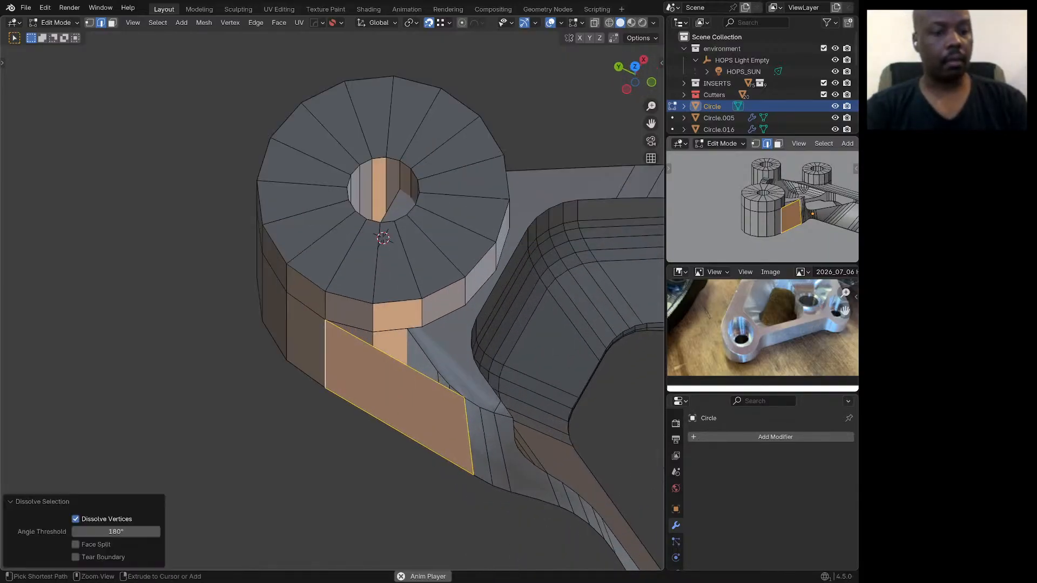
{"action": "key", "text": "ctrl+z"}
{"action": "key", "text": "ctrl+z"}
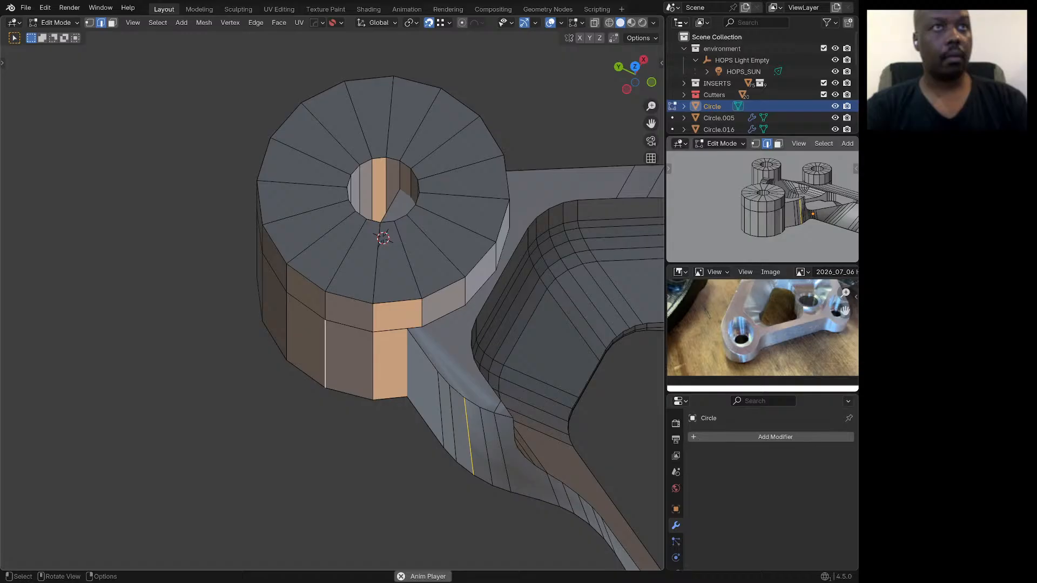
Step: Try to fill a face between the tall boss's vertical edge and another edge farther along the bevelled arm corner, and undo it
{"action": "left_click", "coordinate": [469, 431], "text": "shift"}
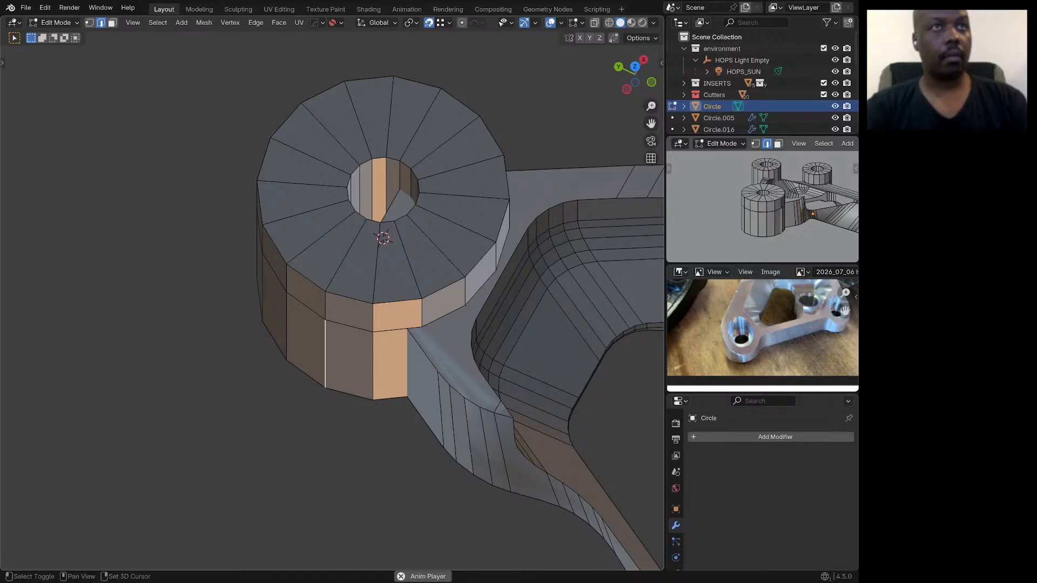
{"action": "left_click", "coordinate": [485, 437], "text": "shift"}
{"action": "key", "text": "f"}
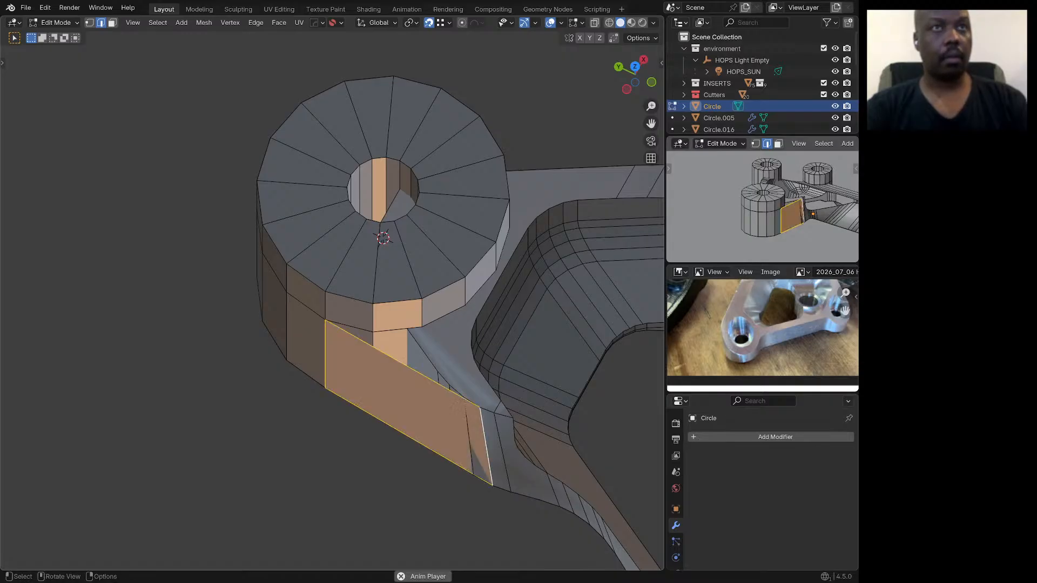
{"action": "middle_click_drag", "start_coordinate": [486, 443], "coordinate": [381, 366]}
{"action": "key", "text": "ctrl+z"}
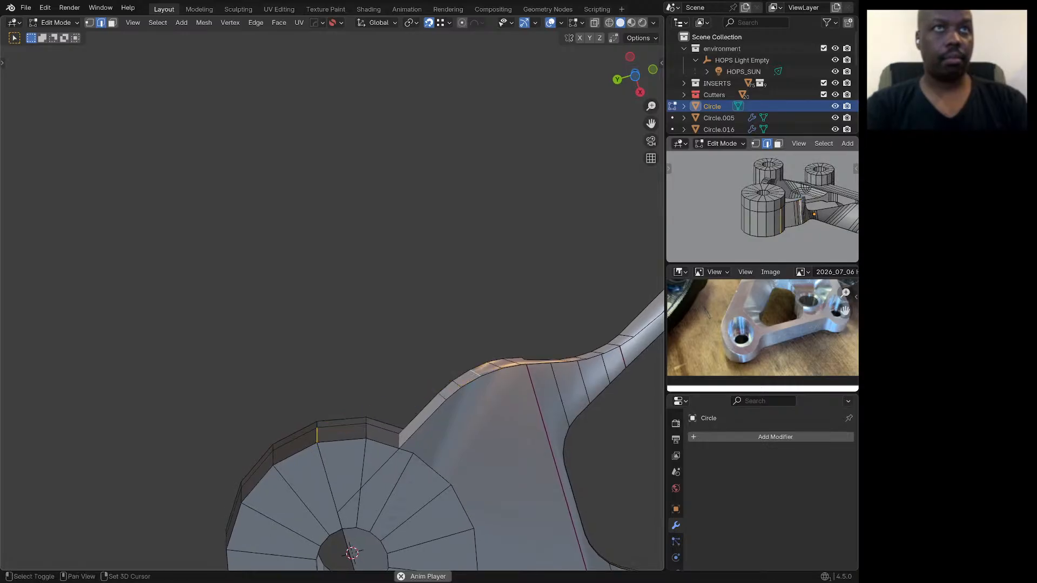
Step: Fill a face bridging the tall boss's vertical side edge and the bevelled arm corner's edge
{"action": "key", "text": "f"}
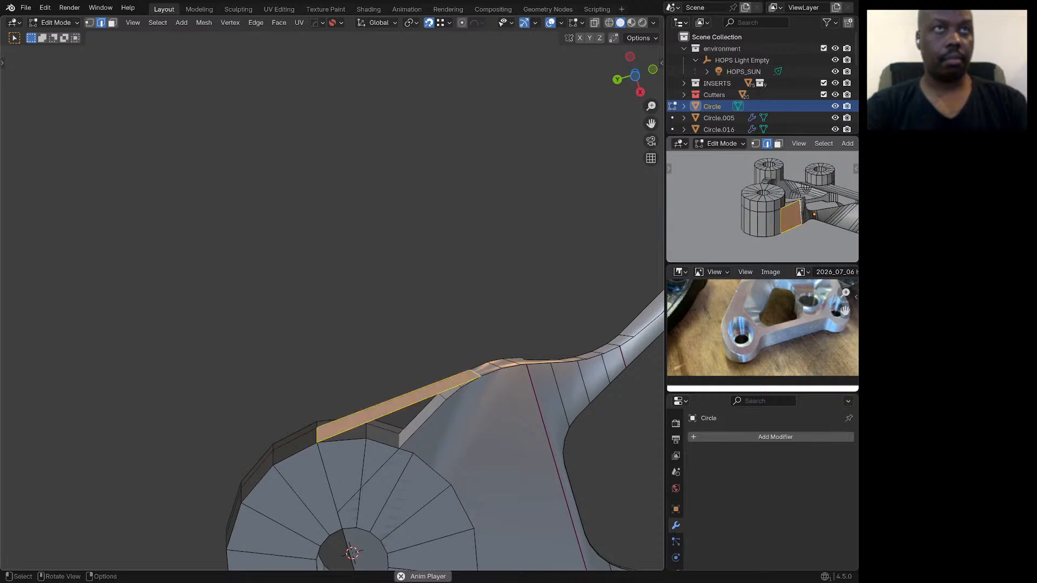
{"action": "middle_click_drag", "start_coordinate": [475, 373], "coordinate": [469, 328]}
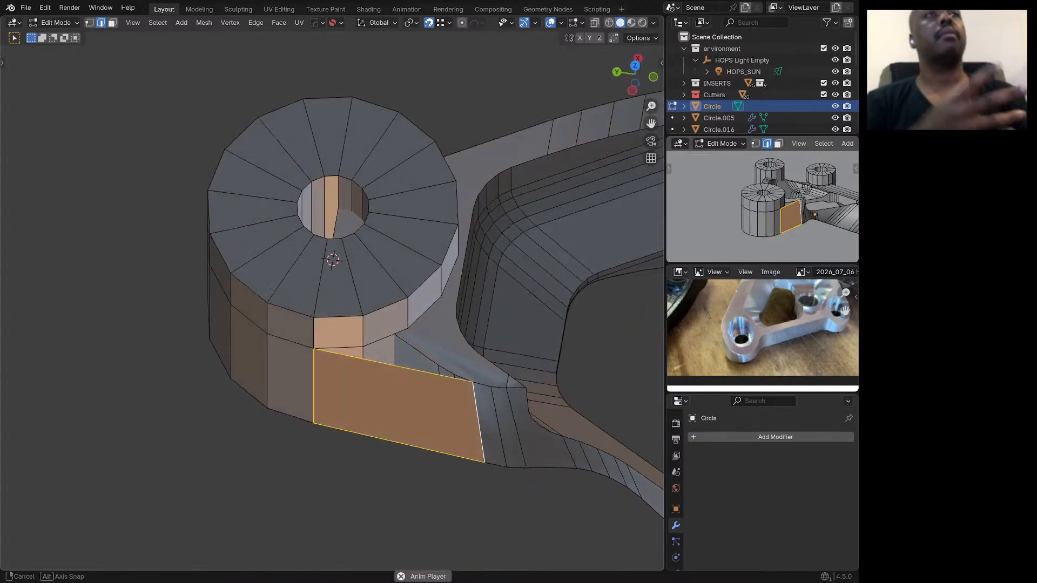
{"action": "middle_click_drag", "start_coordinate": [303, 381], "coordinate": [464, 351]}
Step: Select the ring of top faces on the other large boss in face select mode and duplicate it in place
{"action": "scroll", "coordinate": [297, 366], "scroll_direction": "down", "scroll_amount": 4}
{"action": "scroll", "coordinate": [367, 379], "scroll_direction": "down", "scroll_amount": 5}
{"action": "scroll", "coordinate": [458, 352], "scroll_direction": "up", "scroll_amount": 2}
{"action": "scroll", "coordinate": [458, 352], "scroll_direction": "up", "scroll_amount": 2}
{"action": "scroll", "coordinate": [384, 396], "scroll_direction": "down", "scroll_amount": 3}
{"action": "scroll", "coordinate": [410, 324], "scroll_direction": "down", "scroll_amount": 3}
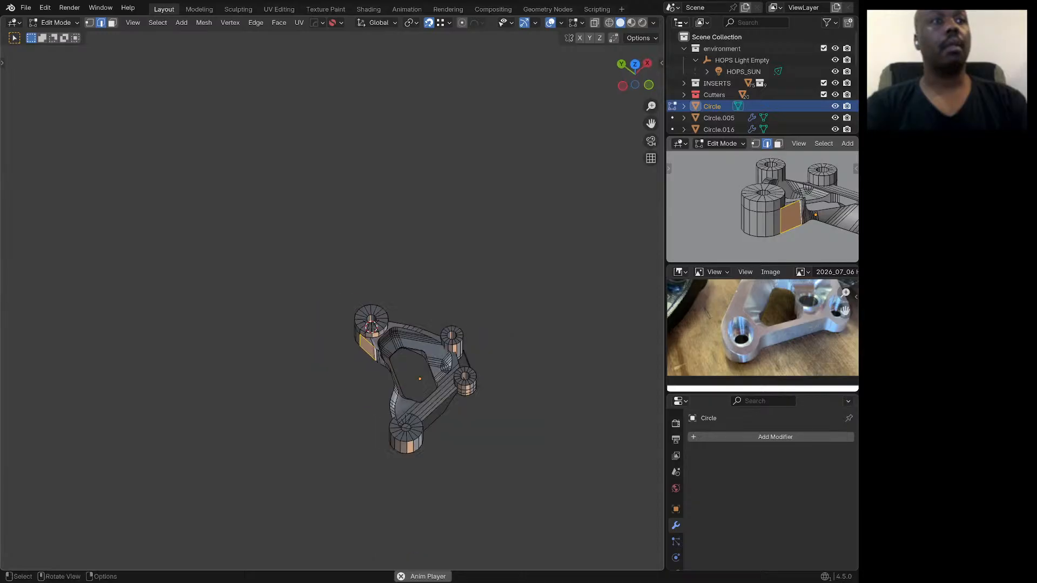
{"action": "scroll", "coordinate": [397, 427], "scroll_direction": "up", "scroll_amount": 7}
{"action": "middle_click_drag", "start_coordinate": [397, 427], "coordinate": [446, 377]}
{"action": "middle_click_drag", "start_coordinate": [573, 265], "coordinate": [499, 315], "text": "shift"}
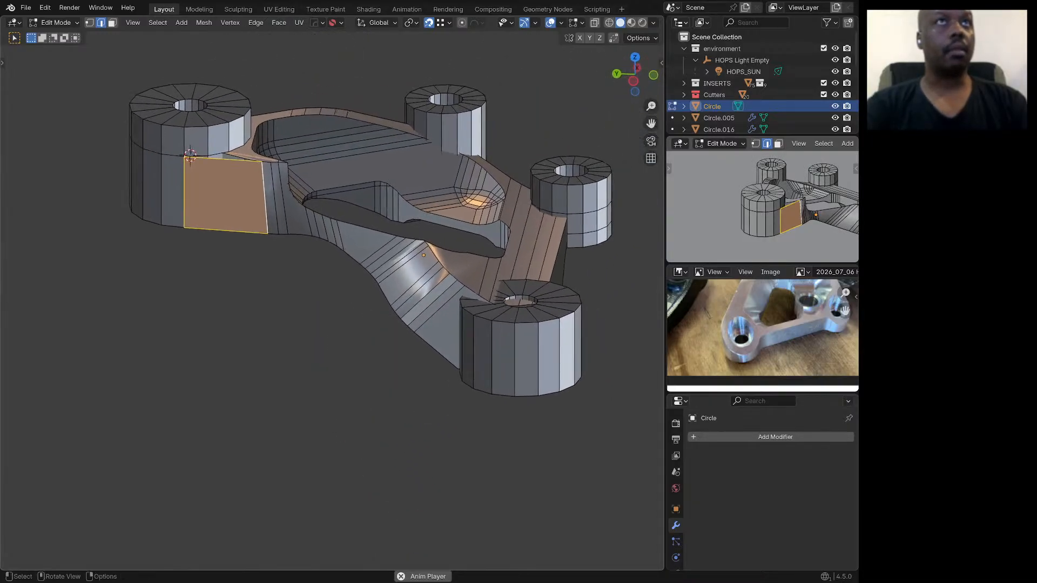
{"action": "scroll", "coordinate": [503, 314], "scroll_direction": "up", "scroll_amount": 1}
{"action": "key", "text": "alt+a"}
{"action": "key", "text": "3"}
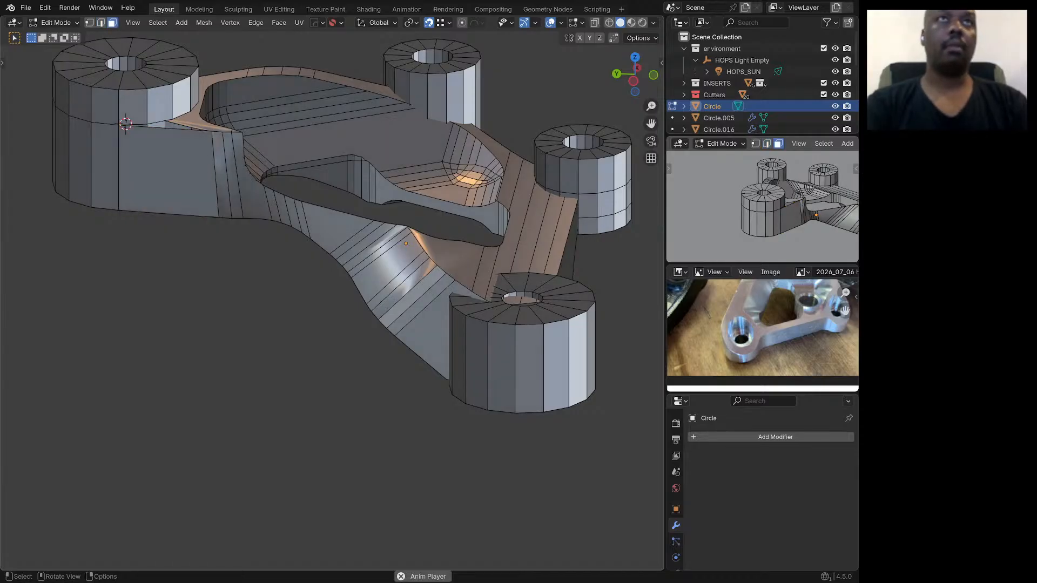
{"action": "left_click", "coordinate": [503, 315], "text": "alt"}
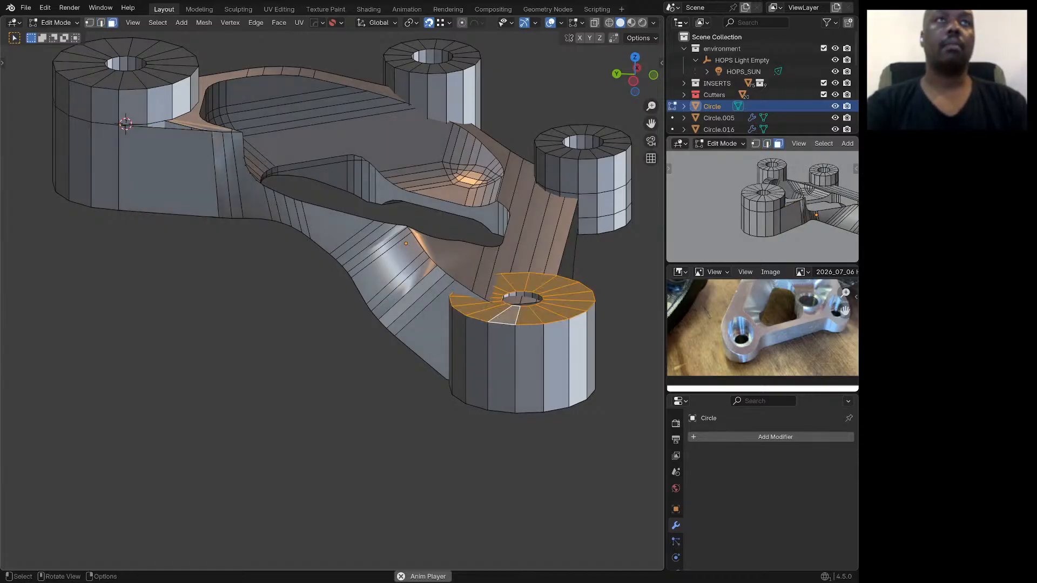
{"action": "key", "text": "g"}
{"action": "key", "text": "Escape"}
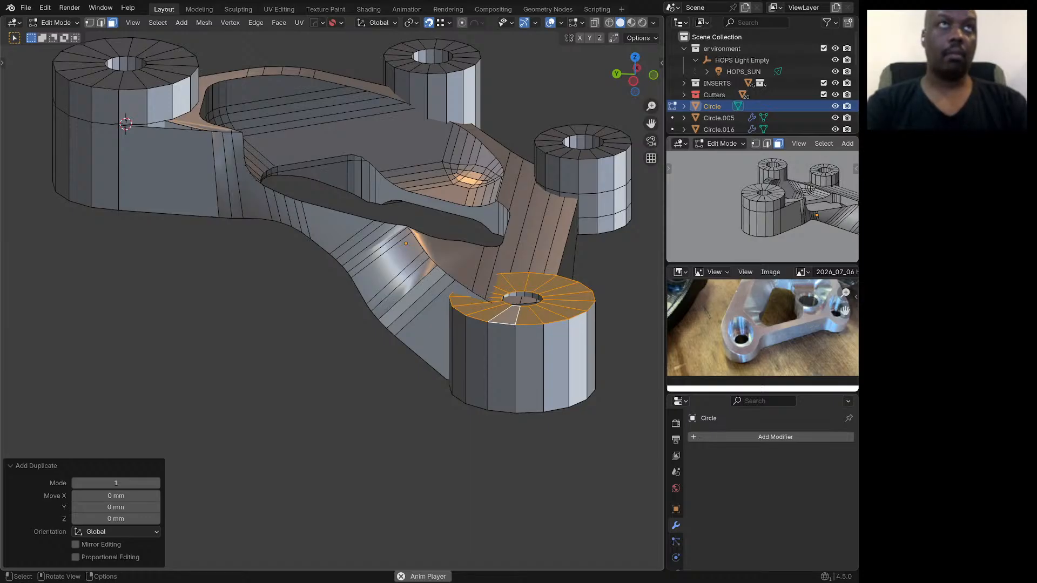
Step: Scale the duplicated ring by about 1.412 and extrude it upward about 34 mm into a wider disc
{"action": "key", "text": "s"}
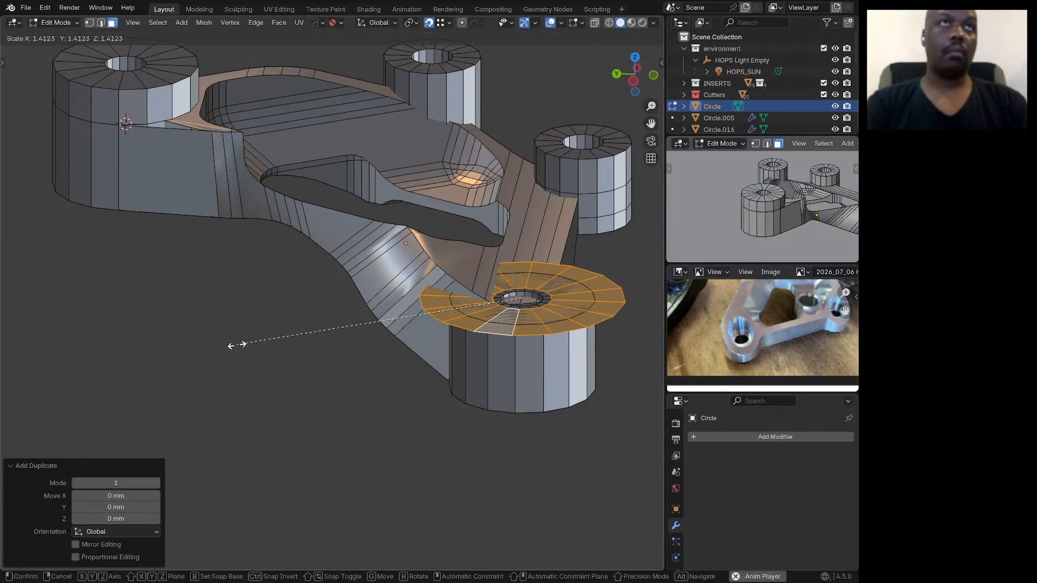
{"action": "left_click", "coordinate": [236, 345]}
{"action": "key", "text": "e"}
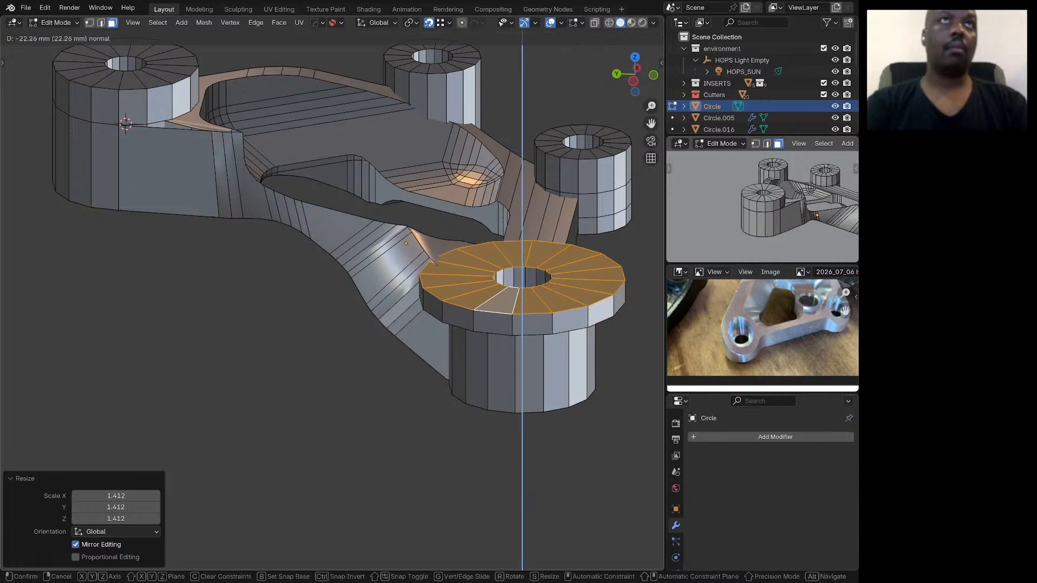
{"action": "left_click", "coordinate": [236, 314]}
Step: Select all geometry linked to the extruded disc and separate it into its own object
{"action": "middle_click_drag", "start_coordinate": [236, 313], "coordinate": [32, 308]}
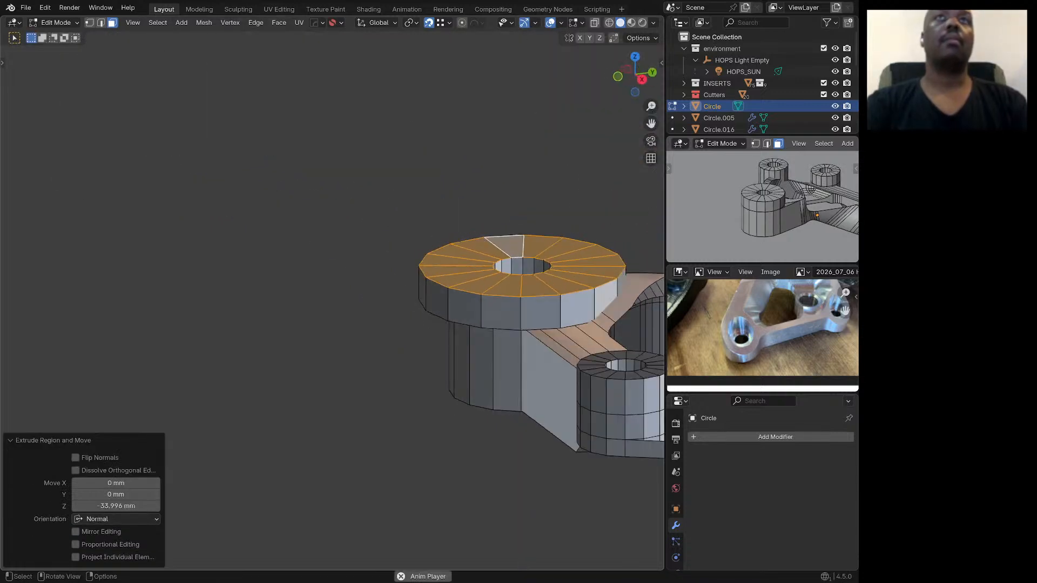
{"action": "scroll", "coordinate": [327, 284], "scroll_direction": "down", "scroll_amount": 3}
{"action": "middle_click_drag", "start_coordinate": [439, 287], "coordinate": [471, 283]}
{"action": "scroll", "coordinate": [459, 283], "scroll_direction": "up", "scroll_amount": 5}
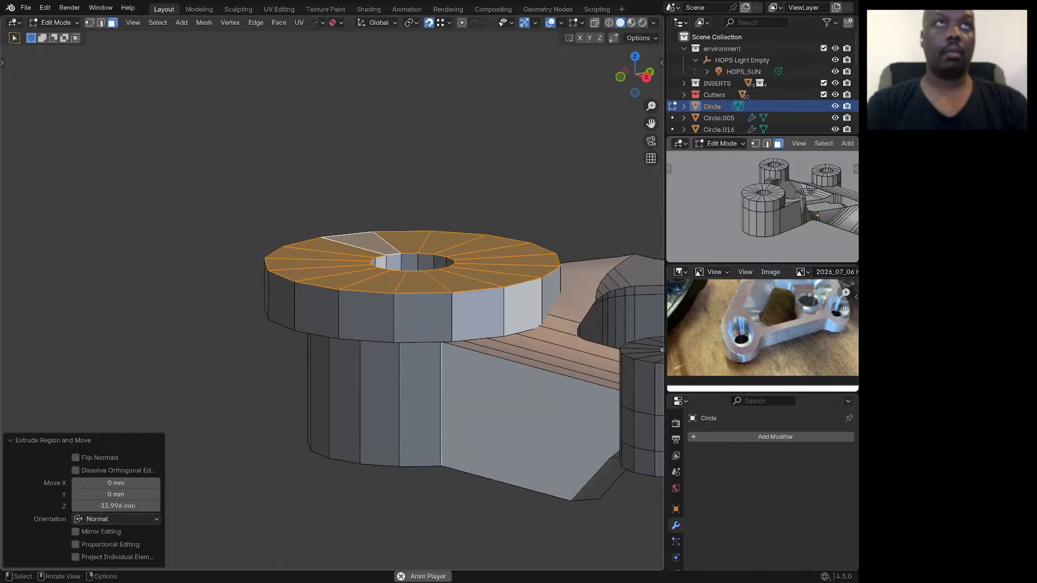
{"action": "key", "text": "ctrl+l"}
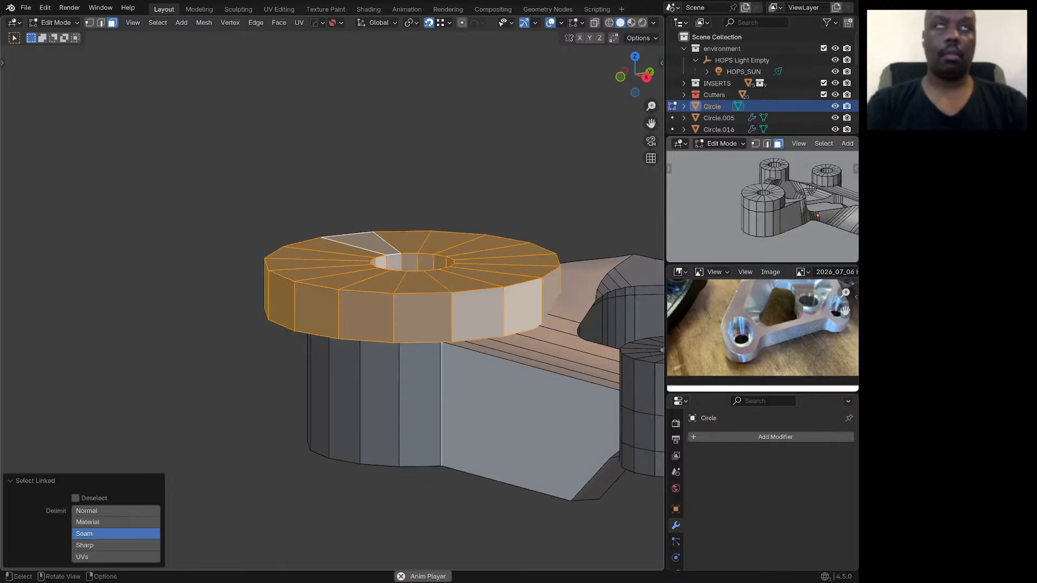
{"action": "key", "text": "p"}
{"action": "left_click", "coordinate": [471, 294]}
{"action": "scroll", "coordinate": [471, 295], "scroll_direction": "down", "scroll_amount": 4}
{"action": "middle_click_drag", "start_coordinate": [471, 295], "coordinate": [651, 330]}
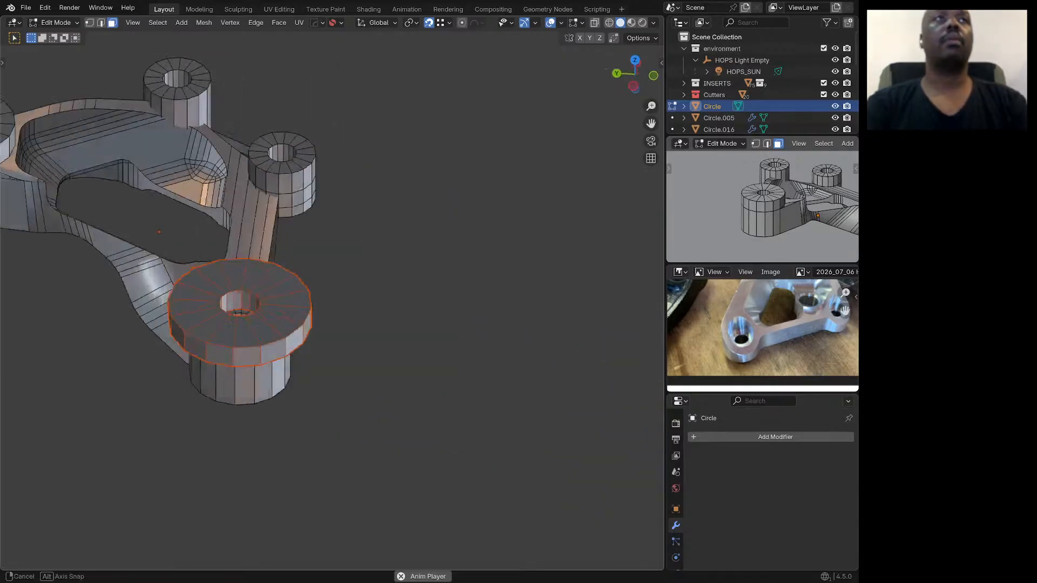
Step: Try to snap the 3D cursor to the separated disc while still in the bracket's Edit Mode
{"action": "middle_click_drag", "start_coordinate": [547, 372], "coordinate": [576, 374]}
{"action": "scroll", "coordinate": [576, 374], "scroll_direction": "down", "scroll_amount": 4}
{"action": "middle_click_drag", "start_coordinate": [293, 297], "coordinate": [456, 319], "text": "shift"}
{"action": "scroll", "coordinate": [451, 325], "scroll_direction": "up", "scroll_amount": 5}
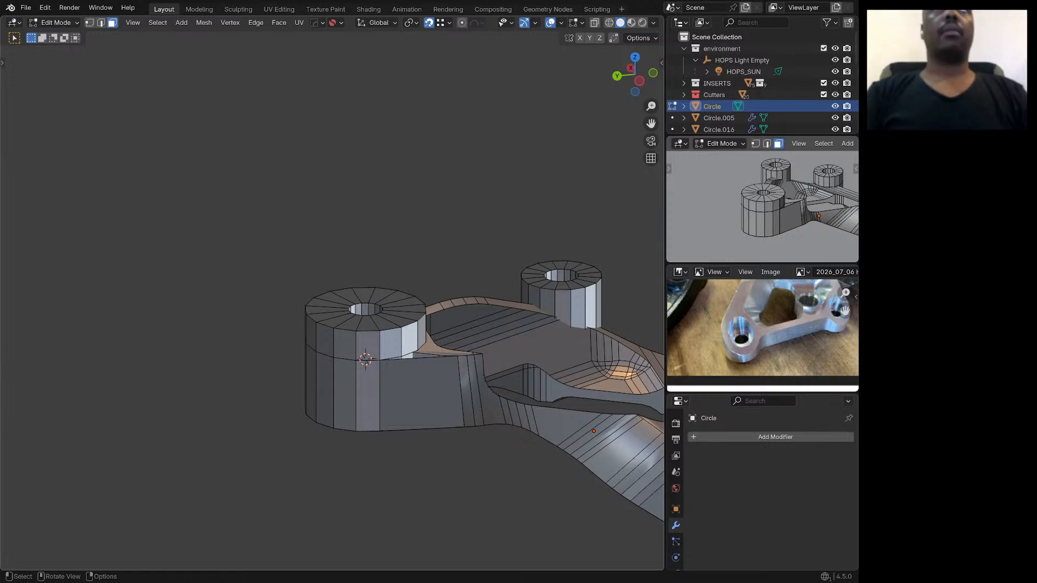
{"action": "scroll", "coordinate": [332, 302], "scroll_direction": "down", "scroll_amount": 5}
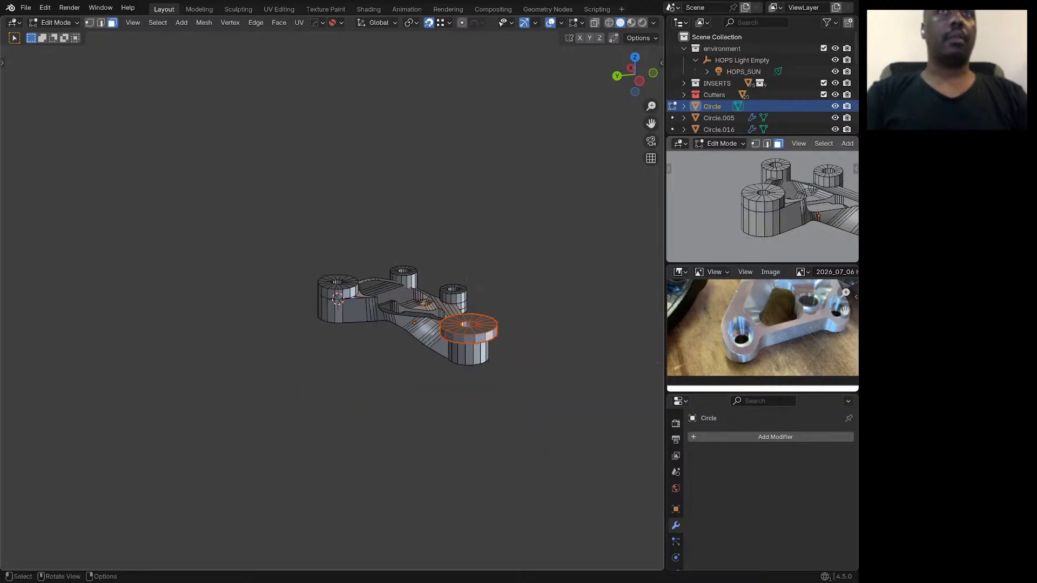
{"action": "key", "text": "shift+s"}
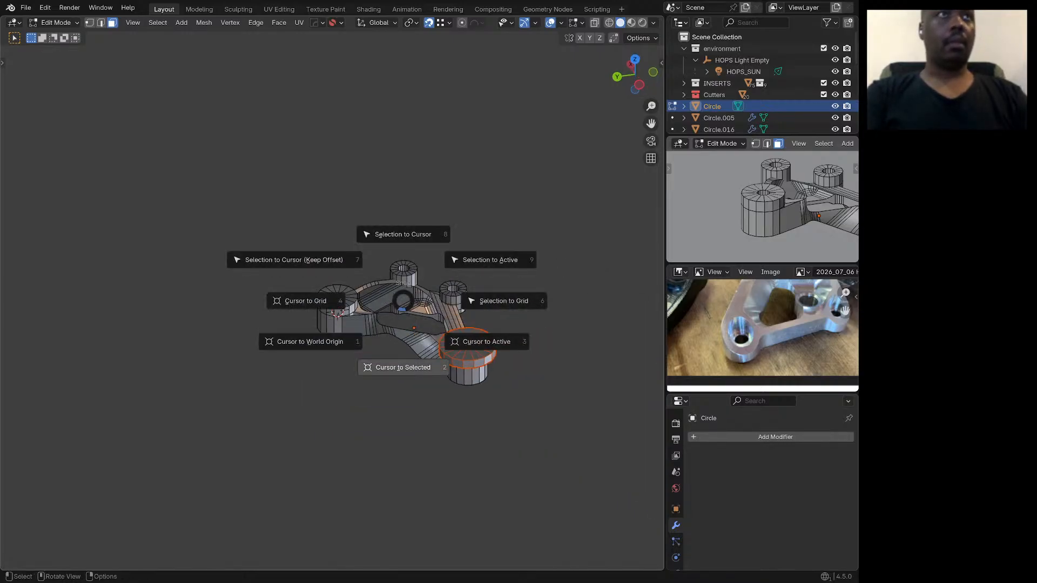
{"action": "left_click", "coordinate": [386, 367]}
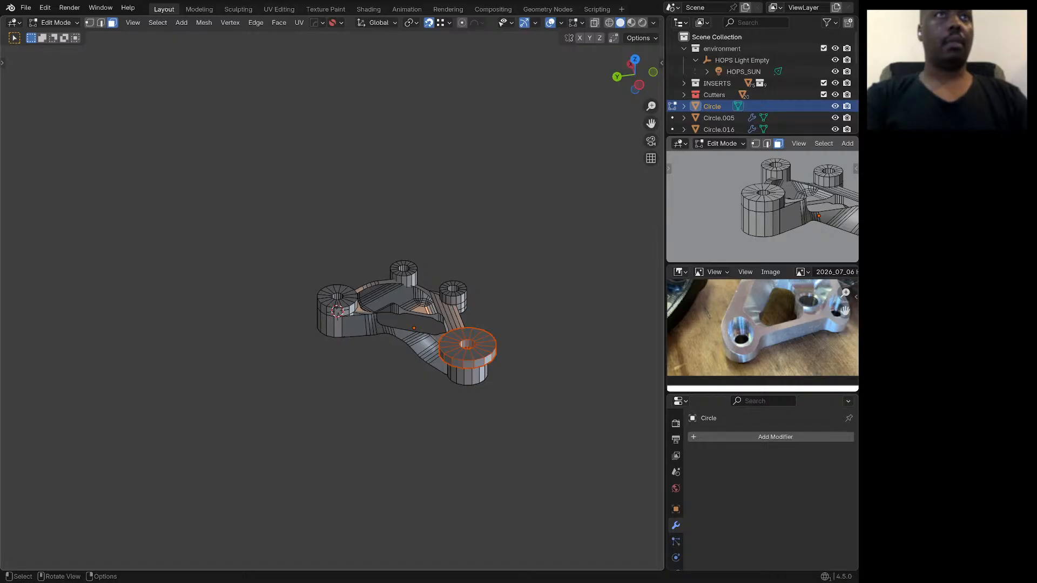
Step: Switch to Object Mode, select the separated disc and snap the 3D cursor to its current origin
{"action": "key", "text": "Tab"}
{"action": "left_click", "coordinate": [475, 353]}
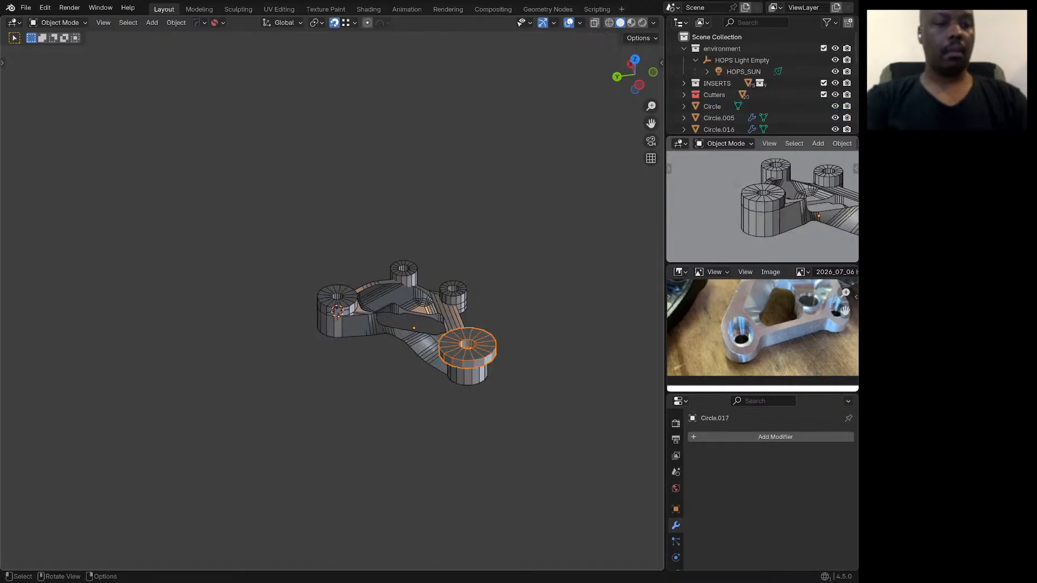
{"action": "key", "text": "shift+s"}
{"action": "left_click", "coordinate": [428, 443]}
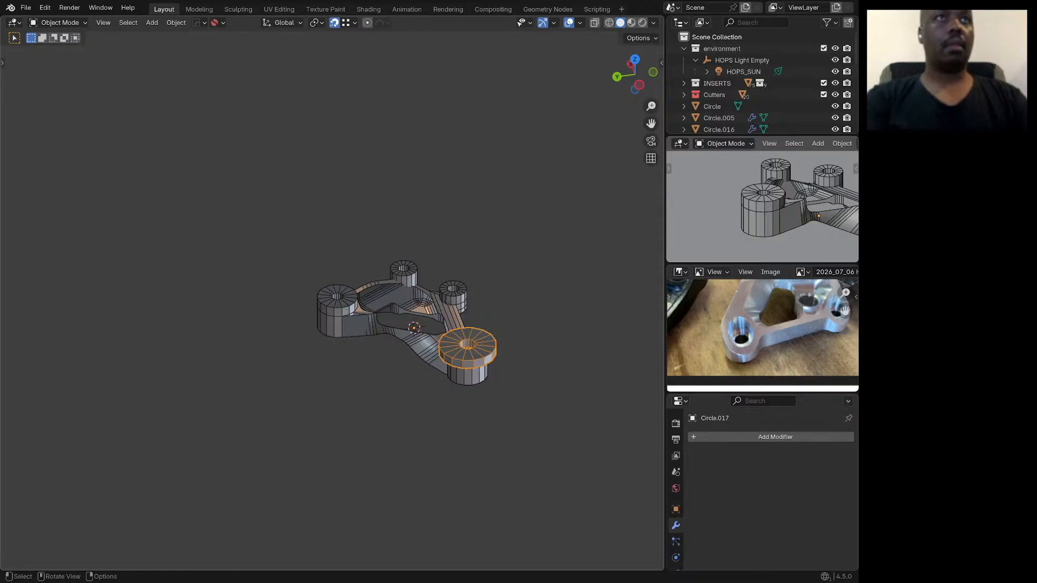
{"action": "left_click", "coordinate": [467, 377]}
{"action": "left_click", "coordinate": [502, 402]}
Step: Set the separated disc's origin to its geometry and snap the 3D cursor to that origin
{"action": "left_click", "coordinate": [464, 356]}
{"action": "right_click", "coordinate": [464, 359]}
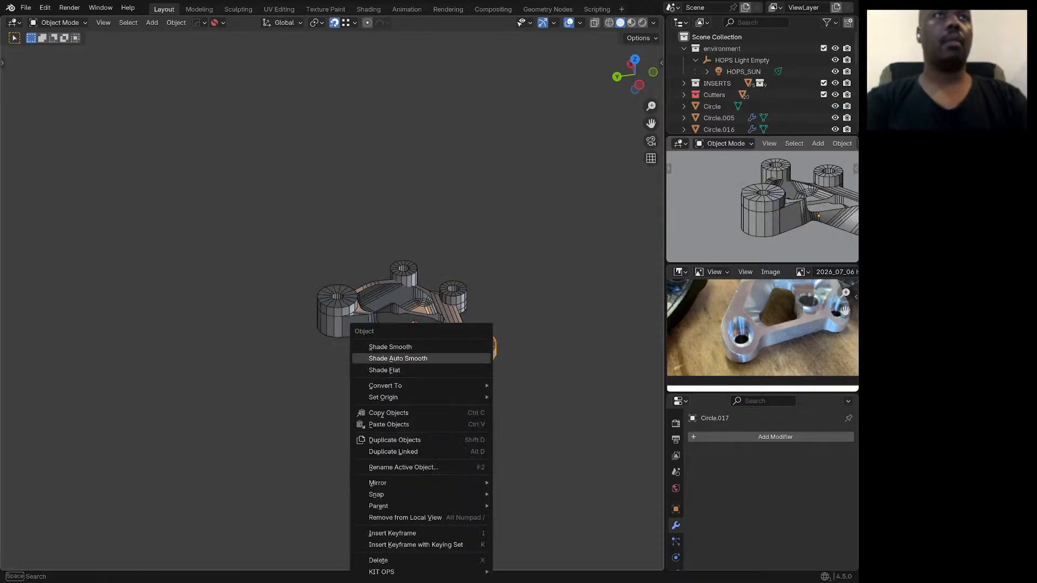
{"action": "mouse_move", "coordinate": [383, 397]}
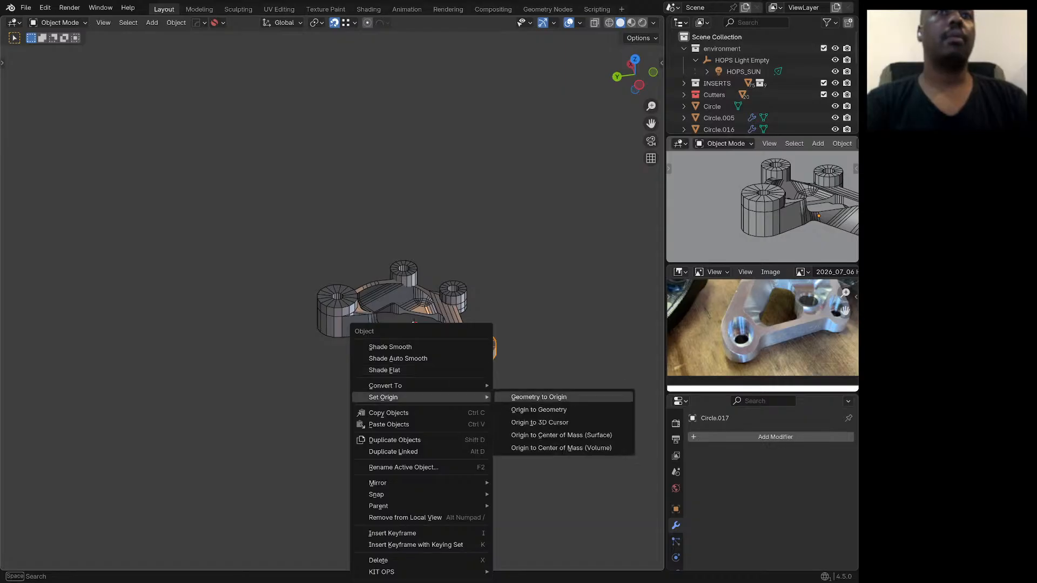
{"action": "left_click", "coordinate": [539, 410]}
{"action": "key", "text": "shift+s"}
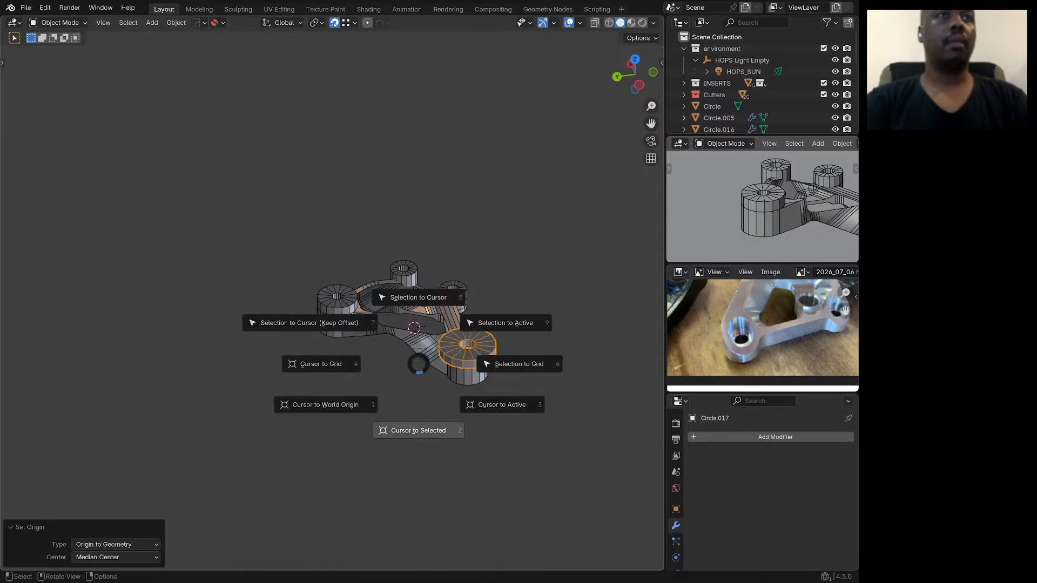
{"action": "left_click", "coordinate": [418, 430]}
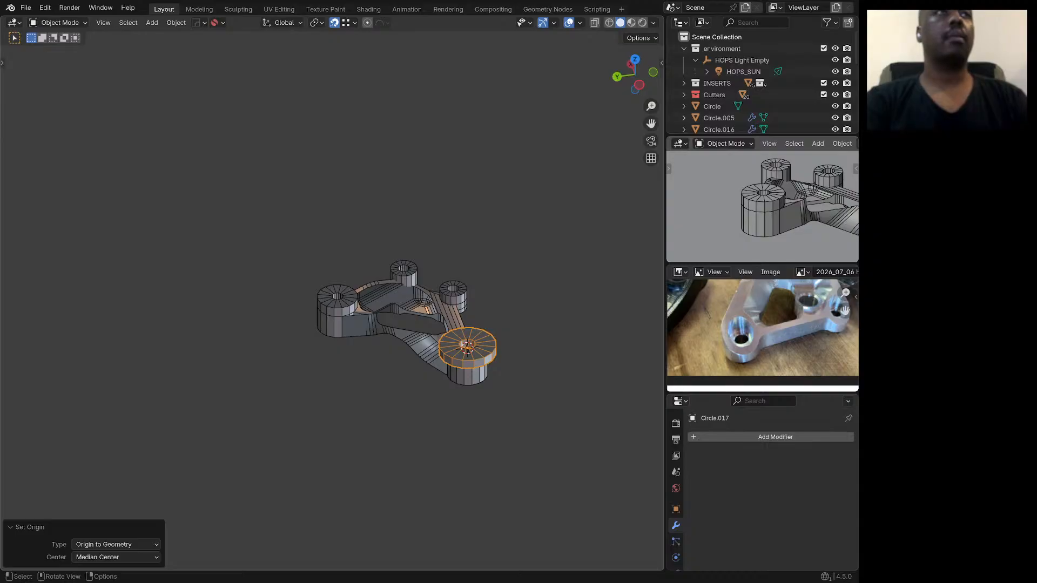
{"action": "left_click", "coordinate": [425, 343]}
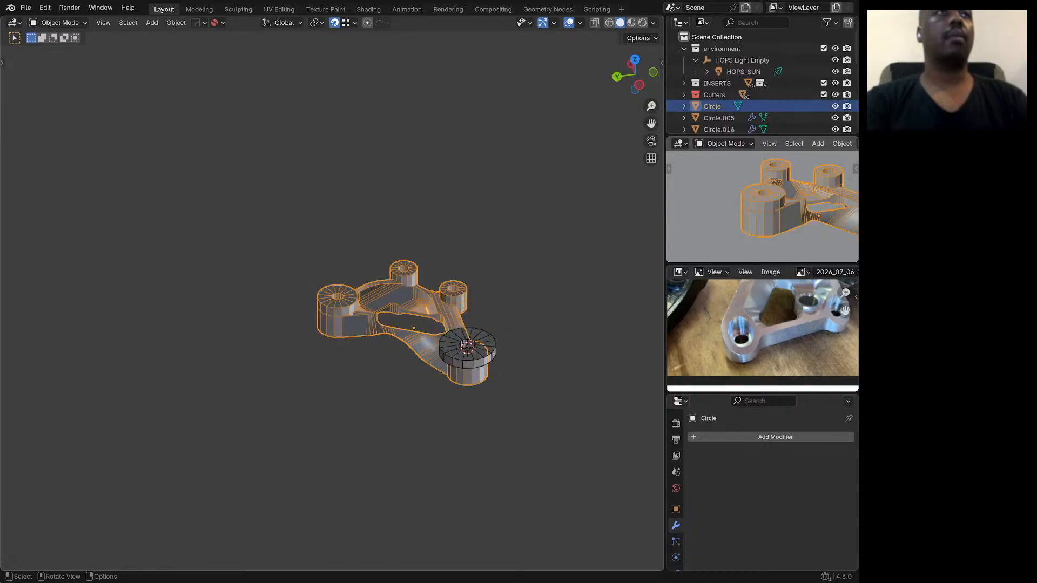
{"action": "key", "text": "Tab"}
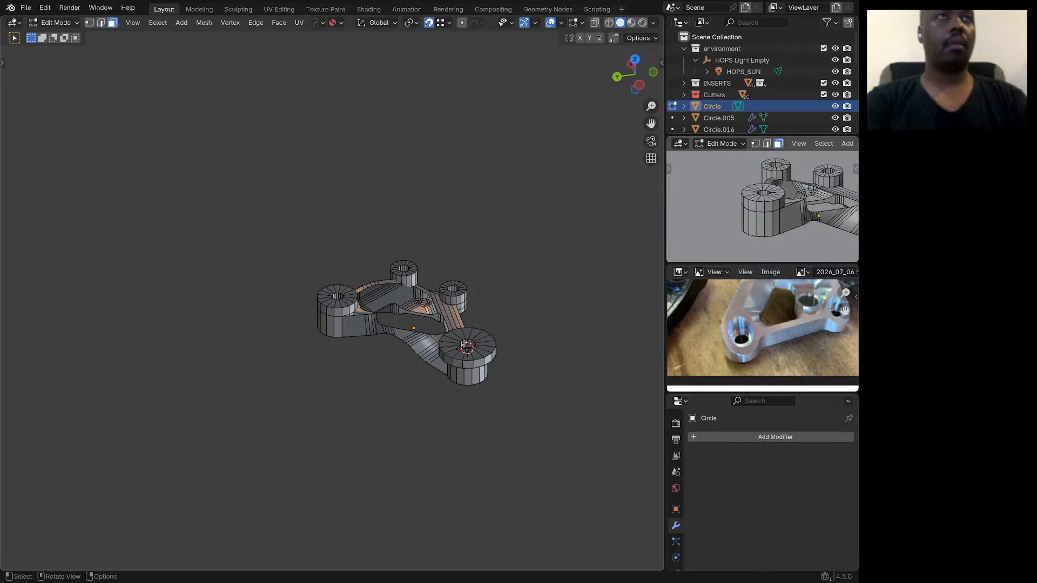
{"action": "key", "text": "Tab"}
Step: Select the disc together with the bracket, enter Edit Mode on both objects, and make the disc the active one
{"action": "left_click", "coordinate": [467, 346]}
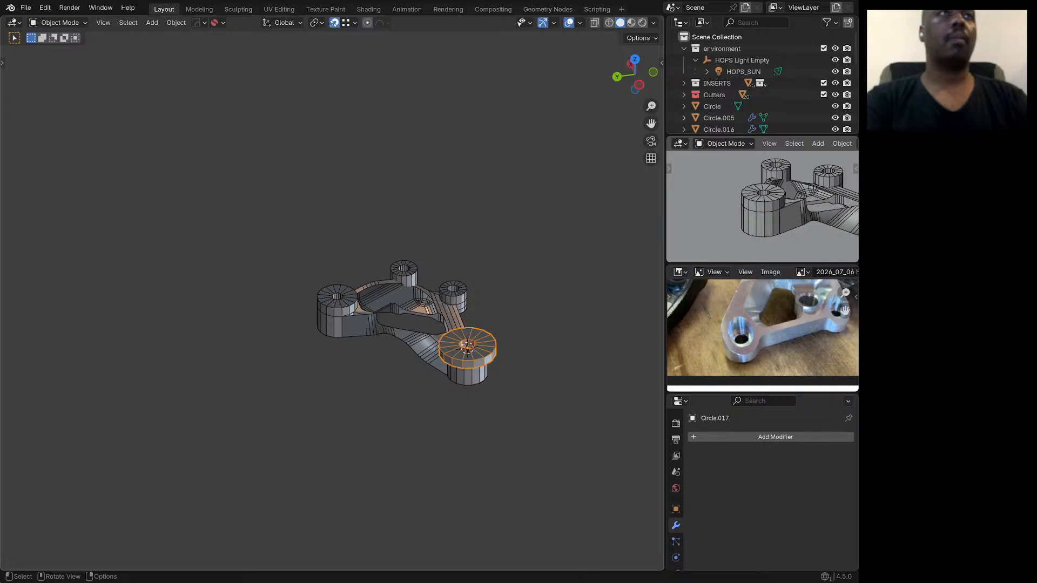
{"action": "left_click", "coordinate": [467, 347], "text": "shift"}
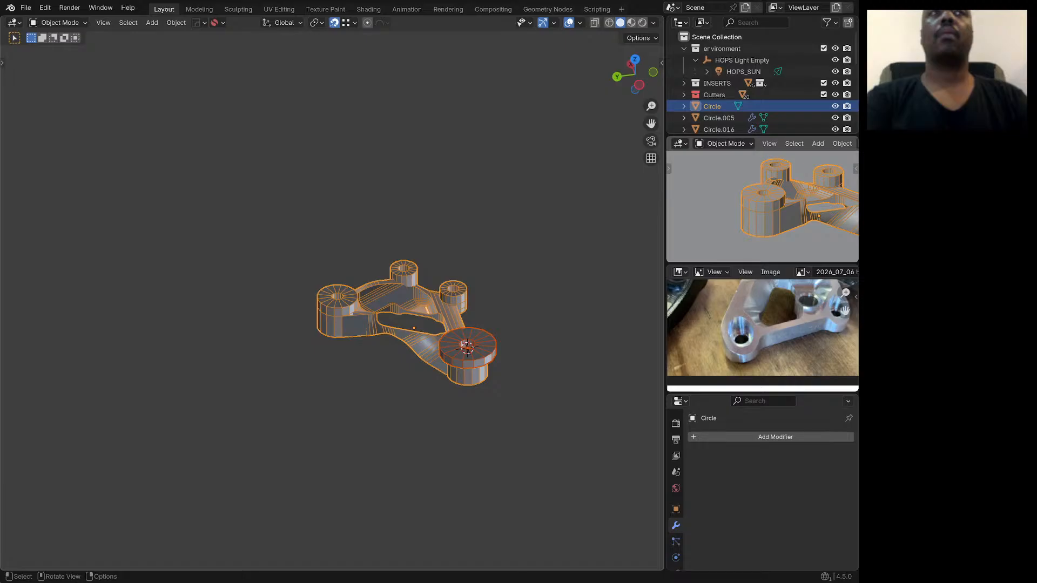
{"action": "key", "text": "Tab"}
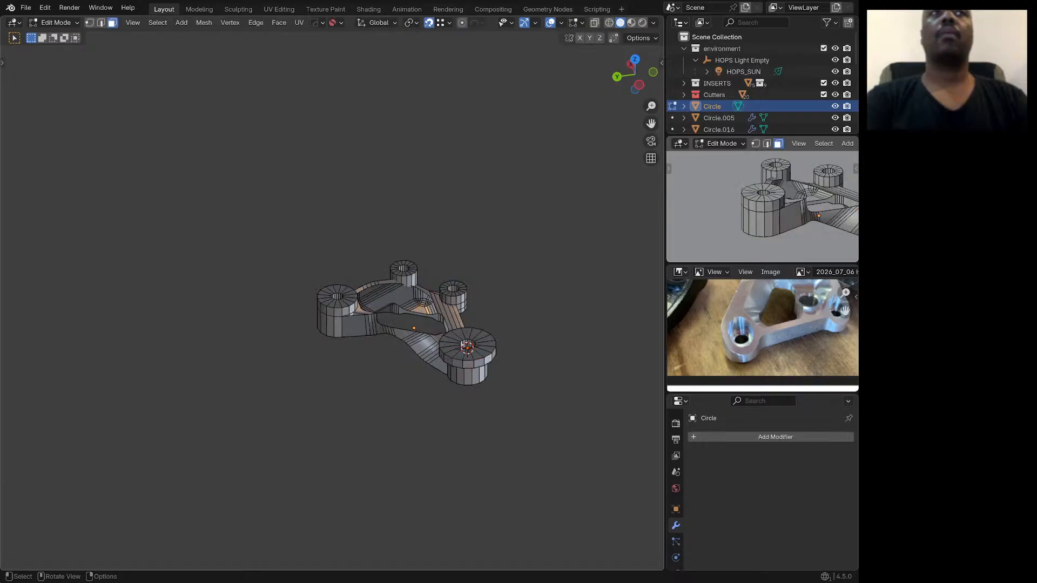
{"action": "left_click", "coordinate": [469, 356]}
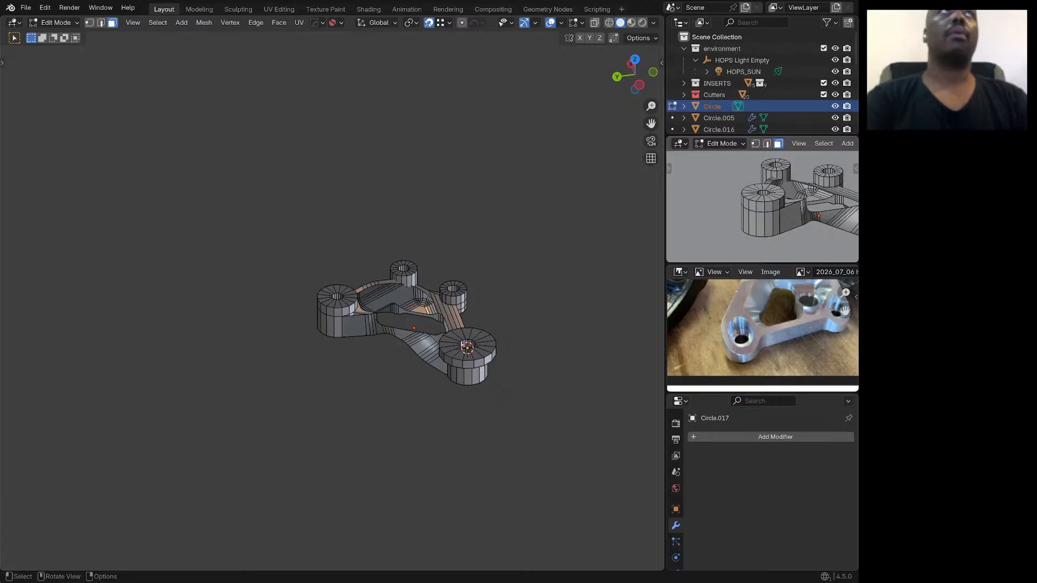
{"action": "middle_click_drag", "start_coordinate": [762, 206], "coordinate": [757, 235], "text": "ctrl"}
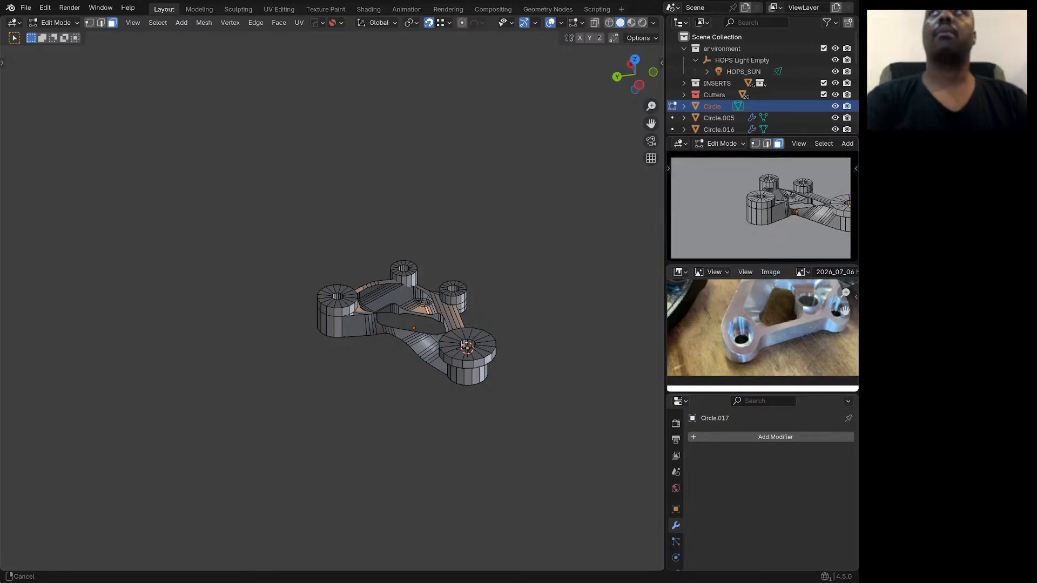
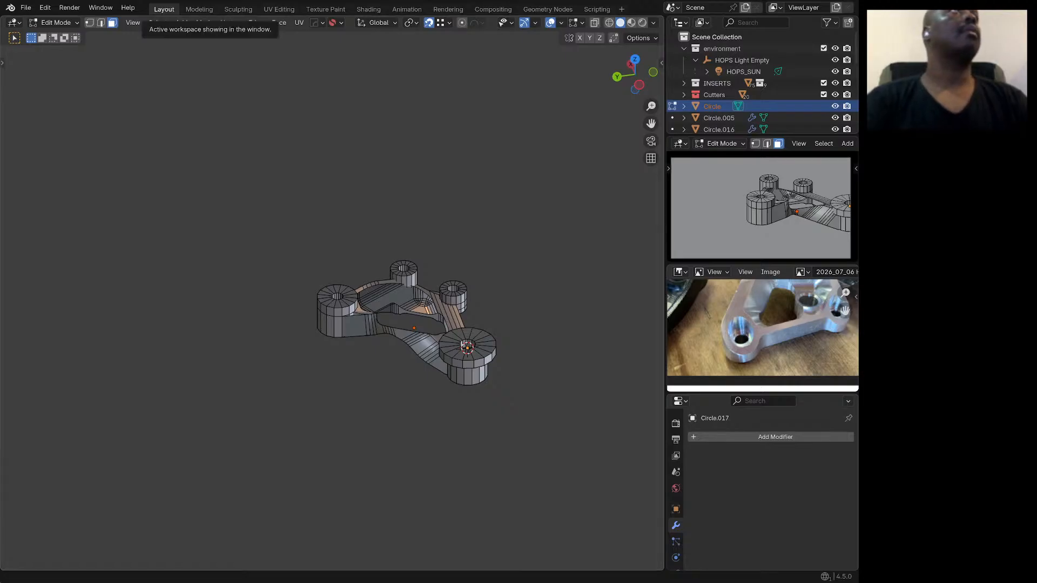
{"action": "scroll", "coordinate": [435, 336], "scroll_direction": "up", "scroll_amount": 5}
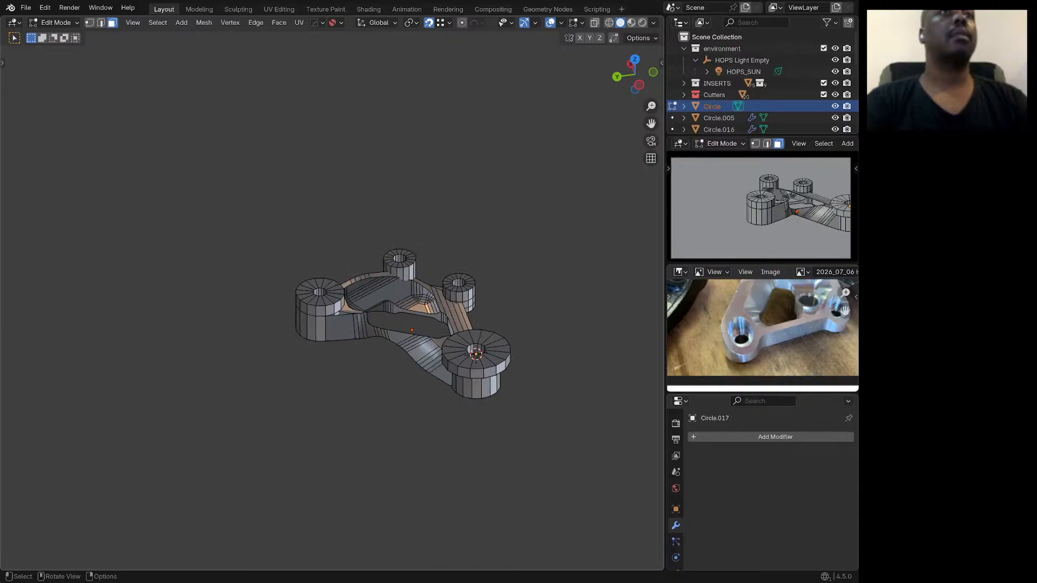
Step: Return to Object Mode and select the Hops_Cam_Empty object in the scene hierarchy
{"action": "key", "text": "Tab"}
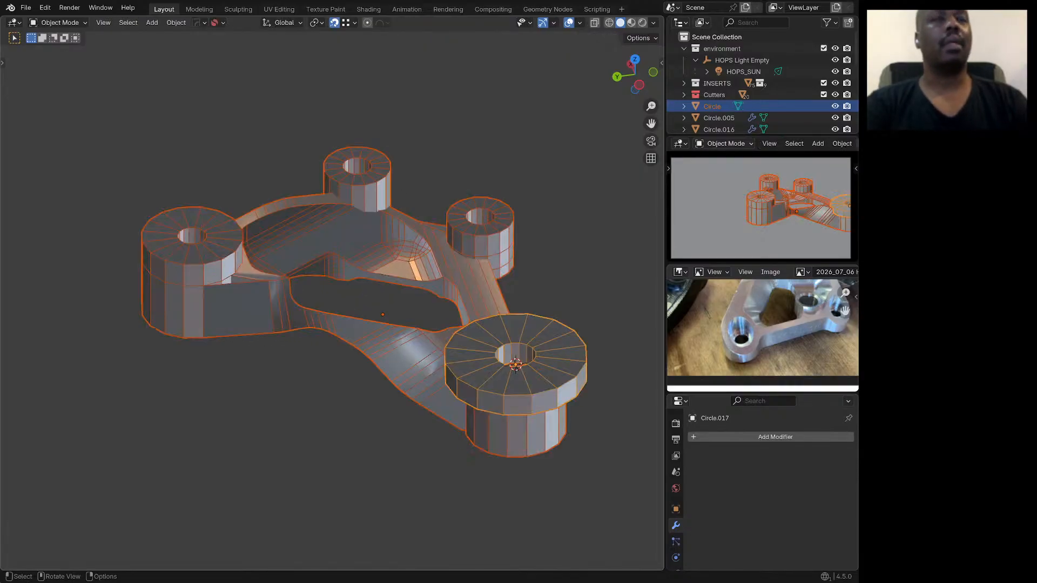
{"action": "left_click", "coordinate": [516, 365]}
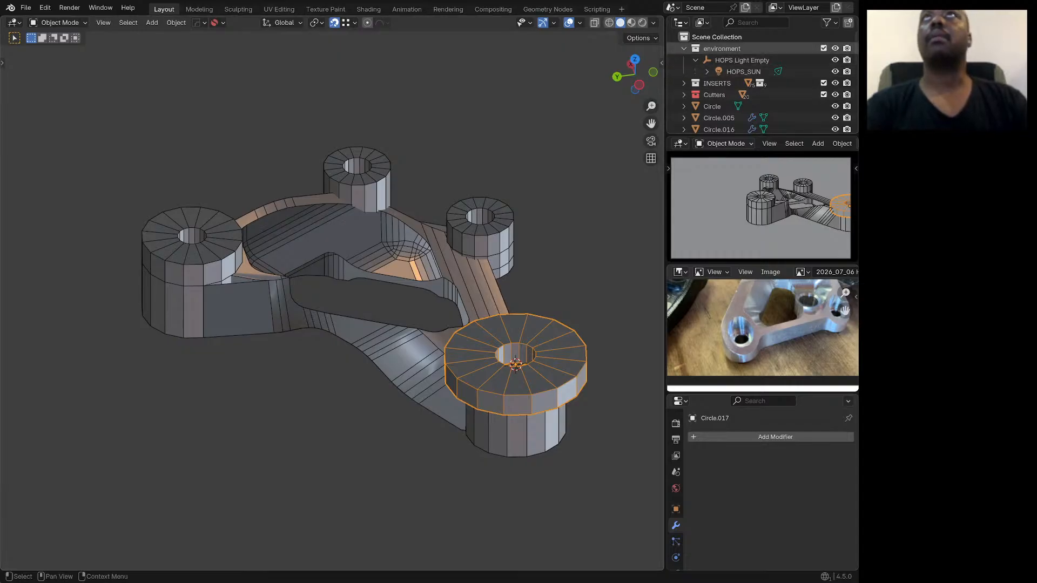
{"action": "scroll", "coordinate": [756, 81], "scroll_direction": "down", "scroll_amount": 10}
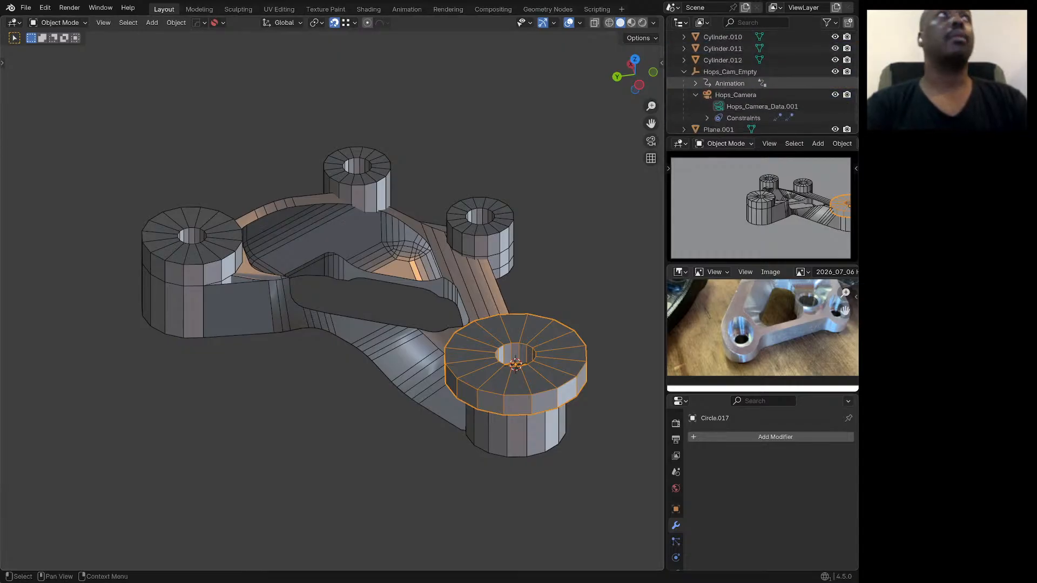
{"action": "left_click", "coordinate": [729, 64]}
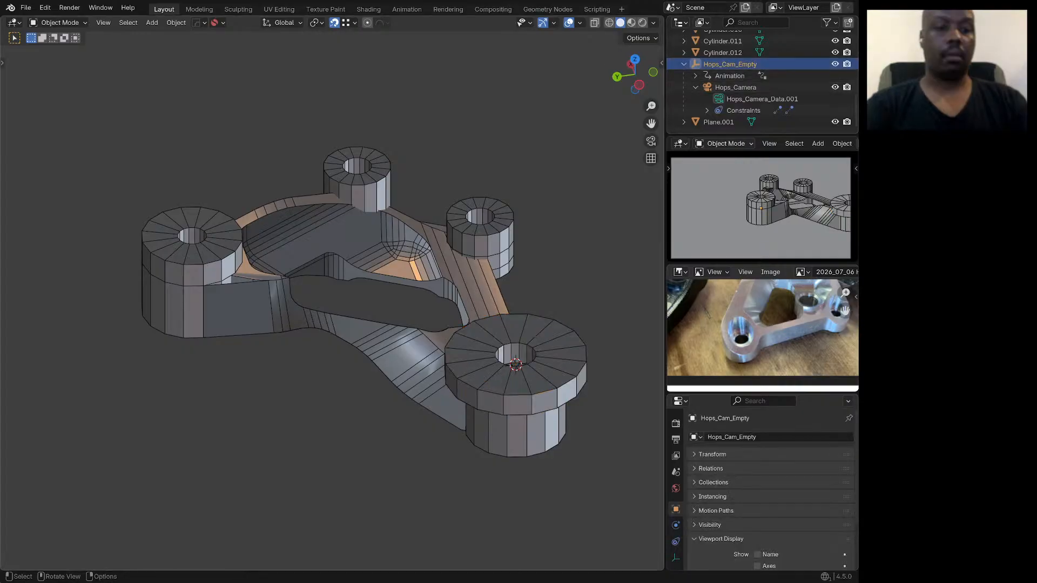
Step: Try to snap Hops_Cam_Empty to the 3D cursor with its offset kept while still in local view
{"action": "key", "text": "shift+s"}
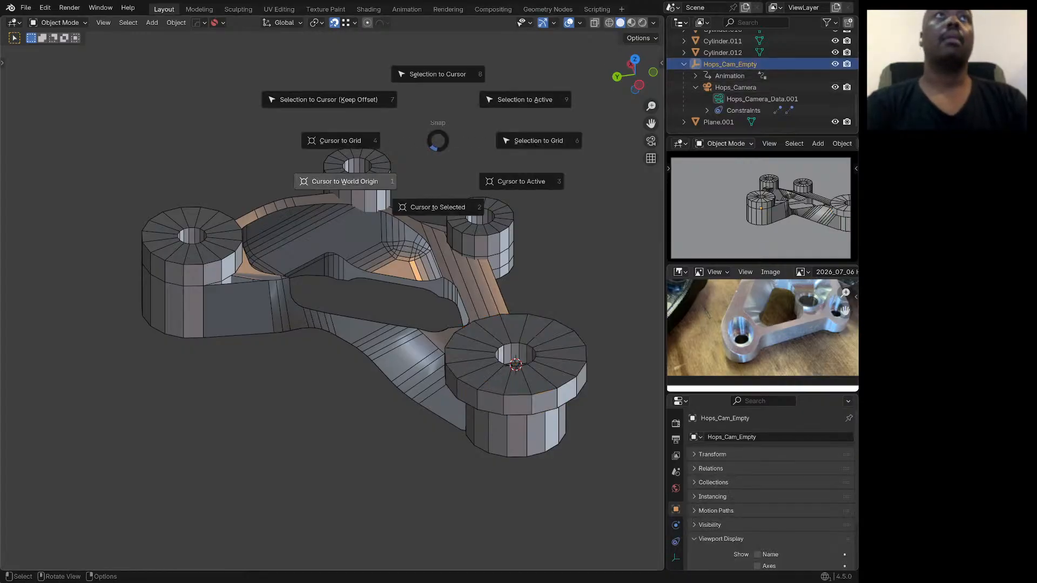
{"action": "left_click", "coordinate": [329, 99]}
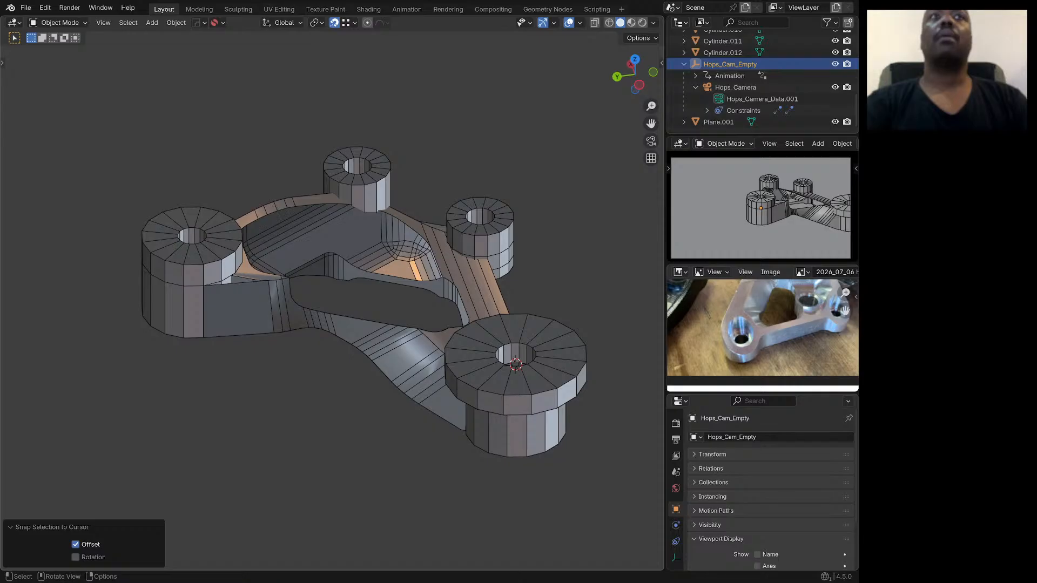
{"action": "key", "text": "shift+s"}
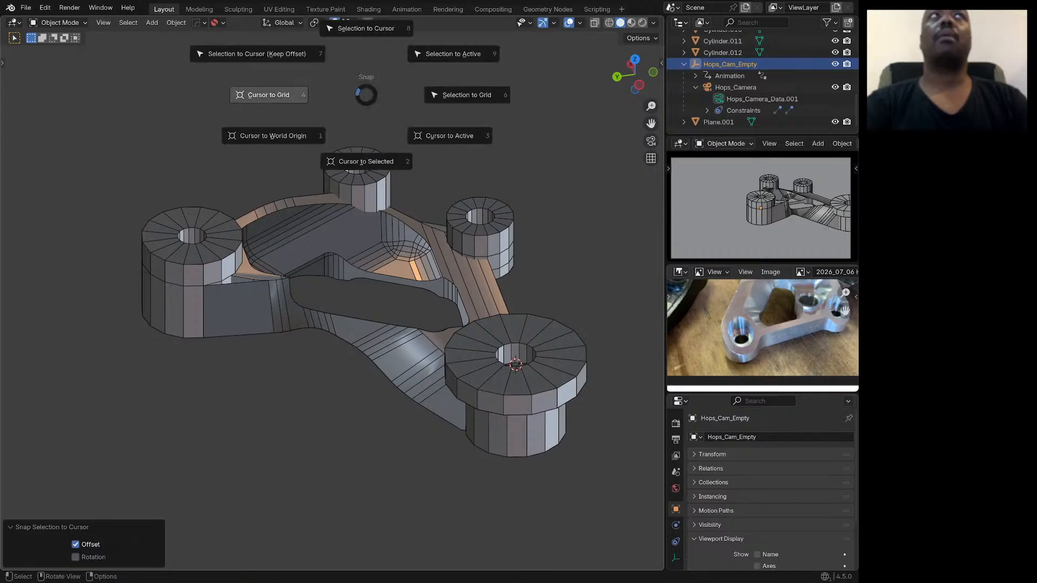
{"action": "left_click", "coordinate": [257, 54]}
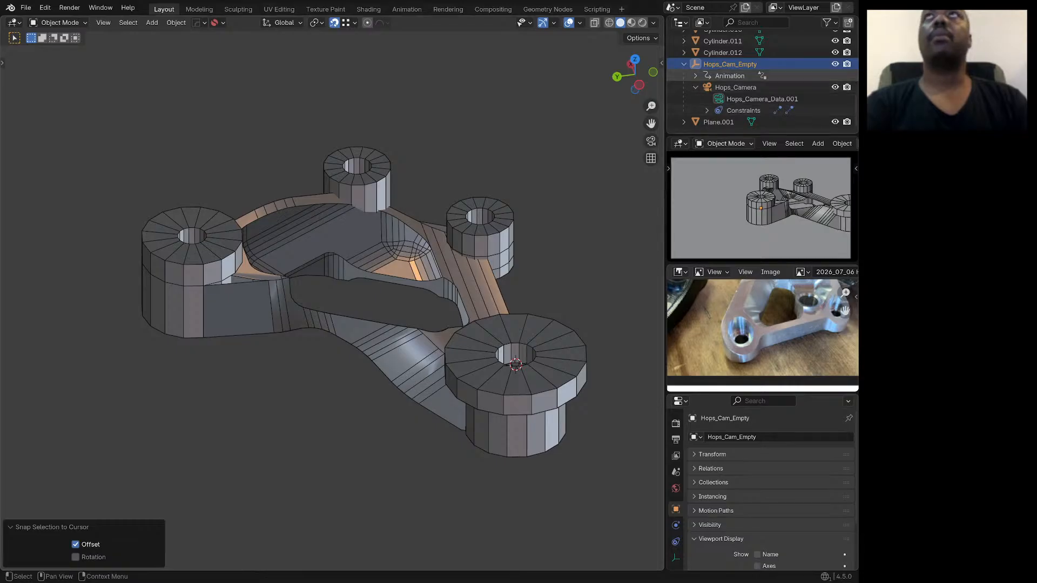
Step: Leave local view and snap Hops_Cam_Empty to the 3D cursor at the separated disc, keeping the offset
{"action": "left_click", "coordinate": [729, 64]}
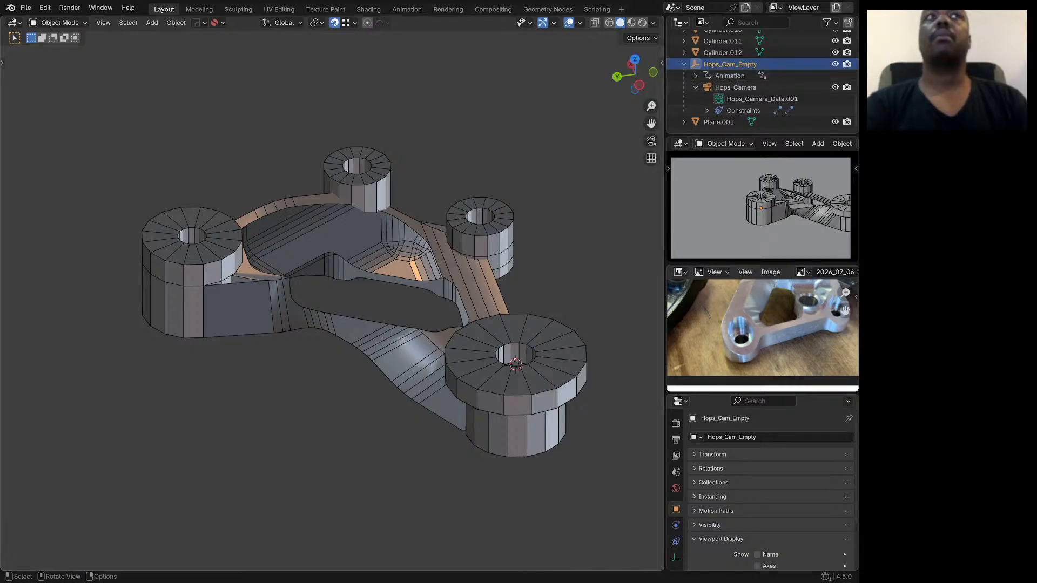
{"action": "scroll", "coordinate": [357, 281], "scroll_direction": "down", "scroll_amount": 1}
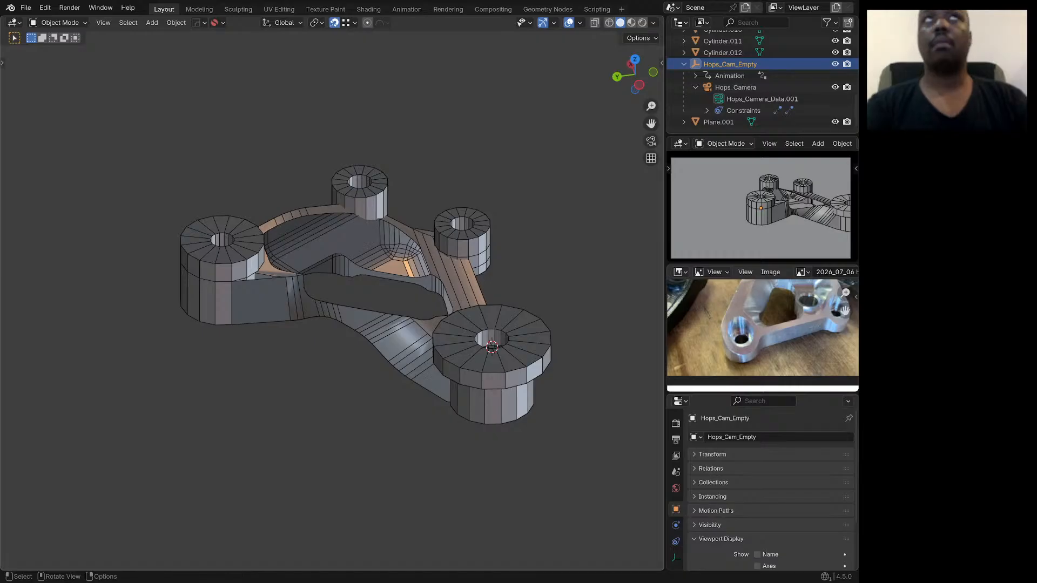
{"action": "middle_click_drag", "start_coordinate": [356, 280], "coordinate": [361, 283]}
{"action": "scroll", "coordinate": [361, 283], "scroll_direction": "down", "scroll_amount": 3}
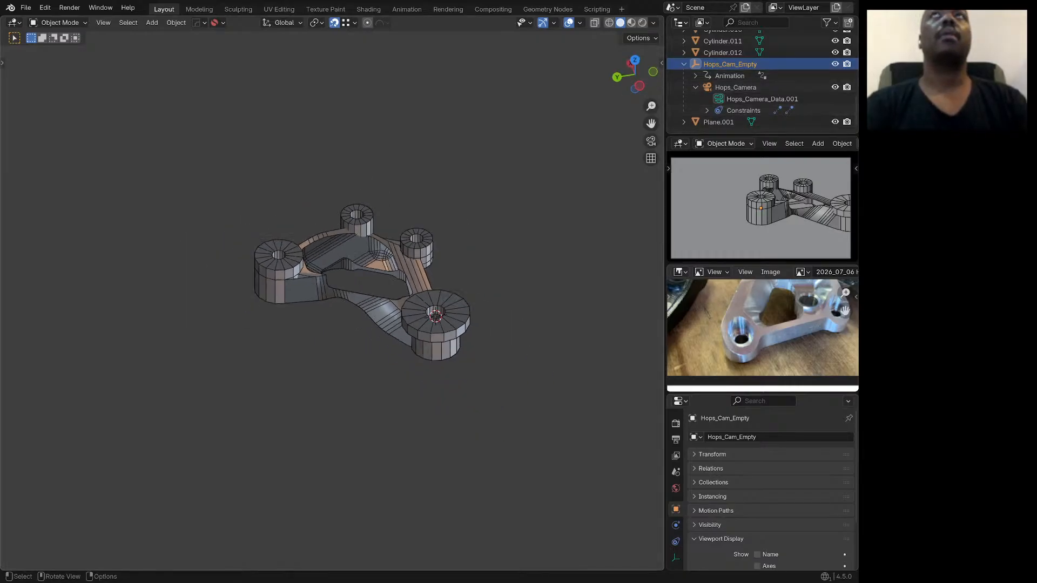
{"action": "key", "text": "KP_Divide"}
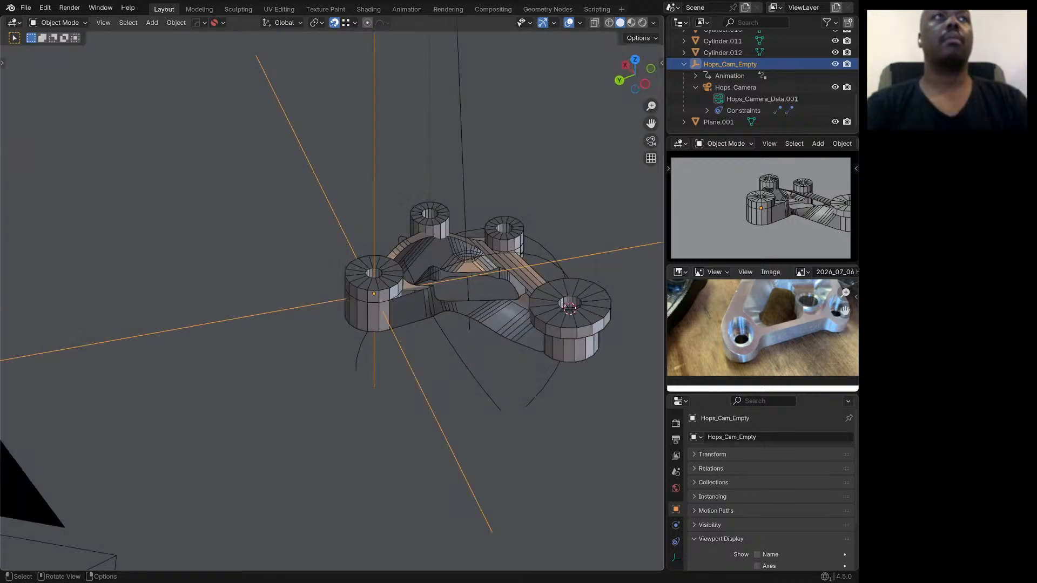
{"action": "key", "text": "shift+s"}
{"action": "left_click", "coordinate": [208, 267]}
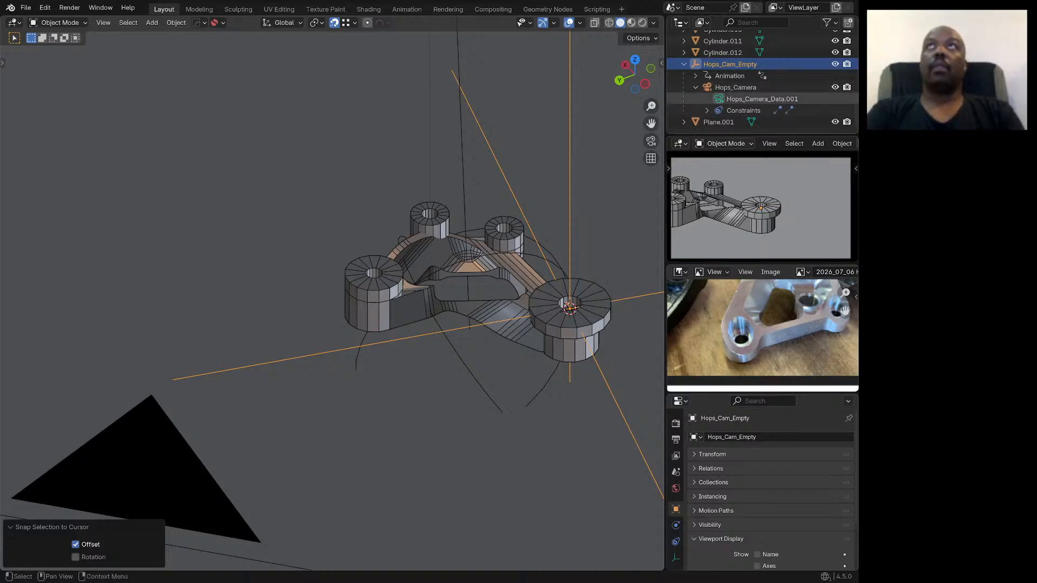
Step: Select Hops_Camera and raise it about 4221.5 mm along the global Z axis
{"action": "left_click", "coordinate": [736, 87]}
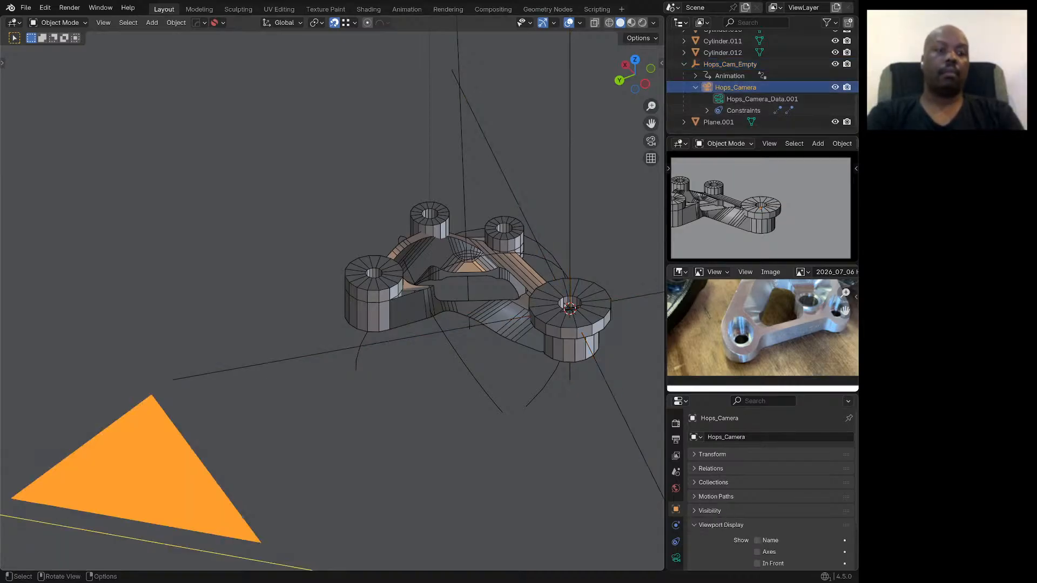
{"action": "key", "text": "g"}
{"action": "key", "text": "z"}
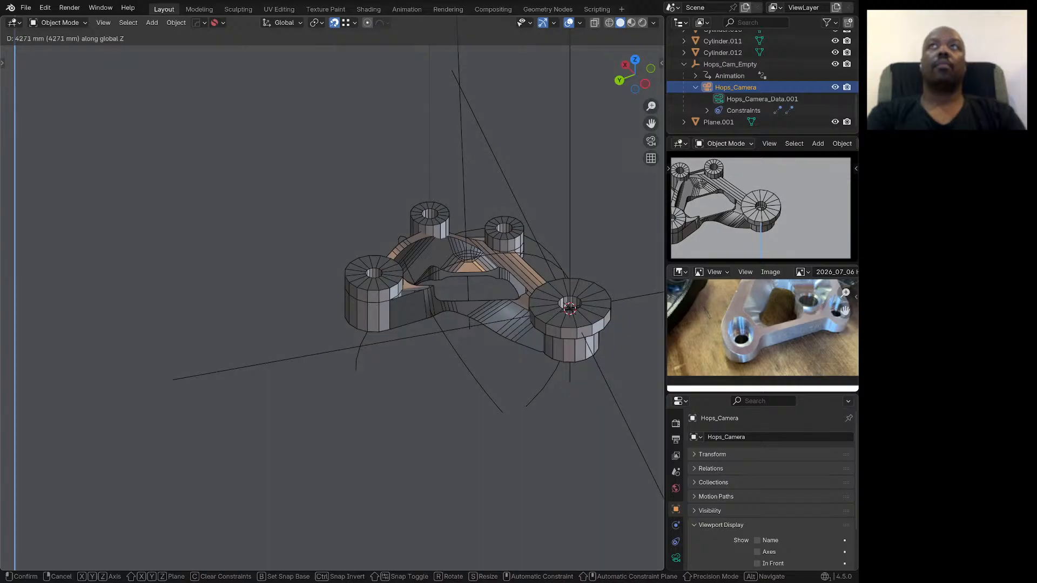
{"action": "key", "text": "Return"}
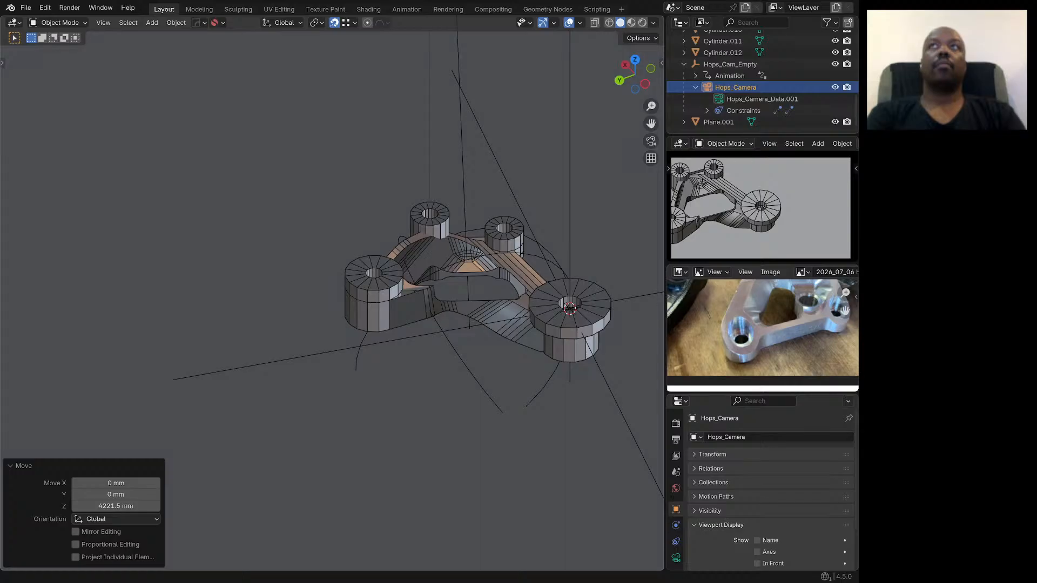
Step: In top view, move the camera about -1005 mm along X and -3463.6 mm along Y around the bracket
{"action": "scroll", "coordinate": [332, 297], "scroll_direction": "down", "scroll_amount": 10}
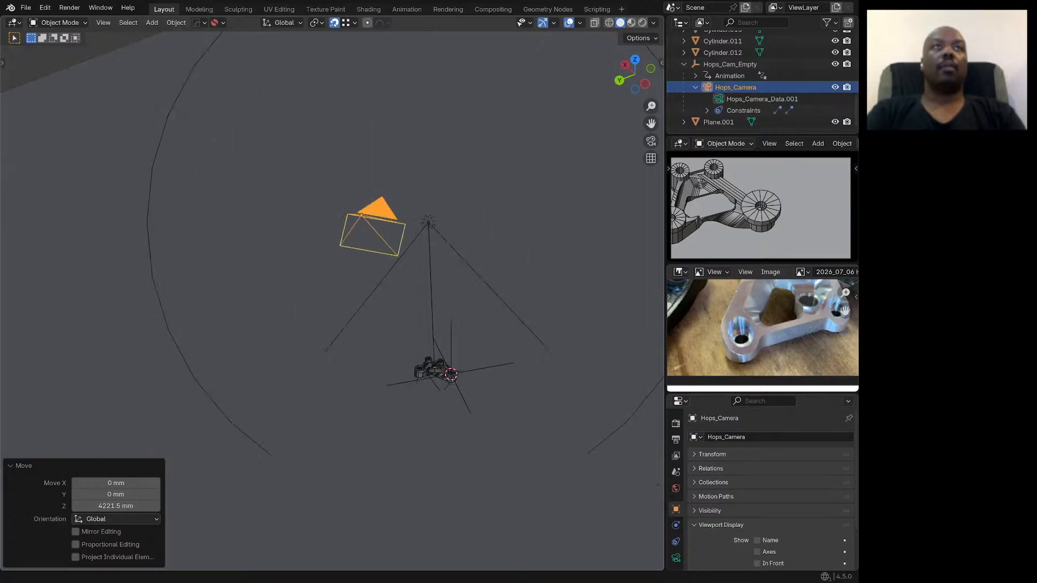
{"action": "key", "text": "KP_7"}
{"action": "scroll", "coordinate": [409, 376], "scroll_direction": "down", "scroll_amount": 3}
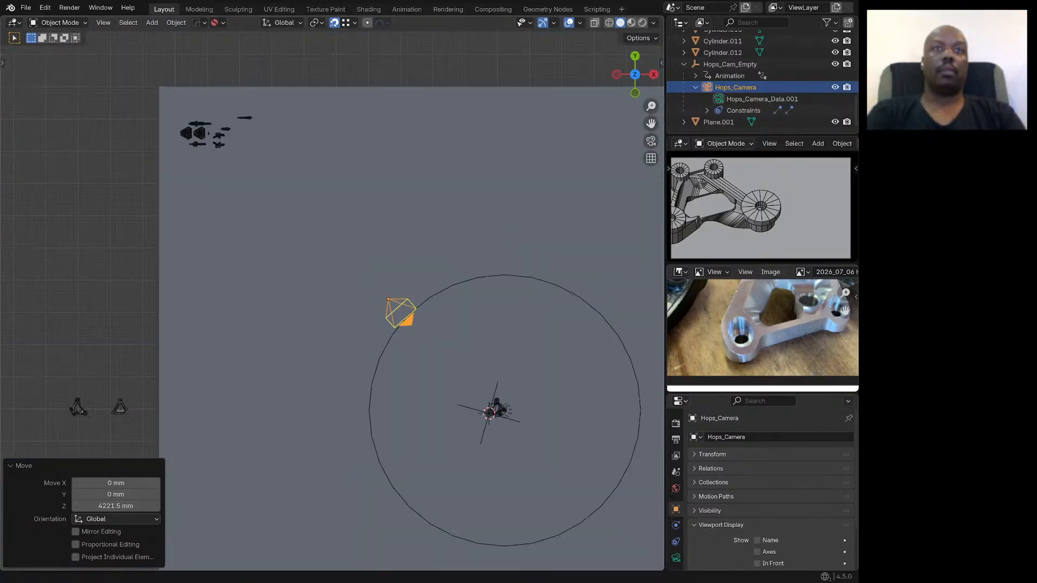
{"action": "key", "text": "g"}
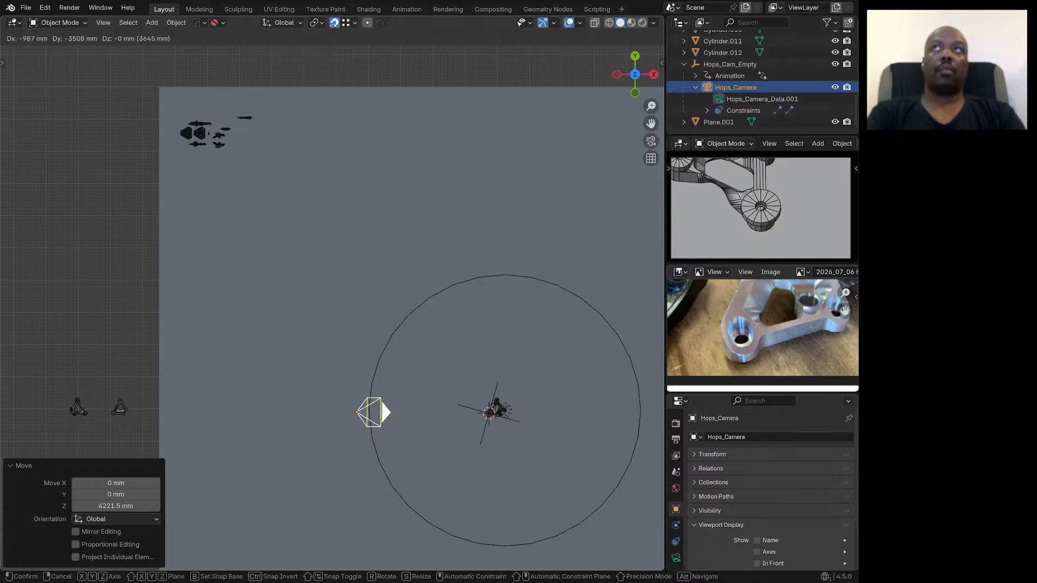
{"action": "key", "text": "Return"}
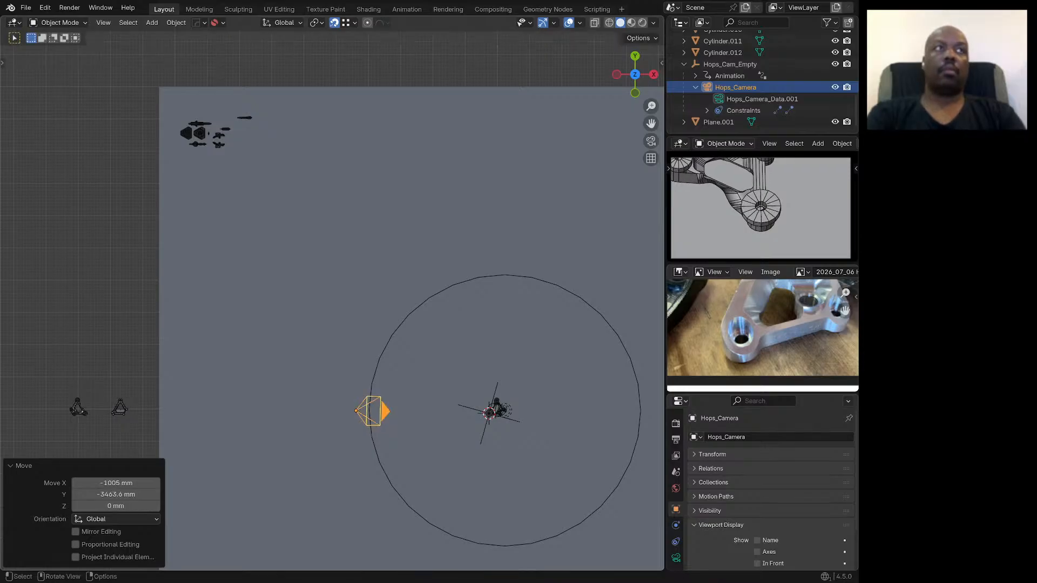
Step: Lower the camera about 3885 mm along the global Z axis for a flatter view of the disc
{"action": "middle_click_drag", "start_coordinate": [427, 365], "coordinate": [423, 286]}
{"action": "scroll", "coordinate": [423, 286], "scroll_direction": "down", "scroll_amount": 3}
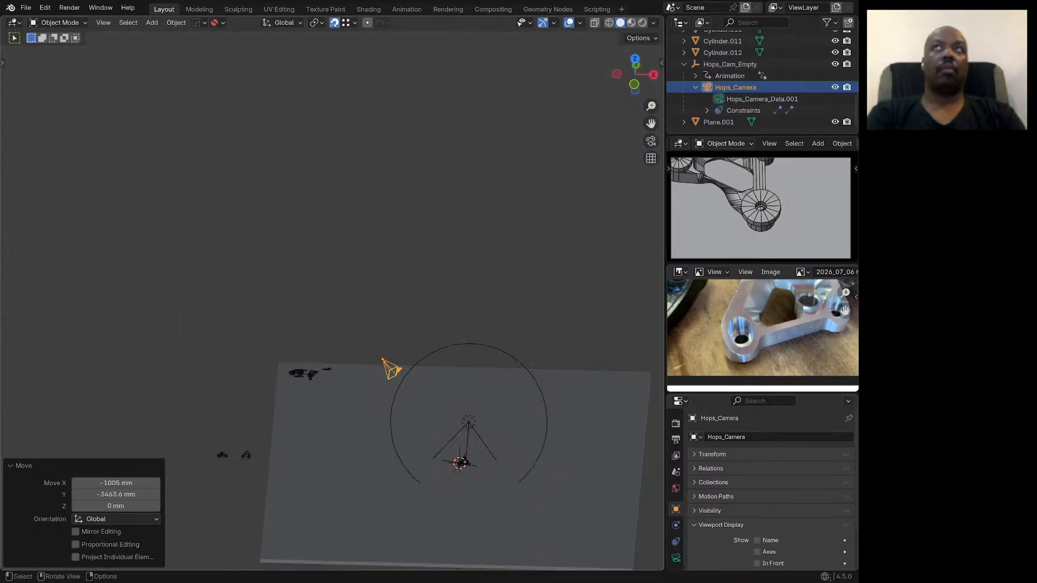
{"action": "scroll", "coordinate": [423, 286], "scroll_direction": "up", "scroll_amount": 2}
{"action": "key", "text": "g"}
{"action": "key", "text": "z"}
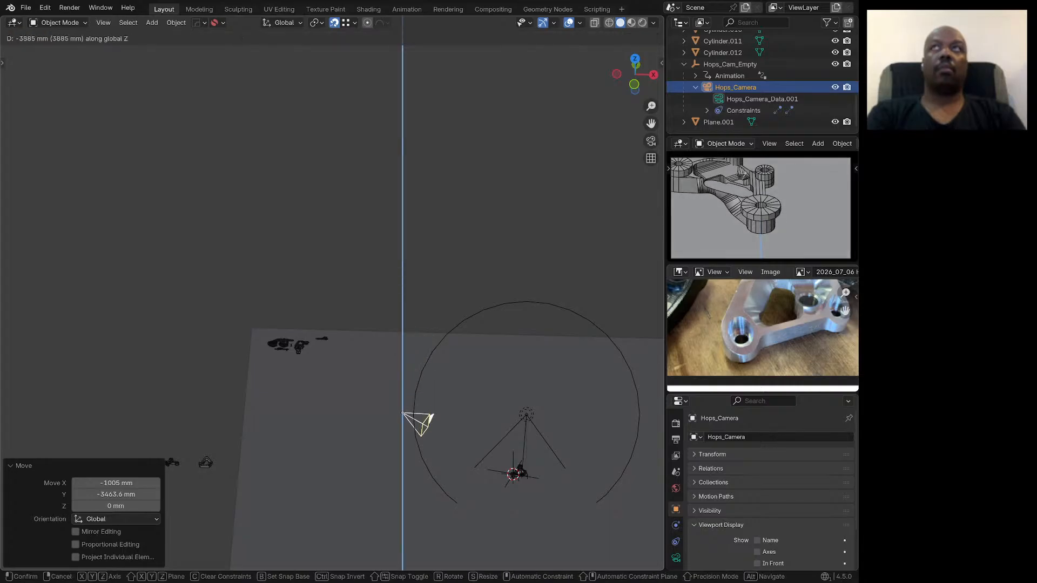
{"action": "key", "text": "Return"}
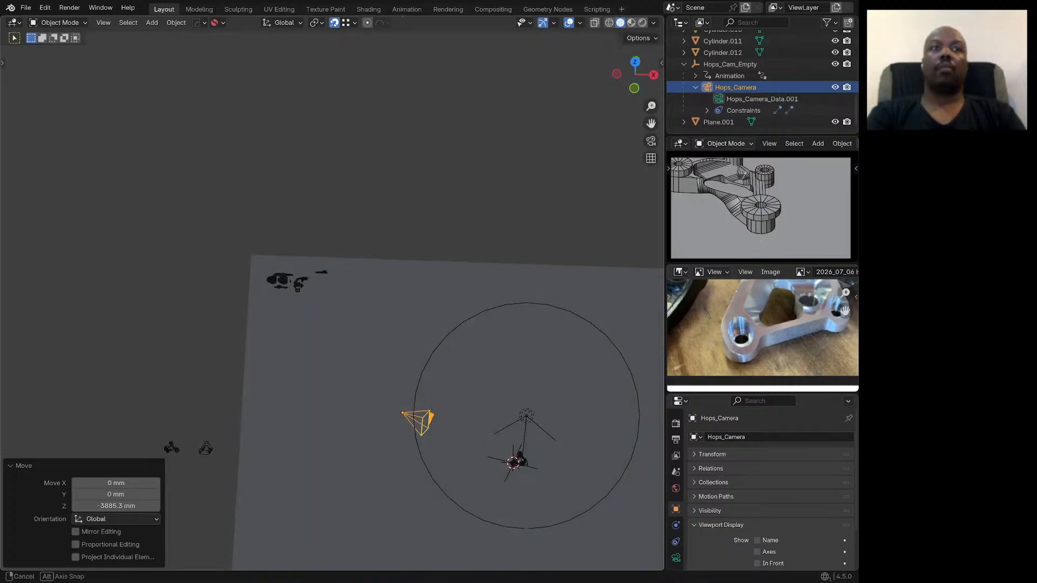
Step: Fine-tune the camera by shifting it about 54 mm in X and -409 mm in Y, and lowering it about 715 mm
{"action": "key", "text": "KP_7"}
{"action": "key", "text": "g"}
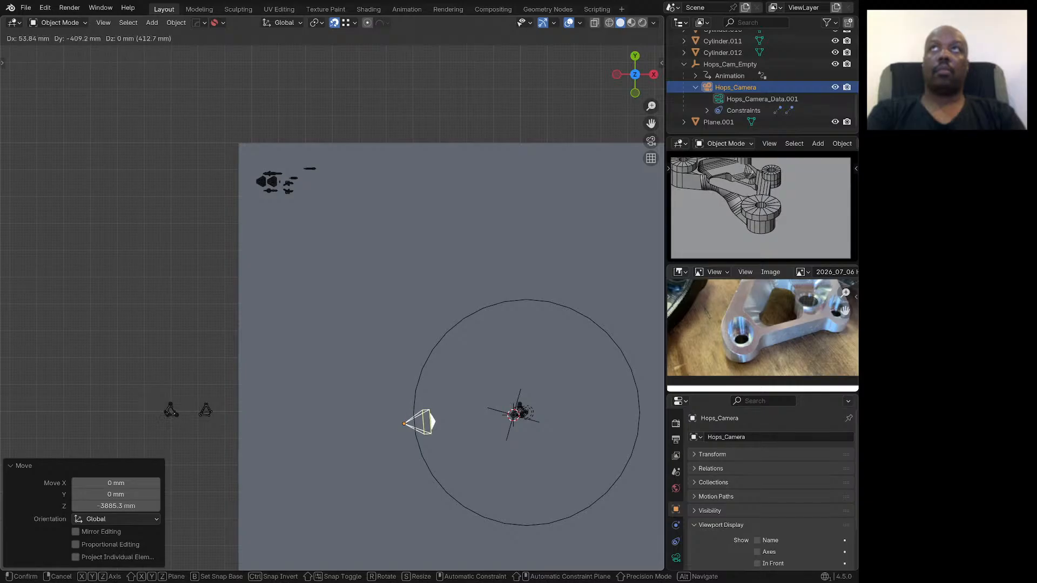
{"action": "key", "text": "Return"}
{"action": "middle_click_drag", "start_coordinate": [404, 345], "coordinate": [397, 314]}
{"action": "key", "text": "g"}
{"action": "key", "text": "z"}
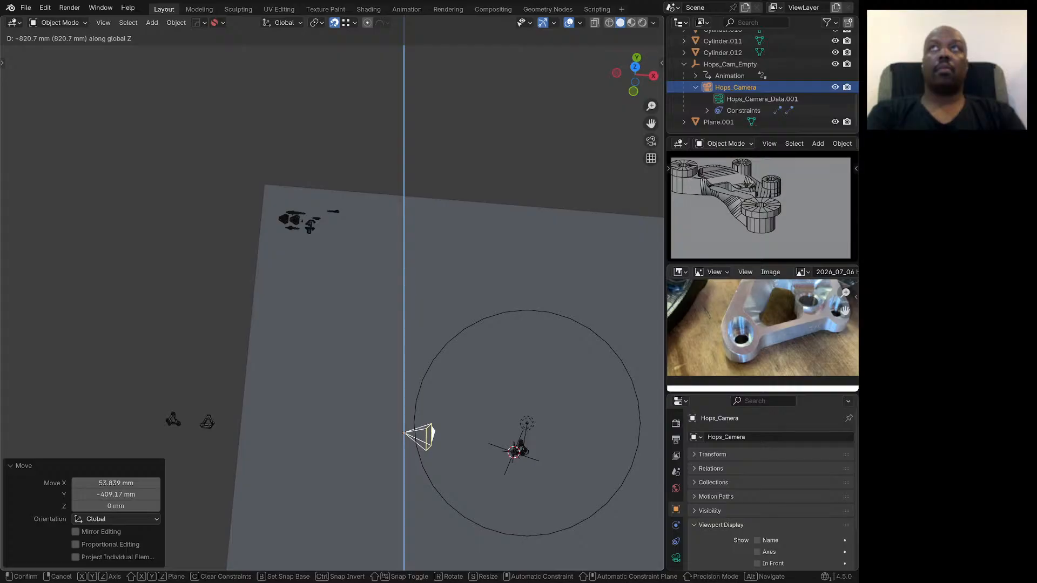
{"action": "key", "text": "Return"}
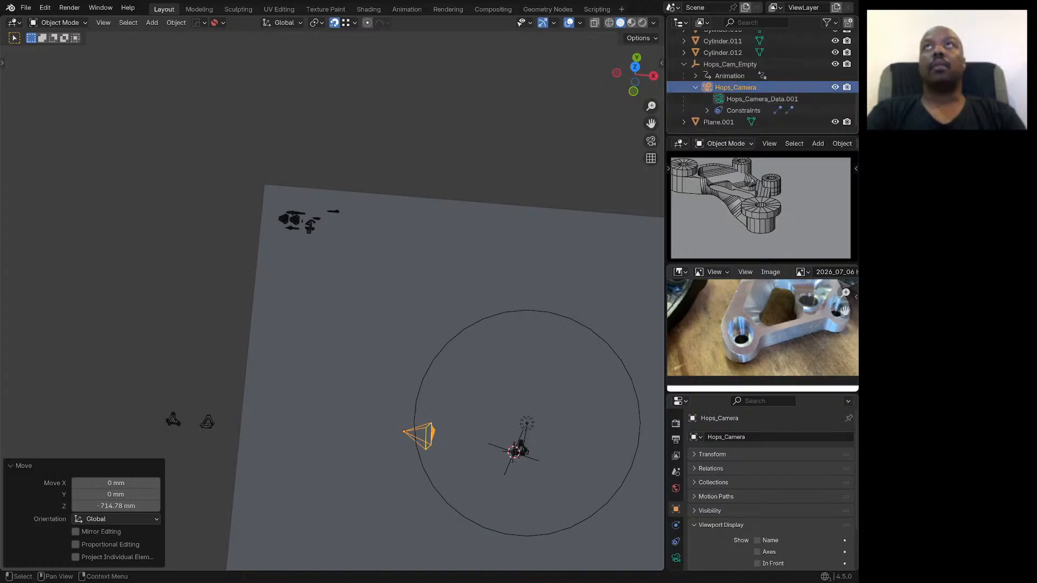
Step: Reduce the camera's orthographic scale first to 0.77 and finally to 0.66 to frame the disc more closely
{"action": "left_click", "coordinate": [676, 558]}
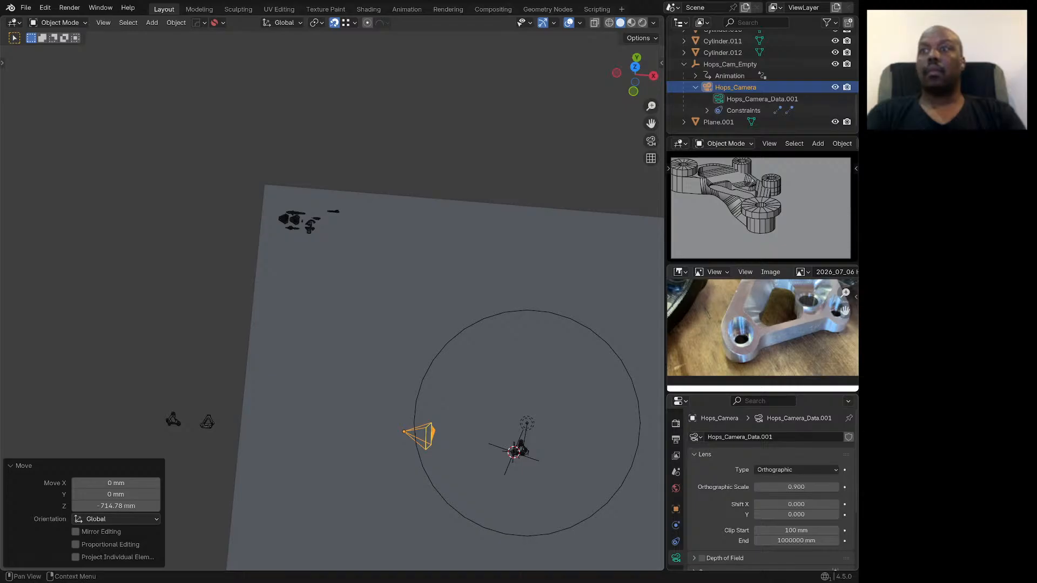
{"action": "left_click", "coordinate": [796, 487]}
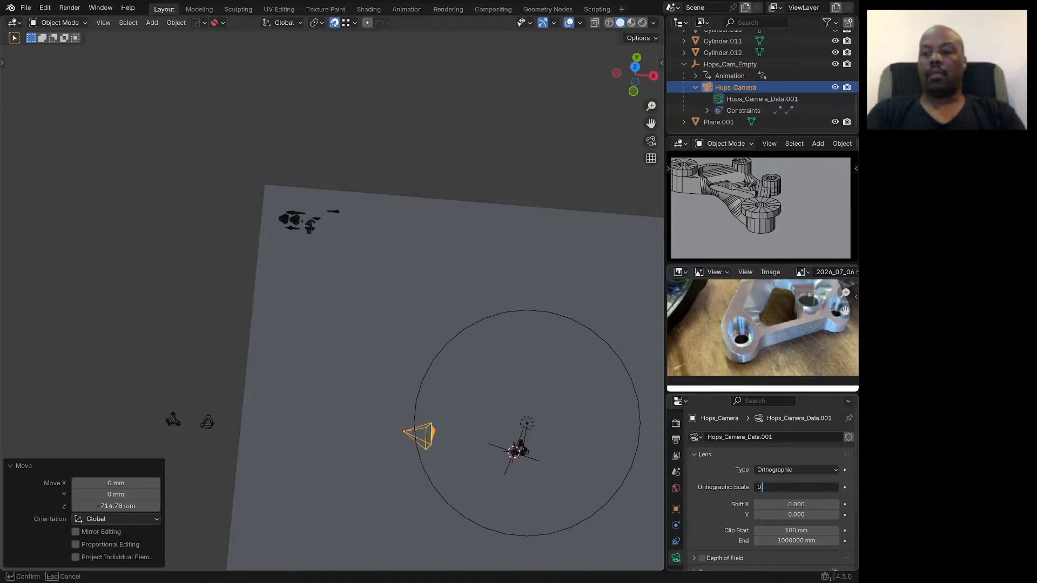
{"action": "type", "text": "0.77"}
{"action": "key", "text": "Return"}
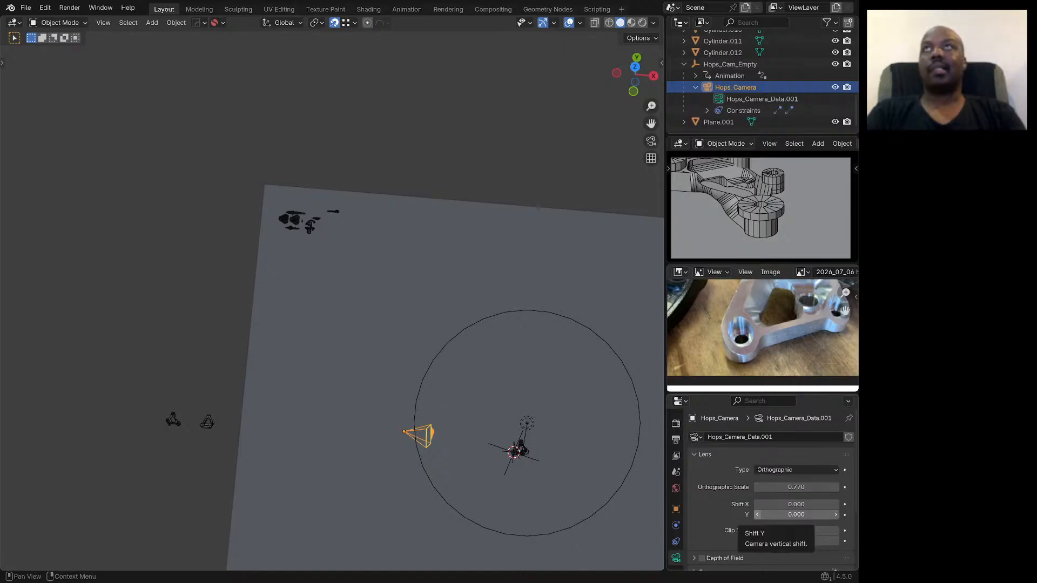
{"action": "left_click", "coordinate": [796, 487]}
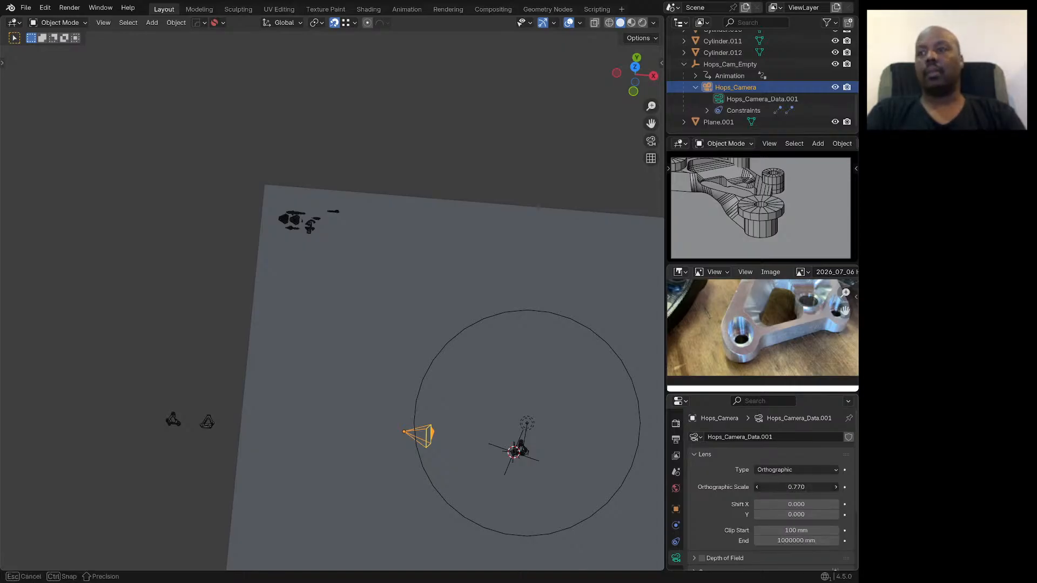
{"action": "type", "text": "0.66"}
{"action": "key", "text": "Return"}
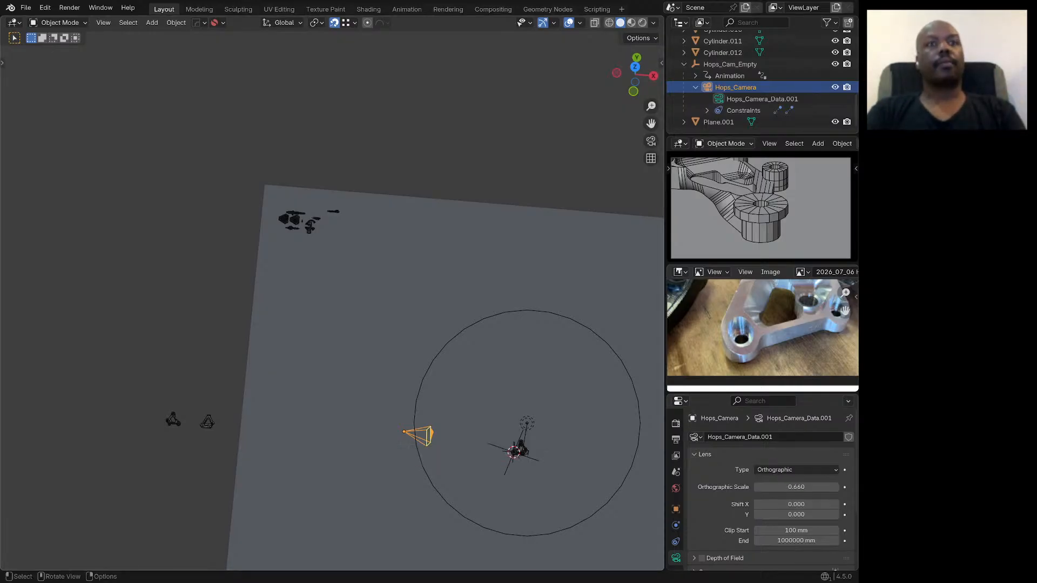
Step: Select the separated wide disc together with the bracket, making the bracket the active object
{"action": "scroll", "coordinate": [519, 455], "scroll_direction": "up", "scroll_amount": 6}
{"action": "scroll", "coordinate": [519, 456], "scroll_direction": "up", "scroll_amount": 9}
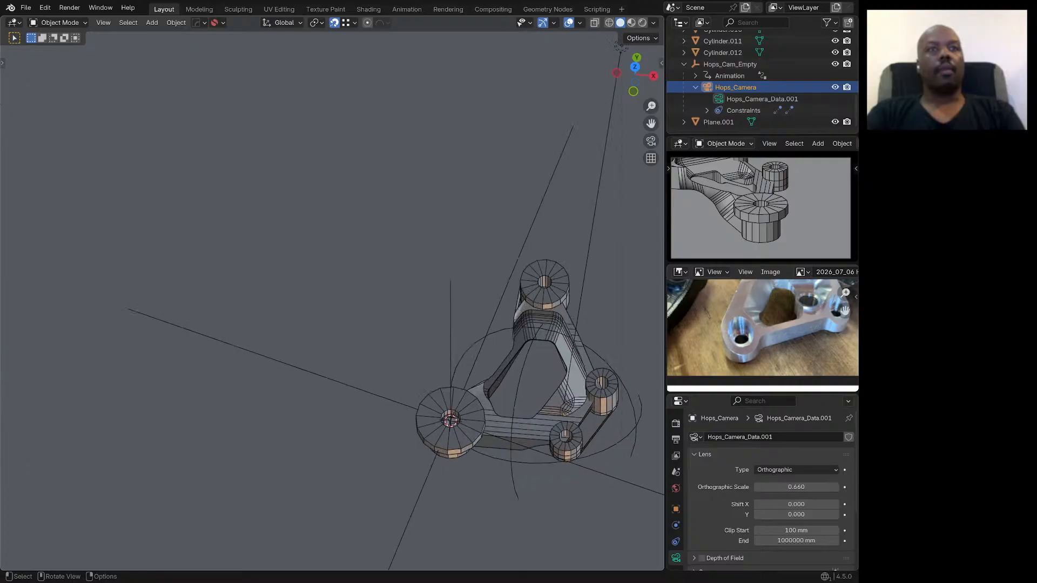
{"action": "middle_click_drag", "start_coordinate": [518, 456], "coordinate": [525, 419]}
{"action": "scroll", "coordinate": [473, 435], "scroll_direction": "down", "scroll_amount": 4}
{"action": "scroll", "coordinate": [472, 435], "scroll_direction": "up", "scroll_amount": 7}
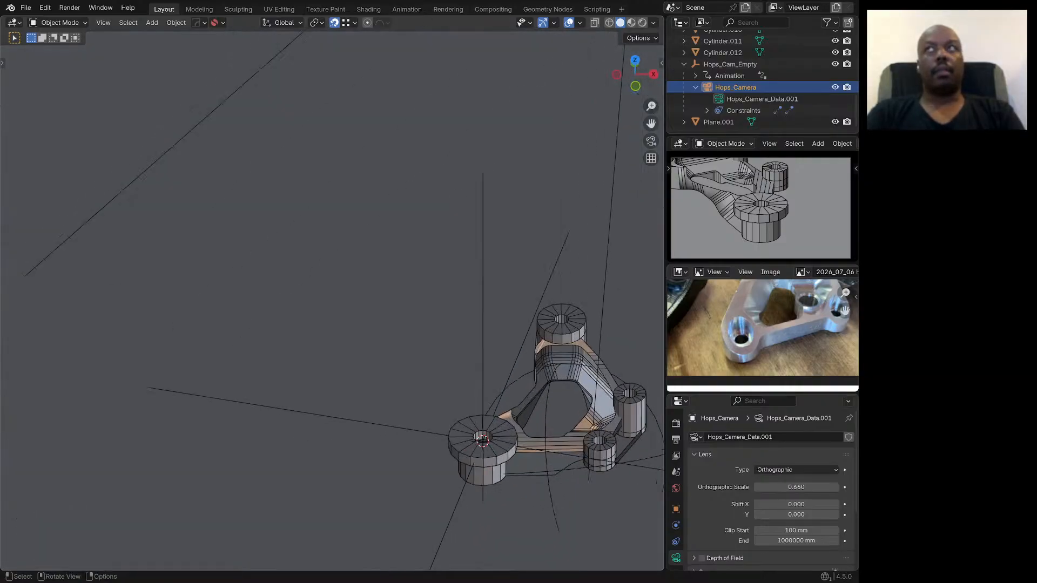
{"action": "left_click", "coordinate": [473, 435]}
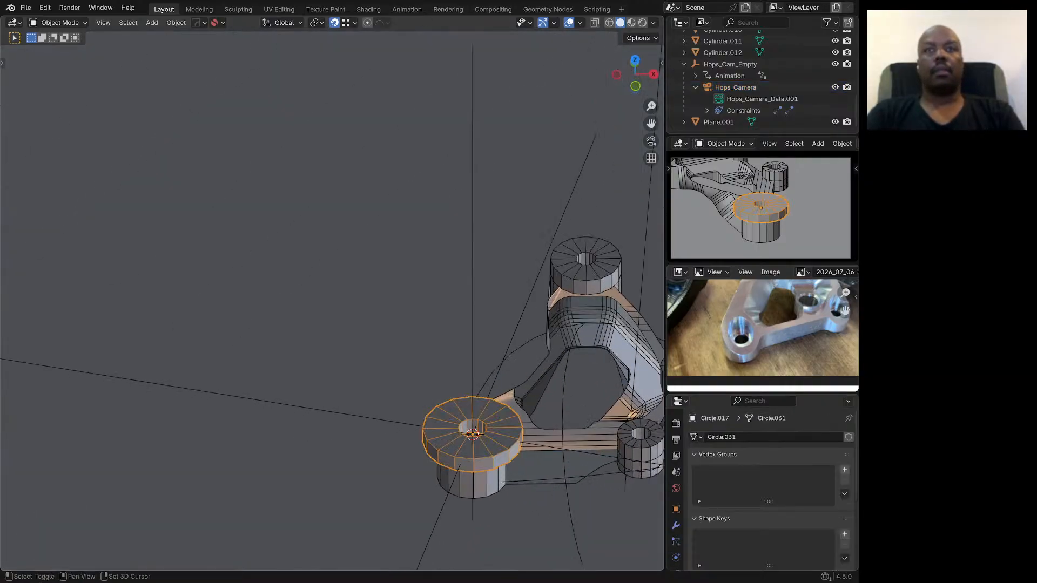
{"action": "left_click", "coordinate": [473, 435], "text": "shift"}
{"action": "scroll", "coordinate": [473, 435], "scroll_direction": "down", "scroll_amount": 4}
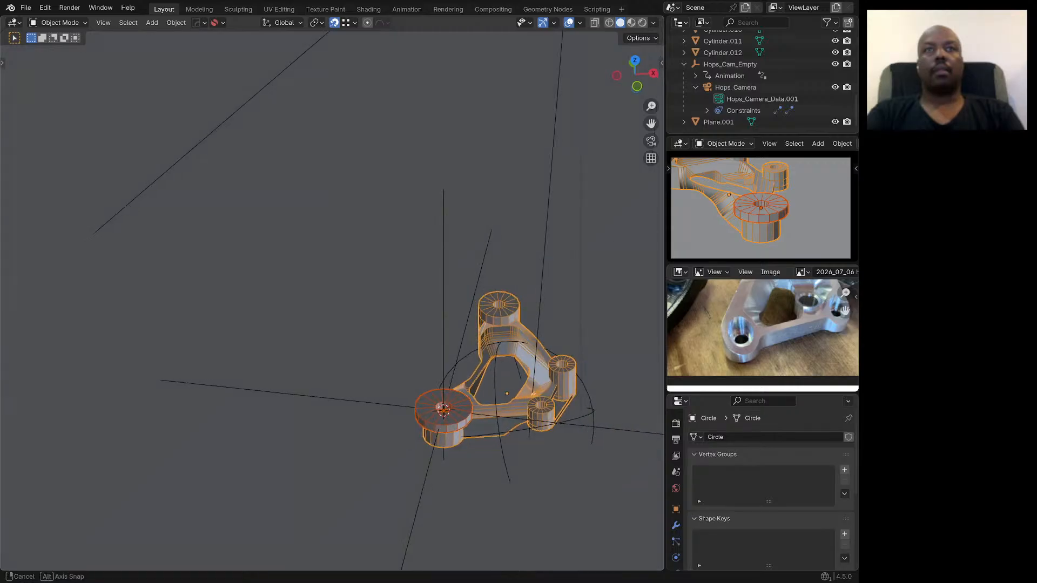
Step: Undo the last selection change so only the wide disc is selected, and save the file
{"action": "key", "text": "KP_Decimal"}
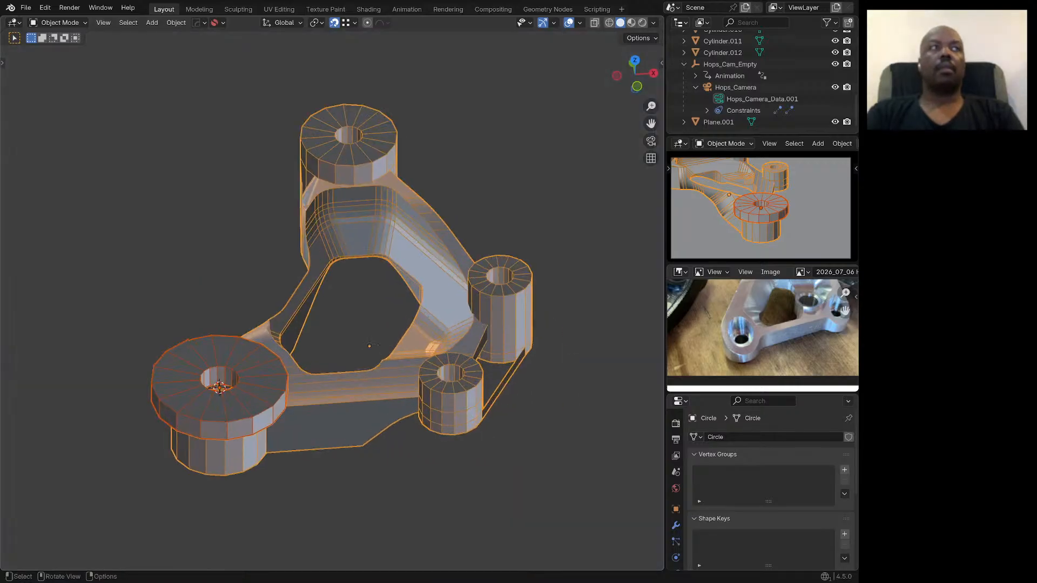
{"action": "scroll", "coordinate": [447, 345], "scroll_direction": "down", "scroll_amount": 4}
{"action": "key", "text": "ctrl+z"}
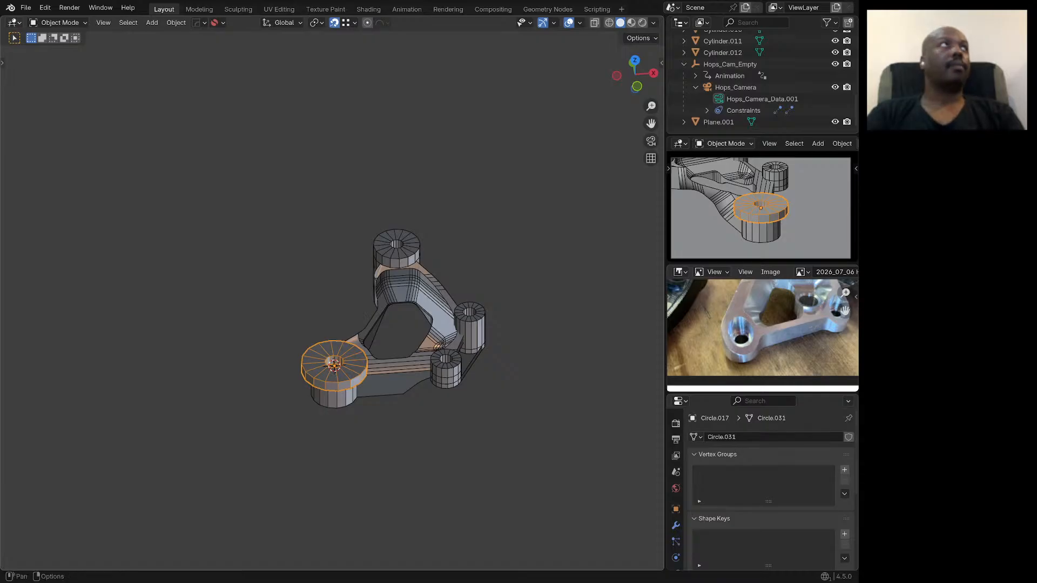
{"action": "left_click", "coordinate": [25, 7]}
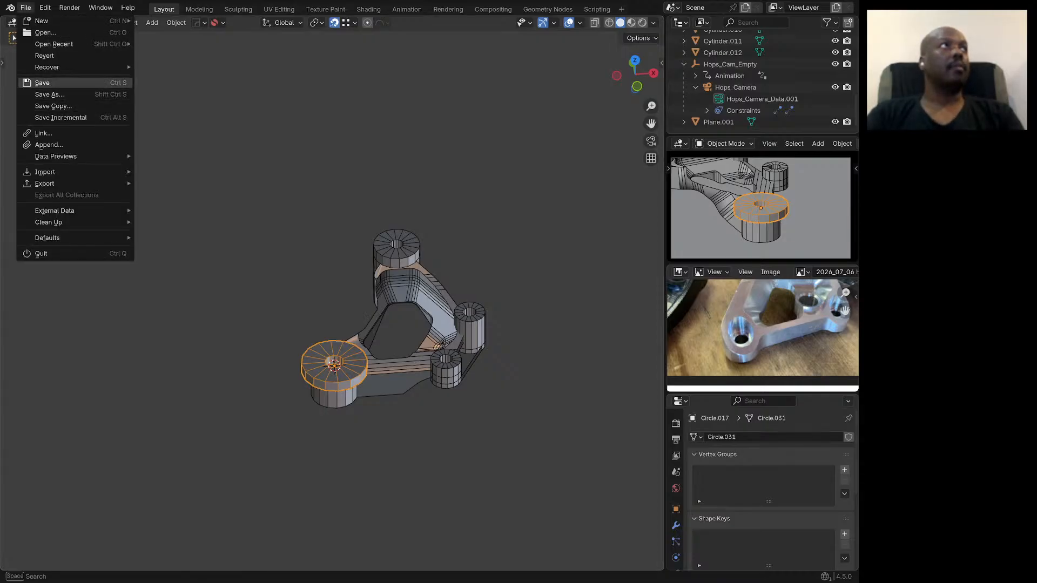
{"action": "left_click", "coordinate": [48, 83]}
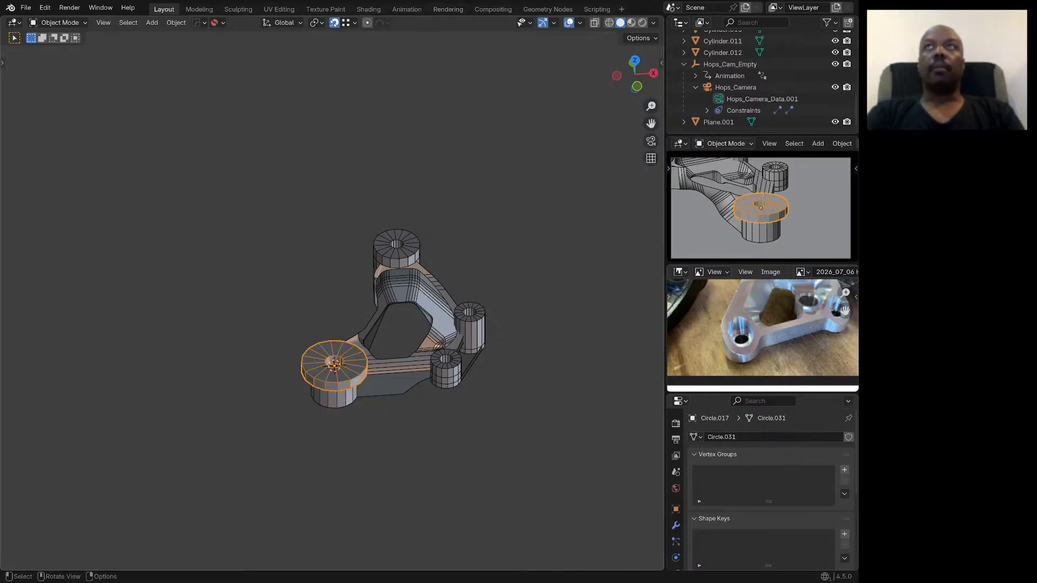
Step: Select the bracket along with the disc and cut the bracket with the disc using the HOps Difference boolean
{"action": "scroll", "coordinate": [338, 376], "scroll_direction": "up", "scroll_amount": 6}
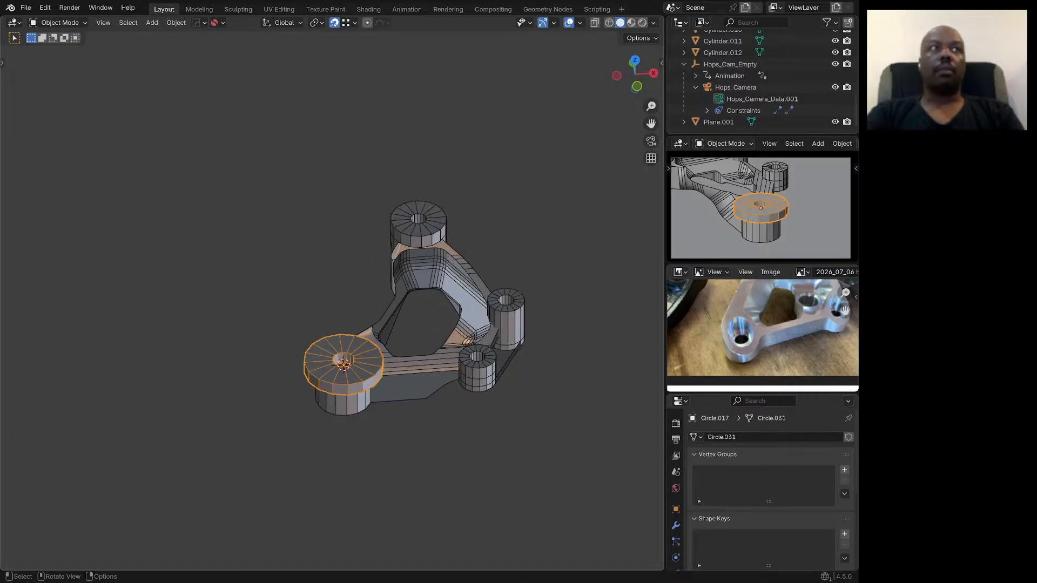
{"action": "middle_click_drag", "start_coordinate": [346, 378], "coordinate": [303, 374]}
{"action": "left_click", "coordinate": [441, 327], "text": "shift"}
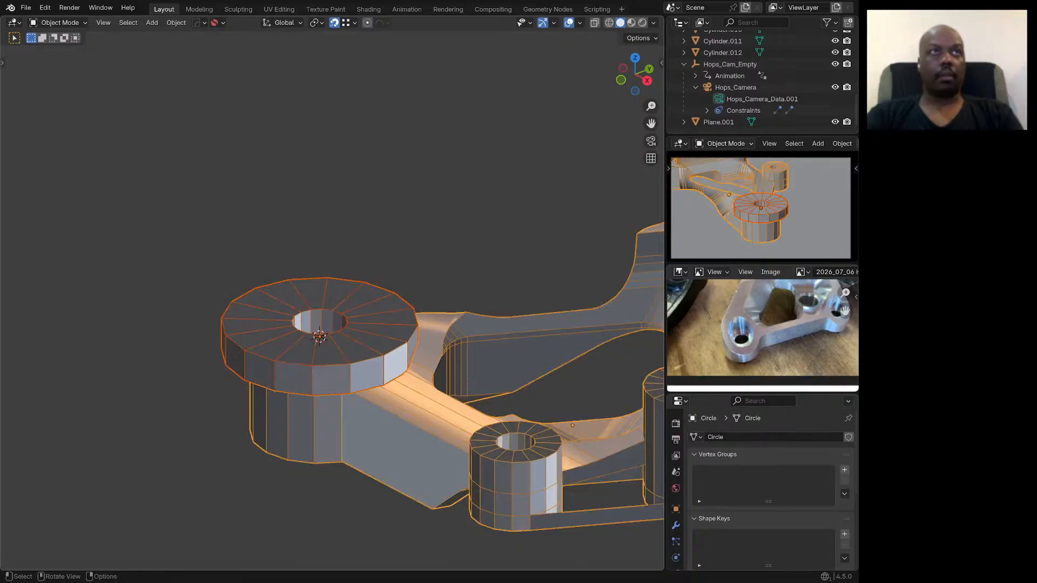
{"action": "key", "text": "q"}
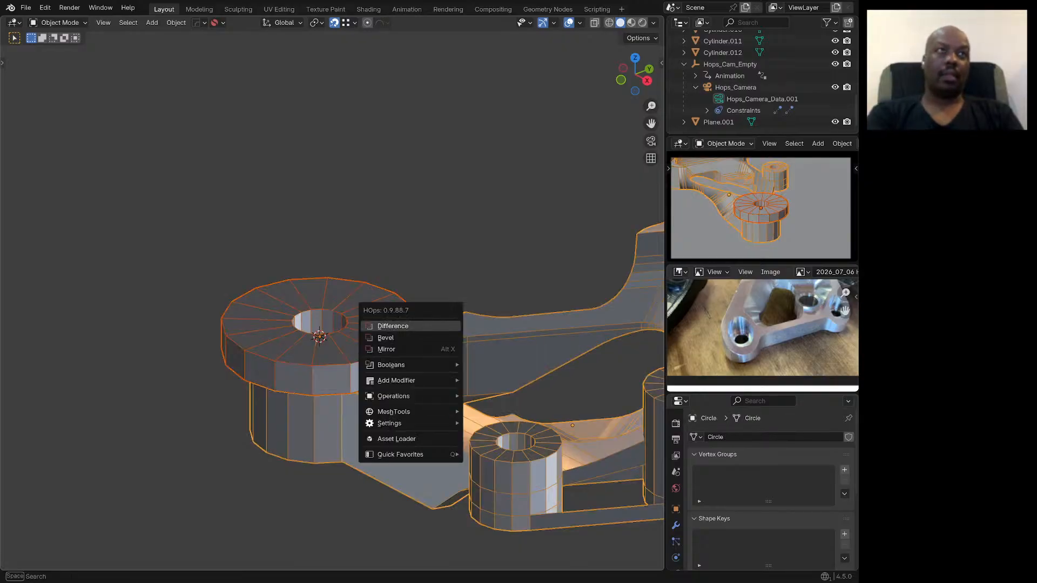
{"action": "left_click", "coordinate": [441, 326]}
{"action": "middle_click_drag", "start_coordinate": [441, 326], "coordinate": [657, 281]}
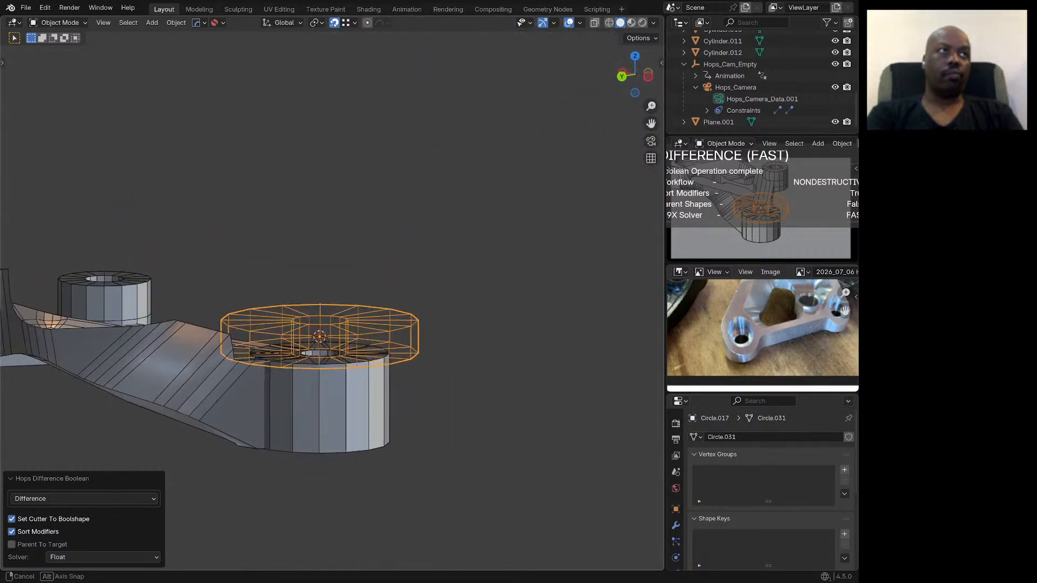
{"action": "middle_click_drag", "start_coordinate": [213, 338], "coordinate": [170, 338]}
{"action": "scroll", "coordinate": [205, 339], "scroll_direction": "up", "scroll_amount": 4}
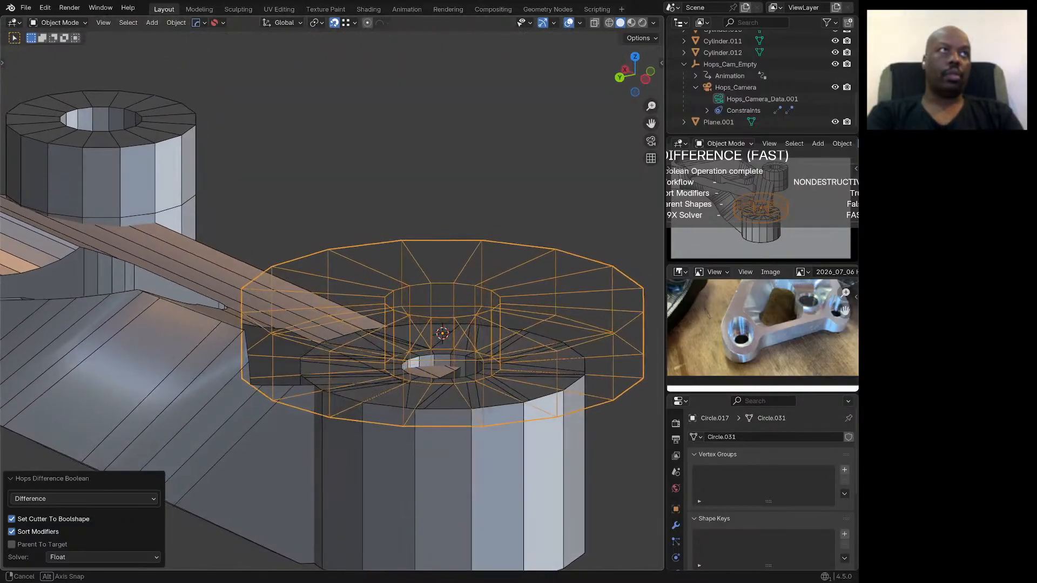
{"action": "middle_click_drag", "start_coordinate": [243, 349], "coordinate": [115, 415]}
{"action": "scroll", "coordinate": [231, 363], "scroll_direction": "down", "scroll_amount": 4}
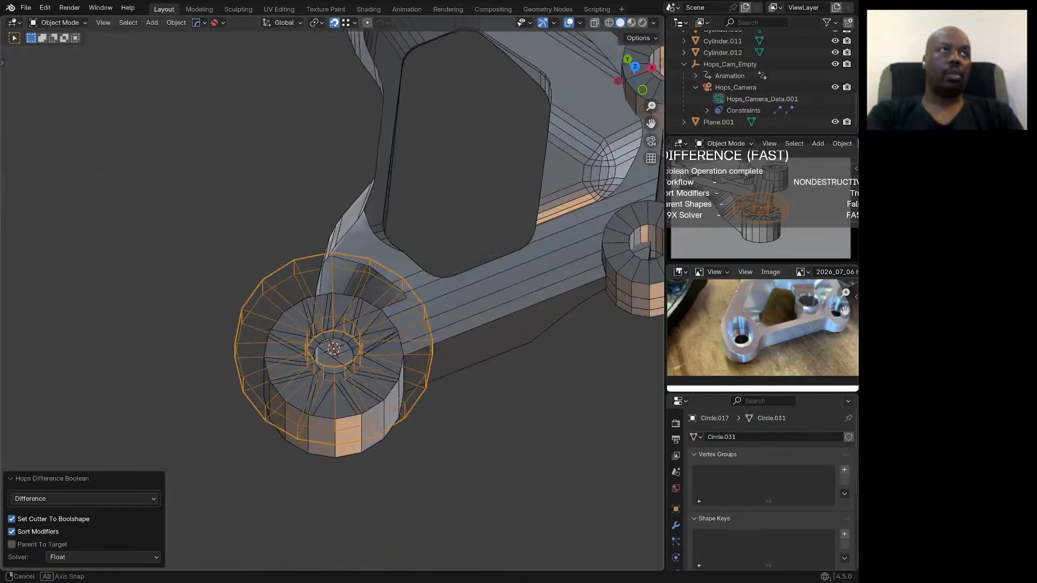
{"action": "middle_click_drag", "start_coordinate": [476, 454], "coordinate": [412, 399]}
{"action": "scroll", "coordinate": [413, 400], "scroll_direction": "up", "scroll_amount": 2}
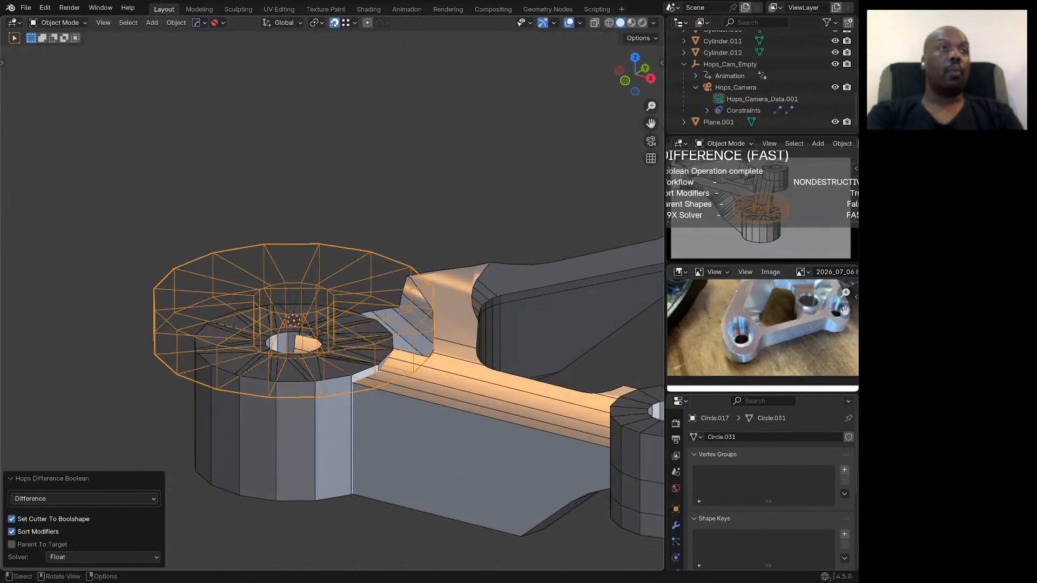
Step: Add a centred loop cut to the disc cutter's underside and raise its lower outer edge loop about 14 mm along Z
{"action": "key", "text": "Tab"}
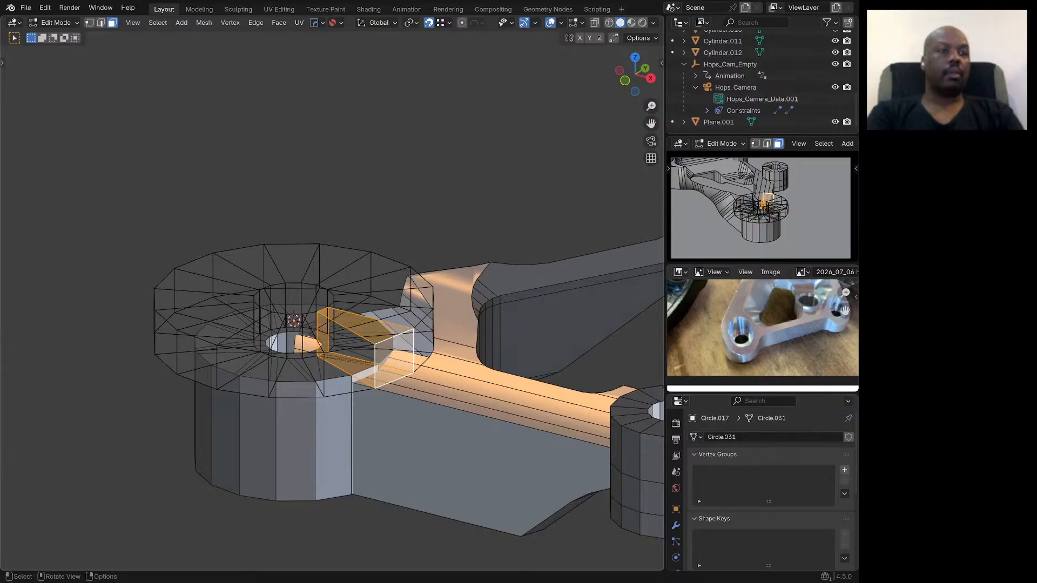
{"action": "key", "text": "2"}
{"action": "left_click", "coordinate": [394, 380], "text": "alt"}
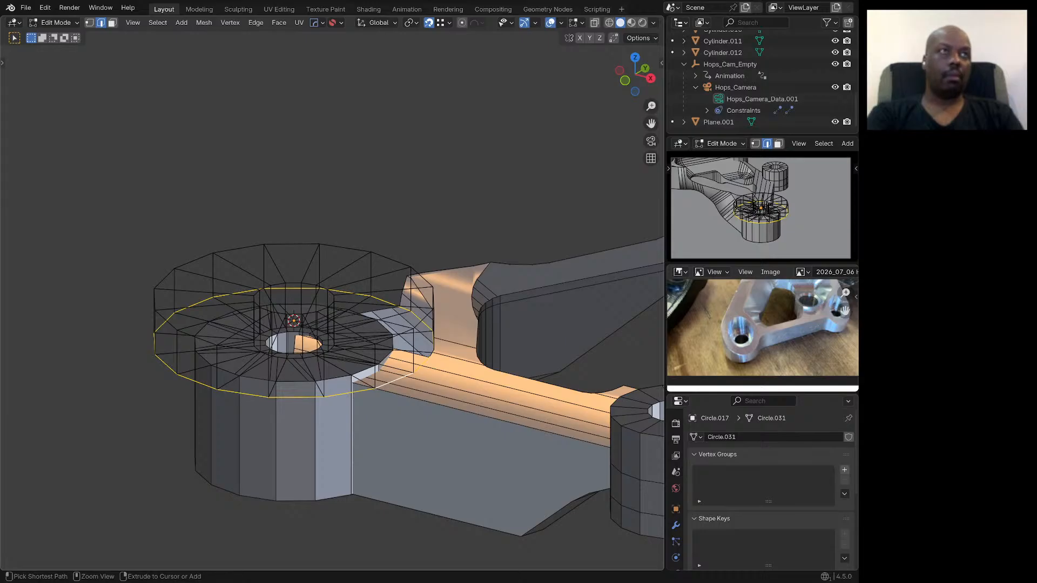
{"action": "key", "text": "ctrl+r"}
{"action": "left_click", "coordinate": [343, 374]}
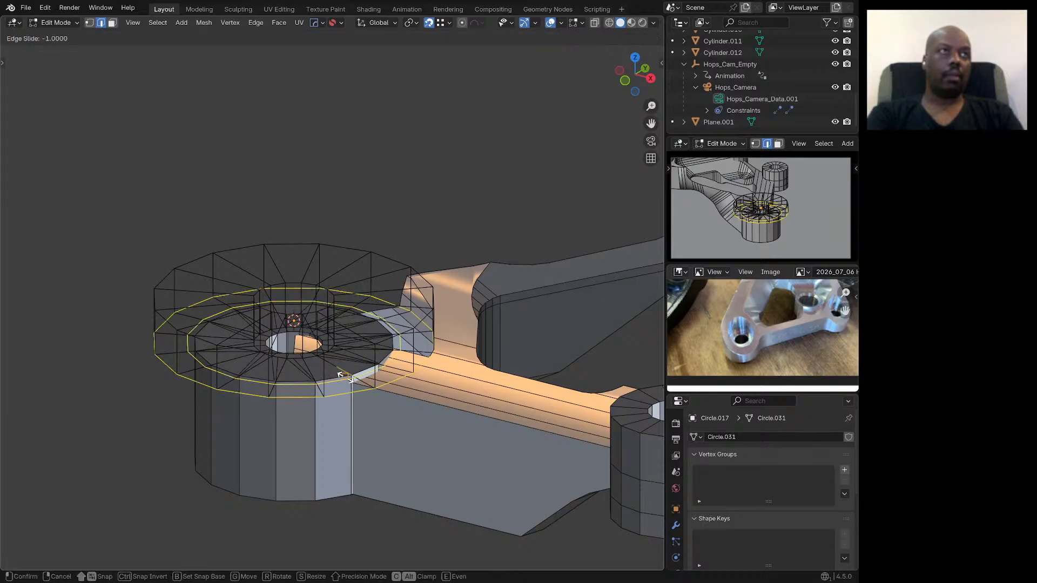
{"action": "right_click", "coordinate": [342, 375]}
{"action": "left_click", "coordinate": [393, 381], "text": "alt"}
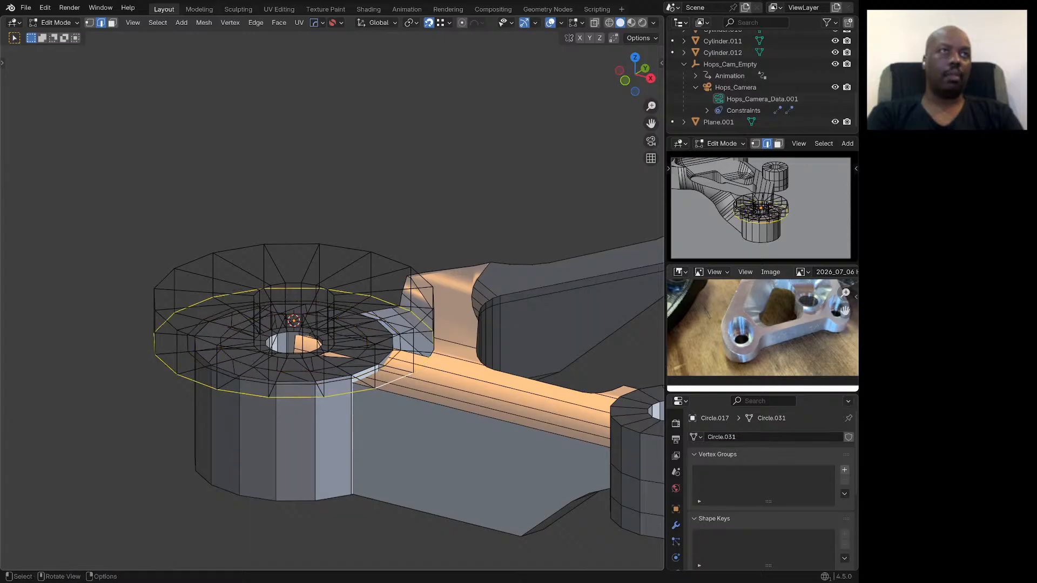
{"action": "key", "text": "g"}
{"action": "key", "text": "z"}
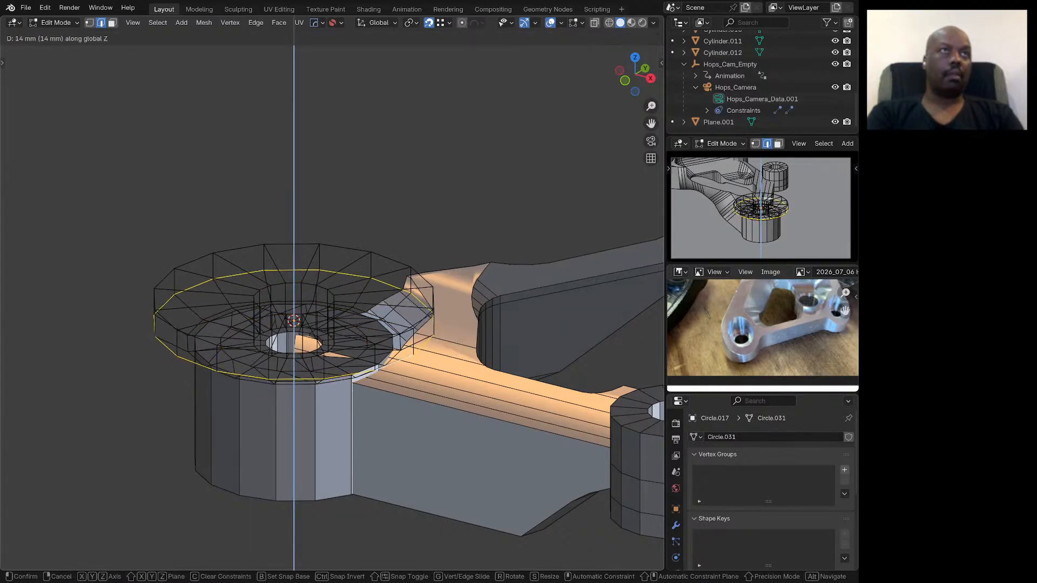
{"action": "left_click", "coordinate": [393, 358]}
Step: Undo the edge-loop move and the loop cut on the disc cutter
{"action": "middle_click_drag", "start_coordinate": [394, 358], "coordinate": [550, 368]}
{"action": "mouse_move", "coordinate": [550, 367]}
{"action": "middle_mouse_down"}
{"action": "mouse_move", "coordinate": [629, 375]}
{"action": "mouse_move", "coordinate": [618, 456]}
{"action": "mouse_move", "coordinate": [598, 461]}
{"action": "mouse_move", "coordinate": [587, 383]}
{"action": "mouse_move", "coordinate": [540, 369]}
{"action": "middle_mouse_up"}
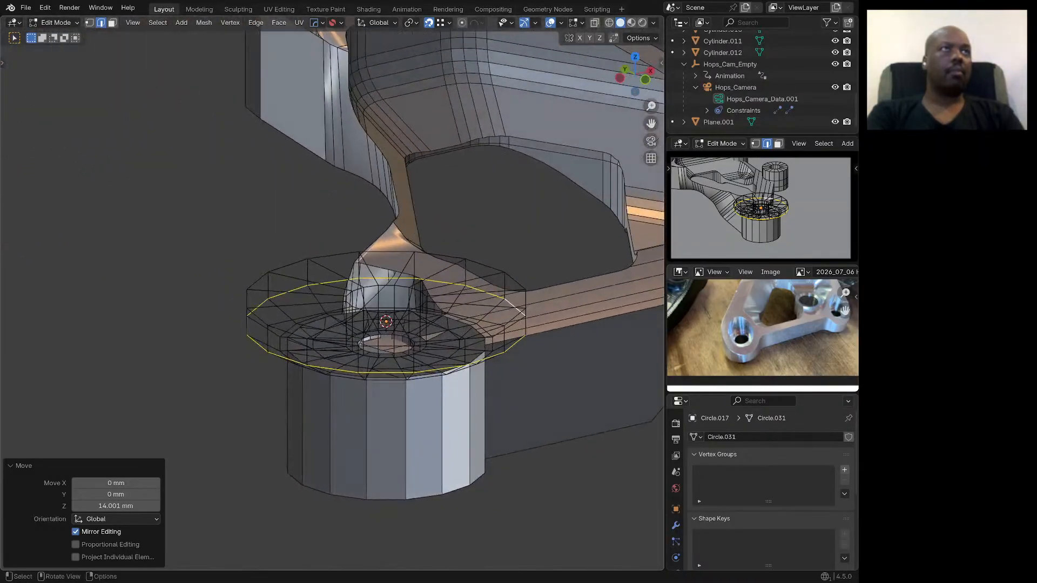
{"action": "key", "text": "ctrl+z"}
{"action": "key", "text": "ctrl+z"}
{"action": "key", "text": "ctrl+z"}
{"action": "key", "text": "ctrl+z"}
{"action": "key", "text": "ctrl+z"}
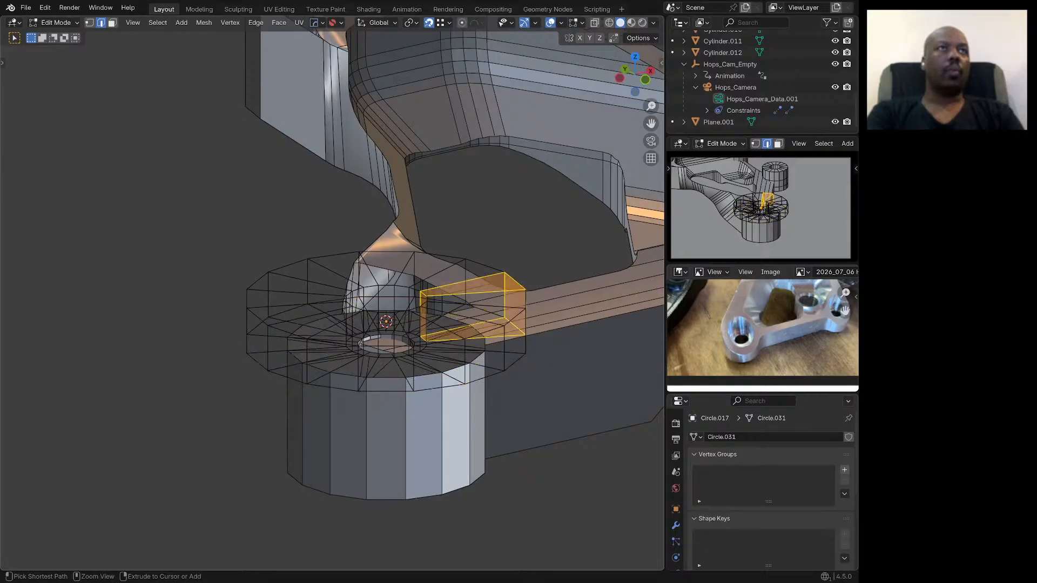
{"action": "middle_click_drag", "start_coordinate": [540, 368], "coordinate": [500, 374]}
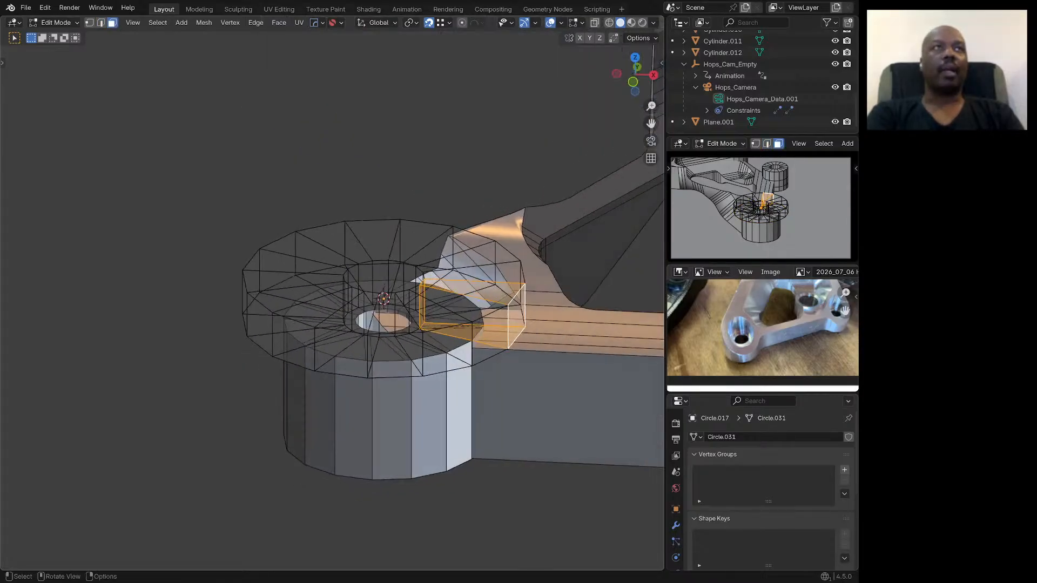
{"action": "key", "text": "ctrl+z"}
Step: Leave mesh editing and undo the Difference boolean and the bracket selection, restoring the solid disc as the only selected object
{"action": "key", "text": "Tab"}
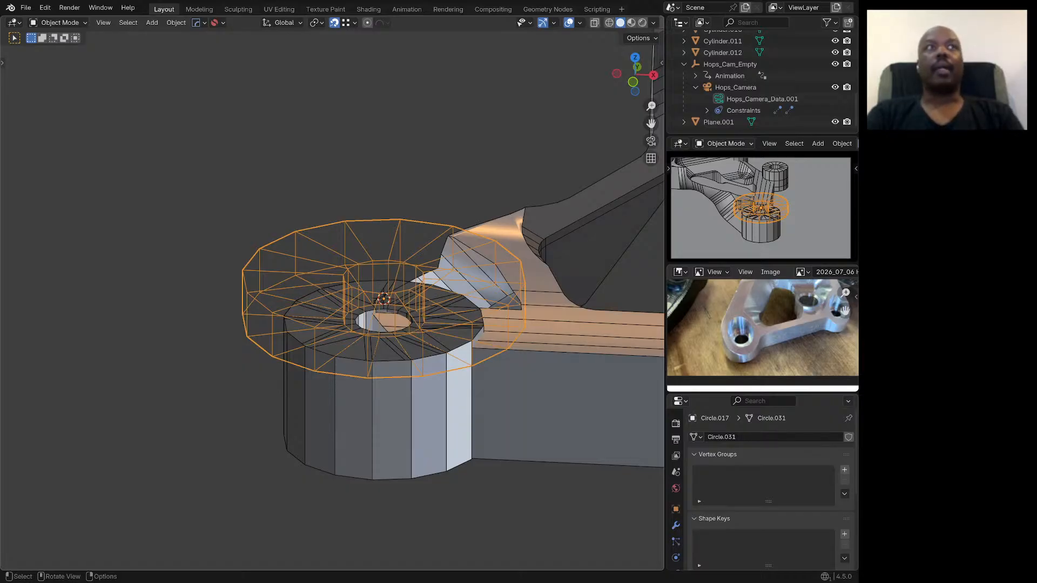
{"action": "key", "text": "Tab"}
{"action": "key", "text": "Tab"}
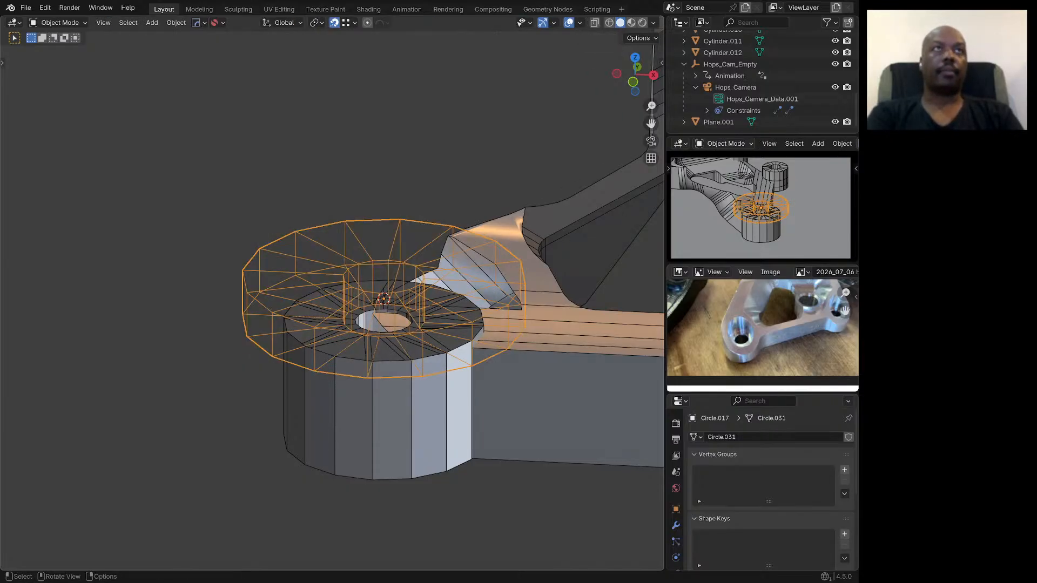
{"action": "key", "text": "ctrl+j"}
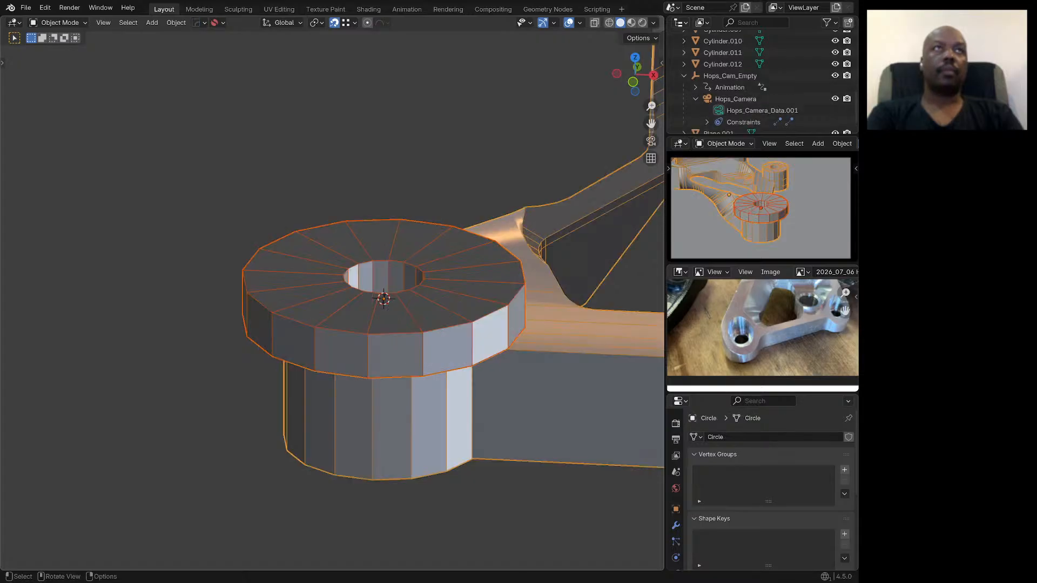
{"action": "key", "text": "ctrl+z"}
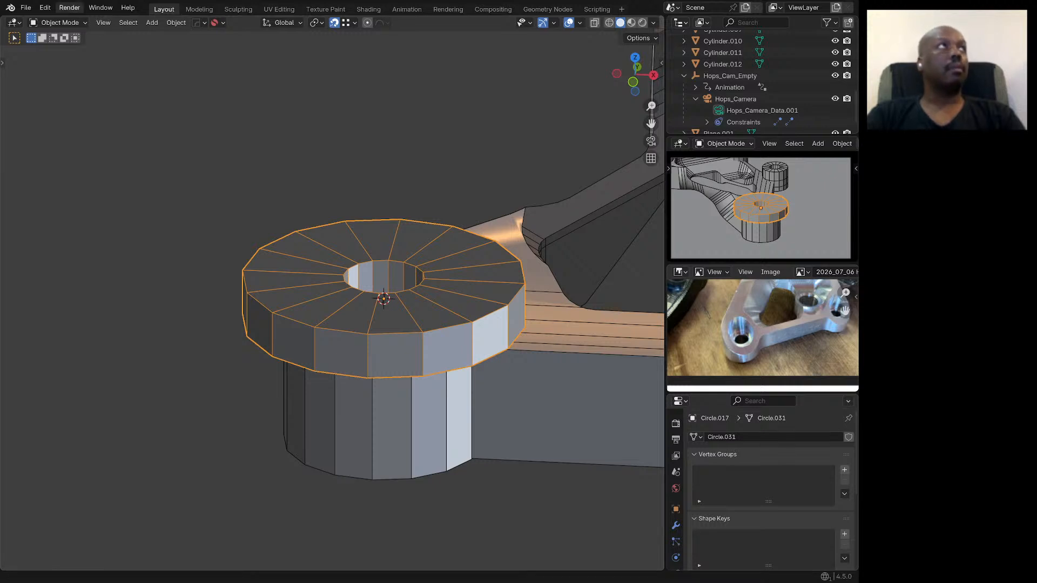
Step: Save the current file, and save it once more using Save As
{"action": "left_click", "coordinate": [26, 8]}
{"action": "left_click", "coordinate": [42, 83]}
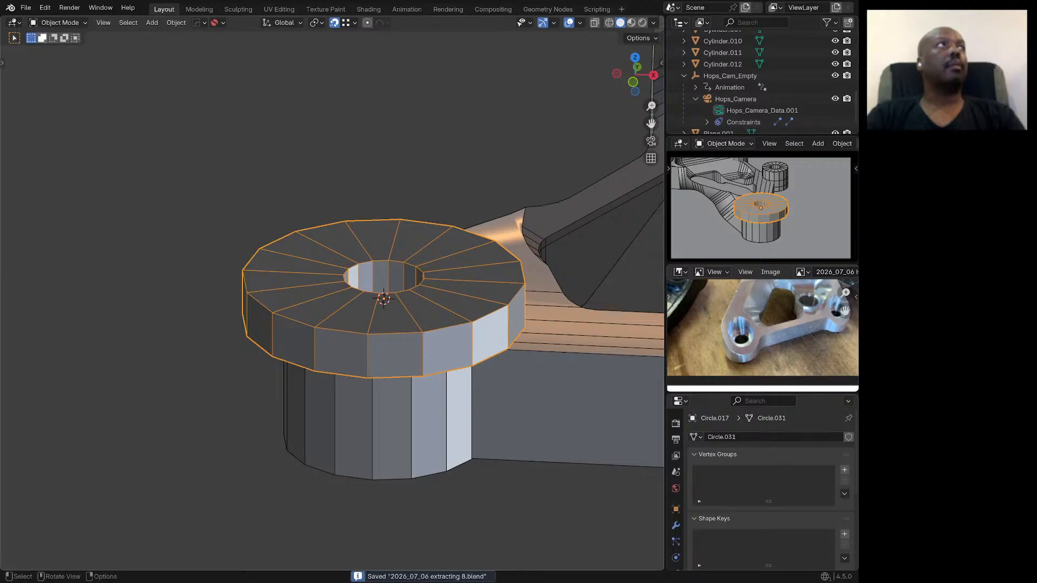
{"action": "left_click", "coordinate": [25, 7]}
{"action": "left_click", "coordinate": [49, 95]}
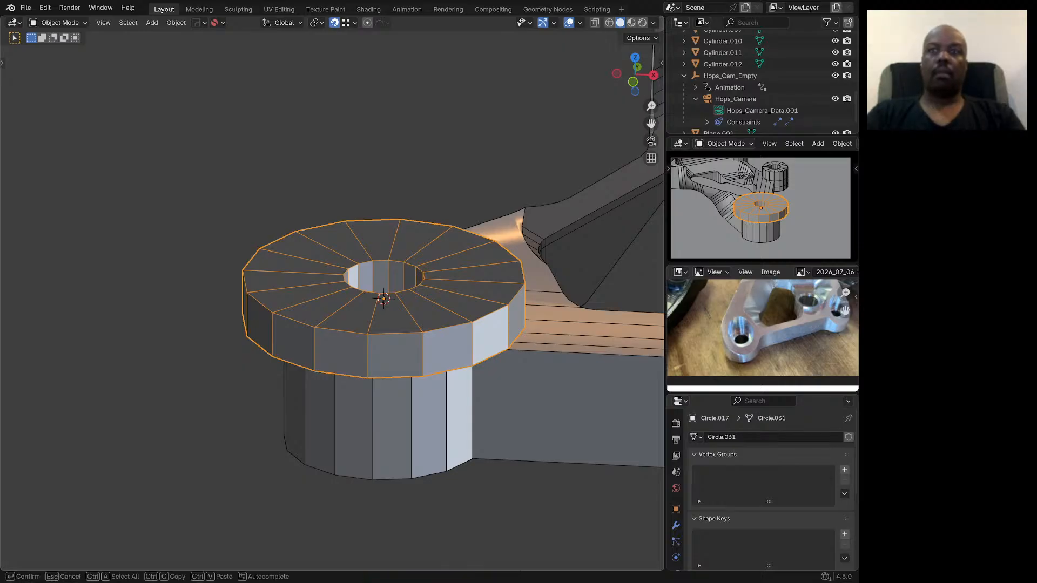
{"action": "key", "text": "Return"}
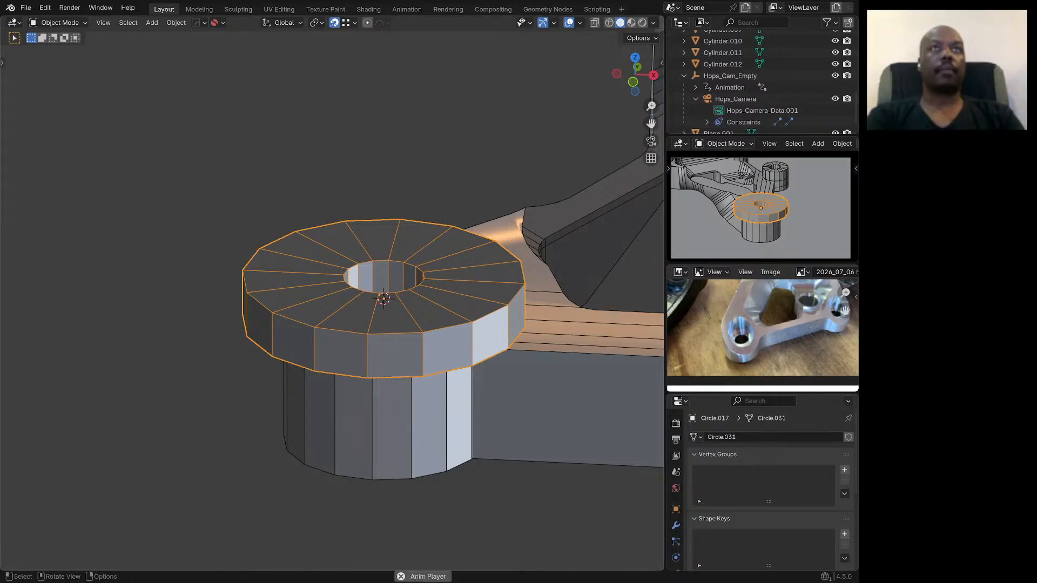
Step: Add the bracket to the selection as the active object and subtract the disc from it with HOps Difference
{"action": "left_click", "coordinate": [403, 424], "text": "shift"}
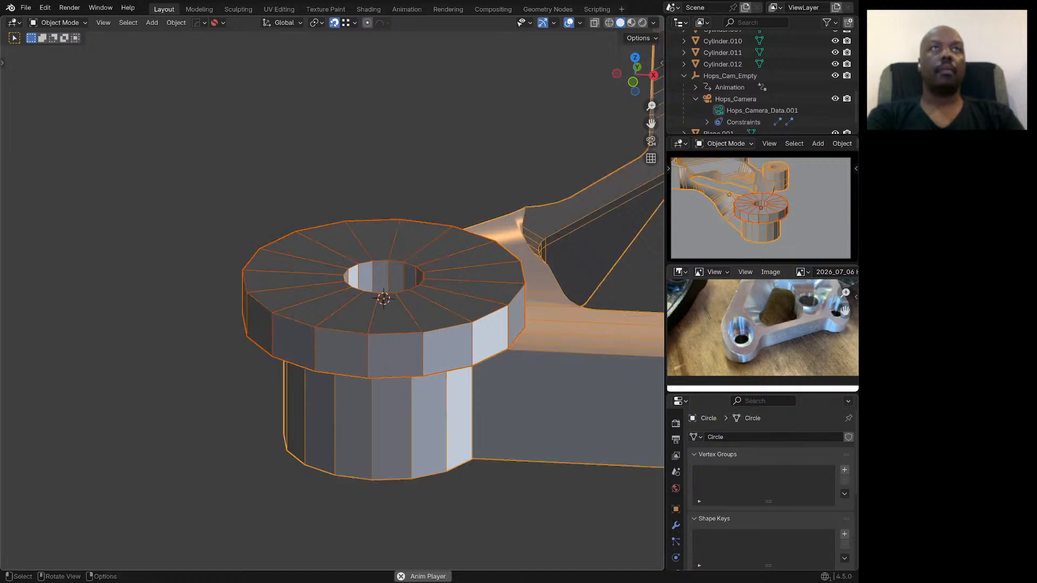
{"action": "key", "text": "q"}
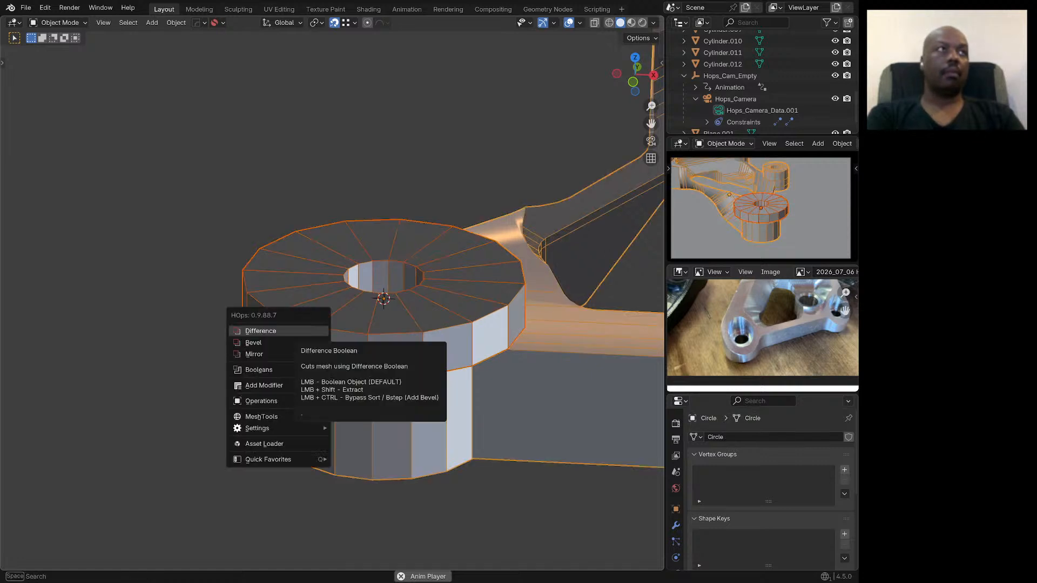
{"action": "left_click", "coordinate": [295, 332]}
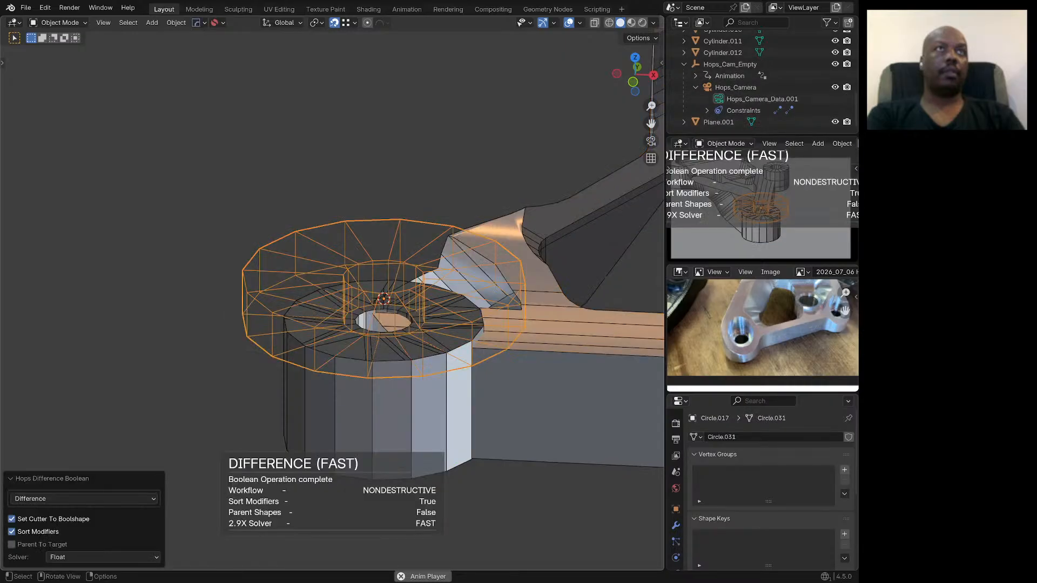
{"action": "scroll", "coordinate": [302, 297], "scroll_direction": "down", "scroll_amount": 3}
{"action": "middle_click_drag", "start_coordinate": [378, 270], "coordinate": [394, 260]}
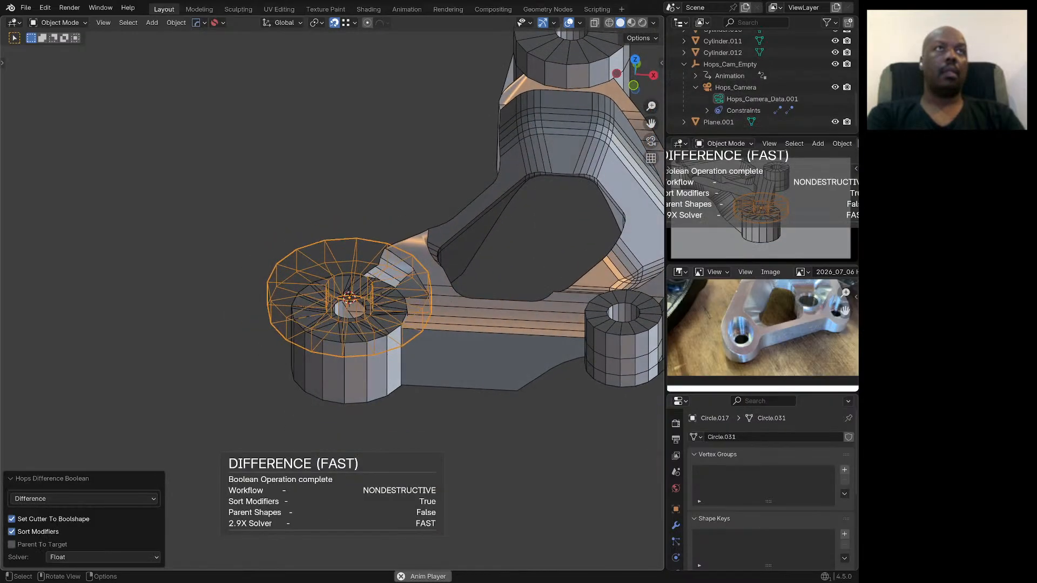
Step: Set the solver of the bracket's Boolean modifier to Exact
{"action": "left_click", "coordinate": [392, 354]}
{"action": "left_click", "coordinate": [676, 525]}
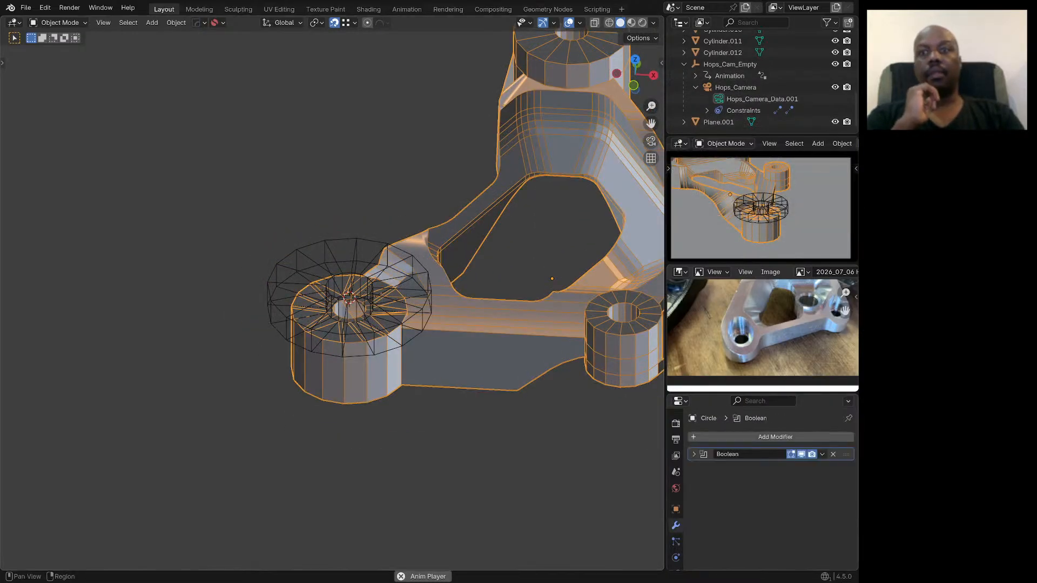
{"action": "left_click", "coordinate": [694, 454]}
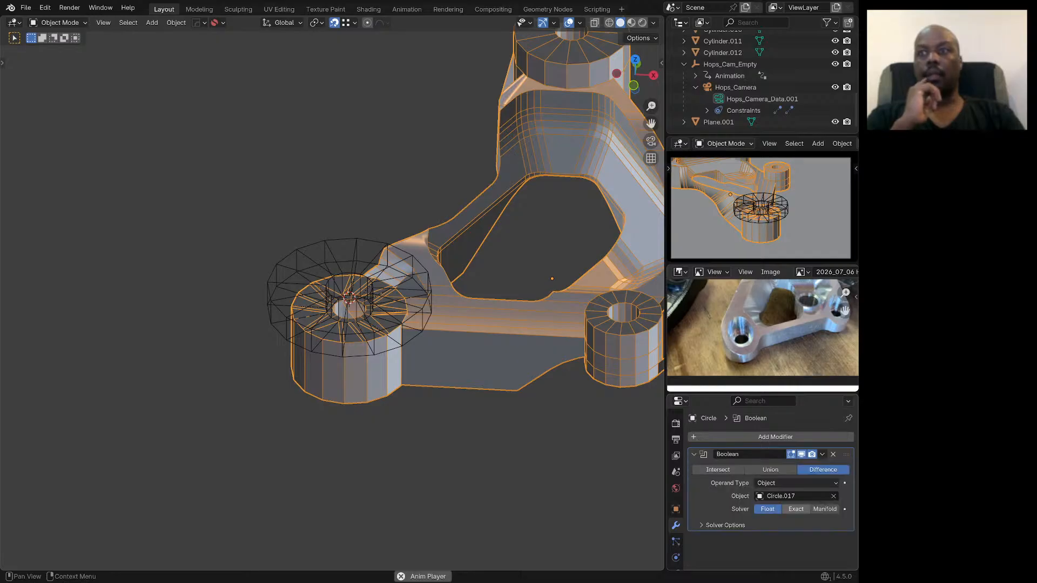
{"action": "left_click", "coordinate": [796, 510]}
{"action": "middle_click_drag", "start_coordinate": [486, 345], "coordinate": [470, 307]}
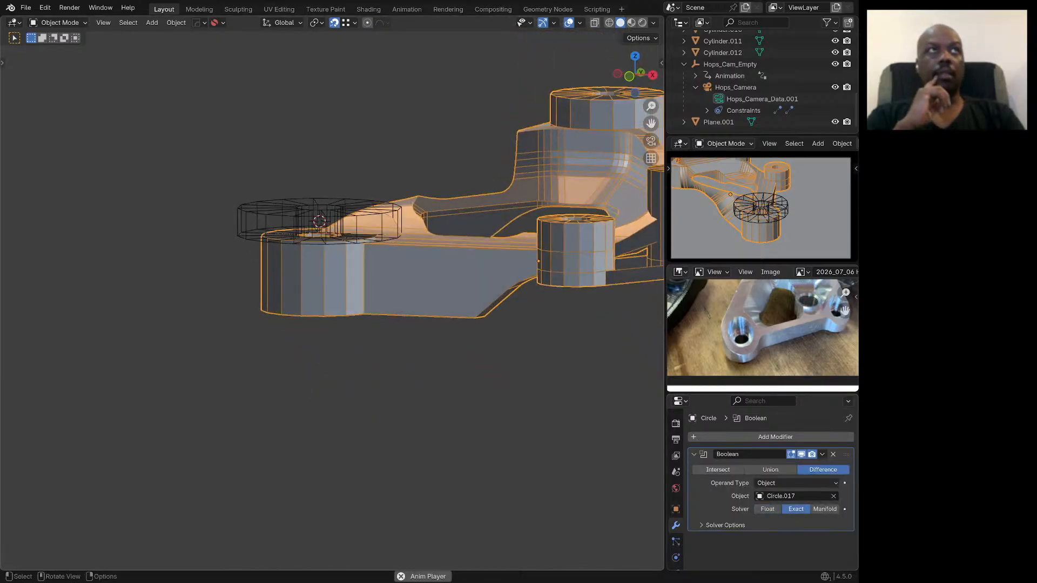
{"action": "scroll", "coordinate": [310, 171], "scroll_direction": "up", "scroll_amount": 4}
{"action": "middle_click_drag", "start_coordinate": [311, 172], "coordinate": [309, 198]}
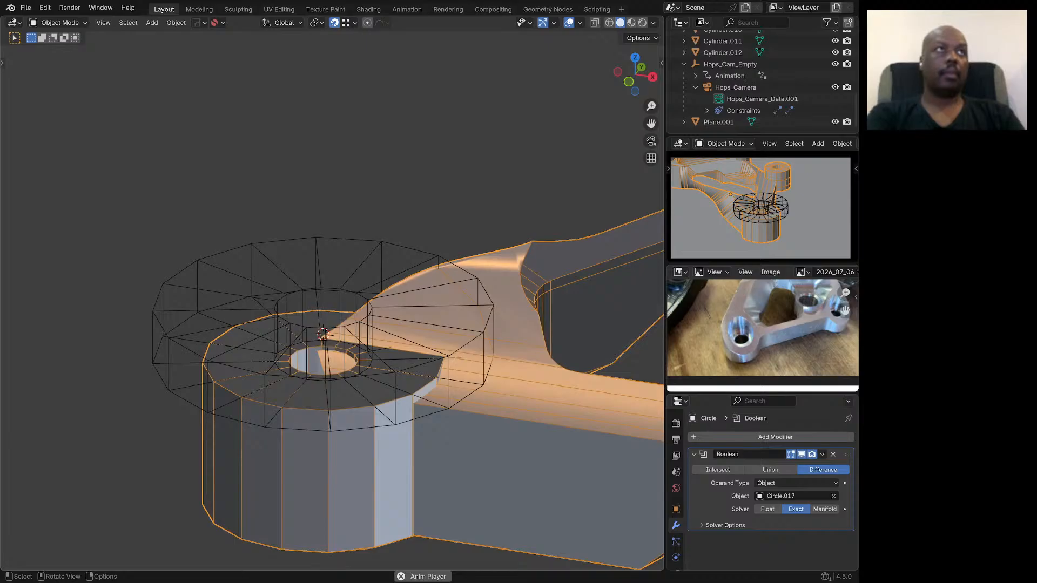
Step: Add two evenly spaced loop cuts around the underside of the disc cutter, without sliding them
{"action": "left_click", "coordinate": [451, 358]}
{"action": "mouse_move", "coordinate": [451, 358]}
{"action": "middle_mouse_down"}
{"action": "mouse_move", "coordinate": [425, 336]}
{"action": "mouse_move", "coordinate": [457, 367]}
{"action": "middle_mouse_up"}
{"action": "key", "text": "Tab"}
{"action": "key", "text": "ctrl+r"}
{"action": "scroll", "coordinate": [434, 389], "scroll_direction": "up", "scroll_amount": 1}
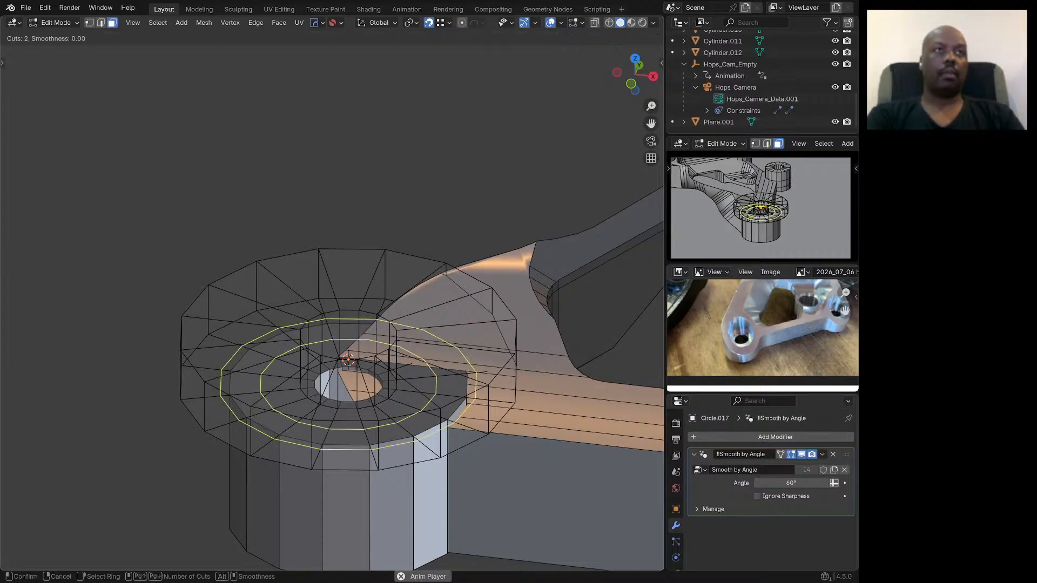
{"action": "left_click", "coordinate": [433, 389]}
{"action": "right_click", "coordinate": [434, 388]}
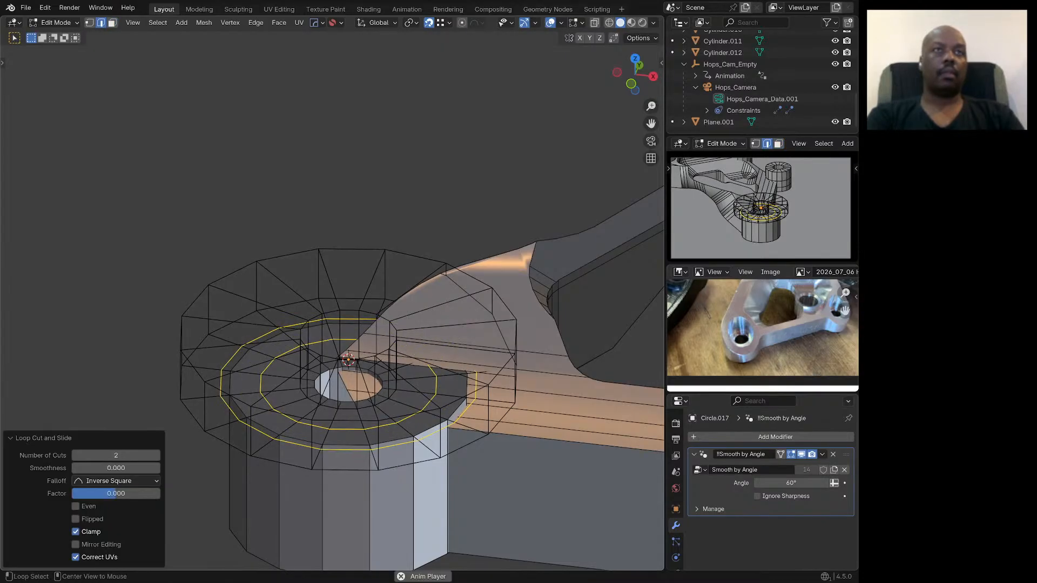
Step: Raise the disc cutter's outer lower edge loop along Z by about 8.14 mm, and by a further 4.47 mm
{"action": "left_click", "coordinate": [501, 420], "text": "alt"}
{"action": "key", "text": "g"}
{"action": "key", "text": "z"}
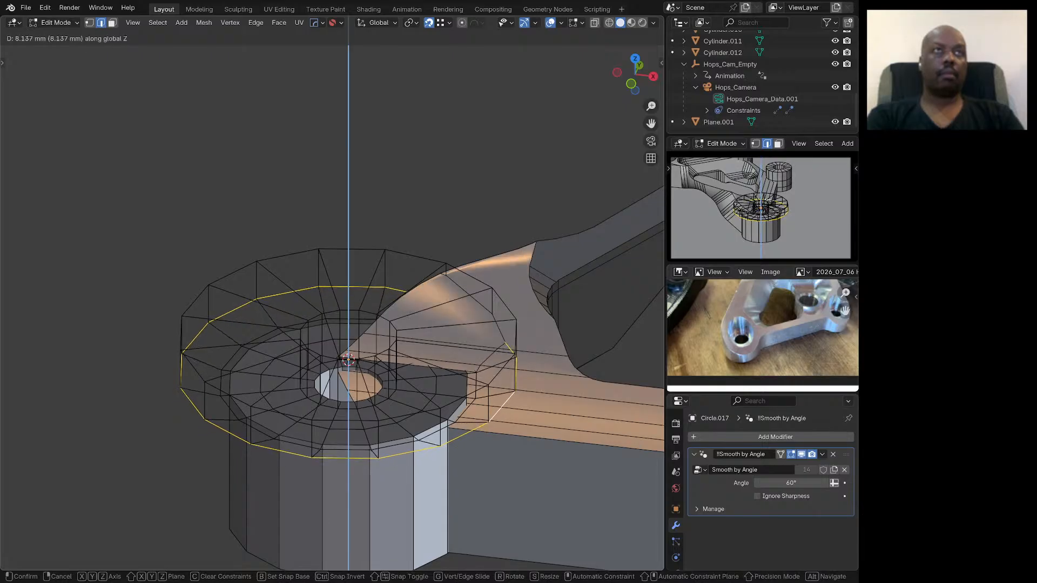
{"action": "key", "text": "Return"}
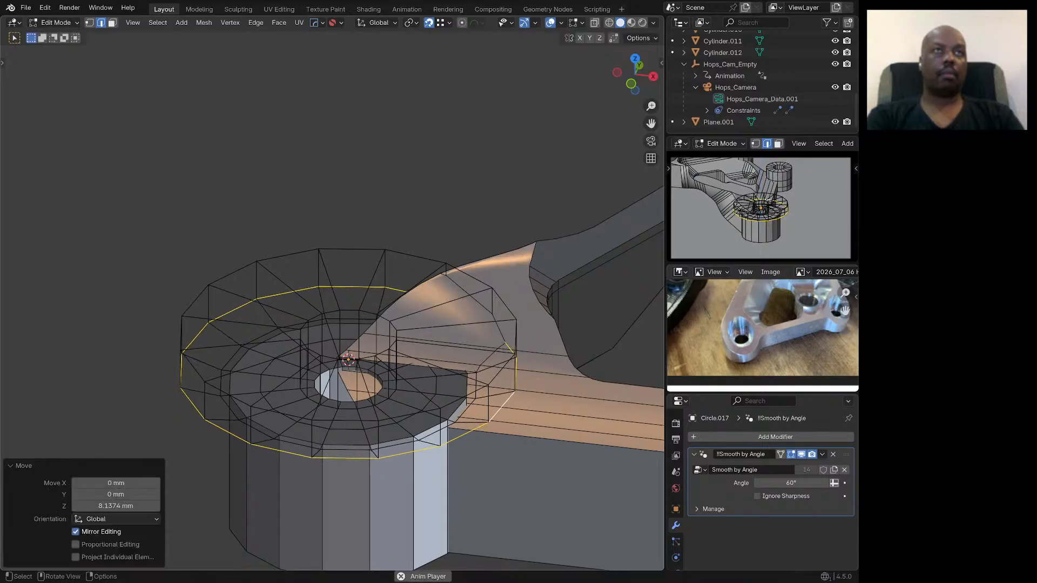
{"action": "middle_click_drag", "start_coordinate": [486, 378], "coordinate": [467, 341]}
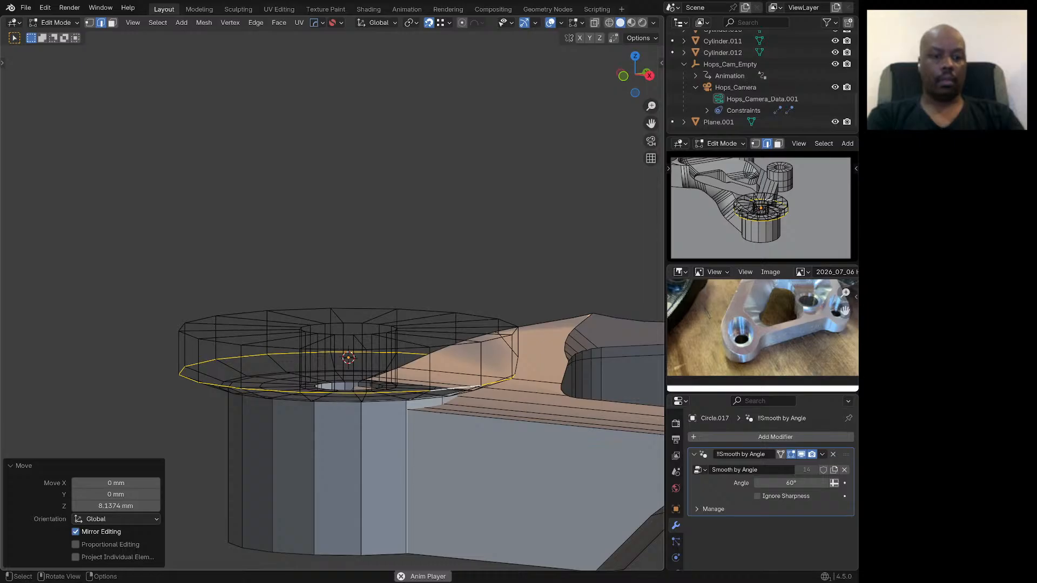
{"action": "key", "text": "g"}
{"action": "key", "text": "z"}
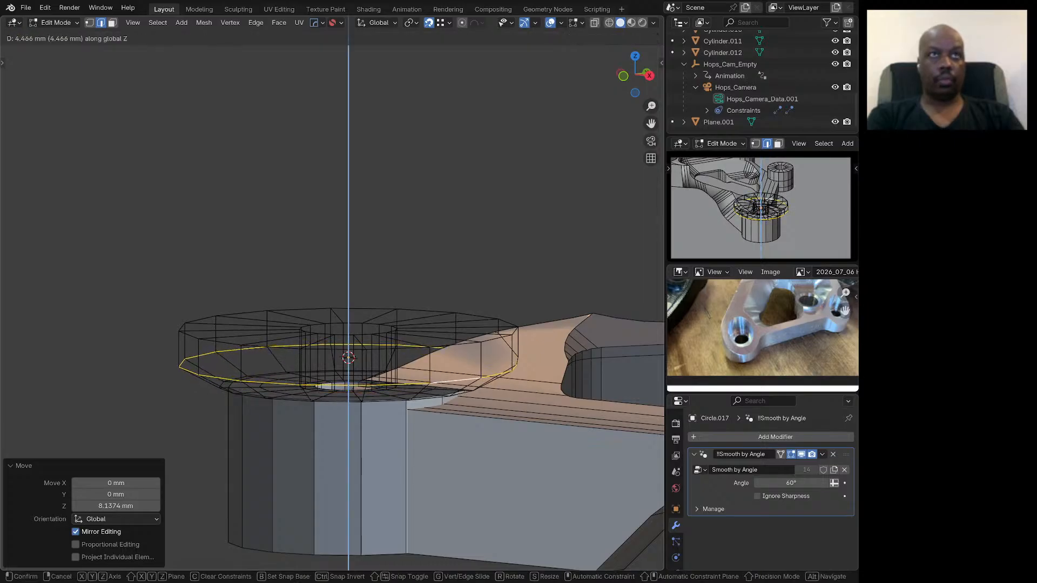
{"action": "left_click", "coordinate": [468, 351]}
{"action": "middle_click_drag", "start_coordinate": [468, 351], "coordinate": [435, 355]}
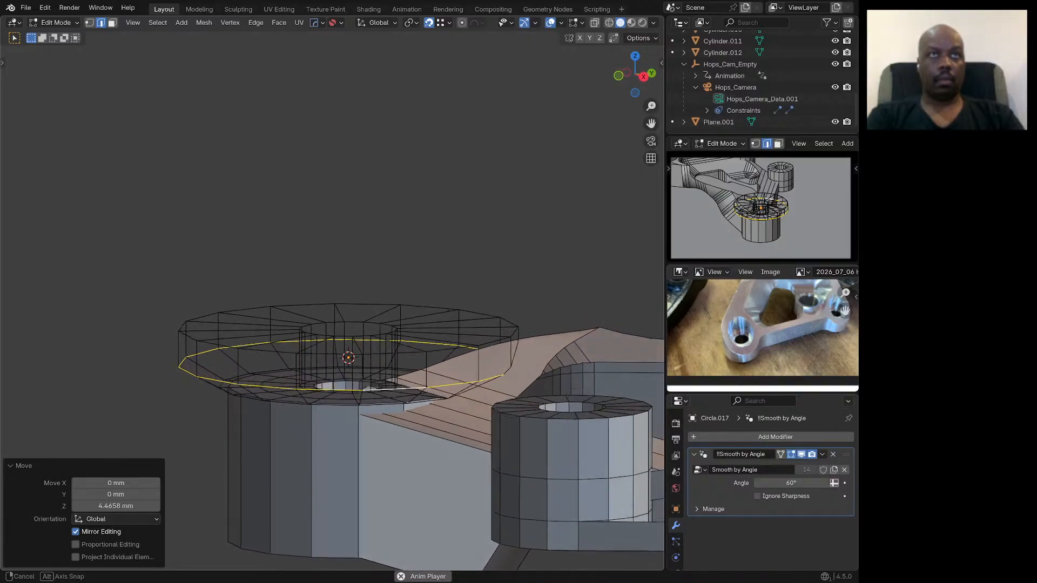
Step: Raise the disc cutter's outer lower edge loop another 16.05 mm or so along Z and leave mesh editing
{"action": "middle_click_drag", "start_coordinate": [541, 340], "coordinate": [541, 345]}
{"action": "scroll", "coordinate": [541, 345], "scroll_direction": "up", "scroll_amount": 2}
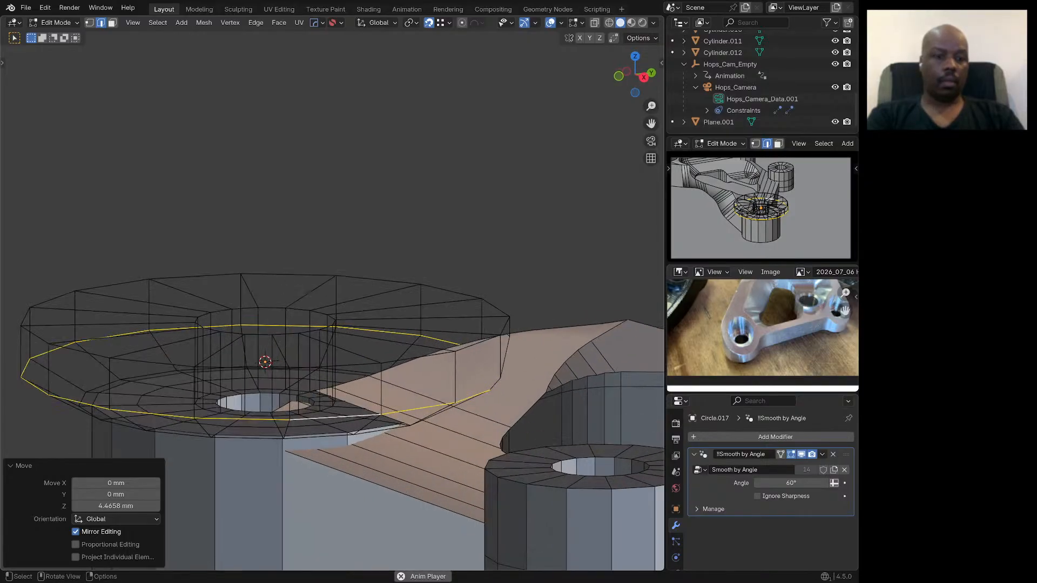
{"action": "key", "text": "g"}
{"action": "key", "text": "z"}
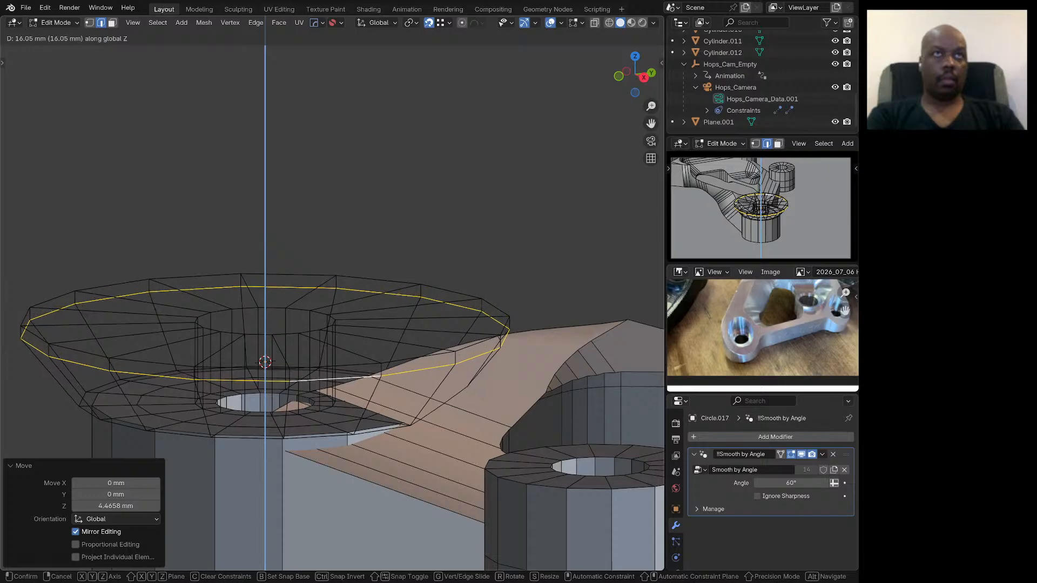
{"action": "key", "text": "Return"}
{"action": "key", "text": "Tab"}
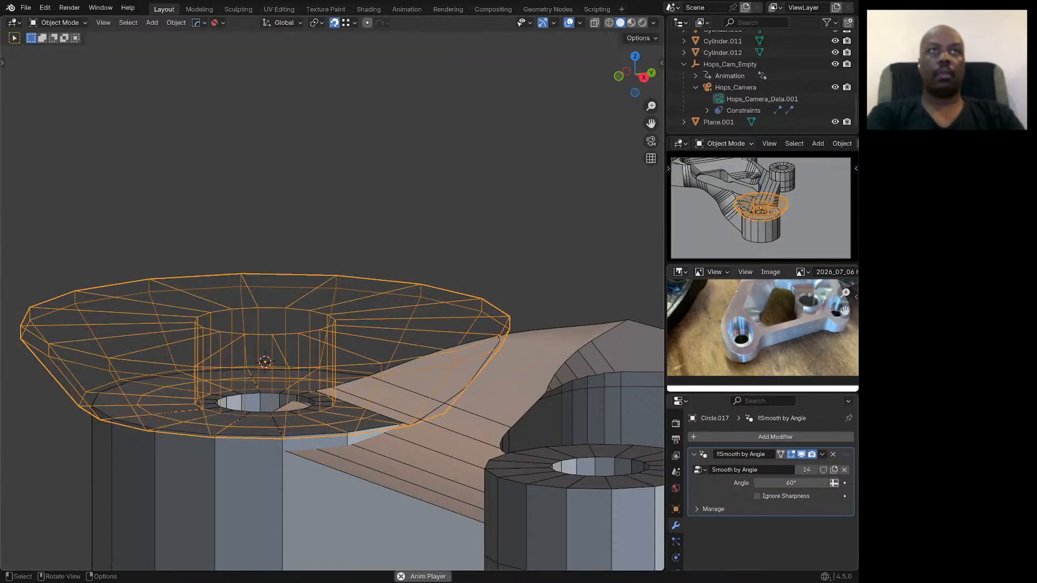
Step: Set the solver of the bracket's Boolean modifier to Float
{"action": "left_click", "coordinate": [346, 486]}
{"action": "key", "text": "Tab"}
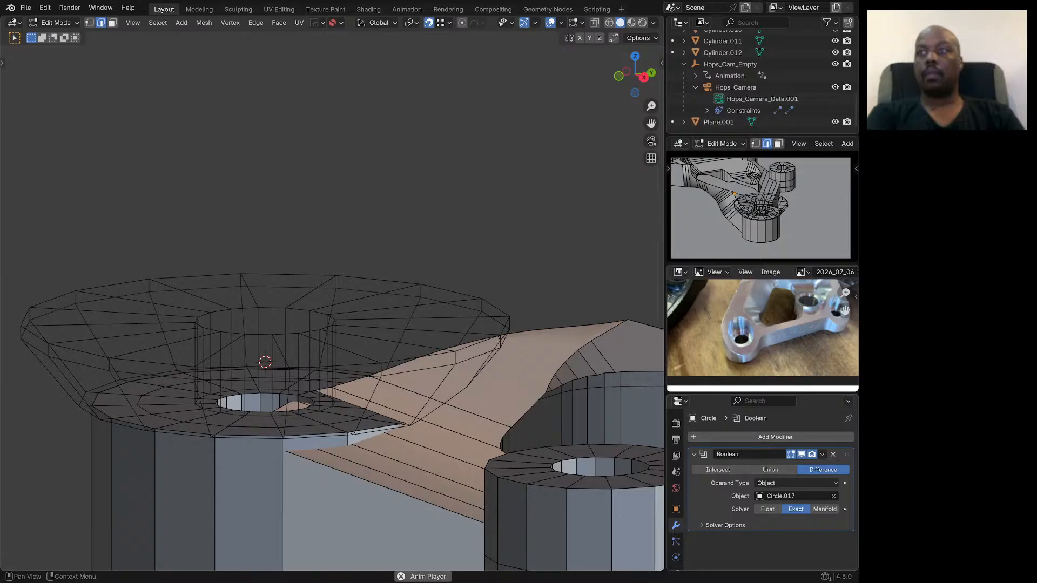
{"action": "left_click", "coordinate": [768, 508]}
{"action": "middle_click_drag", "start_coordinate": [324, 324], "coordinate": [538, 310]}
{"action": "key", "text": "Tab"}
Step: Lower the disc cutter's outer edge loop by about 28.66 mm along Z, level with the disc's flat underside
{"action": "left_click", "coordinate": [440, 280]}
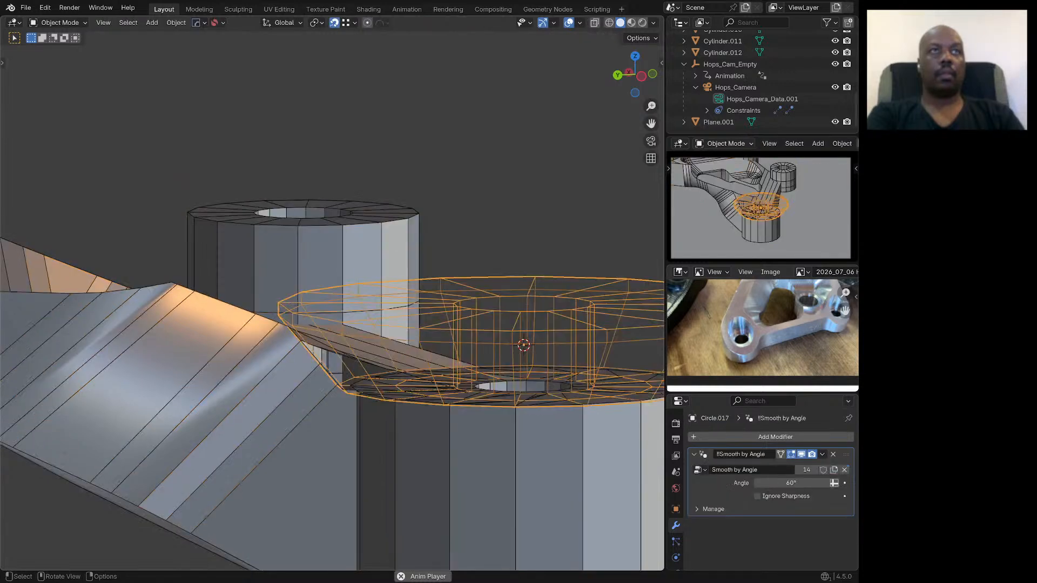
{"action": "key", "text": "Tab"}
{"action": "middle_click_drag", "start_coordinate": [440, 280], "coordinate": [305, 300]}
{"action": "scroll", "coordinate": [278, 332], "scroll_direction": "down", "scroll_amount": 3}
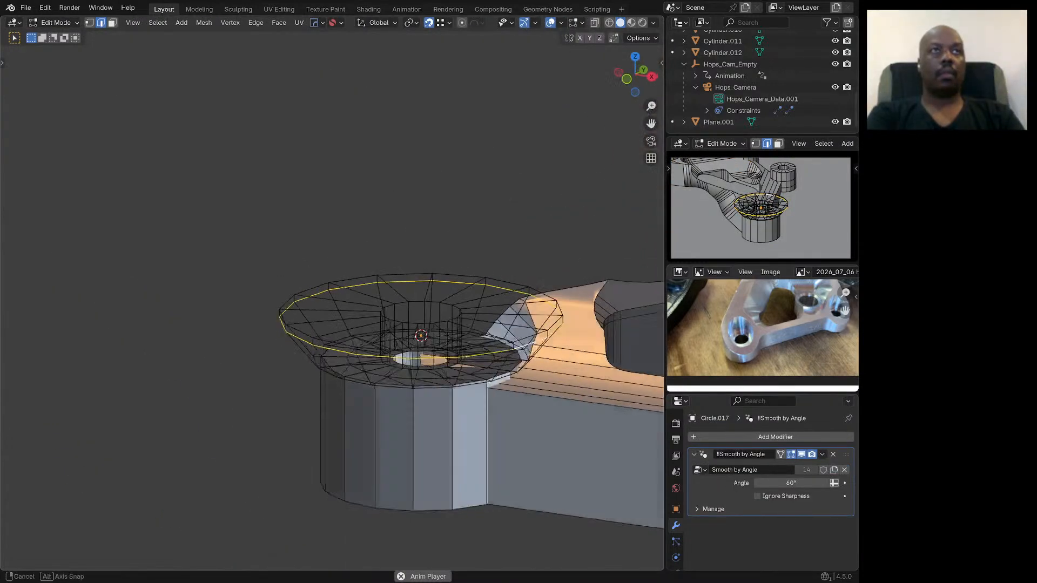
{"action": "middle_click_drag", "start_coordinate": [278, 332], "coordinate": [240, 325]}
{"action": "scroll", "coordinate": [432, 362], "scroll_direction": "up", "scroll_amount": 1}
{"action": "key", "text": "g"}
{"action": "key", "text": "z"}
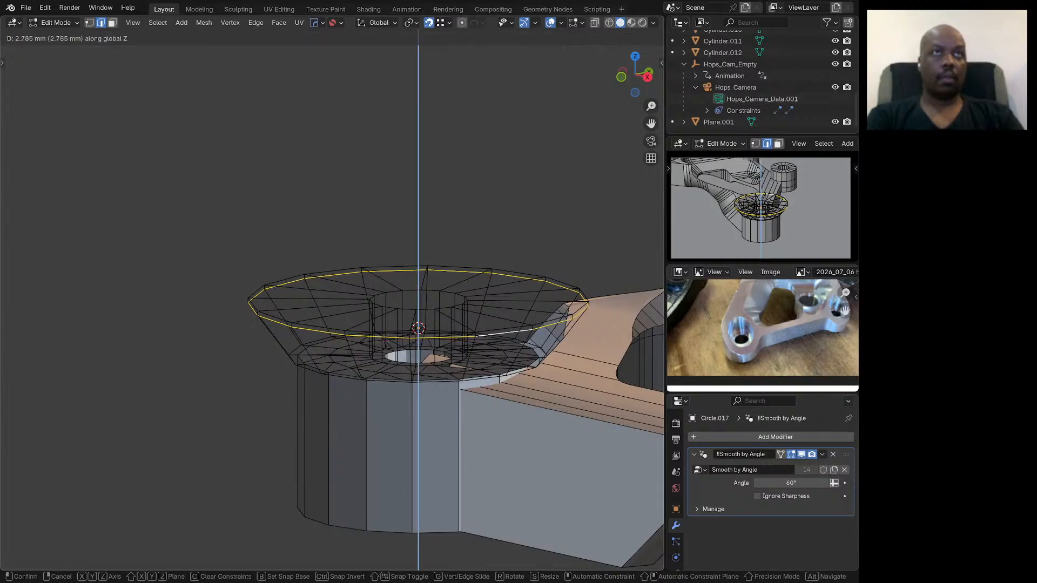
{"action": "left_click", "coordinate": [360, 377]}
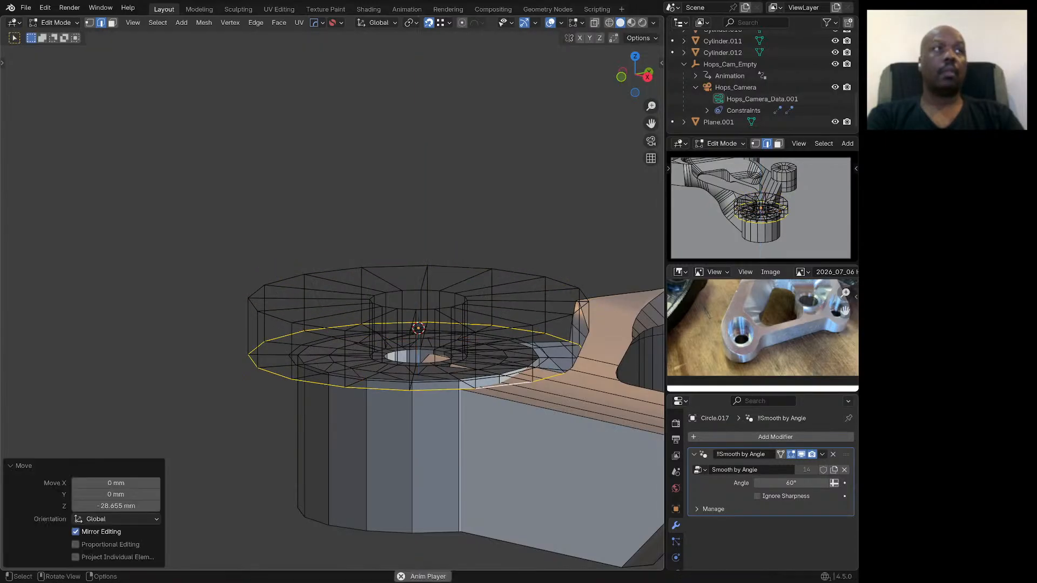
{"action": "key", "text": "g"}
{"action": "key", "text": "z"}
{"action": "left_click", "coordinate": [359, 377]}
{"action": "middle_click_drag", "start_coordinate": [360, 377], "coordinate": [396, 391]}
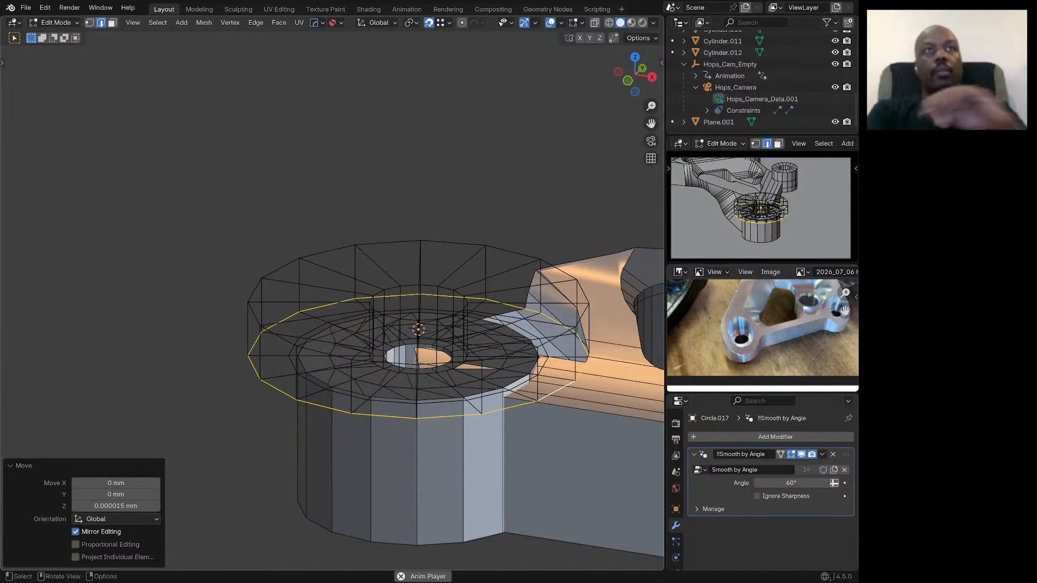
Step: Examine the disc's cut at the large boss and the adjoining bracket arm from several sides
{"action": "scroll", "coordinate": [416, 330], "scroll_direction": "down", "scroll_amount": 2}
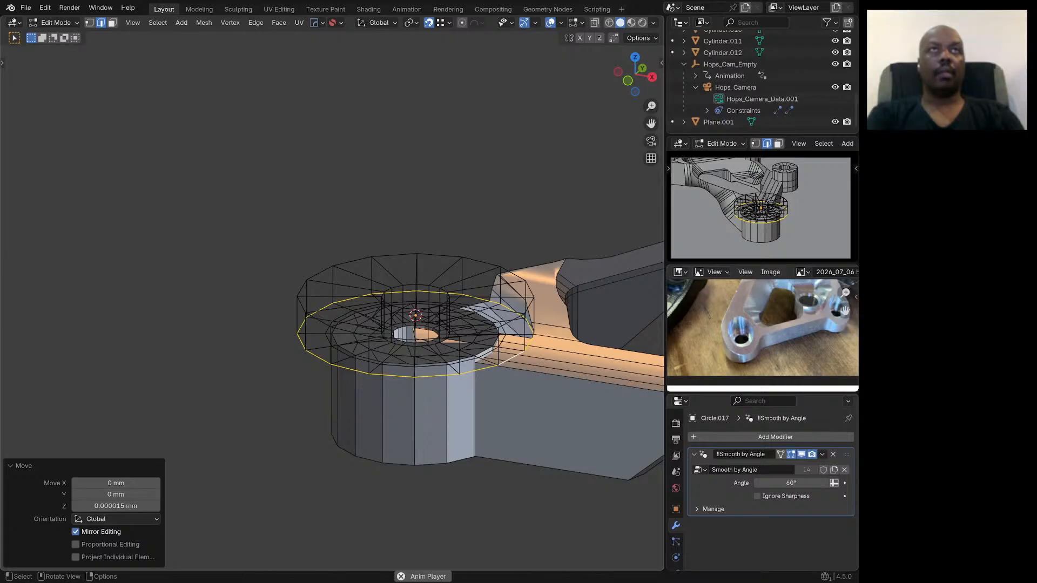
{"action": "middle_click_drag", "start_coordinate": [357, 281], "coordinate": [611, 295]}
{"action": "key", "text": "Tab"}
{"action": "middle_click_drag", "start_coordinate": [451, 367], "coordinate": [448, 355]}
{"action": "scroll", "coordinate": [446, 354], "scroll_direction": "down", "scroll_amount": 2}
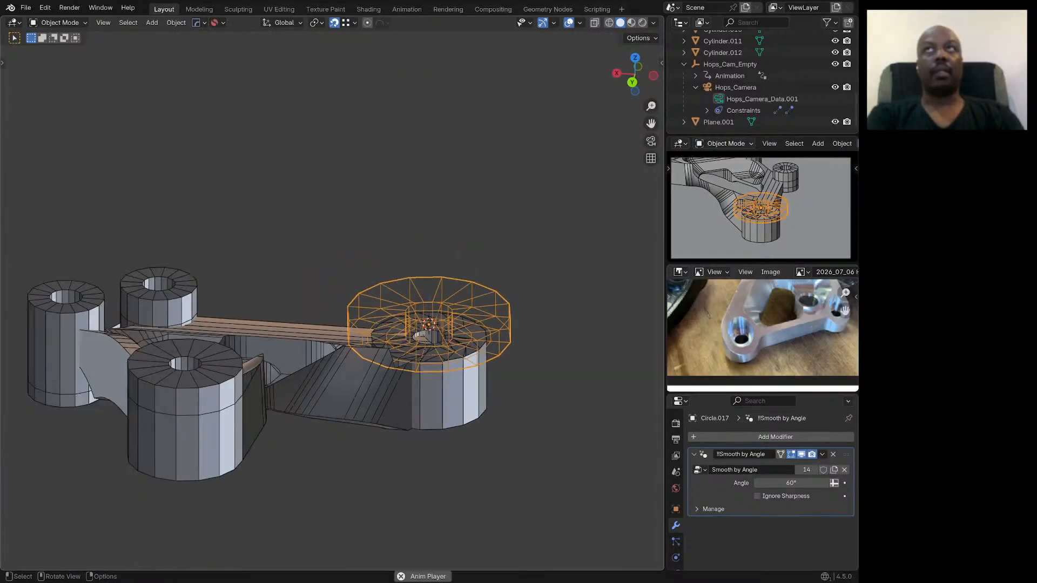
{"action": "scroll", "coordinate": [369, 424], "scroll_direction": "up", "scroll_amount": 3}
{"action": "left_click", "coordinate": [359, 370]}
{"action": "middle_click_drag", "start_coordinate": [359, 370], "coordinate": [249, 373]}
{"action": "middle_click_drag", "start_coordinate": [324, 400], "coordinate": [430, 272], "text": "shift"}
{"action": "middle_click_drag", "start_coordinate": [430, 271], "coordinate": [473, 269]}
{"action": "scroll", "coordinate": [502, 294], "scroll_direction": "up", "scroll_amount": 2}
{"action": "scroll", "coordinate": [503, 294], "scroll_direction": "up", "scroll_amount": 1}
{"action": "scroll", "coordinate": [405, 264], "scroll_direction": "down", "scroll_amount": 2}
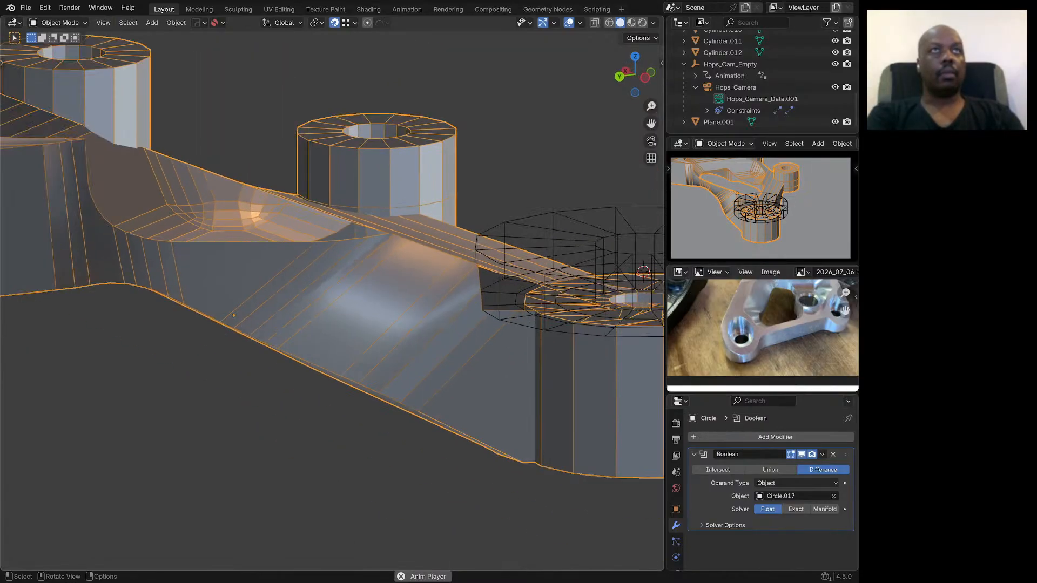
{"action": "middle_click_drag", "start_coordinate": [405, 265], "coordinate": [470, 272]}
{"action": "scroll", "coordinate": [488, 291], "scroll_direction": "down", "scroll_amount": 4}
Step: Switch from the disc cutter to the bracket and open the bracket's mesh for editing
{"action": "left_click", "coordinate": [502, 251]}
{"action": "key", "text": "Tab"}
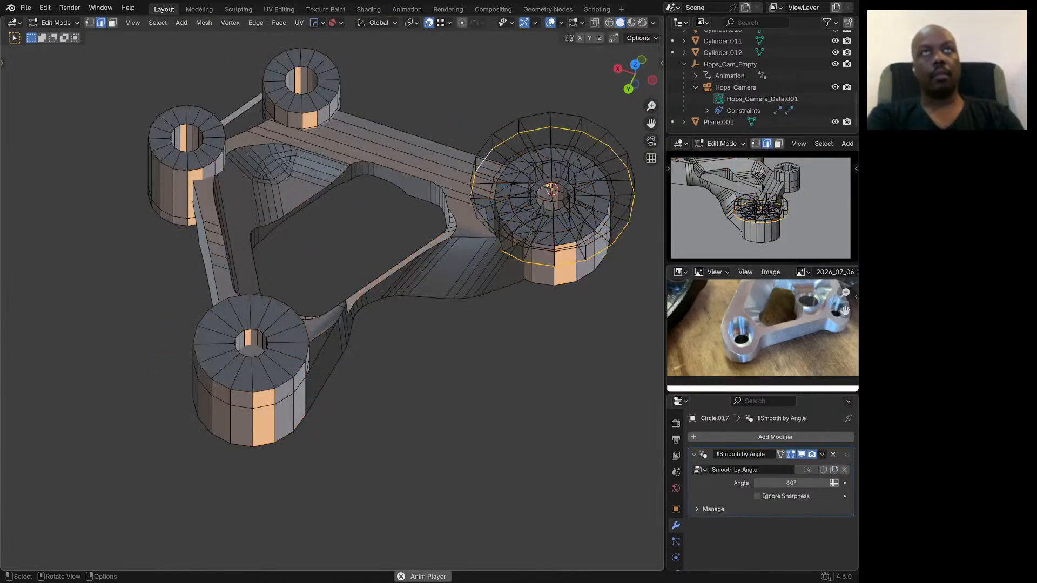
{"action": "key", "text": "Tab"}
{"action": "left_click", "coordinate": [466, 256]}
{"action": "key", "text": "Tab"}
Step: Try filling a face between a slanted edge of the arm and a vertical edge of the large boss, and undo it
{"action": "middle_click_drag", "start_coordinate": [465, 256], "coordinate": [318, 199]}
{"action": "scroll", "coordinate": [581, 194], "scroll_direction": "up", "scroll_amount": 4}
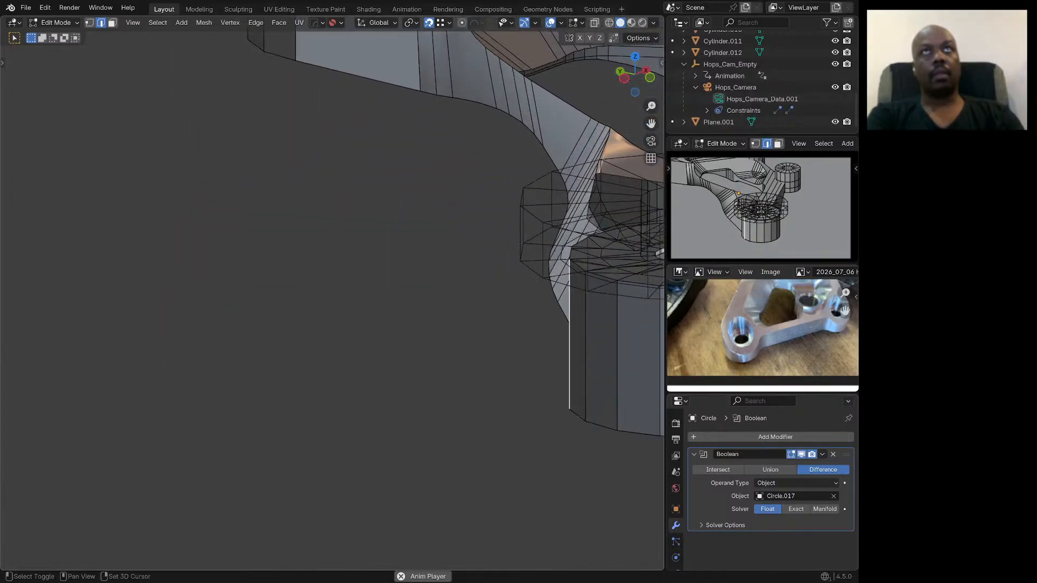
{"action": "left_click", "coordinate": [583, 197], "text": "shift"}
{"action": "middle_click_drag", "start_coordinate": [583, 197], "coordinate": [586, 345], "text": "shift"}
{"action": "key", "text": "f"}
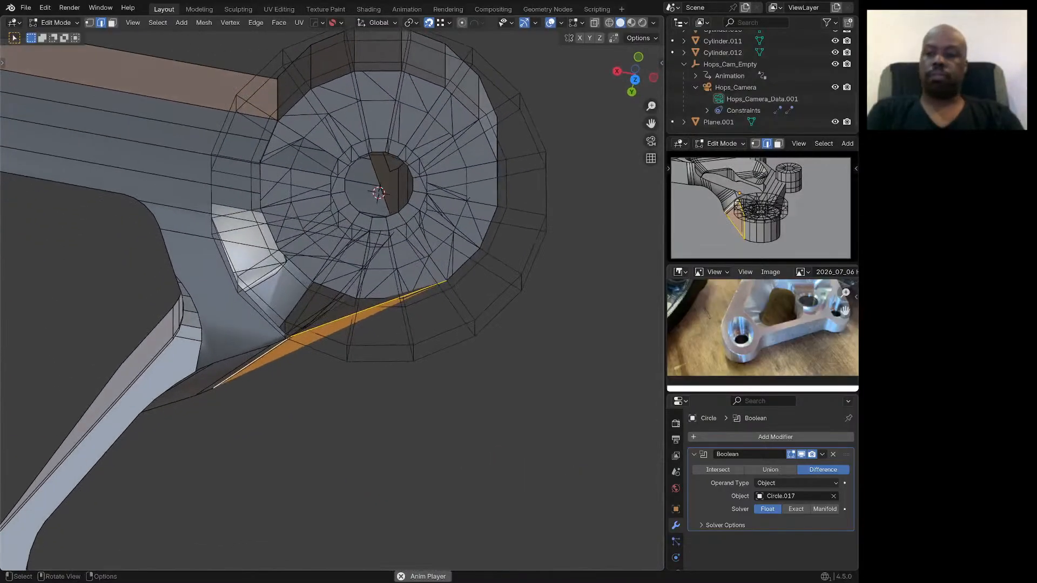
{"action": "key", "text": "KP_7"}
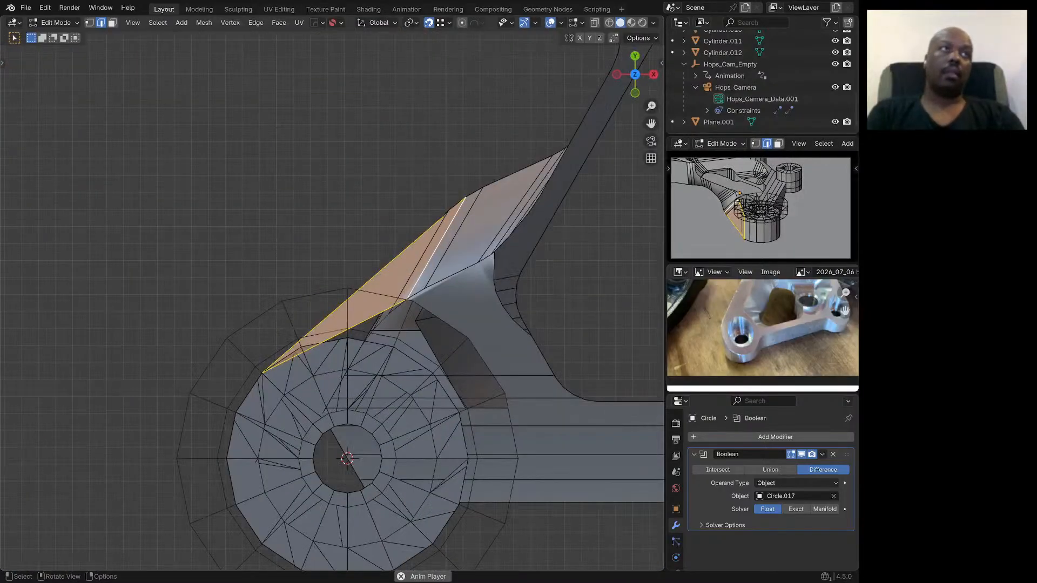
{"action": "key", "text": "ctrl+z"}
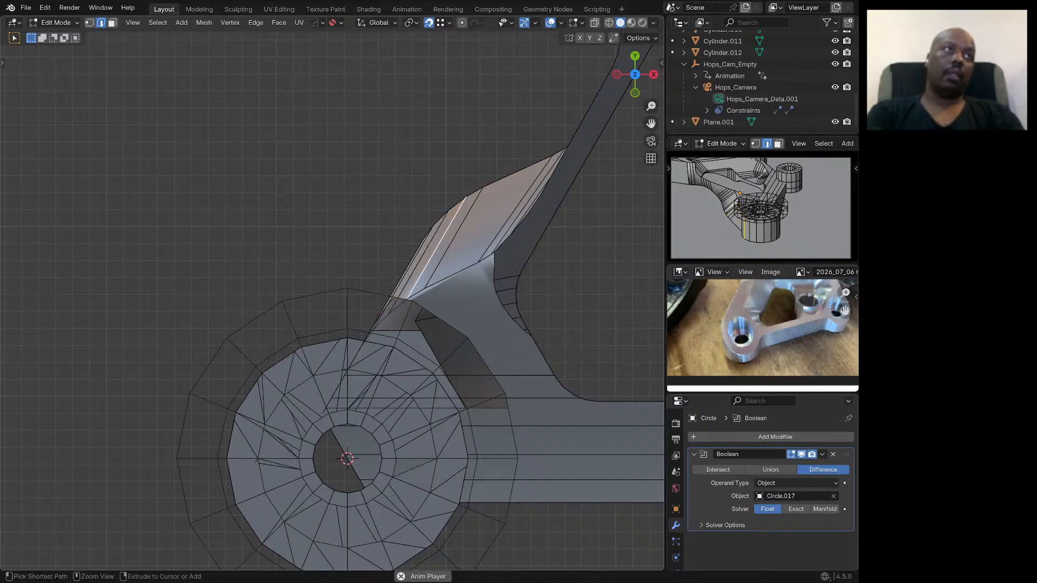
Step: Fill a face between the arm's slanted edge and a vertical side edge of the large boss closer to the arm
{"action": "middle_click_drag", "start_coordinate": [586, 345], "coordinate": [586, 355]}
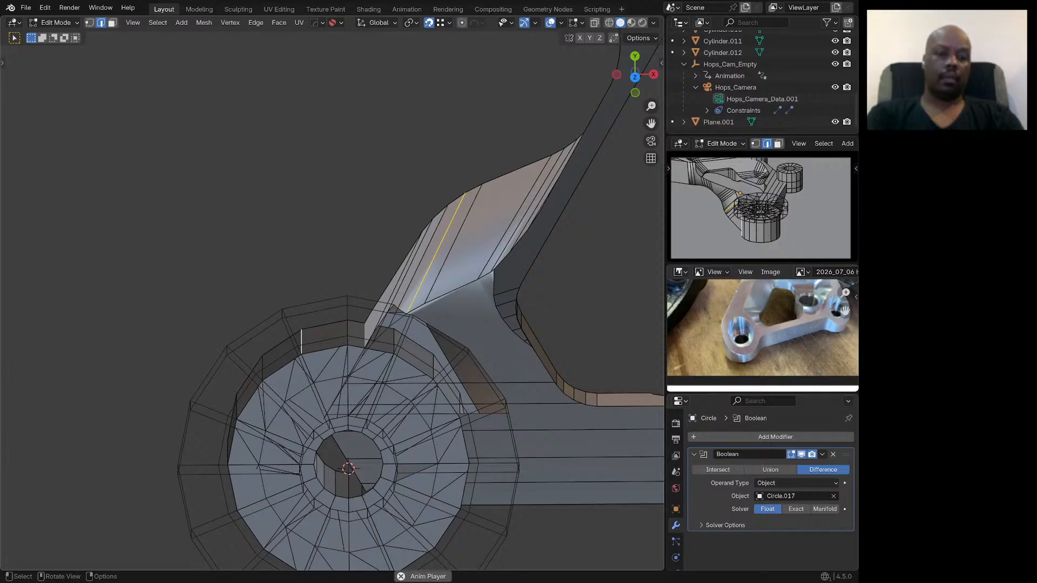
{"action": "key", "text": "f"}
{"action": "middle_click_drag", "start_coordinate": [573, 354], "coordinate": [637, 281]}
{"action": "middle_click_drag", "start_coordinate": [523, 112], "coordinate": [47, 173]}
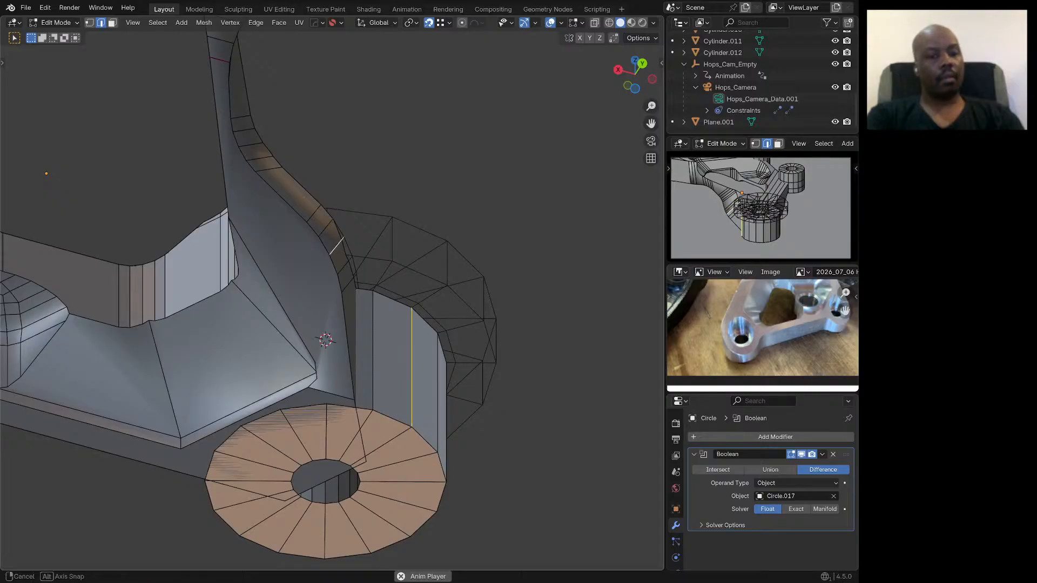
{"action": "middle_click_drag", "start_coordinate": [46, 173], "coordinate": [1, 236]}
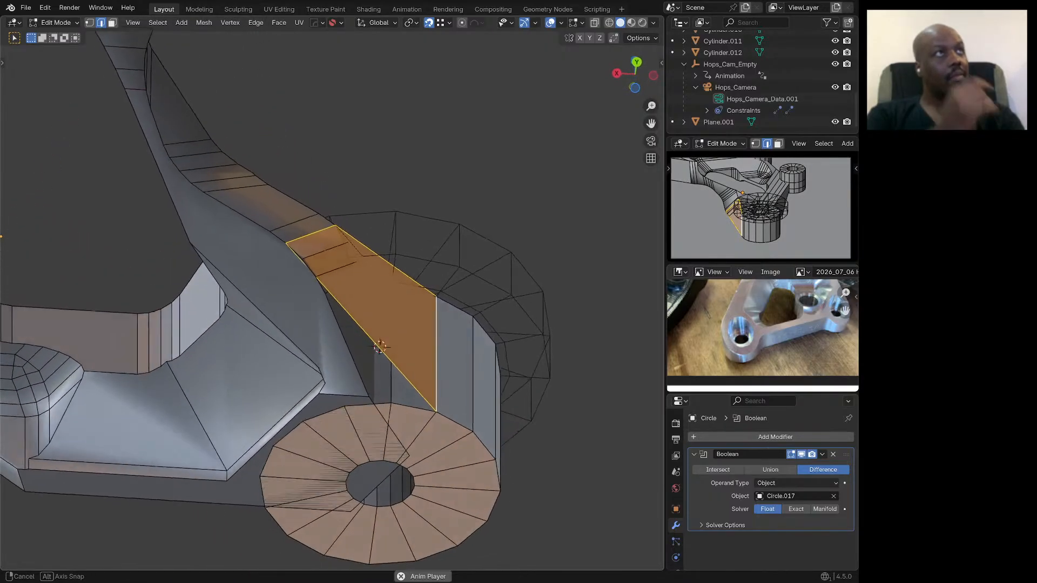
{"action": "middle_click_drag", "start_coordinate": [335, 303], "coordinate": [379, 266]}
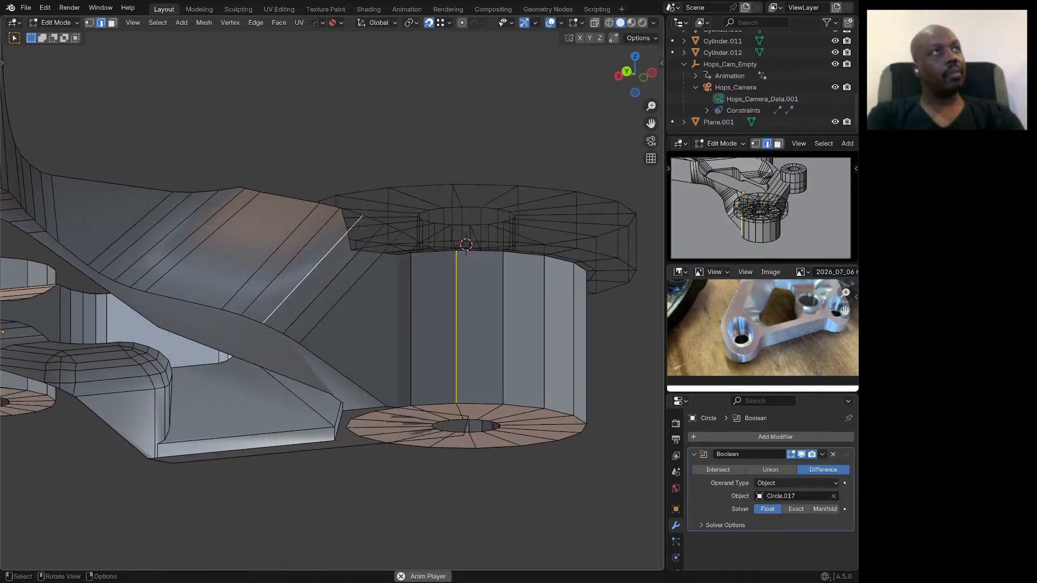
{"action": "middle_click_drag", "start_coordinate": [379, 266], "coordinate": [371, 301]}
{"action": "scroll", "coordinate": [280, 264], "scroll_direction": "up", "scroll_amount": 4}
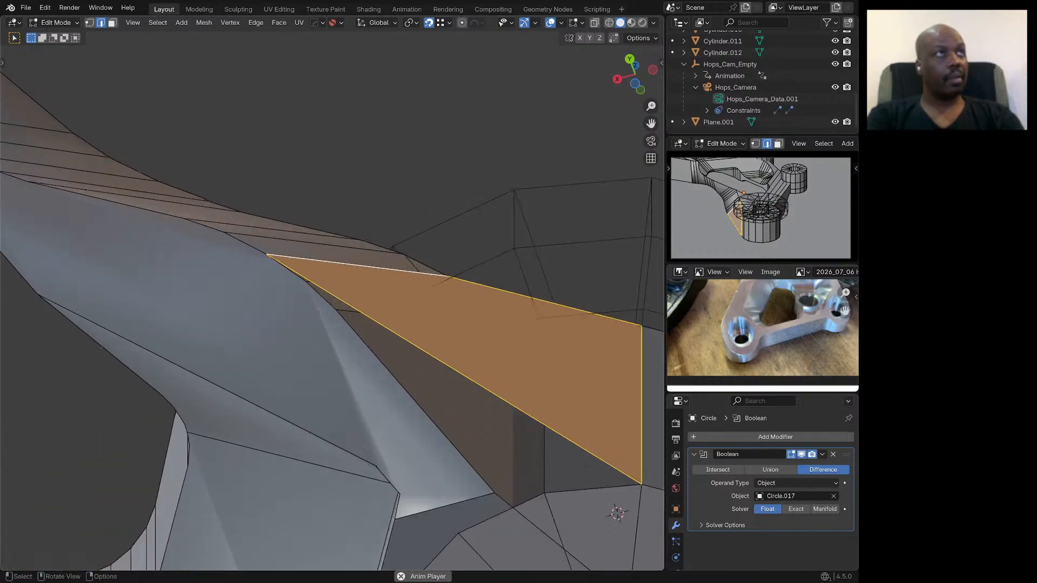
Step: Recalculate the normals of the whole bracket mesh to the outside, reset its vectors and leave mesh editing
{"action": "scroll", "coordinate": [285, 267], "scroll_direction": "down", "scroll_amount": 5}
{"action": "middle_click_drag", "start_coordinate": [285, 267], "coordinate": [277, 372]}
{"action": "middle_click_drag", "start_coordinate": [394, 190], "coordinate": [336, 180]}
{"action": "scroll", "coordinate": [379, 243], "scroll_direction": "up", "scroll_amount": 3}
{"action": "scroll", "coordinate": [287, 227], "scroll_direction": "down", "scroll_amount": 1}
{"action": "key", "text": "a"}
{"action": "key", "text": "q"}
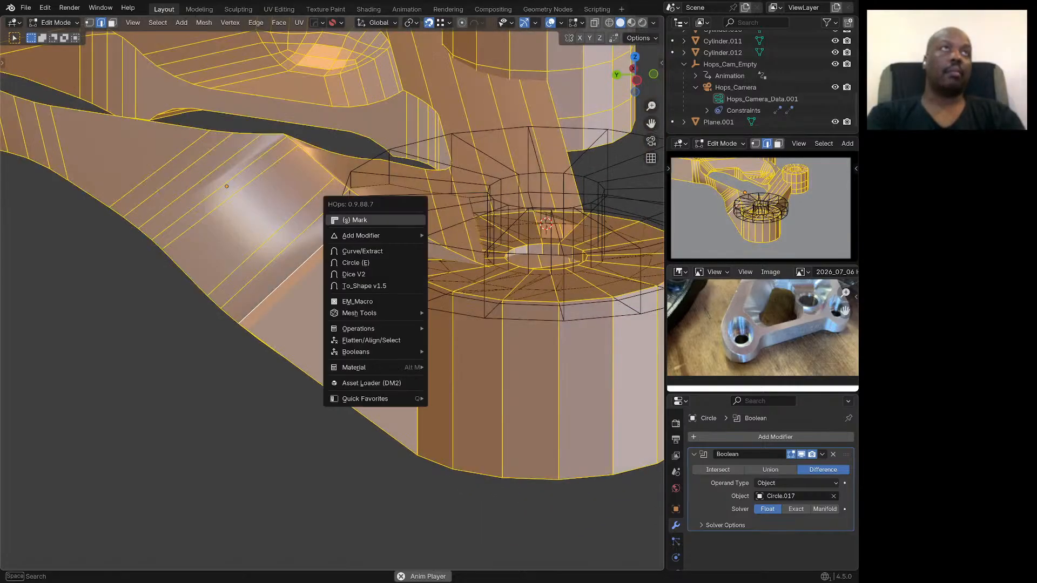
{"action": "mouse_move", "coordinate": [365, 398]}
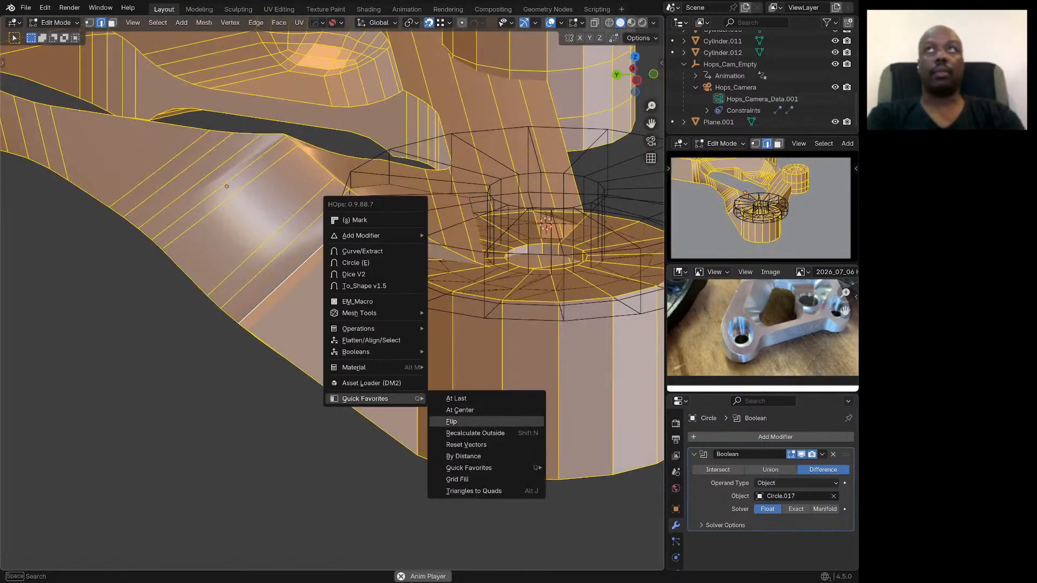
{"action": "mouse_move", "coordinate": [428, 426]}
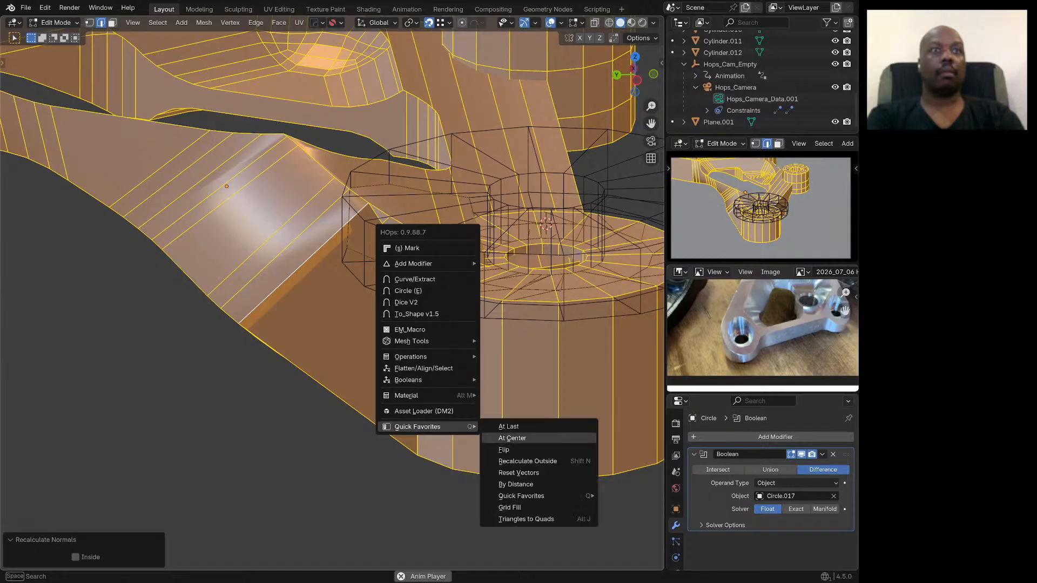
{"action": "left_click", "coordinate": [521, 473]}
{"action": "middle_click_drag", "start_coordinate": [521, 472], "coordinate": [356, 540]}
{"action": "key", "text": "Tab"}
Step: Examine the bracket's large boss, long side wall and smaller bosses from above and from the side
{"action": "scroll", "coordinate": [505, 476], "scroll_direction": "down", "scroll_amount": 4}
{"action": "middle_click_drag", "start_coordinate": [311, 394], "coordinate": [361, 359]}
{"action": "scroll", "coordinate": [337, 366], "scroll_direction": "up", "scroll_amount": 2}
{"action": "middle_click_drag", "start_coordinate": [361, 359], "coordinate": [198, 334], "text": "shift"}
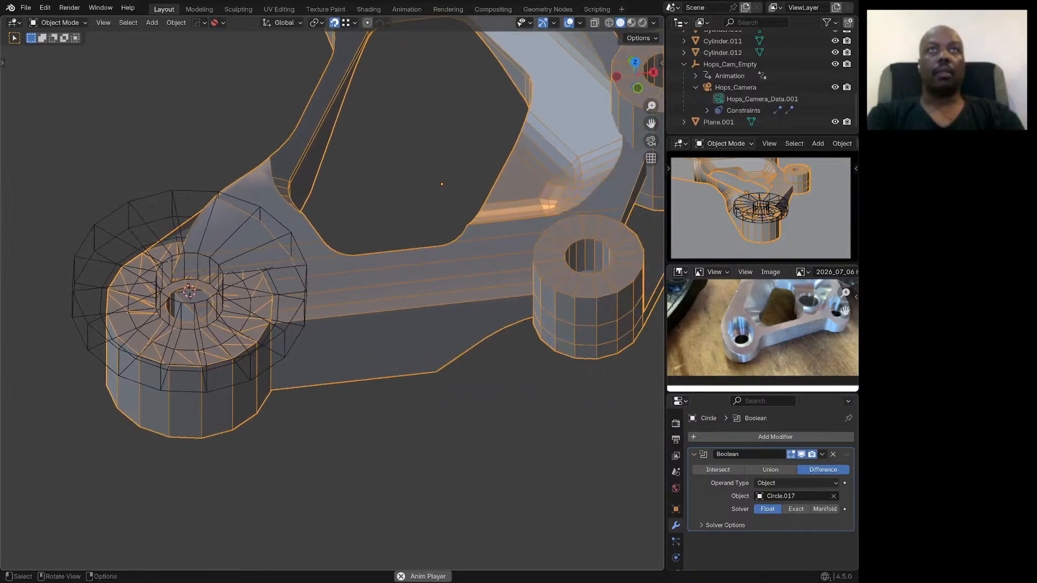
{"action": "middle_click_drag", "start_coordinate": [324, 345], "coordinate": [162, 383]}
{"action": "mouse_move", "coordinate": [162, 384]}
{"action": "middle_mouse_down"}
{"action": "mouse_move", "coordinate": [173, 378]}
{"action": "mouse_move", "coordinate": [111, 360]}
{"action": "mouse_move", "coordinate": [161, 359]}
{"action": "mouse_move", "coordinate": [166, 394]}
{"action": "middle_mouse_up"}
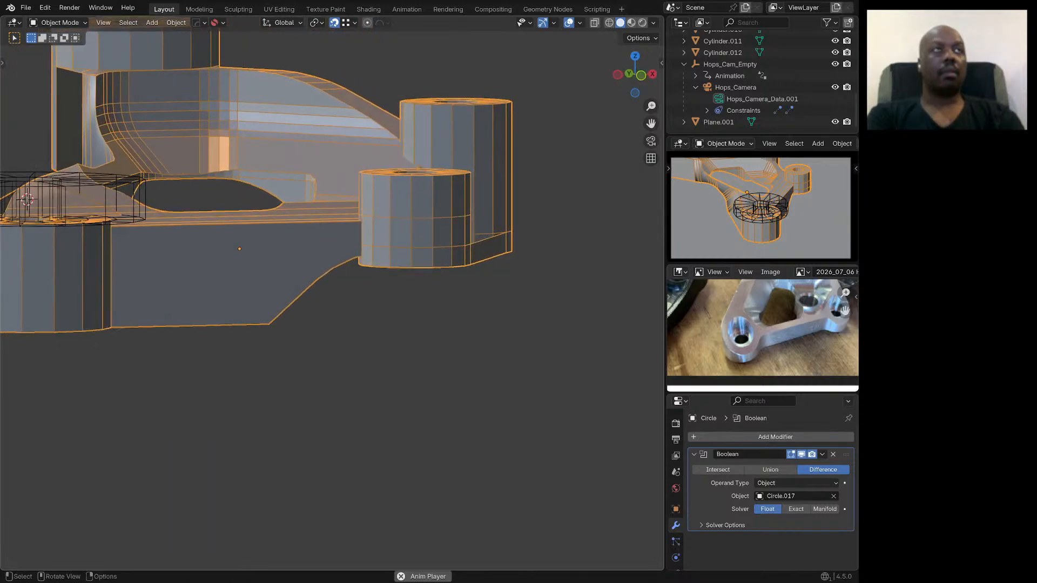
{"action": "scroll", "coordinate": [354, 232], "scroll_direction": "up", "scroll_amount": 4}
{"action": "scroll", "coordinate": [381, 275], "scroll_direction": "down", "scroll_amount": 2}
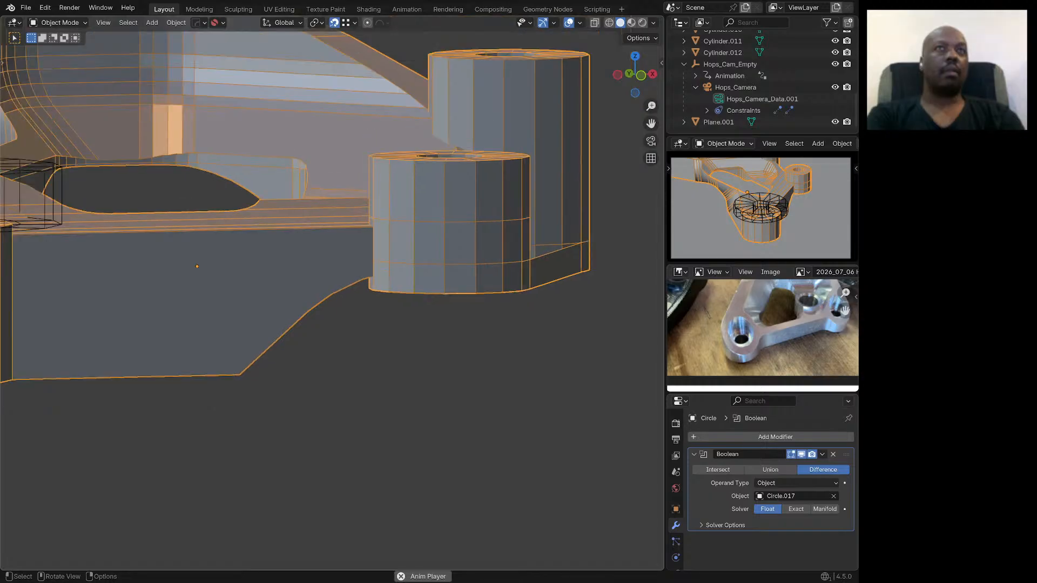
Step: Lower the top ring of faces on the small boss at the long side wall's end by about 34.75 mm along Z
{"action": "mouse_move", "coordinate": [381, 276]}
{"action": "middle_mouse_down"}
{"action": "mouse_move", "coordinate": [396, 263]}
{"action": "mouse_move", "coordinate": [385, 280]}
{"action": "middle_mouse_up"}
{"action": "scroll", "coordinate": [489, 219], "scroll_direction": "down", "scroll_amount": 3}
{"action": "middle_click_drag", "start_coordinate": [489, 219], "coordinate": [478, 251]}
{"action": "key", "text": "Tab"}
{"action": "left_click", "coordinate": [378, 287]}
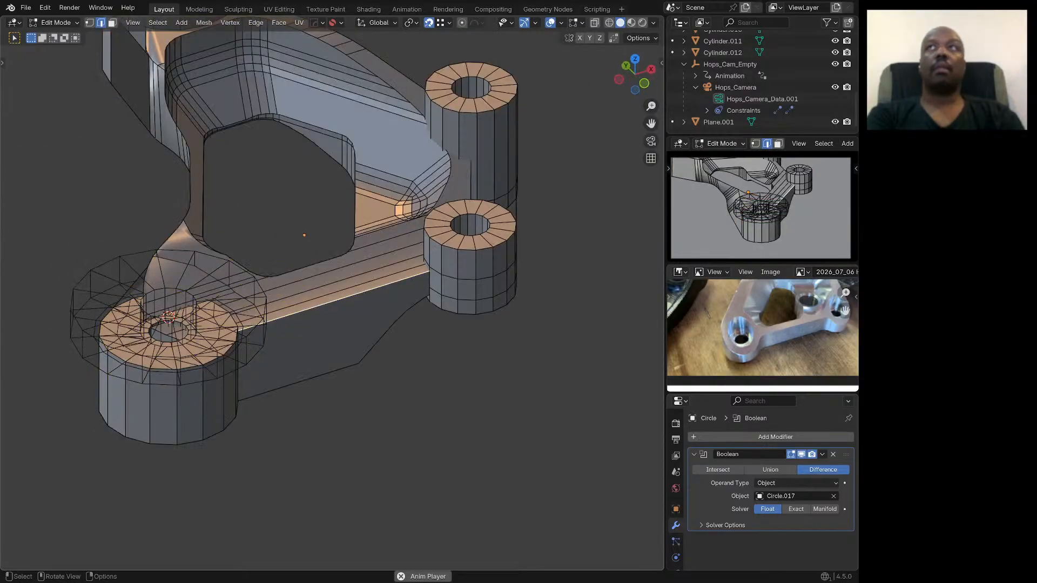
{"action": "mouse_move", "coordinate": [479, 251]}
{"action": "middle_mouse_down"}
{"action": "mouse_move", "coordinate": [453, 254]}
{"action": "mouse_move", "coordinate": [473, 256]}
{"action": "mouse_move", "coordinate": [478, 205]}
{"action": "mouse_move", "coordinate": [469, 228]}
{"action": "mouse_move", "coordinate": [435, 197]}
{"action": "mouse_move", "coordinate": [449, 188]}
{"action": "middle_mouse_up"}
{"action": "key", "text": "3"}
{"action": "left_click", "coordinate": [440, 206], "text": "alt"}
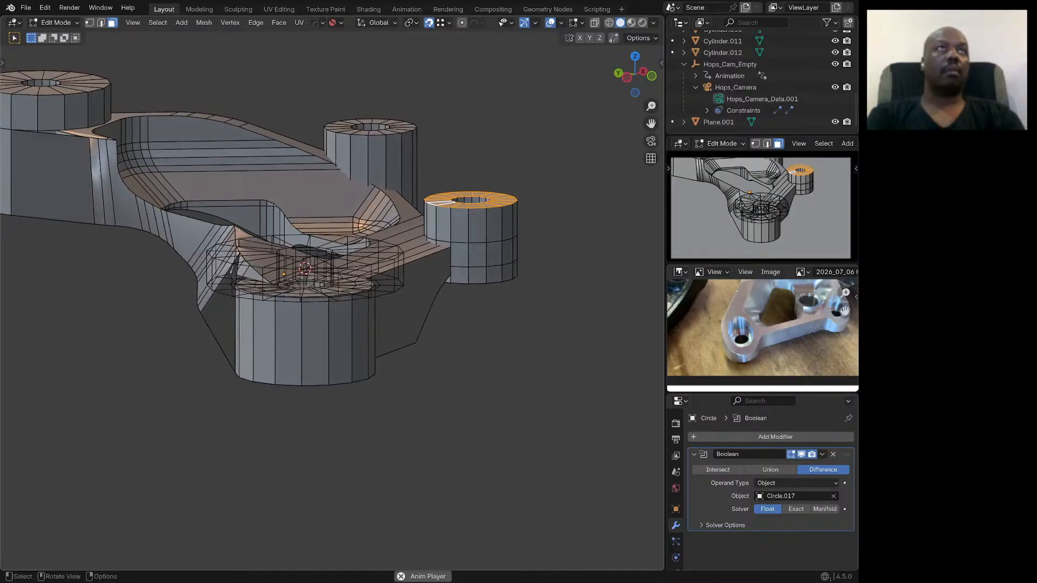
{"action": "key", "text": "g"}
{"action": "key", "text": "z"}
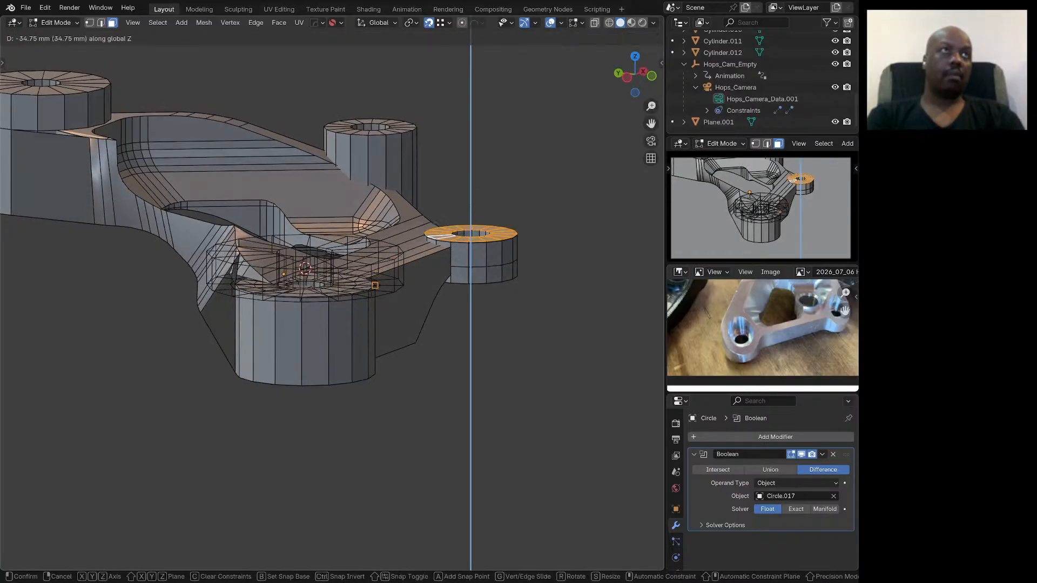
{"action": "left_click", "coordinate": [375, 285]}
{"action": "mouse_move", "coordinate": [374, 285]}
{"action": "middle_mouse_down"}
{"action": "mouse_move", "coordinate": [354, 373]}
{"action": "mouse_move", "coordinate": [361, 400]}
{"action": "mouse_move", "coordinate": [434, 265]}
{"action": "middle_mouse_up"}
{"action": "scroll", "coordinate": [414, 289], "scroll_direction": "down", "scroll_amount": 3}
{"action": "scroll", "coordinate": [434, 265], "scroll_direction": "up", "scroll_amount": 2}
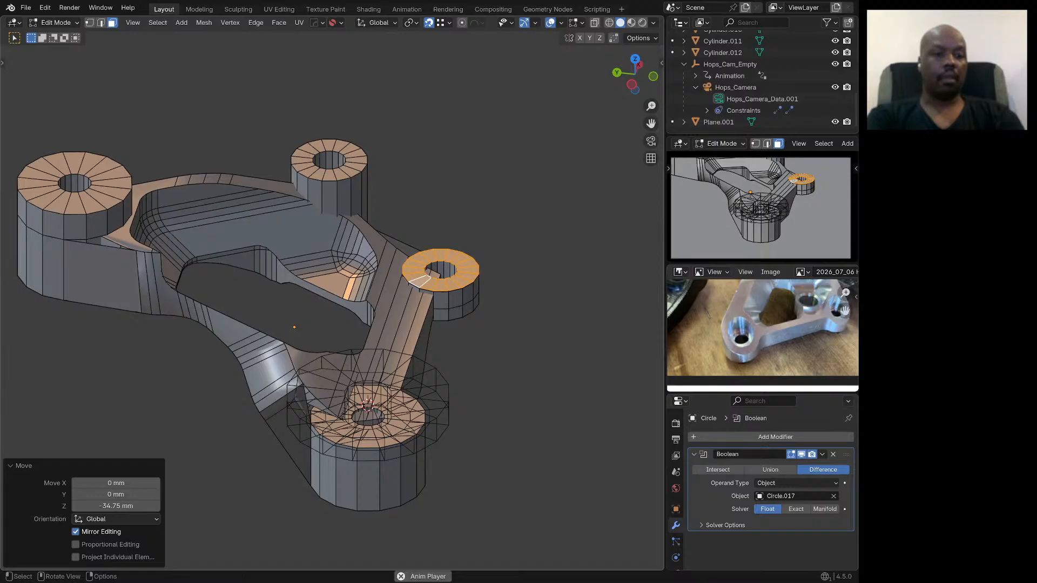
Step: Check the reference photo and select the top hole rims of the shortened boss and the large boss for comparison
{"action": "key", "text": "2"}
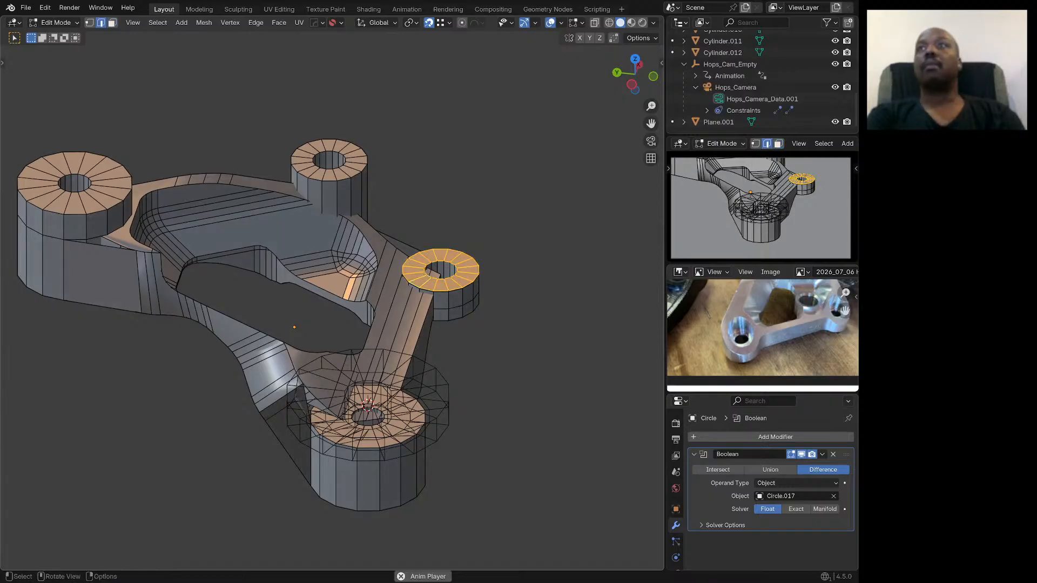
{"action": "middle_click_drag", "start_coordinate": [783, 324], "coordinate": [736, 340]}
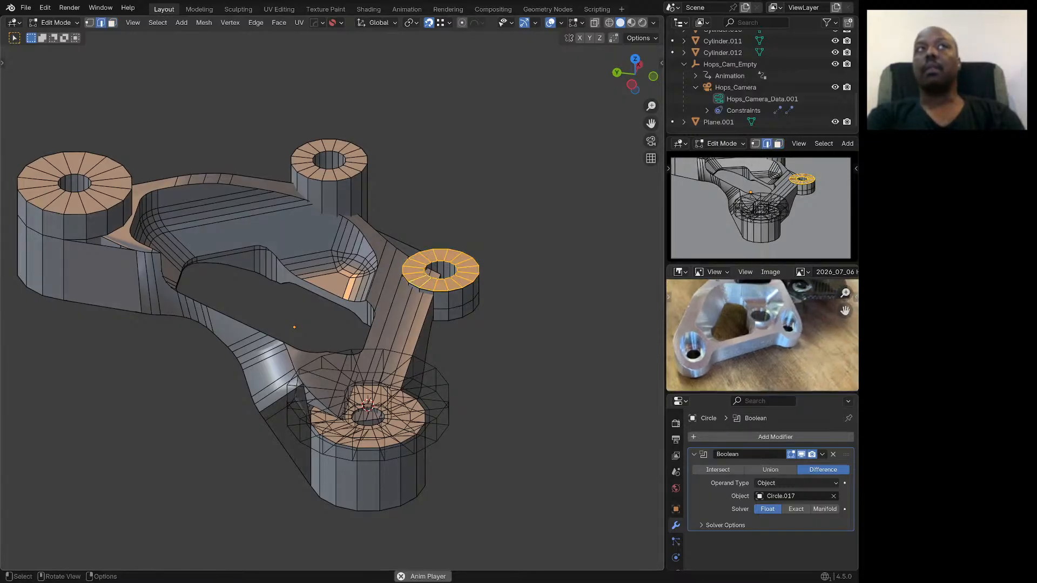
{"action": "scroll", "coordinate": [320, 143], "scroll_direction": "up", "scroll_amount": 4}
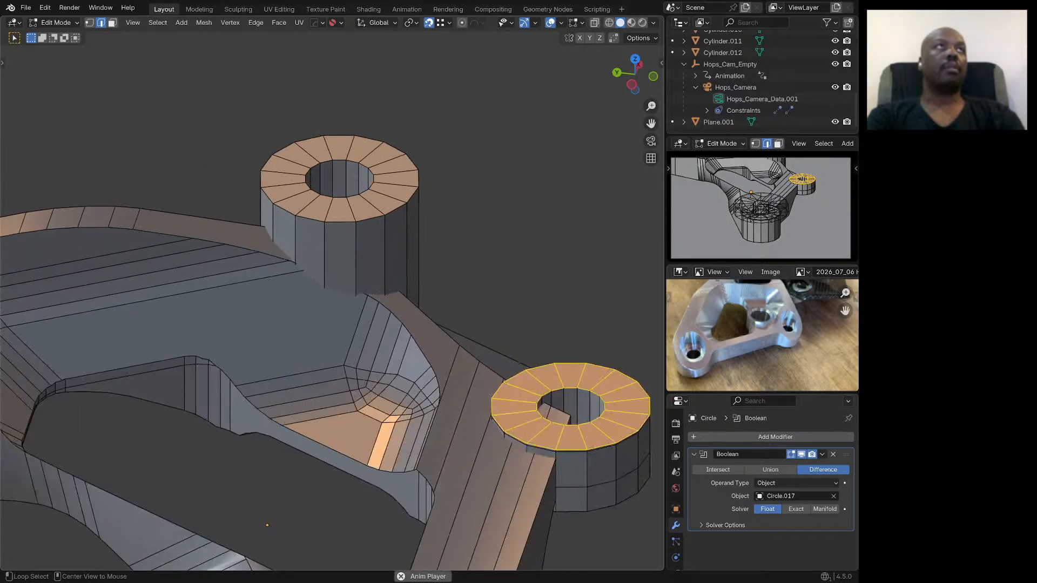
{"action": "left_click", "coordinate": [373, 185], "text": "alt"}
{"action": "scroll", "coordinate": [482, 184], "scroll_direction": "down", "scroll_amount": 5}
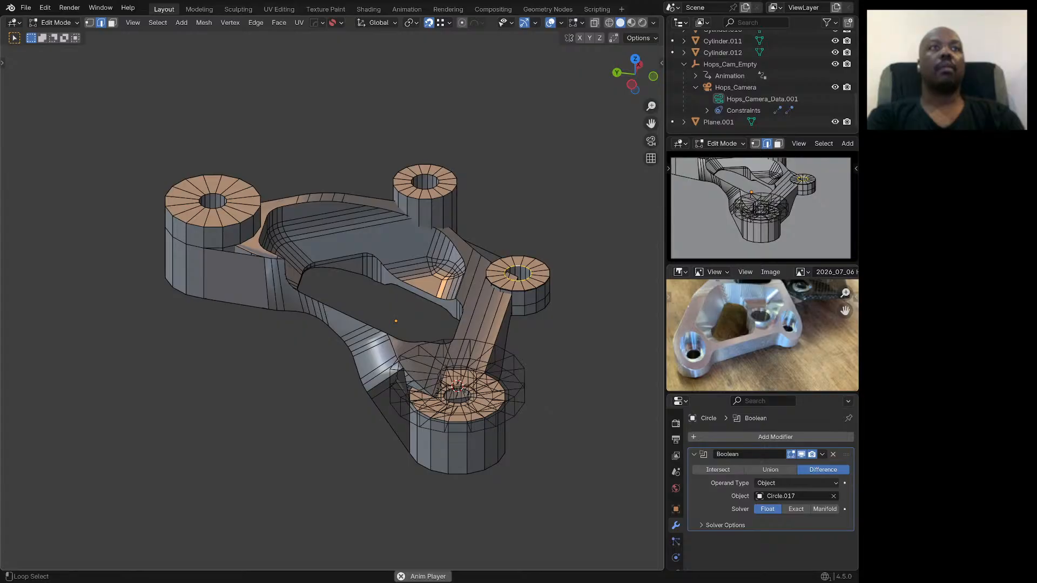
{"action": "scroll", "coordinate": [464, 397], "scroll_direction": "up", "scroll_amount": 4}
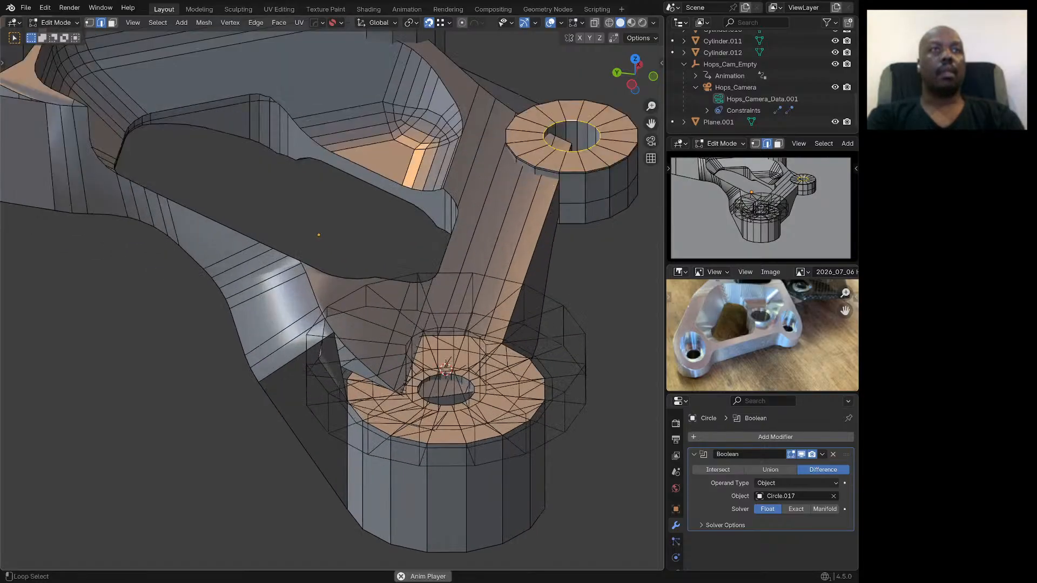
{"action": "scroll", "coordinate": [447, 398], "scroll_direction": "down", "scroll_amount": 3}
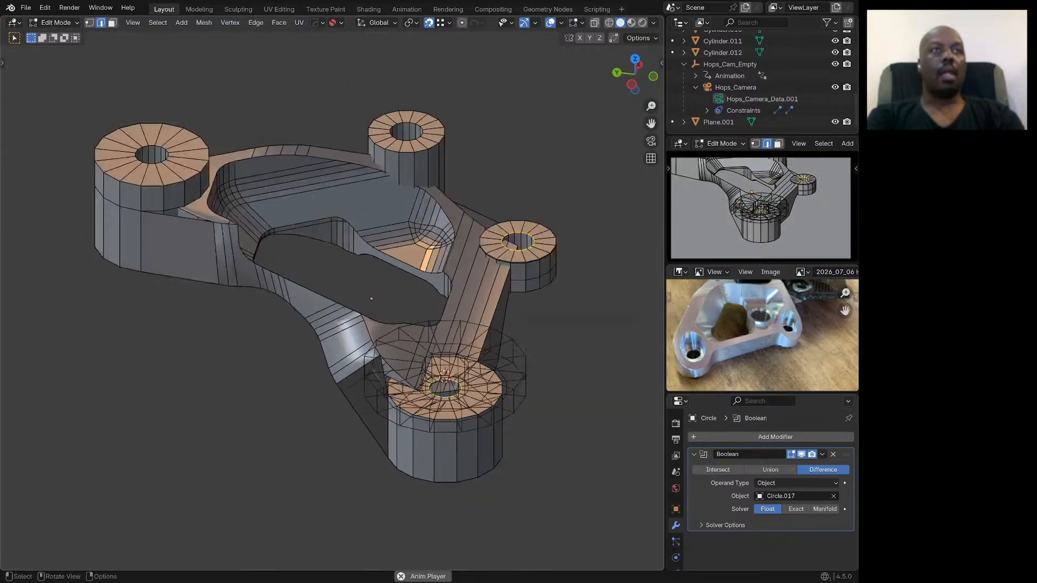
{"action": "scroll", "coordinate": [448, 398], "scroll_direction": "up", "scroll_amount": 3}
Step: Examine the holes of the large boss and the shortened boss from several angles
{"action": "middle_click_drag", "start_coordinate": [448, 399], "coordinate": [377, 439]}
{"action": "scroll", "coordinate": [410, 431], "scroll_direction": "down", "scroll_amount": 4}
{"action": "scroll", "coordinate": [394, 432], "scroll_direction": "down", "scroll_amount": 2}
{"action": "scroll", "coordinate": [330, 401], "scroll_direction": "up", "scroll_amount": 6}
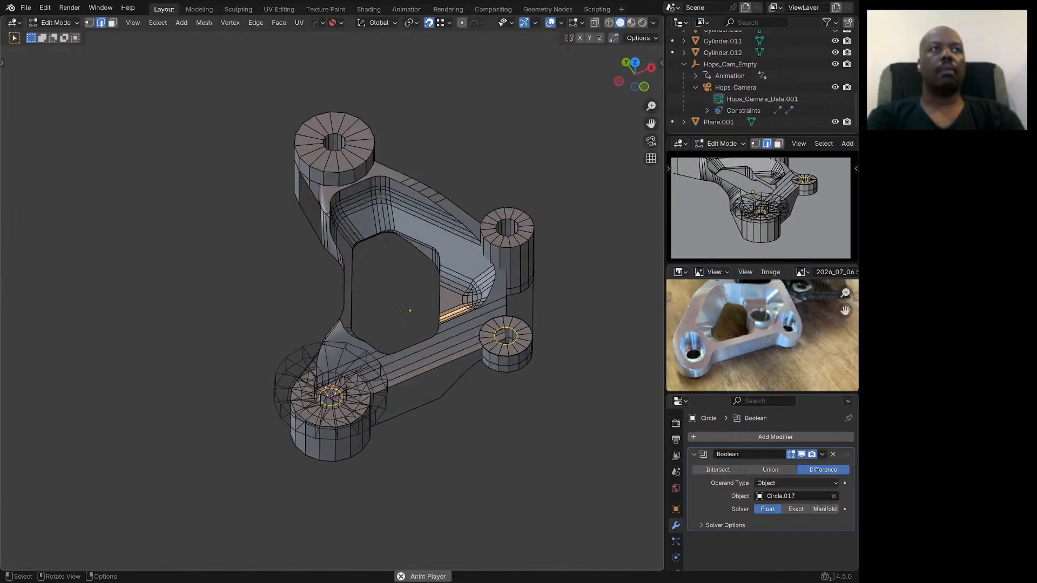
{"action": "scroll", "coordinate": [331, 401], "scroll_direction": "down", "scroll_amount": 7}
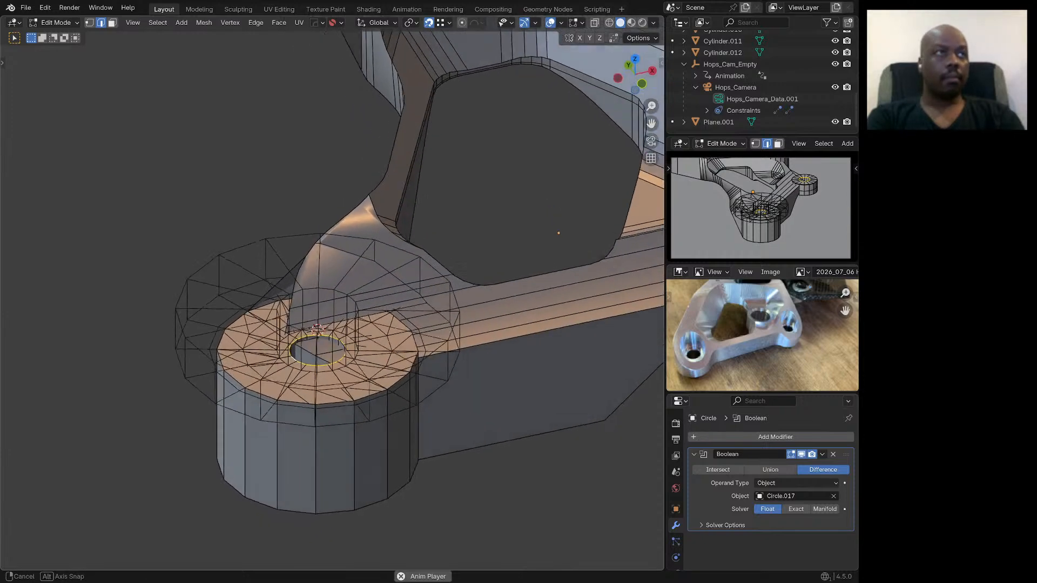
{"action": "scroll", "coordinate": [455, 322], "scroll_direction": "up", "scroll_amount": 2}
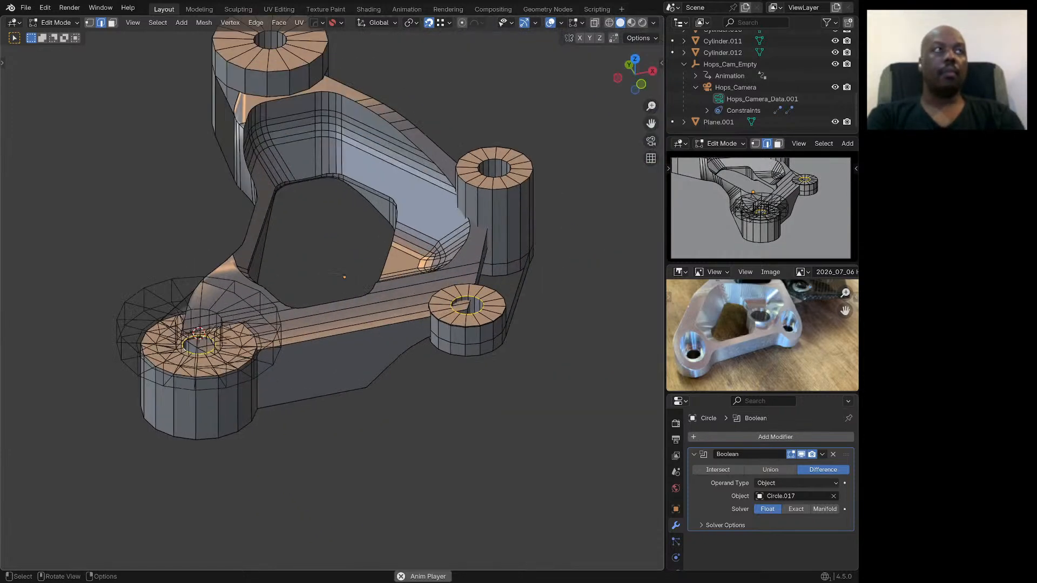
{"action": "middle_click_drag", "start_coordinate": [455, 321], "coordinate": [459, 380]}
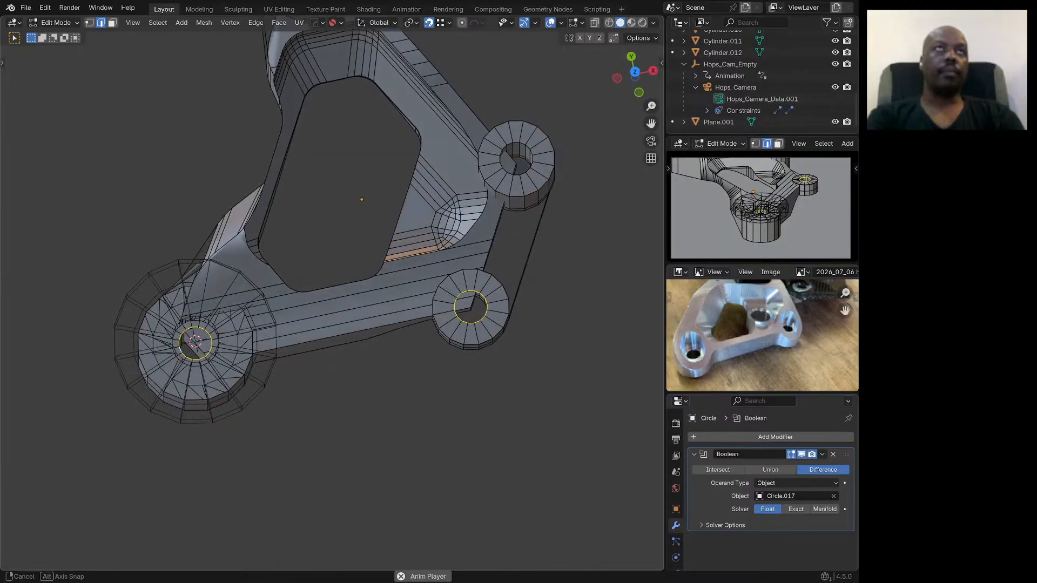
{"action": "middle_click_drag", "start_coordinate": [388, 418], "coordinate": [413, 232]}
{"action": "scroll", "coordinate": [387, 418], "scroll_direction": "down", "scroll_amount": 3}
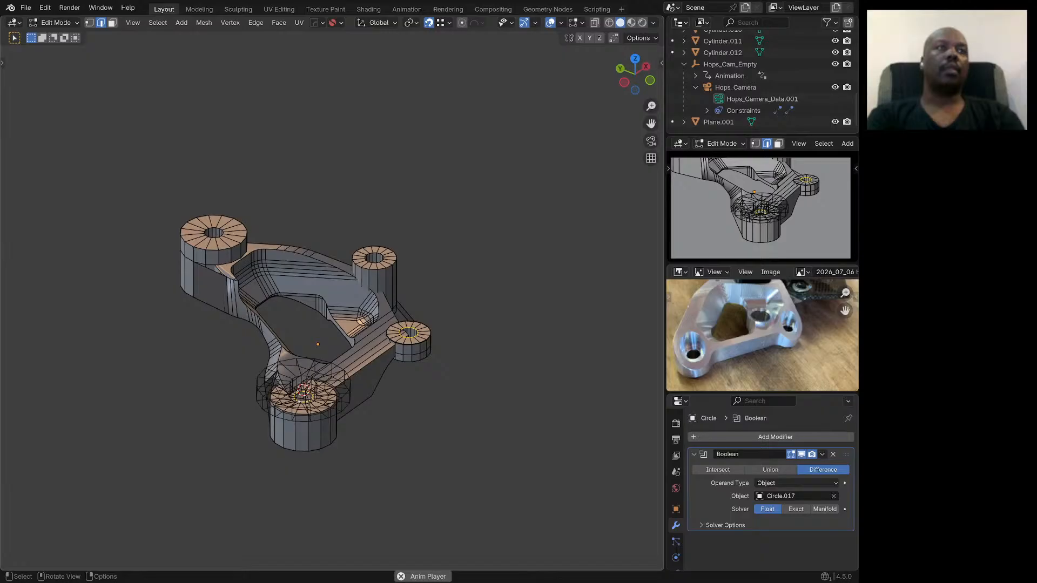
{"action": "middle_click_drag", "start_coordinate": [486, 359], "coordinate": [435, 361]}
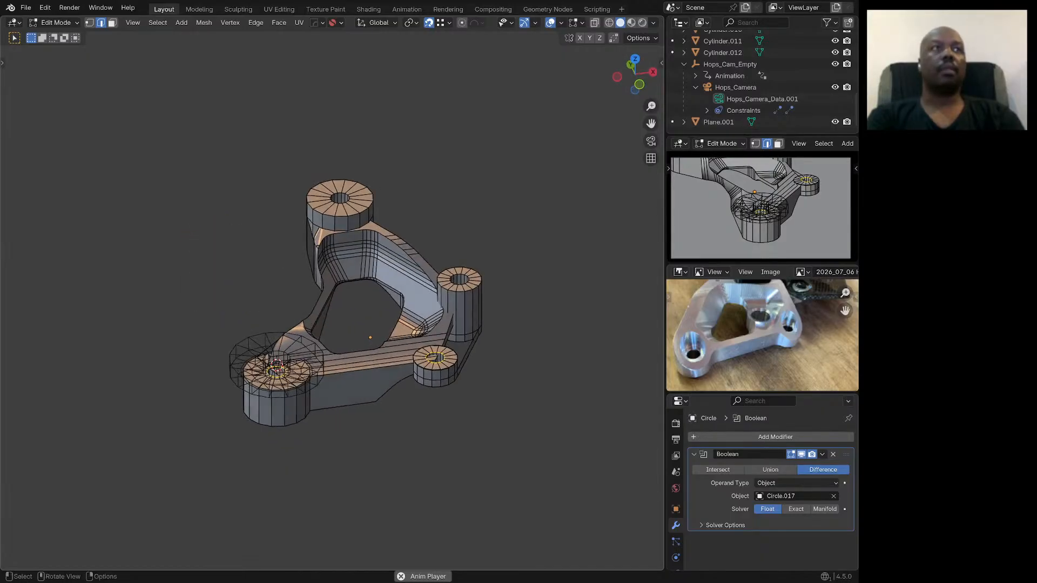
{"action": "scroll", "coordinate": [434, 360], "scroll_direction": "up", "scroll_amount": 4}
{"action": "scroll", "coordinate": [450, 345], "scroll_direction": "up", "scroll_amount": 3}
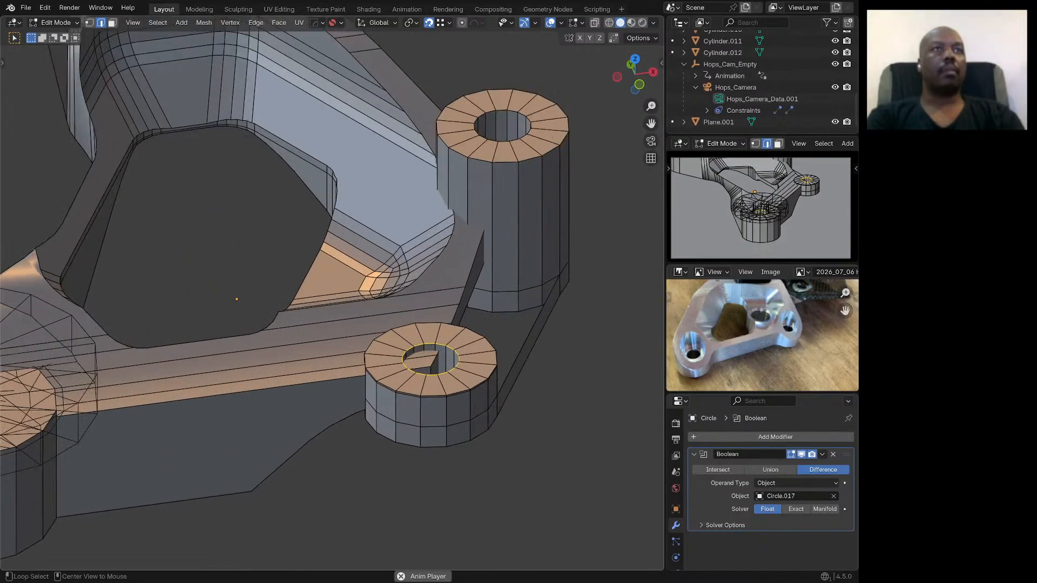
Step: Delete the inner wall faces of the hole in the shortened boss
{"action": "key", "text": "3"}
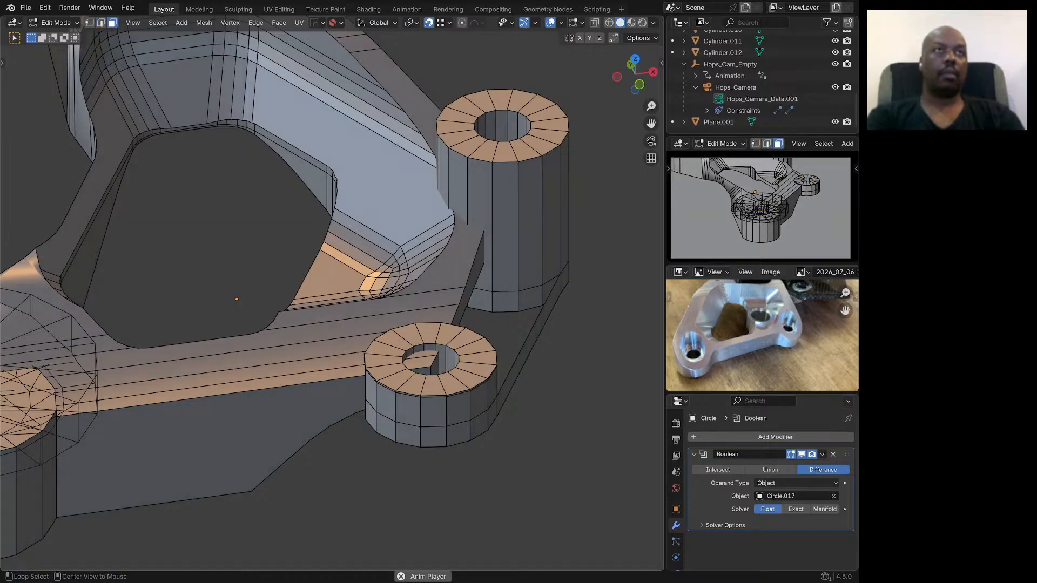
{"action": "left_click", "coordinate": [450, 359], "text": "alt"}
{"action": "scroll", "coordinate": [422, 359], "scroll_direction": "down", "scroll_amount": 5}
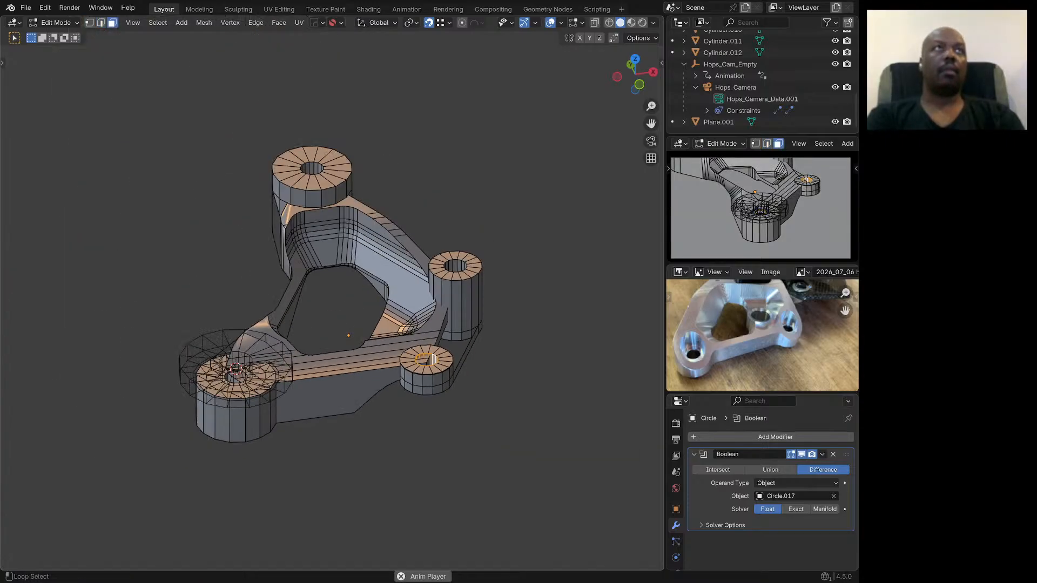
{"action": "key", "text": "x"}
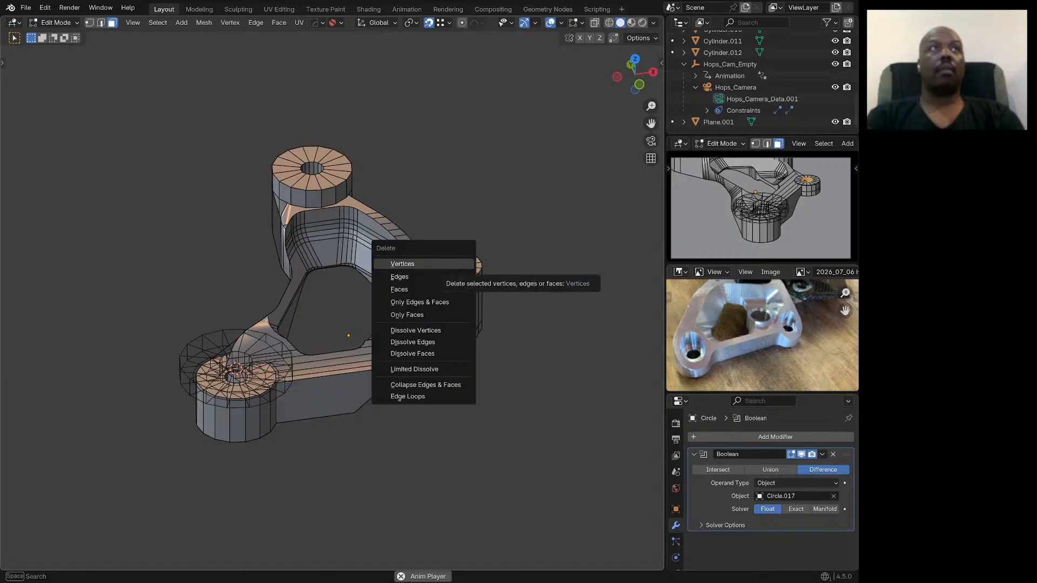
{"action": "left_click", "coordinate": [399, 290]}
{"action": "scroll", "coordinate": [219, 375], "scroll_direction": "up", "scroll_amount": 5}
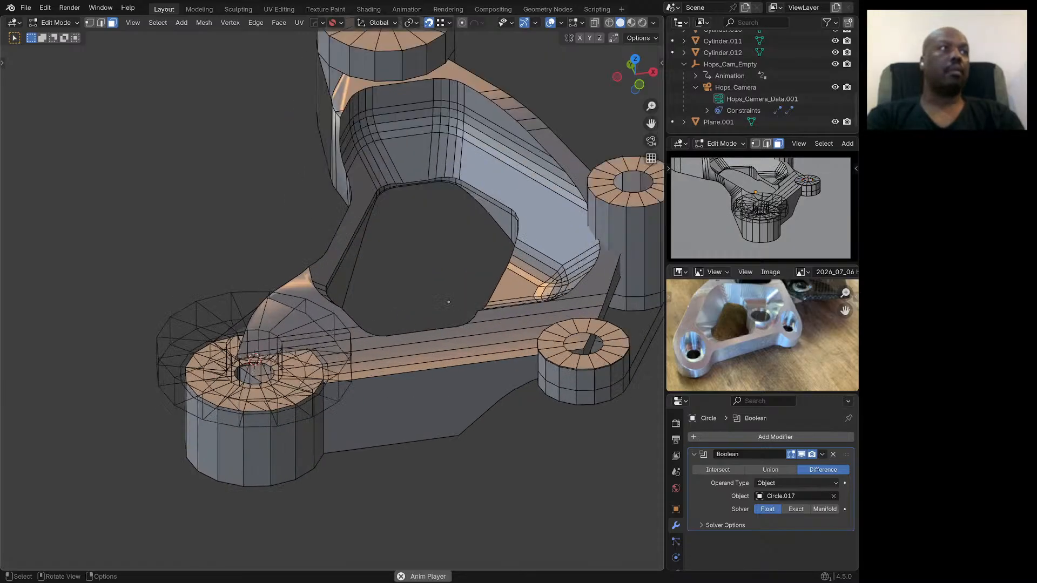
Step: Duplicate the large boss's inner hole wall and place the copy beside the shortened boss, offset about 421 mm in X and -76 mm in Y
{"action": "key", "text": "2"}
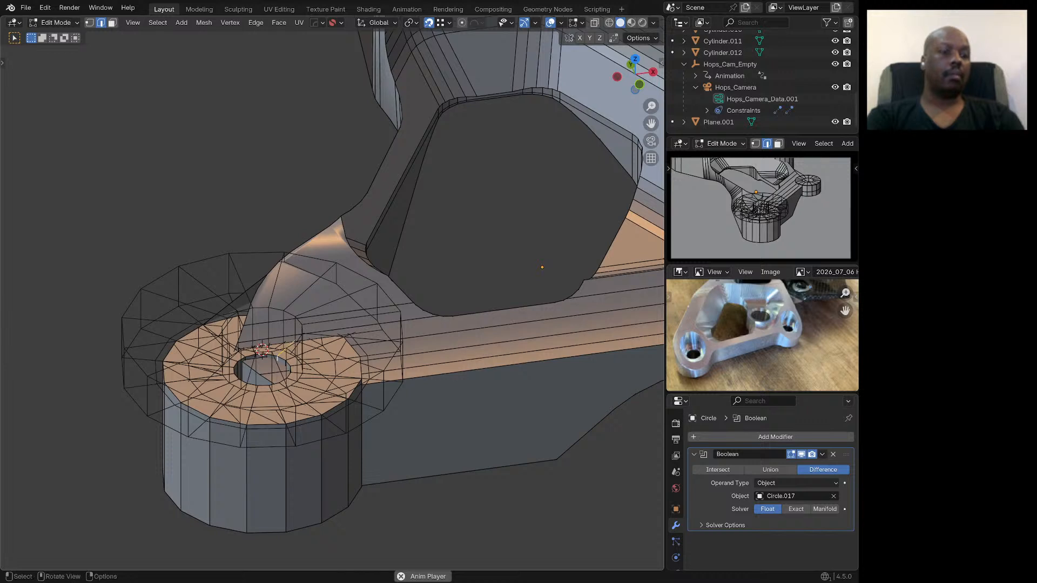
{"action": "key", "text": "3"}
{"action": "left_click", "coordinate": [277, 359], "text": "alt"}
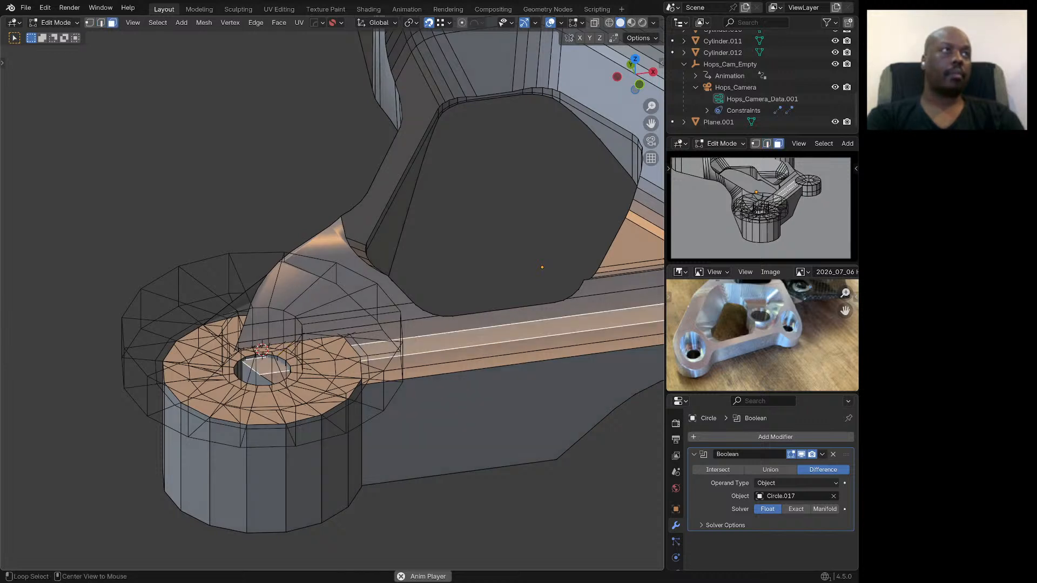
{"action": "scroll", "coordinate": [282, 334], "scroll_direction": "down", "scroll_amount": 6}
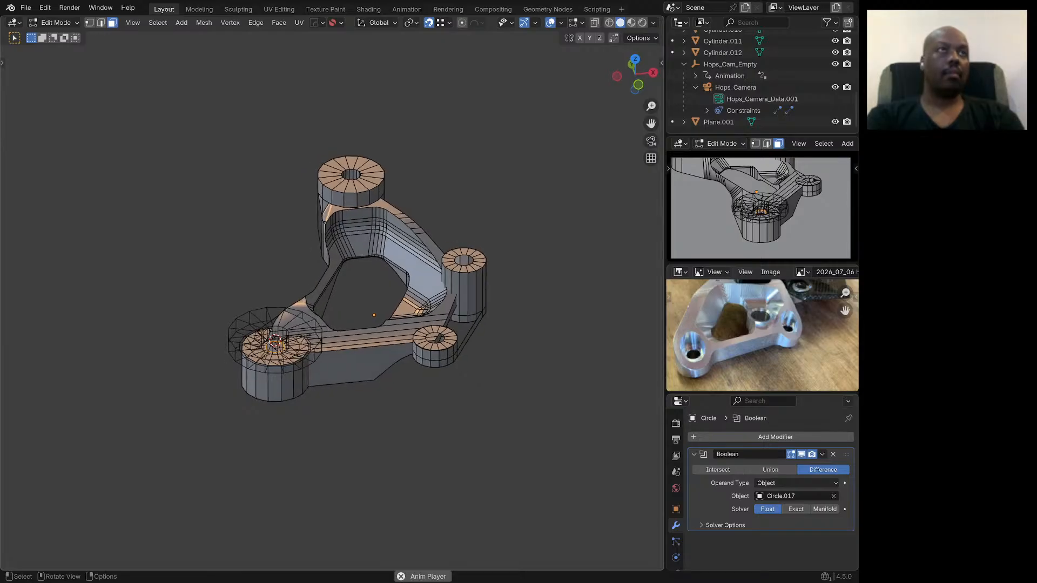
{"action": "key", "text": "shift+d"}
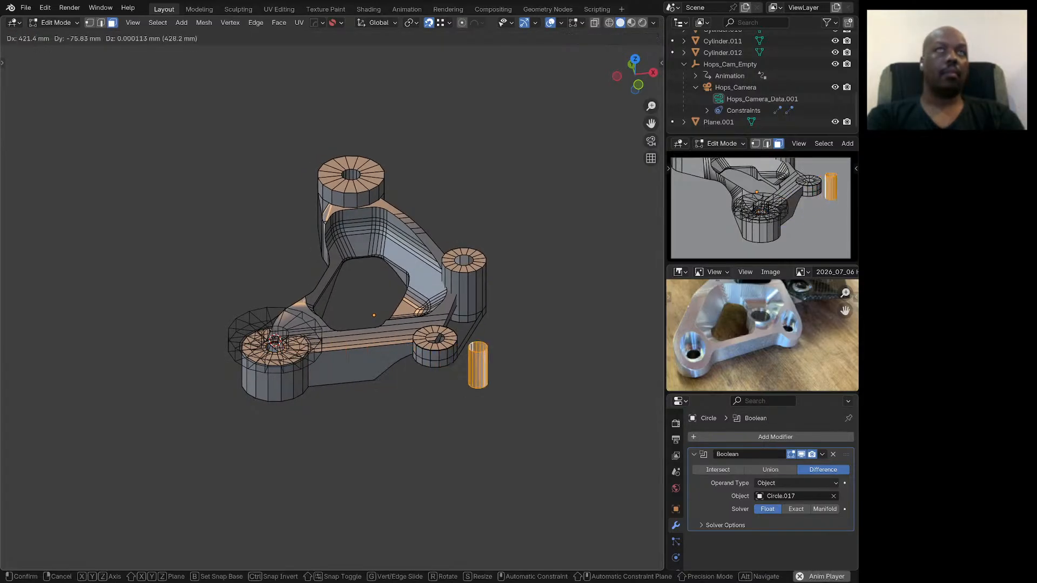
{"action": "key", "text": "Return"}
{"action": "scroll", "coordinate": [393, 349], "scroll_direction": "up", "scroll_amount": 1}
{"action": "middle_click_drag", "start_coordinate": [393, 349], "coordinate": [313, 356]}
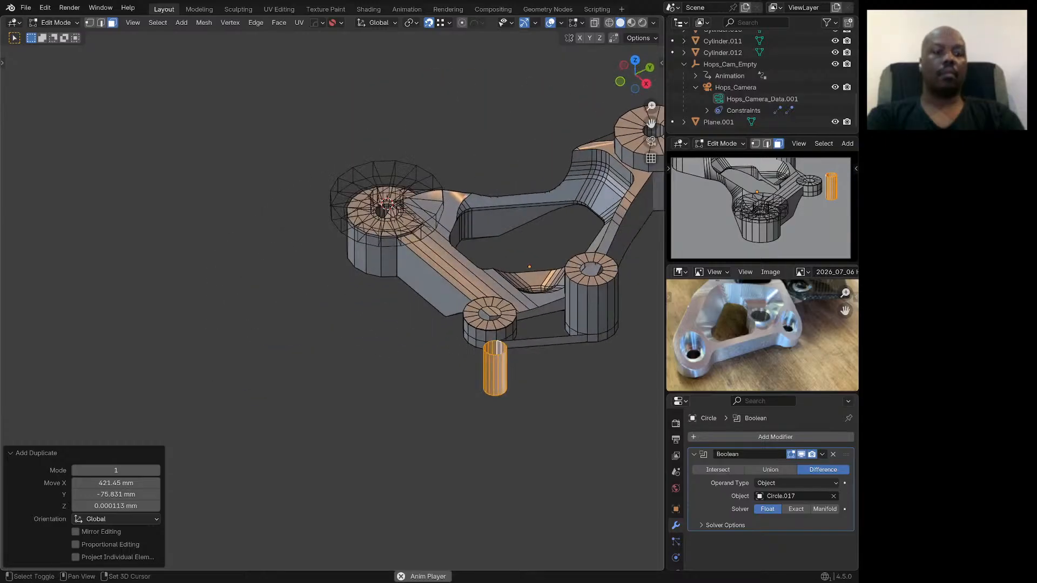
Step: Duplicate the copied hole wall again beside the tall boss, offset about 110 mm in X, 163 mm in Y and 11 mm in Z
{"action": "key", "text": "shift+d"}
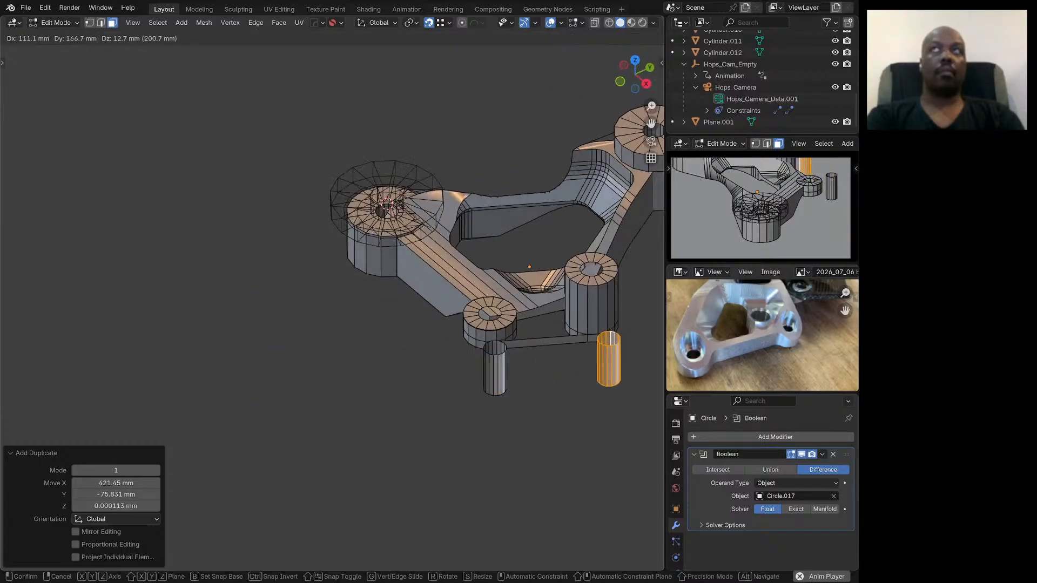
{"action": "left_click", "coordinate": [606, 359]}
{"action": "middle_click_drag", "start_coordinate": [607, 359], "coordinate": [638, 359]}
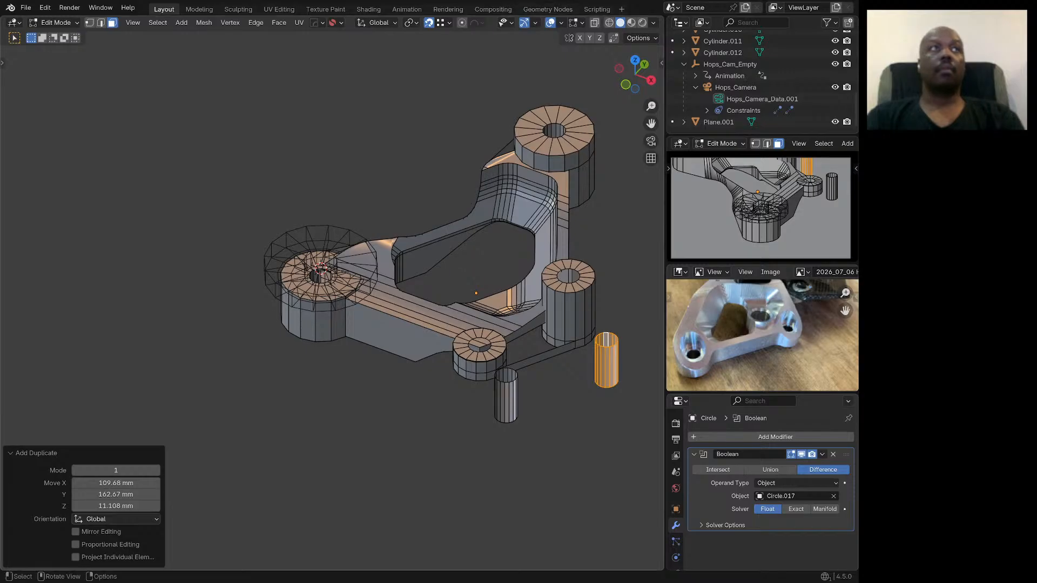
{"action": "middle_click_drag", "start_coordinate": [519, 226], "coordinate": [536, 232]}
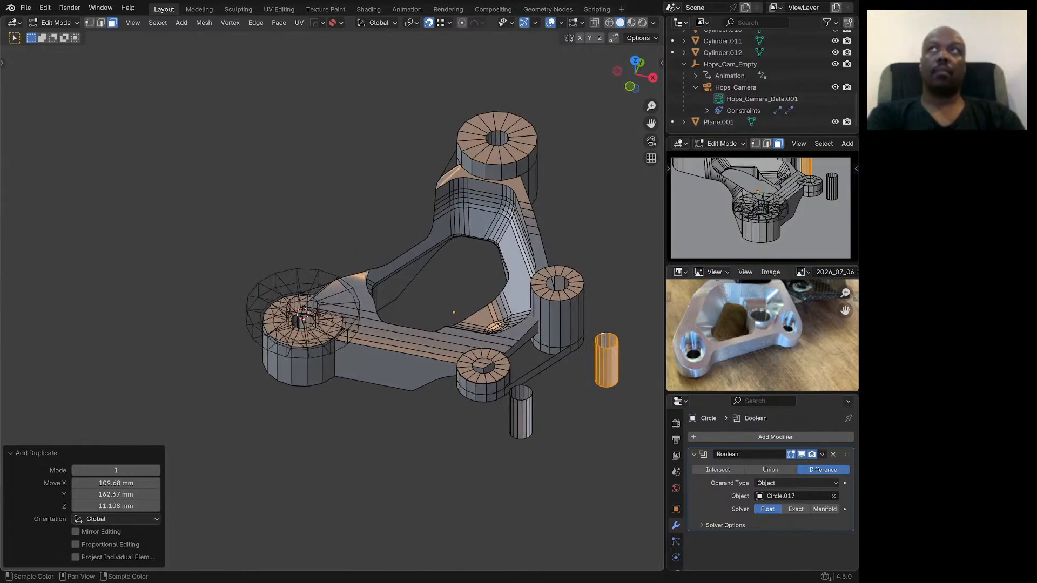
Step: Leave mesh editing and snap the 3D cursor to the bracket's origin
{"action": "key", "text": "Tab"}
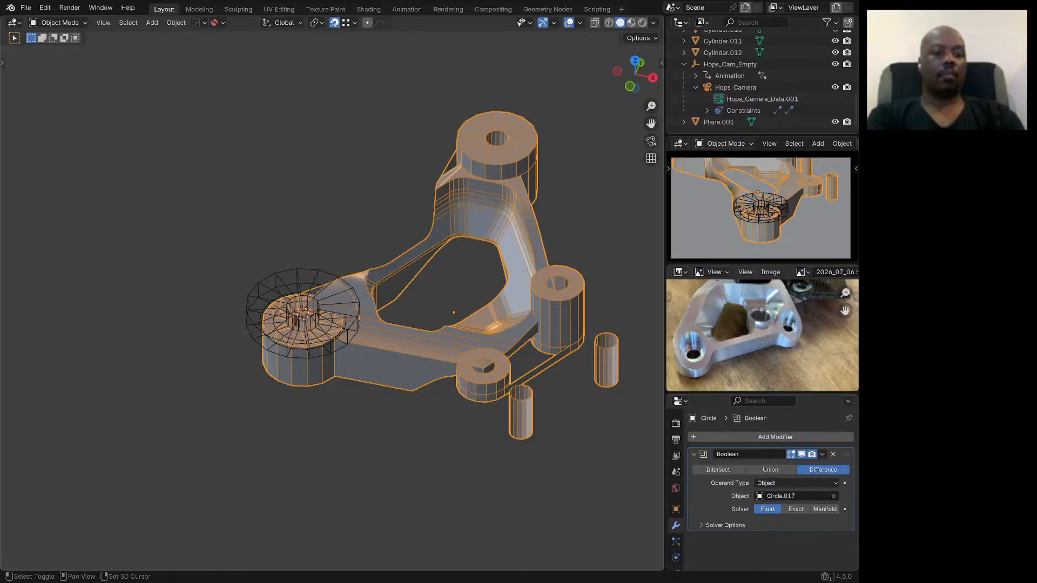
{"action": "key", "text": "shift+s"}
{"action": "left_click", "coordinate": [399, 420]}
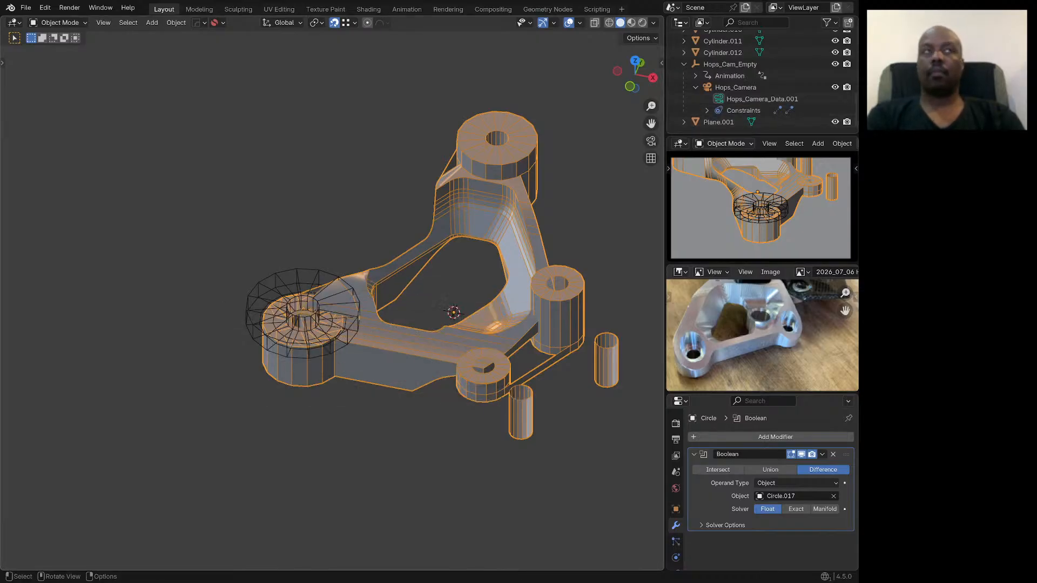
Step: Leave the isolated view and snap Hops_Cam_Empty to the 3D cursor with Offset kept on
{"action": "key", "text": "KP_Divide"}
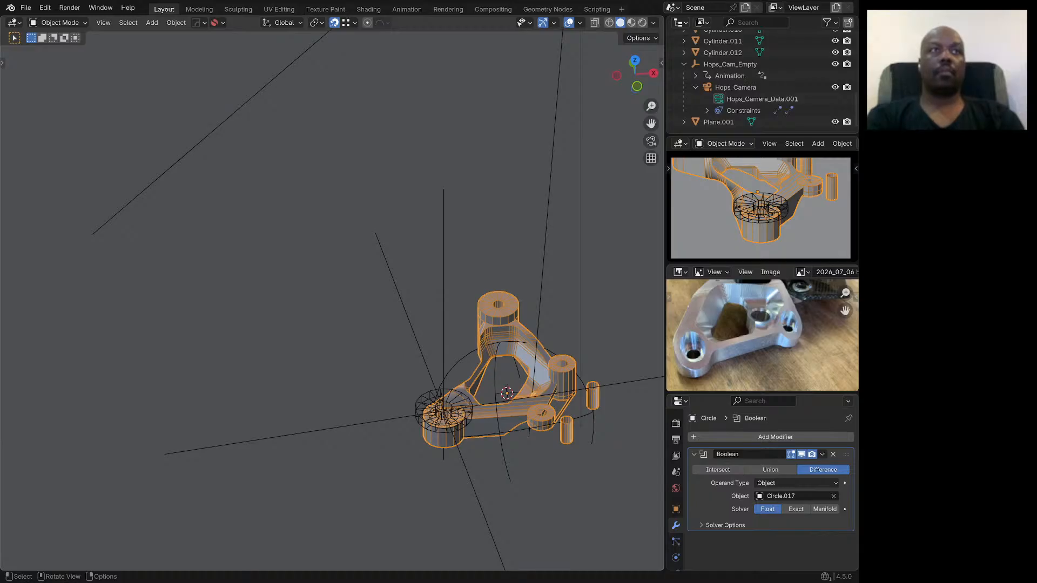
{"action": "left_click", "coordinate": [424, 363]}
{"action": "key", "text": "shift+s"}
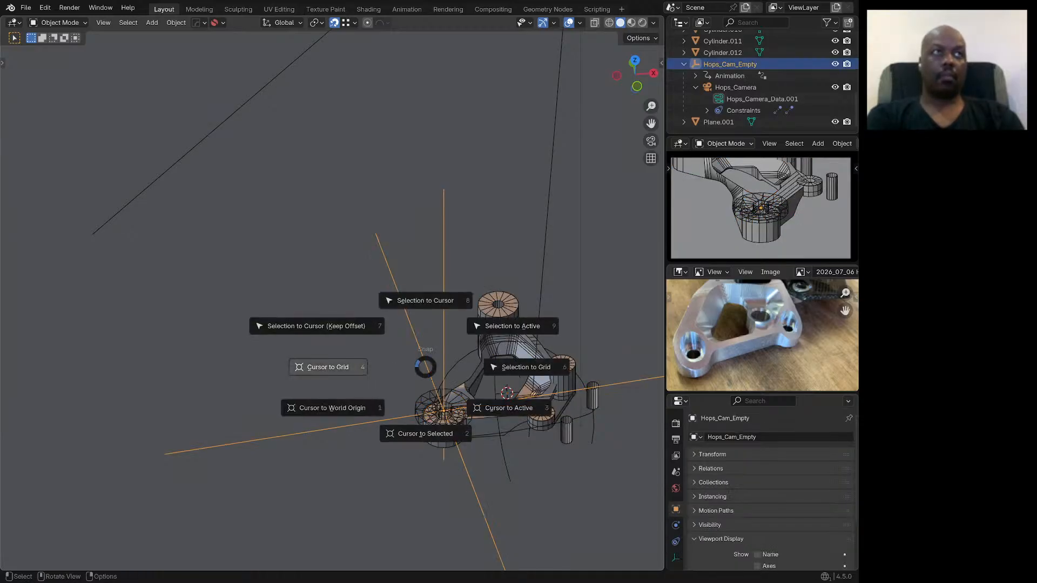
{"action": "left_click", "coordinate": [339, 327]}
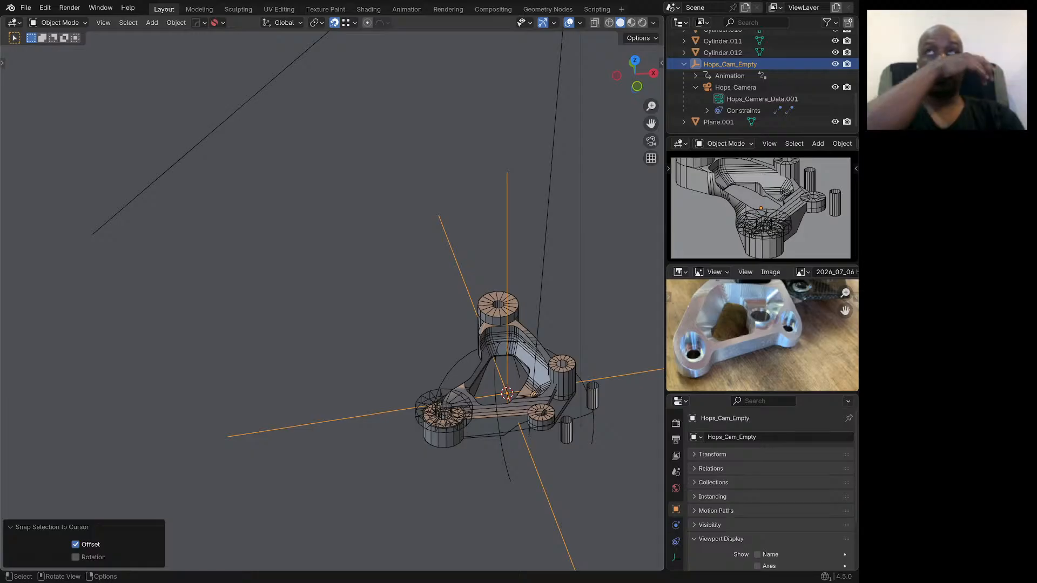
{"action": "scroll", "coordinate": [398, 289], "scroll_direction": "down", "scroll_amount": 2}
{"action": "scroll", "coordinate": [481, 284], "scroll_direction": "down", "scroll_amount": 1}
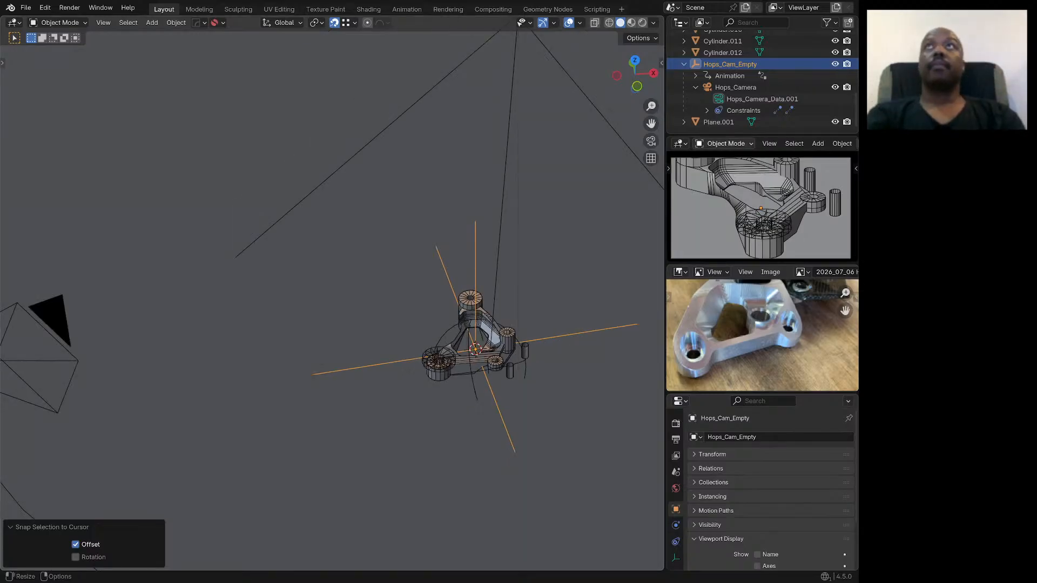
Step: Move Hops_Camera closer to the bracket, by about 1839 mm in X, -286 mm in Y and 1089 mm in Z
{"action": "left_click", "coordinate": [734, 88]}
{"action": "scroll", "coordinate": [454, 303], "scroll_direction": "down", "scroll_amount": 5}
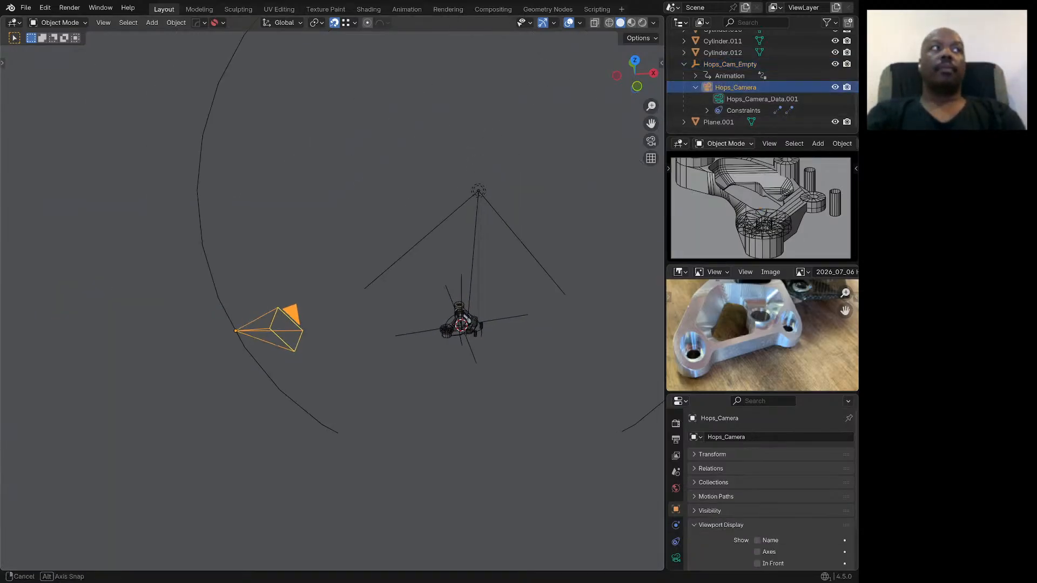
{"action": "middle_click_drag", "start_coordinate": [455, 303], "coordinate": [489, 287]}
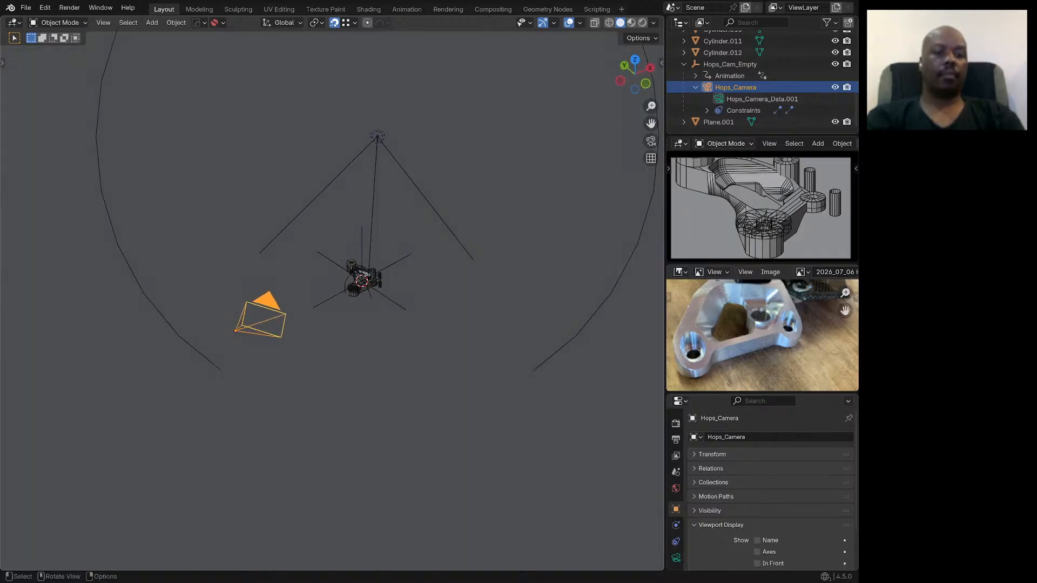
{"action": "key", "text": "g"}
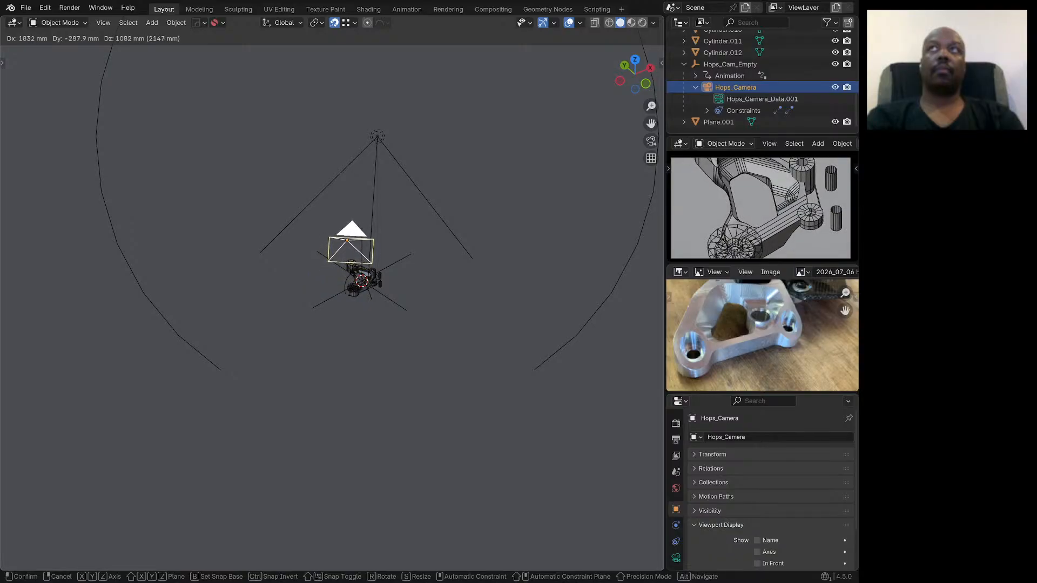
{"action": "key", "text": "Return"}
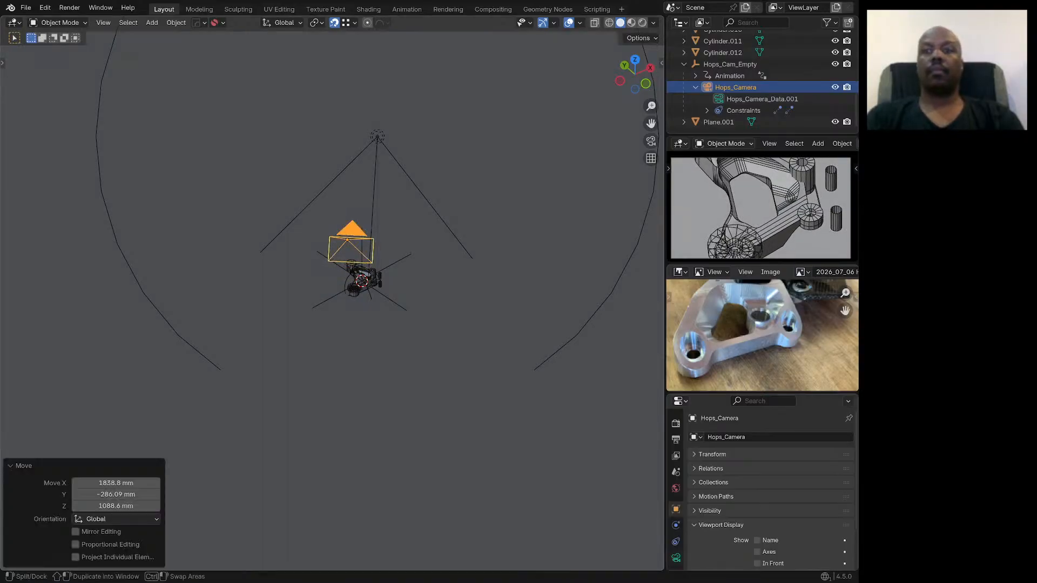
Step: Set Hops_Camera's orthographic scale to 0.88 and save the file
{"action": "left_click", "coordinate": [676, 558]}
{"action": "left_click", "coordinate": [796, 488]}
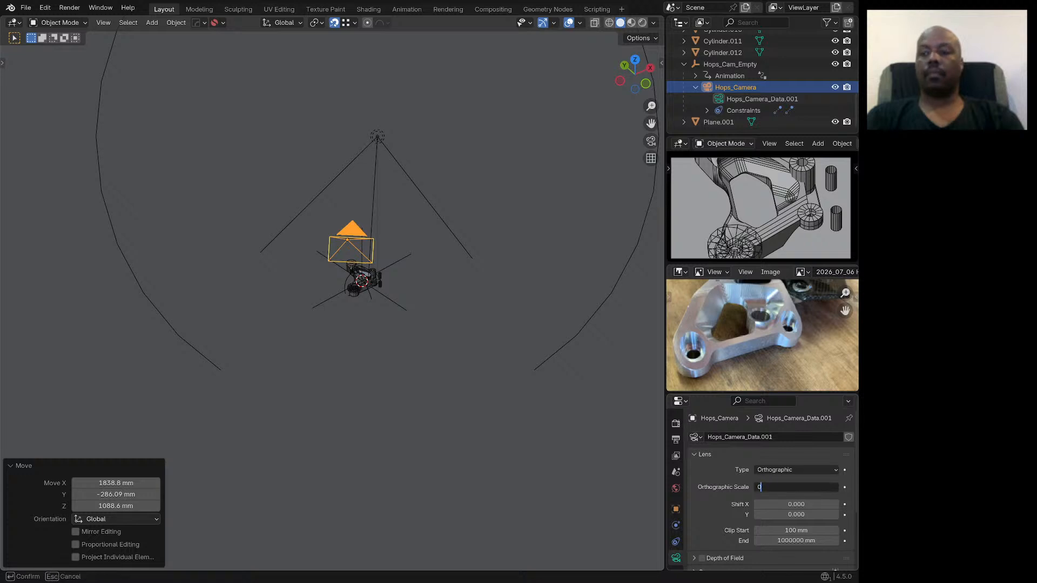
{"action": "type", "text": "0.88"}
{"action": "key", "text": "Return"}
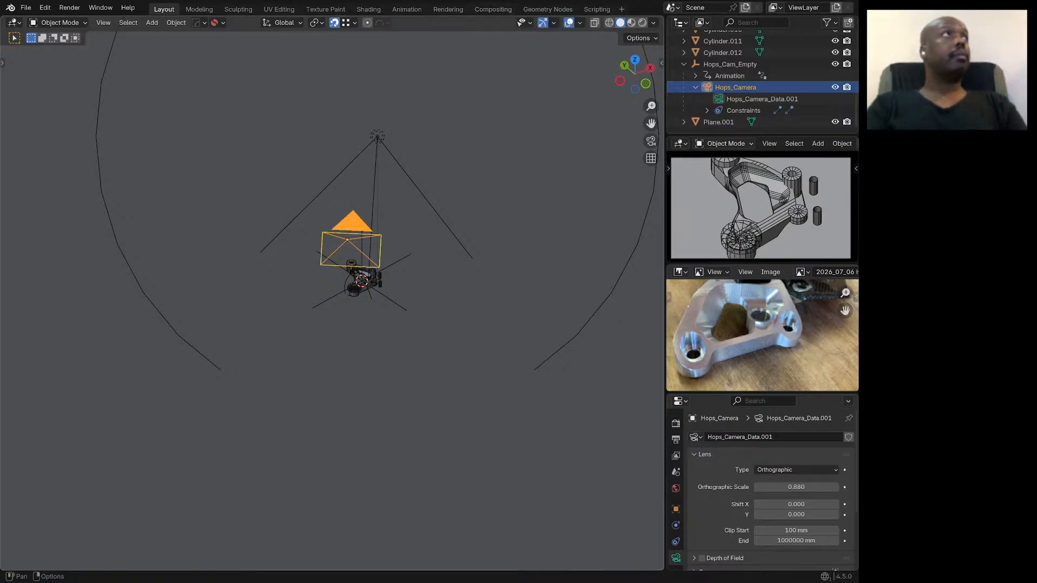
{"action": "left_click", "coordinate": [26, 8]}
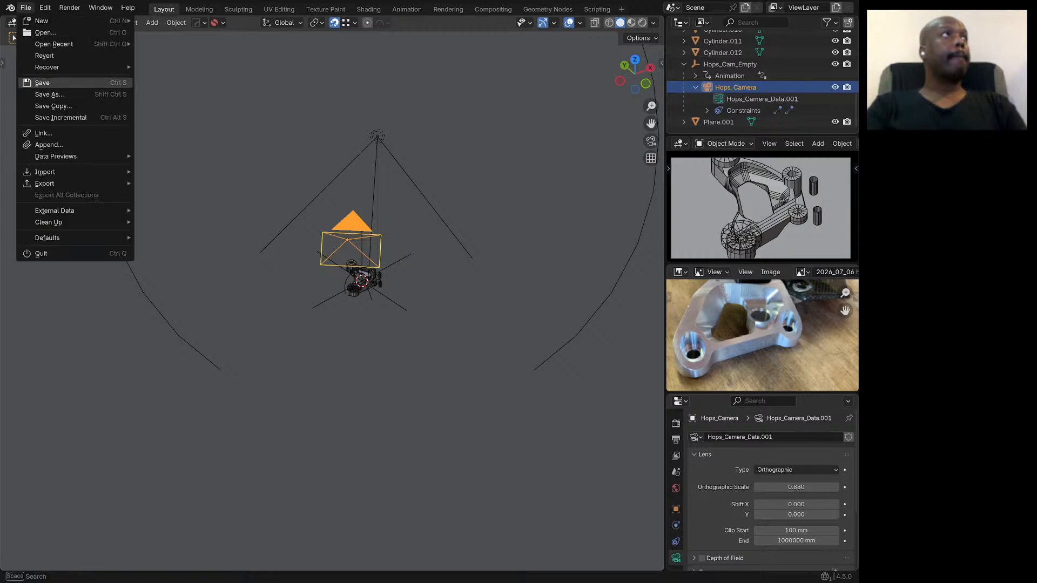
{"action": "left_click", "coordinate": [42, 82]}
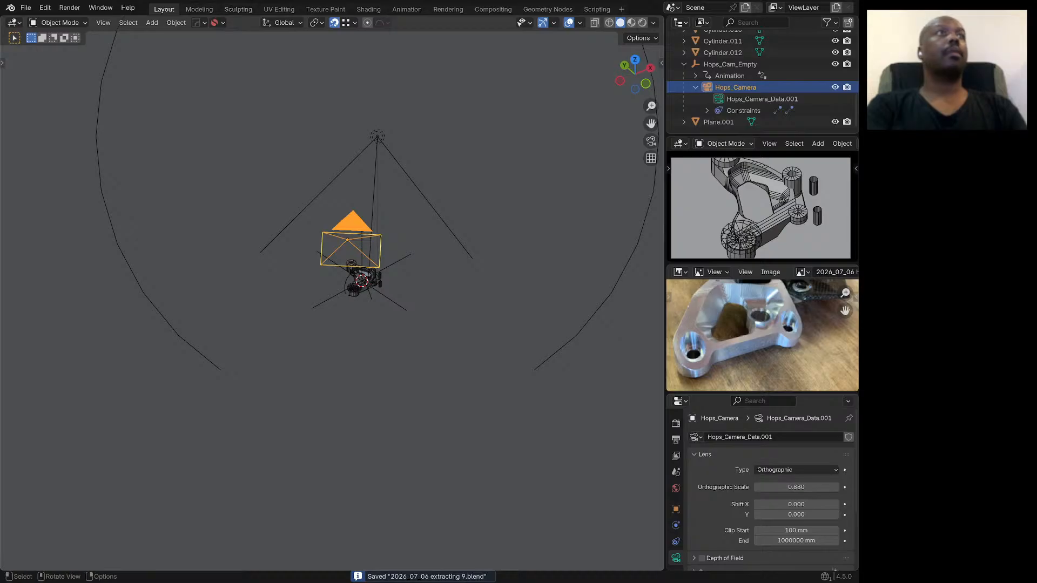
Step: Isolate the bracket mesh and open it for mesh editing
{"action": "scroll", "coordinate": [352, 270], "scroll_direction": "up", "scroll_amount": 10}
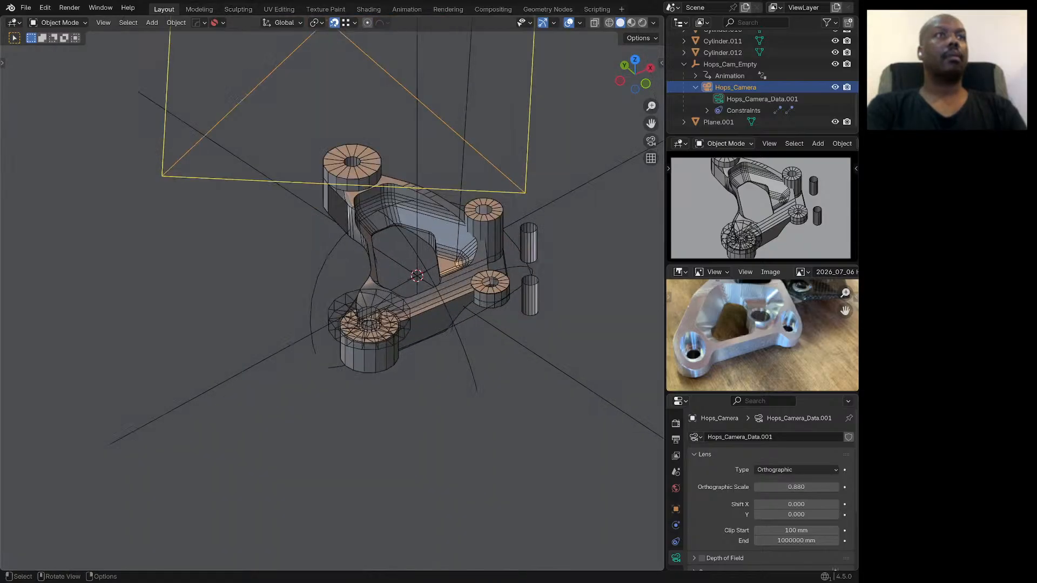
{"action": "left_click", "coordinate": [416, 316]}
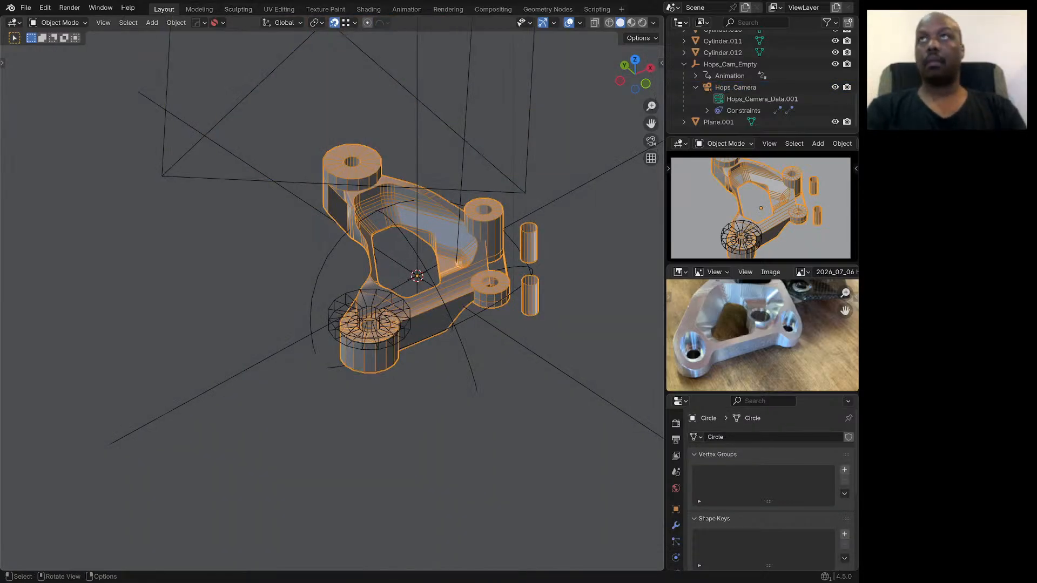
{"action": "key", "text": "KP_Divide"}
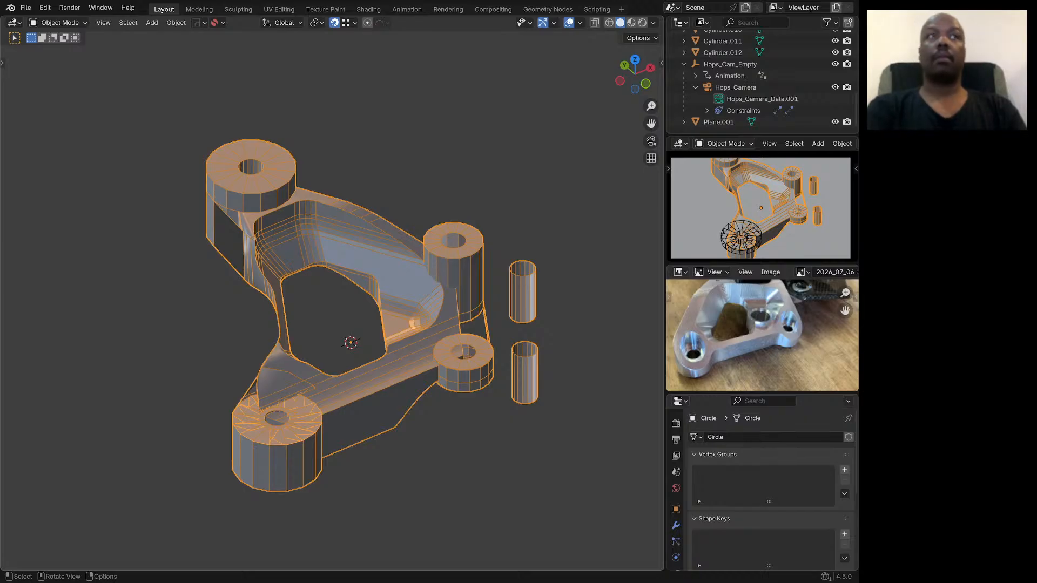
{"action": "scroll", "coordinate": [378, 313], "scroll_direction": "down", "scroll_amount": 3}
{"action": "key", "text": "Tab"}
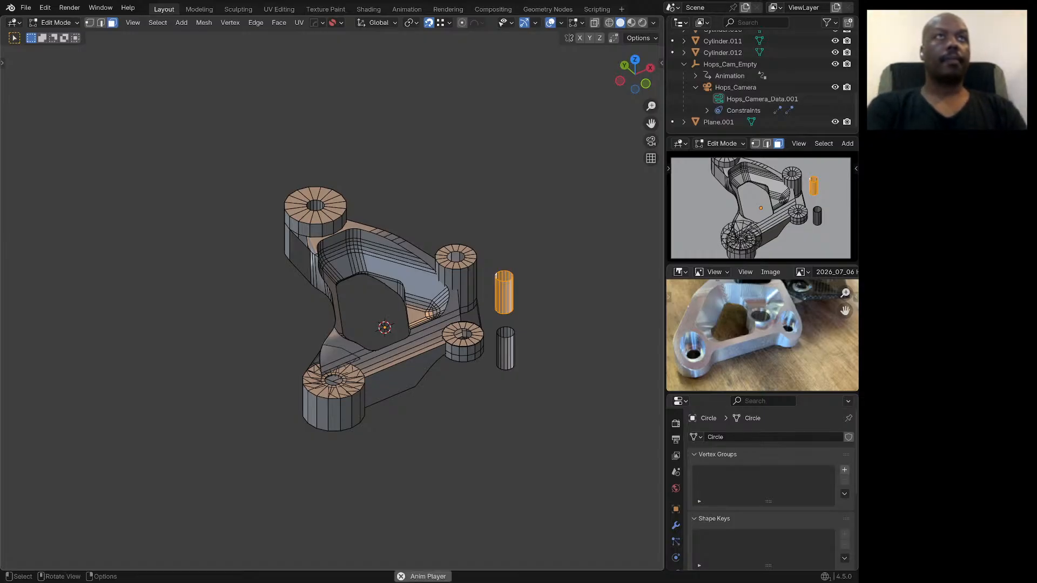
Step: Examine the bracket's boss holes and the two loose hole walls from above and below
{"action": "middle_click_drag", "start_coordinate": [378, 303], "coordinate": [389, 300]}
{"action": "middle_click_drag", "start_coordinate": [453, 288], "coordinate": [459, 254]}
{"action": "scroll", "coordinate": [446, 293], "scroll_direction": "up", "scroll_amount": 4}
{"action": "scroll", "coordinate": [455, 336], "scroll_direction": "down", "scroll_amount": 2}
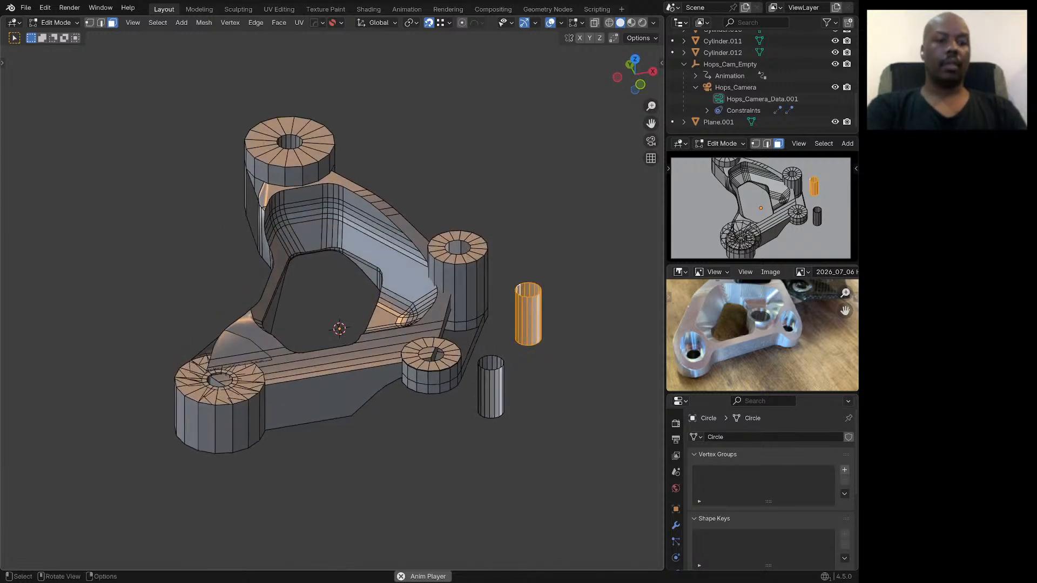
{"action": "scroll", "coordinate": [434, 367], "scroll_direction": "up", "scroll_amount": 4}
{"action": "scroll", "coordinate": [406, 337], "scroll_direction": "down", "scroll_amount": 4}
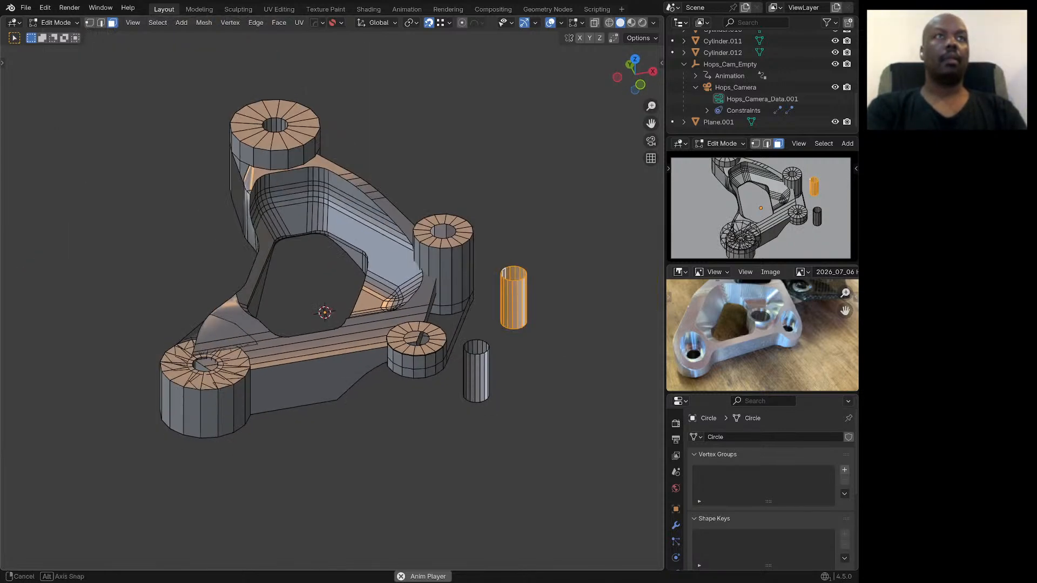
{"action": "middle_click_drag", "start_coordinate": [405, 337], "coordinate": [402, 373]}
{"action": "scroll", "coordinate": [431, 195], "scroll_direction": "up", "scroll_amount": 5}
{"action": "key", "text": "alt"}
{"action": "scroll", "coordinate": [430, 196], "scroll_direction": "down", "scroll_amount": 4}
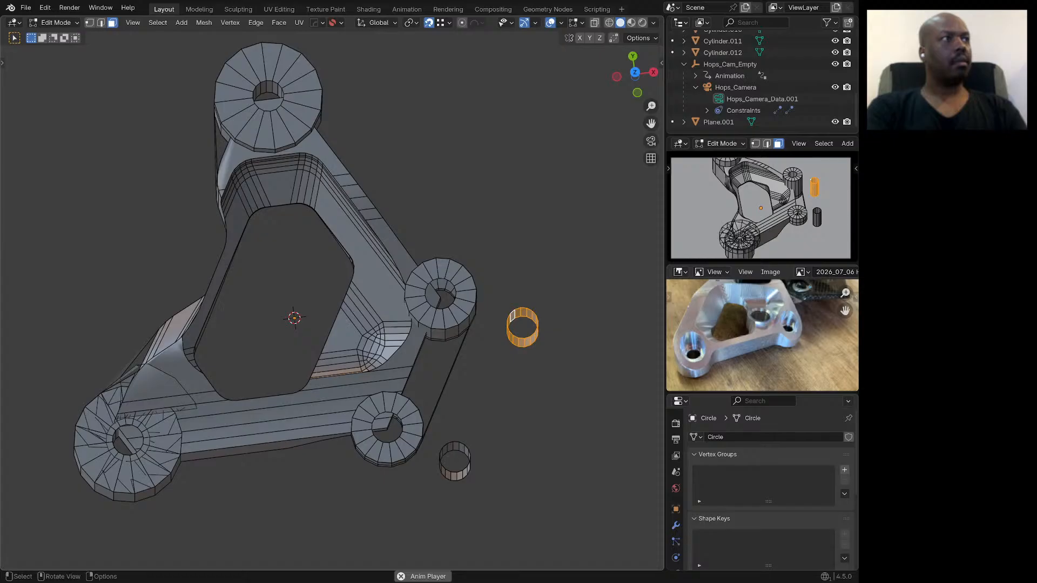
{"action": "scroll", "coordinate": [456, 425], "scroll_direction": "down", "scroll_amount": 4}
{"action": "middle_click_drag", "start_coordinate": [456, 424], "coordinate": [477, 303]}
{"action": "middle_click_drag", "start_coordinate": [459, 375], "coordinate": [458, 340]}
{"action": "scroll", "coordinate": [458, 341], "scroll_direction": "up", "scroll_amount": 5}
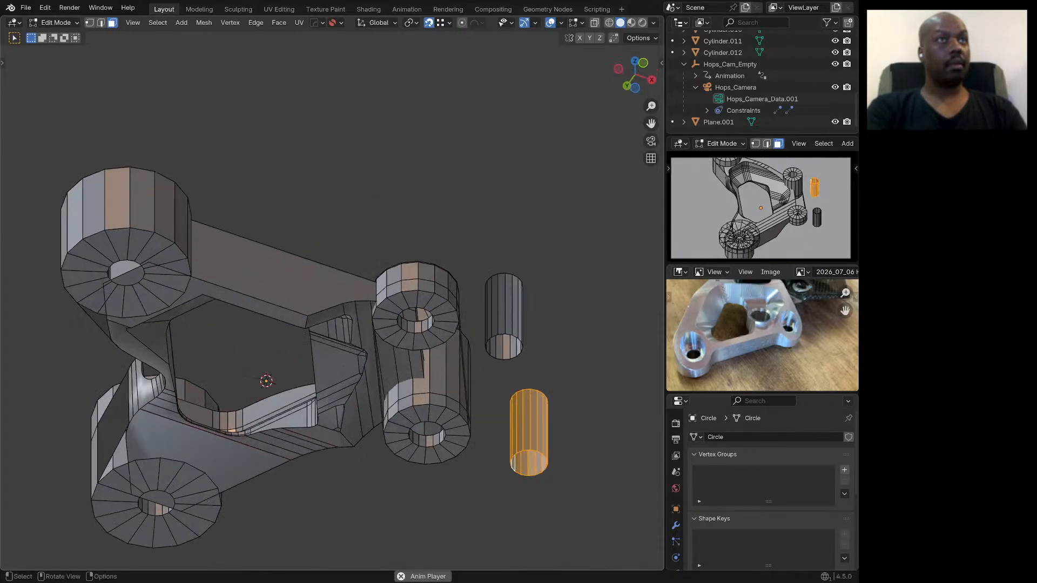
{"action": "scroll", "coordinate": [403, 322], "scroll_direction": "up", "scroll_amount": 5}
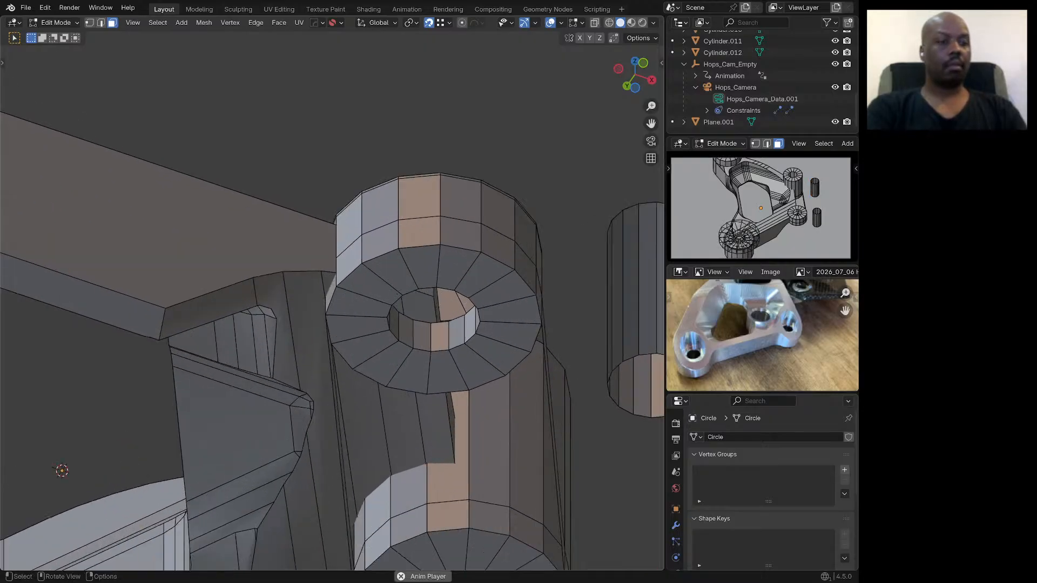
Step: Raise the short boss's inner hole edge loop 26.3 mm in Z to the top rim and merge all vertices by distance at 0.1 mm
{"action": "key", "text": "2"}
{"action": "middle_click_drag", "start_coordinate": [423, 322], "coordinate": [425, 439]}
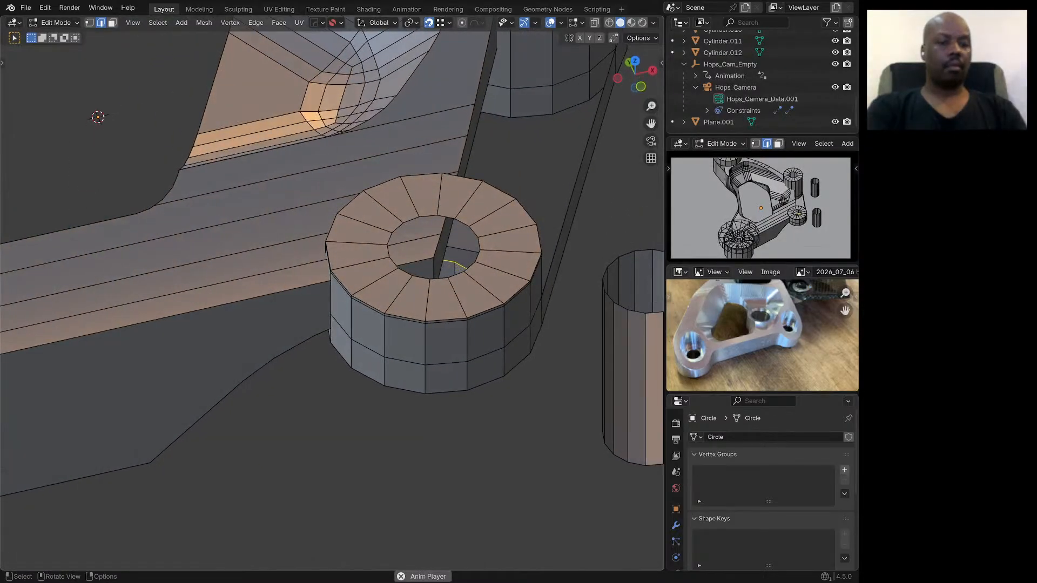
{"action": "key", "text": "g"}
{"action": "key", "text": "z"}
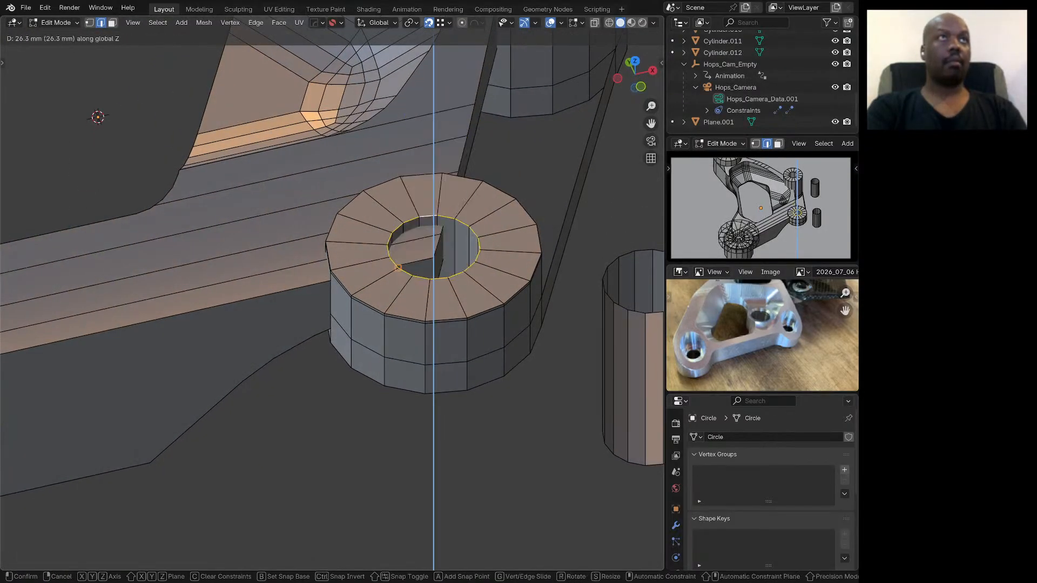
{"action": "key", "text": "Return"}
{"action": "key", "text": "a"}
{"action": "key", "text": "q"}
{"action": "mouse_move", "coordinate": [405, 312]}
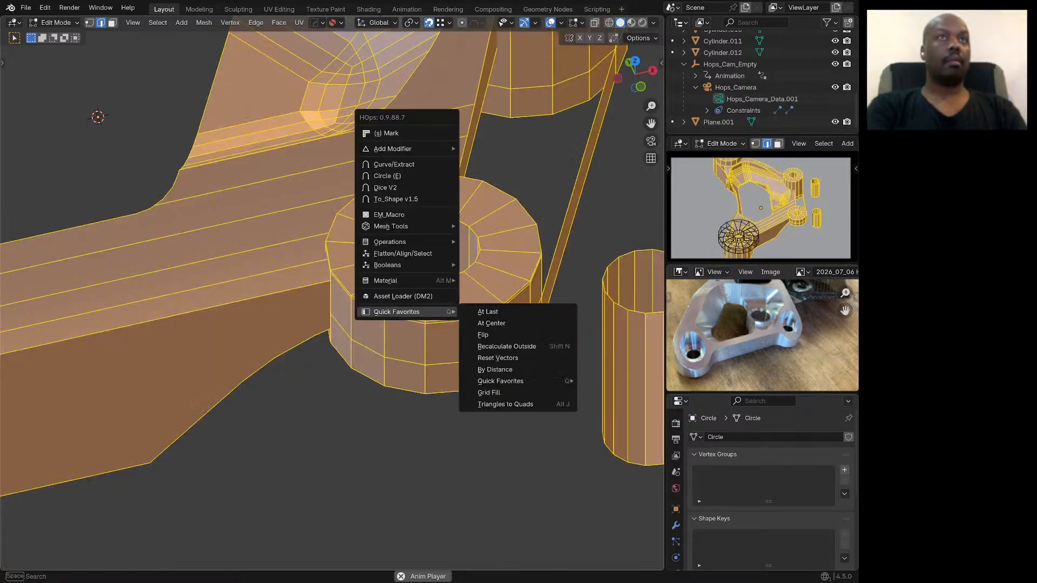
{"action": "left_click", "coordinate": [495, 369]}
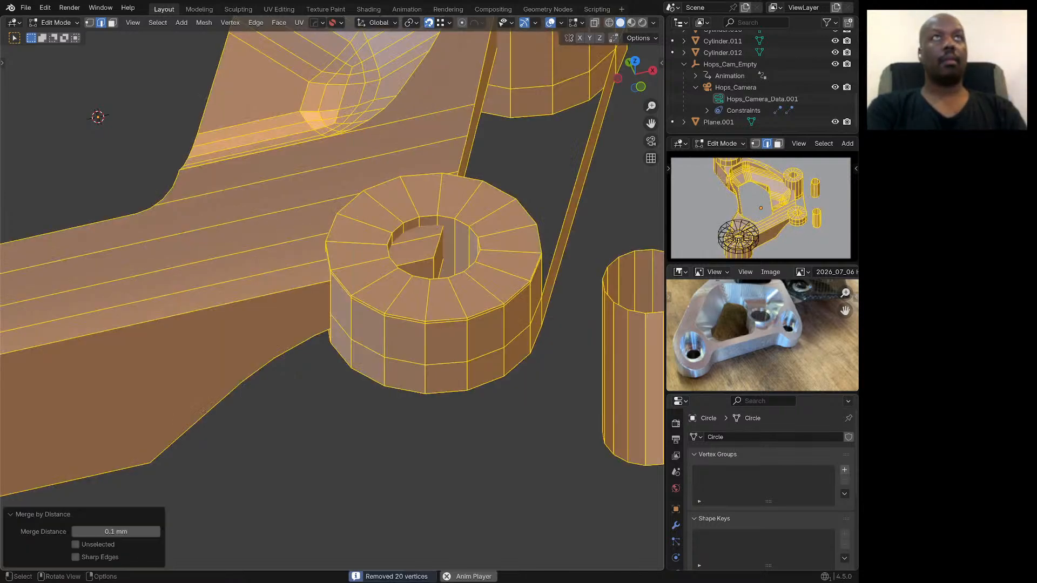
Step: Raise the tall boss's inner hole edge loop along Z to its top rim and merge all vertices by distance
{"action": "scroll", "coordinate": [393, 372], "scroll_direction": "down", "scroll_amount": 5}
{"action": "middle_click_drag", "start_coordinate": [393, 373], "coordinate": [376, 324]}
{"action": "left_click", "coordinate": [450, 287], "text": "alt"}
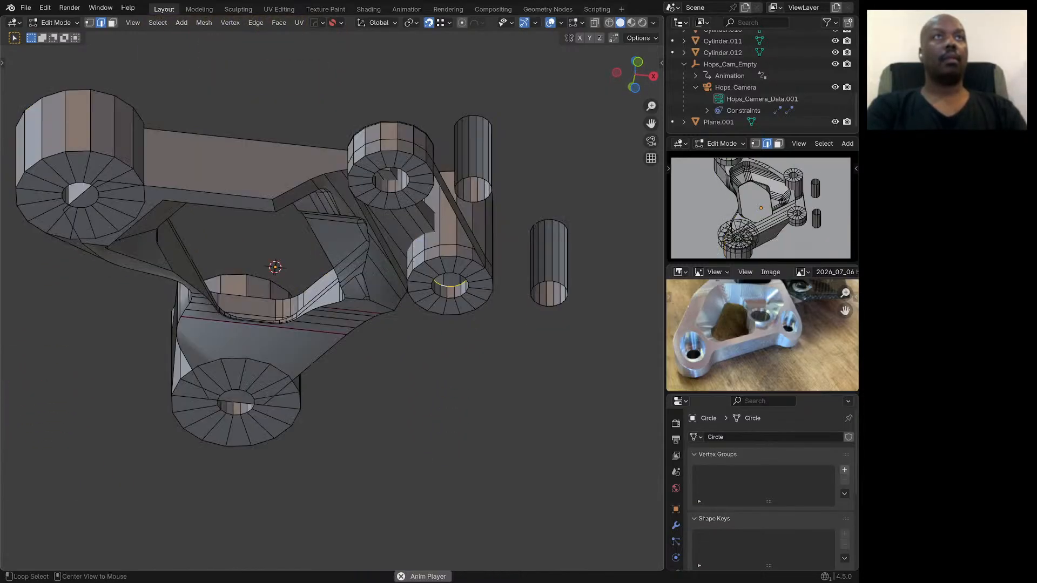
{"action": "middle_click_drag", "start_coordinate": [450, 287], "coordinate": [450, 406]}
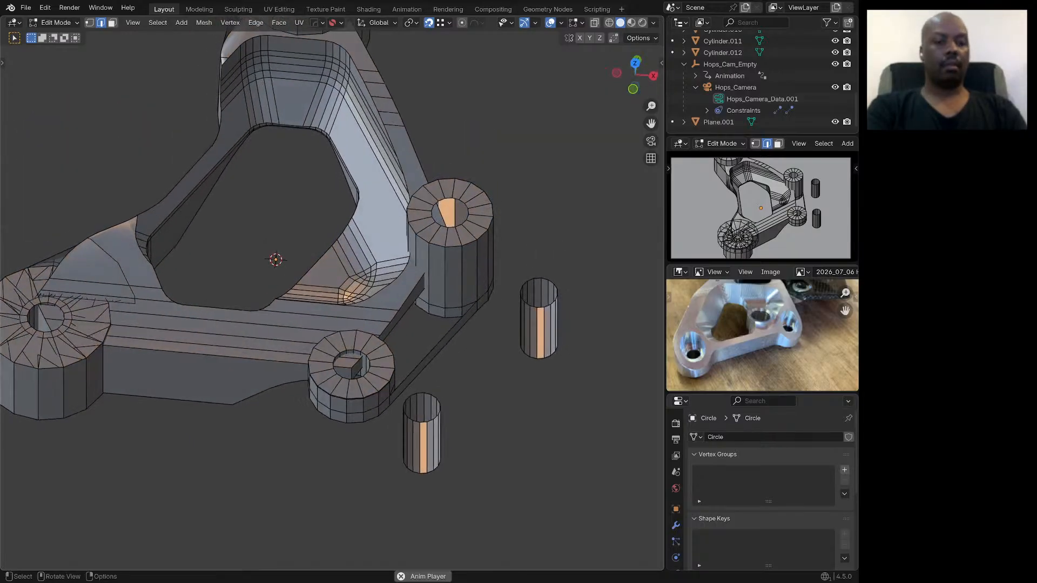
{"action": "key", "text": "g"}
{"action": "key", "text": "z"}
{"action": "left_click", "coordinate": [436, 212]}
{"action": "key", "text": "a"}
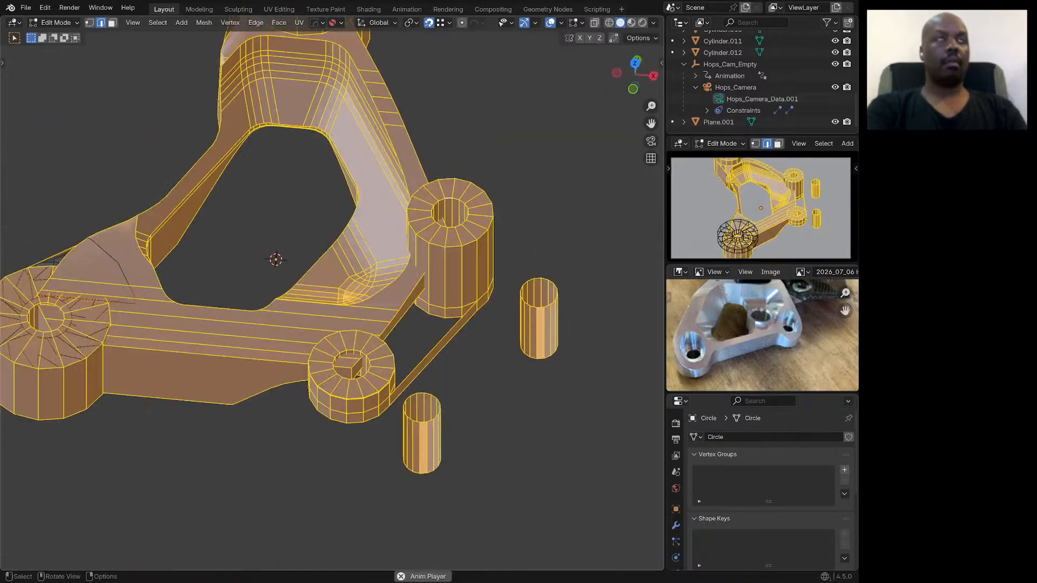
{"action": "key", "text": "q"}
{"action": "mouse_move", "coordinate": [437, 213]}
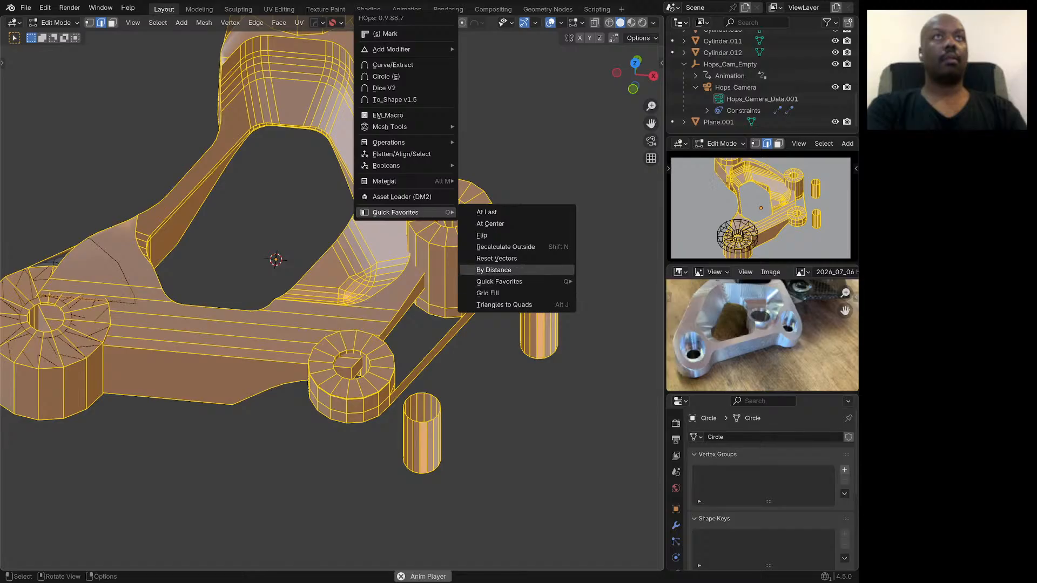
{"action": "left_click", "coordinate": [494, 270]}
{"action": "key", "text": "alt+a"}
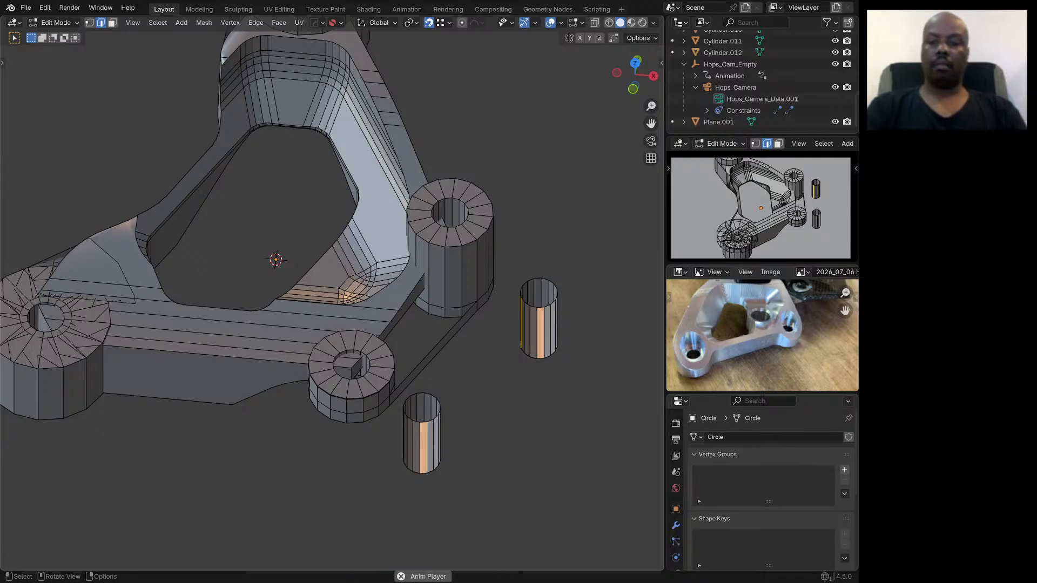
Step: Select both loose hole-wall copies beside the bracket completely and delete their vertices
{"action": "key", "text": "ctrl+KP_Add"}
{"action": "key", "text": "ctrl+KP_Add"}
{"action": "key", "text": "ctrl+KP_Add"}
{"action": "key", "text": "ctrl+KP_Add"}
{"action": "key", "text": "ctrl+KP_Add"}
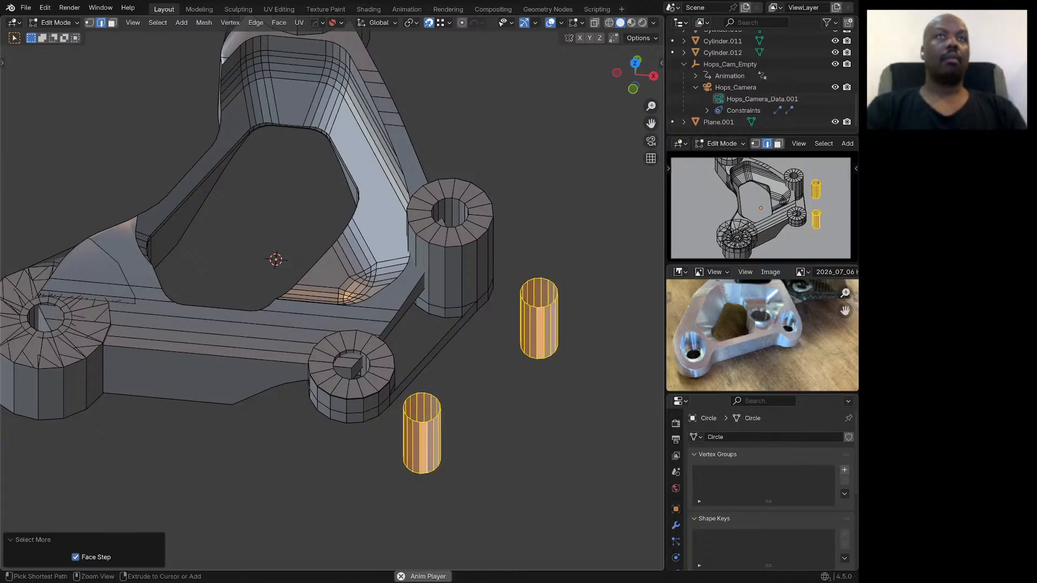
{"action": "key", "text": "x"}
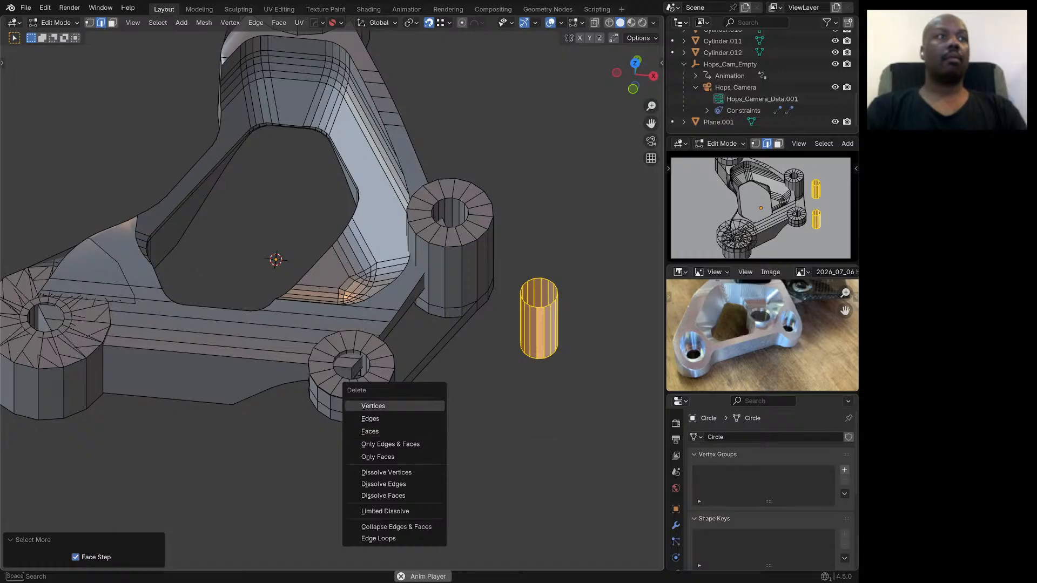
{"action": "left_click", "coordinate": [413, 406]}
Step: Examine the hole and messy top topology of the large boss beside the curved fillet, in and out of mesh editing
{"action": "scroll", "coordinate": [539, 366], "scroll_direction": "down", "scroll_amount": 1}
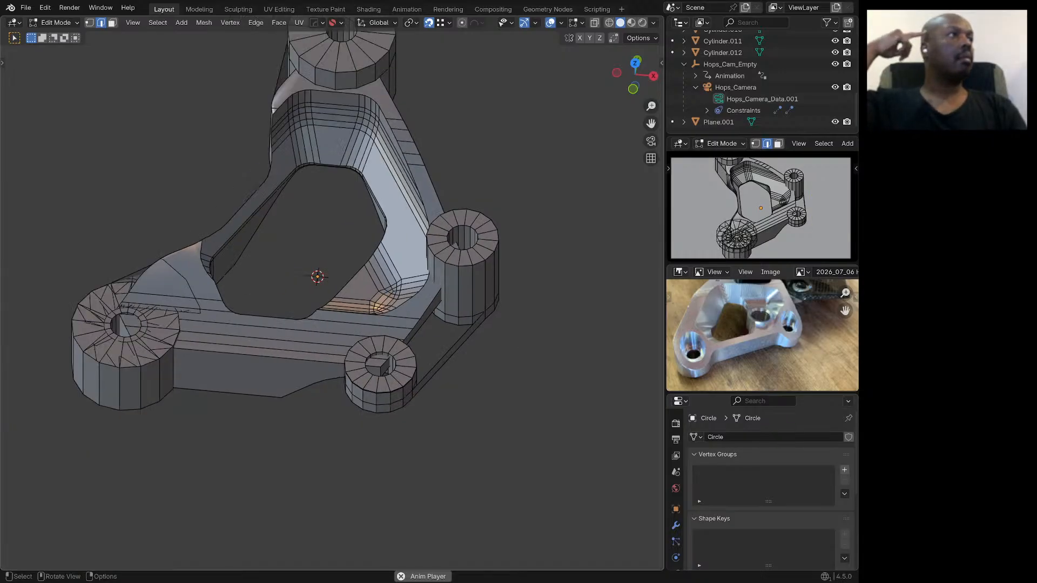
{"action": "scroll", "coordinate": [98, 329], "scroll_direction": "up", "scroll_amount": 5}
{"action": "middle_click_drag", "start_coordinate": [97, 328], "coordinate": [109, 303]}
{"action": "scroll", "coordinate": [121, 301], "scroll_direction": "down", "scroll_amount": 1}
{"action": "left_click", "coordinate": [128, 402]}
{"action": "left_click", "coordinate": [111, 356]}
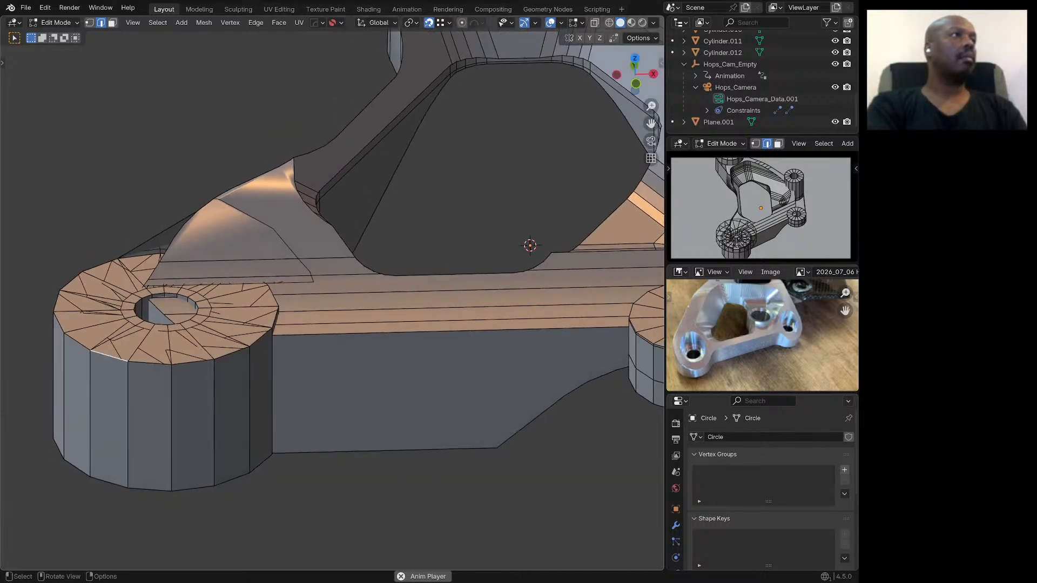
{"action": "scroll", "coordinate": [286, 355], "scroll_direction": "down", "scroll_amount": 4}
{"action": "middle_click_drag", "start_coordinate": [286, 355], "coordinate": [271, 370]}
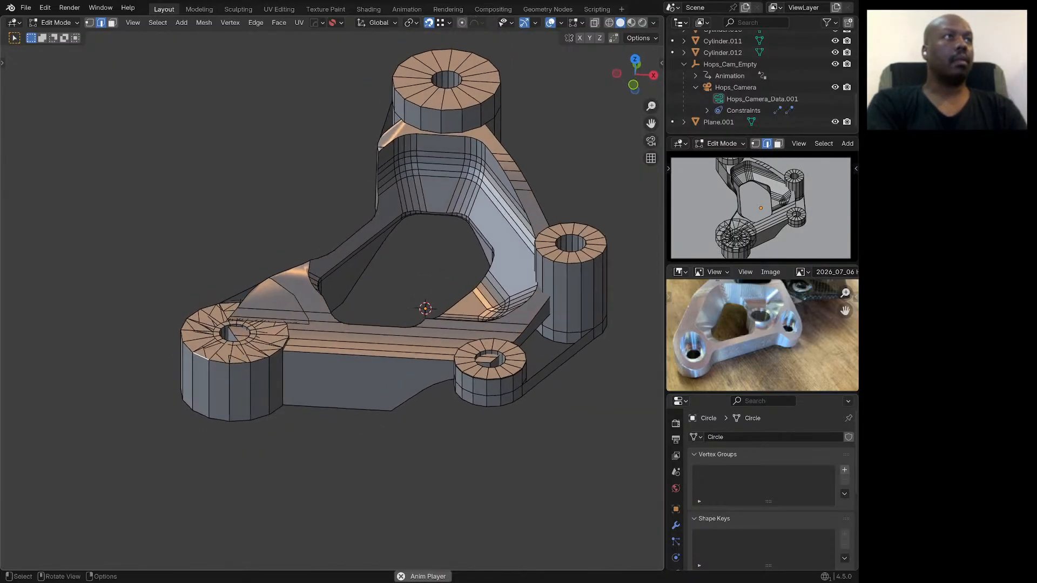
{"action": "key", "text": "Tab"}
{"action": "scroll", "coordinate": [271, 370], "scroll_direction": "up", "scroll_amount": 5}
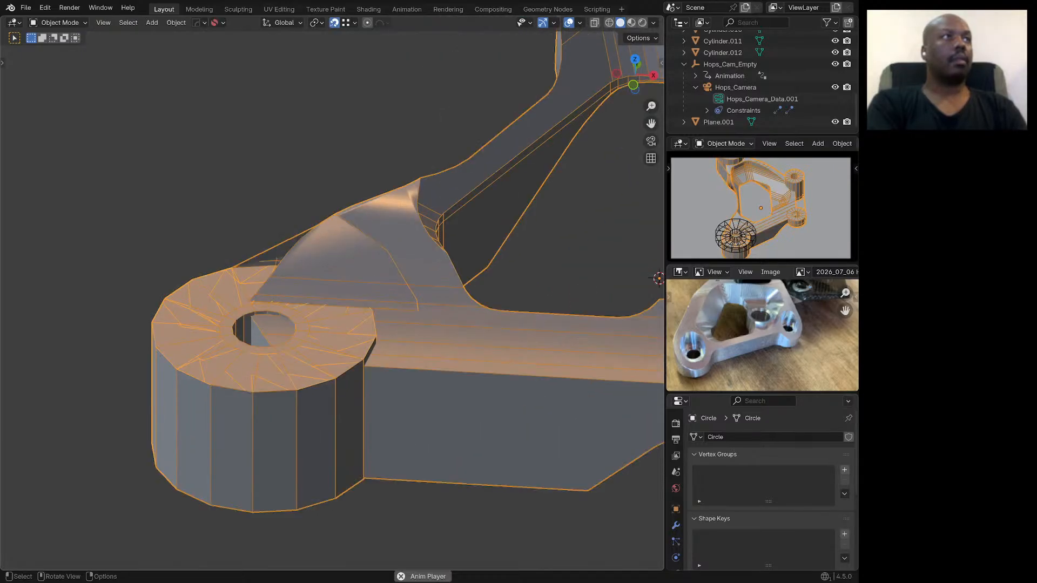
Step: Delete the face loop lining the hole of the large boss with the messy top, then clear the selection
{"action": "key", "text": "Tab"}
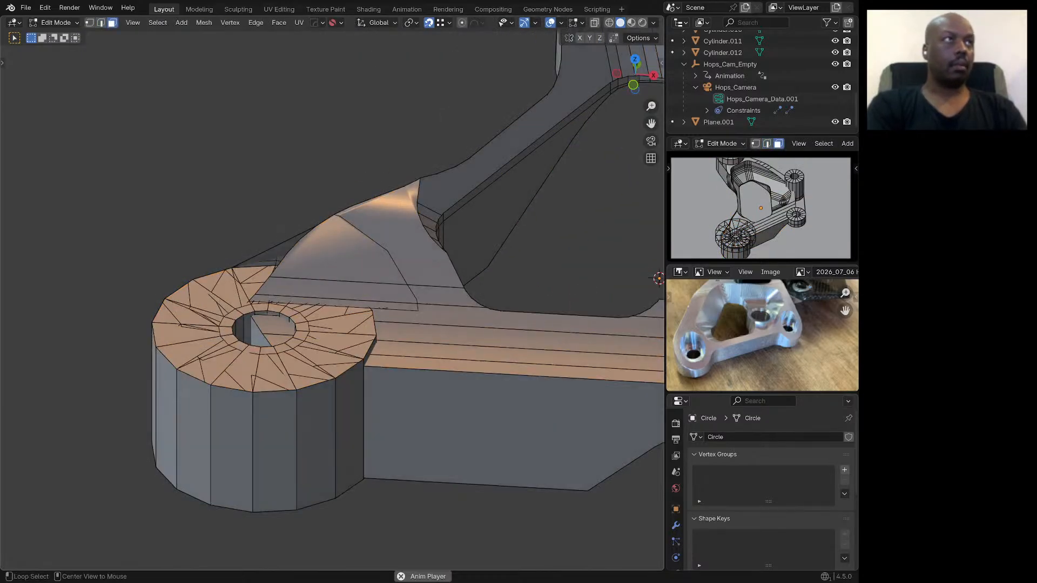
{"action": "left_click", "coordinate": [234, 323], "text": "alt"}
{"action": "left_click", "coordinate": [243, 326], "text": "alt"}
{"action": "key", "text": "x"}
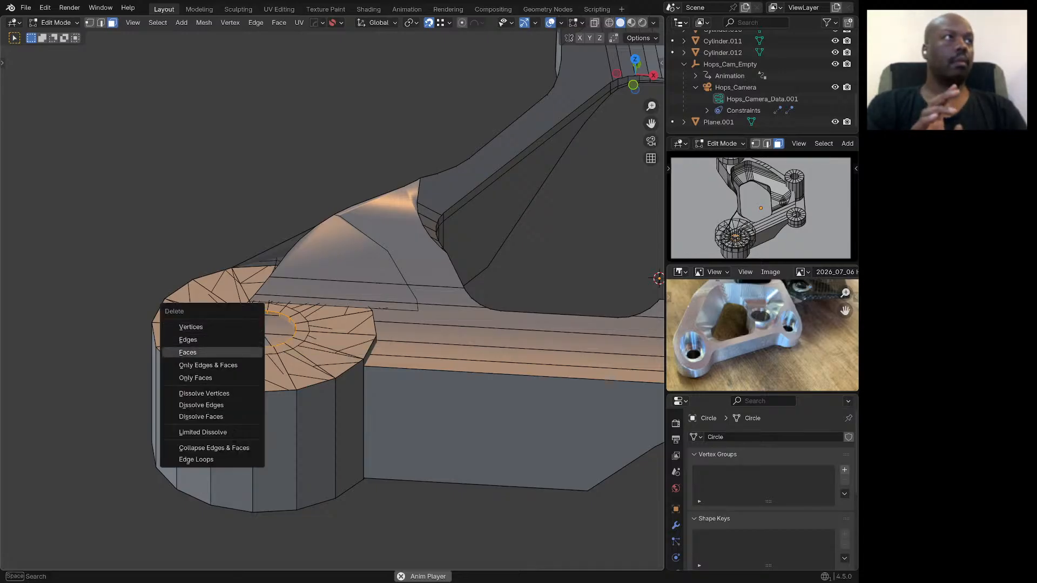
{"action": "left_click", "coordinate": [236, 353]}
{"action": "middle_click_drag", "start_coordinate": [238, 352], "coordinate": [261, 417]}
{"action": "left_click", "coordinate": [194, 359]}
{"action": "scroll", "coordinate": [241, 350], "scroll_direction": "down", "scroll_amount": 4}
{"action": "key", "text": "alt+a"}
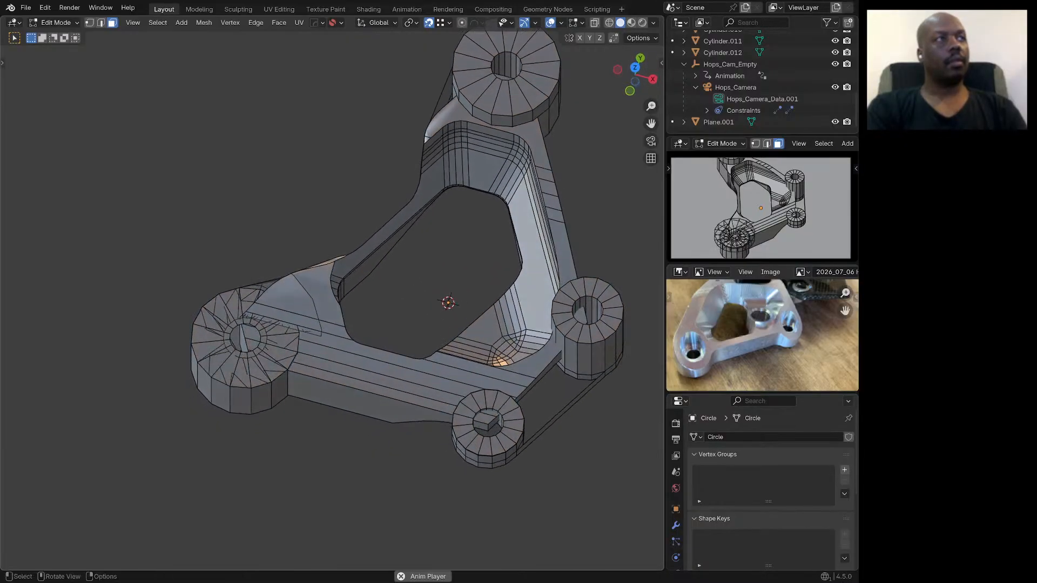
Step: Examine the hole lining of the large boss with the messy top from above and from the bracket's underside
{"action": "left_click", "coordinate": [239, 339], "text": "alt"}
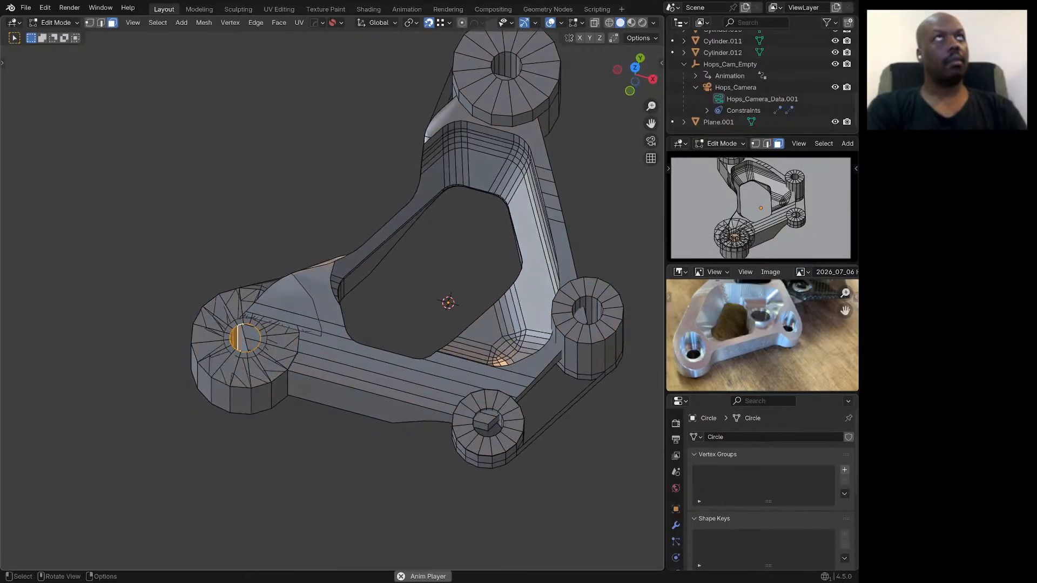
{"action": "scroll", "coordinate": [274, 376], "scroll_direction": "down", "scroll_amount": 1}
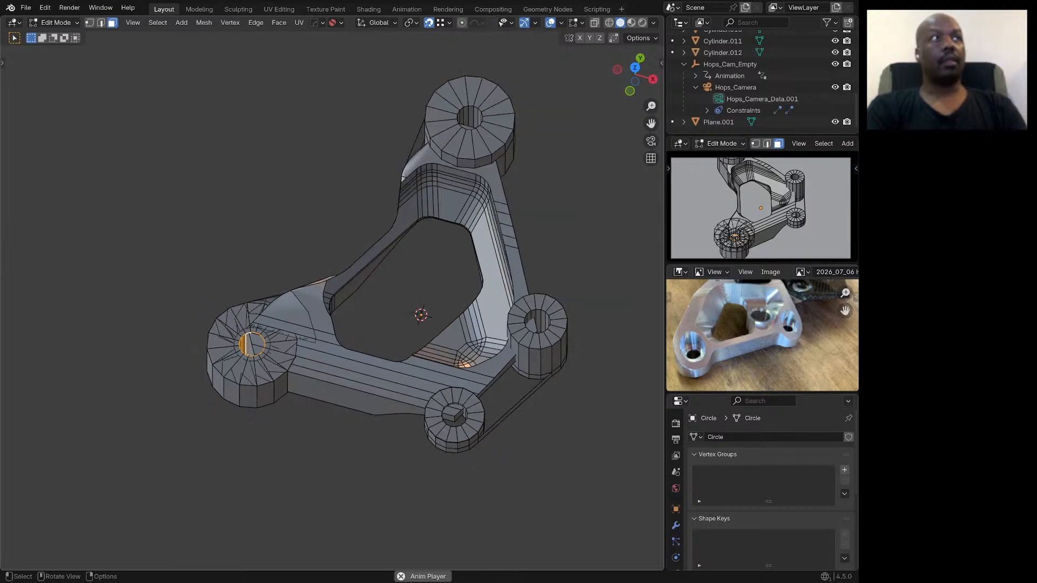
{"action": "middle_click_drag", "start_coordinate": [274, 376], "coordinate": [278, 330]}
{"action": "scroll", "coordinate": [290, 315], "scroll_direction": "up", "scroll_amount": 4}
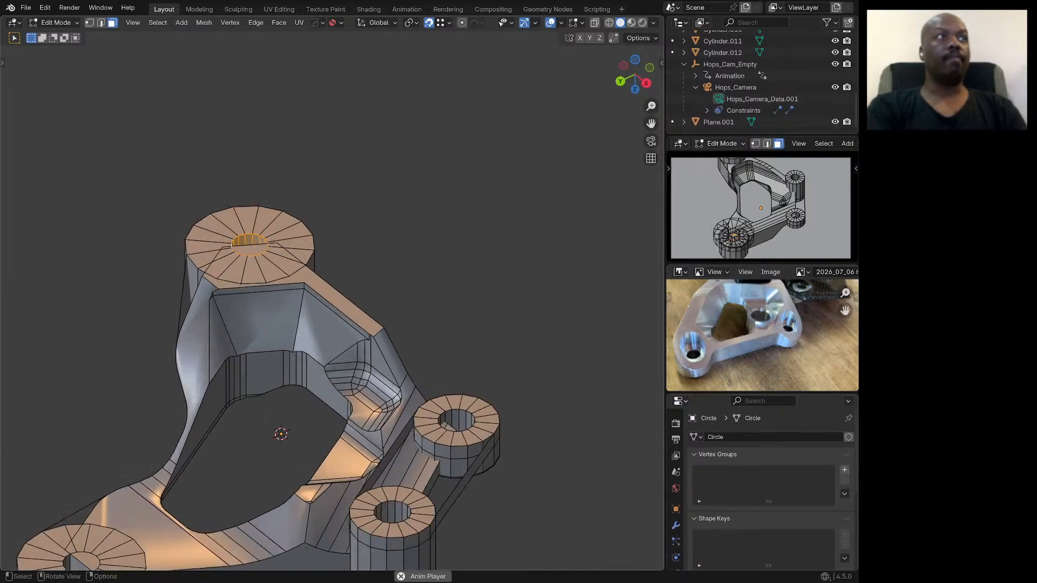
{"action": "scroll", "coordinate": [294, 316], "scroll_direction": "down", "scroll_amount": 5}
{"action": "middle_click_drag", "start_coordinate": [294, 316], "coordinate": [297, 343]}
{"action": "scroll", "coordinate": [306, 343], "scroll_direction": "up", "scroll_amount": 4}
Step: Bevel both corner edge paths flanking the sloped inner wall by the large boss on the underside, 25 mm wide with 4 segments
{"action": "left_click", "coordinate": [251, 332]}
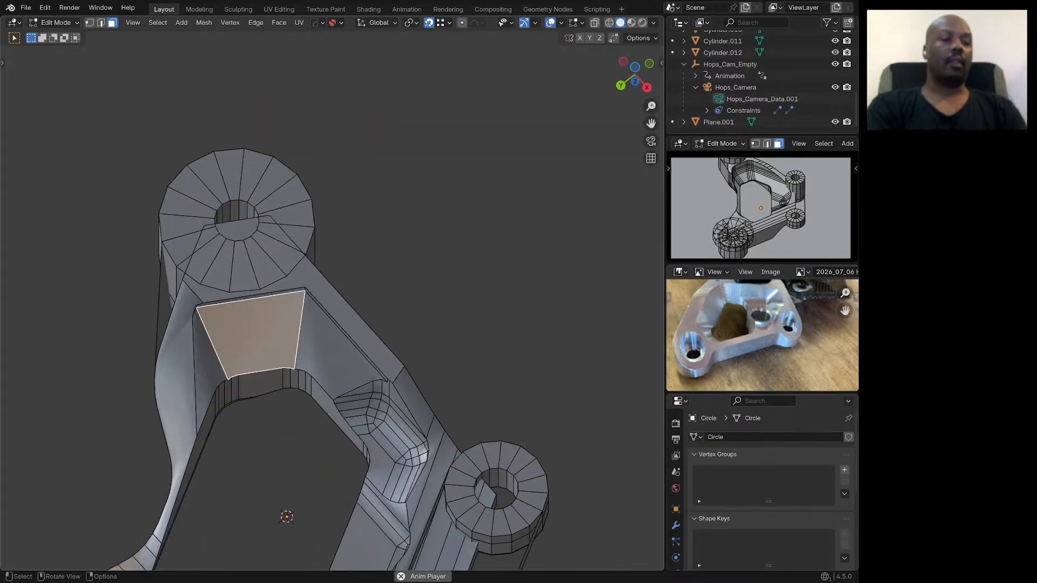
{"action": "key", "text": "2"}
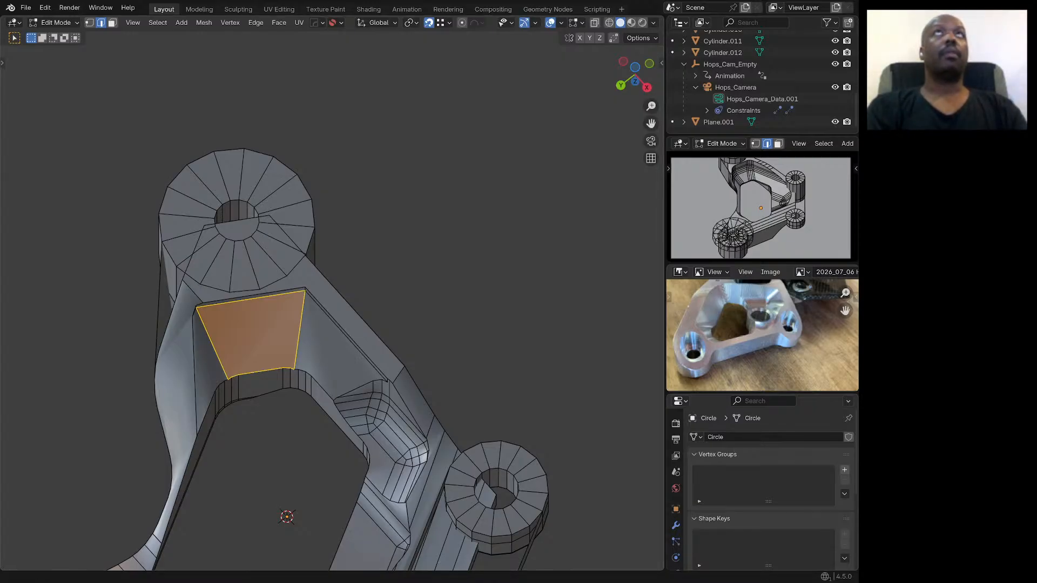
{"action": "scroll", "coordinate": [289, 304], "scroll_direction": "up", "scroll_amount": 4}
{"action": "middle_click_drag", "start_coordinate": [289, 304], "coordinate": [290, 202]}
{"action": "left_click", "coordinate": [331, 336], "text": "alt"}
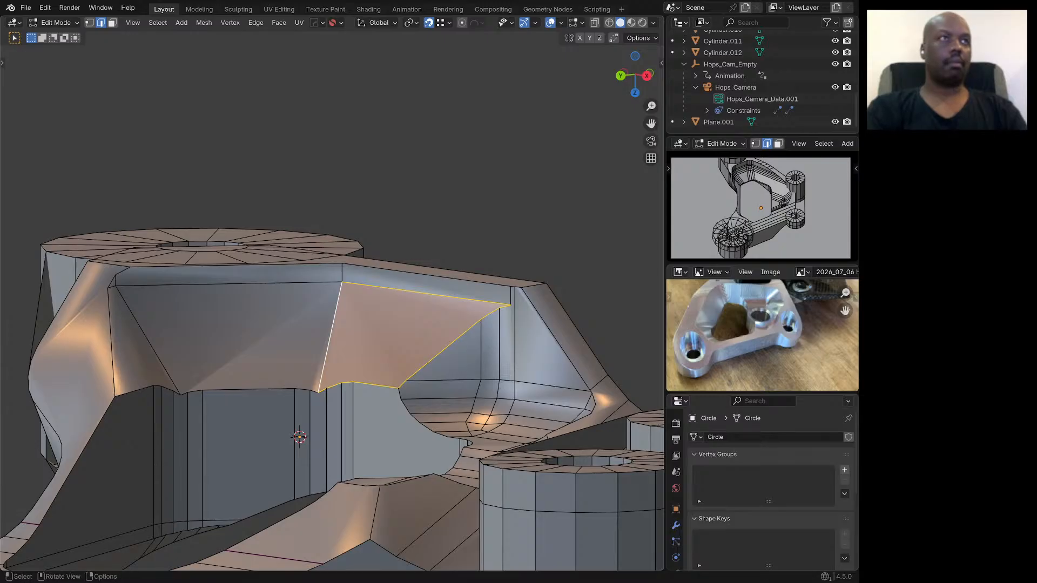
{"action": "left_click", "coordinate": [331, 336]}
{"action": "left_click", "coordinate": [330, 336], "text": "ctrl"}
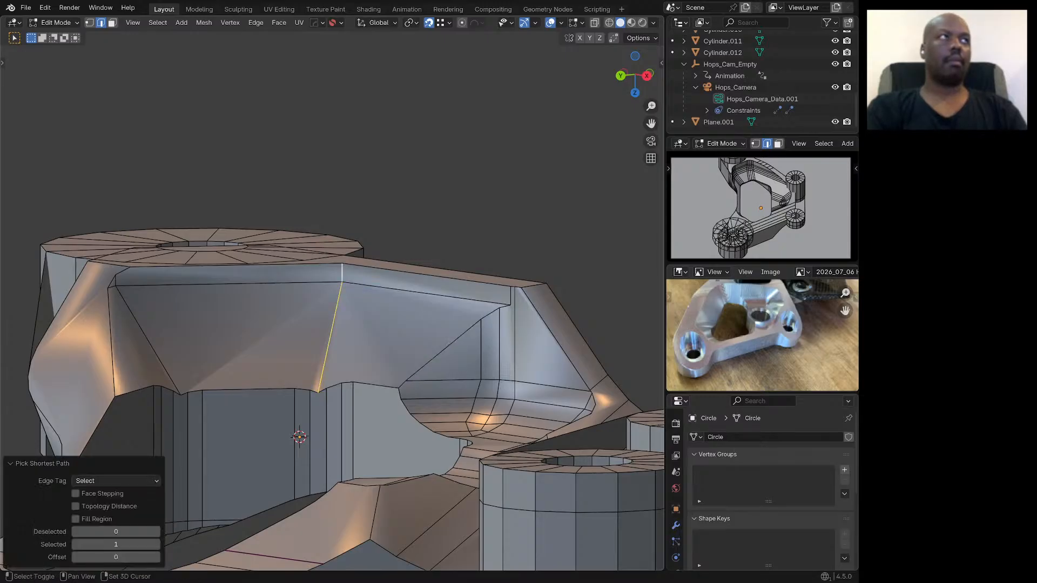
{"action": "middle_click_drag", "start_coordinate": [331, 335], "coordinate": [288, 372]}
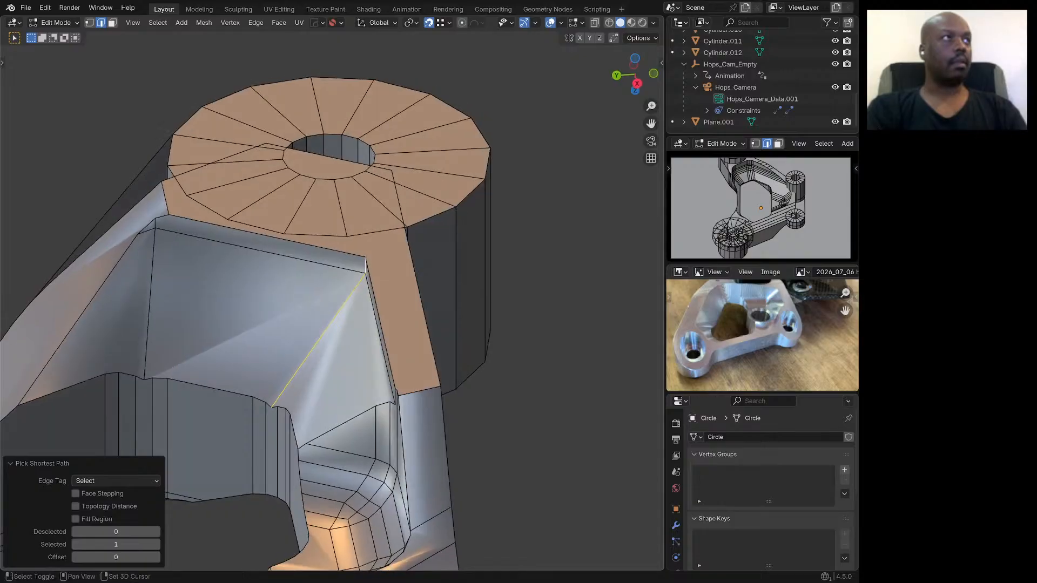
{"action": "left_click", "coordinate": [150, 304], "text": "shift"}
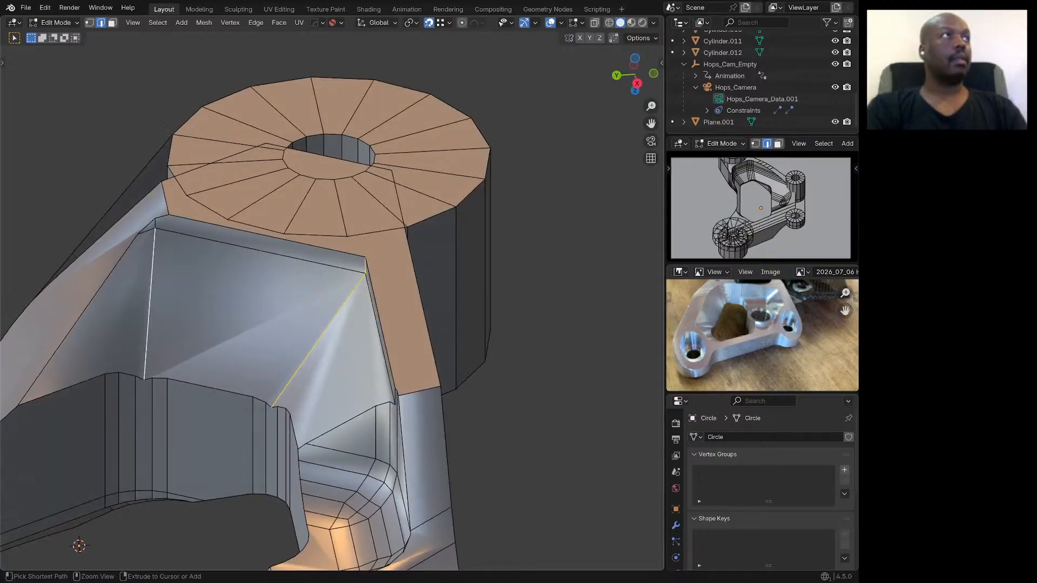
{"action": "left_click", "coordinate": [155, 222], "text": "ctrl"}
{"action": "middle_click_drag", "start_coordinate": [155, 222], "coordinate": [428, 194], "text": "shift"}
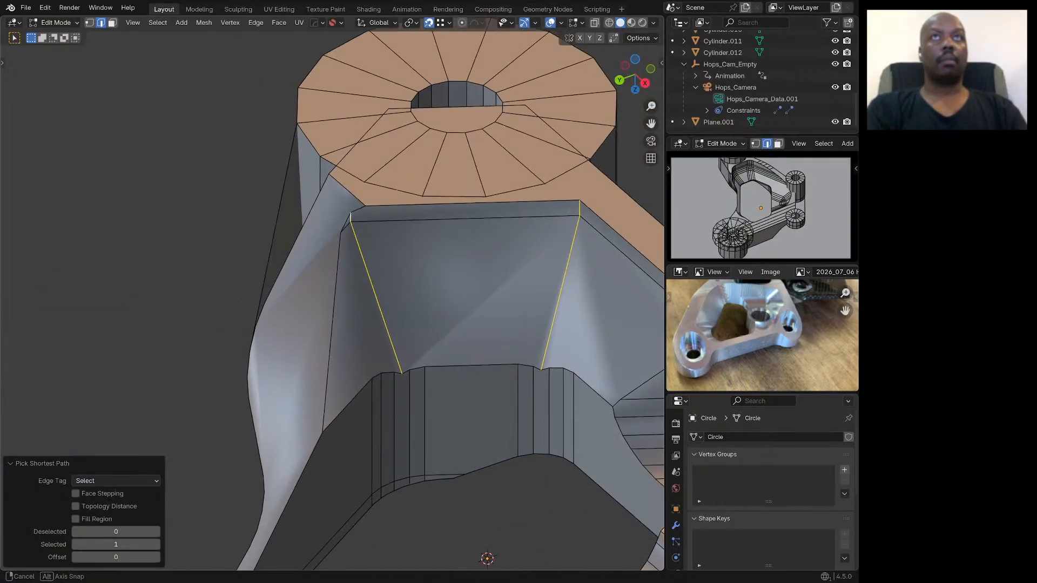
{"action": "key", "text": "ctrl+b"}
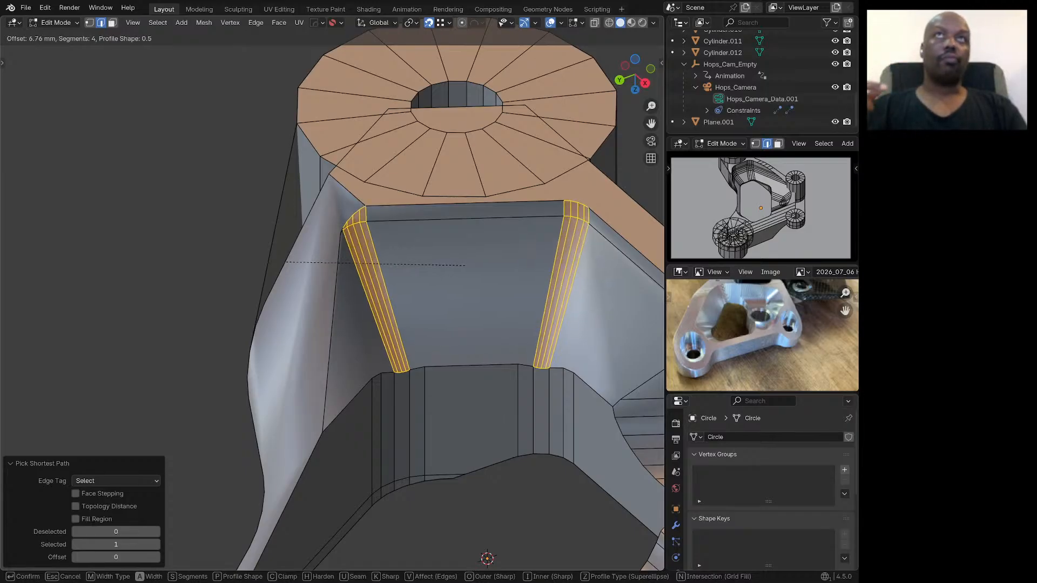
{"action": "type", "text": "25"}
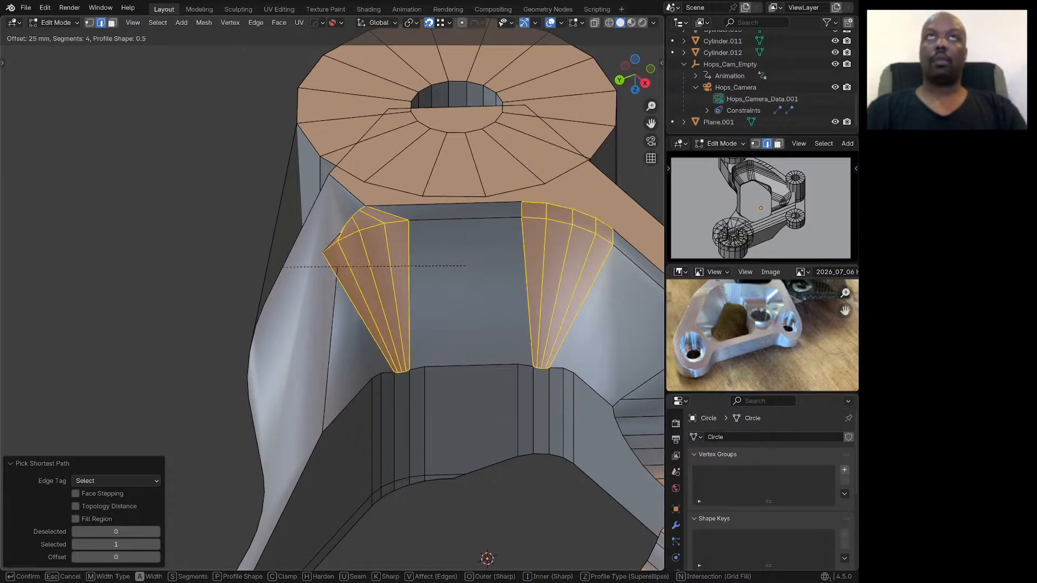
{"action": "key", "text": "Return"}
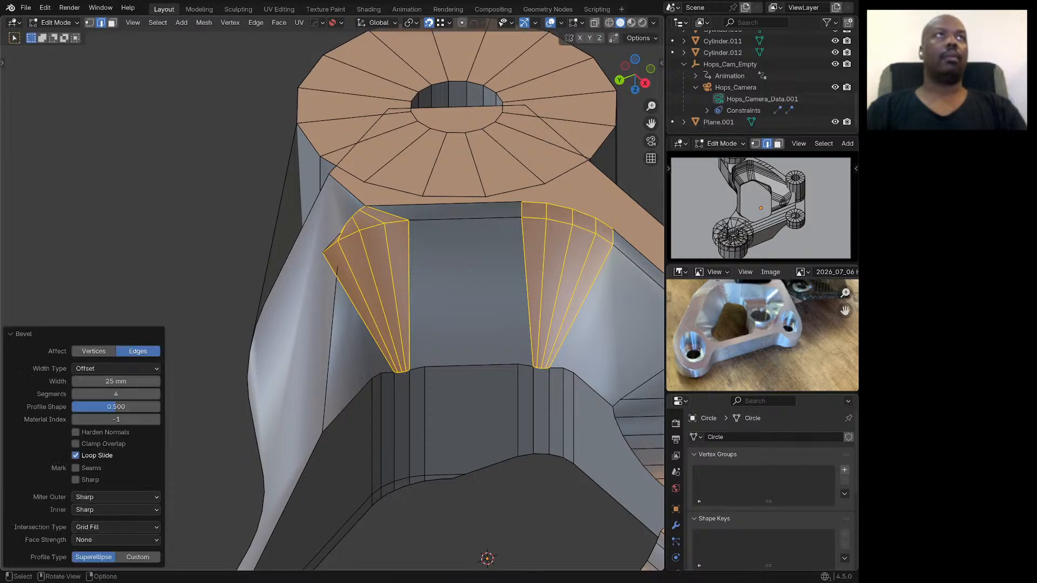
{"action": "middle_click_drag", "start_coordinate": [378, 270], "coordinate": [307, 284]}
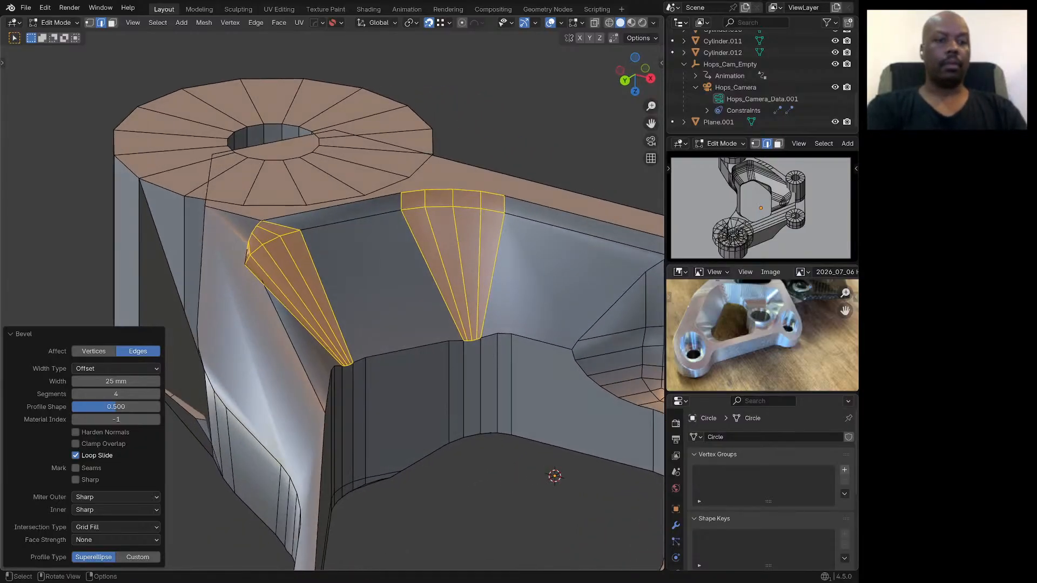
Step: Connect the upper end vertices of the bevel nearer the rounded pocket to the matching vertices on the opening's wall rim
{"action": "key", "text": "1"}
{"action": "left_click", "coordinate": [504, 213]}
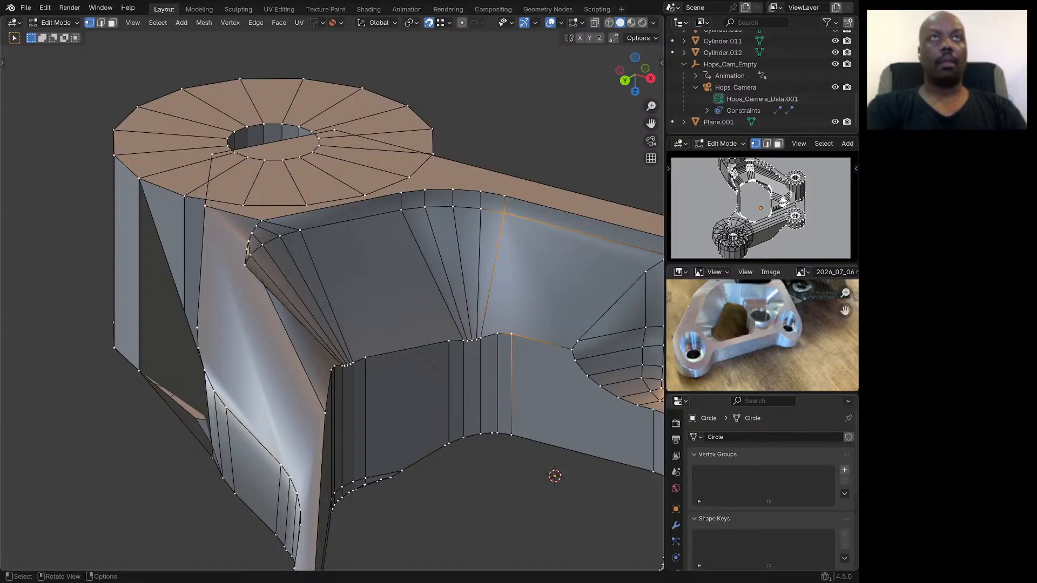
{"action": "middle_click_drag", "start_coordinate": [505, 216], "coordinate": [480, 202]}
{"action": "left_click", "coordinate": [433, 330]}
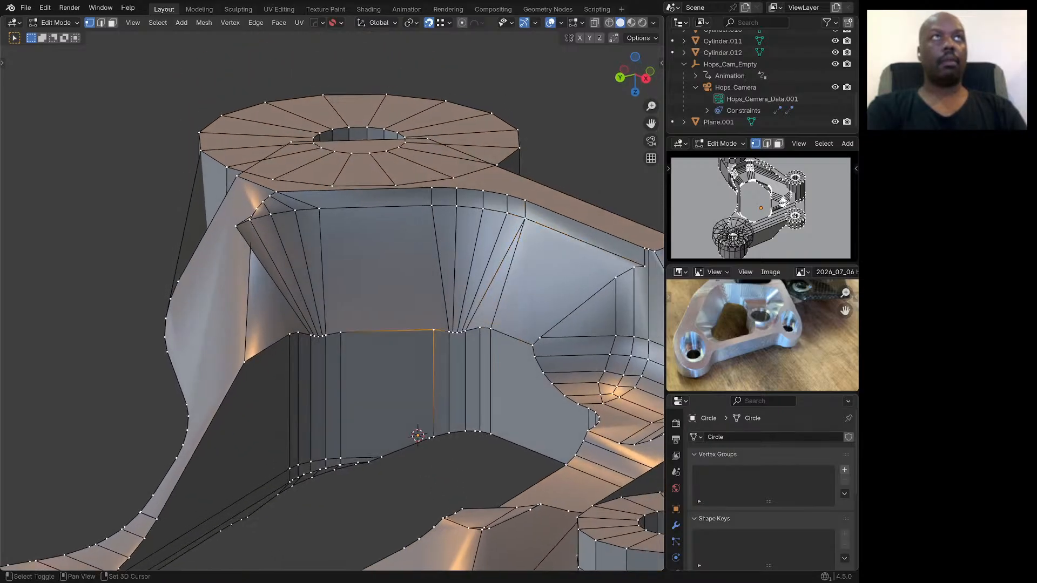
{"action": "left_click", "coordinate": [432, 205], "text": "shift"}
{"action": "key", "text": "j"}
{"action": "middle_click_drag", "start_coordinate": [432, 206], "coordinate": [400, 220]}
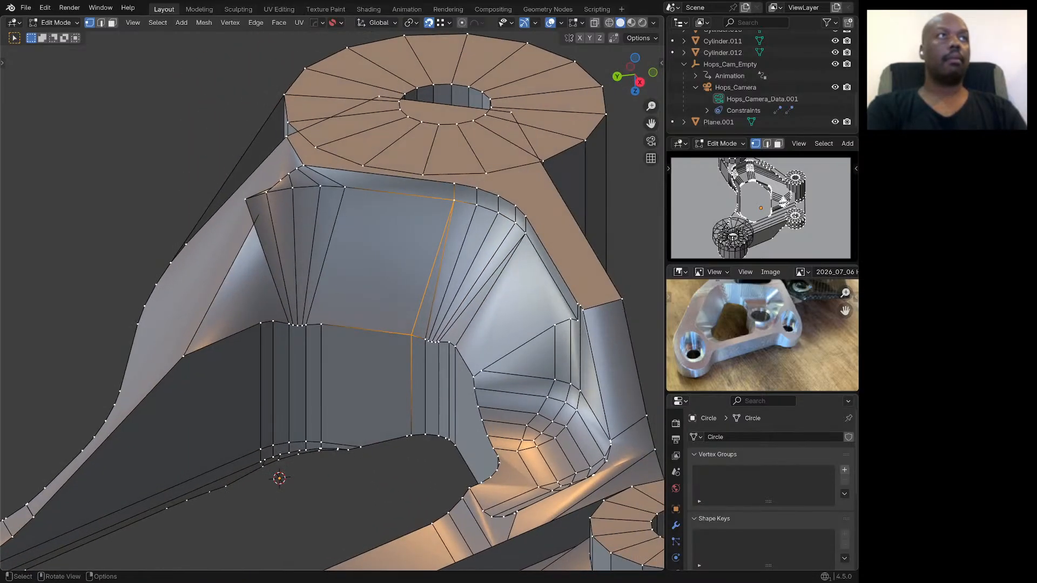
Step: Connect the inner upper vertex of the bevel beside the curved arm to the opening's rim and dissolve the leftover diagonal edge
{"action": "left_click", "coordinate": [322, 324]}
{"action": "left_click", "coordinate": [345, 187], "text": "shift"}
{"action": "key", "text": "j"}
{"action": "middle_click_drag", "start_coordinate": [345, 188], "coordinate": [357, 196]}
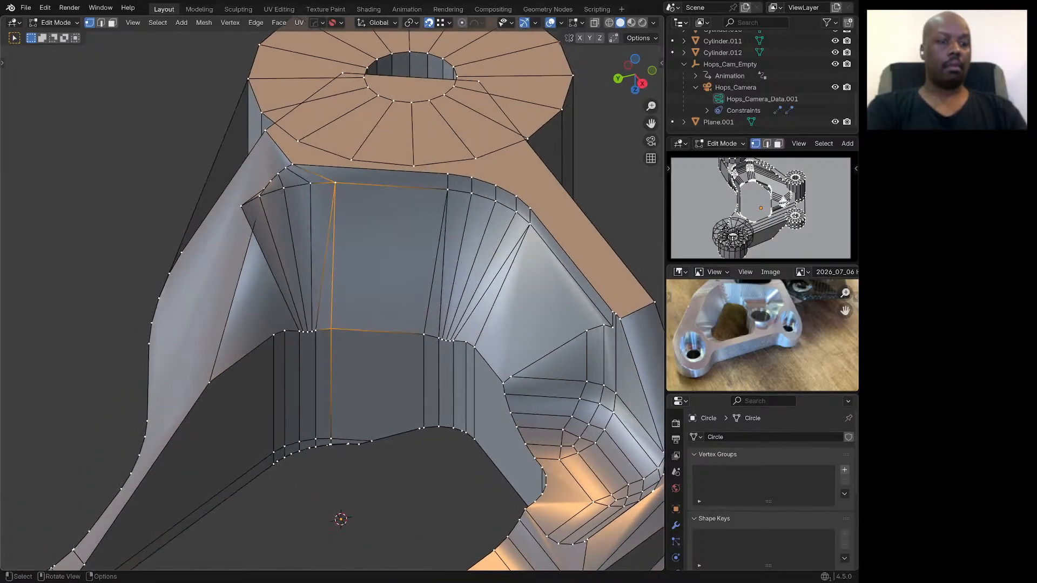
{"action": "key", "text": "2"}
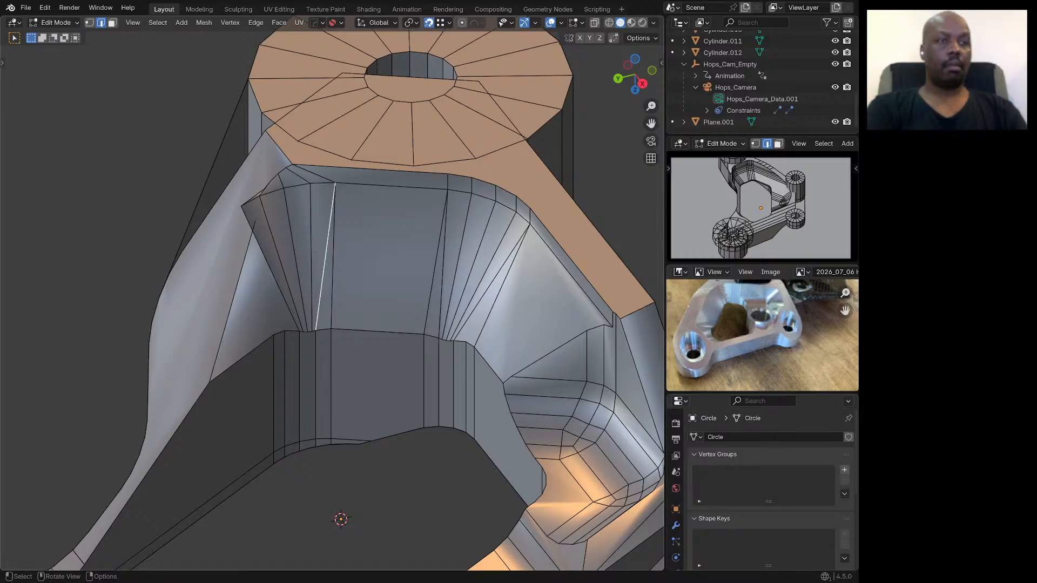
{"action": "key", "text": "ctrl+x"}
{"action": "middle_click_drag", "start_coordinate": [341, 519], "coordinate": [483, 519]}
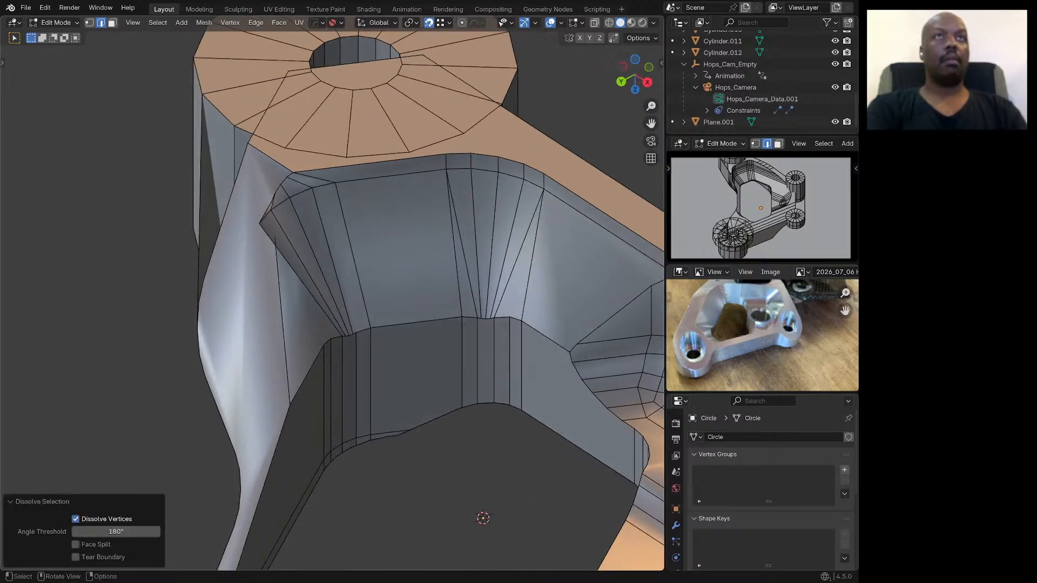
Step: Dissolve the converging fan edges inside the bevel nearer the rounded pocket
{"action": "left_click", "coordinate": [462, 246]}
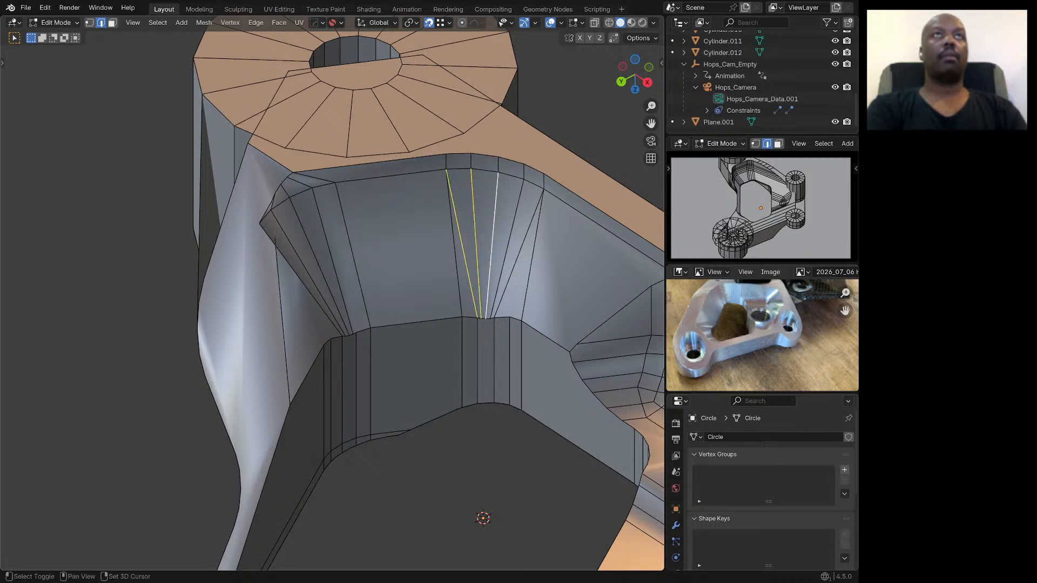
{"action": "key", "text": "ctrl+x"}
{"action": "middle_click_drag", "start_coordinate": [483, 518], "coordinate": [483, 580]}
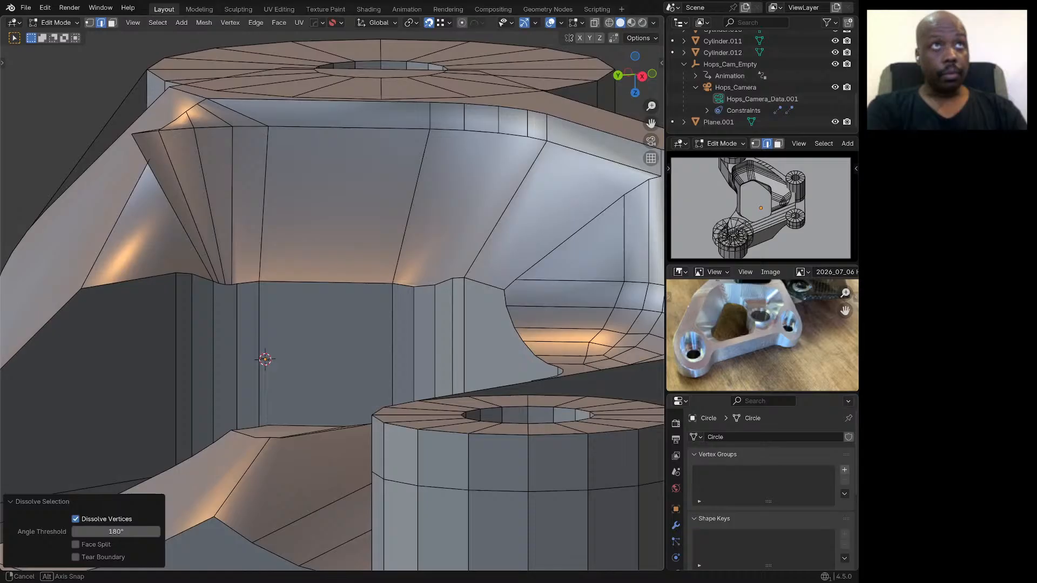
Step: Connect the three intermediate upper vertices of the bevel nearer the rounded pocket to the matching vertical wall edges of the opening
{"action": "key", "text": "1"}
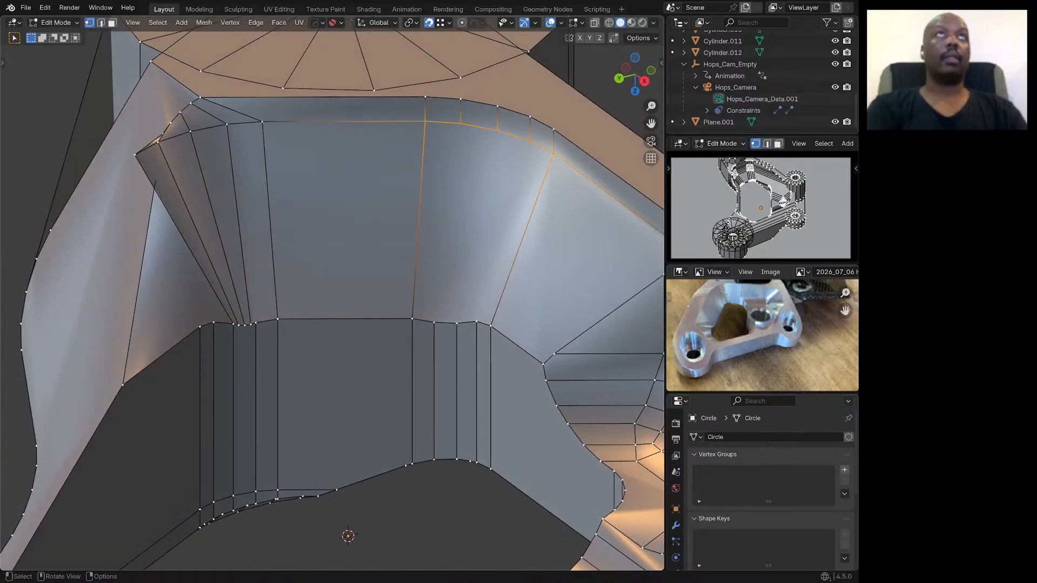
{"action": "left_click", "coordinate": [461, 123]}
{"action": "left_click", "coordinate": [434, 323], "text": "shift"}
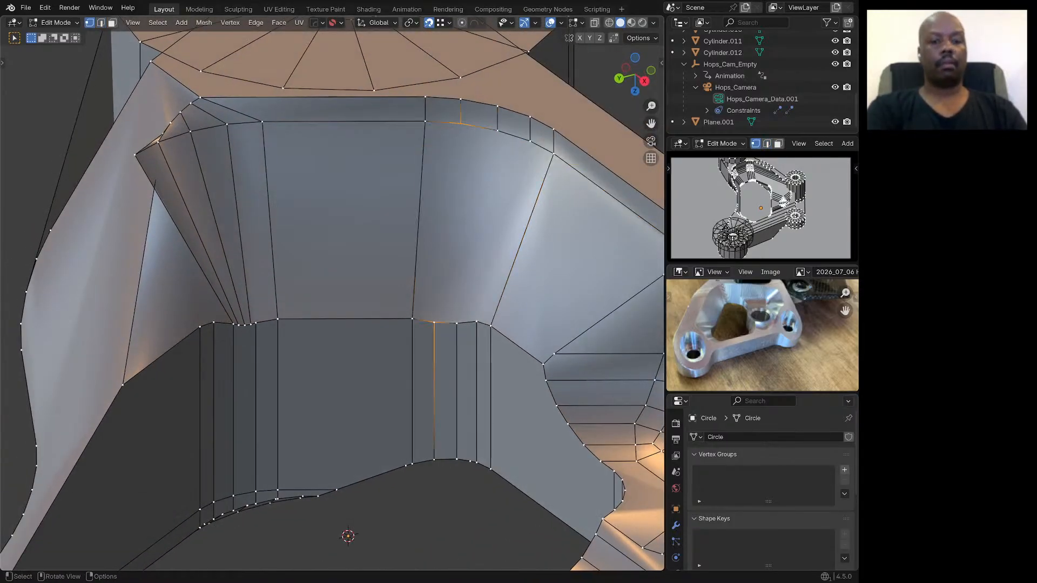
{"action": "key", "text": "j"}
{"action": "left_click", "coordinate": [457, 324]}
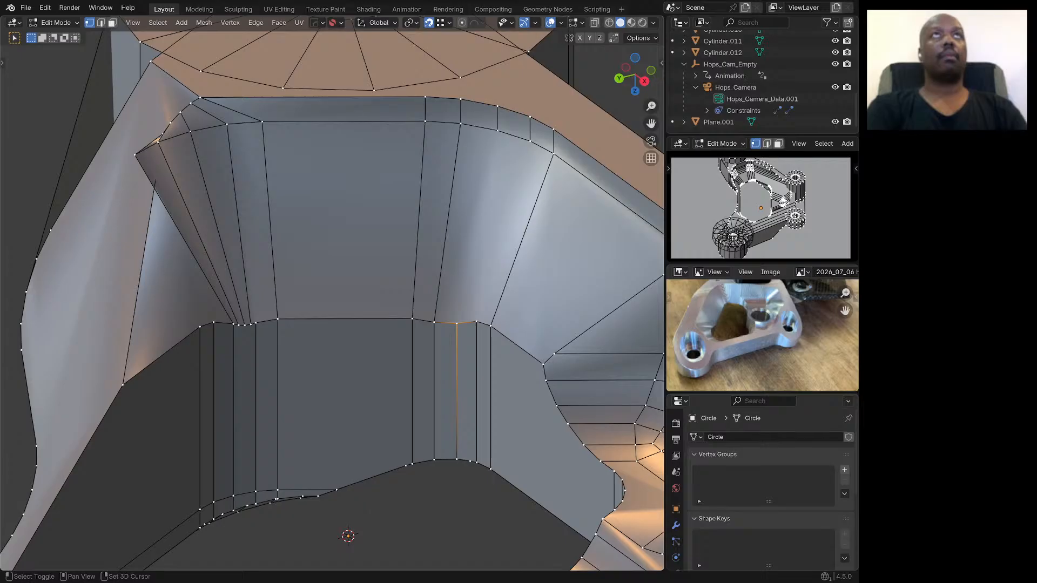
{"action": "left_click", "coordinate": [498, 131], "text": "shift"}
{"action": "key", "text": "j"}
{"action": "left_click", "coordinate": [530, 141]}
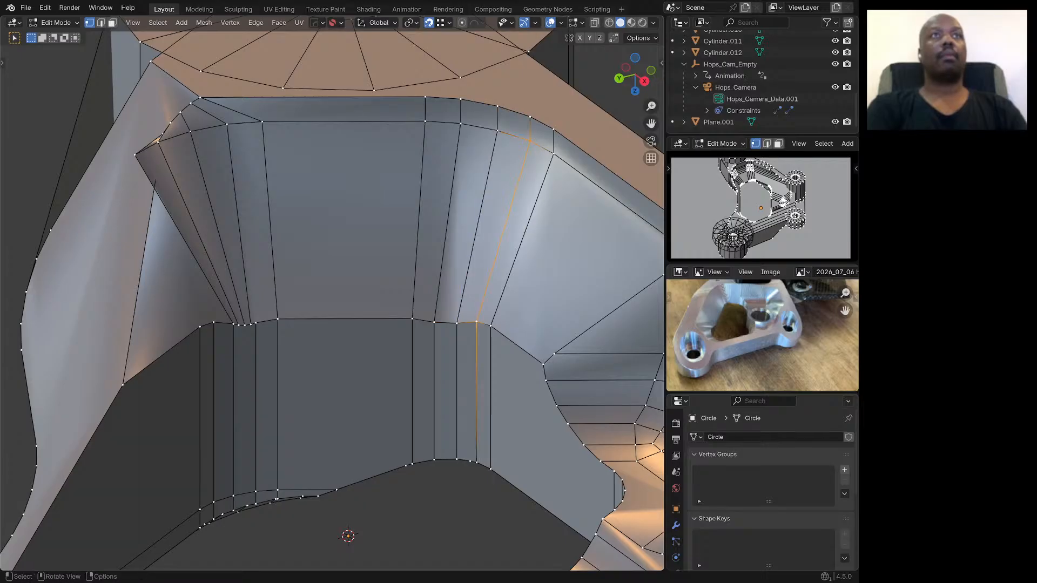
{"action": "scroll", "coordinate": [477, 322], "scroll_direction": "down", "scroll_amount": 5}
{"action": "middle_click_drag", "start_coordinate": [477, 323], "coordinate": [547, 353]}
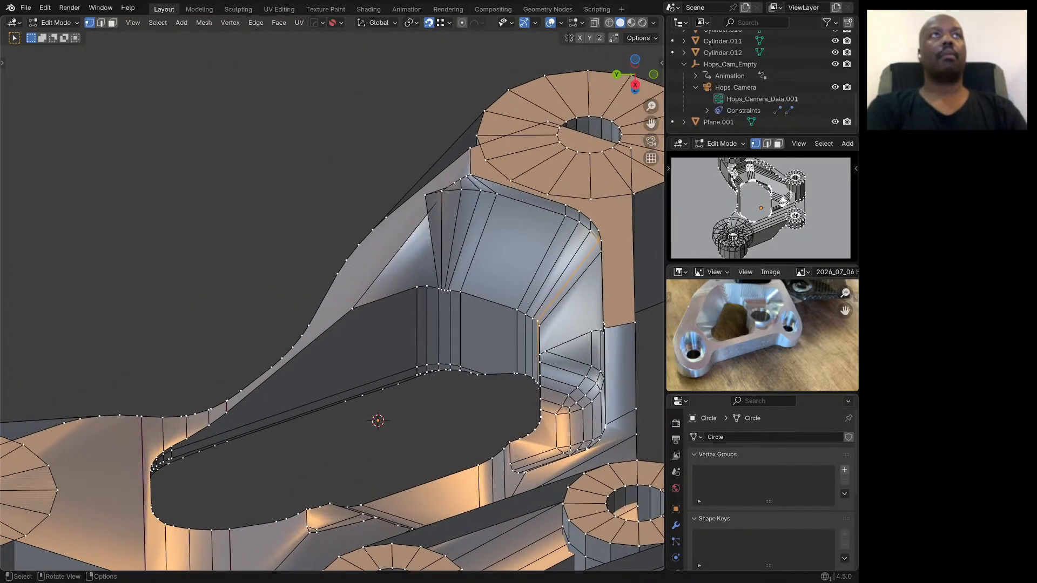
{"action": "scroll", "coordinate": [488, 243], "scroll_direction": "up", "scroll_amount": 4}
Step: Dissolve the converging fan edges inside the bevel beside the curved arm
{"action": "key", "text": "2"}
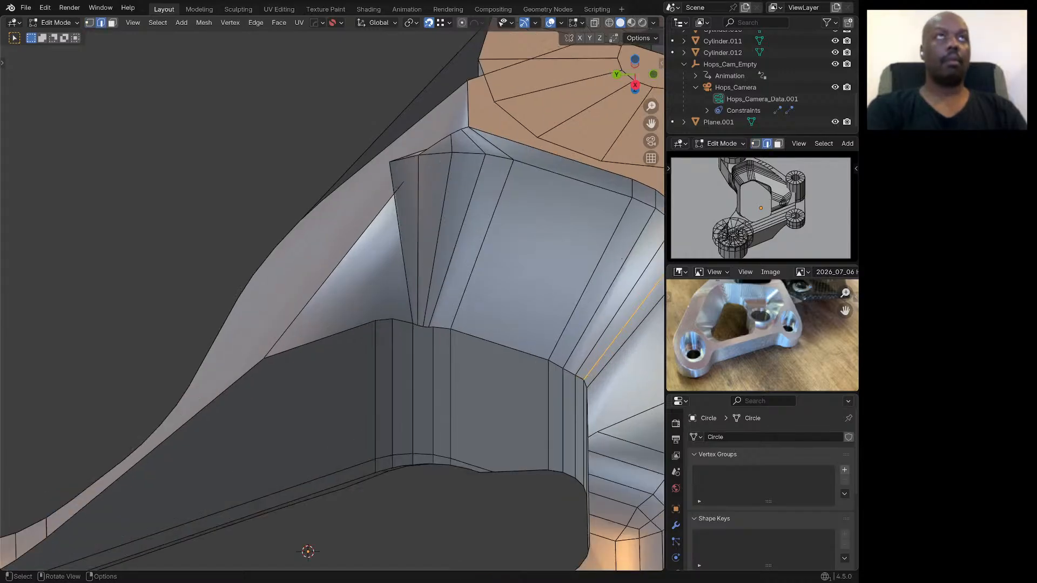
{"action": "left_click", "coordinate": [458, 238]}
{"action": "left_click", "coordinate": [438, 238], "text": "shift"}
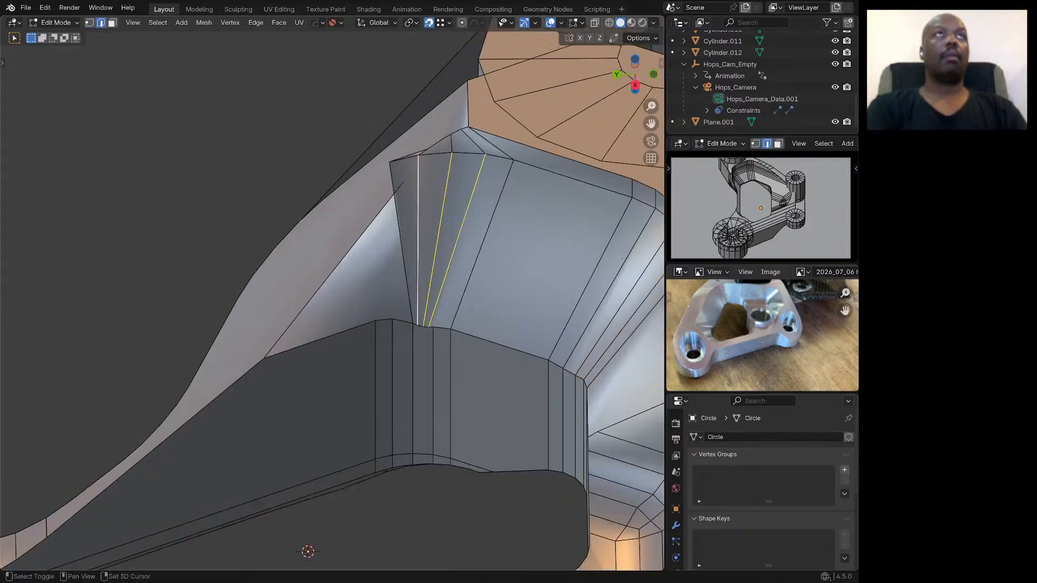
{"action": "key", "text": "ctrl+x"}
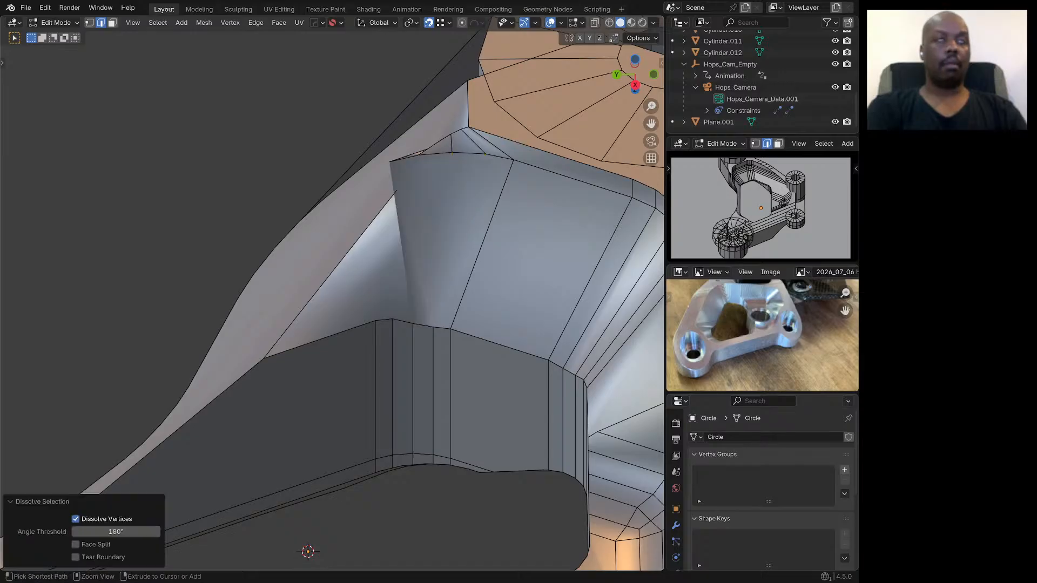
{"action": "middle_click_drag", "start_coordinate": [378, 324], "coordinate": [446, 282]}
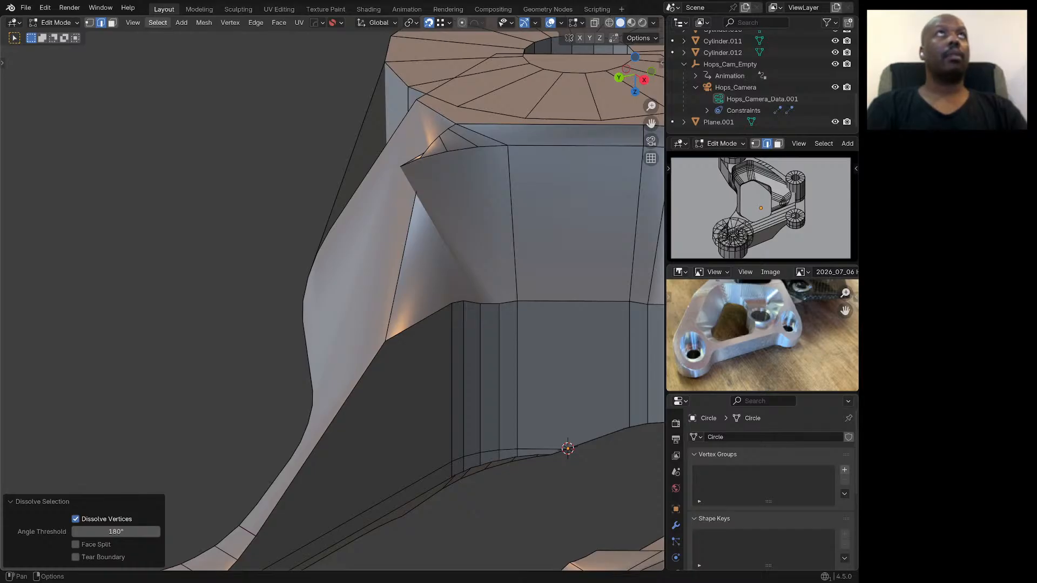
Step: Slide the outer tip vertex of the bevel beside the curved arm along its edge by a factor of 0.679
{"action": "middle_click_drag", "start_coordinate": [411, 205], "coordinate": [415, 234]}
{"action": "scroll", "coordinate": [457, 141], "scroll_direction": "up", "scroll_amount": 3}
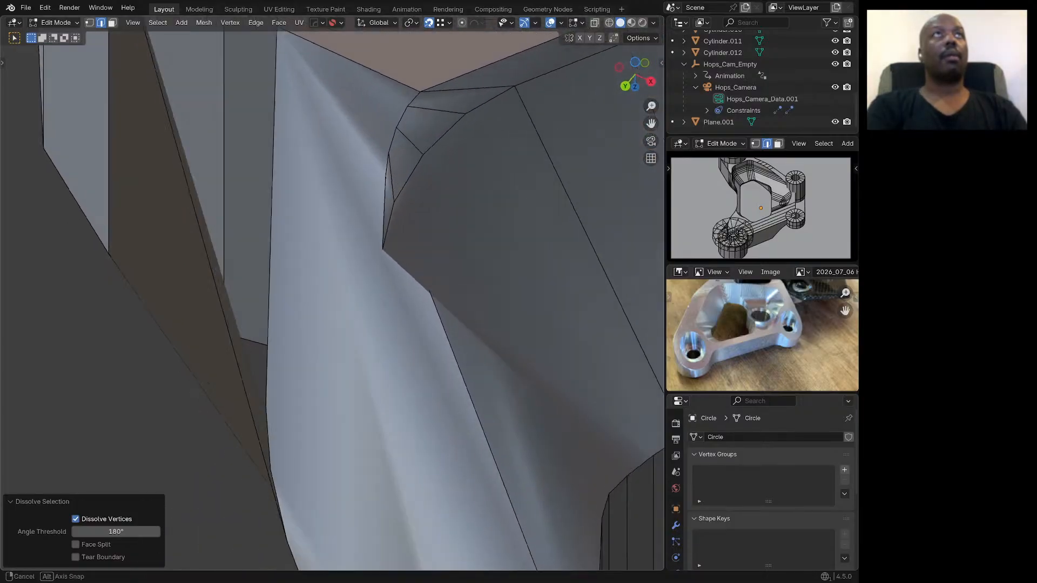
{"action": "middle_click_drag", "start_coordinate": [457, 141], "coordinate": [441, 141]}
{"action": "key", "text": "1"}
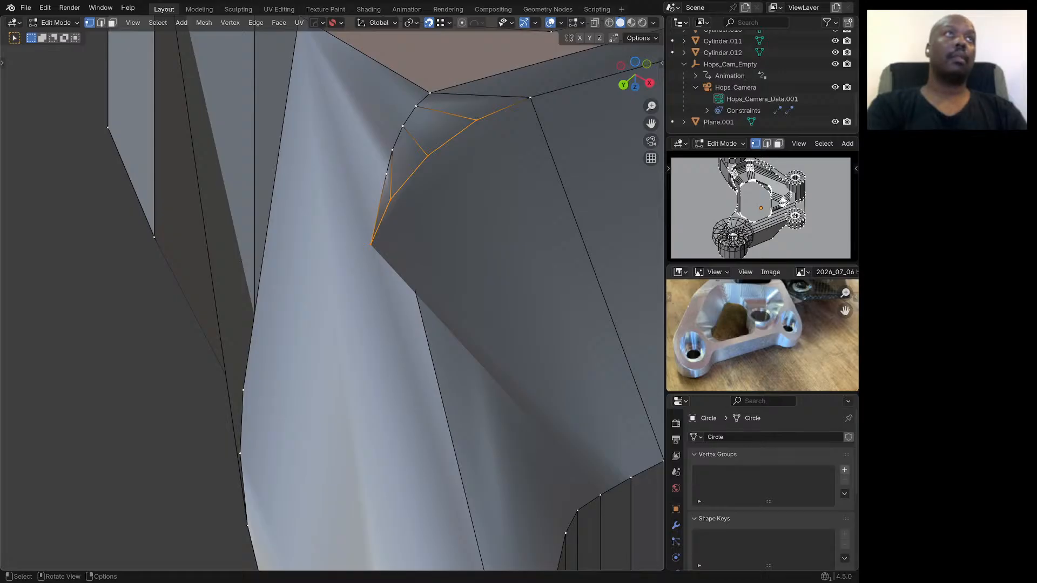
{"action": "left_click", "coordinate": [371, 245]}
{"action": "middle_click_drag", "start_coordinate": [371, 244], "coordinate": [292, 224]}
{"action": "key", "text": "g"}
{"action": "key", "text": "g"}
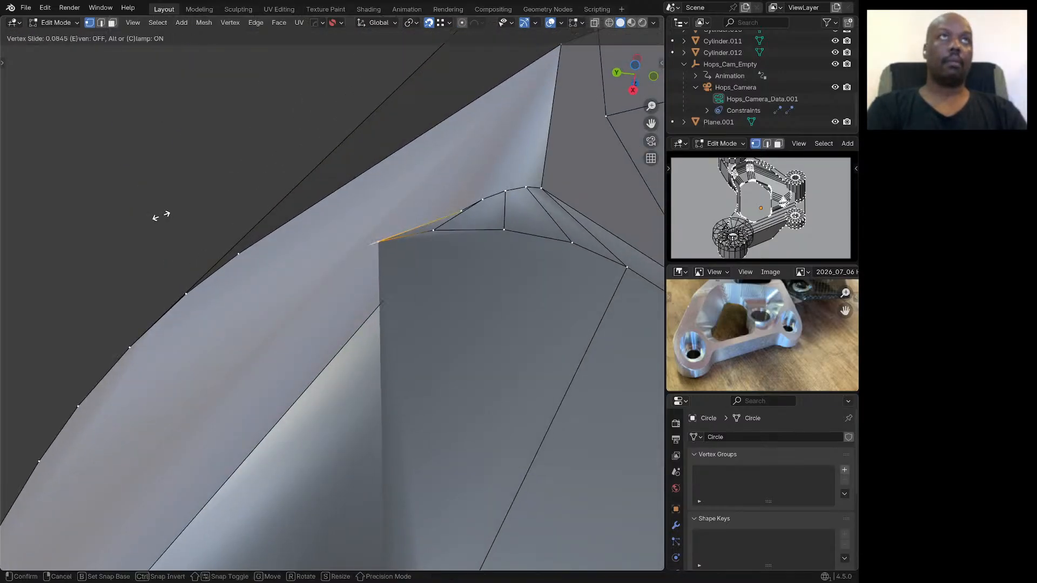
{"action": "left_click", "coordinate": [195, 210]}
{"action": "middle_click_drag", "start_coordinate": [195, 210], "coordinate": [255, 218]}
{"action": "middle_click_drag", "start_coordinate": [414, 231], "coordinate": [424, 292]}
{"action": "scroll", "coordinate": [404, 252], "scroll_direction": "down", "scroll_amount": 3}
{"action": "scroll", "coordinate": [482, 417], "scroll_direction": "up", "scroll_amount": 4}
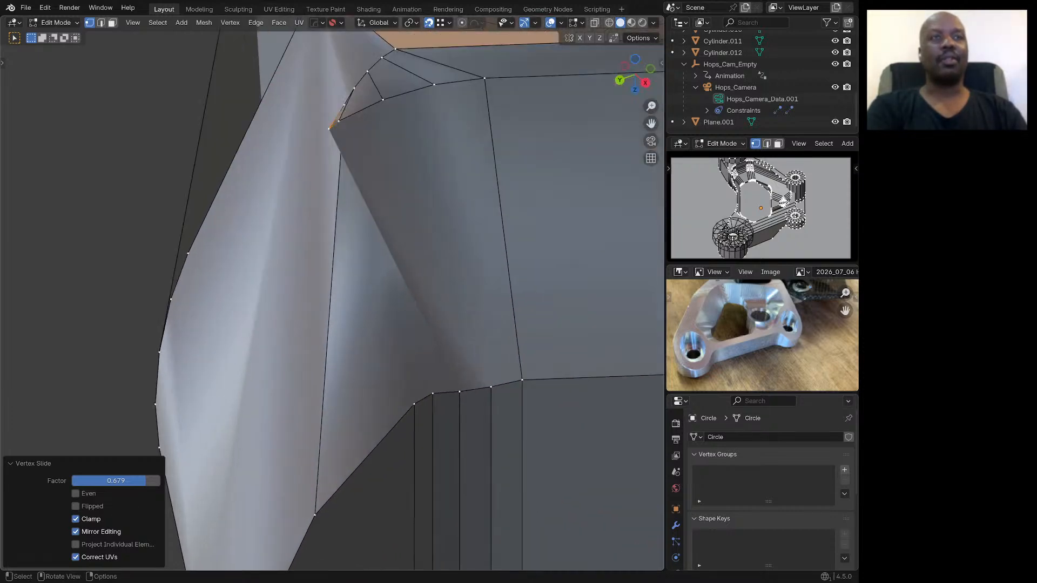
Step: Examine the bevel corner beside the curved arm from several angles
{"action": "scroll", "coordinate": [462, 373], "scroll_direction": "down", "scroll_amount": 3}
{"action": "middle_click_drag", "start_coordinate": [462, 373], "coordinate": [456, 408]}
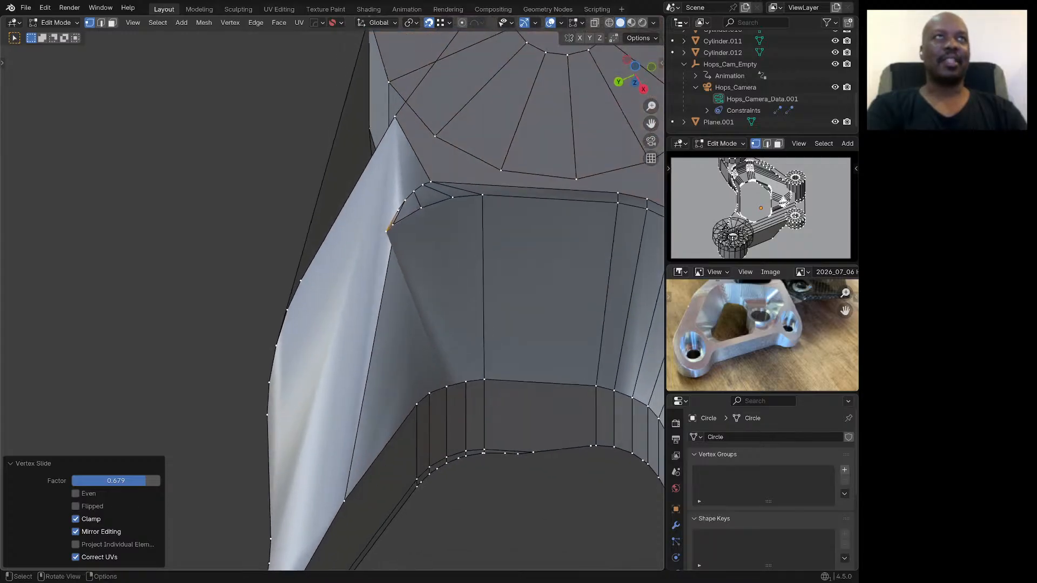
{"action": "scroll", "coordinate": [410, 181], "scroll_direction": "up", "scroll_amount": 3}
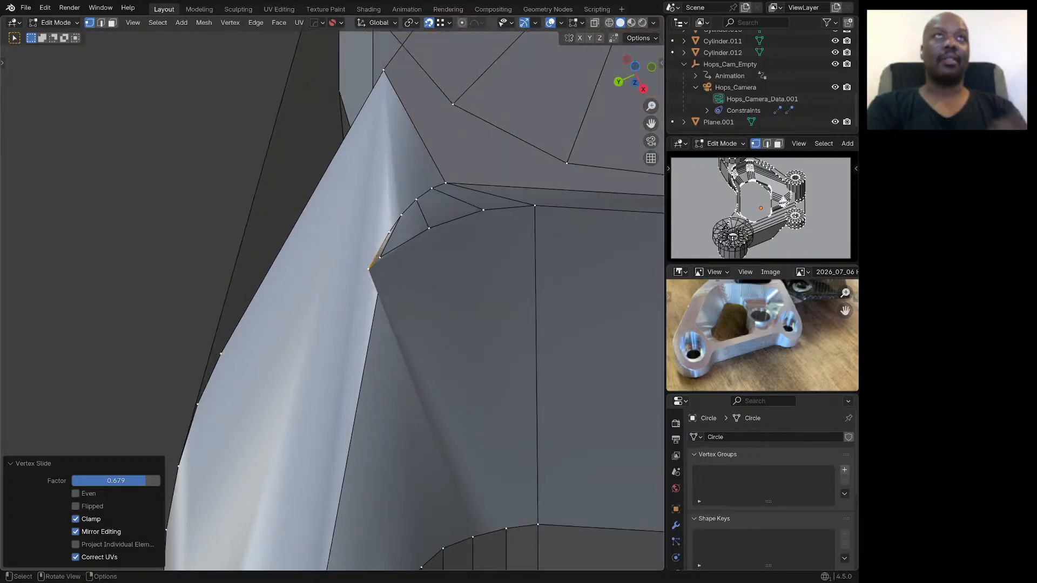
{"action": "middle_click_drag", "start_coordinate": [410, 181], "coordinate": [296, 116]}
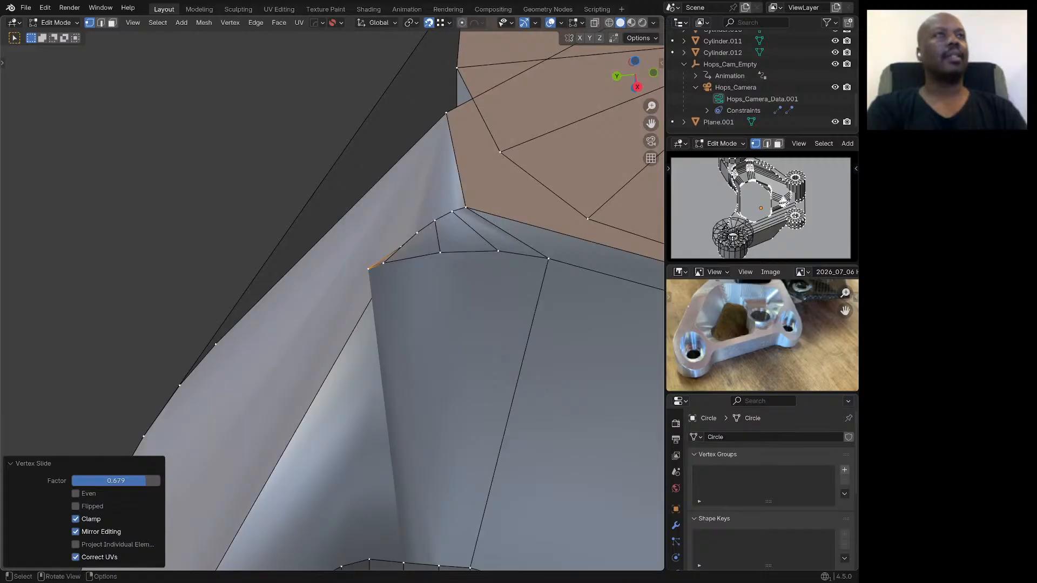
{"action": "scroll", "coordinate": [397, 260], "scroll_direction": "down", "scroll_amount": 1}
{"action": "middle_click_drag", "start_coordinate": [373, 281], "coordinate": [426, 243]}
{"action": "scroll", "coordinate": [406, 256], "scroll_direction": "up", "scroll_amount": 2}
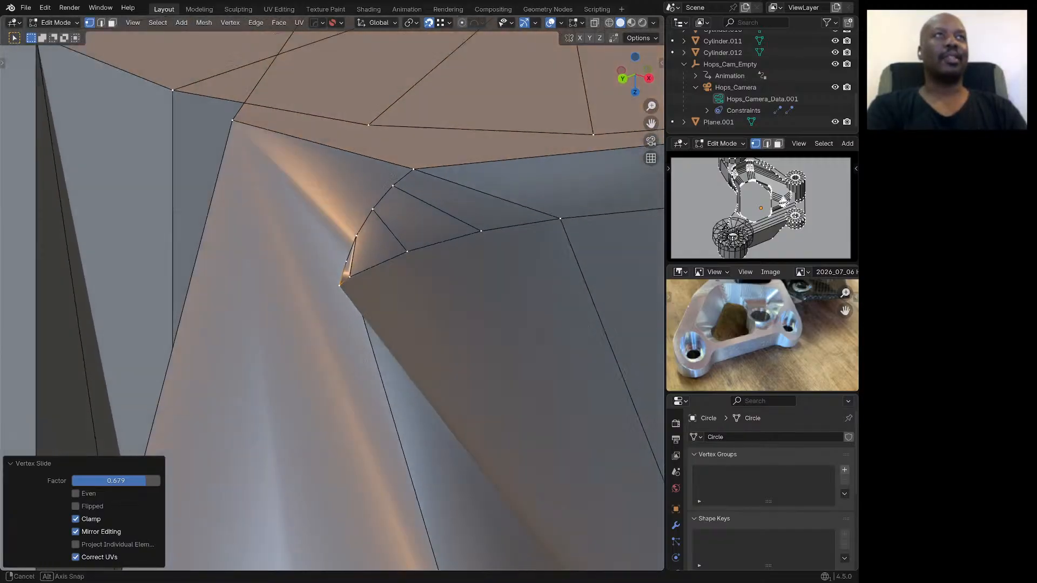
{"action": "middle_click_drag", "start_coordinate": [401, 325], "coordinate": [417, 209]}
{"action": "scroll", "coordinate": [398, 306], "scroll_direction": "down", "scroll_amount": 4}
{"action": "scroll", "coordinate": [429, 211], "scroll_direction": "down", "scroll_amount": 5}
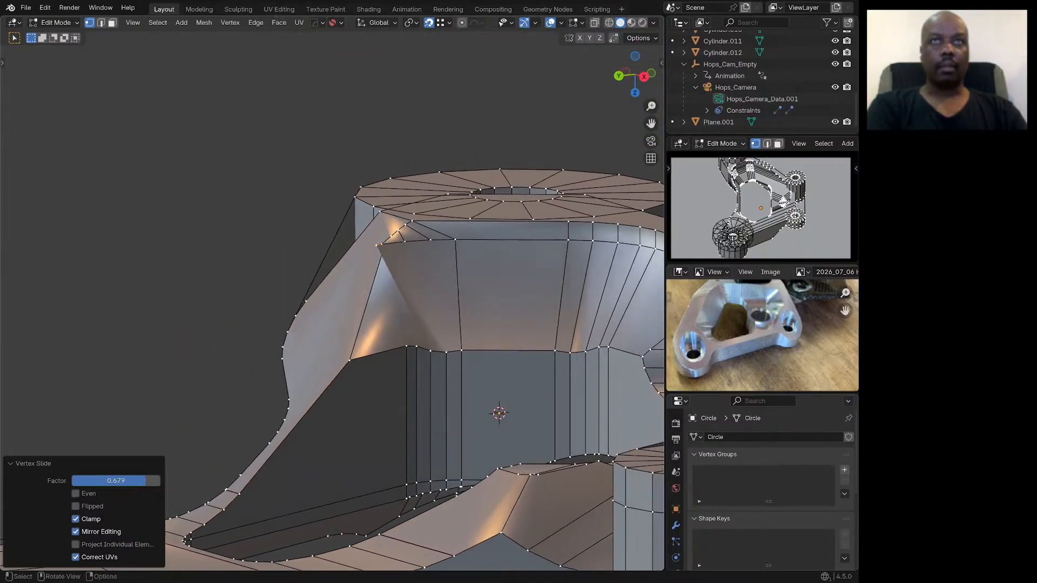
Step: Connect the bevel's lower vertex nearest the flat wall to the matching vertical wall edge of the opening beside the curved arm
{"action": "scroll", "coordinate": [453, 347], "scroll_direction": "up", "scroll_amount": 2}
{"action": "middle_click_drag", "start_coordinate": [453, 347], "coordinate": [448, 349]}
{"action": "left_click", "coordinate": [425, 191]}
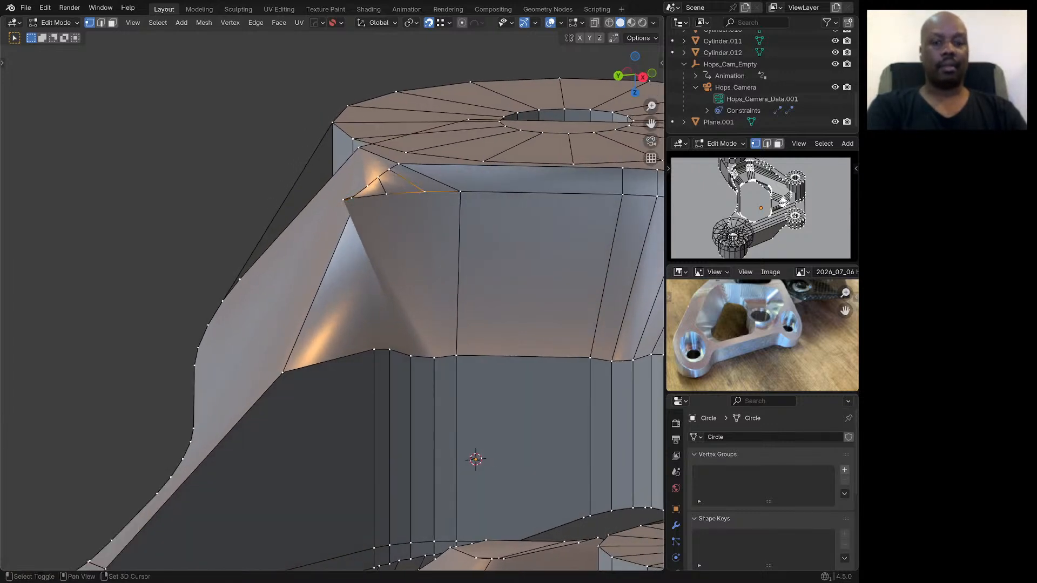
{"action": "left_click", "coordinate": [435, 358], "text": "shift"}
{"action": "key", "text": "j"}
Step: Slide the inner vertex nearest the bevel's tip along the bevel's lower edge by a factor of 0.646
{"action": "left_click", "coordinate": [411, 356]}
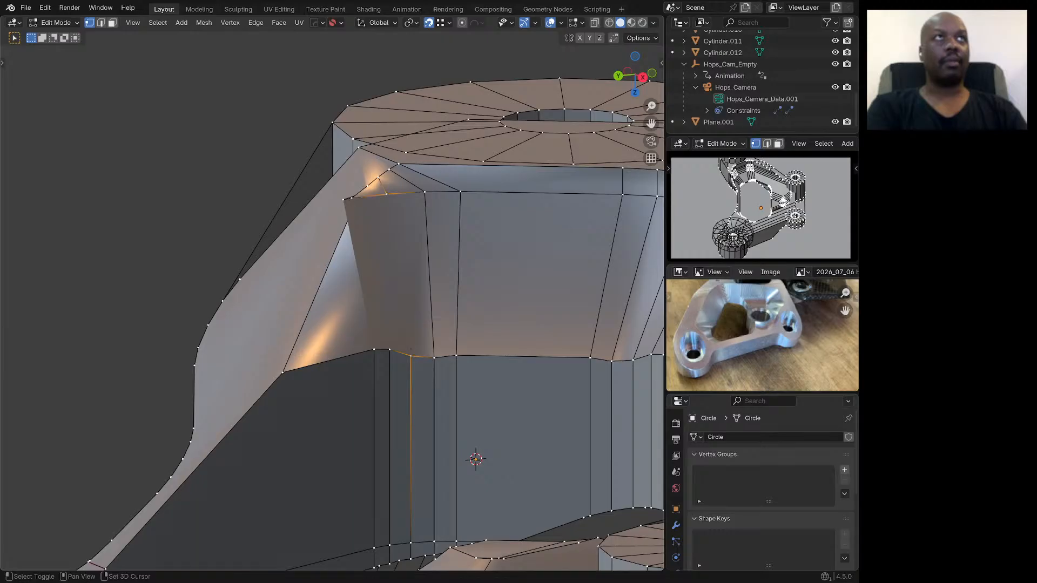
{"action": "middle_click_drag", "start_coordinate": [412, 357], "coordinate": [405, 399]}
{"action": "scroll", "coordinate": [373, 208], "scroll_direction": "up", "scroll_amount": 2}
{"action": "middle_click_drag", "start_coordinate": [373, 208], "coordinate": [547, 263]}
{"action": "scroll", "coordinate": [388, 204], "scroll_direction": "up", "scroll_amount": 5}
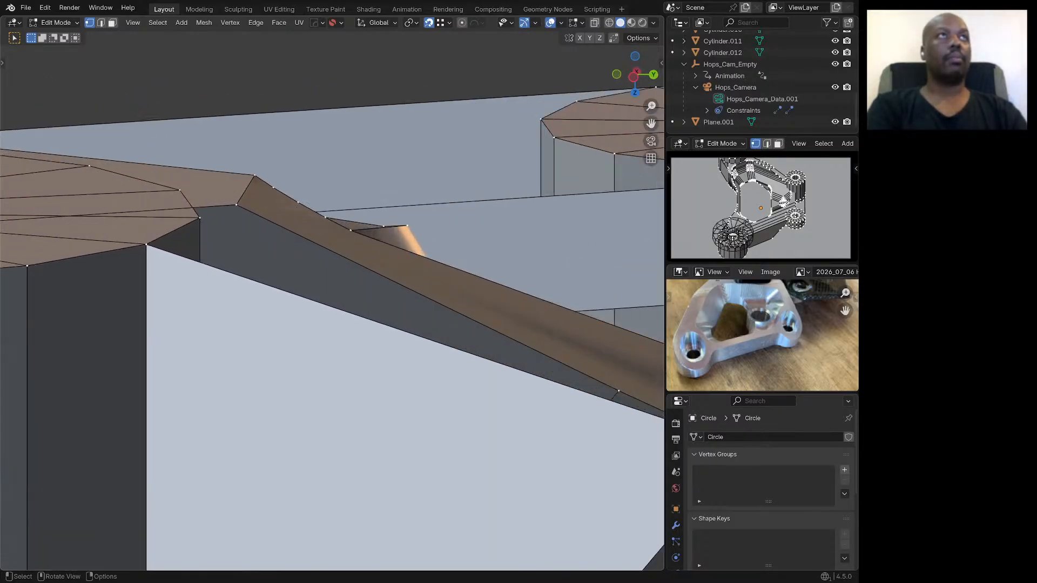
{"action": "middle_click_drag", "start_coordinate": [389, 204], "coordinate": [282, 368]}
{"action": "scroll", "coordinate": [183, 373], "scroll_direction": "up", "scroll_amount": 1}
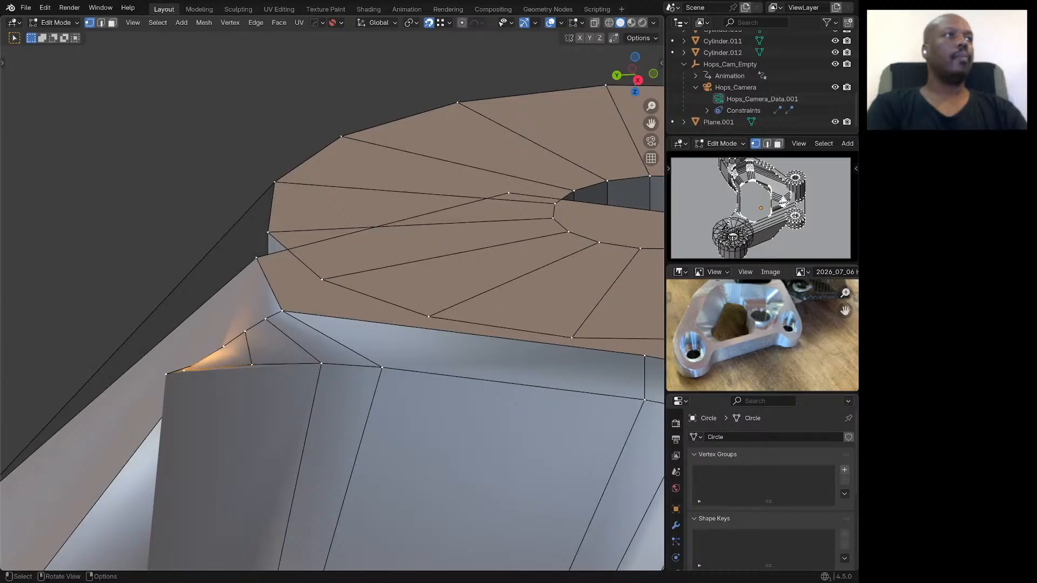
{"action": "key", "text": "shift+v"}
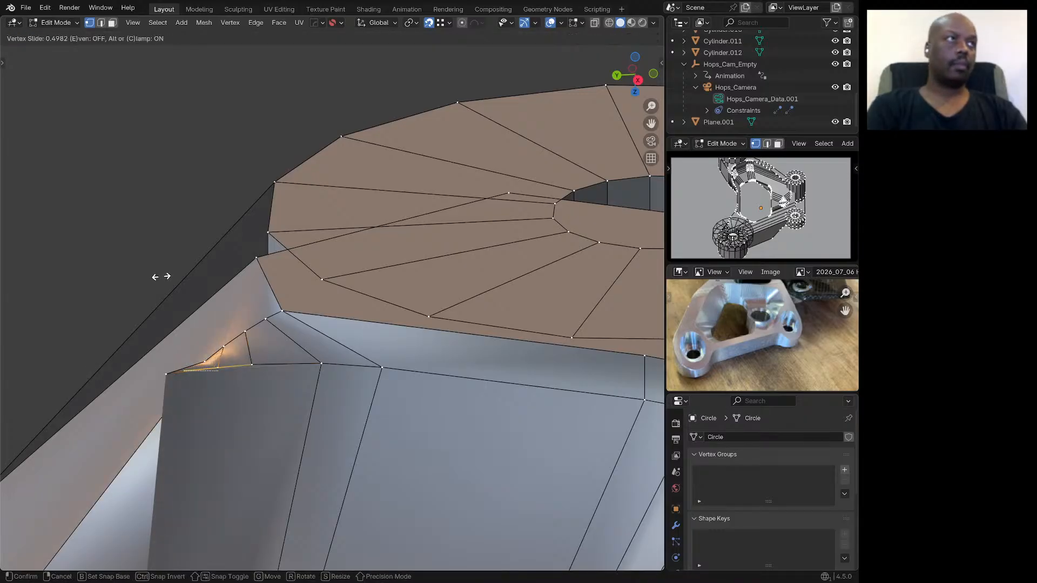
{"action": "left_click", "coordinate": [170, 276]}
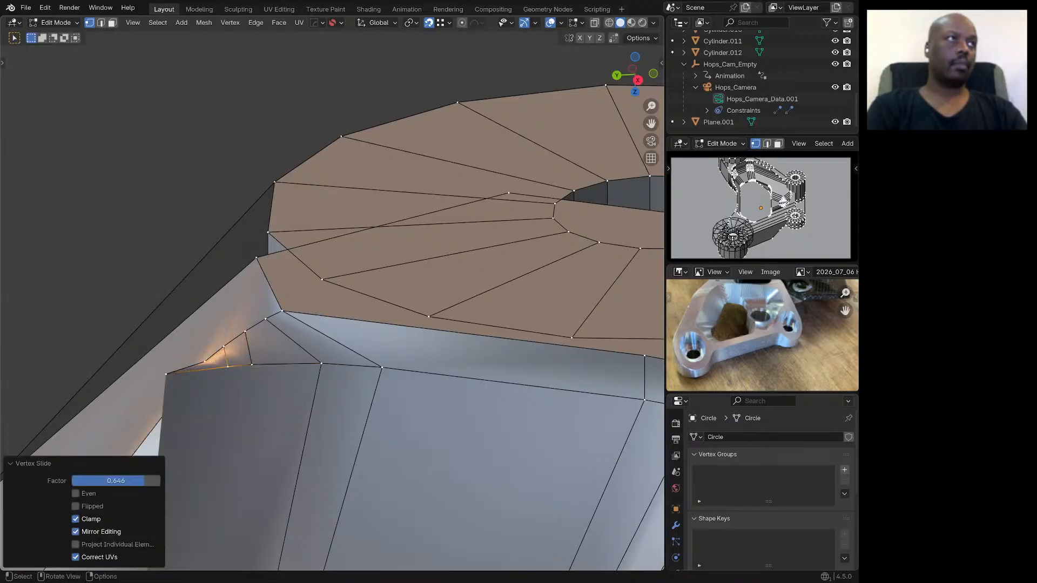
Step: Slide the bevel's outer tip vertex along its edge toward the inner vertices by a factor of 0.687
{"action": "left_click", "coordinate": [166, 374]}
{"action": "key", "text": "shift+v"}
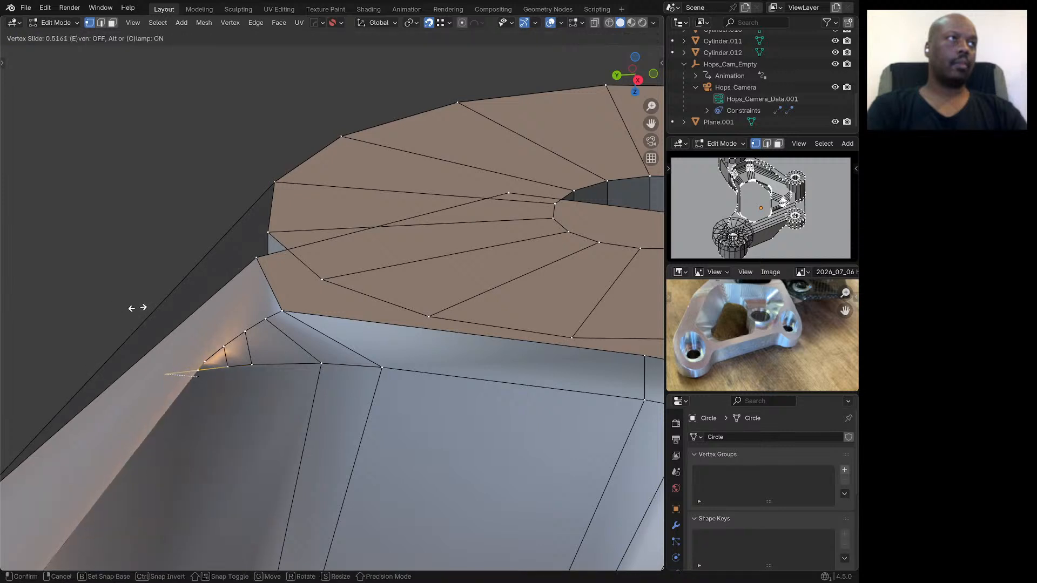
{"action": "left_click", "coordinate": [146, 307]}
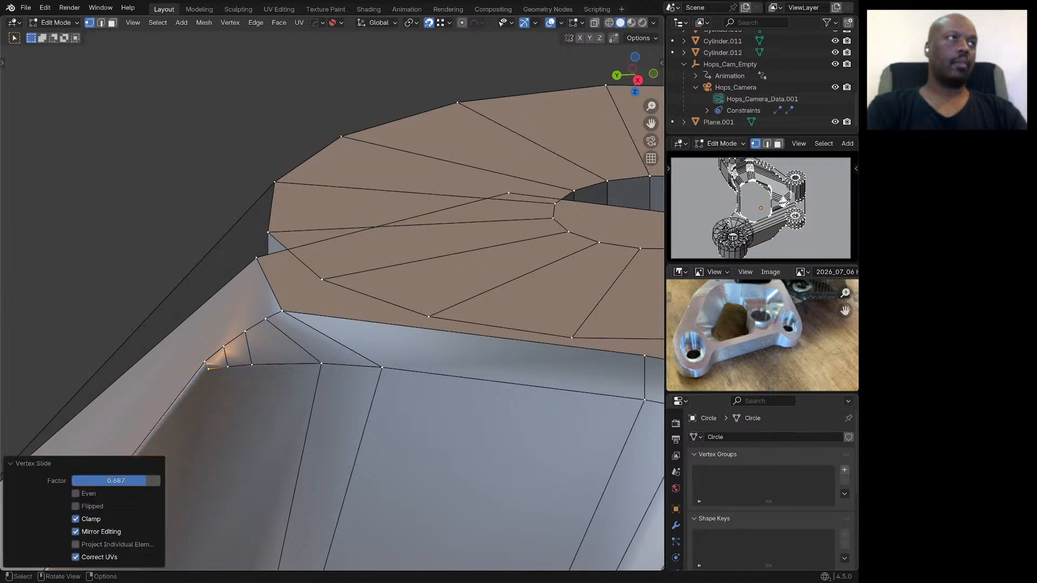
{"action": "scroll", "coordinate": [146, 308], "scroll_direction": "down", "scroll_amount": 4}
{"action": "middle_click_drag", "start_coordinate": [146, 308], "coordinate": [195, 336]}
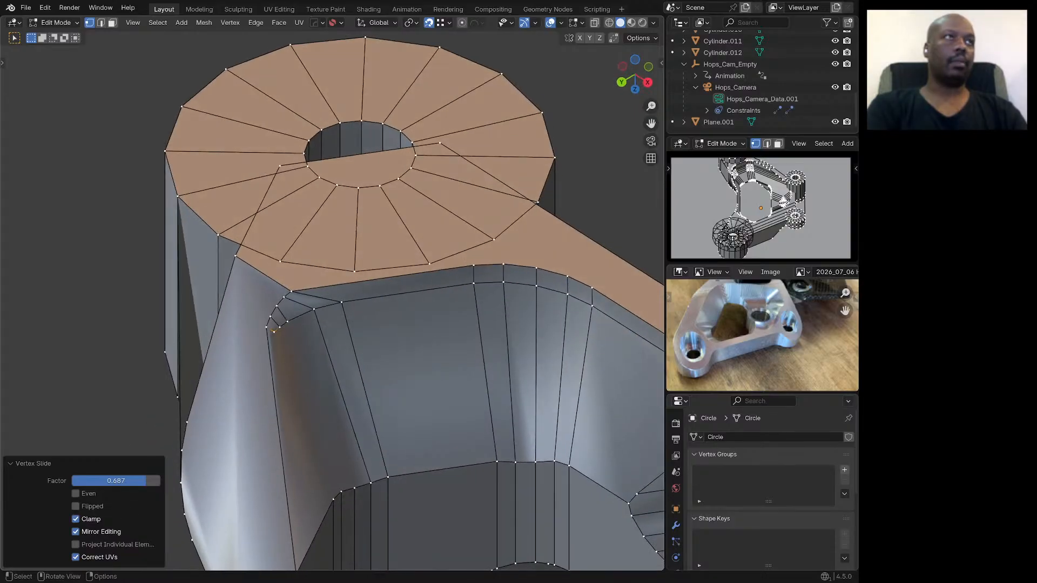
Step: Merge the bevel's slid tip vertex into the adjacent arm-edge vertex using the At Last option
{"action": "left_click", "coordinate": [274, 331]}
{"action": "middle_click_drag", "start_coordinate": [274, 331], "coordinate": [363, 313]}
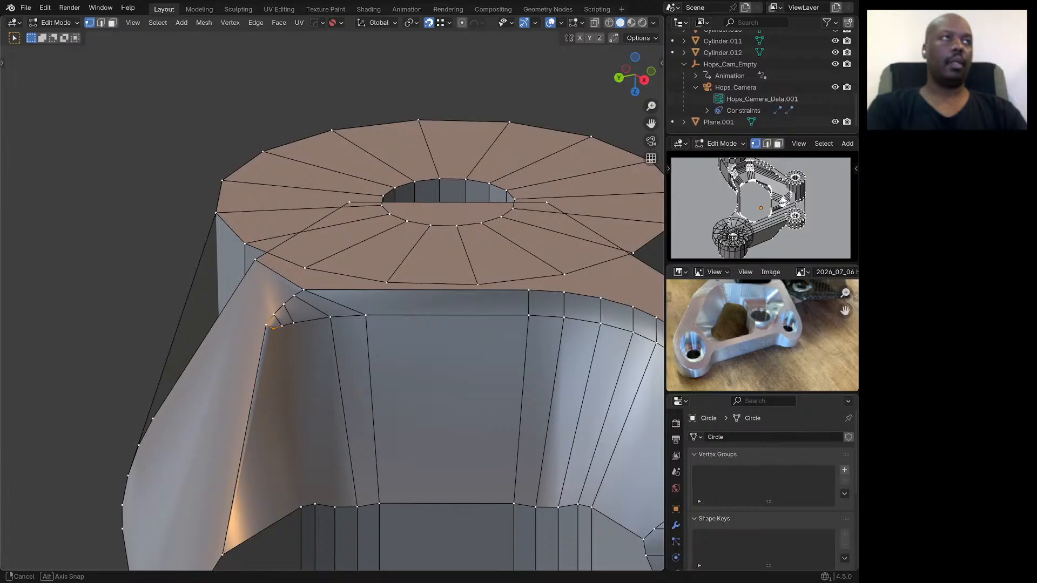
{"action": "right_click", "coordinate": [249, 331]}
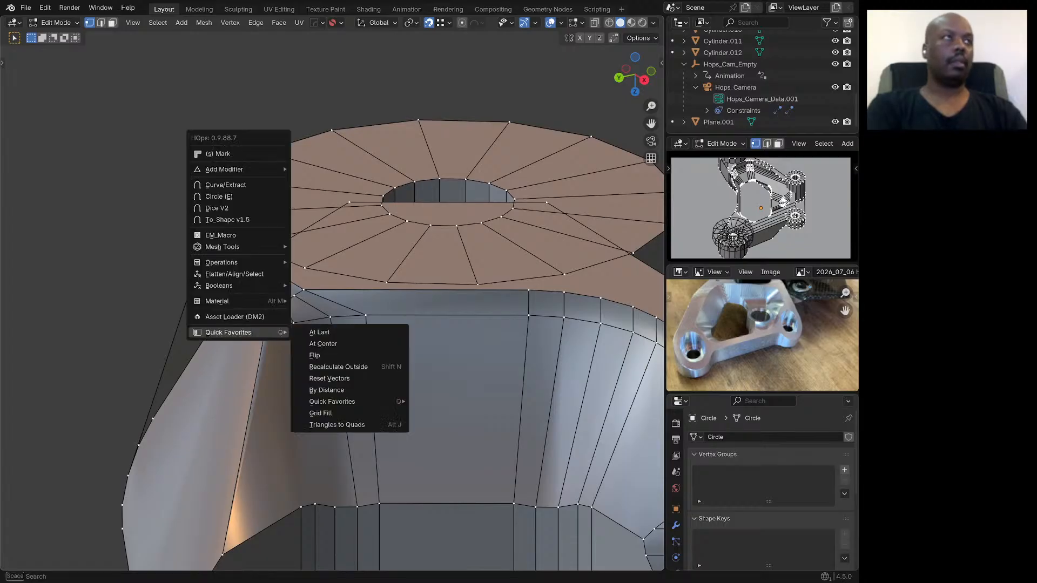
{"action": "left_click", "coordinate": [325, 331]}
{"action": "scroll", "coordinate": [258, 323], "scroll_direction": "up", "scroll_amount": 1}
{"action": "scroll", "coordinate": [299, 309], "scroll_direction": "up", "scroll_amount": 5}
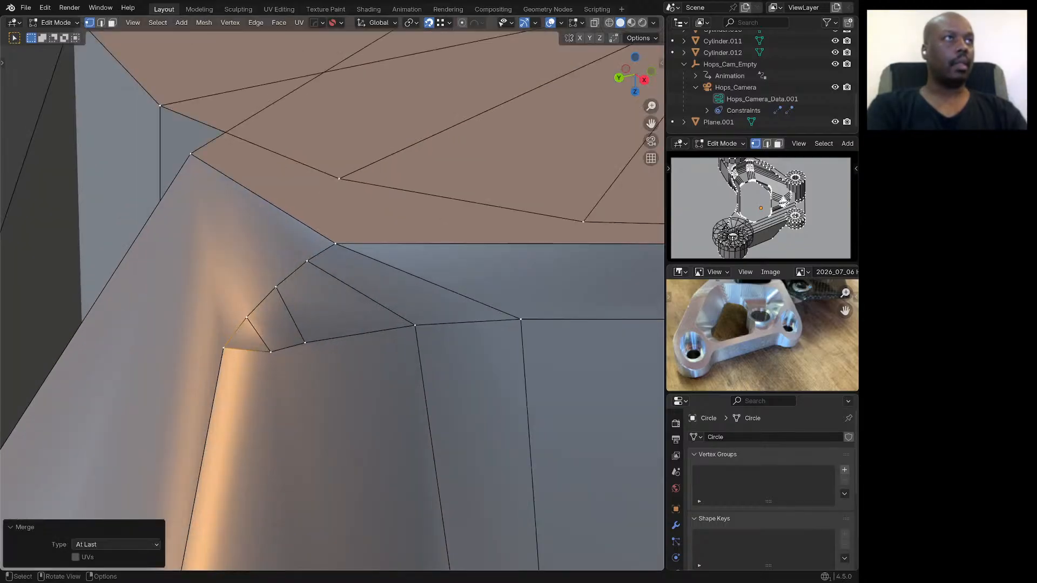
Step: Pull the bevel's tip vertex off the coincident arm-edge vertex and merge the two using the At Last option
{"action": "left_click", "coordinate": [224, 348]}
{"action": "middle_click_drag", "start_coordinate": [224, 348], "coordinate": [339, 302], "text": "shift"}
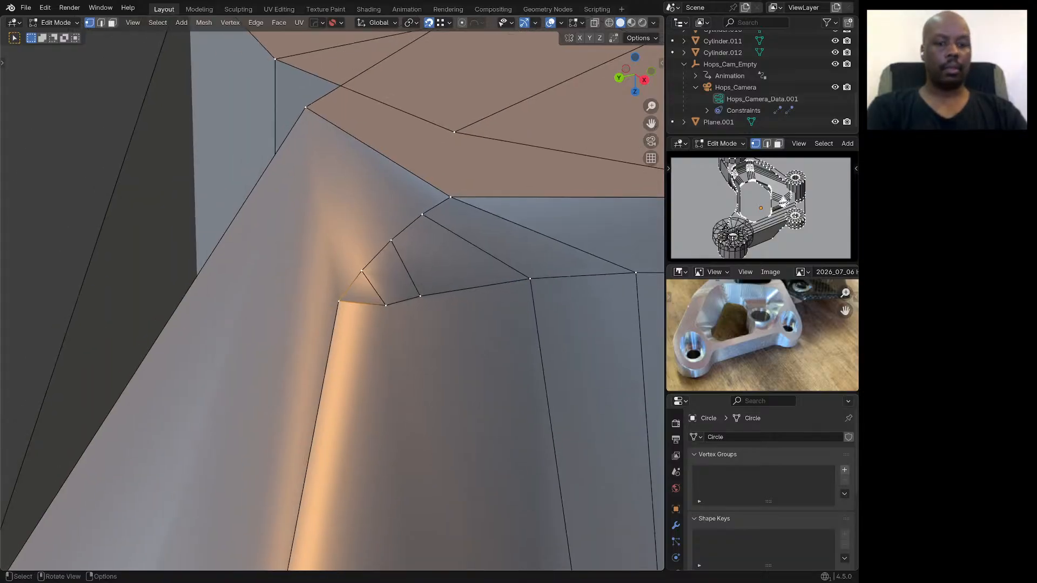
{"action": "key", "text": "g"}
{"action": "key", "text": "Return"}
{"action": "left_click", "coordinate": [339, 302], "text": "shift"}
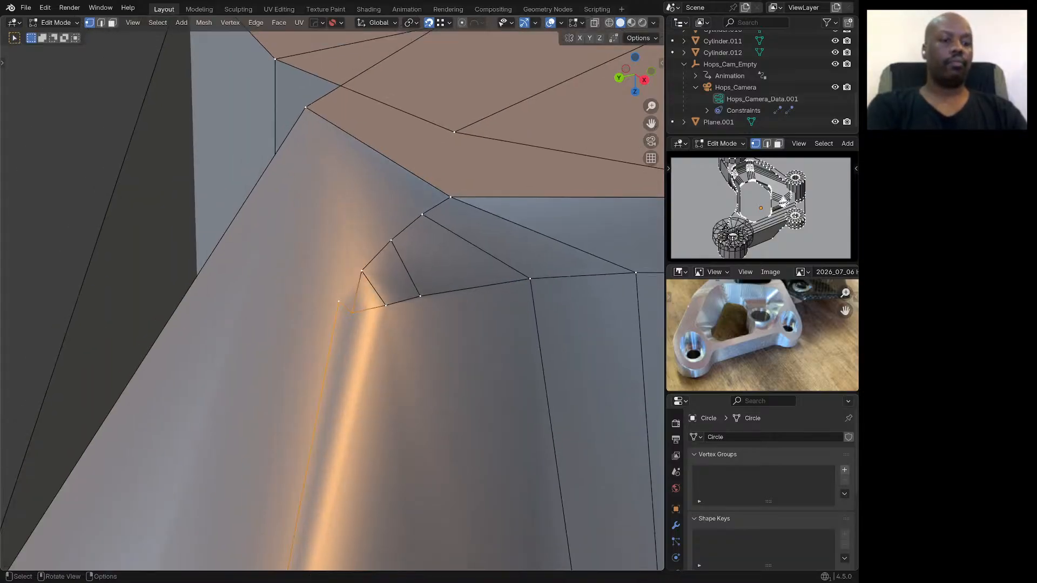
{"action": "right_click", "coordinate": [338, 300]}
{"action": "mouse_move", "coordinate": [341, 297]}
{"action": "left_click", "coordinate": [378, 297]}
Step: Connect the next two lower bevel vertices toward the tip to their matching vertical wall edges of the opening
{"action": "scroll", "coordinate": [333, 300], "scroll_direction": "down", "scroll_amount": 5}
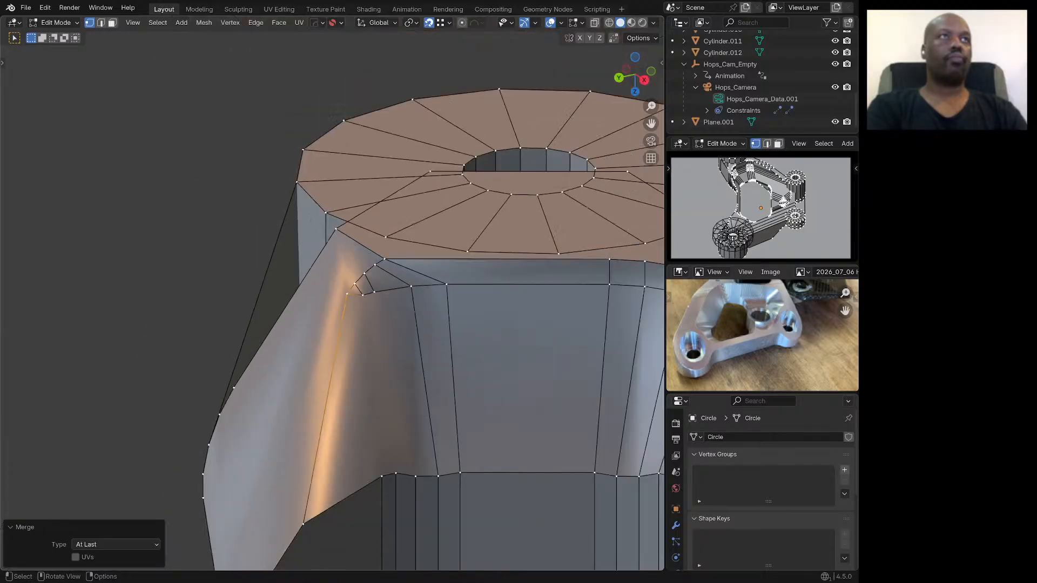
{"action": "left_click", "coordinate": [374, 292]}
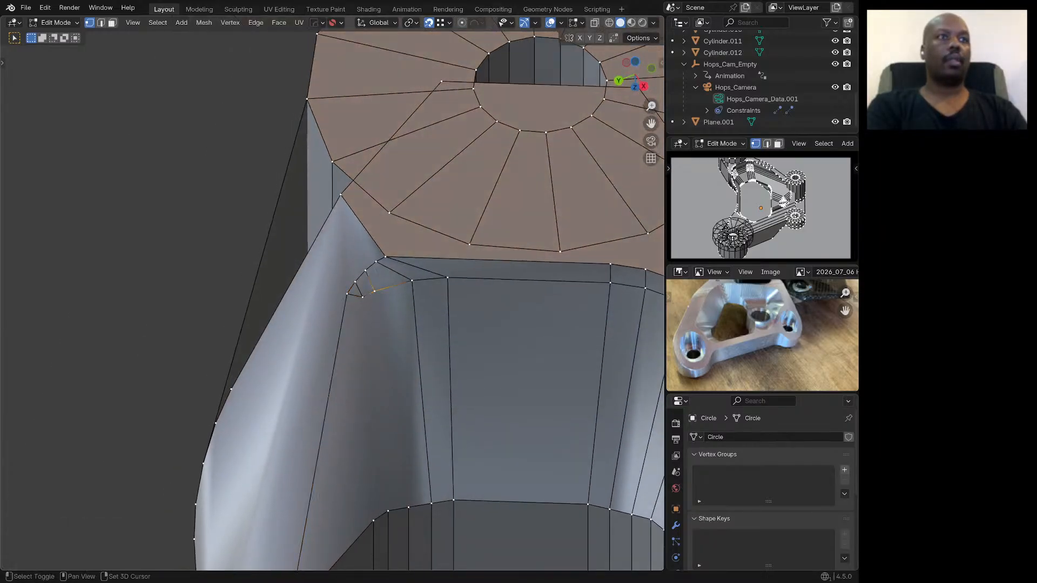
{"action": "left_click", "coordinate": [408, 507], "text": "shift"}
{"action": "key", "text": "j"}
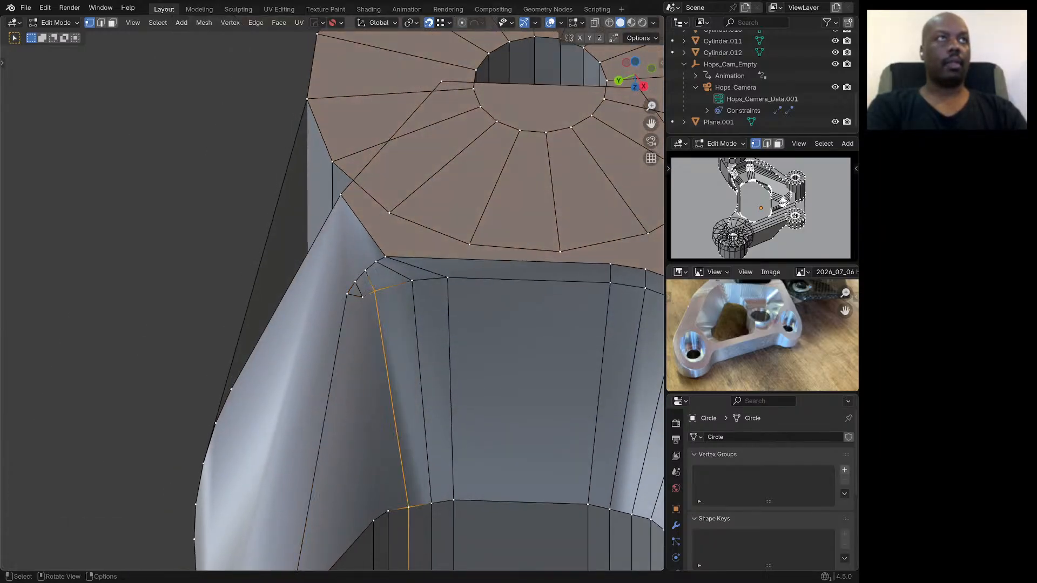
{"action": "left_click", "coordinate": [363, 297]}
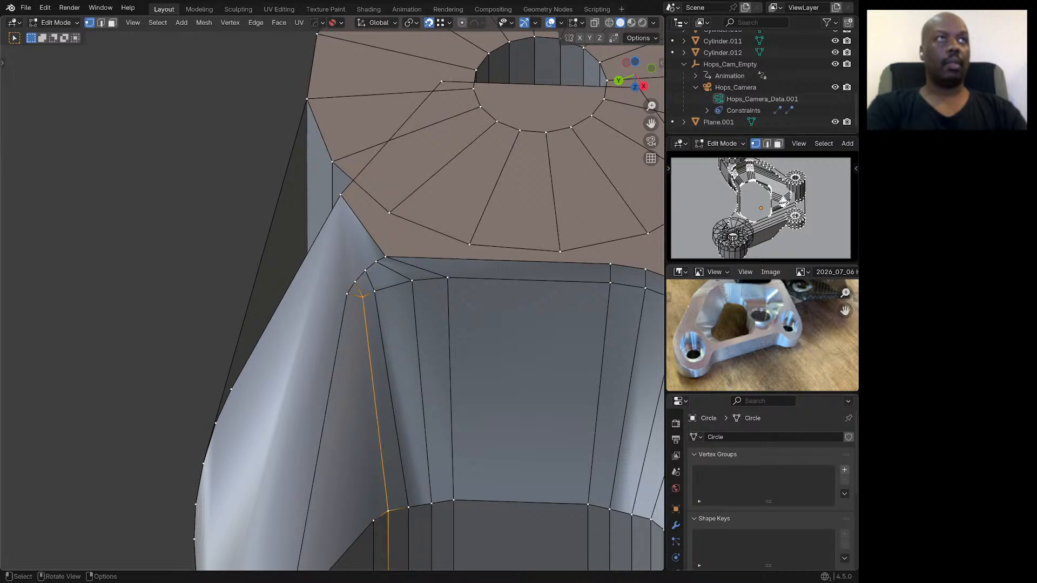
Step: Try to connect the bevel's tip vertex to the wall edge already joined to its neighbour, and undo the connection
{"action": "left_click", "coordinate": [347, 294], "text": "shift"}
{"action": "key", "text": "j"}
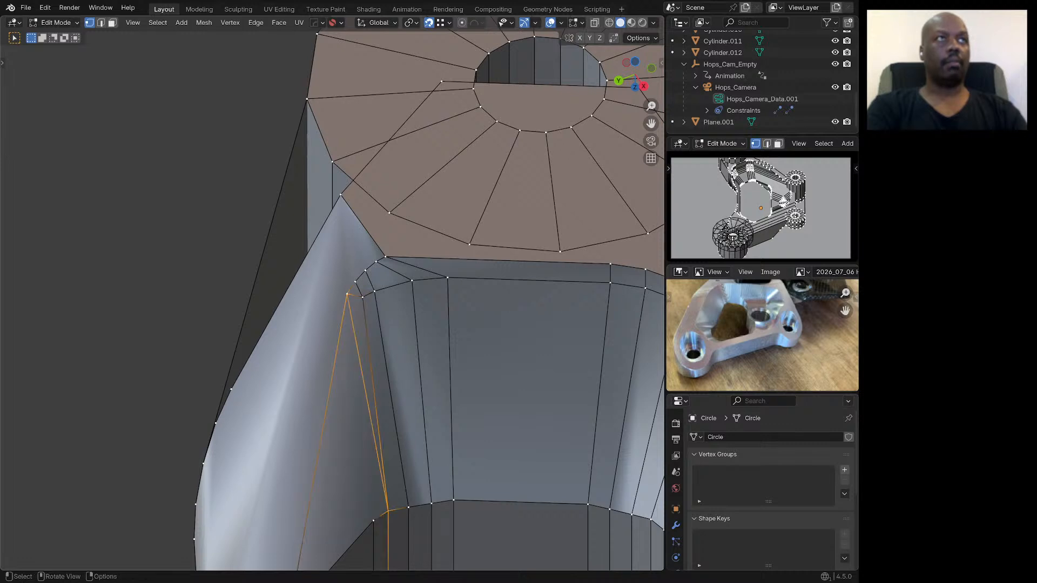
{"action": "scroll", "coordinate": [365, 278], "scroll_direction": "down", "scroll_amount": 3}
{"action": "middle_click_drag", "start_coordinate": [365, 278], "coordinate": [357, 279]}
{"action": "key", "text": "ctrl+z"}
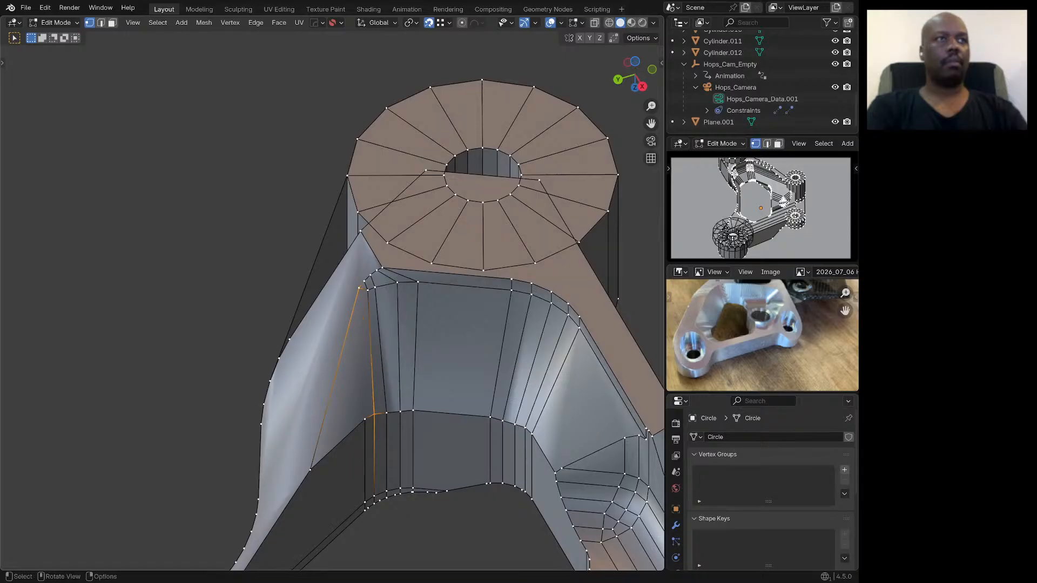
{"action": "key", "text": "ctrl+z"}
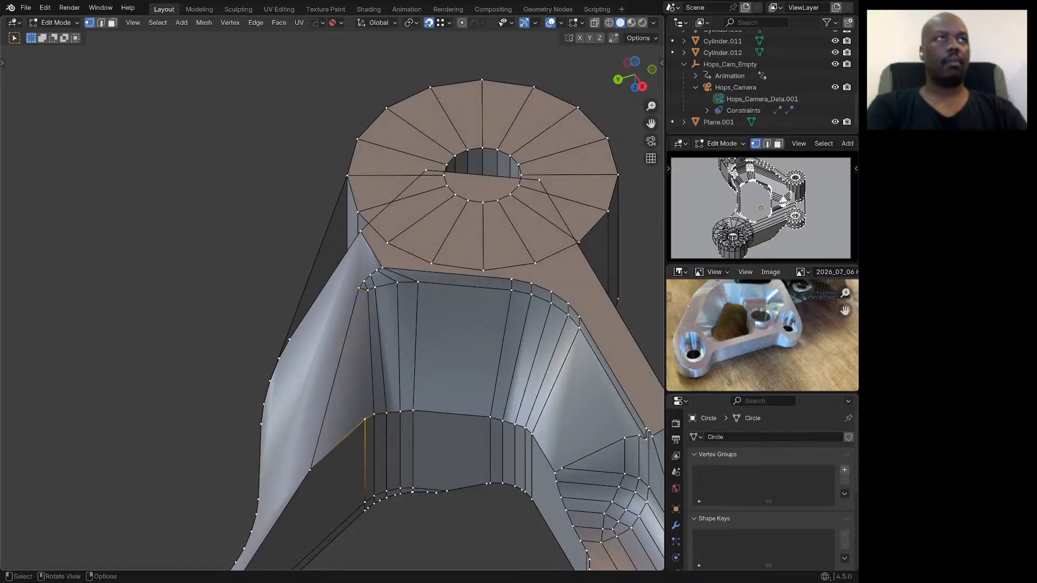
Step: Connect the bevel's tip vertex to the outermost vertical wall edge of the opening beside the curved arm
{"action": "middle_click_drag", "start_coordinate": [357, 278], "coordinate": [327, 301]}
{"action": "left_click", "coordinate": [315, 308], "text": "shift"}
{"action": "scroll", "coordinate": [340, 298], "scroll_direction": "up", "scroll_amount": 3}
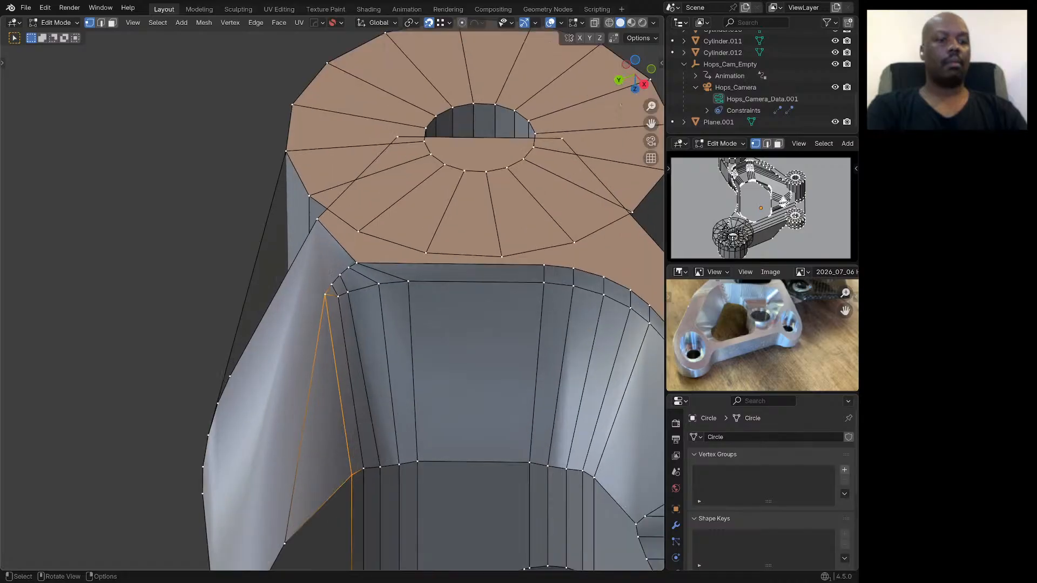
Step: Dissolve the short edge between the bevel's tip and its neighbouring lower vertex
{"action": "key", "text": "2"}
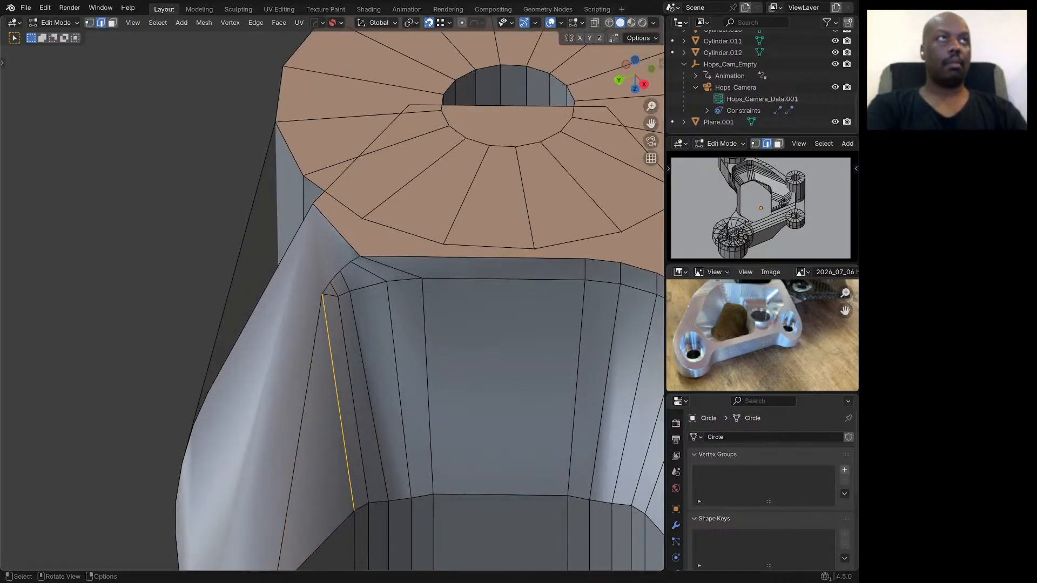
{"action": "left_click", "coordinate": [331, 296]}
{"action": "key", "text": "ctrl+x"}
{"action": "scroll", "coordinate": [346, 294], "scroll_direction": "down", "scroll_amount": 3}
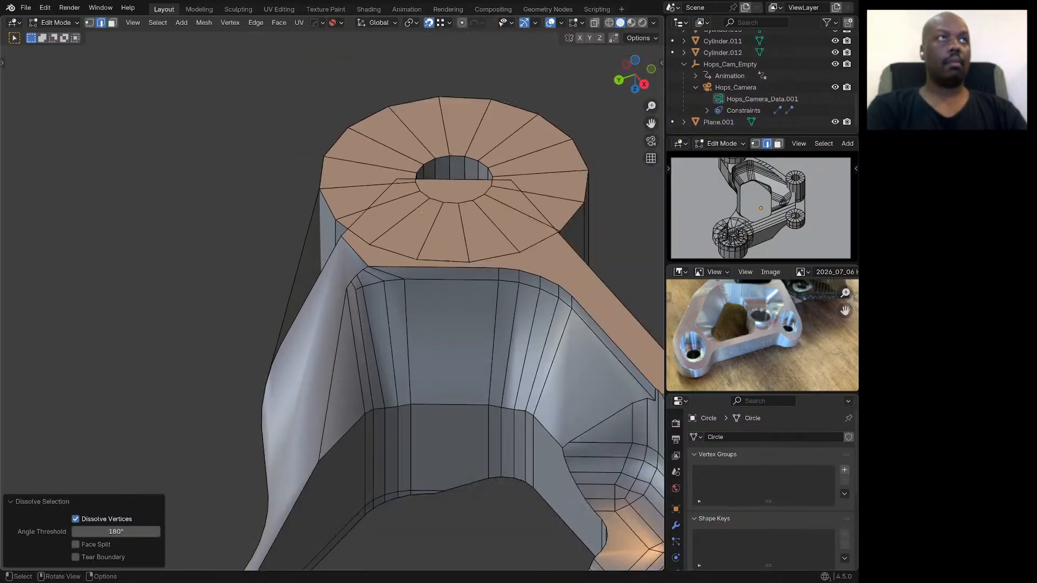
{"action": "mouse_move", "coordinate": [346, 294]}
{"action": "middle_mouse_down"}
{"action": "mouse_move", "coordinate": [356, 271]}
{"action": "mouse_move", "coordinate": [469, 254]}
{"action": "mouse_move", "coordinate": [302, 262]}
{"action": "mouse_move", "coordinate": [304, 292]}
{"action": "mouse_move", "coordinate": [332, 298]}
{"action": "middle_mouse_up"}
{"action": "scroll", "coordinate": [307, 295], "scroll_direction": "up", "scroll_amount": 3}
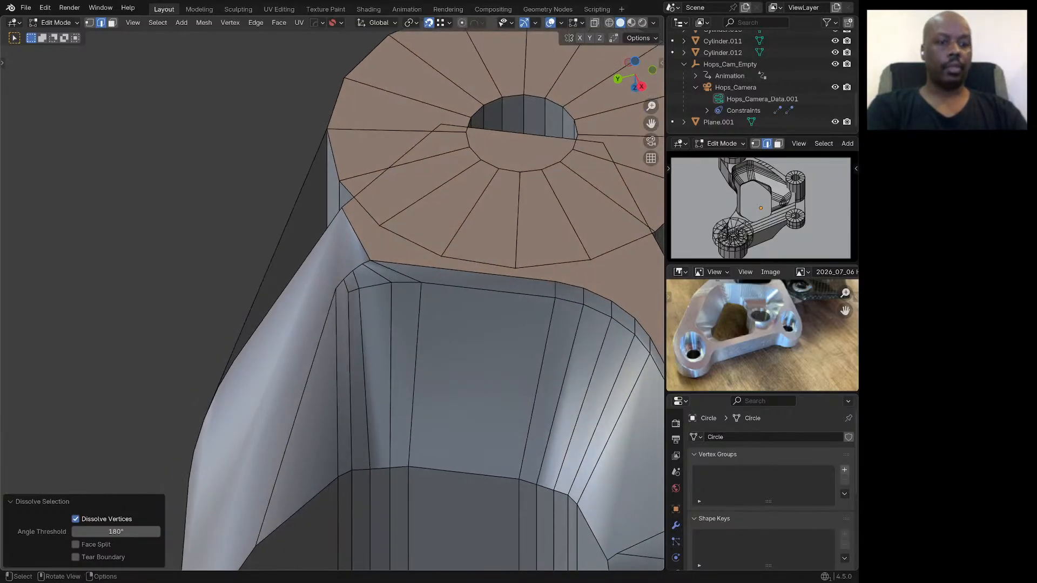
Step: Move the lower bevel vertex bordering the flat wall 16.353 mm along Y and -9.4413 mm along X, snapping to the bevel's upper-edge vertices
{"action": "key", "text": "1"}
{"action": "left_click", "coordinate": [336, 289]}
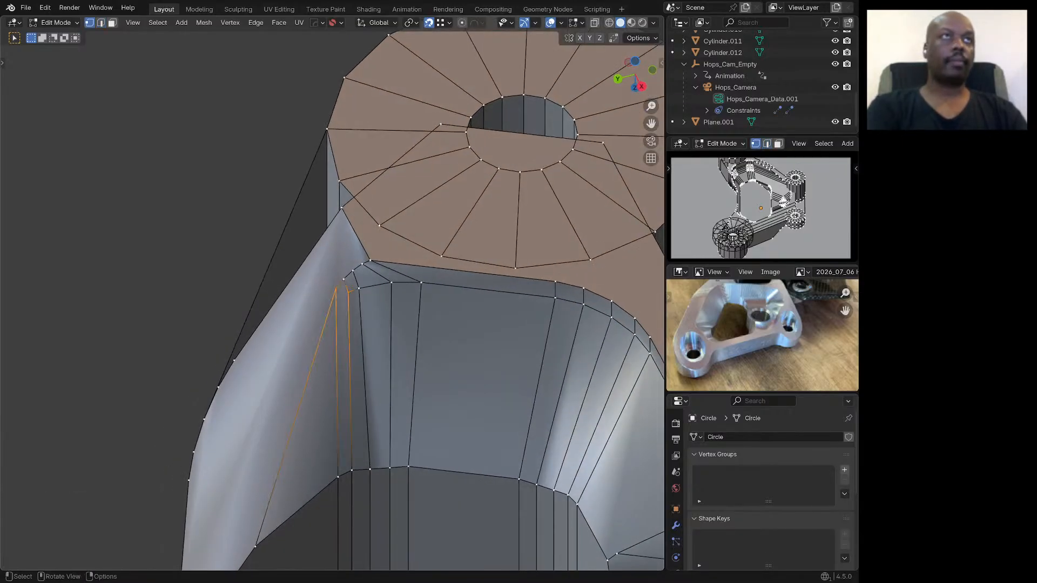
{"action": "left_click", "coordinate": [422, 282]}
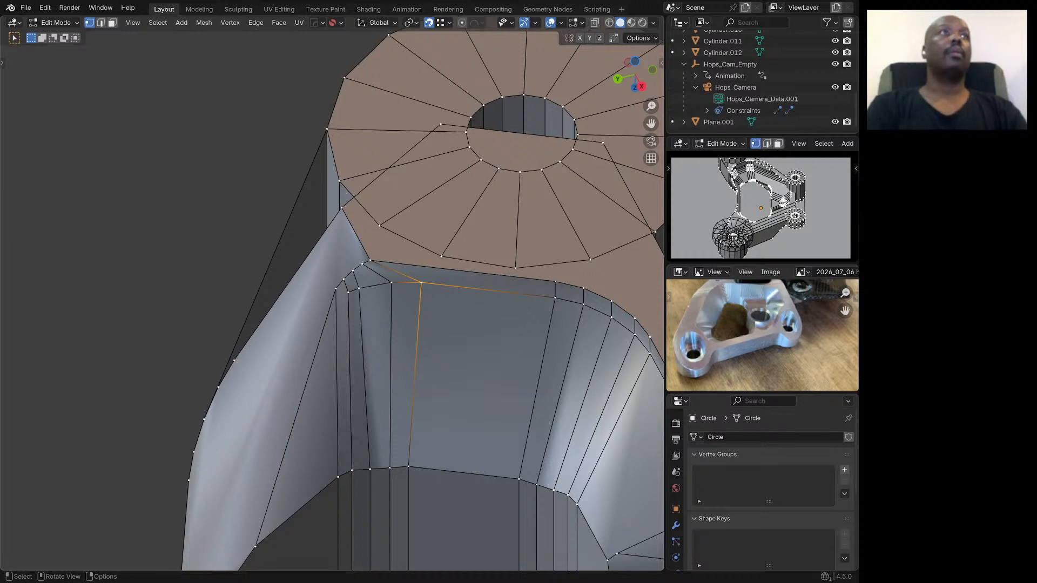
{"action": "key", "text": "g"}
{"action": "key", "text": "y"}
{"action": "left_click", "coordinate": [363, 264]}
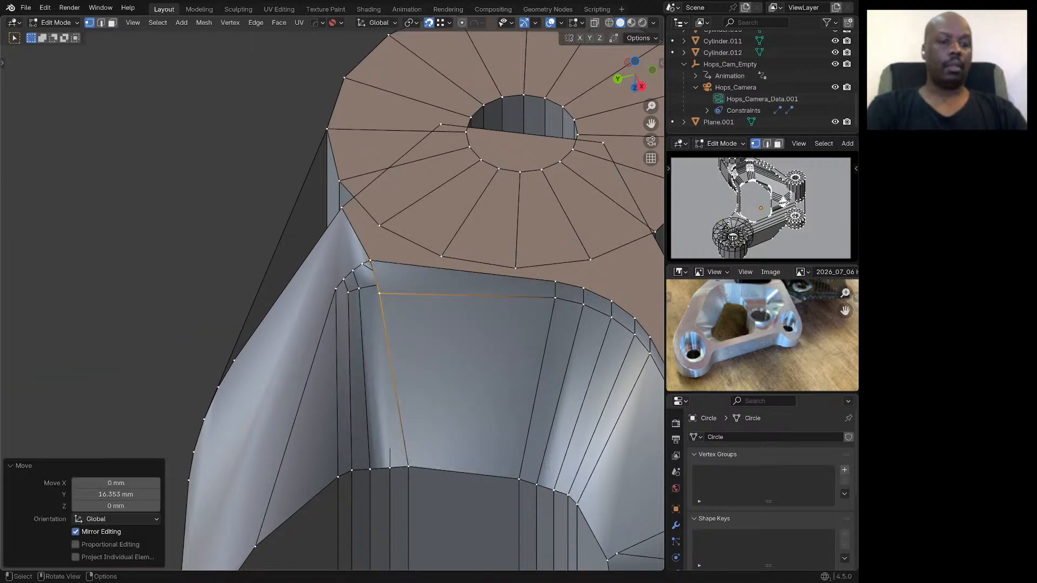
{"action": "key", "text": "g"}
{"action": "key", "text": "x"}
{"action": "left_click", "coordinate": [370, 260]}
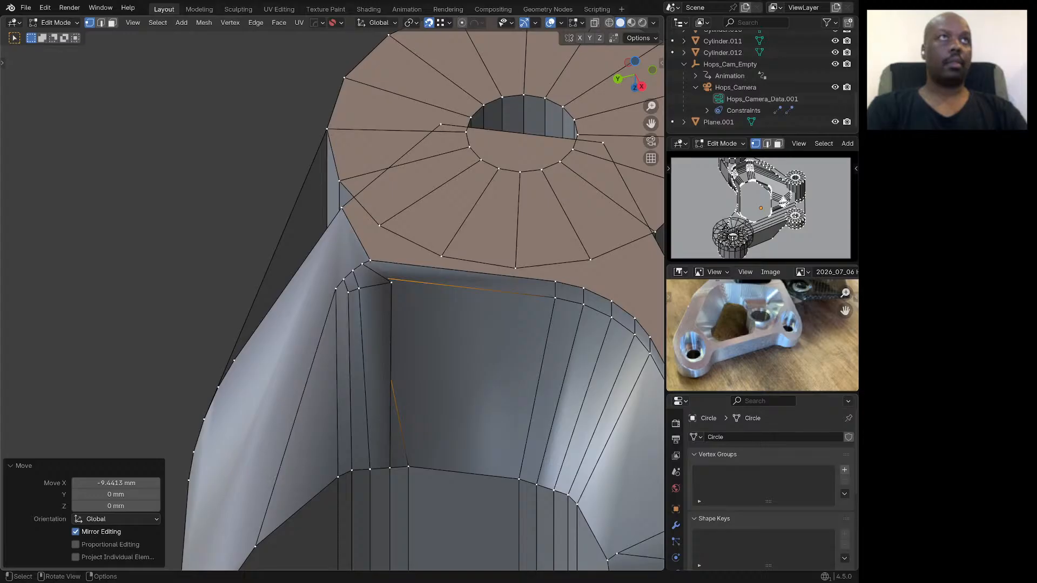
Step: Move the next lower bevel vertex about 8.951 mm along Y and -6.4887 mm along X, snapping to the matching upper-edge vertex
{"action": "left_click", "coordinate": [391, 283]}
{"action": "key", "text": "g"}
{"action": "key", "text": "y"}
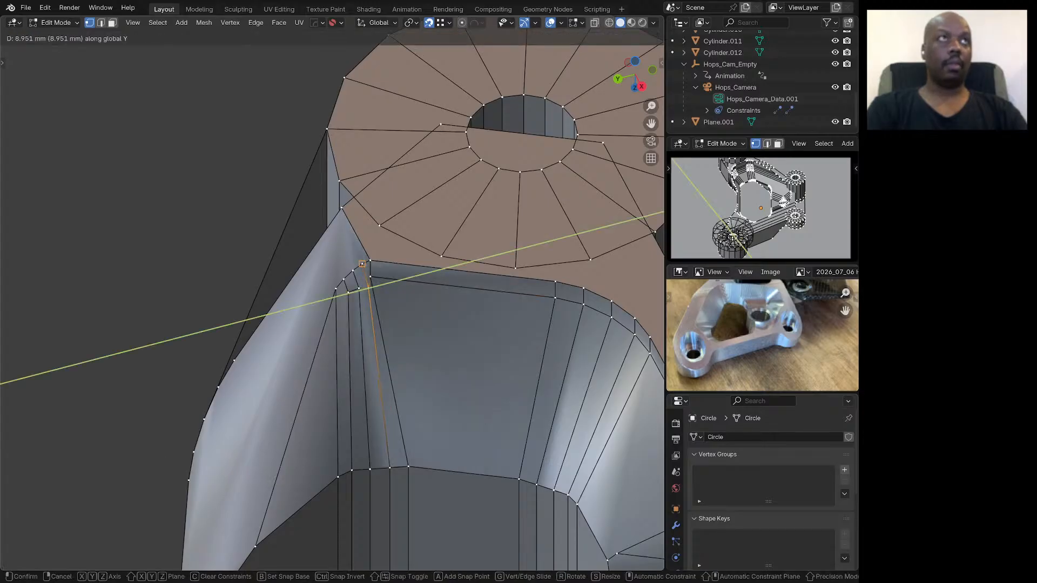
{"action": "left_click", "coordinate": [362, 264]}
{"action": "key", "text": "g"}
{"action": "key", "text": "x"}
{"action": "left_click", "coordinate": [362, 265]}
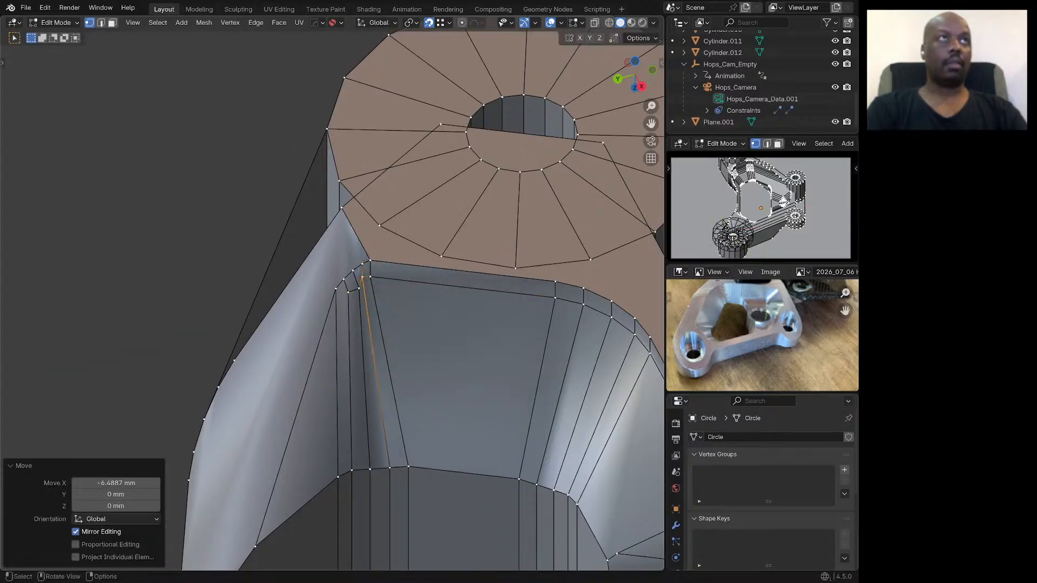
Step: Move the following lower bevel vertex 0.38861 mm along Y and align it along X, snapping to the upper-edge vertex above it
{"action": "left_click", "coordinate": [358, 289]}
{"action": "key", "text": "g"}
{"action": "key", "text": "y"}
{"action": "left_click", "coordinate": [354, 272]}
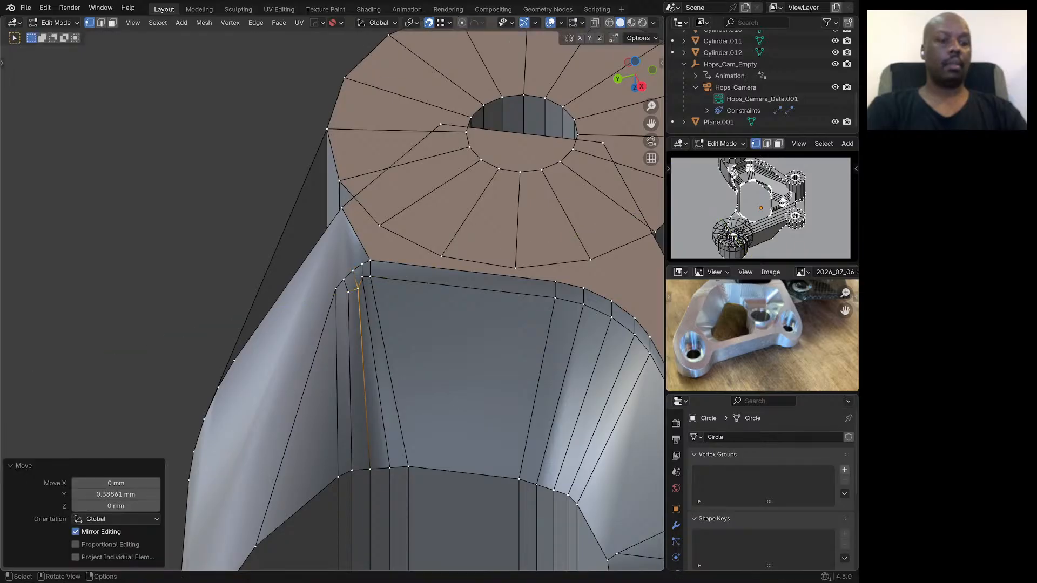
{"action": "key", "text": "g"}
{"action": "key", "text": "x"}
{"action": "left_click", "coordinate": [311, 173]}
Step: Align the last lower bevel vertex before the tip with its upper-edge vertex along Y and X
{"action": "key", "text": "g"}
{"action": "key", "text": "y"}
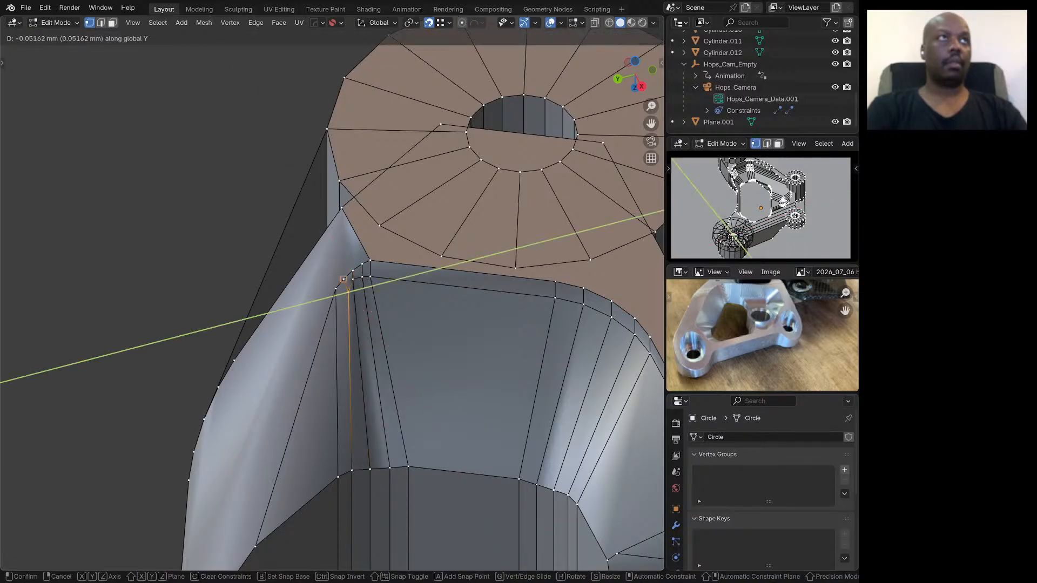
{"action": "key", "text": "Return"}
{"action": "key", "text": "g"}
{"action": "key", "text": "x"}
{"action": "key", "text": "Return"}
Step: Connect the last lower bevel vertex to the bevel's tip vertex with a new edge
{"action": "middle_click_drag", "start_coordinate": [346, 303], "coordinate": [342, 267]}
{"action": "scroll", "coordinate": [346, 280], "scroll_direction": "up", "scroll_amount": 5}
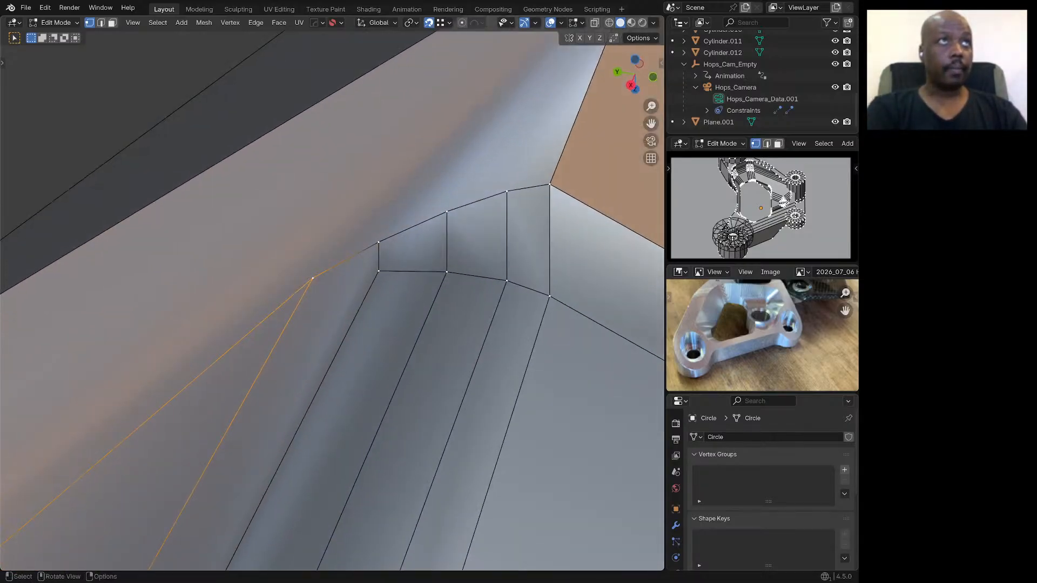
{"action": "left_click", "coordinate": [379, 271]}
{"action": "left_click", "coordinate": [313, 278], "text": "shift"}
{"action": "key", "text": "j"}
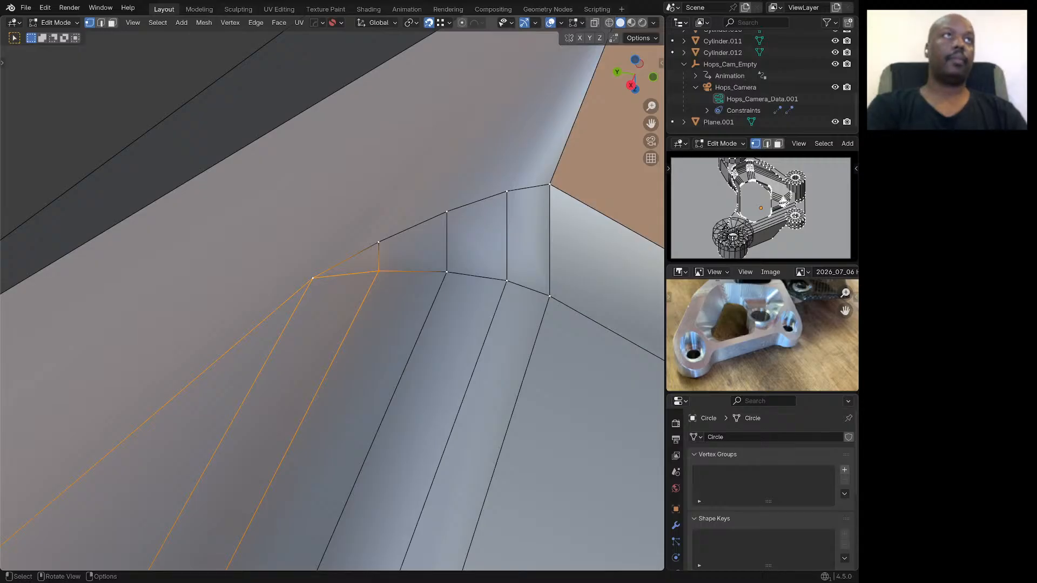
Step: Examine the whole bracket from several sides, checking the pocket corners, bevels and connecting walls around the bosses
{"action": "middle_click_drag", "start_coordinate": [342, 267], "coordinate": [473, 343]}
{"action": "scroll", "coordinate": [402, 283], "scroll_direction": "down", "scroll_amount": 7}
{"action": "scroll", "coordinate": [463, 354], "scroll_direction": "down", "scroll_amount": 2}
{"action": "scroll", "coordinate": [455, 388], "scroll_direction": "up", "scroll_amount": 6}
{"action": "scroll", "coordinate": [453, 350], "scroll_direction": "down", "scroll_amount": 8}
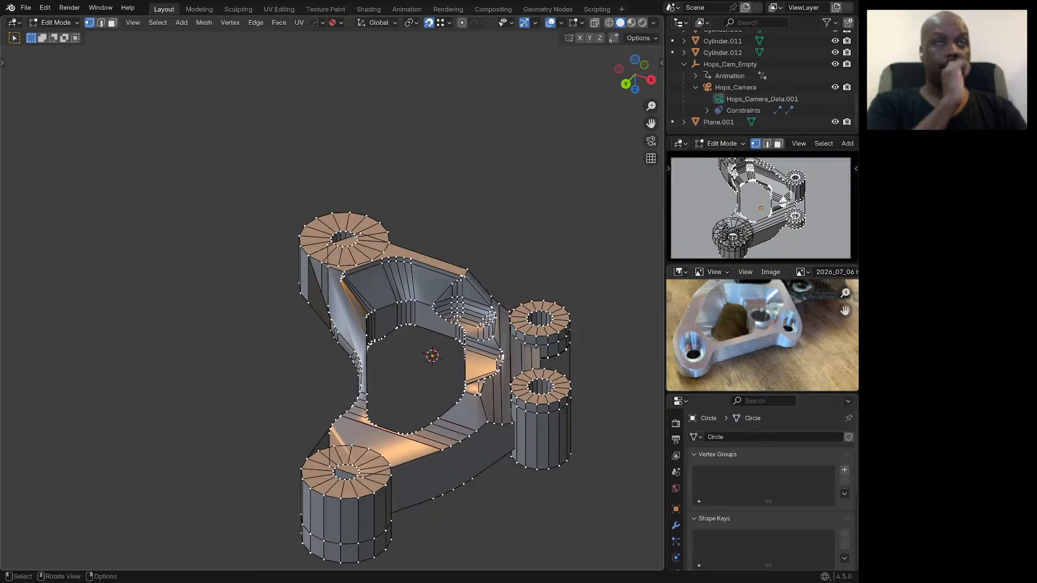
{"action": "mouse_move", "coordinate": [346, 324]}
{"action": "middle_mouse_down"}
{"action": "mouse_move", "coordinate": [316, 320]}
{"action": "mouse_move", "coordinate": [359, 326]}
{"action": "middle_mouse_up"}
{"action": "scroll", "coordinate": [358, 323], "scroll_direction": "down", "scroll_amount": 4}
{"action": "middle_click_drag", "start_coordinate": [427, 411], "coordinate": [426, 205]}
{"action": "scroll", "coordinate": [439, 345], "scroll_direction": "up", "scroll_amount": 6}
{"action": "scroll", "coordinate": [443, 216], "scroll_direction": "up", "scroll_amount": 1}
{"action": "scroll", "coordinate": [486, 330], "scroll_direction": "down", "scroll_amount": 4}
{"action": "middle_click_drag", "start_coordinate": [486, 329], "coordinate": [472, 368]}
{"action": "middle_click_drag", "start_coordinate": [334, 346], "coordinate": [317, 370]}
{"action": "scroll", "coordinate": [321, 310], "scroll_direction": "up", "scroll_amount": 6}
{"action": "scroll", "coordinate": [321, 310], "scroll_direction": "down", "scroll_amount": 1}
{"action": "scroll", "coordinate": [318, 335], "scroll_direction": "down", "scroll_amount": 5}
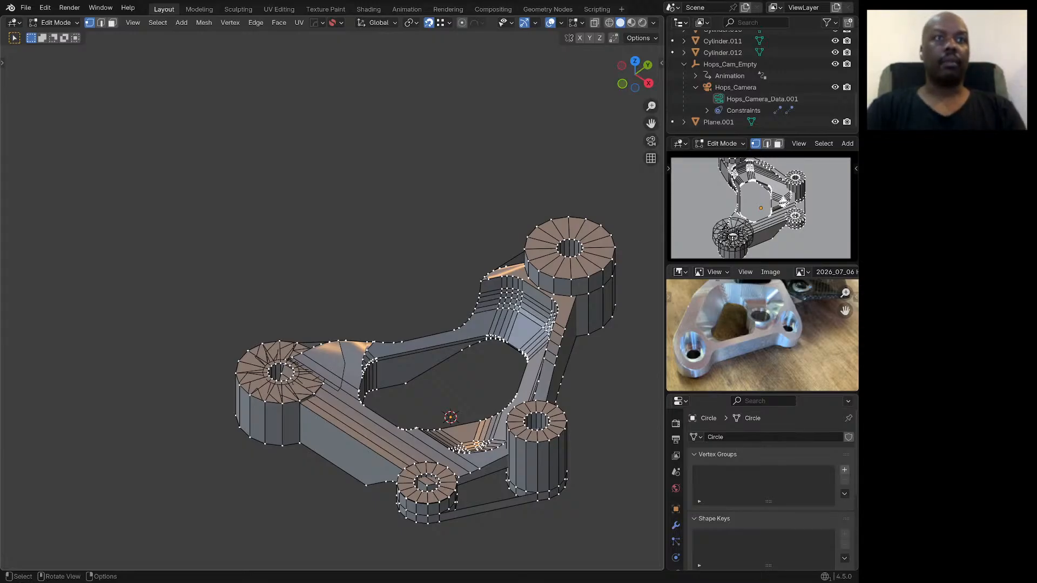
{"action": "mouse_move", "coordinate": [317, 345]}
{"action": "middle_mouse_down"}
{"action": "mouse_move", "coordinate": [324, 361]}
{"action": "mouse_move", "coordinate": [330, 243]}
{"action": "mouse_move", "coordinate": [334, 345]}
{"action": "middle_mouse_up"}
{"action": "scroll", "coordinate": [458, 431], "scroll_direction": "down", "scroll_amount": 3}
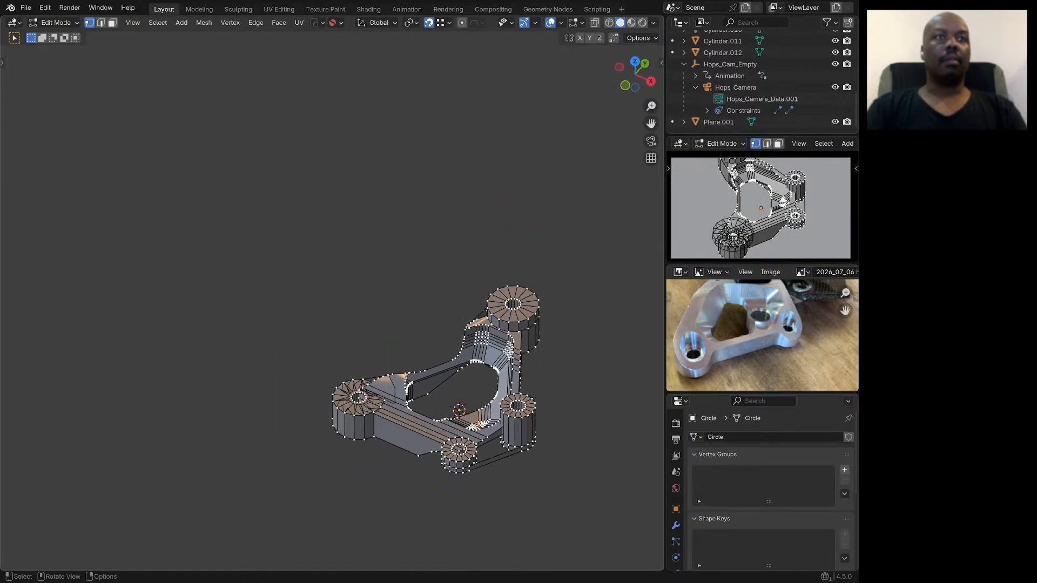
{"action": "mouse_move", "coordinate": [458, 431]}
{"action": "middle_mouse_down"}
{"action": "mouse_move", "coordinate": [459, 384]}
{"action": "mouse_move", "coordinate": [458, 432]}
{"action": "middle_mouse_up"}
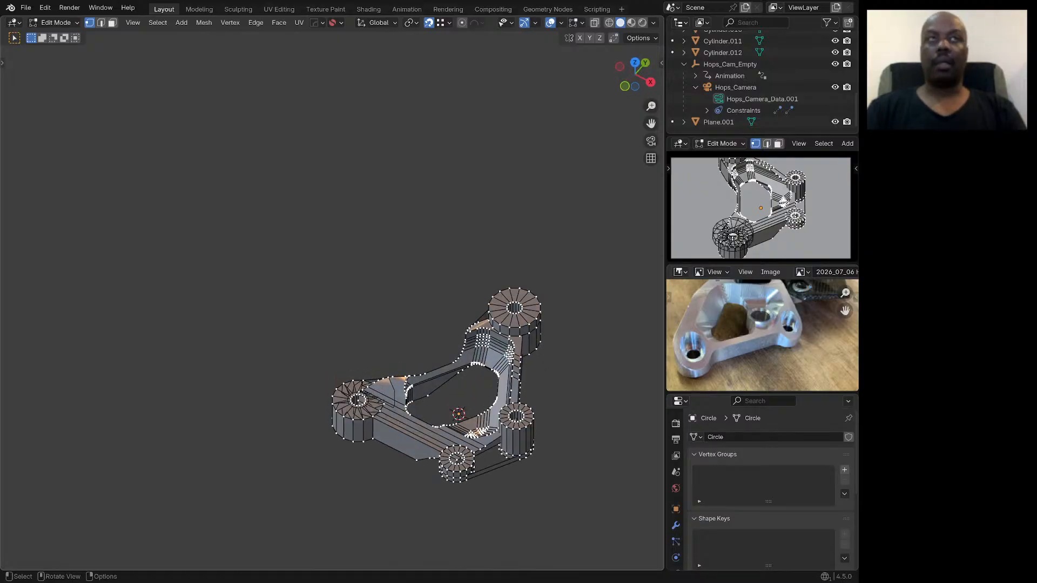
{"action": "scroll", "coordinate": [464, 372], "scroll_direction": "up", "scroll_amount": 4}
{"action": "middle_click_drag", "start_coordinate": [464, 372], "coordinate": [463, 401]}
{"action": "scroll", "coordinate": [430, 270], "scroll_direction": "down", "scroll_amount": 5}
{"action": "scroll", "coordinate": [441, 361], "scroll_direction": "up", "scroll_amount": 3}
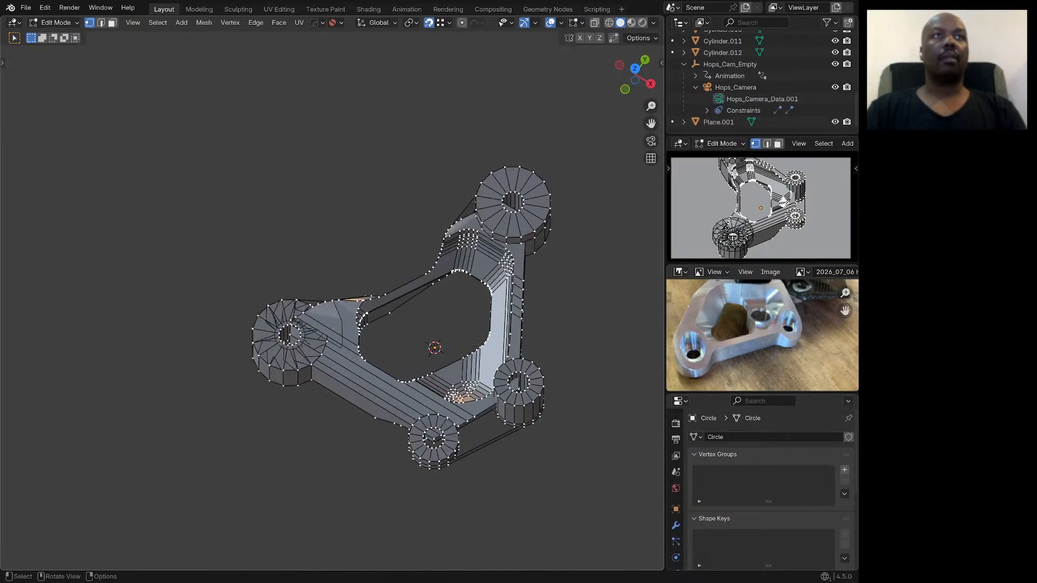
{"action": "middle_click_drag", "start_coordinate": [441, 362], "coordinate": [352, 444]}
{"action": "scroll", "coordinate": [442, 357], "scroll_direction": "down", "scroll_amount": 4}
{"action": "scroll", "coordinate": [443, 435], "scroll_direction": "up", "scroll_amount": 1}
{"action": "scroll", "coordinate": [443, 400], "scroll_direction": "up", "scroll_amount": 3}
{"action": "scroll", "coordinate": [330, 391], "scroll_direction": "down", "scroll_amount": 3}
{"action": "middle_click_drag", "start_coordinate": [353, 444], "coordinate": [388, 408], "text": "shift"}
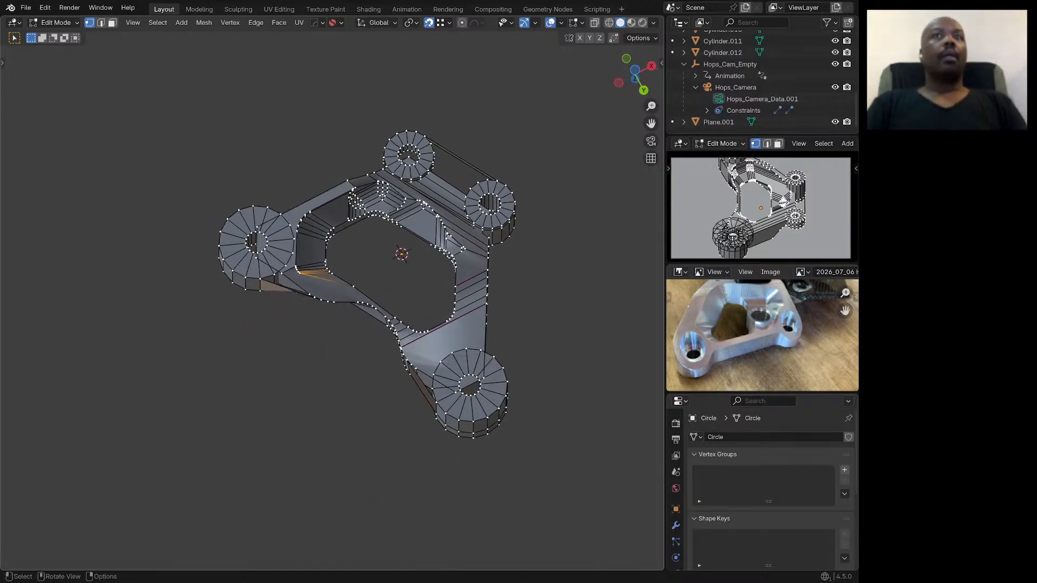